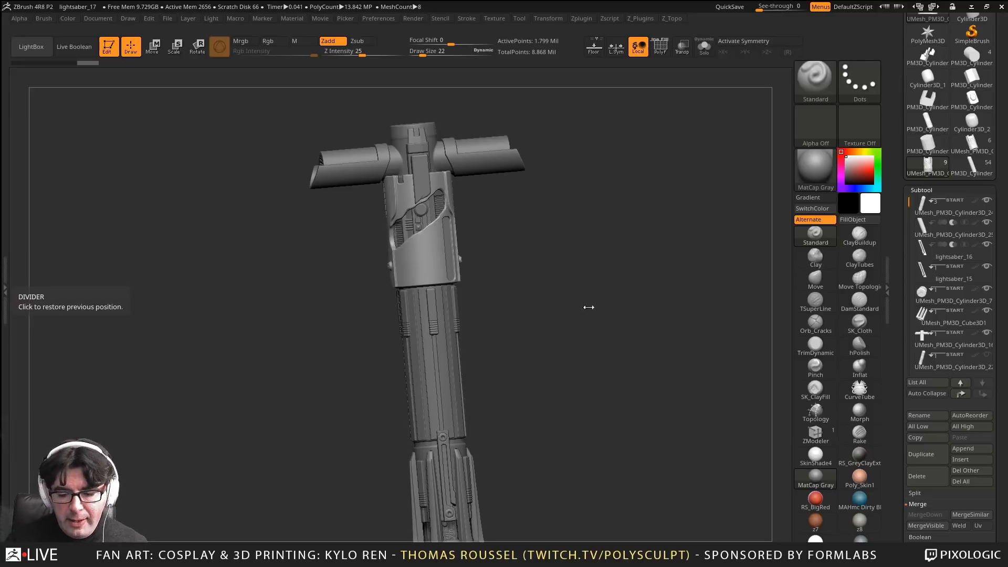
# Examine the merged lightsaber from several sides, from the crossguard and housing down to the grip, and look through its subtools
pyautogui.moveTo(588, 307); pyautogui.dragTo(559, 341)
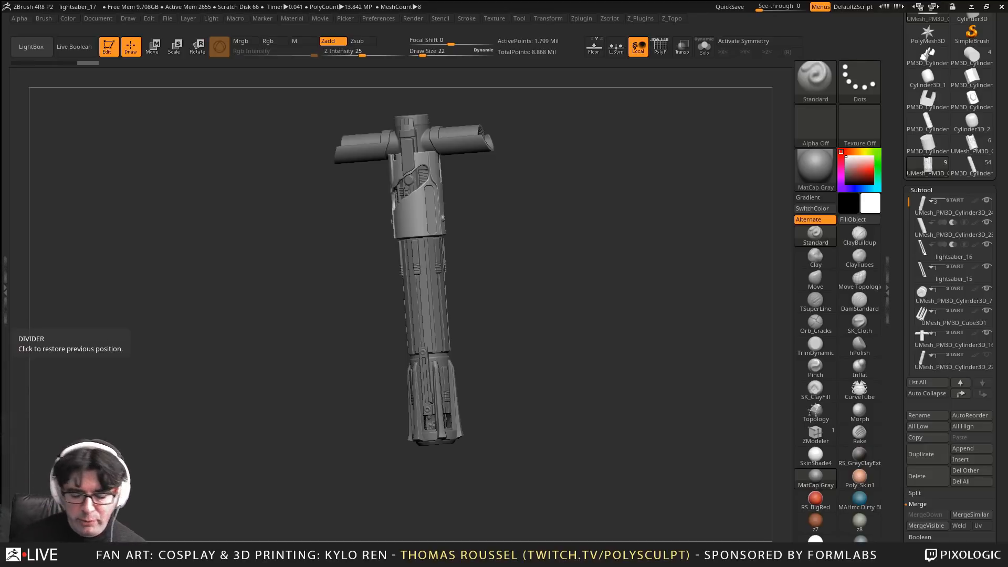
pyautogui.moveTo(508, 275); pyautogui.dragTo(736, 360)
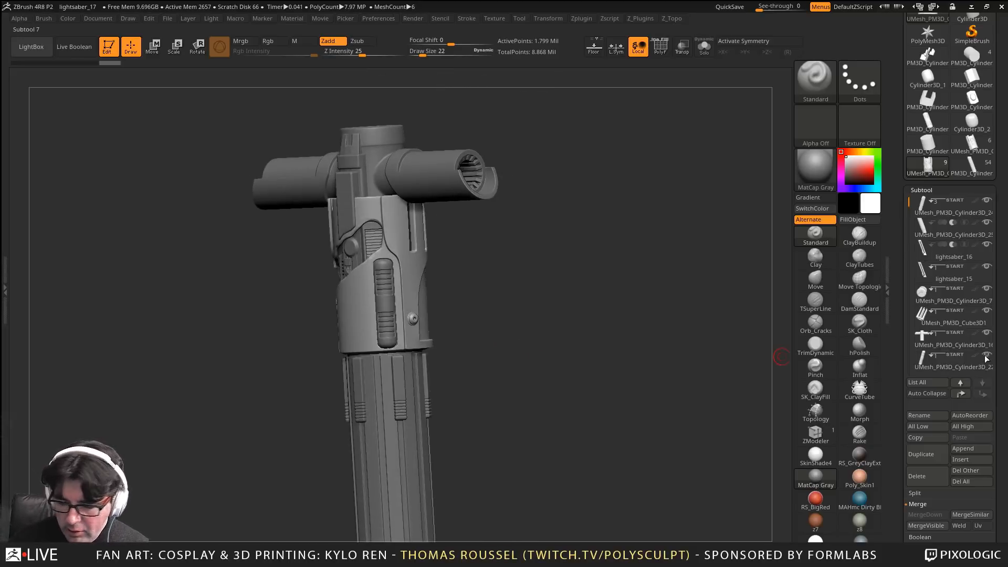
pyautogui.keyDown('alt'); pyautogui.moveTo(513, 396); pyautogui.dragTo(549, 285); pyautogui.keyUp('alt')
pyautogui.moveTo(530, 376)
pyautogui.keyDown('alt'); pyautogui.mouseDown()
pyautogui.moveTo(519, 311)
pyautogui.moveTo(517, 353)
pyautogui.moveTo(490, 330)
pyautogui.moveTo(540, 389)
pyautogui.mouseUp(); pyautogui.keyUp('alt')
pyautogui.moveTo(472, 331); pyautogui.dragTo(460, 320)
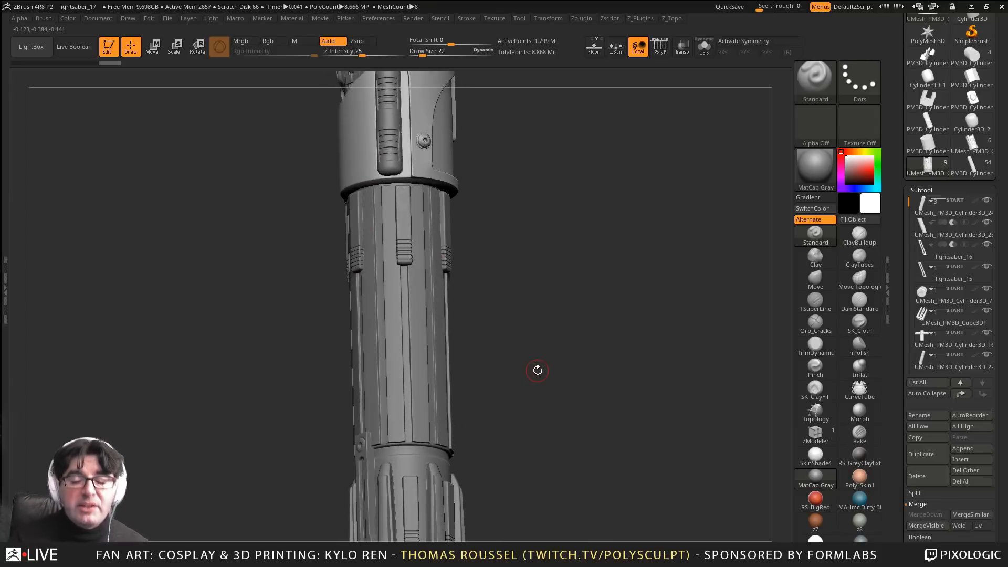
pyautogui.moveTo(537, 370); pyautogui.dragTo(546, 315)
pyautogui.keyDown('alt'); pyautogui.moveTo(549, 262); pyautogui.dragTo(546, 422); pyautogui.keyUp('alt')
pyautogui.keyDown('alt'); pyautogui.moveTo(554, 315); pyautogui.dragTo(472, 400); pyautogui.keyUp('alt')
pyautogui.moveTo(571, 362); pyautogui.dragTo(553, 294)
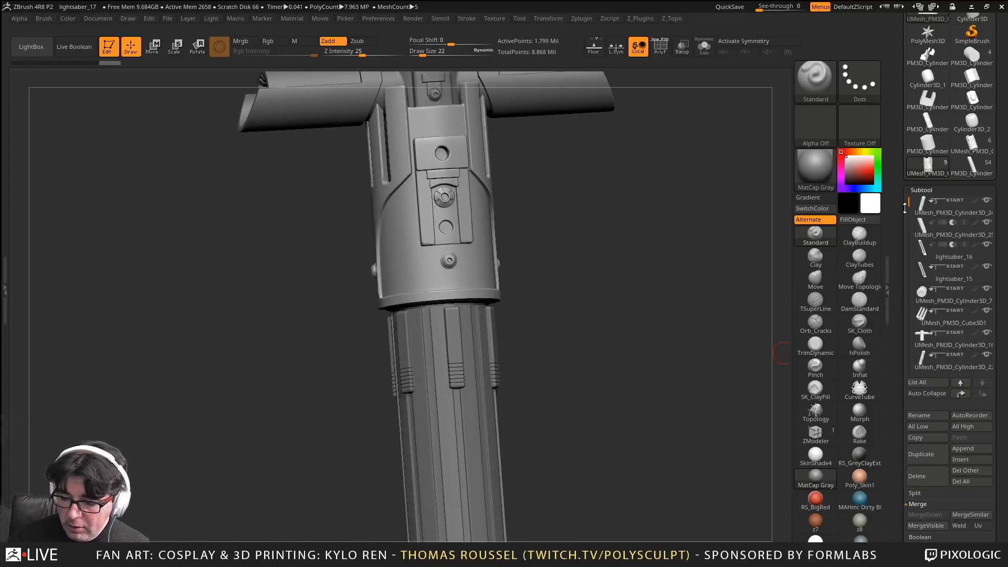
pyautogui.moveTo(910, 203); pyautogui.dragTo(909, 231)
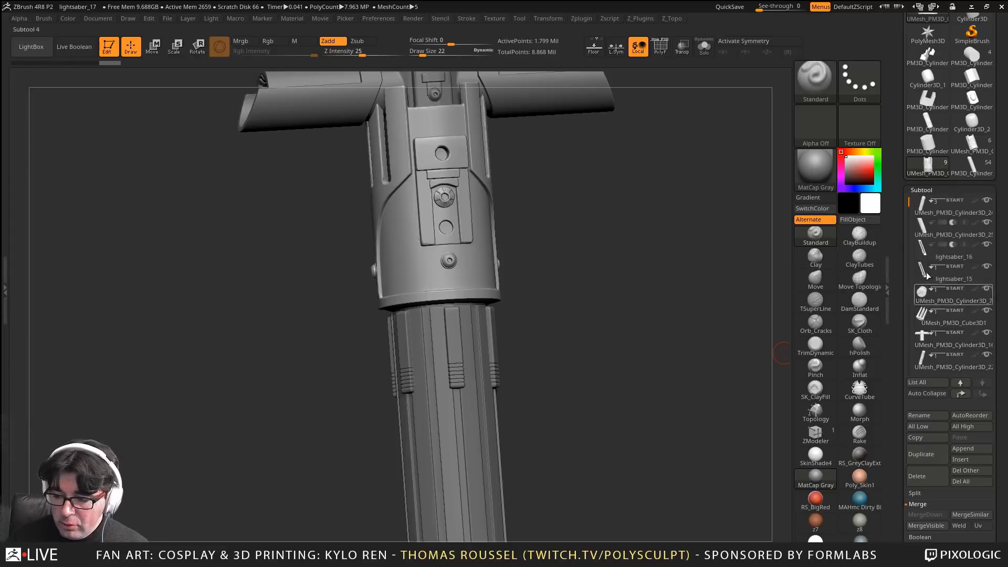
# Switch to the source lightsaber tool with 54 subtools and preview its cuts with Live Boolean
pyautogui.click(971, 169)
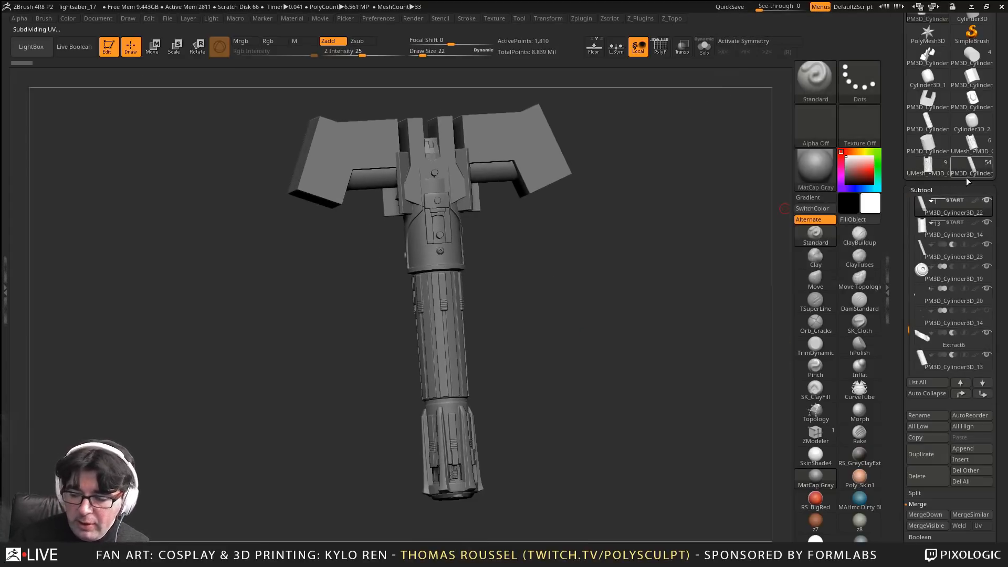
pyautogui.keyDown('shift'); pyautogui.moveTo(532, 382); pyautogui.dragTo(531, 231); pyautogui.keyUp('shift')
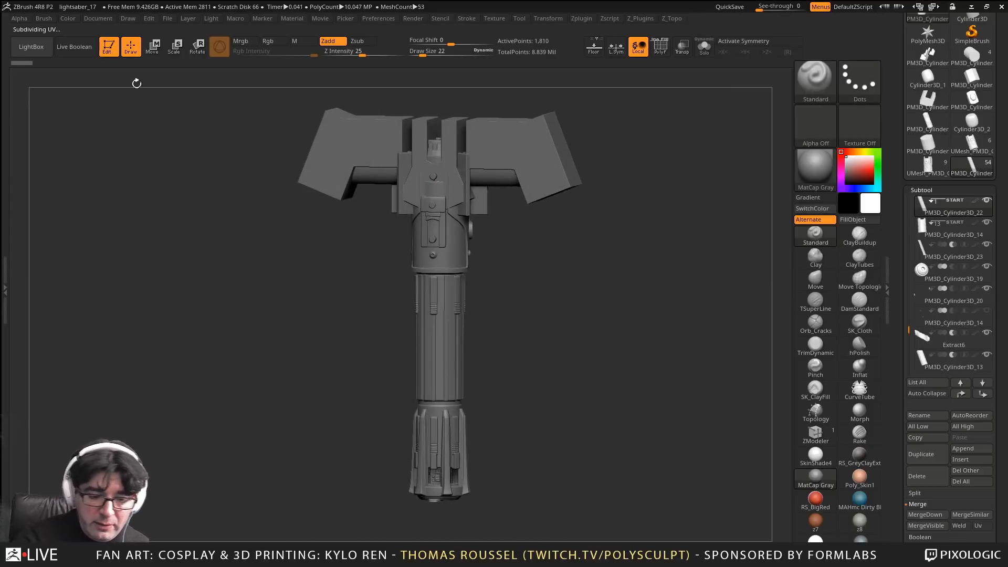
pyautogui.click(74, 47)
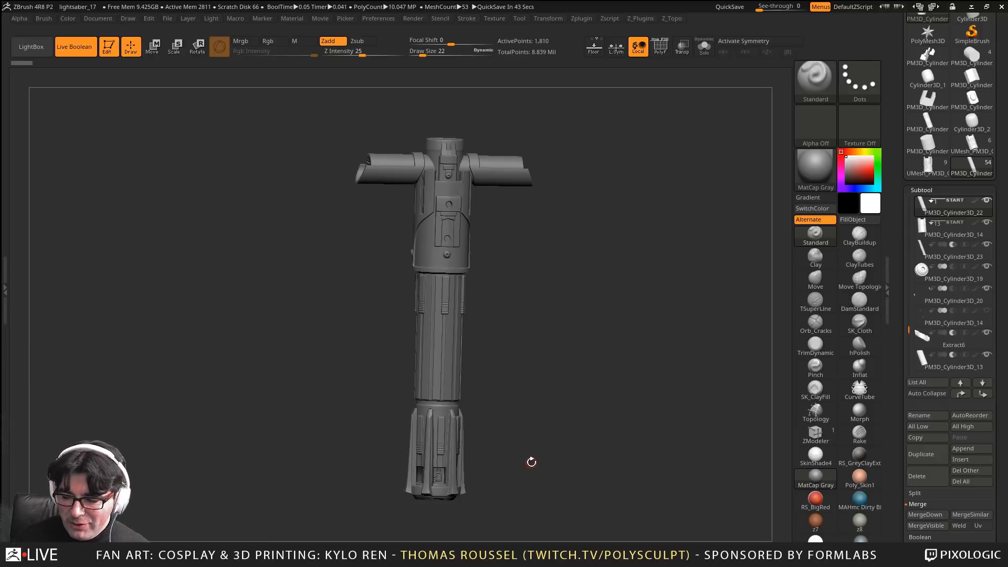
# Switch back to the nine-part lightsaber and inspect the housing, inner core and slim rail individually in Solo mode
pyautogui.click(928, 166)
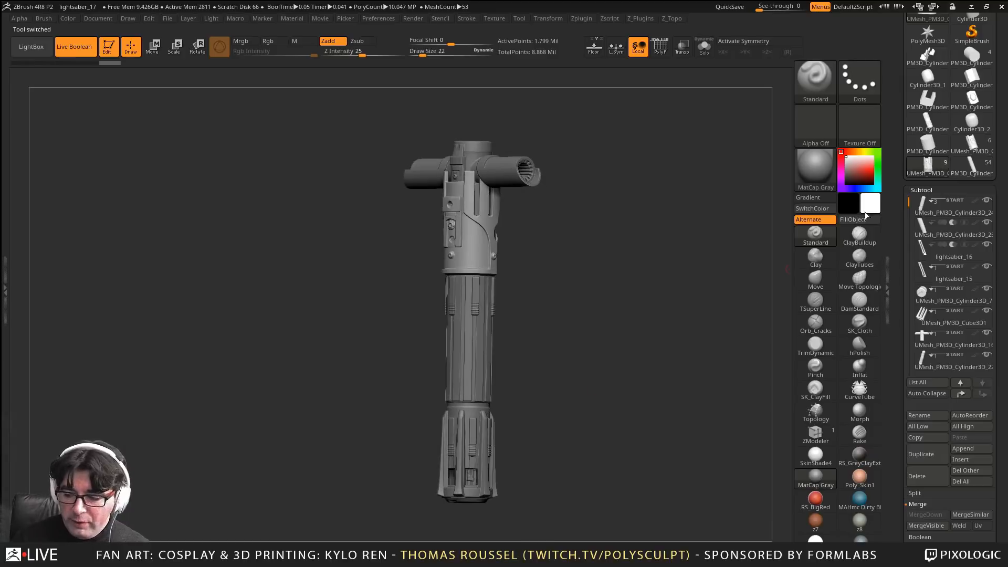
pyautogui.click(704, 46)
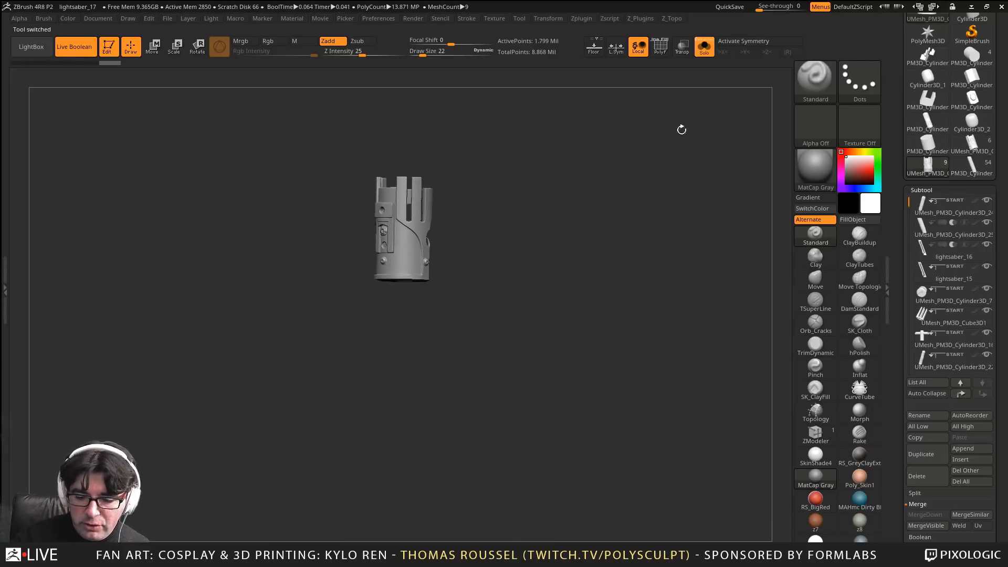
pyautogui.click(917, 206)
pyautogui.moveTo(511, 423); pyautogui.dragTo(510, 236)
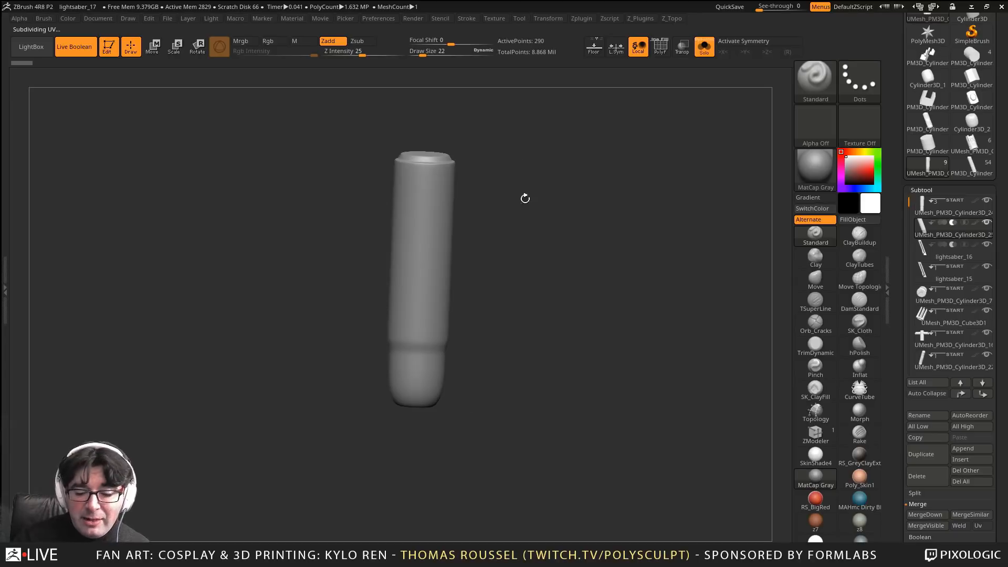
pyautogui.keyDown('alt'); pyautogui.click(447, 412); pyautogui.keyUp('alt')
pyautogui.moveTo(561, 419); pyautogui.dragTo(562, 409)
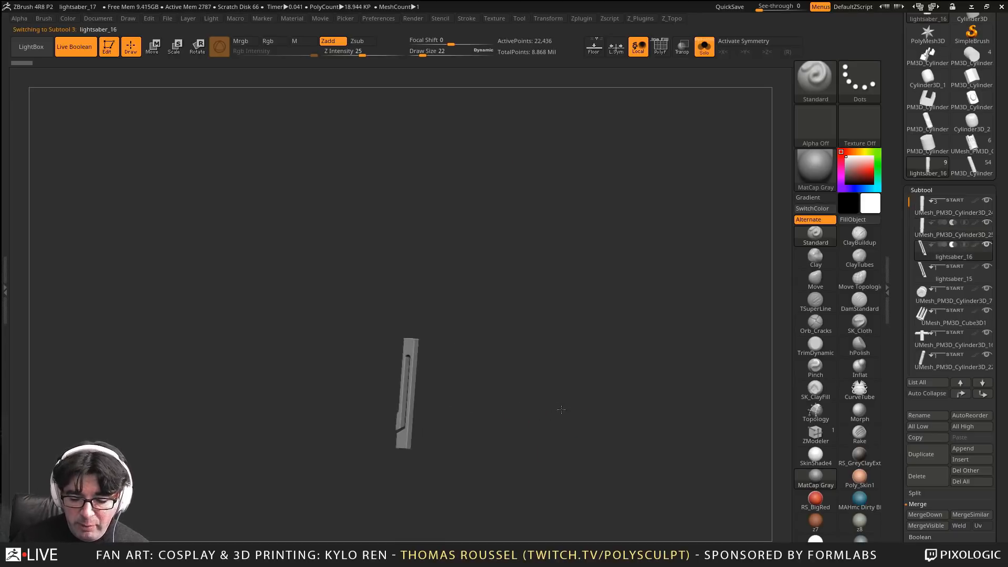
pyautogui.keyDown('alt'); pyautogui.click(538, 430); pyautogui.keyUp('alt')
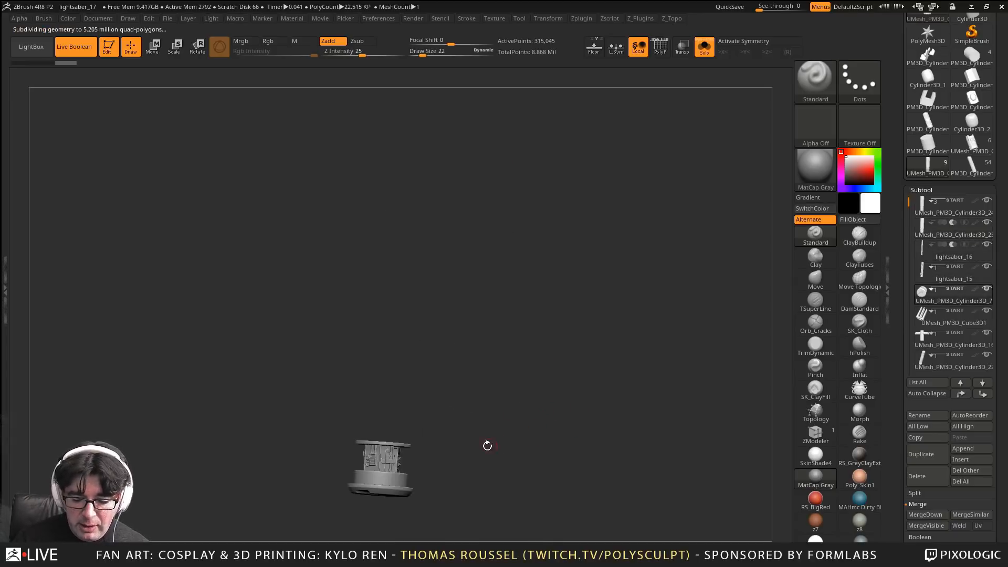
# Step through the remaining subtools from the pommel insert to the housing, and leave Solo mode to view the whole lightsaber
pyautogui.moveTo(488, 446); pyautogui.dragTo(492, 468)
pyautogui.press('Down')
pyautogui.press('Down')
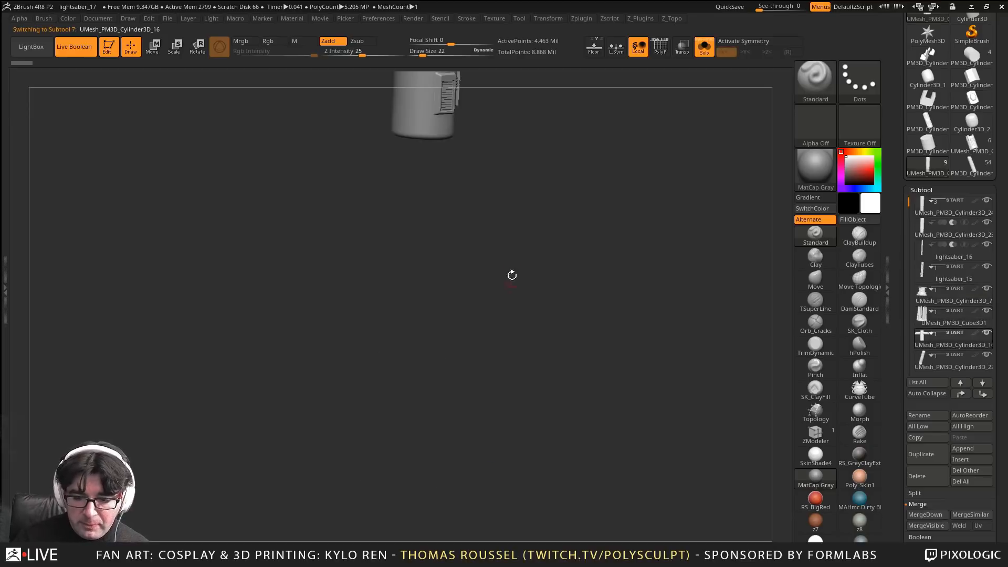
pyautogui.keyDown('alt'); pyautogui.moveTo(504, 237); pyautogui.dragTo(450, 291); pyautogui.keyUp('alt')
pyautogui.press('Down')
pyautogui.press('Down')
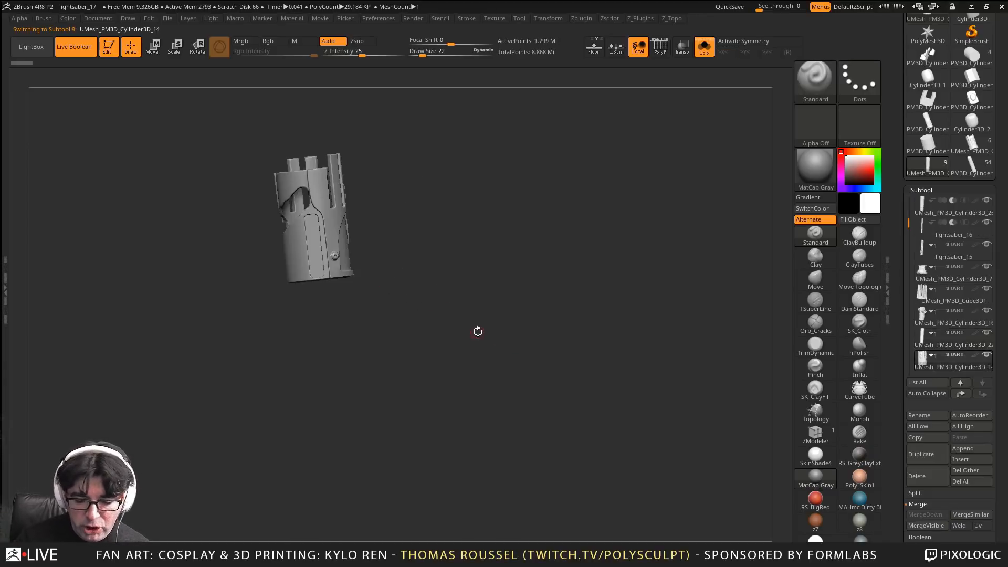
pyautogui.press('Up')
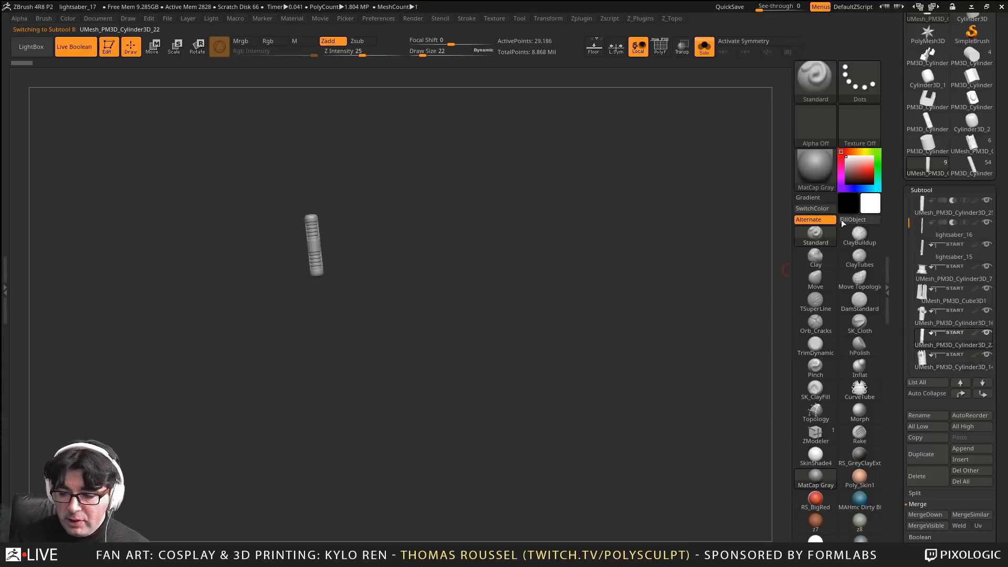
pyautogui.click(704, 46)
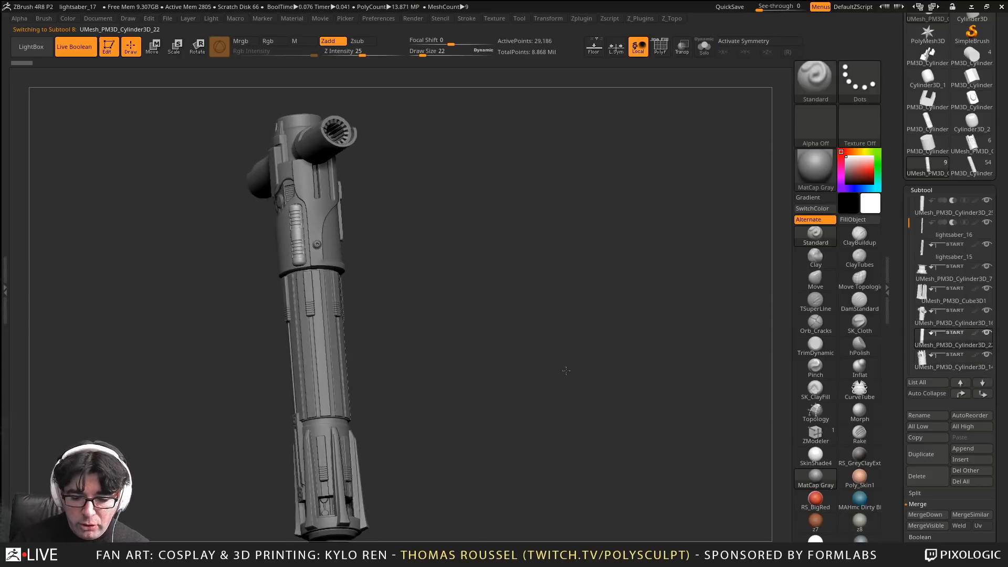
pyautogui.moveTo(541, 351); pyautogui.dragTo(538, 317)
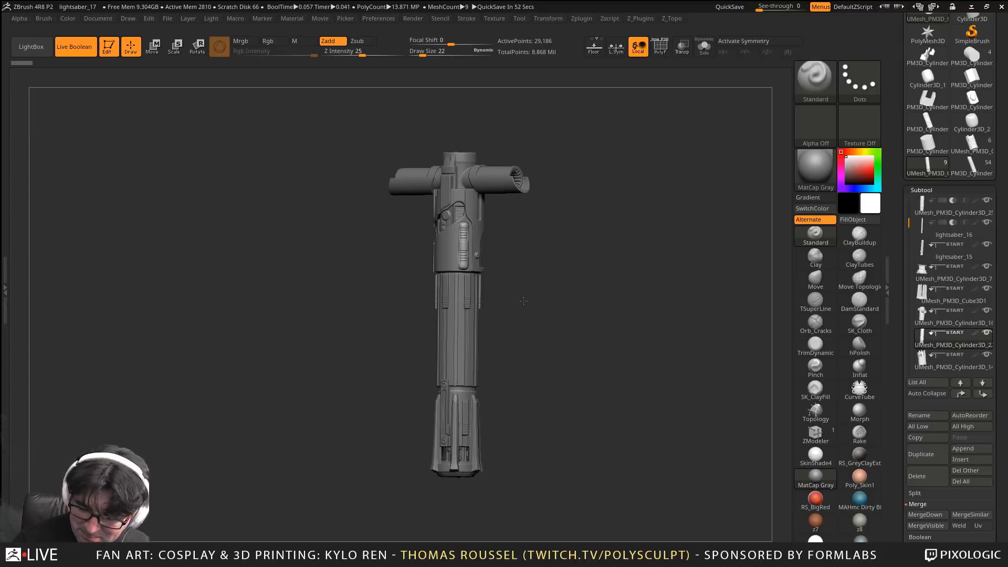
# Isolate the ribbed grip subtool UMesh_PM3D_Cylinder3D_24 and examine its hollow end
pyautogui.moveTo(523, 301); pyautogui.dragTo(534, 202)
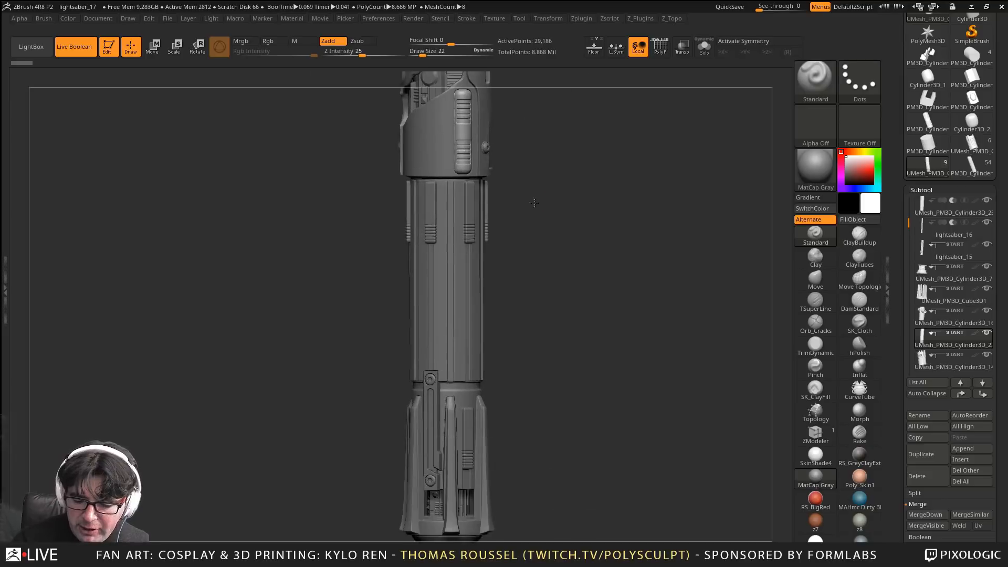
pyautogui.moveTo(552, 281); pyautogui.dragTo(598, 402)
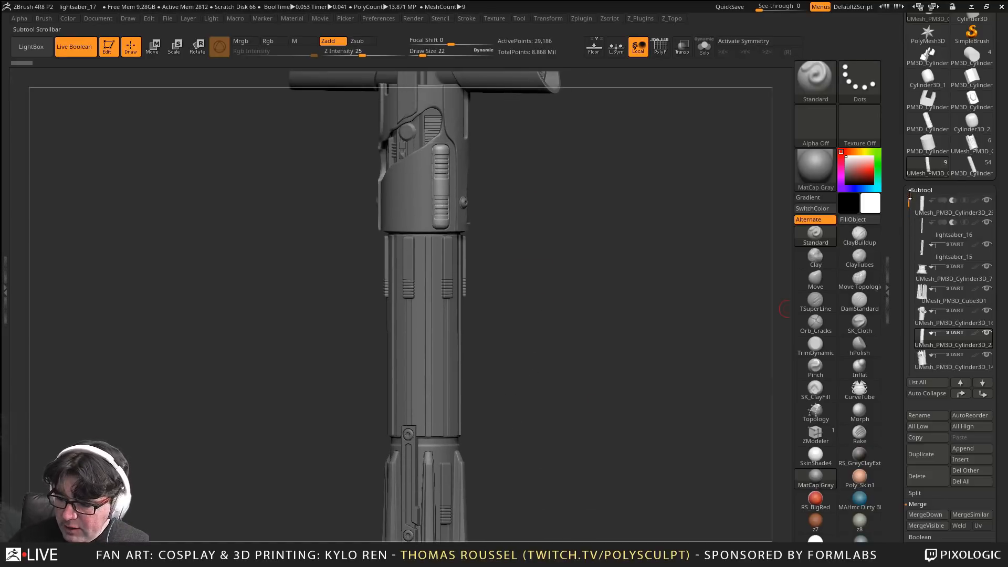
pyautogui.moveTo(910, 195); pyautogui.dragTo(911, 190)
pyautogui.click(920, 214)
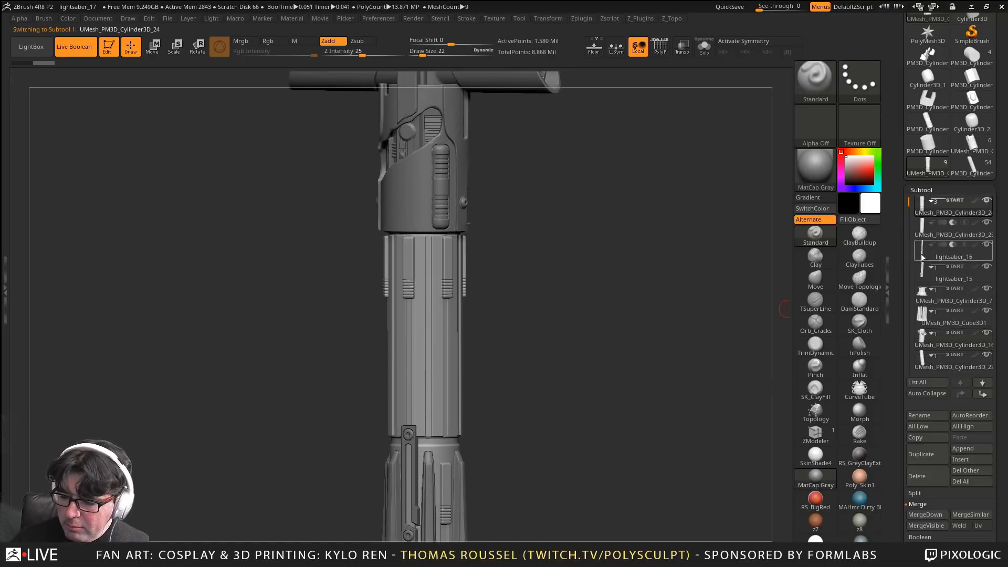
pyautogui.moveTo(557, 335)
pyautogui.mouseDown()
pyautogui.moveTo(543, 333)
pyautogui.moveTo(546, 315)
pyautogui.moveTo(527, 344)
pyautogui.moveTo(538, 330)
pyautogui.moveTo(594, 346)
pyautogui.moveTo(535, 397)
pyautogui.moveTo(518, 279)
pyautogui.moveTo(484, 208)
pyautogui.moveTo(475, 232)
pyautogui.mouseUp()
pyautogui.click(703, 47)
pyautogui.moveTo(476, 232); pyautogui.dragTo(513, 184, button='right')
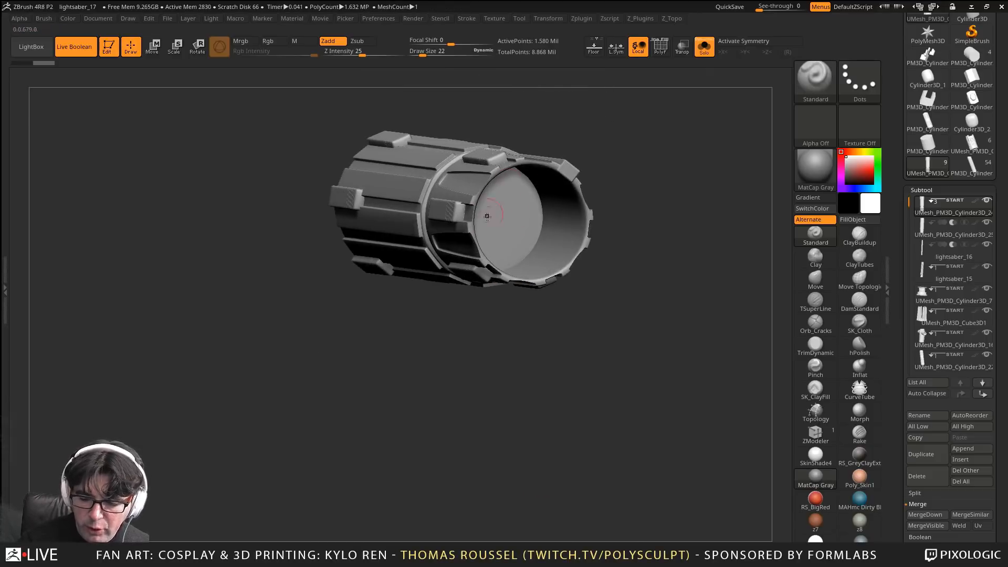
pyautogui.moveTo(488, 215); pyautogui.dragTo(470, 231, button='right')
pyautogui.moveTo(529, 190); pyautogui.dragTo(661, 367, button='right')
# Inspect the pommel insert and the UMesh_PM3D_Cube3D1 claw ring in isolation, and examine the ribbed grip from both ends
pyautogui.click(919, 294)
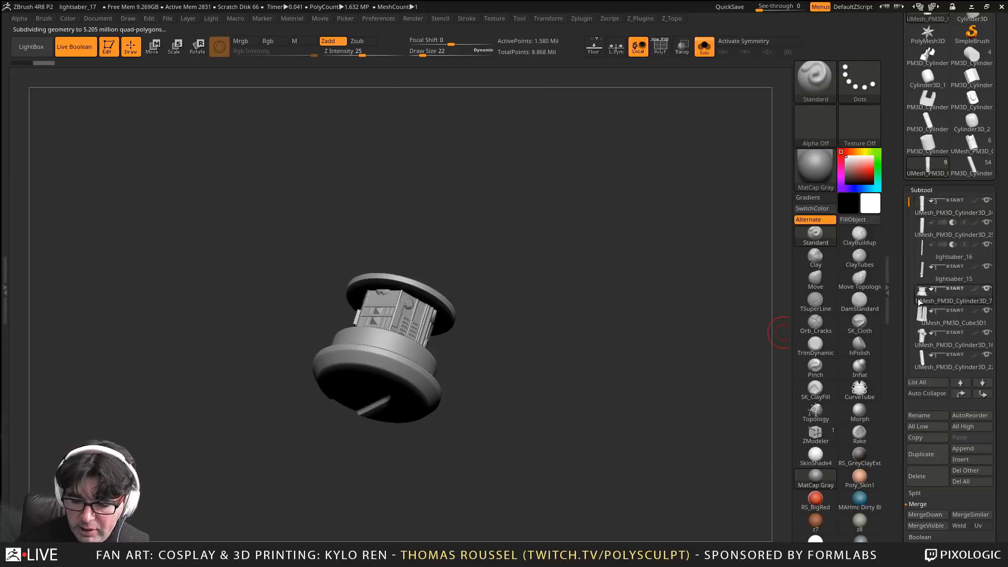
pyautogui.click(920, 317)
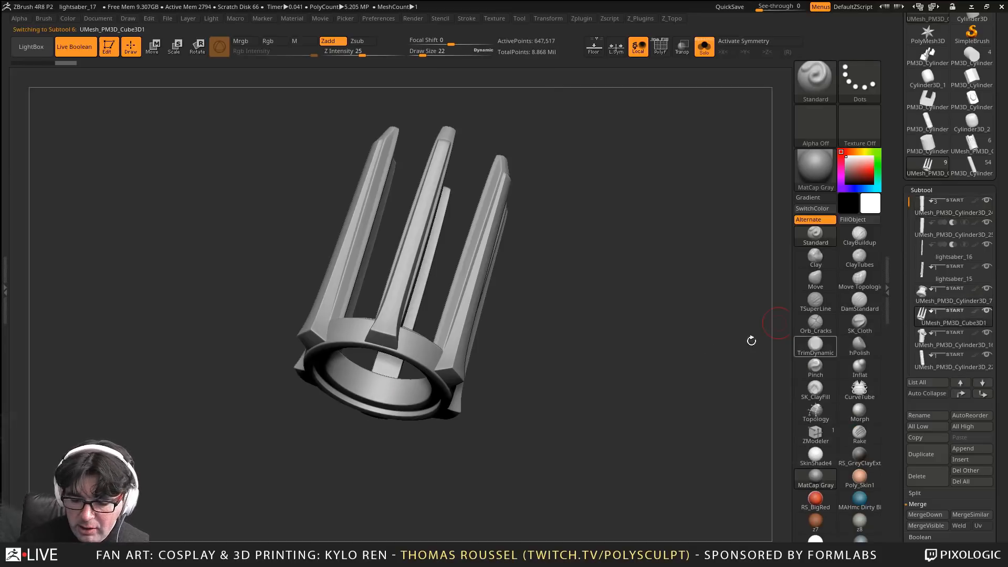
pyautogui.click(915, 213)
pyautogui.moveTo(577, 360); pyautogui.dragTo(509, 396, button='right')
pyautogui.moveTo(510, 396); pyautogui.dragTo(414, 383)
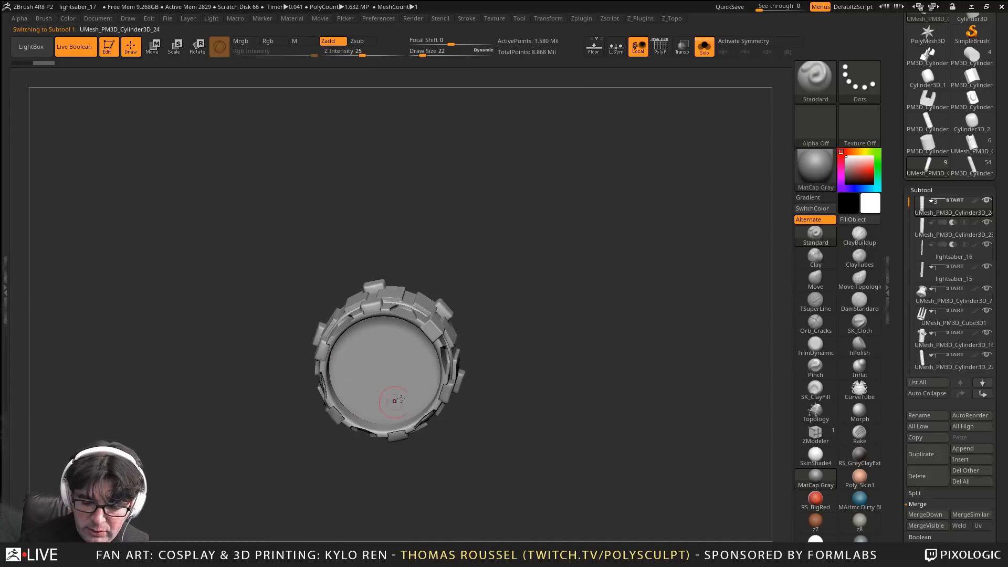
pyautogui.moveTo(518, 353); pyautogui.dragTo(512, 390)
pyautogui.keyDown('alt'); pyautogui.moveTo(512, 390); pyautogui.dragTo(197, 430, button='right'); pyautogui.keyUp('alt')
pyautogui.moveTo(197, 429); pyautogui.dragTo(95, 426, button='right')
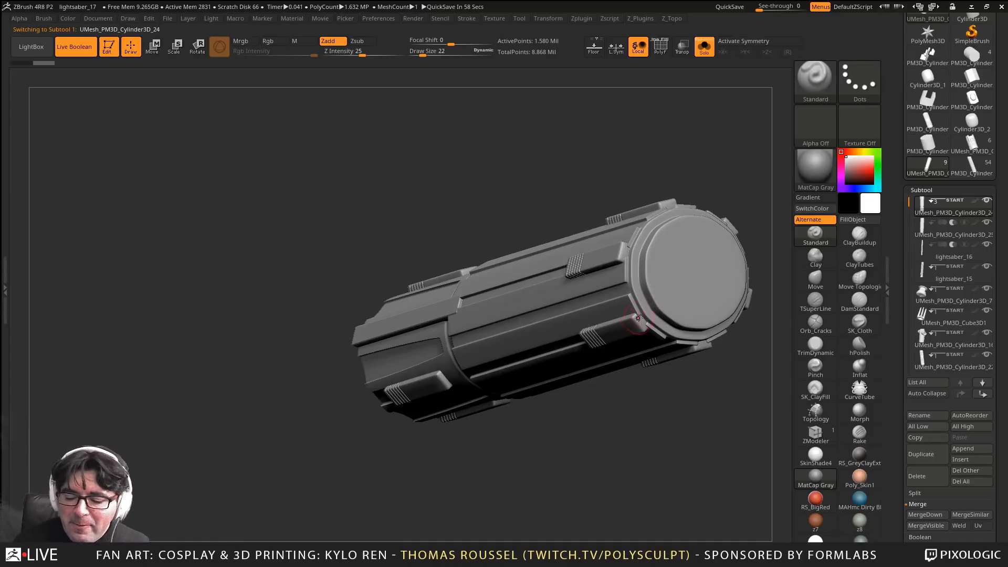
pyautogui.moveTo(640, 317)
pyautogui.mouseDown(button='right')
pyautogui.moveTo(570, 338)
pyautogui.moveTo(648, 302)
pyautogui.mouseUp(button='right')
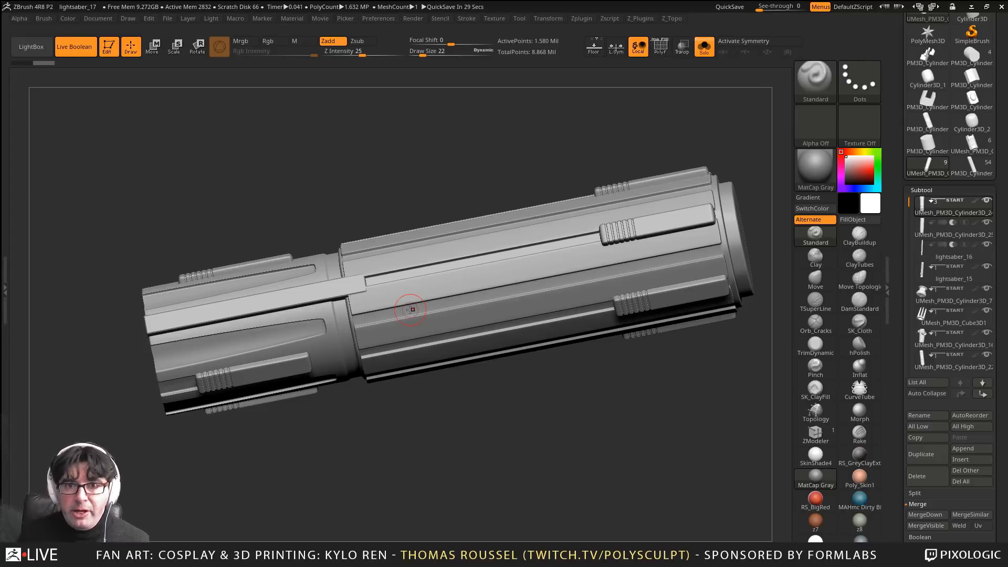
pyautogui.moveTo(410, 310); pyautogui.dragTo(416, 378, button='right')
# Isolate the smooth subtractive core cylinder, show its polyframe, and compare its shape with and without Dynamic Subdivision
pyautogui.click(919, 232)
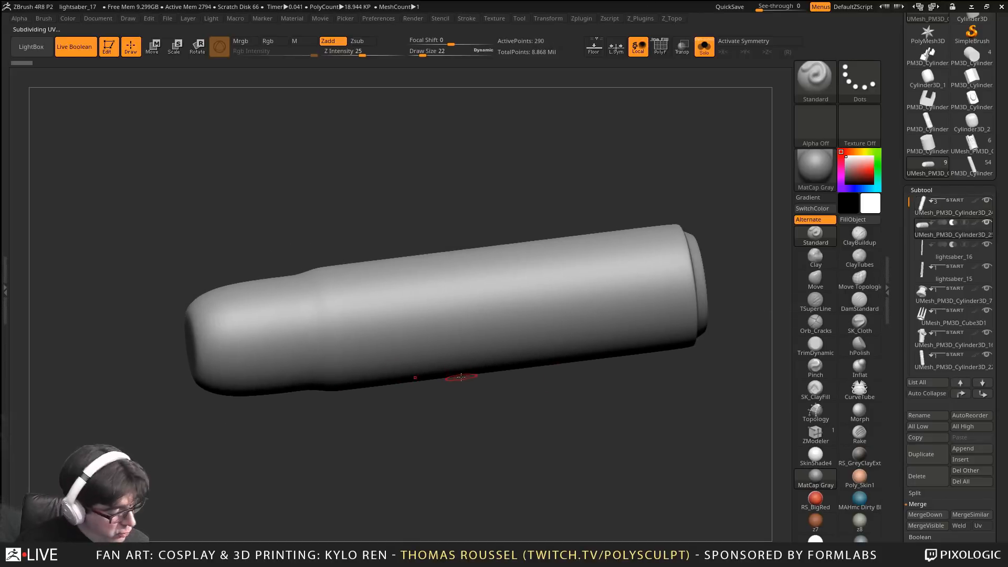
pyautogui.hotkey('shift', 'f')
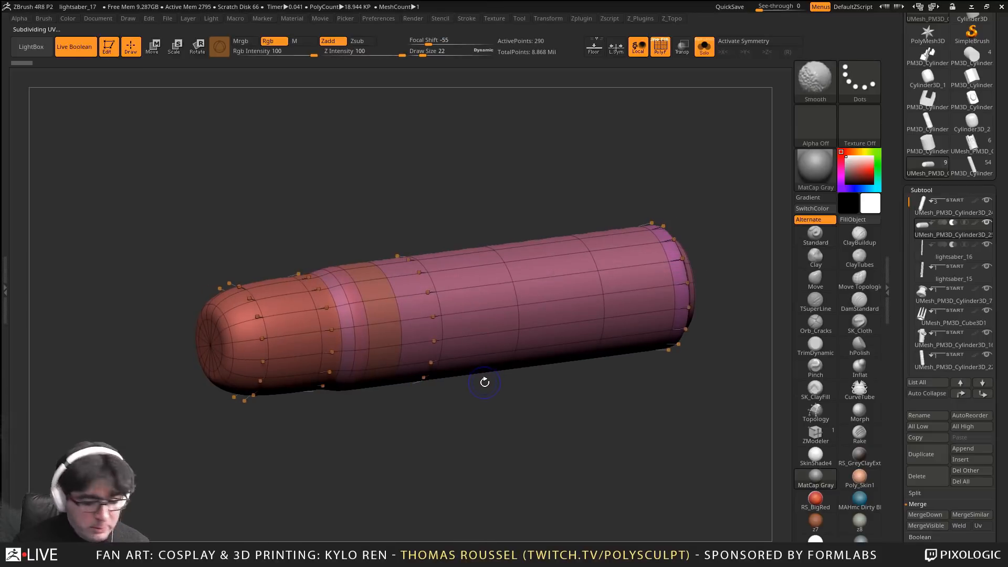
pyautogui.hotkey('shift', 'd')
pyautogui.moveTo(516, 406); pyautogui.dragTo(685, 240, button='right')
pyautogui.moveTo(591, 365); pyautogui.dragTo(625, 387, button='right')
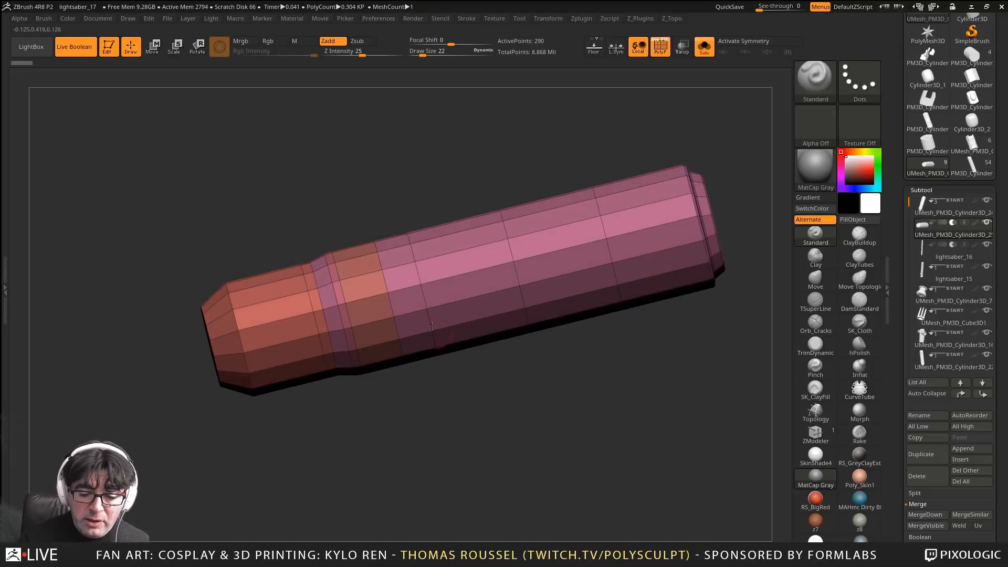
pyautogui.press('d')
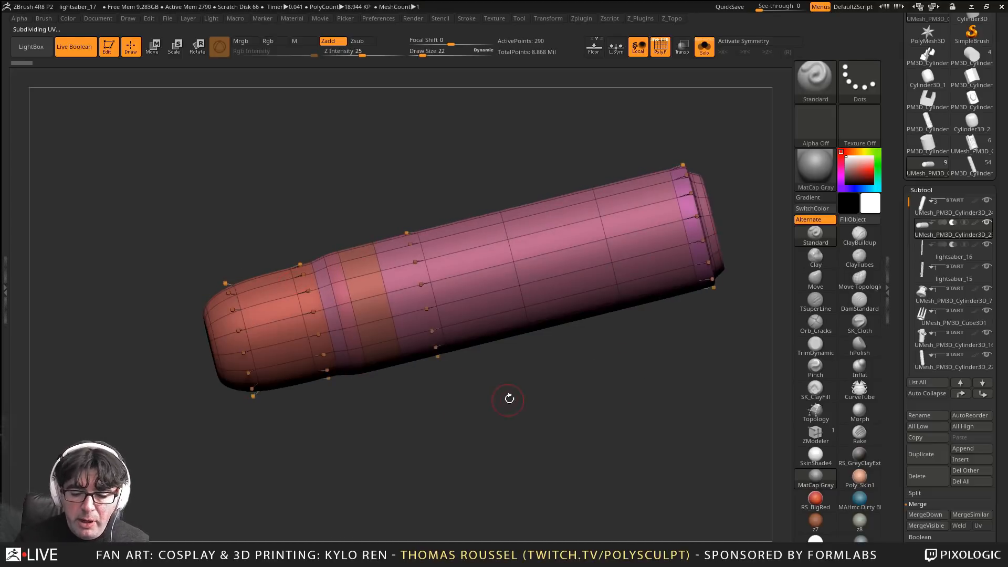
pyautogui.moveTo(508, 399)
pyautogui.mouseDown(button='right')
pyautogui.moveTo(576, 383)
pyautogui.moveTo(538, 423)
pyautogui.moveTo(623, 367)
pyautogui.moveTo(630, 378)
pyautogui.mouseUp(button='right')
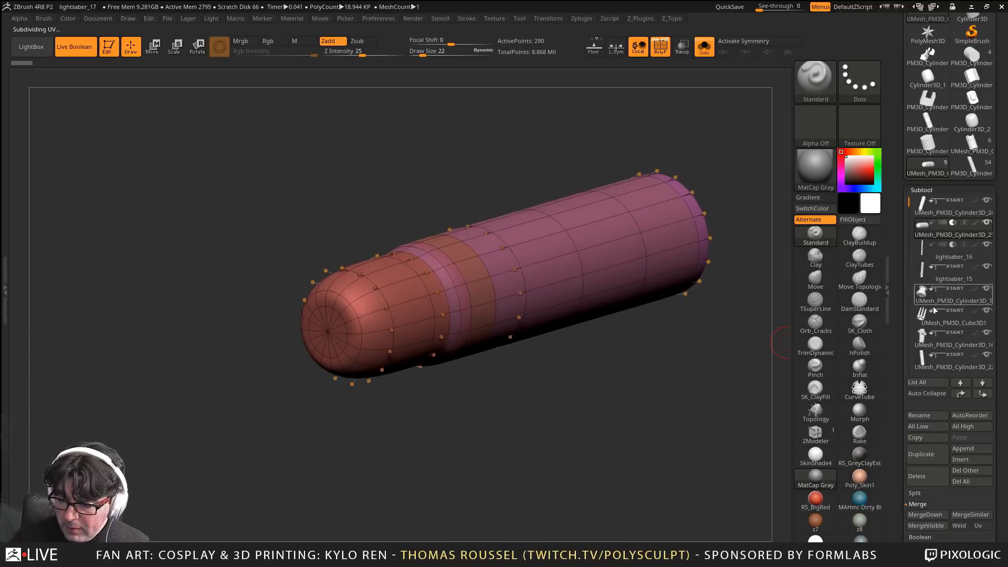
# Show the complete lightsaber again and turn off the Live Boolean preview
pyautogui.click(710, 51)
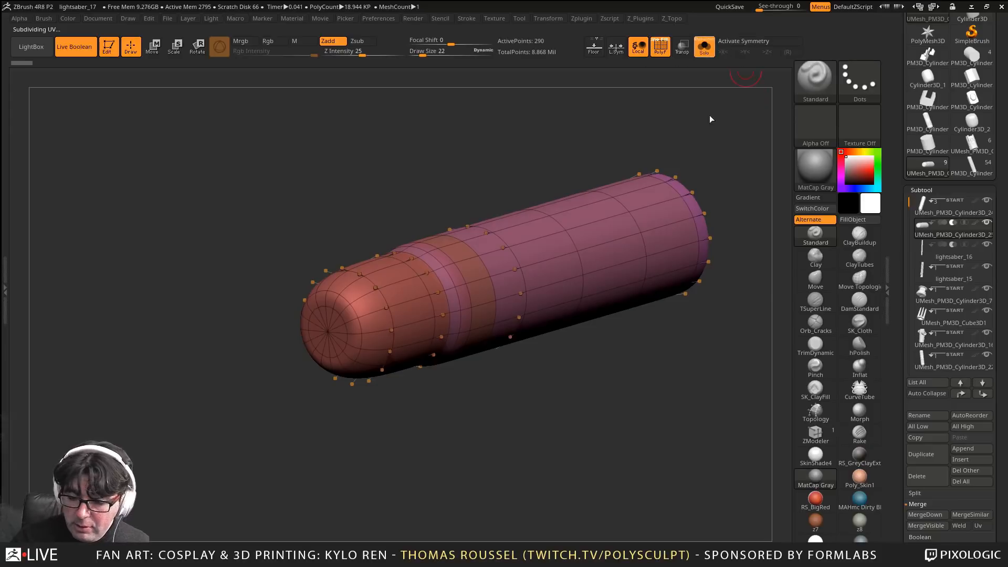
pyautogui.moveTo(648, 382); pyautogui.dragTo(363, 251, button='right')
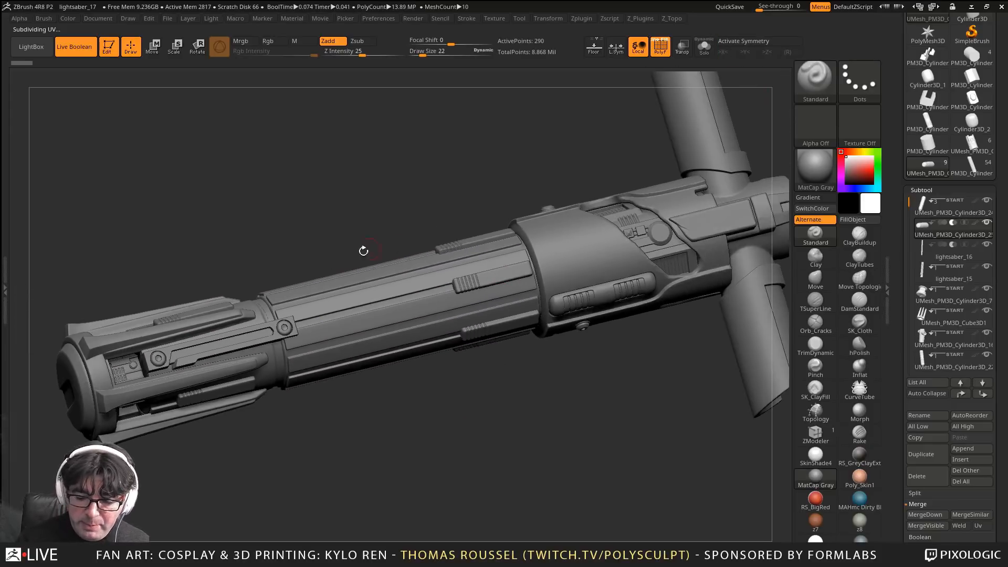
pyautogui.click(71, 50)
pyautogui.moveTo(556, 414); pyautogui.dragTo(529, 371)
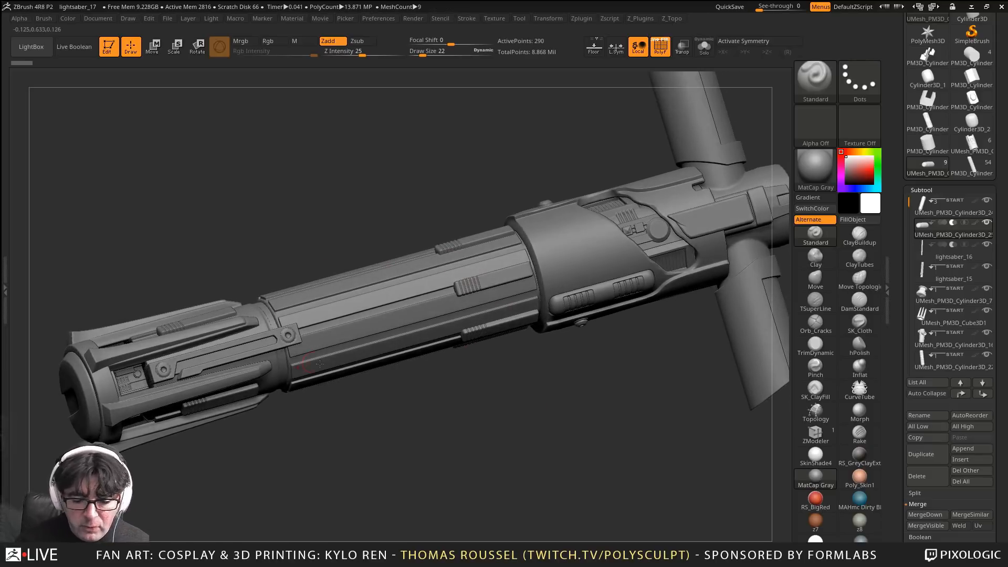
# Select the pommel's claw ring, turn off the polyframe and activate the Move gizmo
pyautogui.moveTo(576, 323)
pyautogui.mouseDown(button='right')
pyautogui.moveTo(327, 387)
pyautogui.moveTo(467, 215)
pyautogui.moveTo(586, 316)
pyautogui.moveTo(559, 332)
pyautogui.moveTo(608, 357)
pyautogui.moveTo(596, 358)
pyautogui.moveTo(578, 327)
pyautogui.moveTo(555, 359)
pyautogui.moveTo(525, 370)
pyautogui.mouseUp(button='right')
pyautogui.keyDown('alt'); pyautogui.click(439, 396); pyautogui.keyUp('alt')
pyautogui.hotkey('shift', 'f')
pyautogui.click(153, 47)
pyautogui.moveTo(536, 297)
pyautogui.keyDown('alt'); pyautogui.mouseDown(button='right')
pyautogui.moveTo(442, 249)
pyautogui.moveTo(369, 271)
pyautogui.mouseUp(button='right'); pyautogui.keyUp('alt')
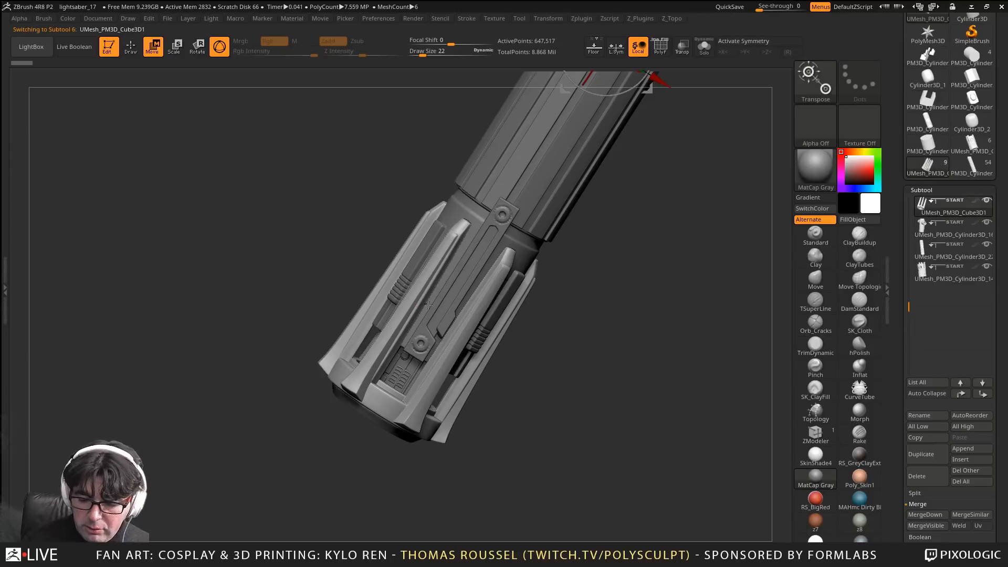
# Reset the gizmo on the claw ring and try sliding the ring along the handle's axis
pyautogui.keyDown('alt'); pyautogui.click(413, 299); pyautogui.keyUp('alt')
pyautogui.keyDown('alt'); pyautogui.click(426, 216); pyautogui.keyUp('alt')
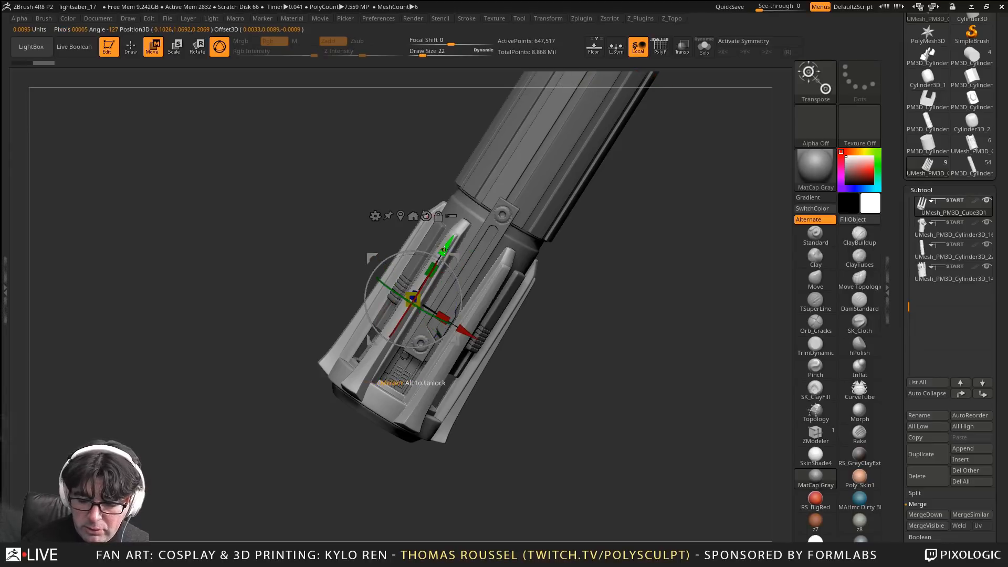
pyautogui.moveTo(444, 250); pyautogui.dragTo(328, 445)
pyautogui.keyDown('alt'); pyautogui.moveTo(464, 398); pyautogui.dragTo(466, 327, button='right'); pyautogui.keyUp('alt')
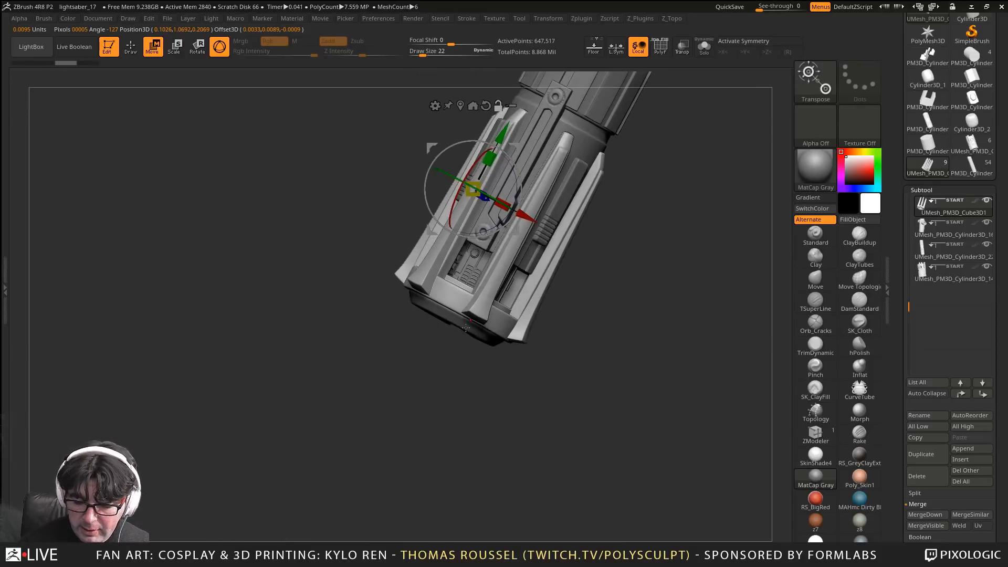
# Slide the pommel insert out of the claw ring, examine its detailed core, and undo the move
pyautogui.keyDown('alt'); pyautogui.click(466, 328); pyautogui.keyUp('alt')
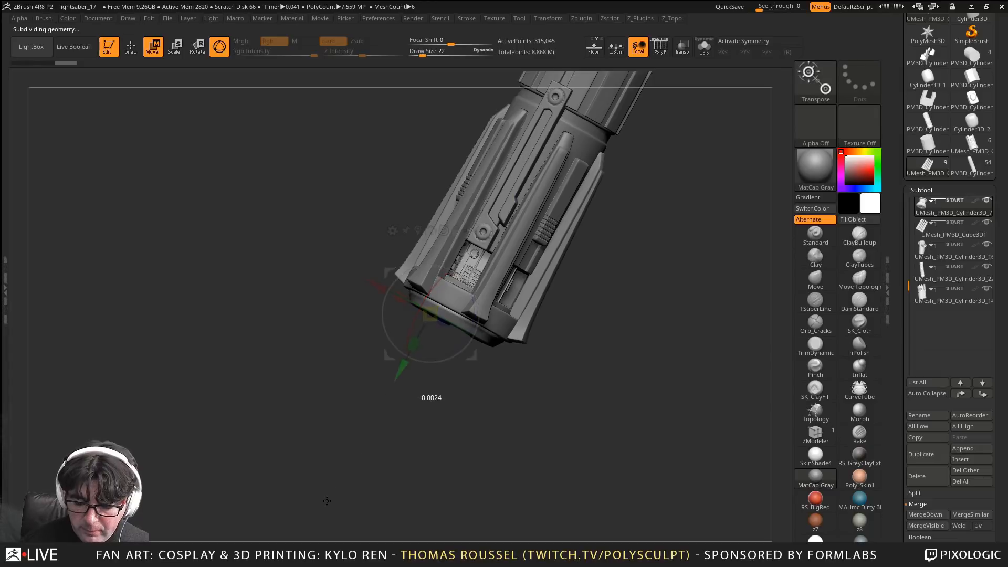
pyautogui.moveTo(326, 501); pyautogui.dragTo(329, 497)
pyautogui.moveTo(506, 393); pyautogui.dragTo(559, 279, button='right')
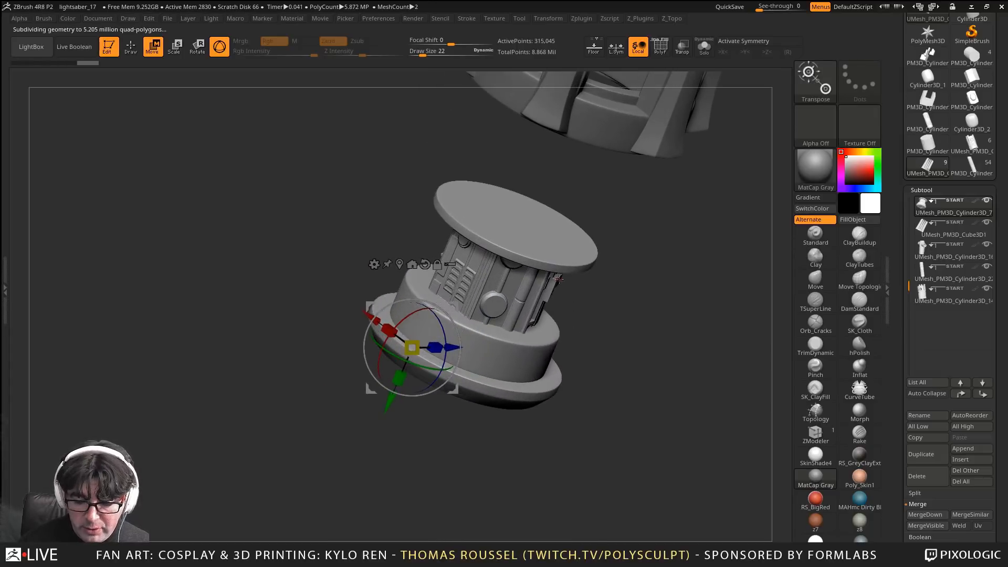
pyautogui.moveTo(510, 215); pyautogui.dragTo(534, 185, button='right')
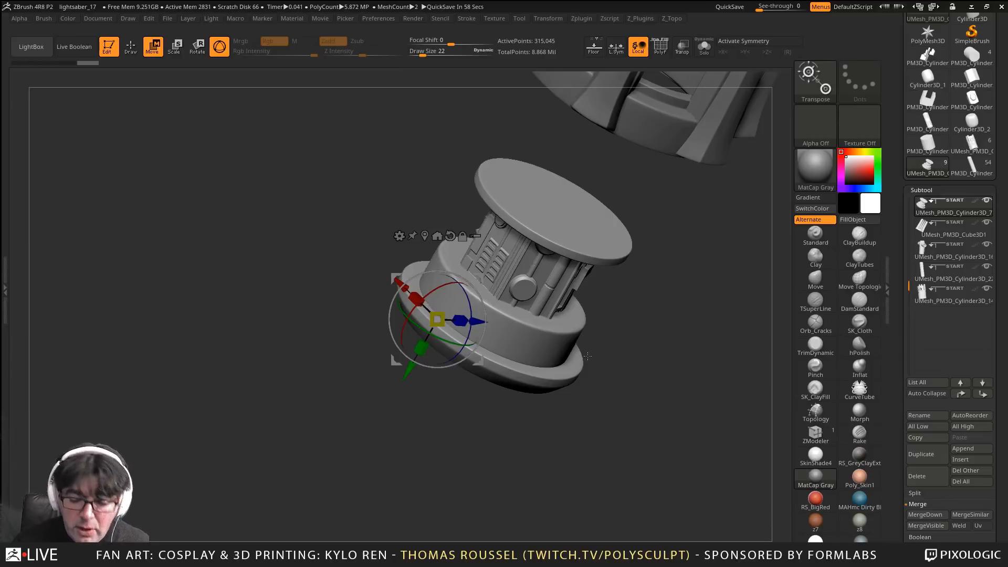
pyautogui.keyDown('alt'); pyautogui.moveTo(588, 356); pyautogui.dragTo(478, 494, button='right'); pyautogui.keyUp('alt')
pyautogui.moveTo(594, 305); pyautogui.dragTo(583, 391, button='right')
pyautogui.hotkey('ctrl', 'z')
# Center the gizmo on the crossguard subtool UMesh_PM3D_Cylinder3D_16 and slide the part out of the collar along the handle's axis
pyautogui.keyDown('alt'); pyautogui.moveTo(598, 353); pyautogui.dragTo(378, 530, button='right'); pyautogui.keyUp('alt')
pyautogui.keyDown('ctrl'); pyautogui.moveTo(546, 404); pyautogui.dragTo(520, 312, button='right'); pyautogui.keyUp('ctrl')
pyautogui.keyDown('alt'); pyautogui.moveTo(520, 362); pyautogui.dragTo(471, 468, button='right'); pyautogui.keyUp('alt')
pyautogui.keyDown('alt'); pyautogui.moveTo(482, 303); pyautogui.dragTo(411, 453, button='right'); pyautogui.keyUp('alt')
pyautogui.keyDown('alt'); pyautogui.click(557, 259); pyautogui.keyUp('alt')
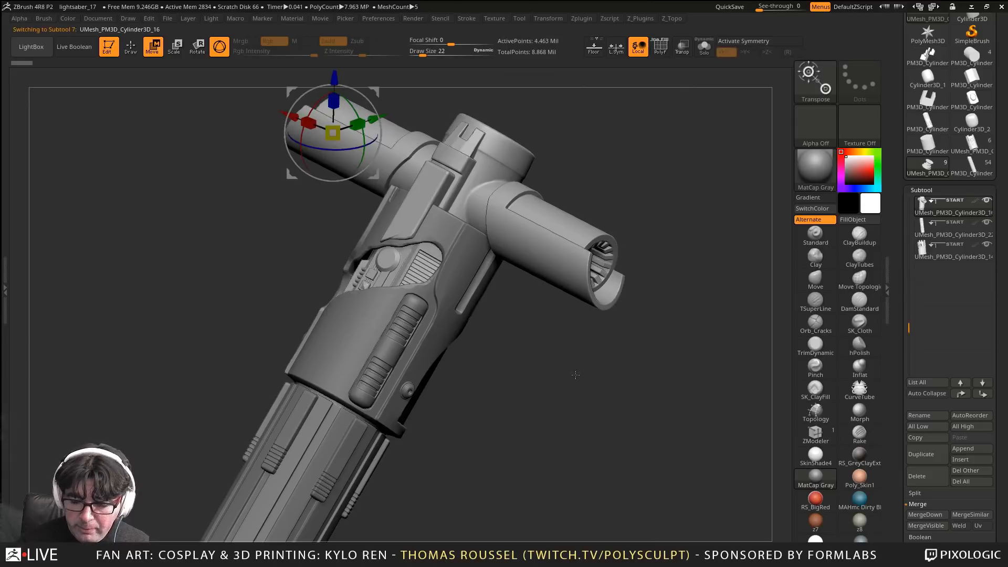
pyautogui.keyDown('alt'); pyautogui.moveTo(565, 413); pyautogui.dragTo(572, 478, button='right'); pyautogui.keyUp('alt')
pyautogui.keyDown('alt'); pyautogui.click(352, 116); pyautogui.keyUp('alt')
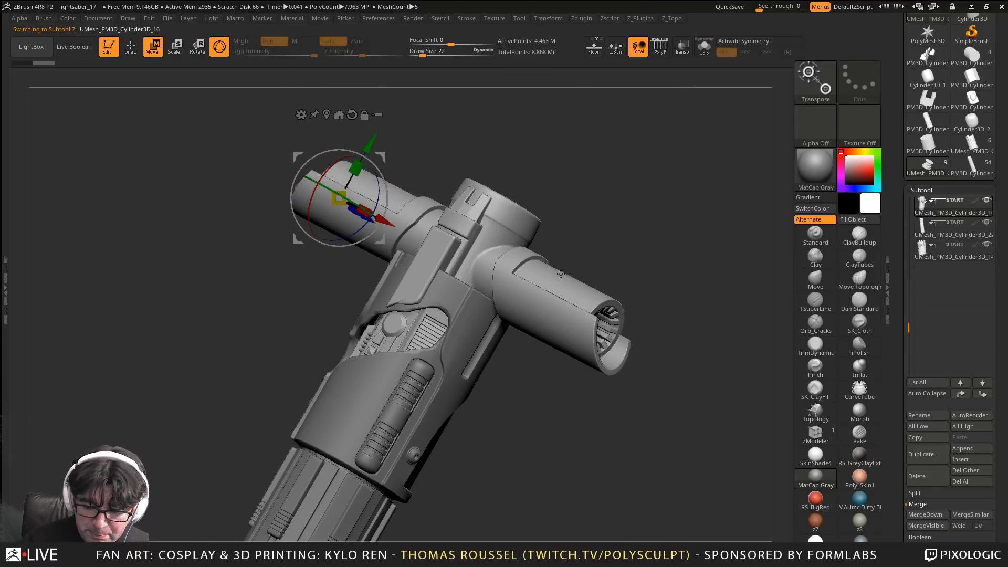
pyautogui.keyDown('alt'); pyautogui.moveTo(435, 174); pyautogui.dragTo(420, 235, button='right'); pyautogui.keyUp('alt')
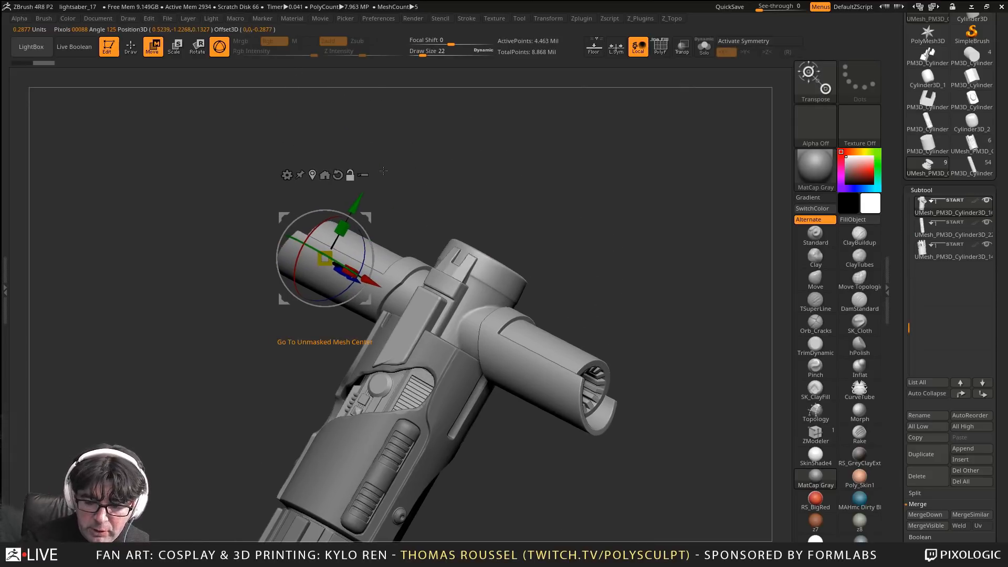
pyautogui.click(312, 174)
pyautogui.moveTo(450, 324); pyautogui.dragTo(599, 83)
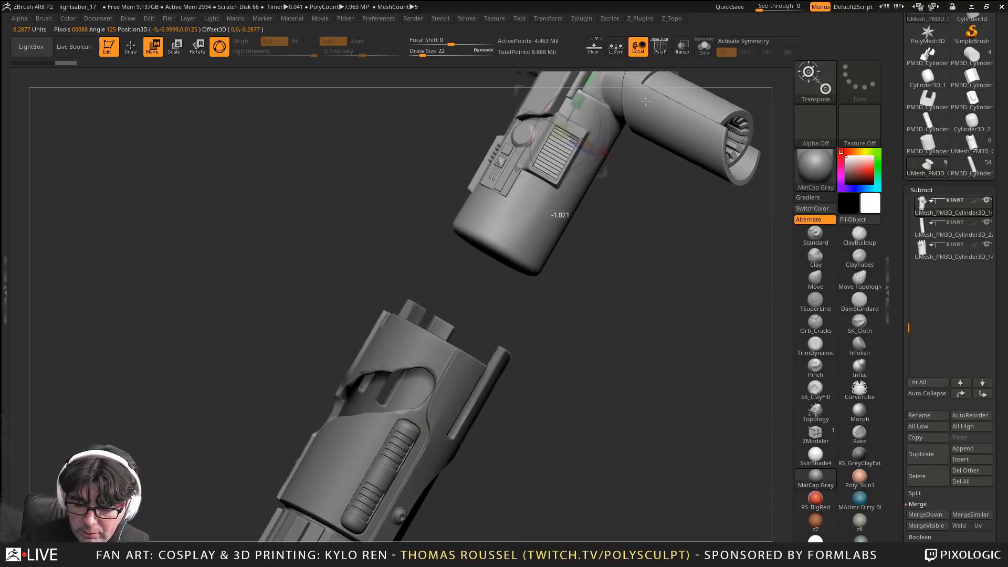
# Examine the separated crossguard from the front and the side, including its smooth lower plug
pyautogui.keyDown('alt'); pyautogui.moveTo(610, 257); pyautogui.dragTo(514, 464, button='right'); pyautogui.keyUp('alt')
pyautogui.moveTo(572, 371); pyautogui.dragTo(553, 336, button='right')
pyautogui.moveTo(586, 246); pyautogui.dragTo(618, 386)
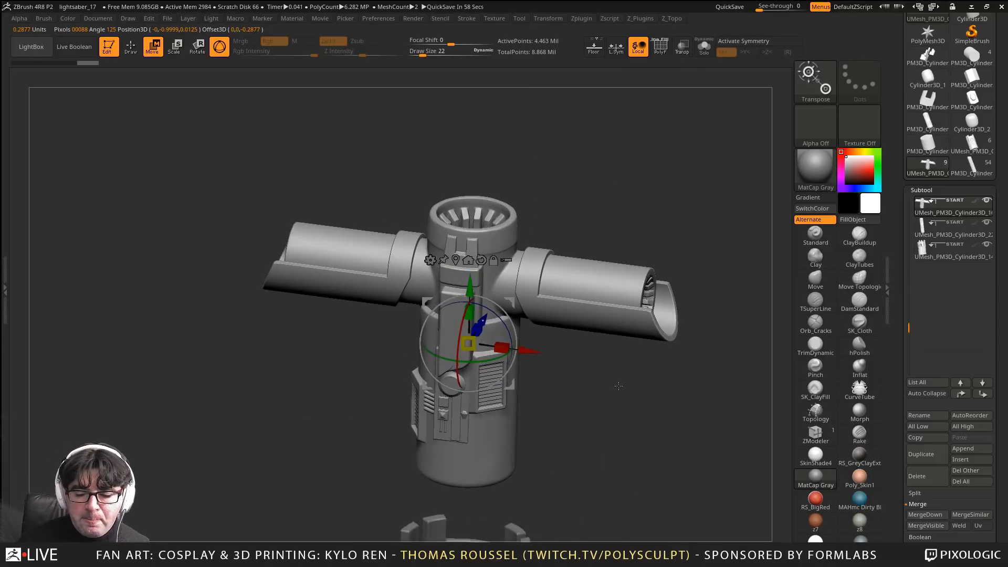
pyautogui.moveTo(618, 386); pyautogui.dragTo(540, 247)
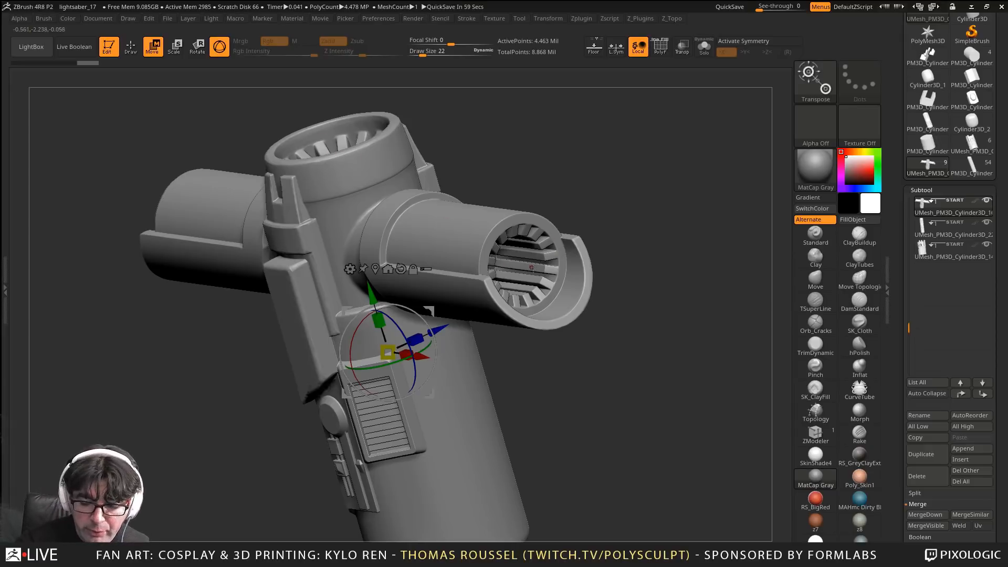
# Examine the inner ribs and cut-out rim of the crossguard's side vent up close from several angles
pyautogui.moveTo(530, 265); pyautogui.dragTo(530, 226, button='right')
pyautogui.moveTo(531, 226); pyautogui.dragTo(576, 210, button='right')
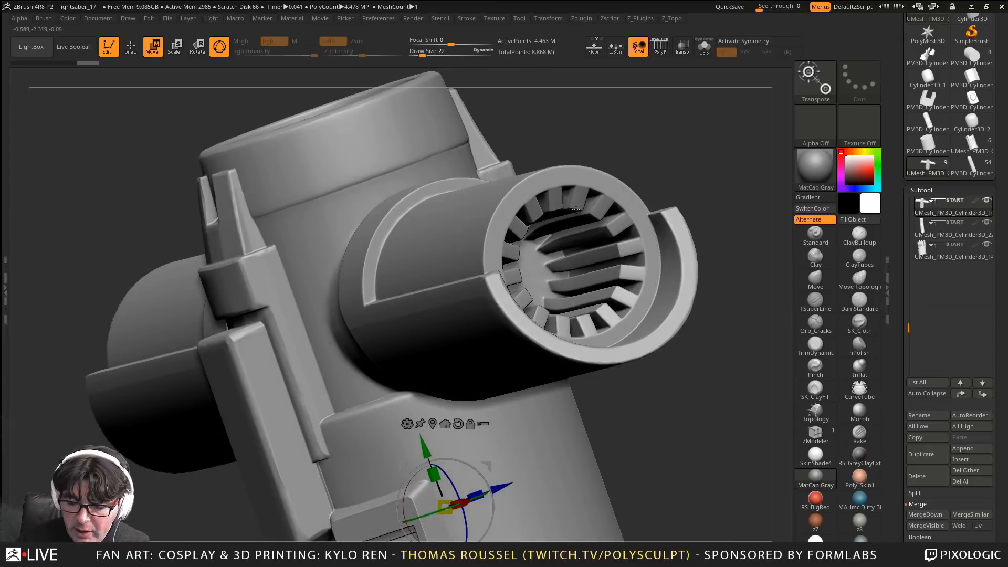
pyautogui.keyDown('ctrl'); pyautogui.moveTo(615, 247); pyautogui.dragTo(580, 297, button='right'); pyautogui.keyUp('ctrl')
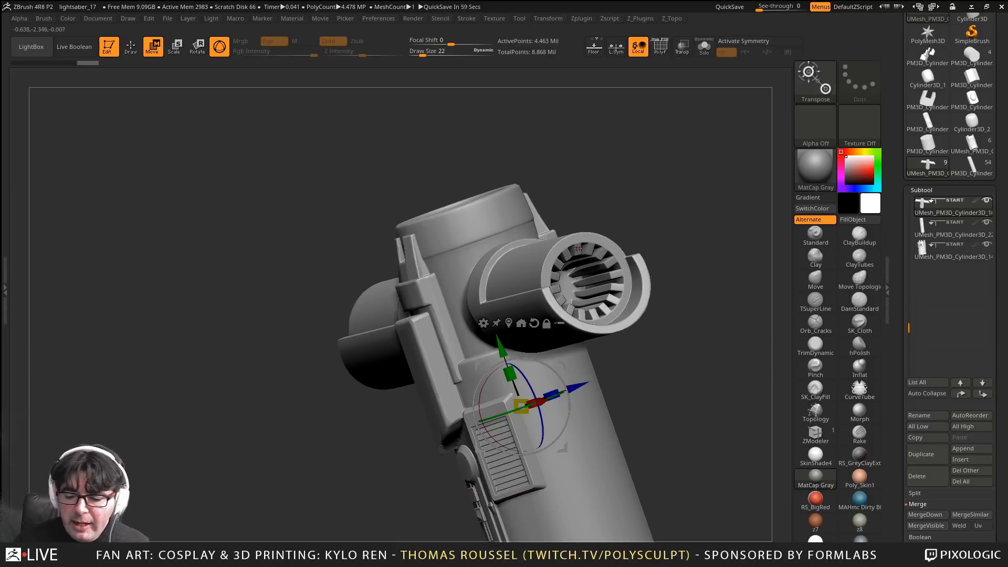
pyautogui.moveTo(563, 323)
pyautogui.mouseDown(button='right')
pyautogui.moveTo(601, 333)
pyautogui.moveTo(625, 315)
pyautogui.moveTo(550, 314)
pyautogui.mouseUp(button='right')
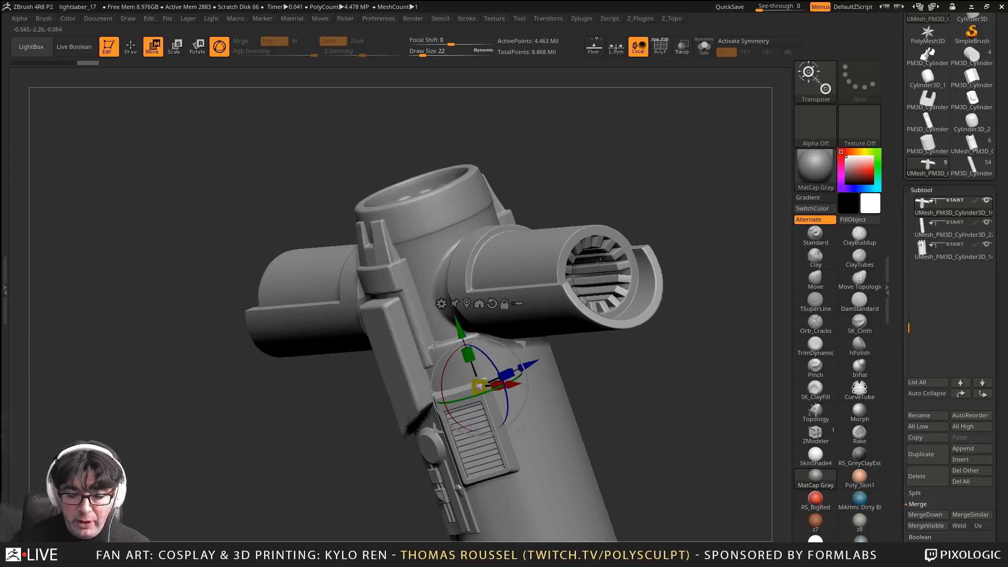
pyautogui.moveTo(601, 266); pyautogui.dragTo(605, 336, button='right')
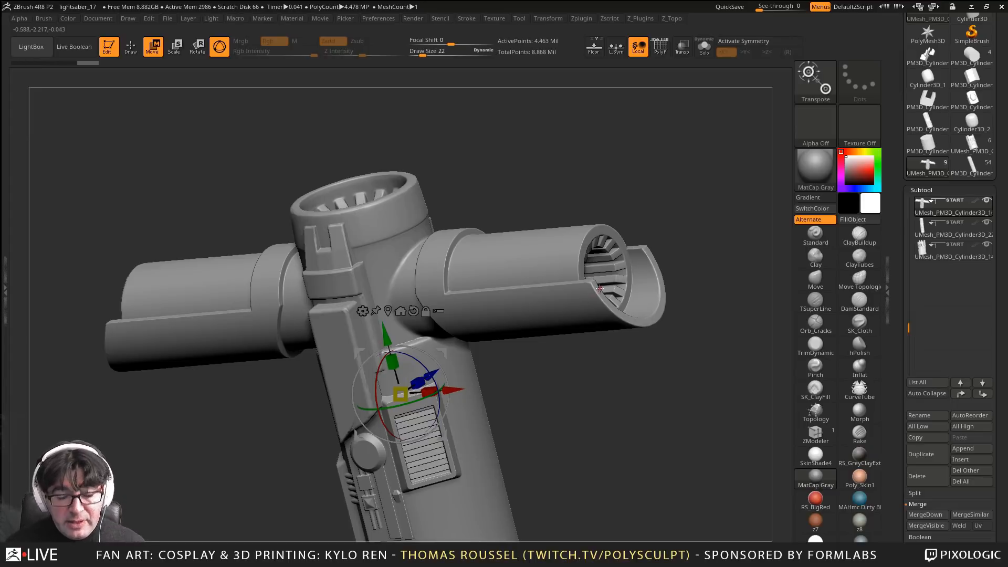
pyautogui.moveTo(599, 274); pyautogui.dragTo(549, 258)
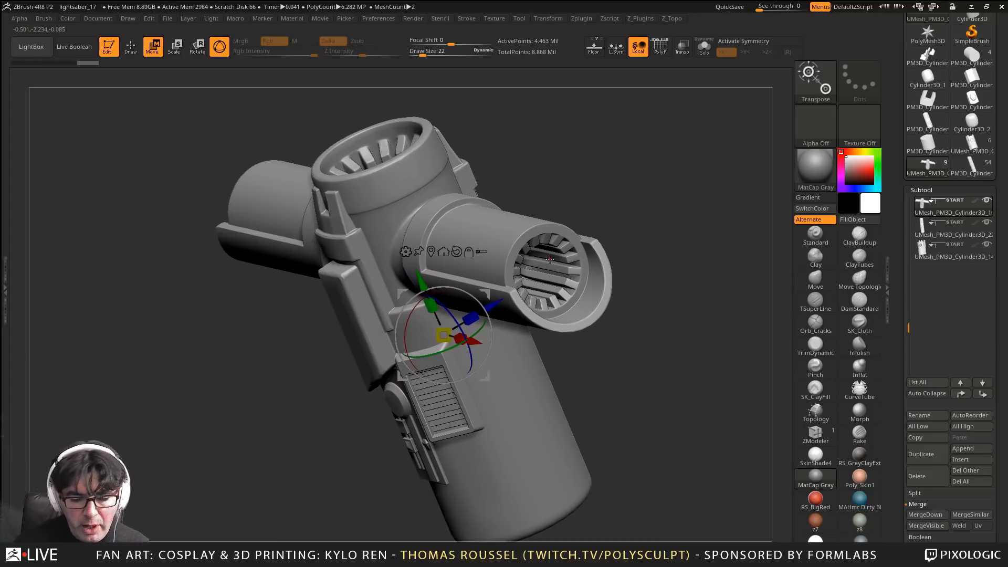
pyautogui.moveTo(560, 285); pyautogui.dragTo(576, 282)
pyautogui.moveTo(577, 281); pyautogui.dragTo(599, 303, button='right')
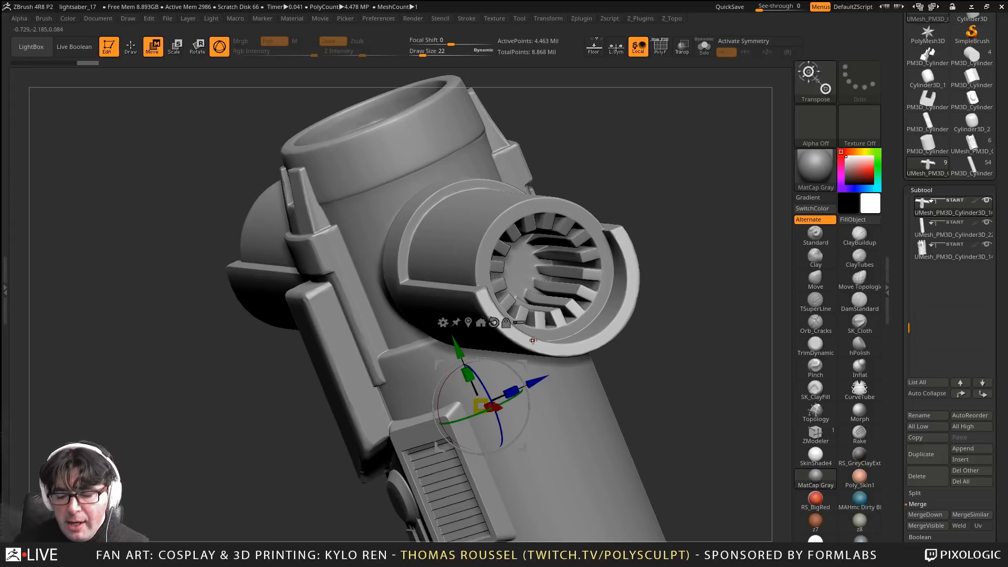
pyautogui.moveTo(537, 338); pyautogui.dragTo(556, 301, button='right')
# Examine the crossguard's opposite vent and the ribs inside the main emitter opening from the front and above
pyautogui.keyDown('alt'); pyautogui.moveTo(184, 382); pyautogui.dragTo(502, 330, button='right'); pyautogui.keyUp('alt')
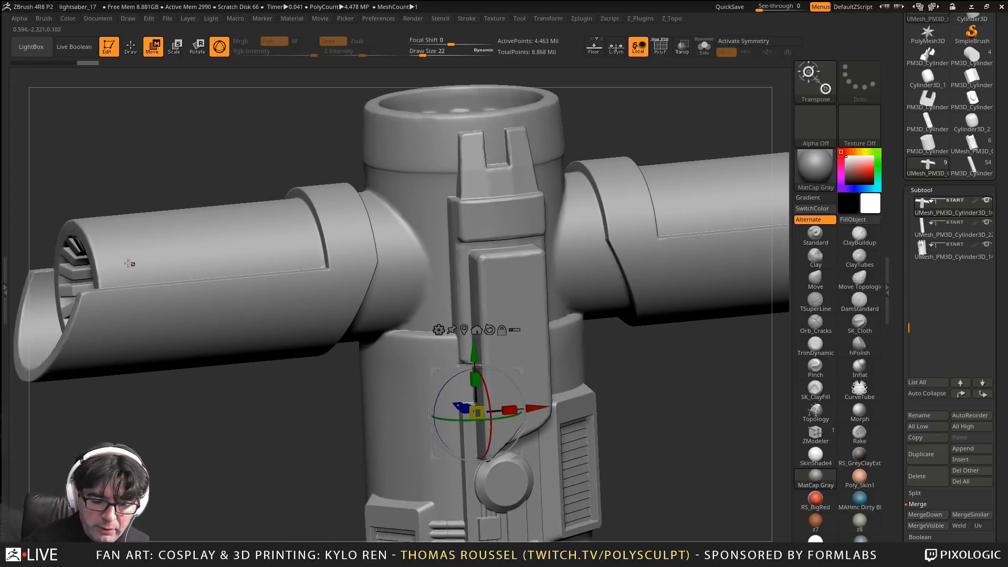
pyautogui.moveTo(445, 109); pyautogui.dragTo(428, 166, button='right')
pyautogui.keyDown('alt'); pyautogui.moveTo(404, 78); pyautogui.dragTo(376, 159, button='right'); pyautogui.keyUp('alt')
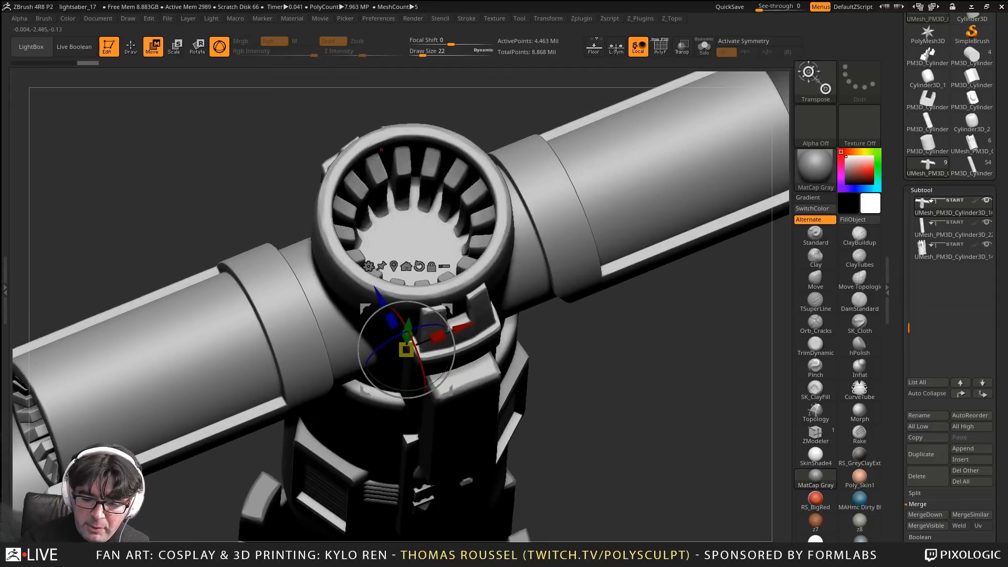
pyautogui.keyDown('ctrl'); pyautogui.moveTo(389, 294); pyautogui.dragTo(444, 314, button='right'); pyautogui.keyUp('ctrl')
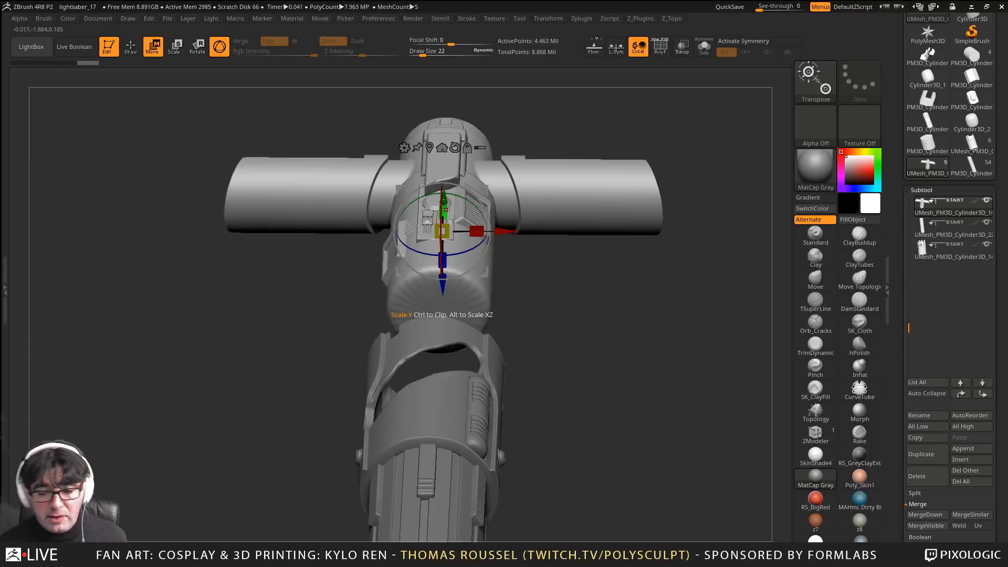
pyautogui.moveTo(445, 208); pyautogui.dragTo(487, 416, button='right')
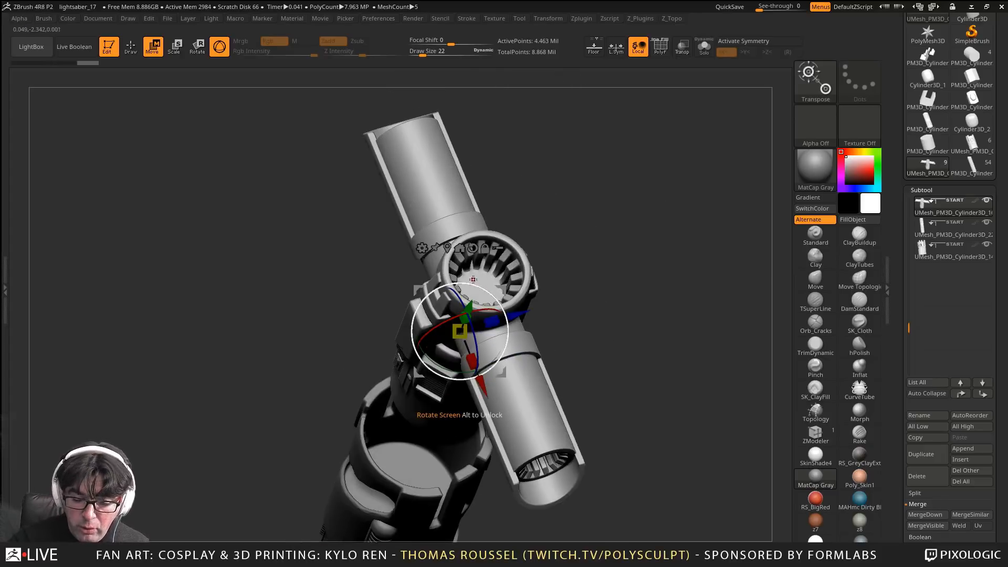
pyautogui.moveTo(473, 291); pyautogui.dragTo(452, 346, button='right')
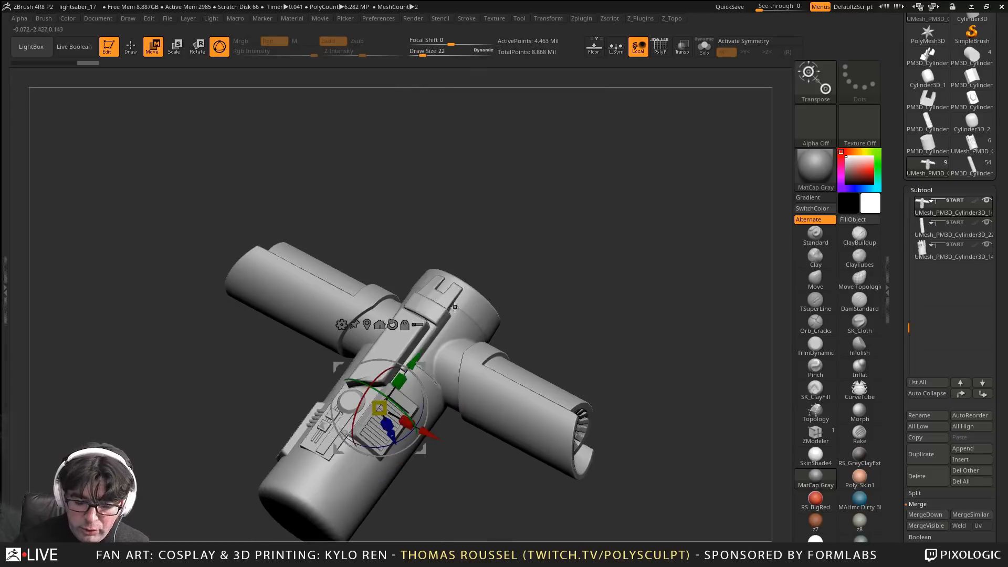
# Compare the crossguard's plug with the empty collar it fits into, and undo the crossguard move
pyautogui.keyDown('alt'); pyautogui.moveTo(383, 414); pyautogui.dragTo(484, 321, button='right'); pyautogui.keyUp('alt')
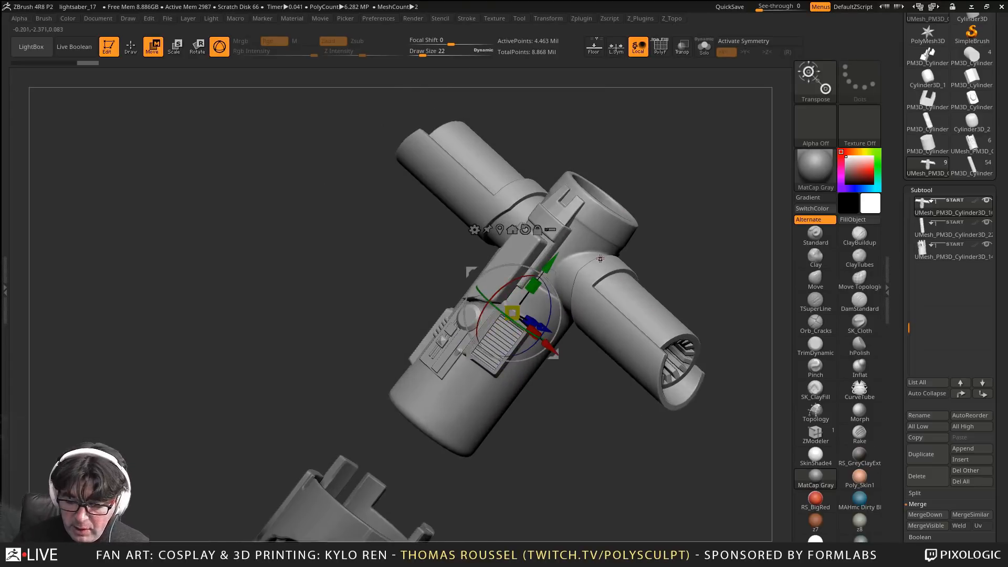
pyautogui.moveTo(600, 259); pyautogui.dragTo(494, 284, button='right')
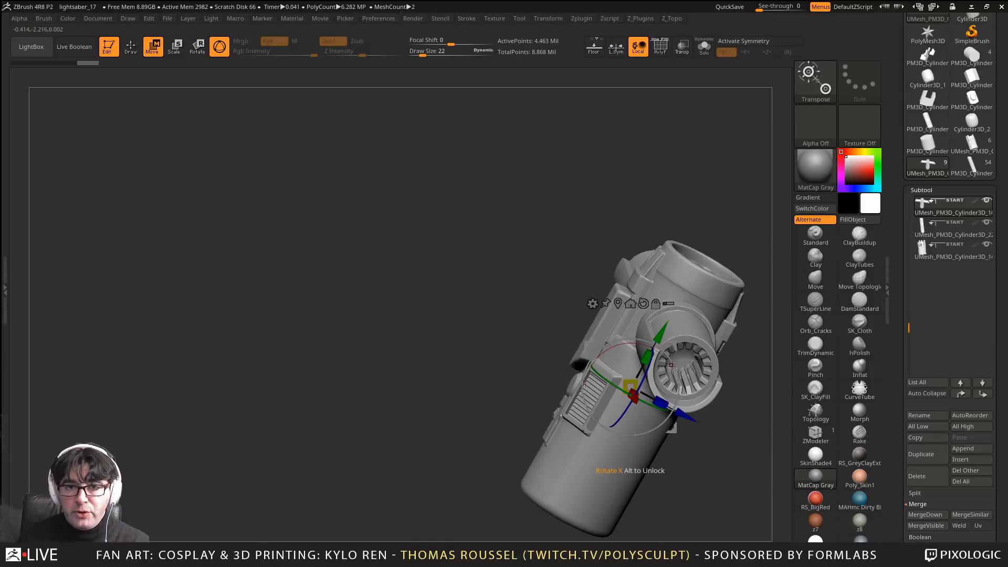
pyautogui.moveTo(609, 474); pyautogui.dragTo(706, 452, button='right')
pyautogui.keyDown('alt'); pyautogui.moveTo(706, 451); pyautogui.dragTo(704, 187, button='right'); pyautogui.keyUp('alt')
pyautogui.moveTo(612, 350); pyautogui.dragTo(651, 327, button='right')
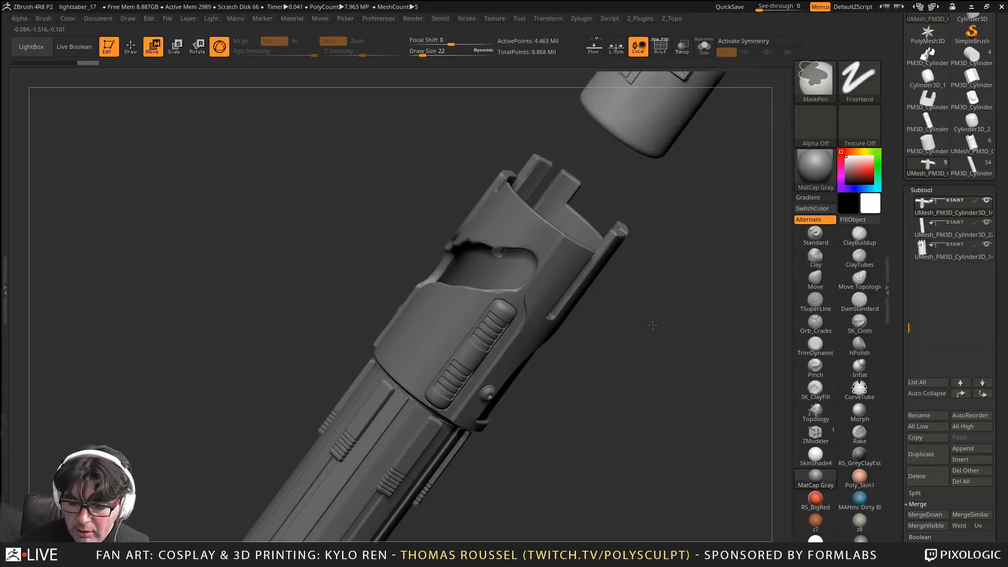
pyautogui.hotkey('ctrl', 'z')
# Isolate the collar subtool UMesh_PM3D_Cylinder3D_14 and examine its slotted rim, hollow interior and opposite end
pyautogui.keyDown('alt'); pyautogui.click(530, 341); pyautogui.keyUp('alt')
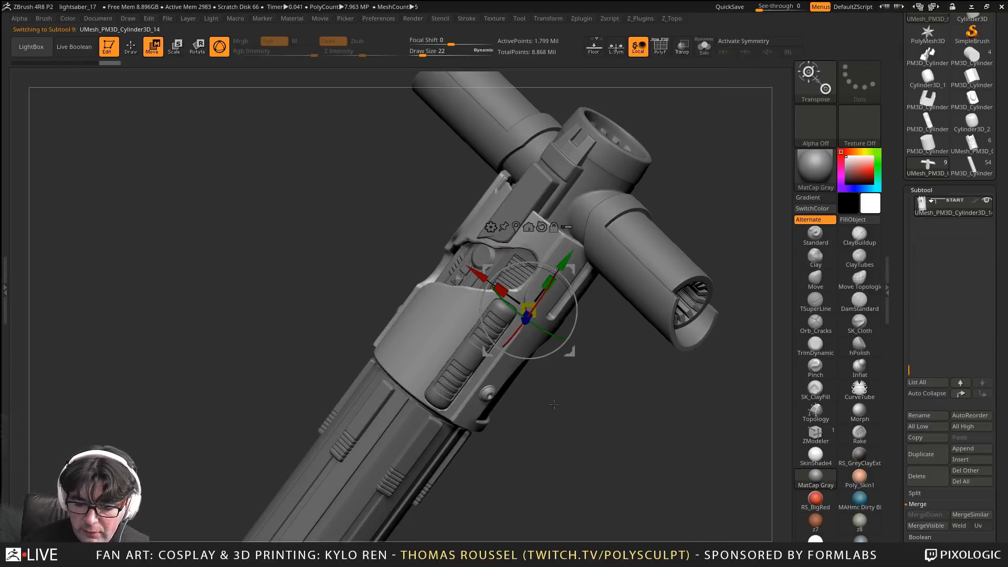
pyautogui.click(704, 46)
pyautogui.moveTo(651, 337); pyautogui.dragTo(467, 355, button='right')
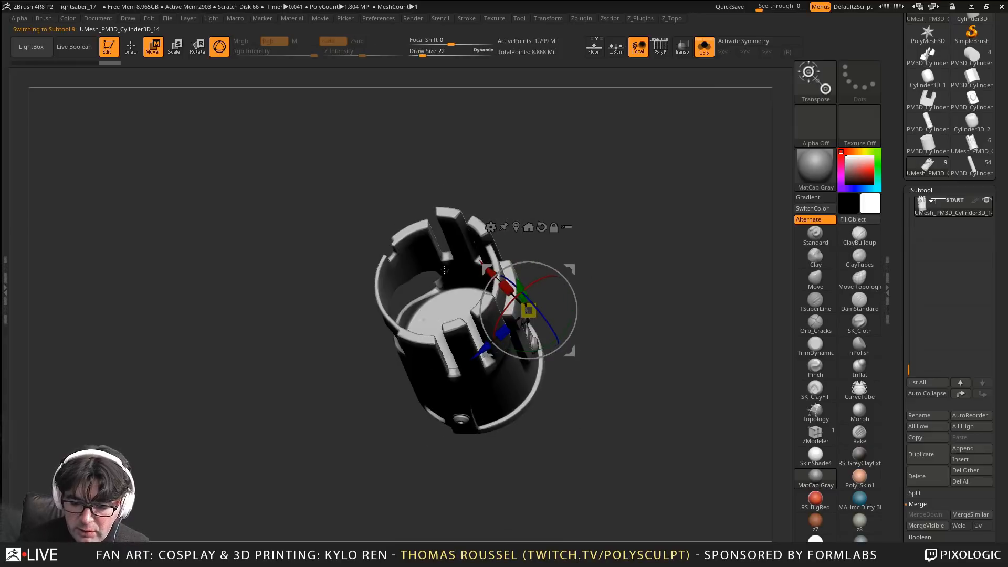
pyautogui.moveTo(472, 280); pyautogui.dragTo(493, 280, button='right')
pyautogui.moveTo(544, 330); pyautogui.dragTo(517, 328, button='right')
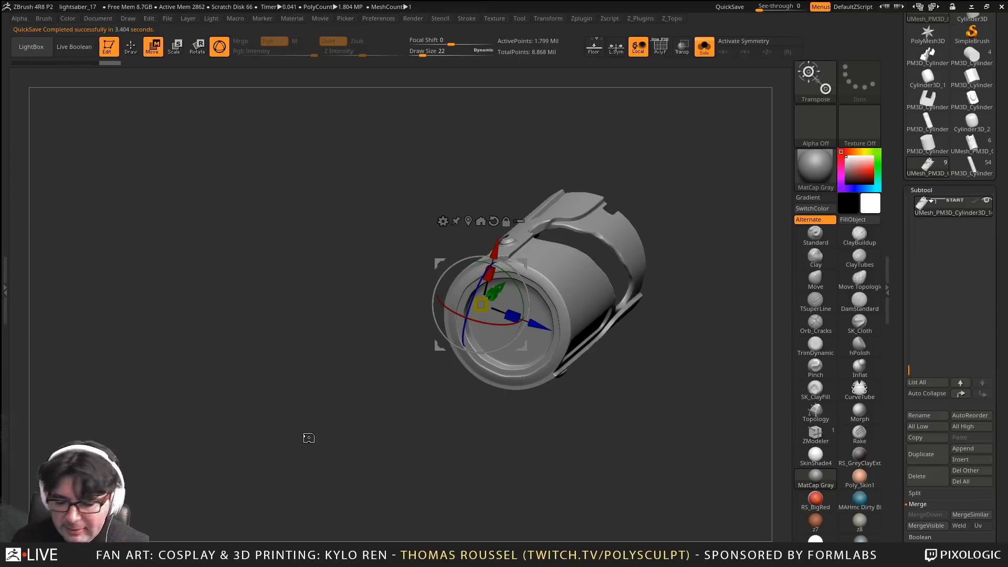
pyautogui.moveTo(603, 342); pyautogui.dragTo(540, 353)
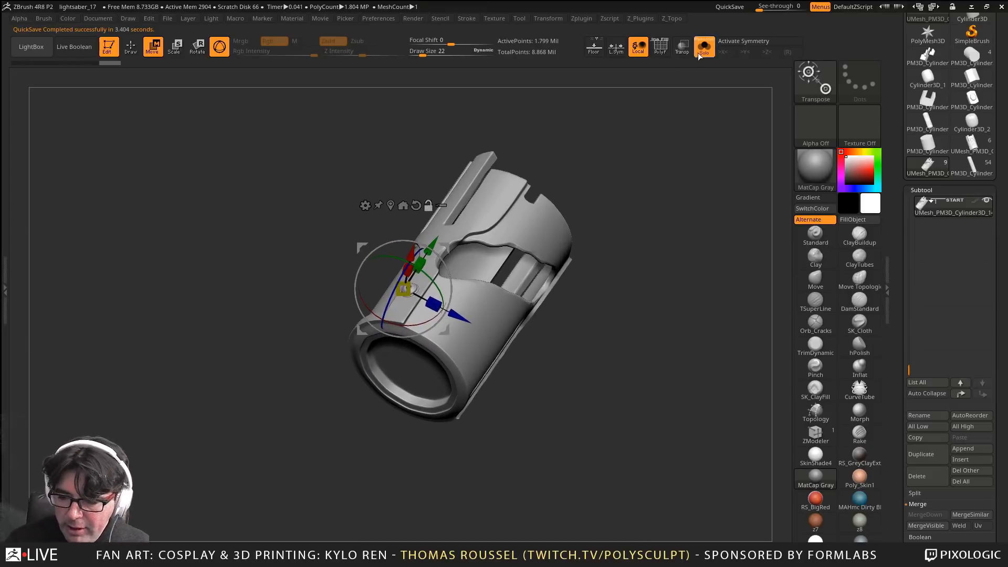
# Show the complete lightsaber again and orient it upright, with the collar's curved cutout facing forward
pyautogui.click(704, 47)
pyautogui.keyDown('alt'); pyautogui.moveTo(598, 393); pyautogui.dragTo(541, 382); pyautogui.keyUp('alt')
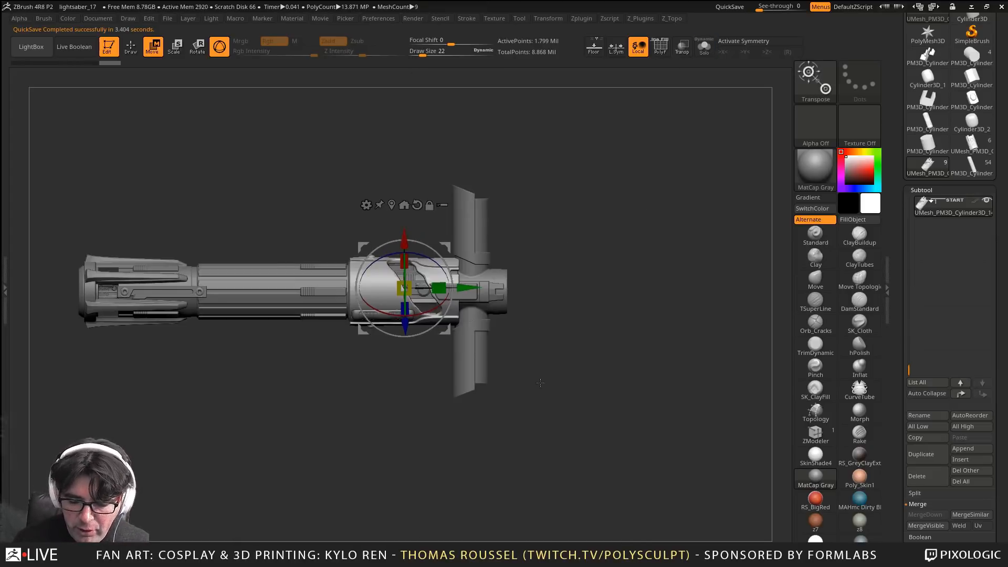
pyautogui.keyDown('alt'); pyautogui.moveTo(472, 422); pyautogui.dragTo(546, 370); pyautogui.keyUp('alt')
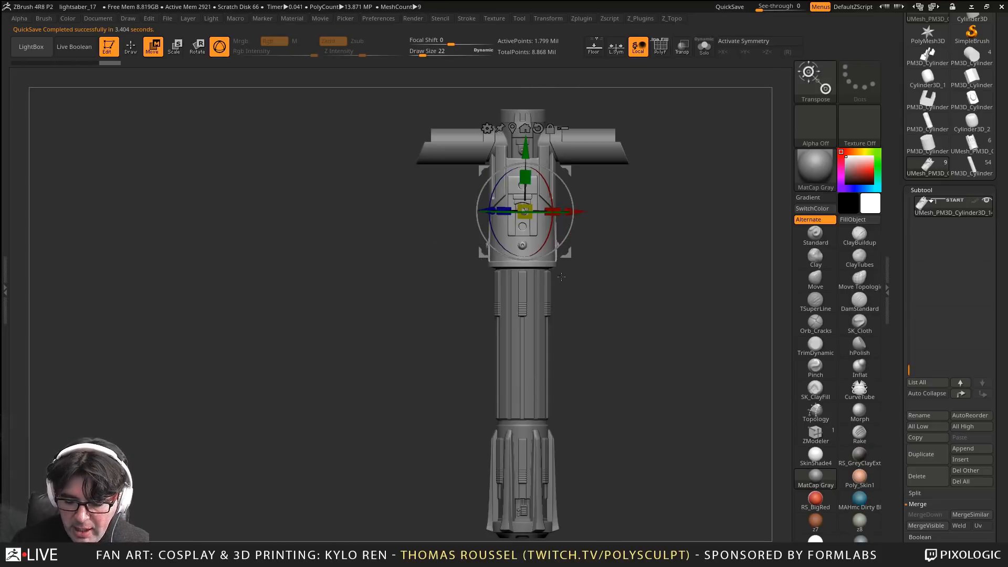
pyautogui.moveTo(562, 276); pyautogui.dragTo(530, 314)
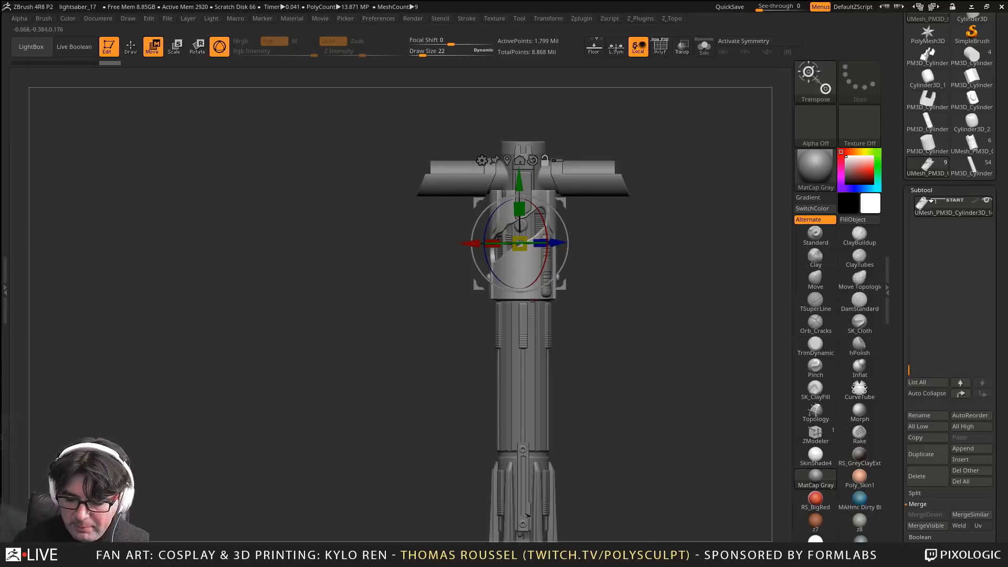
# Frame the ribbed grip and place the full lightsaber reference photo beside the model for comparison
pyautogui.keyDown('ctrl'); pyautogui.moveTo(529, 314); pyautogui.dragTo(511, 239, button='right'); pyautogui.keyUp('ctrl')
pyautogui.keyDown('alt'); pyautogui.moveTo(512, 239); pyautogui.dragTo(516, 150, button='right'); pyautogui.keyUp('alt')
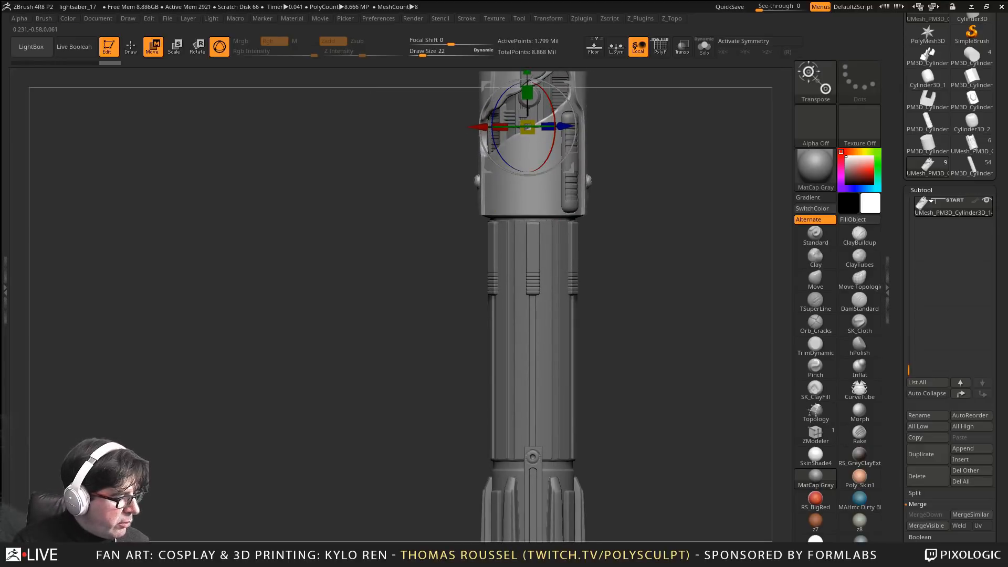
pyautogui.moveTo(0, 386); pyautogui.dragTo(208, 200)
pyautogui.scroll(-3, 201, 297)
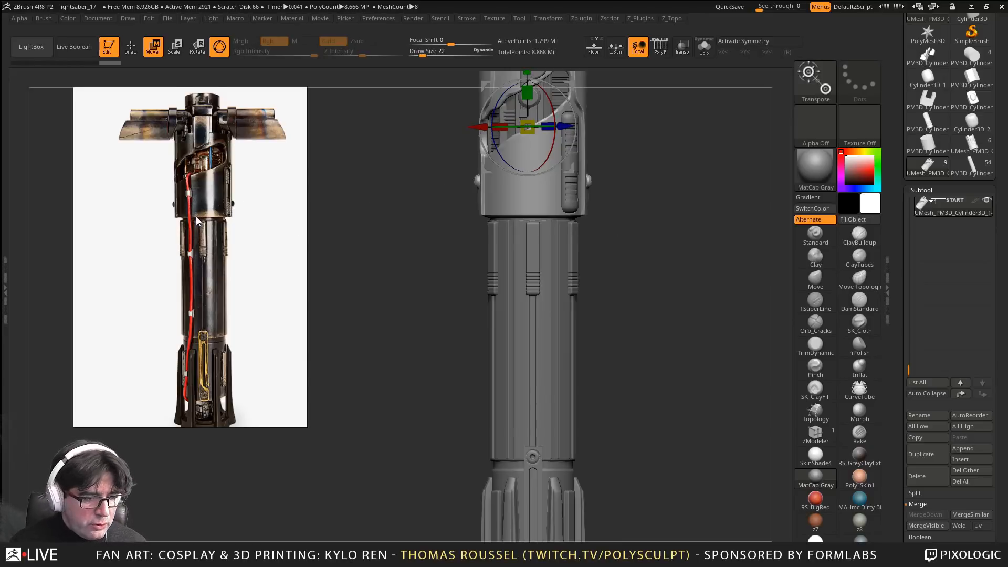
# Frame the whole lightsaber beside the reference photo and enlarge the photo around the grip's red cable and its clips
pyautogui.moveTo(195, 218); pyautogui.dragTo(0, 257)
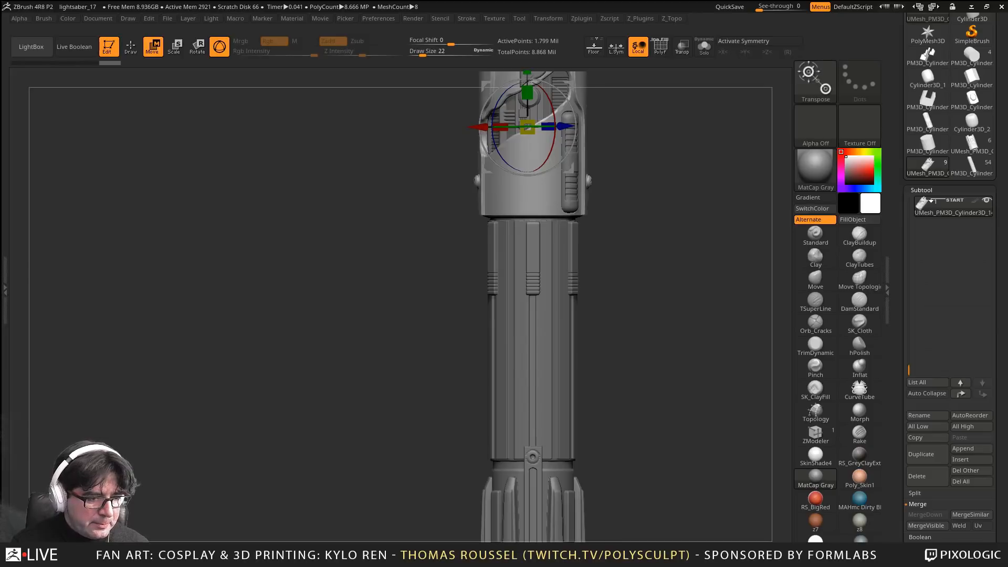
pyautogui.moveTo(220, 318); pyautogui.dragTo(196, 335)
pyautogui.moveTo(578, 313); pyautogui.dragTo(594, 276)
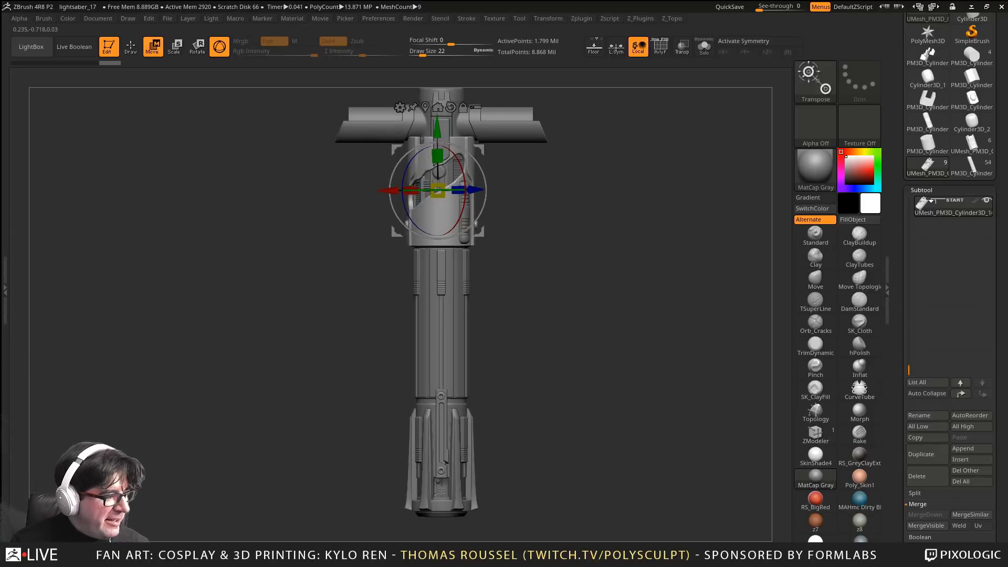
pyautogui.moveTo(0, 370); pyautogui.dragTo(133, 248, button='right')
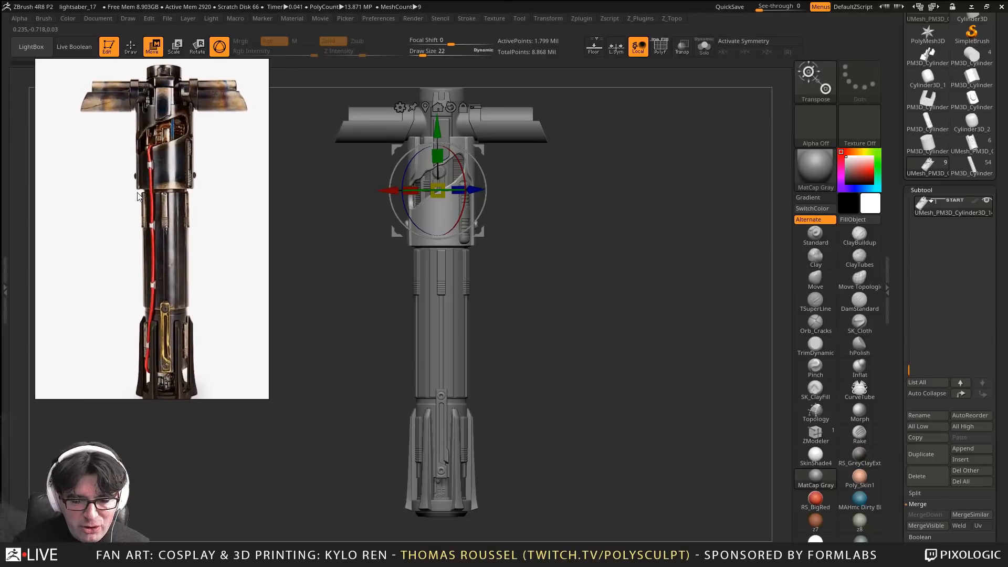
pyautogui.scroll(-2, 137, 193)
pyautogui.scroll(7, 147, 247)
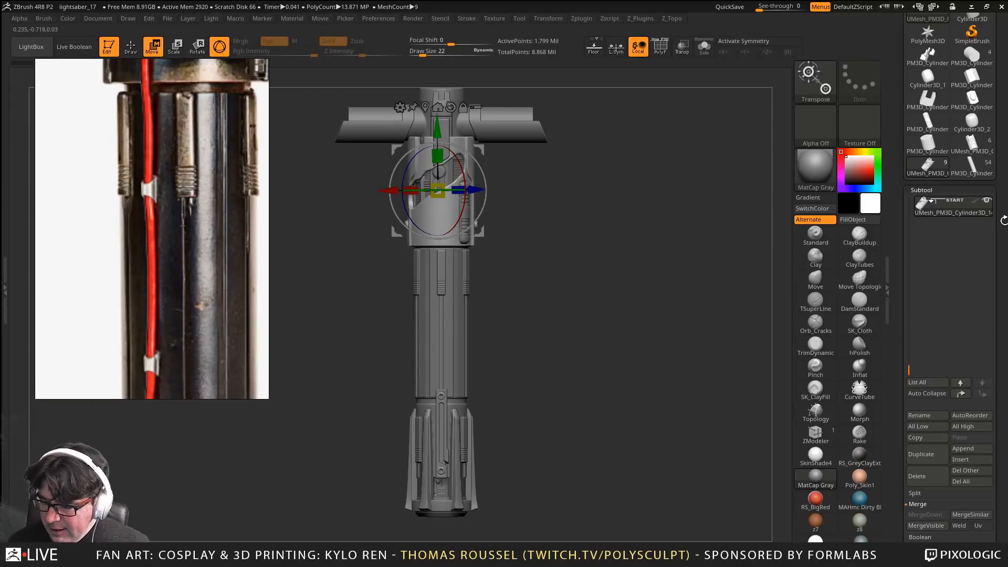
# Switch to the separate six-sided cylinder tool PM3D_Cylinder3D_1
pyautogui.moveTo(1004, 220); pyautogui.dragTo(999, 115)
pyautogui.moveTo(974, 296); pyautogui.dragTo(970, 253)
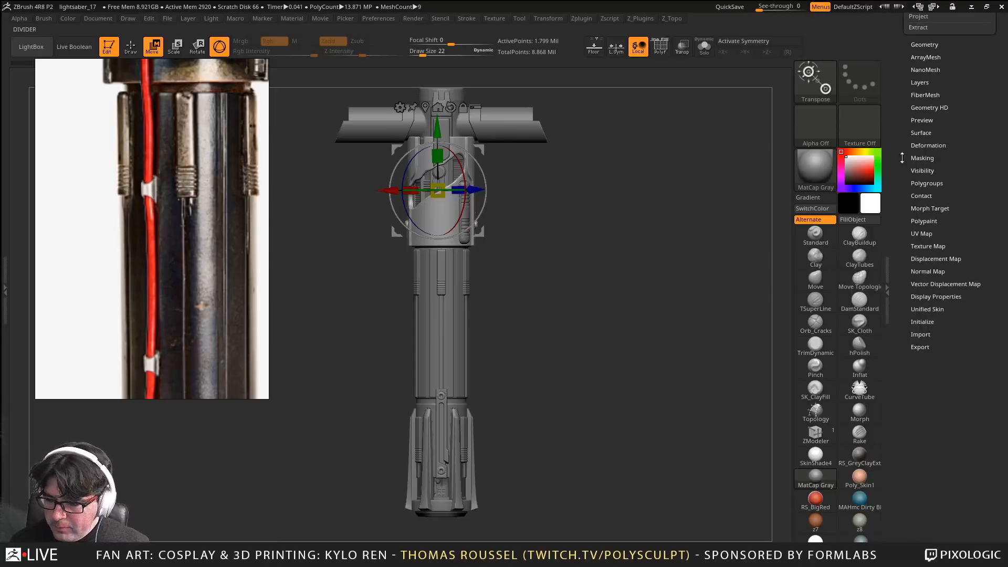
pyautogui.moveTo(963, 160); pyautogui.dragTo(983, 321)
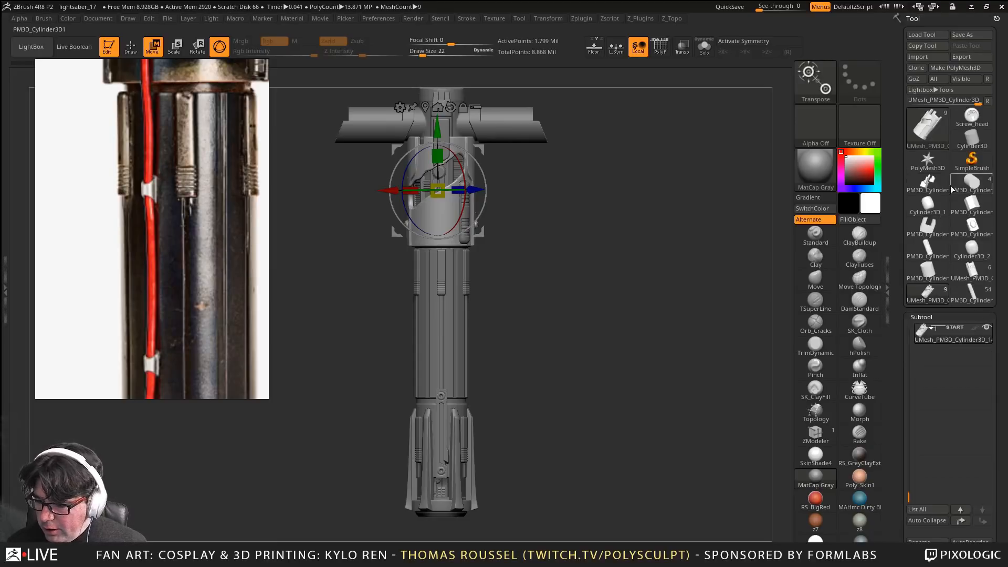
pyautogui.click(971, 205)
pyautogui.moveTo(698, 353); pyautogui.dragTo(734, 373)
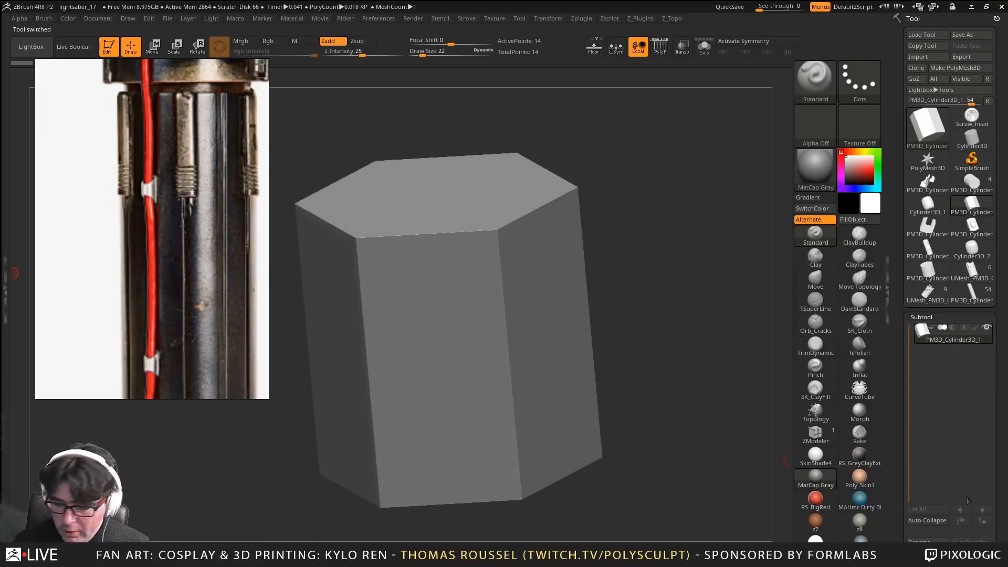
# Show the polygon frame and initialize the mesh as a QCube with X, Y and Z resolution 2
pyautogui.moveTo(1006, 485); pyautogui.dragTo(1003, 348)
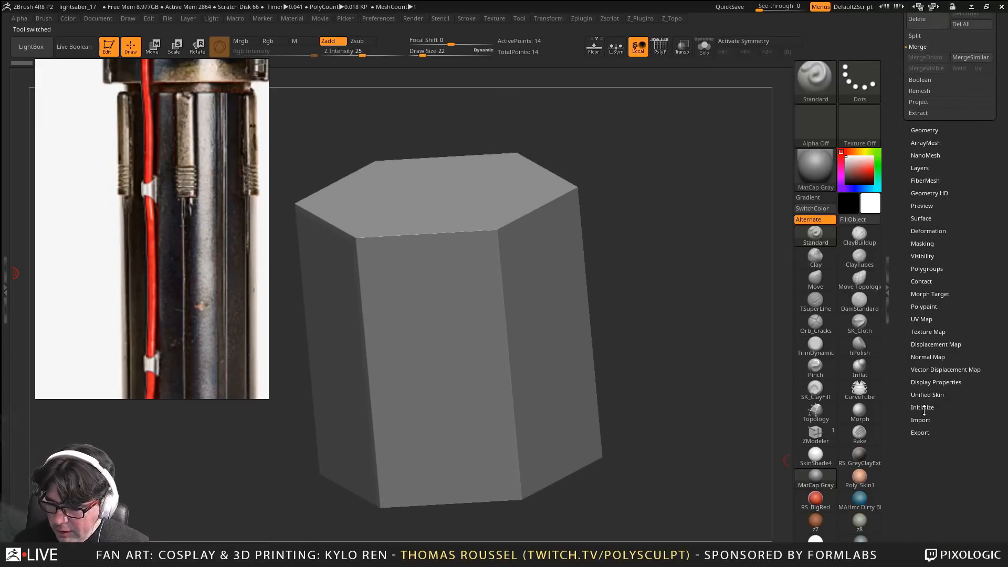
pyautogui.hotkey('shift', 'f')
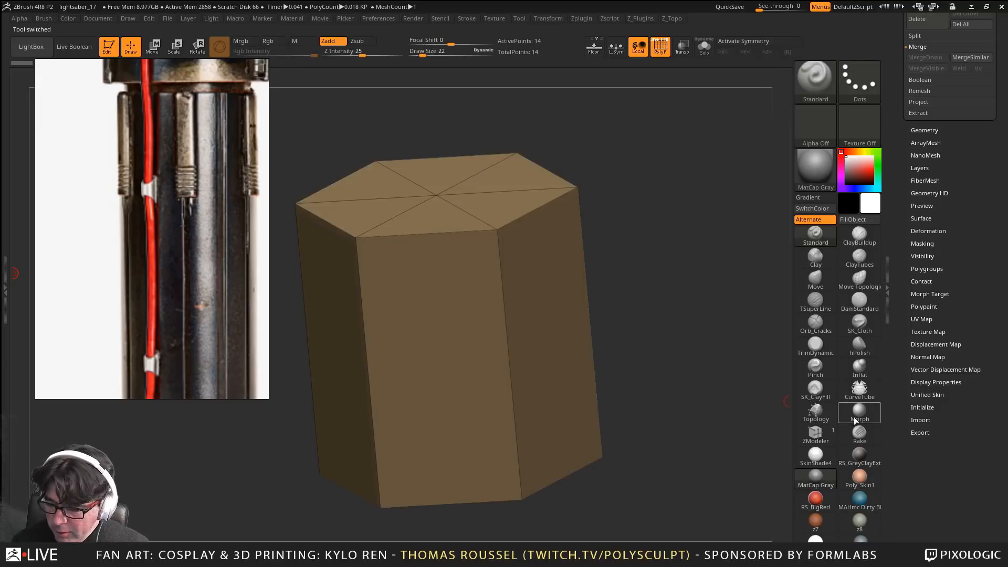
pyautogui.click(920, 407)
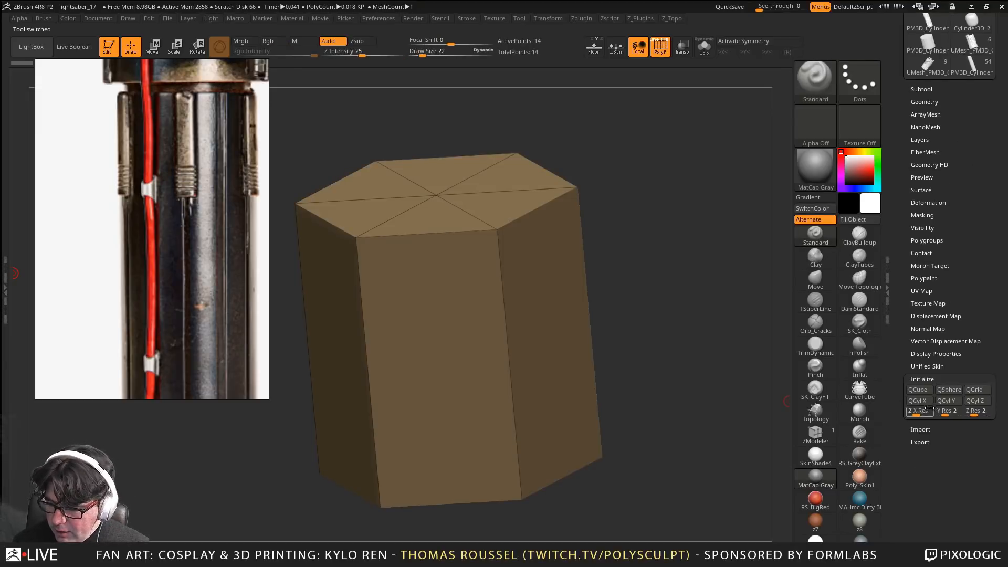
pyautogui.click(919, 393)
pyautogui.moveTo(607, 345); pyautogui.dragTo(672, 371)
pyautogui.keyDown('alt'); pyautogui.moveTo(620, 285); pyautogui.dragTo(600, 303); pyautogui.keyUp('alt')
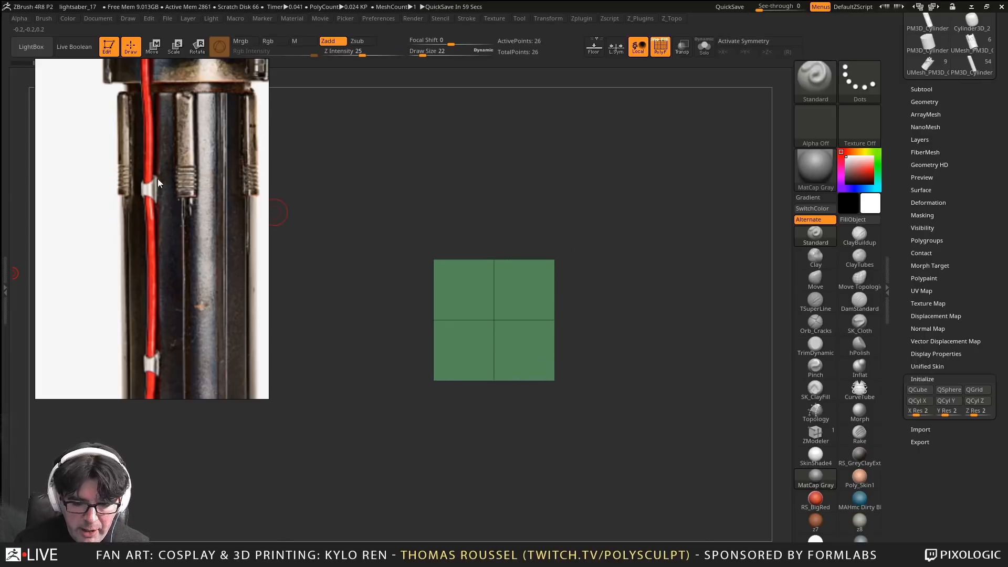
# Set the draw size to 55 and activate symmetry on the X axis for the cube
pyautogui.press('space')
pyautogui.moveTo(611, 290)
pyautogui.mouseDown()
pyautogui.moveTo(634, 287)
pyautogui.moveTo(588, 288)
pyautogui.mouseUp()
pyautogui.press('s')
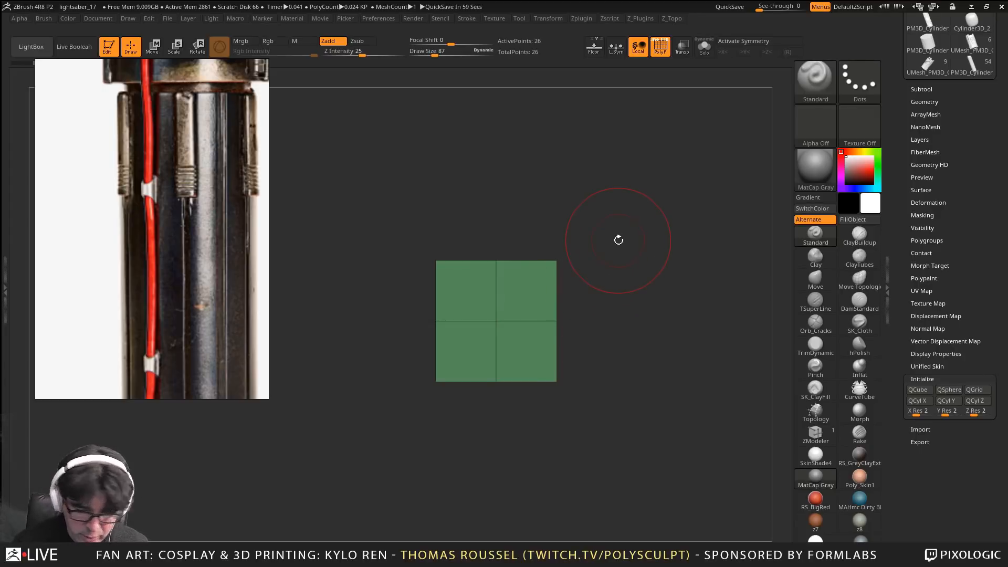
pyautogui.press('space')
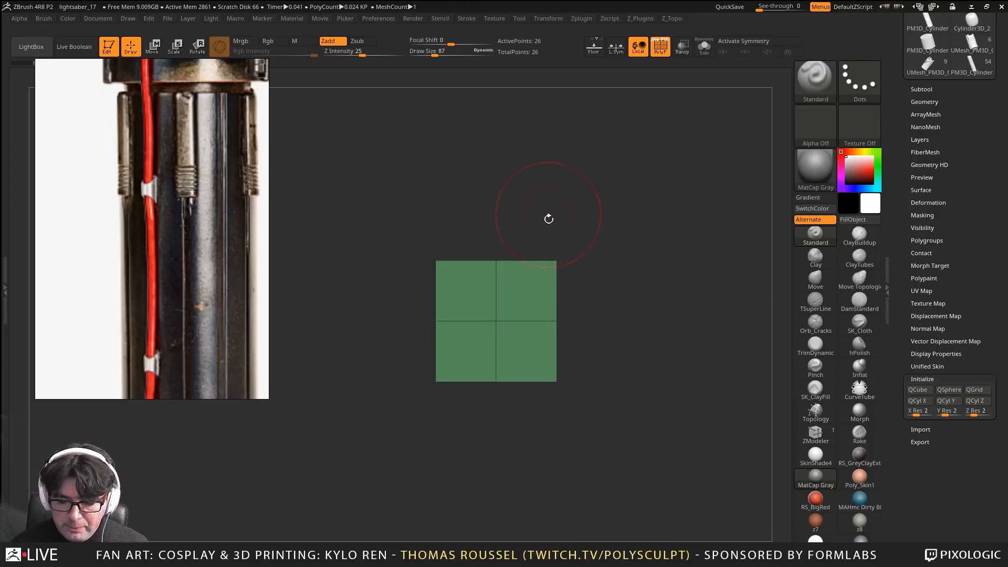
pyautogui.press('s')
pyautogui.moveTo(596, 274); pyautogui.dragTo(584, 296)
pyautogui.press('s')
pyautogui.moveTo(584, 296)
pyautogui.mouseDown()
pyautogui.moveTo(579, 304)
pyautogui.moveTo(607, 265)
pyautogui.moveTo(643, 261)
pyautogui.mouseUp()
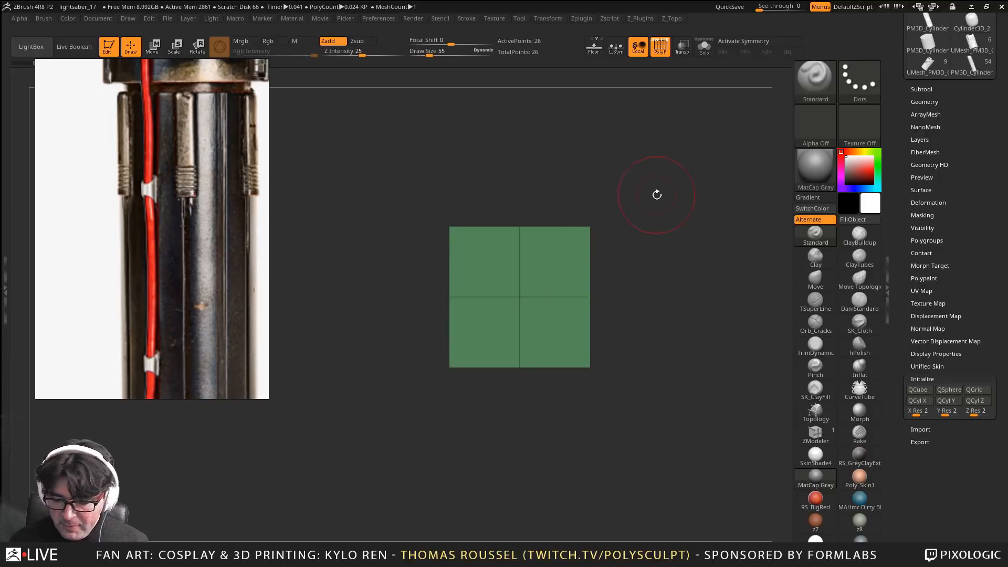
pyautogui.moveTo(655, 194); pyautogui.dragTo(655, 226)
pyautogui.press('x')
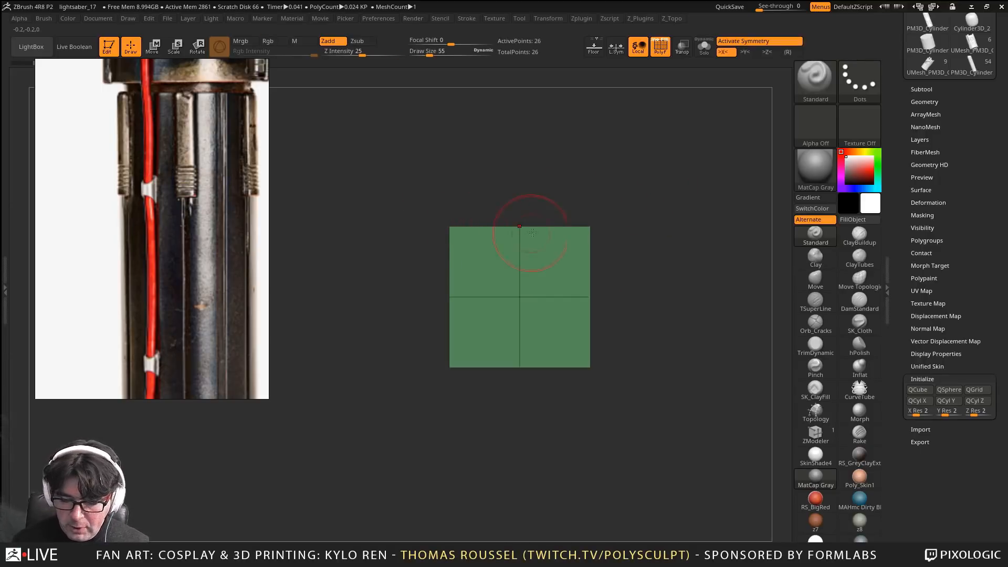
pyautogui.moveTo(532, 197); pyautogui.dragTo(504, 244)
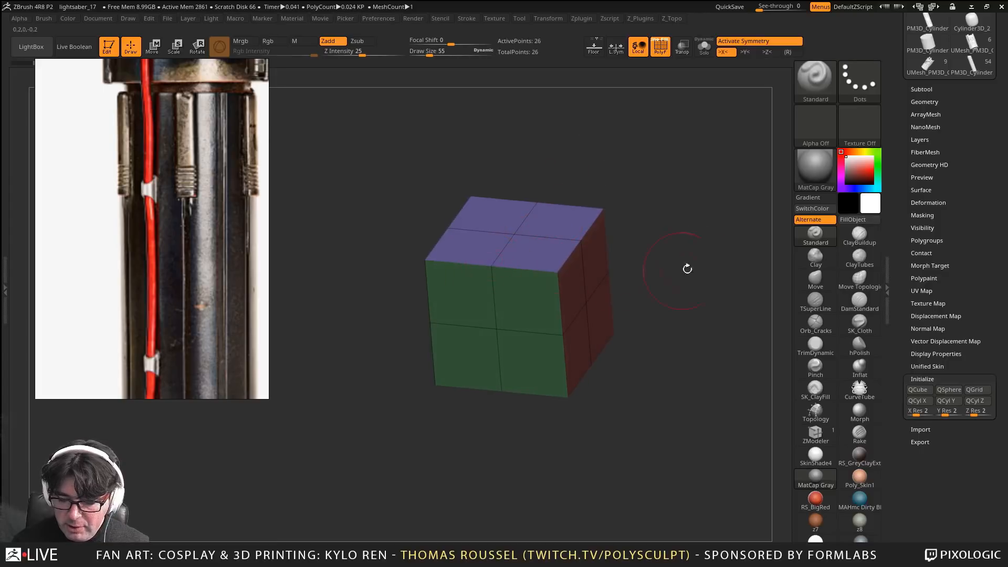
# Taper the cube's two opposite sides inward by rotating them about the lower corner with X symmetry, keeping the centre masked
pyautogui.keyDown('shift'); pyautogui.moveTo(687, 269); pyautogui.dragTo(604, 266); pyautogui.keyUp('shift')
pyautogui.moveTo(630, 226)
pyautogui.keyDown('ctrl'); pyautogui.mouseDown()
pyautogui.moveTo(491, 313)
pyautogui.moveTo(491, 438)
pyautogui.mouseUp(); pyautogui.keyUp('ctrl')
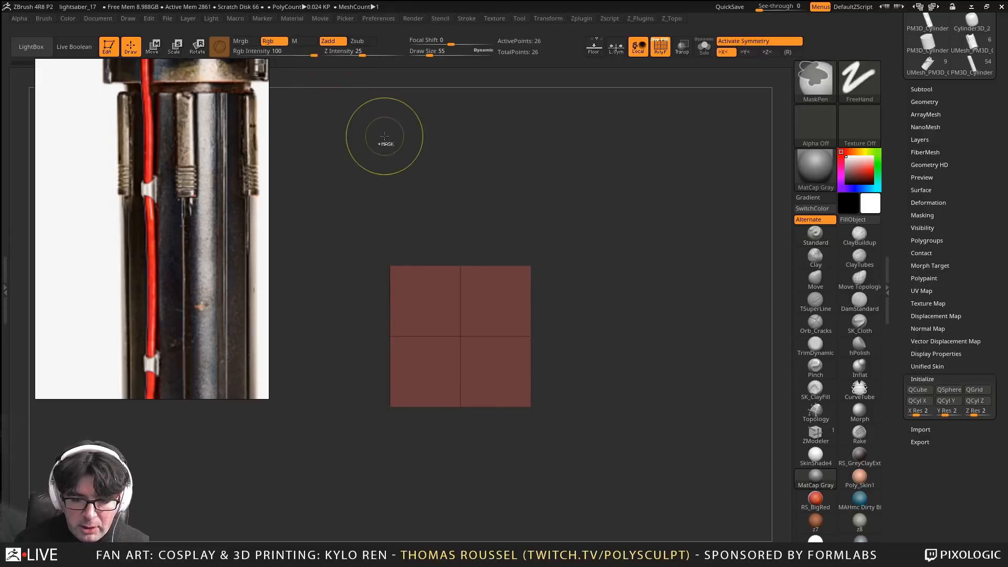
pyautogui.press('r')
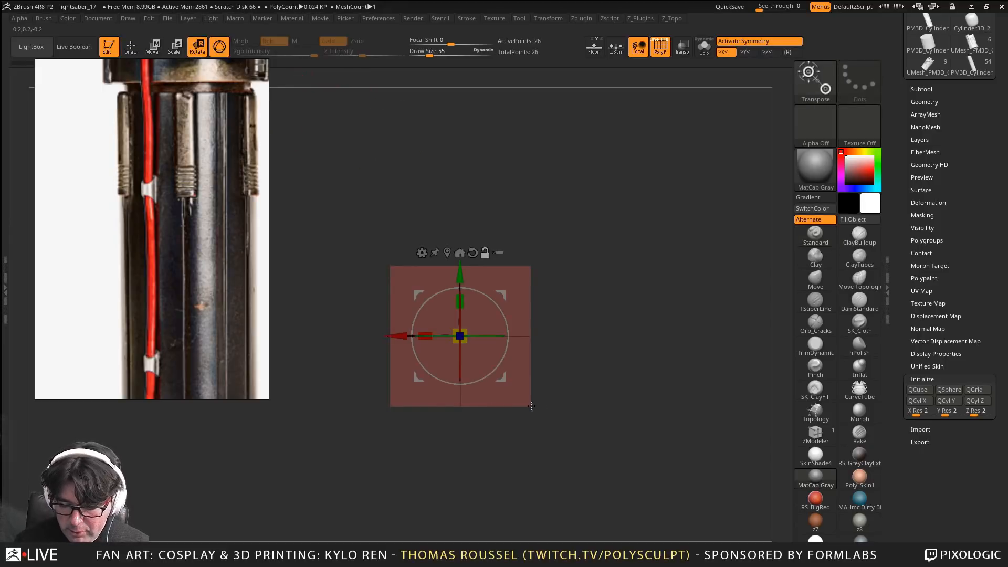
pyautogui.keyDown('alt'); pyautogui.click(531, 406); pyautogui.keyUp('alt')
pyautogui.moveTo(567, 437); pyautogui.dragTo(583, 424)
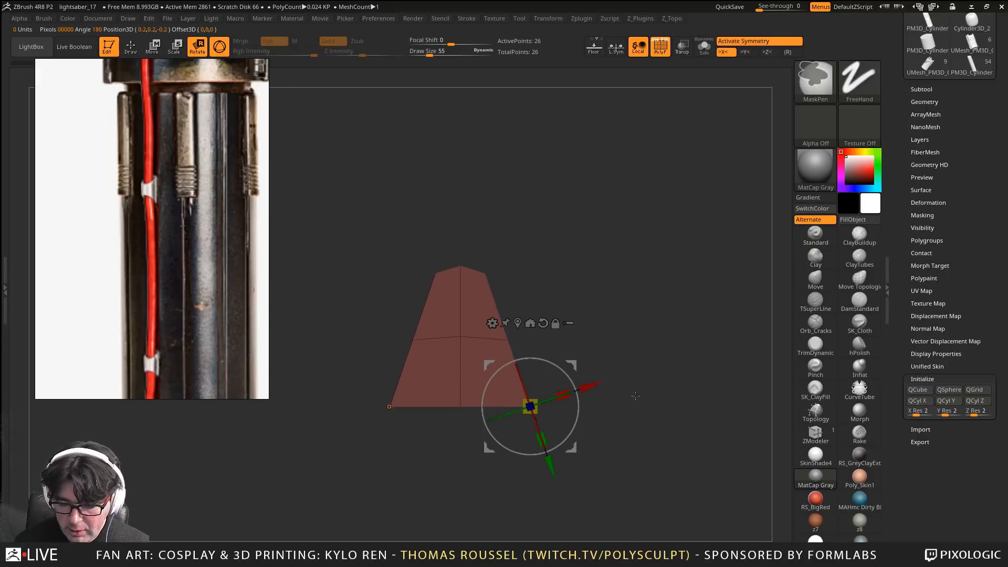
pyautogui.keyDown('ctrl'); pyautogui.click(636, 396); pyautogui.keyUp('ctrl')
pyautogui.click(543, 323)
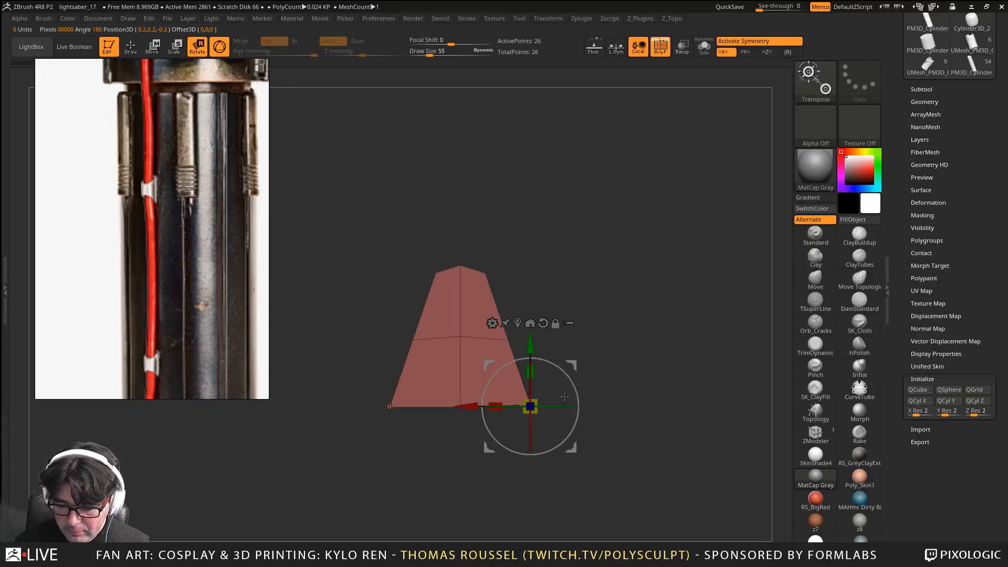
# Turn to the cube's adjacent face and change the symmetry axis from X to Z
pyautogui.moveTo(573, 395)
pyautogui.mouseDown(button='right')
pyautogui.moveTo(625, 393)
pyautogui.moveTo(578, 388)
pyautogui.mouseUp(button='right')
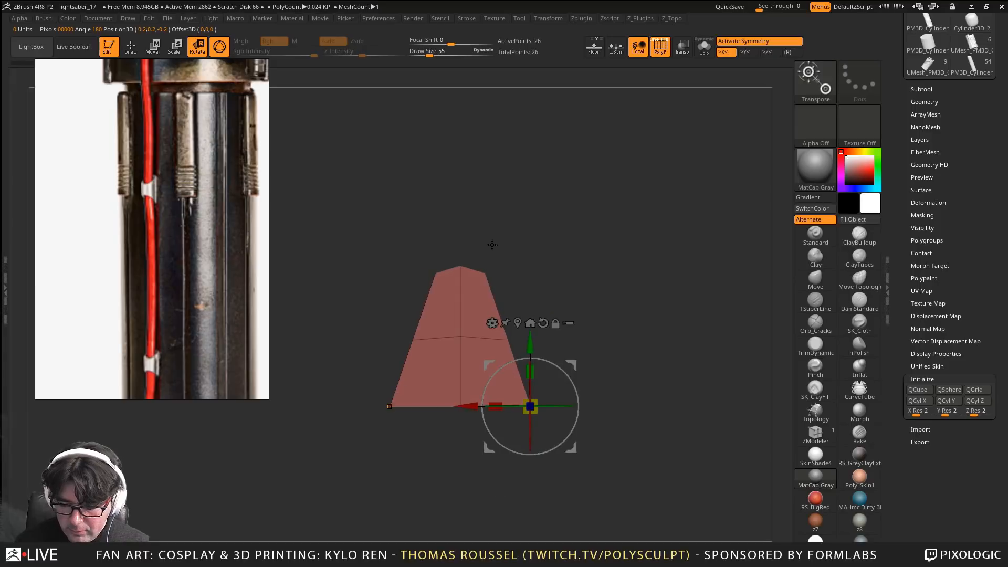
pyautogui.moveTo(527, 232)
pyautogui.keyDown('ctrl'); pyautogui.mouseDown()
pyautogui.moveTo(493, 486)
pyautogui.moveTo(525, 480)
pyautogui.moveTo(476, 486)
pyautogui.mouseUp(); pyautogui.keyUp('ctrl')
pyautogui.moveTo(465, 406)
pyautogui.mouseDown()
pyautogui.moveTo(551, 407)
pyautogui.moveTo(526, 408)
pyautogui.mouseUp()
pyautogui.keyDown('ctrl'); pyautogui.moveTo(567, 219); pyautogui.dragTo(588, 256); pyautogui.keyUp('ctrl')
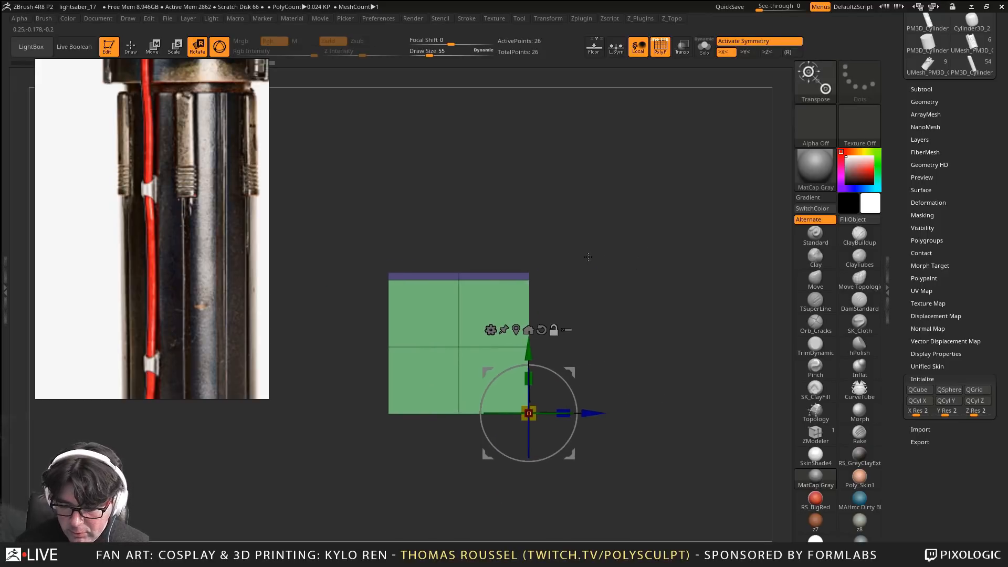
pyautogui.keyDown('ctrl'); pyautogui.moveTo(616, 203); pyautogui.dragTo(505, 470); pyautogui.keyUp('ctrl')
pyautogui.moveTo(622, 298); pyautogui.dragTo(604, 313)
pyautogui.click(773, 53)
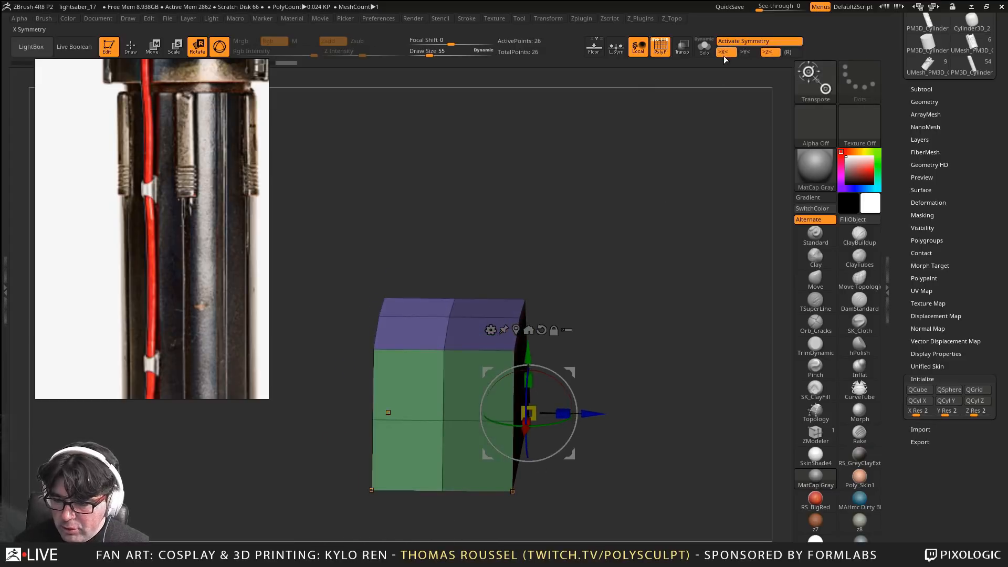
pyautogui.click(725, 55)
# Taper the remaining two sides inward by rotating them about the lower corner with Z symmetry
pyautogui.keyDown('ctrl'); pyautogui.click(606, 241); pyautogui.keyUp('ctrl')
pyautogui.keyDown('shift'); pyautogui.moveTo(609, 233); pyautogui.dragTo(506, 463); pyautogui.keyUp('shift')
pyautogui.moveTo(560, 372); pyautogui.dragTo(552, 365)
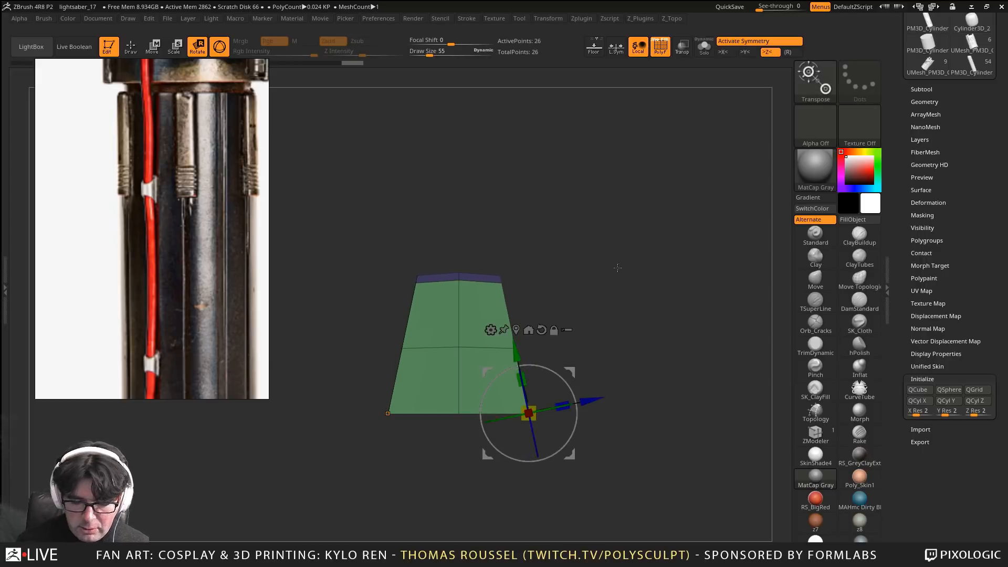
pyautogui.keyDown('shift'); pyautogui.moveTo(618, 268); pyautogui.dragTo(648, 257); pyautogui.keyUp('shift')
pyautogui.keyDown('shift'); pyautogui.moveTo(619, 261); pyautogui.dragTo(647, 260); pyautogui.keyUp('shift')
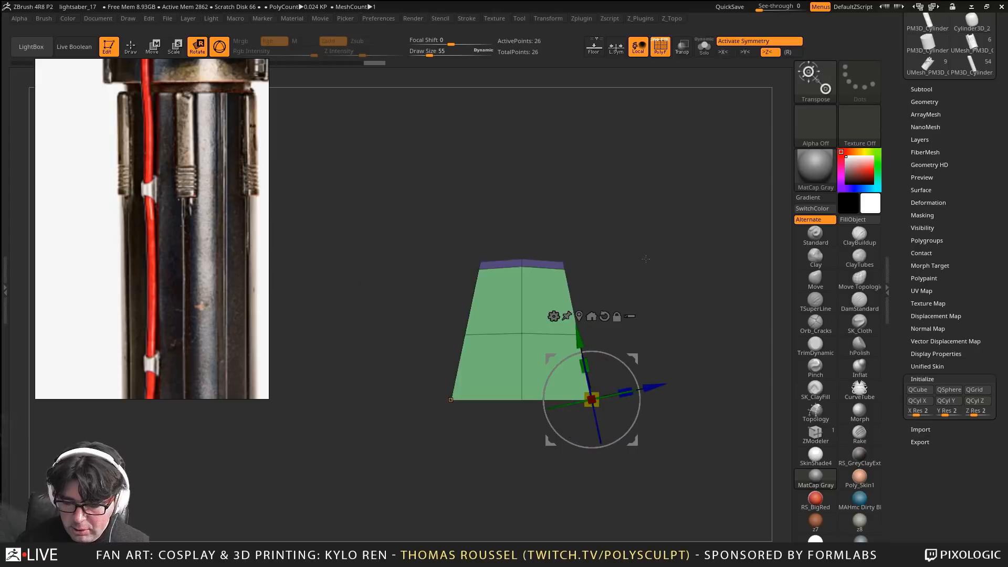
# Mask the rest of the tapered block and raise its top centre line slightly into a peak
pyautogui.keyDown('ctrl'); pyautogui.moveTo(495, 205); pyautogui.dragTo(583, 301); pyautogui.keyUp('ctrl')
pyautogui.keyDown('ctrl'); pyautogui.click(623, 211); pyautogui.keyUp('ctrl')
pyautogui.click(579, 317)
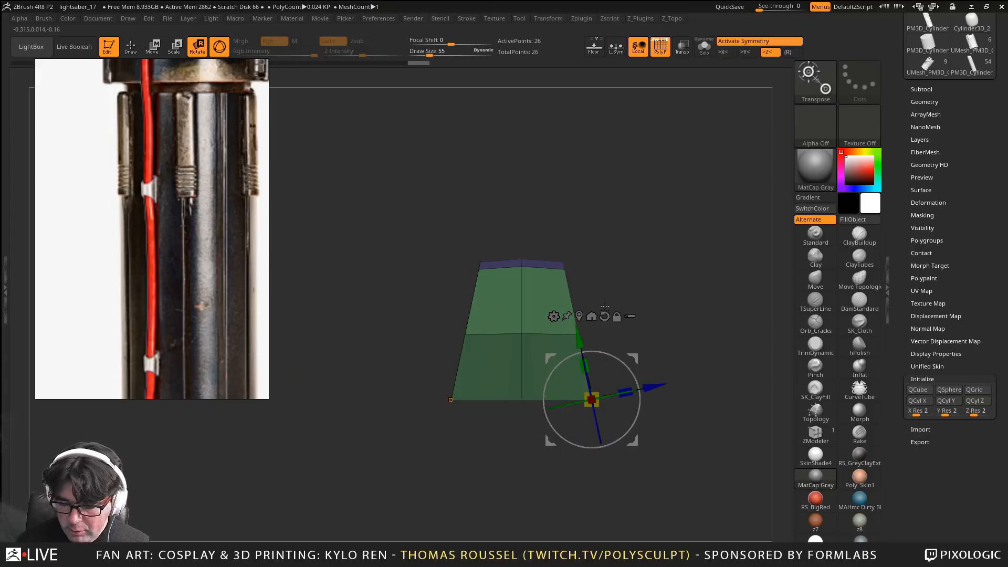
pyautogui.keyDown('alt'); pyautogui.click(604, 317); pyautogui.keyUp('alt')
pyautogui.moveTo(592, 335); pyautogui.dragTo(591, 323)
pyautogui.keyDown('ctrl'); pyautogui.moveTo(633, 238); pyautogui.dragTo(661, 257); pyautogui.keyUp('ctrl')
# Extend the block's underside with a thin base layer using ZModeler's QMesh polygon action on Flat Island
pyautogui.moveTo(661, 256); pyautogui.dragTo(630, 222)
pyautogui.moveTo(556, 217)
pyautogui.mouseDown()
pyautogui.moveTo(590, 163)
pyautogui.moveTo(630, 236)
pyautogui.mouseUp()
pyautogui.click(815, 433)
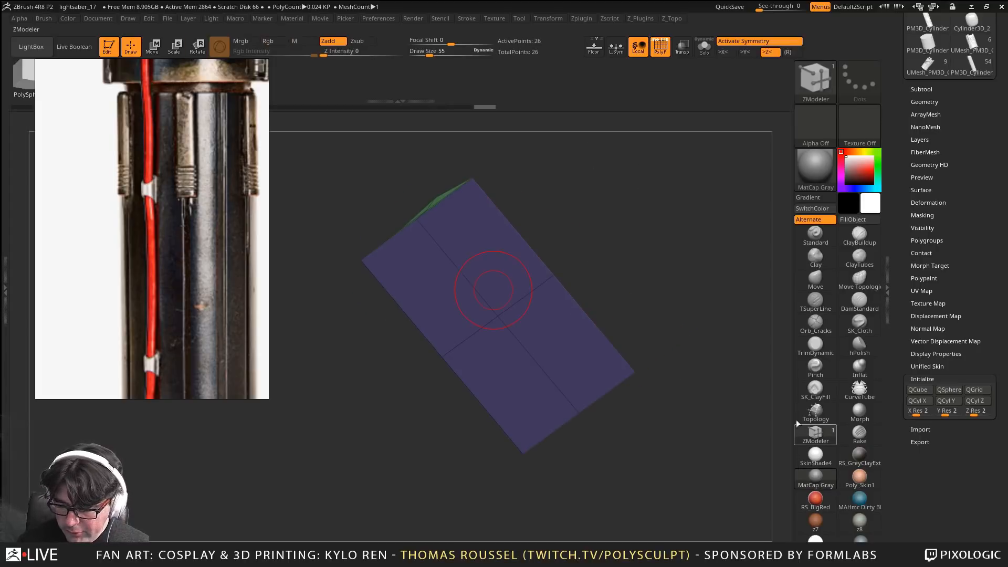
pyautogui.press('space')
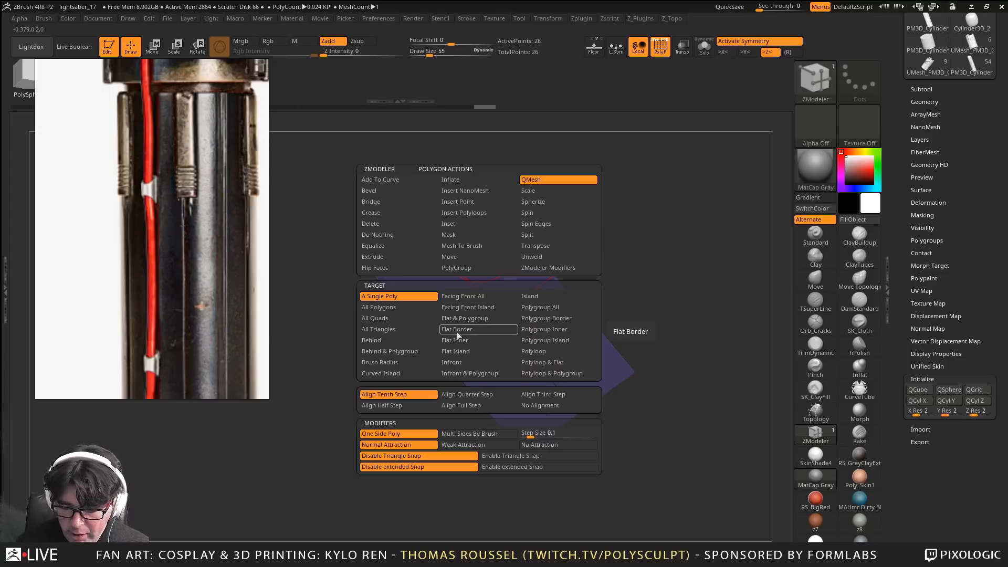
pyautogui.click(466, 351)
pyautogui.moveTo(496, 338); pyautogui.dragTo(666, 370)
pyautogui.press('ctrl')
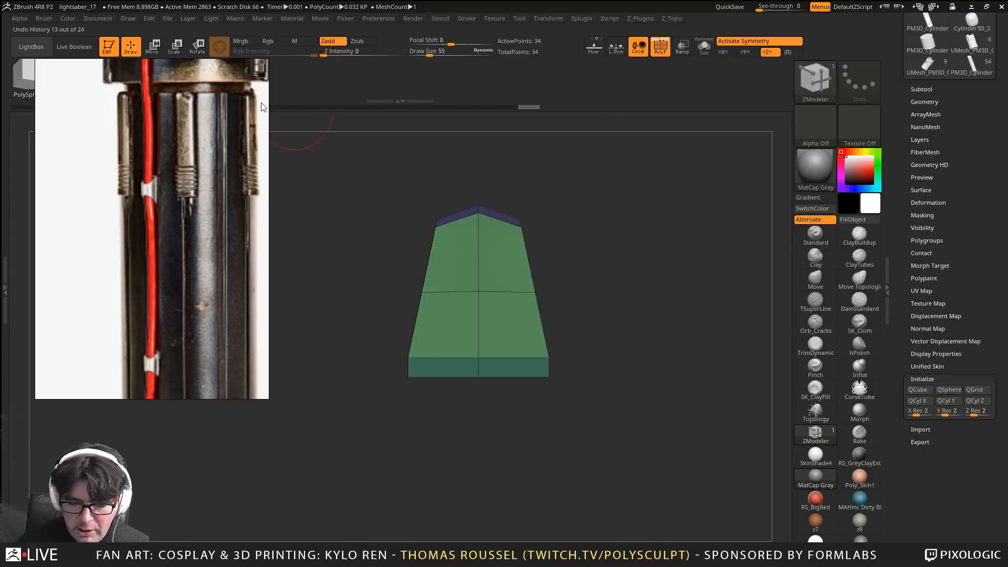
# Widen the block symmetrically along Z by moving its sides outward, and compare its proportions with the reference photo
pyautogui.click(154, 47)
pyautogui.moveTo(610, 347); pyautogui.dragTo(630, 347)
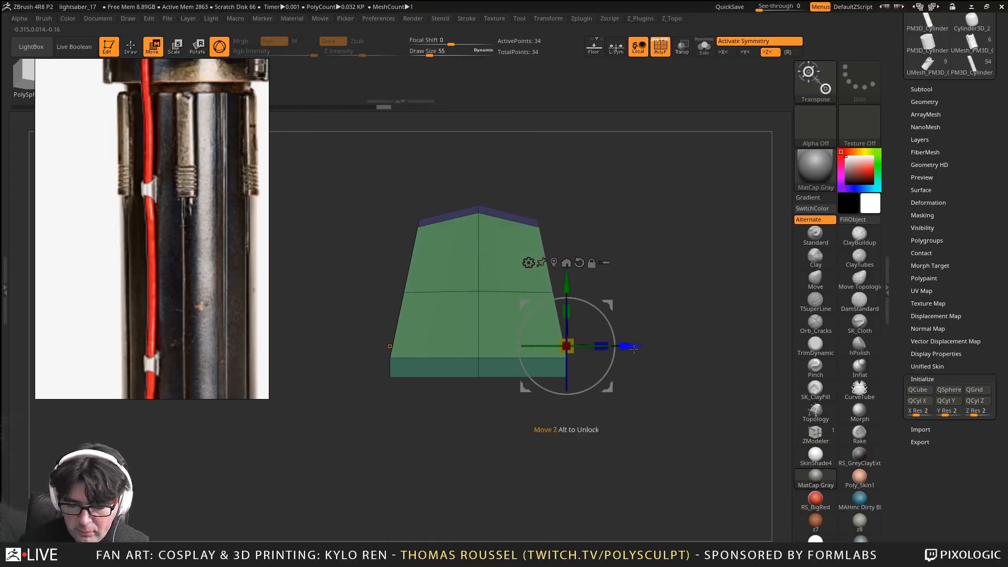
pyautogui.moveTo(691, 279); pyautogui.dragTo(319, 233)
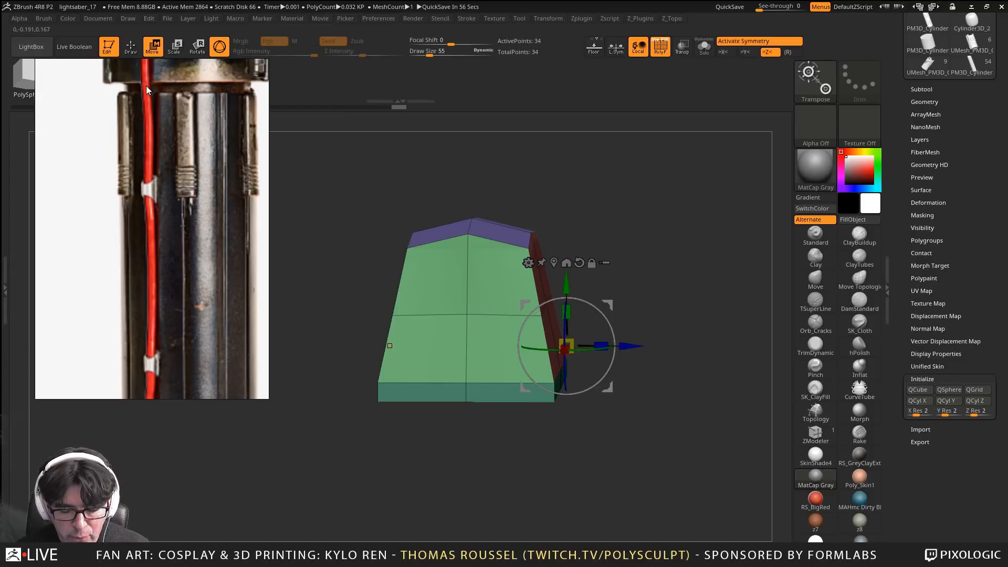
pyautogui.keyDown('shift'); pyautogui.moveTo(319, 310); pyautogui.dragTo(331, 324); pyautogui.keyUp('shift')
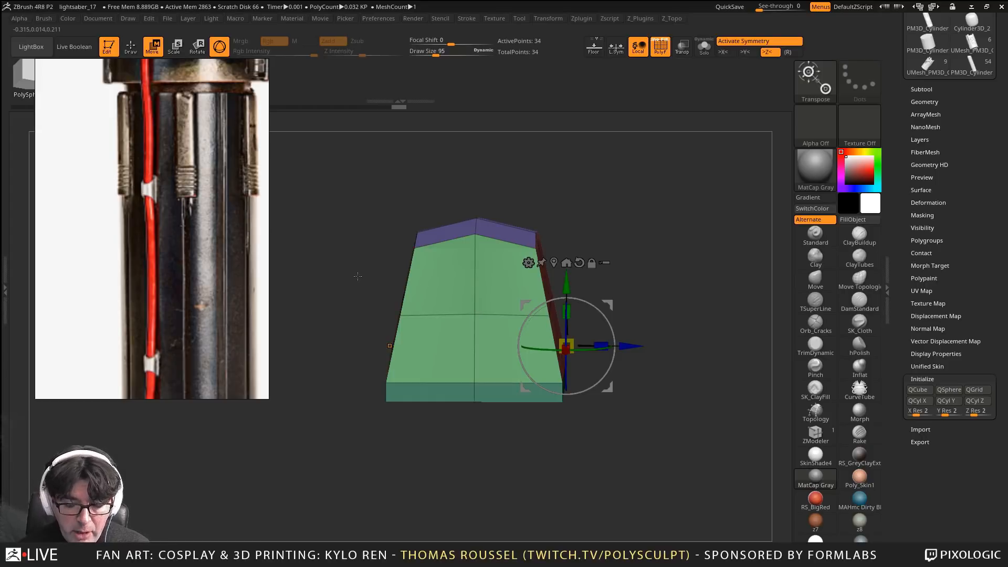
pyautogui.keyDown('shift'); pyautogui.moveTo(359, 275); pyautogui.dragTo(357, 259); pyautogui.keyUp('shift')
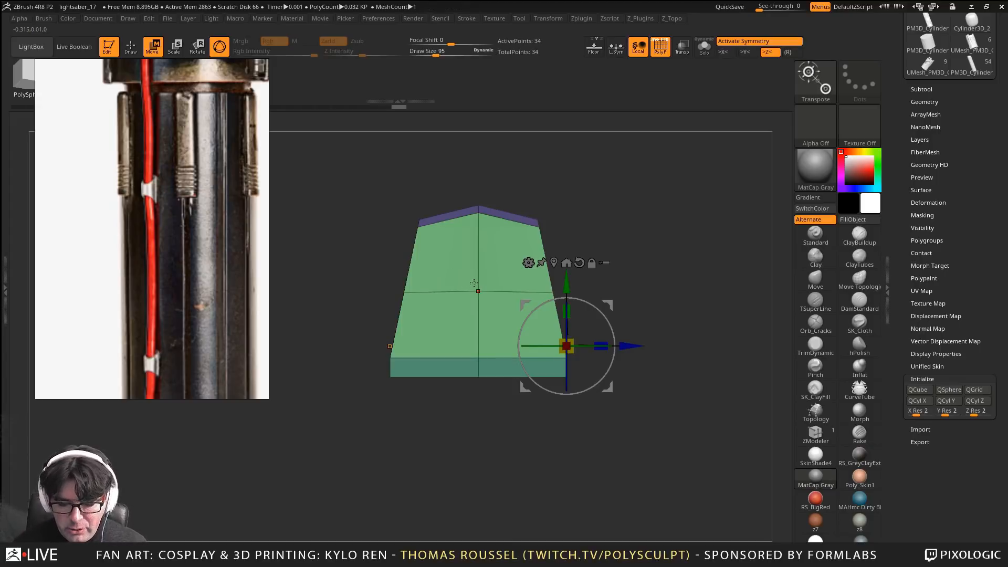
# View the block from a corner and toggle dynamic subdivision to compare its sharp and smoothed shapes, leaving it smoothed
pyautogui.moveTo(606, 238); pyautogui.dragTo(707, 239)
pyautogui.keyDown('alt'); pyautogui.moveTo(706, 239); pyautogui.dragTo(710, 295); pyautogui.keyUp('alt')
pyautogui.press('d')
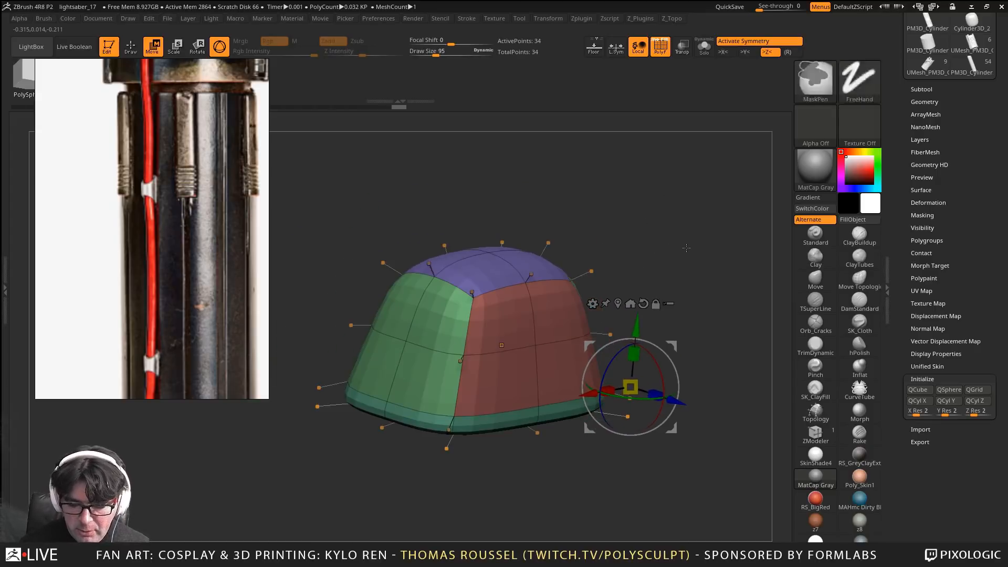
pyautogui.hotkey('shift', 'd')
pyautogui.press('d')
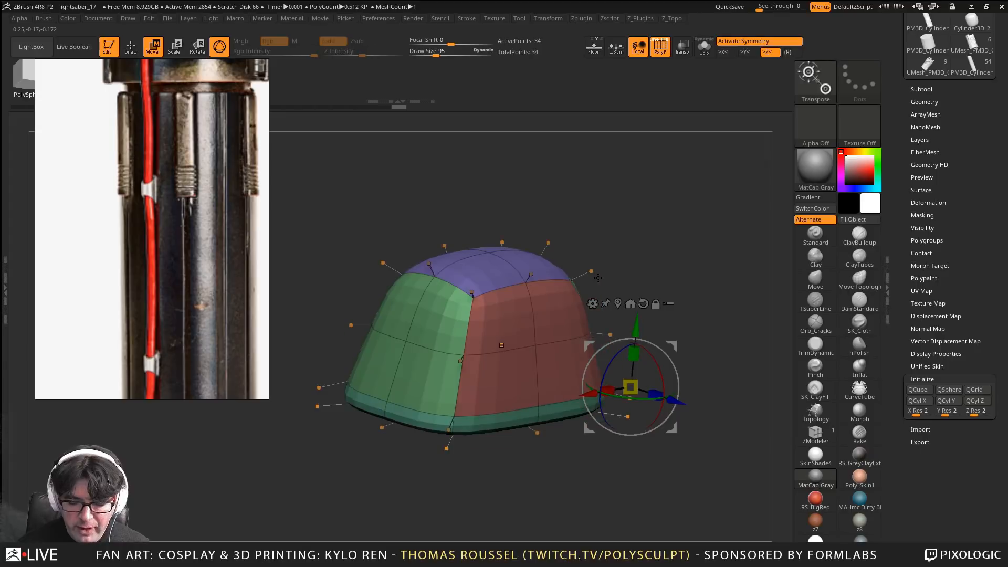
# Insert edge loops near the block's corner edges and around its thin base layer with ZModeler, and re-enable dynamic subdivision
pyautogui.hotkey('shift', 'd')
pyautogui.moveTo(637, 248)
pyautogui.keyDown('alt'); pyautogui.mouseDown()
pyautogui.moveTo(628, 212)
pyautogui.moveTo(685, 197)
pyautogui.moveTo(640, 225)
pyautogui.mouseUp(); pyautogui.keyUp('alt')
pyautogui.keyDown('alt'); pyautogui.moveTo(581, 207); pyautogui.dragTo(609, 200); pyautogui.keyUp('alt')
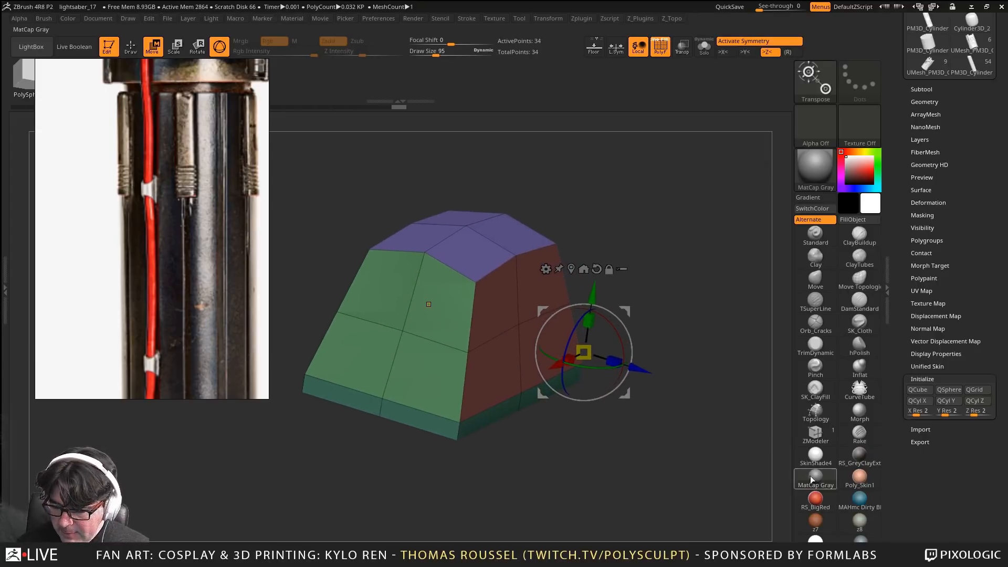
pyautogui.click(815, 432)
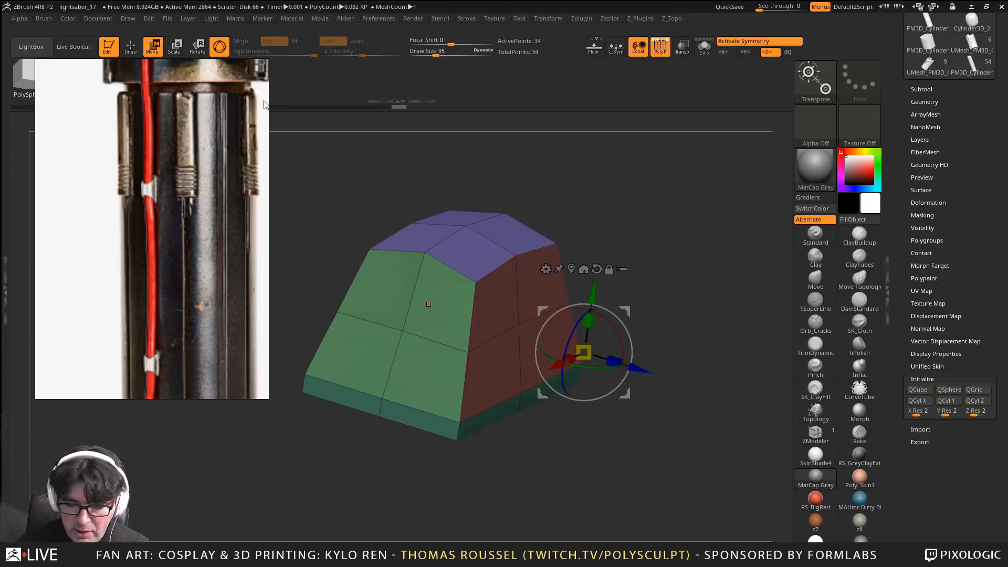
pyautogui.press('q')
pyautogui.click(470, 281)
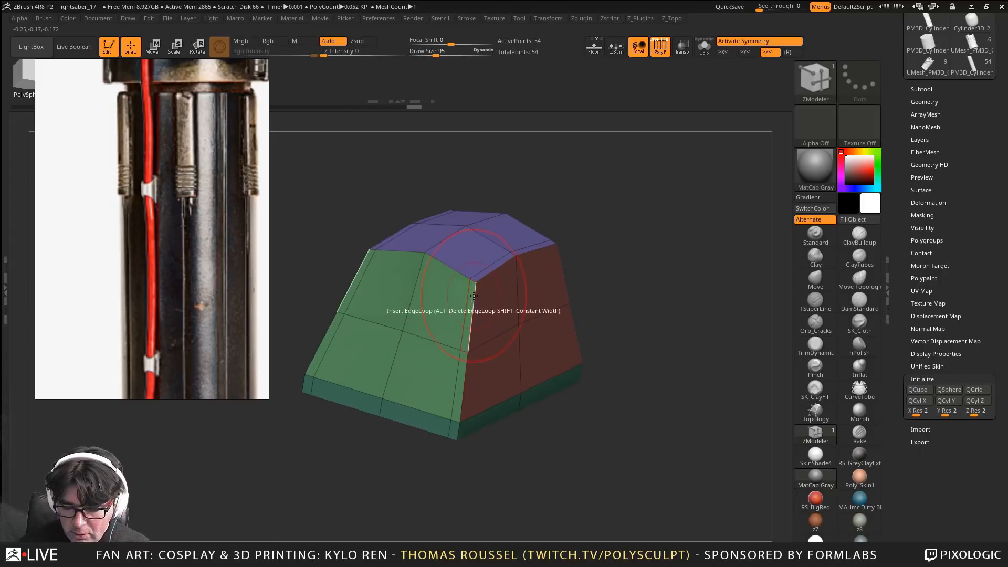
pyautogui.click(458, 433)
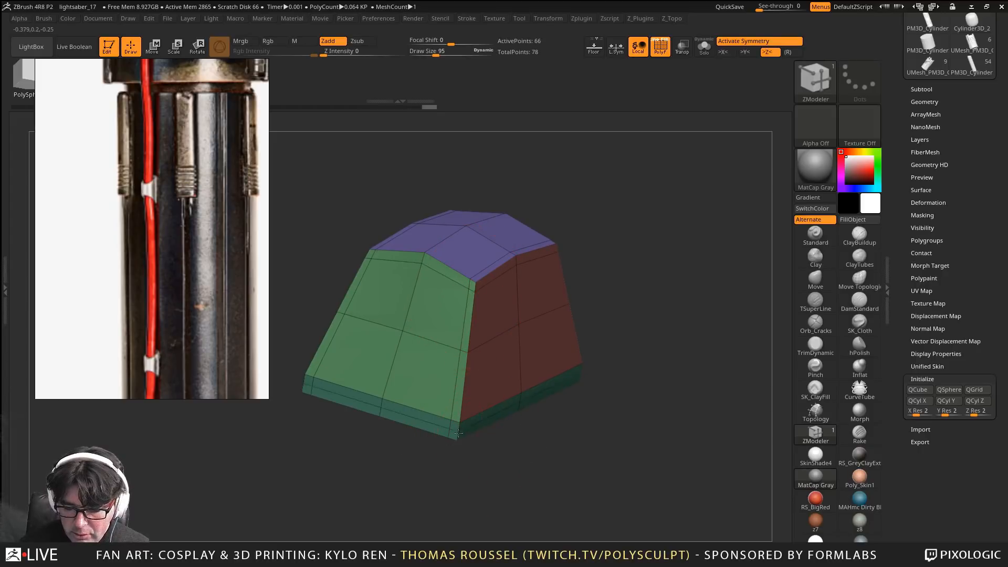
pyautogui.press('d')
pyautogui.moveTo(574, 457); pyautogui.dragTo(422, 413)
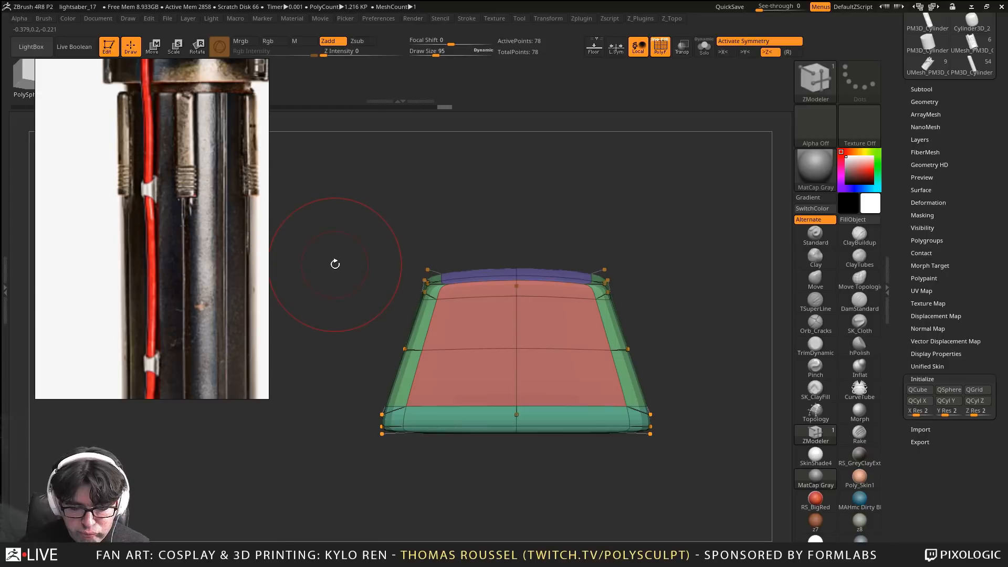
# Add more supporting edge loops close to the block's outer corners and compare the smoothed shape with the reference photo
pyautogui.moveTo(335, 264); pyautogui.dragTo(369, 273)
pyautogui.hotkey('shift', 'd')
pyautogui.keyDown('alt'); pyautogui.moveTo(385, 460); pyautogui.dragTo(446, 480); pyautogui.keyUp('alt')
pyautogui.moveTo(383, 426)
pyautogui.mouseDown()
pyautogui.moveTo(384, 419)
pyautogui.moveTo(384, 445)
pyautogui.moveTo(400, 419)
pyautogui.moveTo(385, 415)
pyautogui.mouseUp()
pyautogui.press('d')
pyautogui.keyDown('alt'); pyautogui.moveTo(477, 117); pyautogui.dragTo(271, 237); pyautogui.keyUp('alt')
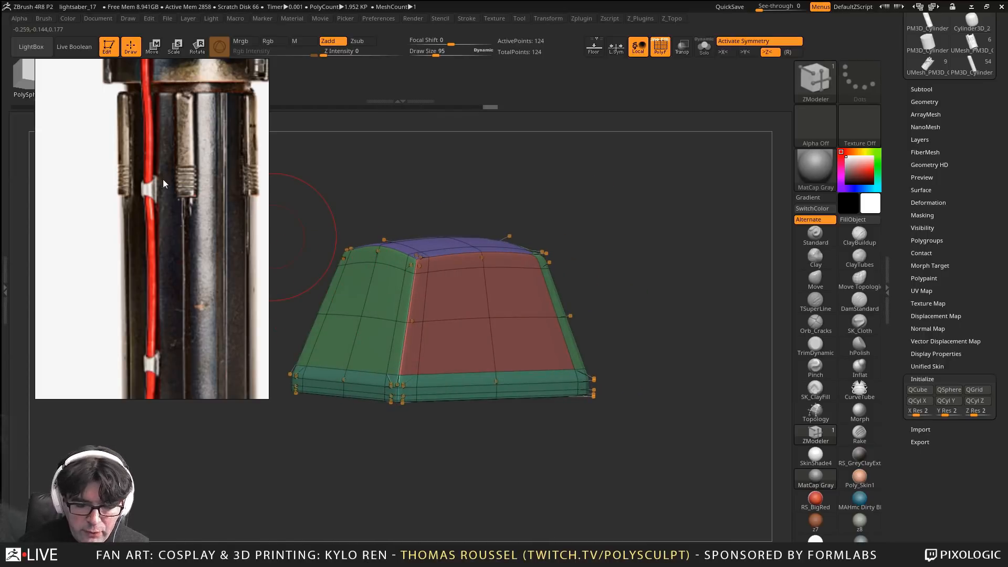
pyautogui.moveTo(373, 198)
pyautogui.keyDown('alt'); pyautogui.mouseDown()
pyautogui.moveTo(423, 227)
pyautogui.moveTo(364, 206)
pyautogui.mouseUp(); pyautogui.keyUp('alt')
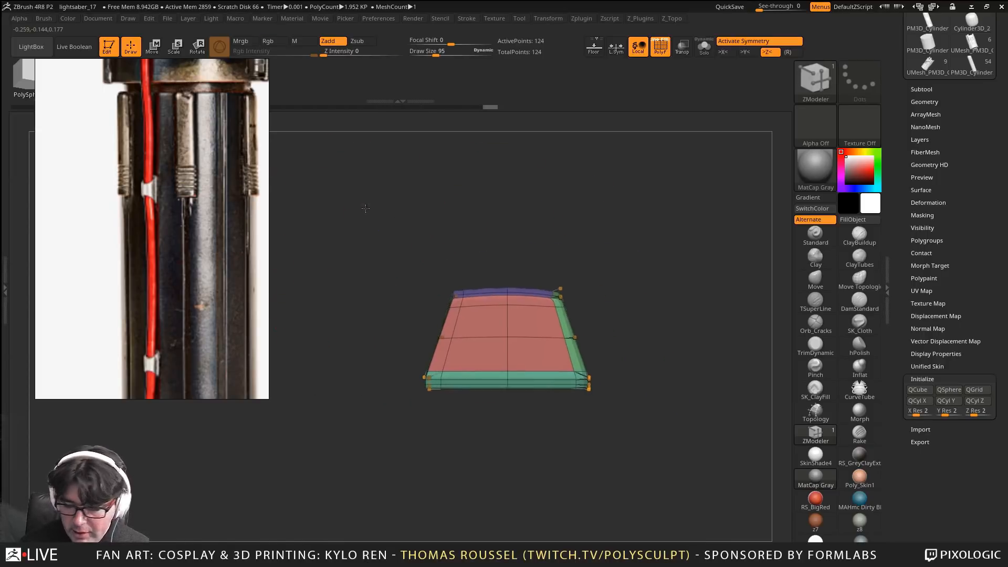
# Insert a Cylinder3D as a new subtool below the block and rotate it 90 degrees so it lies horizontally
pyautogui.click(922, 89)
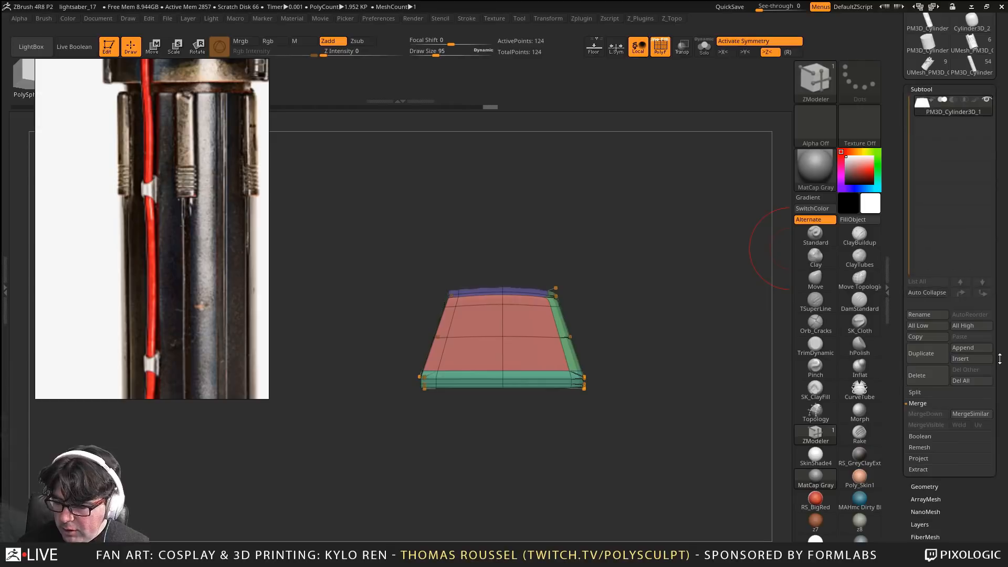
pyautogui.moveTo(977, 511); pyautogui.dragTo(957, 380)
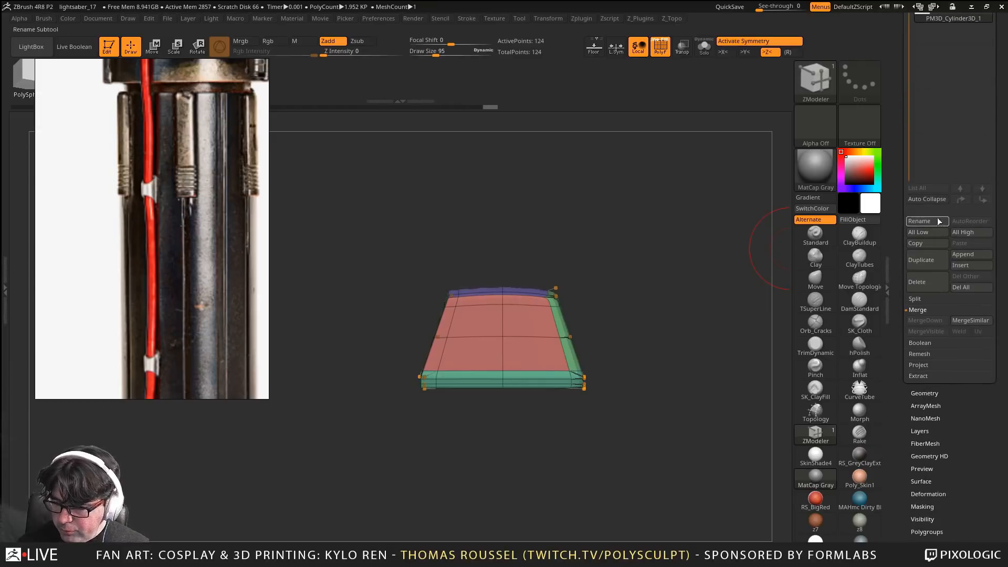
pyautogui.click(972, 265)
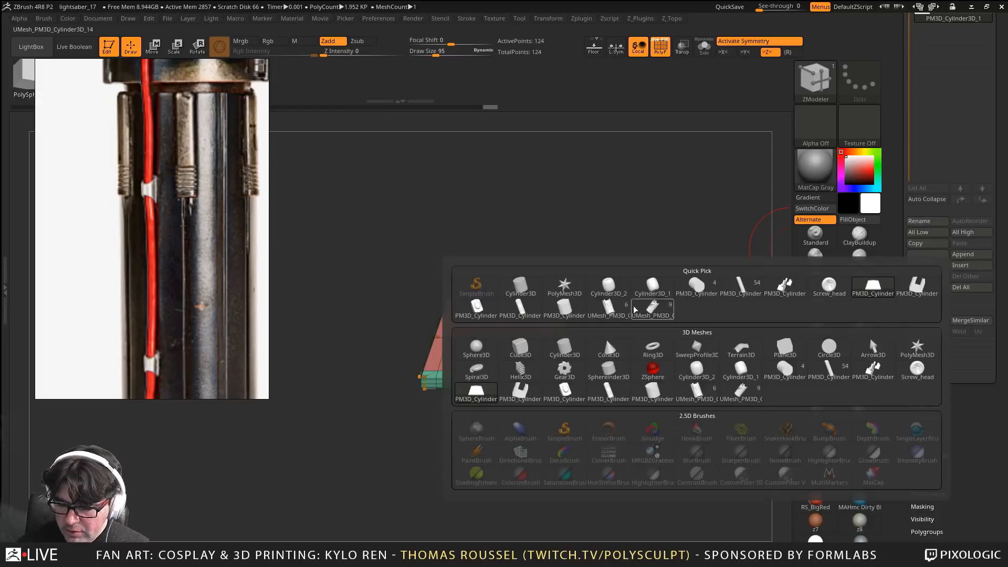
pyautogui.click(515, 285)
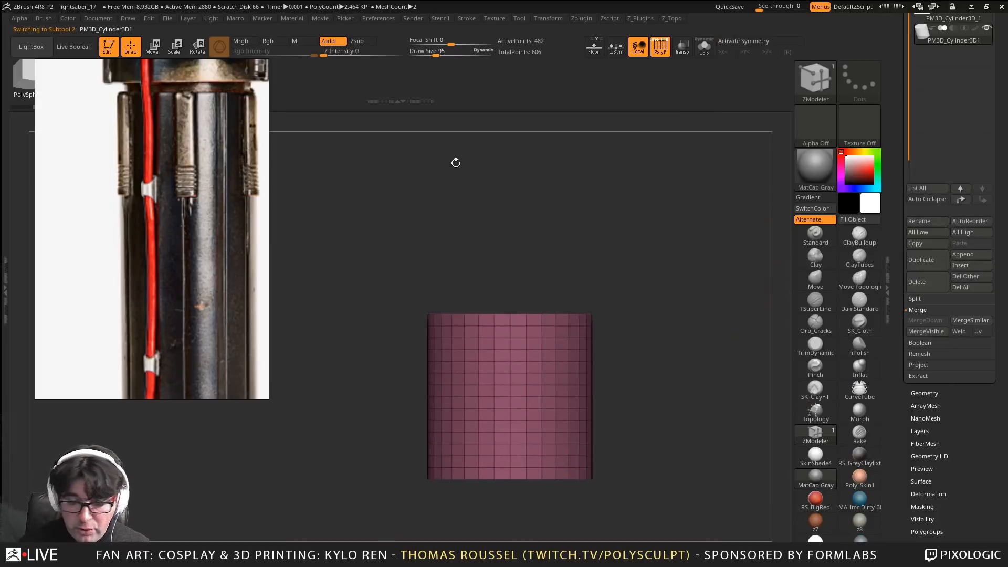
pyautogui.click(198, 47)
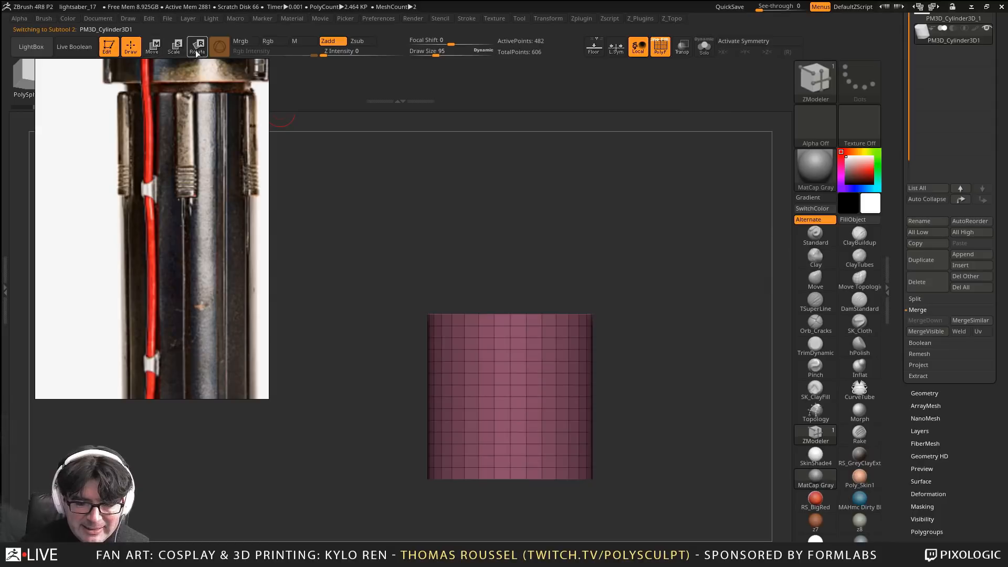
pyautogui.moveTo(526, 391); pyautogui.dragTo(560, 446)
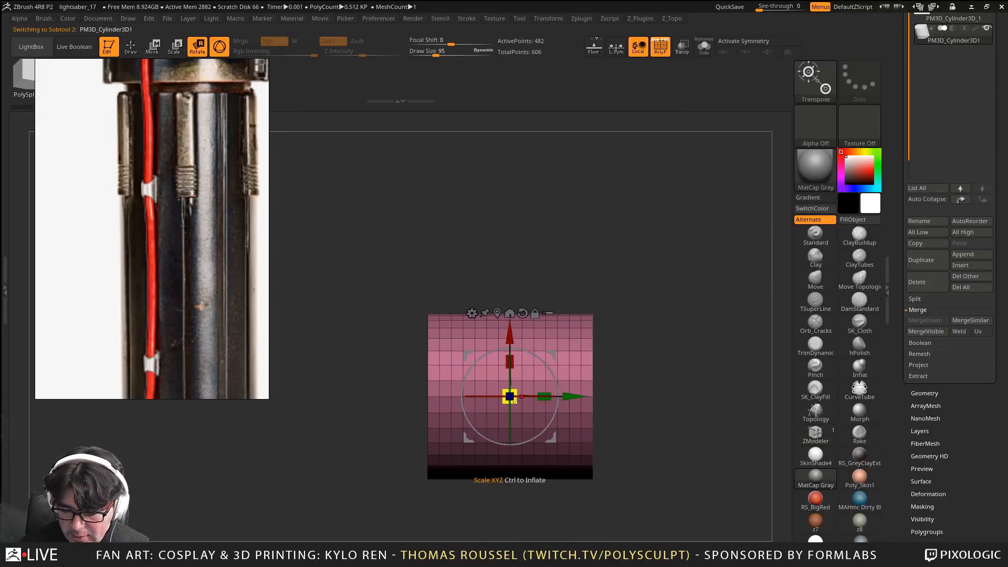
# Scale down the cylinder, position it inside the block and lengthen it along Y so it passes through both sides
pyautogui.moveTo(510, 397); pyautogui.dragTo(446, 368)
pyautogui.keyDown('alt'); pyautogui.moveTo(620, 334); pyautogui.dragTo(610, 393); pyautogui.keyUp('alt')
pyautogui.moveTo(546, 397); pyautogui.dragTo(647, 310)
pyautogui.moveTo(471, 330); pyautogui.dragTo(455, 339)
pyautogui.keyDown('shift'); pyautogui.moveTo(577, 290); pyautogui.dragTo(521, 286); pyautogui.keyUp('shift')
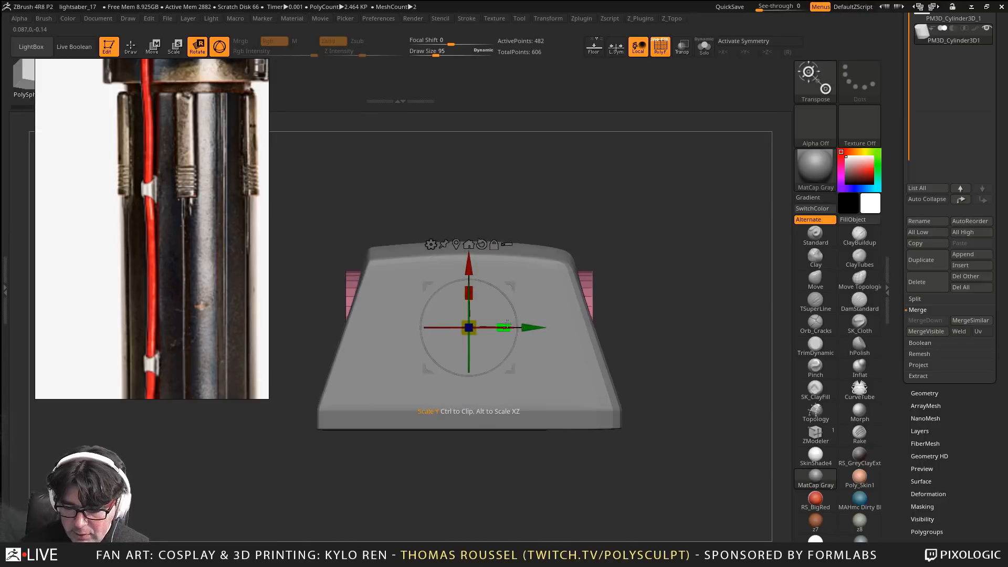
pyautogui.moveTo(504, 328); pyautogui.dragTo(560, 325)
pyautogui.moveTo(600, 206); pyautogui.dragTo(481, 168)
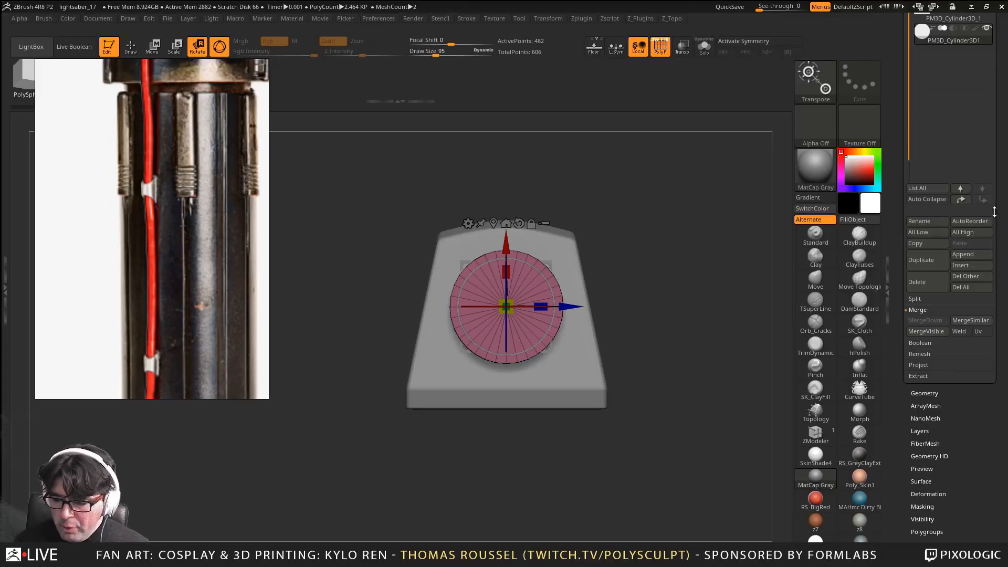
# Switch to the full lightsaber model, view it upright and measure its overall height with a transpose line
pyautogui.moveTo(997, 202); pyautogui.dragTo(990, 336)
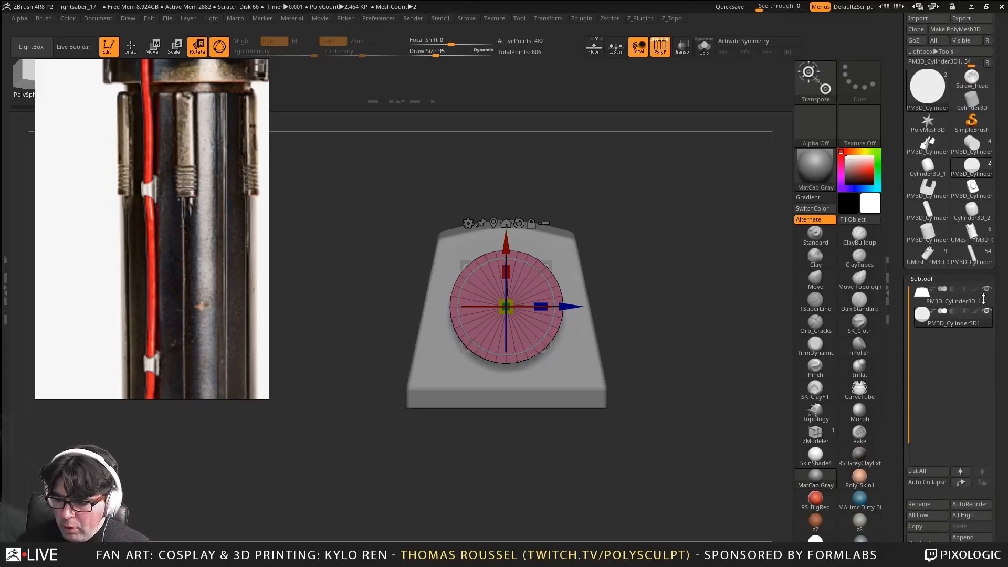
pyautogui.click(931, 258)
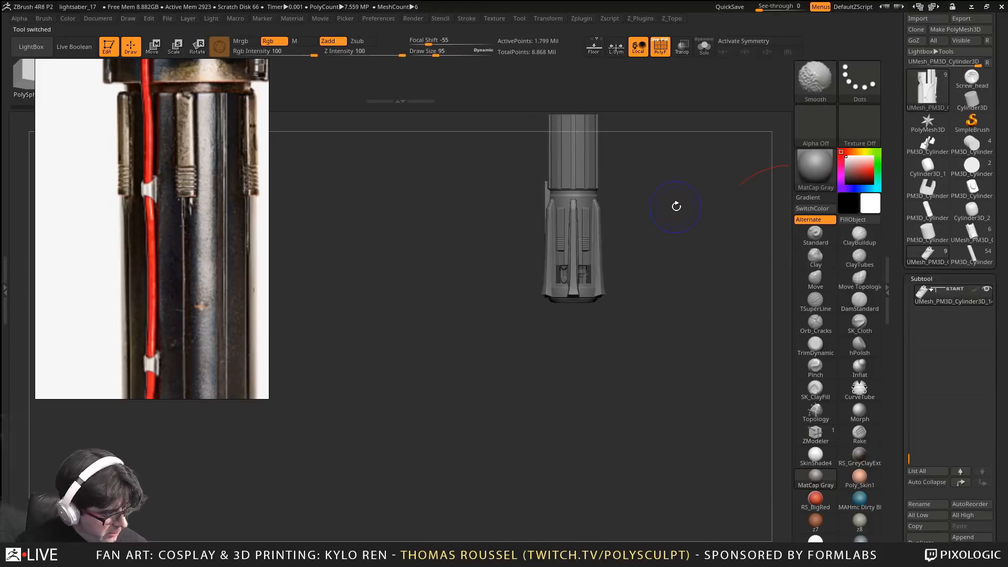
pyautogui.hotkey('shift', 'f')
pyautogui.press('f')
pyautogui.moveTo(605, 346)
pyautogui.keyDown('shift'); pyautogui.mouseDown()
pyautogui.moveTo(579, 296)
pyautogui.moveTo(592, 317)
pyautogui.moveTo(598, 300)
pyautogui.moveTo(527, 283)
pyautogui.mouseUp(); pyautogui.keyUp('shift')
pyautogui.moveTo(177, 96); pyautogui.dragTo(180, 184)
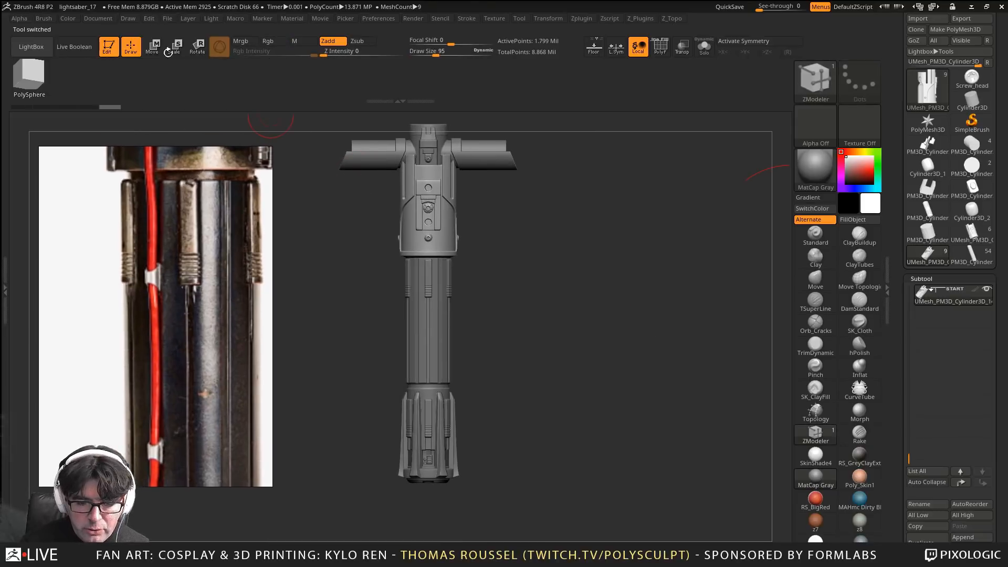
pyautogui.press('w')
pyautogui.click(218, 48)
pyautogui.keyDown('alt'); pyautogui.moveTo(567, 344); pyautogui.dragTo(564, 396); pyautogui.keyUp('alt')
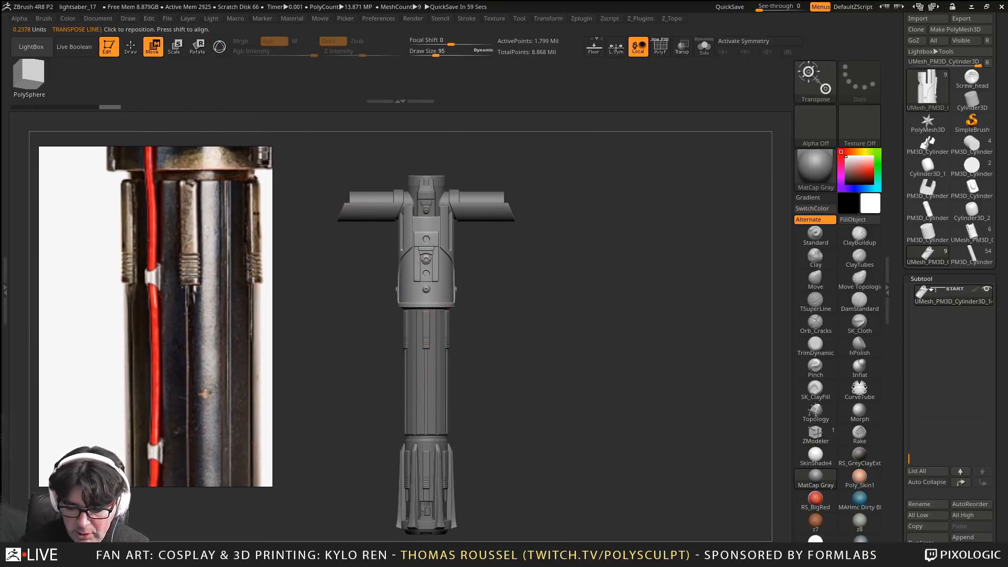
pyautogui.moveTo(426, 533)
pyautogui.keyDown('shift'); pyautogui.mouseDown()
pyautogui.moveTo(435, 416)
pyautogui.moveTo(428, 160)
pyautogui.moveTo(467, 178)
pyautogui.mouseUp(); pyautogui.keyUp('shift')
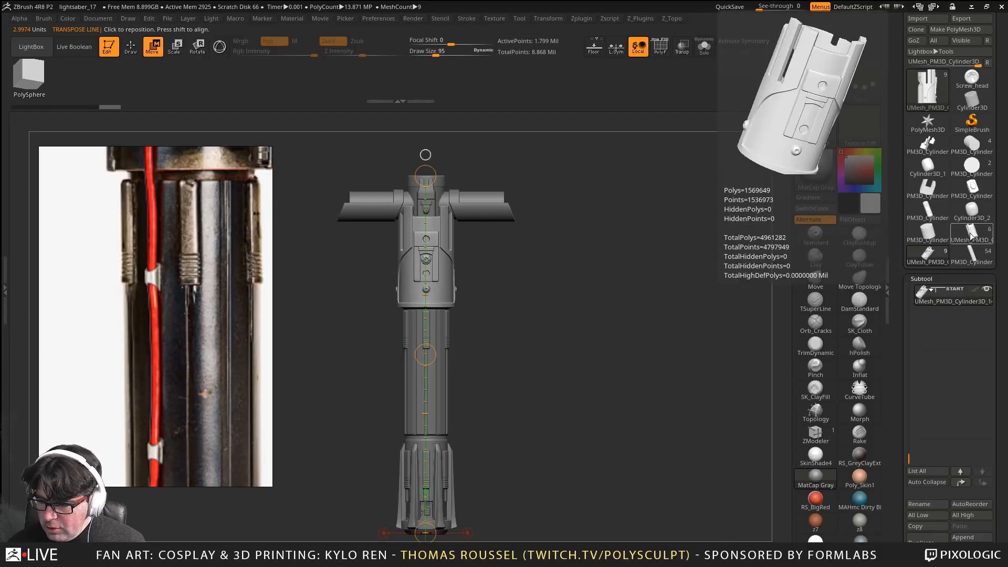
# Return to the block-and-cylinder tool, view it end-on and measure the cylinder's diameter with a transpose line
pyautogui.click(930, 236)
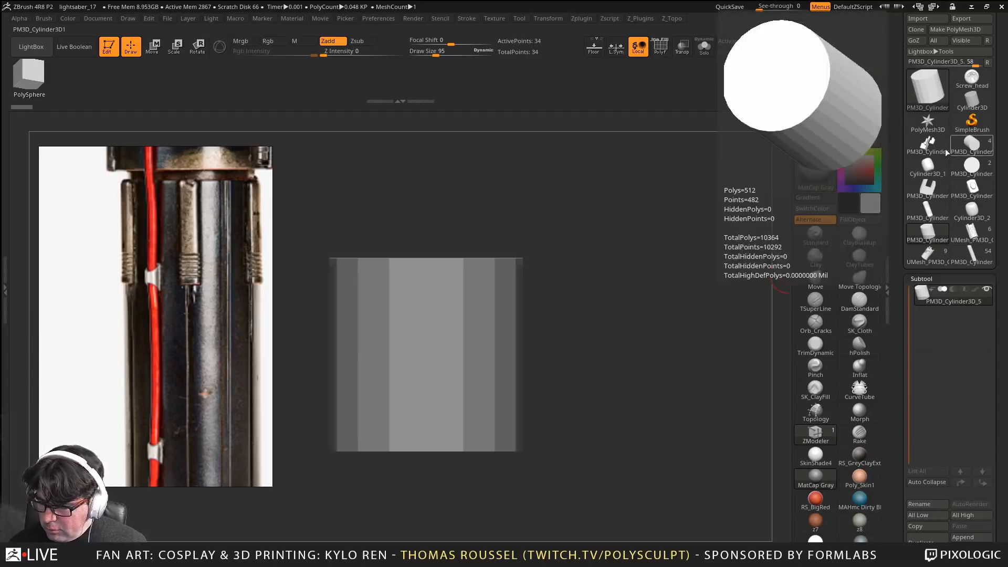
pyautogui.click(972, 167)
pyautogui.keyDown('alt'); pyautogui.moveTo(526, 359); pyautogui.dragTo(648, 358); pyautogui.keyUp('alt')
pyautogui.keyDown('shift'); pyautogui.moveTo(661, 310); pyautogui.dragTo(685, 249); pyautogui.keyUp('shift')
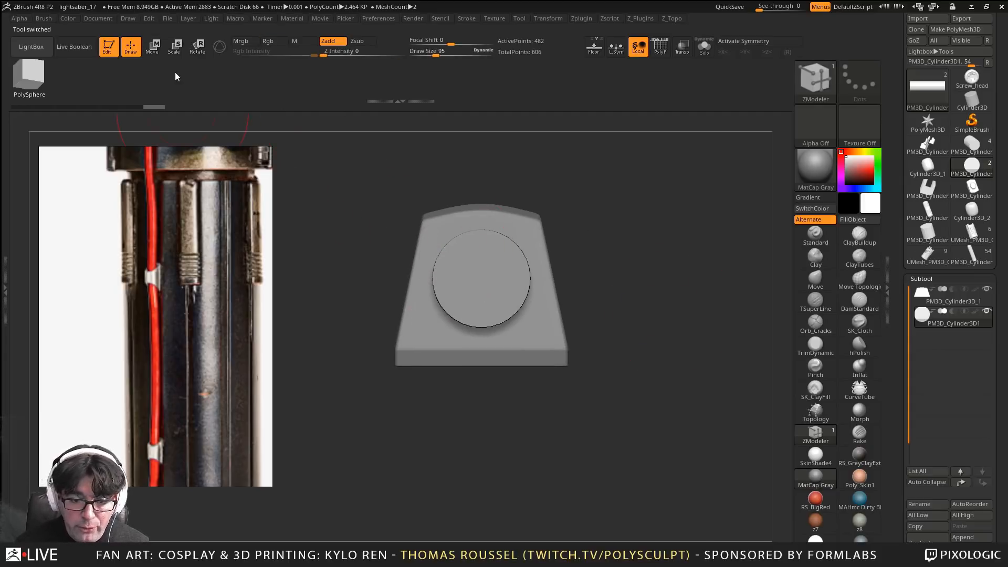
pyautogui.click(152, 46)
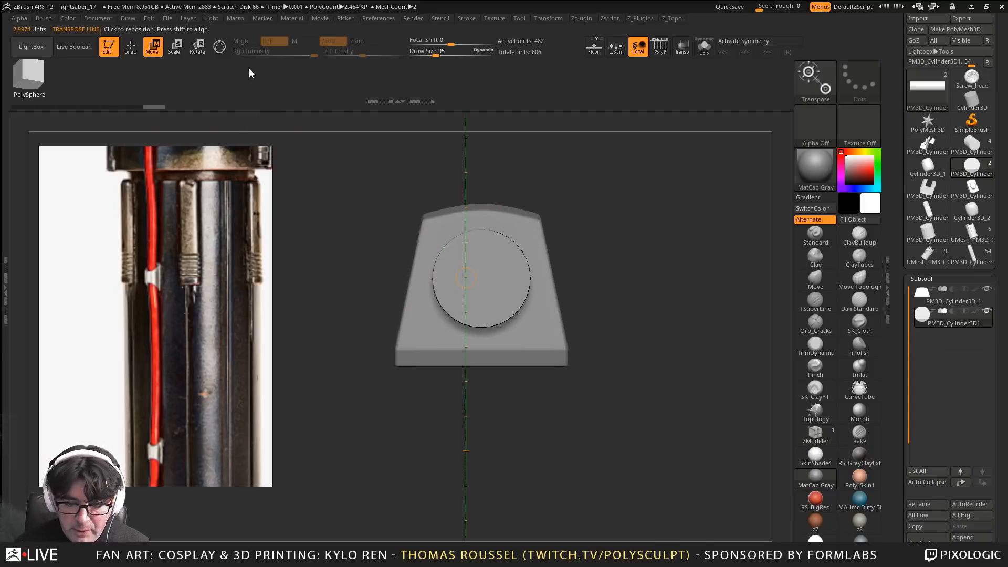
pyautogui.moveTo(433, 278); pyautogui.dragTo(513, 280)
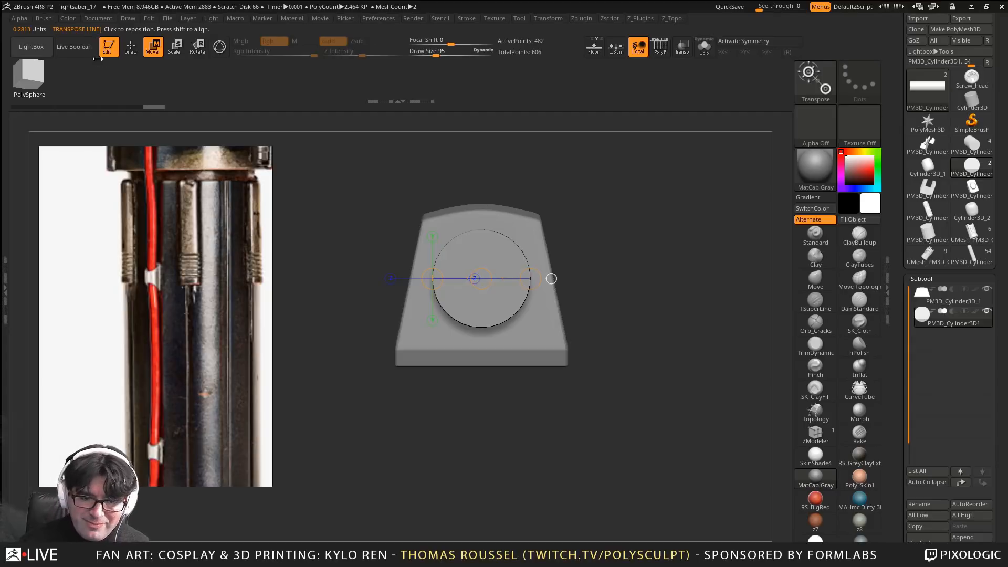
pyautogui.keyDown('alt'); pyautogui.moveTo(371, 188); pyautogui.dragTo(394, 242); pyautogui.keyUp('alt')
pyautogui.moveTo(394, 242); pyautogui.dragTo(304, 208)
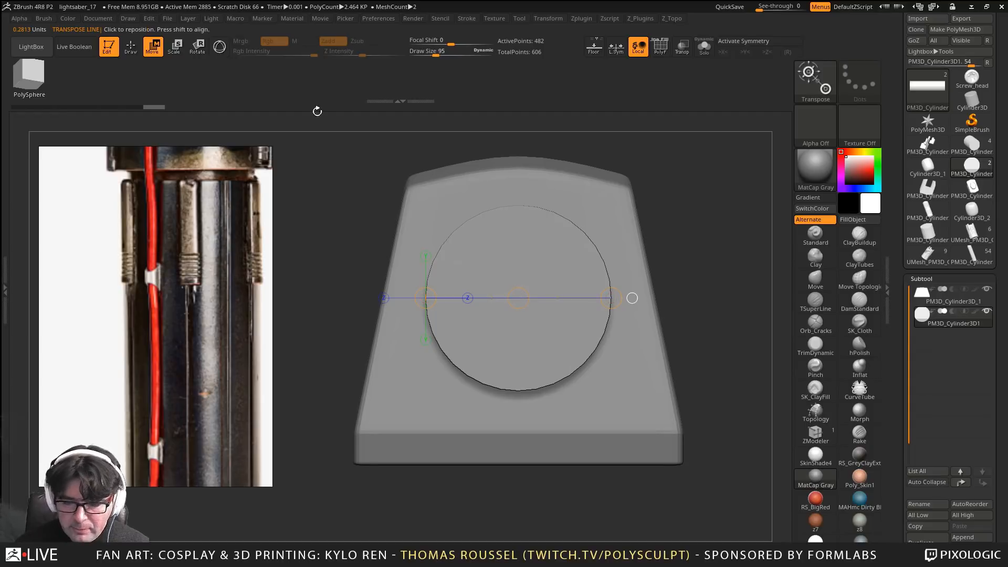
# Centre the gizmo on the cylinder and shorten the transpose line from that centre to 0.0305 units as a size guide
pyautogui.click(219, 47)
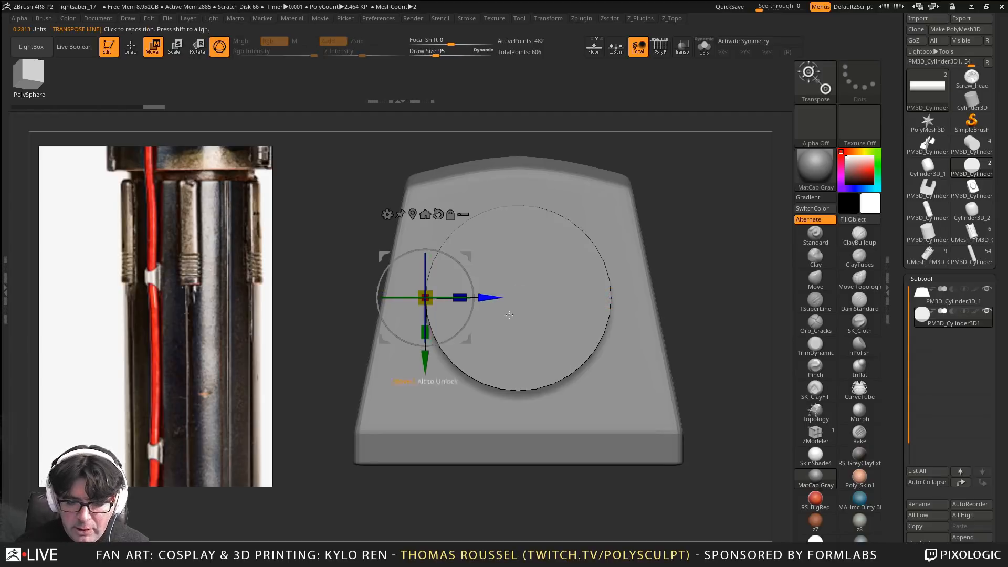
pyautogui.click(436, 216)
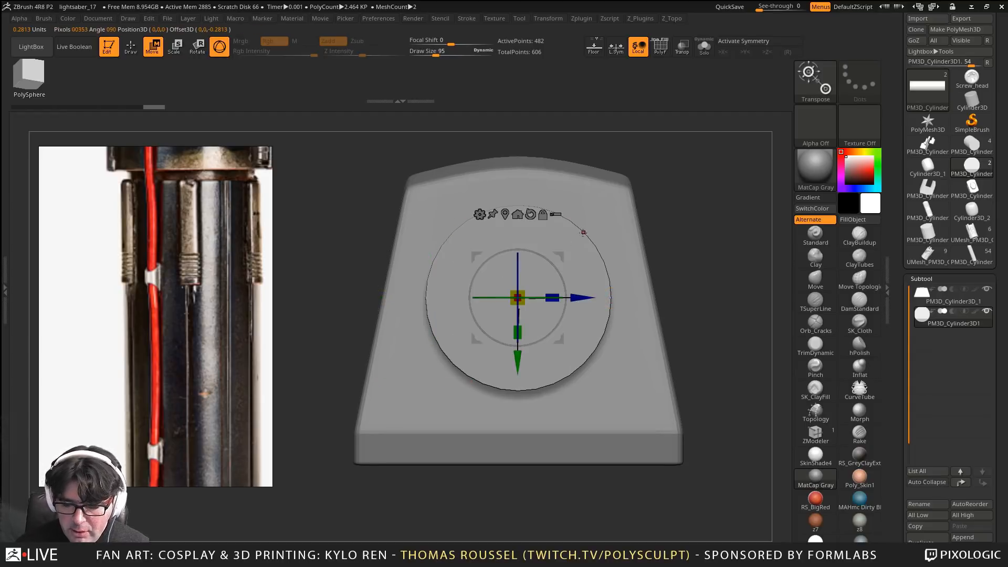
pyautogui.click(221, 50)
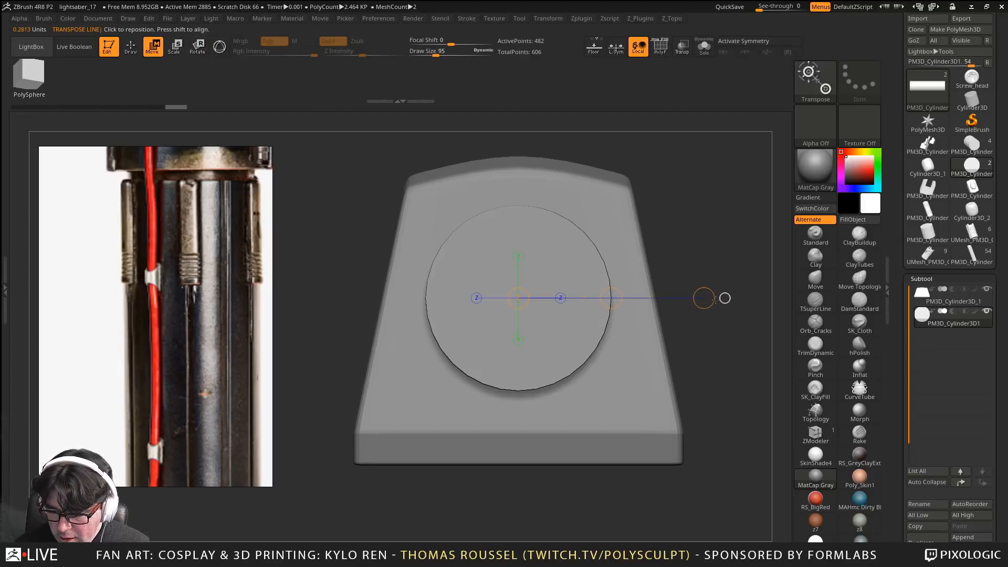
pyautogui.moveTo(715, 299); pyautogui.dragTo(548, 299)
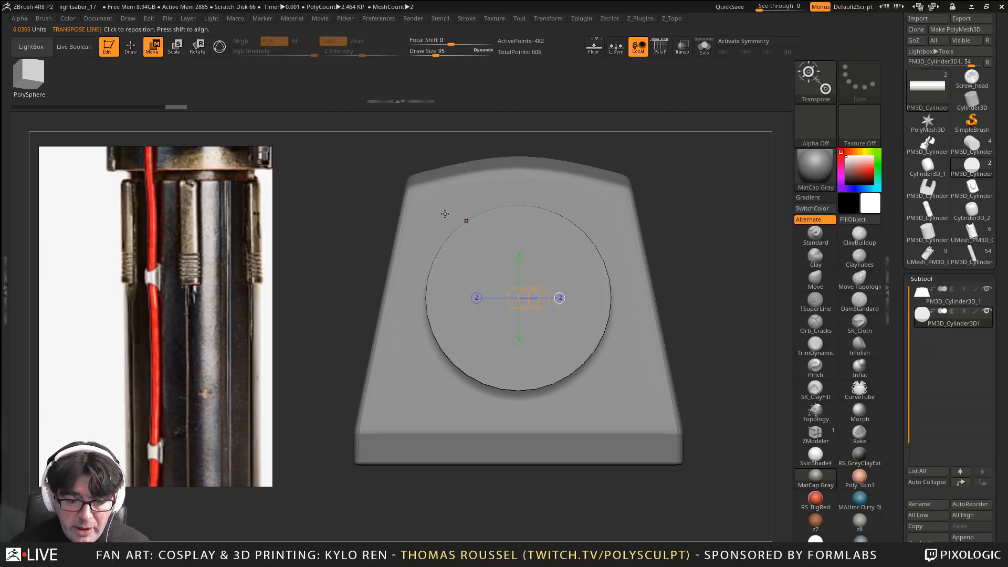
# Isolate the cylinder and scale it down about its centre until its radius matches the 0.0305-unit transpose line
pyautogui.click(704, 47)
pyautogui.press('f')
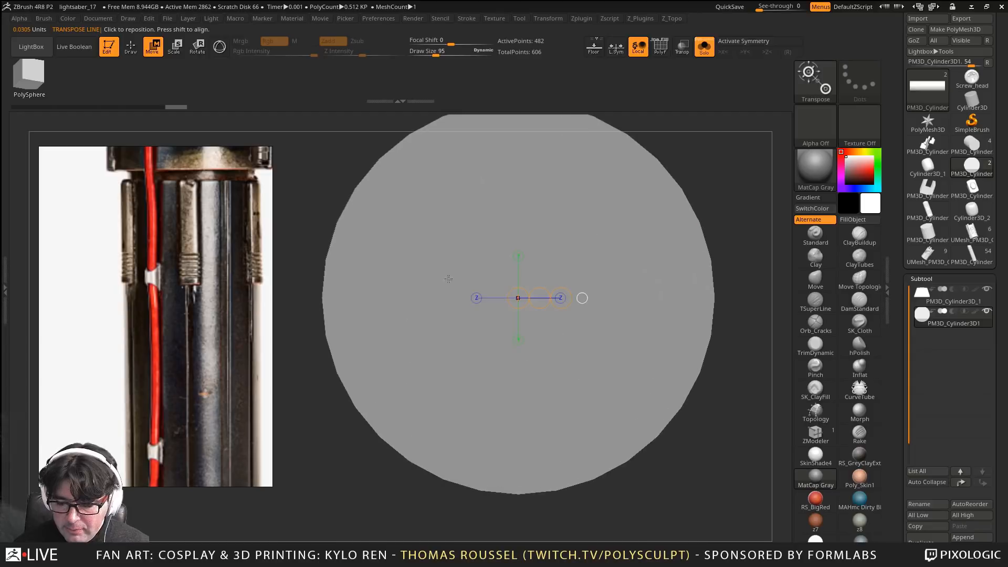
pyautogui.click(174, 46)
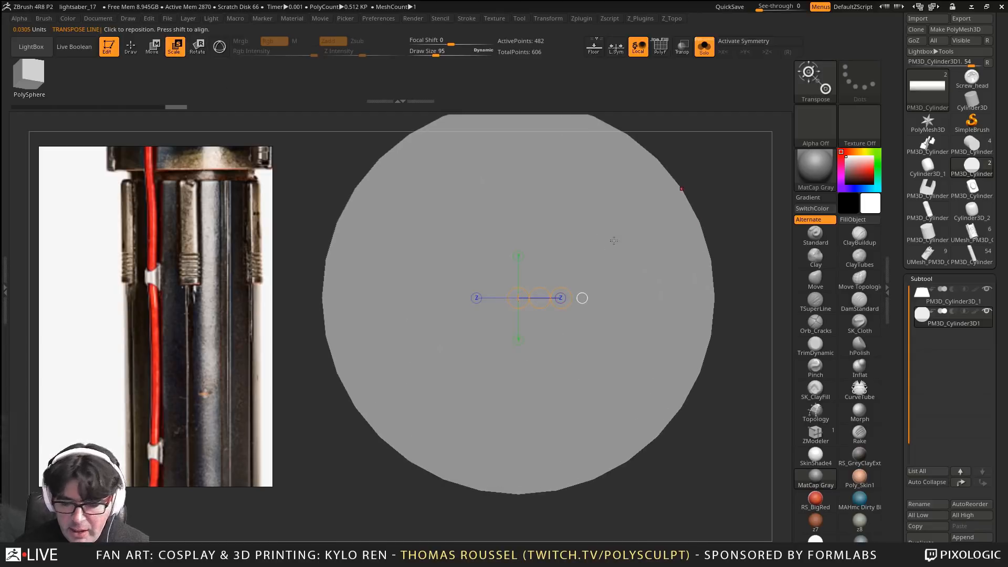
pyautogui.moveTo(560, 298); pyautogui.dragTo(548, 296)
pyautogui.press('f')
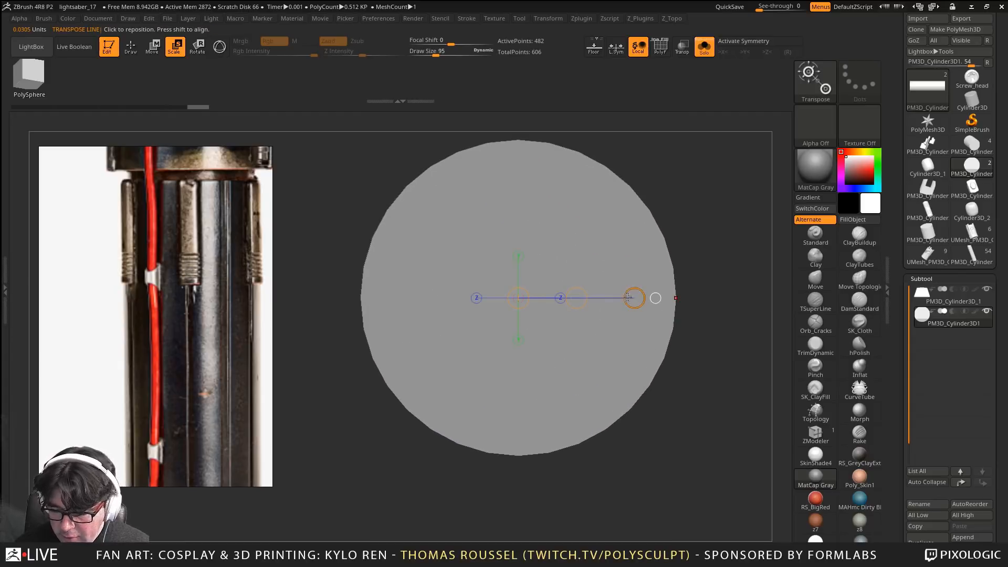
pyautogui.moveTo(634, 298); pyautogui.dragTo(676, 297)
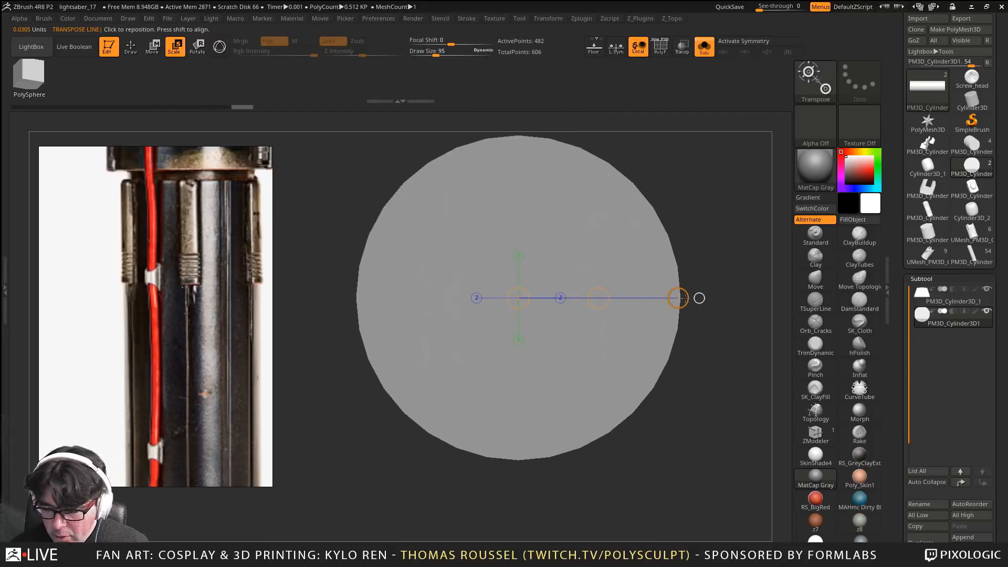
# Check the cylinder's X, Y and Z sizes and the tool's export scale and offset settings
pyautogui.scroll(-7, 937, 309)
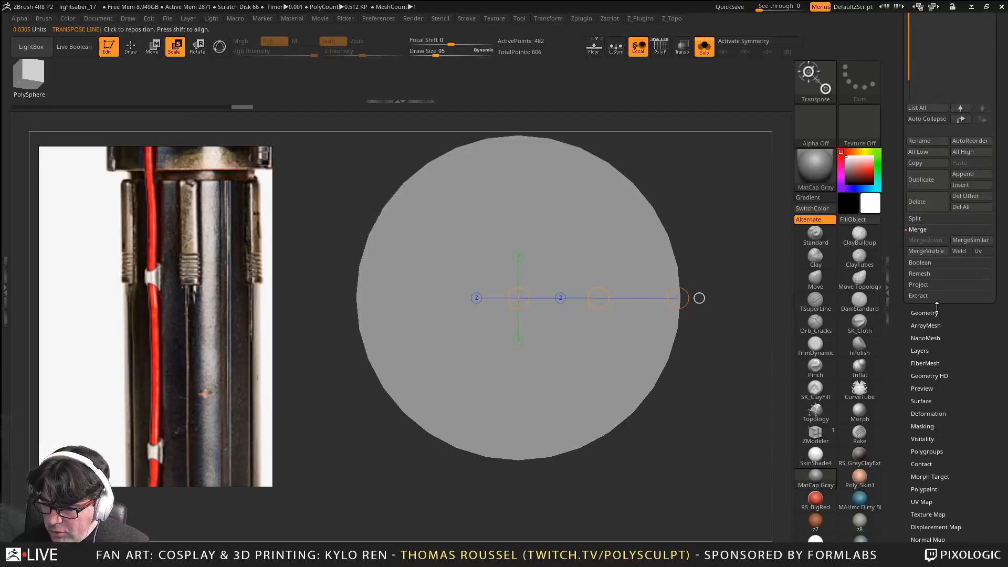
pyautogui.click(924, 313)
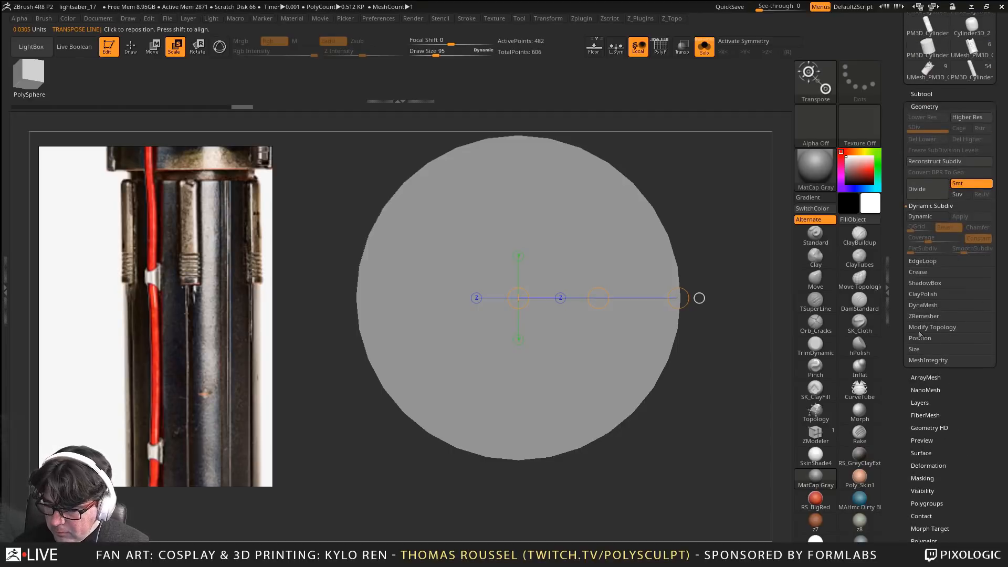
pyautogui.click(917, 348)
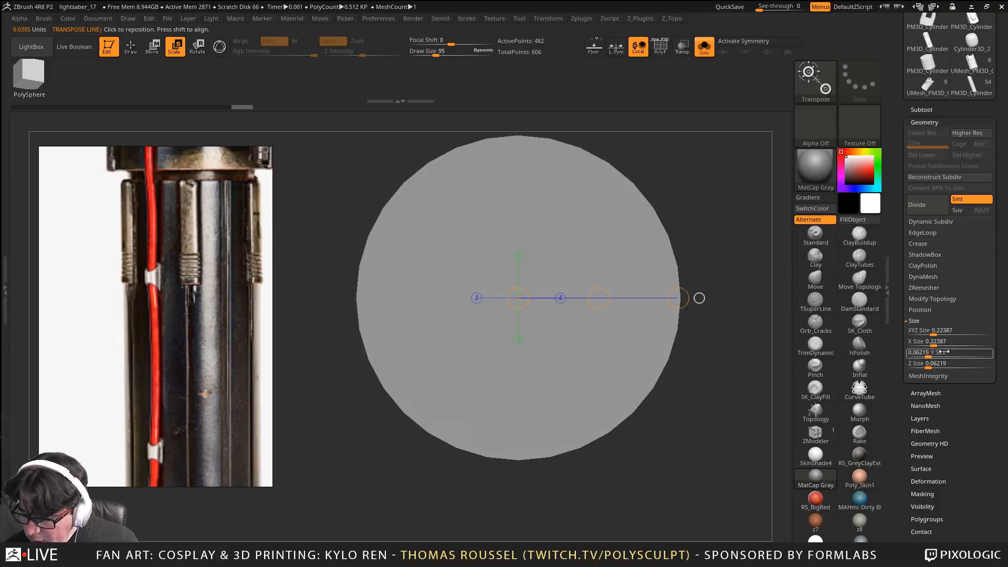
pyautogui.moveTo(960, 448); pyautogui.dragTo(904, 360)
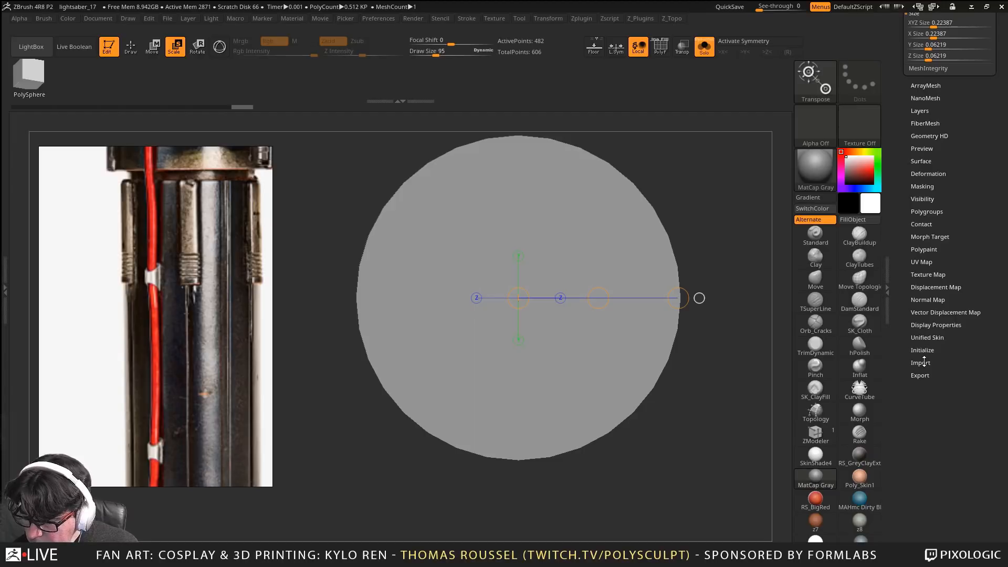
pyautogui.click(920, 375)
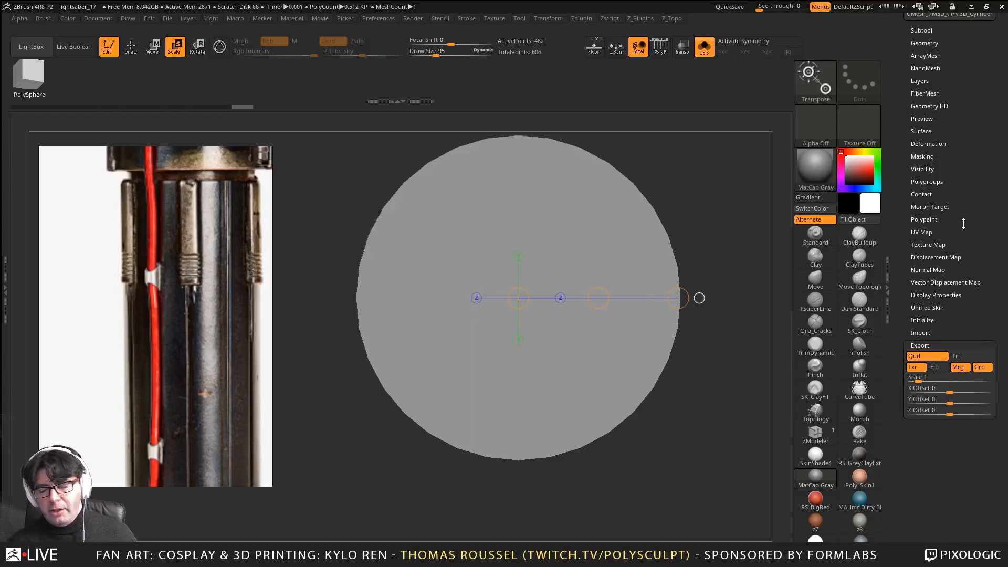
pyautogui.moveTo(973, 202); pyautogui.dragTo(970, 312)
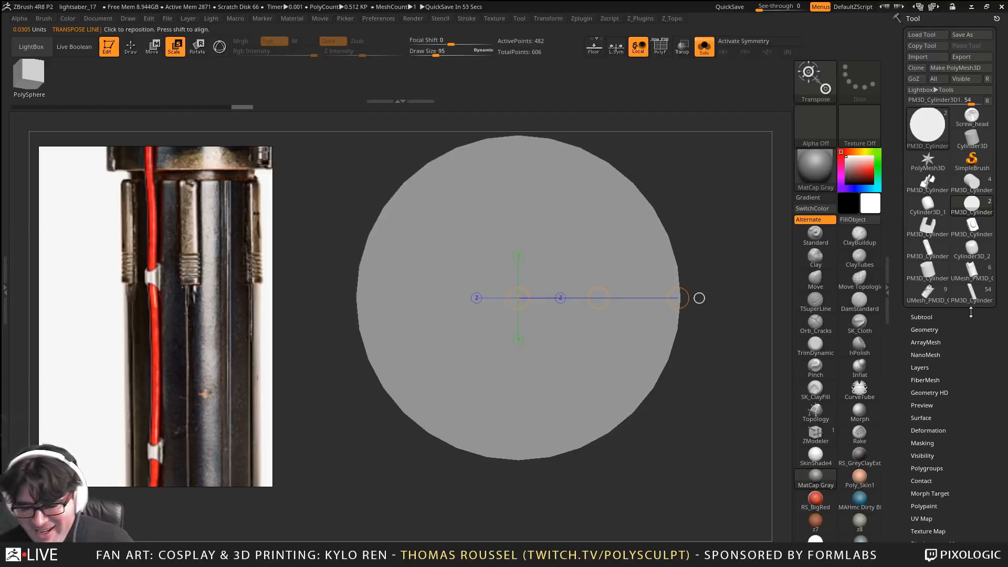
# Shorten the transpose line to about 0.015 units and scale the cylinder down until its radius matches the line
pyautogui.moveTo(677, 298); pyautogui.dragTo(604, 298)
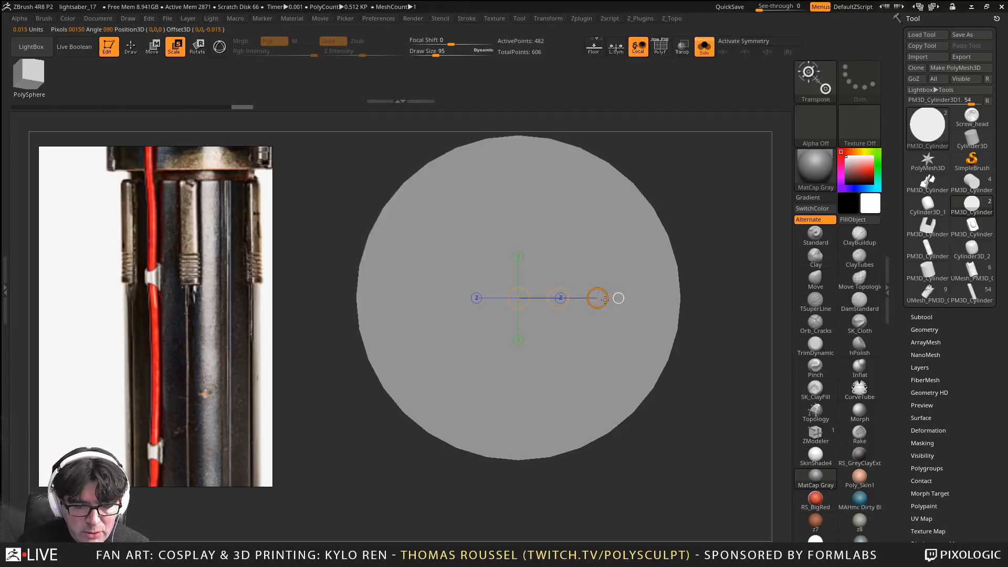
pyautogui.click(198, 47)
pyautogui.click(175, 47)
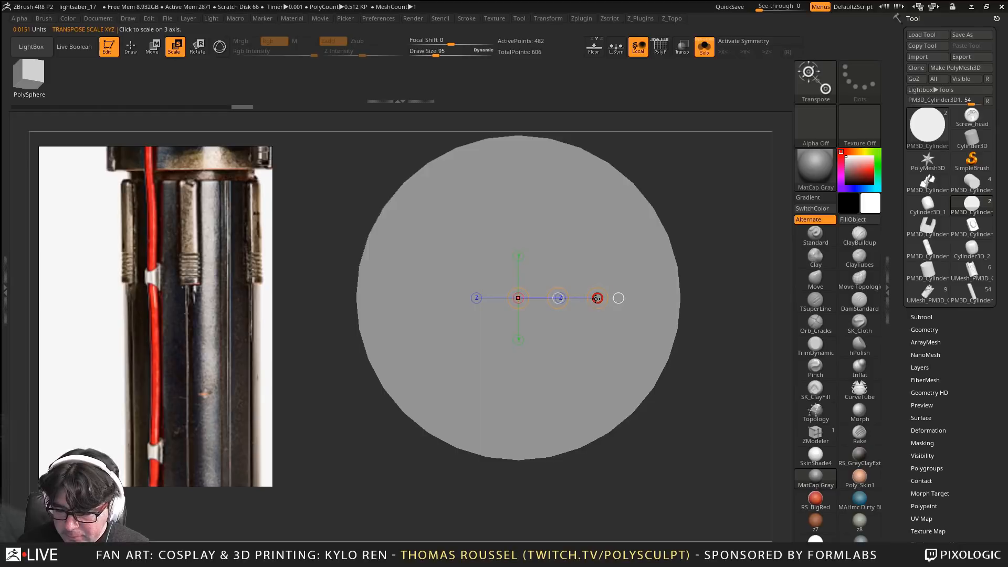
pyautogui.moveTo(598, 298)
pyautogui.mouseDown()
pyautogui.moveTo(584, 298)
pyautogui.moveTo(596, 298)
pyautogui.mouseUp()
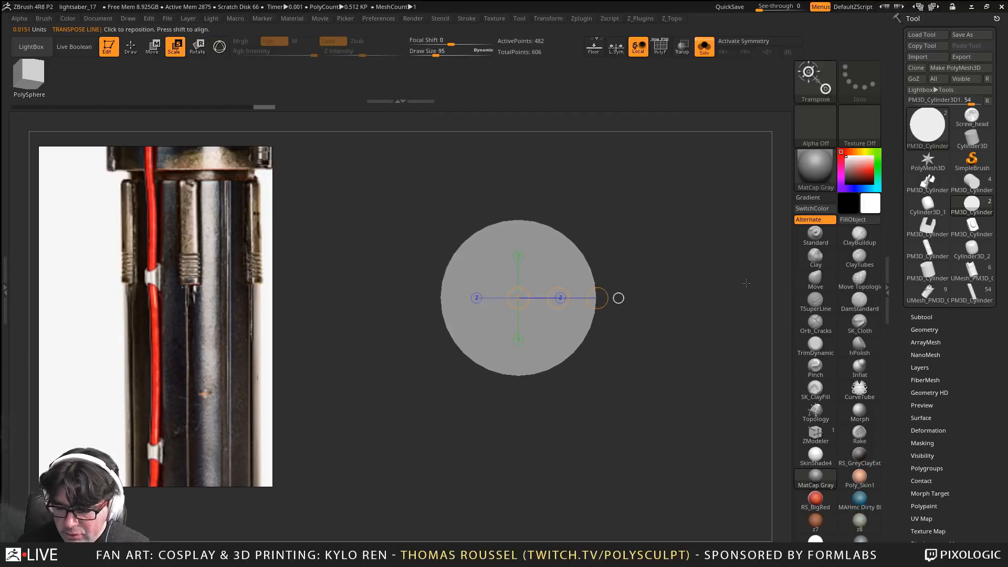
# Check the X, Y and Z sizes of the scaled-down cylinder in its geometry settings
pyautogui.click(923, 329)
pyautogui.moveTo(1001, 445); pyautogui.dragTo(999, 366)
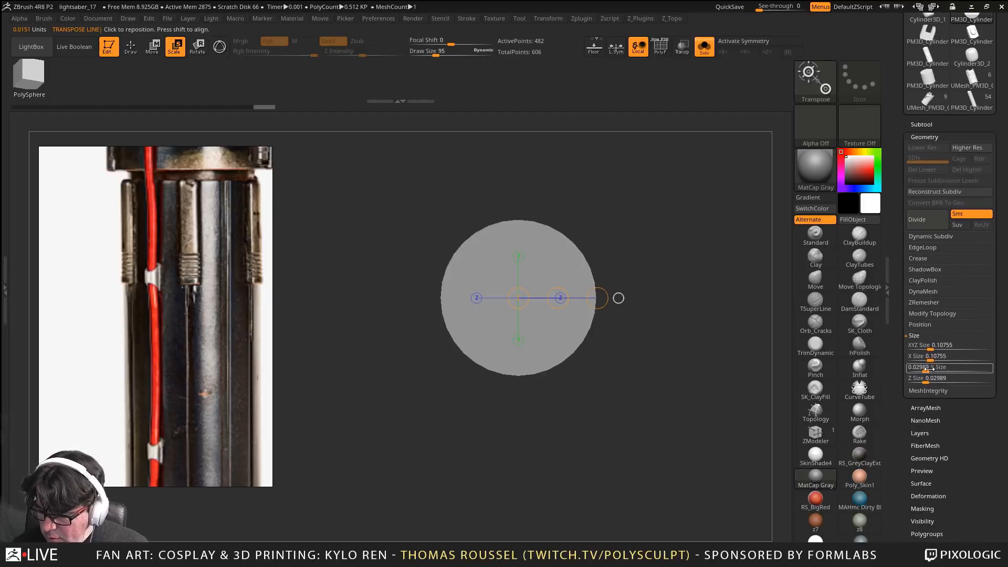
pyautogui.keyDown('alt'); pyautogui.moveTo(636, 347); pyautogui.dragTo(661, 310); pyautogui.keyUp('alt')
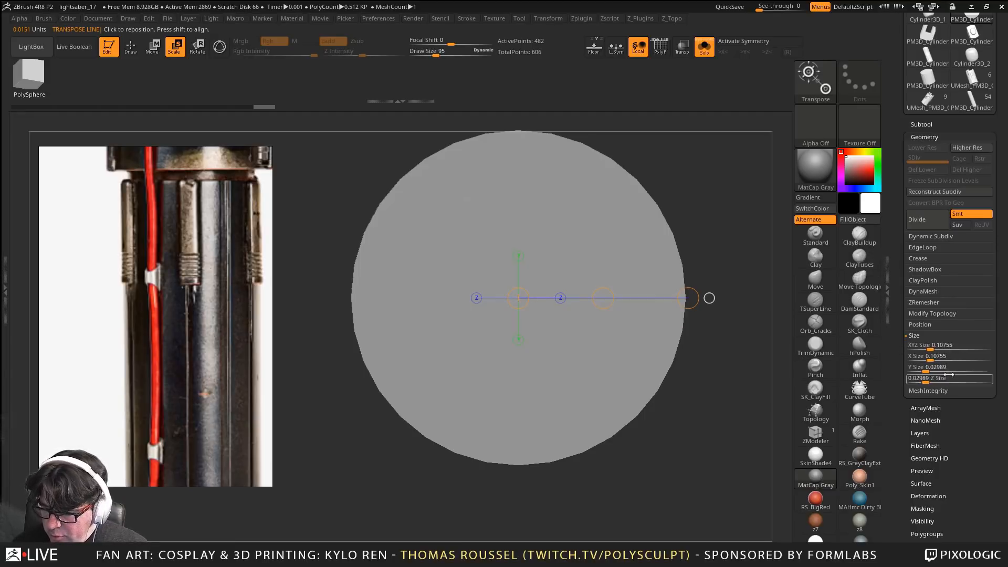
pyautogui.click(926, 367)
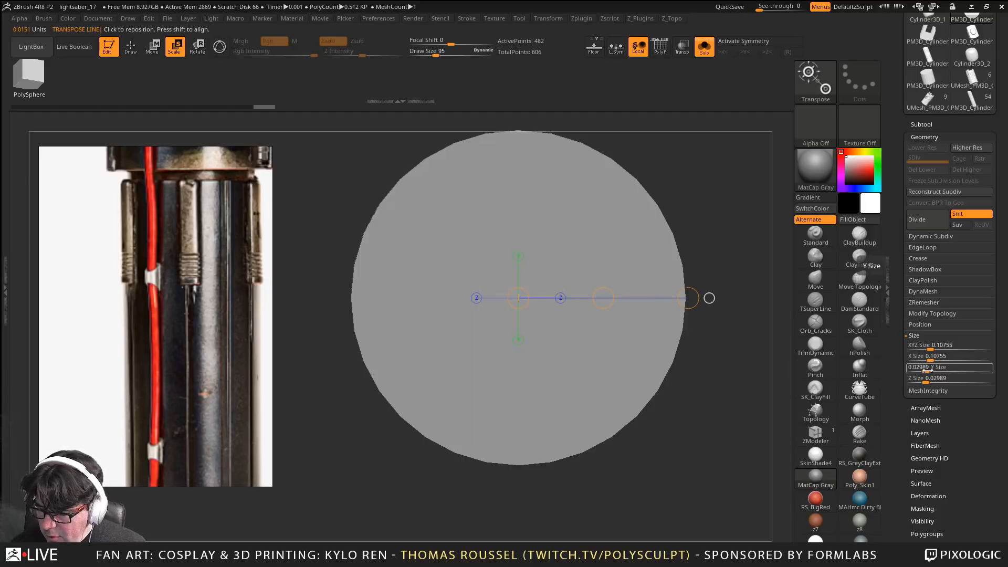
pyautogui.click(927, 370)
pyautogui.press('BackSpace')
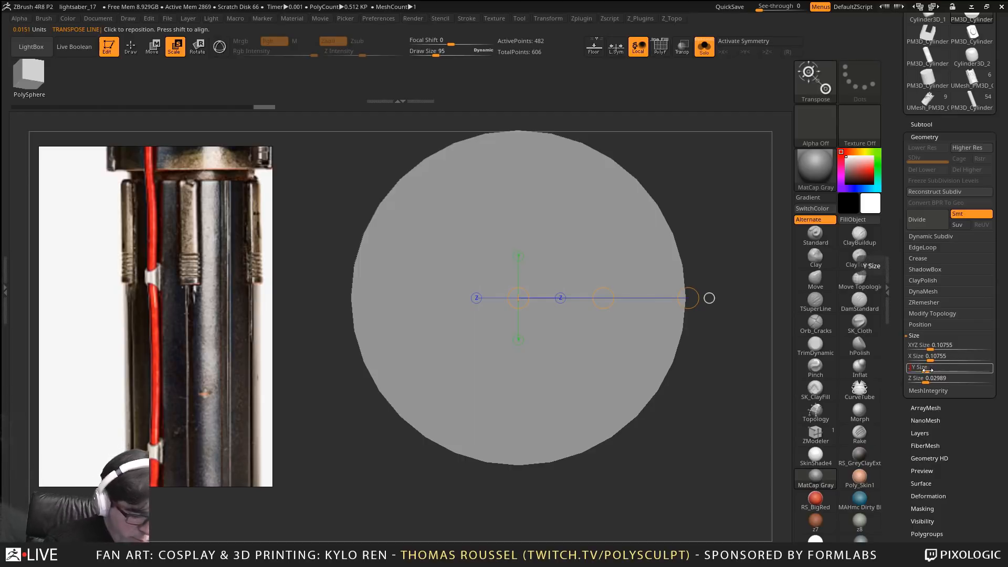
pyautogui.write('.003')
pyautogui.press('Return')
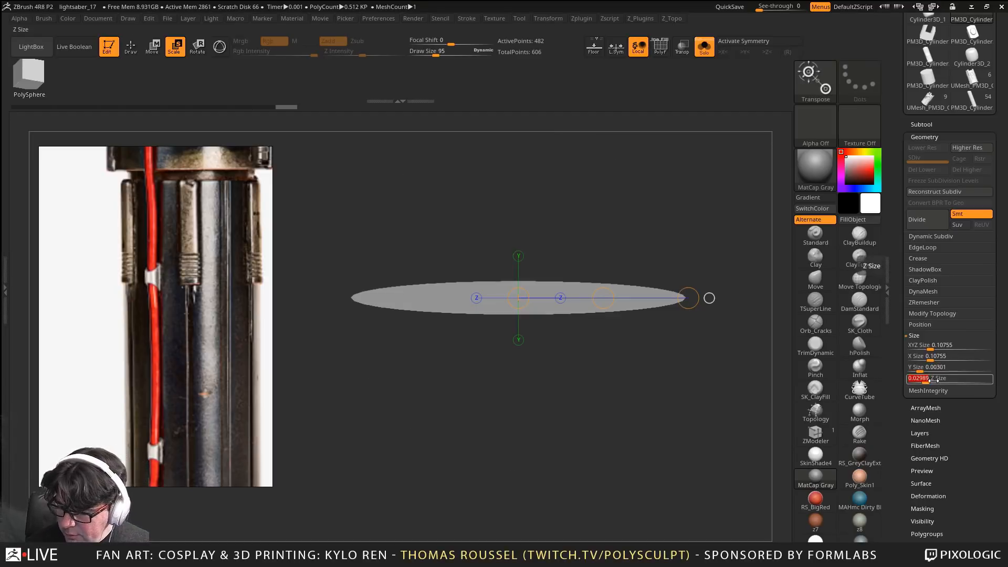
# Set the cylinder's Y size to 0.02982 and its Z size to 0.03
pyautogui.click(923, 369)
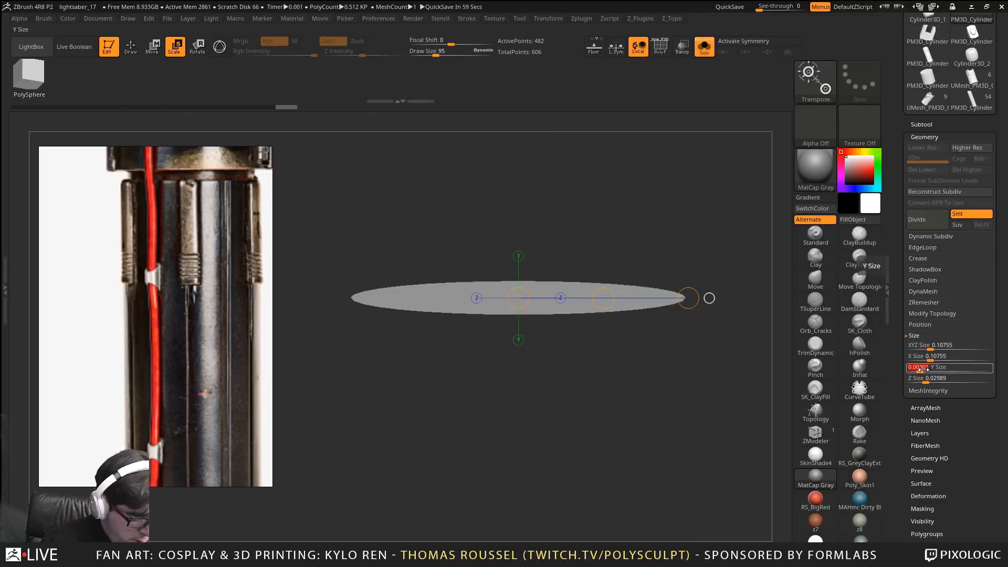
pyautogui.write('0.02982')
pyautogui.press('Return')
pyautogui.click(931, 379)
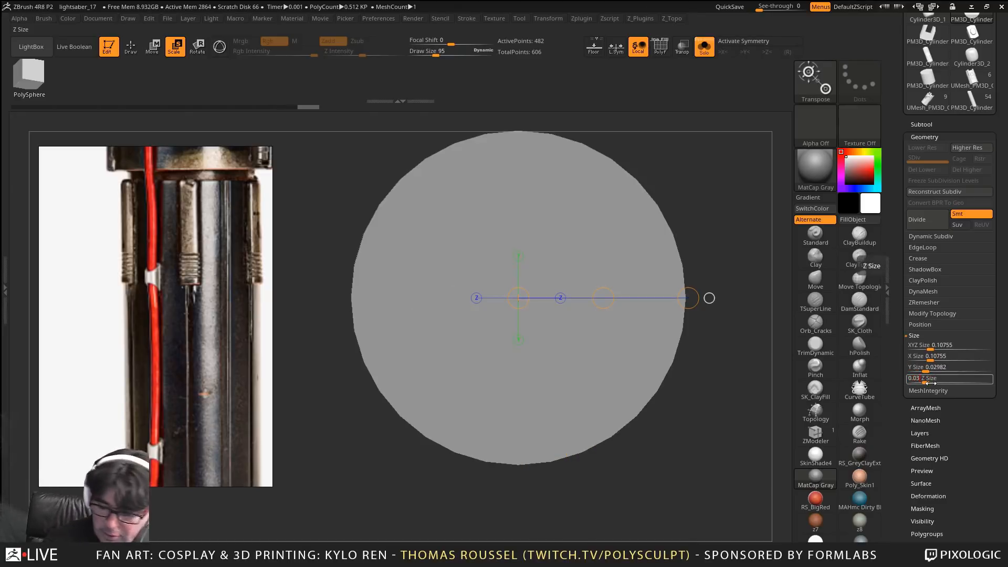
pyautogui.press('Return')
pyautogui.moveTo(760, 431); pyautogui.dragTo(689, 399)
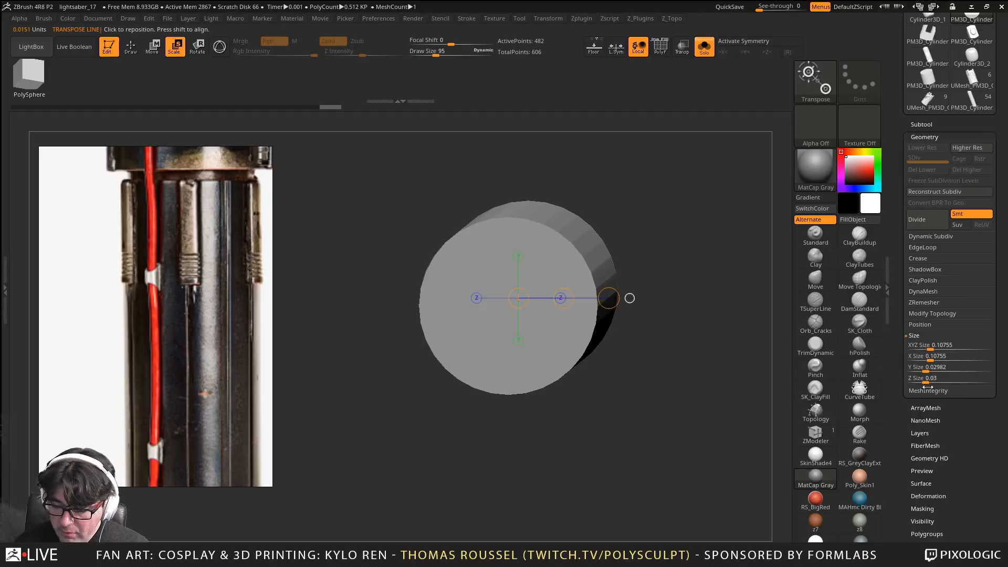
pyautogui.click(945, 367)
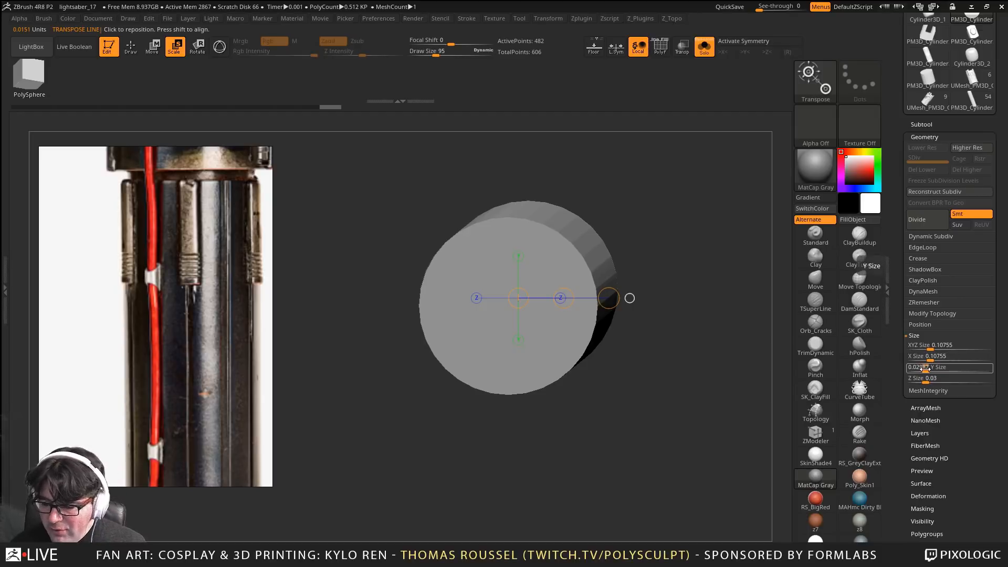
# Show the tapered block together with the cylinder again, view it end-on and make the block the active subtool
pyautogui.moveTo(751, 407); pyautogui.dragTo(485, 475)
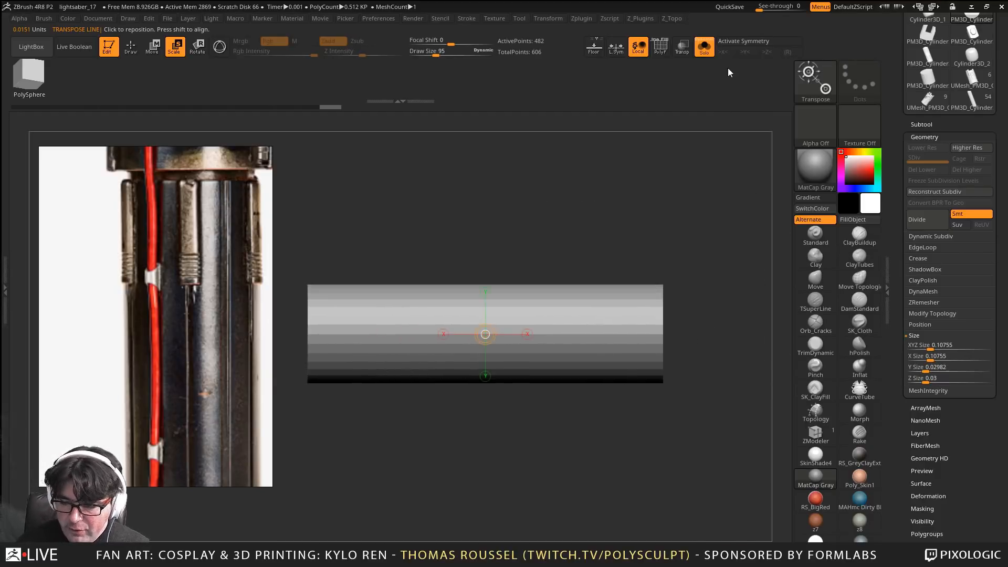
pyautogui.click(704, 46)
pyautogui.keyDown('ctrl'); pyautogui.moveTo(651, 242); pyautogui.dragTo(646, 200, button='right'); pyautogui.keyUp('ctrl')
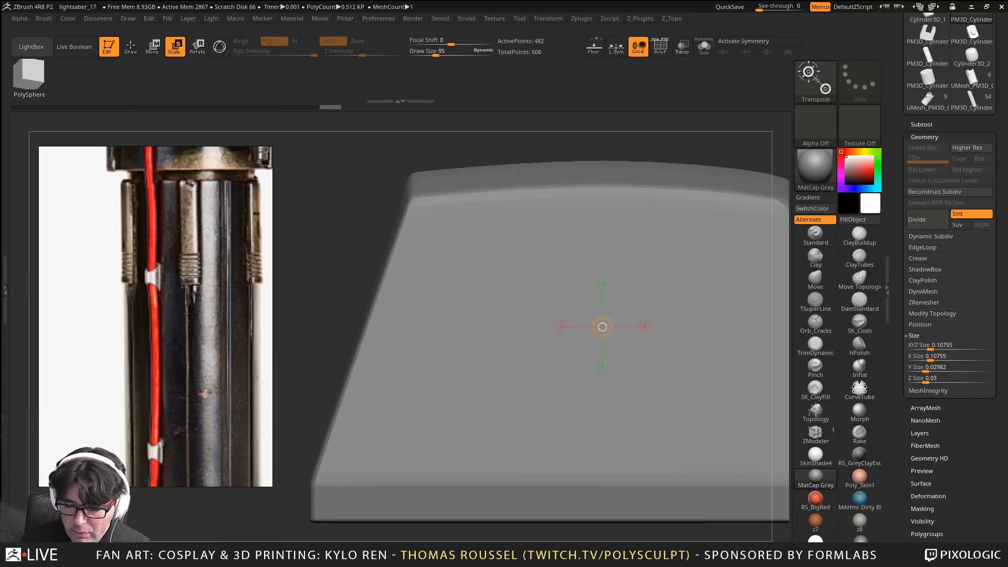
pyautogui.moveTo(662, 283); pyautogui.dragTo(589, 266, button='right')
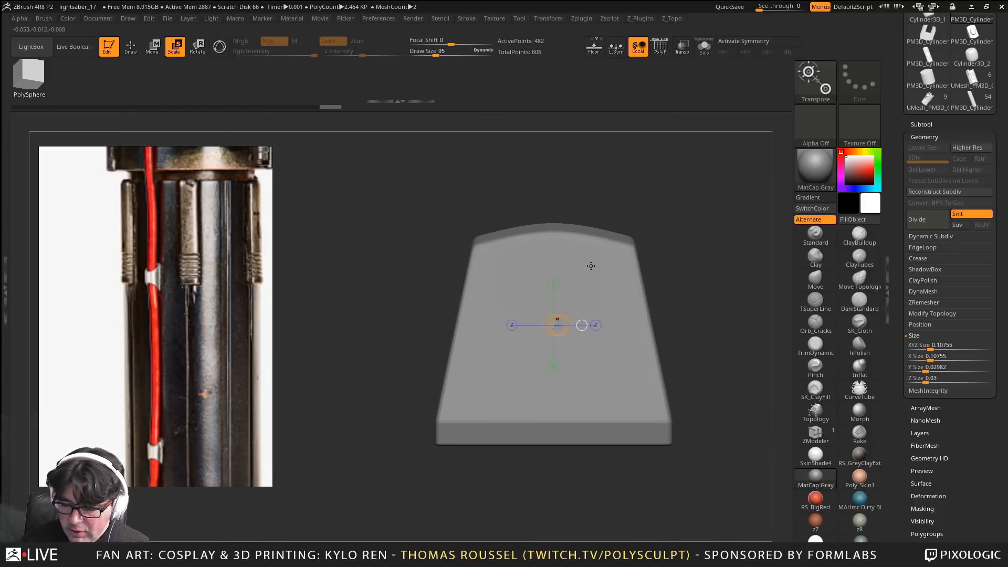
pyautogui.keyDown('alt'); pyautogui.click(629, 279); pyautogui.keyUp('alt')
# Centre the gizmo on the tapered block and scale the block down uniformly to an XYZ size of about 0.098
pyautogui.click(226, 51)
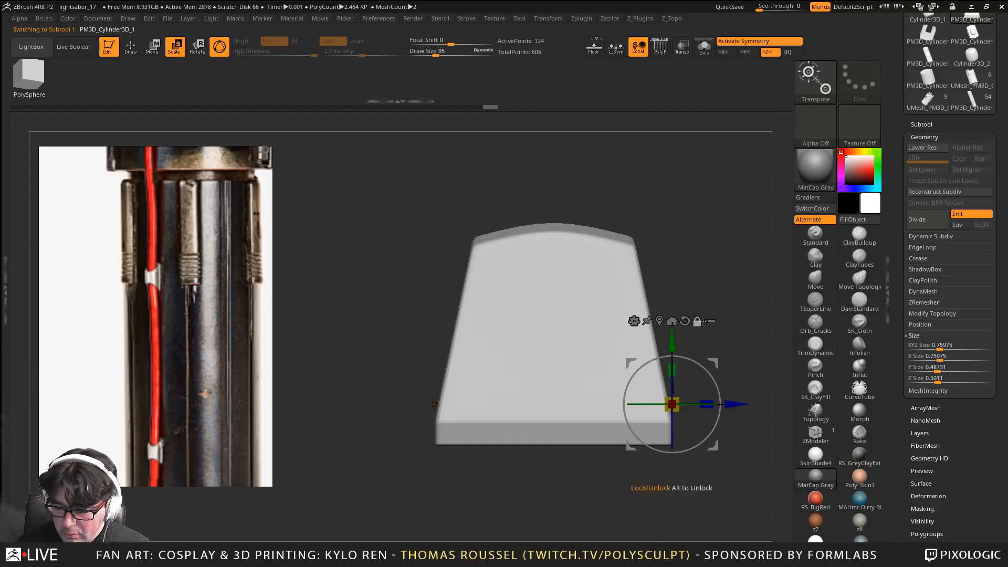
pyautogui.click(672, 321)
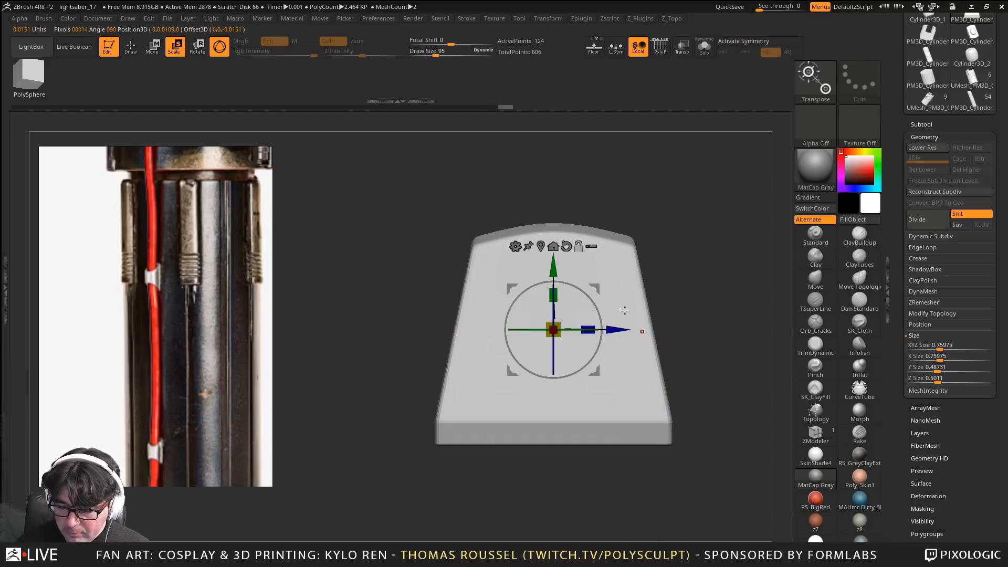
pyautogui.click(649, 260)
pyautogui.moveTo(587, 329); pyautogui.dragTo(461, 190)
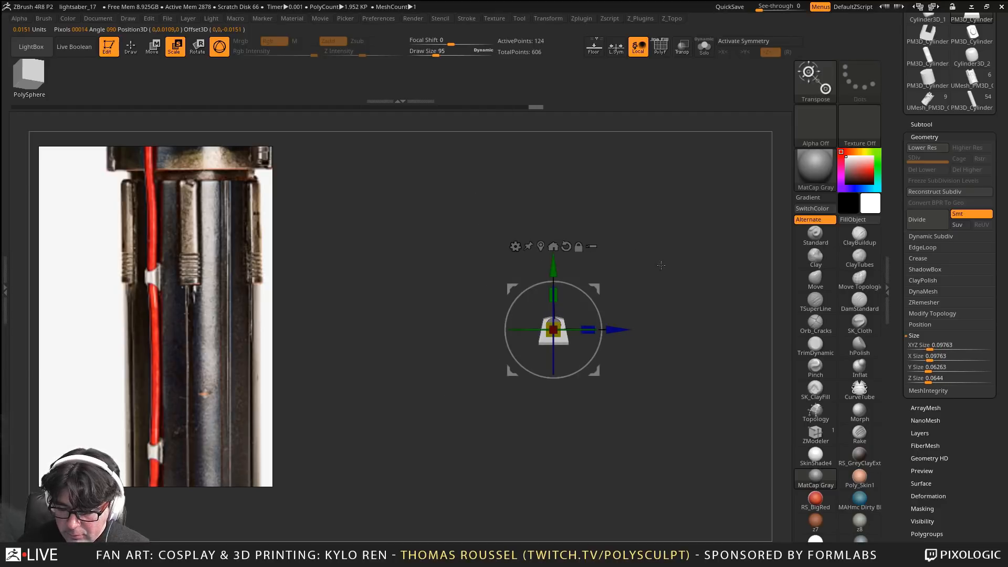
# Move the block up 0.0096 units to centre it around the cylinder and scale it down to an XYZ size of about 0.077
pyautogui.keyDown('alt'); pyautogui.moveTo(659, 266); pyautogui.dragTo(788, 551); pyautogui.keyUp('alt')
pyautogui.moveTo(553, 267); pyautogui.dragTo(553, 241)
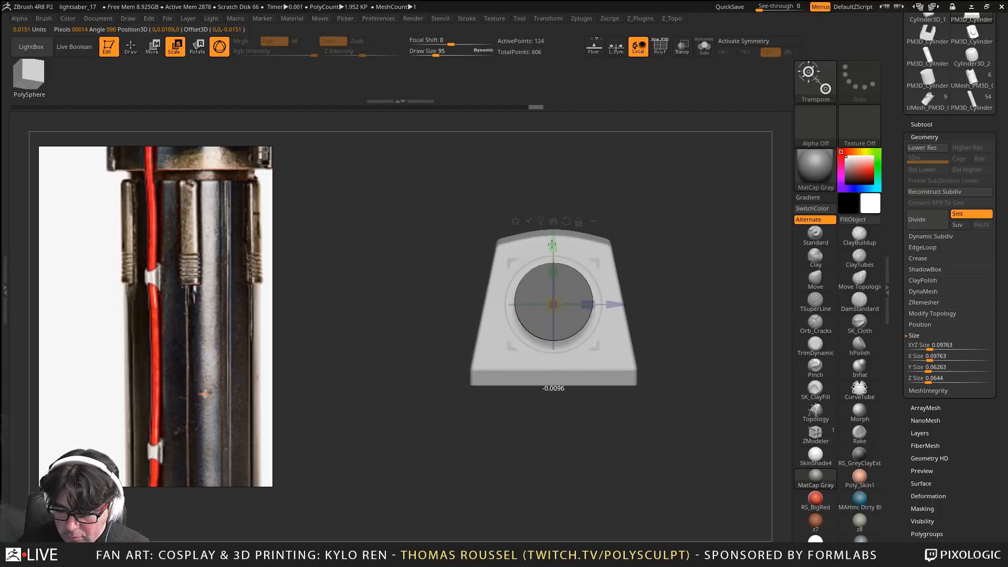
pyautogui.moveTo(735, 252); pyautogui.dragTo(604, 258)
pyautogui.moveTo(530, 210); pyautogui.dragTo(616, 291)
pyautogui.moveTo(553, 304); pyautogui.dragTo(556, 247)
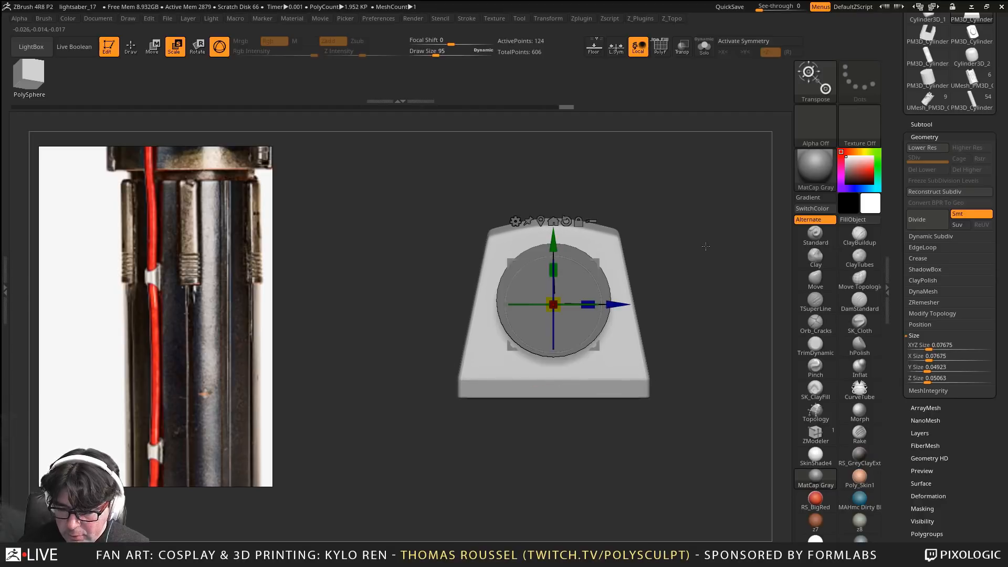
# Examine the block and cylinder from the end, below and the side, comparing their proportions with the cable clip in the reference photo
pyautogui.keyDown('alt'); pyautogui.moveTo(649, 210); pyautogui.dragTo(617, 155); pyautogui.keyUp('alt')
pyautogui.keyDown('alt'); pyautogui.moveTo(661, 238); pyautogui.dragTo(665, 273); pyautogui.keyUp('alt')
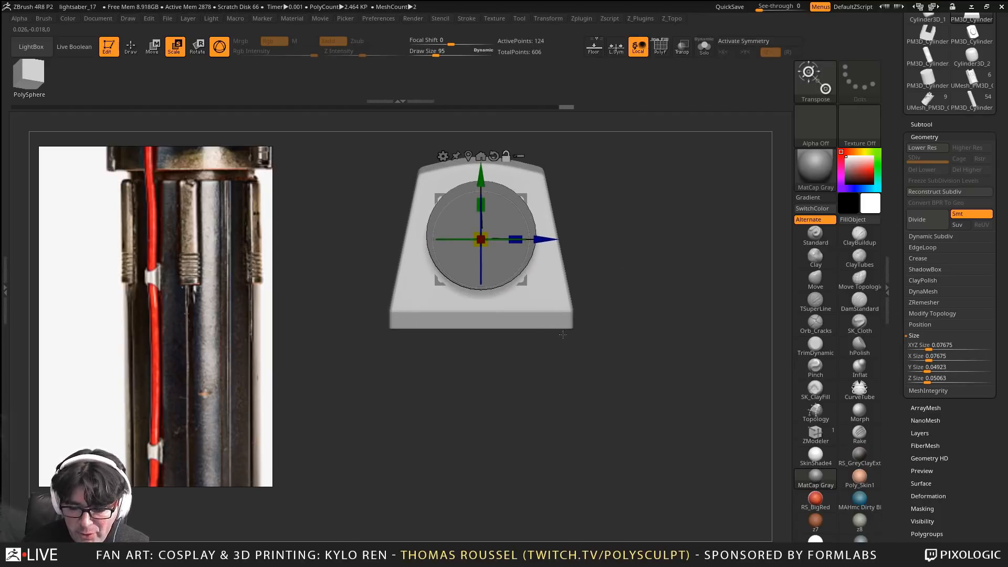
pyautogui.keyDown('alt'); pyautogui.click(537, 324); pyautogui.keyUp('alt')
pyautogui.keyDown('alt'); pyautogui.moveTo(664, 391); pyautogui.dragTo(685, 335); pyautogui.keyUp('alt')
pyautogui.moveTo(685, 335)
pyautogui.mouseDown()
pyautogui.moveTo(686, 307)
pyautogui.moveTo(671, 334)
pyautogui.mouseUp()
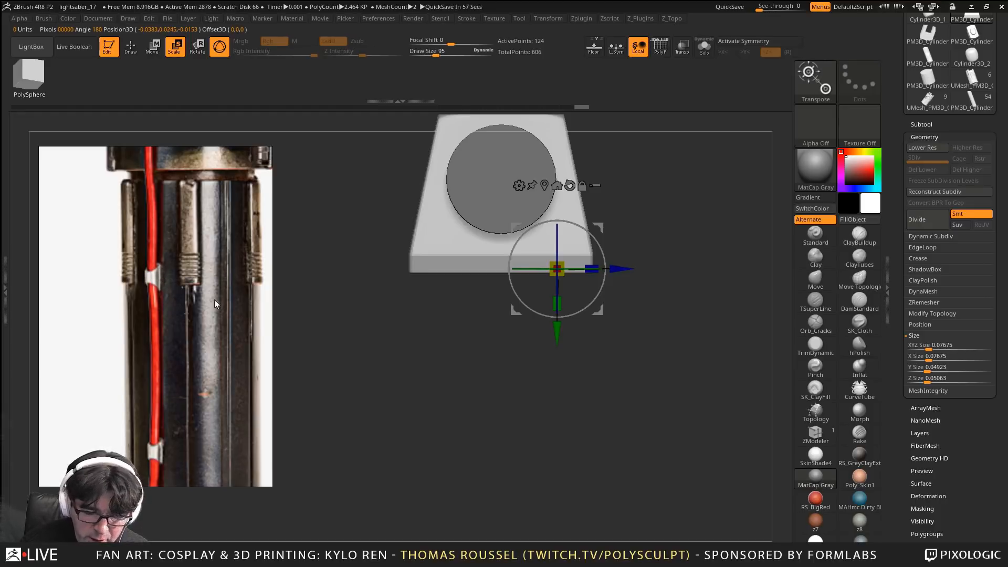
pyautogui.keyDown('alt'); pyautogui.moveTo(511, 407); pyautogui.dragTo(500, 381); pyautogui.keyUp('alt')
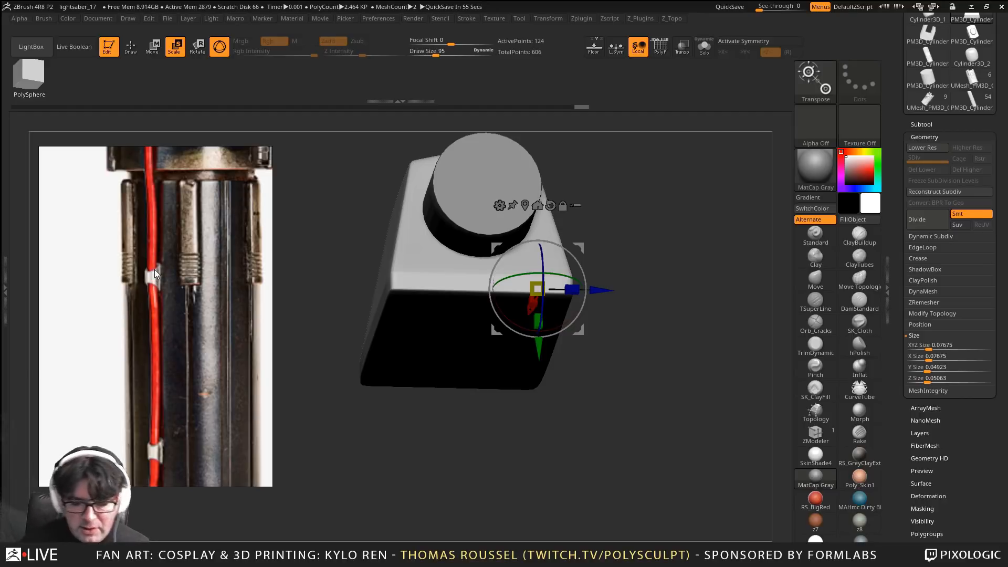
pyautogui.keyDown('shift'); pyautogui.moveTo(640, 263); pyautogui.dragTo(646, 367); pyautogui.keyUp('shift')
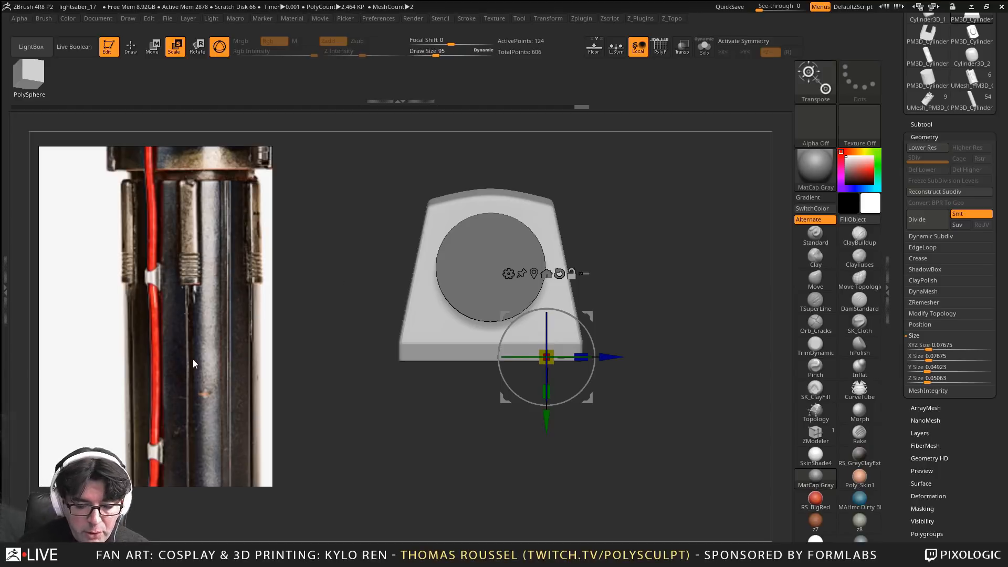
pyautogui.moveTo(193, 359)
pyautogui.mouseDown()
pyautogui.moveTo(186, 281)
pyautogui.moveTo(178, 351)
pyautogui.moveTo(198, 345)
pyautogui.mouseUp()
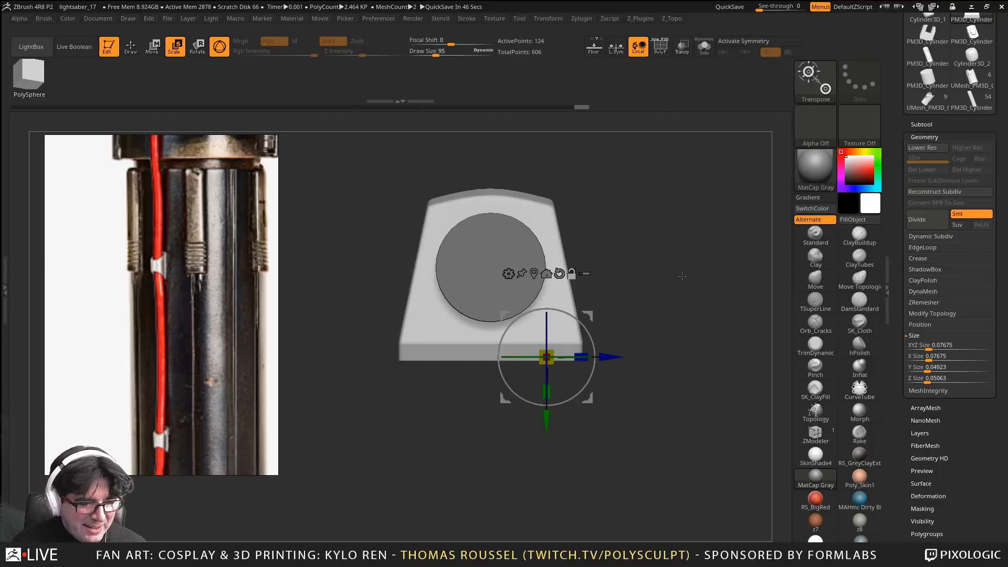
pyautogui.moveTo(739, 247); pyautogui.dragTo(635, 263)
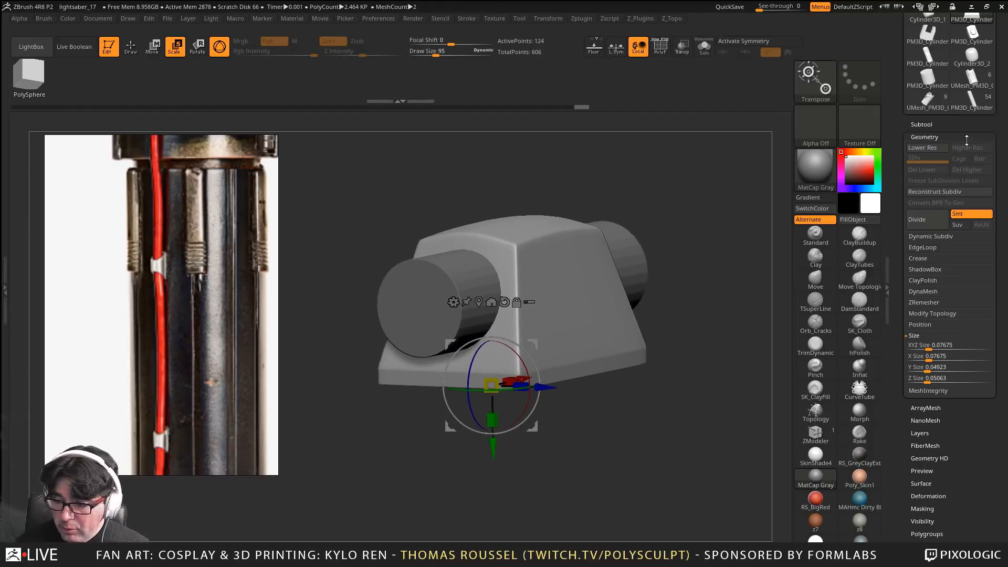
# Make the cylinder the active subtool, subdivide it up to subdivision level 3 and show the subtool list
pyautogui.moveTo(930, 131); pyautogui.dragTo(930, 133)
pyautogui.hotkey('ctrl', 'd')
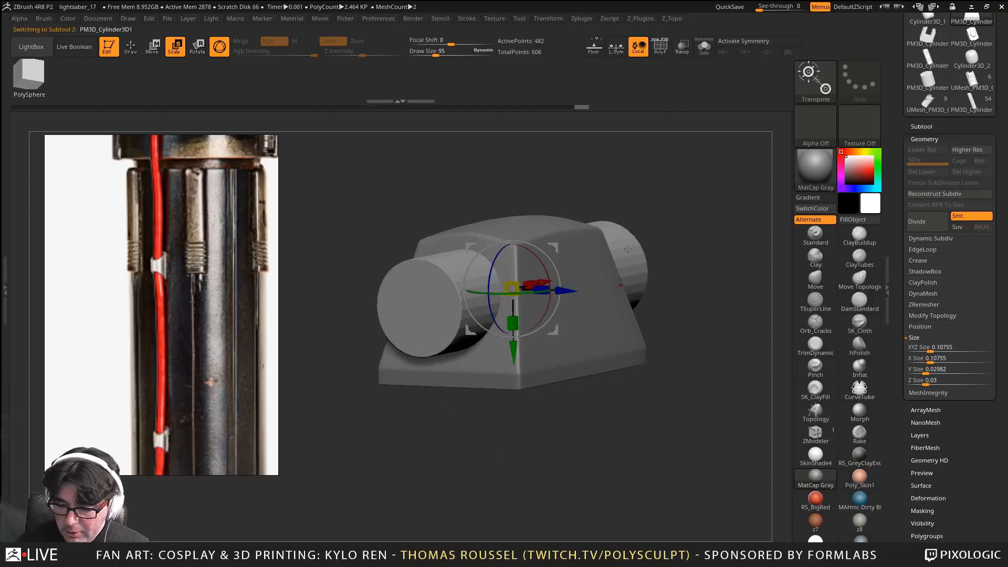
pyautogui.hotkey('ctrl', 'd')
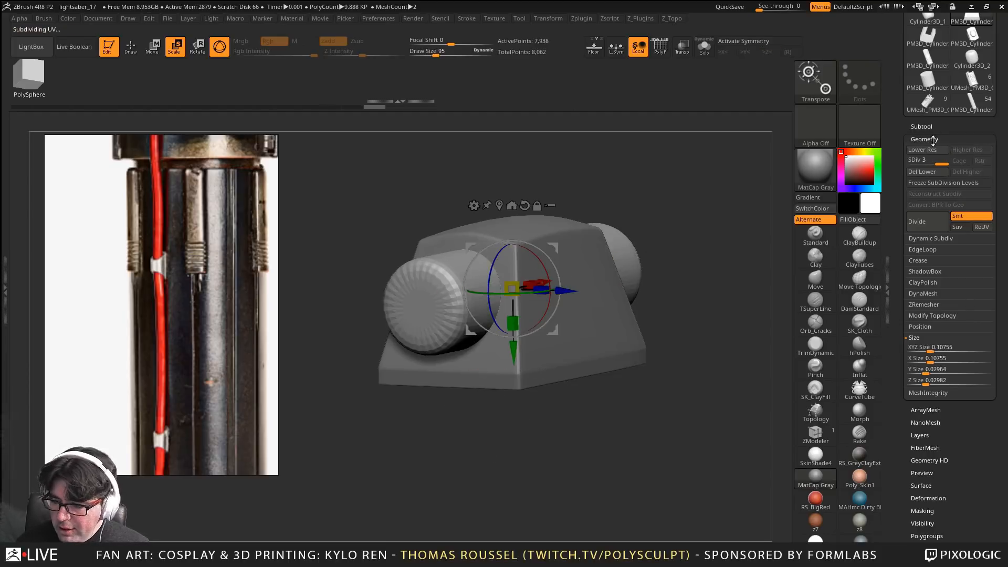
pyautogui.click(920, 127)
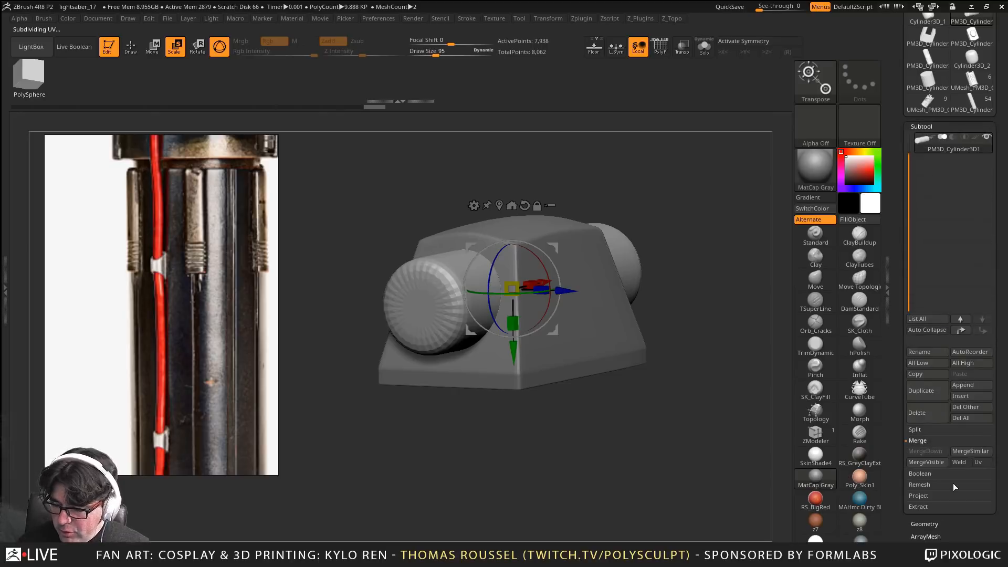
# Turn on Live Boolean and set the cylinder subtool to subtract, previewing a round hole through the tapered block
pyautogui.click(922, 475)
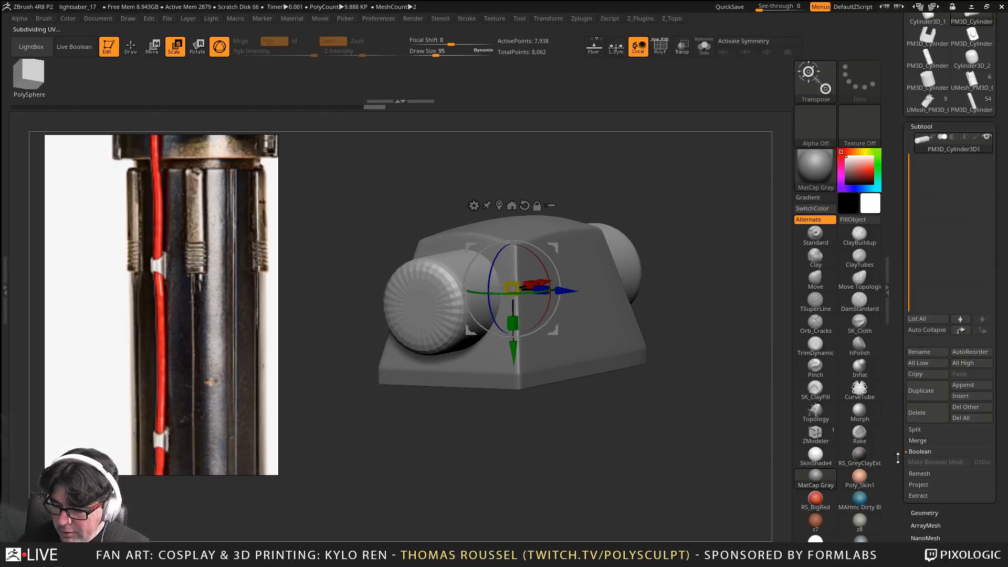
pyautogui.click(75, 47)
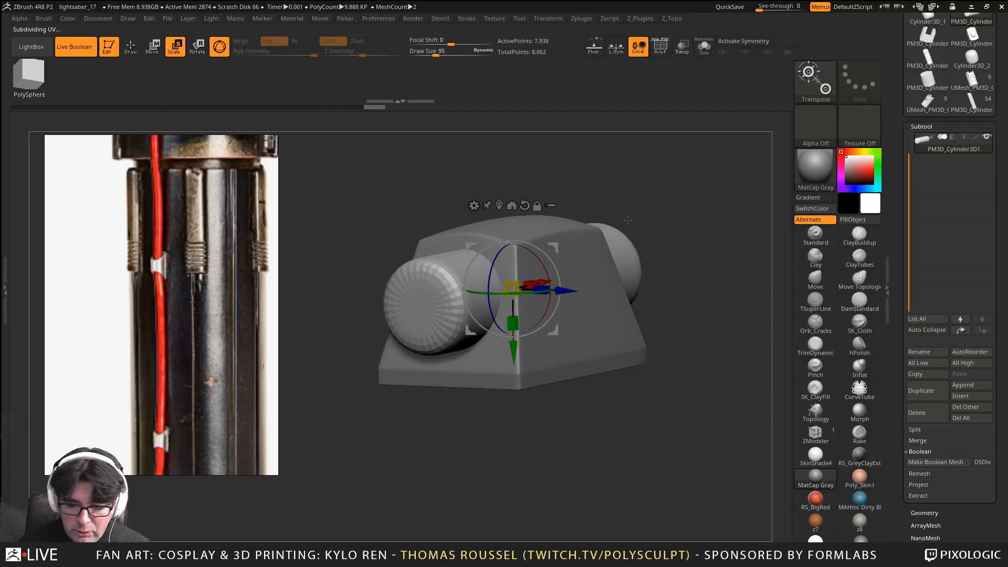
pyautogui.click(952, 137)
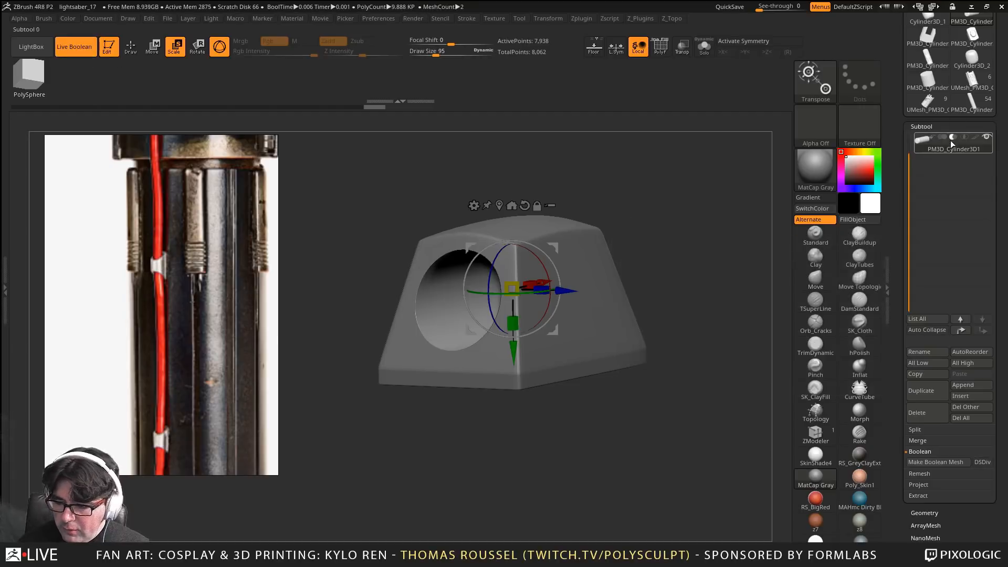
pyautogui.moveTo(689, 195); pyautogui.dragTo(667, 207)
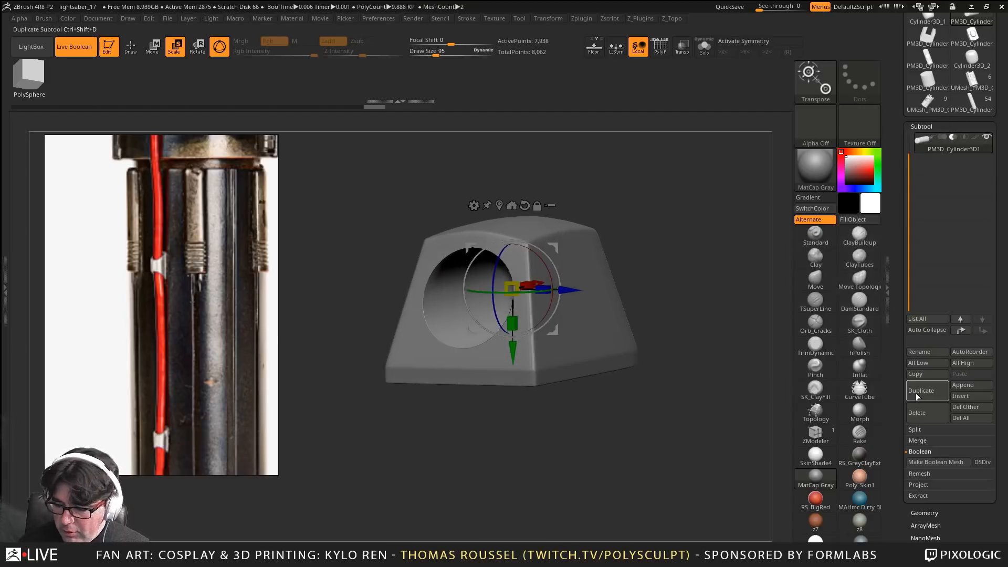
# Generate the boolean mesh of the bored block, making it again with DSDiv enabled, and make the resulting mesh the active tool
pyautogui.click(937, 461)
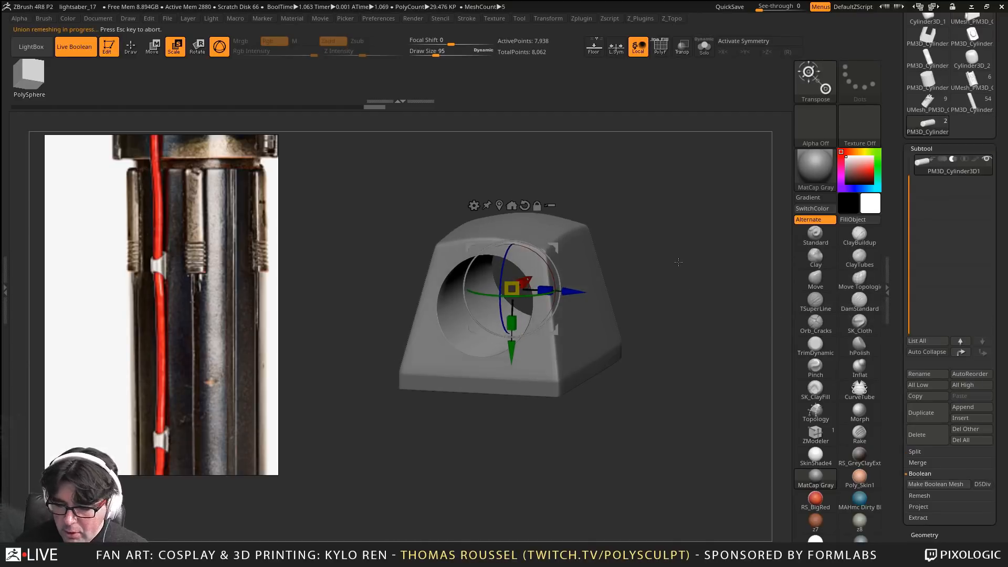
pyautogui.moveTo(909, 193); pyautogui.dragTo(910, 170)
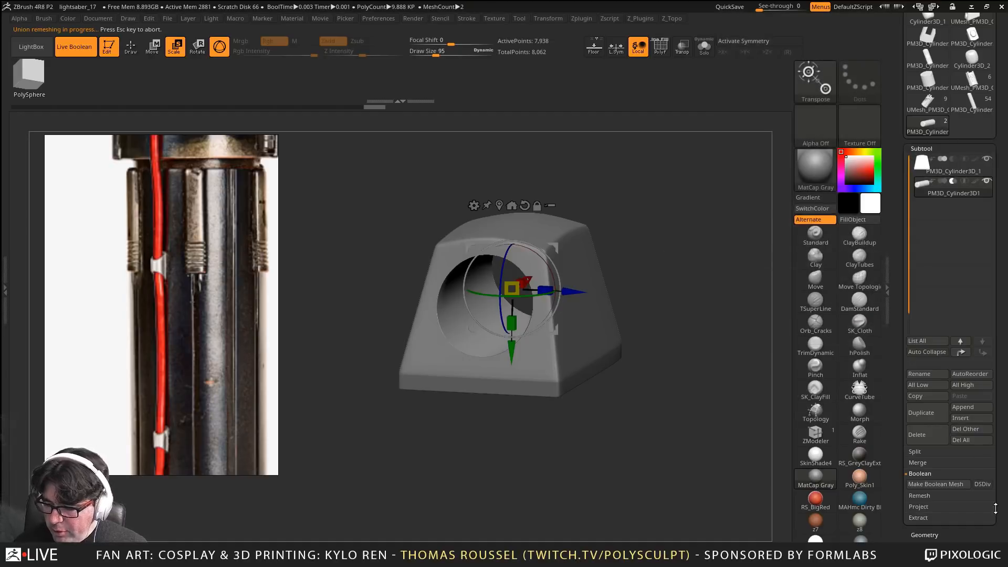
pyautogui.click(984, 485)
pyautogui.click(939, 487)
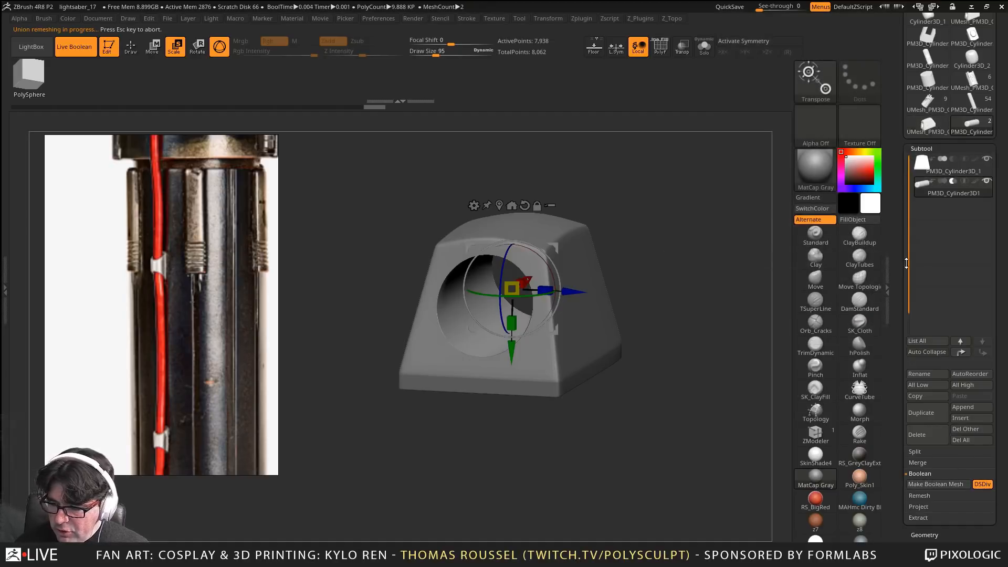
pyautogui.moveTo(679, 299); pyautogui.dragTo(668, 291)
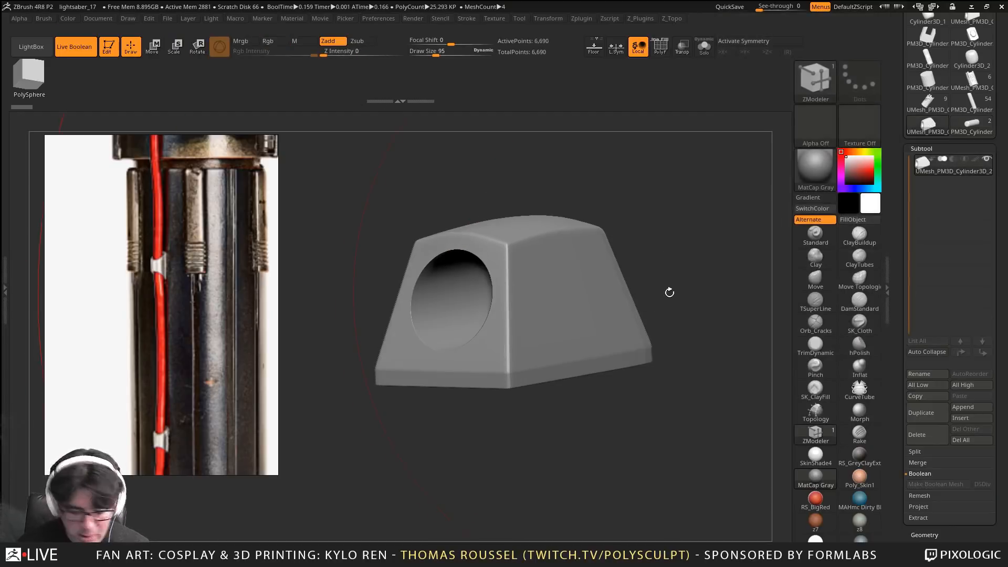
# Show the polyframe and examine the bored clip's mesh topology around the hole from several angles
pyautogui.hotkey('shift', 'f')
pyautogui.moveTo(669, 253)
pyautogui.keyDown('alt'); pyautogui.mouseDown()
pyautogui.moveTo(674, 277)
pyautogui.moveTo(742, 222)
pyautogui.moveTo(728, 234)
pyautogui.moveTo(740, 175)
pyautogui.mouseUp(); pyautogui.keyUp('alt')
pyautogui.press('s')
pyautogui.moveTo(703, 240)
pyautogui.keyDown('alt'); pyautogui.mouseDown()
pyautogui.moveTo(700, 202)
pyautogui.moveTo(726, 241)
pyautogui.mouseUp(); pyautogui.keyUp('alt')
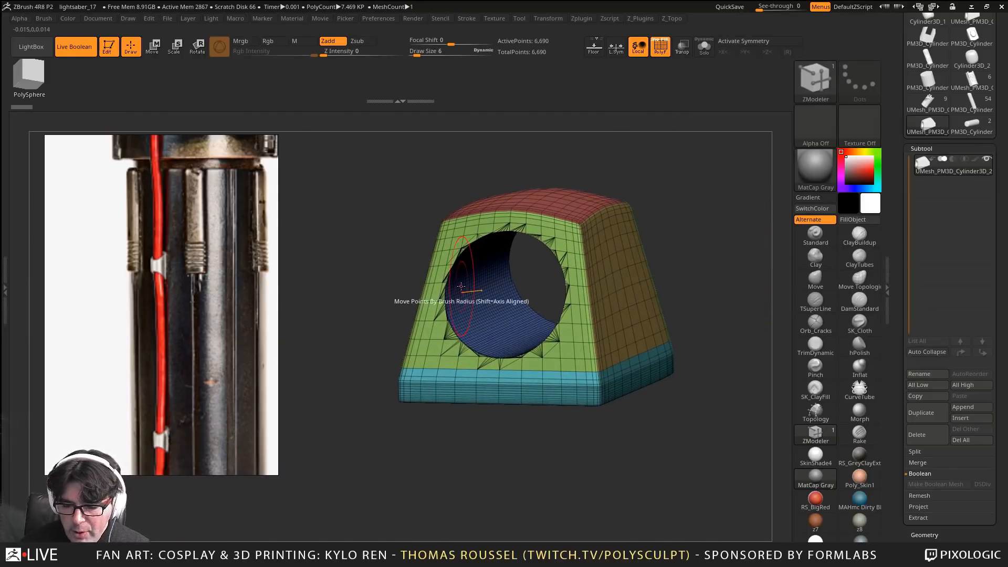
pyautogui.moveTo(399, 269); pyautogui.dragTo(462, 276)
pyautogui.moveTo(678, 307); pyautogui.dragTo(758, 320)
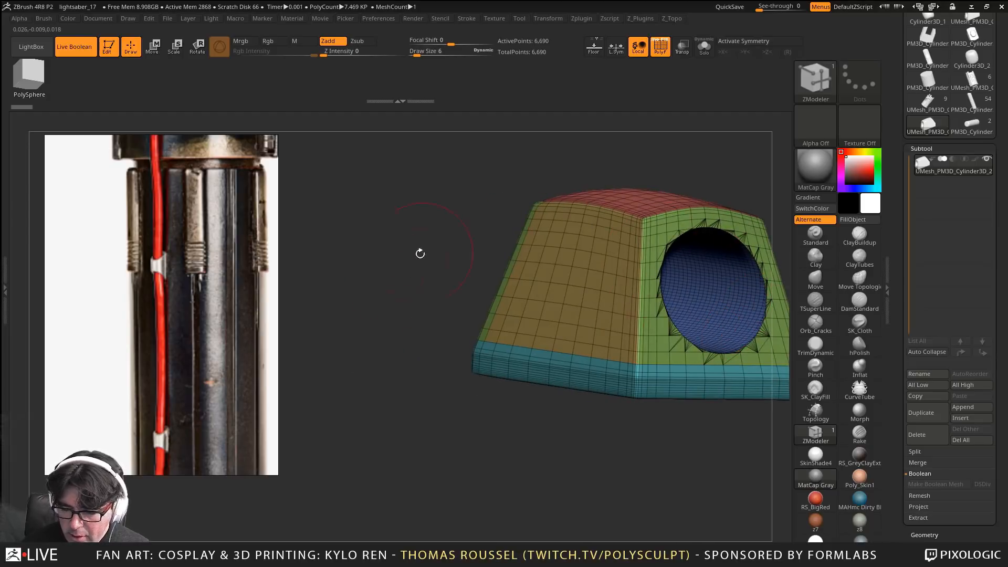
pyautogui.keyDown('alt'); pyautogui.moveTo(442, 308); pyautogui.dragTo(355, 287); pyautogui.keyUp('alt')
pyautogui.moveTo(730, 214); pyautogui.dragTo(691, 210)
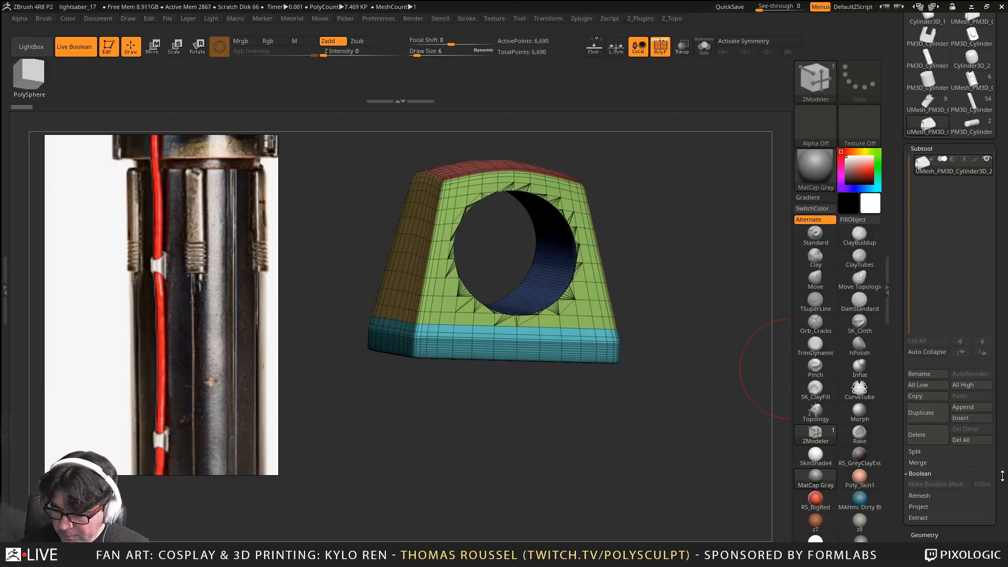
pyautogui.moveTo(1002, 475); pyautogui.dragTo(1007, 426)
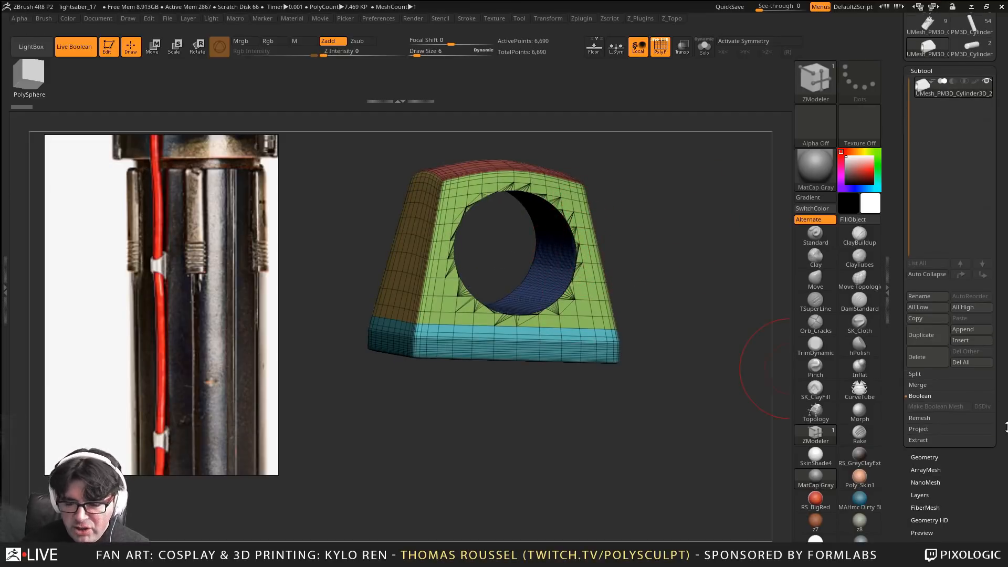
pyautogui.moveTo(730, 305); pyautogui.dragTo(736, 274)
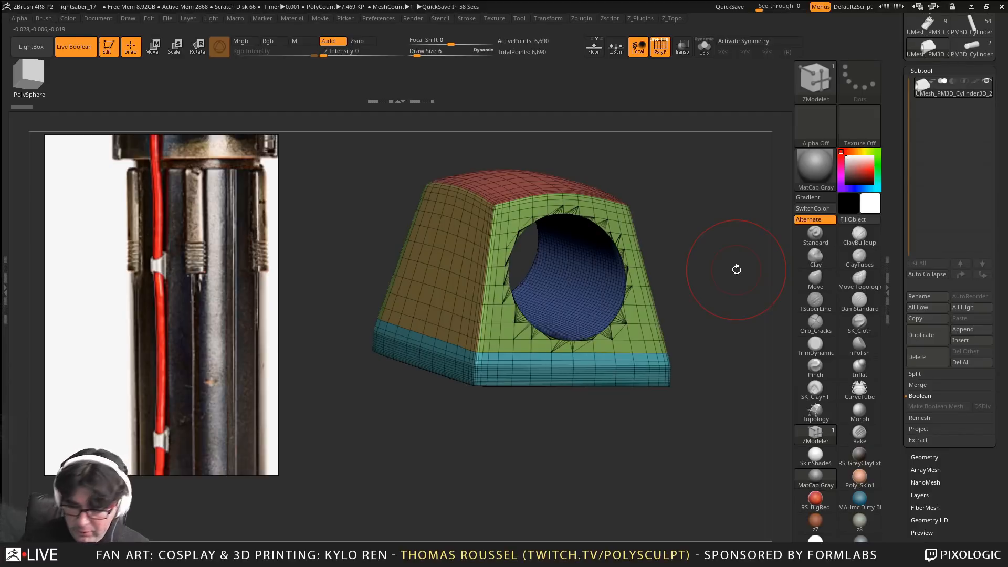
# Try remeshing the clip with DynaMesh at resolution 128 and at 3280, undoing each attempt
pyautogui.click(924, 458)
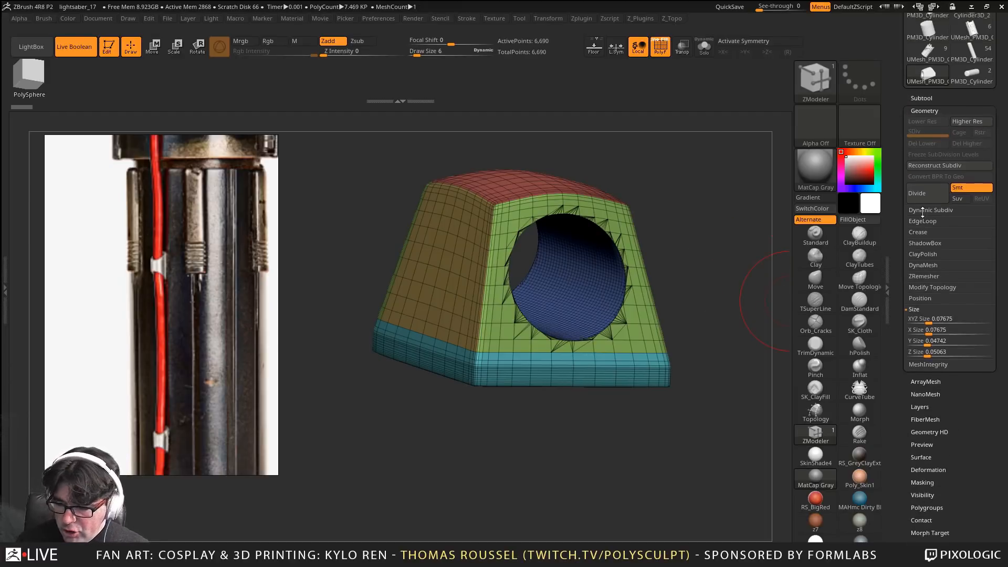
pyautogui.click(923, 265)
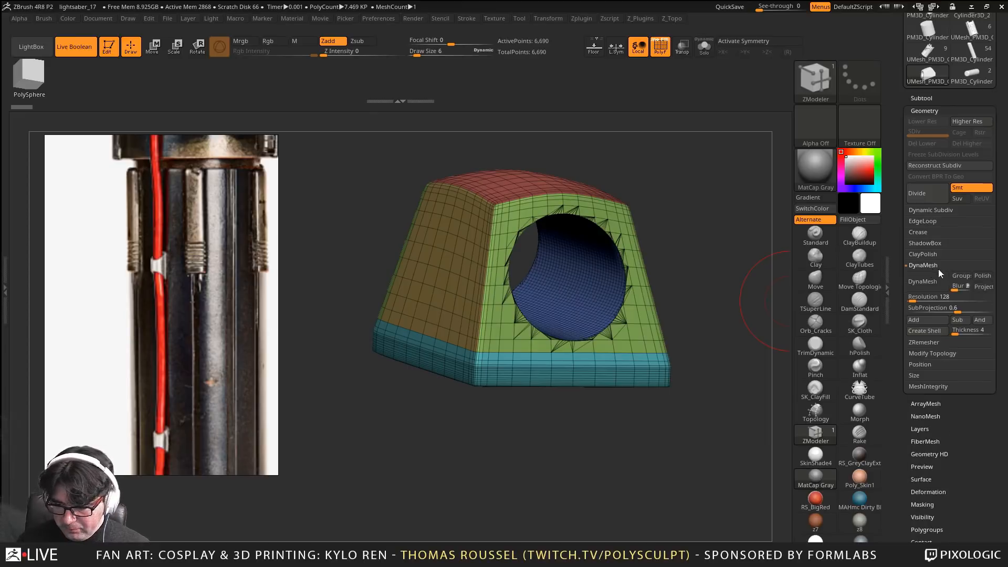
pyautogui.click(924, 281)
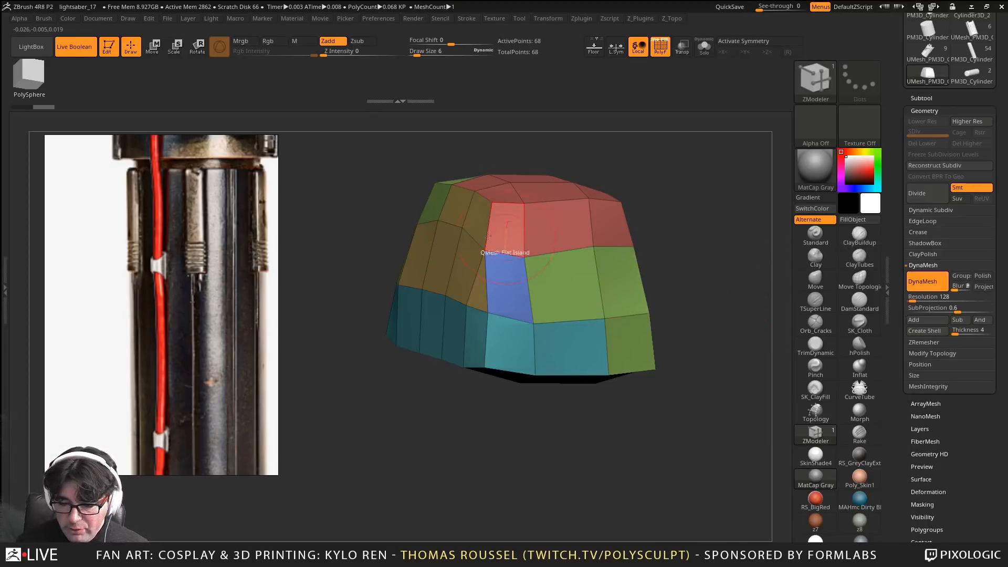
pyautogui.hotkey('ctrl', 'z')
pyautogui.moveTo(915, 298); pyautogui.dragTo(973, 299)
pyautogui.click(919, 282)
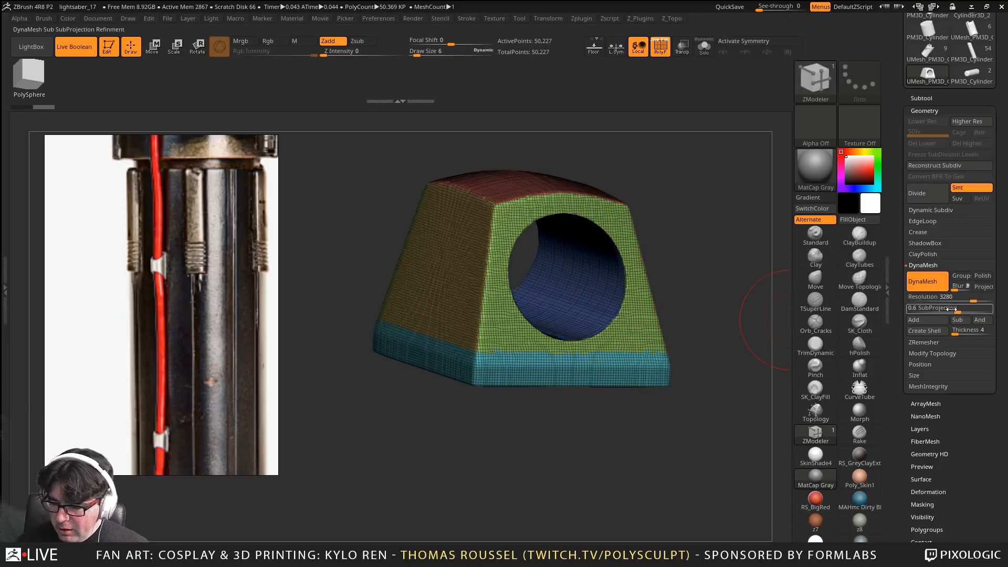
pyautogui.hotkey('ctrl', 'z')
# Remesh the clip with DynaMesh at resolution 4096, reduce the draw size to 1 and hide the polyframe
pyautogui.moveTo(919, 299); pyautogui.dragTo(999, 301)
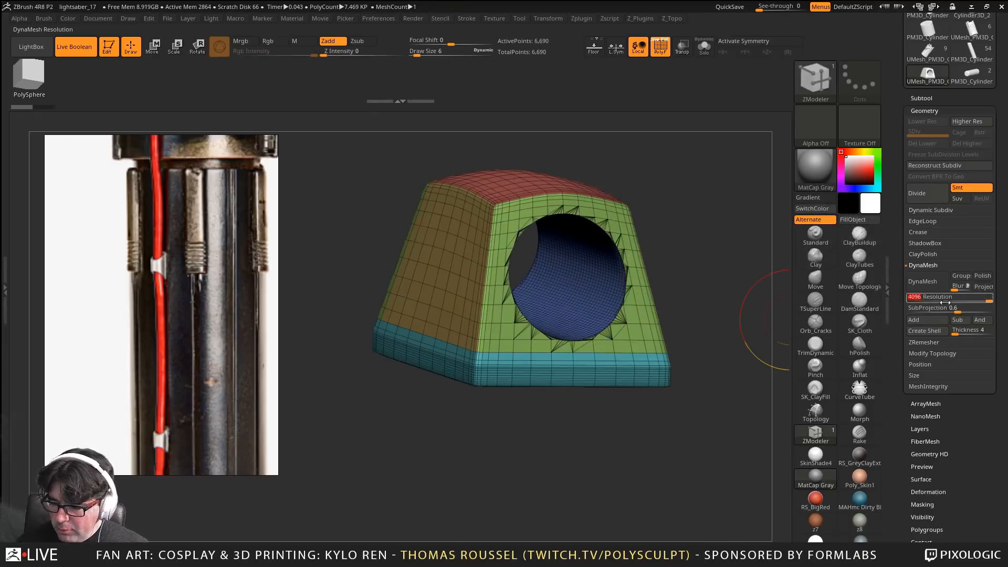
pyautogui.click(924, 283)
pyautogui.keyDown('ctrl'); pyautogui.moveTo(467, 263); pyautogui.dragTo(601, 288, button='right'); pyautogui.keyUp('ctrl')
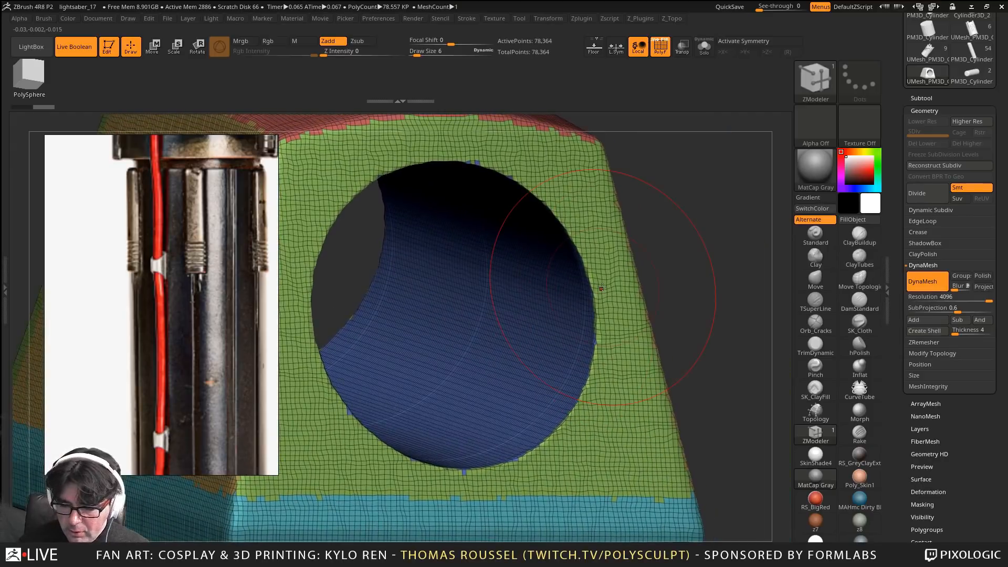
pyautogui.press('s')
pyautogui.moveTo(697, 267); pyautogui.dragTo(691, 268)
pyautogui.hotkey('shift', 'f')
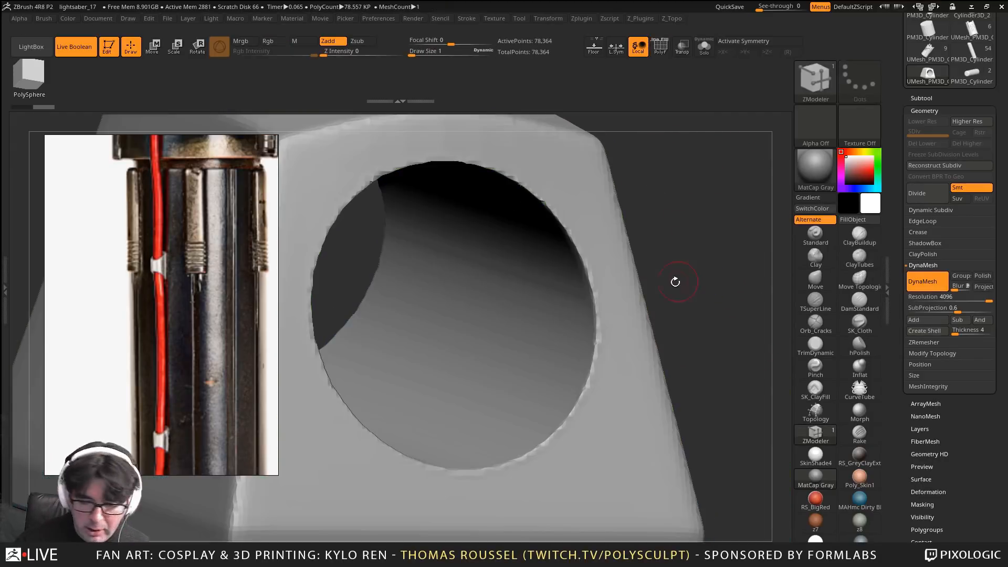
pyautogui.keyDown('alt'); pyautogui.moveTo(665, 288); pyautogui.dragTo(730, 282, button='right'); pyautogui.keyUp('alt')
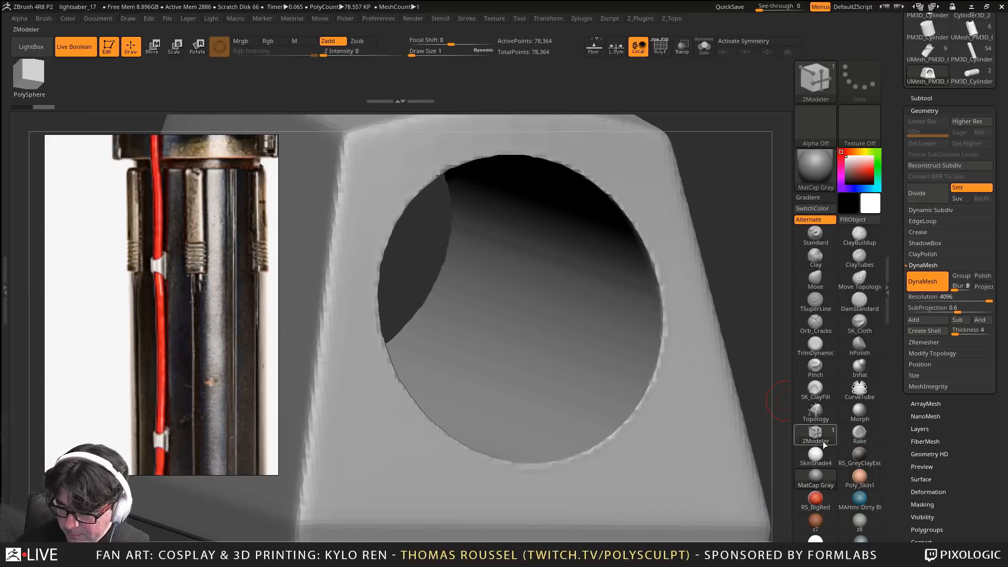
# Examine the remeshed clip's side profile and its end face with the hole
pyautogui.moveTo(674, 427)
pyautogui.keyDown('ctrl'); pyautogui.mouseDown(button='right')
pyautogui.moveTo(630, 364)
pyautogui.moveTo(615, 286)
pyautogui.moveTo(552, 225)
pyautogui.moveTo(399, 122)
pyautogui.mouseUp(button='right'); pyautogui.keyUp('ctrl')
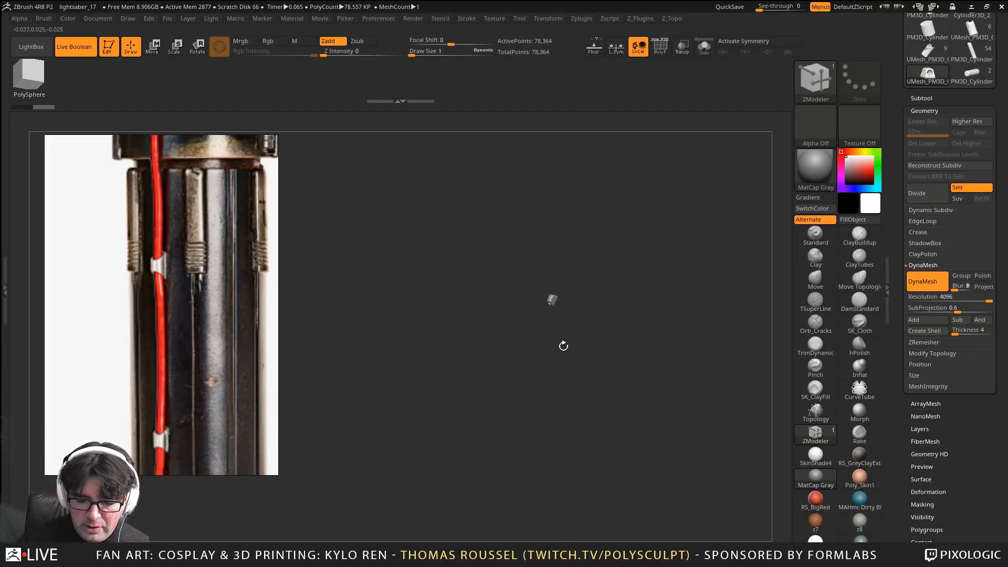
pyautogui.keyDown('ctrl'); pyautogui.moveTo(548, 306); pyautogui.dragTo(735, 462, button='right'); pyautogui.keyUp('ctrl')
pyautogui.keyDown('ctrl'); pyautogui.moveTo(581, 320); pyautogui.dragTo(638, 342, button='right'); pyautogui.keyUp('ctrl')
pyautogui.keyDown('alt'); pyautogui.moveTo(638, 342); pyautogui.dragTo(594, 427, button='right'); pyautogui.keyUp('alt')
pyautogui.keyDown('ctrl'); pyautogui.moveTo(593, 428); pyautogui.dragTo(606, 449, button='right'); pyautogui.keyUp('ctrl')
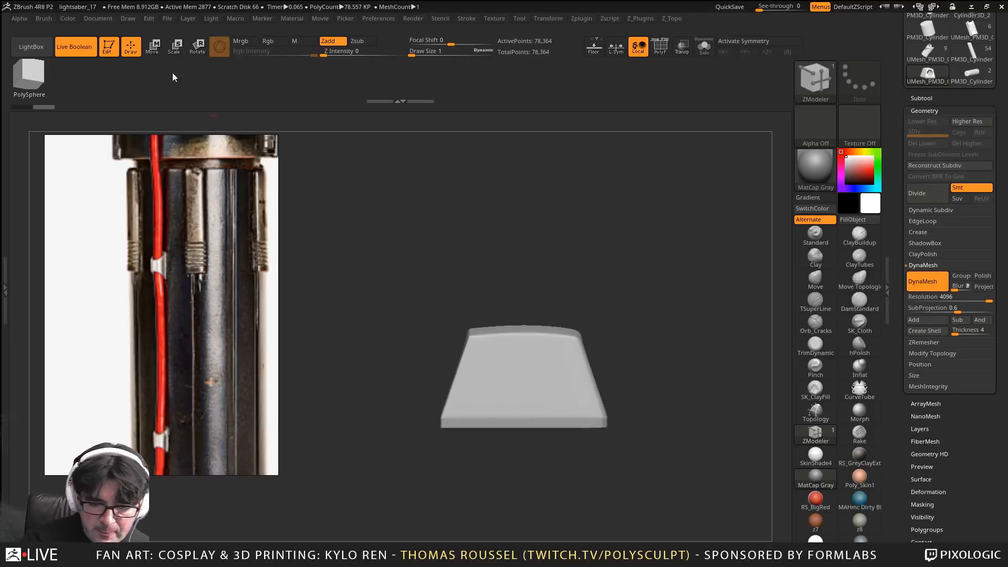
pyautogui.click(153, 48)
pyautogui.keyDown('alt'); pyautogui.moveTo(563, 244); pyautogui.dragTo(552, 196, button='right'); pyautogui.keyUp('alt')
pyautogui.moveTo(479, 324); pyautogui.dragTo(469, 325)
pyautogui.keyDown('shift'); pyautogui.moveTo(501, 344); pyautogui.dragTo(642, 355, button='right'); pyautogui.keyUp('shift')
pyautogui.press('q')
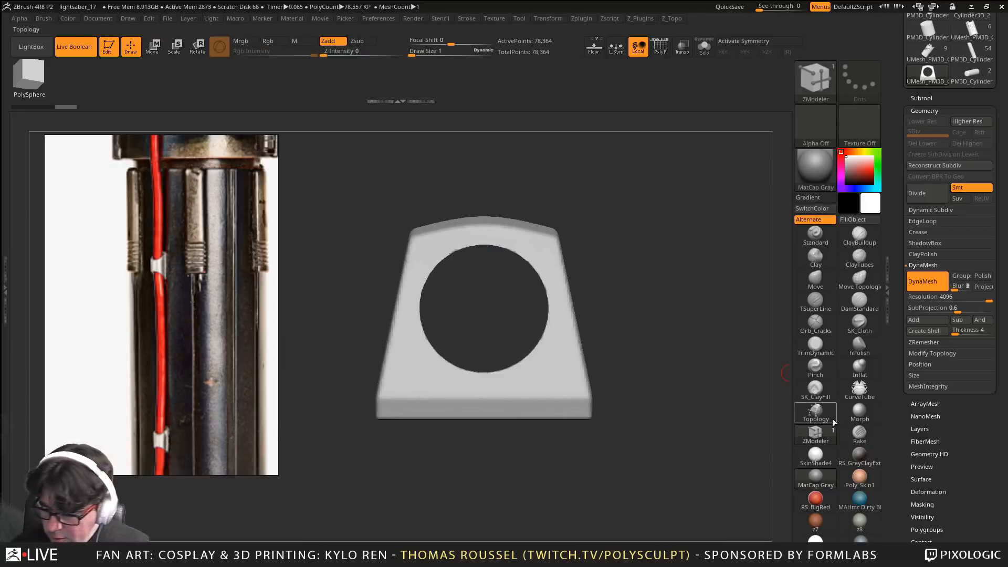
# Choose the TrimDynamic brush and soften one side of the hole's rim on the clip's end face
pyautogui.click(815, 346)
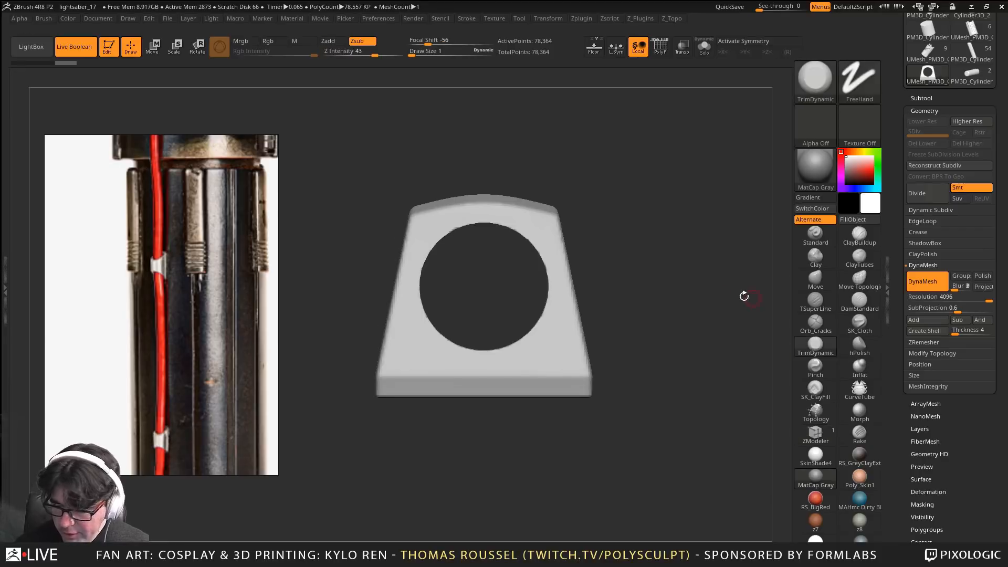
pyautogui.press('s')
pyautogui.keyDown('ctrl'); pyautogui.moveTo(530, 265); pyautogui.dragTo(541, 310, button='right'); pyautogui.keyUp('ctrl')
pyautogui.moveTo(540, 325); pyautogui.dragTo(613, 354, button='right')
pyautogui.moveTo(722, 375)
pyautogui.keyDown('alt'); pyautogui.mouseDown(button='right')
pyautogui.moveTo(648, 294)
pyautogui.moveTo(580, 247)
pyautogui.mouseUp(button='right'); pyautogui.keyUp('alt')
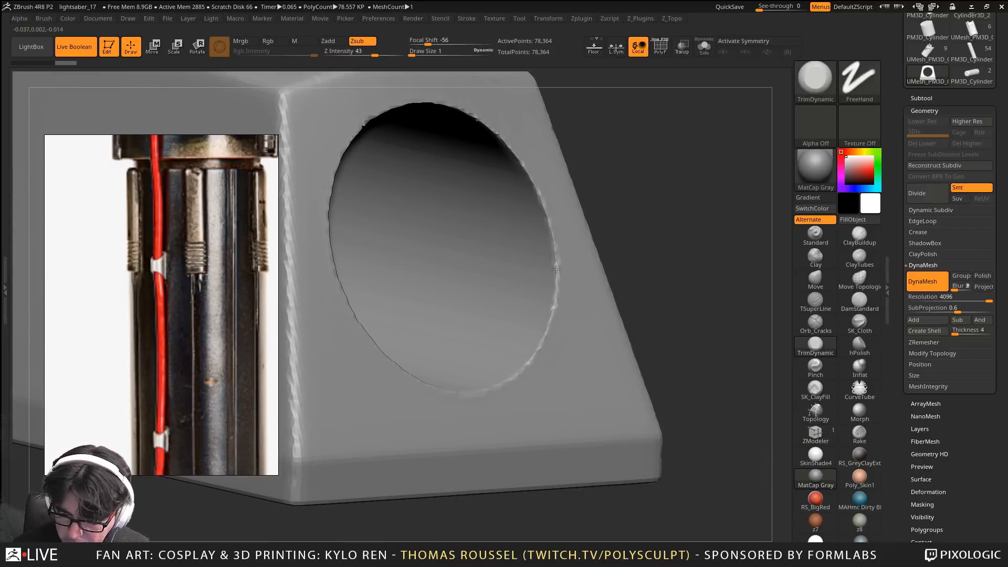
pyautogui.moveTo(560, 279); pyautogui.dragTo(538, 352)
pyautogui.moveTo(554, 285); pyautogui.dragTo(536, 187)
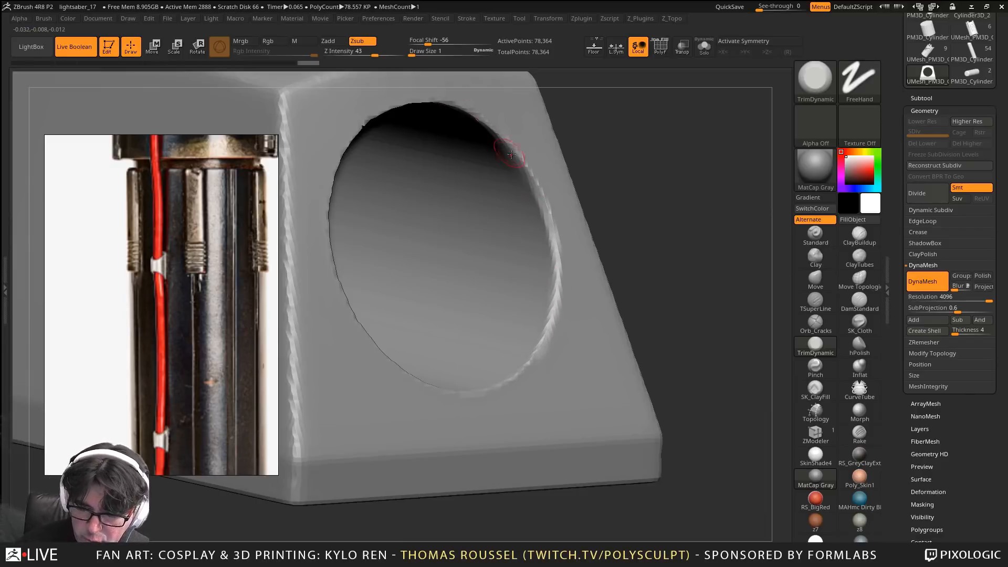
# Trim the opposite side of the same rim up to its top with TrimDynamic strokes
pyautogui.moveTo(511, 155)
pyautogui.mouseDown(button='right')
pyautogui.moveTo(462, 133)
pyautogui.moveTo(639, 181)
pyautogui.mouseUp(button='right')
pyautogui.moveTo(614, 177)
pyautogui.mouseDown()
pyautogui.moveTo(548, 175)
pyautogui.moveTo(634, 179)
pyautogui.moveTo(562, 180)
pyautogui.mouseUp()
pyautogui.moveTo(560, 182); pyautogui.dragTo(533, 183, button='right')
pyautogui.press('s')
pyautogui.moveTo(535, 181)
pyautogui.mouseDown()
pyautogui.moveTo(550, 178)
pyautogui.moveTo(518, 177)
pyautogui.moveTo(466, 206)
pyautogui.moveTo(404, 288)
pyautogui.mouseUp()
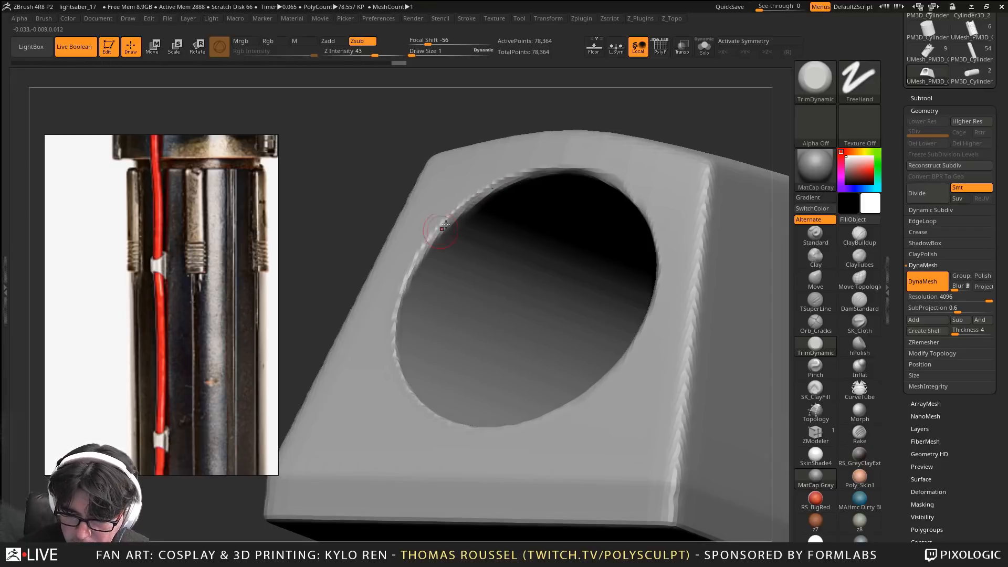
pyautogui.moveTo(442, 229); pyautogui.dragTo(394, 334)
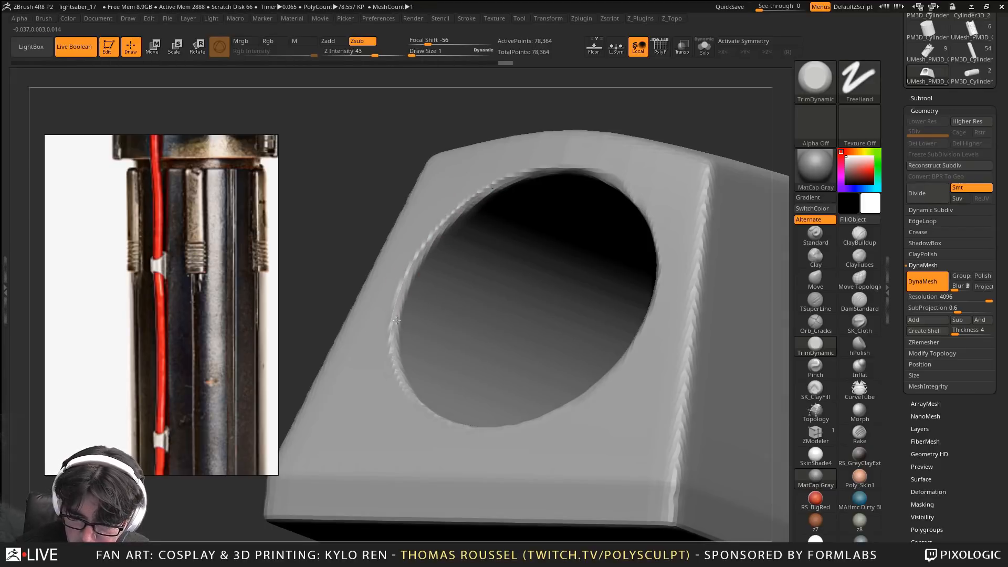
pyautogui.moveTo(425, 250)
pyautogui.mouseDown()
pyautogui.moveTo(467, 206)
pyautogui.moveTo(571, 169)
pyautogui.mouseUp()
# Extend the trimmed bevel across the top of the hole's rim and down the first side
pyautogui.moveTo(576, 175)
pyautogui.mouseDown(button='right')
pyautogui.moveTo(734, 263)
pyautogui.moveTo(541, 263)
pyautogui.moveTo(601, 260)
pyautogui.mouseUp(button='right')
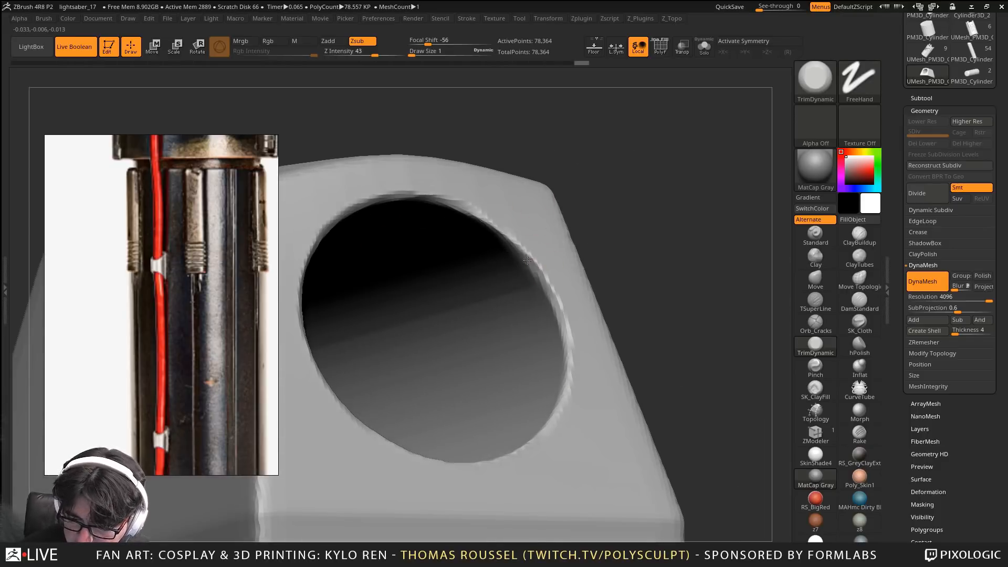
pyautogui.moveTo(527, 260)
pyautogui.mouseDown()
pyautogui.moveTo(486, 219)
pyautogui.moveTo(414, 194)
pyautogui.mouseUp()
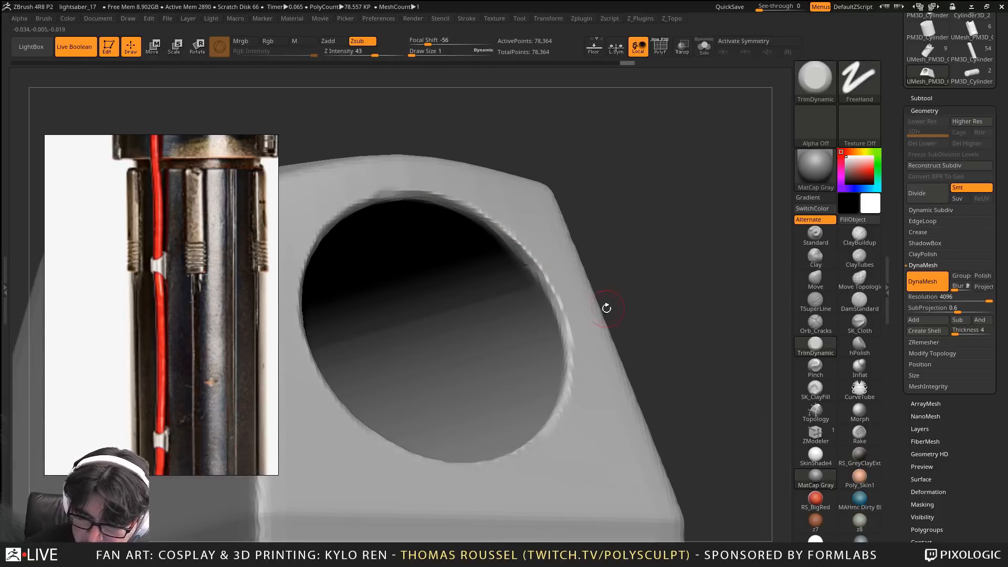
pyautogui.moveTo(525, 249)
pyautogui.mouseDown()
pyautogui.moveTo(569, 330)
pyautogui.moveTo(570, 384)
pyautogui.mouseUp()
pyautogui.moveTo(569, 334); pyautogui.dragTo(571, 378)
pyautogui.moveTo(577, 342)
pyautogui.mouseDown(button='right')
pyautogui.moveTo(580, 405)
pyautogui.moveTo(659, 300)
pyautogui.mouseUp(button='right')
pyautogui.moveTo(636, 245)
pyautogui.mouseDown()
pyautogui.moveTo(609, 350)
pyautogui.moveTo(616, 339)
pyautogui.moveTo(551, 402)
pyautogui.mouseUp()
# Trim the bottom of the rim and blend the bevel up into the opposite side
pyautogui.moveTo(551, 401); pyautogui.dragTo(438, 404, button='right')
pyautogui.moveTo(553, 402)
pyautogui.mouseDown()
pyautogui.moveTo(424, 376)
pyautogui.moveTo(469, 396)
pyautogui.moveTo(406, 360)
pyautogui.mouseUp()
pyautogui.moveTo(370, 307); pyautogui.dragTo(368, 305)
pyautogui.moveTo(489, 343); pyautogui.dragTo(434, 351, button='right')
pyautogui.moveTo(434, 351); pyautogui.dragTo(363, 283)
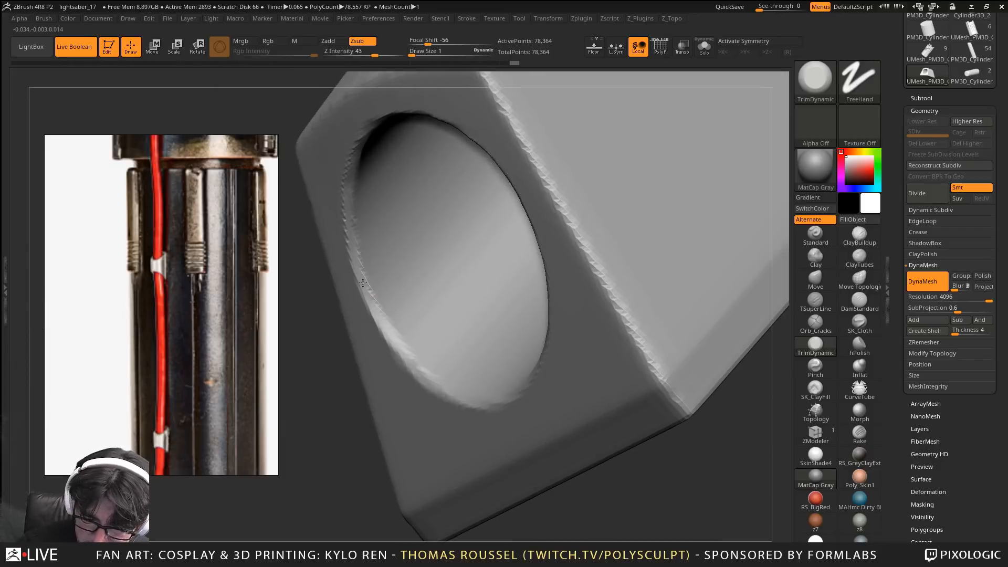
pyautogui.moveTo(409, 361); pyautogui.dragTo(413, 366)
# Trim the upper part of the hole's rim on the clip's end face with TrimDynamic strokes
pyautogui.moveTo(414, 366)
pyautogui.mouseDown(button='right')
pyautogui.moveTo(531, 269)
pyautogui.moveTo(587, 278)
pyautogui.moveTo(492, 352)
pyautogui.moveTo(530, 368)
pyautogui.mouseUp(button='right')
pyautogui.keyDown('alt'); pyautogui.moveTo(530, 367); pyautogui.dragTo(614, 367, button='right'); pyautogui.keyUp('alt')
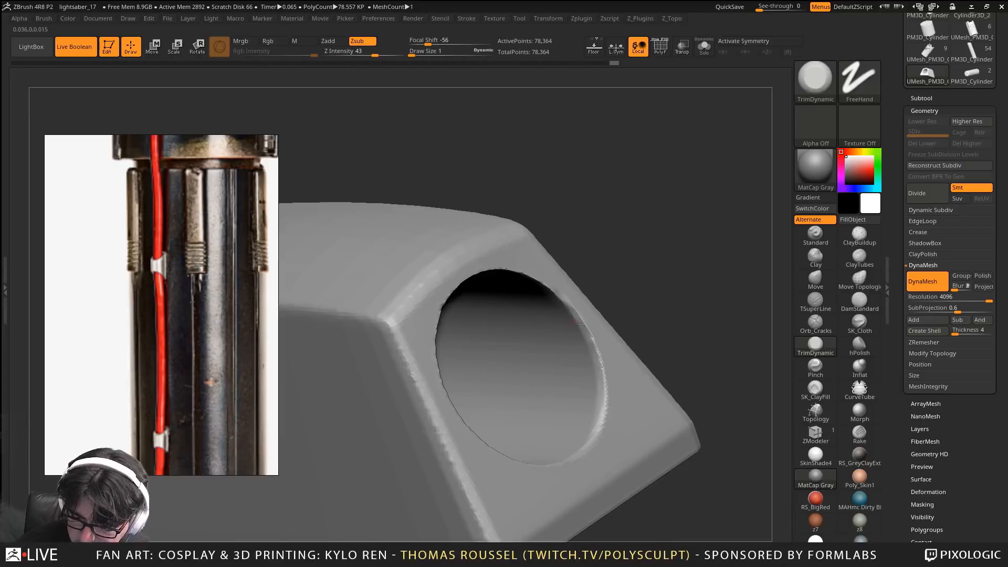
pyautogui.moveTo(581, 324); pyautogui.dragTo(578, 299, button='right')
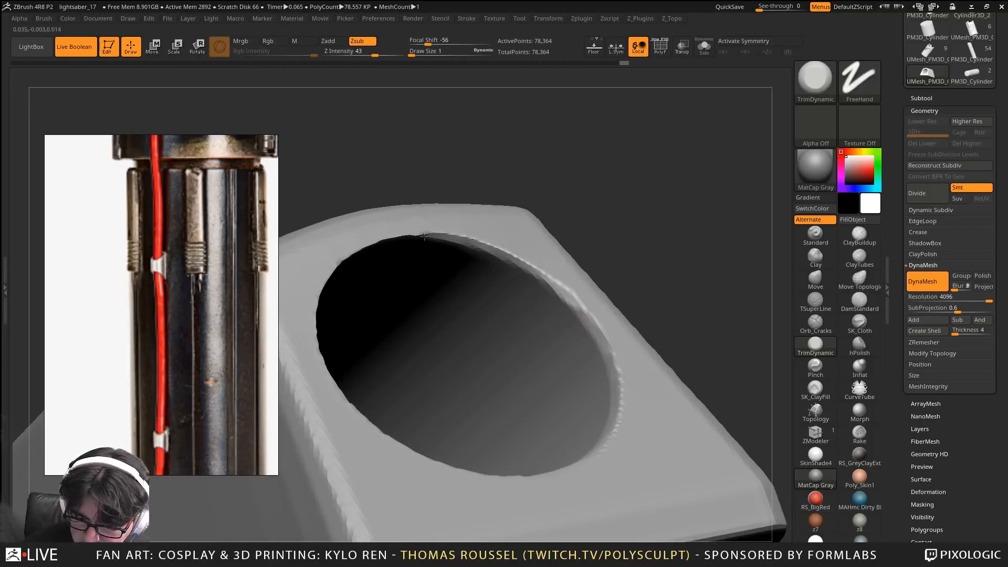
pyautogui.moveTo(455, 281); pyautogui.dragTo(525, 279, button='right')
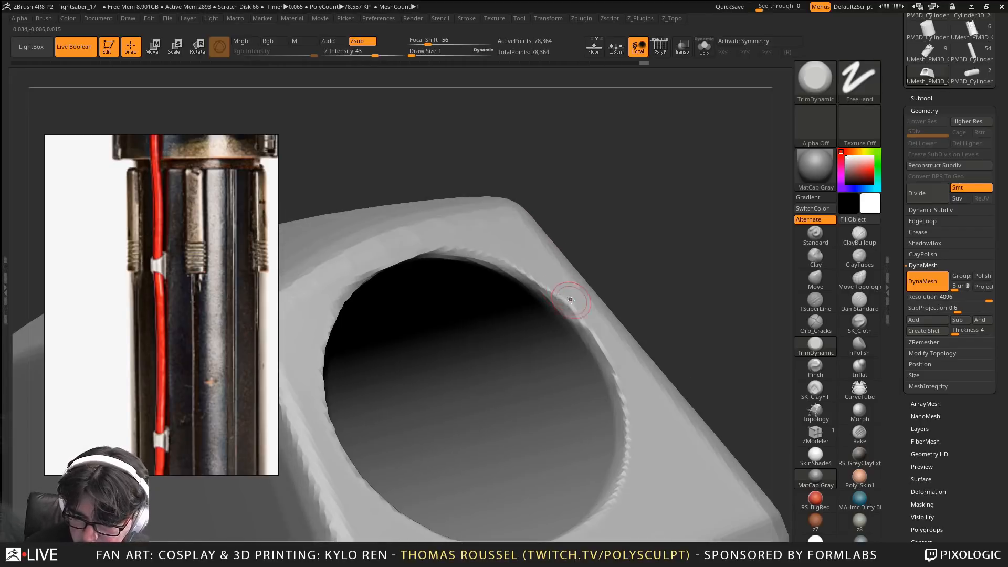
pyautogui.moveTo(388, 263)
pyautogui.mouseDown(button='right')
pyautogui.moveTo(405, 282)
pyautogui.moveTo(627, 214)
pyautogui.moveTo(604, 168)
pyautogui.mouseUp(button='right')
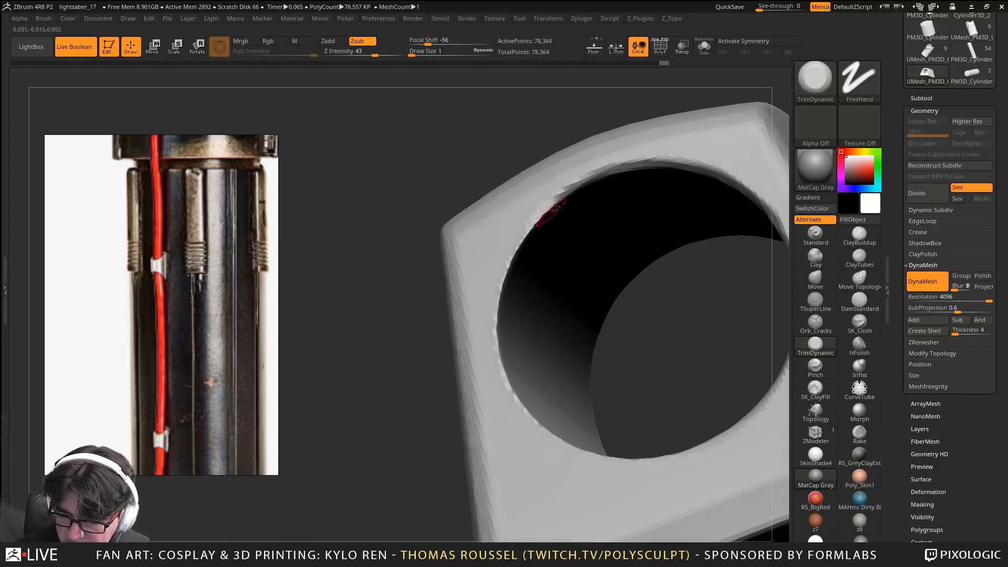
pyautogui.moveTo(550, 201); pyautogui.dragTo(501, 276)
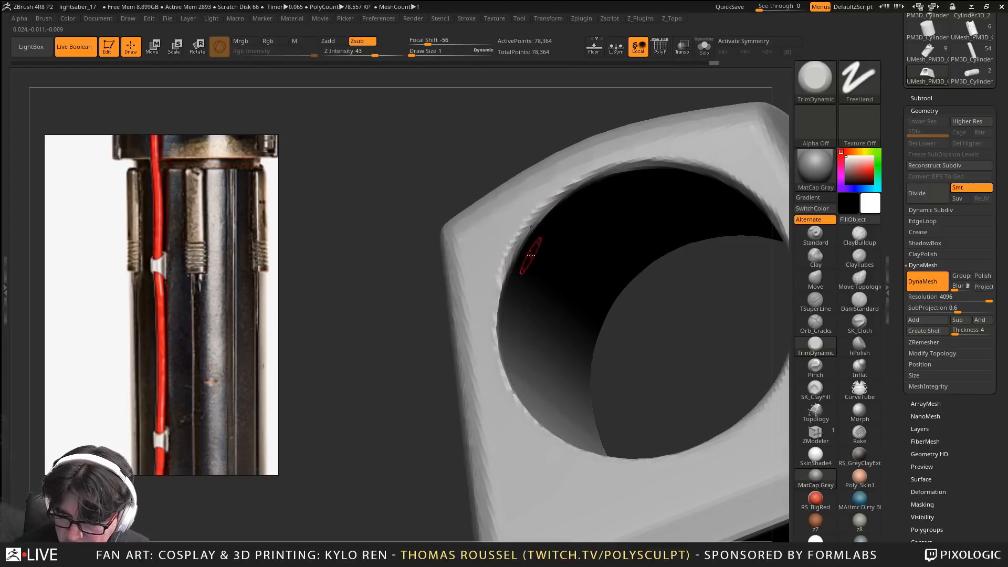
# Bevel one long side of the hole's rim with overlapping TrimDynamic strokes
pyautogui.moveTo(530, 255); pyautogui.dragTo(715, 329, button='right')
pyautogui.moveTo(531, 210)
pyautogui.keyDown('shift'); pyautogui.mouseDown()
pyautogui.moveTo(501, 238)
pyautogui.moveTo(519, 202)
pyautogui.mouseUp(); pyautogui.keyUp('shift')
pyautogui.moveTo(579, 210)
pyautogui.keyDown('ctrl'); pyautogui.mouseDown(button='right')
pyautogui.moveTo(525, 269)
pyautogui.moveTo(498, 325)
pyautogui.moveTo(446, 271)
pyautogui.mouseUp(button='right'); pyautogui.keyUp('ctrl')
pyautogui.hotkey('ctrl', 'z')
pyautogui.moveTo(441, 270)
pyautogui.mouseDown()
pyautogui.moveTo(417, 325)
pyautogui.moveTo(403, 415)
pyautogui.mouseUp()
pyautogui.moveTo(414, 334); pyautogui.dragTo(401, 480)
pyautogui.moveTo(403, 404); pyautogui.dragTo(414, 531)
# Continue the bevel around the lower curve and bottom of the hole's rim with TrimDynamic strokes
pyautogui.keyDown('alt'); pyautogui.moveTo(391, 436); pyautogui.dragTo(415, 344, button='right'); pyautogui.keyUp('alt')
pyautogui.moveTo(414, 344); pyautogui.dragTo(411, 319, button='right')
pyautogui.moveTo(398, 321)
pyautogui.mouseDown()
pyautogui.moveTo(414, 381)
pyautogui.moveTo(463, 455)
pyautogui.mouseUp()
pyautogui.moveTo(412, 383); pyautogui.dragTo(483, 475)
pyautogui.moveTo(461, 441); pyautogui.dragTo(528, 498)
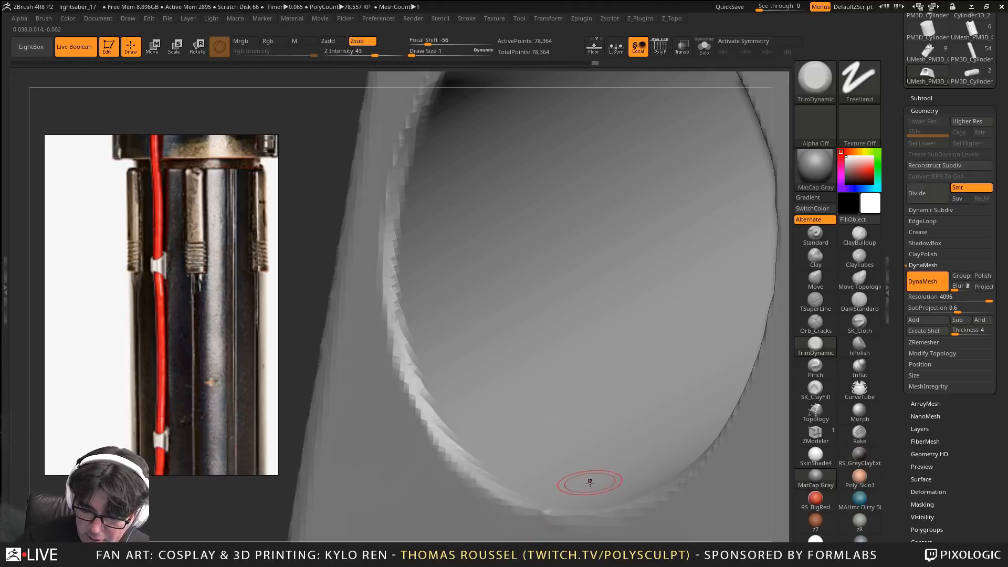
pyautogui.moveTo(589, 482); pyautogui.dragTo(675, 356, button='right')
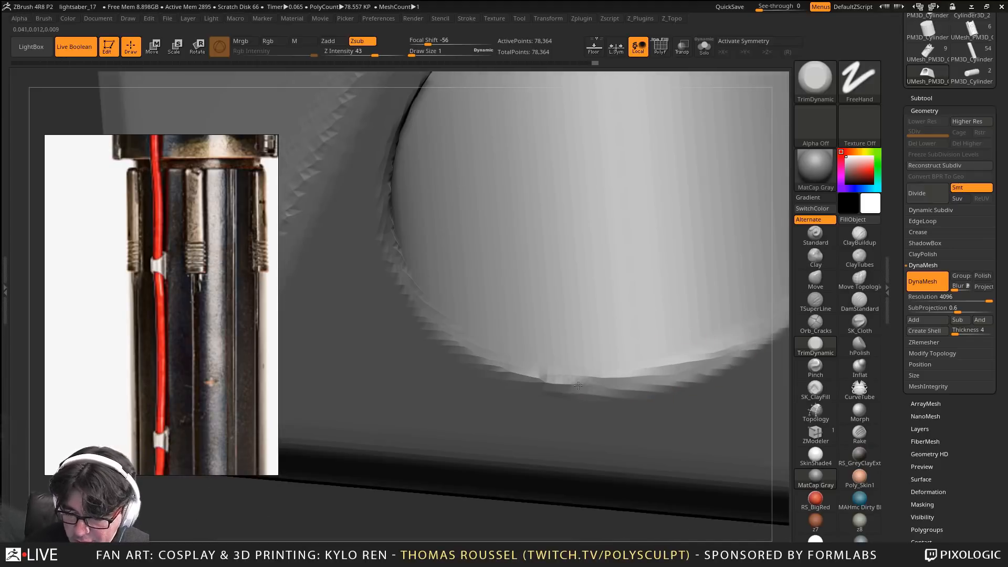
pyautogui.moveTo(578, 385)
pyautogui.mouseDown()
pyautogui.moveTo(632, 380)
pyautogui.moveTo(488, 367)
pyautogui.moveTo(528, 386)
pyautogui.mouseUp()
pyautogui.moveTo(495, 344)
pyautogui.mouseDown(button='right')
pyautogui.moveTo(448, 287)
pyautogui.moveTo(491, 336)
pyautogui.mouseUp(button='right')
pyautogui.moveTo(491, 357)
pyautogui.mouseDown()
pyautogui.moveTo(551, 401)
pyautogui.moveTo(420, 291)
pyautogui.mouseUp()
# Remesh the trimmed clip with DynaMesh and inspect the softened rim and edges
pyautogui.moveTo(467, 331)
pyautogui.keyDown('ctrl'); pyautogui.mouseDown(button='right')
pyautogui.moveTo(479, 233)
pyautogui.moveTo(451, 320)
pyautogui.moveTo(466, 199)
pyautogui.moveTo(470, 263)
pyautogui.mouseUp(button='right'); pyautogui.keyUp('ctrl')
pyautogui.keyDown('ctrl'); pyautogui.moveTo(510, 259); pyautogui.dragTo(554, 292); pyautogui.keyUp('ctrl')
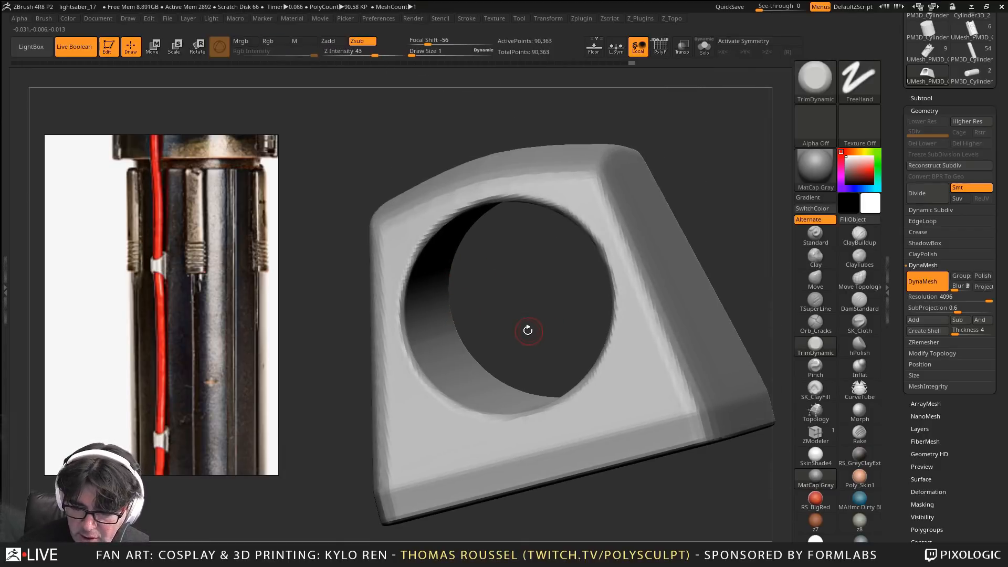
pyautogui.keyDown('ctrl'); pyautogui.moveTo(528, 331); pyautogui.dragTo(517, 262, button='right'); pyautogui.keyUp('ctrl')
pyautogui.keyDown('alt'); pyautogui.moveTo(517, 262); pyautogui.dragTo(529, 362, button='right'); pyautogui.keyUp('alt')
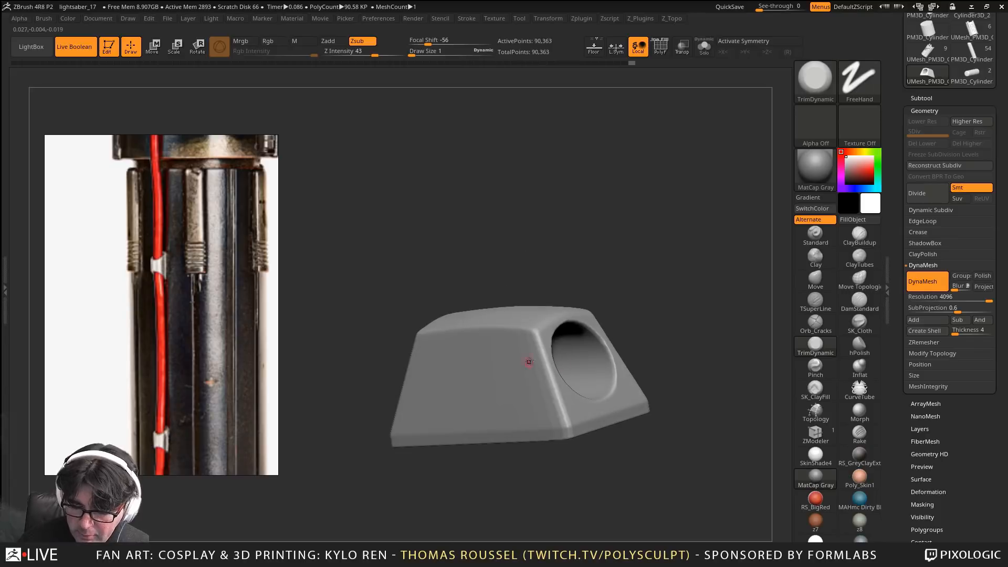
# From a straight-on end view, mask the whole clip except a thin strip along its base
pyautogui.keyDown('ctrl'); pyautogui.moveTo(574, 410); pyautogui.dragTo(620, 339, button='right'); pyautogui.keyUp('ctrl')
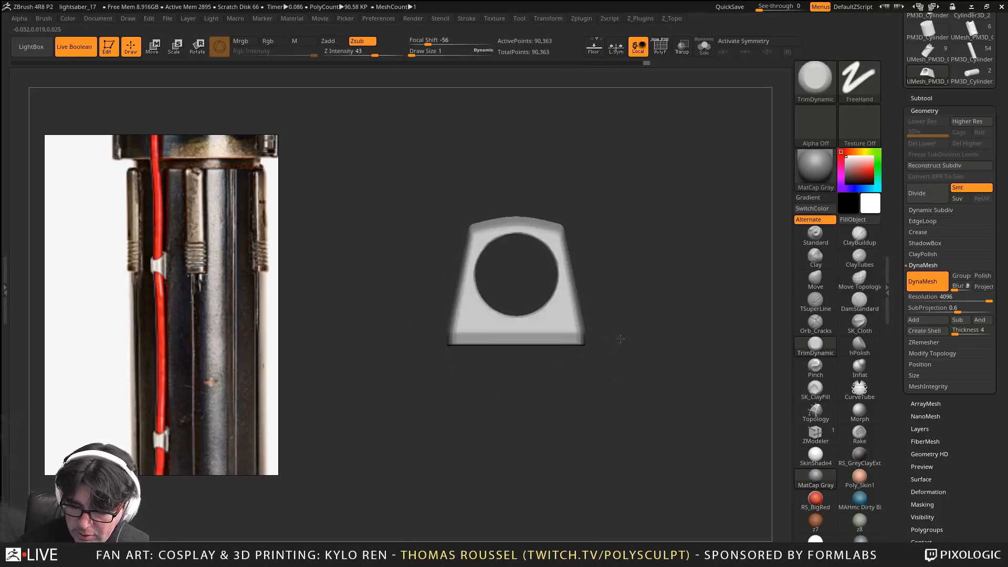
pyautogui.keyDown('ctrl'); pyautogui.moveTo(669, 391); pyautogui.dragTo(414, 337); pyautogui.keyUp('ctrl')
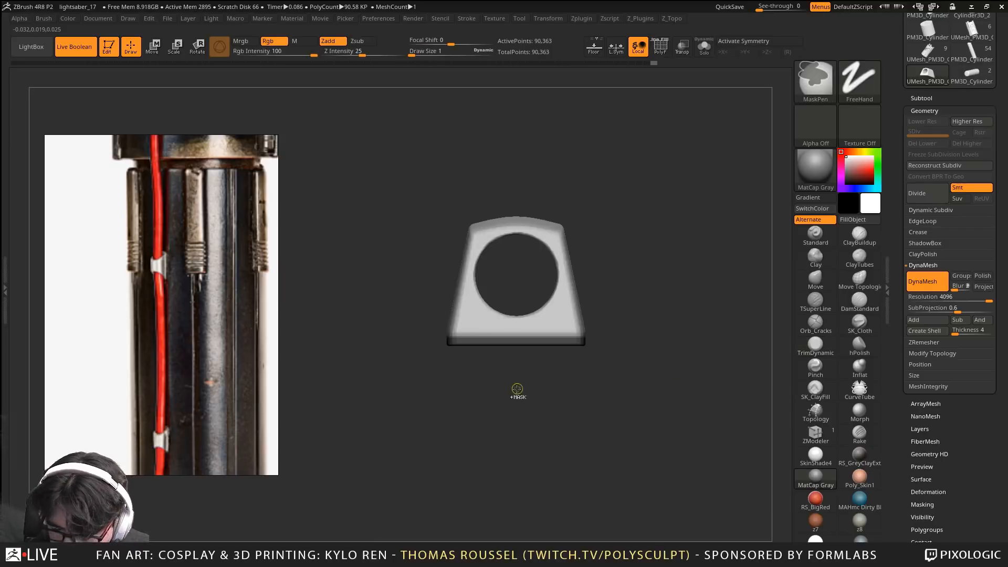
pyautogui.keyDown('ctrl'); pyautogui.click(517, 390); pyautogui.keyUp('ctrl')
pyautogui.press('w')
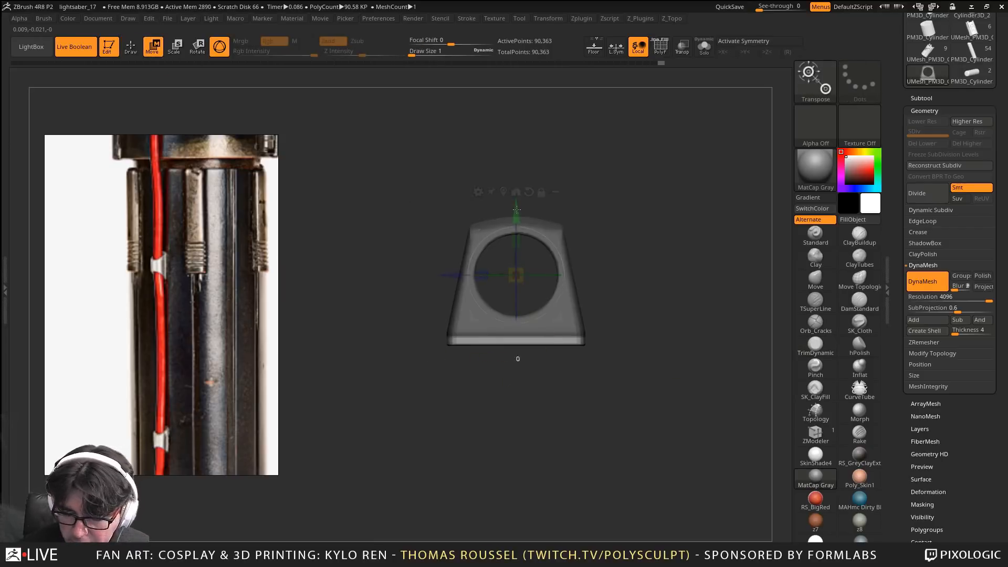
# Move the unmasked base strip straight down to deepen the clip's foot
pyautogui.keyDown('ctrl'); pyautogui.moveTo(540, 246); pyautogui.dragTo(530, 111, button='right'); pyautogui.keyUp('ctrl')
pyautogui.keyDown('alt'); pyautogui.click(497, 168); pyautogui.keyUp('alt')
pyautogui.moveTo(575, 362); pyautogui.dragTo(478, 362, button='right')
pyautogui.moveTo(467, 291); pyautogui.dragTo(509, 304)
pyautogui.keyDown('shift'); pyautogui.moveTo(502, 369); pyautogui.dragTo(504, 347, button='right'); pyautogui.keyUp('shift')
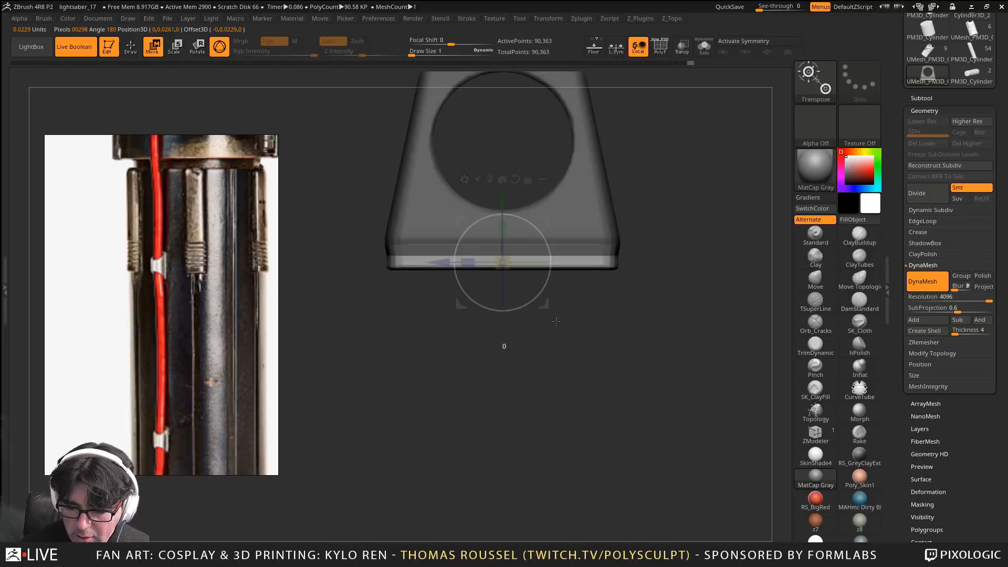
# Clear the mask and remesh the extended clip with DynaMesh
pyautogui.keyDown('alt'); pyautogui.moveTo(590, 350); pyautogui.dragTo(566, 379, button='right'); pyautogui.keyUp('alt')
pyautogui.keyDown('ctrl'); pyautogui.moveTo(607, 366); pyautogui.dragTo(634, 396); pyautogui.keyUp('ctrl')
pyautogui.keyDown('ctrl'); pyautogui.moveTo(615, 380); pyautogui.dragTo(608, 339, button='right'); pyautogui.keyUp('ctrl')
pyautogui.keyDown('alt'); pyautogui.moveTo(609, 348); pyautogui.dragTo(554, 417, button='right'); pyautogui.keyUp('alt')
pyautogui.keyDown('ctrl'); pyautogui.moveTo(613, 390); pyautogui.dragTo(628, 410); pyautogui.keyUp('ctrl')
pyautogui.keyDown('alt'); pyautogui.moveTo(591, 417); pyautogui.dragTo(614, 436, button='right'); pyautogui.keyUp('alt')
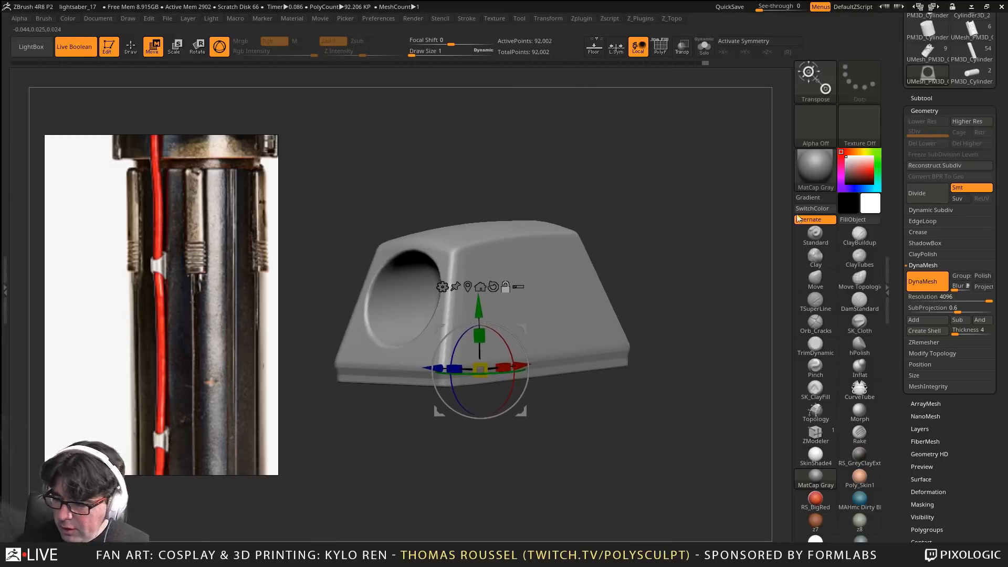
# Copy the clip subtool and switch to the full lightsaber tool
pyautogui.moveTo(930, 104); pyautogui.dragTo(930, 103)
pyautogui.click(930, 101)
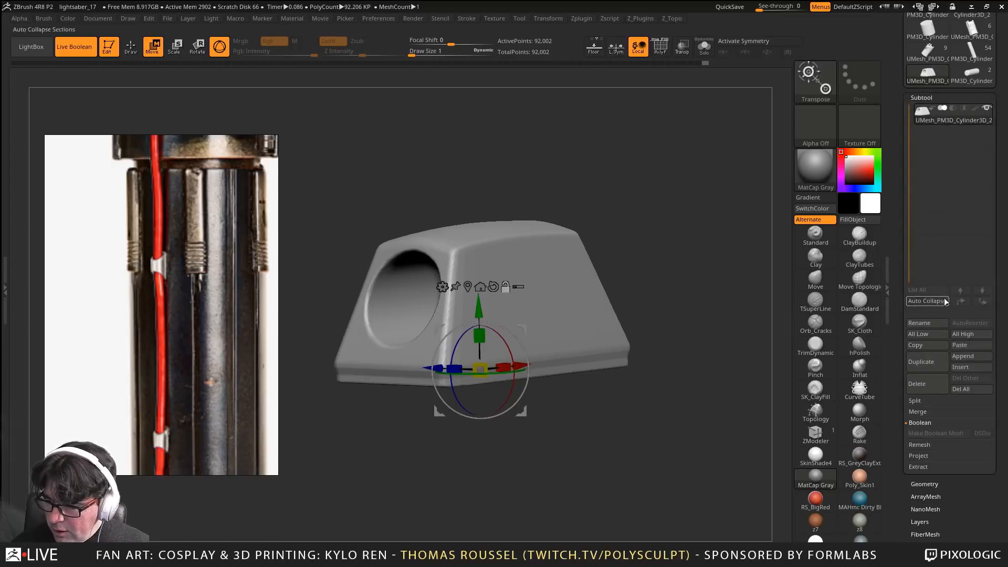
pyautogui.click(941, 80)
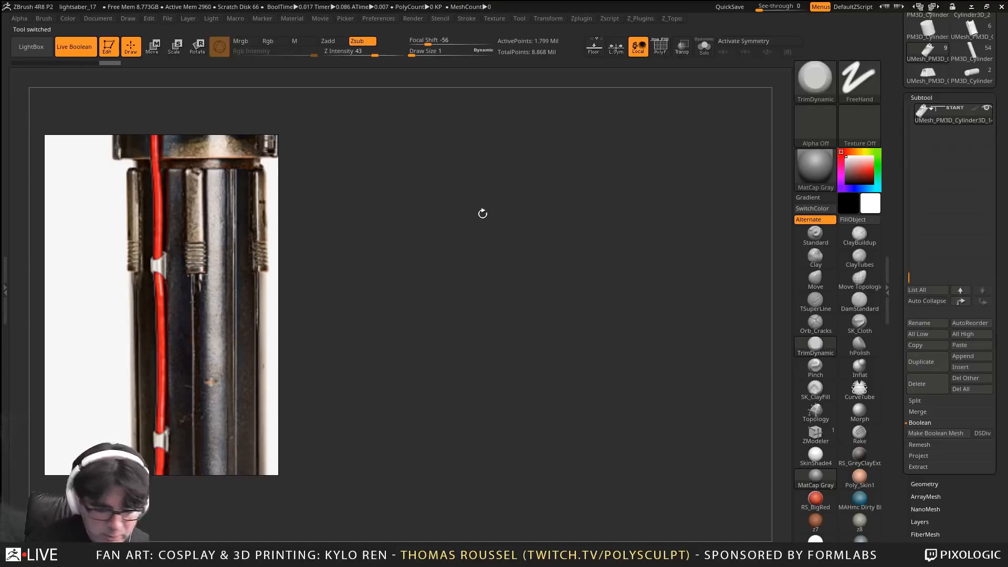
pyautogui.moveTo(507, 294); pyautogui.dragTo(543, 261)
# Turn off Live Boolean and move the reference photo out of the canvas
pyautogui.click(61, 49)
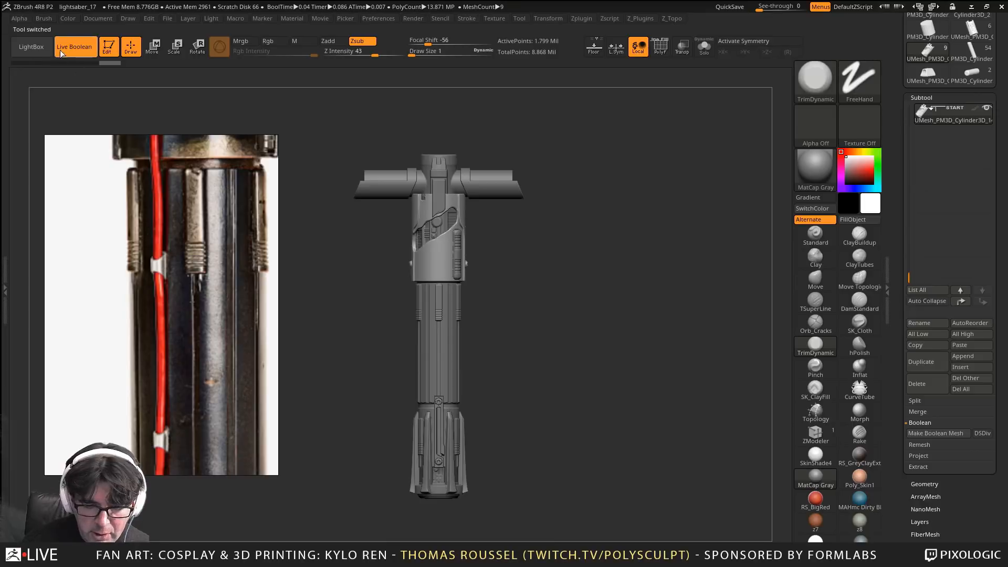
pyautogui.moveTo(156, 247); pyautogui.dragTo(0, 252)
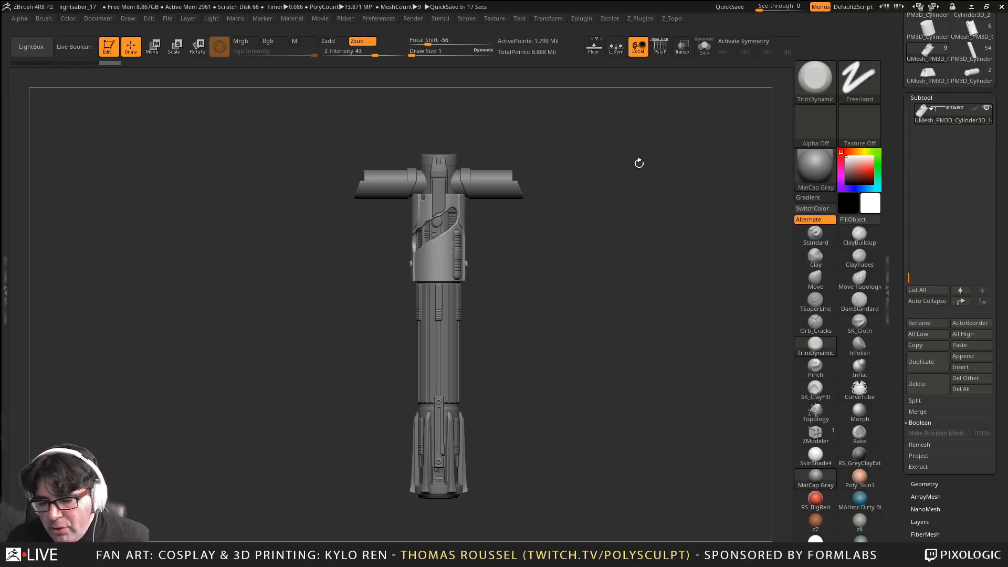
# Select the first subtool of the lightsaber and paste the copied clip after it
pyautogui.moveTo(908, 277); pyautogui.dragTo(921, 89)
pyautogui.click(921, 118)
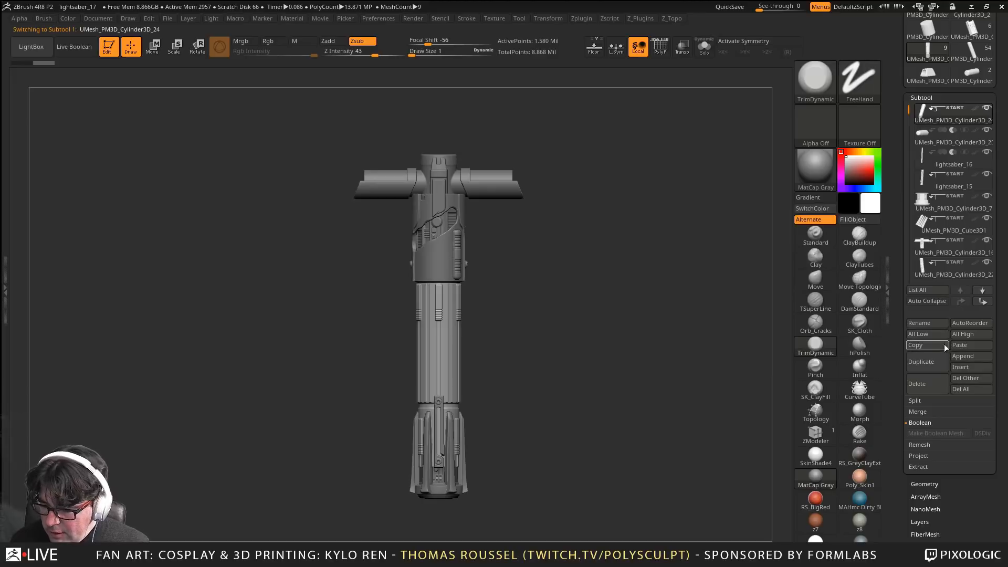
pyautogui.click(960, 345)
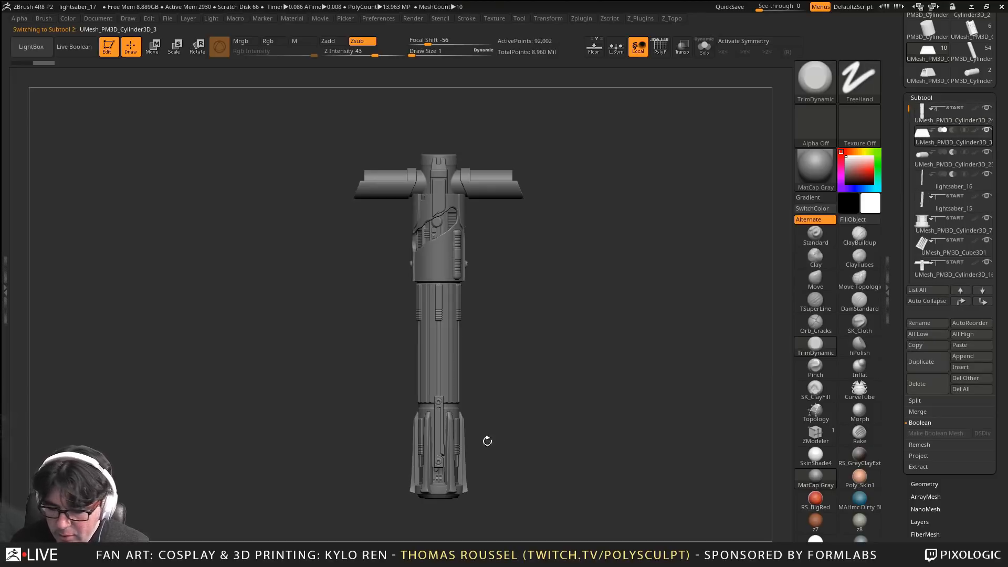
pyautogui.moveTo(487, 440); pyautogui.dragTo(552, 446)
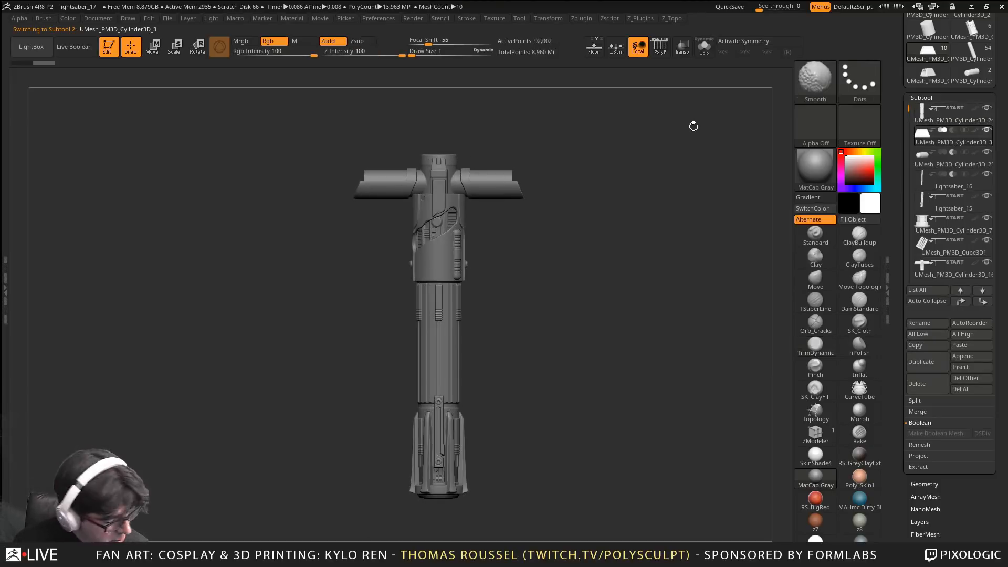
pyautogui.hotkey('shift', 'f')
pyautogui.hotkey('shift', 'f')
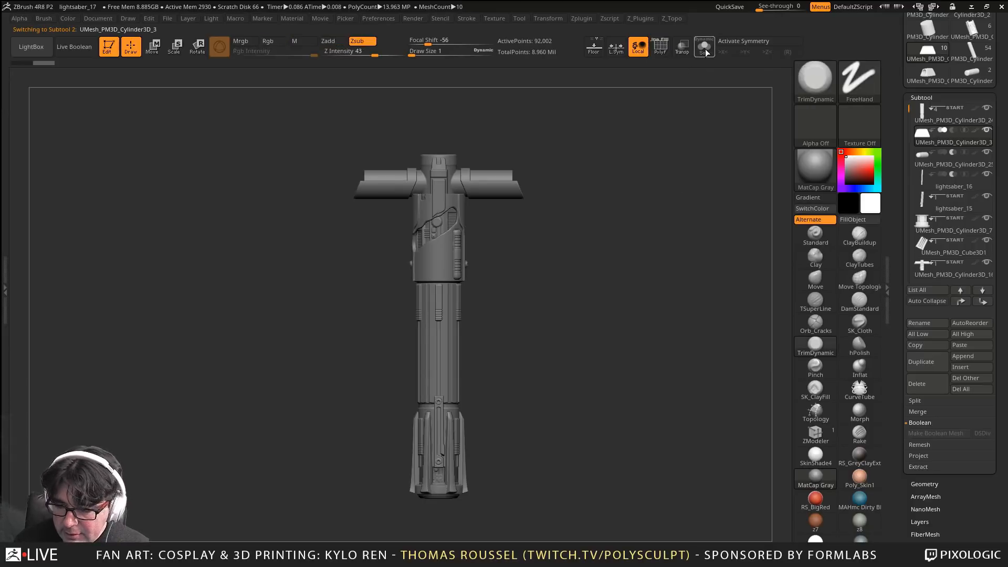
pyautogui.click(704, 48)
pyautogui.click(704, 48)
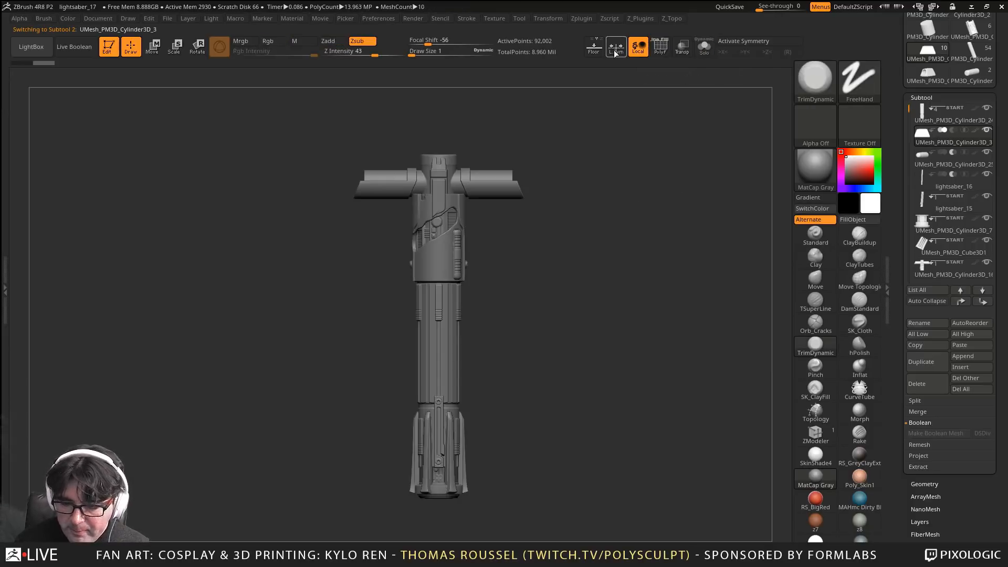
# Rotate the pasted clip 90 degrees so it runs lengthwise along the grip below the ribbed bar
pyautogui.click(158, 46)
pyautogui.keyDown('shift'); pyautogui.moveTo(593, 315); pyautogui.dragTo(464, 328); pyautogui.keyUp('shift')
pyautogui.keyDown('alt'); pyautogui.moveTo(565, 328); pyautogui.dragTo(359, 276); pyautogui.keyUp('alt')
pyautogui.keyDown('shift'); pyautogui.moveTo(292, 279); pyautogui.dragTo(368, 290); pyautogui.keyUp('shift')
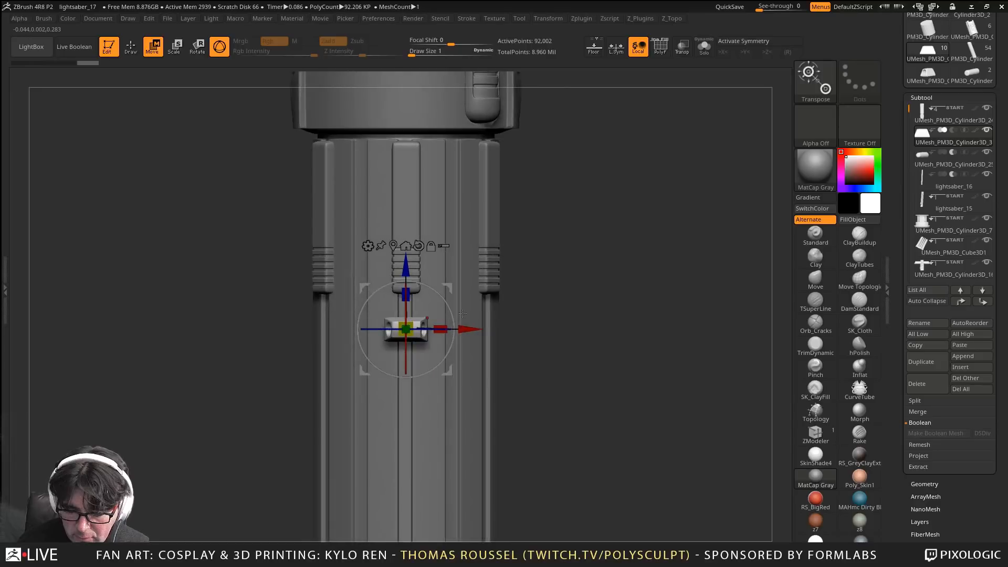
pyautogui.moveTo(450, 310); pyautogui.dragTo(424, 374)
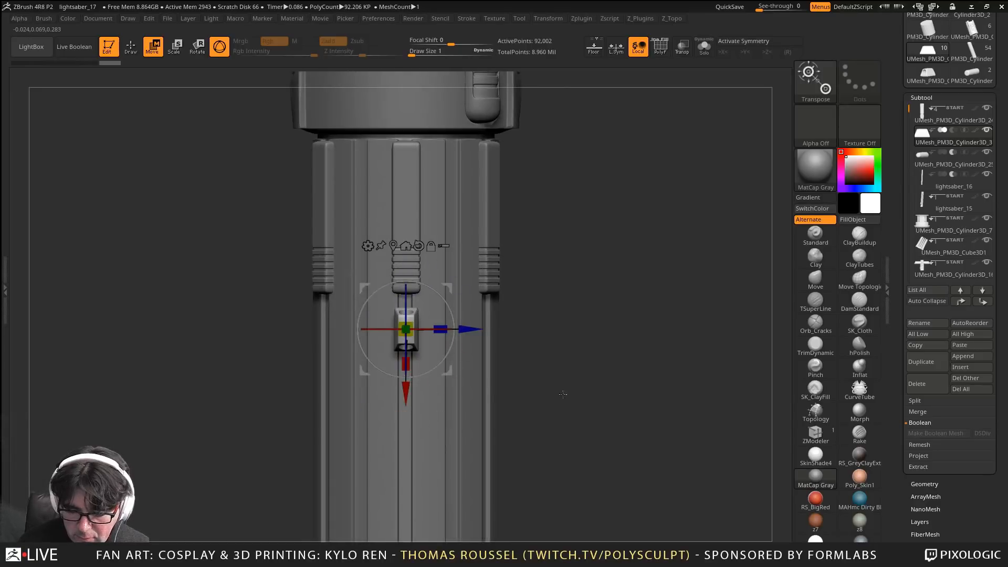
# Duplicate the clip and move the copy up and sideways over the lightsaber's upper sleeve
pyautogui.keyDown('alt'); pyautogui.moveTo(563, 392); pyautogui.dragTo(591, 331); pyautogui.keyUp('alt')
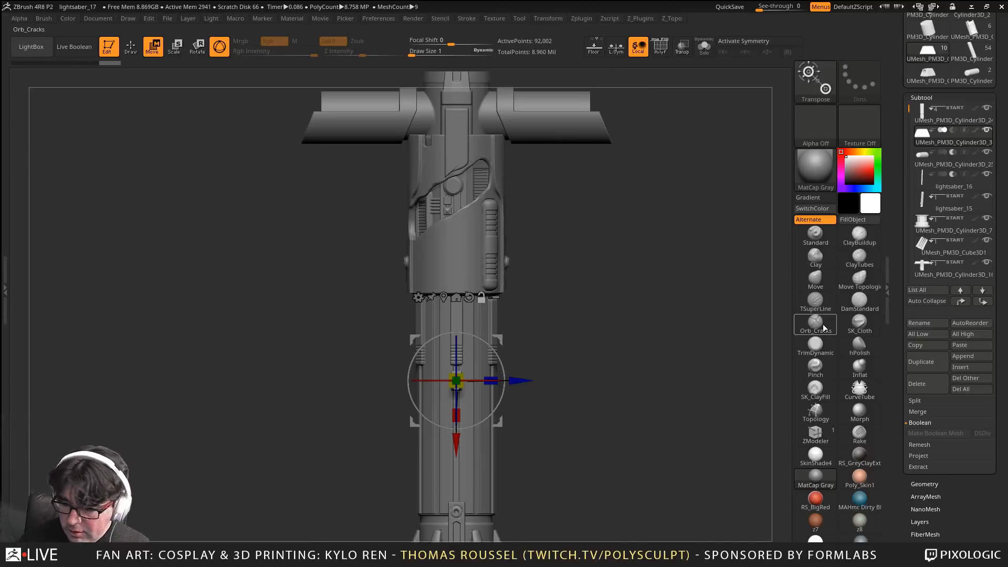
pyautogui.click(927, 362)
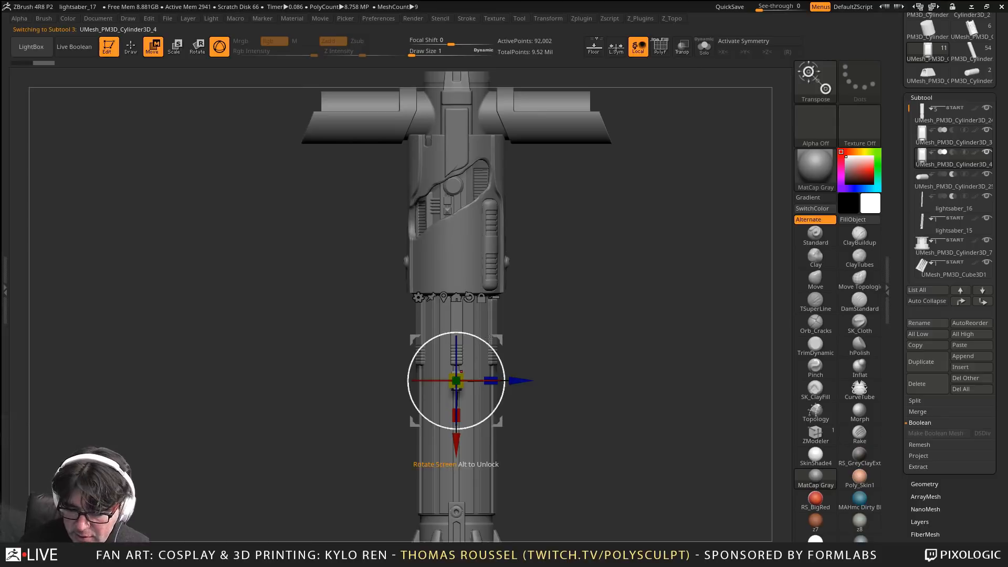
pyautogui.moveTo(499, 340); pyautogui.dragTo(473, 226)
pyautogui.keyDown('alt'); pyautogui.moveTo(546, 296); pyautogui.dragTo(567, 393); pyautogui.keyUp('alt')
pyautogui.moveTo(667, 399); pyautogui.dragTo(678, 234)
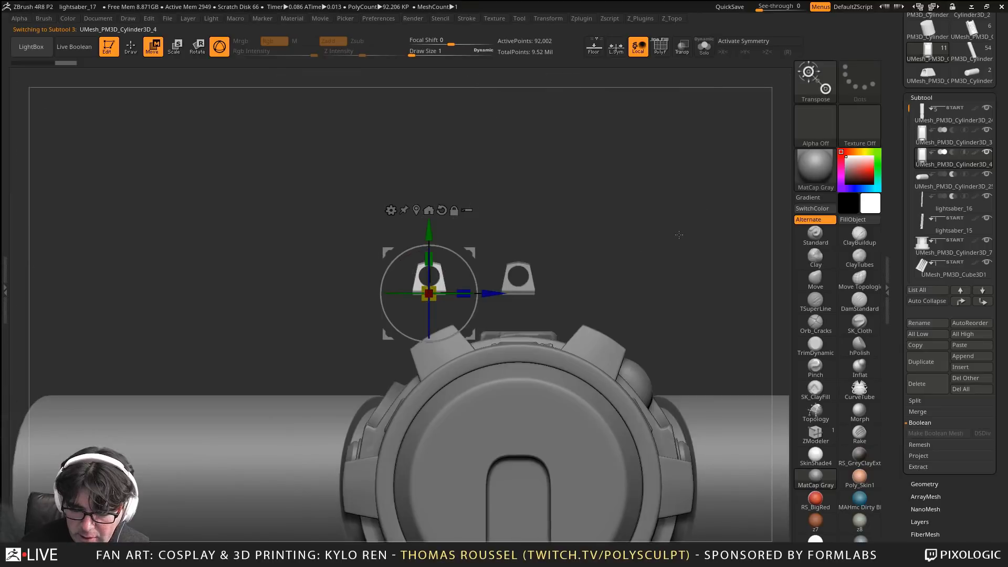
# Reposition the duplicated clip near the lower end of the smooth sleeve
pyautogui.moveTo(590, 192)
pyautogui.mouseDown()
pyautogui.moveTo(590, 221)
pyautogui.moveTo(589, 203)
pyautogui.mouseUp()
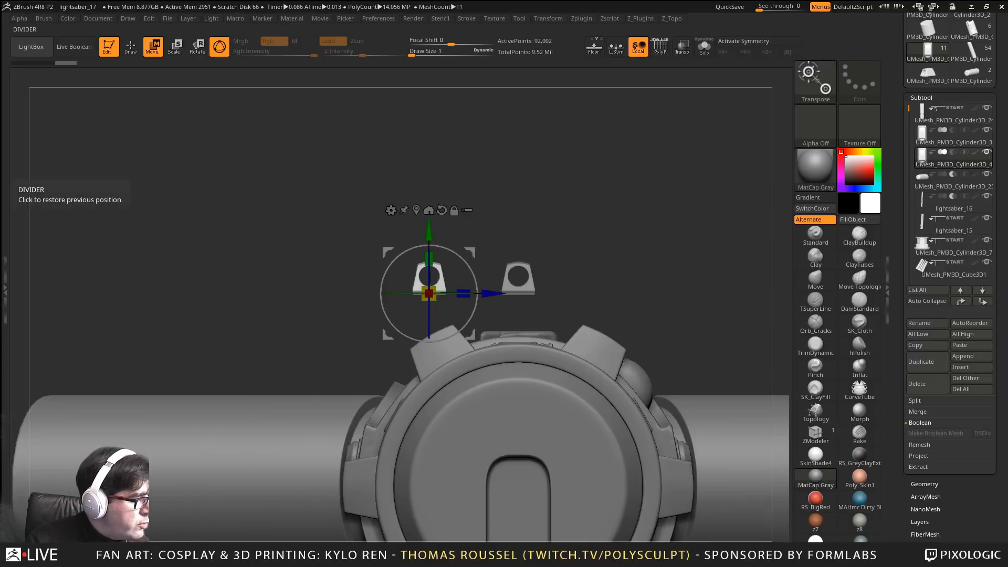
pyautogui.moveTo(592, 252); pyautogui.dragTo(477, 404)
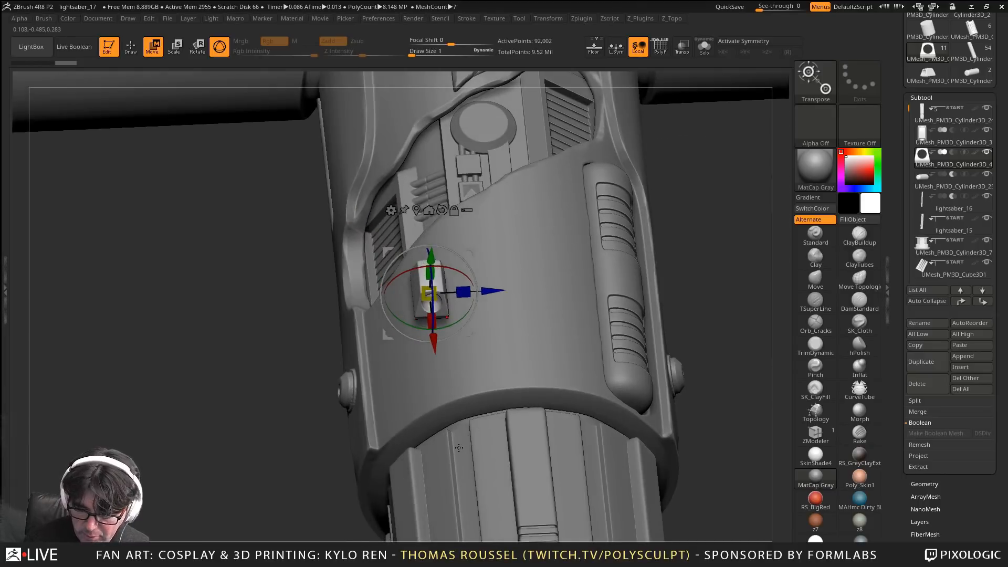
pyautogui.moveTo(456, 361); pyautogui.dragTo(454, 307, button='right')
pyautogui.moveTo(472, 298); pyautogui.dragTo(529, 259)
pyautogui.moveTo(440, 271); pyautogui.dragTo(430, 319)
pyautogui.moveTo(491, 300); pyautogui.dragTo(557, 396)
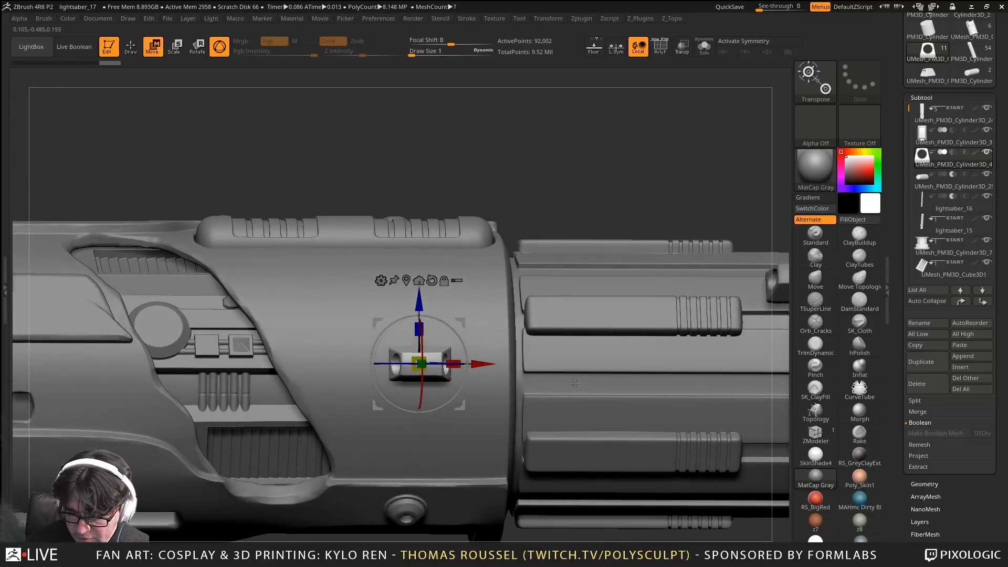
# Shift the duplicated clip around the sleeve's side and rotate it to follow the curved surface
pyautogui.moveTo(419, 298); pyautogui.dragTo(415, 320)
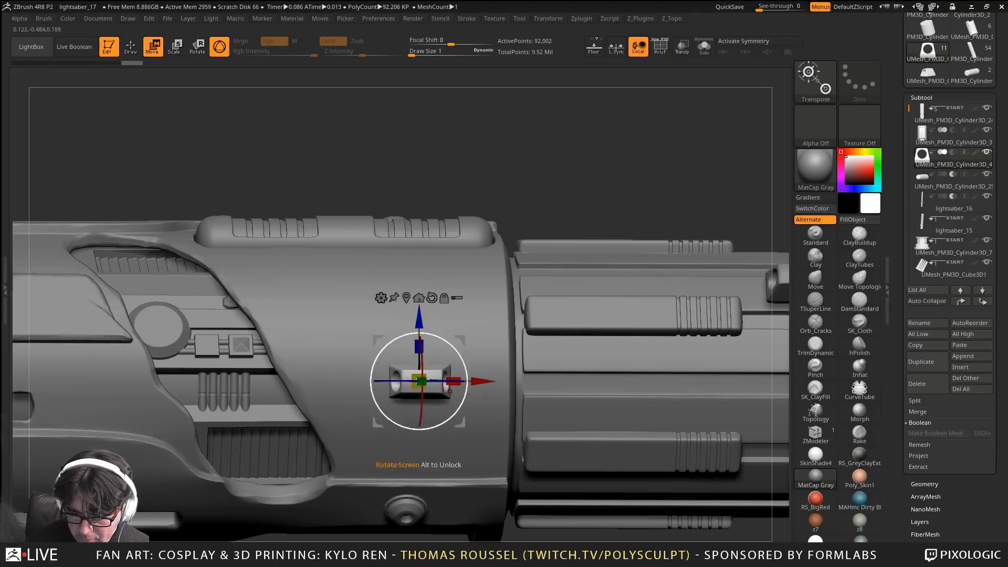
pyautogui.moveTo(594, 362); pyautogui.dragTo(492, 393)
pyautogui.keyDown('ctrl'); pyautogui.moveTo(492, 393); pyautogui.dragTo(432, 483, button='right'); pyautogui.keyUp('ctrl')
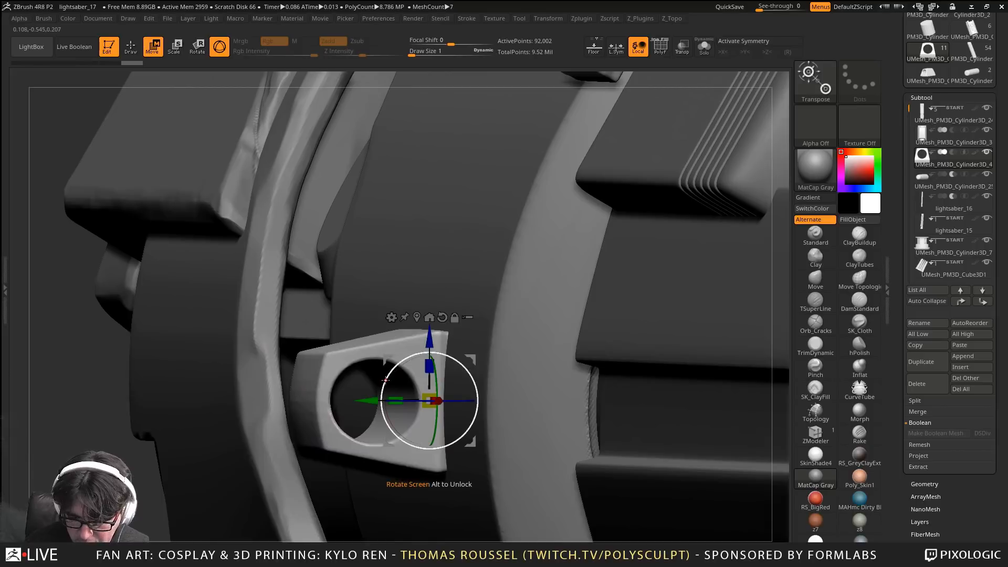
pyautogui.moveTo(389, 382); pyautogui.dragTo(387, 388)
pyautogui.keyDown('ctrl'); pyautogui.moveTo(531, 353); pyautogui.dragTo(125, 126, button='right'); pyautogui.keyUp('ctrl')
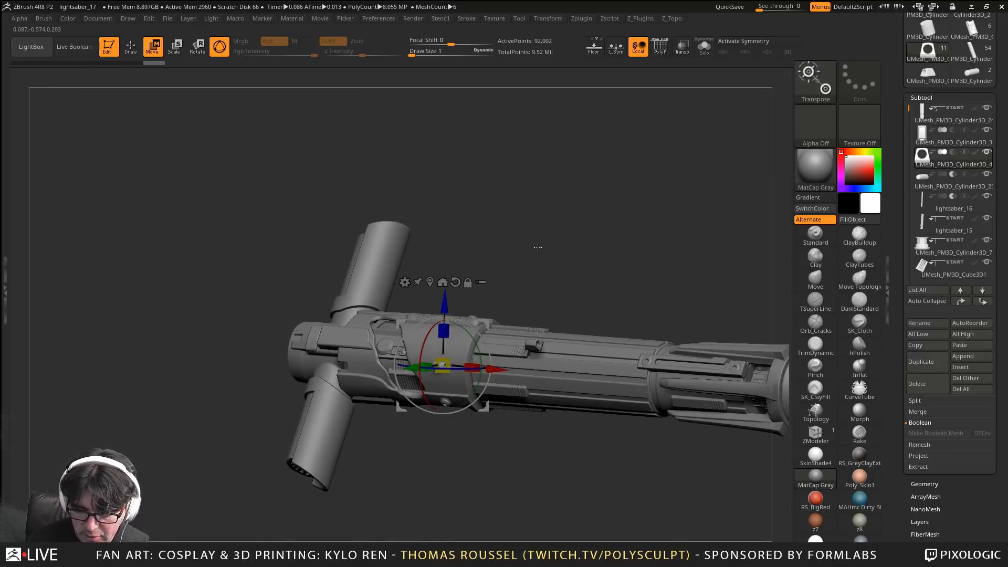
pyautogui.moveTo(538, 248); pyautogui.dragTo(653, 236, button='right')
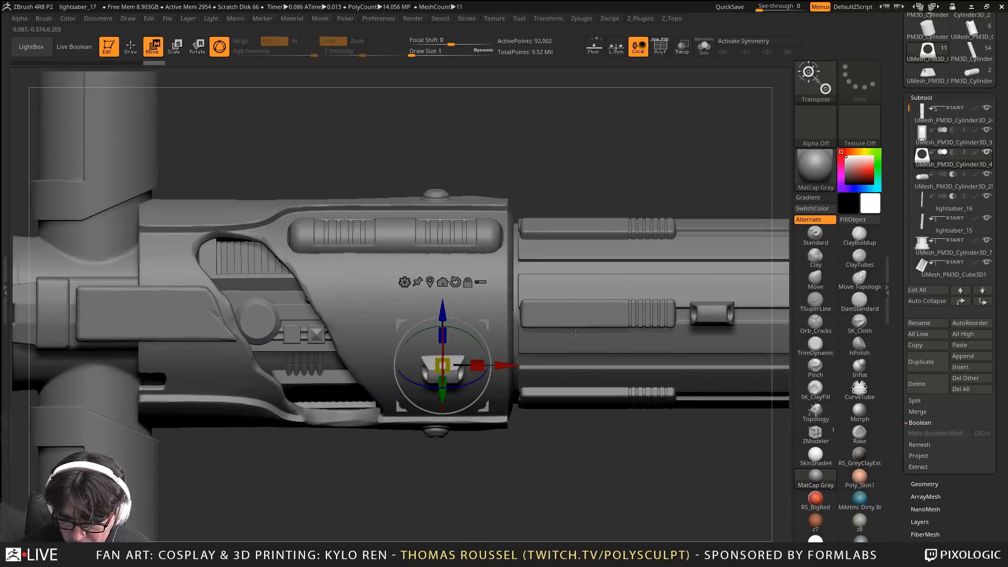
# Delete the clip lying lengthwise on the grip beside the ribbed bar, keeping the one on the smooth sleeve
pyautogui.keyDown('alt'); pyautogui.moveTo(679, 176); pyautogui.dragTo(523, 159, button='right'); pyautogui.keyUp('alt')
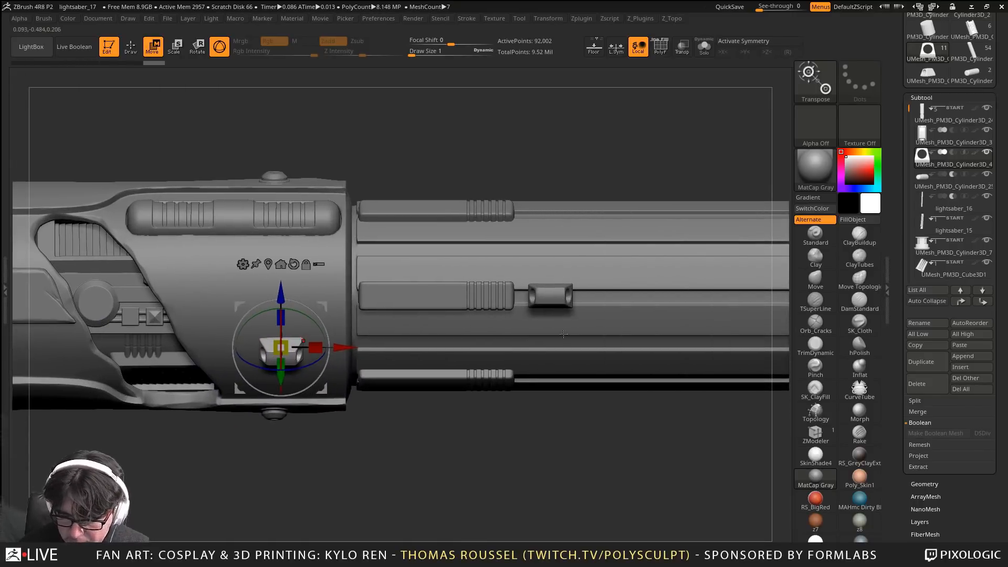
pyautogui.click(919, 138)
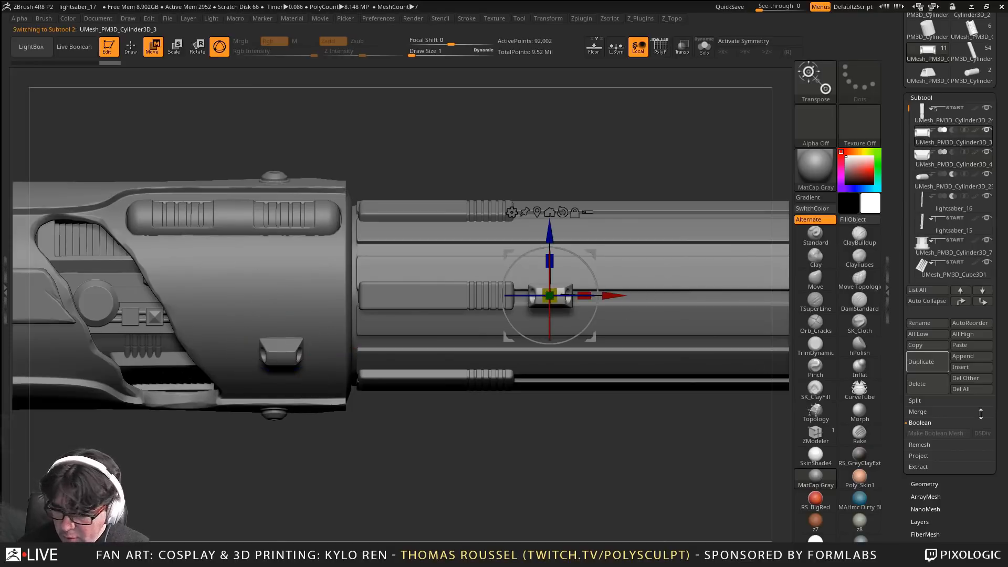
pyautogui.click(917, 383)
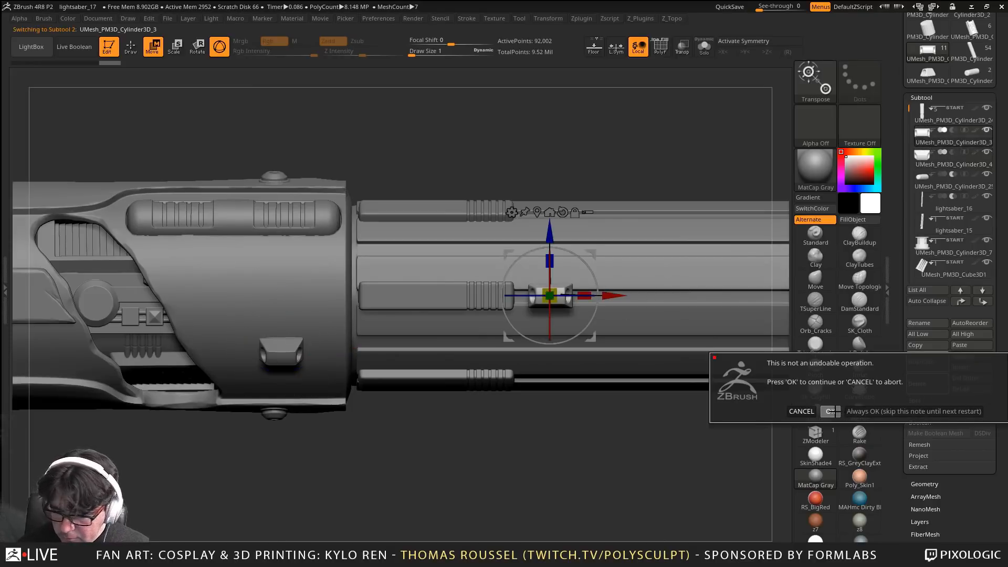
pyautogui.click(831, 411)
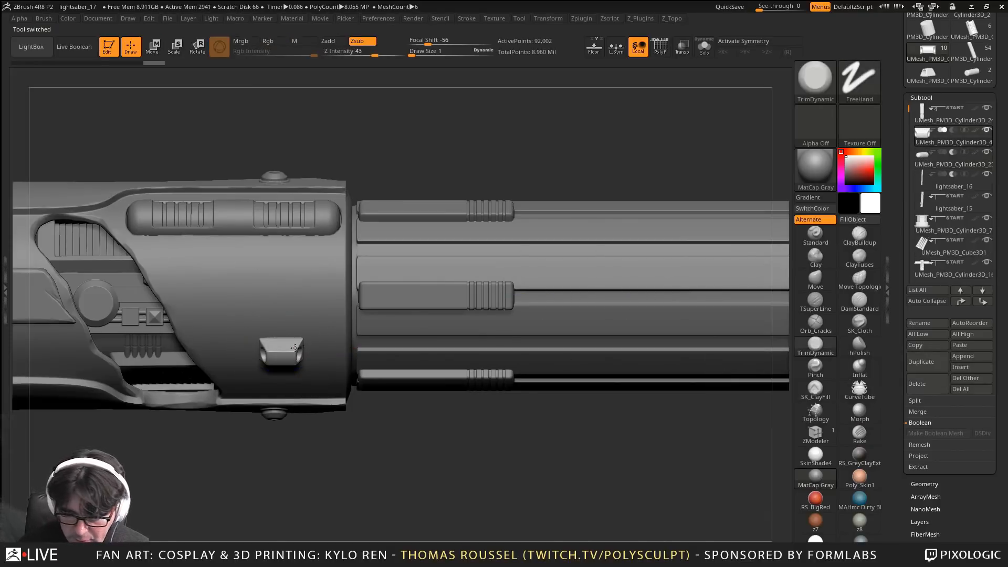
# Duplicate the sleeve clip and move the copy lengthwise onto the upper end of the grip
pyautogui.click(925, 363)
pyautogui.press('w')
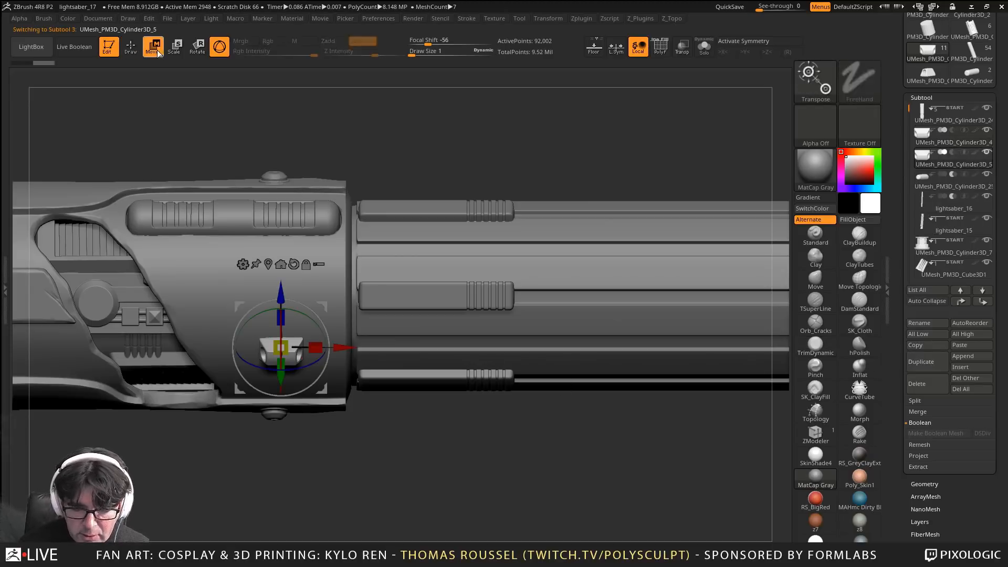
pyautogui.moveTo(344, 348); pyautogui.dragTo(576, 382)
pyautogui.moveTo(604, 430)
pyautogui.keyDown('alt'); pyautogui.mouseDown()
pyautogui.moveTo(618, 475)
pyautogui.moveTo(583, 451)
pyautogui.moveTo(615, 439)
pyautogui.mouseUp(); pyautogui.keyUp('alt')
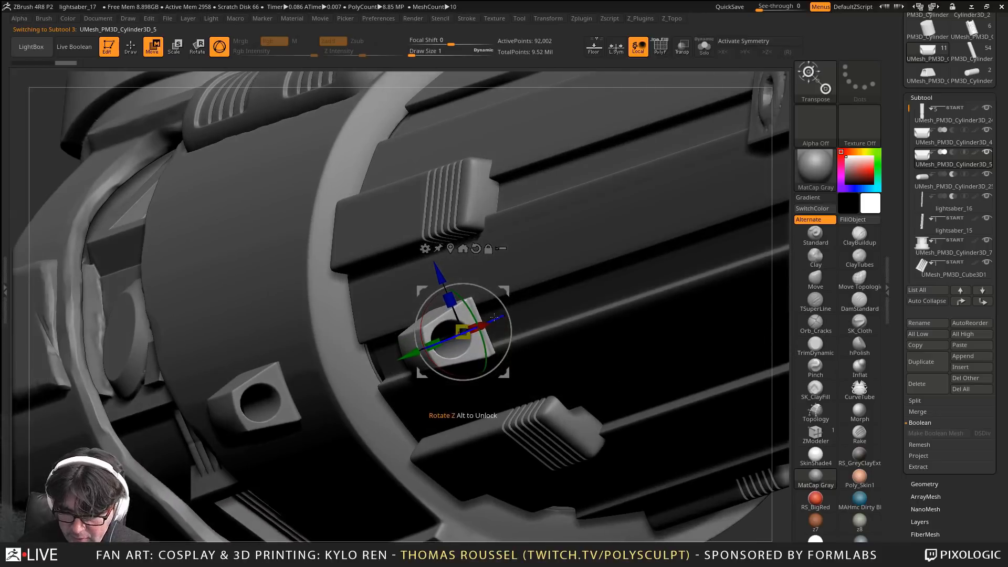
# Rotate and shift the copied clip so it sits on the grip surface between the two ribbed bars
pyautogui.moveTo(402, 358); pyautogui.dragTo(440, 351)
pyautogui.moveTo(473, 260); pyautogui.dragTo(474, 262)
pyautogui.moveTo(581, 306)
pyautogui.keyDown('ctrl'); pyautogui.mouseDown(button='right')
pyautogui.moveTo(598, 336)
pyautogui.moveTo(587, 316)
pyautogui.mouseUp(button='right'); pyautogui.keyUp('ctrl')
pyautogui.moveTo(448, 360); pyautogui.dragTo(454, 353)
pyautogui.keyDown('ctrl'); pyautogui.moveTo(581, 337); pyautogui.dragTo(638, 262, button='right'); pyautogui.keyUp('ctrl')
pyautogui.keyDown('ctrl'); pyautogui.moveTo(619, 321); pyautogui.dragTo(369, 248, button='right'); pyautogui.keyUp('ctrl')
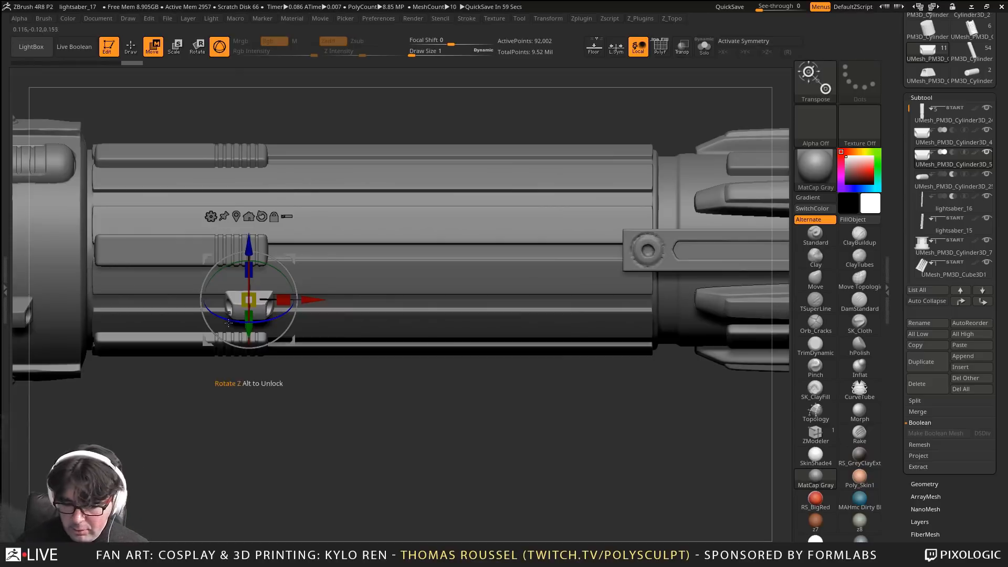
# Duplicate the grip clip and slide the copy along the same line to the grip's lower end near the slotted plate
pyautogui.click(912, 358)
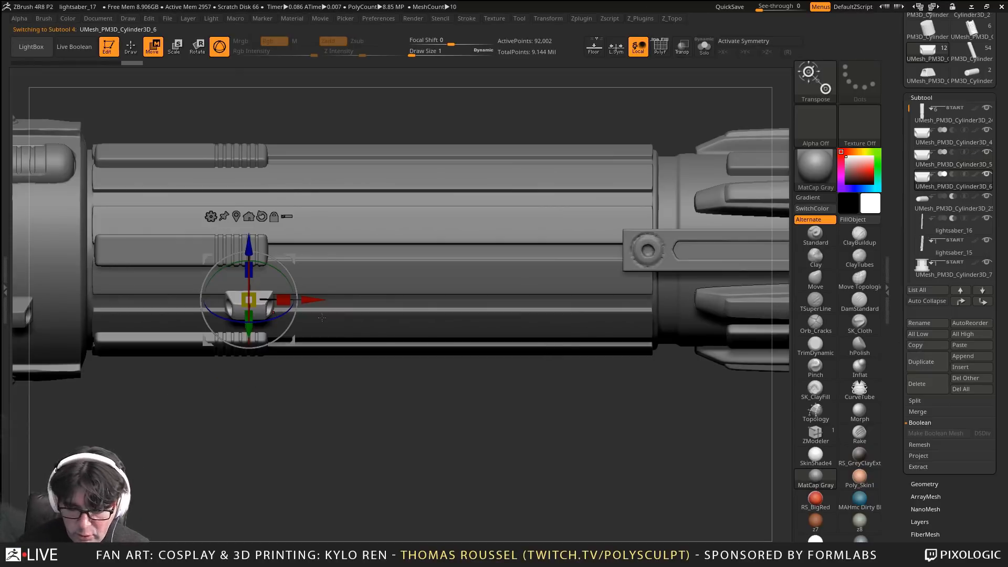
pyautogui.moveTo(315, 301); pyautogui.dragTo(627, 320)
pyautogui.keyDown('alt'); pyautogui.moveTo(523, 424); pyautogui.dragTo(509, 425, button='right'); pyautogui.keyUp('alt')
pyautogui.keyDown('alt'); pyautogui.moveTo(238, 439); pyautogui.dragTo(223, 440); pyautogui.keyUp('alt')
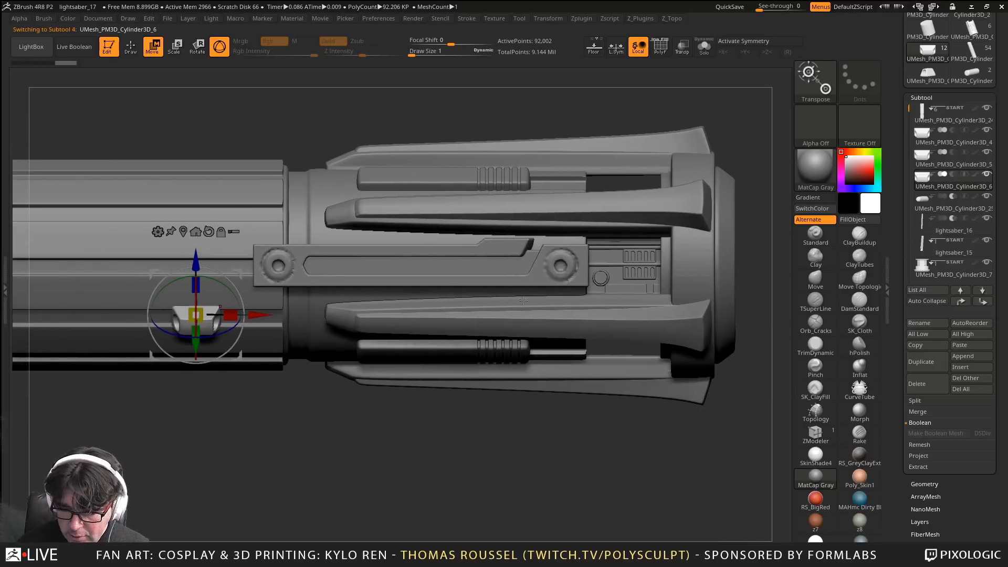
# Preview the slotted plate's screw head with Live Boolean enabled, and turn the preview off again
pyautogui.moveTo(591, 265); pyautogui.dragTo(417, 209)
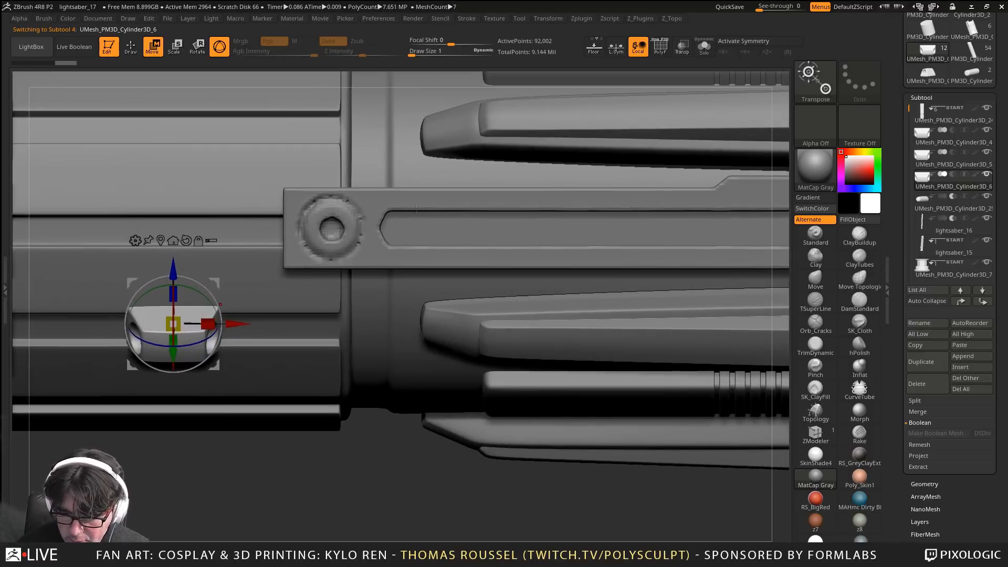
pyautogui.moveTo(927, 240)
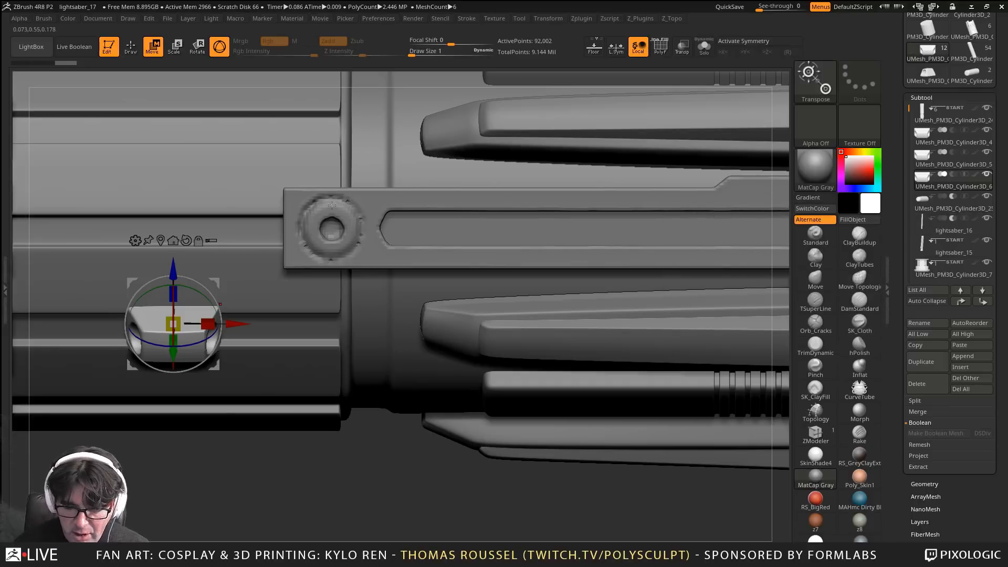
pyautogui.click(74, 47)
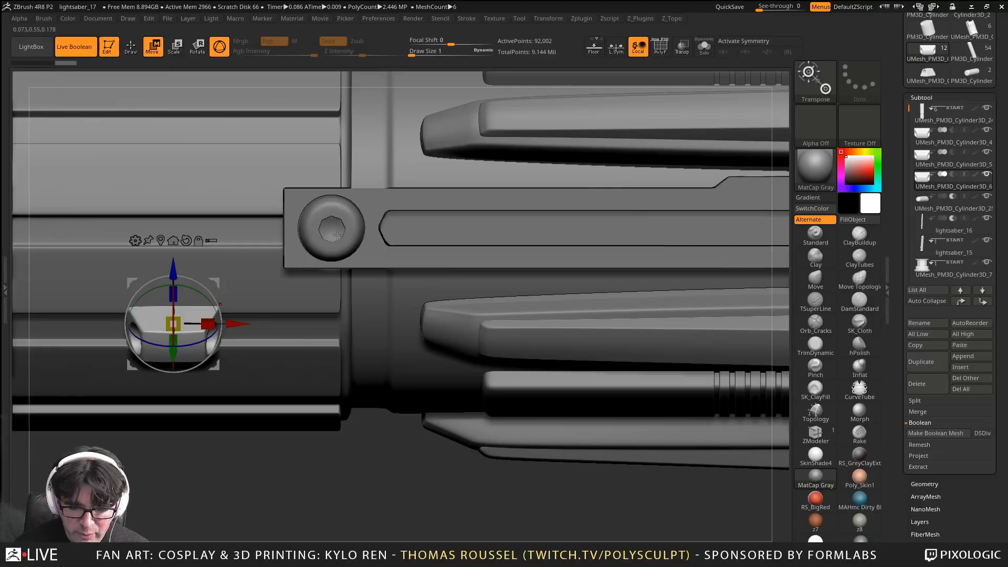
pyautogui.moveTo(283, 201); pyautogui.dragTo(297, 197)
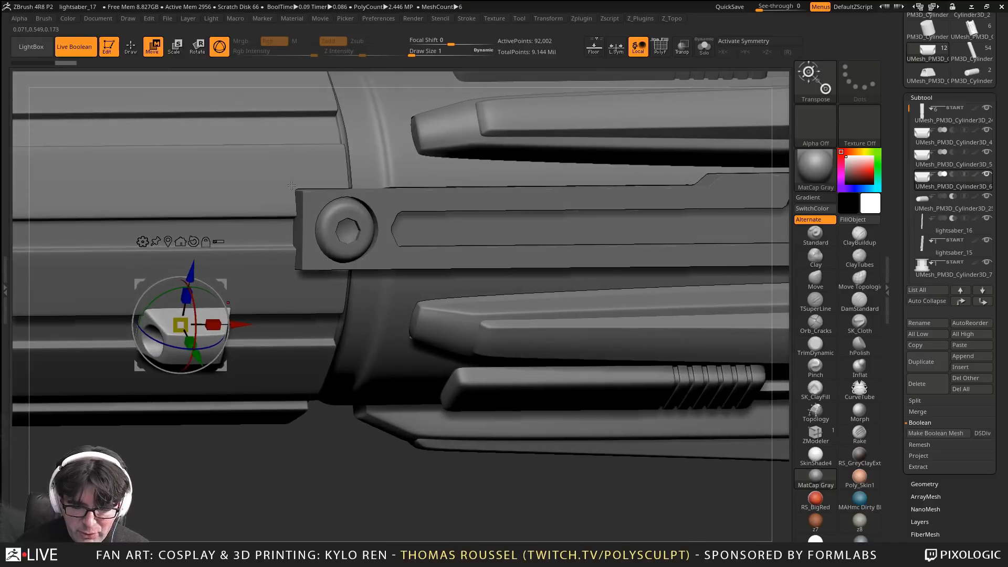
pyautogui.click(74, 51)
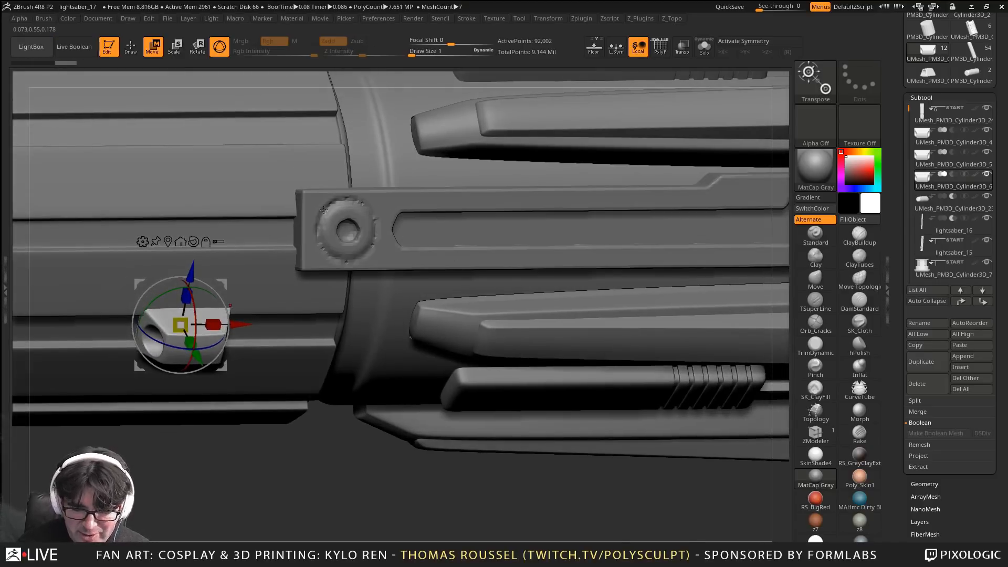
pyautogui.moveTo(352, 215)
pyautogui.mouseDown()
pyautogui.moveTo(330, 218)
pyautogui.moveTo(336, 183)
pyautogui.moveTo(354, 235)
pyautogui.moveTo(349, 216)
pyautogui.mouseUp()
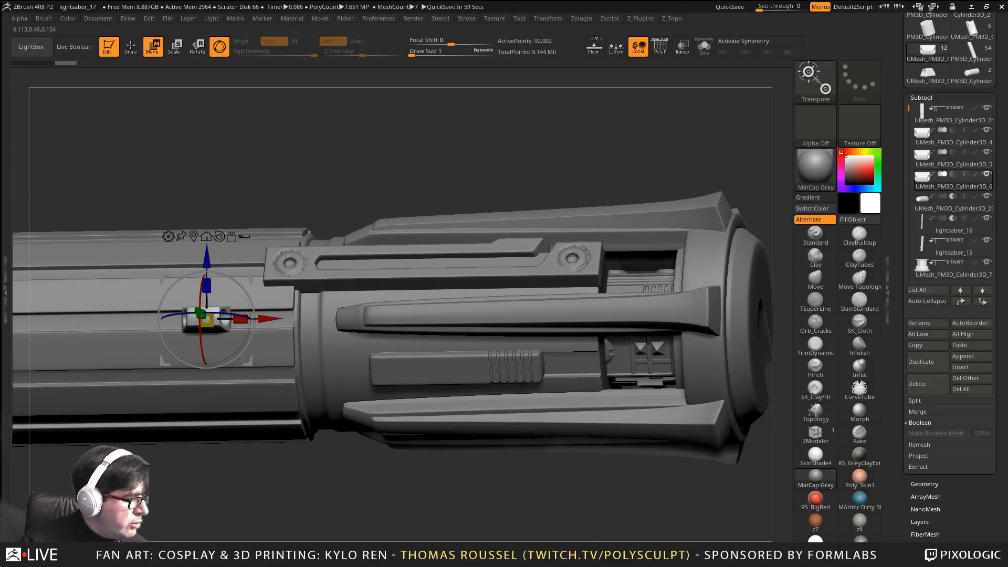
# Duplicate the lower grip clip and move the copy onto the finned end section, over the ribbed block
pyautogui.moveTo(543, 348); pyautogui.dragTo(376, 356, button='right')
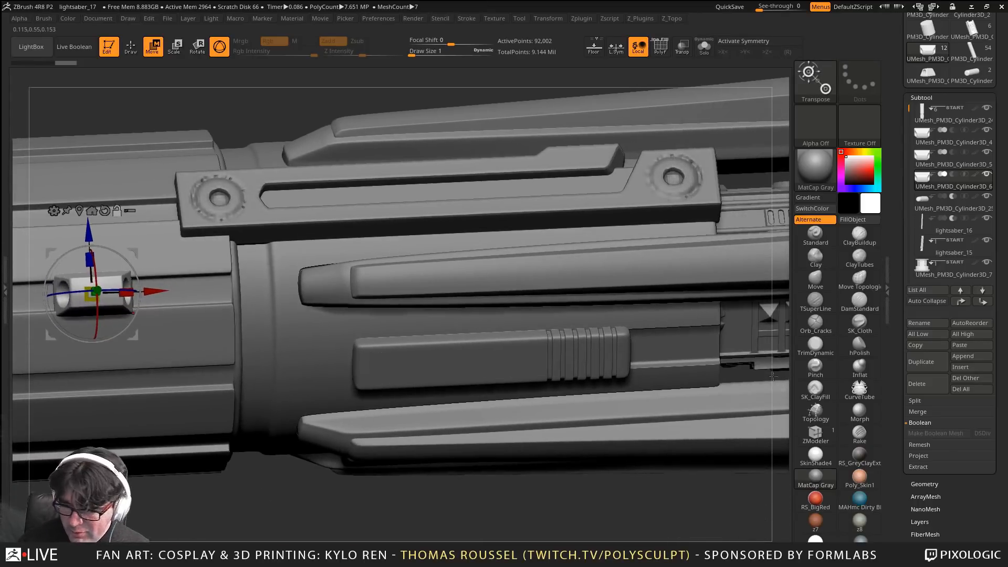
pyautogui.click(918, 368)
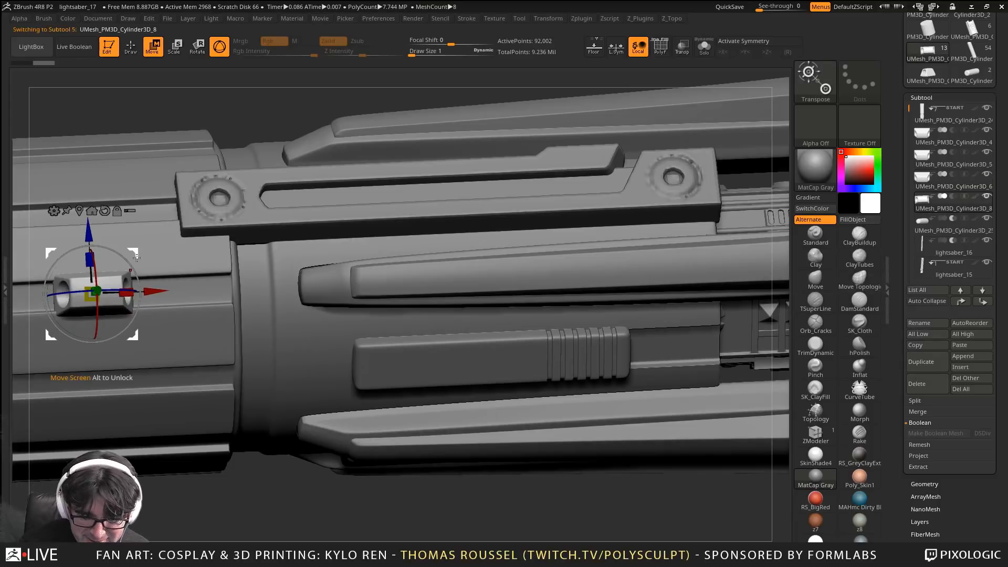
pyautogui.moveTo(96, 290); pyautogui.dragTo(574, 323)
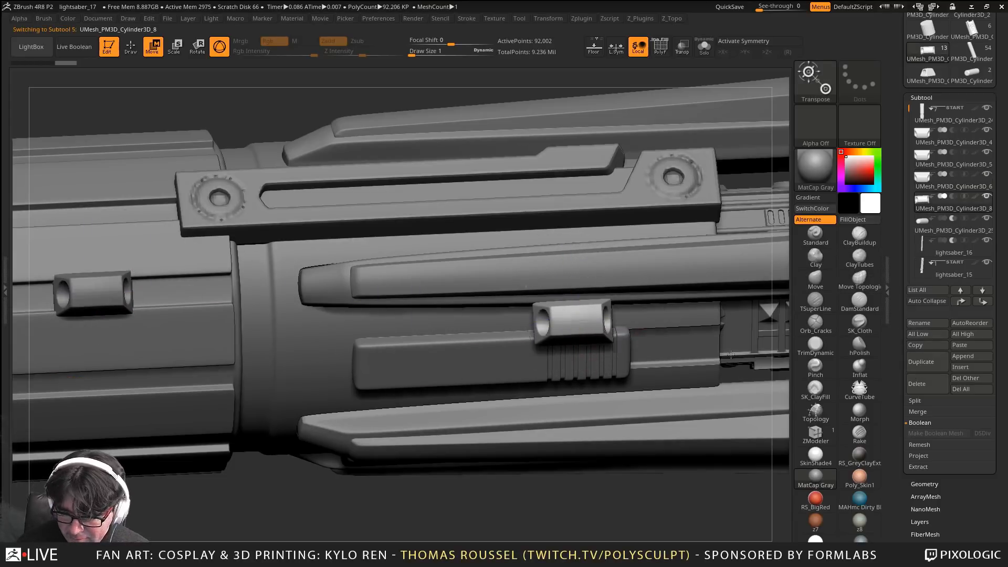
# Rotate the new clip to follow the curved end section and seat it between the ribbed block and the fin
pyautogui.moveTo(768, 318); pyautogui.dragTo(725, 400, button='right')
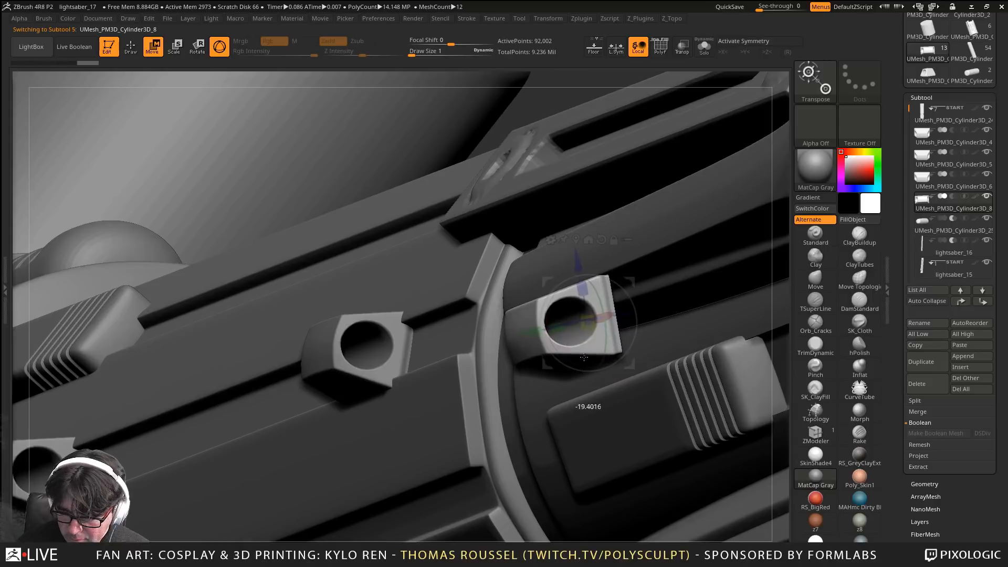
pyautogui.moveTo(718, 333); pyautogui.dragTo(790, 328, button='right')
pyautogui.moveTo(700, 350); pyautogui.dragTo(561, 295)
pyautogui.moveTo(656, 375)
pyautogui.mouseDown(button='right')
pyautogui.moveTo(627, 382)
pyautogui.moveTo(675, 400)
pyautogui.moveTo(640, 367)
pyautogui.mouseUp(button='right')
pyautogui.moveTo(591, 326); pyautogui.dragTo(549, 319)
pyautogui.keyDown('alt'); pyautogui.moveTo(683, 265); pyautogui.dragTo(637, 341, button='right'); pyautogui.keyUp('alt')
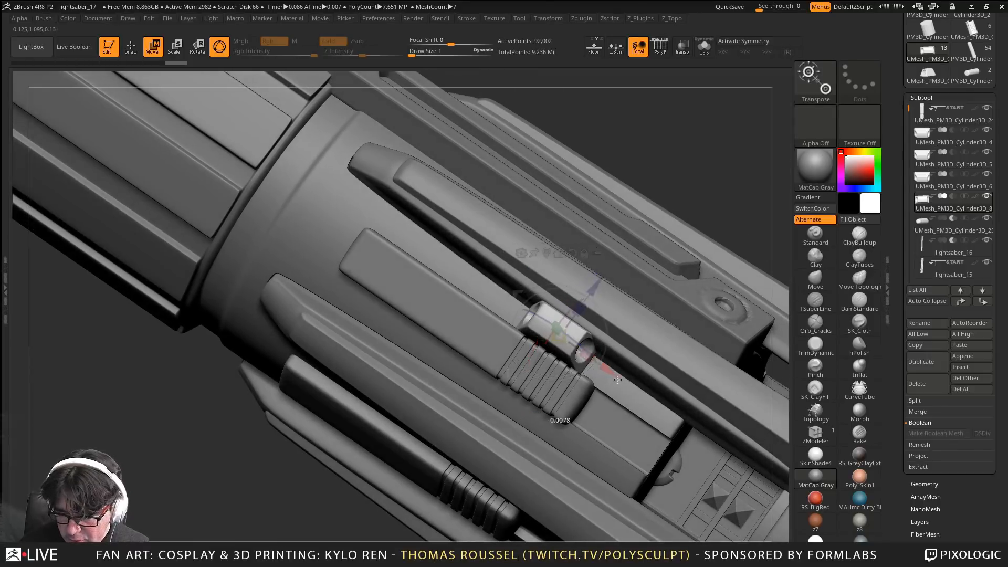
# Slide the clip past the ribbed block's end and tilt it to lie on the surface beside the fin
pyautogui.moveTo(617, 379); pyautogui.dragTo(690, 440)
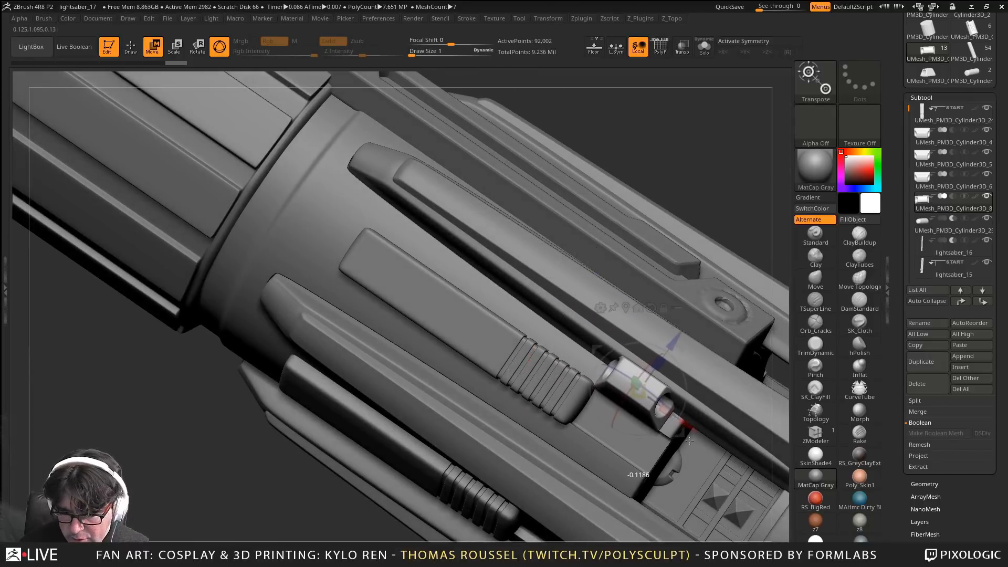
pyautogui.keyDown('alt'); pyautogui.moveTo(670, 488); pyautogui.dragTo(591, 407, button='right'); pyautogui.keyUp('alt')
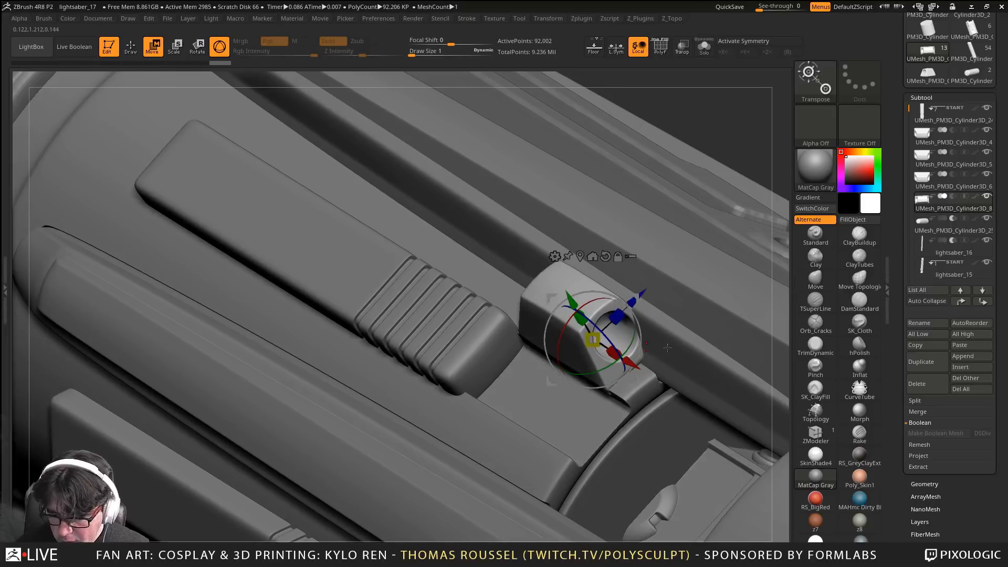
pyautogui.moveTo(657, 357); pyautogui.dragTo(637, 307, button='right')
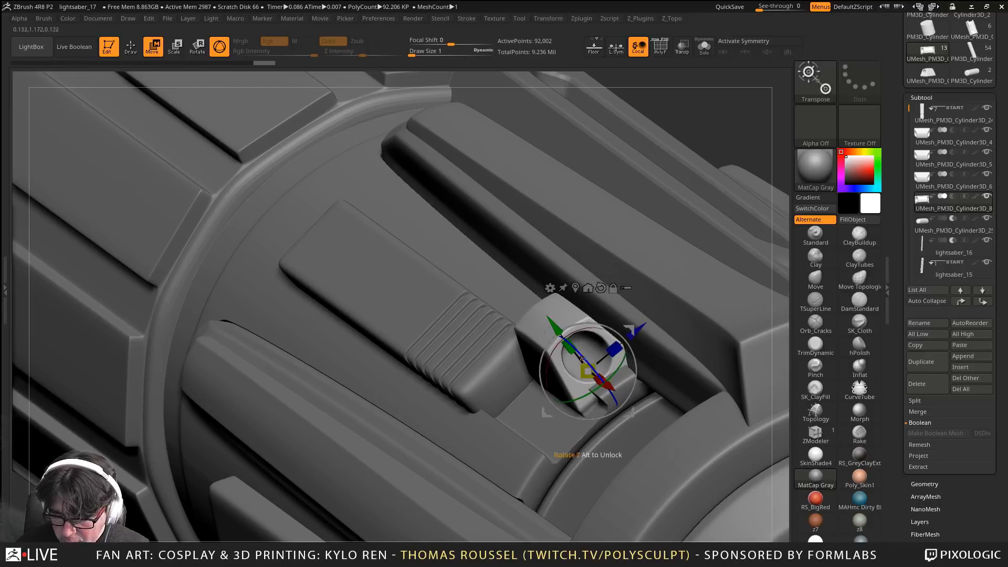
pyautogui.moveTo(582, 446); pyautogui.dragTo(721, 419, button='right')
pyautogui.moveTo(548, 384); pyautogui.dragTo(541, 380)
pyautogui.moveTo(624, 399); pyautogui.dragTo(541, 418, button='right')
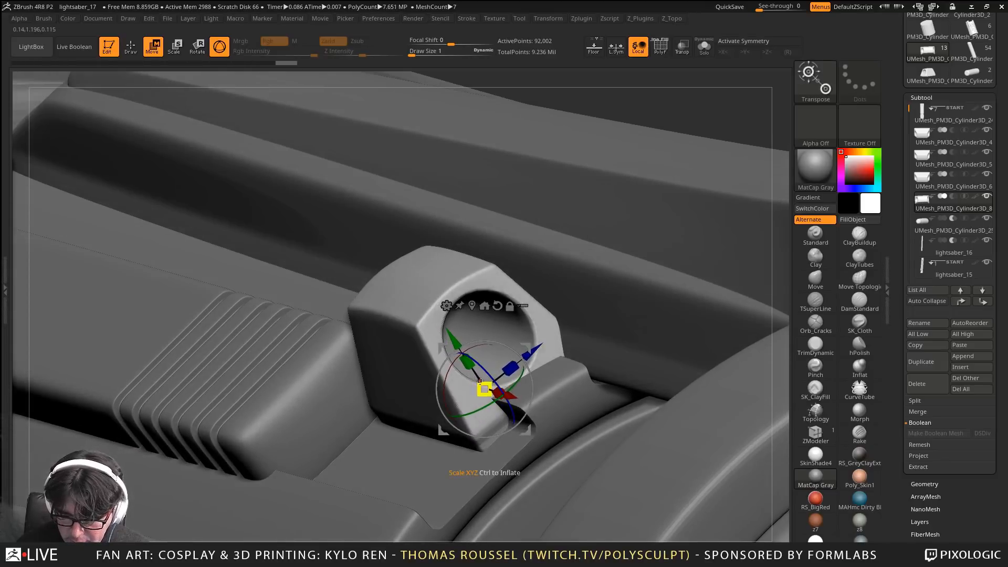
pyautogui.moveTo(446, 383); pyautogui.dragTo(448, 385)
pyautogui.moveTo(604, 388); pyautogui.dragTo(465, 406, button='right')
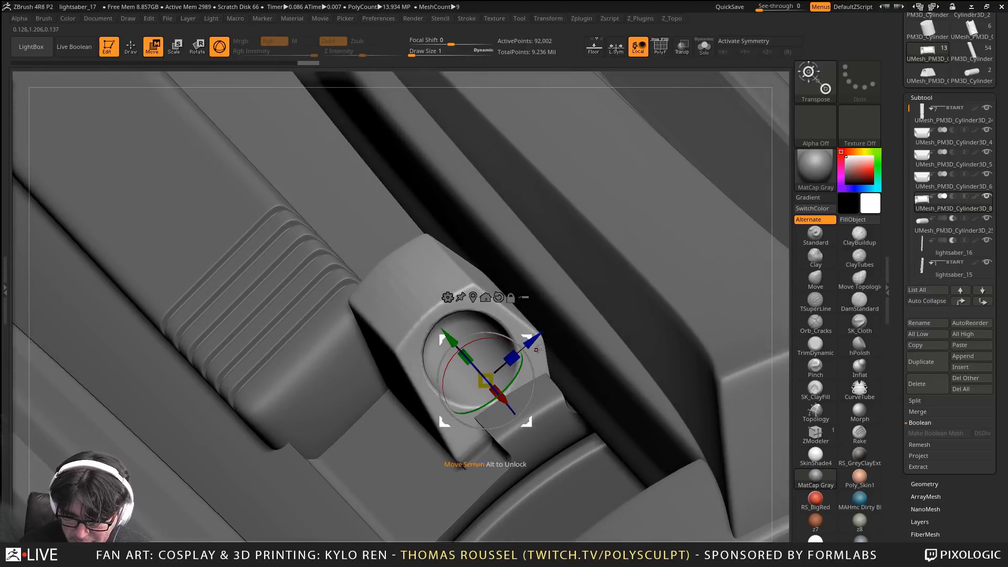
# Nudge the clip away from the fin and fine-tune its height and tilt against the underlying surface
pyautogui.moveTo(536, 340); pyautogui.dragTo(527, 348)
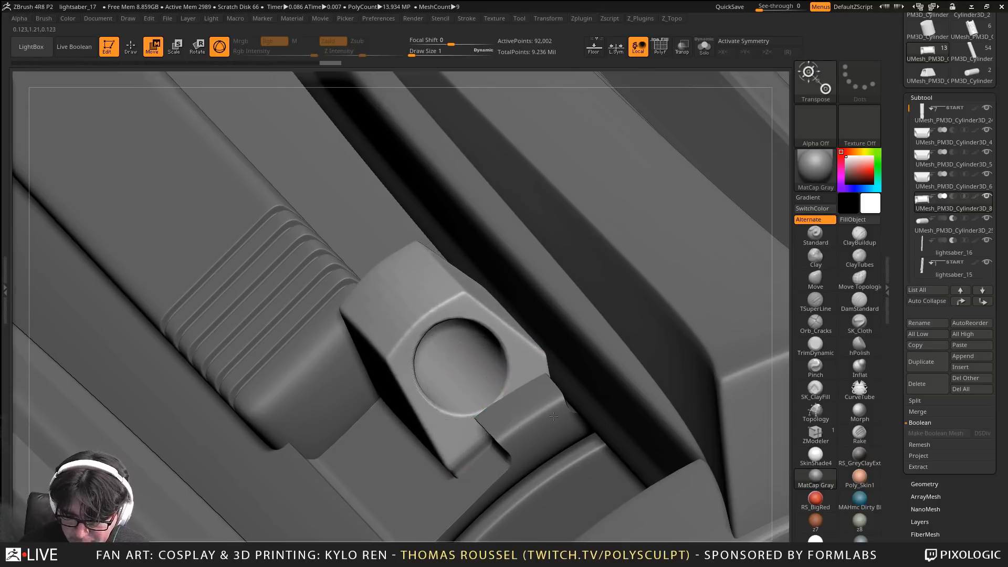
pyautogui.moveTo(520, 367); pyautogui.dragTo(415, 356, button='right')
pyautogui.moveTo(408, 353); pyautogui.dragTo(408, 349)
pyautogui.moveTo(395, 385); pyautogui.dragTo(395, 389)
pyautogui.moveTo(514, 386); pyautogui.dragTo(421, 371, button='right')
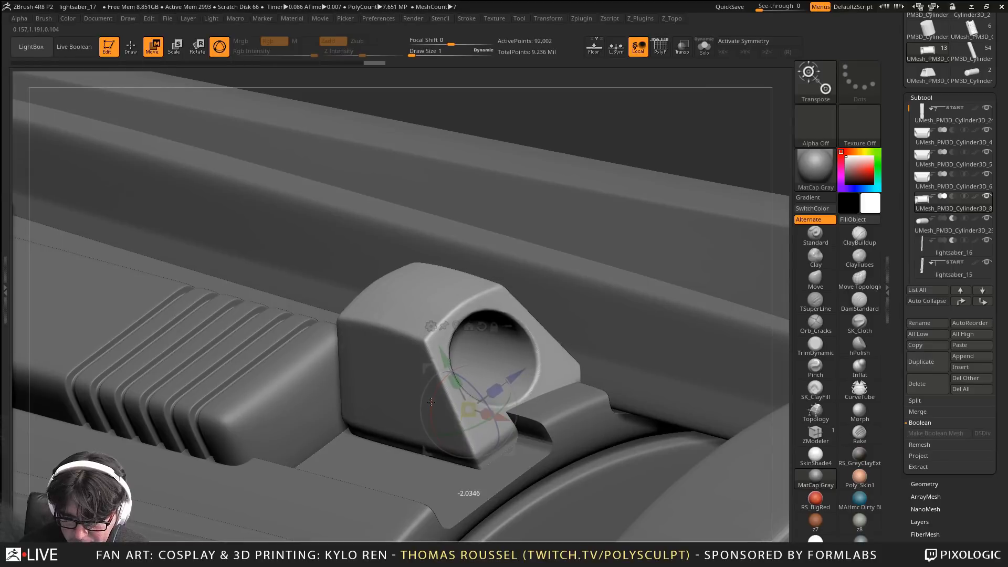
pyautogui.moveTo(431, 402); pyautogui.dragTo(431, 402)
# Isolate the end-section clip and slice off its fin-side corner diagonally with ClipCurve, then show all parts again
pyautogui.keyDown('ctrl'); pyautogui.moveTo(550, 448); pyautogui.dragTo(570, 231, button='right'); pyautogui.keyUp('ctrl')
pyautogui.moveTo(570, 231); pyautogui.dragTo(546, 336, button='right')
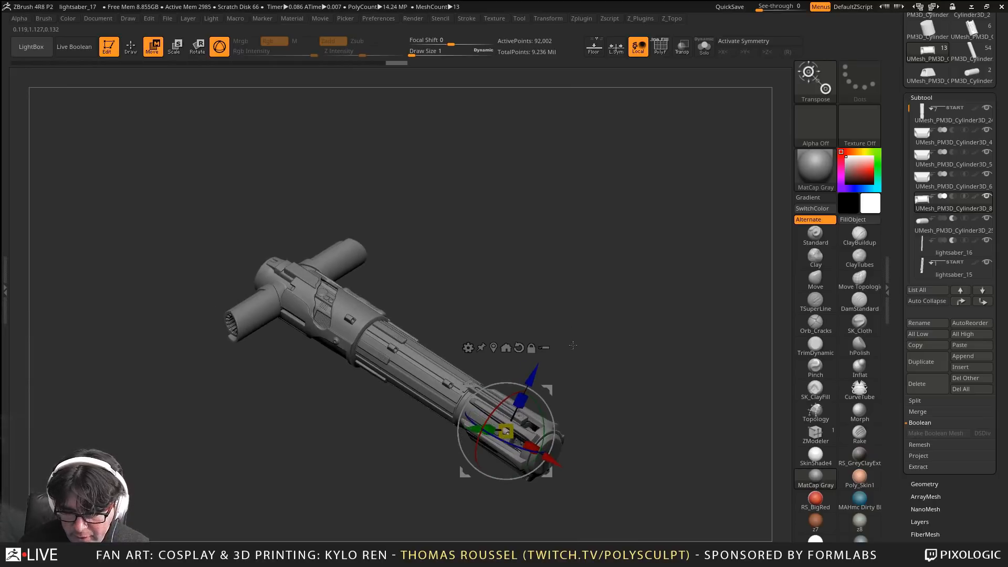
pyautogui.keyDown('ctrl'); pyautogui.moveTo(638, 246); pyautogui.dragTo(515, 245, button='right'); pyautogui.keyUp('ctrl')
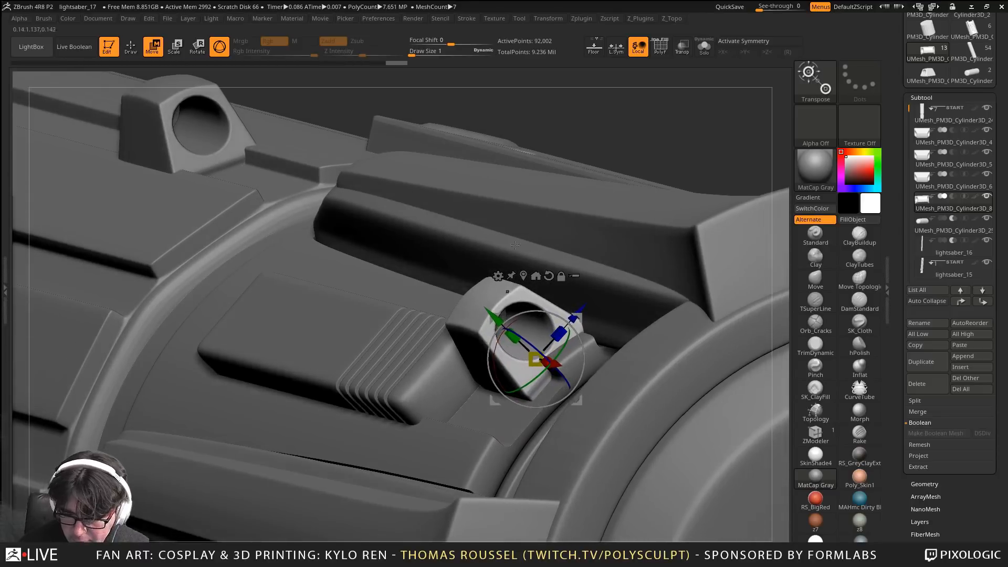
pyautogui.click(704, 46)
pyautogui.moveTo(643, 174); pyautogui.dragTo(646, 258, button='right')
pyautogui.click(797, 77)
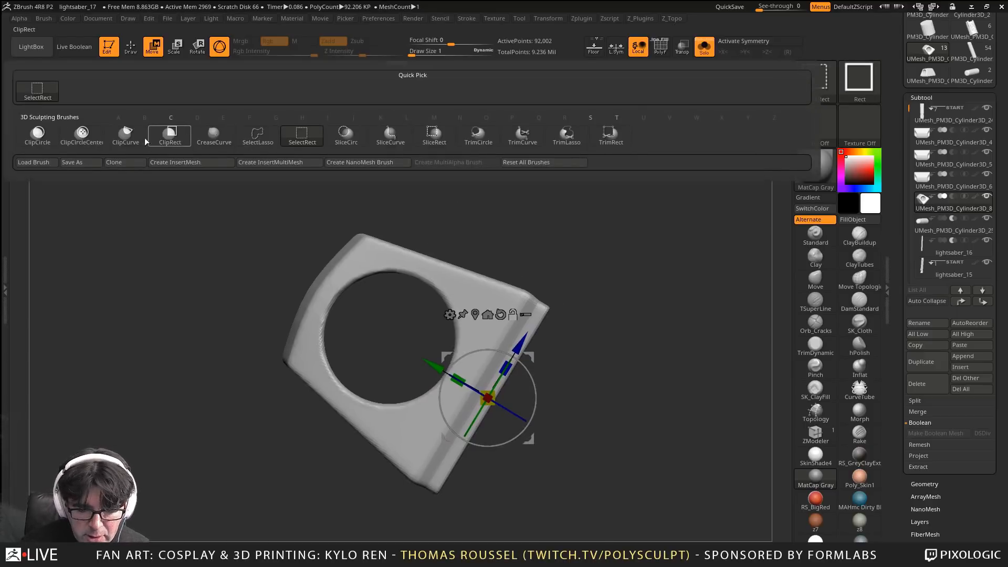
pyautogui.click(126, 135)
pyautogui.moveTo(413, 218)
pyautogui.keyDown('ctrl'); pyautogui.keyDown('shift'); pyautogui.mouseDown()
pyautogui.moveTo(582, 346)
pyautogui.moveTo(597, 371)
pyautogui.mouseUp(); pyautogui.keyUp('shift'); pyautogui.keyUp('ctrl')
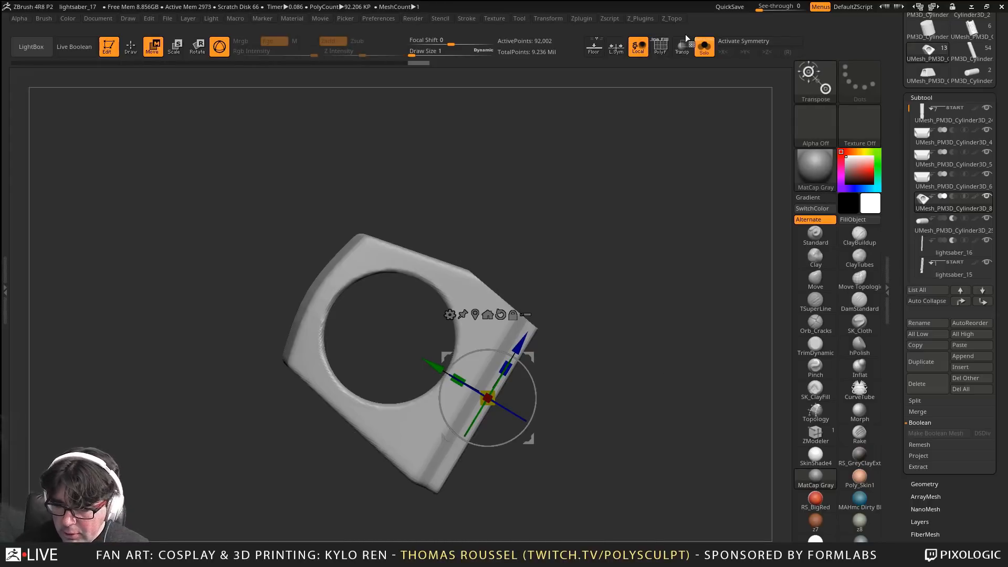
pyautogui.click(704, 46)
# Hide the UMesh_PM3D_Cube3D1 subtool and inspect how the trimmed clip meets the fin and surrounding surface
pyautogui.moveTo(396, 210); pyautogui.dragTo(408, 236, button='right')
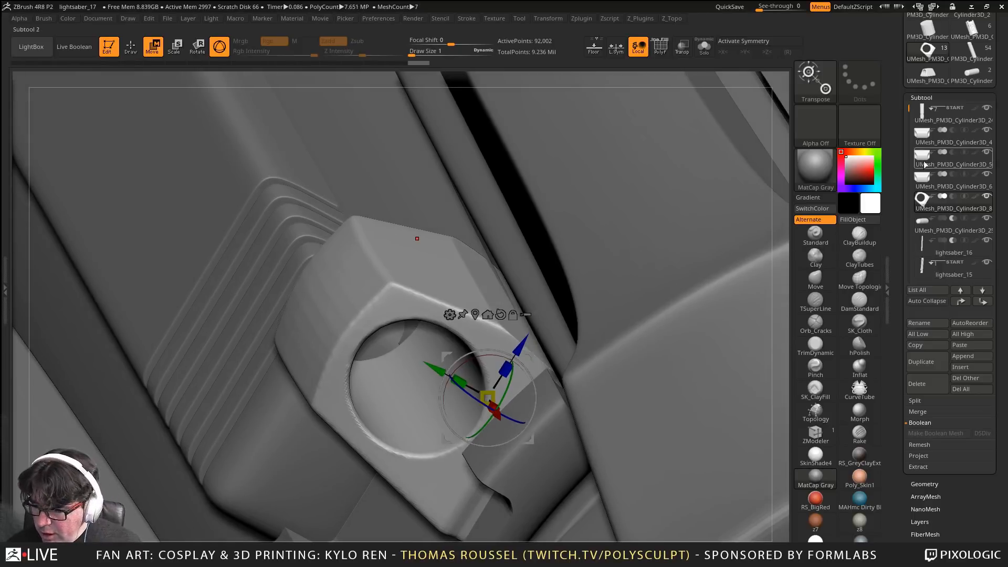
pyautogui.moveTo(910, 109); pyautogui.dragTo(917, 212)
pyautogui.moveTo(916, 146)
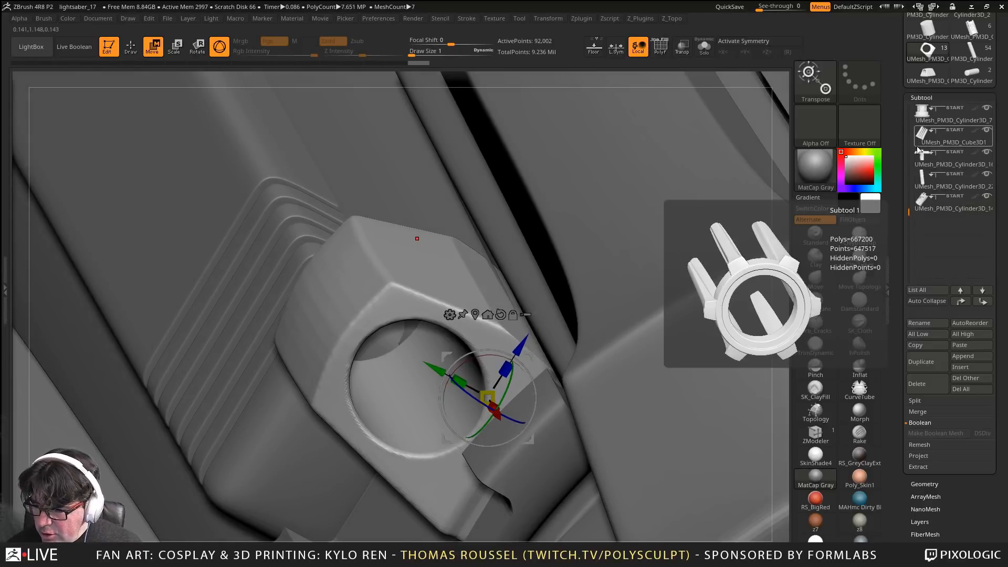
pyautogui.click(987, 130)
pyautogui.moveTo(704, 263); pyautogui.dragTo(516, 293, button='right')
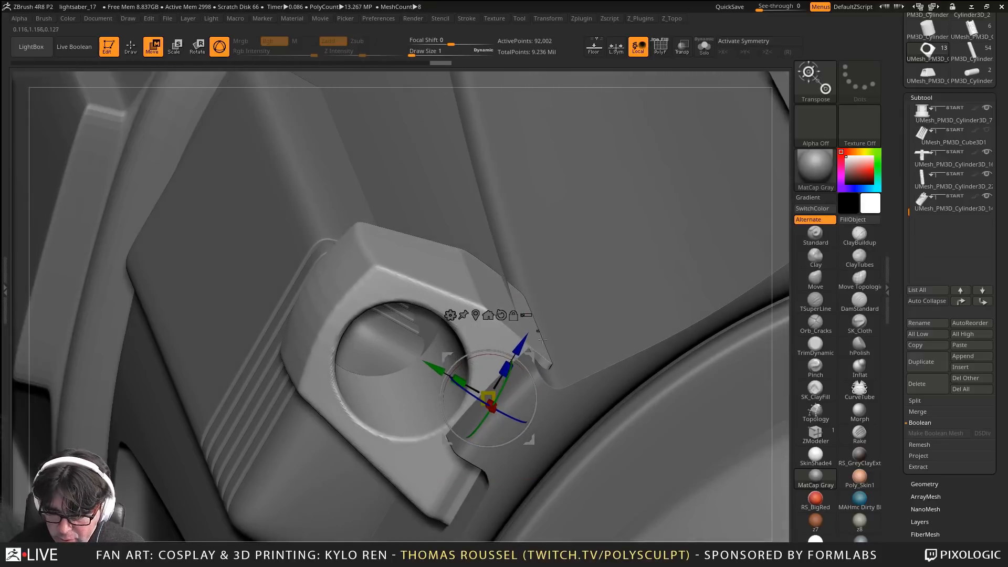
pyautogui.moveTo(508, 390); pyautogui.dragTo(558, 390, button='right')
pyautogui.rightClick(558, 391)
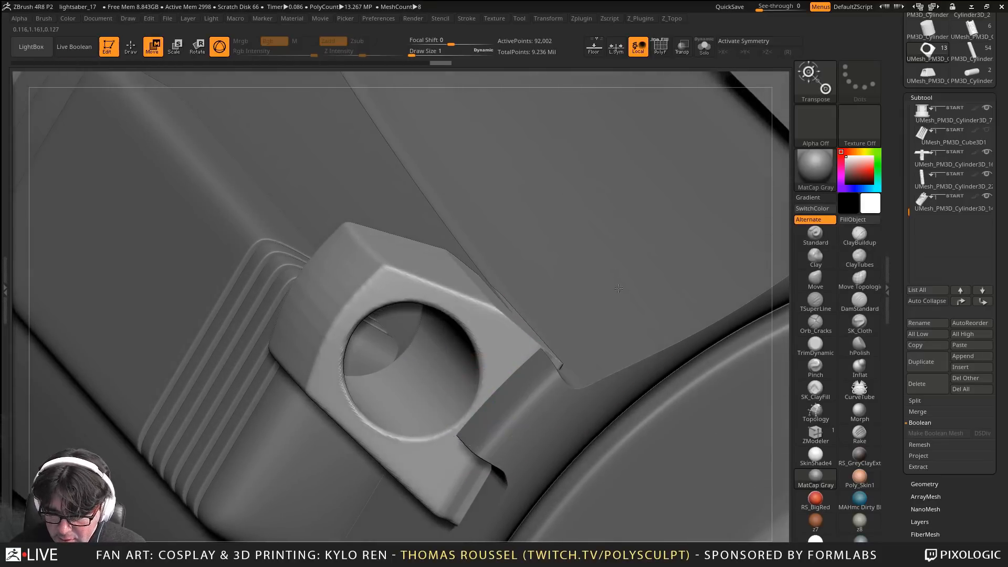
# Make fine position adjustments to the end-section clip so it seats against the surface beside the fin
pyautogui.moveTo(618, 288); pyautogui.dragTo(556, 294, button='right')
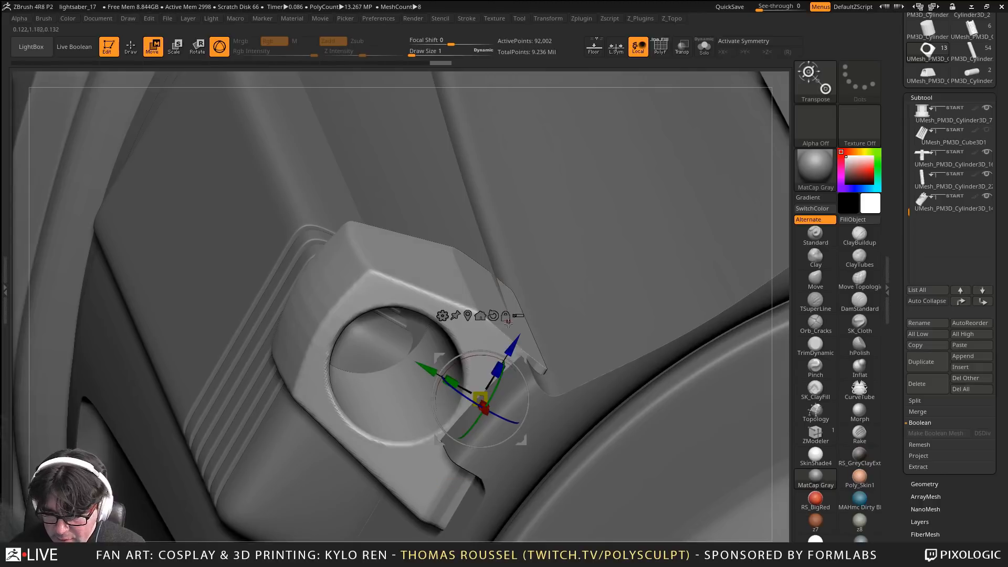
pyautogui.moveTo(497, 389); pyautogui.dragTo(498, 389)
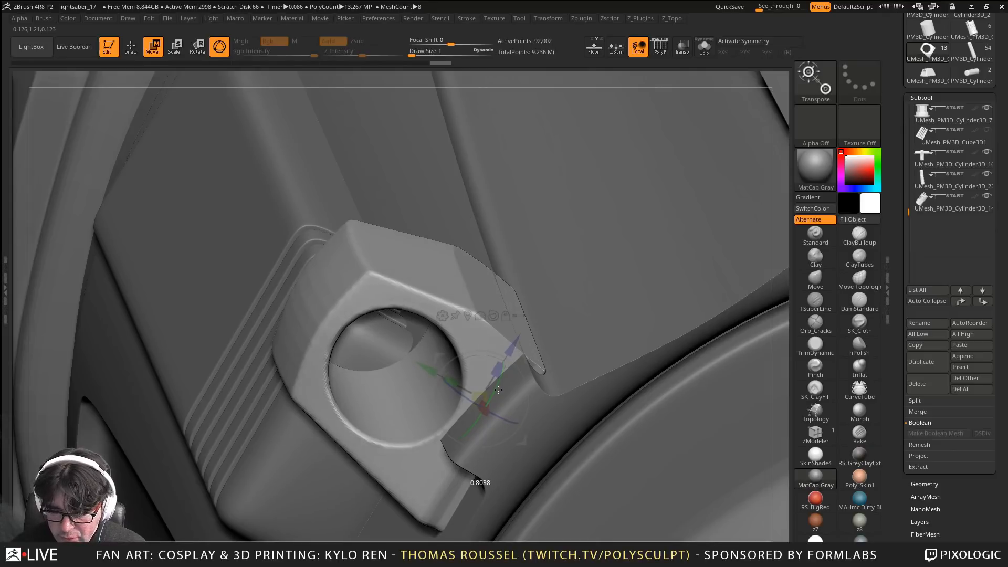
pyautogui.moveTo(509, 344); pyautogui.dragTo(510, 351)
pyautogui.moveTo(530, 349); pyautogui.dragTo(496, 329, button='right')
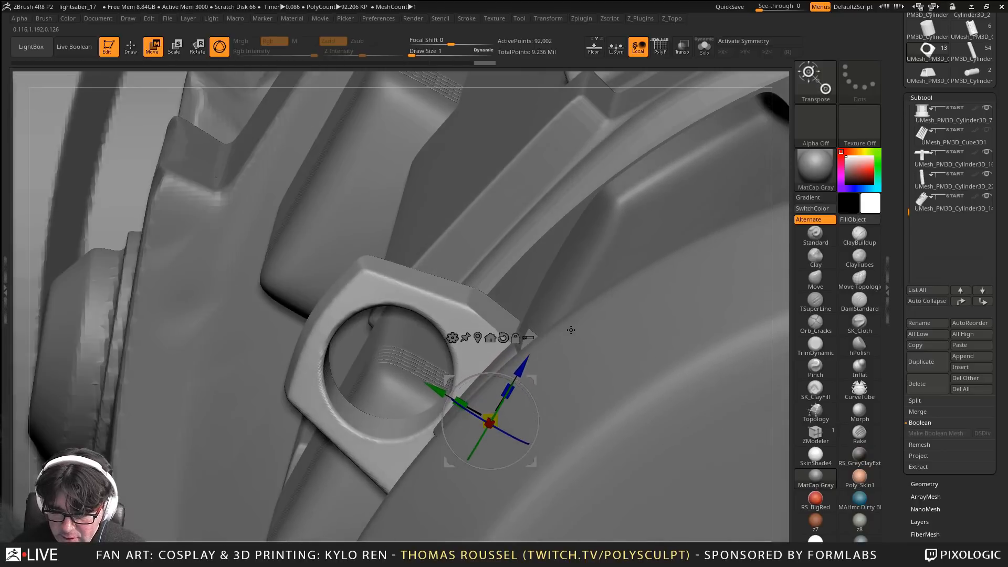
# Isolate the end-section clip, slice off its fin-side edge along a diagonal line, and show all parts again
pyautogui.click(705, 47)
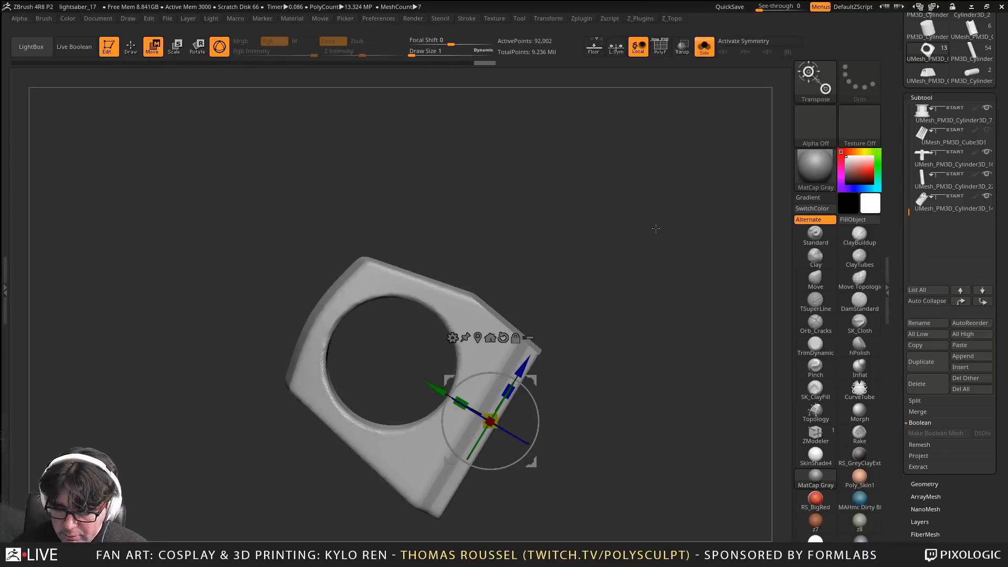
pyautogui.keyDown('ctrl'); pyautogui.keyDown('shift'); pyautogui.moveTo(532, 263); pyautogui.dragTo(577, 397); pyautogui.keyUp('shift'); pyautogui.keyUp('ctrl')
pyautogui.moveTo(577, 397)
pyautogui.mouseDown(button='right')
pyautogui.moveTo(585, 351)
pyautogui.moveTo(589, 359)
pyautogui.mouseUp(button='right')
pyautogui.moveTo(699, 321); pyautogui.dragTo(673, 271, button='right')
pyautogui.click(704, 46)
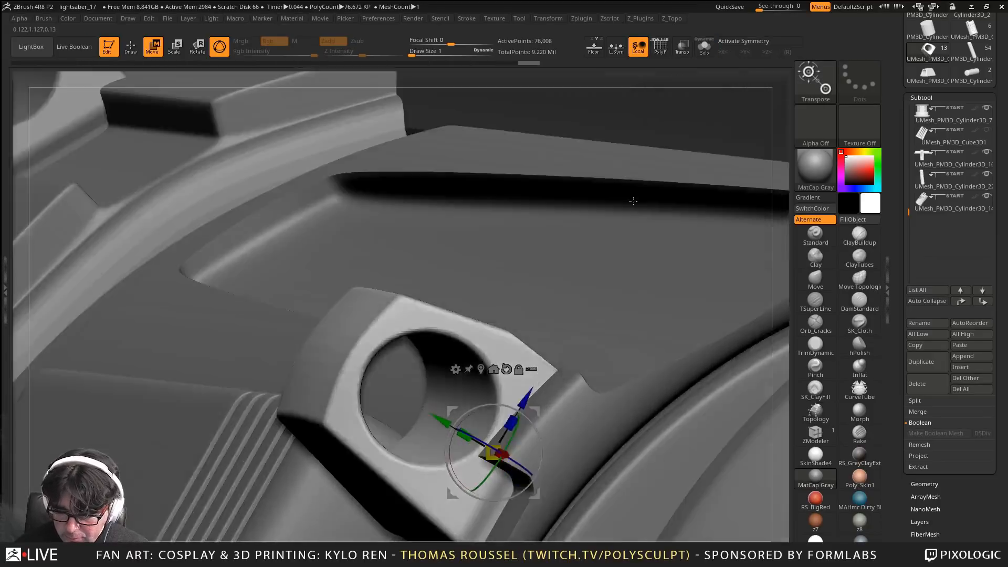
pyautogui.moveTo(634, 201); pyautogui.dragTo(561, 204, button='right')
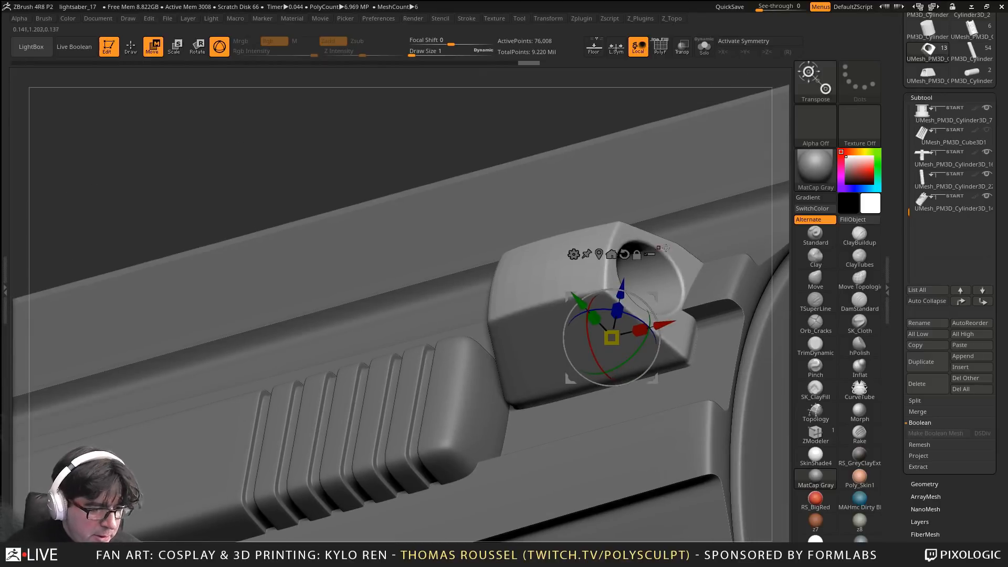
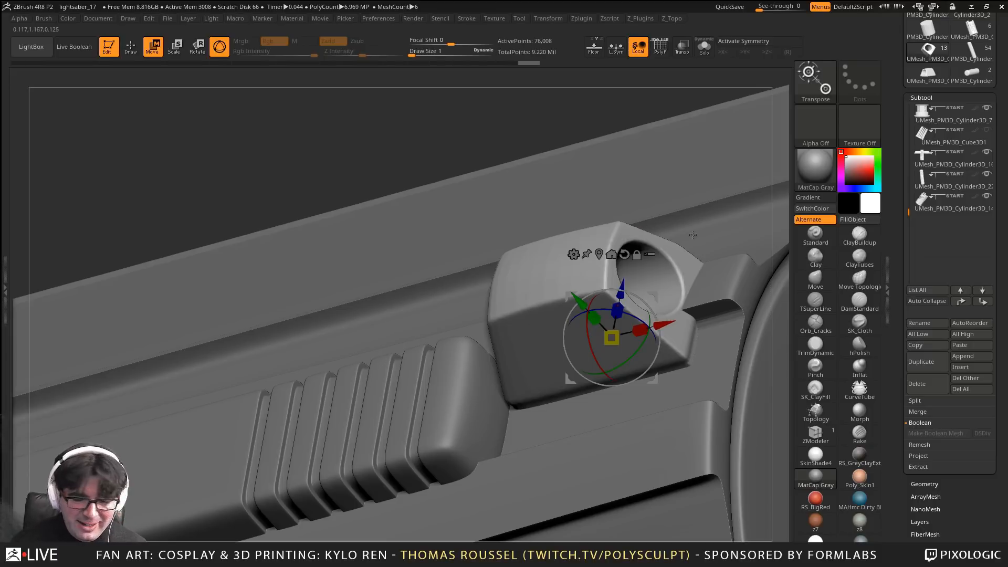
# Duplicate the sleeve's clip, UMesh_PM3D_Cylinder3D_4, and move the copy below the original clips in the subtool order
pyautogui.moveTo(552, 154); pyautogui.dragTo(449, 267, button='right')
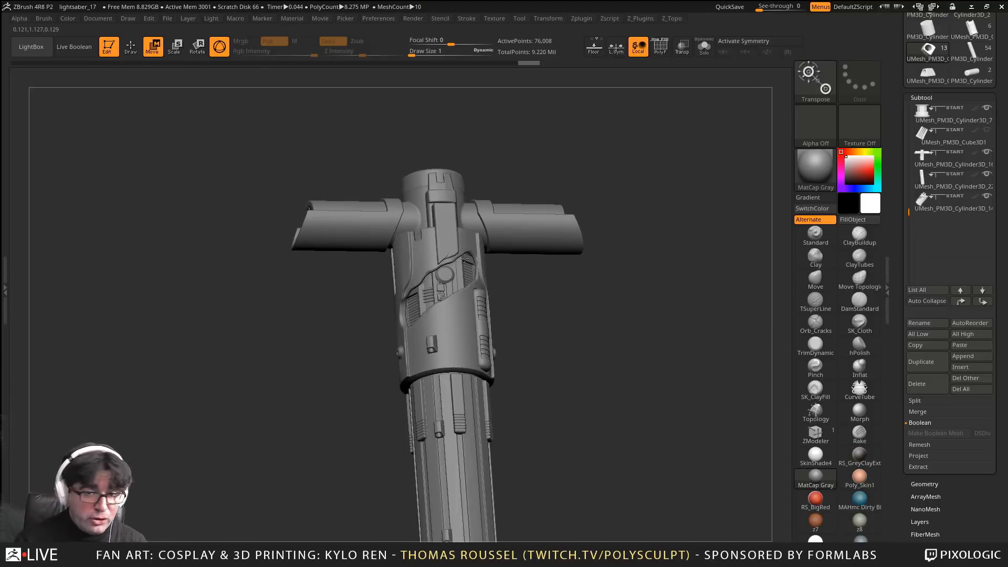
pyautogui.keyDown('alt'); pyautogui.moveTo(597, 389); pyautogui.dragTo(724, 328, button='right'); pyautogui.keyUp('alt')
pyautogui.keyDown('alt'); pyautogui.moveTo(382, 327); pyautogui.dragTo(212, 182, button='right'); pyautogui.keyUp('alt')
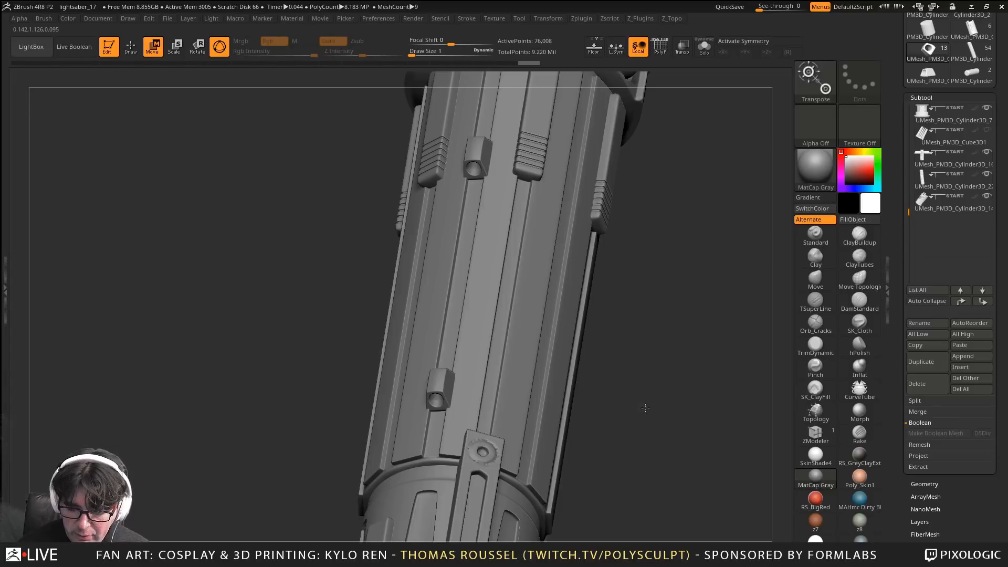
pyautogui.keyDown('alt'); pyautogui.moveTo(645, 407); pyautogui.dragTo(650, 349, button='right'); pyautogui.keyUp('alt')
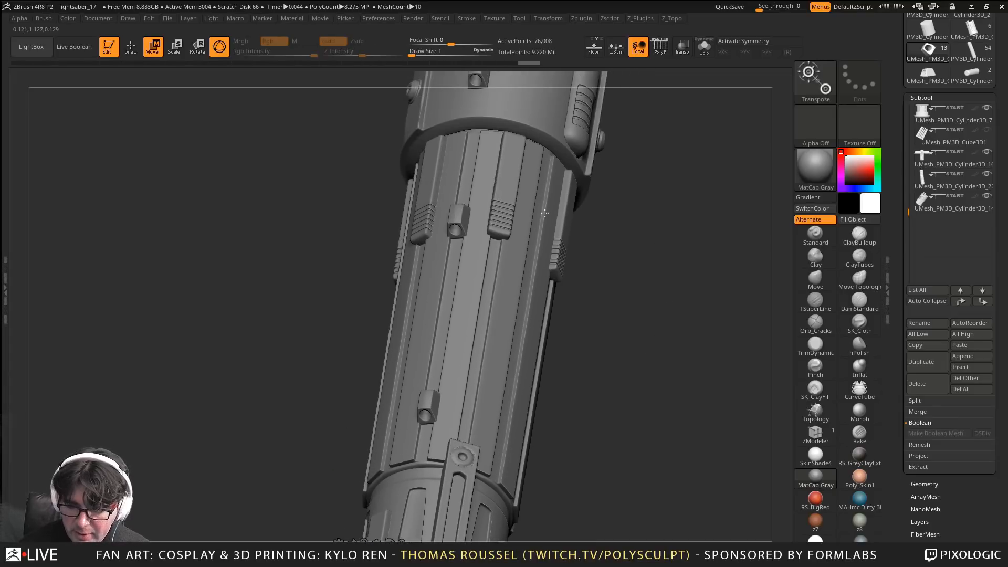
pyautogui.moveTo(544, 213); pyautogui.dragTo(484, 139, button='right')
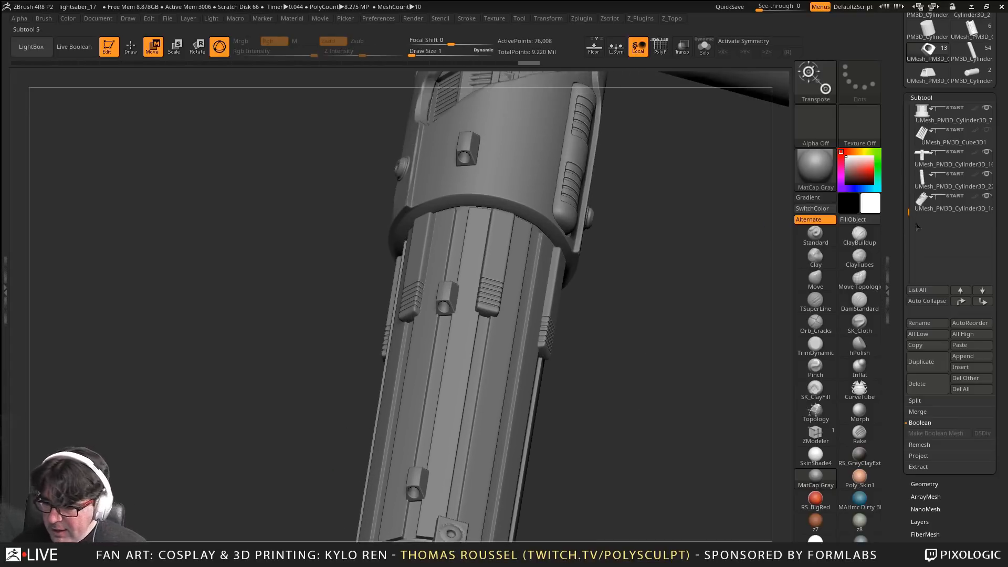
pyautogui.moveTo(914, 220); pyautogui.dragTo(915, 107)
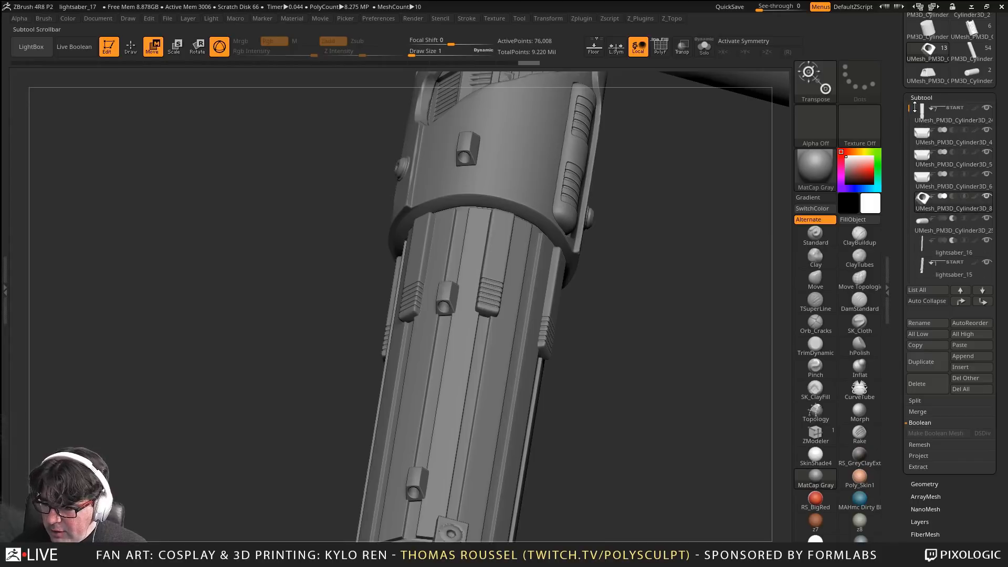
pyautogui.click(924, 140)
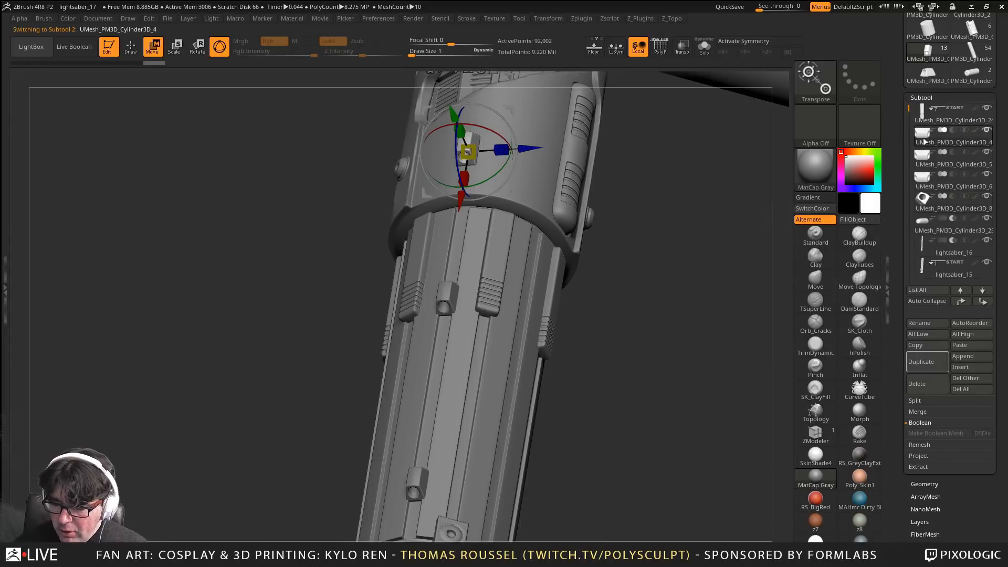
pyautogui.click(920, 362)
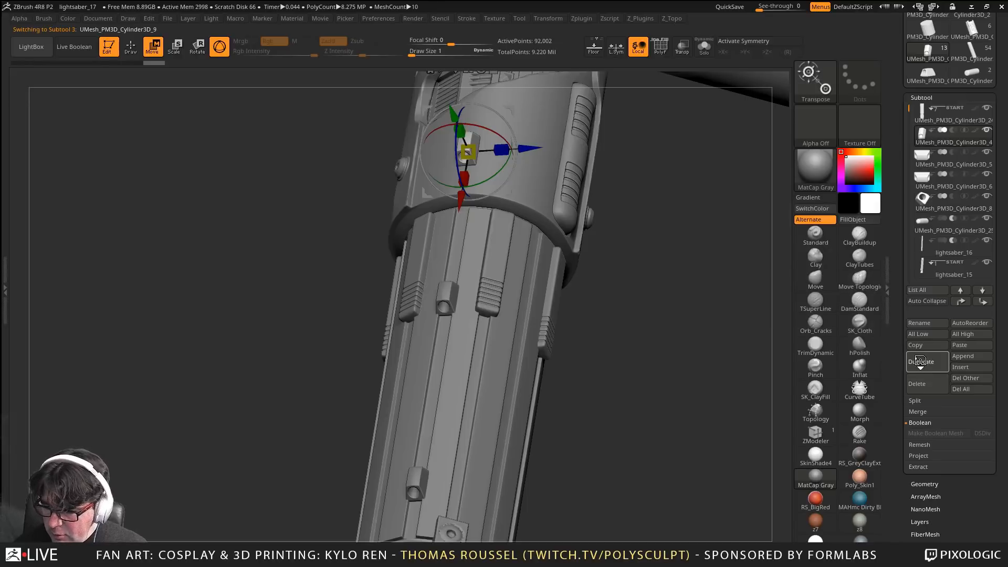
pyautogui.click(978, 302)
pyautogui.click(978, 302)
pyautogui.click(978, 302)
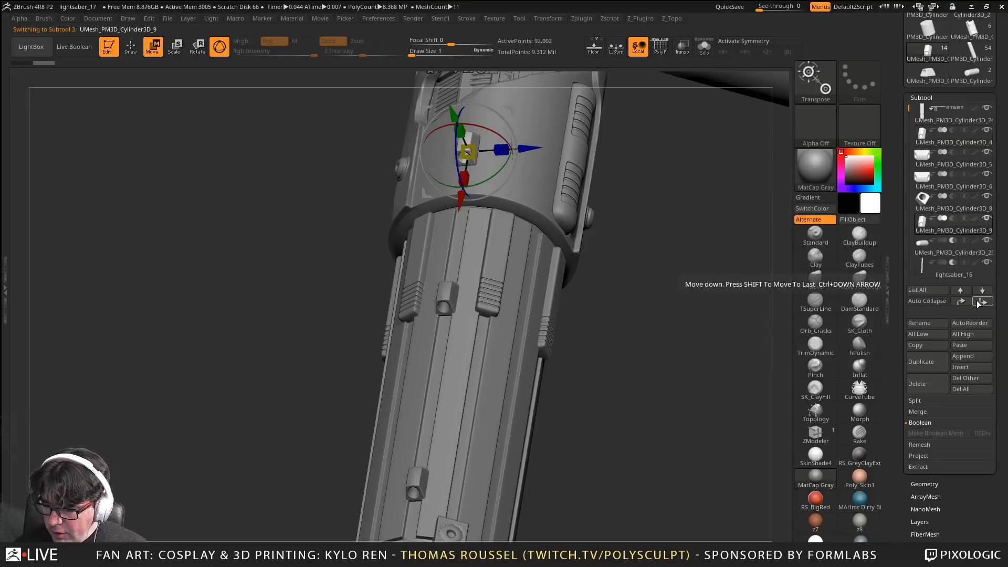
# Duplicate the upper grip clip, UMesh_PM3D_Cylinder3D_5, and place the copy directly after the sleeve clip's copy
pyautogui.press('Up')
pyautogui.press('Up')
pyautogui.press('Up')
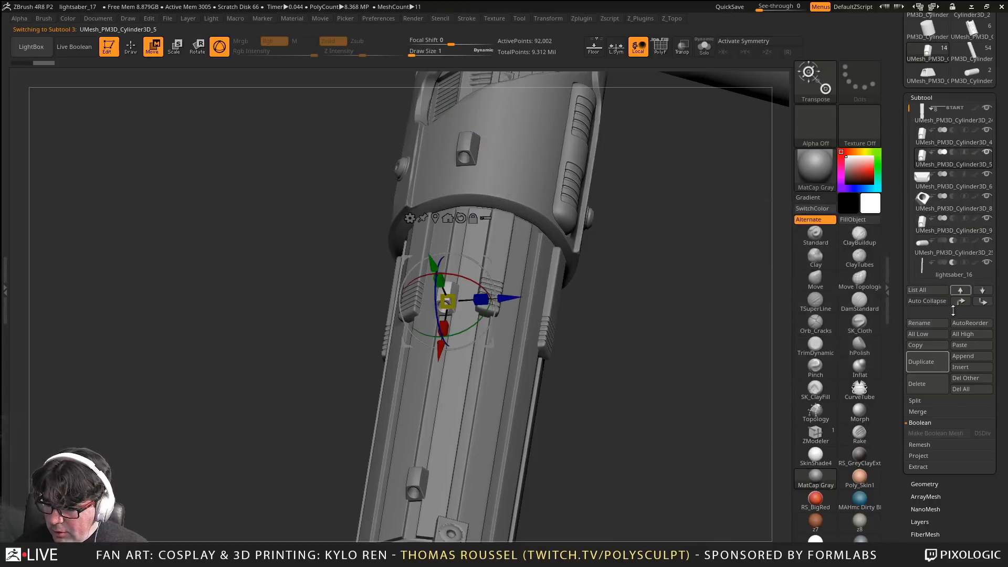
pyautogui.click(927, 365)
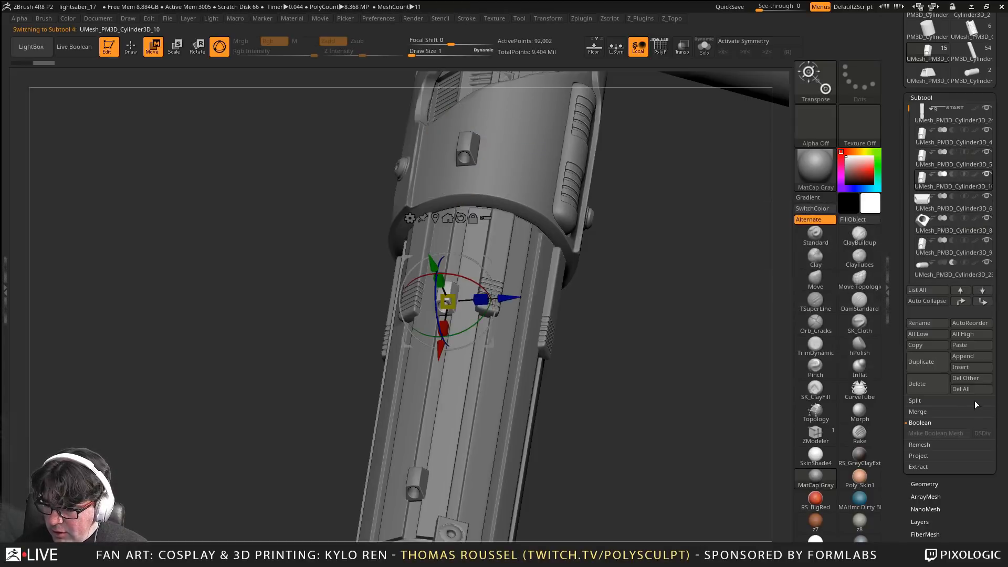
pyautogui.click(983, 305)
pyautogui.click(982, 304)
pyautogui.click(983, 304)
# Duplicate the lower grip clip, UMesh_PM3D_Cylinder3D_6, and move the copy below the other clip copies
pyautogui.press('Up')
pyautogui.press('Up')
pyautogui.press('Up')
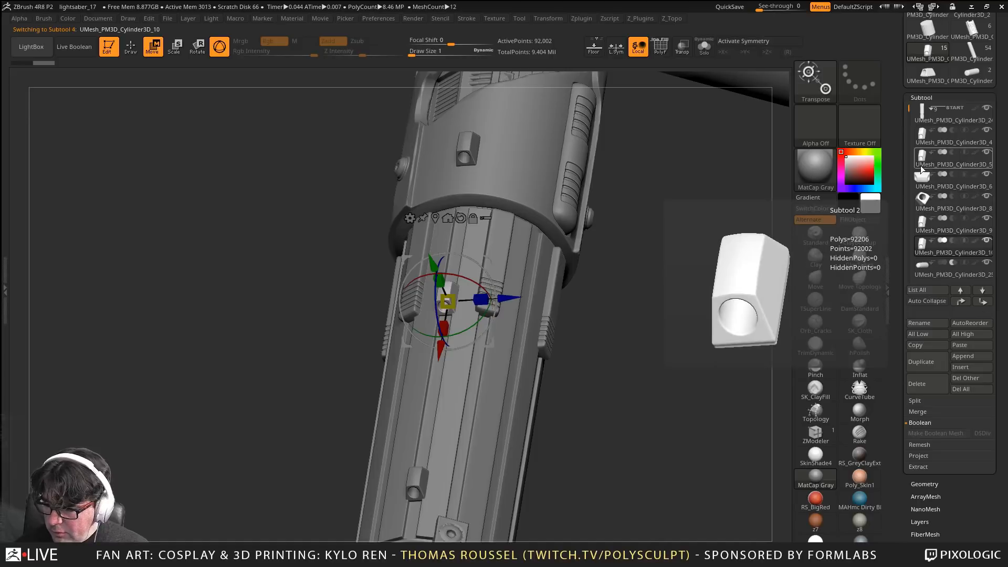
pyautogui.click(927, 362)
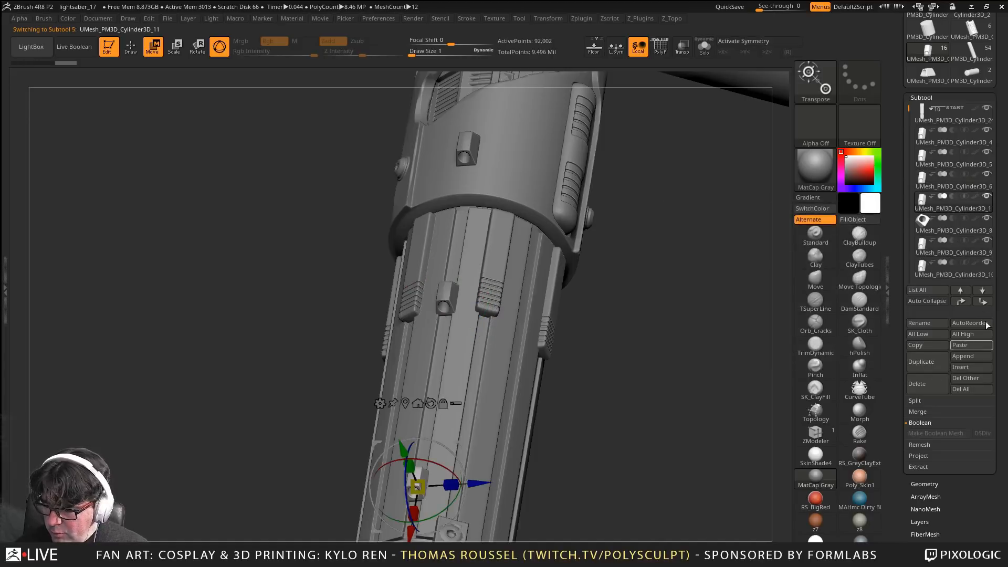
pyautogui.click(982, 302)
pyautogui.click(983, 302)
pyautogui.click(982, 302)
# Duplicate the trimmed end-section clip, UMesh_PM3D_Cylinder3D_8, and order it last among the clip copies, above UMesh_PM3D_Cylinder3D_25
pyautogui.press('Up')
pyautogui.press('Up')
pyautogui.press('Up')
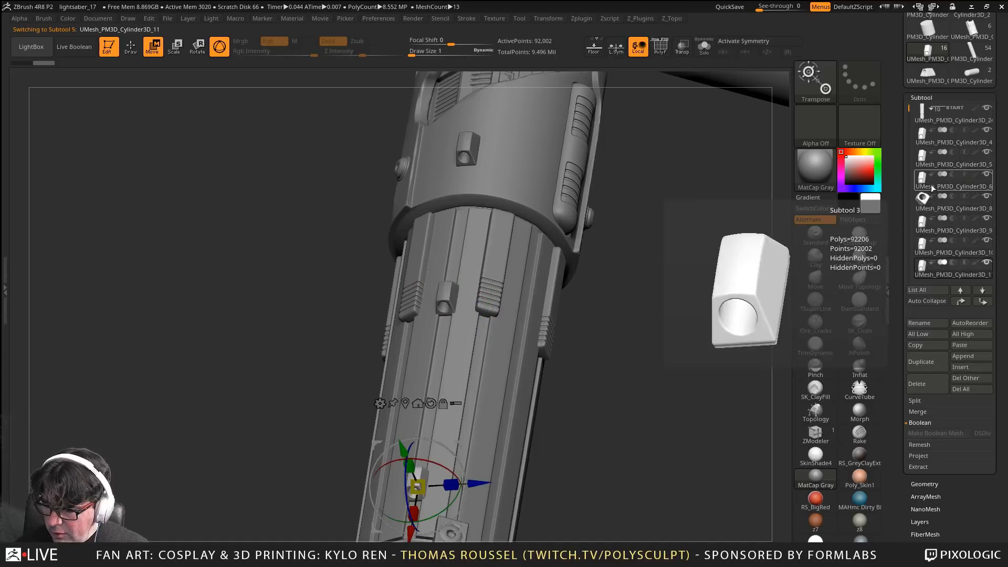
pyautogui.click(927, 362)
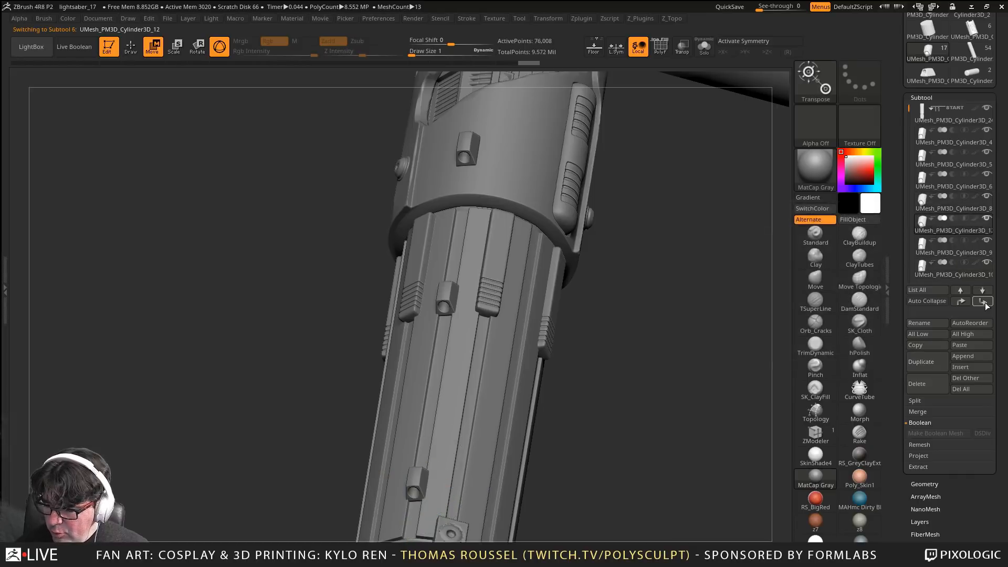
pyautogui.click(982, 302)
pyautogui.click(983, 302)
pyautogui.click(982, 302)
pyautogui.click(983, 305)
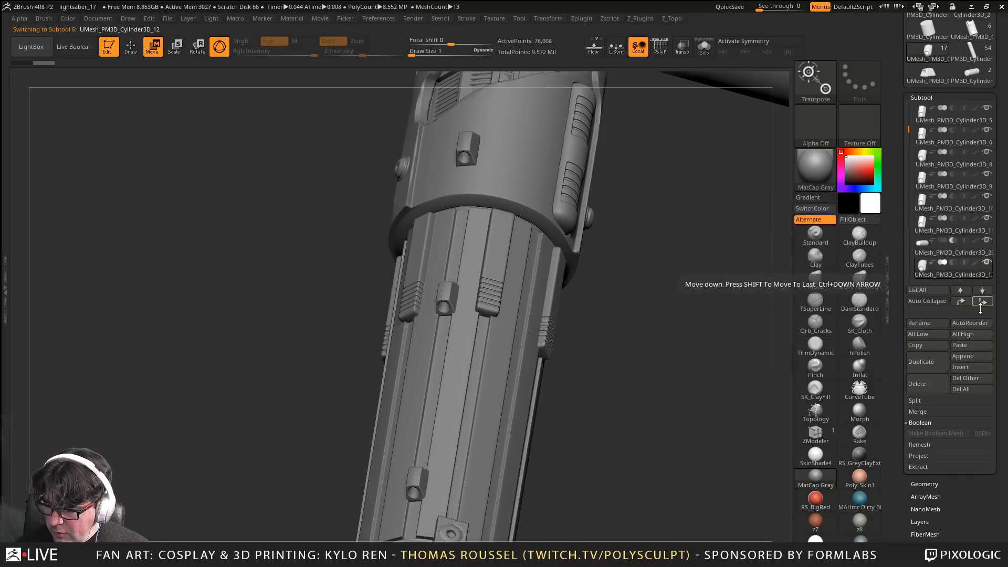
pyautogui.click(965, 304)
# Turn on PolyFrame and check the clip copies along the hilt, ending with the sleeve clip's copy selected
pyautogui.keyDown('alt'); pyautogui.moveTo(615, 319); pyautogui.dragTo(585, 349); pyautogui.keyUp('alt')
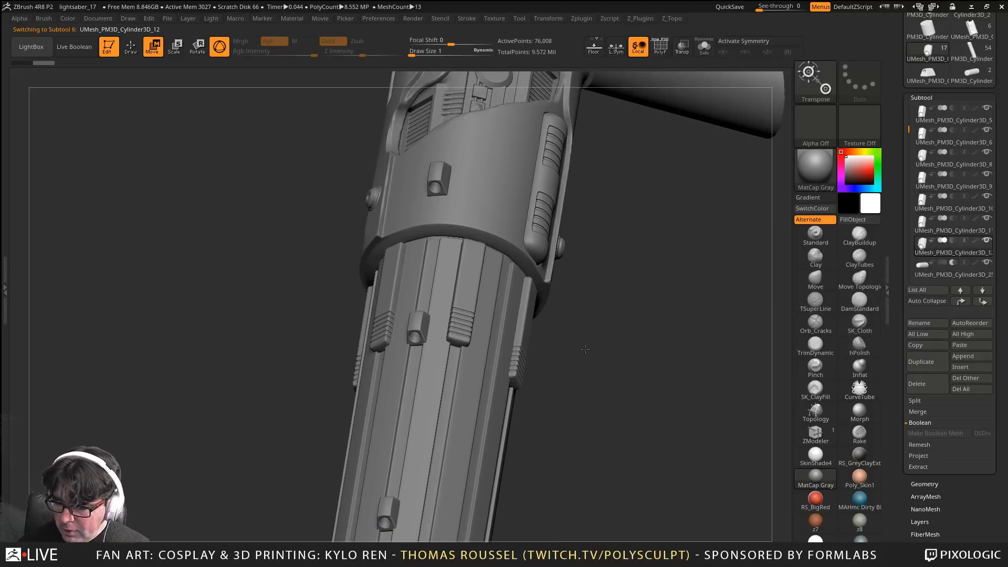
pyautogui.hotkey('shift', 'f')
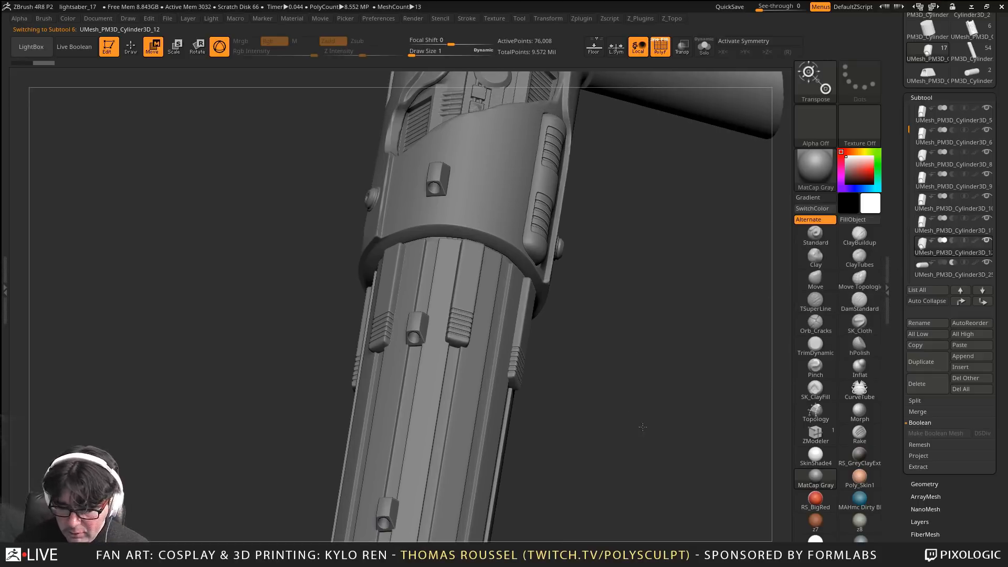
pyautogui.keyDown('alt'); pyautogui.moveTo(642, 423); pyautogui.dragTo(635, 228); pyautogui.keyUp('alt')
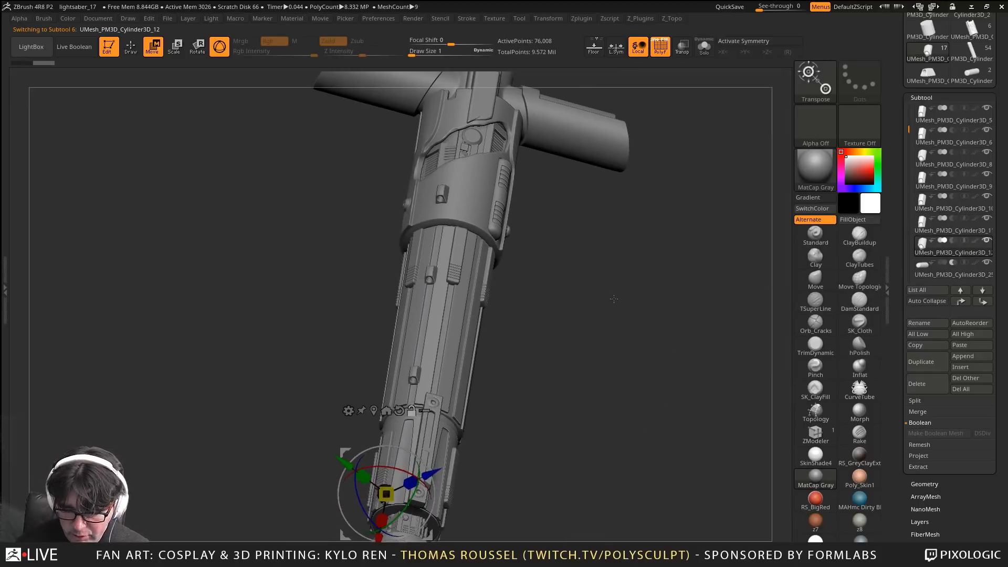
pyautogui.moveTo(612, 295); pyautogui.dragTo(615, 314)
pyautogui.click(920, 224)
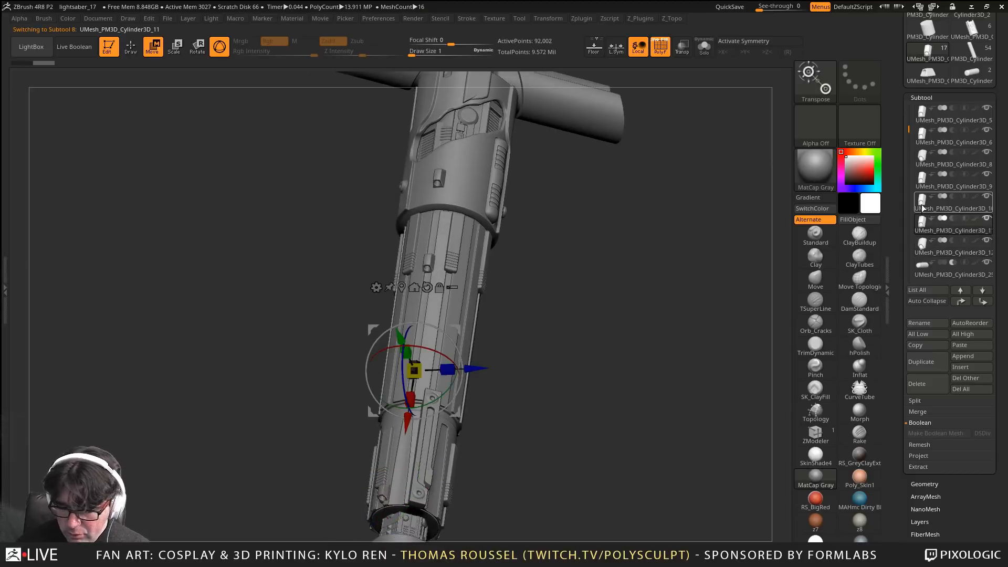
pyautogui.click(921, 205)
pyautogui.click(919, 186)
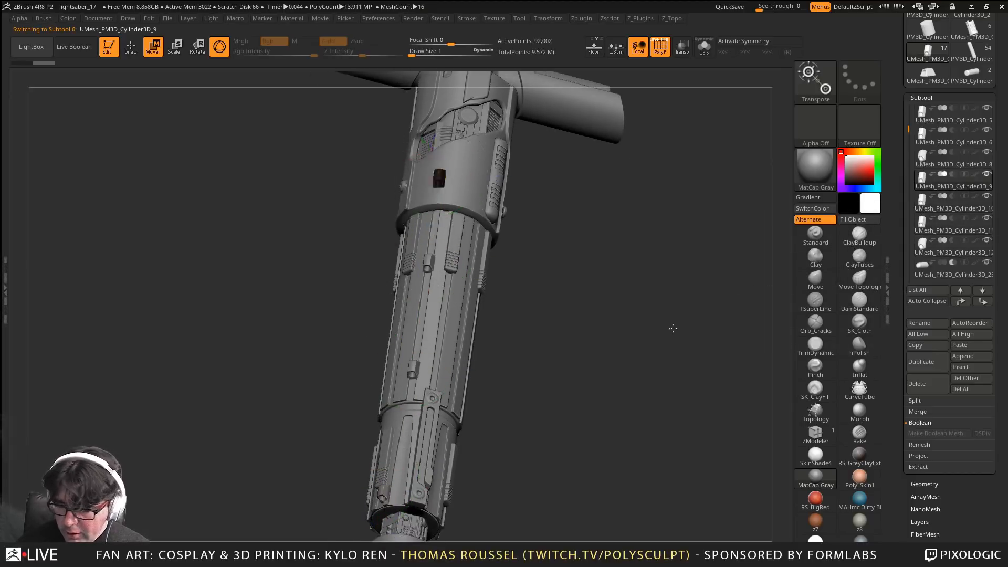
# Merge the four clip copies down into a single subtool
pyautogui.click(918, 413)
pyautogui.click(925, 423)
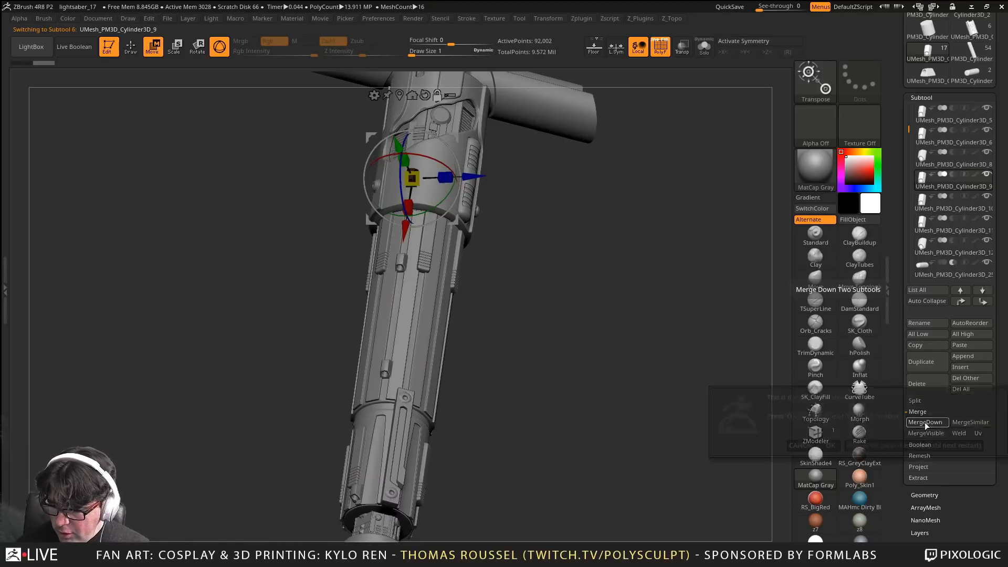
pyautogui.click(892, 445)
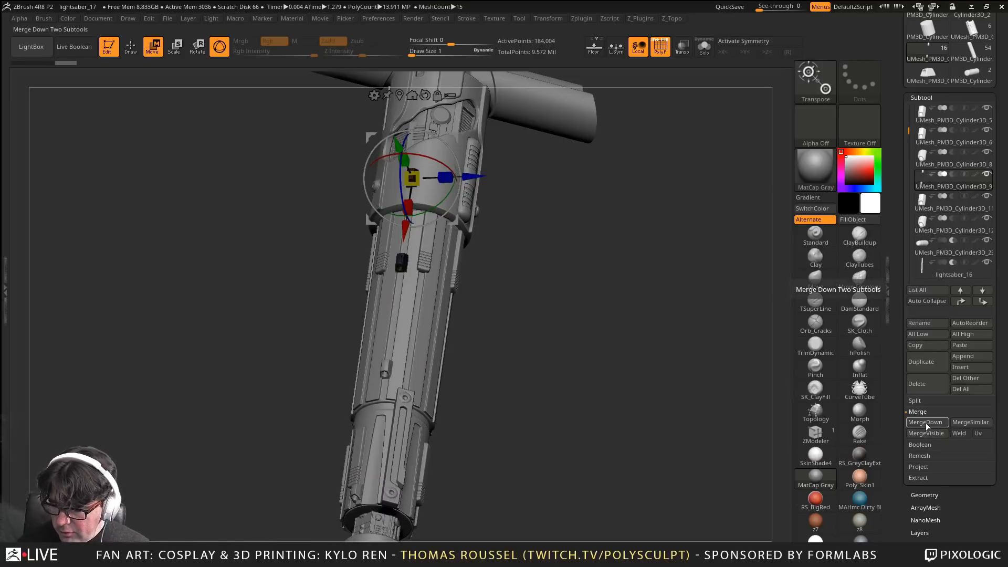
pyautogui.click(926, 423)
pyautogui.click(926, 423)
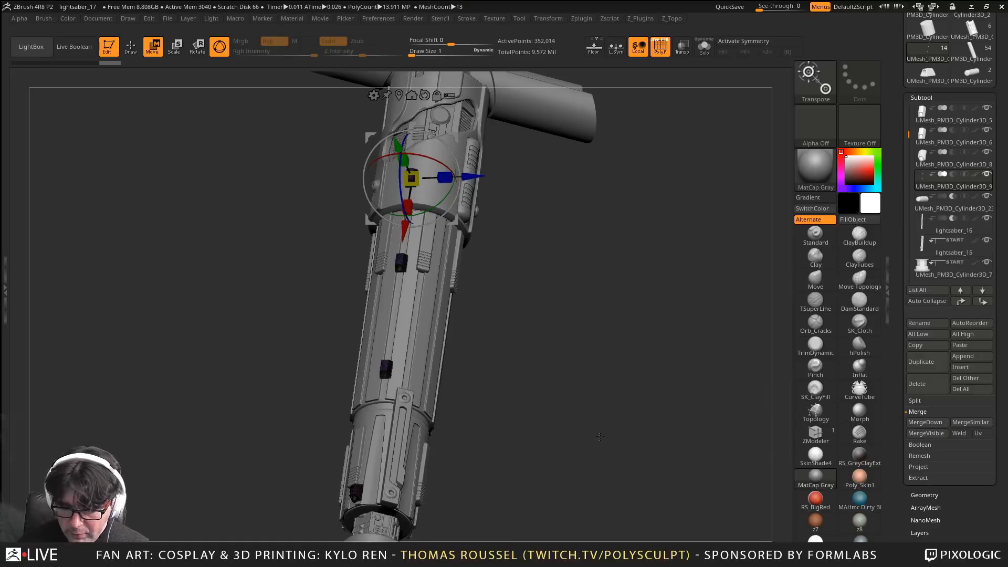
# Hide the four original clips and set the merged clip subtool, UMesh_PM3D_Cylinder3D_9, to Boolean subtraction
pyautogui.keyDown('alt'); pyautogui.moveTo(590, 411); pyautogui.dragTo(625, 387); pyautogui.keyUp('alt')
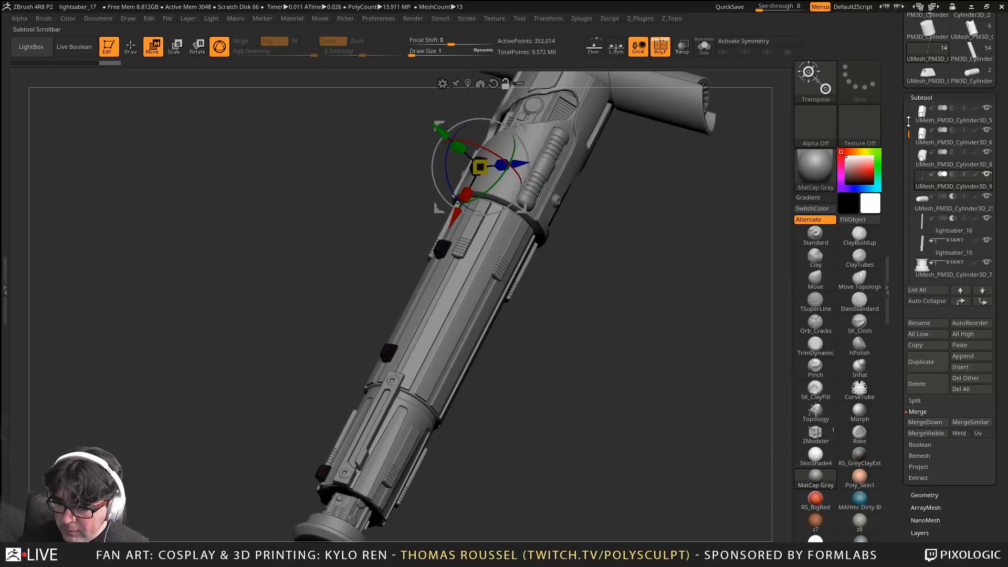
pyautogui.moveTo(909, 127); pyautogui.dragTo(909, 108)
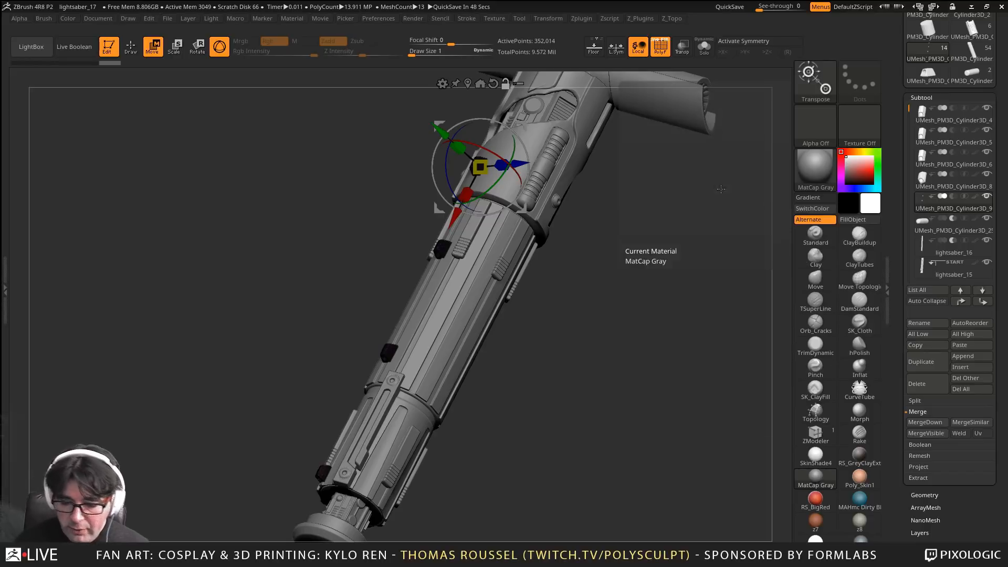
pyautogui.moveTo(541, 407); pyautogui.dragTo(588, 362)
pyautogui.keyDown('alt'); pyautogui.moveTo(567, 252); pyautogui.dragTo(509, 285); pyautogui.keyUp('alt')
pyautogui.keyDown('ctrl'); pyautogui.moveTo(490, 257); pyautogui.dragTo(413, 226, button='right'); pyautogui.keyUp('ctrl')
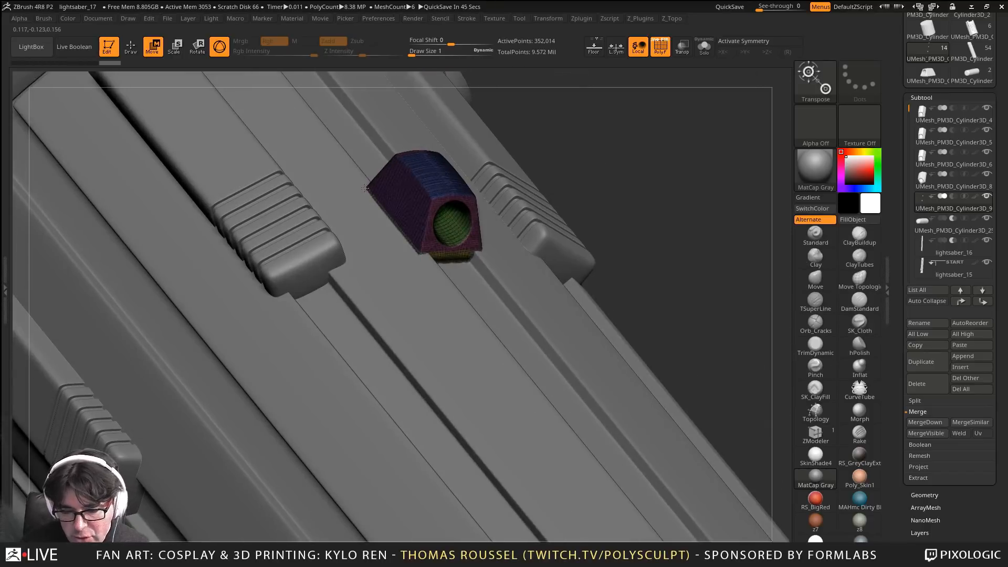
pyautogui.moveTo(478, 256); pyautogui.dragTo(476, 248, button='right')
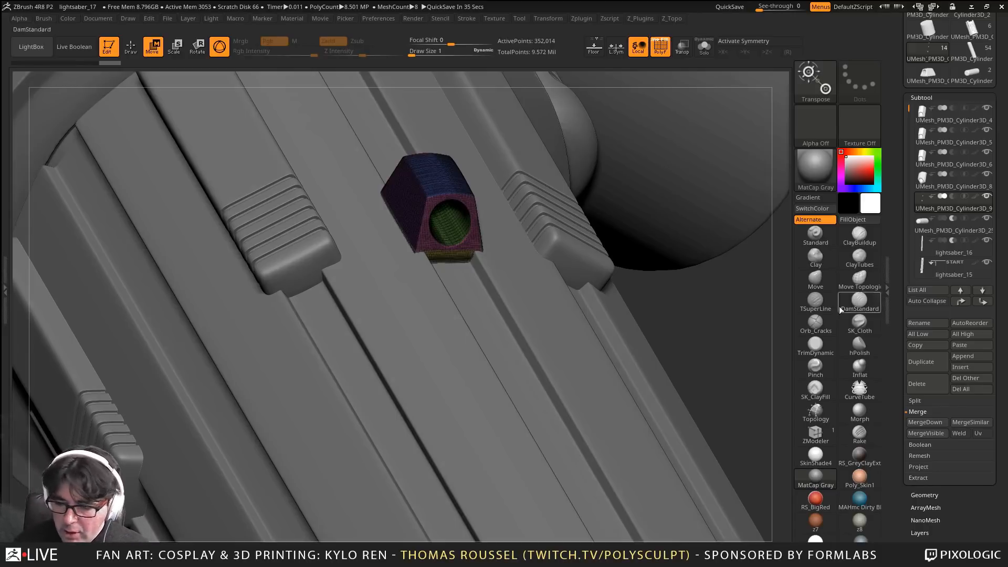
pyautogui.moveTo(989, 175)
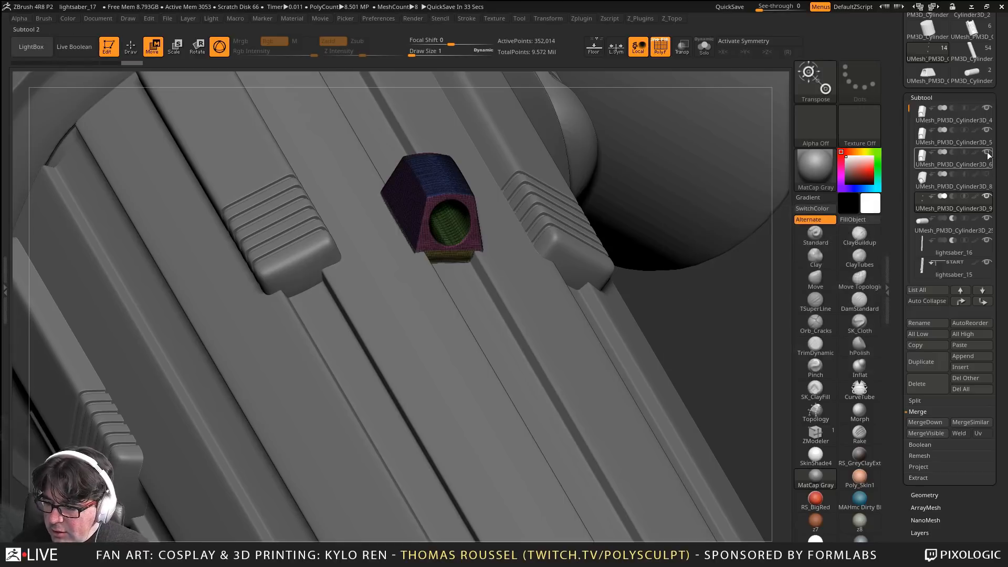
pyautogui.click(987, 131)
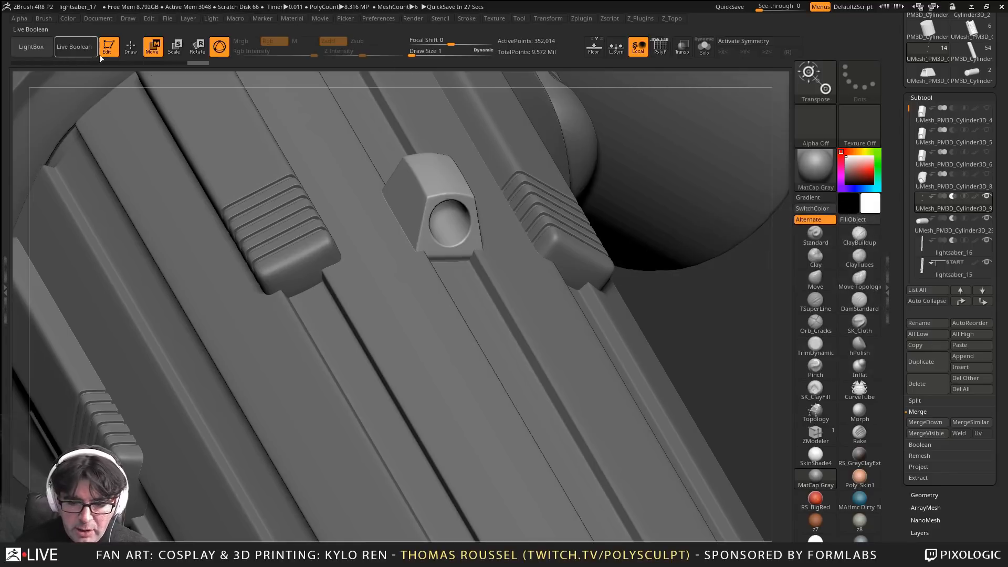
# Turn on Live Boolean and check the clip cutouts along the grip and end section of the hilt
pyautogui.click(83, 50)
pyautogui.moveTo(420, 310); pyautogui.dragTo(536, 185, button='right')
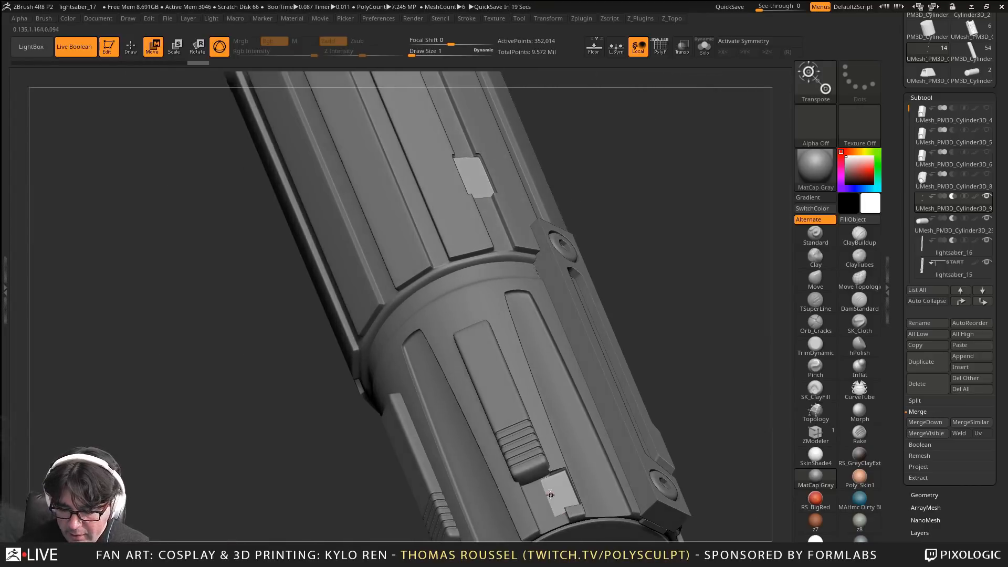
pyautogui.keyDown('ctrl'); pyautogui.moveTo(551, 495); pyautogui.dragTo(592, 517, button='right'); pyautogui.keyUp('ctrl')
pyautogui.moveTo(583, 467)
pyautogui.mouseDown(button='right')
pyautogui.moveTo(653, 470)
pyautogui.moveTo(585, 452)
pyautogui.mouseUp(button='right')
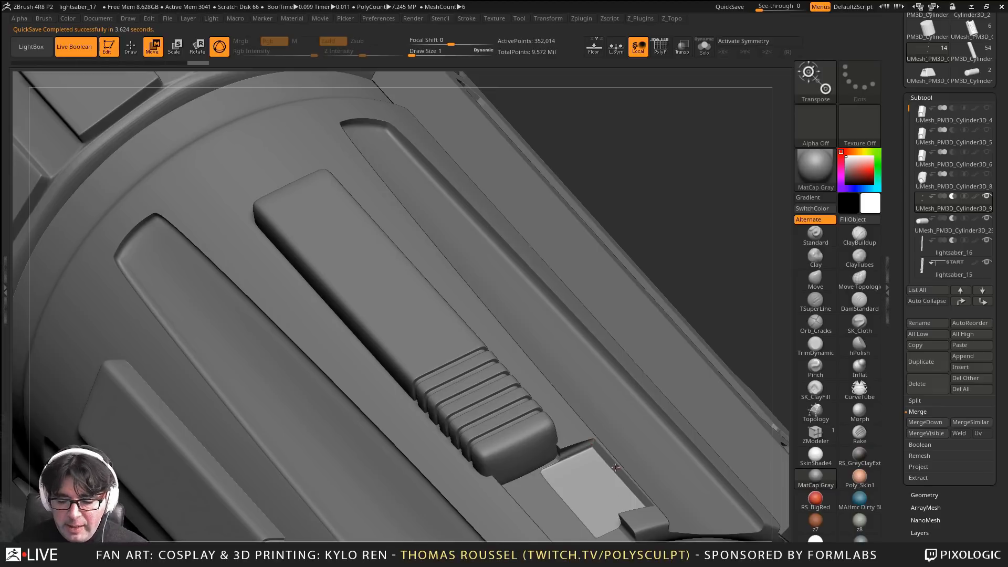
pyautogui.keyDown('alt'); pyautogui.moveTo(620, 466); pyautogui.dragTo(580, 367, button='right'); pyautogui.keyUp('alt')
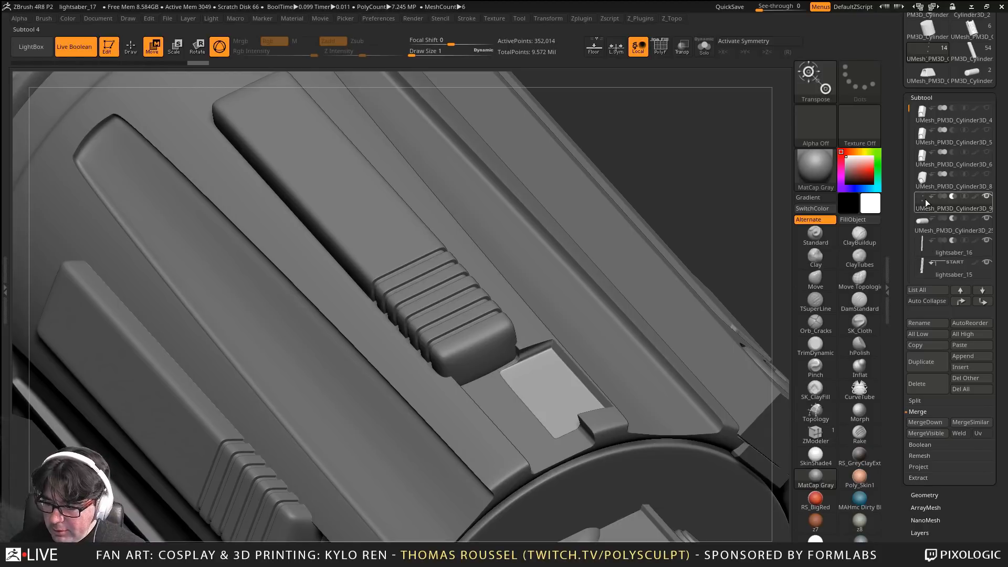
# Inflate the merged clip subtool by 1 with the Deformation settings to widen its cutouts in the hilt
pyautogui.scroll(-5, 967, 382)
pyautogui.scroll(4, 906, 391)
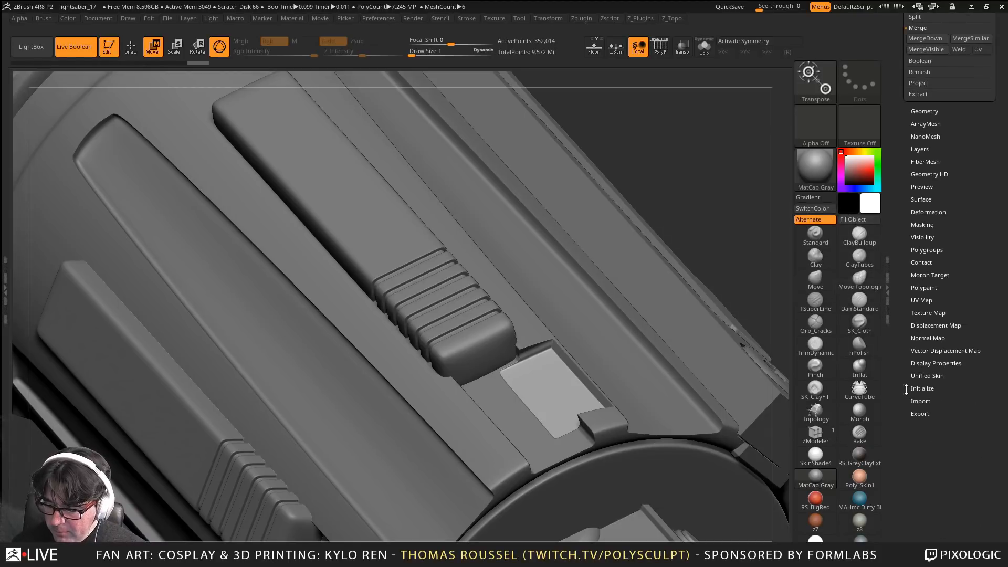
pyautogui.click(929, 212)
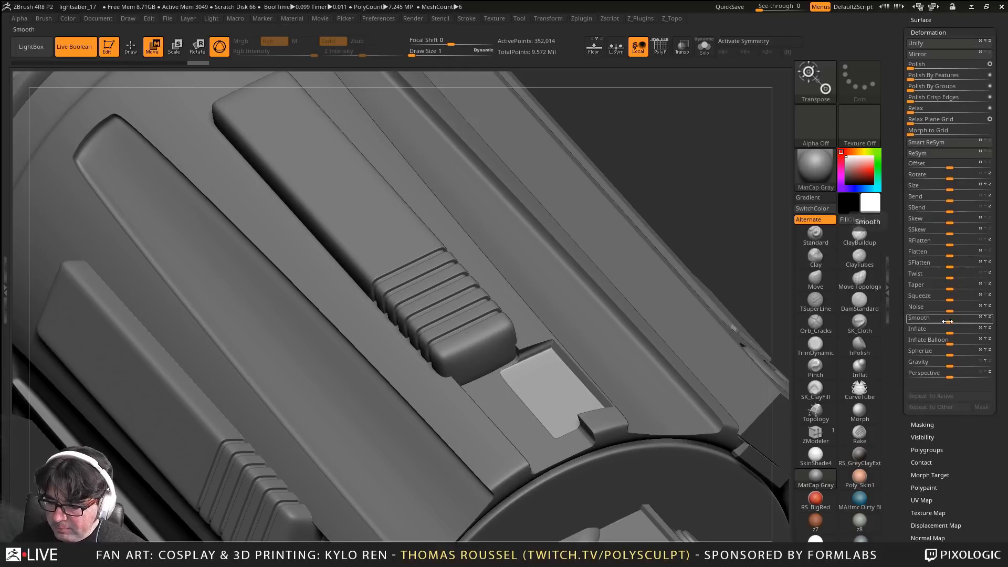
pyautogui.click(948, 329)
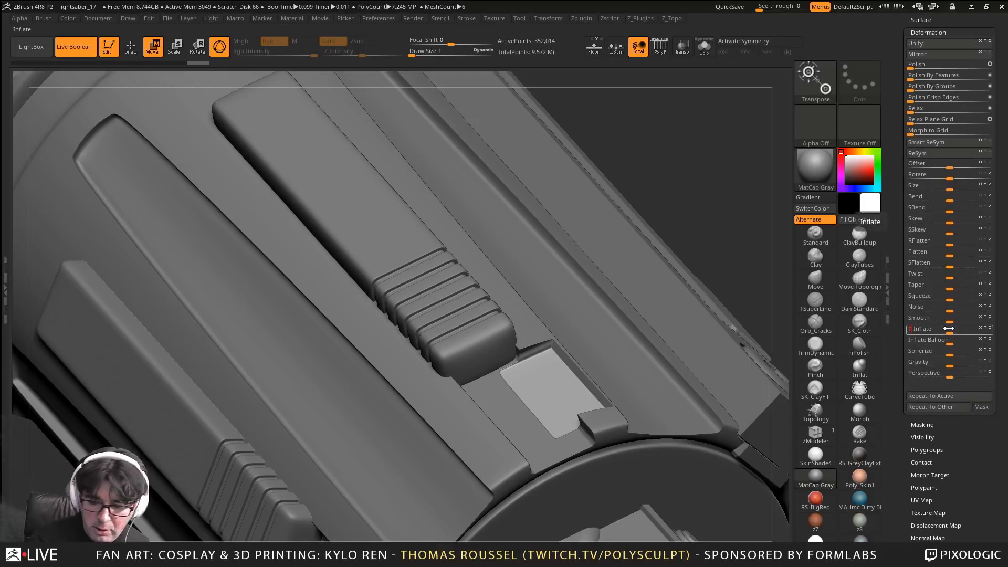
pyautogui.moveTo(949, 329); pyautogui.dragTo(950, 328)
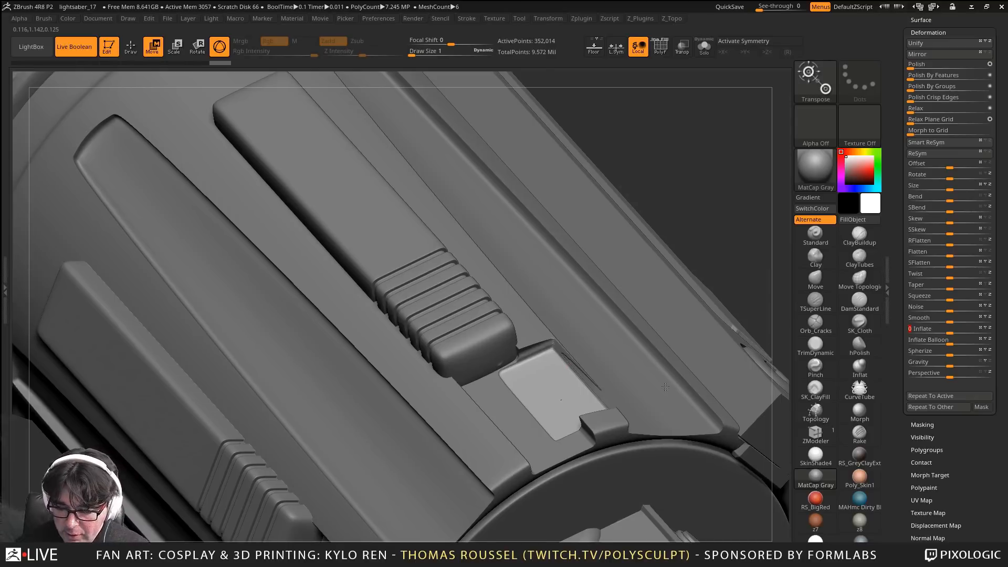
pyautogui.keyDown('ctrl'); pyautogui.moveTo(665, 387); pyautogui.dragTo(469, 370, button='right'); pyautogui.keyUp('ctrl')
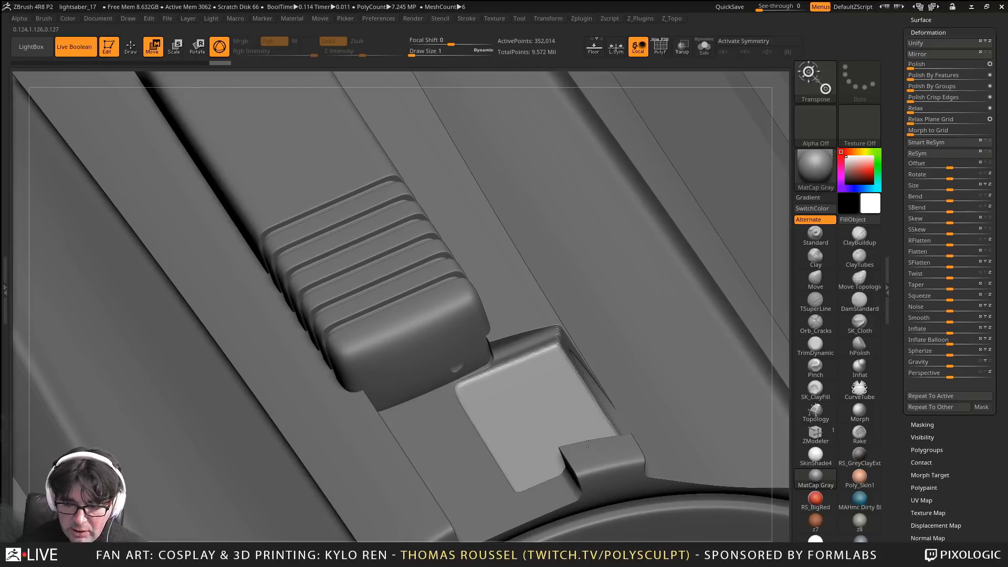
pyautogui.keyDown('alt'); pyautogui.moveTo(587, 443); pyautogui.dragTo(628, 481, button='right'); pyautogui.keyUp('alt')
# Show the four original clips, UMesh_PM3D_Cylinder3D_4, _5, _6 and _8, again
pyautogui.moveTo(1001, 91); pyautogui.dragTo(996, 183)
pyautogui.click(924, 177)
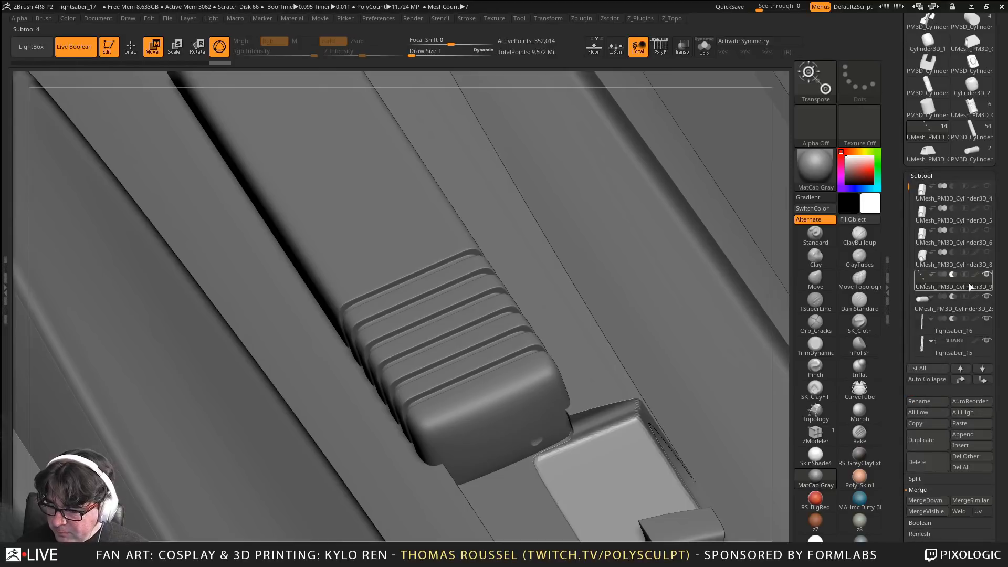
pyautogui.click(988, 254)
pyautogui.click(988, 232)
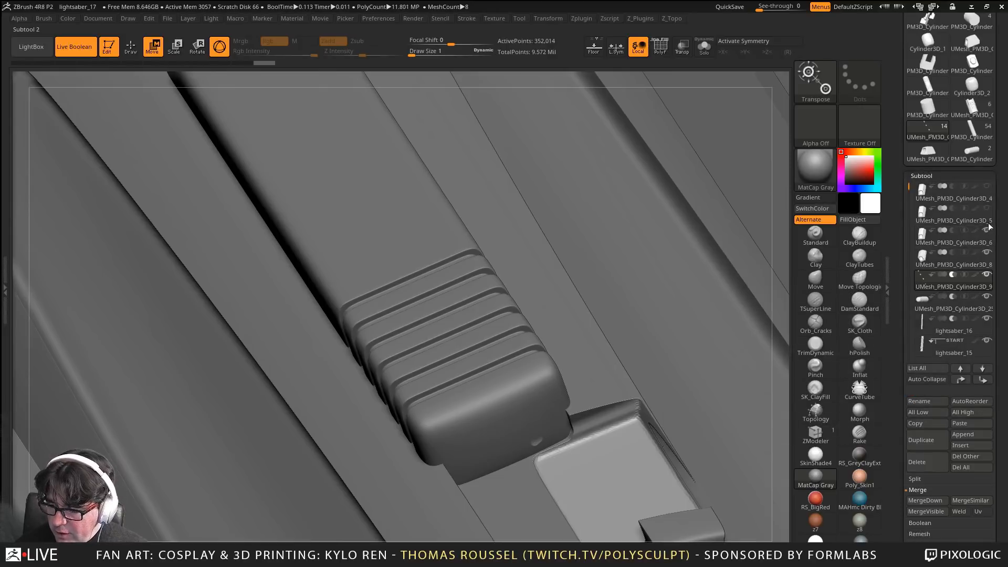
pyautogui.click(988, 210)
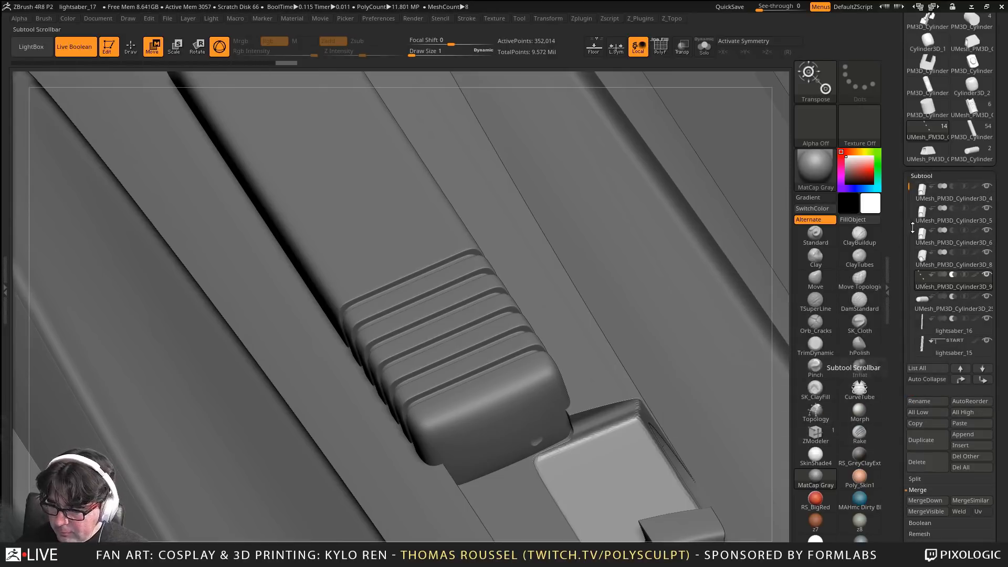
pyautogui.moveTo(913, 188)
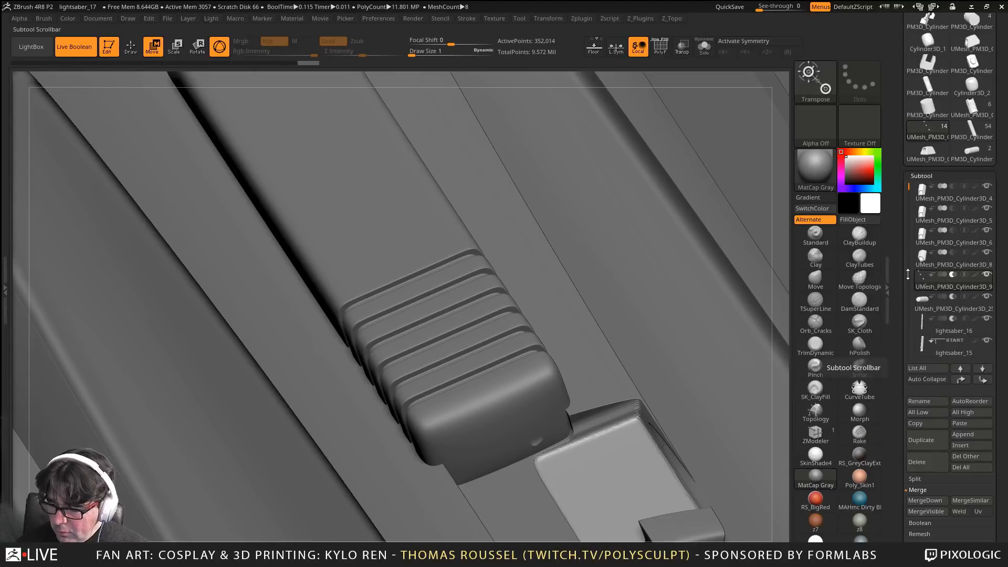
# Move the merged subtractive clip subtool up four places in the subtool order, above UMesh_PM3D_Cylinder3D_4
pyautogui.keyDown('alt'); pyautogui.moveTo(593, 290); pyautogui.dragTo(544, 148, button='right'); pyautogui.keyUp('alt')
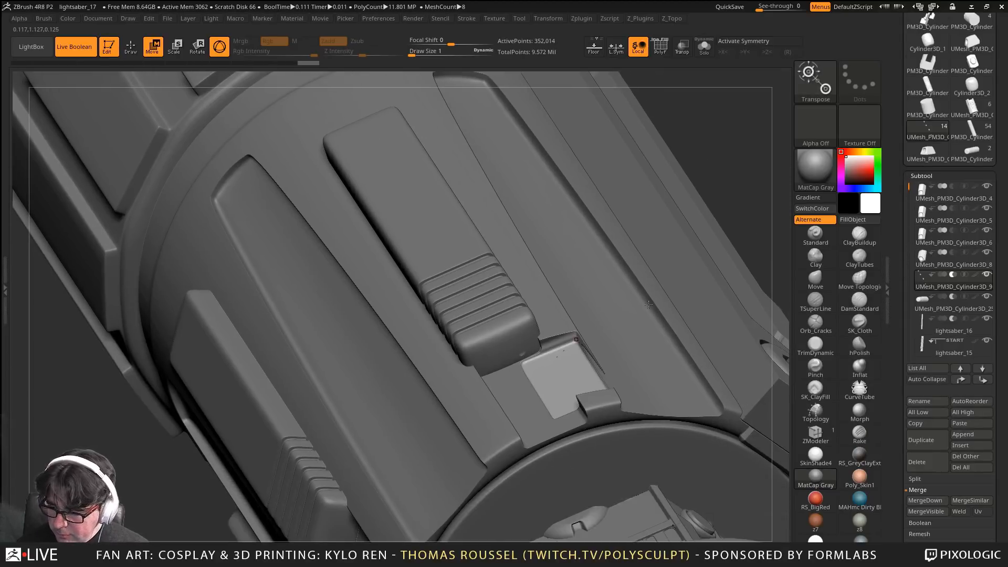
pyautogui.click(964, 379)
pyautogui.click(965, 379)
pyautogui.click(965, 379)
pyautogui.click(966, 379)
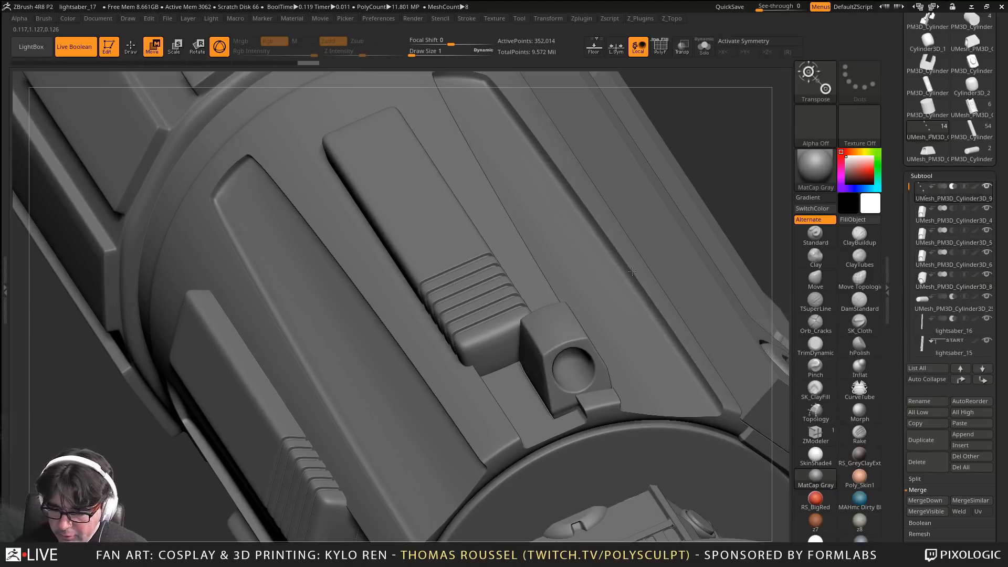
# Examine the clearance around the end-section clip up close, stepping back and forward through the undo history to compare
pyautogui.keyDown('alt'); pyautogui.moveTo(593, 402); pyautogui.dragTo(362, 229, button='right'); pyautogui.keyUp('alt')
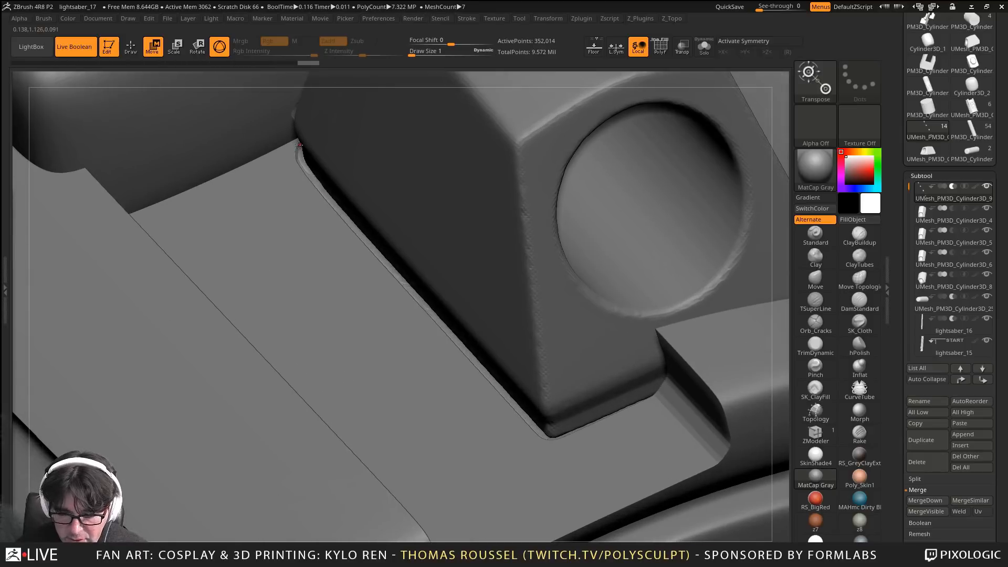
pyautogui.moveTo(599, 362); pyautogui.dragTo(636, 349, button='right')
pyautogui.keyDown('alt'); pyautogui.moveTo(403, 224); pyautogui.dragTo(438, 303, button='right'); pyautogui.keyUp('alt')
pyautogui.keyDown('ctrl'); pyautogui.moveTo(462, 335); pyautogui.dragTo(651, 420, button='right'); pyautogui.keyUp('ctrl')
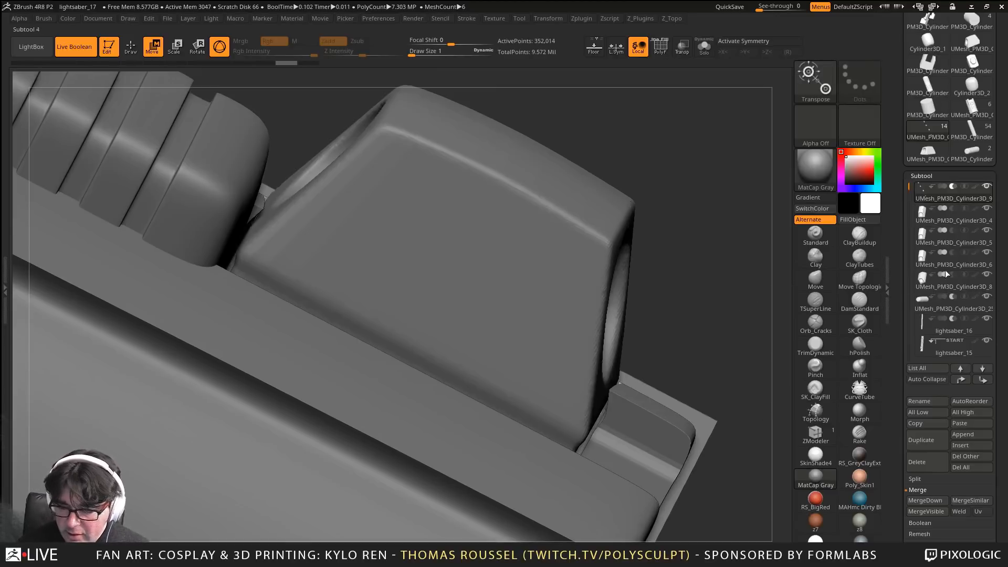
pyautogui.keyDown('alt'); pyautogui.moveTo(711, 316); pyautogui.dragTo(714, 311, button='right'); pyautogui.keyUp('alt')
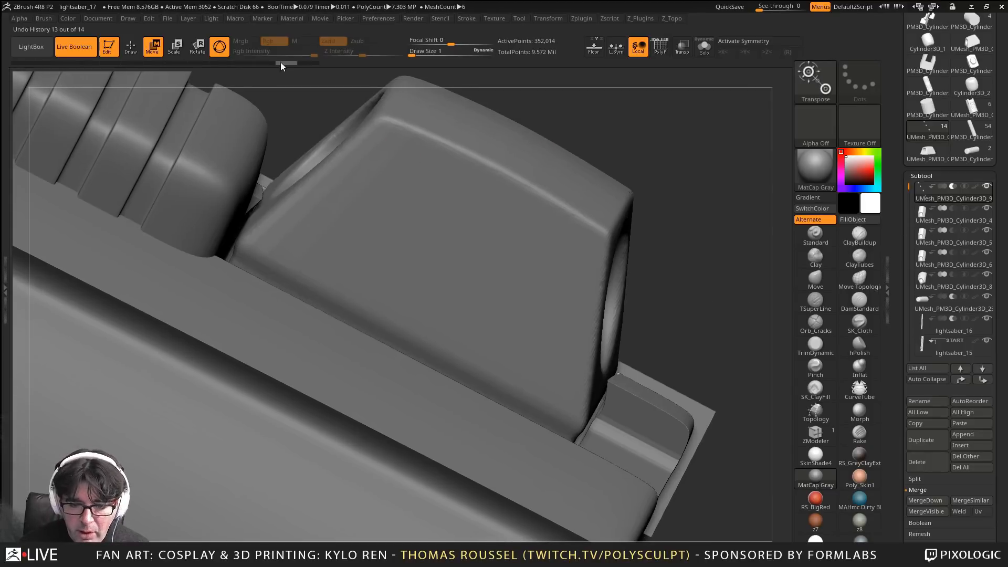
pyautogui.moveTo(284, 63); pyautogui.dragTo(262, 67)
pyautogui.moveTo(295, 70); pyautogui.dragTo(311, 68)
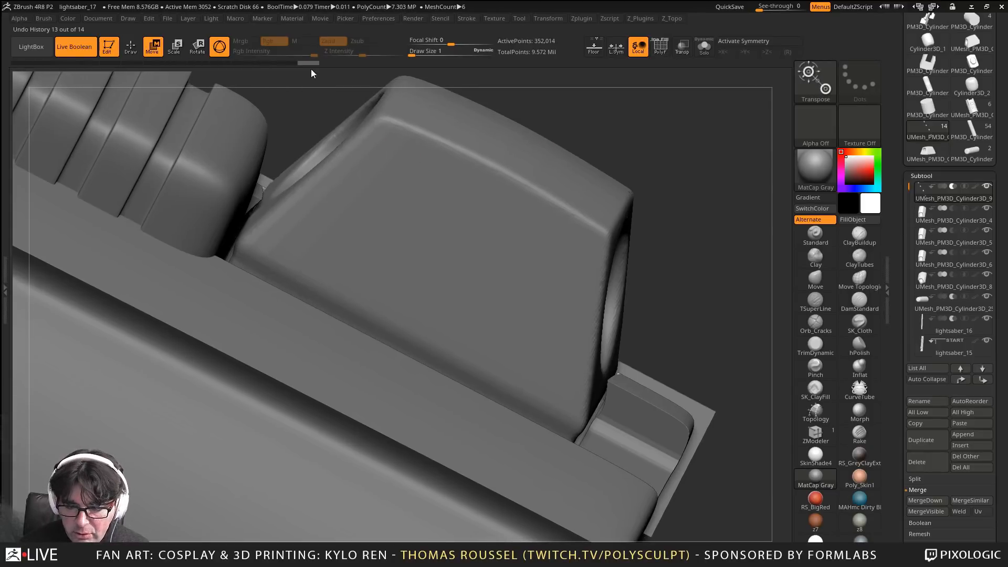
pyautogui.moveTo(735, 306); pyautogui.dragTo(683, 309)
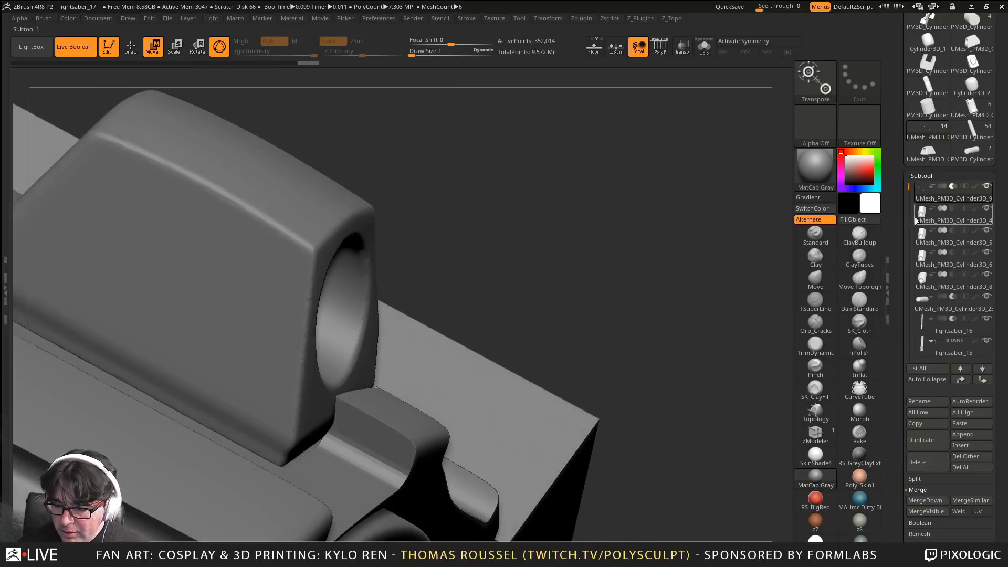
# Isolate the merged clip subtool with Solo and step back through its undo history to before the inflation
pyautogui.click(704, 47)
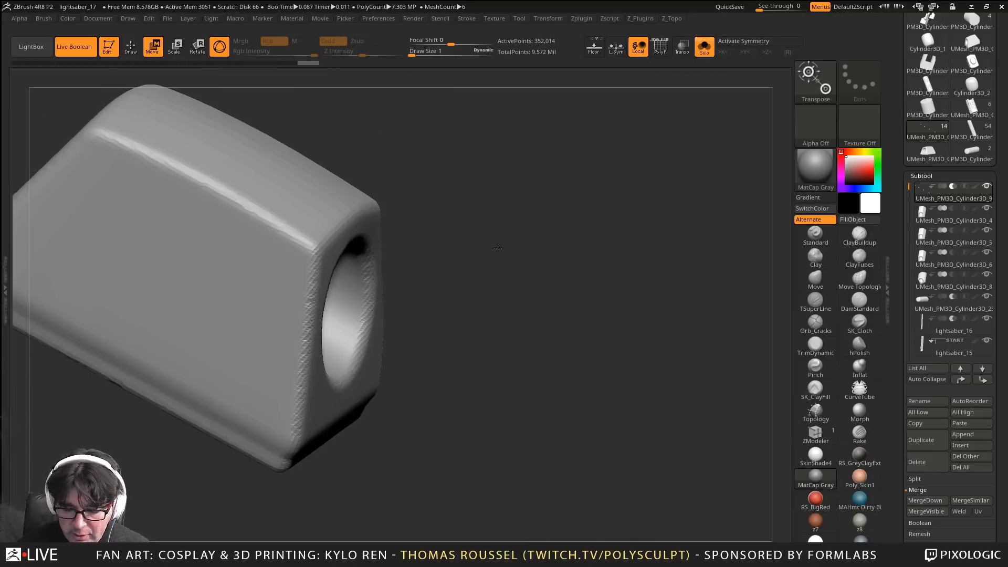
pyautogui.moveTo(677, 113); pyautogui.dragTo(646, 110)
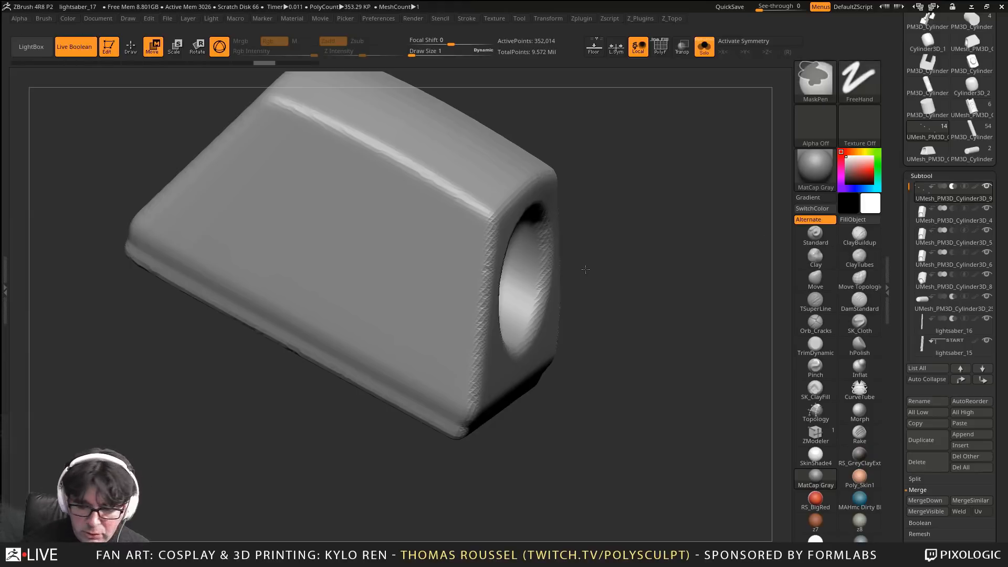
pyautogui.moveTo(421, 193); pyautogui.dragTo(423, 193, button='right')
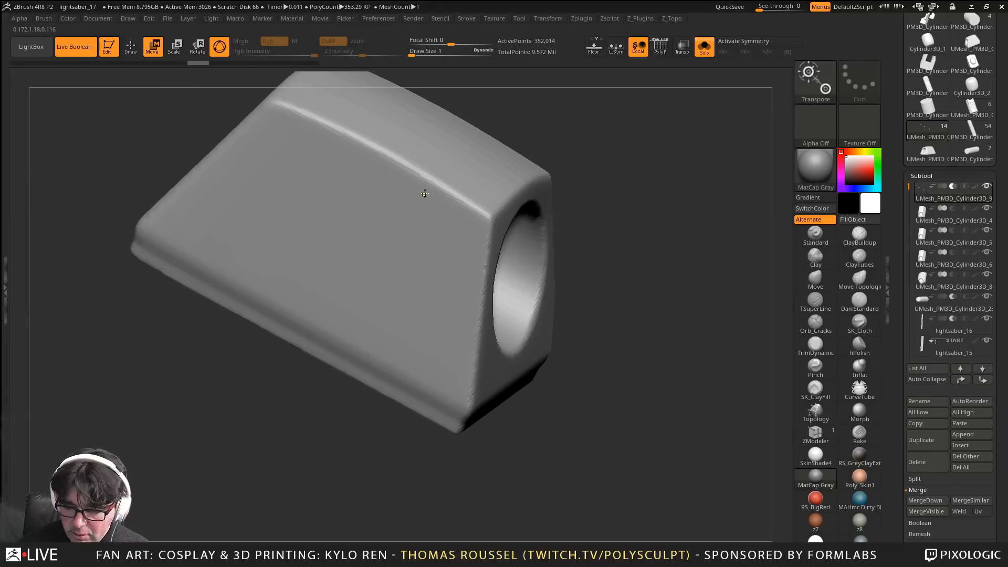
pyautogui.moveTo(633, 284); pyautogui.dragTo(651, 312)
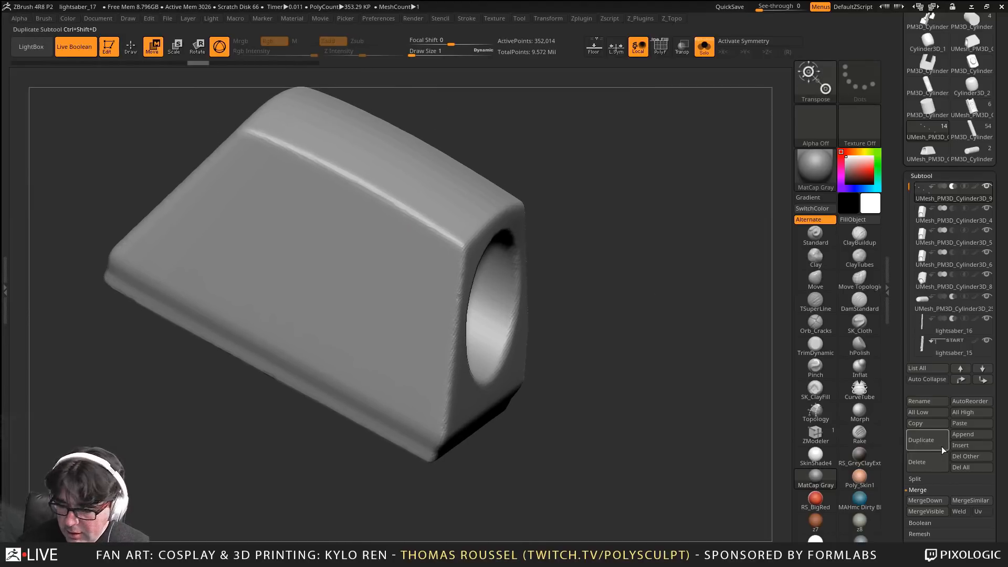
# Store a morph target for the uninflated merged clip subtool
pyautogui.moveTo(1000, 493); pyautogui.dragTo(996, 369)
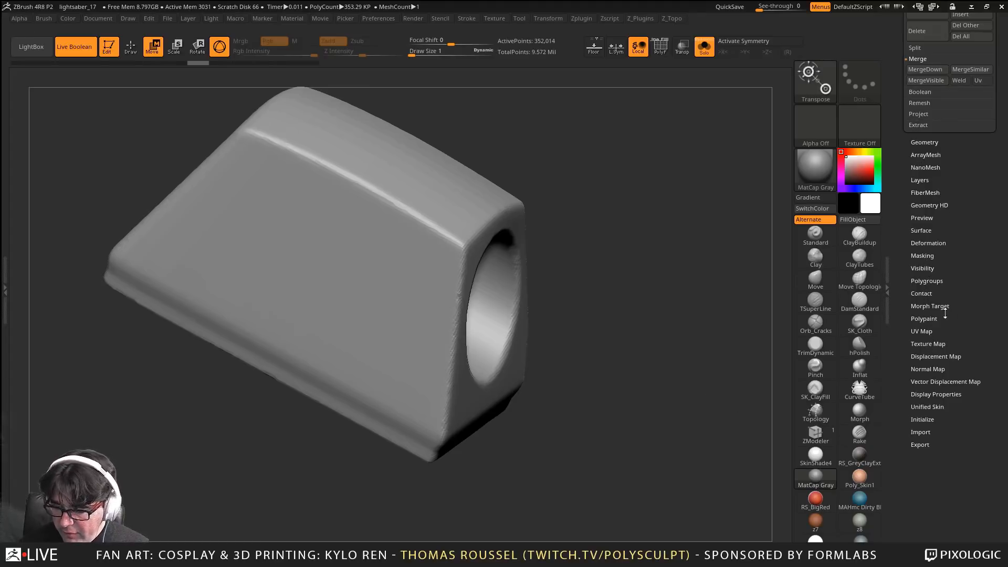
pyautogui.scroll(2, 963, 295)
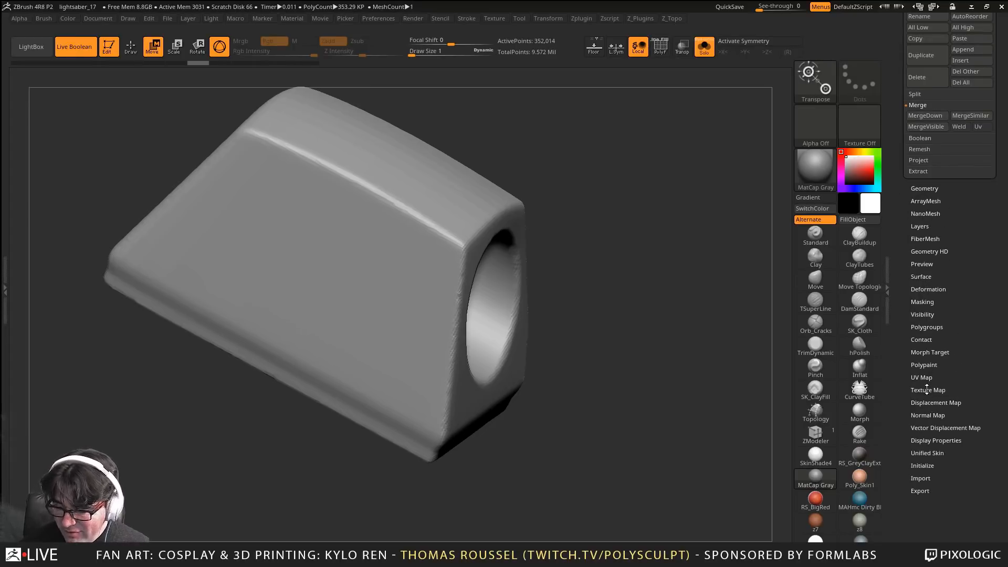
pyautogui.click(930, 352)
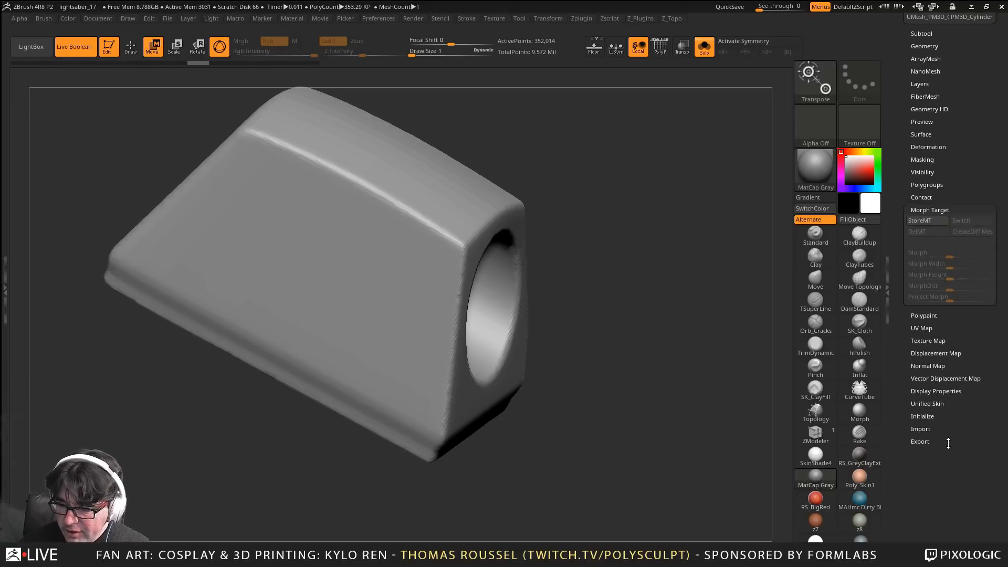
pyautogui.click(920, 221)
# Inflate the merged clip subtool slightly with the Inflate deformation while the uninflated version stays stored as its morph target
pyautogui.moveTo(970, 158); pyautogui.dragTo(965, 217)
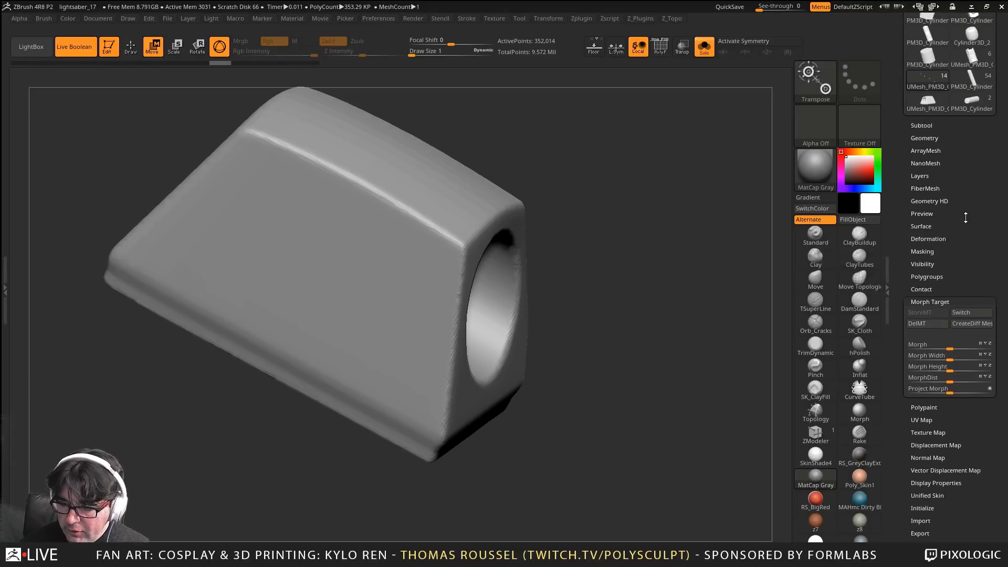
pyautogui.click(939, 240)
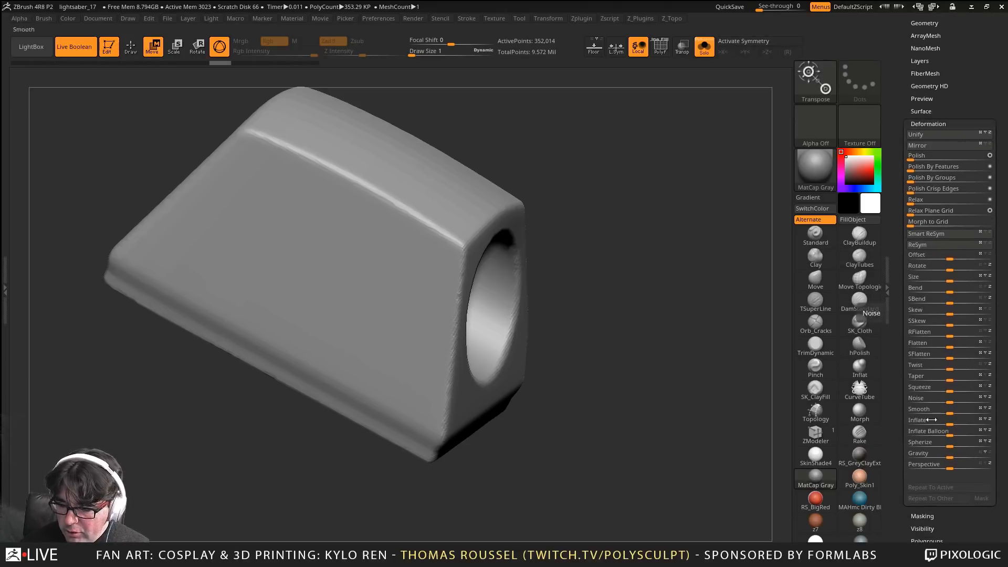
pyautogui.click(952, 420)
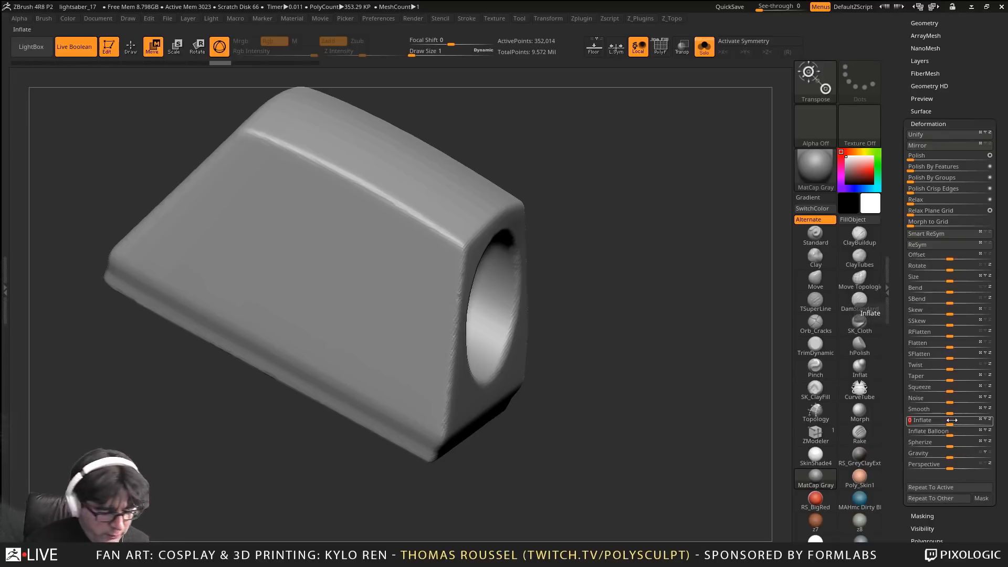
pyautogui.moveTo(952, 420); pyautogui.dragTo(951, 420)
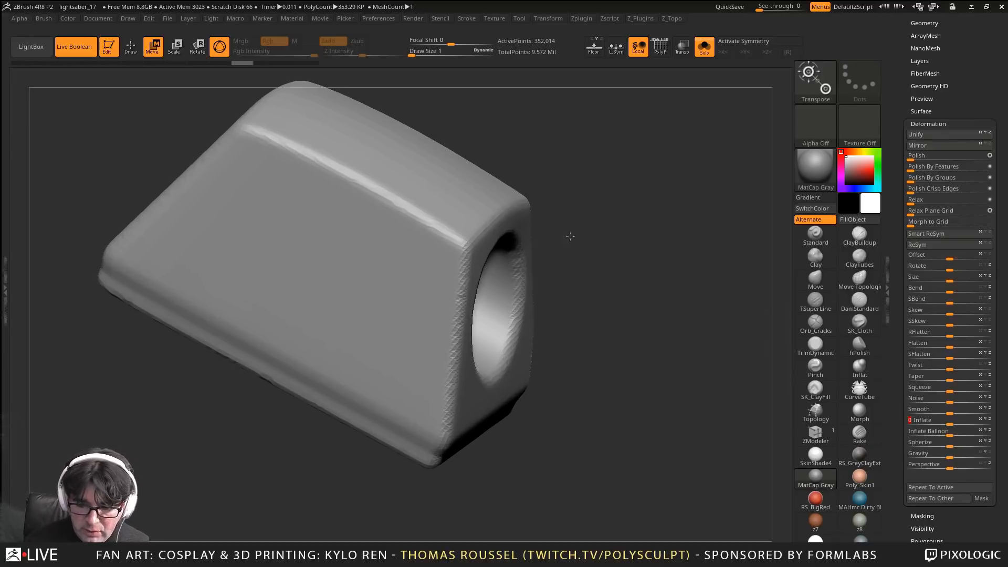
# Compare the inflated merged clip subtool with its uninflated shape by switching the morph target back and forth
pyautogui.scroll(-5, 934, 443)
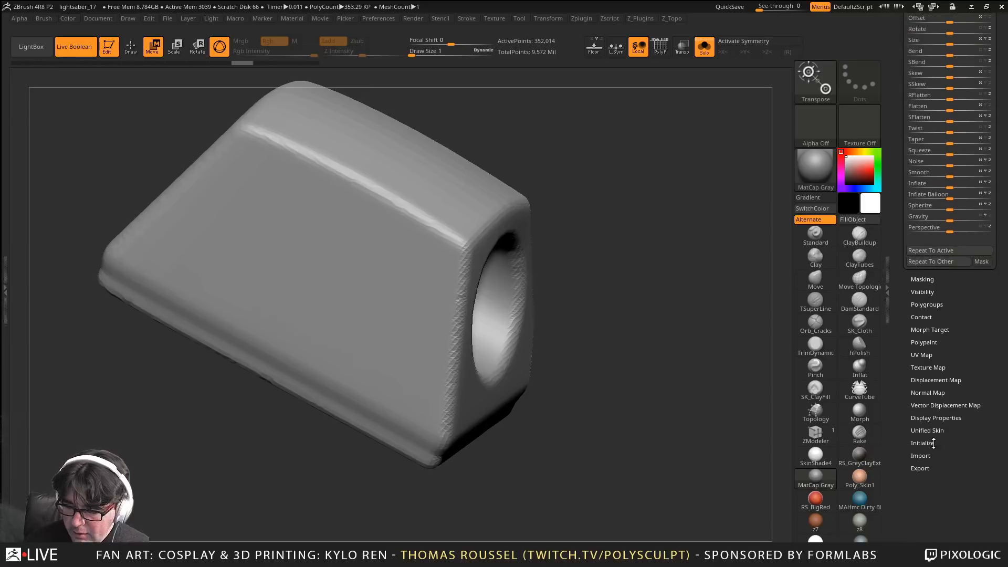
pyautogui.click(926, 330)
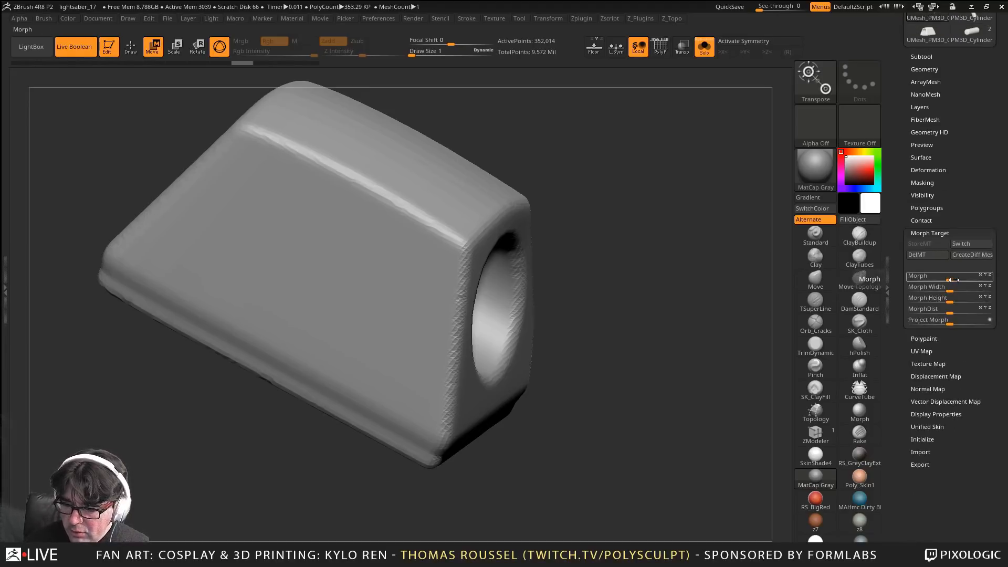
pyautogui.click(960, 243)
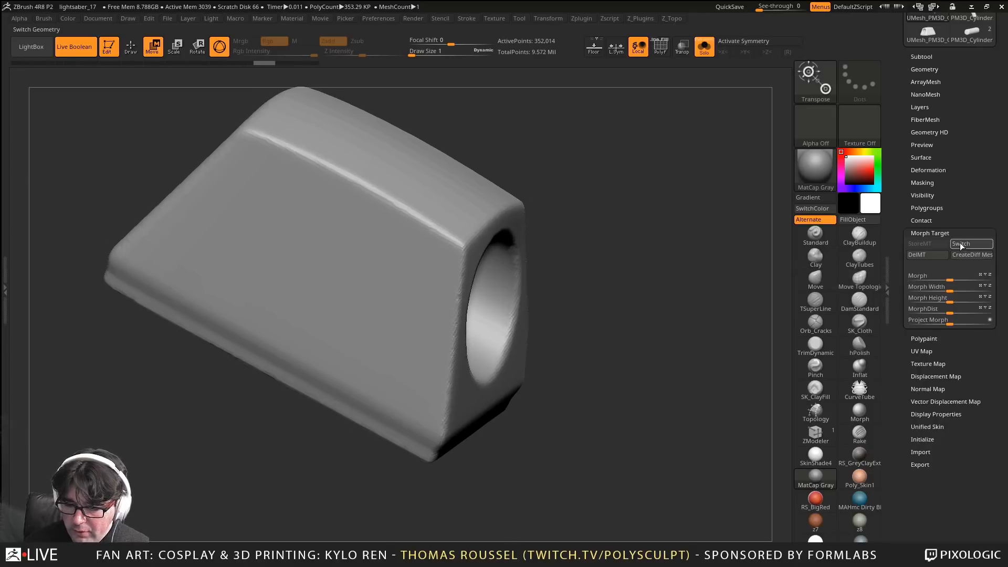
pyautogui.click(960, 244)
pyautogui.click(960, 244)
pyautogui.click(960, 244)
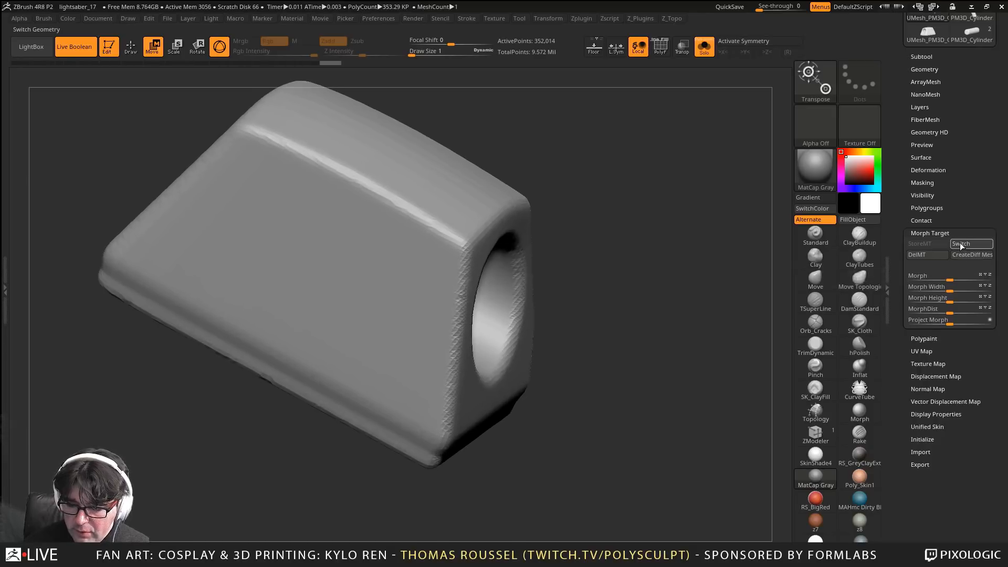
# Try a Morph amount of 100 and back on the merged clip subtool, and leave Solo to show the whole hilt
pyautogui.moveTo(952, 281); pyautogui.dragTo(991, 274)
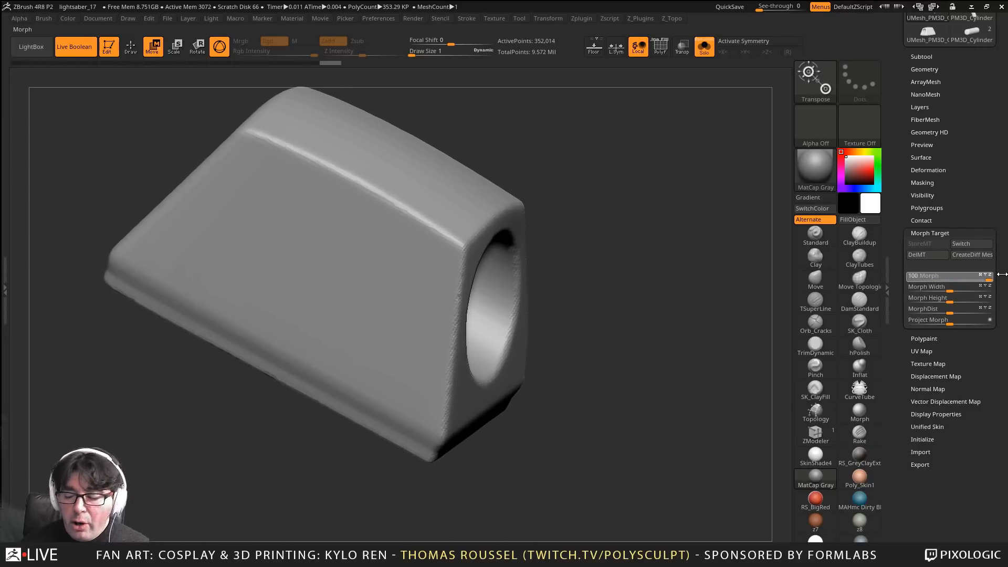
pyautogui.moveTo(1003, 274); pyautogui.dragTo(946, 281)
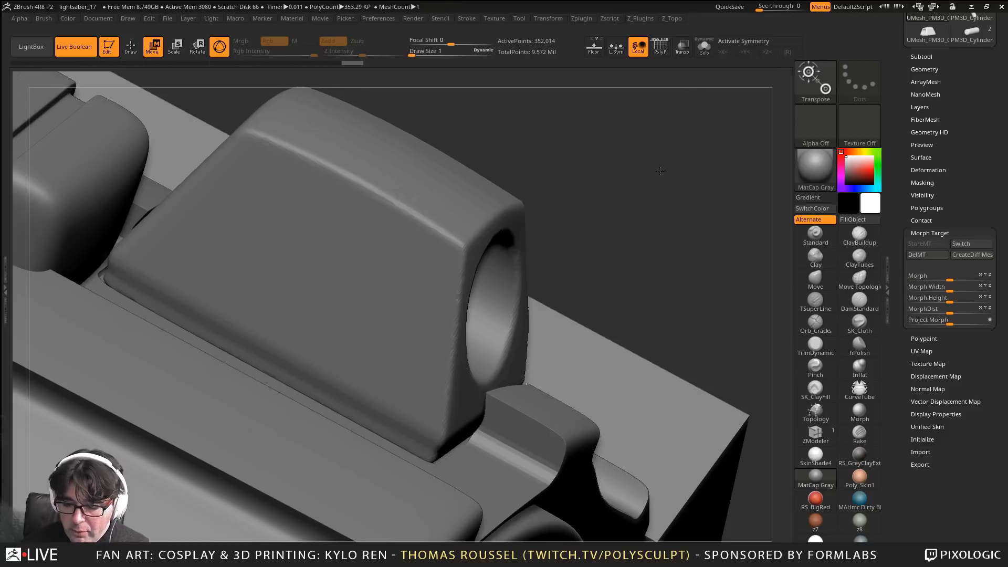
pyautogui.click(704, 46)
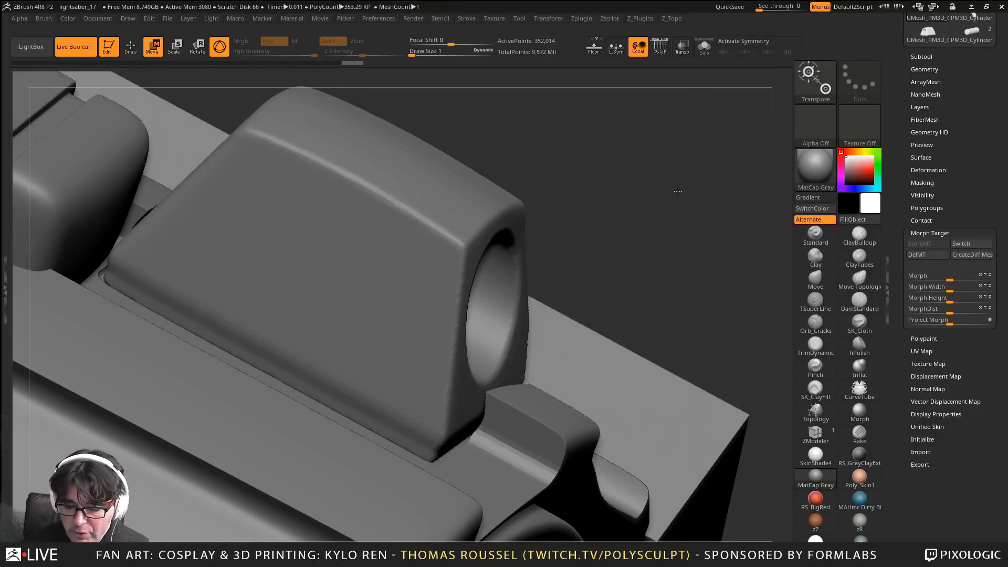
pyautogui.moveTo(678, 191)
pyautogui.mouseDown()
pyautogui.moveTo(735, 226)
pyautogui.moveTo(688, 203)
pyautogui.moveTo(690, 184)
pyautogui.mouseUp()
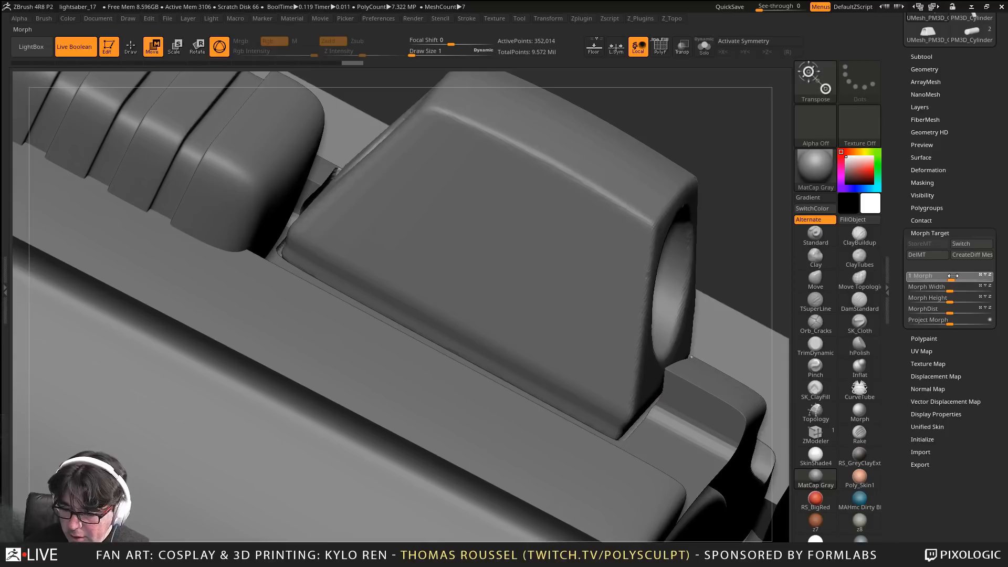
# Adjust the cutter's inflation with Morph amounts up to 100 and about 56, checking the gap around the end-section clip from several angles
pyautogui.moveTo(949, 277)
pyautogui.mouseDown()
pyautogui.moveTo(976, 276)
pyautogui.moveTo(963, 276)
pyautogui.mouseUp()
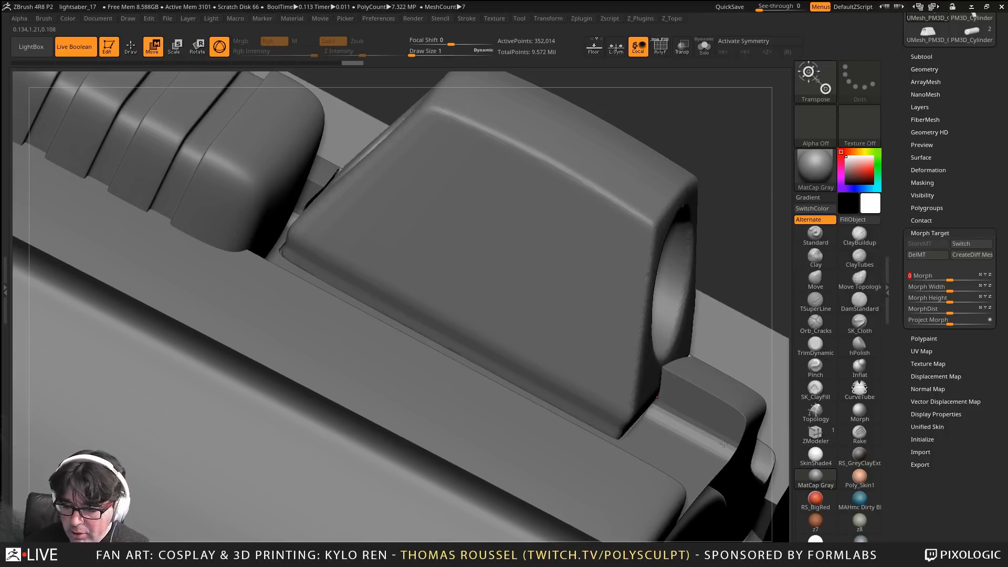
pyautogui.moveTo(732, 423); pyautogui.dragTo(715, 316, button='right')
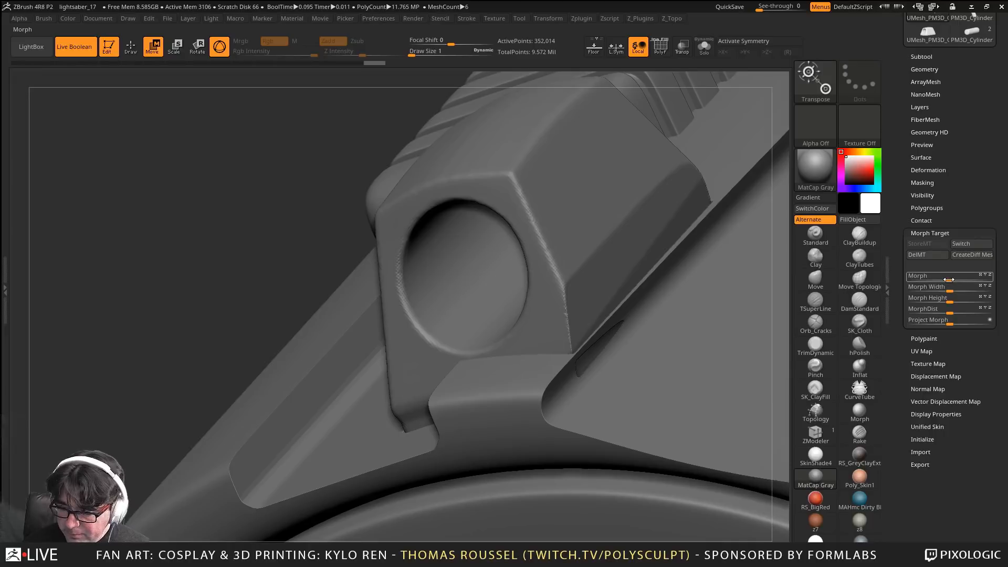
pyautogui.moveTo(949, 279)
pyautogui.mouseDown()
pyautogui.moveTo(973, 273)
pyautogui.moveTo(950, 277)
pyautogui.mouseUp()
pyautogui.moveTo(496, 344); pyautogui.dragTo(613, 324, button='right')
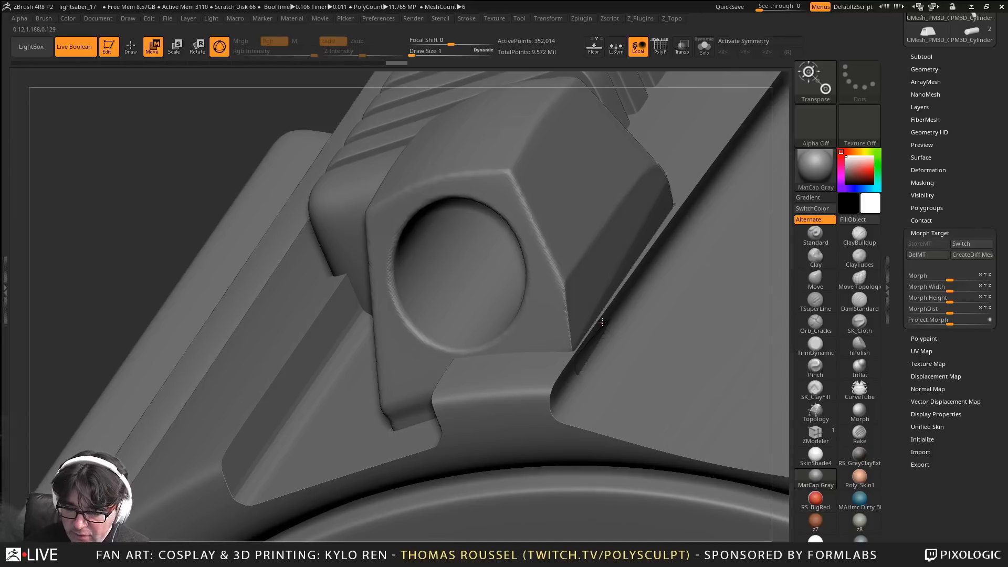
pyautogui.moveTo(951, 275); pyautogui.dragTo(1002, 273)
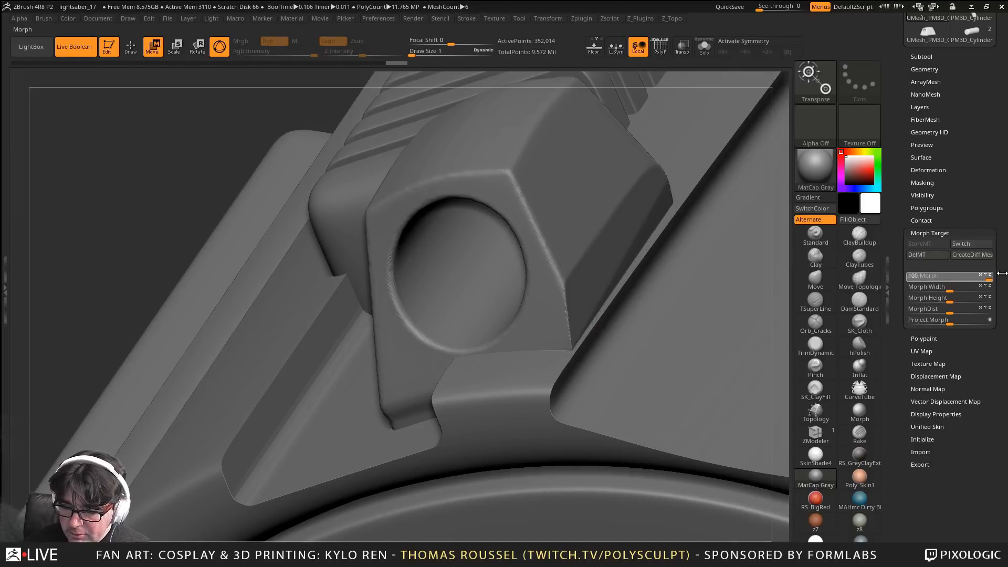
pyautogui.moveTo(924, 275); pyautogui.dragTo(957, 271)
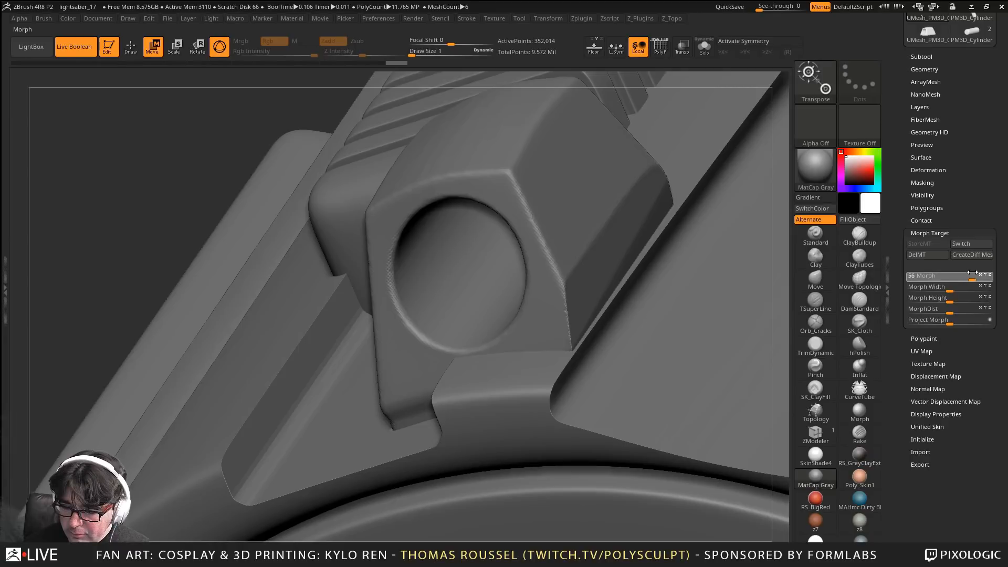
pyautogui.moveTo(972, 272); pyautogui.dragTo(973, 272)
# Select the original end-section clip UMesh_PM3D_Cylinder3D_8 and nudge it slightly along its blue axis
pyautogui.moveTo(504, 294); pyautogui.dragTo(434, 210, button='right')
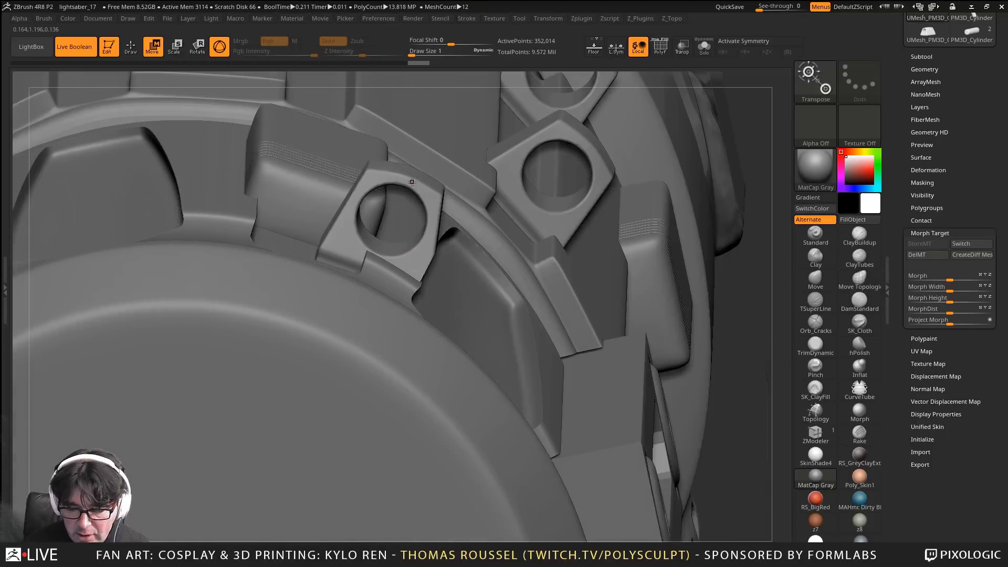
pyautogui.keyDown('alt'); pyautogui.click(412, 185); pyautogui.keyUp('alt')
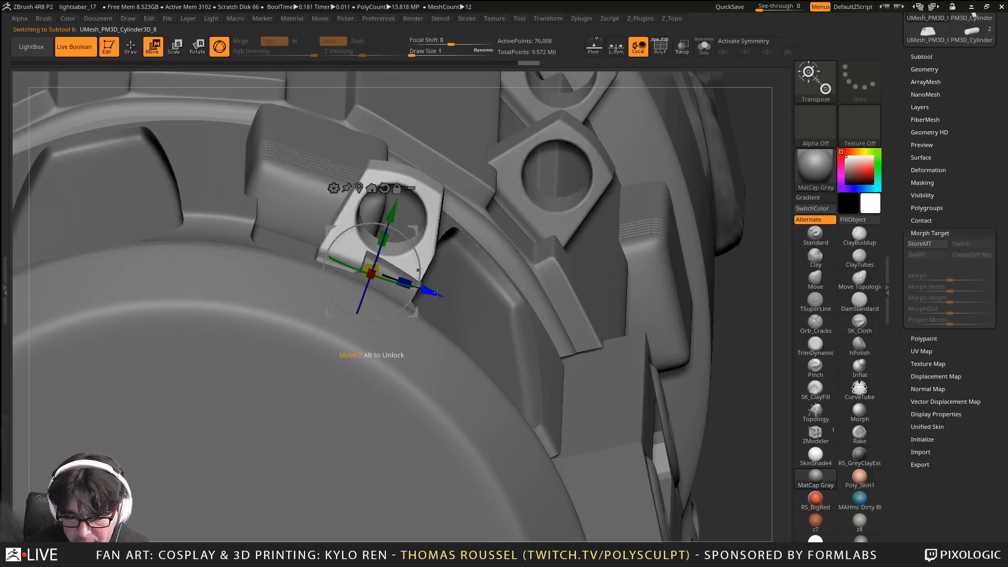
pyautogui.moveTo(422, 290); pyautogui.dragTo(444, 294)
# Locate the subtractive cutter UMesh_PM3D_Cylinder3D_9 in the subtool list and compare it on the model with the original clip UMesh_PM3D_Cylinder3D_8
pyautogui.moveTo(992, 136); pyautogui.dragTo(977, 338)
pyautogui.click(934, 258)
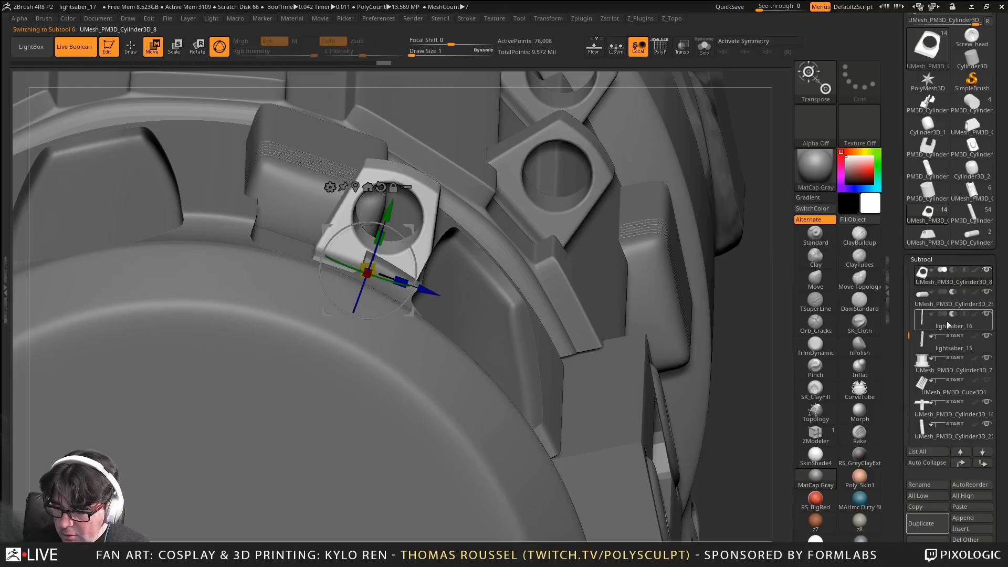
pyautogui.moveTo(910, 339); pyautogui.dragTo(910, 271)
pyautogui.click(922, 304)
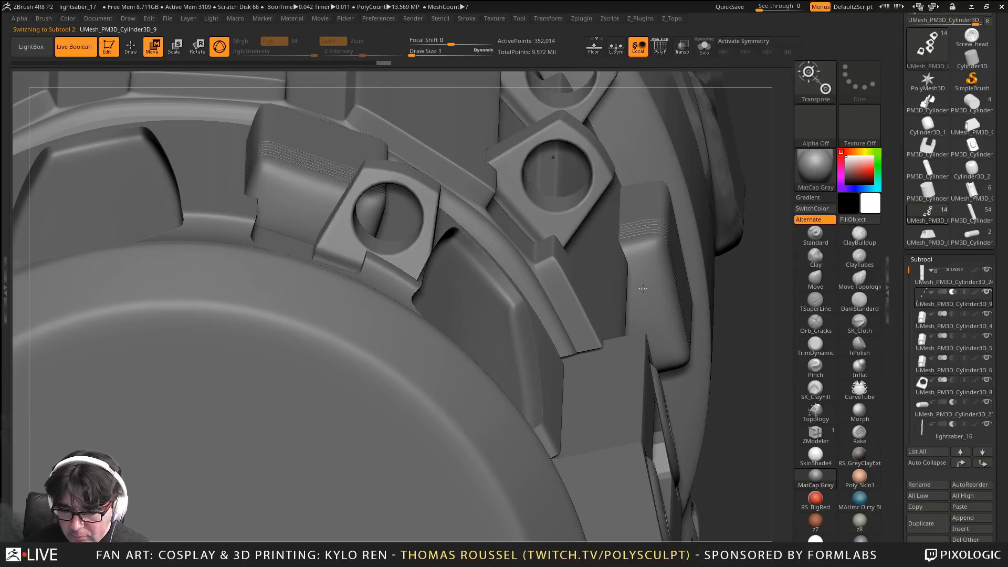
pyautogui.moveTo(730, 366)
pyautogui.keyDown('ctrl'); pyautogui.mouseDown()
pyautogui.moveTo(781, 440)
pyautogui.moveTo(473, 373)
pyautogui.moveTo(351, 232)
pyautogui.moveTo(462, 332)
pyautogui.mouseUp(); pyautogui.keyUp('ctrl')
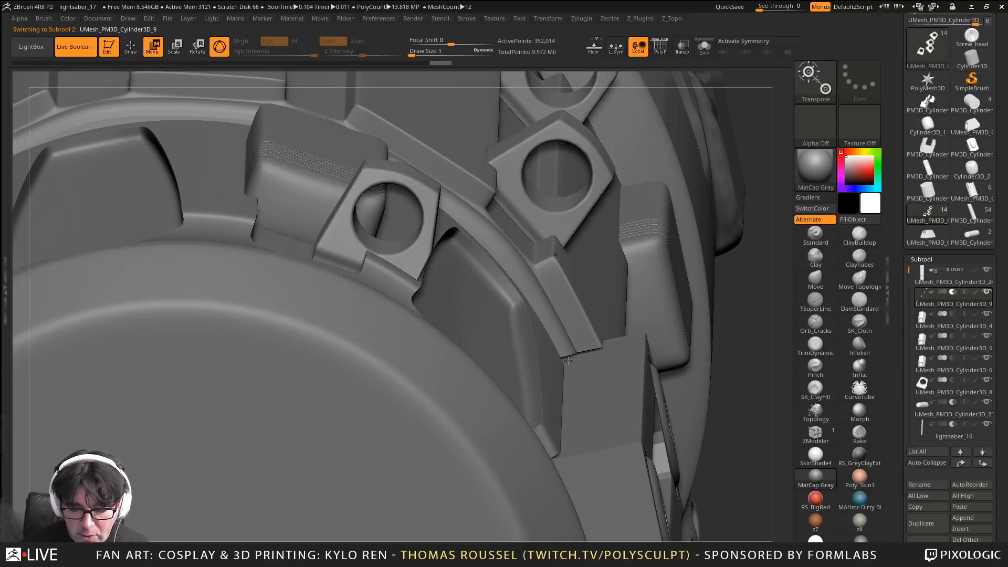
pyautogui.keyDown('alt'); pyautogui.click(399, 257); pyautogui.keyUp('alt')
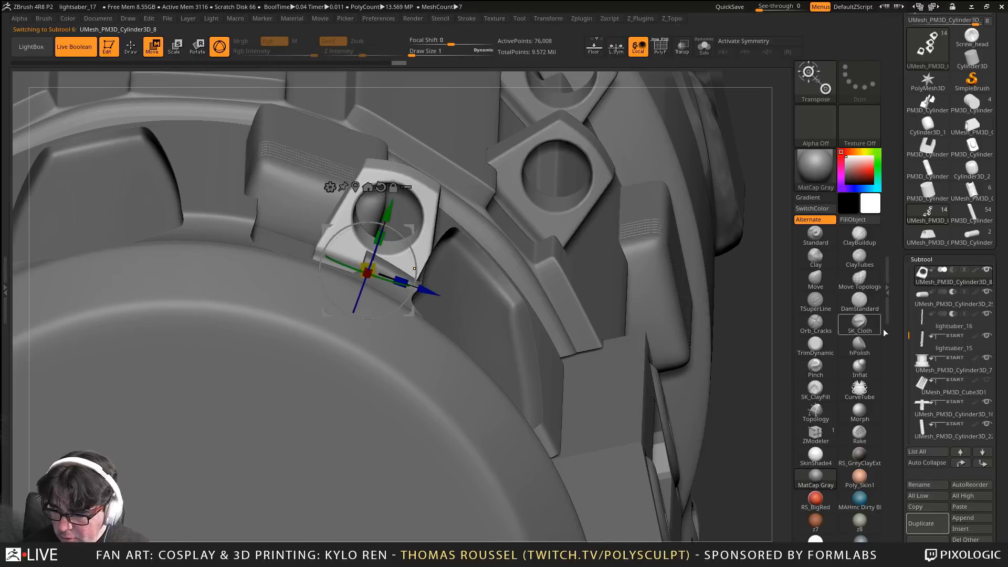
pyautogui.scroll(4, 920, 294)
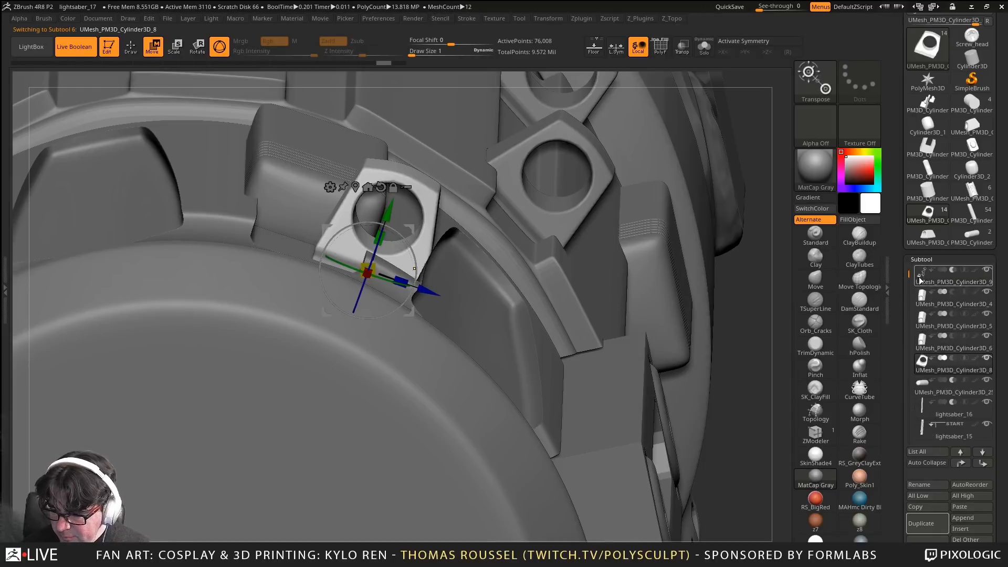
# Select the UMesh_PM3D_Cylinder3D_9 cutter subtool and isolate it around the holed block near the rim
pyautogui.click(920, 280)
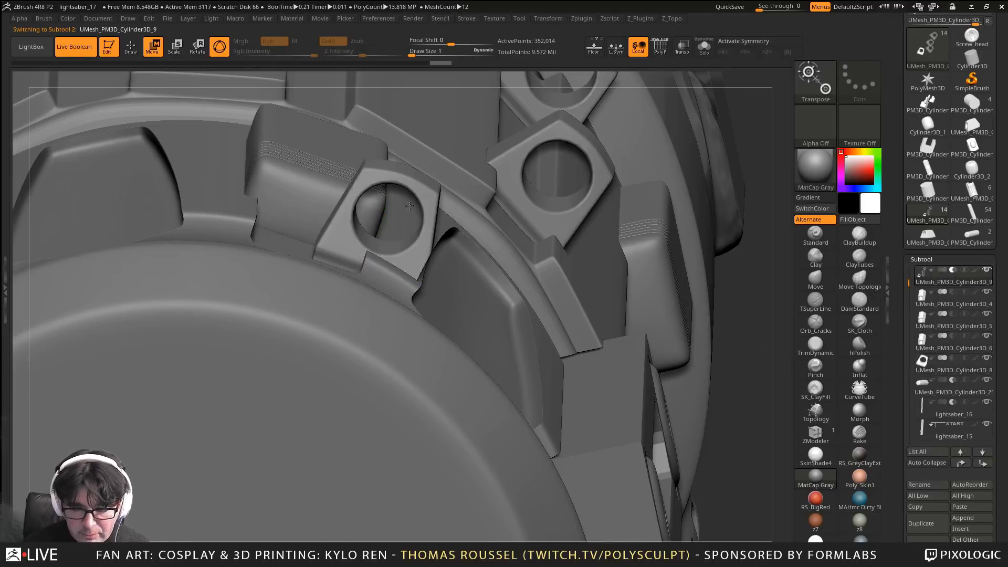
pyautogui.keyDown('ctrl'); pyautogui.moveTo(407, 195); pyautogui.dragTo(590, 236, button='right'); pyautogui.keyUp('ctrl')
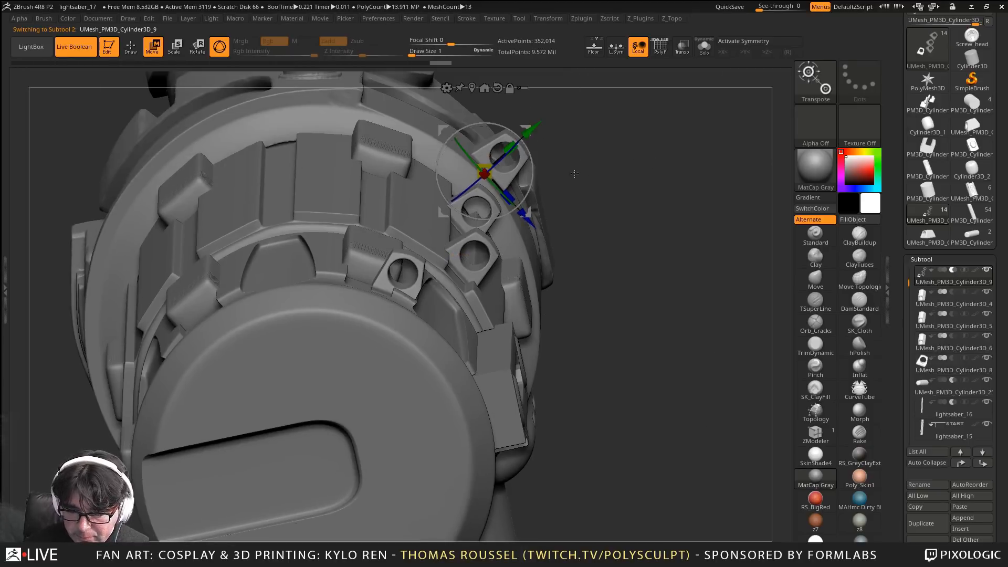
pyautogui.keyDown('ctrl'); pyautogui.moveTo(573, 173); pyautogui.dragTo(599, 237, button='right'); pyautogui.keyUp('ctrl')
pyautogui.keyDown('alt'); pyautogui.moveTo(471, 105); pyautogui.dragTo(434, 95); pyautogui.keyUp('alt')
pyautogui.moveTo(391, 267); pyautogui.dragTo(472, 273, button='right')
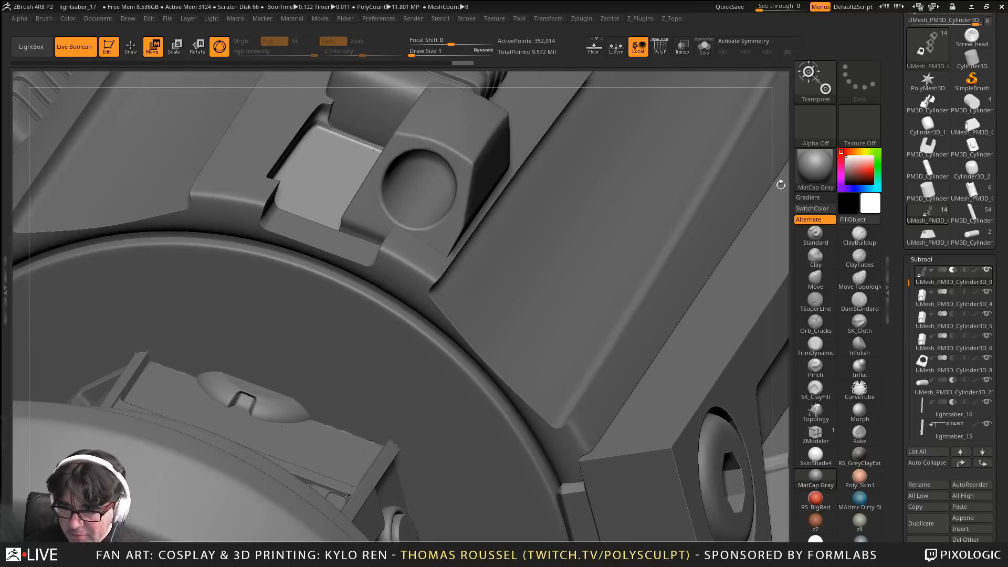
pyautogui.click(710, 57)
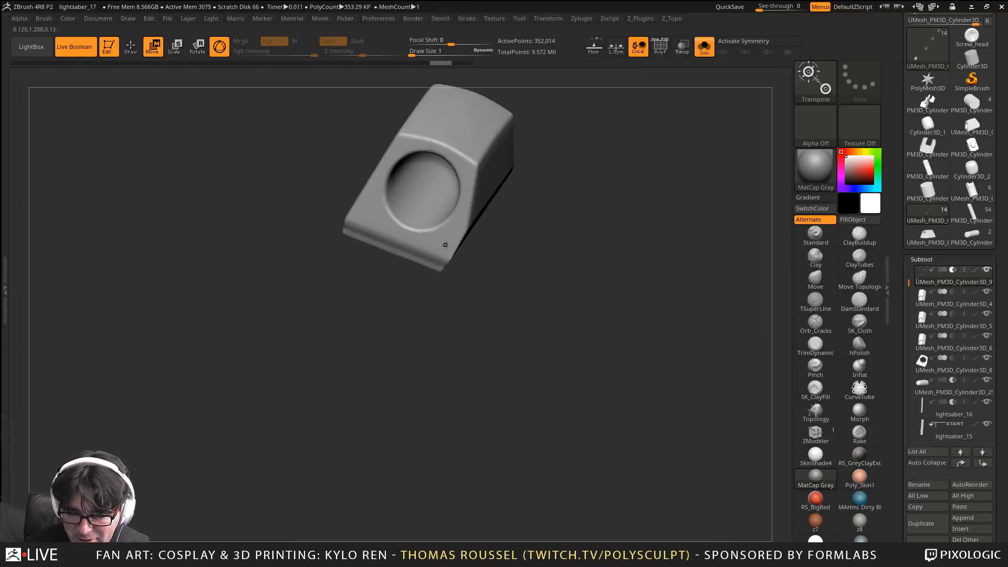
pyautogui.keyDown('alt'); pyautogui.moveTo(616, 137); pyautogui.dragTo(576, 230, button='right'); pyautogui.keyUp('alt')
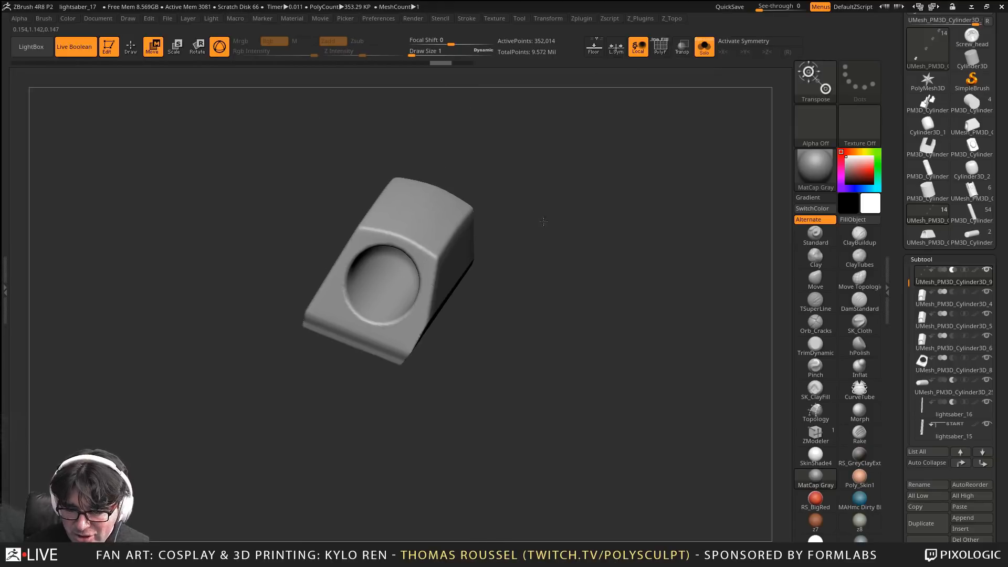
# Center the gizmo on the isolated cutter block, reset its orientation and show the full model again
pyautogui.keyDown('alt'); pyautogui.click(401, 216); pyautogui.keyUp('alt')
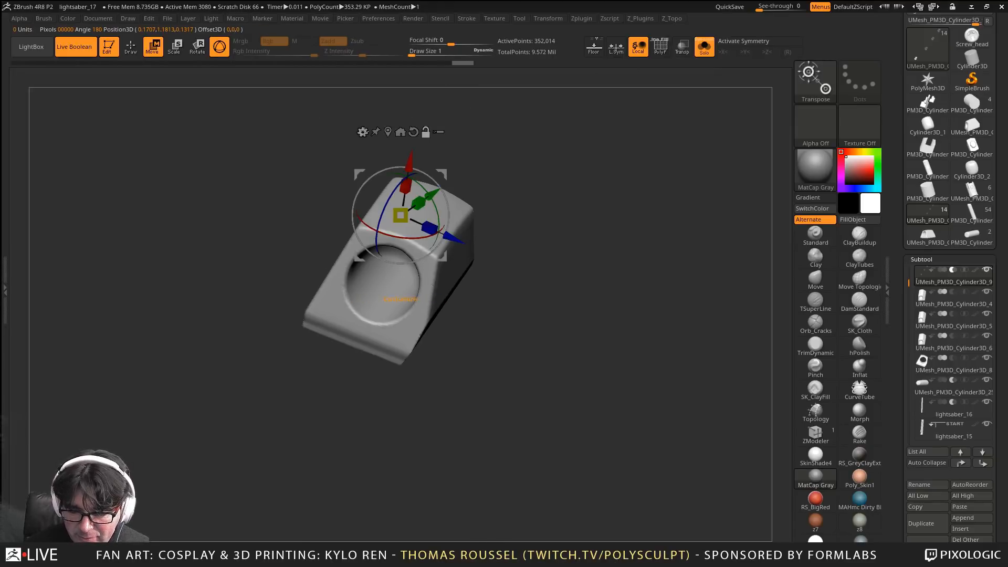
pyautogui.click(389, 131)
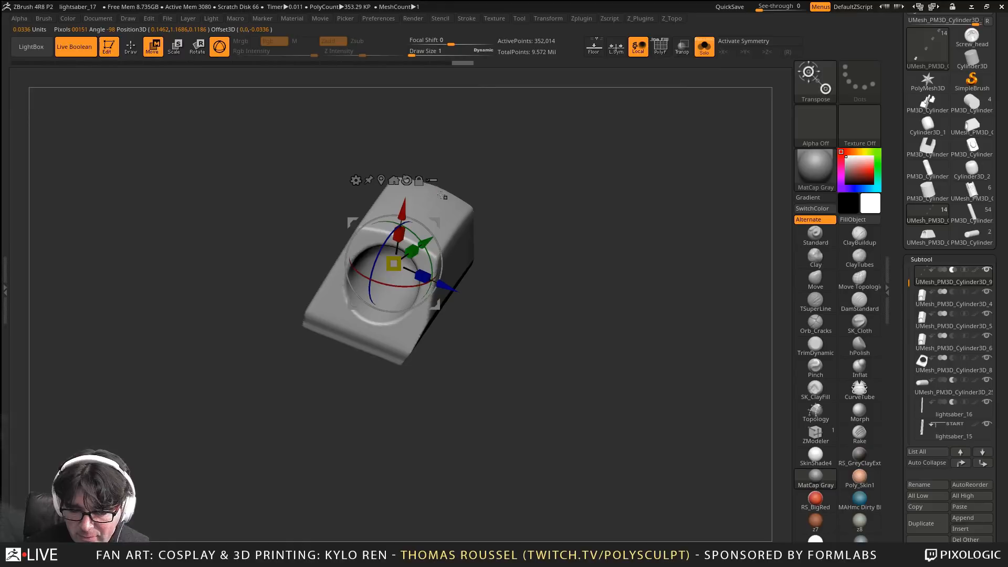
pyautogui.click(407, 180)
pyautogui.keyDown('shift'); pyautogui.moveTo(581, 241); pyautogui.dragTo(583, 217); pyautogui.keyUp('shift')
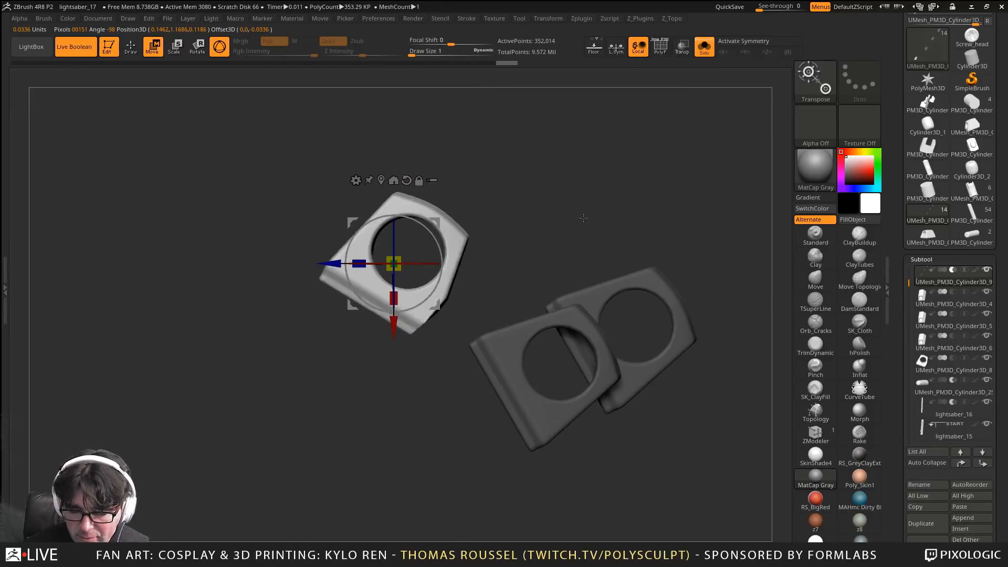
pyautogui.click(704, 47)
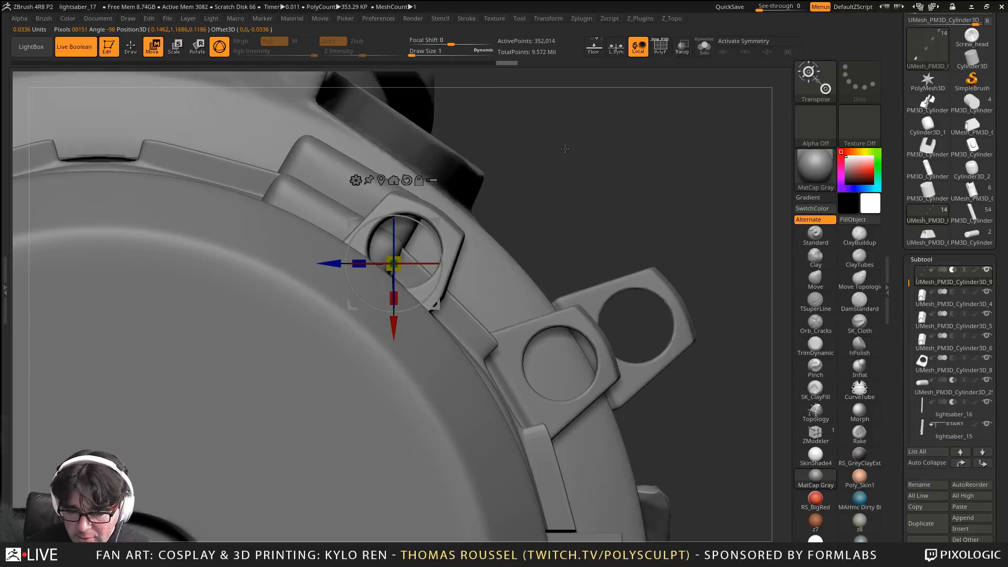
pyautogui.moveTo(567, 152); pyautogui.dragTo(574, 176)
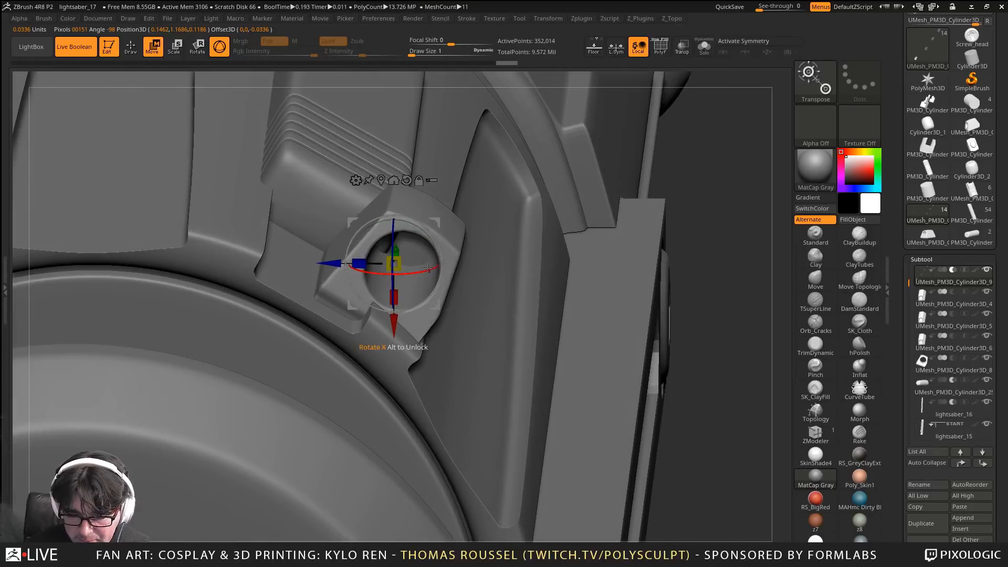
# Nudge the cutter block along its local X and Z axes to fit around the holed block
pyautogui.moveTo(324, 262); pyautogui.dragTo(320, 263)
pyautogui.moveTo(387, 332); pyautogui.dragTo(392, 328)
pyautogui.moveTo(717, 316); pyautogui.dragTo(583, 378)
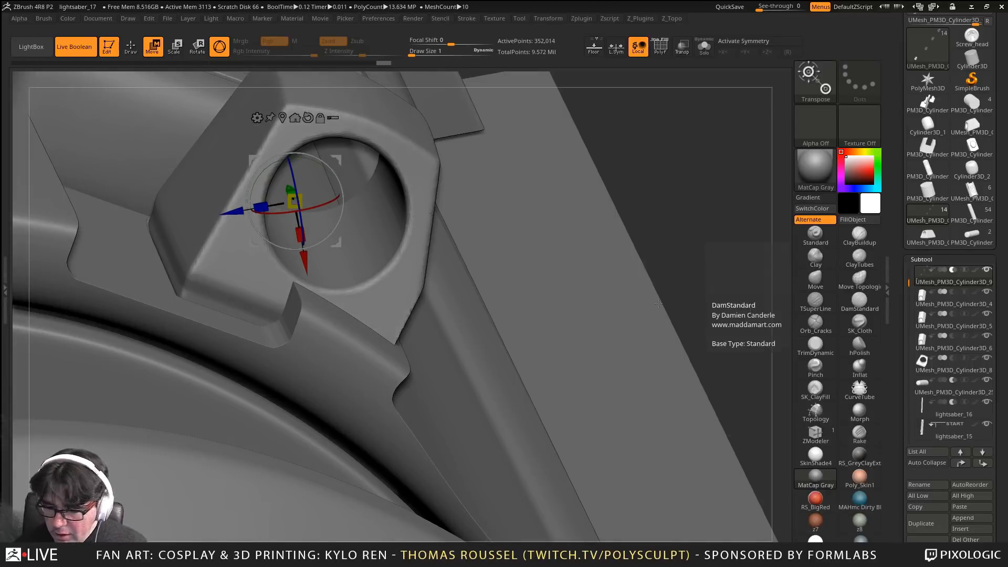
pyautogui.keyDown('alt'); pyautogui.moveTo(631, 263); pyautogui.dragTo(620, 231); pyautogui.keyUp('alt')
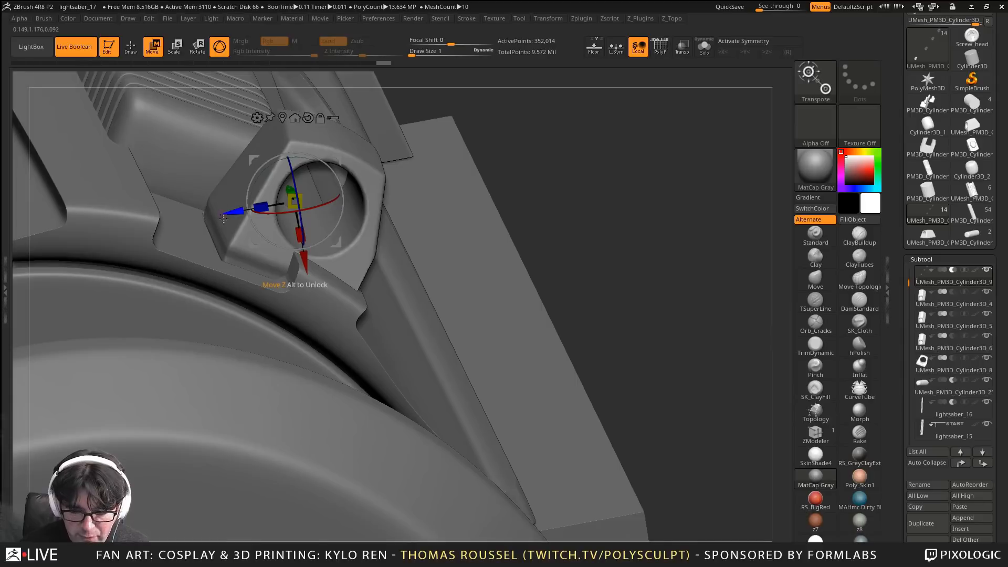
pyautogui.moveTo(224, 216); pyautogui.dragTo(210, 253)
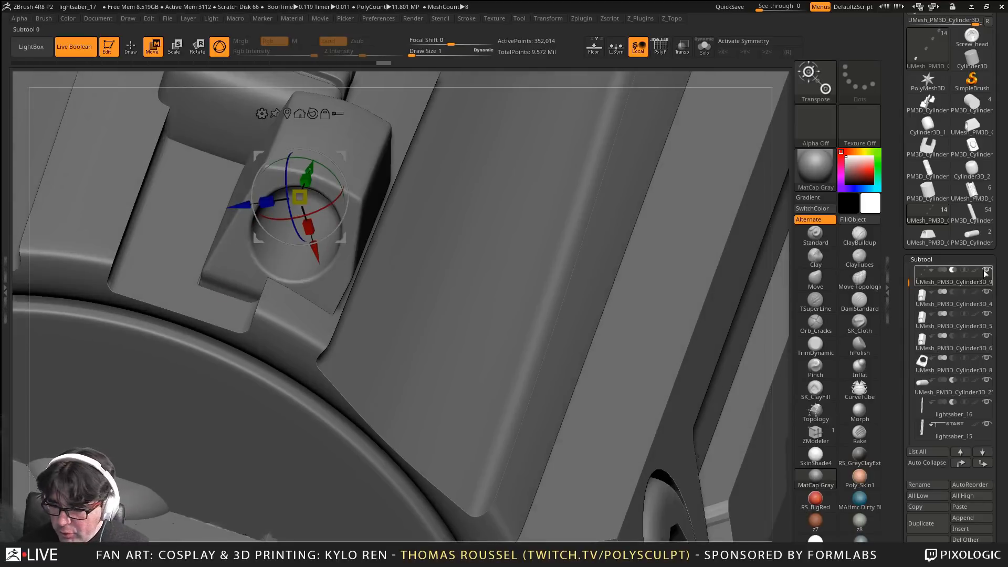
# Isolate the cutter subtool, hide the block next to the holed piece and delete the hidden geometry
pyautogui.click(704, 46)
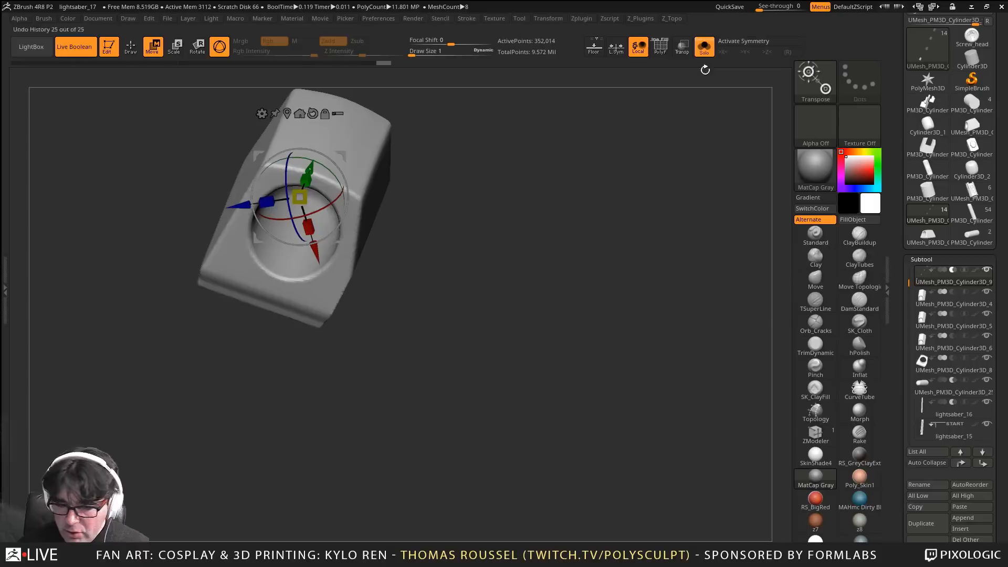
pyautogui.keyDown('shift'); pyautogui.moveTo(520, 202); pyautogui.dragTo(535, 370); pyautogui.keyUp('shift')
pyautogui.keyDown('ctrl'); pyautogui.moveTo(430, 441); pyautogui.dragTo(115, 186); pyautogui.keyUp('ctrl')
pyautogui.keyDown('alt'); pyautogui.moveTo(501, 235); pyautogui.dragTo(463, 298); pyautogui.keyUp('alt')
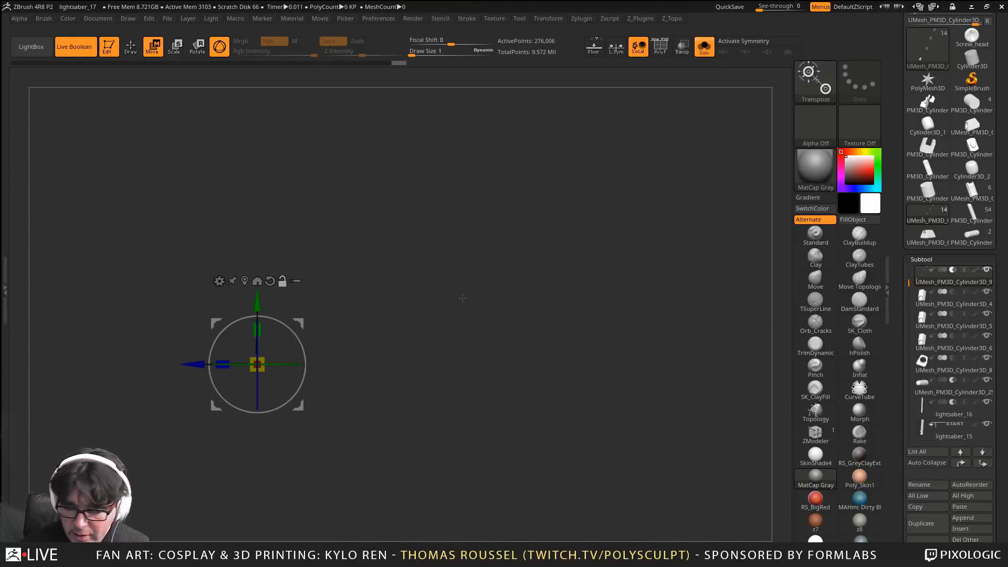
pyautogui.moveTo(1002, 494); pyautogui.dragTo(1007, 407)
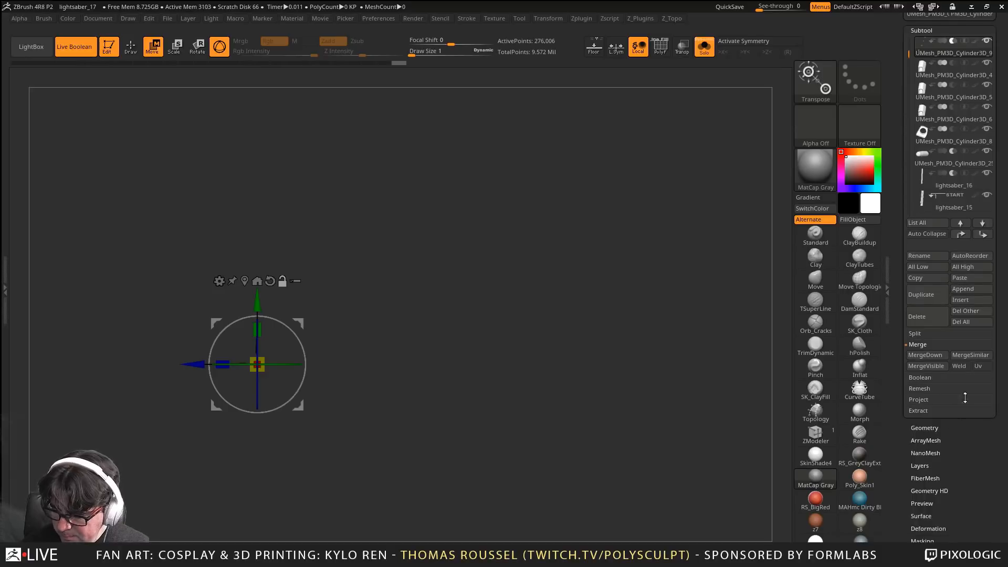
pyautogui.click(925, 427)
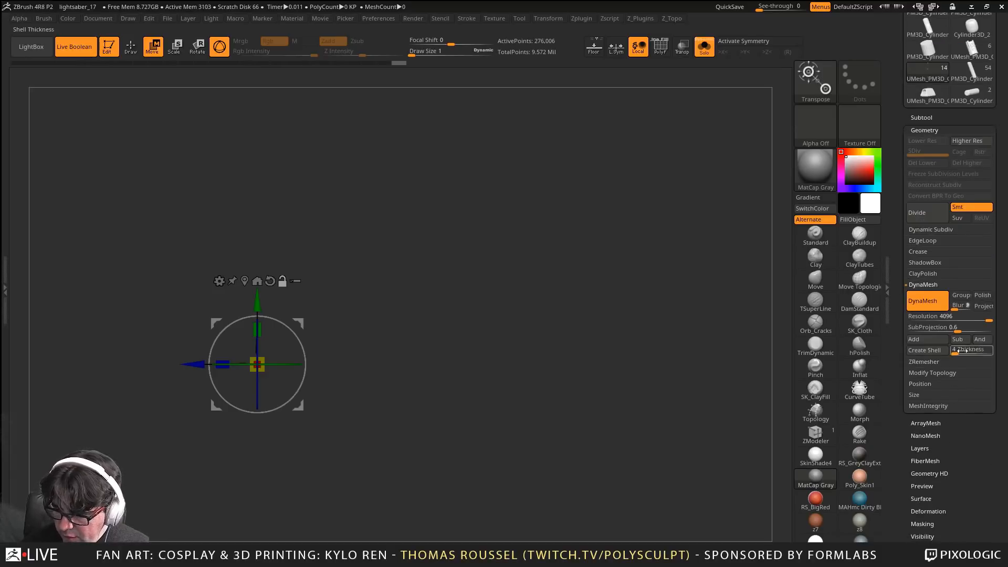
pyautogui.click(928, 373)
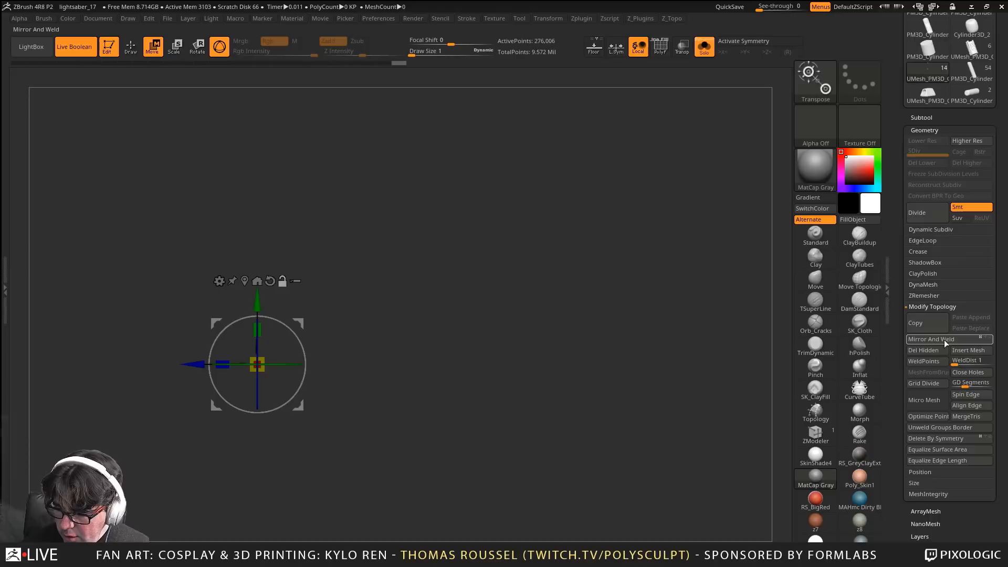
pyautogui.click(928, 353)
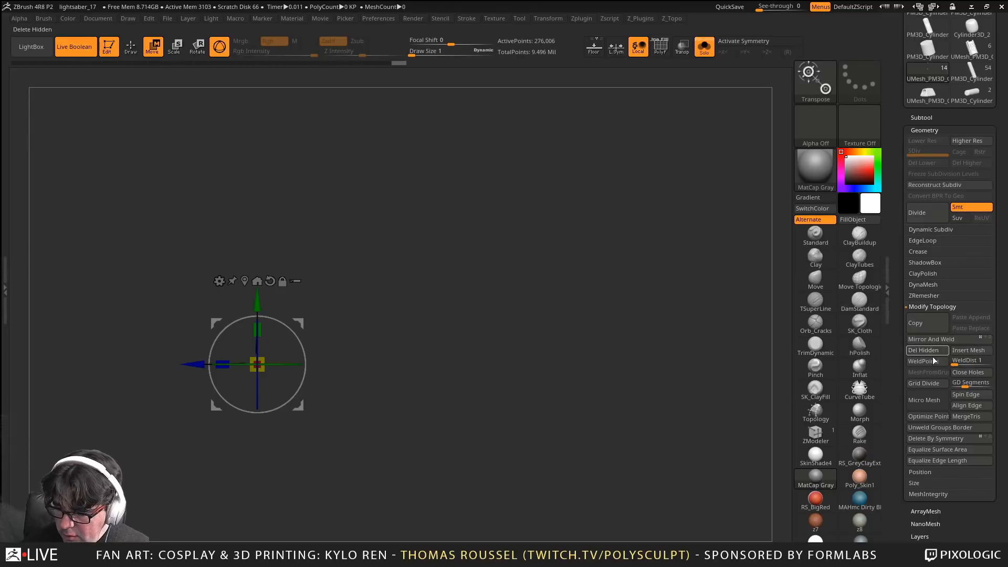
# Select the holed block subtool UMesh_PM3D_Cylinder3D_8 and duplicate it
pyautogui.click(922, 117)
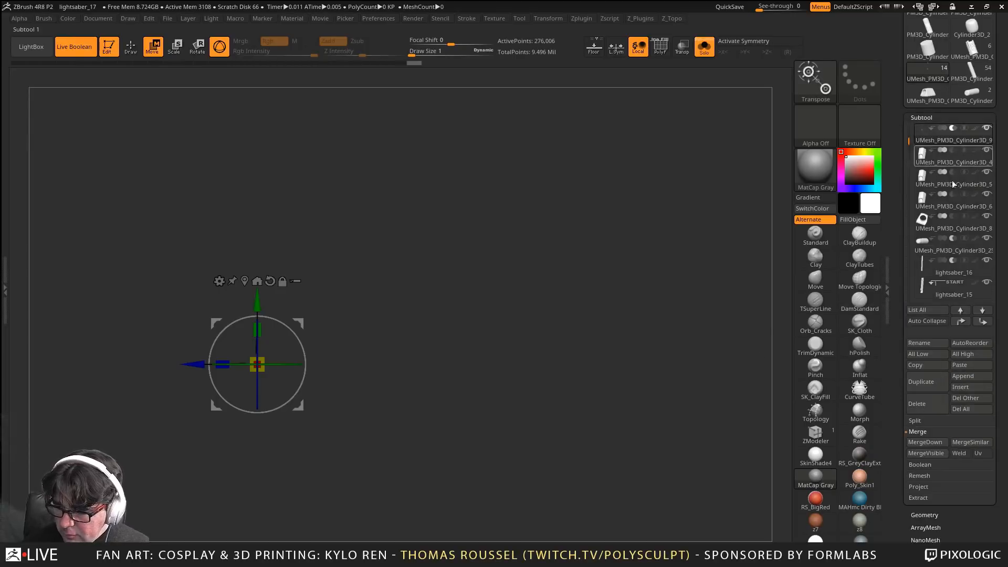
pyautogui.click(940, 223)
pyautogui.moveTo(662, 304); pyautogui.dragTo(675, 300)
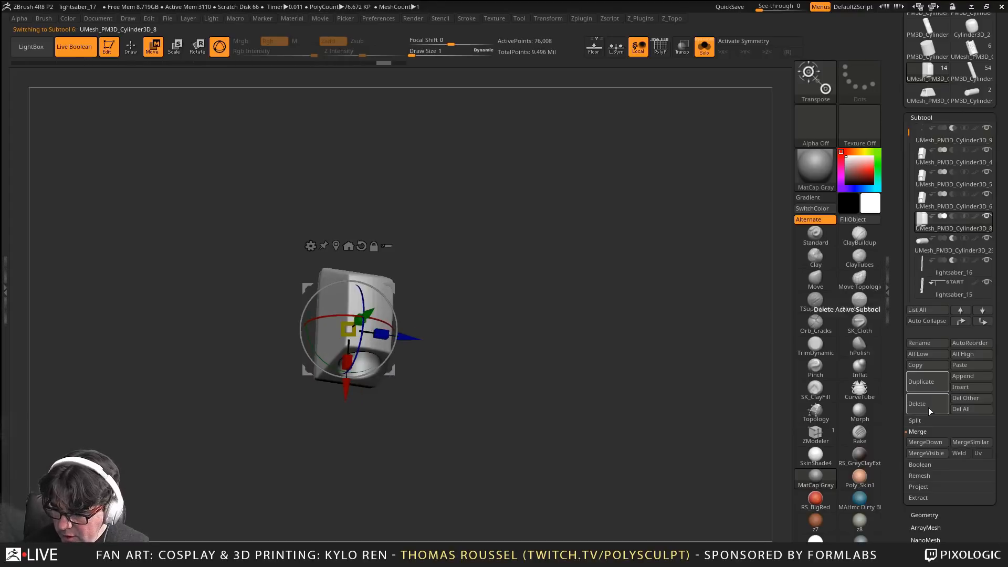
pyautogui.click(924, 381)
pyautogui.moveTo(519, 381); pyautogui.dragTo(604, 475)
pyautogui.moveTo(551, 428); pyautogui.dragTo(583, 362)
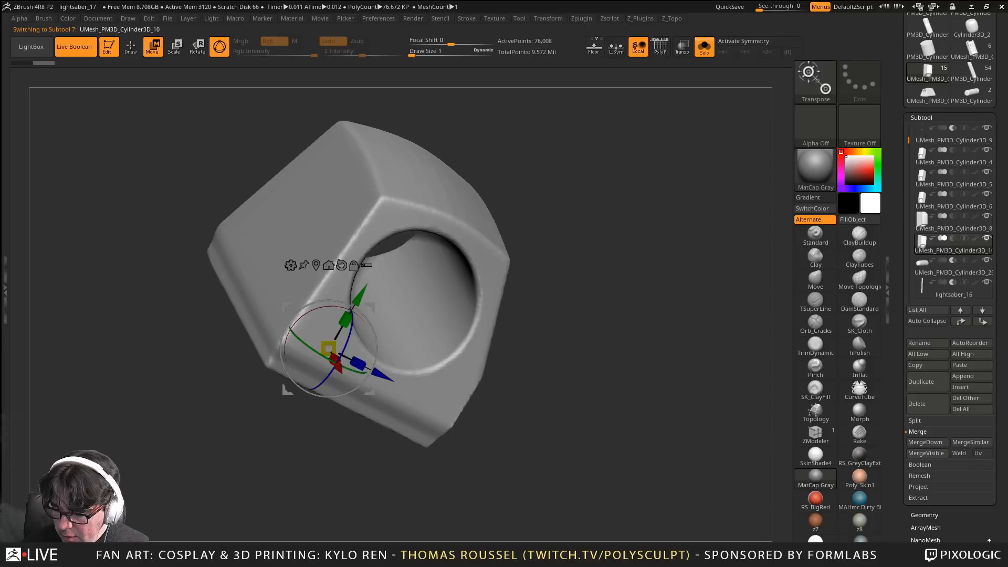
# Move the duplicate up the subtool order to just below UMesh_PM3D_Cylinder3D_9 and make it a subtractive cutter in the full model
pyautogui.click(961, 322)
pyautogui.click(960, 321)
pyautogui.click(961, 321)
pyautogui.click(961, 321)
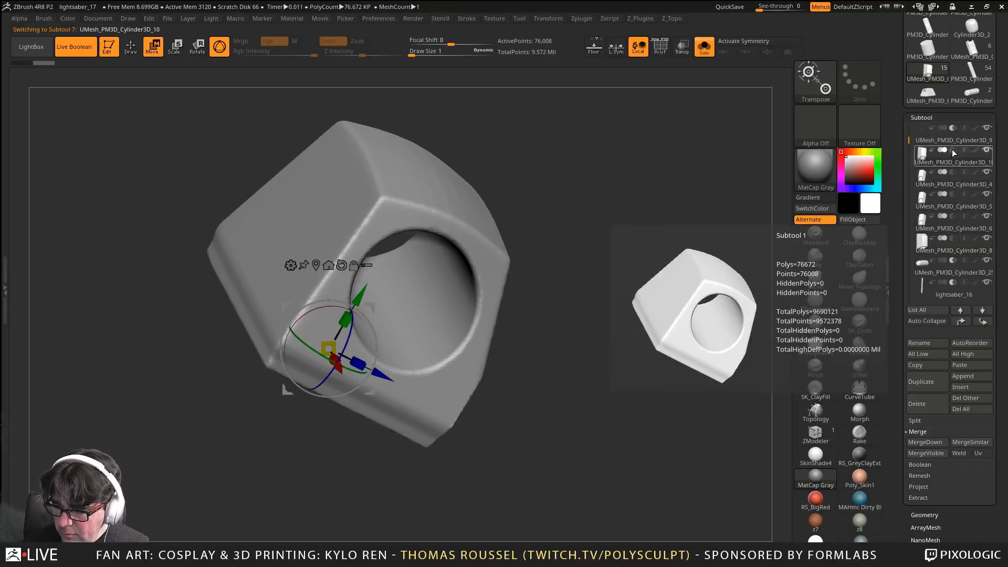
pyautogui.moveTo(609, 271); pyautogui.dragTo(656, 301)
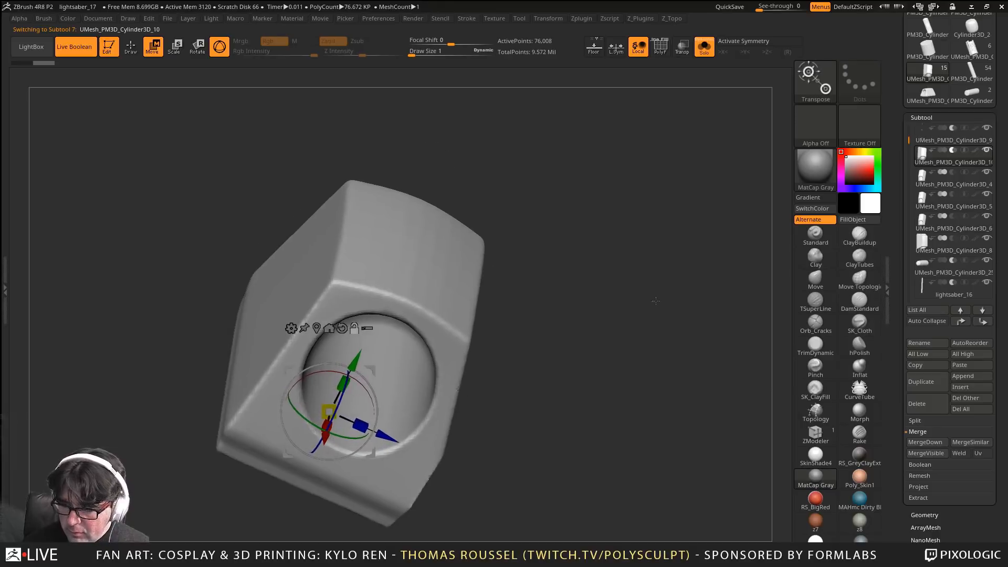
pyautogui.click(705, 53)
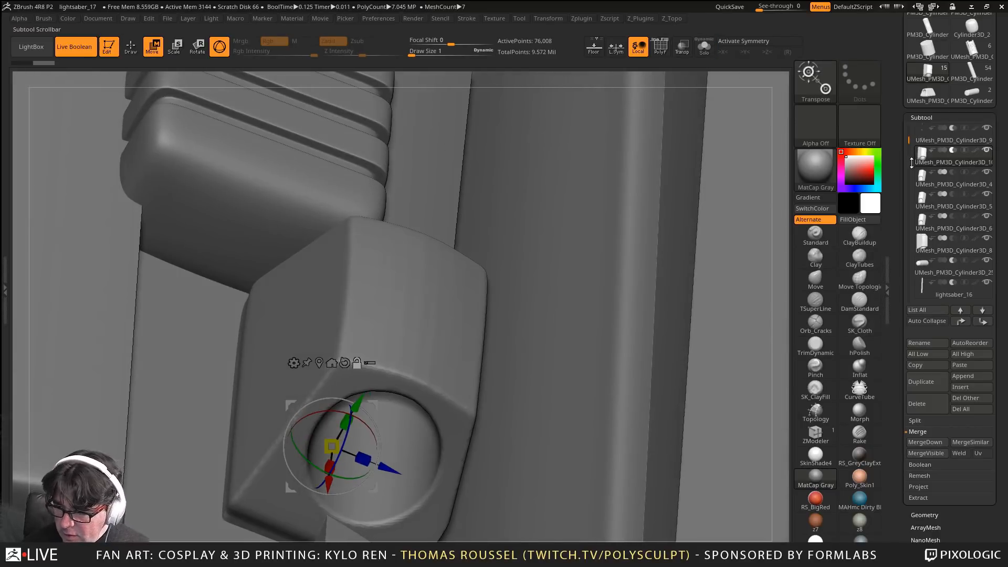
# Store a morph target for the duplicated holed block
pyautogui.moveTo(983, 520); pyautogui.dragTo(975, 422)
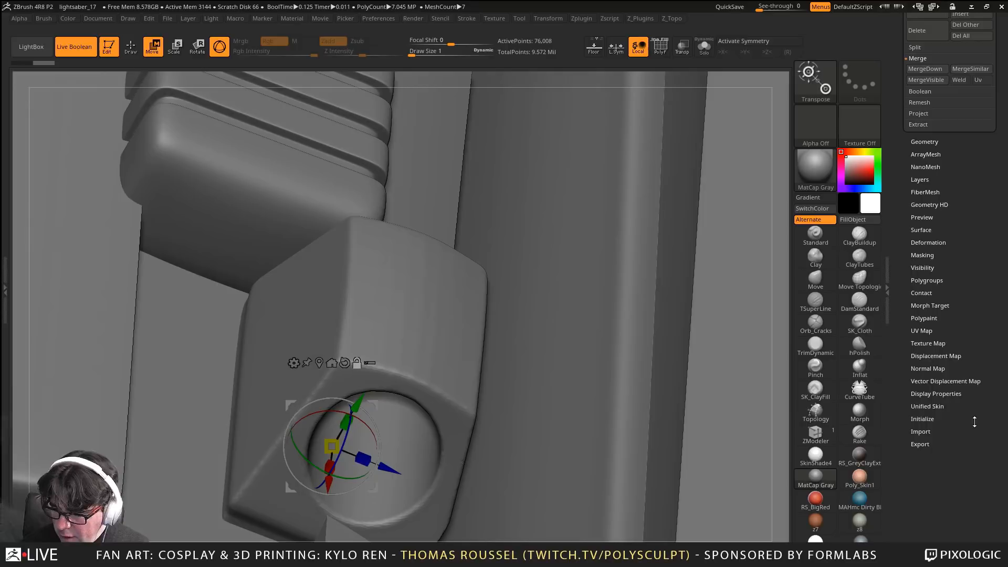
pyautogui.click(928, 304)
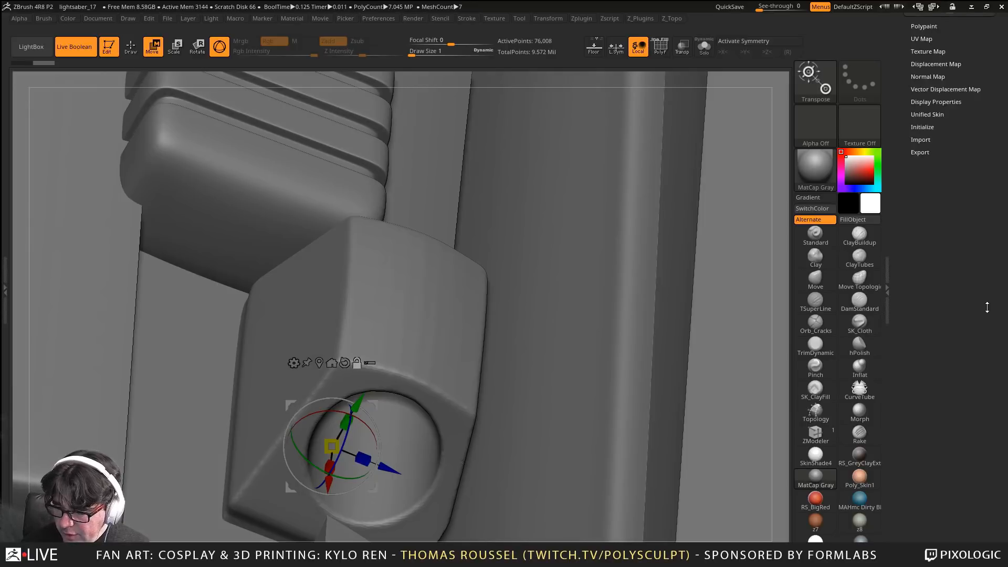
pyautogui.click(927, 206)
pyautogui.scroll(2, 940, 194)
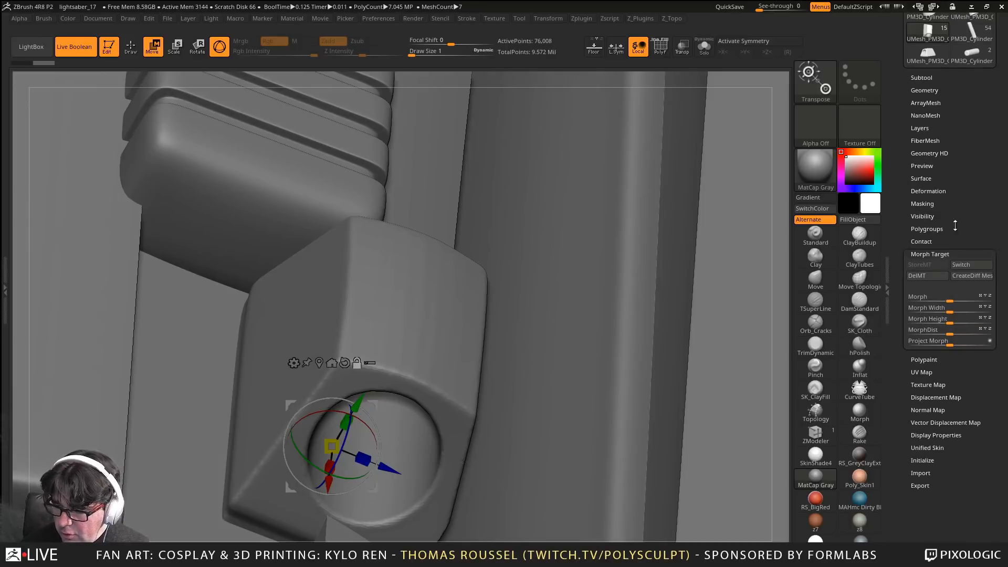
# Inflate the duplicated holed block by 1 using the deformation settings
pyautogui.click(938, 190)
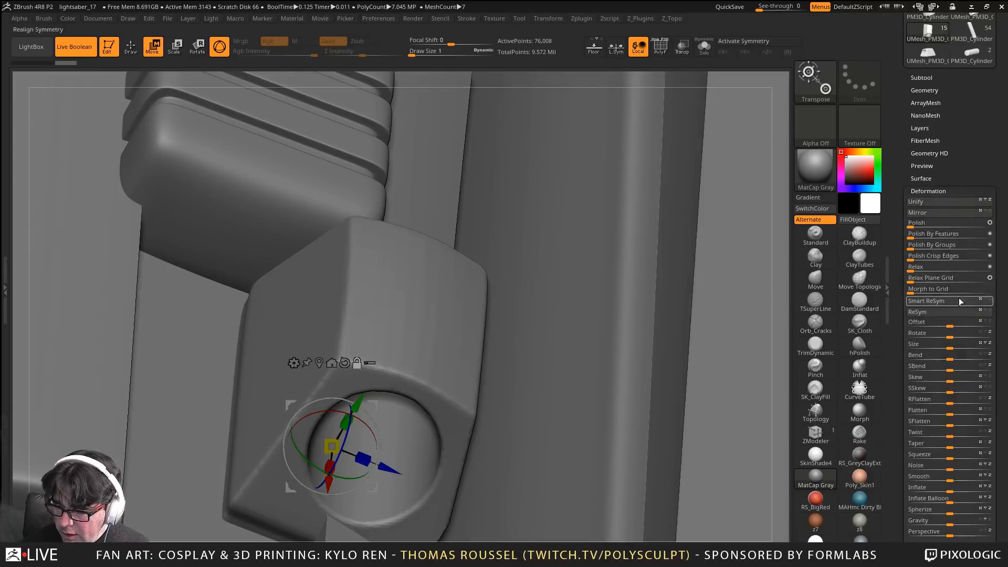
pyautogui.click(949, 488)
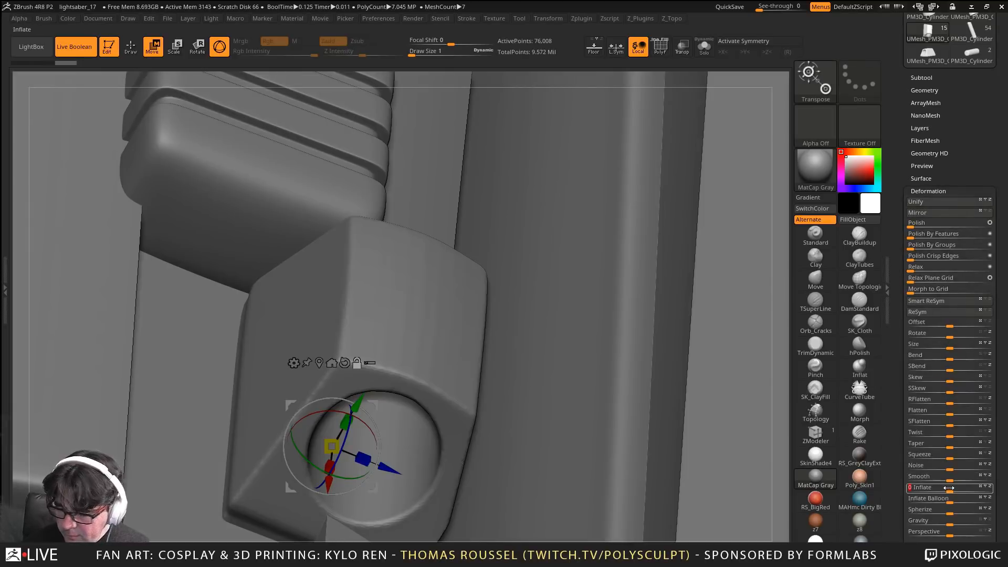
pyautogui.write('1')
pyautogui.press('Return')
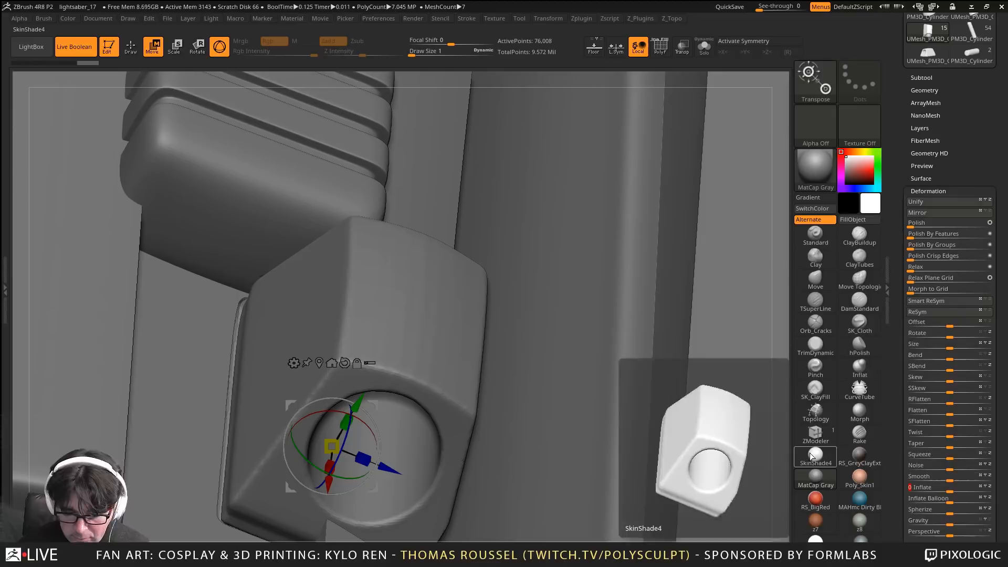
# Blend the inflated holed-block cutter about 43 back toward its stored morph target to narrow the gap
pyautogui.moveTo(1006, 498); pyautogui.dragTo(993, 402)
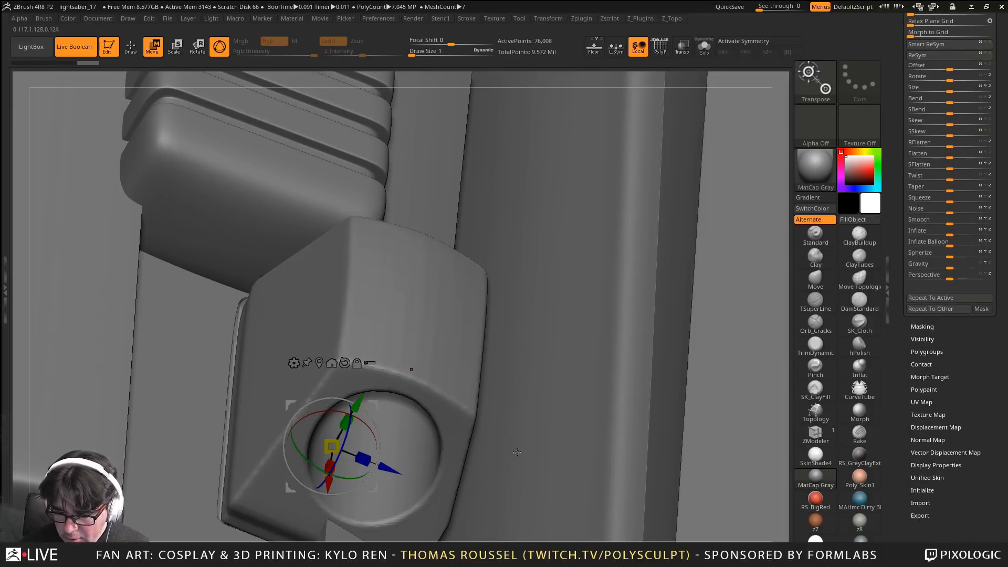
pyautogui.moveTo(517, 452); pyautogui.dragTo(538, 453)
pyautogui.moveTo(977, 341); pyautogui.dragTo(976, 431)
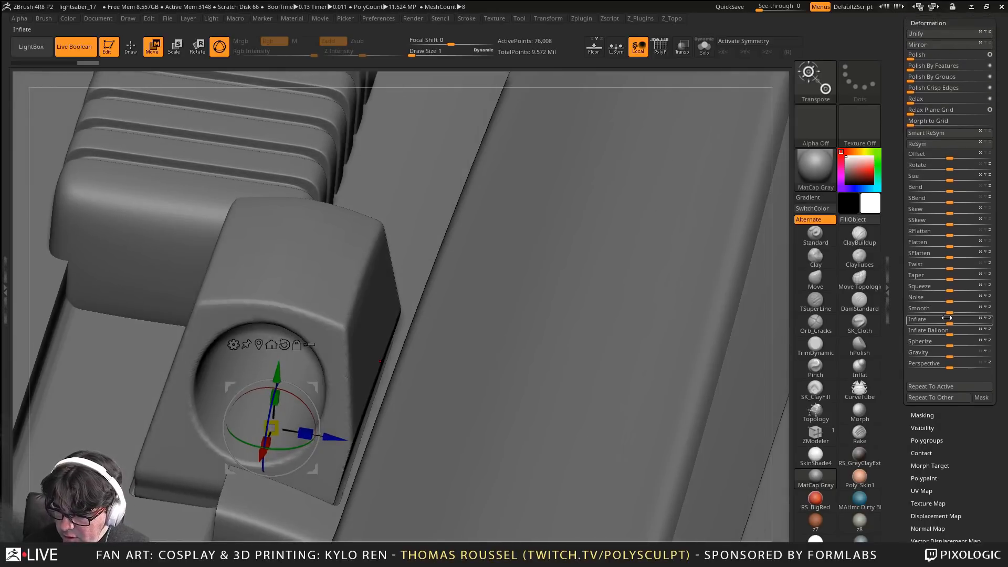
pyautogui.moveTo(972, 475); pyautogui.dragTo(967, 379)
pyautogui.click(931, 368)
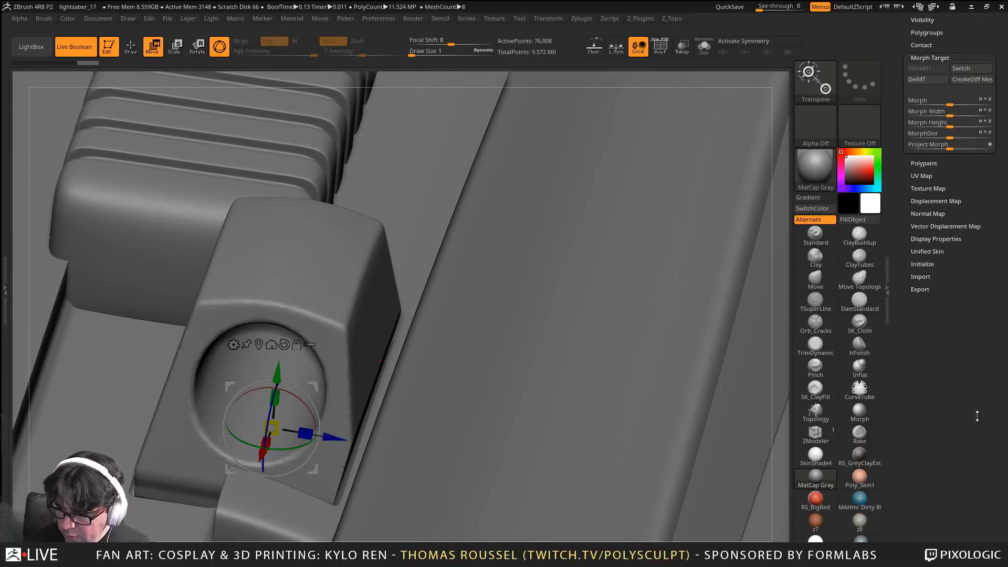
pyautogui.moveTo(978, 416); pyautogui.dragTo(977, 471)
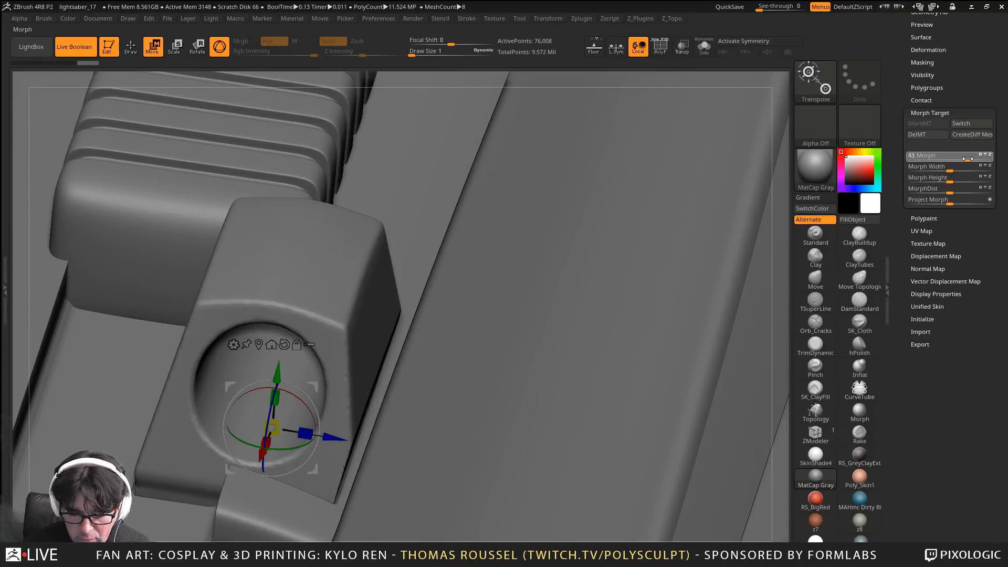
pyautogui.moveTo(967, 159); pyautogui.dragTo(969, 159)
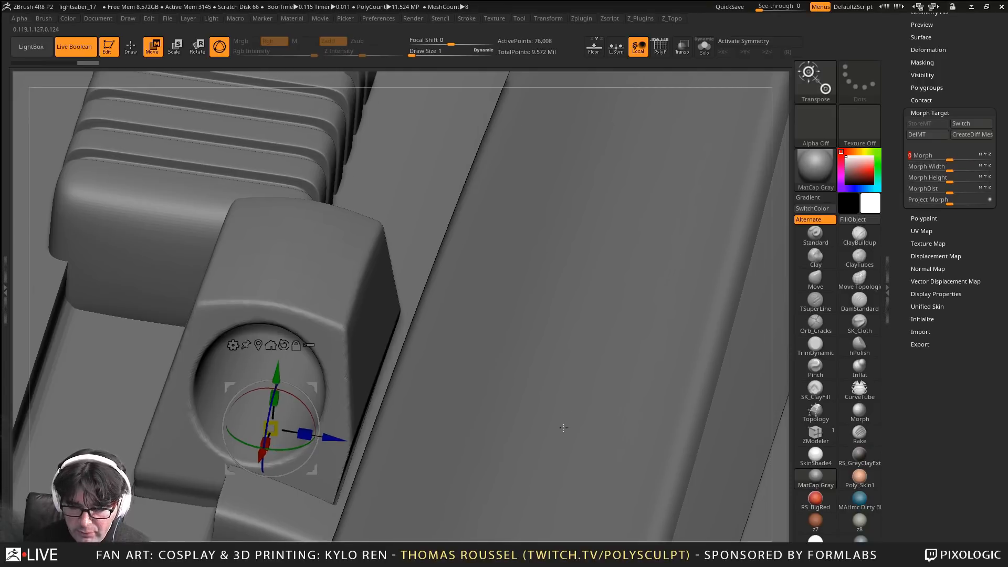
# Examine the gap along the hilt and around the base of the next holed block
pyautogui.keyDown('alt'); pyautogui.moveTo(537, 115); pyautogui.dragTo(504, 252); pyautogui.keyUp('alt')
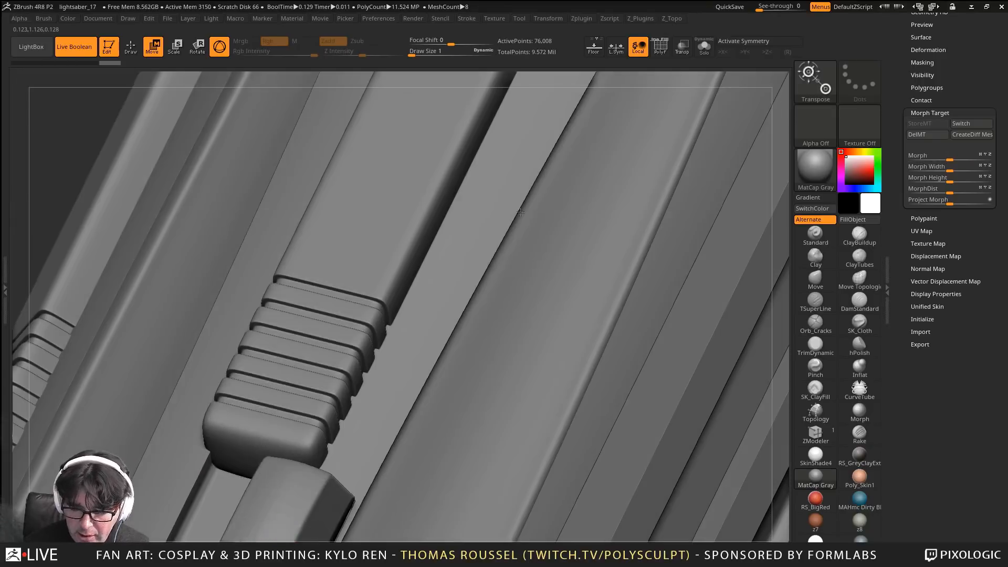
pyautogui.keyDown('alt'); pyautogui.moveTo(588, 242); pyautogui.dragTo(487, 516); pyautogui.keyUp('alt')
pyautogui.keyDown('alt'); pyautogui.moveTo(540, 173); pyautogui.dragTo(535, 420); pyautogui.keyUp('alt')
pyautogui.keyDown('alt'); pyautogui.moveTo(748, 162); pyautogui.dragTo(581, 324); pyautogui.keyUp('alt')
pyautogui.keyDown('alt'); pyautogui.moveTo(666, 142); pyautogui.dragTo(504, 467); pyautogui.keyUp('alt')
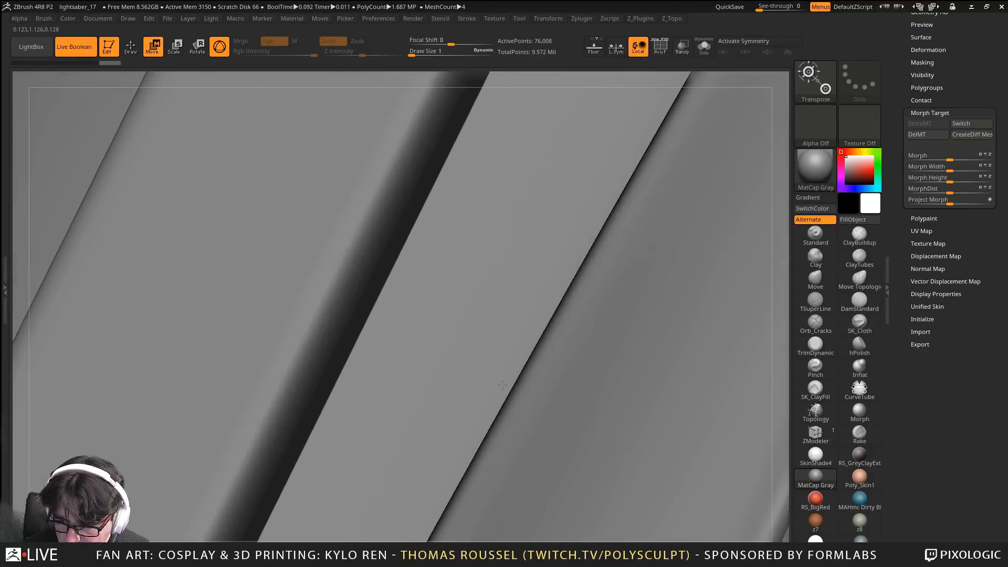
pyautogui.moveTo(619, 179)
pyautogui.keyDown('alt'); pyautogui.mouseDown()
pyautogui.moveTo(494, 422)
pyautogui.moveTo(468, 497)
pyautogui.mouseUp(); pyautogui.keyUp('alt')
pyautogui.moveTo(599, 210)
pyautogui.keyDown('alt'); pyautogui.mouseDown(button='right')
pyautogui.moveTo(525, 383)
pyautogui.moveTo(493, 416)
pyautogui.mouseUp(button='right'); pyautogui.keyUp('alt')
pyautogui.moveTo(310, 185)
pyautogui.keyDown('alt'); pyautogui.mouseDown(button='right')
pyautogui.moveTo(574, 251)
pyautogui.moveTo(585, 191)
pyautogui.moveTo(528, 294)
pyautogui.moveTo(542, 99)
pyautogui.moveTo(522, 32)
pyautogui.mouseUp(button='right'); pyautogui.keyUp('alt')
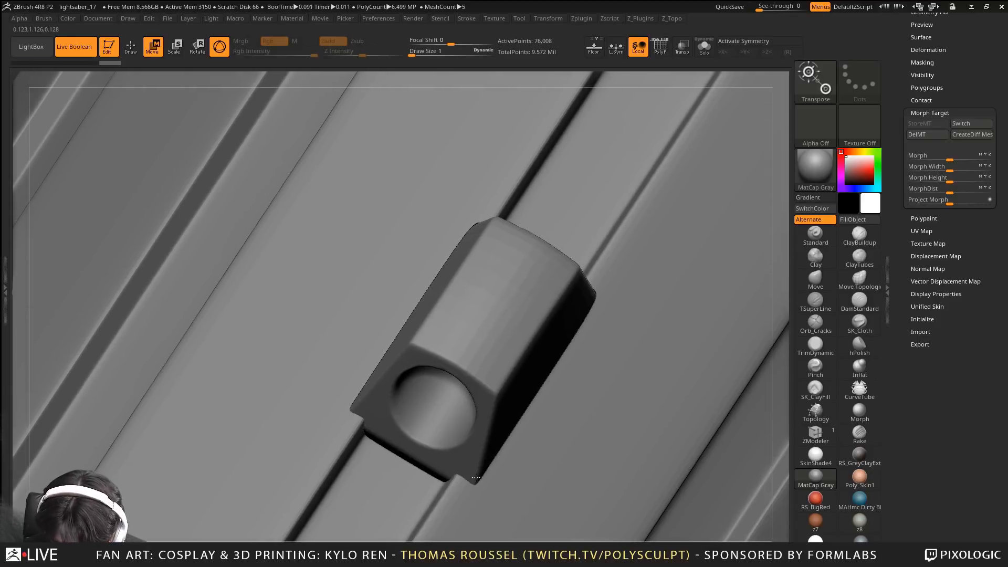
pyautogui.moveTo(476, 477); pyautogui.dragTo(599, 522, button='right')
# Make the subtractive cutter UMesh_PM3D_Cylinder3D_9 the active subtool
pyautogui.moveTo(964, 58); pyautogui.dragTo(965, 127)
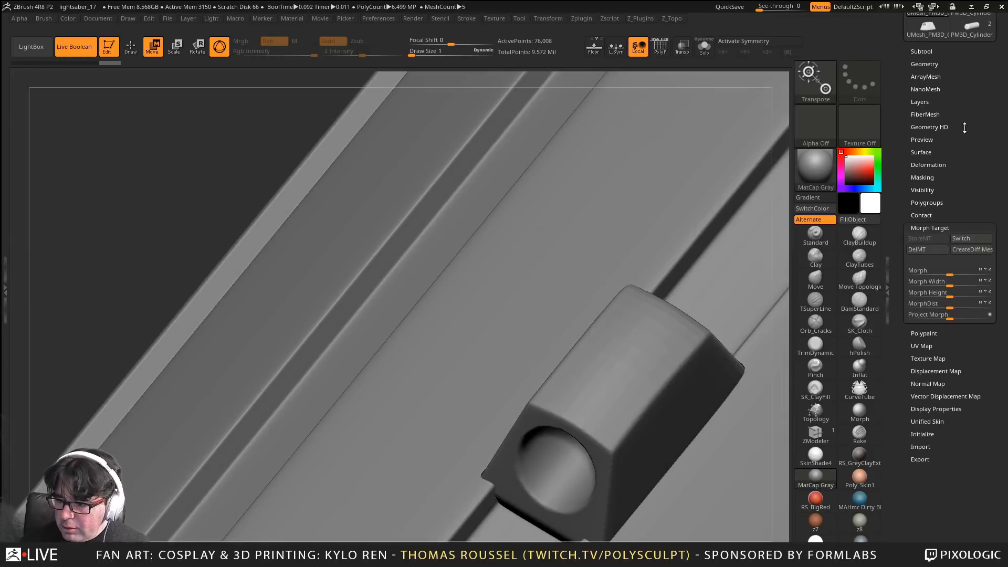
pyautogui.click(938, 64)
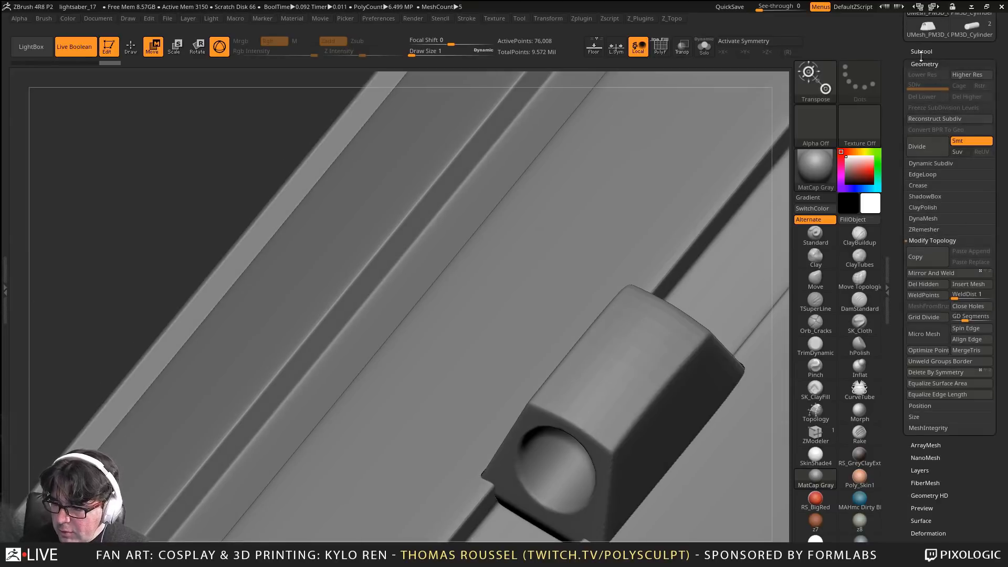
pyautogui.click(921, 52)
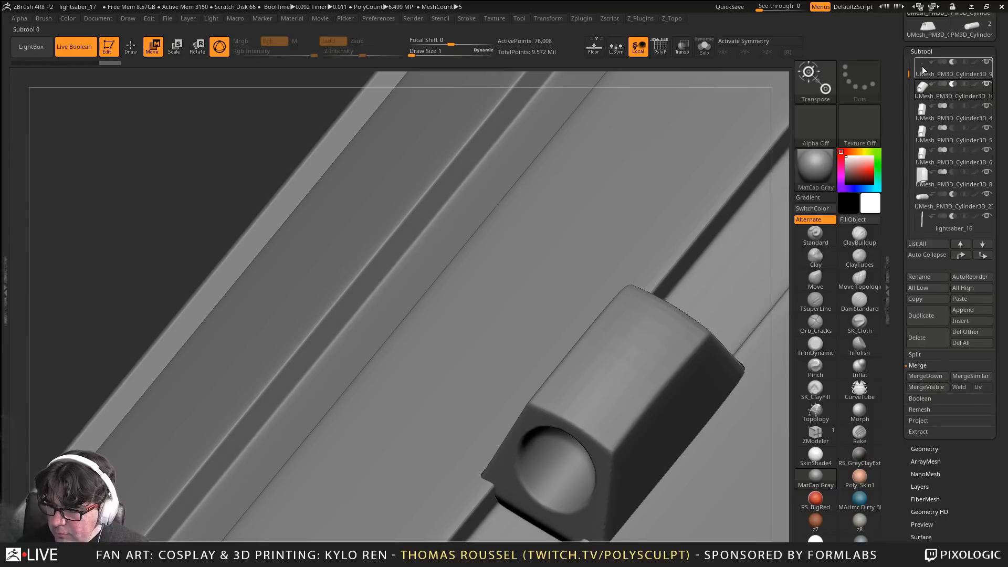
pyautogui.click(922, 70)
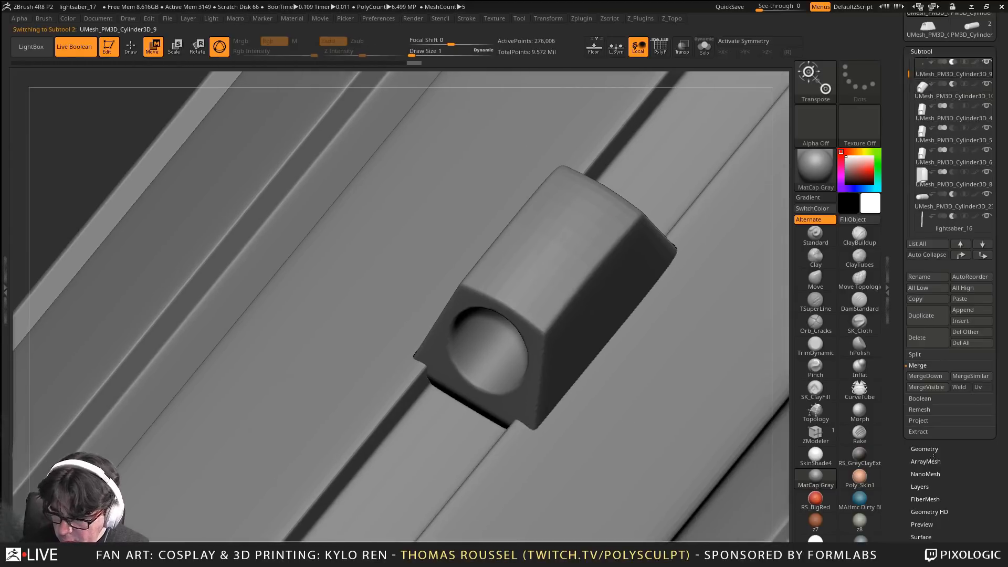
# Try to morph the UMesh_PM3D_Cylinder3D_9 cutter using its existing morph target
pyautogui.scroll(-8, 924, 462)
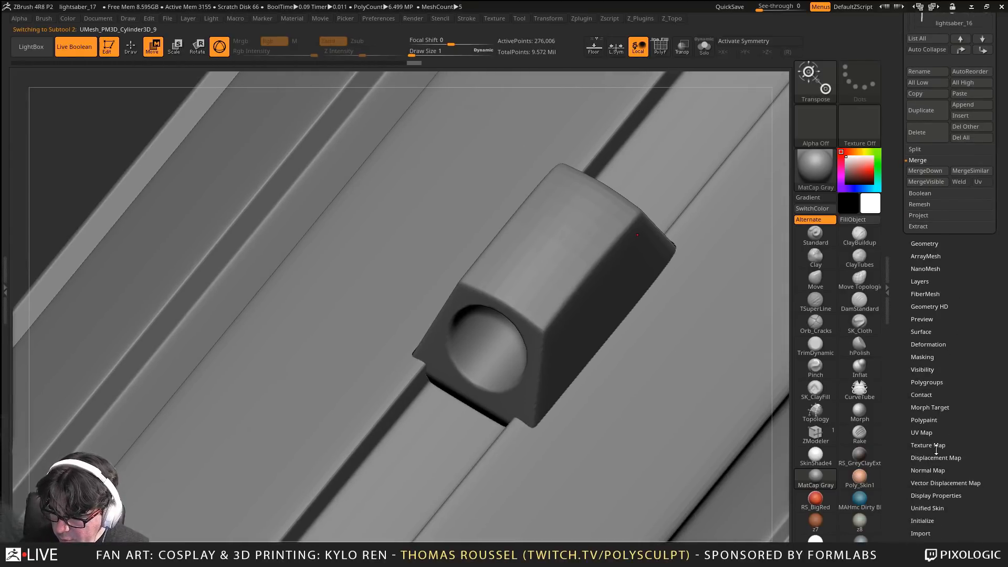
pyautogui.click(929, 407)
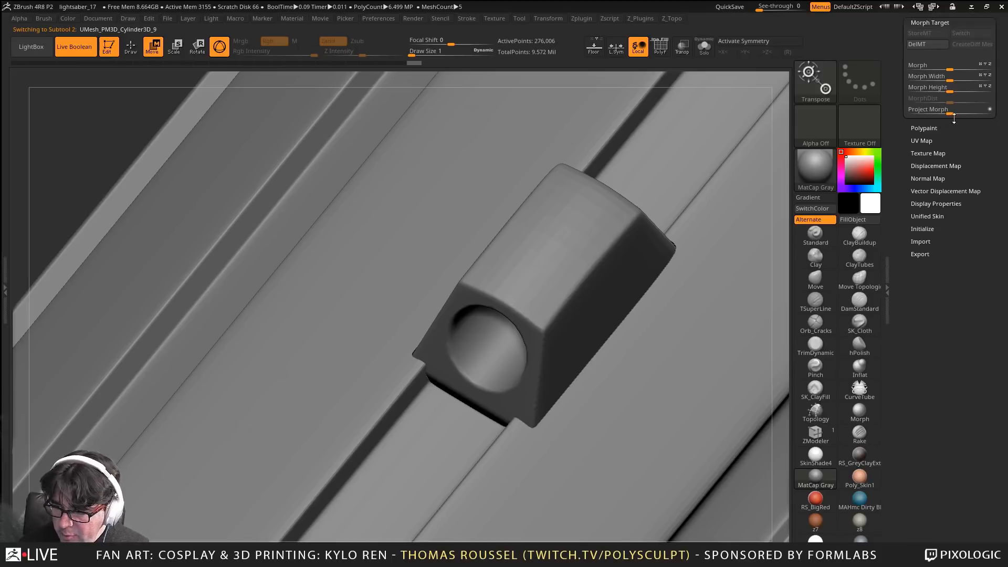
pyautogui.scroll(3, 953, 118)
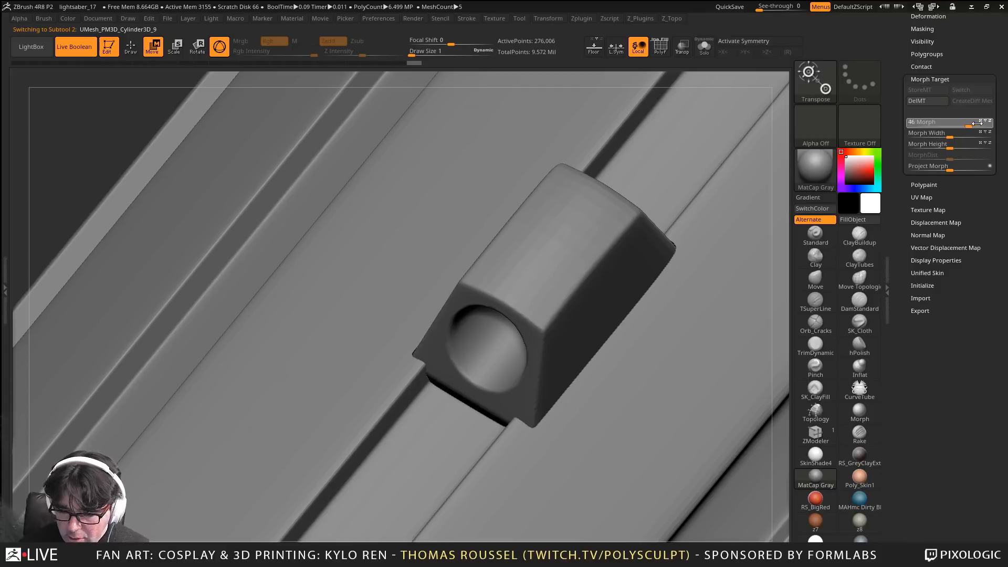
pyautogui.moveTo(977, 123); pyautogui.dragTo(1003, 122)
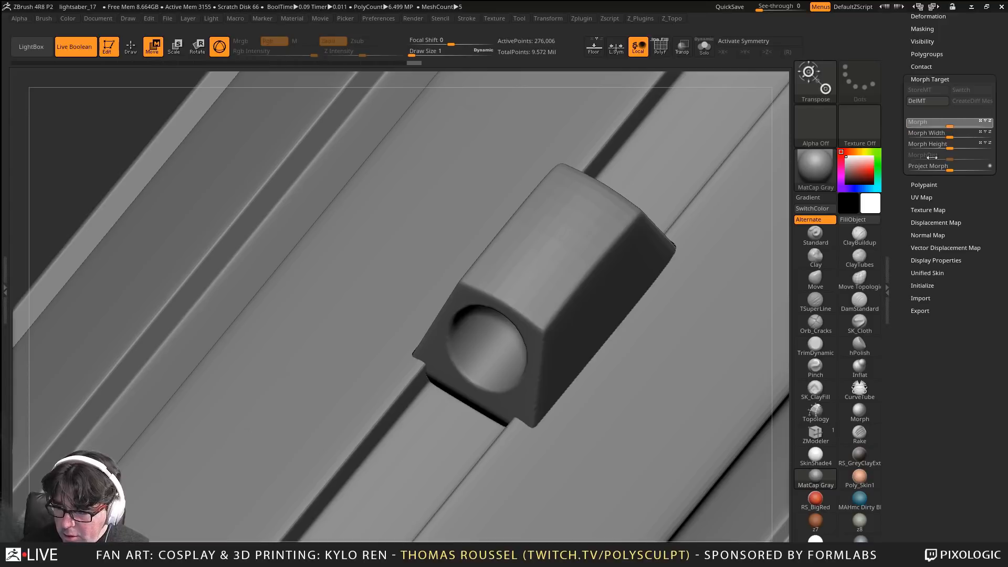
# Delete the existing morph target of UMesh_PM3D_Cylinder3D_9 and store a new one
pyautogui.keyDown('ctrl'); pyautogui.moveTo(680, 299); pyautogui.dragTo(654, 371, button='right'); pyautogui.keyUp('ctrl')
pyautogui.moveTo(595, 421); pyautogui.dragTo(554, 439, button='right')
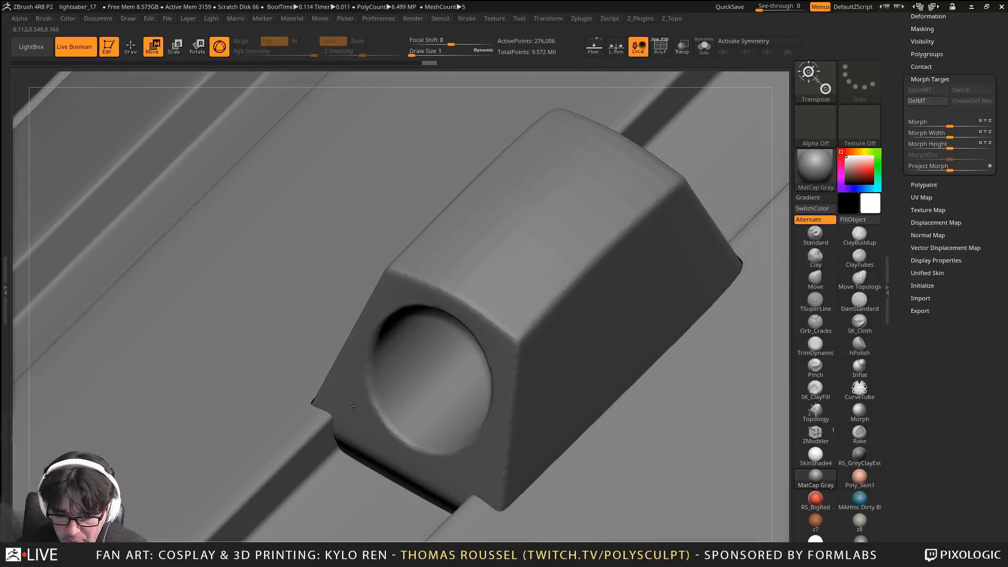
pyautogui.moveTo(338, 420)
pyautogui.mouseDown(button='right')
pyautogui.moveTo(302, 423)
pyautogui.moveTo(348, 418)
pyautogui.mouseUp(button='right')
pyautogui.moveTo(975, 52); pyautogui.dragTo(971, 479)
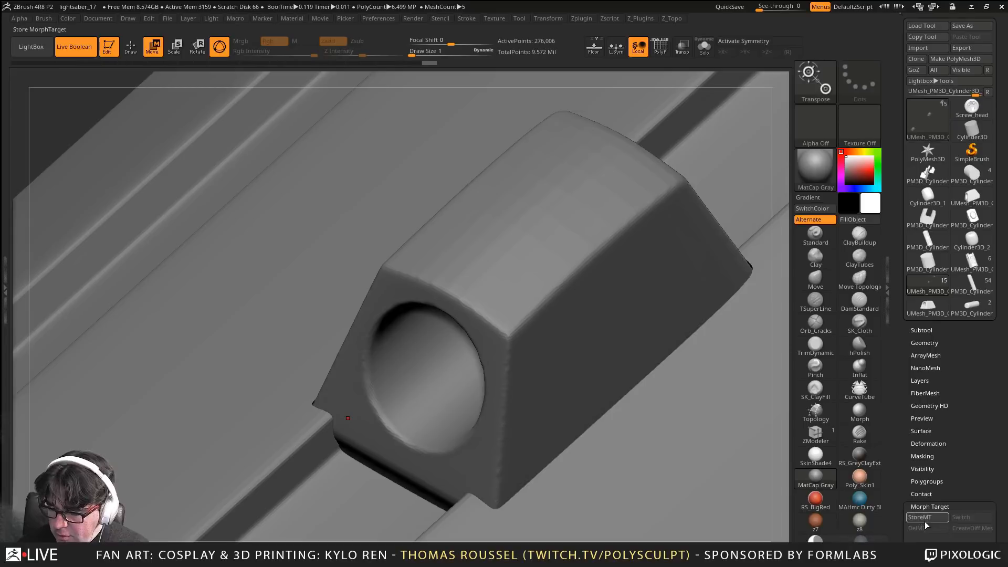
pyautogui.click(922, 343)
pyautogui.click(923, 343)
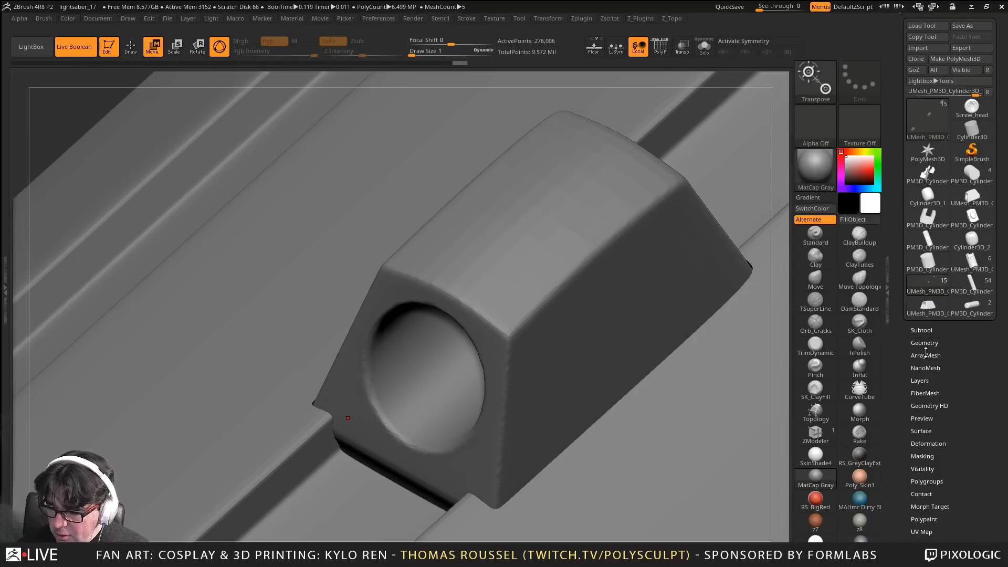
# Inflate the UMesh_PM3D_Cylinder3D_9 cutter in two passes, isolating it for the second, and return to the full model
pyautogui.click(928, 444)
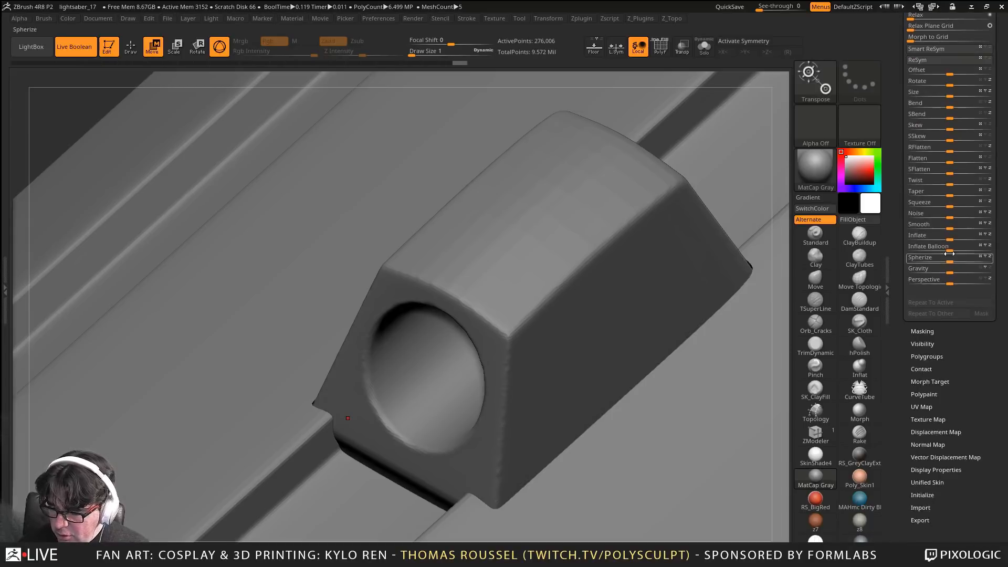
pyautogui.click(947, 238)
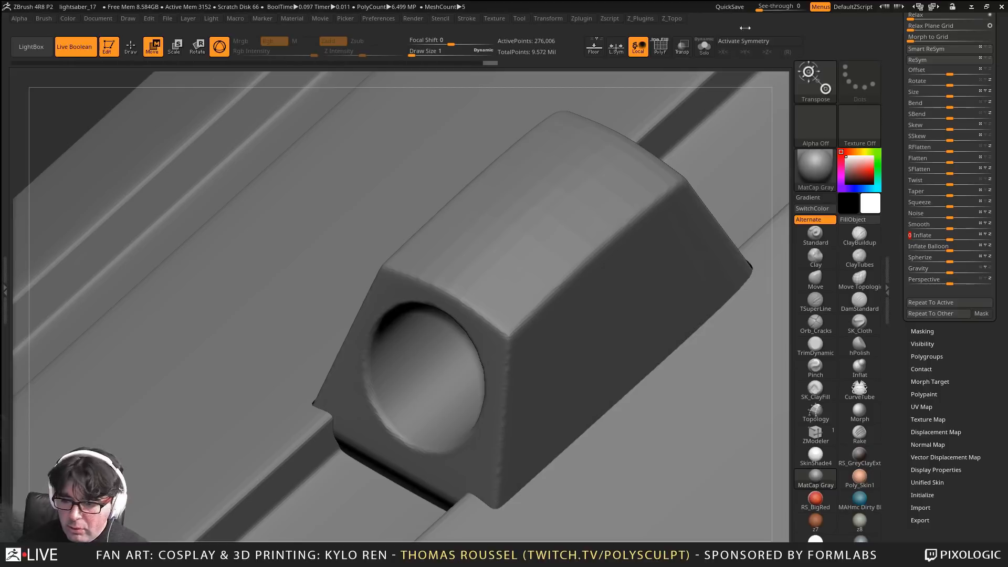
pyautogui.click(702, 47)
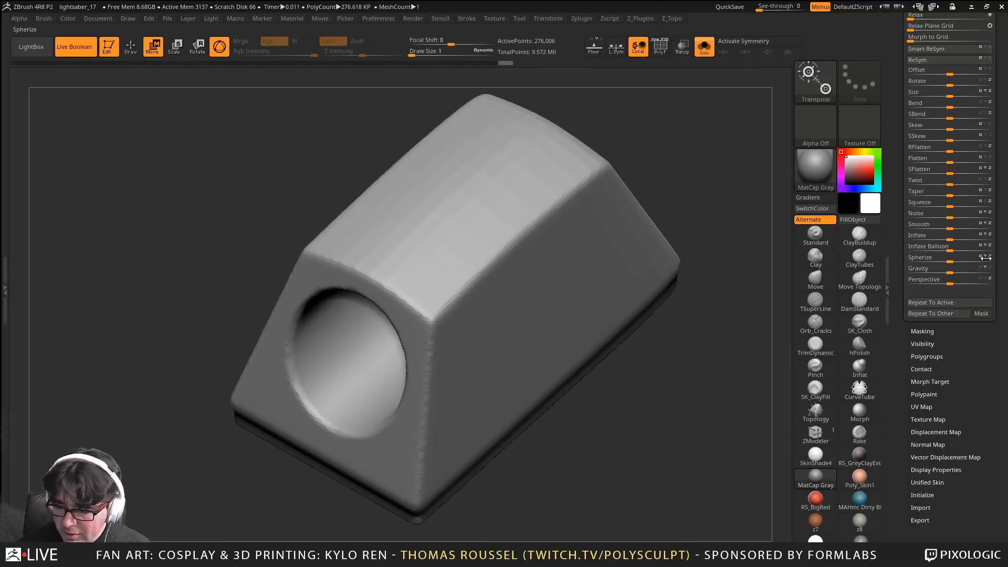
pyautogui.click(954, 235)
pyautogui.moveTo(999, 51); pyautogui.dragTo(999, 133)
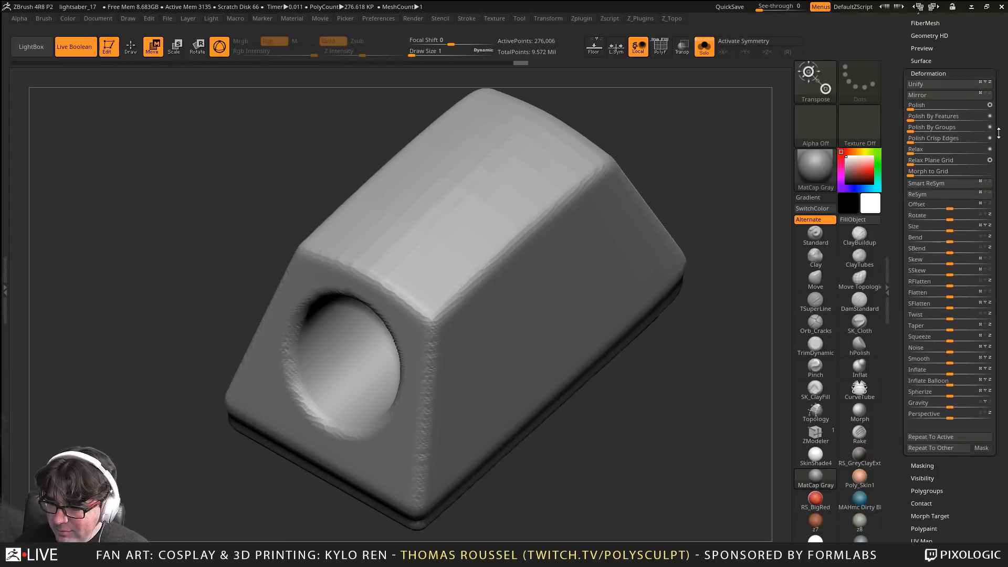
pyautogui.scroll(2, 944, 83)
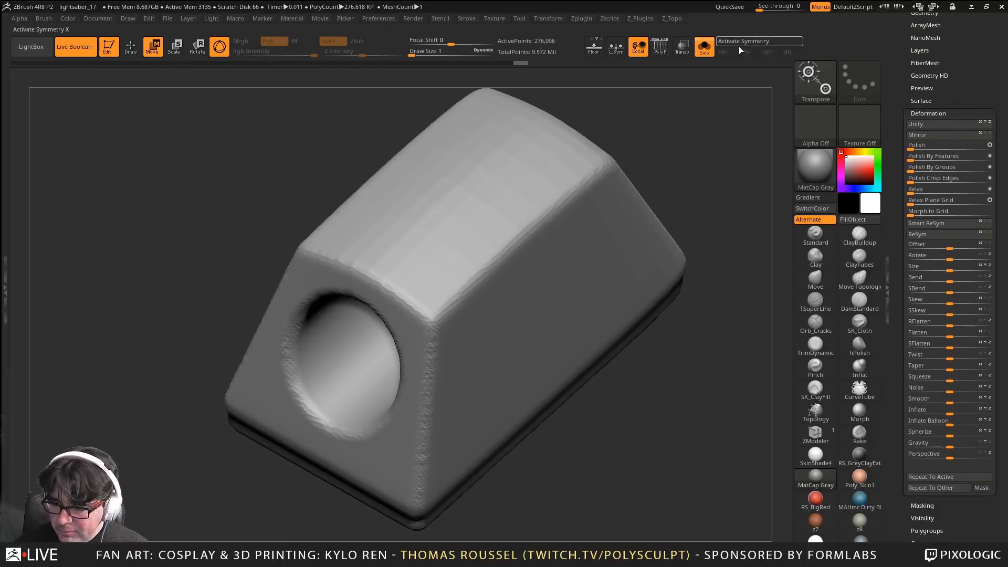
pyautogui.click(704, 46)
# Blend the inflated UMesh_PM3D_Cylinder3D_9 cutter partway back toward its newly stored morph target
pyautogui.moveTo(995, 534); pyautogui.dragTo(928, 264)
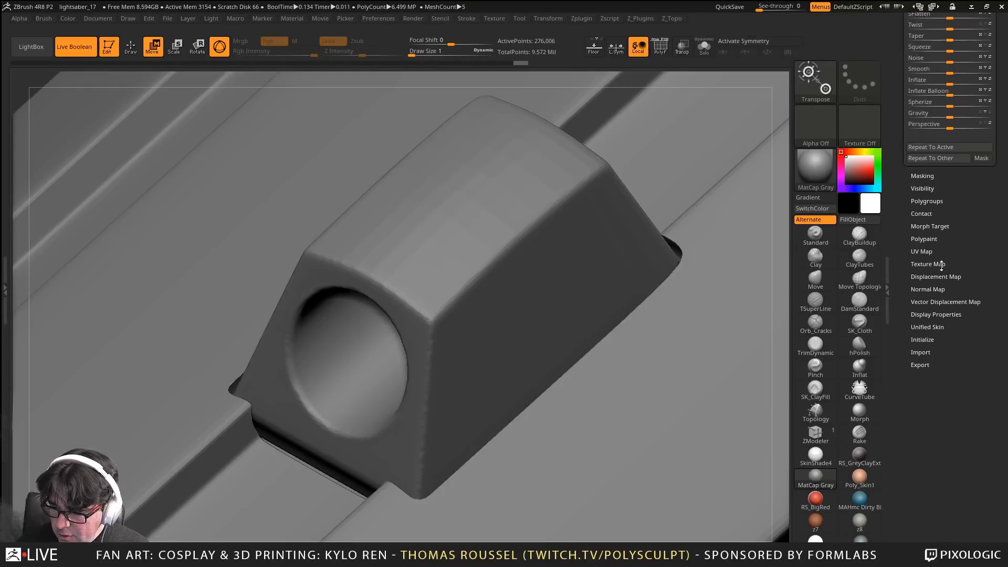
pyautogui.click(930, 226)
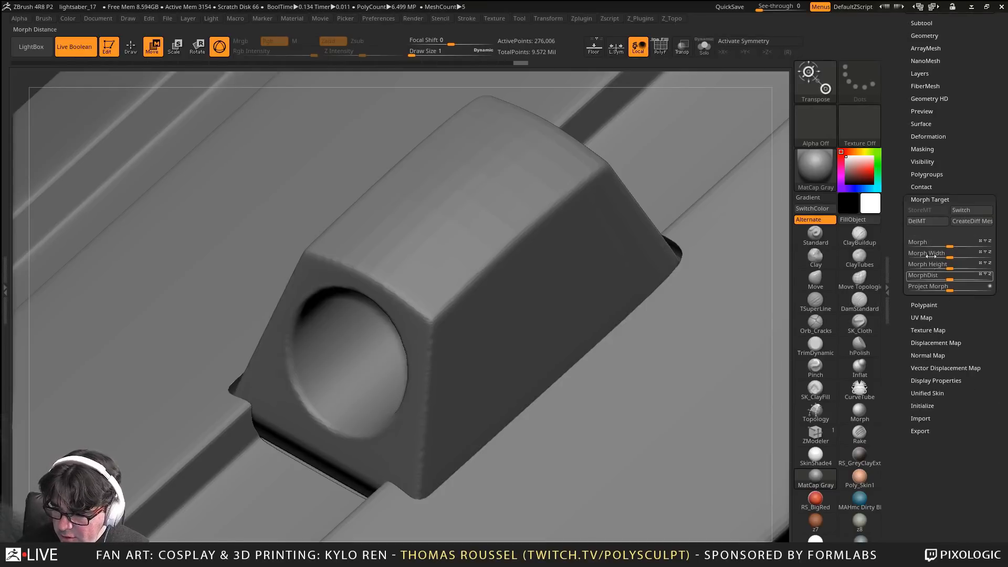
pyautogui.moveTo(945, 246)
pyautogui.mouseDown()
pyautogui.moveTo(932, 245)
pyautogui.moveTo(968, 240)
pyautogui.mouseUp()
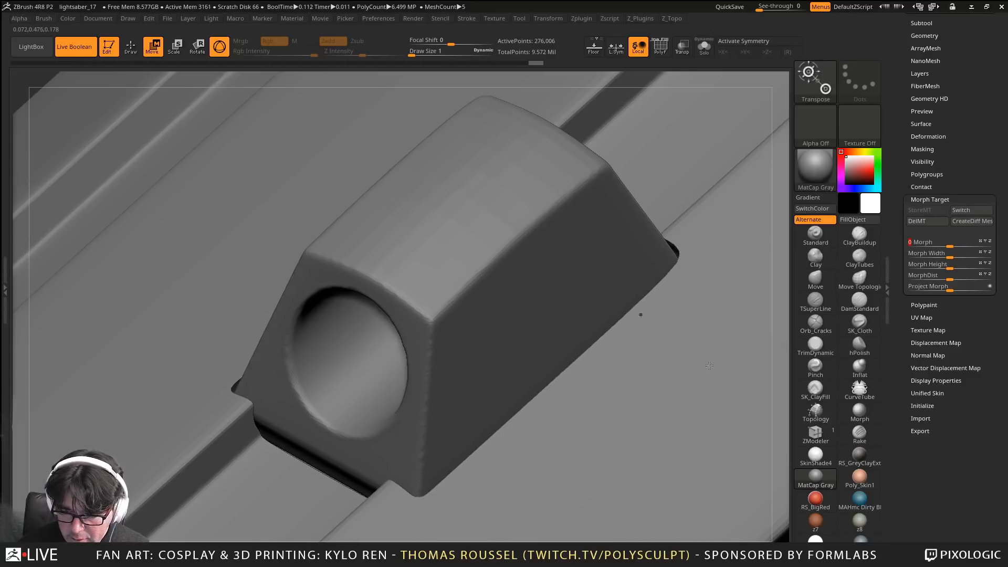
# Examine the gaps around the holed blocks and the overall look of the hilt
pyautogui.moveTo(641, 315); pyautogui.dragTo(704, 378)
pyautogui.moveTo(703, 379); pyautogui.dragTo(465, 530, button='right')
pyautogui.moveTo(566, 214); pyautogui.dragTo(585, 246, button='right')
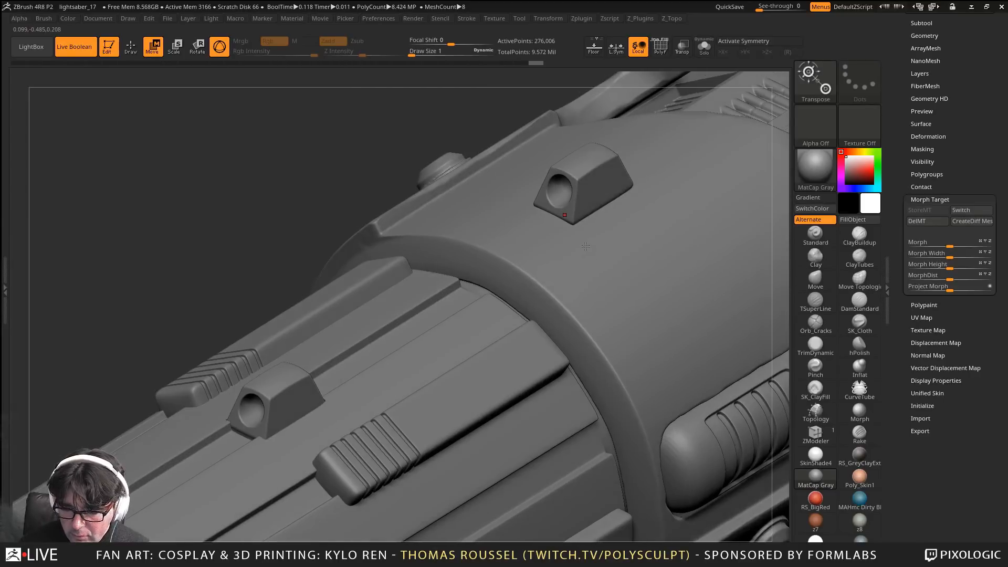
pyautogui.keyDown('ctrl'); pyautogui.moveTo(655, 328); pyautogui.dragTo(585, 260, button='right'); pyautogui.keyUp('ctrl')
pyautogui.keyDown('ctrl'); pyautogui.moveTo(511, 115); pyautogui.dragTo(589, 277, button='right'); pyautogui.keyUp('ctrl')
pyautogui.moveTo(625, 421); pyautogui.dragTo(611, 405, button='right')
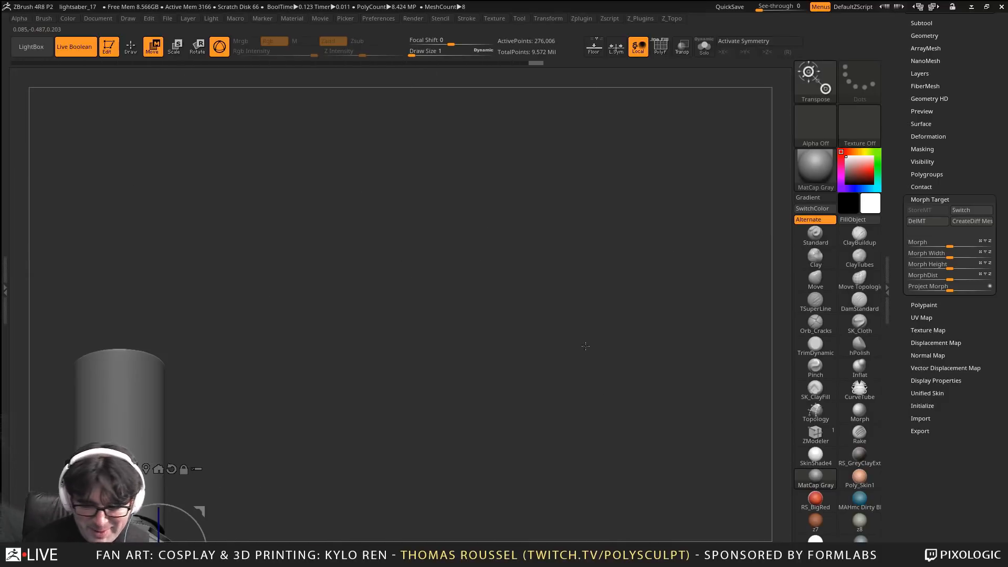
pyautogui.keyDown('ctrl'); pyautogui.moveTo(585, 346); pyautogui.dragTo(661, 287, button='right'); pyautogui.keyUp('ctrl')
pyautogui.moveTo(661, 287); pyautogui.dragTo(582, 400, button='right')
# Review the subtool list down to UMesh_PM3D_Cylinder3D_22 and check the whole hilt from an angle
pyautogui.moveTo(996, 157); pyautogui.dragTo(996, 221)
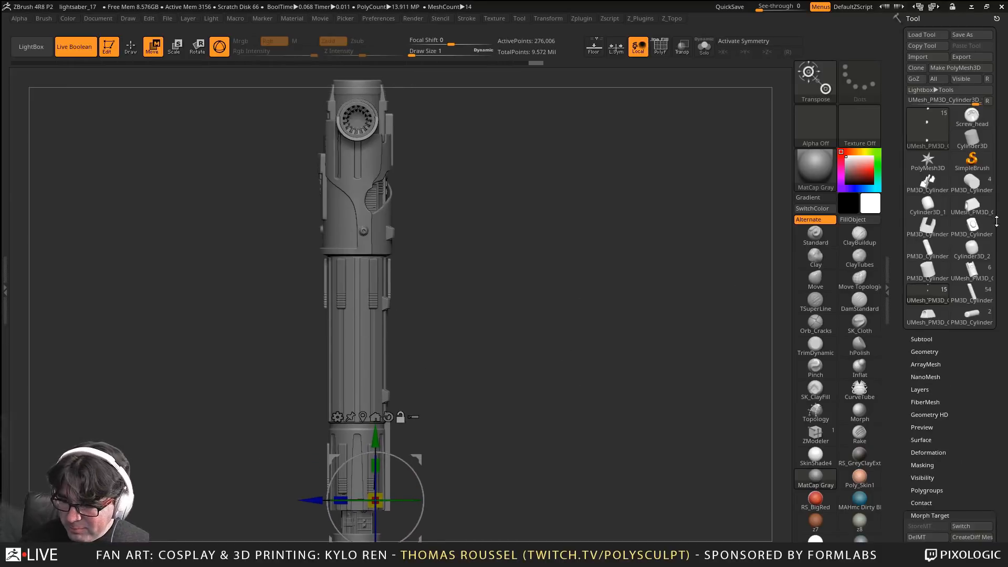
pyautogui.click(931, 340)
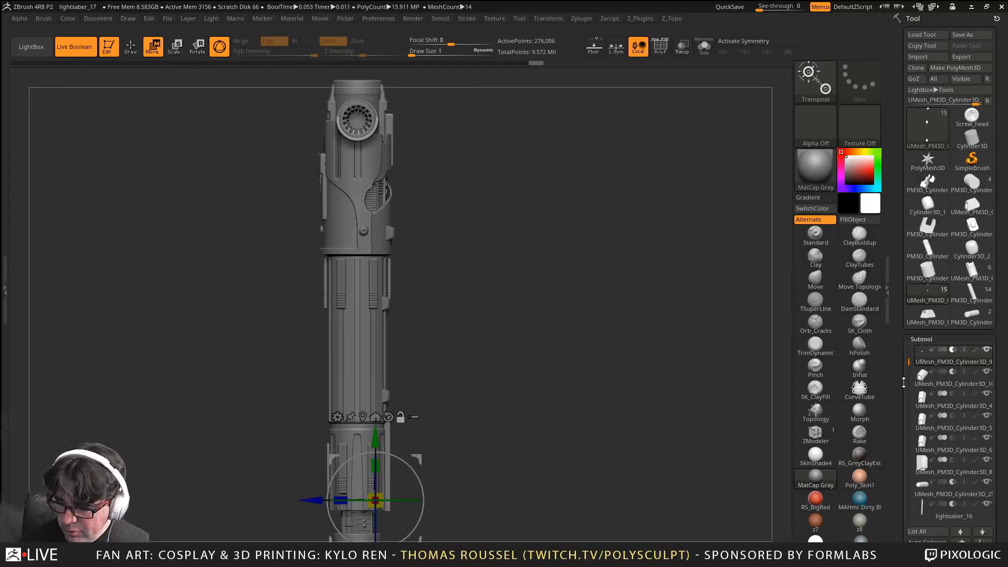
pyautogui.moveTo(903, 383); pyautogui.dragTo(902, 311)
pyautogui.moveTo(910, 202); pyautogui.dragTo(909, 258)
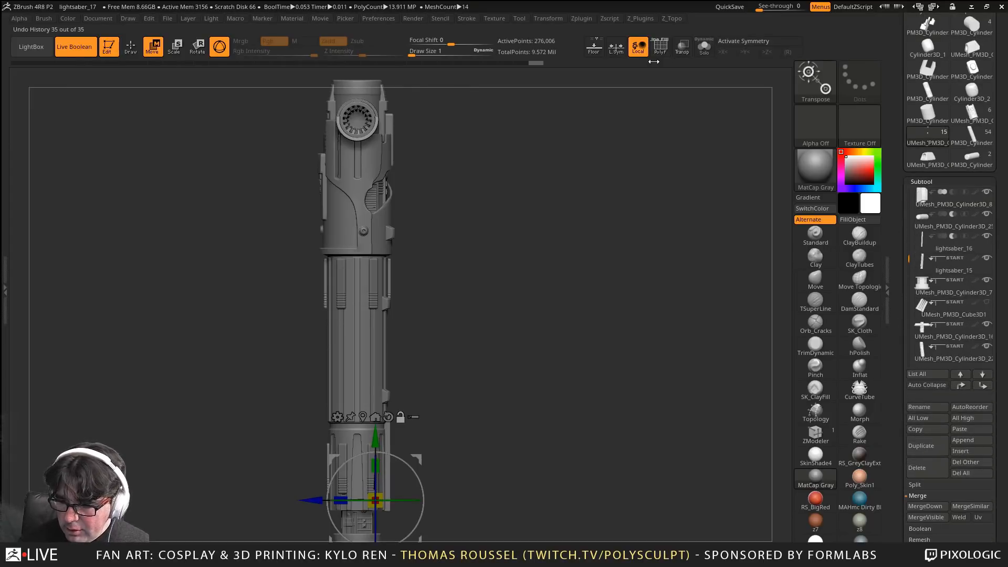
pyautogui.click(988, 305)
pyautogui.moveTo(616, 309); pyautogui.dragTo(503, 358)
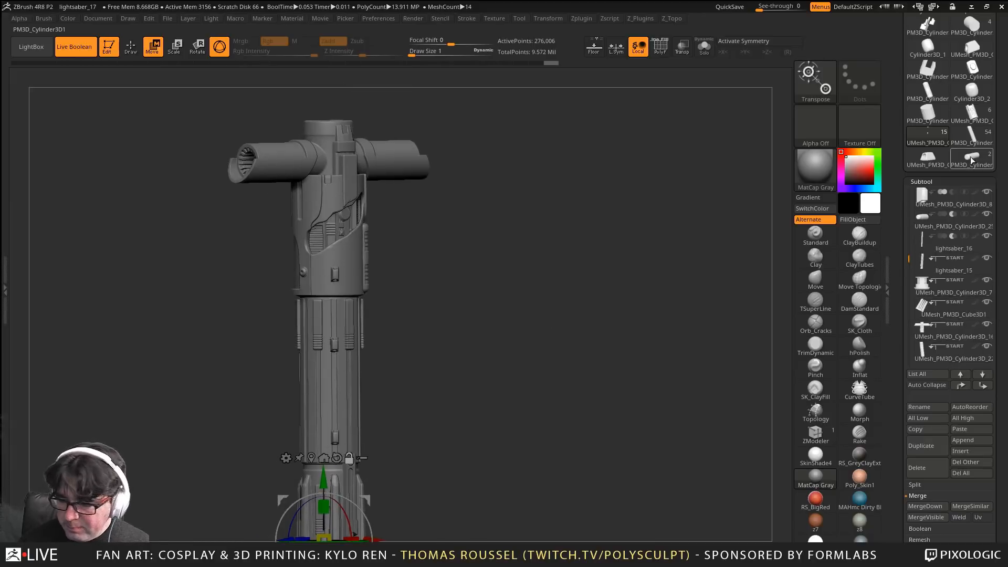
pyautogui.click(972, 160)
# Save the project as a new version named lightsaber_18
pyautogui.hotkey('ctrl', 's')
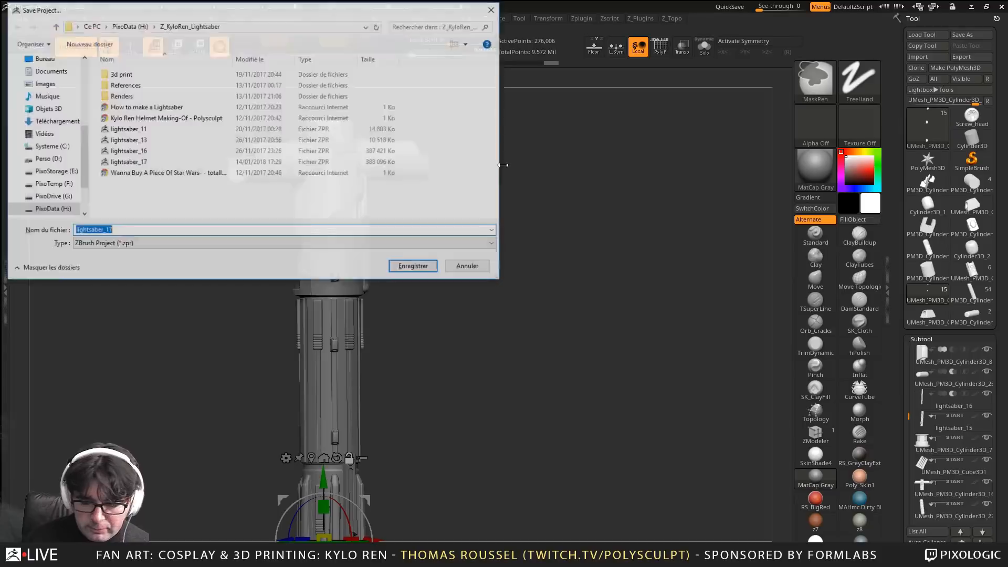
pyautogui.click(127, 162)
pyautogui.click(109, 231)
pyautogui.click(121, 231)
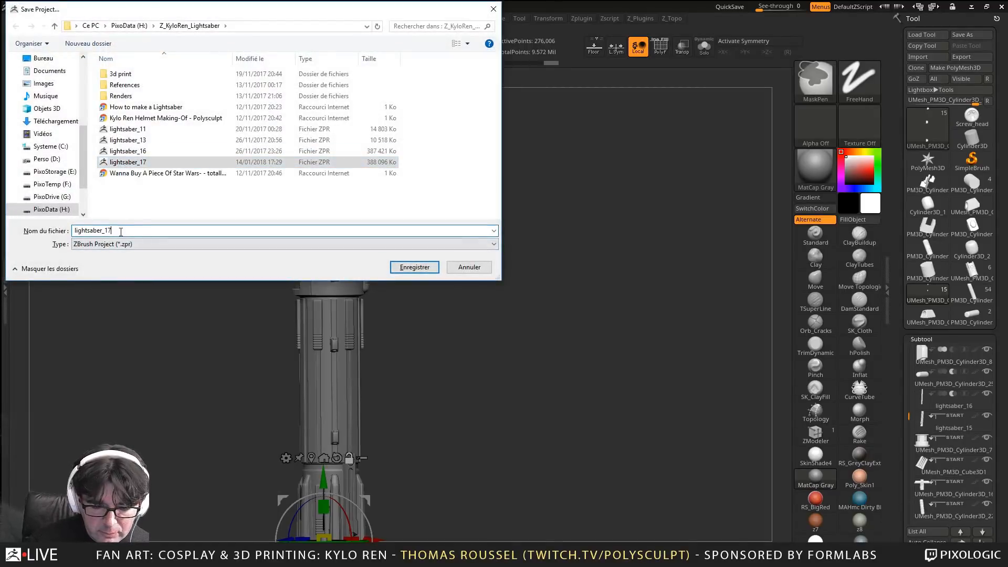
pyautogui.press('BackSpace')
pyautogui.write('8')
pyautogui.press('Return')
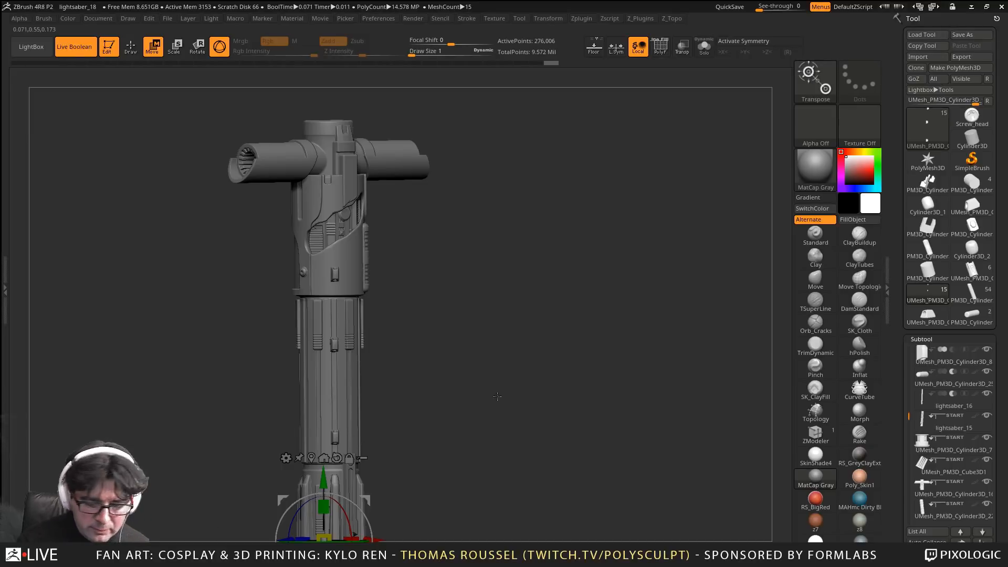
# Examine the holed block's gaps up close and then the whole lower half of the hilt
pyautogui.moveTo(497, 396)
pyautogui.mouseDown()
pyautogui.moveTo(505, 399)
pyautogui.moveTo(499, 203)
pyautogui.moveTo(527, 304)
pyautogui.moveTo(647, 420)
pyautogui.moveTo(679, 342)
pyautogui.moveTo(669, 252)
pyautogui.mouseUp()
pyautogui.press('b')
pyautogui.keyDown('alt'); pyautogui.click(439, 315); pyautogui.keyUp('alt')
pyautogui.moveTo(439, 315); pyautogui.dragTo(415, 290)
pyautogui.moveTo(687, 320); pyautogui.dragTo(447, 262)
pyautogui.moveTo(419, 257); pyautogui.dragTo(411, 27, button='right')
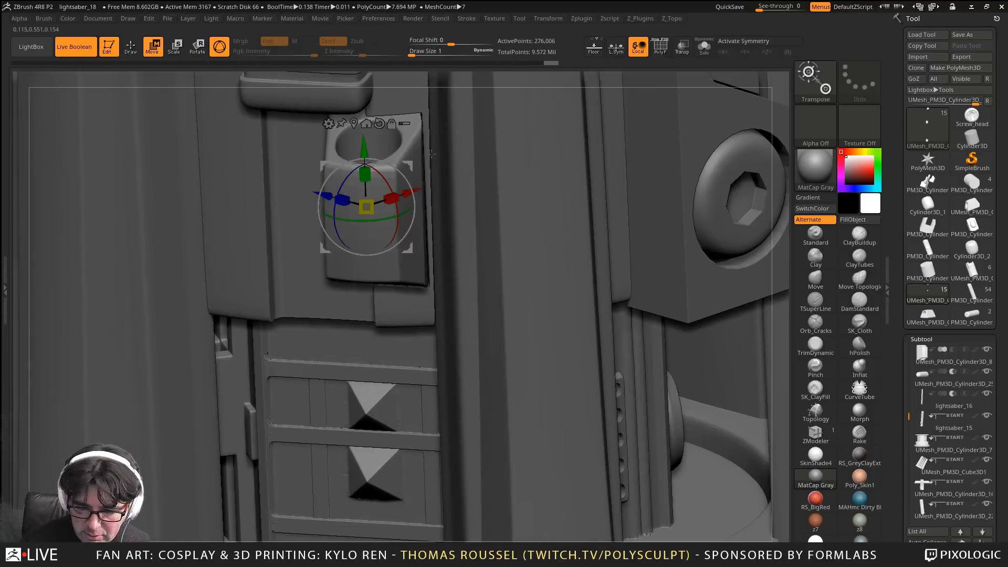
pyautogui.moveTo(420, 325); pyautogui.dragTo(537, 283, button='right')
pyautogui.moveTo(518, 105); pyautogui.dragTo(486, 115, button='right')
pyautogui.keyDown('alt'); pyautogui.moveTo(363, 148); pyautogui.dragTo(389, 164, button='right'); pyautogui.keyUp('alt')
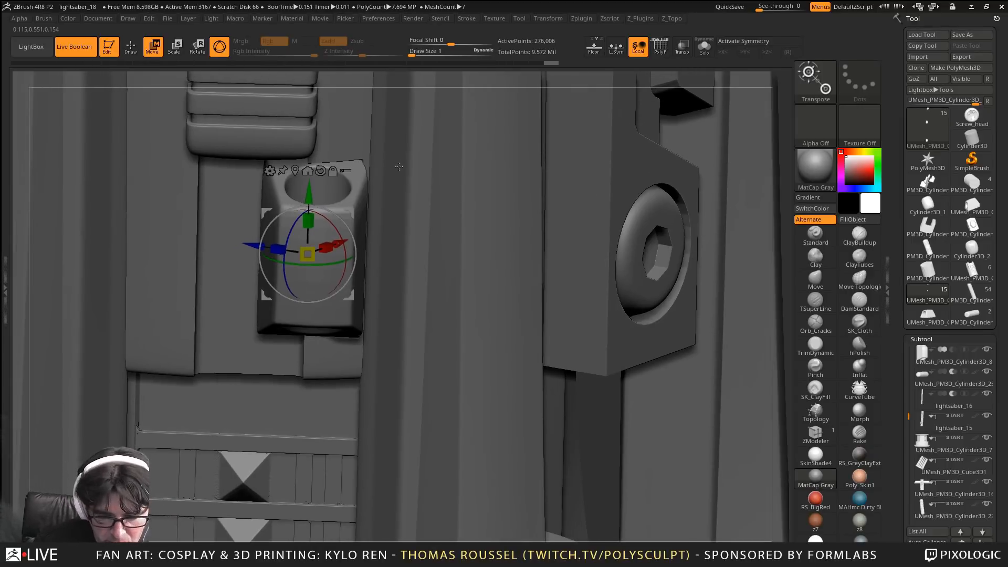
pyautogui.moveTo(399, 166); pyautogui.dragTo(388, 238, button='right')
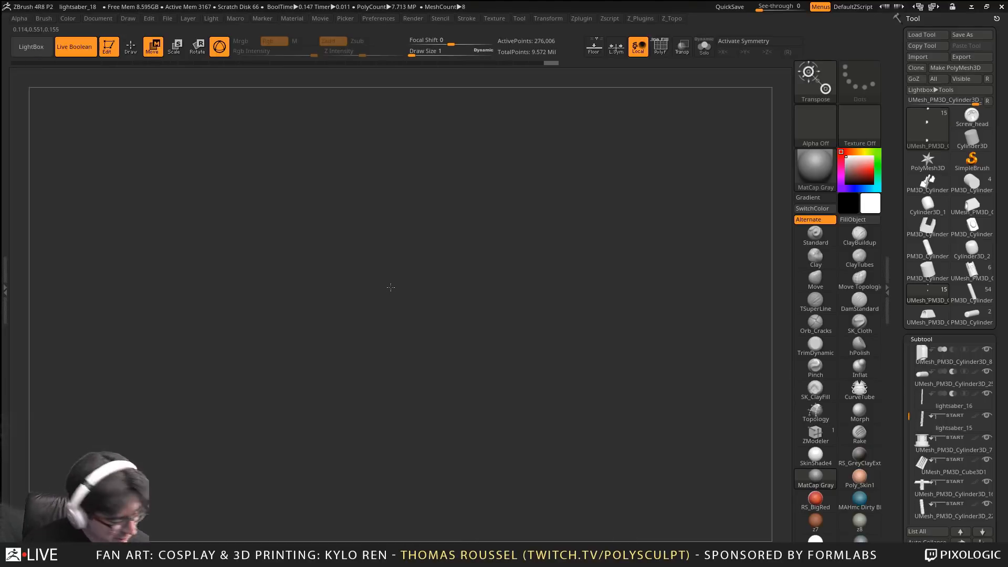
pyautogui.keyDown('ctrl'); pyautogui.moveTo(390, 287); pyautogui.dragTo(413, 309, button='right'); pyautogui.keyUp('ctrl')
pyautogui.keyDown('alt'); pyautogui.moveTo(563, 351); pyautogui.dragTo(557, 337, button='right'); pyautogui.keyUp('alt')
pyautogui.keyDown('ctrl'); pyautogui.moveTo(537, 286); pyautogui.dragTo(569, 102, button='right'); pyautogui.keyUp('ctrl')
pyautogui.moveTo(546, 262); pyautogui.dragTo(518, 313, button='right')
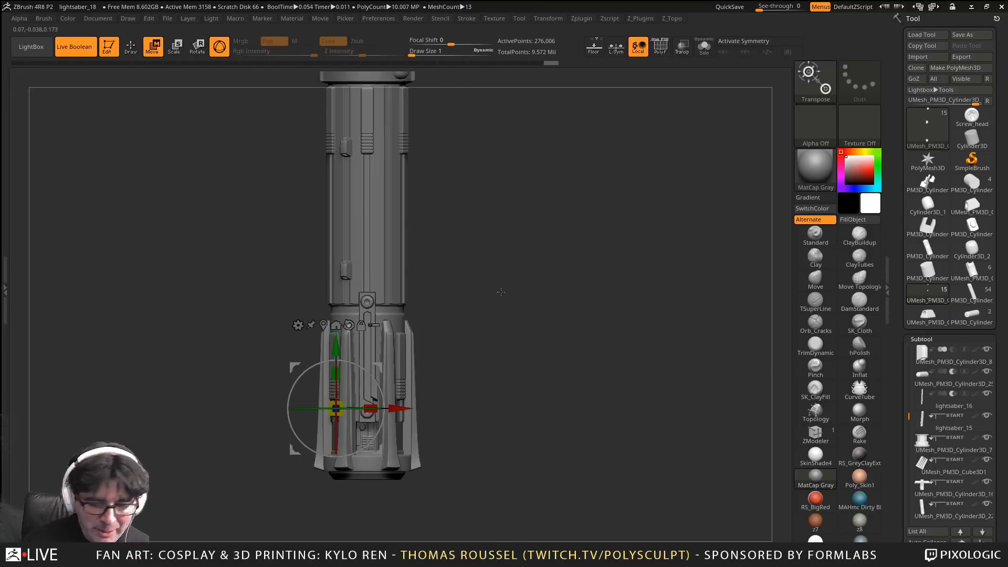
pyautogui.keyDown('alt'); pyautogui.moveTo(549, 272); pyautogui.dragTo(607, 261, button='right'); pyautogui.keyUp('alt')
pyautogui.moveTo(603, 329); pyautogui.dragTo(603, 315, button='right')
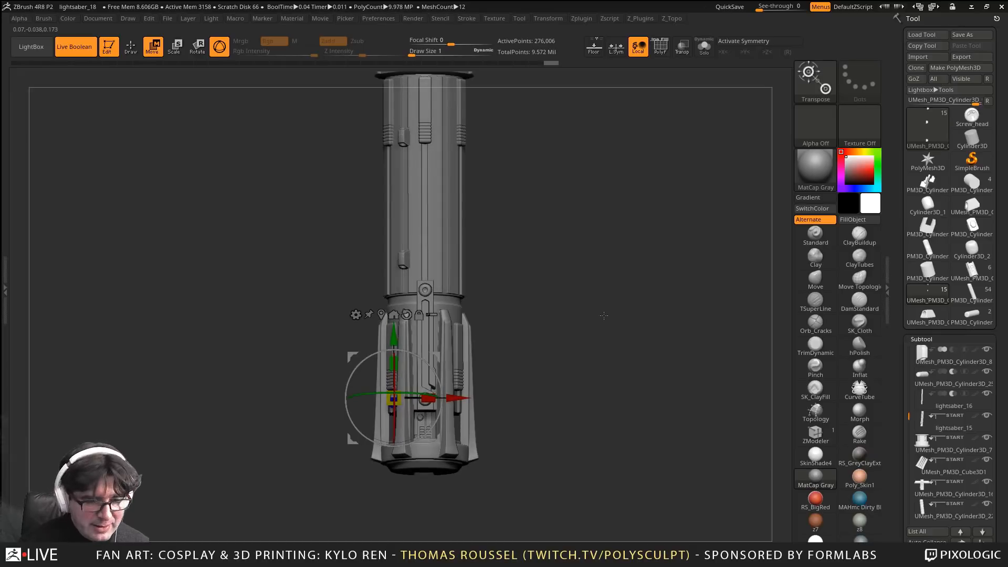
# Turn off the Live Boolean preview and hide the UMesh_PM3D_Cube3D1 fins around the pommel
pyautogui.click(90, 47)
pyautogui.moveTo(307, 255); pyautogui.dragTo(301, 210, button='right')
pyautogui.keyDown('alt'); pyautogui.moveTo(301, 210); pyautogui.dragTo(303, 182, button='right'); pyautogui.keyUp('alt')
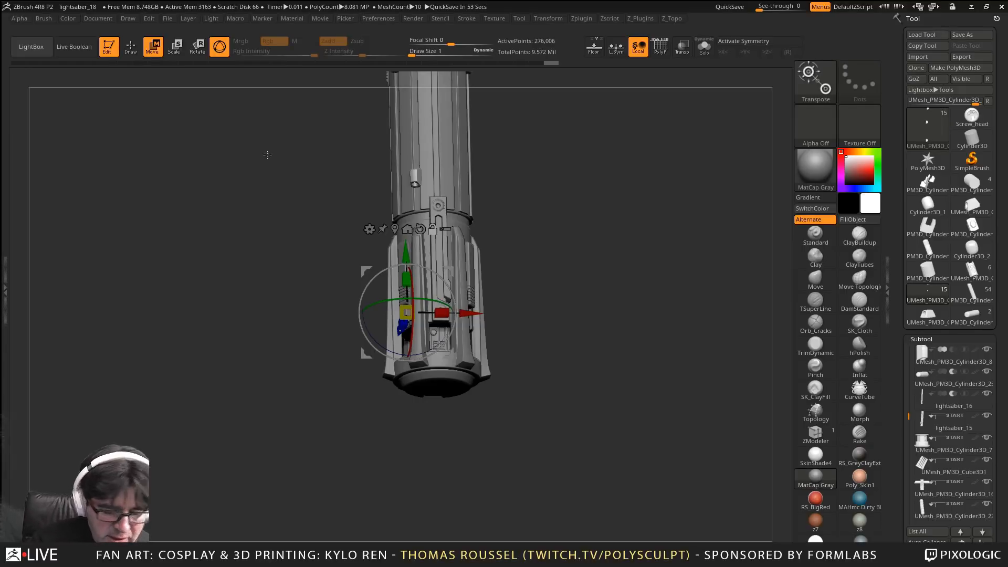
pyautogui.keyDown('alt'); pyautogui.moveTo(620, 248); pyautogui.dragTo(595, 305, button='right'); pyautogui.keyUp('alt')
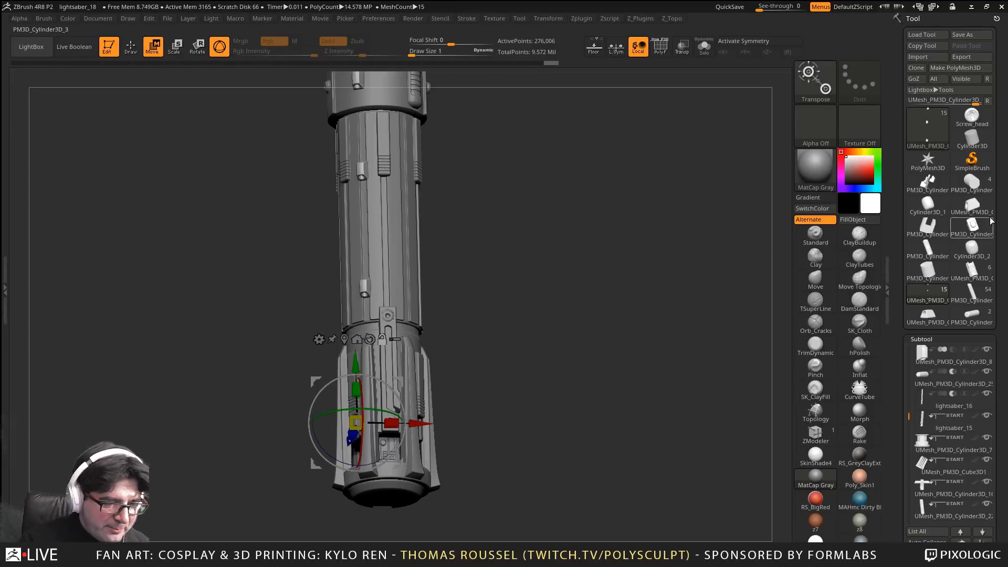
pyautogui.keyDown('alt'); pyautogui.moveTo(515, 296); pyautogui.dragTo(474, 378); pyautogui.keyUp('alt')
pyautogui.keyDown('alt'); pyautogui.click(415, 378); pyautogui.keyUp('alt')
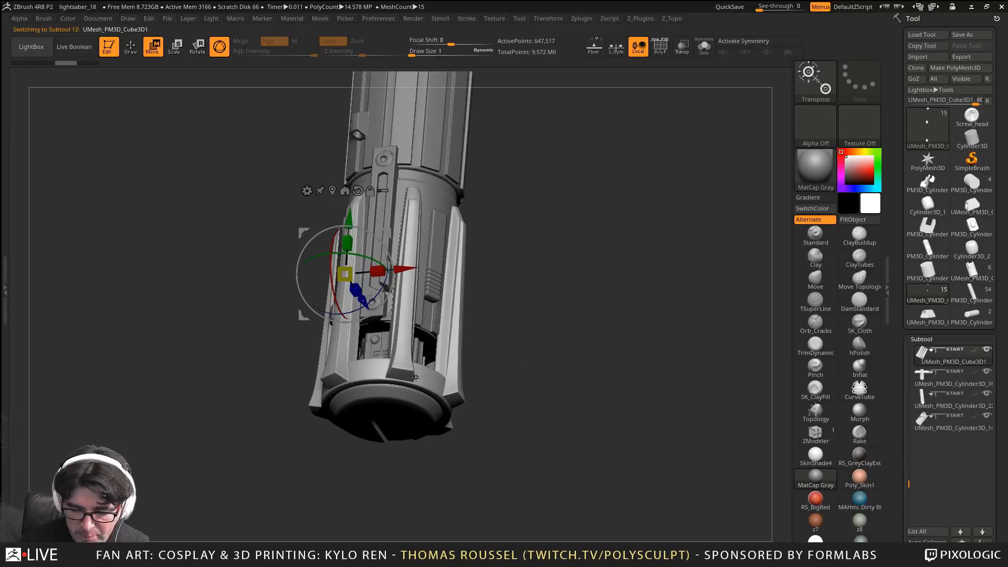
pyautogui.keyDown('alt'); pyautogui.moveTo(610, 368); pyautogui.dragTo(569, 362); pyautogui.keyUp('alt')
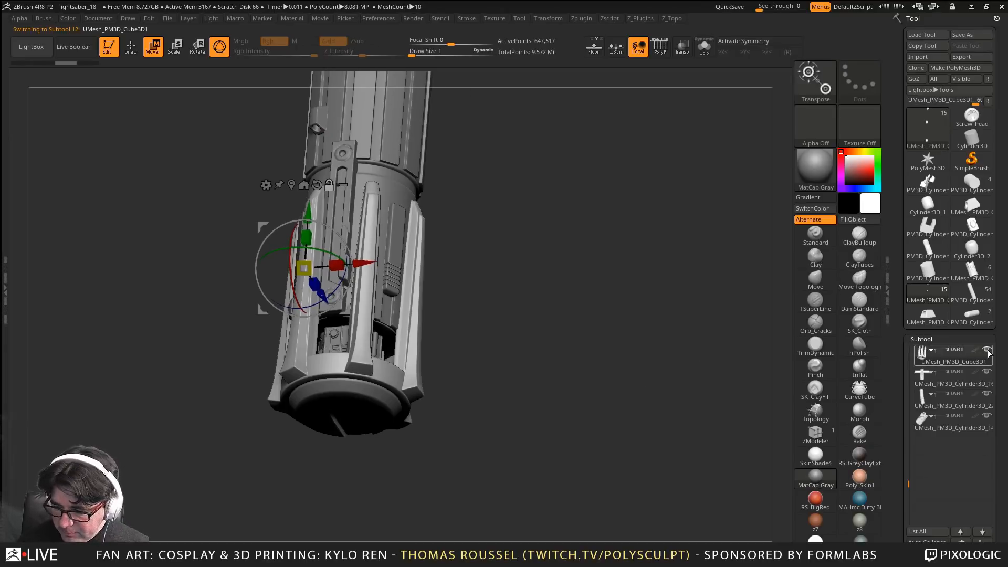
pyautogui.click(989, 351)
pyautogui.keyDown('alt'); pyautogui.moveTo(538, 392); pyautogui.dragTo(563, 402); pyautogui.keyUp('alt')
# Isolate the UMesh_PM3D_Cylinder3D_7 pommel piece and examine its mechanical details and end discs from all sides
pyautogui.keyDown('alt'); pyautogui.click(409, 372); pyautogui.keyUp('alt')
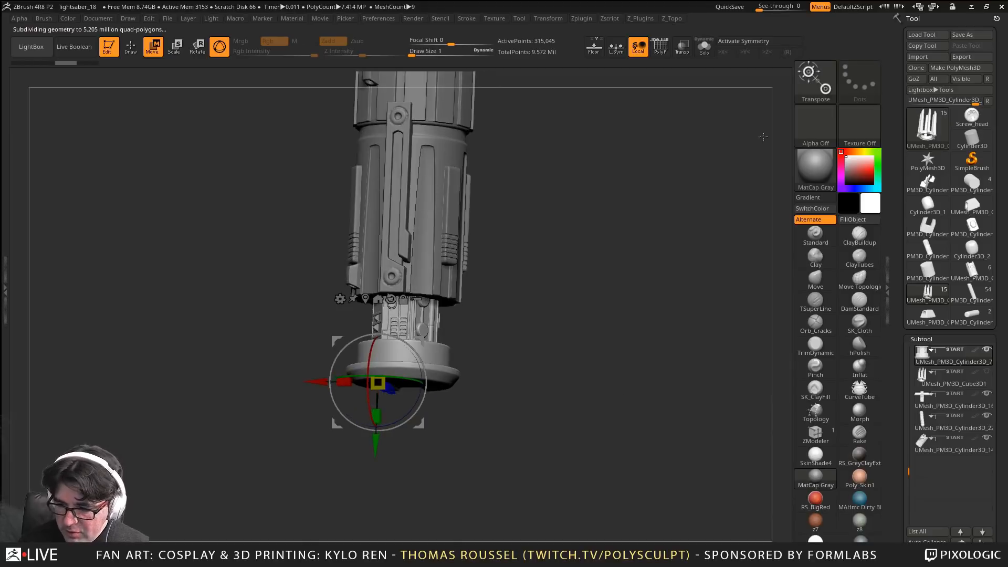
pyautogui.click(703, 52)
pyautogui.moveTo(609, 283); pyautogui.dragTo(453, 269)
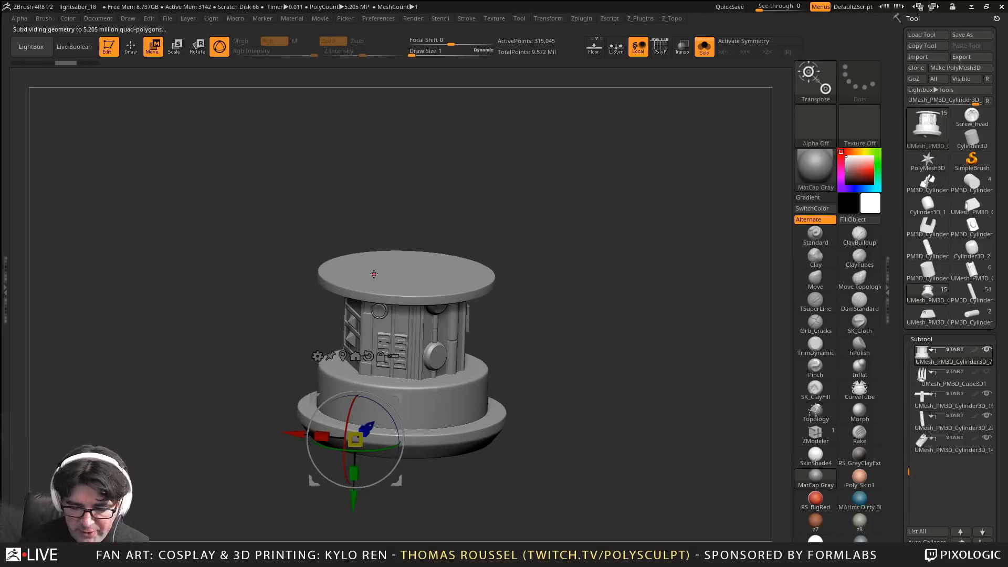
pyautogui.moveTo(505, 310); pyautogui.dragTo(422, 342)
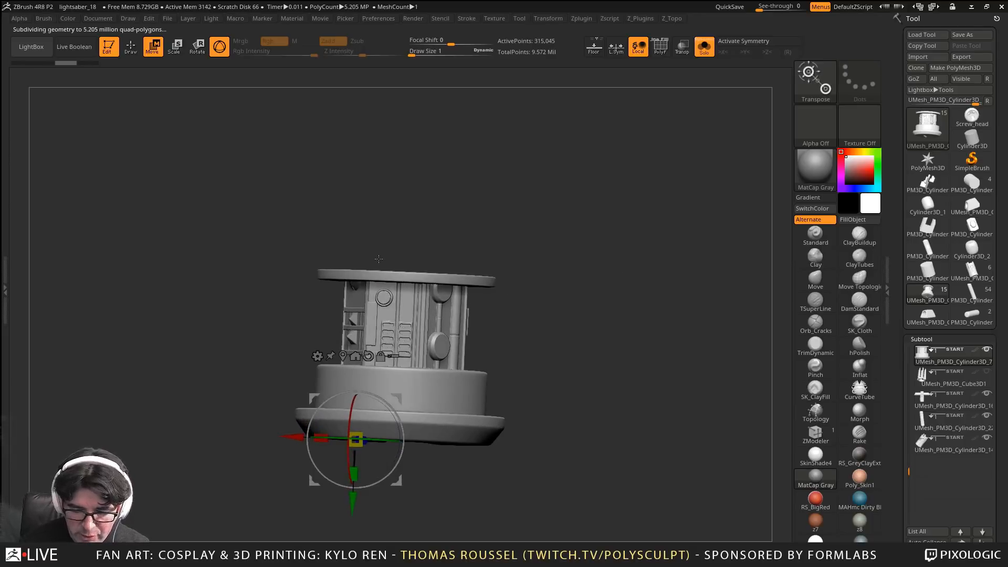
pyautogui.moveTo(681, 294); pyautogui.dragTo(386, 431)
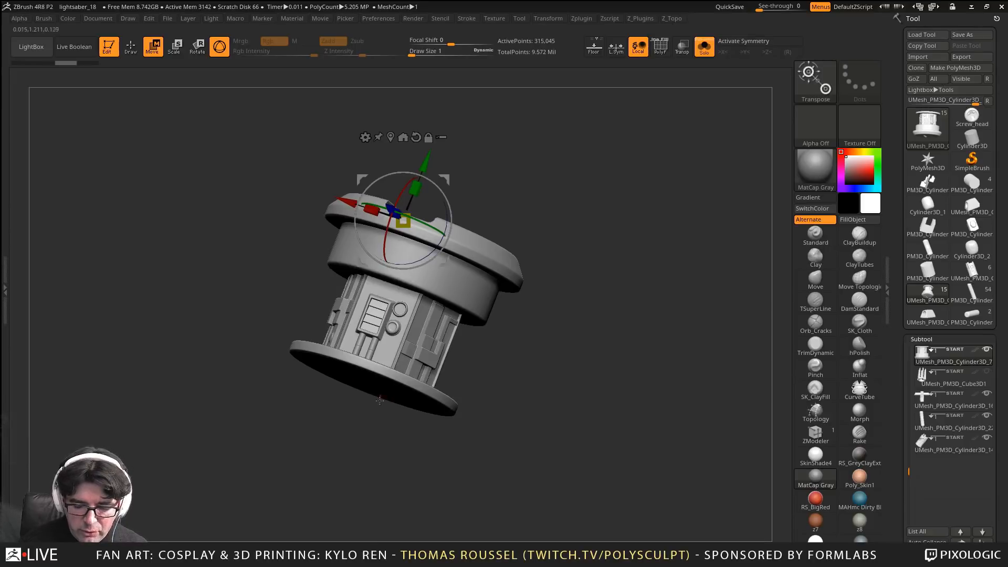
pyautogui.moveTo(443, 303); pyautogui.dragTo(411, 343)
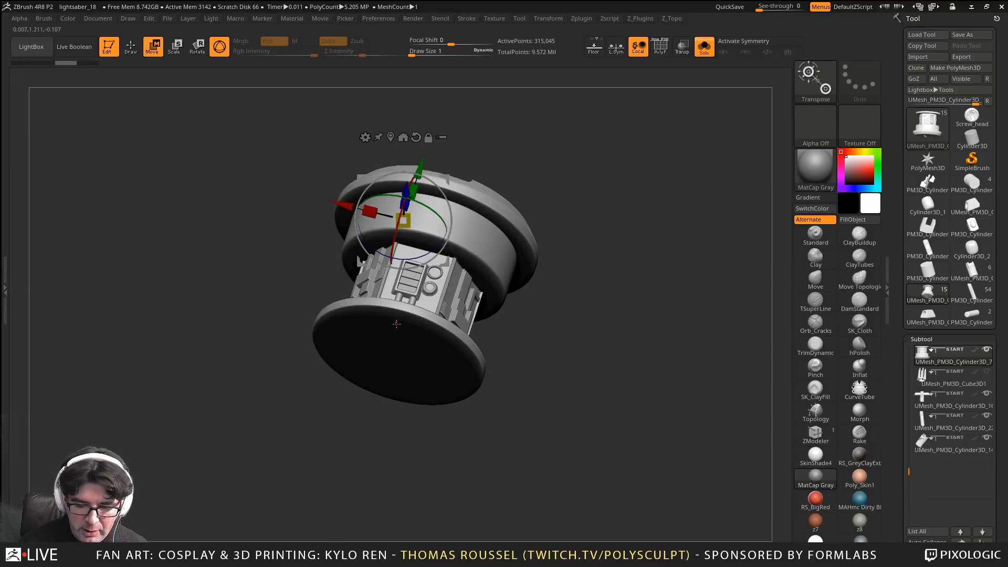
pyautogui.moveTo(427, 357); pyautogui.dragTo(417, 376)
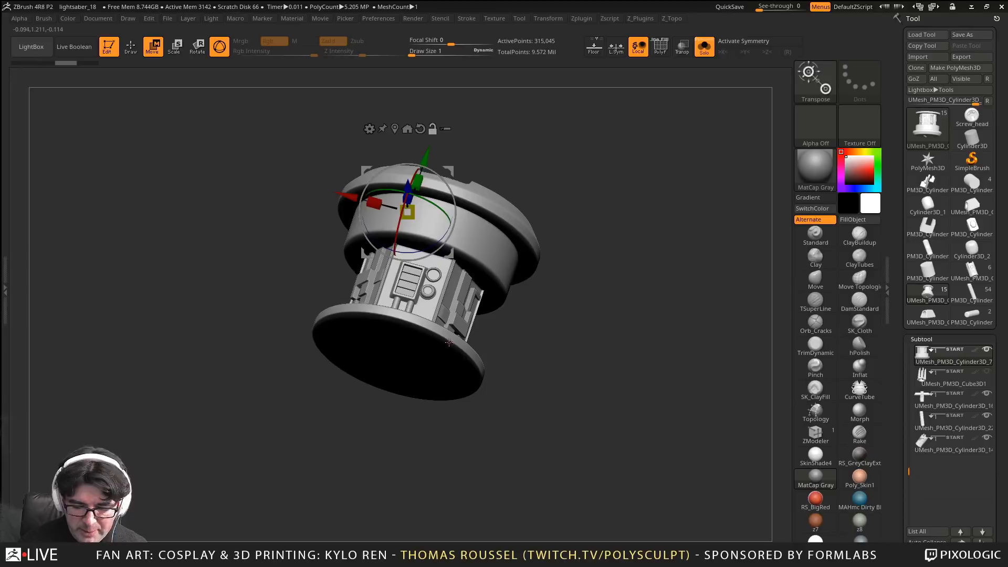
pyautogui.keyDown('ctrl'); pyautogui.moveTo(449, 342); pyautogui.dragTo(447, 386, button='right'); pyautogui.keyUp('ctrl')
pyautogui.moveTo(446, 304); pyautogui.dragTo(379, 282, button='right')
pyautogui.keyDown('ctrl'); pyautogui.moveTo(404, 320); pyautogui.dragTo(457, 309, button='right'); pyautogui.keyUp('ctrl')
pyautogui.moveTo(344, 261); pyautogui.dragTo(378, 262, button='right')
pyautogui.moveTo(548, 321); pyautogui.dragTo(519, 304, button='right')
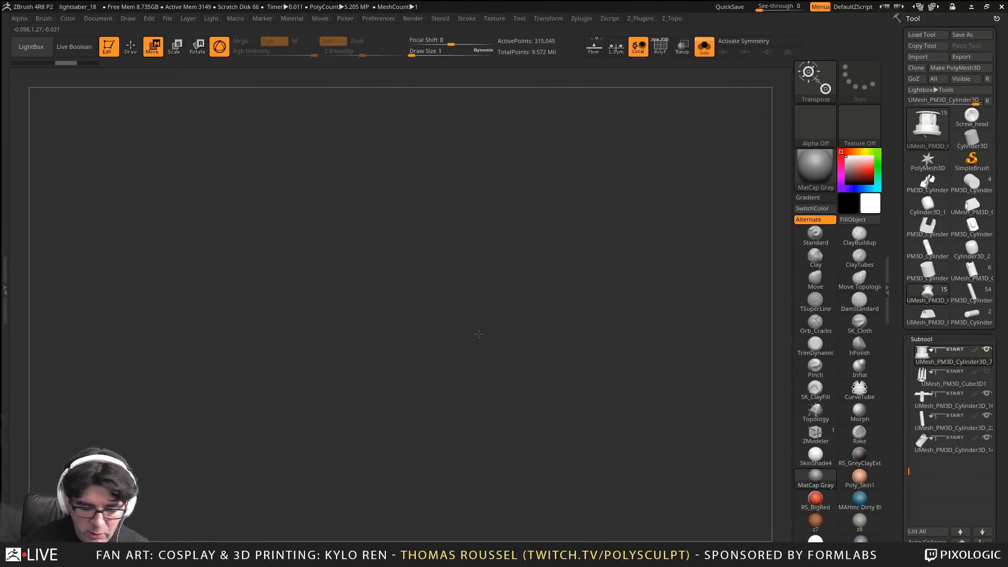
pyautogui.keyDown('ctrl'); pyautogui.moveTo(478, 334); pyautogui.dragTo(315, 520, button='right'); pyautogui.keyUp('ctrl')
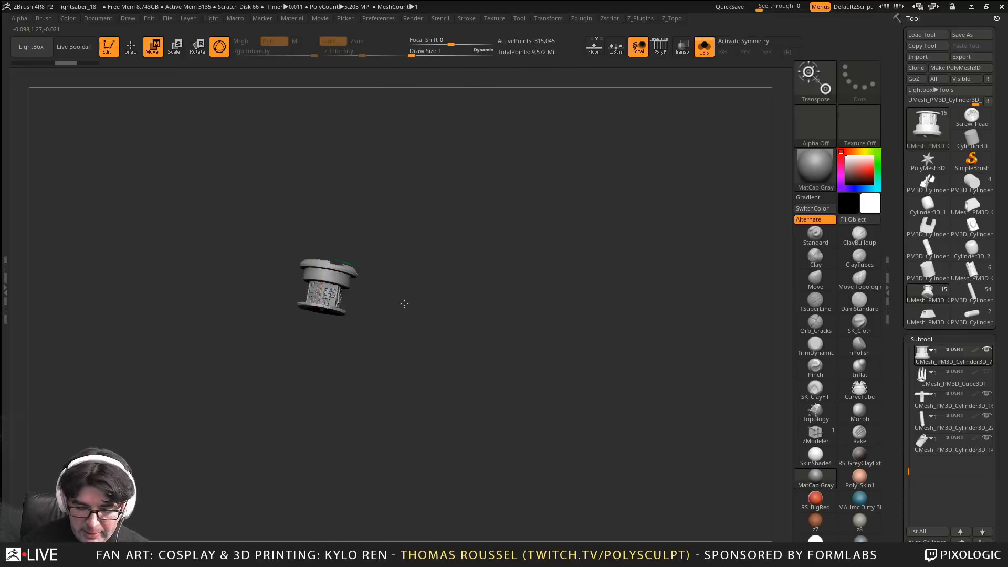
pyautogui.keyDown('ctrl'); pyautogui.moveTo(404, 301); pyautogui.dragTo(605, 349, button='right'); pyautogui.keyUp('ctrl')
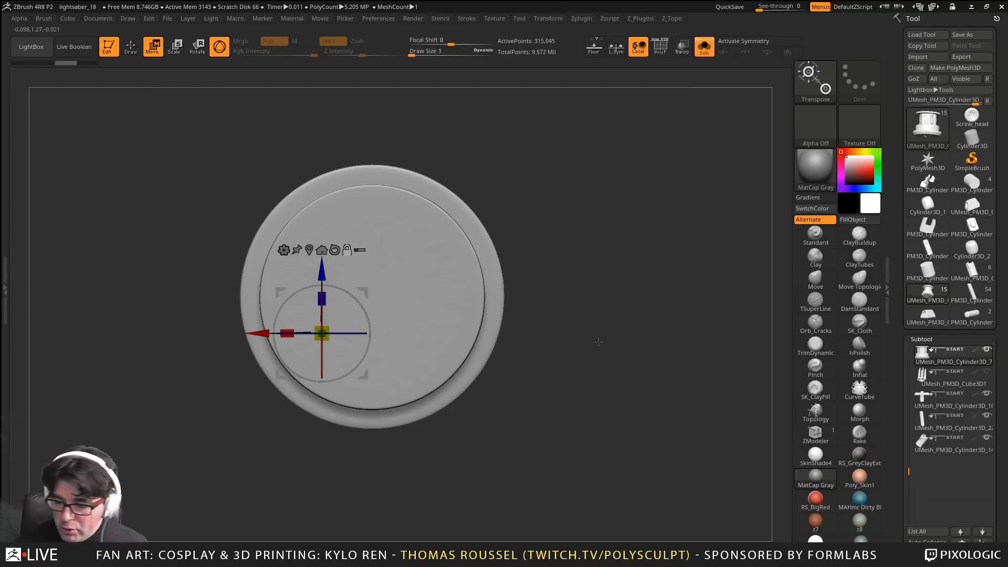
# Insert a Cylinder3D subtool below the pommel piece and scale it down evenly
pyautogui.moveTo(999, 510); pyautogui.dragTo(996, 423)
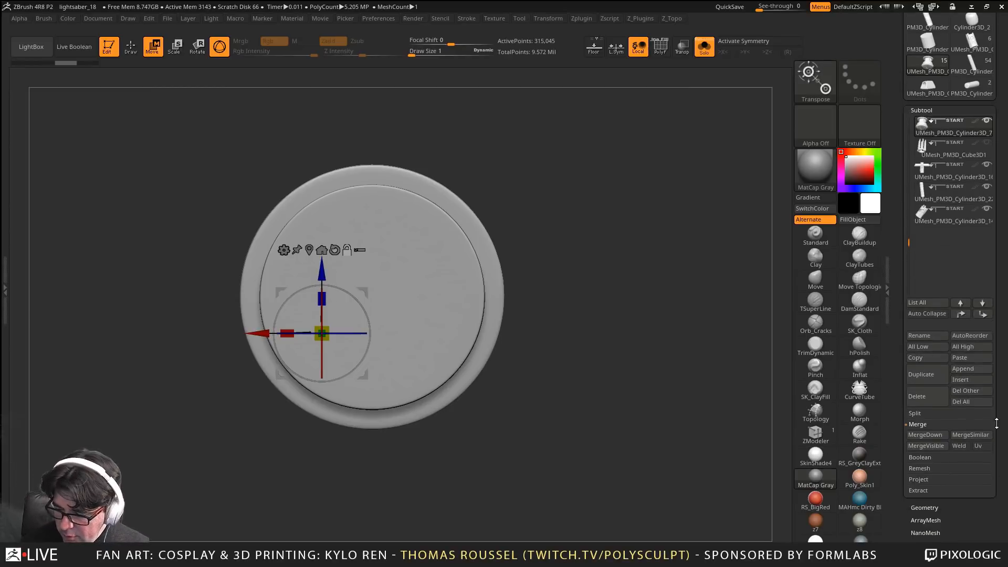
pyautogui.click(967, 379)
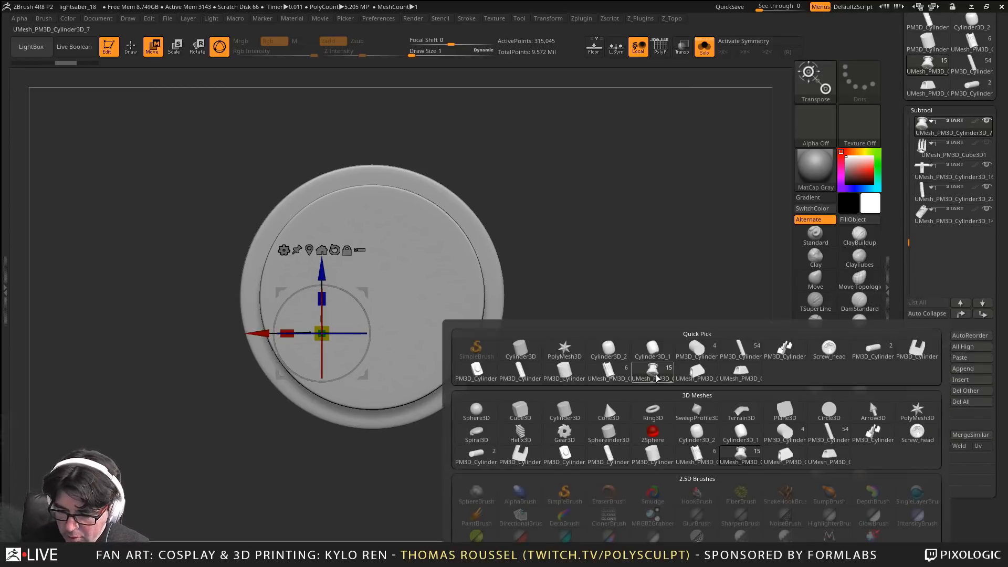
pyautogui.click(521, 361)
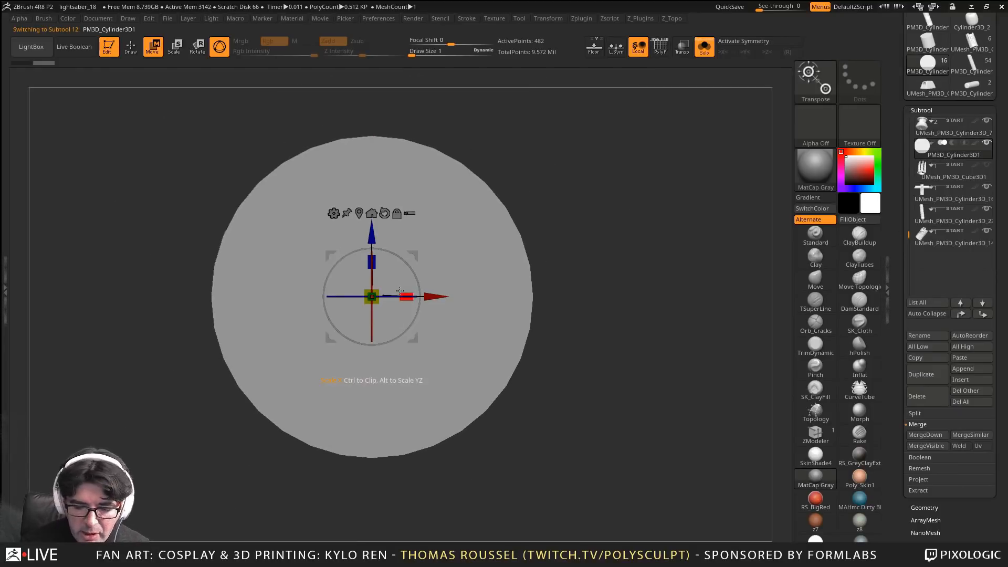
pyautogui.moveTo(376, 302); pyautogui.dragTo(254, 173)
# Move the new cylinder along Y into the pommel and leave only it and UMesh_PM3D_Cylinder3D_7 shown
pyautogui.click(705, 47)
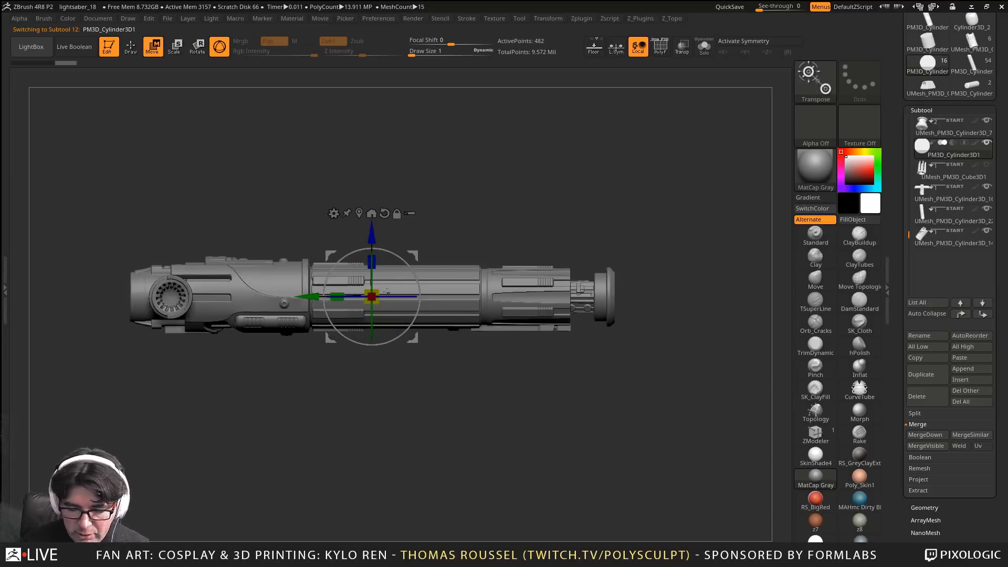
pyautogui.moveTo(387, 292); pyautogui.dragTo(523, 306)
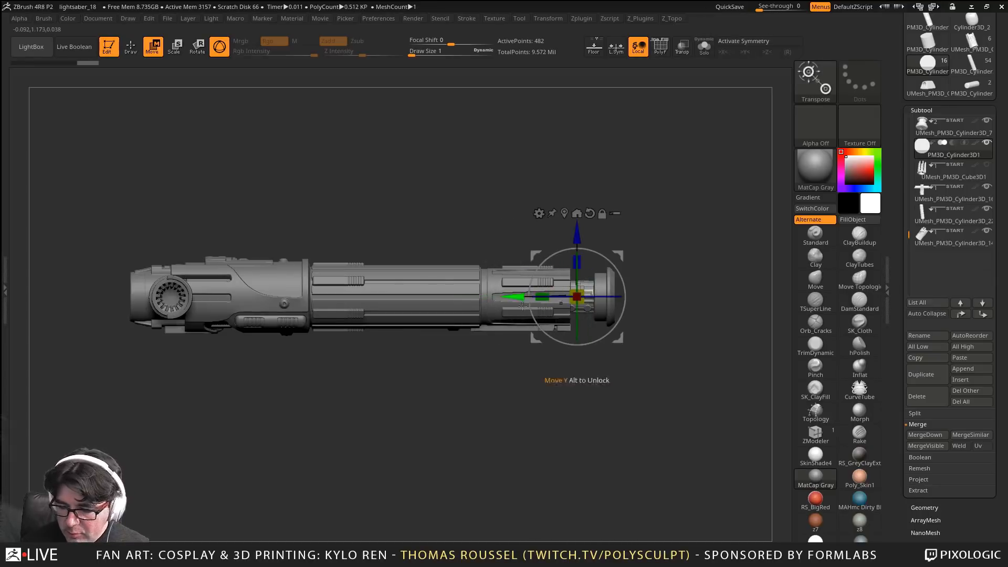
pyautogui.click(988, 144)
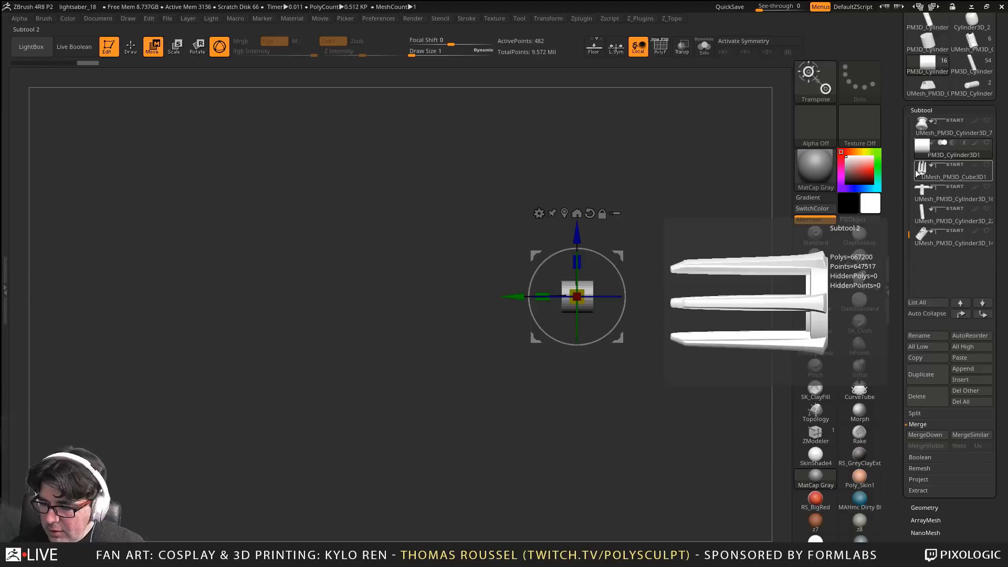
pyautogui.click(917, 170)
pyautogui.click(989, 128)
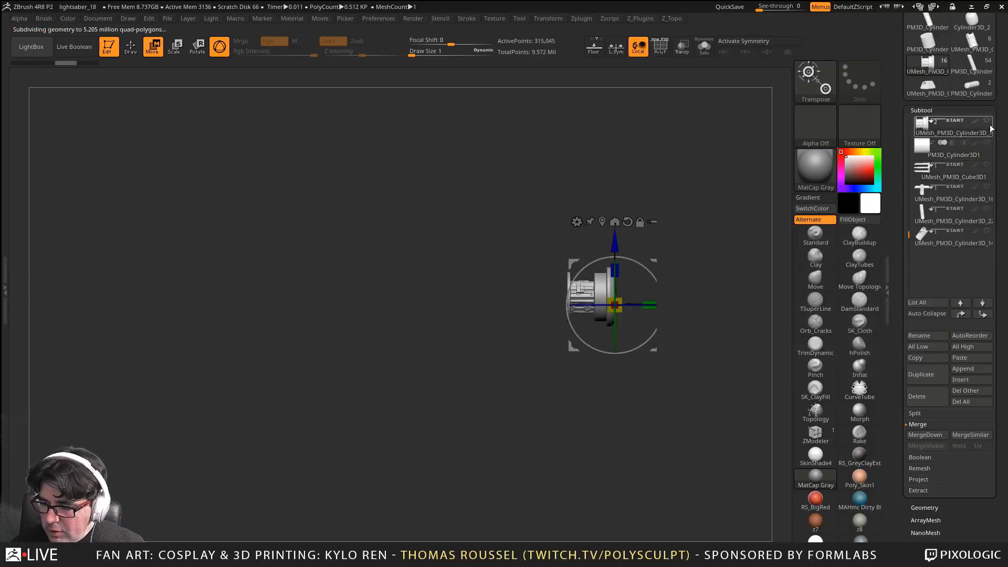
pyautogui.click(987, 143)
pyautogui.keyDown('alt'); pyautogui.moveTo(657, 189); pyautogui.dragTo(589, 280); pyautogui.keyUp('alt')
pyautogui.moveTo(595, 262); pyautogui.dragTo(643, 256)
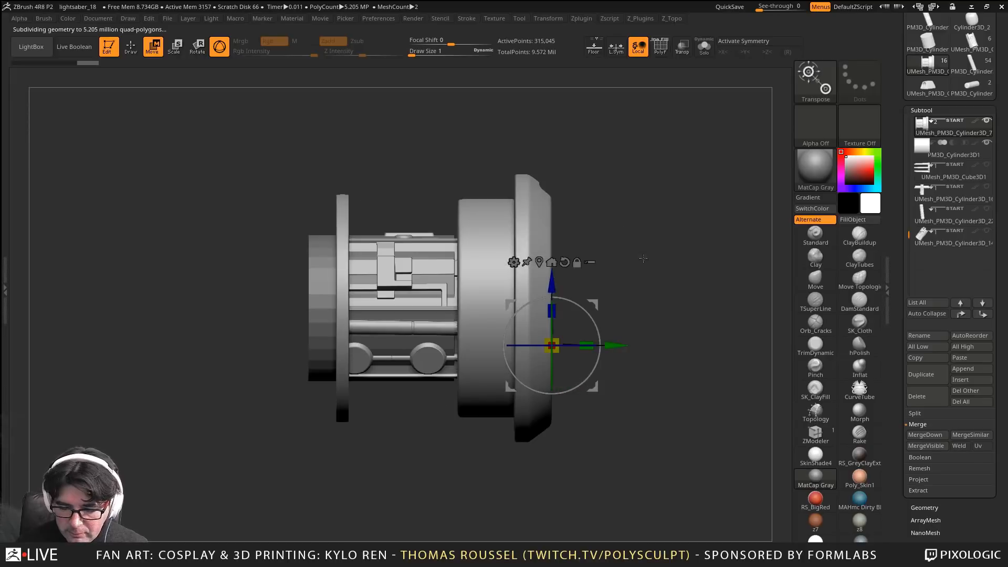
pyautogui.moveTo(553, 345); pyautogui.dragTo(544, 348)
pyautogui.hotkey('ctrl', 'z')
pyautogui.click(931, 147)
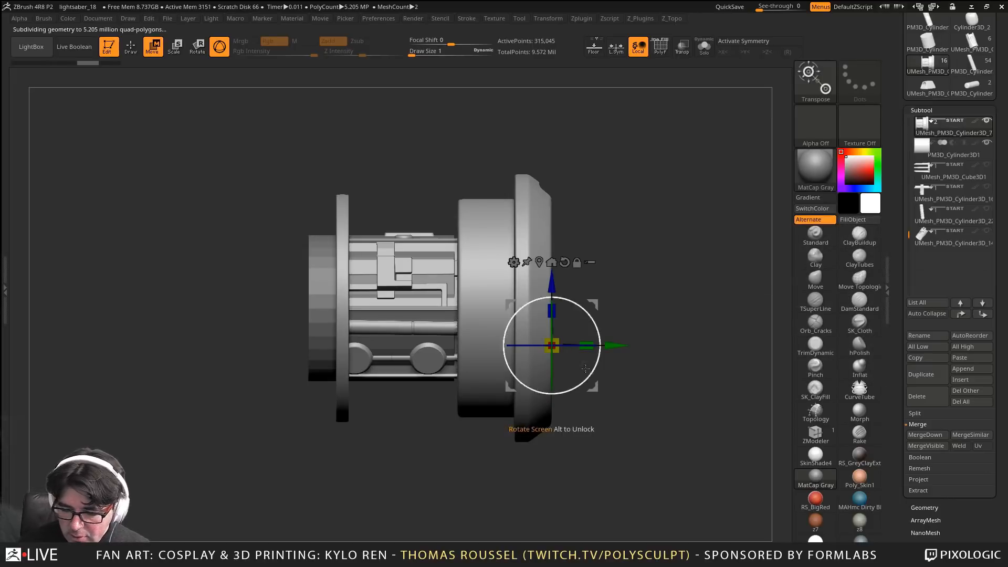
pyautogui.moveTo(552, 346); pyautogui.dragTo(506, 352)
pyautogui.hotkey('ctrl', 'z')
# Make PM3D_Cylinder3D1 slimmer and stretch it along its axis so it sticks out through the pommel's inner disc
pyautogui.click(923, 151)
pyautogui.moveTo(607, 319); pyautogui.dragTo(682, 318)
pyautogui.moveTo(382, 308); pyautogui.dragTo(274, 300)
pyautogui.moveTo(707, 269); pyautogui.dragTo(766, 263)
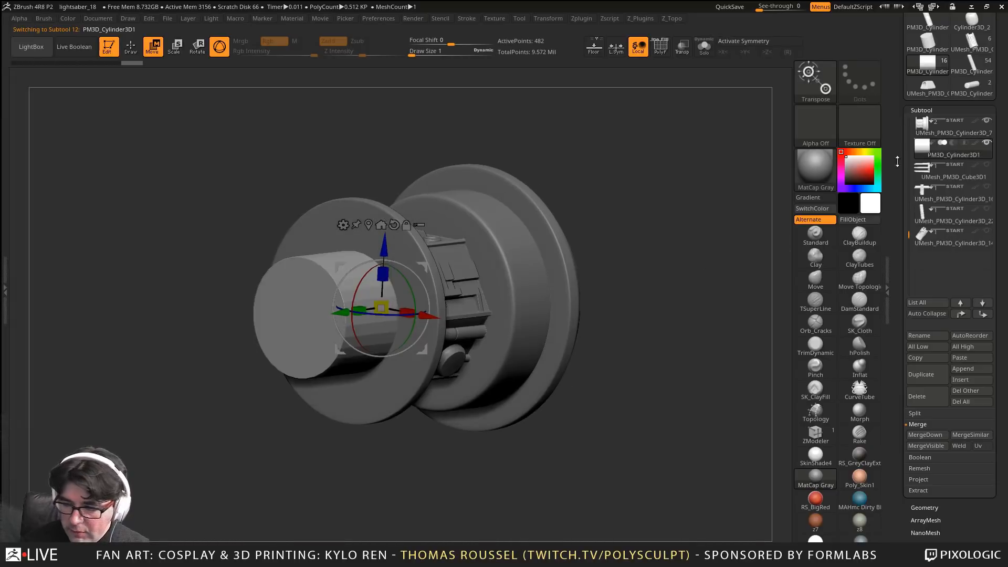
# Set PM3D_Cylinder3D1 to subtract and turn on Live Boolean to preview the hole in the pommel
pyautogui.click(953, 143)
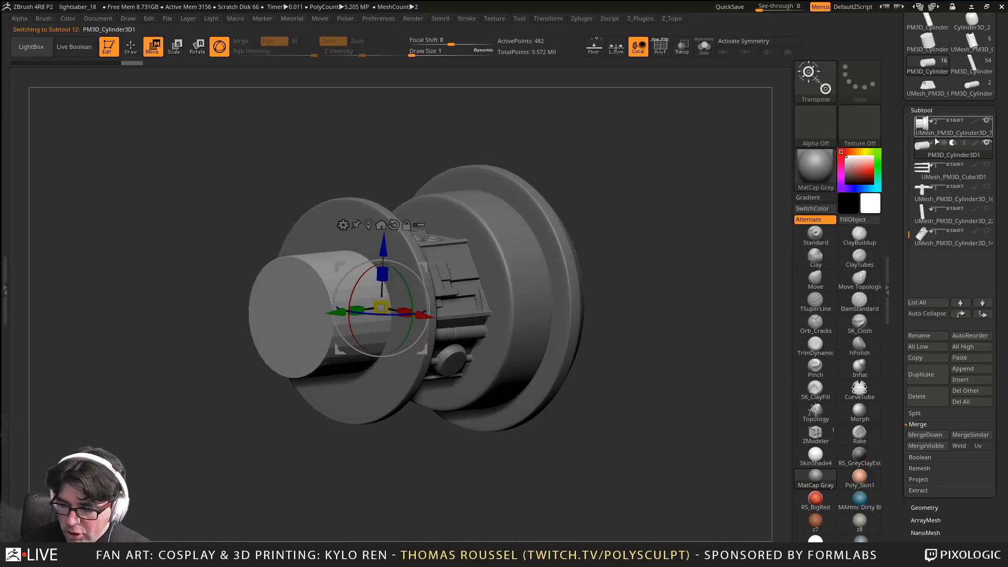
pyautogui.click(74, 46)
pyautogui.moveTo(210, 158); pyautogui.dragTo(255, 161)
pyautogui.rightClick(263, 220)
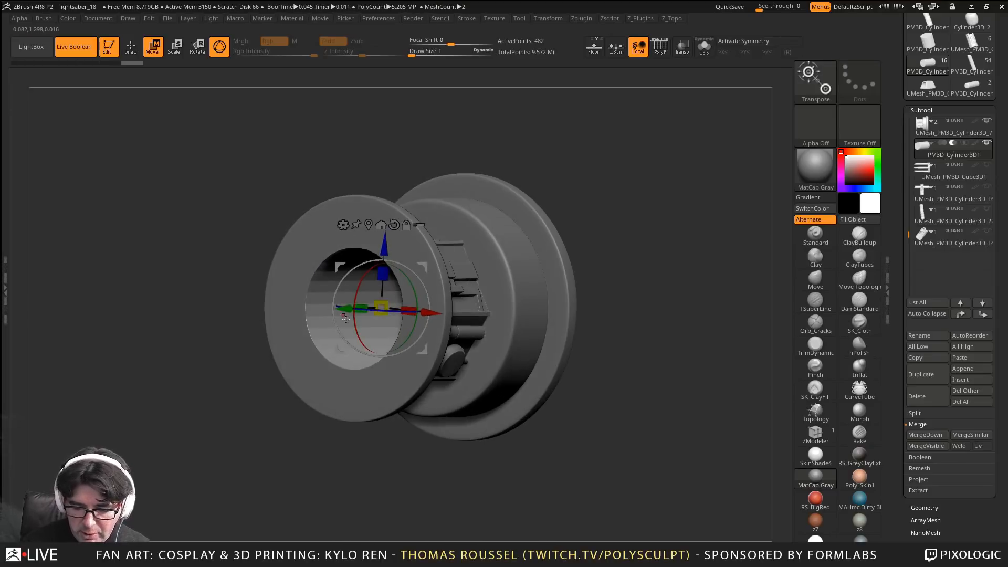
# Push the subtractive cylinder deeper into the pommel along its axis and check the piece from the side
pyautogui.moveTo(343, 311); pyautogui.dragTo(373, 310)
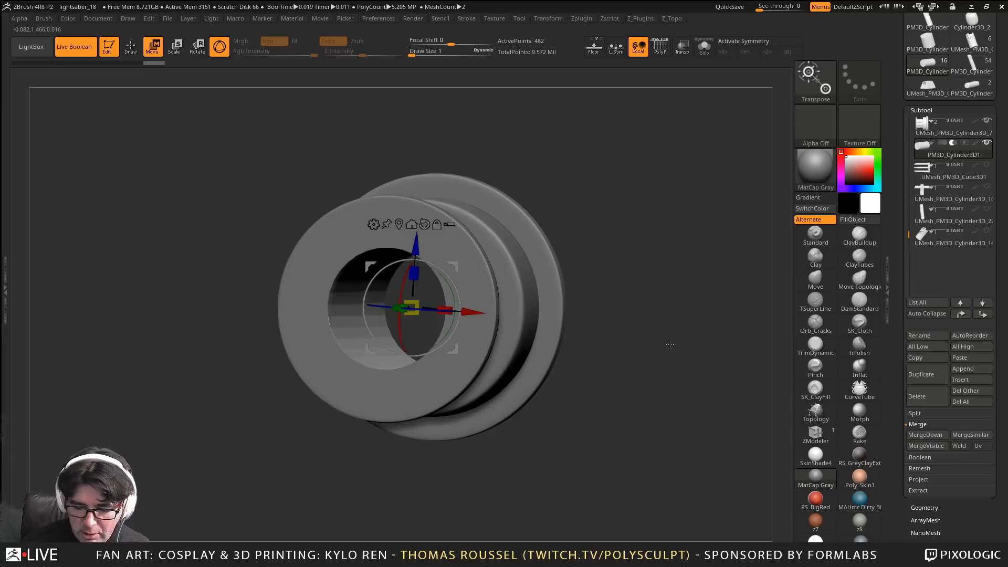
pyautogui.moveTo(644, 345); pyautogui.dragTo(330, 307)
pyautogui.moveTo(204, 331); pyautogui.dragTo(267, 317)
pyautogui.keyDown('alt'); pyautogui.moveTo(584, 224); pyautogui.dragTo(599, 263); pyautogui.keyUp('alt')
pyautogui.moveTo(108, 252); pyautogui.dragTo(386, 276)
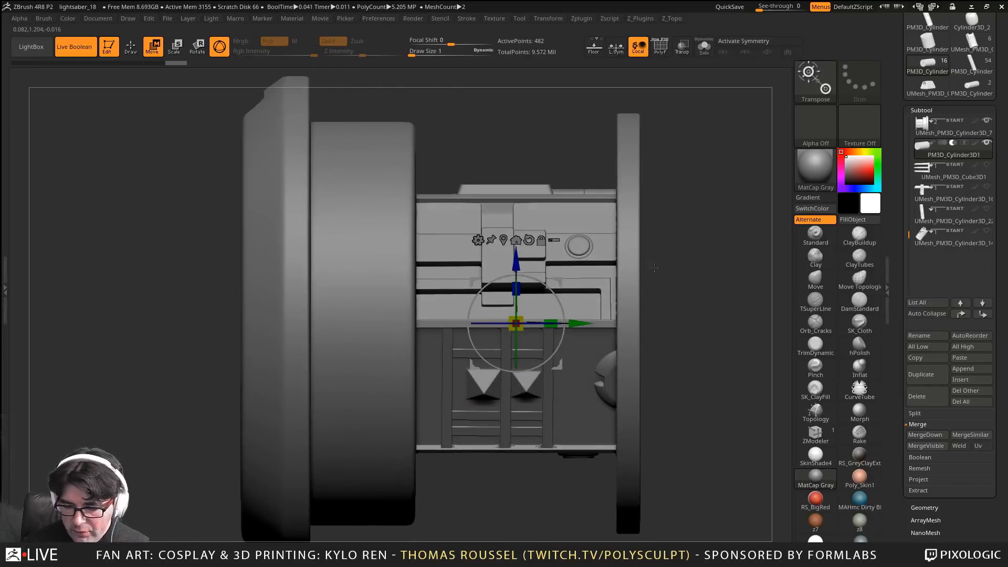
# Examine the subtracted hole in the pommel piece from the side, the open end and below
pyautogui.keyDown('alt'); pyautogui.moveTo(690, 260); pyautogui.dragTo(553, 266); pyautogui.keyUp('alt')
pyautogui.moveTo(597, 295); pyautogui.dragTo(600, 296)
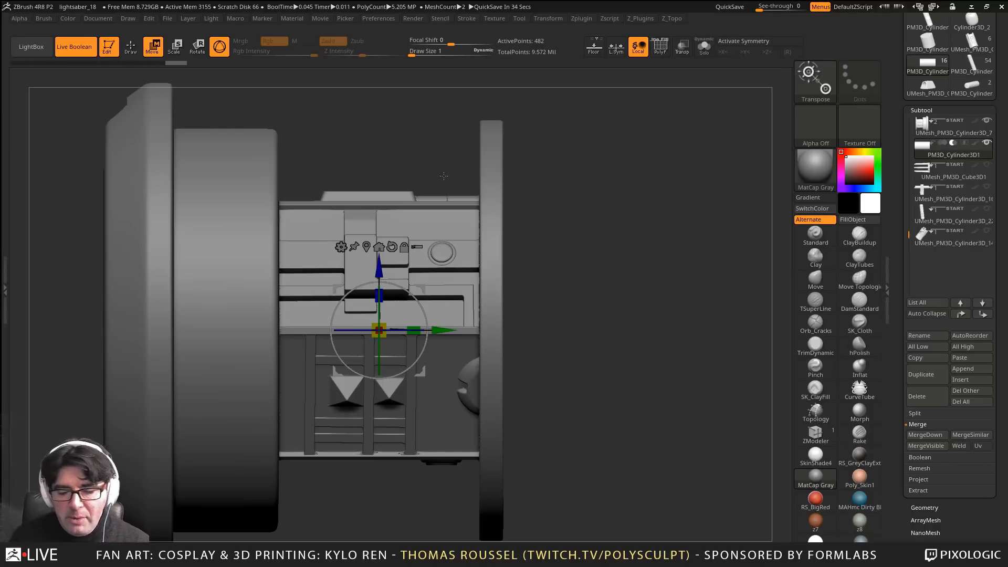
pyautogui.moveTo(647, 288); pyautogui.dragTo(541, 263)
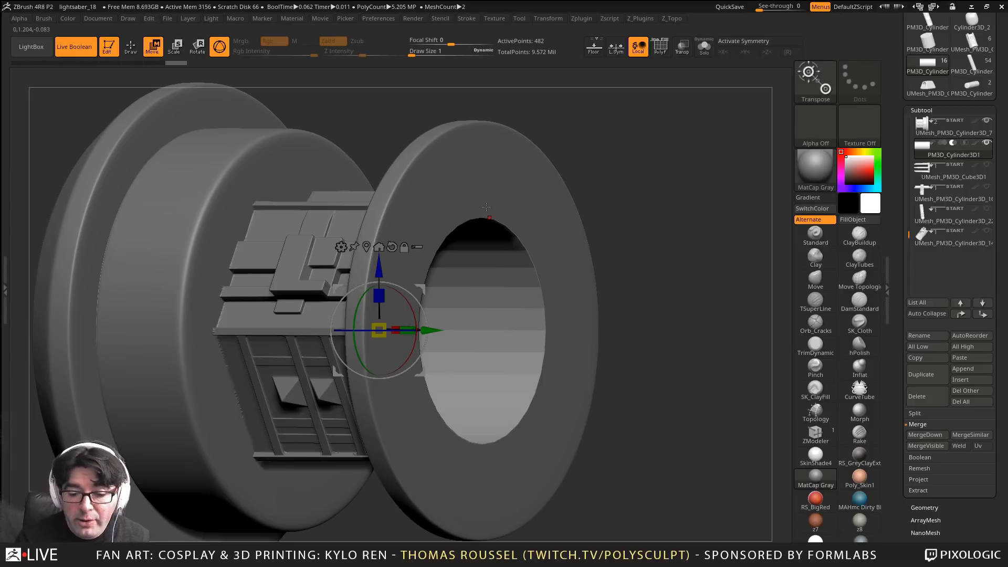
pyautogui.moveTo(479, 278); pyautogui.dragTo(270, 246)
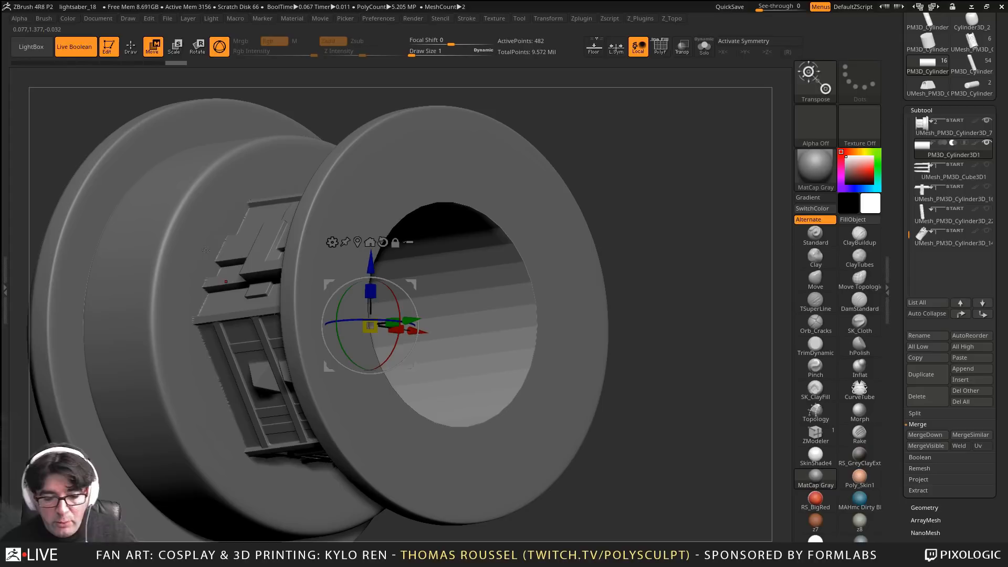
pyautogui.moveTo(223, 242); pyautogui.dragTo(194, 162)
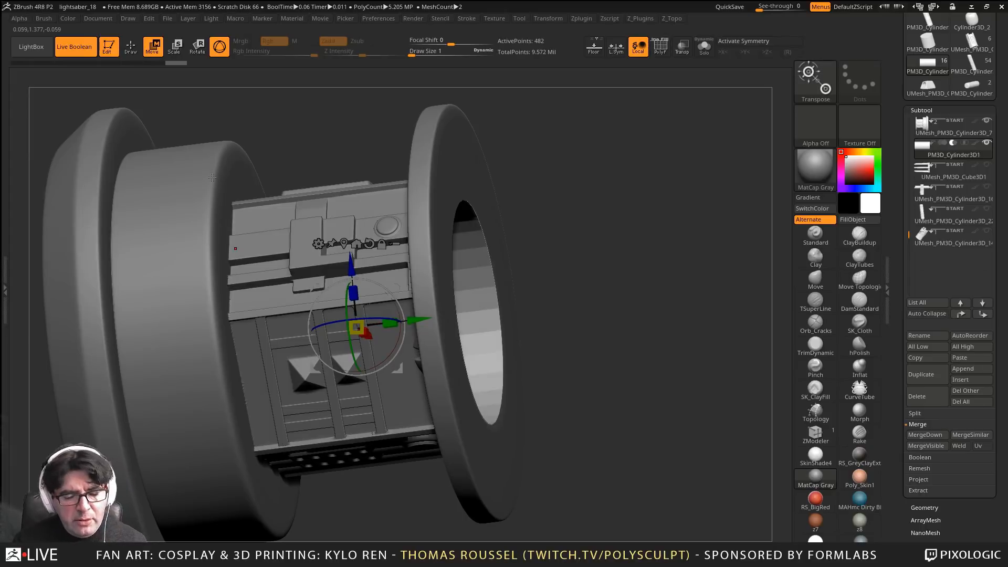
pyautogui.moveTo(643, 279); pyautogui.dragTo(619, 430)
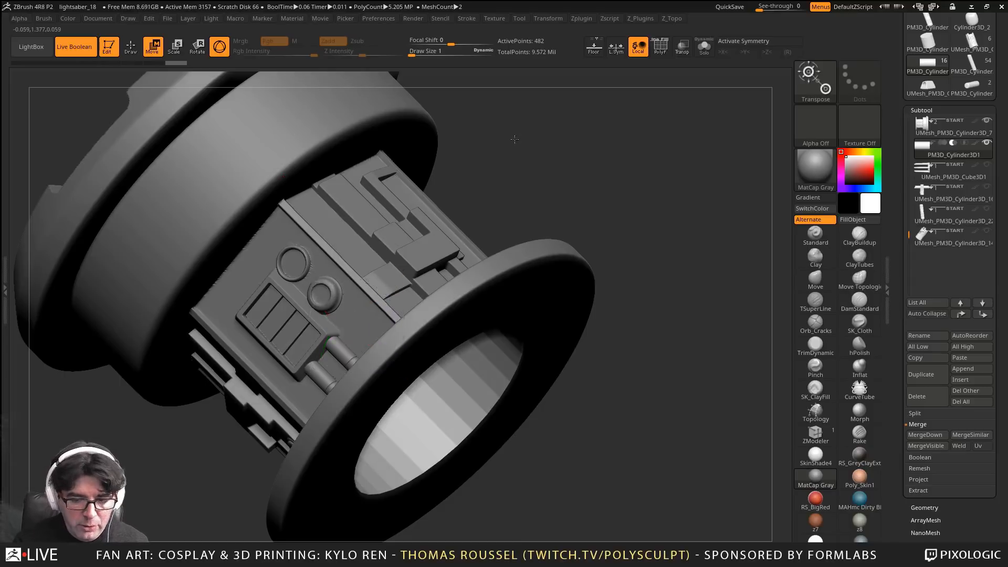
pyautogui.moveTo(300, 121); pyautogui.dragTo(502, 144)
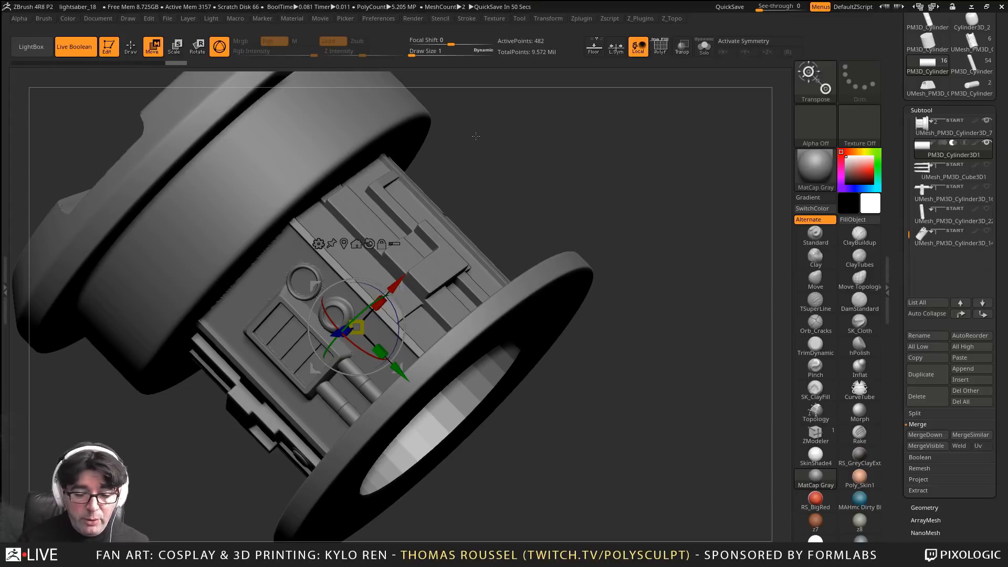
pyautogui.moveTo(616, 273); pyautogui.dragTo(579, 189)
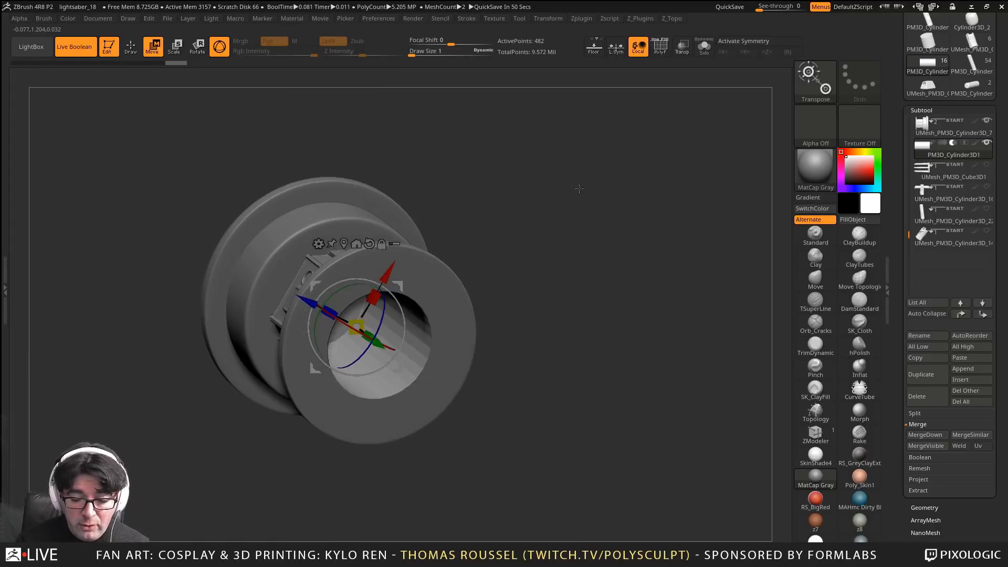
pyautogui.moveTo(616, 347); pyautogui.dragTo(622, 230)
pyautogui.moveTo(621, 230); pyautogui.dragTo(641, 291)
pyautogui.moveTo(633, 255)
pyautogui.keyDown('alt'); pyautogui.mouseDown()
pyautogui.moveTo(641, 241)
pyautogui.moveTo(627, 260)
pyautogui.mouseUp(); pyautogui.keyUp('alt')
# Show UMesh_PM3D_Cube3D1 with the pommel and check how the hollowed piece sits inside it
pyautogui.click(929, 177)
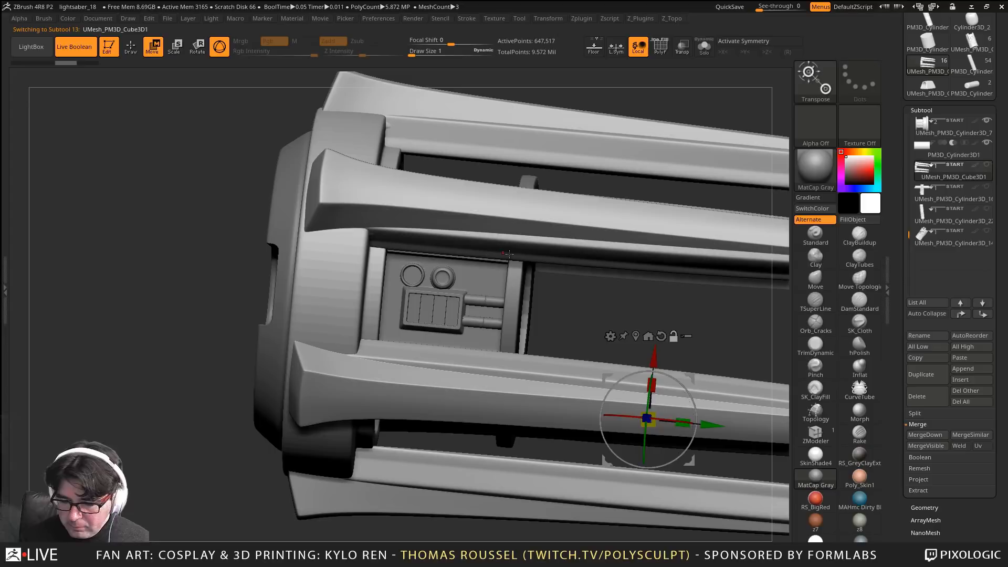
pyautogui.keyDown('alt'); pyautogui.moveTo(683, 303); pyautogui.dragTo(514, 292); pyautogui.keyUp('alt')
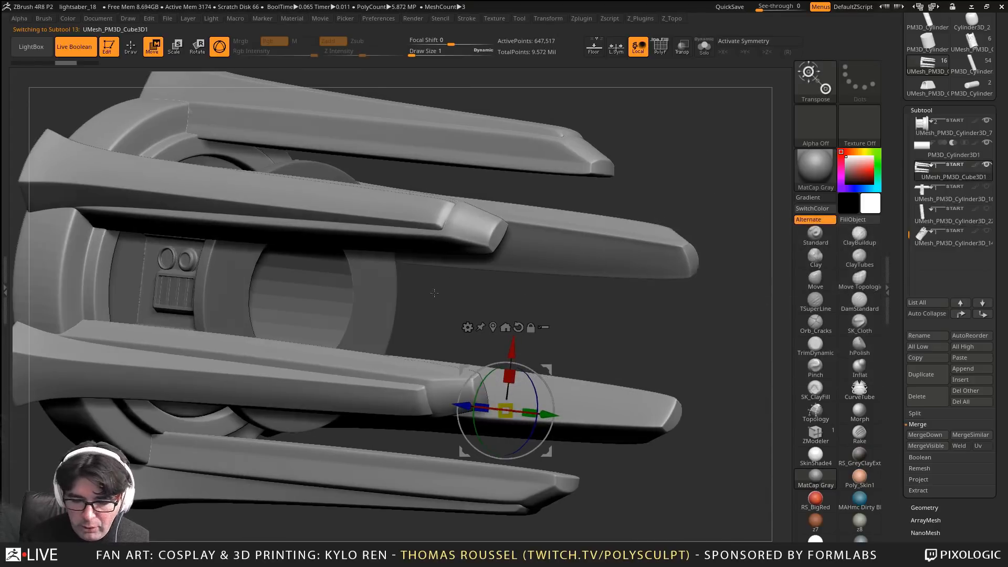
pyautogui.moveTo(438, 292); pyautogui.dragTo(280, 212)
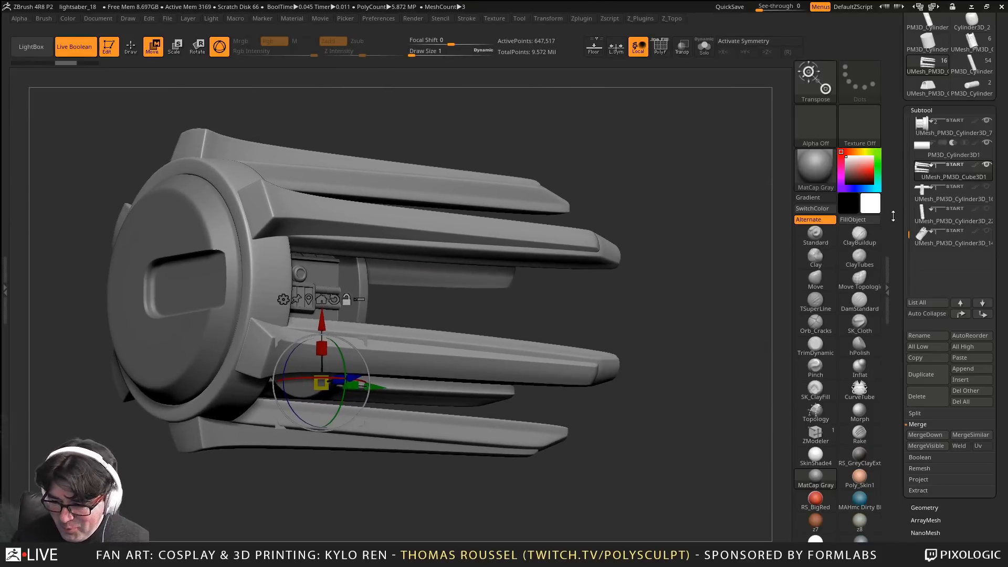
# Show the main handle UMesh_PM3D_Cylinder3D_24 and hide UMesh_PM3D_Cylinder3D_7 and UMesh_PM3D_Cube3D1 so only the handle remains
pyautogui.moveTo(911, 234); pyautogui.dragTo(910, 122)
pyautogui.click(922, 133)
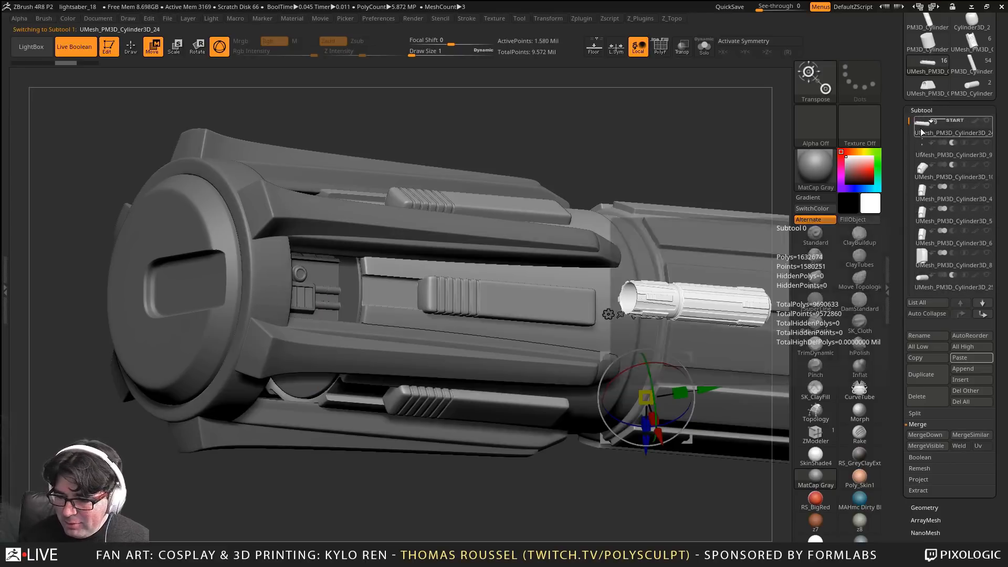
pyautogui.moveTo(906, 121); pyautogui.dragTo(910, 224)
pyautogui.click(987, 122)
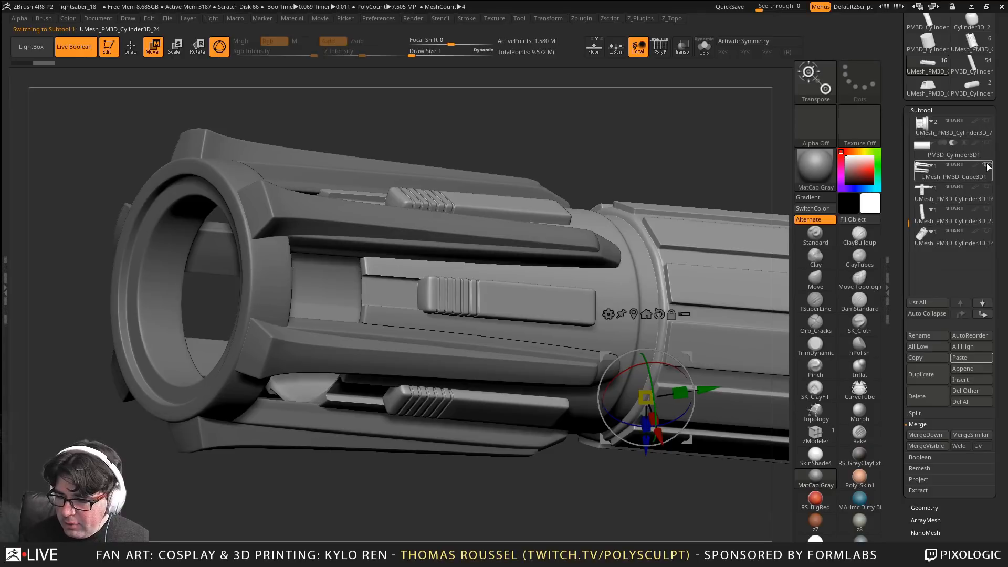
pyautogui.click(987, 165)
pyautogui.moveTo(911, 223); pyautogui.dragTo(912, 101)
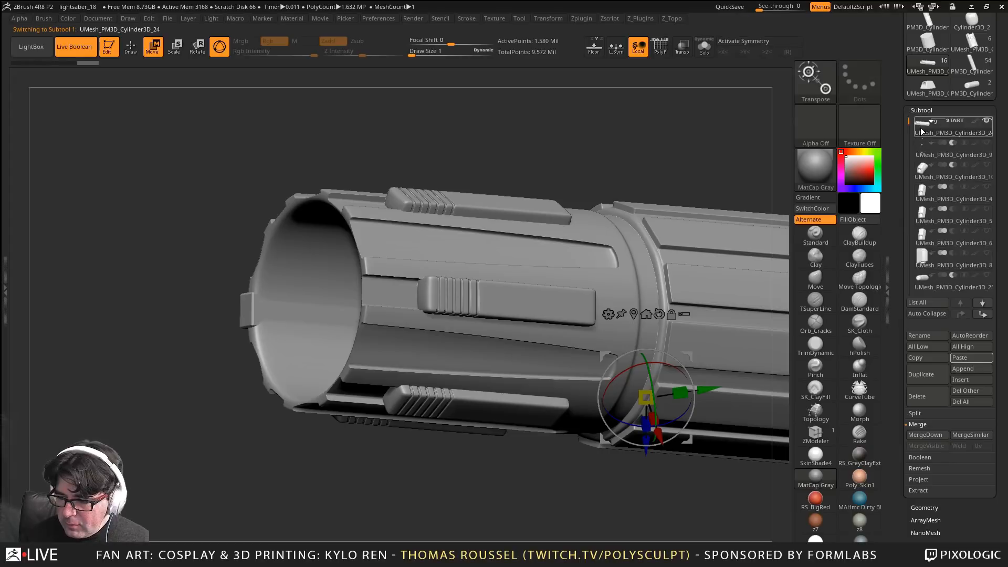
# Examine the main handle along its length, including its hollow end and its closed end
pyautogui.keyDown('alt'); pyautogui.moveTo(480, 153); pyautogui.dragTo(225, 164); pyautogui.keyUp('alt')
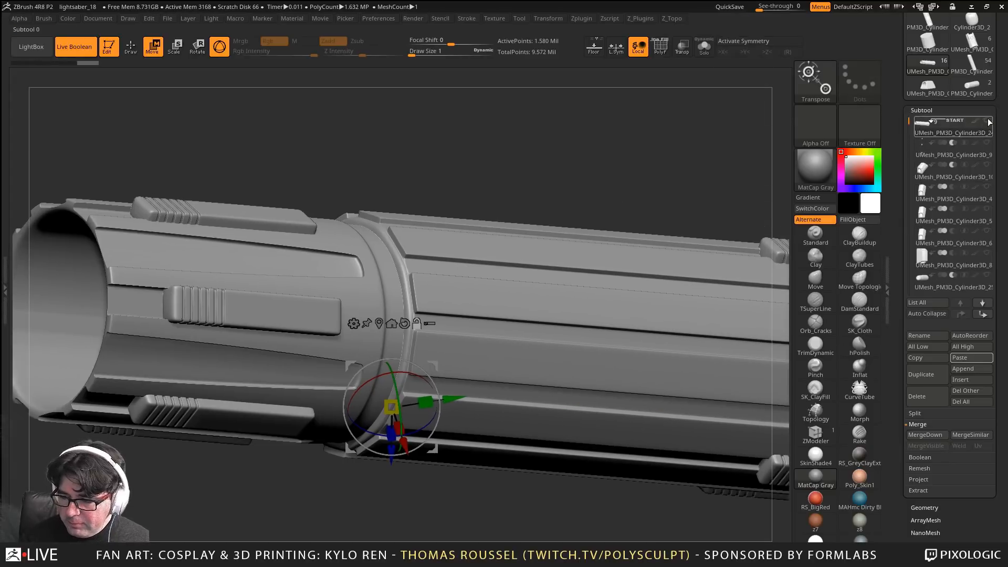
pyautogui.click(987, 121)
pyautogui.moveTo(677, 137); pyautogui.dragTo(720, 171)
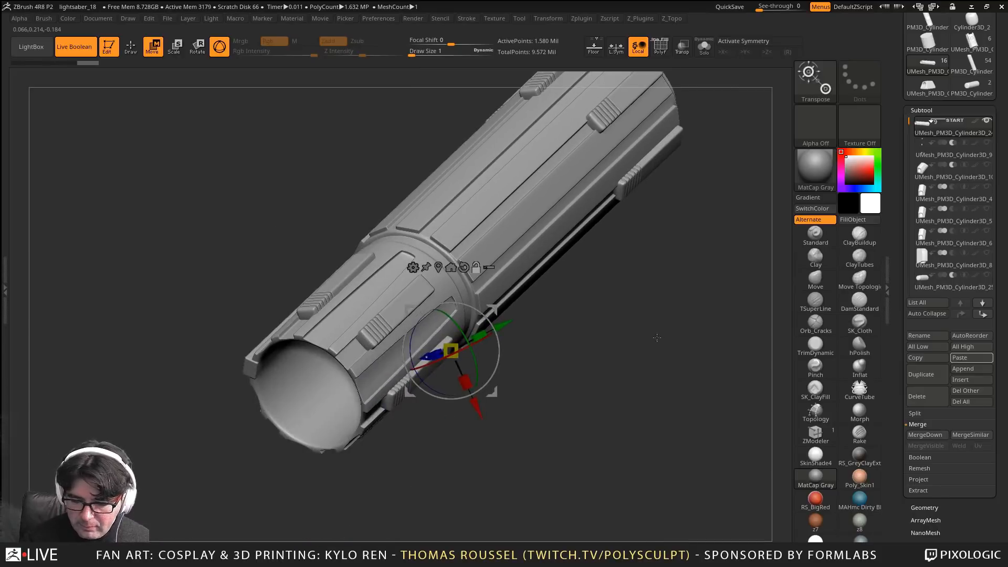
pyautogui.moveTo(601, 336); pyautogui.dragTo(710, 218)
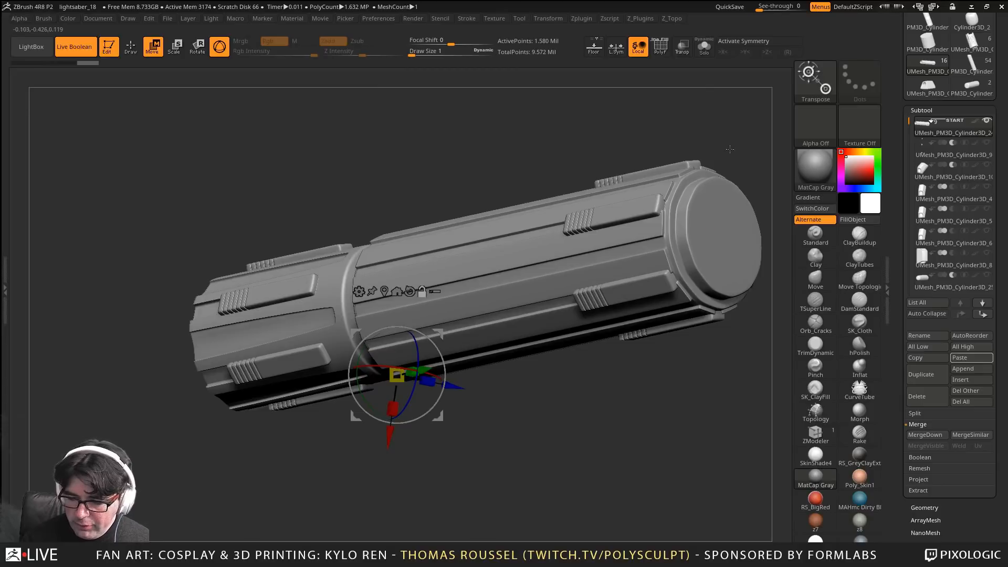
pyautogui.moveTo(729, 150); pyautogui.dragTo(342, 340)
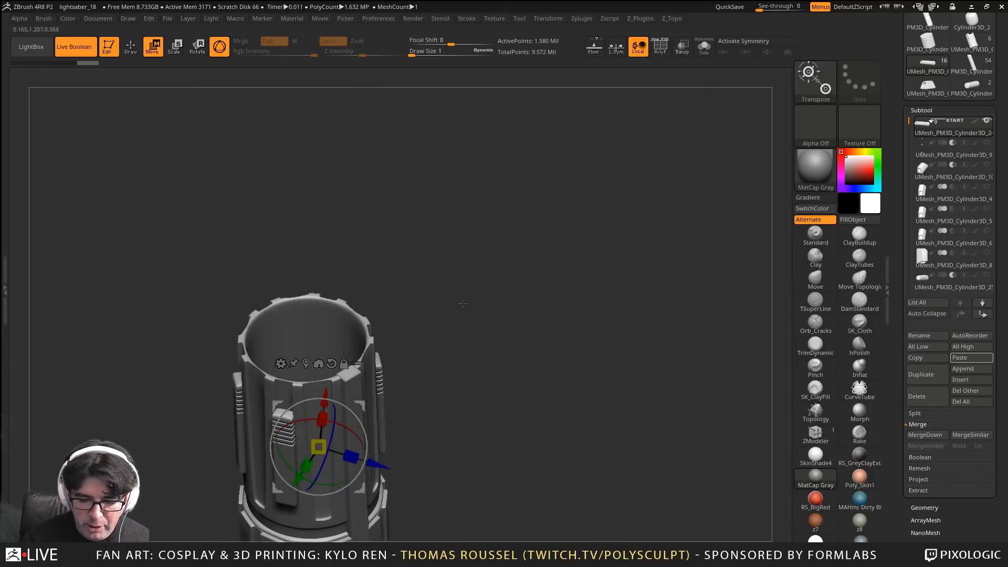
pyautogui.moveTo(462, 303); pyautogui.dragTo(525, 294)
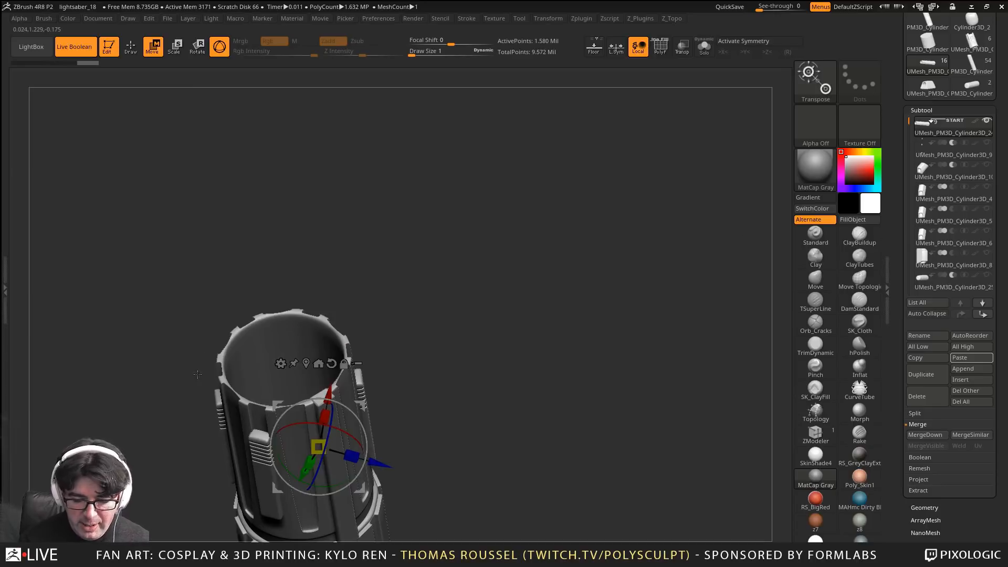
pyautogui.moveTo(462, 394); pyautogui.dragTo(545, 314)
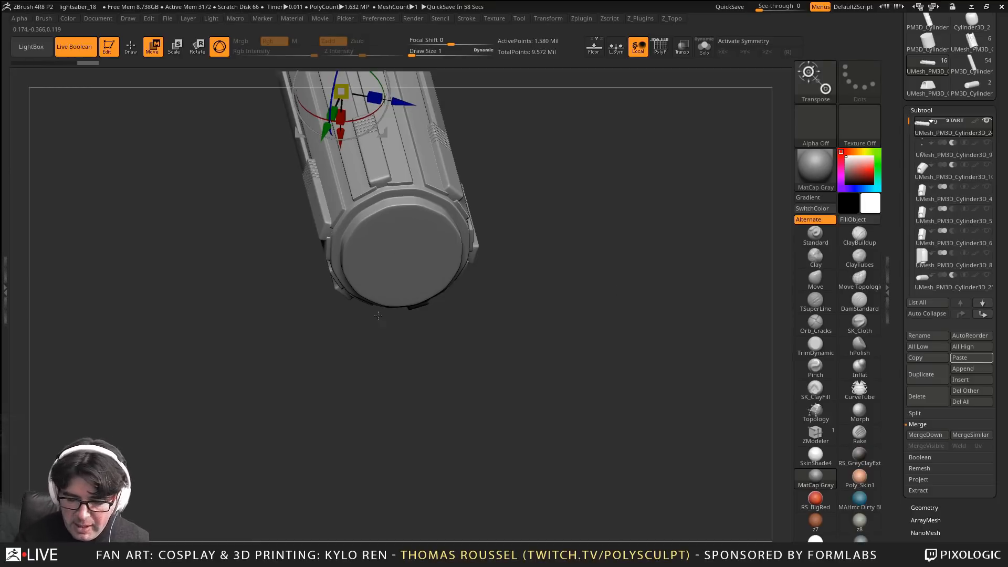
pyautogui.moveTo(414, 227); pyautogui.dragTo(407, 257)
pyautogui.moveTo(549, 294); pyautogui.dragTo(454, 303)
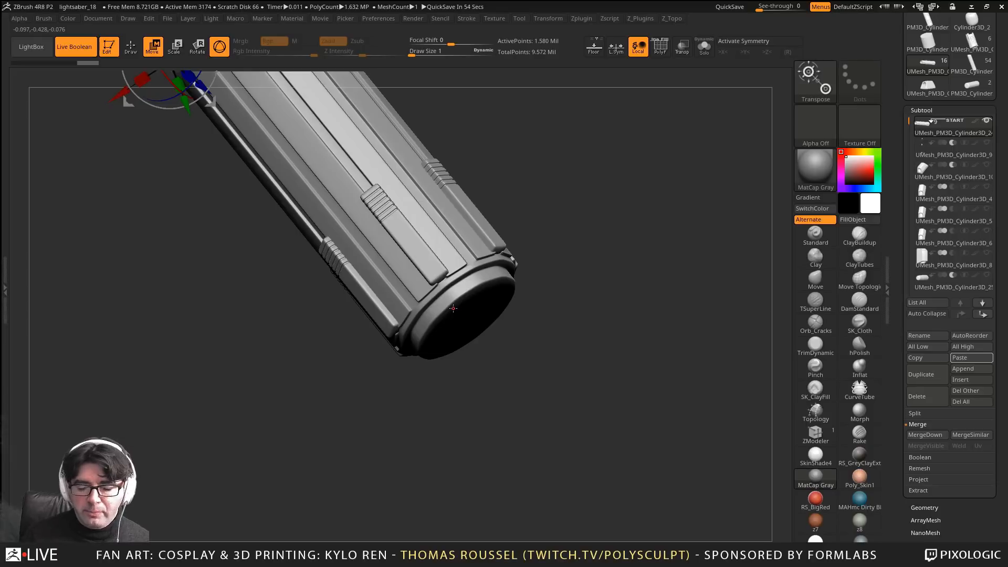
pyautogui.keyDown('alt'); pyautogui.moveTo(556, 173); pyautogui.dragTo(569, 261); pyautogui.keyUp('alt')
pyautogui.keyDown('alt'); pyautogui.moveTo(494, 253); pyautogui.dragTo(288, 182); pyautogui.keyUp('alt')
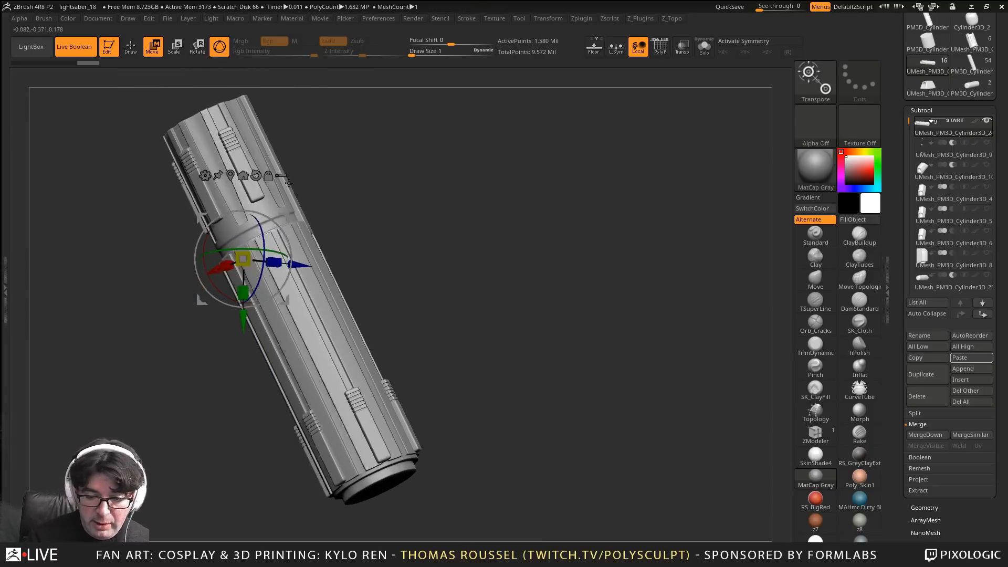
pyautogui.moveTo(213, 109); pyautogui.dragTo(348, 168)
pyautogui.moveTo(271, 152); pyautogui.dragTo(682, 184)
pyautogui.moveTo(766, 194); pyautogui.dragTo(708, 225)
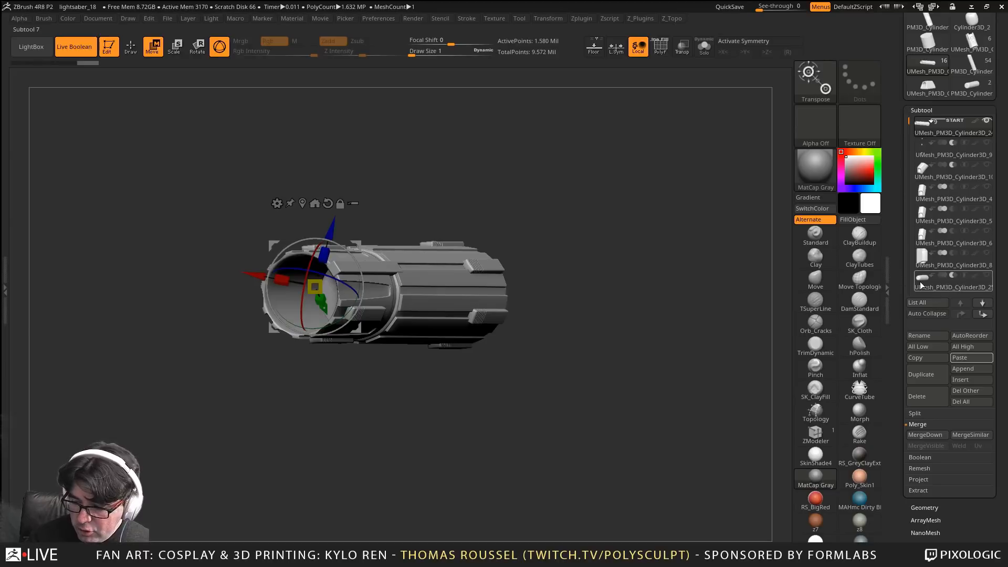
# Move the smooth inner subtractive cylinder up the subtool order to directly below UMesh_PM3D_Cylinder3D_24 and check the handle's hollow
pyautogui.click(920, 282)
pyautogui.click(961, 314)
pyautogui.click(962, 315)
pyautogui.click(961, 315)
pyautogui.click(961, 315)
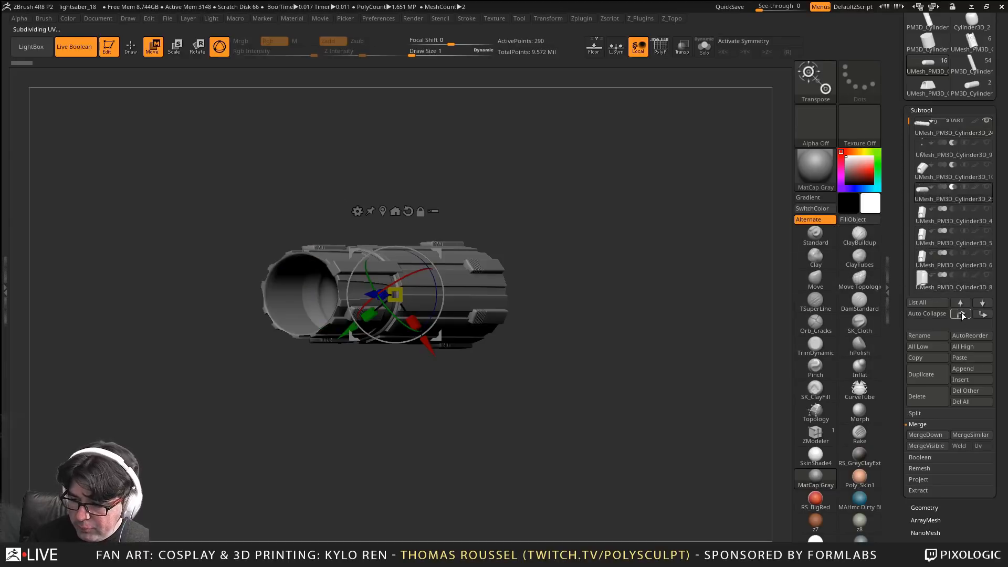
pyautogui.click(962, 315)
pyautogui.click(961, 316)
pyautogui.keyDown('shift'); pyautogui.moveTo(592, 224); pyautogui.dragTo(546, 237); pyautogui.keyUp('shift')
pyautogui.moveTo(614, 203); pyautogui.dragTo(667, 210)
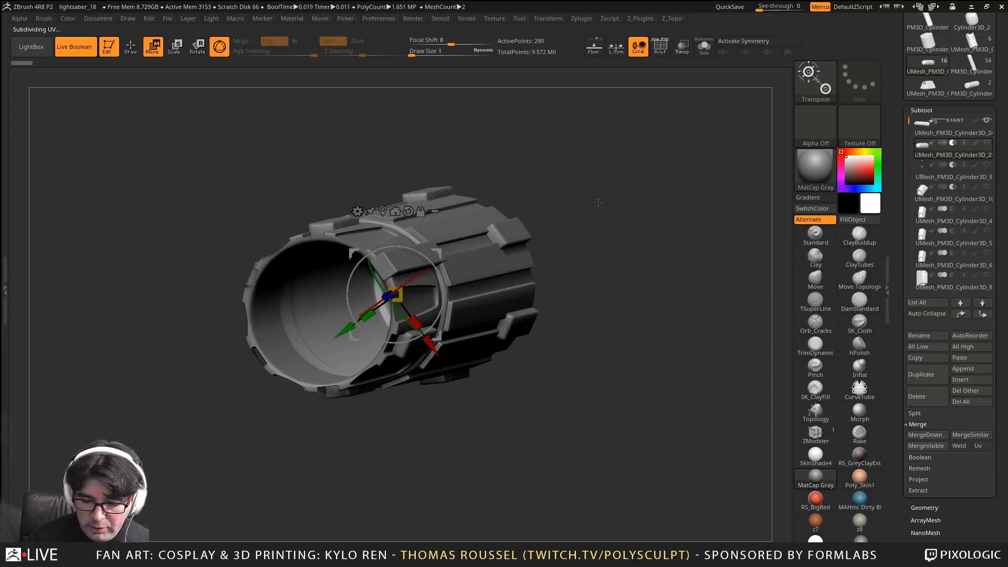
# Inspect the inner subtractive cylinder in Solo mode with its polyframe and without dynamic subdivision, then return to the full handle view
pyautogui.moveTo(947, 147)
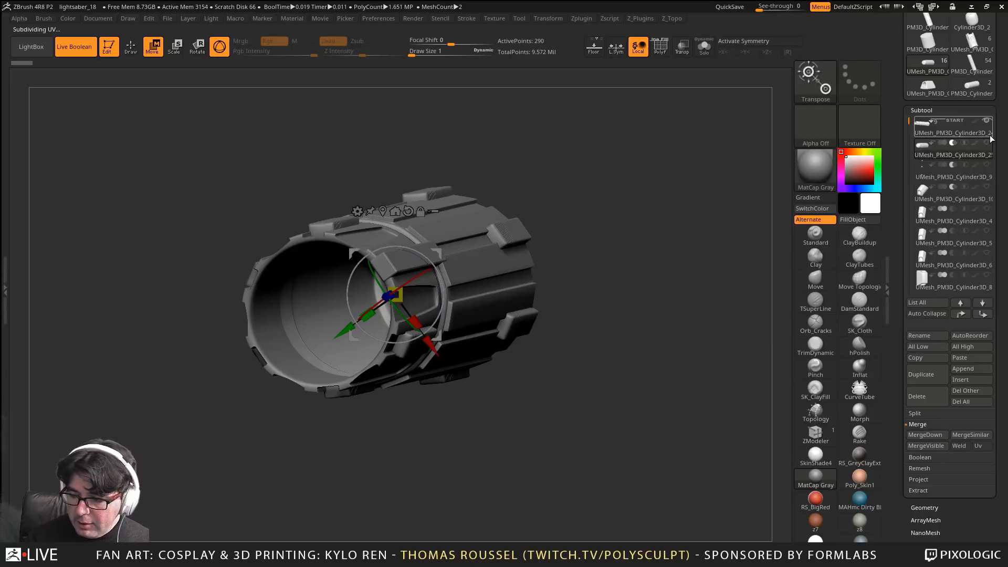
pyautogui.click(704, 47)
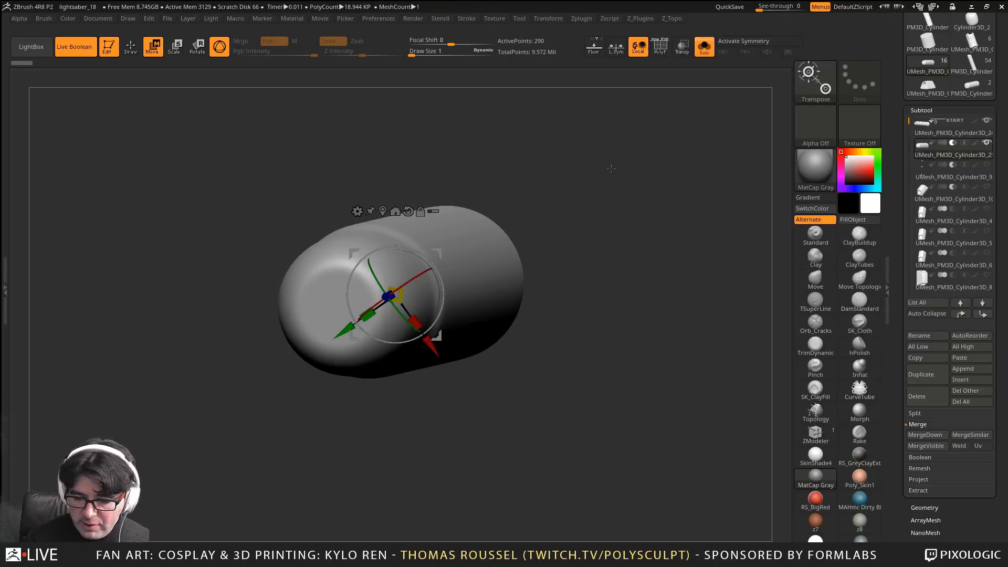
pyautogui.hotkey('shift', 'f')
pyautogui.moveTo(500, 137); pyautogui.dragTo(412, 138)
pyautogui.hotkey('shift', 'f')
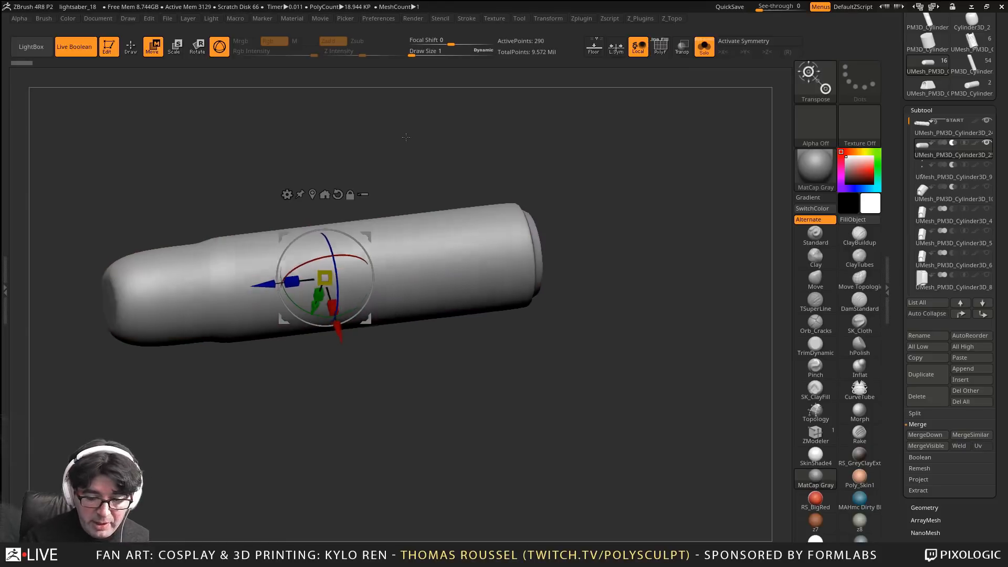
pyautogui.hotkey('shift', 'f')
pyautogui.hotkey('shift', 'd')
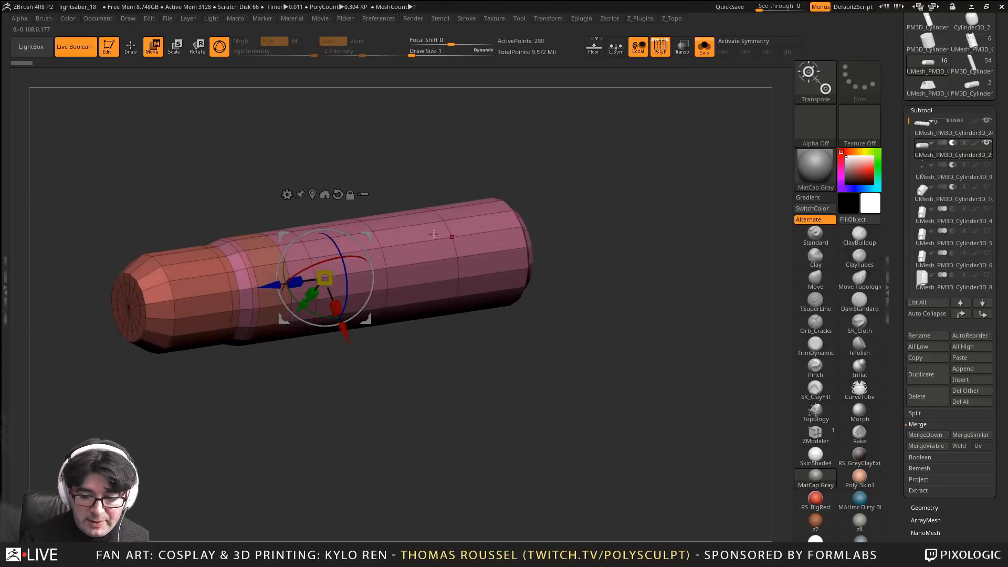
pyautogui.moveTo(253, 205); pyautogui.dragTo(263, 204)
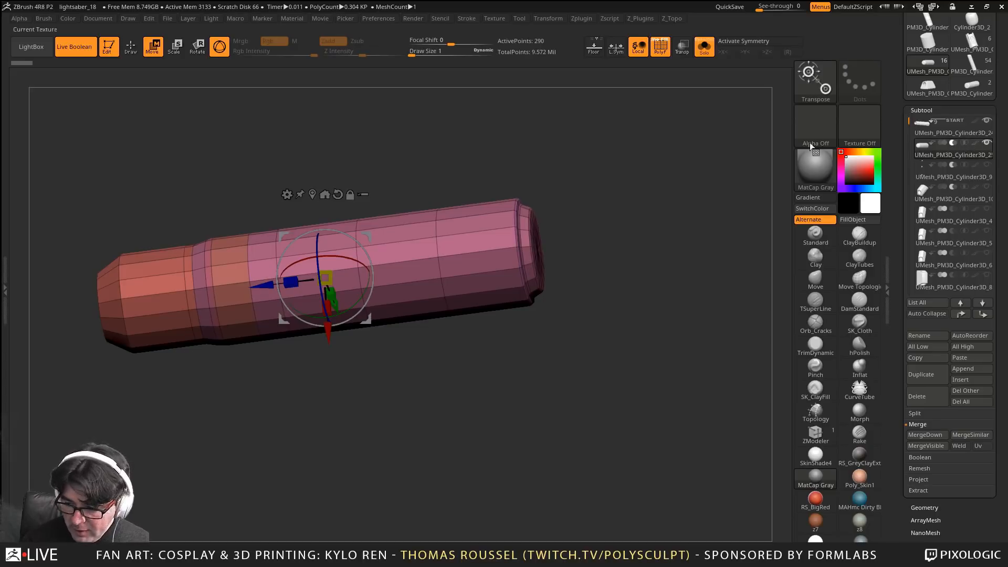
pyautogui.moveTo(587, 148); pyautogui.dragTo(702, 122)
pyautogui.click(699, 54)
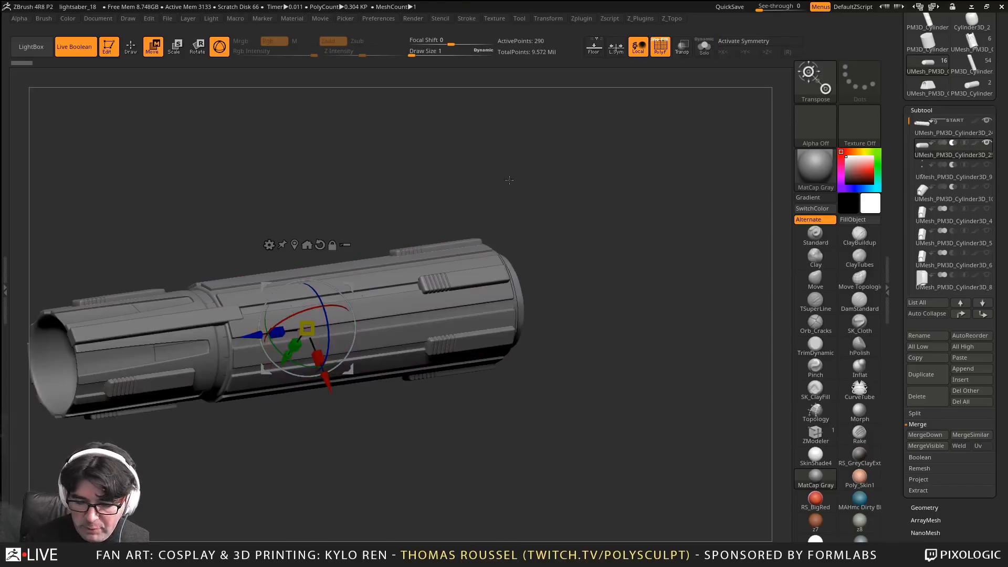
pyautogui.keyDown('alt'); pyautogui.moveTo(491, 182); pyautogui.dragTo(657, 200); pyautogui.keyUp('alt')
pyautogui.hotkey('shift', 'f')
# Show the subtractive subtool UMesh_PM3D_Cylinder3D_9 and the one directly below it to preview their cuts in the handle
pyautogui.moveTo(653, 238); pyautogui.dragTo(670, 336)
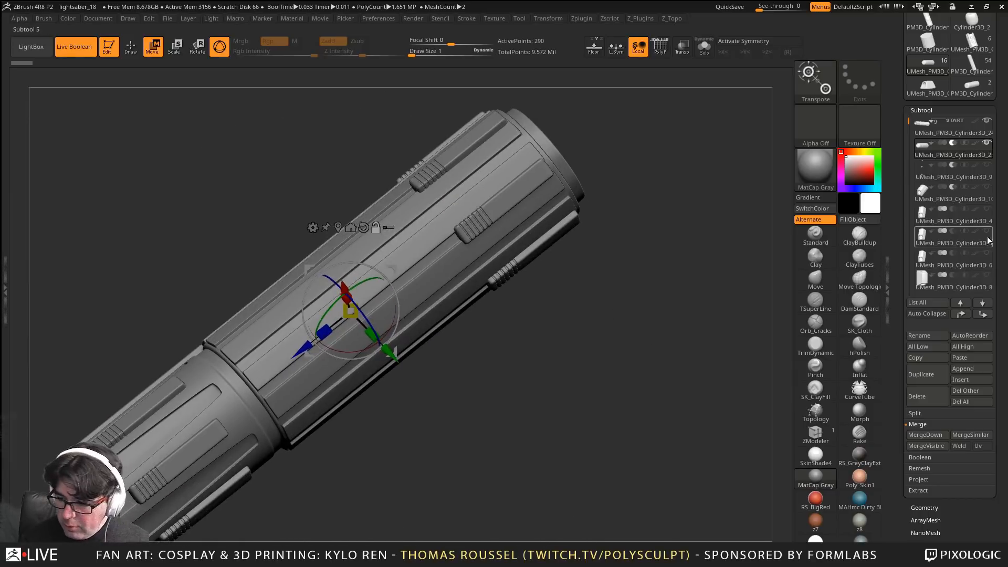
pyautogui.click(987, 166)
pyautogui.moveTo(680, 369); pyautogui.dragTo(330, 216)
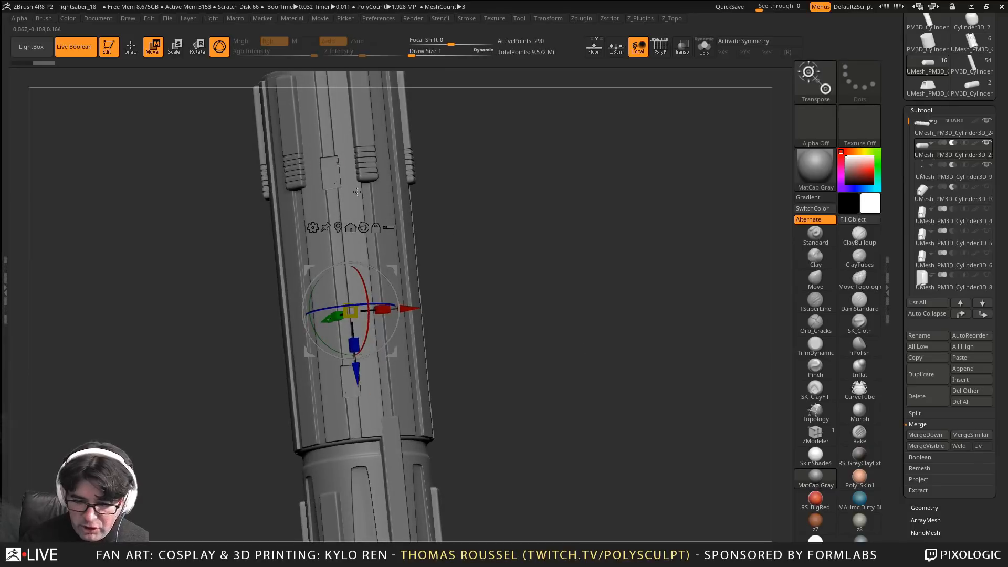
pyautogui.click(987, 188)
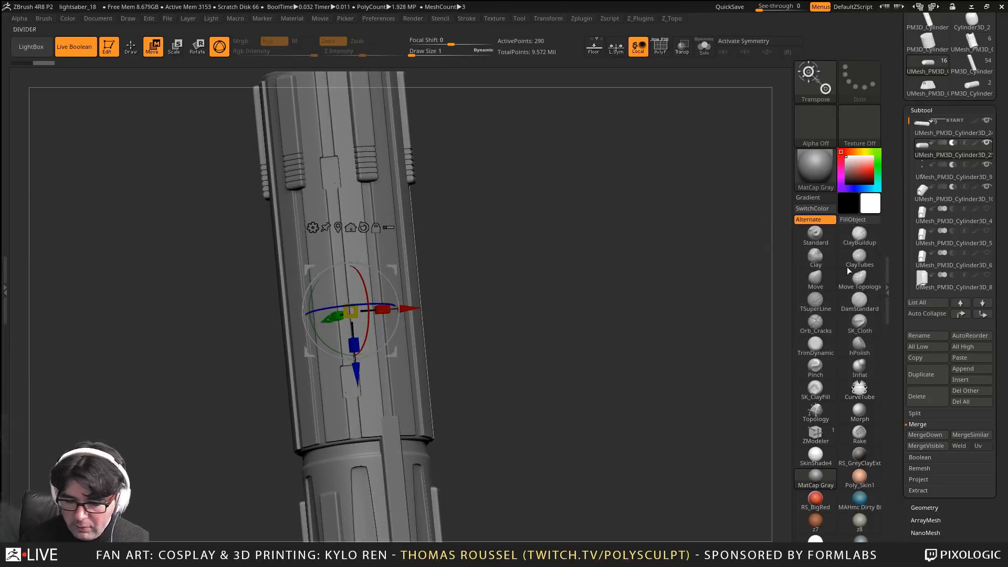
pyautogui.keyDown('alt'); pyautogui.moveTo(529, 384); pyautogui.dragTo(545, 200); pyautogui.keyUp('alt')
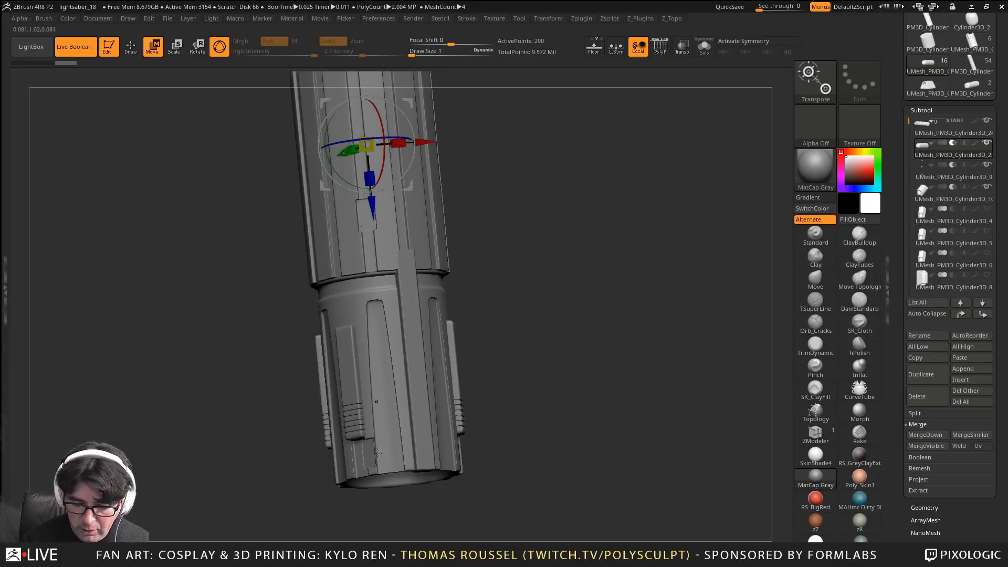
pyautogui.keyDown('alt'); pyautogui.moveTo(576, 285); pyautogui.dragTo(556, 338); pyautogui.keyUp('alt')
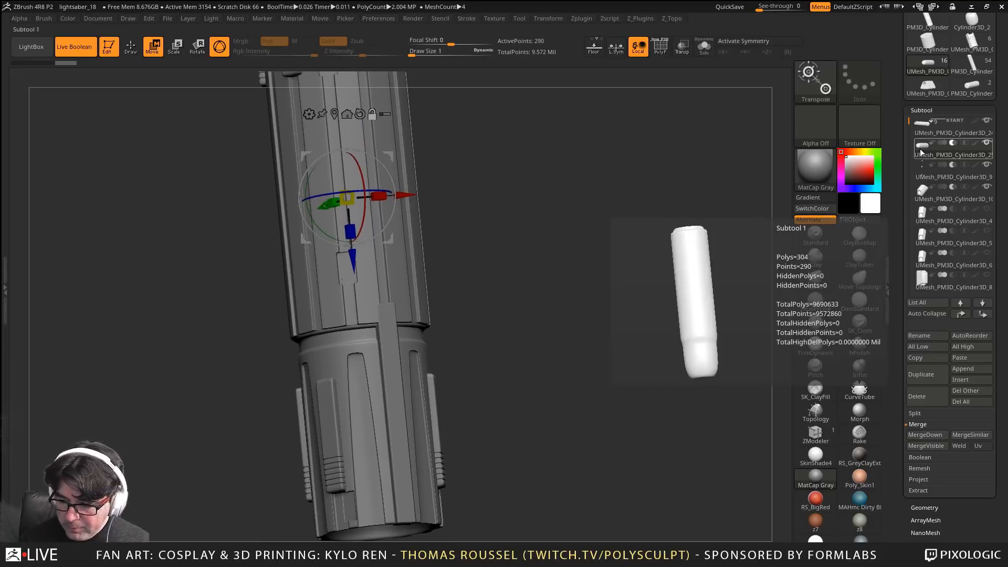
# Select UMesh_PM3D_Cylinder3D_10, _4, _5, _6 and _8 in turn to locate each part along the handle
pyautogui.click(922, 196)
pyautogui.keyDown('alt'); pyautogui.moveTo(601, 267); pyautogui.dragTo(624, 293); pyautogui.keyUp('alt')
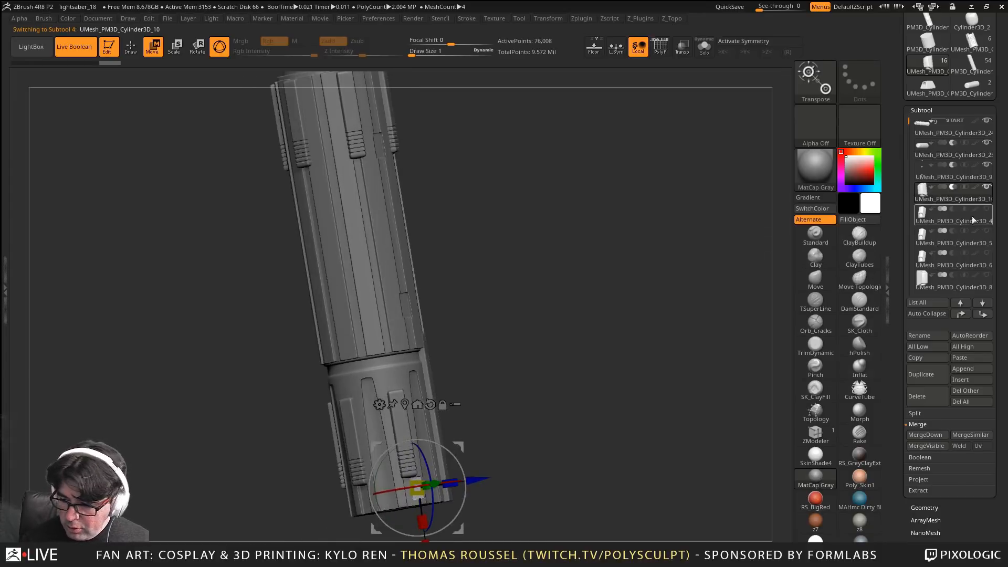
pyautogui.click(923, 216)
pyautogui.keyDown('alt'); pyautogui.moveTo(532, 250); pyautogui.dragTo(557, 319); pyautogui.keyUp('alt')
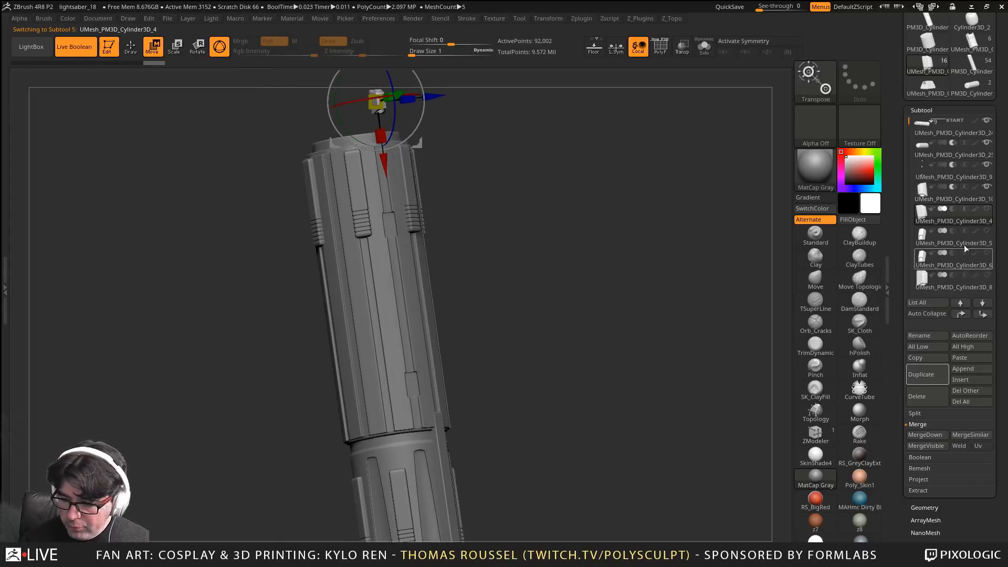
pyautogui.click(924, 238)
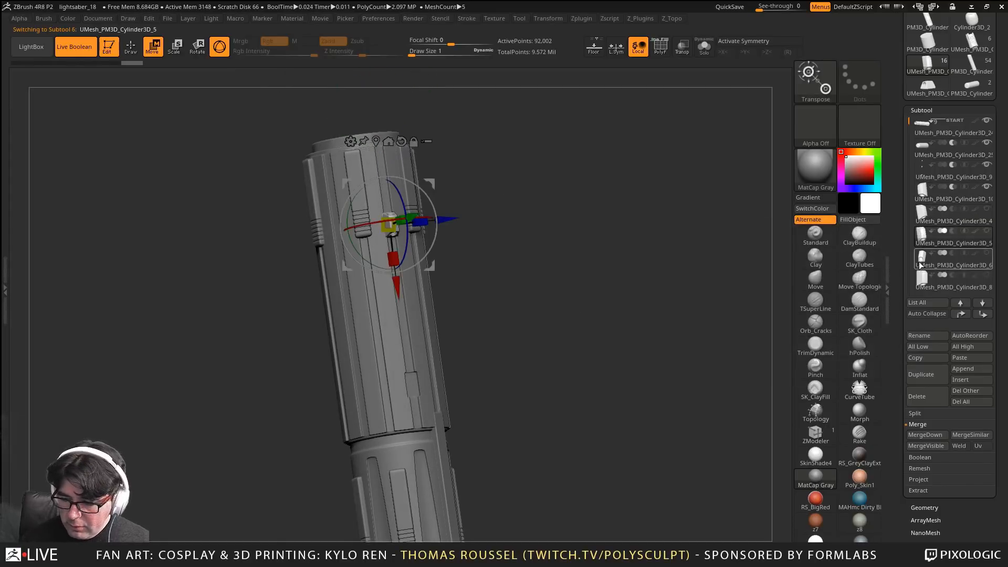
pyautogui.click(922, 262)
pyautogui.click(923, 283)
pyautogui.keyDown('alt'); pyautogui.moveTo(554, 295); pyautogui.dragTo(601, 330); pyautogui.keyUp('alt')
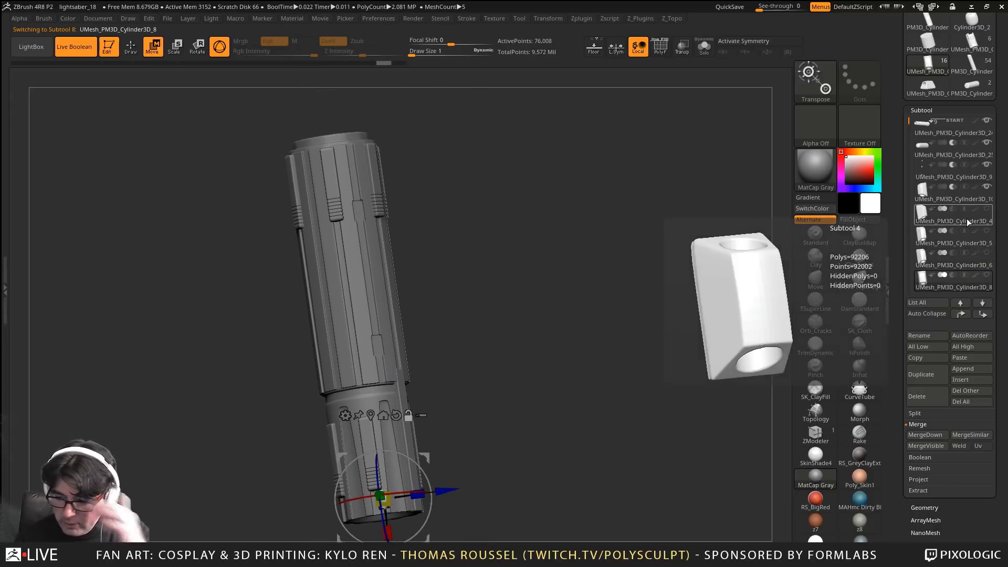
# Make UMesh_PM3D_Cylinder3D_10 a Start group and show the UMesh_PM3D_Cylinder3D_4, _5, _6 and _8 subtools below it
pyautogui.moveTo(939, 192)
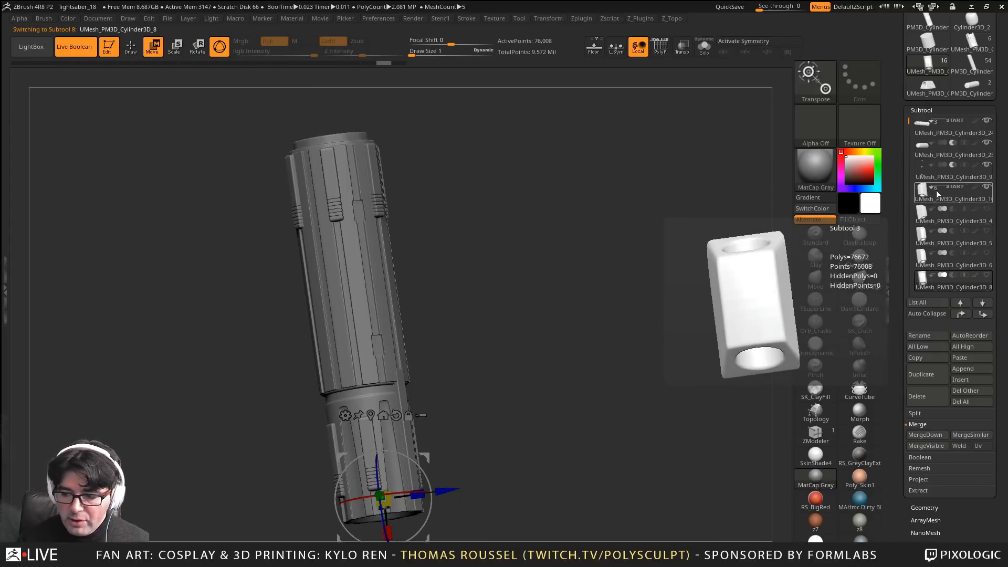
pyautogui.keyDown('alt'); pyautogui.moveTo(609, 310); pyautogui.dragTo(596, 284); pyautogui.keyUp('alt')
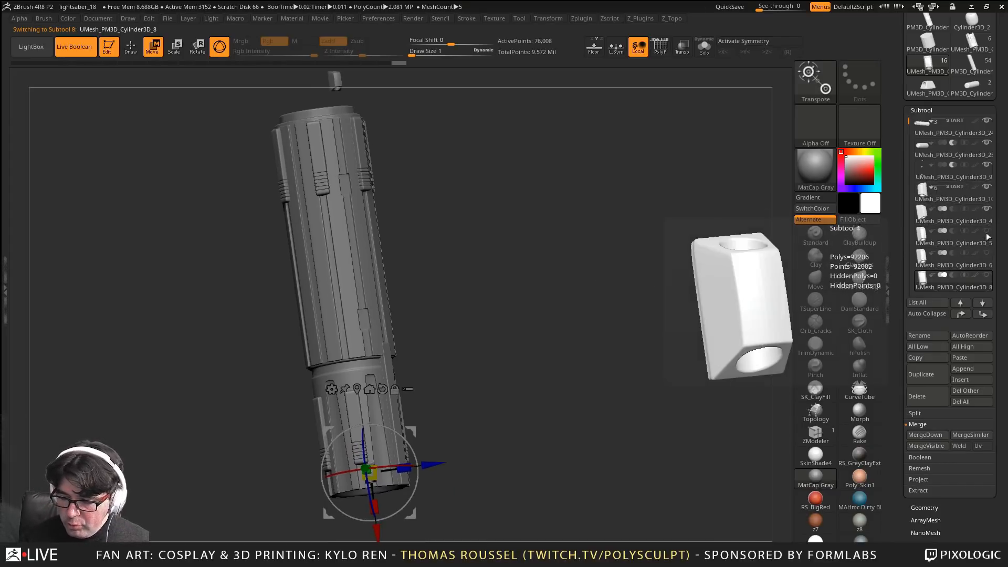
pyautogui.click(987, 231)
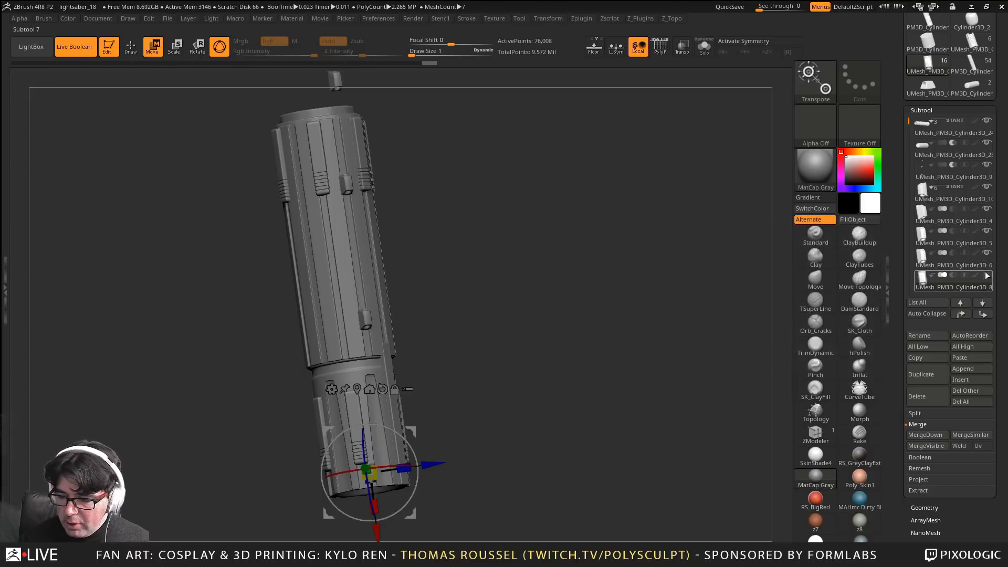
pyautogui.moveTo(621, 296); pyautogui.dragTo(531, 279)
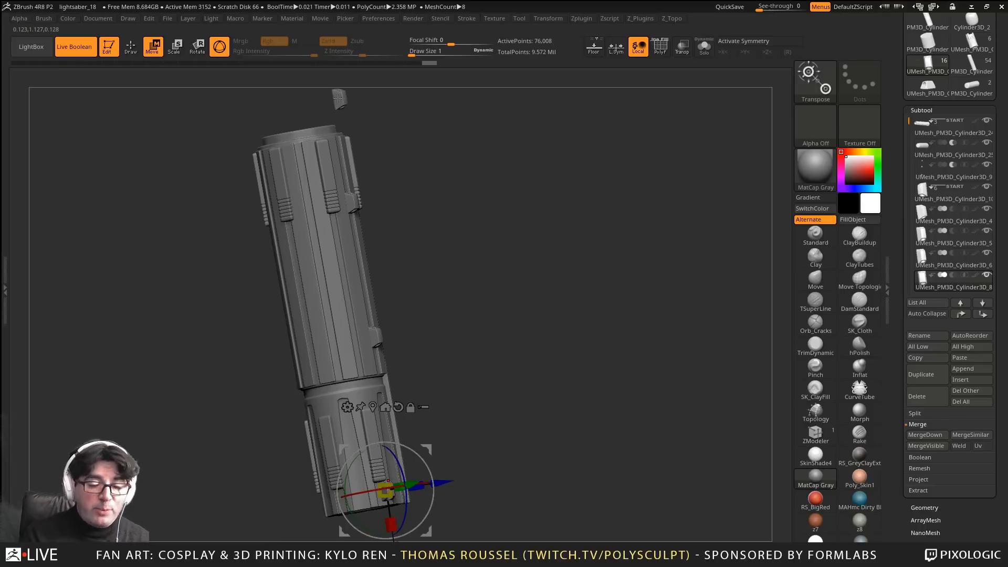
pyautogui.moveTo(391, 164); pyautogui.dragTo(516, 291)
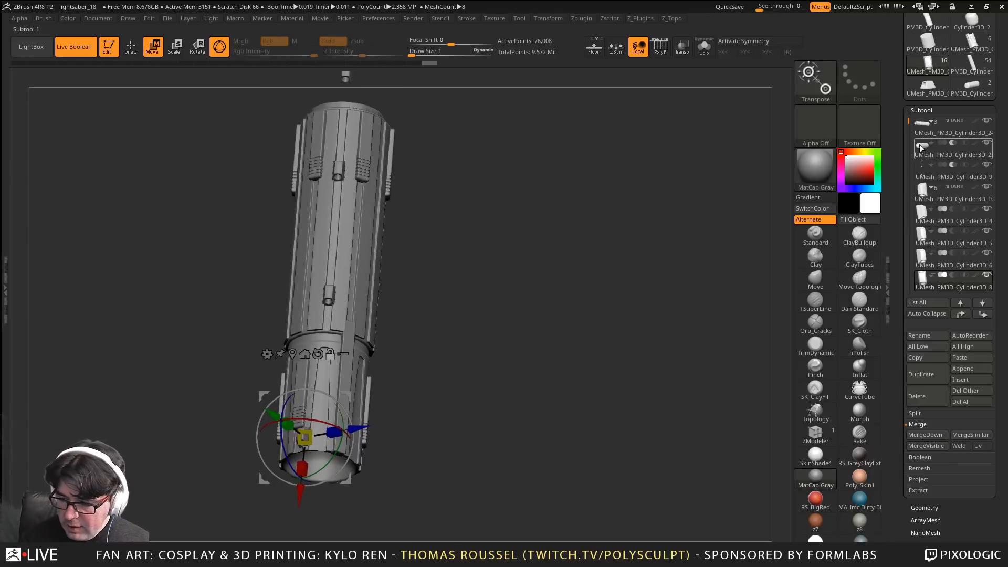
# Select and show the subtractive subtool lightsaber_16 and examine the side bar on the handle's hollow end section
pyautogui.moveTo(909, 120); pyautogui.dragTo(910, 152)
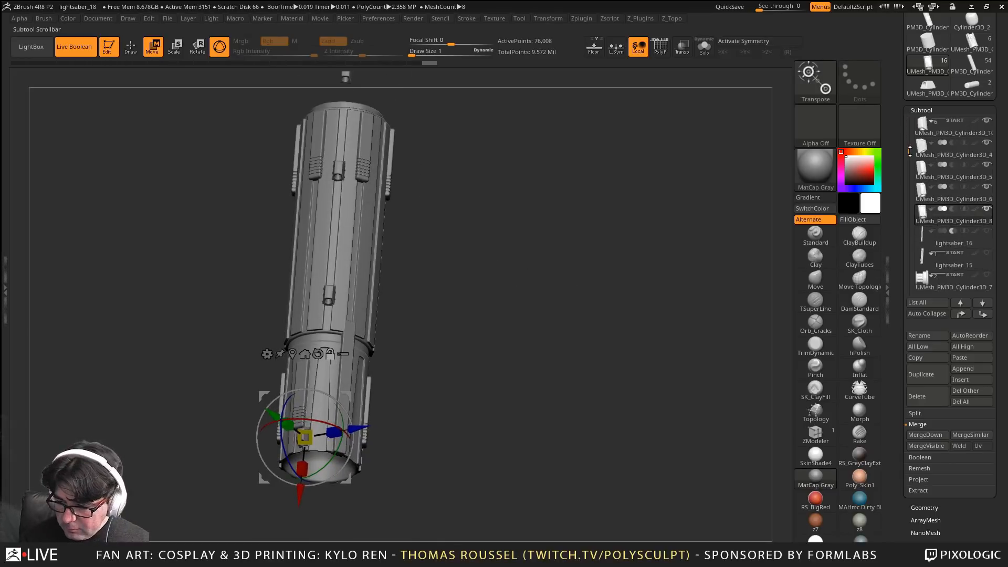
pyautogui.keyDown('alt'); pyautogui.moveTo(496, 292); pyautogui.dragTo(563, 338); pyautogui.keyUp('alt')
pyautogui.click(920, 237)
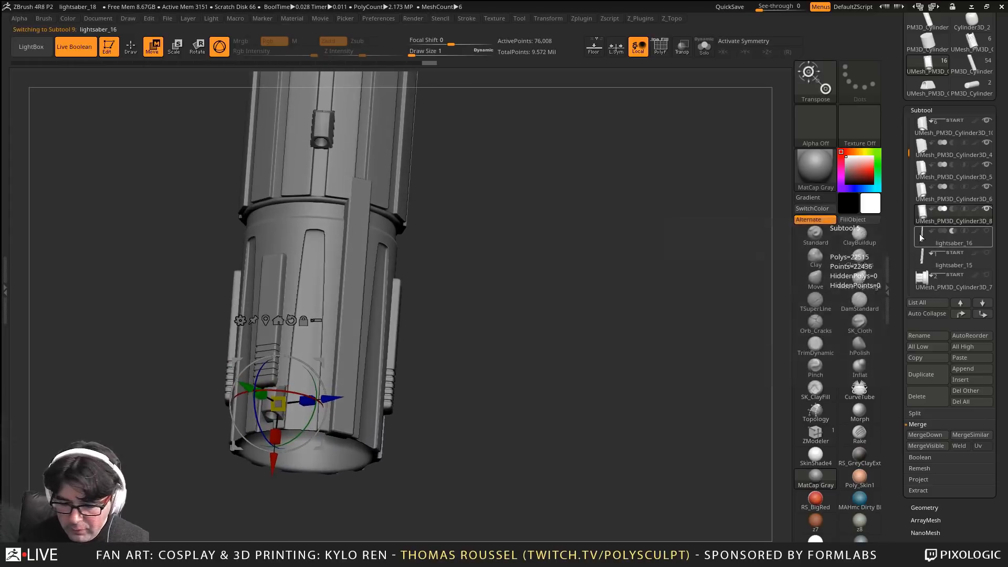
pyautogui.keyDown('alt'); pyautogui.moveTo(650, 277); pyautogui.dragTo(402, 335); pyautogui.keyUp('alt')
pyautogui.rightClick(402, 335)
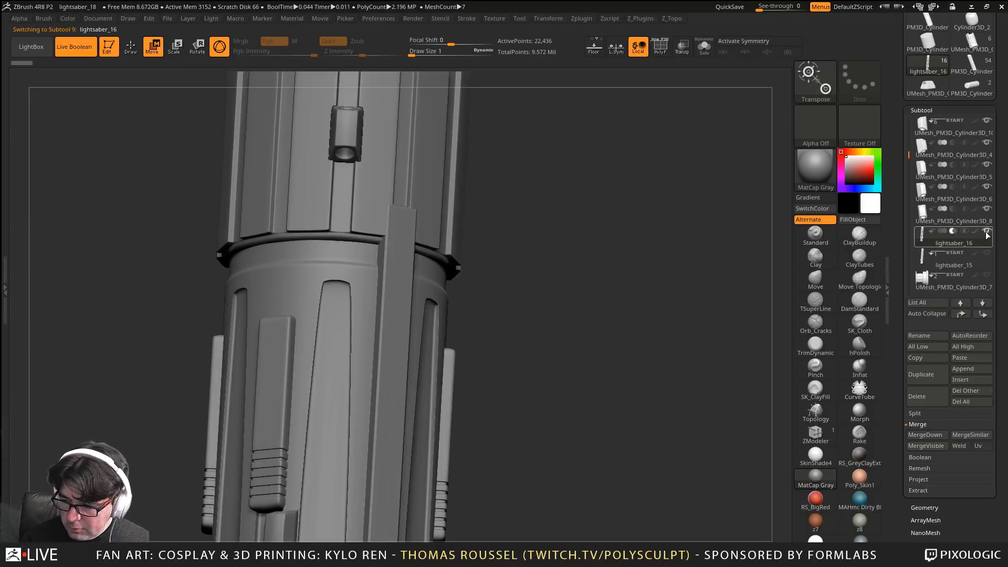
pyautogui.moveTo(518, 325); pyautogui.dragTo(559, 317)
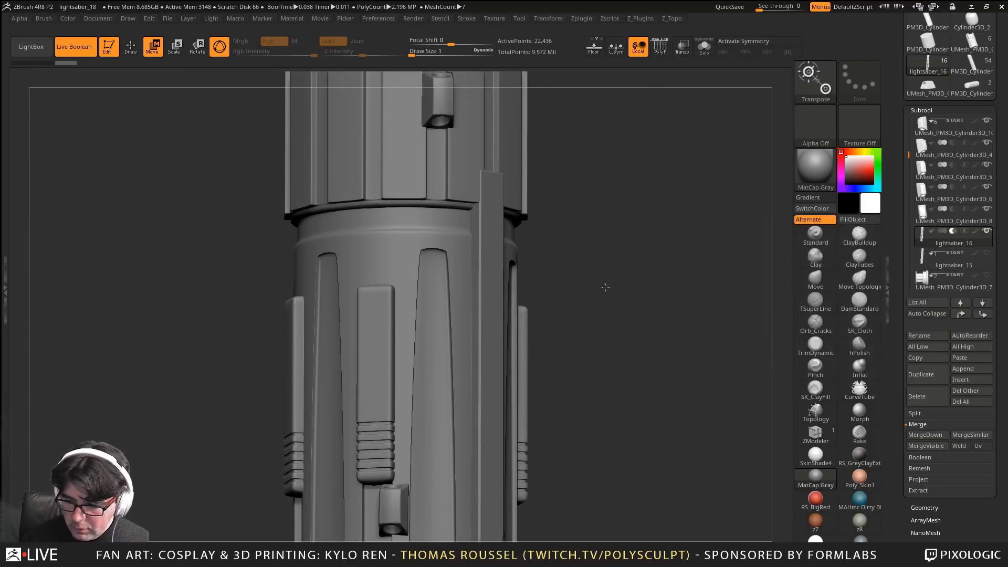
pyautogui.keyDown('alt'); pyautogui.moveTo(685, 274); pyautogui.dragTo(609, 284); pyautogui.keyUp('alt')
pyautogui.moveTo(538, 271); pyautogui.dragTo(609, 299)
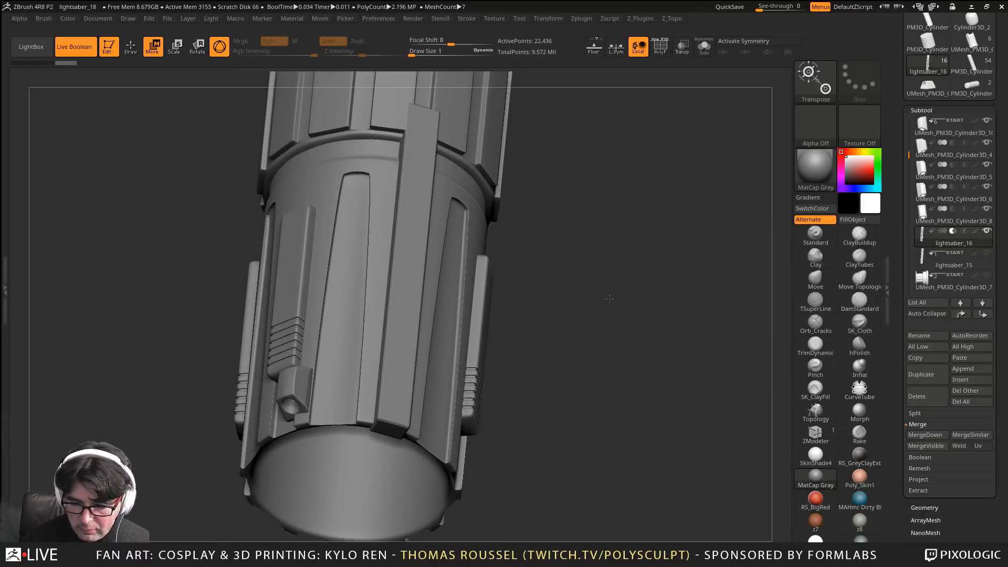
# Preview lightsaber_16 as an additive part, then return it to subtractive mode
pyautogui.moveTo(922, 239)
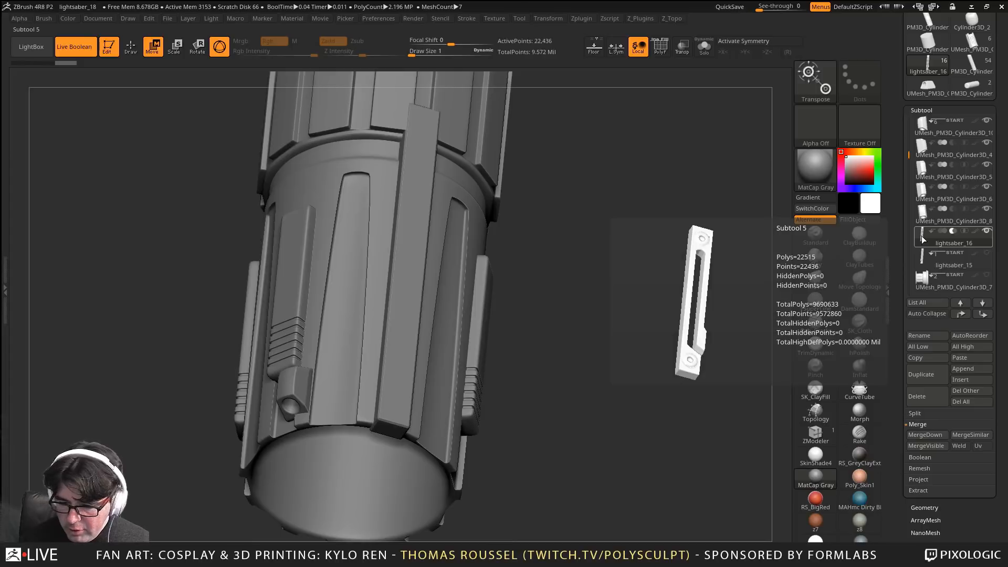
pyautogui.click(941, 231)
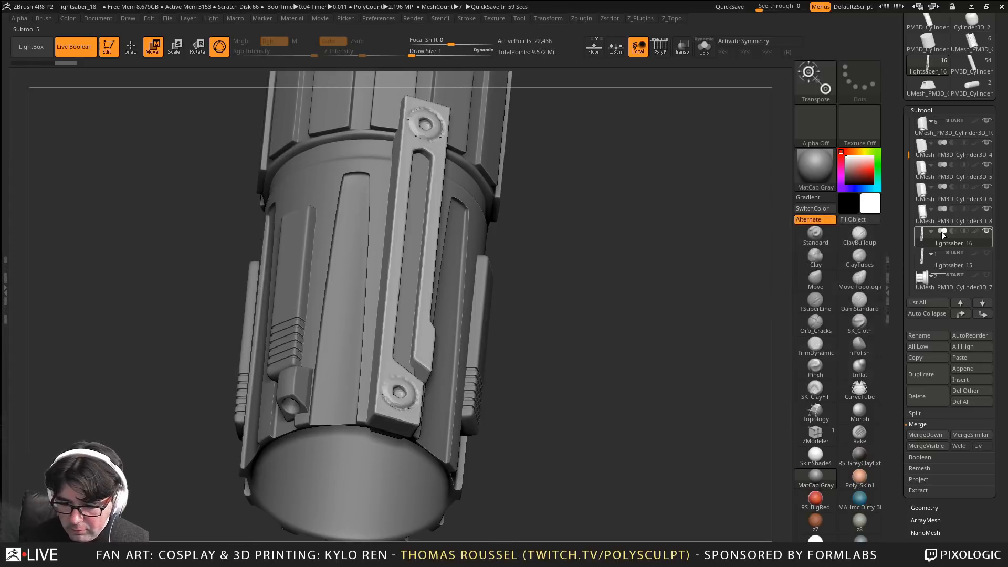
pyautogui.click(953, 231)
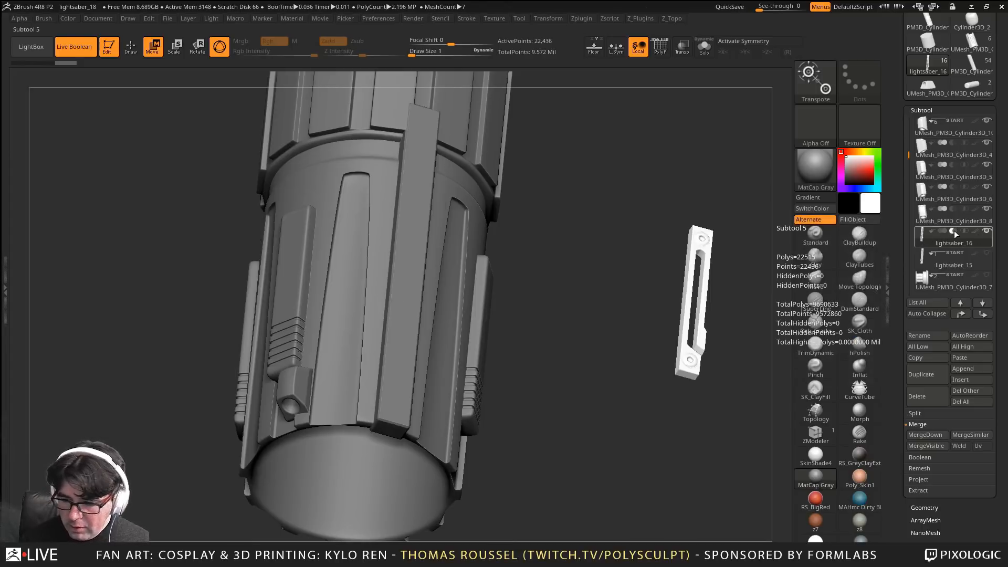
pyautogui.moveTo(646, 252); pyautogui.dragTo(636, 274)
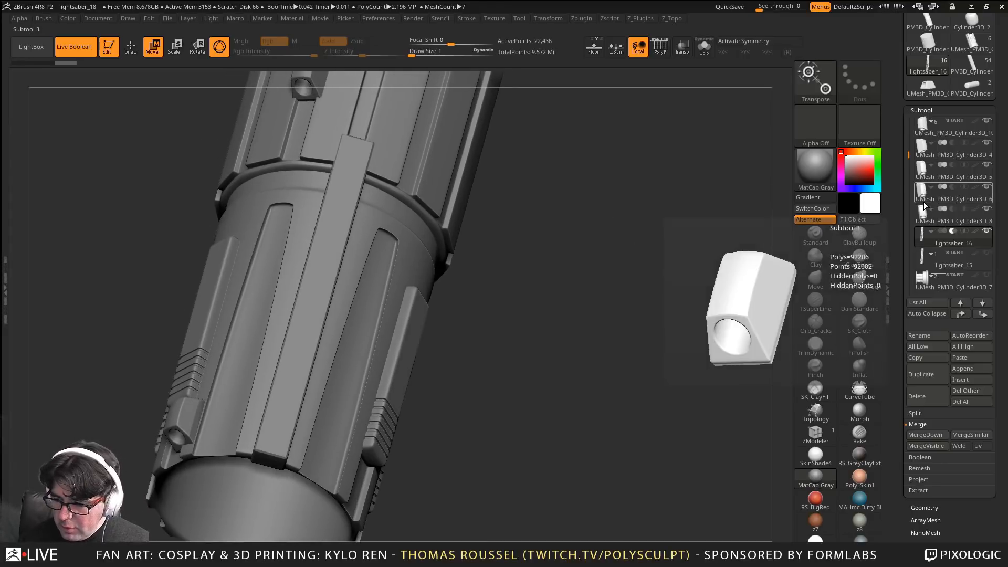
# Move lightsaber_16 up the subtool order to directly below UMesh_PM3D_Cylinder3D_9 and check its cut in the handle
pyautogui.click(961, 314)
pyautogui.click(960, 314)
pyautogui.click(958, 316)
pyautogui.click(959, 315)
pyautogui.click(959, 315)
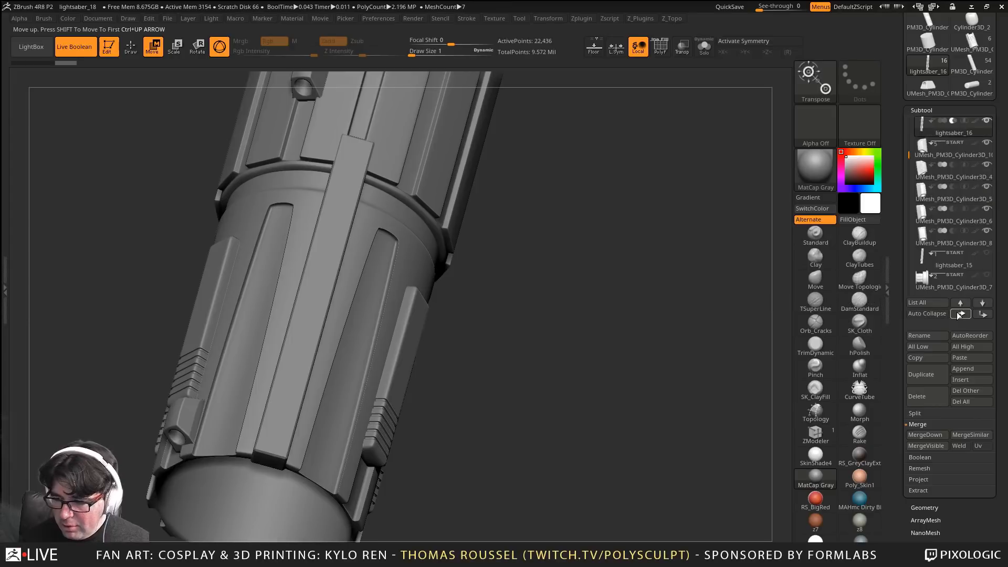
pyautogui.click(960, 315)
pyautogui.click(983, 316)
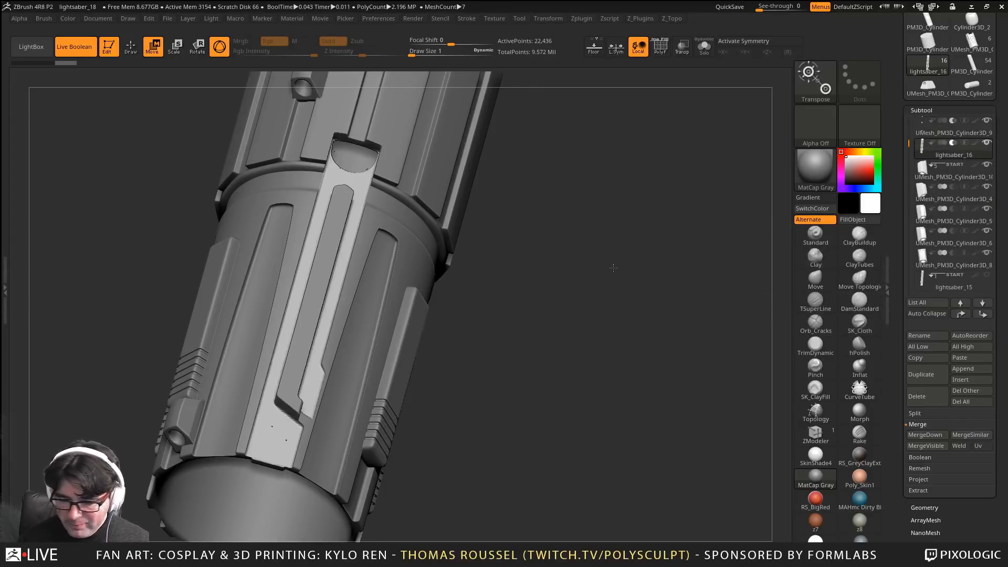
pyautogui.keyDown('alt'); pyautogui.moveTo(613, 263); pyautogui.dragTo(617, 357); pyautogui.keyUp('alt')
pyautogui.rightClick(615, 344)
pyautogui.keyDown('ctrl'); pyautogui.moveTo(467, 263); pyautogui.dragTo(387, 181, button='right'); pyautogui.keyUp('ctrl')
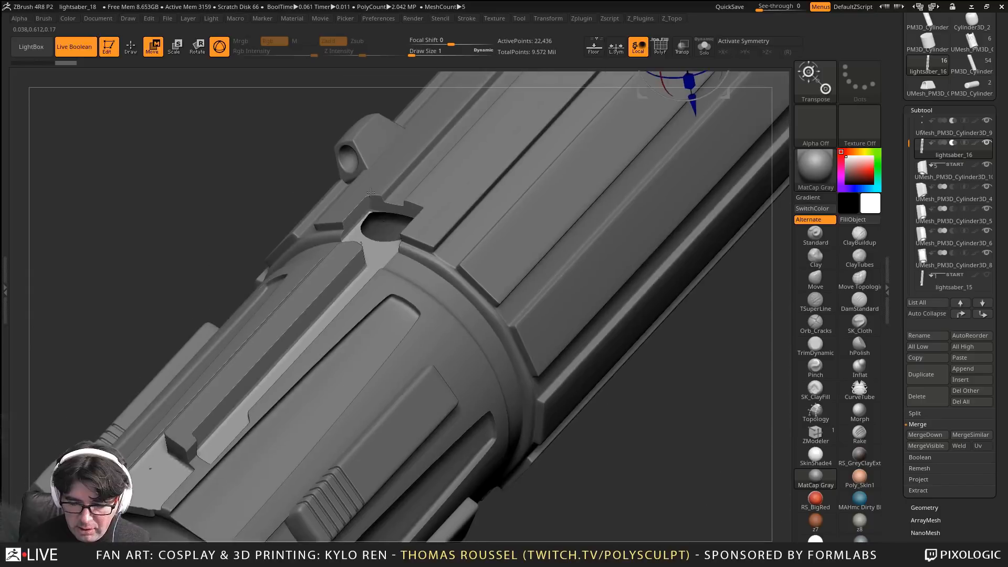
pyautogui.keyDown('alt'); pyautogui.moveTo(336, 302); pyautogui.dragTo(371, 210, button='right'); pyautogui.keyUp('alt')
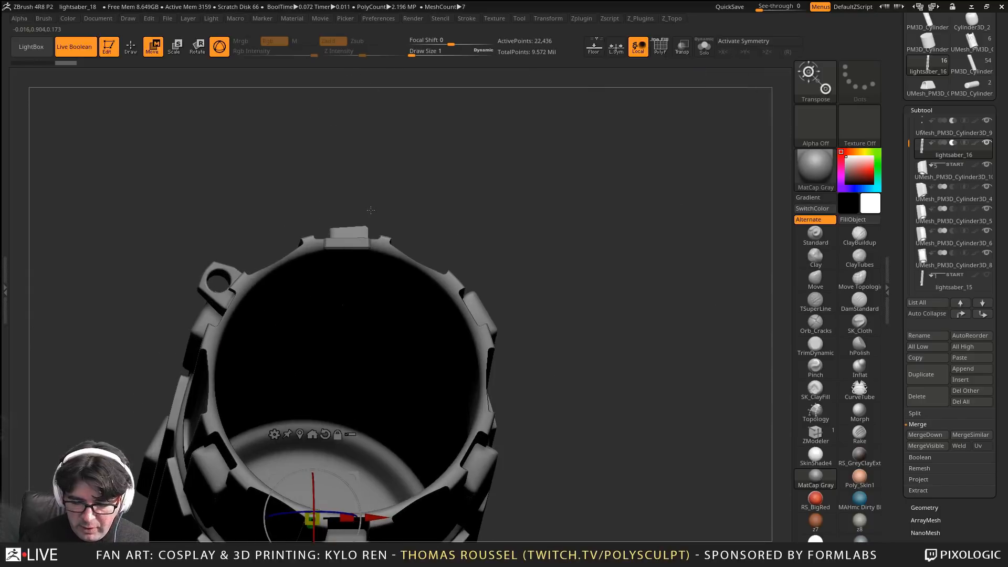
# Select the smooth inner subtractive cylinder and examine the handle's wall from outside, through the open end and from the side
pyautogui.moveTo(908, 130); pyautogui.dragTo(909, 108)
pyautogui.click(917, 151)
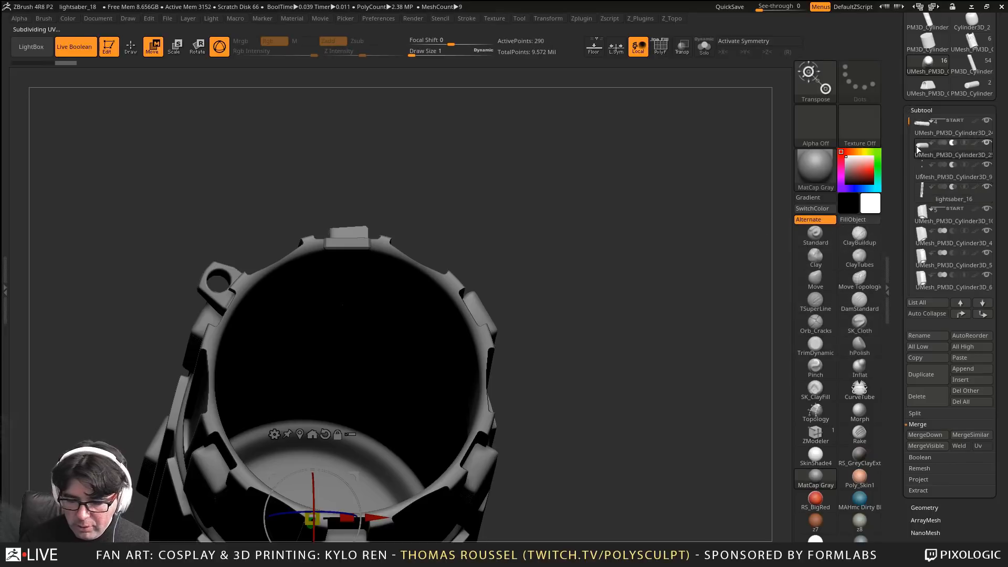
pyautogui.moveTo(570, 242); pyautogui.dragTo(283, 339, button='right')
pyautogui.moveTo(399, 329); pyautogui.dragTo(351, 312, button='right')
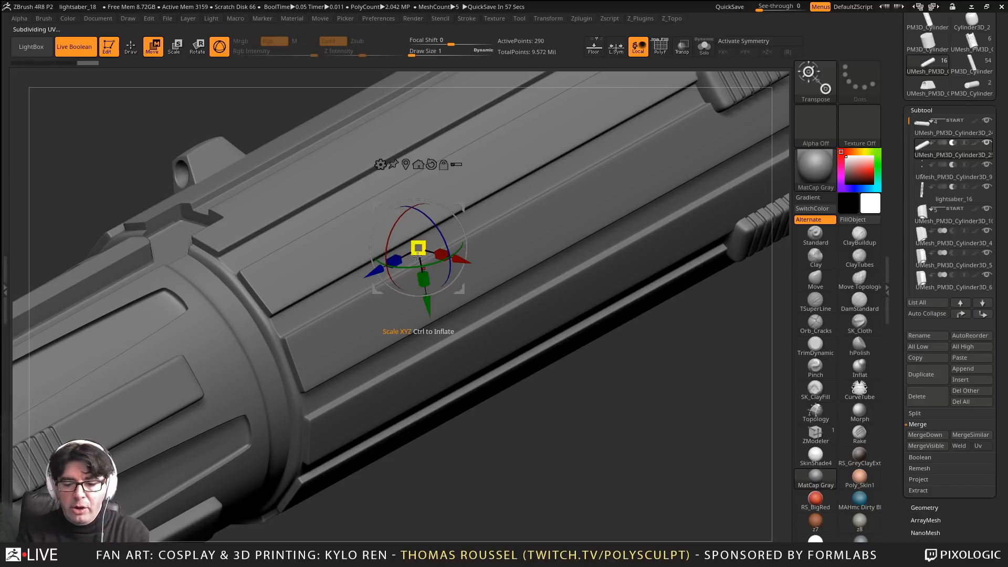
pyautogui.moveTo(296, 253); pyautogui.dragTo(319, 212, button='right')
pyautogui.moveTo(169, 300); pyautogui.dragTo(184, 290, button='right')
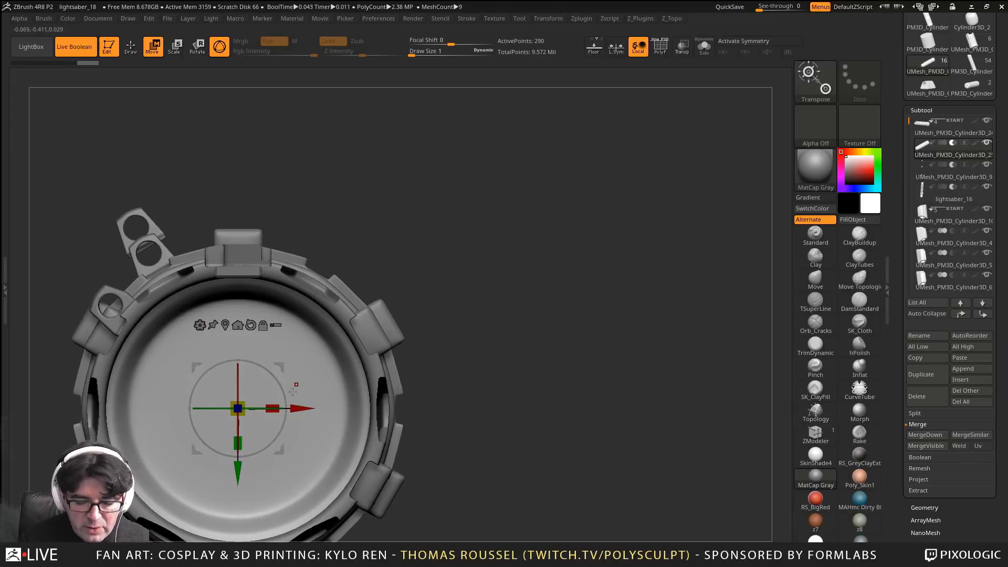
pyautogui.moveTo(293, 392); pyautogui.dragTo(626, 245, button='right')
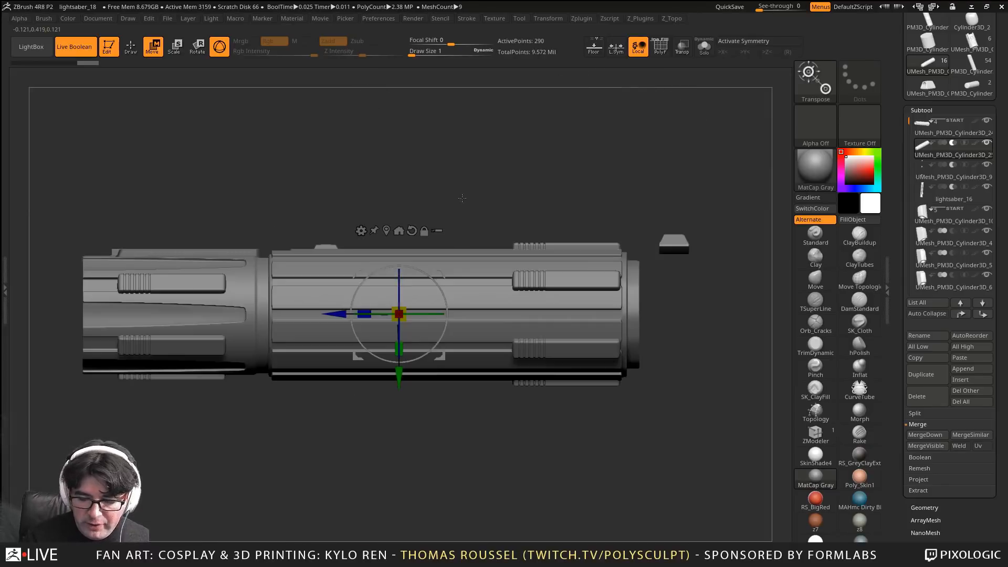
pyautogui.moveTo(462, 198)
pyautogui.keyDown('ctrl'); pyautogui.mouseDown(button='right')
pyautogui.moveTo(432, 171)
pyautogui.moveTo(461, 179)
pyautogui.mouseUp(button='right'); pyautogui.keyUp('ctrl')
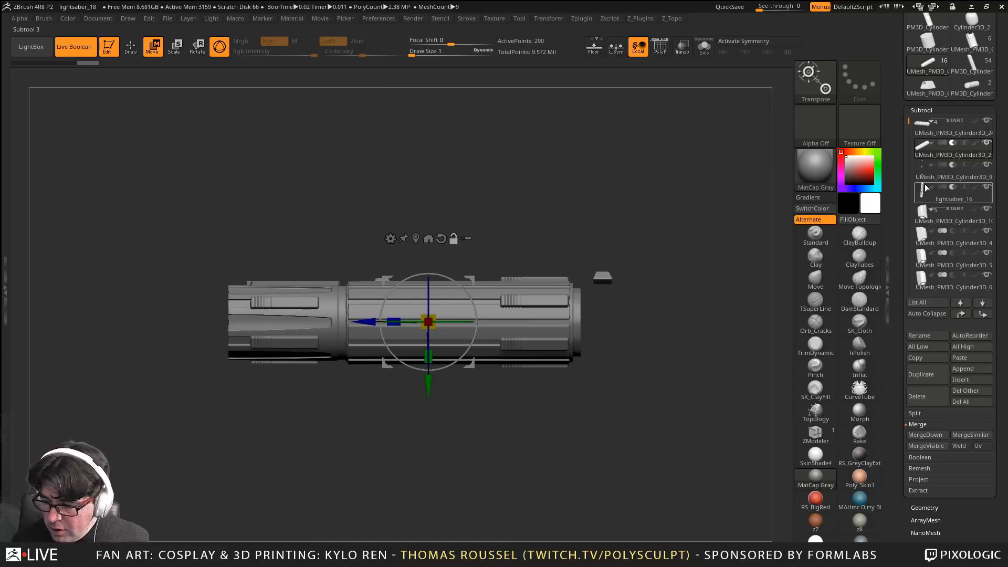
# Insert a Cube3D below lightsaber_16, move it along the handle's axis beyond the open end and make it subtractive
pyautogui.click(925, 187)
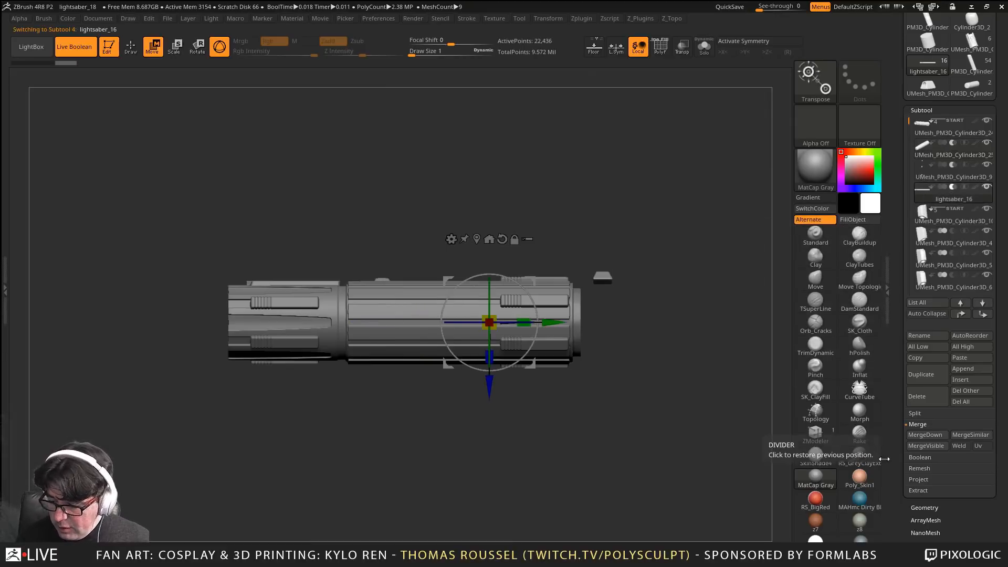
pyautogui.click(969, 379)
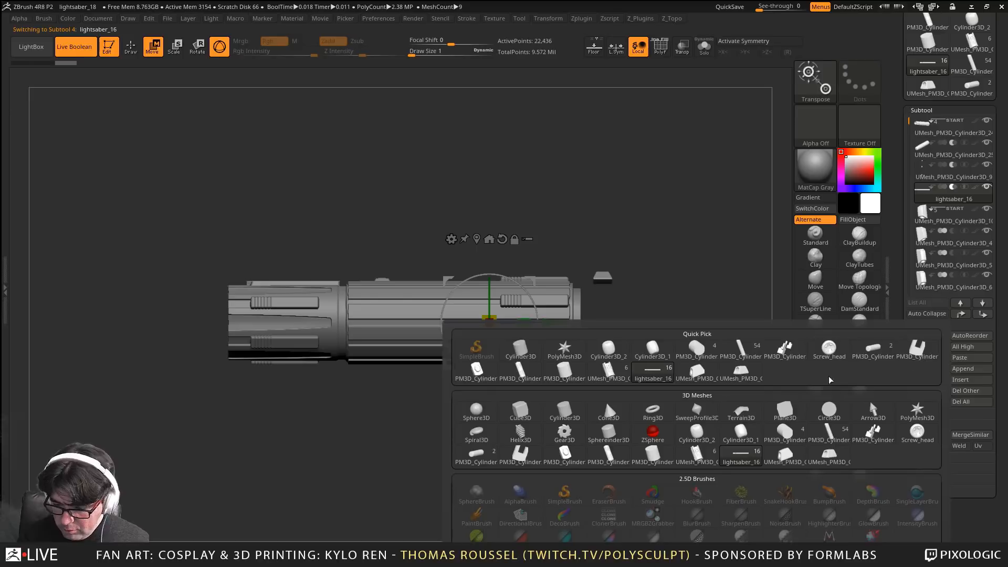
pyautogui.click(525, 412)
pyautogui.keyDown('alt'); pyautogui.moveTo(746, 316); pyautogui.dragTo(695, 304); pyautogui.keyUp('alt')
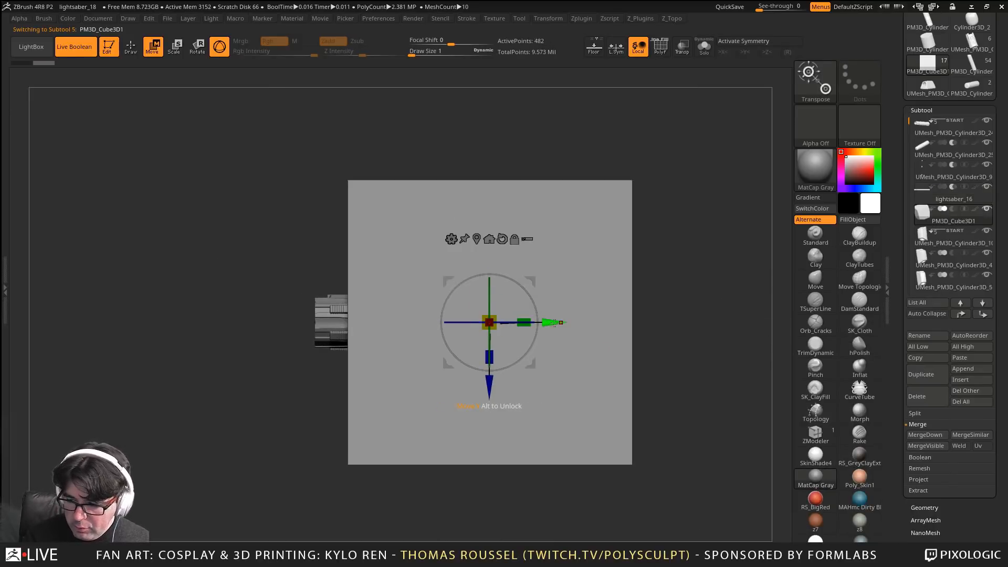
pyautogui.moveTo(555, 322); pyautogui.dragTo(218, 322)
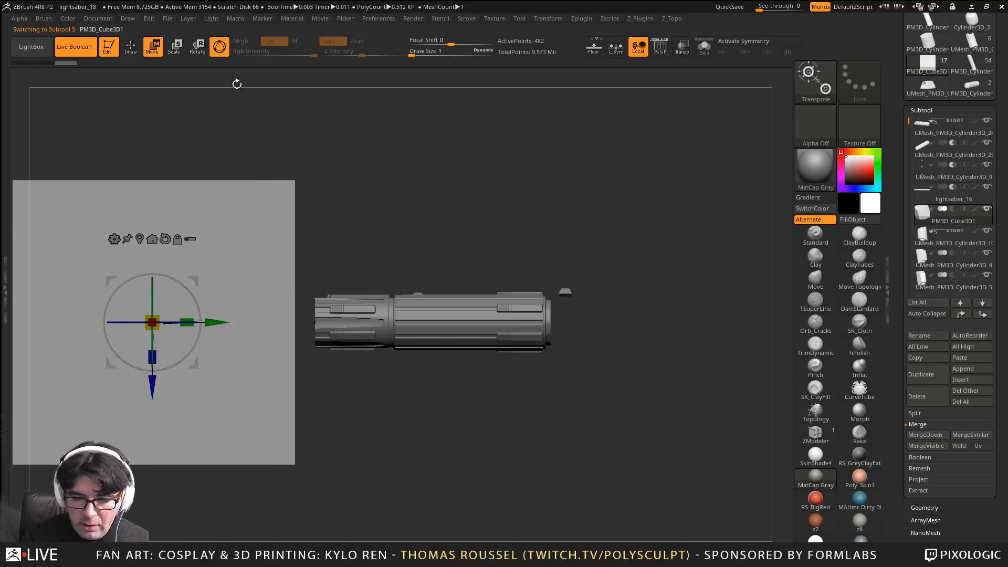
pyautogui.click(952, 209)
# Slide the subtractive cube along the handle's axis past the neck and inspect the wall thickness in the cross-section
pyautogui.moveTo(338, 278); pyautogui.dragTo(334, 320)
pyautogui.moveTo(212, 322); pyautogui.dragTo(329, 324)
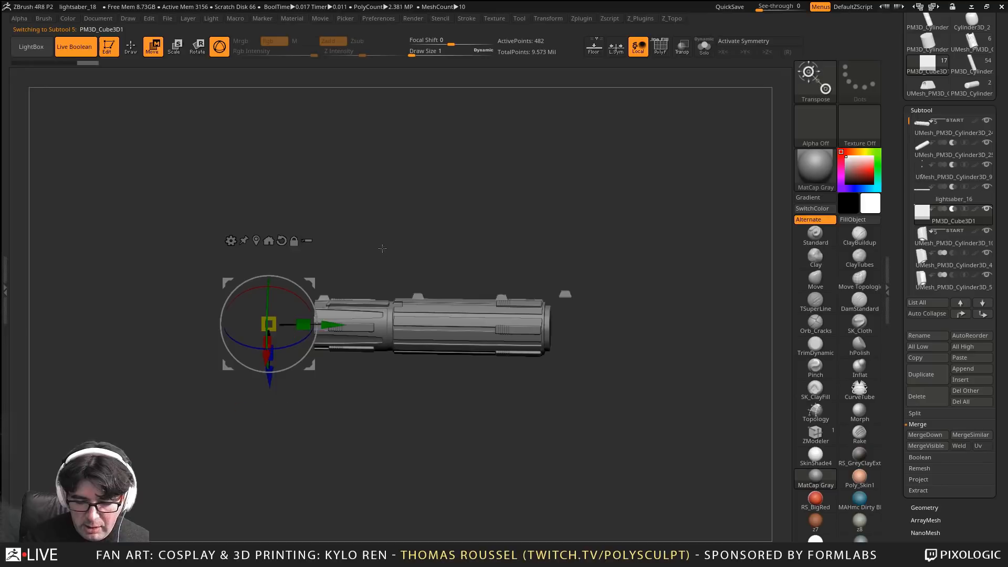
pyautogui.moveTo(380, 247); pyautogui.dragTo(469, 380)
pyautogui.moveTo(327, 328); pyautogui.dragTo(688, 395)
pyautogui.keyDown('alt'); pyautogui.moveTo(454, 265); pyautogui.dragTo(123, 206); pyautogui.keyUp('alt')
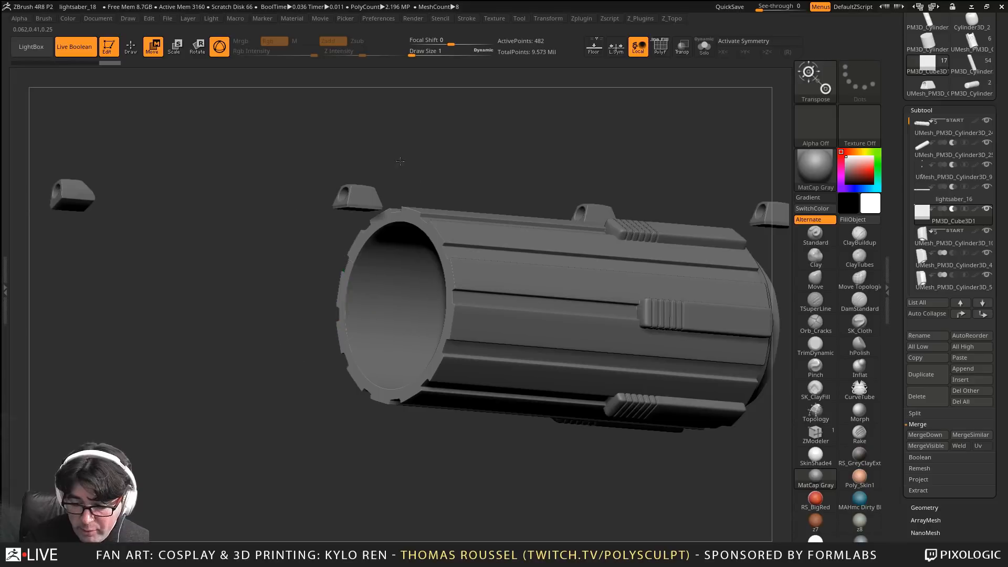
pyautogui.keyDown('alt'); pyautogui.moveTo(400, 162); pyautogui.dragTo(319, 169); pyautogui.keyUp('alt')
# Reposition the subtractive cube to cut the handle just short of the neck and inspect the exposed hollow and side slots
pyautogui.moveTo(294, 310); pyautogui.dragTo(294, 339)
pyautogui.moveTo(205, 340); pyautogui.dragTo(215, 354)
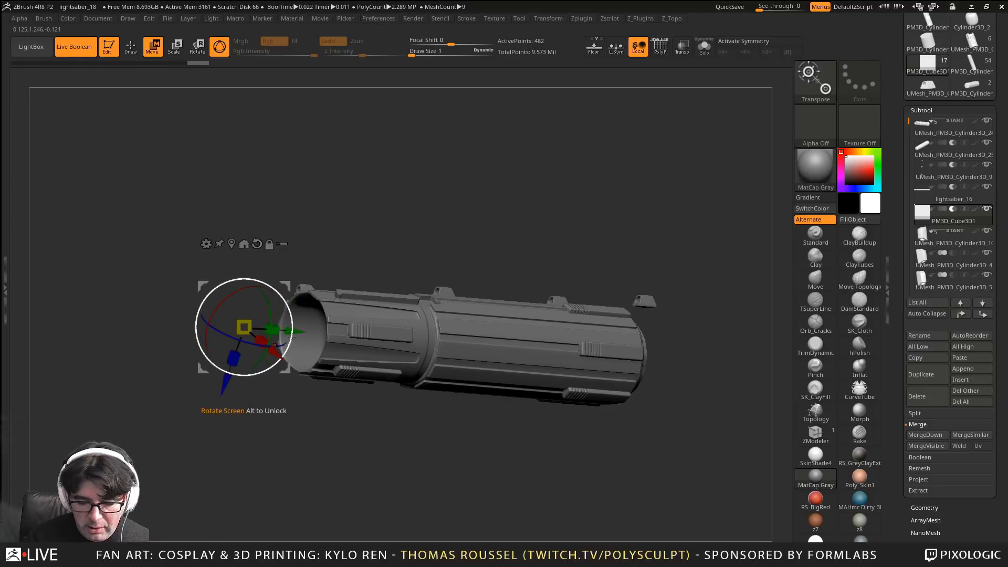
pyautogui.moveTo(292, 336); pyautogui.dragTo(396, 361)
pyautogui.moveTo(396, 360)
pyautogui.mouseDown(button='right')
pyautogui.moveTo(427, 369)
pyautogui.moveTo(425, 390)
pyautogui.moveTo(396, 378)
pyautogui.mouseUp(button='right')
pyautogui.keyDown('alt'); pyautogui.moveTo(601, 240); pyautogui.dragTo(461, 94, button='right'); pyautogui.keyUp('alt')
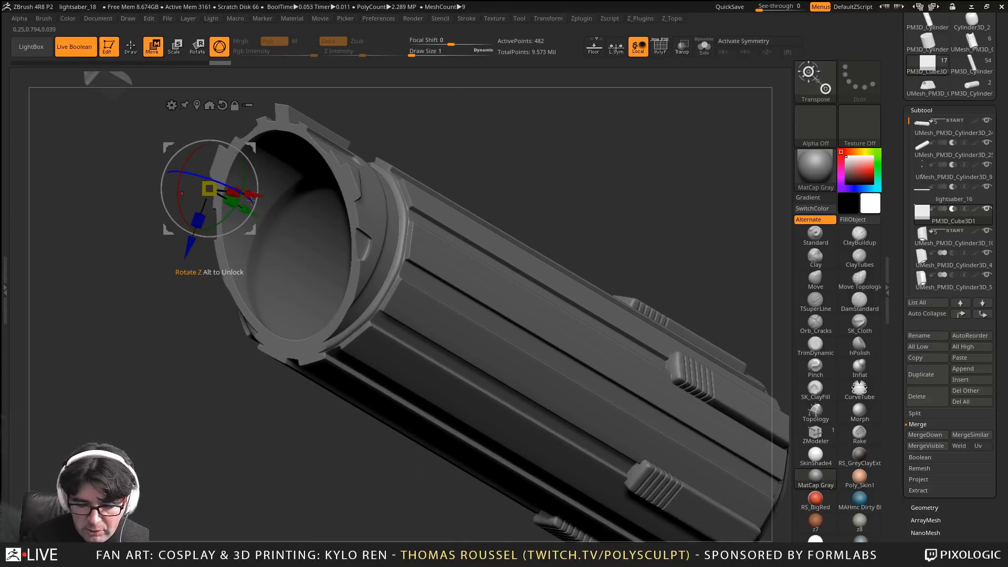
# Slide the subtractive cube back and forth near the handle's closed end, then retract it to expose the hollow end section
pyautogui.moveTo(241, 209); pyautogui.dragTo(746, 424)
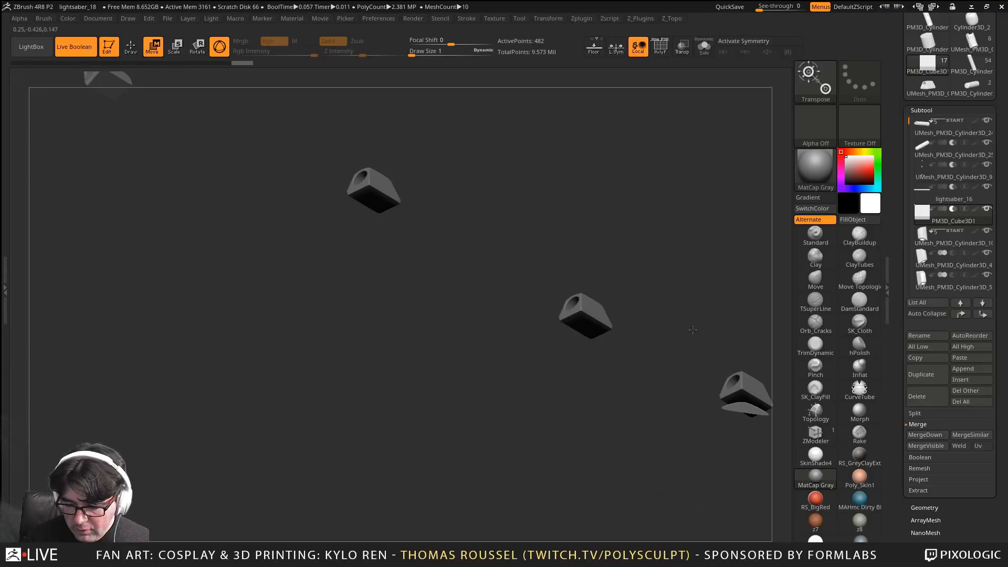
pyautogui.keyDown('alt'); pyautogui.moveTo(691, 331); pyautogui.dragTo(357, 159); pyautogui.keyUp('alt')
pyautogui.moveTo(542, 364); pyautogui.dragTo(476, 415)
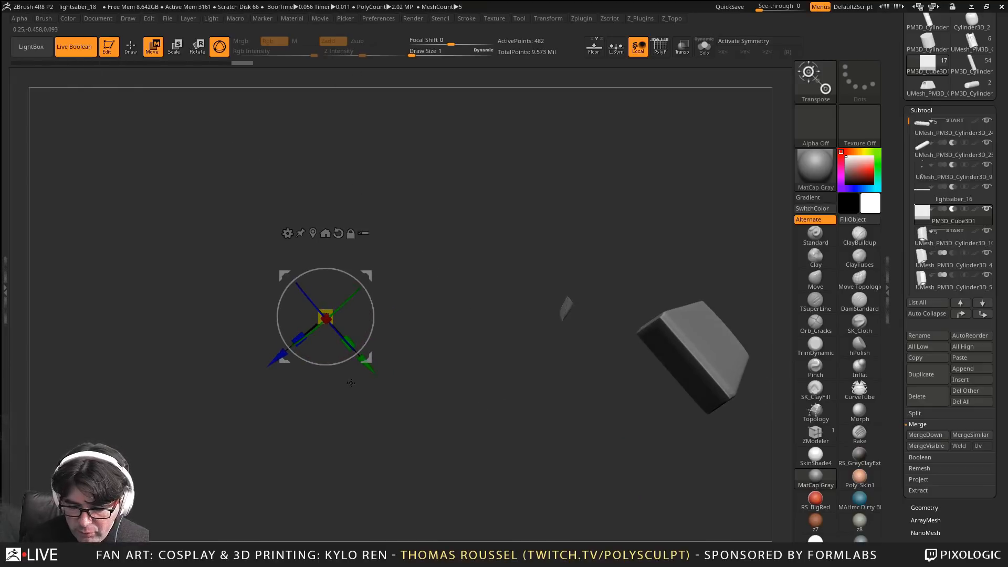
pyautogui.moveTo(366, 371); pyautogui.dragTo(361, 364)
pyautogui.moveTo(486, 404); pyautogui.dragTo(449, 390)
pyautogui.moveTo(363, 363); pyautogui.dragTo(351, 352)
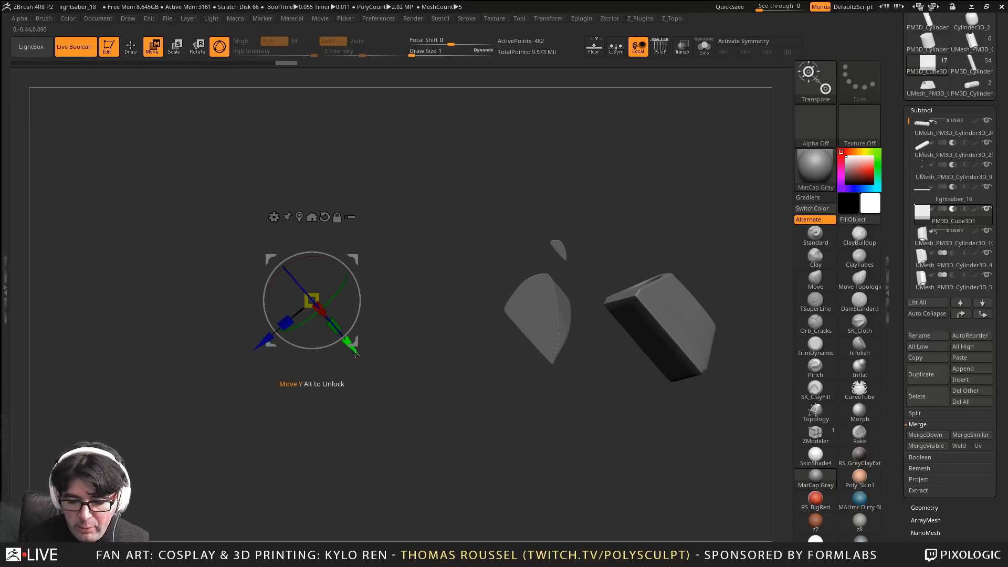
pyautogui.moveTo(349, 345); pyautogui.dragTo(382, 366)
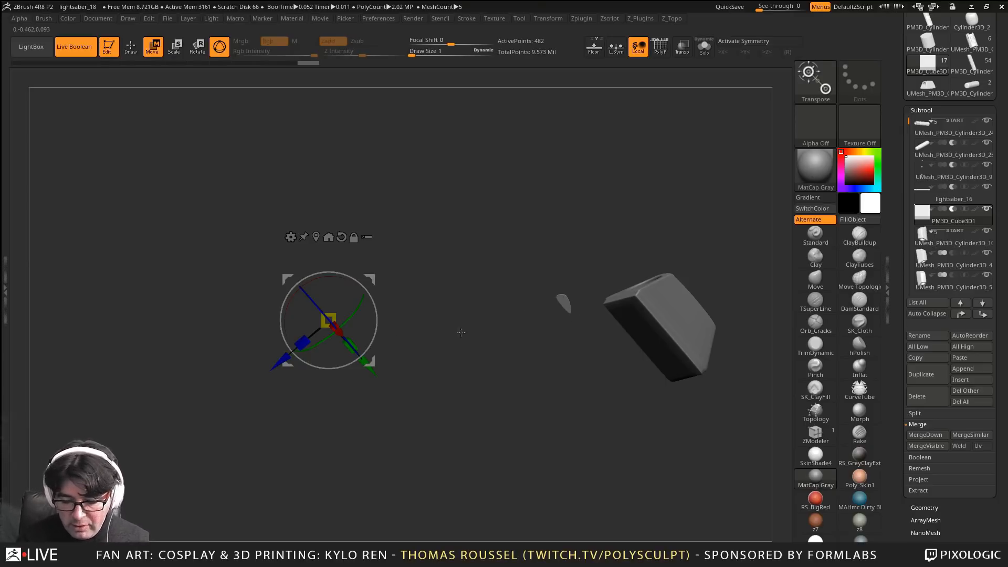
pyautogui.moveTo(375, 370); pyautogui.dragTo(357, 352)
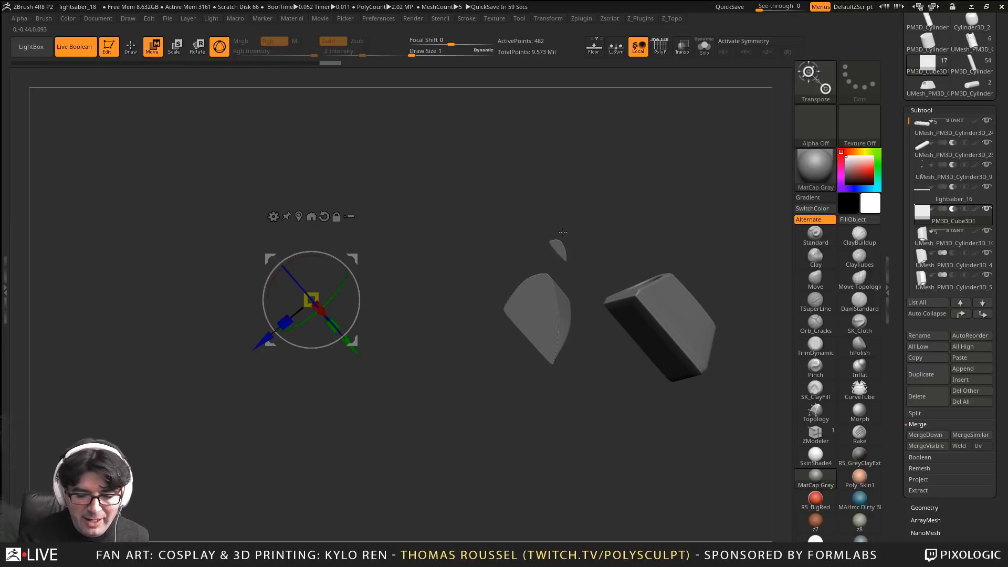
pyautogui.moveTo(350, 344); pyautogui.dragTo(187, 116)
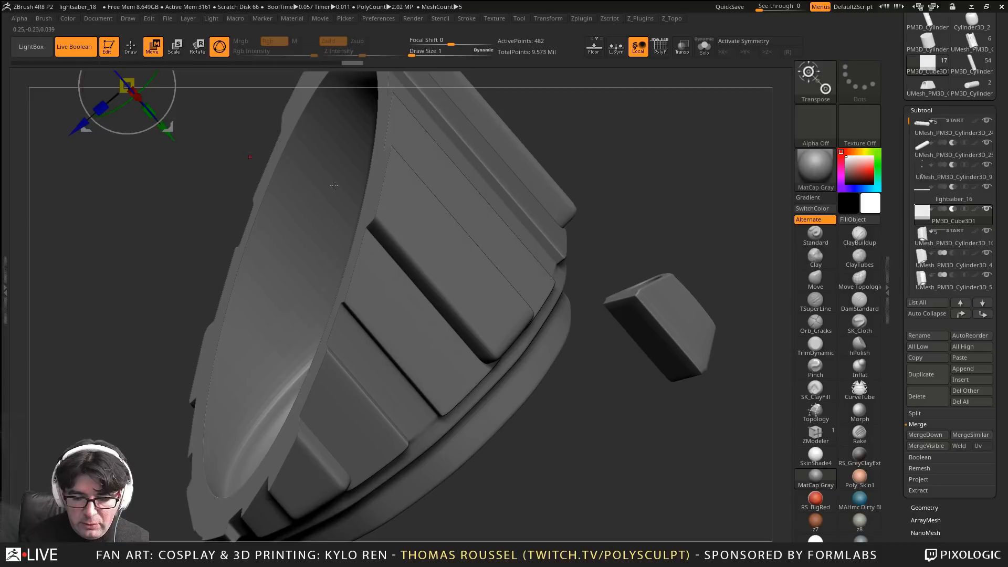
# Reposition the subtractive cube slightly along the handle's axis and examine the cut rim's wall thickness around the raised strips
pyautogui.keyDown('alt'); pyautogui.moveTo(530, 74); pyautogui.dragTo(520, 225); pyautogui.keyUp('alt')
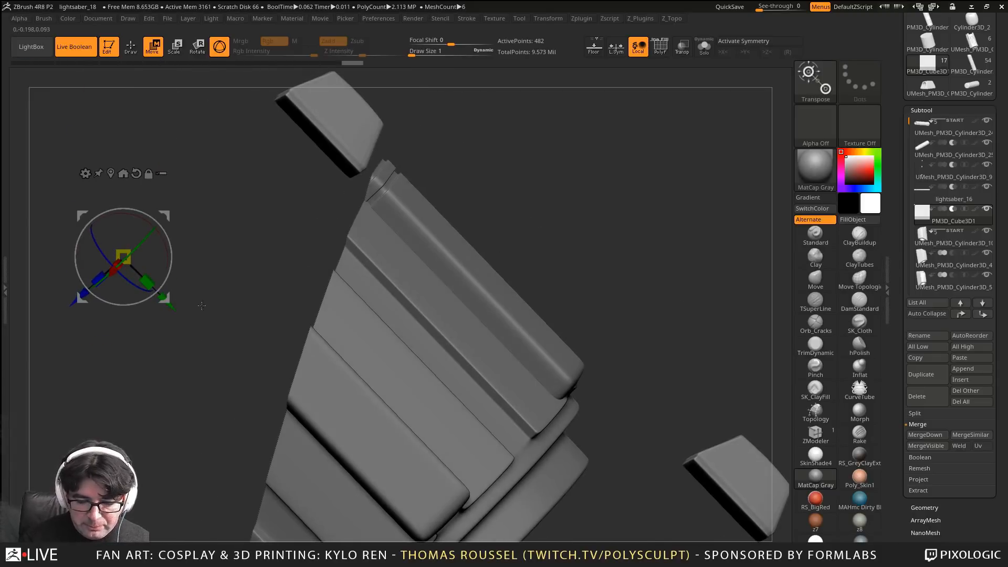
pyautogui.moveTo(202, 305); pyautogui.dragTo(527, 340)
pyautogui.keyDown('alt'); pyautogui.moveTo(260, 299); pyautogui.dragTo(541, 202); pyautogui.keyUp('alt')
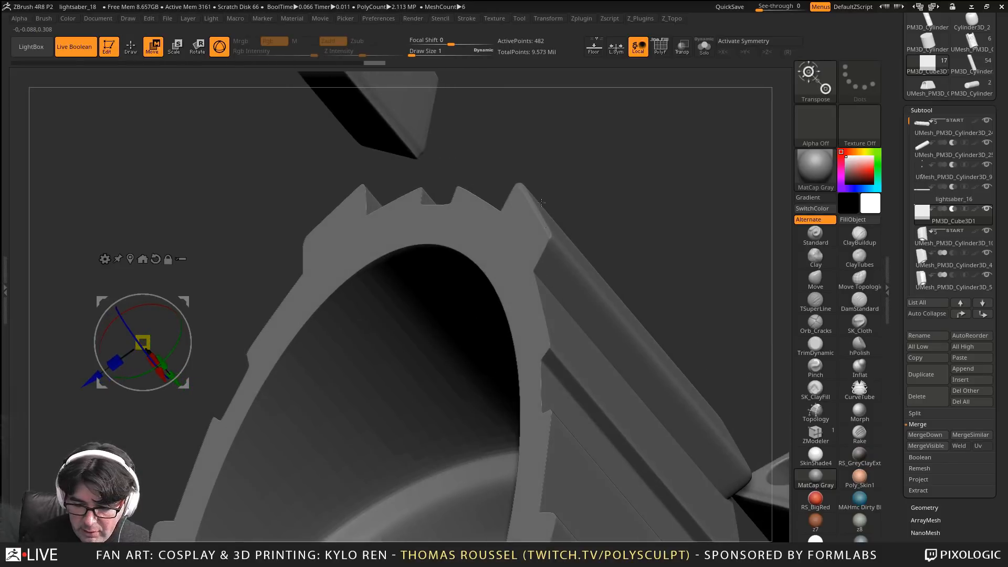
pyautogui.moveTo(175, 381); pyautogui.dragTo(174, 376)
pyautogui.keyDown('alt'); pyautogui.moveTo(625, 183); pyautogui.dragTo(425, 457); pyautogui.keyUp('alt')
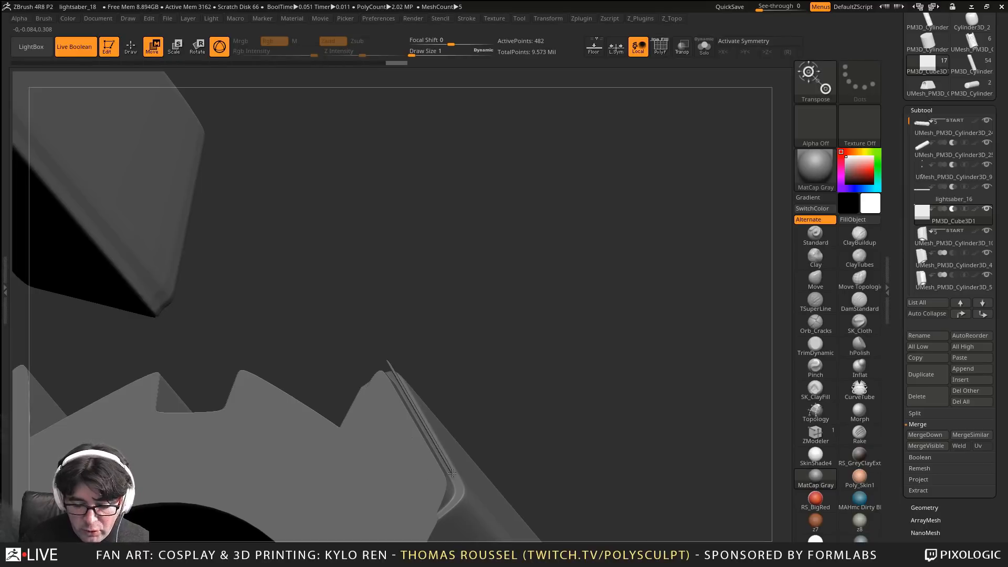
# Retract the subtractive cube to cut through the ribbed grips and inspect the wall thickness beneath their grooves
pyautogui.moveTo(337, 359); pyautogui.dragTo(311, 307)
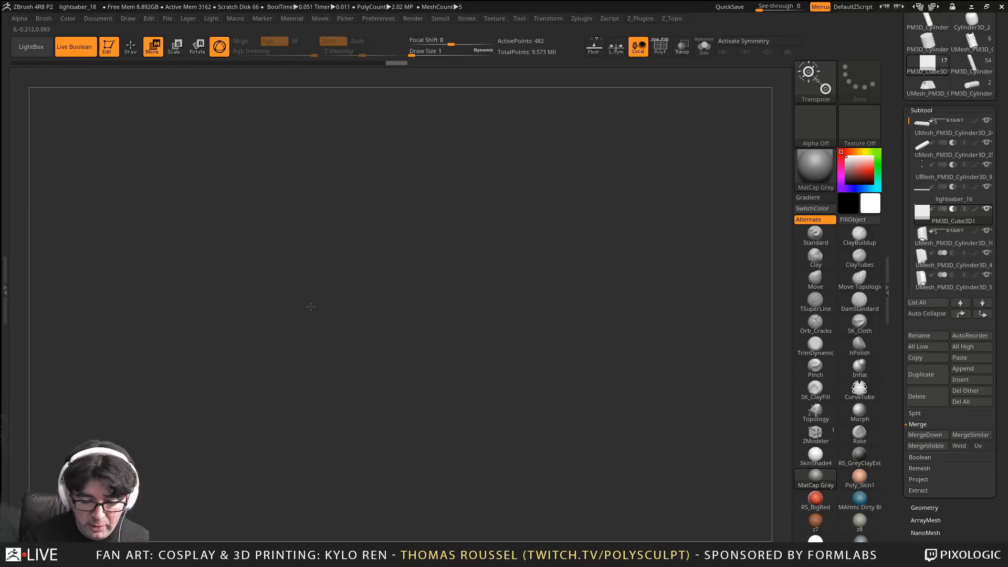
pyautogui.keyDown('alt'); pyautogui.moveTo(253, 379); pyautogui.dragTo(272, 342); pyautogui.keyUp('alt')
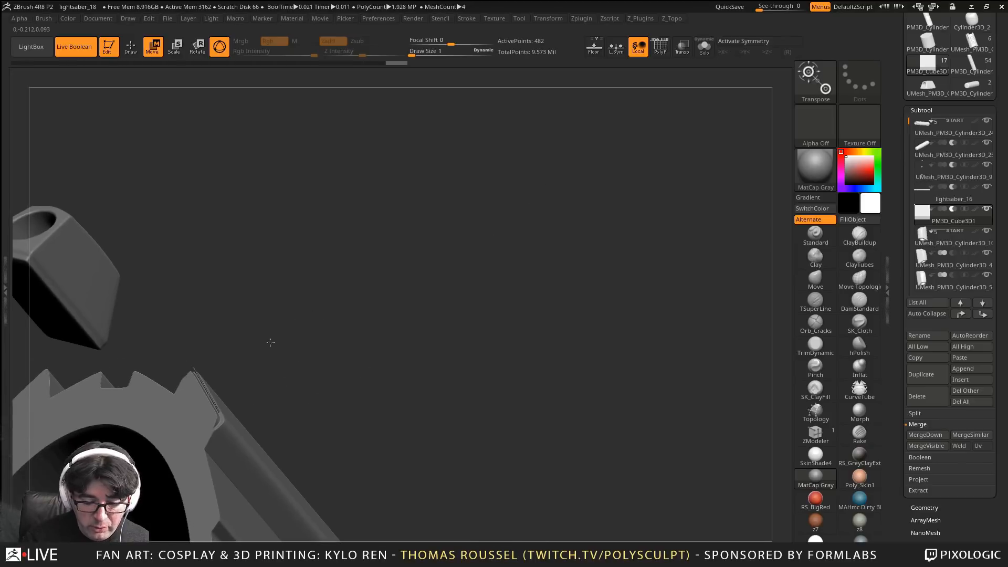
pyautogui.keyDown('alt'); pyautogui.moveTo(142, 388); pyautogui.dragTo(201, 358); pyautogui.keyUp('alt')
pyautogui.keyDown('alt'); pyautogui.moveTo(197, 277); pyautogui.dragTo(182, 240); pyautogui.keyUp('alt')
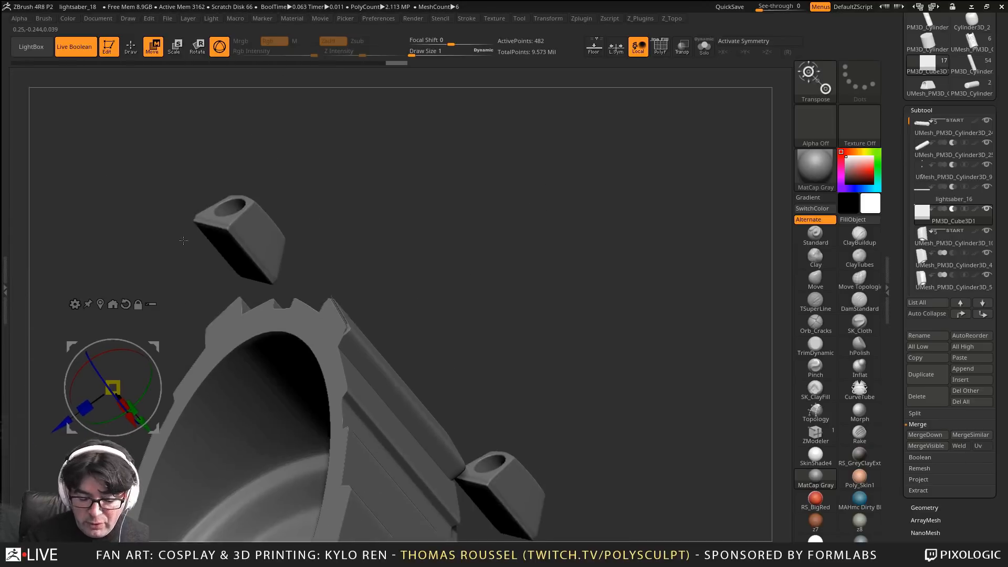
pyautogui.keyDown('alt'); pyautogui.moveTo(470, 329); pyautogui.dragTo(688, 312); pyautogui.keyUp('alt')
pyautogui.moveTo(347, 384); pyautogui.dragTo(280, 329)
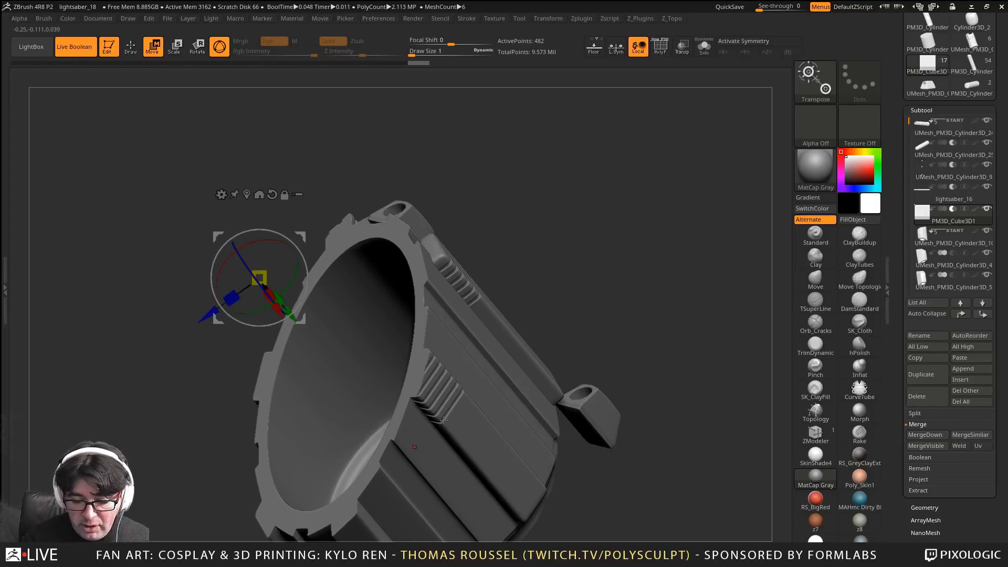
pyautogui.moveTo(446, 414)
pyautogui.keyDown('alt'); pyautogui.mouseDown(button='right')
pyautogui.moveTo(469, 305)
pyautogui.moveTo(479, 327)
pyautogui.moveTo(468, 296)
pyautogui.mouseUp(button='right'); pyautogui.keyUp('alt')
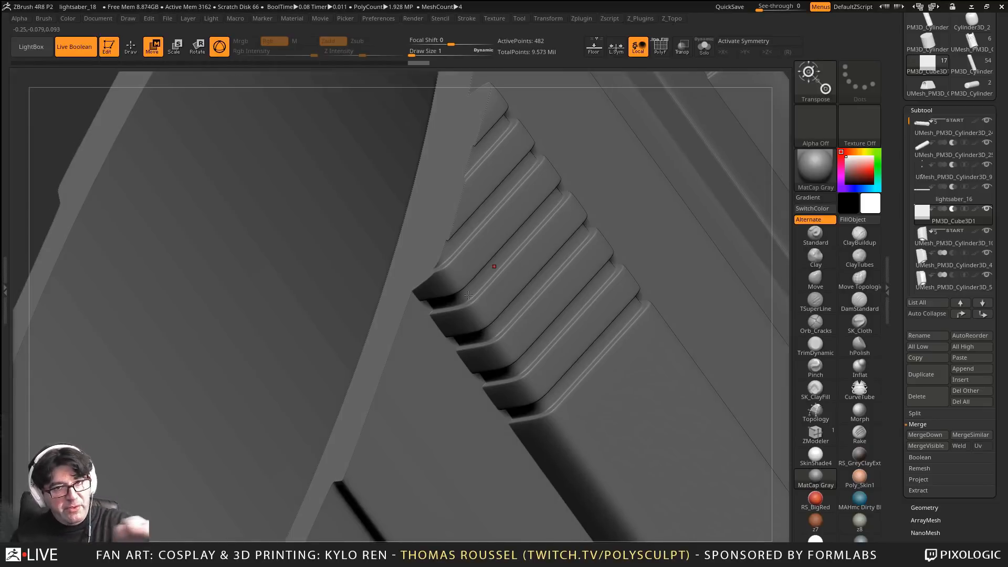
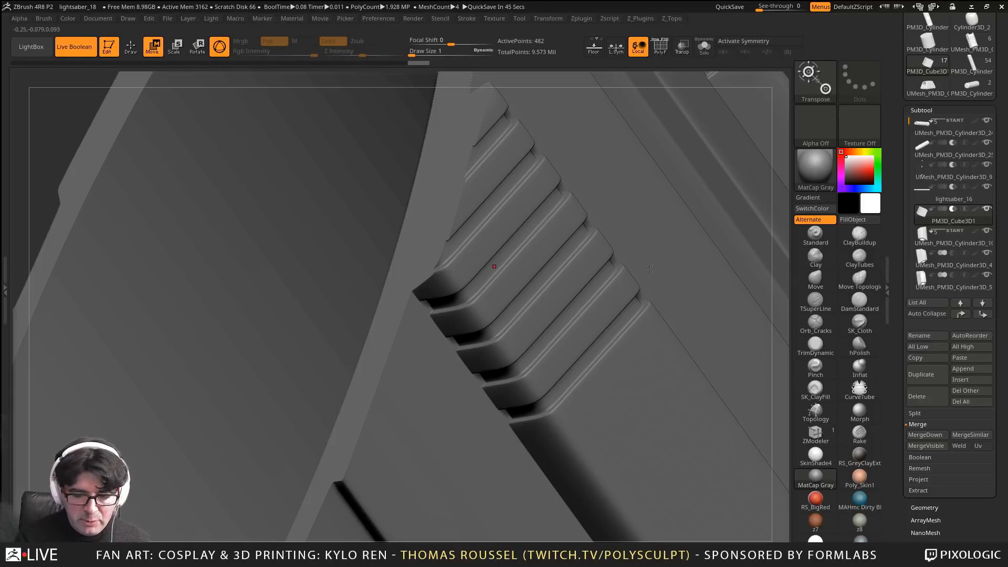
# Delete the subtractive test cube PM3D_Cube3D1 from the subtools
pyautogui.keyDown('ctrl'); pyautogui.moveTo(597, 281); pyautogui.dragTo(408, 164, button='right'); pyautogui.keyUp('ctrl')
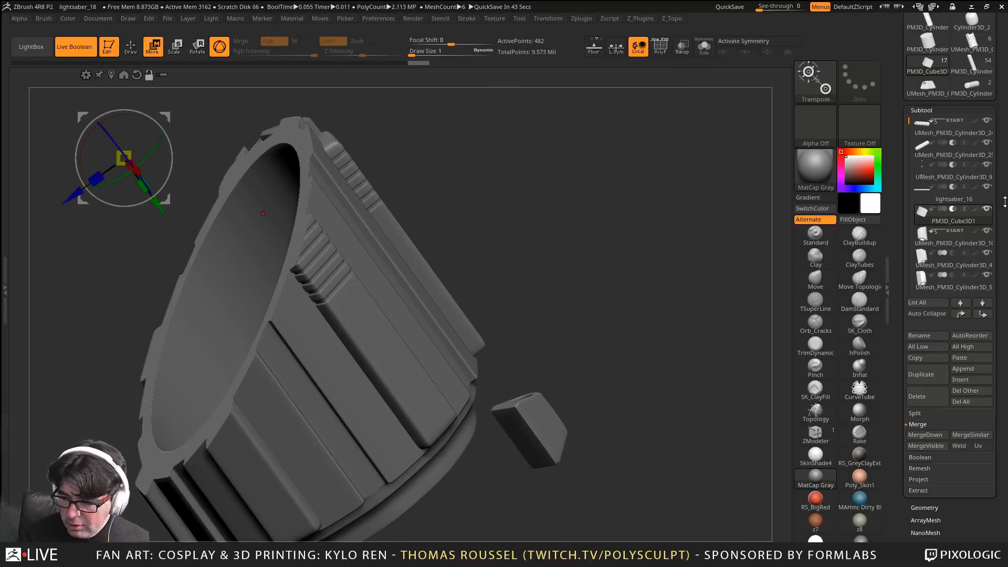
pyautogui.click(913, 396)
pyautogui.click(829, 422)
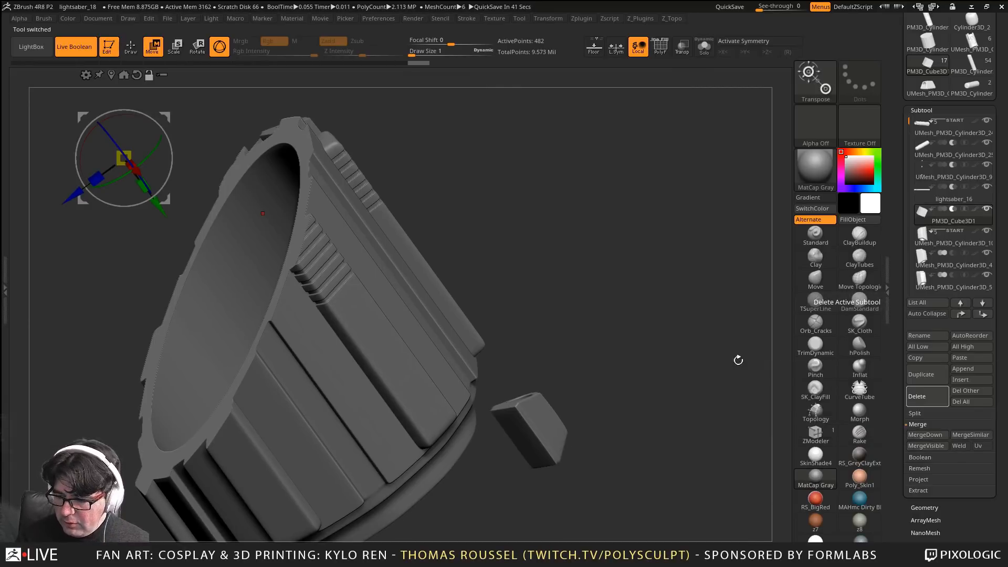
# Select the lightsaber_15 clamp subtool and display its polygon wireframe
pyautogui.moveTo(736, 356)
pyautogui.mouseDown()
pyautogui.moveTo(630, 325)
pyautogui.moveTo(551, 274)
pyautogui.moveTo(524, 302)
pyautogui.moveTo(625, 331)
pyautogui.moveTo(595, 325)
pyautogui.moveTo(582, 379)
pyautogui.moveTo(618, 389)
pyautogui.moveTo(621, 331)
pyautogui.moveTo(626, 360)
pyautogui.mouseUp()
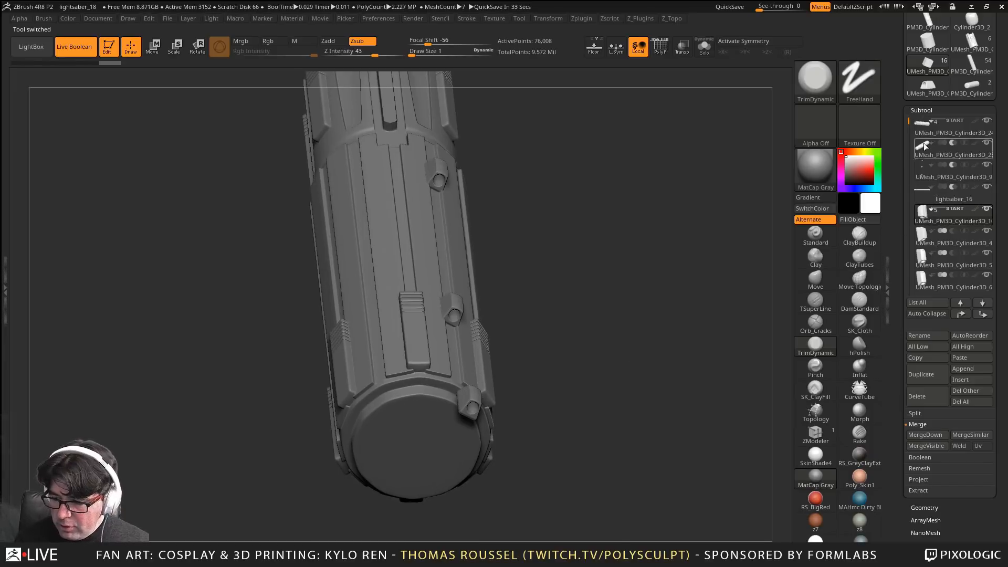
pyautogui.moveTo(908, 119); pyautogui.dragTo(908, 166)
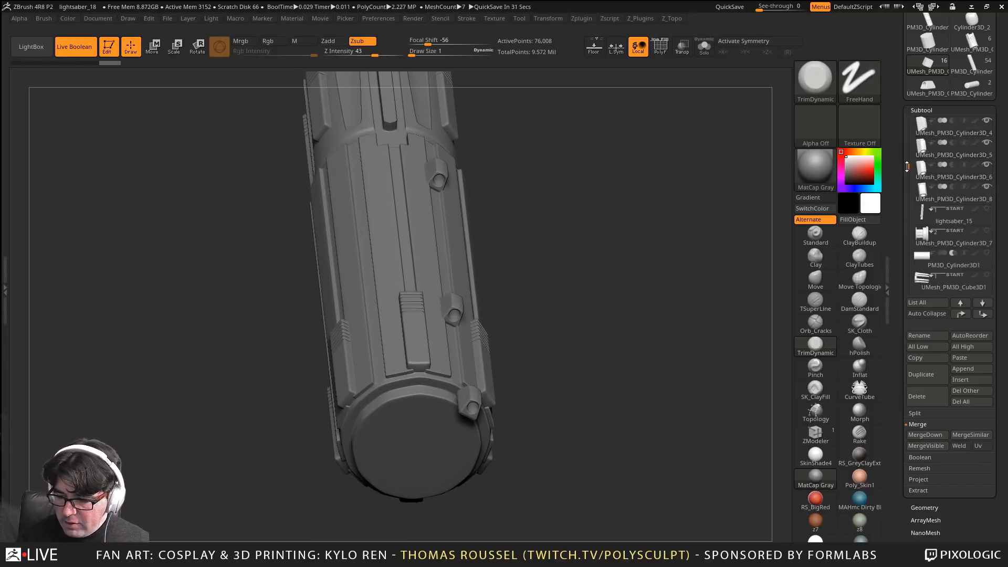
pyautogui.click(922, 217)
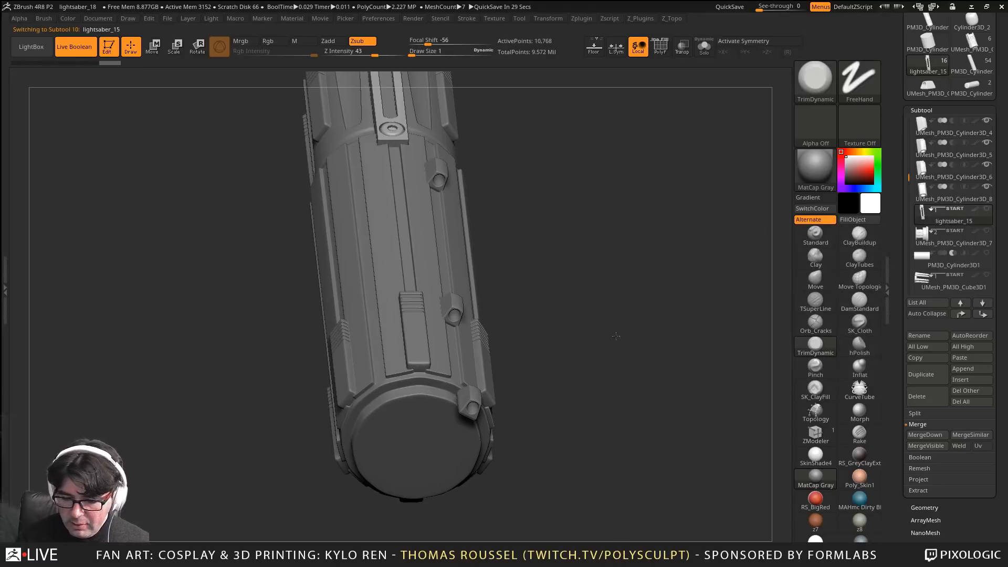
pyautogui.moveTo(604, 378); pyautogui.dragTo(635, 370)
pyautogui.hotkey('shift', 'f')
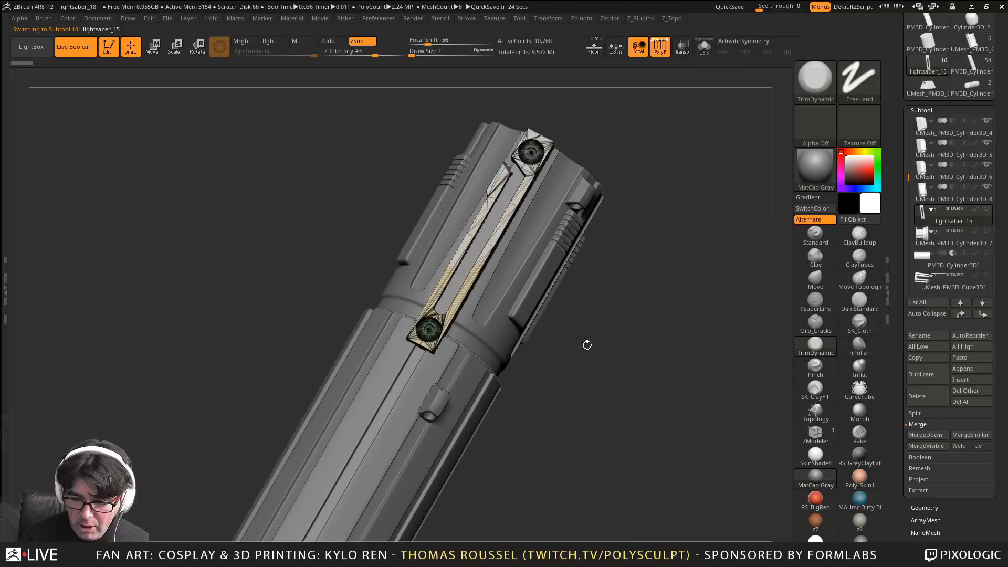
# Examine the clamp's rails, angled tab and screw end up close, hide the wireframe and check the whole handle
pyautogui.moveTo(588, 345); pyautogui.dragTo(613, 284)
pyautogui.moveTo(679, 406); pyautogui.dragTo(545, 330)
pyautogui.keyDown('alt'); pyautogui.moveTo(625, 441); pyautogui.dragTo(638, 333); pyautogui.keyUp('alt')
pyautogui.keyDown('alt'); pyautogui.moveTo(429, 369); pyautogui.dragTo(496, 430); pyautogui.keyUp('alt')
pyautogui.keyDown('ctrl'); pyautogui.moveTo(496, 430); pyautogui.dragTo(517, 456, button='right'); pyautogui.keyUp('ctrl')
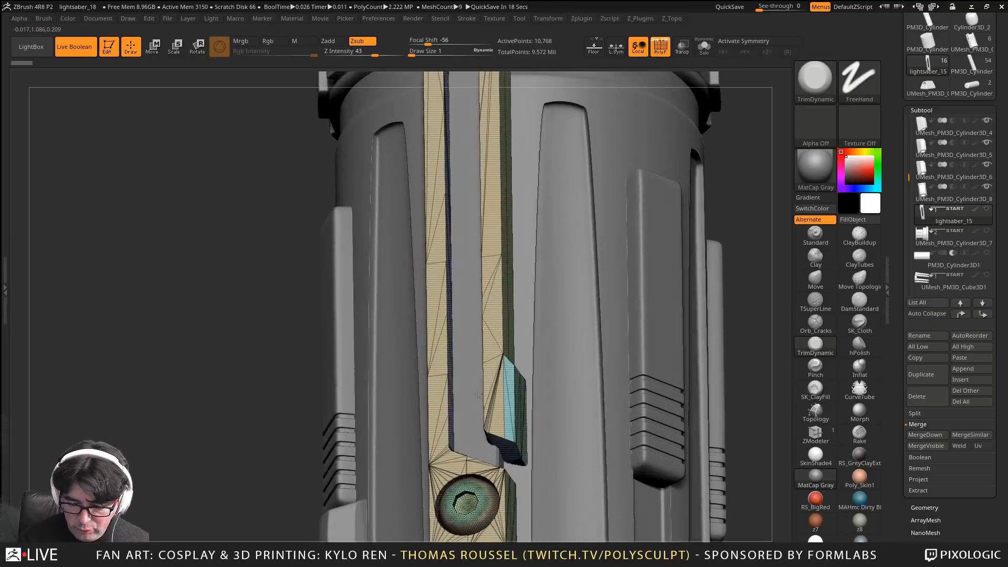
pyautogui.moveTo(509, 378); pyautogui.dragTo(540, 372, button='right')
pyautogui.hotkey('shift', 'f')
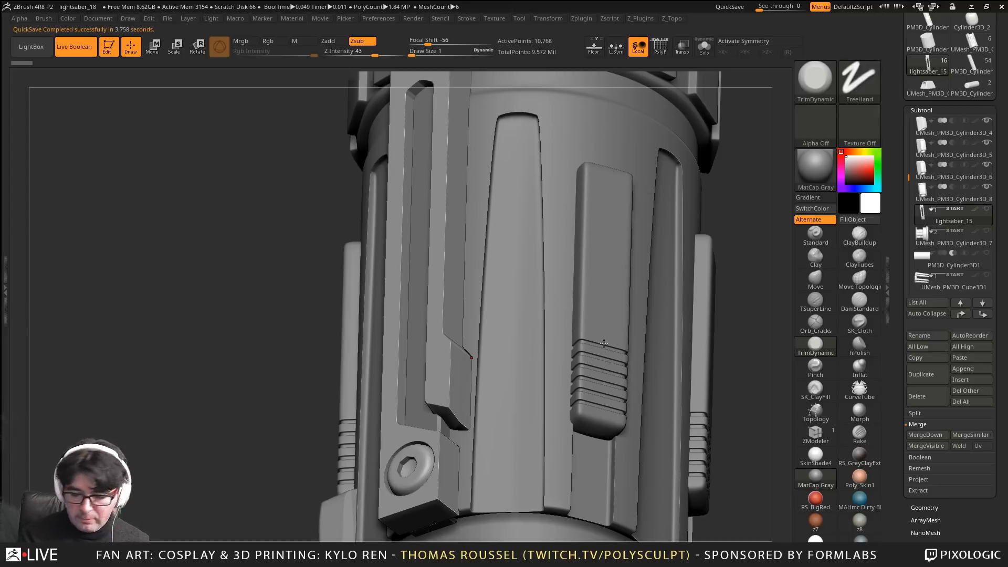
pyautogui.keyDown('alt'); pyautogui.moveTo(571, 311); pyautogui.dragTo(715, 380, button='right'); pyautogui.keyUp('alt')
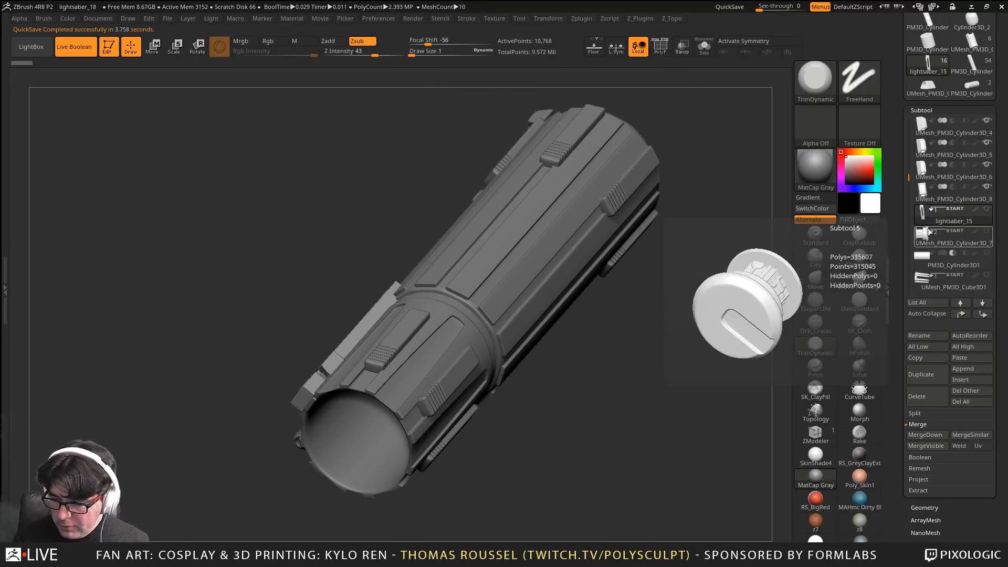
pyautogui.keyDown('alt'); pyautogui.moveTo(584, 367); pyautogui.dragTo(651, 315, button='right'); pyautogui.keyUp('alt')
# Select the UMesh_PM3D_Cylinder3D_14 sleeve and examine its joint with the handle and its open end
pyautogui.moveTo(911, 177); pyautogui.dragTo(910, 224)
pyautogui.click(920, 242)
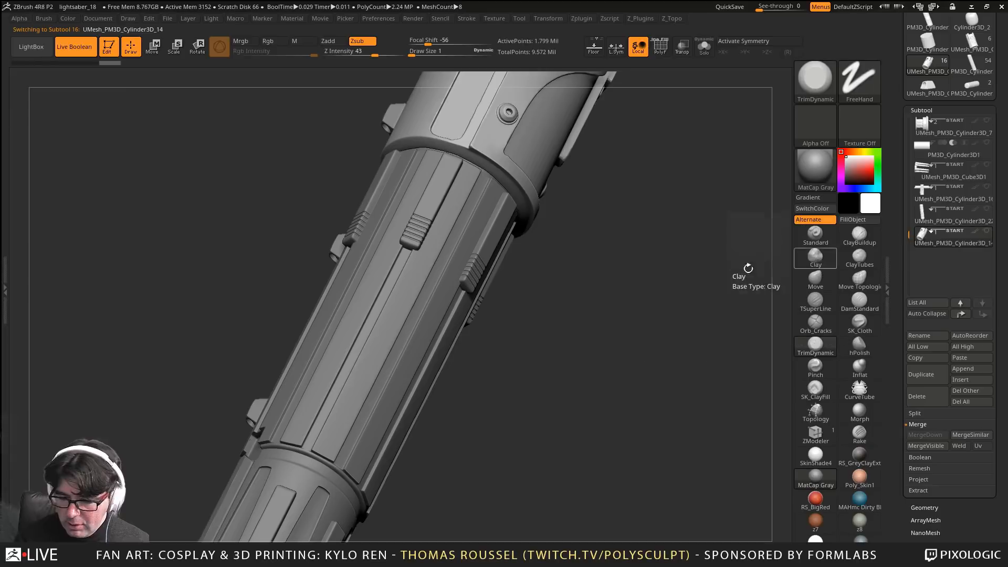
pyautogui.keyDown('alt'); pyautogui.moveTo(557, 338); pyautogui.dragTo(485, 512); pyautogui.keyUp('alt')
pyautogui.moveTo(621, 338); pyautogui.dragTo(630, 220)
pyautogui.keyDown('alt'); pyautogui.moveTo(671, 284); pyautogui.dragTo(753, 189); pyautogui.keyUp('alt')
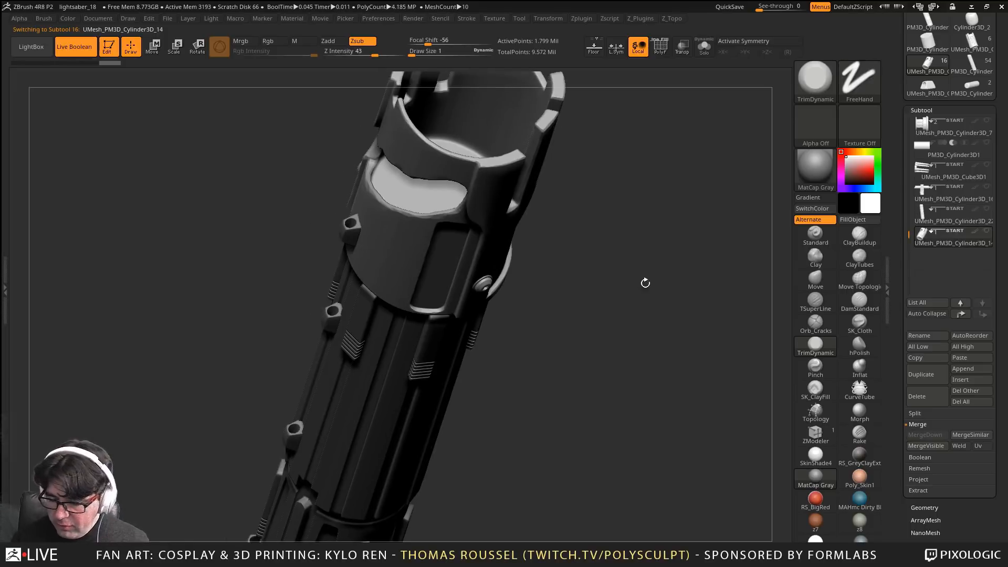
pyautogui.moveTo(629, 300); pyautogui.dragTo(656, 277)
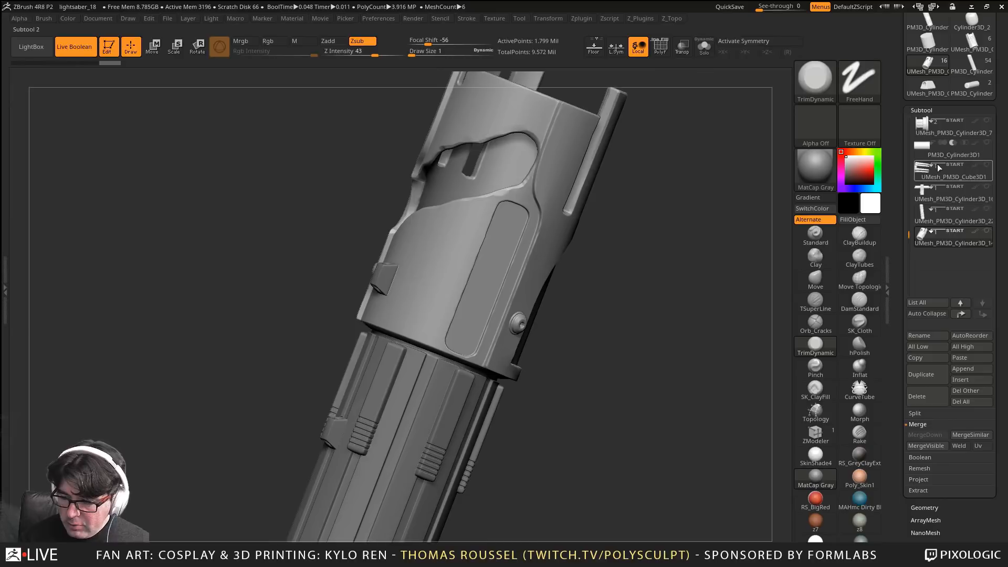
# Isolate the Cylinder3D_14 sleeve and inspect its side cutouts, open end and recessed closed end
pyautogui.click(704, 47)
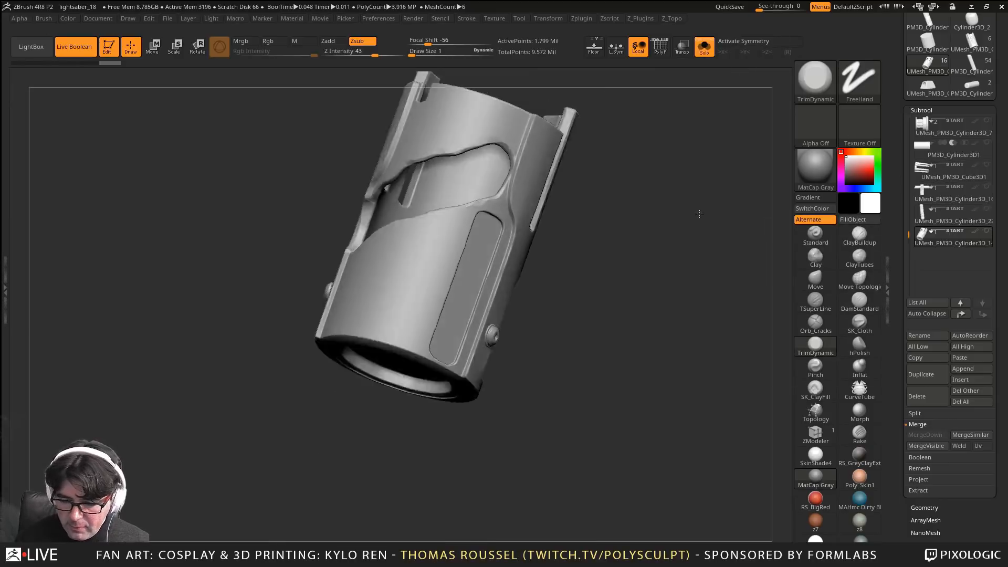
pyautogui.moveTo(562, 294); pyautogui.dragTo(595, 354)
pyautogui.moveTo(435, 295); pyautogui.dragTo(385, 472)
pyautogui.moveTo(590, 345); pyautogui.dragTo(331, 454)
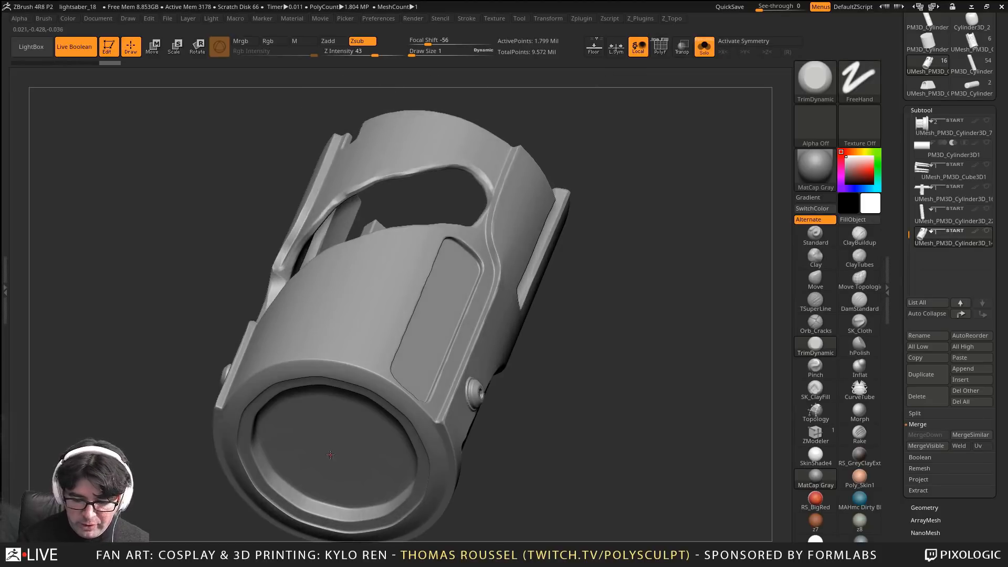
pyautogui.moveTo(514, 447); pyautogui.dragTo(660, 279)
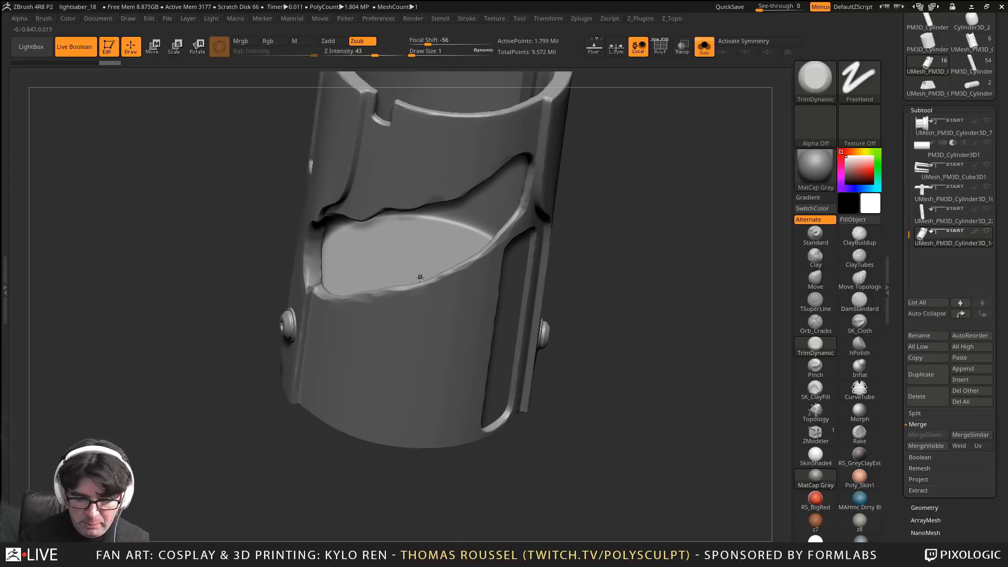
pyautogui.moveTo(601, 309); pyautogui.dragTo(699, 268)
pyautogui.moveTo(636, 263)
pyautogui.mouseDown()
pyautogui.moveTo(604, 254)
pyautogui.moveTo(620, 227)
pyautogui.moveTo(647, 239)
pyautogui.moveTo(626, 209)
pyautogui.mouseUp()
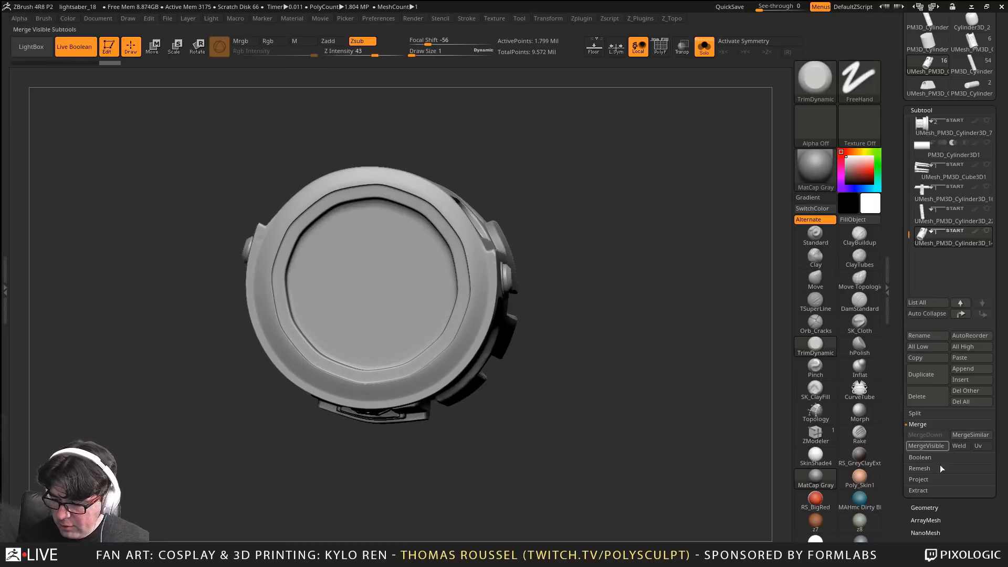
# Insert a Cylinder3D subtool beneath the Cylinder3D_14 sleeve and scale it down uniformly
pyautogui.click(966, 380)
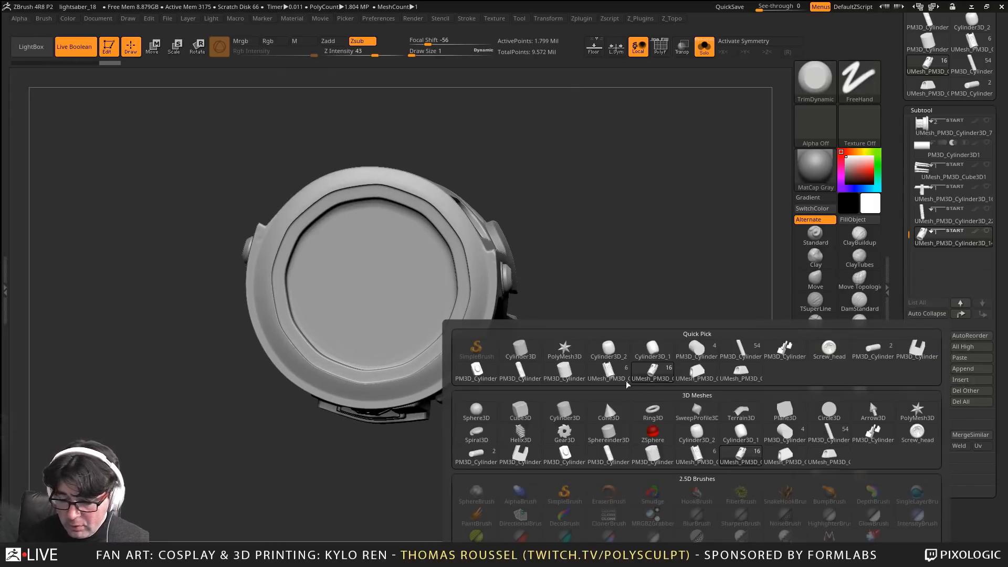
pyautogui.click(529, 355)
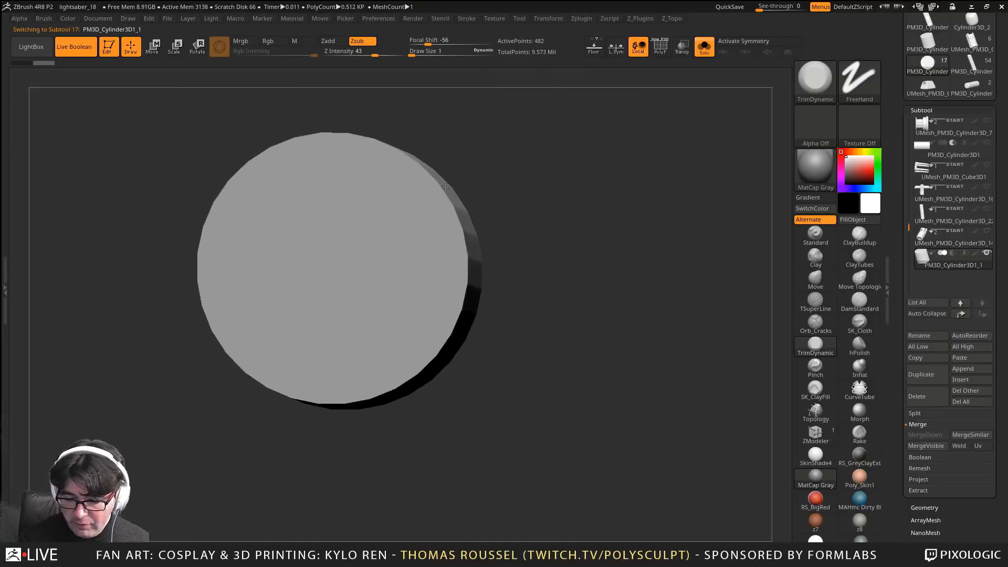
pyautogui.moveTo(533, 352); pyautogui.dragTo(324, 94)
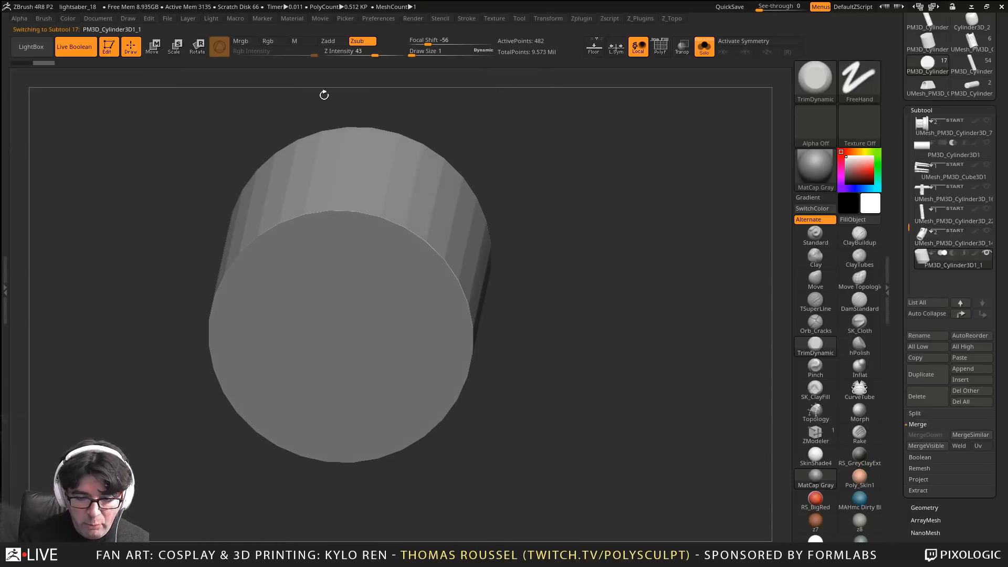
pyautogui.click(174, 46)
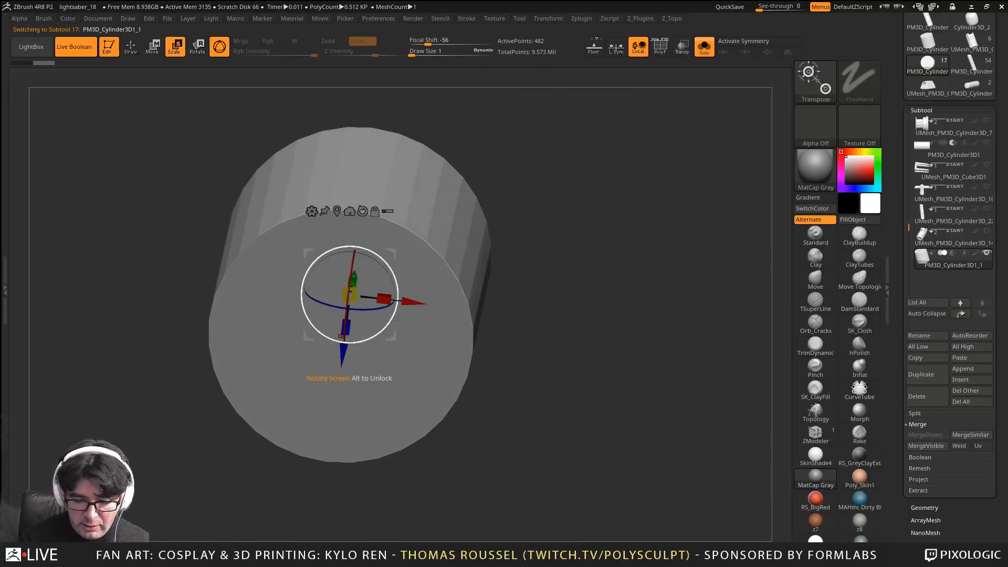
pyautogui.moveTo(349, 295); pyautogui.dragTo(302, 320)
# Turn off Solo and hide the other hilt parts, leaving only the Cylinder3D_14 sleeve and the new cylinder visible
pyautogui.click(987, 231)
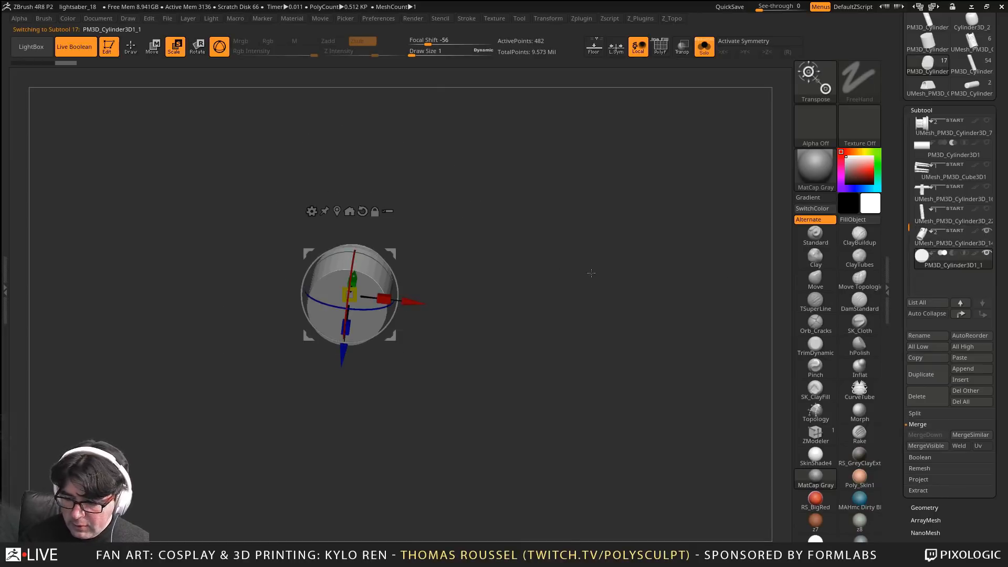
pyautogui.moveTo(591, 273); pyautogui.dragTo(607, 204)
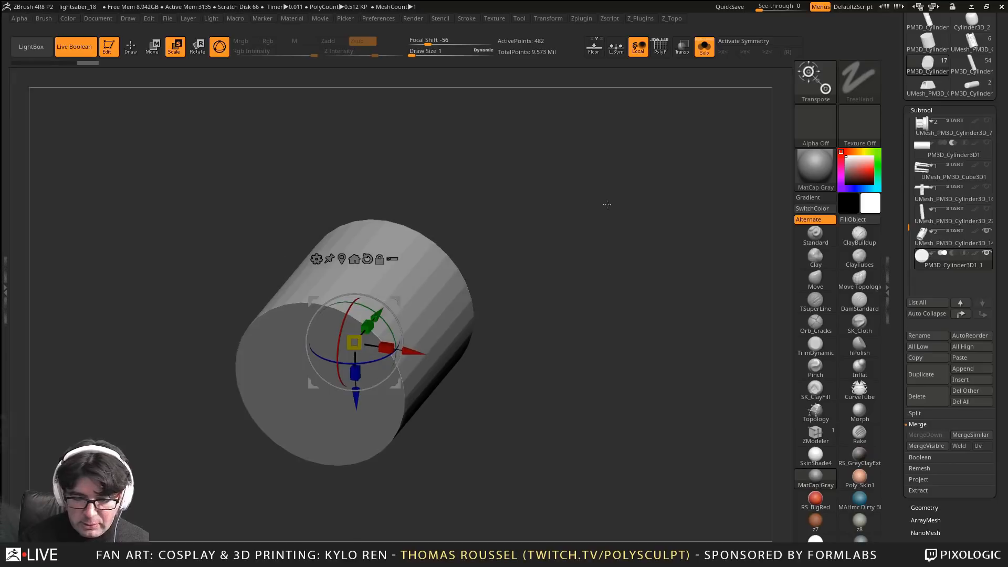
pyautogui.click(704, 49)
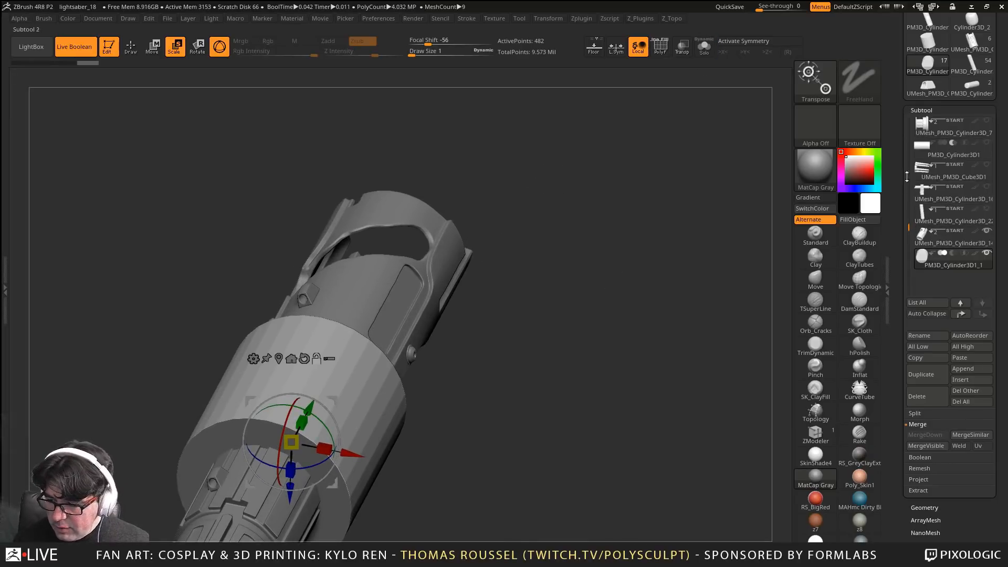
pyautogui.moveTo(905, 215); pyautogui.dragTo(920, 101)
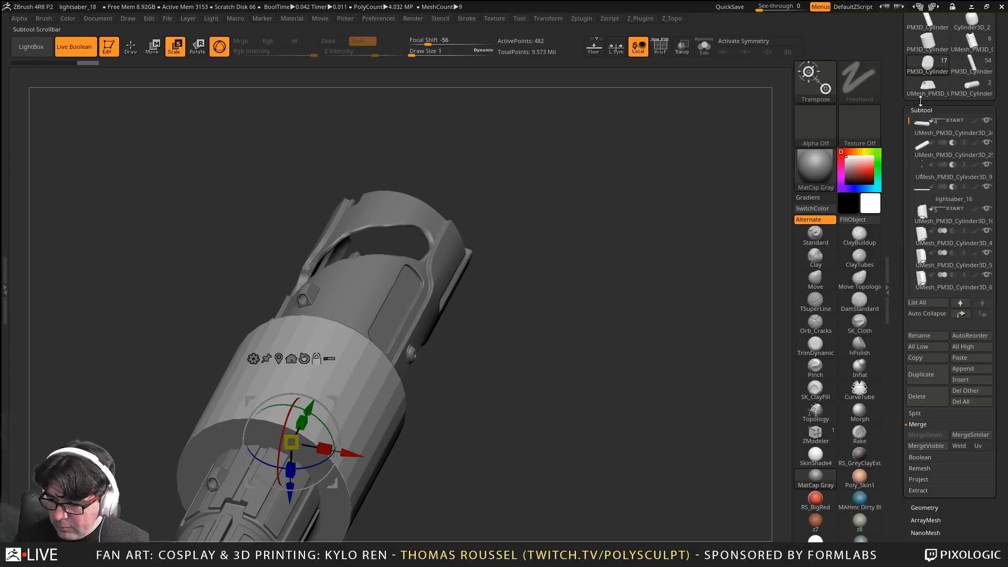
pyautogui.click(985, 121)
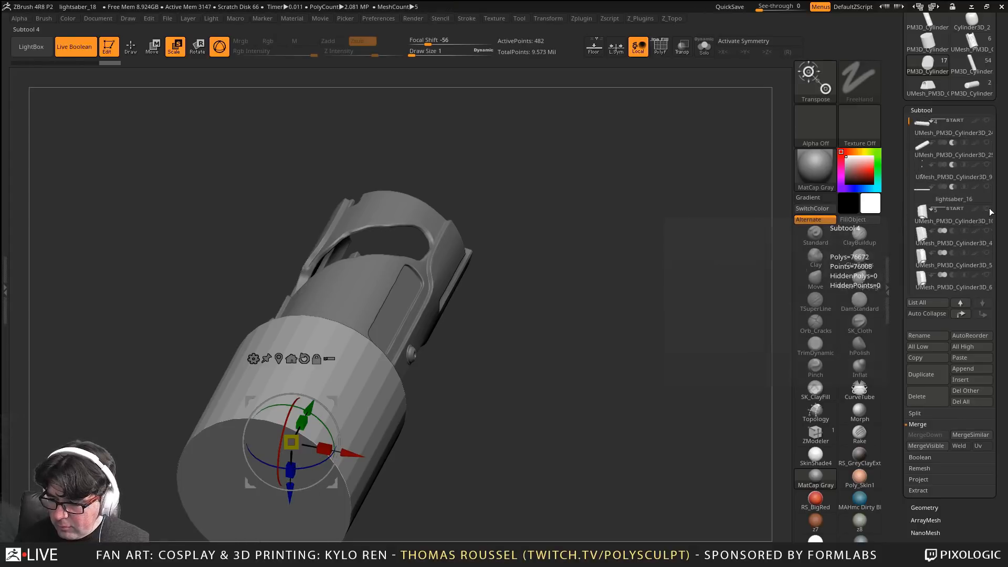
pyautogui.moveTo(912, 126); pyautogui.dragTo(909, 263)
# Move the new cylinder along its Y axis into the sleeve's recessed closed end and scale it to fit inside the inner rim
pyautogui.moveTo(609, 319); pyautogui.dragTo(411, 340)
pyautogui.moveTo(352, 370); pyautogui.dragTo(300, 375)
pyautogui.keyDown('alt'); pyautogui.moveTo(474, 318); pyautogui.dragTo(546, 437); pyautogui.keyUp('alt')
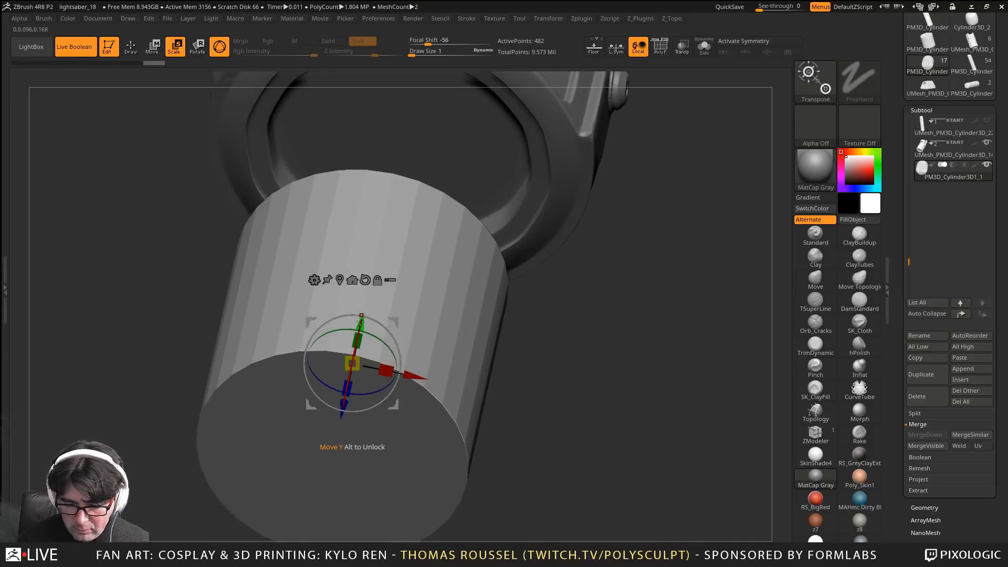
pyautogui.moveTo(361, 324); pyautogui.dragTo(384, 212)
pyautogui.keyDown('alt'); pyautogui.moveTo(629, 265); pyautogui.dragTo(655, 364); pyautogui.keyUp('alt')
pyautogui.moveTo(366, 388); pyautogui.dragTo(500, 317)
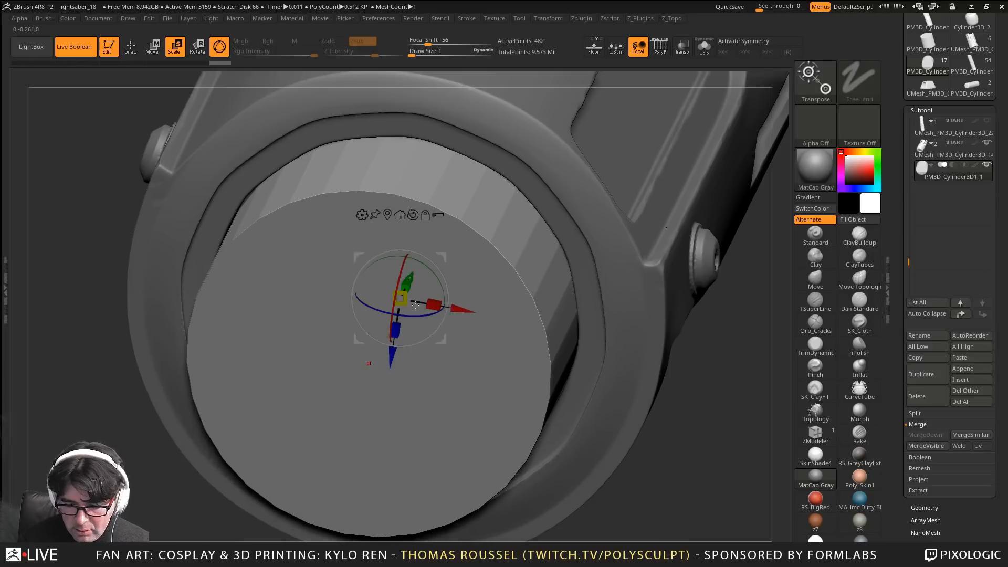
pyautogui.moveTo(400, 298)
pyautogui.mouseDown()
pyautogui.moveTo(407, 292)
pyautogui.moveTo(393, 303)
pyautogui.mouseUp()
pyautogui.moveTo(541, 367); pyautogui.dragTo(488, 319, button='right')
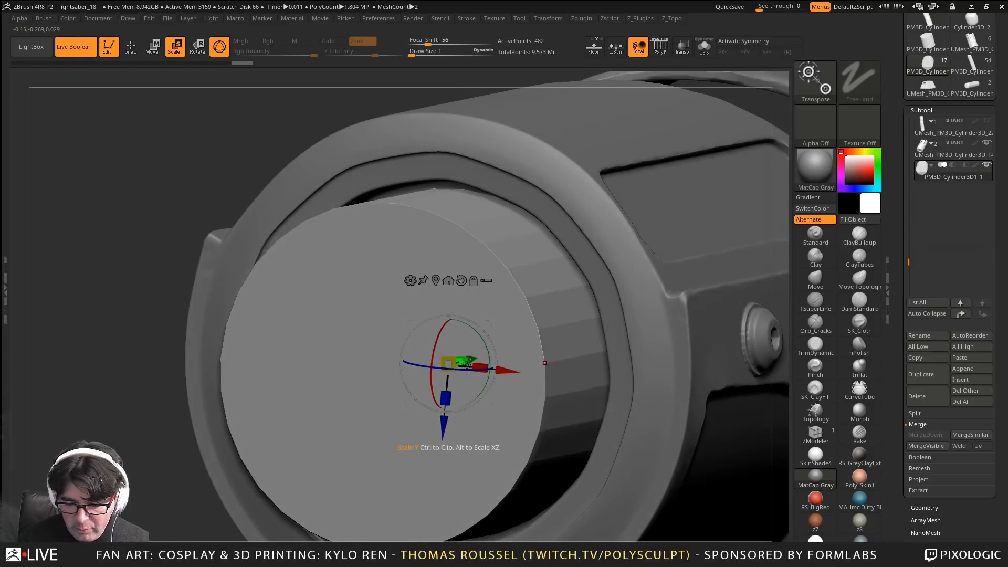
# Lengthen the cylinder along the sleeve's axis so it passes through the closed end into the side cutout area
pyautogui.keyDown('alt'); pyautogui.moveTo(468, 364); pyautogui.dragTo(346, 405, button='right'); pyautogui.keyUp('alt')
pyautogui.moveTo(588, 363); pyautogui.dragTo(307, 337, button='right')
pyautogui.keyDown('alt'); pyautogui.moveTo(648, 295); pyautogui.dragTo(589, 288, button='right'); pyautogui.keyUp('alt')
pyautogui.moveTo(373, 336); pyautogui.dragTo(336, 369, button='right')
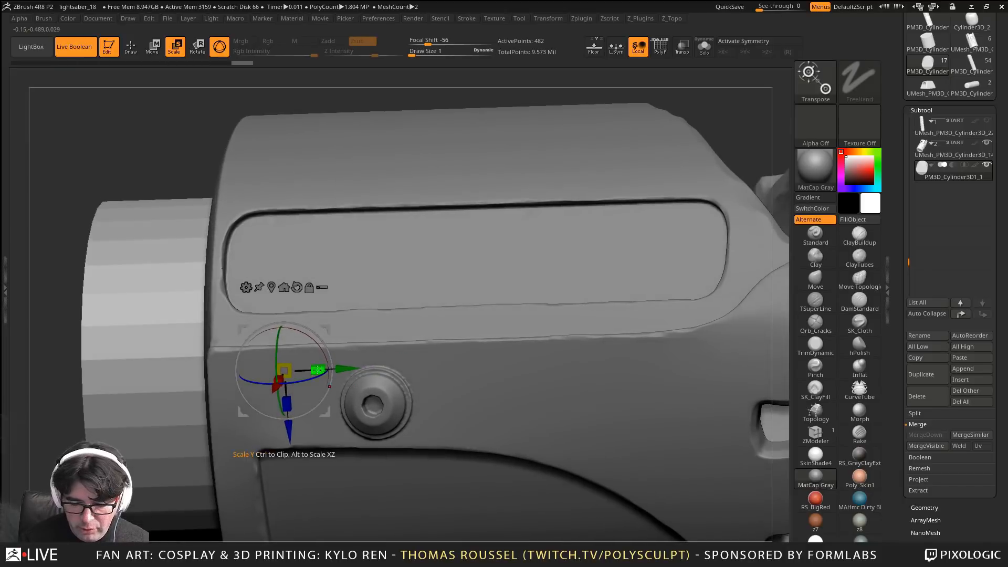
pyautogui.moveTo(317, 370); pyautogui.dragTo(375, 369)
pyautogui.keyDown('alt'); pyautogui.moveTo(555, 372); pyautogui.dragTo(374, 361, button='right'); pyautogui.keyUp('alt')
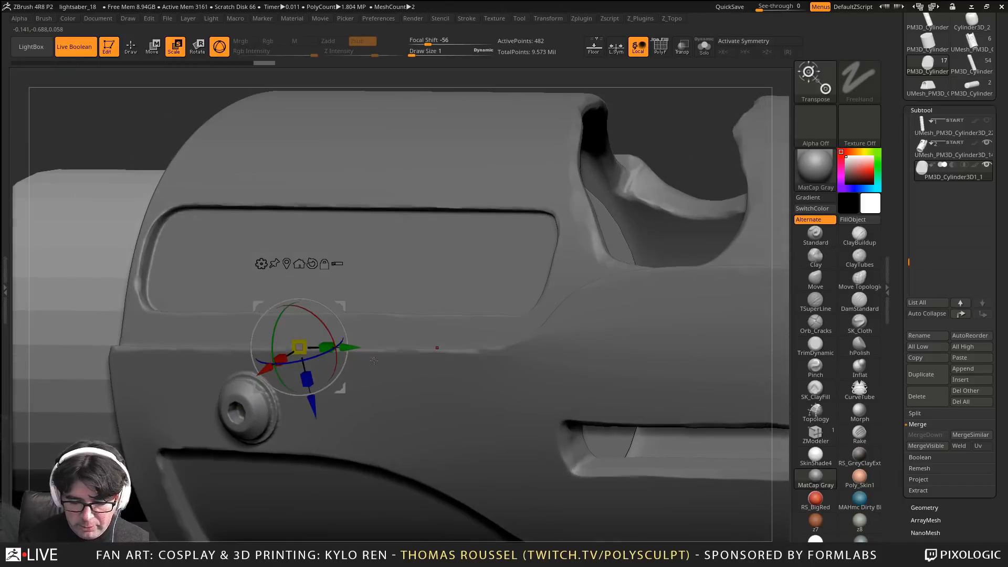
pyautogui.moveTo(327, 347); pyautogui.dragTo(344, 348)
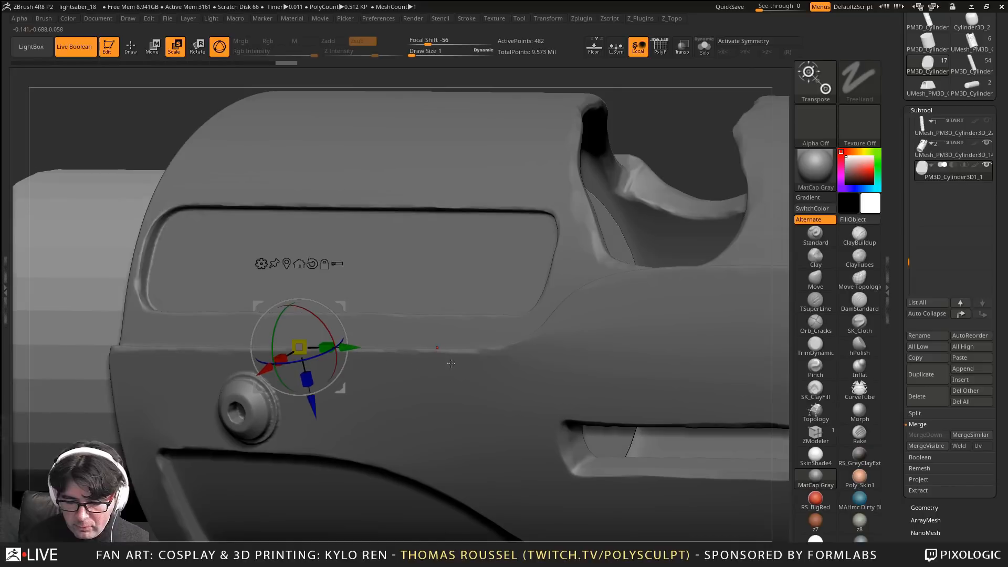
pyautogui.moveTo(478, 360)
pyautogui.keyDown('alt'); pyautogui.mouseDown(button='right')
pyautogui.moveTo(404, 369)
pyautogui.moveTo(467, 352)
pyautogui.mouseUp(button='right'); pyautogui.keyUp('alt')
pyautogui.hotkey('ctrl', 'z')
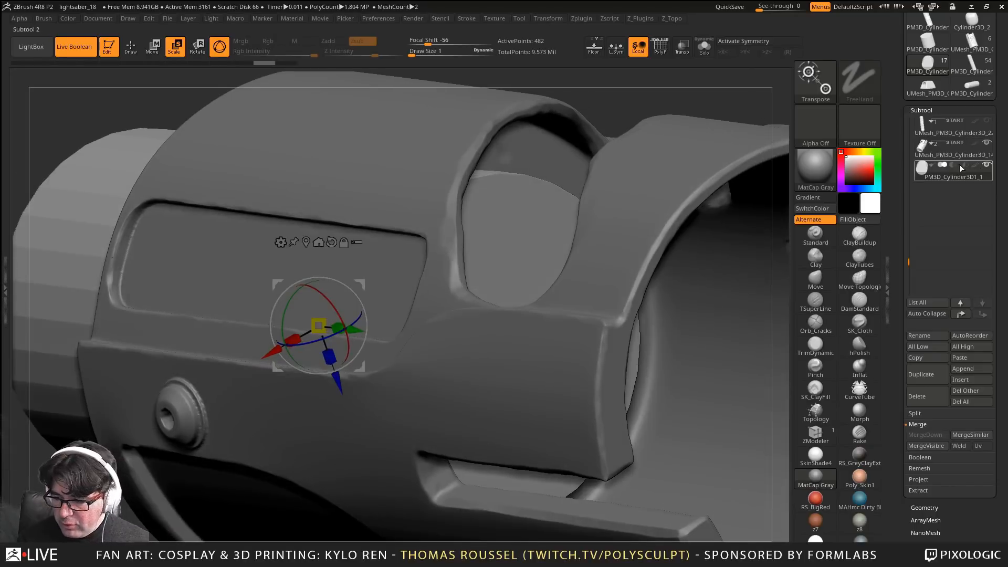
# Set the PM3D_Cylinder3D1_1 cylinder to Boolean subtraction and examine the bore from both ends of the sleeve
pyautogui.click(951, 165)
pyautogui.keyDown('alt'); pyautogui.moveTo(614, 266); pyautogui.dragTo(516, 355, button='right'); pyautogui.keyUp('alt')
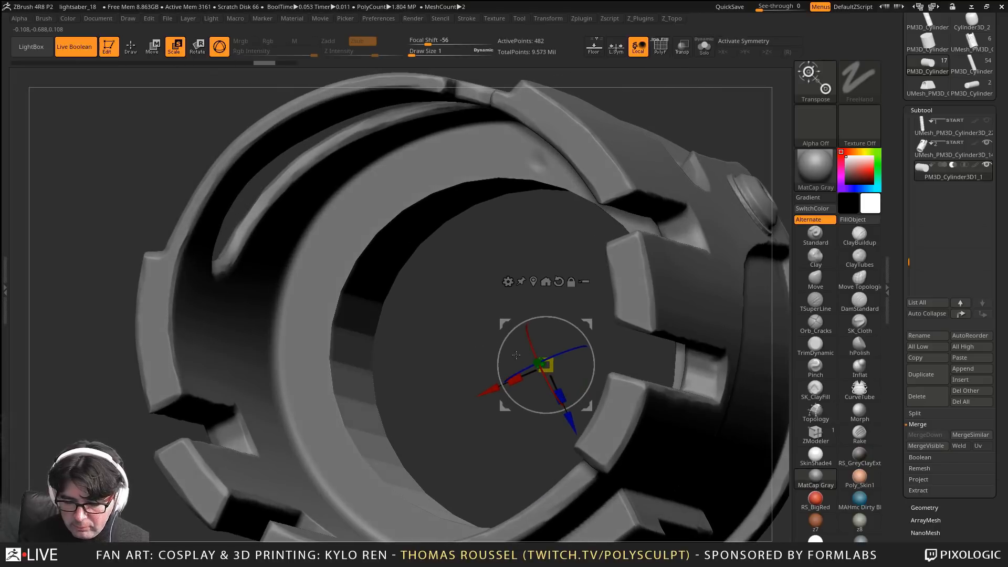
pyautogui.moveTo(537, 362)
pyautogui.mouseDown()
pyautogui.moveTo(525, 361)
pyautogui.moveTo(550, 361)
pyautogui.moveTo(535, 361)
pyautogui.mouseUp()
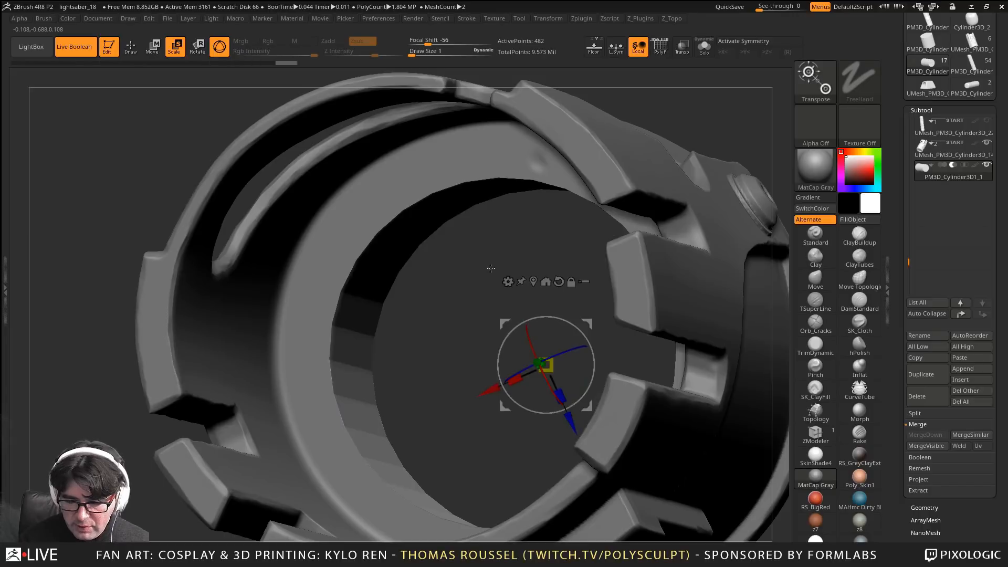
pyautogui.moveTo(503, 278); pyautogui.dragTo(521, 217, button='right')
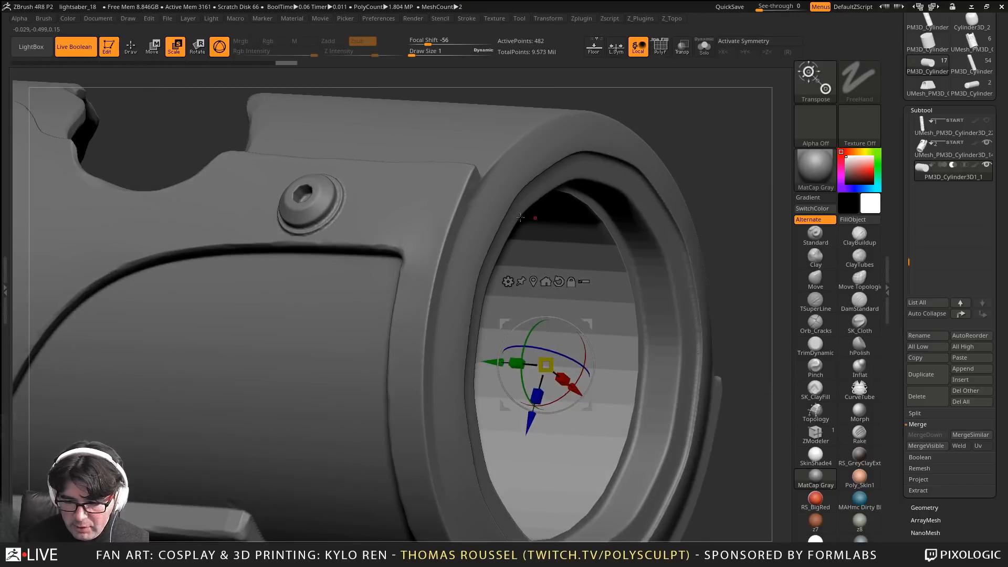
pyautogui.moveTo(468, 185); pyautogui.dragTo(215, 248, button='right')
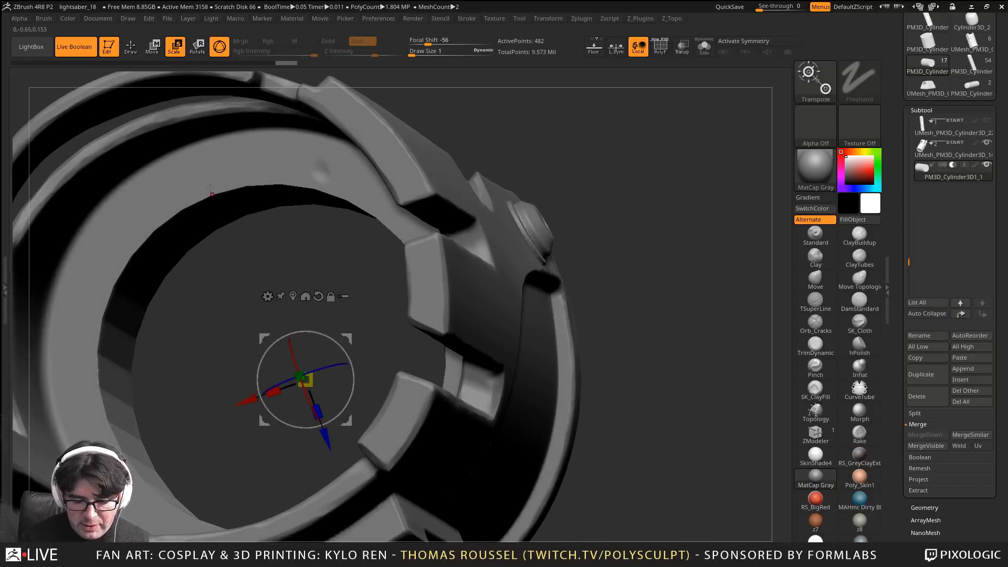
pyautogui.moveTo(210, 188); pyautogui.dragTo(311, 180, button='right')
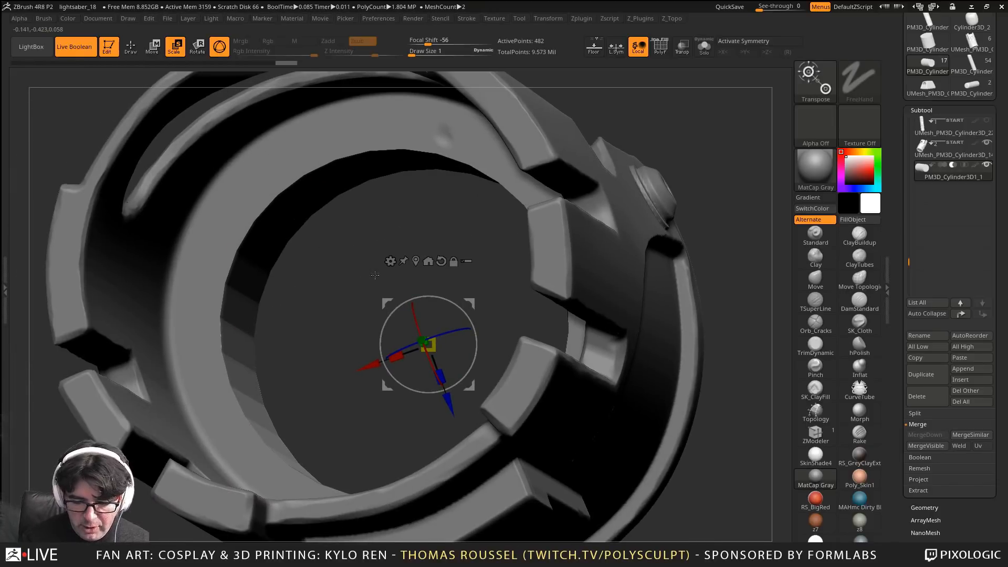
pyautogui.moveTo(375, 275); pyautogui.dragTo(436, 216, button='right')
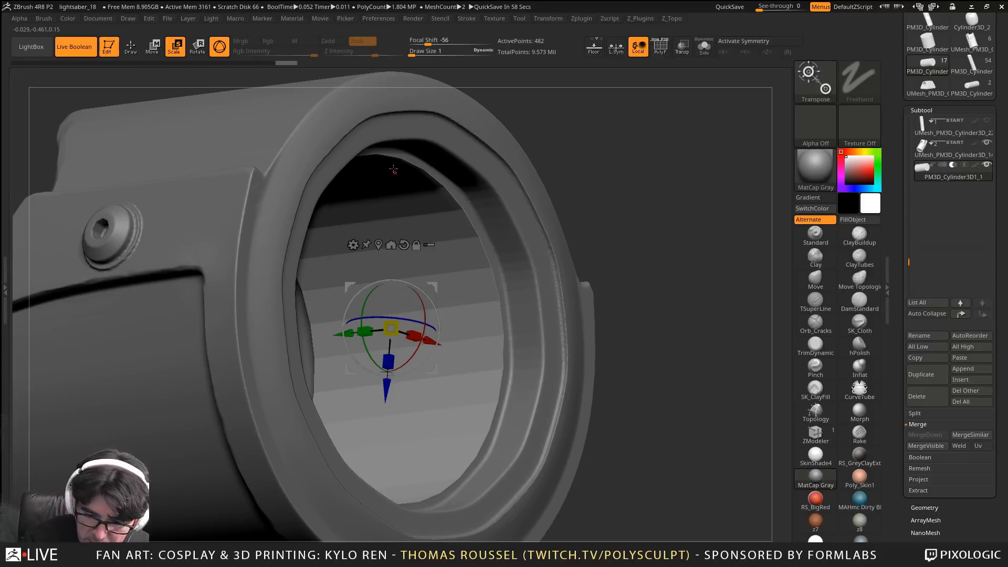
pyautogui.moveTo(414, 183); pyautogui.dragTo(315, 129)
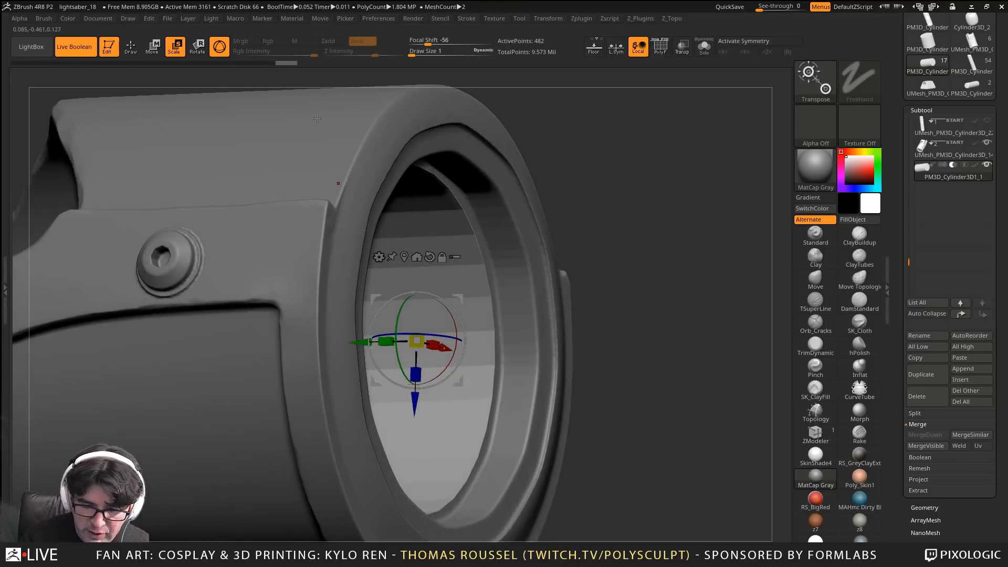
pyautogui.moveTo(368, 182); pyautogui.dragTo(380, 79)
# Display the cylinder's polygon wireframe, align the view to its side and show the sleeve transparently around it
pyautogui.click(704, 47)
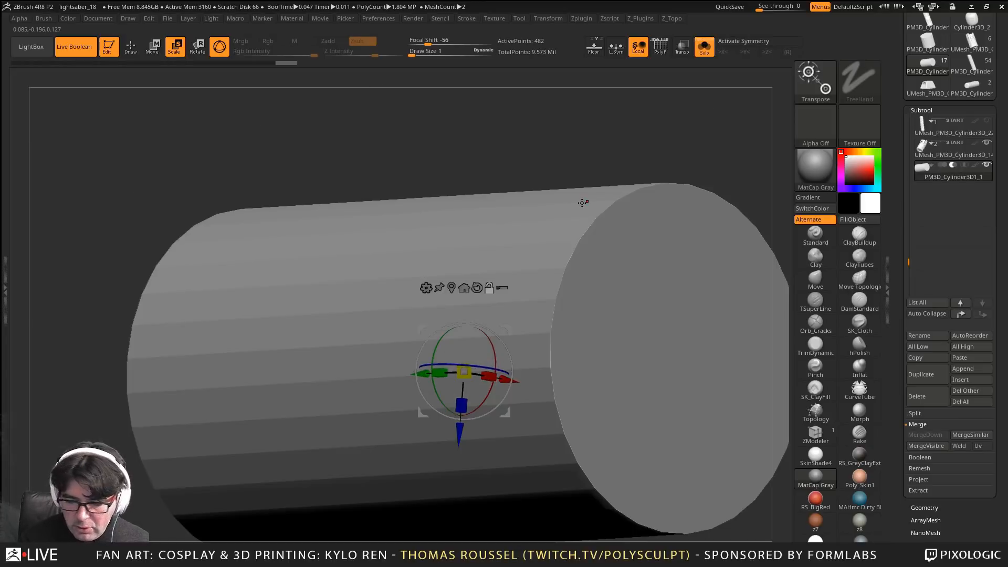
pyautogui.hotkey('shift', 'f')
pyautogui.press('f')
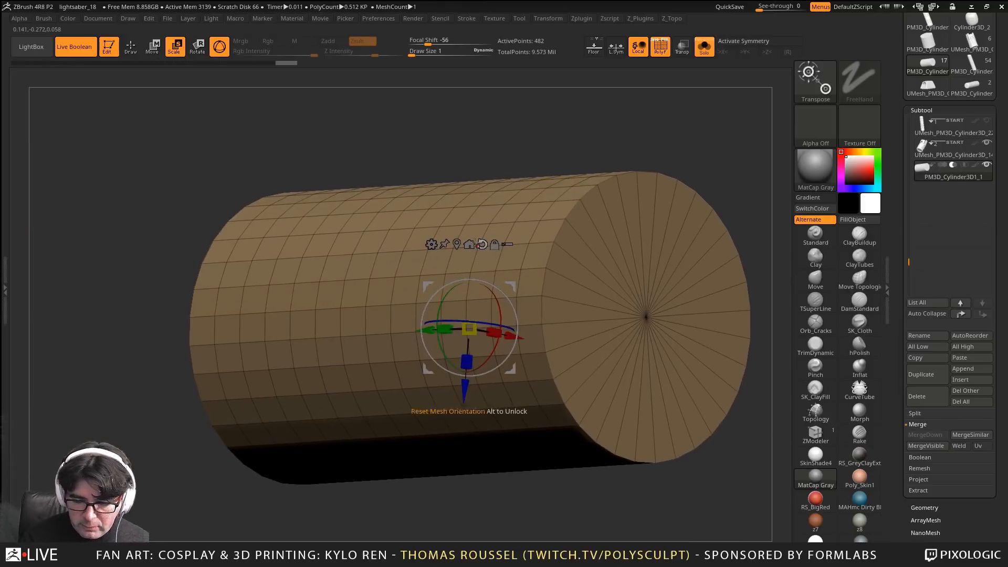
pyautogui.keyDown('shift'); pyautogui.moveTo(378, 174); pyautogui.dragTo(349, 189); pyautogui.keyUp('shift')
pyautogui.moveTo(302, 167); pyautogui.dragTo(407, 134)
pyautogui.click(703, 48)
pyautogui.click(703, 47)
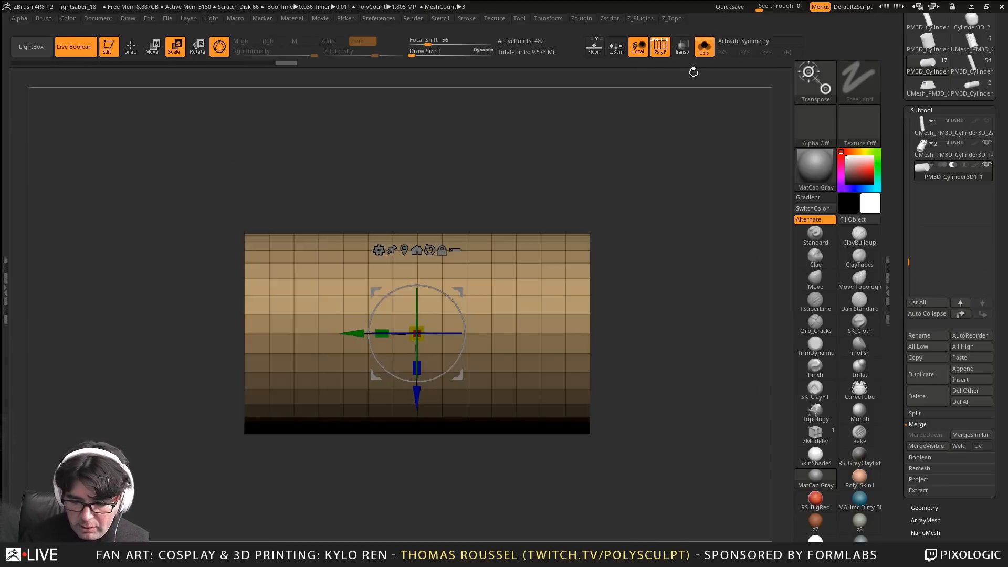
pyautogui.click(702, 52)
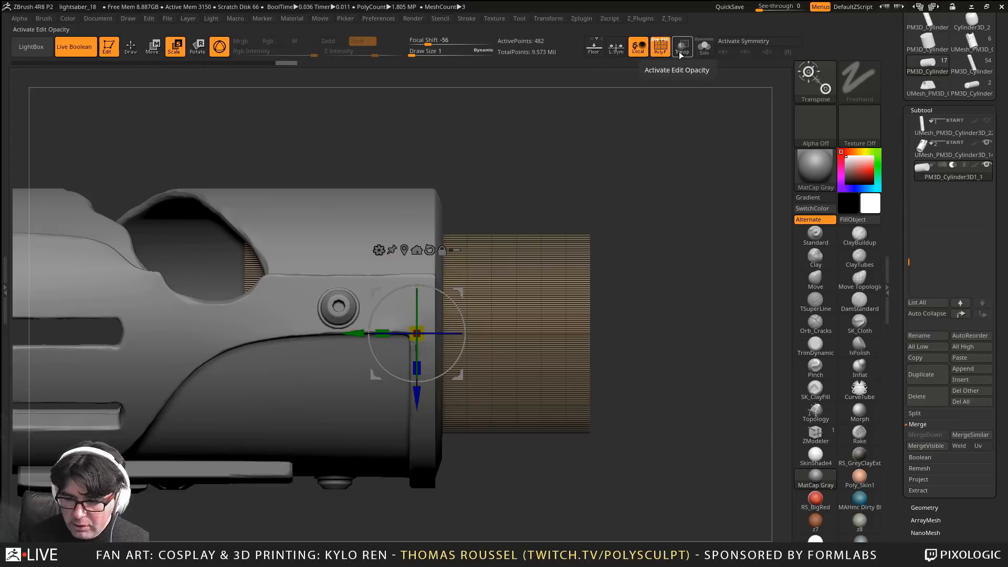
pyautogui.click(681, 47)
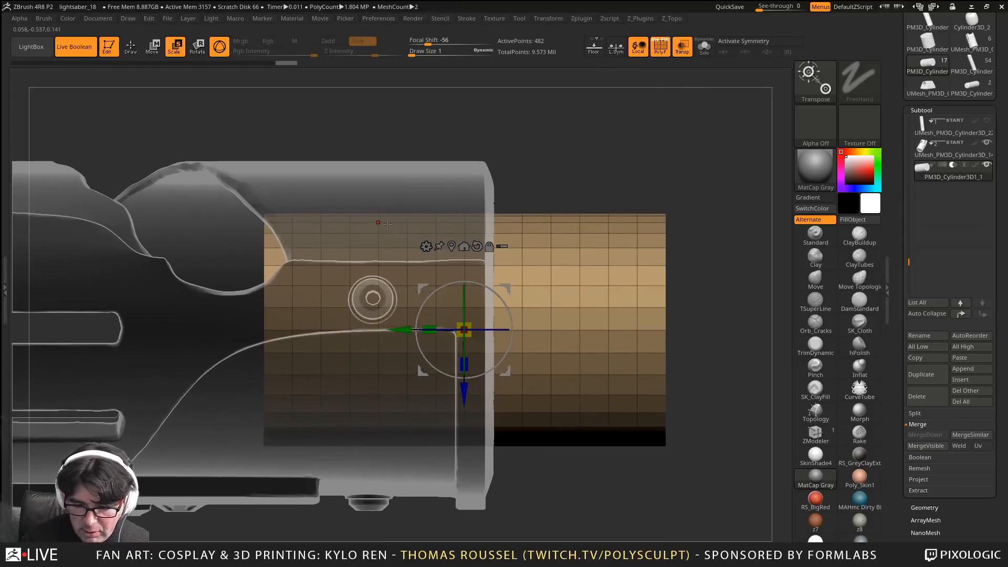
# Mask the cylinder's inner end and make it a separate polygroup, extending the group by one more ring of polygons
pyautogui.moveTo(143, 126)
pyautogui.keyDown('ctrl'); pyautogui.mouseDown()
pyautogui.moveTo(387, 542)
pyautogui.moveTo(428, 542)
pyautogui.mouseUp(); pyautogui.keyUp('ctrl')
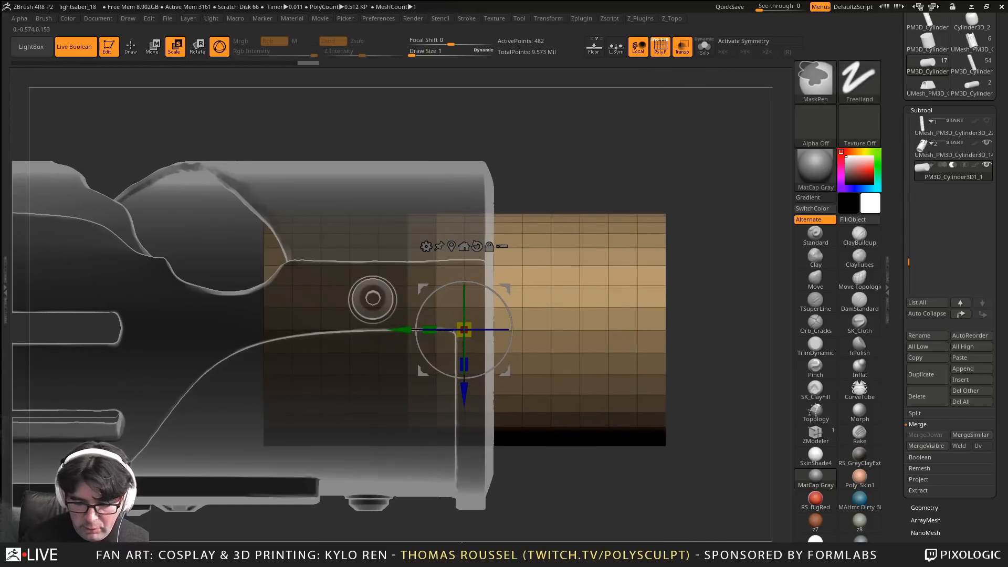
pyautogui.hotkey('ctrl', 'w')
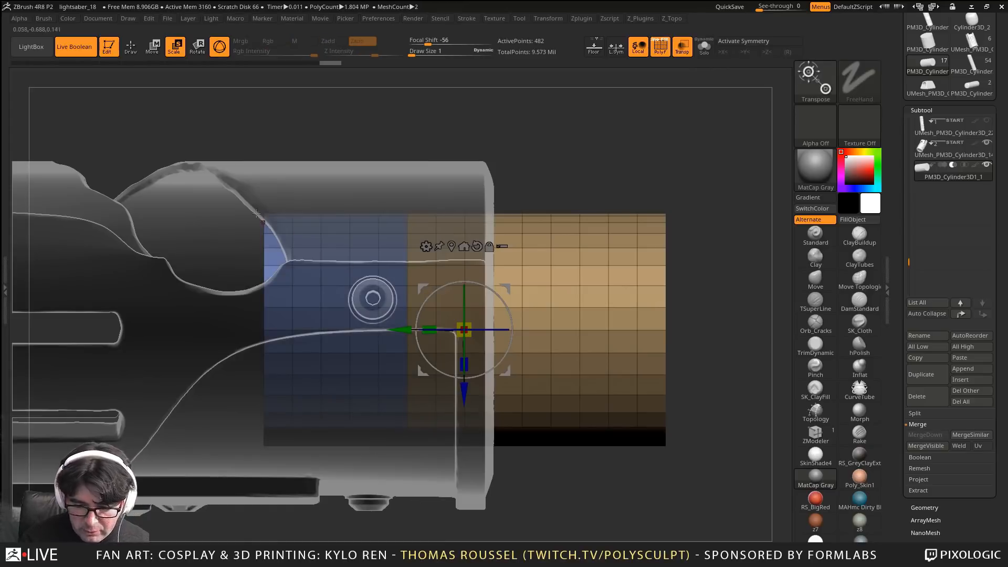
pyautogui.keyDown('ctrl'); pyautogui.moveTo(183, 122); pyautogui.dragTo(448, 516); pyautogui.keyUp('ctrl')
pyautogui.hotkey('ctrl', 'w')
pyautogui.moveTo(667, 515); pyautogui.dragTo(633, 496)
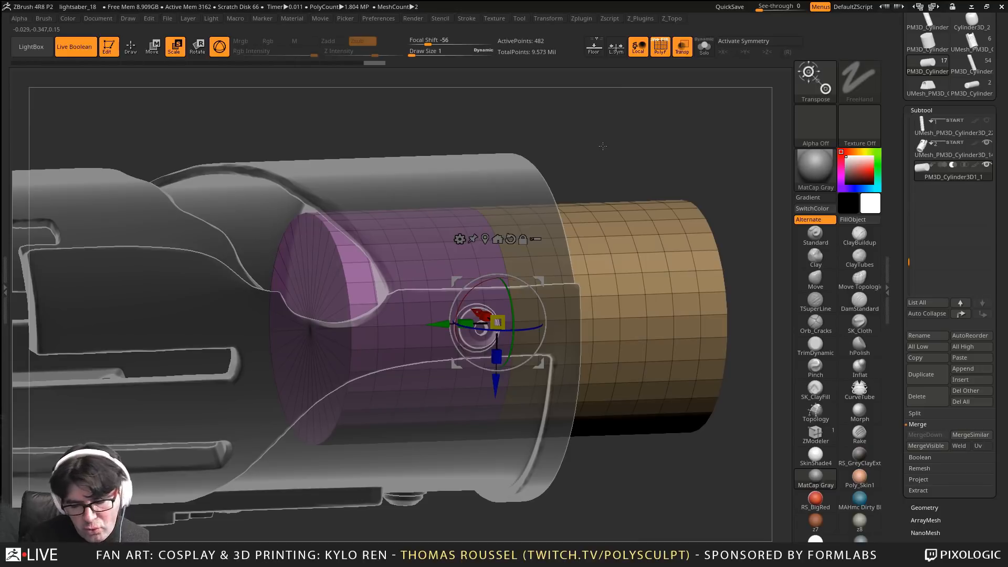
# Extrude the cylinder's inner-end polygroup outward with ZModeler QMesh, targeting Polygroup Island, to form a wider section
pyautogui.keyDown('shift'); pyautogui.moveTo(601, 147); pyautogui.dragTo(570, 207); pyautogui.keyUp('shift')
pyautogui.rightClick(568, 211)
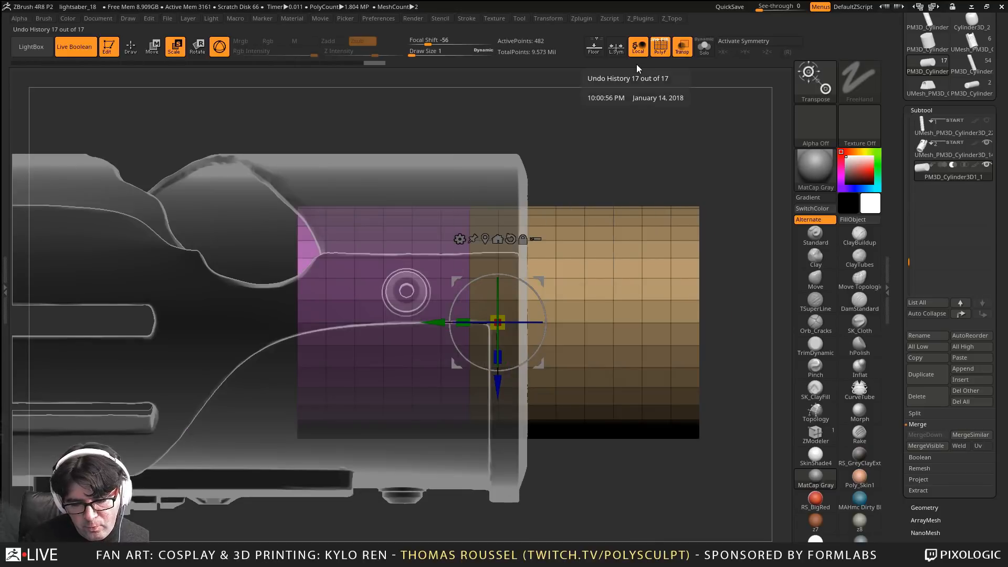
pyautogui.moveTo(563, 110); pyautogui.dragTo(570, 119)
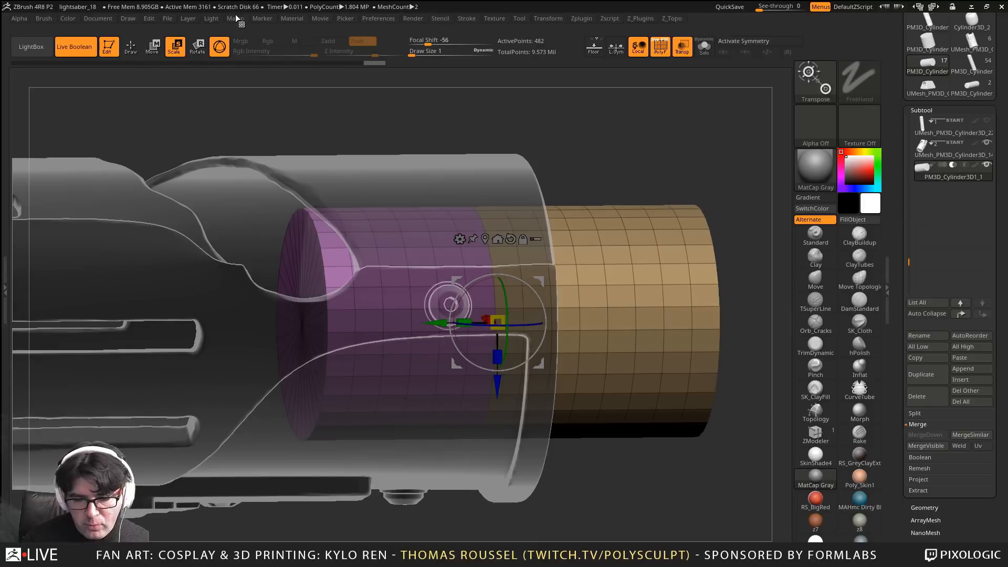
pyautogui.click(814, 435)
pyautogui.press('space')
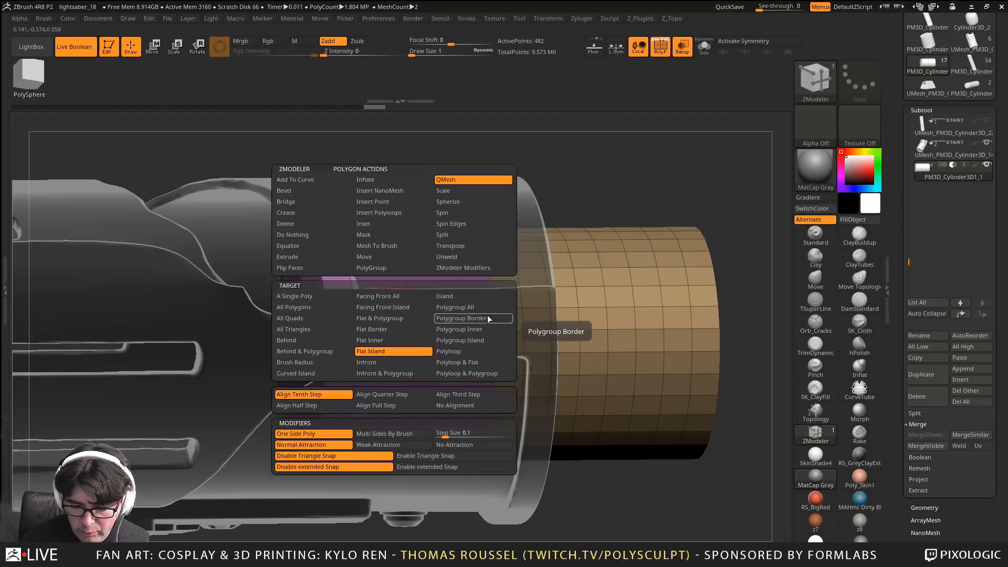
pyautogui.click(464, 339)
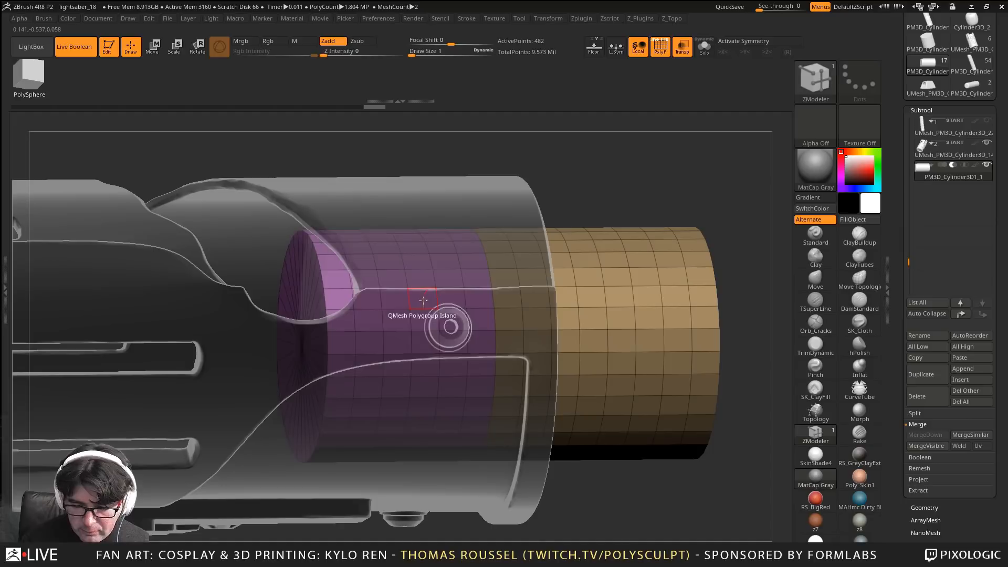
pyautogui.moveTo(423, 300); pyautogui.dragTo(427, 254)
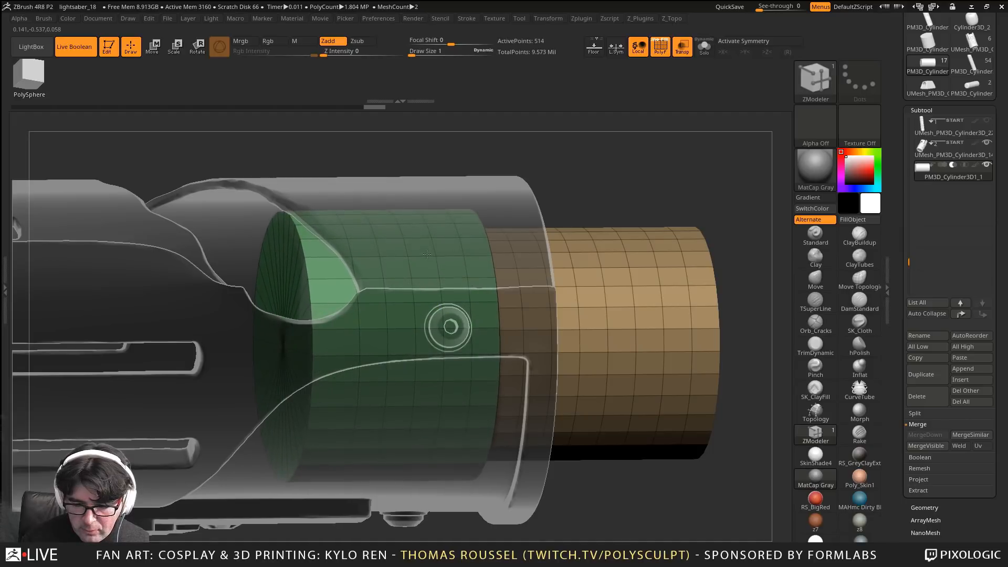
# Slide the complete edge loop at the wider section's shoulder along the axis to turn the square step into a slope
pyautogui.moveTo(575, 176); pyautogui.dragTo(620, 226)
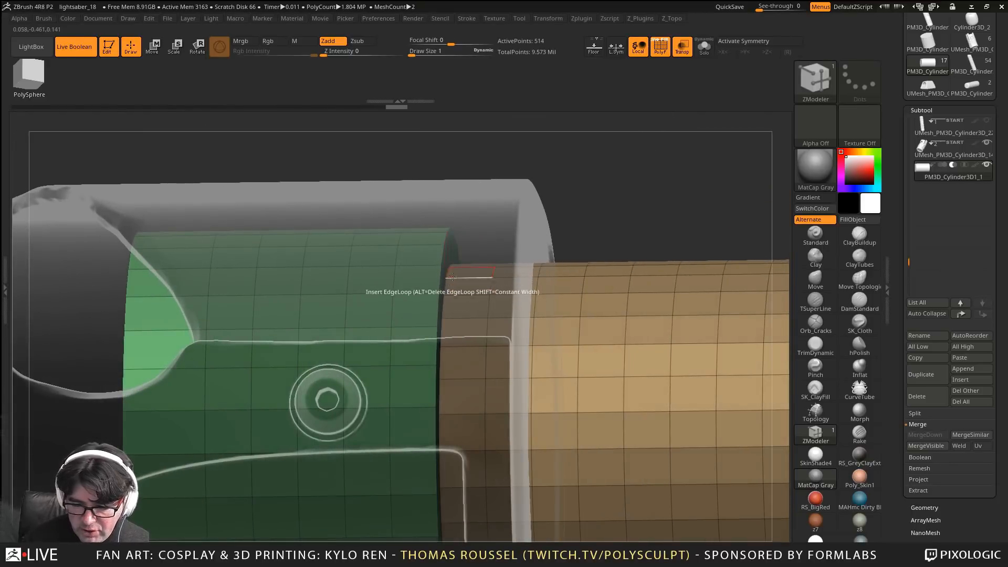
pyautogui.moveTo(448, 274); pyautogui.dragTo(437, 280, button='right')
pyautogui.press('space')
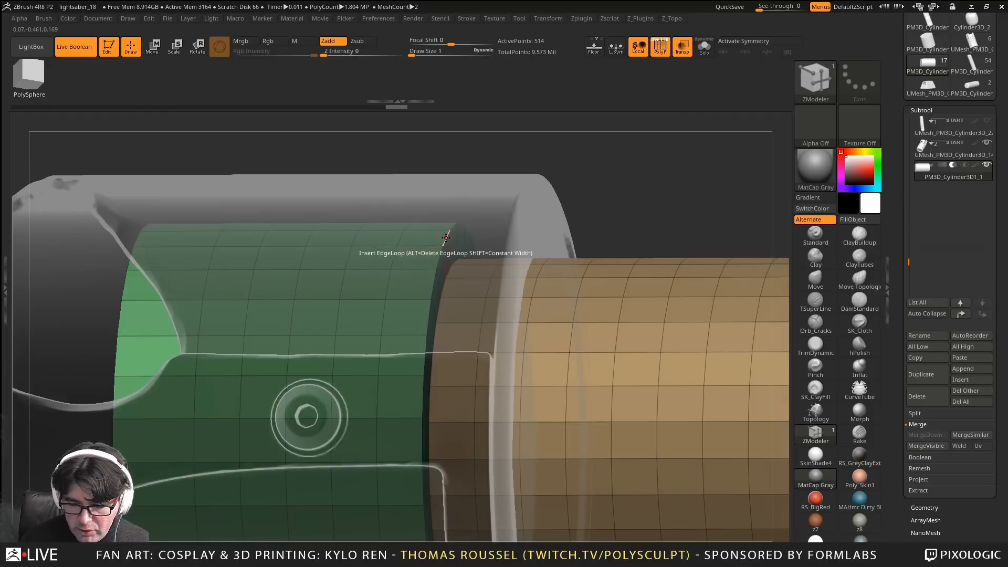
pyautogui.press('space')
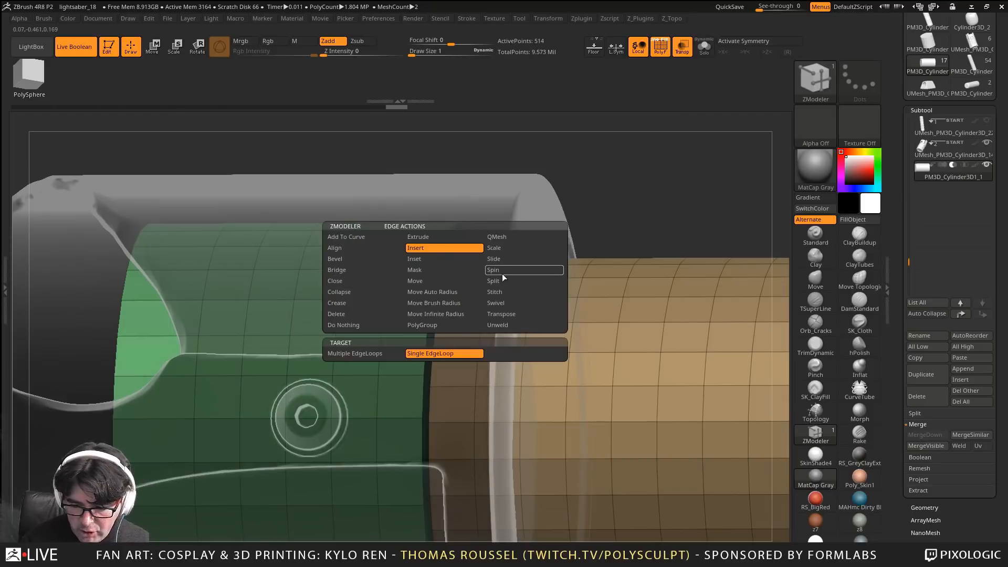
pyautogui.click(496, 237)
pyautogui.click(438, 351)
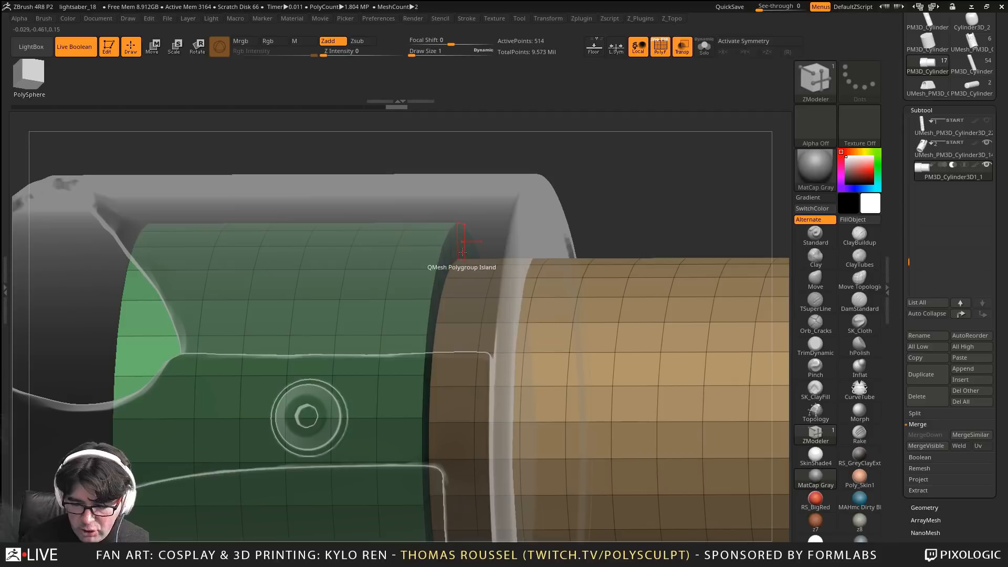
pyautogui.moveTo(440, 240); pyautogui.dragTo(464, 270)
# Bevel the complete edge loops on both sides of the sloped shoulder and around the cylinder's inner end
pyautogui.keyDown('alt'); pyautogui.moveTo(601, 206); pyautogui.dragTo(567, 215); pyautogui.keyUp('alt')
pyautogui.rightClick(420, 269)
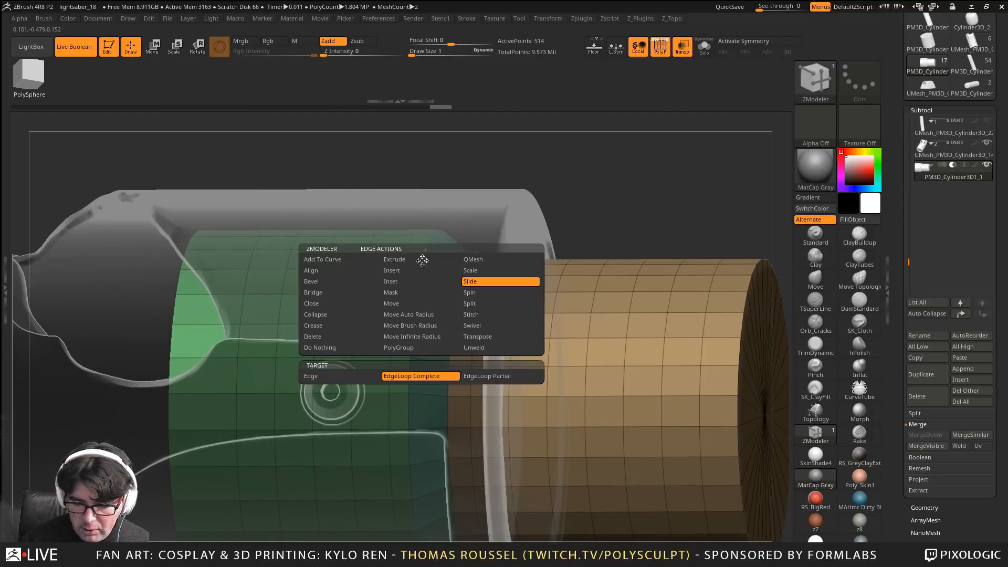
pyautogui.click(318, 280)
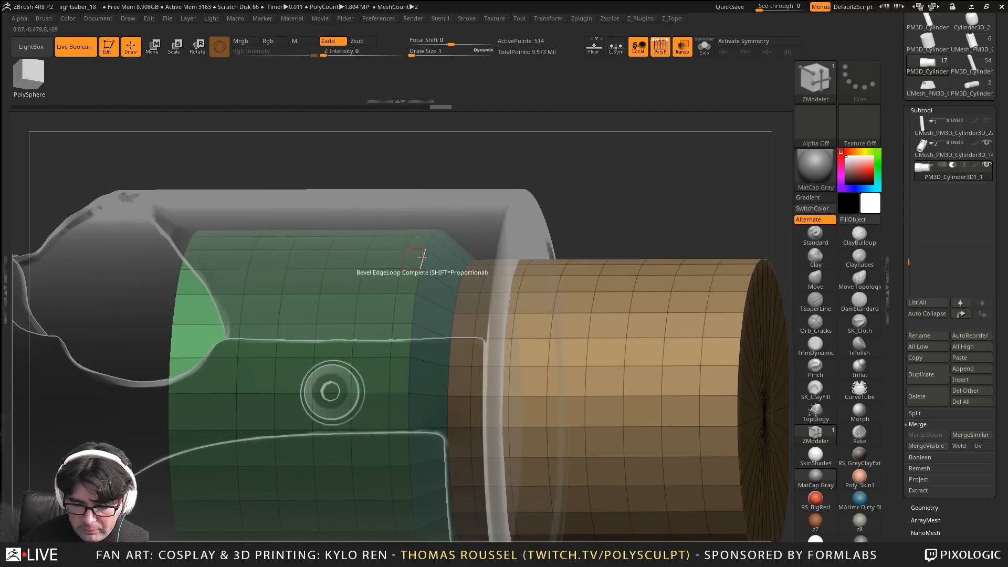
pyautogui.moveTo(422, 256); pyautogui.dragTo(427, 264)
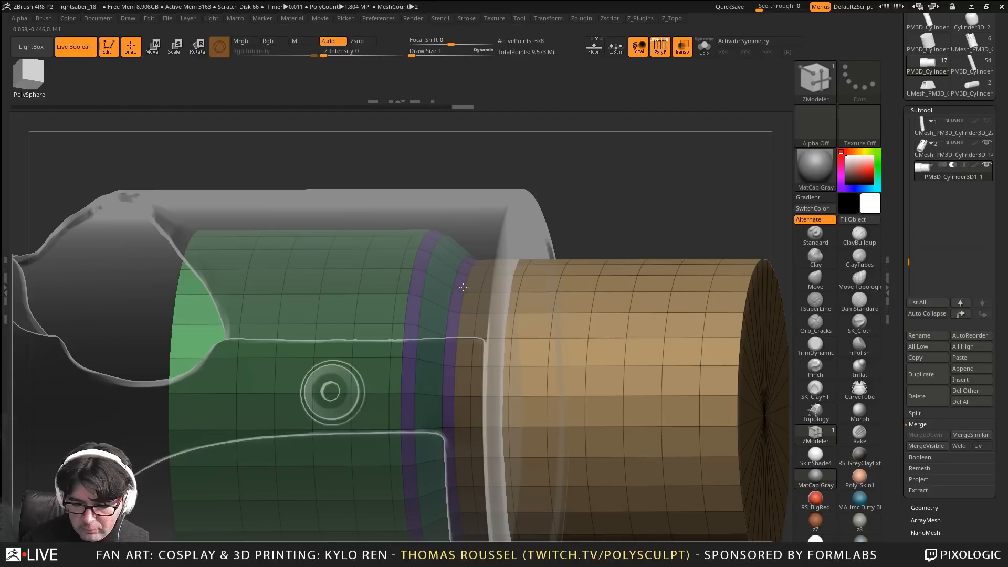
pyautogui.moveTo(189, 284); pyautogui.dragTo(191, 288)
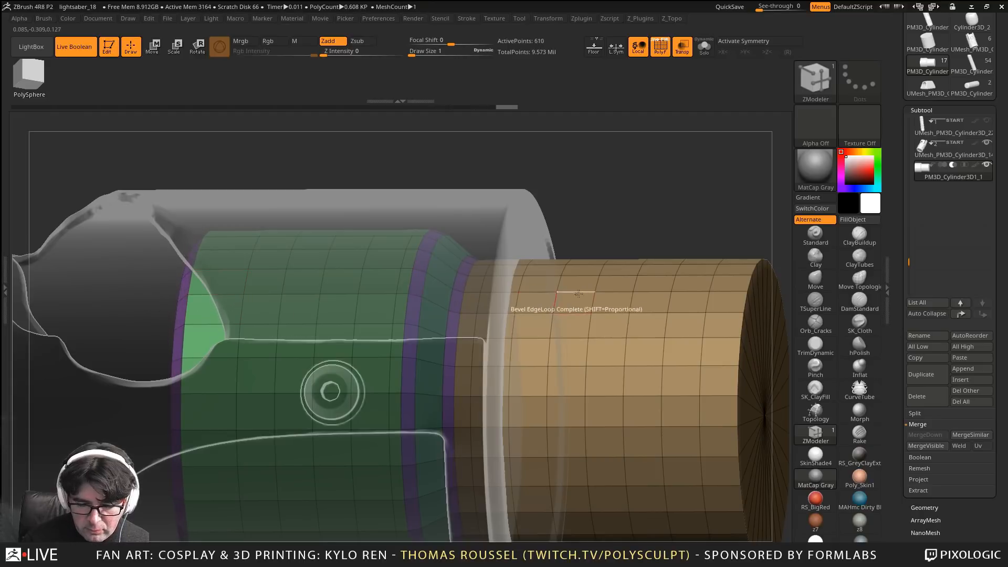
# Smooth the cylinder with dynamic subdivision and turn off the transparency and polygon wireframe display
pyautogui.press('d')
pyautogui.keyDown('alt'); pyautogui.moveTo(589, 180); pyautogui.dragTo(617, 196); pyautogui.keyUp('alt')
pyautogui.keyDown('alt'); pyautogui.moveTo(617, 195); pyautogui.dragTo(778, 203); pyautogui.keyUp('alt')
pyautogui.click(684, 55)
pyautogui.moveTo(573, 169); pyautogui.dragTo(517, 135)
pyautogui.hotkey('shift', 'f')
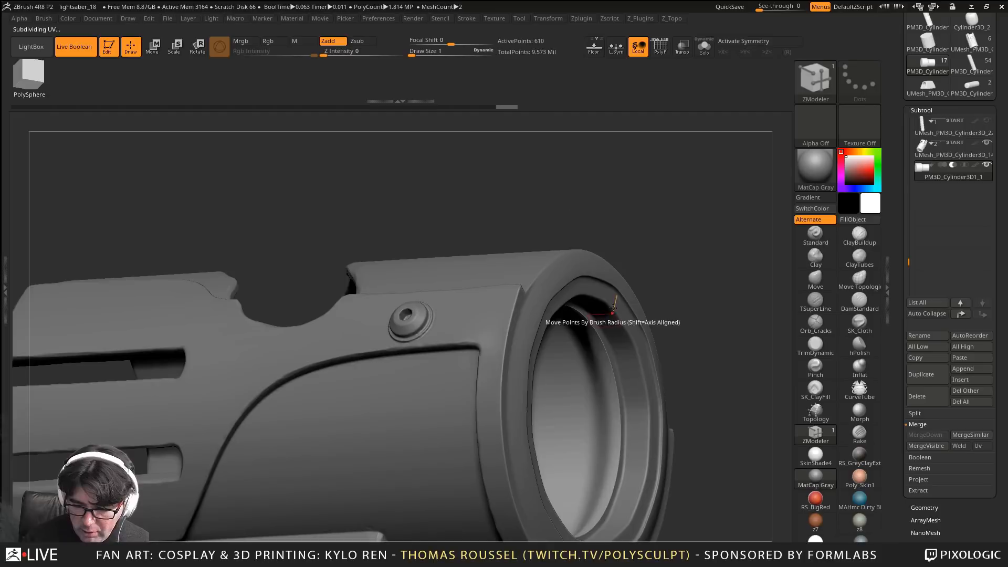
# Examine the stepped bore and its smoothed edges from both ends of the sleeve
pyautogui.keyDown('alt'); pyautogui.moveTo(622, 226); pyautogui.dragTo(622, 326); pyautogui.keyUp('alt')
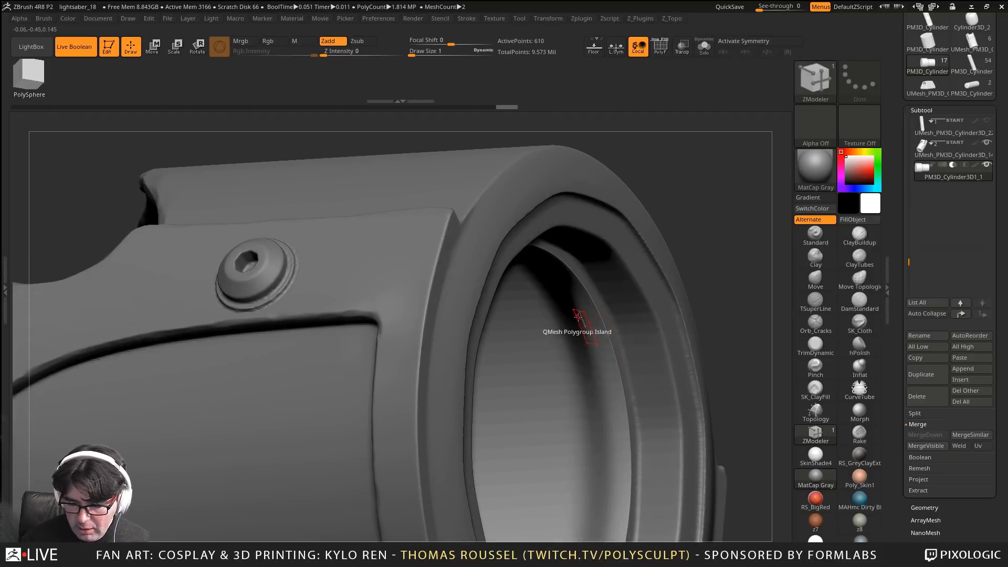
pyautogui.moveTo(586, 326); pyautogui.dragTo(528, 277, button='right')
pyautogui.keyDown('ctrl'); pyautogui.moveTo(323, 255); pyautogui.dragTo(386, 262, button='right'); pyautogui.keyUp('ctrl')
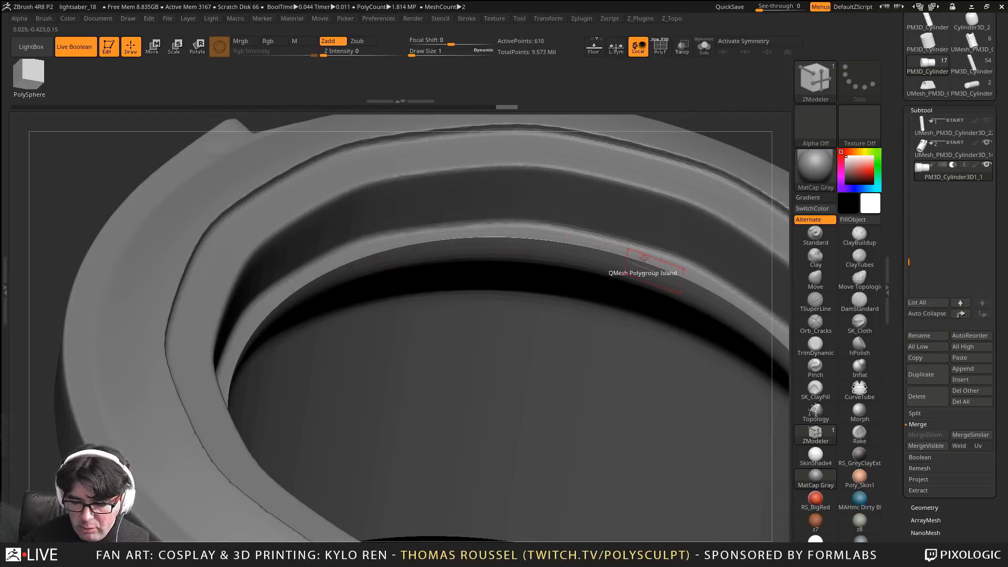
pyautogui.keyDown('ctrl'); pyautogui.moveTo(721, 309); pyautogui.dragTo(664, 265, button='right'); pyautogui.keyUp('ctrl')
pyautogui.moveTo(620, 302); pyautogui.dragTo(614, 364, button='right')
pyautogui.moveTo(521, 411); pyautogui.dragTo(493, 356, button='right')
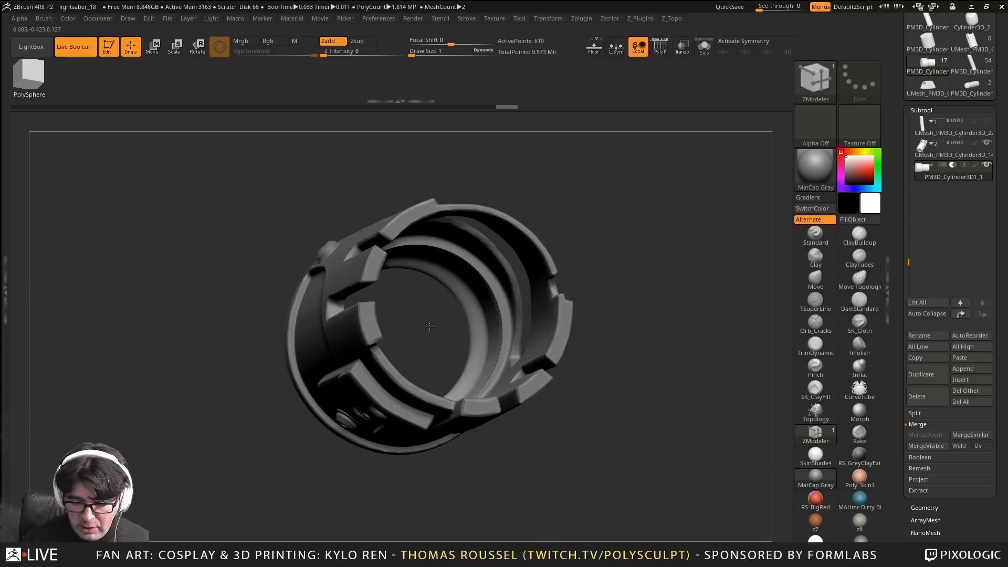
pyautogui.moveTo(430, 326); pyautogui.dragTo(593, 378, button='right')
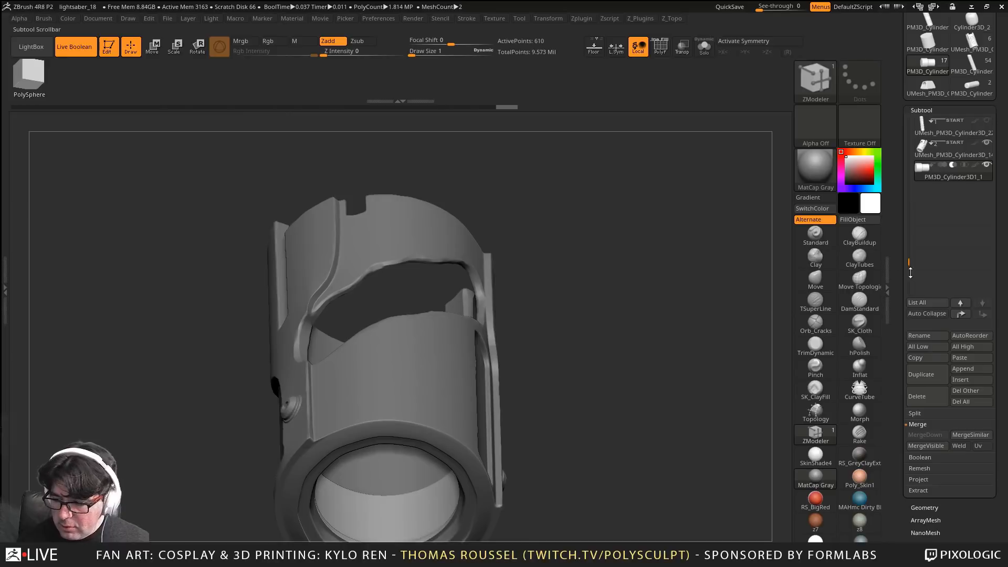
# Select and show the UMesh_PM3D_Cylinder3D_24 grip subtool and examine how its end sits inside the sleeve
pyautogui.moveTo(908, 265); pyautogui.dragTo(912, 110)
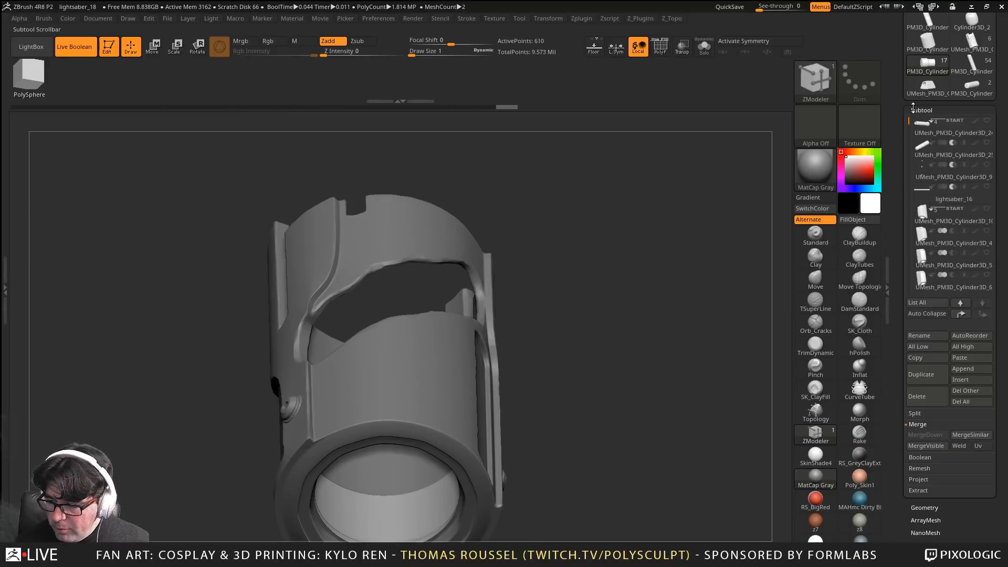
pyautogui.click(916, 130)
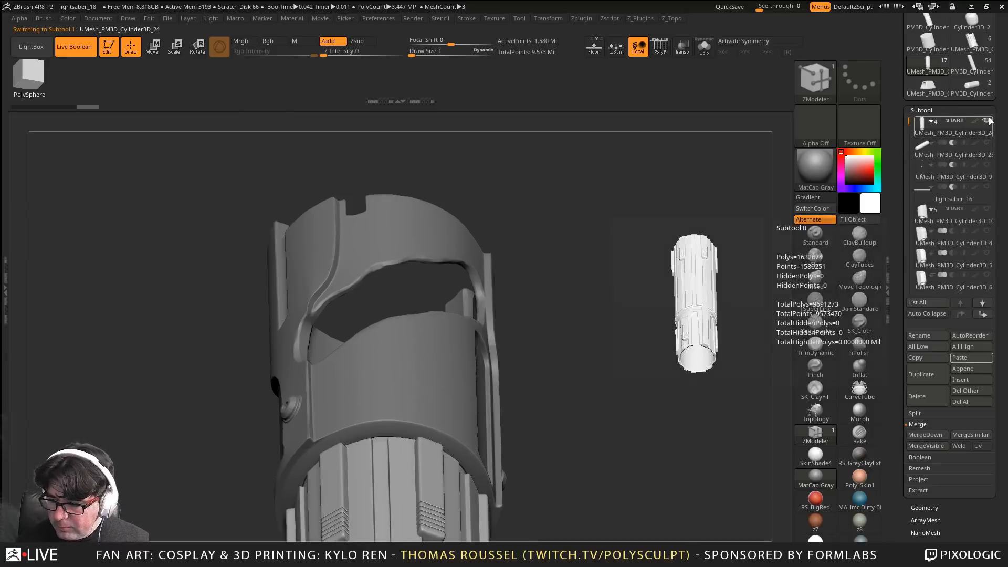
pyautogui.moveTo(670, 219); pyautogui.dragTo(641, 420, button='right')
pyautogui.moveTo(387, 357); pyautogui.dragTo(395, 363, button='right')
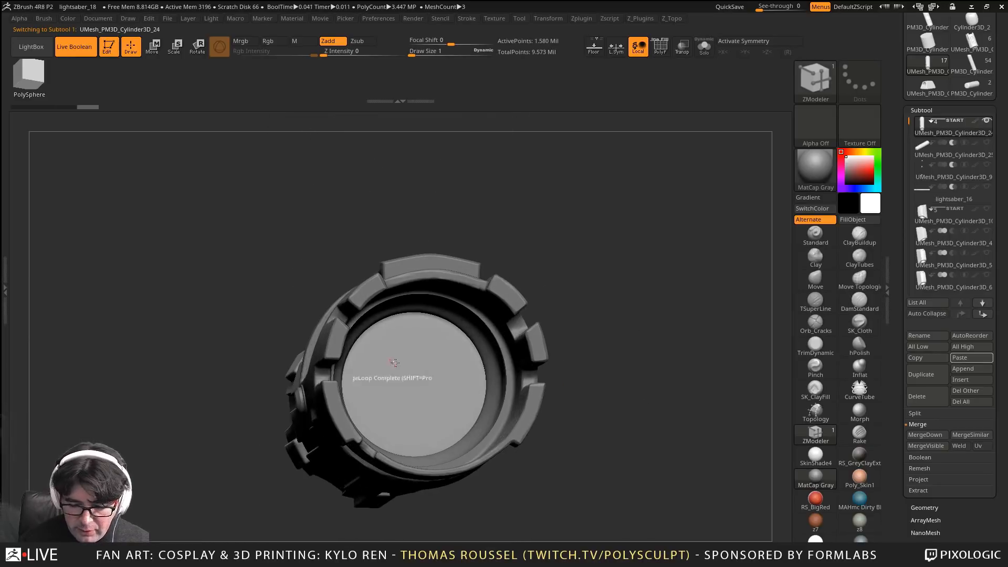
pyautogui.moveTo(583, 344); pyautogui.dragTo(686, 319, button='right')
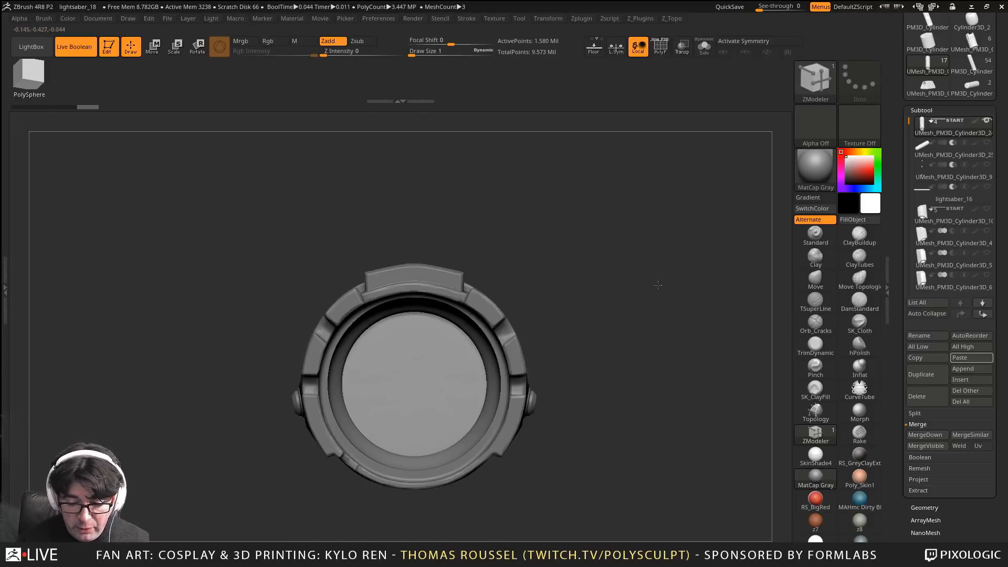
pyautogui.moveTo(658, 285); pyautogui.dragTo(628, 267, button='right')
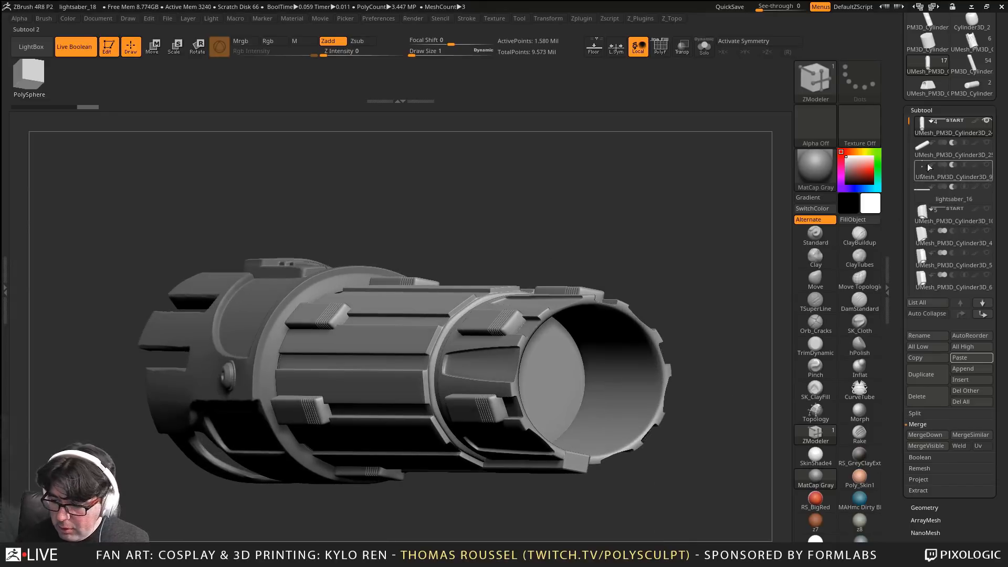
# Show the grip's three subtractive subtools, down to lightsaber_16, and check the hollowing from both ends of the hilt
pyautogui.click(987, 142)
pyautogui.click(987, 165)
pyautogui.click(988, 199)
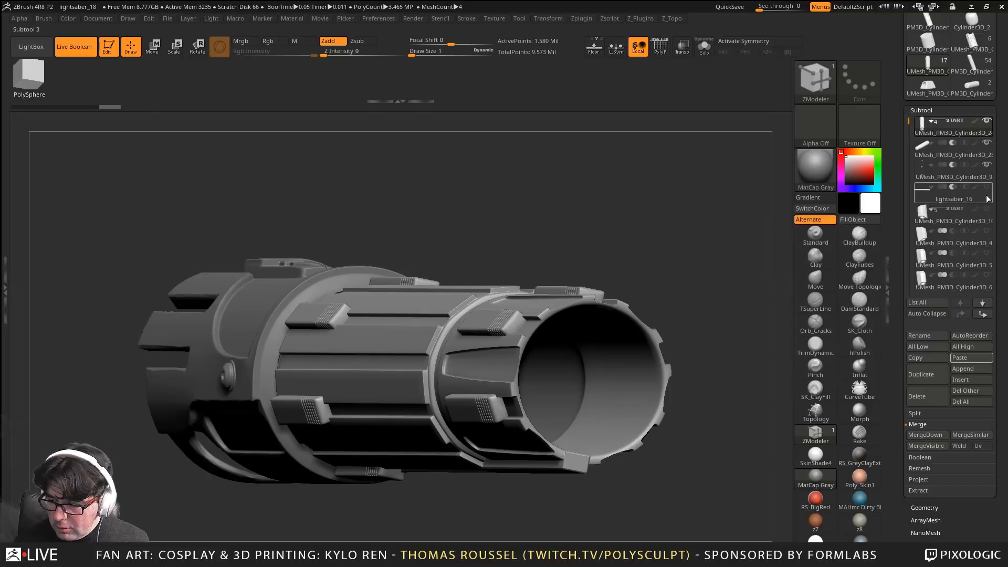
pyautogui.click(987, 187)
pyautogui.moveTo(709, 220); pyautogui.dragTo(694, 201, button='right')
pyautogui.keyDown('alt'); pyautogui.moveTo(653, 254); pyautogui.dragTo(673, 243, button='right'); pyautogui.keyUp('alt')
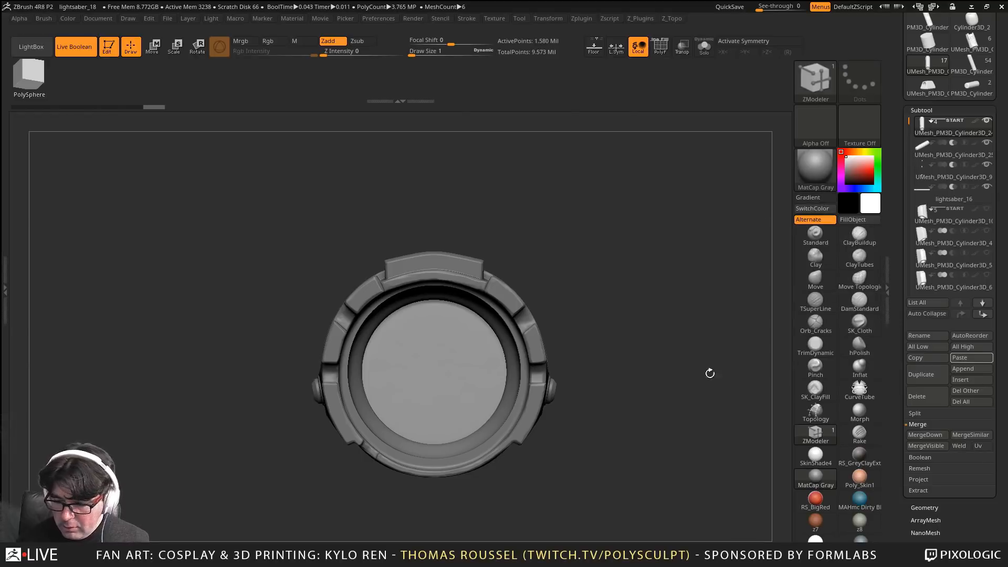
# Insert a Cylinder3D subtool directly below the grip and select it
pyautogui.moveTo(907, 122); pyautogui.dragTo(903, 217)
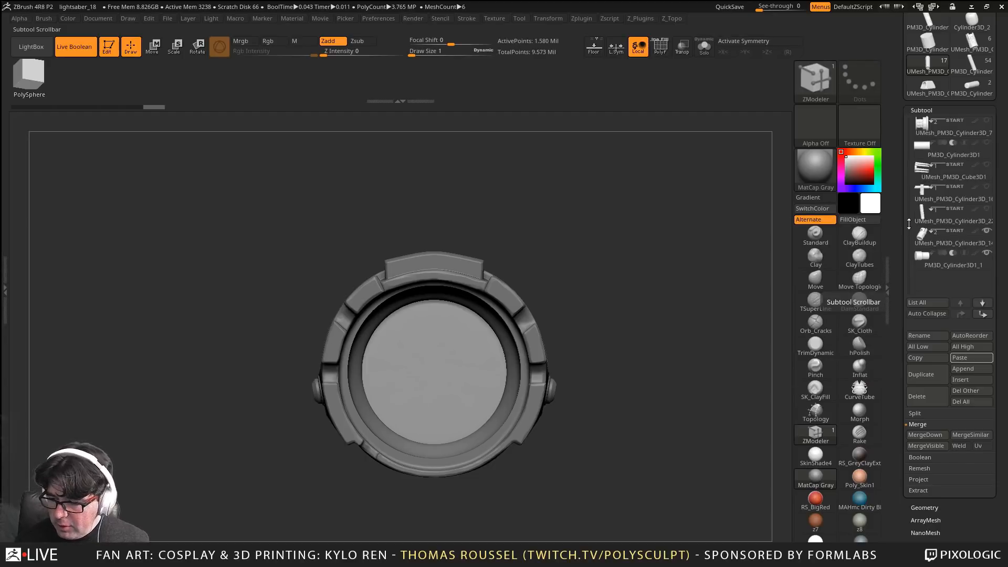
pyautogui.moveTo(909, 224); pyautogui.dragTo(917, 107)
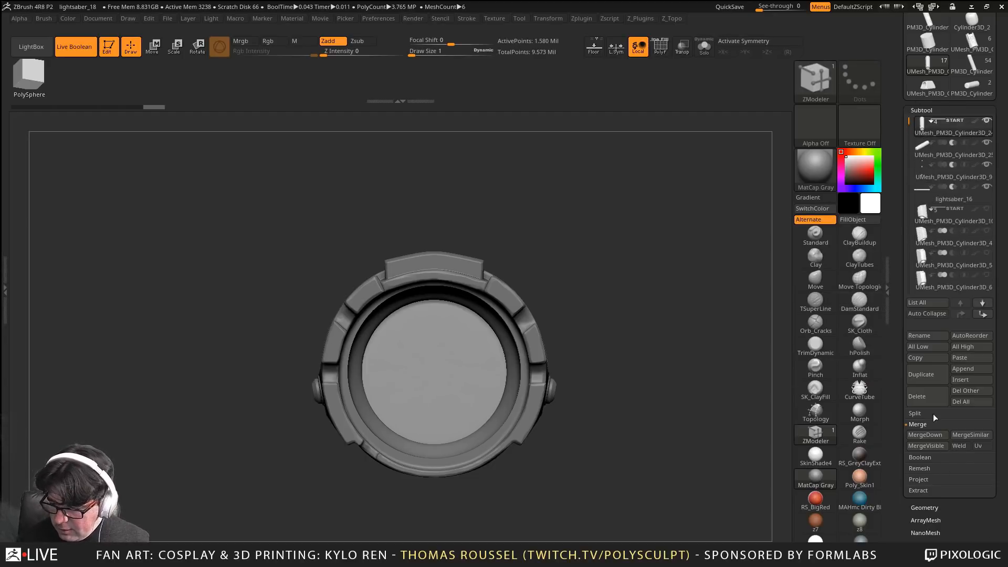
pyautogui.click(968, 380)
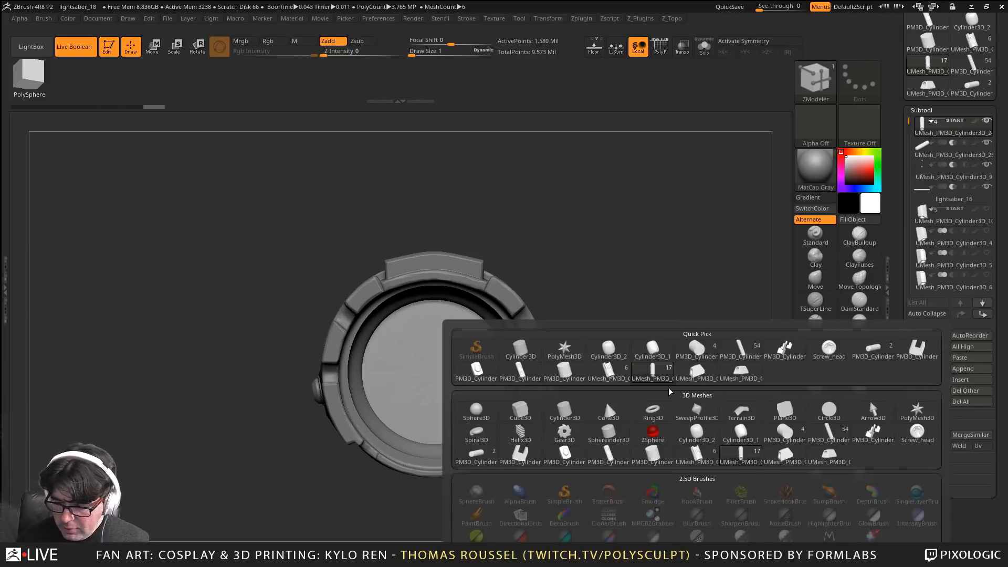
pyautogui.click(527, 352)
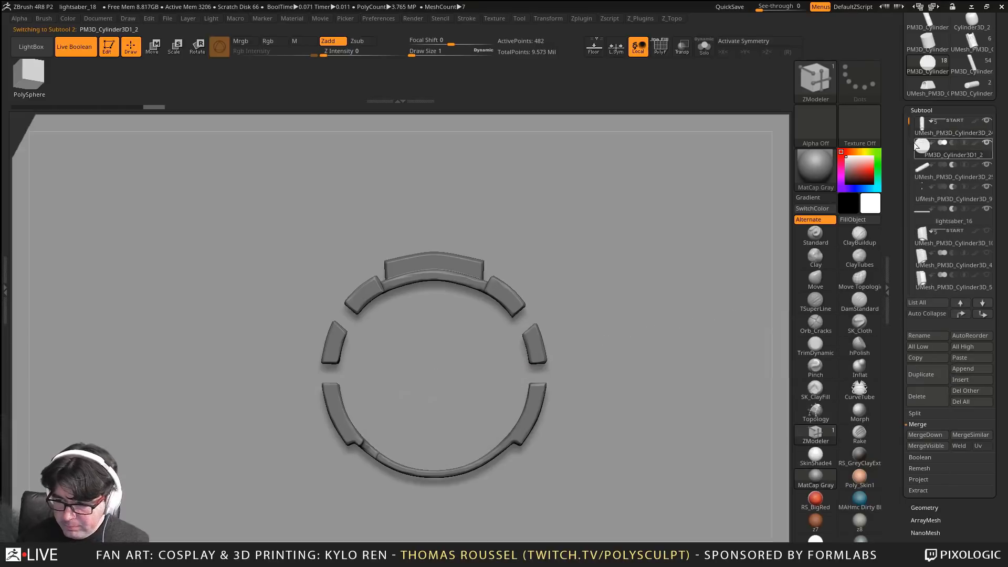
# Scale the new cylinder down and move it along the hilt's axis to the joint between grip and sleeve
pyautogui.click(175, 46)
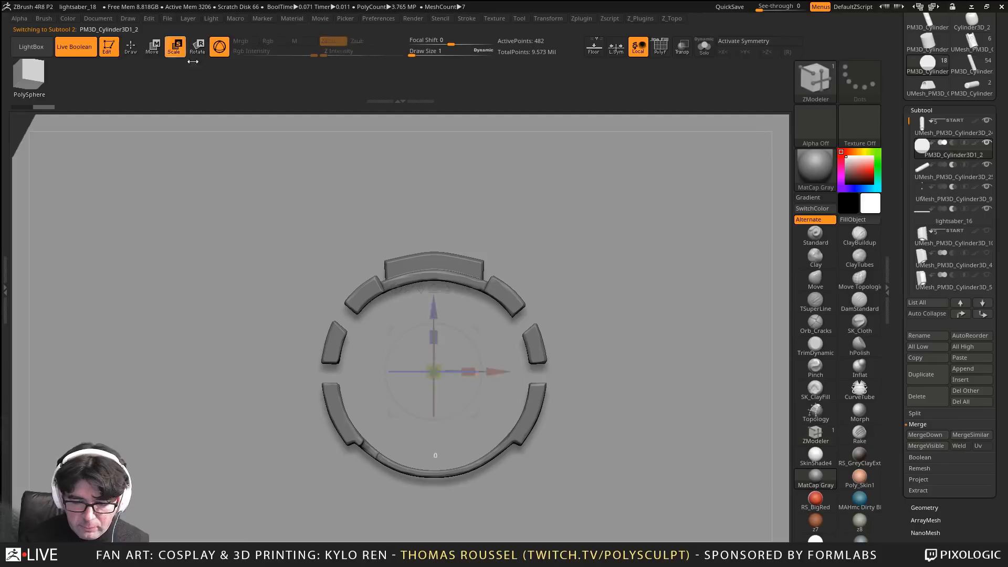
pyautogui.moveTo(444, 378); pyautogui.dragTo(176, 10)
pyautogui.moveTo(641, 245); pyautogui.dragTo(606, 249)
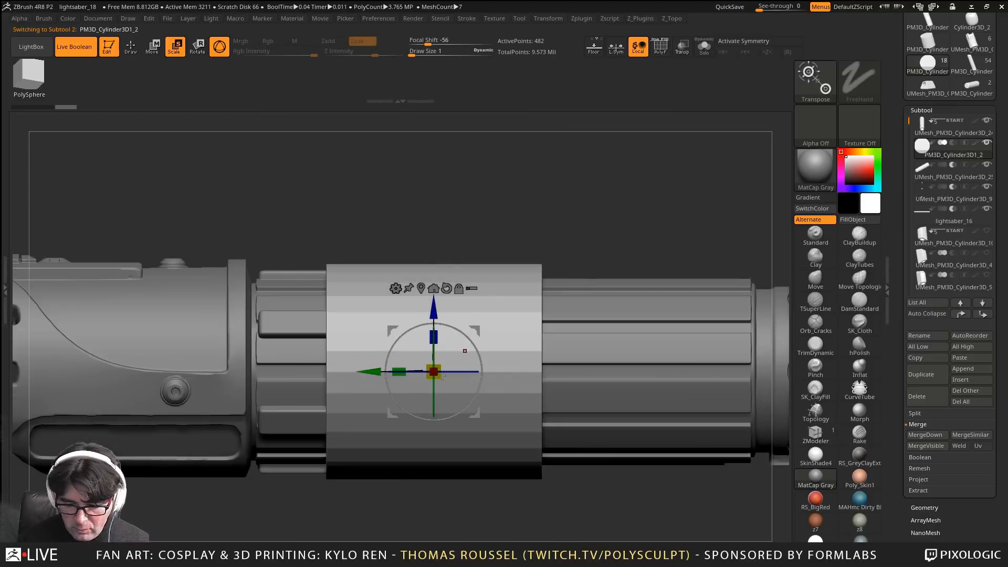
pyautogui.moveTo(438, 377); pyautogui.dragTo(422, 355)
pyautogui.moveTo(370, 373); pyautogui.dragTo(188, 373)
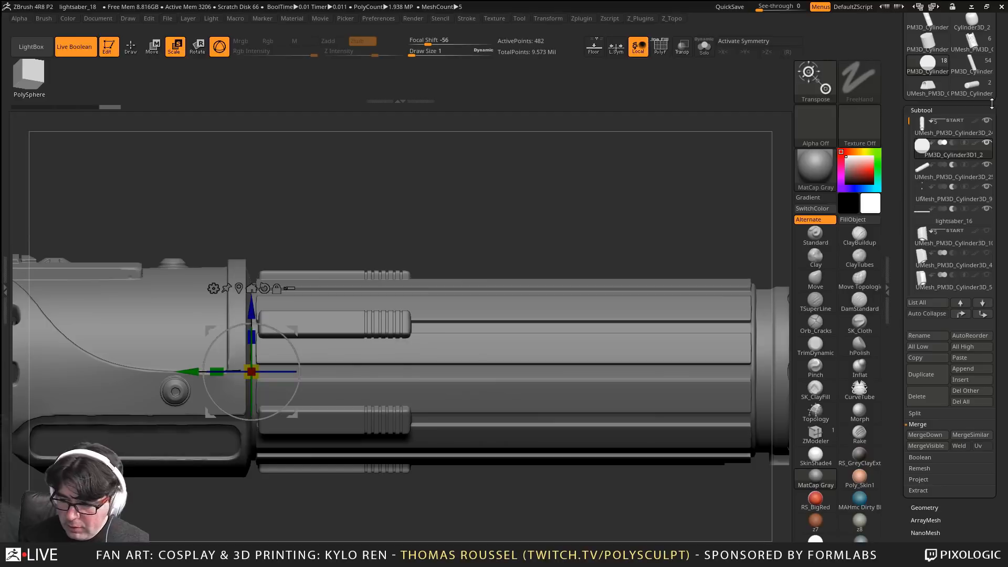
# Set the new cylinder to Boolean subtraction and examine the hole it cuts in the grip's end through the sleeve
pyautogui.click(955, 143)
pyautogui.moveTo(629, 195); pyautogui.dragTo(672, 186)
pyautogui.keyDown('alt'); pyautogui.moveTo(549, 239); pyautogui.dragTo(454, 307); pyautogui.keyUp('alt')
pyautogui.moveTo(129, 371); pyautogui.dragTo(182, 394)
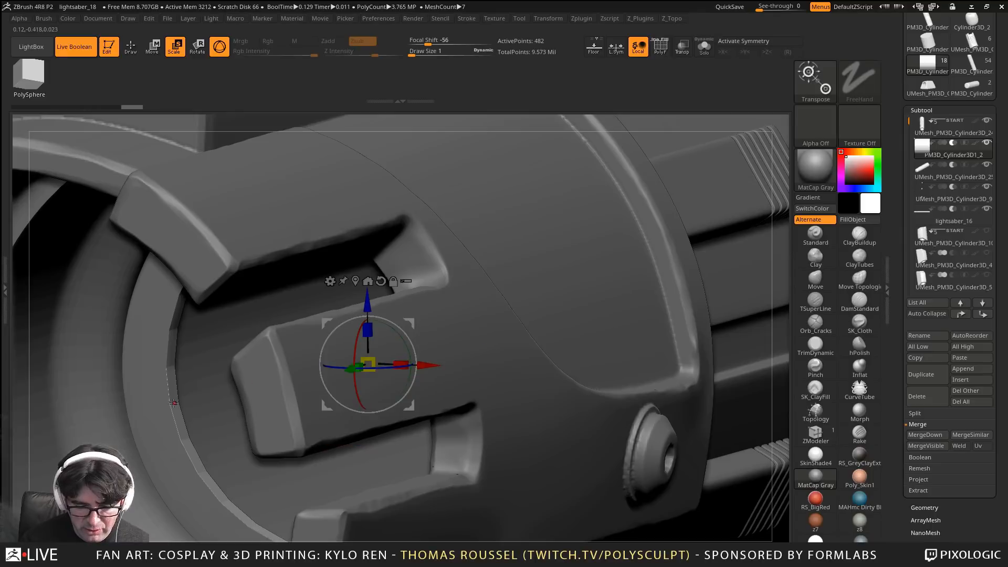
pyautogui.keyDown('alt'); pyautogui.moveTo(174, 403); pyautogui.dragTo(622, 408); pyautogui.keyUp('alt')
pyautogui.moveTo(535, 349); pyautogui.dragTo(522, 347)
pyautogui.moveTo(341, 357); pyautogui.dragTo(514, 391)
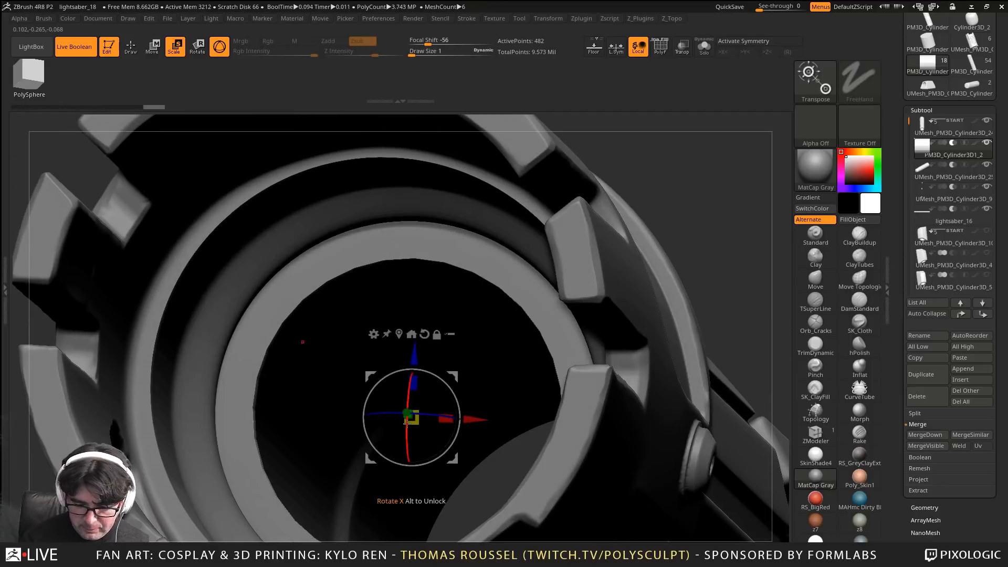
# Scale the subtractive cylinder uniformly to adjust the hole's diameter in the grip's end and smooth it with dynamic subdivision
pyautogui.moveTo(415, 420); pyautogui.dragTo(432, 450)
pyautogui.moveTo(347, 421); pyautogui.dragTo(266, 417)
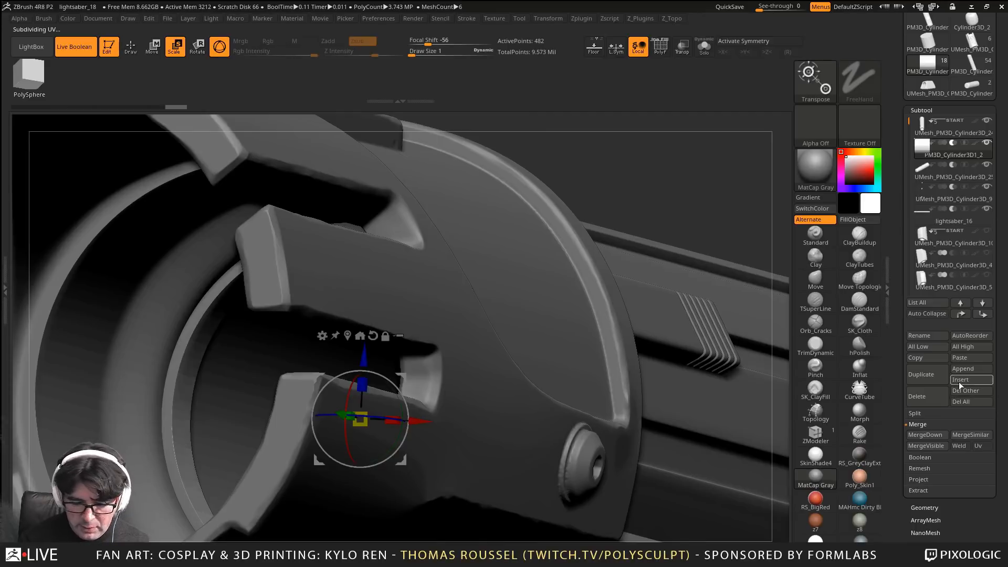
# View the whole hilt and hide the sleeve's subtool group to expose the end of the grip
pyautogui.keyDown('ctrl'); pyautogui.moveTo(326, 355); pyautogui.dragTo(384, 365, button='right'); pyautogui.keyUp('ctrl')
pyautogui.moveTo(384, 365); pyautogui.dragTo(624, 345)
pyautogui.keyDown('ctrl'); pyautogui.moveTo(626, 345); pyautogui.dragTo(587, 301, button='right'); pyautogui.keyUp('ctrl')
pyautogui.moveTo(587, 300); pyautogui.dragTo(619, 293)
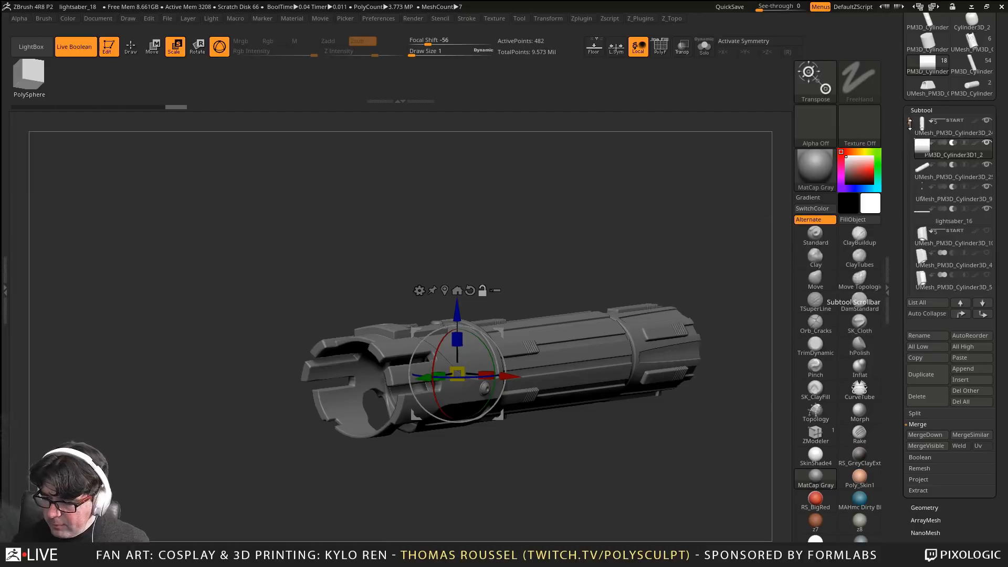
pyautogui.moveTo(910, 125); pyautogui.dragTo(907, 232)
pyautogui.click(989, 209)
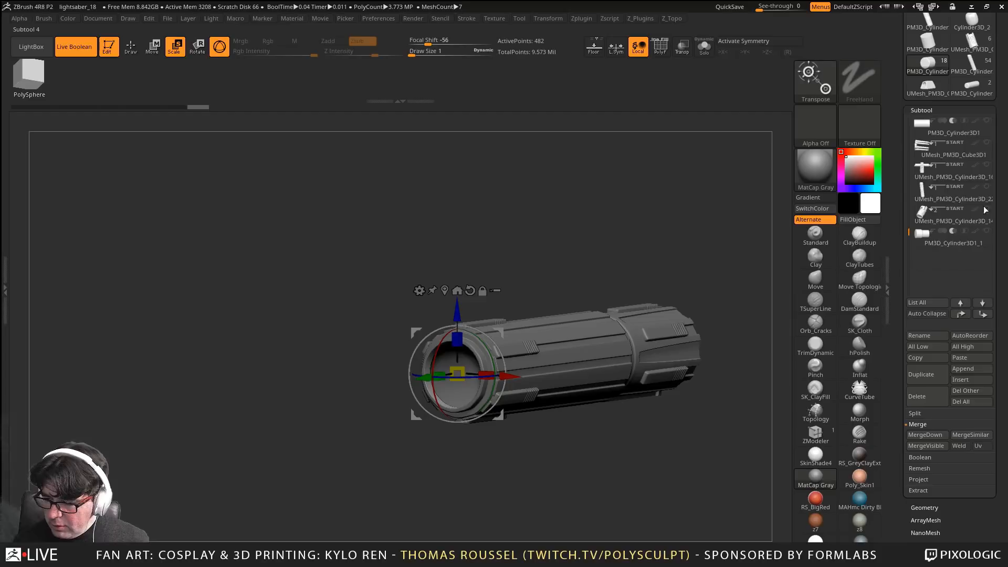
# Select the crossguard body subtool and hide the grip's group to isolate the body
pyautogui.click(922, 175)
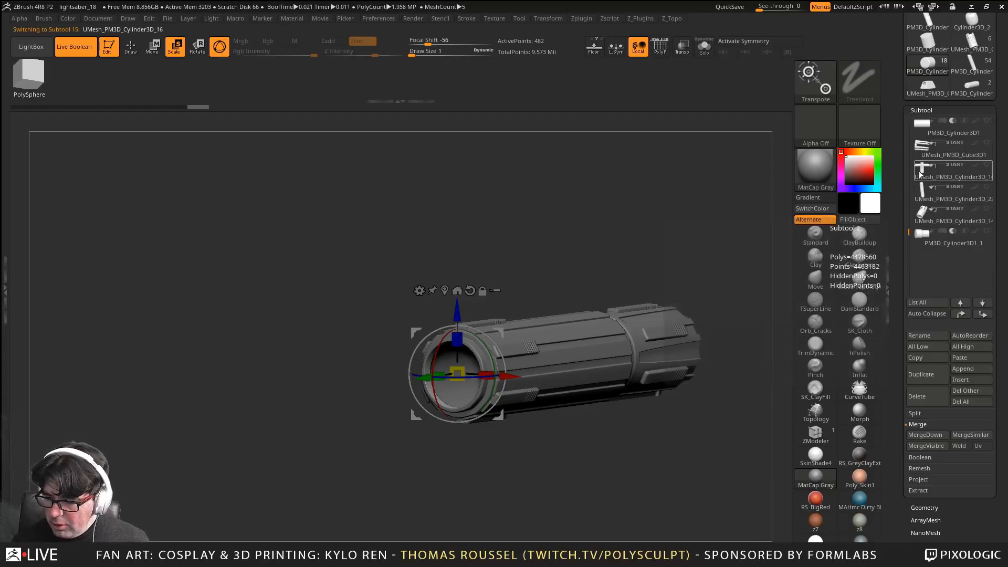
pyautogui.click(919, 194)
pyautogui.moveTo(551, 230); pyautogui.dragTo(562, 222)
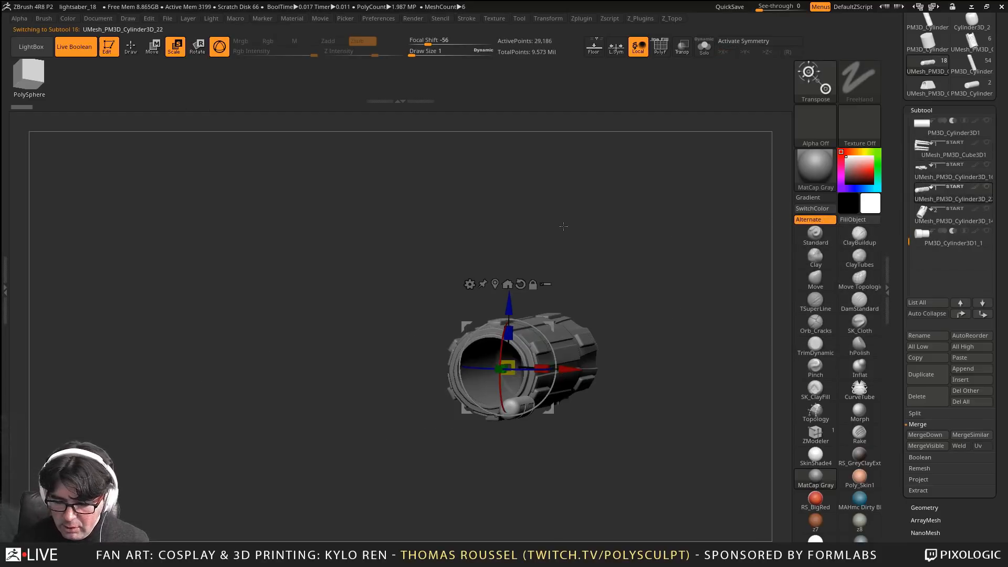
pyautogui.keyDown('ctrl'); pyautogui.moveTo(501, 352); pyautogui.dragTo(593, 446, button='right'); pyautogui.keyUp('ctrl')
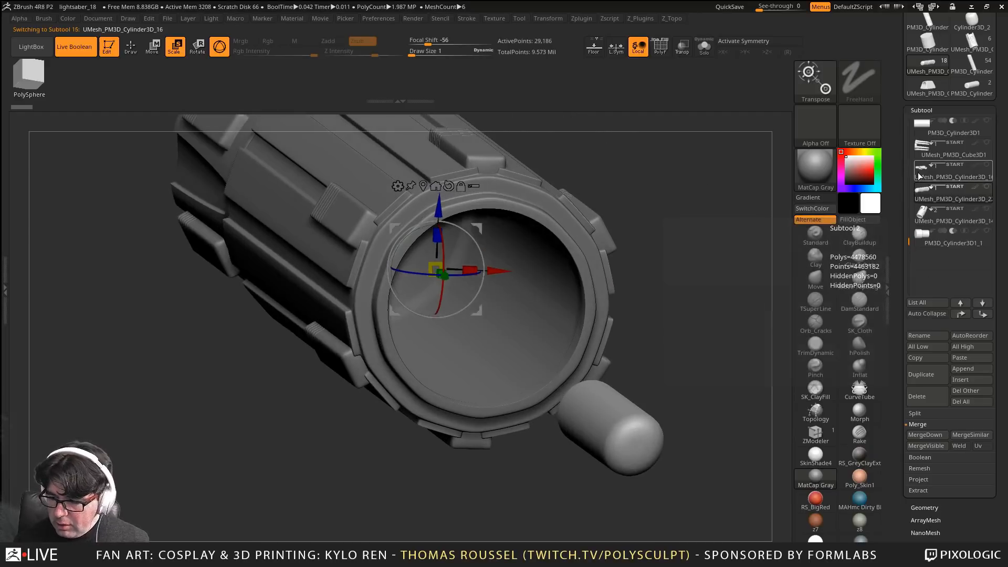
pyautogui.click(917, 173)
pyautogui.keyDown('alt'); pyautogui.moveTo(665, 221); pyautogui.dragTo(611, 248, button='right'); pyautogui.keyUp('alt')
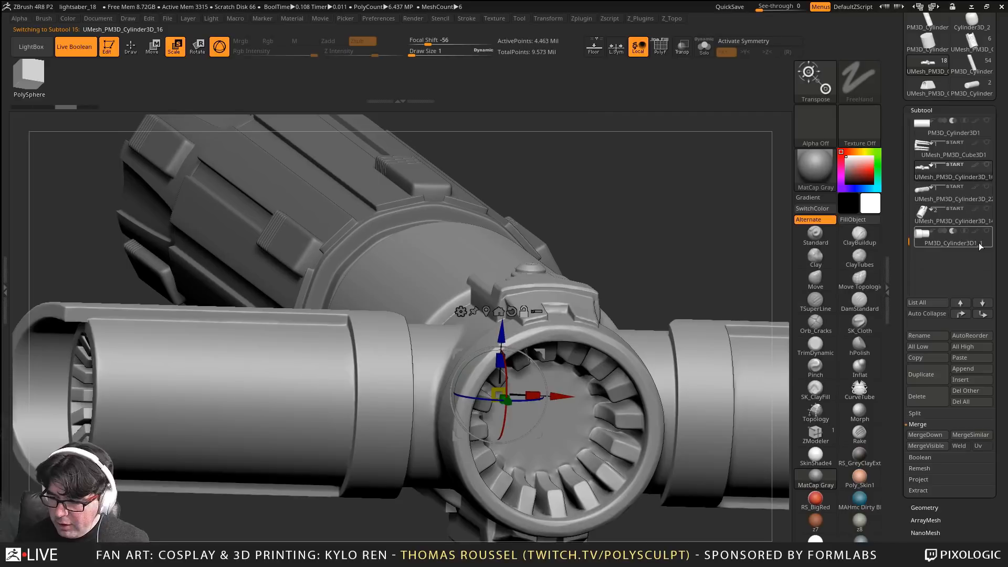
pyautogui.moveTo(907, 230); pyautogui.dragTo(914, 114)
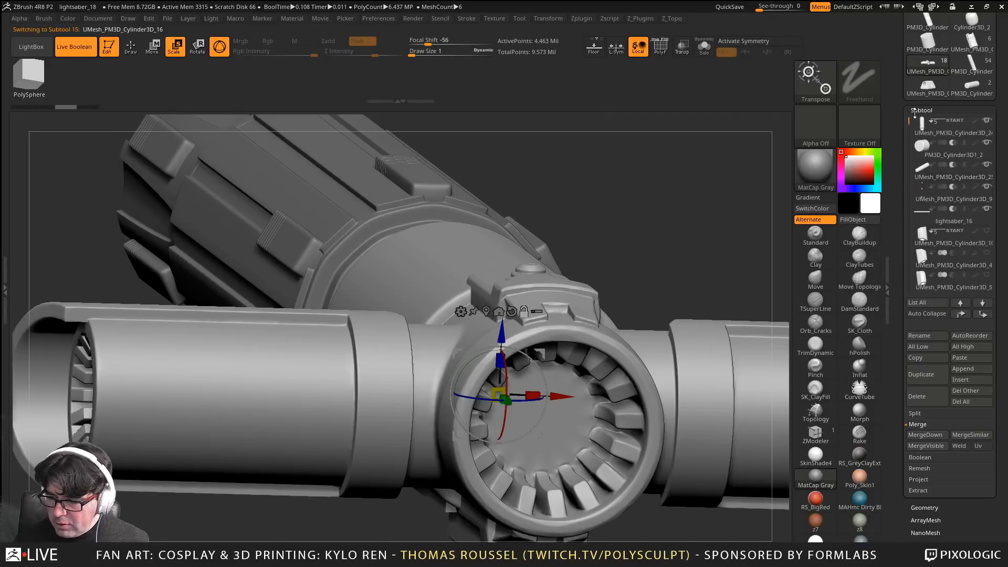
pyautogui.click(986, 120)
pyautogui.moveTo(654, 235)
pyautogui.mouseDown(button='right')
pyautogui.moveTo(613, 286)
pyautogui.moveTo(489, 372)
pyautogui.moveTo(538, 408)
pyautogui.moveTo(647, 335)
pyautogui.moveTo(761, 294)
pyautogui.mouseUp(button='right')
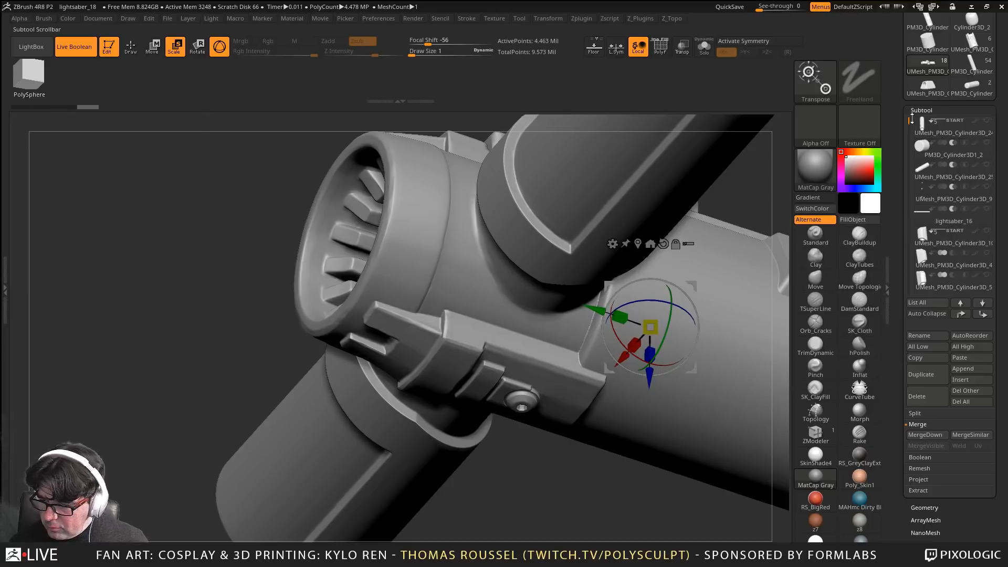
# Show the rounded side strip and the sleeve around the crossguard body and examine how the parts fit together
pyautogui.moveTo(912, 118); pyautogui.dragTo(907, 233)
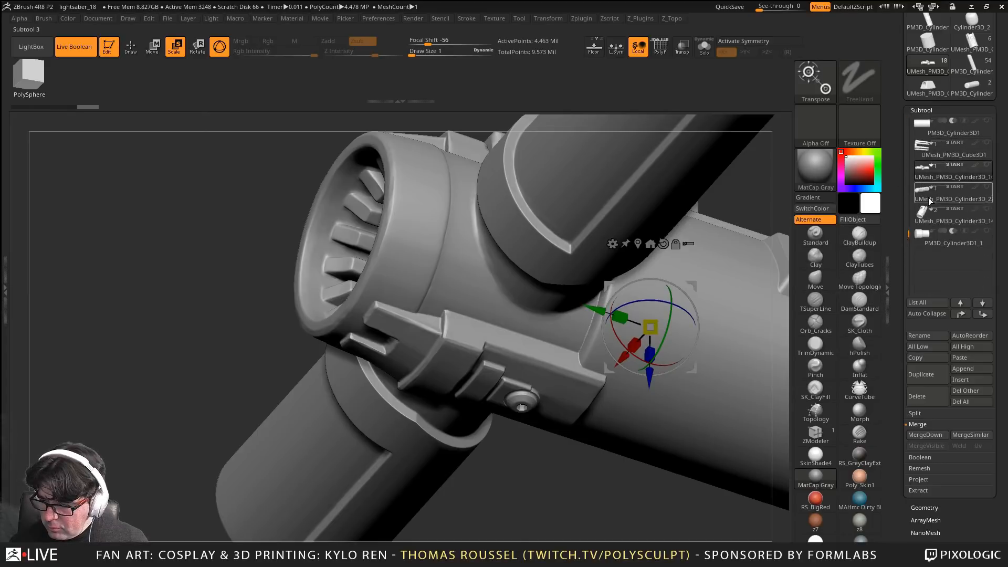
pyautogui.click(988, 188)
pyautogui.moveTo(699, 342); pyautogui.dragTo(622, 347, button='right')
pyautogui.moveTo(657, 378); pyautogui.dragTo(645, 333, button='right')
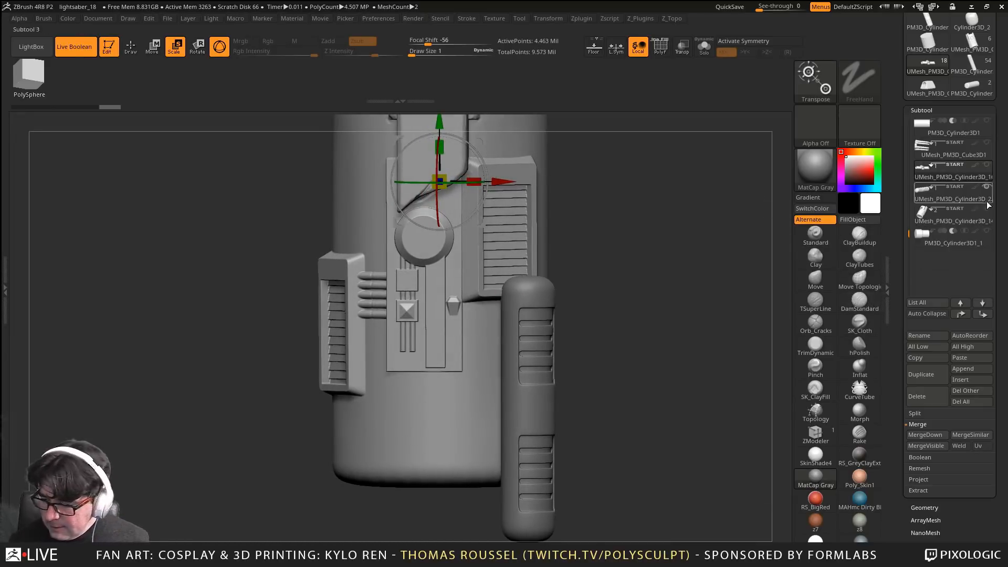
pyautogui.moveTo(990, 219)
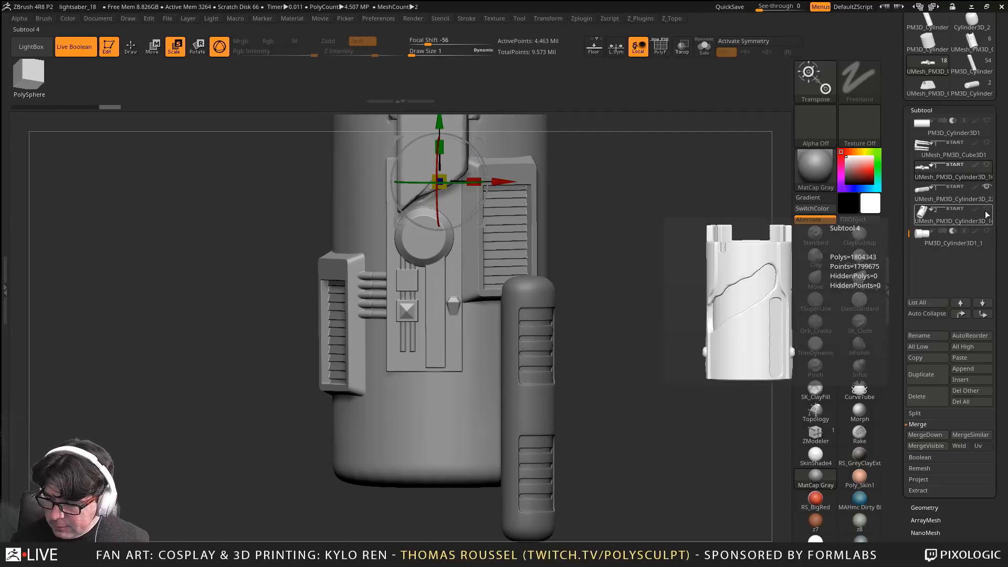
pyautogui.click(986, 210)
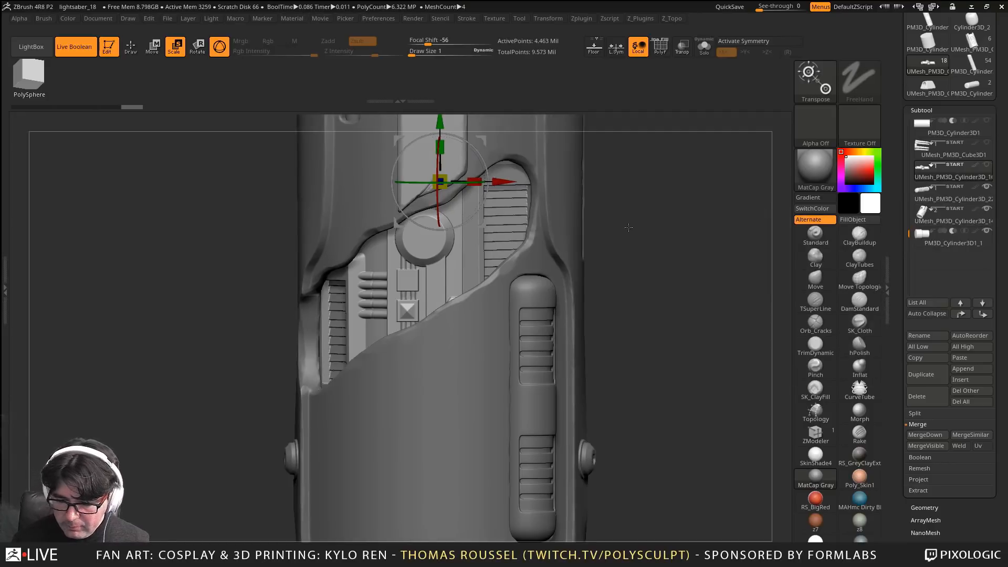
pyautogui.moveTo(628, 227); pyautogui.dragTo(544, 257)
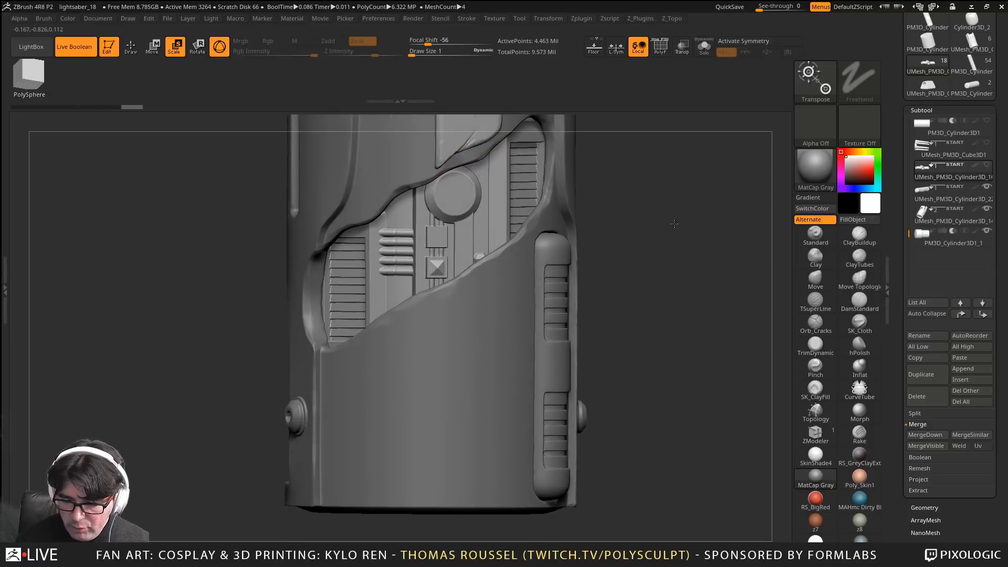
pyautogui.keyDown('alt'); pyautogui.moveTo(674, 223); pyautogui.dragTo(661, 260); pyautogui.keyUp('alt')
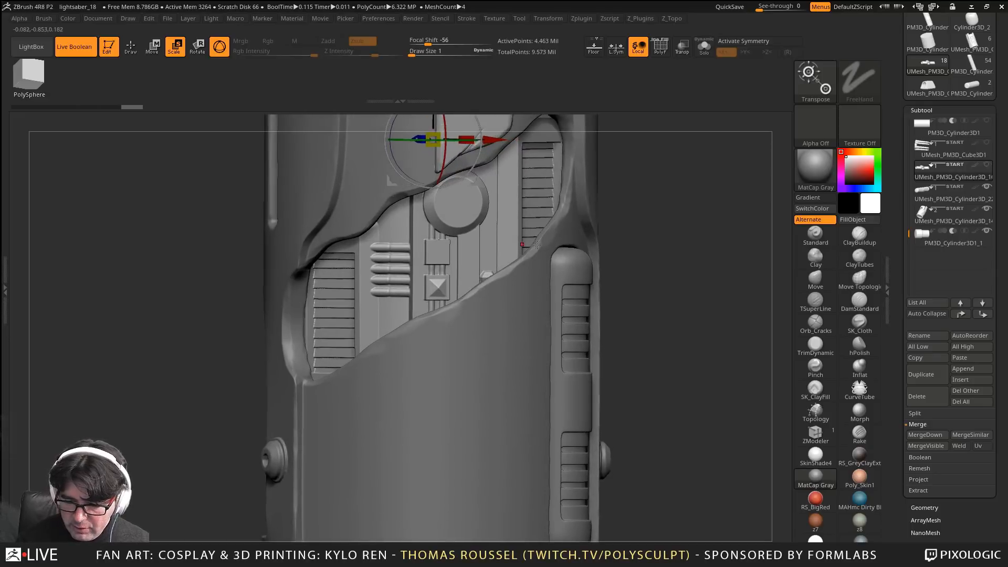
pyautogui.moveTo(769, 313); pyautogui.dragTo(1006, 273)
# Duplicate the rounded side strip, place the copy below the crossguard body as a Boolean subtraction, and hide the original strip and sleeve
pyautogui.click(928, 188)
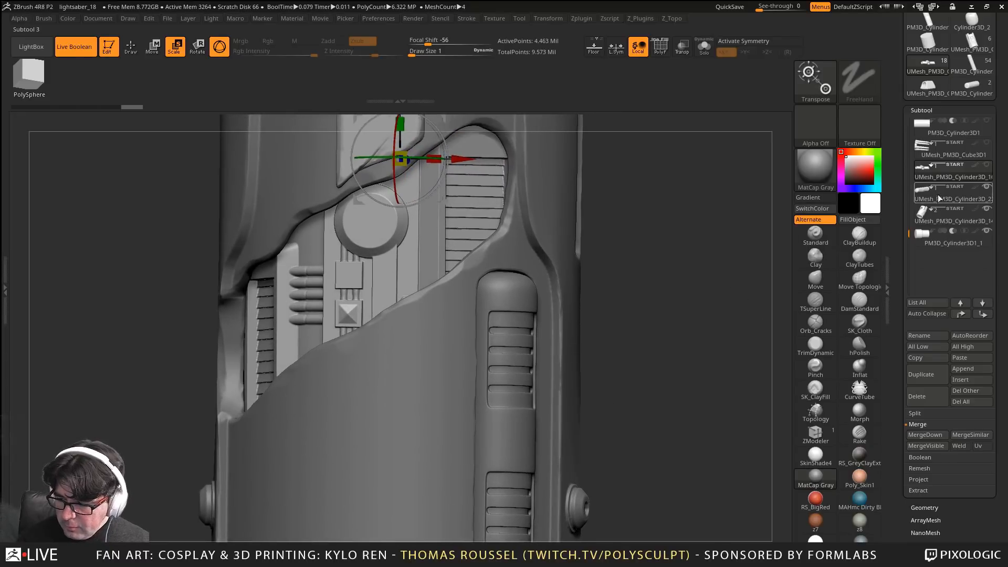
pyautogui.click(923, 192)
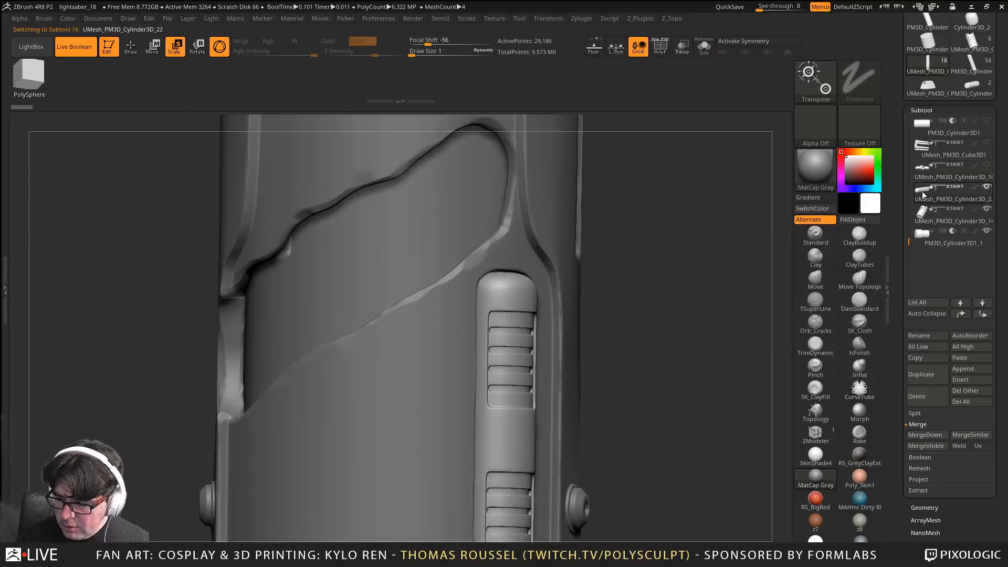
pyautogui.click(928, 379)
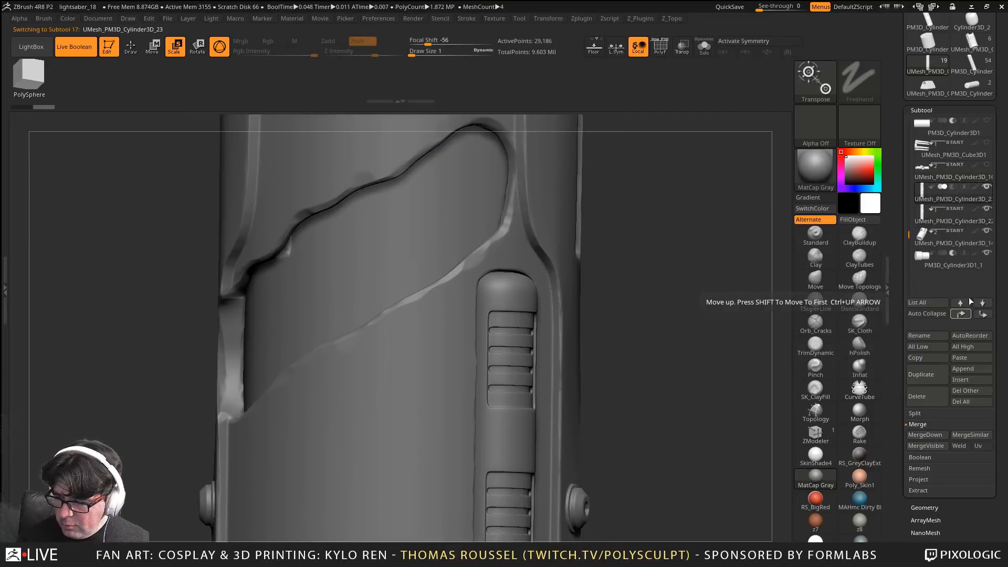
pyautogui.click(987, 166)
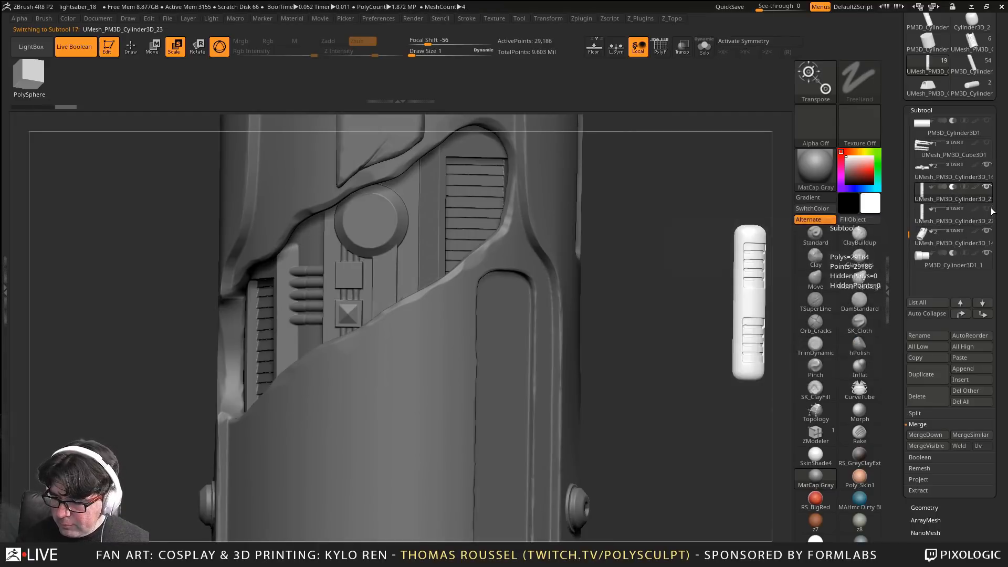
pyautogui.click(987, 231)
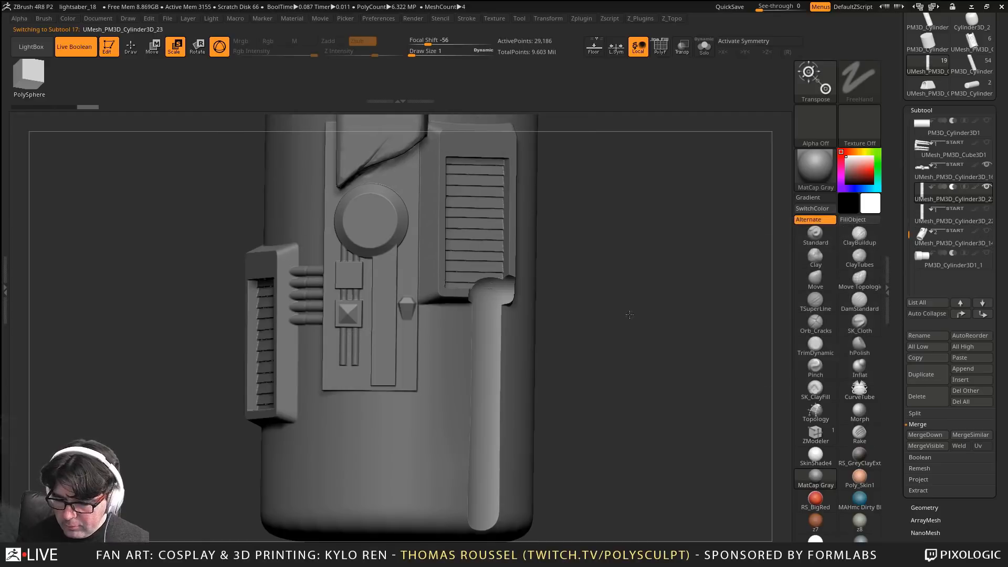
# Store a morph target for the subtractive copy of the side strip
pyautogui.moveTo(627, 315); pyautogui.dragTo(609, 463)
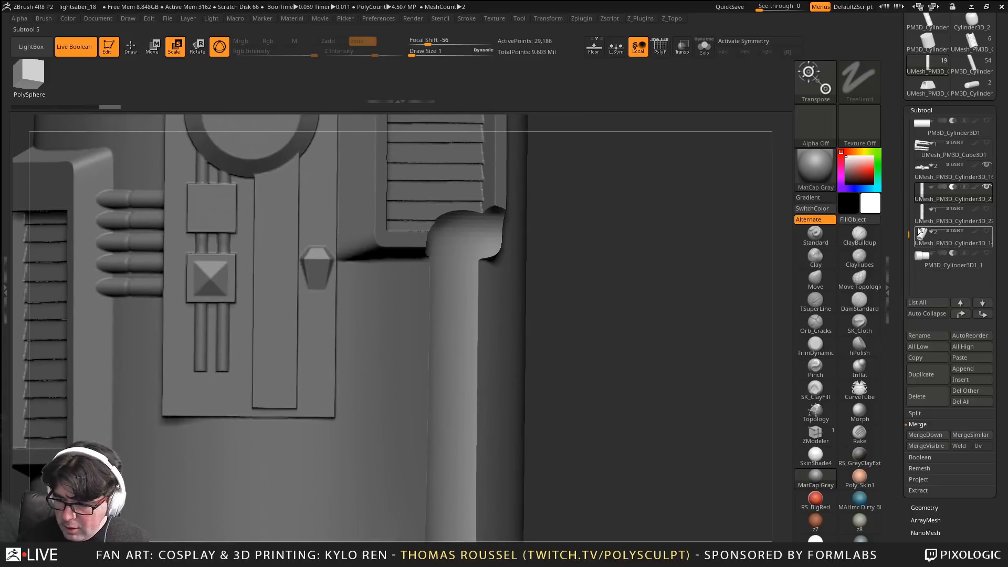
pyautogui.moveTo(934, 198)
pyautogui.moveTo(981, 516); pyautogui.dragTo(974, 419)
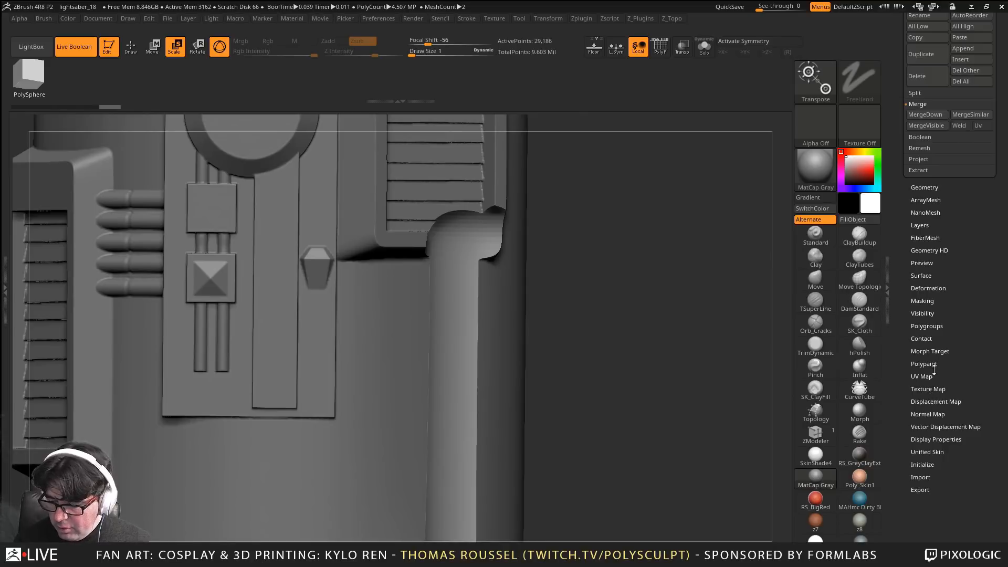
pyautogui.click(935, 348)
pyautogui.moveTo(972, 308); pyautogui.dragTo(975, 413)
pyautogui.moveTo(980, 329); pyautogui.dragTo(967, 286)
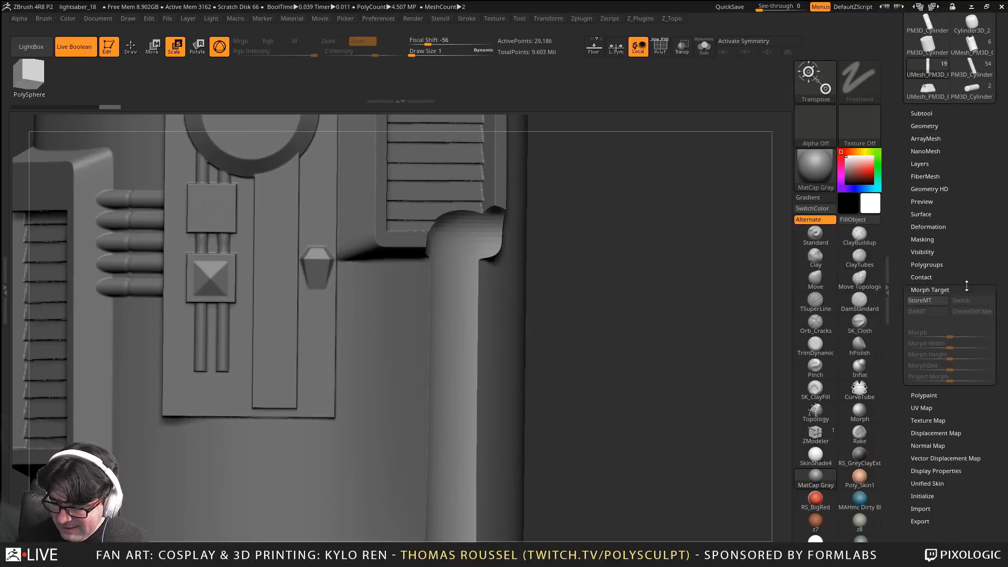
pyautogui.click(923, 301)
# Inflate the subtractive strip copy slightly to widen its groove in the crossguard body, and reopen the morph target settings
pyautogui.scroll(1, 942, 162)
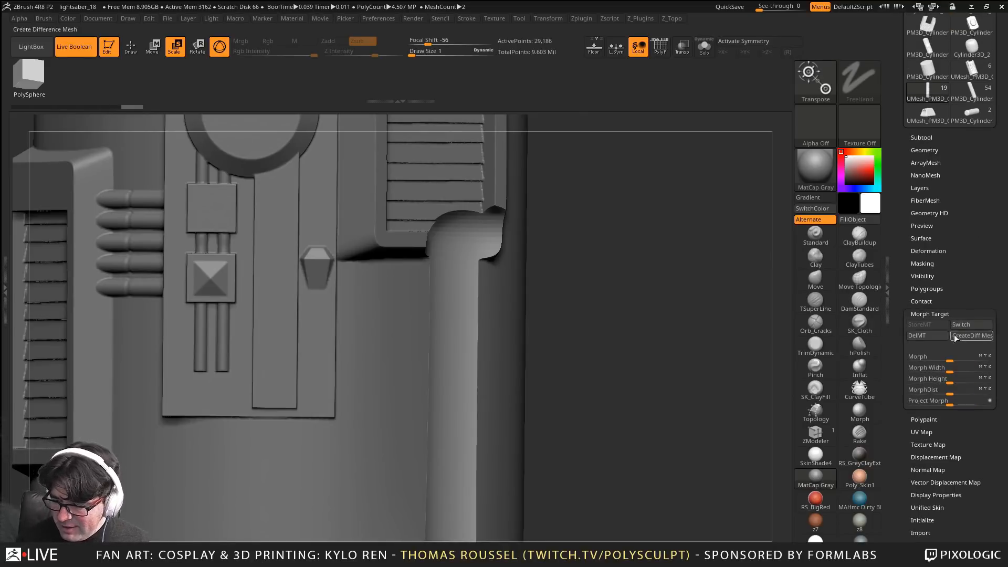
pyautogui.moveTo(957, 330); pyautogui.dragTo(965, 205)
pyautogui.click(929, 130)
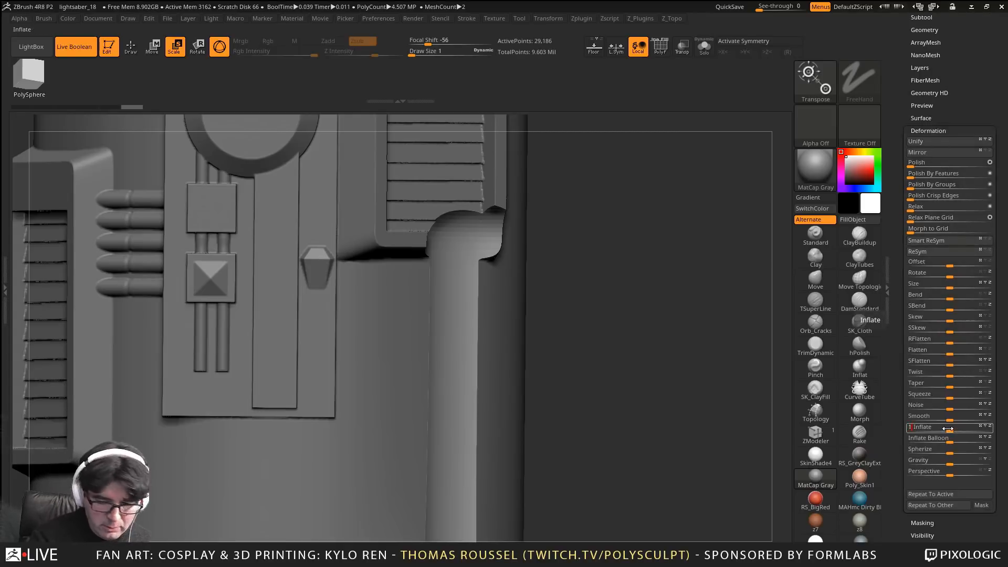
pyautogui.moveTo(948, 428); pyautogui.dragTo(992, 226)
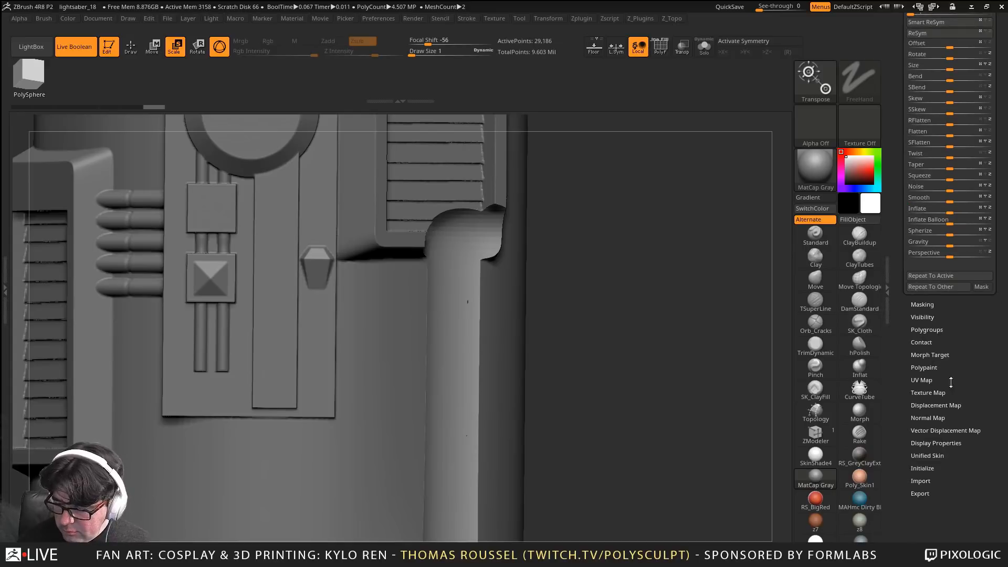
pyautogui.click(932, 356)
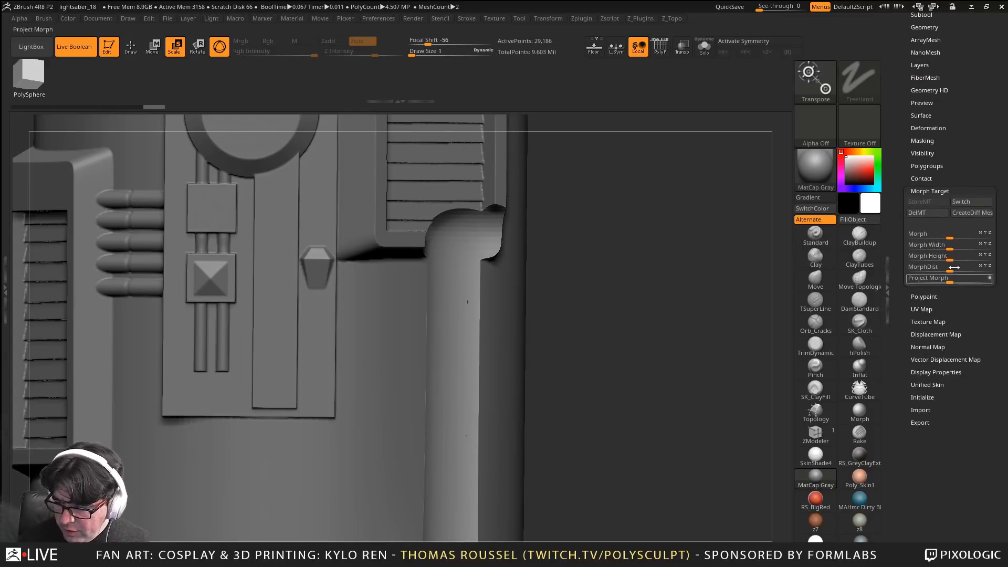
# Examine the crossguard body with its strip groove, side vents and open end from several angles
pyautogui.moveTo(692, 349)
pyautogui.mouseDown()
pyautogui.moveTo(672, 336)
pyautogui.moveTo(661, 263)
pyautogui.moveTo(646, 280)
pyautogui.moveTo(621, 266)
pyautogui.moveTo(615, 285)
pyautogui.moveTo(536, 200)
pyautogui.moveTo(540, 283)
pyautogui.mouseUp()
pyautogui.press('b')
pyautogui.press('Escape')
pyautogui.press('f')
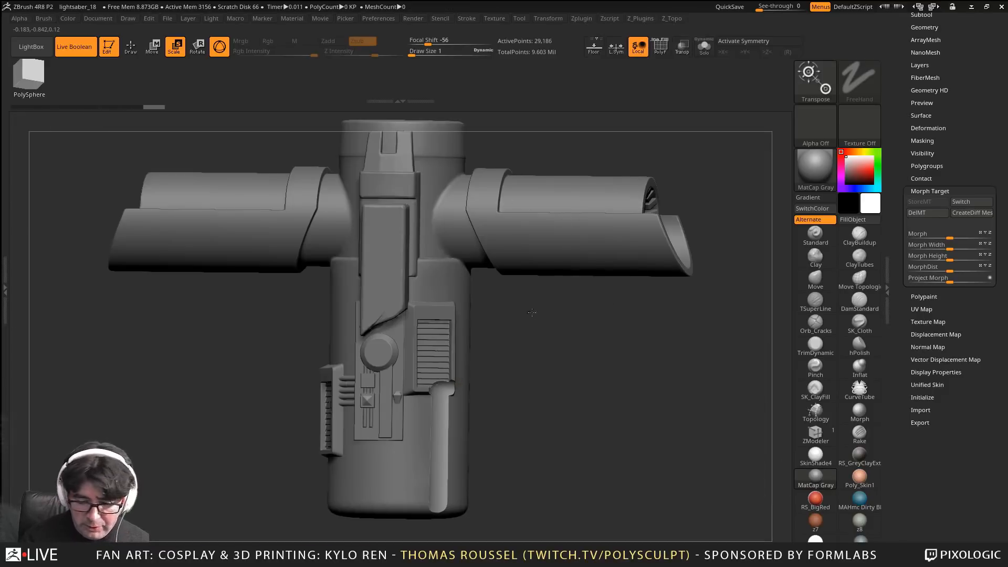
pyautogui.moveTo(593, 302); pyautogui.dragTo(507, 322)
pyautogui.keyDown('alt'); pyautogui.moveTo(637, 367); pyautogui.dragTo(619, 431); pyautogui.keyUp('alt')
pyautogui.moveTo(691, 393); pyautogui.dragTo(692, 368)
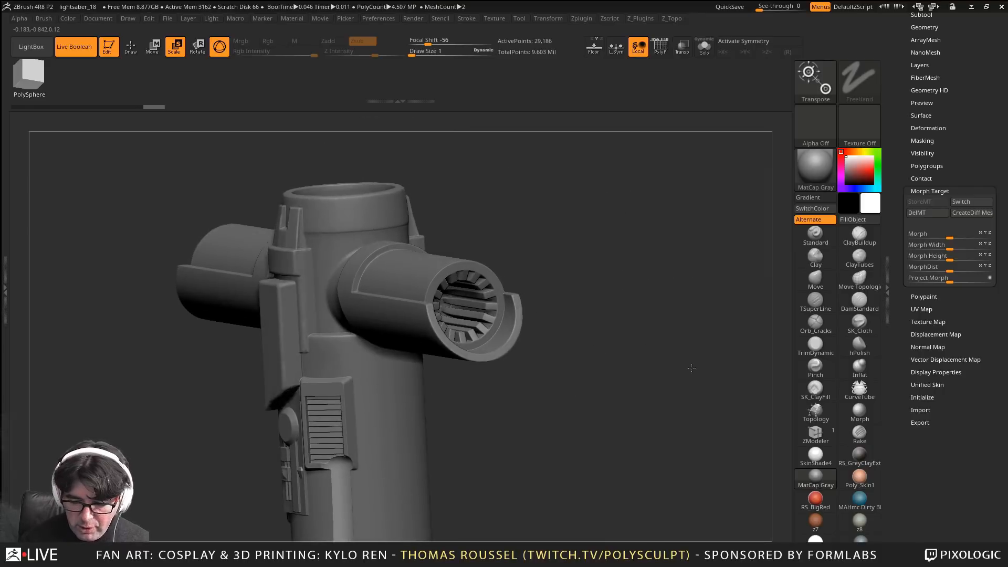
pyautogui.moveTo(695, 326); pyautogui.dragTo(627, 348)
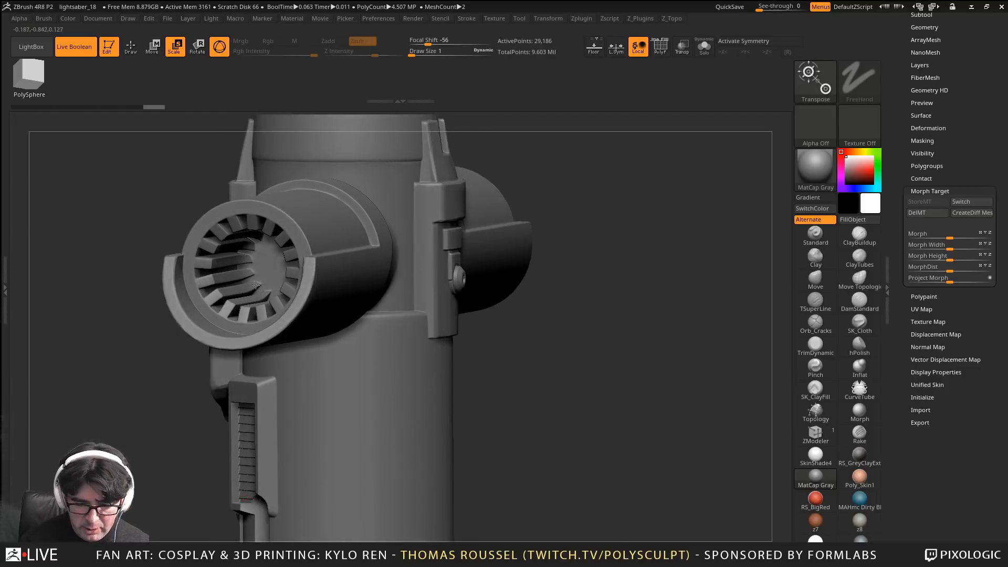
pyautogui.moveTo(255, 285); pyautogui.dragTo(627, 398)
pyautogui.scroll(5, 942, 230)
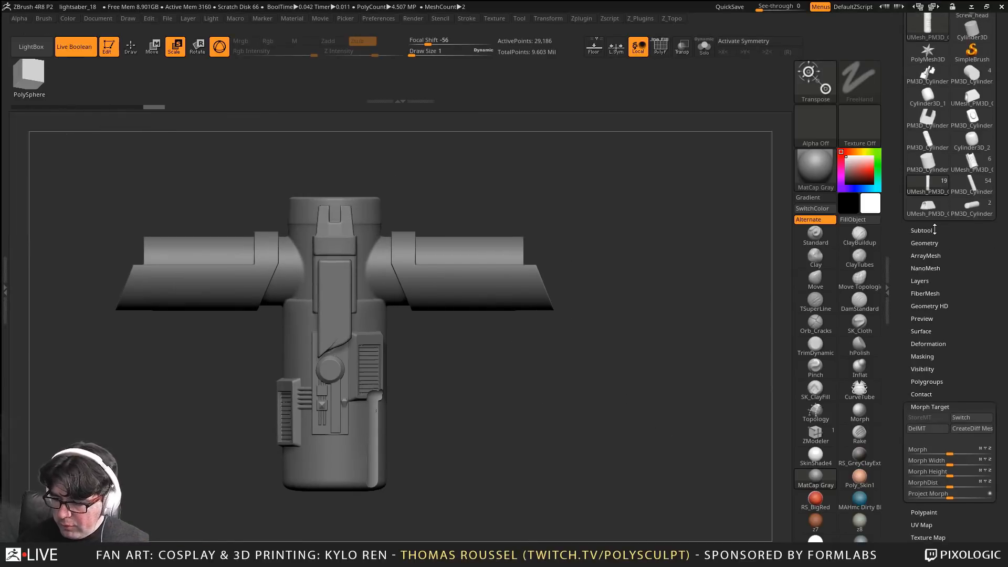
# Insert a Cube3D subtool directly below the subtractive strip copy and set it to Boolean subtraction
pyautogui.click(933, 230)
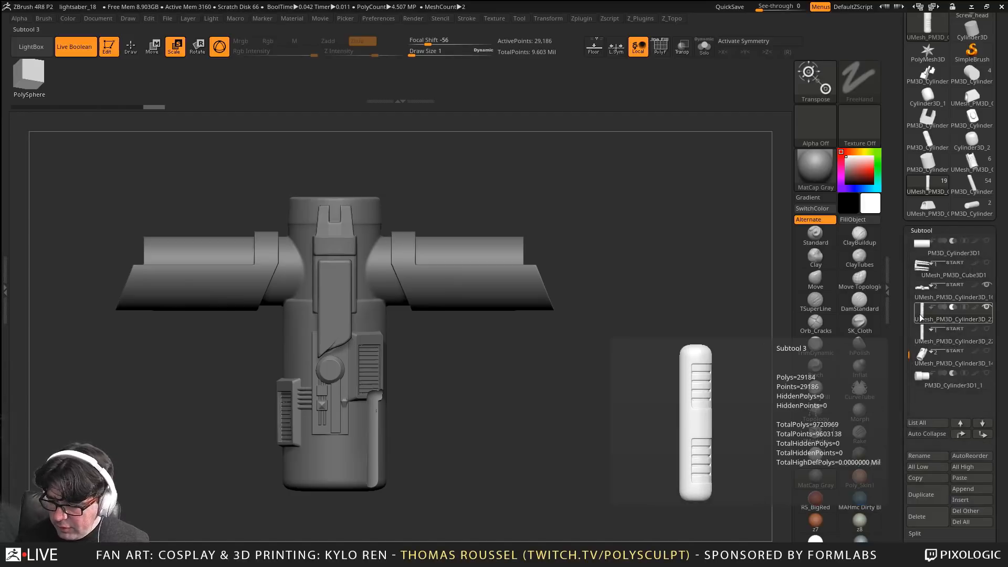
pyautogui.moveTo(922, 296)
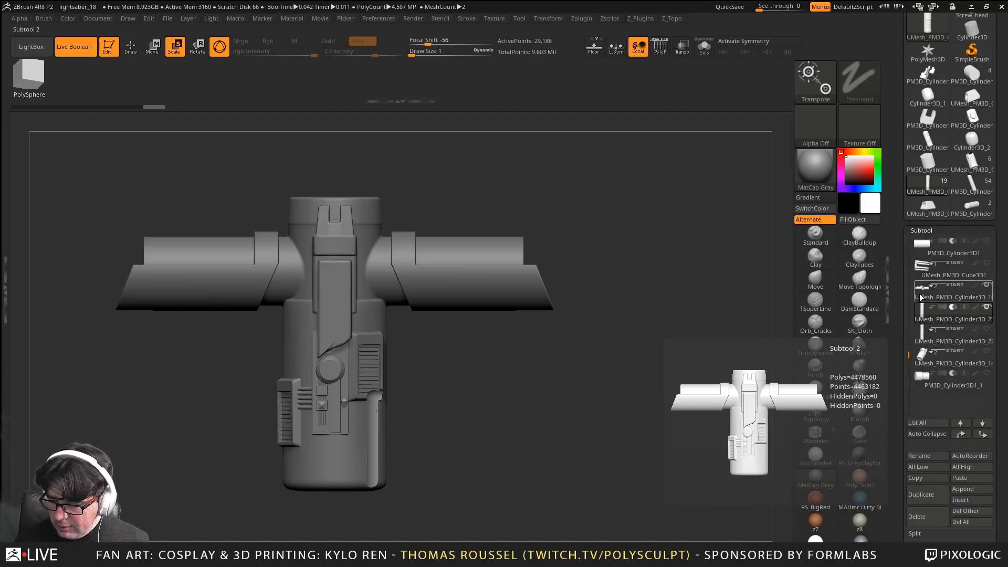
pyautogui.click(966, 499)
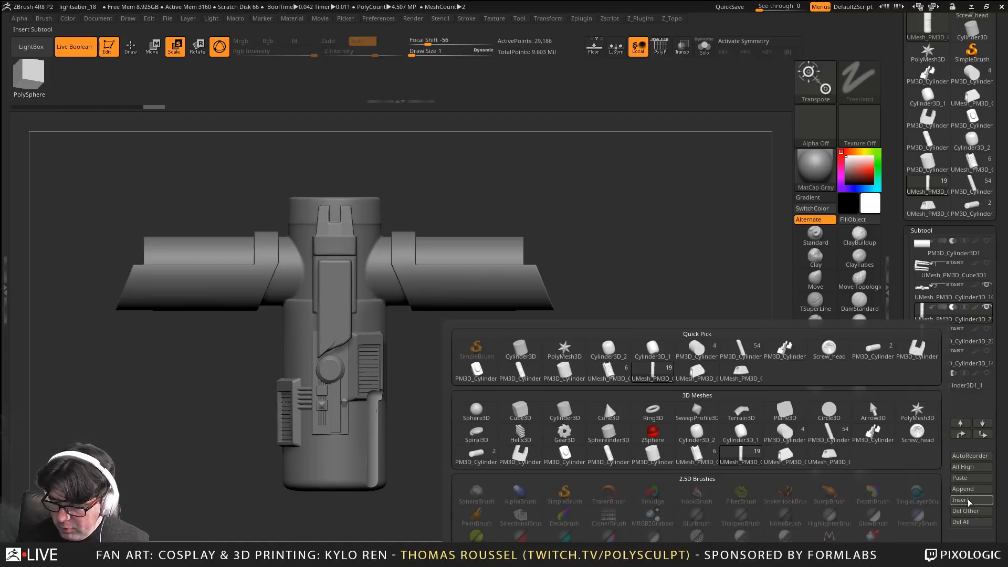
pyautogui.click(530, 417)
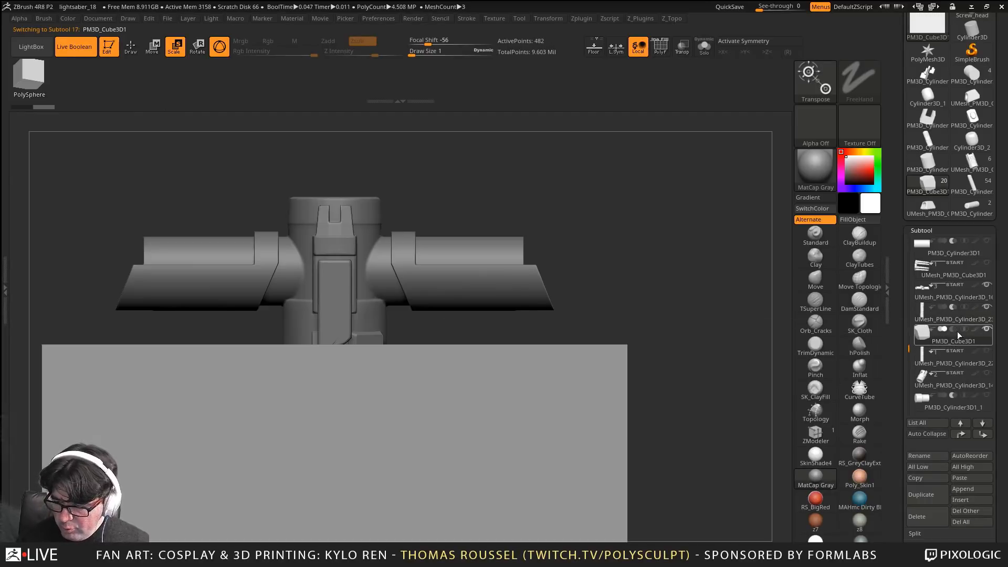
pyautogui.click(953, 330)
pyautogui.keyDown('alt'); pyautogui.moveTo(518, 355); pyautogui.dragTo(512, 309); pyautogui.keyUp('alt')
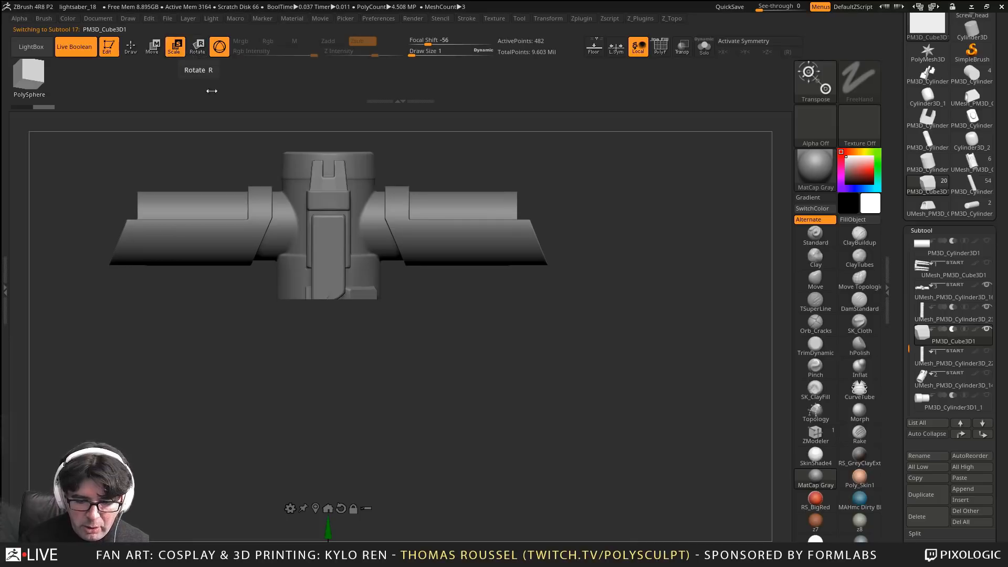
# Tilt the subtractive cube so its face cuts obliquely through the crossguard body, and undo the trial move
pyautogui.keyDown('alt'); pyautogui.moveTo(401, 427); pyautogui.dragTo(395, 363); pyautogui.keyUp('alt')
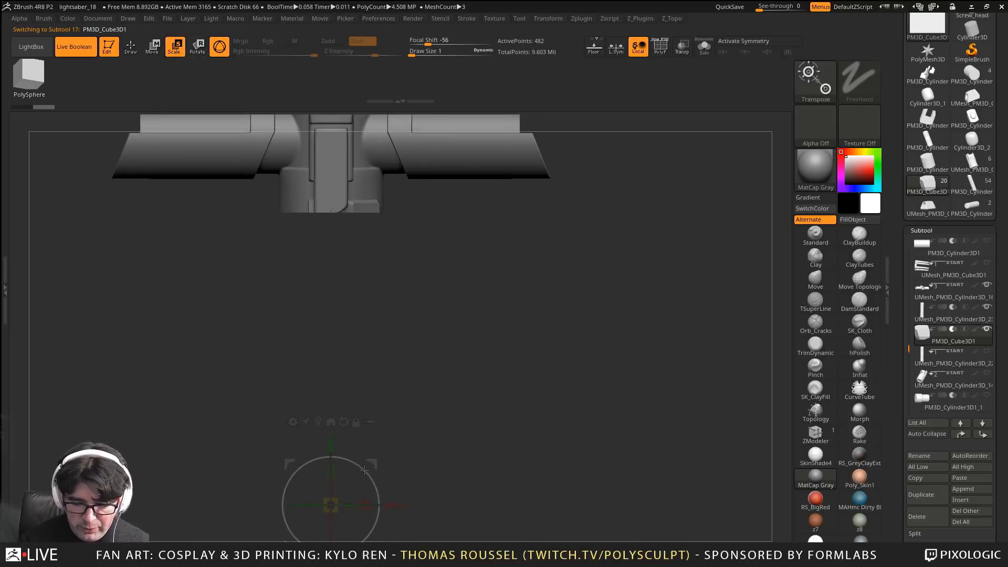
pyautogui.moveTo(361, 460)
pyautogui.keyDown('alt'); pyautogui.mouseDown()
pyautogui.moveTo(329, 492)
pyautogui.moveTo(357, 491)
pyautogui.mouseUp(); pyautogui.keyUp('alt')
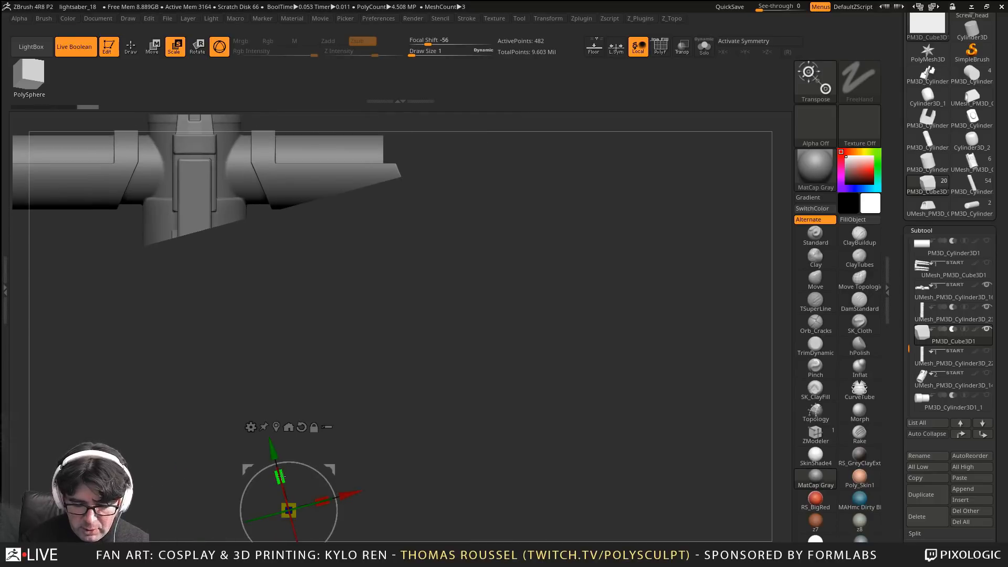
pyautogui.moveTo(273, 453); pyautogui.dragTo(217, 213)
pyautogui.hotkey('ctrl', 'z')
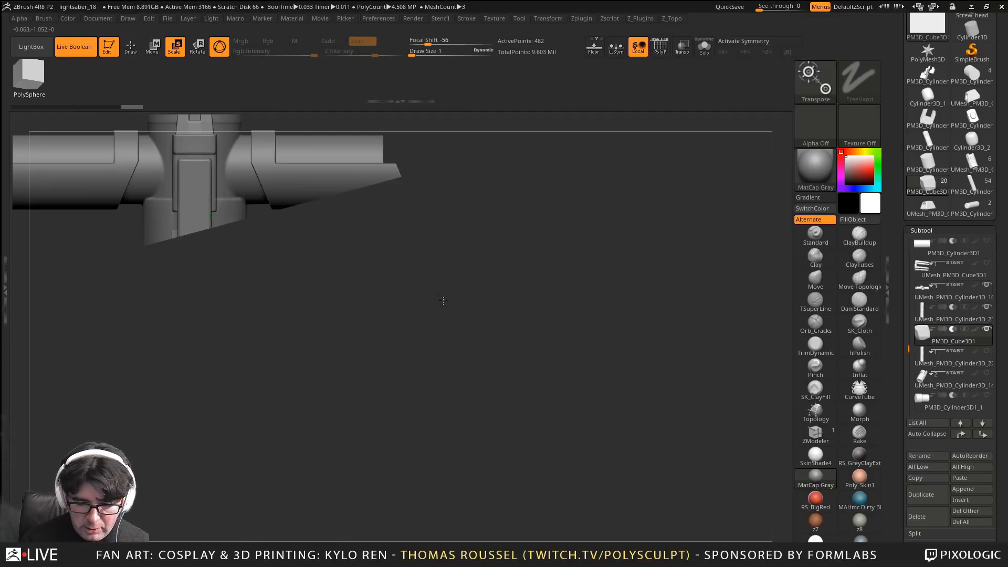
# Slide the tilted subtractive cube back and forth along its Y axis through the crossguard body
pyautogui.moveTo(443, 300); pyautogui.dragTo(457, 415)
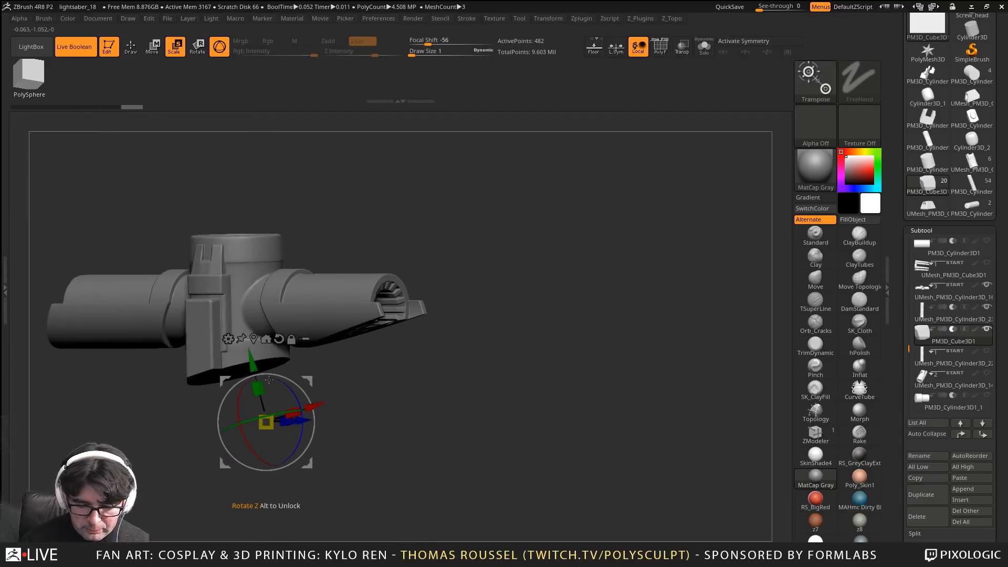
pyautogui.moveTo(247, 366); pyautogui.dragTo(167, 84)
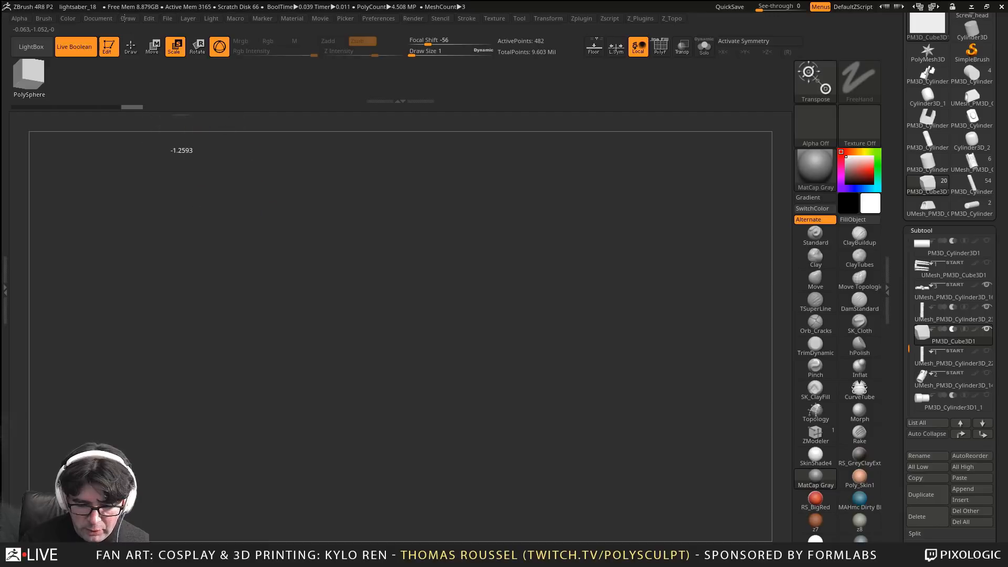
pyautogui.moveTo(124, 17); pyautogui.dragTo(200, 90)
pyautogui.keyDown('alt'); pyautogui.moveTo(293, 242); pyautogui.dragTo(321, 371); pyautogui.keyUp('alt')
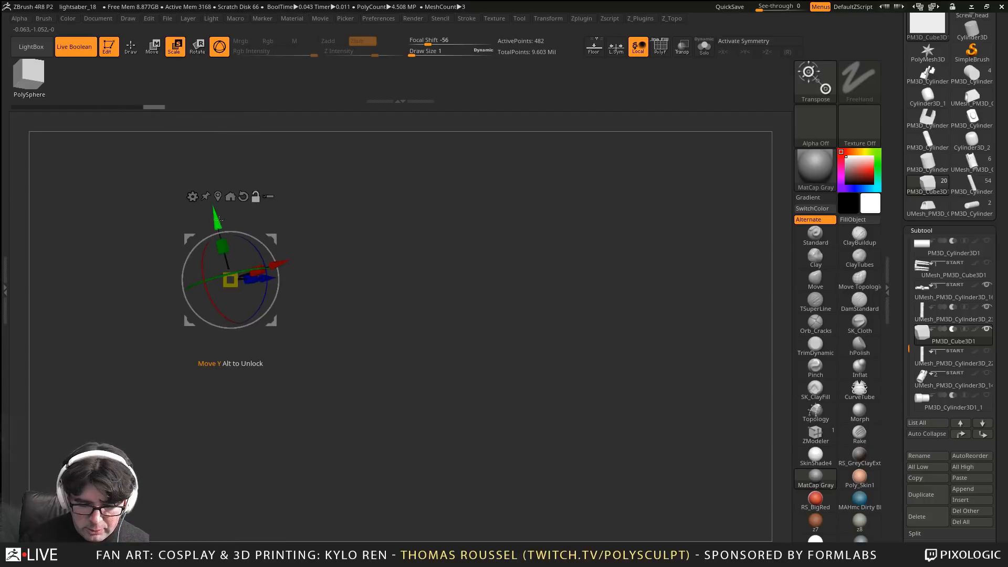
pyautogui.moveTo(218, 220); pyautogui.dragTo(151, 51)
pyautogui.moveTo(333, 256); pyautogui.dragTo(354, 507)
pyautogui.moveTo(145, 164); pyautogui.dragTo(166, 230)
pyautogui.moveTo(184, 277); pyautogui.dragTo(221, 417)
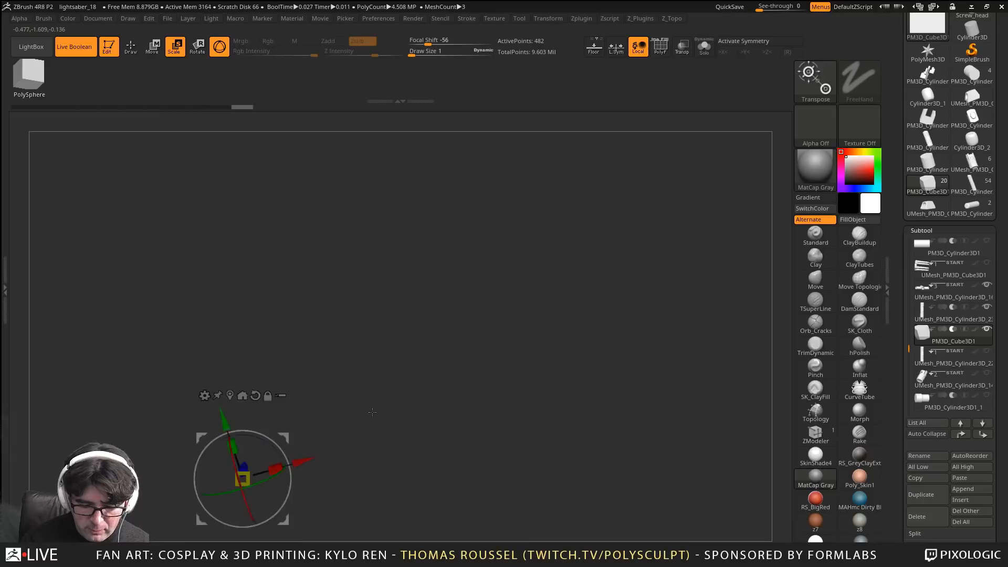
# Reposition the subtractive cube and tilt it the opposite way across the crossguard body
pyautogui.keyDown('alt'); pyautogui.moveTo(424, 517); pyautogui.dragTo(402, 231); pyautogui.keyUp('alt')
pyautogui.click(361, 284)
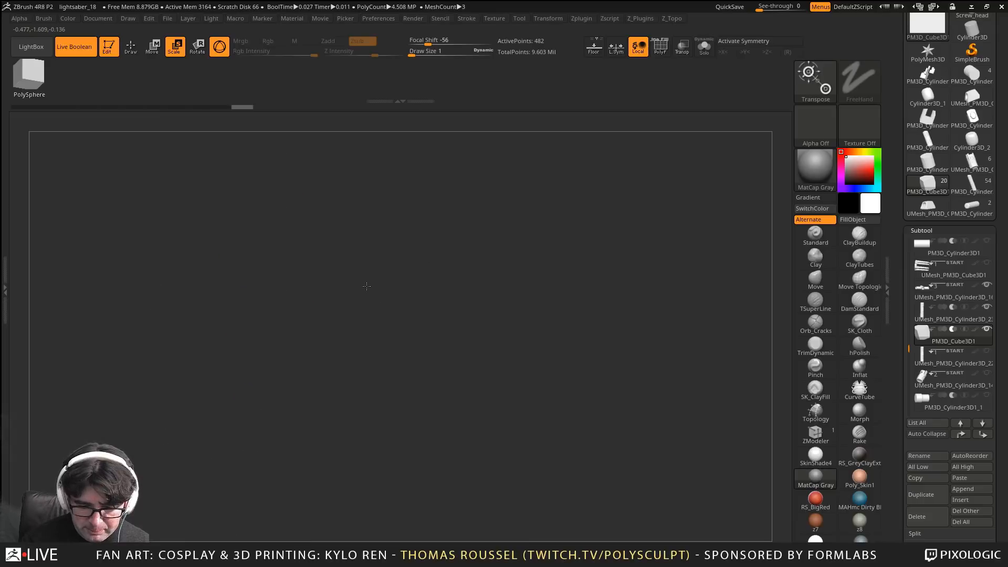
pyautogui.click(306, 286)
pyautogui.moveTo(276, 288); pyautogui.dragTo(298, 323)
pyautogui.moveTo(267, 270); pyautogui.dragTo(295, 263)
pyautogui.keyDown('alt'); pyautogui.moveTo(369, 315); pyautogui.dragTo(424, 377); pyautogui.keyUp('alt')
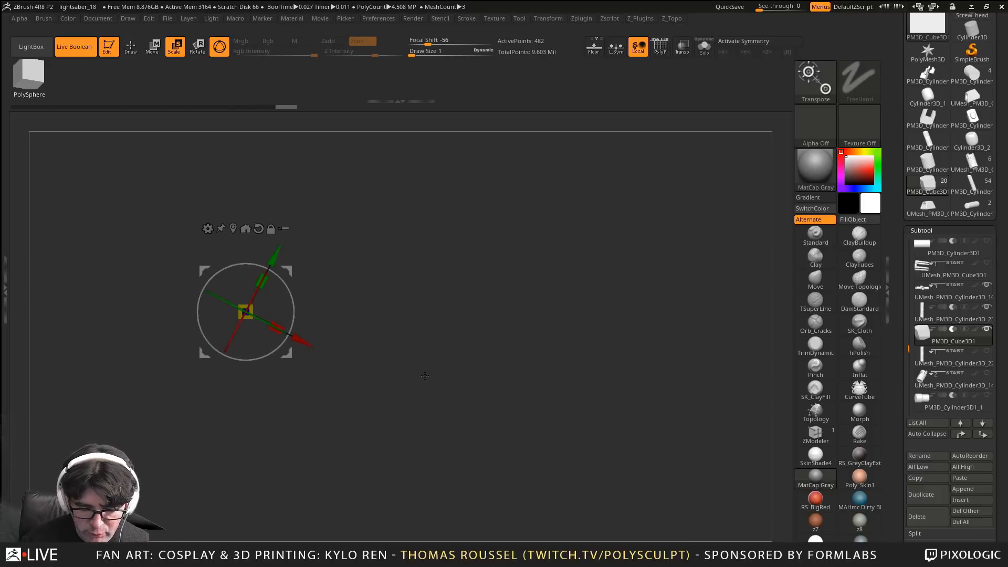
pyautogui.rightClick(424, 377)
pyautogui.keyDown('alt'); pyautogui.moveTo(518, 316); pyautogui.dragTo(522, 329); pyautogui.keyUp('alt')
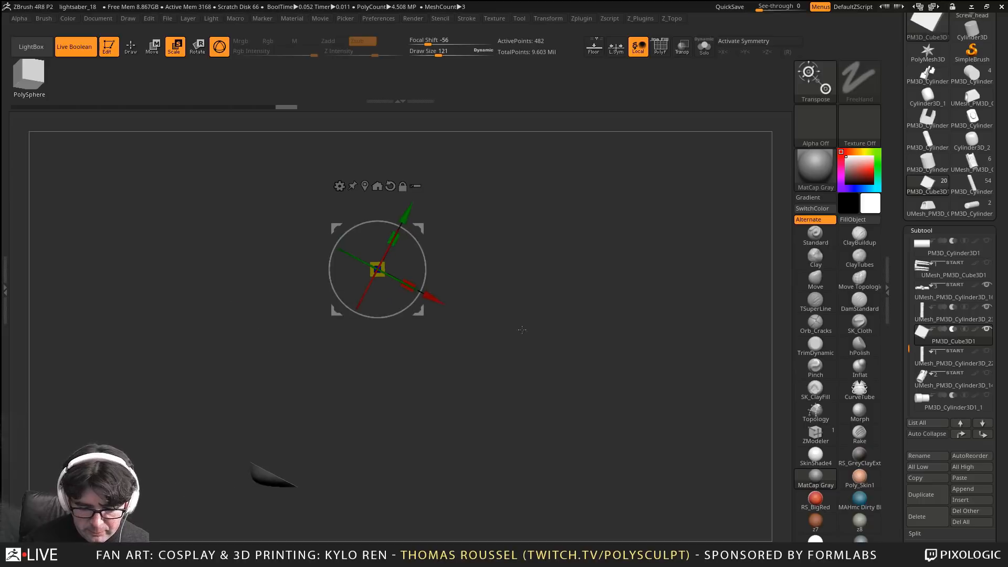
# Pull the subtractive cube outward along its Y axis to uncover the slatted side vent of the body
pyautogui.moveTo(490, 359); pyautogui.dragTo(488, 368)
pyautogui.moveTo(407, 219); pyautogui.dragTo(461, 185)
pyautogui.moveTo(512, 336); pyautogui.dragTo(341, 360)
pyautogui.moveTo(399, 396)
pyautogui.keyDown('alt'); pyautogui.mouseDown()
pyautogui.moveTo(357, 423)
pyautogui.moveTo(380, 333)
pyautogui.moveTo(395, 316)
pyautogui.moveTo(383, 297)
pyautogui.moveTo(315, 290)
pyautogui.moveTo(316, 280)
pyautogui.moveTo(338, 307)
pyautogui.moveTo(263, 445)
pyautogui.mouseUp(); pyautogui.keyUp('alt')
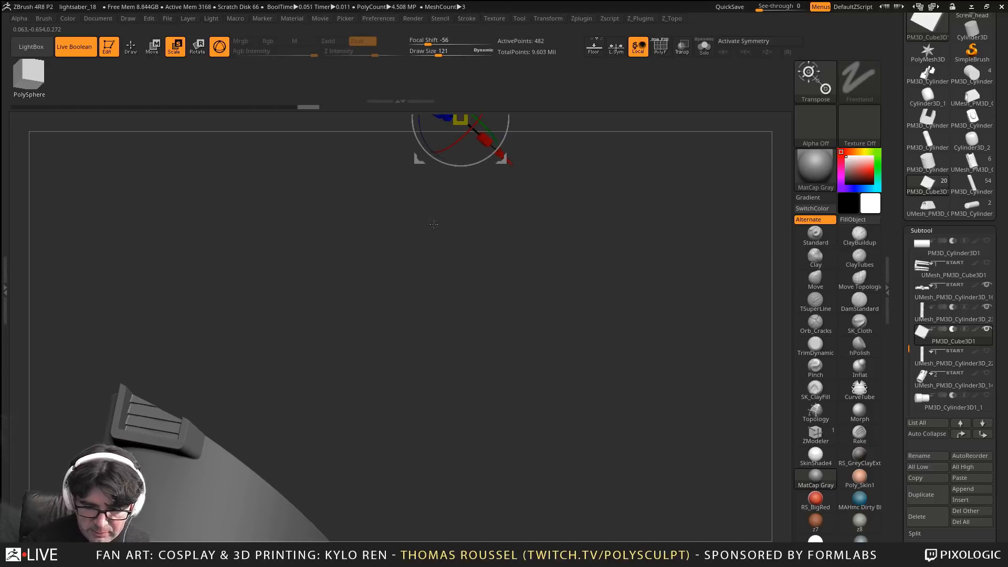
pyautogui.keyDown('alt'); pyautogui.moveTo(414, 285); pyautogui.dragTo(387, 349); pyautogui.keyUp('alt')
# Fine-tune the subtractive cube's Y position so it slices through the edge of the slatted side vent
pyautogui.moveTo(477, 128); pyautogui.dragTo(275, 385)
pyautogui.keyDown('alt'); pyautogui.moveTo(302, 439); pyautogui.dragTo(415, 300); pyautogui.keyUp('alt')
pyautogui.keyDown('alt'); pyautogui.moveTo(239, 380); pyautogui.dragTo(376, 293); pyautogui.keyUp('alt')
pyautogui.moveTo(473, 136); pyautogui.dragTo(461, 154)
pyautogui.moveTo(344, 276); pyautogui.dragTo(441, 217)
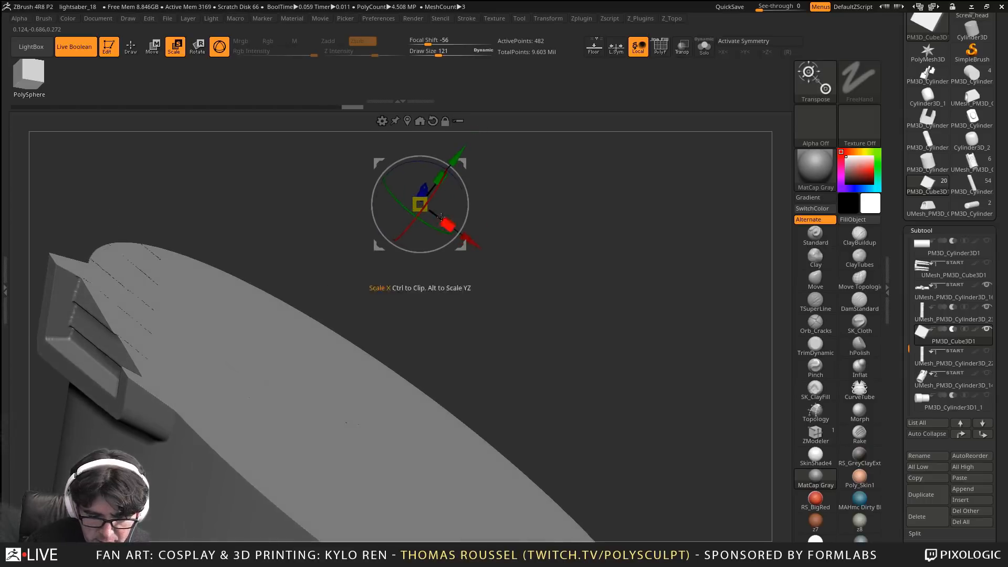
pyautogui.moveTo(457, 156); pyautogui.dragTo(461, 152)
# Examine the sliced face and slats of the side vent up close
pyautogui.keyDown('ctrl'); pyautogui.moveTo(75, 282); pyautogui.dragTo(248, 345, button='right'); pyautogui.keyUp('ctrl')
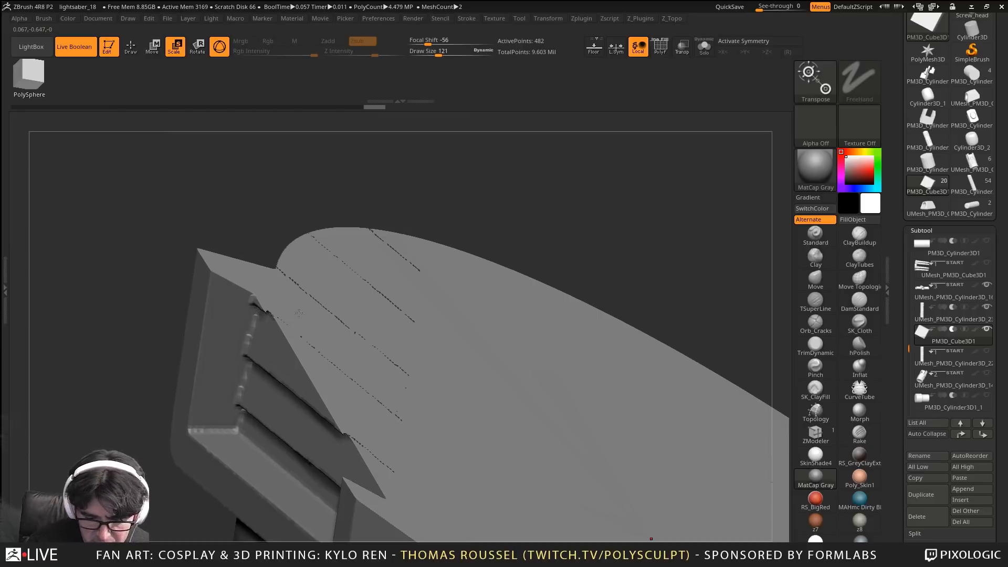
pyautogui.keyDown('ctrl'); pyautogui.moveTo(327, 307); pyautogui.dragTo(69, 273, button='right'); pyautogui.keyUp('ctrl')
pyautogui.moveTo(491, 296); pyautogui.dragTo(605, 250)
pyautogui.keyDown('alt'); pyautogui.moveTo(400, 348); pyautogui.dragTo(397, 339, button='right'); pyautogui.keyUp('alt')
pyautogui.keyDown('ctrl'); pyautogui.moveTo(397, 339); pyautogui.dragTo(317, 347, button='right'); pyautogui.keyUp('ctrl')
pyautogui.keyDown('alt'); pyautogui.moveTo(318, 347); pyautogui.dragTo(110, 428, button='right'); pyautogui.keyUp('alt')
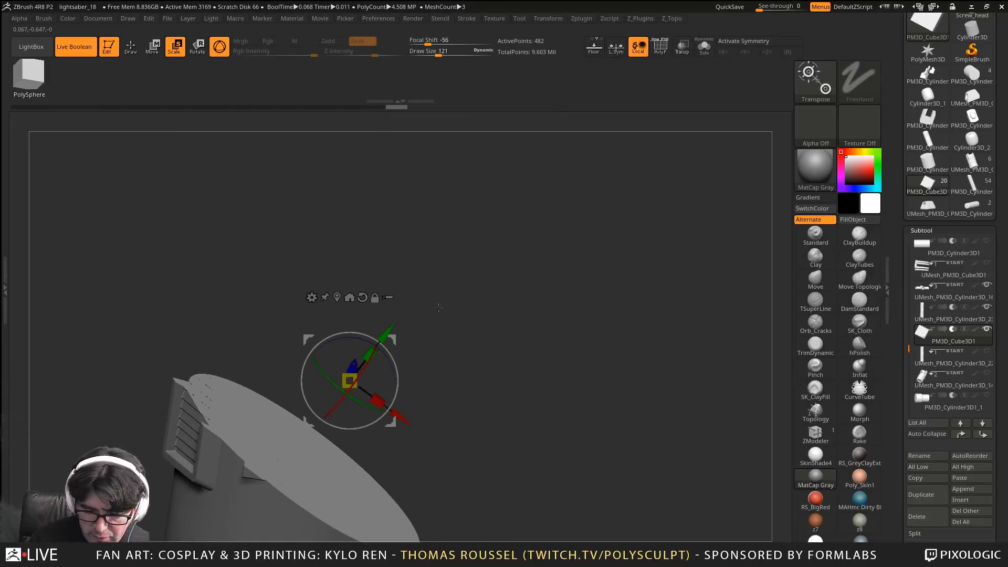
# Move the subtractive cube along its Y axis to slice open the side quillon and expose its ribbed interior
pyautogui.moveTo(386, 333); pyautogui.dragTo(569, 274)
pyautogui.keyDown('alt'); pyautogui.moveTo(105, 301); pyautogui.dragTo(294, 407, button='right'); pyautogui.keyUp('alt')
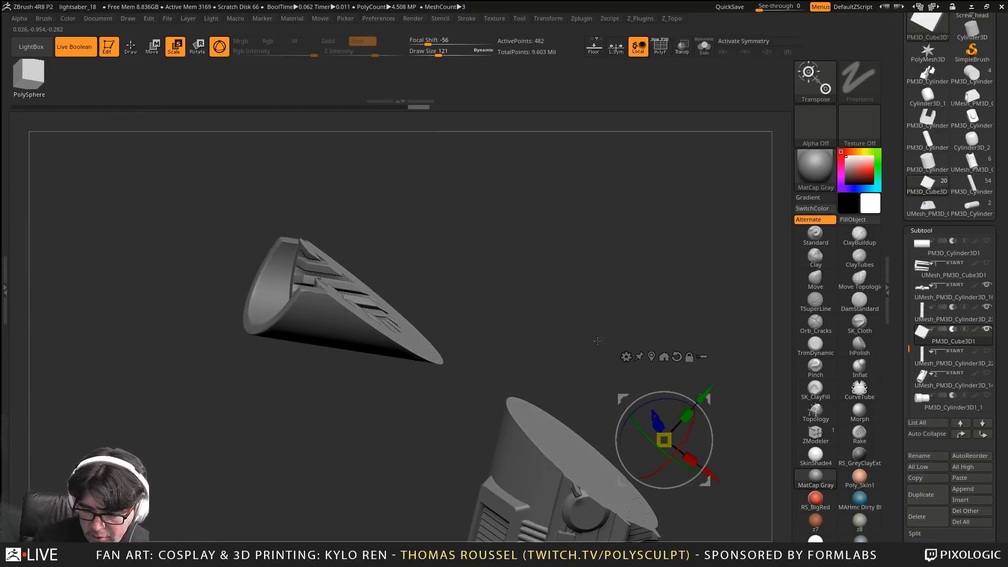
pyautogui.moveTo(597, 340); pyautogui.dragTo(622, 366, button='right')
pyautogui.moveTo(708, 392); pyautogui.dragTo(713, 420)
pyautogui.moveTo(593, 321); pyautogui.dragTo(573, 335)
pyautogui.moveTo(685, 404); pyautogui.dragTo(697, 400)
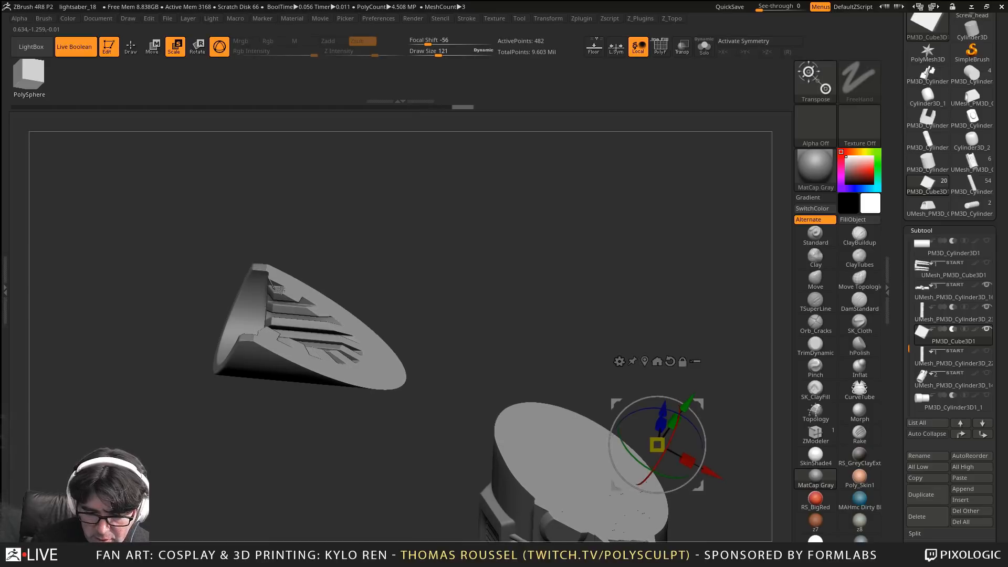
# Examine the sliced ribs and wall inside the side quillon at close range
pyautogui.moveTo(279, 307)
pyautogui.keyDown('ctrl'); pyautogui.mouseDown(button='right')
pyautogui.moveTo(314, 325)
pyautogui.moveTo(273, 224)
pyautogui.mouseUp(button='right'); pyautogui.keyUp('ctrl')
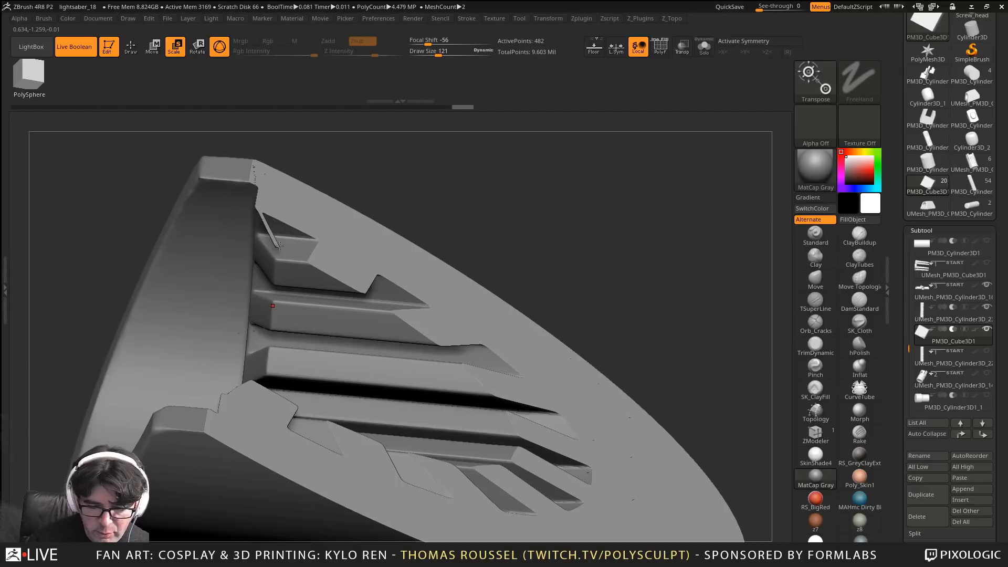
pyautogui.press('f')
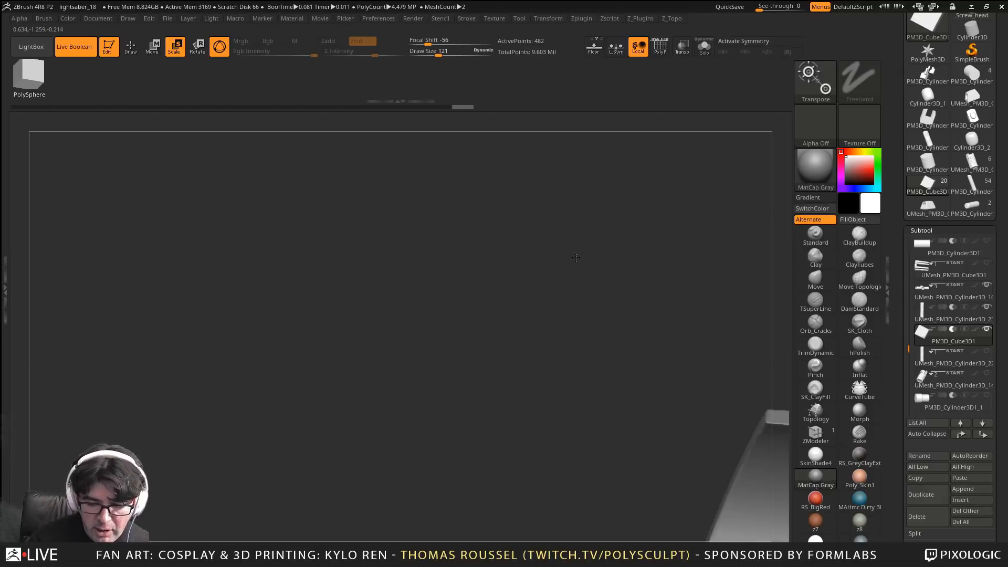
pyautogui.keyDown('alt'); pyautogui.moveTo(575, 370); pyautogui.dragTo(142, 253, button='right'); pyautogui.keyUp('alt')
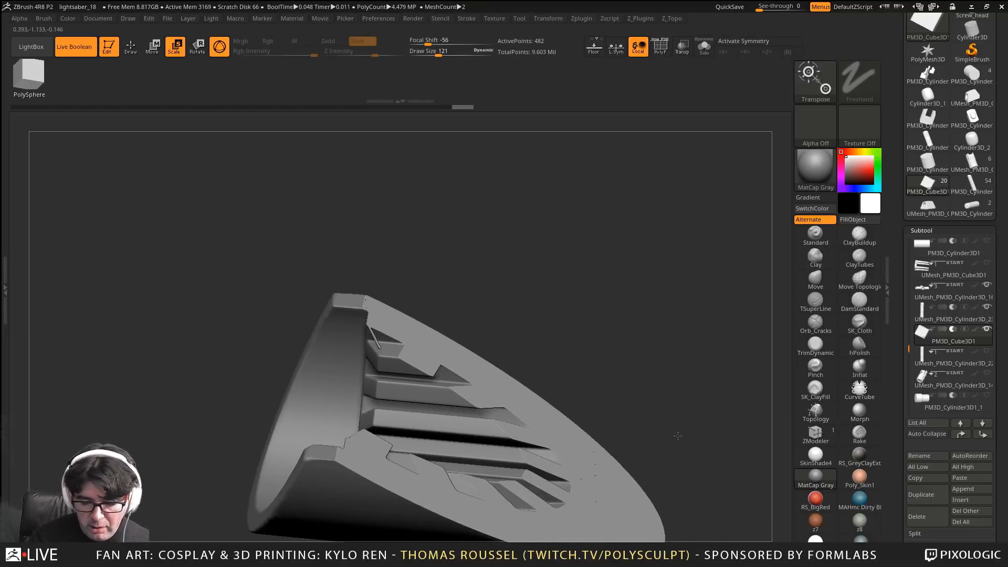
pyautogui.keyDown('alt'); pyautogui.moveTo(659, 395); pyautogui.dragTo(558, 344, button='right'); pyautogui.keyUp('alt')
pyautogui.press('f')
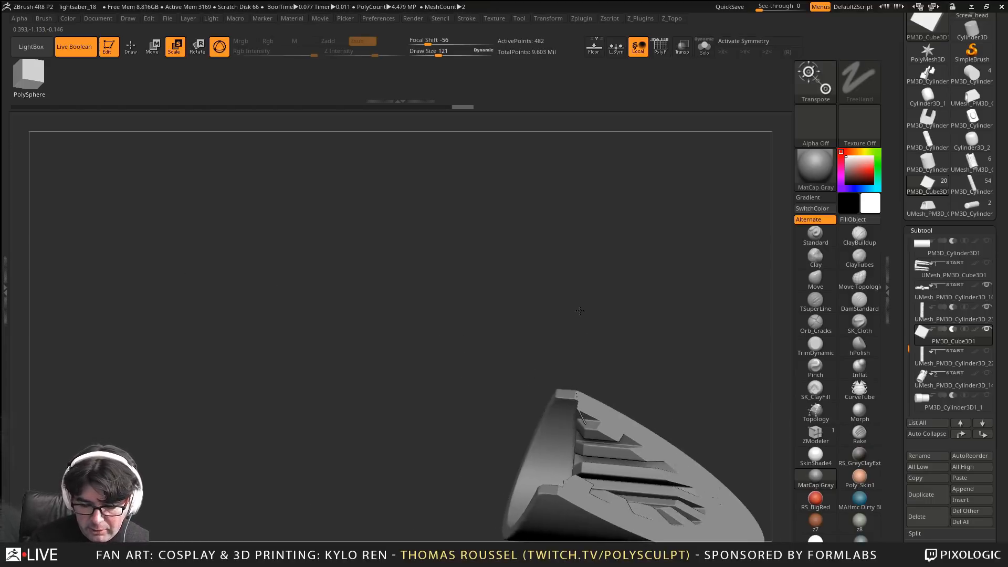
pyautogui.keyDown('alt'); pyautogui.moveTo(588, 289); pyautogui.dragTo(385, 202, button='right'); pyautogui.keyUp('alt')
pyautogui.keyDown('alt'); pyautogui.moveTo(682, 389); pyautogui.dragTo(423, 279, button='right'); pyautogui.keyUp('alt')
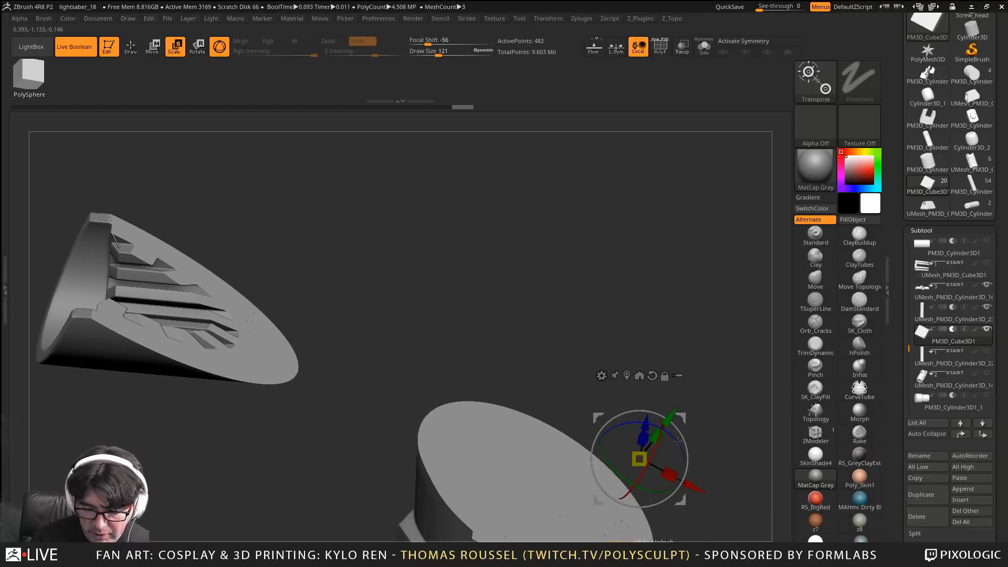
# Shift the subtractive cube further out along its Y axis and check the quillon's ribbed opening and cut wall
pyautogui.moveTo(668, 419); pyautogui.dragTo(686, 412)
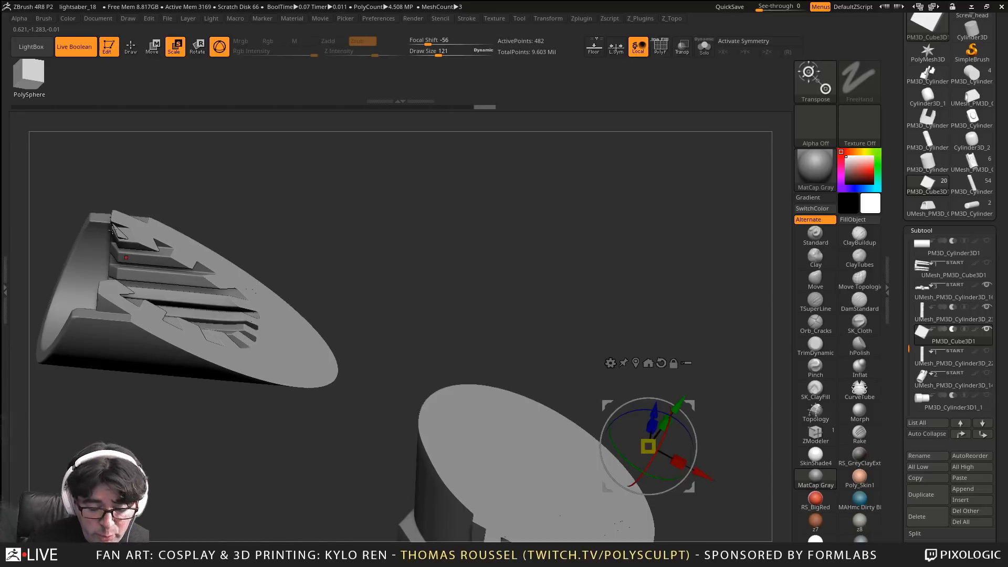
pyautogui.moveTo(351, 197); pyautogui.dragTo(380, 207)
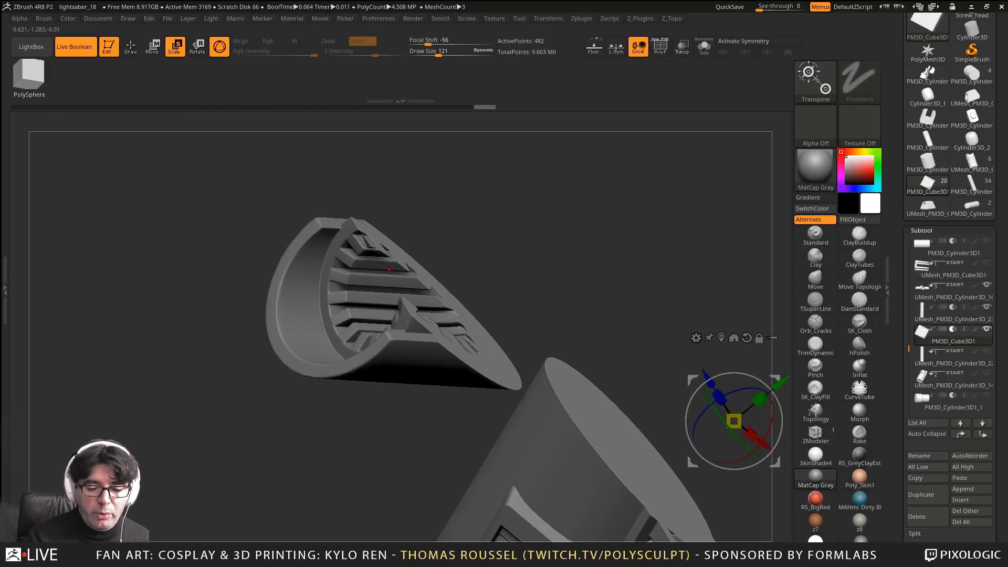
pyautogui.keyDown('alt'); pyautogui.moveTo(508, 263); pyautogui.dragTo(471, 230); pyautogui.keyUp('alt')
pyautogui.keyDown('alt'); pyautogui.moveTo(774, 357); pyautogui.dragTo(722, 334); pyautogui.keyUp('alt')
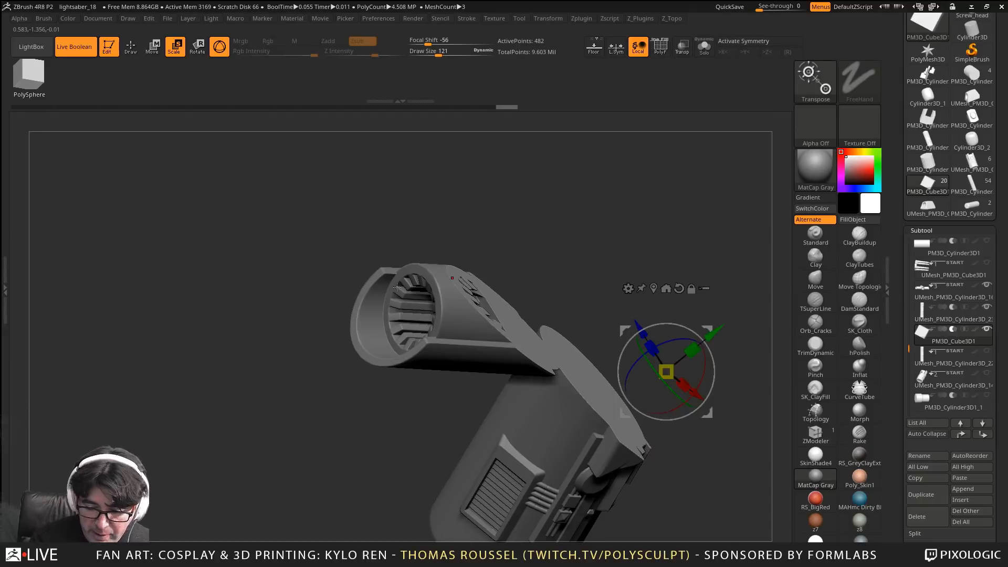
pyautogui.scroll(5, 378, 299)
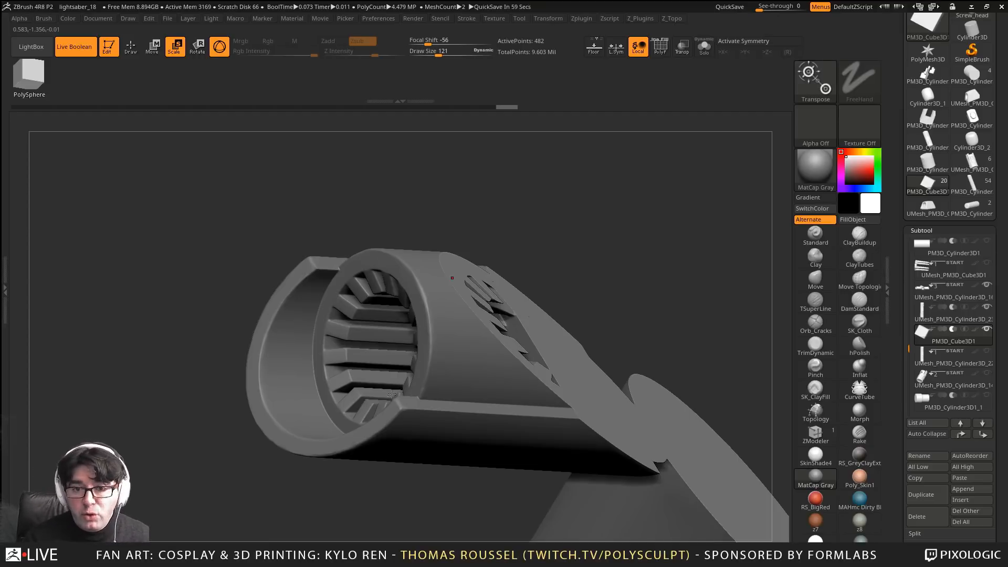
pyautogui.moveTo(472, 390); pyautogui.dragTo(425, 313)
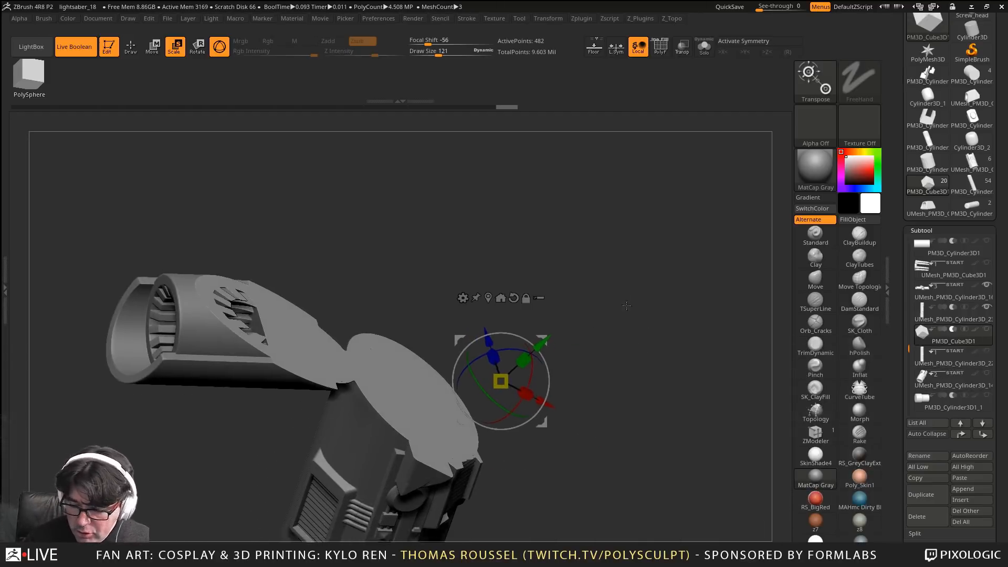
# Hide the cutting cube, select the subtractive strip copy and inspect the intact quillon's ribbed opening
pyautogui.click(927, 315)
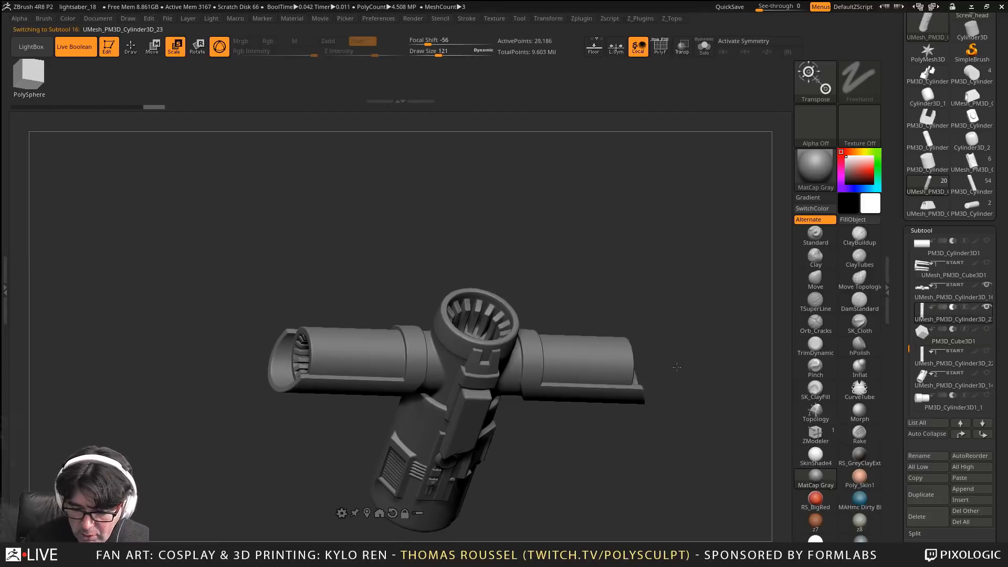
pyautogui.moveTo(675, 367); pyautogui.dragTo(522, 319)
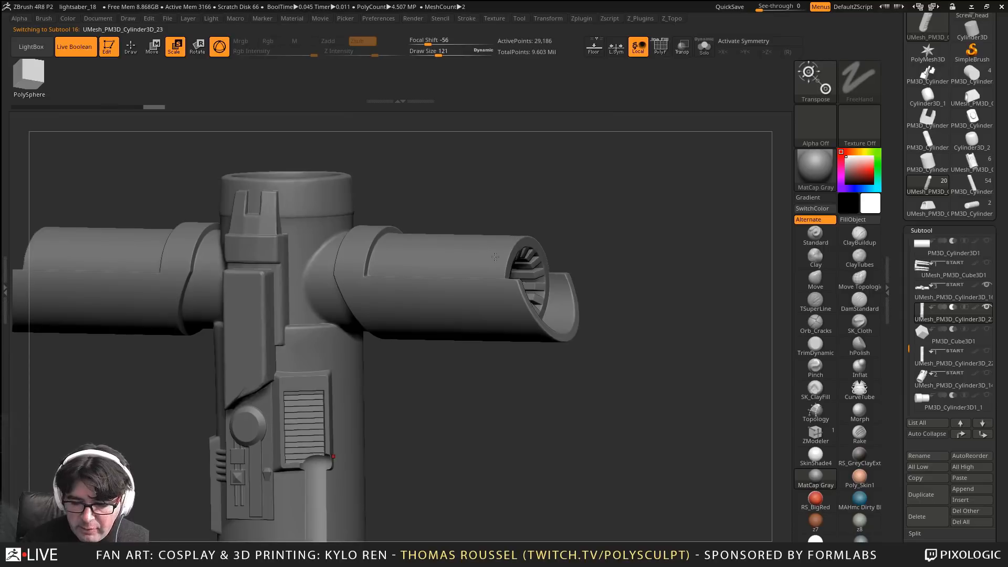
pyautogui.moveTo(529, 255); pyautogui.dragTo(597, 349)
pyautogui.moveTo(327, 242); pyautogui.dragTo(422, 194)
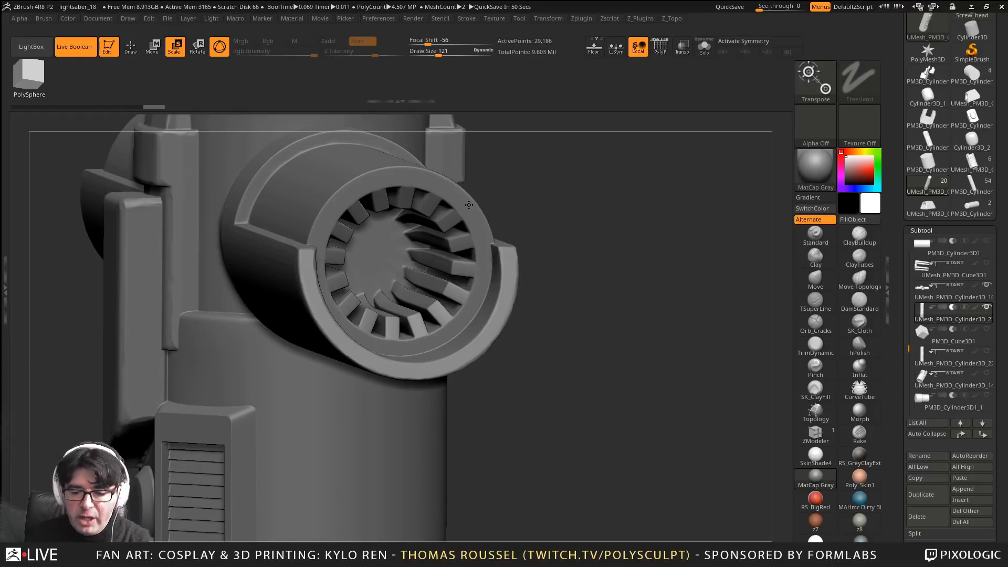
pyautogui.moveTo(593, 300)
pyautogui.mouseDown()
pyautogui.moveTo(575, 298)
pyautogui.moveTo(703, 295)
pyautogui.mouseUp()
pyautogui.keyDown('alt'); pyautogui.moveTo(629, 224); pyautogui.dragTo(559, 215); pyautogui.keyUp('alt')
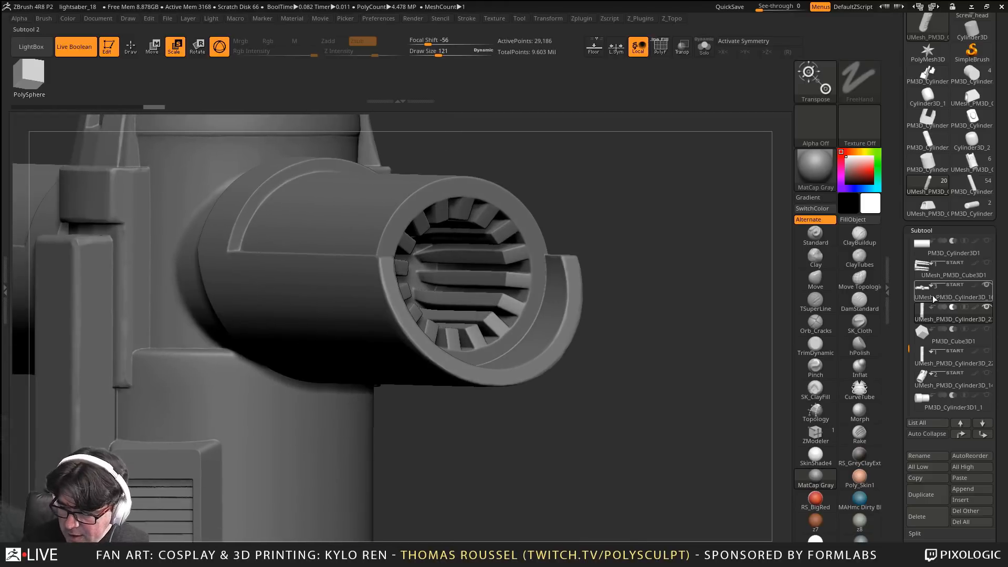
# Make the Cylinder3D primitive the active tool and show its polygon wireframe
pyautogui.moveTo(1003, 32); pyautogui.dragTo(1006, 159)
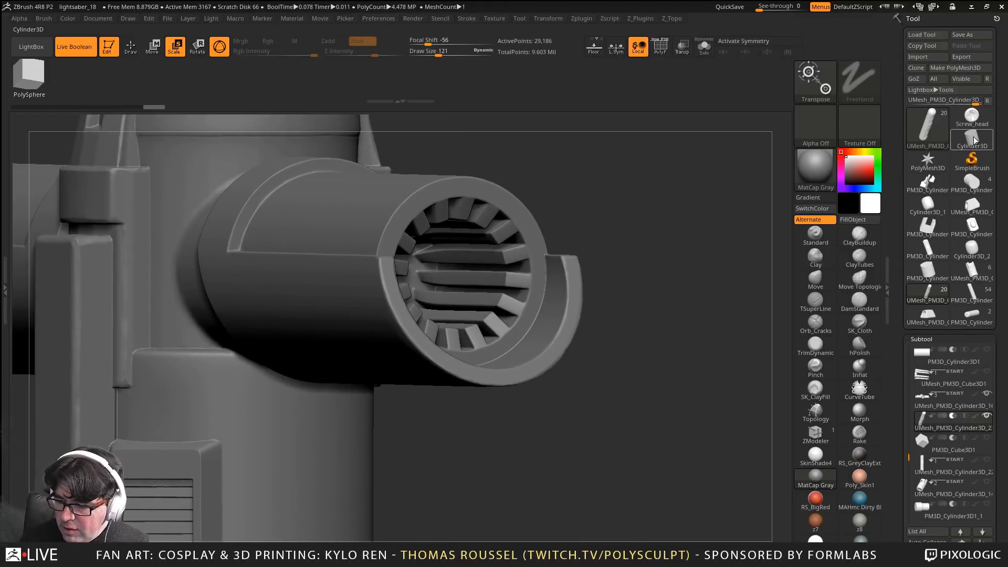
pyautogui.click(928, 161)
pyautogui.moveTo(1004, 475); pyautogui.dragTo(981, 363)
pyautogui.press('f')
pyautogui.moveTo(961, 155); pyautogui.dragTo(949, 204)
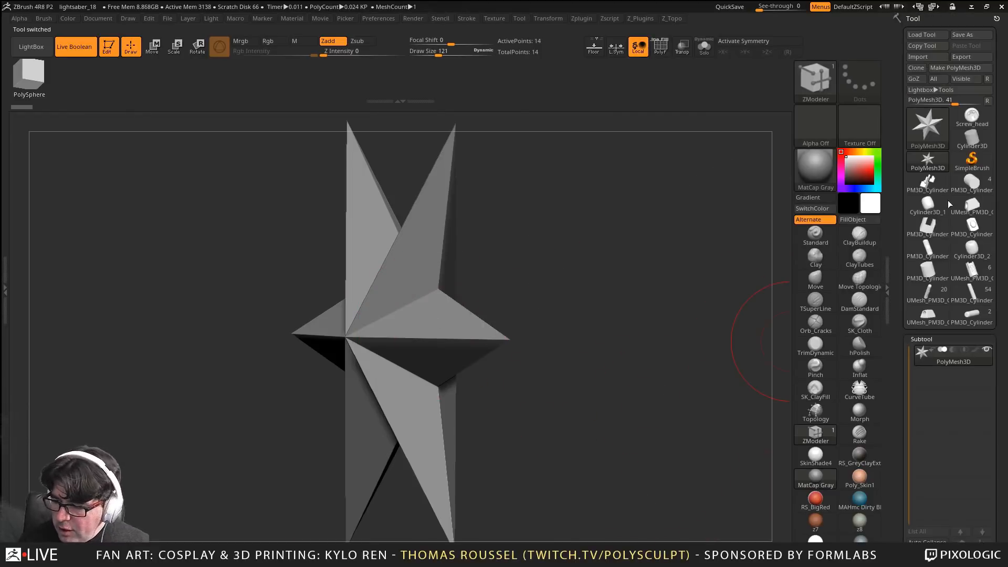
pyautogui.click(972, 138)
pyautogui.press('f')
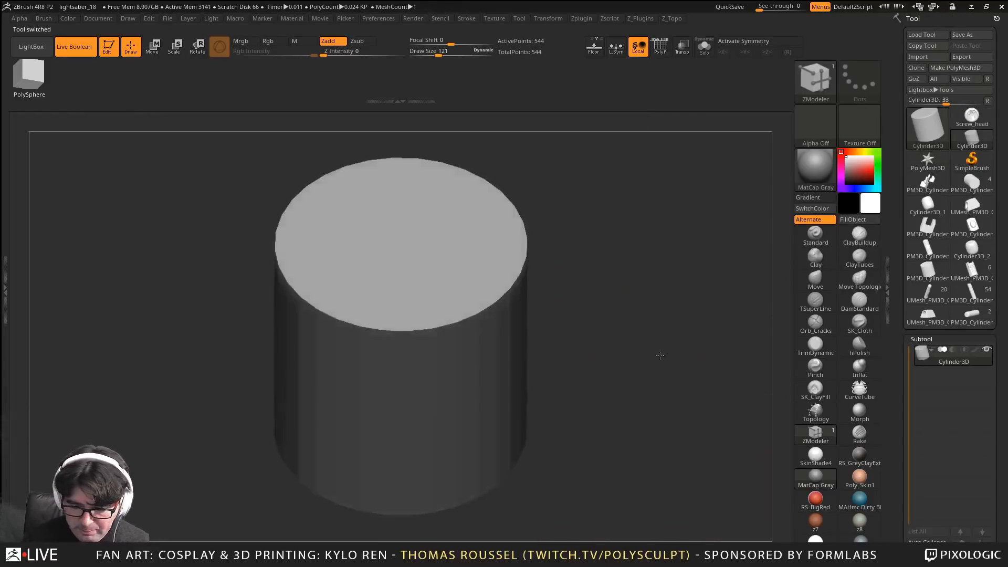
pyautogui.hotkey('shift', 'f')
pyautogui.moveTo(665, 358)
pyautogui.keyDown('alt'); pyautogui.mouseDown()
pyautogui.moveTo(682, 378)
pyautogui.moveTo(682, 361)
pyautogui.mouseUp(); pyautogui.keyUp('alt')
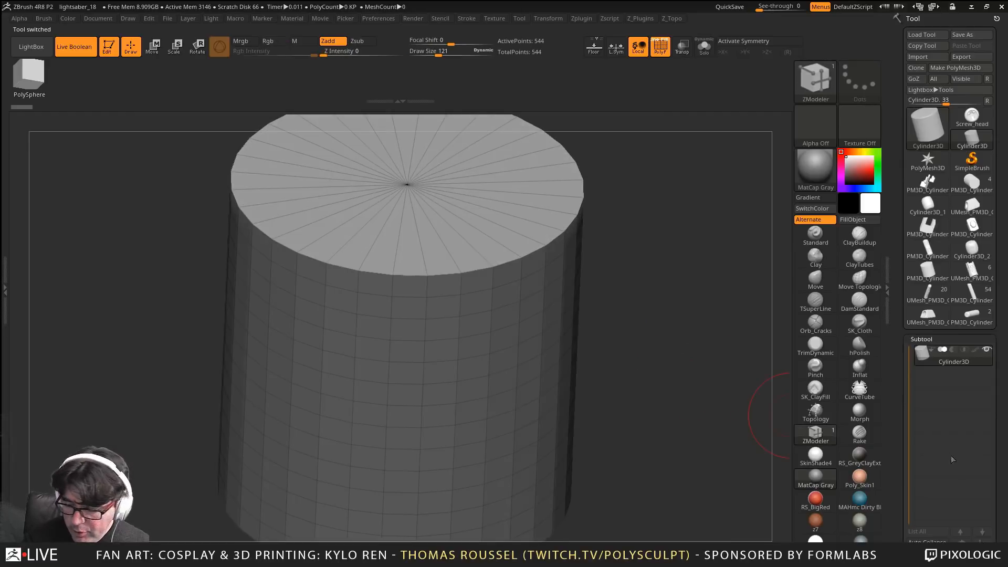
# Initialize the cylinder primitive with 4 vertical divisions and 16 horizontal divisions
pyautogui.moveTo(1000, 525); pyautogui.dragTo(987, 363)
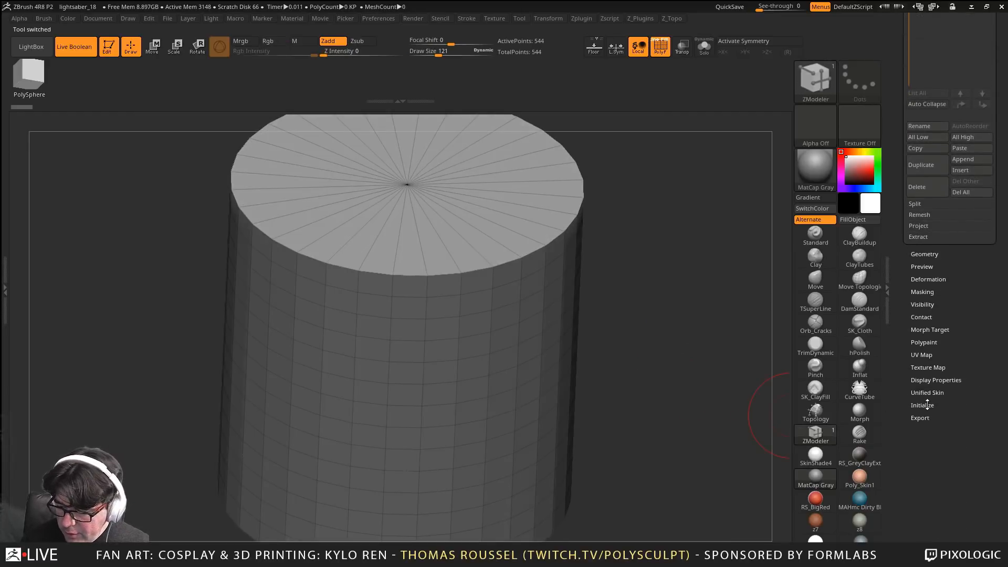
pyautogui.click(927, 405)
pyautogui.moveTo(941, 338); pyautogui.dragTo(941, 351)
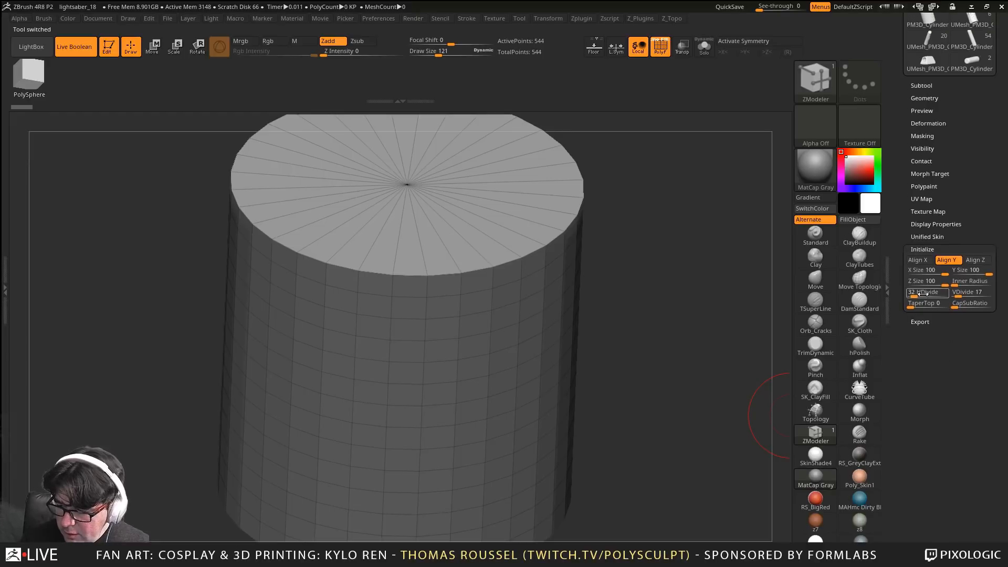
pyautogui.click(955, 295)
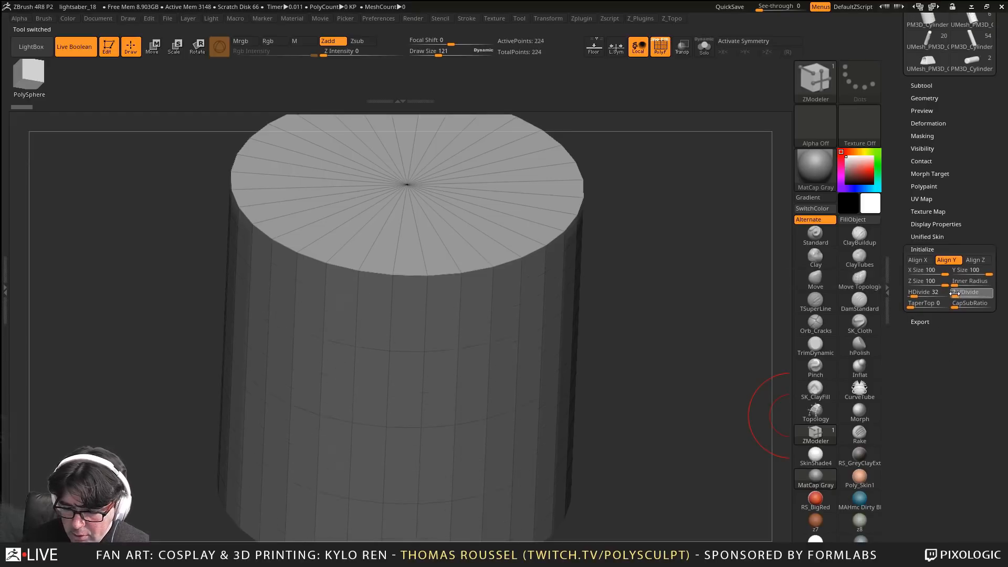
pyautogui.click(915, 319)
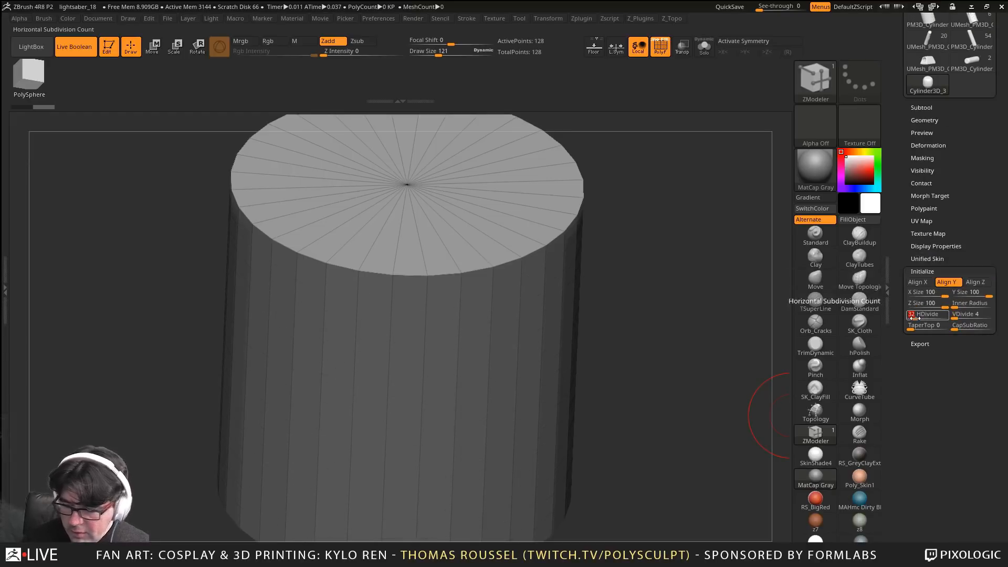
pyautogui.write('16')
pyautogui.press('Return')
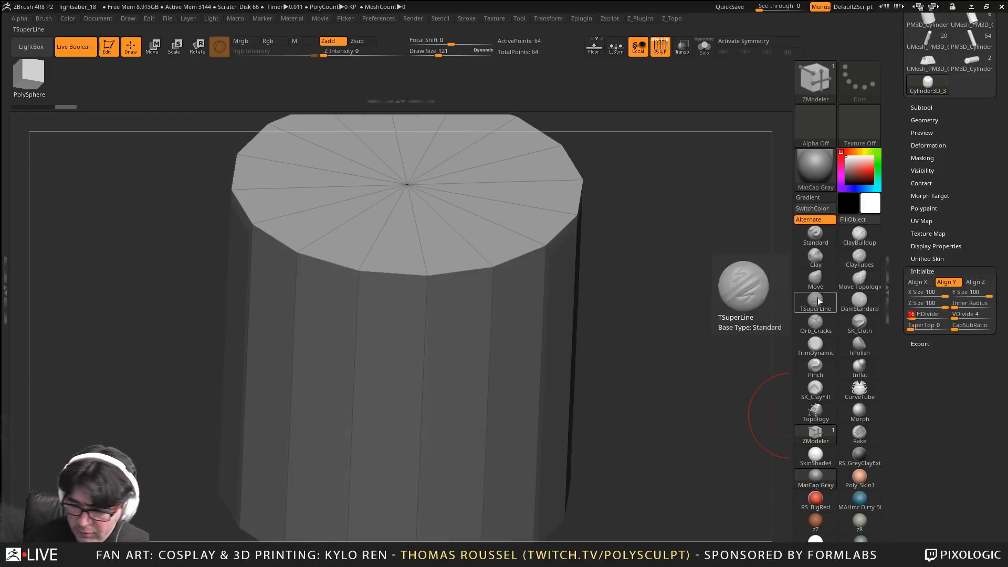
# Convert the 16-sided cylinder to a PolyMesh3D and return to the lightsaber hilt tool
pyautogui.moveTo(993, 263); pyautogui.dragTo(993, 350)
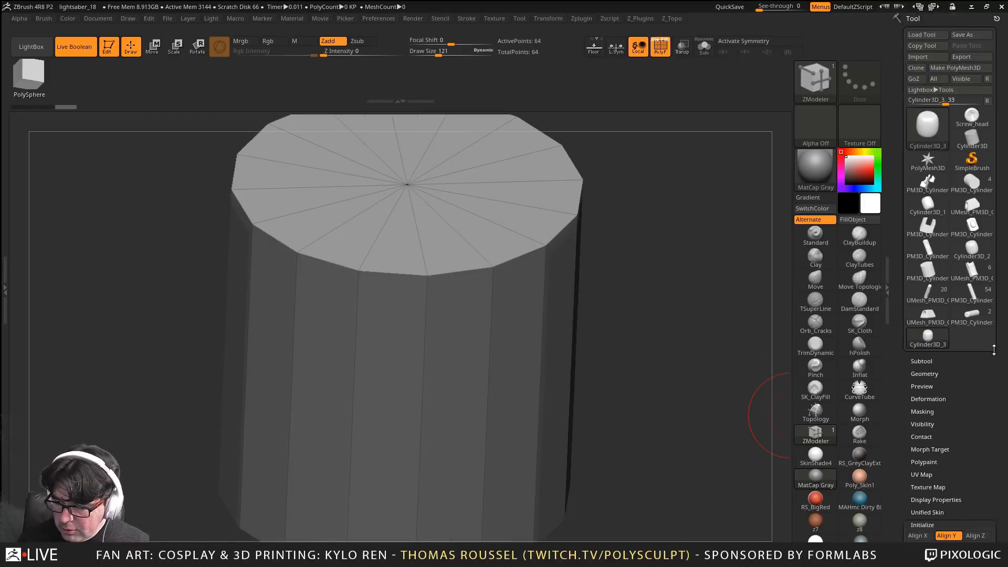
pyautogui.click(955, 68)
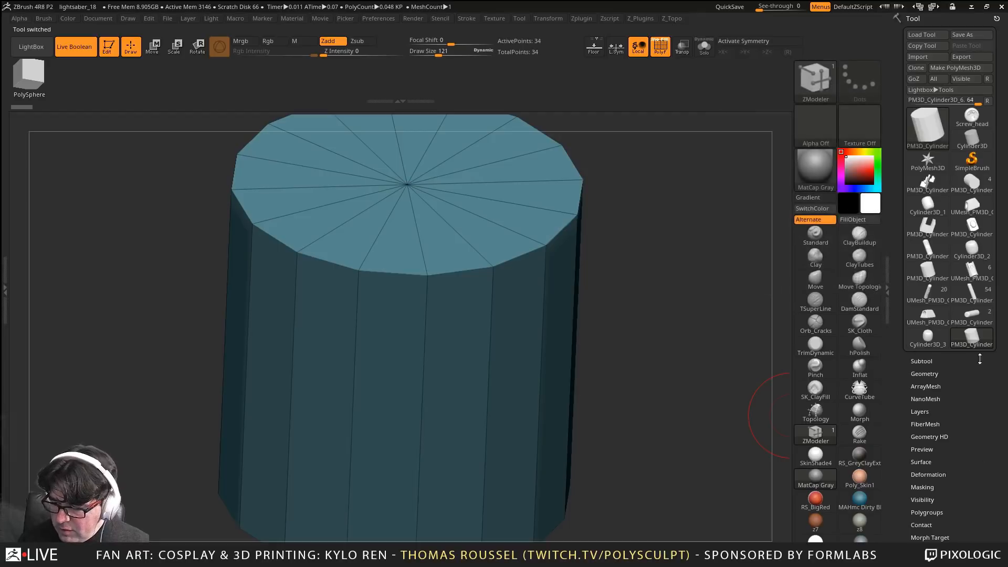
pyautogui.click(928, 294)
pyautogui.moveTo(604, 368)
pyautogui.mouseDown()
pyautogui.moveTo(599, 388)
pyautogui.moveTo(624, 391)
pyautogui.moveTo(612, 337)
pyautogui.moveTo(650, 284)
pyautogui.moveTo(603, 346)
pyautogui.moveTo(605, 382)
pyautogui.mouseUp()
pyautogui.moveTo(663, 373)
pyautogui.mouseDown()
pyautogui.moveTo(646, 380)
pyautogui.moveTo(657, 383)
pyautogui.mouseUp()
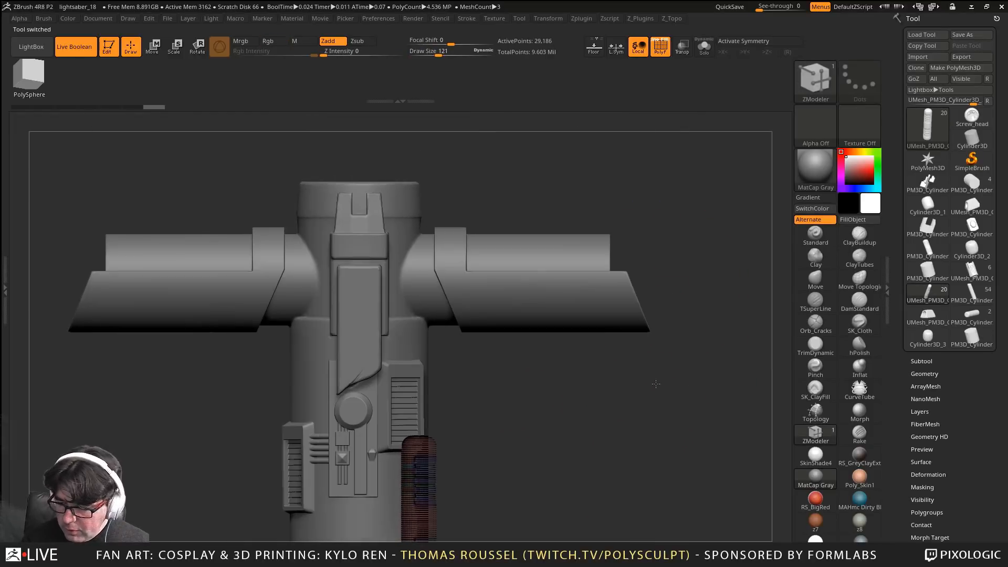
# Append the 16-sided polymesh cylinder to the hilt's subtool list
pyautogui.click(928, 360)
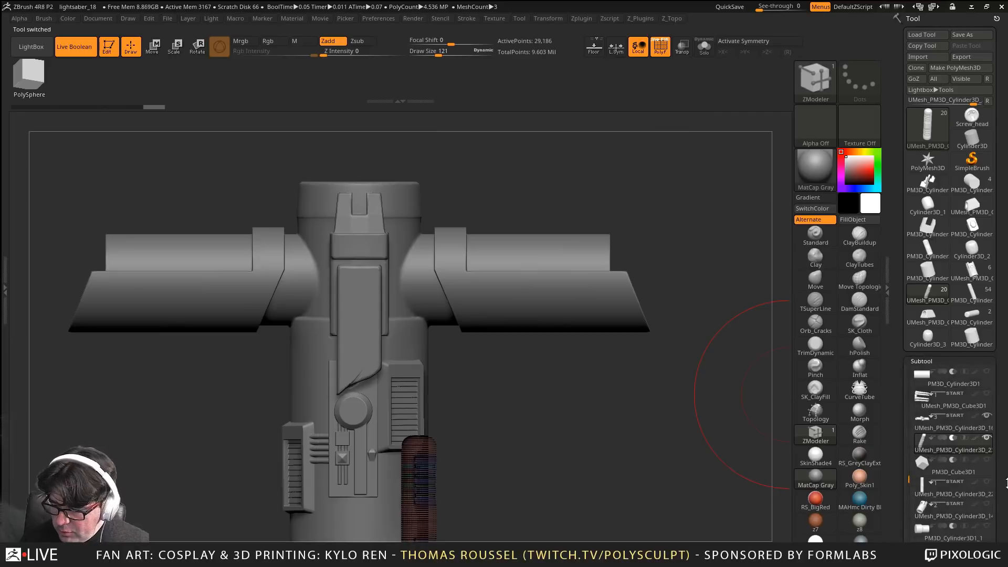
pyautogui.scroll(-5, 914, 392)
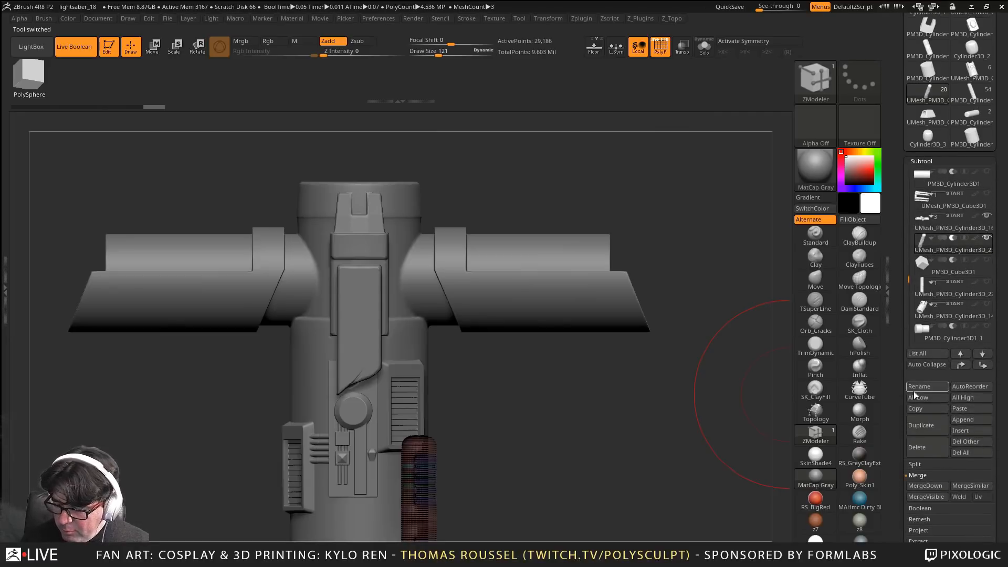
pyautogui.click(964, 420)
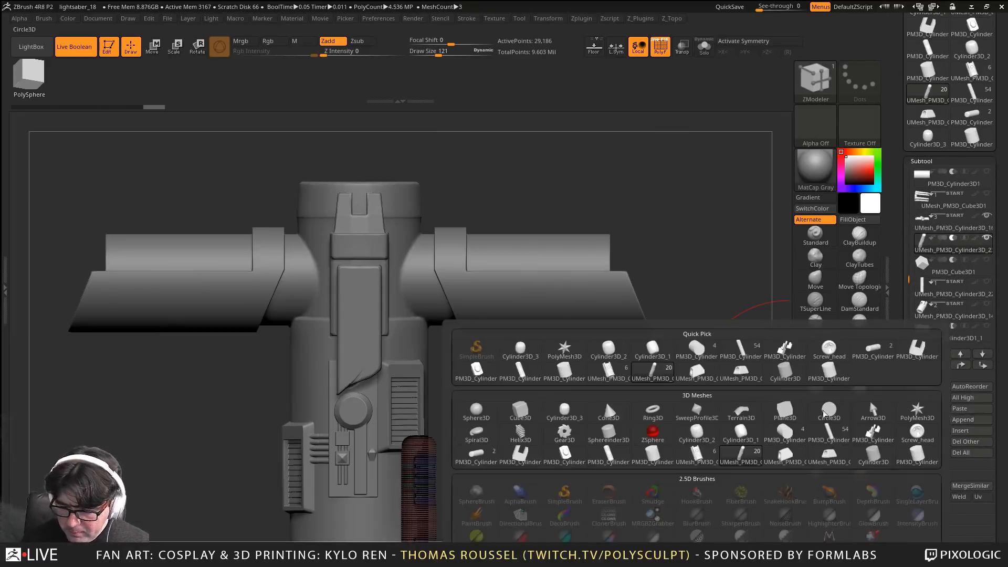
pyautogui.click(828, 373)
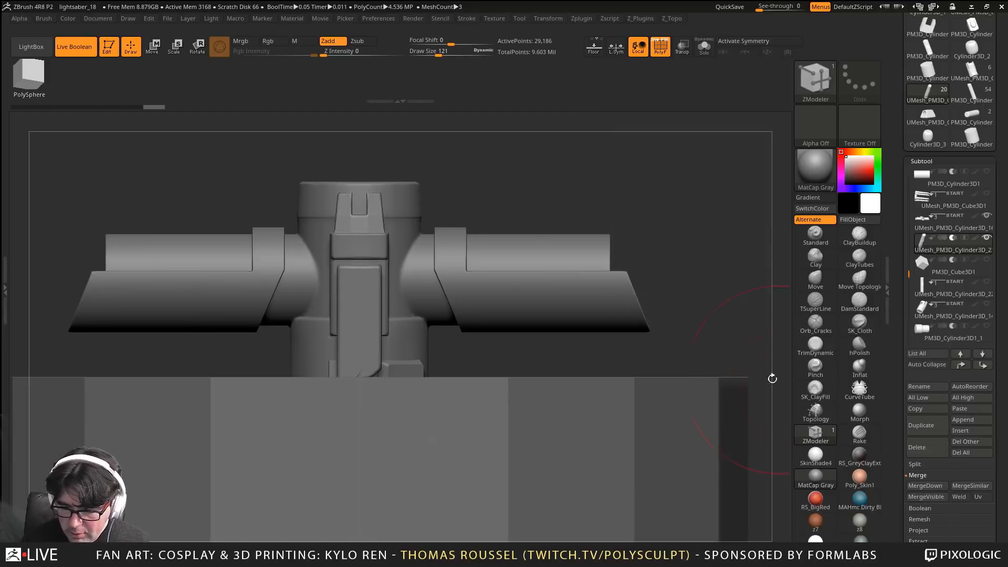
# Turn on the floor grid and check the appended cylinder's size and position against the hilt
pyautogui.keyDown('alt'); pyautogui.moveTo(682, 329); pyautogui.dragTo(650, 259); pyautogui.keyUp('alt')
pyautogui.keyDown('alt'); pyautogui.moveTo(608, 392); pyautogui.dragTo(612, 176); pyautogui.keyUp('alt')
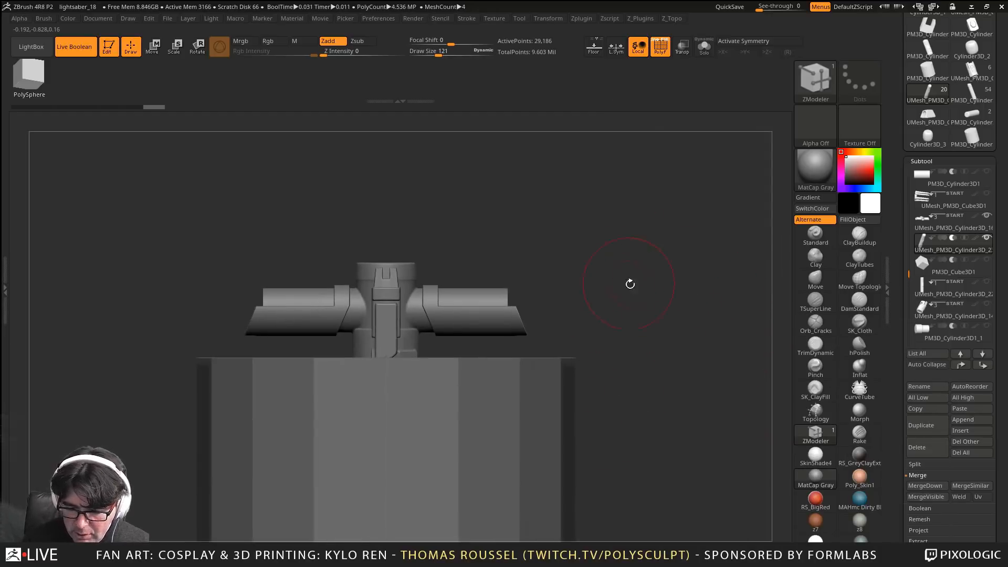
pyautogui.keyDown('alt'); pyautogui.moveTo(630, 284); pyautogui.dragTo(602, 182); pyautogui.keyUp('alt')
pyautogui.keyDown('alt'); pyautogui.moveTo(570, 420); pyautogui.dragTo(601, 197); pyautogui.keyUp('alt')
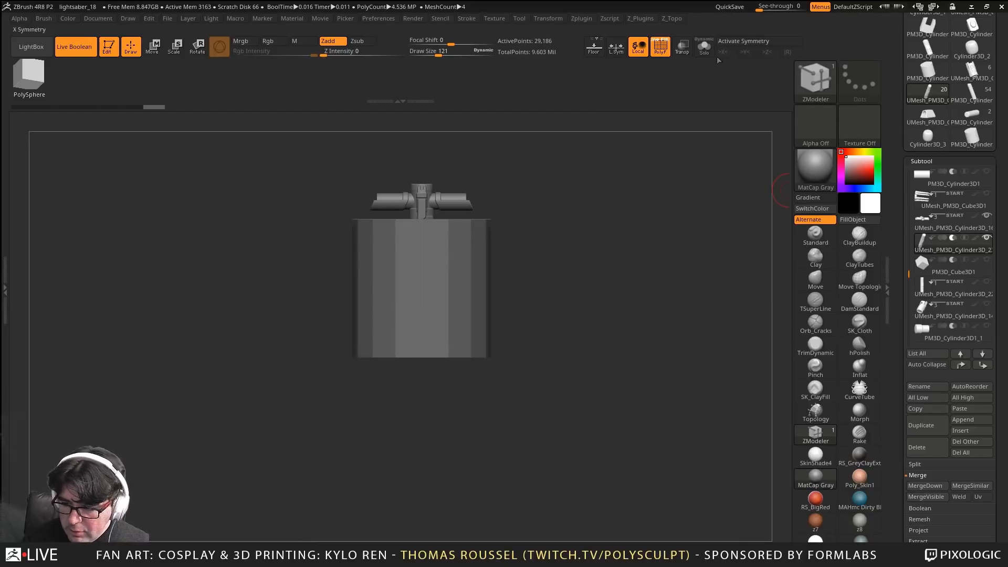
pyautogui.click(598, 54)
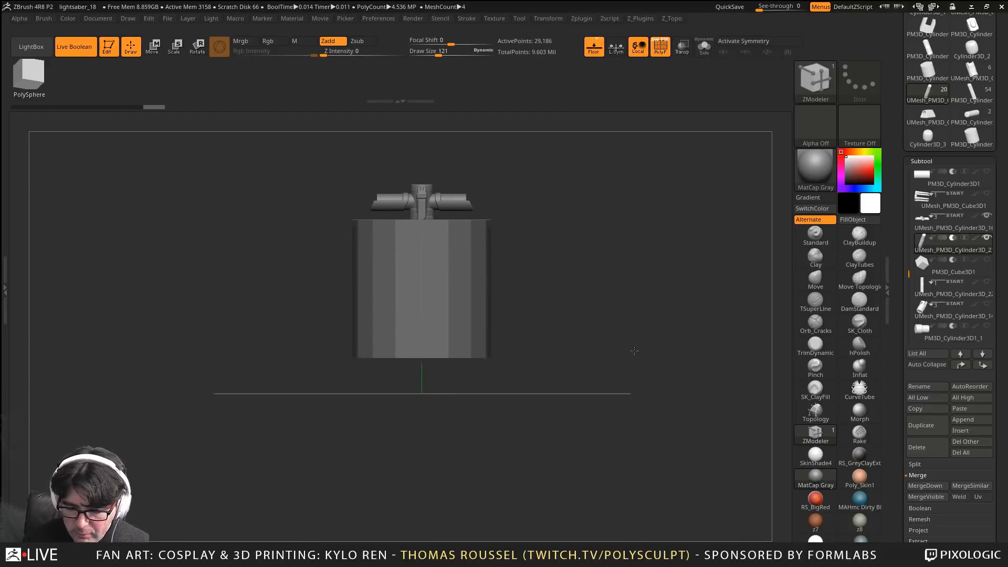
pyautogui.keyDown('alt'); pyautogui.moveTo(634, 349); pyautogui.dragTo(636, 376); pyautogui.keyUp('alt')
pyautogui.moveTo(635, 360); pyautogui.dragTo(562, 265)
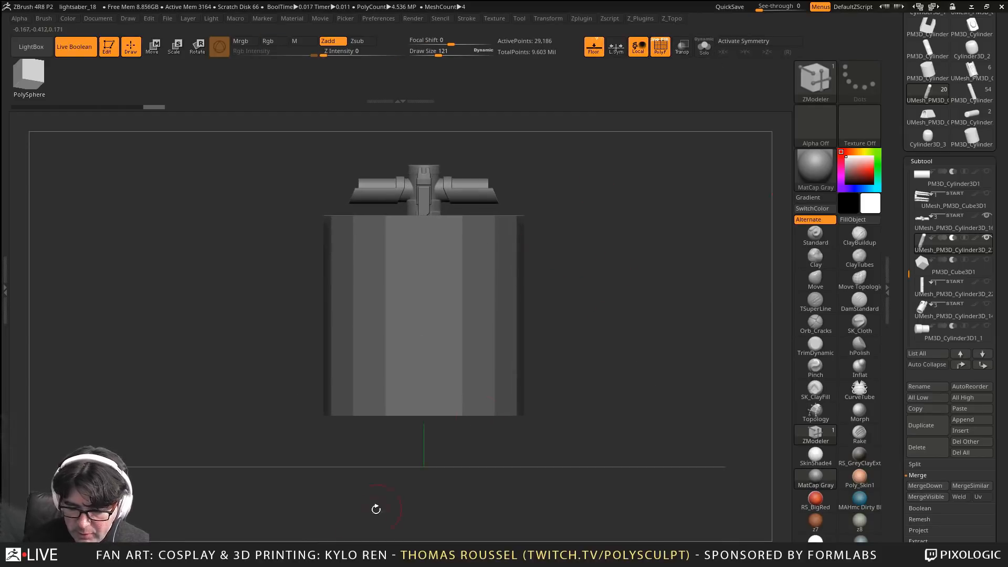
pyautogui.moveTo(475, 454); pyautogui.dragTo(443, 466)
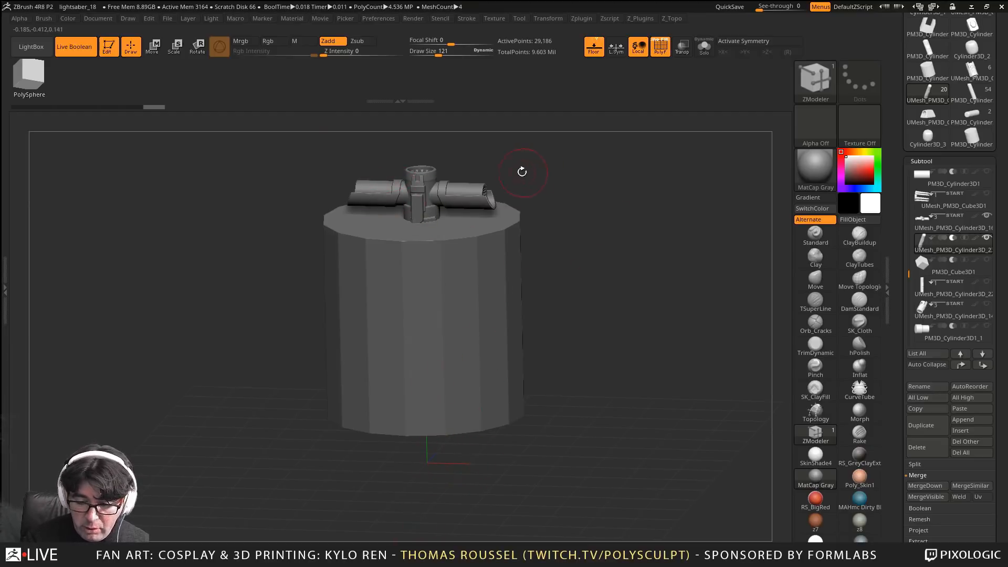
pyautogui.moveTo(570, 239); pyautogui.dragTo(578, 260)
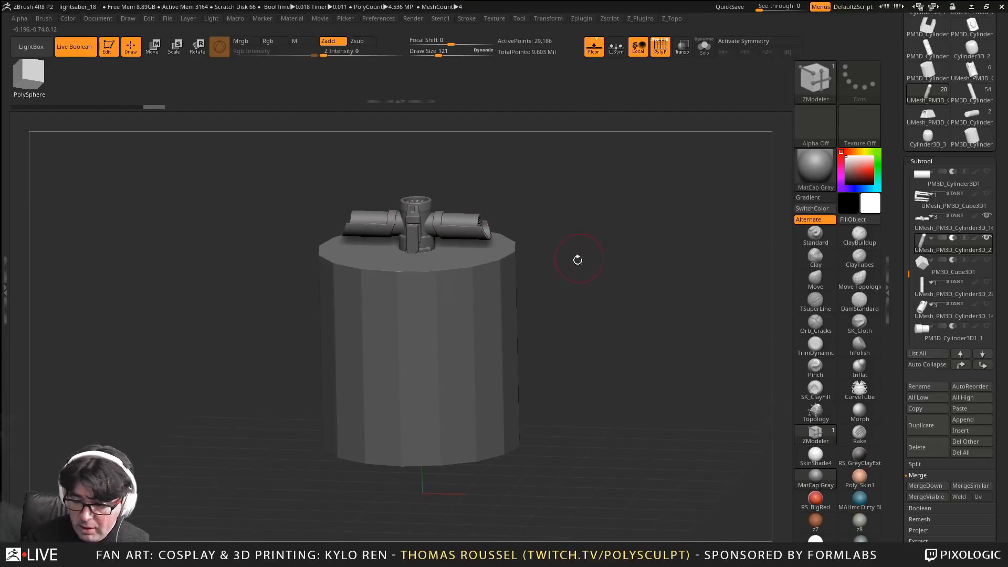
# Select the appended cylinder and rotate it to lie horizontally, parallel to the side quillons
pyautogui.keyDown('alt'); pyautogui.click(440, 355); pyautogui.keyUp('alt')
pyautogui.keyDown('shift'); pyautogui.moveTo(571, 327); pyautogui.dragTo(556, 430); pyautogui.keyUp('shift')
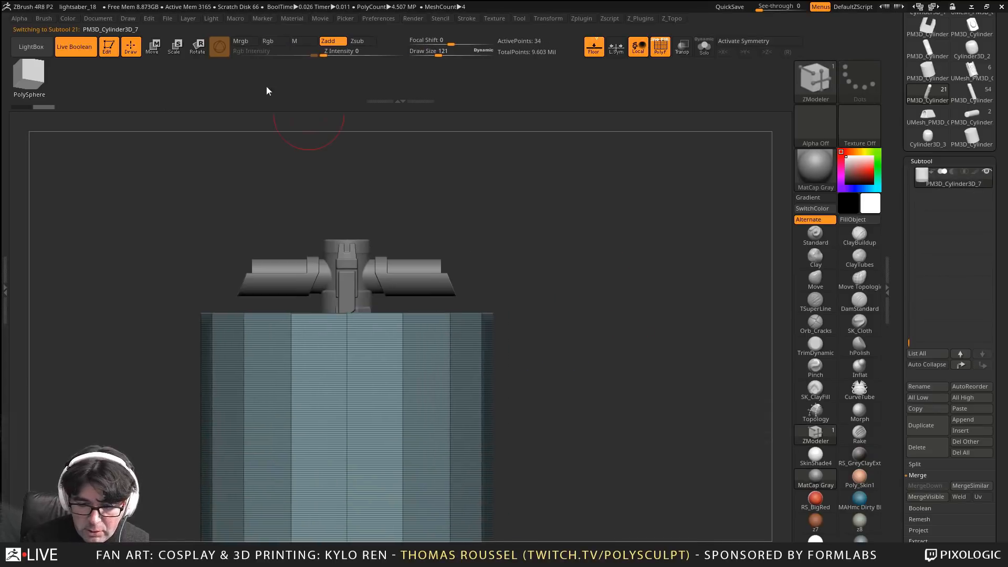
pyautogui.click(198, 53)
pyautogui.moveTo(303, 433); pyautogui.dragTo(211, 374)
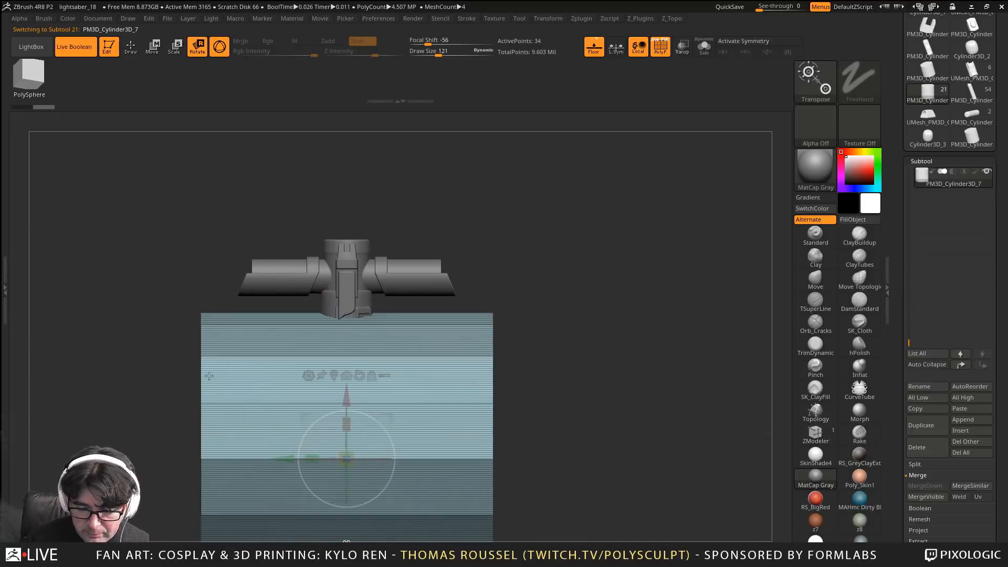
# Scale the cylinder down uniformly and move it to the outer end of a side quillon
pyautogui.moveTo(353, 465); pyautogui.dragTo(228, 348)
pyautogui.press('x')
pyautogui.press('x')
pyautogui.moveTo(391, 417); pyautogui.dragTo(487, 229)
pyautogui.keyDown('alt'); pyautogui.moveTo(595, 268); pyautogui.dragTo(606, 325); pyautogui.keyUp('alt')
pyautogui.moveTo(632, 319); pyautogui.dragTo(549, 318)
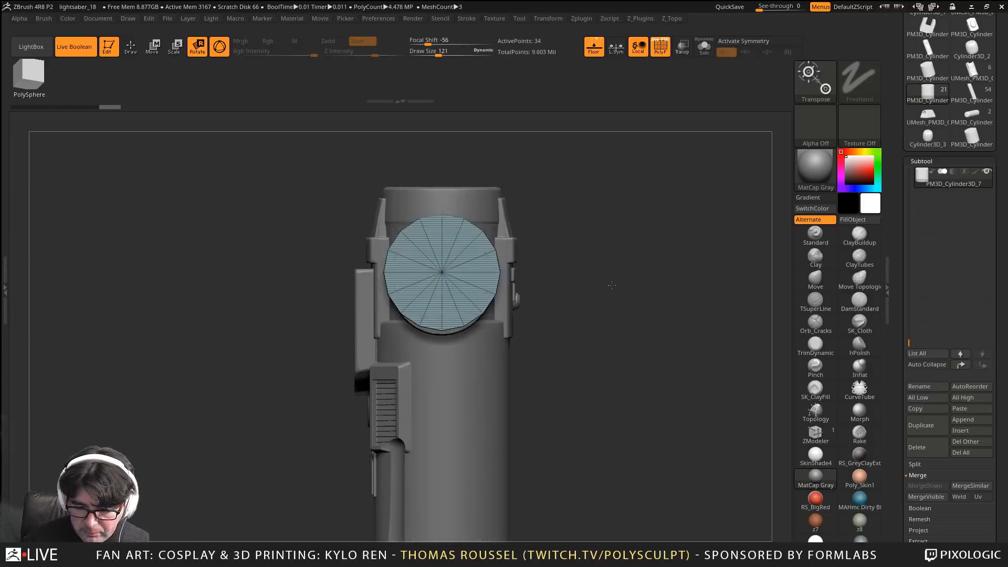
# Lower the cylinder onto the quillon's axis and scale it down to about the quillon's outer diameter
pyautogui.keyDown('alt'); pyautogui.moveTo(612, 283); pyautogui.dragTo(644, 351); pyautogui.keyUp('alt')
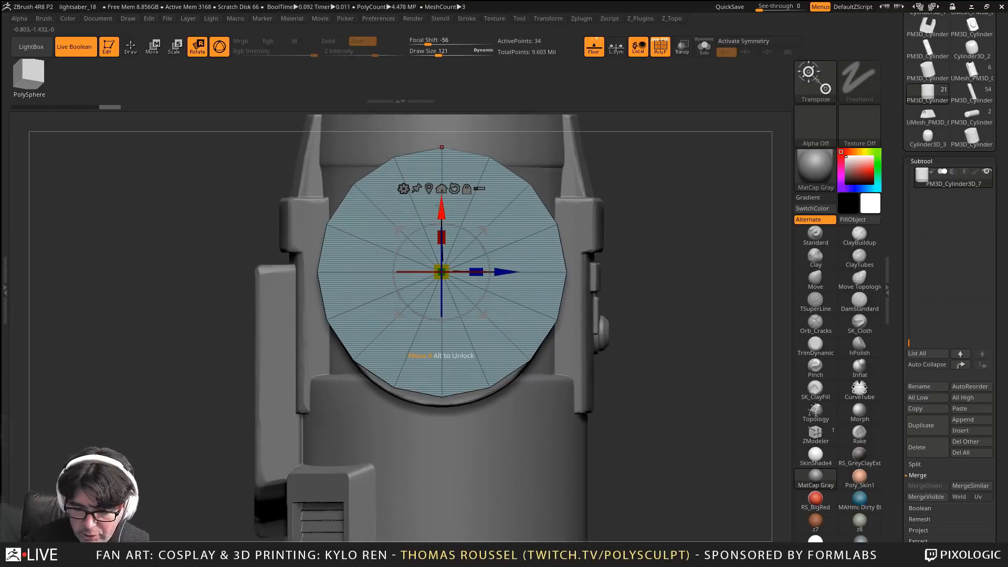
pyautogui.moveTo(440, 206); pyautogui.dragTo(440, 237)
pyautogui.moveTo(231, 263); pyautogui.dragTo(495, 300)
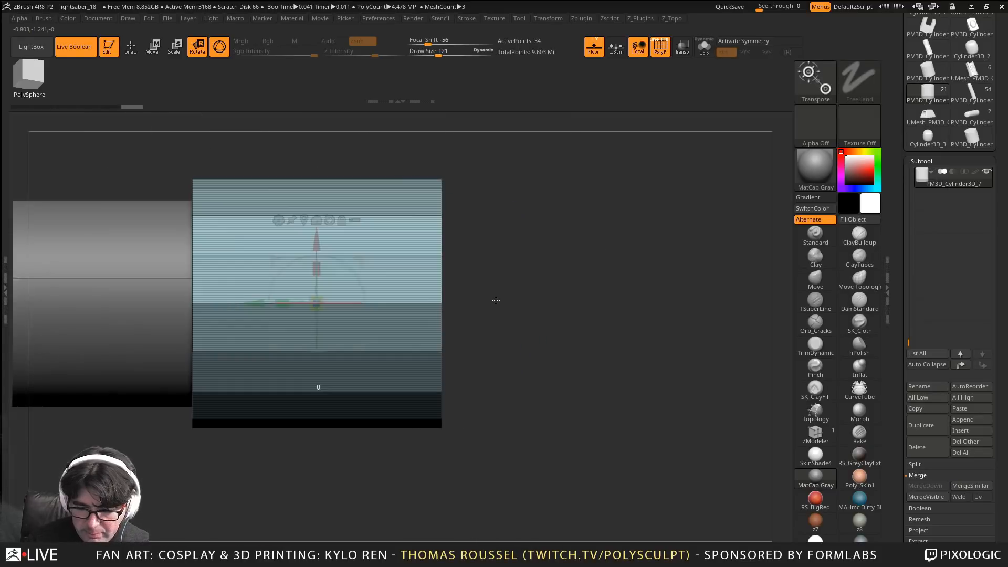
pyautogui.moveTo(317, 303); pyautogui.dragTo(312, 332)
pyautogui.moveTo(661, 305); pyautogui.dragTo(506, 254)
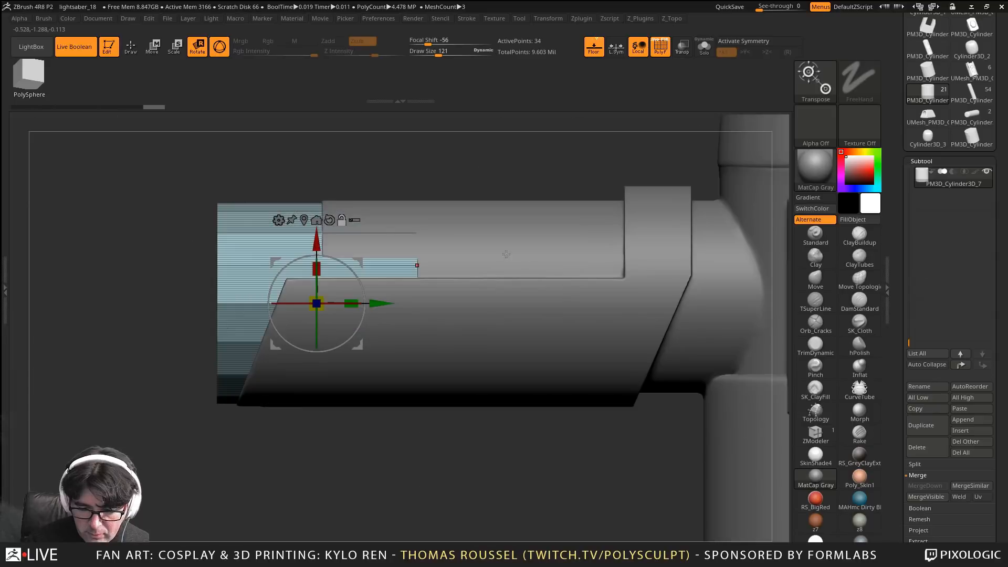
# Nudge the cylinder's position and check its fit against the quillon's open end
pyautogui.keyDown('ctrl'); pyautogui.moveTo(332, 174); pyautogui.dragTo(383, 185, button='right'); pyautogui.keyUp('ctrl')
pyautogui.moveTo(398, 239); pyautogui.dragTo(399, 232)
pyautogui.moveTo(452, 293); pyautogui.dragTo(551, 303, button='right')
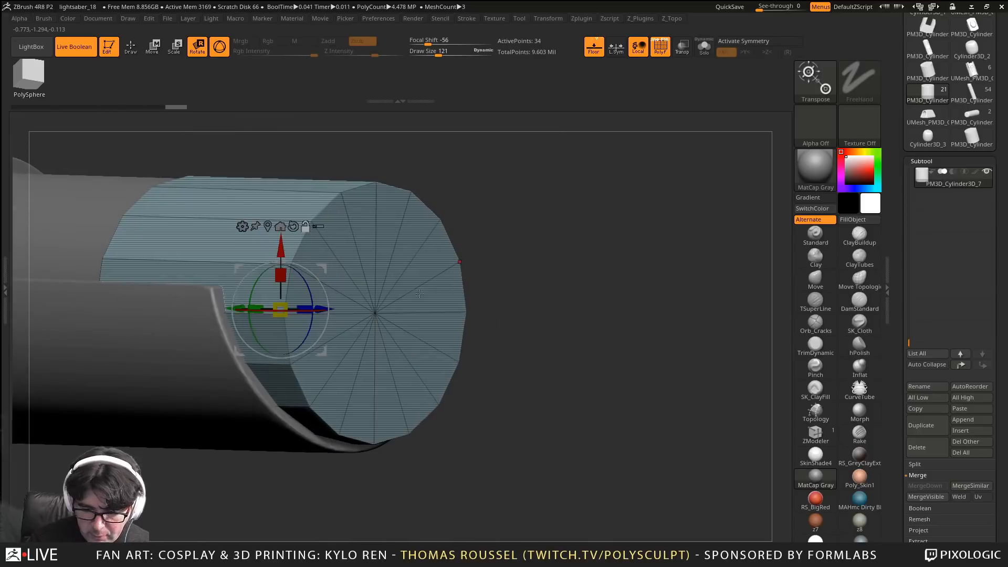
pyautogui.keyDown('ctrl'); pyautogui.moveTo(420, 279); pyautogui.dragTo(419, 301, button='right'); pyautogui.keyUp('ctrl')
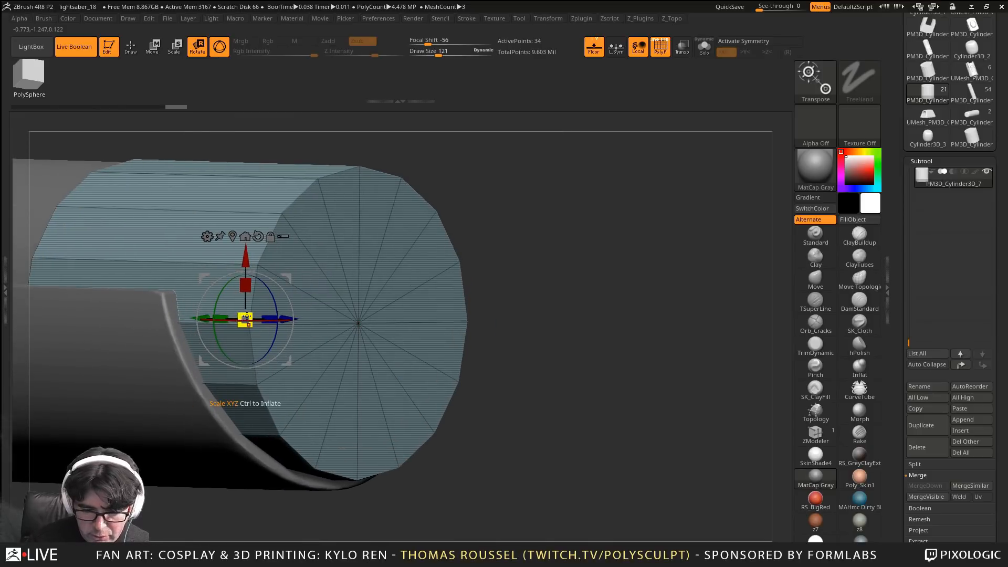
# Scale the cylinder down uniformly so it fits inside the lightsaber's outer shell
pyautogui.moveTo(245, 317); pyautogui.dragTo(268, 362)
pyautogui.keyDown('alt'); pyautogui.moveTo(590, 267); pyautogui.dragTo(572, 301); pyautogui.keyUp('alt')
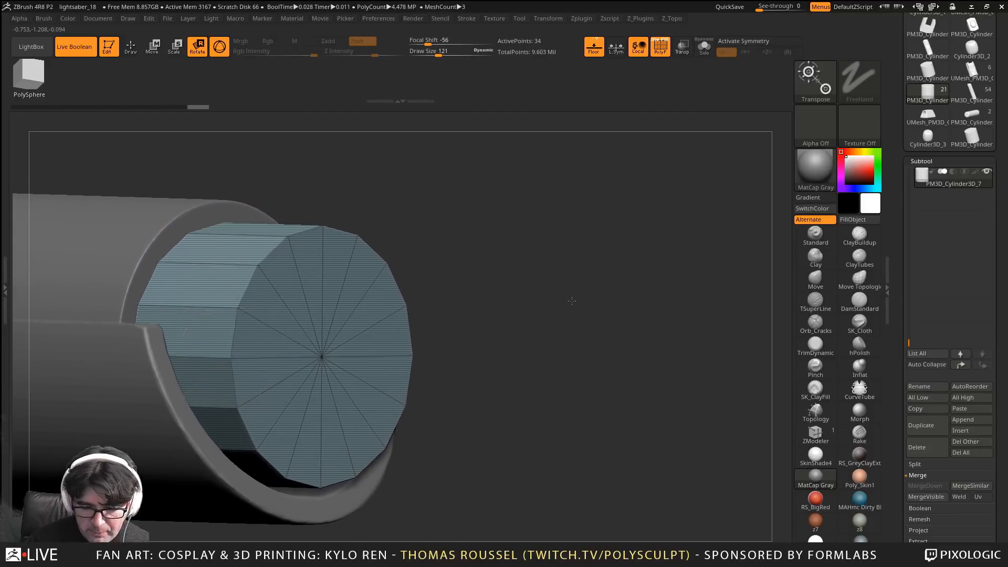
pyautogui.press('space')
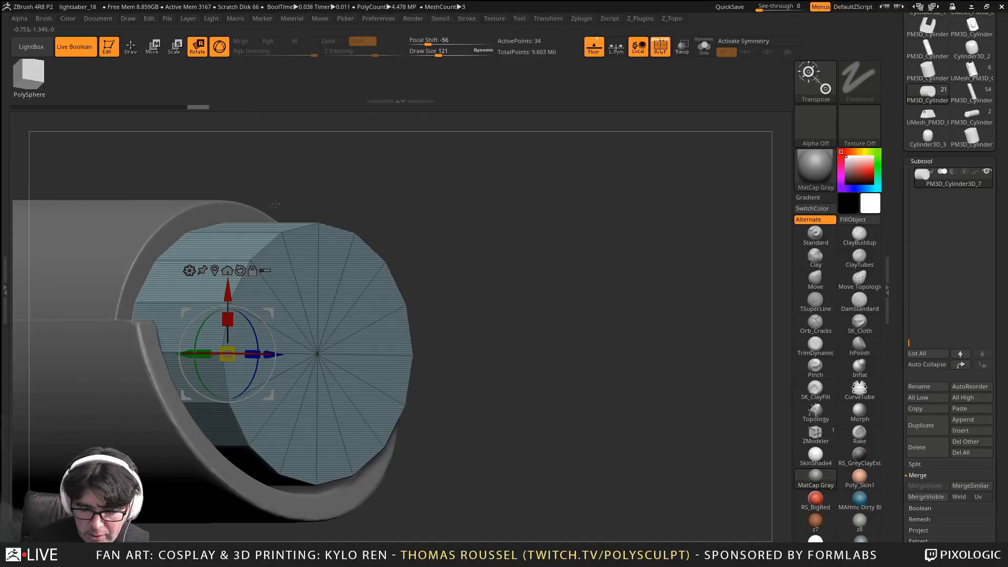
# Switch to the ZModeler brush, undo a stray point move on the cylinder, and set the draw size to 11
pyautogui.click(137, 57)
pyautogui.press('b')
pyautogui.press('z')
pyautogui.press('m')
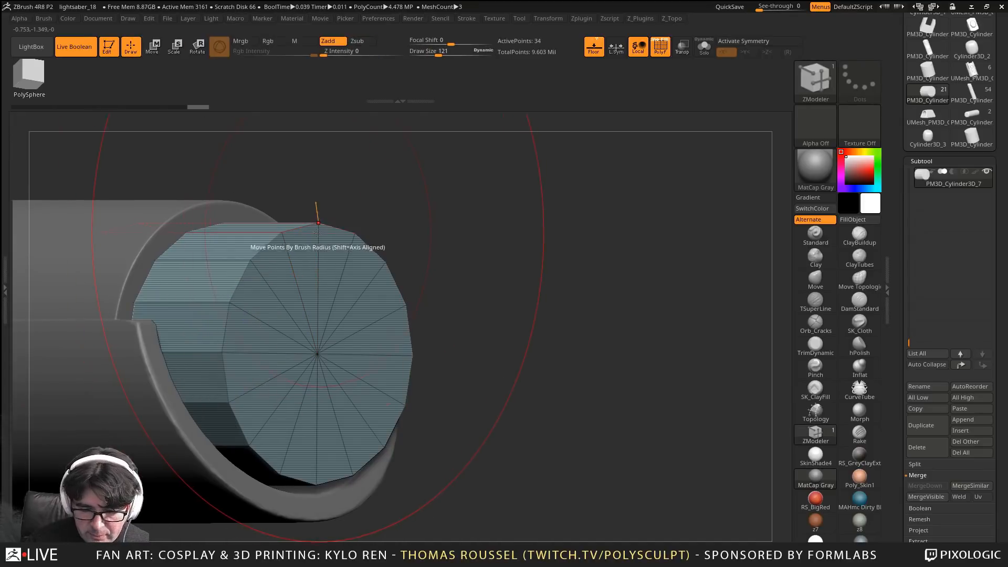
pyautogui.moveTo(315, 241)
pyautogui.mouseDown()
pyautogui.moveTo(298, 243)
pyautogui.moveTo(320, 253)
pyautogui.mouseUp()
pyautogui.hotkey('ctrl', 'z')
pyautogui.press('s')
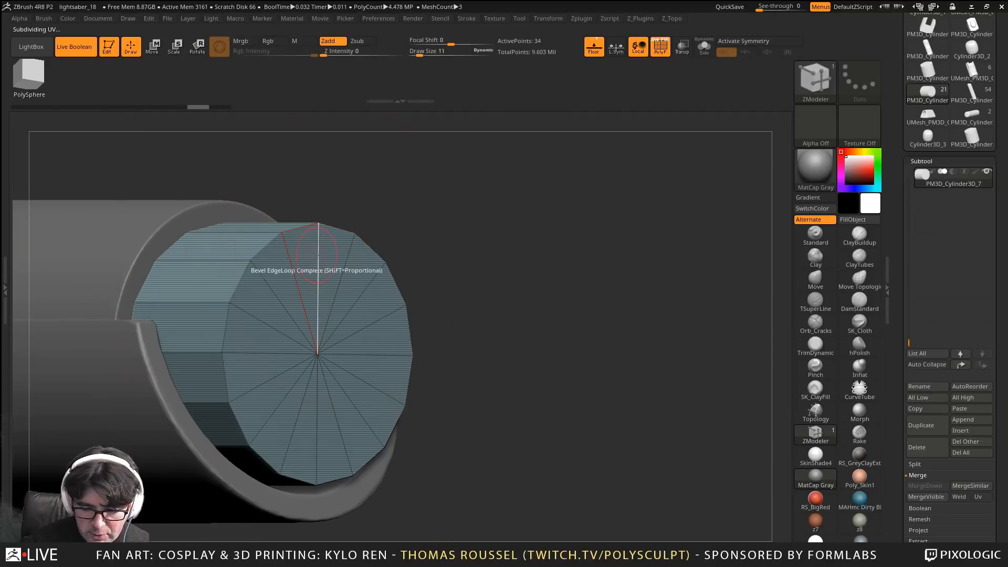
# Try inserting a single edge loop close to the rim of the cylinder's end cap with ZModeler Insert
pyautogui.press('space')
pyautogui.click(292, 263)
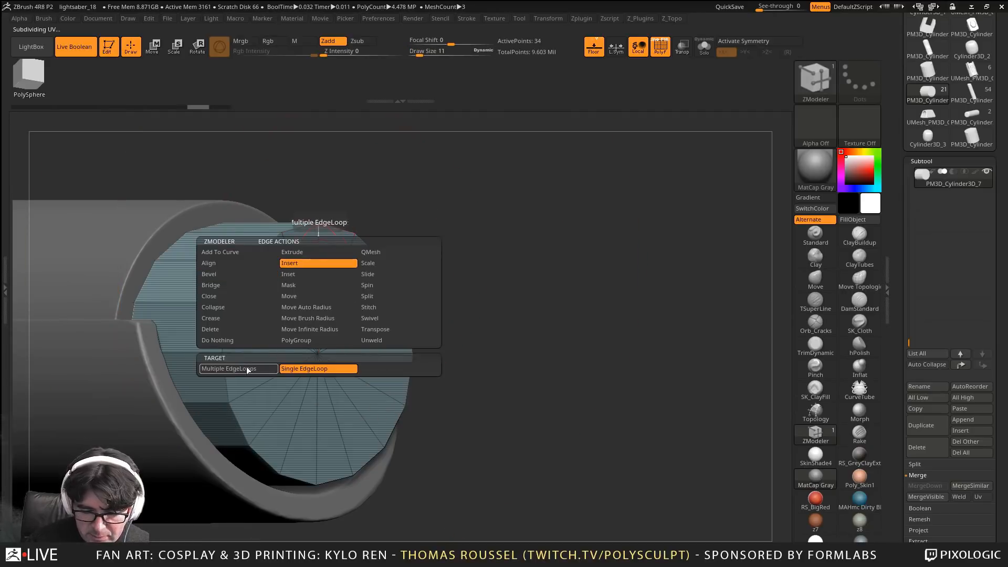
pyautogui.click(277, 365)
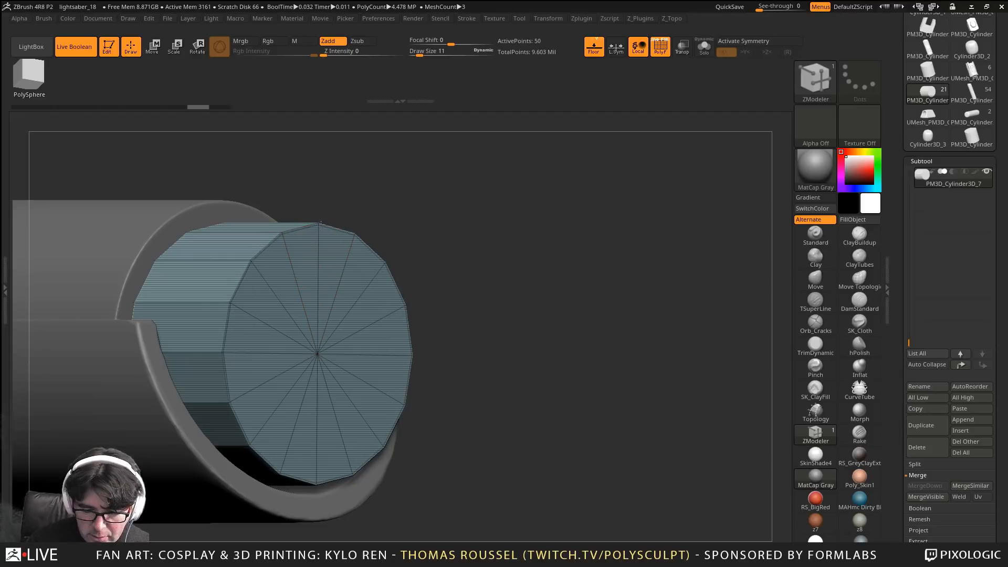
# Set the ZModeler polygon action to Mesh To Brush and isolate the cylinder with Solo mode
pyautogui.keyDown('alt'); pyautogui.moveTo(449, 232); pyautogui.dragTo(511, 186); pyautogui.keyUp('alt')
pyautogui.press('space')
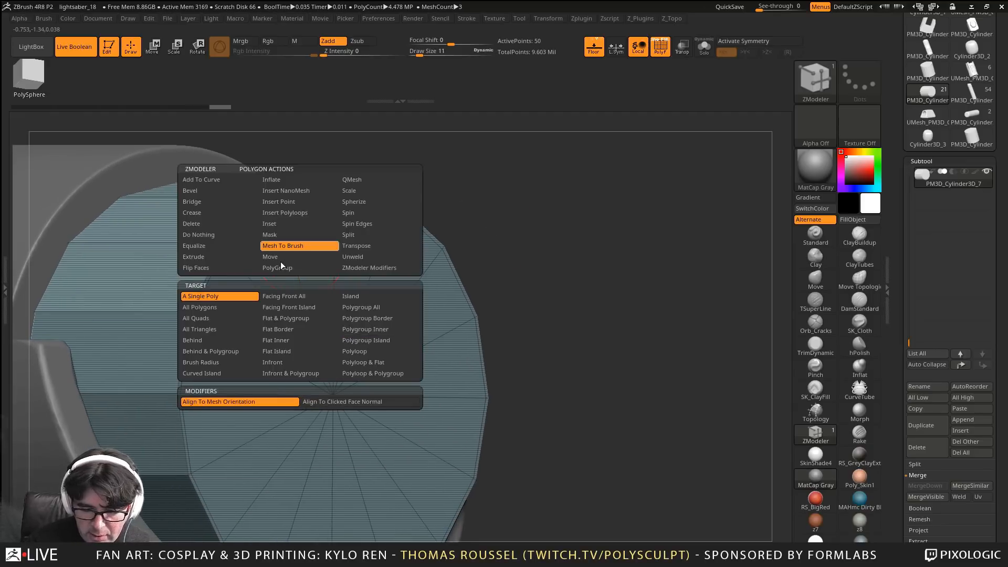
pyautogui.click(297, 245)
pyautogui.click(315, 255)
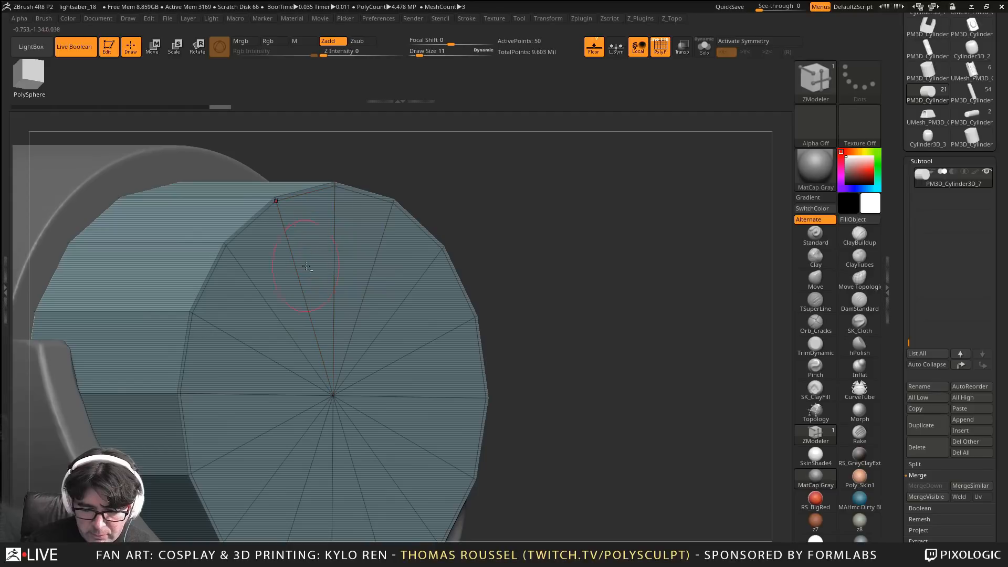
pyautogui.click(704, 47)
pyautogui.moveTo(614, 236); pyautogui.dragTo(566, 262)
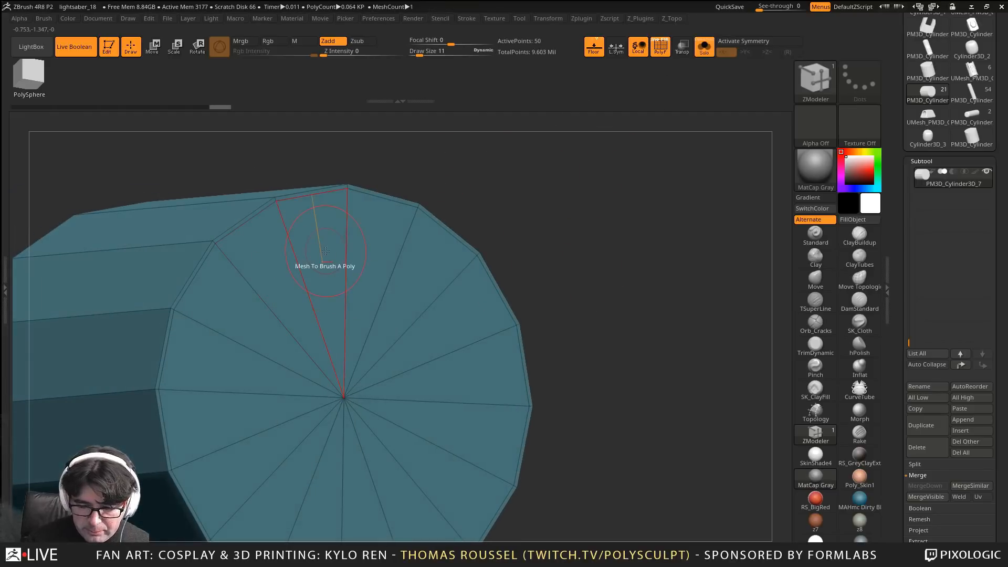
# Try extruding the end cap's polygons together as a temporary group, and undo both the extrusion and the inserted edge loop
pyautogui.moveTo(325, 251)
pyautogui.mouseDown()
pyautogui.moveTo(226, 294)
pyautogui.moveTo(202, 367)
pyautogui.moveTo(216, 436)
pyautogui.moveTo(273, 472)
pyautogui.moveTo(315, 519)
pyautogui.moveTo(372, 525)
pyautogui.moveTo(489, 467)
pyautogui.moveTo(474, 407)
pyautogui.moveTo(491, 278)
pyautogui.moveTo(415, 216)
pyautogui.moveTo(370, 263)
pyautogui.mouseUp()
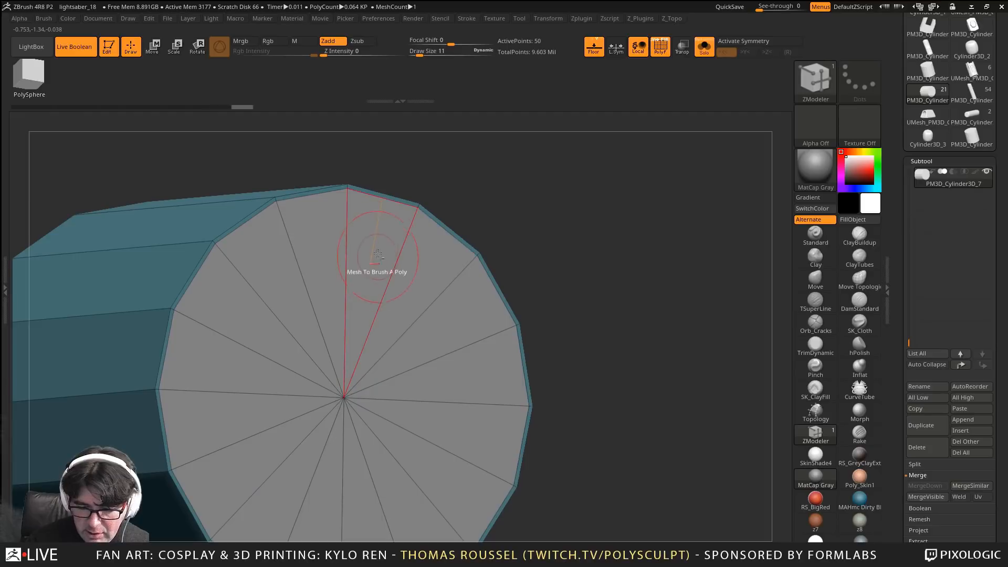
pyautogui.press('space')
pyautogui.click(270, 256)
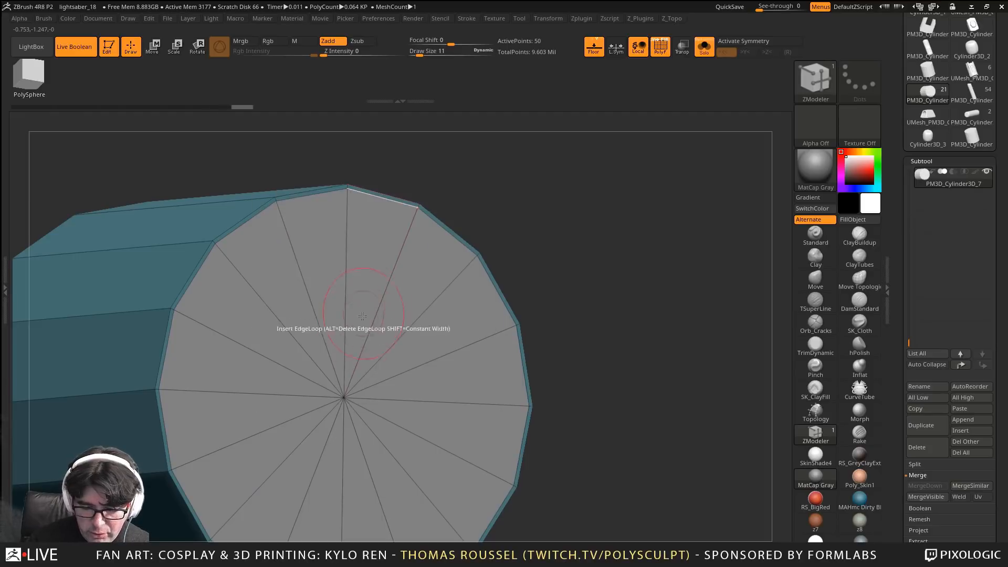
pyautogui.moveTo(356, 294); pyautogui.dragTo(56, 335)
pyautogui.moveTo(456, 206); pyautogui.dragTo(768, 248)
pyautogui.moveTo(86, 225); pyautogui.dragTo(173, 217)
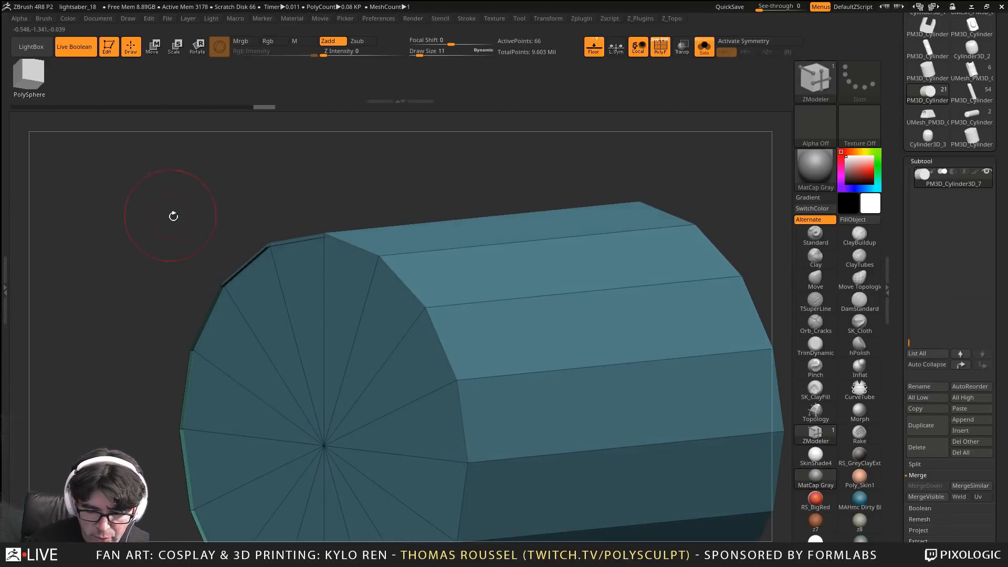
pyautogui.keyDown('alt'); pyautogui.click(297, 245); pyautogui.keyUp('alt')
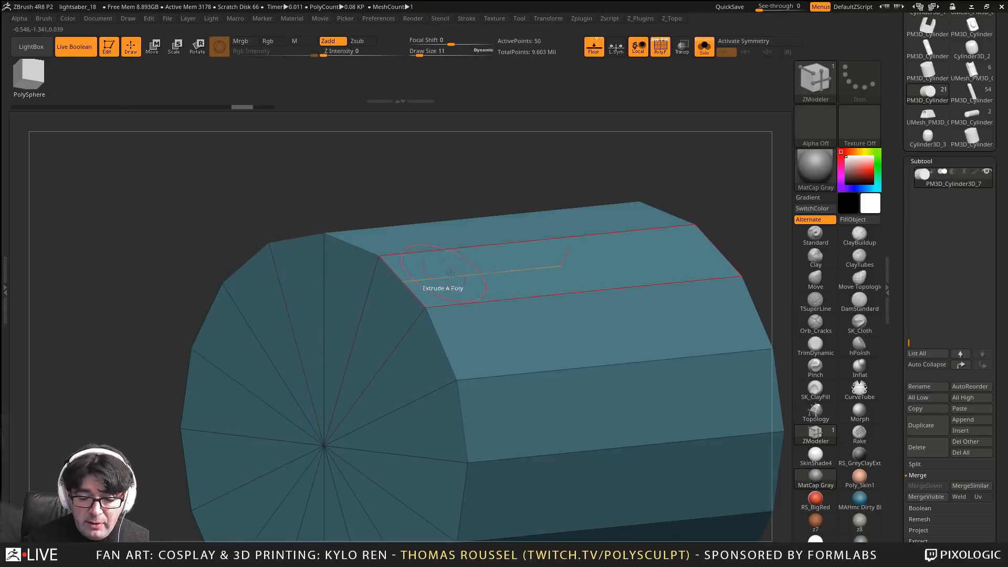
pyautogui.moveTo(450, 273); pyautogui.dragTo(327, 223, button='right')
pyautogui.press('ctrl')
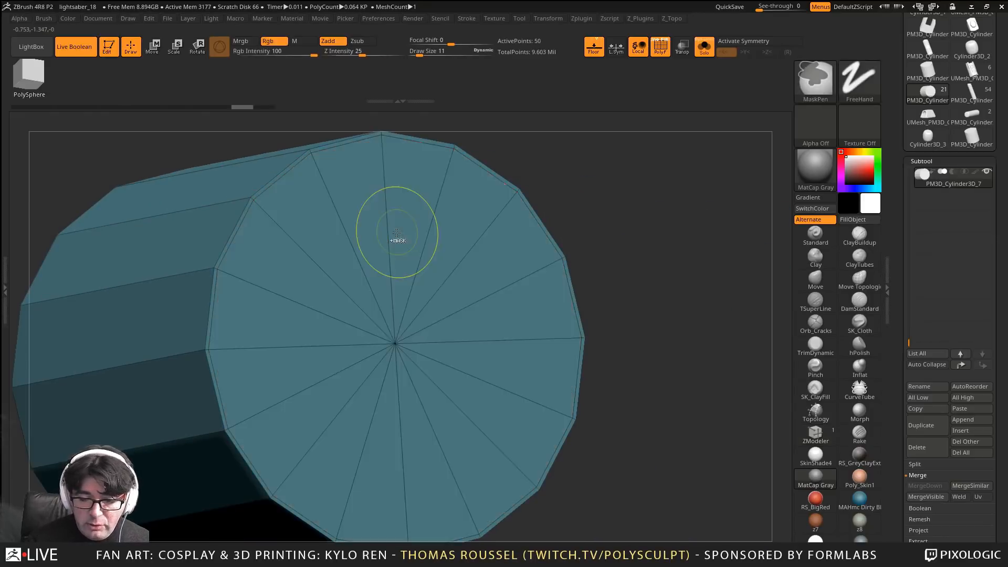
# Delete all triangular polygons of the cylinder's end cap using ZModeler Delete on single polys, and reduce the draw size to 3
pyautogui.press('space')
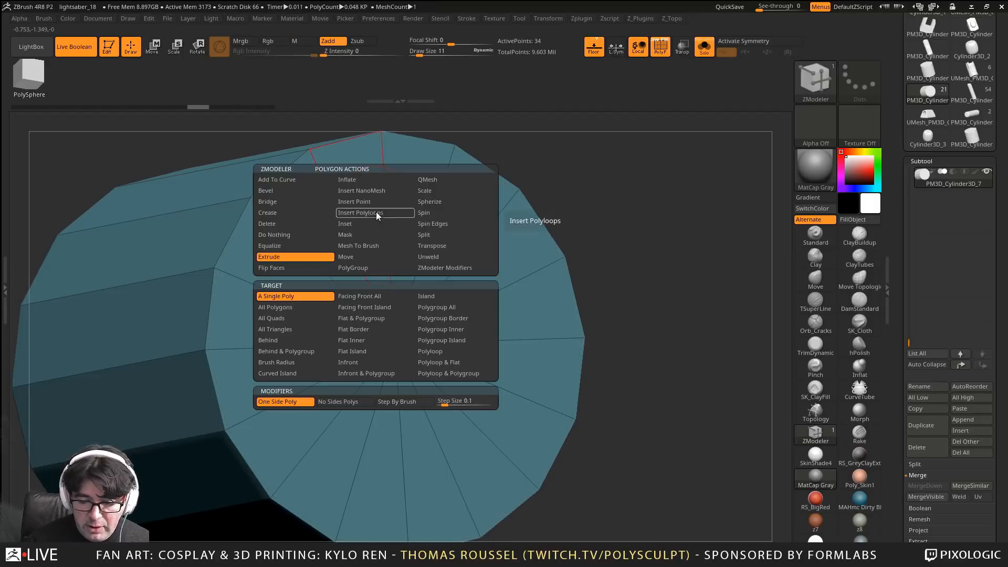
pyautogui.click(273, 224)
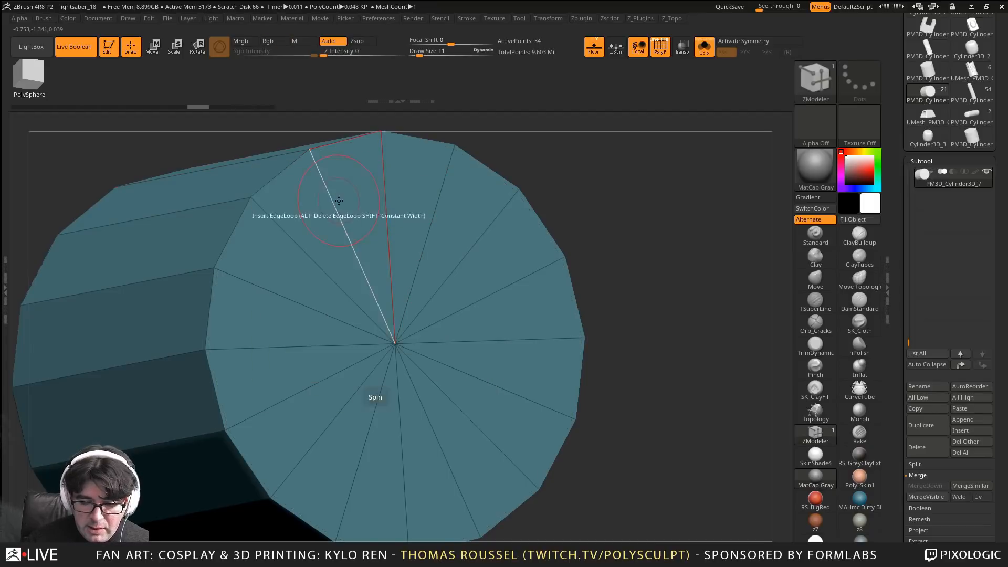
pyautogui.click(349, 181)
pyautogui.click(418, 184)
pyautogui.click(474, 232)
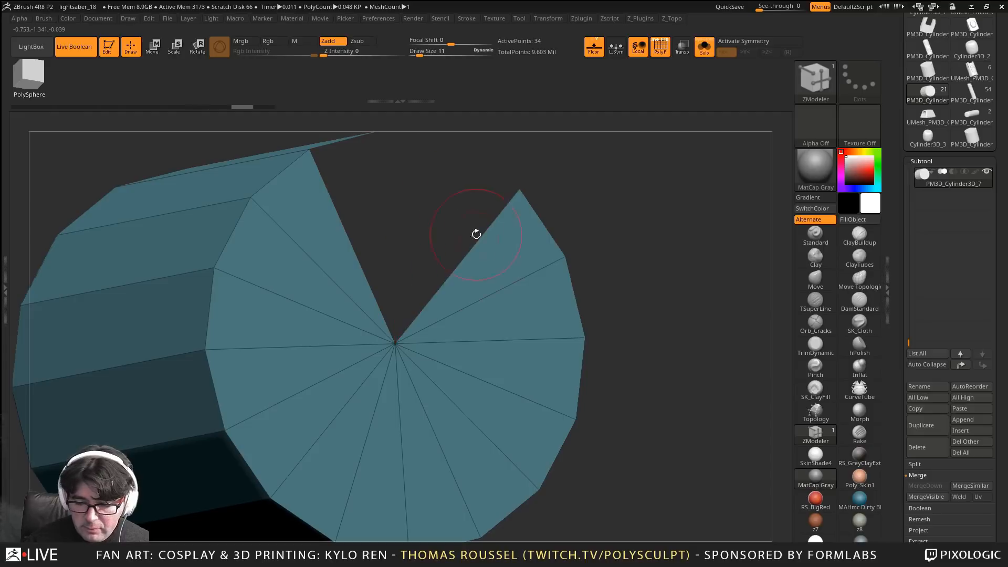
pyautogui.click(503, 274)
pyautogui.click(520, 303)
pyautogui.click(524, 366)
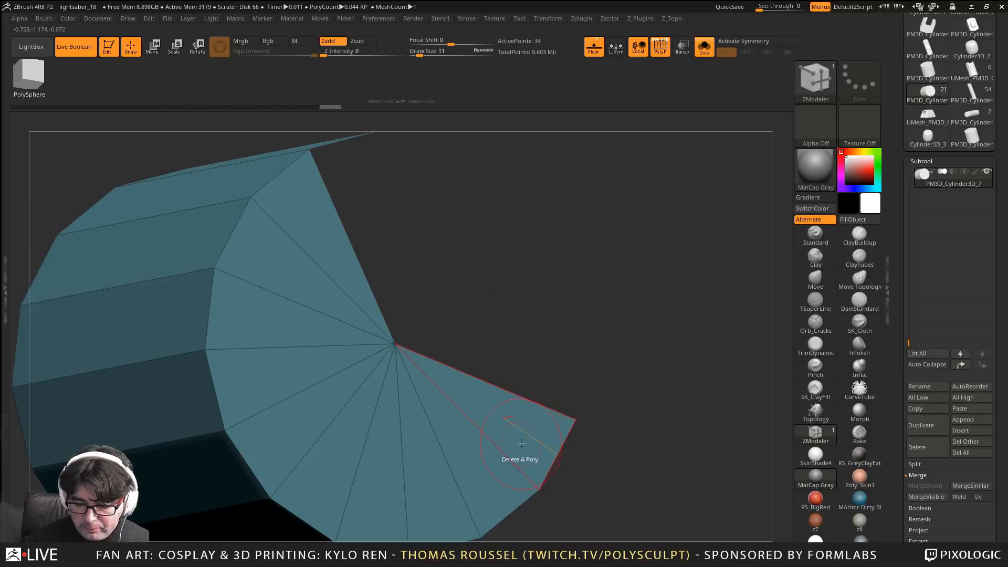
pyautogui.click(509, 445)
pyautogui.click(479, 470)
pyautogui.click(430, 498)
pyautogui.click(374, 494)
pyautogui.click(315, 477)
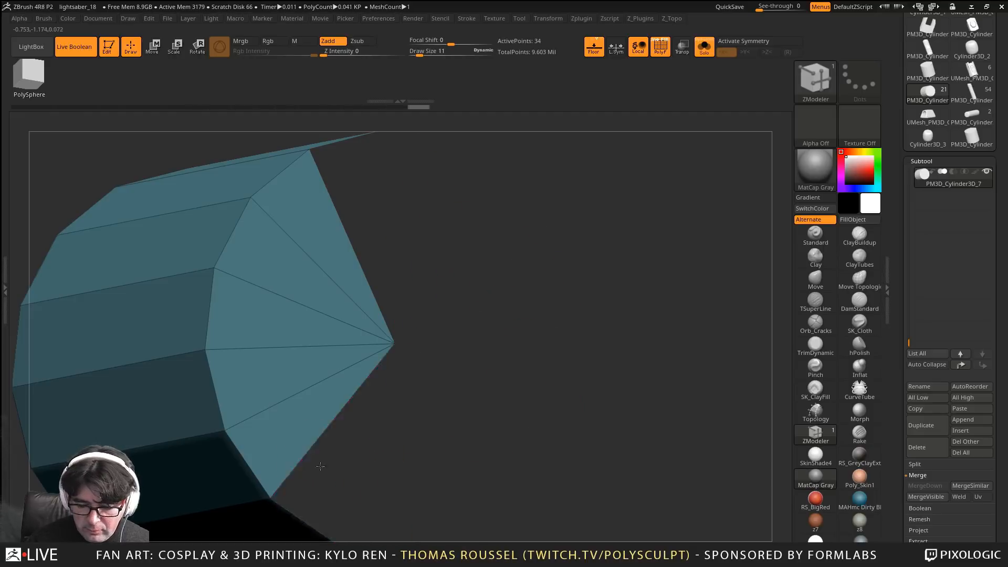
pyautogui.click(290, 430)
pyautogui.click(271, 370)
pyautogui.click(273, 323)
pyautogui.click(279, 282)
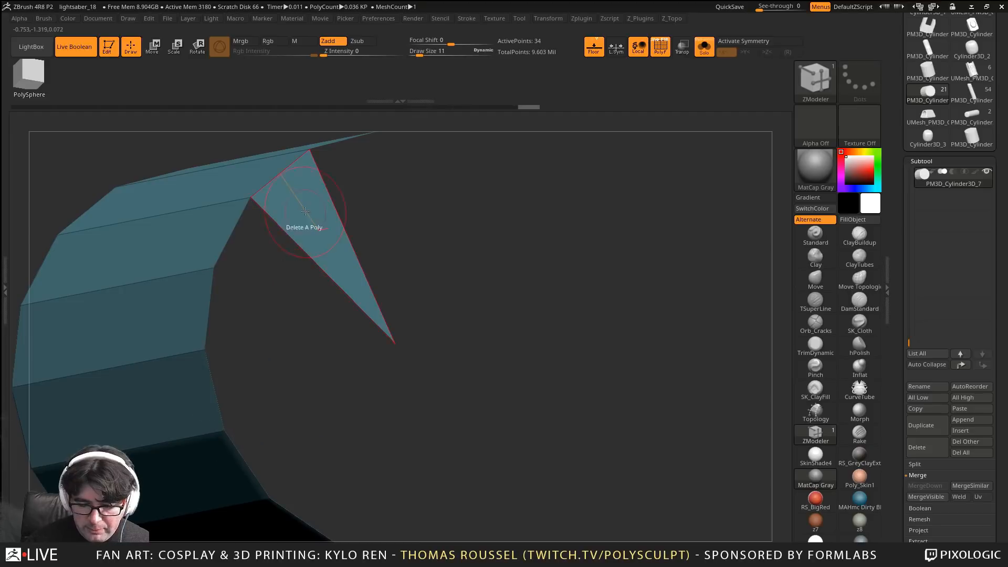
pyautogui.click(304, 225)
pyautogui.press('s')
pyautogui.moveTo(637, 276); pyautogui.dragTo(625, 277)
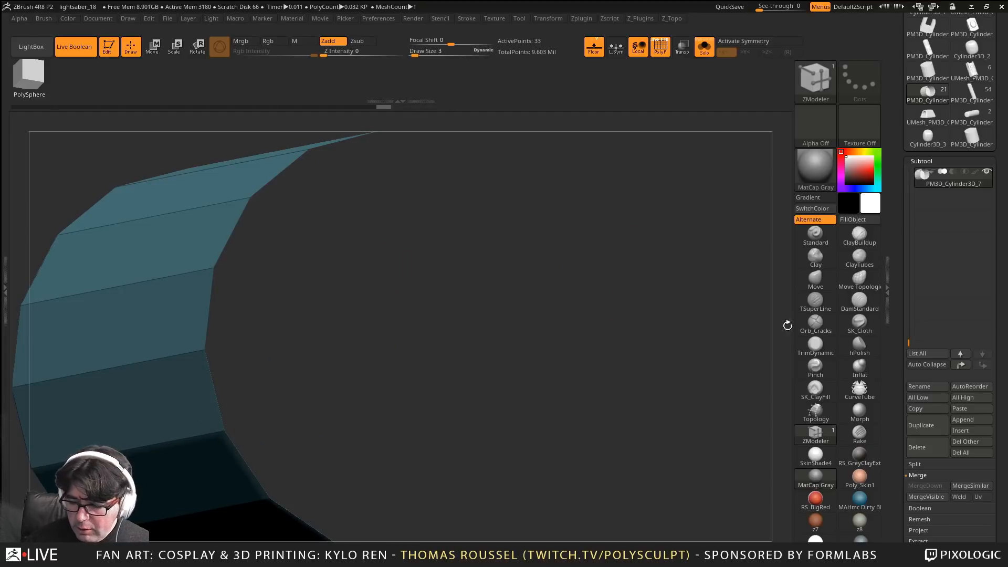
# Test Panel Loops from the EdgeLoop settings on the opened cylinder, first with Polish 5 and again with Polish 0, undoing each result
pyautogui.scroll(-10, 1003, 419)
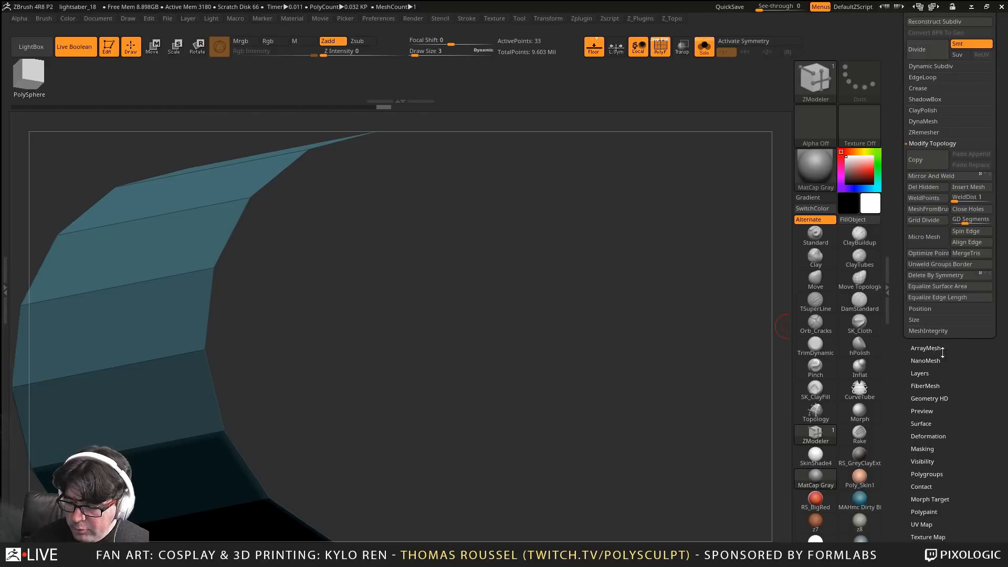
pyautogui.click(922, 77)
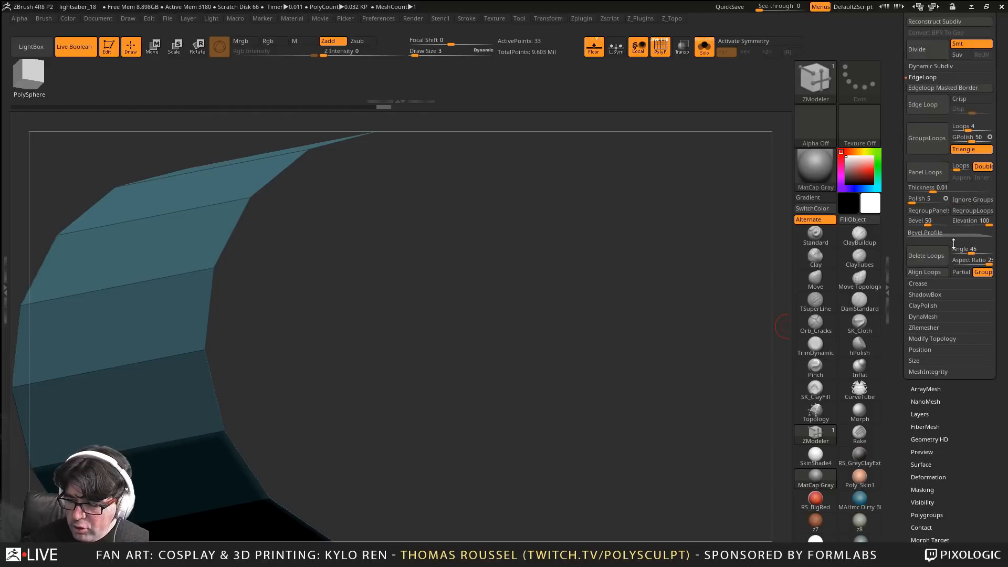
pyautogui.click(925, 173)
pyautogui.moveTo(642, 263); pyautogui.dragTo(632, 265)
pyautogui.hotkey('ctrl', 'z')
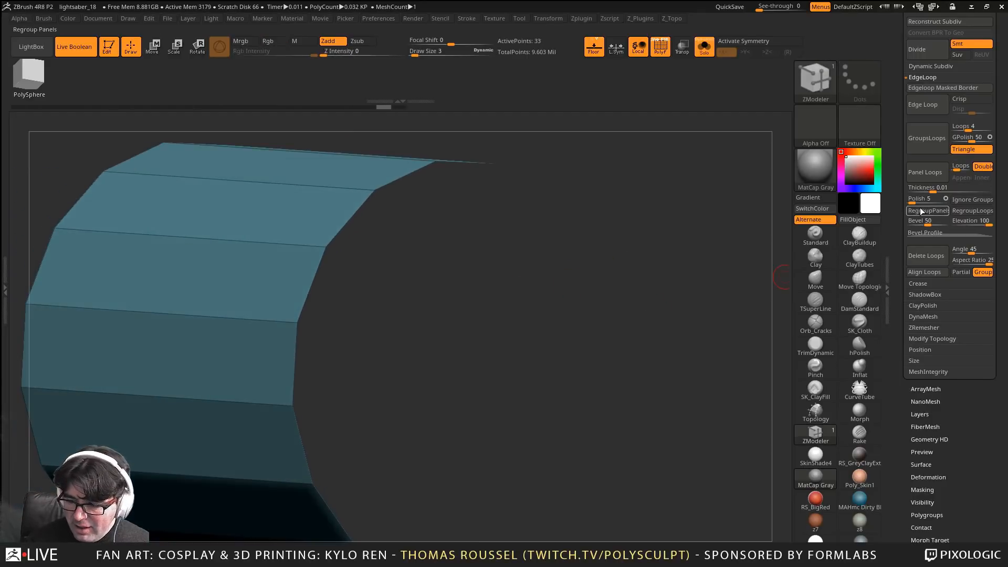
pyautogui.click(918, 176)
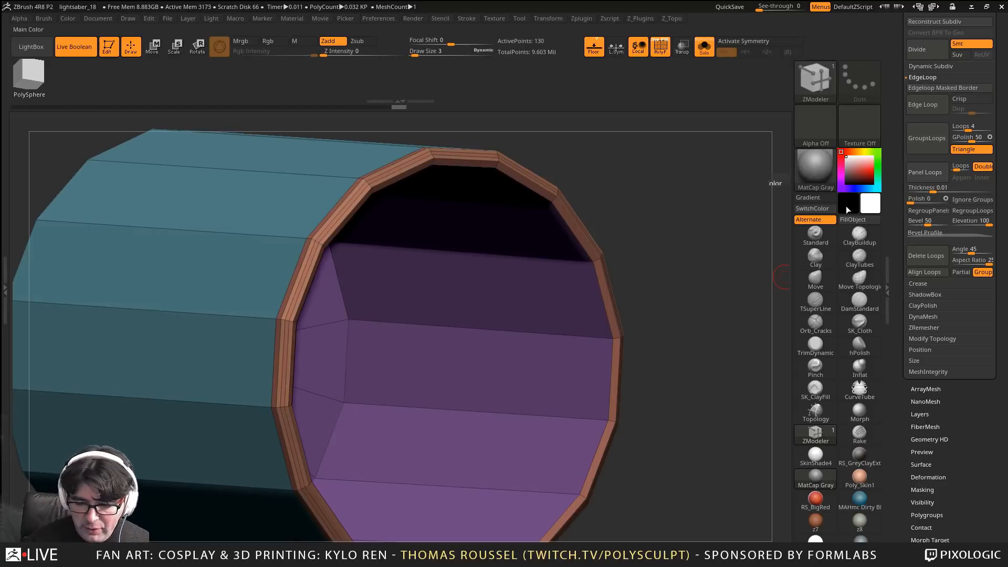
pyautogui.moveTo(681, 222); pyautogui.dragTo(664, 215)
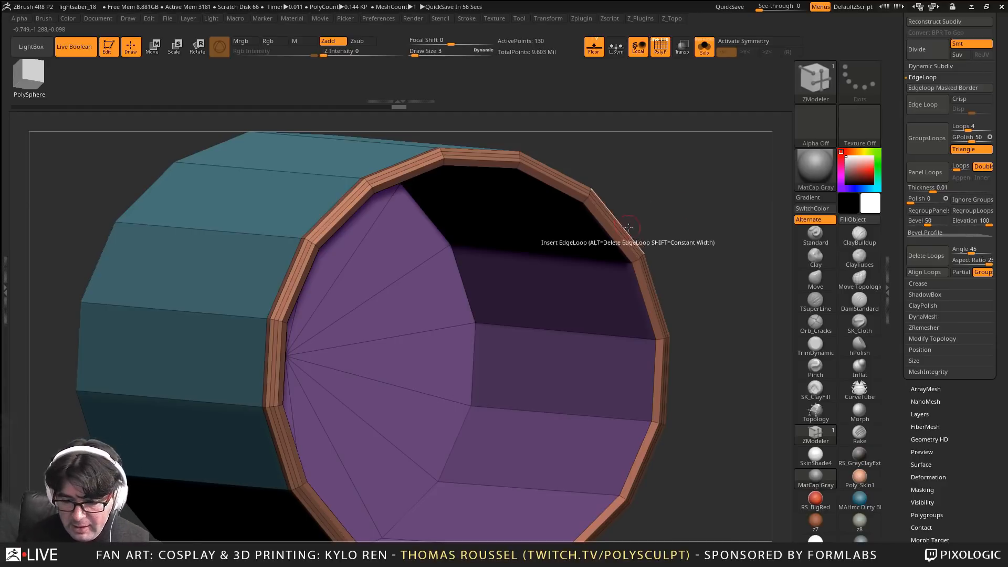
pyautogui.hotkey('ctrl', 'z')
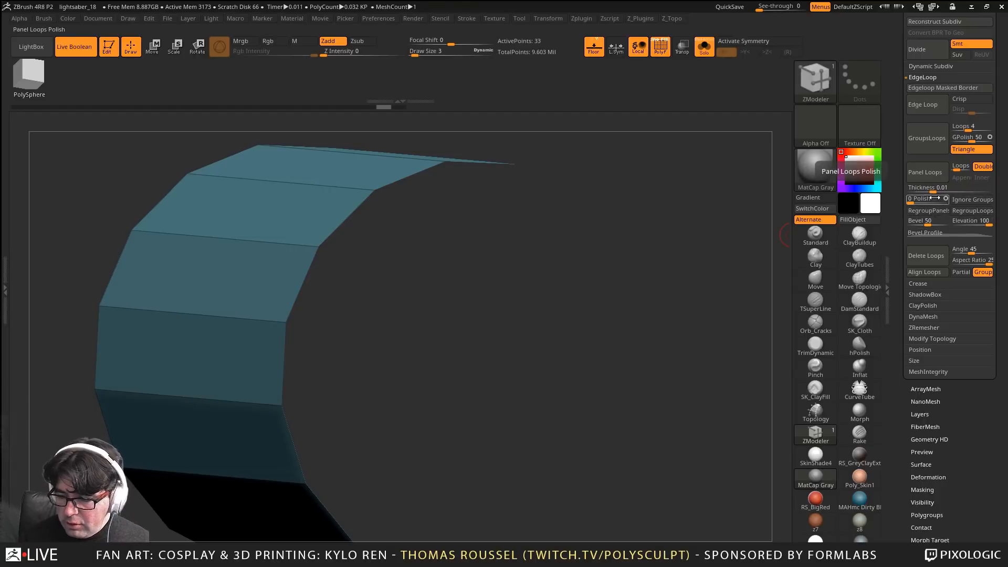
# Set the Panel Loops Elevation to -100 and reduce the loop count, testing the panel on the cylinder and undoing each result
pyautogui.moveTo(986, 222); pyautogui.dragTo(981, 223)
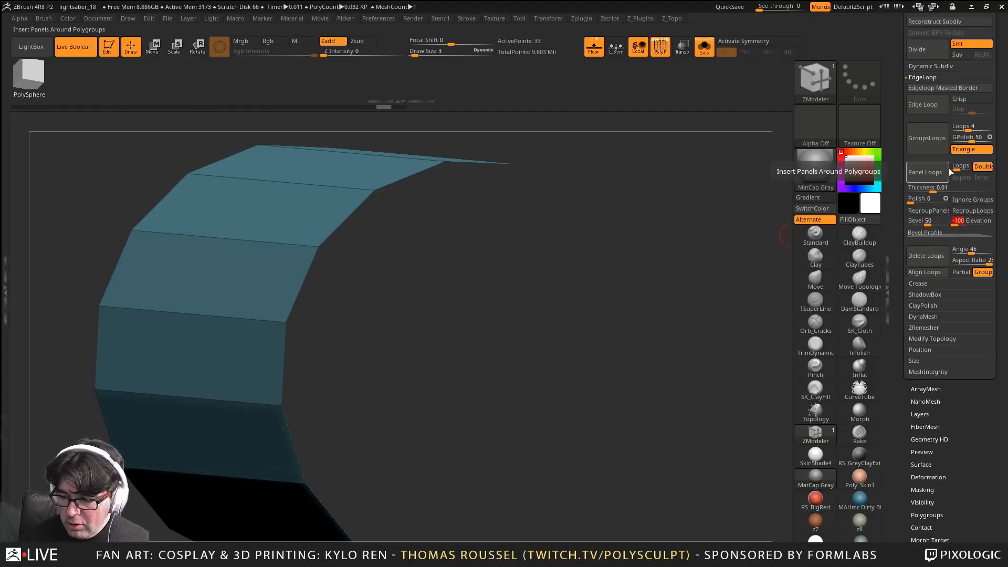
pyautogui.click(921, 175)
pyautogui.hotkey('ctrl', 'z')
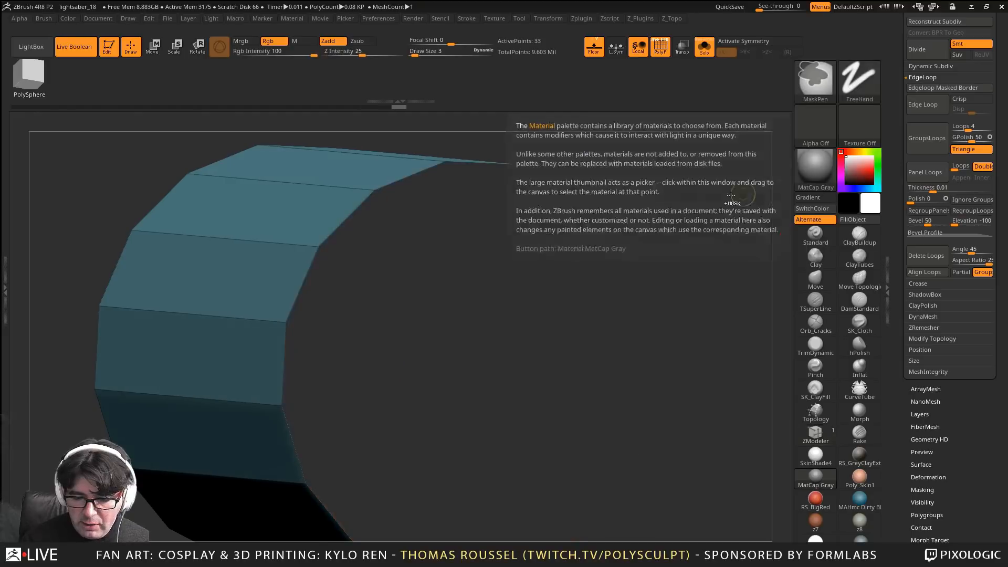
pyautogui.click(924, 173)
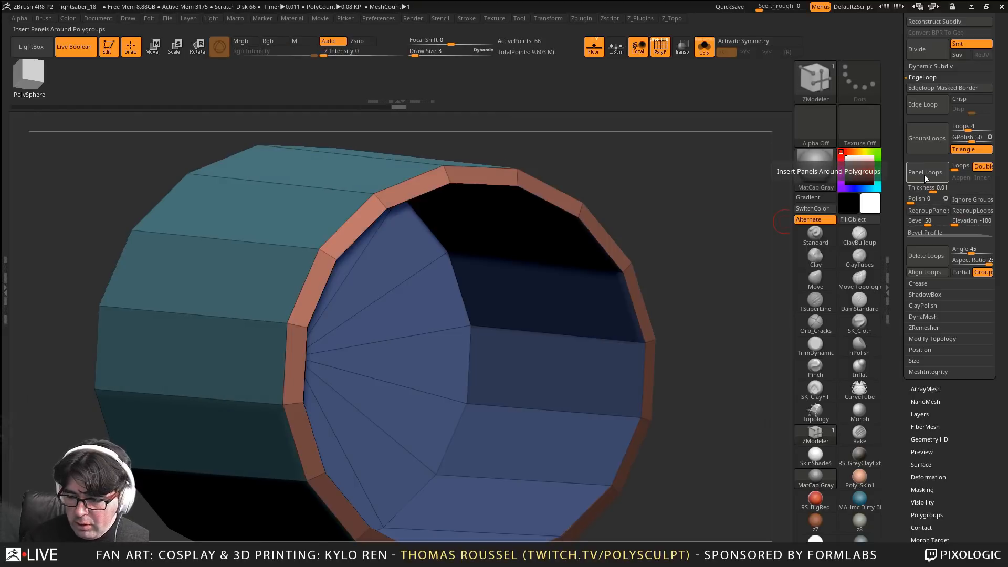
pyautogui.hotkey('ctrl', 'z')
# Set the Panel Loops Bevel to 0, test the panel on the cylinder and undo it
pyautogui.moveTo(928, 223); pyautogui.dragTo(914, 223)
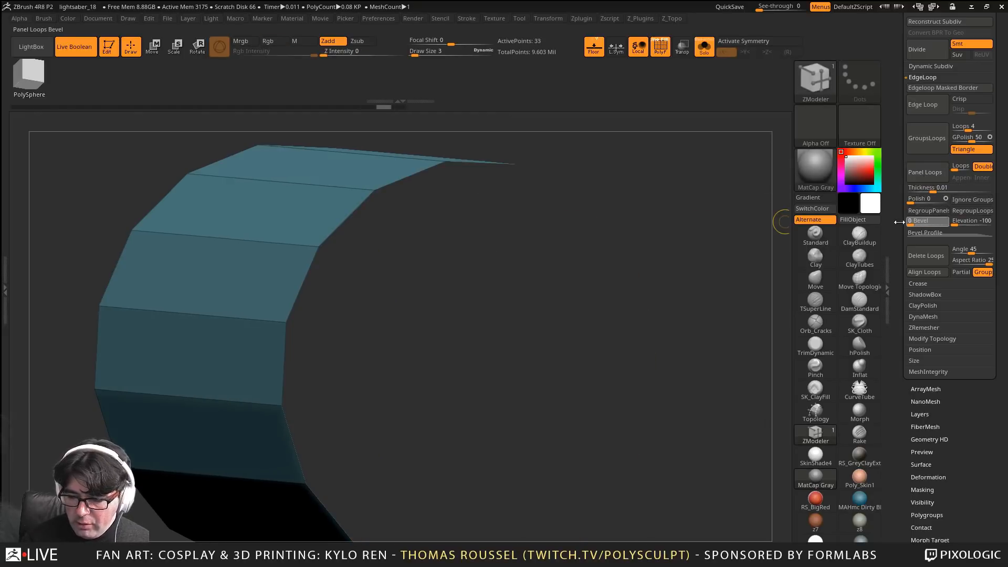
pyautogui.click(917, 176)
pyautogui.keyDown('alt'); pyautogui.moveTo(728, 196); pyautogui.dragTo(619, 207); pyautogui.keyUp('alt')
pyautogui.hotkey('ctrl', 'z')
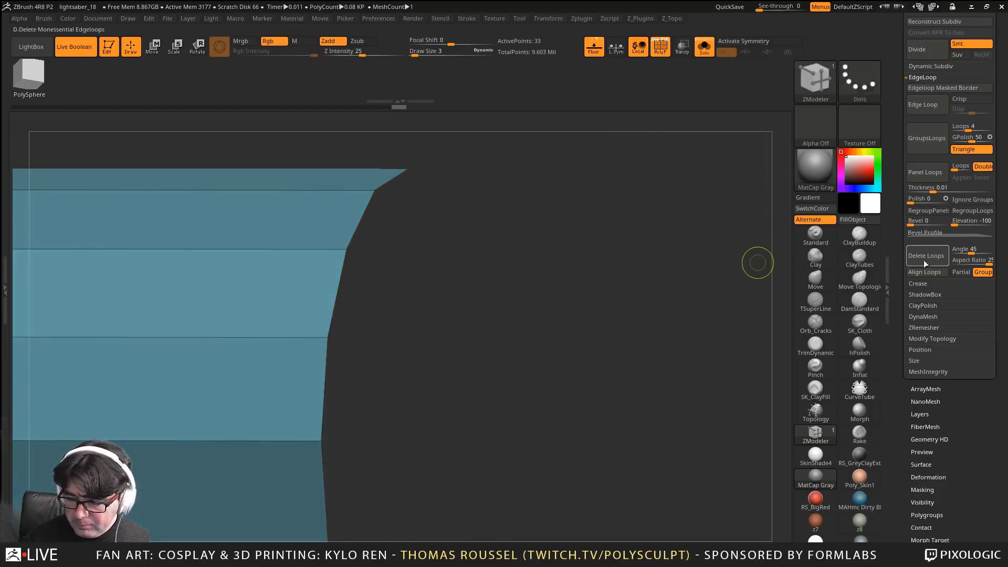
# Try Panel Loops on the cylinder with Thickness 0.00299 and inspect the wall at the open end
pyautogui.moveTo(934, 190); pyautogui.dragTo(927, 191)
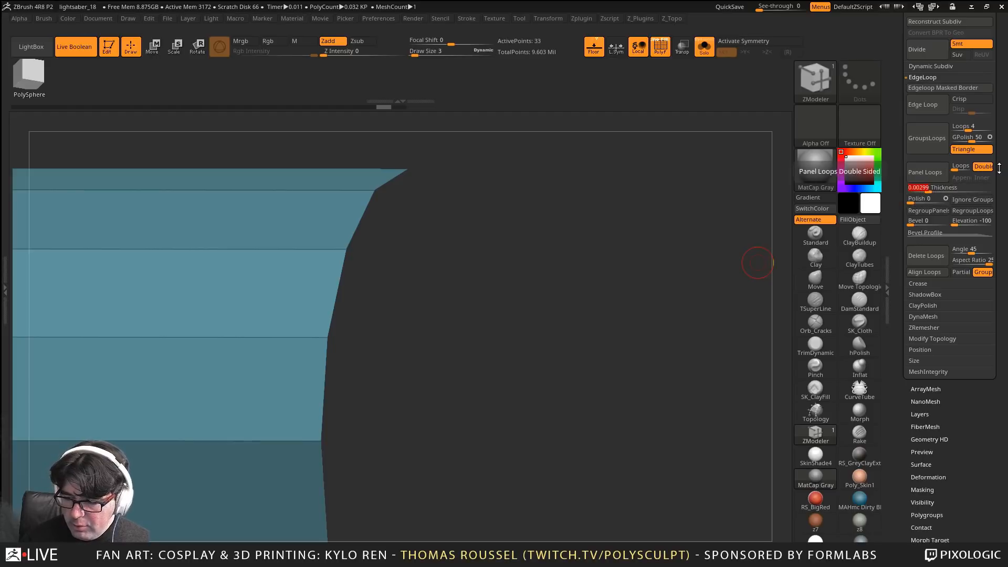
pyautogui.click(929, 174)
pyautogui.keyDown('shift'); pyautogui.moveTo(557, 242); pyautogui.dragTo(537, 258); pyautogui.keyUp('shift')
pyautogui.keyDown('ctrl'); pyautogui.moveTo(537, 258); pyautogui.dragTo(430, 334, button='right'); pyautogui.keyUp('ctrl')
pyautogui.moveTo(592, 275); pyautogui.dragTo(601, 226, button='right')
pyautogui.keyDown('alt'); pyautogui.moveTo(602, 226); pyautogui.dragTo(535, 213, button='right'); pyautogui.keyUp('alt')
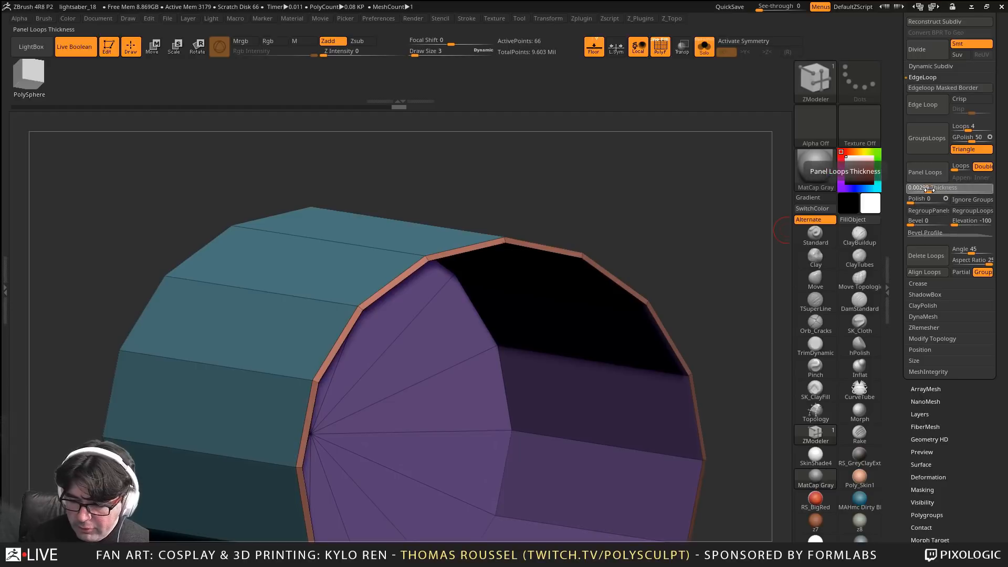
# Undo the thicker panel and reapply Panel Loops to the cylinder with Thickness 0.00113
pyautogui.moveTo(929, 190); pyautogui.dragTo(930, 191)
pyautogui.hotkey('ctrl', 'z')
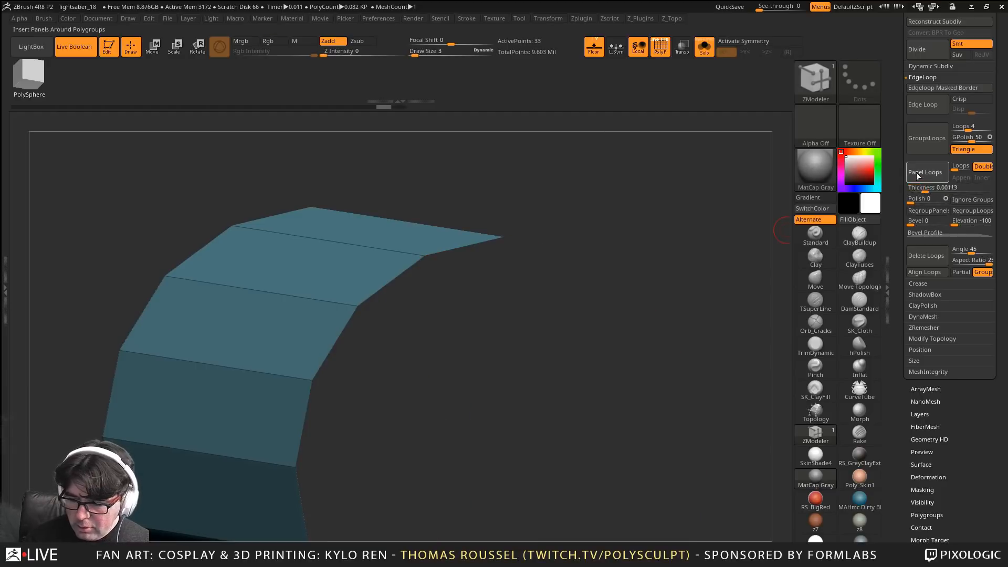
pyautogui.click(916, 175)
pyautogui.moveTo(680, 223)
pyautogui.keyDown('shift'); pyautogui.mouseDown(button='right')
pyautogui.moveTo(661, 216)
pyautogui.moveTo(591, 263)
pyautogui.moveTo(632, 254)
pyautogui.moveTo(695, 208)
pyautogui.moveTo(683, 225)
pyautogui.mouseUp(button='right'); pyautogui.keyUp('shift')
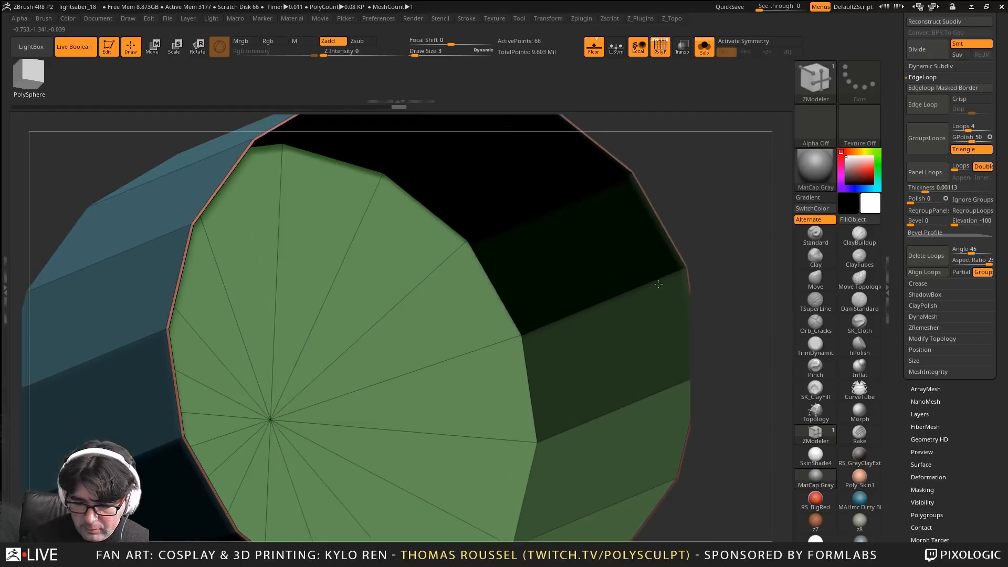
# Insert single edge loops with ZModeler around the cylinder's closed end, near its inner corner and on the end caps
pyautogui.press('space')
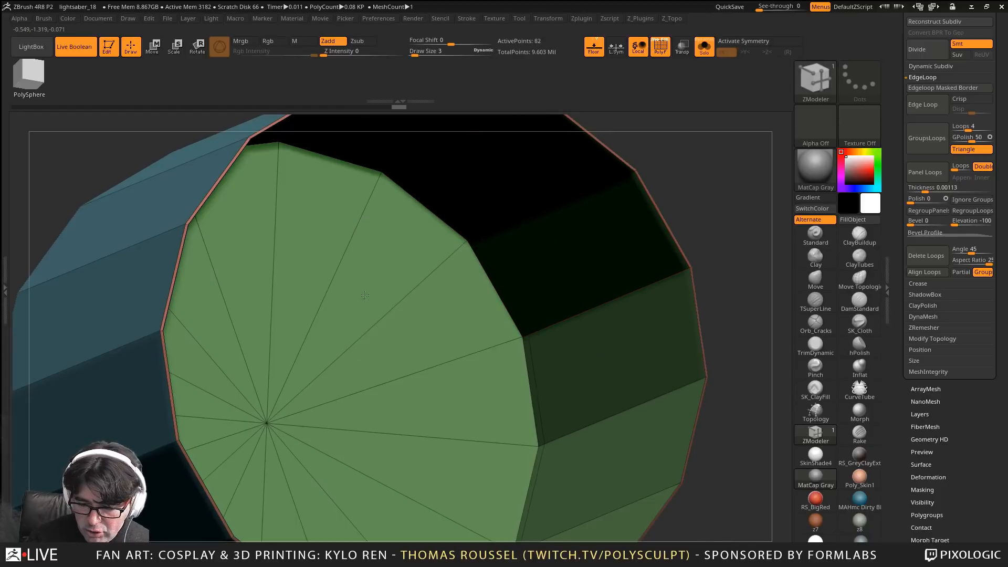
pyautogui.click(316, 309)
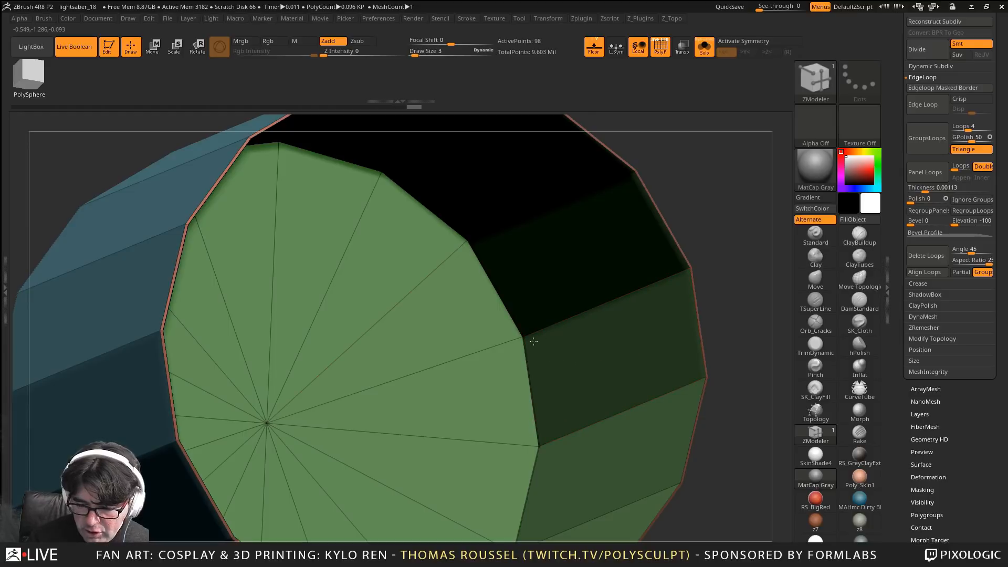
pyautogui.keyDown('ctrl'); pyautogui.moveTo(507, 352); pyautogui.dragTo(690, 526, button='right'); pyautogui.keyUp('ctrl')
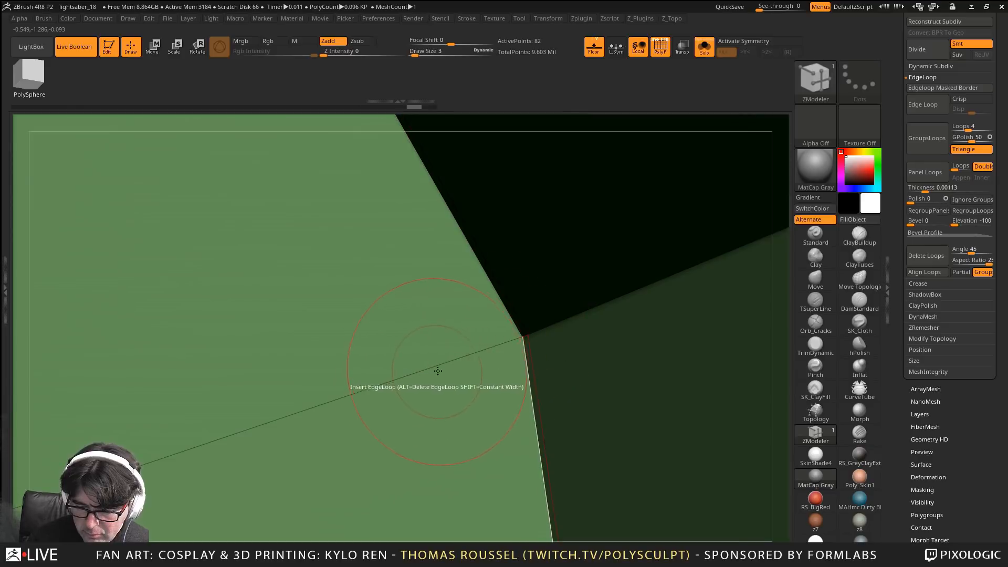
pyautogui.moveTo(438, 371)
pyautogui.keyDown('ctrl'); pyautogui.mouseDown(button='right')
pyautogui.moveTo(438, 261)
pyautogui.moveTo(421, 254)
pyautogui.mouseUp(button='right'); pyautogui.keyUp('ctrl')
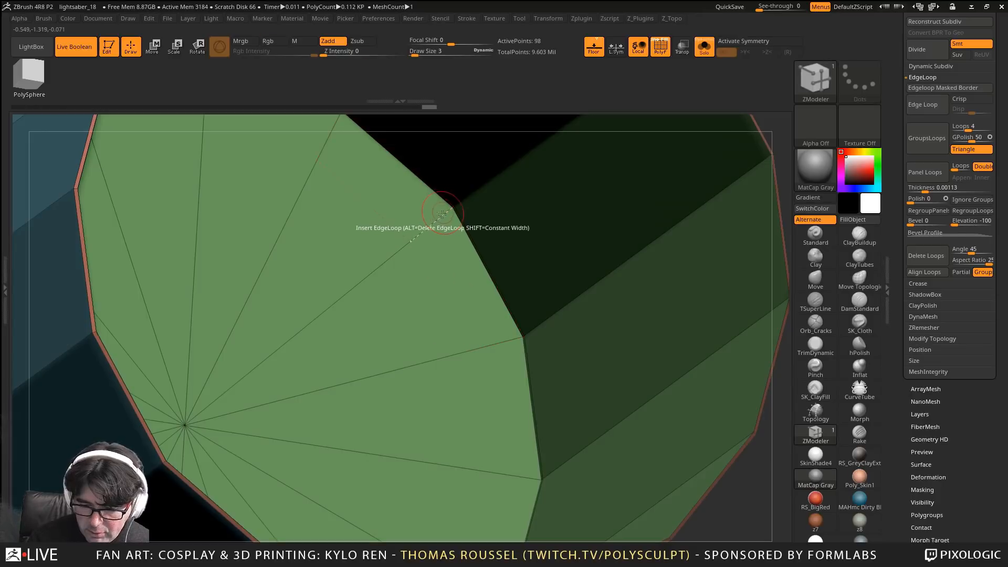
pyautogui.moveTo(448, 198); pyautogui.dragTo(635, 359, button='right')
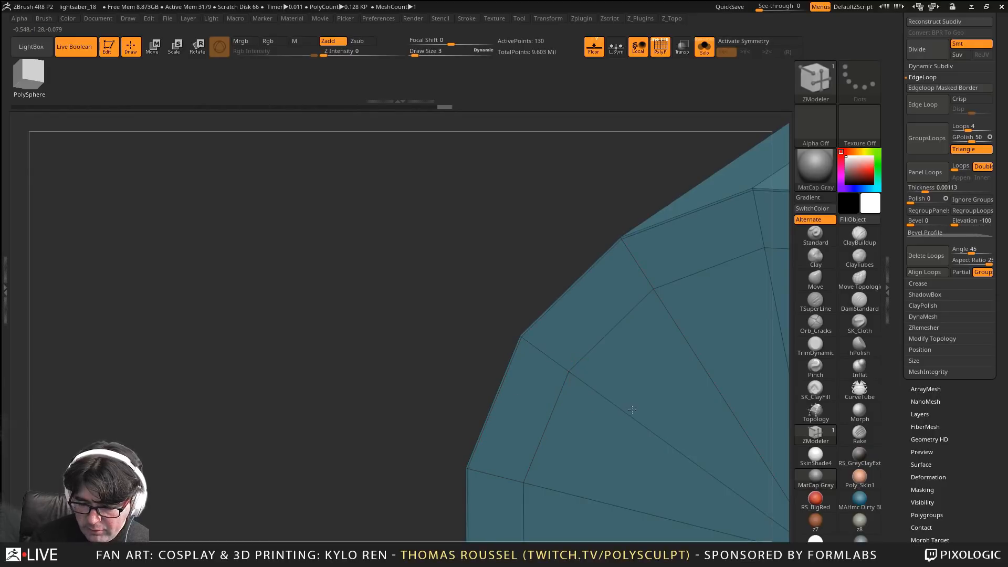
pyautogui.moveTo(653, 402); pyautogui.dragTo(562, 351, button='right')
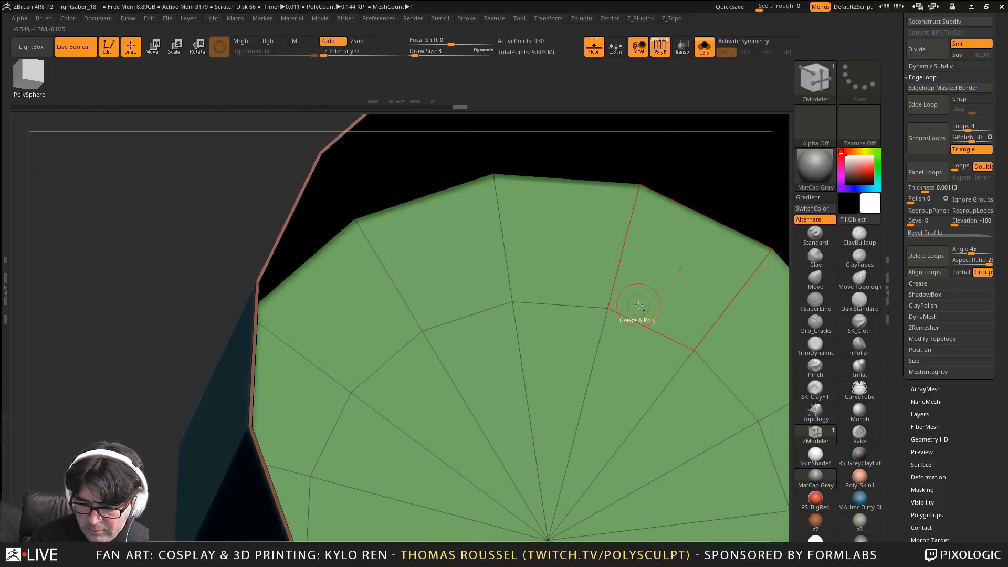
pyautogui.keyDown('alt'); pyautogui.moveTo(638, 305); pyautogui.dragTo(577, 302, button='right'); pyautogui.keyUp('alt')
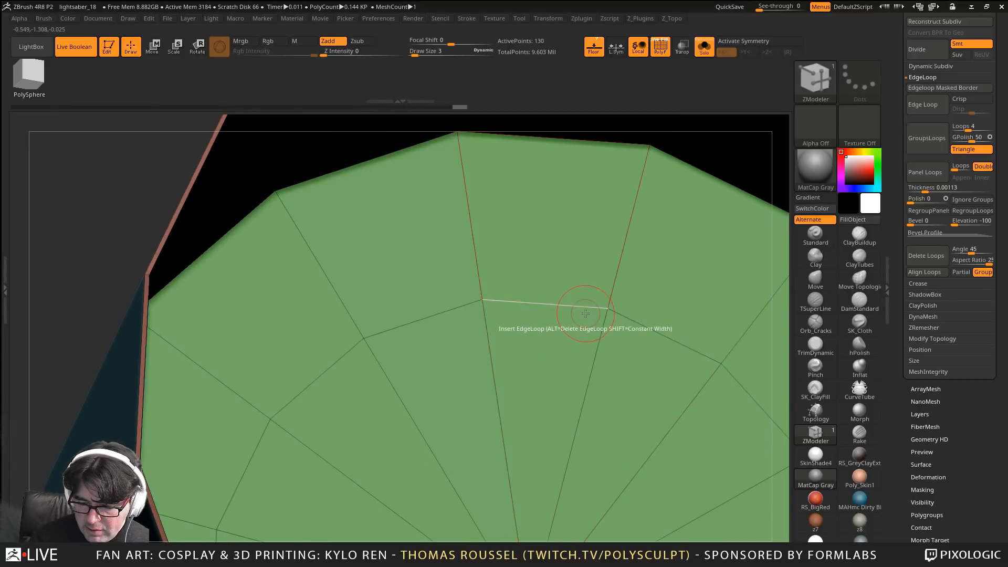
# Set the ZModeler edge action to Slide with EdgeLoop Complete and slide the inner cap's loop outward to the rim
pyautogui.press('space')
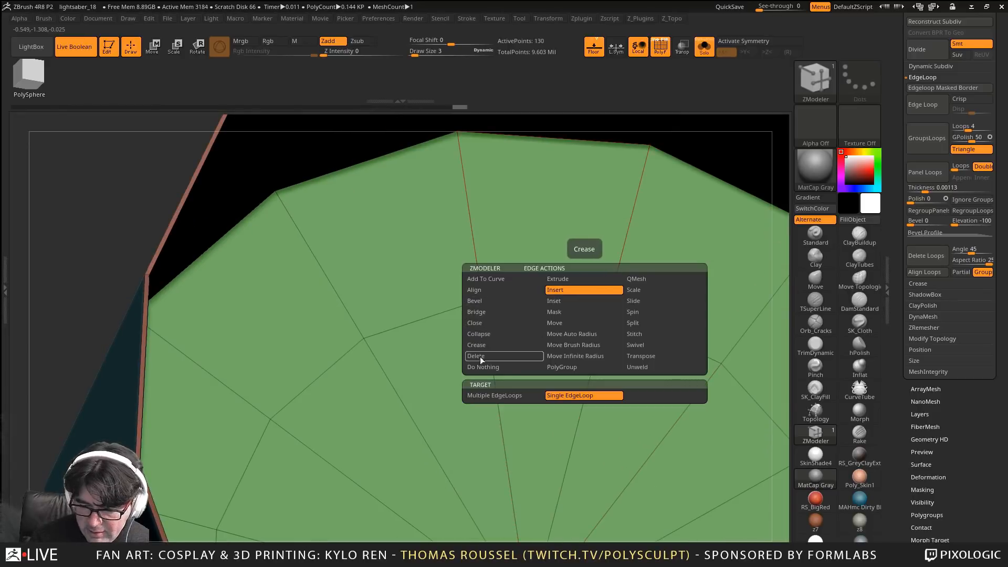
pyautogui.click(645, 302)
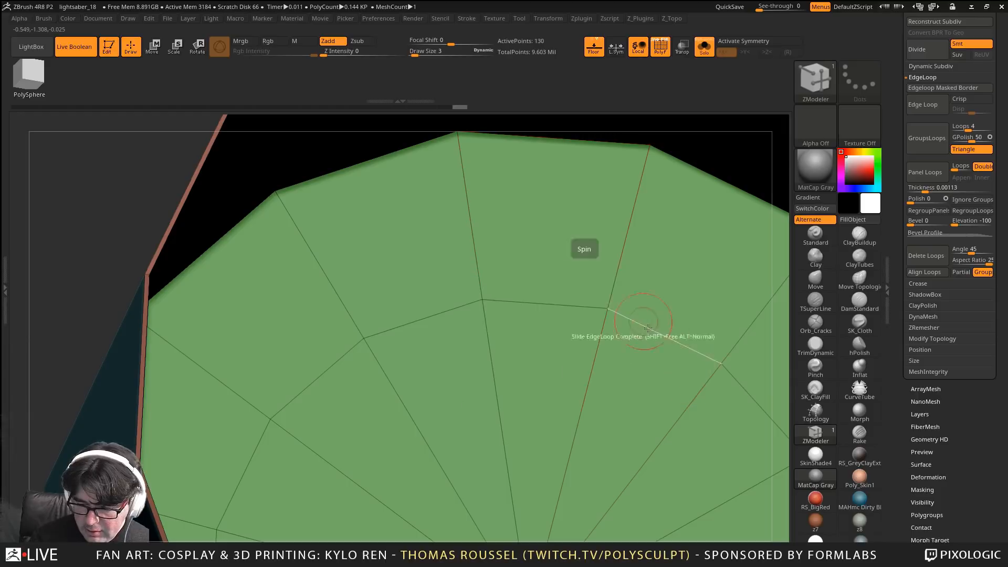
pyautogui.moveTo(663, 337); pyautogui.dragTo(661, 340)
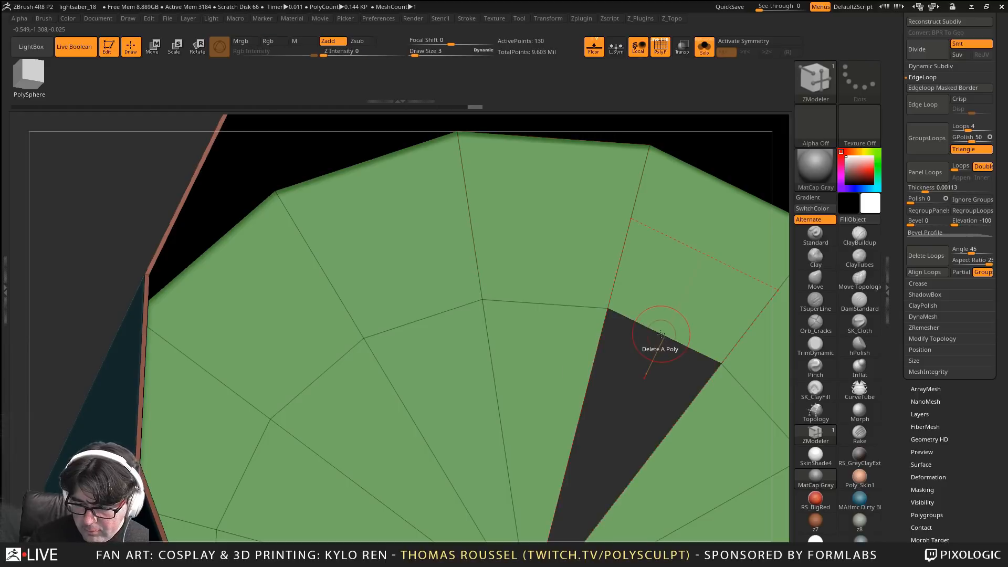
pyautogui.hotkey('ctrl', 'z')
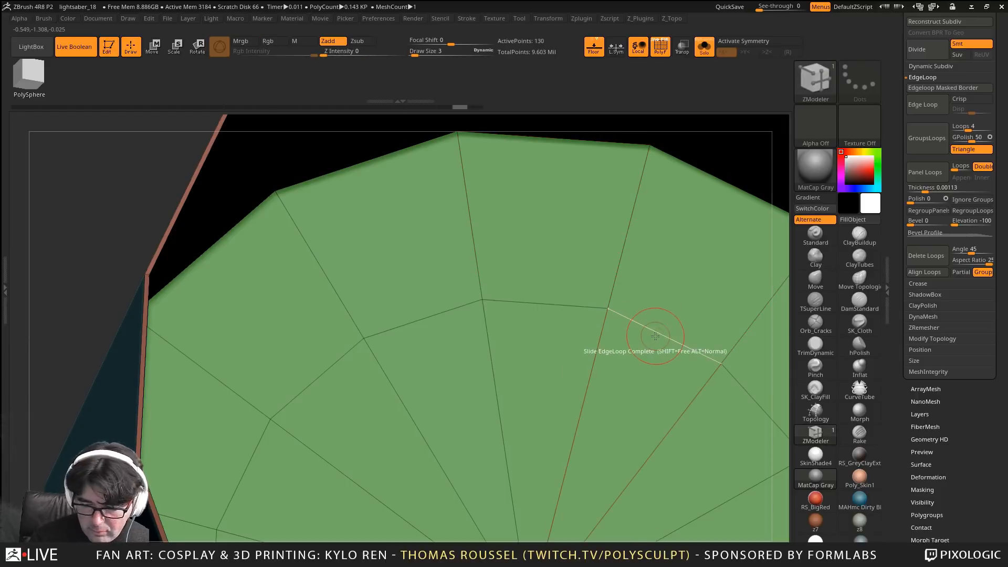
pyautogui.moveTo(651, 336); pyautogui.dragTo(756, 187)
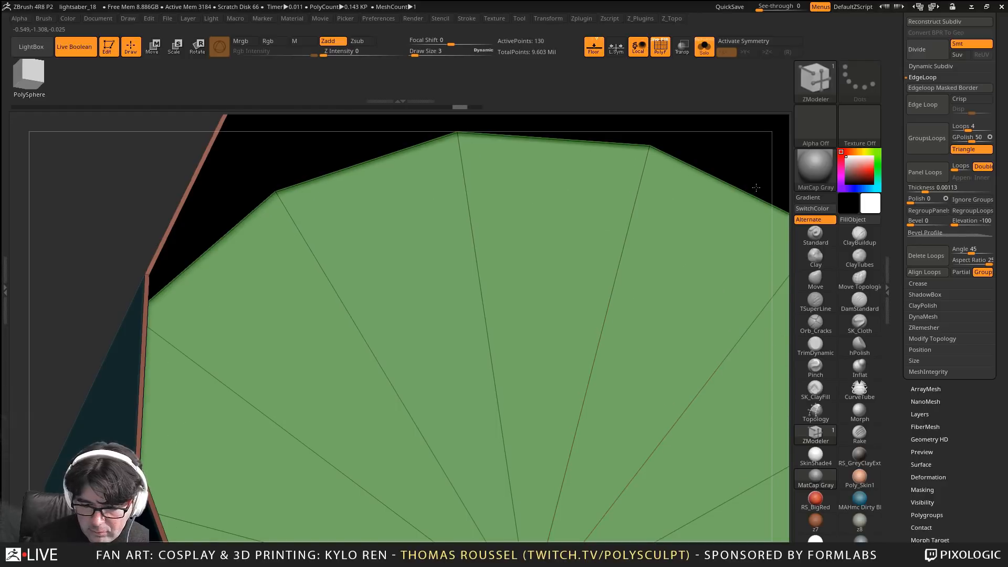
# Set the ZModeler edge action to Crease with EdgeLoop Complete and crease the rim loops at the cylinder's open and closed ends
pyautogui.moveTo(546, 290); pyautogui.dragTo(512, 263, button='right')
pyautogui.moveTo(338, 201); pyautogui.dragTo(333, 172, button='right')
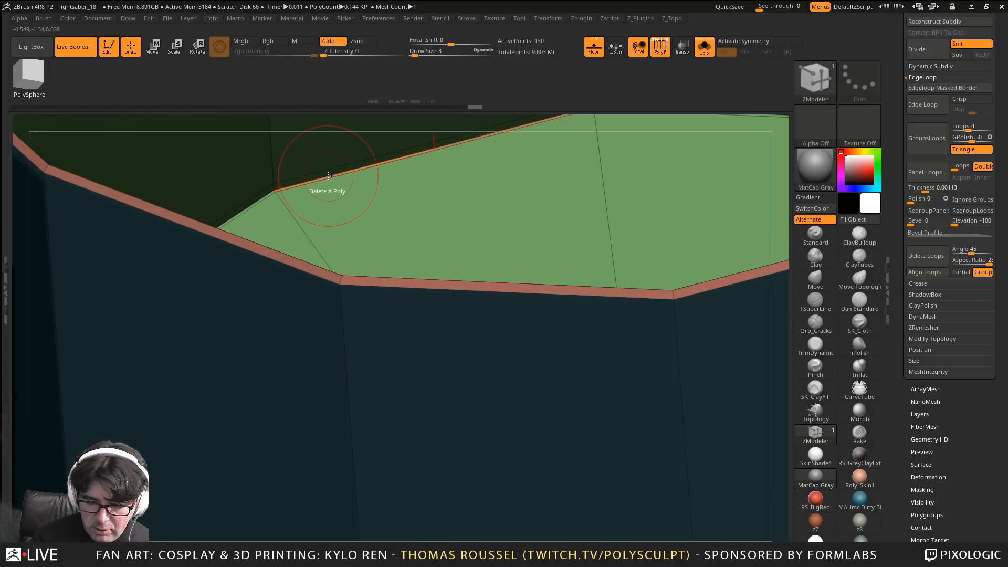
pyautogui.press('space')
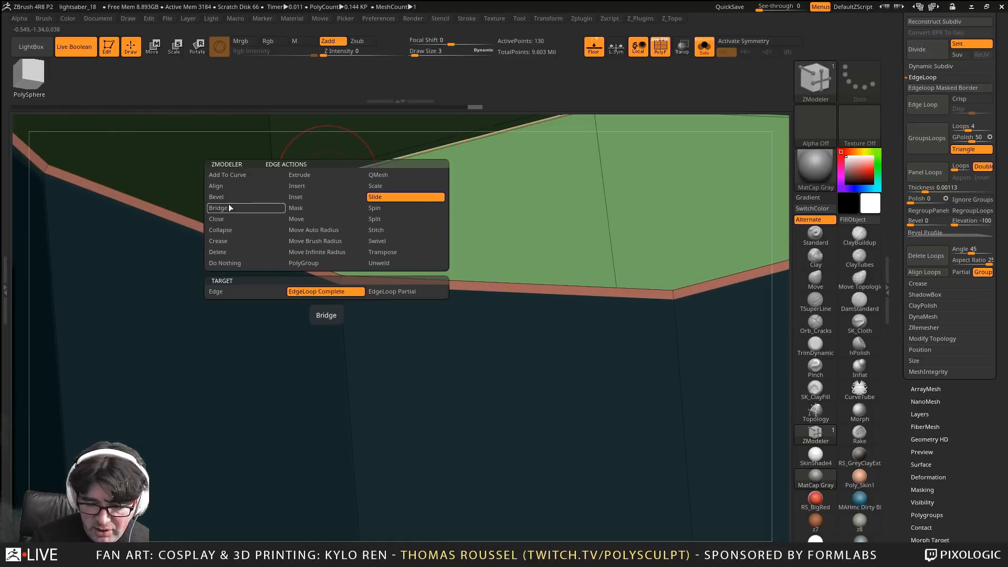
pyautogui.click(229, 241)
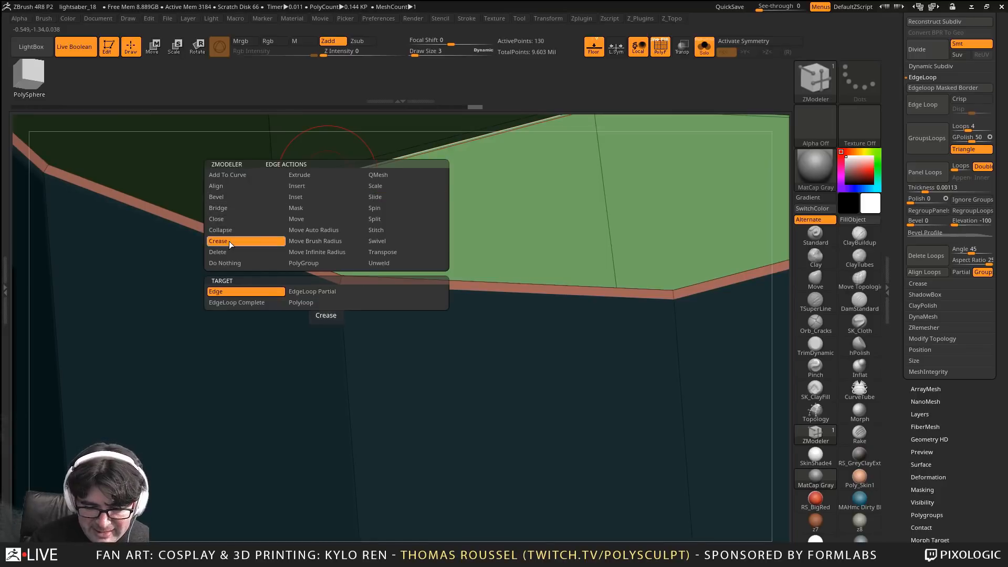
pyautogui.click(311, 295)
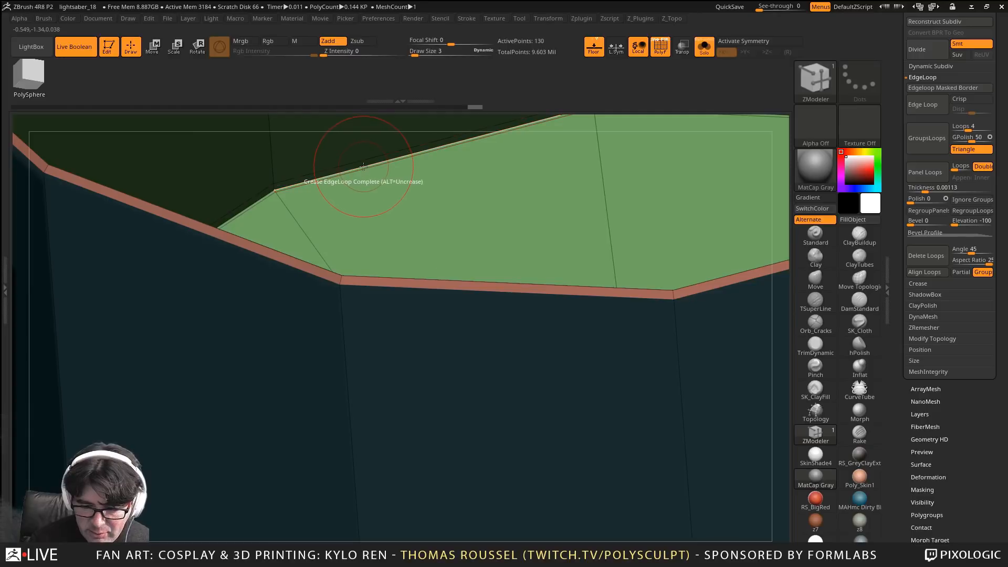
pyautogui.click(366, 166)
pyautogui.moveTo(428, 202); pyautogui.dragTo(560, 293, button='right')
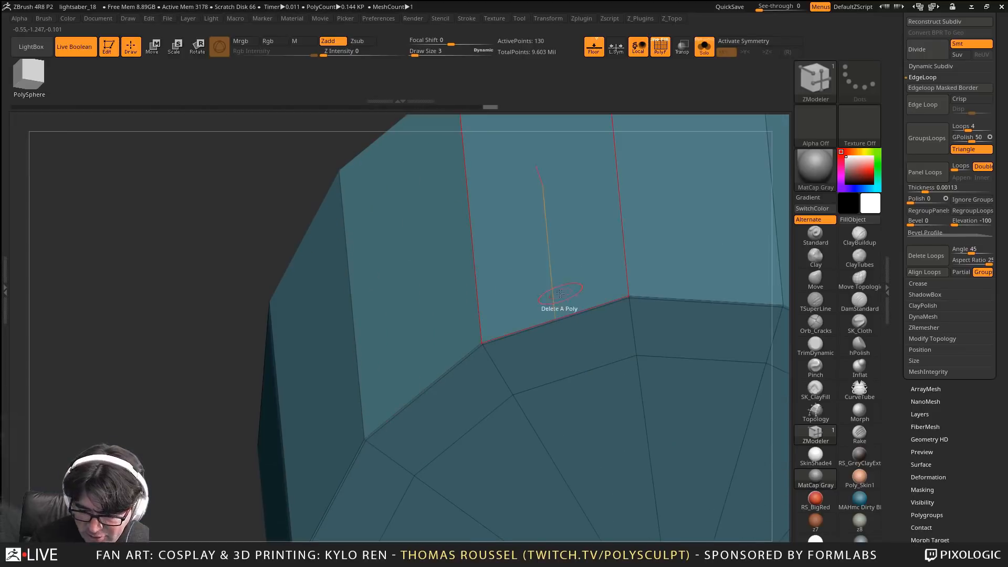
pyautogui.click(544, 323)
pyautogui.moveTo(549, 307); pyautogui.dragTo(463, 227, button='right')
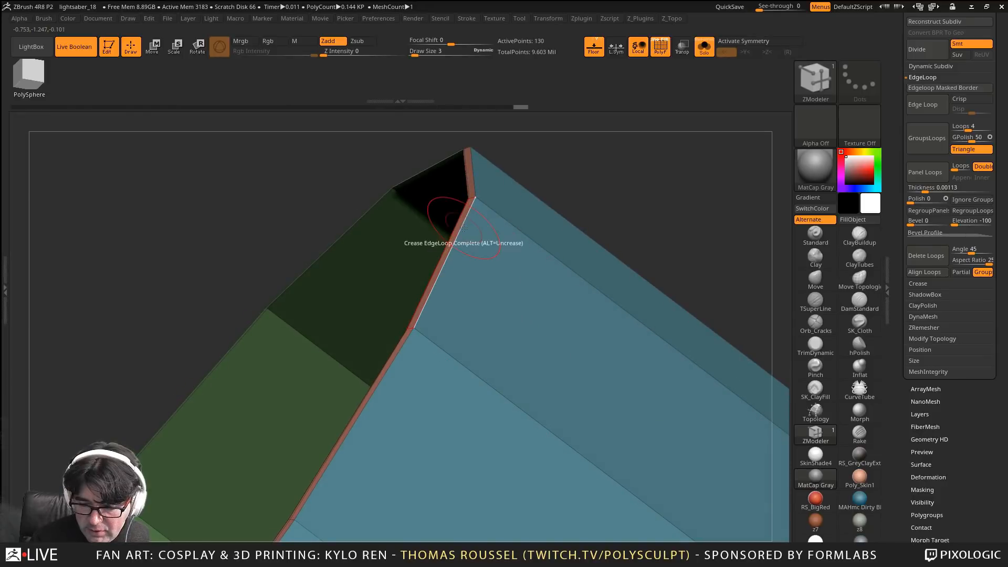
pyautogui.click(468, 229)
# Turn on dynamic subdivision for the cylinder, exit Solo mode and view the emitter from the front
pyautogui.moveTo(624, 204)
pyautogui.keyDown('ctrl'); pyautogui.mouseDown(button='right')
pyautogui.moveTo(578, 148)
pyautogui.moveTo(585, 205)
pyautogui.moveTo(634, 221)
pyautogui.moveTo(585, 200)
pyautogui.moveTo(603, 245)
pyautogui.moveTo(644, 204)
pyautogui.moveTo(616, 198)
pyautogui.moveTo(625, 202)
pyautogui.mouseUp(button='right'); pyautogui.keyUp('ctrl')
pyautogui.press('d')
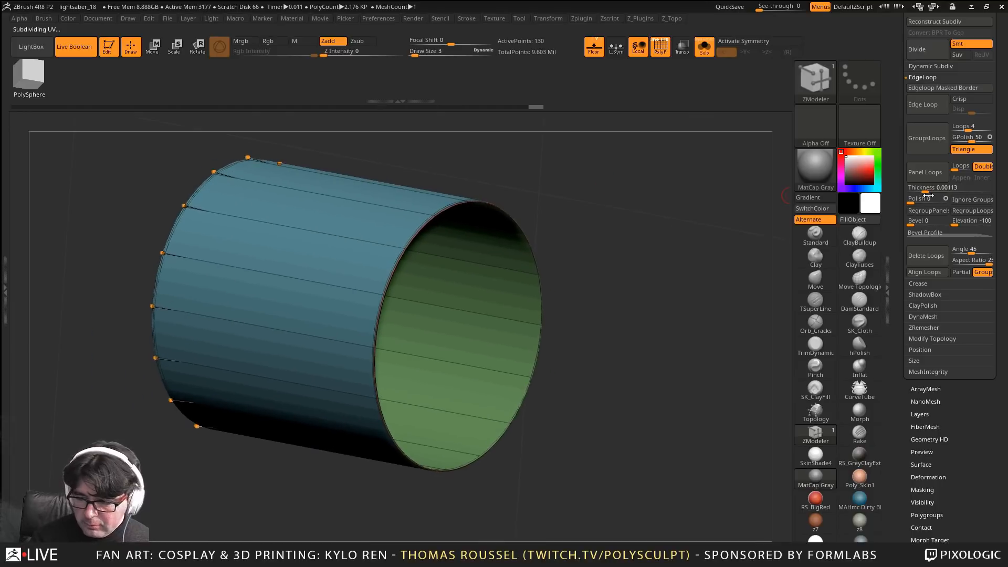
pyautogui.click(698, 52)
pyautogui.keyDown('shift'); pyautogui.moveTo(710, 219); pyautogui.dragTo(663, 221, button='right'); pyautogui.keyUp('shift')
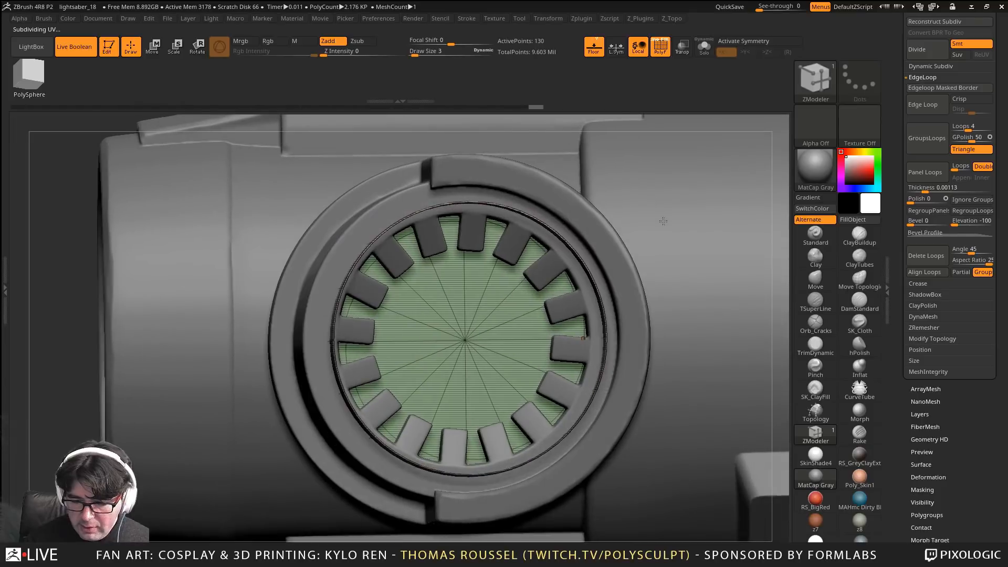
# Move subtool PM3D_Cylinder3D_7 up the list to directly below the visible emitter subtool, set it to subtract and hide the PolyFrame
pyautogui.moveTo(1002, 178); pyautogui.dragTo(1002, 284)
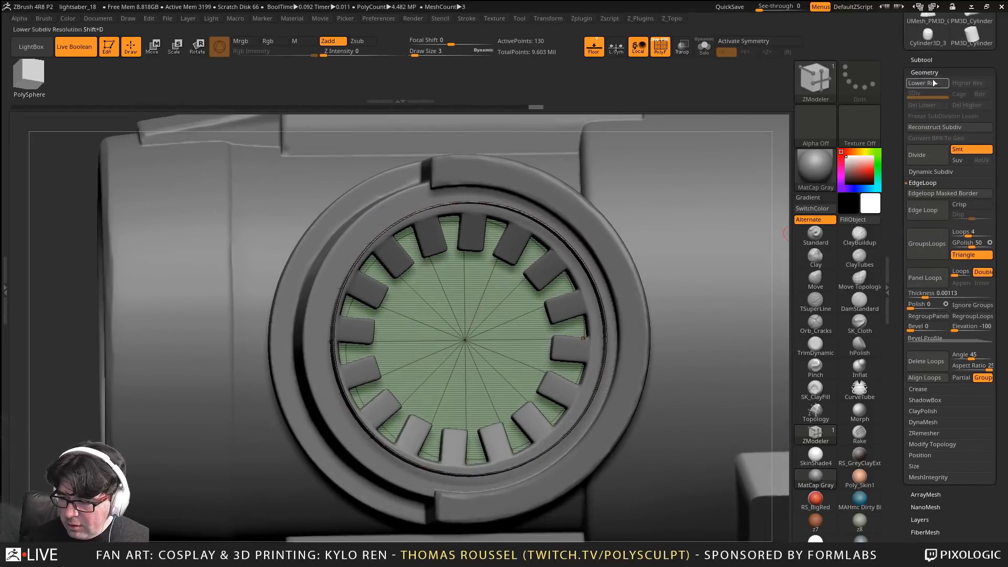
pyautogui.click(926, 60)
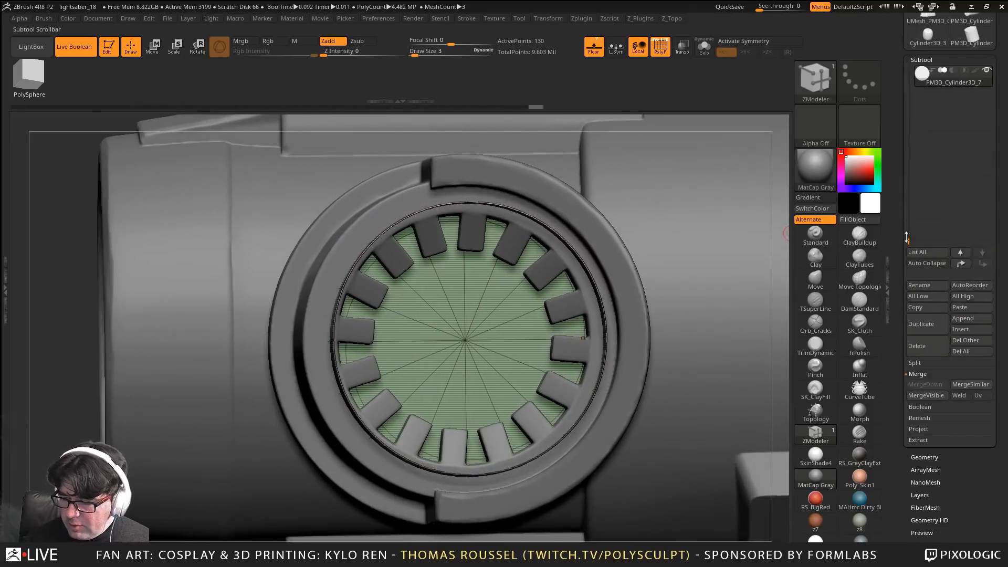
pyautogui.moveTo(907, 238); pyautogui.dragTo(913, 189)
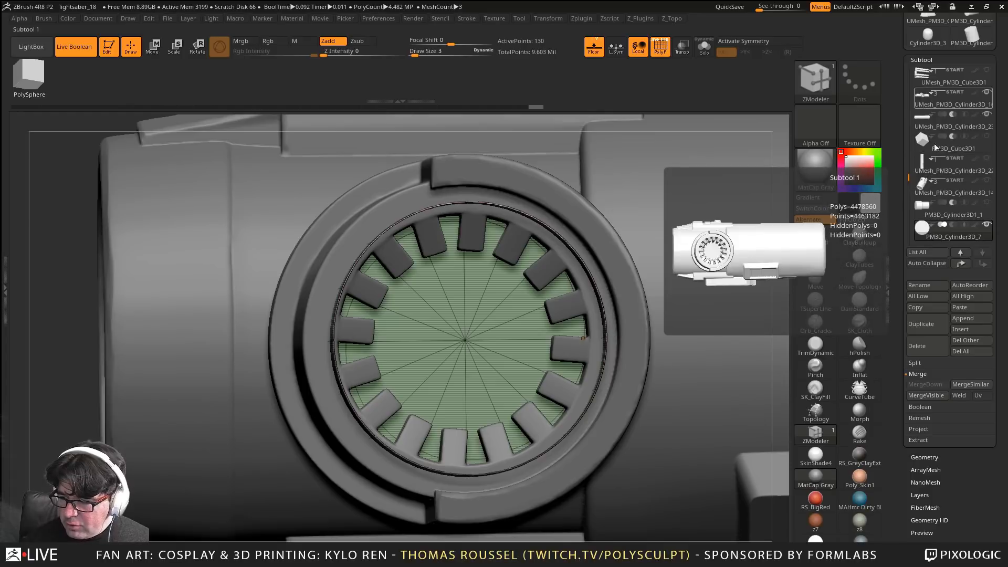
pyautogui.click(962, 264)
pyautogui.click(962, 264)
pyautogui.click(962, 264)
pyautogui.click(962, 264)
pyautogui.click(962, 264)
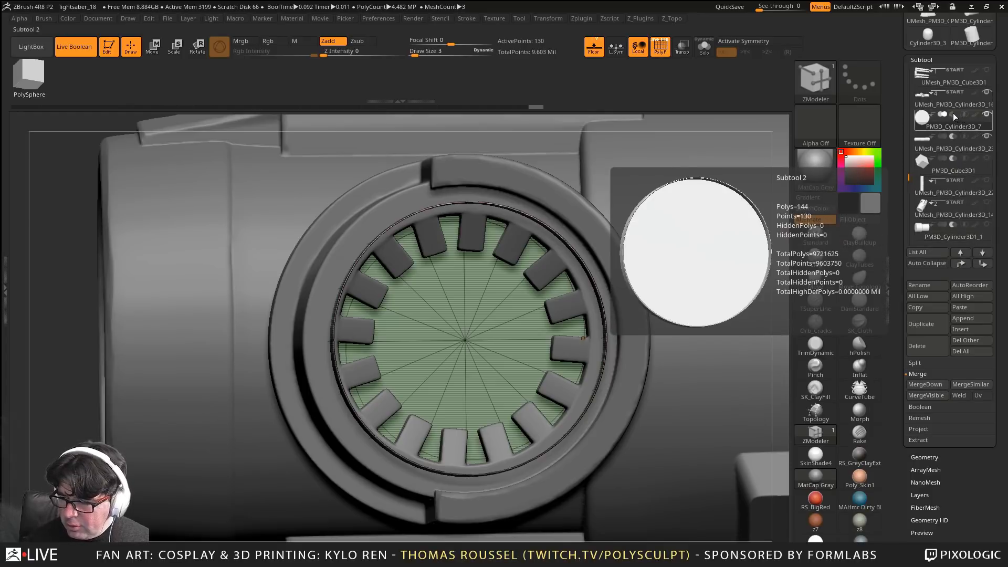
pyautogui.moveTo(543, 197); pyautogui.dragTo(619, 222, button='right')
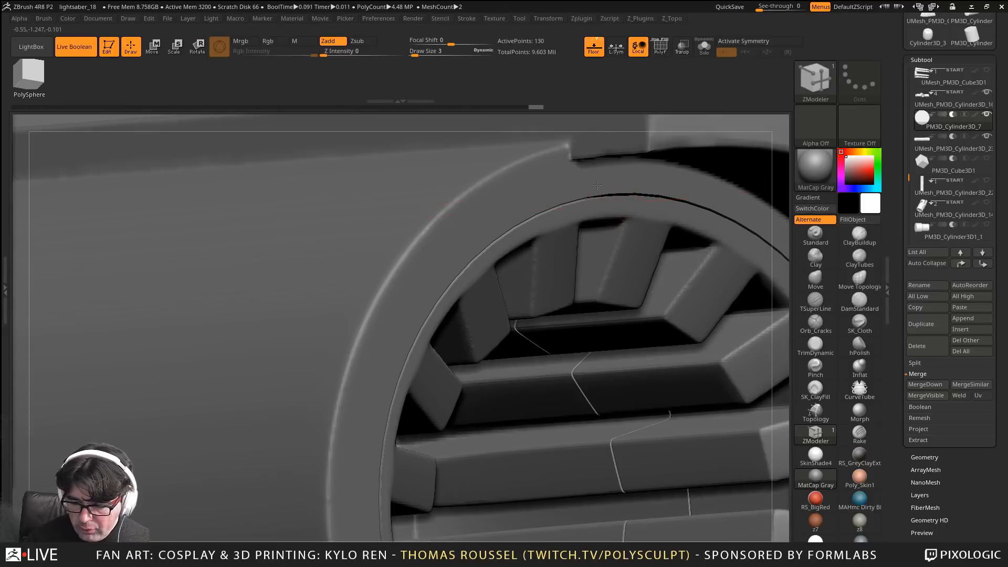
# Enlarge the subtractive cylinder's diameter slightly and nudge it along X to centre its groove on the emitter's rim
pyautogui.moveTo(597, 185); pyautogui.dragTo(551, 210, button='right')
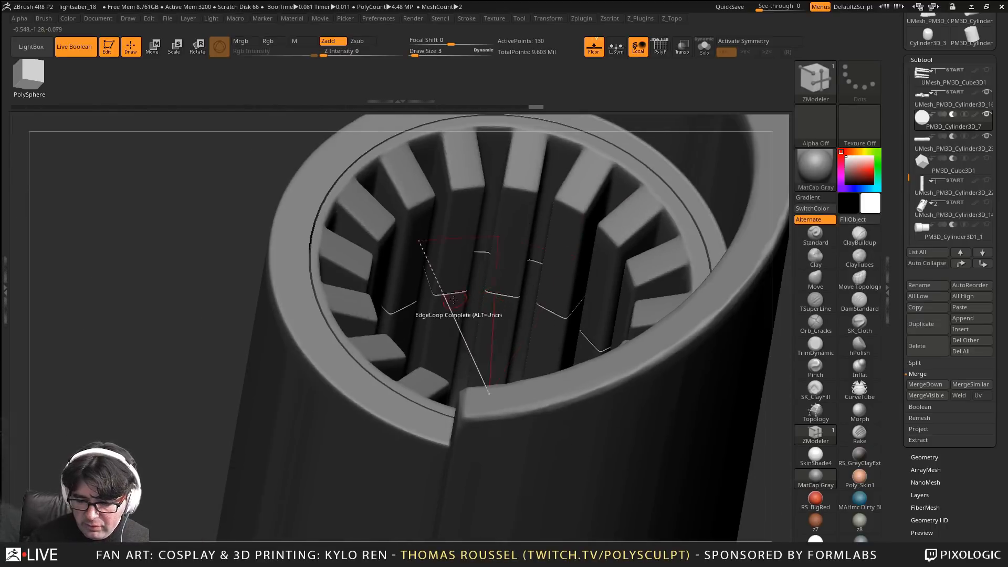
pyautogui.moveTo(392, 166); pyautogui.dragTo(428, 196, button='right')
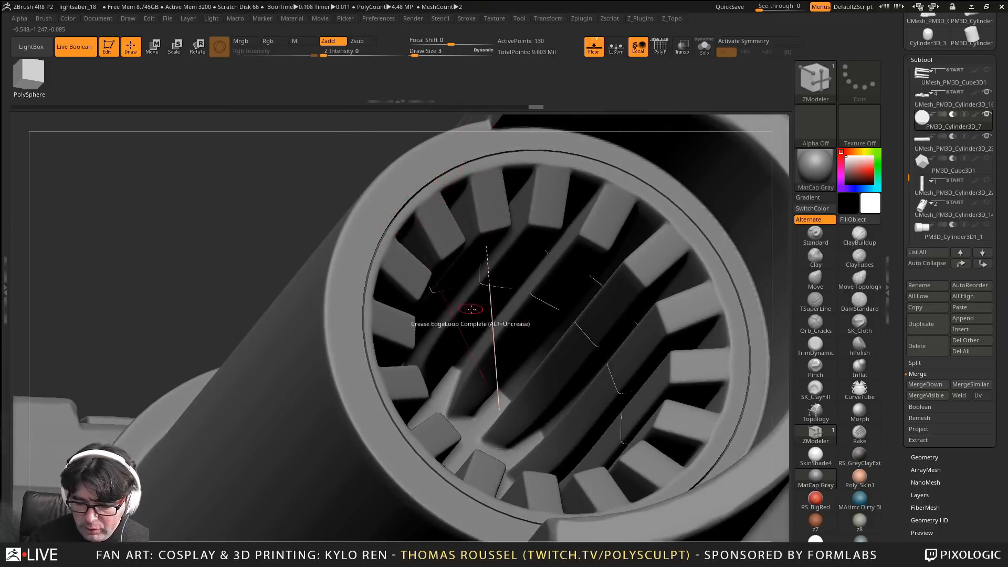
pyautogui.moveTo(478, 304); pyautogui.dragTo(468, 328, button='right')
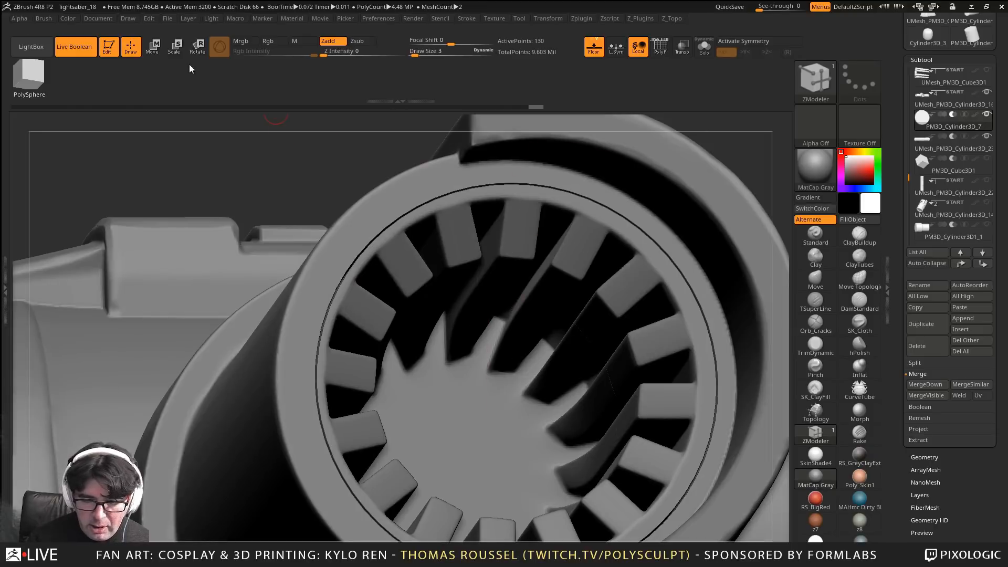
pyautogui.click(179, 53)
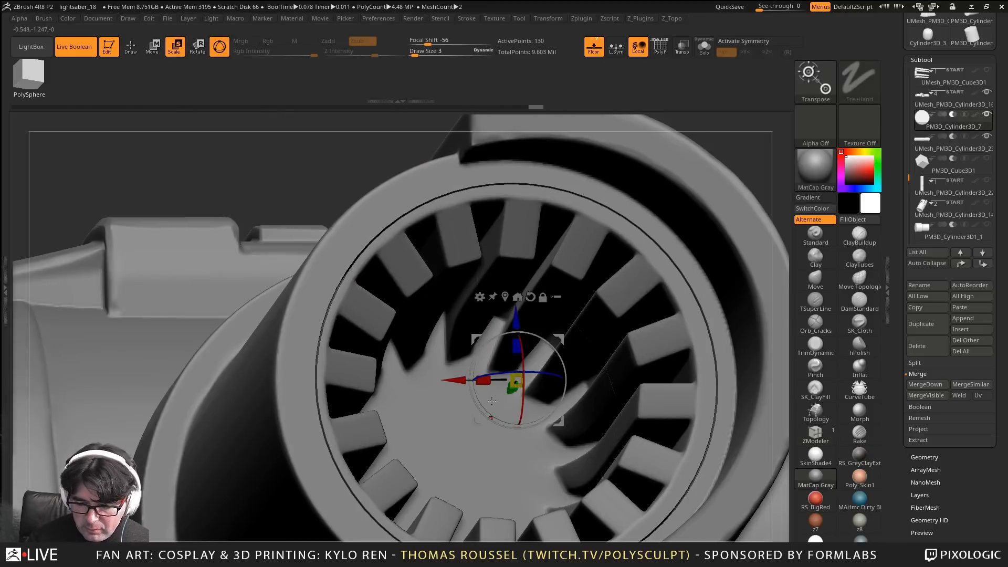
pyautogui.moveTo(492, 401); pyautogui.dragTo(492, 395, button='right')
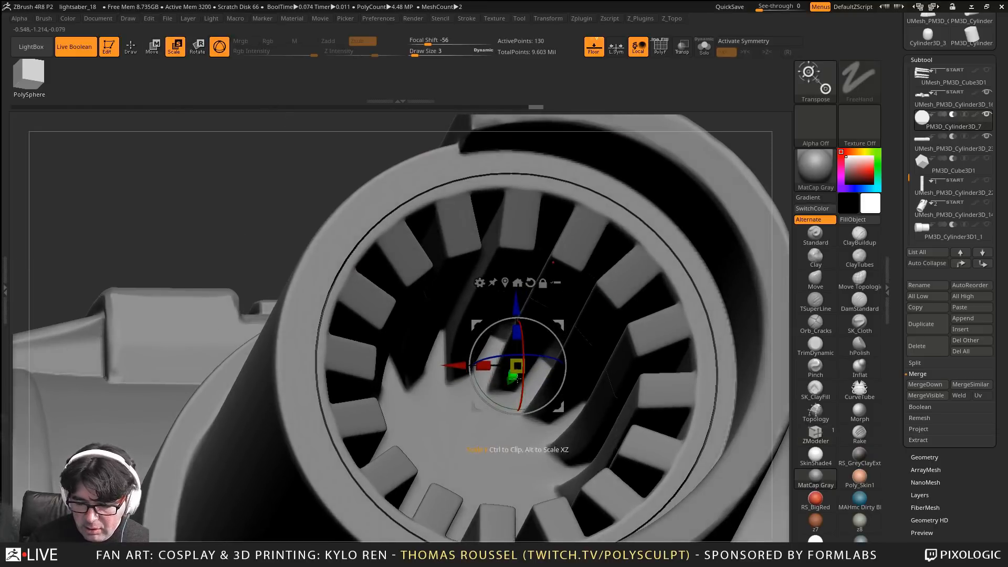
pyautogui.moveTo(516, 376)
pyautogui.mouseDown()
pyautogui.moveTo(480, 380)
pyautogui.moveTo(515, 378)
pyautogui.mouseUp()
pyautogui.moveTo(612, 343); pyautogui.dragTo(583, 308, button='right')
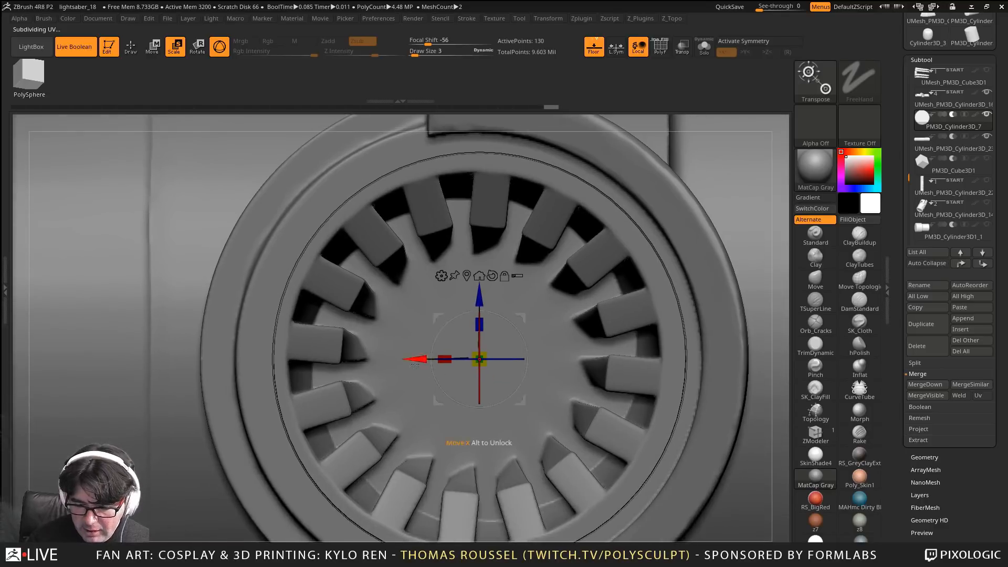
pyautogui.moveTo(413, 360); pyautogui.dragTo(410, 360)
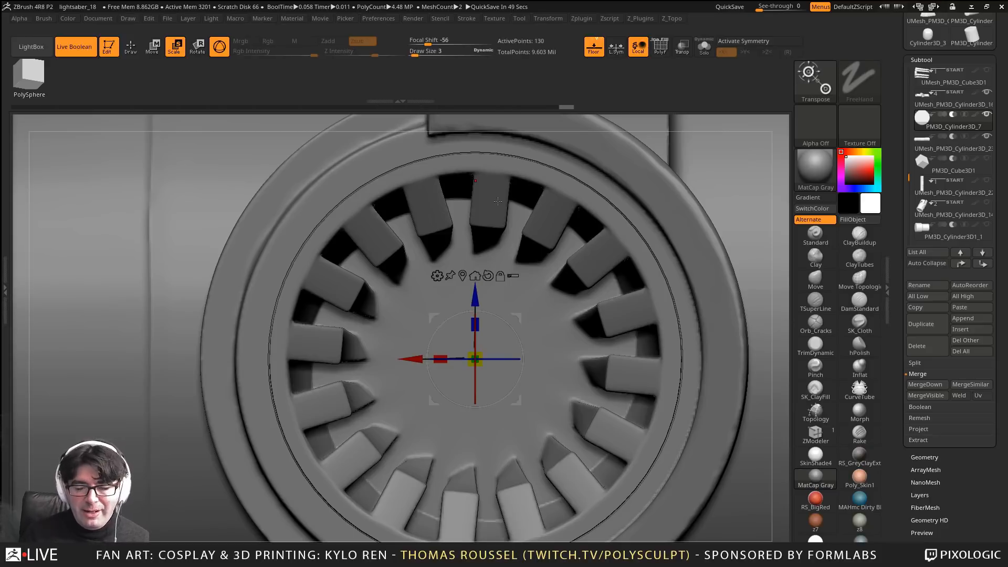
pyautogui.moveTo(488, 365); pyautogui.dragTo(551, 260)
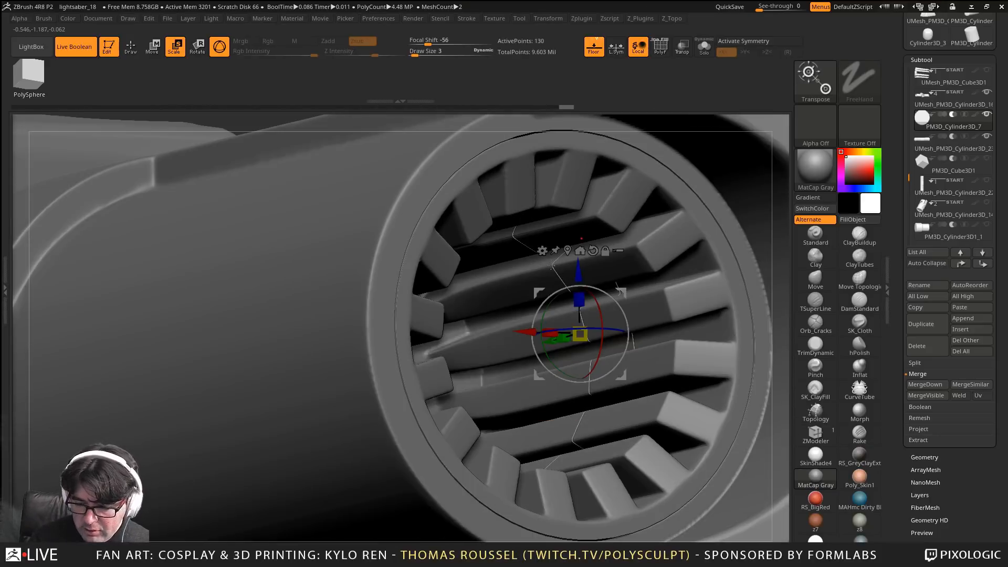
# Isolate the subtractive cylinder, mask one end, and with all parts shown again stretch the tube inward along the side emitter's axis
pyautogui.moveTo(558, 266); pyautogui.dragTo(626, 220)
pyautogui.click(704, 47)
pyautogui.keyDown('shift'); pyautogui.moveTo(367, 221); pyautogui.dragTo(335, 228); pyautogui.keyUp('shift')
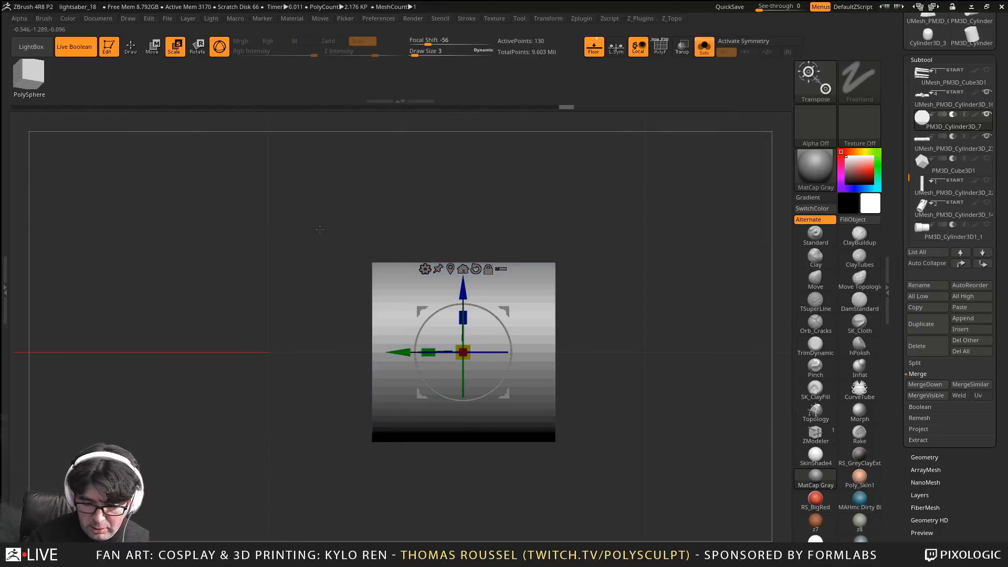
pyautogui.moveTo(290, 198)
pyautogui.keyDown('ctrl'); pyautogui.mouseDown()
pyautogui.moveTo(417, 518)
pyautogui.moveTo(391, 505)
pyautogui.mouseUp(); pyautogui.keyUp('ctrl')
pyautogui.moveTo(525, 506); pyautogui.dragTo(402, 524)
pyautogui.click(700, 50)
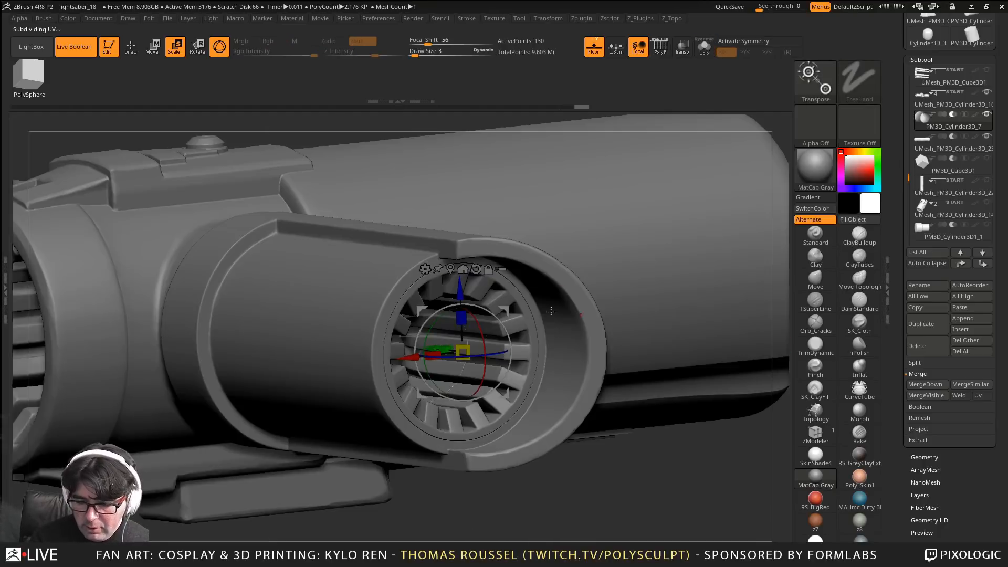
pyautogui.moveTo(408, 359); pyautogui.dragTo(371, 337)
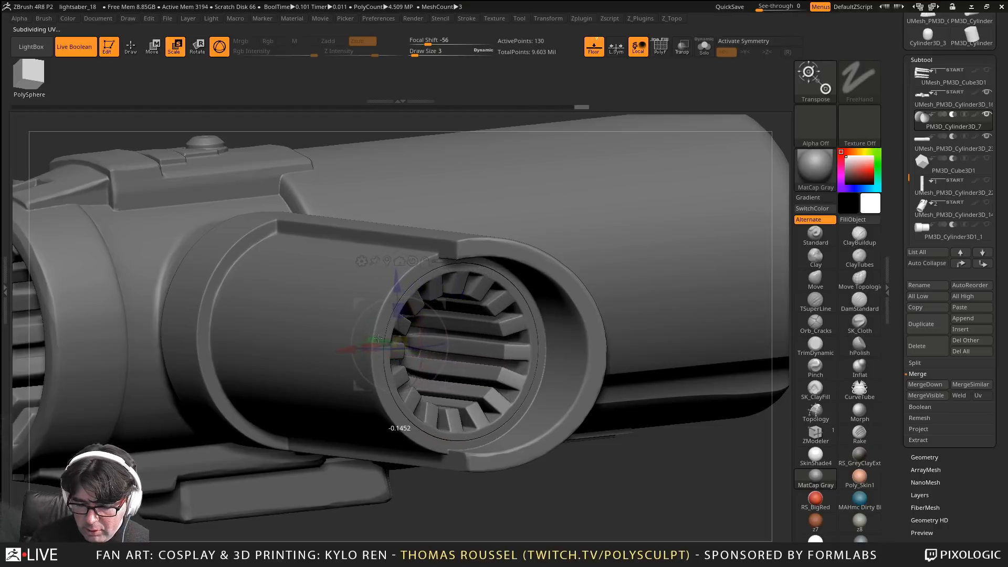
pyautogui.moveTo(594, 386); pyautogui.dragTo(614, 444, button='right')
pyautogui.moveTo(441, 340); pyautogui.dragTo(393, 343, button='right')
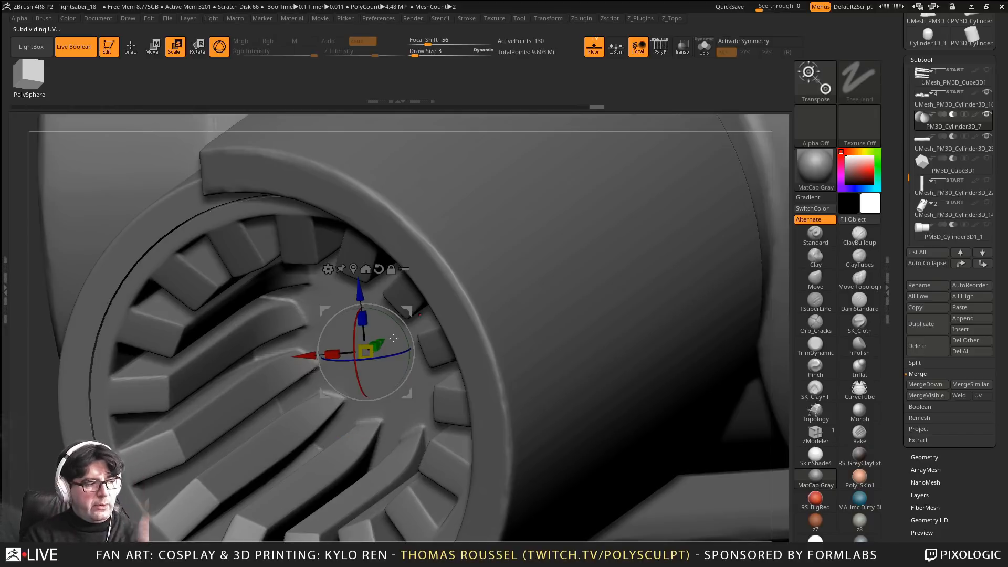
pyautogui.moveTo(379, 336)
pyautogui.mouseDown()
pyautogui.moveTo(363, 343)
pyautogui.moveTo(392, 338)
pyautogui.mouseUp()
# Duplicate the side emitter's subtractive cylinder, orient the copy to the hilt axis and move it onto the central emitter
pyautogui.keyDown('alt'); pyautogui.moveTo(392, 338); pyautogui.dragTo(612, 222, button='right'); pyautogui.keyUp('alt')
pyautogui.keyDown('ctrl'); pyautogui.moveTo(558, 189); pyautogui.dragTo(439, 311, button='right'); pyautogui.keyUp('ctrl')
pyautogui.keyDown('alt'); pyautogui.moveTo(588, 295); pyautogui.dragTo(476, 282, button='right'); pyautogui.keyUp('alt')
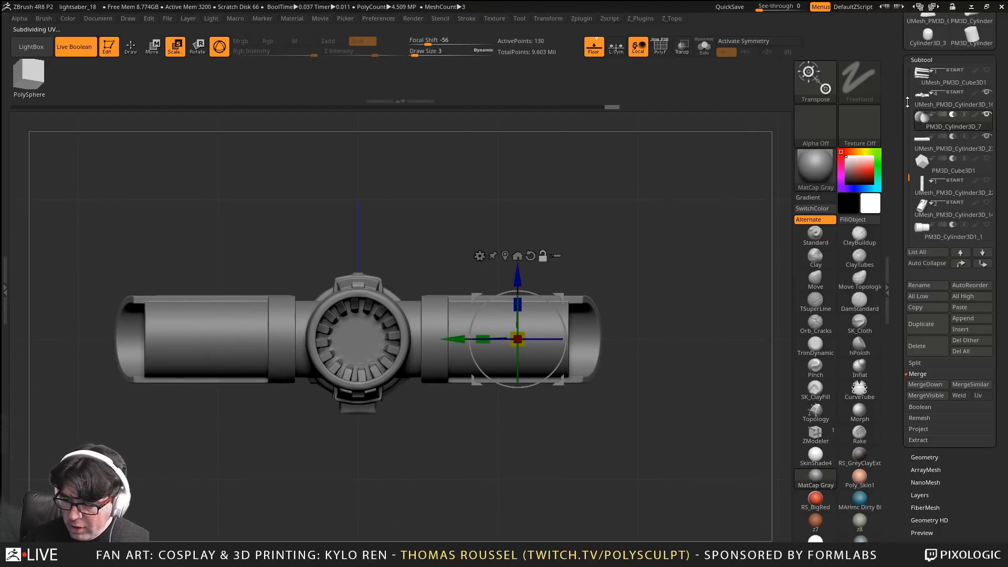
pyautogui.click(926, 323)
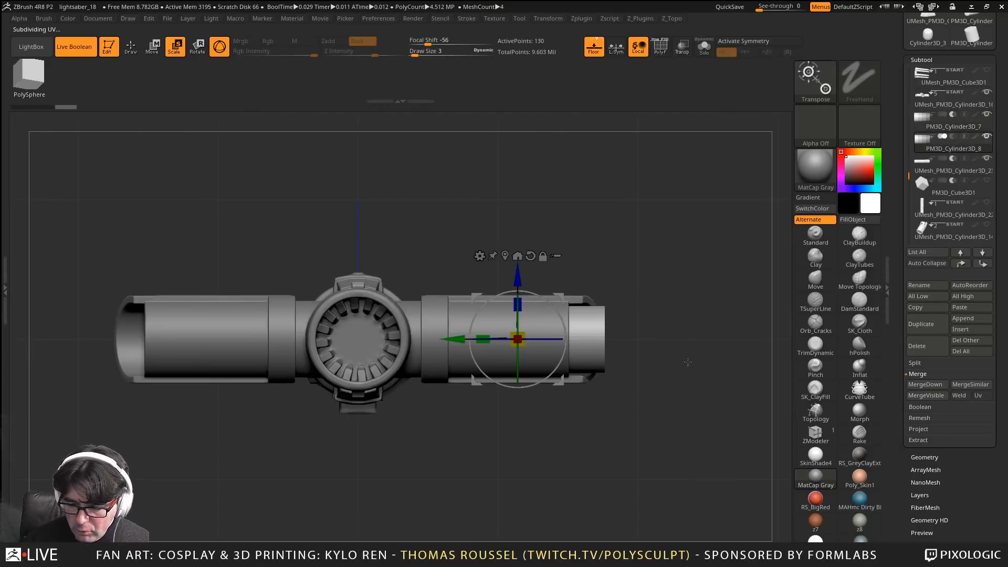
pyautogui.moveTo(688, 361); pyautogui.dragTo(476, 287)
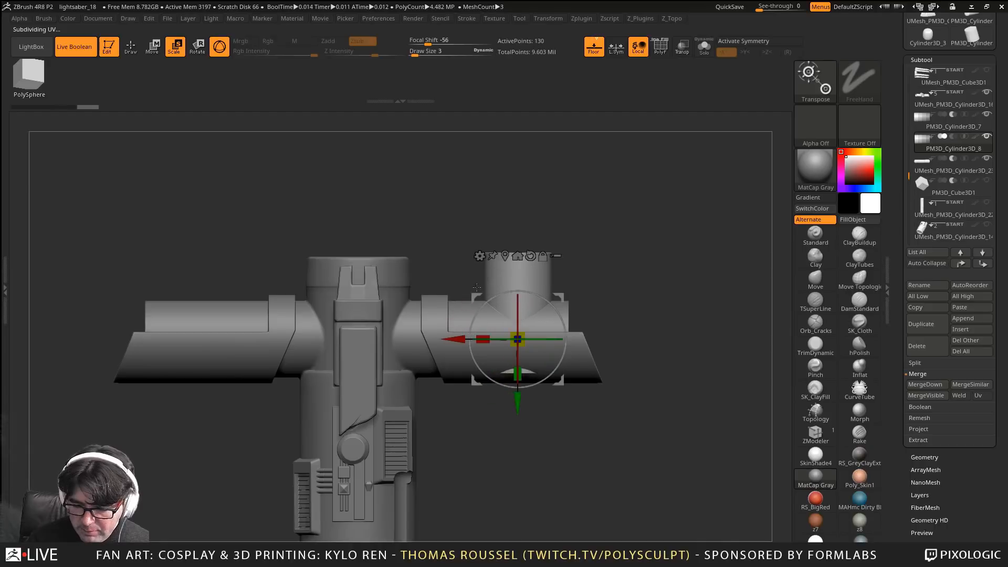
pyautogui.moveTo(453, 338); pyautogui.dragTo(292, 339)
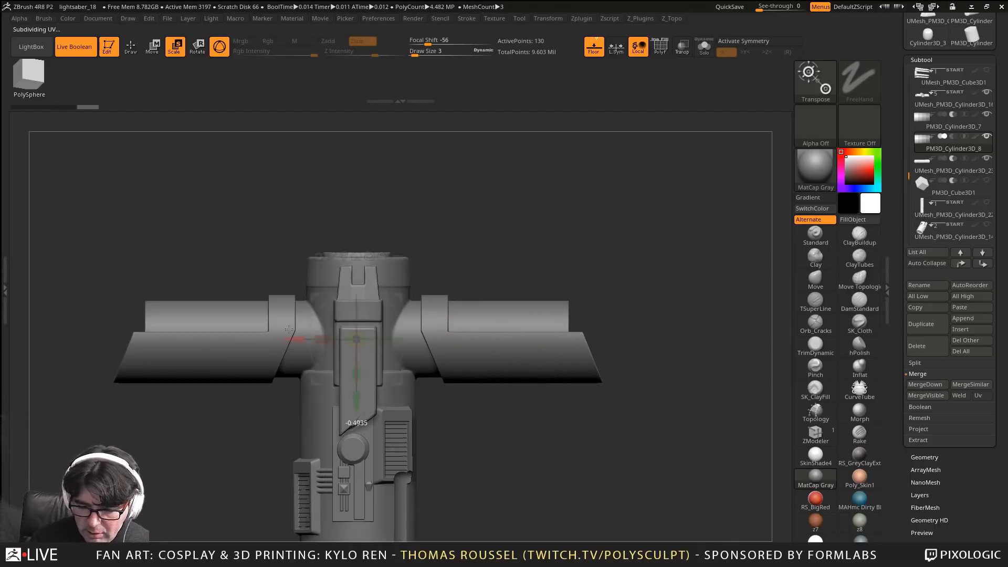
# Enlarge the duplicated tube to fit the central emitter's rim, set it to subtract and shift it along its axis
pyautogui.moveTo(486, 153); pyautogui.dragTo(558, 208)
pyautogui.moveTo(357, 339); pyautogui.dragTo(356, 447)
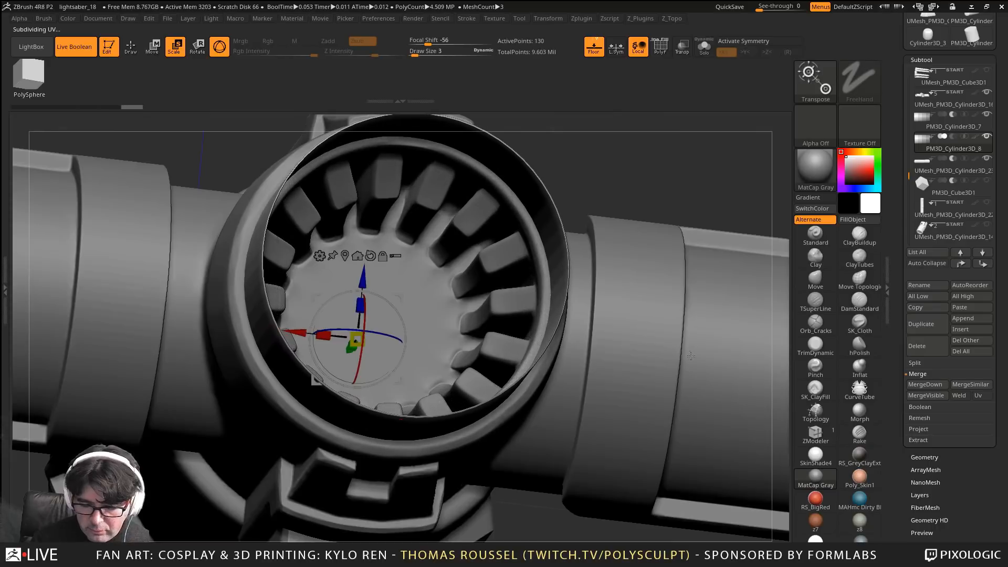
pyautogui.click(953, 136)
pyautogui.moveTo(684, 188); pyautogui.dragTo(681, 203)
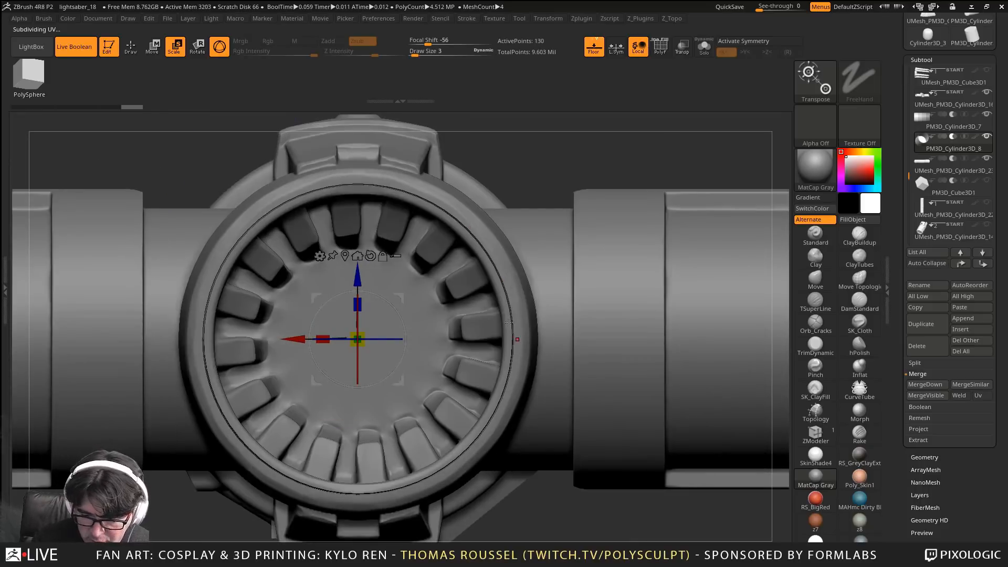
pyautogui.moveTo(509, 322)
pyautogui.mouseDown()
pyautogui.moveTo(456, 354)
pyautogui.moveTo(503, 338)
pyautogui.moveTo(508, 326)
pyautogui.mouseUp()
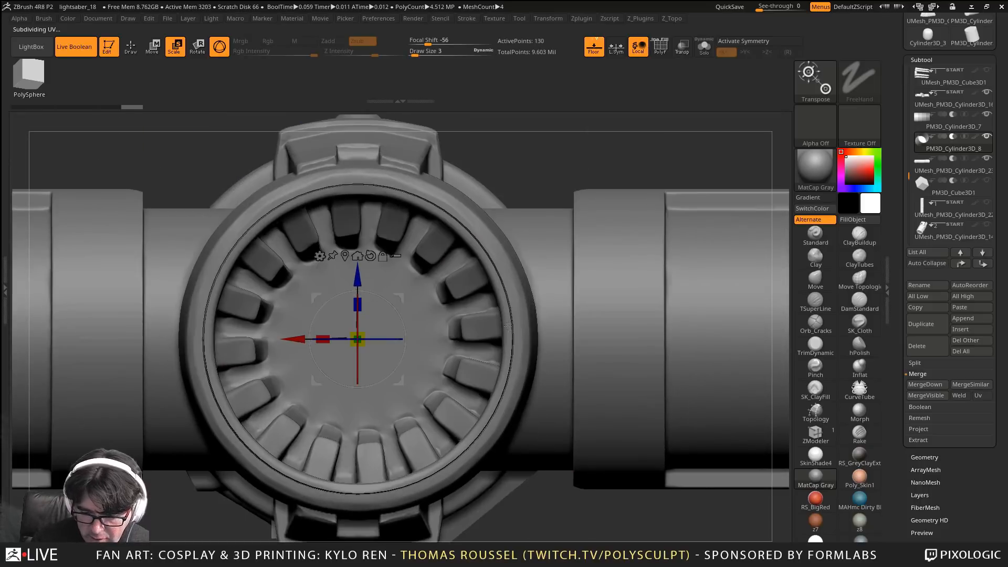
pyautogui.moveTo(357, 341); pyautogui.dragTo(356, 348)
pyautogui.moveTo(485, 339); pyautogui.dragTo(505, 348)
pyautogui.moveTo(419, 331); pyautogui.dragTo(320, 303)
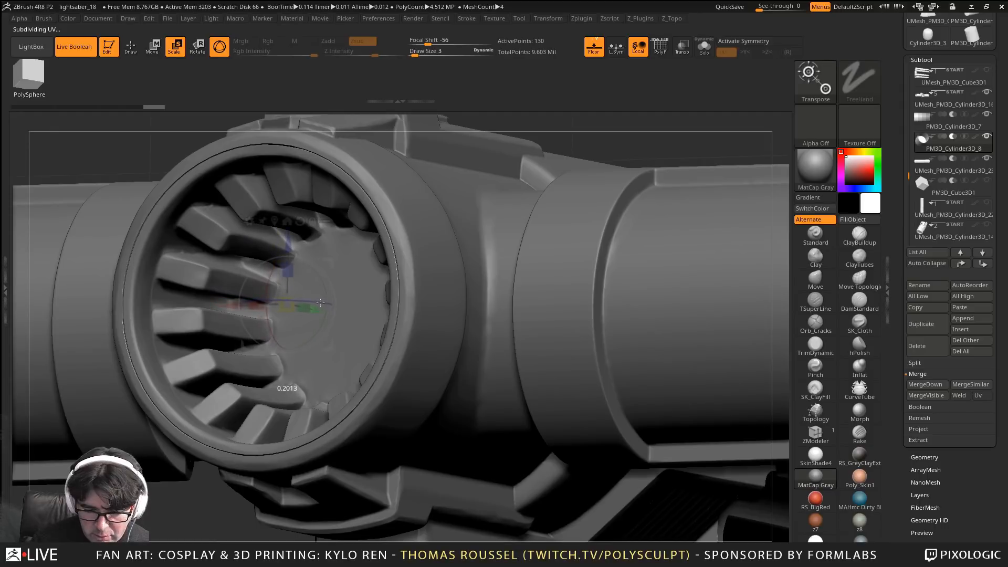
# Select the side emitter's groove cylinder and use Mirror And Weld to cut the same ring groove on the opposite side emitter
pyautogui.moveTo(336, 310); pyautogui.dragTo(723, 253, button='right')
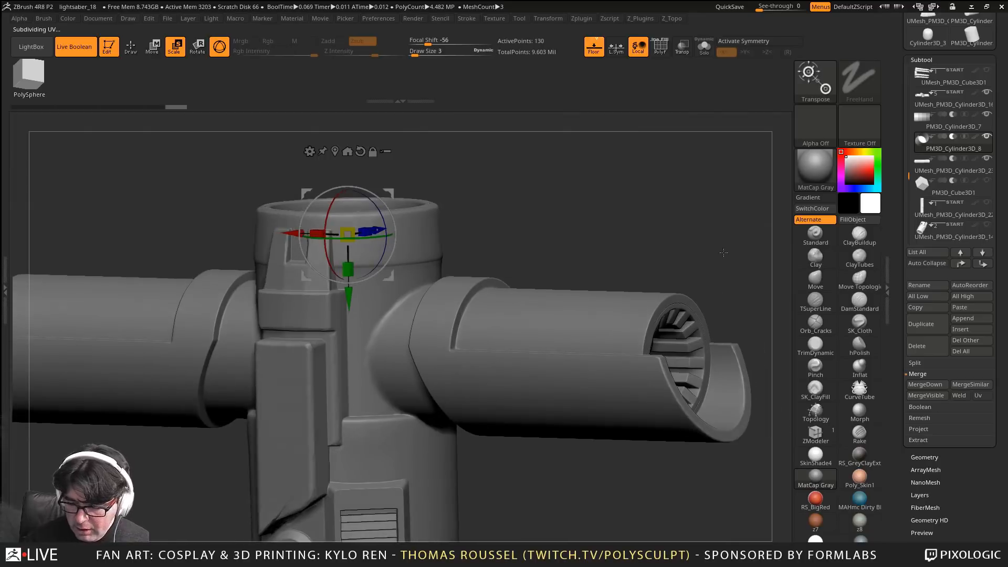
pyautogui.click(917, 126)
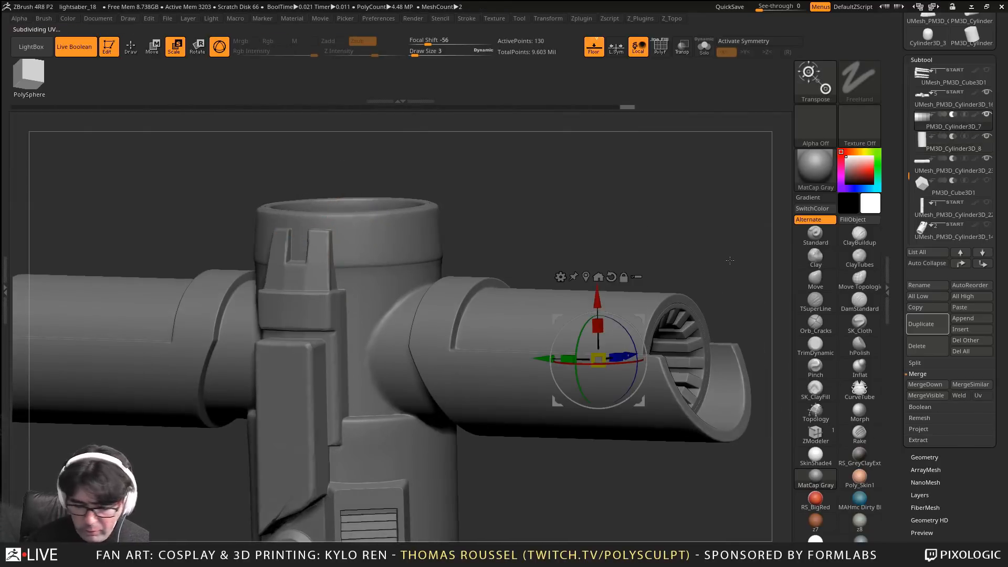
pyautogui.press('z')
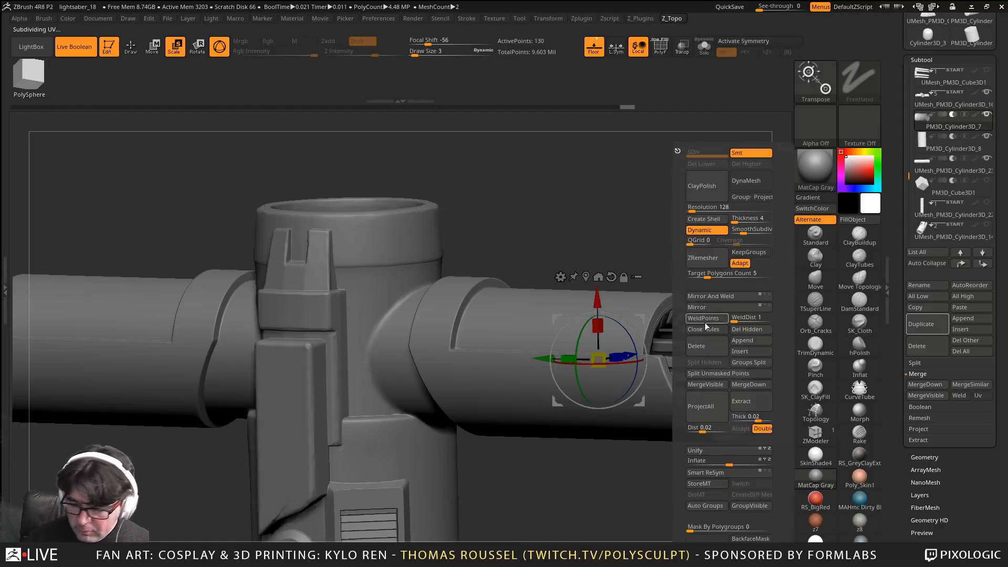
pyautogui.click(706, 296)
pyautogui.moveTo(512, 222); pyautogui.dragTo(428, 228)
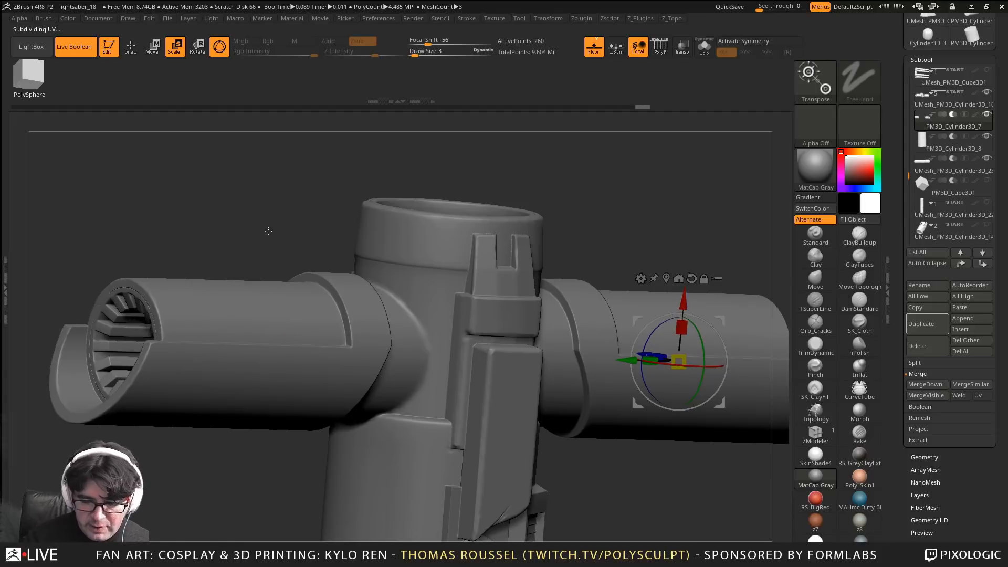
pyautogui.moveTo(268, 231); pyautogui.dragTo(258, 212)
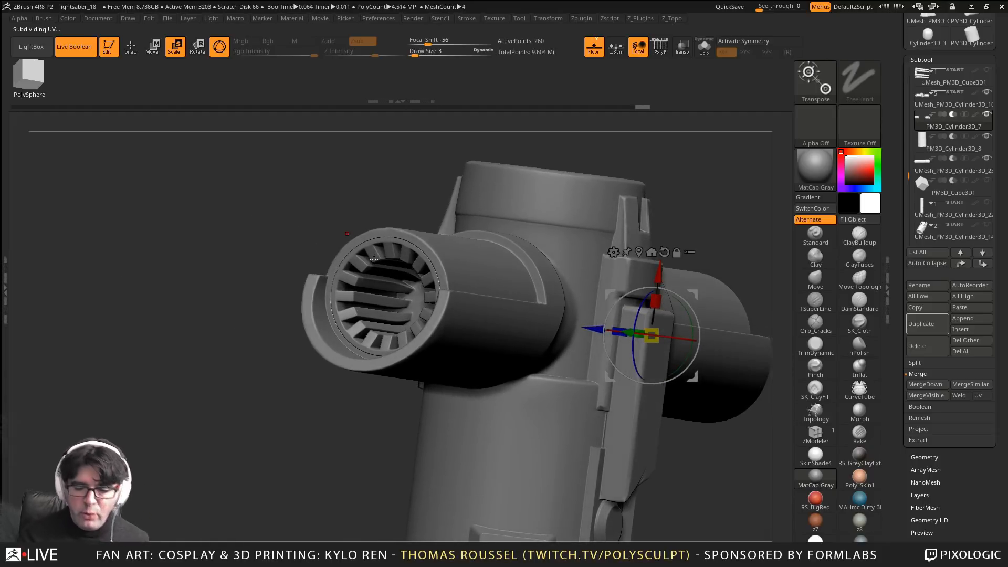
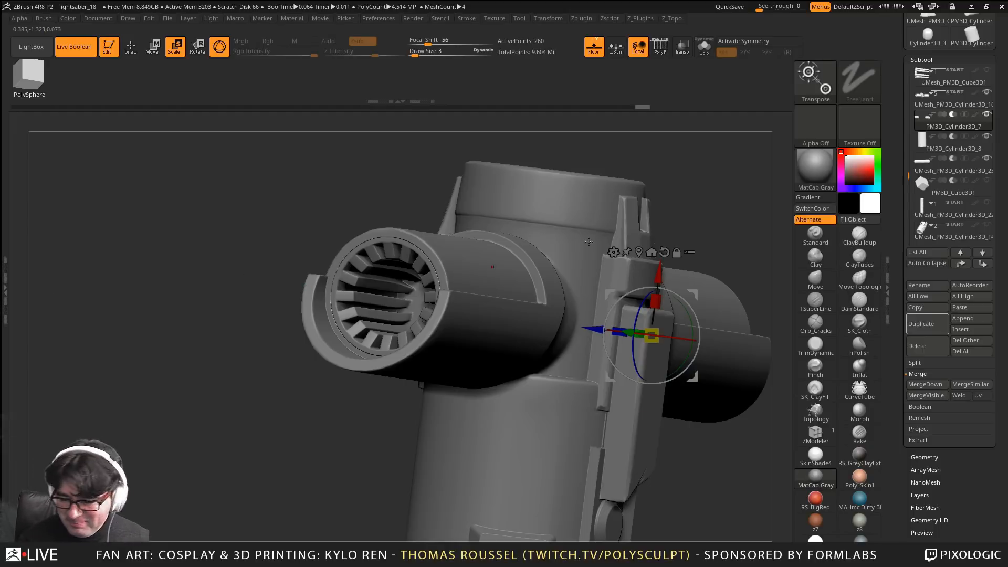
# Insert a plain low-poly PM3D_Cylinder as a new subtool directly below the mirrored groove cylinder
pyautogui.moveTo(588, 242); pyautogui.dragTo(327, 388, button='right')
pyautogui.moveTo(533, 373); pyautogui.dragTo(476, 447, button='right')
pyautogui.keyDown('alt'); pyautogui.moveTo(475, 447); pyautogui.dragTo(546, 451, button='right'); pyautogui.keyUp('alt')
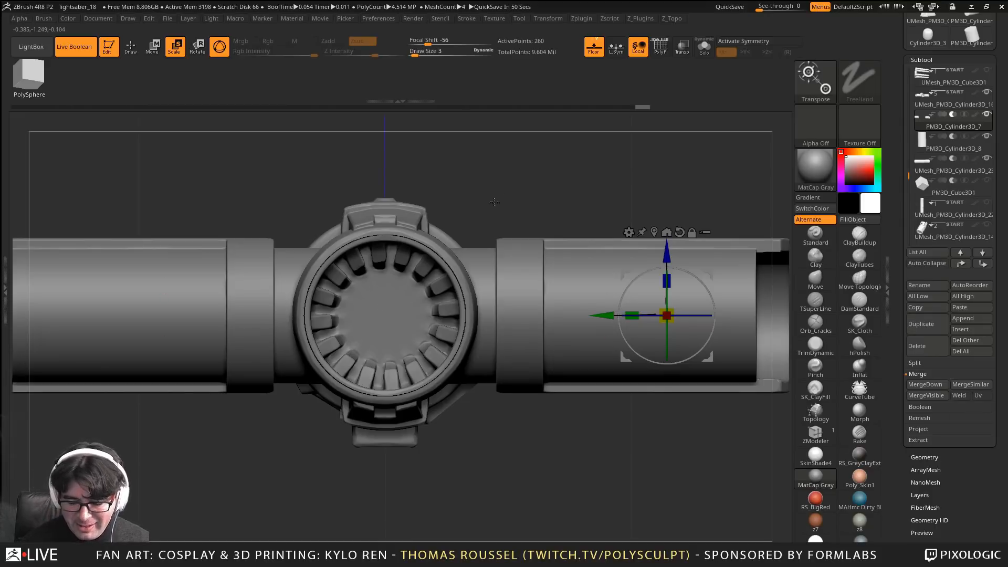
pyautogui.keyDown('alt'); pyautogui.moveTo(523, 204); pyautogui.dragTo(504, 259, button='right'); pyautogui.keyUp('alt')
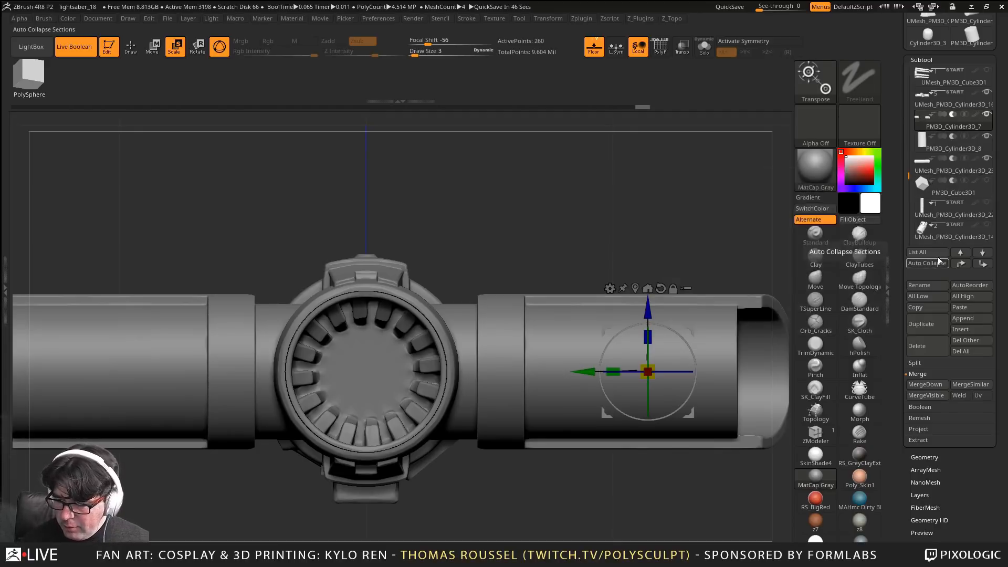
pyautogui.moveTo(930, 131)
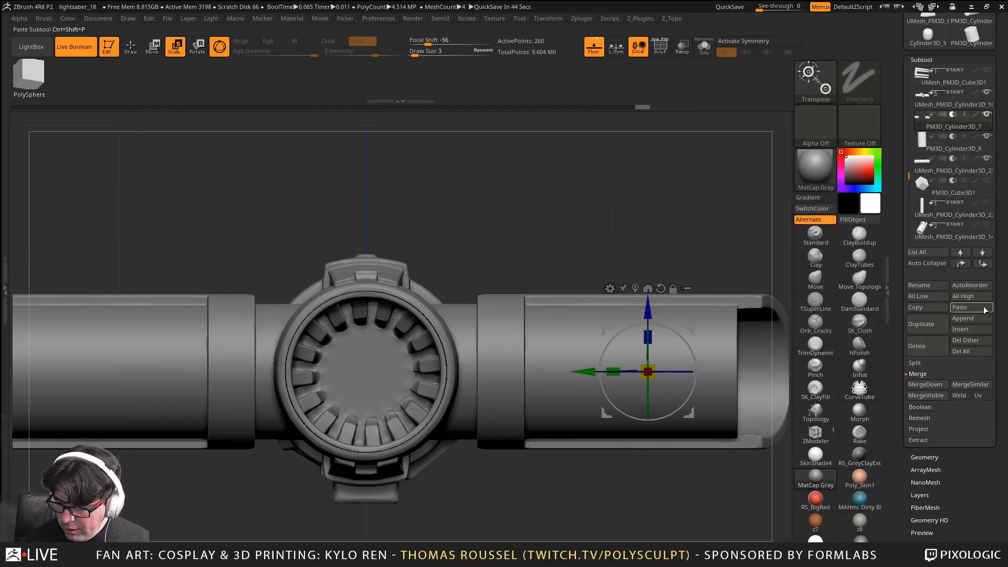
pyautogui.click(972, 330)
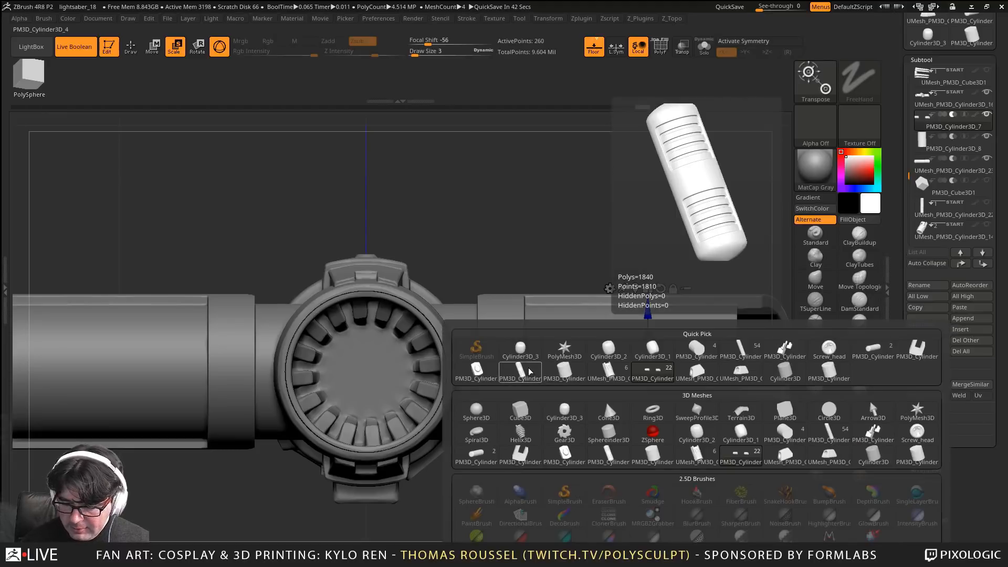
pyautogui.click(578, 374)
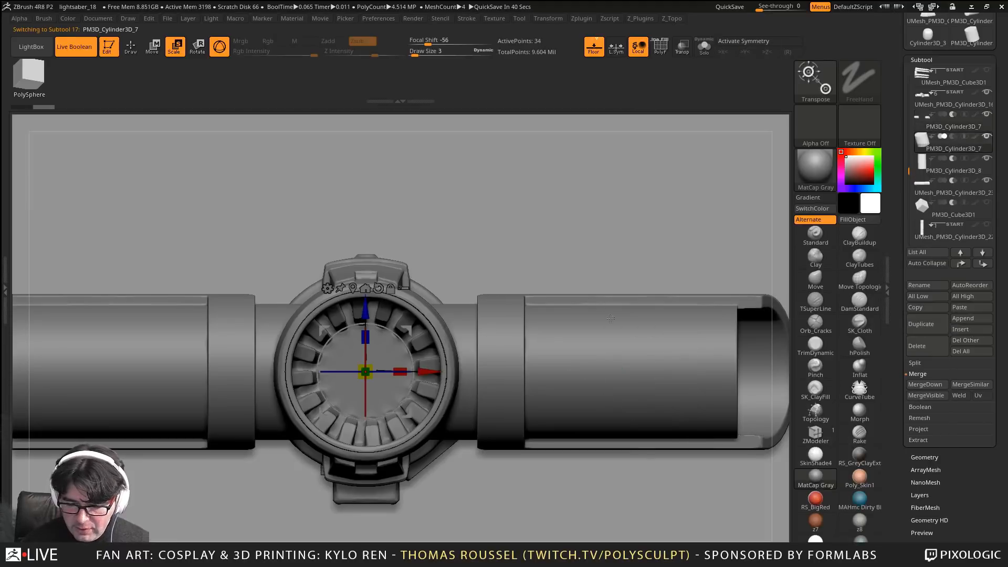
# Scale down the inserted cylinder and move it along Y up into the central emitter's opening
pyautogui.keyDown('ctrl'); pyautogui.moveTo(584, 281); pyautogui.dragTo(550, 189, button='right'); pyautogui.keyUp('ctrl')
pyautogui.moveTo(635, 280); pyautogui.dragTo(620, 225, button='right')
pyautogui.moveTo(366, 372); pyautogui.dragTo(286, 251)
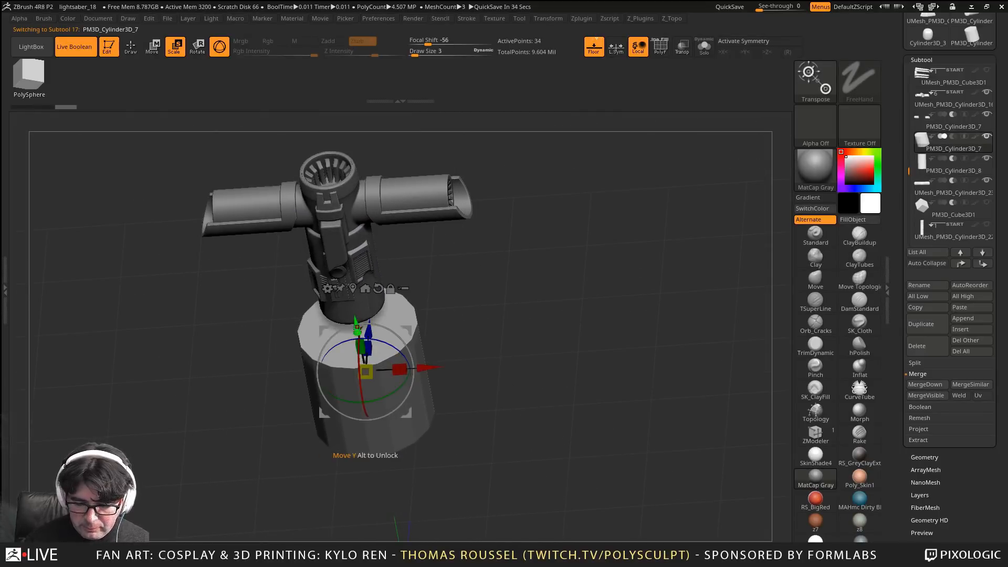
pyautogui.moveTo(357, 329); pyautogui.dragTo(322, 147)
pyautogui.moveTo(334, 199); pyautogui.dragTo(295, 119)
pyautogui.moveTo(440, 263); pyautogui.dragTo(456, 407)
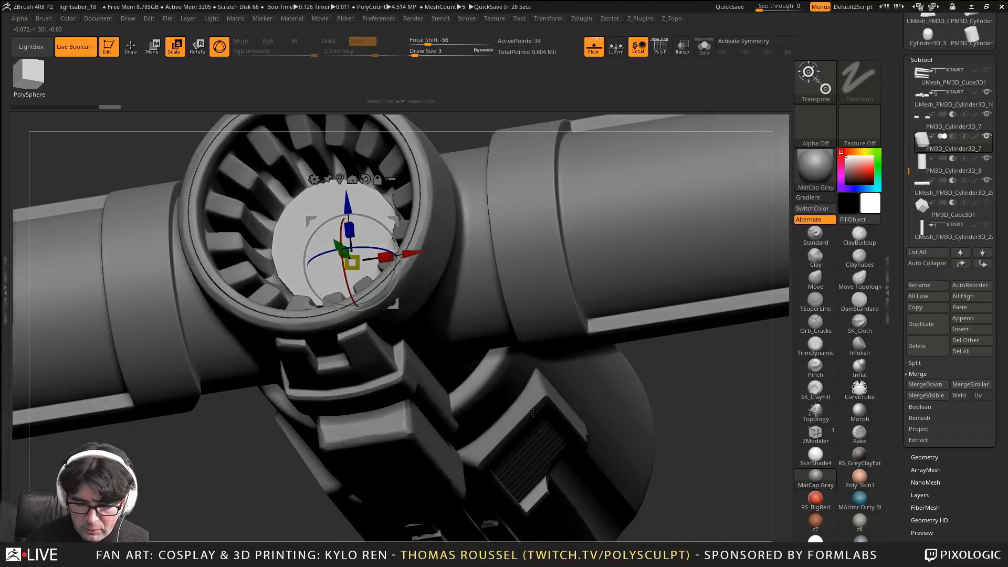
# Set the inserted cylinder to subtract and reduce its size to bore a narrower hole in the emitter's inner floor
pyautogui.click(951, 137)
pyautogui.moveTo(435, 166); pyautogui.dragTo(453, 226)
pyautogui.keyDown('alt'); pyautogui.moveTo(475, 259); pyautogui.dragTo(274, 282); pyautogui.keyUp('alt')
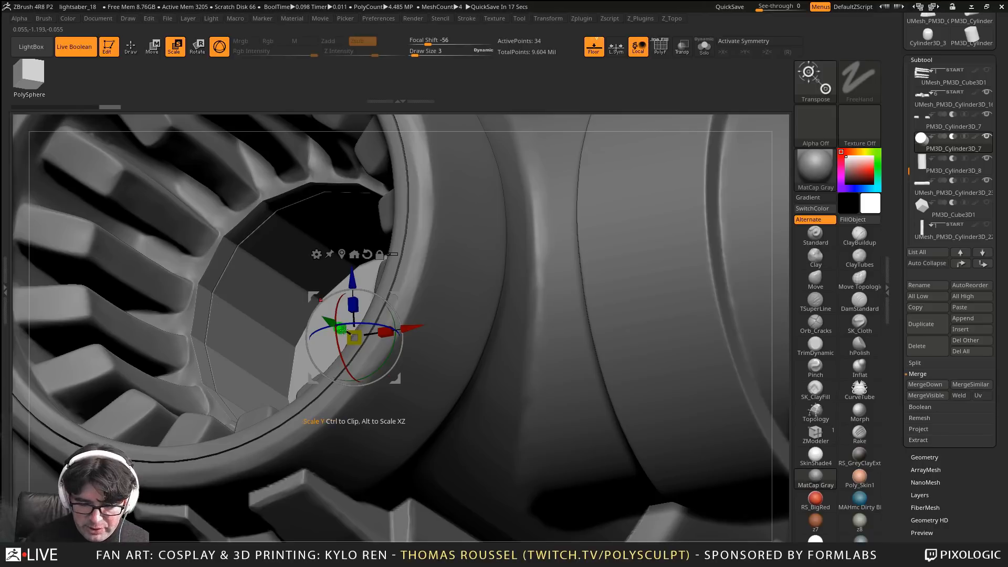
pyautogui.moveTo(355, 336); pyautogui.dragTo(284, 269)
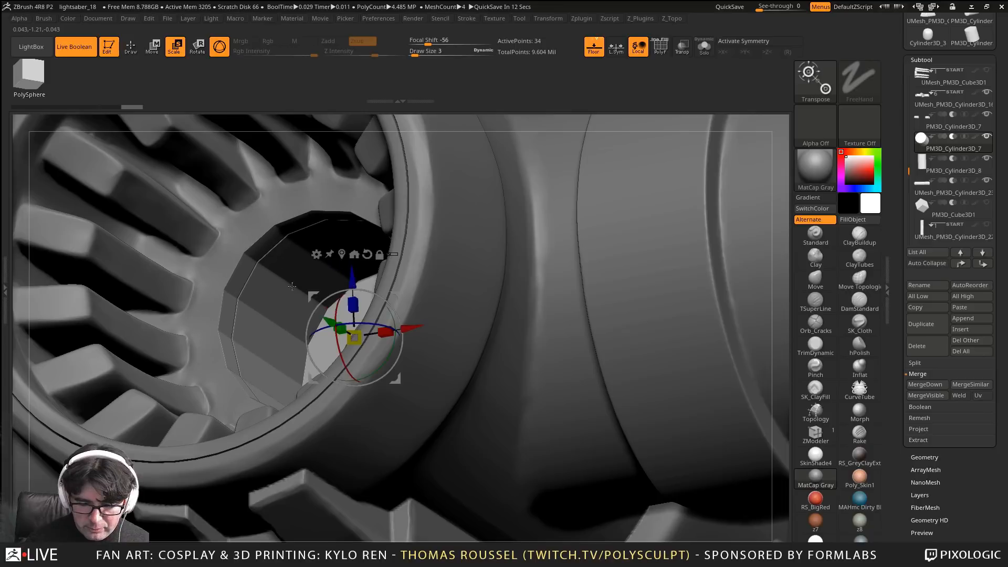
# Lengthen the bore cylinder slightly along Y and adjust its depth inside the central emitter
pyautogui.moveTo(273, 270); pyautogui.dragTo(286, 290, button='right')
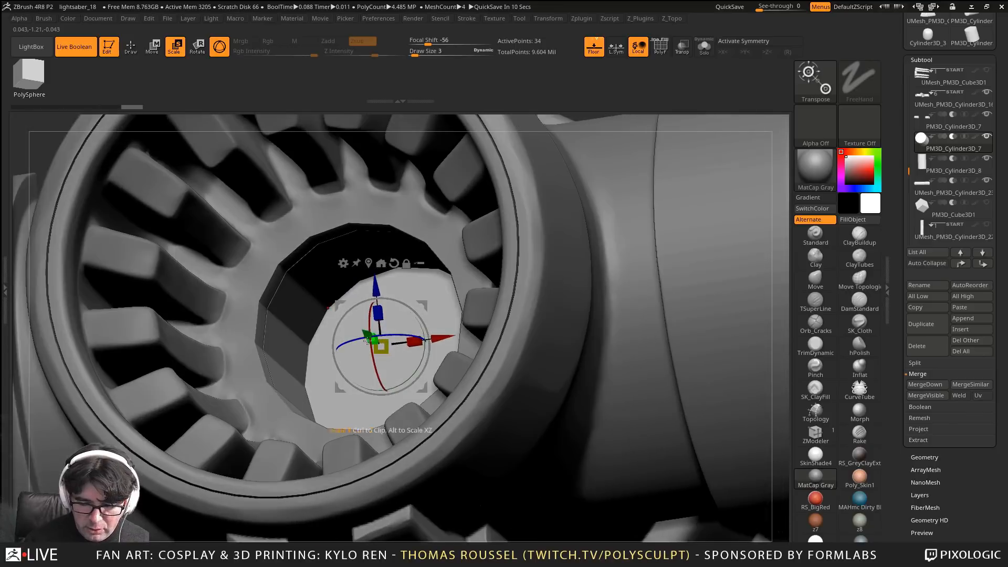
pyautogui.moveTo(396, 324); pyautogui.dragTo(393, 323, button='right')
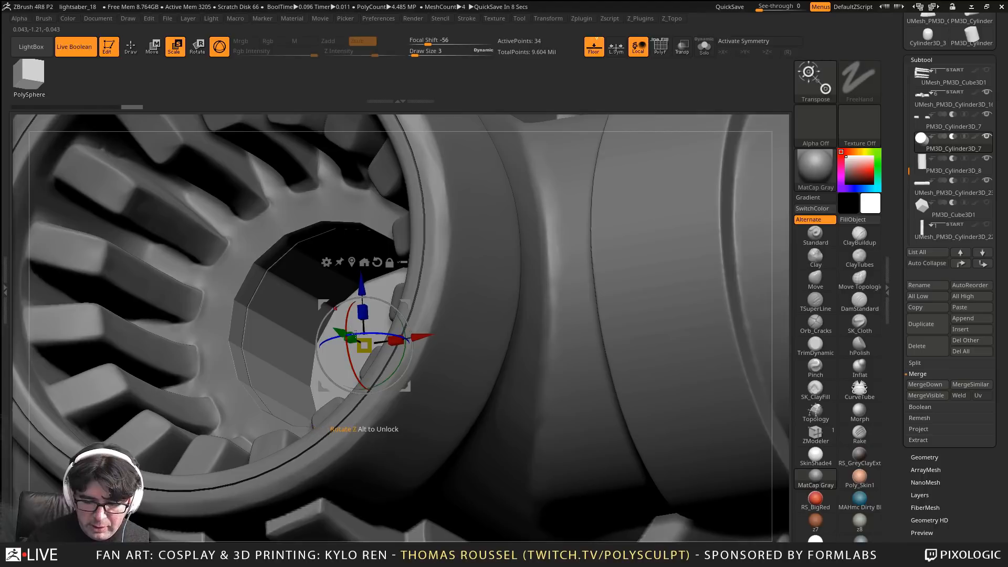
pyautogui.moveTo(351, 337); pyautogui.dragTo(314, 318)
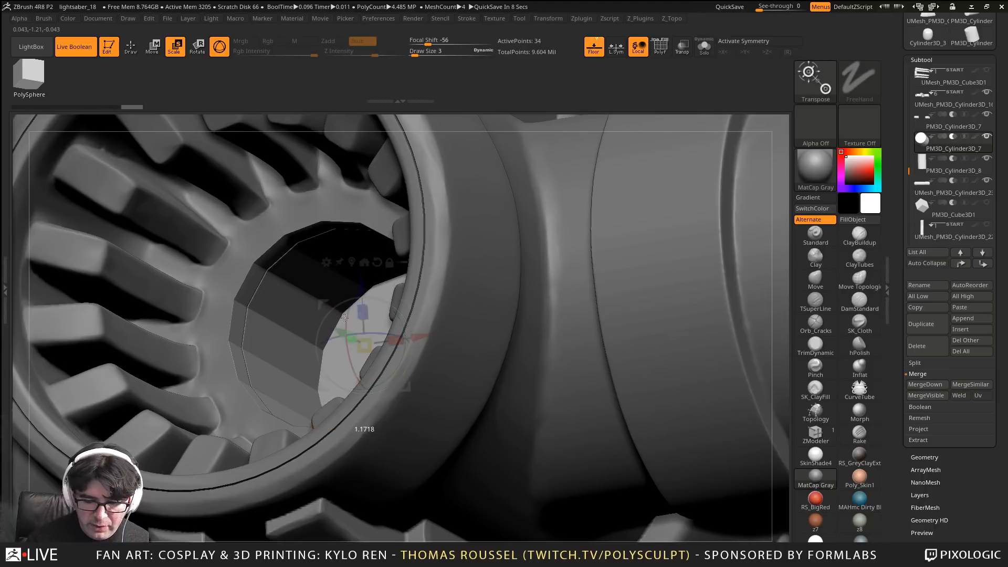
pyautogui.moveTo(323, 309)
pyautogui.mouseDown()
pyautogui.moveTo(341, 326)
pyautogui.moveTo(363, 319)
pyautogui.moveTo(336, 318)
pyautogui.mouseUp()
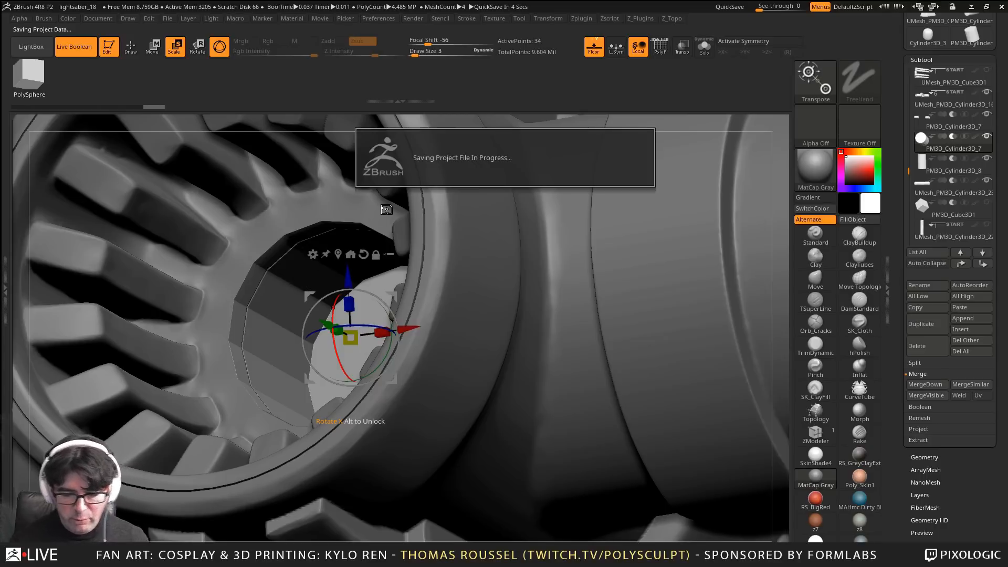
# Push the bore cylinder deeper along the hilt axis and check the cut from the emitter and rear ends
pyautogui.keyDown('ctrl'); pyautogui.moveTo(364, 275); pyautogui.dragTo(444, 211, button='right'); pyautogui.keyUp('ctrl')
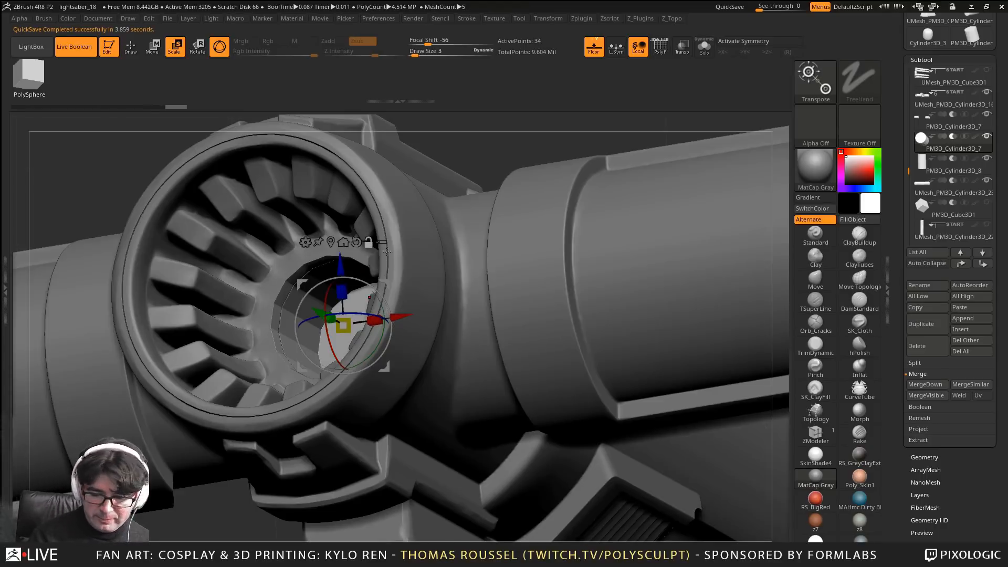
pyautogui.keyDown('ctrl'); pyautogui.moveTo(387, 252); pyautogui.dragTo(360, 226, button='right'); pyautogui.keyUp('ctrl')
pyautogui.moveTo(462, 247); pyautogui.dragTo(388, 294, button='right')
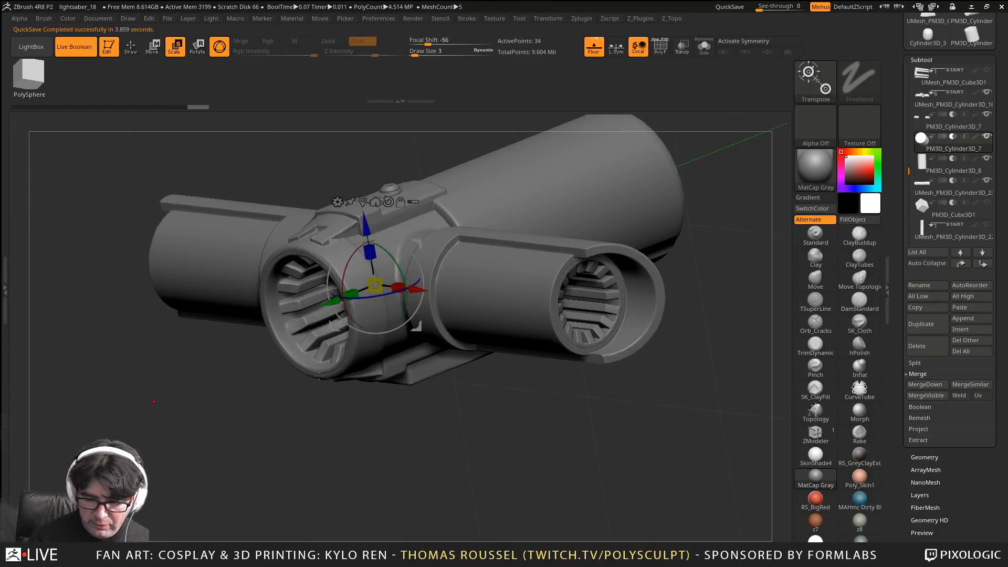
pyautogui.moveTo(319, 376); pyautogui.dragTo(296, 376, button='right')
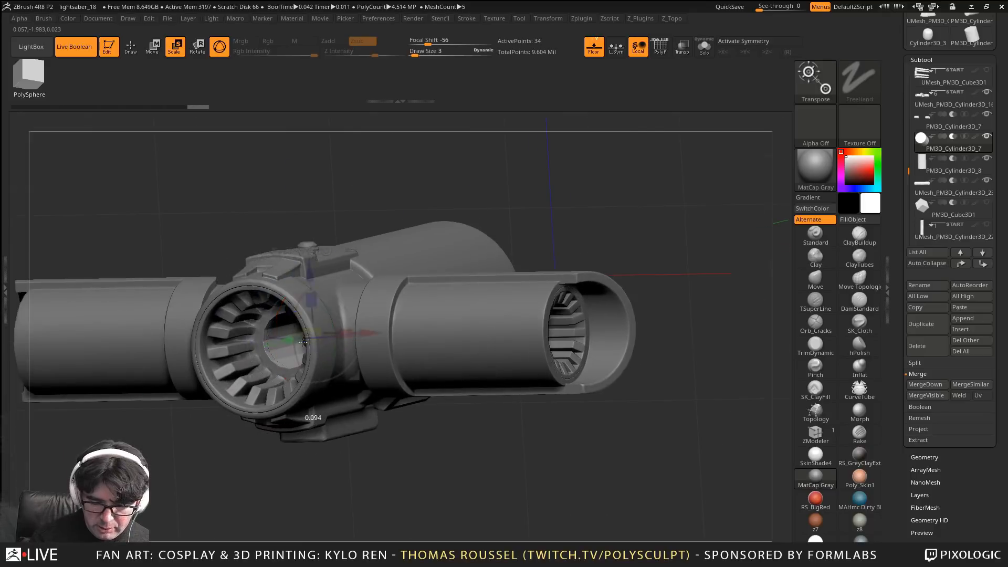
pyautogui.moveTo(368, 335); pyautogui.dragTo(515, 242, button='right')
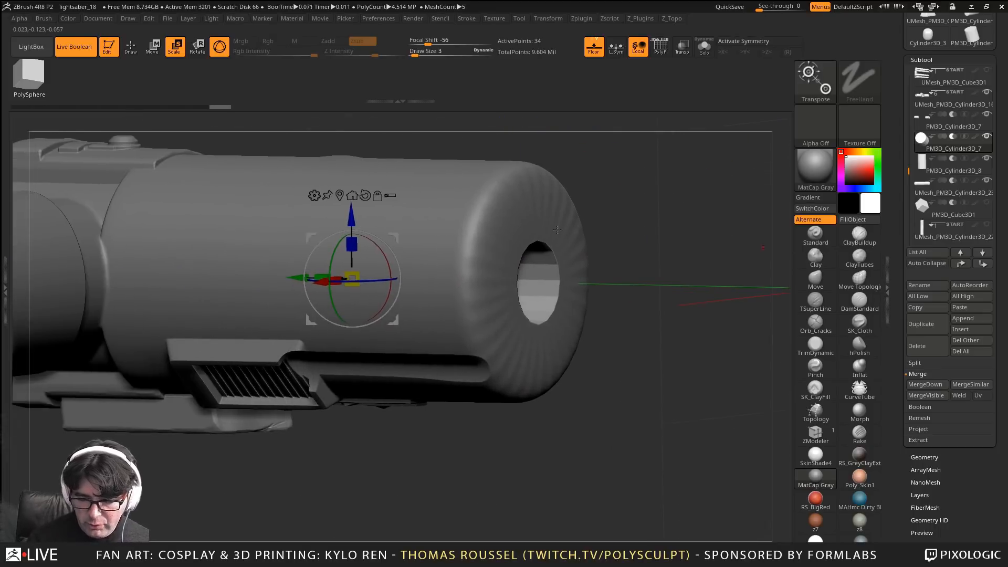
# Duplicate the bore cylinder, turn the copy across the hilt and move it along X into the two side emitters
pyautogui.moveTo(339, 264); pyautogui.dragTo(513, 253, button='right')
pyautogui.click(923, 325)
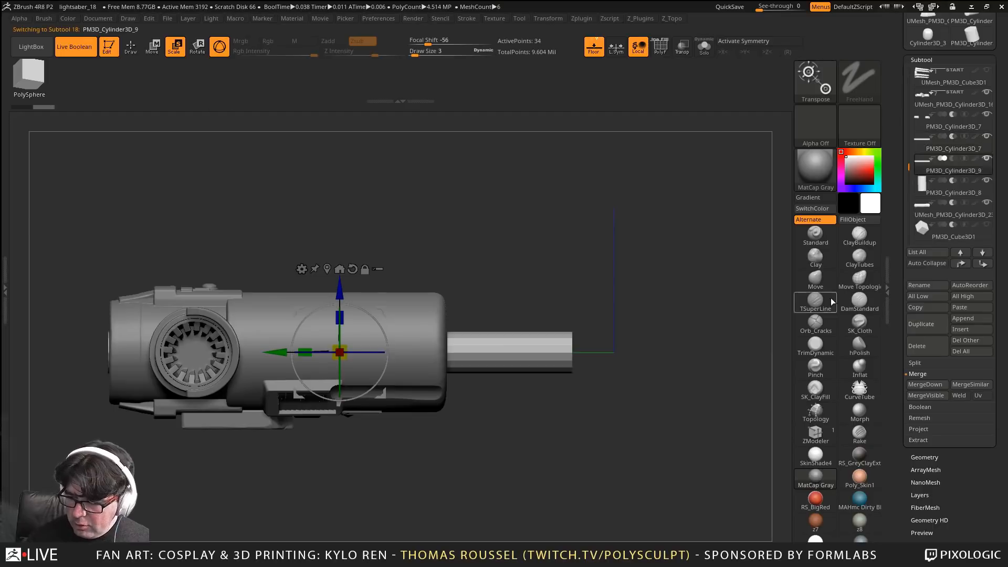
pyautogui.moveTo(619, 221); pyautogui.dragTo(528, 138, button='right')
pyautogui.moveTo(394, 324); pyautogui.dragTo(302, 270)
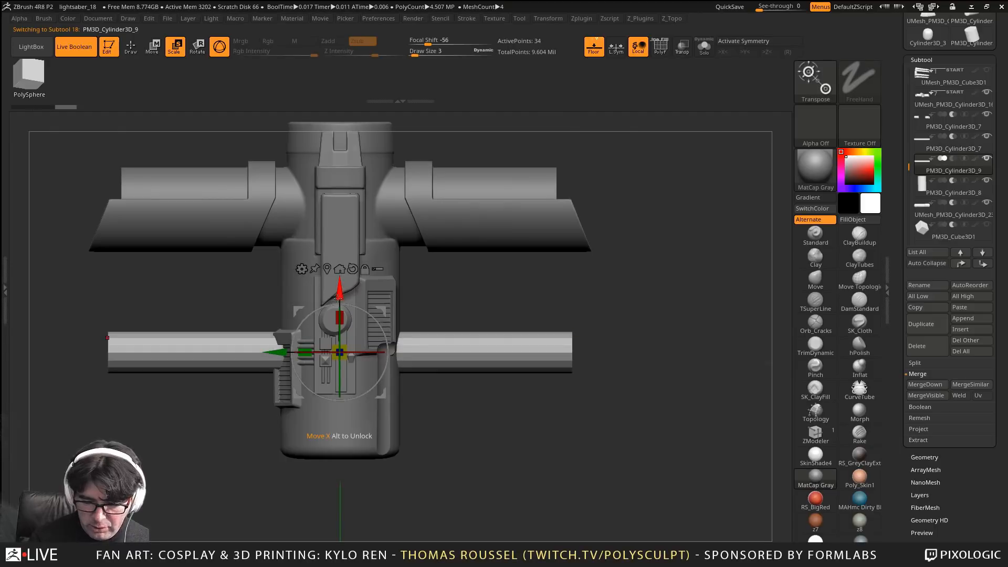
pyautogui.moveTo(339, 298); pyautogui.dragTo(340, 146)
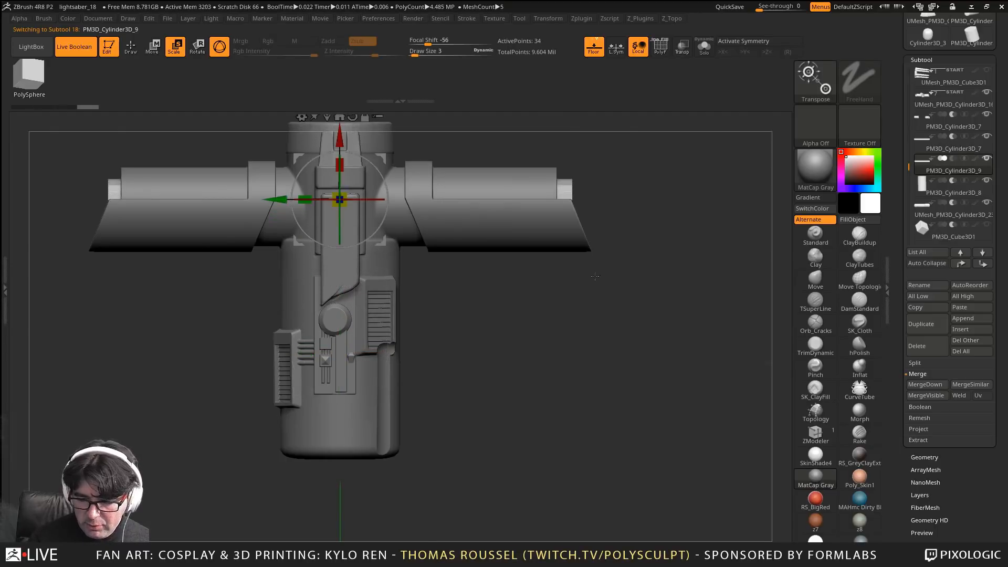
# Scale down the crosswise cylinder to fit inside the side emitter's ring of fins and set it to subtract
pyautogui.moveTo(595, 276); pyautogui.dragTo(532, 277)
pyautogui.keyDown('alt'); pyautogui.moveTo(527, 225); pyautogui.dragTo(612, 345); pyautogui.keyUp('alt')
pyautogui.moveTo(336, 181); pyautogui.dragTo(330, 202)
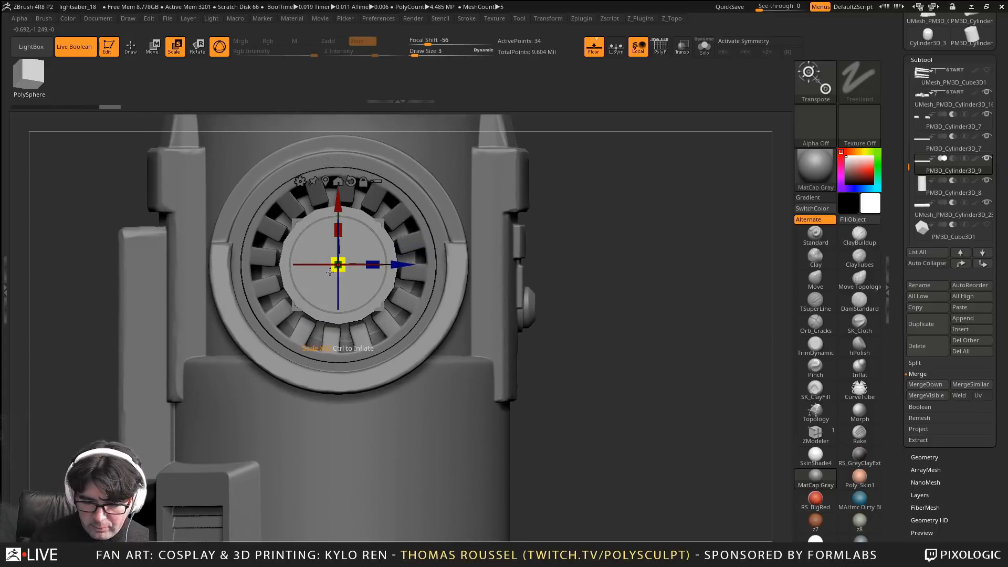
pyautogui.moveTo(347, 269); pyautogui.dragTo(213, 137)
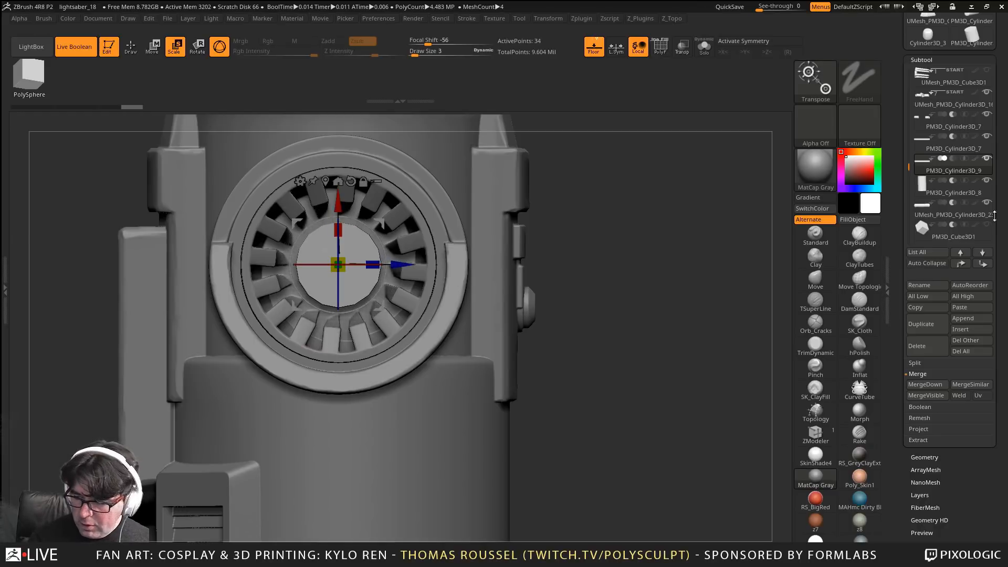
pyautogui.click(954, 159)
# Try subdividing the crosswise cylinder to smooth its faceted bore
pyautogui.keyDown('alt'); pyautogui.moveTo(637, 266); pyautogui.dragTo(594, 269); pyautogui.keyUp('alt')
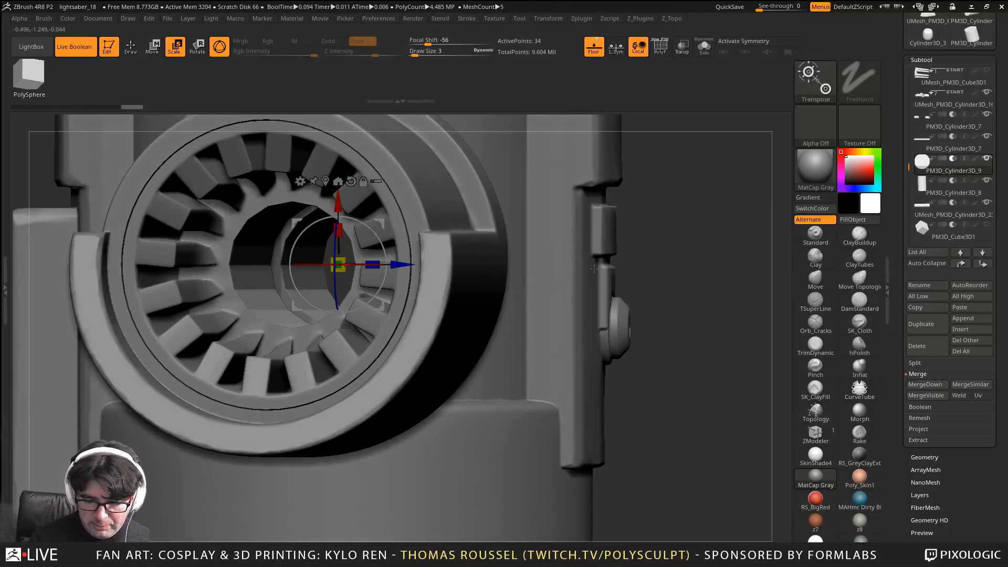
pyautogui.moveTo(339, 262); pyautogui.dragTo(313, 253)
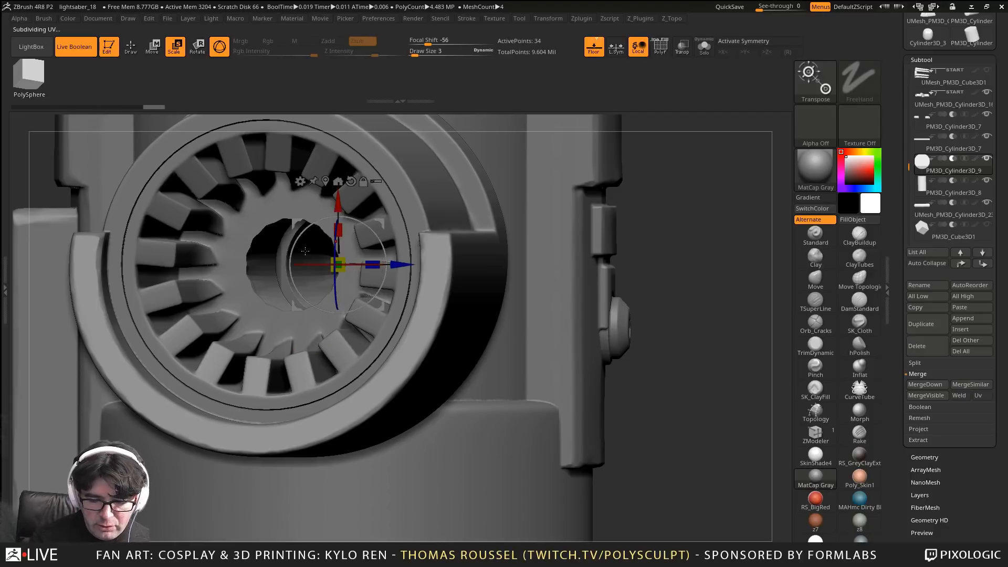
pyautogui.hotkey('ctrl', 'z')
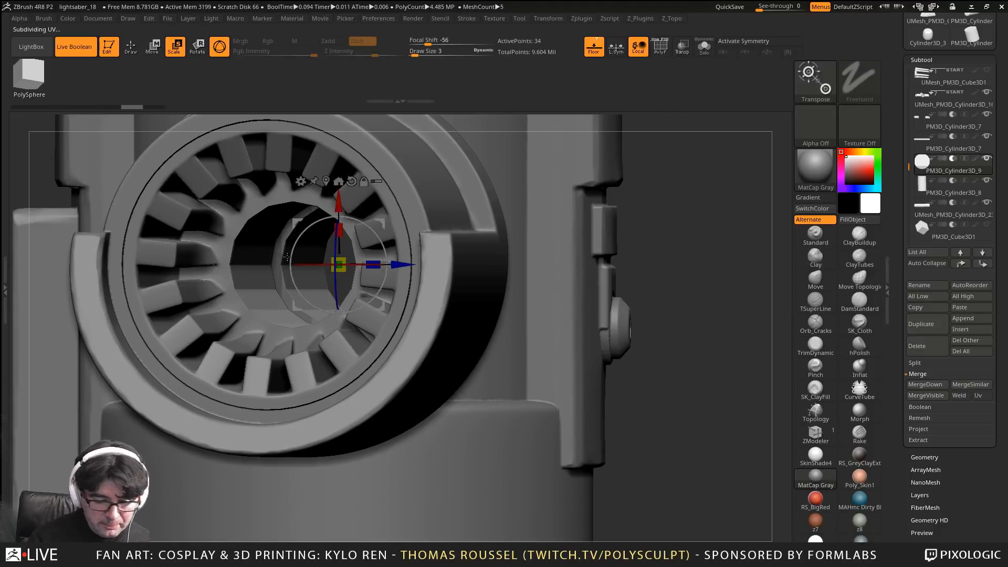
# Isolate the crosswise cylinder with its polyframe shown and crease the edge loop around one end cap with ZModeler
pyautogui.keyDown('alt'); pyautogui.moveTo(489, 122); pyautogui.dragTo(564, 113); pyautogui.keyUp('alt')
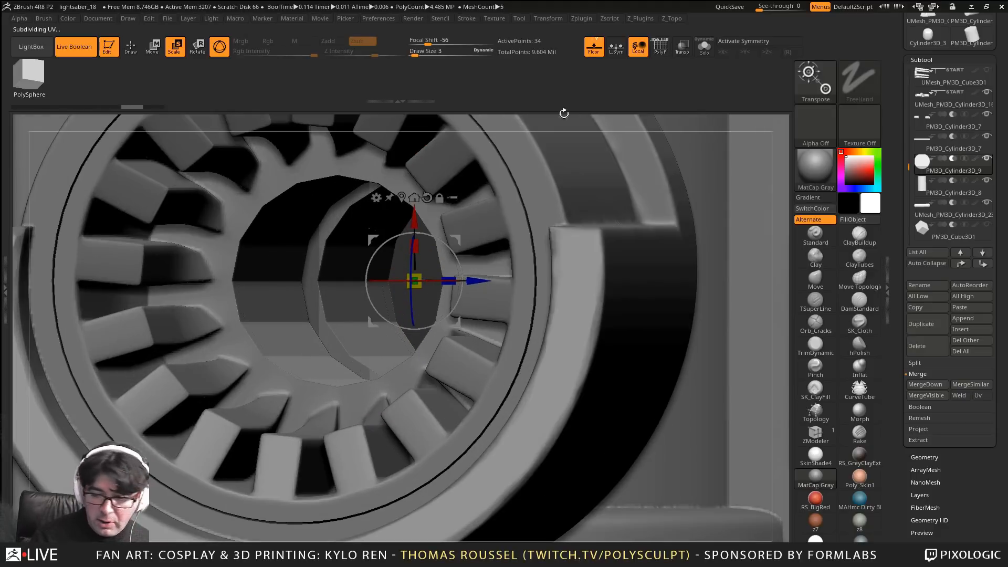
pyautogui.click(705, 52)
pyautogui.hotkey('shift', 'f')
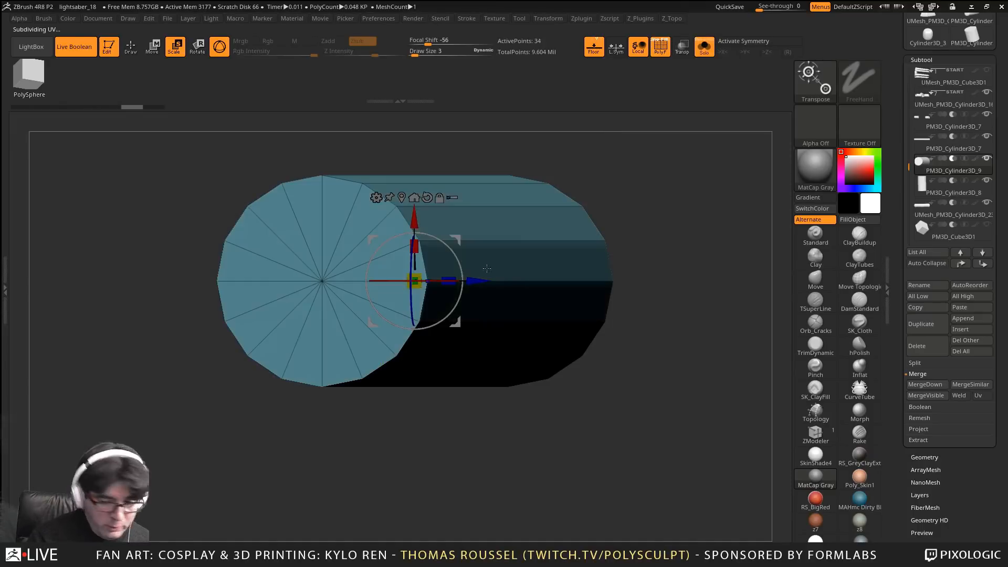
pyautogui.moveTo(472, 258); pyautogui.dragTo(385, 296, button='right')
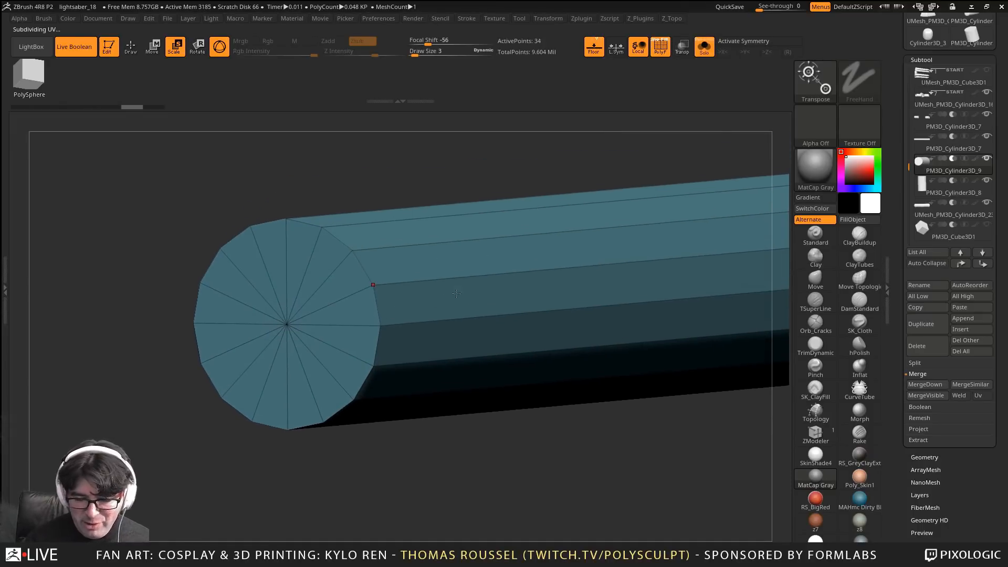
pyautogui.keyDown('alt'); pyautogui.moveTo(456, 294); pyautogui.dragTo(360, 299, button='right'); pyautogui.keyUp('alt')
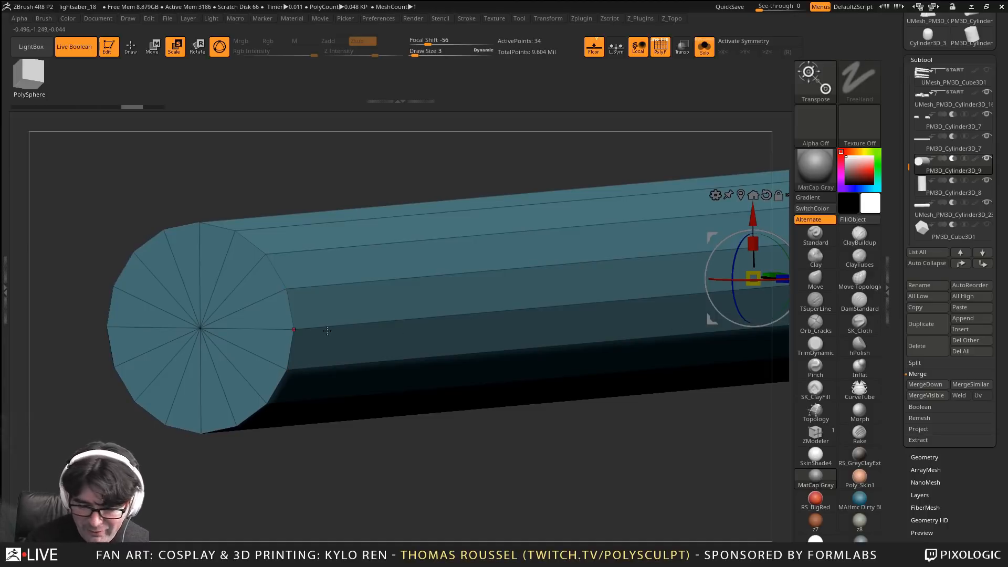
pyautogui.moveTo(327, 331)
pyautogui.keyDown('alt'); pyautogui.mouseDown(button='right')
pyautogui.moveTo(382, 329)
pyautogui.moveTo(331, 328)
pyautogui.mouseUp(button='right'); pyautogui.keyUp('alt')
pyautogui.keyDown('alt'); pyautogui.moveTo(530, 302); pyautogui.dragTo(381, 307, button='right'); pyautogui.keyUp('alt')
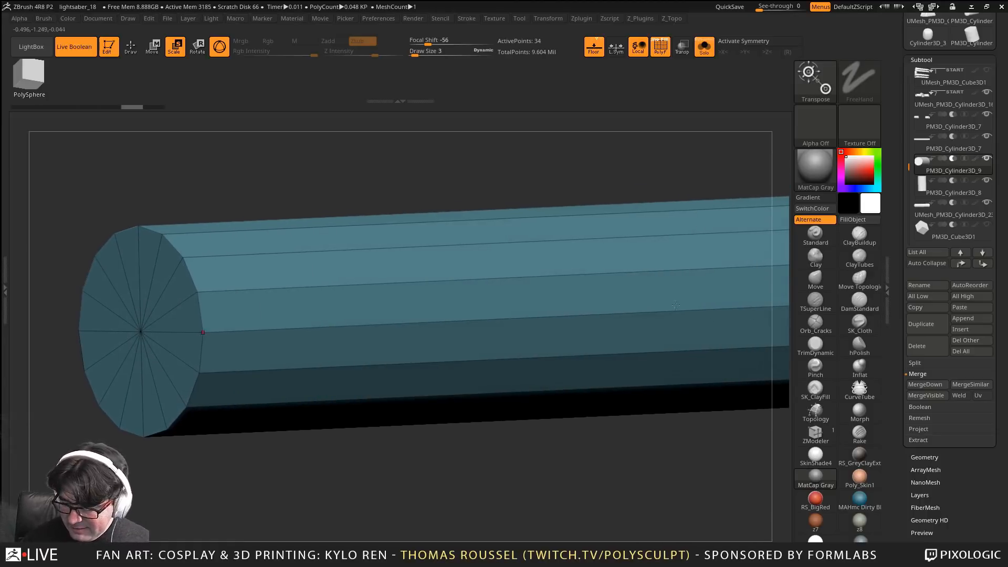
pyautogui.click(816, 433)
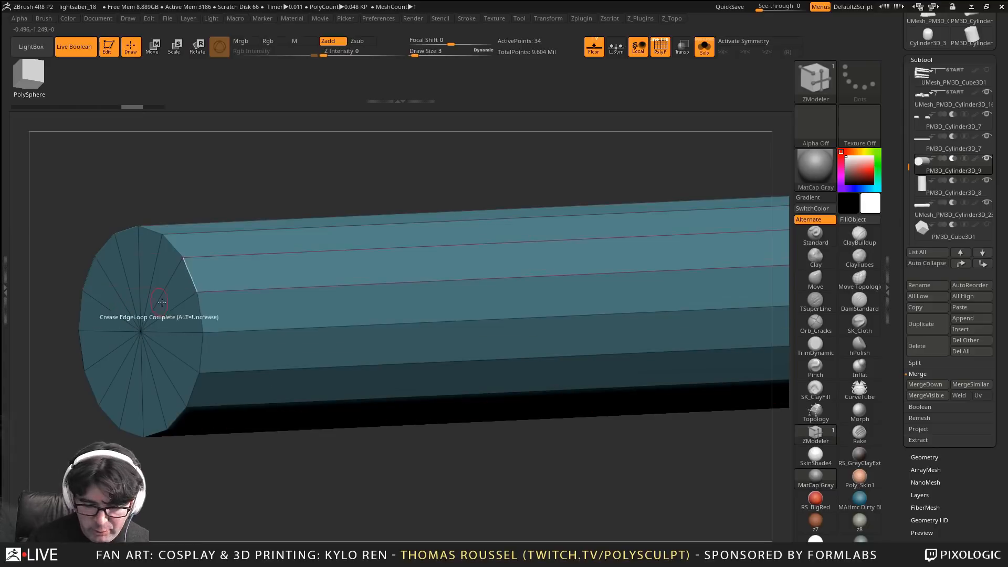
# Crease the edge loop around the cylinder's opposite end cap with ZModeler
pyautogui.keyDown('alt'); pyautogui.moveTo(656, 344); pyautogui.dragTo(210, 360, button='right'); pyautogui.keyUp('alt')
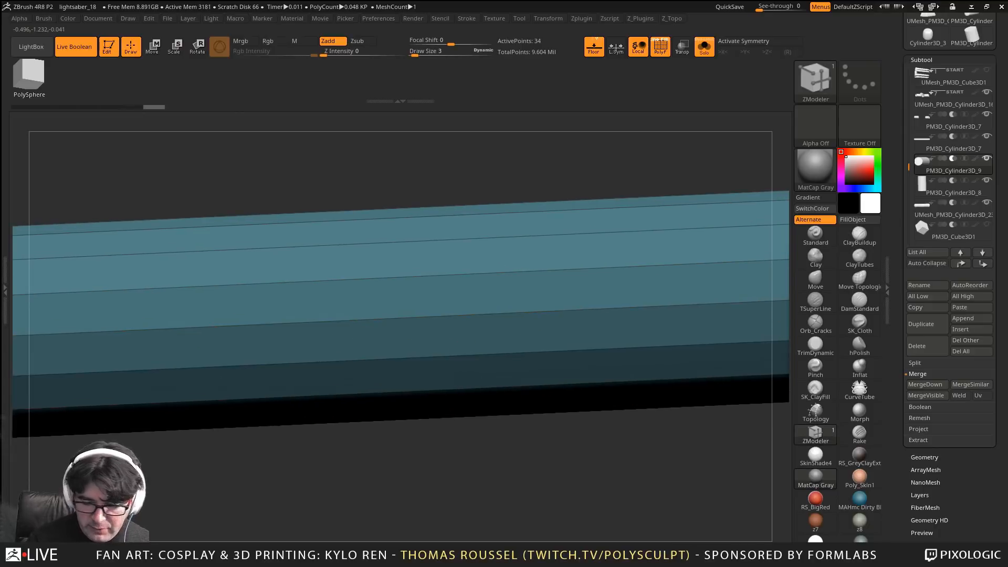
pyautogui.keyDown('alt'); pyautogui.moveTo(709, 320); pyautogui.dragTo(210, 355, button='right'); pyautogui.keyUp('alt')
pyautogui.keyDown('alt'); pyautogui.moveTo(735, 236); pyautogui.dragTo(286, 256, button='right'); pyautogui.keyUp('alt')
pyautogui.keyDown('alt'); pyautogui.moveTo(240, 298); pyautogui.dragTo(217, 298, button='right'); pyautogui.keyUp('alt')
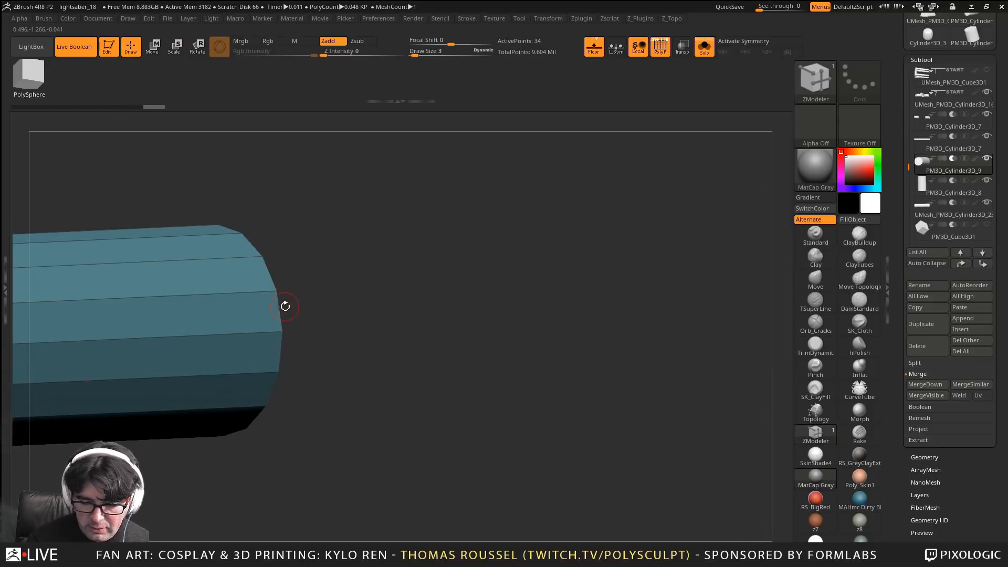
pyautogui.moveTo(299, 316); pyautogui.dragTo(231, 314)
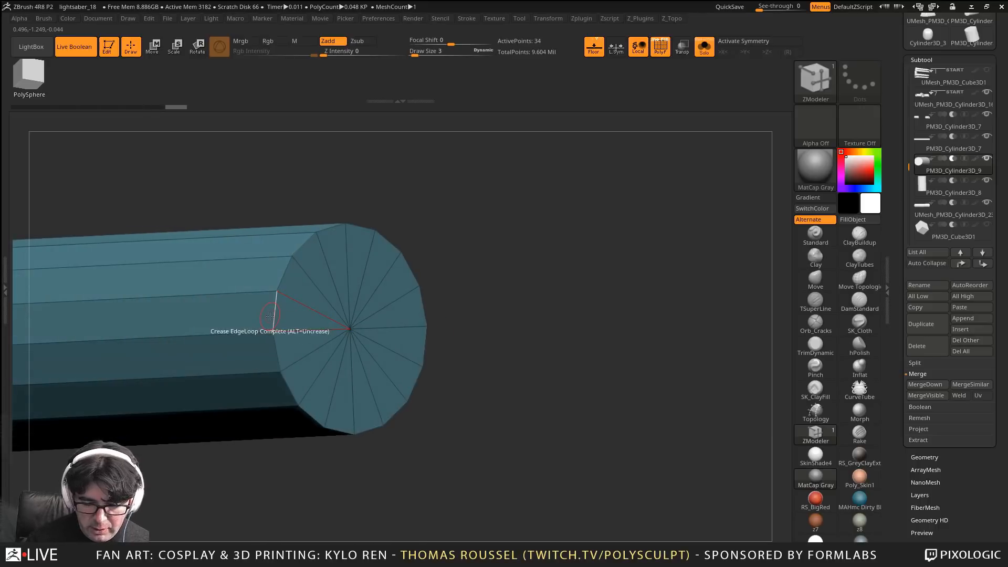
# Show the whole hilt again without the polyframe and activate X symmetry for the crosswise cylinder
pyautogui.press('f')
pyautogui.moveTo(429, 353); pyautogui.dragTo(340, 407)
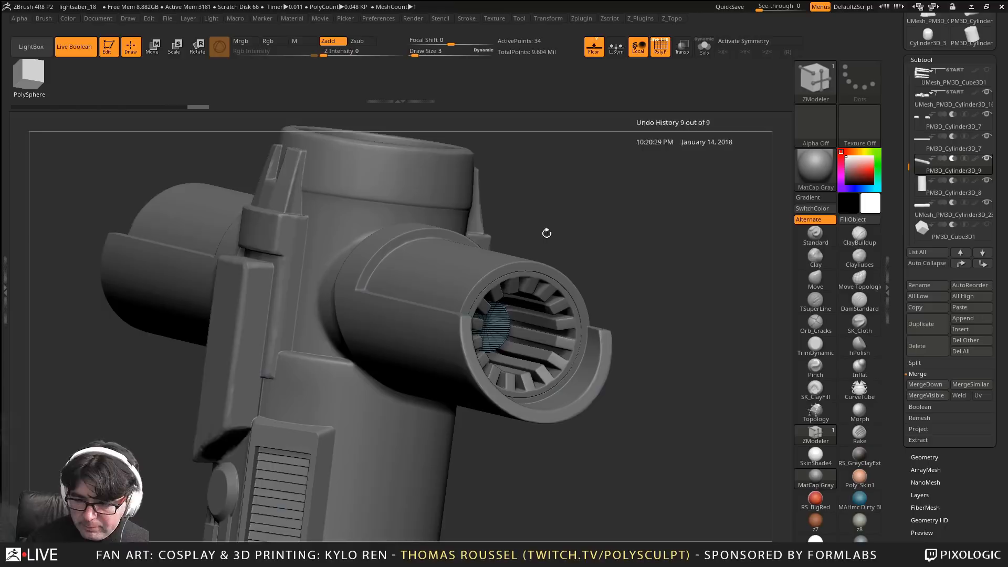
pyautogui.moveTo(546, 230); pyautogui.dragTo(585, 229)
pyautogui.hotkey('shift', 'f')
pyautogui.keyDown('alt'); pyautogui.moveTo(399, 420); pyautogui.dragTo(767, 407); pyautogui.keyUp('alt')
pyautogui.keyDown('alt'); pyautogui.moveTo(242, 325); pyautogui.dragTo(202, 299, button='right'); pyautogui.keyUp('alt')
pyautogui.moveTo(116, 295)
pyautogui.keyDown('alt'); pyautogui.mouseDown(button='right')
pyautogui.moveTo(377, 315)
pyautogui.moveTo(415, 336)
pyautogui.moveTo(476, 310)
pyautogui.moveTo(472, 322)
pyautogui.mouseUp(button='right'); pyautogui.keyUp('alt')
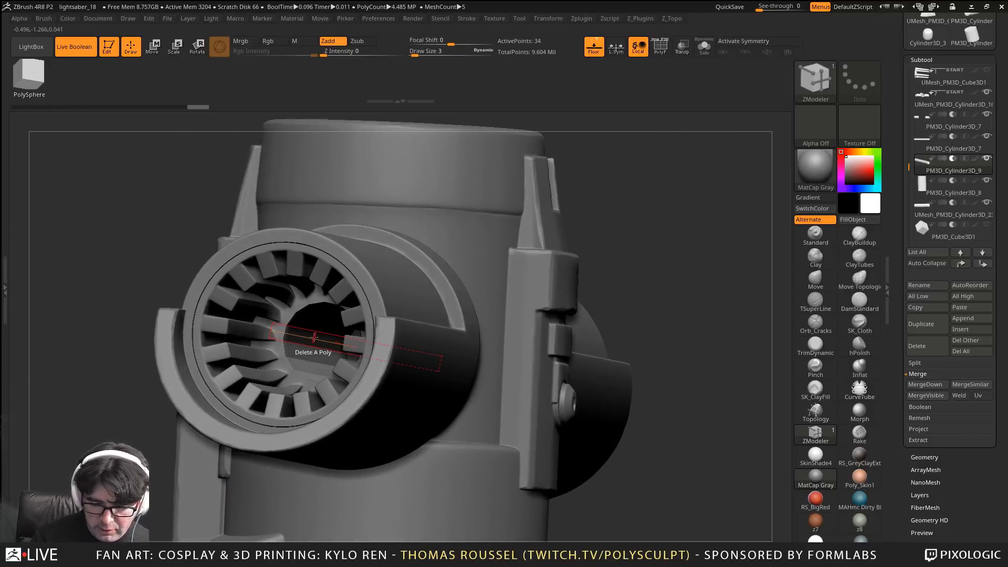
pyautogui.keyDown('alt'); pyautogui.moveTo(300, 325); pyautogui.dragTo(327, 337, button='right'); pyautogui.keyUp('alt')
pyautogui.press('x')
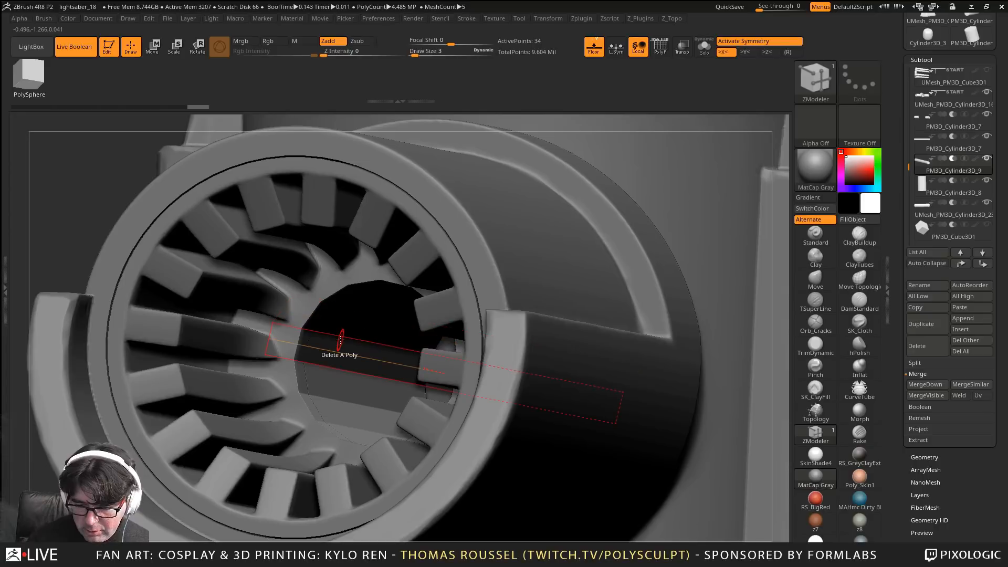
pyautogui.keyDown('ctrl'); pyautogui.moveTo(363, 350); pyautogui.dragTo(344, 336, button='right'); pyautogui.keyUp('ctrl')
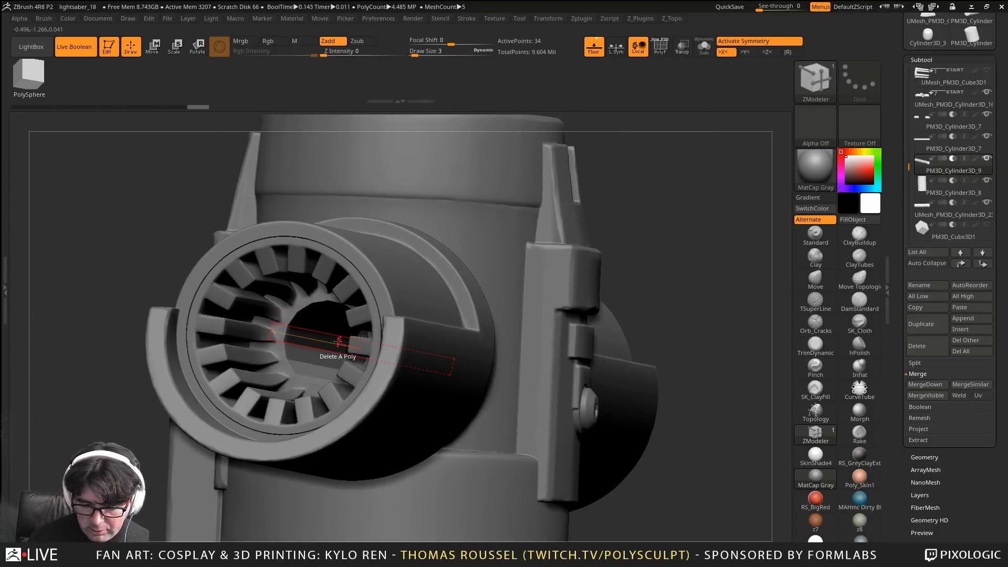
# Set the ZModeler edge action to Insert with Single EdgeLoop and add a loop to the cylinder inside the side emitter
pyautogui.press('space')
pyautogui.click(288, 294)
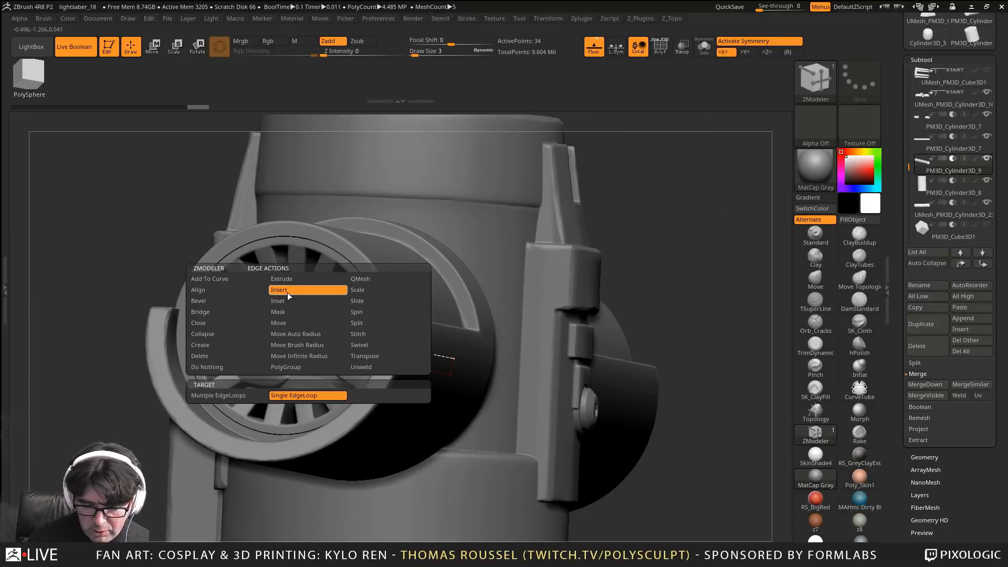
pyautogui.keyDown('alt'); pyautogui.moveTo(301, 363); pyautogui.dragTo(328, 405, button='right'); pyautogui.keyUp('alt')
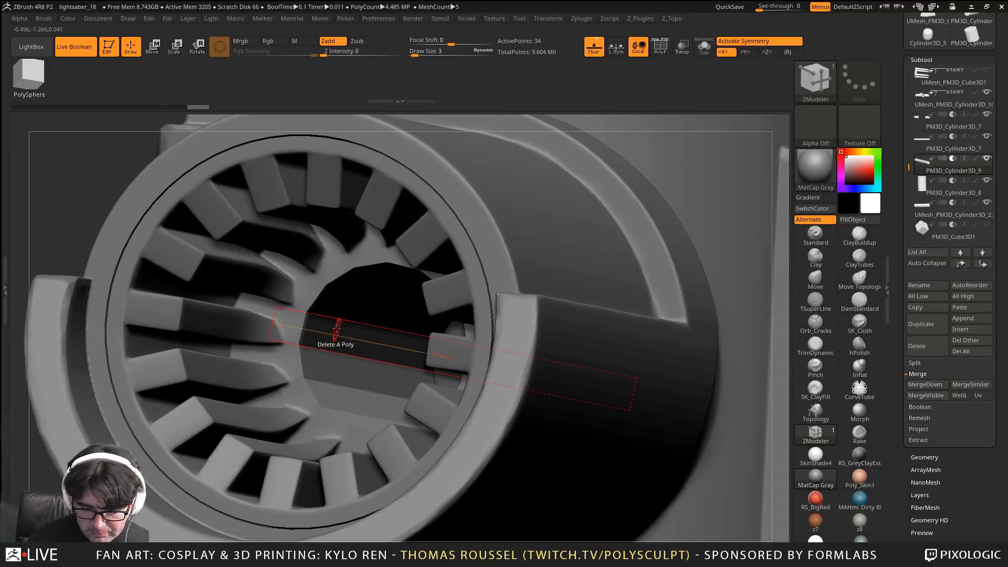
pyautogui.click(336, 315)
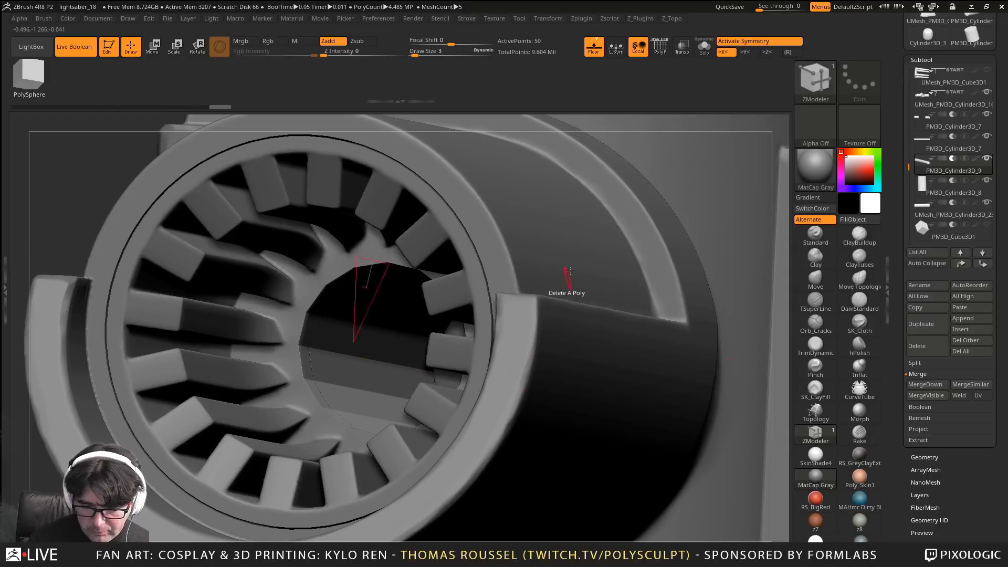
# Isolate the crosswise cylinder with its polyframe shown and remove the off-centre edge loop
pyautogui.click(704, 50)
pyautogui.moveTo(635, 226); pyautogui.dragTo(507, 326)
pyautogui.hotkey('shift', 'f')
pyautogui.keyDown('alt'); pyautogui.moveTo(499, 330); pyautogui.dragTo(369, 303, button='right'); pyautogui.keyUp('alt')
pyautogui.keyDown('ctrl'); pyautogui.moveTo(369, 303); pyautogui.dragTo(314, 279, button='right'); pyautogui.keyUp('ctrl')
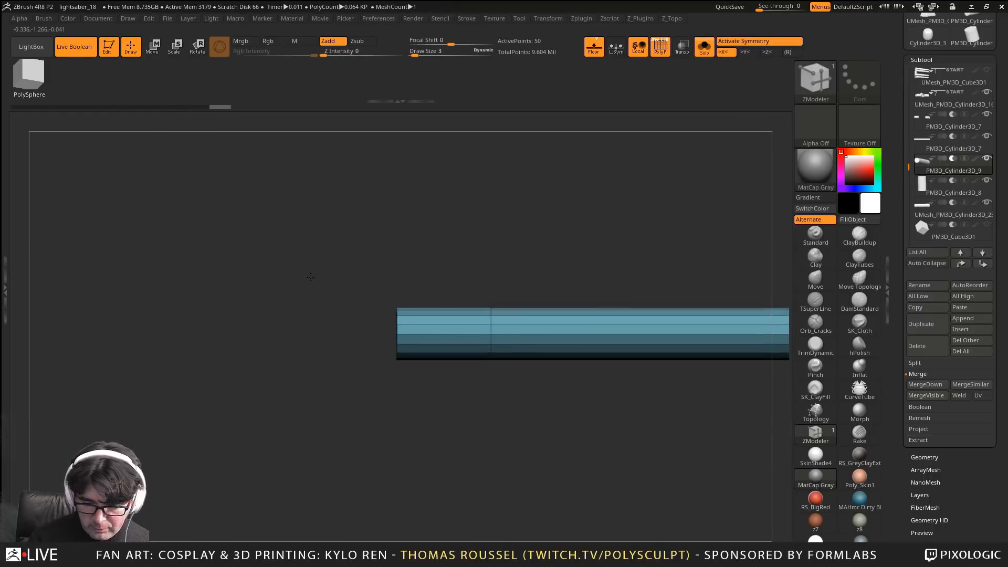
pyautogui.keyDown('alt'); pyautogui.moveTo(438, 296); pyautogui.dragTo(336, 325, button='right'); pyautogui.keyUp('alt')
pyautogui.click(405, 338)
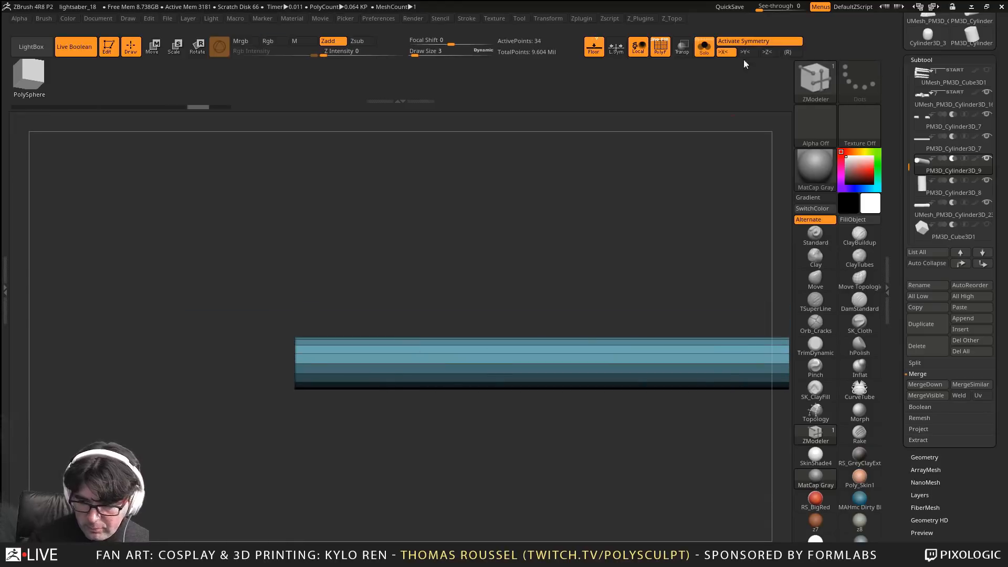
# Switch the symmetry from X to Z and insert a single edge loop around the middle of the crosswise cylinder
pyautogui.click(723, 53)
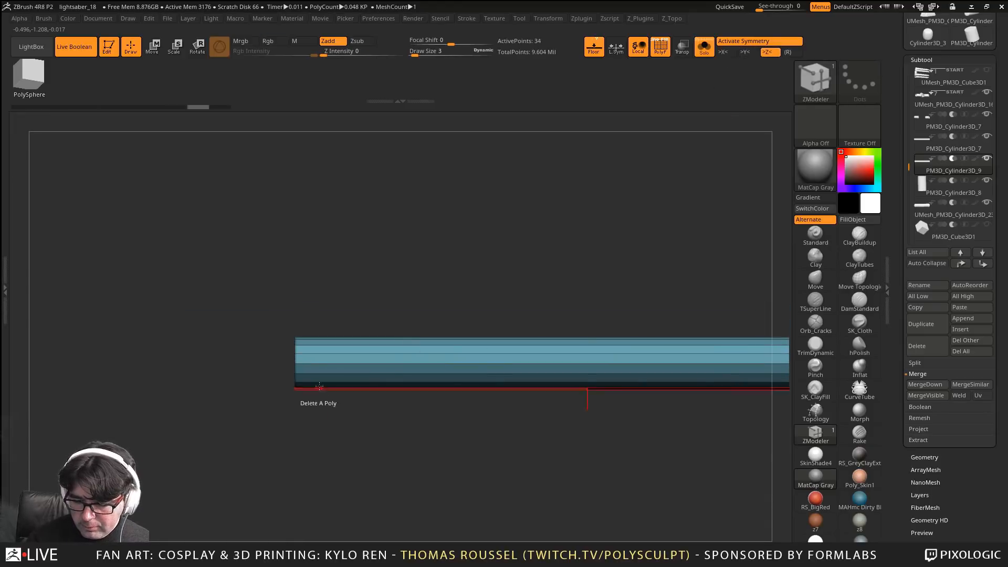
pyautogui.keyDown('alt'); pyautogui.moveTo(488, 349); pyautogui.dragTo(390, 354, button='right'); pyautogui.keyUp('alt')
pyautogui.click(503, 359)
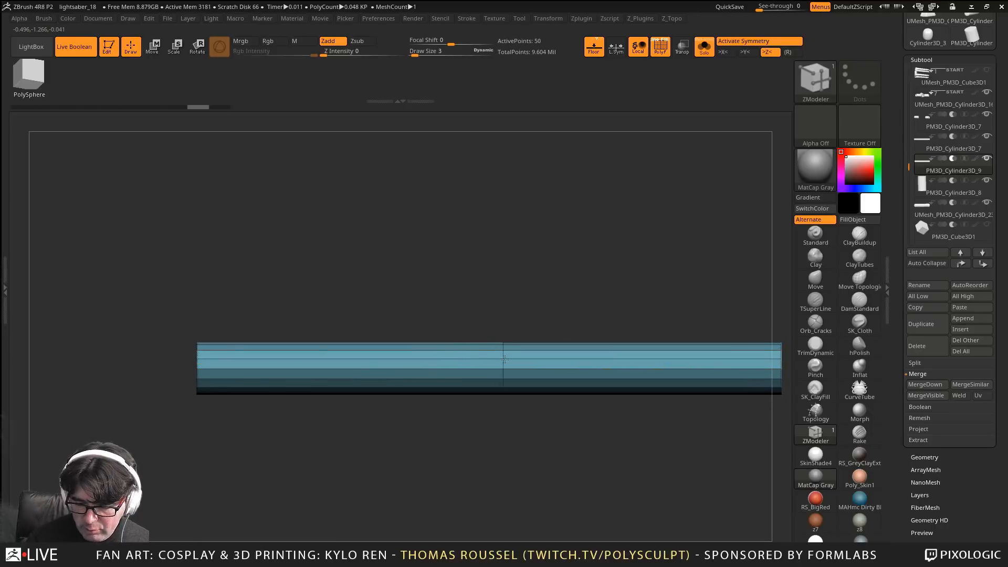
pyautogui.moveTo(511, 359); pyautogui.dragTo(506, 366)
pyautogui.moveTo(448, 292)
pyautogui.keyDown('alt'); pyautogui.mouseDown()
pyautogui.moveTo(353, 280)
pyautogui.moveTo(438, 287)
pyautogui.mouseUp(); pyautogui.keyUp('alt')
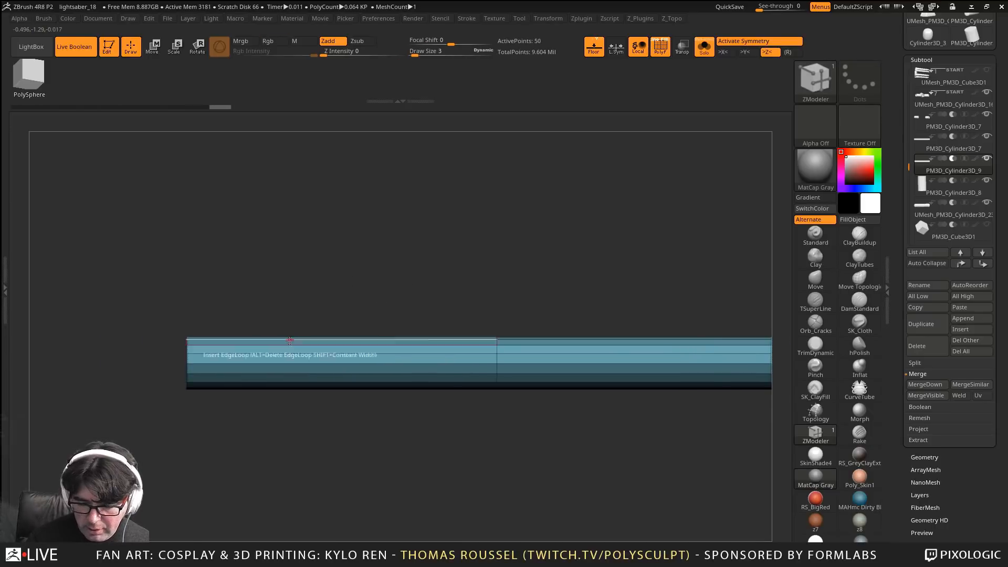
# Try inserting an edge loop near one end of the cylinder with Z symmetry
pyautogui.moveTo(239, 355); pyautogui.dragTo(261, 353)
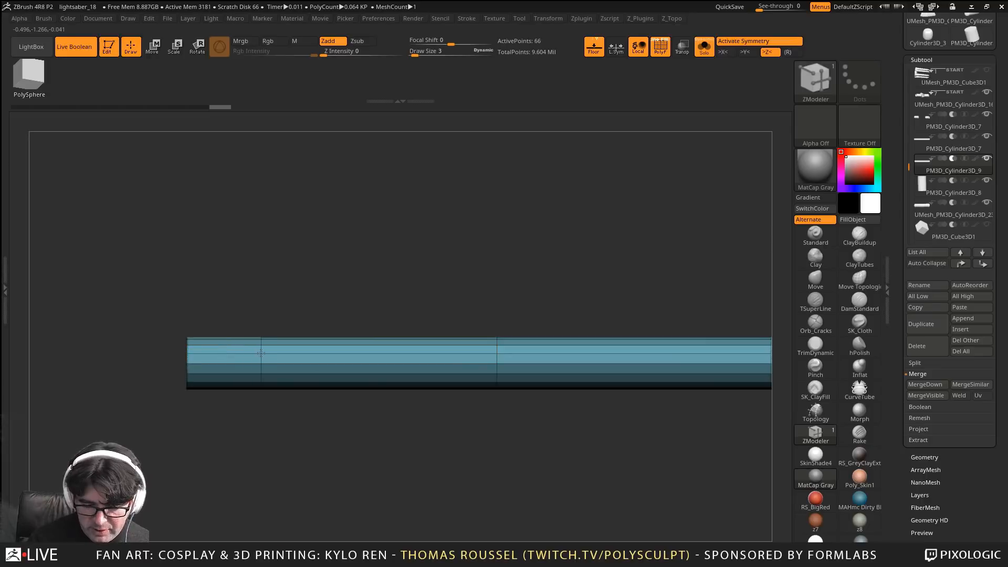
pyautogui.keyDown('alt'); pyautogui.moveTo(464, 254); pyautogui.dragTo(345, 250); pyautogui.keyUp('alt')
pyautogui.hotkey('ctrl', 'z')
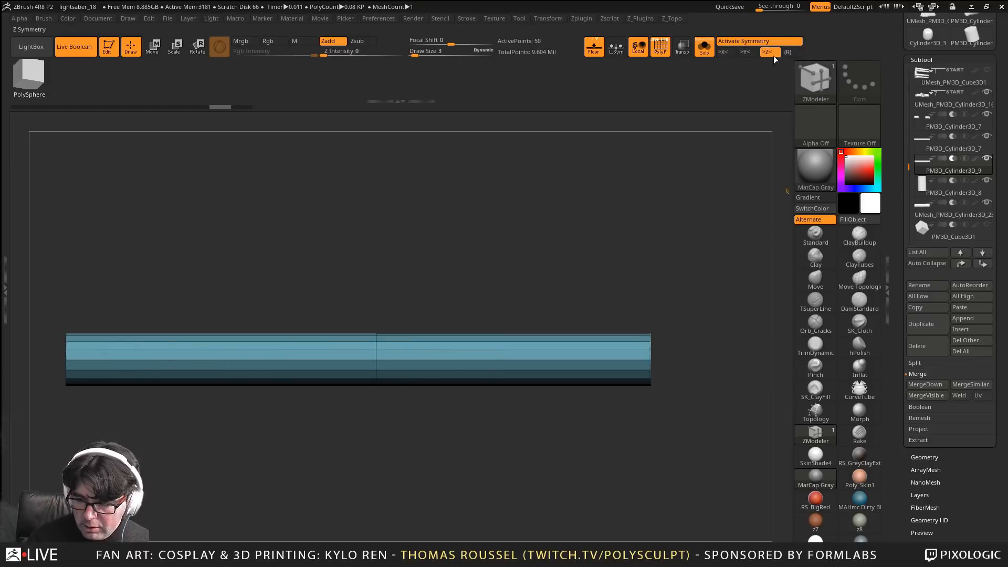
# Switch the symmetry back to X and insert mirrored edge loops near both ends of the crosswise cylinder
pyautogui.click(772, 54)
pyautogui.click(725, 52)
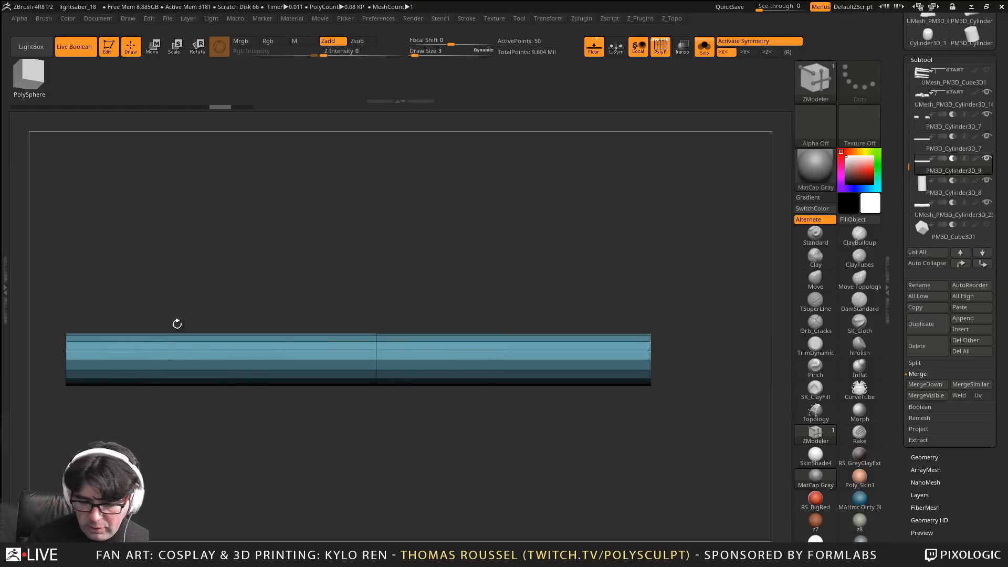
pyautogui.click(128, 351)
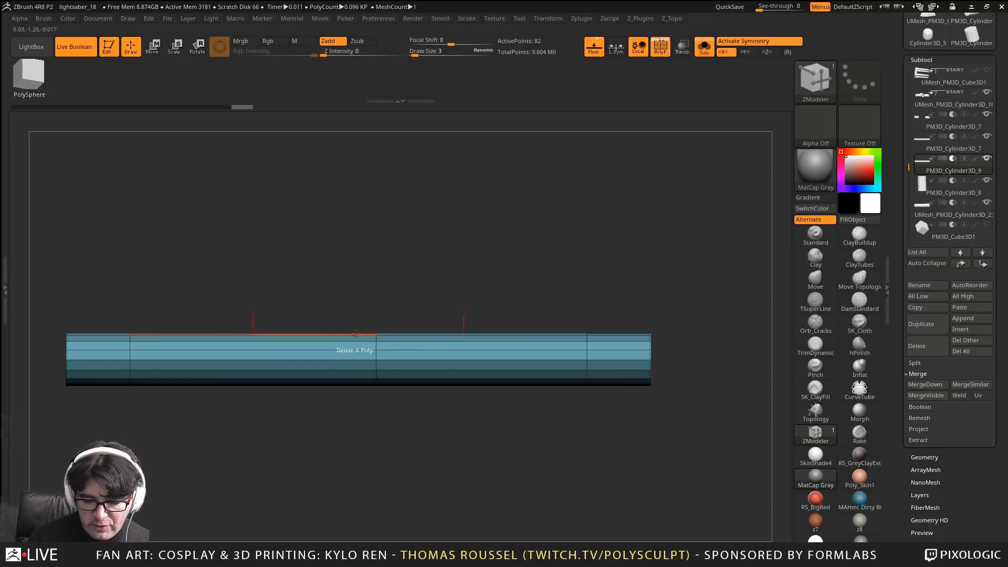
pyautogui.keyDown('alt'); pyautogui.moveTo(113, 290); pyautogui.dragTo(217, 277); pyautogui.keyUp('alt')
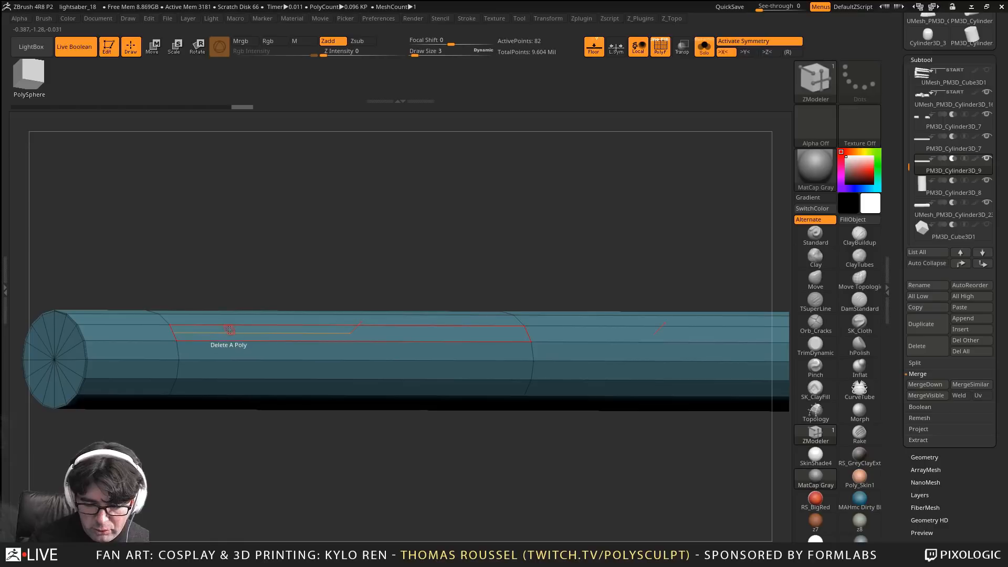
pyautogui.keyDown('alt'); pyautogui.moveTo(382, 252); pyautogui.dragTo(333, 248); pyautogui.keyUp('alt')
pyautogui.keyDown('alt'); pyautogui.moveTo(334, 248); pyautogui.dragTo(415, 254); pyautogui.keyUp('alt')
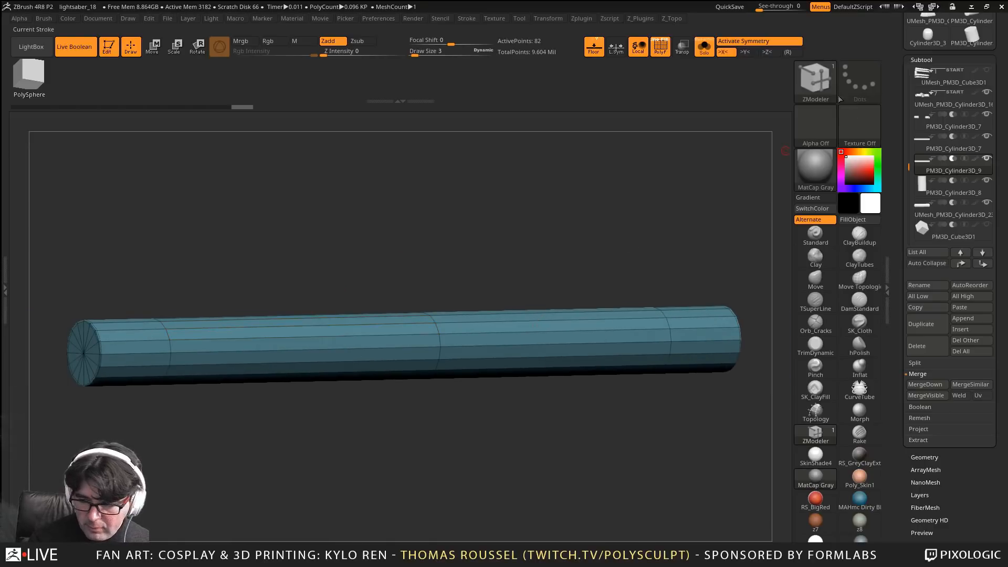
# Show the full model transparently in front view and apply Mirror And Weld to the crosswise cylinder
pyautogui.click(704, 54)
pyautogui.keyDown('shift'); pyautogui.moveTo(372, 293); pyautogui.dragTo(615, 270); pyautogui.keyUp('shift')
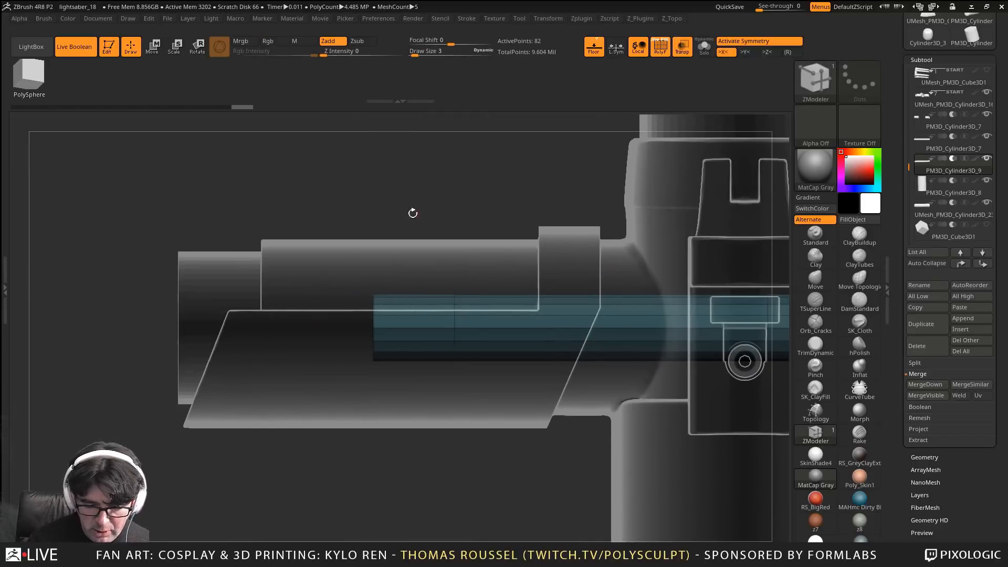
pyautogui.moveTo(413, 213)
pyautogui.mouseDown()
pyautogui.moveTo(442, 208)
pyautogui.moveTo(420, 213)
pyautogui.moveTo(428, 199)
pyautogui.moveTo(454, 205)
pyautogui.moveTo(423, 208)
pyautogui.moveTo(424, 217)
pyautogui.mouseUp()
pyautogui.keyDown('alt'); pyautogui.moveTo(499, 289); pyautogui.dragTo(412, 272); pyautogui.keyUp('alt')
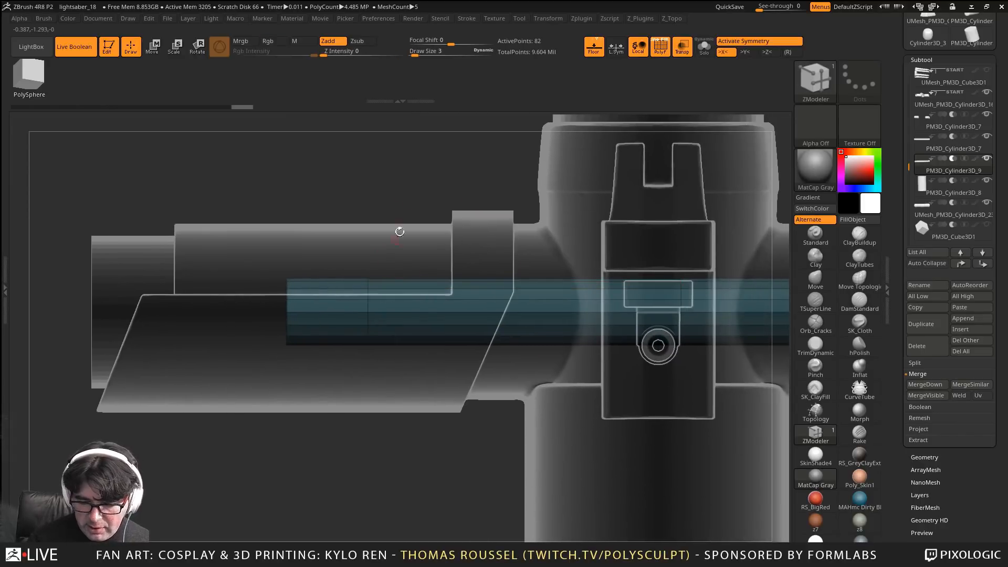
pyautogui.keyDown('alt'); pyautogui.moveTo(400, 232); pyautogui.dragTo(337, 216); pyautogui.keyUp('alt')
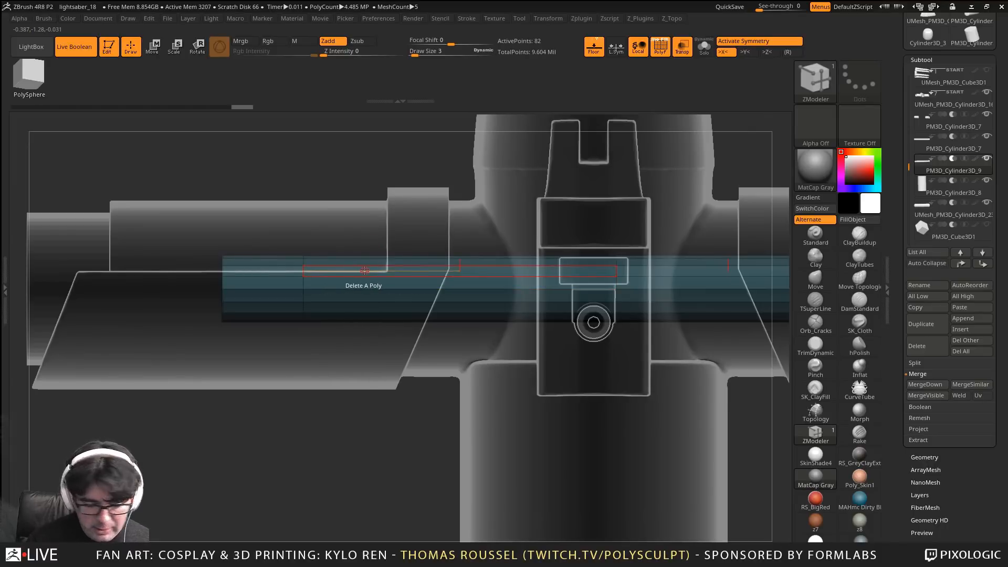
pyautogui.press('space')
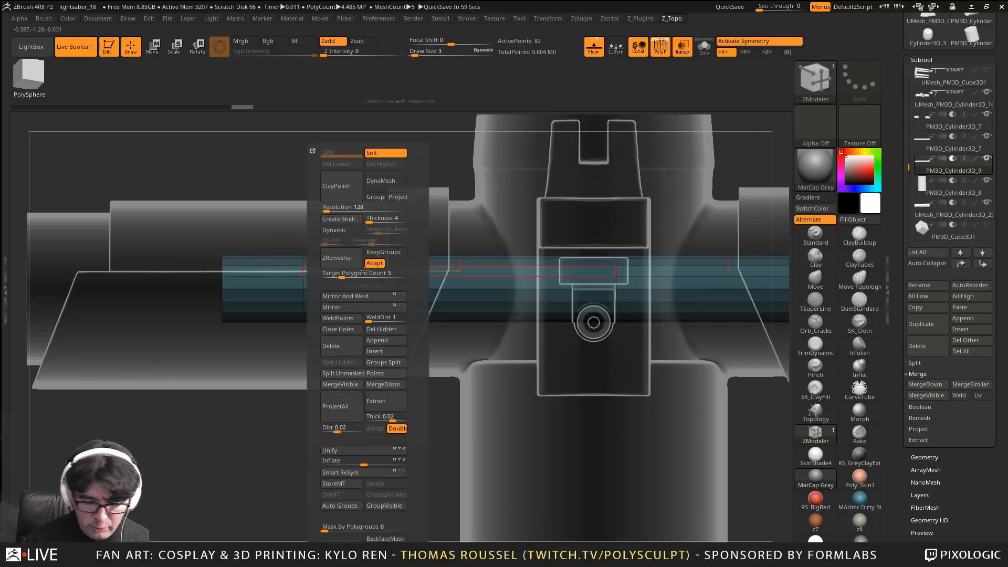
pyautogui.click(355, 296)
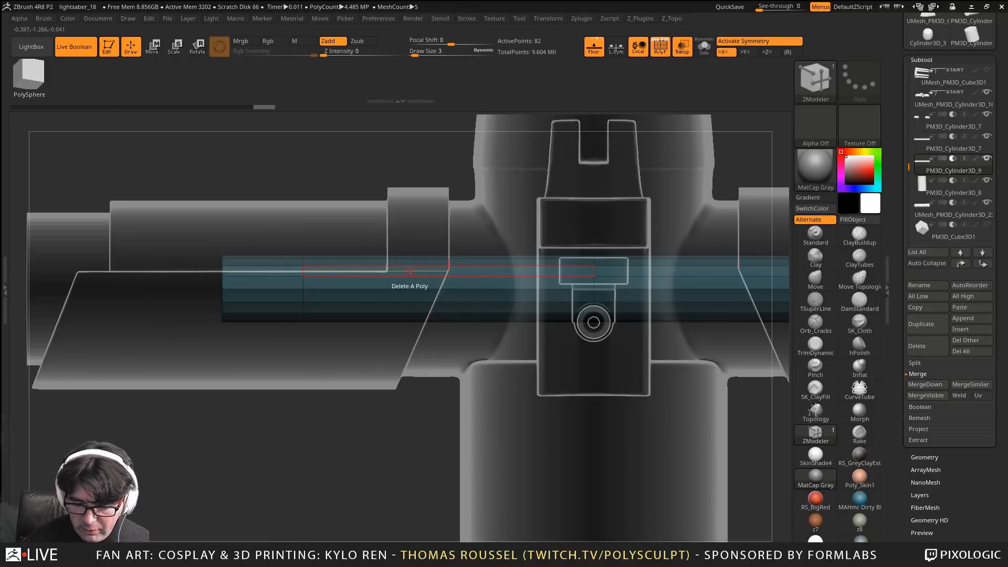
# Use ZModeler QMesh with the Polyloop target to thicken the cylinder's middle section between the two end loops
pyautogui.press('space')
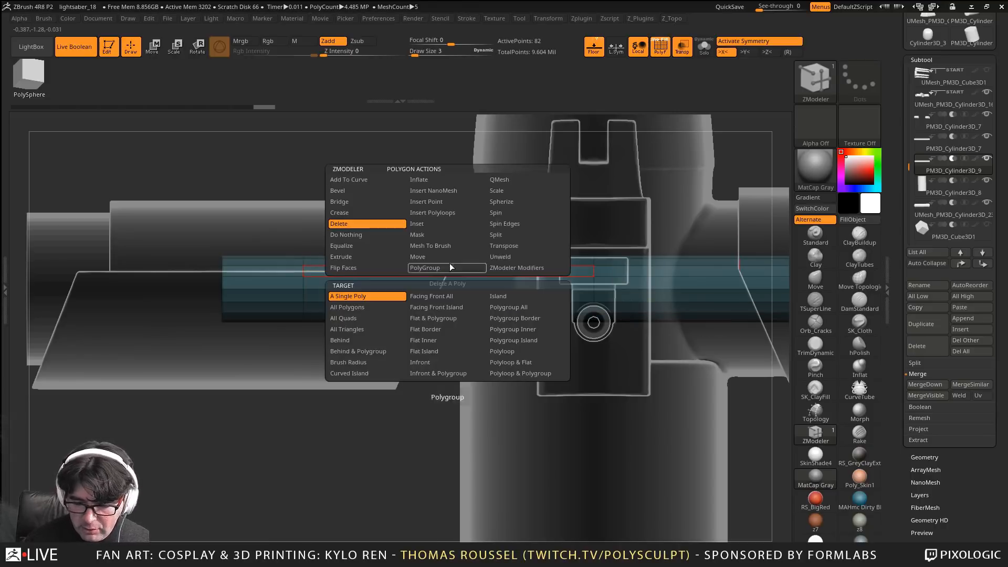
pyautogui.click(524, 177)
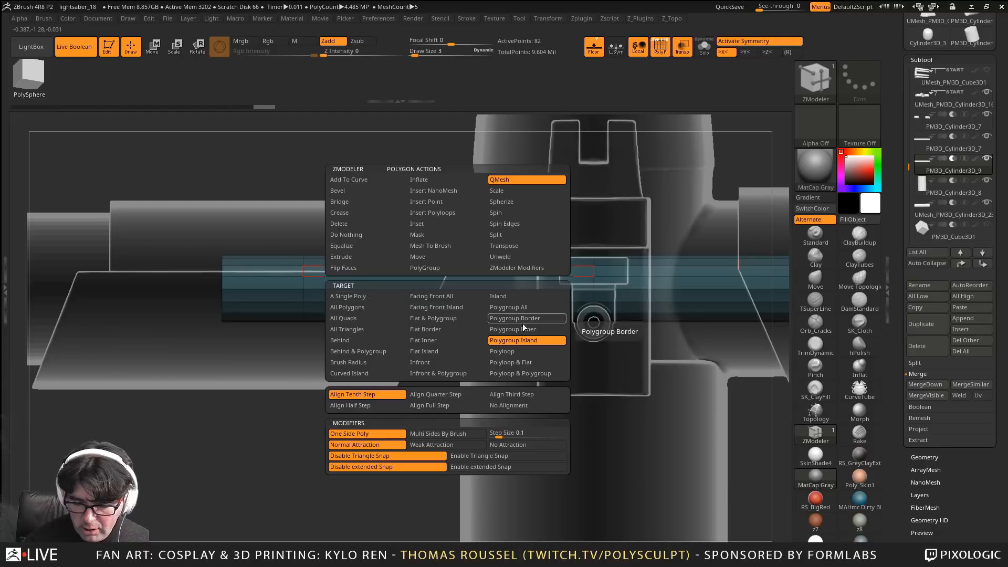
pyautogui.click(498, 340)
pyautogui.keyDown('ctrl'); pyautogui.moveTo(462, 277); pyautogui.dragTo(437, 283, button='right'); pyautogui.keyUp('ctrl')
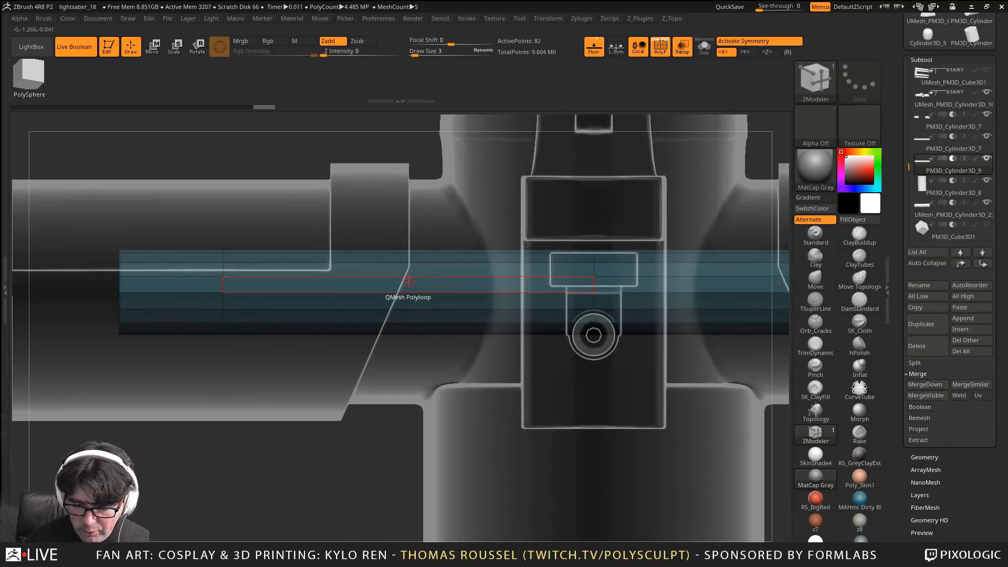
pyautogui.moveTo(409, 283); pyautogui.dragTo(647, 43)
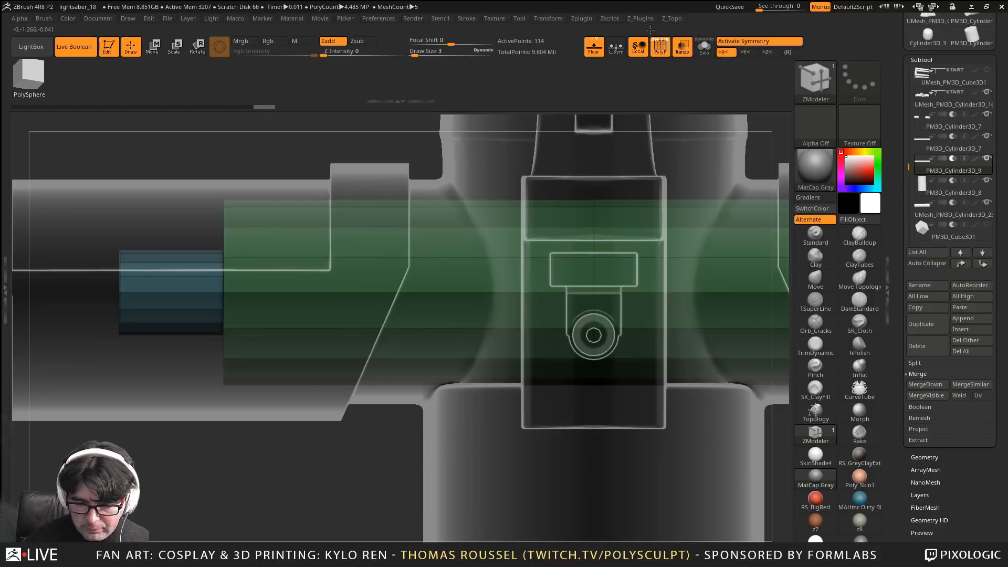
pyautogui.moveTo(651, 33); pyautogui.dragTo(651, 32)
# Bevel the complete edge loop at the shoulder where the thick section meets the narrow end
pyautogui.moveTo(326, 282); pyautogui.dragTo(420, 284, button='right')
pyautogui.keyDown('alt'); pyautogui.moveTo(278, 284); pyautogui.dragTo(210, 294, button='right'); pyautogui.keyUp('alt')
pyautogui.press('space')
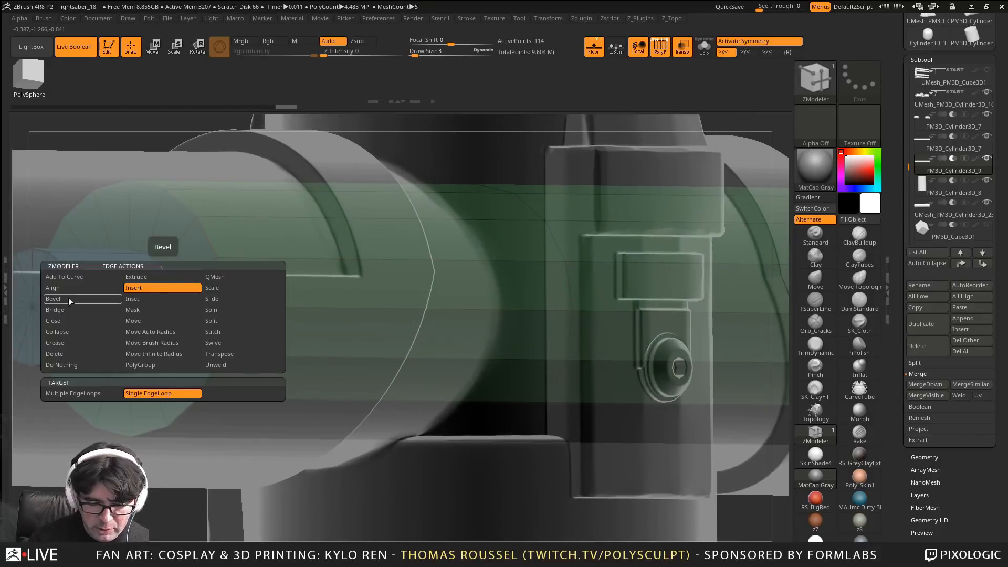
pyautogui.click(60, 298)
pyautogui.moveTo(162, 266); pyautogui.dragTo(220, 254)
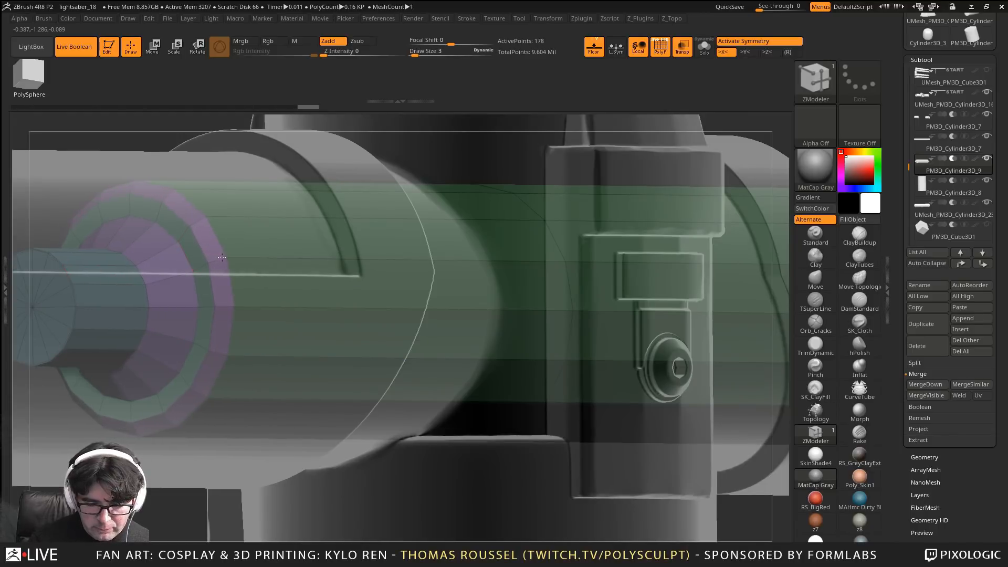
# Smooth the cylinder with dynamic subdivision and mask everything except its tapered shoulders in front view
pyautogui.press('d')
pyautogui.keyDown('ctrl'); pyautogui.moveTo(278, 317); pyautogui.dragTo(150, 303, button='right'); pyautogui.keyUp('ctrl')
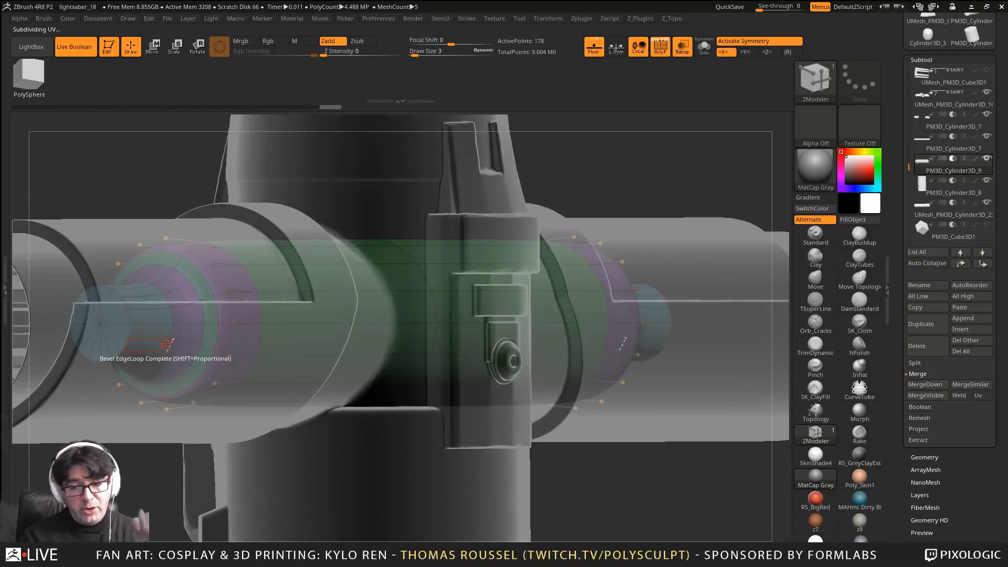
pyautogui.moveTo(165, 336)
pyautogui.mouseDown(button='right')
pyautogui.moveTo(158, 331)
pyautogui.moveTo(182, 323)
pyautogui.moveTo(198, 334)
pyautogui.moveTo(159, 338)
pyautogui.moveTo(197, 138)
pyautogui.mouseUp(button='right')
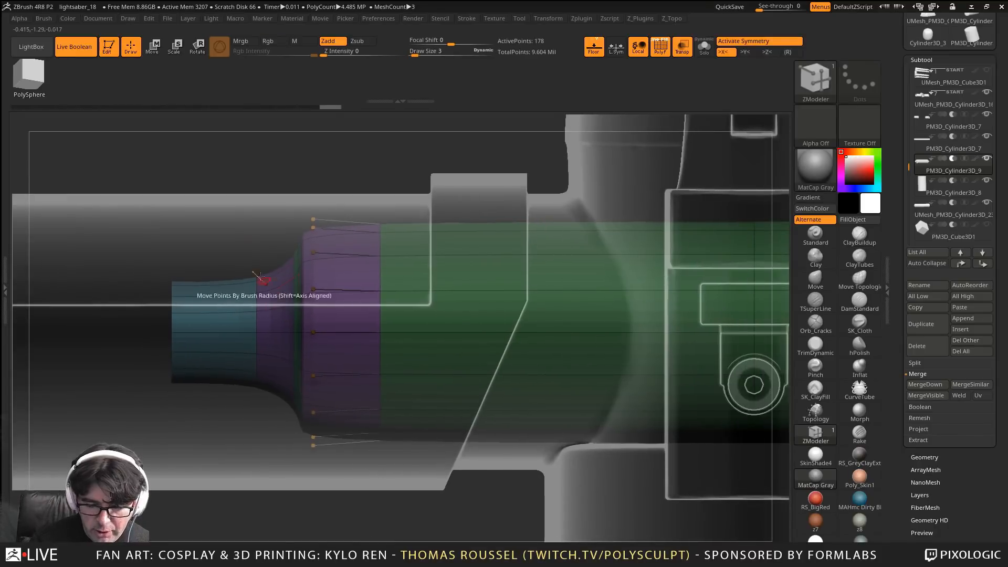
pyautogui.moveTo(198, 138)
pyautogui.keyDown('ctrl'); pyautogui.mouseDown()
pyautogui.moveTo(373, 477)
pyautogui.moveTo(421, 523)
pyautogui.mouseUp(); pyautogui.keyUp('ctrl')
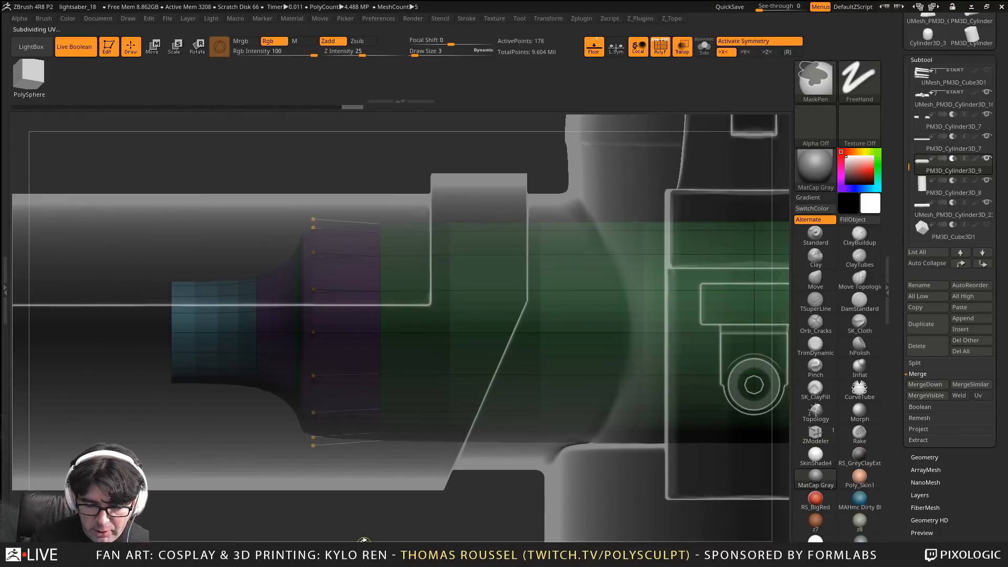
pyautogui.keyDown('ctrl'); pyautogui.keyDown('alt'); pyautogui.moveTo(216, 132); pyautogui.dragTo(415, 529); pyautogui.keyUp('alt'); pyautogui.keyUp('ctrl')
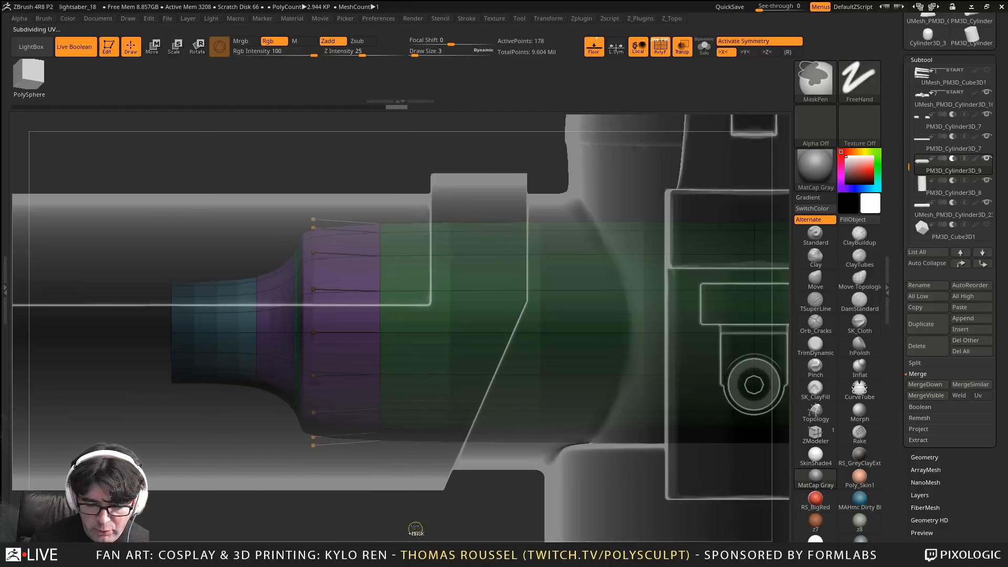
# Move the unmasked shoulders inward along the cylinder towards the hilt, clear the mask and turn off dynamic subdivision
pyautogui.click(153, 46)
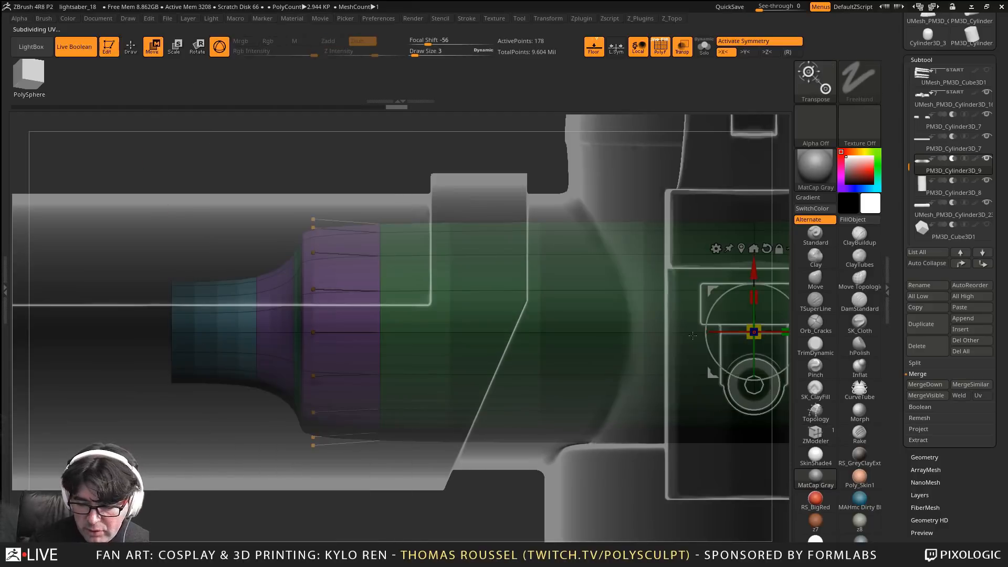
pyautogui.moveTo(758, 336)
pyautogui.keyDown('alt'); pyautogui.mouseDown()
pyautogui.moveTo(386, 336)
pyautogui.moveTo(406, 332)
pyautogui.mouseUp(); pyautogui.keyUp('alt')
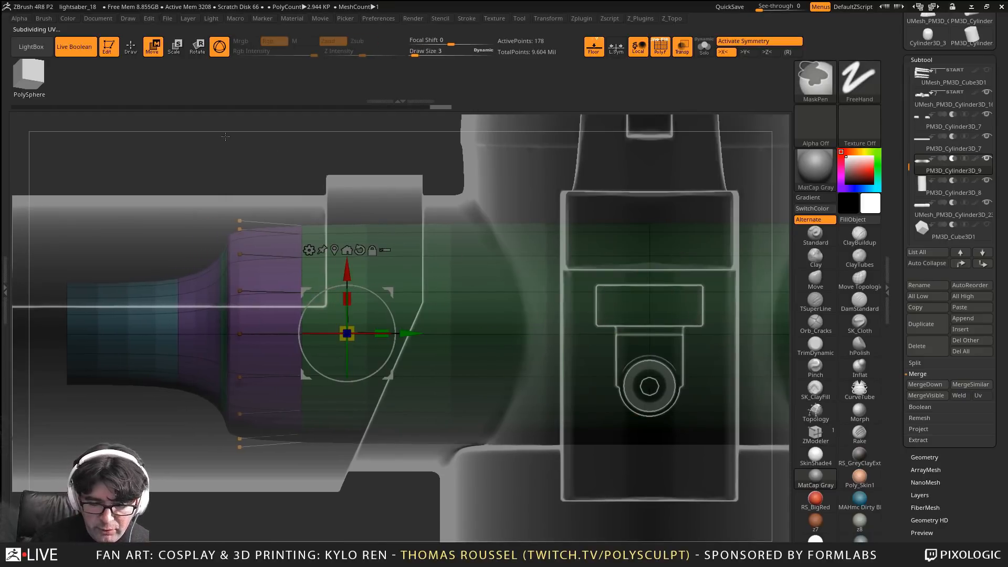
pyautogui.keyDown('ctrl'); pyautogui.moveTo(225, 145); pyautogui.dragTo(250, 172); pyautogui.keyUp('ctrl')
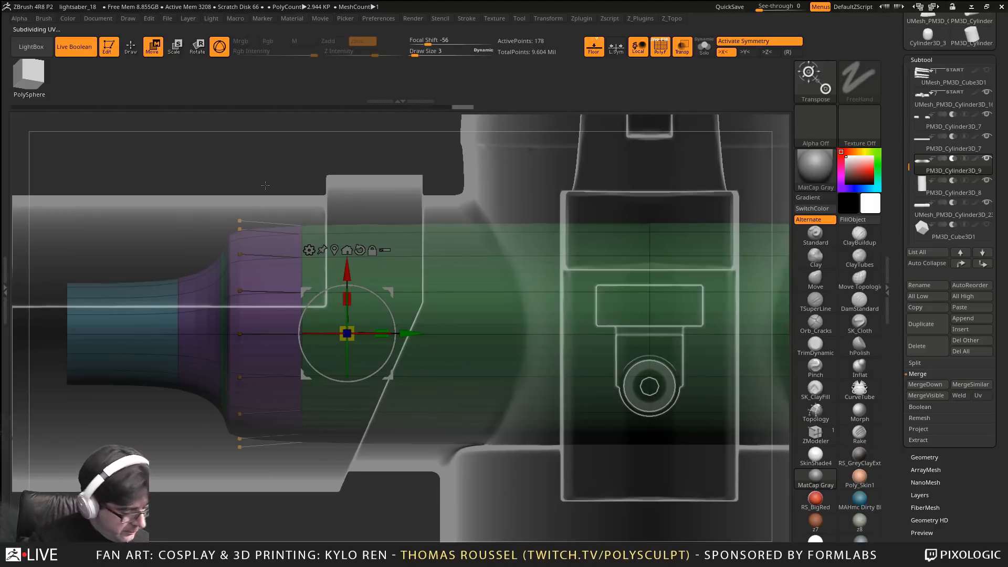
pyautogui.hotkey('shift', 'd')
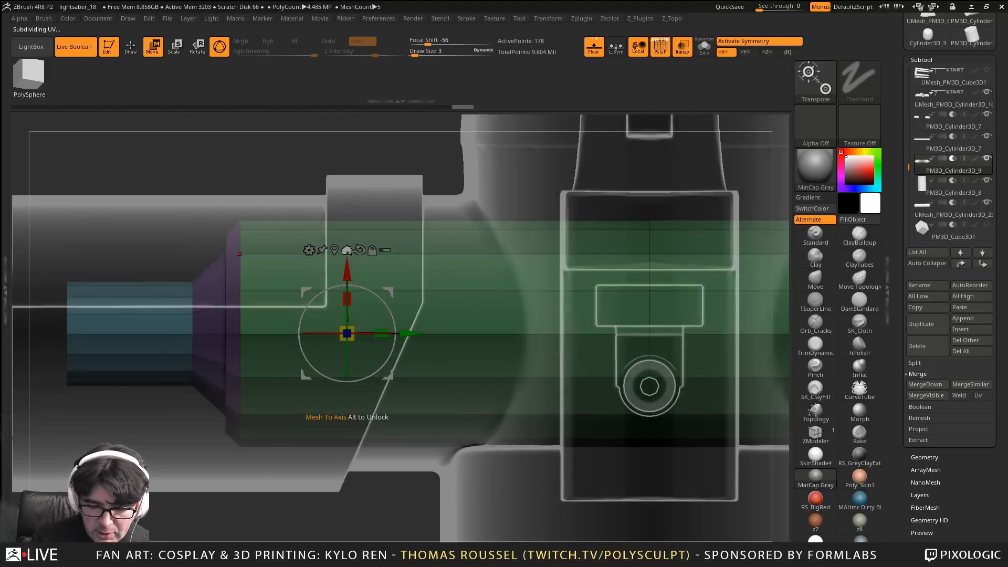
# Insert mirrored single edge loops on the narrow ends and through the tapers with ZModeler, and re-enable dynamic subdivision
pyautogui.moveTo(181, 173); pyautogui.dragTo(215, 231)
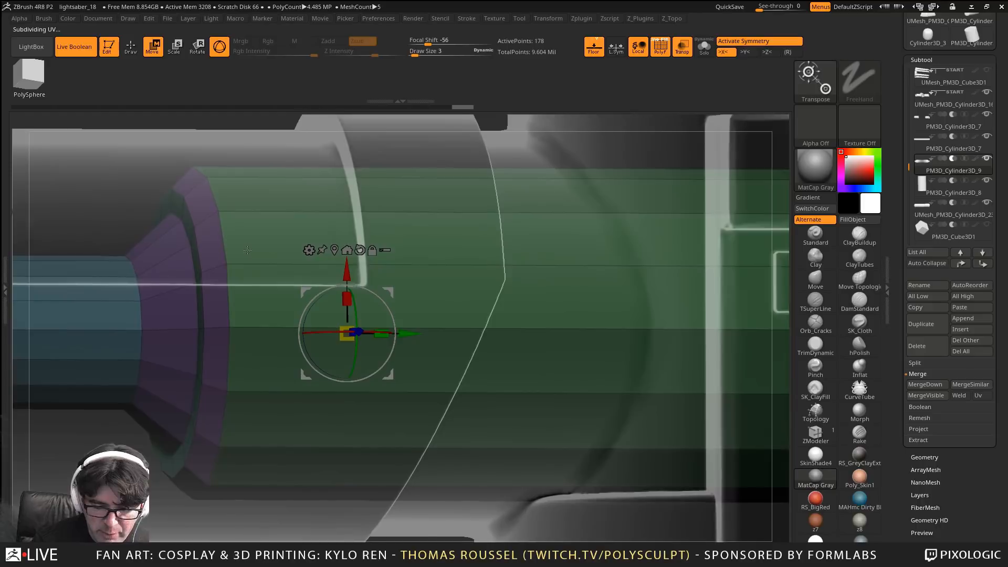
pyautogui.click(131, 46)
pyautogui.press('b')
pyautogui.press('z')
pyautogui.press('m')
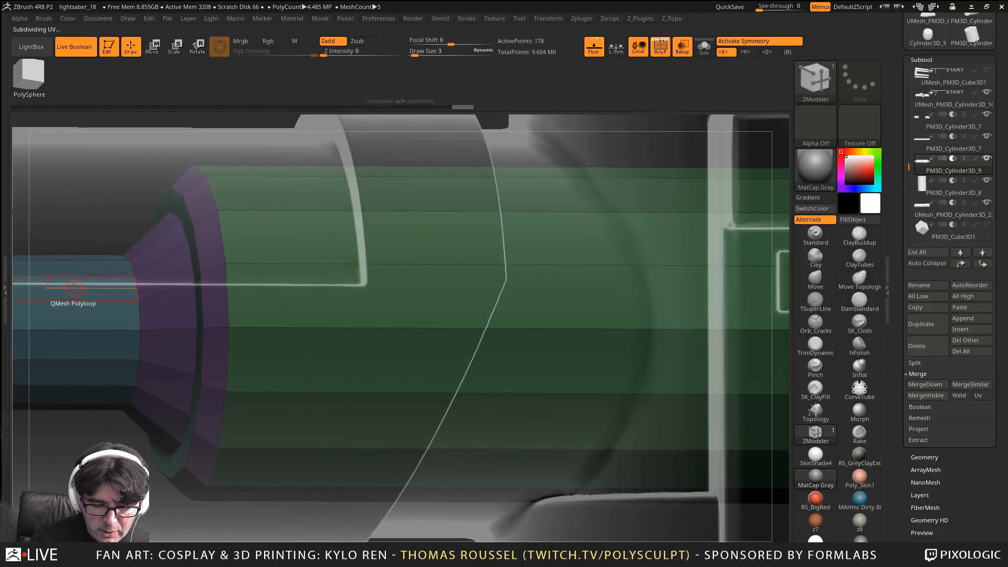
pyautogui.press('space')
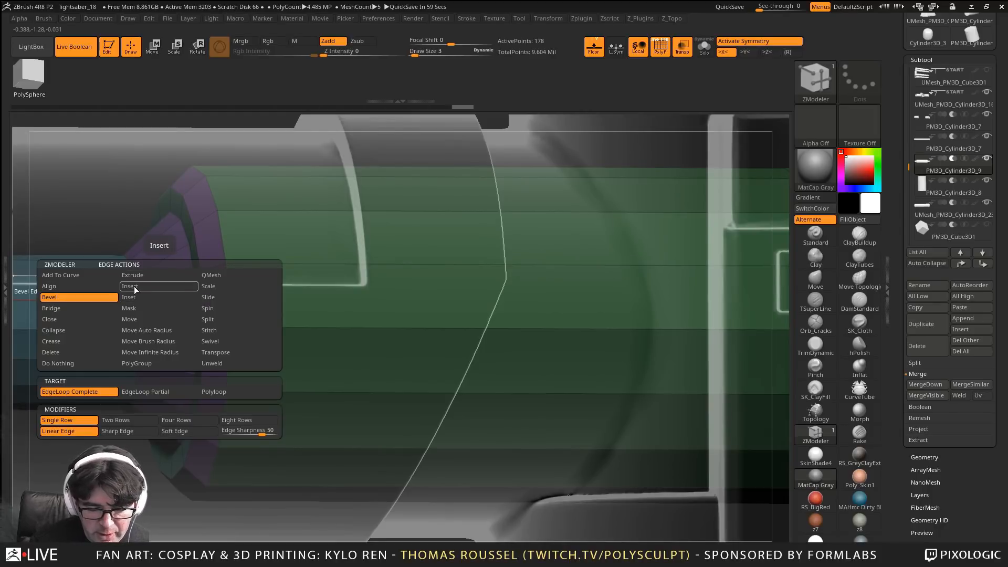
pyautogui.click(211, 275)
pyautogui.click(214, 391)
pyautogui.moveTo(89, 278); pyautogui.dragTo(105, 278)
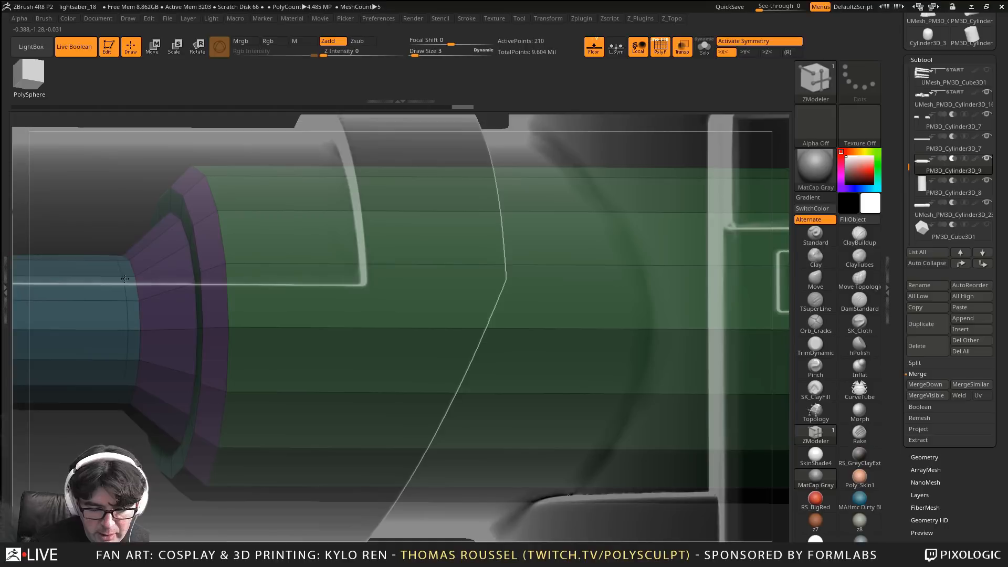
pyautogui.click(162, 266)
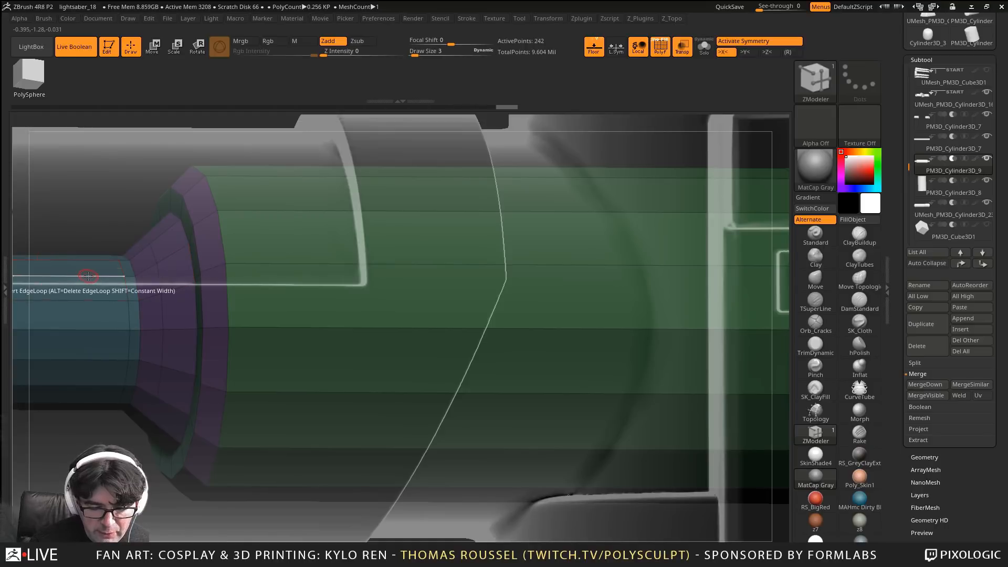
pyautogui.keyDown('alt'); pyautogui.moveTo(111, 284); pyautogui.dragTo(125, 284, button='right'); pyautogui.keyUp('alt')
pyautogui.press('d')
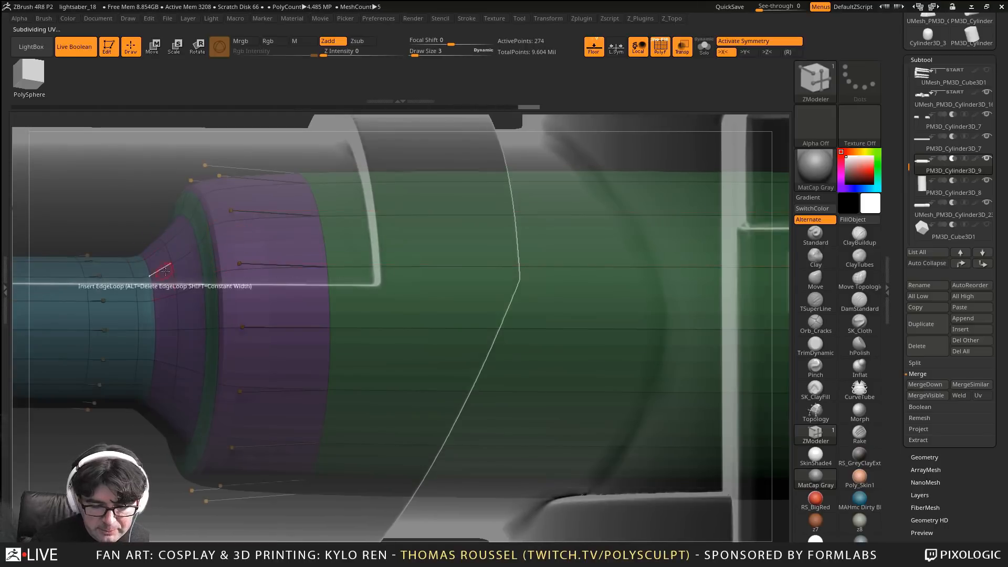
# Turn off transparency and polyframe and inspect the bore inside the side emitter and the surrounding crossguard
pyautogui.keyDown('alt'); pyautogui.moveTo(330, 247); pyautogui.dragTo(450, 278, button='right'); pyautogui.keyUp('alt')
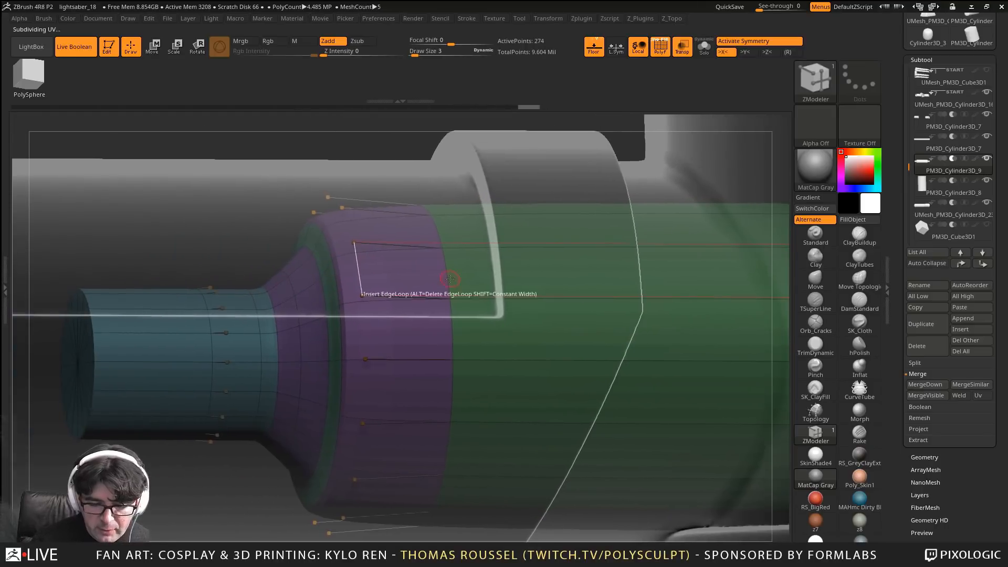
pyautogui.click(681, 53)
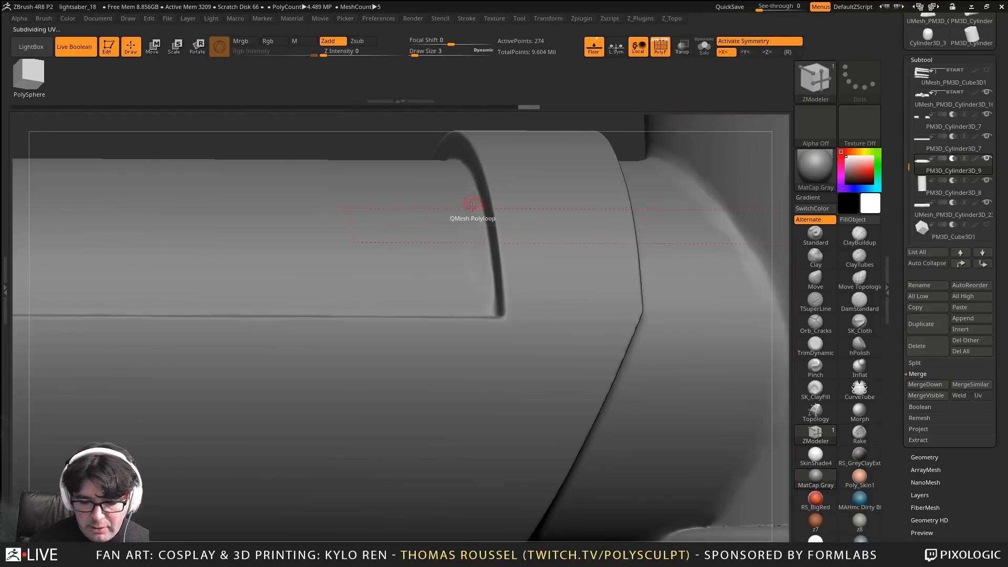
pyautogui.keyDown('alt'); pyautogui.moveTo(472, 213); pyautogui.dragTo(357, 310, button='right'); pyautogui.keyUp('alt')
pyautogui.hotkey('shift', 'f')
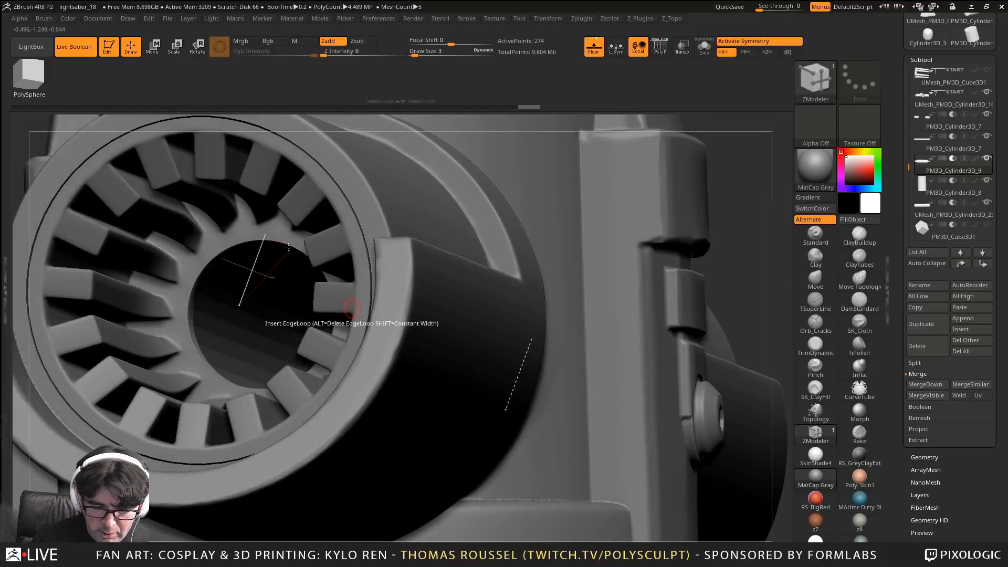
pyautogui.press('f')
pyautogui.moveTo(540, 316); pyautogui.dragTo(450, 410, button='right')
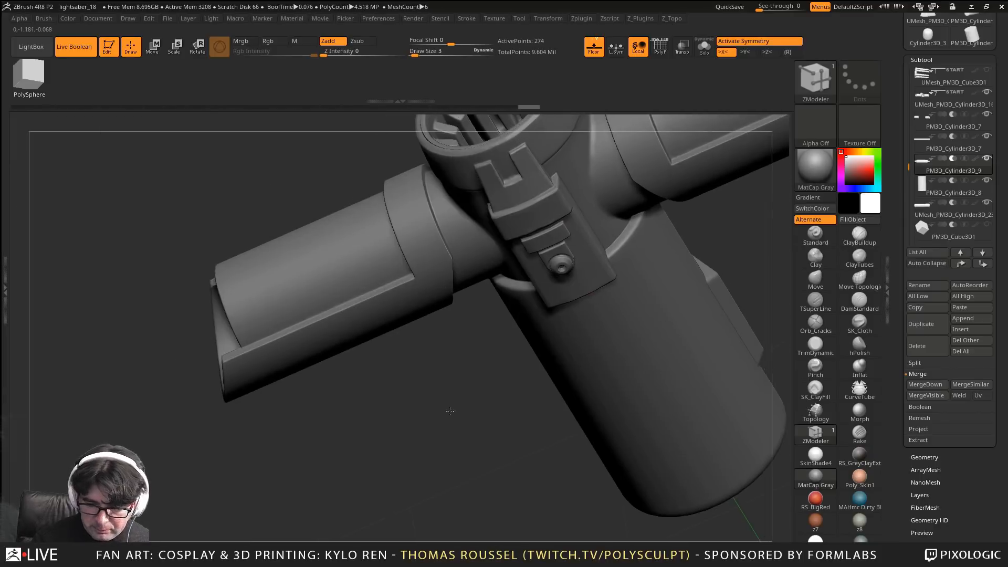
pyautogui.keyDown('alt'); pyautogui.moveTo(620, 273); pyautogui.dragTo(362, 210, button='right'); pyautogui.keyUp('alt')
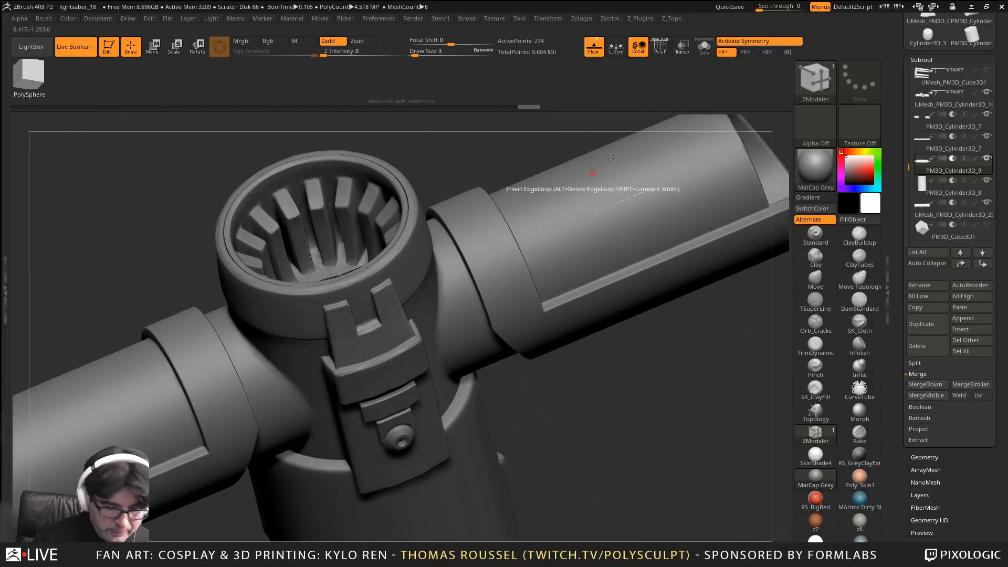
# Isolate the unsmoothed cylinder with its polyframe, delete the edge loop at the shoulder's outer rim, and show the whole model again
pyautogui.click(711, 50)
pyautogui.press('space')
pyautogui.click(474, 404)
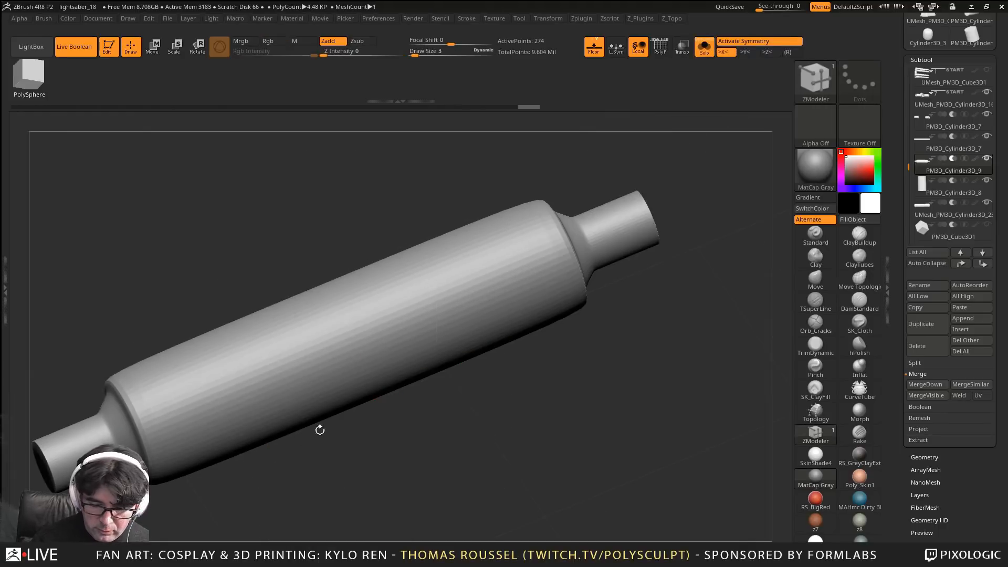
pyautogui.hotkey('shift', 'f')
pyautogui.moveTo(368, 463); pyautogui.dragTo(355, 442, button='right')
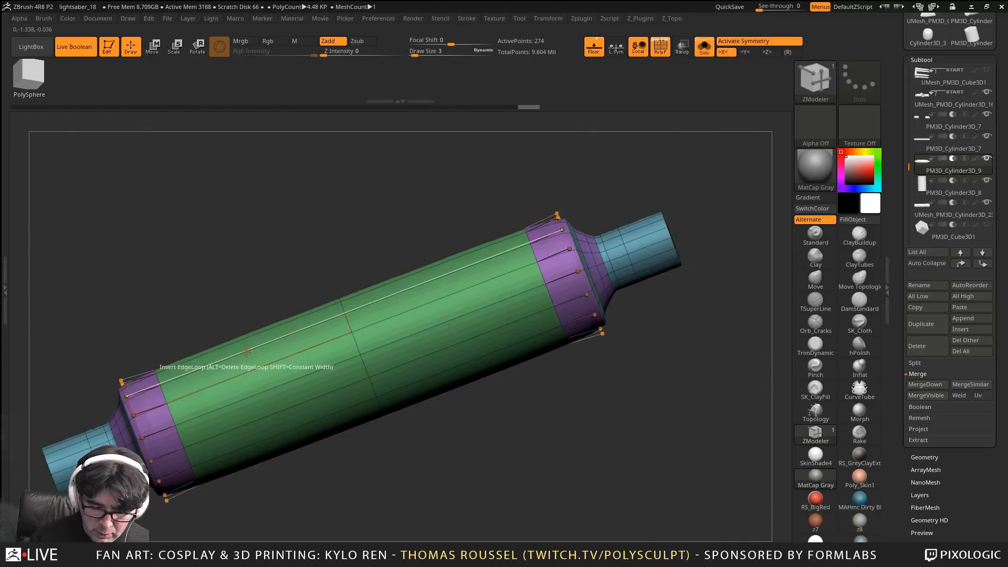
pyautogui.keyDown('ctrl'); pyautogui.moveTo(245, 350); pyautogui.dragTo(248, 360, button='right'); pyautogui.keyUp('ctrl')
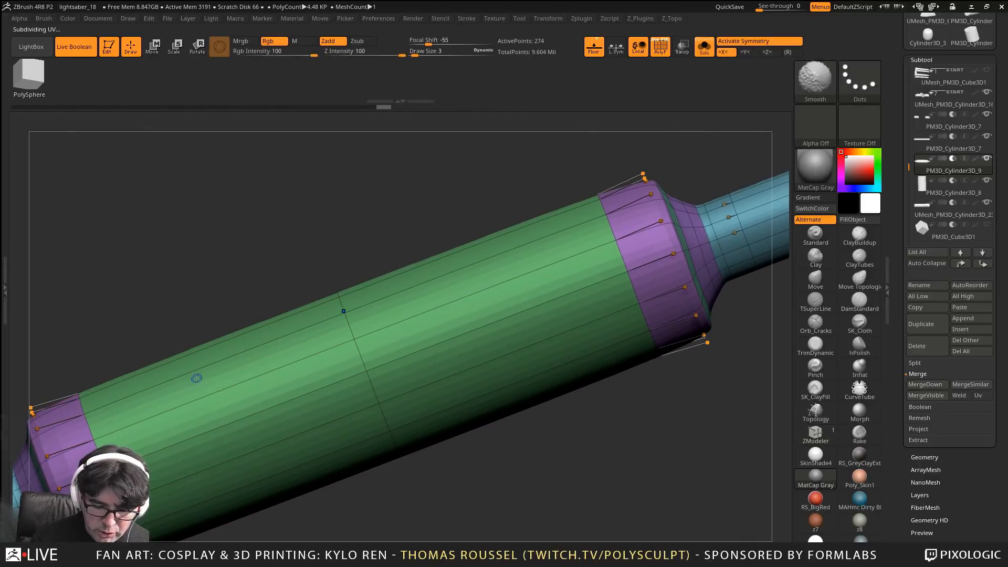
pyautogui.hotkey('shift', 'd')
pyautogui.moveTo(197, 381); pyautogui.dragTo(205, 413)
pyautogui.moveTo(207, 315)
pyautogui.mouseDown()
pyautogui.moveTo(288, 250)
pyautogui.moveTo(204, 253)
pyautogui.moveTo(541, 179)
pyautogui.mouseUp()
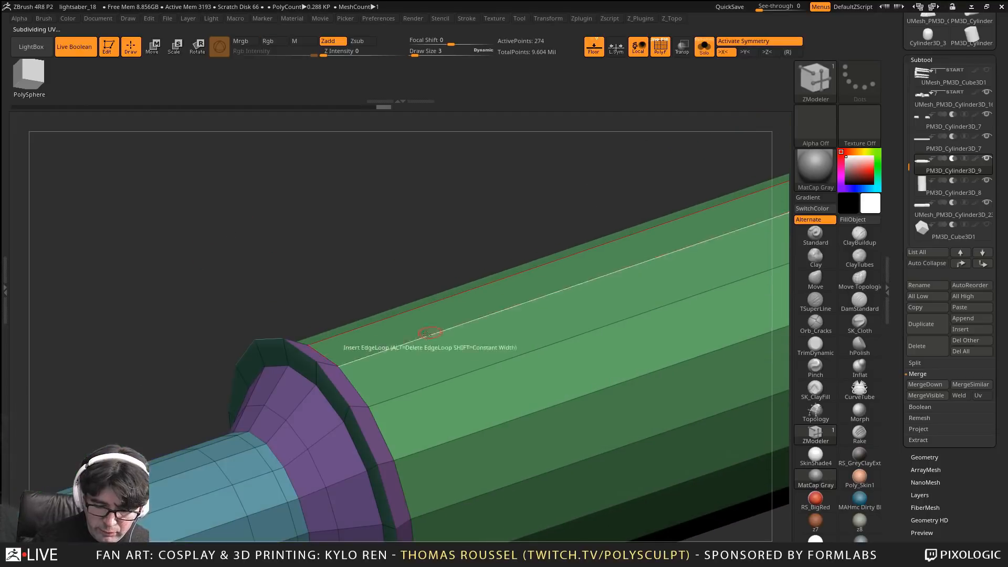
pyautogui.keyDown('alt'); pyautogui.click(305, 353); pyautogui.keyUp('alt')
pyautogui.keyDown('alt'); pyautogui.moveTo(438, 261); pyautogui.dragTo(241, 165); pyautogui.keyUp('alt')
pyautogui.click(703, 52)
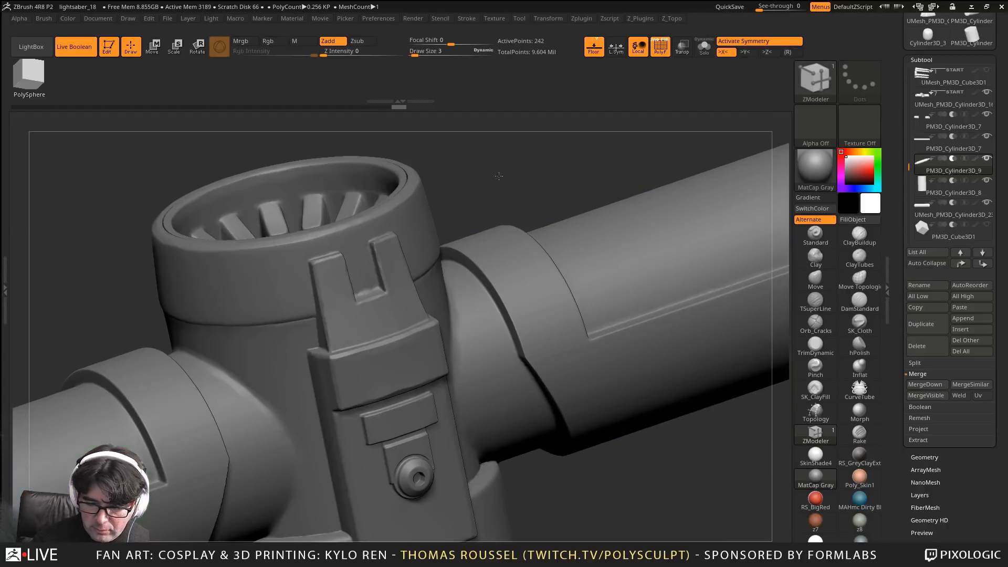
# Isolate the crossguard cylinder, insert mirrored edge loops across its wide section, and push the central portion inward with QMesh
pyautogui.moveTo(499, 176); pyautogui.dragTo(227, 306)
pyautogui.keyDown('alt'); pyautogui.moveTo(214, 267); pyautogui.dragTo(382, 267); pyautogui.keyUp('alt')
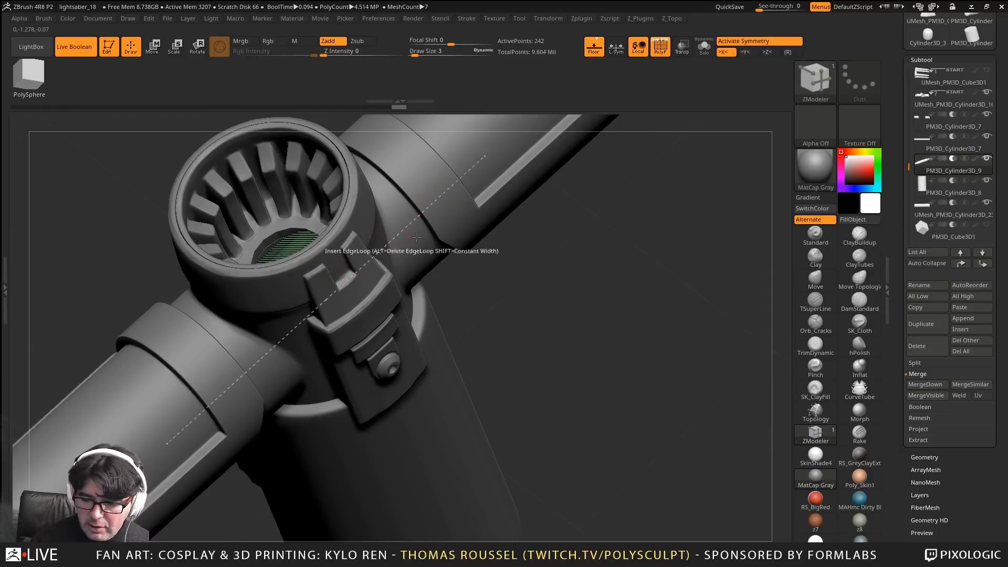
pyautogui.moveTo(580, 297); pyautogui.dragTo(535, 298)
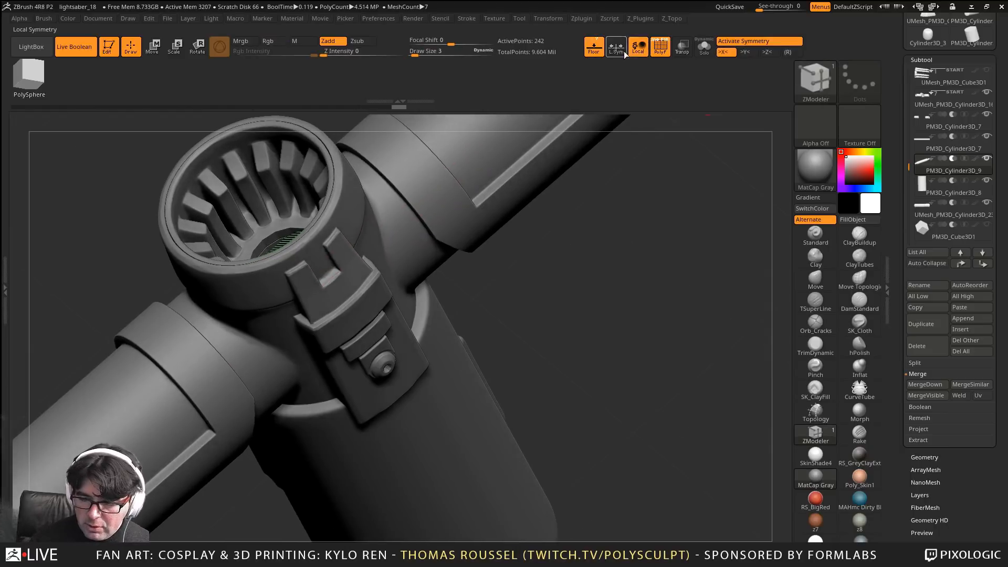
pyautogui.click(704, 47)
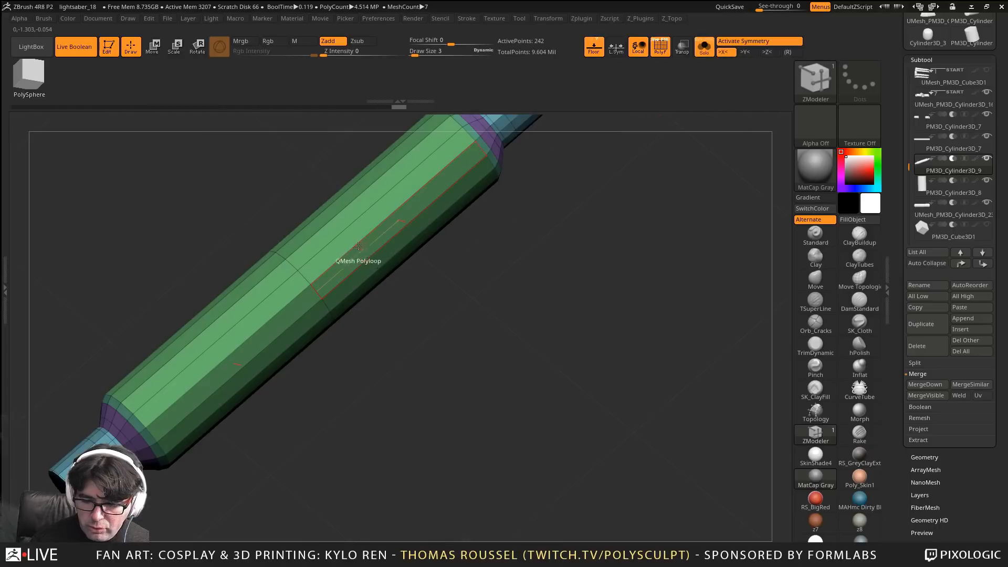
pyautogui.press('space')
pyautogui.click(382, 223)
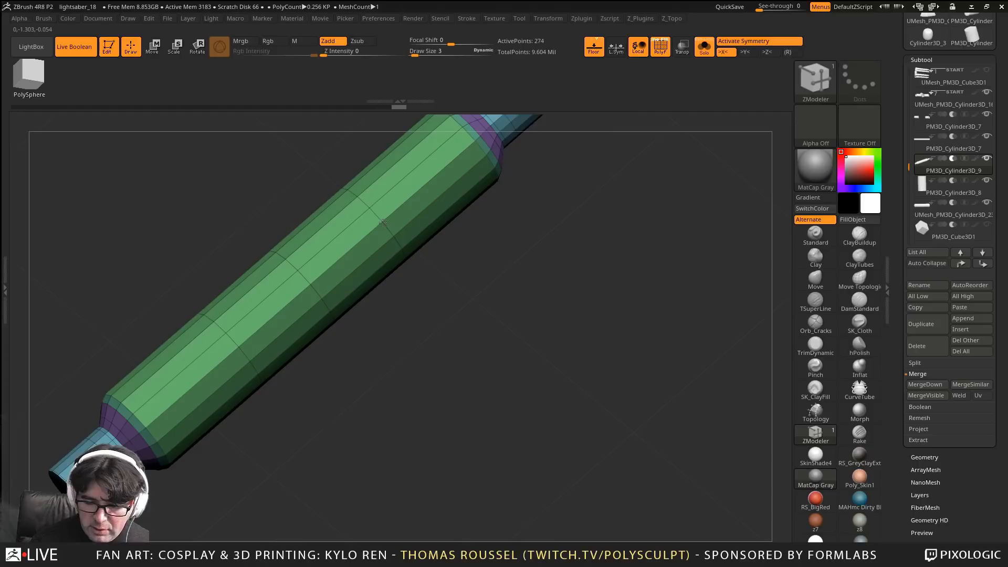
pyautogui.moveTo(365, 237); pyautogui.dragTo(346, 249, button='right')
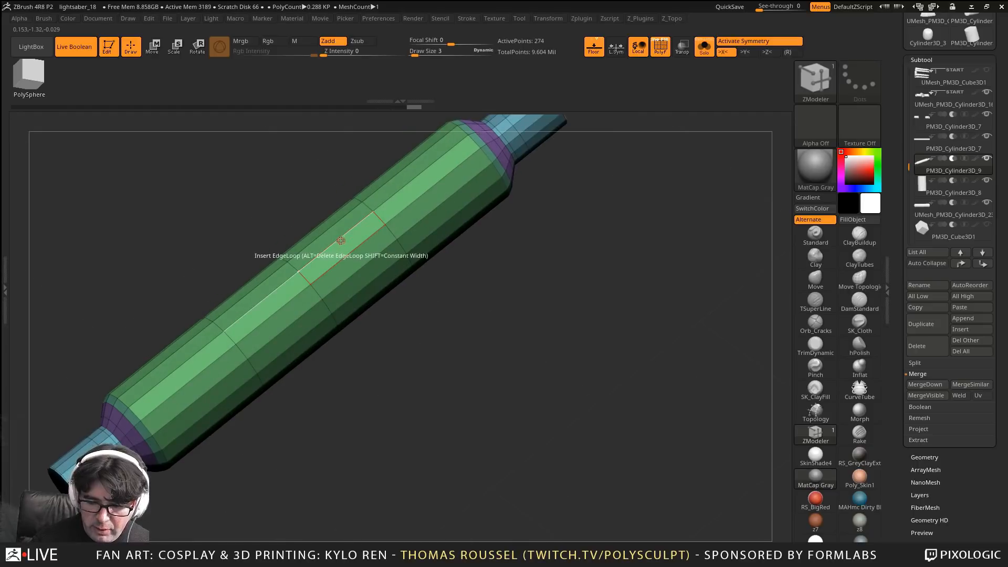
pyautogui.moveTo(338, 245); pyautogui.dragTo(354, 264)
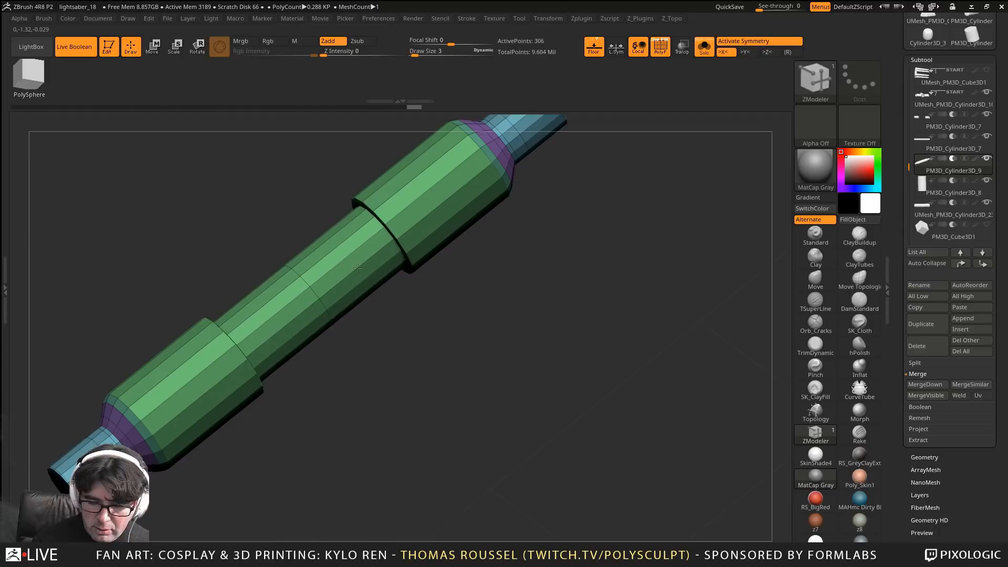
# Try to bevel the outer rim edge loops of the new inner steps with a single row
pyautogui.keyDown('ctrl'); pyautogui.moveTo(480, 302); pyautogui.dragTo(547, 329, button='right'); pyautogui.keyUp('ctrl')
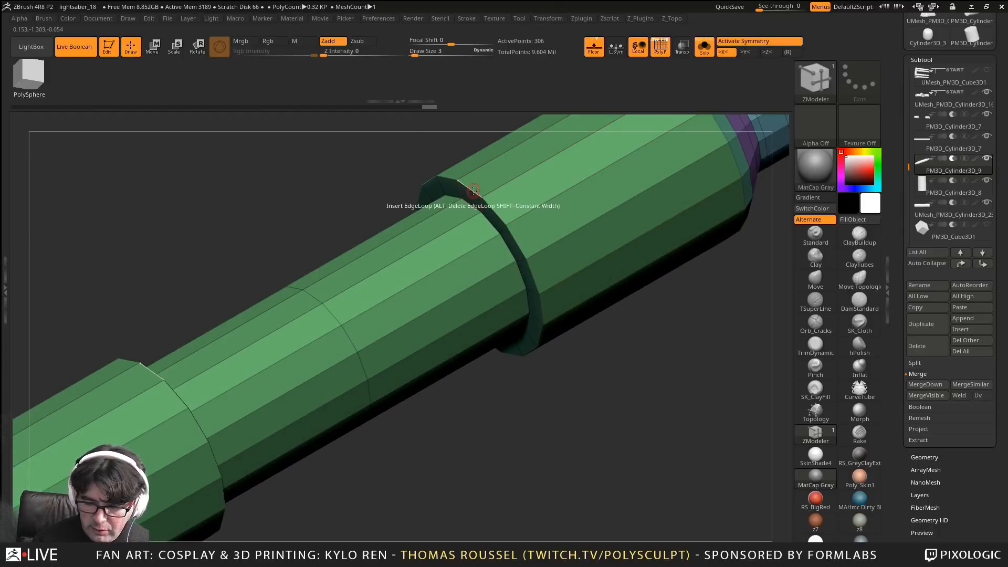
pyautogui.press('space')
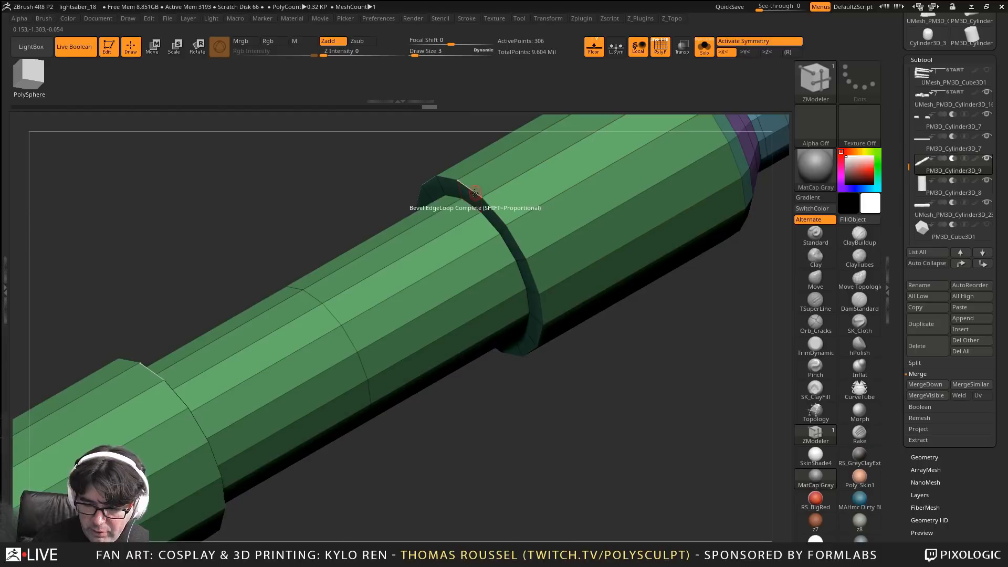
pyautogui.moveTo(474, 193); pyautogui.dragTo(485, 204)
pyautogui.keyDown('ctrl'); pyautogui.moveTo(496, 205); pyautogui.dragTo(464, 188, button='right'); pyautogui.keyUp('ctrl')
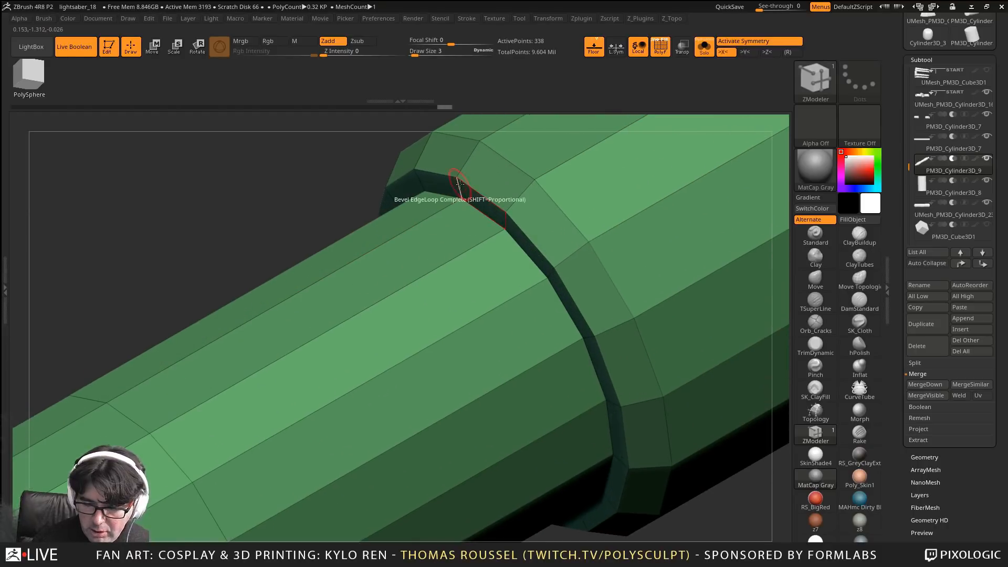
pyautogui.press('space')
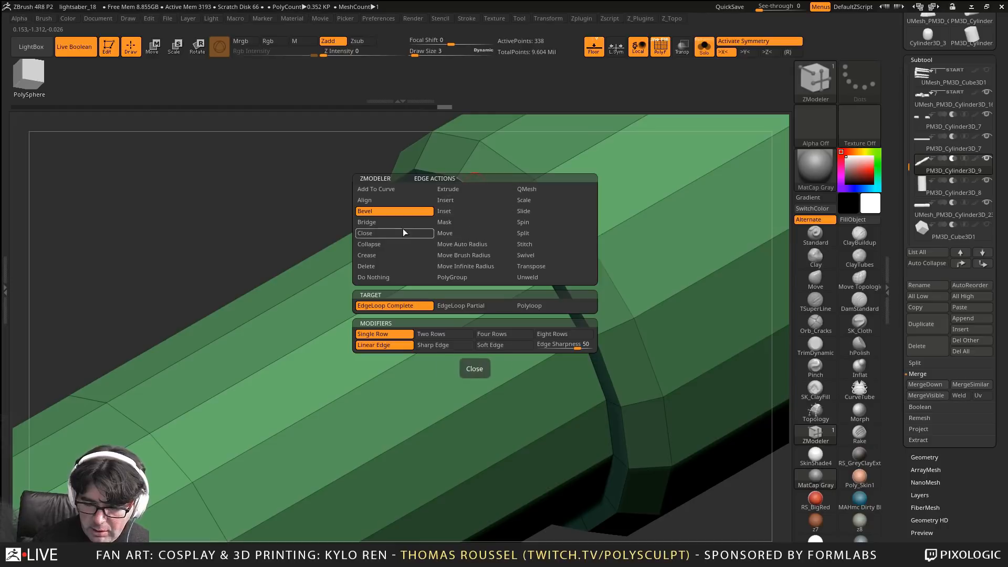
pyautogui.click(444, 202)
pyautogui.hotkey('ctrl', 'z')
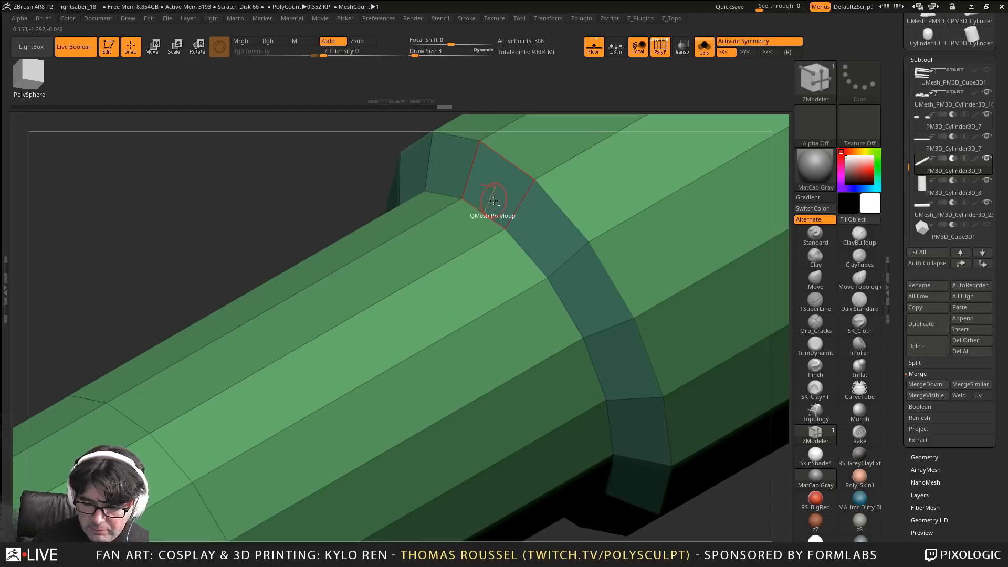
# Turn on dynamic subdivision for the crossguard cylinder, show the whole model and inspect the cut inside the main emitter
pyautogui.press('d')
pyautogui.keyDown('ctrl'); pyautogui.moveTo(536, 253); pyautogui.dragTo(614, 378, button='right'); pyautogui.keyUp('ctrl')
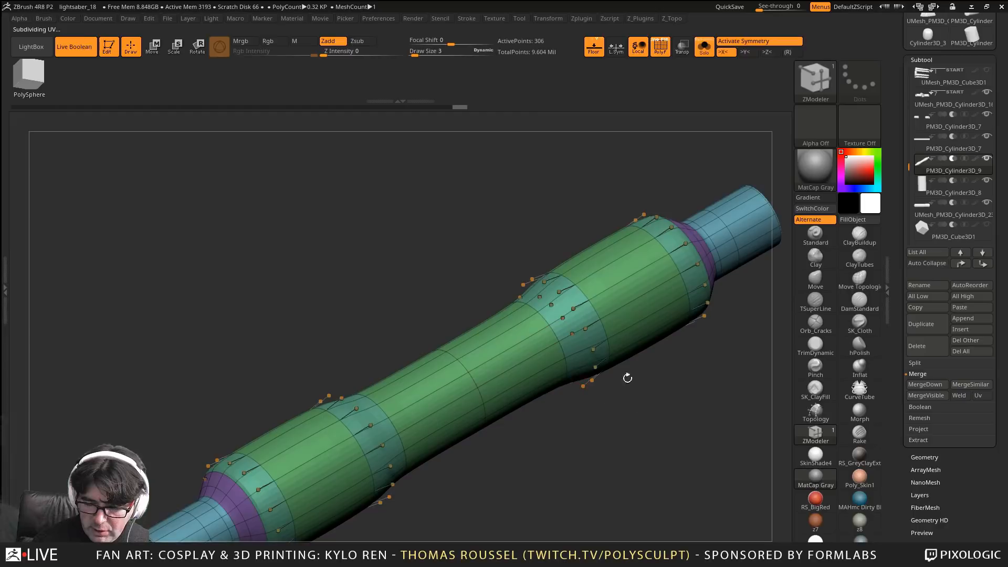
pyautogui.keyDown('ctrl'); pyautogui.moveTo(576, 462); pyautogui.dragTo(640, 274, button='right'); pyautogui.keyUp('ctrl')
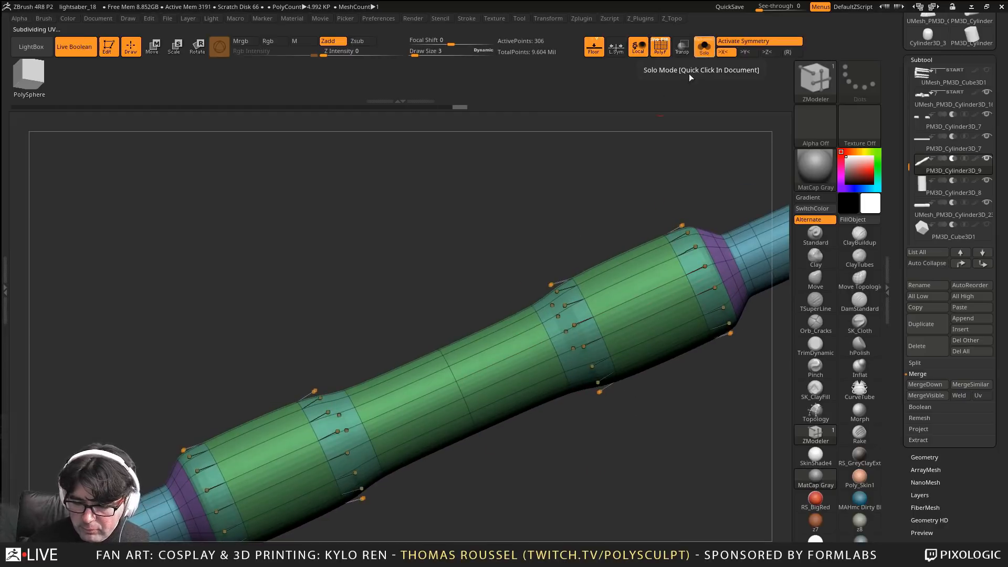
pyautogui.click(702, 55)
pyautogui.moveTo(471, 191); pyautogui.dragTo(440, 362, button='right')
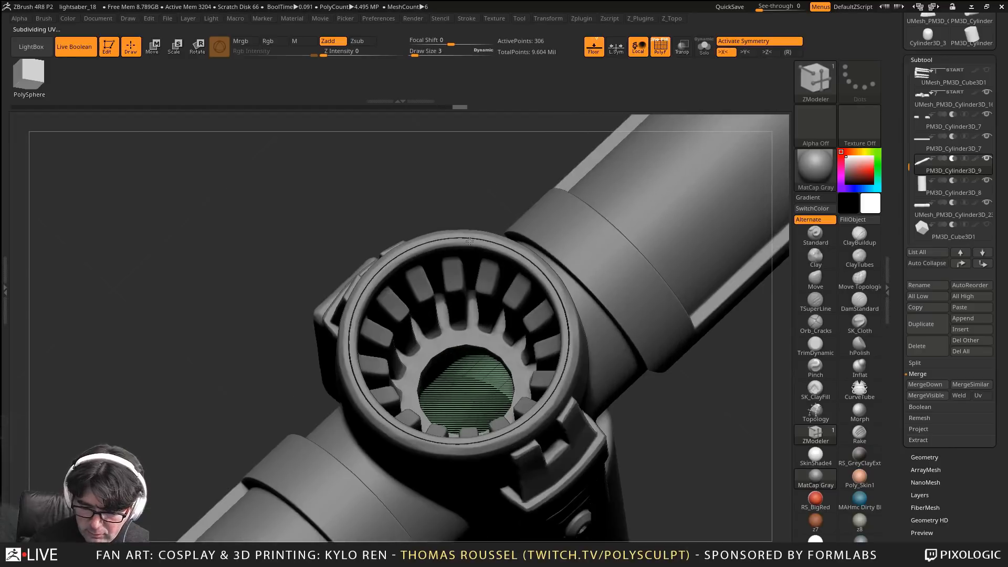
pyautogui.keyDown('ctrl'); pyautogui.moveTo(477, 404); pyautogui.dragTo(434, 423, button='right'); pyautogui.keyUp('ctrl')
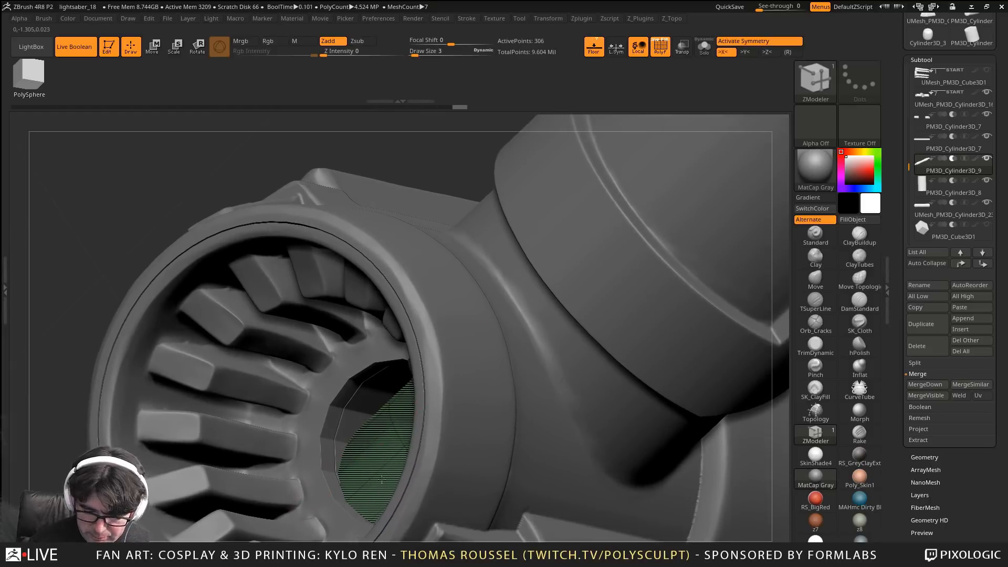
pyautogui.keyDown('ctrl'); pyautogui.moveTo(365, 450); pyautogui.dragTo(286, 427, button='right'); pyautogui.keyUp('ctrl')
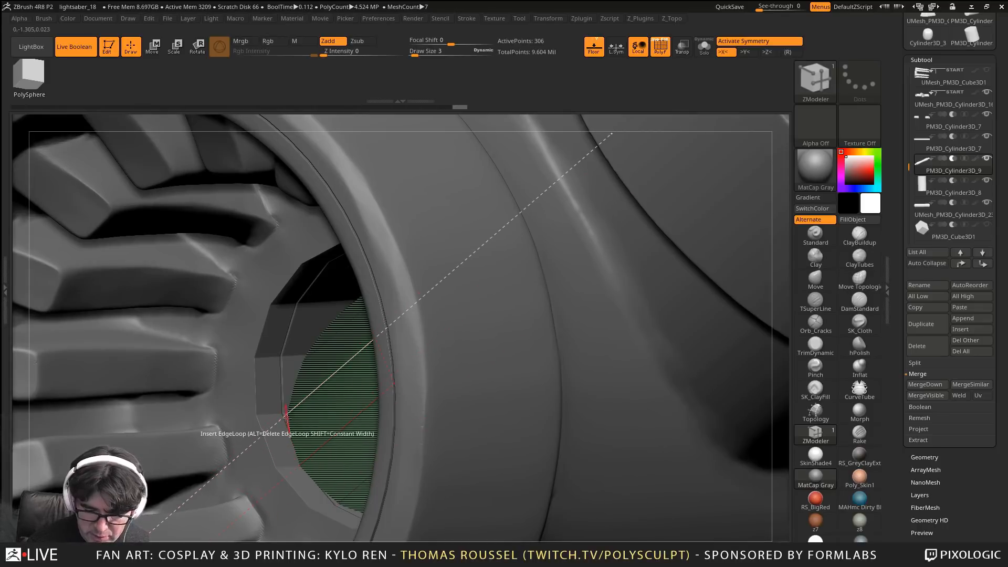
pyautogui.keyDown('ctrl'); pyautogui.moveTo(321, 369); pyautogui.dragTo(320, 363, button='right'); pyautogui.keyUp('ctrl')
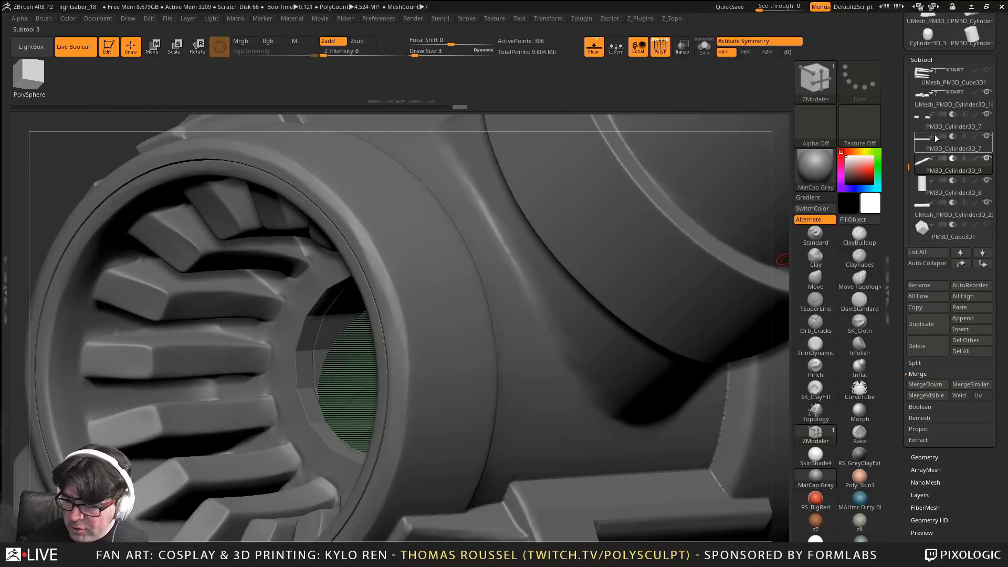
# Select the PM3D_Cylinder3D_8 subtool, hide the polyframe and nudge it slightly along its Y axis towards the main emitter's opening
pyautogui.click(921, 193)
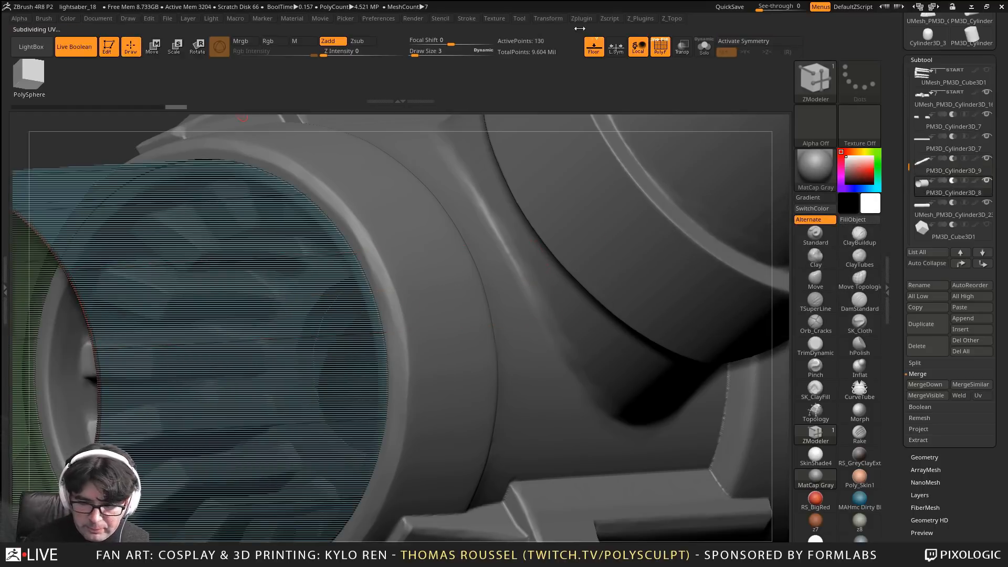
pyautogui.click(661, 48)
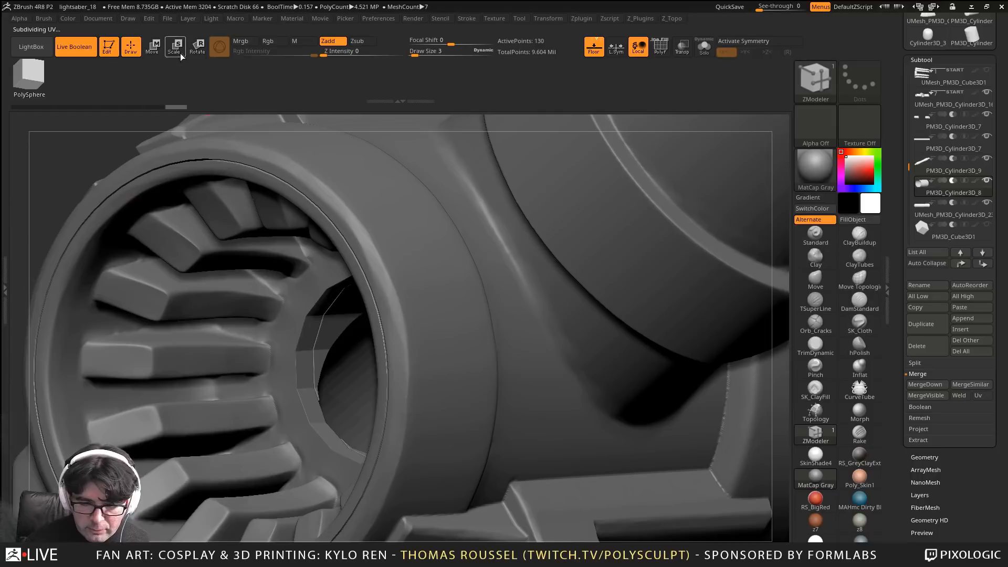
pyautogui.press('w')
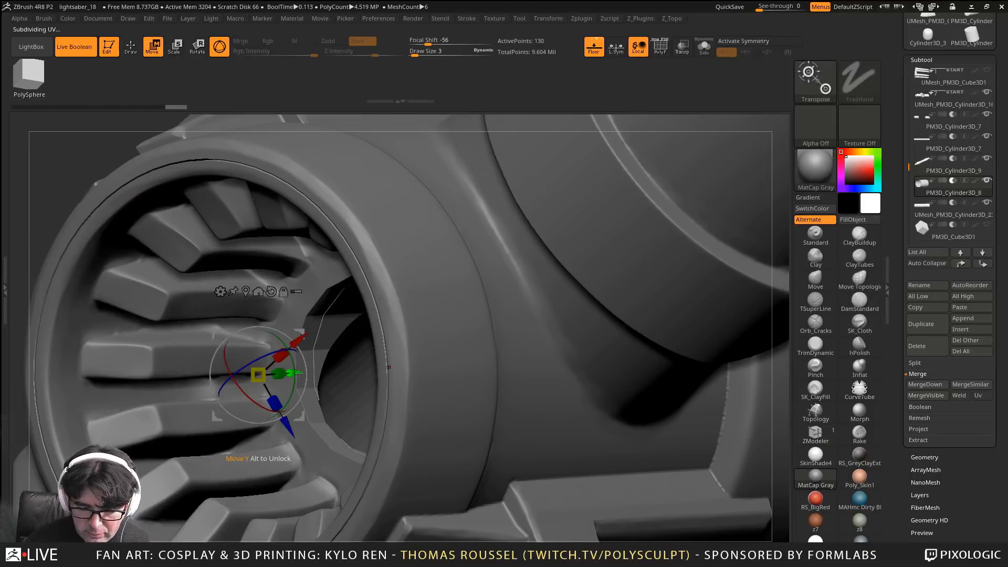
pyautogui.moveTo(293, 373); pyautogui.dragTo(296, 373)
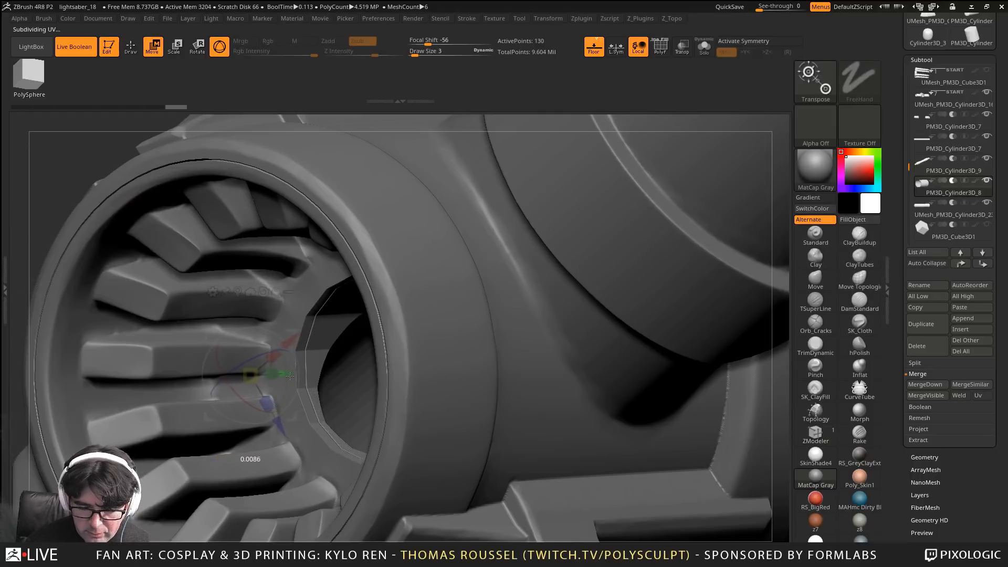
pyautogui.moveTo(290, 376); pyautogui.dragTo(290, 376)
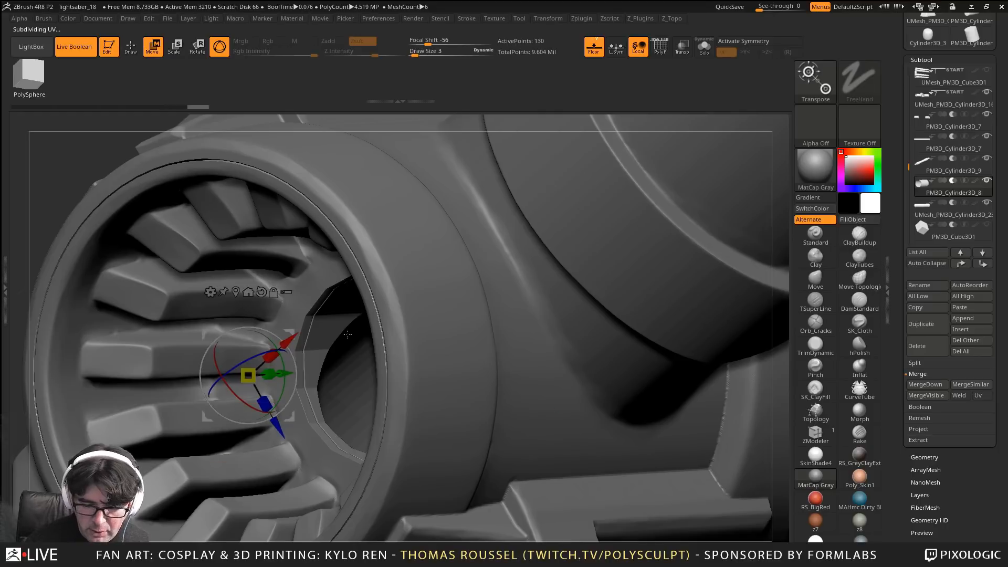
# Inspect the hole at the hilt's far end and select the long PM3D_Cylinder3D_7 cylinder running through the hilt
pyautogui.keyDown('ctrl'); pyautogui.moveTo(348, 319); pyautogui.dragTo(376, 357, button='right'); pyautogui.keyUp('ctrl')
pyautogui.keyDown('alt'); pyautogui.moveTo(710, 356); pyautogui.dragTo(406, 366, button='right'); pyautogui.keyUp('alt')
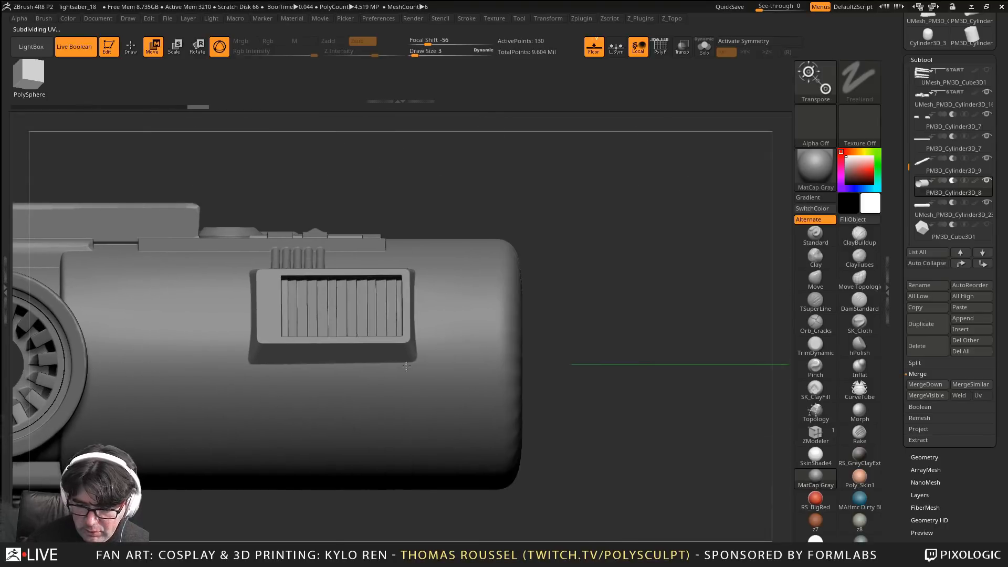
pyautogui.moveTo(498, 308); pyautogui.dragTo(450, 285, button='right')
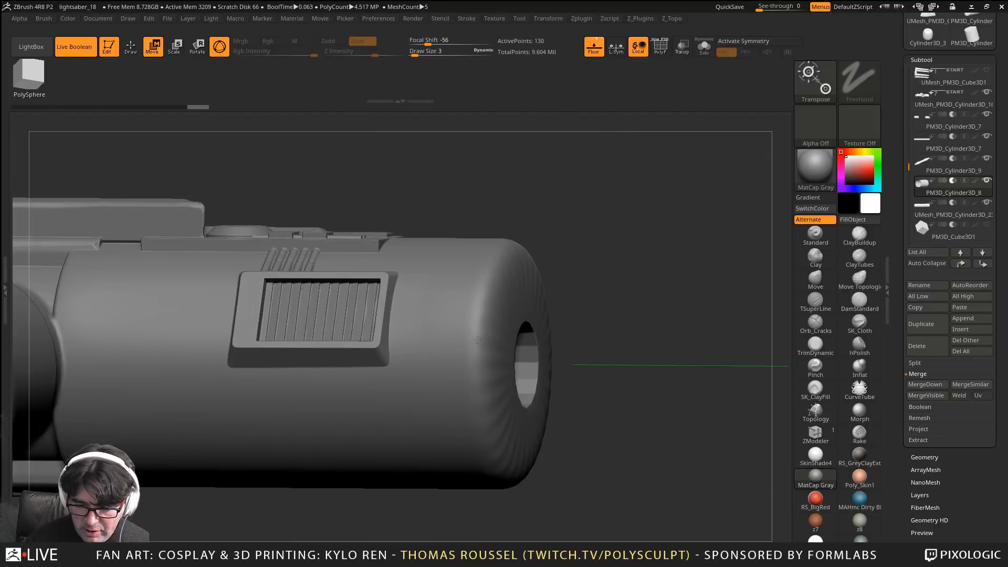
pyautogui.keyDown('alt'); pyautogui.click(514, 359); pyautogui.keyUp('alt')
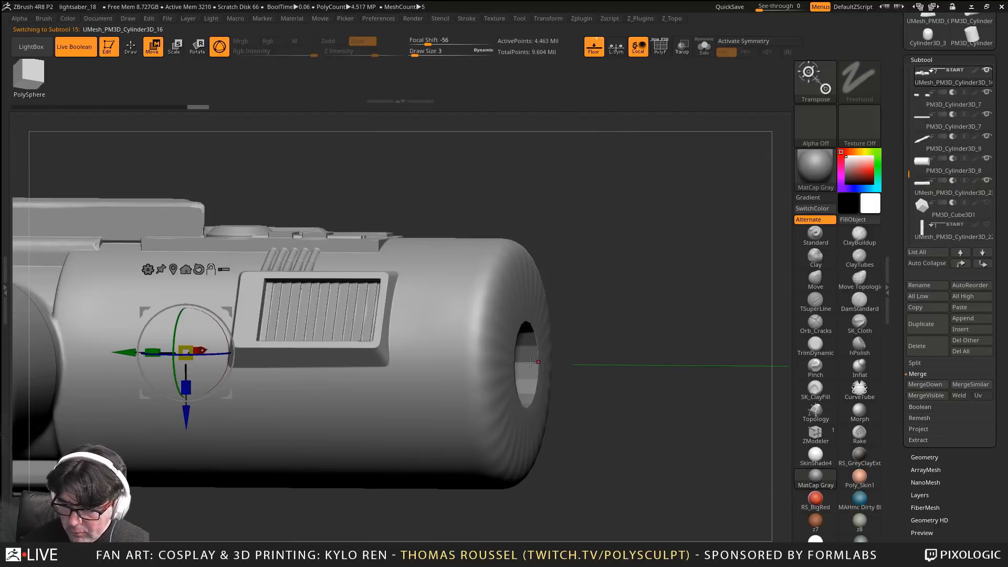
pyautogui.scroll(-1, 938, 150)
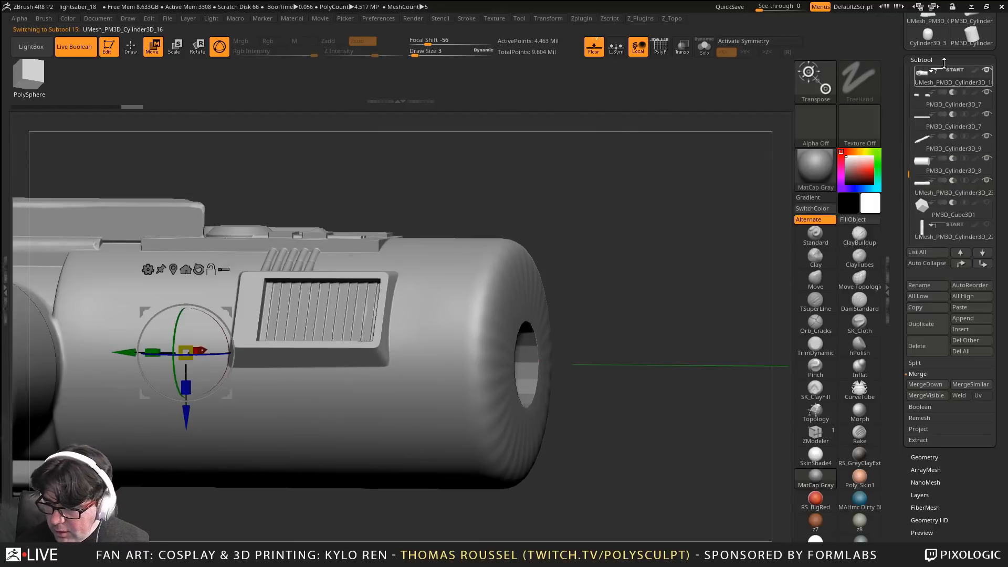
pyautogui.click(925, 126)
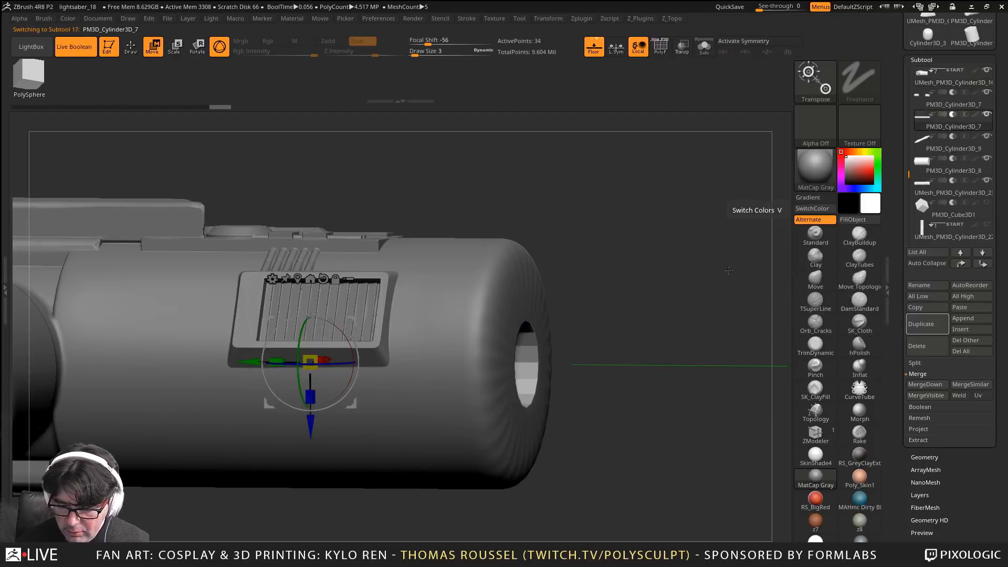
pyautogui.moveTo(728, 270); pyautogui.dragTo(470, 334, button='right')
pyautogui.moveTo(50, 228); pyautogui.dragTo(60, 249)
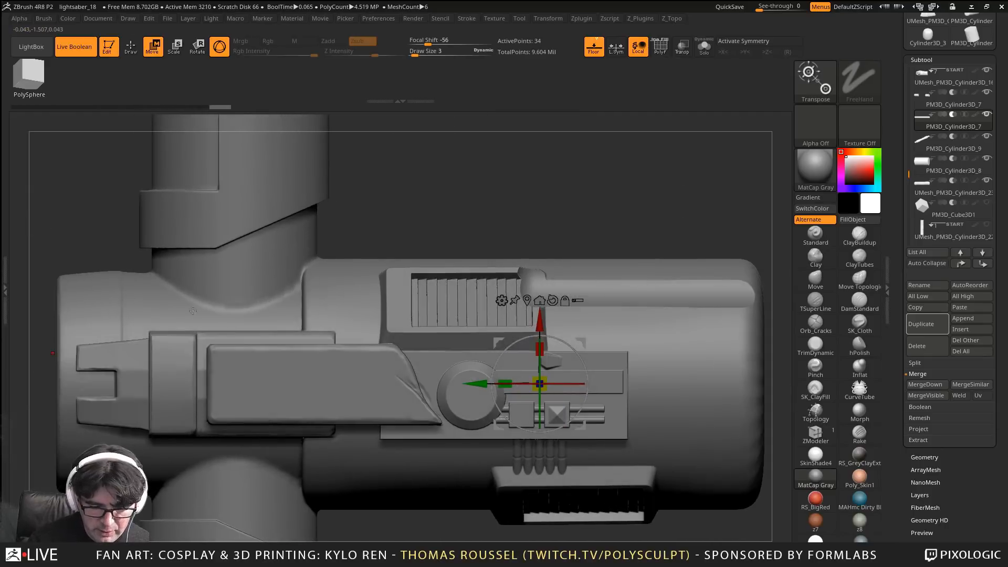
# Isolate the long hilt cylinder with its polyframe and insert a single edge loop near its emitter end with ZModeler
pyautogui.click(704, 47)
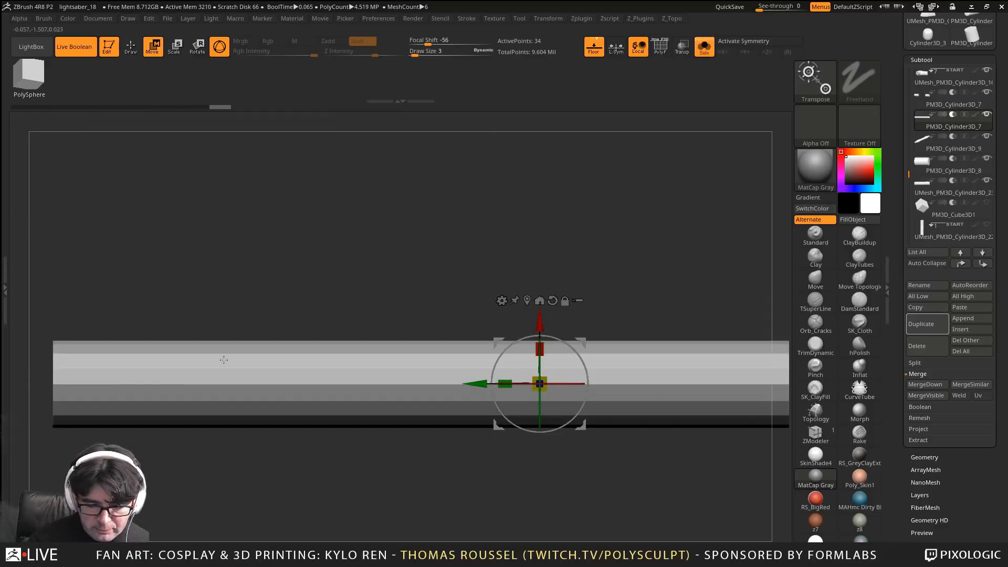
pyautogui.hotkey('shift', 'f')
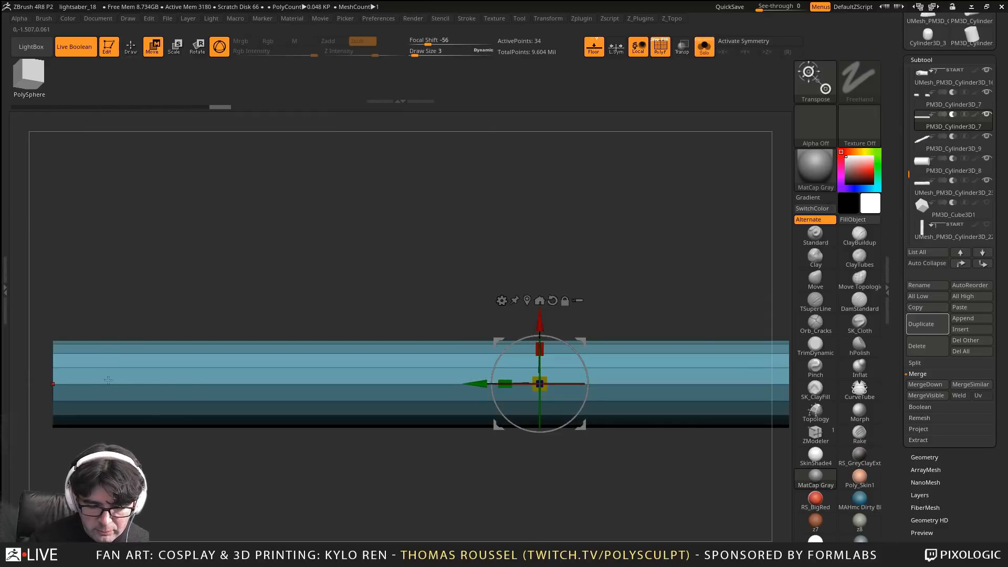
pyautogui.press('q')
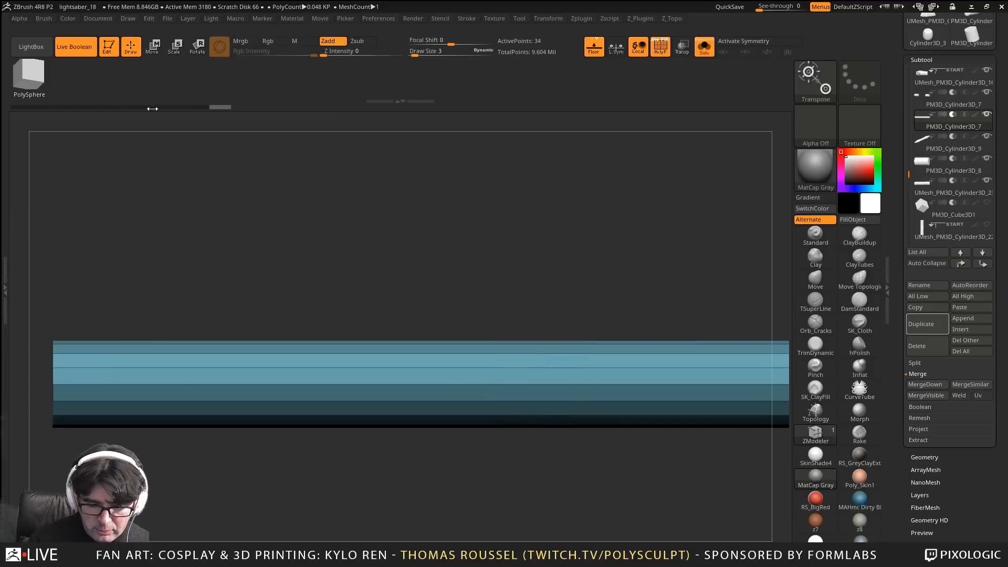
pyautogui.click(166, 368)
pyautogui.moveTo(169, 371); pyautogui.dragTo(204, 378)
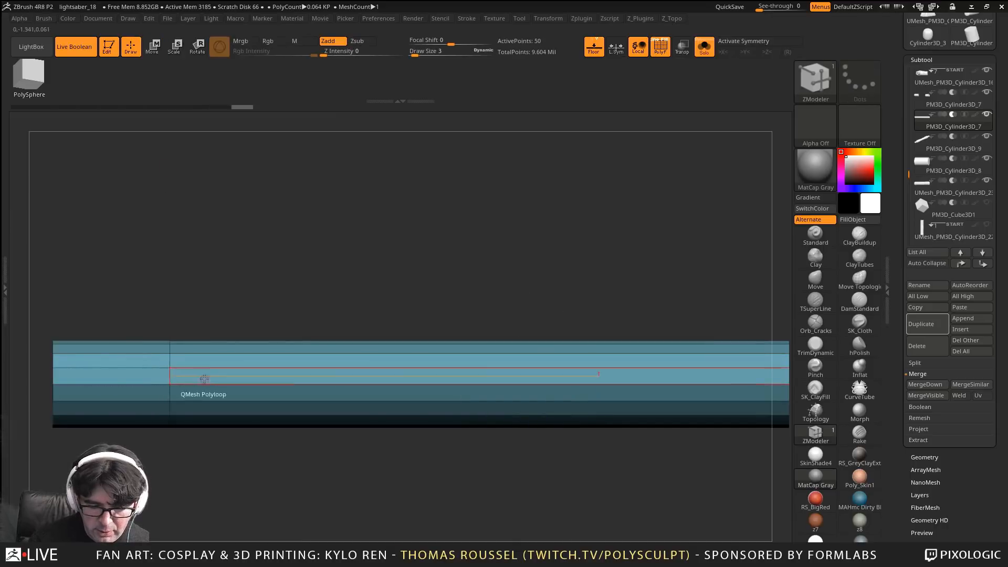
# Extrude the long section of the hilt cylinder outward with QMesh Polyloop, and show it within the whole model with transparency
pyautogui.moveTo(420, 321); pyautogui.dragTo(426, 309)
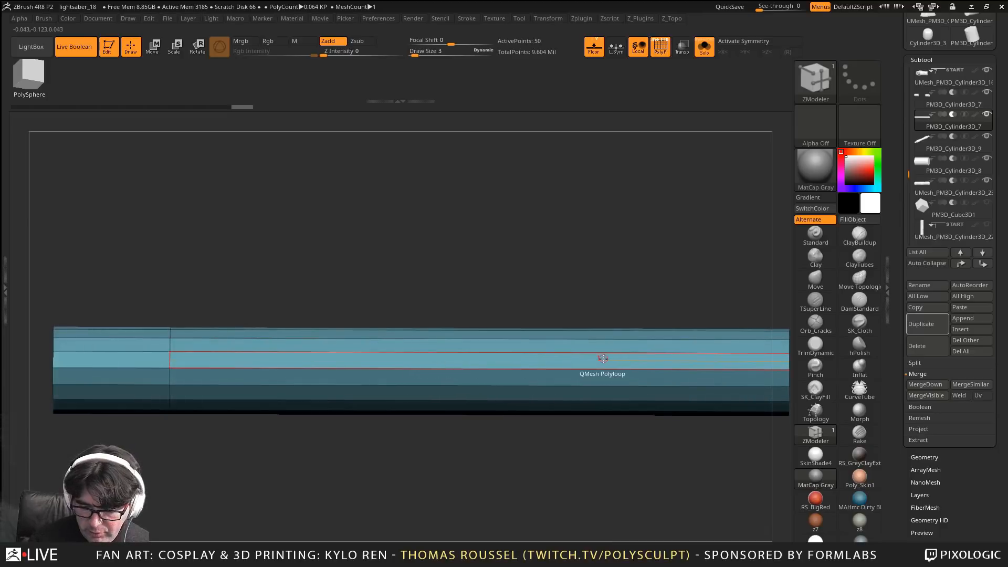
pyautogui.moveTo(597, 357); pyautogui.dragTo(628, 270)
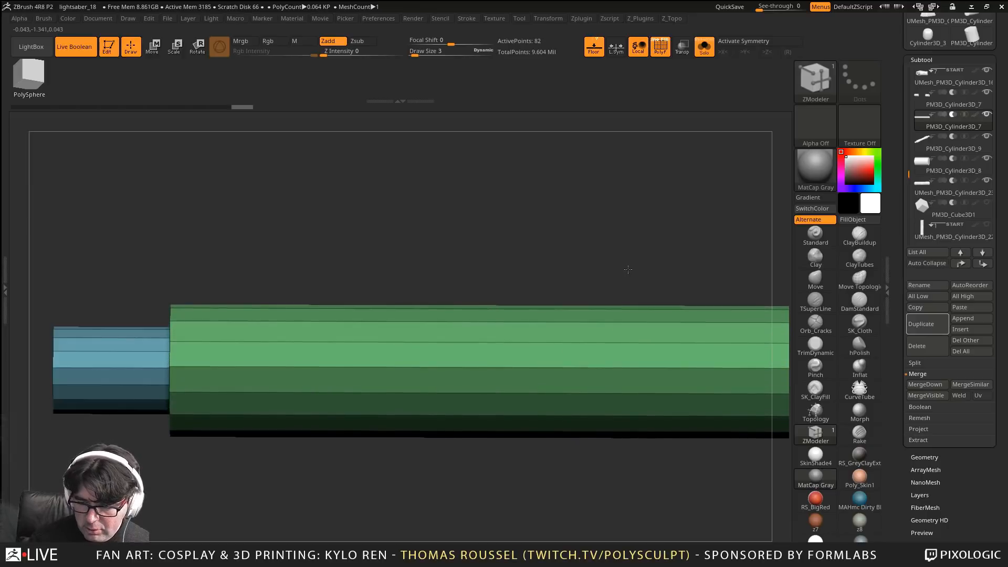
pyautogui.click(682, 45)
pyautogui.click(704, 47)
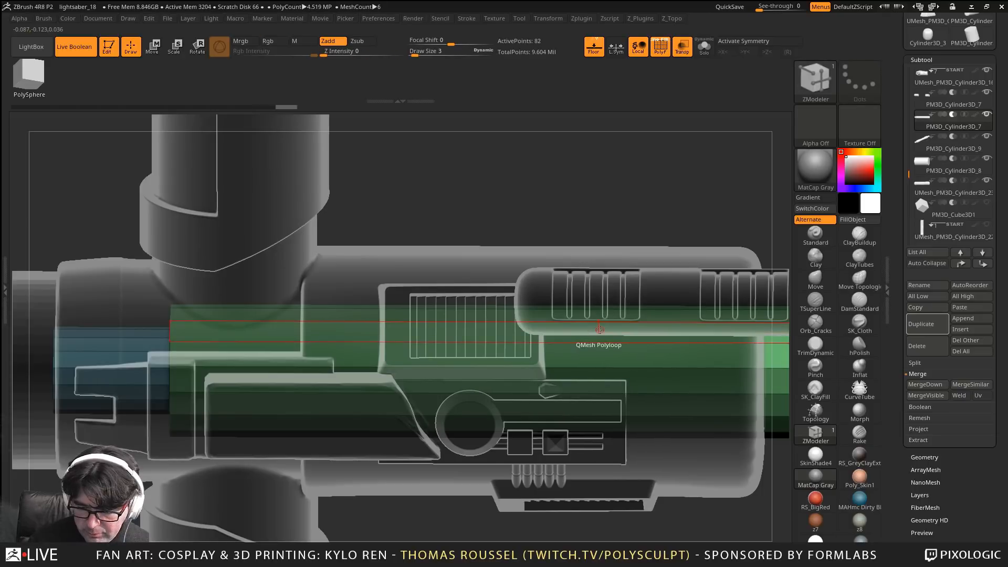
# Extrude the long section of the hilt cylinder further outward with QMesh, bevel the edge loop at its step into a slope, and preview it subdivided
pyautogui.moveTo(599, 329); pyautogui.dragTo(627, 278)
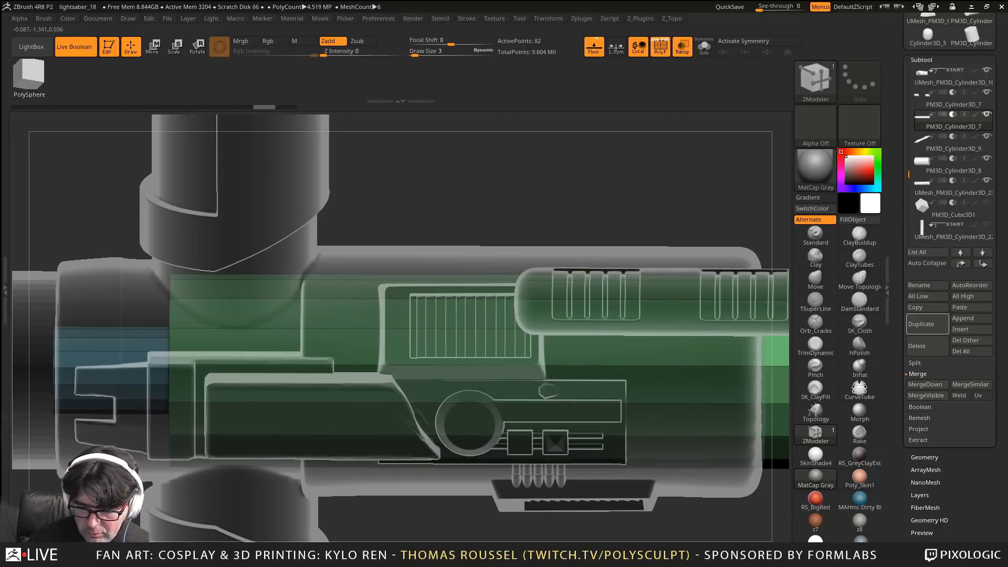
pyautogui.moveTo(466, 256); pyautogui.dragTo(166, 351)
pyautogui.press('space')
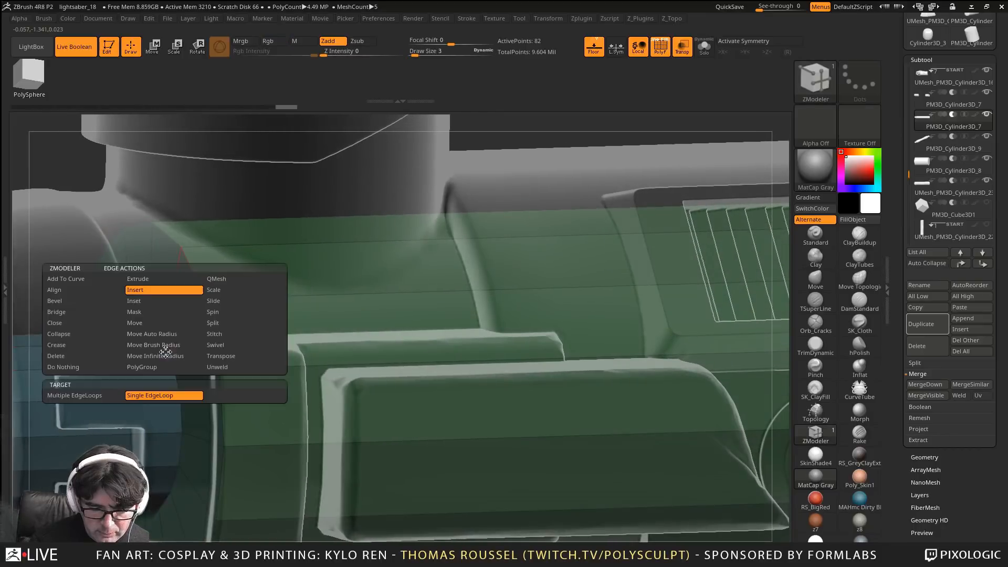
pyautogui.click(65, 303)
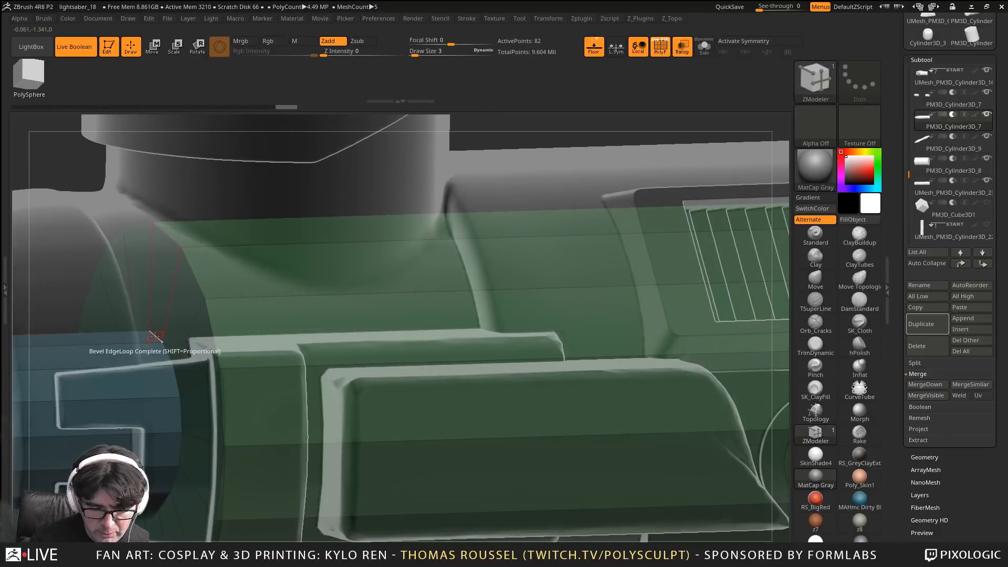
pyautogui.moveTo(155, 336); pyautogui.dragTo(227, 241)
pyautogui.moveTo(297, 309); pyautogui.dragTo(226, 319, button='right')
pyautogui.press('d')
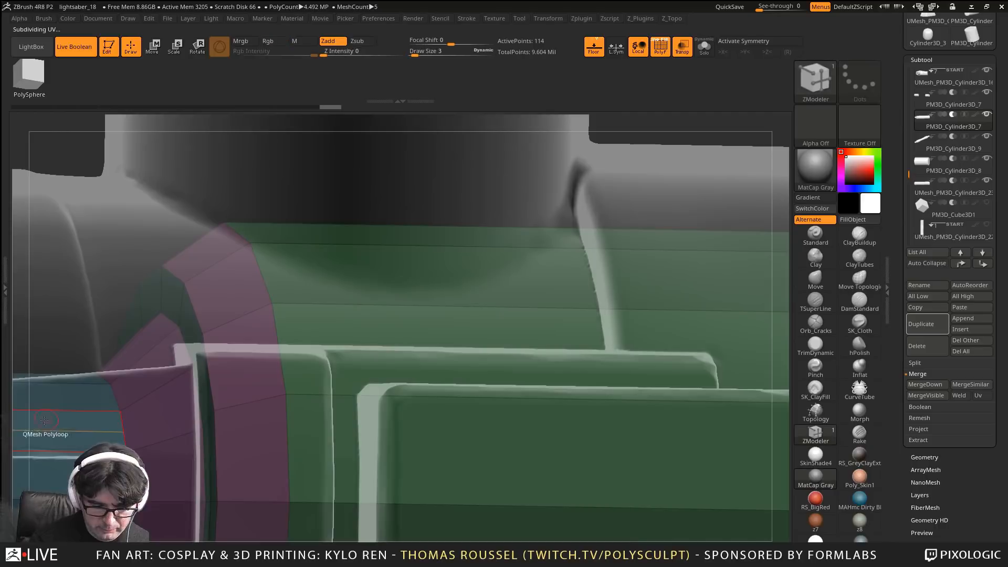
pyautogui.press('space')
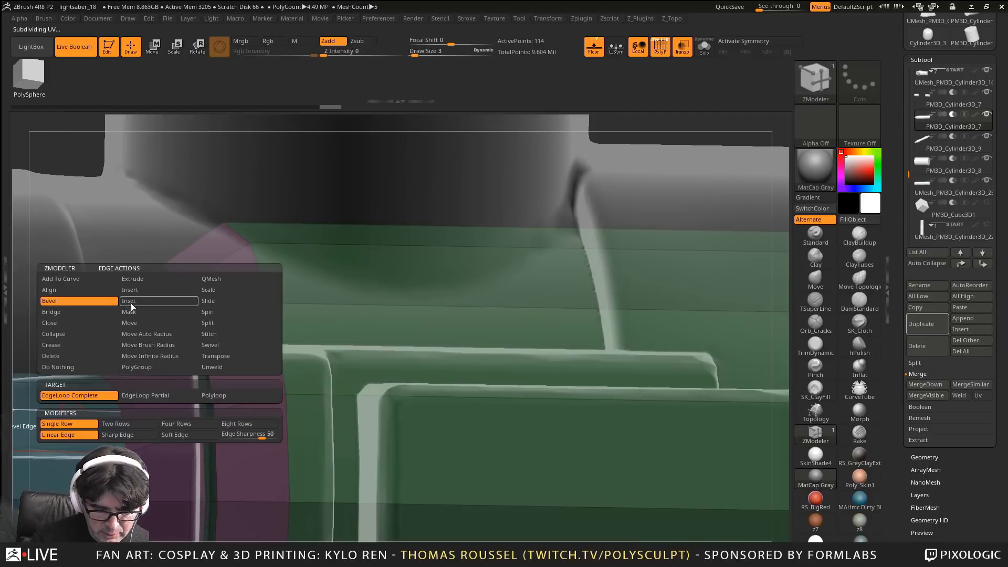
pyautogui.click(141, 290)
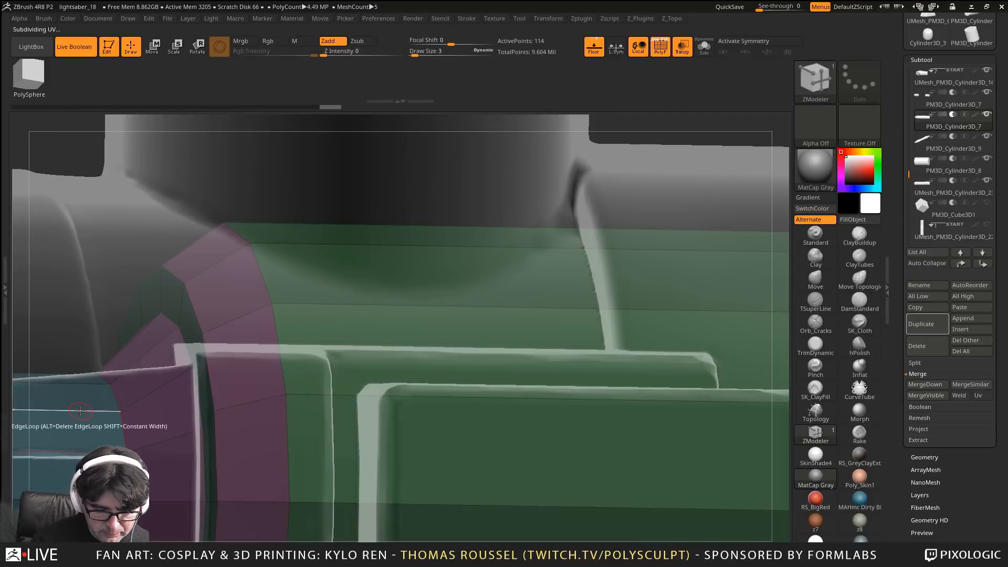
pyautogui.hotkey('shift', 'd')
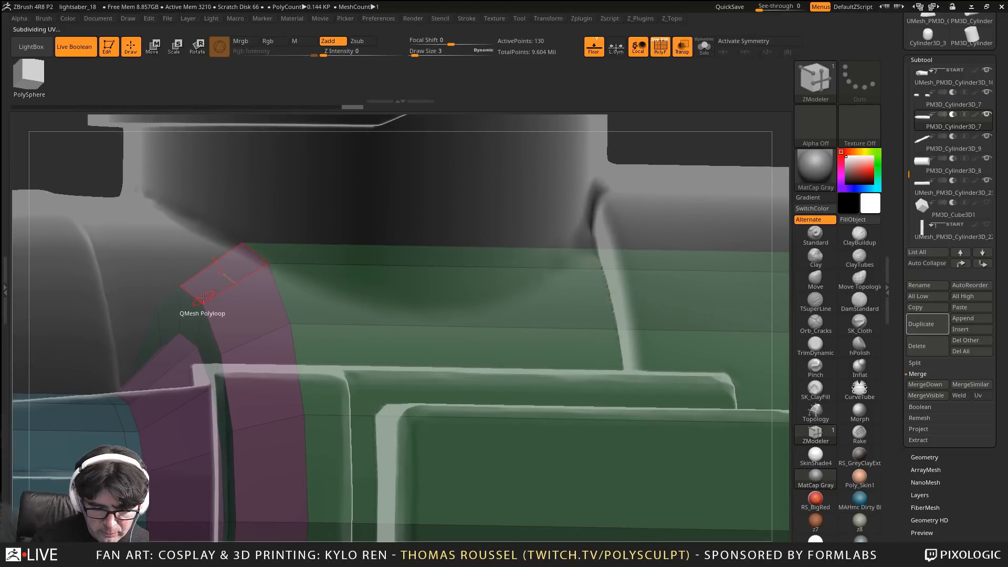
pyautogui.keyDown('alt'); pyautogui.click(195, 300); pyautogui.keyUp('alt')
# Bevel the complete edge loop where the hilt cylinder's slope meets its wide section
pyautogui.keyDown('alt'); pyautogui.moveTo(220, 331); pyautogui.dragTo(355, 301, button='right'); pyautogui.keyUp('alt')
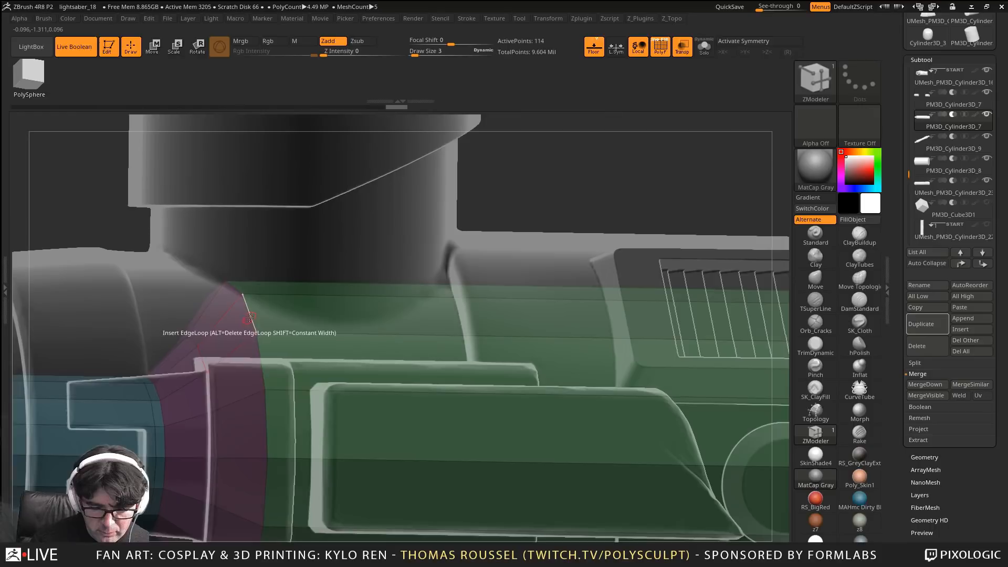
pyautogui.press('space')
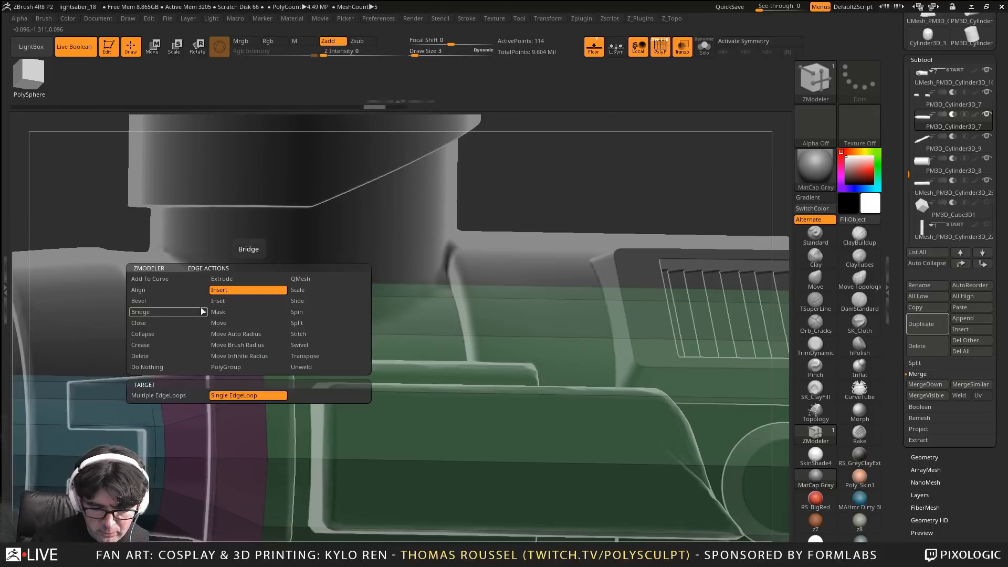
pyautogui.click(144, 303)
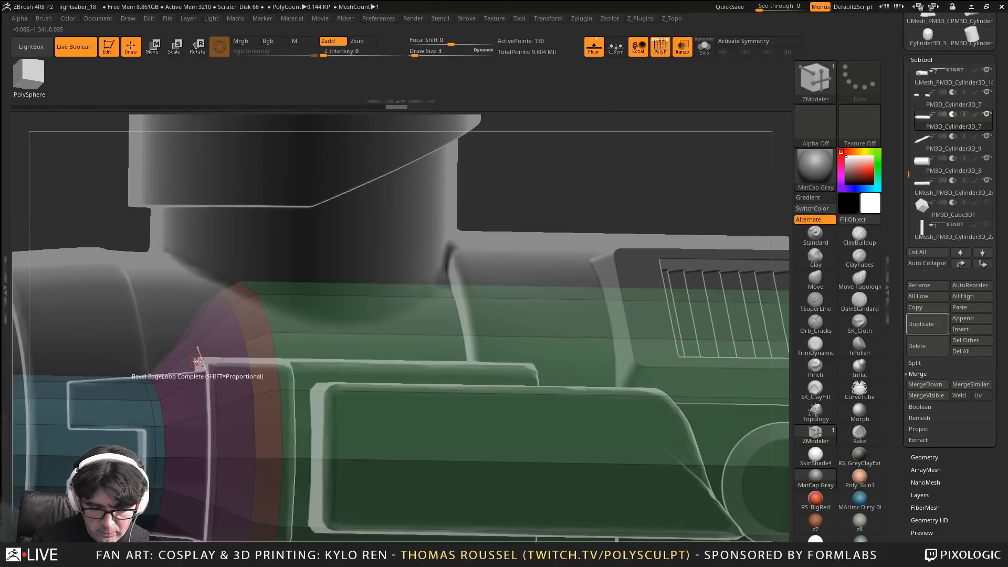
pyautogui.keyDown('ctrl'); pyautogui.moveTo(226, 362); pyautogui.dragTo(433, 354, button='right'); pyautogui.keyUp('ctrl')
pyautogui.keyDown('ctrl'); pyautogui.moveTo(340, 368); pyautogui.dragTo(346, 298, button='right'); pyautogui.keyUp('ctrl')
pyautogui.keyDown('ctrl'); pyautogui.moveTo(249, 453); pyautogui.dragTo(294, 446, button='right'); pyautogui.keyUp('ctrl')
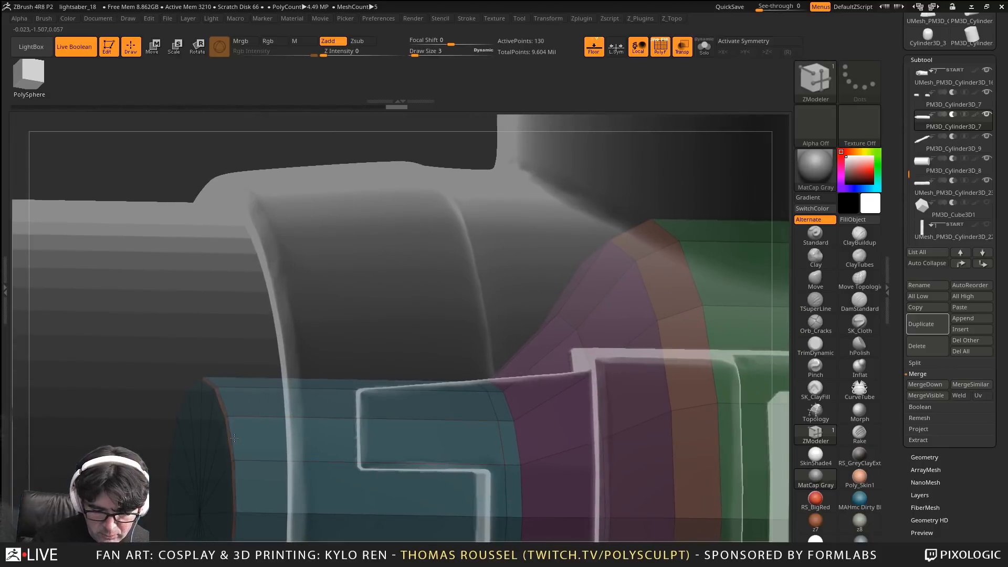
pyautogui.moveTo(231, 437); pyautogui.dragTo(267, 440)
pyautogui.press('d')
pyautogui.hotkey('ctrl', 'z')
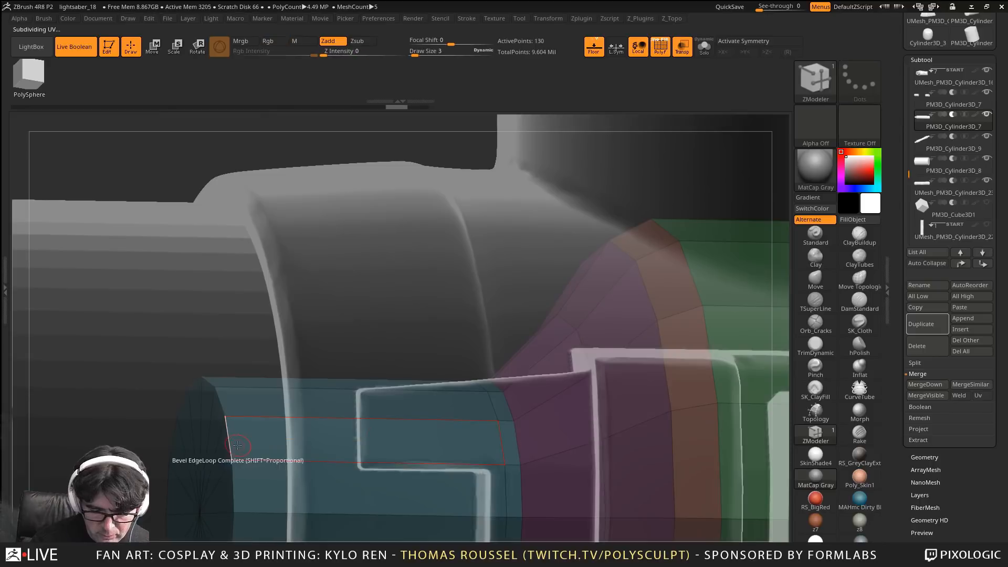
pyautogui.hotkey('ctrl', 'shift', 'z')
pyautogui.hotkey('ctrl', 'z')
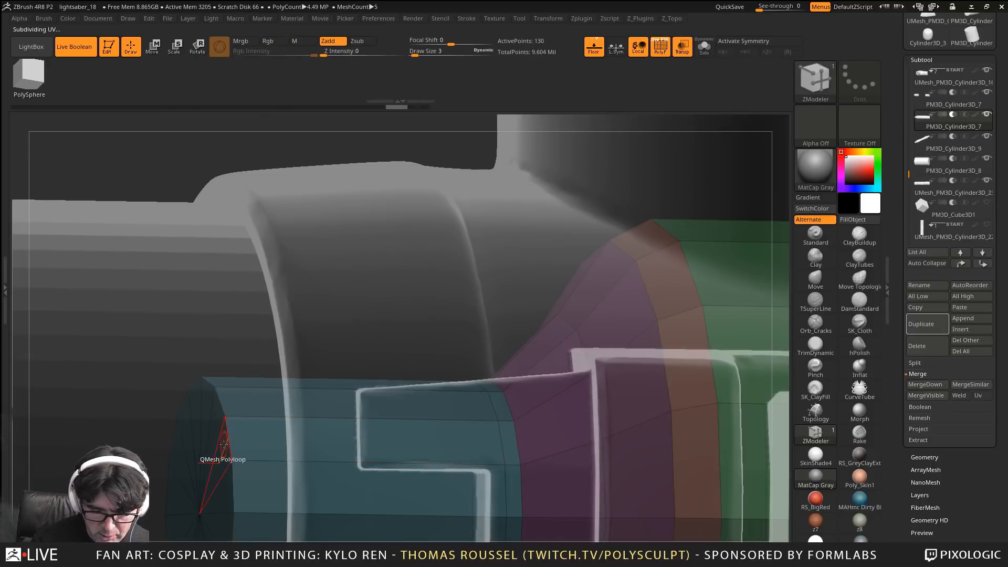
# Add thin bevels to the rim edge loops at both ends of the hilt cylinder and smooth it with dynamic subdivision
pyautogui.moveTo(226, 444)
pyautogui.mouseDown()
pyautogui.moveTo(237, 443)
pyautogui.moveTo(229, 442)
pyautogui.mouseUp()
pyautogui.press('d')
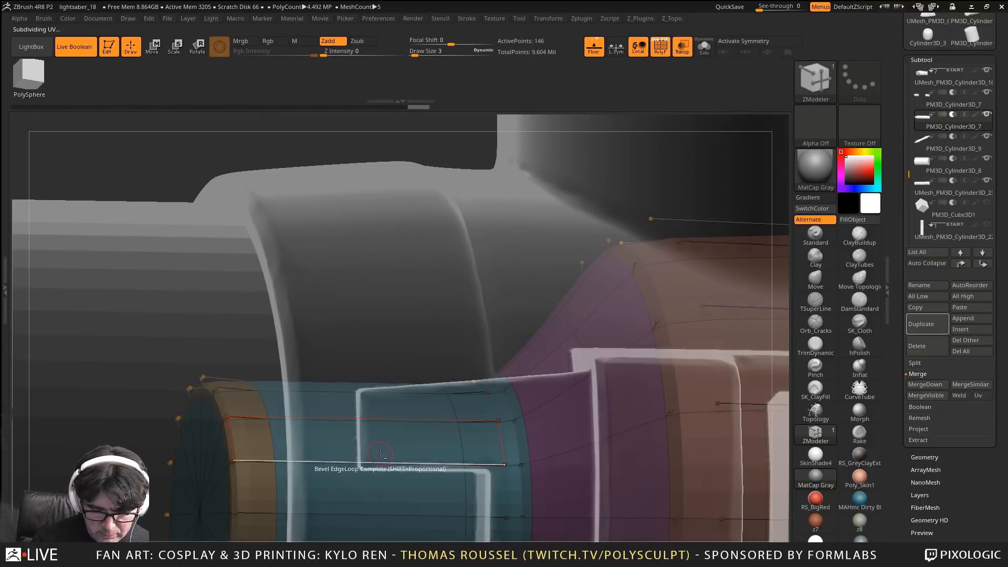
pyautogui.keyDown('ctrl'); pyautogui.moveTo(387, 460); pyautogui.dragTo(483, 419, button='right'); pyautogui.keyUp('ctrl')
pyautogui.keyDown('alt'); pyautogui.moveTo(603, 444); pyautogui.dragTo(158, 399, button='right'); pyautogui.keyUp('alt')
pyautogui.keyDown('alt'); pyautogui.moveTo(527, 440); pyautogui.dragTo(107, 392, button='right'); pyautogui.keyUp('alt')
pyautogui.moveTo(517, 406); pyautogui.dragTo(403, 401, button='right')
pyautogui.hotkey('shift', 'd')
pyautogui.moveTo(618, 372); pyautogui.dragTo(624, 371)
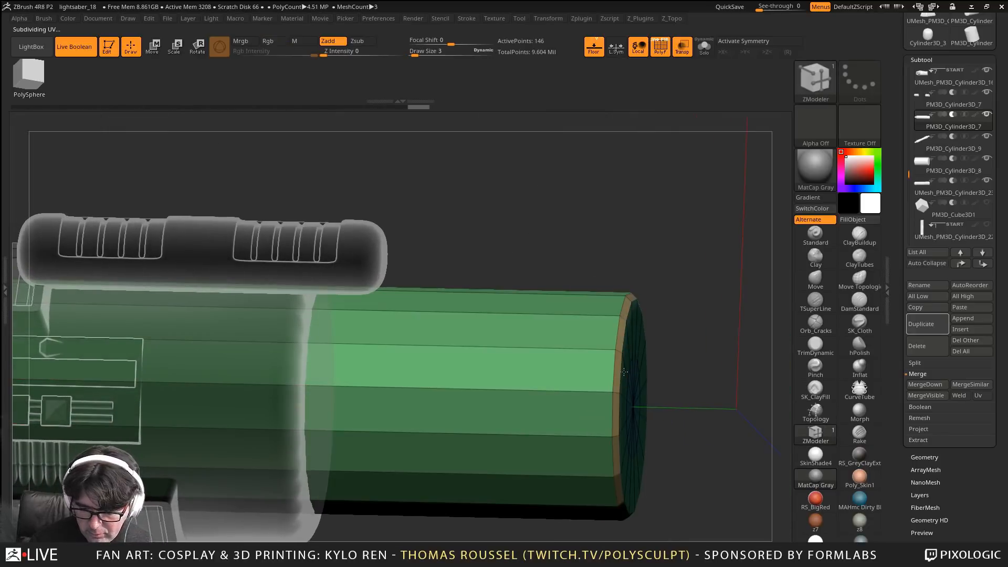
pyautogui.press('d')
# Turn off transparency and the polyframe, and examine the bored hole inside the main emitter from several angles
pyautogui.keyDown('ctrl'); pyautogui.moveTo(472, 452); pyautogui.dragTo(294, 420, button='right'); pyautogui.keyUp('ctrl')
pyautogui.keyDown('alt'); pyautogui.moveTo(226, 368); pyautogui.dragTo(364, 338, button='right'); pyautogui.keyUp('alt')
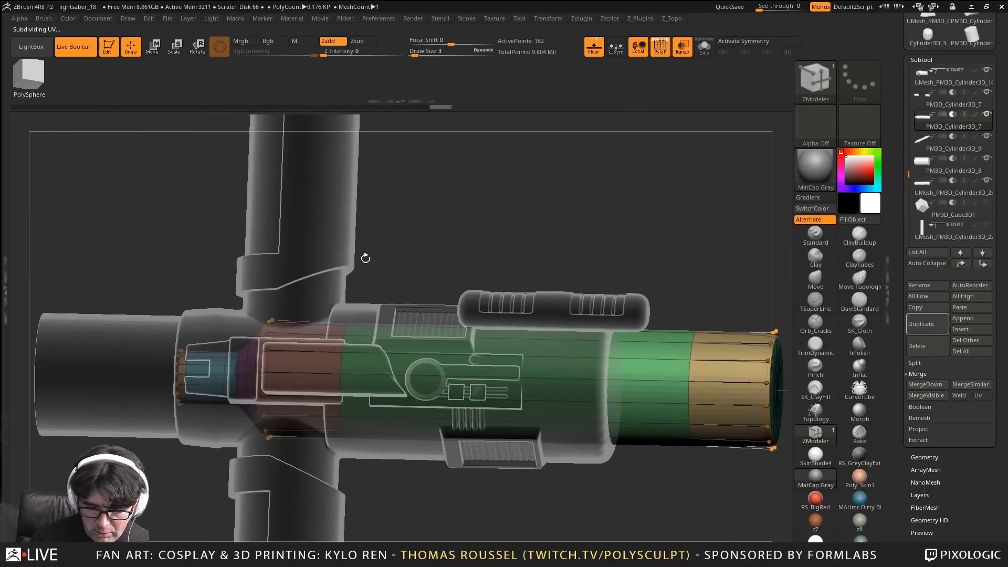
pyautogui.moveTo(365, 257); pyautogui.dragTo(420, 253, button='right')
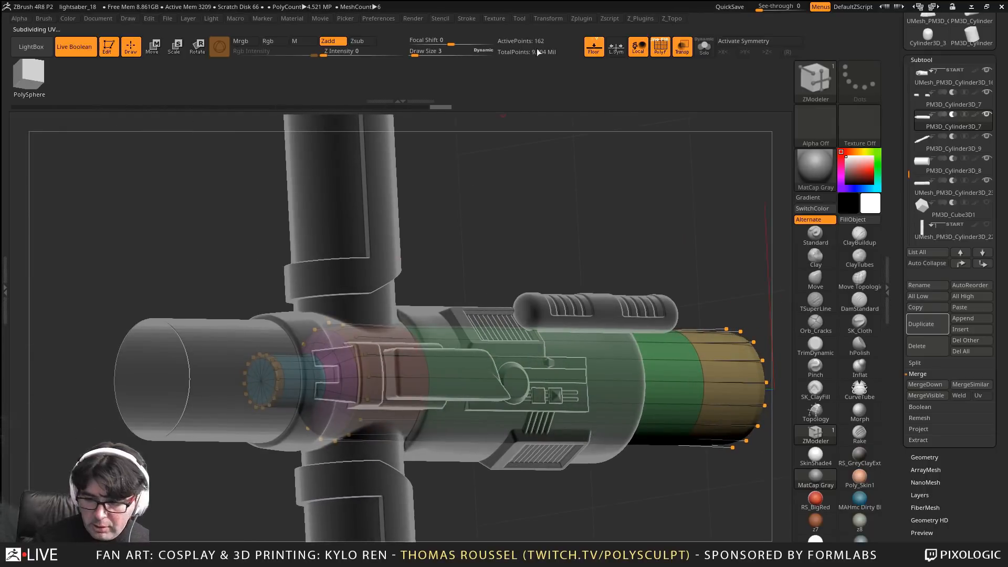
pyautogui.click(682, 47)
pyautogui.click(660, 48)
pyautogui.moveTo(580, 135); pyautogui.dragTo(295, 286, button='right')
pyautogui.keyDown('alt'); pyautogui.moveTo(158, 286); pyautogui.dragTo(357, 294, button='right'); pyautogui.keyUp('alt')
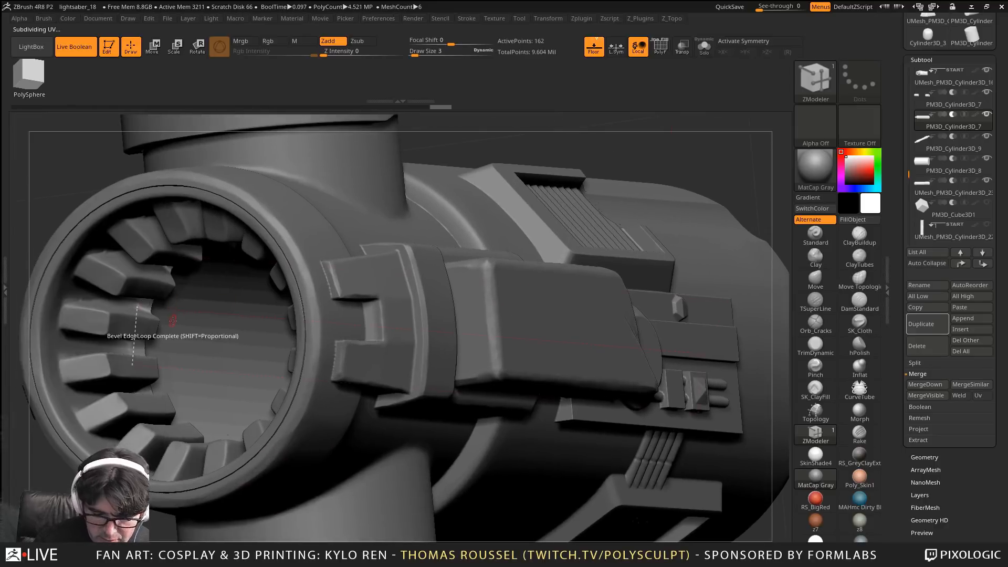
pyautogui.moveTo(173, 321); pyautogui.dragTo(524, 175, button='right')
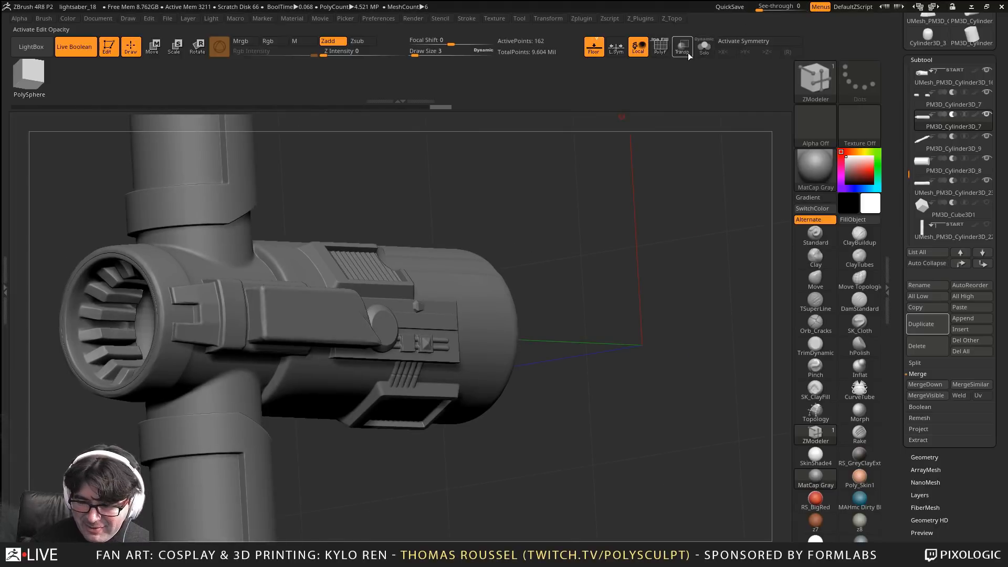
# Show the hilt with transparency, isolate the cylinder's sloped step with a mask, and move it along Y deeper into the hilt
pyautogui.click(686, 52)
pyautogui.moveTo(645, 102)
pyautogui.mouseDown(button='right')
pyautogui.moveTo(484, 124)
pyautogui.moveTo(607, 126)
pyautogui.mouseUp(button='right')
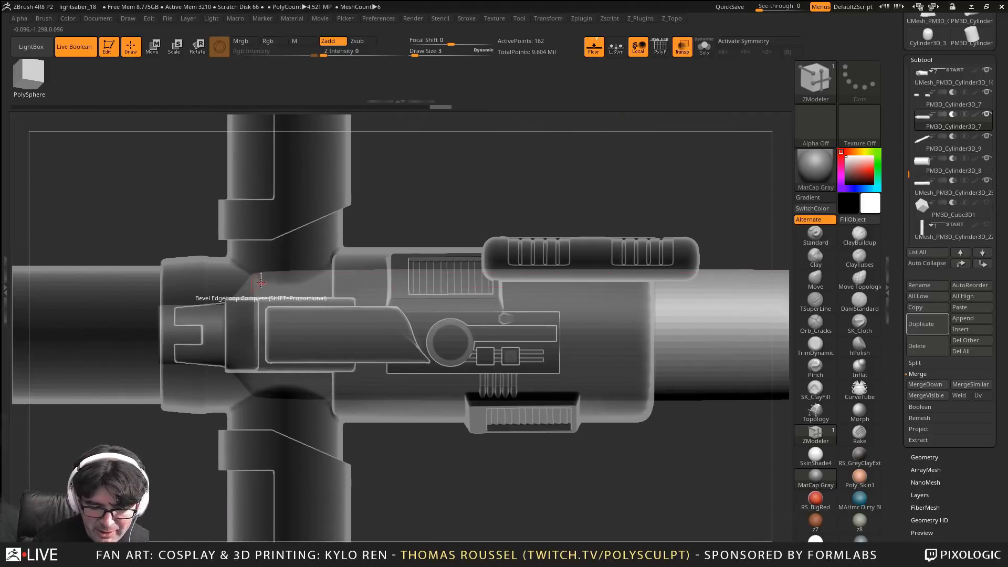
pyautogui.moveTo(199, 222)
pyautogui.keyDown('ctrl'); pyautogui.mouseDown()
pyautogui.moveTo(266, 427)
pyautogui.moveTo(290, 444)
pyautogui.mouseUp(); pyautogui.keyUp('ctrl')
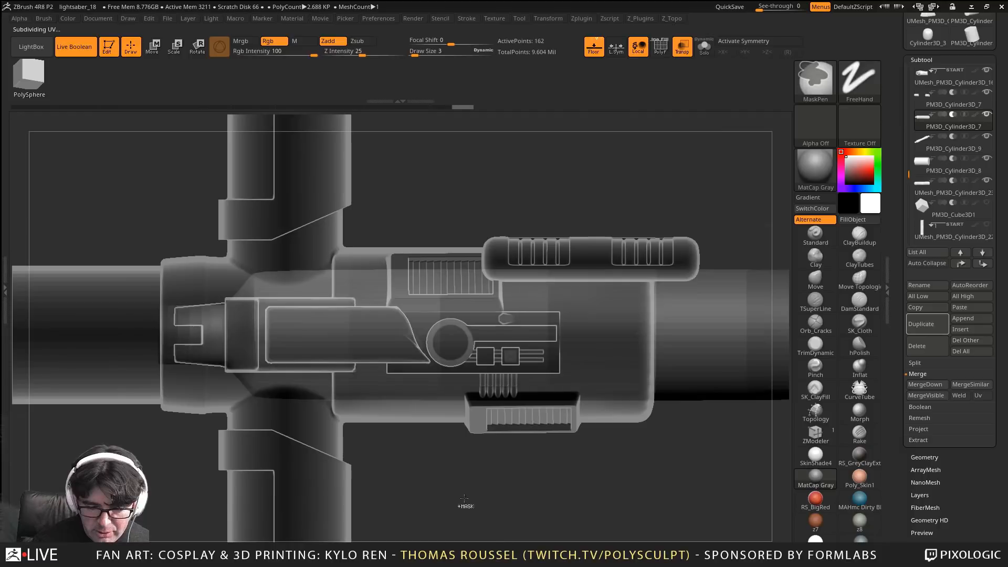
pyautogui.press('w')
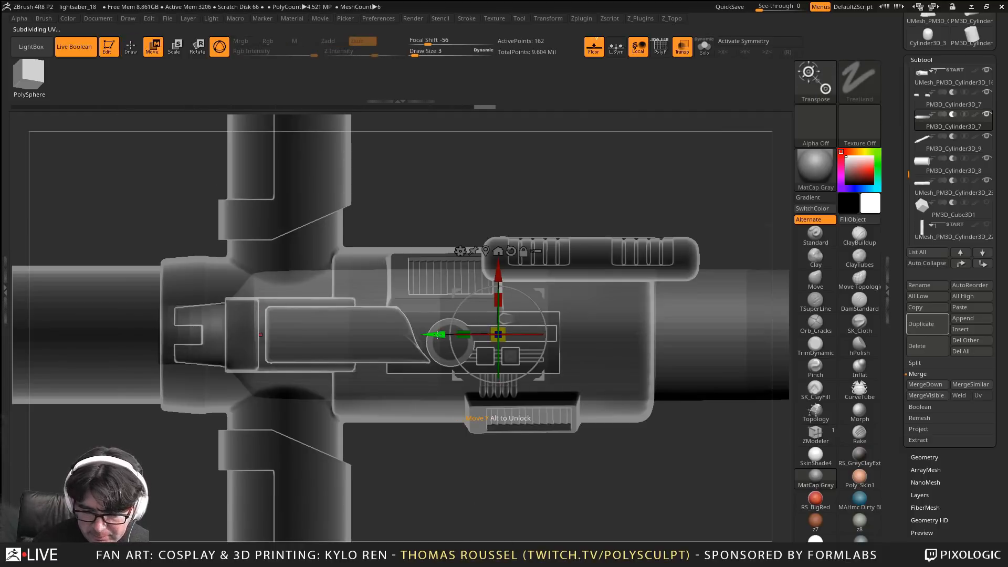
pyautogui.moveTo(437, 334); pyautogui.dragTo(461, 334)
# Turn off transparency and move the sloped step a further 0.0388 along Y into the hilt, judging the emitter's opening
pyautogui.click(689, 52)
pyautogui.moveTo(483, 129); pyautogui.dragTo(357, 198)
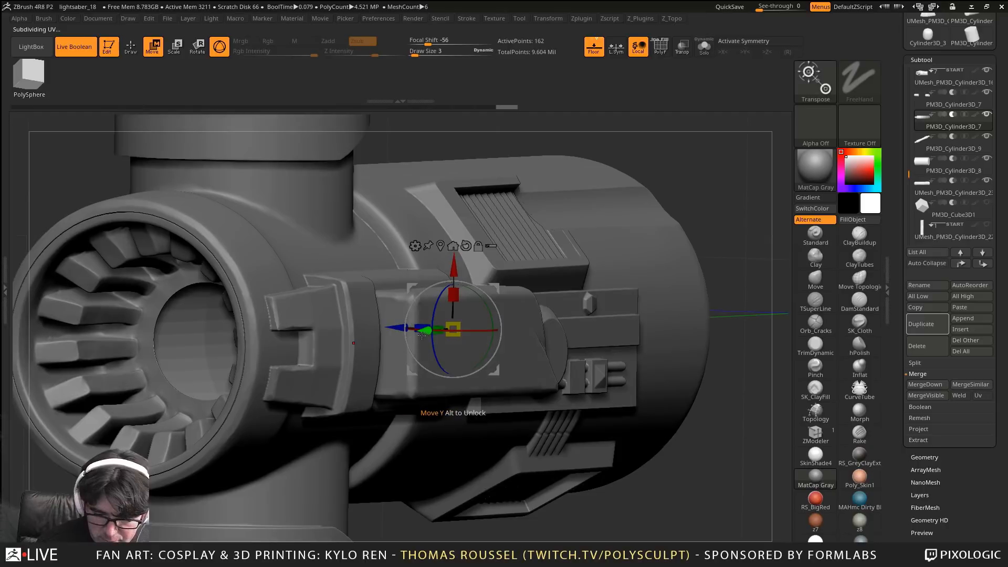
pyautogui.moveTo(421, 335); pyautogui.dragTo(443, 333)
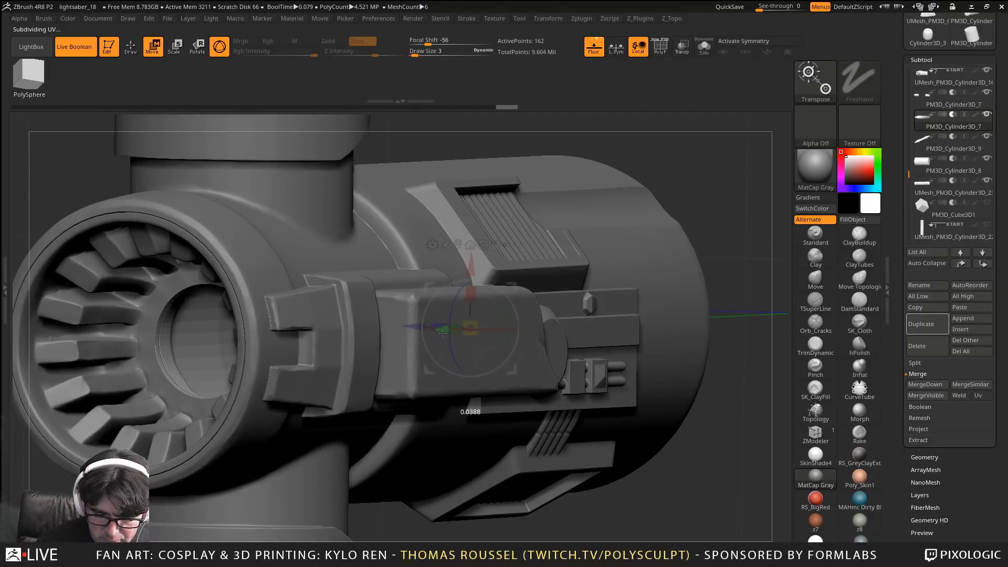
pyautogui.moveTo(241, 278); pyautogui.dragTo(234, 336, button='right')
pyautogui.keyDown('alt'); pyautogui.moveTo(334, 207); pyautogui.dragTo(347, 240, button='right'); pyautogui.keyUp('alt')
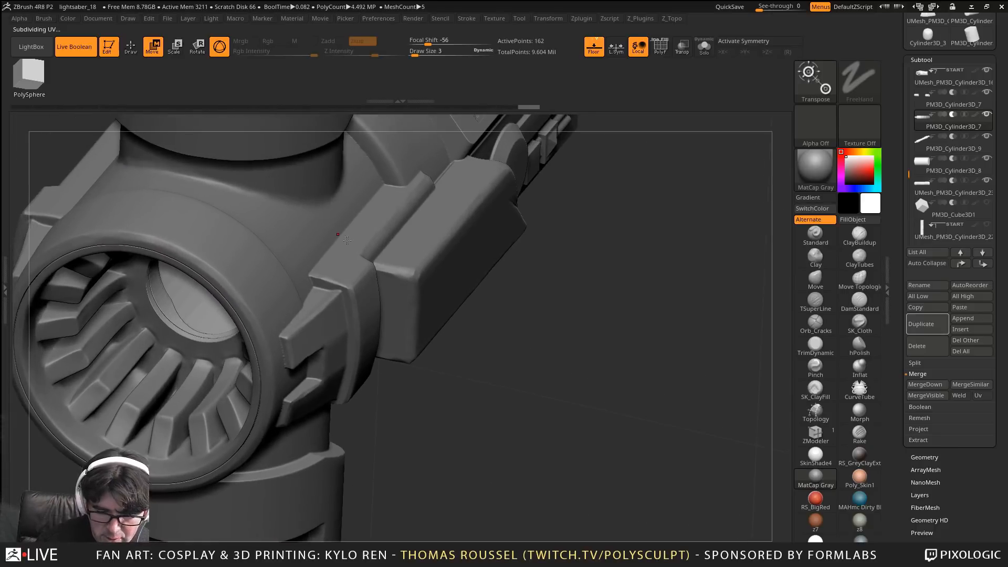
pyautogui.moveTo(366, 376); pyautogui.dragTo(620, 273, button='right')
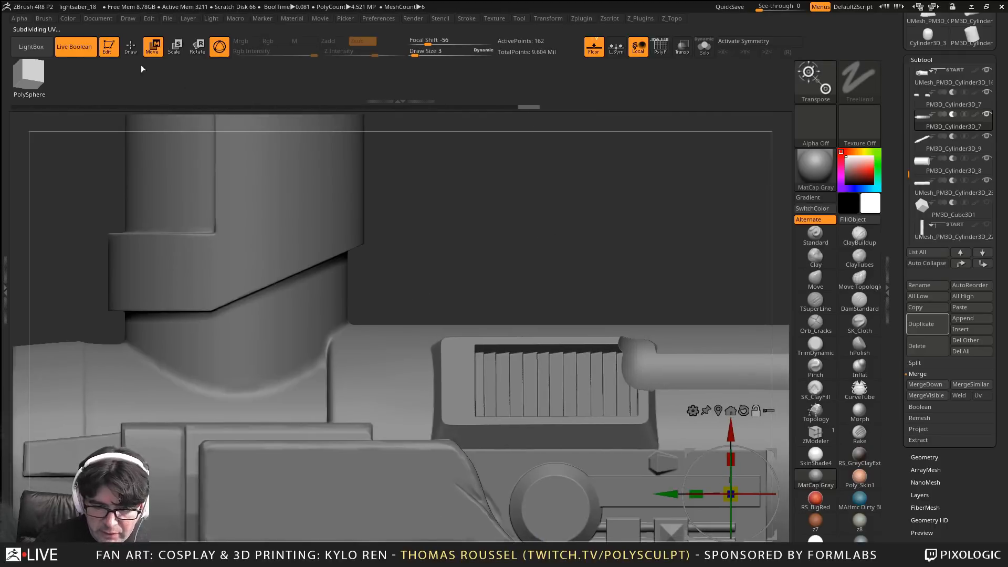
# Examine the stepped cylinder's profile in isolation with its polyframe and compare it with the bore in the whole lightsaber
pyautogui.click(697, 54)
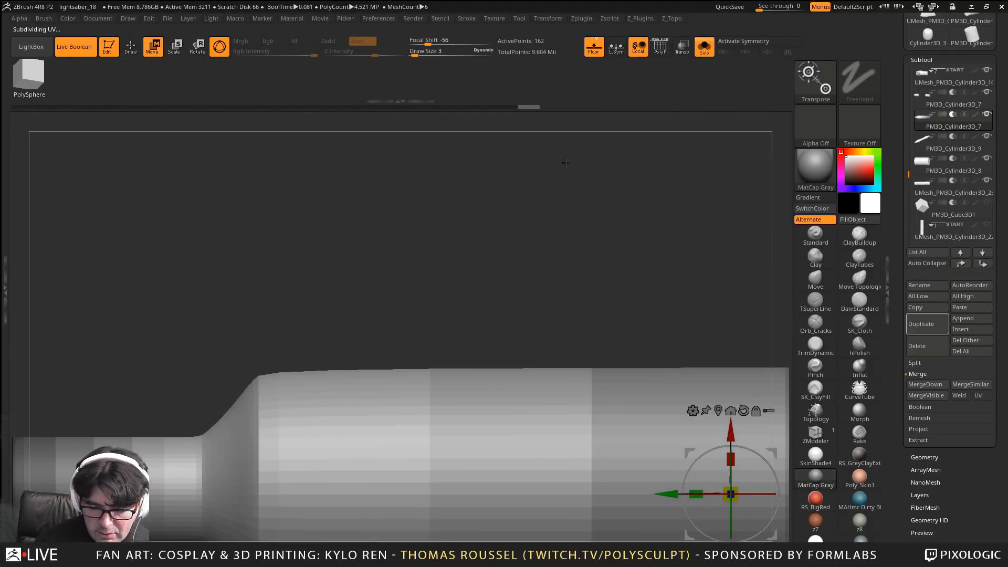
pyautogui.keyDown('alt'); pyautogui.moveTo(426, 241); pyautogui.dragTo(619, 110, button='right'); pyautogui.keyUp('alt')
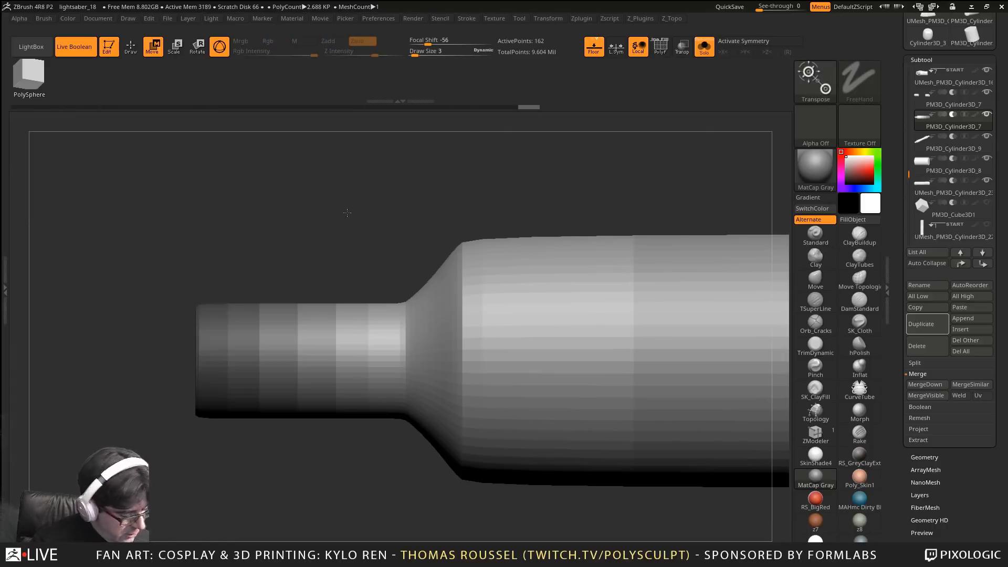
pyautogui.hotkey('shift', 'f')
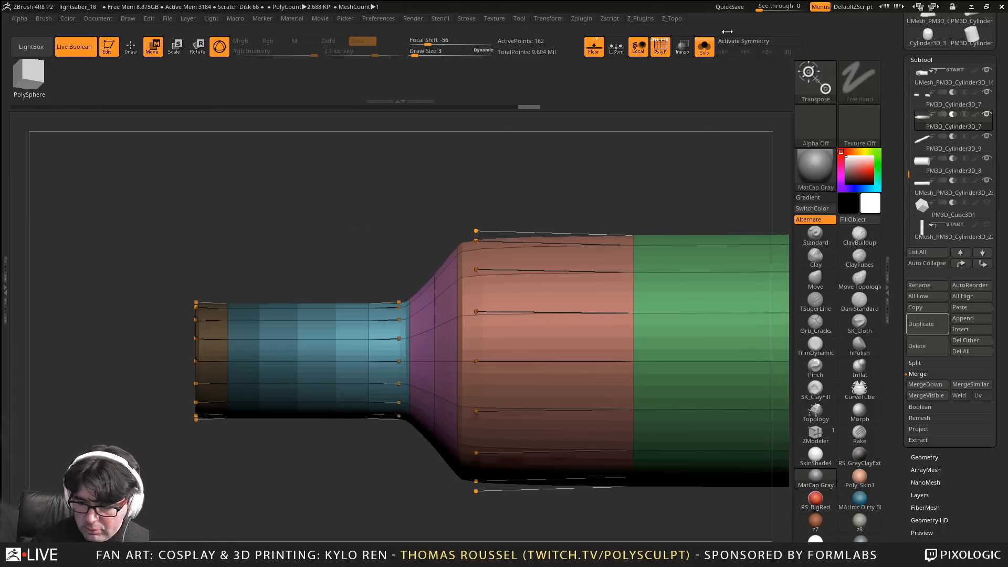
pyautogui.click(704, 47)
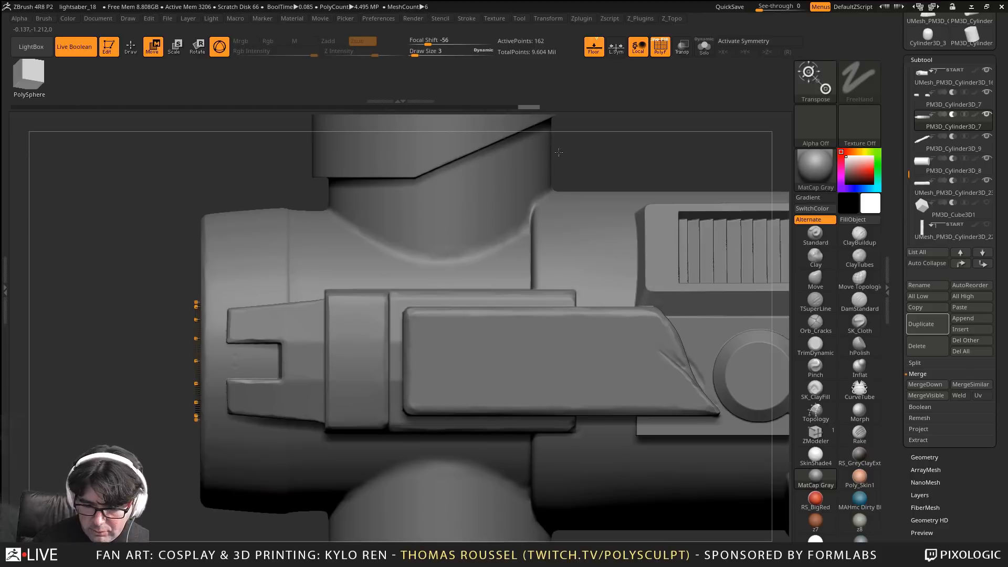
pyautogui.moveTo(630, 126); pyautogui.dragTo(678, 68, button='right')
pyautogui.click(704, 47)
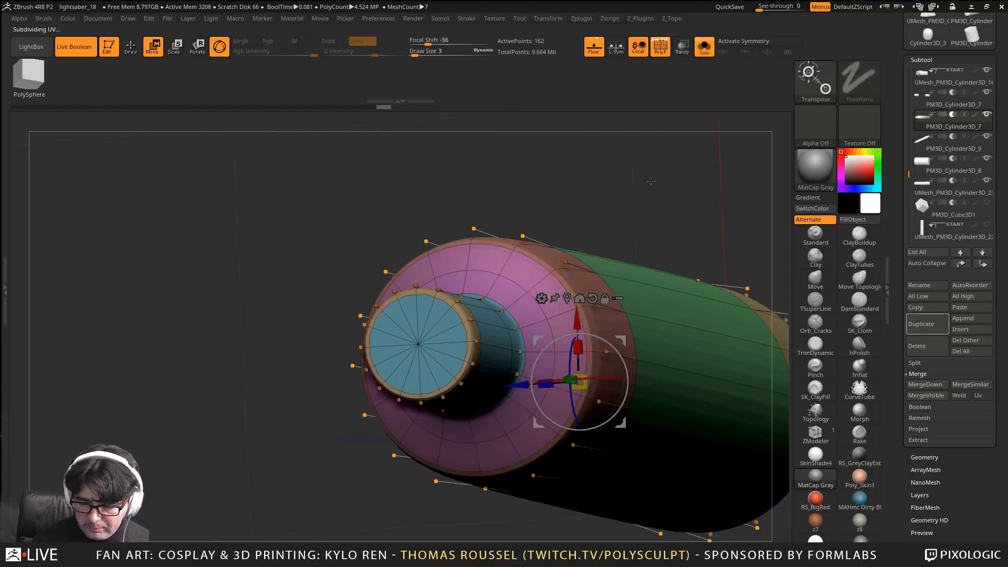
pyautogui.click(703, 48)
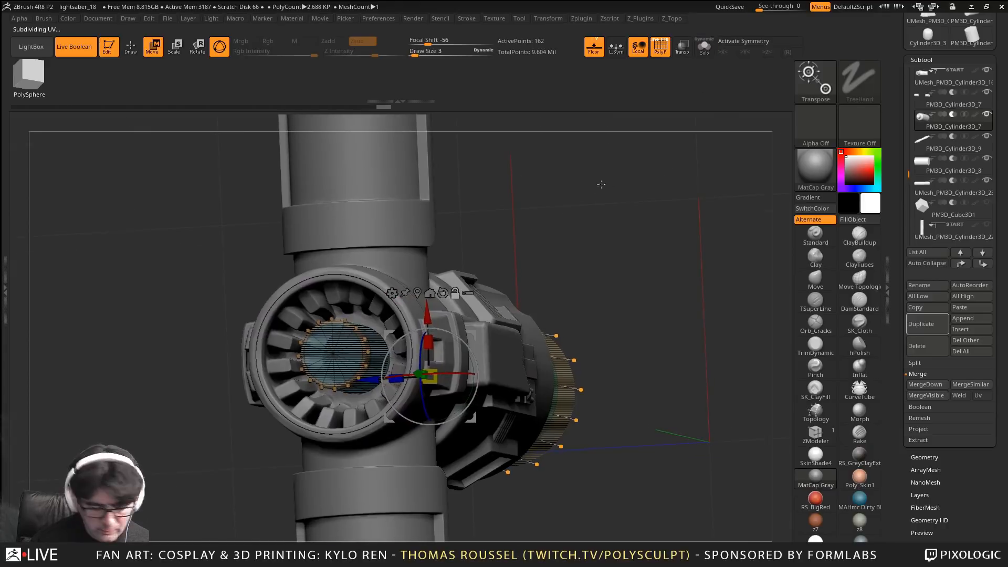
pyautogui.moveTo(602, 208); pyautogui.dragTo(495, 179, button='right')
pyautogui.keyDown('alt'); pyautogui.moveTo(486, 220); pyautogui.dragTo(755, 227, button='right'); pyautogui.keyUp('alt')
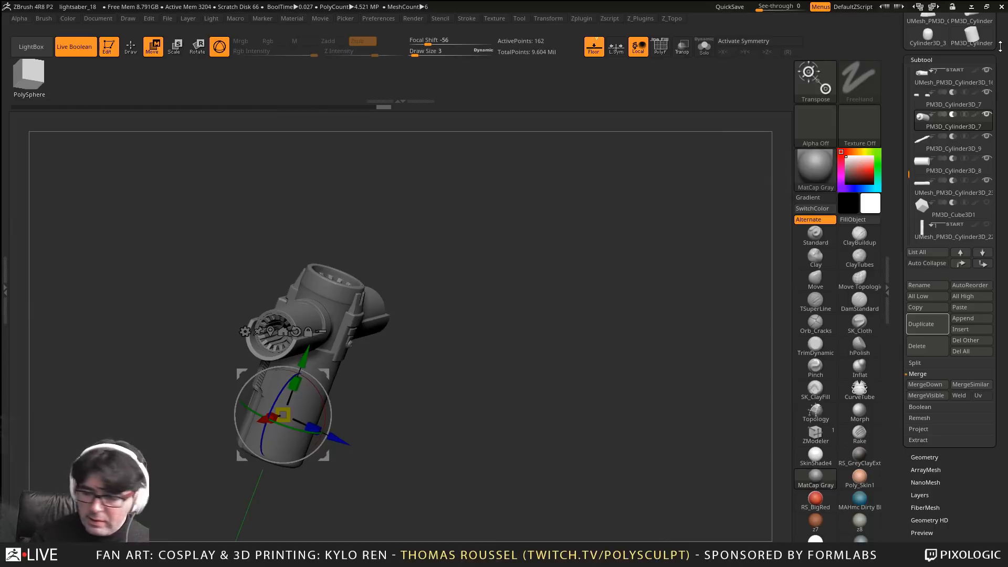
# Save the project as a new version named lightsaber_19, without overwriting lightsaber_18
pyautogui.moveTo(1006, 74); pyautogui.dragTo(980, 319)
pyautogui.hotkey('ctrl', 's')
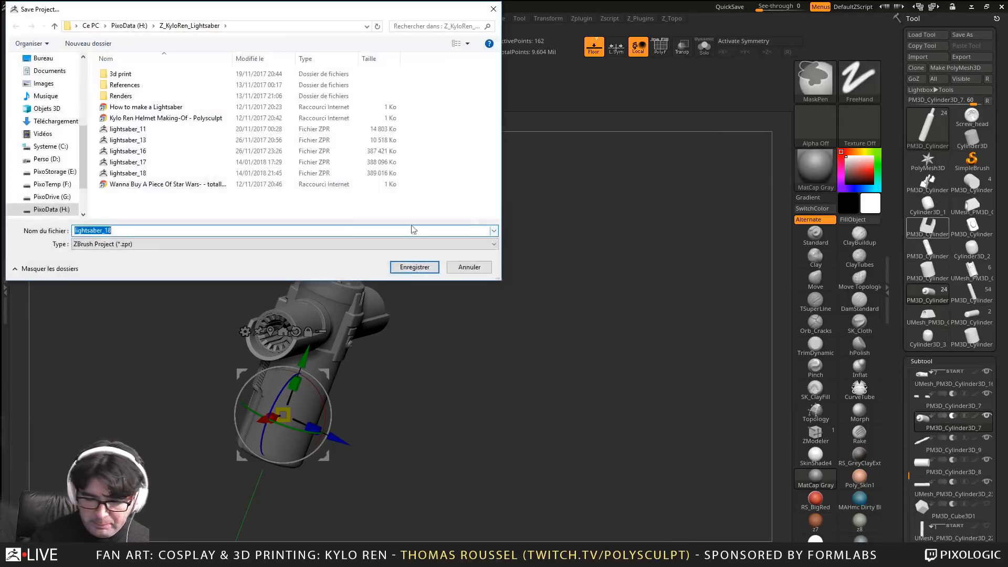
pyautogui.click(127, 173)
pyautogui.click(120, 232)
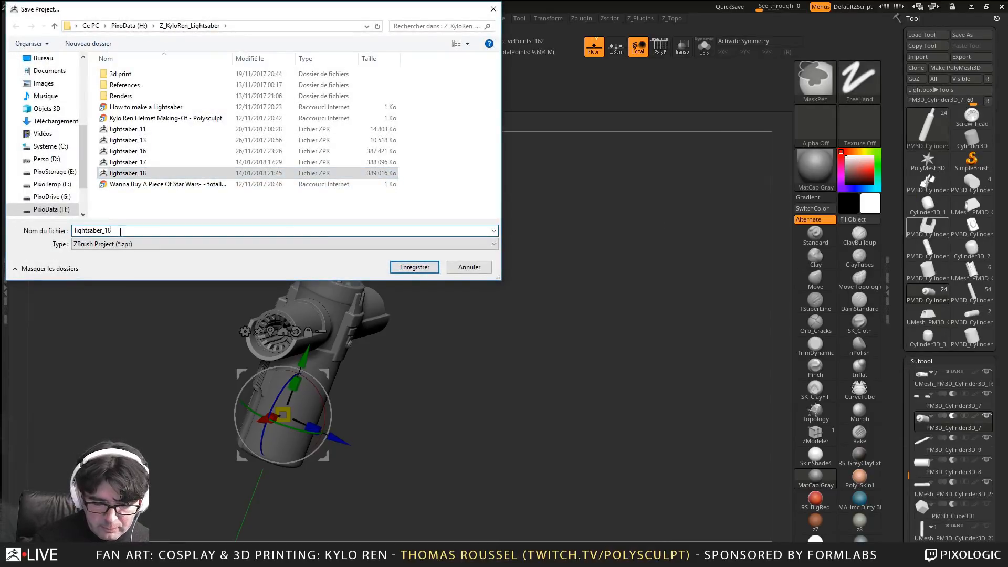
pyautogui.press('Return')
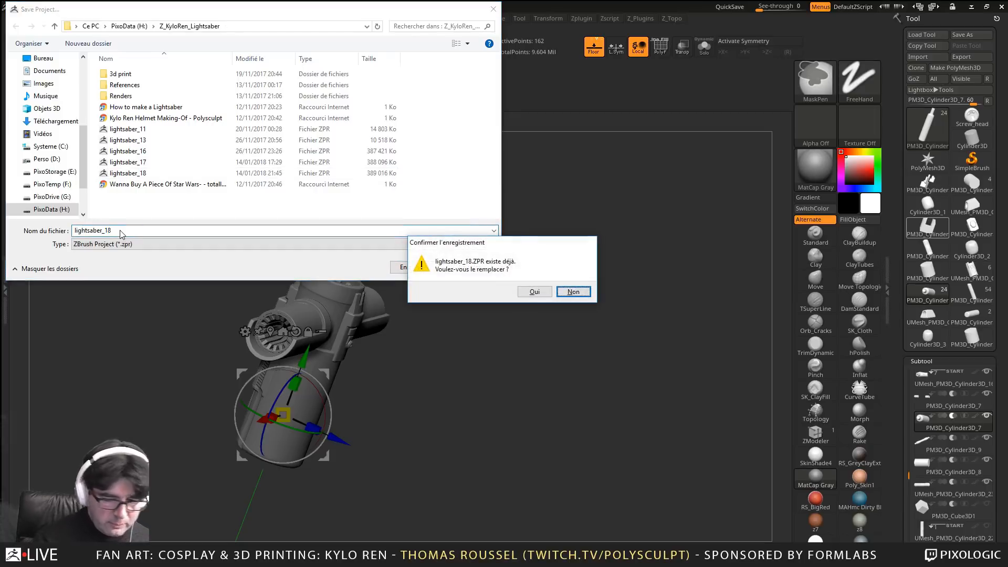
pyautogui.click(573, 292)
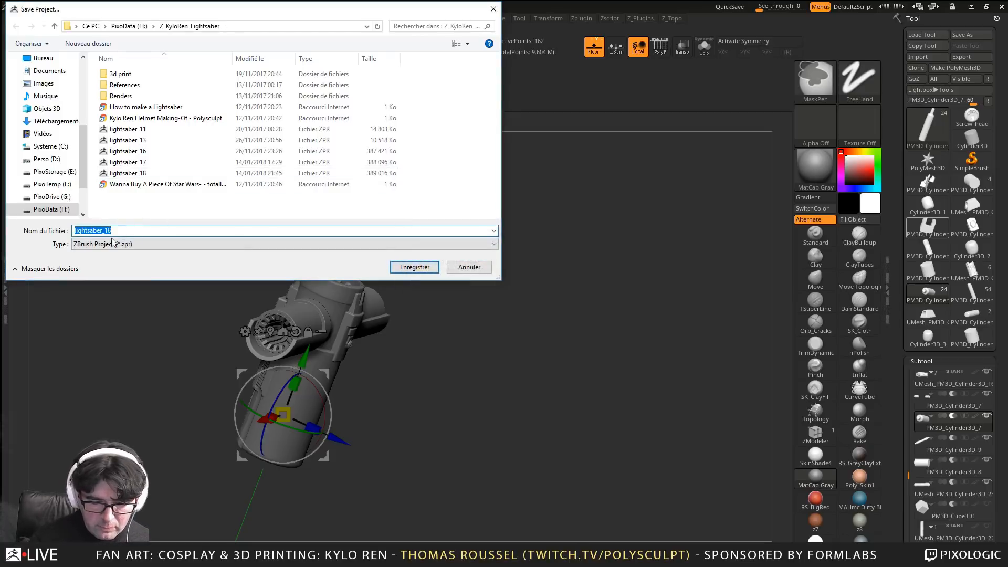
pyautogui.click(134, 232)
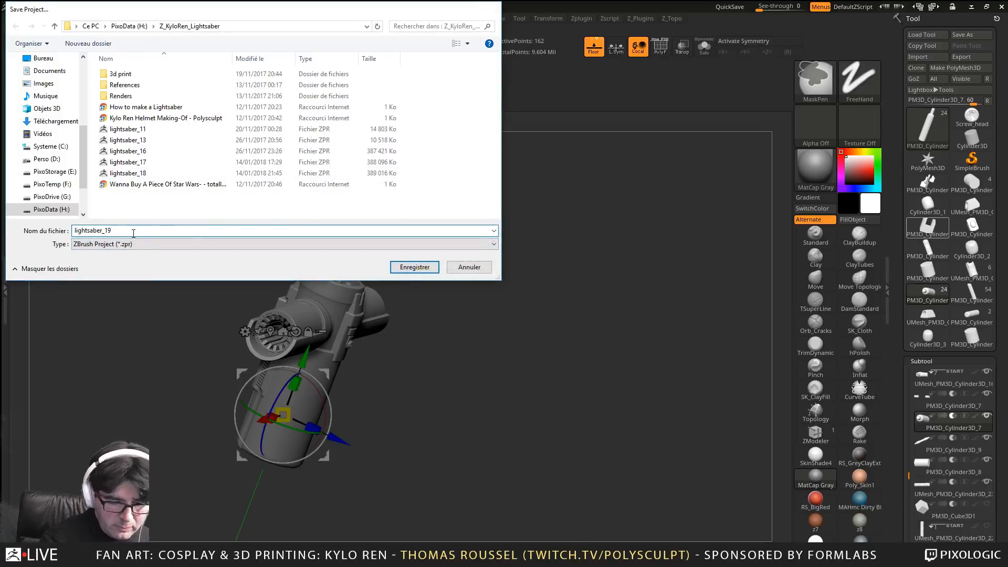
pyautogui.press('Return')
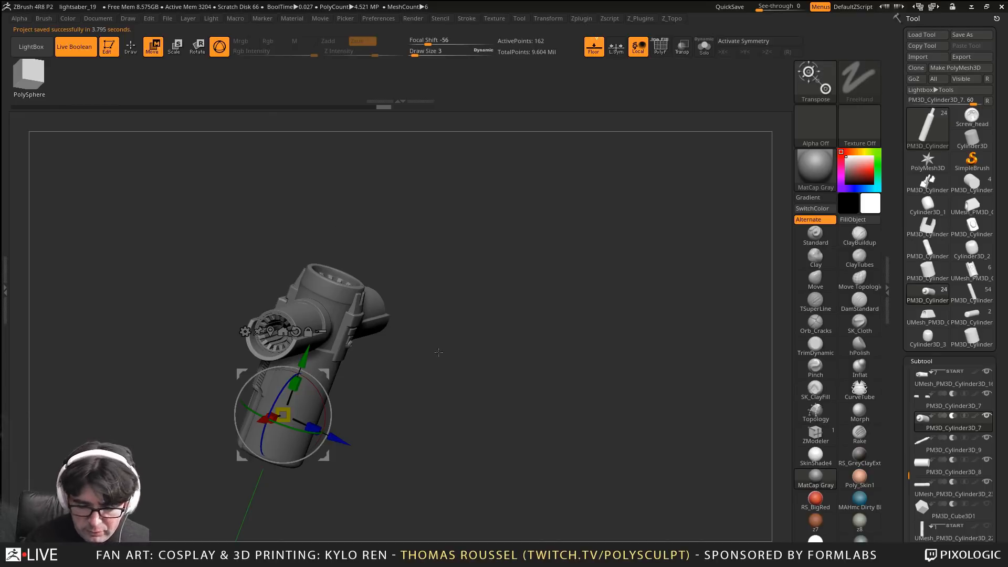
# Look over the lightsaber's emitters, and delete the unused blocky PM3D_Cylinder3D tool from the tool palette
pyautogui.moveTo(438, 352); pyautogui.dragTo(633, 351)
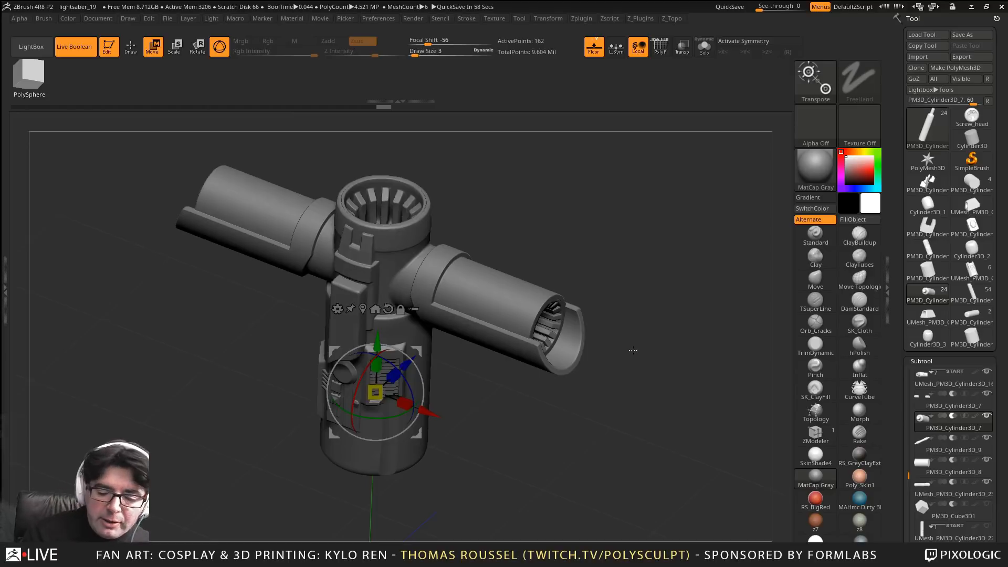
pyautogui.moveTo(691, 302); pyautogui.dragTo(663, 253)
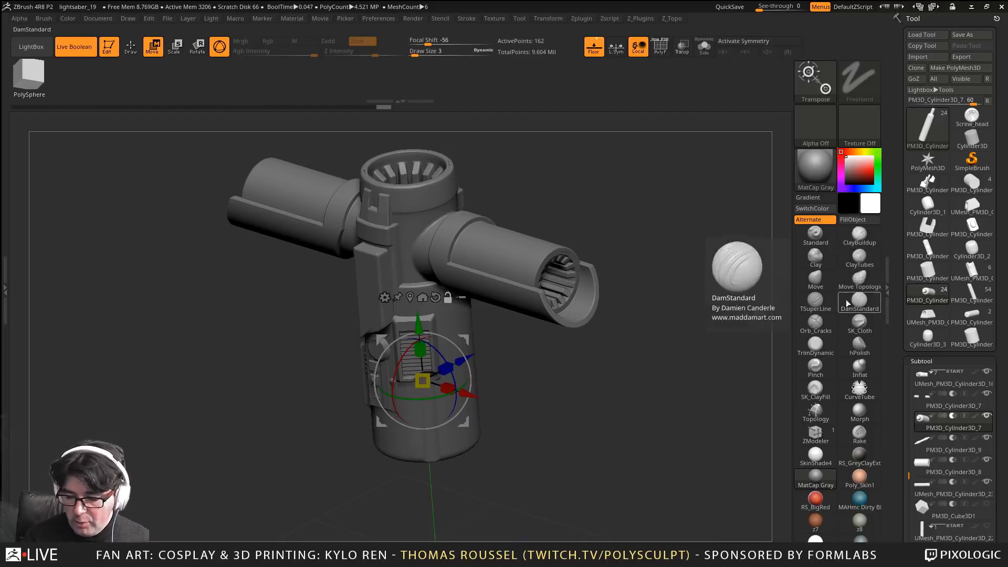
pyautogui.moveTo(698, 314)
pyautogui.mouseDown()
pyautogui.moveTo(663, 311)
pyautogui.moveTo(680, 298)
pyautogui.moveTo(684, 351)
pyautogui.mouseUp()
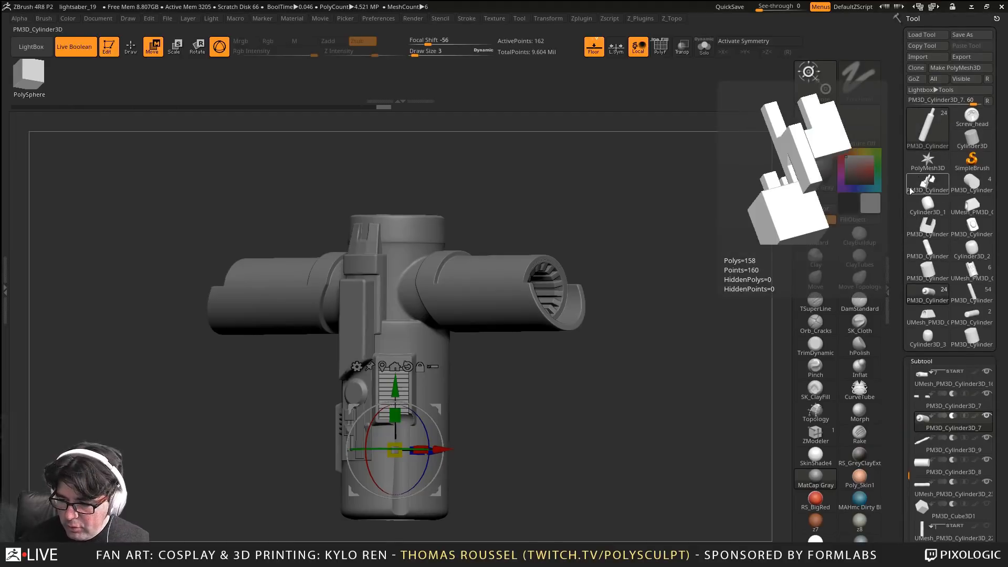
pyautogui.click(923, 193)
pyautogui.scroll(-5, 989, 231)
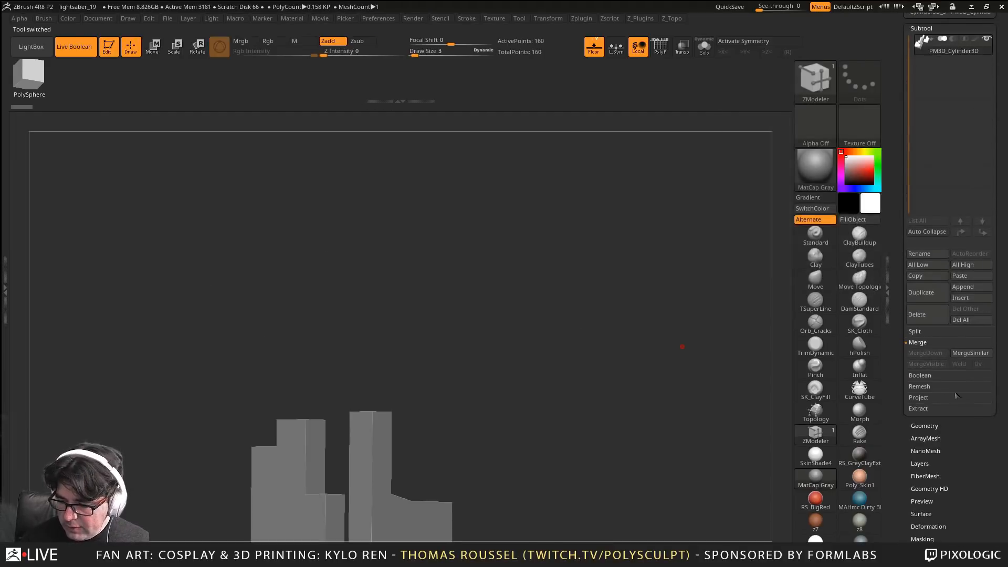
pyautogui.click(915, 313)
pyautogui.click(874, 338)
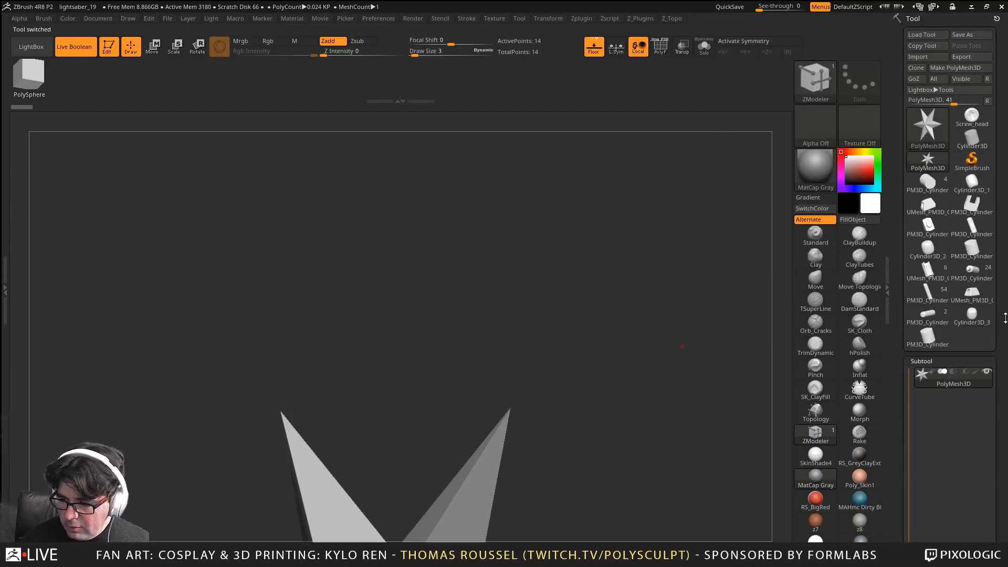
# Delete the unused PM3D_Cylinder3D_4 and Cylinder3D_3 tools from the tool palette
pyautogui.click(982, 225)
pyautogui.scroll(-4, 902, 438)
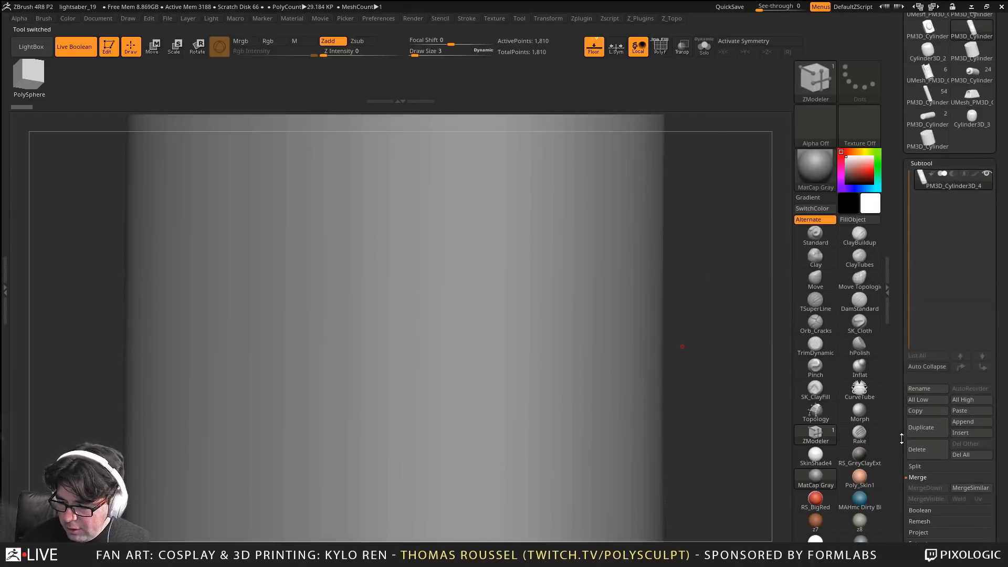
pyautogui.click(918, 451)
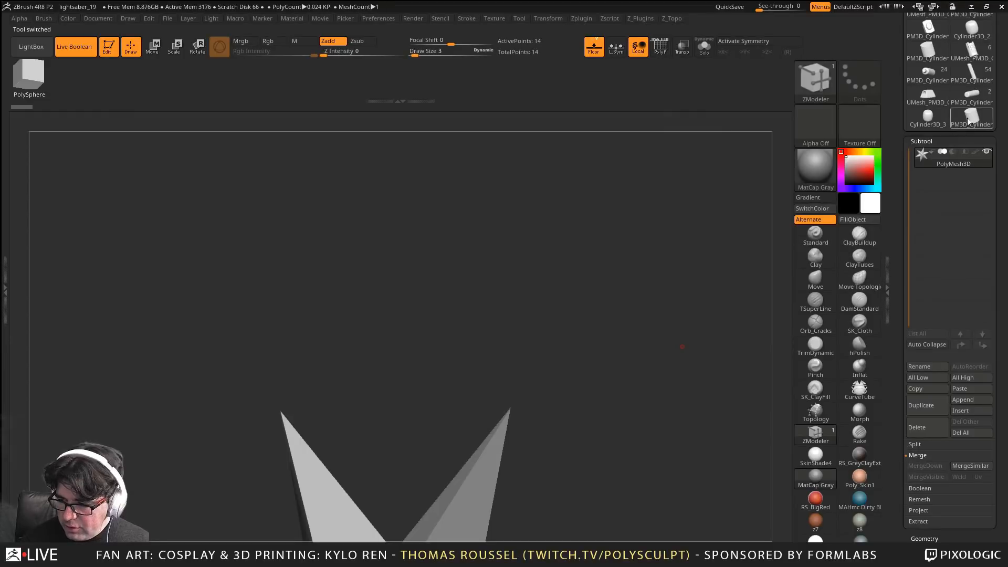
pyautogui.click(926, 118)
pyautogui.click(917, 428)
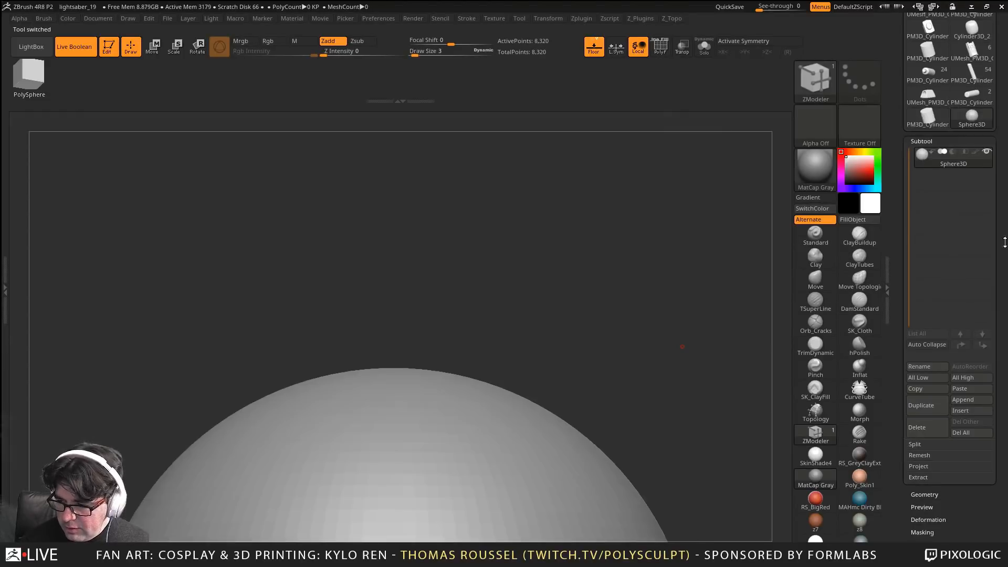
# Delete the two-subtool tapered block with its subtractive cylinder, and the UMesh_PM3D_Cylinder3D_2 version of the block
pyautogui.click(972, 96)
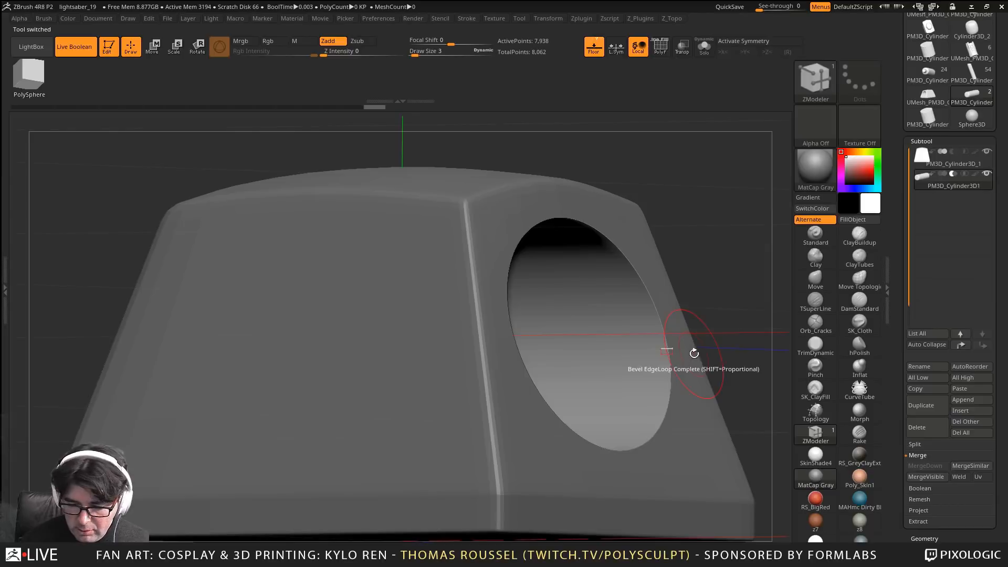
pyautogui.keyDown('alt'); pyautogui.moveTo(742, 295); pyautogui.dragTo(678, 273); pyautogui.keyUp('alt')
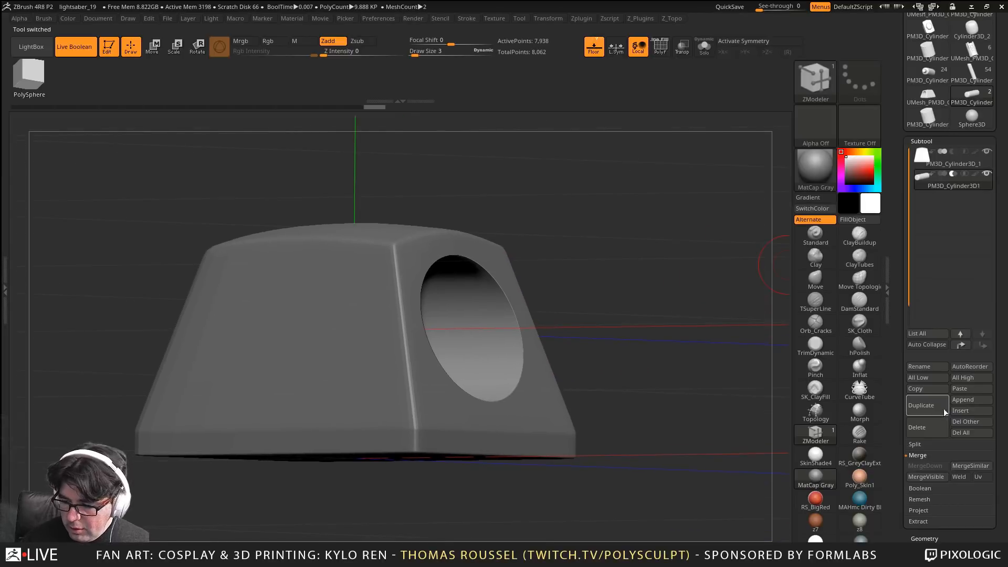
pyautogui.click(923, 430)
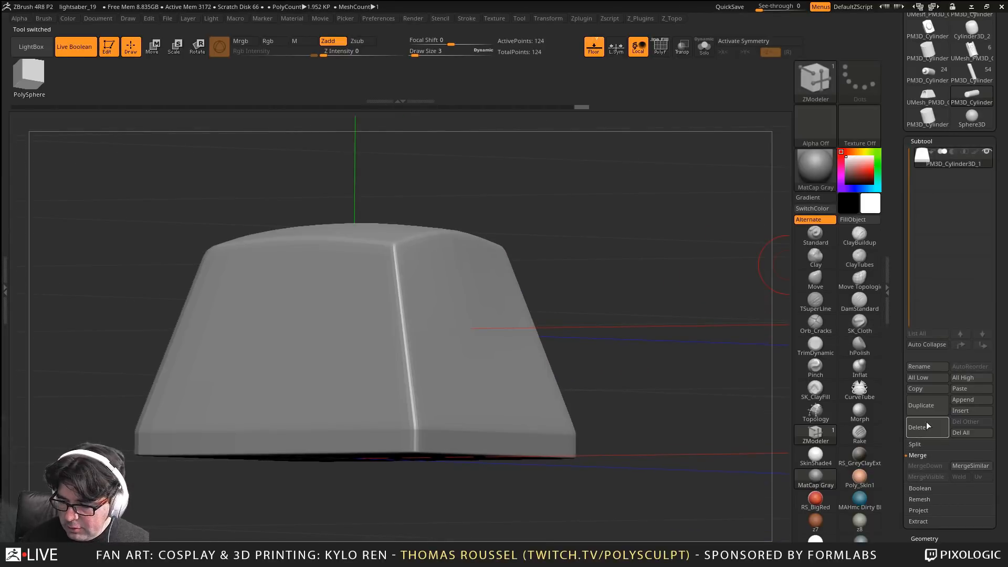
pyautogui.click(929, 97)
pyautogui.click(929, 429)
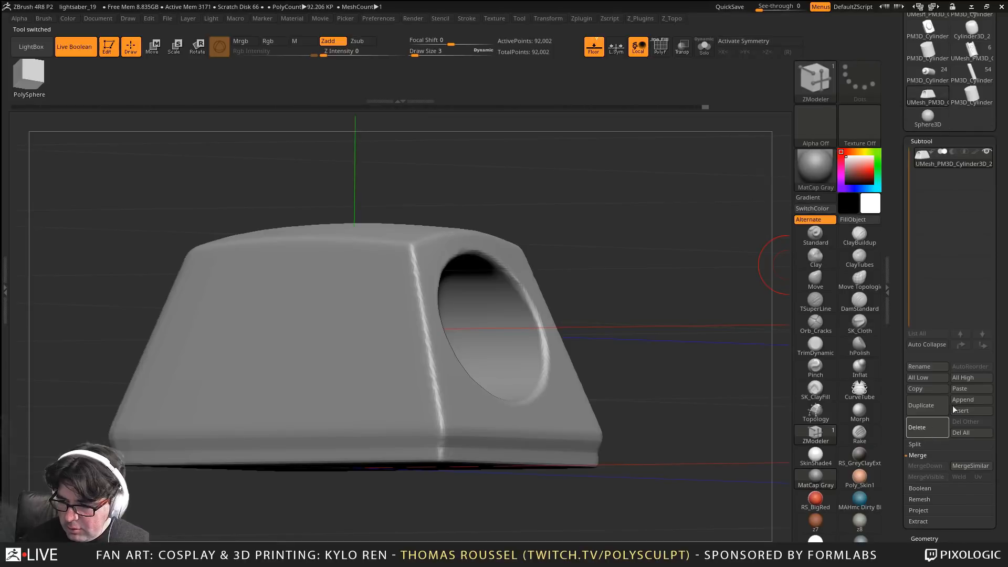
# Check the remaining loaded tools and delete the unused PM3D_Cylinder3D_3 tool
pyautogui.click(925, 80)
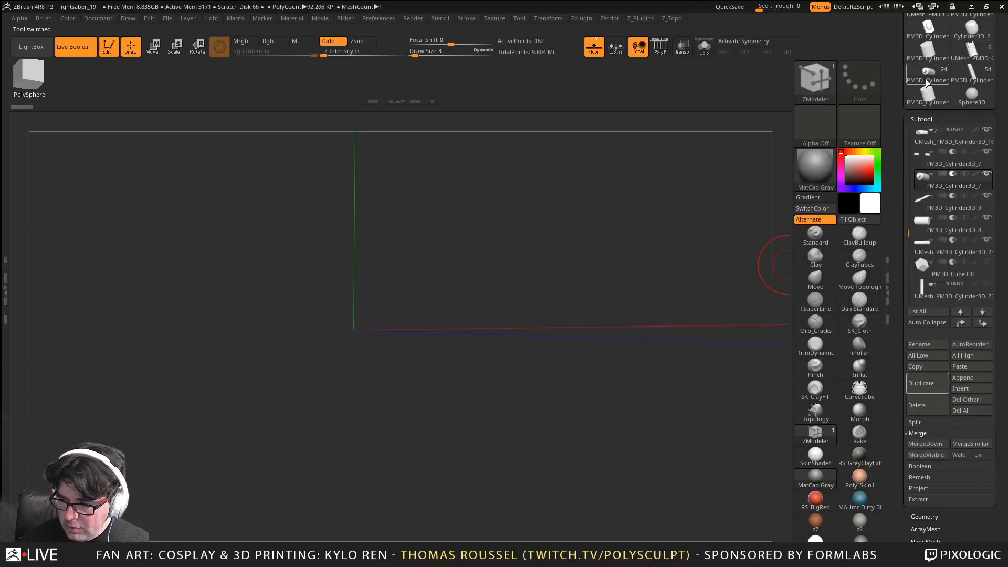
pyautogui.click(969, 68)
pyautogui.scroll(5, 976, 105)
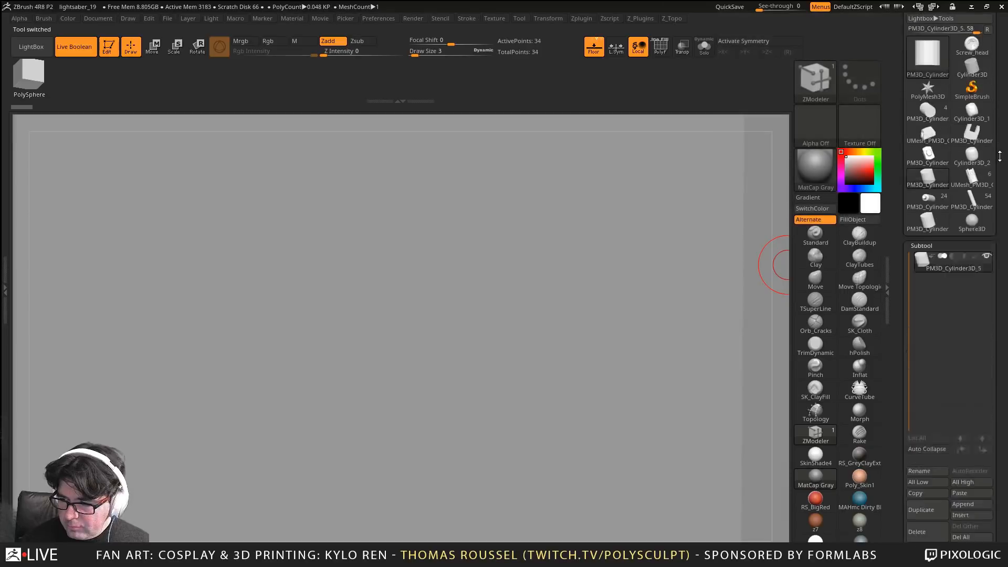
pyautogui.click(944, 190)
pyautogui.scroll(-3, 965, 487)
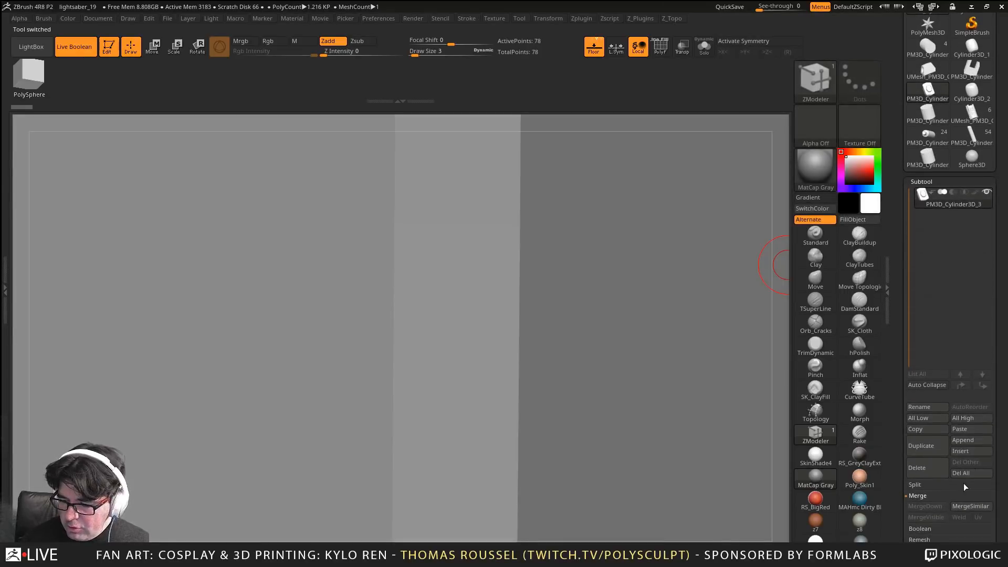
pyautogui.click(918, 474)
# Delete the U-shaped PM3D_Cylinder3D_2 tool and the unused single-piece UMesh_PM3D cylinder tool
pyautogui.click(973, 76)
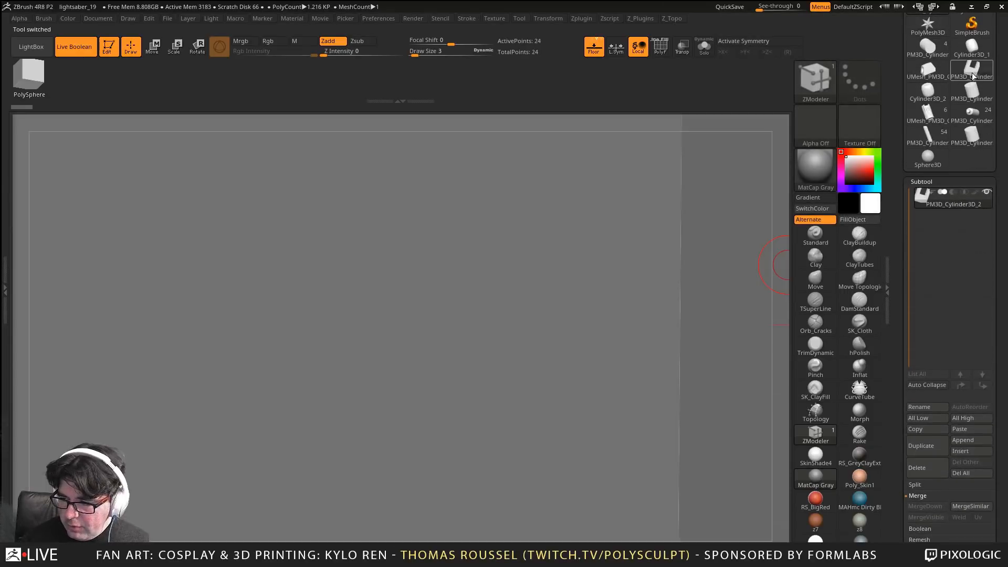
pyautogui.click(907, 468)
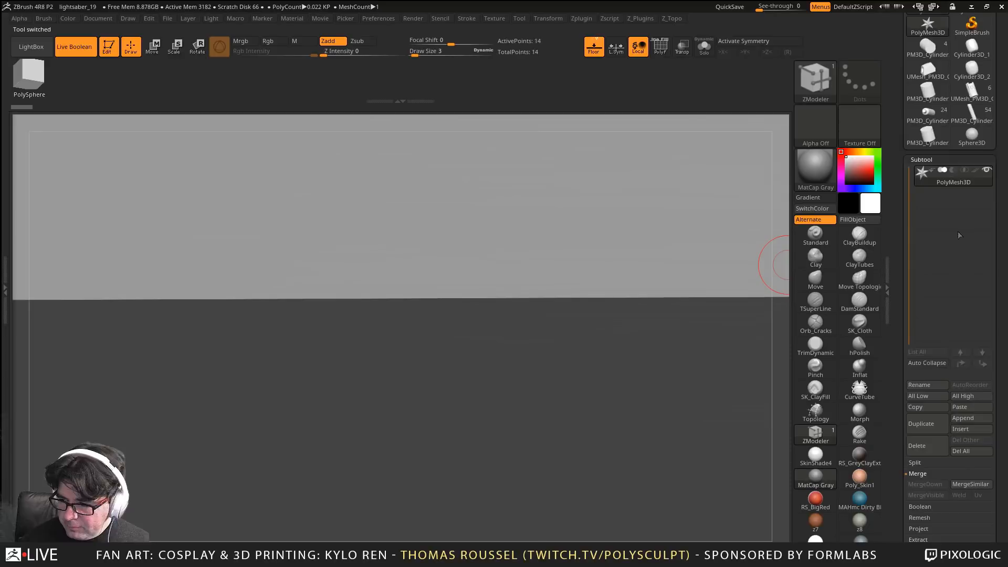
pyautogui.click(924, 455)
pyautogui.scroll(3, 1003, 273)
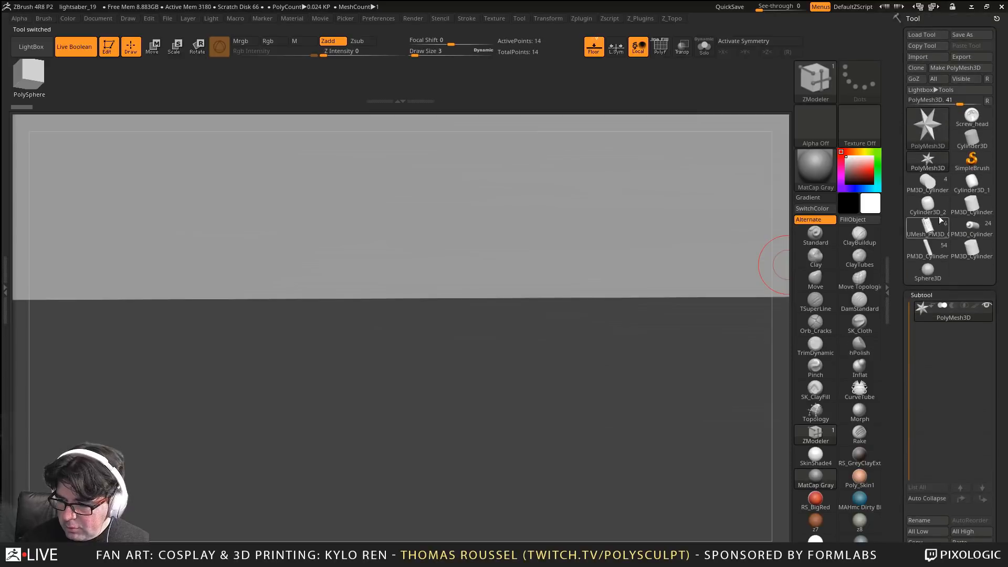
# Delete the four-subtool test tool made of PolySphere, PolySphere1, PM3D_Cylinder3D1 and PolySphere2, one subtool at a time
pyautogui.click(927, 182)
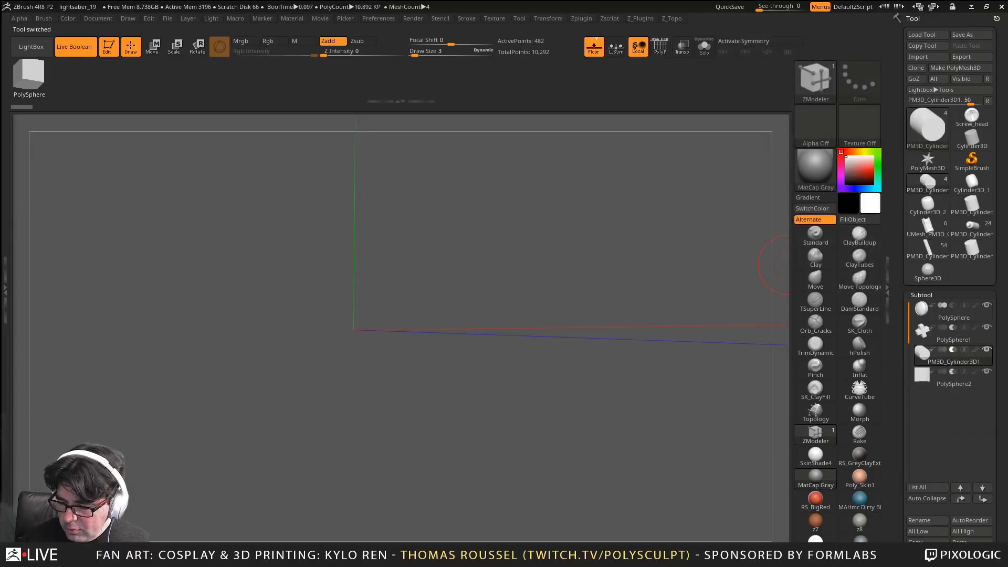
pyautogui.moveTo(1003, 538); pyautogui.dragTo(1003, 414)
pyautogui.click(931, 458)
pyautogui.click(931, 458)
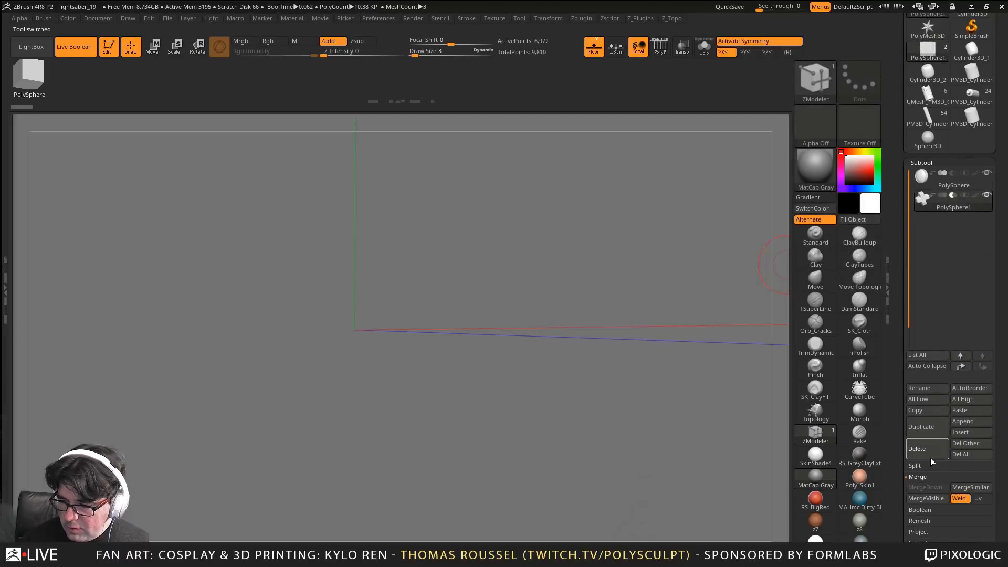
pyautogui.click(931, 458)
pyautogui.click(931, 458)
pyautogui.scroll(3, 1006, 182)
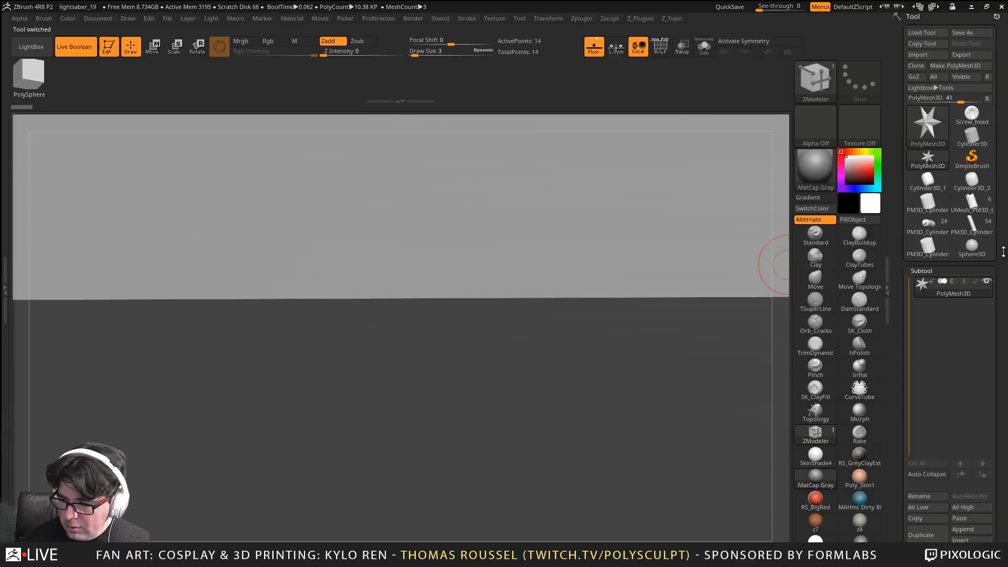
# Switch back to the 24-subtool lightsaber tool and make all of its subtools visible
pyautogui.click(927, 239)
pyautogui.moveTo(637, 332); pyautogui.dragTo(706, 298)
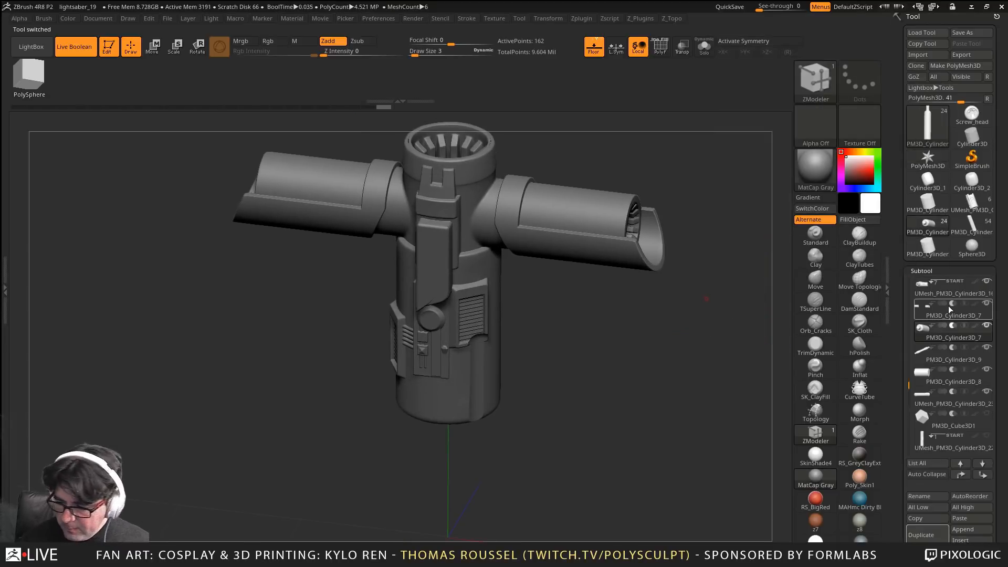
pyautogui.moveTo(907, 385); pyautogui.dragTo(907, 268)
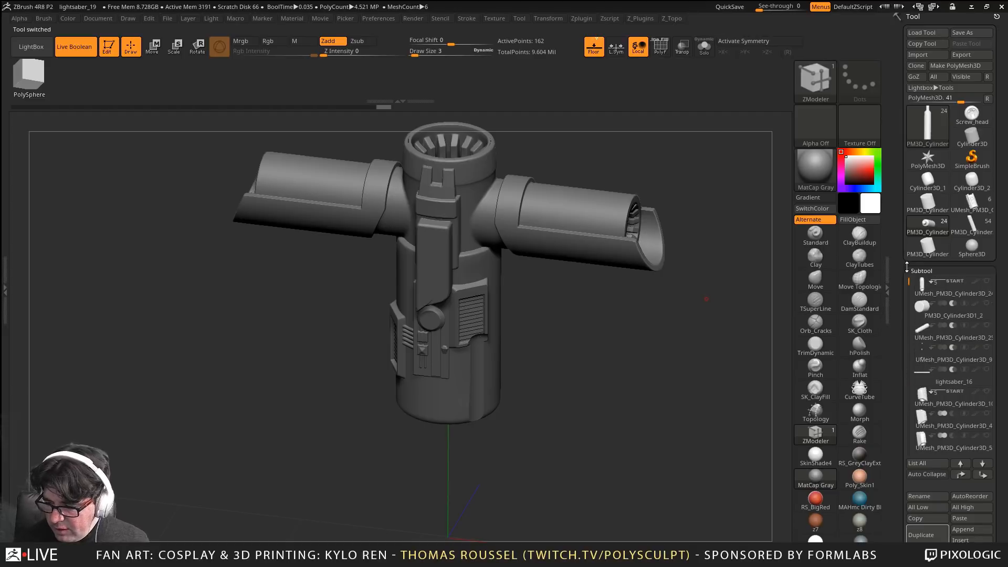
pyautogui.click(986, 282)
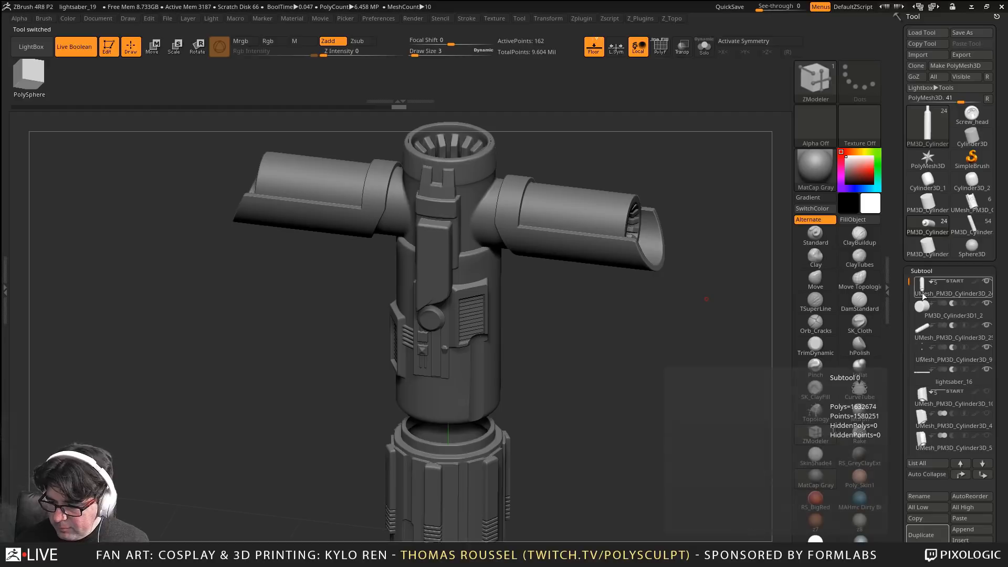
pyautogui.click(987, 286)
pyautogui.keyDown('shift'); pyautogui.click(987, 284); pyautogui.keyUp('shift')
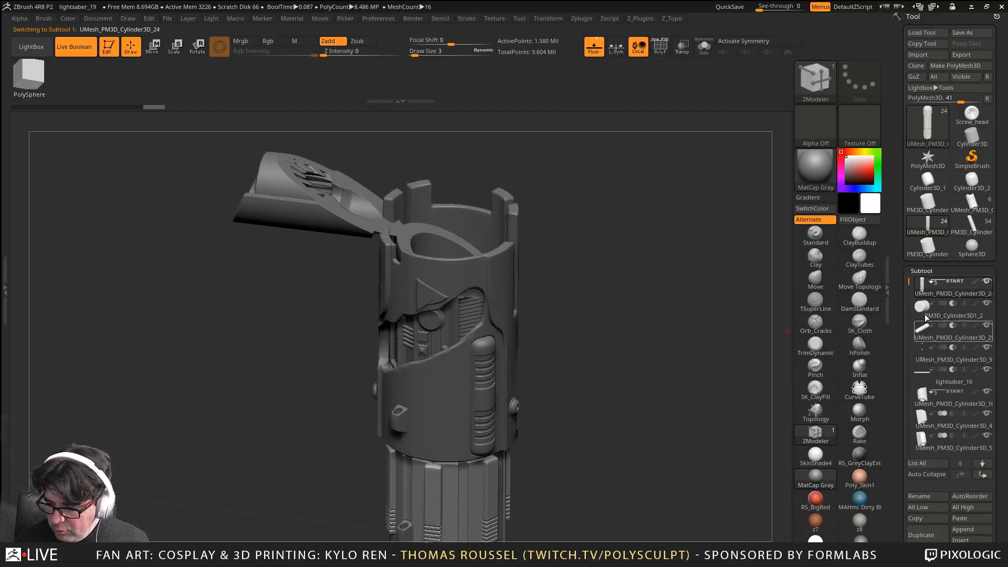
# Delete the leftover subtractive PM3D_Cube3D1 subtool that cuts away part of the lightsaber
pyautogui.scroll(-6, 909, 329)
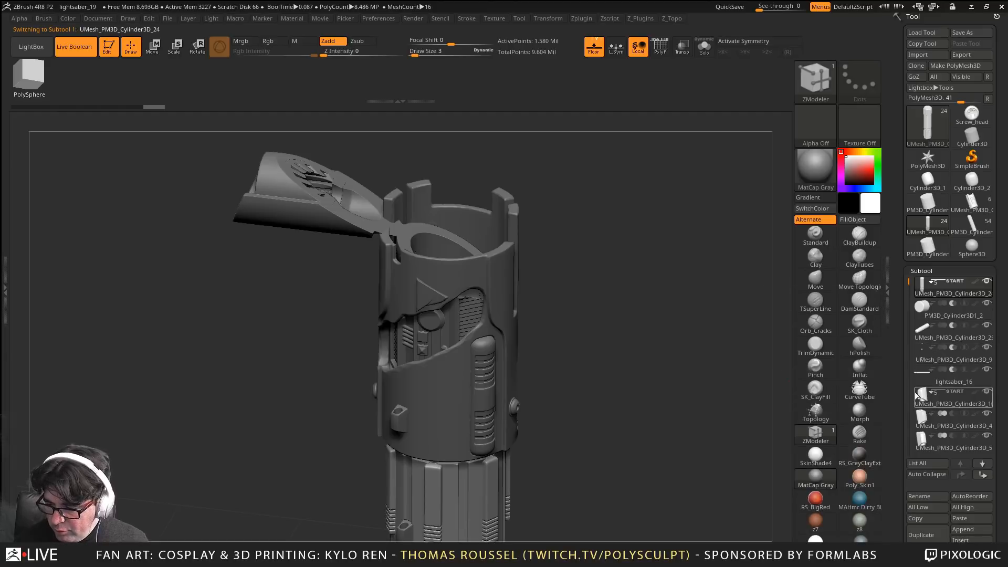
pyautogui.scroll(-8, 910, 329)
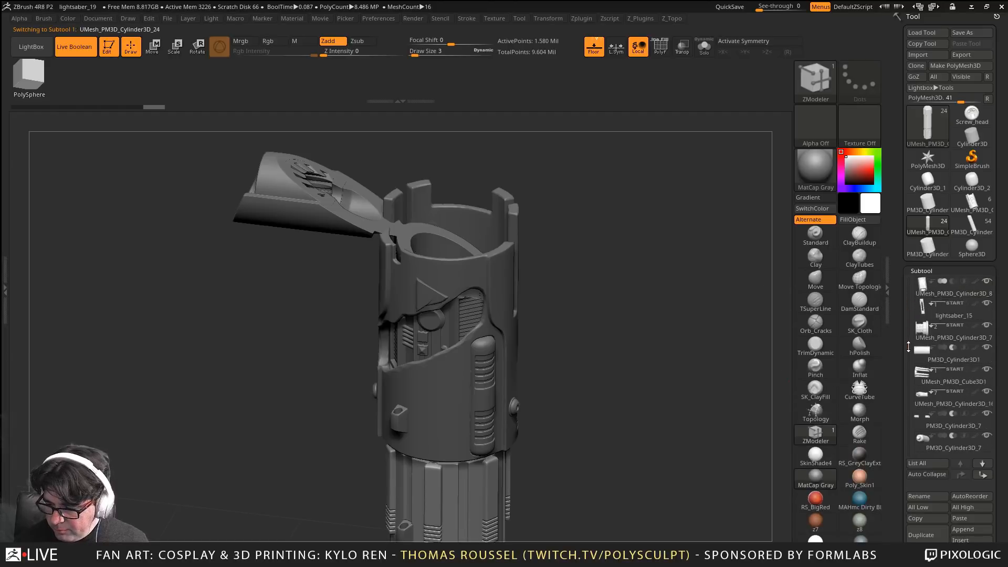
pyautogui.click(918, 381)
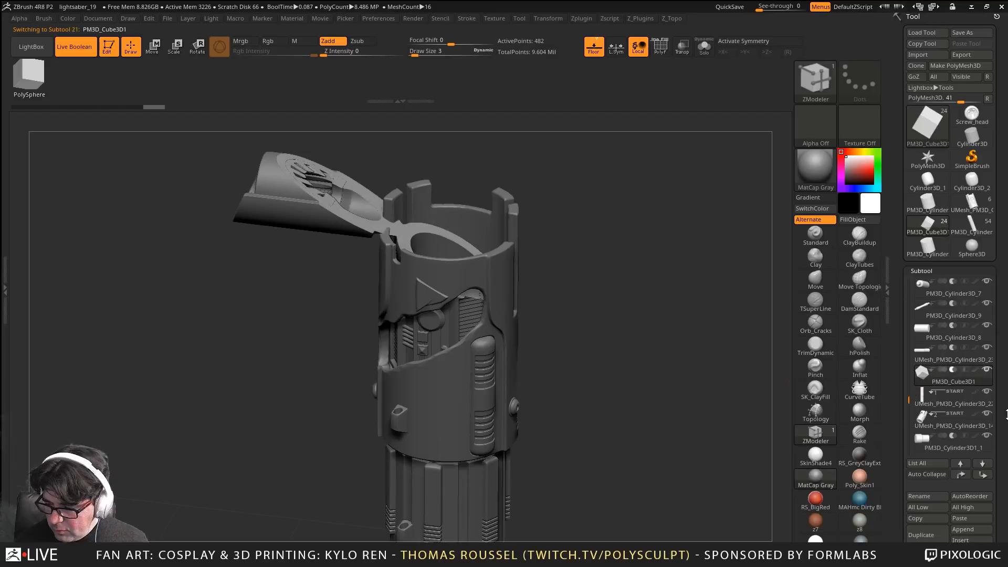
pyautogui.click(926, 556)
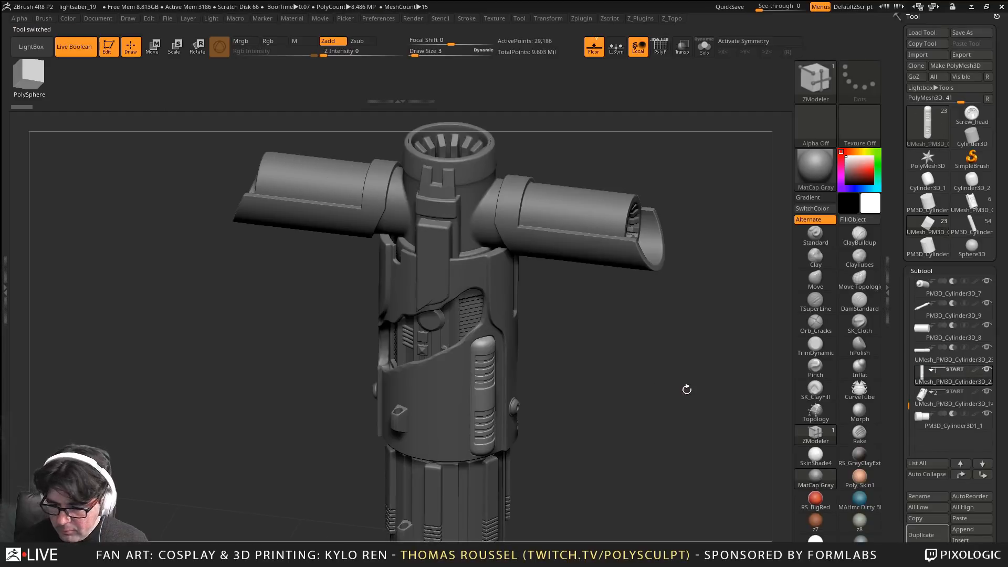
# Turn off the floor grid and look over the whole lightsaber and its subtool list
pyautogui.moveTo(681, 369)
pyautogui.keyDown('alt'); pyautogui.mouseDown()
pyautogui.moveTo(671, 354)
pyautogui.moveTo(674, 296)
pyautogui.mouseUp(); pyautogui.keyUp('alt')
pyautogui.moveTo(673, 349)
pyautogui.keyDown('alt'); pyautogui.mouseDown()
pyautogui.moveTo(668, 302)
pyautogui.moveTo(603, 339)
pyautogui.moveTo(621, 353)
pyautogui.moveTo(575, 238)
pyautogui.mouseUp(); pyautogui.keyUp('alt')
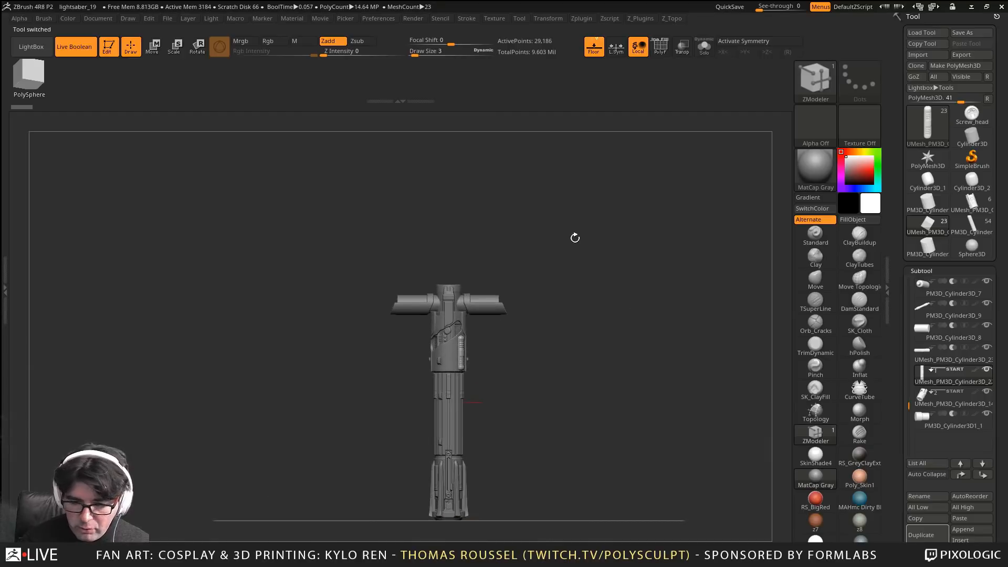
pyautogui.click(593, 52)
pyautogui.moveTo(586, 408); pyautogui.dragTo(570, 419)
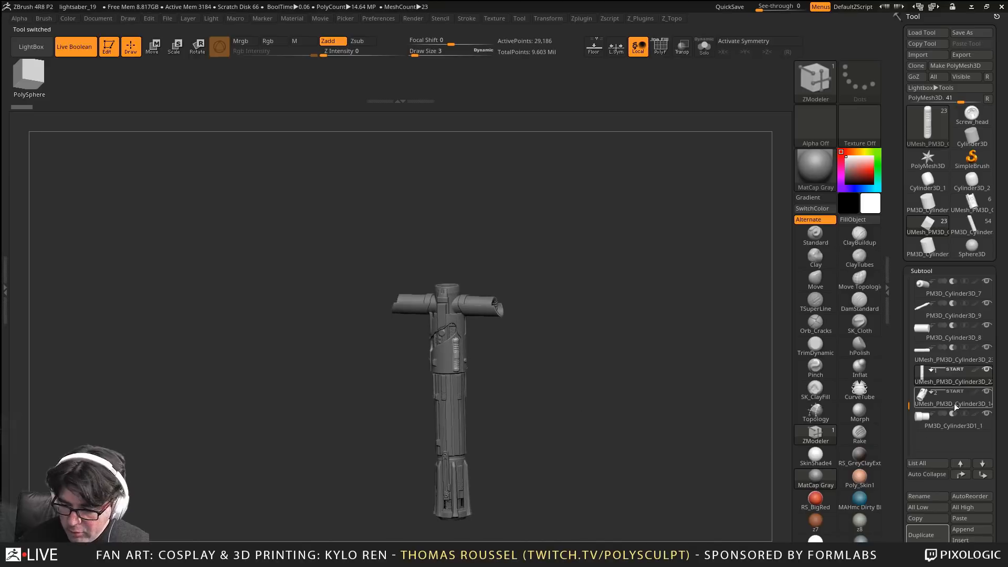
pyautogui.click(940, 426)
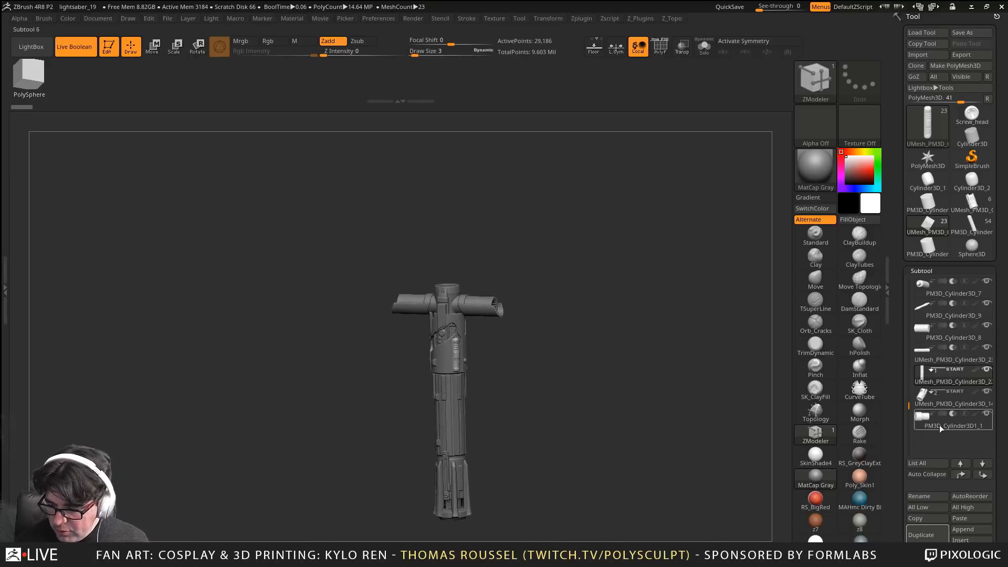
pyautogui.moveTo(905, 411); pyautogui.dragTo(902, 279)
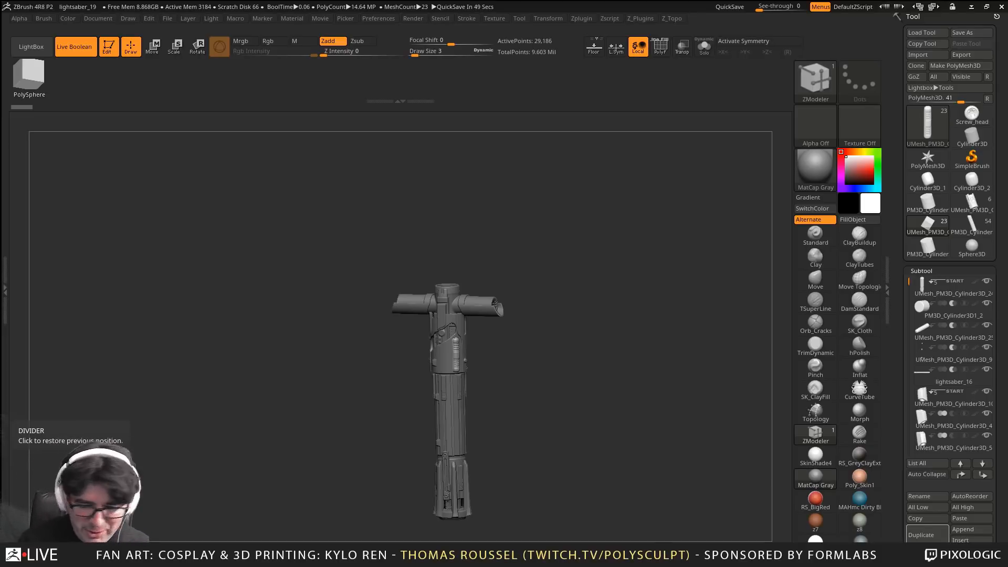
pyautogui.moveTo(620, 387)
pyautogui.mouseDown()
pyautogui.moveTo(614, 347)
pyautogui.moveTo(616, 383)
pyautogui.moveTo(596, 377)
pyautogui.mouseUp()
pyautogui.keyDown('alt'); pyautogui.moveTo(596, 377); pyautogui.dragTo(575, 300); pyautogui.keyUp('alt')
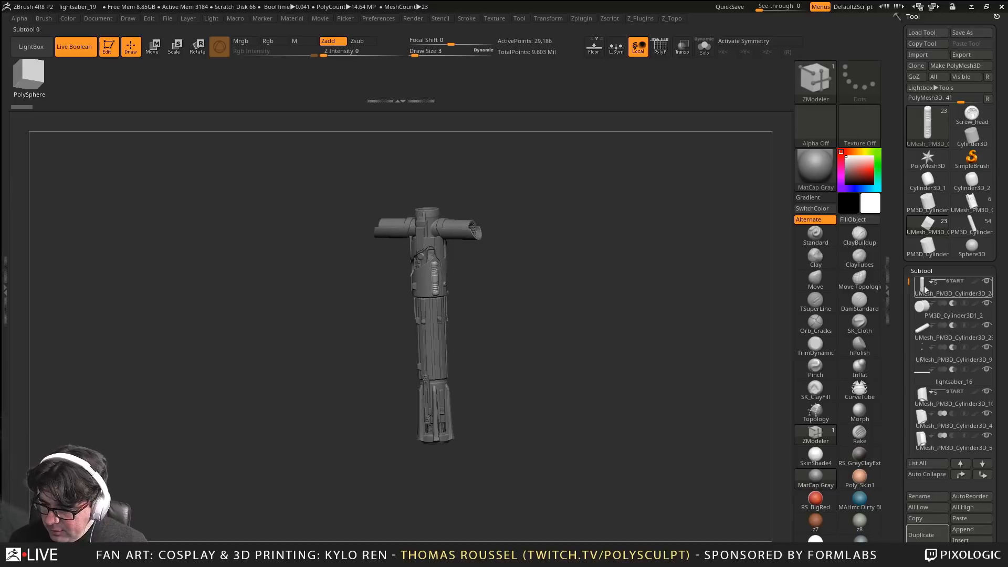
# Isolate the ribbed grip UMesh_PM3D_Cylinder3D_24 with its subtractive subtools down to lightsaber_16, and inspect its bore and cuts
pyautogui.click(989, 285)
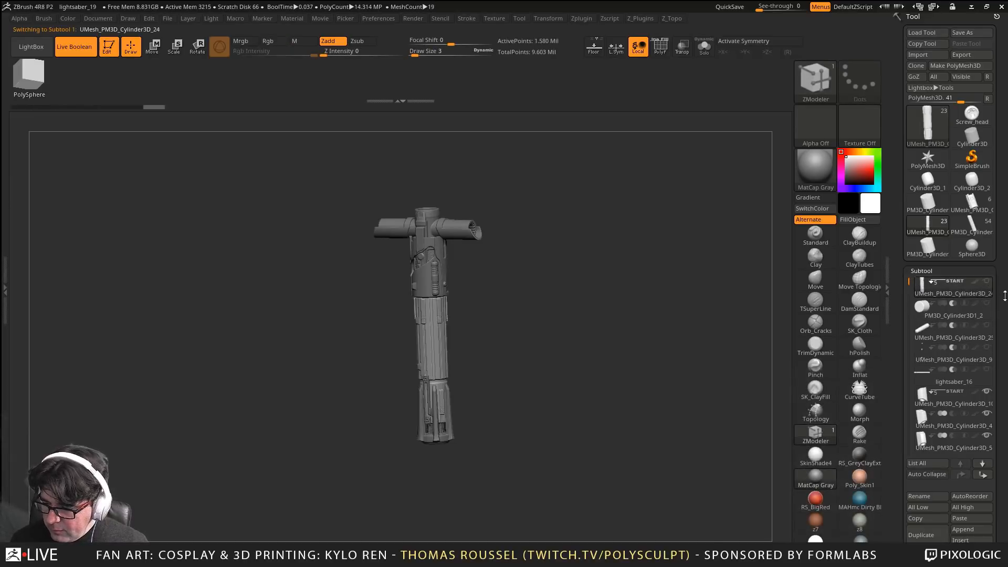
pyautogui.press('shift')
pyautogui.keyDown('shift'); pyautogui.click(990, 285); pyautogui.keyUp('shift')
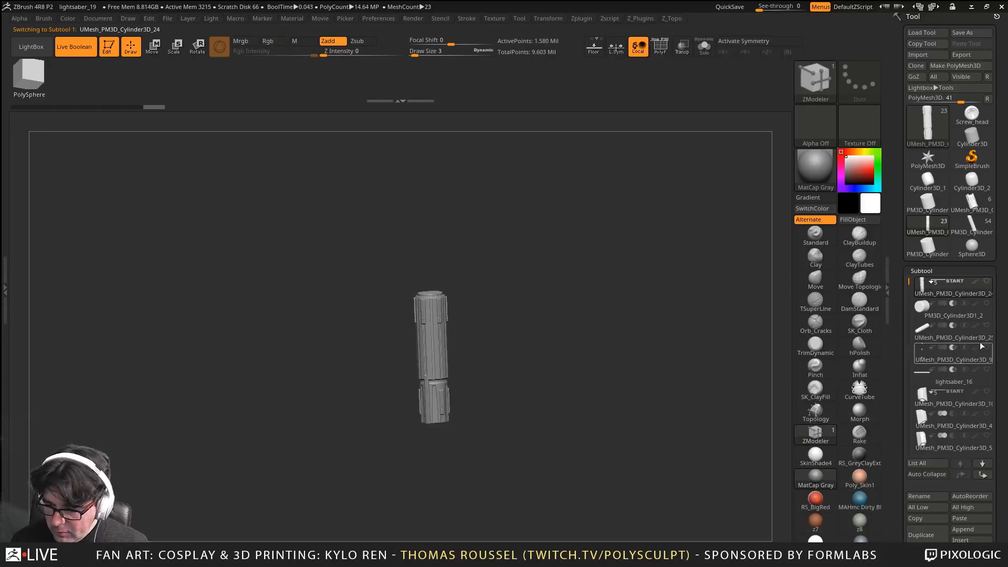
pyautogui.moveTo(989, 285); pyautogui.dragTo(990, 331)
pyautogui.click(987, 370)
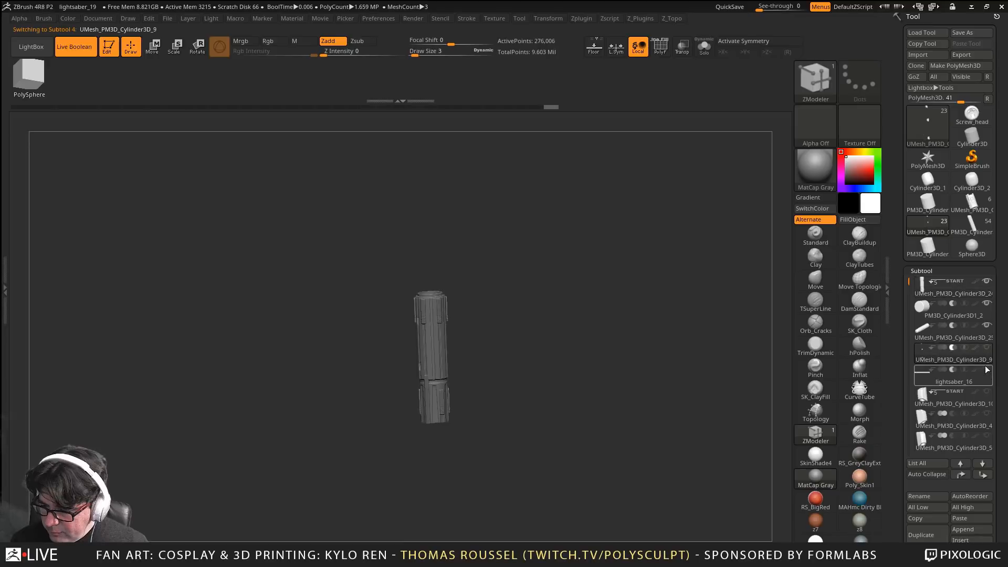
pyautogui.keyDown('alt'); pyautogui.moveTo(553, 358); pyautogui.dragTo(615, 275); pyautogui.keyUp('alt')
pyautogui.moveTo(614, 275); pyautogui.dragTo(451, 370)
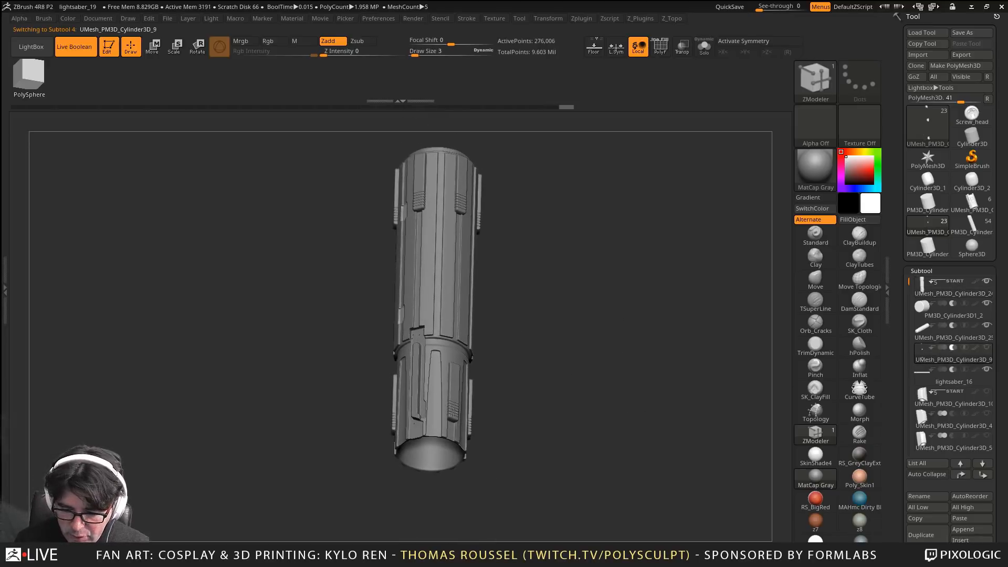
pyautogui.moveTo(392, 351); pyautogui.dragTo(662, 336)
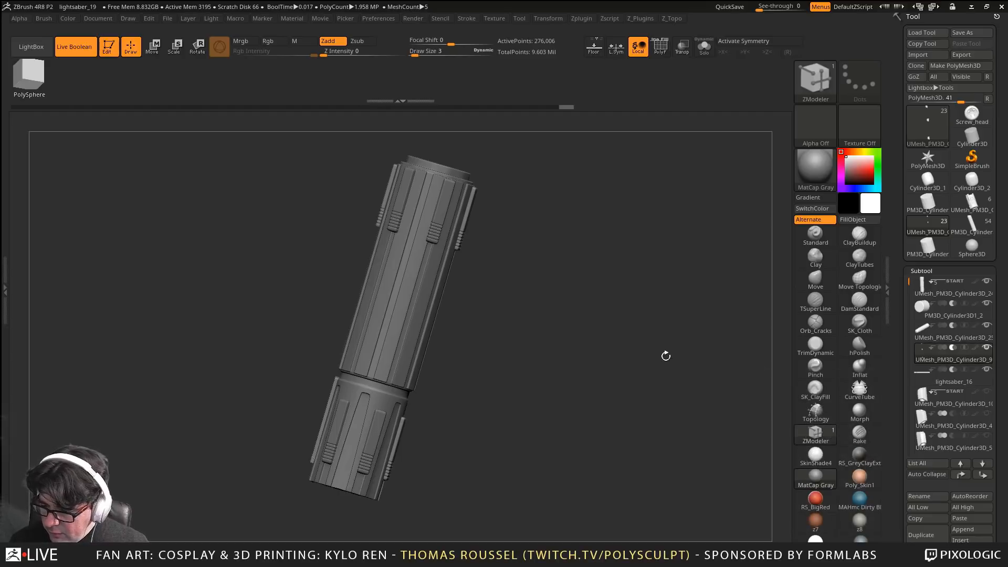
pyautogui.moveTo(666, 355); pyautogui.dragTo(570, 331)
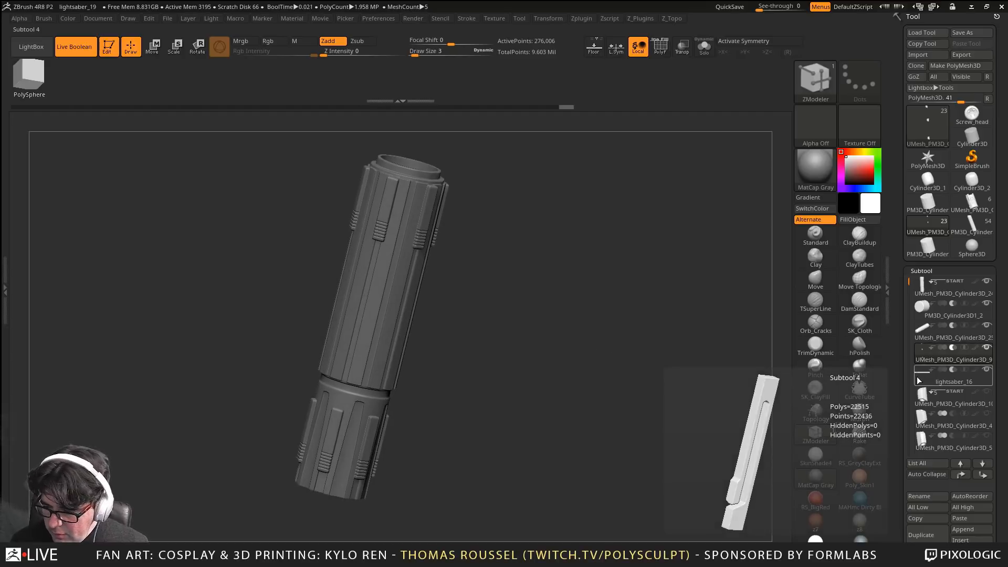
pyautogui.moveTo(452, 336); pyautogui.dragTo(569, 348)
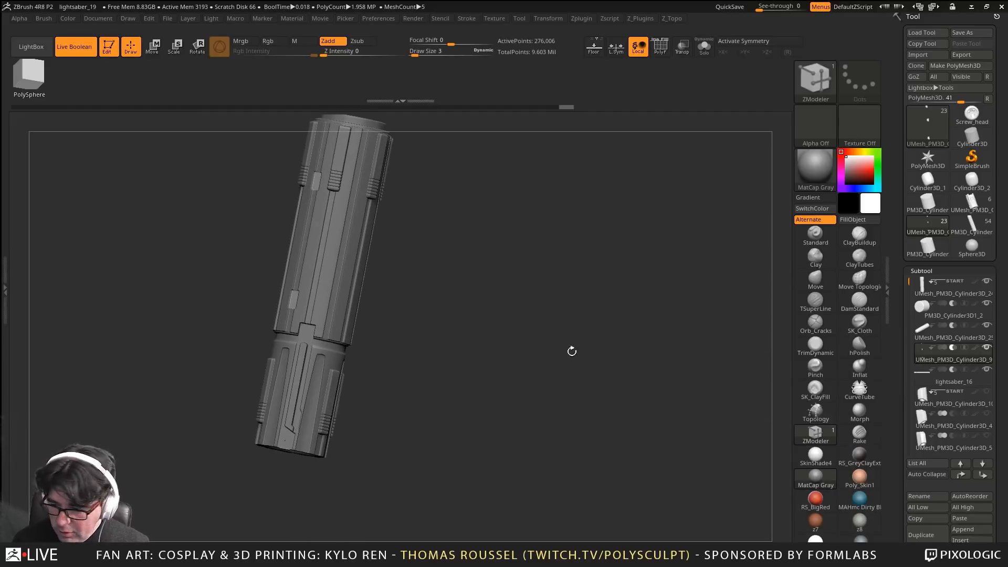
# Hide the grip's boolean group and show the UMesh_PM3D_Cylinder3D_10 group instead for inspection
pyautogui.click(989, 283)
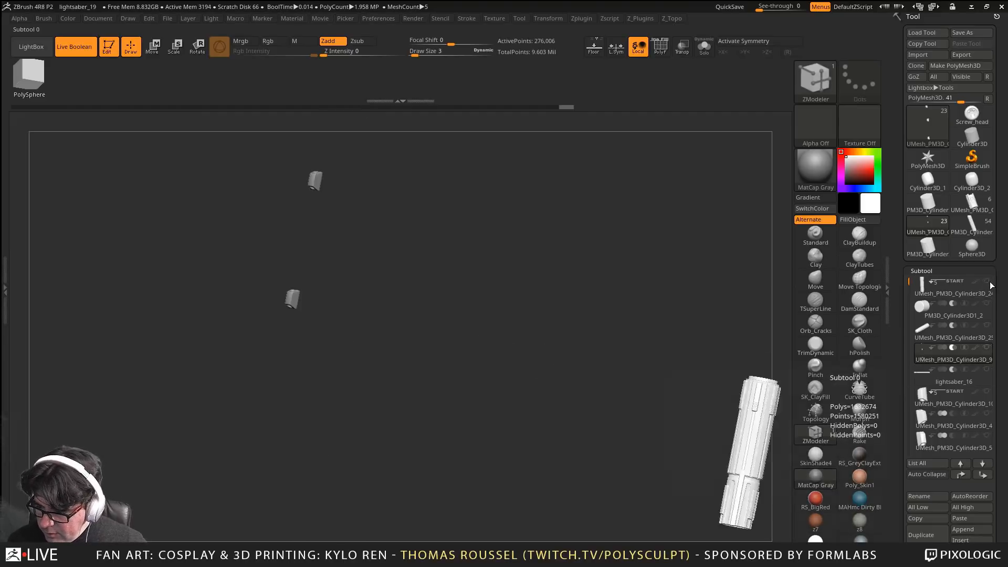
pyautogui.click(986, 391)
pyautogui.moveTo(632, 407)
pyautogui.mouseDown()
pyautogui.moveTo(690, 386)
pyautogui.moveTo(581, 407)
pyautogui.moveTo(536, 397)
pyautogui.mouseUp()
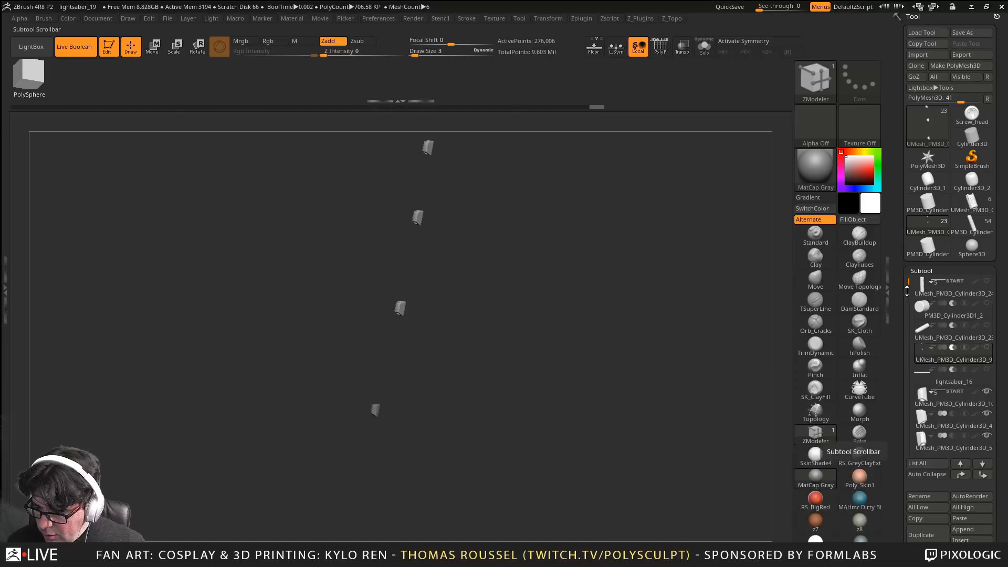
# Hide the UMesh_PM3D_Cylinder3D_10 group, then show and select the slotted lightsaber_15 bar with its two screws to examine it alone
pyautogui.moveTo(910, 286)
pyautogui.mouseDown()
pyautogui.moveTo(912, 329)
pyautogui.moveTo(908, 302)
pyautogui.mouseUp()
pyautogui.click(987, 347)
pyautogui.click(986, 329)
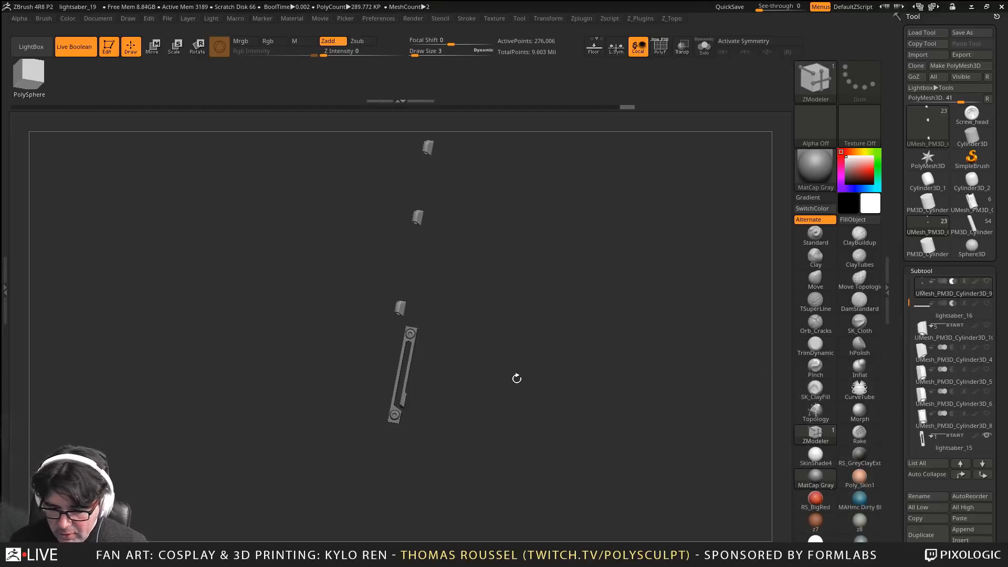
pyautogui.moveTo(515, 378); pyautogui.dragTo(451, 398)
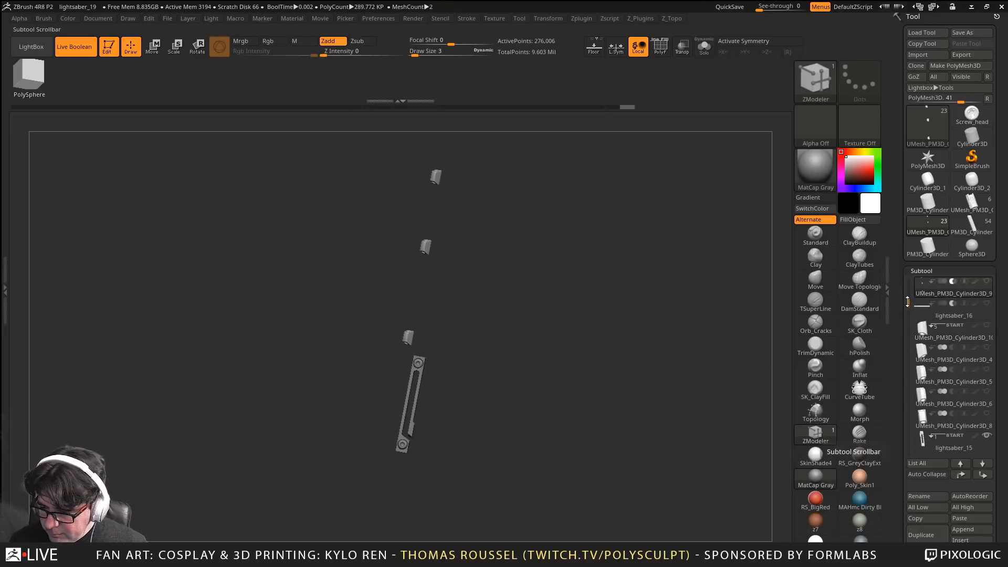
pyautogui.moveTo(909, 304); pyautogui.dragTo(911, 308)
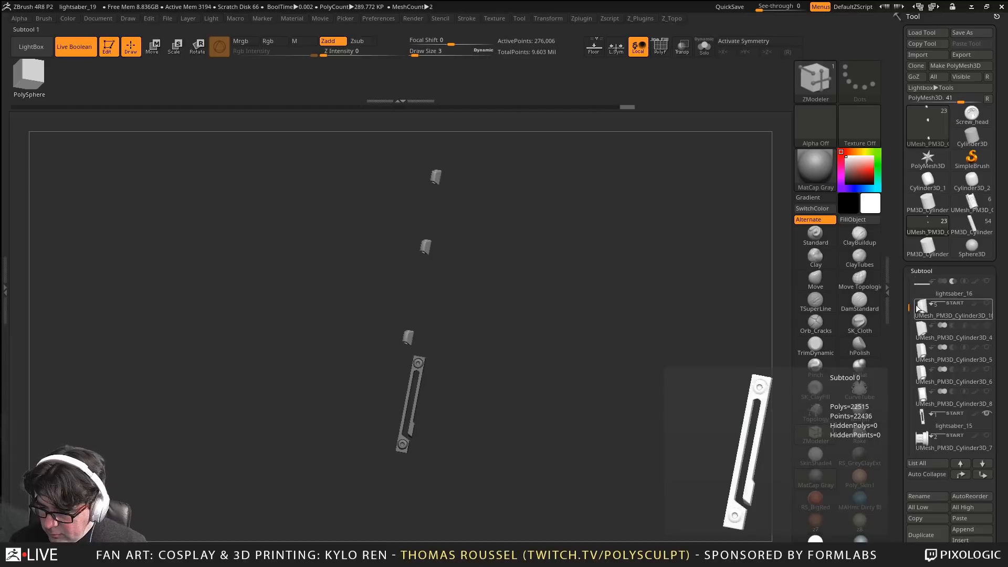
pyautogui.click(918, 422)
pyautogui.keyDown('alt'); pyautogui.moveTo(442, 420); pyautogui.dragTo(571, 323); pyautogui.keyUp('alt')
pyautogui.moveTo(571, 324); pyautogui.dragTo(536, 325)
pyautogui.moveTo(536, 324); pyautogui.dragTo(568, 350)
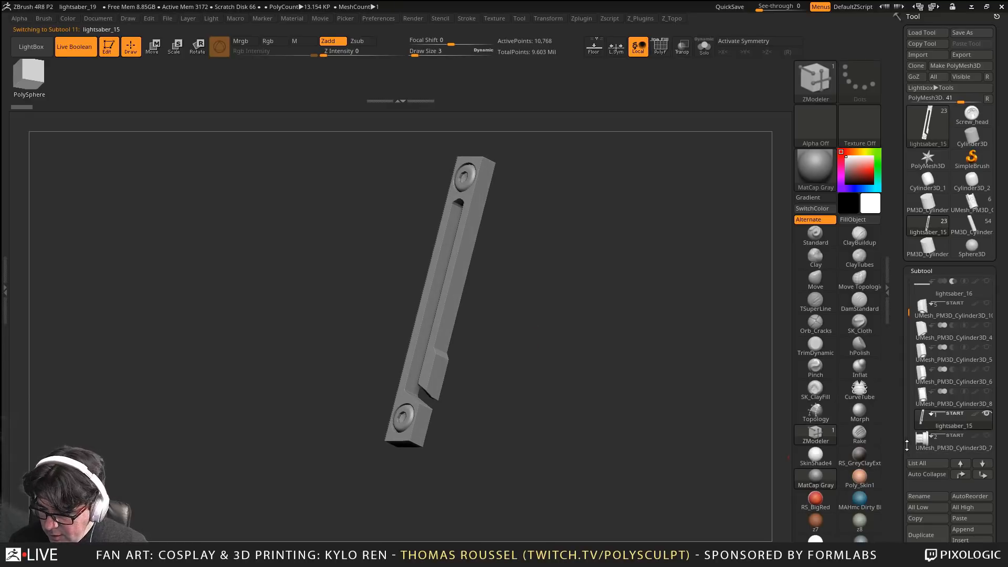
# Show and select the detailed pommel core UMesh_PM3D_Cylinder3D_7 with its subtractive cylinder to examine it
pyautogui.click(987, 435)
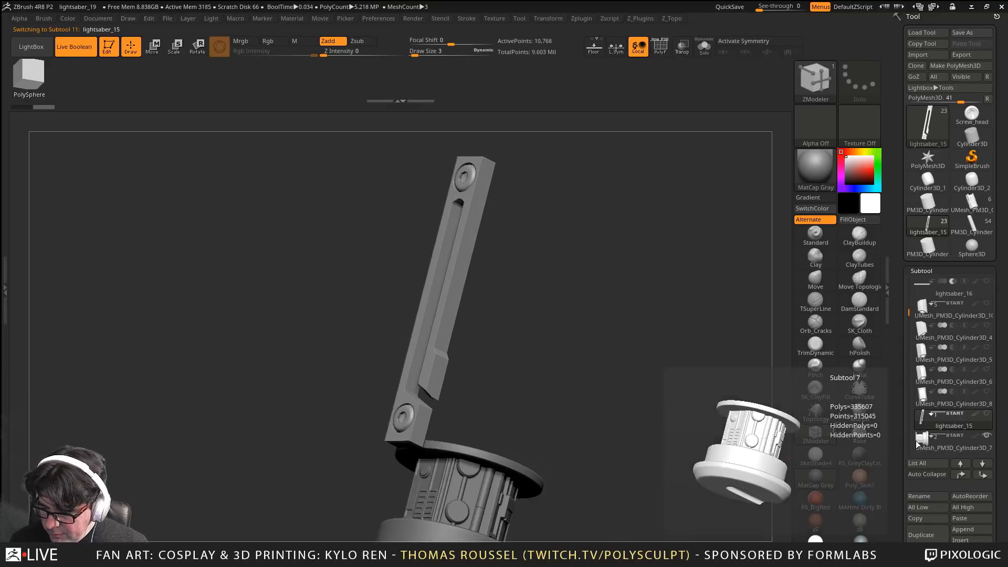
pyautogui.click(916, 440)
pyautogui.keyDown('alt'); pyautogui.moveTo(604, 468); pyautogui.dragTo(635, 385); pyautogui.keyUp('alt')
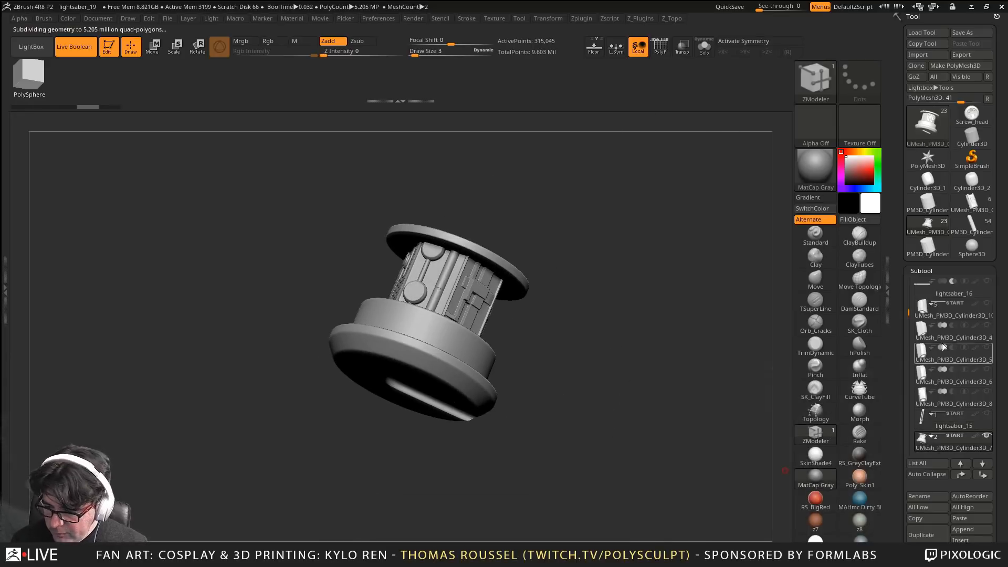
pyautogui.scroll(-7, 919, 353)
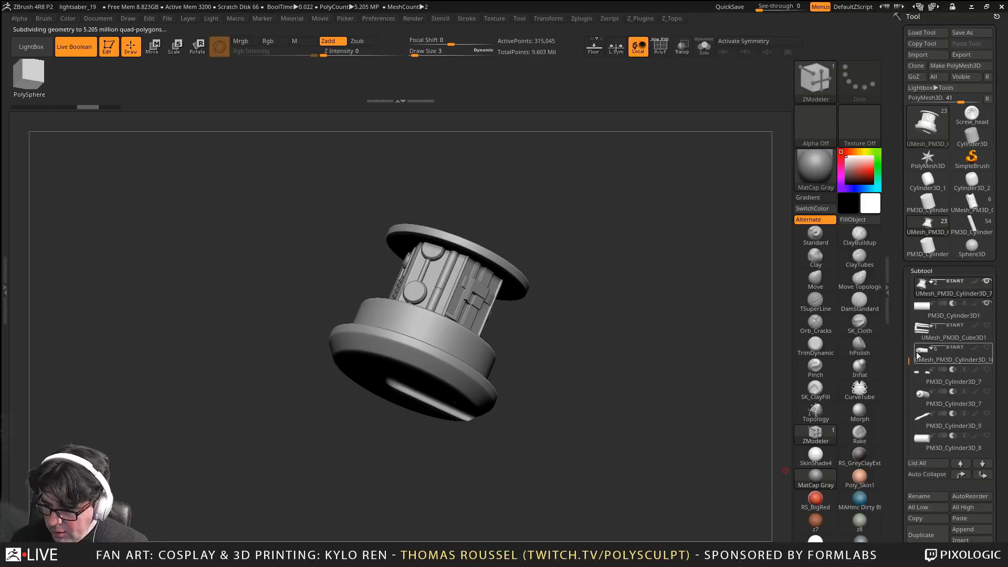
# Show the ribbed pommel cage UMesh_PM3D_Cube3D1, hide the core group and select the cage to inspect its open ring
pyautogui.click(987, 328)
pyautogui.scroll(4, 919, 331)
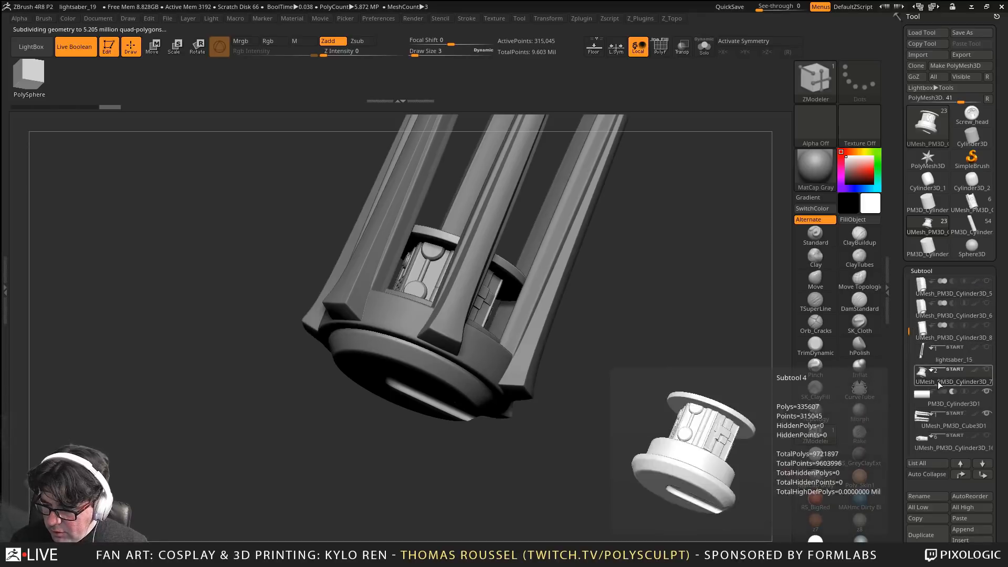
pyautogui.click(924, 420)
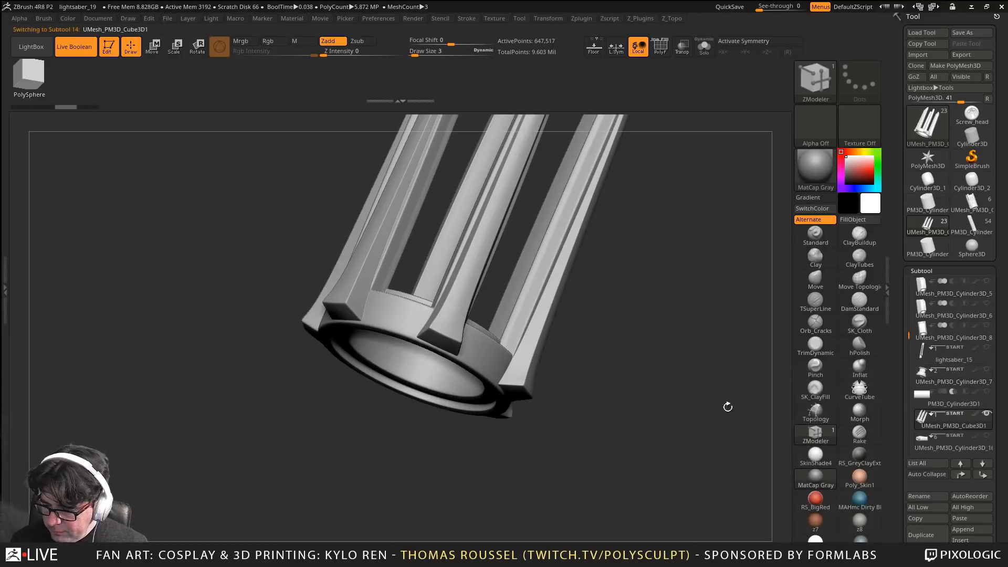
pyautogui.moveTo(728, 407); pyautogui.dragTo(655, 406)
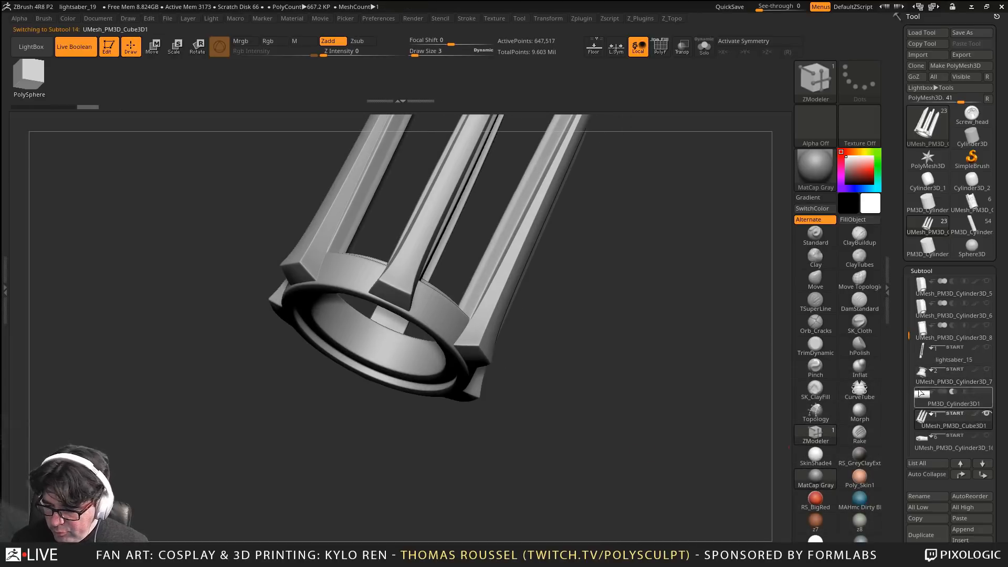
# Hide the pommel cage and show the crossguard UMesh_PM3D_Cylinder3D_16 with its subtractive subtools to inspect the emitter bore
pyautogui.moveTo(911, 335); pyautogui.dragTo(911, 379)
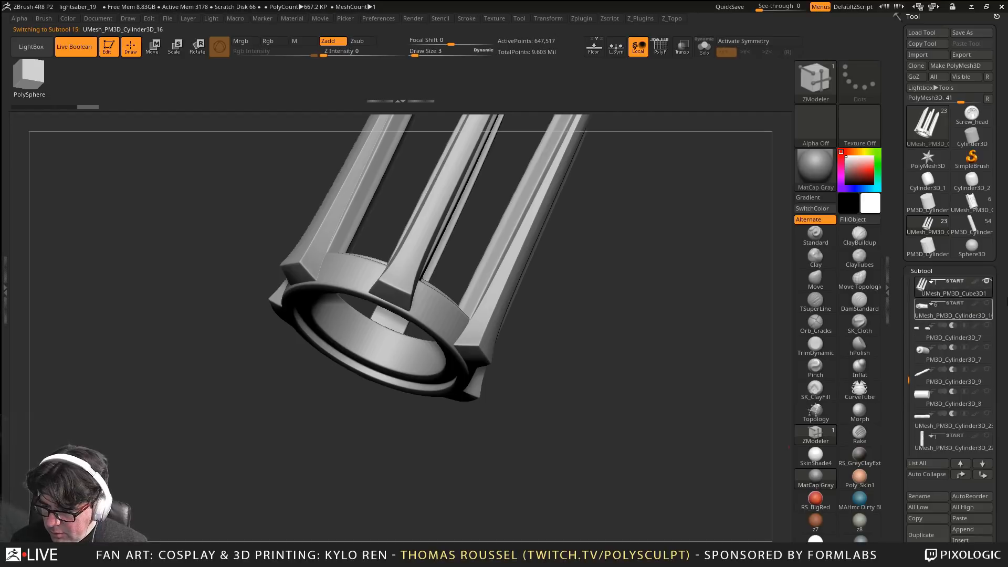
pyautogui.click(985, 283)
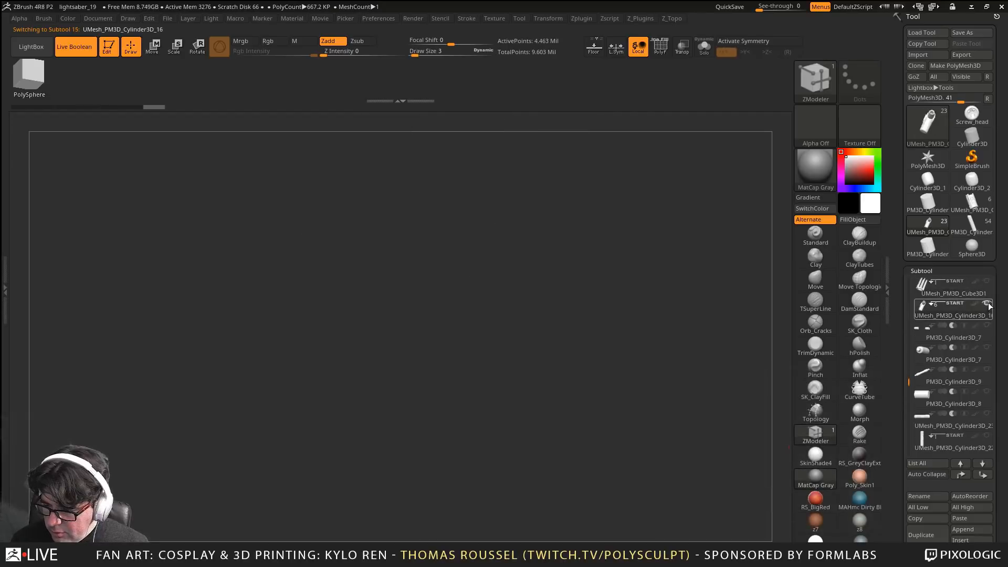
pyautogui.click(987, 304)
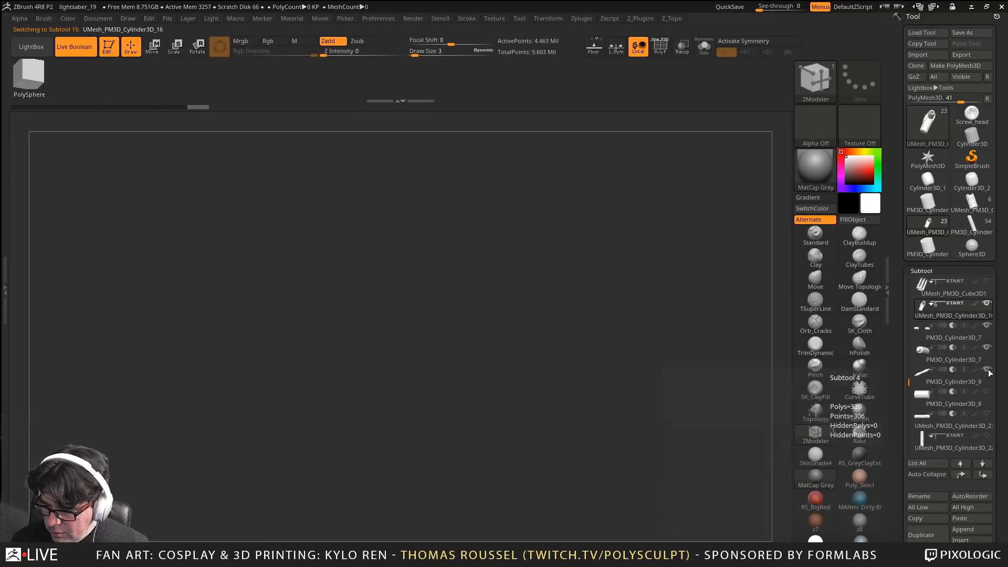
pyautogui.click(986, 415)
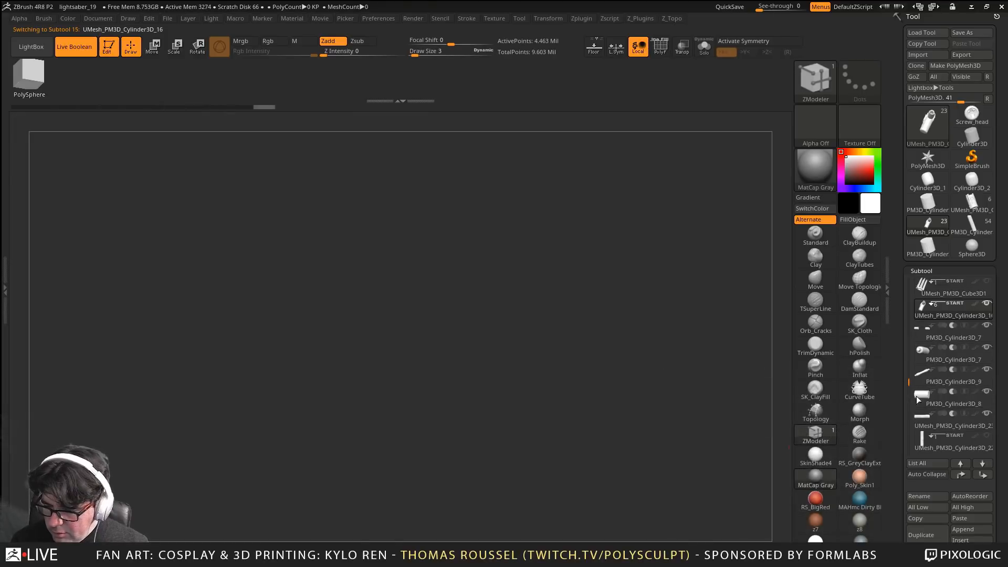
pyautogui.moveTo(657, 399); pyautogui.dragTo(682, 420)
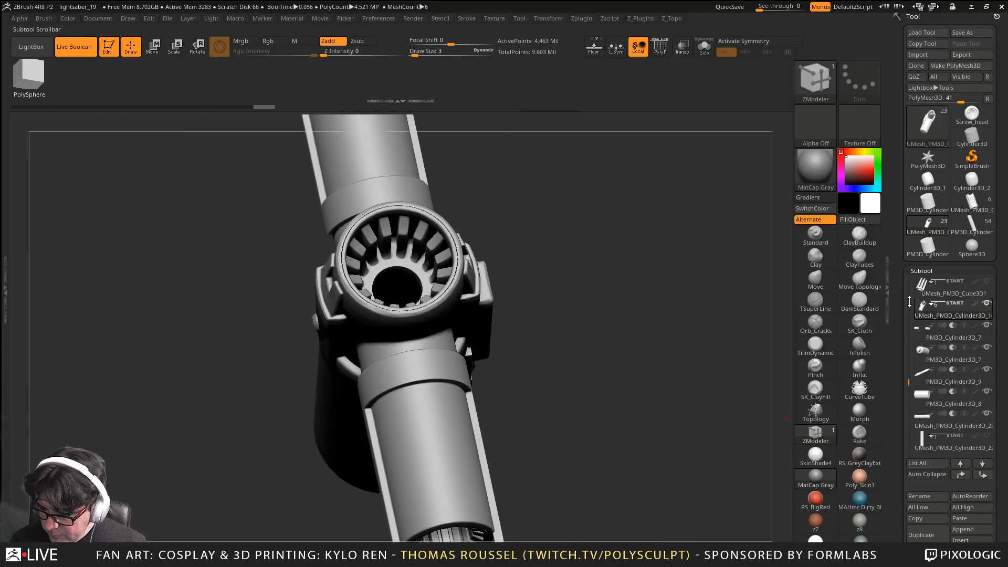
# Select the side capsule UMesh_PM3D_Cylinder3D_22 and examine how it sits against the crossguard body
pyautogui.moveTo(910, 377); pyautogui.dragTo(910, 409)
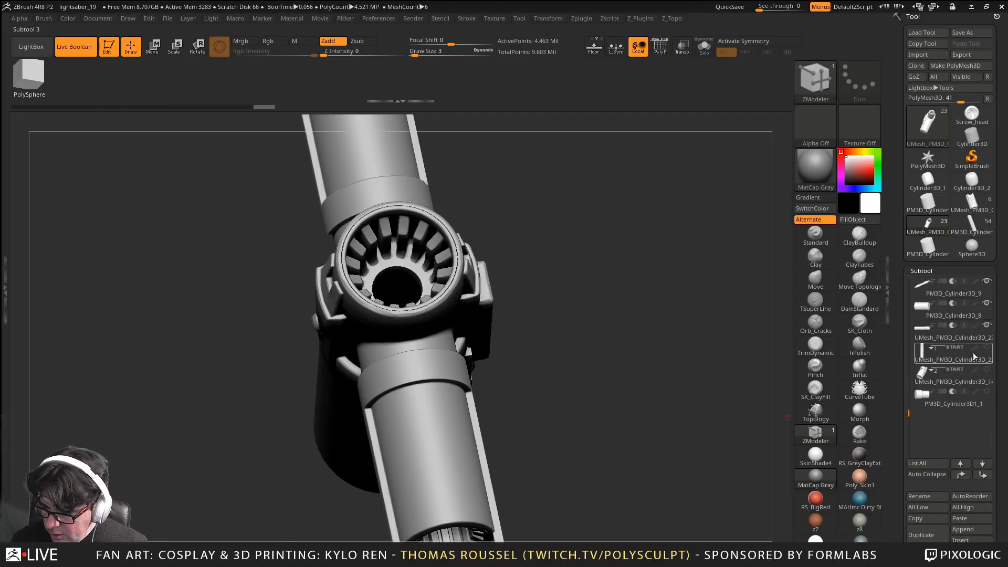
pyautogui.click(926, 356)
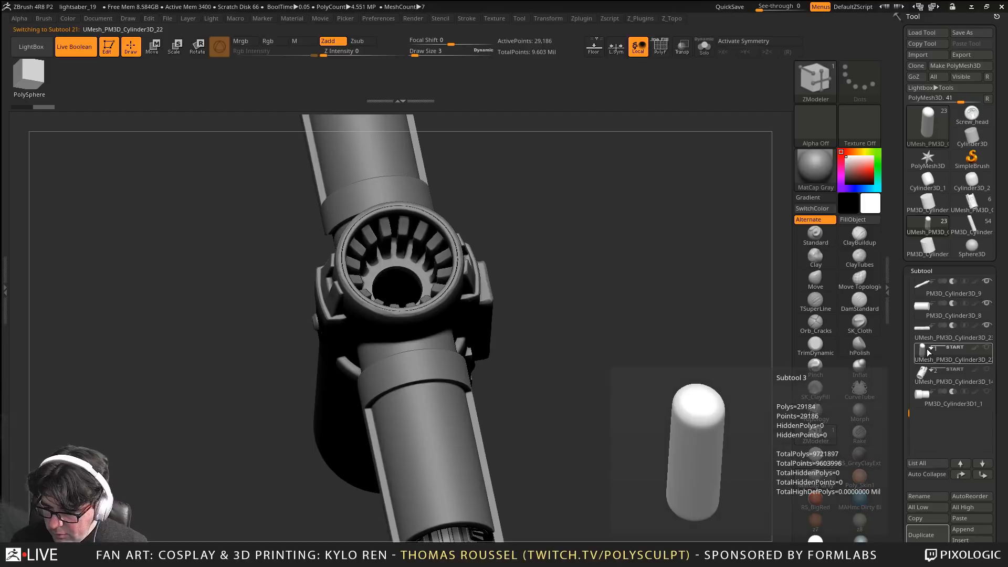
pyautogui.keyDown('alt'); pyautogui.moveTo(736, 390); pyautogui.dragTo(630, 387); pyautogui.keyUp('alt')
pyautogui.keyDown('alt'); pyautogui.moveTo(669, 428); pyautogui.dragTo(686, 399); pyautogui.keyUp('alt')
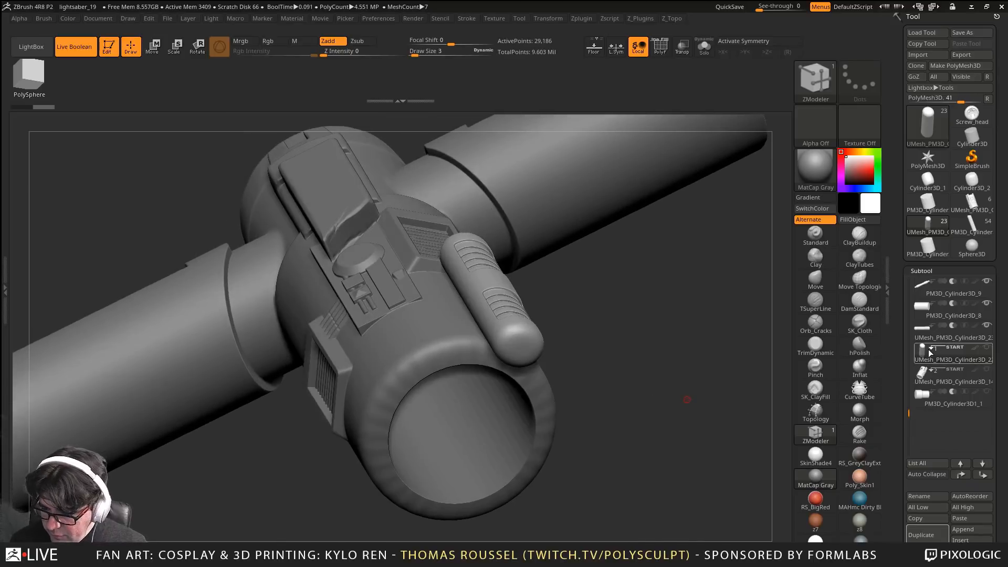
# Select the slotted sleeve UMesh_PM3D_Cylinder3D_14 and hide the crossguard group to inspect the sleeve on its own
pyautogui.click(920, 376)
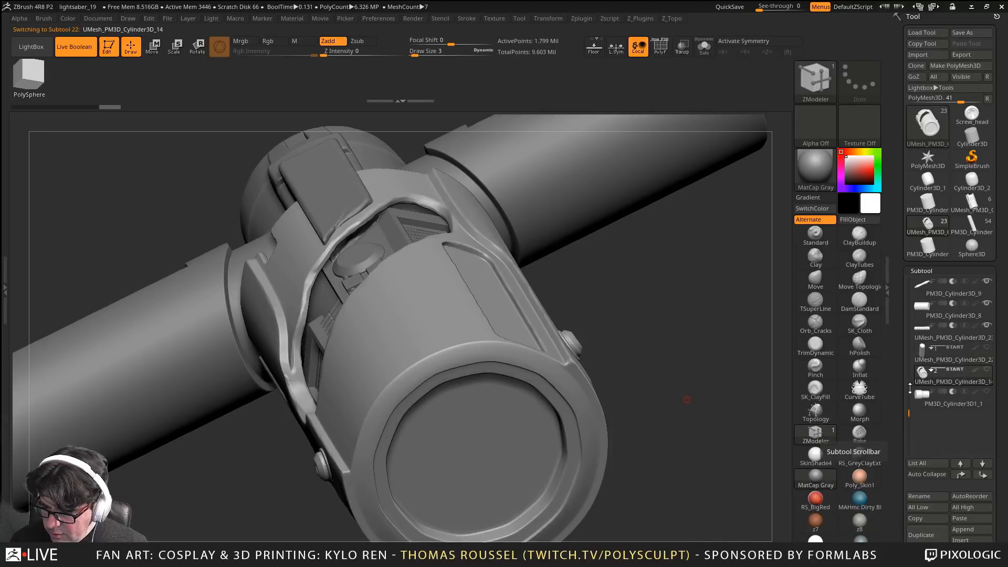
pyautogui.moveTo(905, 414); pyautogui.dragTo(911, 356)
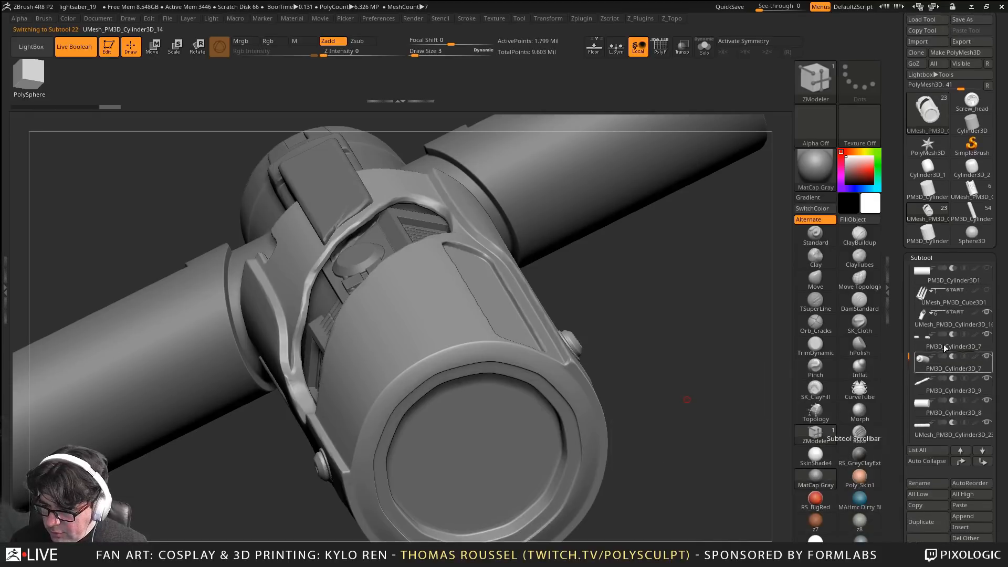
pyautogui.moveTo(988, 314); pyautogui.dragTo(987, 335)
pyautogui.keyDown('alt'); pyautogui.moveTo(679, 353); pyautogui.dragTo(645, 266); pyautogui.keyUp('alt')
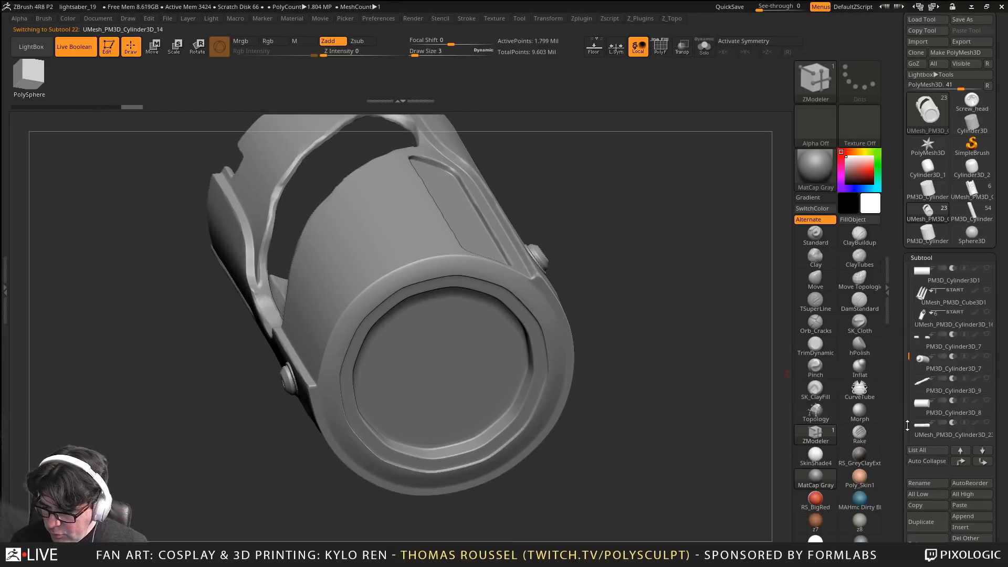
# Show the subtractive cylinder PM3D_Cylinder3D1_1 with the sleeve and inspect the resulting bore
pyautogui.moveTo(908, 357); pyautogui.dragTo(909, 400)
pyautogui.click(922, 383)
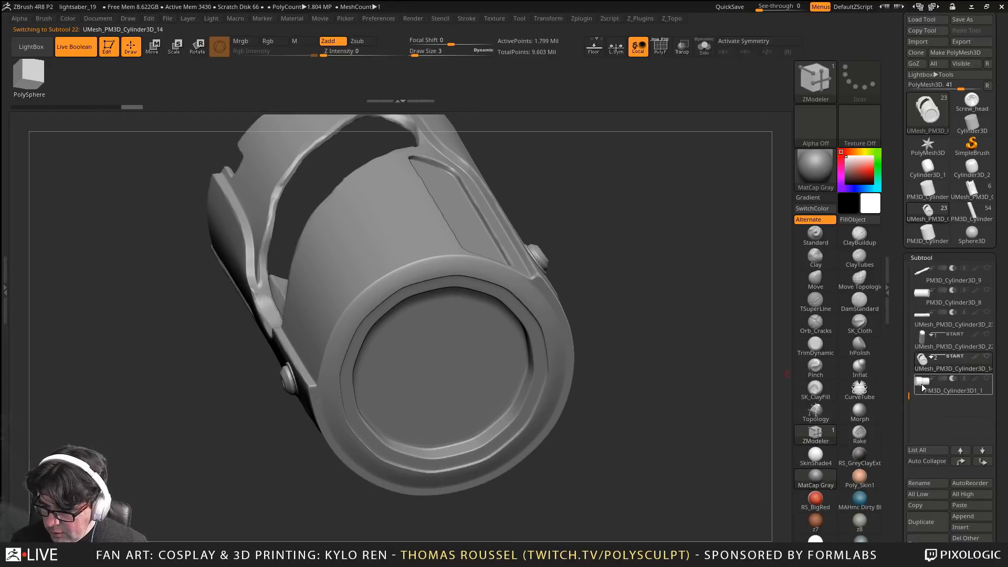
pyautogui.click(922, 360)
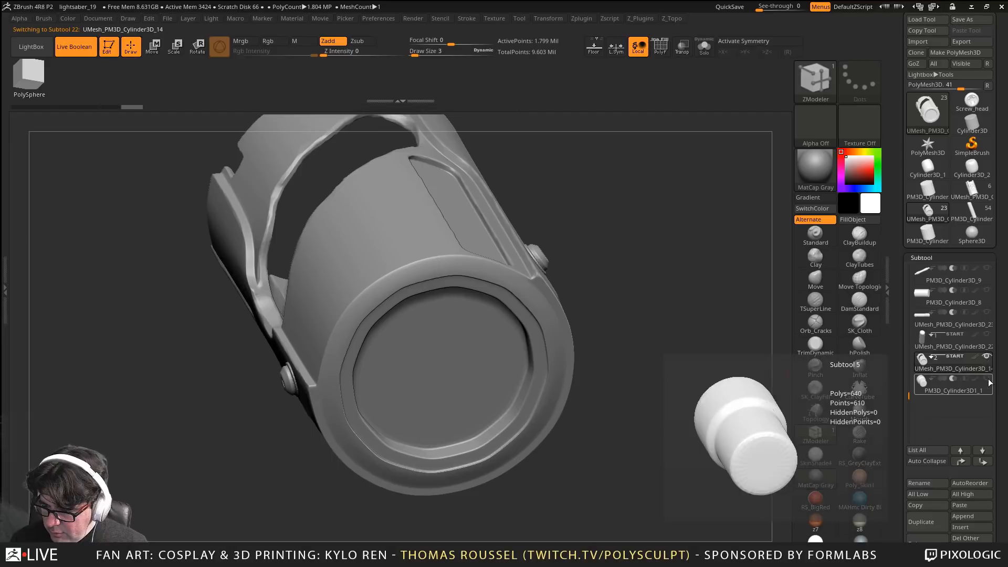
pyautogui.moveTo(782, 383); pyautogui.dragTo(725, 413)
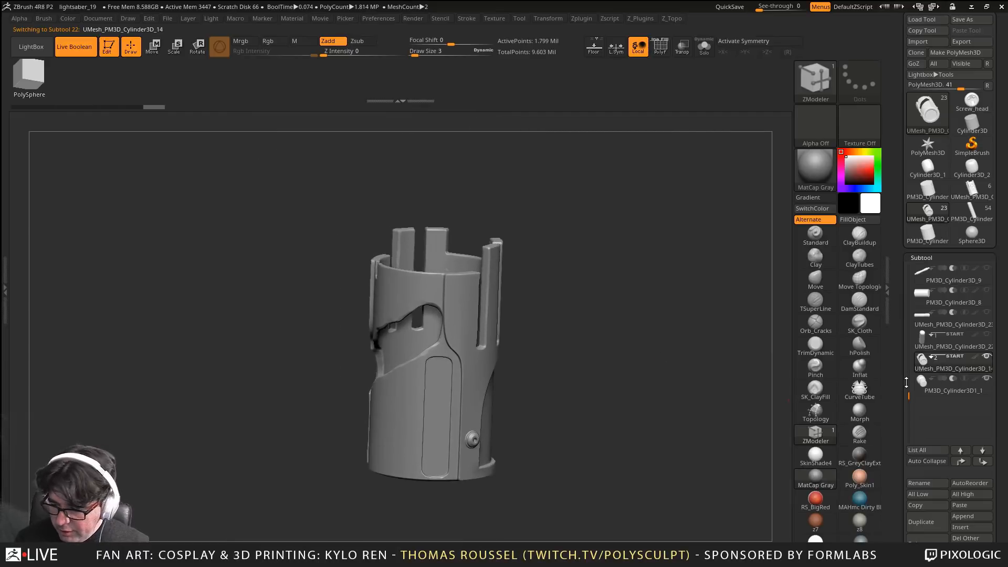
# Make all subtools visible again and frame the complete lightsaber
pyautogui.click(987, 357)
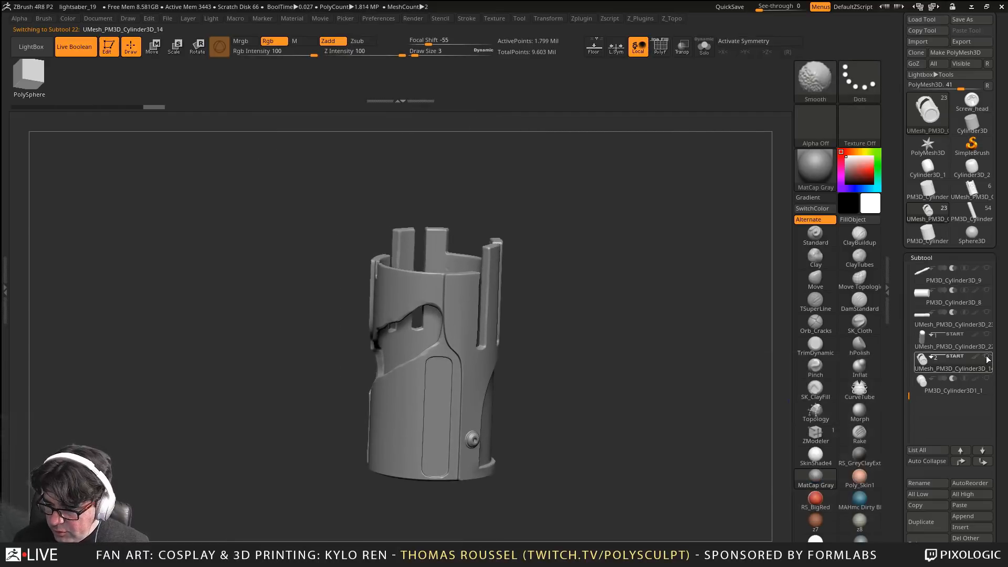
pyautogui.moveTo(910, 397); pyautogui.dragTo(910, 268)
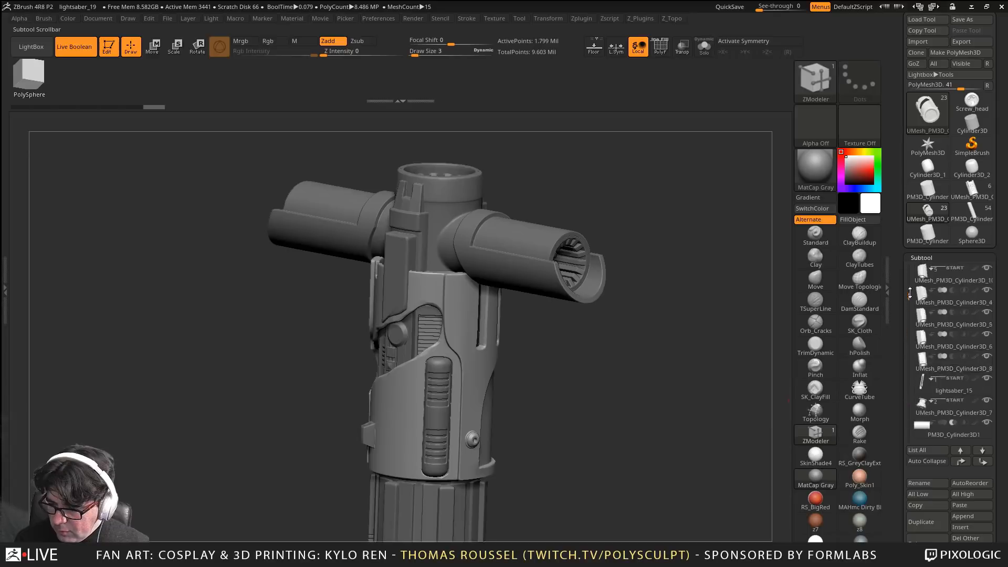
pyautogui.press('f')
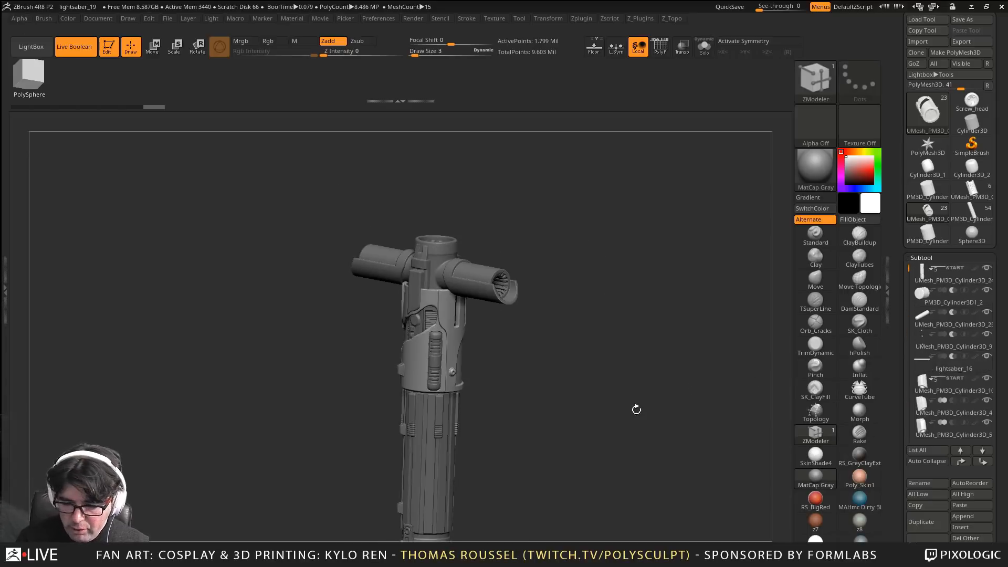
pyautogui.moveTo(634, 408)
pyautogui.mouseDown()
pyautogui.moveTo(648, 339)
pyautogui.moveTo(625, 358)
pyautogui.moveTo(622, 393)
pyautogui.mouseUp()
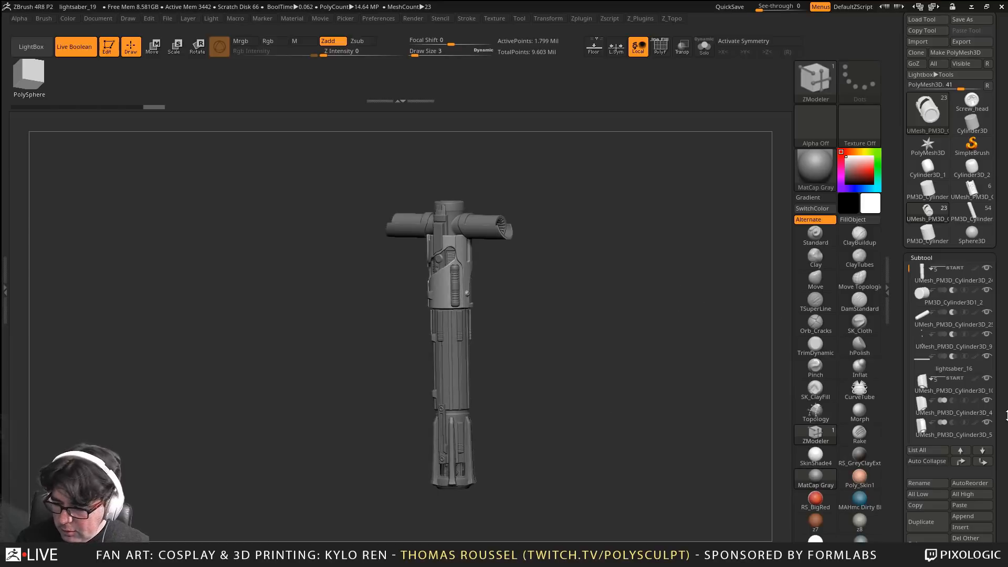
# Enable DSDiv and make a Boolean mesh from the visible lightsaber subtools
pyautogui.moveTo(995, 445); pyautogui.dragTo(995, 361)
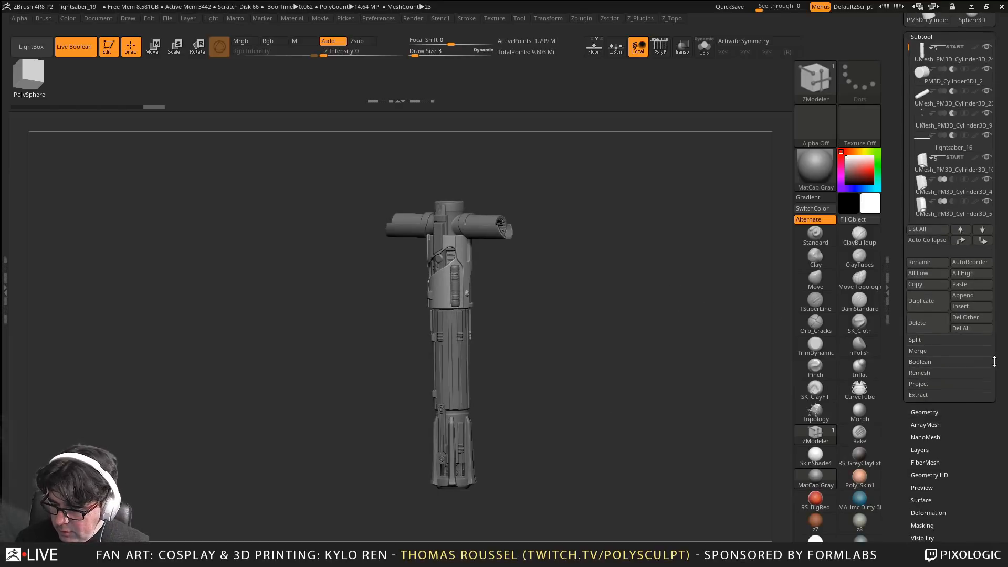
pyautogui.click(924, 365)
pyautogui.click(982, 373)
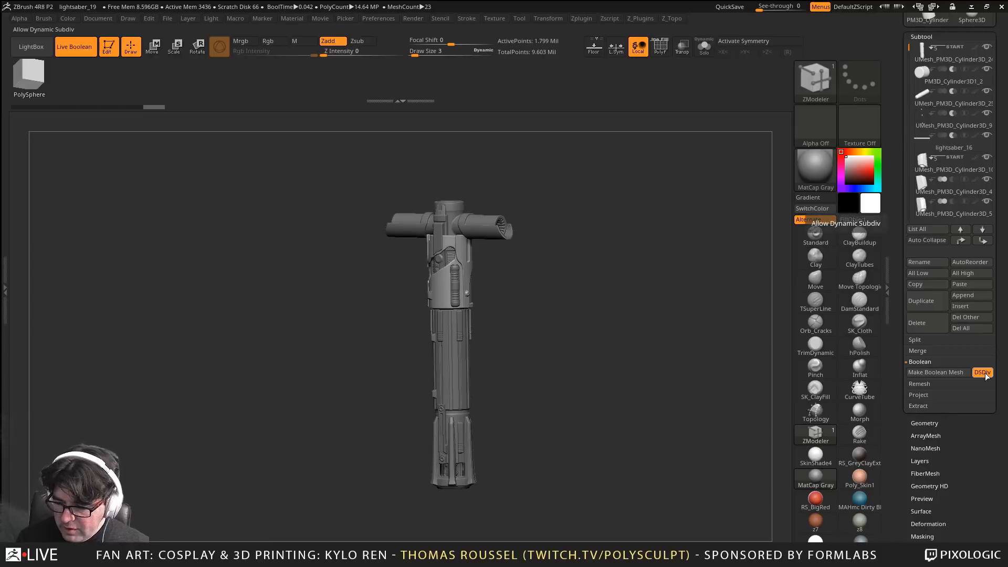
pyautogui.moveTo(951, 67)
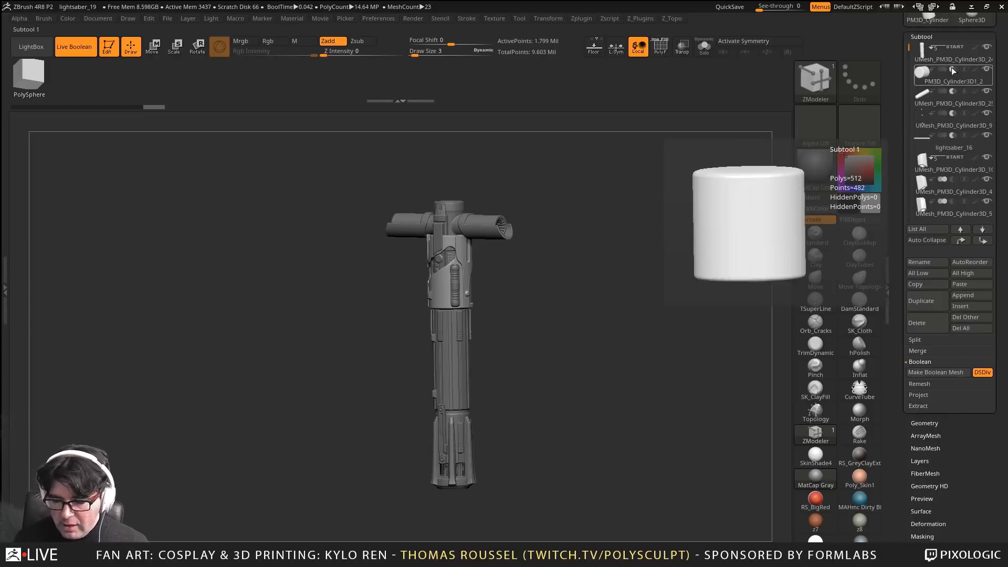
pyautogui.click(931, 371)
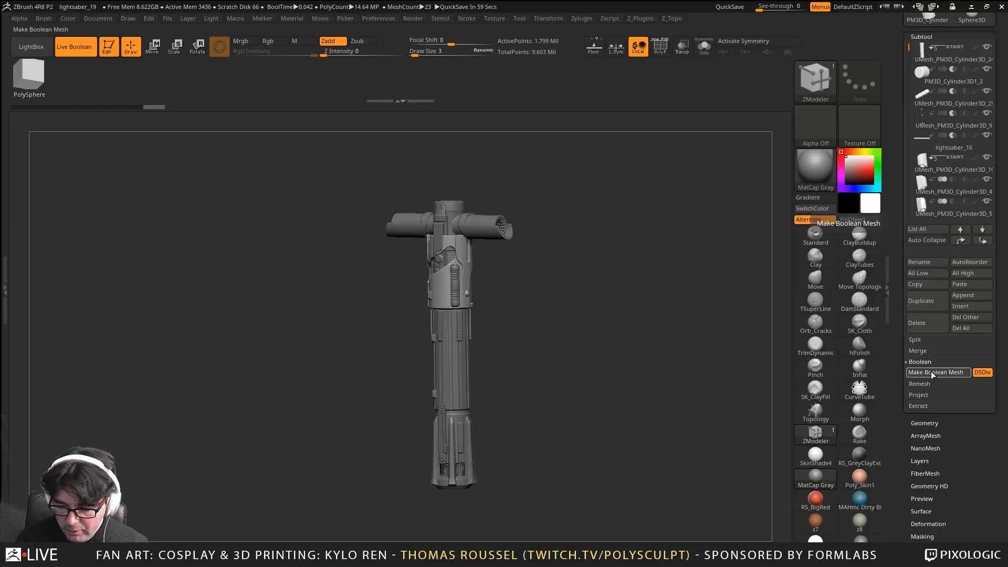
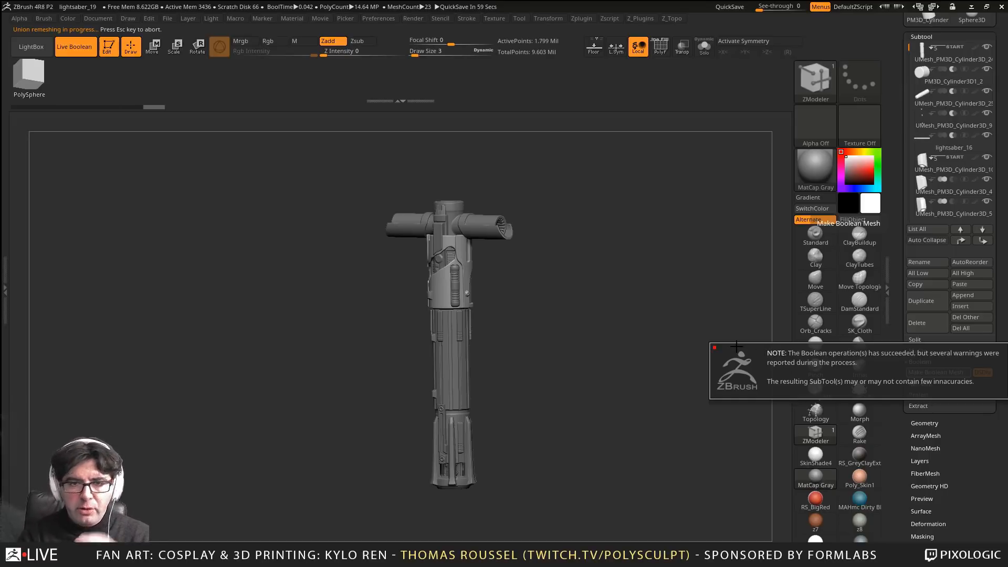
# Switch to the generated eight-subtool UMesh tool and check the merged grip and crossguard surfaces
pyautogui.moveTo(999, 159); pyautogui.dragTo(1007, 283)
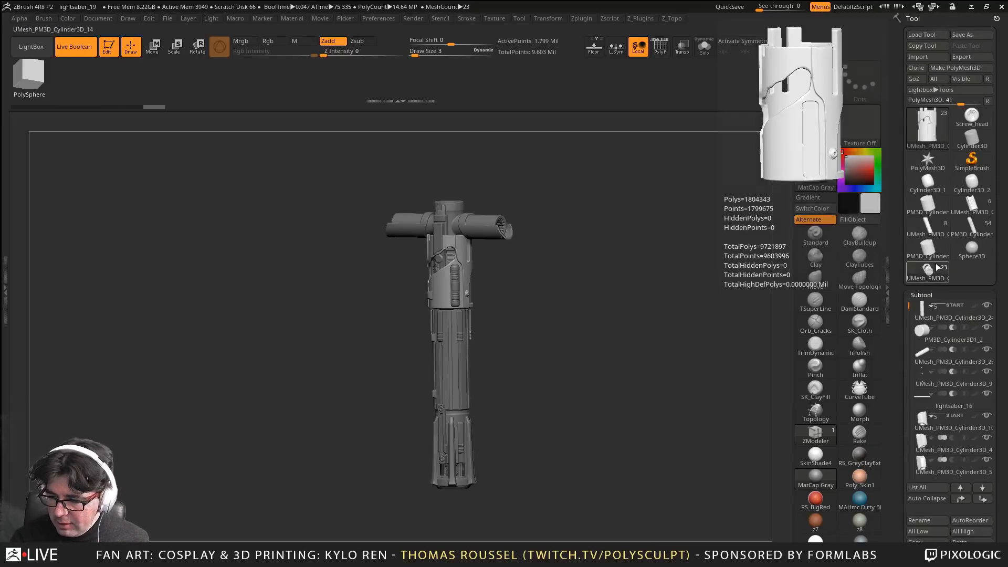
pyautogui.click(935, 229)
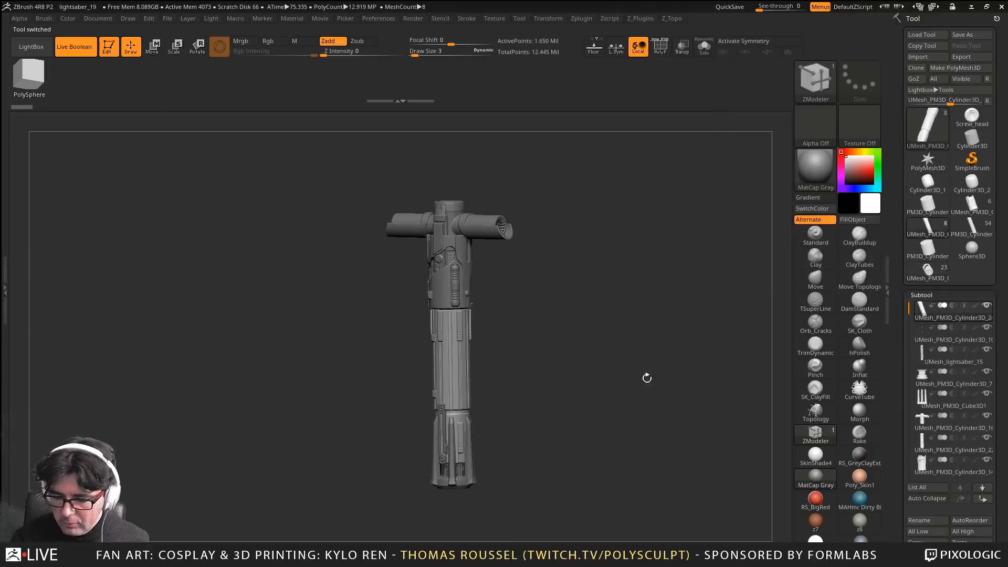
pyautogui.keyDown('alt'); pyautogui.moveTo(625, 393); pyautogui.dragTo(872, 363); pyautogui.keyUp('alt')
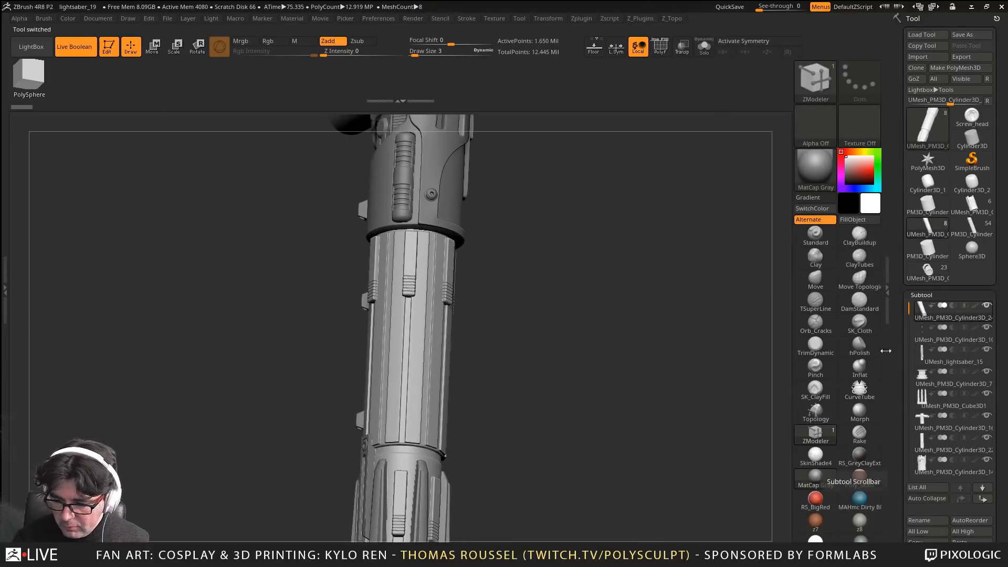
pyautogui.moveTo(572, 436); pyautogui.dragTo(627, 194)
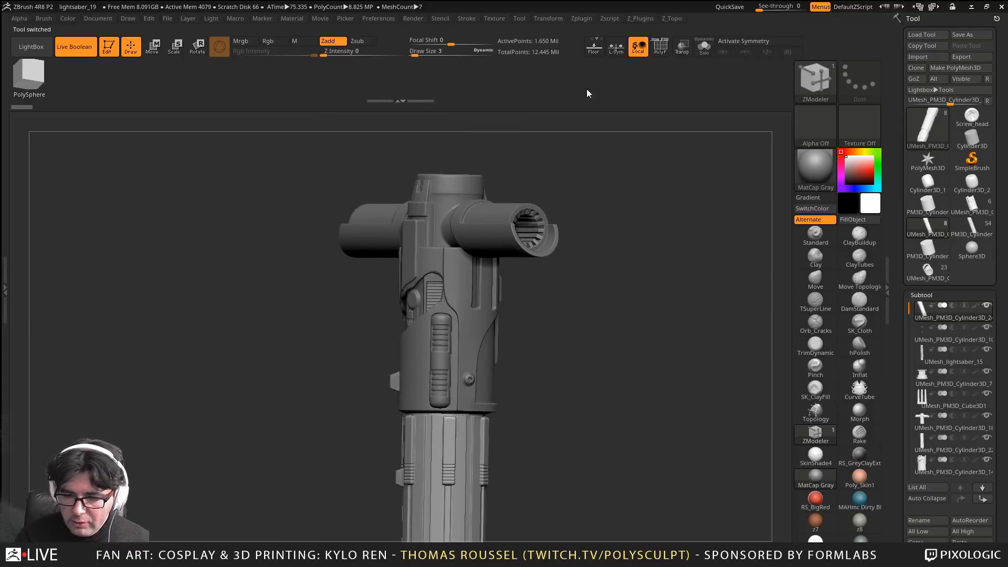
# Choose the ClayBuildup brush and turn on Show Issues for the rendered Booleans
pyautogui.click(860, 237)
pyautogui.click(493, 18)
pyautogui.click(572, 19)
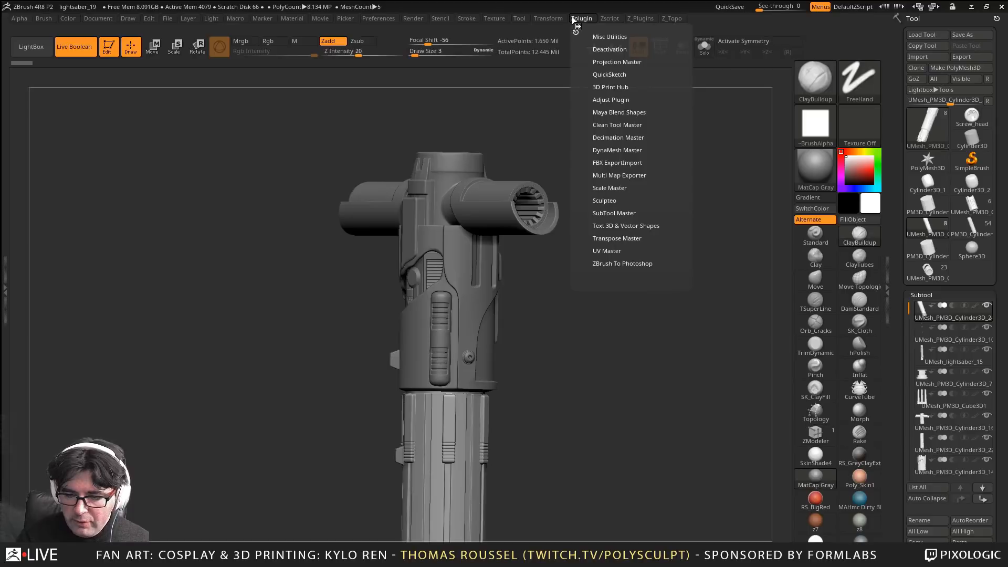
pyautogui.click(413, 19)
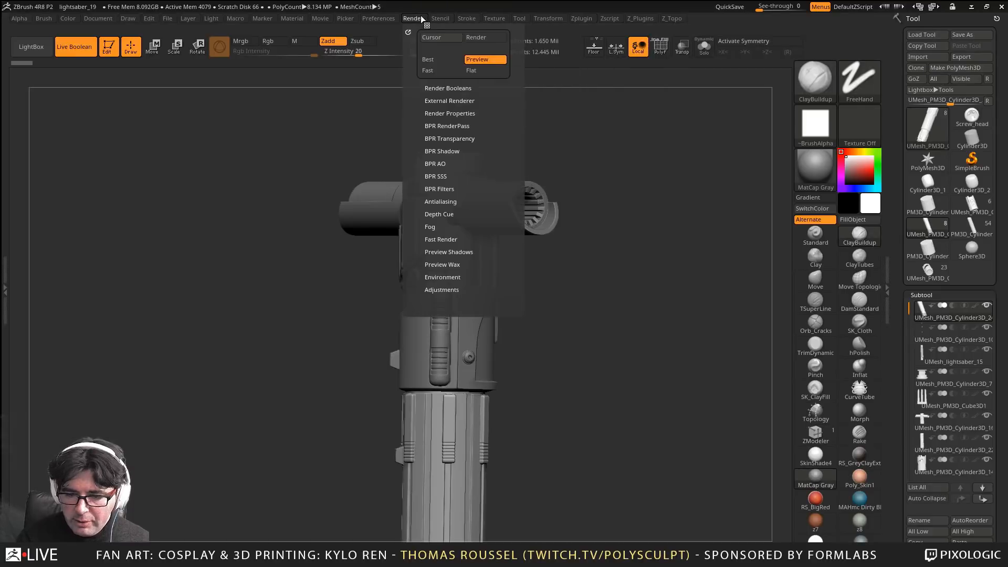
pyautogui.click(438, 88)
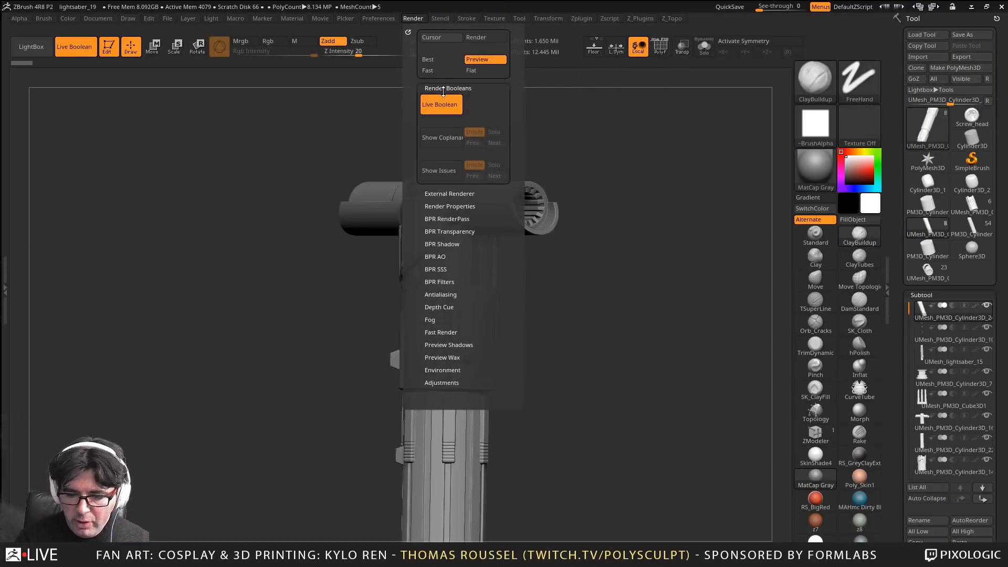
pyautogui.click(435, 172)
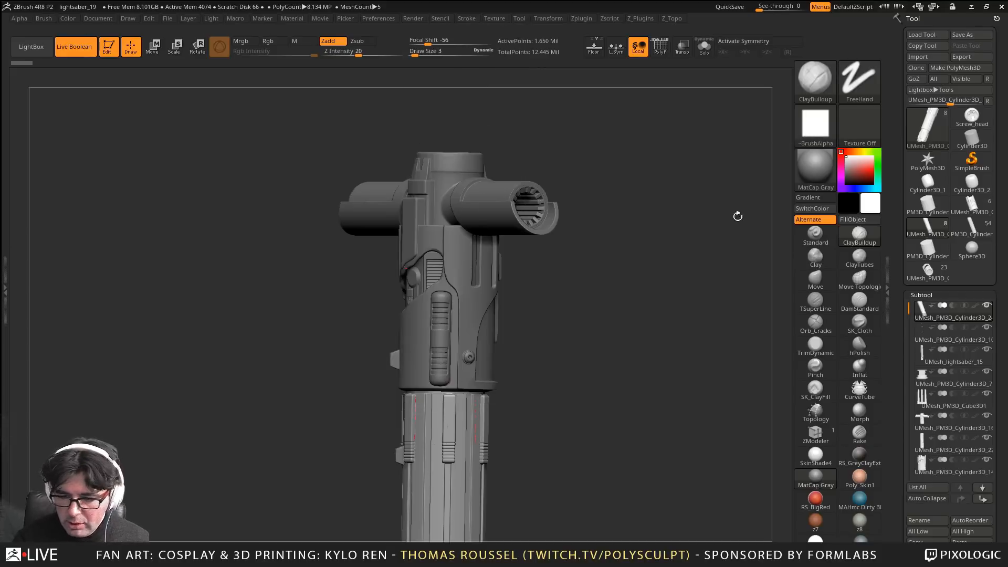
# Examine the marked Boolean issues along the grip and close to the sleeve's round side button
pyautogui.keyDown('alt'); pyautogui.moveTo(697, 340); pyautogui.dragTo(705, 270); pyautogui.keyUp('alt')
pyautogui.moveTo(705, 269); pyautogui.dragTo(711, 266)
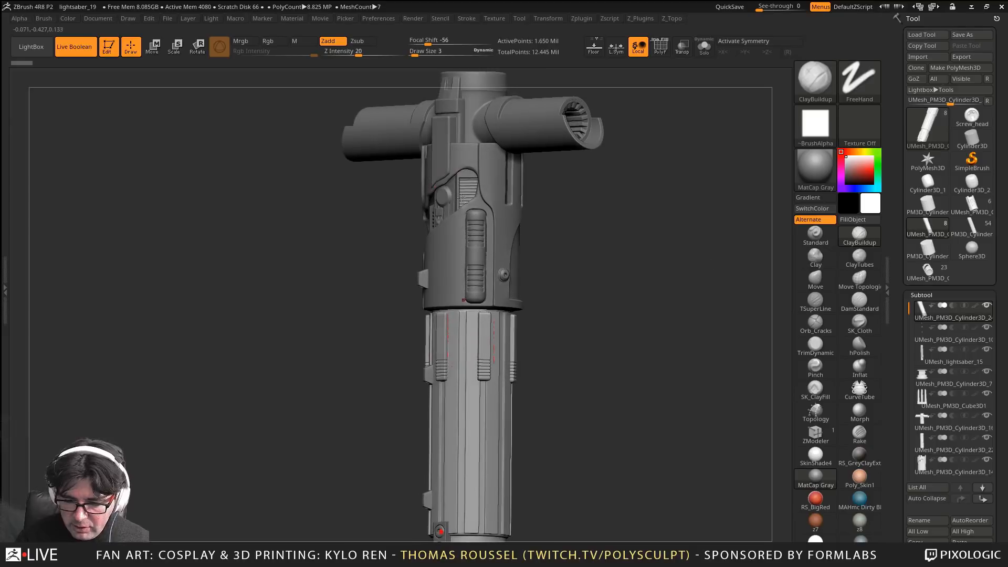
pyautogui.keyDown('alt'); pyautogui.moveTo(458, 196); pyautogui.dragTo(466, 286, button='right'); pyautogui.keyUp('alt')
pyautogui.keyDown('alt'); pyautogui.moveTo(462, 131); pyautogui.dragTo(475, 232, button='right'); pyautogui.keyUp('alt')
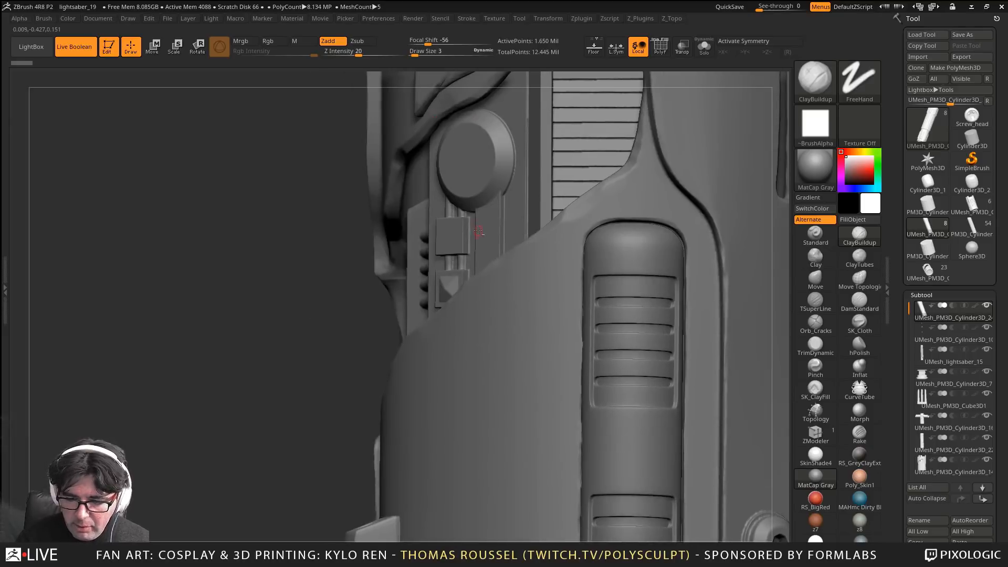
# Isolate the ribbed grip in Solo mode and display its PolyFrame to examine the problem edge up close
pyautogui.click(704, 46)
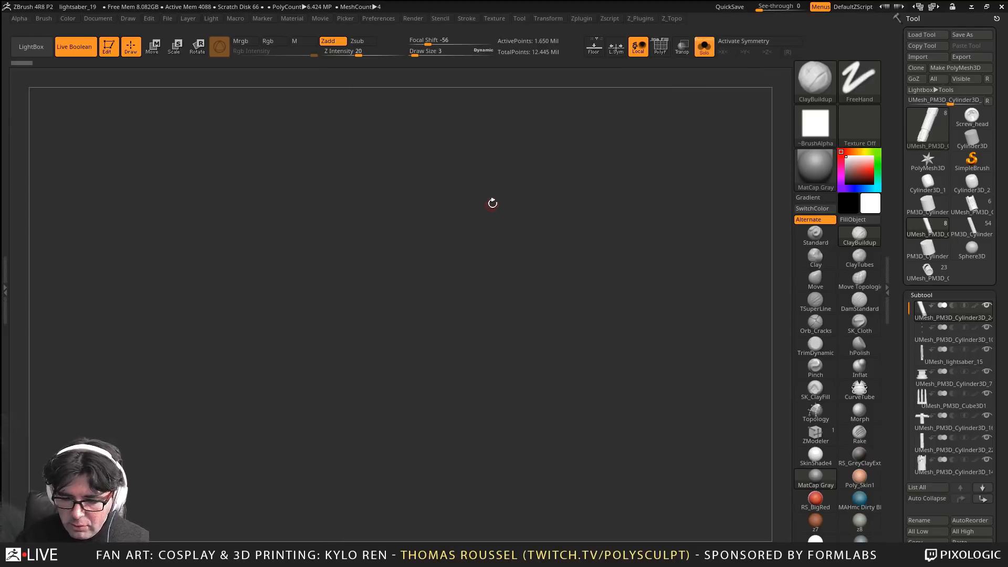
pyautogui.moveTo(519, 202); pyautogui.dragTo(418, 188)
pyautogui.moveTo(433, 202)
pyautogui.keyDown('ctrl'); pyautogui.mouseDown(button='right')
pyautogui.moveTo(444, 310)
pyautogui.moveTo(455, 281)
pyautogui.moveTo(439, 302)
pyautogui.moveTo(426, 240)
pyautogui.moveTo(441, 210)
pyautogui.mouseUp(button='right'); pyautogui.keyUp('ctrl')
pyautogui.keyDown('alt'); pyautogui.moveTo(528, 278); pyautogui.dragTo(524, 233, button='right'); pyautogui.keyUp('alt')
pyautogui.moveTo(350, 179)
pyautogui.keyDown('ctrl'); pyautogui.mouseDown(button='right')
pyautogui.moveTo(438, 292)
pyautogui.moveTo(549, 379)
pyautogui.moveTo(580, 420)
pyautogui.mouseUp(button='right'); pyautogui.keyUp('ctrl')
pyautogui.hotkey('shift', 'f')
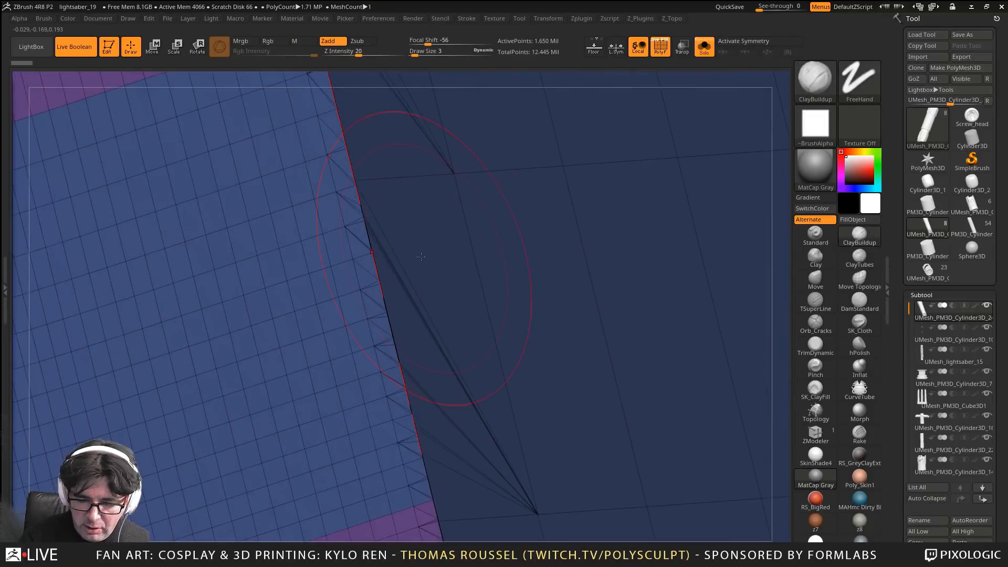
# Examine the grip's wireframe from the ribbed body to the slotted lower end and its hollow interior
pyautogui.moveTo(457, 333)
pyautogui.keyDown('ctrl'); pyautogui.mouseDown(button='right')
pyautogui.moveTo(388, 175)
pyautogui.moveTo(441, 231)
pyautogui.moveTo(450, 305)
pyautogui.moveTo(391, 174)
pyautogui.moveTo(512, 378)
pyautogui.moveTo(438, 286)
pyautogui.mouseUp(button='right'); pyautogui.keyUp('ctrl')
pyautogui.keyDown('alt'); pyautogui.moveTo(493, 370); pyautogui.dragTo(433, 117, button='right'); pyautogui.keyUp('alt')
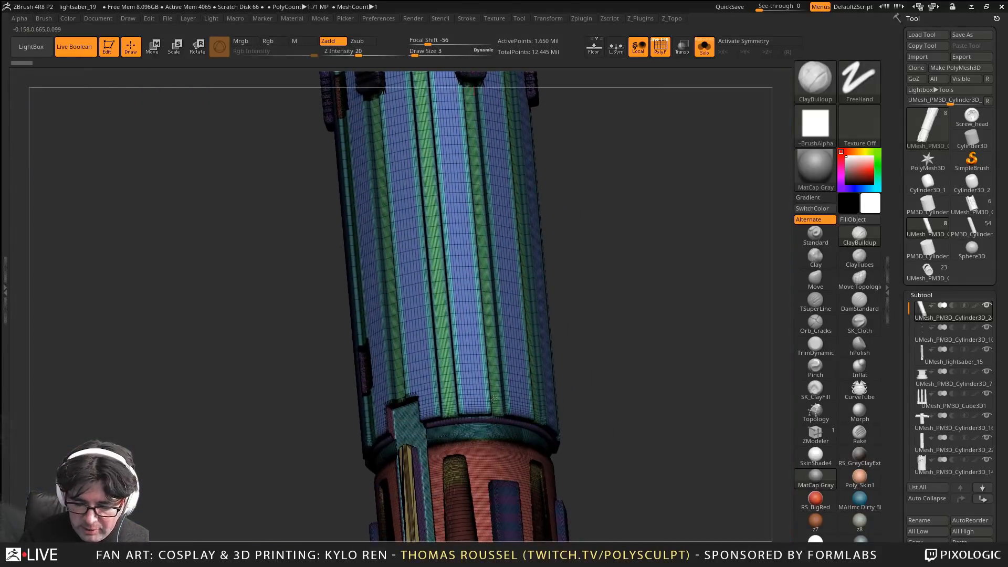
pyautogui.keyDown('alt'); pyautogui.moveTo(486, 517); pyautogui.dragTo(466, 314, button='right'); pyautogui.keyUp('alt')
pyautogui.keyDown('ctrl'); pyautogui.moveTo(462, 415); pyautogui.dragTo(494, 483, button='right'); pyautogui.keyUp('ctrl')
pyautogui.keyDown('alt'); pyautogui.moveTo(585, 465); pyautogui.dragTo(587, 406, button='right'); pyautogui.keyUp('alt')
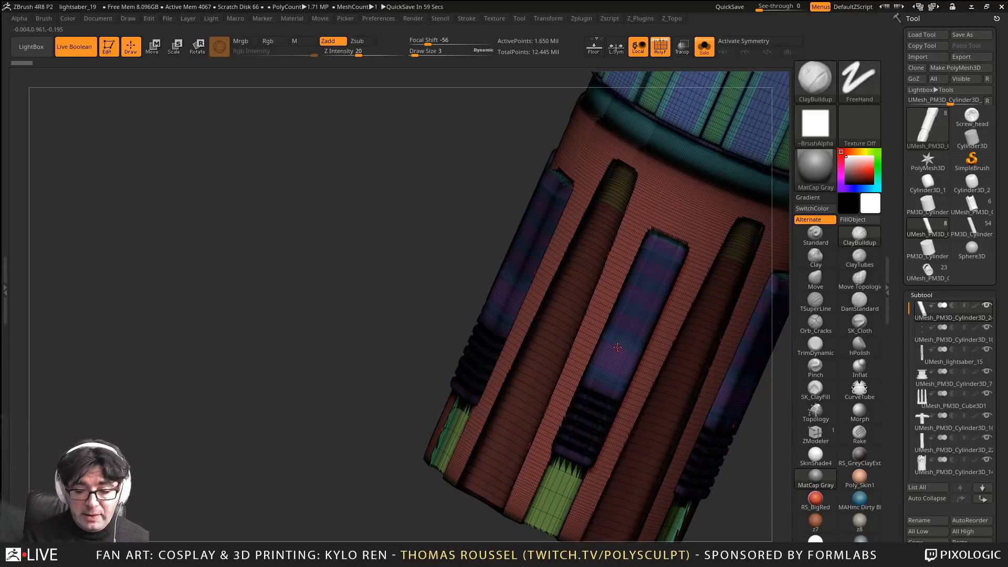
pyautogui.moveTo(618, 347); pyautogui.dragTo(630, 306, button='right')
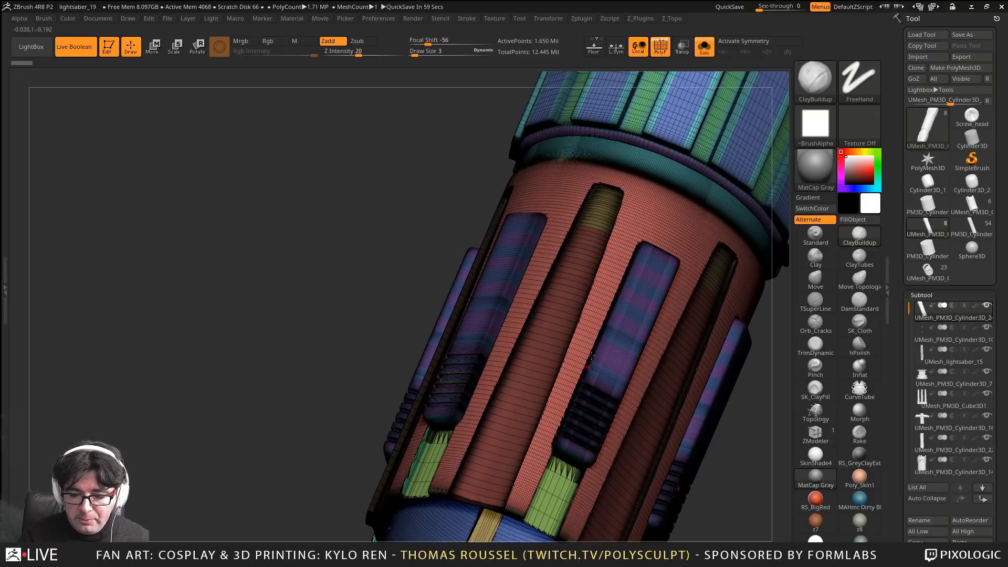
pyautogui.moveTo(646, 249); pyautogui.dragTo(653, 269, button='right')
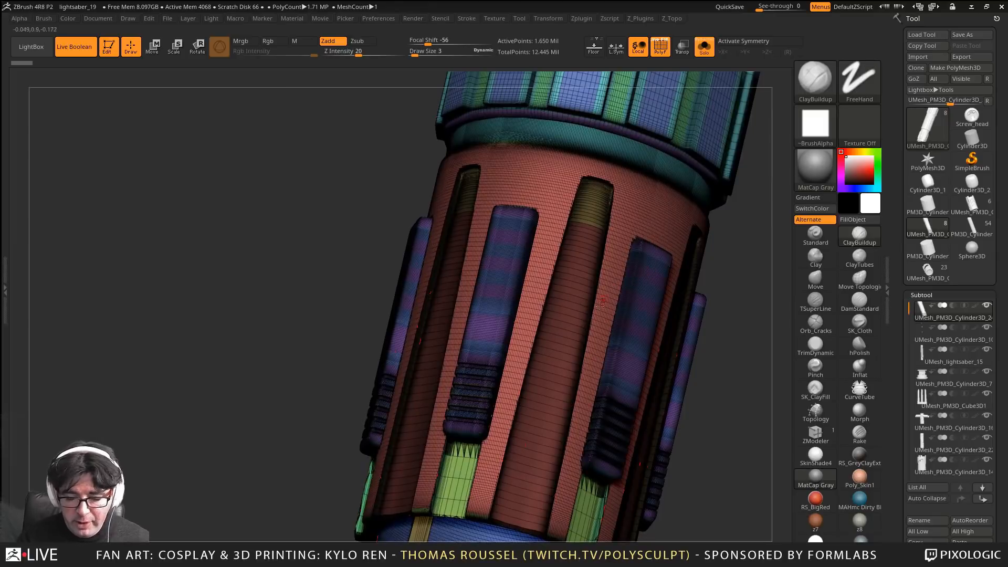
pyautogui.moveTo(600, 304); pyautogui.dragTo(440, 439, button='right')
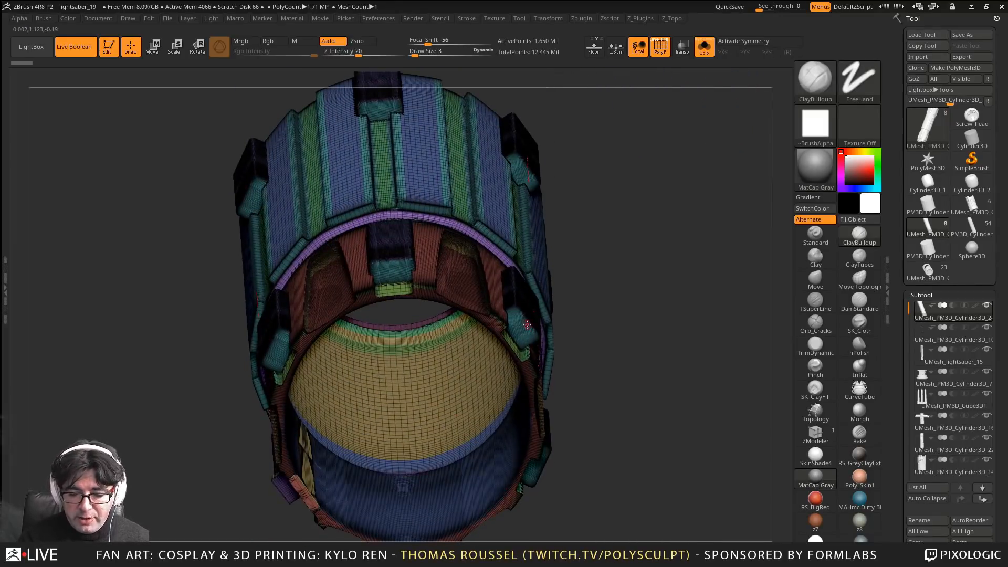
pyautogui.moveTo(527, 325); pyautogui.dragTo(533, 348, button='right')
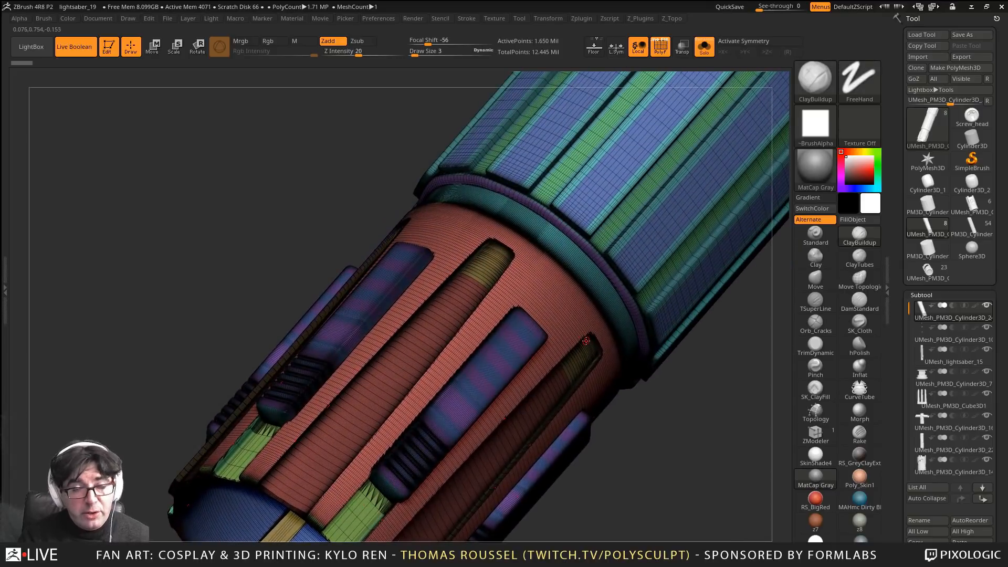
# Select the small clips UMesh_PM3D_Cylinder3D_10 and frame them in isolation to check their meshes
pyautogui.keyDown('alt'); pyautogui.click(692, 334); pyautogui.keyUp('alt')
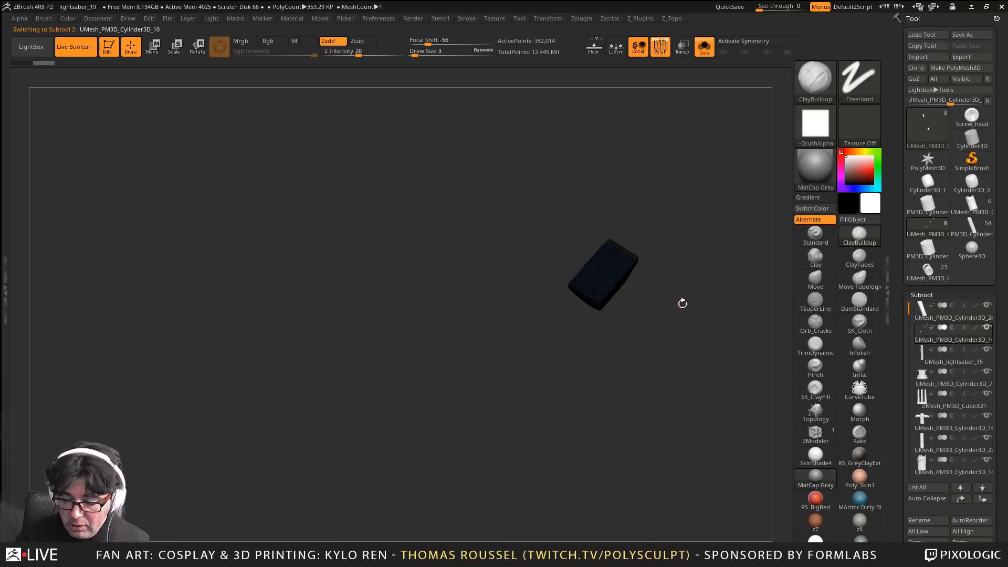
pyautogui.press('f')
pyautogui.moveTo(658, 331); pyautogui.dragTo(698, 278, button='right')
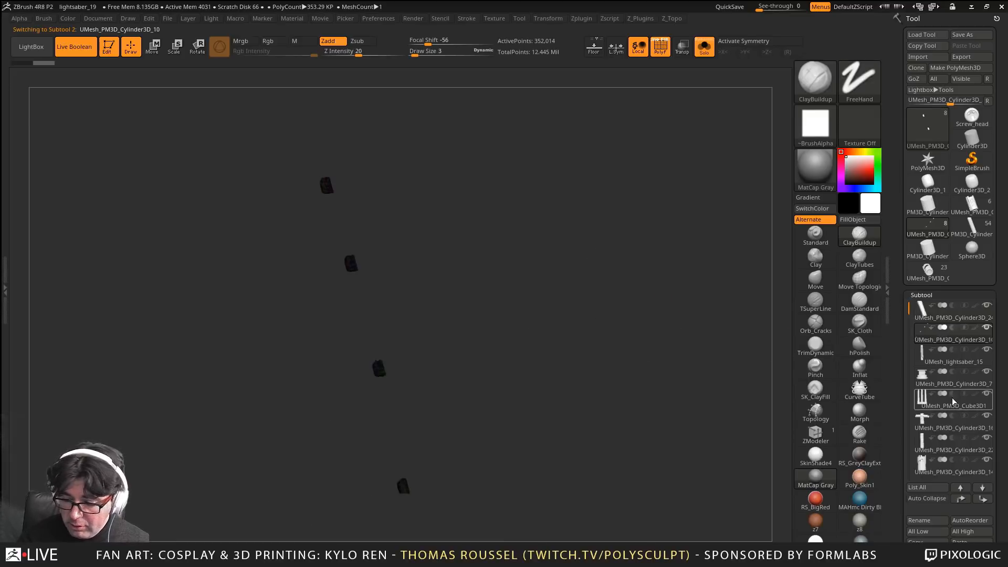
# Select the slotted bar UMesh_lightsaber_15 and examine its wireframe around the screw's polygonal socket and along the slot
pyautogui.click(952, 357)
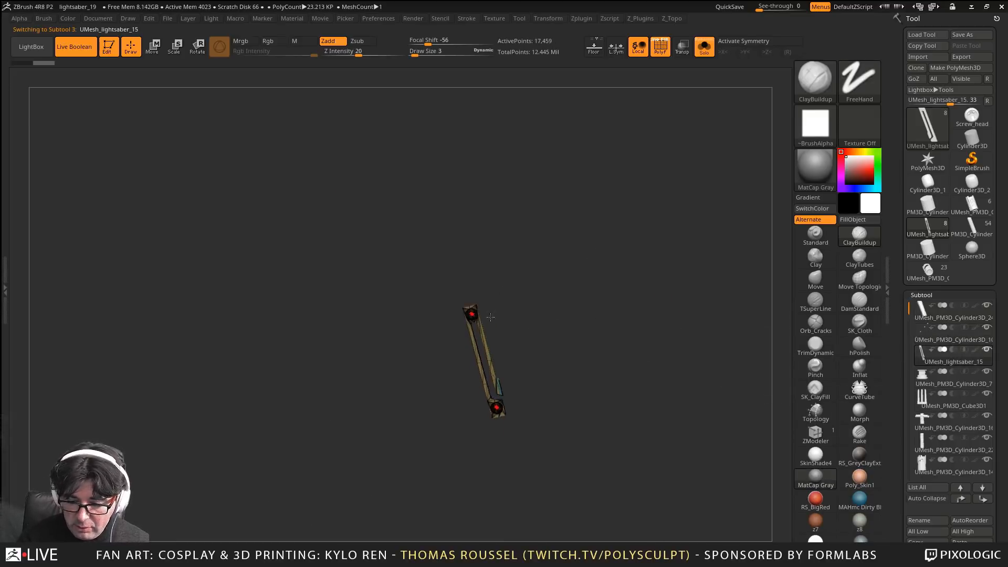
pyautogui.keyDown('ctrl'); pyautogui.moveTo(490, 317); pyautogui.dragTo(519, 472, button='right'); pyautogui.keyUp('ctrl')
pyautogui.keyDown('alt'); pyautogui.moveTo(572, 237); pyautogui.dragTo(701, 476, button='right'); pyautogui.keyUp('alt')
pyautogui.moveTo(504, 278)
pyautogui.mouseDown(button='right')
pyautogui.moveTo(527, 236)
pyautogui.moveTo(588, 362)
pyautogui.mouseUp(button='right')
pyautogui.moveTo(653, 340)
pyautogui.keyDown('shift'); pyautogui.mouseDown()
pyautogui.moveTo(628, 313)
pyautogui.moveTo(653, 305)
pyautogui.mouseUp(); pyautogui.keyUp('shift')
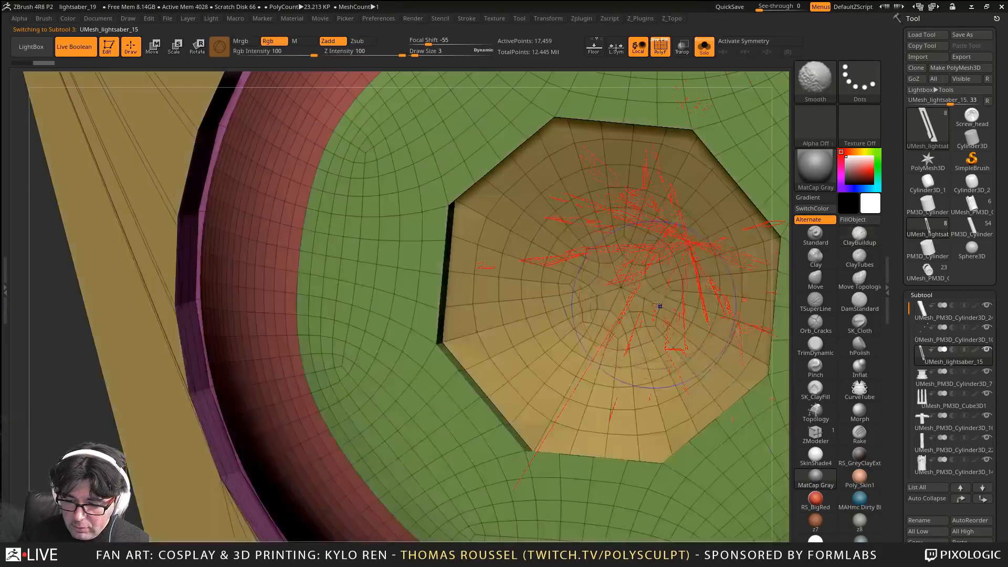
pyautogui.moveTo(656, 304)
pyautogui.mouseDown(button='right')
pyautogui.moveTo(548, 303)
pyautogui.moveTo(664, 305)
pyautogui.moveTo(704, 364)
pyautogui.moveTo(581, 274)
pyautogui.moveTo(625, 315)
pyautogui.moveTo(666, 346)
pyautogui.moveTo(569, 241)
pyautogui.moveTo(574, 272)
pyautogui.moveTo(523, 203)
pyautogui.mouseUp(button='right')
pyautogui.hotkey('shift', 'f')
pyautogui.hotkey('shift', 'f')
# Try DynaMesh on the slotted bar at resolution 128, and undo it
pyautogui.moveTo(1005, 496); pyautogui.dragTo(993, 383)
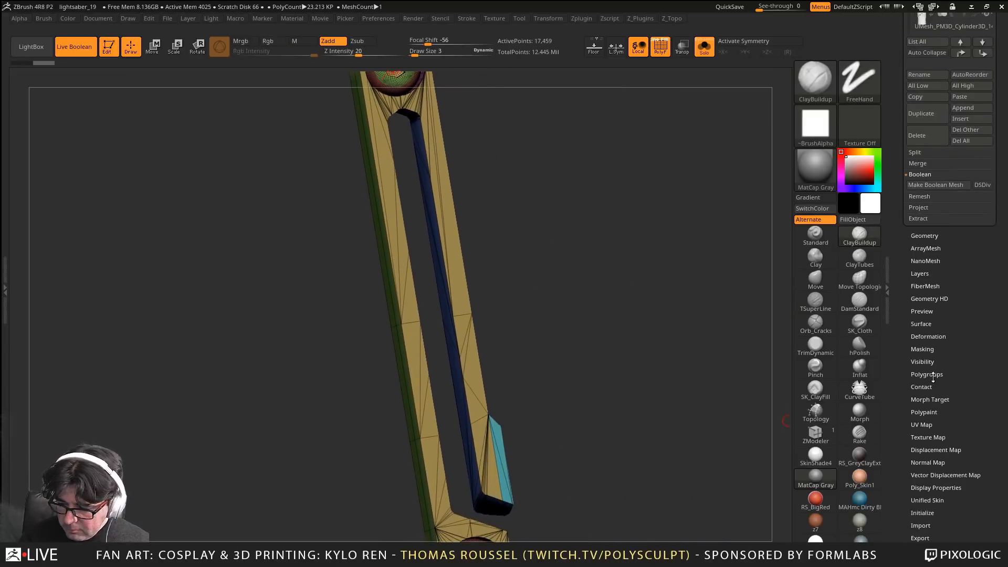
pyautogui.click(925, 236)
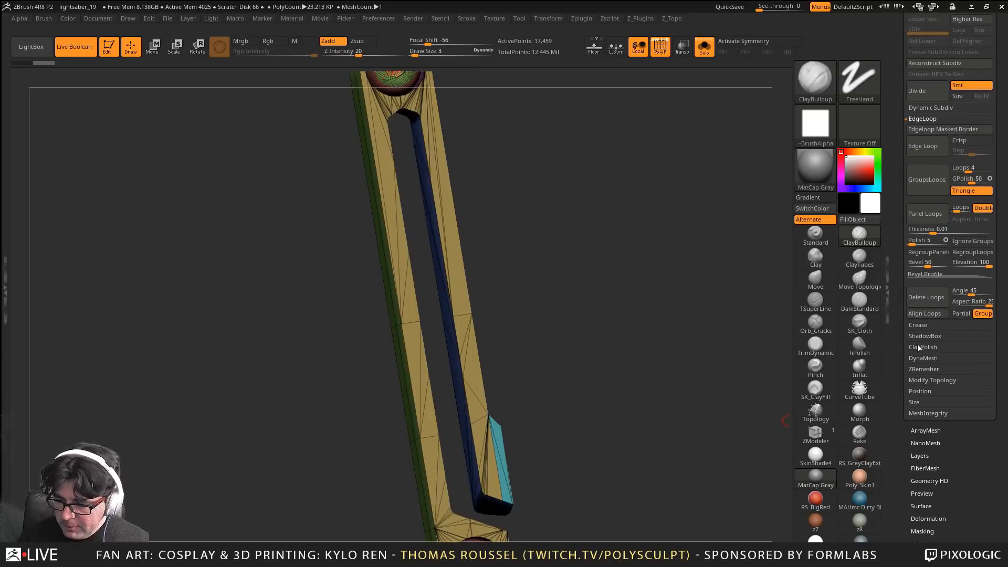
pyautogui.click(915, 360)
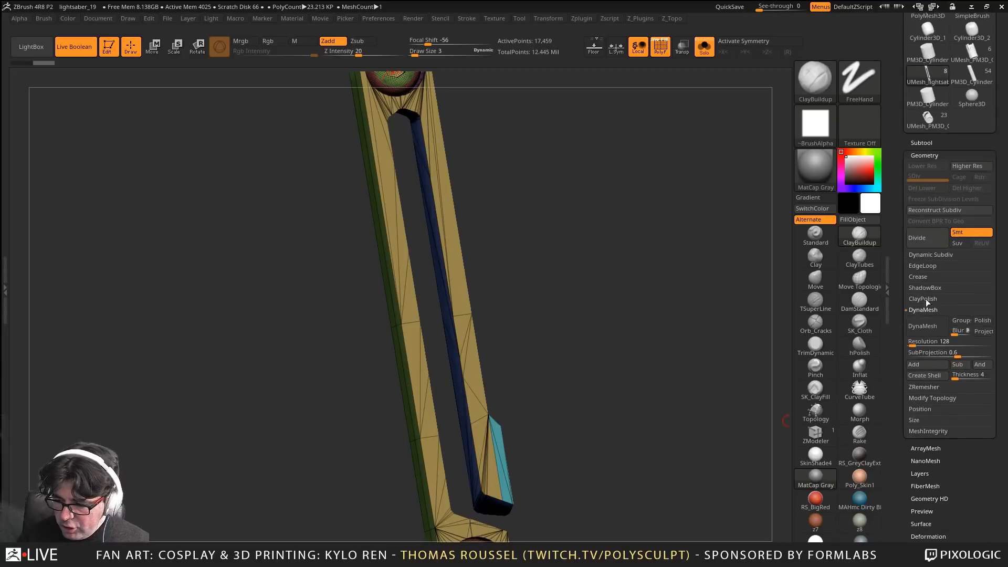
pyautogui.click(924, 331)
pyautogui.keyDown('alt'); pyautogui.moveTo(622, 276); pyautogui.dragTo(608, 343); pyautogui.keyUp('alt')
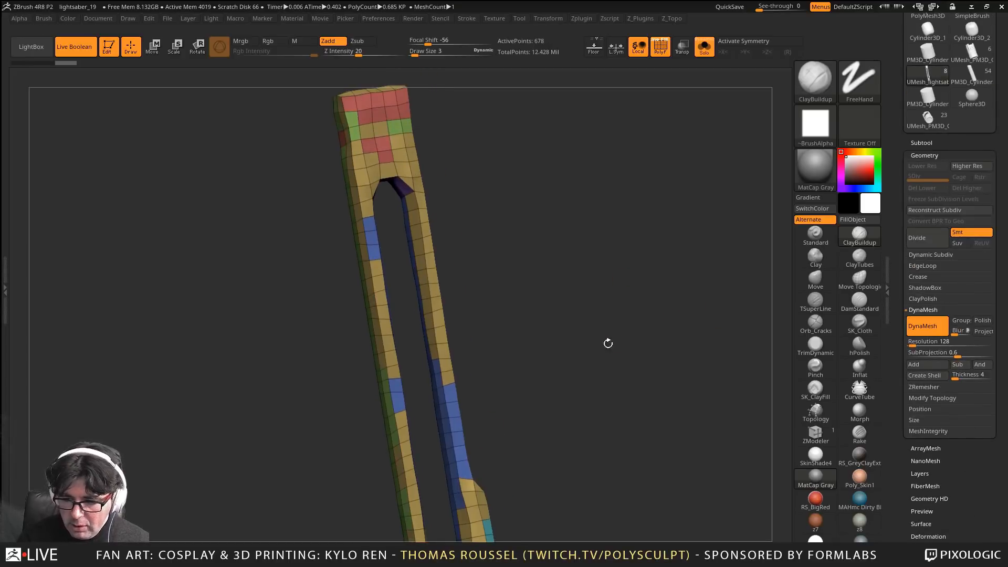
pyautogui.hotkey('ctrl', 'z')
# Try DynaMesh on the slotted bar at resolution 2760 and hide the PolyFrame to check the surface
pyautogui.moveTo(915, 345); pyautogui.dragTo(963, 345)
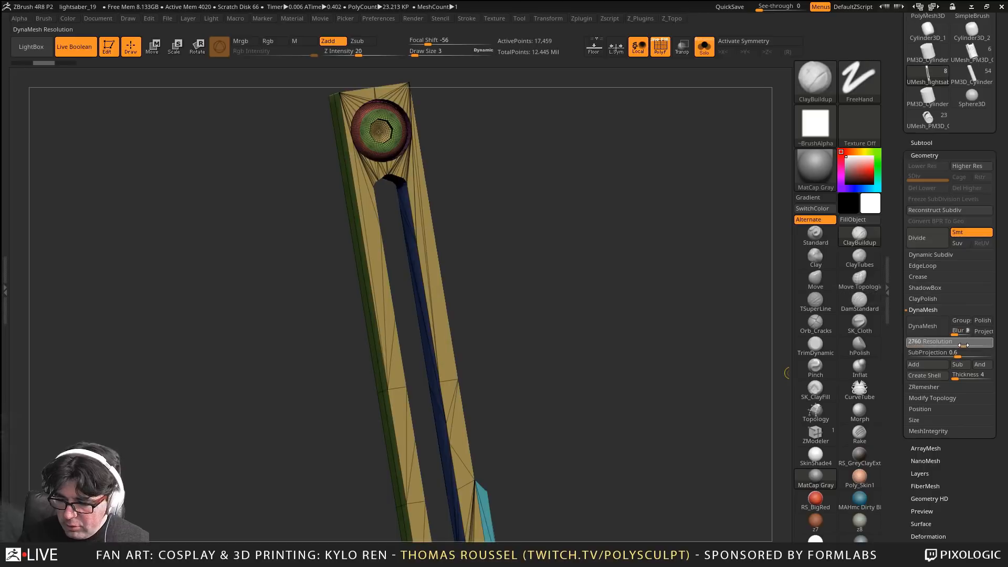
pyautogui.click(916, 331)
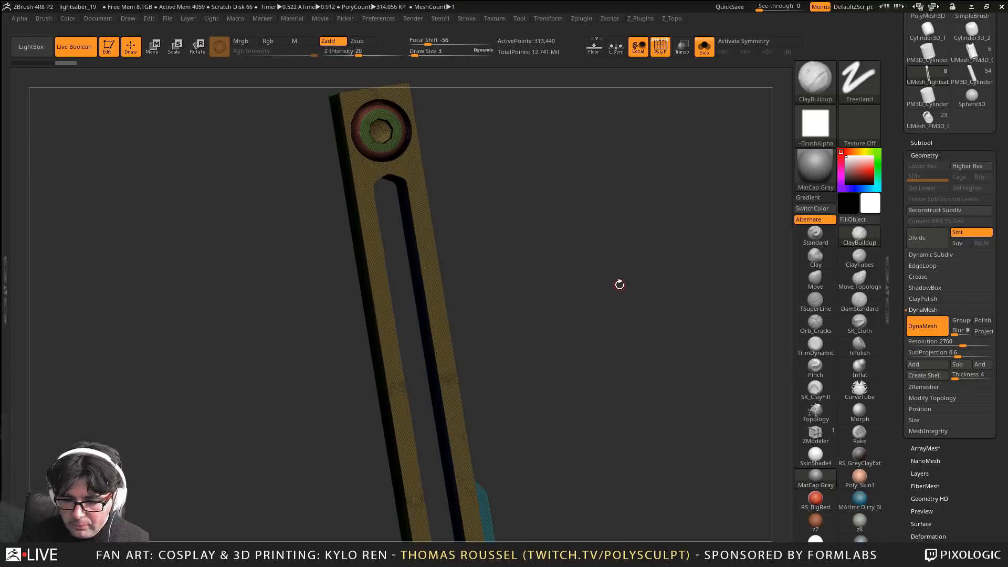
pyautogui.keyDown('alt'); pyautogui.moveTo(641, 313); pyautogui.dragTo(647, 384); pyautogui.keyUp('alt')
pyautogui.hotkey('shift', 'f')
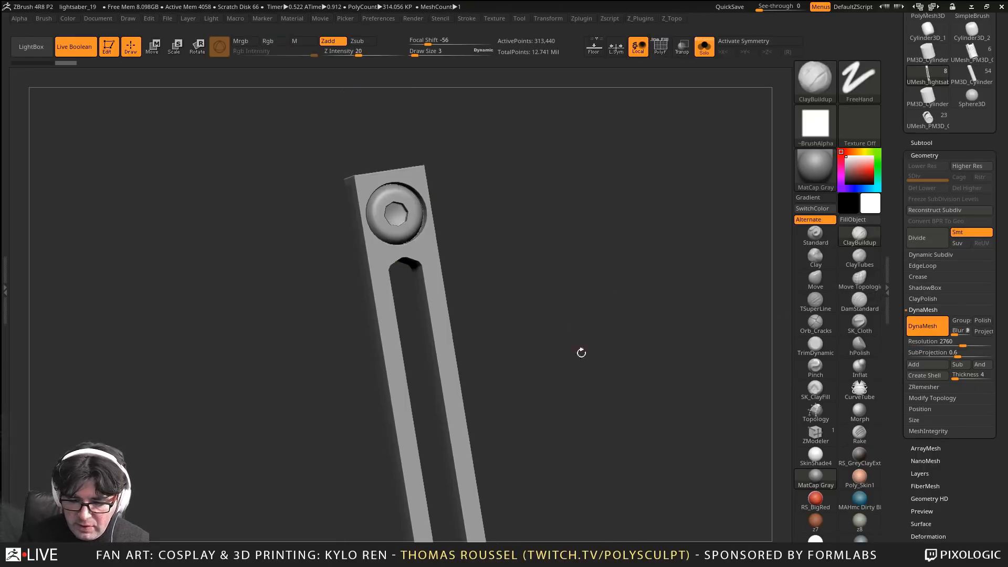
pyautogui.keyDown('alt'); pyautogui.moveTo(581, 352); pyautogui.dragTo(549, 372); pyautogui.keyUp('alt')
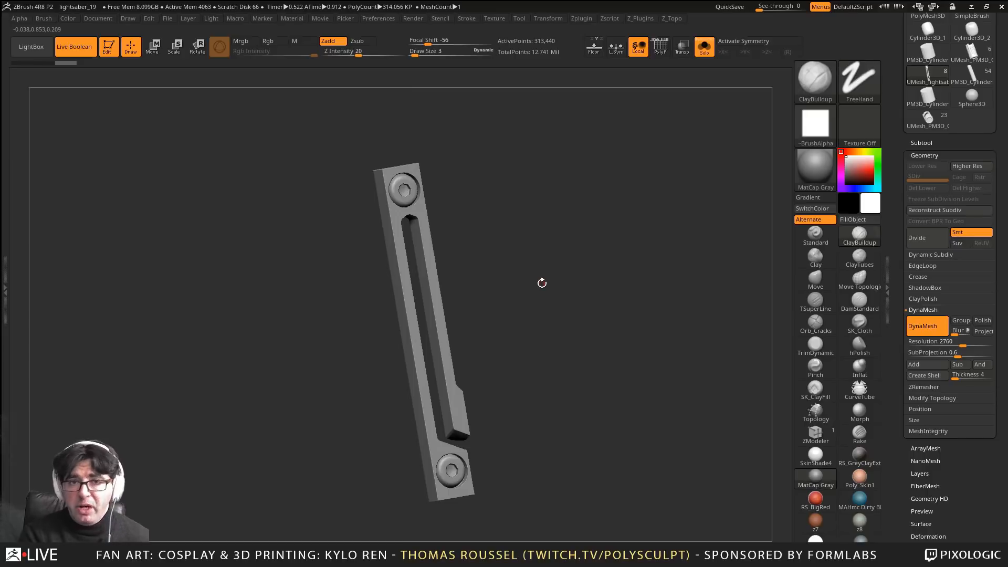
# Inspect the whole remeshed bar and its screw end, and undo the DynaMesh
pyautogui.moveTo(552, 271); pyautogui.dragTo(520, 152)
pyautogui.moveTo(620, 375)
pyautogui.keyDown('alt'); pyautogui.mouseDown()
pyautogui.moveTo(639, 317)
pyautogui.moveTo(622, 252)
pyautogui.moveTo(630, 361)
pyautogui.mouseUp(); pyautogui.keyUp('alt')
pyautogui.keyDown('alt'); pyautogui.moveTo(618, 401); pyautogui.dragTo(612, 395); pyautogui.keyUp('alt')
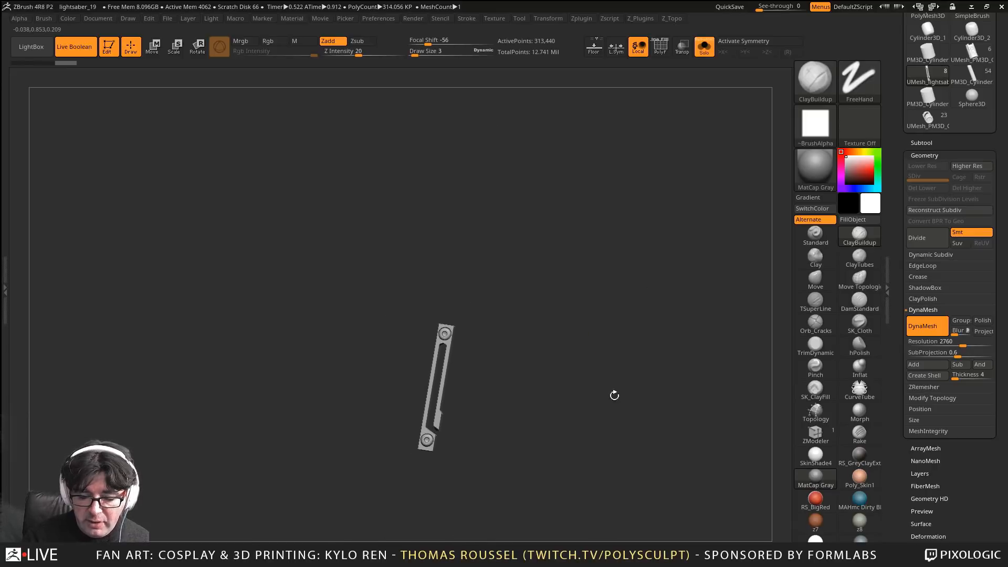
pyautogui.keyDown('alt'); pyautogui.moveTo(531, 366); pyautogui.dragTo(689, 399); pyautogui.keyUp('alt')
pyautogui.hotkey('ctrl', 'z')
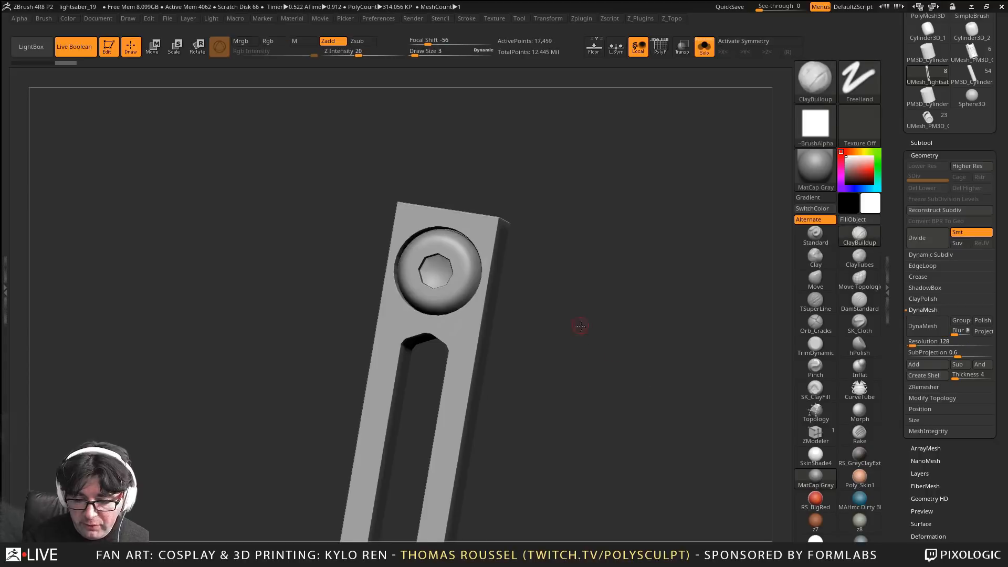
# Try DynaMesh on the slotted bar at resolution 3032, and undo it
pyautogui.keyDown('alt'); pyautogui.moveTo(582, 328); pyautogui.dragTo(662, 426); pyautogui.keyUp('alt')
pyautogui.moveTo(914, 346); pyautogui.dragTo(969, 343)
pyautogui.click(922, 326)
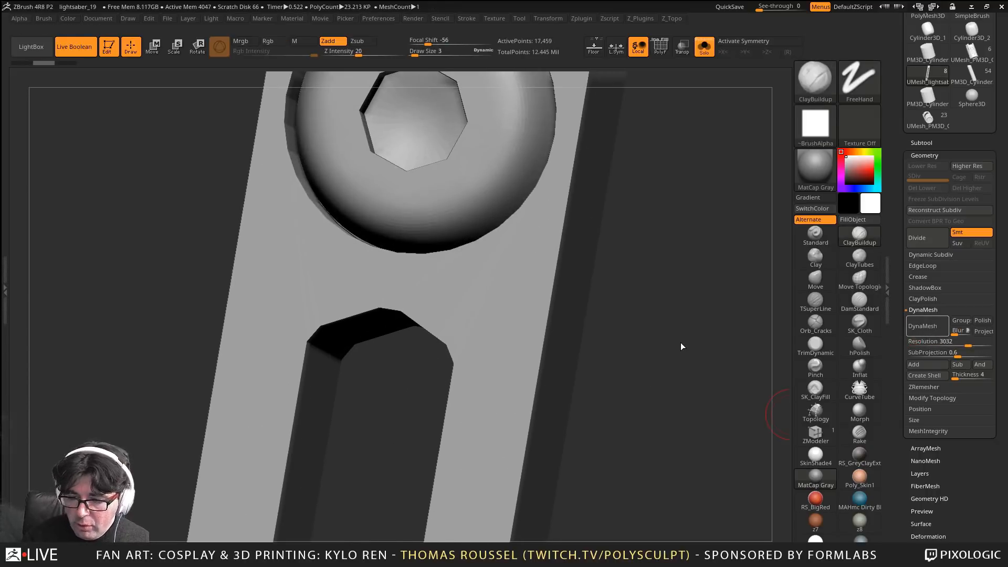
pyautogui.hotkey('ctrl', 'z')
# DynaMesh the slotted bar at resolution 4096 and check the edges around the screw head up close
pyautogui.moveTo(939, 345); pyautogui.dragTo(1001, 345)
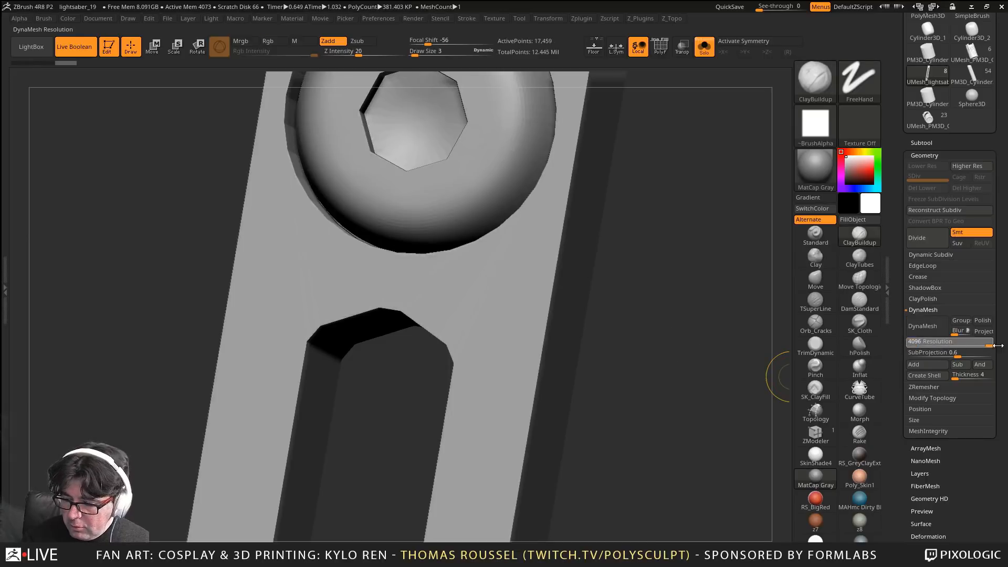
pyautogui.click(916, 342)
pyautogui.click(911, 329)
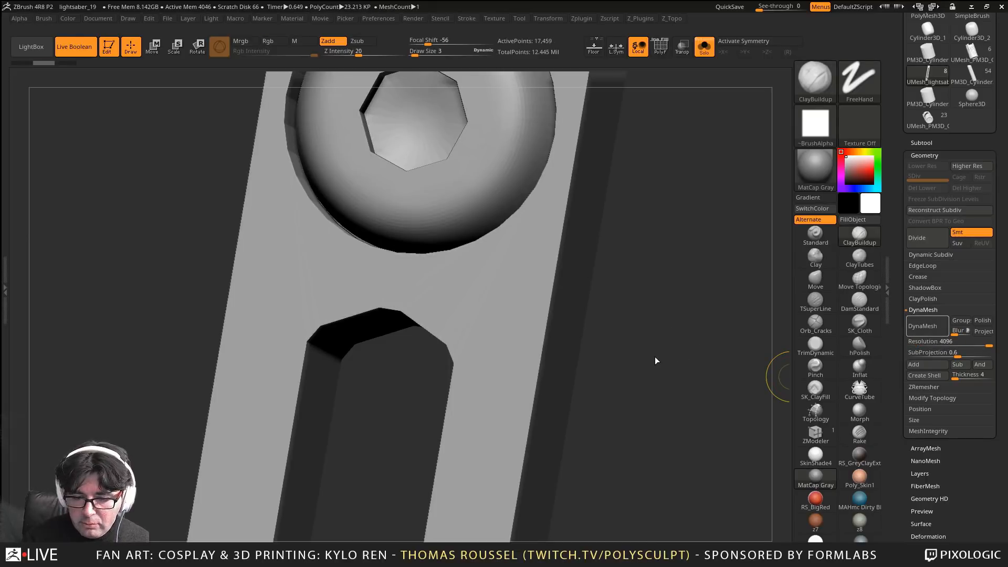
pyautogui.keyDown('alt'); pyautogui.moveTo(655, 354); pyautogui.dragTo(603, 244); pyautogui.keyUp('alt')
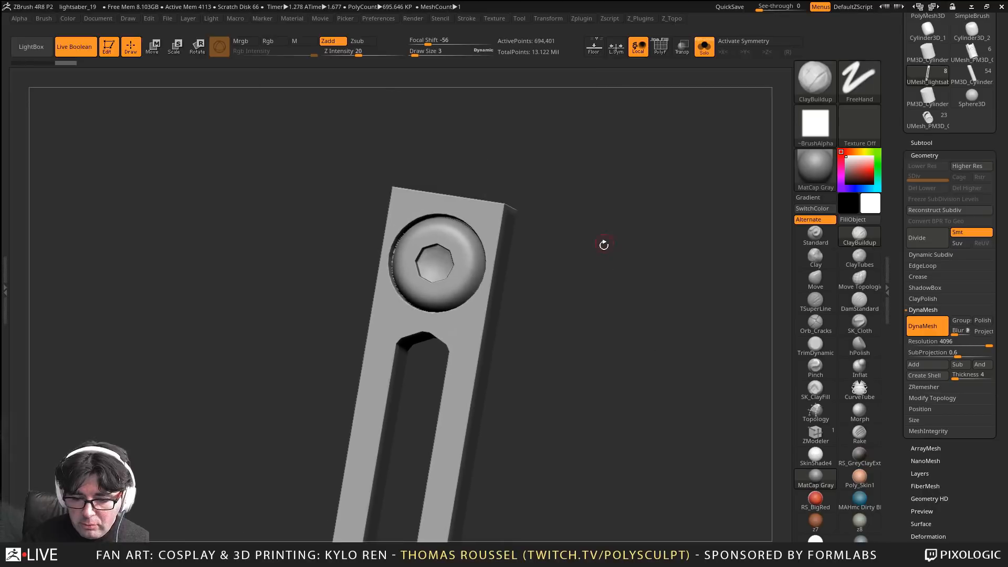
pyautogui.keyDown('ctrl'); pyautogui.moveTo(418, 256); pyautogui.dragTo(451, 362, button='right'); pyautogui.keyUp('ctrl')
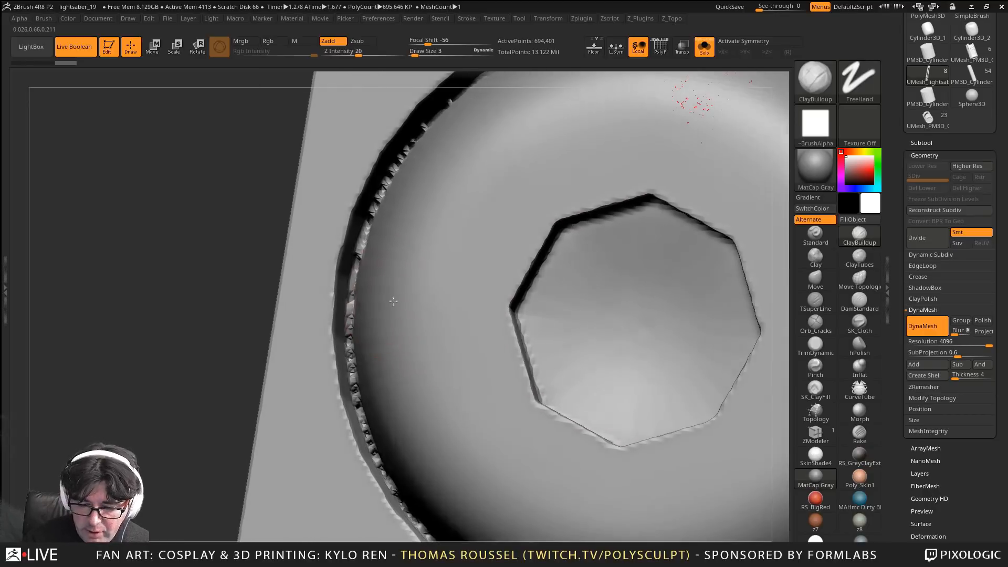
# Set the draw size to 1 and smooth the jagged left edge around the domed screw head
pyautogui.moveTo(393, 301); pyautogui.dragTo(373, 310, button='right')
pyautogui.press('s')
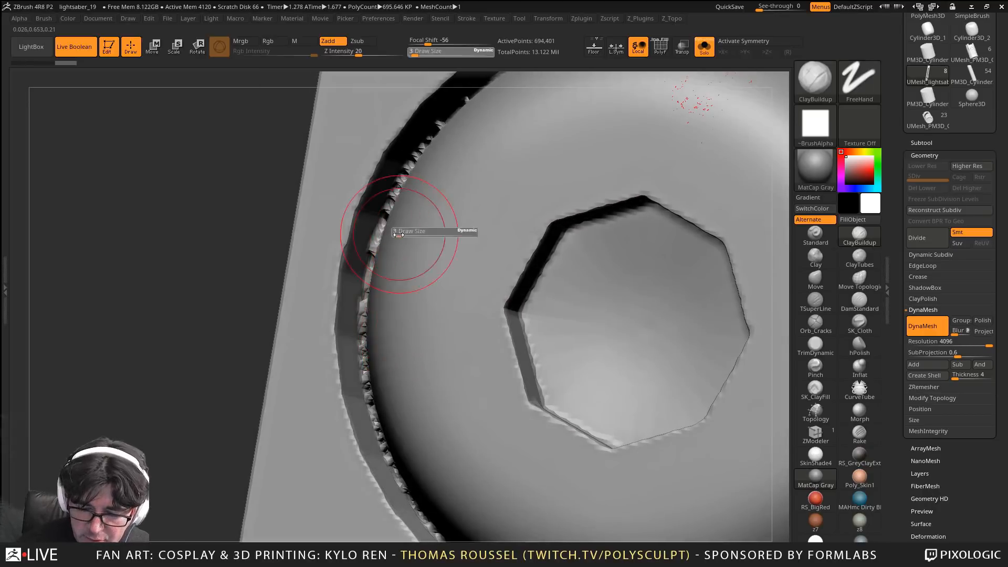
pyautogui.moveTo(400, 231)
pyautogui.mouseDown()
pyautogui.moveTo(390, 205)
pyautogui.moveTo(424, 141)
pyautogui.mouseUp()
pyautogui.moveTo(677, 100); pyautogui.dragTo(692, 102, button='right')
pyautogui.moveTo(422, 142)
pyautogui.keyDown('shift'); pyautogui.mouseDown()
pyautogui.moveTo(367, 254)
pyautogui.moveTo(363, 382)
pyautogui.moveTo(387, 463)
pyautogui.mouseUp(); pyautogui.keyUp('shift')
pyautogui.keyDown('alt'); pyautogui.moveTo(387, 436); pyautogui.dragTo(358, 380, button='right'); pyautogui.keyUp('alt')
pyautogui.moveTo(292, 269)
pyautogui.mouseDown()
pyautogui.moveTo(330, 331)
pyautogui.moveTo(414, 403)
pyautogui.mouseUp()
pyautogui.moveTo(411, 403); pyautogui.dragTo(389, 390, button='right')
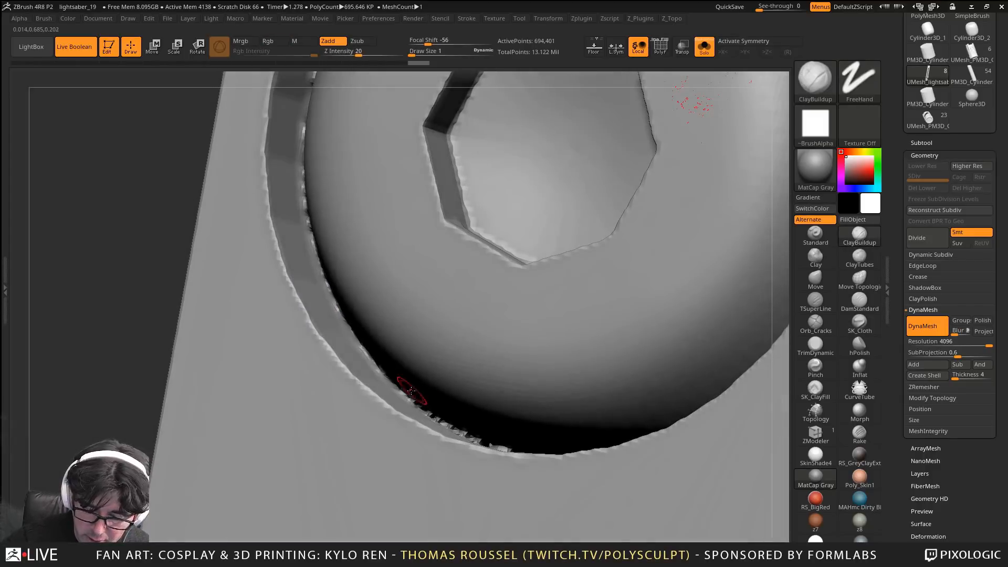
# Smooth the lower-left and bottom stretches of the jagged edge around the screw head
pyautogui.keyDown('shift'); pyautogui.moveTo(376, 369); pyautogui.dragTo(418, 404); pyautogui.keyUp('shift')
pyautogui.moveTo(434, 416); pyautogui.dragTo(476, 437, button='right')
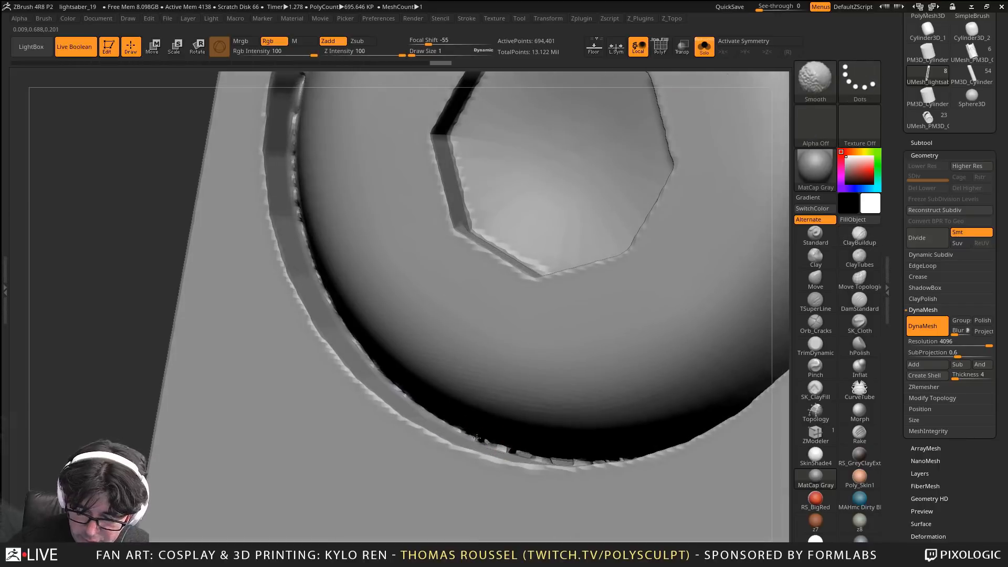
pyautogui.moveTo(509, 449)
pyautogui.keyDown('shift'); pyautogui.mouseDown()
pyautogui.moveTo(574, 457)
pyautogui.moveTo(568, 462)
pyautogui.mouseUp(); pyautogui.keyUp('shift')
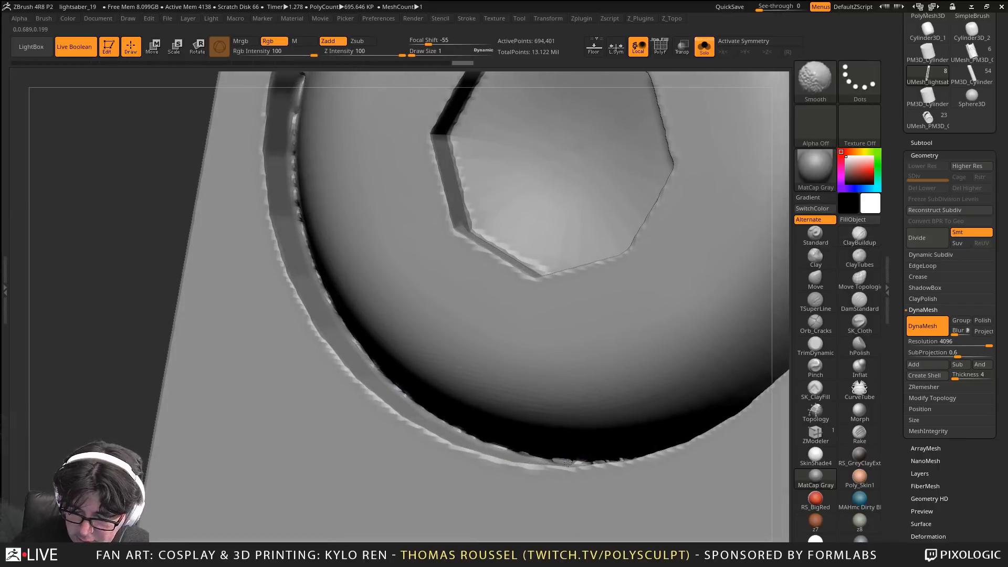
pyautogui.moveTo(546, 461); pyautogui.dragTo(591, 456, button='right')
pyautogui.rightClick(599, 455)
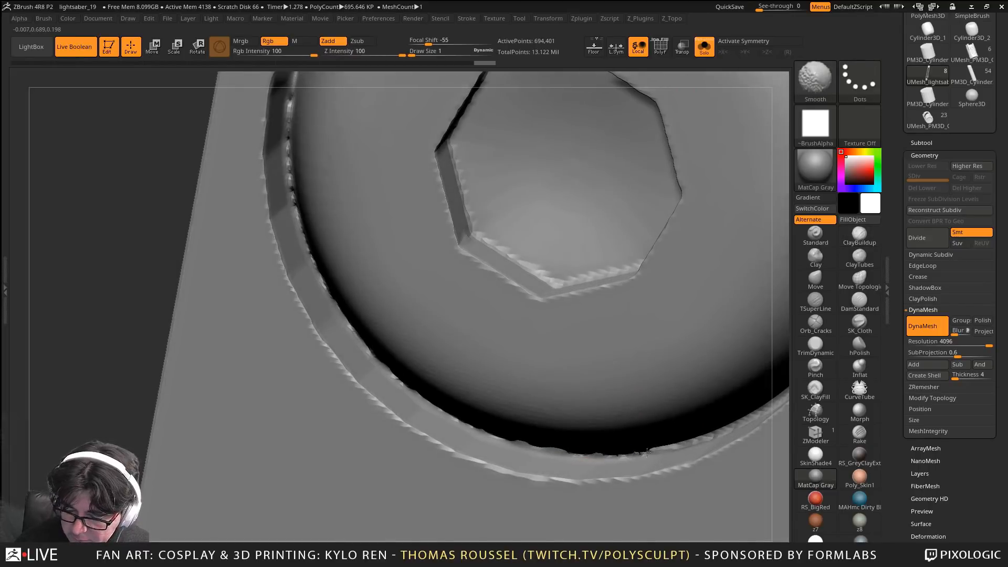
pyautogui.keyDown('shift'); pyautogui.moveTo(680, 442); pyautogui.dragTo(734, 424); pyautogui.keyUp('shift')
# Smooth the lower-right stretch of the edge where the screw head meets its recess
pyautogui.moveTo(713, 428)
pyautogui.keyDown('alt'); pyautogui.mouseDown(button='right')
pyautogui.moveTo(571, 442)
pyautogui.moveTo(577, 452)
pyautogui.mouseUp(button='right'); pyautogui.keyUp('alt')
pyautogui.rightClick(569, 462)
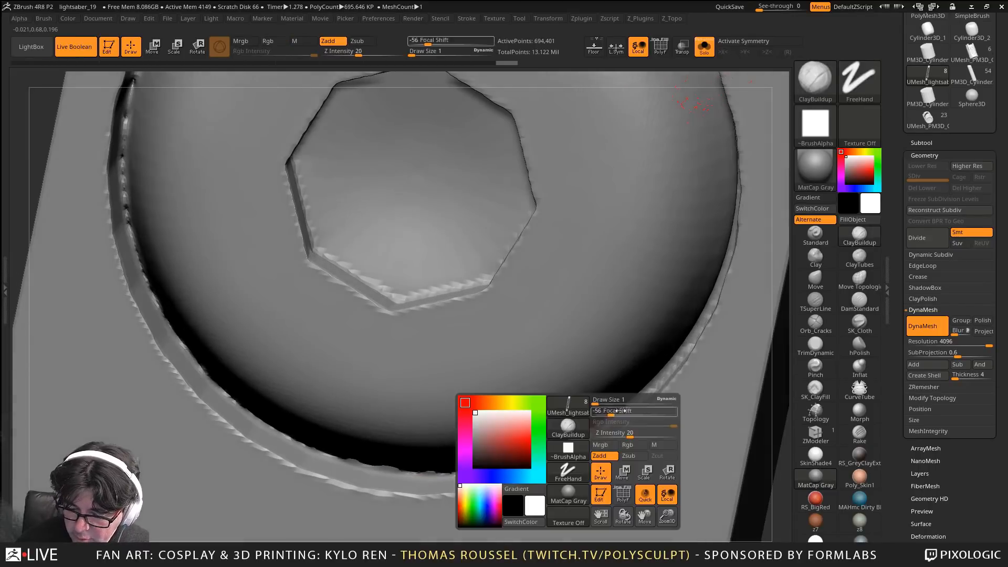
pyautogui.moveTo(609, 405); pyautogui.dragTo(601, 404)
pyautogui.press('shift')
pyautogui.keyDown('shift'); pyautogui.moveTo(567, 441); pyautogui.dragTo(673, 367); pyautogui.keyUp('shift')
pyautogui.moveTo(696, 334)
pyautogui.mouseDown(button='right')
pyautogui.moveTo(709, 297)
pyautogui.moveTo(701, 294)
pyautogui.mouseUp(button='right')
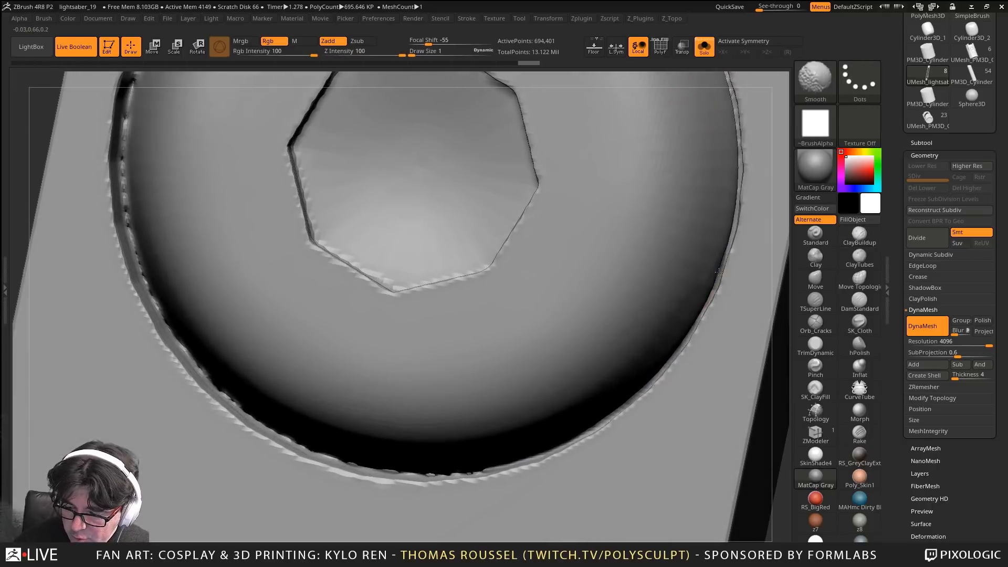
pyautogui.keyDown('shift'); pyautogui.moveTo(709, 304); pyautogui.dragTo(703, 308); pyautogui.keyUp('shift')
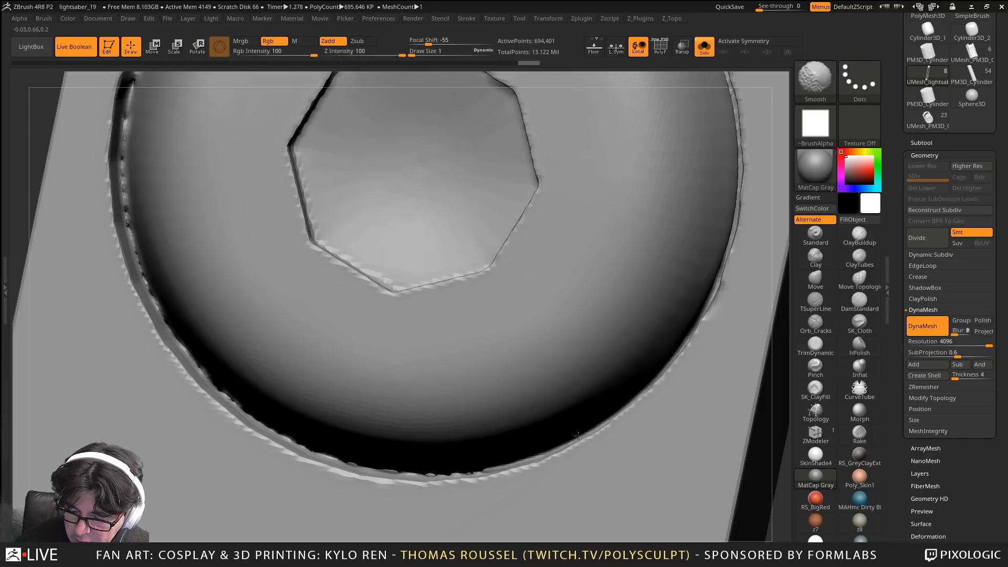
# Smooth the right and upper-right stretches of the edge around the screw head
pyautogui.moveTo(641, 371); pyautogui.dragTo(665, 279, button='right')
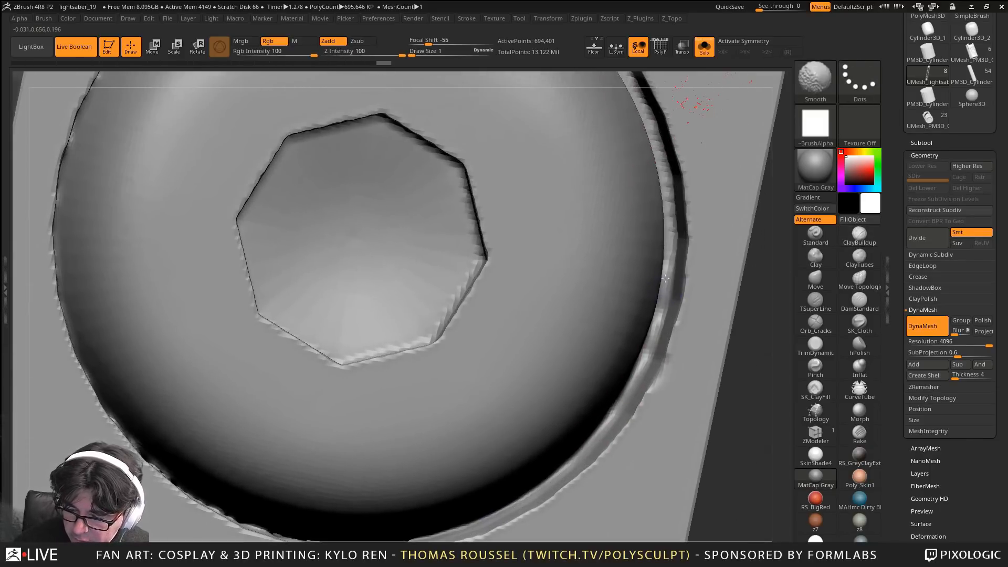
pyautogui.keyDown('shift'); pyautogui.moveTo(665, 279); pyautogui.dragTo(652, 335); pyautogui.keyUp('shift')
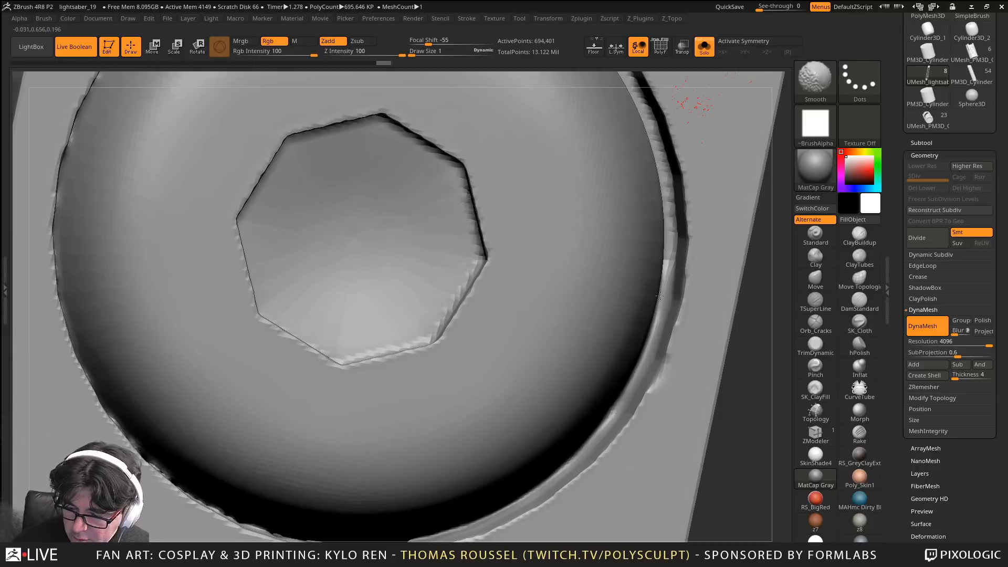
pyautogui.keyDown('shift'); pyautogui.moveTo(659, 295); pyautogui.dragTo(670, 200); pyautogui.keyUp('shift')
pyautogui.moveTo(670, 199)
pyautogui.mouseDown(button='right')
pyautogui.moveTo(628, 222)
pyautogui.moveTo(591, 363)
pyautogui.moveTo(603, 251)
pyautogui.mouseUp(button='right')
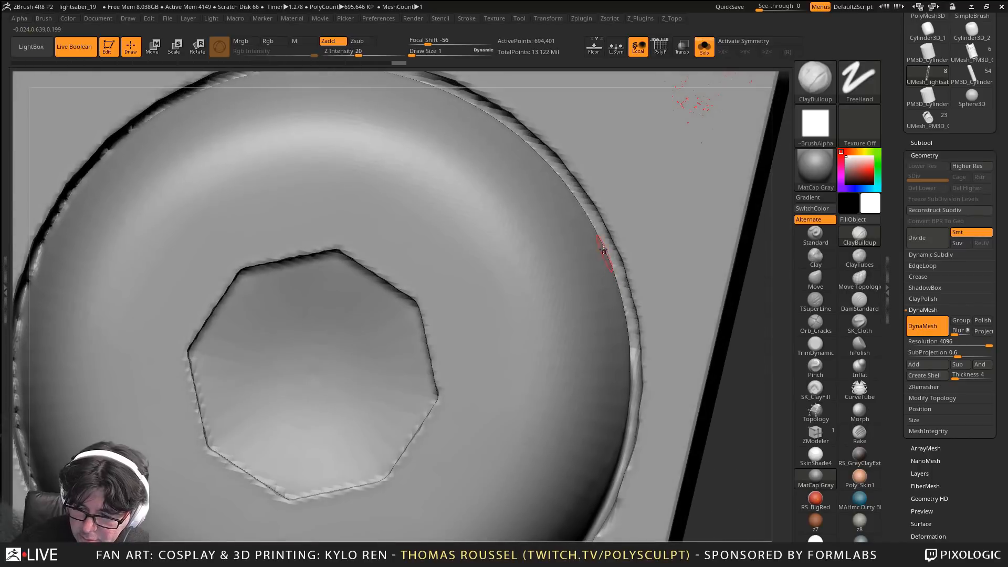
pyautogui.press('shift')
pyautogui.moveTo(595, 227)
pyautogui.keyDown('shift'); pyautogui.mouseDown()
pyautogui.moveTo(631, 322)
pyautogui.moveTo(634, 384)
pyautogui.mouseUp(); pyautogui.keyUp('shift')
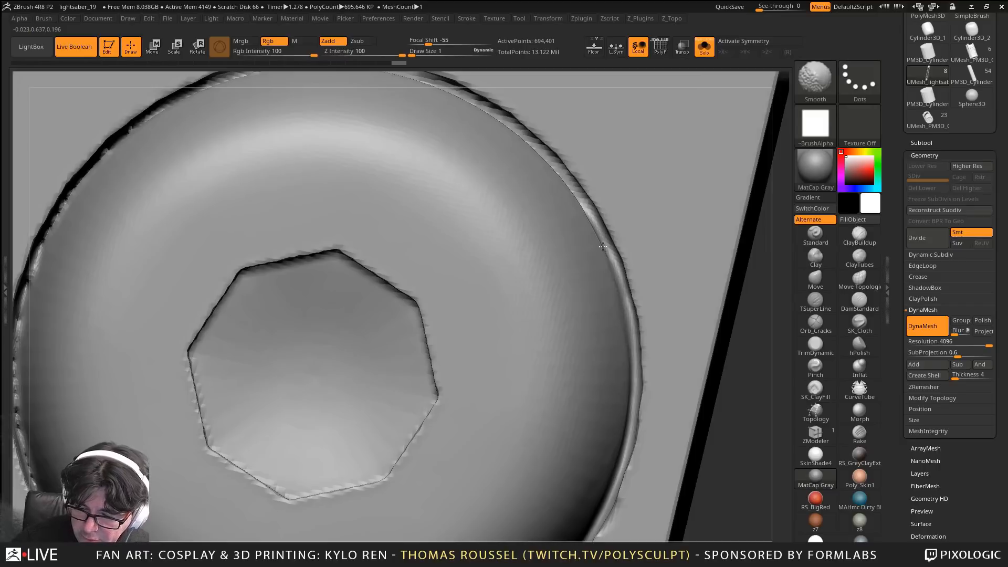
pyautogui.keyDown('shift'); pyautogui.moveTo(575, 204); pyautogui.dragTo(505, 126); pyautogui.keyUp('shift')
# Smooth the top edge around the screw head and remesh the part with DynaMesh at resolution 4096
pyautogui.keyDown('alt'); pyautogui.moveTo(512, 153); pyautogui.dragTo(648, 303, button='right'); pyautogui.keyUp('alt')
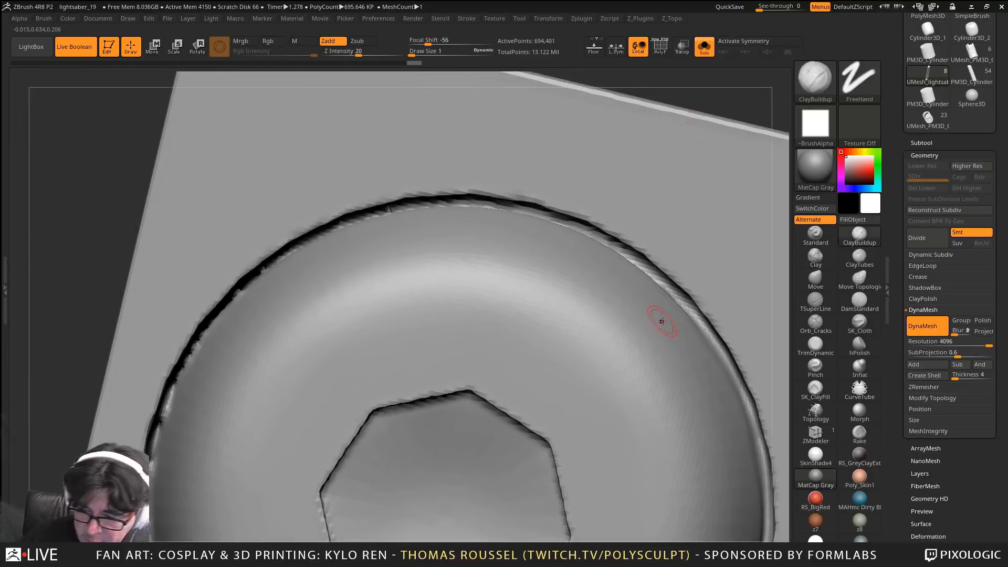
pyautogui.press('space')
pyautogui.press('shift')
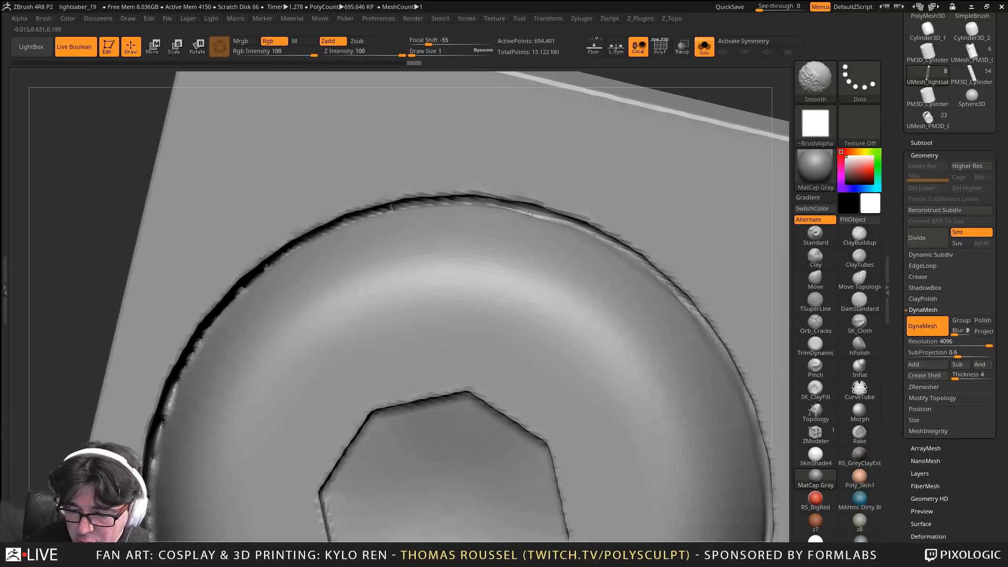
pyautogui.moveTo(530, 214)
pyautogui.keyDown('shift'); pyautogui.mouseDown()
pyautogui.moveTo(487, 208)
pyautogui.moveTo(323, 233)
pyautogui.mouseUp(); pyautogui.keyUp('shift')
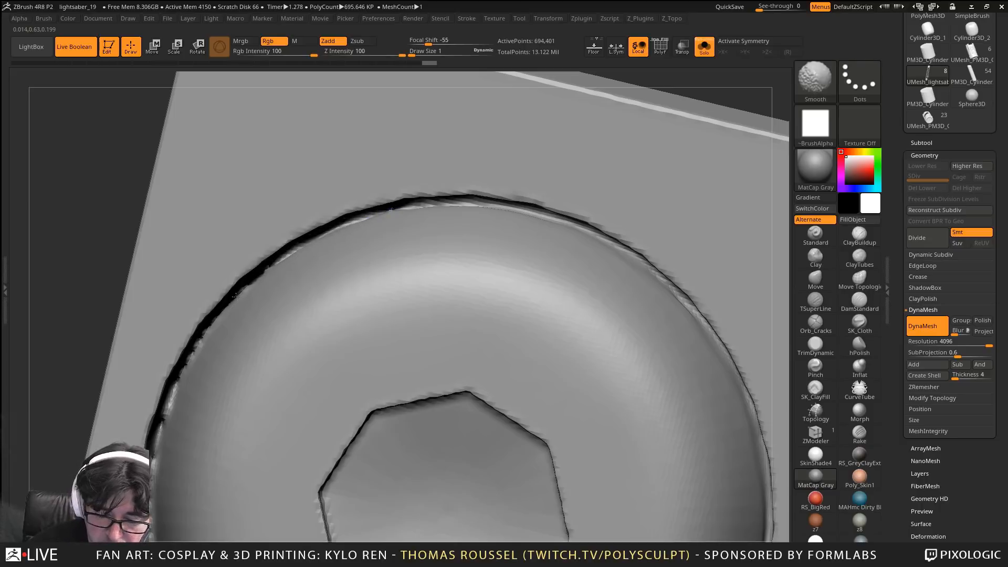
pyautogui.keyDown('alt'); pyautogui.moveTo(58, 362); pyautogui.dragTo(150, 303); pyautogui.keyUp('alt')
pyautogui.keyDown('ctrl'); pyautogui.moveTo(116, 278); pyautogui.dragTo(129, 352); pyautogui.keyUp('ctrl')
# Smooth the remeshed screw head's edge from the upper left across the top to the upper right
pyautogui.keyDown('shift'); pyautogui.moveTo(299, 277); pyautogui.dragTo(328, 243); pyautogui.keyUp('shift')
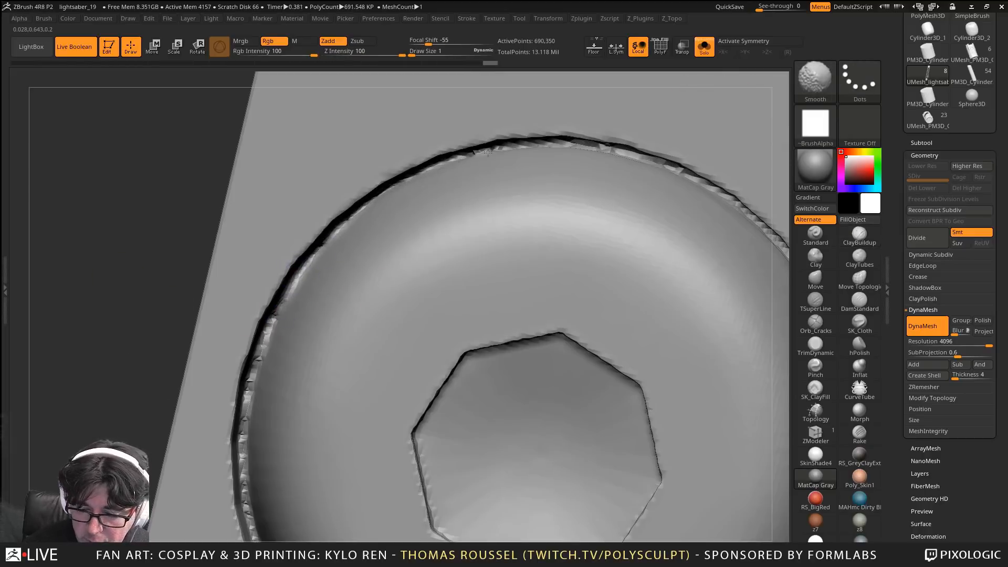
pyautogui.moveTo(473, 155)
pyautogui.keyDown('shift'); pyautogui.mouseDown()
pyautogui.moveTo(577, 143)
pyautogui.moveTo(682, 172)
pyautogui.mouseUp(); pyautogui.keyUp('shift')
pyautogui.moveTo(714, 238)
pyautogui.keyDown('alt'); pyautogui.mouseDown(button='right')
pyautogui.moveTo(514, 200)
pyautogui.moveTo(537, 213)
pyautogui.mouseUp(button='right'); pyautogui.keyUp('alt')
pyautogui.moveTo(590, 225)
pyautogui.keyDown('shift'); pyautogui.mouseDown()
pyautogui.moveTo(500, 145)
pyautogui.moveTo(531, 161)
pyautogui.mouseUp(); pyautogui.keyUp('shift')
pyautogui.moveTo(602, 266); pyautogui.dragTo(592, 232, button='right')
pyautogui.keyDown('shift'); pyautogui.moveTo(592, 231); pyautogui.dragTo(645, 325); pyautogui.keyUp('shift')
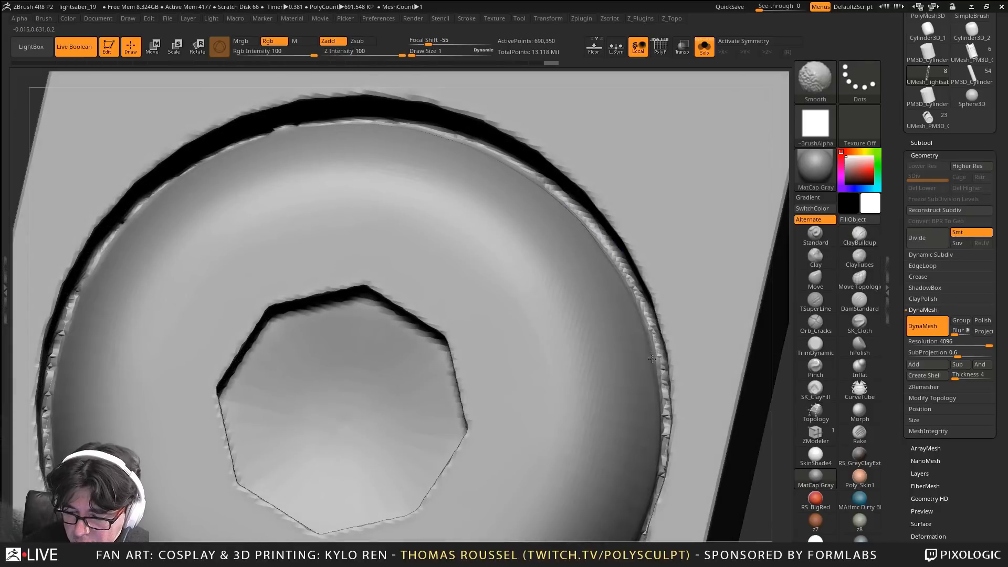
# Smooth the remeshed screw head's edge down the right side to the lower right
pyautogui.moveTo(612, 262)
pyautogui.keyDown('shift'); pyautogui.mouseDown()
pyautogui.moveTo(628, 286)
pyautogui.moveTo(661, 462)
pyautogui.mouseUp(); pyautogui.keyUp('shift')
pyautogui.moveTo(661, 462)
pyautogui.mouseDown(button='right')
pyautogui.moveTo(646, 437)
pyautogui.moveTo(673, 349)
pyautogui.mouseUp(button='right')
pyautogui.moveTo(673, 349); pyautogui.dragTo(666, 346, button='right')
pyautogui.moveTo(665, 339)
pyautogui.keyDown('shift'); pyautogui.mouseDown()
pyautogui.moveTo(662, 418)
pyautogui.moveTo(622, 504)
pyautogui.mouseUp(); pyautogui.keyUp('shift')
pyautogui.moveTo(622, 504); pyautogui.dragTo(687, 317, button='right')
pyautogui.keyDown('shift'); pyautogui.moveTo(678, 335); pyautogui.dragTo(587, 421); pyautogui.keyUp('shift')
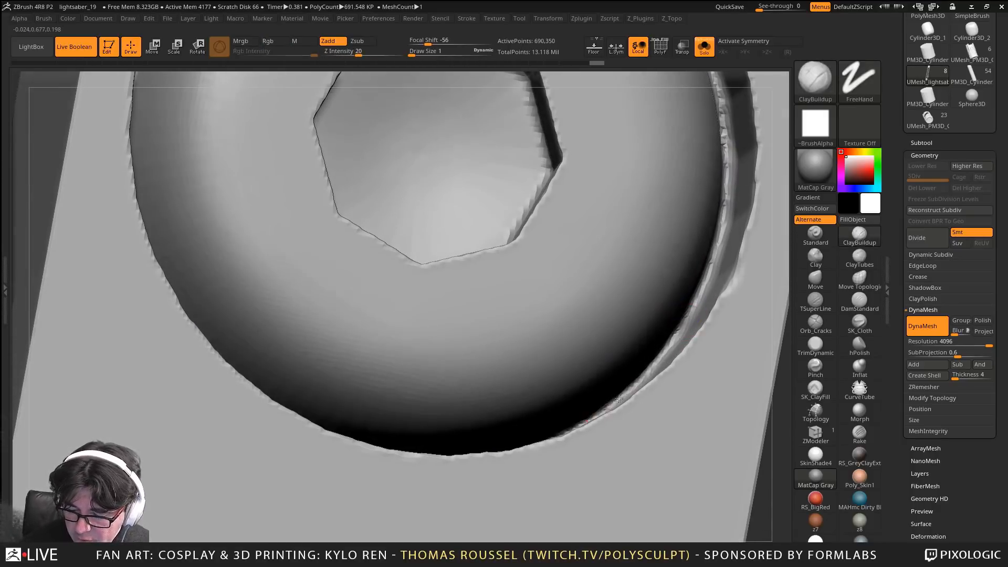
# Smooth the remeshed screw head's edge along the bottom and up the left side
pyautogui.moveTo(614, 391); pyautogui.dragTo(602, 407, button='right')
pyautogui.keyDown('shift'); pyautogui.moveTo(486, 463); pyautogui.dragTo(374, 458); pyautogui.keyUp('shift')
pyautogui.moveTo(373, 457); pyautogui.dragTo(347, 453, button='right')
pyautogui.moveTo(366, 453)
pyautogui.keyDown('shift'); pyautogui.mouseDown()
pyautogui.moveTo(247, 401)
pyautogui.moveTo(205, 362)
pyautogui.moveTo(131, 254)
pyautogui.moveTo(121, 148)
pyautogui.mouseUp(); pyautogui.keyUp('shift')
pyautogui.keyDown('alt'); pyautogui.moveTo(121, 147); pyautogui.dragTo(138, 265, button='right'); pyautogui.keyUp('alt')
pyautogui.moveTo(140, 303)
pyautogui.keyDown('shift'); pyautogui.mouseDown()
pyautogui.moveTo(142, 205)
pyautogui.moveTo(165, 147)
pyautogui.mouseUp(); pyautogui.keyUp('shift')
# Smooth the screw head's upper-left edge and remesh the part with DynaMesh again
pyautogui.keyDown('alt'); pyautogui.moveTo(186, 156); pyautogui.dragTo(160, 285, button='right'); pyautogui.keyUp('alt')
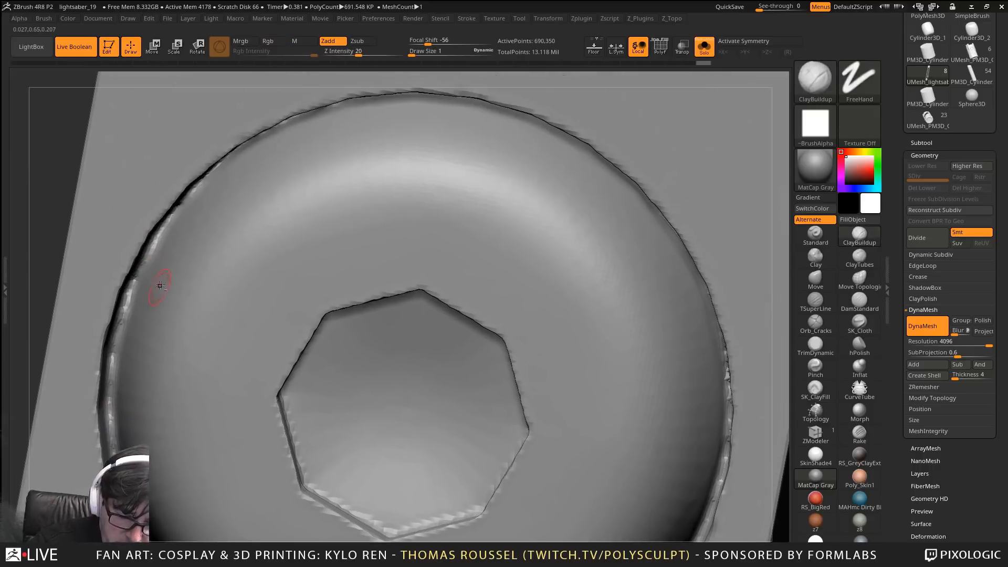
pyautogui.keyDown('shift'); pyautogui.moveTo(132, 304); pyautogui.dragTo(182, 210); pyautogui.keyUp('shift')
pyautogui.moveTo(248, 168); pyautogui.dragTo(239, 156, button='right')
pyautogui.keyDown('shift'); pyautogui.moveTo(295, 137); pyautogui.dragTo(350, 108); pyautogui.keyUp('shift')
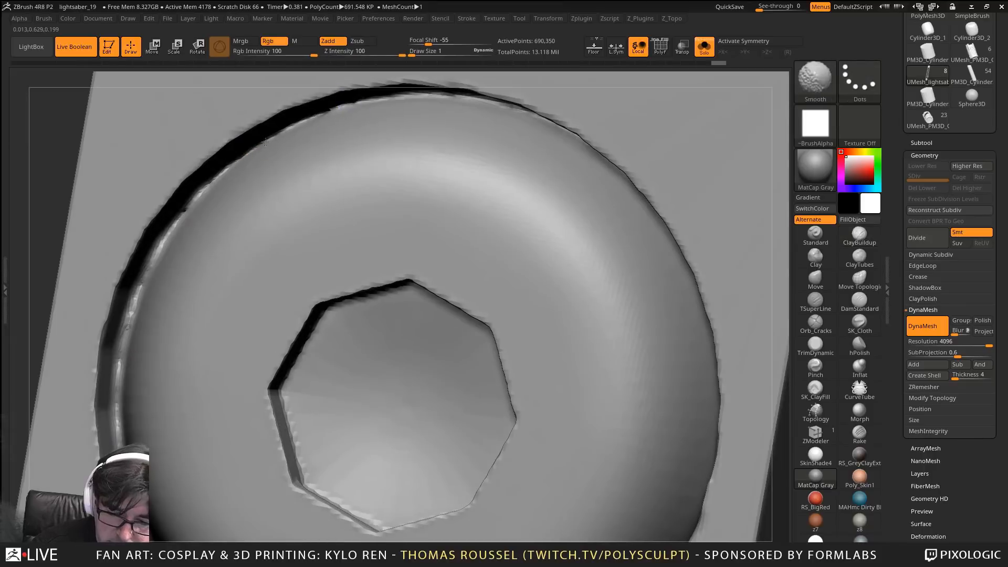
pyautogui.keyDown('ctrl'); pyautogui.moveTo(46, 151); pyautogui.dragTo(49, 213); pyautogui.keyUp('ctrl')
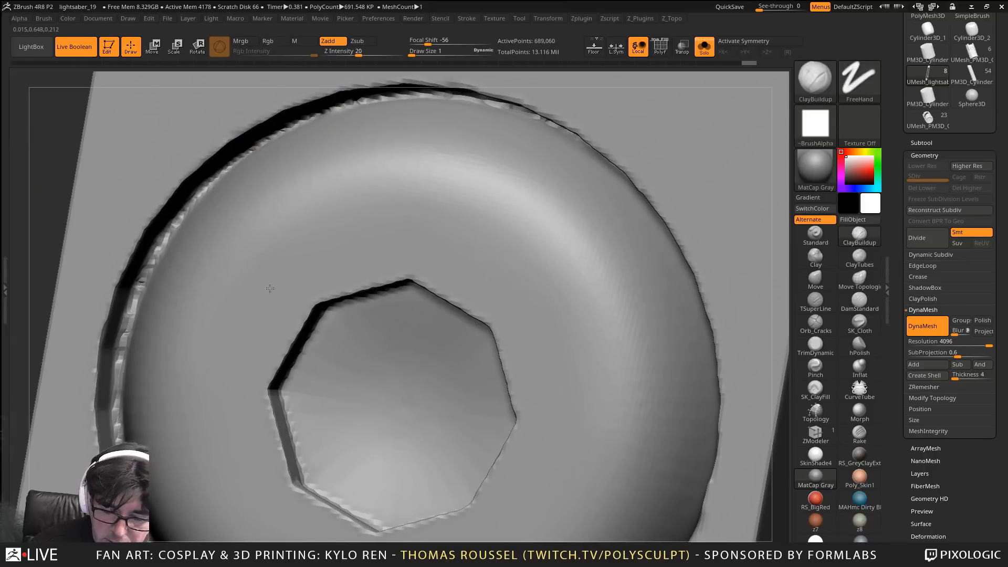
# Switch to the TrimDynamic brush at draw size 3 and soften the right prong's long edge down through the angled step
pyautogui.keyDown('ctrl'); pyautogui.moveTo(272, 288); pyautogui.dragTo(268, 236, button='right'); pyautogui.keyUp('ctrl')
pyautogui.moveTo(427, 424); pyautogui.dragTo(490, 392, button='right')
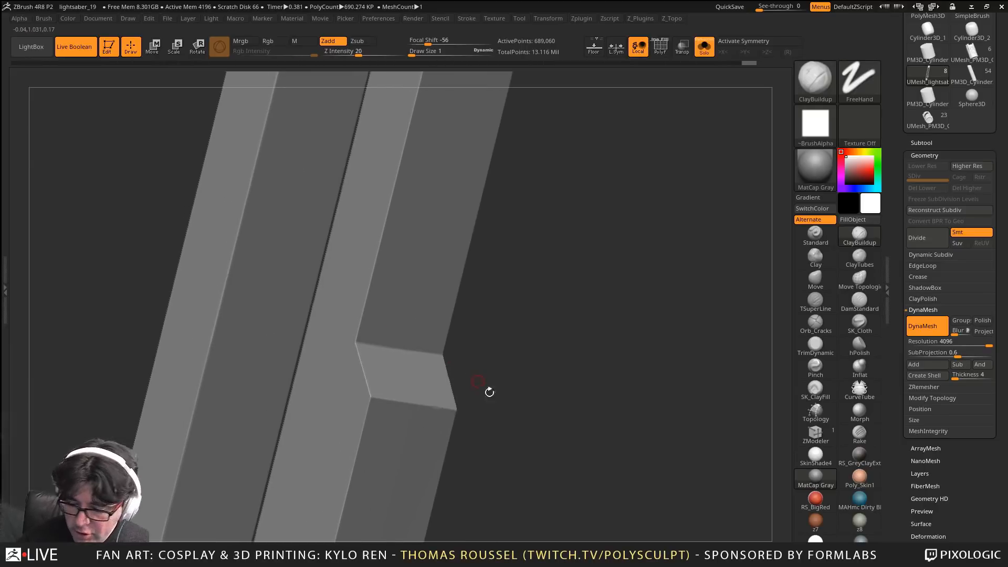
pyautogui.click(857, 434)
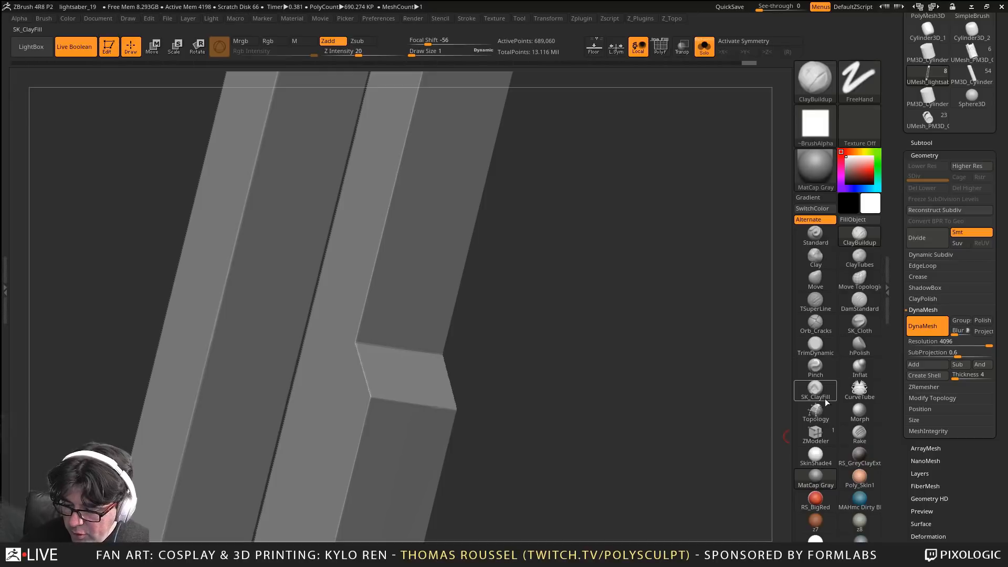
pyautogui.click(815, 345)
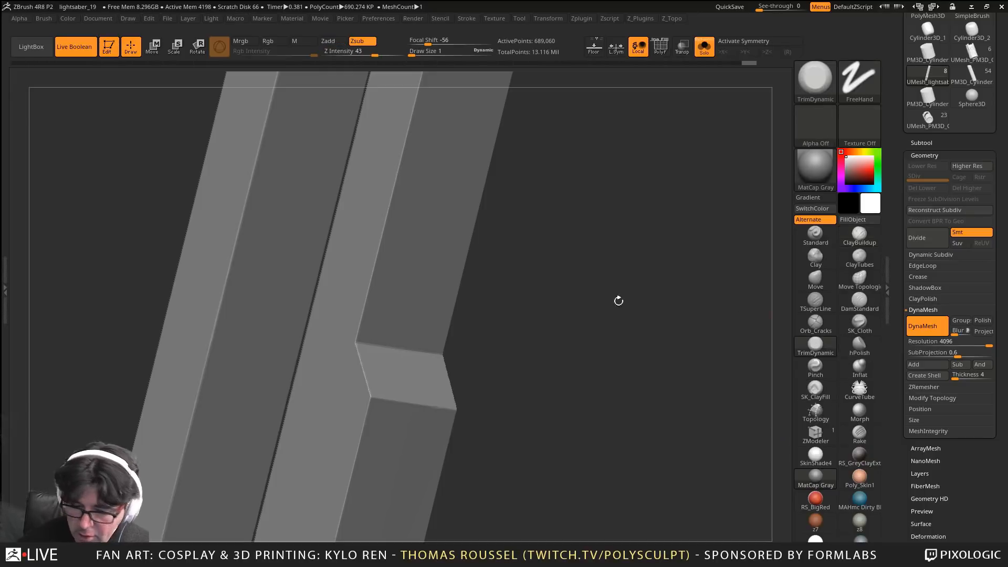
pyautogui.press('s')
pyautogui.click(397, 215)
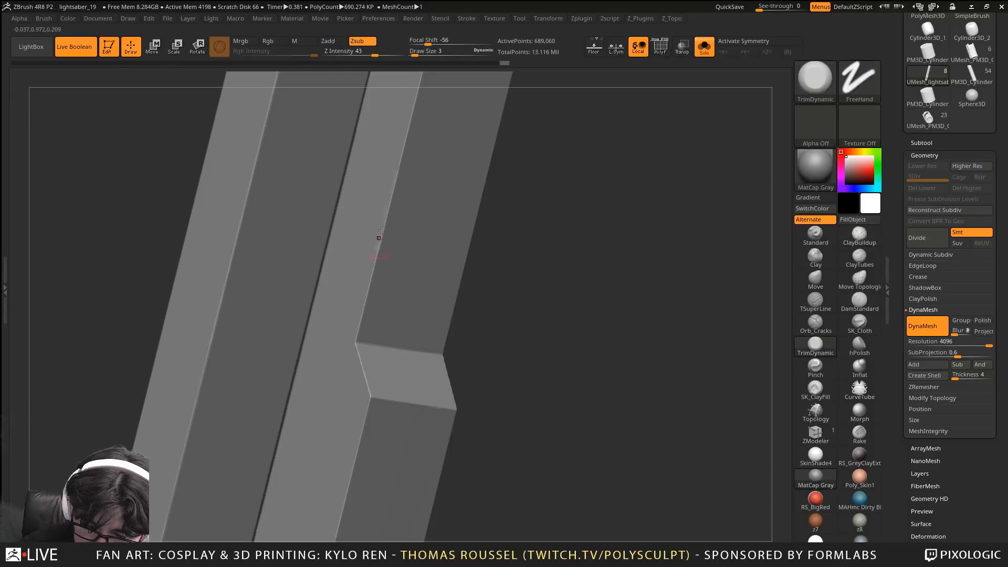
pyautogui.moveTo(378, 242); pyautogui.dragTo(402, 165)
pyautogui.moveTo(364, 319)
pyautogui.mouseDown()
pyautogui.moveTo(357, 351)
pyautogui.moveTo(371, 398)
pyautogui.mouseUp()
# Trim the right prong's long edge below the angled step and the adjoining edge at its lower end
pyautogui.keyDown('alt'); pyautogui.moveTo(396, 400); pyautogui.dragTo(459, 224, button='right'); pyautogui.keyUp('alt')
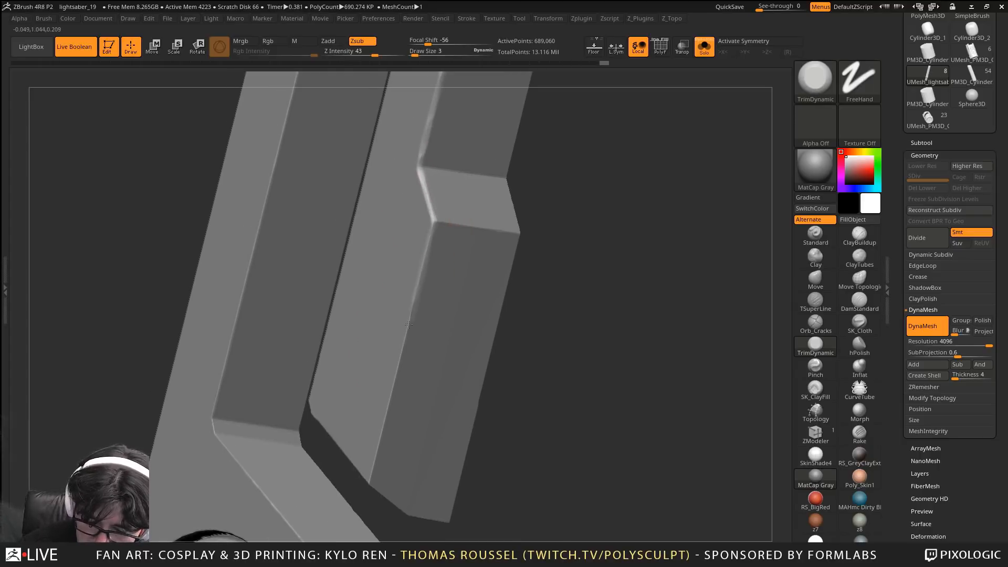
pyautogui.moveTo(409, 325); pyautogui.dragTo(386, 413)
pyautogui.moveTo(382, 452); pyautogui.dragTo(371, 477, button='right')
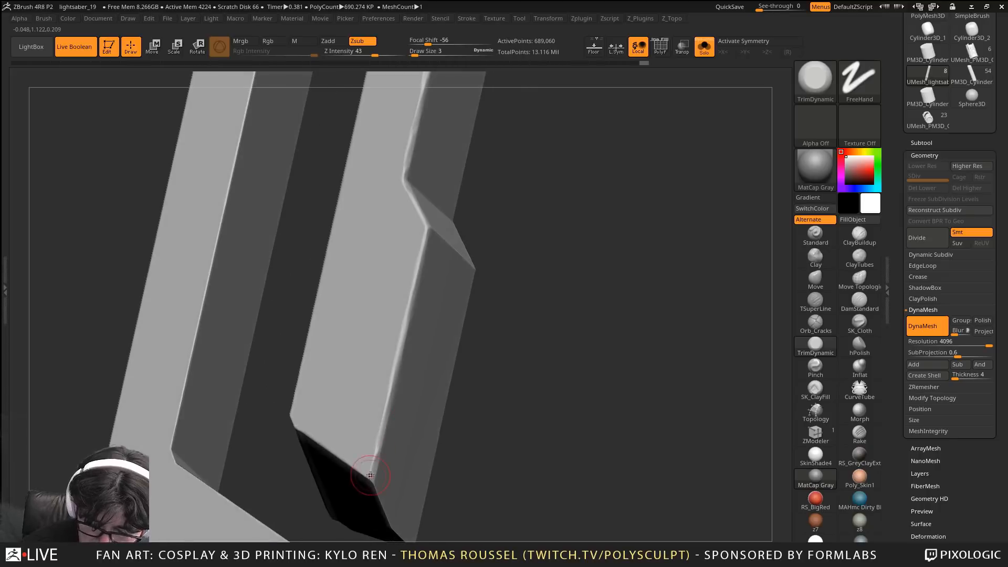
pyautogui.moveTo(363, 476); pyautogui.dragTo(300, 428)
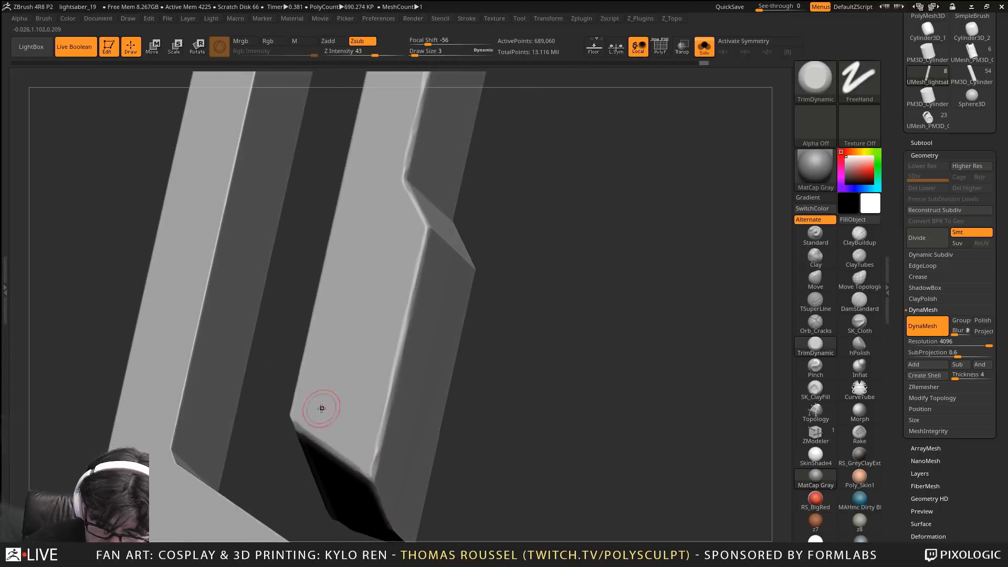
# Trim the opposite long edge of the right prong, working upward from its lower end
pyautogui.moveTo(322, 408); pyautogui.dragTo(359, 368, button='right')
pyautogui.moveTo(300, 152); pyautogui.dragTo(297, 279)
pyautogui.moveTo(291, 355); pyautogui.dragTo(296, 336)
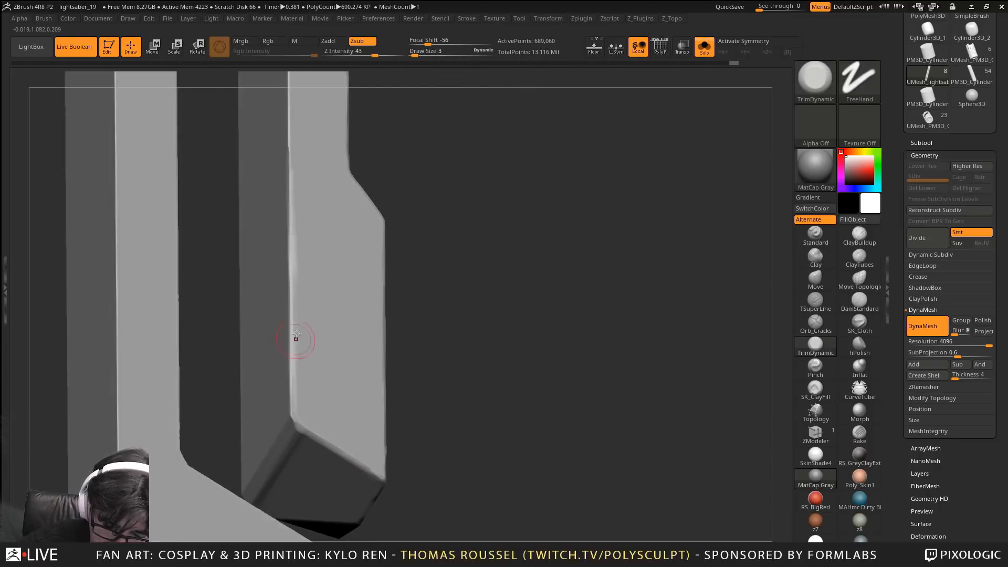
pyautogui.keyDown('alt'); pyautogui.moveTo(318, 282); pyautogui.dragTo(337, 551, button='right'); pyautogui.keyUp('alt')
pyautogui.moveTo(303, 147); pyautogui.dragTo(310, 447)
pyautogui.keyDown('alt'); pyautogui.moveTo(339, 311); pyautogui.dragTo(350, 549, button='right'); pyautogui.keyUp('alt')
pyautogui.moveTo(318, 118); pyautogui.dragTo(333, 450)
# Continue trimming the right prong's front edge along its straight middle stretch
pyautogui.moveTo(333, 450); pyautogui.dragTo(349, 406, button='right')
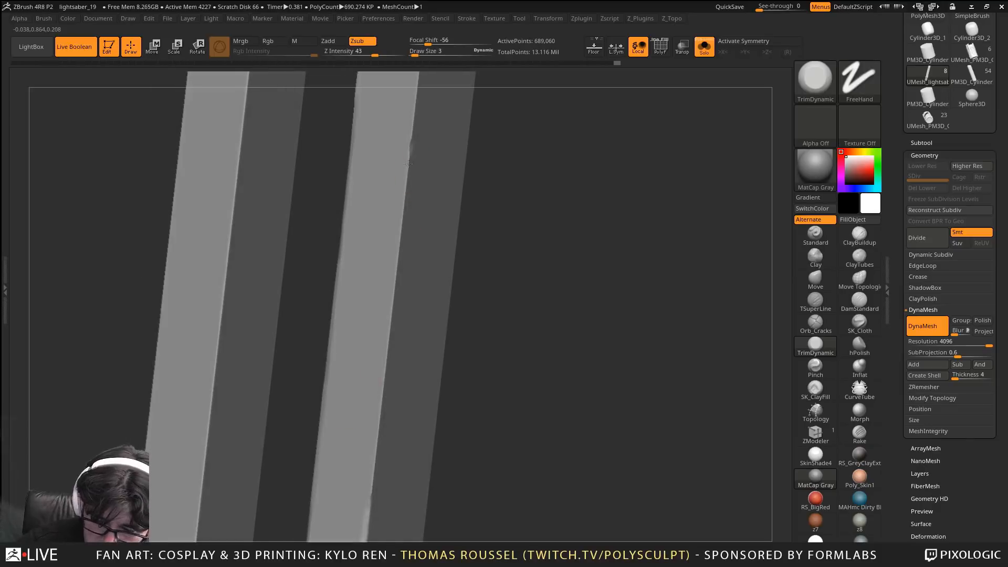
pyautogui.moveTo(409, 164); pyautogui.dragTo(372, 486)
pyautogui.moveTo(384, 331); pyautogui.dragTo(374, 470)
pyautogui.keyDown('alt'); pyautogui.moveTo(404, 281); pyautogui.dragTo(371, 526, button='right'); pyautogui.keyUp('alt')
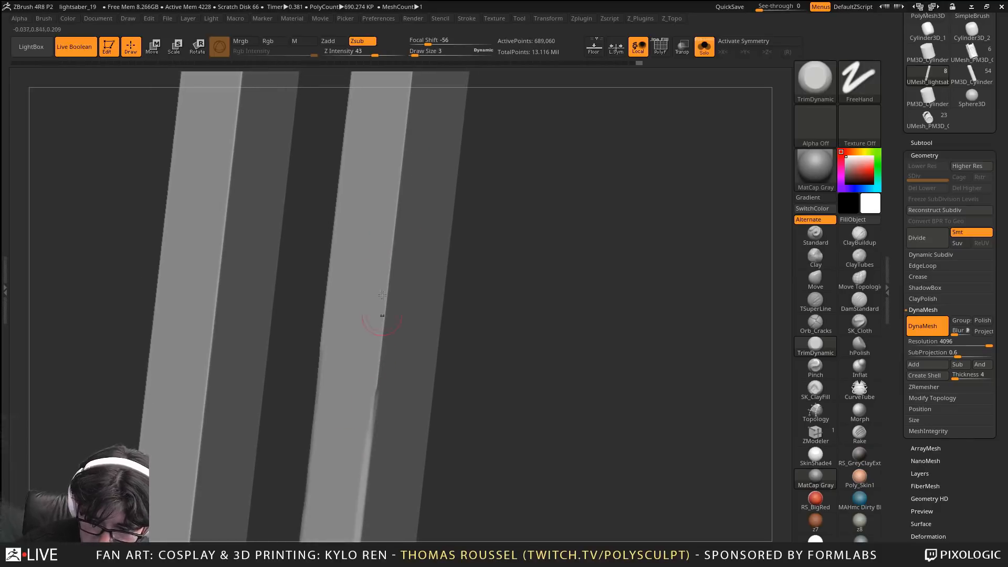
pyautogui.moveTo(397, 207); pyautogui.dragTo(373, 408)
pyautogui.moveTo(392, 252); pyautogui.dragTo(377, 391)
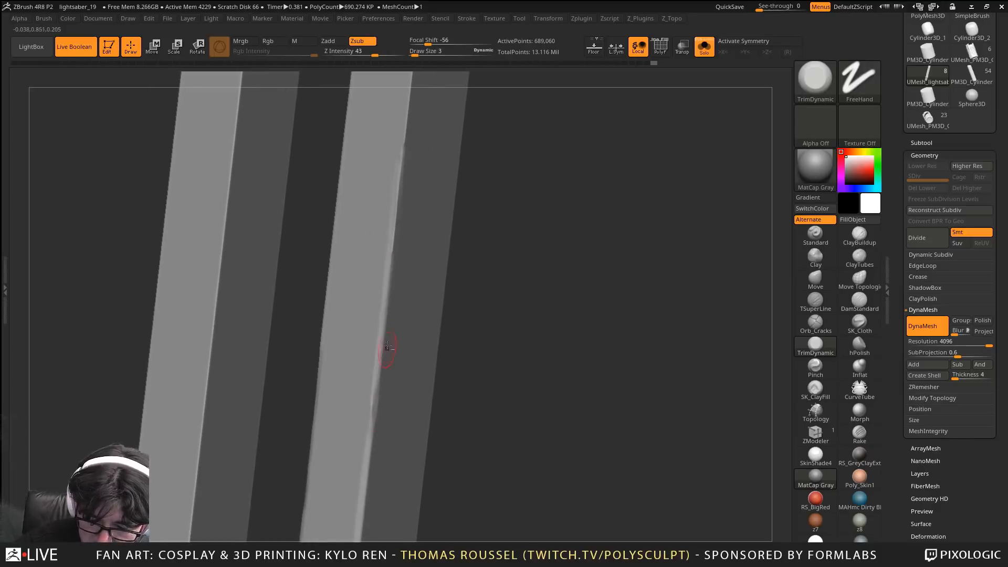
# Trim the slot's right edge up to the slot's upper end below the screw head
pyautogui.moveTo(344, 257); pyautogui.dragTo(390, 215, button='right')
pyautogui.moveTo(361, 159); pyautogui.dragTo(352, 288)
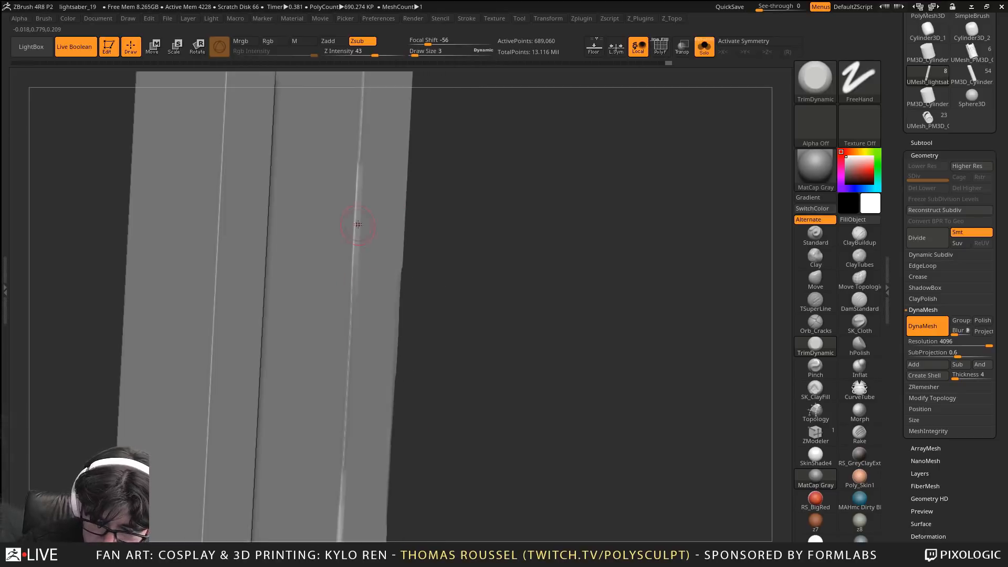
pyautogui.moveTo(355, 225); pyautogui.dragTo(344, 448)
pyautogui.moveTo(349, 342)
pyautogui.mouseDown()
pyautogui.moveTo(339, 493)
pyautogui.moveTo(364, 107)
pyautogui.mouseUp()
pyautogui.keyDown('alt'); pyautogui.moveTo(373, 160); pyautogui.dragTo(362, 415, button='right'); pyautogui.keyUp('alt')
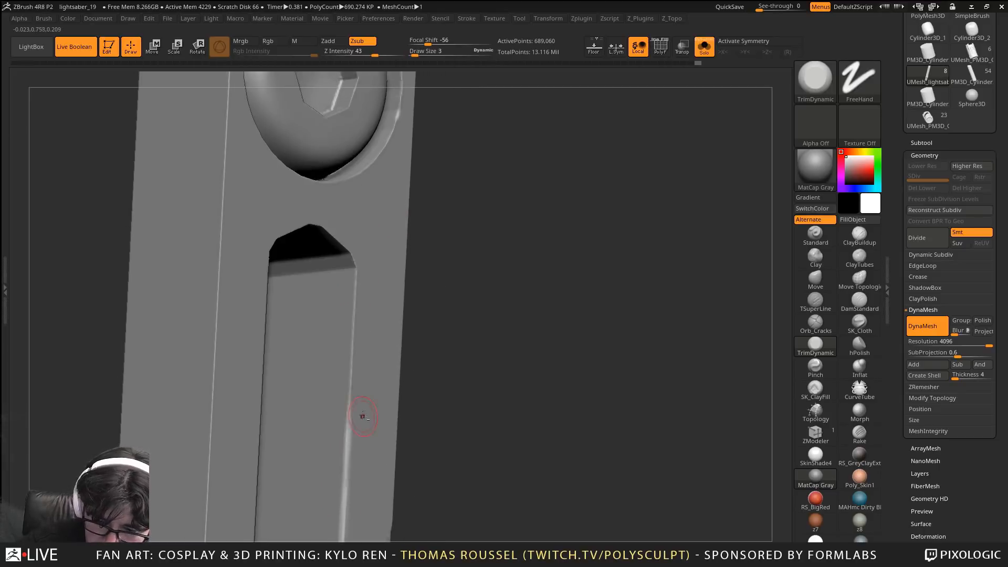
pyautogui.moveTo(353, 308); pyautogui.dragTo(353, 336)
pyautogui.moveTo(358, 269); pyautogui.dragTo(349, 412)
pyautogui.moveTo(352, 334); pyautogui.dragTo(346, 444)
pyautogui.moveTo(354, 411); pyautogui.dragTo(378, 376, button='right')
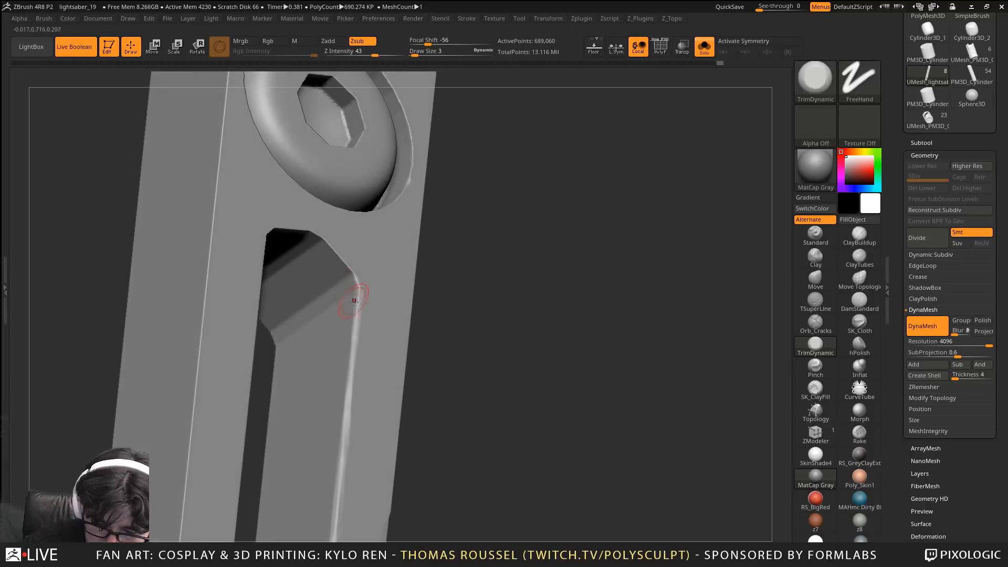
# Trim around the slot's upper end below the screw head and onto the start of its left edge
pyautogui.moveTo(358, 313)
pyautogui.mouseDown()
pyautogui.moveTo(338, 255)
pyautogui.moveTo(317, 236)
pyautogui.moveTo(272, 229)
pyautogui.mouseUp()
pyautogui.moveTo(309, 232); pyautogui.dragTo(274, 249, button='right')
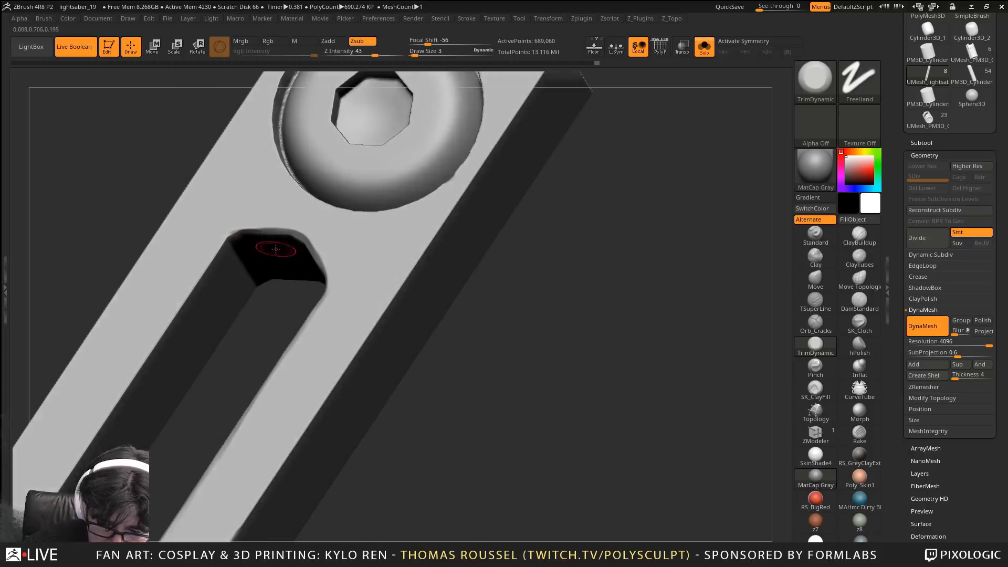
pyautogui.moveTo(256, 232)
pyautogui.mouseDown()
pyautogui.moveTo(233, 234)
pyautogui.moveTo(166, 326)
pyautogui.mouseUp()
pyautogui.moveTo(217, 246); pyautogui.dragTo(161, 340)
# Trim the upper stretch of the left prong's inner edge along the slot
pyautogui.keyDown('alt'); pyautogui.moveTo(176, 318); pyautogui.dragTo(360, 146, button='right'); pyautogui.keyUp('alt')
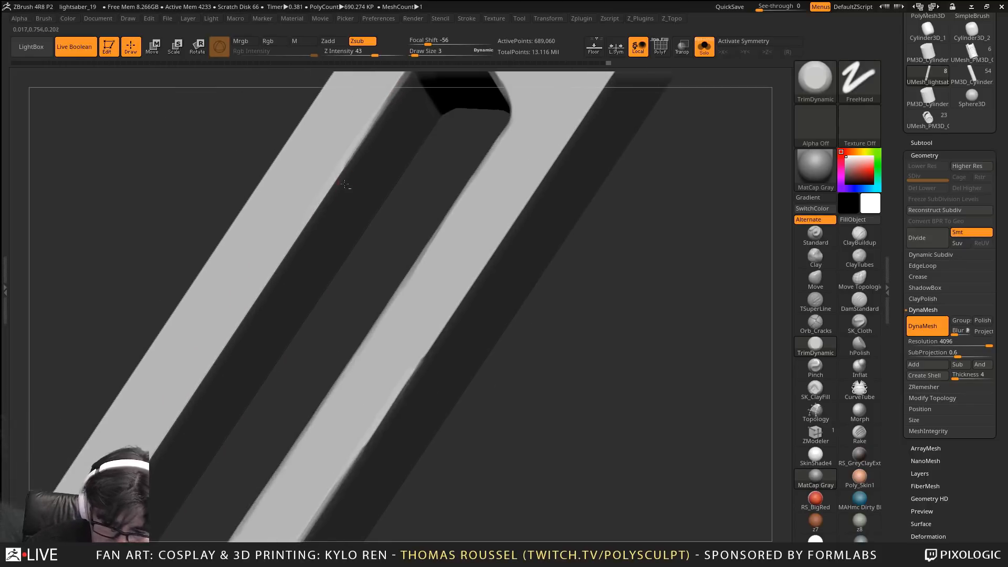
pyautogui.moveTo(369, 131); pyautogui.dragTo(274, 266)
pyautogui.moveTo(317, 197); pyautogui.dragTo(243, 318)
pyautogui.moveTo(307, 222); pyautogui.dragTo(219, 352)
pyautogui.moveTo(286, 253); pyautogui.dragTo(179, 417)
pyautogui.keyDown('alt'); pyautogui.moveTo(227, 370); pyautogui.dragTo(340, 221, button='right'); pyautogui.keyUp('alt')
pyautogui.moveTo(333, 196); pyautogui.dragTo(192, 418)
pyautogui.moveTo(317, 230); pyautogui.dragTo(239, 349)
pyautogui.moveTo(301, 252); pyautogui.dragTo(265, 311)
# Continue trimming the left prong's inner edge down its straight middle stretch
pyautogui.keyDown('alt'); pyautogui.moveTo(261, 318); pyautogui.dragTo(386, 153, button='right'); pyautogui.keyUp('alt')
pyautogui.moveTo(371, 173); pyautogui.dragTo(277, 316)
pyautogui.moveTo(309, 268); pyautogui.dragTo(239, 366)
pyautogui.moveTo(279, 310); pyautogui.dragTo(208, 425)
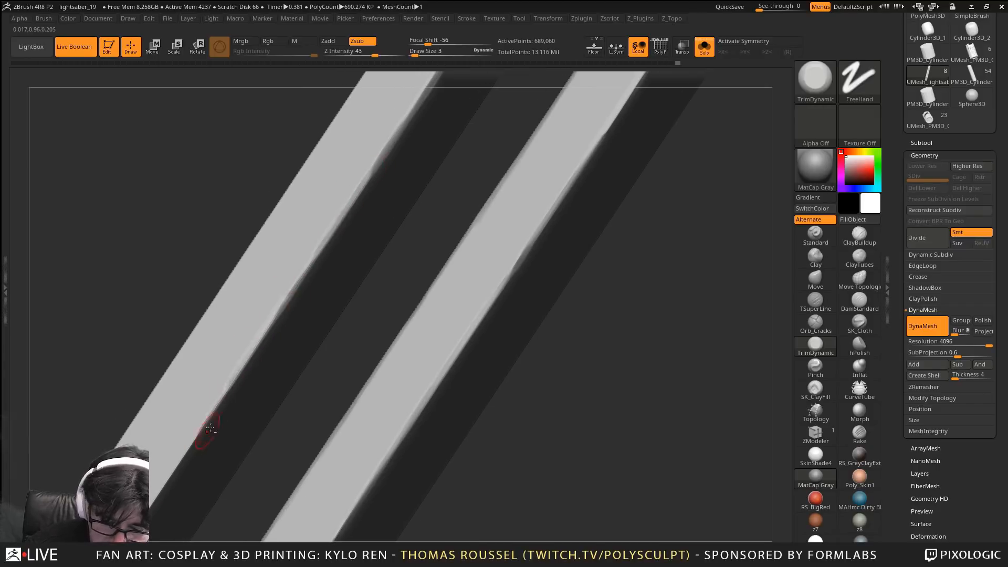
pyautogui.keyDown('alt'); pyautogui.moveTo(216, 413); pyautogui.dragTo(347, 232, button='right'); pyautogui.keyUp('alt')
pyautogui.moveTo(354, 221); pyautogui.dragTo(275, 339)
pyautogui.moveTo(337, 244); pyautogui.dragTo(260, 366)
pyautogui.moveTo(317, 263); pyautogui.dragTo(239, 393)
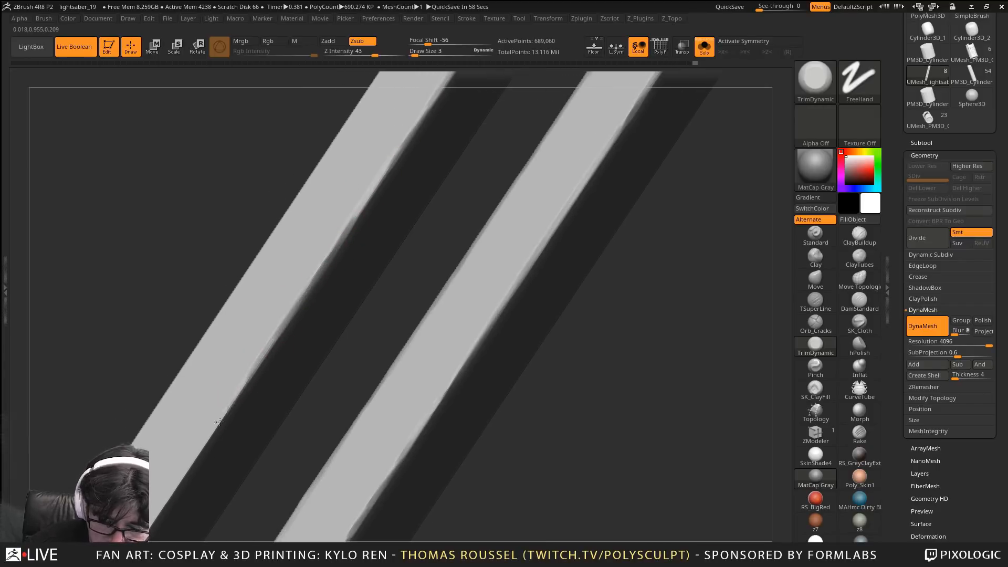
# Trim the rest of the left prong's inner edge down to the slot's lower corner
pyautogui.keyDown('alt'); pyautogui.moveTo(221, 416); pyautogui.dragTo(378, 205, button='right'); pyautogui.keyUp('alt')
pyautogui.moveTo(365, 226); pyautogui.dragTo(272, 363)
pyautogui.moveTo(318, 287); pyautogui.dragTo(231, 438)
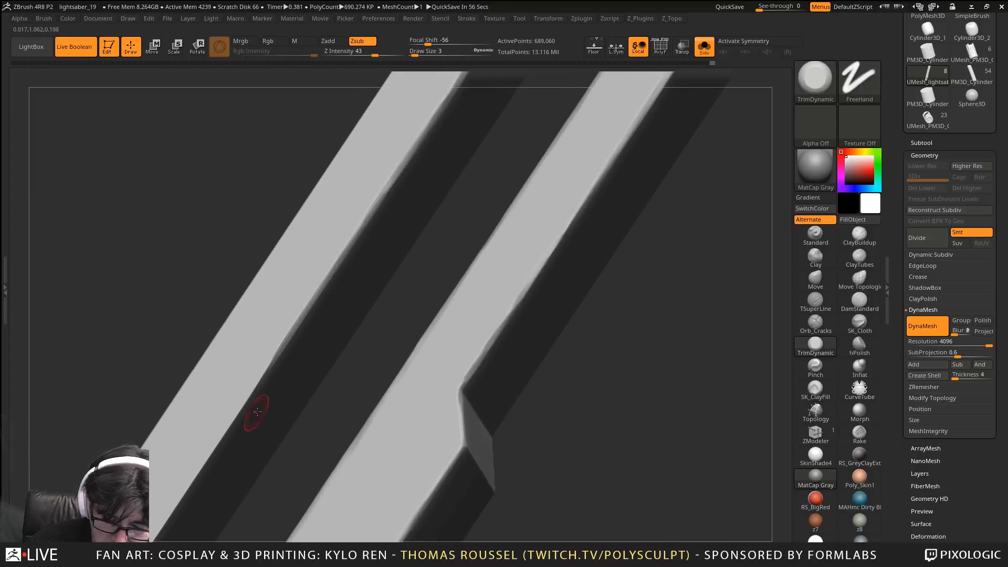
pyautogui.keyDown('alt'); pyautogui.moveTo(253, 412); pyautogui.dragTo(367, 271, button='right'); pyautogui.keyUp('alt')
pyautogui.moveTo(387, 214); pyautogui.dragTo(292, 362)
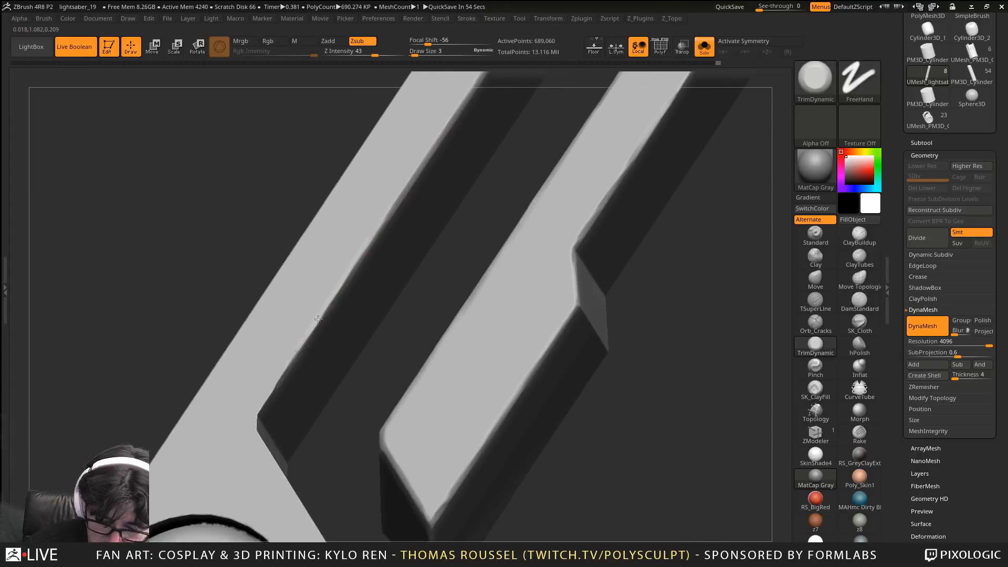
pyautogui.moveTo(318, 319); pyautogui.dragTo(263, 401)
pyautogui.moveTo(358, 261); pyautogui.dragTo(319, 319)
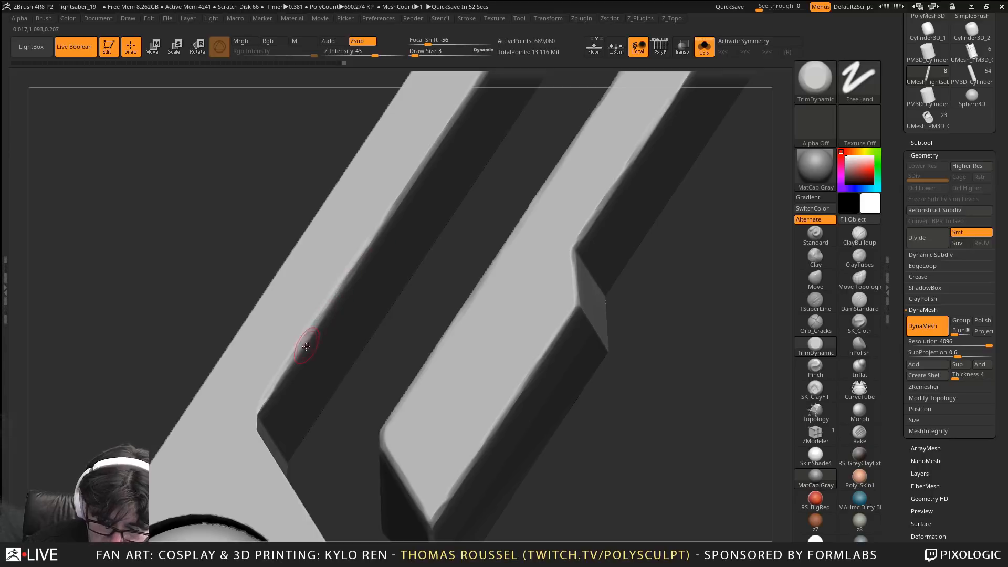
pyautogui.moveTo(306, 347); pyautogui.dragTo(273, 373, button='right')
pyautogui.moveTo(266, 395); pyautogui.dragTo(262, 406)
# Trim the angled edge from the slot's lower corner to the screw block's corner, and the edges at the right prong's tip
pyautogui.keyDown('alt'); pyautogui.moveTo(282, 432); pyautogui.dragTo(291, 276, button='right'); pyautogui.keyUp('alt')
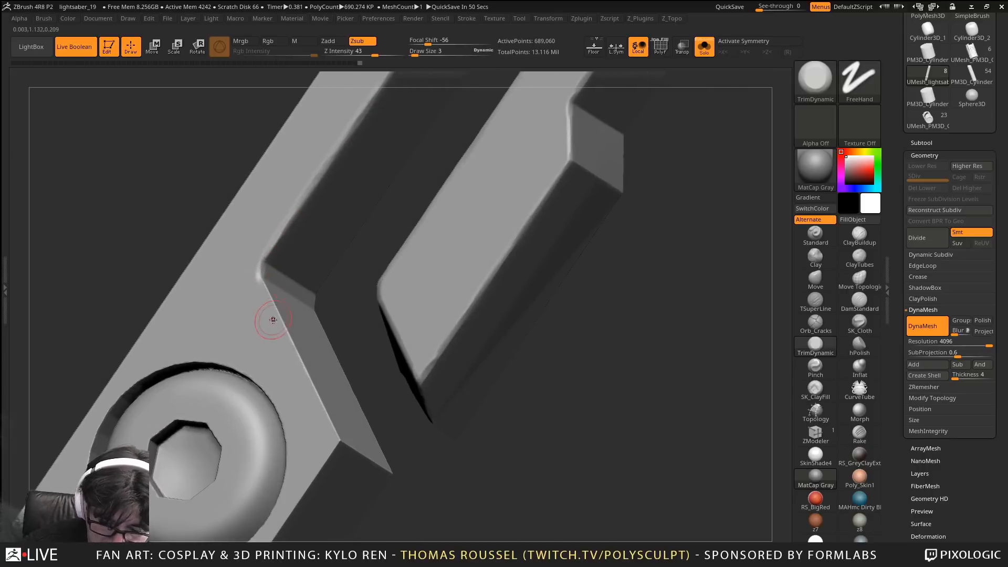
pyautogui.moveTo(268, 297); pyautogui.dragTo(338, 441)
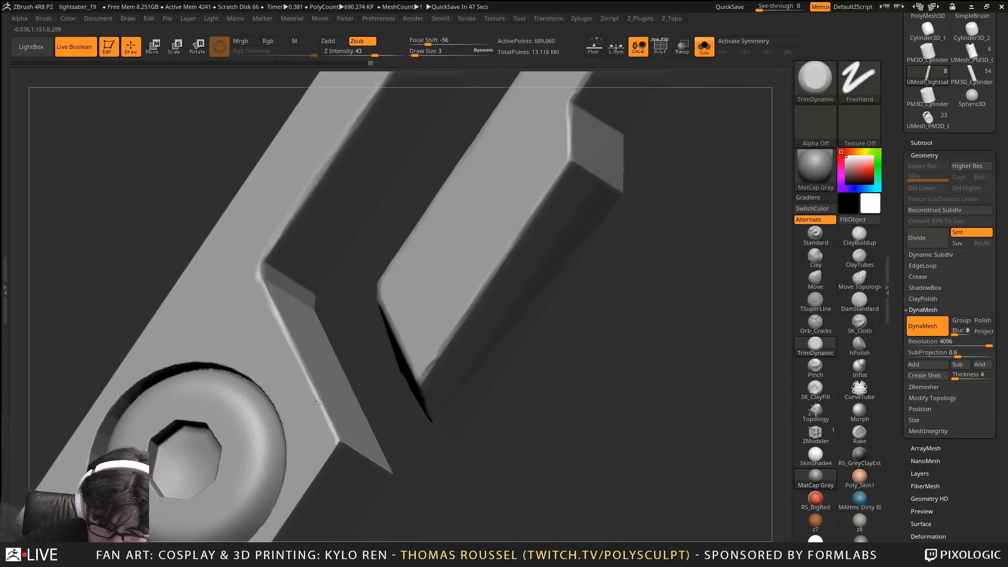
pyautogui.moveTo(275, 303); pyautogui.dragTo(306, 402, button='right')
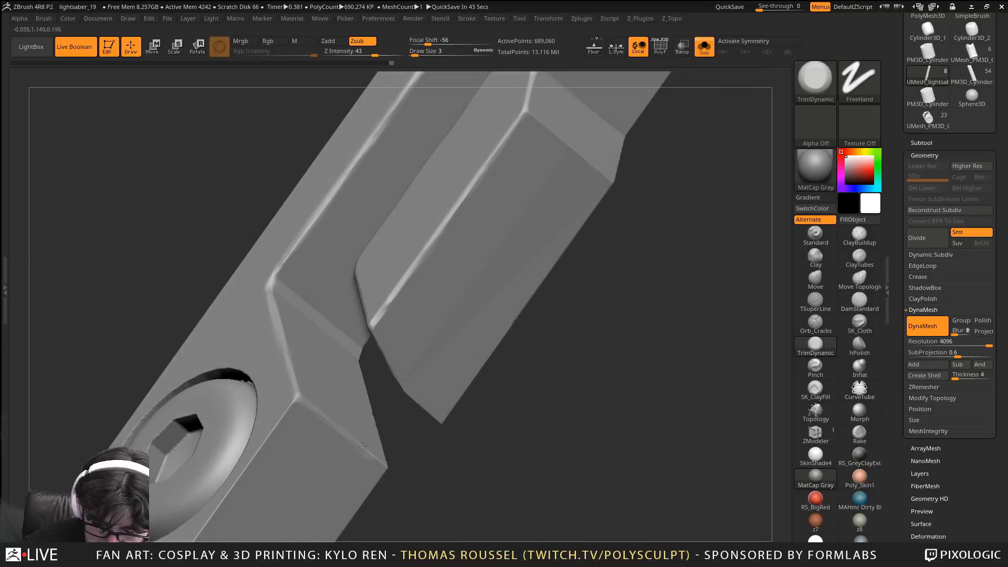
pyautogui.moveTo(363, 447); pyautogui.dragTo(434, 373, button='right')
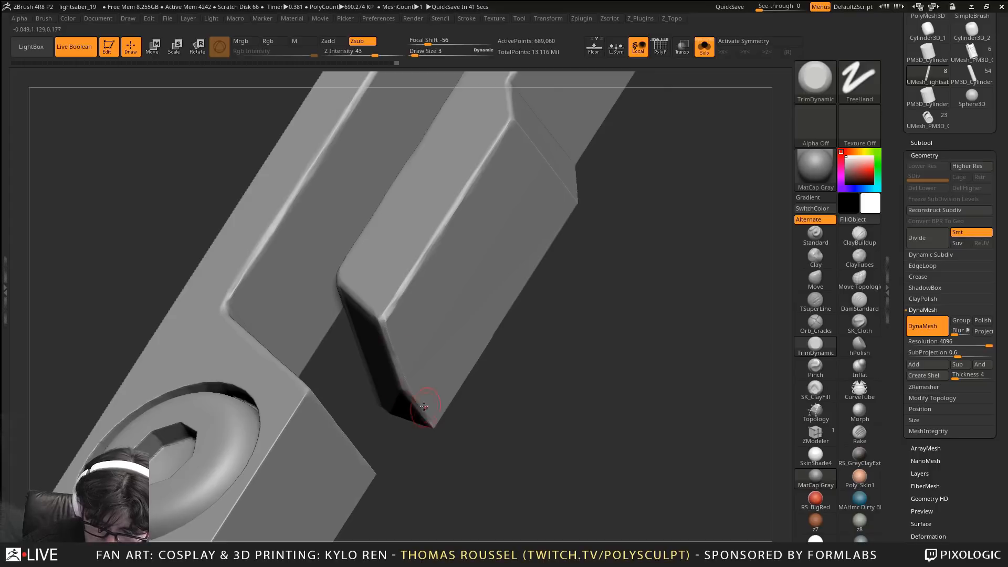
pyautogui.moveTo(400, 341); pyautogui.dragTo(365, 318, button='right')
pyautogui.moveTo(371, 355); pyautogui.dragTo(298, 280, button='right')
# Trim the lower block's long front edge beside the screw head, from the angled corner to the block's end
pyautogui.moveTo(288, 248); pyautogui.dragTo(251, 297)
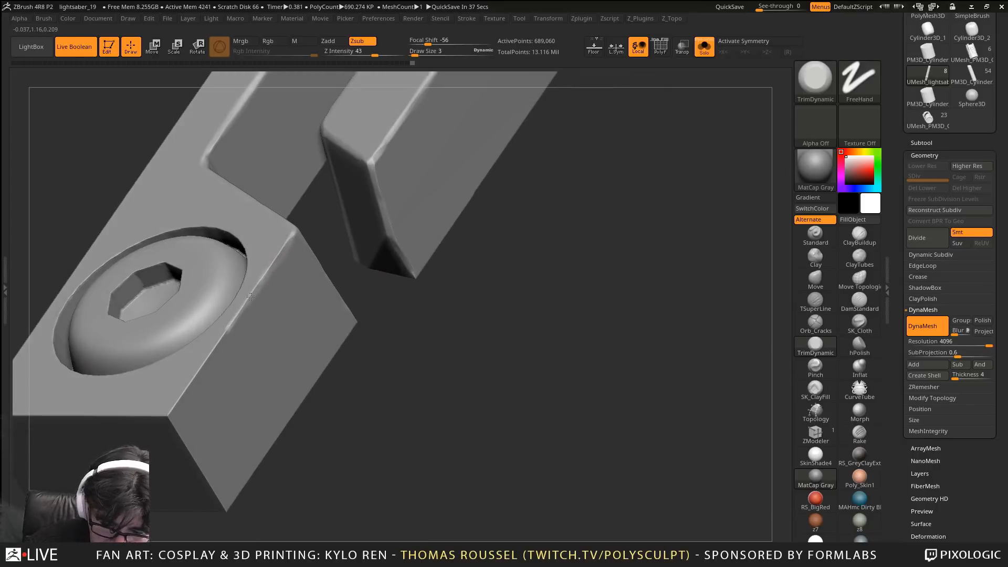
pyautogui.moveTo(216, 348); pyautogui.dragTo(188, 386)
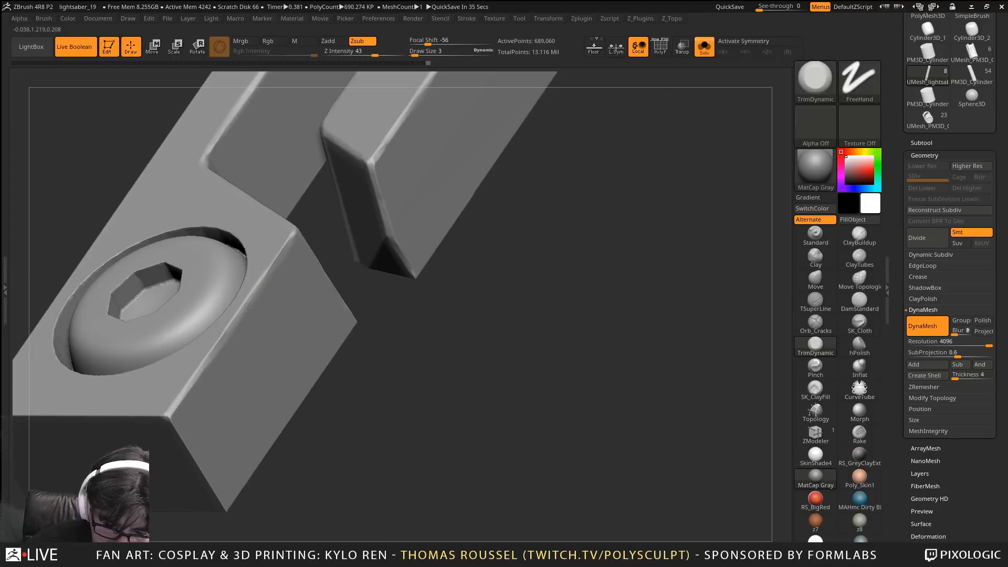
pyautogui.moveTo(262, 279); pyautogui.dragTo(300, 227)
# Trim the corner edge and the front end edge of the block below the lower screw head
pyautogui.moveTo(288, 288); pyautogui.dragTo(317, 246, button='right')
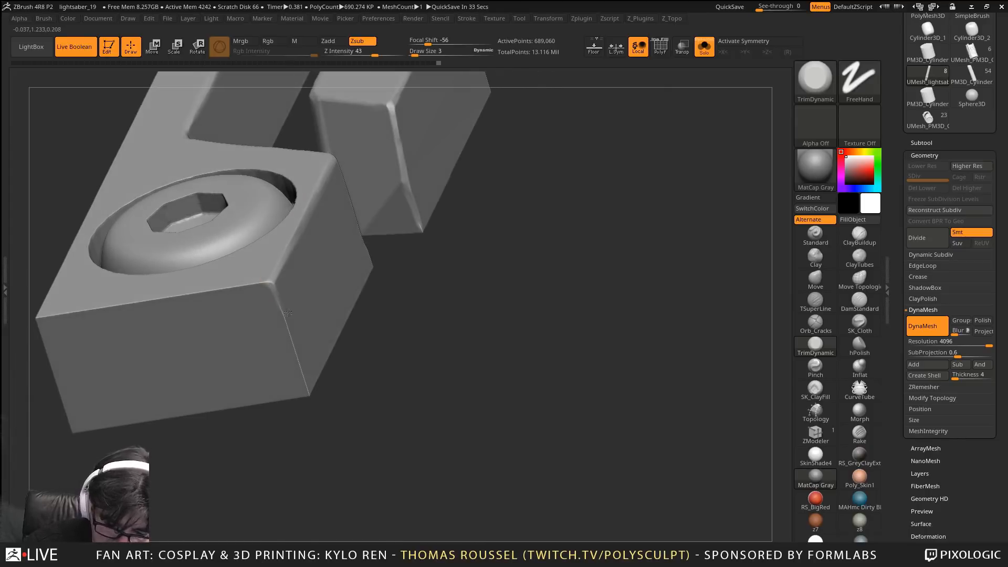
pyautogui.moveTo(277, 294); pyautogui.dragTo(623, 311, button='right')
pyautogui.moveTo(511, 272); pyautogui.dragTo(518, 271, button='right')
pyautogui.moveTo(518, 270); pyautogui.dragTo(290, 330)
pyautogui.moveTo(289, 330); pyautogui.dragTo(388, 380, button='right')
# Trim the lower block's opposite long edge beside the screw head down to its end corner
pyautogui.moveTo(310, 217); pyautogui.dragTo(290, 198, button='right')
pyautogui.moveTo(289, 199); pyautogui.dragTo(368, 295)
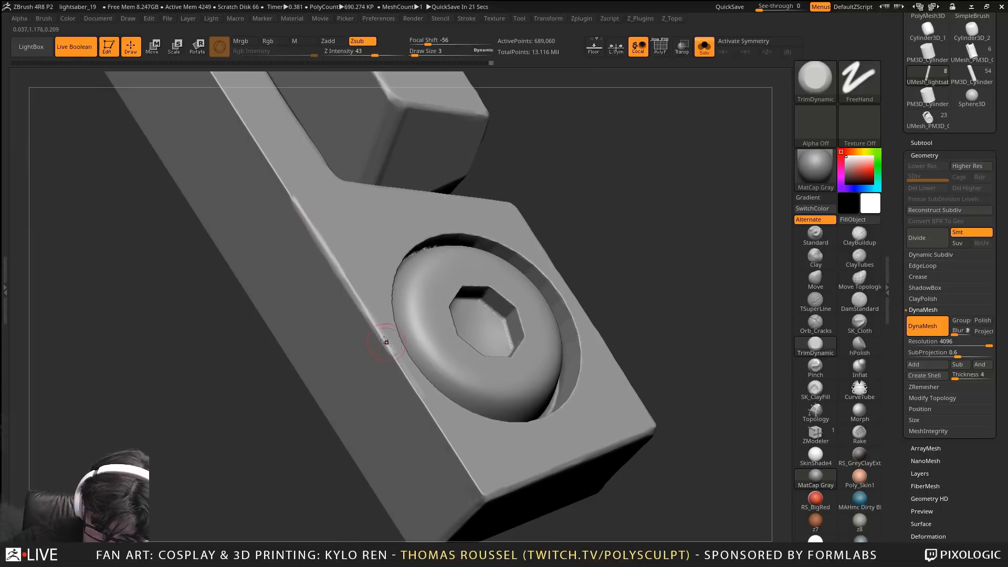
pyautogui.moveTo(384, 339); pyautogui.dragTo(477, 487)
pyautogui.moveTo(448, 436); pyautogui.dragTo(485, 497)
# Trim the left prong's outer long edge upward from the lower screw block
pyautogui.keyDown('alt'); pyautogui.moveTo(375, 256); pyautogui.dragTo(495, 447, button='right'); pyautogui.keyUp('alt')
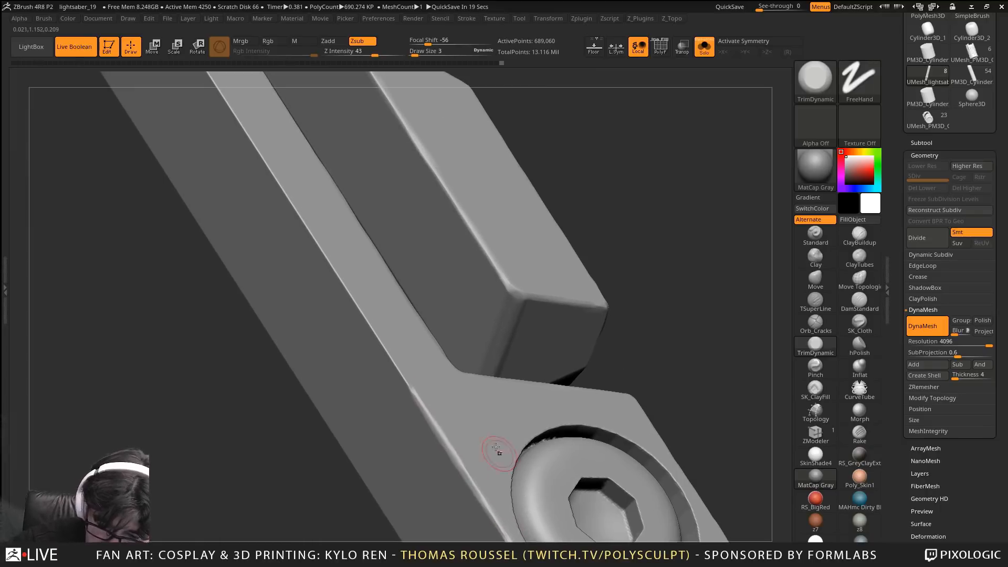
pyautogui.moveTo(262, 161); pyautogui.dragTo(391, 366)
pyautogui.moveTo(342, 227); pyautogui.dragTo(312, 250, button='right')
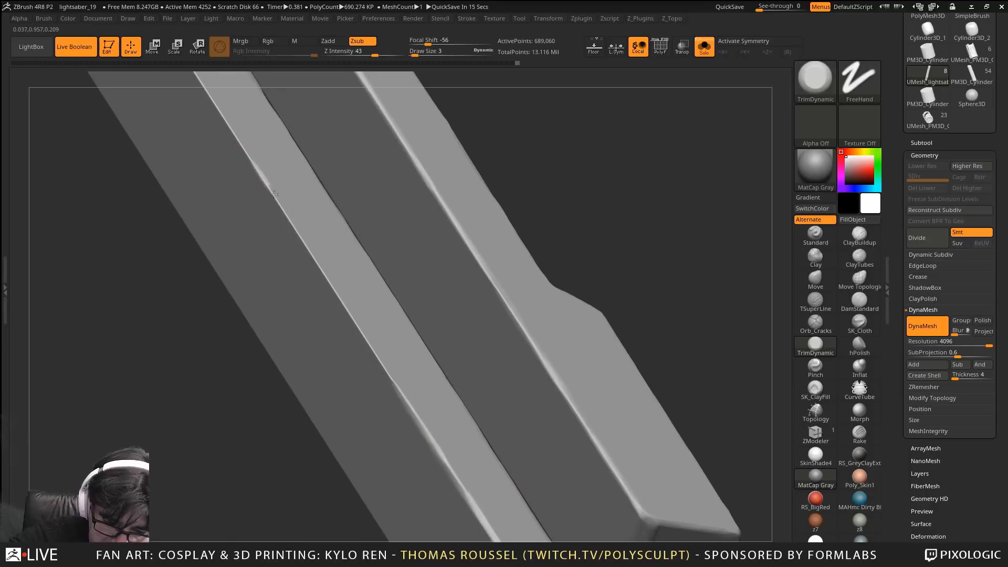
pyautogui.moveTo(274, 194)
pyautogui.mouseDown()
pyautogui.moveTo(351, 315)
pyautogui.moveTo(350, 307)
pyautogui.mouseUp()
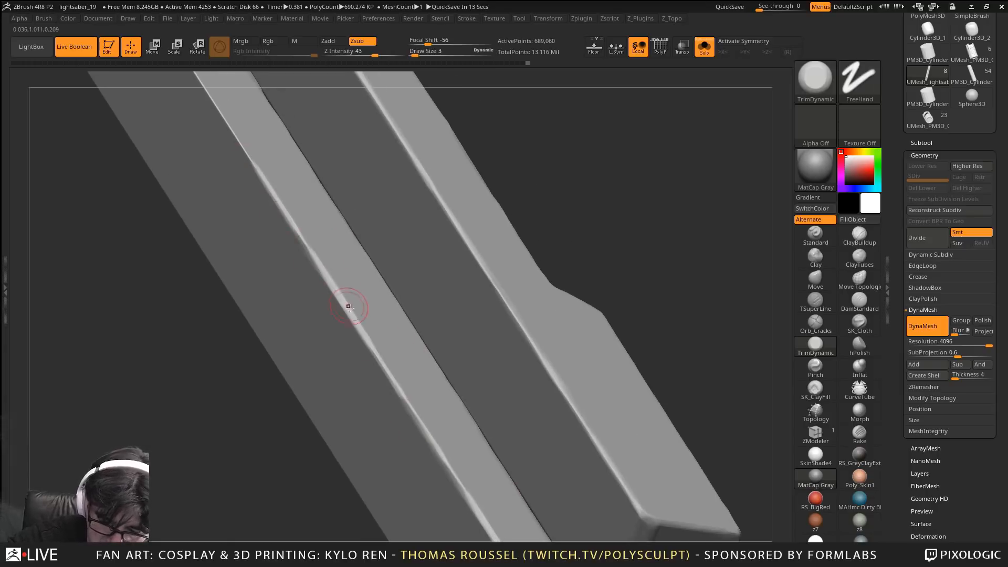
pyautogui.moveTo(349, 307); pyautogui.dragTo(267, 220, button='right')
pyautogui.moveTo(269, 214)
pyautogui.mouseDown()
pyautogui.moveTo(363, 357)
pyautogui.moveTo(344, 307)
pyautogui.mouseUp()
pyautogui.moveTo(345, 310); pyautogui.dragTo(360, 323, button='right')
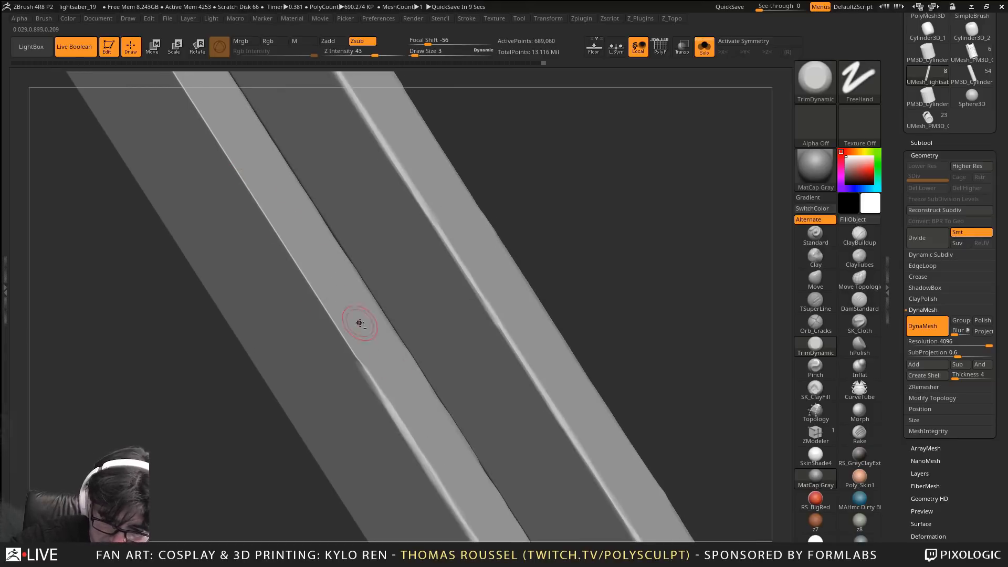
# Trim the upper stretch of the left prong's outer edge past the slot's upper end, and touch up the slot's upper corner
pyautogui.moveTo(252, 191)
pyautogui.mouseDown()
pyautogui.moveTo(291, 273)
pyautogui.moveTo(371, 379)
pyautogui.mouseUp()
pyautogui.keyDown('alt'); pyautogui.moveTo(286, 194); pyautogui.dragTo(384, 378, button='right'); pyautogui.keyUp('alt')
pyautogui.moveTo(212, 160); pyautogui.dragTo(338, 362)
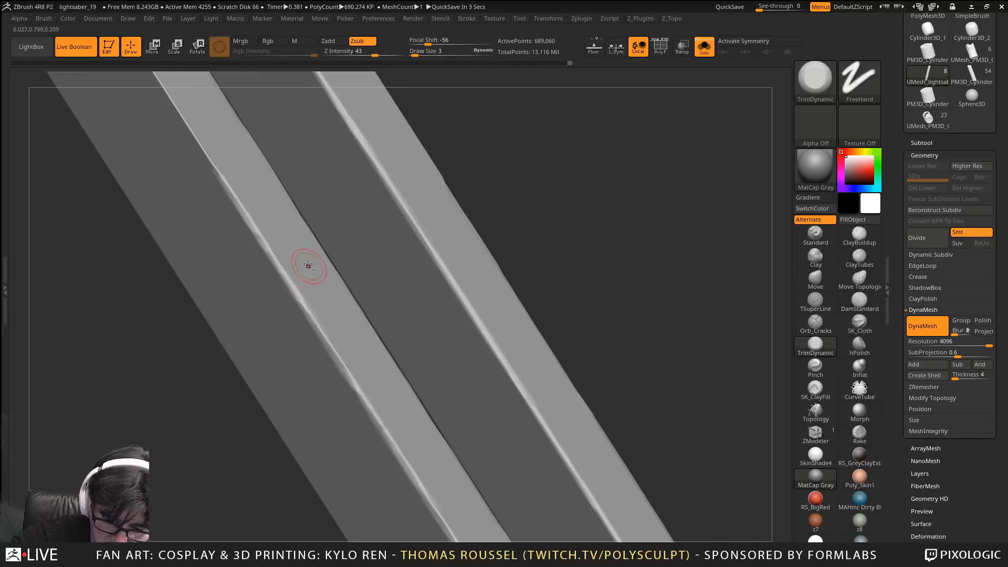
pyautogui.keyDown('alt'); pyautogui.moveTo(308, 266); pyautogui.dragTo(439, 445, button='right'); pyautogui.keyUp('alt')
pyautogui.moveTo(226, 164); pyautogui.dragTo(312, 303)
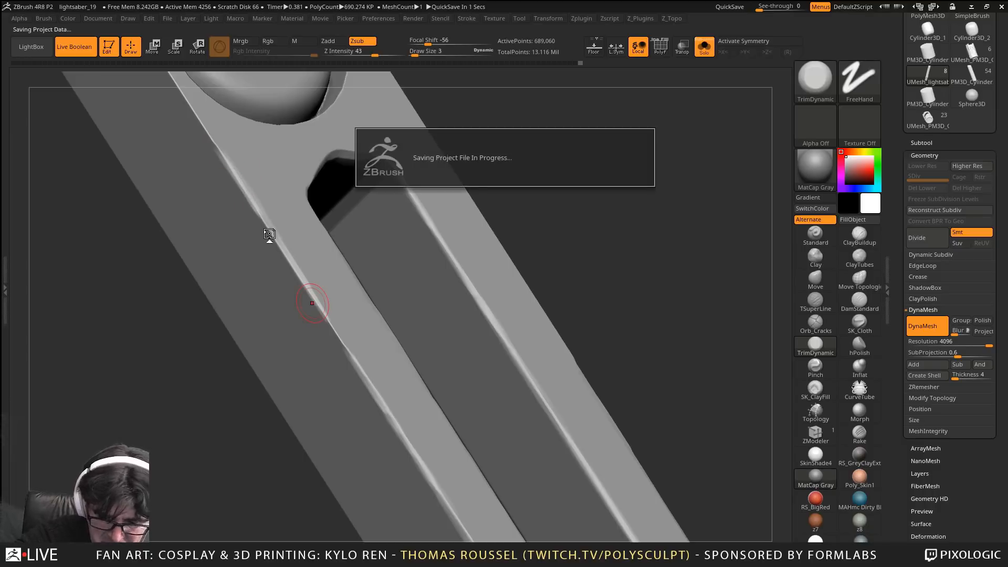
pyautogui.moveTo(259, 213); pyautogui.dragTo(347, 353)
pyautogui.keyDown('alt'); pyautogui.moveTo(307, 214); pyautogui.dragTo(373, 301, button='right'); pyautogui.keyUp('alt')
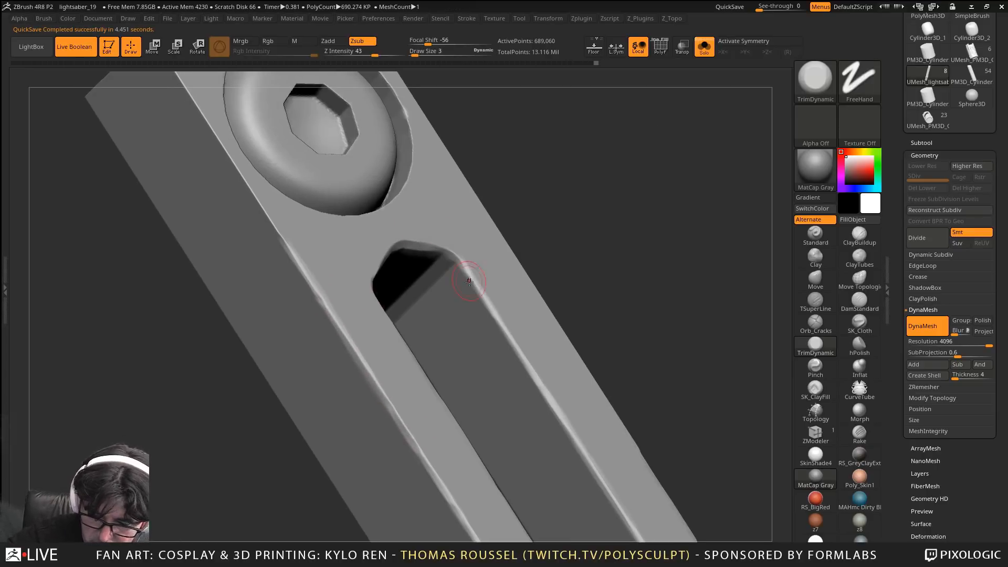
pyautogui.moveTo(471, 279); pyautogui.dragTo(462, 263)
# Trim the long edge beside the upper screw head and the adjoining edge across the block's top end
pyautogui.keyDown('alt'); pyautogui.moveTo(225, 81); pyautogui.dragTo(307, 219, button='right'); pyautogui.keyUp('alt')
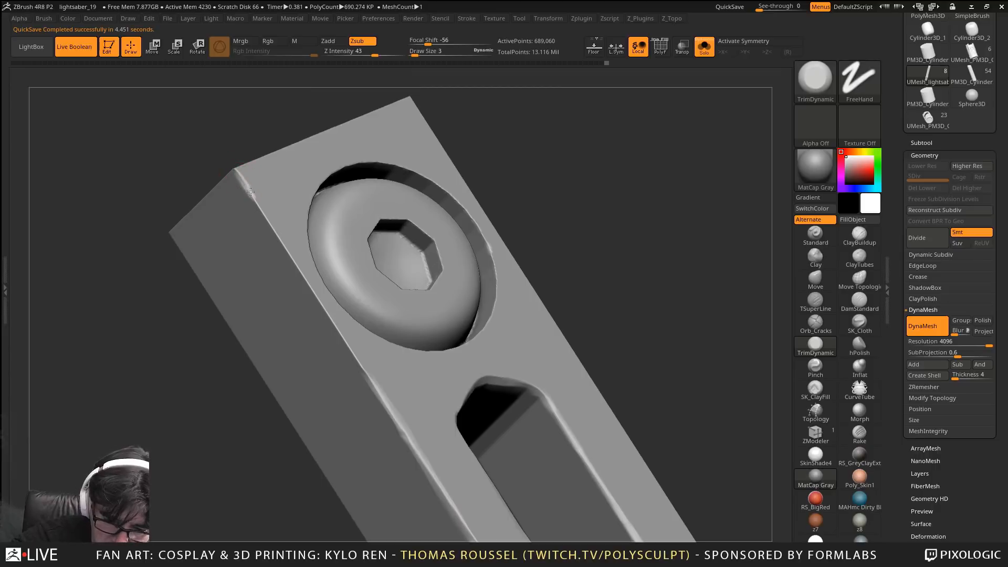
pyautogui.moveTo(250, 192)
pyautogui.mouseDown()
pyautogui.moveTo(299, 260)
pyautogui.moveTo(337, 349)
pyautogui.moveTo(363, 372)
pyautogui.mouseUp()
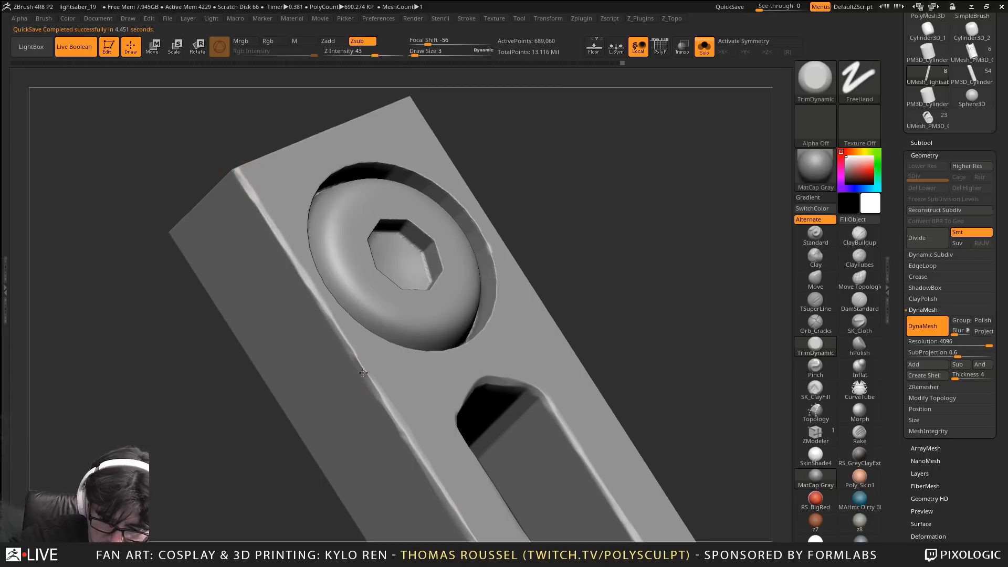
pyautogui.moveTo(345, 323); pyautogui.dragTo(351, 357)
pyautogui.moveTo(413, 430); pyautogui.dragTo(433, 308, button='right')
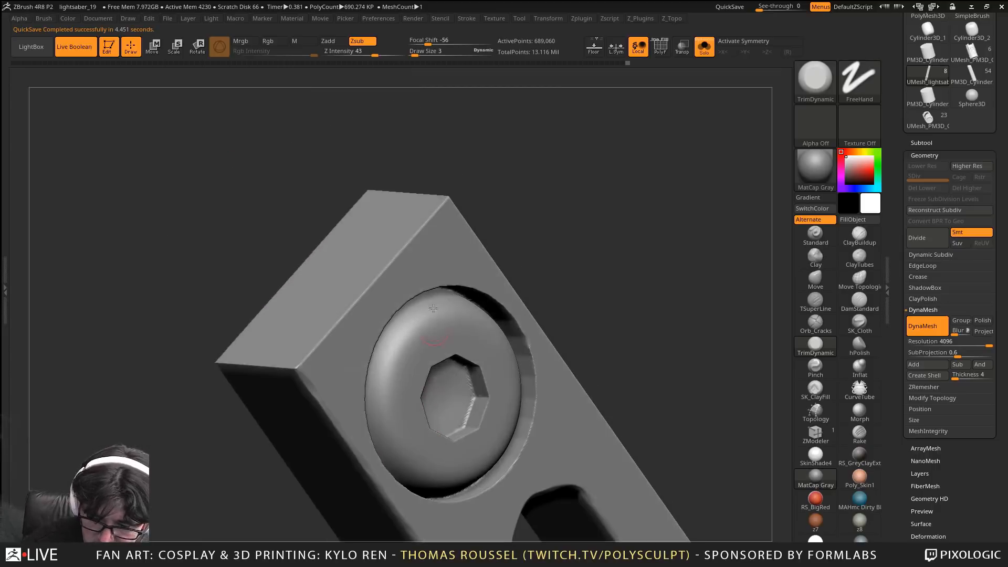
pyautogui.moveTo(388, 266); pyautogui.dragTo(322, 345)
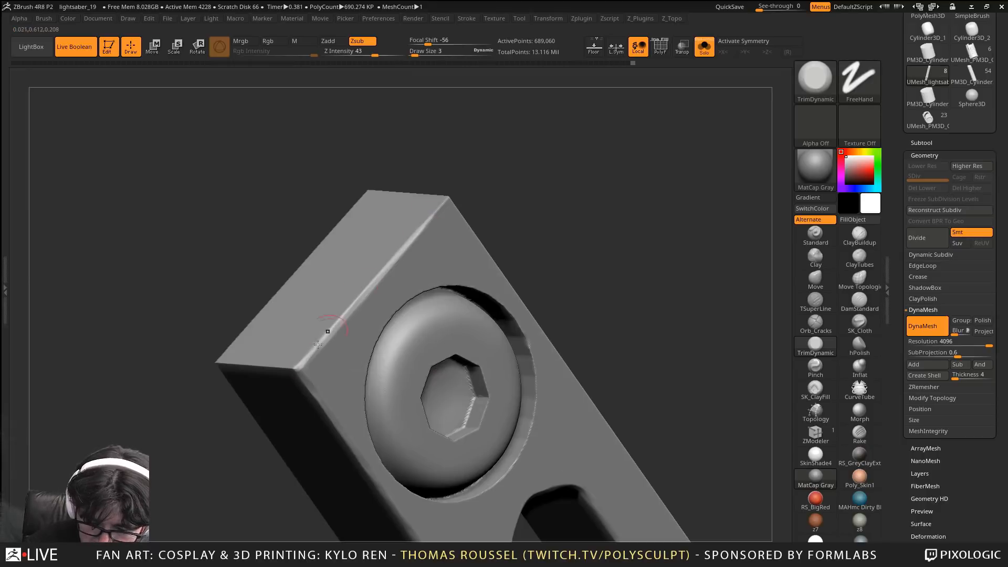
# Trim the opposite long edge beside the upper screw head, from the top corner down past the slot's upper end
pyautogui.moveTo(537, 195); pyautogui.dragTo(454, 218, button='right')
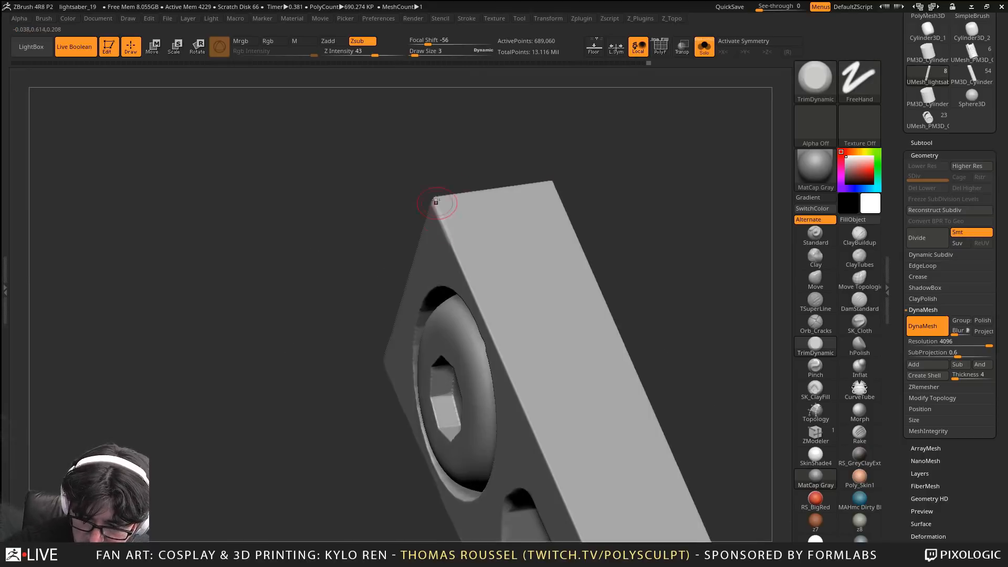
pyautogui.moveTo(501, 364); pyautogui.dragTo(538, 430)
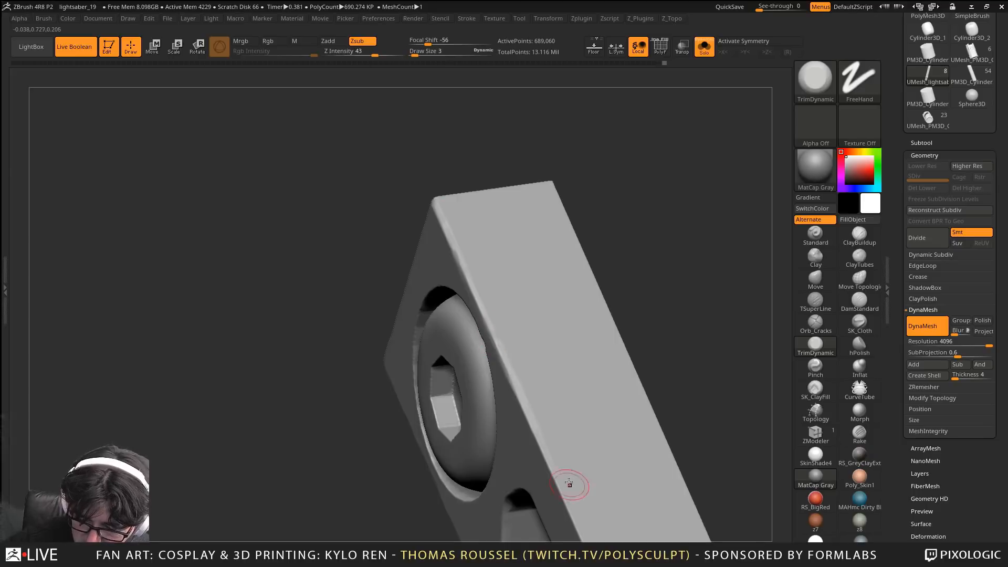
pyautogui.moveTo(570, 506); pyautogui.dragTo(445, 190, button='right')
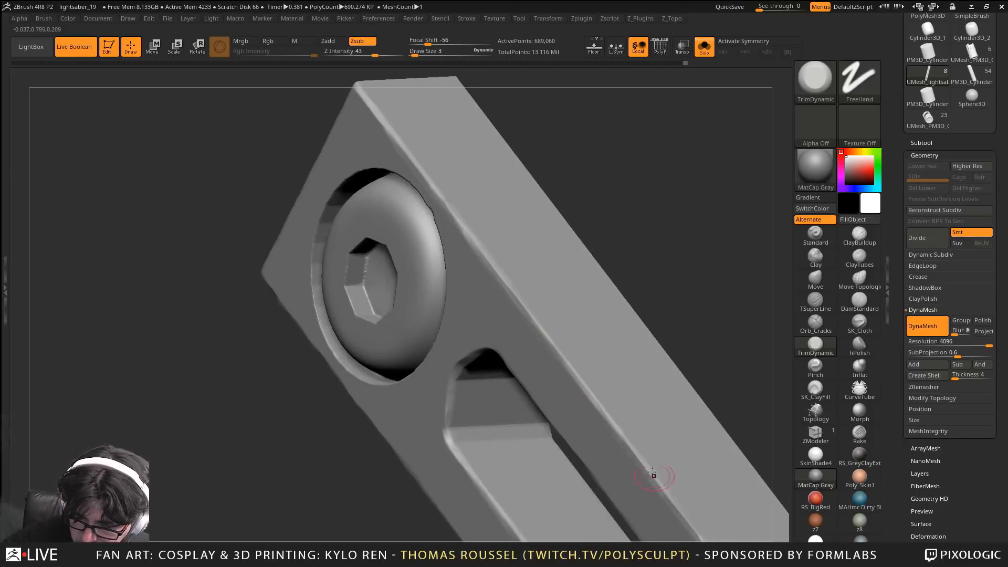
pyautogui.moveTo(652, 474); pyautogui.dragTo(486, 284, button='right')
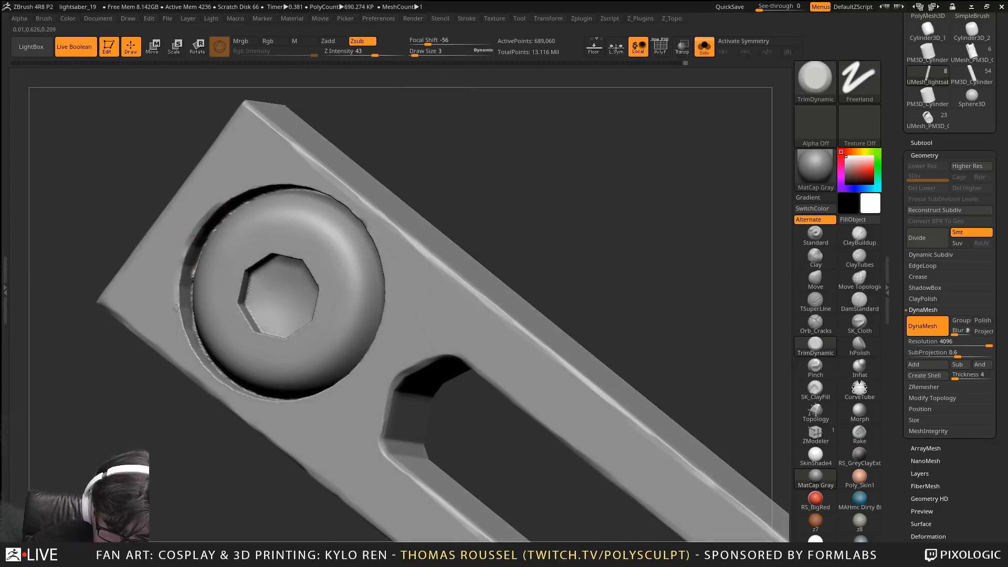
pyautogui.moveTo(181, 309); pyautogui.dragTo(188, 332)
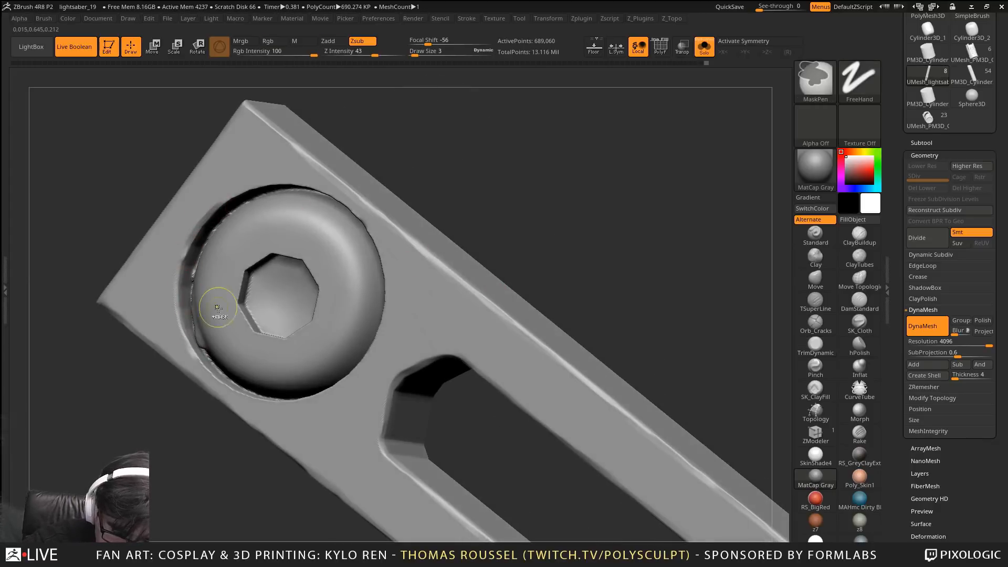
pyautogui.hotkey('ctrl', 'z')
pyautogui.hotkey('ctrl', 'z')
# Trim the rim of the recess around the upper screw head along the side facing the slot
pyautogui.keyDown('alt'); pyautogui.moveTo(201, 304); pyautogui.dragTo(180, 345, button='right'); pyautogui.keyUp('alt')
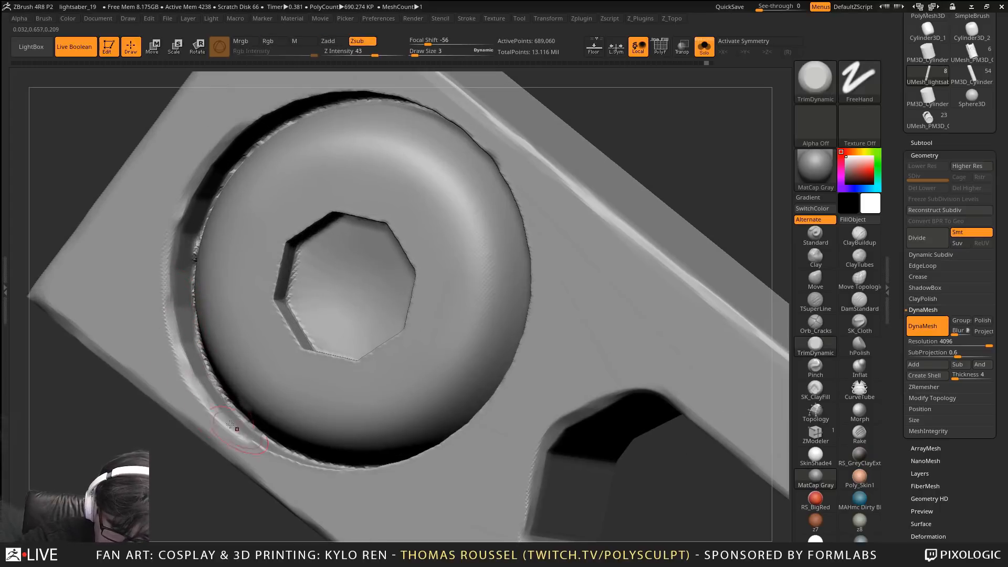
pyautogui.moveTo(236, 441); pyautogui.dragTo(471, 425, button='right')
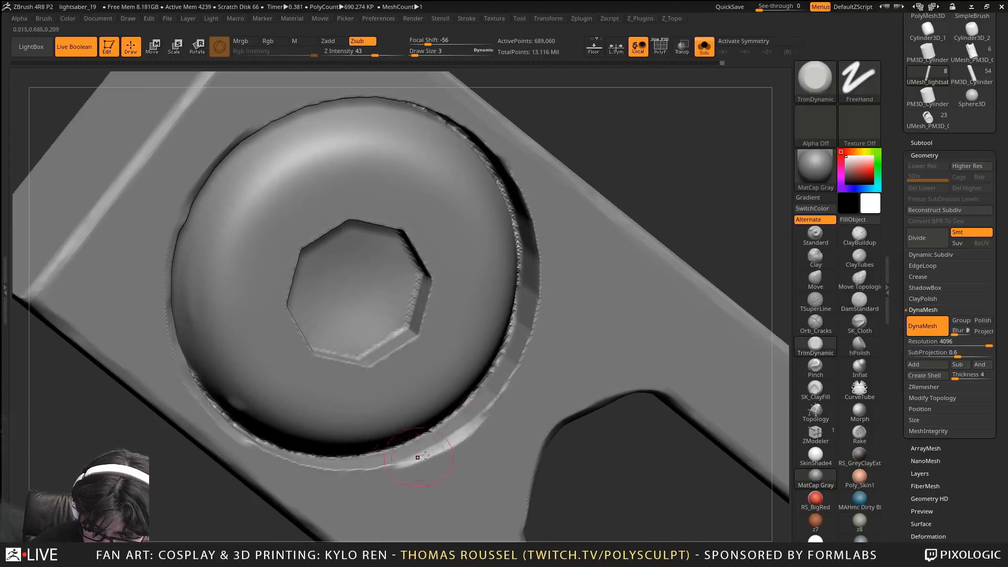
pyautogui.moveTo(417, 457); pyautogui.dragTo(338, 472)
pyautogui.moveTo(317, 468)
pyautogui.mouseDown(button='right')
pyautogui.moveTo(325, 470)
pyautogui.moveTo(300, 472)
pyautogui.mouseUp(button='right')
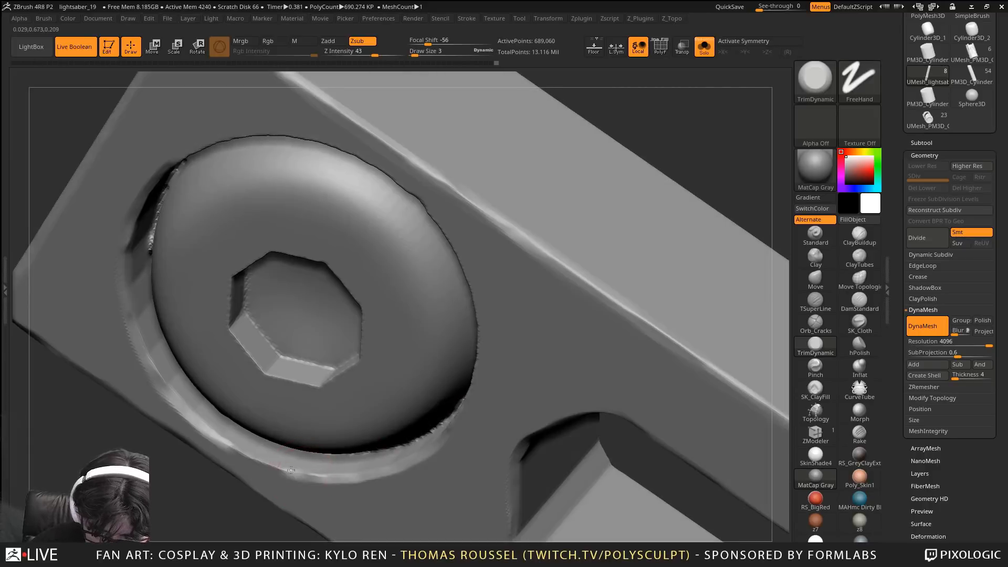
pyautogui.moveTo(233, 449); pyautogui.dragTo(462, 425, button='right')
pyautogui.moveTo(462, 425); pyautogui.dragTo(511, 347)
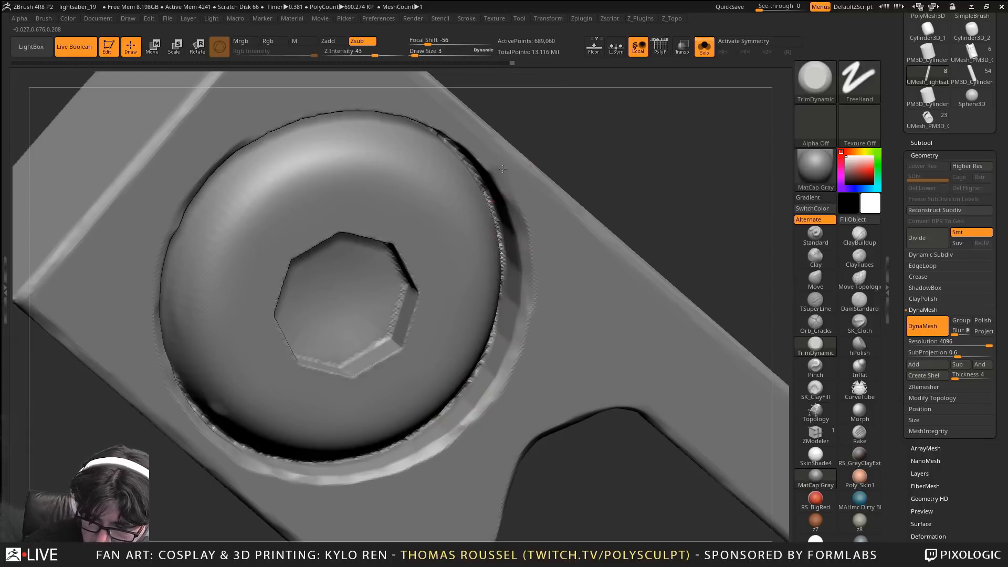
# Smooth the jagged rim of the lower screw head along the side facing the block's long outer edge
pyautogui.moveTo(502, 168); pyautogui.dragTo(508, 164, button='right')
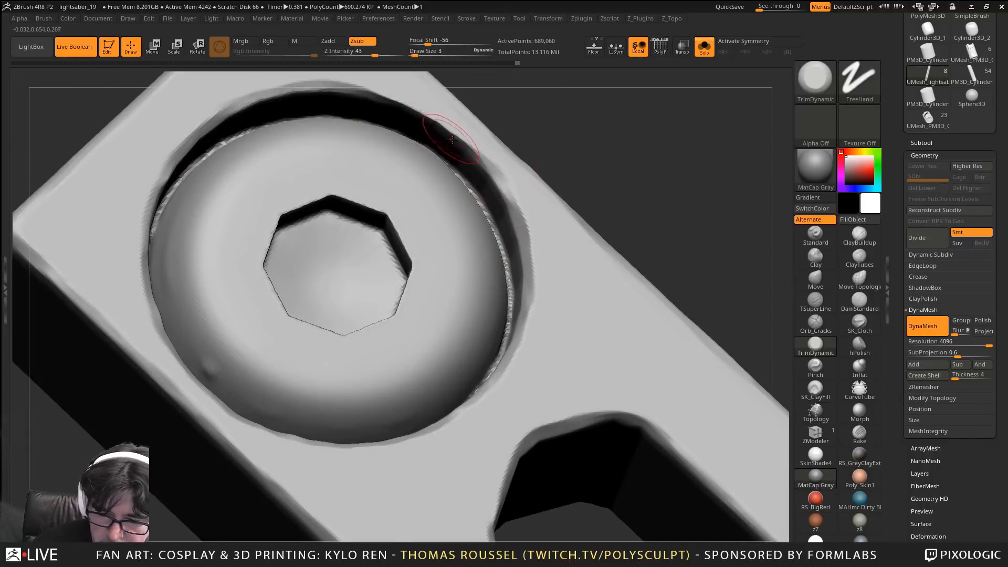
pyautogui.keyDown('alt'); pyautogui.moveTo(532, 225); pyautogui.dragTo(488, 151, button='right'); pyautogui.keyUp('alt')
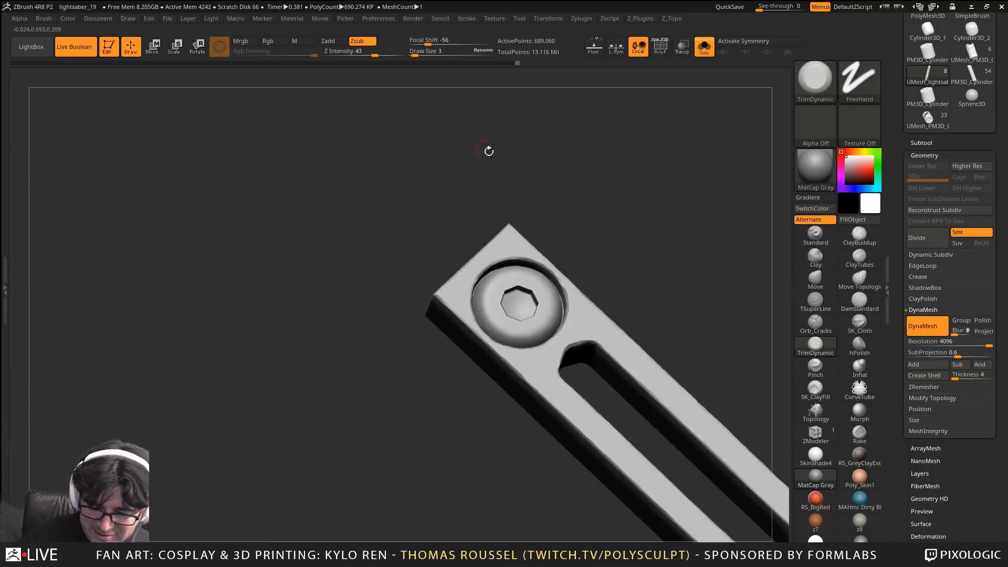
pyautogui.keyDown('alt'); pyautogui.moveTo(729, 469); pyautogui.dragTo(488, 396, button='right'); pyautogui.keyUp('alt')
pyautogui.keyDown('alt'); pyautogui.moveTo(577, 471); pyautogui.dragTo(525, 380, button='right'); pyautogui.keyUp('alt')
pyautogui.keyDown('alt'); pyautogui.moveTo(598, 447); pyautogui.dragTo(592, 355, button='right'); pyautogui.keyUp('alt')
pyautogui.keyDown('alt'); pyautogui.moveTo(631, 496); pyautogui.dragTo(508, 302, button='right'); pyautogui.keyUp('alt')
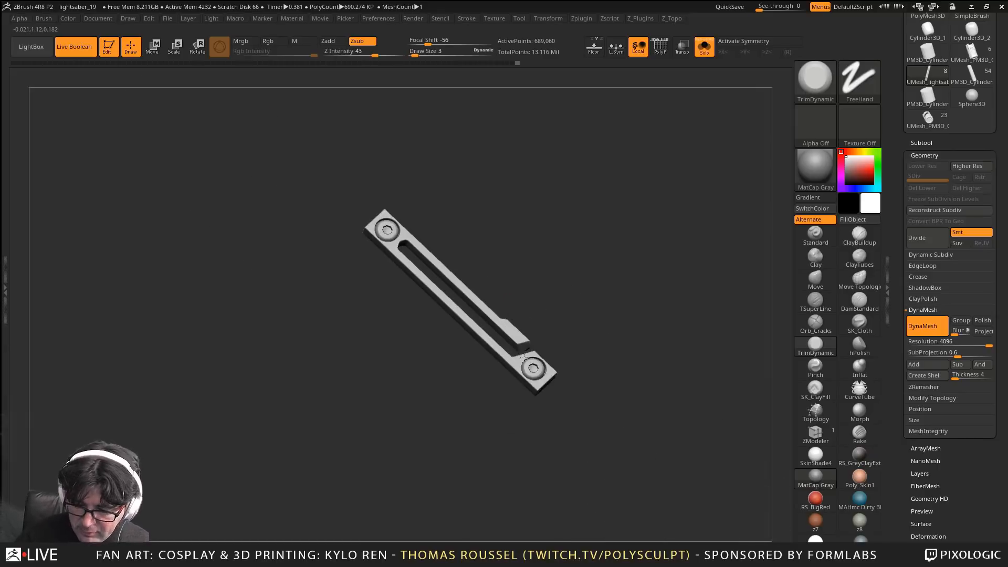
pyautogui.keyDown('alt'); pyautogui.moveTo(593, 378); pyautogui.dragTo(622, 475, button='right'); pyautogui.keyUp('alt')
pyautogui.keyDown('shift'); pyautogui.moveTo(598, 418); pyautogui.dragTo(494, 389, button='right'); pyautogui.keyUp('shift')
pyautogui.keyDown('shift'); pyautogui.moveTo(489, 476); pyautogui.dragTo(517, 512); pyautogui.keyUp('shift')
pyautogui.moveTo(517, 512); pyautogui.dragTo(536, 510, button='right')
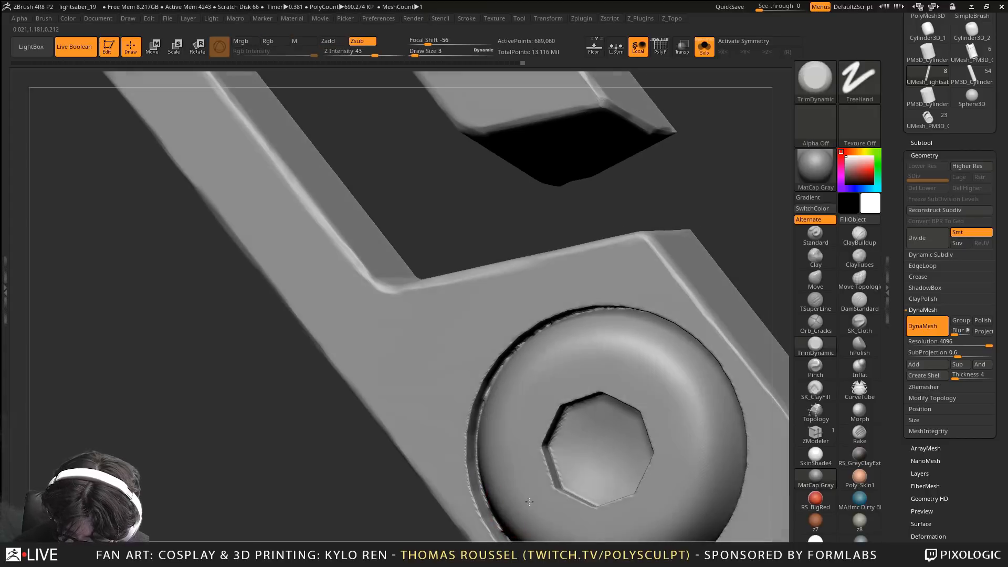
pyautogui.keyDown('shift'); pyautogui.moveTo(487, 409); pyautogui.dragTo(517, 533); pyautogui.keyUp('shift')
pyautogui.moveTo(517, 530)
pyautogui.keyDown('alt'); pyautogui.mouseDown(button='right')
pyautogui.moveTo(471, 445)
pyautogui.moveTo(460, 396)
pyautogui.mouseUp(button='right'); pyautogui.keyUp('alt')
pyautogui.keyDown('shift'); pyautogui.moveTo(426, 346); pyautogui.dragTo(455, 406); pyautogui.keyUp('shift')
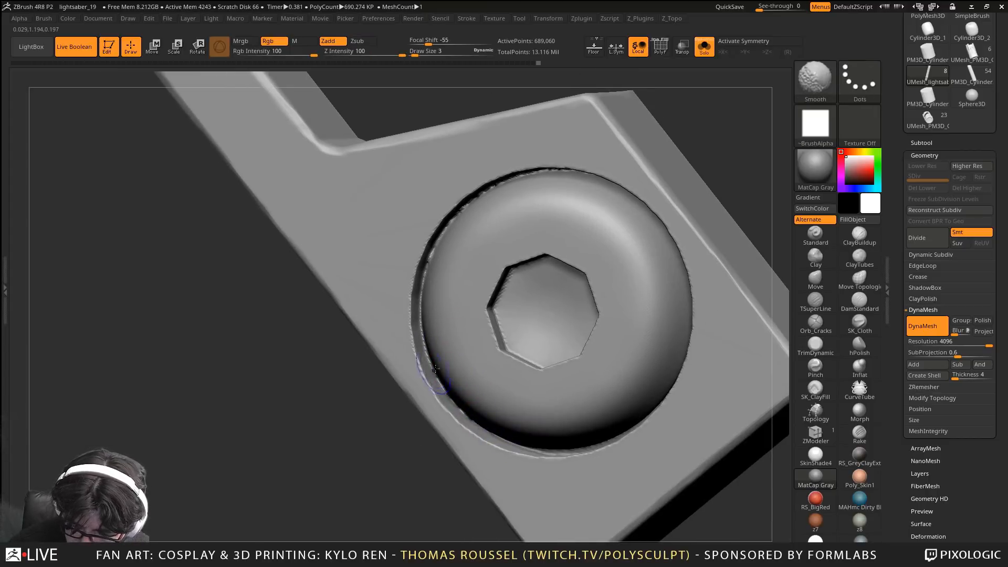
# Smooth the lower screw head's rim around its remaining sides and along the curve facing the slot
pyautogui.moveTo(436, 369); pyautogui.dragTo(620, 417, button='right')
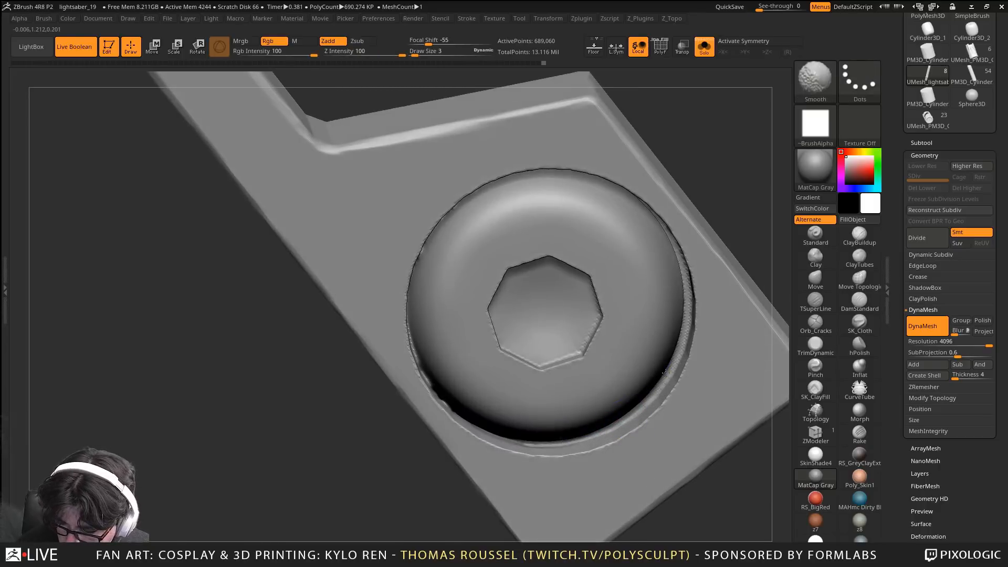
pyautogui.moveTo(682, 276); pyautogui.dragTo(657, 223, button='right')
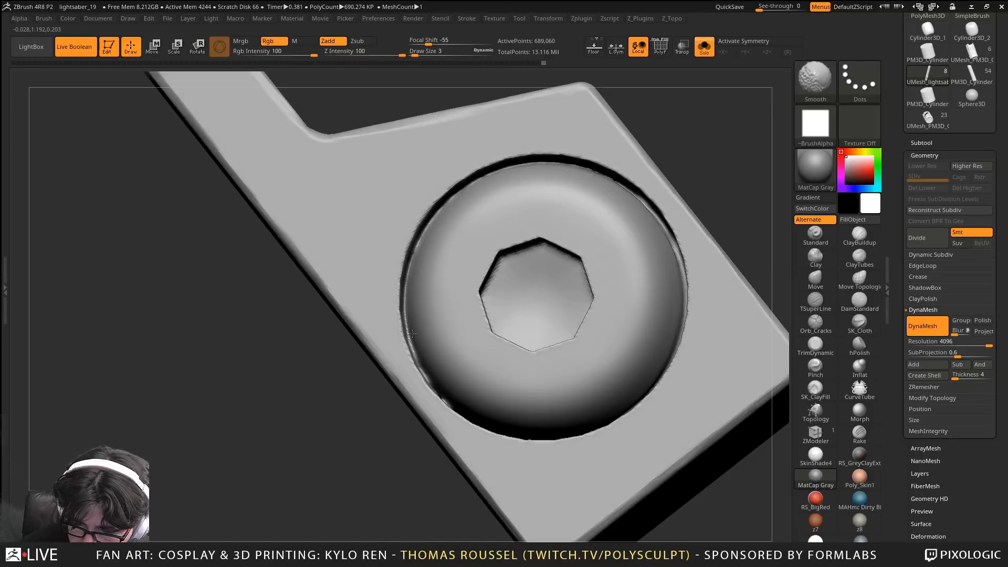
pyautogui.keyDown('ctrl'); pyautogui.moveTo(610, 286); pyautogui.dragTo(635, 357, button='right'); pyautogui.keyUp('ctrl')
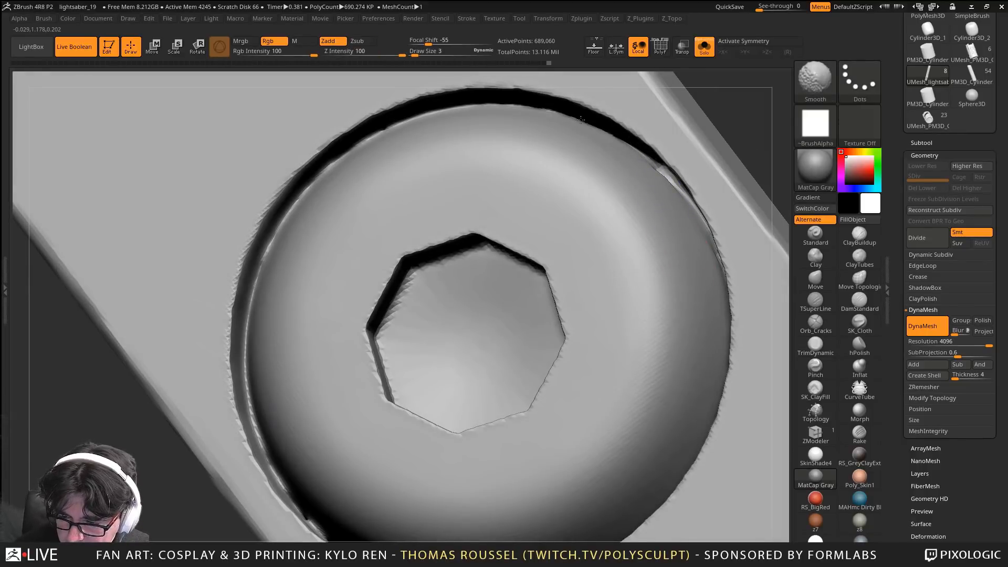
pyautogui.moveTo(659, 213); pyautogui.dragTo(635, 174, button='right')
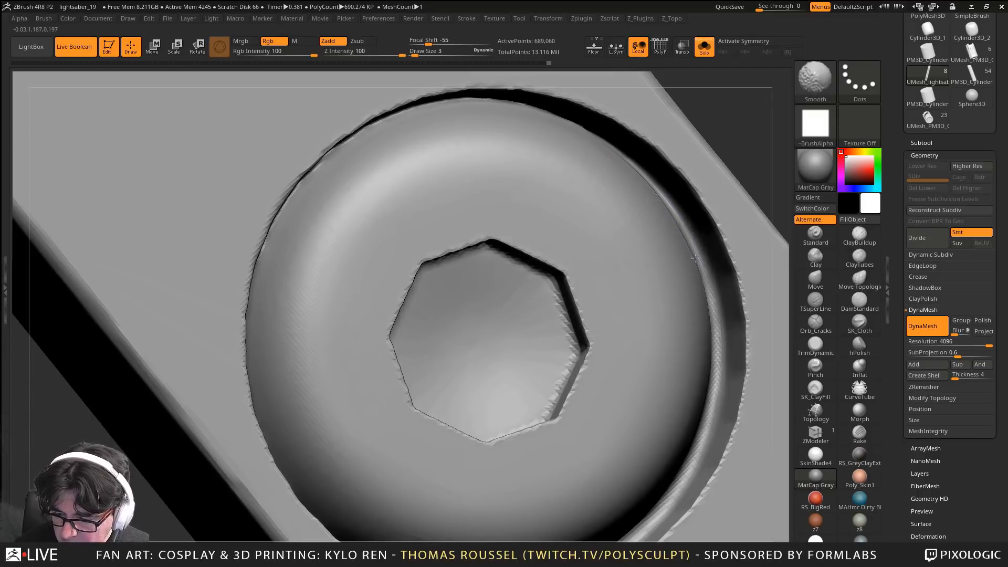
pyautogui.moveTo(570, 128); pyautogui.dragTo(494, 173, button='right')
pyautogui.rightClick(493, 177)
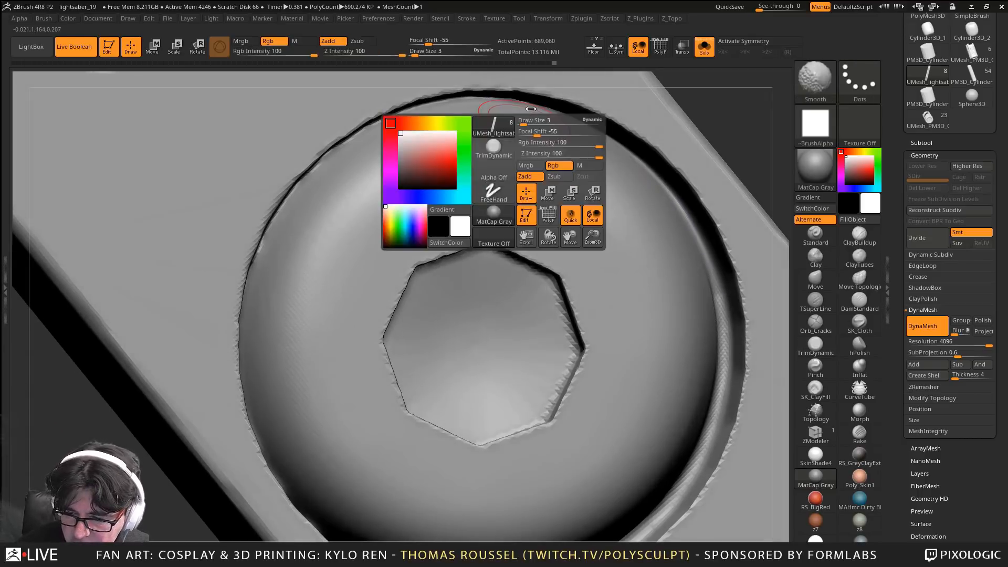
pyautogui.keyDown('shift'); pyautogui.moveTo(426, 108); pyautogui.dragTo(373, 138); pyautogui.keyUp('shift')
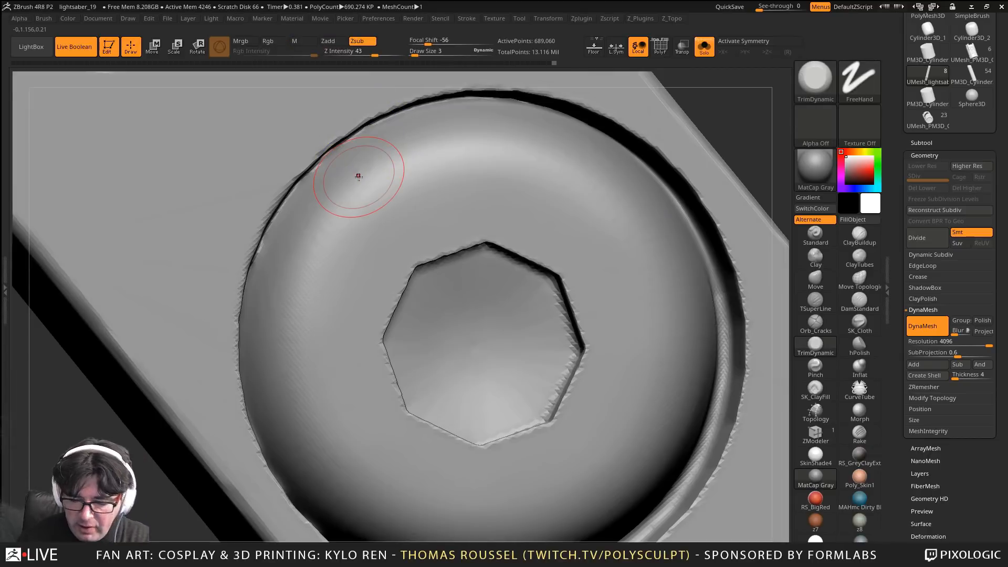
# Smooth the lower screw head's rim around the half nearest the block's free end
pyautogui.moveTo(561, 315); pyautogui.dragTo(375, 294, button='right')
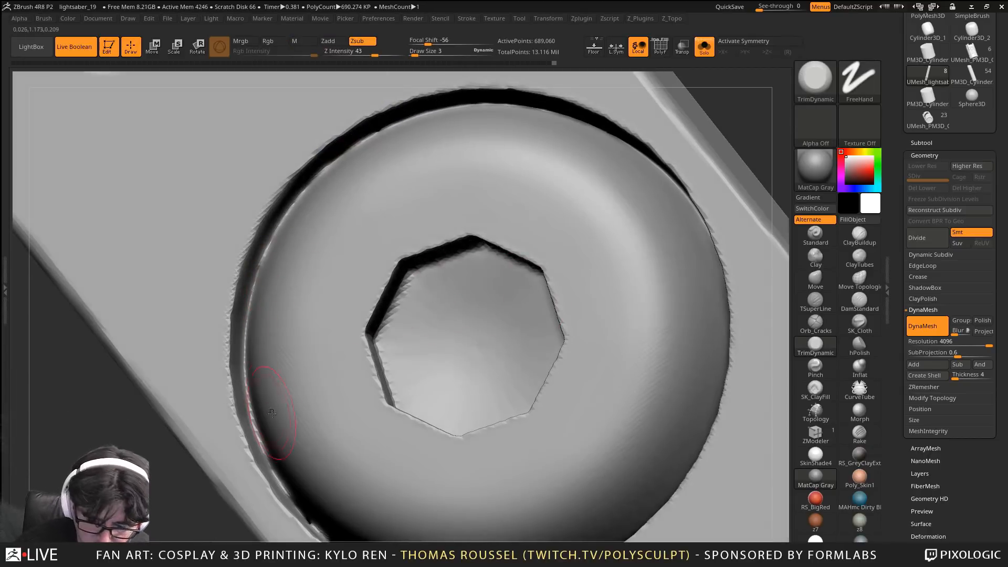
pyautogui.moveTo(272, 413); pyautogui.dragTo(266, 344, button='right')
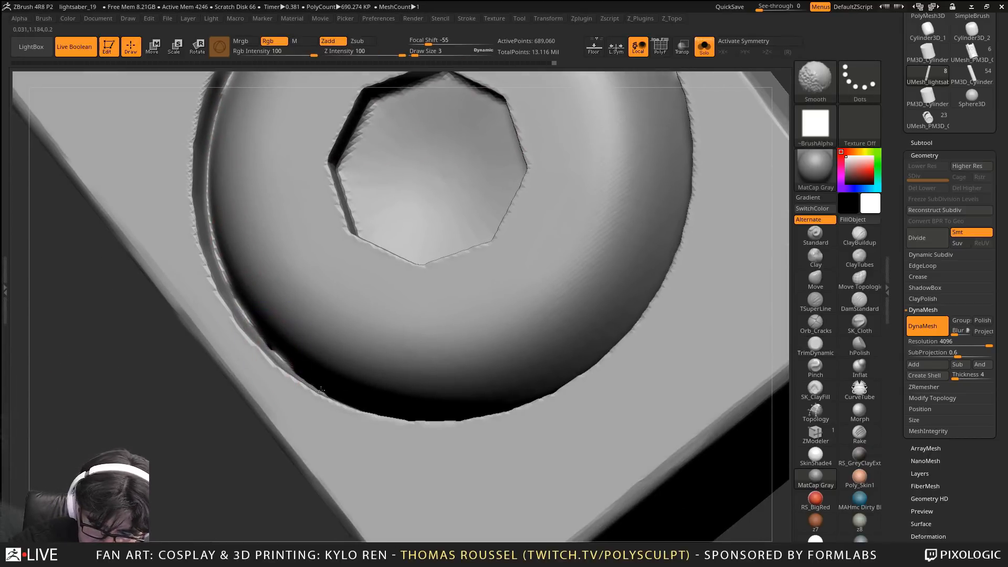
pyautogui.moveTo(321, 390); pyautogui.dragTo(308, 382, button='right')
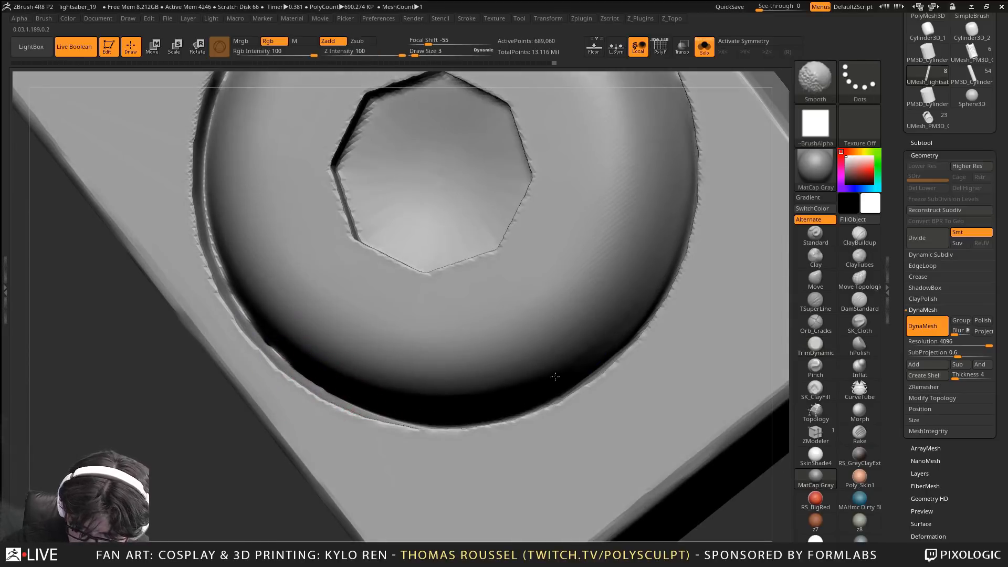
pyautogui.keyDown('shift'); pyautogui.moveTo(654, 299); pyautogui.dragTo(676, 258); pyautogui.keyUp('shift')
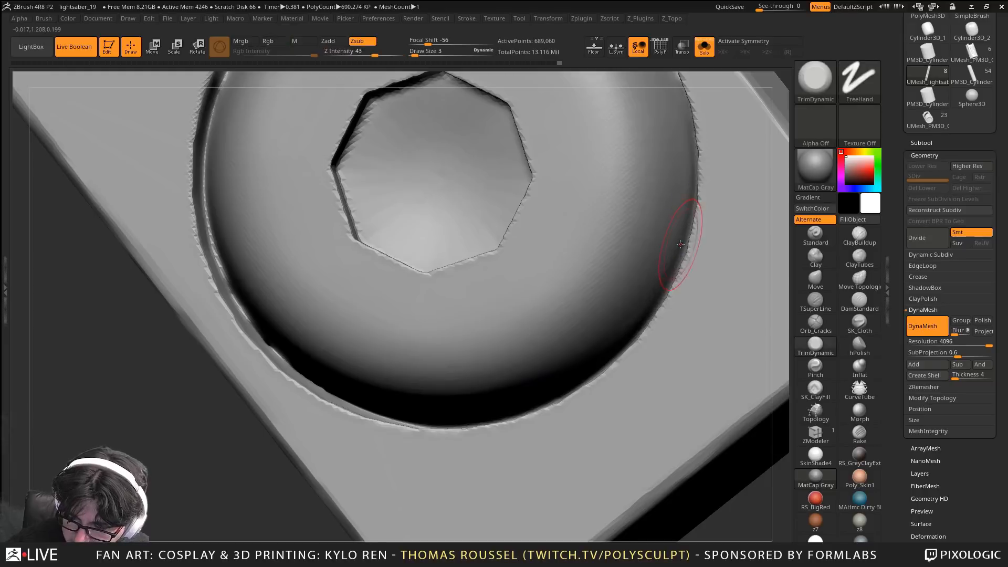
pyautogui.moveTo(684, 239); pyautogui.dragTo(698, 241, button='right')
pyautogui.keyDown('shift'); pyautogui.moveTo(674, 286); pyautogui.dragTo(694, 226); pyautogui.keyUp('shift')
pyautogui.moveTo(694, 249); pyautogui.dragTo(732, 251, button='right')
# Trim the rim of the recess around the lower screw head along the short-side edge and across the side facing the slot
pyautogui.moveTo(709, 247)
pyautogui.mouseDown()
pyautogui.moveTo(684, 313)
pyautogui.moveTo(596, 411)
pyautogui.moveTo(716, 249)
pyautogui.mouseUp()
pyautogui.moveTo(714, 248); pyautogui.dragTo(662, 309, button='right')
pyautogui.moveTo(637, 376)
pyautogui.mouseDown()
pyautogui.moveTo(634, 259)
pyautogui.moveTo(590, 134)
pyautogui.mouseUp()
pyautogui.keyDown('alt'); pyautogui.moveTo(591, 134); pyautogui.dragTo(665, 288, button='right'); pyautogui.keyUp('alt')
pyautogui.moveTo(667, 306); pyautogui.dragTo(549, 181)
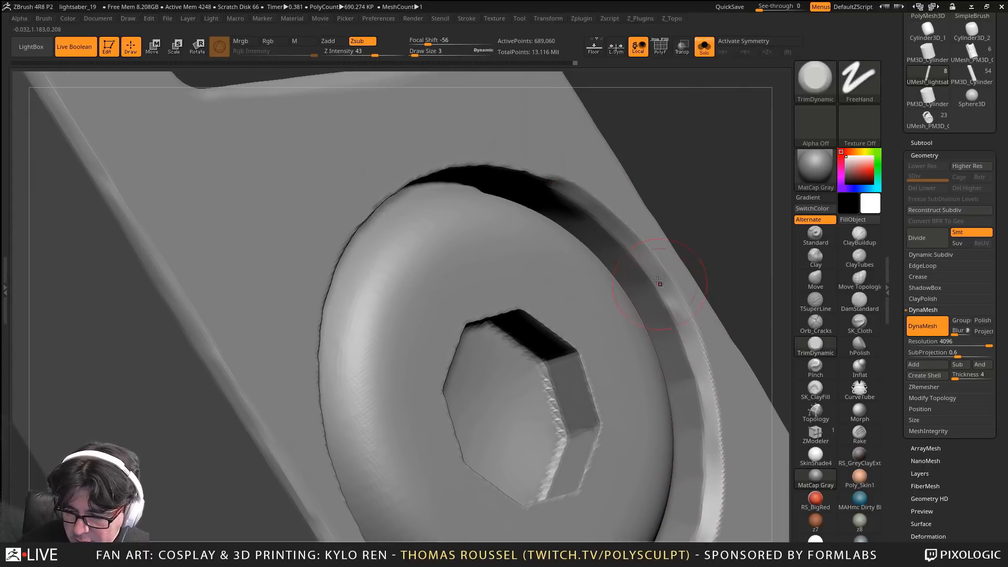
pyautogui.moveTo(484, 194); pyautogui.dragTo(522, 153, button='right')
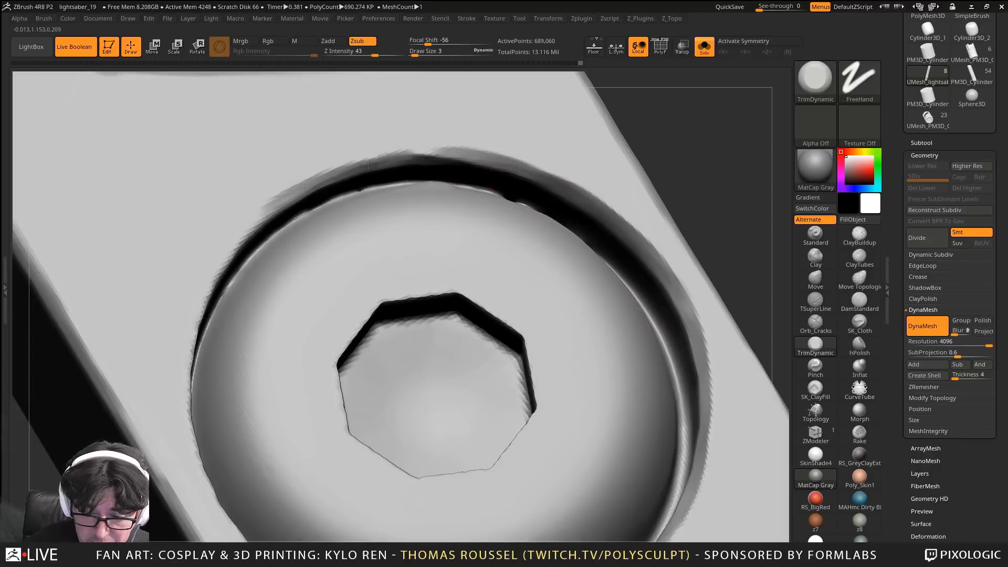
pyautogui.moveTo(369, 165); pyautogui.dragTo(288, 195)
pyautogui.moveTo(437, 152); pyautogui.dragTo(404, 157)
# Trim the rest of the lower recess rim along the long outer edge and free end, and rebuild the part with DynaMesh
pyautogui.moveTo(257, 279)
pyautogui.keyDown('alt'); pyautogui.mouseDown(button='right')
pyautogui.moveTo(395, 168)
pyautogui.moveTo(337, 135)
pyautogui.mouseUp(button='right'); pyautogui.keyUp('alt')
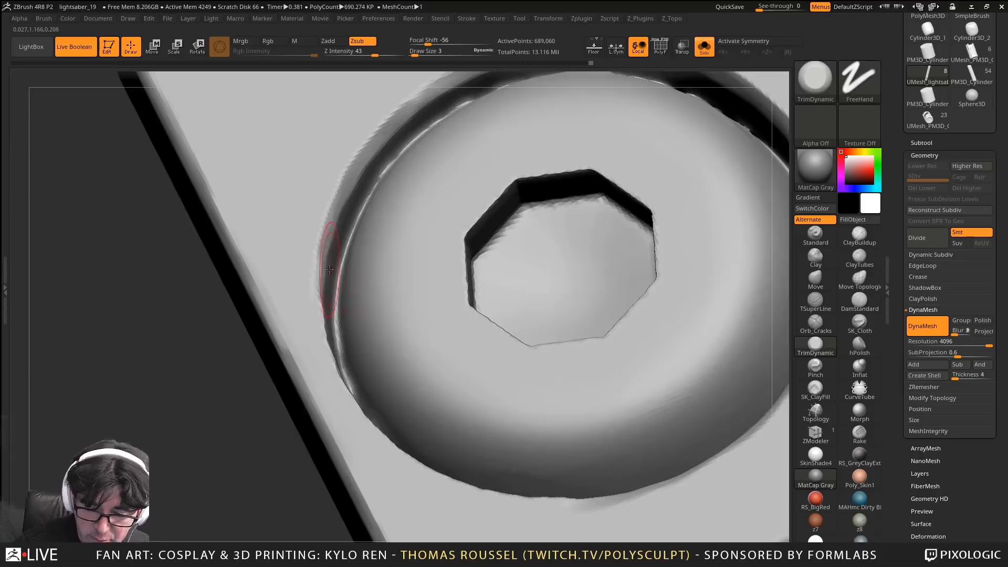
pyautogui.moveTo(329, 269); pyautogui.dragTo(306, 288, button='right')
pyautogui.moveTo(306, 287)
pyautogui.mouseDown()
pyautogui.moveTo(306, 367)
pyautogui.moveTo(335, 414)
pyautogui.mouseUp()
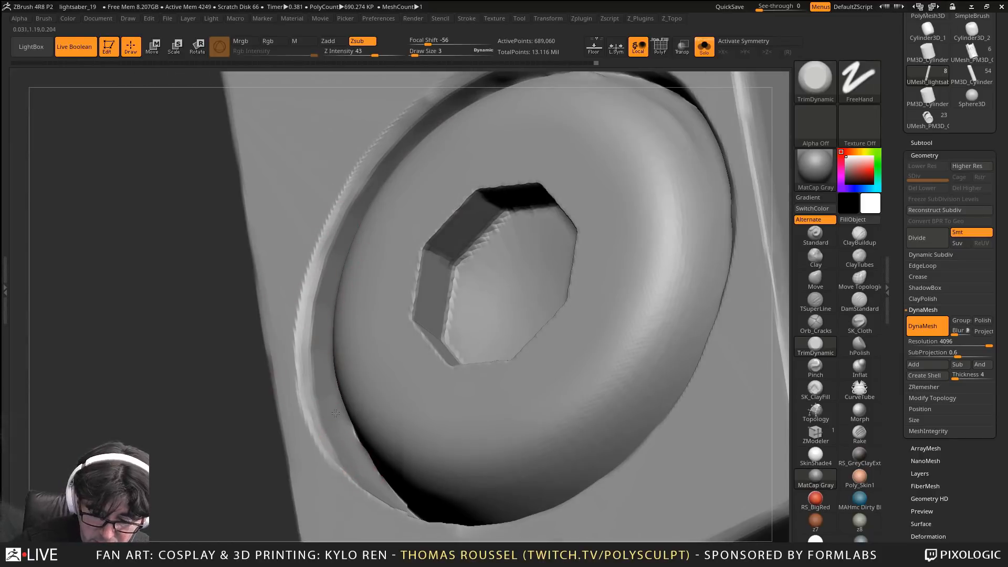
pyautogui.moveTo(336, 413); pyautogui.dragTo(328, 420, button='right')
pyautogui.keyDown('alt'); pyautogui.moveTo(328, 420); pyautogui.dragTo(312, 268, button='right'); pyautogui.keyUp('alt')
pyautogui.moveTo(294, 257)
pyautogui.mouseDown()
pyautogui.moveTo(328, 328)
pyautogui.moveTo(388, 382)
pyautogui.moveTo(460, 426)
pyautogui.moveTo(564, 436)
pyautogui.mouseUp()
pyautogui.moveTo(565, 436)
pyautogui.mouseDown(button='right')
pyautogui.moveTo(520, 379)
pyautogui.moveTo(504, 294)
pyautogui.mouseUp(button='right')
pyautogui.keyDown('ctrl'); pyautogui.moveTo(275, 367); pyautogui.dragTo(299, 428); pyautogui.keyUp('ctrl')
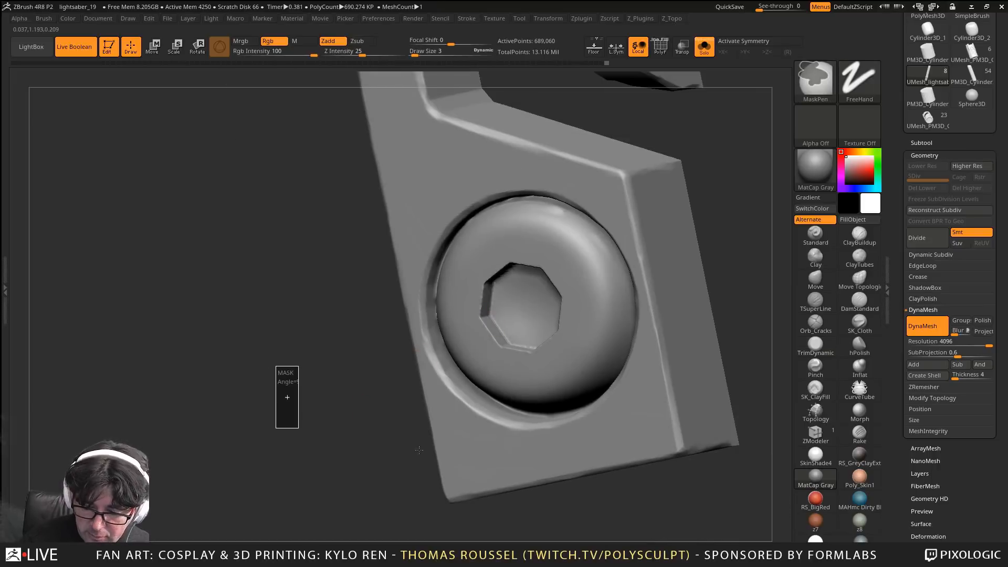
# Smooth the groove between the lower screw head and its recess along the long outer edge and the free end
pyautogui.moveTo(419, 450)
pyautogui.mouseDown(button='right')
pyautogui.moveTo(434, 365)
pyautogui.moveTo(491, 329)
pyautogui.moveTo(468, 315)
pyautogui.mouseUp(button='right')
pyautogui.moveTo(439, 282)
pyautogui.keyDown('shift'); pyautogui.mouseDown()
pyautogui.moveTo(431, 307)
pyautogui.moveTo(465, 434)
pyautogui.mouseUp(); pyautogui.keyUp('shift')
pyautogui.keyDown('alt'); pyautogui.moveTo(549, 479); pyautogui.dragTo(468, 391, button='right'); pyautogui.keyUp('alt')
pyautogui.keyDown('shift'); pyautogui.moveTo(407, 372); pyautogui.dragTo(429, 394); pyautogui.keyUp('shift')
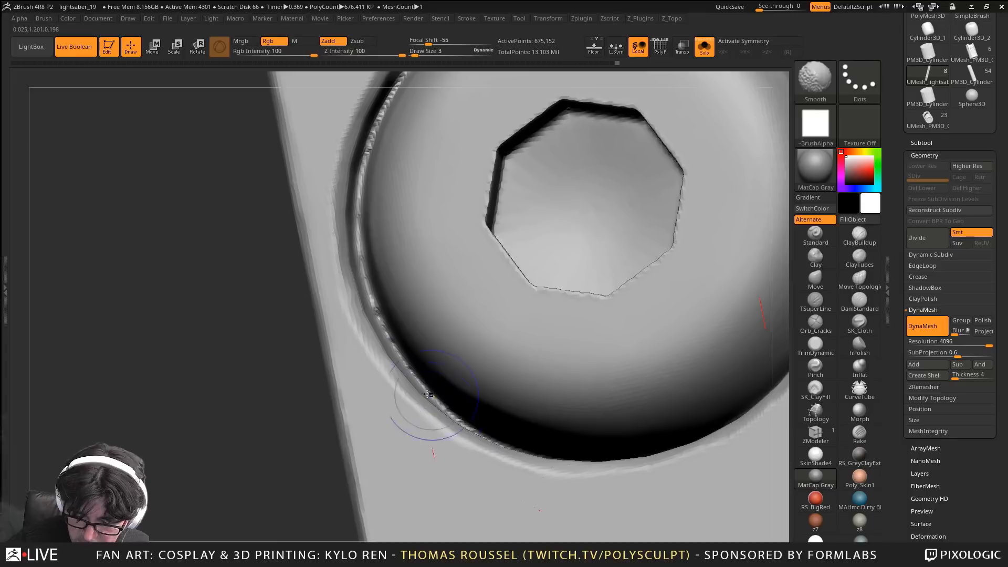
pyautogui.moveTo(430, 395); pyautogui.dragTo(481, 395, button='right')
pyautogui.keyDown('shift'); pyautogui.moveTo(480, 426); pyautogui.dragTo(494, 438); pyautogui.keyUp('shift')
pyautogui.moveTo(573, 438); pyautogui.dragTo(535, 451, button='right')
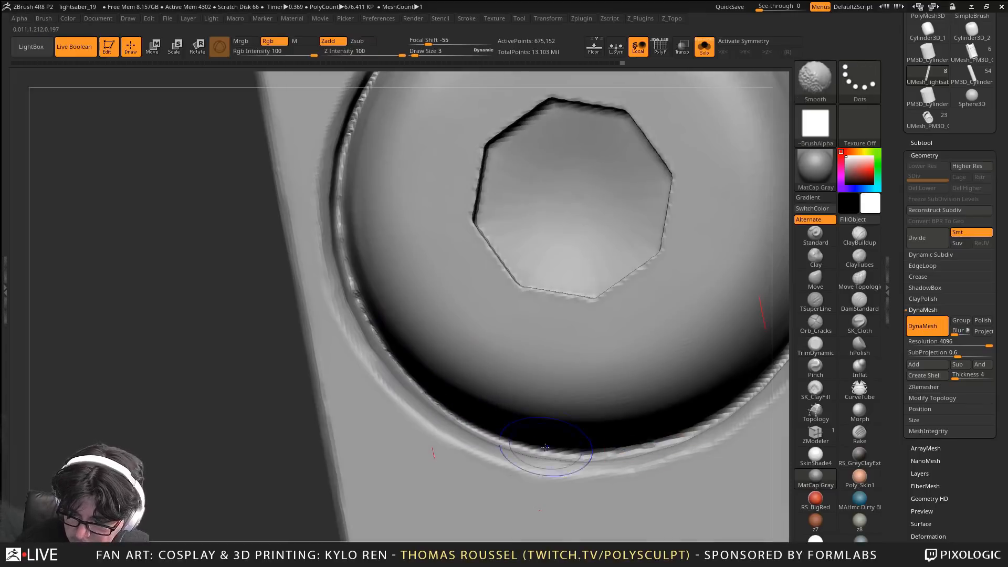
pyautogui.keyDown('shift'); pyautogui.moveTo(545, 447); pyautogui.dragTo(608, 447); pyautogui.keyUp('shift')
# Smooth the rest of the groove around the lower screw head, along the opposite side and the side facing the slot
pyautogui.keyDown('alt'); pyautogui.moveTo(643, 441); pyautogui.dragTo(437, 527, button='right'); pyautogui.keyUp('alt')
pyautogui.keyDown('shift'); pyautogui.moveTo(606, 361); pyautogui.dragTo(513, 480); pyautogui.keyUp('shift')
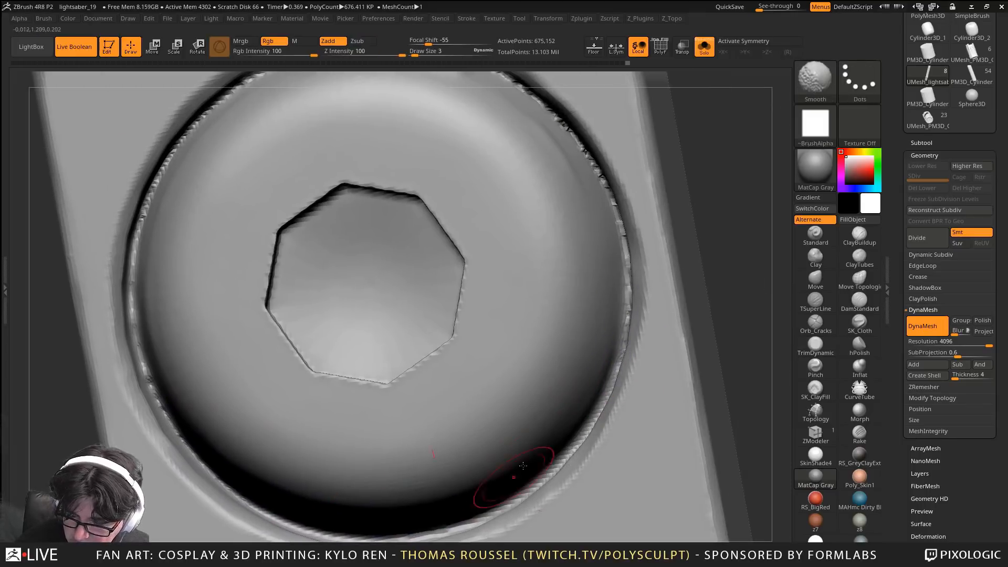
pyautogui.moveTo(564, 347)
pyautogui.mouseDown(button='right')
pyautogui.moveTo(614, 297)
pyautogui.moveTo(599, 294)
pyautogui.mouseUp(button='right')
pyautogui.keyDown('shift'); pyautogui.moveTo(587, 297); pyautogui.dragTo(535, 173); pyautogui.keyUp('shift')
pyautogui.keyDown('alt'); pyautogui.moveTo(561, 199); pyautogui.dragTo(597, 346, button='right'); pyautogui.keyUp('alt')
pyautogui.moveTo(482, 232)
pyautogui.keyDown('shift'); pyautogui.mouseDown()
pyautogui.moveTo(370, 209)
pyautogui.moveTo(278, 231)
pyautogui.moveTo(183, 302)
pyautogui.mouseUp(); pyautogui.keyUp('shift')
pyautogui.keyDown('alt'); pyautogui.moveTo(268, 370); pyautogui.dragTo(278, 252, button='right'); pyautogui.keyUp('alt')
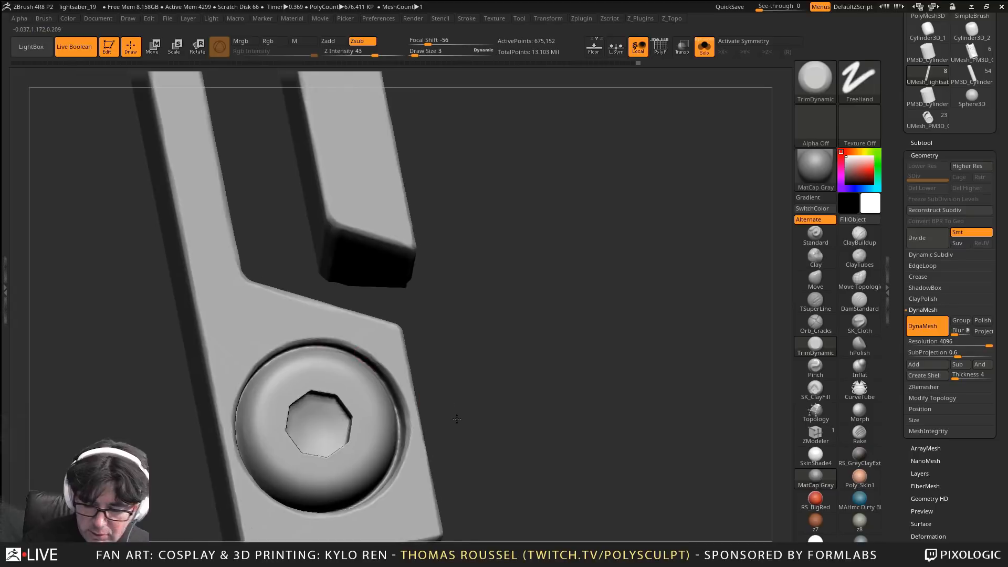
# Trim the short corner edges running down the sides of the end block that holds the upper screw head
pyautogui.keyDown('ctrl'); pyautogui.moveTo(459, 418); pyautogui.dragTo(425, 304, button='right'); pyautogui.keyUp('ctrl')
pyautogui.keyDown('alt'); pyautogui.moveTo(426, 305); pyautogui.dragTo(427, 345, button='right'); pyautogui.keyUp('alt')
pyautogui.moveTo(445, 466); pyautogui.dragTo(475, 367, button='right')
pyautogui.moveTo(475, 367); pyautogui.dragTo(589, 502, button='right')
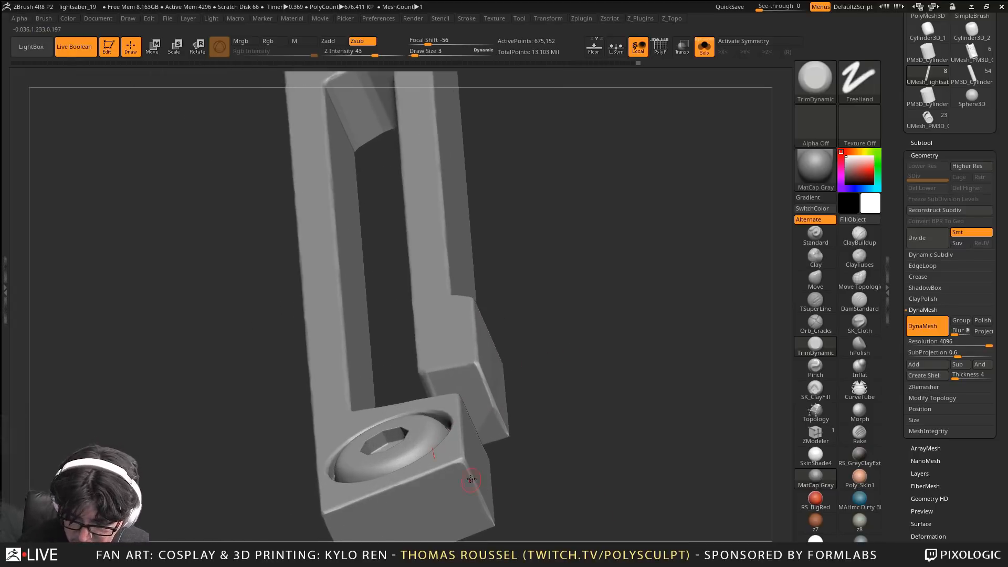
pyautogui.moveTo(469, 477); pyautogui.dragTo(493, 455, button='right')
pyautogui.keyDown('alt'); pyautogui.moveTo(392, 502); pyautogui.dragTo(764, 318, button='right'); pyautogui.keyUp('alt')
pyautogui.keyDown('alt'); pyautogui.moveTo(424, 341); pyautogui.dragTo(585, 383, button='right'); pyautogui.keyUp('alt')
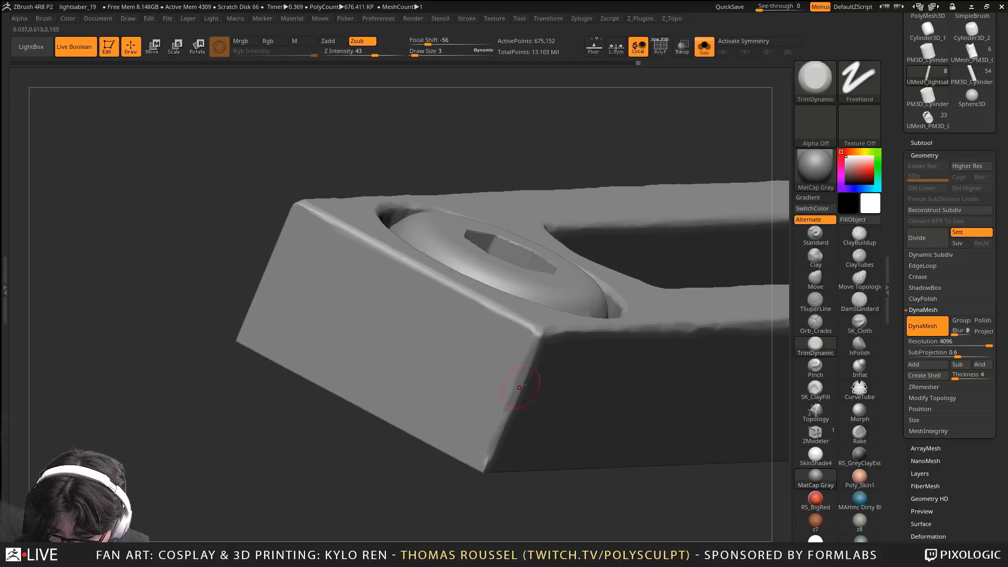
pyautogui.moveTo(528, 349); pyautogui.dragTo(533, 361, button='right')
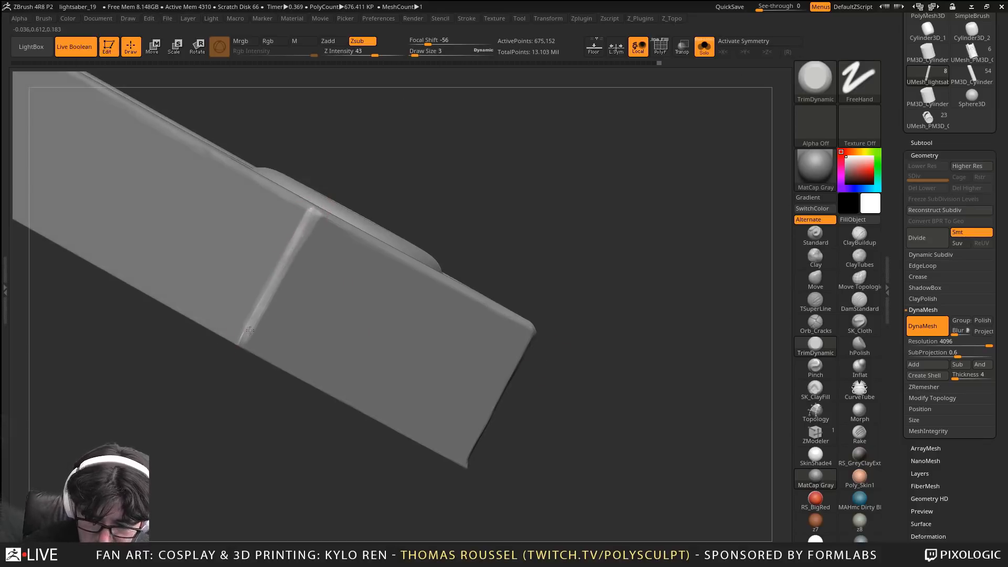
pyautogui.keyDown('ctrl'); pyautogui.moveTo(524, 286); pyautogui.dragTo(424, 385, button='right'); pyautogui.keyUp('ctrl')
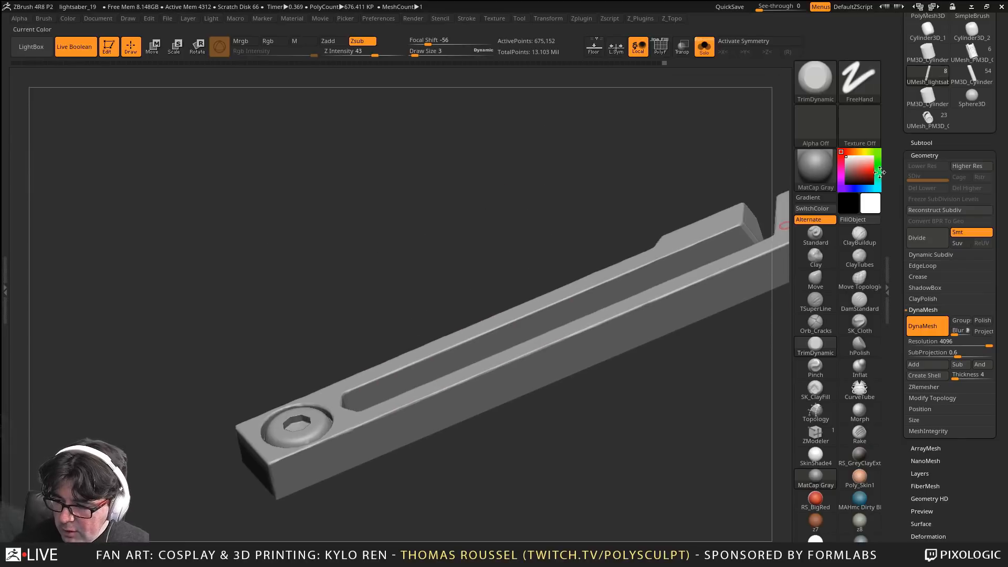
# Switch to the subtool UMesh_PM3D_Cylinder3D_7 and DynaMesh it at resolution 4096
pyautogui.click(922, 142)
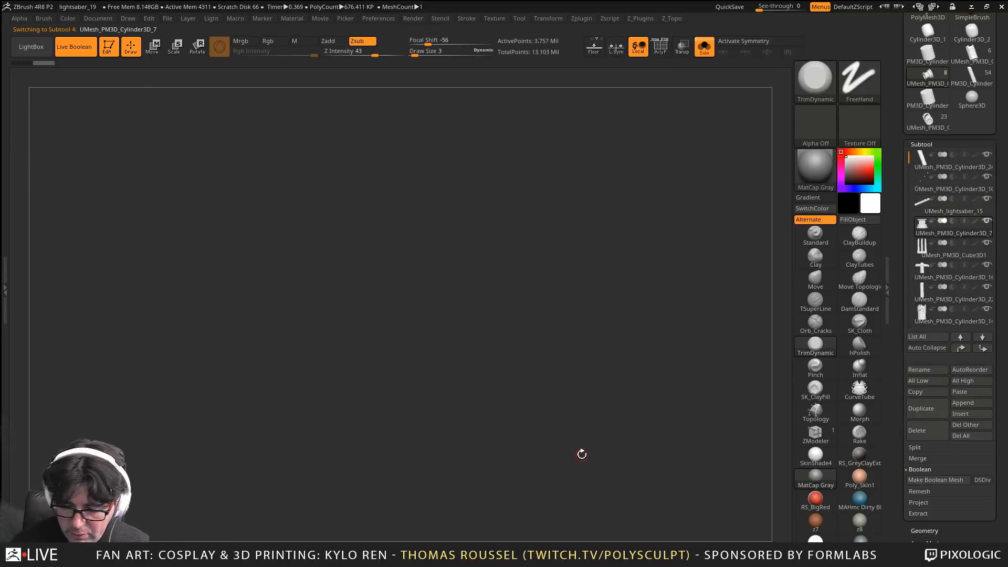
pyautogui.press('f')
pyautogui.moveTo(527, 421); pyautogui.dragTo(502, 378, button='right')
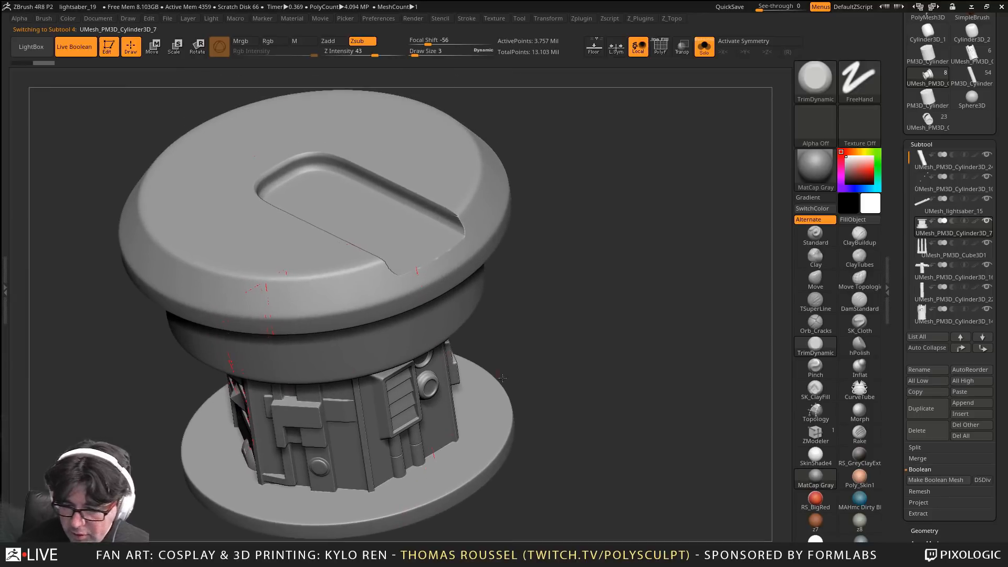
pyautogui.scroll(-6, 925, 387)
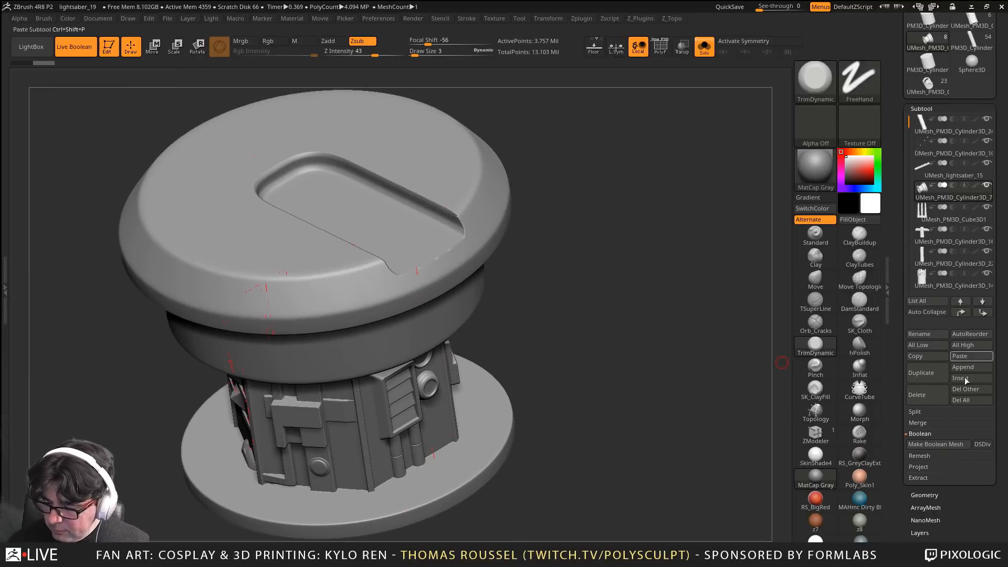
pyautogui.click(925, 395)
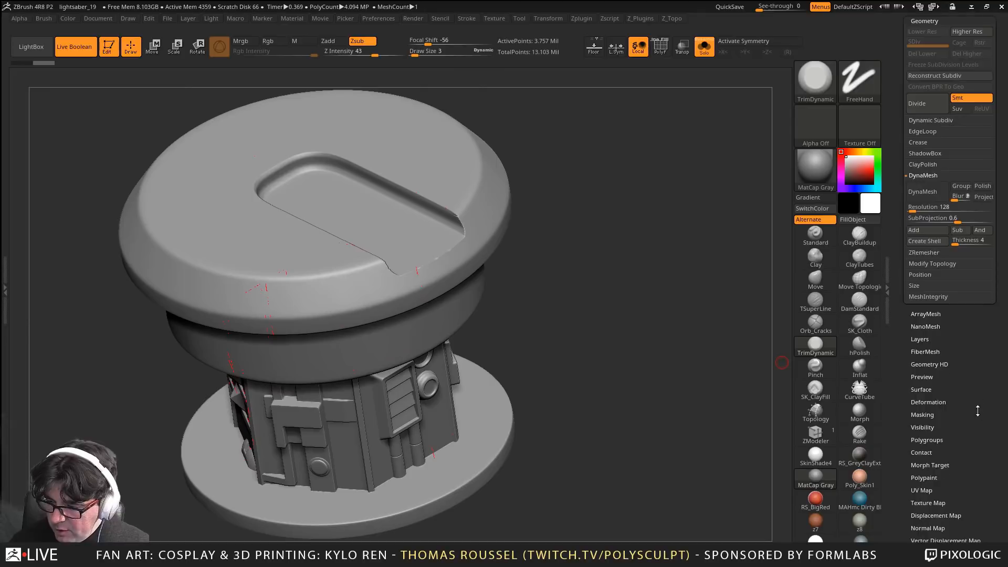
pyautogui.click(989, 288)
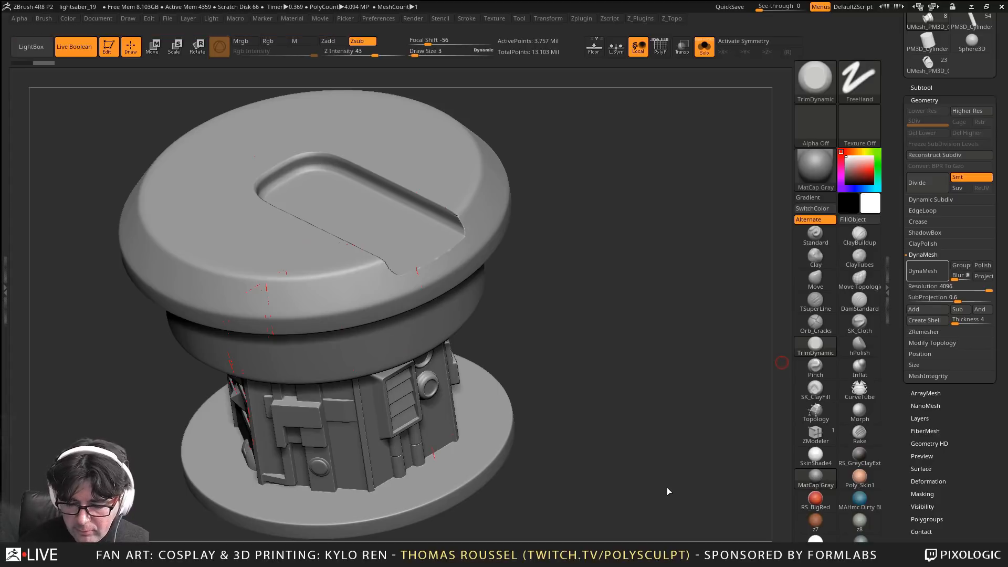
pyautogui.moveTo(667, 487); pyautogui.dragTo(457, 402)
# Trim the jagged lower and side edges of the small square panel on the cylinder's core, and the groove edge of the neighbouring panel
pyautogui.moveTo(514, 260); pyautogui.dragTo(448, 324, button='right')
pyautogui.moveTo(368, 408)
pyautogui.keyDown('alt'); pyautogui.mouseDown(button='right')
pyautogui.moveTo(476, 261)
pyautogui.moveTo(462, 336)
pyautogui.moveTo(449, 321)
pyautogui.moveTo(476, 309)
pyautogui.moveTo(377, 382)
pyautogui.moveTo(389, 414)
pyautogui.moveTo(349, 389)
pyautogui.mouseUp(button='right'); pyautogui.keyUp('alt')
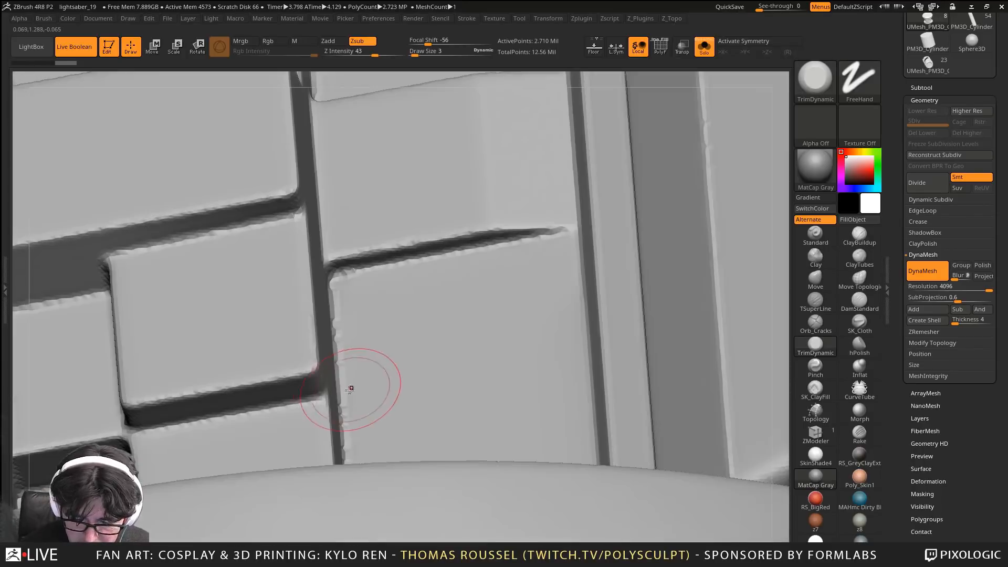
pyautogui.press('s')
pyautogui.moveTo(318, 378); pyautogui.dragTo(210, 388)
pyautogui.press('s')
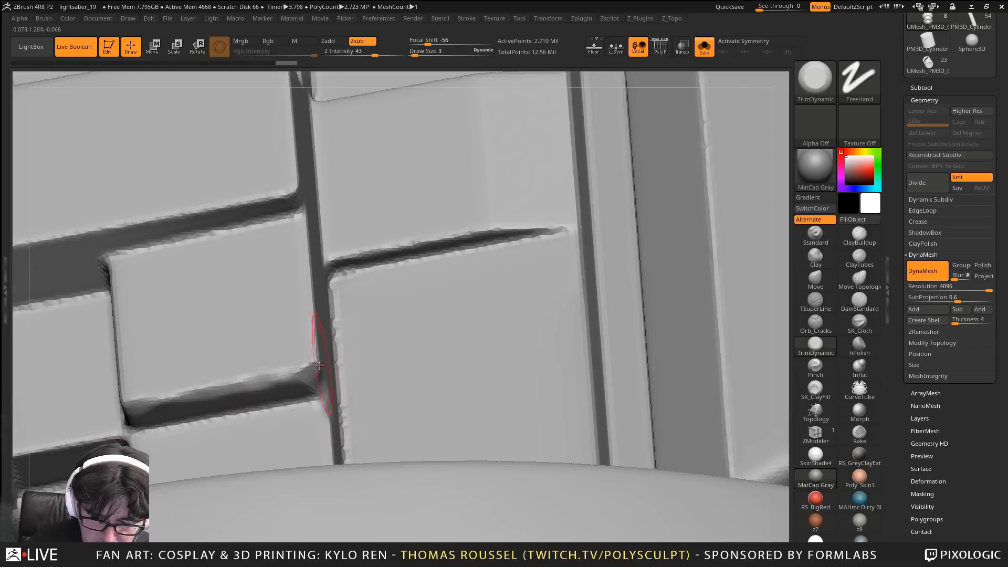
pyautogui.moveTo(319, 365); pyautogui.dragTo(314, 328)
pyautogui.moveTo(314, 336)
pyautogui.mouseDown()
pyautogui.moveTo(305, 263)
pyautogui.moveTo(308, 309)
pyautogui.mouseUp()
pyautogui.moveTo(408, 251)
pyautogui.mouseDown()
pyautogui.moveTo(362, 257)
pyautogui.moveTo(535, 229)
pyautogui.moveTo(481, 231)
pyautogui.mouseUp()
# Trim the lower edge of the wide L-shaped panel, plus the end and inner side of its short leg
pyautogui.moveTo(546, 259)
pyautogui.keyDown('alt'); pyautogui.mouseDown(button='right')
pyautogui.moveTo(619, 277)
pyautogui.moveTo(785, 282)
pyautogui.mouseUp(button='right'); pyautogui.keyUp('alt')
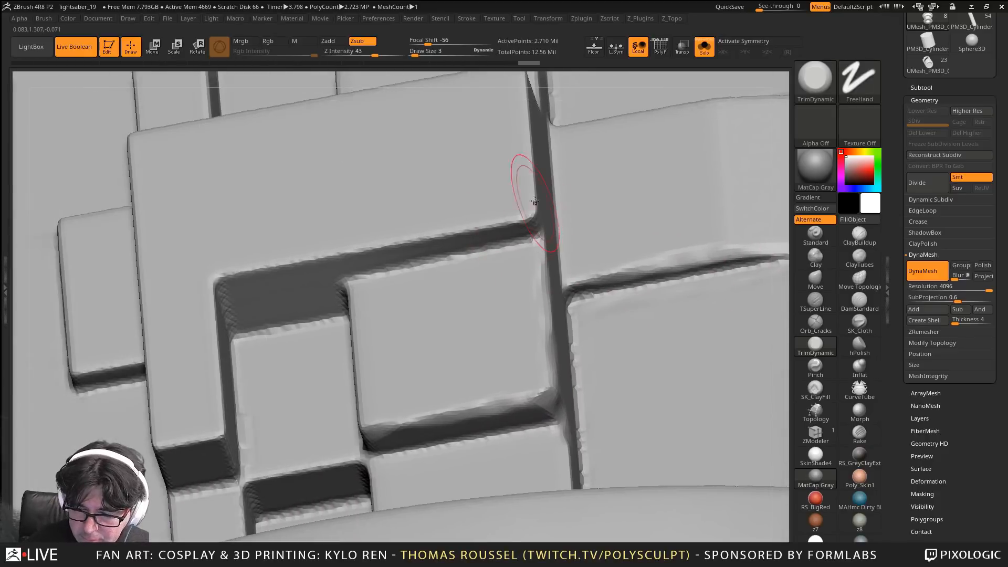
pyautogui.hotkey('ctrl', 'z')
pyautogui.hotkey('ctrl', 'z')
pyautogui.hotkey('ctrl', 'z')
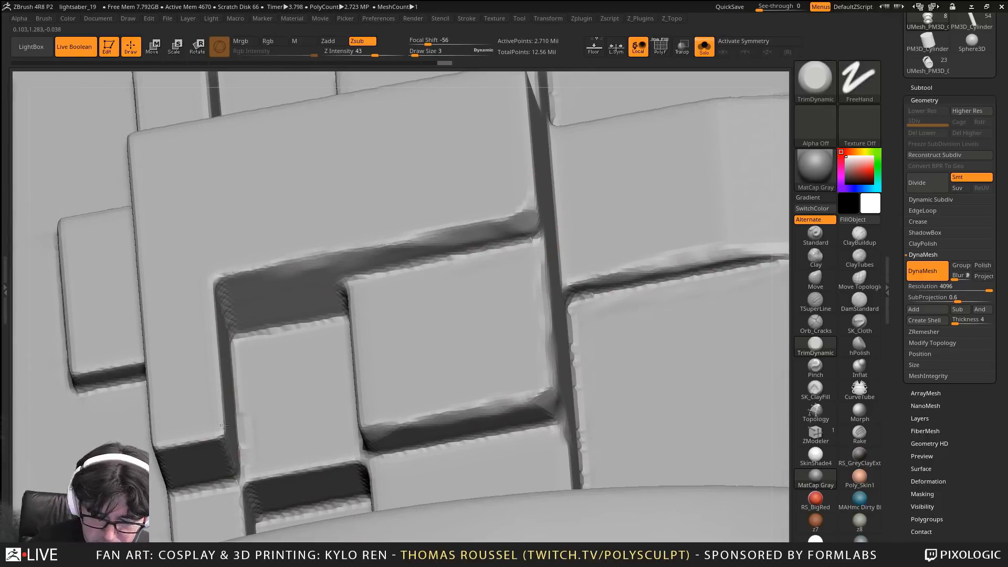
pyautogui.moveTo(224, 425)
pyautogui.mouseDown()
pyautogui.moveTo(159, 448)
pyautogui.moveTo(225, 440)
pyautogui.moveTo(231, 470)
pyautogui.mouseUp()
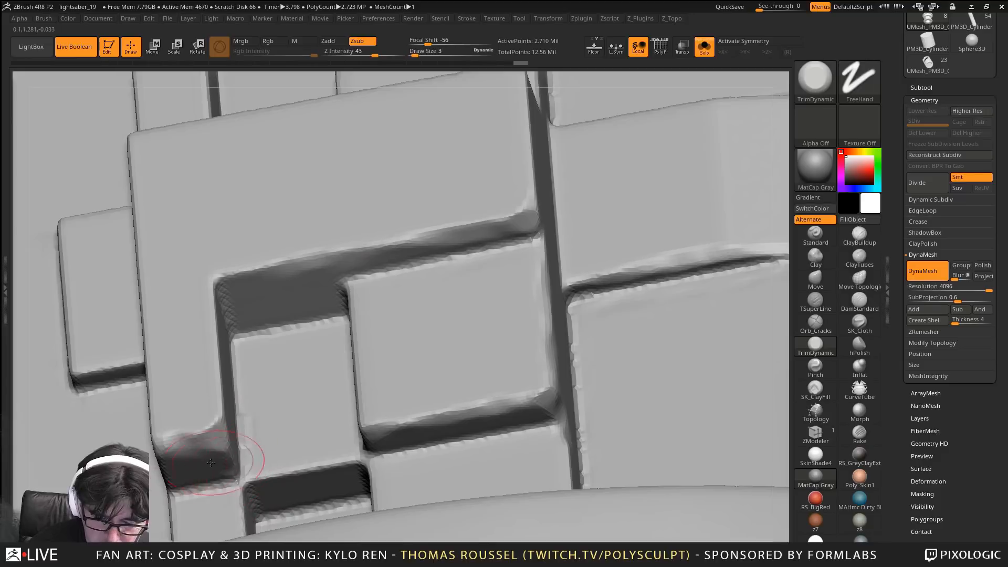
pyautogui.moveTo(214, 371); pyautogui.dragTo(218, 428)
pyautogui.moveTo(213, 294); pyautogui.dragTo(218, 365)
pyautogui.moveTo(225, 363); pyautogui.dragTo(315, 360, button='right')
pyautogui.moveTo(233, 326)
pyautogui.mouseDown()
pyautogui.moveTo(306, 431)
pyautogui.moveTo(301, 462)
pyautogui.mouseUp()
# Reduce the brush's draw size to 2 and trim the end edge and corners of the narrow raised strip beside the panels
pyautogui.moveTo(310, 488)
pyautogui.keyDown('alt'); pyautogui.mouseDown(button='right')
pyautogui.moveTo(305, 402)
pyautogui.moveTo(367, 310)
pyautogui.moveTo(422, 319)
pyautogui.mouseUp(button='right'); pyautogui.keyUp('alt')
pyautogui.press('s')
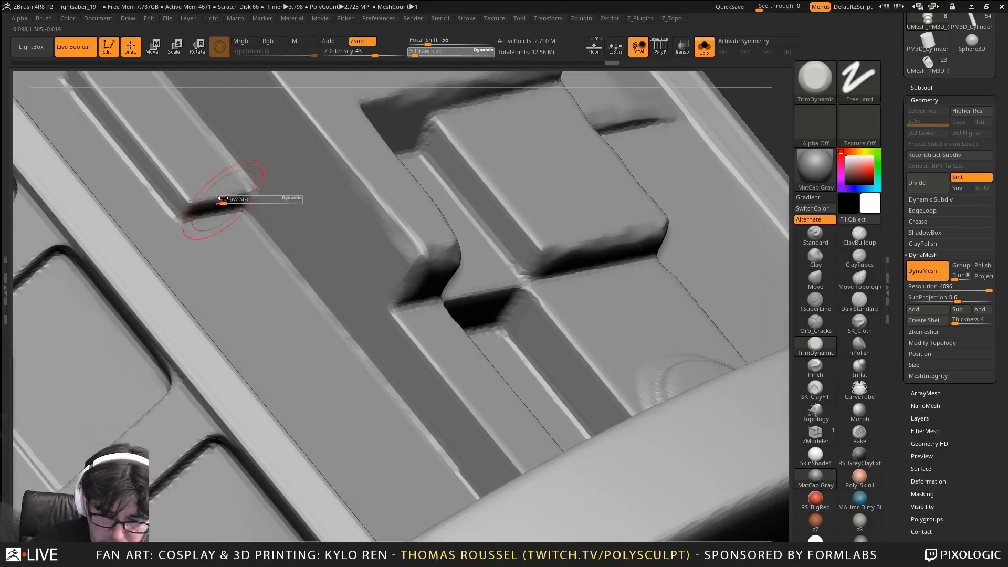
pyautogui.moveTo(223, 202)
pyautogui.mouseDown()
pyautogui.moveTo(191, 209)
pyautogui.moveTo(215, 199)
pyautogui.mouseUp()
pyautogui.press('s')
pyautogui.press('s')
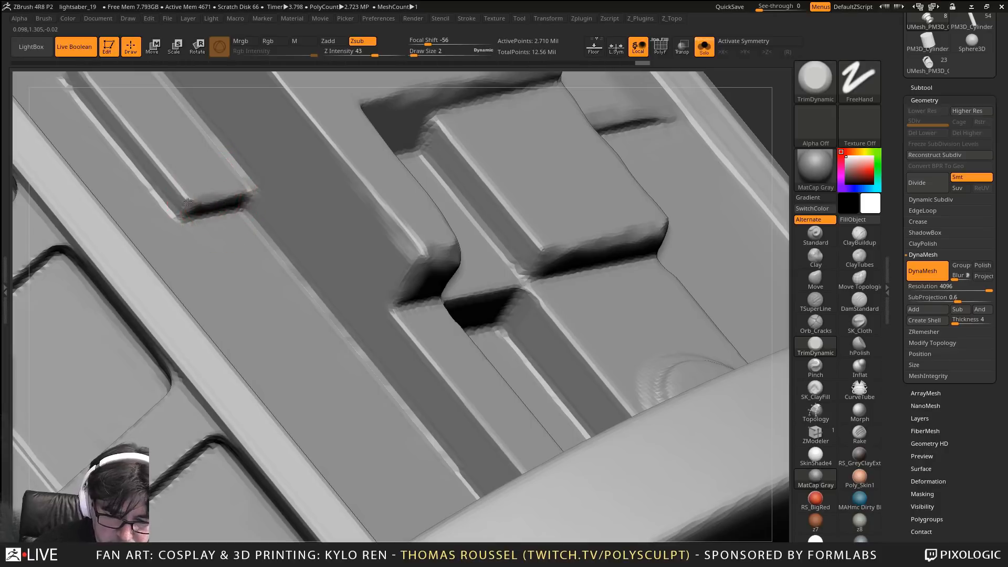
pyautogui.moveTo(165, 169); pyautogui.dragTo(192, 213)
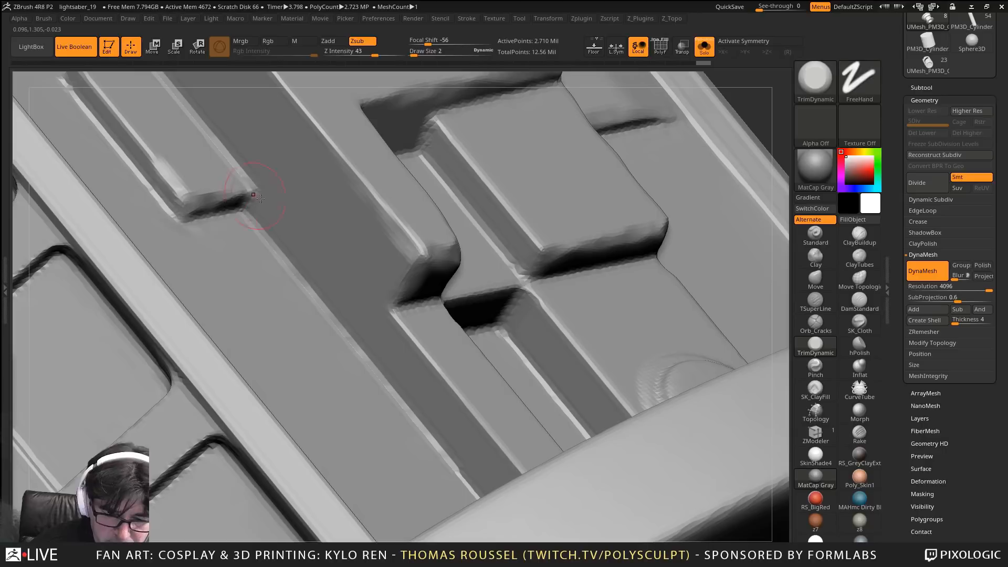
pyautogui.moveTo(260, 198); pyautogui.dragTo(273, 216)
# Trim the long jagged edges of the frame bars around the recessed panels, including those beside the pyramid-shaped details
pyautogui.moveTo(325, 342)
pyautogui.keyDown('alt'); pyautogui.mouseDown(button='right')
pyautogui.moveTo(283, 253)
pyautogui.moveTo(325, 407)
pyautogui.mouseUp(button='right'); pyautogui.keyUp('alt')
pyautogui.keyDown('ctrl'); pyautogui.moveTo(224, 396); pyautogui.dragTo(294, 412, button='right'); pyautogui.keyUp('ctrl')
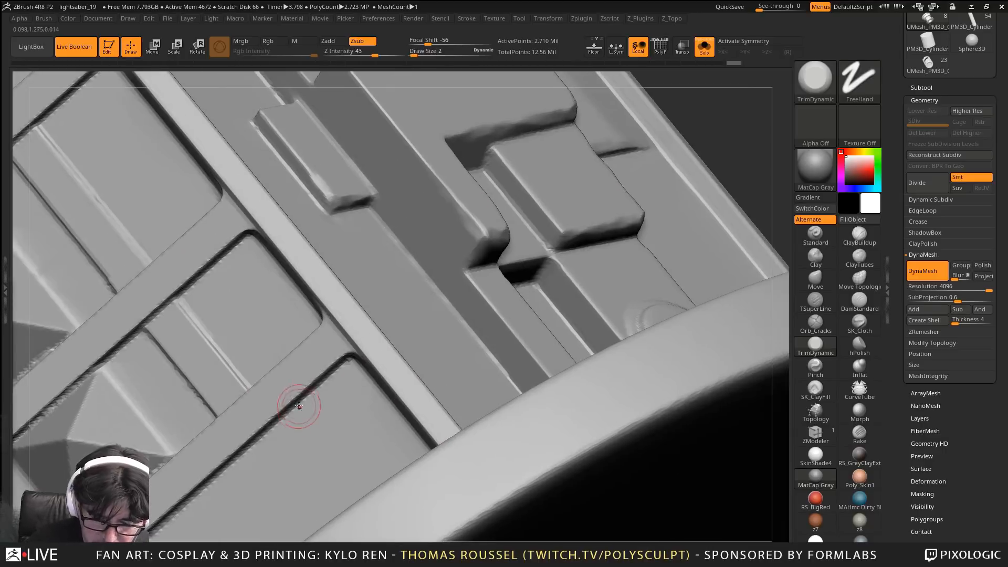
pyautogui.moveTo(295, 374); pyautogui.dragTo(339, 343, button='right')
pyautogui.moveTo(319, 373); pyautogui.dragTo(248, 435)
pyautogui.keyDown('alt'); pyautogui.moveTo(247, 436); pyautogui.dragTo(399, 291, button='right'); pyautogui.keyUp('alt')
pyautogui.moveTo(346, 166)
pyautogui.mouseDown()
pyautogui.moveTo(334, 143)
pyautogui.moveTo(218, 249)
pyautogui.mouseUp()
pyautogui.keyDown('alt'); pyautogui.moveTo(172, 319); pyautogui.dragTo(371, 187, button='right'); pyautogui.keyUp('alt')
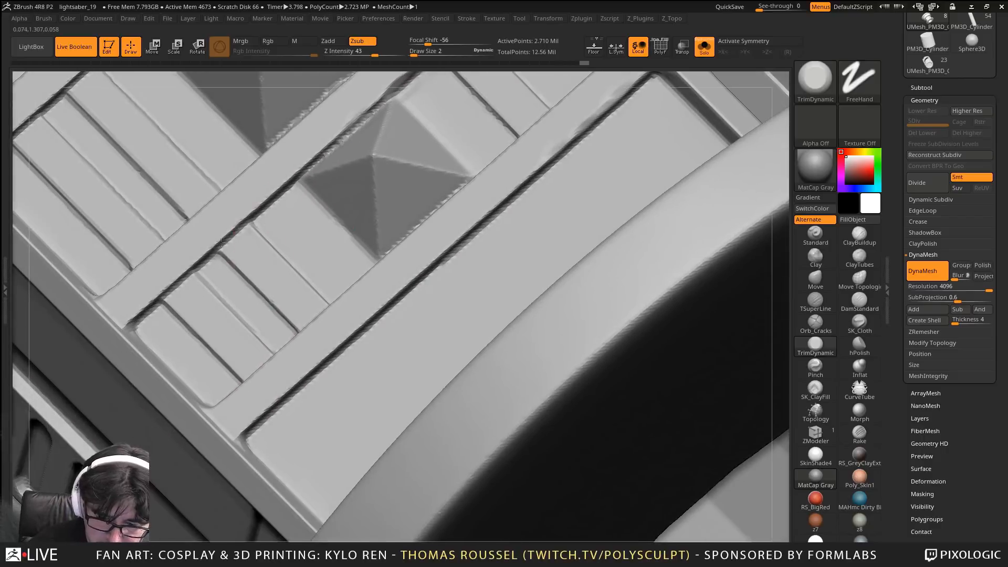
pyautogui.moveTo(221, 242); pyautogui.dragTo(139, 312)
pyautogui.moveTo(388, 295); pyautogui.dragTo(255, 407)
pyautogui.moveTo(375, 314); pyautogui.dragTo(488, 221)
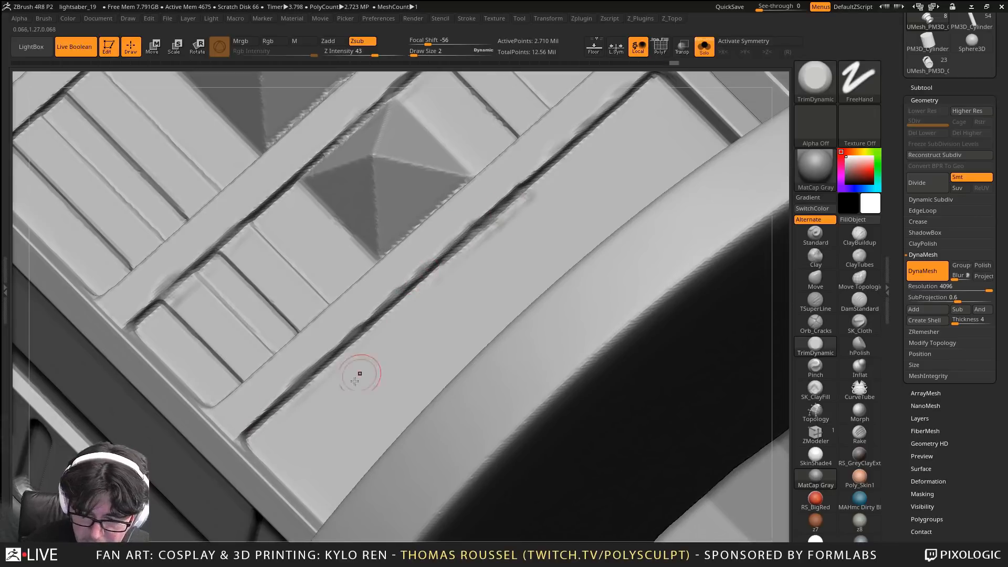
# Inspect the sides of the core with the vent slots, pipes and round discs for jagged edges
pyautogui.moveTo(263, 445)
pyautogui.keyDown('alt'); pyautogui.mouseDown(button='right')
pyautogui.moveTo(363, 256)
pyautogui.moveTo(450, 156)
pyautogui.mouseUp(button='right'); pyautogui.keyUp('alt')
pyautogui.moveTo(257, 270); pyautogui.dragTo(319, 256, button='right')
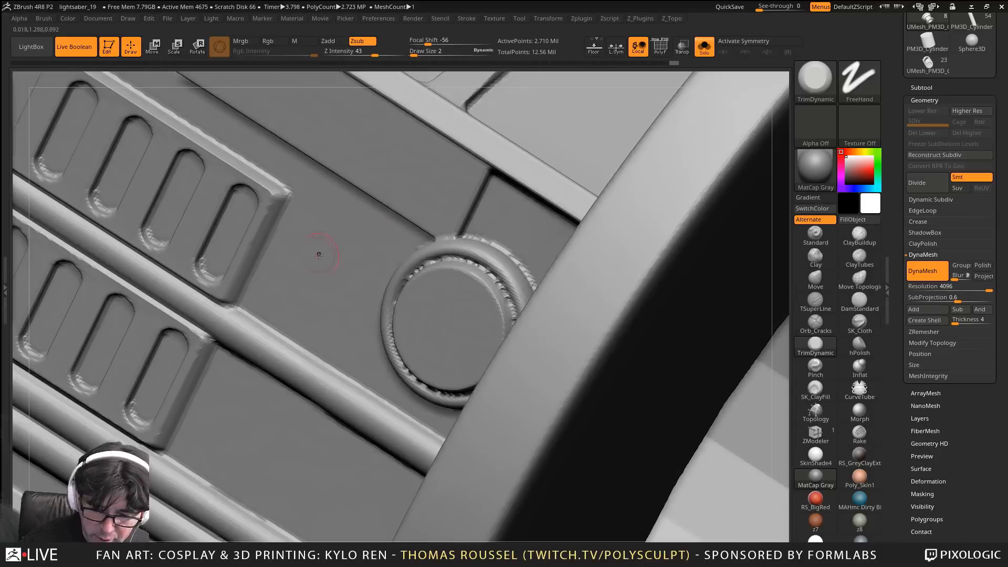
pyautogui.moveTo(233, 323); pyautogui.dragTo(221, 345, button='right')
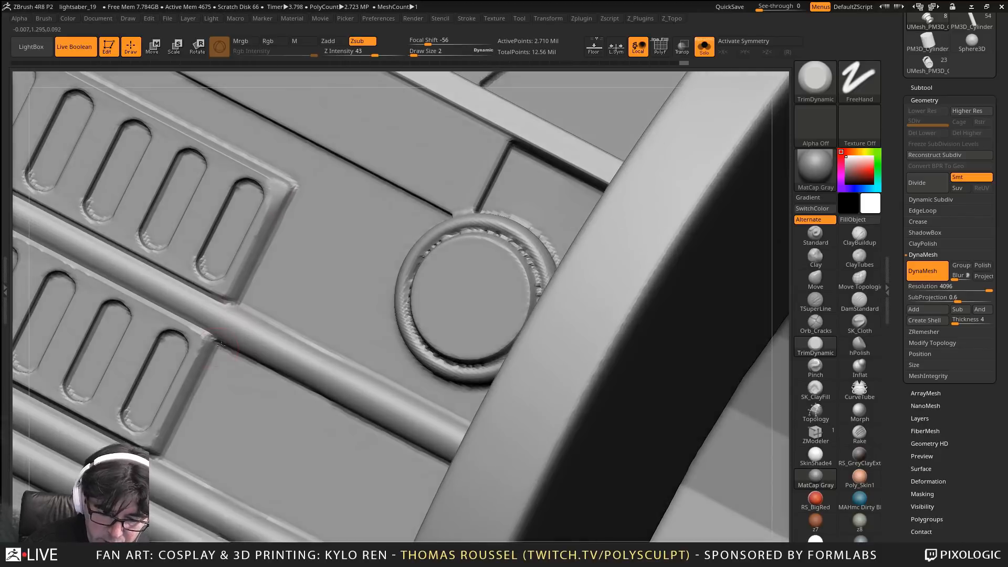
pyautogui.keyDown('ctrl'); pyautogui.moveTo(154, 433); pyautogui.dragTo(237, 336, button='right'); pyautogui.keyUp('ctrl')
pyautogui.moveTo(315, 357)
pyautogui.mouseDown(button='right')
pyautogui.moveTo(369, 260)
pyautogui.moveTo(321, 304)
pyautogui.mouseUp(button='right')
pyautogui.moveTo(447, 336)
pyautogui.keyDown('ctrl'); pyautogui.mouseDown(button='right')
pyautogui.moveTo(520, 380)
pyautogui.moveTo(490, 301)
pyautogui.mouseUp(button='right'); pyautogui.keyUp('ctrl')
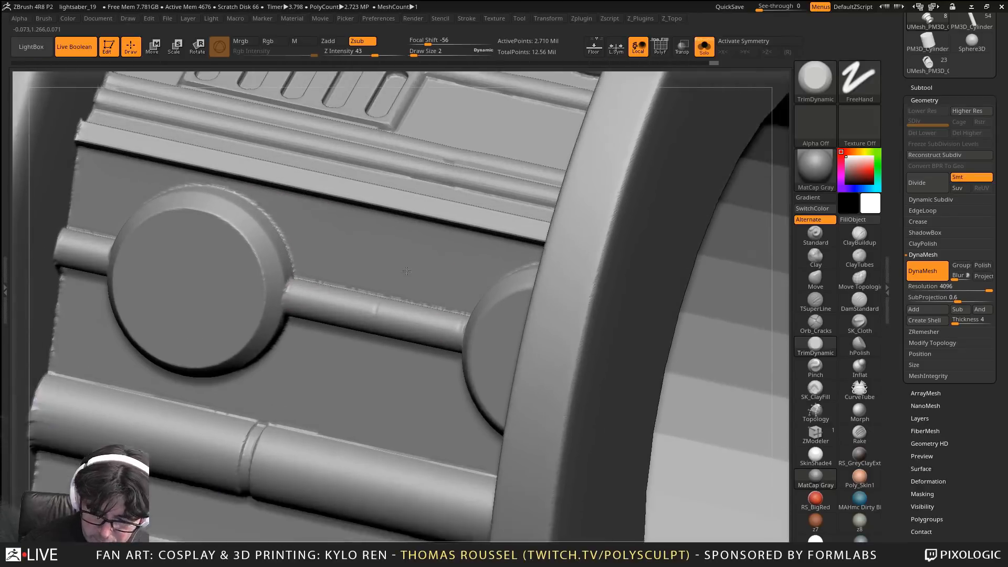
pyautogui.keyDown('ctrl'); pyautogui.moveTo(472, 436); pyautogui.dragTo(413, 351, button='right'); pyautogui.keyUp('ctrl')
pyautogui.moveTo(407, 437)
pyautogui.keyDown('ctrl'); pyautogui.mouseDown(button='right')
pyautogui.moveTo(441, 468)
pyautogui.moveTo(450, 430)
pyautogui.mouseUp(button='right'); pyautogui.keyUp('ctrl')
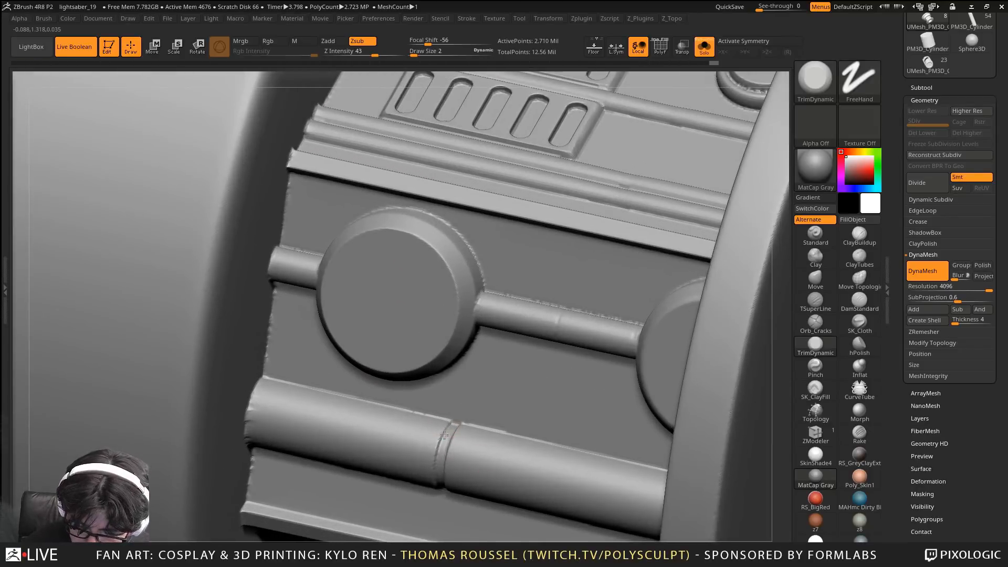
pyautogui.keyDown('alt'); pyautogui.moveTo(449, 497); pyautogui.dragTo(427, 305, button='right'); pyautogui.keyUp('alt')
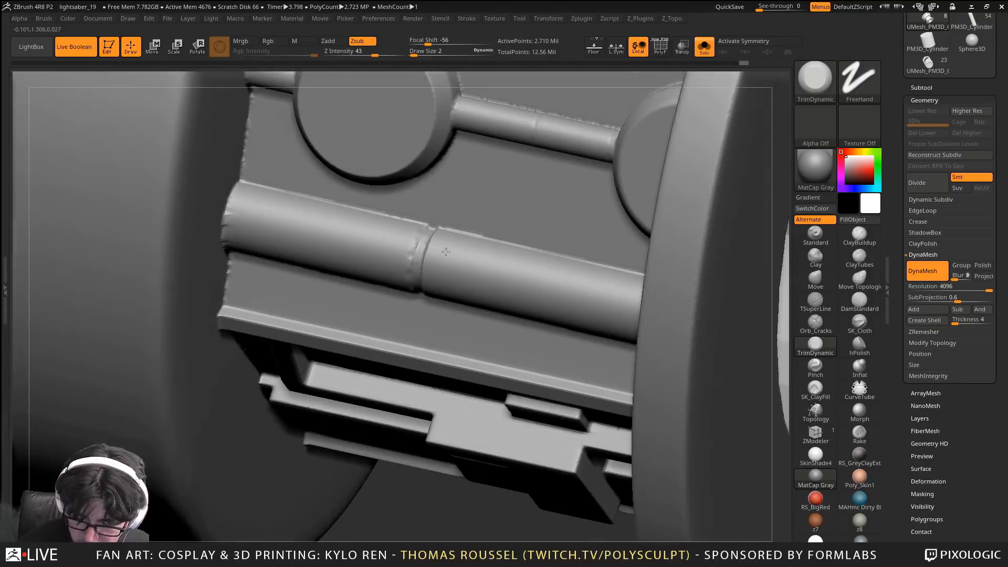
pyautogui.moveTo(427, 415); pyautogui.dragTo(457, 370, button='right')
pyautogui.moveTo(581, 355); pyautogui.dragTo(575, 394, button='right')
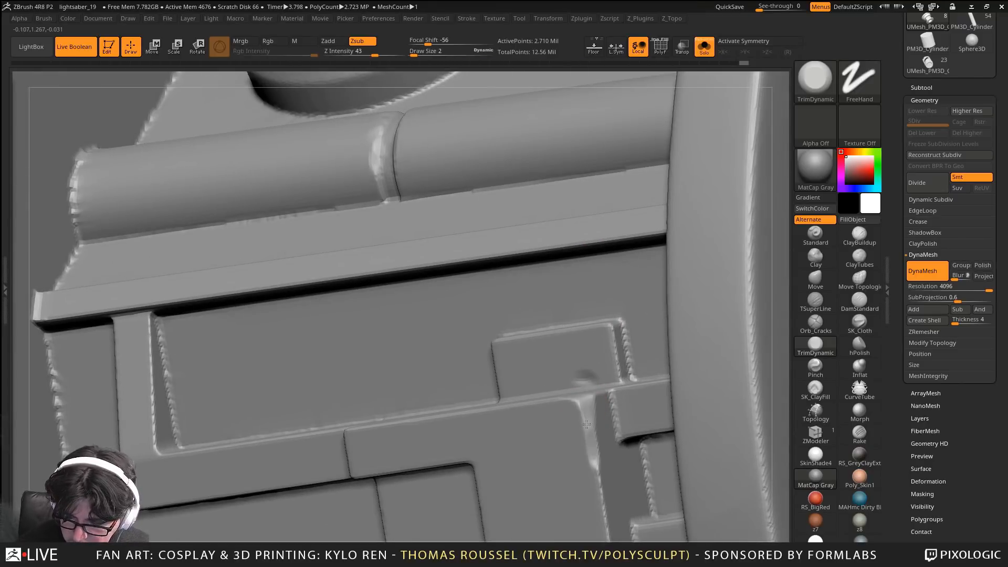
# Trim and smooth the outer corner of the large raised block just below the long ledge into a rounded shape
pyautogui.moveTo(594, 452)
pyautogui.mouseDown()
pyautogui.moveTo(599, 478)
pyautogui.moveTo(587, 407)
pyautogui.mouseUp()
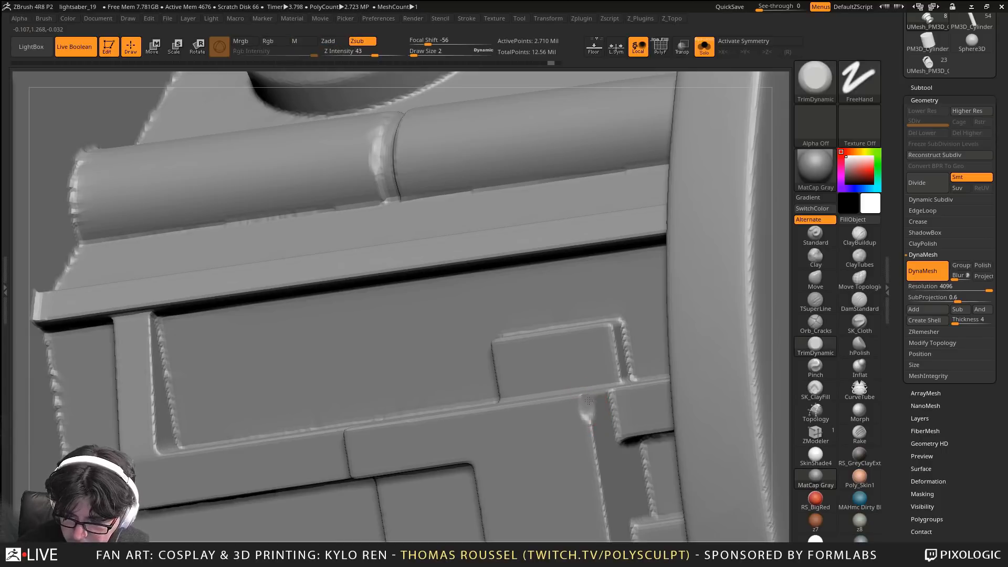
pyautogui.keyDown('shift'); pyautogui.moveTo(588, 401); pyautogui.dragTo(597, 400, button='right'); pyautogui.keyUp('shift')
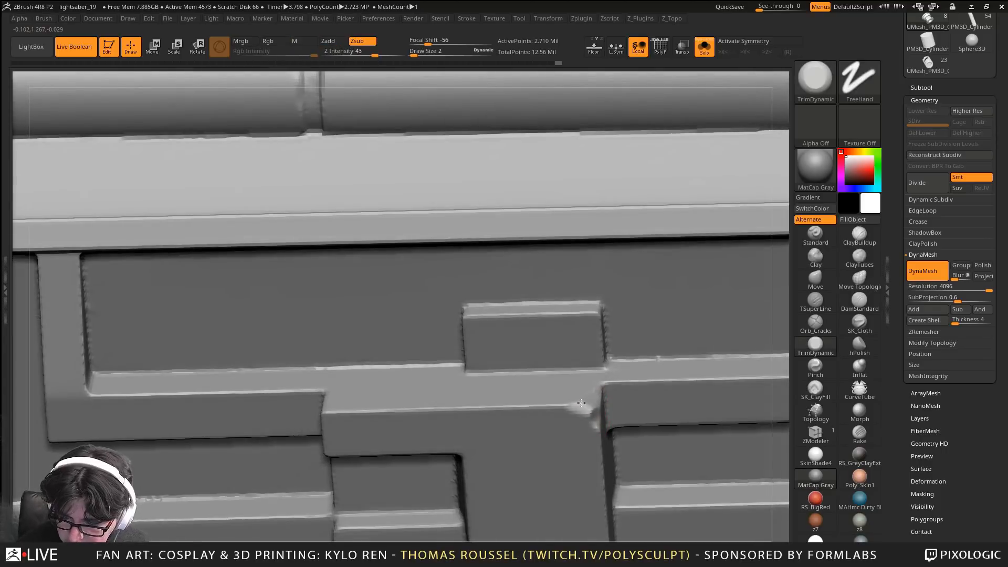
pyautogui.moveTo(598, 438); pyautogui.dragTo(602, 406, button='right')
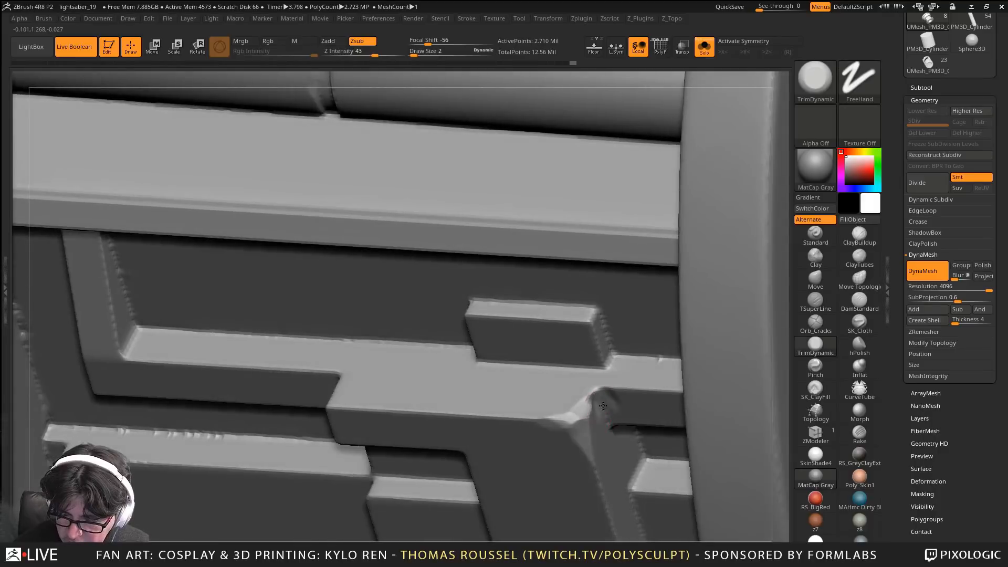
pyautogui.keyDown('shift'); pyautogui.moveTo(602, 401); pyautogui.dragTo(612, 411); pyautogui.keyUp('shift')
pyautogui.moveTo(612, 412)
pyautogui.mouseDown(button='right')
pyautogui.moveTo(605, 401)
pyautogui.moveTo(563, 472)
pyautogui.mouseUp(button='right')
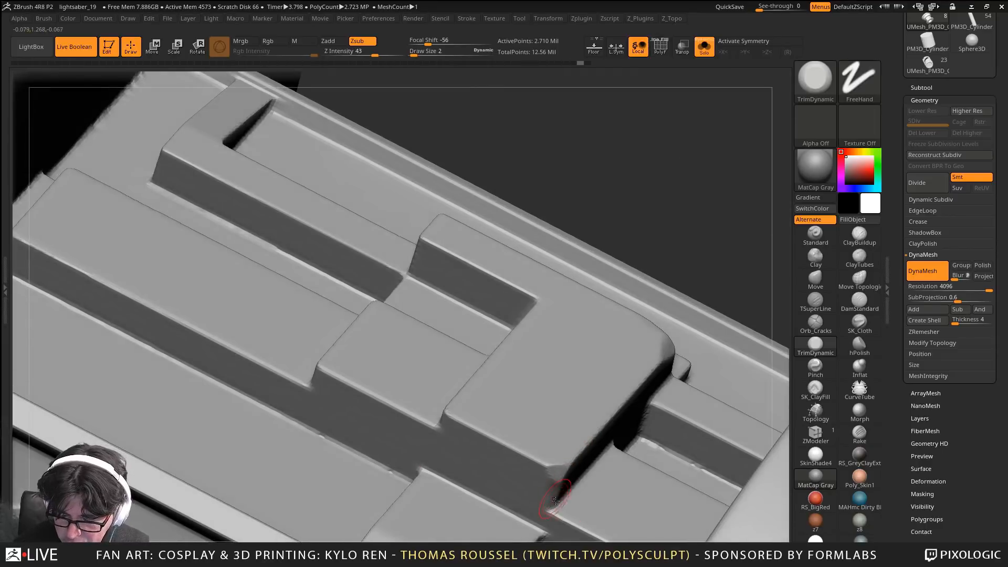
# Increase the draw size to 3 and trim the long side edge and remaining corners of the large raised block
pyautogui.press('s')
pyautogui.moveTo(561, 487); pyautogui.dragTo(629, 394)
pyautogui.moveTo(555, 464); pyautogui.dragTo(551, 492)
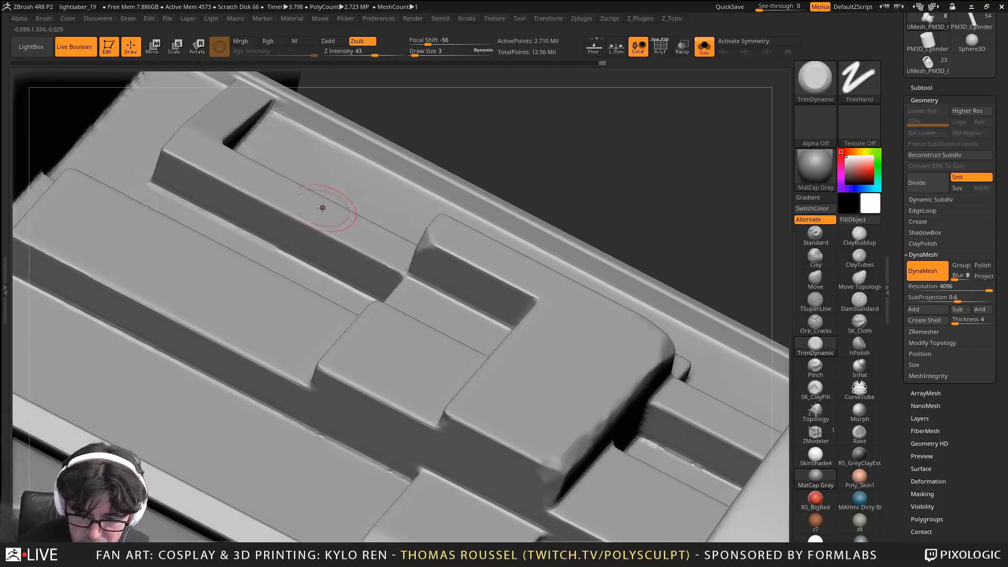
pyautogui.keyDown('alt'); pyautogui.moveTo(197, 282); pyautogui.dragTo(305, 299, button='right'); pyautogui.keyUp('alt')
pyautogui.moveTo(185, 332)
pyautogui.keyDown('ctrl'); pyautogui.mouseDown(button='right')
pyautogui.moveTo(367, 347)
pyautogui.moveTo(453, 384)
pyautogui.mouseUp(button='right'); pyautogui.keyUp('ctrl')
pyautogui.moveTo(435, 328)
pyautogui.mouseDown()
pyautogui.moveTo(375, 373)
pyautogui.moveTo(358, 403)
pyautogui.mouseUp()
# Smooth the first side of the round hole's rim on the cylinder's end face
pyautogui.moveTo(498, 387)
pyautogui.keyDown('ctrl'); pyautogui.mouseDown(button='right')
pyautogui.moveTo(583, 356)
pyautogui.moveTo(347, 435)
pyautogui.moveTo(288, 434)
pyautogui.moveTo(383, 333)
pyautogui.moveTo(397, 408)
pyautogui.moveTo(416, 364)
pyautogui.moveTo(402, 329)
pyautogui.moveTo(464, 378)
pyautogui.moveTo(451, 388)
pyautogui.moveTo(318, 265)
pyautogui.moveTo(424, 366)
pyautogui.mouseUp(button='right'); pyautogui.keyUp('ctrl')
pyautogui.press('shift')
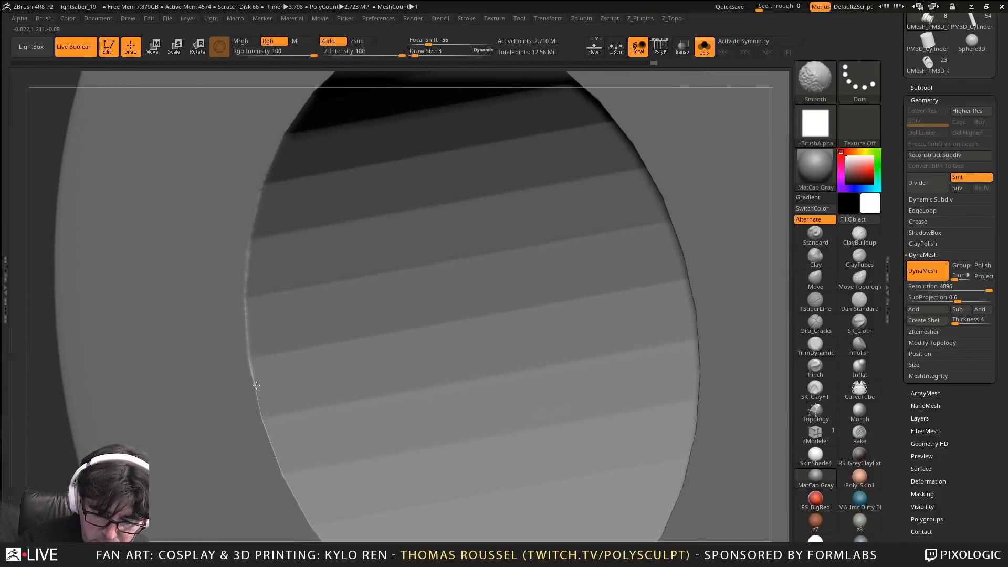
pyautogui.keyDown('shift'); pyautogui.moveTo(256, 385); pyautogui.dragTo(318, 535); pyautogui.keyUp('shift')
pyautogui.moveTo(367, 420); pyautogui.dragTo(552, 220, button='right')
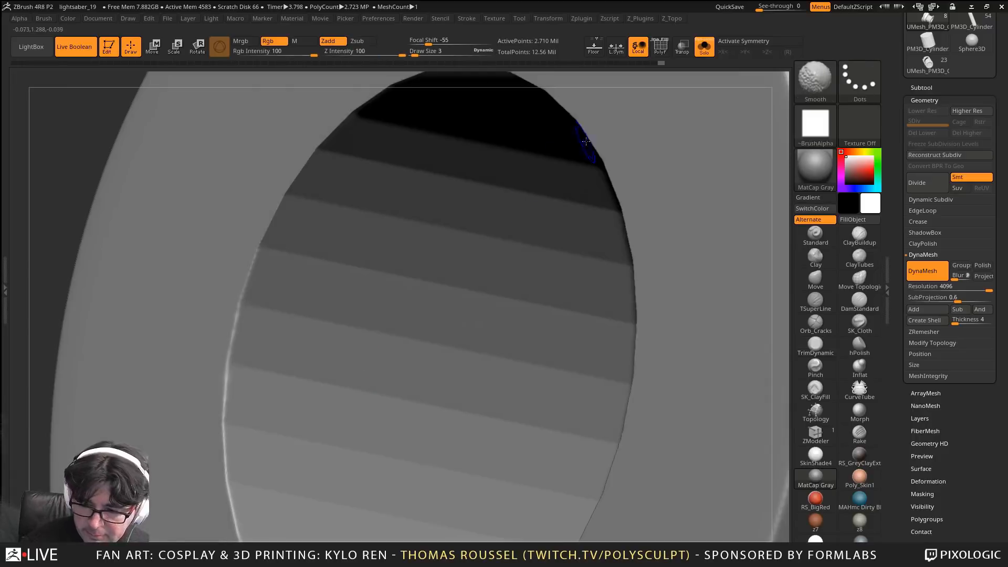
pyautogui.moveTo(586, 141)
pyautogui.mouseDown(button='right')
pyautogui.moveTo(546, 304)
pyautogui.moveTo(678, 173)
pyautogui.mouseUp(button='right')
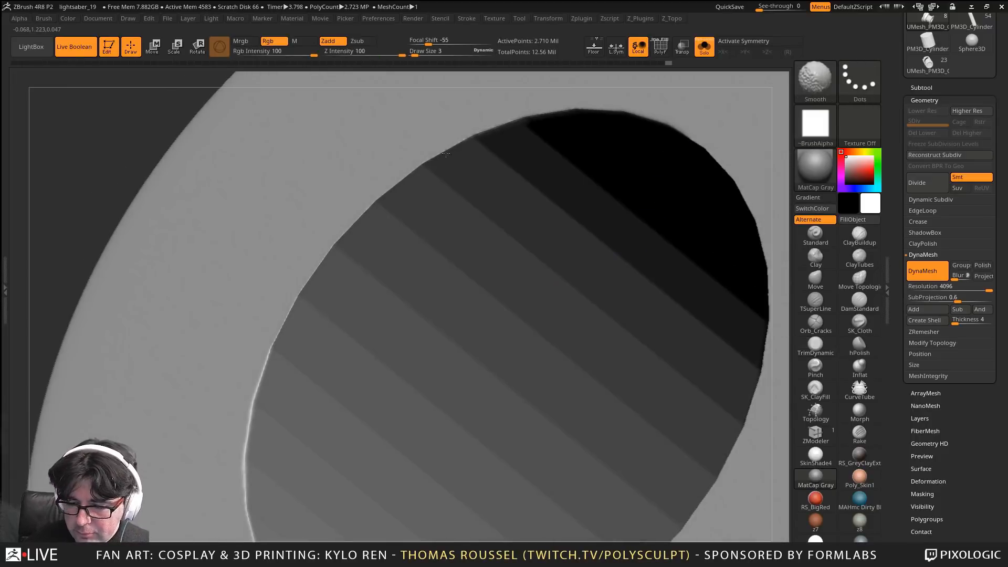
# Smooth the angular rim of the end-face hole along its darkly shaded arc, continuing down both sides
pyautogui.keyDown('alt'); pyautogui.moveTo(719, 205); pyautogui.dragTo(299, 324, button='right'); pyautogui.keyUp('alt')
pyautogui.moveTo(325, 181)
pyautogui.keyDown('shift'); pyautogui.mouseDown()
pyautogui.moveTo(465, 327)
pyautogui.moveTo(483, 366)
pyautogui.mouseUp(); pyautogui.keyUp('shift')
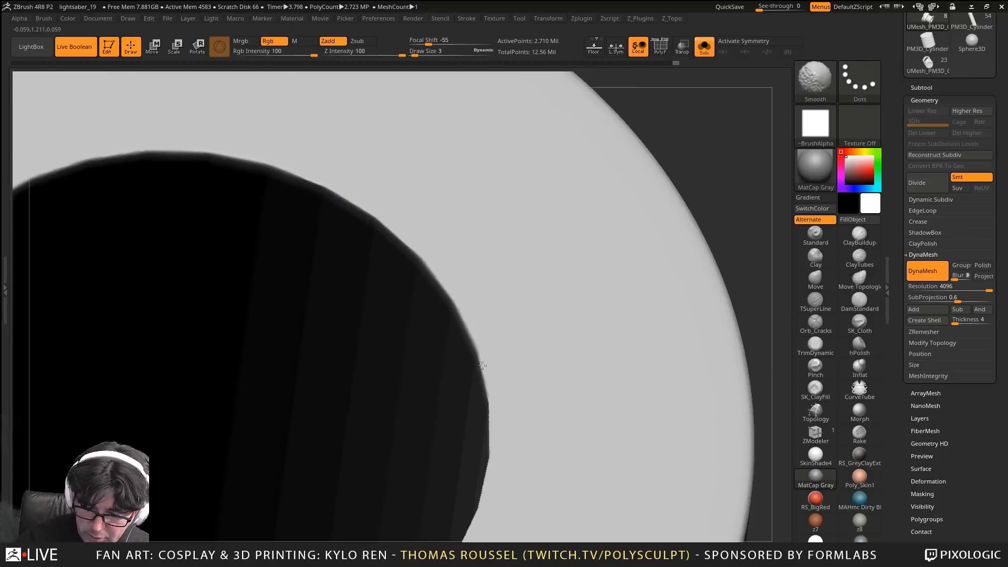
pyautogui.keyDown('shift'); pyautogui.moveTo(482, 417); pyautogui.dragTo(487, 481); pyautogui.keyUp('shift')
pyautogui.moveTo(432, 294)
pyautogui.keyDown('shift'); pyautogui.mouseDown()
pyautogui.moveTo(338, 196)
pyautogui.moveTo(181, 153)
pyautogui.mouseUp(); pyautogui.keyUp('shift')
pyautogui.moveTo(378, 160)
pyautogui.keyDown('alt'); pyautogui.mouseDown(button='right')
pyautogui.moveTo(443, 184)
pyautogui.moveTo(692, 173)
pyautogui.mouseUp(button='right'); pyautogui.keyUp('alt')
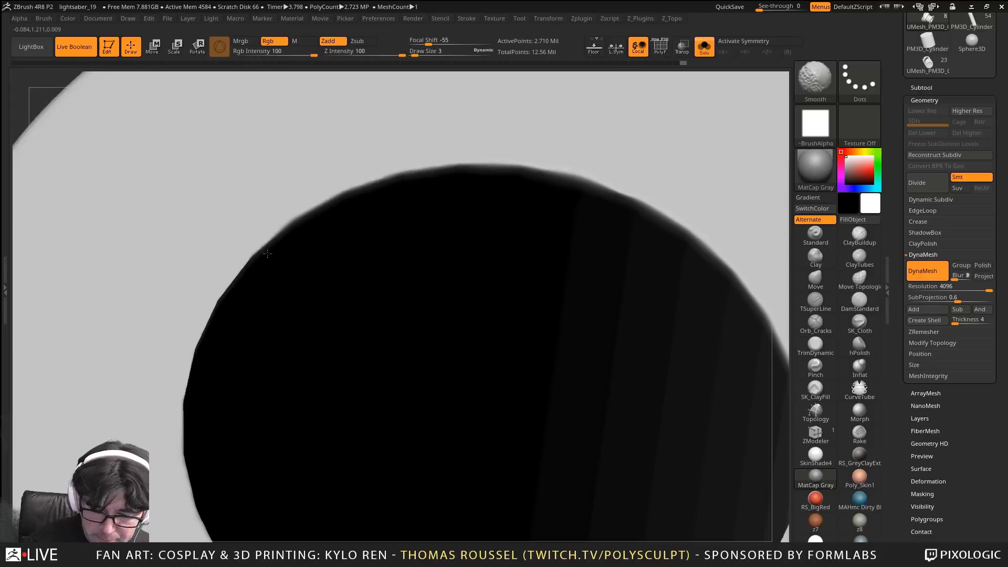
pyautogui.moveTo(221, 295)
pyautogui.keyDown('shift'); pyautogui.mouseDown()
pyautogui.moveTo(181, 402)
pyautogui.moveTo(196, 501)
pyautogui.mouseUp(); pyautogui.keyUp('shift')
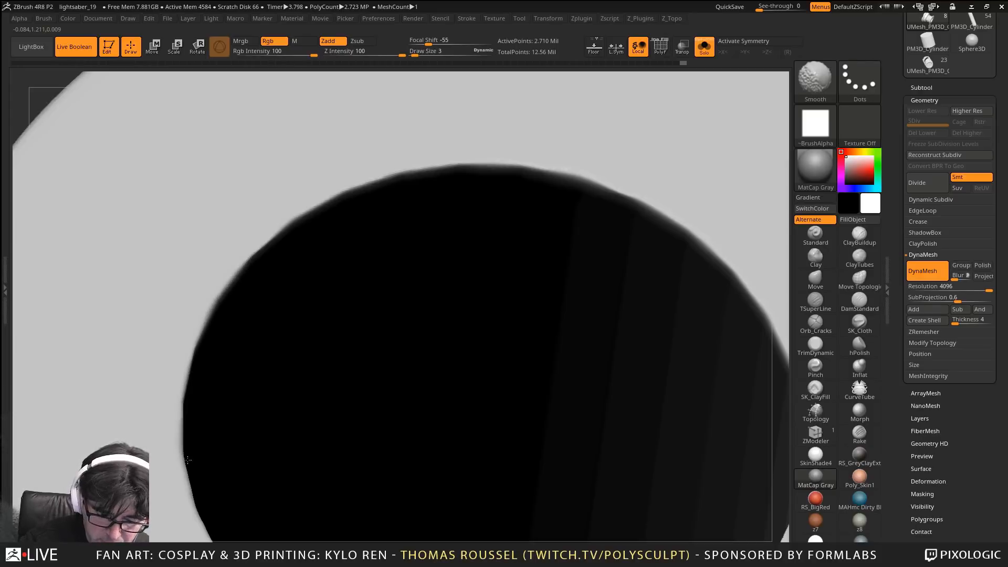
# Smooth the remaining arc of the end-face hole's rim to close the softened edge around the opening
pyautogui.moveTo(241, 413)
pyautogui.keyDown('alt'); pyautogui.mouseDown(button='right')
pyautogui.moveTo(243, 268)
pyautogui.moveTo(225, 306)
pyautogui.moveTo(607, 171)
pyautogui.mouseUp(button='right'); pyautogui.keyUp('alt')
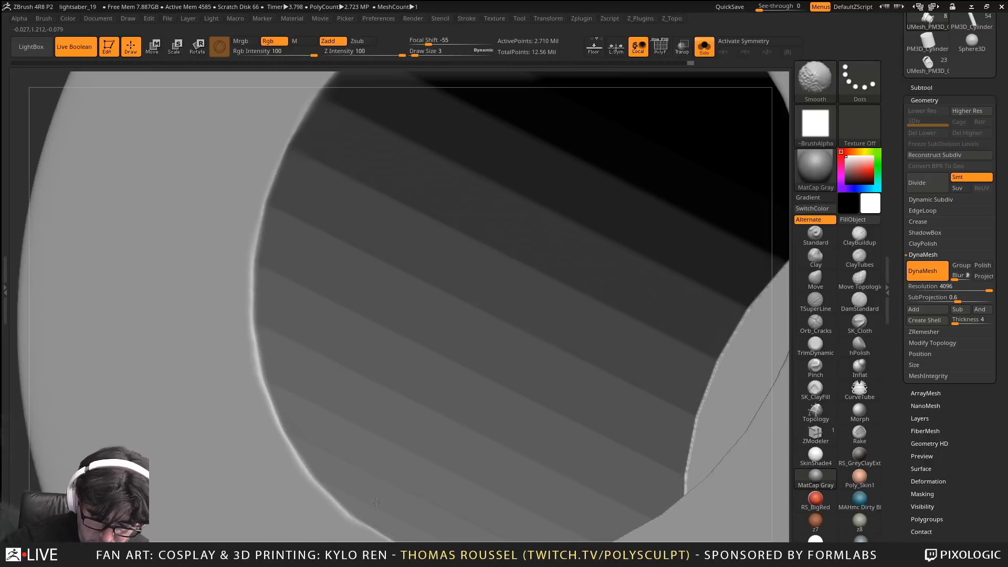
pyautogui.moveTo(440, 513)
pyautogui.keyDown('alt'); pyautogui.mouseDown(button='right')
pyautogui.moveTo(335, 355)
pyautogui.moveTo(614, 443)
pyautogui.moveTo(332, 406)
pyautogui.mouseUp(button='right'); pyautogui.keyUp('alt')
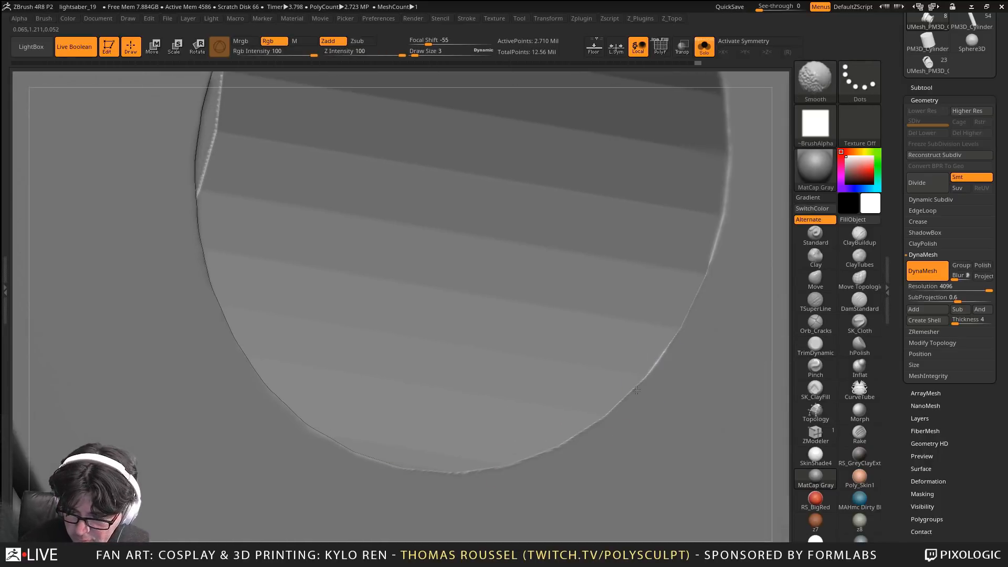
pyautogui.keyDown('shift'); pyautogui.moveTo(636, 390); pyautogui.dragTo(707, 279); pyautogui.keyUp('shift')
pyautogui.keyDown('shift'); pyautogui.moveTo(604, 423); pyautogui.dragTo(530, 461); pyautogui.keyUp('shift')
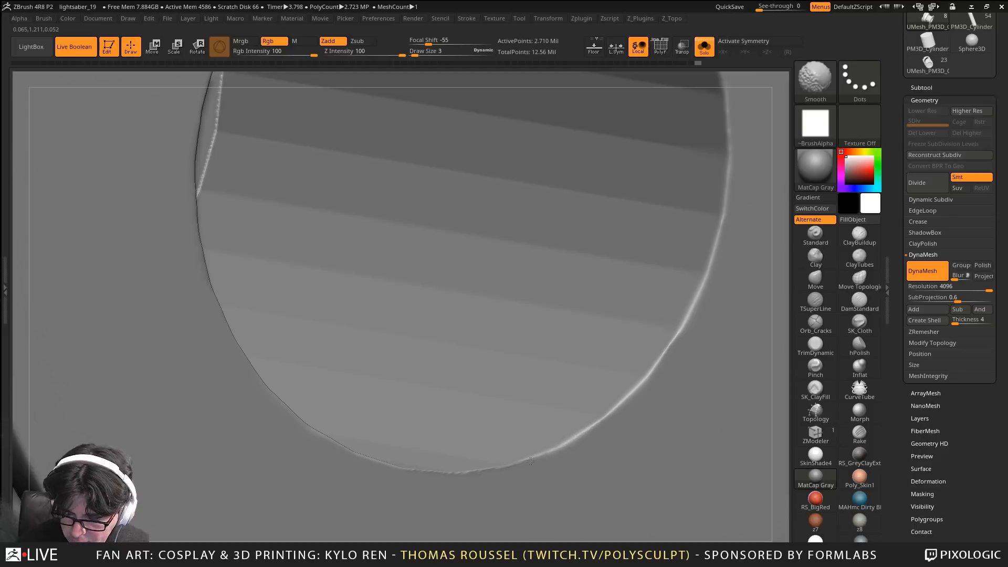
pyautogui.moveTo(404, 470); pyautogui.dragTo(252, 456, button='right')
pyautogui.keyDown('shift'); pyautogui.moveTo(392, 461); pyautogui.dragTo(337, 452); pyautogui.keyUp('shift')
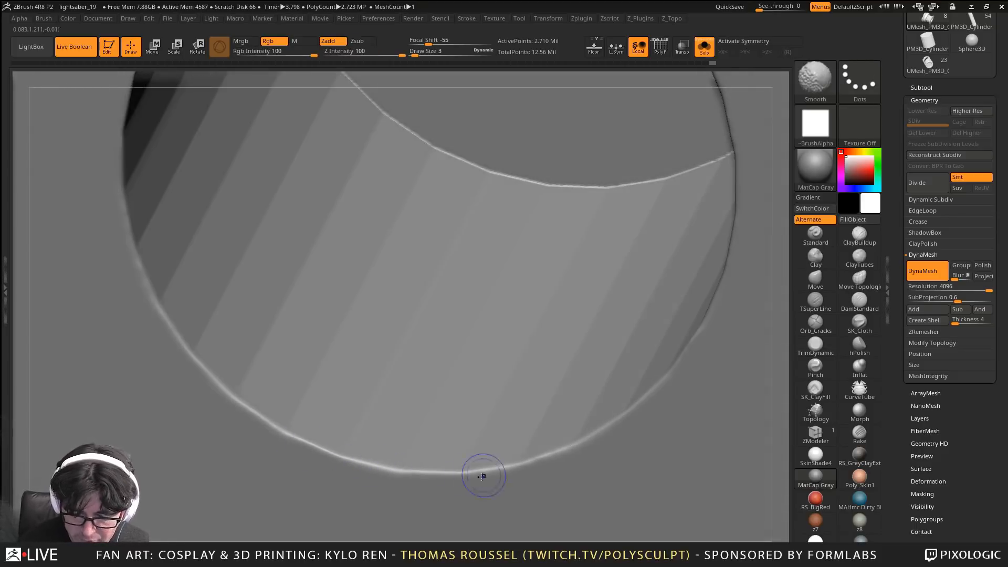
# Smooth the inner edge where the round hole's wall meets its floor, working around the full opening
pyautogui.keyDown('ctrl'); pyautogui.moveTo(609, 357); pyautogui.dragTo(583, 310, button='right'); pyautogui.keyUp('ctrl')
pyautogui.moveTo(409, 457)
pyautogui.mouseDown(button='right')
pyautogui.moveTo(507, 405)
pyautogui.moveTo(525, 351)
pyautogui.moveTo(504, 443)
pyautogui.moveTo(458, 425)
pyautogui.mouseUp(button='right')
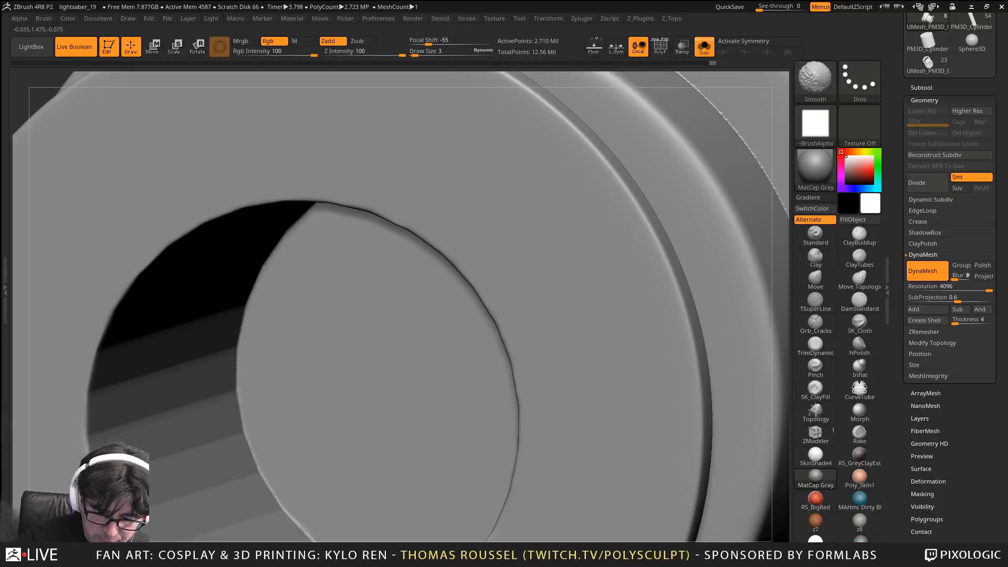
pyautogui.keyDown('alt'); pyautogui.moveTo(265, 474); pyautogui.dragTo(414, 434, button='right'); pyautogui.keyUp('alt')
pyautogui.press('shift')
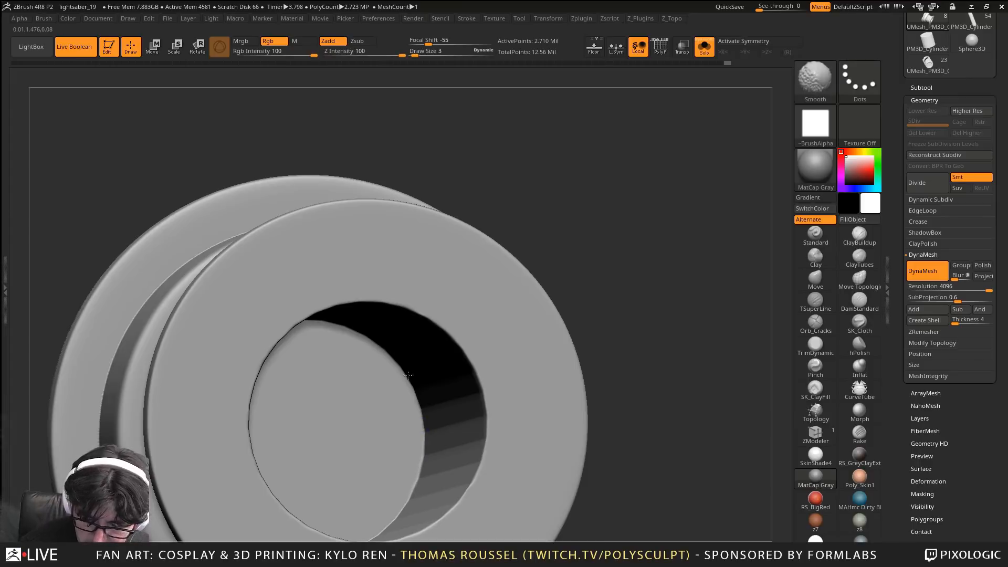
pyautogui.moveTo(395, 366); pyautogui.dragTo(361, 333, button='right')
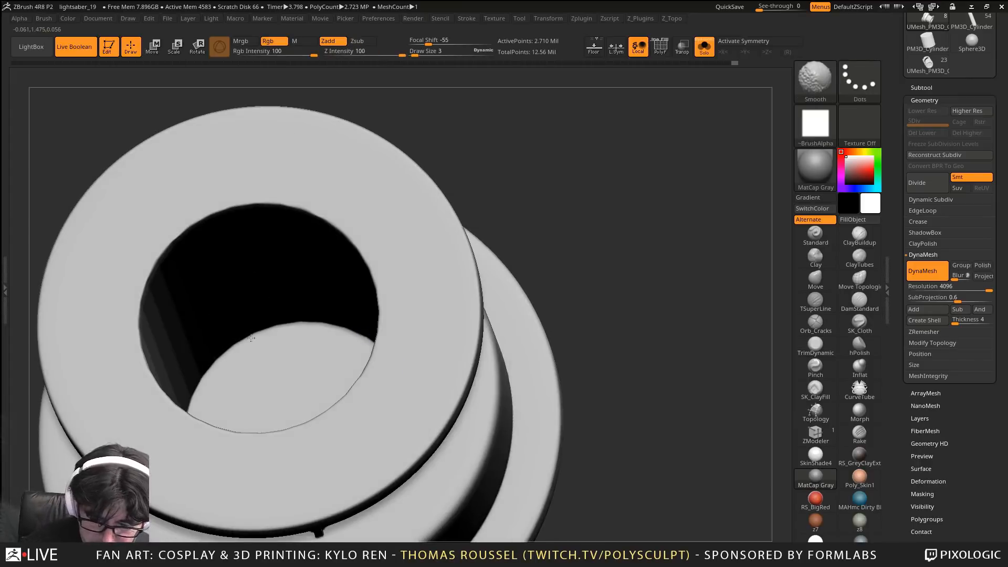
pyautogui.moveTo(216, 360); pyautogui.dragTo(231, 402, button='right')
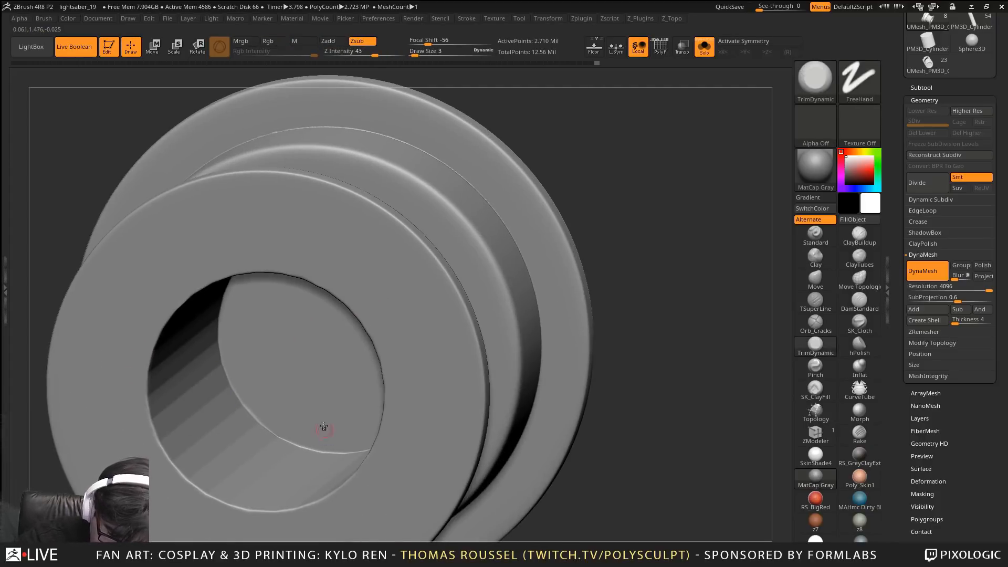
pyautogui.moveTo(326, 428)
pyautogui.mouseDown(button='right')
pyautogui.moveTo(315, 380)
pyautogui.moveTo(230, 304)
pyautogui.moveTo(273, 391)
pyautogui.moveTo(325, 445)
pyautogui.mouseUp(button='right')
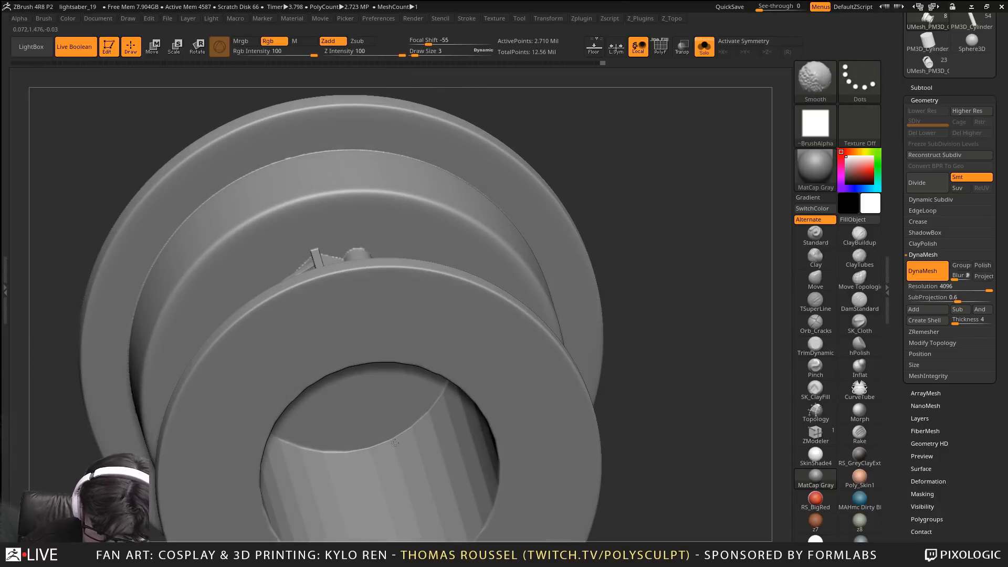
pyautogui.moveTo(404, 432); pyautogui.dragTo(433, 428, button='right')
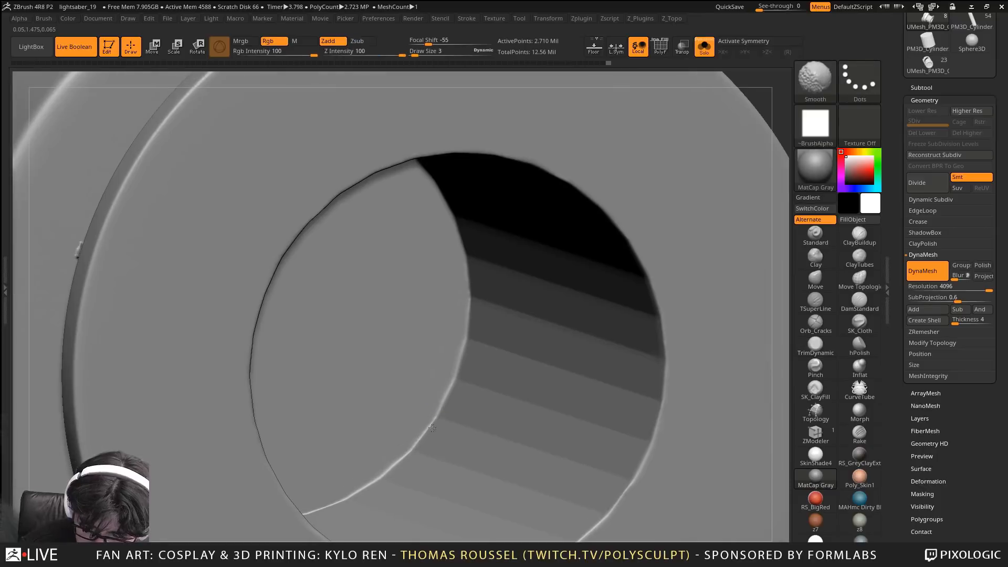
pyautogui.moveTo(489, 372)
pyautogui.keyDown('ctrl'); pyautogui.mouseDown(button='right')
pyautogui.moveTo(437, 309)
pyautogui.moveTo(520, 376)
pyautogui.moveTo(520, 350)
pyautogui.moveTo(604, 427)
pyautogui.moveTo(598, 394)
pyautogui.moveTo(619, 307)
pyautogui.mouseUp(button='right'); pyautogui.keyUp('ctrl')
# Trim the sharp corners at the open end of the slot on the cylinder's opposite end face
pyautogui.moveTo(603, 396); pyautogui.dragTo(717, 315, button='right')
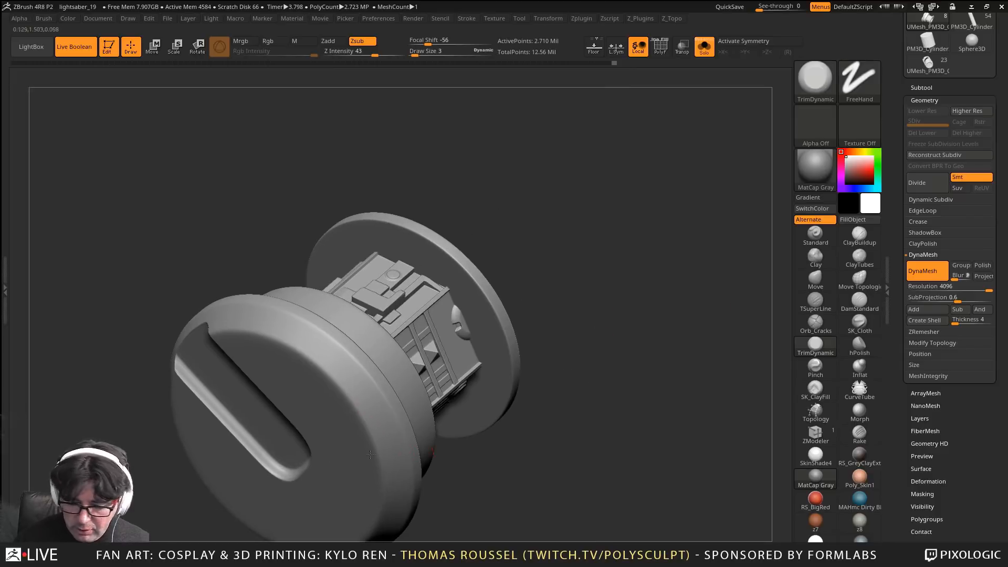
pyautogui.moveTo(541, 326); pyautogui.dragTo(630, 420, button='right')
pyautogui.moveTo(422, 397); pyautogui.dragTo(372, 168, button='right')
pyautogui.moveTo(334, 151); pyautogui.dragTo(291, 139)
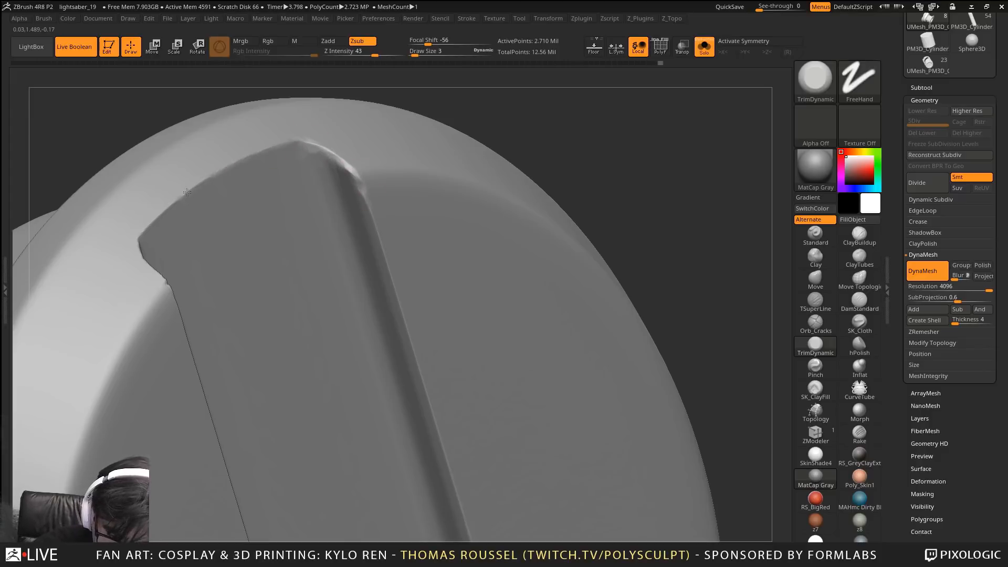
pyautogui.moveTo(141, 237); pyautogui.dragTo(118, 261, button='right')
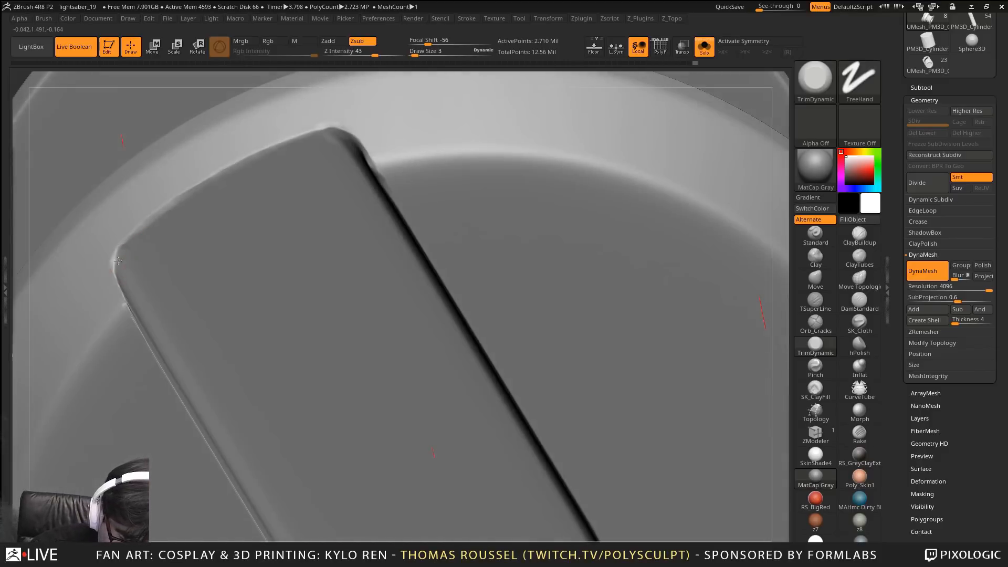
pyautogui.moveTo(125, 310); pyautogui.dragTo(127, 313)
pyautogui.moveTo(127, 313)
pyautogui.mouseDown(button='right')
pyautogui.moveTo(116, 268)
pyautogui.moveTo(179, 203)
pyautogui.mouseUp(button='right')
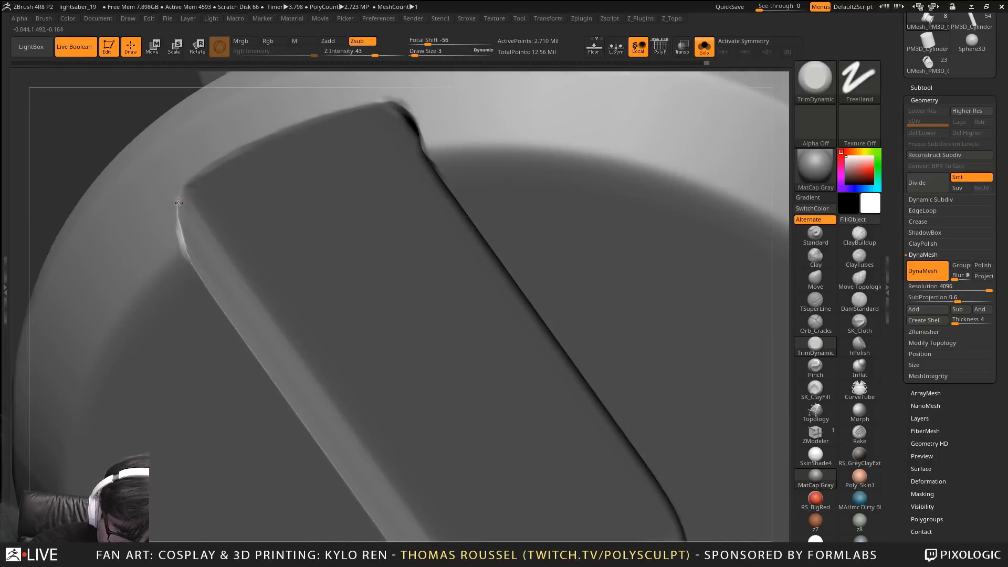
# Trim the slot's first long edge from the open-end corner down toward the rounded end
pyautogui.moveTo(183, 241); pyautogui.dragTo(294, 411)
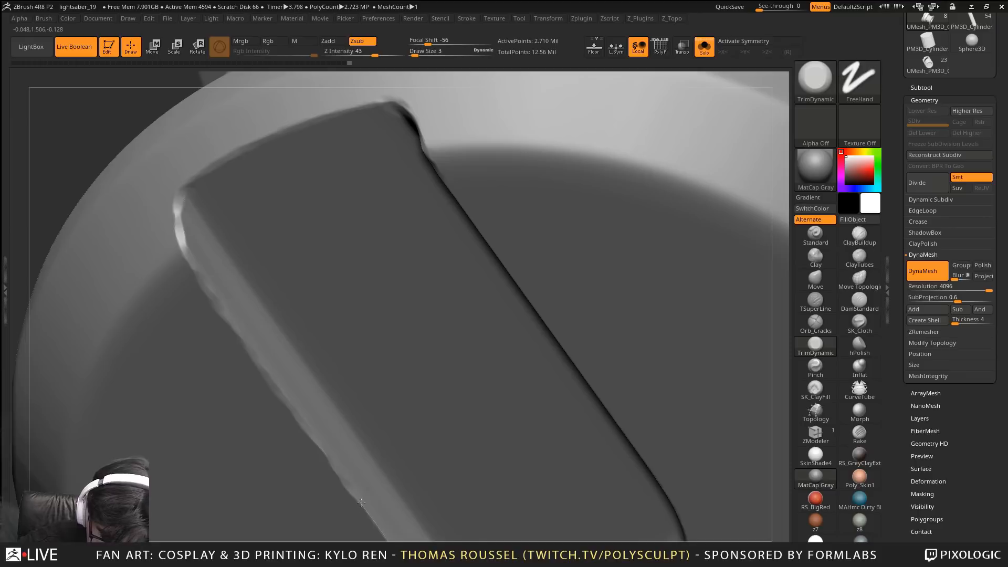
pyautogui.moveTo(362, 503); pyautogui.dragTo(383, 534)
pyautogui.moveTo(382, 535)
pyautogui.mouseDown(button='right')
pyautogui.moveTo(336, 273)
pyautogui.moveTo(311, 218)
pyautogui.mouseUp(button='right')
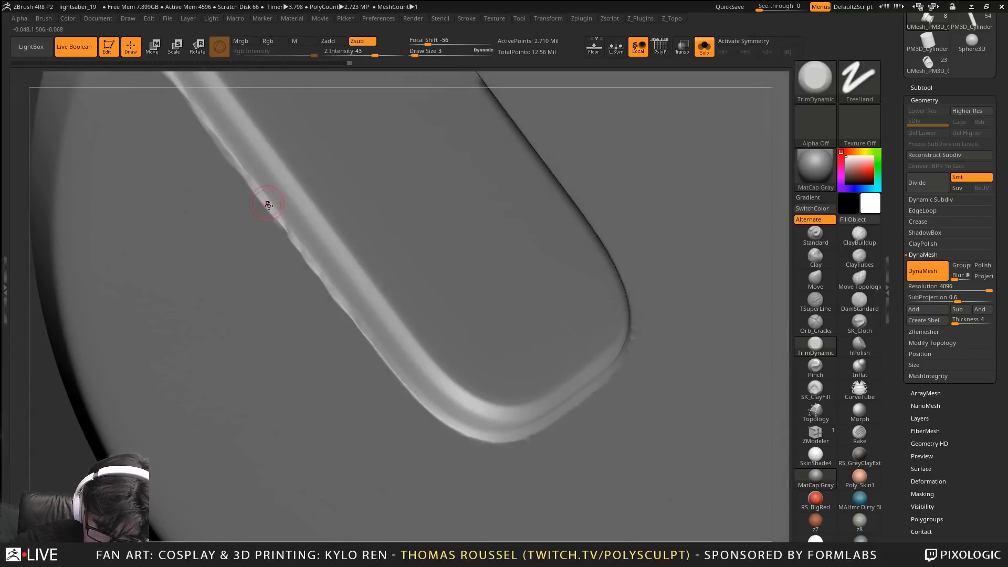
pyautogui.moveTo(268, 203); pyautogui.dragTo(288, 225)
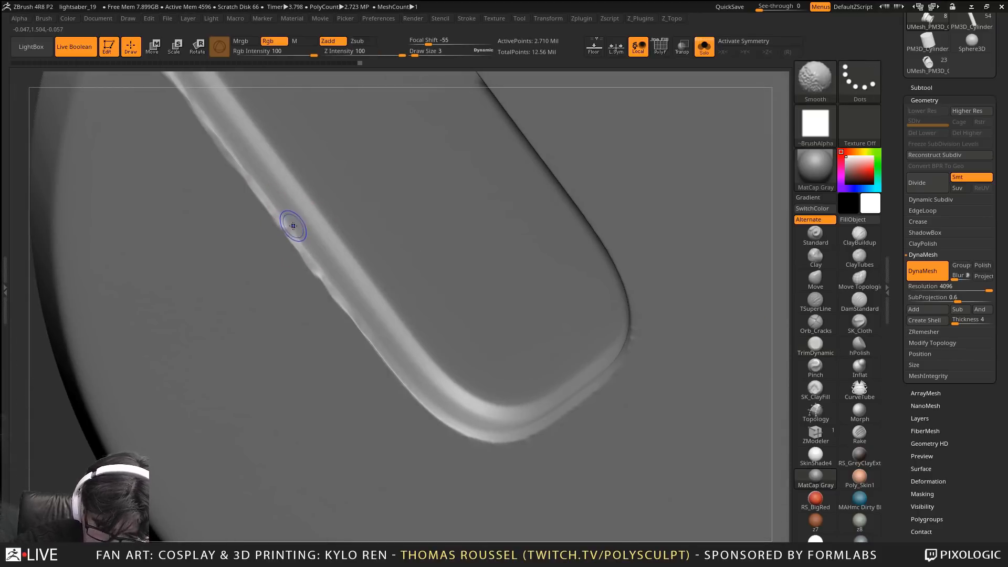
pyautogui.hotkey('shift', 'f')
pyautogui.hotkey('shift', 'f')
pyautogui.moveTo(349, 310); pyautogui.dragTo(405, 386)
# Trim the rim around the slot's rounded closed end and touch up the adjoining long edge
pyautogui.moveTo(530, 465); pyautogui.dragTo(591, 399, button='right')
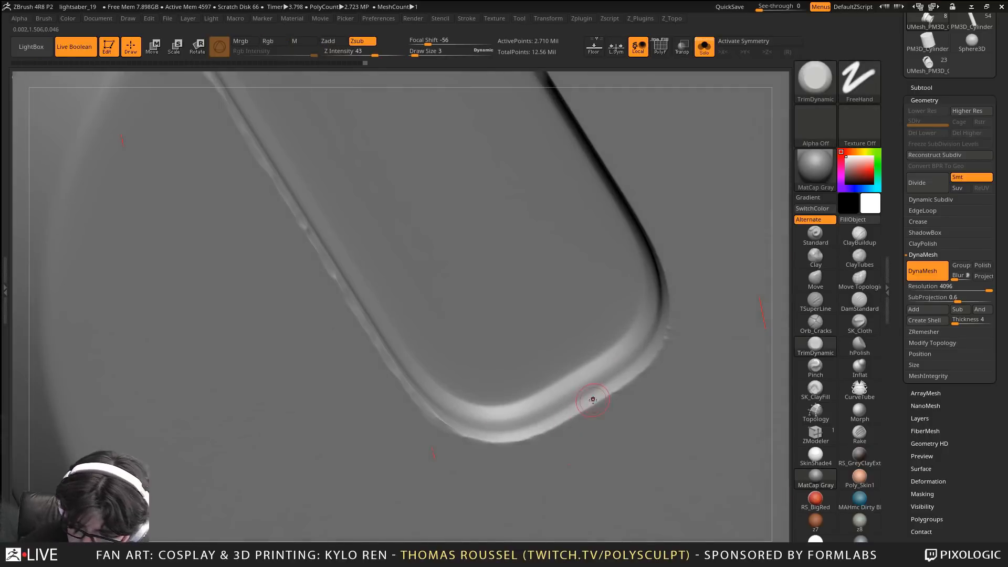
pyautogui.moveTo(565, 427); pyautogui.dragTo(456, 430)
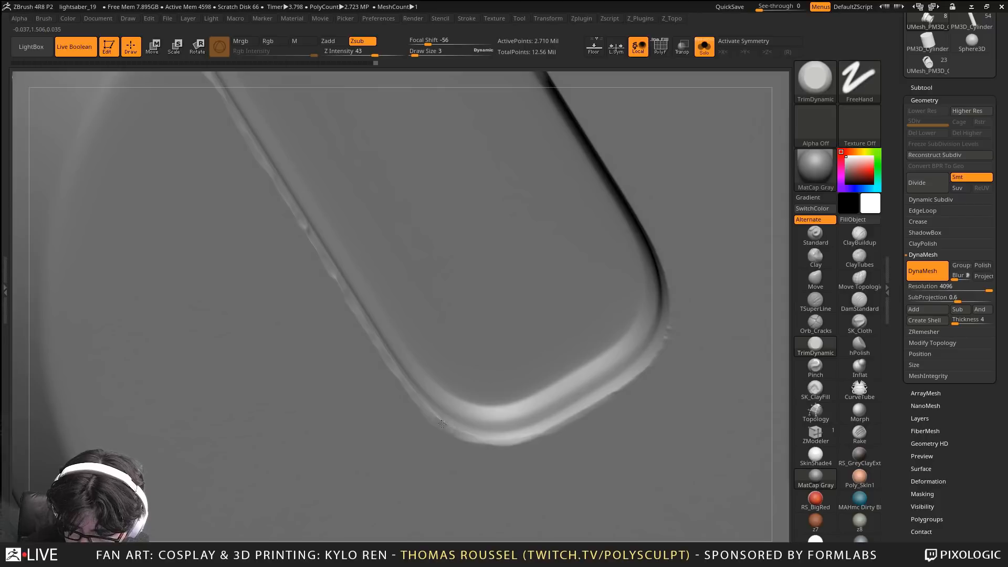
pyautogui.moveTo(450, 421); pyautogui.dragTo(401, 348, button='right')
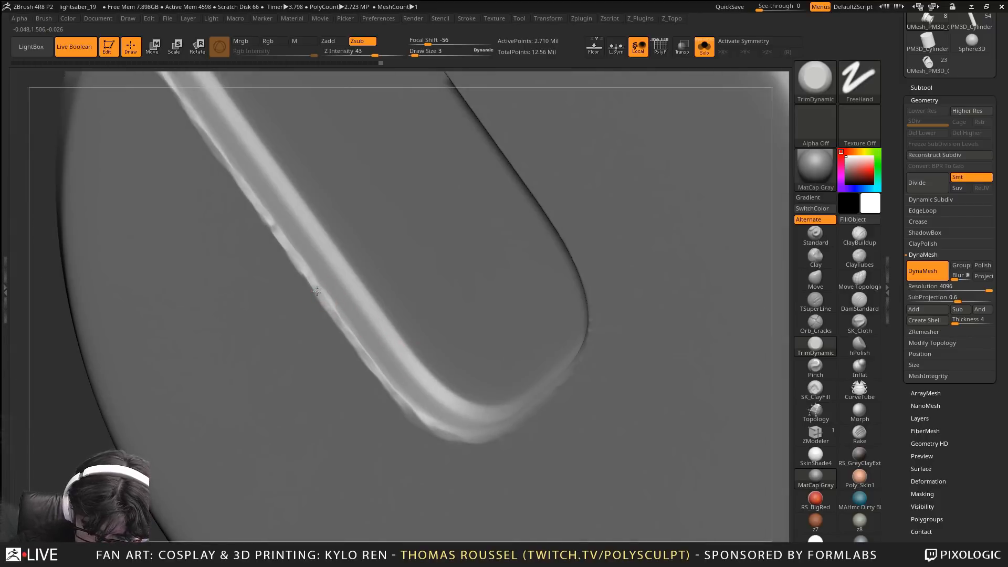
pyautogui.moveTo(277, 232); pyautogui.dragTo(291, 254)
pyautogui.moveTo(291, 254)
pyautogui.mouseDown(button='right')
pyautogui.moveTo(370, 210)
pyautogui.moveTo(395, 168)
pyautogui.mouseUp(button='right')
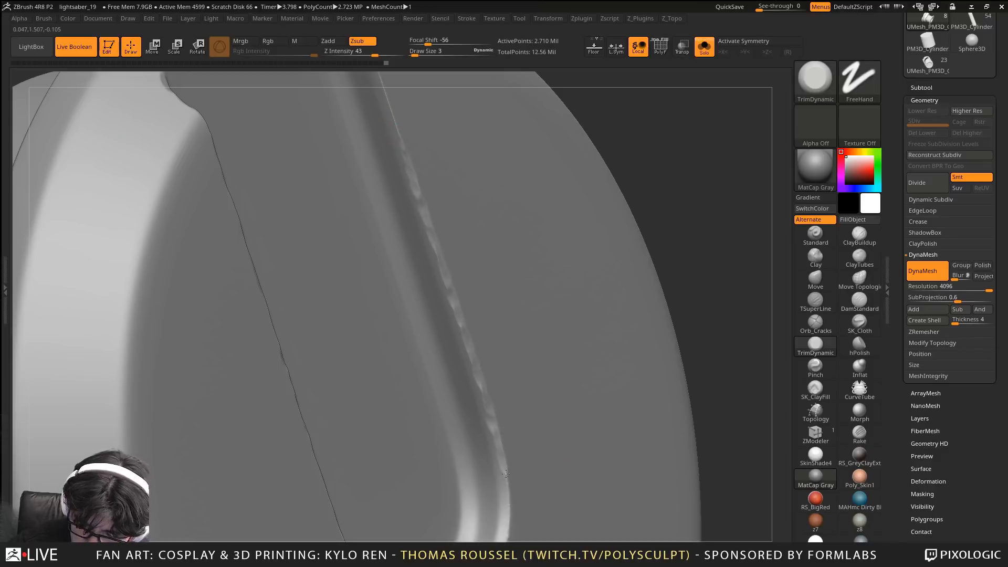
# Increase the draw size to 5 and trim the slot's opposite long edge up to its open-end corner
pyautogui.press('s')
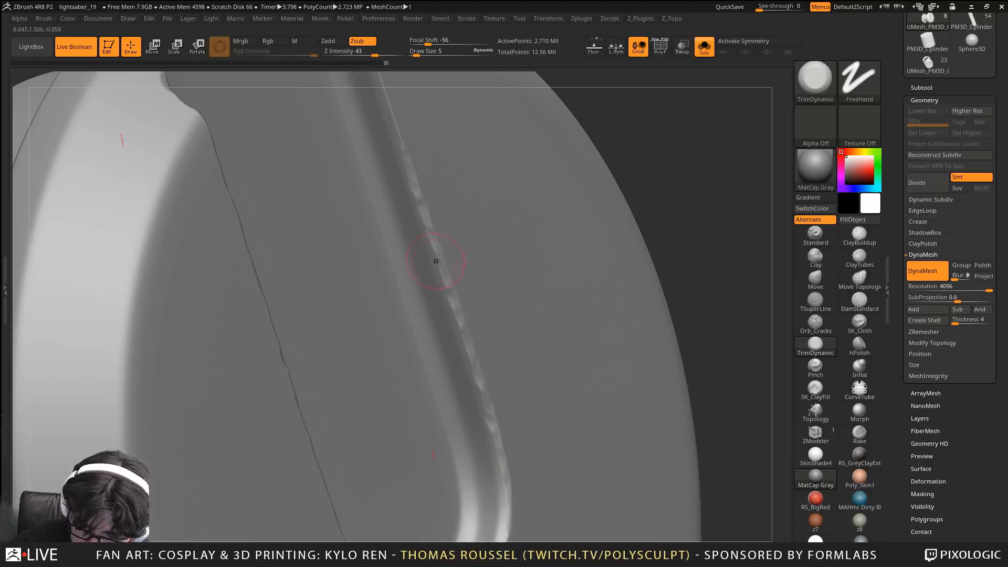
pyautogui.moveTo(435, 259); pyautogui.dragTo(449, 290)
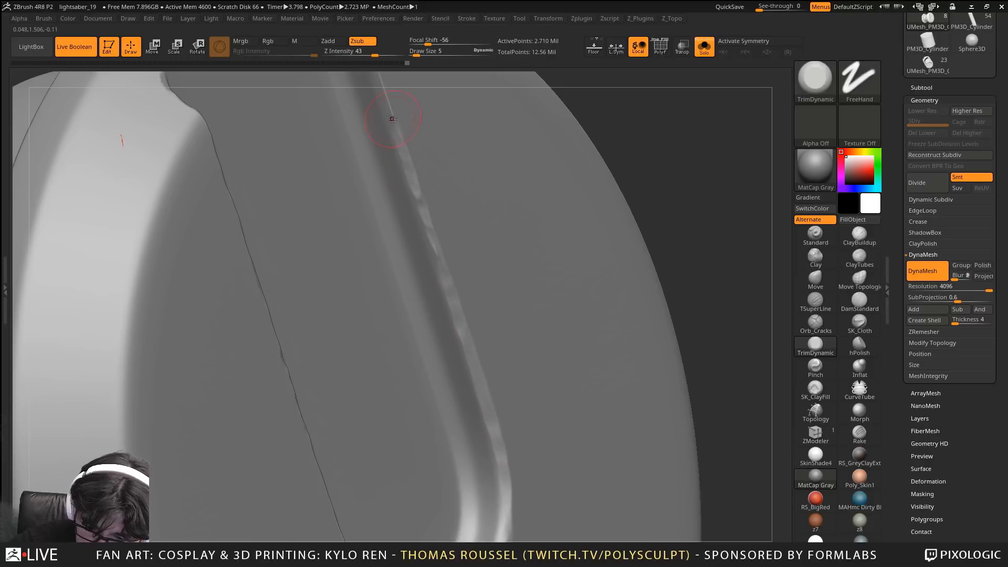
pyautogui.moveTo(392, 119); pyautogui.dragTo(443, 264)
pyautogui.keyDown('alt'); pyautogui.moveTo(447, 191); pyautogui.dragTo(476, 357, button='right'); pyautogui.keyUp('alt')
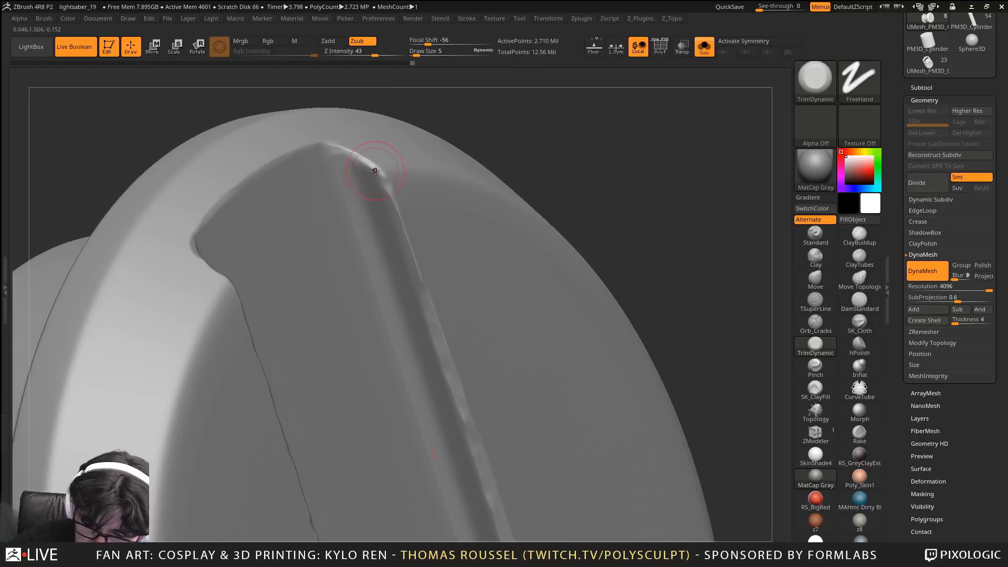
pyautogui.moveTo(375, 171); pyautogui.dragTo(418, 263)
pyautogui.hotkey('ctrl', 'z')
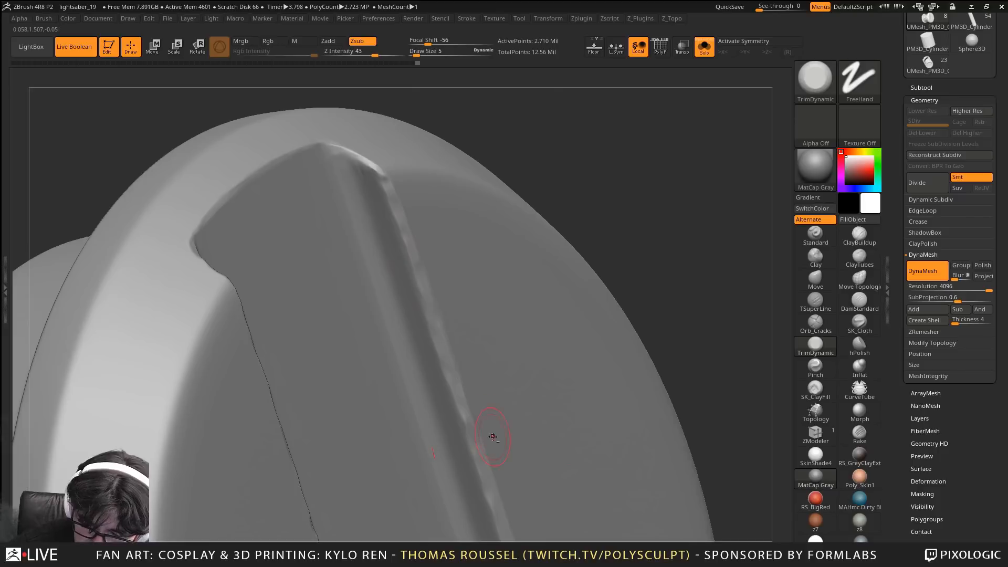
pyautogui.keyDown('alt'); pyautogui.moveTo(493, 437); pyautogui.dragTo(487, 290, button='right'); pyautogui.keyUp('alt')
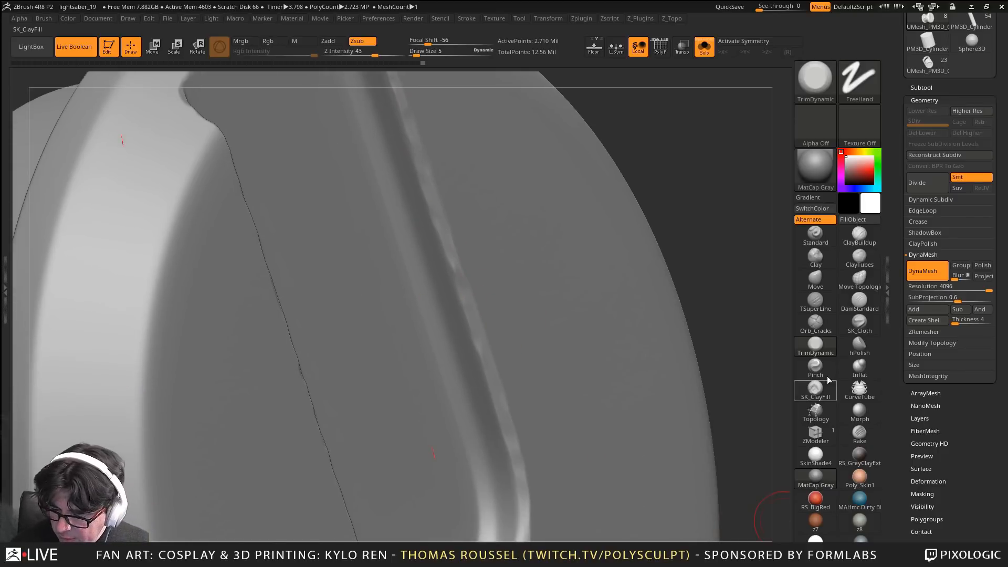
# Polish the slot's two long edges and its open-end corner with the hPolish brush
pyautogui.click(859, 345)
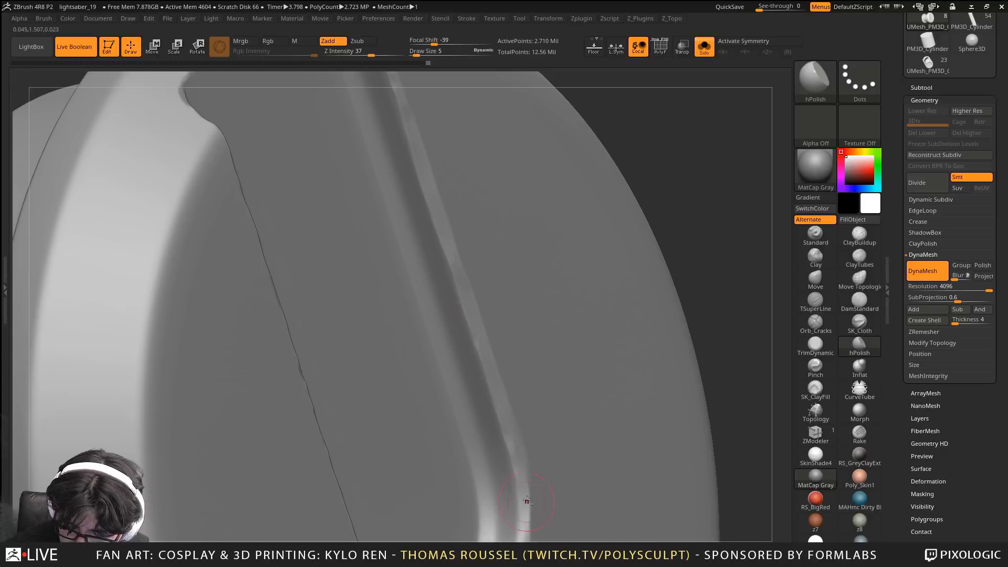
pyautogui.keyDown('alt'); pyautogui.moveTo(526, 500); pyautogui.dragTo(521, 351, button='right'); pyautogui.keyUp('alt')
pyautogui.moveTo(518, 446); pyautogui.dragTo(515, 450)
pyautogui.moveTo(512, 446)
pyautogui.mouseDown(button='right')
pyautogui.moveTo(381, 357)
pyautogui.moveTo(423, 389)
pyautogui.mouseUp(button='right')
pyautogui.moveTo(202, 268); pyautogui.dragTo(193, 256)
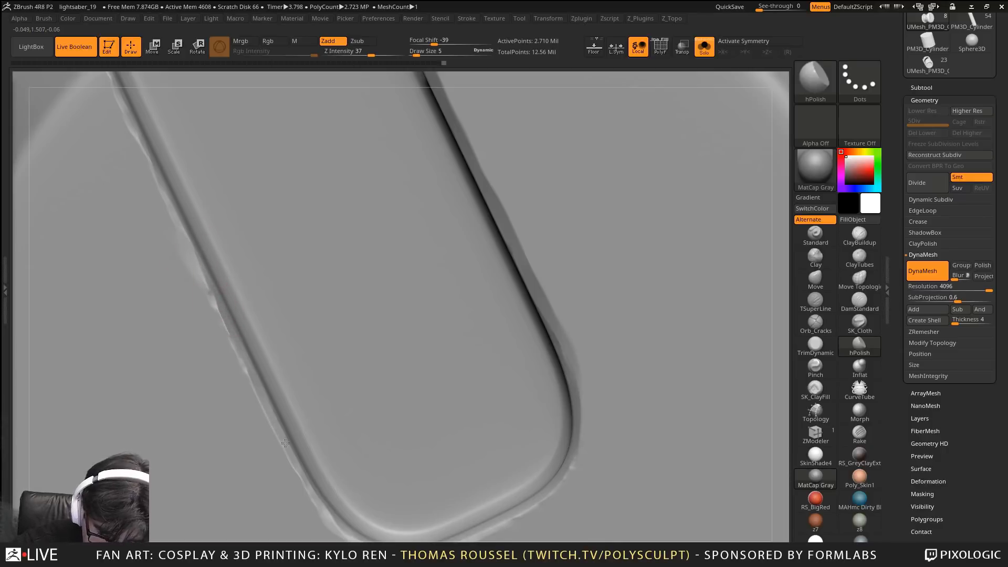
pyautogui.moveTo(295, 353); pyautogui.dragTo(207, 207, button='right')
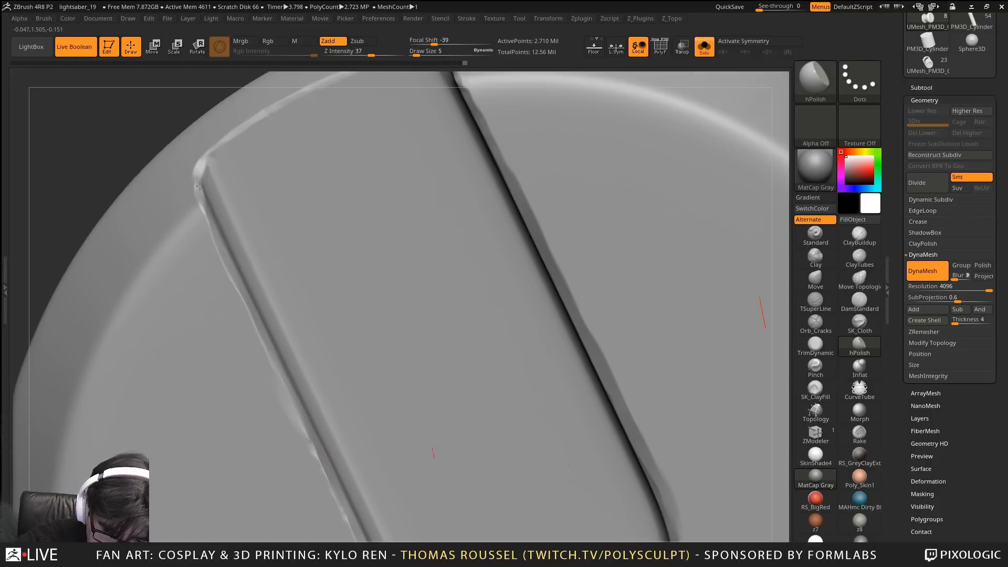
pyautogui.moveTo(200, 186)
pyautogui.mouseDown()
pyautogui.moveTo(206, 164)
pyautogui.moveTo(246, 128)
pyautogui.mouseUp()
pyautogui.keyDown('ctrl'); pyautogui.moveTo(358, 177); pyautogui.dragTo(368, 79, button='right'); pyautogui.keyUp('ctrl')
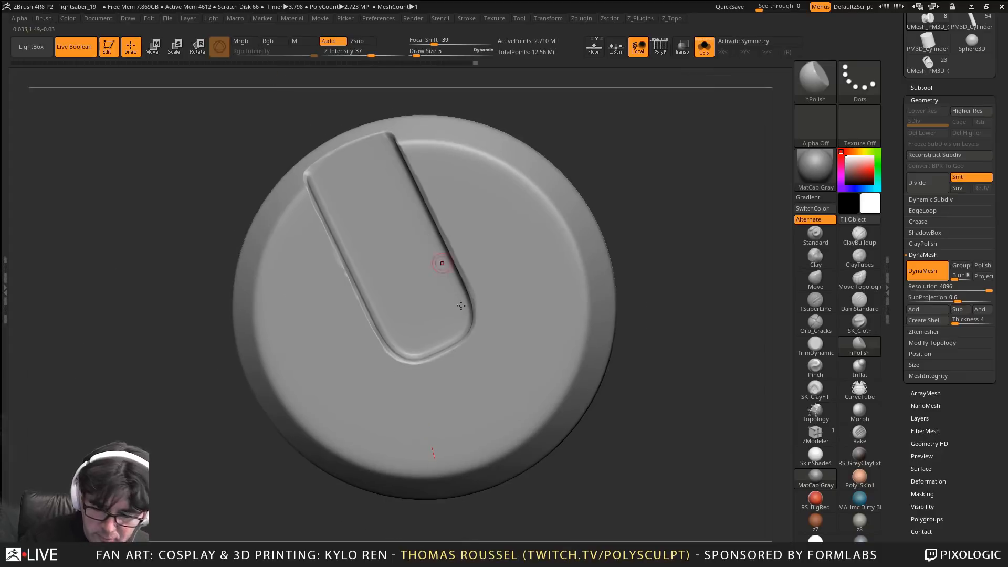
# Make the UMesh_PM3D_Cube3D1 subtool active and switch back to the TrimDynamic brush
pyautogui.moveTo(441, 263); pyautogui.dragTo(622, 387, button='right')
pyautogui.moveTo(622, 386); pyautogui.dragTo(433, 452, button='right')
pyautogui.click(922, 90)
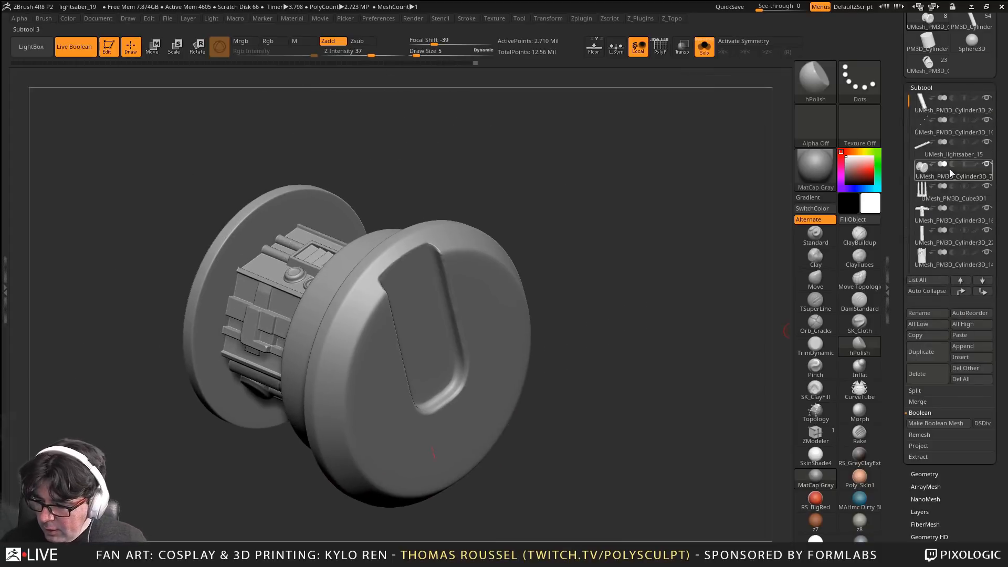
pyautogui.click(922, 194)
pyautogui.keyDown('alt'); pyautogui.moveTo(699, 336); pyautogui.dragTo(505, 225, button='right'); pyautogui.keyUp('alt')
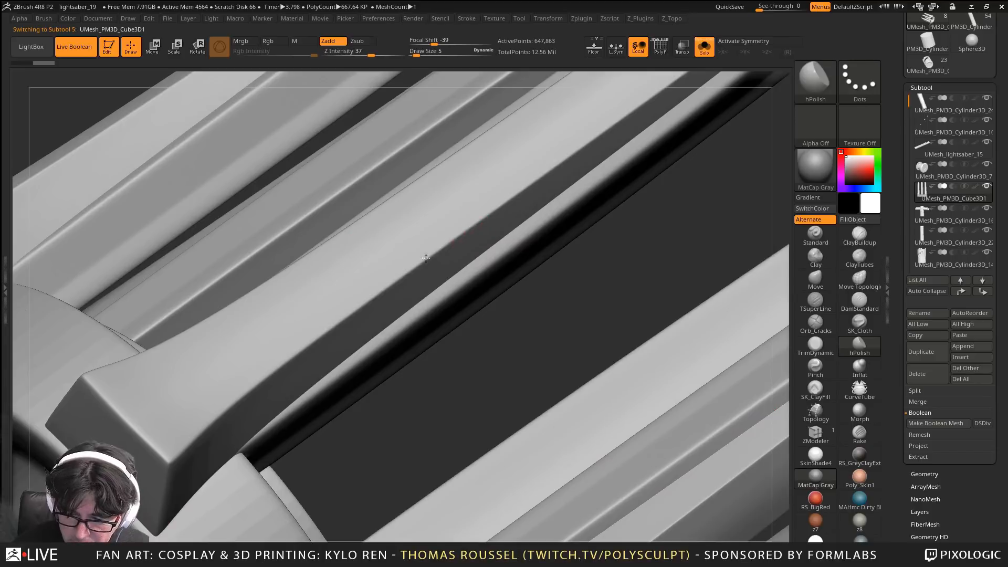
pyautogui.click(815, 343)
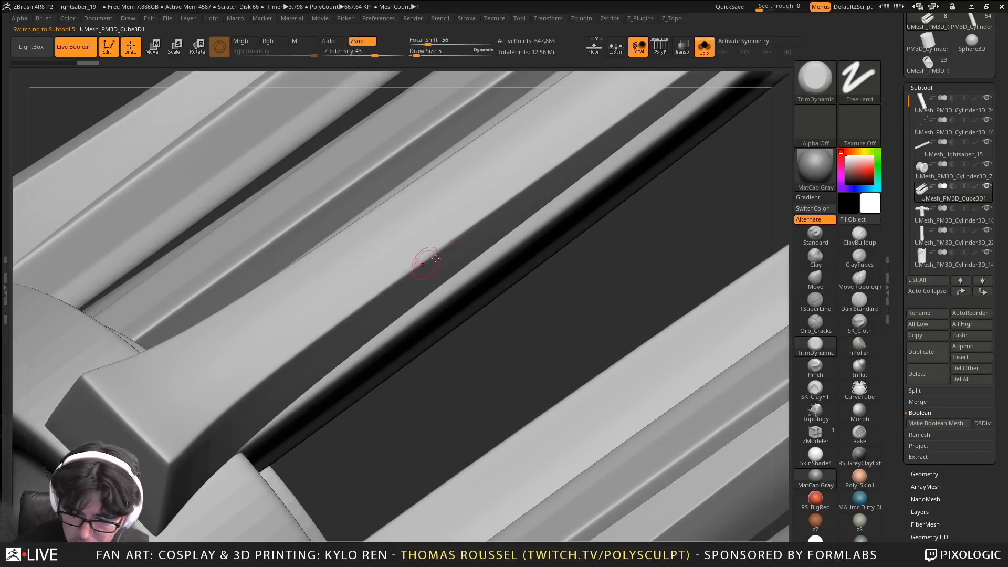
# Trim the long edge of the first bar and the upper edges of the flared feet beside the ring
pyautogui.moveTo(347, 319); pyautogui.dragTo(313, 345)
pyautogui.moveTo(210, 427)
pyautogui.mouseDown()
pyautogui.moveTo(179, 452)
pyautogui.moveTo(95, 397)
pyautogui.mouseUp()
pyautogui.moveTo(336, 451)
pyautogui.mouseDown()
pyautogui.moveTo(399, 378)
pyautogui.moveTo(420, 325)
pyautogui.mouseUp()
pyautogui.moveTo(304, 304); pyautogui.dragTo(286, 311)
pyautogui.moveTo(304, 304); pyautogui.dragTo(309, 255)
pyautogui.keyDown('alt'); pyautogui.moveTo(433, 453); pyautogui.dragTo(617, 431); pyautogui.keyUp('alt')
pyautogui.moveTo(474, 283); pyautogui.dragTo(430, 301)
pyautogui.moveTo(429, 301); pyautogui.dragTo(470, 285)
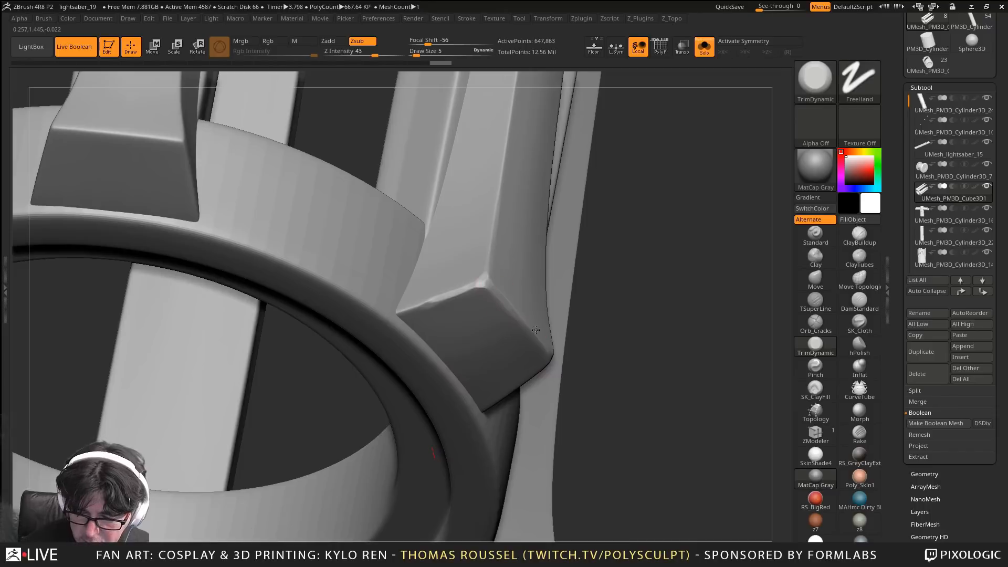
# Trim the upper front edge of the neighbouring bar's flared foot and the side edge rising from it
pyautogui.keyDown('alt'); pyautogui.moveTo(577, 294); pyautogui.dragTo(786, 338); pyautogui.keyUp('alt')
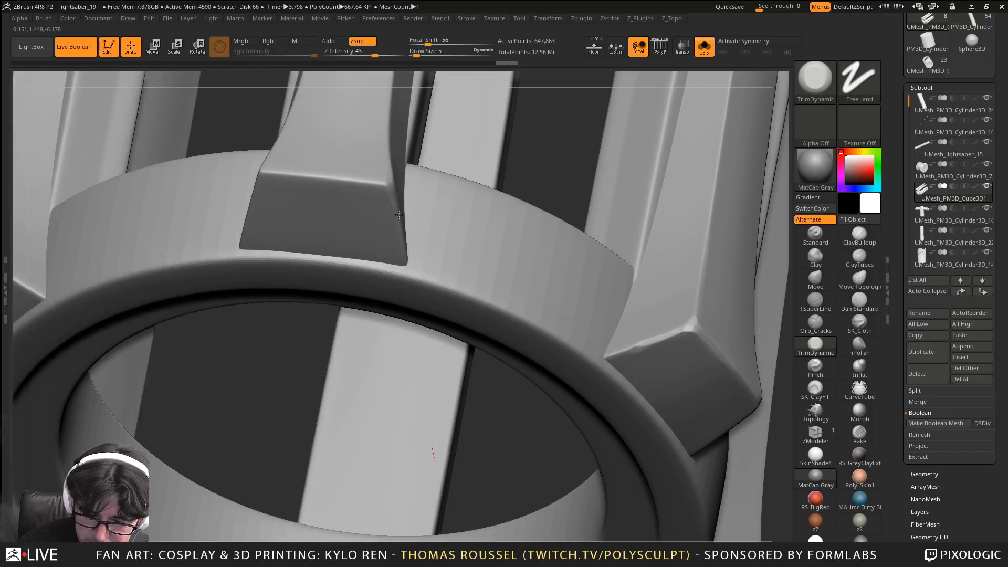
pyautogui.moveTo(379, 183)
pyautogui.mouseDown()
pyautogui.moveTo(321, 180)
pyautogui.moveTo(329, 177)
pyautogui.mouseUp()
pyautogui.moveTo(552, 137)
pyautogui.mouseDown()
pyautogui.moveTo(525, 194)
pyautogui.moveTo(415, 247)
pyautogui.mouseUp()
pyautogui.moveTo(302, 300); pyautogui.dragTo(292, 320)
pyautogui.moveTo(321, 245); pyautogui.dragTo(312, 266)
pyautogui.moveTo(344, 194); pyautogui.dragTo(331, 226)
pyautogui.moveTo(389, 99); pyautogui.dragTo(366, 146)
pyautogui.moveTo(341, 199); pyautogui.dragTo(327, 236)
# Trim the same bar's other long edge, from its foot's front corner up along the shaft
pyautogui.moveTo(525, 194); pyautogui.dragTo(367, 173)
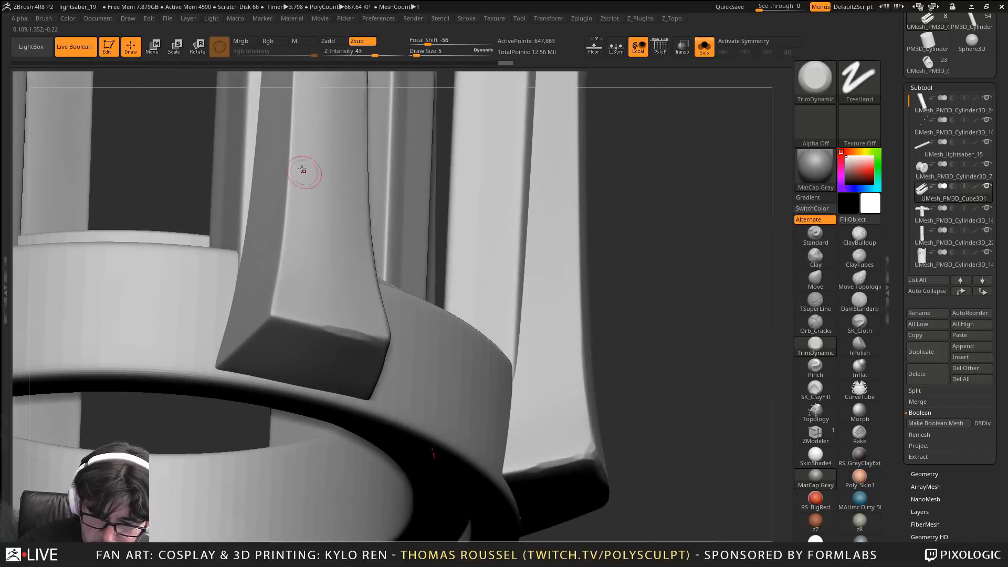
pyautogui.moveTo(302, 169); pyautogui.dragTo(287, 217)
pyautogui.moveTo(268, 317); pyautogui.dragTo(241, 351)
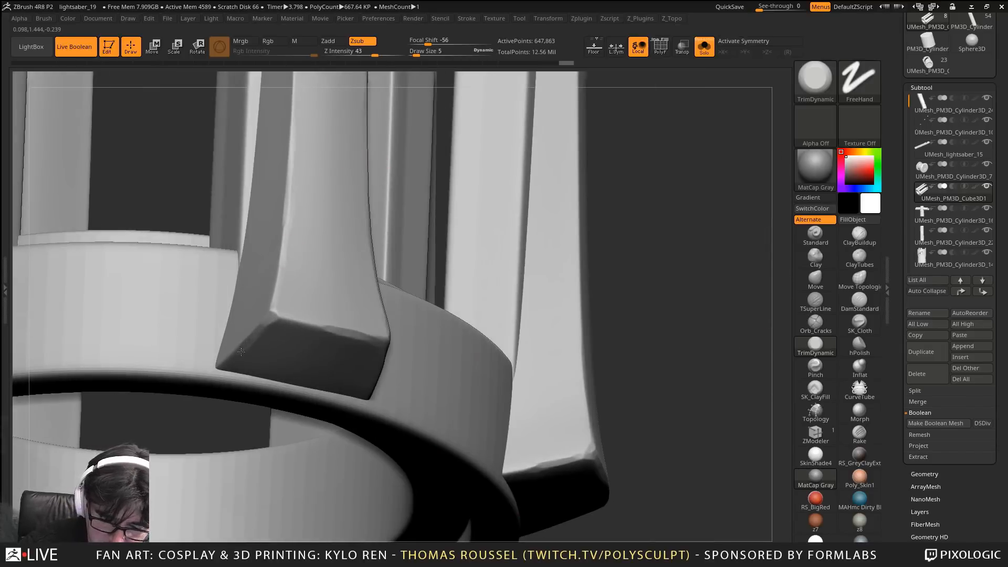
pyautogui.moveTo(277, 296); pyautogui.dragTo(281, 279)
pyautogui.moveTo(294, 273)
pyautogui.mouseDown(button='right')
pyautogui.moveTo(322, 310)
pyautogui.moveTo(326, 170)
pyautogui.mouseUp(button='right')
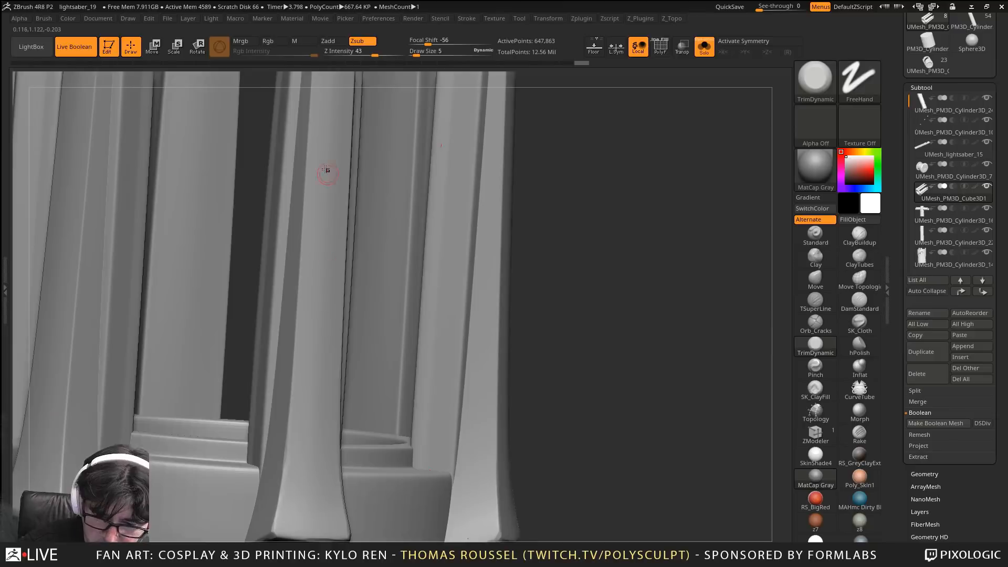
pyautogui.moveTo(298, 272); pyautogui.dragTo(303, 231)
pyautogui.moveTo(337, 189)
pyautogui.keyDown('alt'); pyautogui.mouseDown(button='right')
pyautogui.moveTo(326, 283)
pyautogui.moveTo(310, 189)
pyautogui.moveTo(306, 321)
pyautogui.moveTo(264, 194)
pyautogui.mouseUp(button='right'); pyautogui.keyUp('alt')
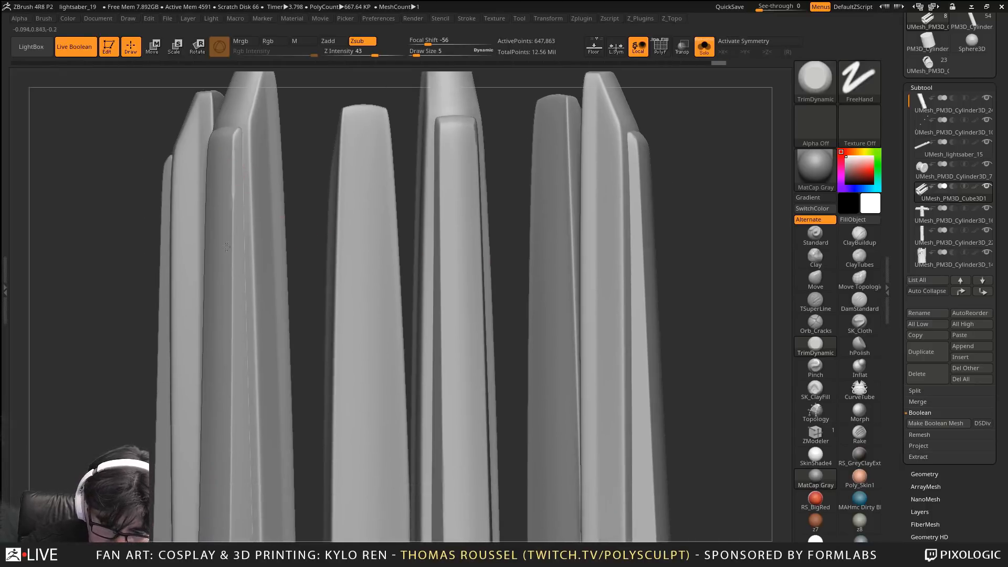
# Clear the canvas, redraw the ring-and-bars model on it and return to Edit mode
pyautogui.moveTo(231, 421)
pyautogui.mouseDown(button='right')
pyautogui.moveTo(283, 378)
pyautogui.moveTo(263, 362)
pyautogui.mouseUp(button='right')
pyautogui.rightClick(263, 362)
pyautogui.click(298, 393)
pyautogui.moveTo(302, 321); pyautogui.dragTo(320, 288)
pyautogui.hotkey('ctrl', 'z')
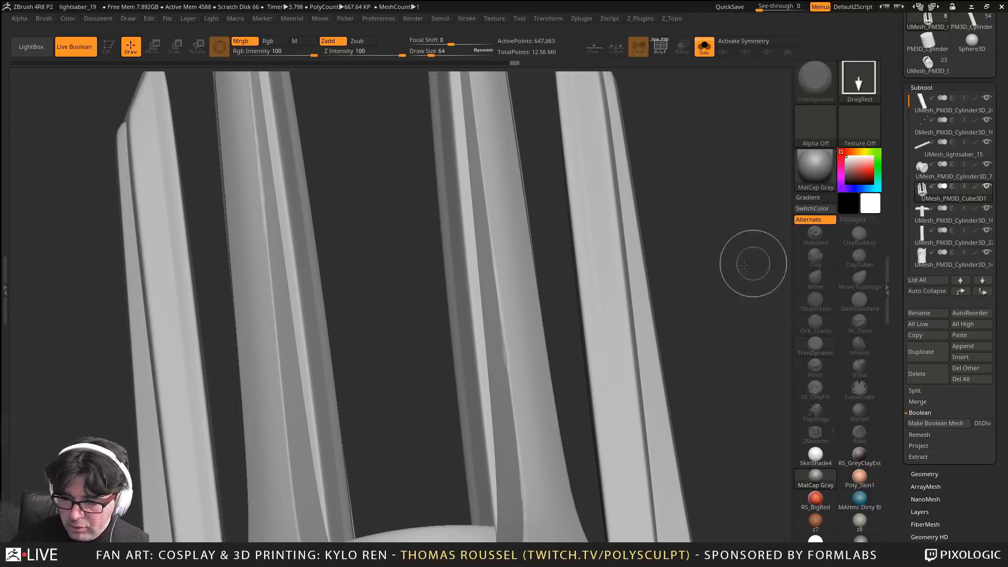
pyautogui.press('ctrl')
pyautogui.hotkey('ctrl', 'n')
pyautogui.moveTo(397, 362)
pyautogui.mouseDown()
pyautogui.moveTo(401, 412)
pyautogui.moveTo(387, 387)
pyautogui.moveTo(417, 173)
pyautogui.moveTo(419, 315)
pyautogui.mouseUp()
pyautogui.press('t')
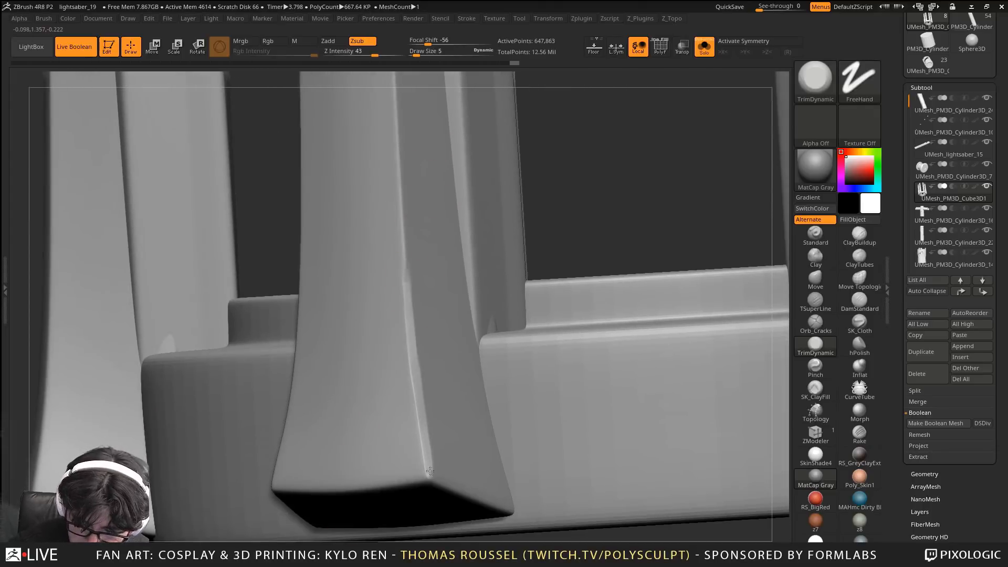
# Trim the front edge of a bar's flared foot and the long side edge rising from its corner along the shaft
pyautogui.moveTo(470, 507)
pyautogui.mouseDown(button='right')
pyautogui.moveTo(556, 340)
pyautogui.moveTo(550, 321)
pyautogui.mouseUp(button='right')
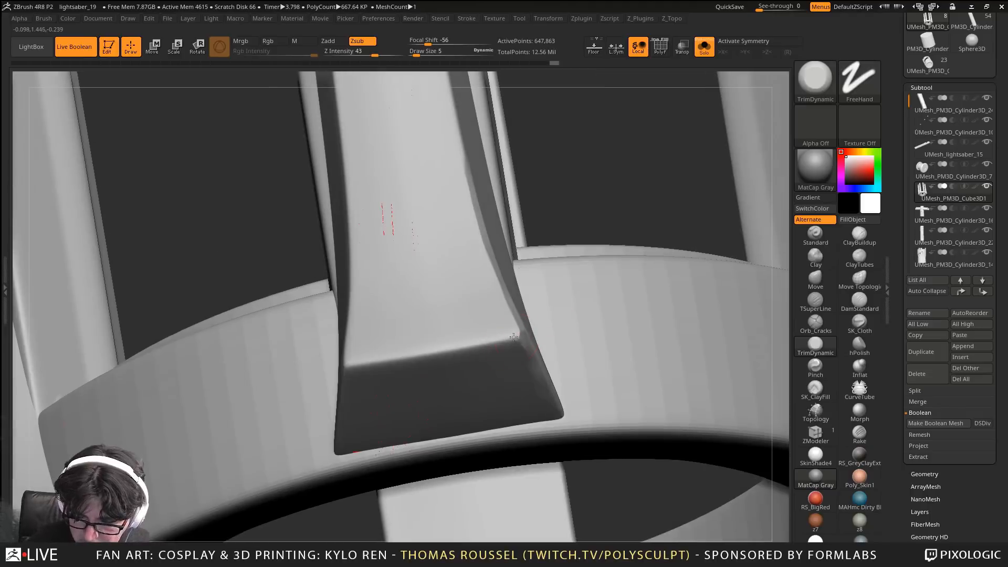
pyautogui.moveTo(512, 339); pyautogui.dragTo(362, 366)
pyautogui.moveTo(273, 378); pyautogui.dragTo(332, 396, button='right')
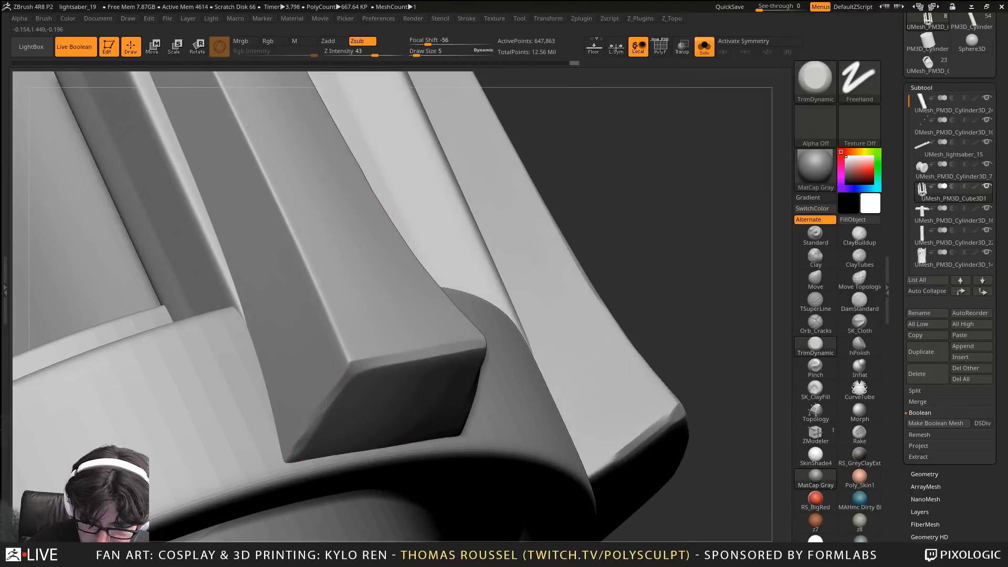
pyautogui.moveTo(336, 386)
pyautogui.mouseDown()
pyautogui.moveTo(325, 294)
pyautogui.moveTo(225, 91)
pyautogui.mouseUp()
pyautogui.moveTo(313, 289); pyautogui.dragTo(350, 412, button='right')
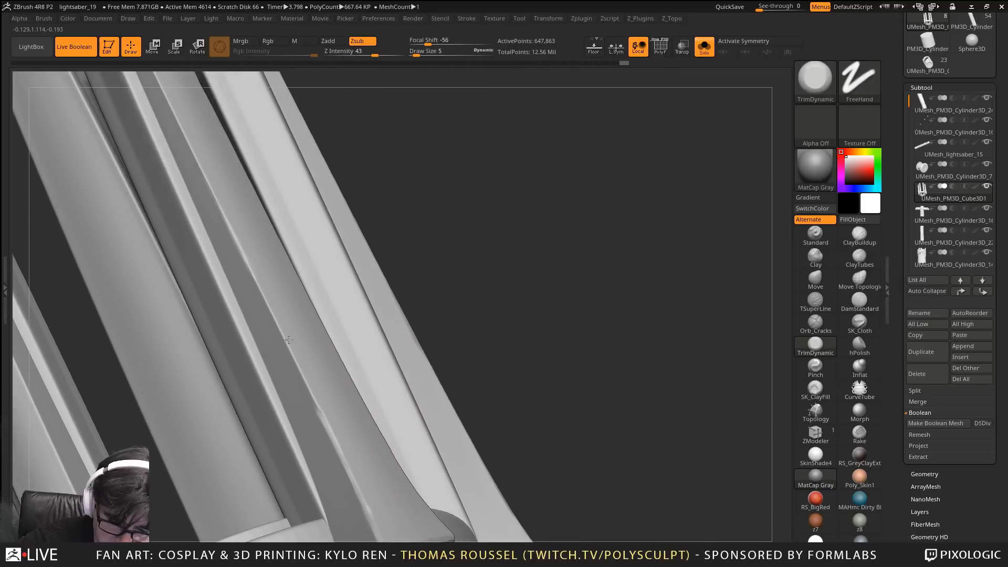
pyautogui.moveTo(260, 292); pyautogui.dragTo(323, 415)
# Trim the front corner of the neighbouring bar's flared foot and the long edge running up from it
pyautogui.moveTo(326, 337); pyautogui.dragTo(175, 220, button='right')
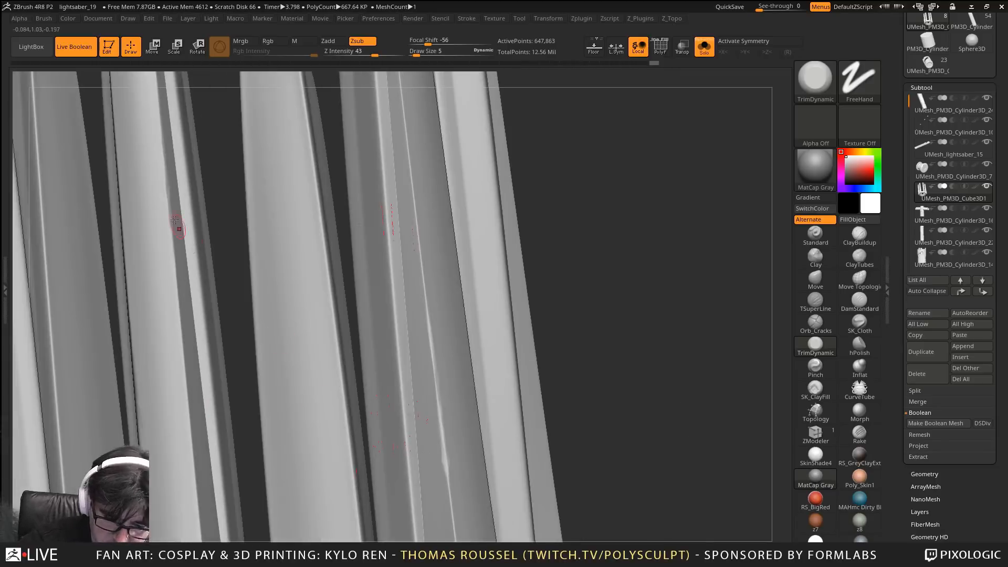
pyautogui.moveTo(191, 410); pyautogui.dragTo(341, 210, button='right')
pyautogui.moveTo(495, 228); pyautogui.dragTo(295, 227, button='right')
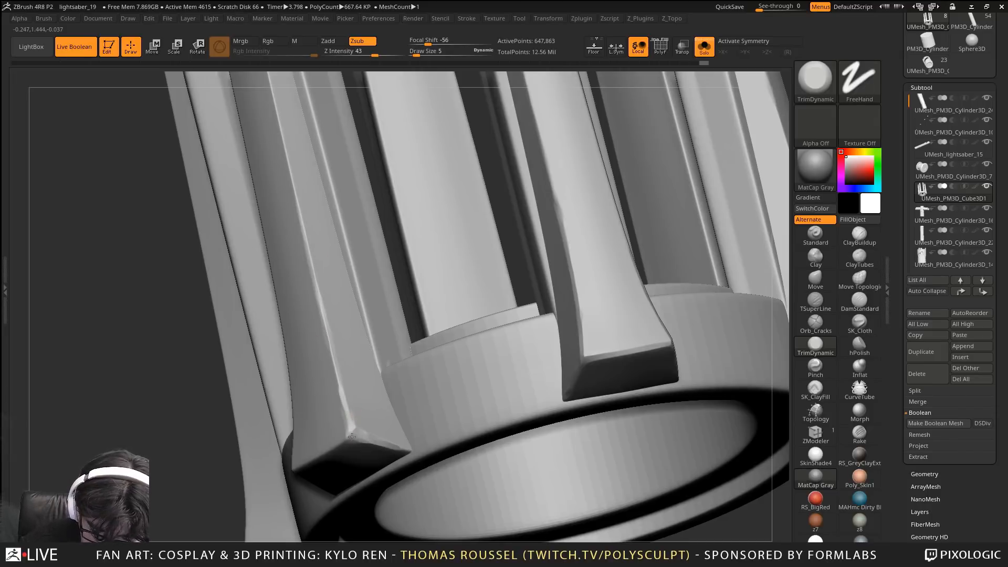
pyautogui.moveTo(329, 449); pyautogui.dragTo(299, 407, button='right')
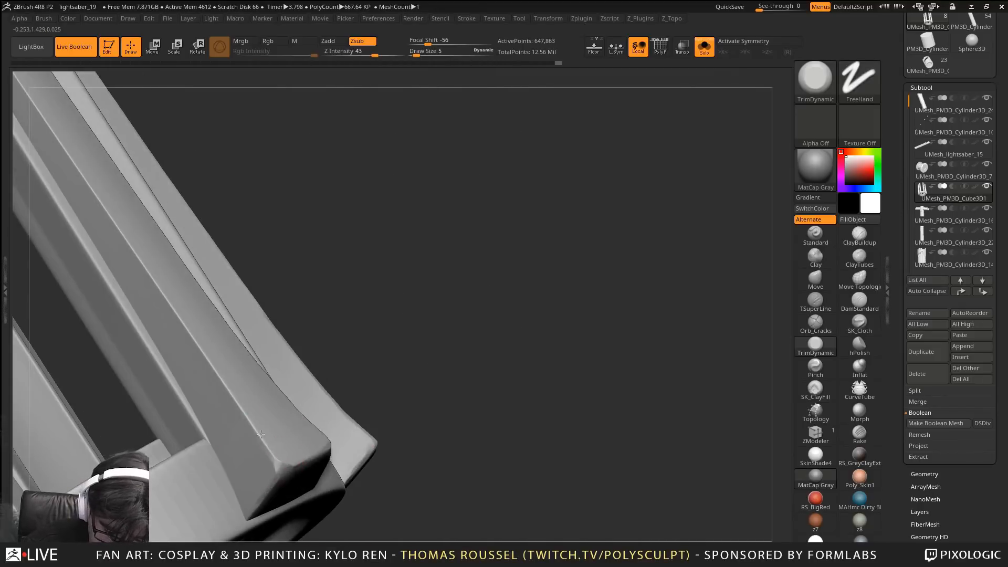
pyautogui.moveTo(157, 294); pyautogui.dragTo(198, 194, button='right')
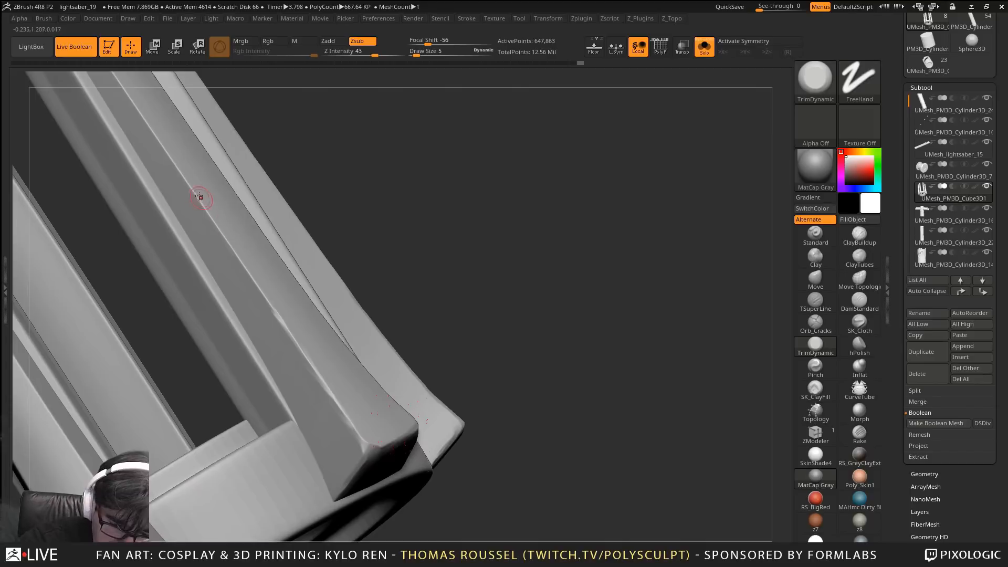
pyautogui.moveTo(266, 293); pyautogui.dragTo(282, 346, button='right')
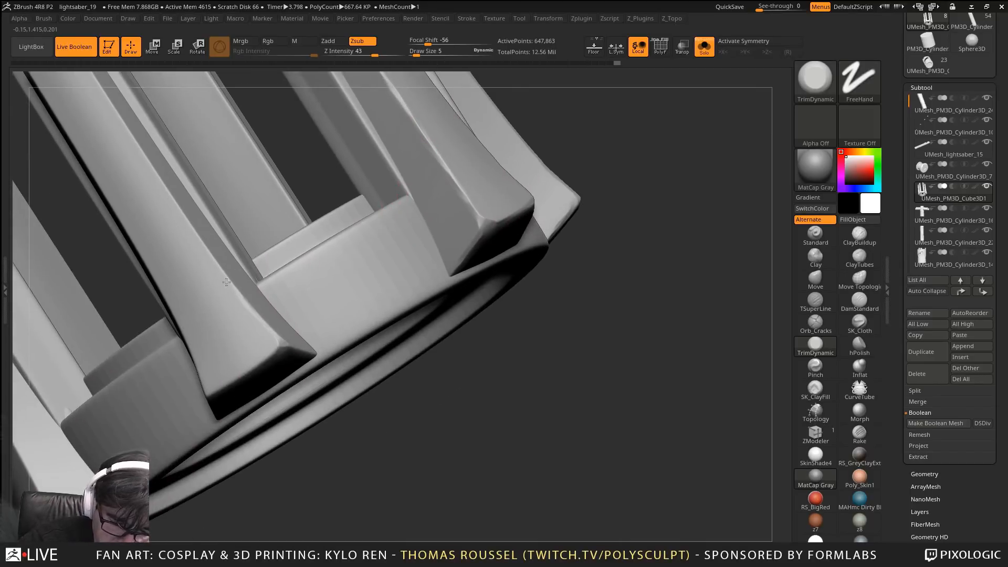
# Trim the following bar's side edge above the ring and the front edge of its flared foot
pyautogui.moveTo(283, 322); pyautogui.dragTo(126, 234, button='right')
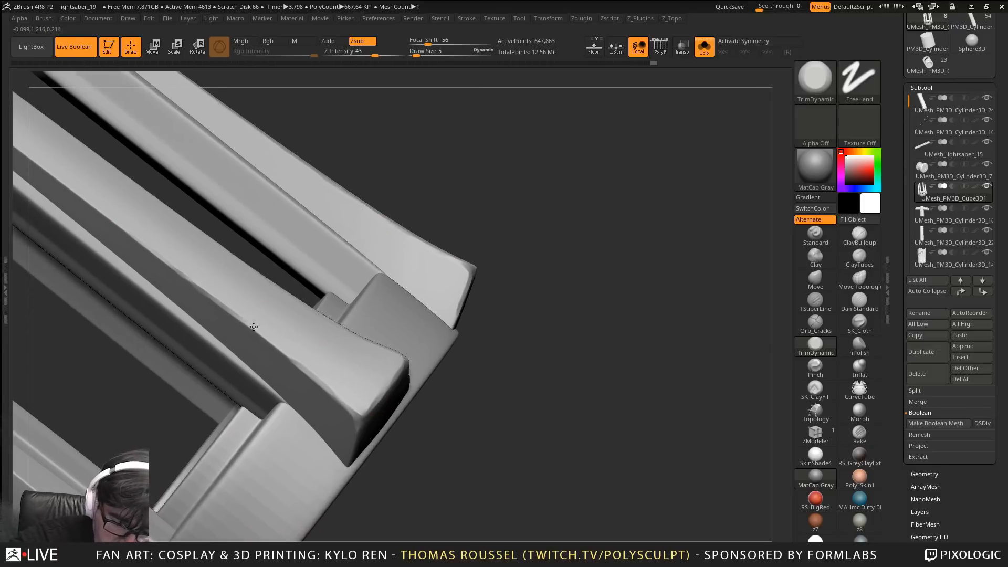
pyautogui.keyDown('alt'); pyautogui.moveTo(318, 378); pyautogui.dragTo(384, 396, button='right'); pyautogui.keyUp('alt')
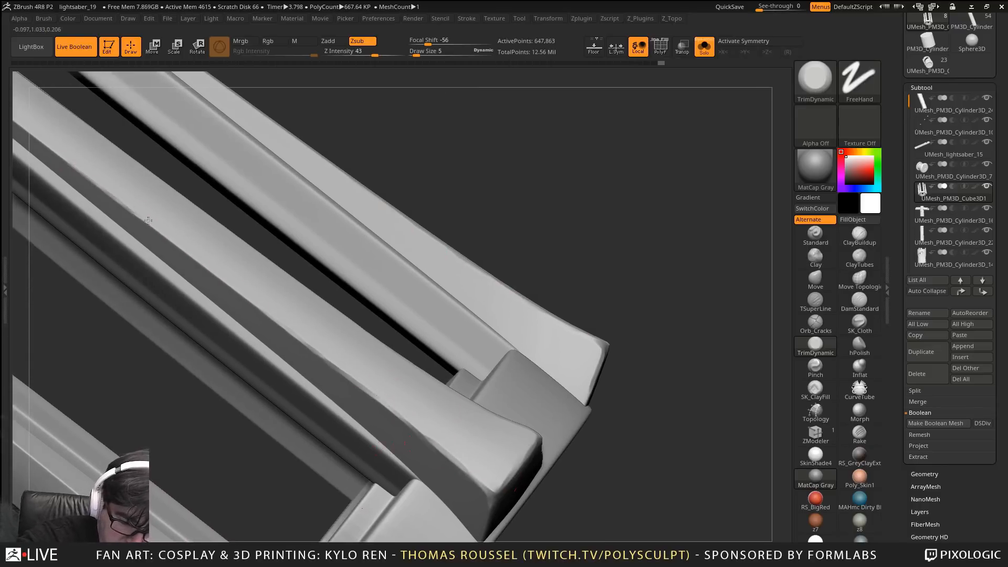
pyautogui.moveTo(148, 220); pyautogui.dragTo(295, 335)
pyautogui.moveTo(295, 335)
pyautogui.mouseDown(button='right')
pyautogui.moveTo(299, 294)
pyautogui.moveTo(369, 276)
pyautogui.moveTo(372, 228)
pyautogui.moveTo(460, 331)
pyautogui.mouseUp(button='right')
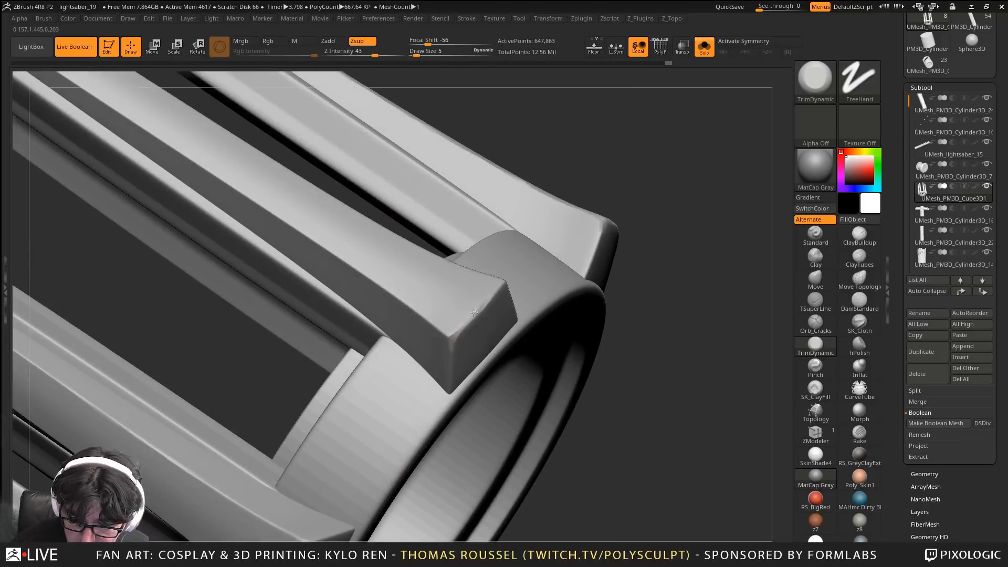
pyautogui.moveTo(366, 268); pyautogui.dragTo(296, 224)
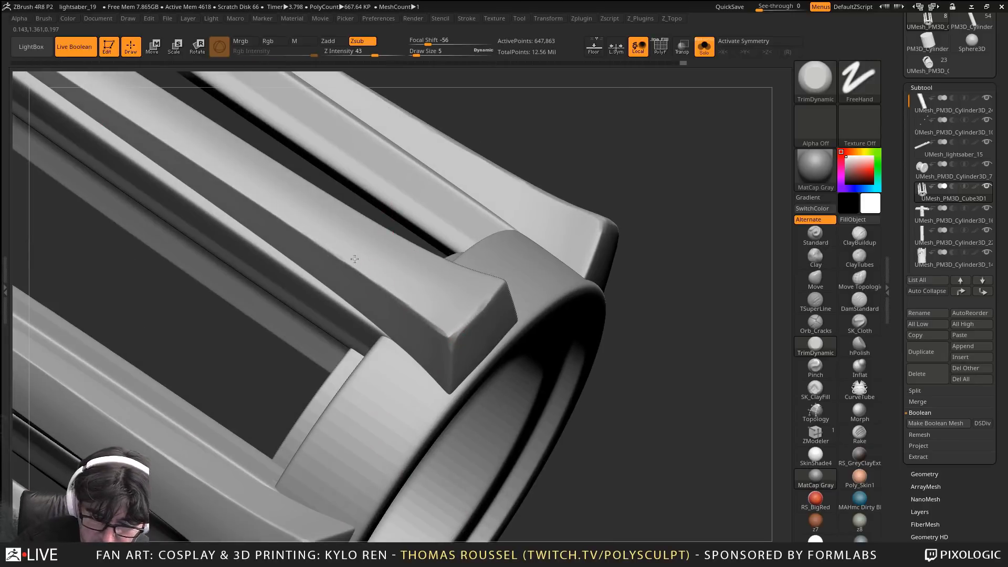
pyautogui.moveTo(445, 327)
pyautogui.mouseDown()
pyautogui.moveTo(452, 351)
pyautogui.moveTo(357, 269)
pyautogui.mouseUp()
# Trim the remaining stretch of that same side edge higher up the bar's shaft
pyautogui.keyDown('alt'); pyautogui.moveTo(350, 236); pyautogui.dragTo(485, 333, button='right'); pyautogui.keyUp('alt')
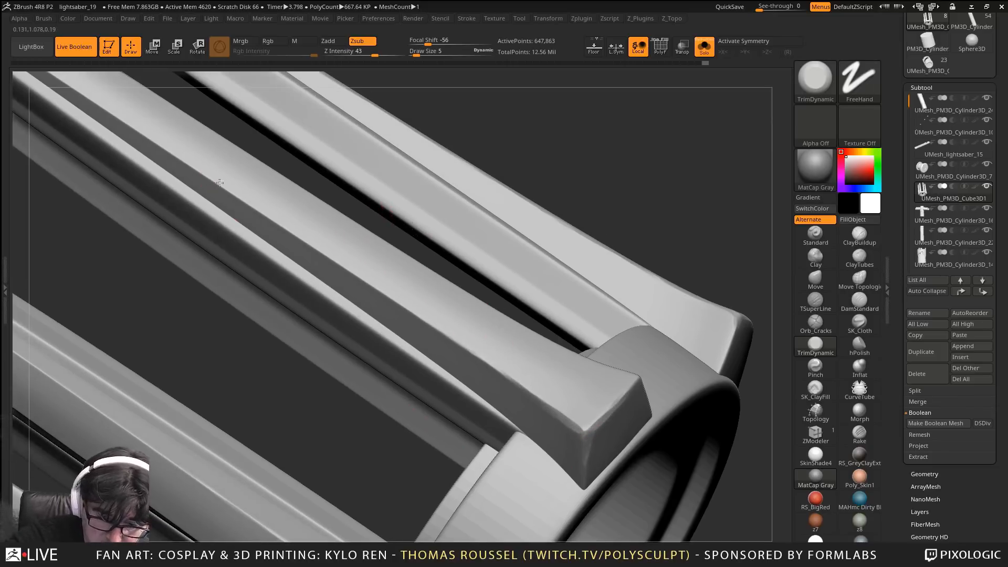
pyautogui.moveTo(214, 181); pyautogui.dragTo(336, 258)
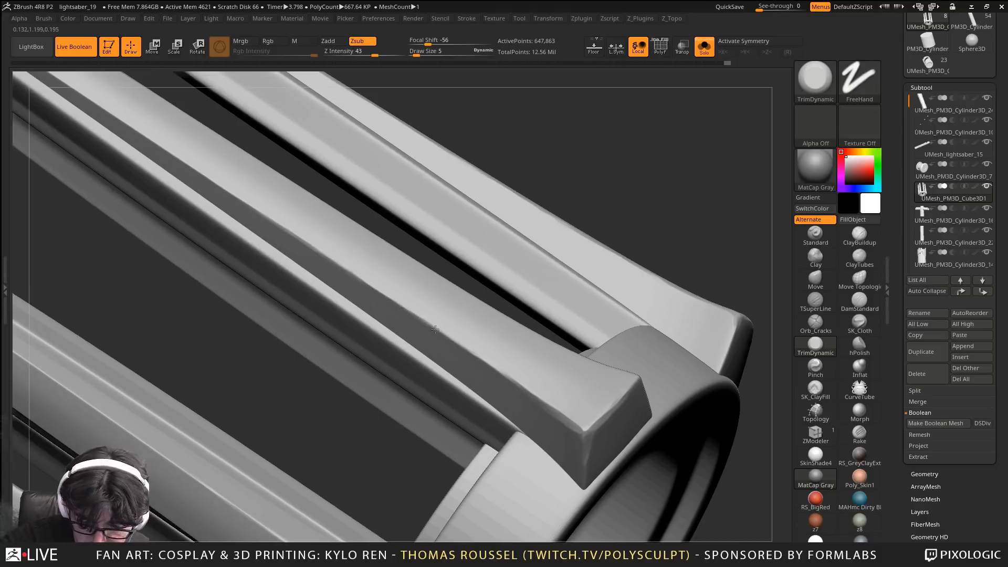
pyautogui.moveTo(435, 322); pyautogui.dragTo(505, 372)
# Trim the long edges of the next bar around the ring, down to its flared foot
pyautogui.moveTo(529, 370); pyautogui.dragTo(414, 239, button='right')
pyautogui.moveTo(363, 205); pyautogui.dragTo(515, 464)
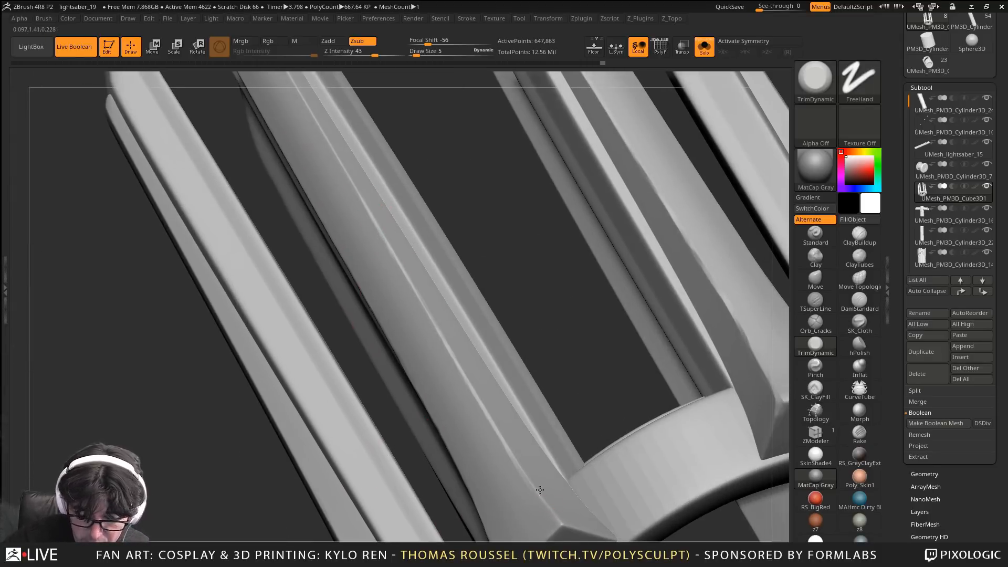
pyautogui.moveTo(540, 490); pyautogui.dragTo(560, 353, button='right')
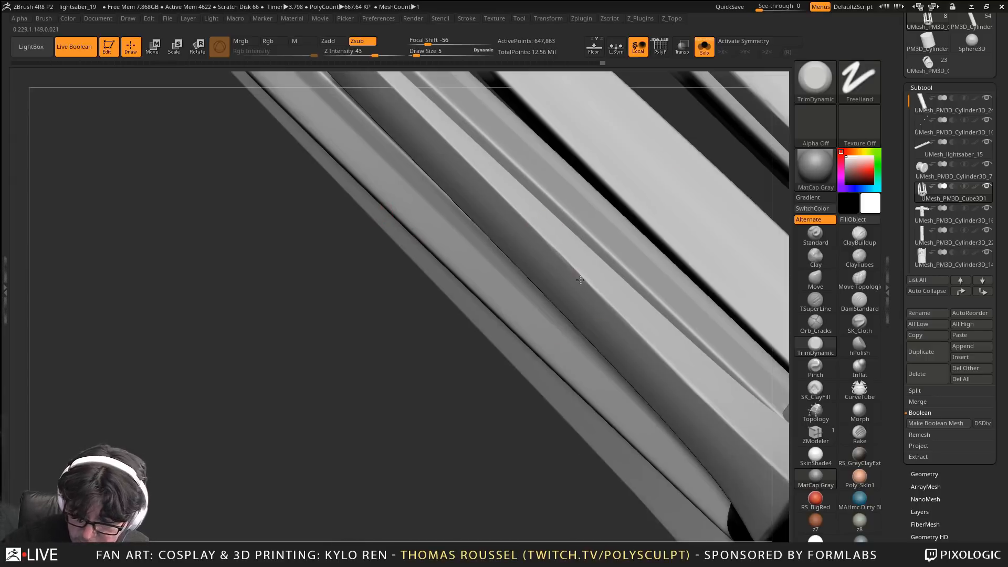
pyautogui.moveTo(580, 280); pyautogui.dragTo(661, 361)
pyautogui.moveTo(728, 428); pyautogui.dragTo(563, 345, button='right')
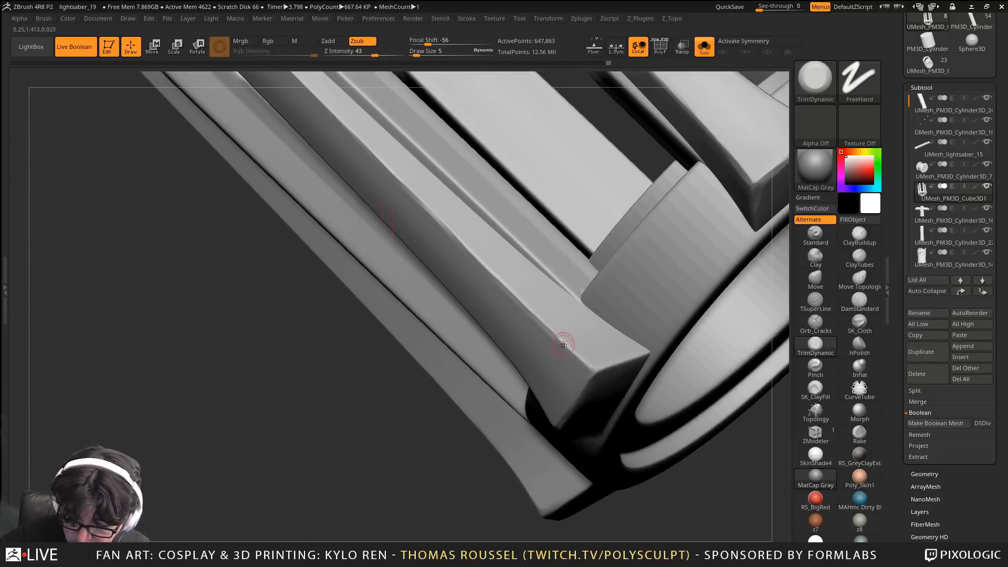
# Trim the side edges of the narrow raised strips near the bars' tapered upper ends
pyautogui.moveTo(613, 365)
pyautogui.mouseDown(button='right')
pyautogui.moveTo(332, 182)
pyautogui.moveTo(410, 317)
pyautogui.moveTo(331, 219)
pyautogui.mouseUp(button='right')
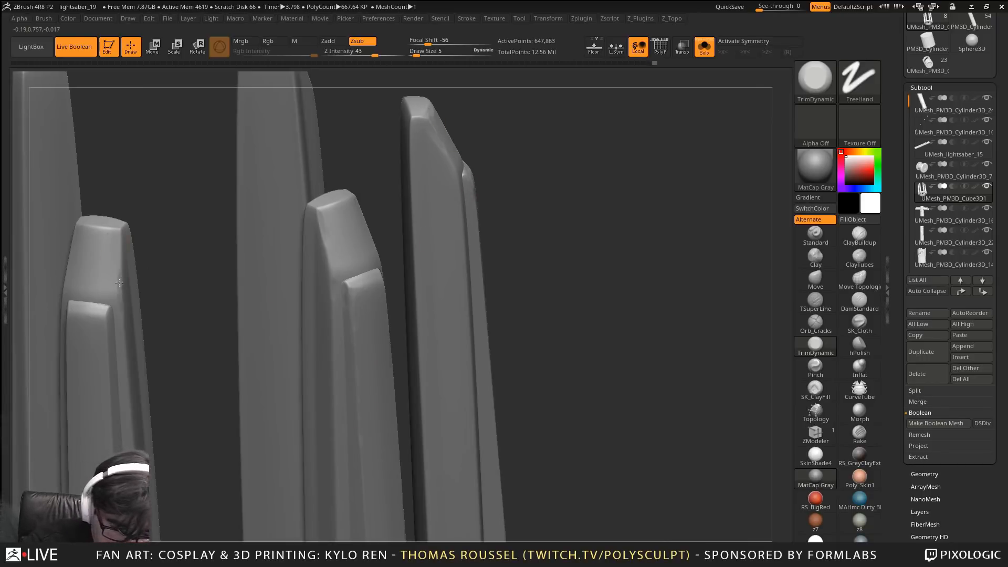
pyautogui.moveTo(109, 345); pyautogui.dragTo(112, 357)
pyautogui.moveTo(129, 208)
pyautogui.keyDown('alt'); pyautogui.mouseDown()
pyautogui.moveTo(315, 352)
pyautogui.moveTo(263, 315)
pyautogui.mouseUp(); pyautogui.keyUp('alt')
pyautogui.keyDown('alt'); pyautogui.moveTo(166, 376); pyautogui.dragTo(333, 255); pyautogui.keyUp('alt')
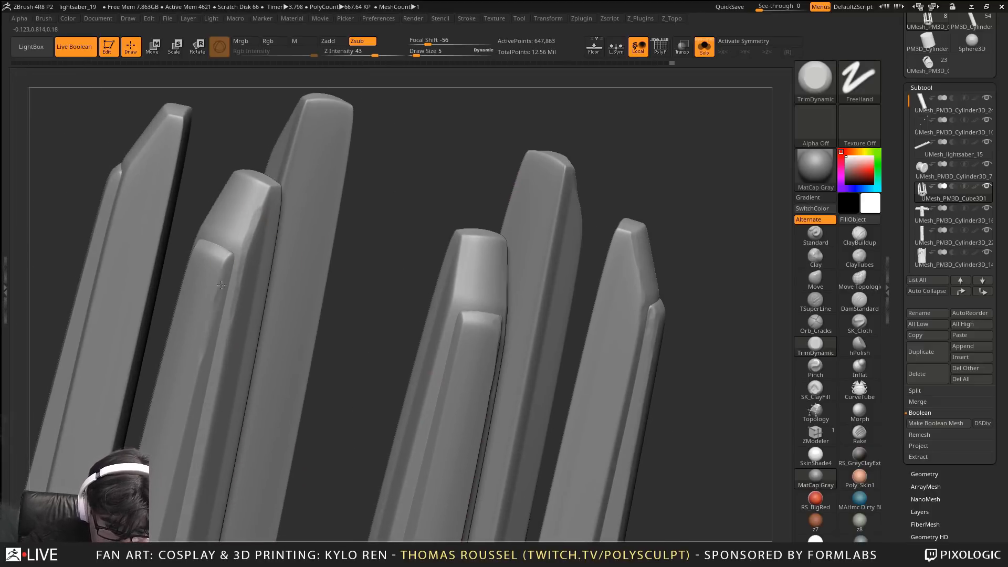
pyautogui.moveTo(223, 263); pyautogui.dragTo(220, 269)
pyautogui.moveTo(349, 315)
pyautogui.mouseDown()
pyautogui.moveTo(250, 319)
pyautogui.moveTo(288, 270)
pyautogui.moveTo(269, 320)
pyautogui.mouseUp()
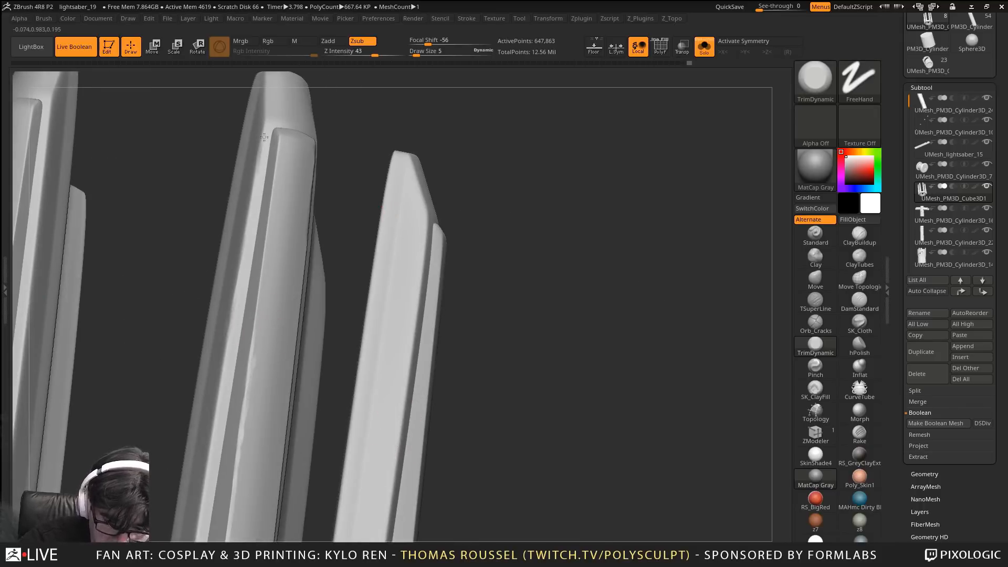
# Trim the side edge of the next bar's tapered tip and the adjoining edge of its raised strip
pyautogui.keyDown('alt'); pyautogui.moveTo(102, 171); pyautogui.dragTo(312, 203); pyautogui.keyUp('alt')
pyautogui.moveTo(252, 158); pyautogui.dragTo(263, 111)
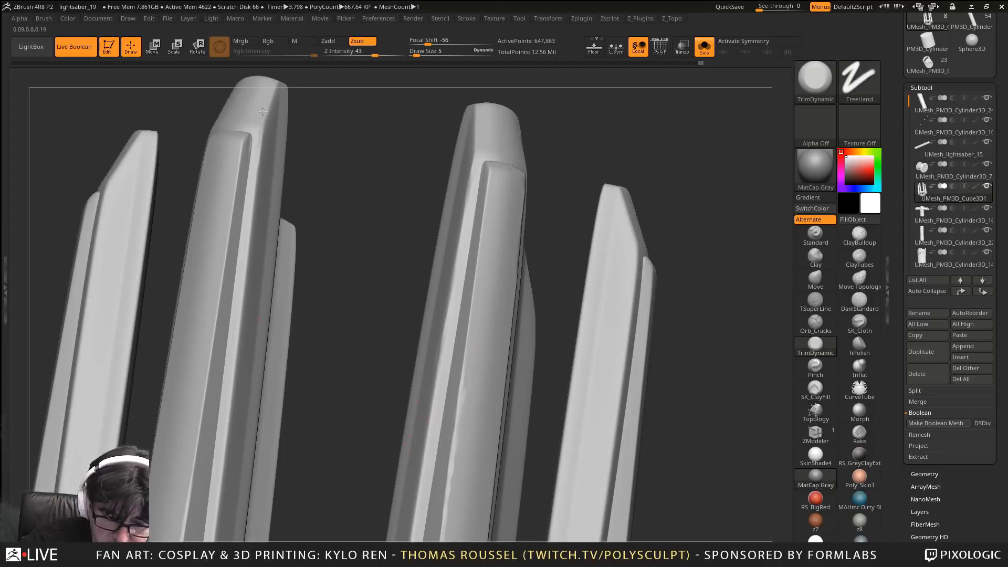
pyautogui.moveTo(236, 183); pyautogui.dragTo(242, 148)
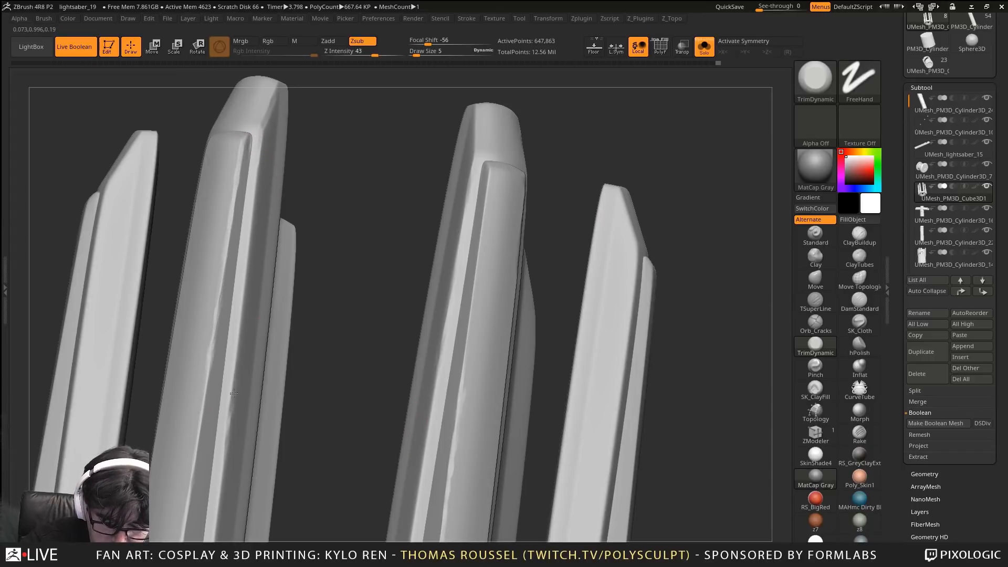
# Trim the upper stretch of the raised strip's long edge and the parallel bar edge beside it
pyautogui.moveTo(246, 318)
pyautogui.mouseDown(button='right')
pyautogui.moveTo(348, 213)
pyautogui.moveTo(371, 119)
pyautogui.mouseUp(button='right')
pyautogui.moveTo(344, 167); pyautogui.dragTo(372, 217)
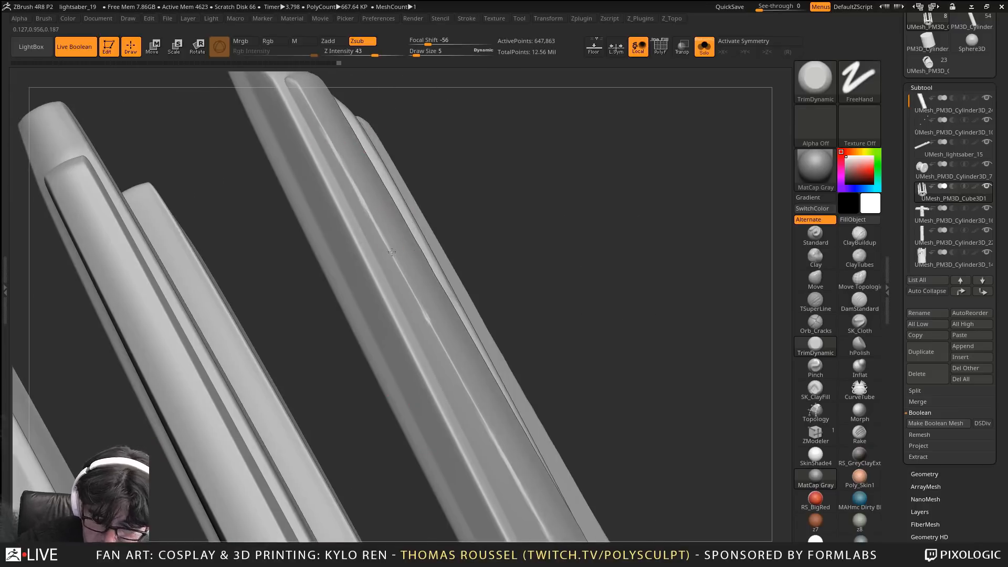
pyautogui.moveTo(391, 252); pyautogui.dragTo(434, 333)
pyautogui.moveTo(373, 283); pyautogui.dragTo(313, 153)
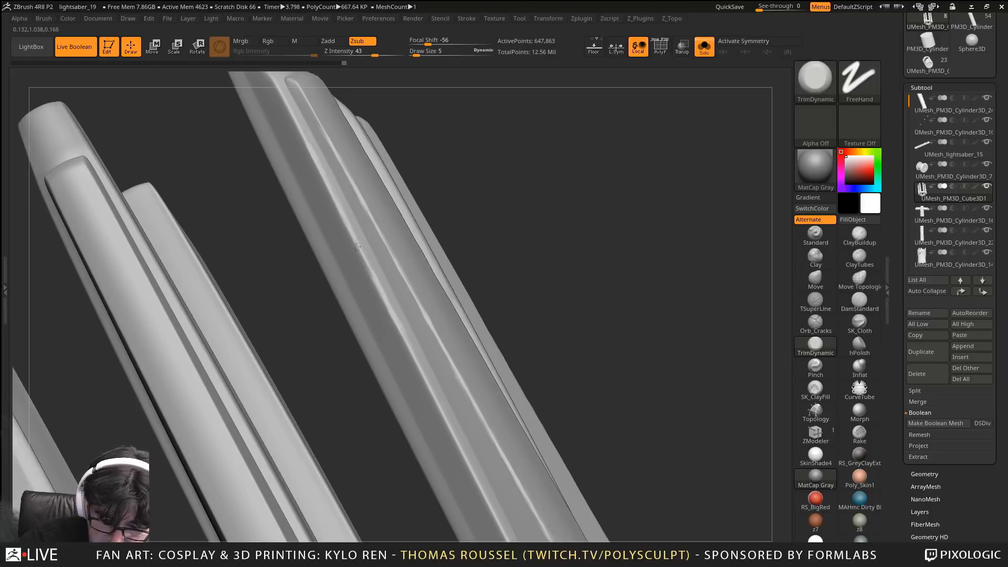
# Trim the upper corner and side edge of the raised strip on the adjacent bar
pyautogui.keyDown('alt'); pyautogui.moveTo(249, 274); pyautogui.dragTo(340, 263); pyautogui.keyUp('alt')
pyautogui.moveTo(199, 185); pyautogui.dragTo(212, 211)
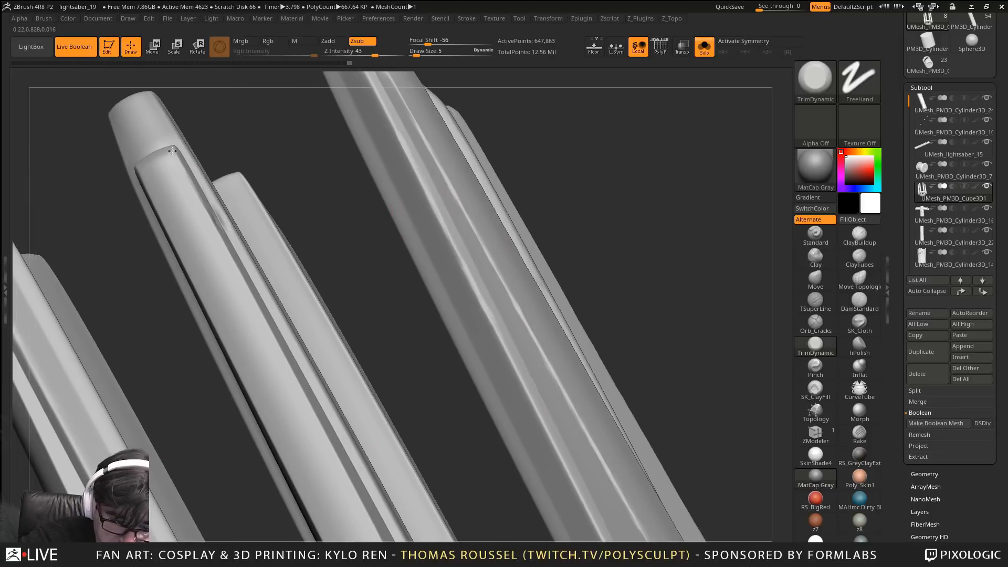
pyautogui.moveTo(172, 151)
pyautogui.keyDown('alt'); pyautogui.mouseDown()
pyautogui.moveTo(113, 132)
pyautogui.moveTo(182, 231)
pyautogui.mouseUp(); pyautogui.keyUp('alt')
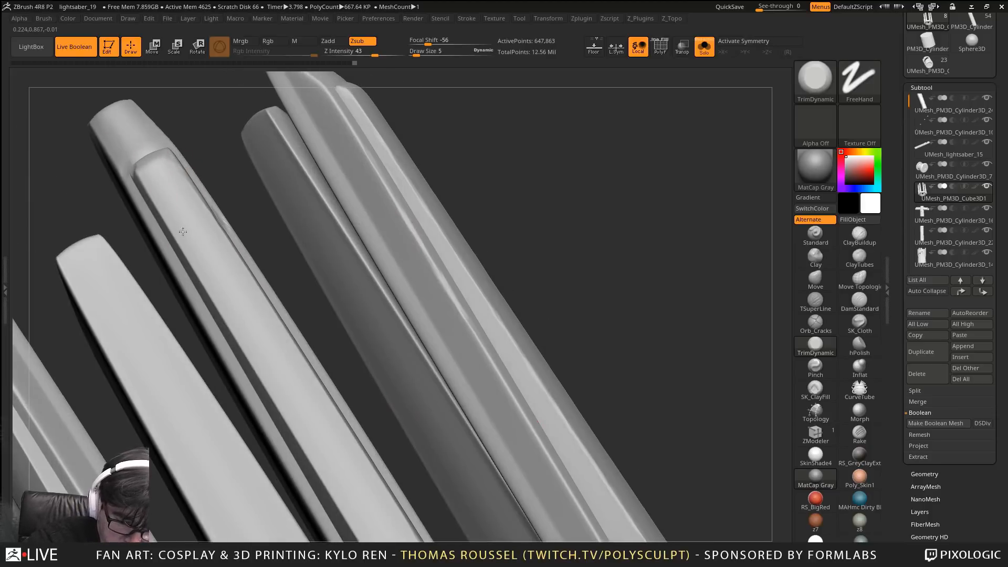
pyautogui.moveTo(262, 343); pyautogui.dragTo(268, 342, button='right')
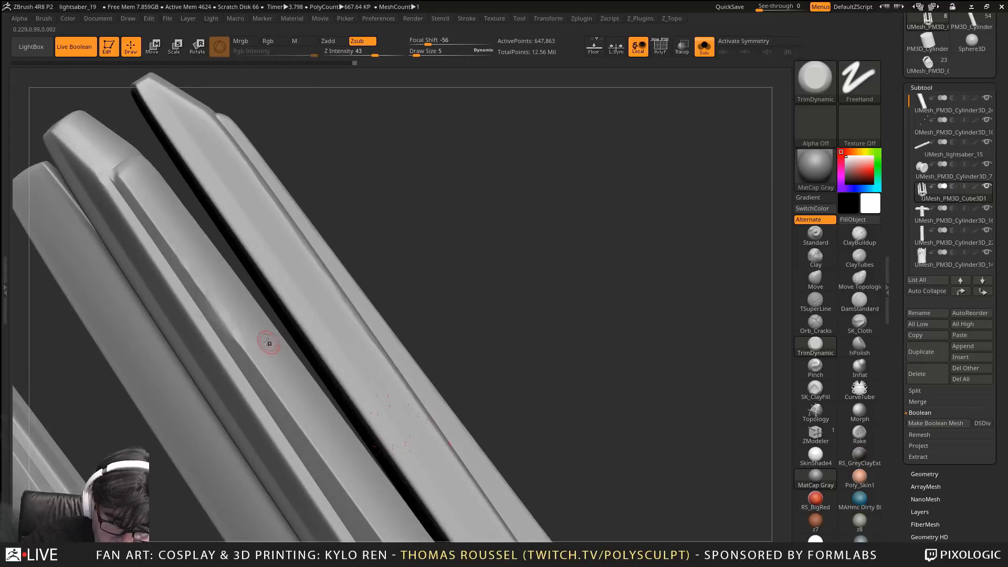
# Check the polygon wireframe and smooth the upper part of the rough patch on the raised strip's long edge
pyautogui.hotkey('shift', 'f')
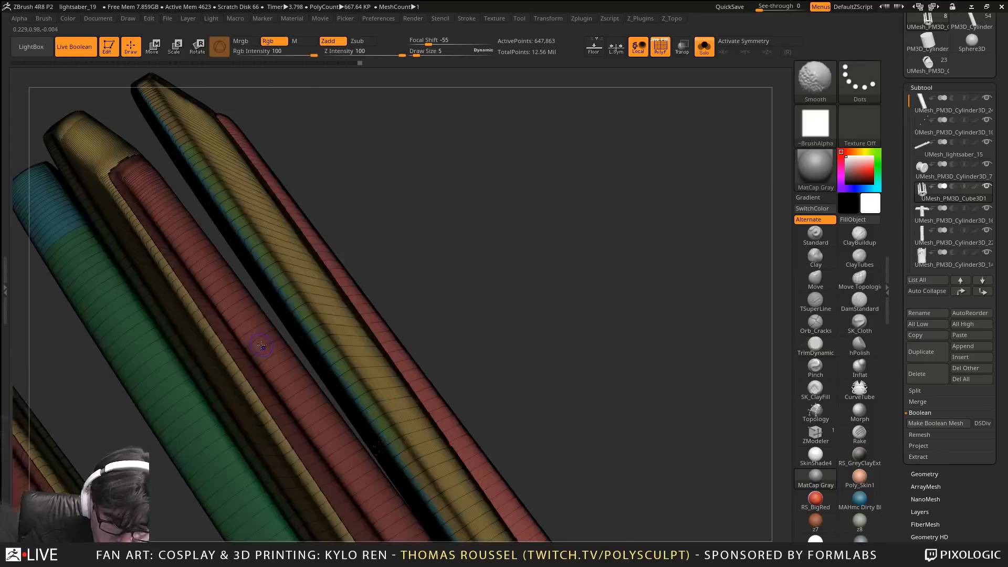
pyautogui.hotkey('shift', 'f')
pyautogui.moveTo(238, 328); pyautogui.dragTo(194, 265, button='right')
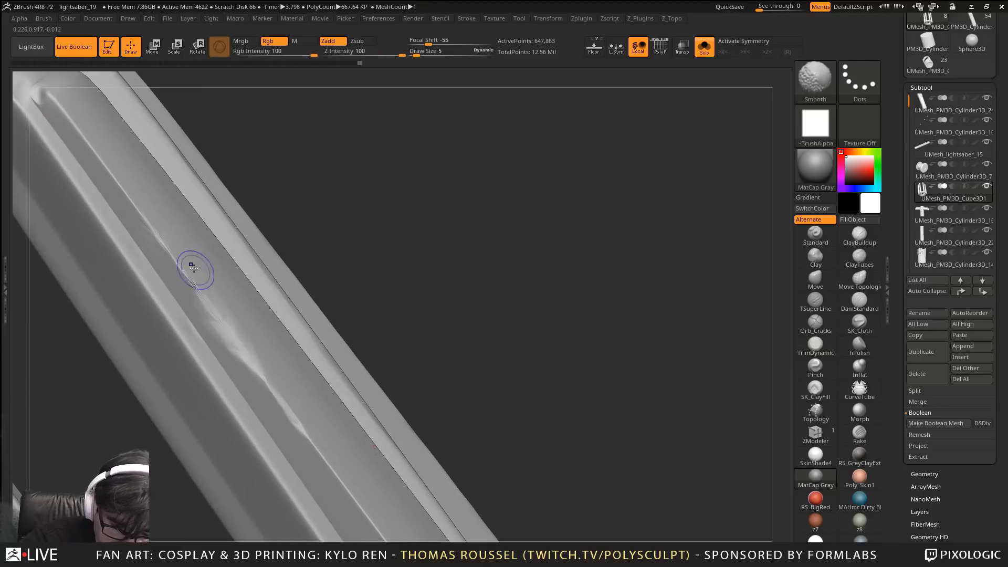
pyautogui.keyDown('shift'); pyautogui.moveTo(165, 246); pyautogui.dragTo(193, 284); pyautogui.keyUp('shift')
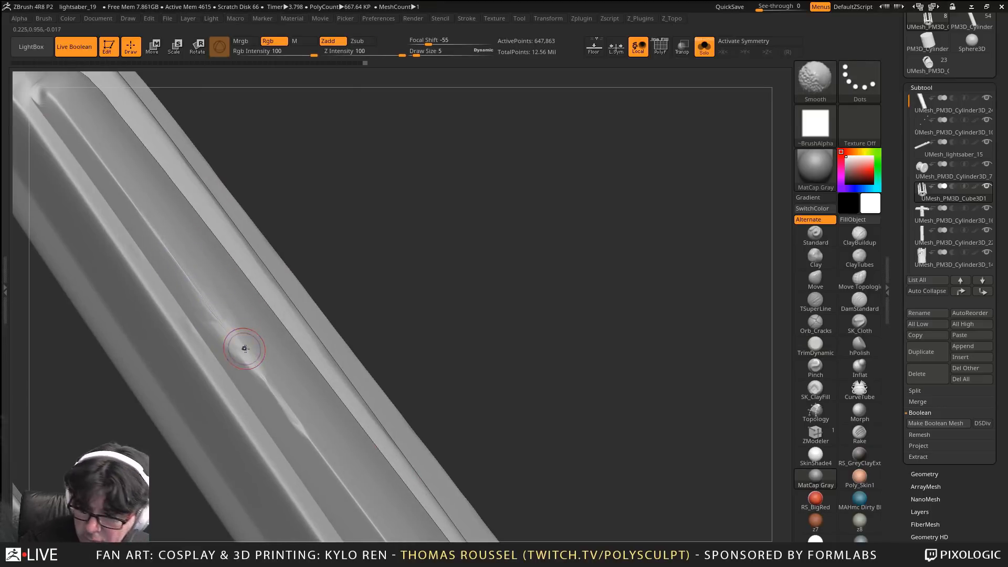
# Recheck the wireframe from another angle and smooth the lower part of the strip edge's rough patch
pyautogui.keyDown('alt'); pyautogui.moveTo(243, 347); pyautogui.dragTo(339, 276, button='right'); pyautogui.keyUp('alt')
pyautogui.hotkey('shift', 'f')
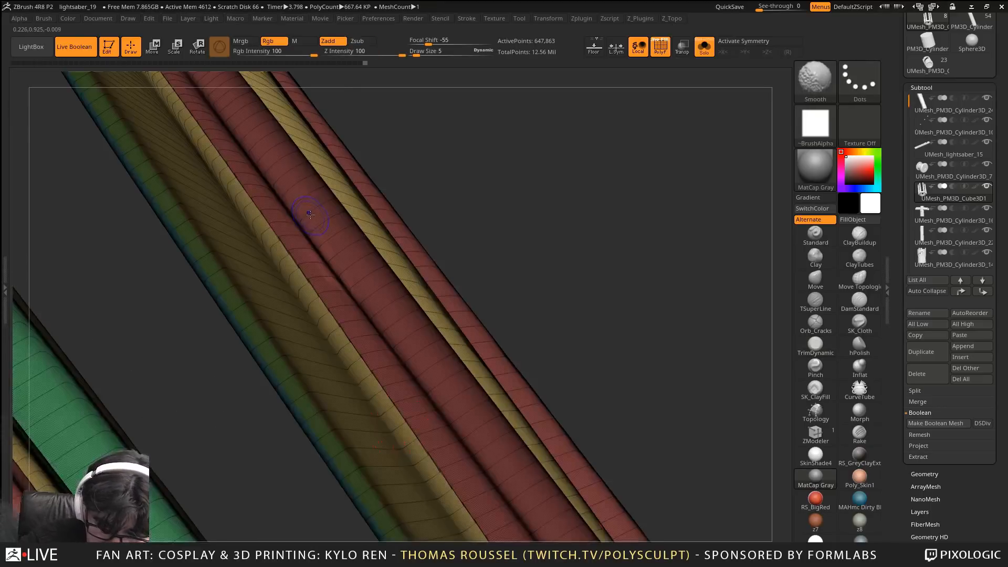
pyautogui.hotkey('shift', 'f')
pyautogui.moveTo(315, 225); pyautogui.dragTo(301, 208, button='right')
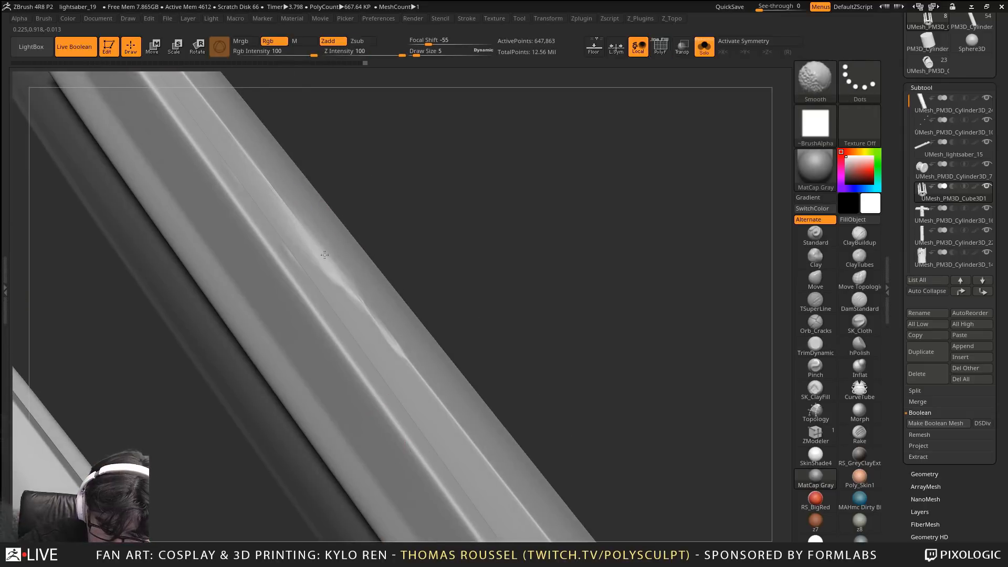
pyautogui.keyDown('shift'); pyautogui.moveTo(361, 303); pyautogui.dragTo(405, 360); pyautogui.keyUp('shift')
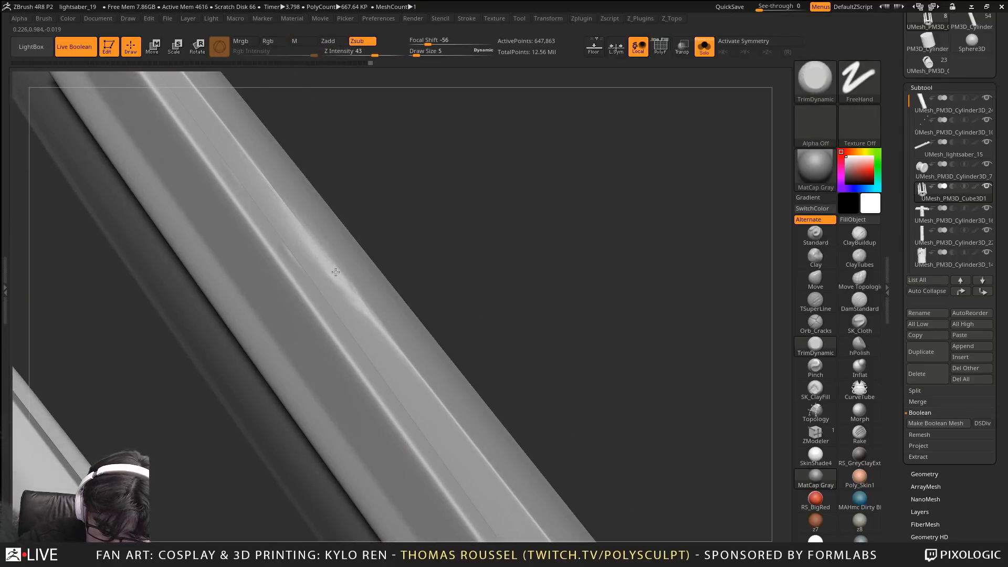
# Smooth the rough patch along the raised strip's upper edge and trim the long edge of the adjacent bar
pyautogui.press('shift')
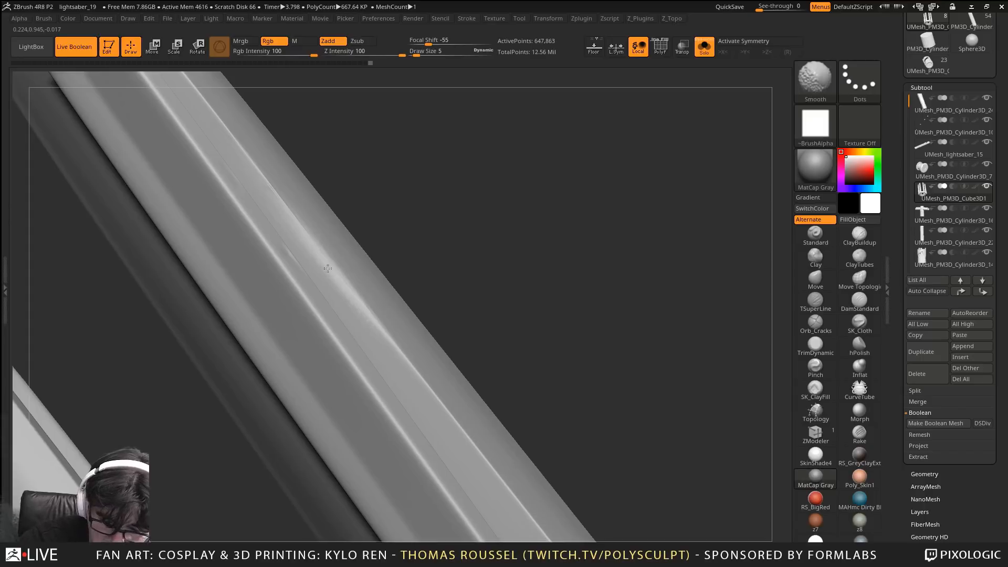
pyautogui.keyDown('shift'); pyautogui.moveTo(328, 269); pyautogui.dragTo(271, 186); pyautogui.keyUp('shift')
pyautogui.moveTo(303, 268); pyautogui.dragTo(398, 248, button='right')
pyautogui.moveTo(236, 308); pyautogui.dragTo(241, 295, button='right')
pyautogui.moveTo(194, 300); pyautogui.dragTo(195, 315)
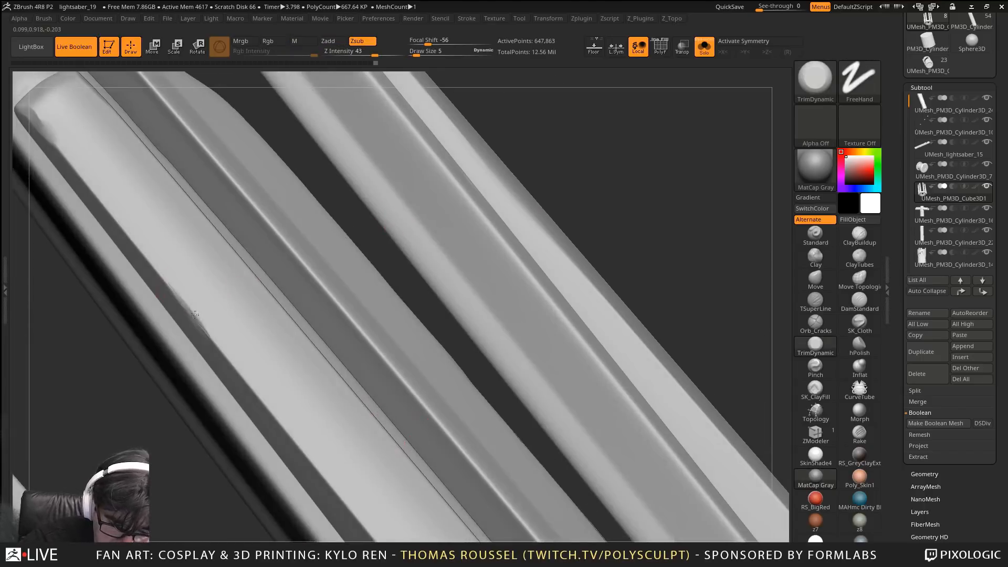
# Check the strip's polygon wireframe from another angle and smooth the line along its outer edge
pyautogui.hotkey('shift', 'f')
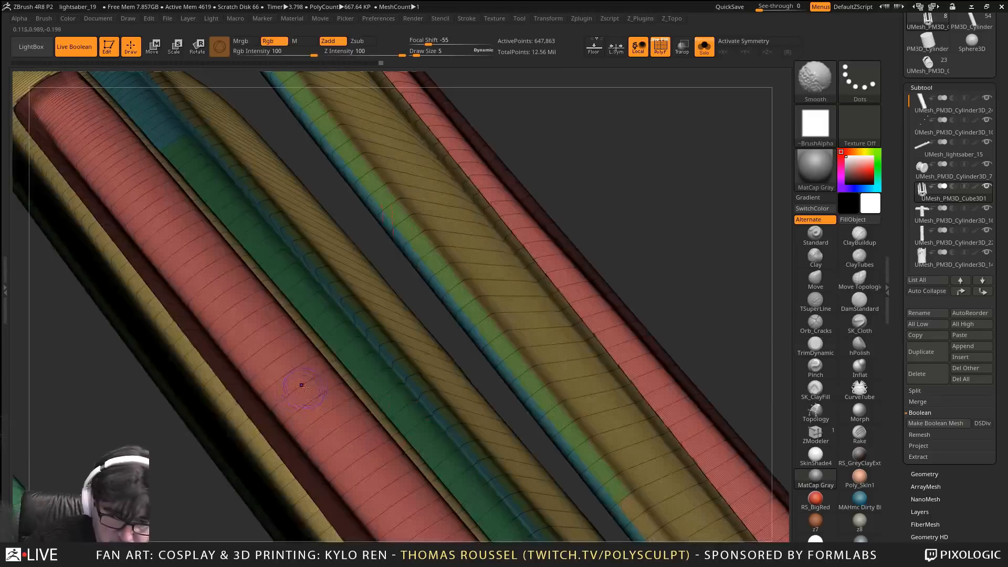
pyautogui.moveTo(410, 357); pyautogui.dragTo(300, 391, button='right')
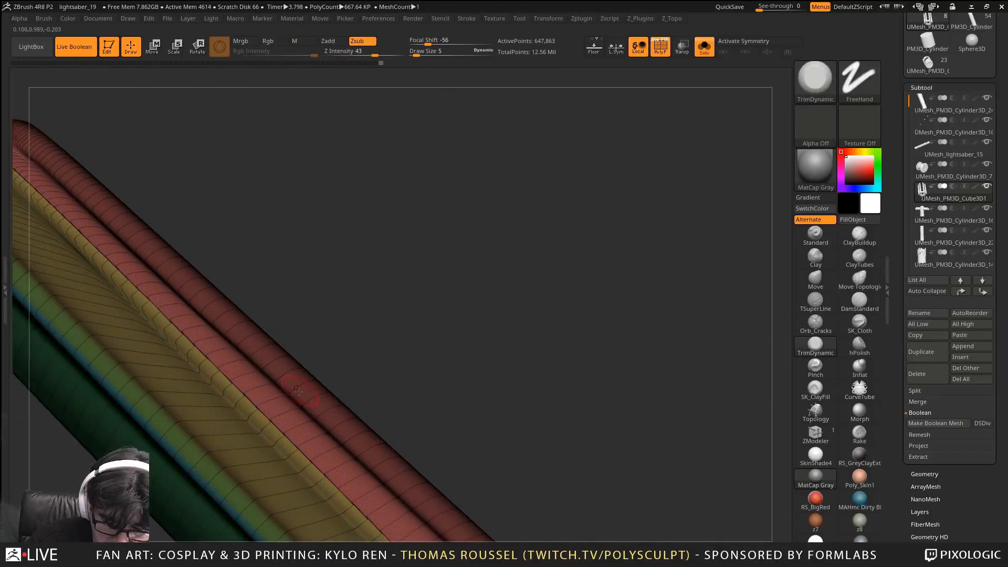
pyautogui.hotkey('shift', 'f')
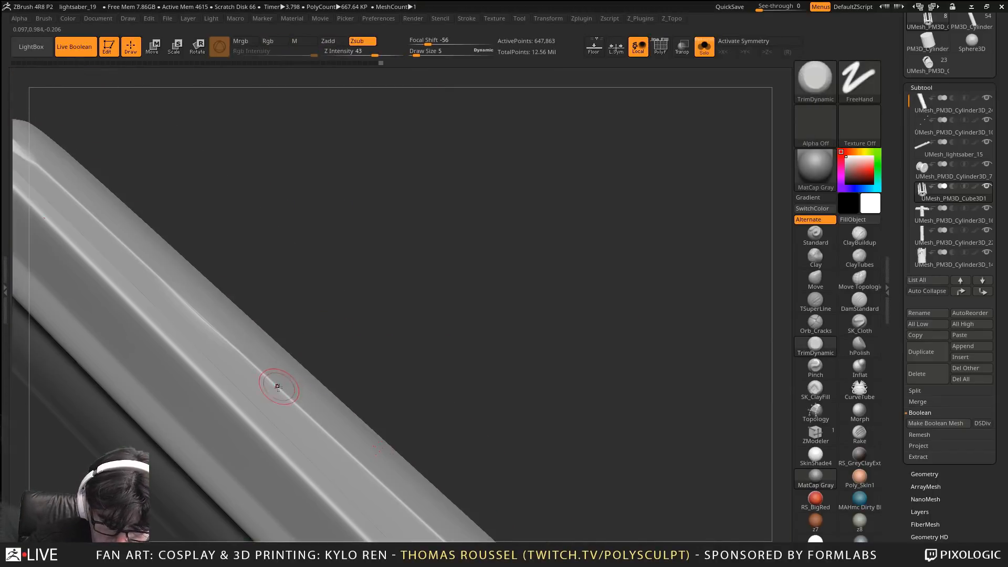
pyautogui.press('shift')
pyautogui.moveTo(253, 363)
pyautogui.keyDown('shift'); pyautogui.mouseDown()
pyautogui.moveTo(287, 390)
pyautogui.moveTo(275, 387)
pyautogui.mouseUp(); pyautogui.keyUp('shift')
# Remesh the whole barred ring part with DynaMesh at a resolution of 4096
pyautogui.moveTo(304, 367); pyautogui.dragTo(323, 371, button='right')
pyautogui.keyDown('alt'); pyautogui.moveTo(322, 371); pyautogui.dragTo(277, 298); pyautogui.keyUp('alt')
pyautogui.keyDown('alt'); pyautogui.moveTo(357, 352); pyautogui.dragTo(550, 215); pyautogui.keyUp('alt')
pyautogui.moveTo(588, 295)
pyautogui.keyDown('alt'); pyautogui.mouseDown()
pyautogui.moveTo(588, 354)
pyautogui.moveTo(599, 309)
pyautogui.moveTo(585, 368)
pyautogui.moveTo(601, 310)
pyautogui.moveTo(593, 368)
pyautogui.moveTo(444, 391)
pyautogui.moveTo(565, 341)
pyautogui.moveTo(593, 310)
pyautogui.moveTo(577, 352)
pyautogui.moveTo(589, 322)
pyautogui.moveTo(615, 388)
pyautogui.mouseUp(); pyautogui.keyUp('alt')
pyautogui.hotkey('shift', 'f')
pyautogui.hotkey('shift', 'f')
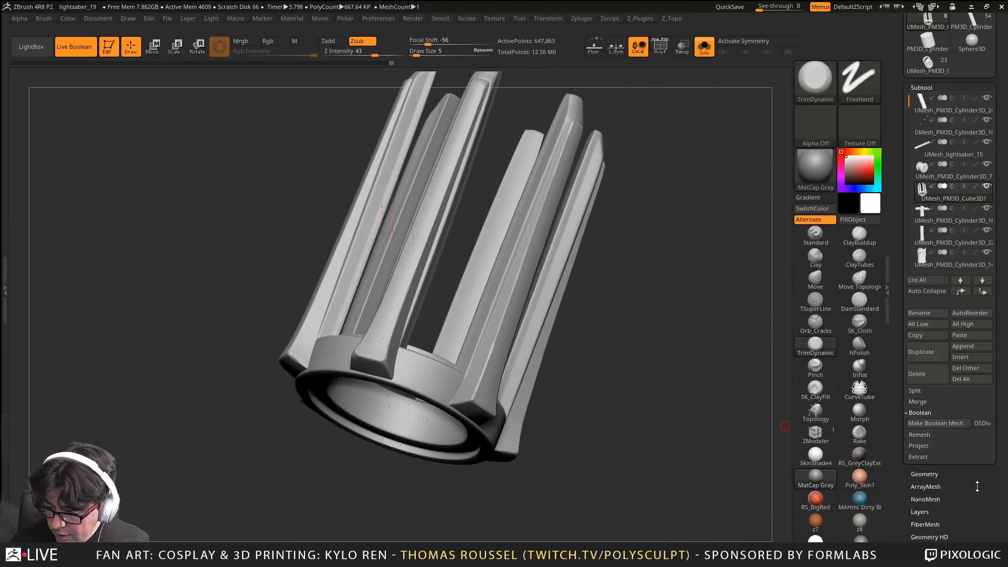
pyautogui.click(934, 474)
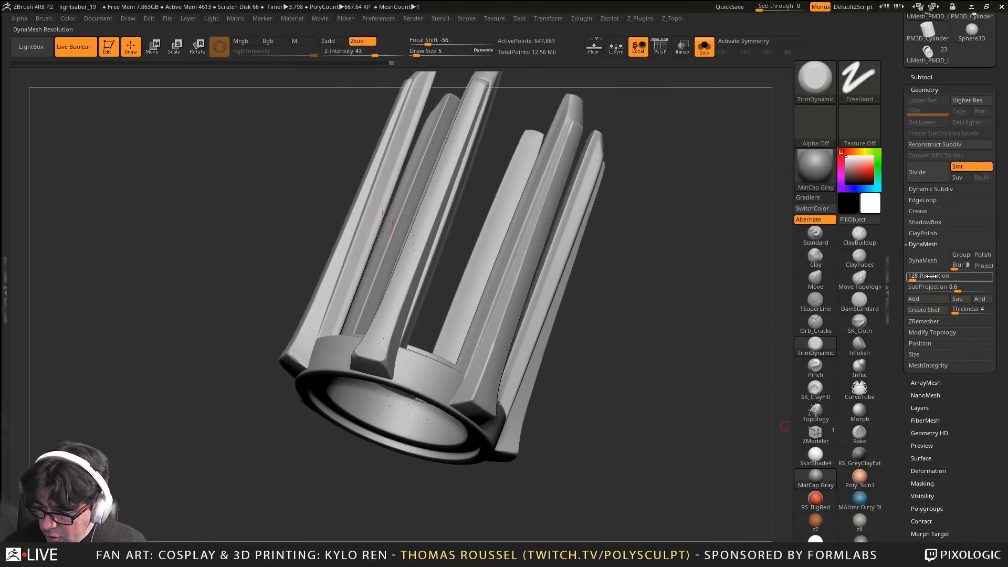
pyautogui.moveTo(929, 276); pyautogui.dragTo(997, 277)
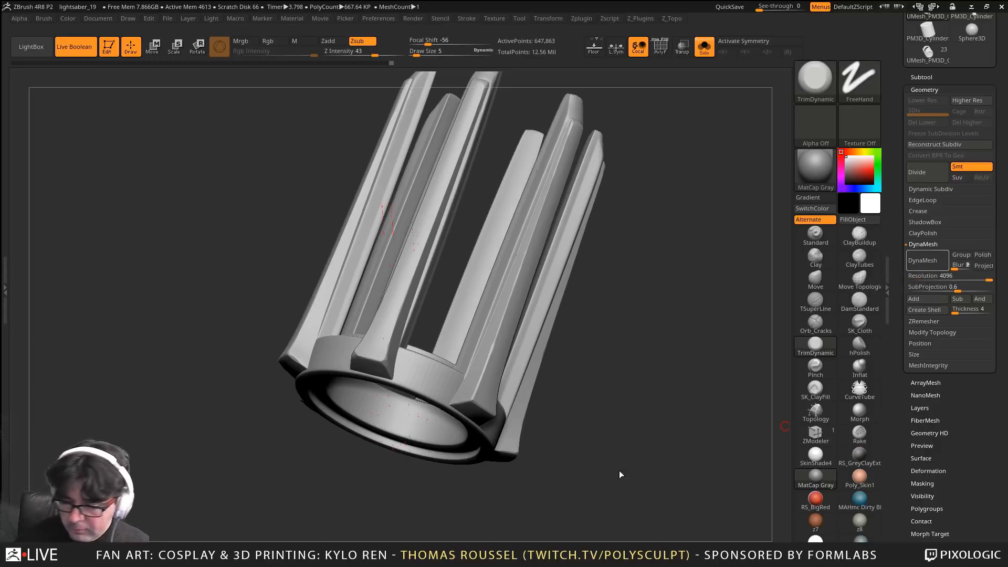
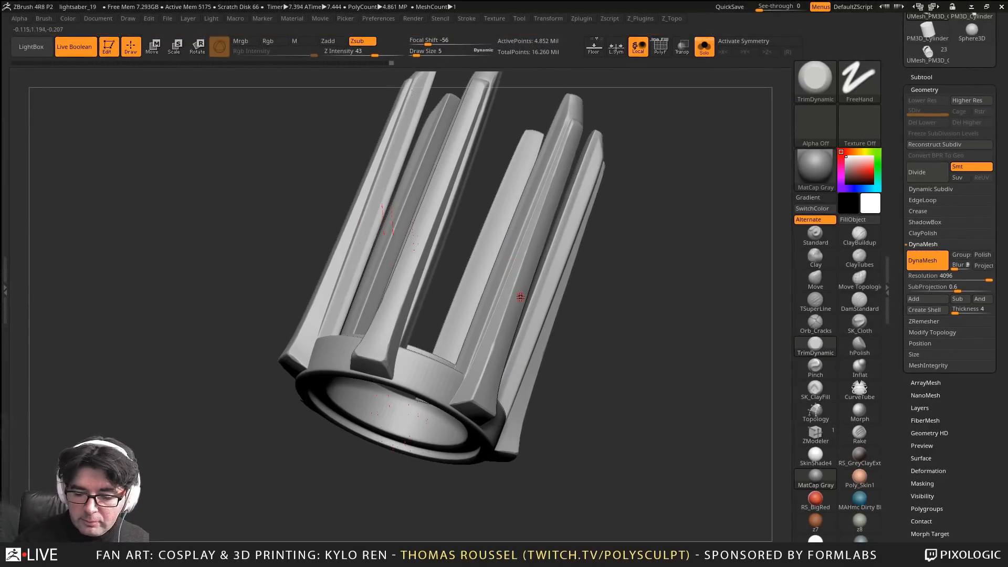
# Check the remeshed part's wireframe and trim irregular wear into the long bar's raised edges
pyautogui.moveTo(517, 291)
pyautogui.mouseDown(button='right')
pyautogui.moveTo(535, 399)
pyautogui.moveTo(541, 367)
pyautogui.mouseUp(button='right')
pyautogui.hotkey('shift', 'f')
pyautogui.hotkey('shift', 'f')
pyautogui.moveTo(509, 326)
pyautogui.keyDown('alt'); pyautogui.mouseDown(button='right')
pyautogui.moveTo(513, 334)
pyautogui.moveTo(568, 297)
pyautogui.mouseUp(button='right'); pyautogui.keyUp('alt')
pyautogui.moveTo(531, 274); pyautogui.dragTo(499, 357)
pyautogui.moveTo(538, 226)
pyautogui.mouseDown()
pyautogui.moveTo(575, 148)
pyautogui.moveTo(541, 223)
pyautogui.mouseUp()
pyautogui.moveTo(522, 241)
pyautogui.mouseDown(button='right')
pyautogui.moveTo(495, 241)
pyautogui.moveTo(495, 229)
pyautogui.mouseUp(button='right')
pyautogui.moveTo(495, 229); pyautogui.dragTo(451, 447)
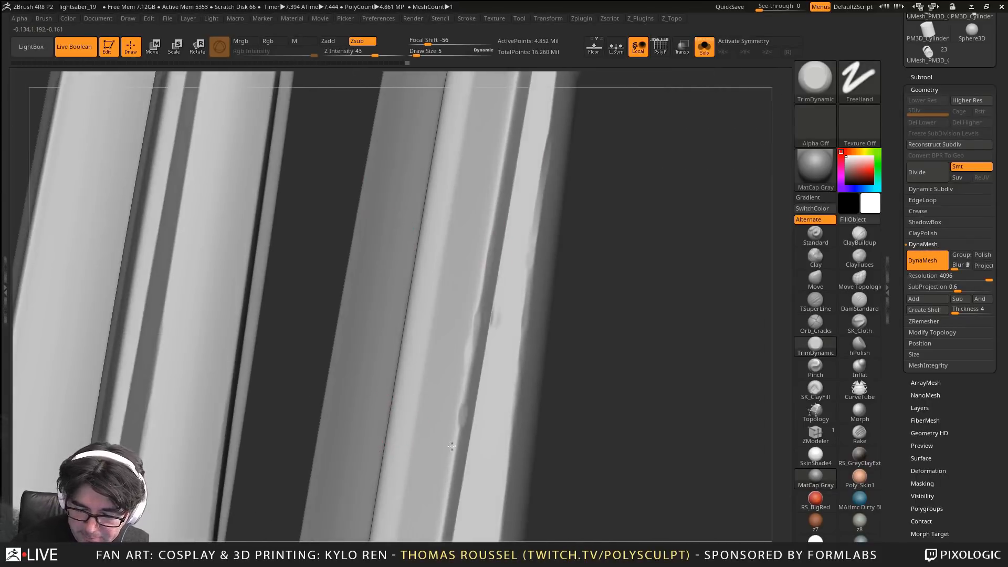
# Trim uneven wear into the flared feet's corners and the ring's stepped rim edges between the bars
pyautogui.keyDown('ctrl'); pyautogui.moveTo(453, 465); pyautogui.dragTo(387, 225, button='right'); pyautogui.keyUp('ctrl')
pyautogui.moveTo(471, 245); pyautogui.dragTo(412, 226, button='right')
pyautogui.keyDown('ctrl'); pyautogui.moveTo(375, 374); pyautogui.dragTo(389, 441, button='right'); pyautogui.keyUp('ctrl')
pyautogui.moveTo(279, 394)
pyautogui.mouseDown(button='right')
pyautogui.moveTo(329, 389)
pyautogui.moveTo(265, 412)
pyautogui.moveTo(286, 469)
pyautogui.moveTo(299, 346)
pyautogui.mouseUp(button='right')
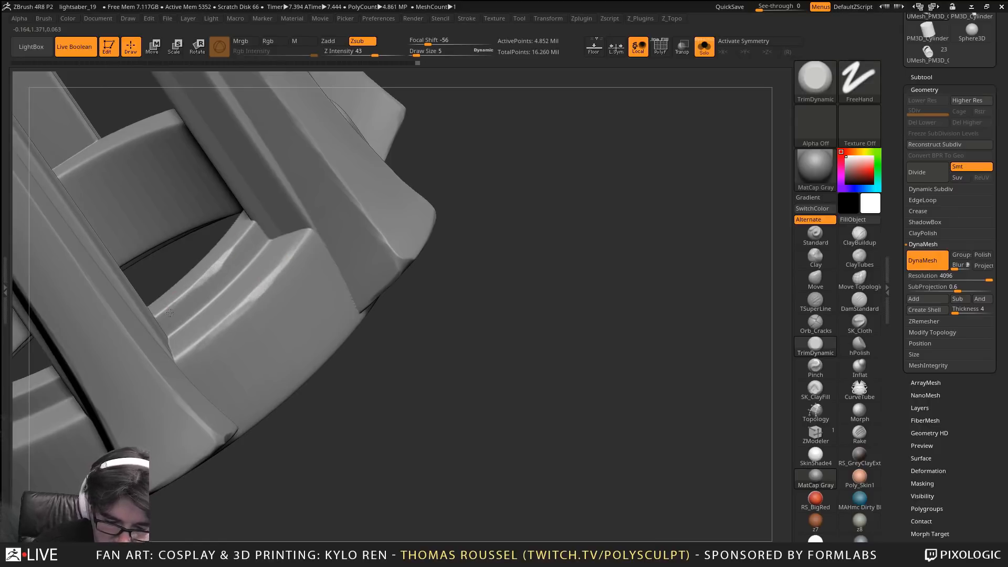
pyautogui.moveTo(214, 270); pyautogui.dragTo(270, 304, button='right')
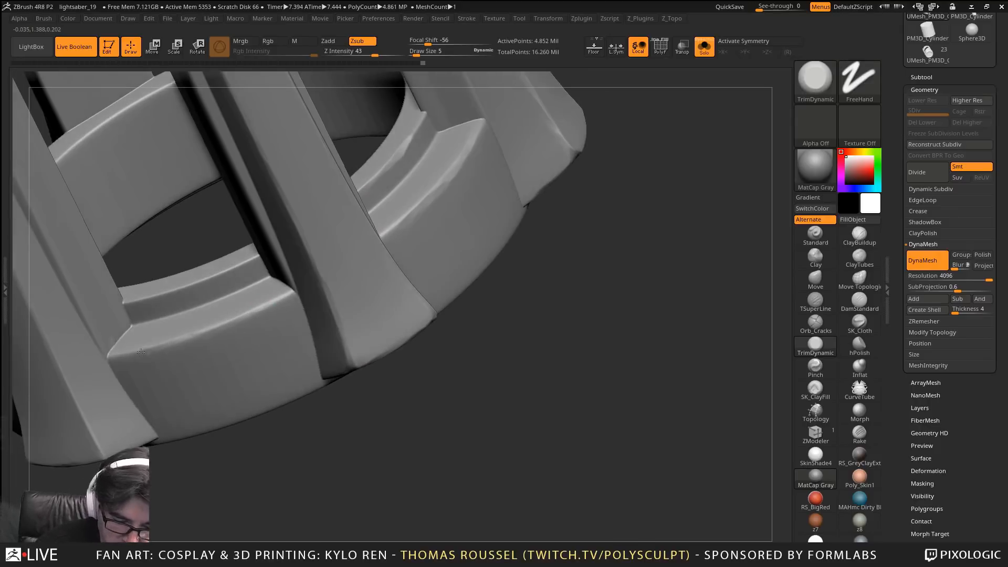
pyautogui.moveTo(135, 403); pyautogui.dragTo(315, 396, button='right')
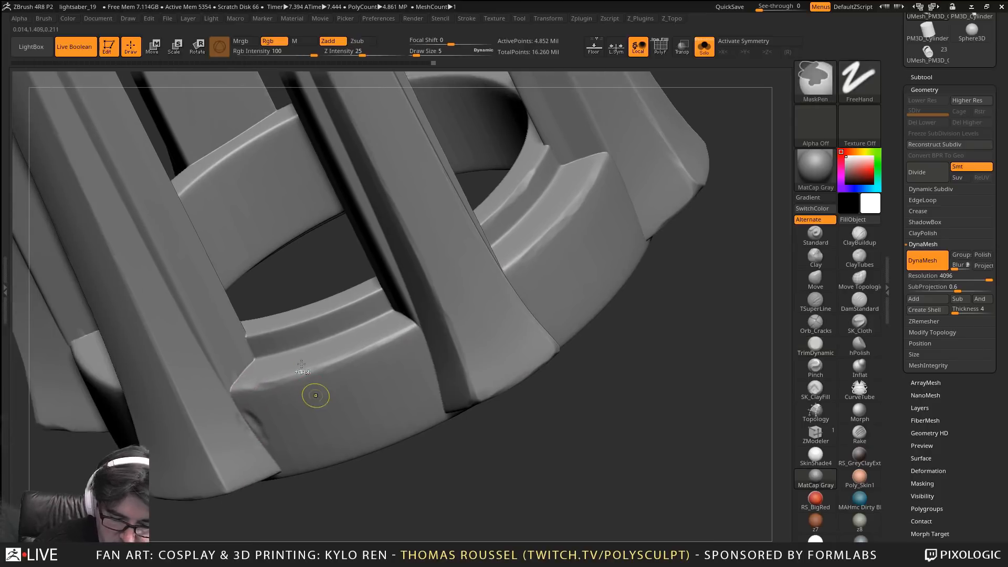
# Undo the last trim stroke on the ring's step and wear down the rim edges of the neighbouring segments
pyautogui.press('ctrl')
pyautogui.hotkey('ctrl', 'z')
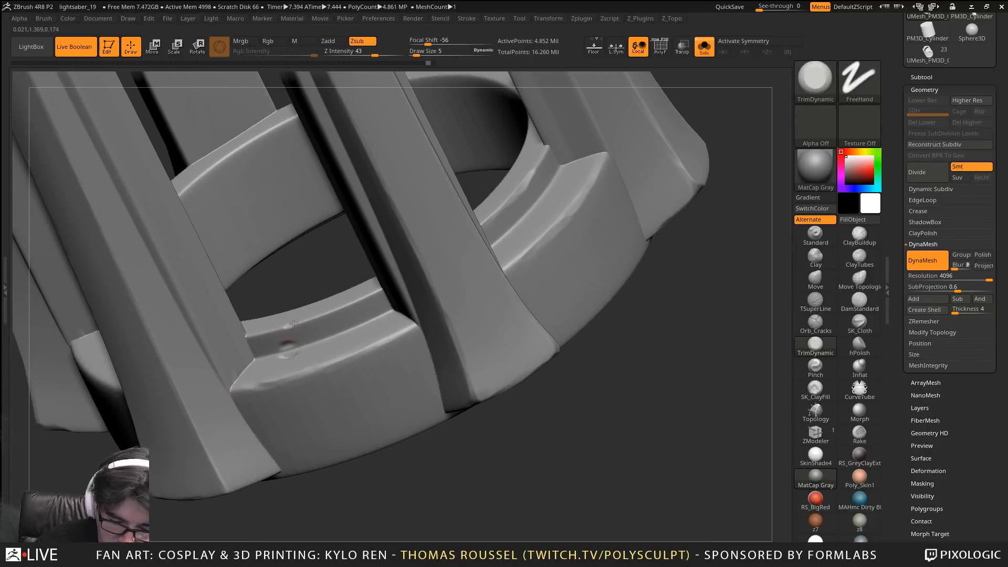
pyautogui.moveTo(338, 309); pyautogui.dragTo(263, 225, button='right')
pyautogui.moveTo(253, 214); pyautogui.dragTo(315, 243)
pyautogui.moveTo(273, 173); pyautogui.dragTo(285, 183)
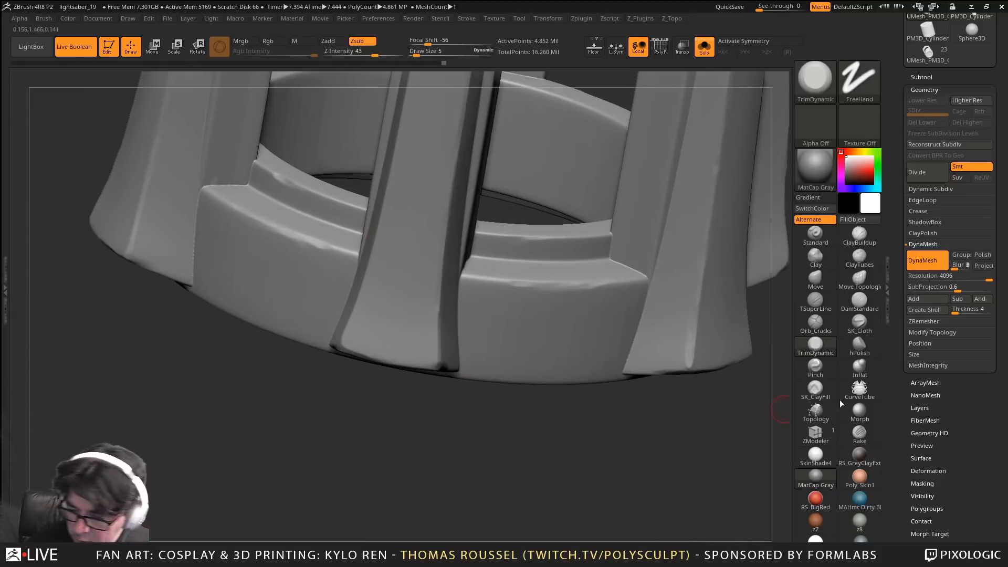
# Carve short diagonal scratches into the ring's outer wall between the feet with the Orb_Cracks brush
pyautogui.click(815, 322)
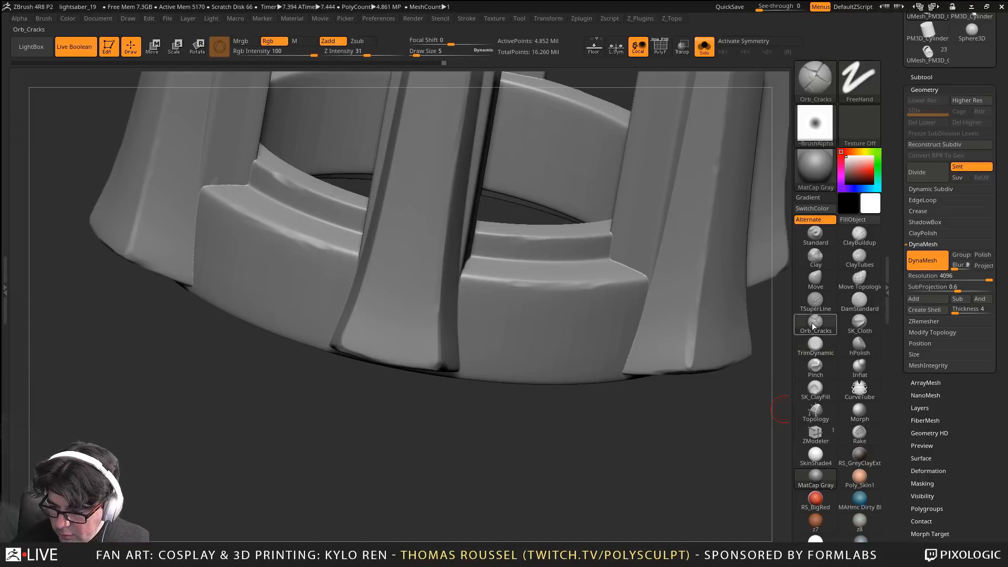
pyautogui.moveTo(581, 283); pyautogui.dragTo(522, 317)
pyautogui.moveTo(531, 330); pyautogui.dragTo(583, 309, button='right')
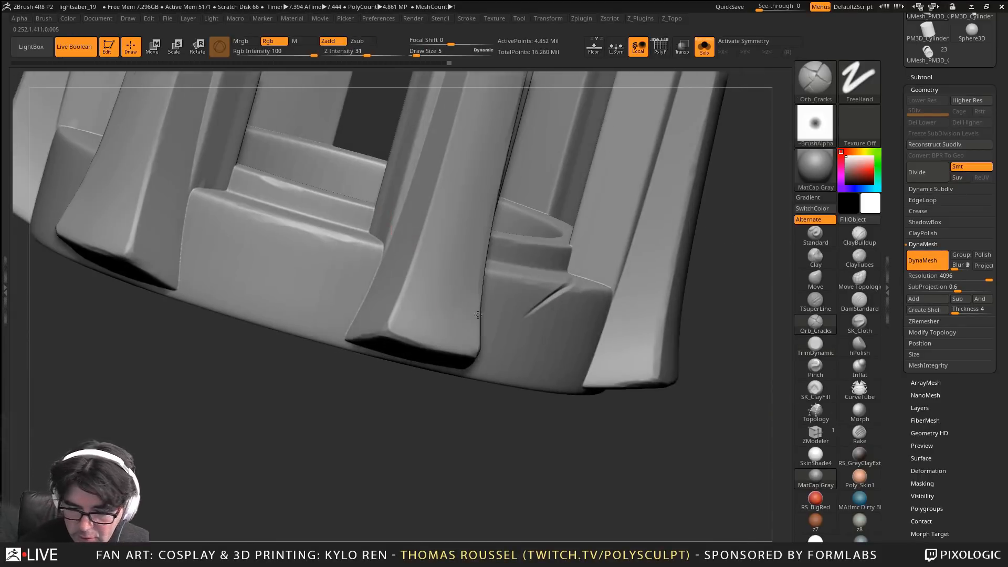
pyautogui.keyDown('alt'); pyautogui.moveTo(231, 238); pyautogui.dragTo(448, 321, button='right'); pyautogui.keyUp('alt')
pyautogui.keyDown('alt'); pyautogui.moveTo(412, 260); pyautogui.dragTo(398, 424, button='right'); pyautogui.keyUp('alt')
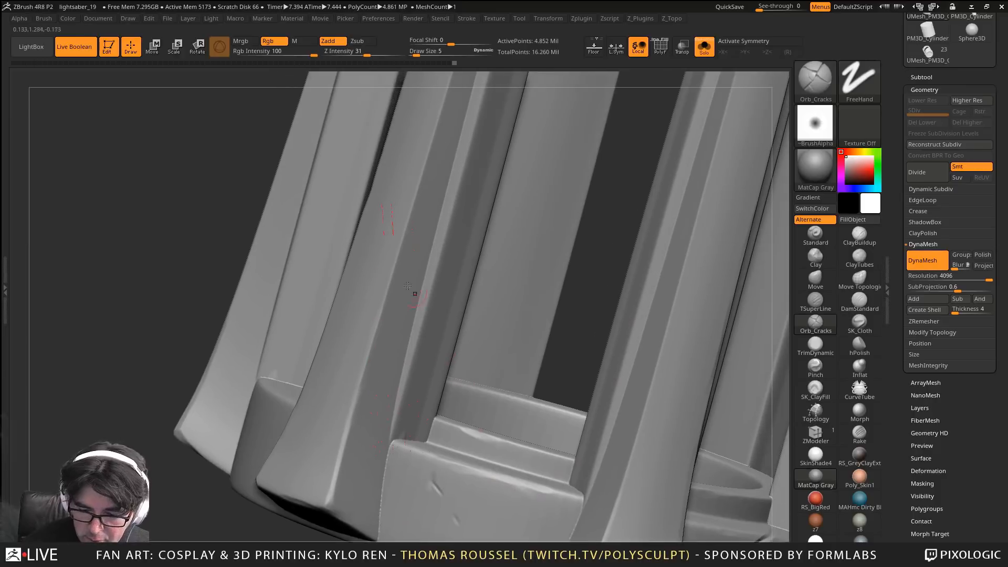
# Carve nicks and long slanted scratches into the faces and edges of the bars above their flared feet
pyautogui.moveTo(386, 371); pyautogui.dragTo(428, 385, button='right')
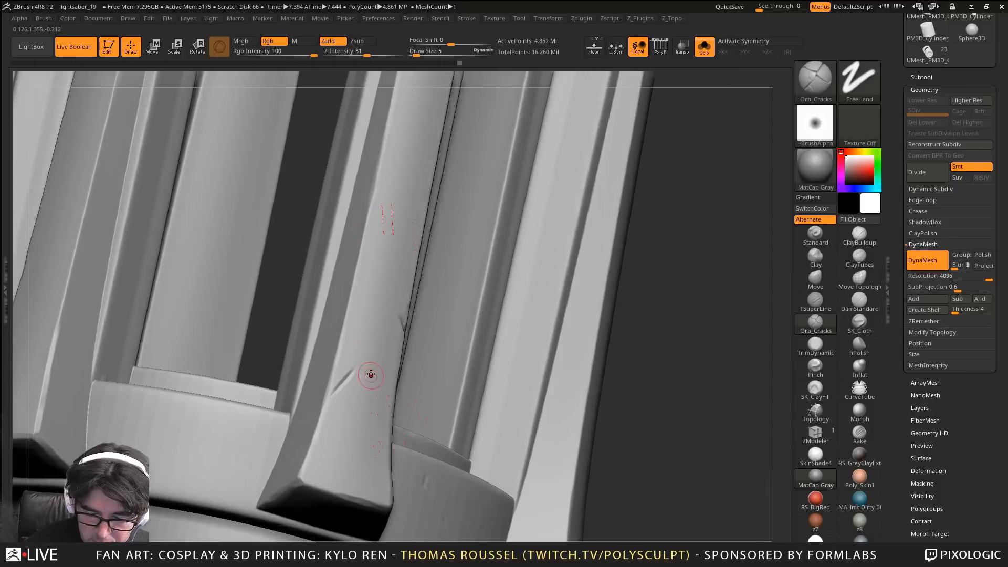
pyautogui.moveTo(371, 375); pyautogui.dragTo(423, 411)
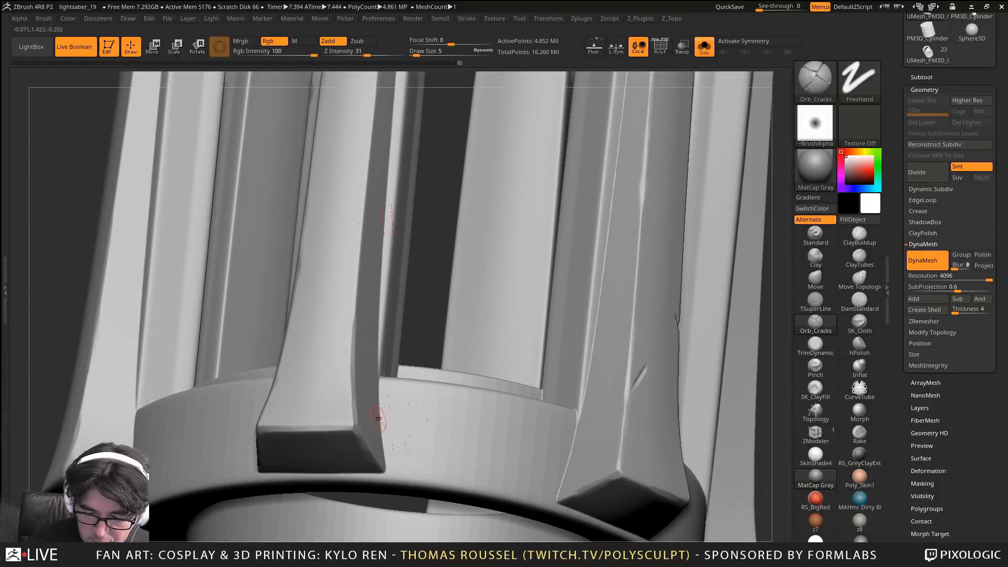
pyautogui.keyDown('alt'); pyautogui.moveTo(361, 232); pyautogui.dragTo(366, 145); pyautogui.keyUp('alt')
pyautogui.moveTo(342, 295); pyautogui.dragTo(354, 259, button='right')
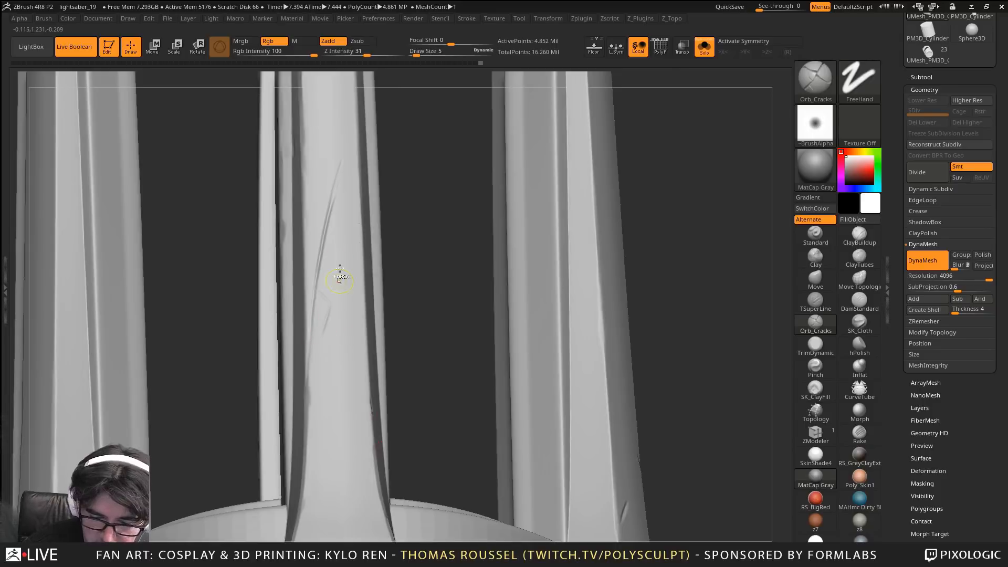
pyautogui.moveTo(351, 281); pyautogui.dragTo(439, 388, button='right')
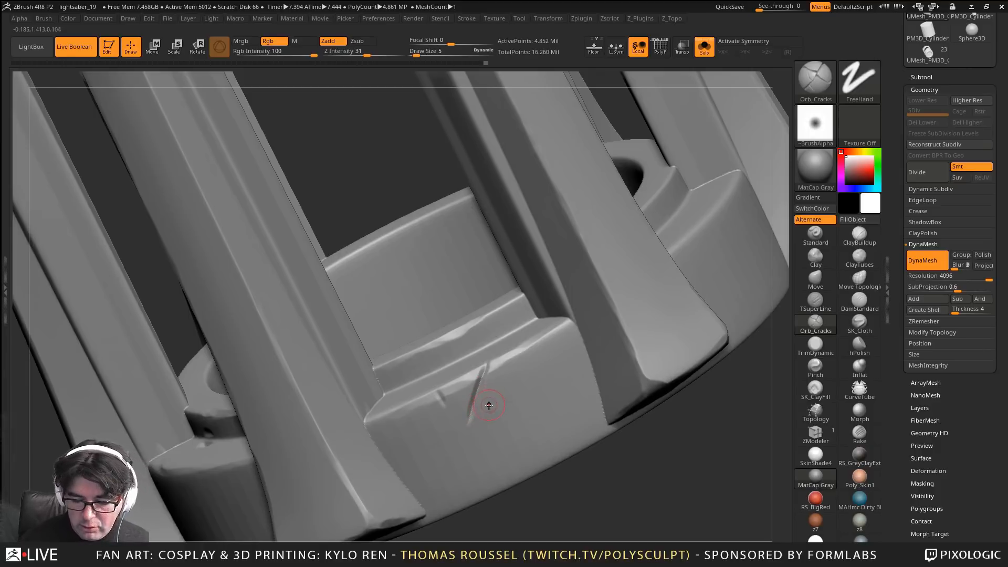
pyautogui.hotkey('ctrl', 'z')
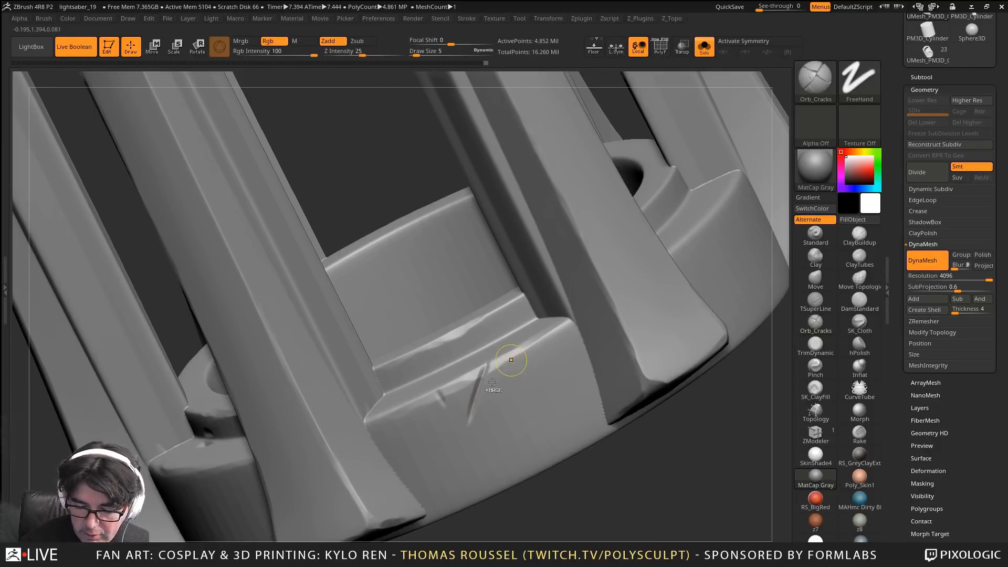
pyautogui.hotkey('ctrl', 'z')
pyautogui.moveTo(493, 359); pyautogui.dragTo(461, 434)
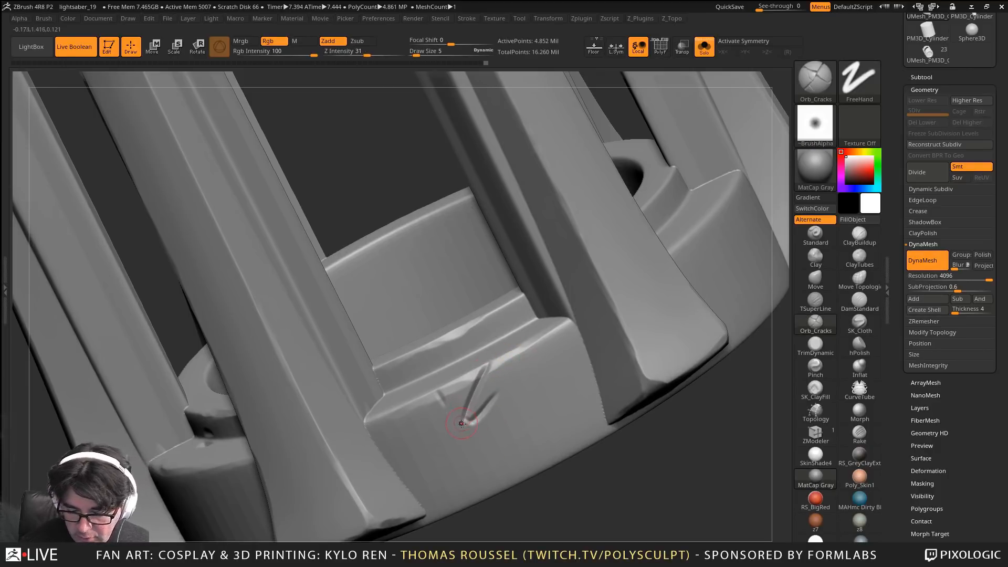
pyautogui.hotkey('ctrl', 'z')
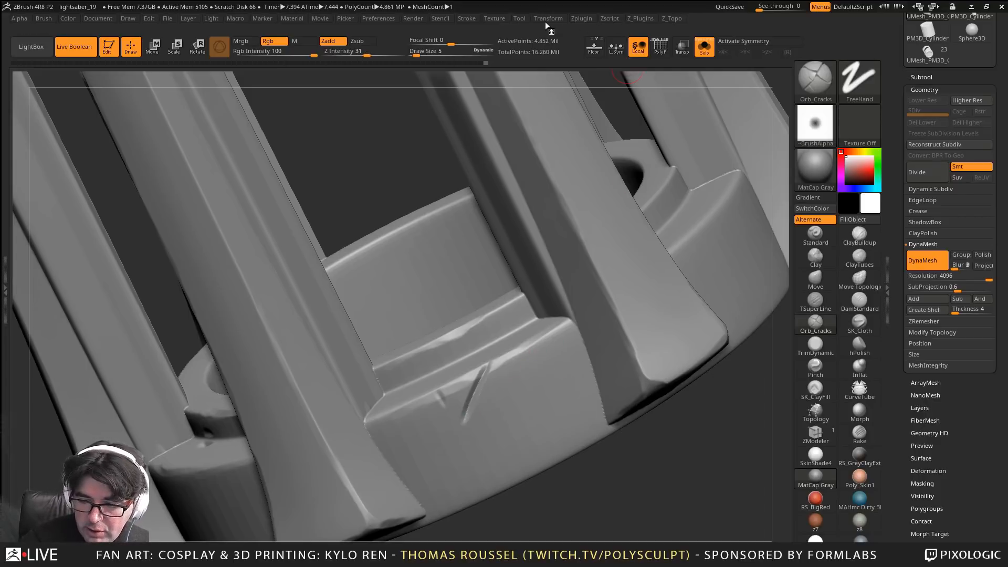
# Open the Lazy Mouse stroke settings and carve more cracks into the ring's wall, its lower rim and the flared foot's edges
pyautogui.click(464, 19)
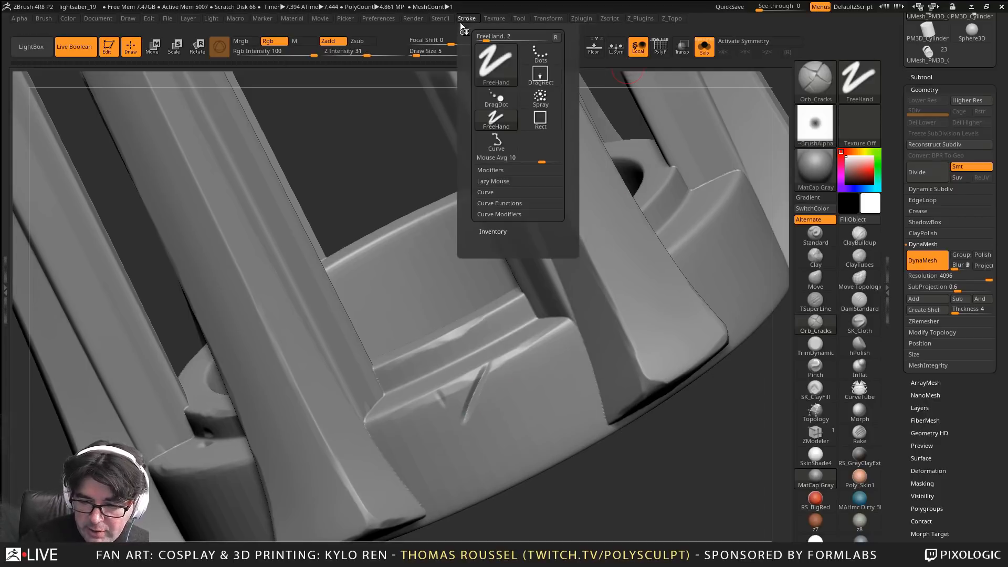
pyautogui.click(494, 182)
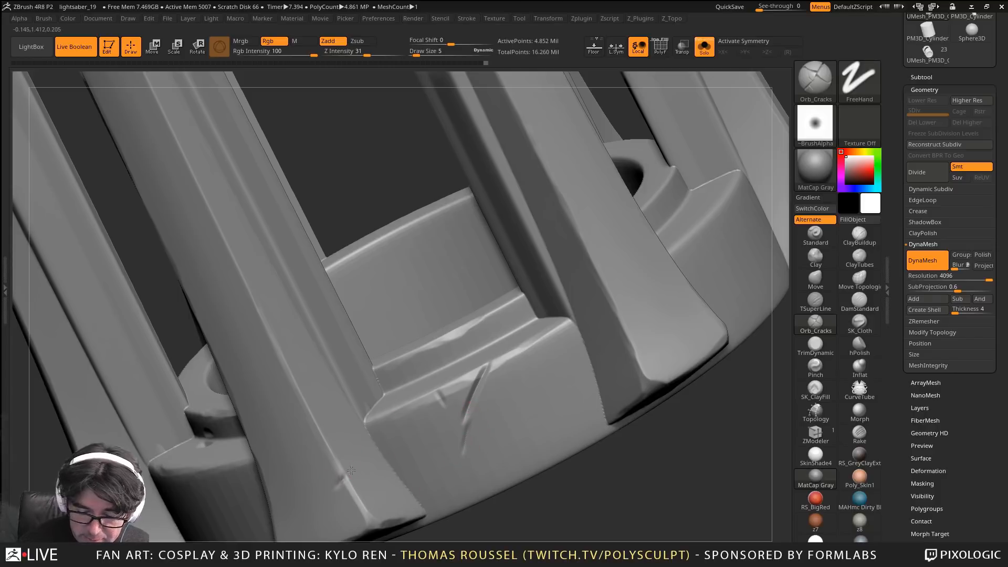
pyautogui.moveTo(353, 512)
pyautogui.mouseDown(button='right')
pyautogui.moveTo(446, 399)
pyautogui.moveTo(472, 337)
pyautogui.mouseUp(button='right')
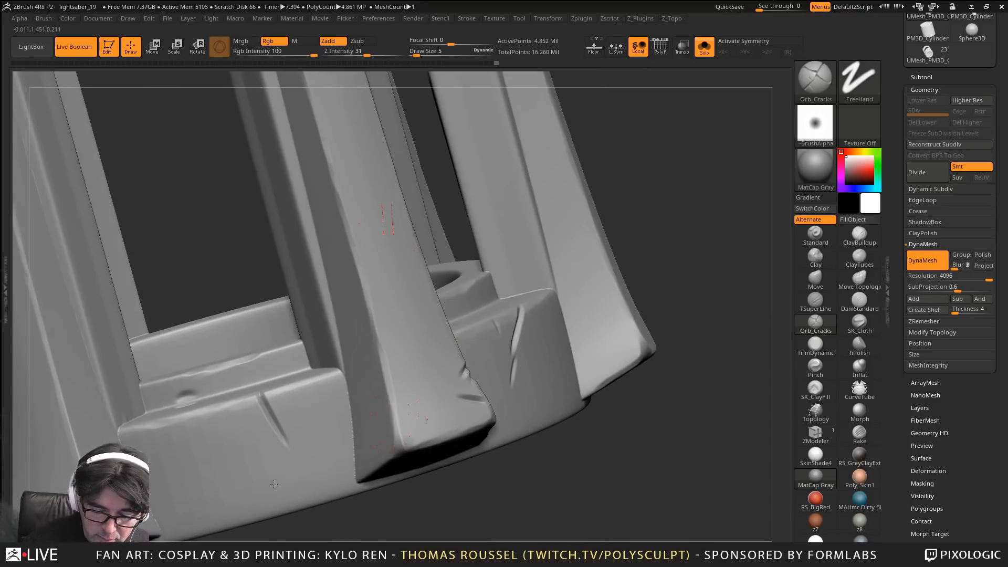
pyautogui.moveTo(311, 504); pyautogui.dragTo(314, 506, button='right')
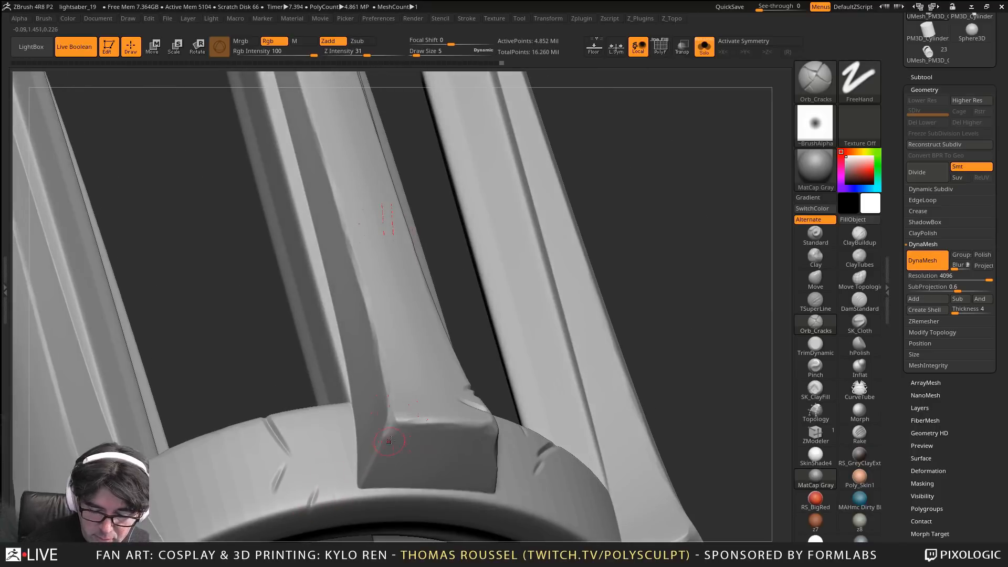
# Review the scratched part as a whole and make the crossguard subtool UMesh_PM3D_Cylinder3D_16 active
pyautogui.moveTo(364, 437)
pyautogui.keyDown('ctrl'); pyautogui.mouseDown(button='right')
pyautogui.moveTo(309, 399)
pyautogui.moveTo(302, 528)
pyautogui.moveTo(405, 443)
pyautogui.moveTo(431, 403)
pyautogui.moveTo(615, 367)
pyautogui.mouseUp(button='right'); pyautogui.keyUp('ctrl')
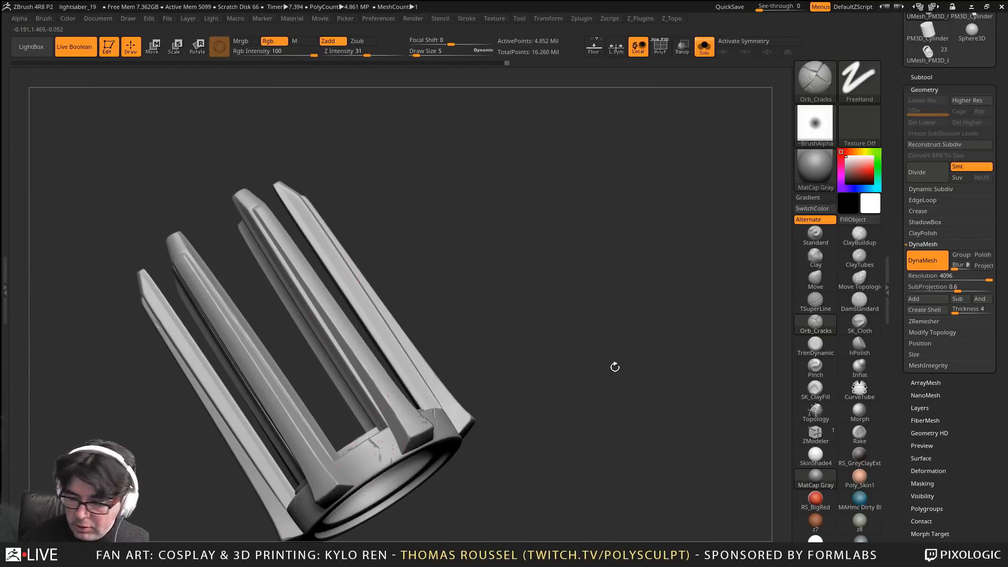
pyautogui.click(915, 78)
pyautogui.click(920, 205)
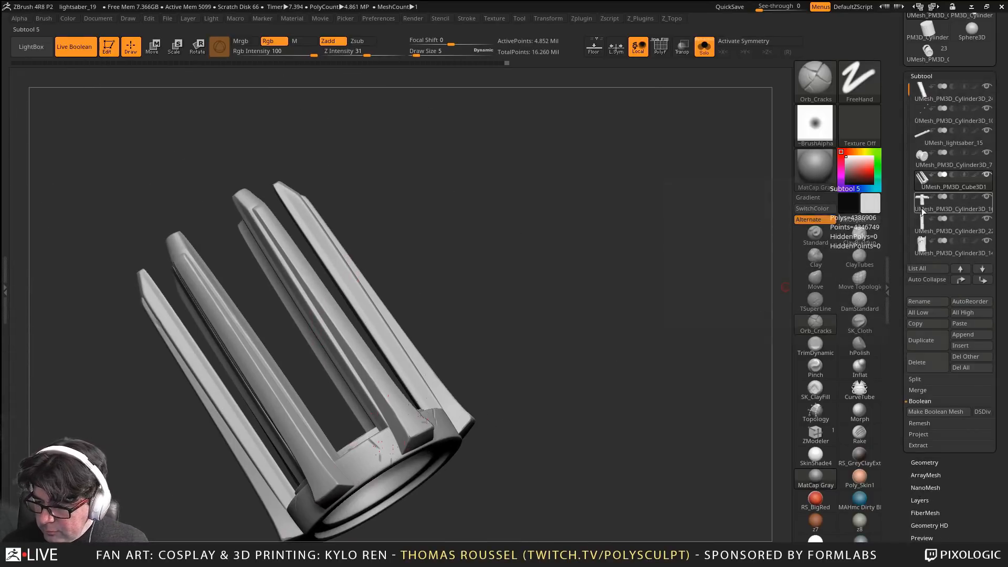
pyautogui.keyDown('alt'); pyautogui.moveTo(482, 303); pyautogui.dragTo(522, 507, button='right'); pyautogui.keyUp('alt')
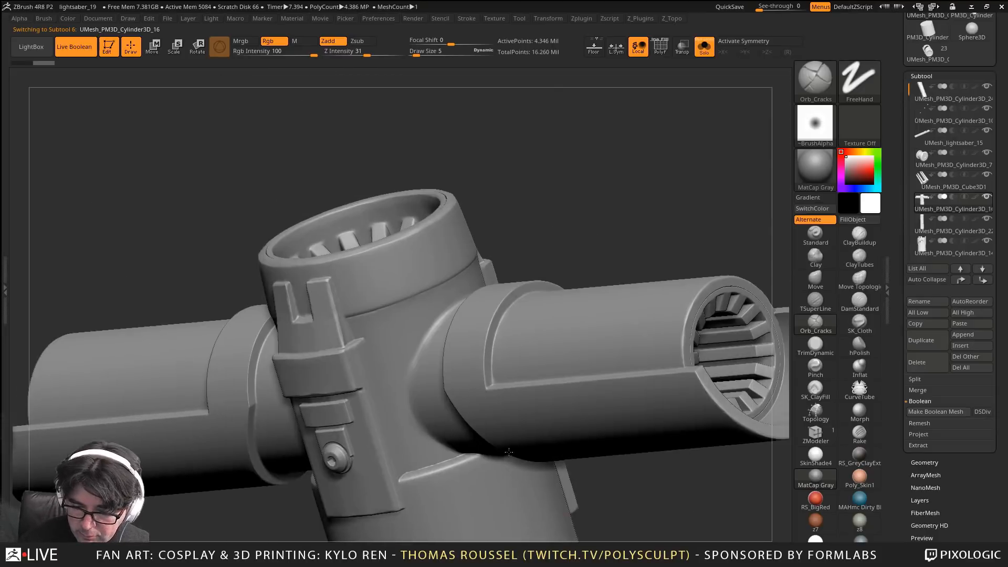
pyautogui.moveTo(551, 294); pyautogui.dragTo(310, 399, button='right')
# Check the crossguard's polygon wireframe and isolate a small section of its side emitter's outer shell for close inspection
pyautogui.hotkey('shift', 'f')
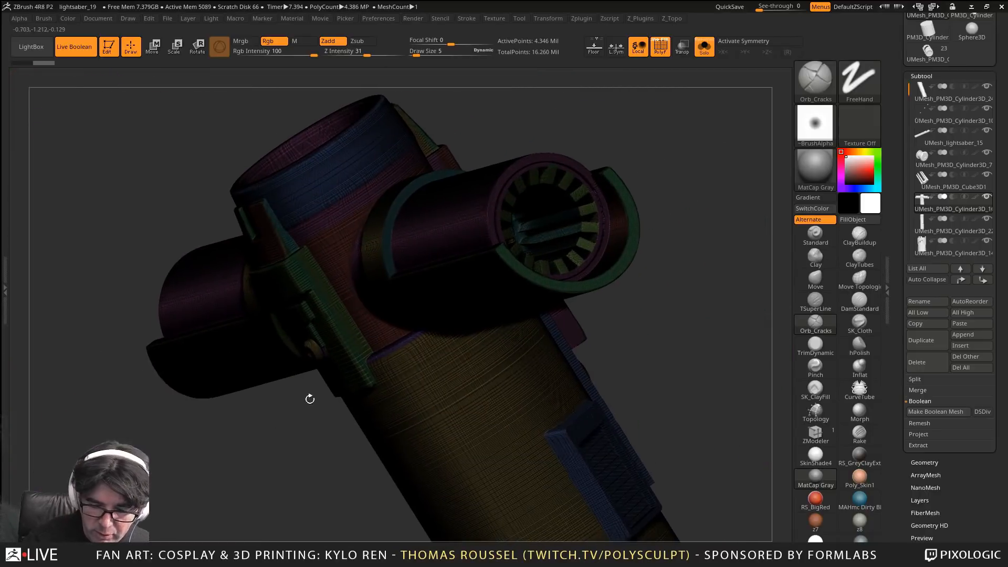
pyautogui.moveTo(602, 173)
pyautogui.keyDown('ctrl'); pyautogui.mouseDown(button='right')
pyautogui.moveTo(661, 182)
pyautogui.moveTo(677, 209)
pyautogui.mouseUp(button='right'); pyautogui.keyUp('ctrl')
pyautogui.hotkey('shift', 'f')
pyautogui.moveTo(690, 165)
pyautogui.keyDown('ctrl'); pyautogui.keyDown('shift'); pyautogui.mouseDown()
pyautogui.moveTo(648, 234)
pyautogui.moveTo(640, 269)
pyautogui.moveTo(650, 286)
pyautogui.mouseUp(); pyautogui.keyUp('shift'); pyautogui.keyUp('ctrl')
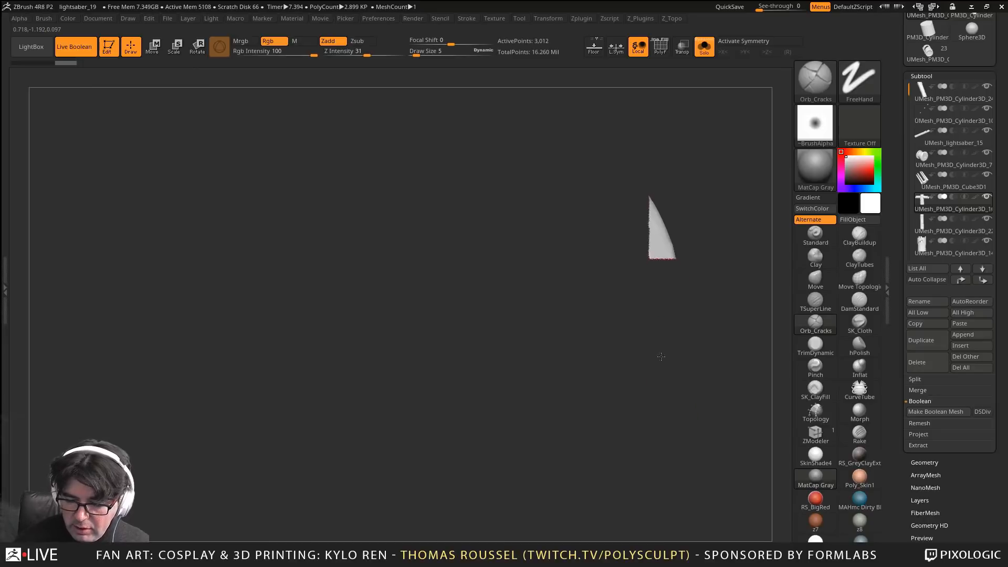
pyautogui.moveTo(663, 351)
pyautogui.keyDown('alt'); pyautogui.mouseDown(button='right')
pyautogui.moveTo(563, 398)
pyautogui.moveTo(540, 387)
pyautogui.moveTo(555, 365)
pyautogui.moveTo(602, 434)
pyautogui.moveTo(632, 440)
pyautogui.mouseUp(button='right'); pyautogui.keyUp('alt')
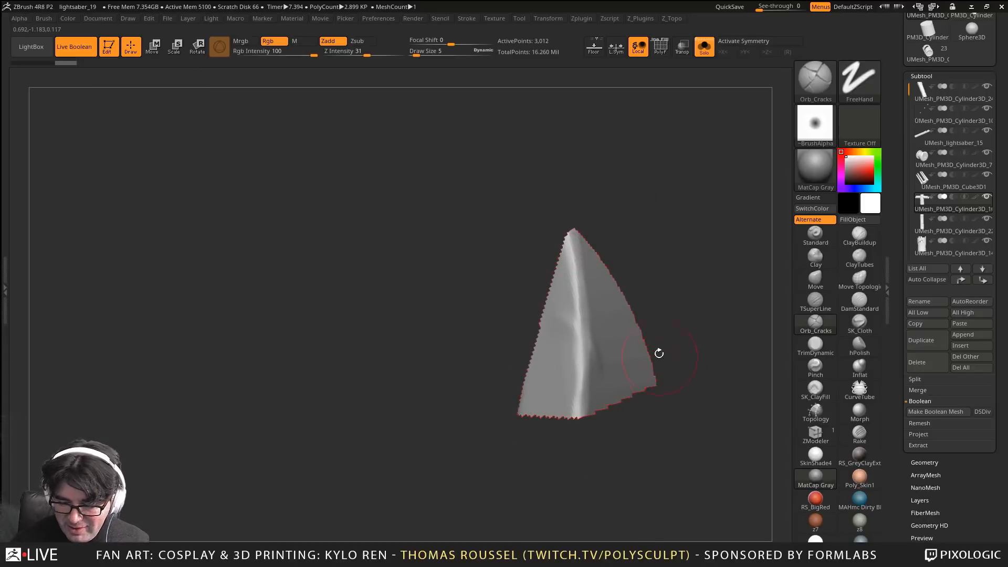
# Open the Visibility options for the isolated section of the side emitter's outer shell
pyautogui.keyDown('alt'); pyautogui.moveTo(524, 366); pyautogui.dragTo(430, 329, button='right'); pyautogui.keyUp('alt')
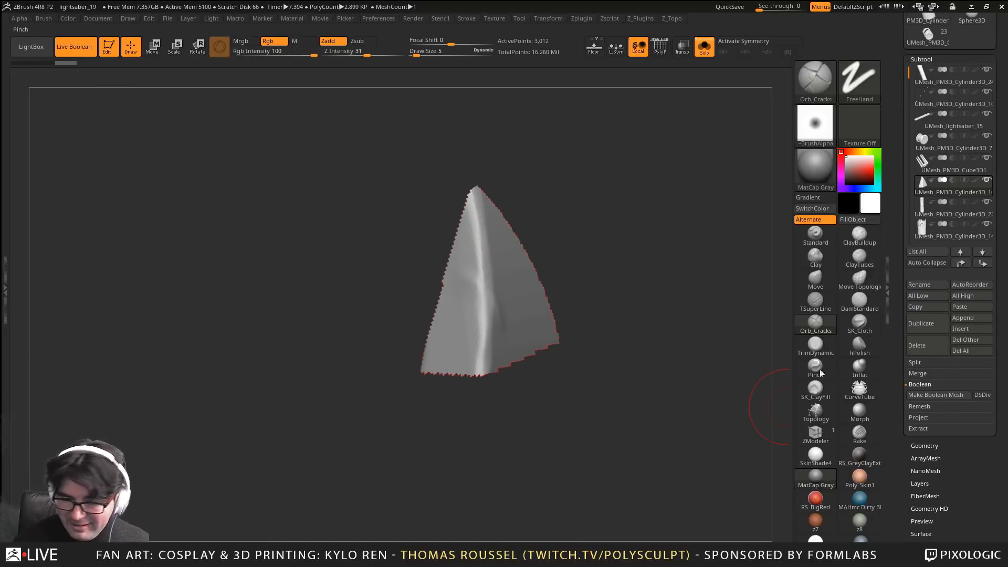
pyautogui.click(440, 22)
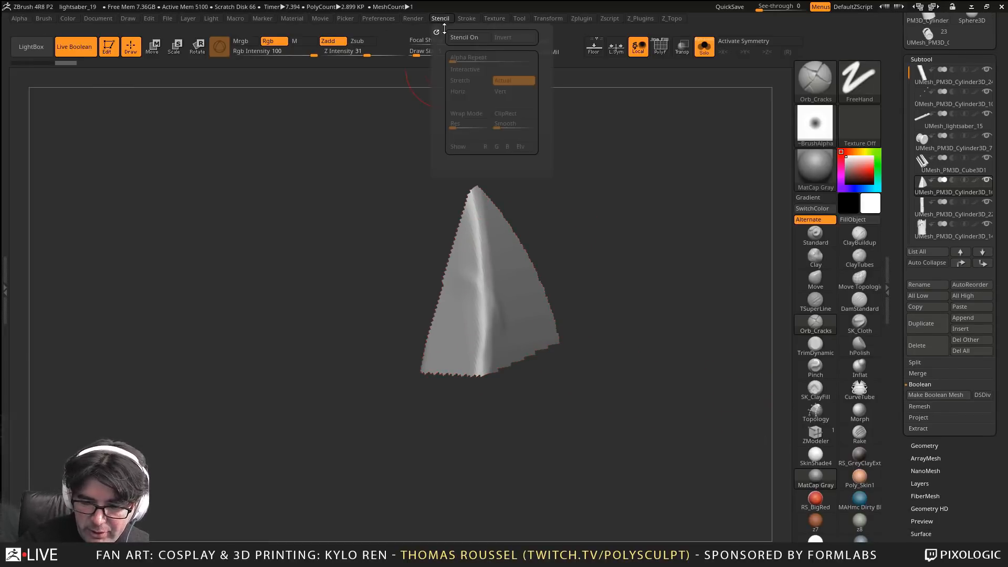
pyautogui.moveTo(414, 24)
pyautogui.click(433, 174)
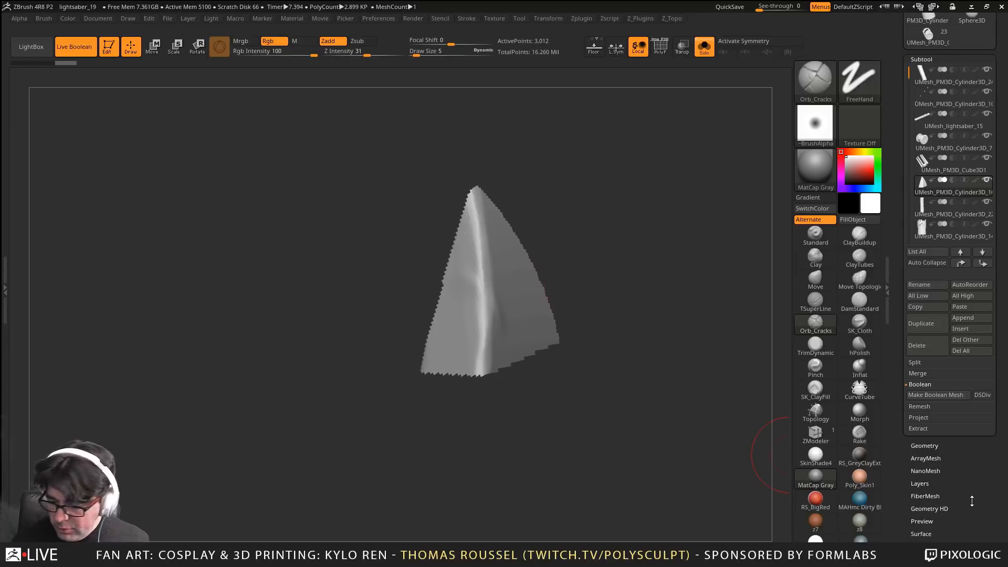
pyautogui.moveTo(971, 501); pyautogui.dragTo(962, 379)
pyautogui.moveTo(971, 489); pyautogui.dragTo(971, 397)
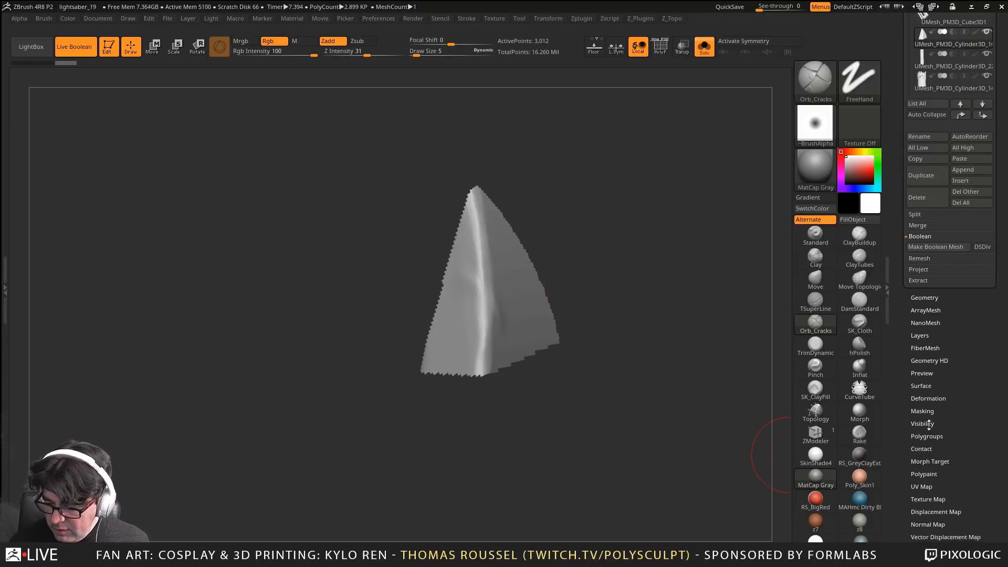
pyautogui.click(928, 423)
pyautogui.scroll(10, 964, 421)
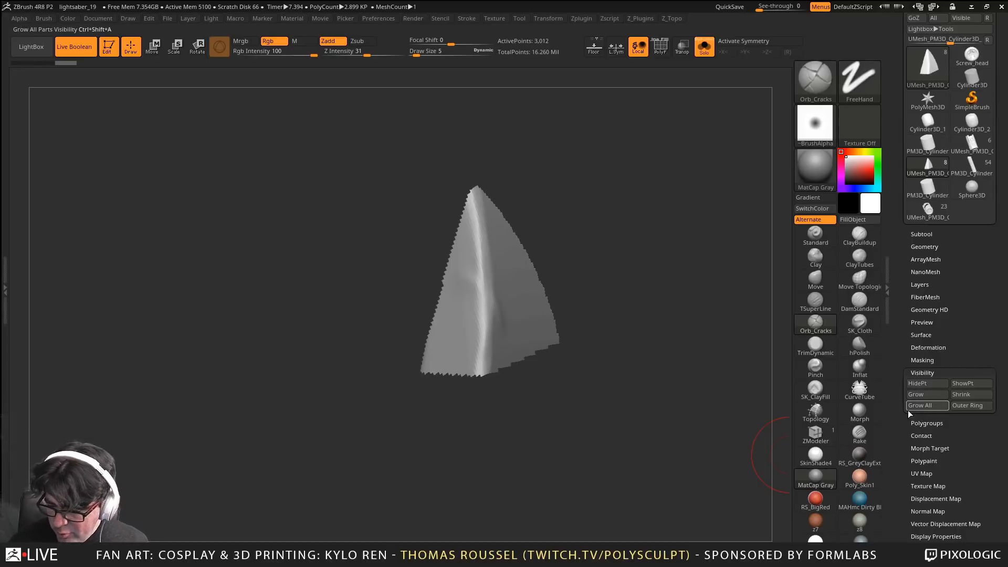
# Grow the visible area of the isolated shell section outward in repeated small increments
pyautogui.hotkey('ctrl', 'shift', 'x')
pyautogui.hotkey('ctrl', 'shift', 'x')
pyautogui.hotkey('ctrl', 'shift', 'x')
pyautogui.hotkey('ctrl', 'shift', 'x')
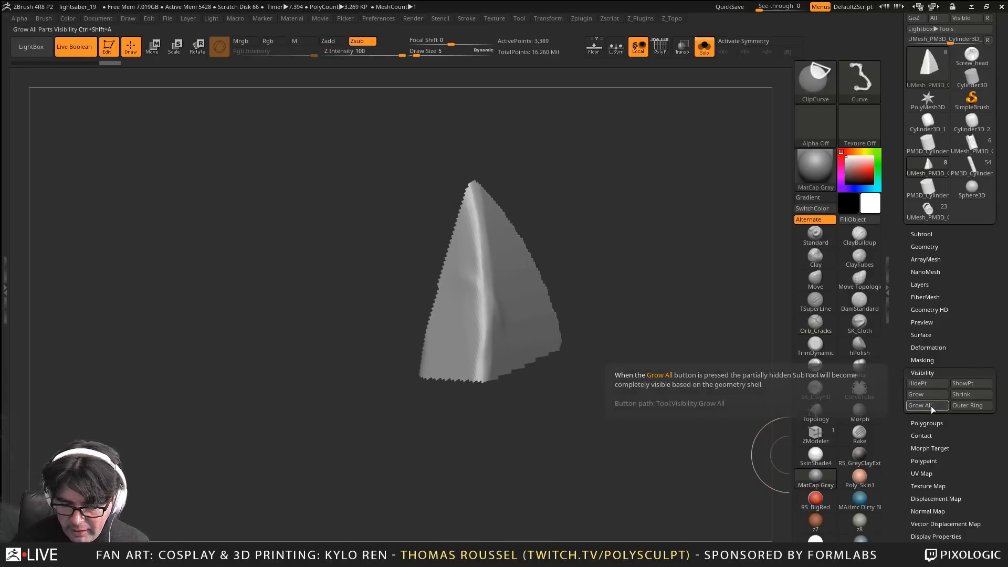
pyautogui.hotkey('ctrl', 'shift', 'x')
pyautogui.hotkey('ctrl', 'shift', 'x')
pyautogui.hotkey('ctrl', 'shift', 'x')
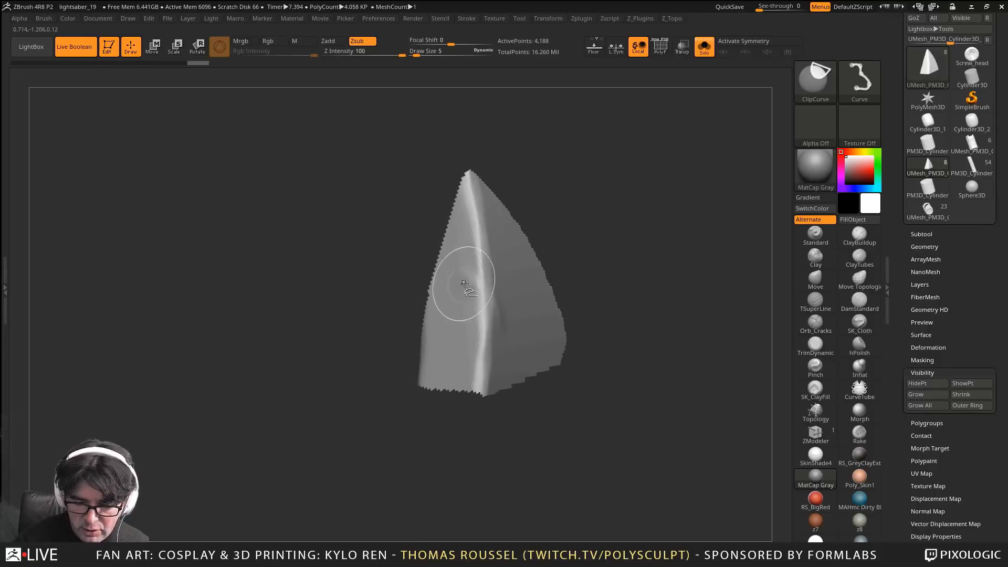
pyautogui.hotkey('ctrl', 'shift', 'x')
pyautogui.hotkey('ctrl', 'shift', 'x')
pyautogui.hotkey('ctrl', 'shift', 'x')
pyautogui.hotkey('ctrl', 'shift', 'x')
pyautogui.hotkey('ctrl', 'shift', 'x')
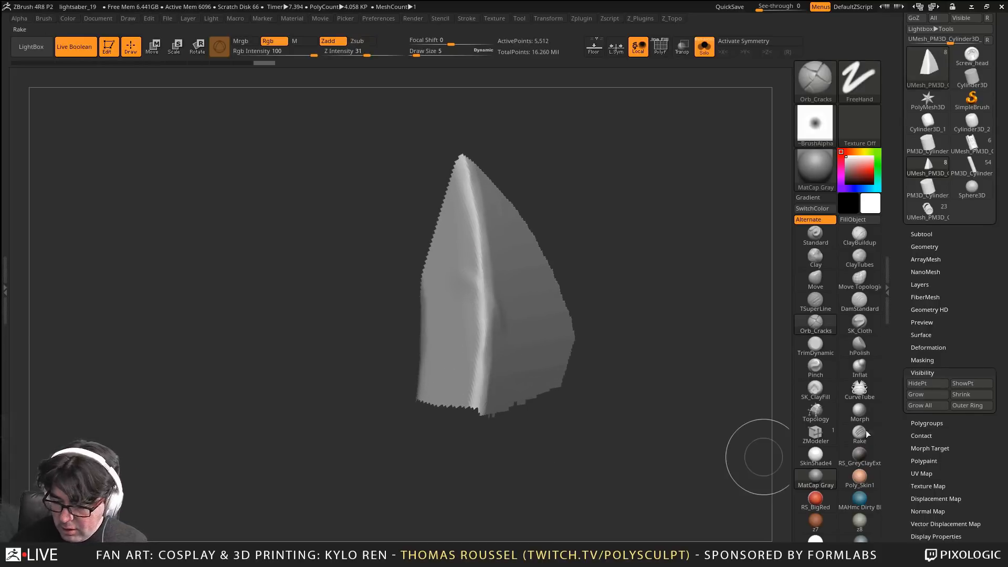
# Extend the visibility to the crossguard's whole connected outer shell and hide the separate inner emitter parts
pyautogui.moveTo(684, 466)
pyautogui.keyDown('alt'); pyautogui.mouseDown()
pyautogui.moveTo(666, 426)
pyautogui.moveTo(540, 367)
pyautogui.moveTo(479, 230)
pyautogui.mouseUp(); pyautogui.keyUp('alt')
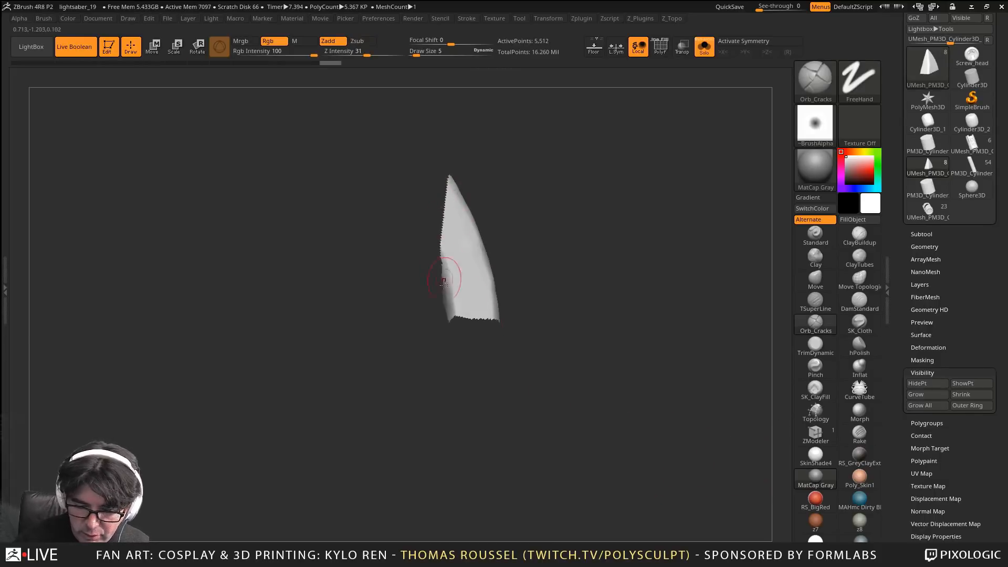
pyautogui.moveTo(444, 282); pyautogui.dragTo(444, 229)
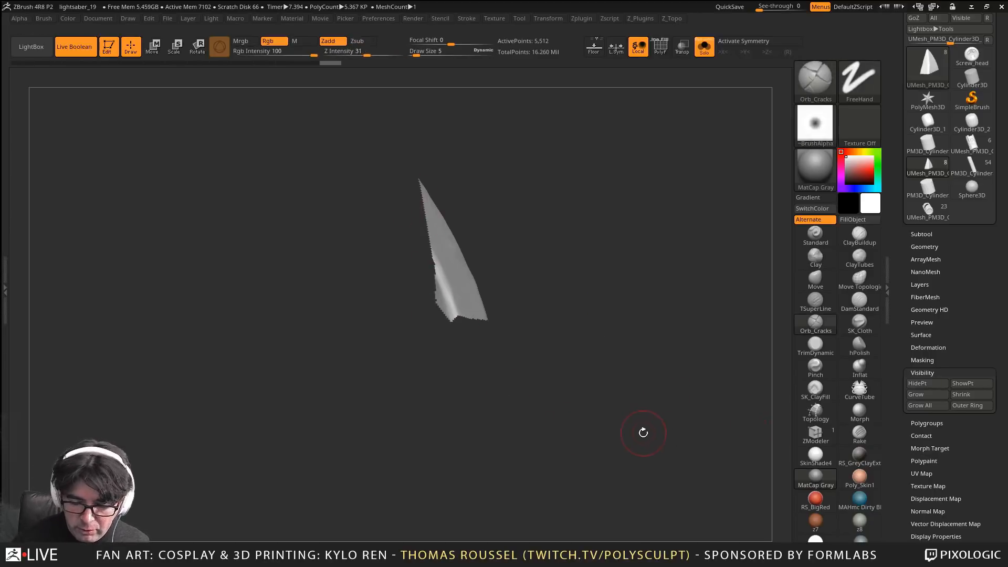
pyautogui.keyDown('ctrl'); pyautogui.keyDown('shift'); pyautogui.click(612, 438); pyautogui.keyUp('shift'); pyautogui.keyUp('ctrl')
pyautogui.moveTo(542, 437); pyautogui.dragTo(476, 427)
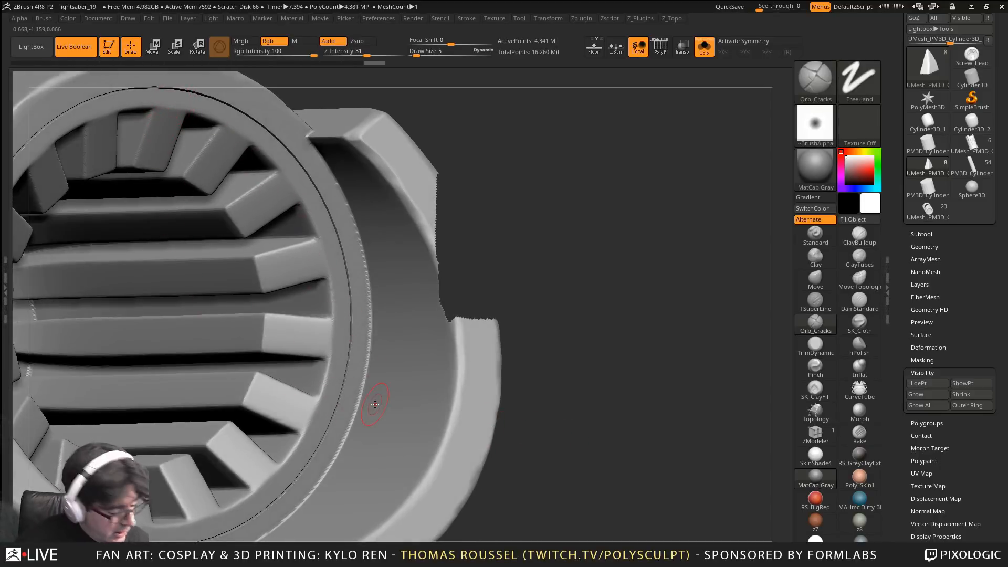
pyautogui.keyDown('ctrl'); pyautogui.keyDown('shift'); pyautogui.moveTo(561, 228); pyautogui.dragTo(626, 329); pyautogui.keyUp('shift'); pyautogui.keyUp('ctrl')
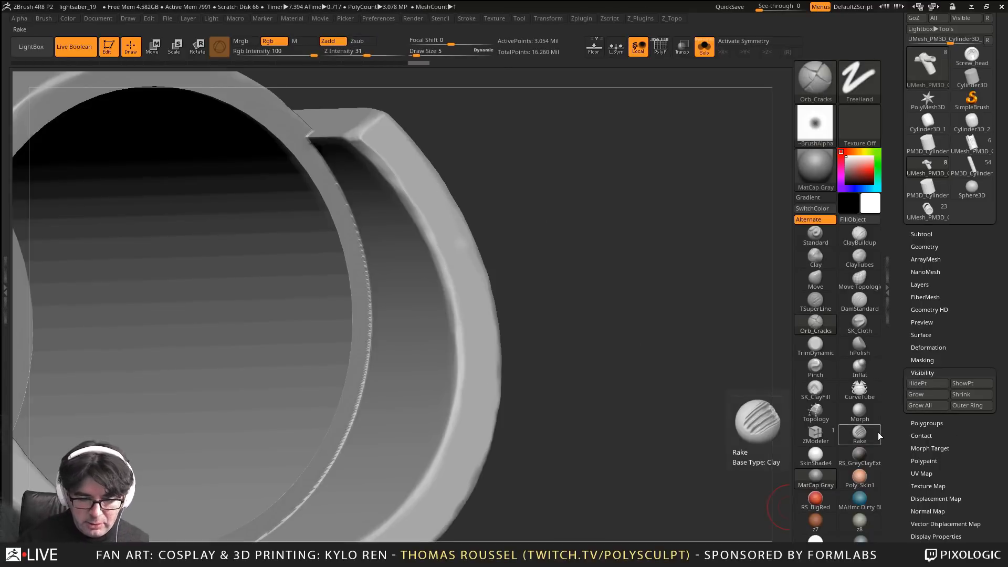
# Check the outer shell from several sides and invert the visibility to show only the inner emitter cylinders
pyautogui.moveTo(577, 393); pyautogui.dragTo(512, 399, button='right')
pyautogui.moveTo(470, 354)
pyautogui.mouseDown(button='right')
pyautogui.moveTo(446, 342)
pyautogui.moveTo(425, 350)
pyautogui.moveTo(342, 411)
pyautogui.moveTo(341, 426)
pyautogui.moveTo(343, 387)
pyautogui.moveTo(474, 427)
pyautogui.moveTo(485, 471)
pyautogui.moveTo(465, 427)
pyautogui.mouseUp(button='right')
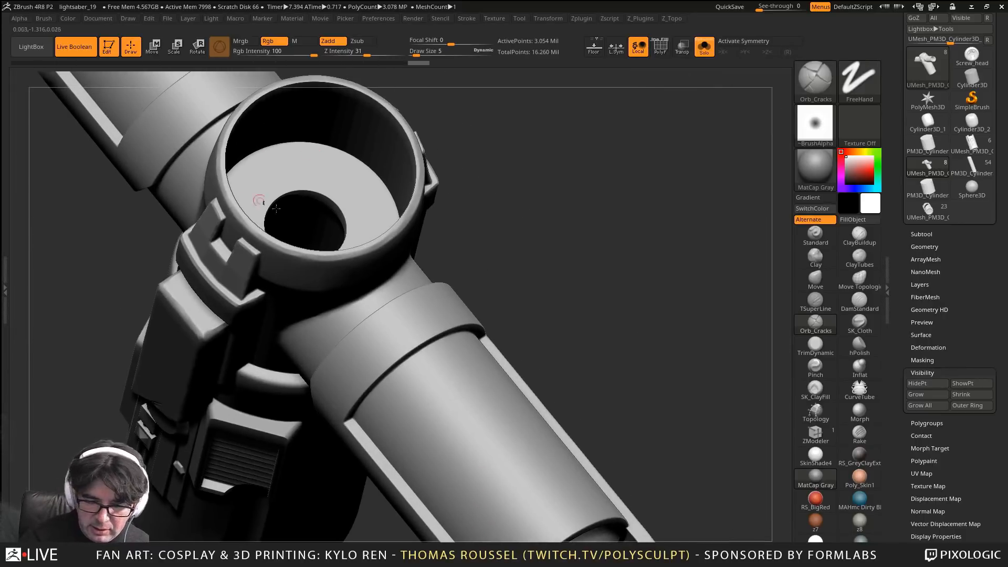
pyautogui.keyDown('ctrl'); pyautogui.keyDown('shift'); pyautogui.moveTo(591, 205); pyautogui.dragTo(714, 375); pyautogui.keyUp('shift'); pyautogui.keyUp('ctrl')
pyautogui.moveTo(646, 410); pyautogui.dragTo(515, 314, button='right')
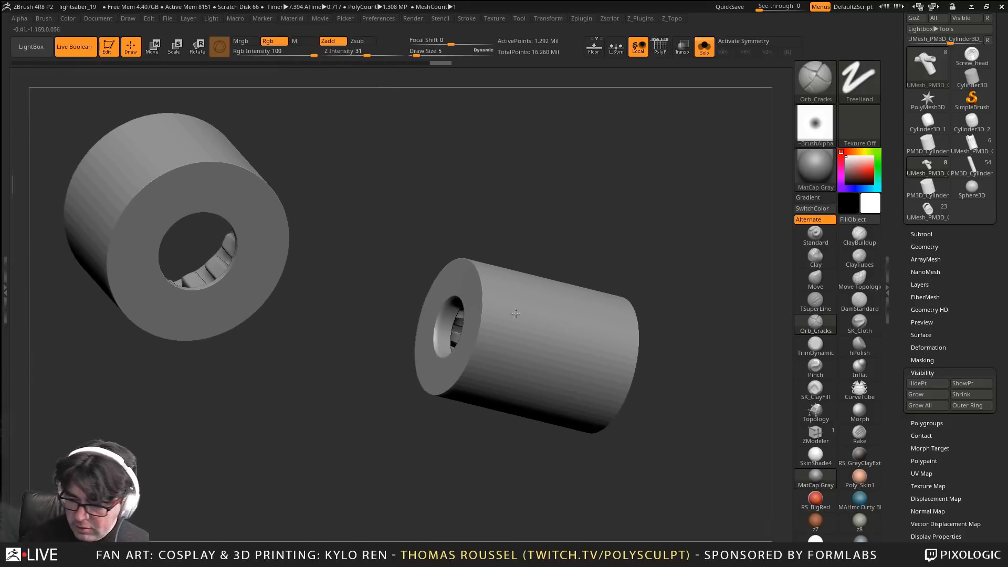
# Split the hidden outer shell into its own subtool and make UMesh_PM3D_Cylinder3D_17 active
pyautogui.click(923, 234)
pyautogui.moveTo(999, 482); pyautogui.dragTo(990, 408)
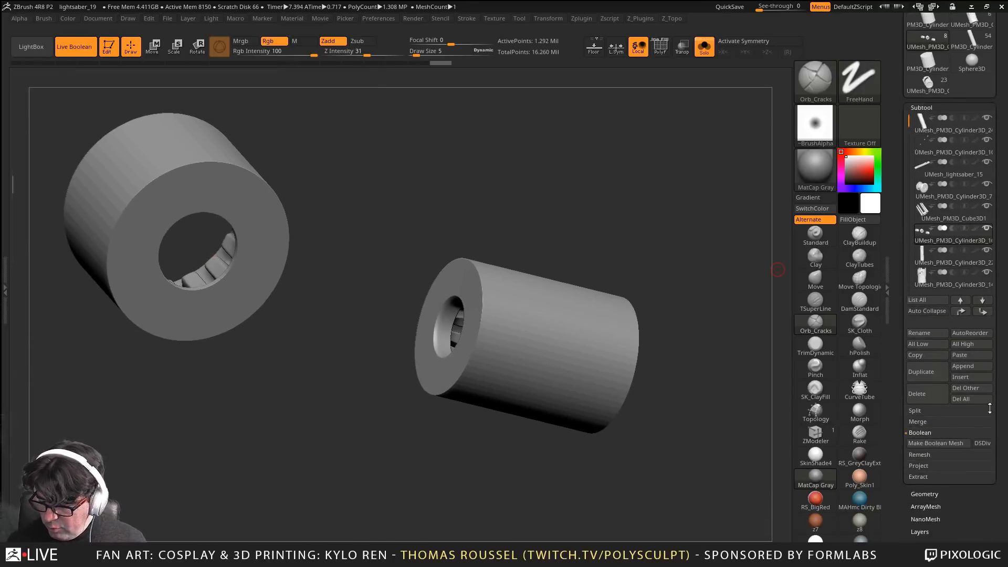
pyautogui.click(916, 411)
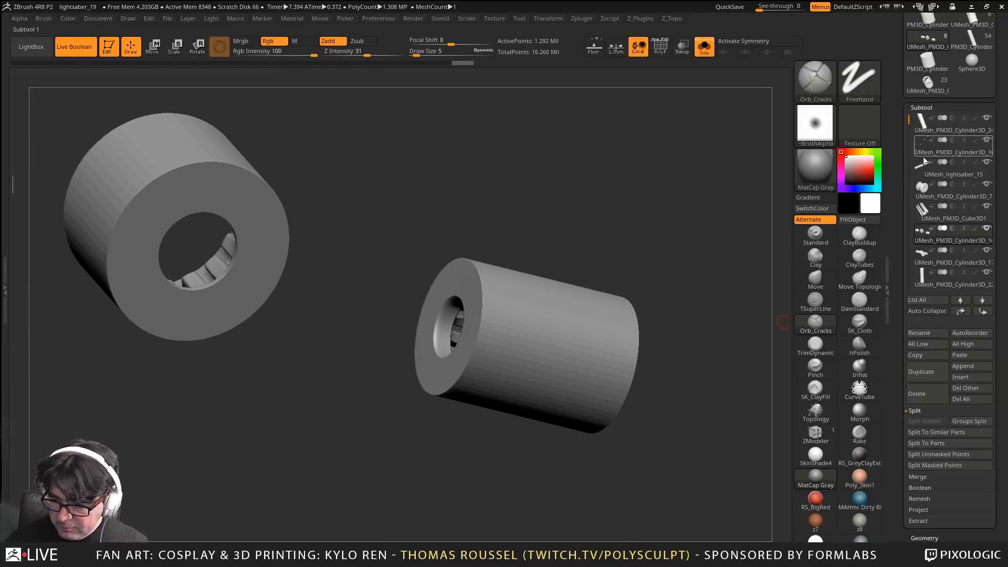
pyautogui.moveTo(909, 119); pyautogui.dragTo(908, 173)
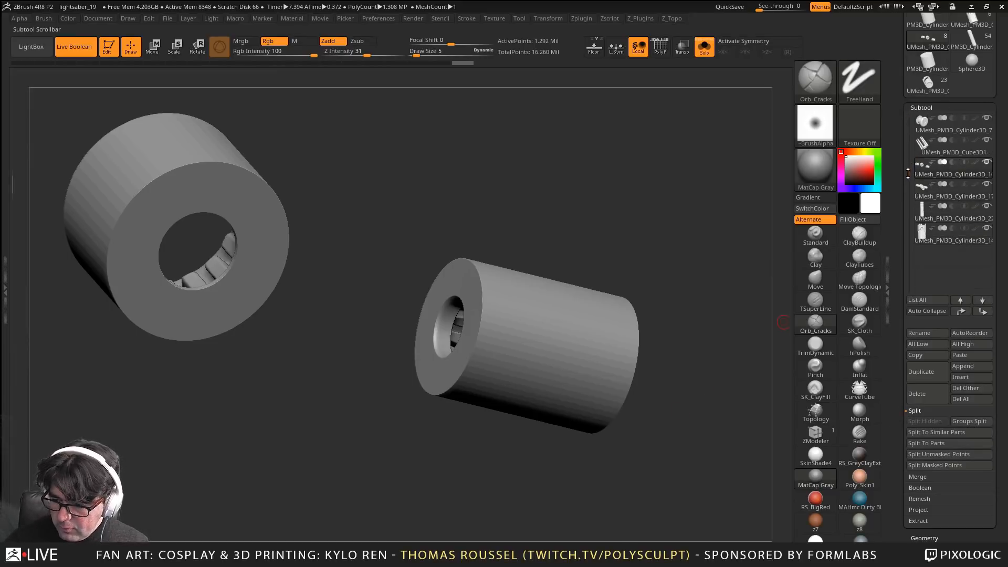
pyautogui.click(920, 187)
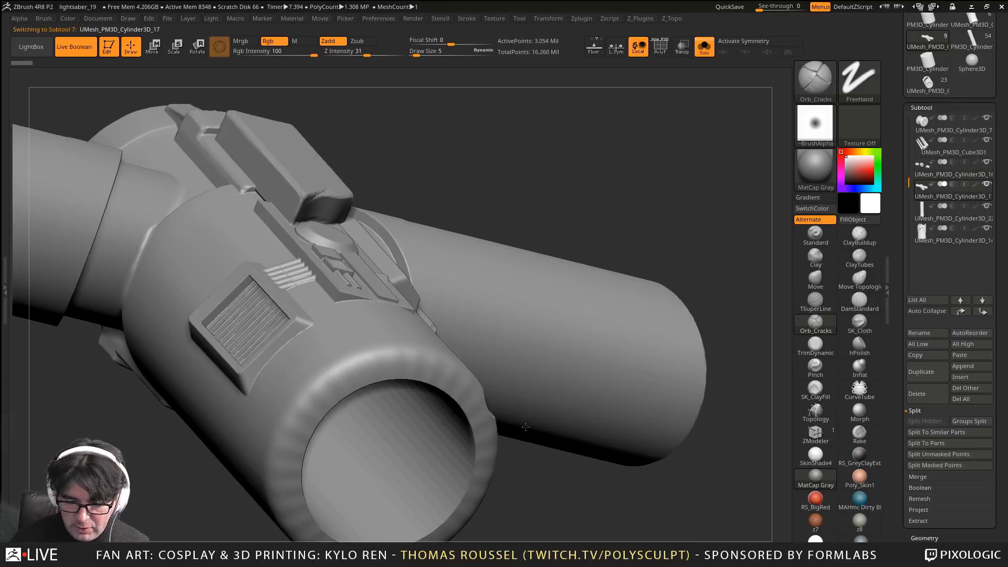
# Check the crossguard shell's hollow openings and insert a cube as a new subtool beneath it
pyautogui.keyDown('alt'); pyautogui.moveTo(656, 472); pyautogui.dragTo(273, 451); pyautogui.keyUp('alt')
pyautogui.keyDown('alt'); pyautogui.moveTo(651, 515); pyautogui.dragTo(582, 428); pyautogui.keyUp('alt')
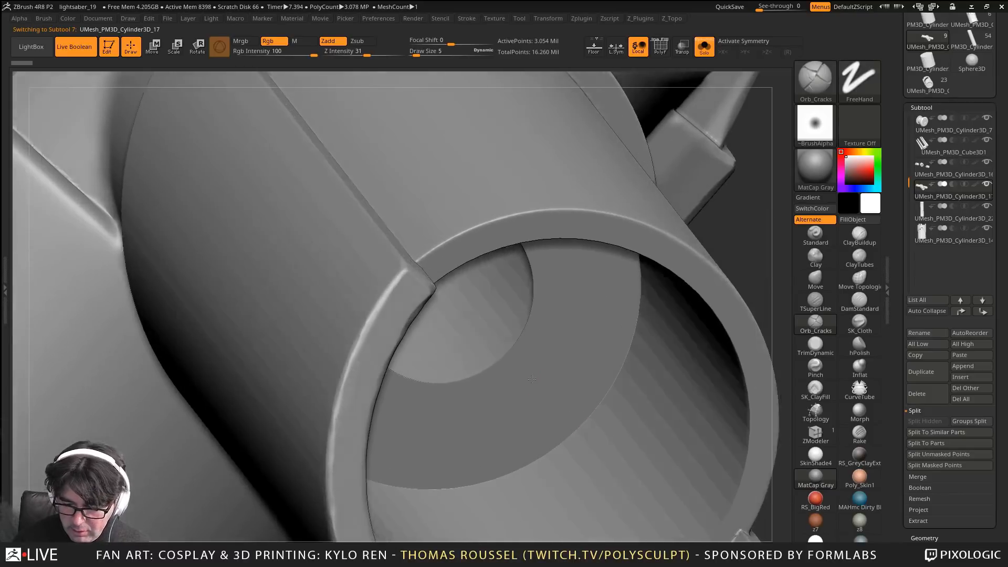
pyautogui.moveTo(582, 378); pyautogui.dragTo(401, 375)
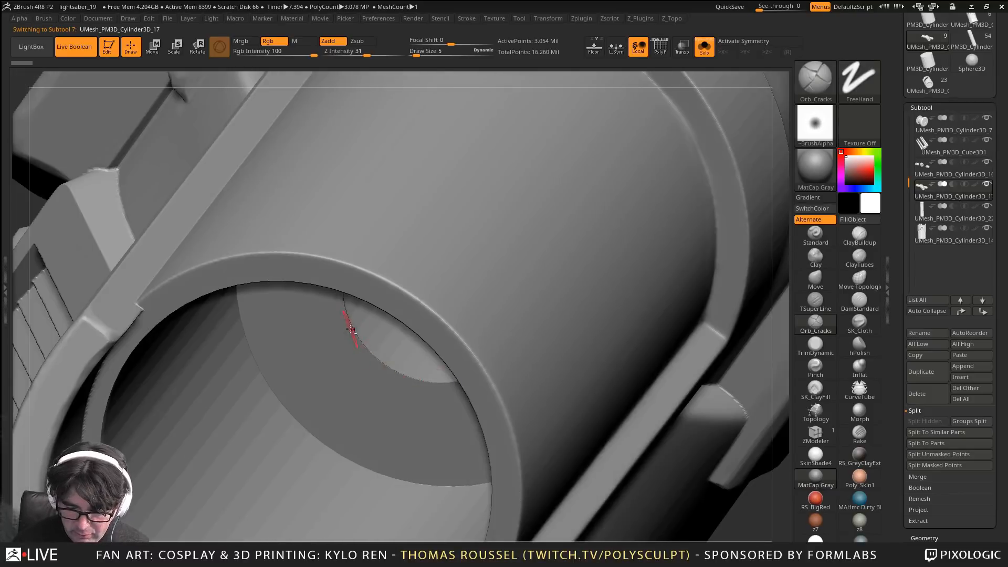
pyautogui.keyDown('ctrl'); pyautogui.moveTo(351, 329); pyautogui.dragTo(370, 406, button='right'); pyautogui.keyUp('ctrl')
pyautogui.moveTo(620, 473)
pyautogui.keyDown('alt'); pyautogui.mouseDown(button='right')
pyautogui.moveTo(599, 477)
pyautogui.moveTo(461, 438)
pyautogui.moveTo(572, 415)
pyautogui.moveTo(554, 376)
pyautogui.moveTo(540, 453)
pyautogui.moveTo(481, 395)
pyautogui.moveTo(477, 414)
pyautogui.moveTo(481, 364)
pyautogui.moveTo(475, 383)
pyautogui.moveTo(478, 370)
pyautogui.moveTo(383, 343)
pyautogui.mouseUp(button='right'); pyautogui.keyUp('alt')
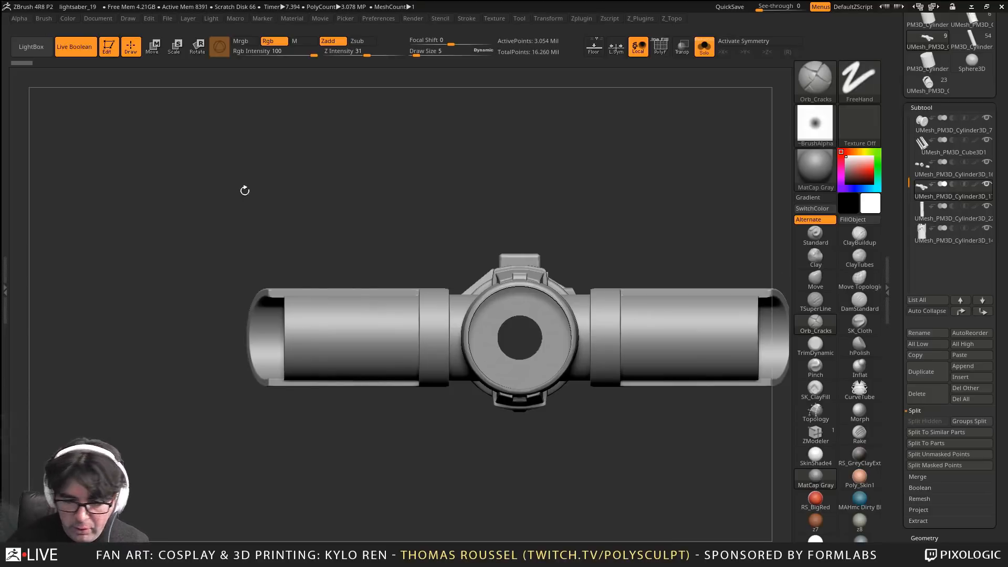
pyautogui.click(954, 378)
pyautogui.click(555, 391)
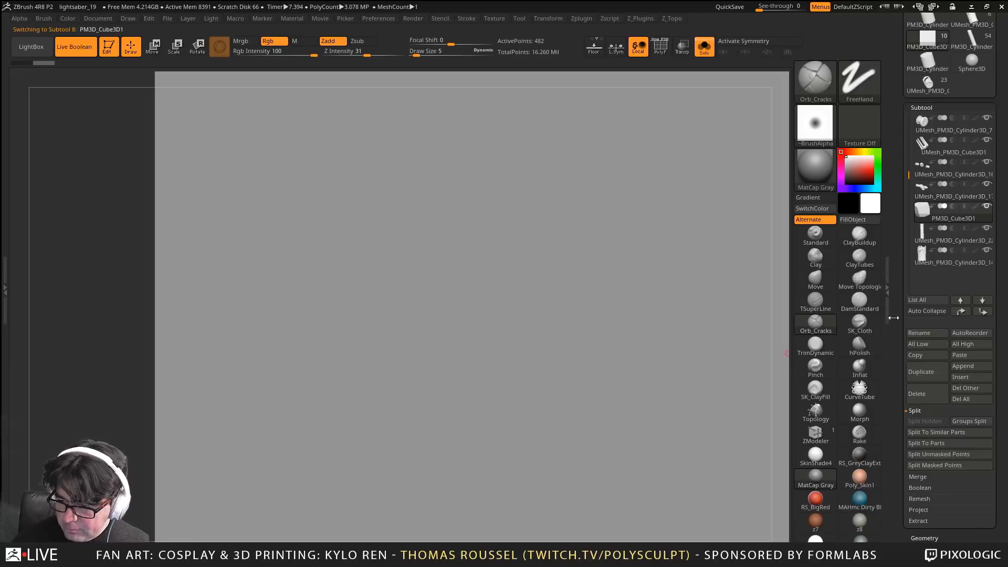
# Set the cube to Boolean subtraction and move it along X toward one end of the crossguard
pyautogui.click(158, 48)
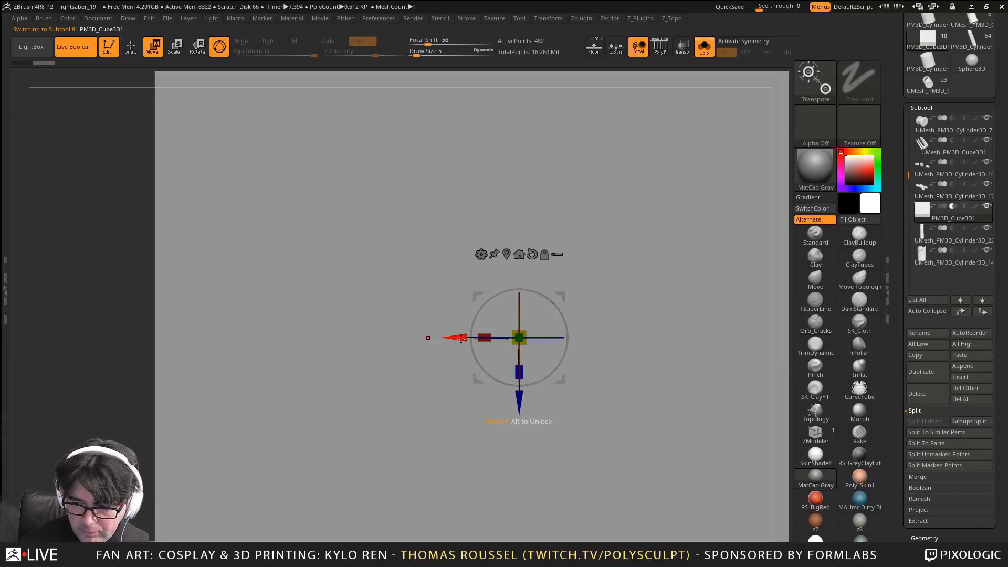
pyautogui.moveTo(461, 339); pyautogui.dragTo(1, 363)
pyautogui.keyDown('alt'); pyautogui.moveTo(161, 363); pyautogui.dragTo(241, 266, button='right'); pyautogui.keyUp('alt')
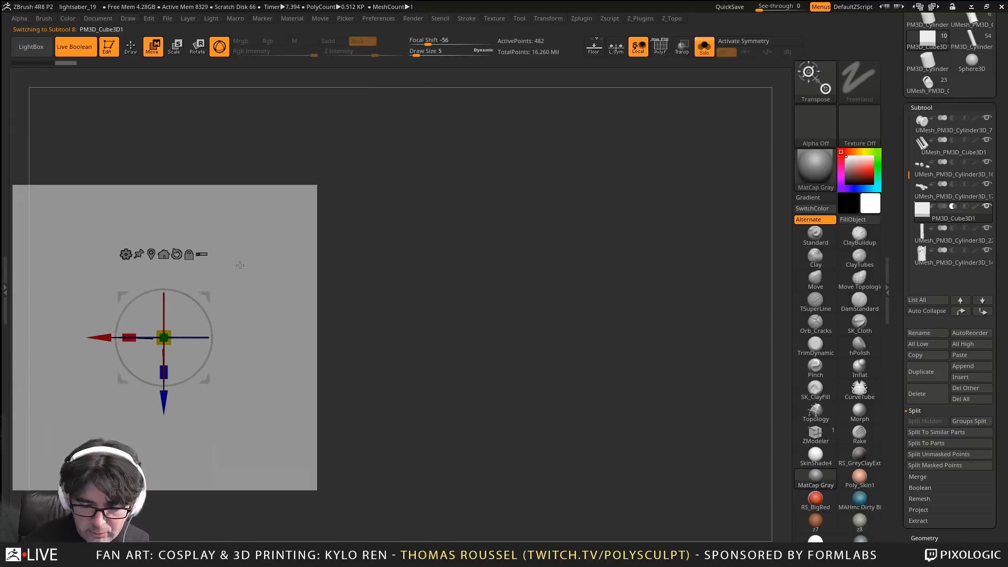
pyautogui.keyDown('alt'); pyautogui.moveTo(276, 366); pyautogui.dragTo(377, 355, button='right'); pyautogui.keyUp('alt')
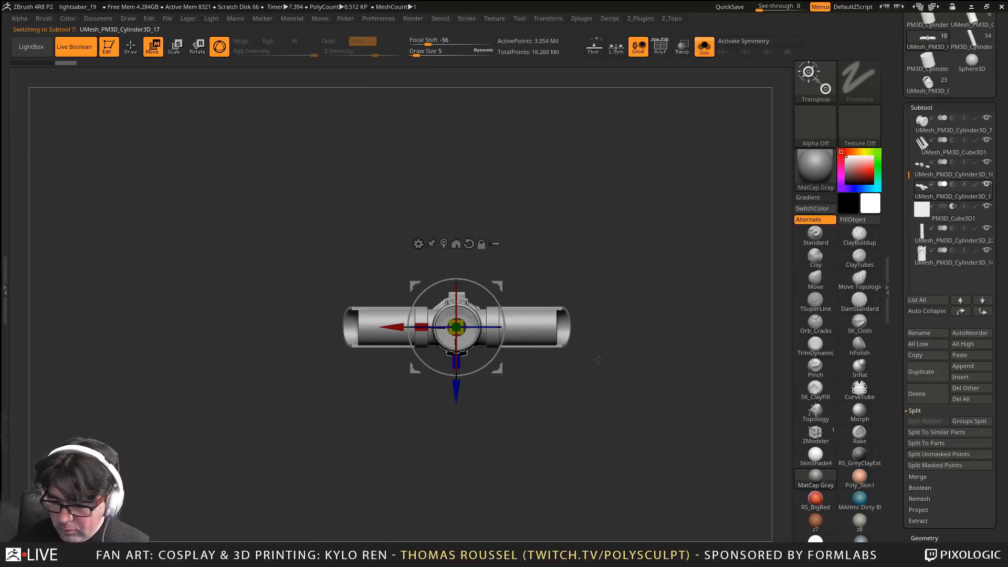
pyautogui.keyDown('alt'); pyautogui.moveTo(460, 408); pyautogui.dragTo(440, 383, button='right'); pyautogui.keyUp('alt')
pyautogui.moveTo(399, 329); pyautogui.dragTo(450, 330)
pyautogui.hotkey('ctrl', 'z')
pyautogui.click(914, 215)
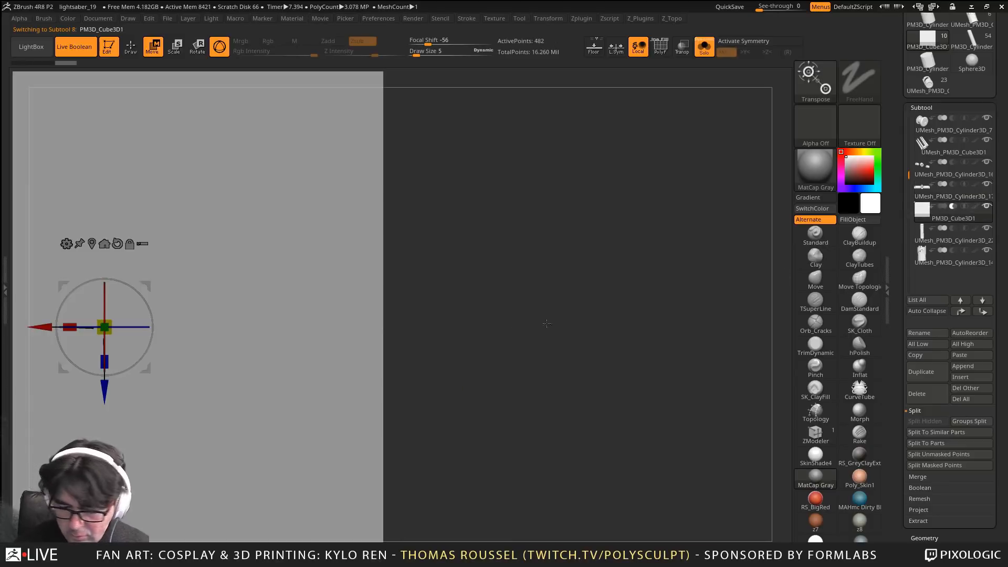
# Turn Solo off and hide every subtool except the crossguard shell and the subtractive cube
pyautogui.keyDown('alt'); pyautogui.moveTo(279, 360); pyautogui.dragTo(457, 363, button='right'); pyautogui.keyUp('alt')
pyautogui.click(704, 47)
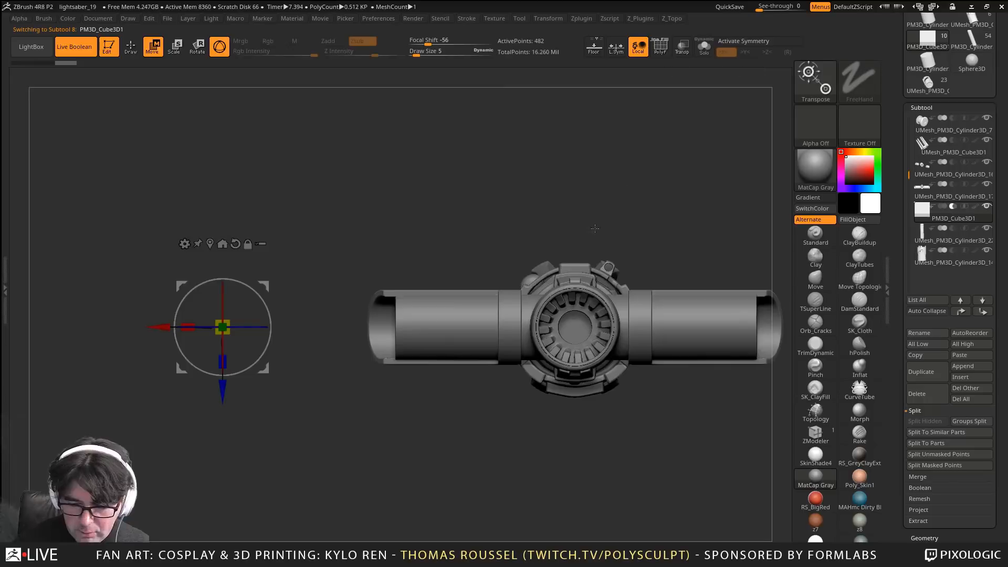
pyautogui.moveTo(271, 368); pyautogui.dragTo(310, 473)
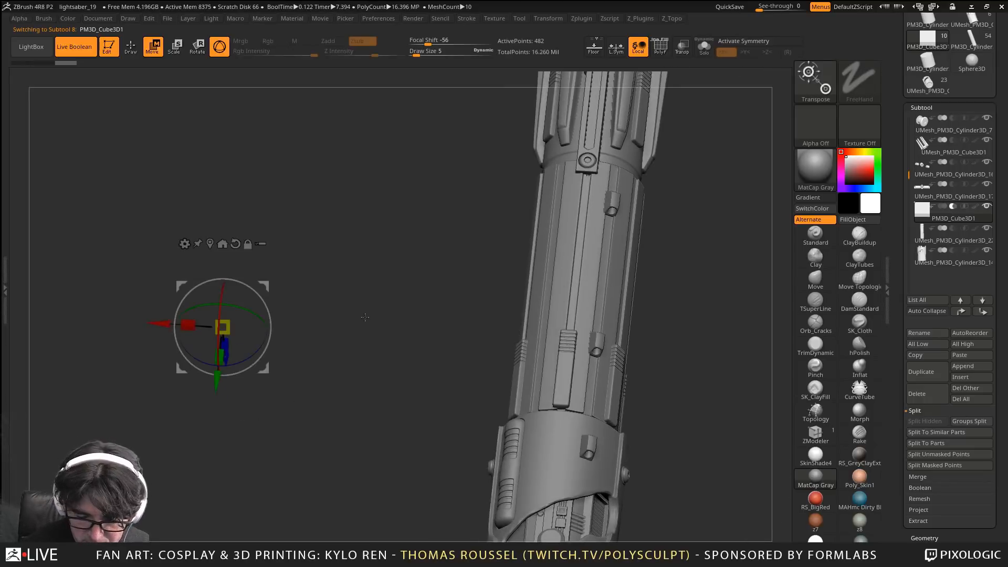
pyautogui.keyDown('alt'); pyautogui.moveTo(411, 195); pyautogui.dragTo(462, 29); pyautogui.keyUp('alt')
pyautogui.moveTo(239, 94); pyautogui.dragTo(193, 95)
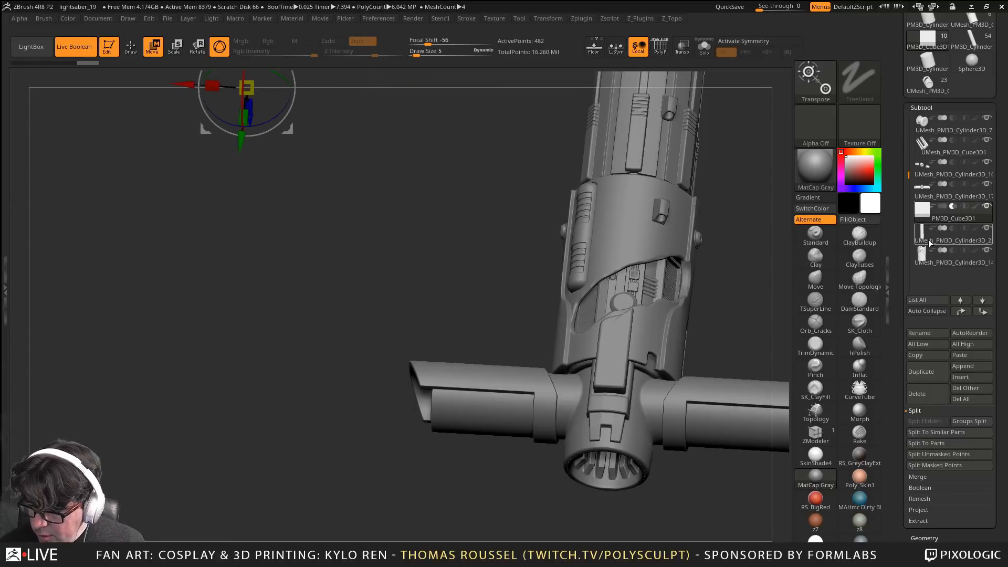
pyautogui.moveTo(990, 172)
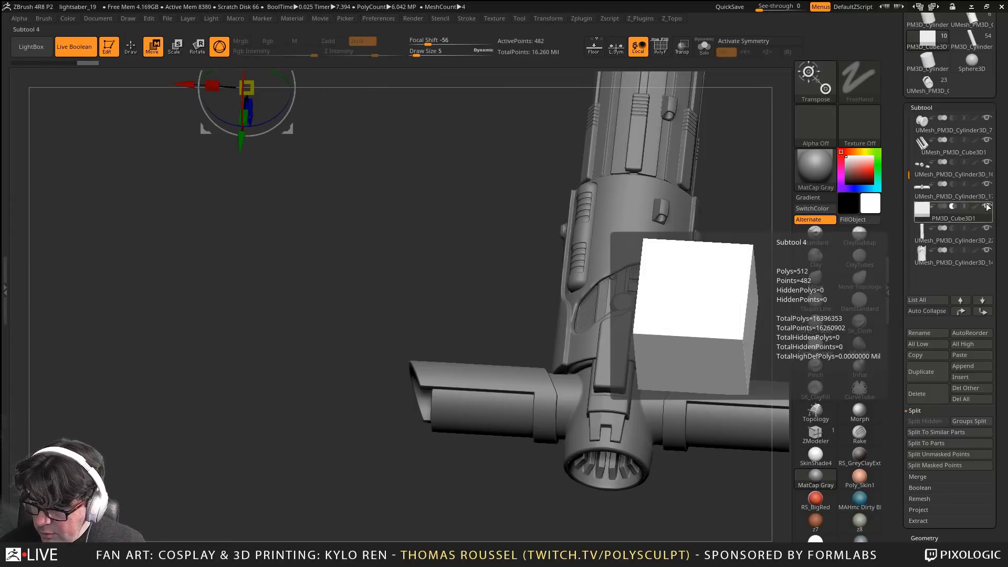
pyautogui.click(988, 208)
pyautogui.click(987, 184)
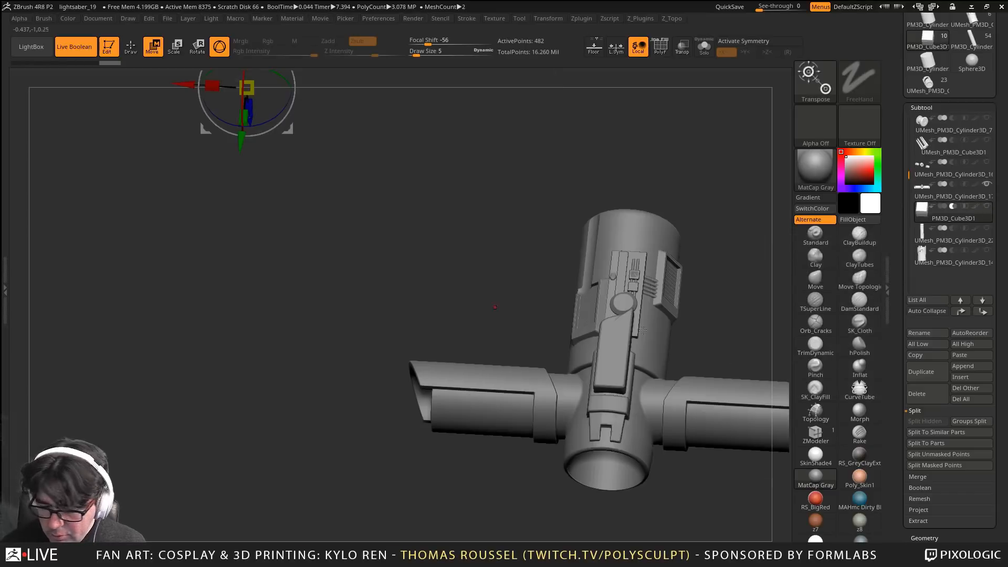
# Slide the subtractive cube inward along the side emitter to cut off its outer end and expose its interior
pyautogui.moveTo(224, 336); pyautogui.dragTo(207, 449)
pyautogui.moveTo(152, 387); pyautogui.dragTo(123, 391)
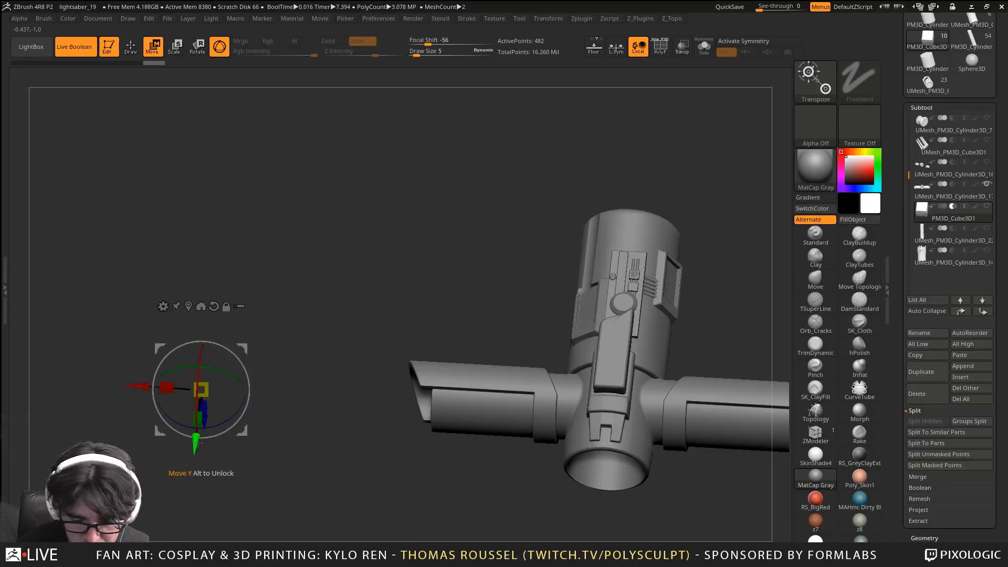
pyautogui.moveTo(195, 445); pyautogui.dragTo(183, 390)
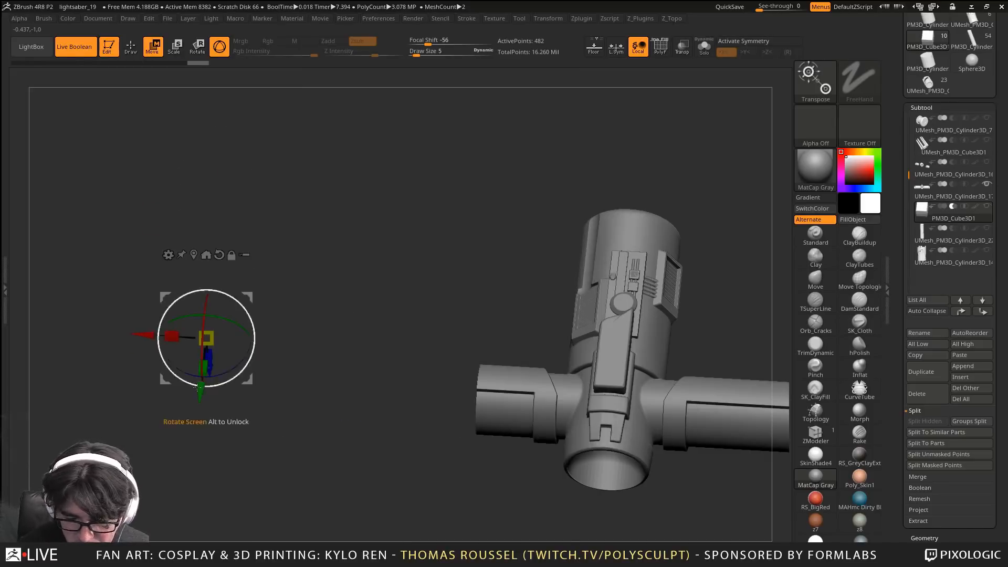
pyautogui.moveTo(171, 332); pyautogui.dragTo(125, 332)
pyautogui.moveTo(236, 381); pyautogui.dragTo(178, 292)
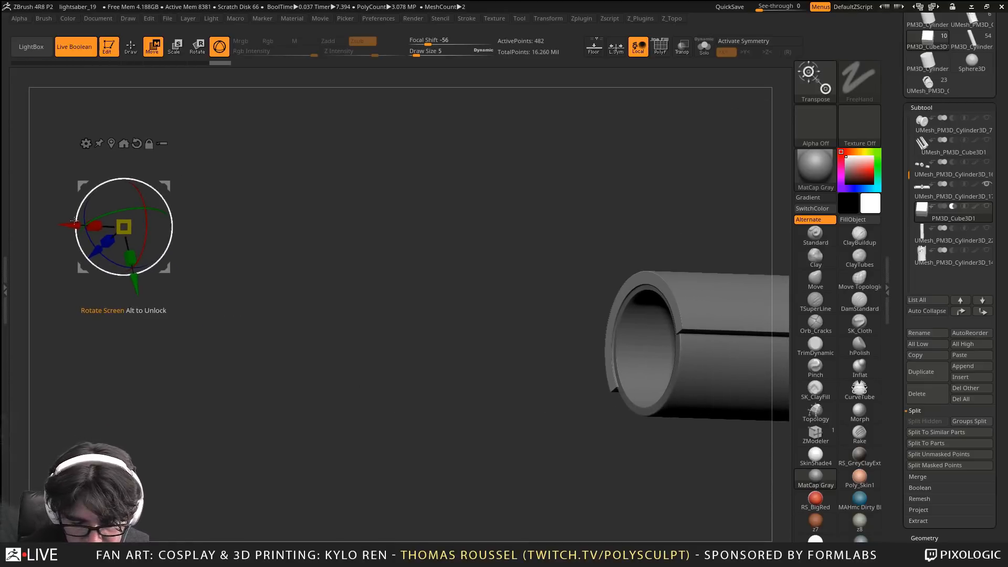
pyautogui.moveTo(82, 232); pyautogui.dragTo(194, 243)
pyautogui.keyDown('alt'); pyautogui.moveTo(665, 347); pyautogui.dragTo(530, 318); pyautogui.keyUp('alt')
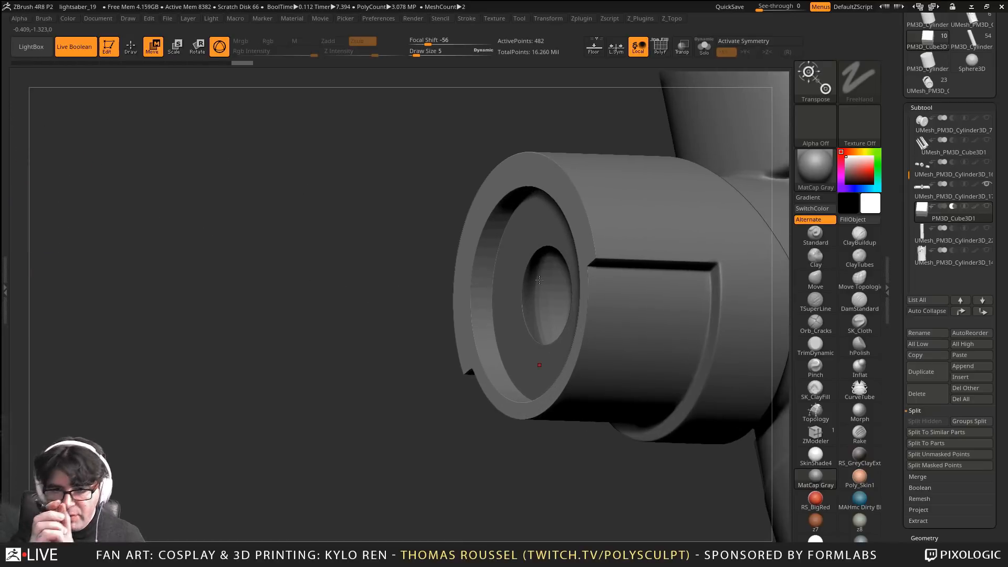
# Check the cut side emitter against the full crossguard and delete the subtractive cube subtool
pyautogui.moveTo(439, 378); pyautogui.dragTo(399, 313)
pyautogui.press('f')
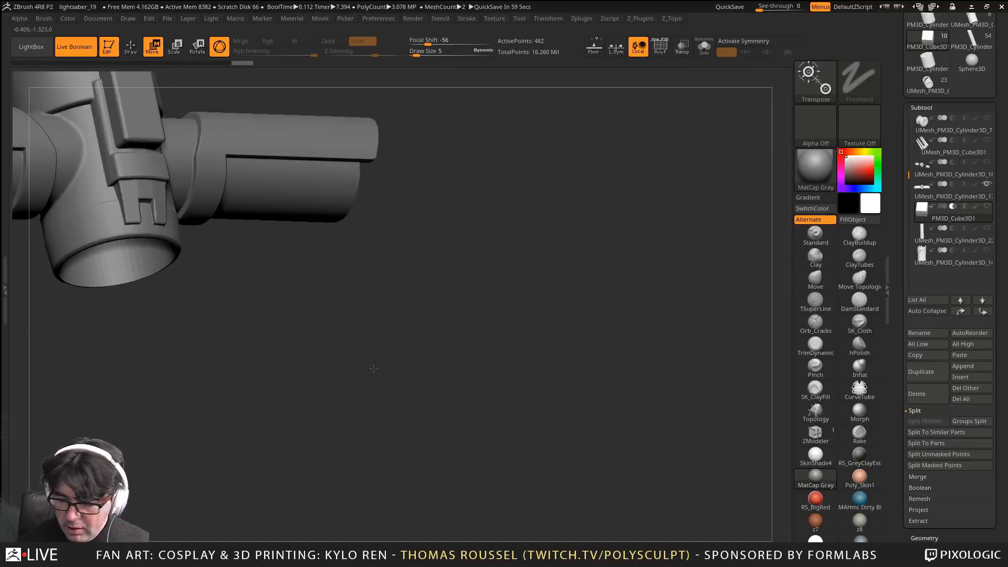
pyautogui.keyDown('alt'); pyautogui.moveTo(688, 330); pyautogui.dragTo(712, 357); pyautogui.keyUp('alt')
pyautogui.click(920, 397)
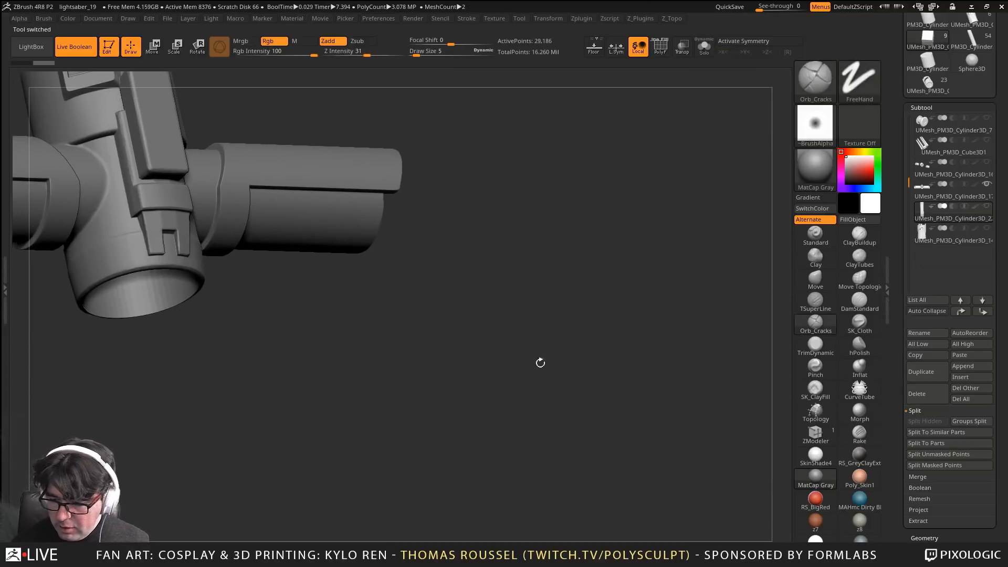
# Examine the ridged rod along the hilt and where it meets the crossguard body, with PolyFrame shown
pyautogui.moveTo(468, 383)
pyautogui.keyDown('alt'); pyautogui.mouseDown()
pyautogui.moveTo(650, 405)
pyautogui.moveTo(539, 384)
pyautogui.mouseUp(); pyautogui.keyUp('alt')
pyautogui.moveTo(500, 323); pyautogui.dragTo(457, 311)
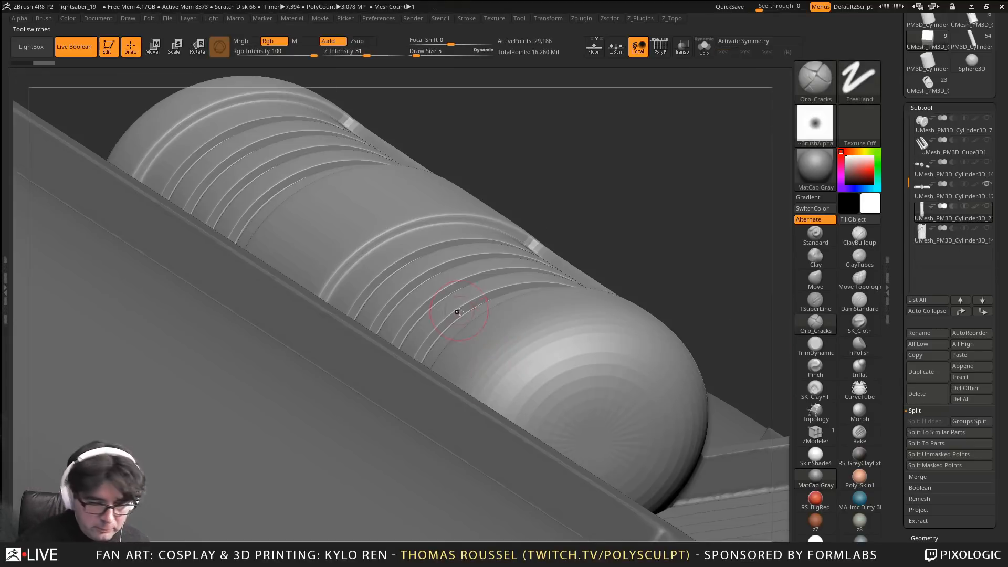
pyautogui.moveTo(513, 362); pyautogui.dragTo(557, 357)
pyautogui.keyDown('alt'); pyautogui.moveTo(578, 376); pyautogui.dragTo(502, 382, button='right'); pyautogui.keyUp('alt')
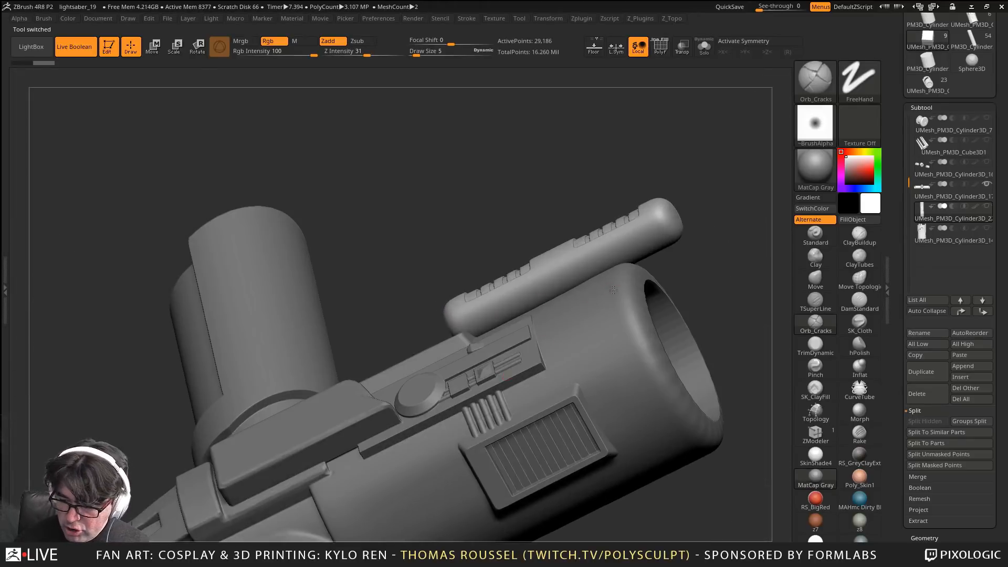
pyautogui.moveTo(614, 290); pyautogui.dragTo(604, 315, button='right')
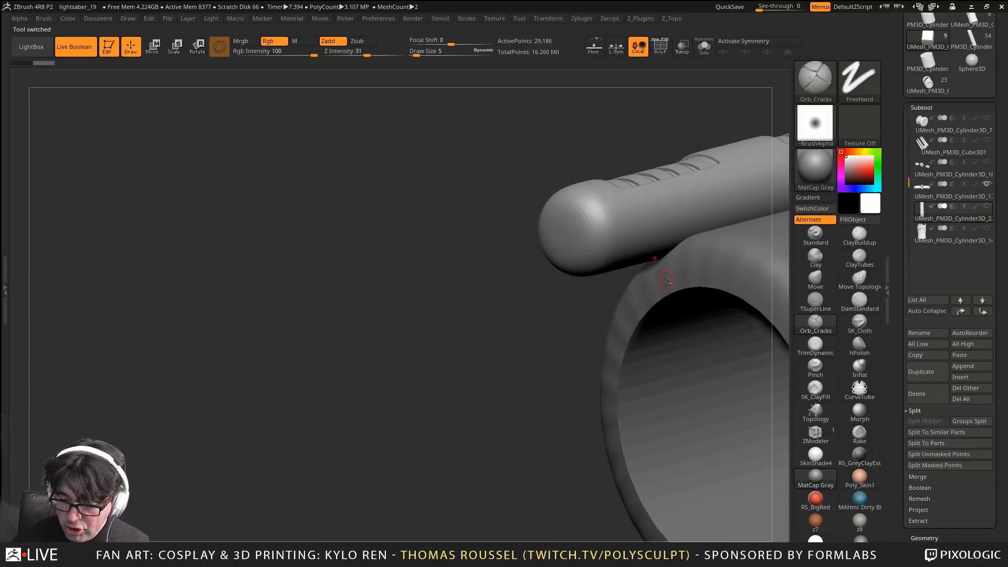
pyautogui.keyDown('alt'); pyautogui.moveTo(666, 280); pyautogui.dragTo(595, 332, button='right'); pyautogui.keyUp('alt')
pyautogui.keyDown('alt'); pyautogui.moveTo(456, 367); pyautogui.dragTo(607, 315, button='right'); pyautogui.keyUp('alt')
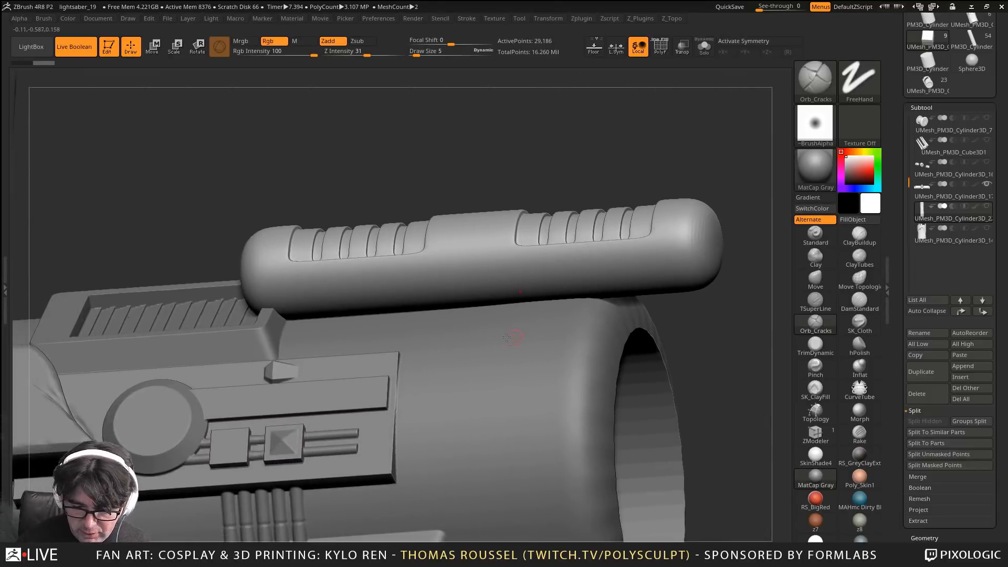
pyautogui.moveTo(506, 336); pyautogui.dragTo(279, 310, button='right')
pyautogui.hotkey('shift', 'f')
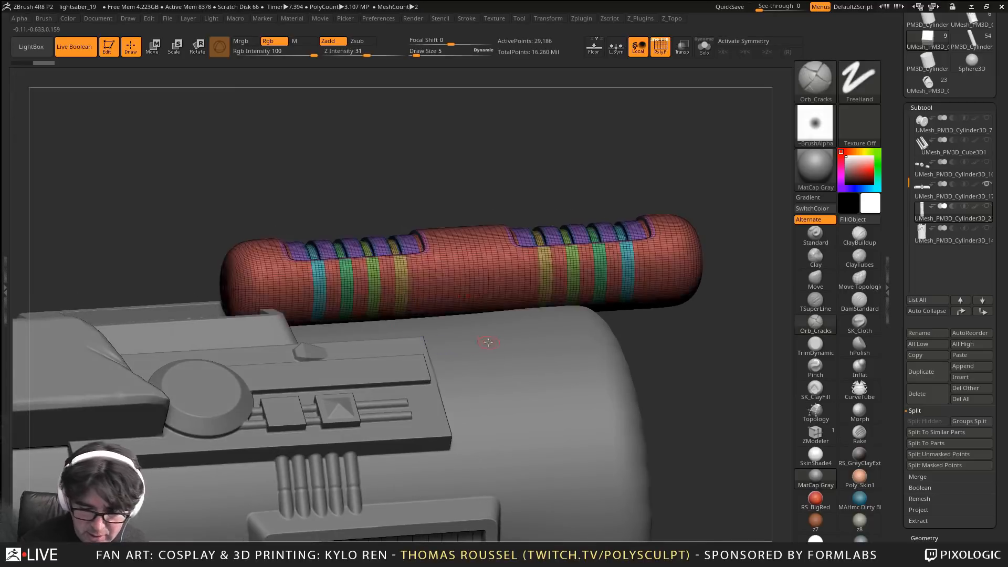
pyautogui.moveTo(483, 342); pyautogui.dragTo(407, 339, button='right')
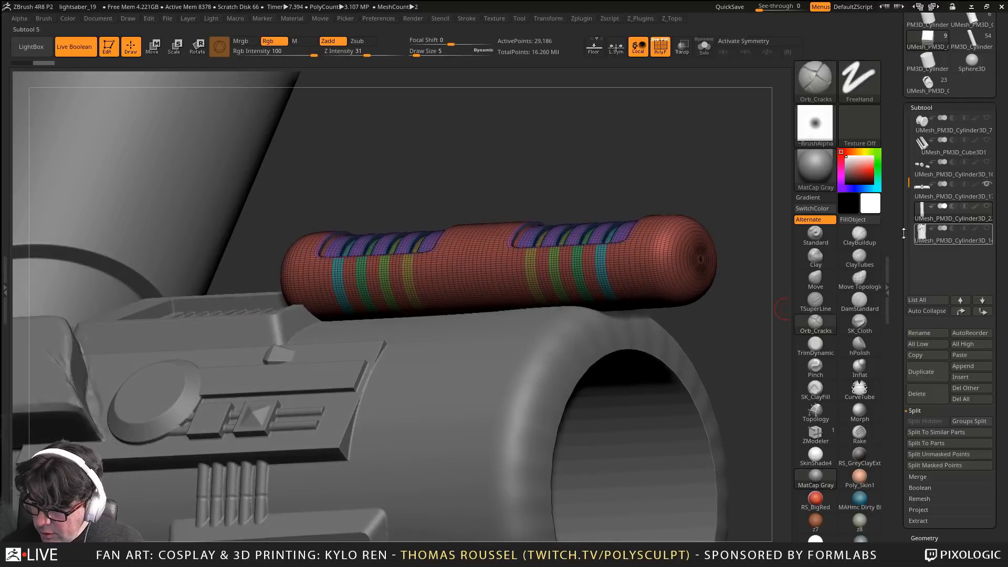
# Make the crossguard shell the active subtool, turn PolyFrame off and view the whole part
pyautogui.moveTo(907, 192)
pyautogui.mouseDown()
pyautogui.moveTo(907, 179)
pyautogui.moveTo(908, 210)
pyautogui.mouseUp()
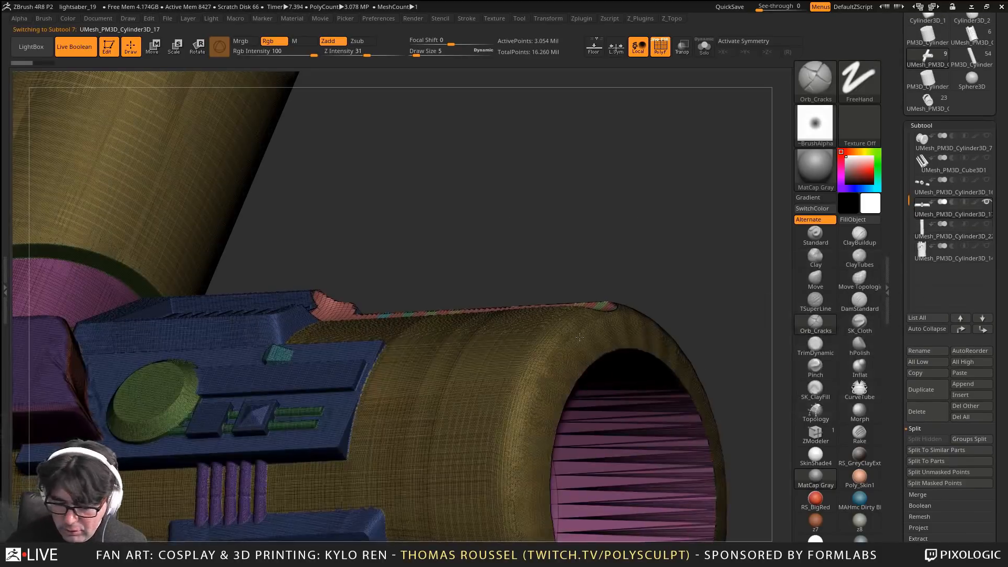
pyautogui.keyDown('ctrl'); pyautogui.moveTo(597, 375); pyautogui.dragTo(533, 486, button='right'); pyautogui.keyUp('ctrl')
pyautogui.hotkey('shift', 'f')
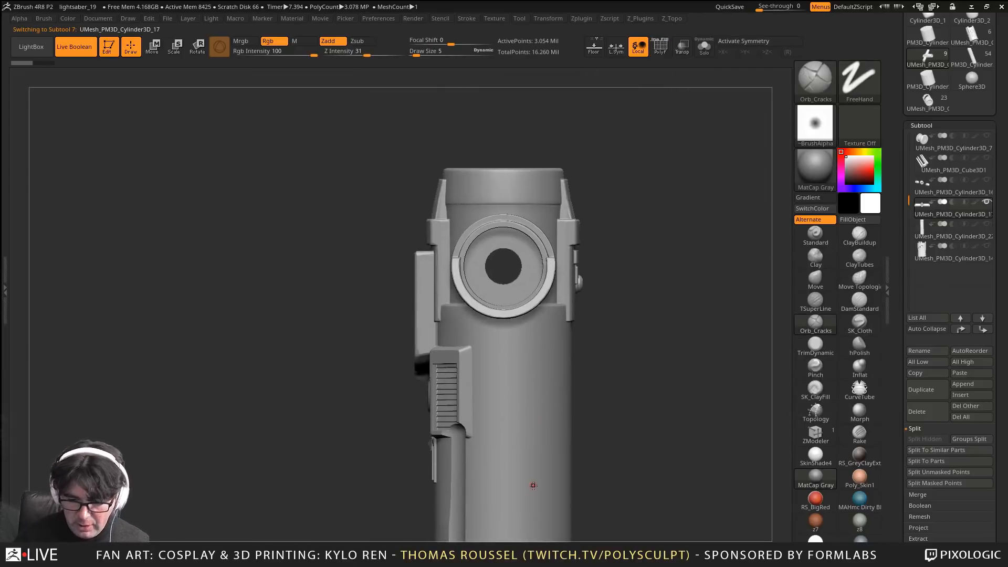
pyautogui.moveTo(551, 428); pyautogui.dragTo(593, 408, button='right')
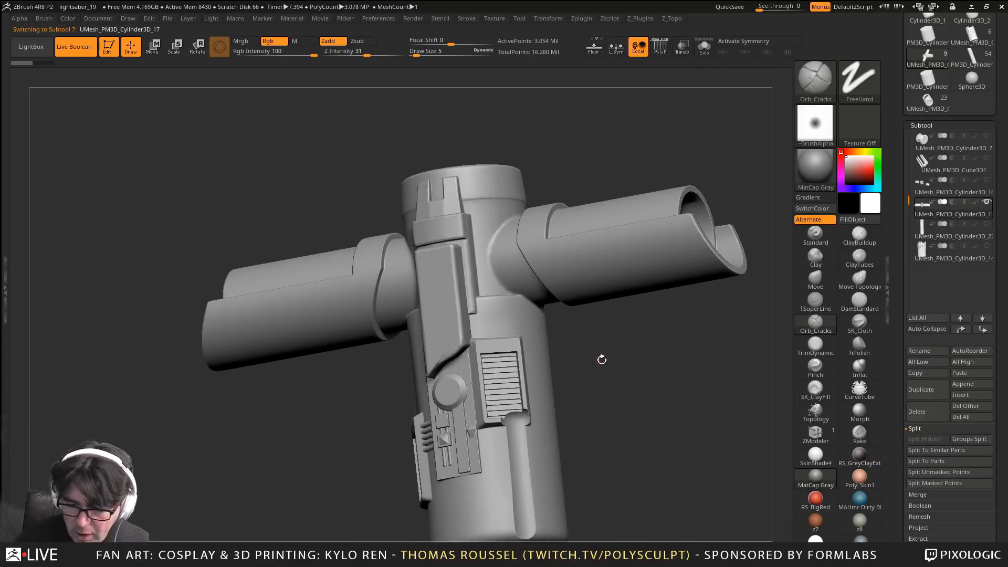
# Try to DynaMesh the crossguard shell at resolution 4096
pyautogui.keyDown('alt'); pyautogui.moveTo(602, 359); pyautogui.dragTo(541, 367, button='right'); pyautogui.keyUp('alt')
pyautogui.scroll(-5, 923, 406)
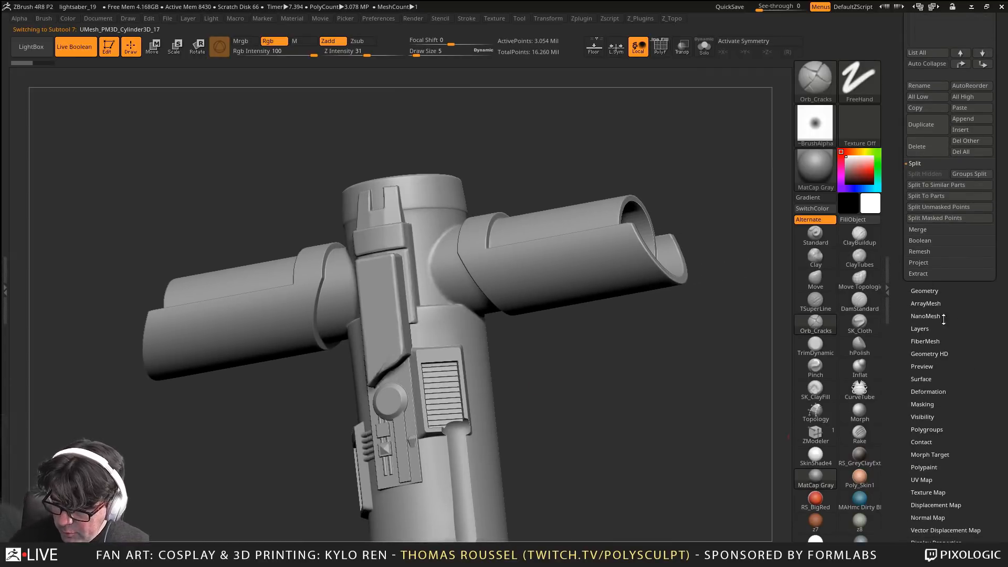
pyautogui.scroll(5, 943, 319)
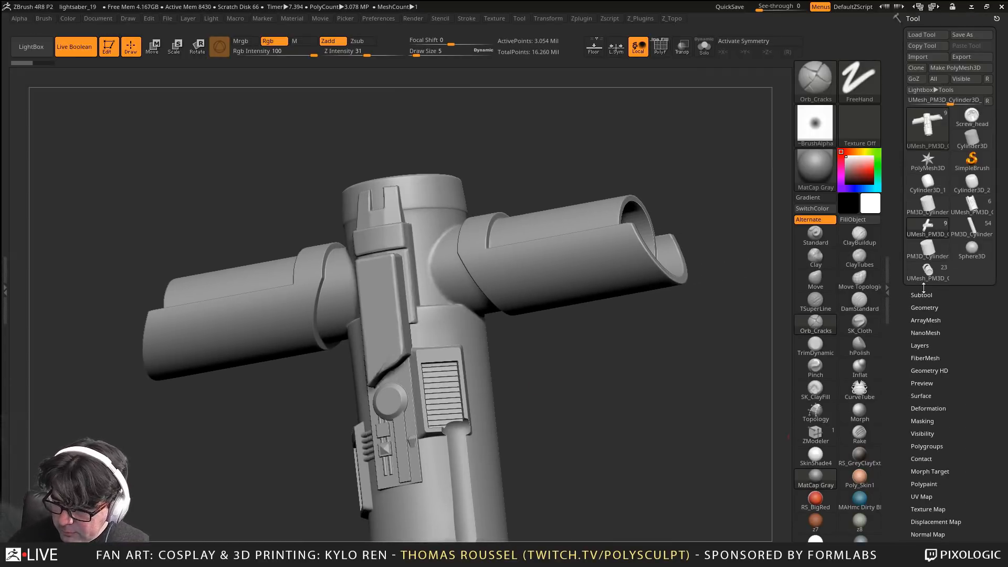
pyautogui.click(922, 295)
pyautogui.moveTo(928, 319); pyautogui.dragTo(925, 316)
pyautogui.click(924, 294)
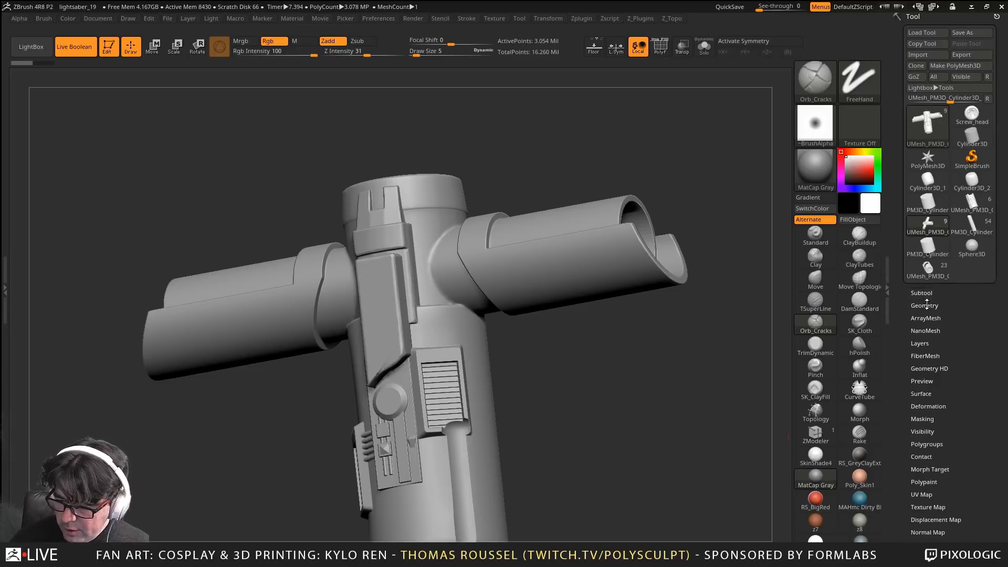
pyautogui.click(925, 305)
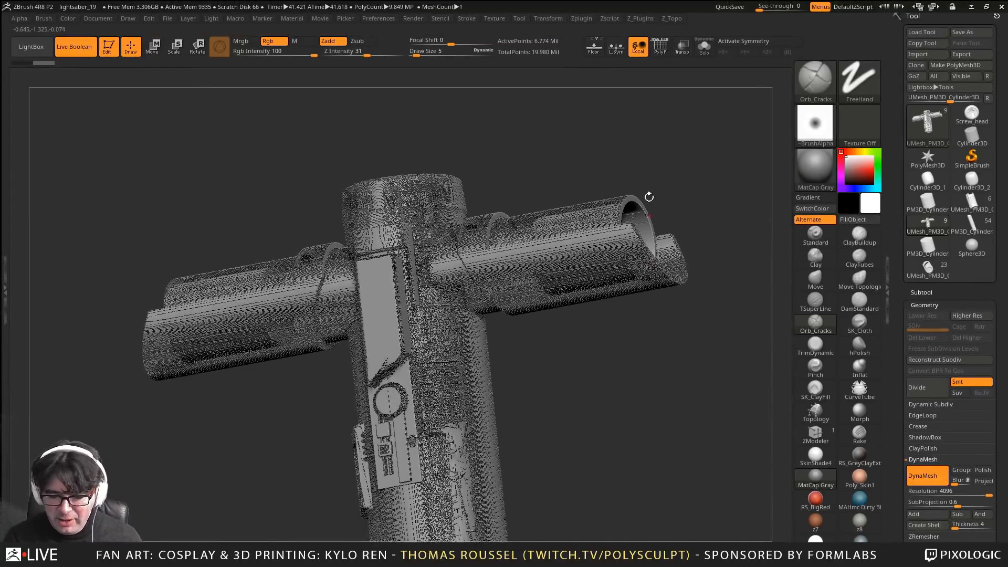
# Inspect the remeshed crossguard surface up close and undo the DynaMesh
pyautogui.moveTo(637, 167); pyautogui.dragTo(621, 196)
pyautogui.keyDown('alt'); pyautogui.moveTo(379, 227); pyautogui.dragTo(413, 261, button='right'); pyautogui.keyUp('alt')
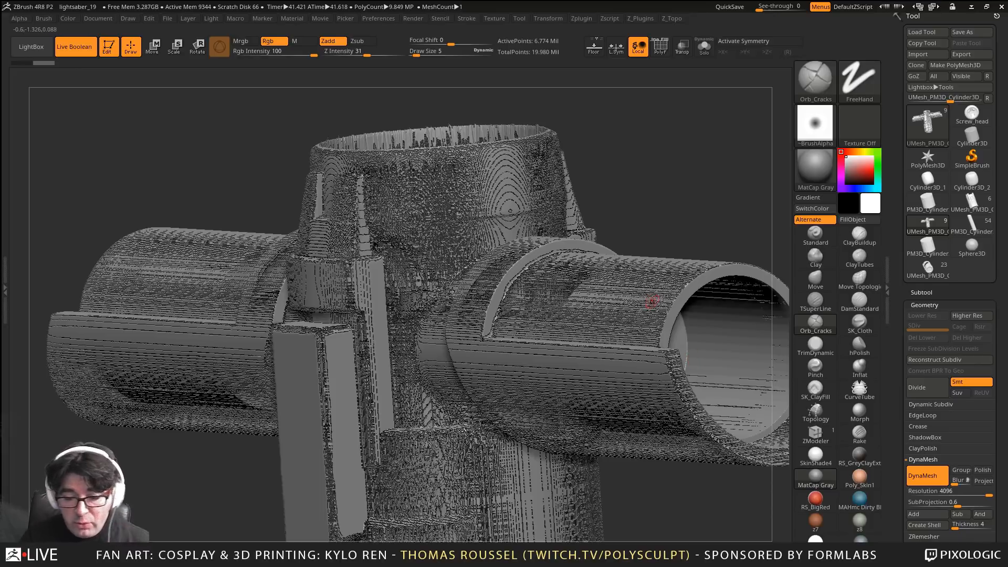
pyautogui.moveTo(650, 180); pyautogui.dragTo(657, 179)
pyautogui.hotkey('ctrl', 'z')
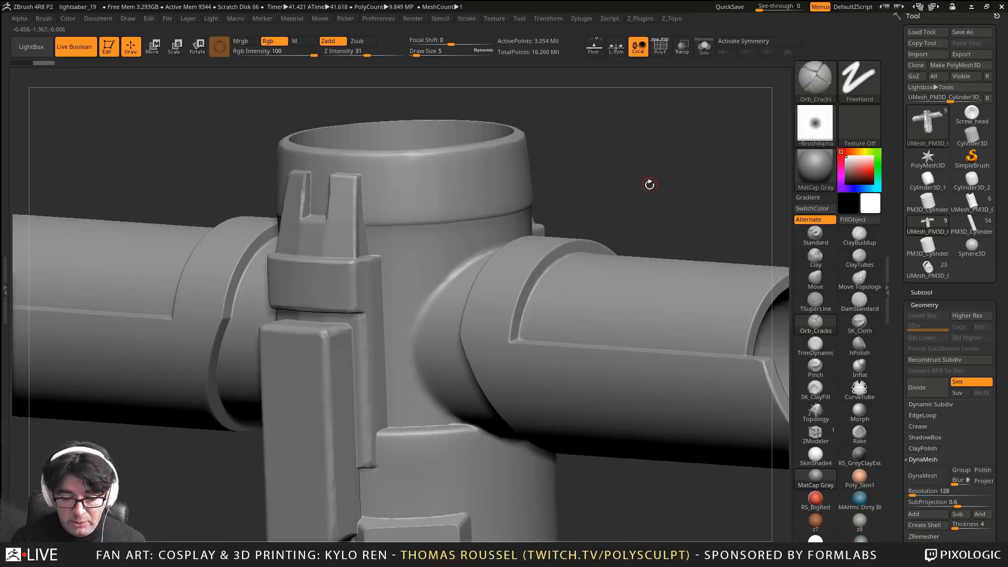
# Check the crossguard shell's mesh integrity and look through its Modify Topology options
pyautogui.moveTo(1005, 539); pyautogui.dragTo(991, 433)
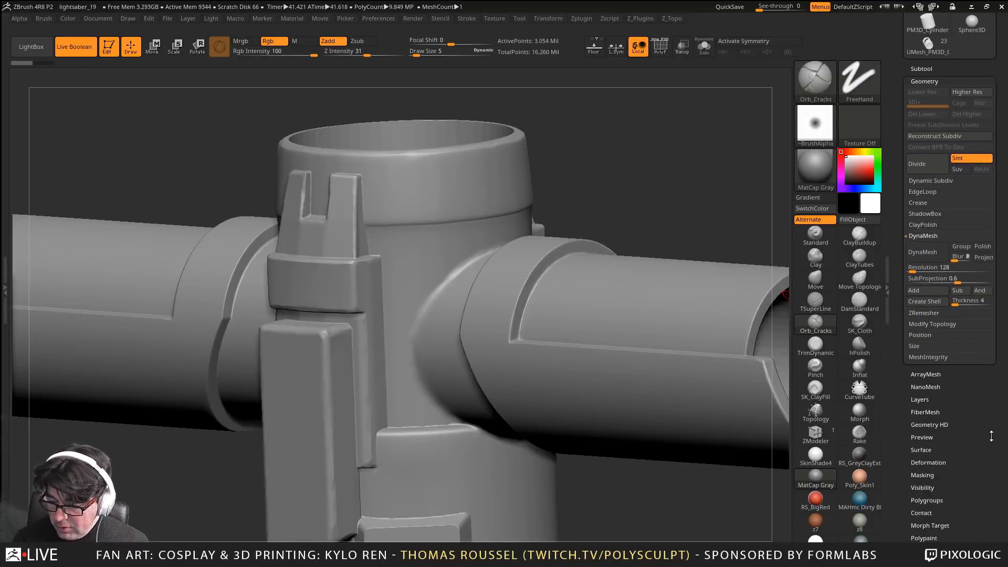
pyautogui.click(920, 358)
pyautogui.scroll(1, 920, 357)
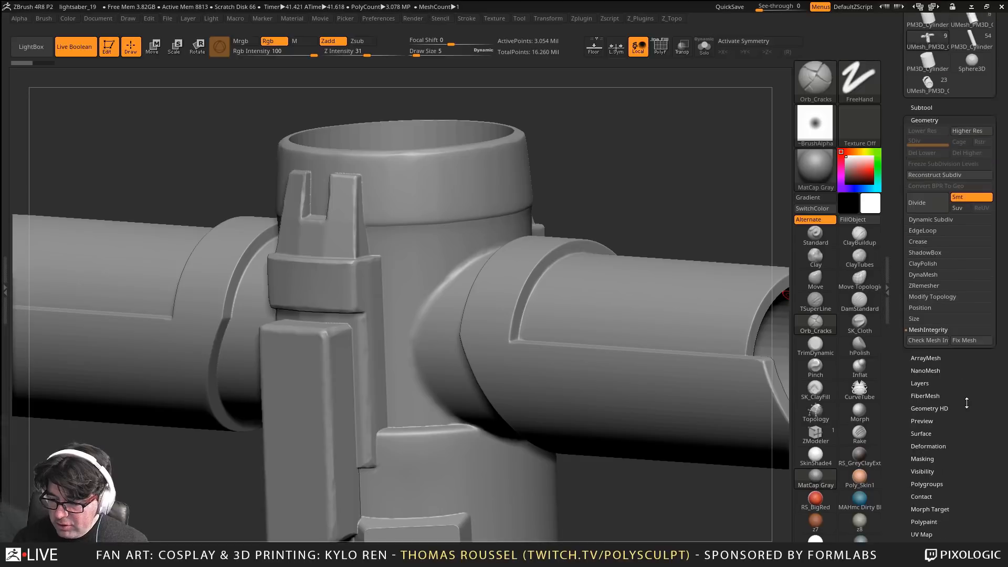
pyautogui.click(918, 346)
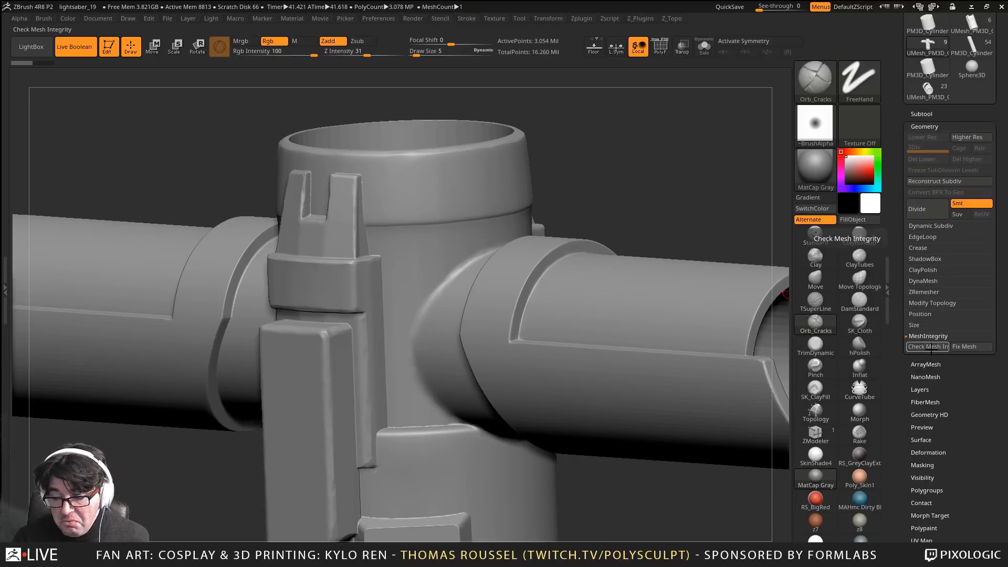
pyautogui.scroll(1, 957, 392)
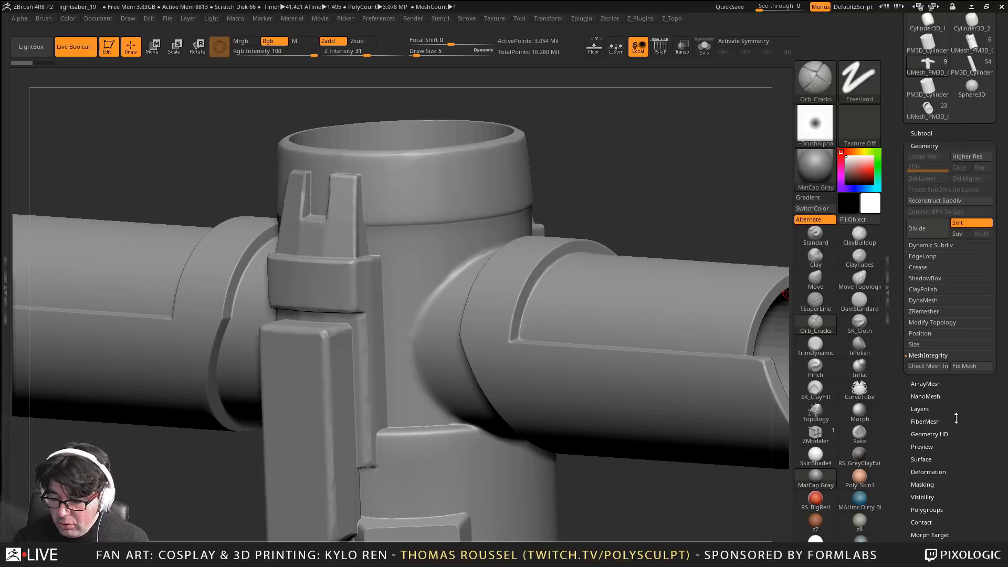
pyautogui.scroll(-1, 922, 249)
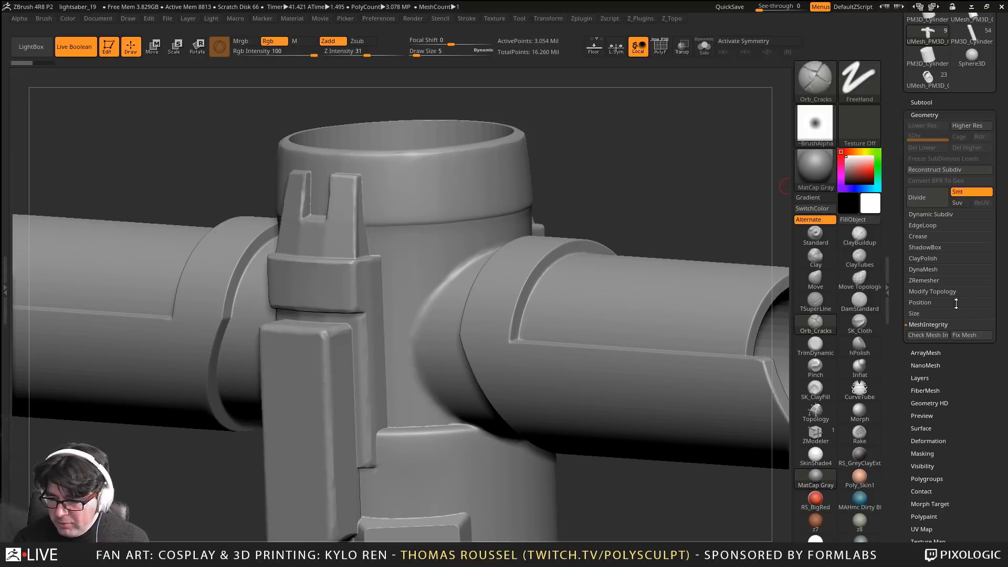
pyautogui.click(928, 291)
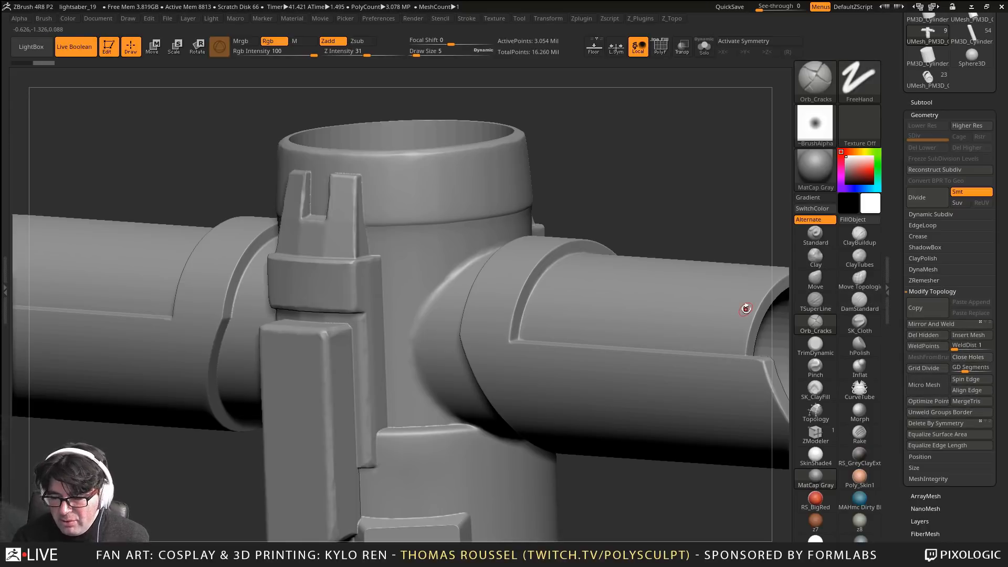
pyautogui.keyDown('alt'); pyautogui.moveTo(668, 239); pyautogui.dragTo(551, 215); pyautogui.keyUp('alt')
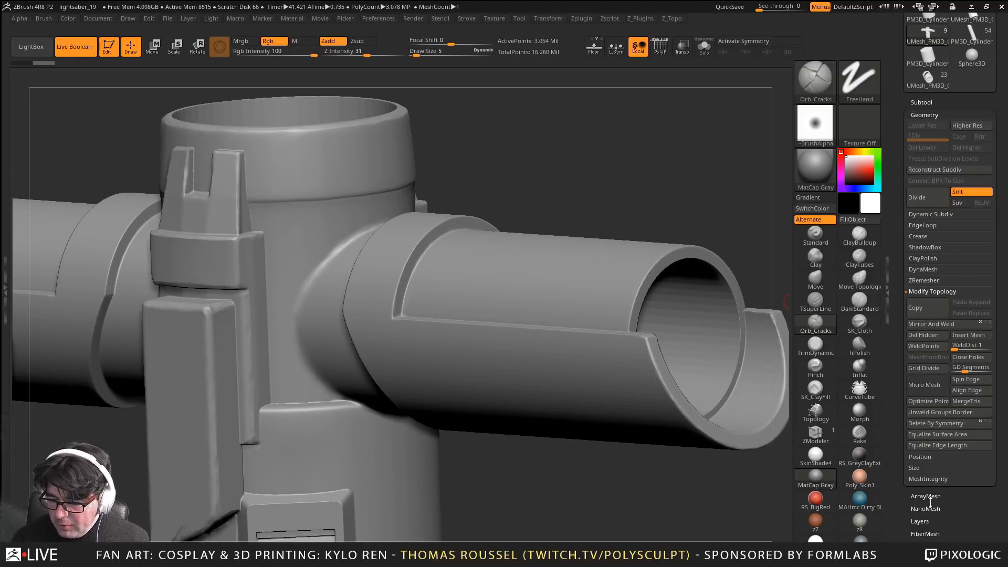
# Try to DynaMesh the crossguard shell at resolution 3248 and undo it
pyautogui.click(928, 270)
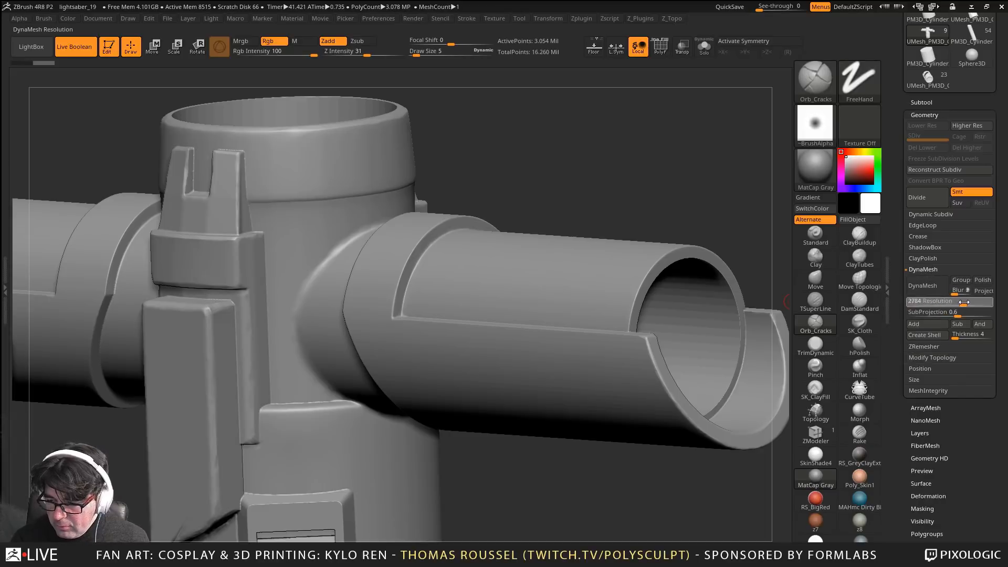
pyautogui.click(914, 290)
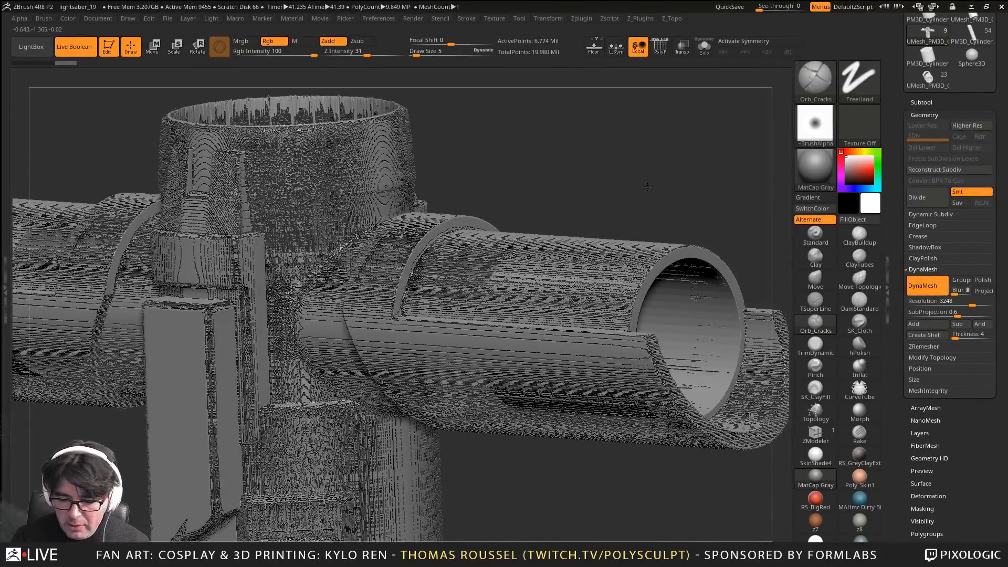
pyautogui.moveTo(648, 187); pyautogui.dragTo(701, 79)
pyautogui.hotkey('ctrl', 'z')
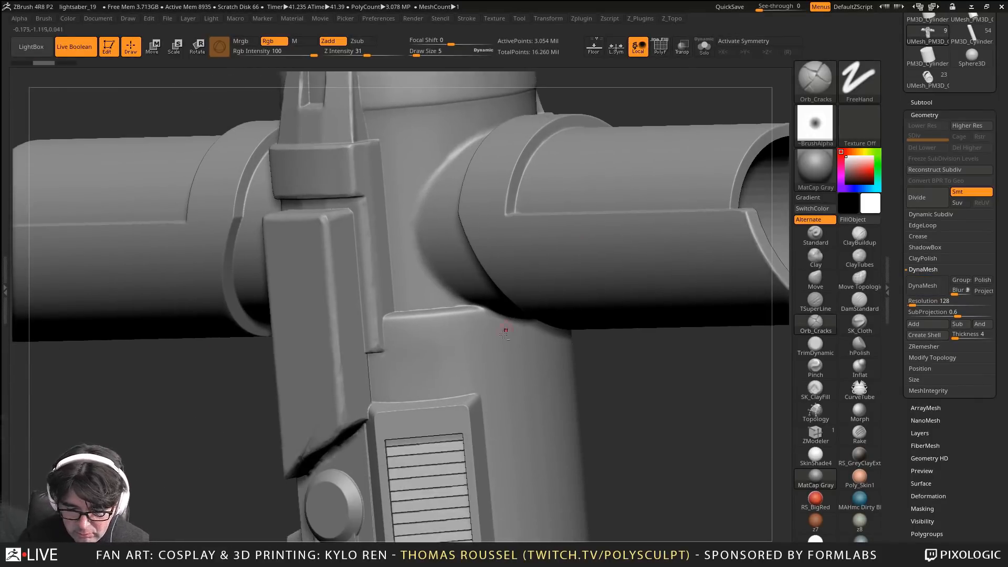
pyautogui.moveTo(504, 332)
pyautogui.keyDown('alt'); pyautogui.mouseDown(button='right')
pyautogui.moveTo(504, 200)
pyautogui.moveTo(499, 247)
pyautogui.moveTo(443, 234)
pyautogui.moveTo(462, 315)
pyautogui.mouseUp(button='right'); pyautogui.keyUp('alt')
pyautogui.hotkey('shift', 'f')
pyautogui.hotkey('shift', 'f')
# Chip the edge of one slat in the hilt's ribbed vent panel using TrimDynamic at draw size 2
pyautogui.moveTo(472, 178); pyautogui.dragTo(588, 27, button='right')
pyautogui.keyDown('alt'); pyautogui.moveTo(651, 322); pyautogui.dragTo(554, 287, button='right'); pyautogui.keyUp('alt')
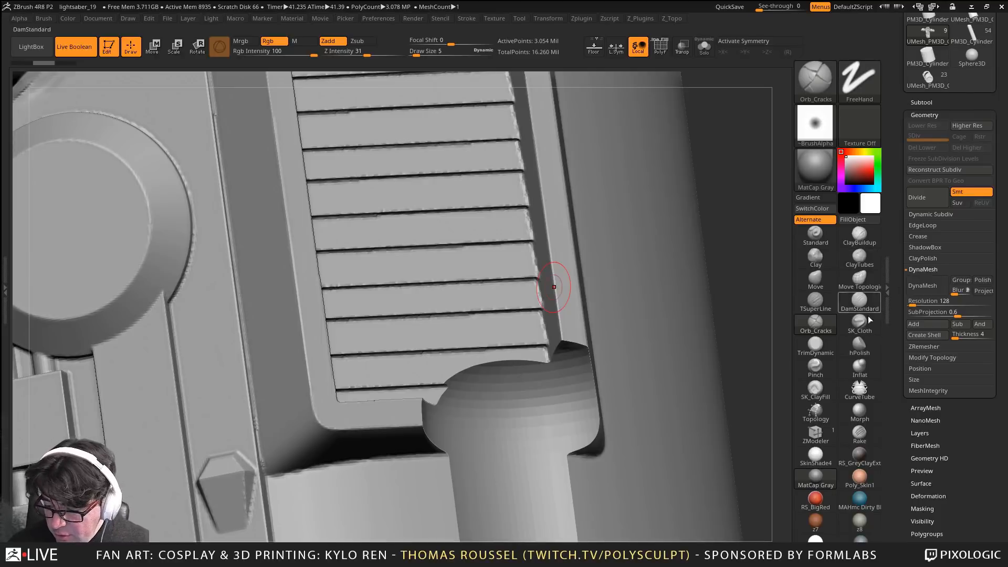
pyautogui.click(861, 350)
pyautogui.click(817, 348)
pyautogui.press('s')
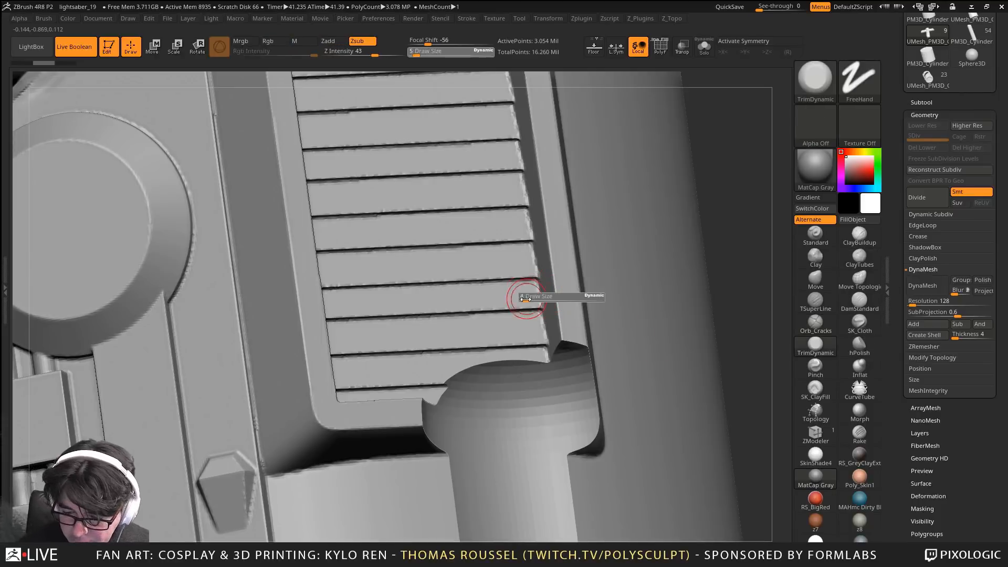
pyautogui.moveTo(526, 296); pyautogui.dragTo(520, 296)
pyautogui.keyDown('ctrl'); pyautogui.moveTo(483, 286); pyautogui.dragTo(525, 290, button='right'); pyautogui.keyUp('ctrl')
pyautogui.press('s')
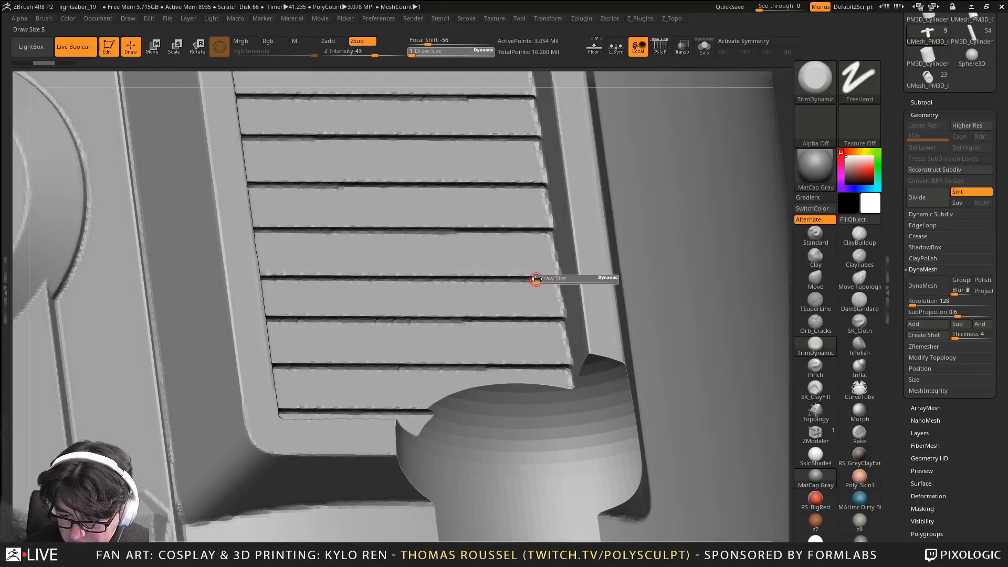
pyautogui.moveTo(536, 279); pyautogui.dragTo(540, 279)
pyautogui.moveTo(440, 276); pyautogui.dragTo(497, 275)
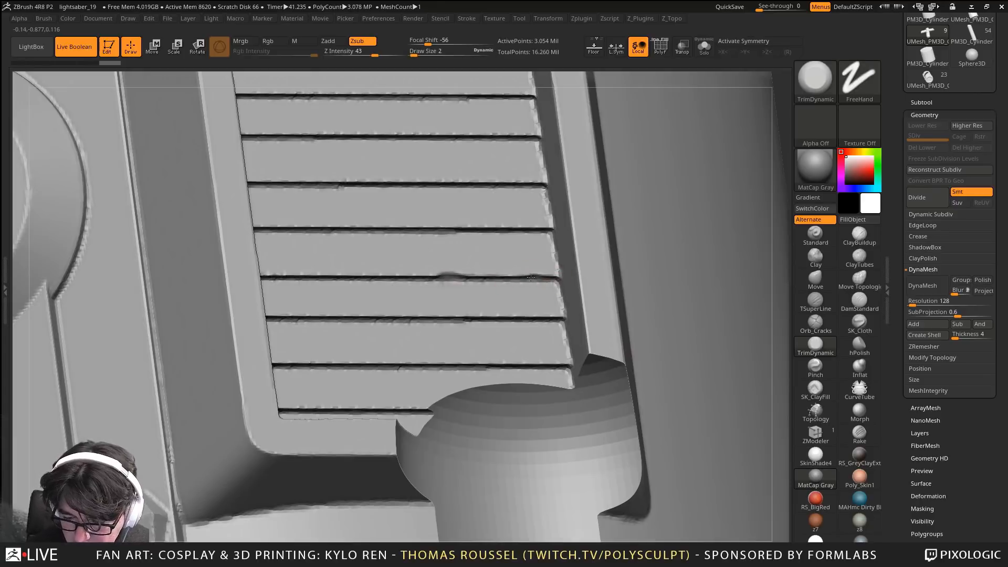
pyautogui.moveTo(426, 279); pyautogui.dragTo(409, 274)
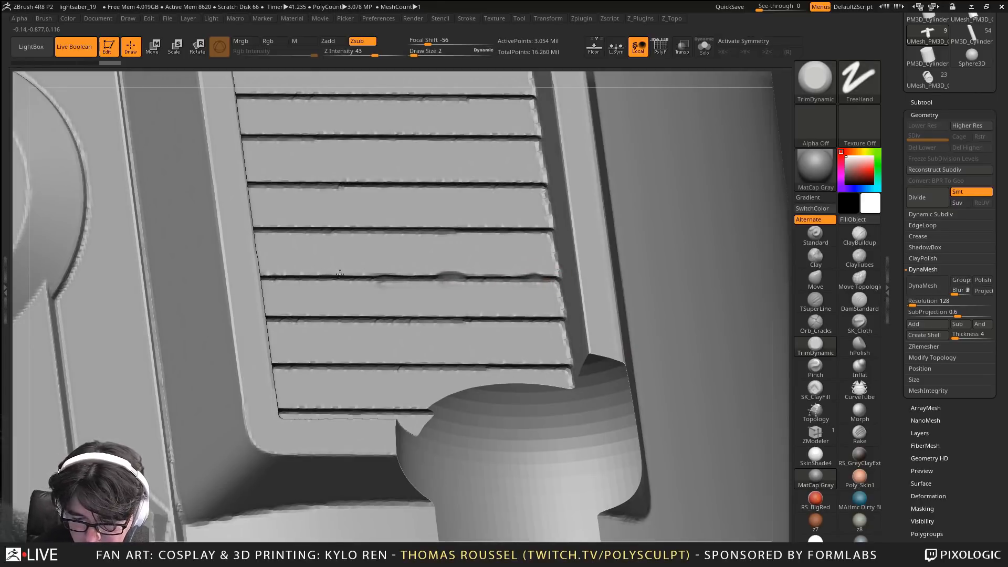
# Smooth the chipped slat edge and the neighbouring slat edges along the middle of the vent panel
pyautogui.keyDown('shift'); pyautogui.moveTo(290, 277); pyautogui.dragTo(558, 278); pyautogui.keyUp('shift')
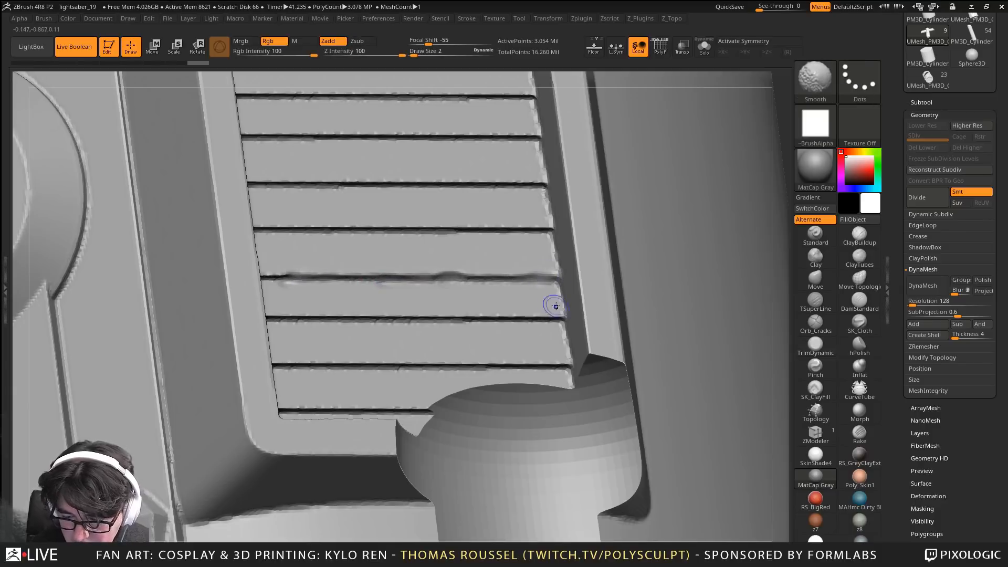
pyautogui.keyDown('shift'); pyautogui.moveTo(561, 319); pyautogui.dragTo(260, 318); pyautogui.keyUp('shift')
pyautogui.keyDown('shift'); pyautogui.moveTo(552, 231); pyautogui.dragTo(254, 231); pyautogui.keyUp('shift')
pyautogui.moveTo(500, 207); pyautogui.dragTo(517, 207, button='right')
pyautogui.keyDown('shift'); pyautogui.moveTo(547, 184); pyautogui.dragTo(238, 190); pyautogui.keyUp('shift')
pyautogui.keyDown('shift'); pyautogui.moveTo(544, 136); pyautogui.dragTo(233, 142); pyautogui.keyUp('shift')
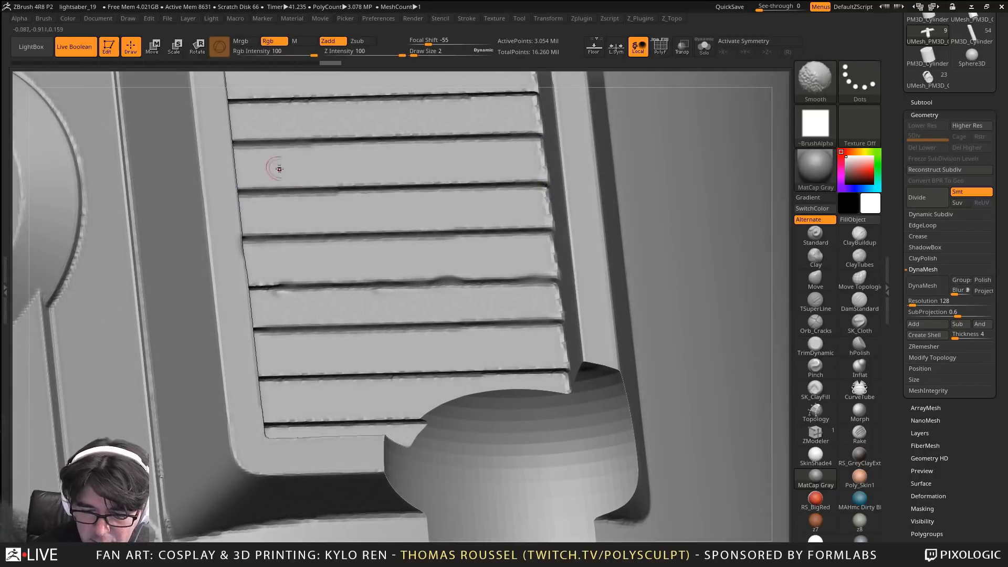
# Smooth the long edges of the upper slats, working up to the vent panel's upper end
pyautogui.keyDown('alt'); pyautogui.moveTo(505, 102); pyautogui.dragTo(519, 209, button='right'); pyautogui.keyUp('alt')
pyautogui.keyDown('shift'); pyautogui.moveTo(548, 200); pyautogui.dragTo(243, 208); pyautogui.keyUp('shift')
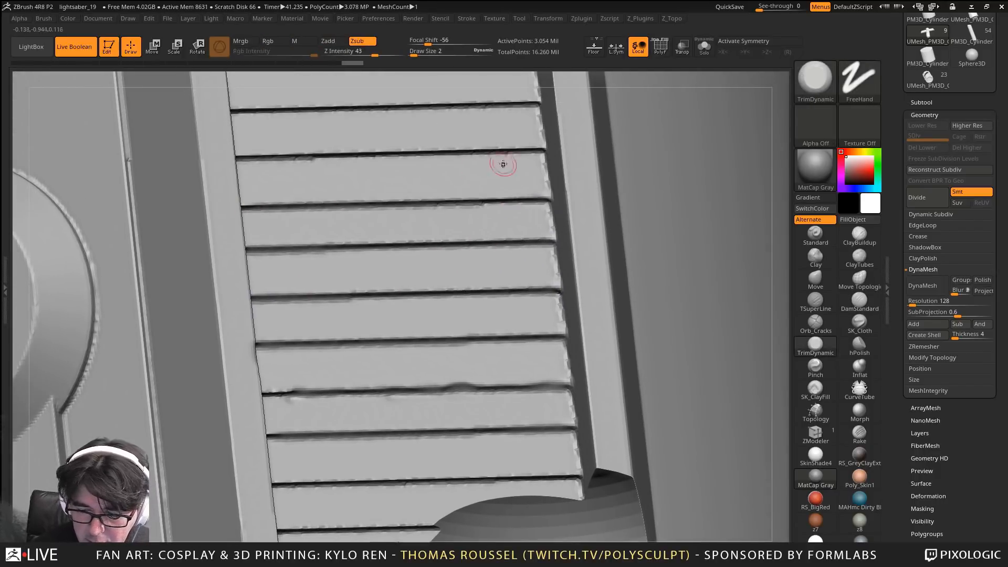
pyautogui.keyDown('shift'); pyautogui.moveTo(542, 150); pyautogui.dragTo(238, 158); pyautogui.keyUp('shift')
pyautogui.keyDown('alt'); pyautogui.moveTo(507, 119); pyautogui.dragTo(526, 226, button='right'); pyautogui.keyUp('alt')
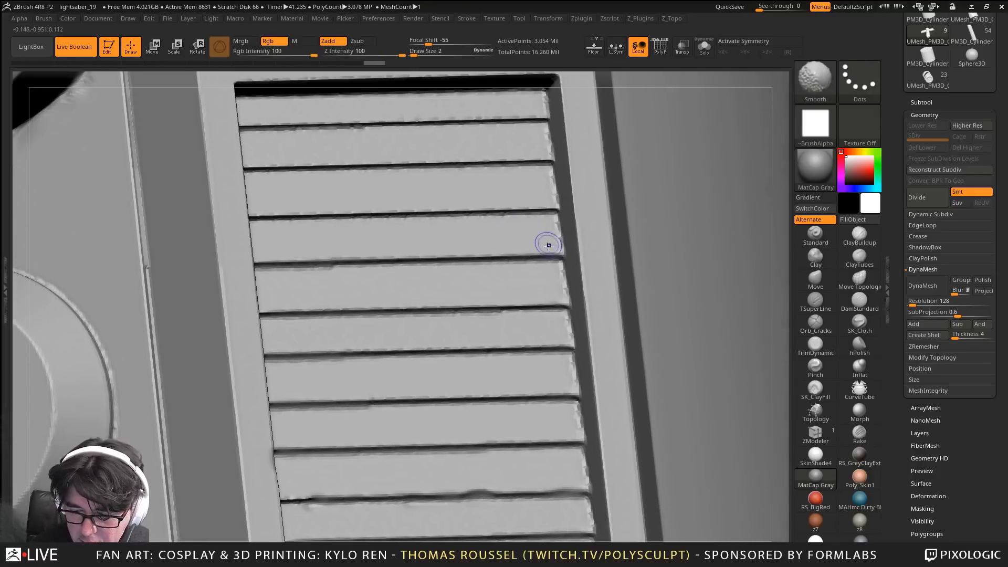
pyautogui.keyDown('shift'); pyautogui.moveTo(555, 210); pyautogui.dragTo(334, 214); pyautogui.keyUp('shift')
pyautogui.keyDown('shift'); pyautogui.moveTo(554, 162); pyautogui.dragTo(251, 170); pyautogui.keyUp('shift')
pyautogui.keyDown('shift'); pyautogui.moveTo(550, 119); pyautogui.dragTo(301, 125); pyautogui.keyUp('shift')
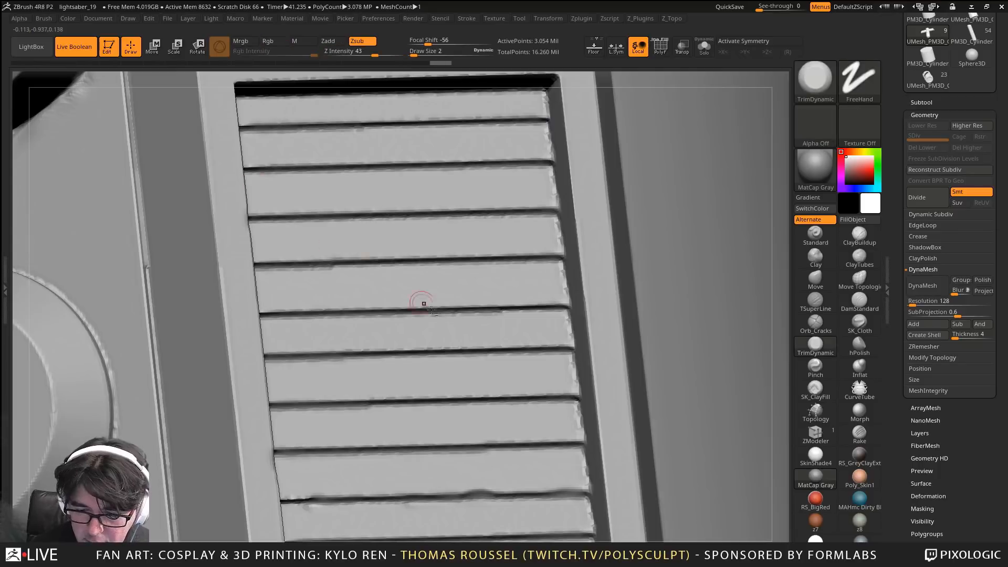
# Smooth the long edges of the lower slats down to the last one beside the rounded cylinder
pyautogui.keyDown('alt'); pyautogui.moveTo(421, 300); pyautogui.dragTo(509, 124); pyautogui.keyUp('alt')
pyautogui.keyDown('shift'); pyautogui.moveTo(590, 158); pyautogui.dragTo(346, 184); pyautogui.keyUp('shift')
pyautogui.keyDown('shift'); pyautogui.moveTo(591, 210); pyautogui.dragTo(438, 219); pyautogui.keyUp('shift')
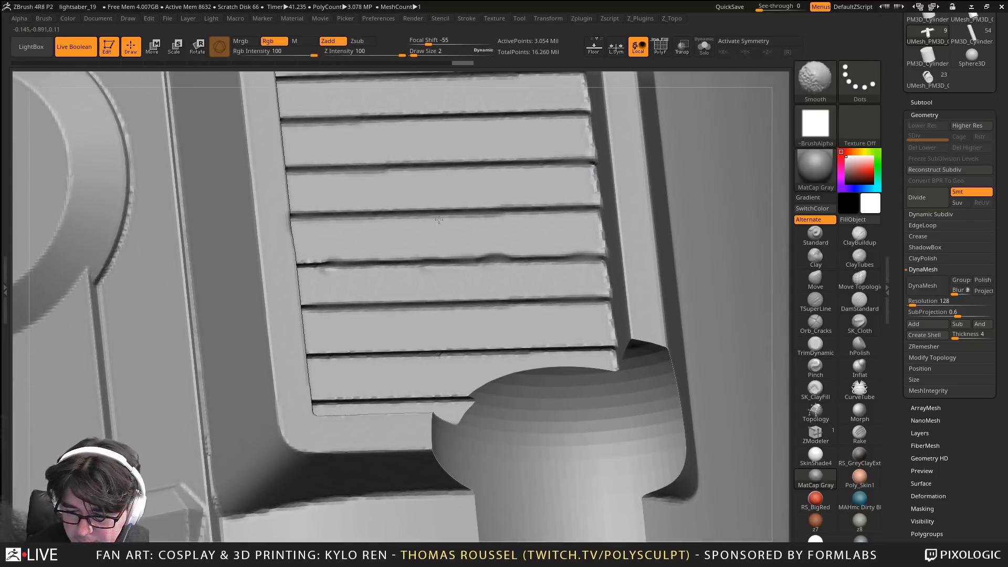
pyautogui.keyDown('shift'); pyautogui.moveTo(587, 345); pyautogui.dragTo(346, 359); pyautogui.keyUp('shift')
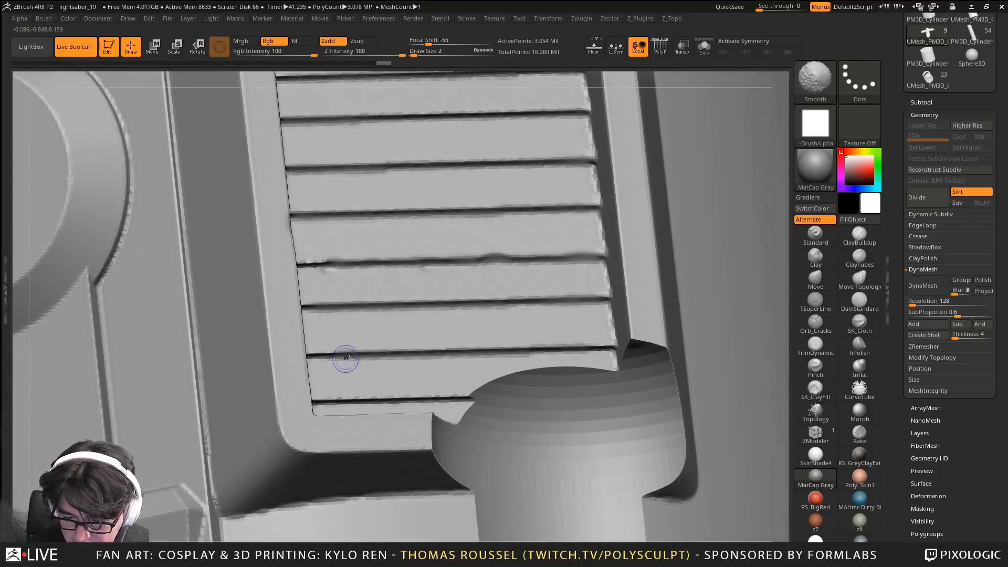
pyautogui.keyDown('shift'); pyautogui.moveTo(525, 378); pyautogui.dragTo(627, 364); pyautogui.keyUp('shift')
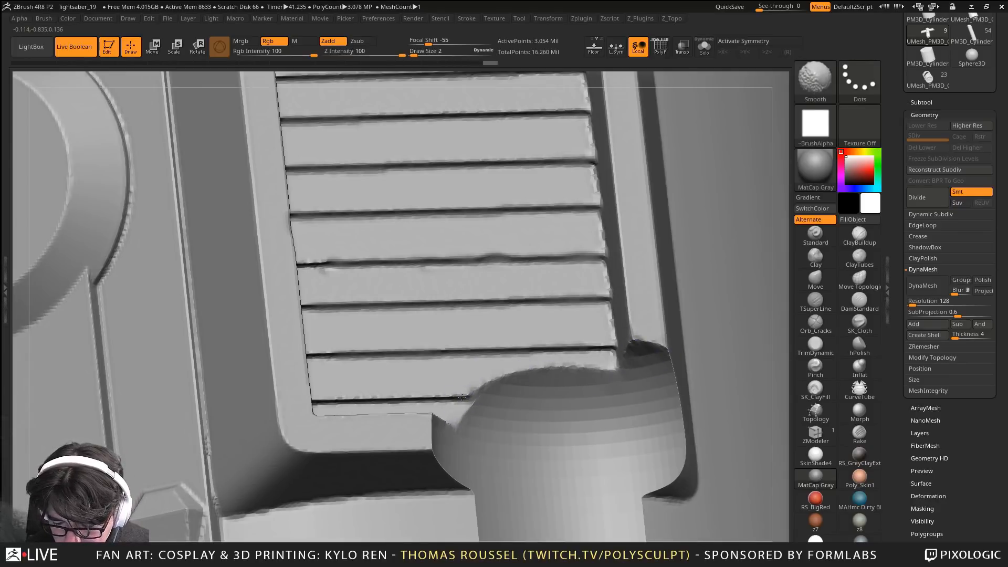
pyautogui.keyDown('shift'); pyautogui.moveTo(461, 397); pyautogui.dragTo(315, 400); pyautogui.keyUp('shift')
# Smooth the short ends of the vent slats along both sides of the panel
pyautogui.moveTo(315, 401); pyautogui.dragTo(348, 400, button='right')
pyautogui.moveTo(307, 404)
pyautogui.keyDown('shift'); pyautogui.mouseDown()
pyautogui.moveTo(320, 367)
pyautogui.moveTo(315, 163)
pyautogui.mouseUp(); pyautogui.keyUp('shift')
pyautogui.moveTo(315, 163)
pyautogui.mouseDown(button='right')
pyautogui.moveTo(353, 220)
pyautogui.moveTo(322, 217)
pyautogui.mouseUp(button='right')
pyautogui.moveTo(329, 147); pyautogui.dragTo(331, 222, button='right')
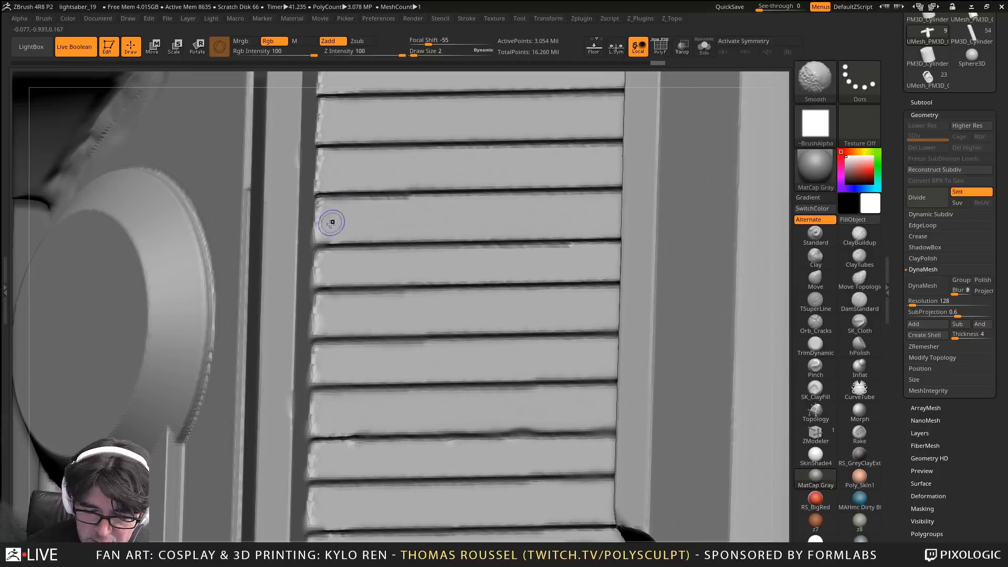
pyautogui.keyDown('shift'); pyautogui.moveTo(326, 223); pyautogui.dragTo(323, 191); pyautogui.keyUp('shift')
pyautogui.keyDown('alt'); pyautogui.moveTo(344, 133); pyautogui.dragTo(333, 227, button='right'); pyautogui.keyUp('alt')
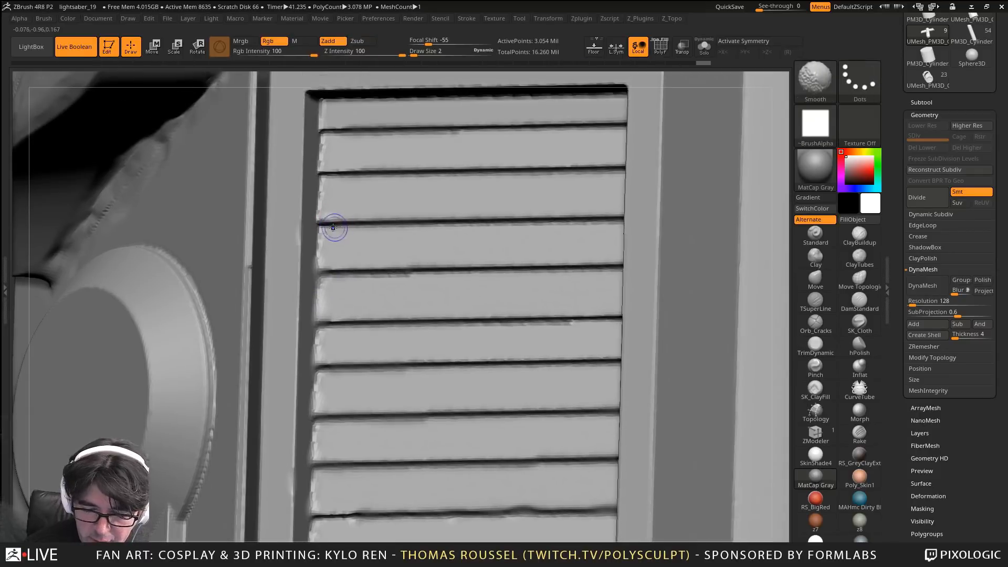
pyautogui.moveTo(333, 228)
pyautogui.keyDown('shift'); pyautogui.mouseDown()
pyautogui.moveTo(318, 260)
pyautogui.moveTo(327, 191)
pyautogui.mouseUp(); pyautogui.keyUp('shift')
pyautogui.keyDown('shift'); pyautogui.moveTo(322, 137); pyautogui.dragTo(324, 117); pyautogui.keyUp('shift')
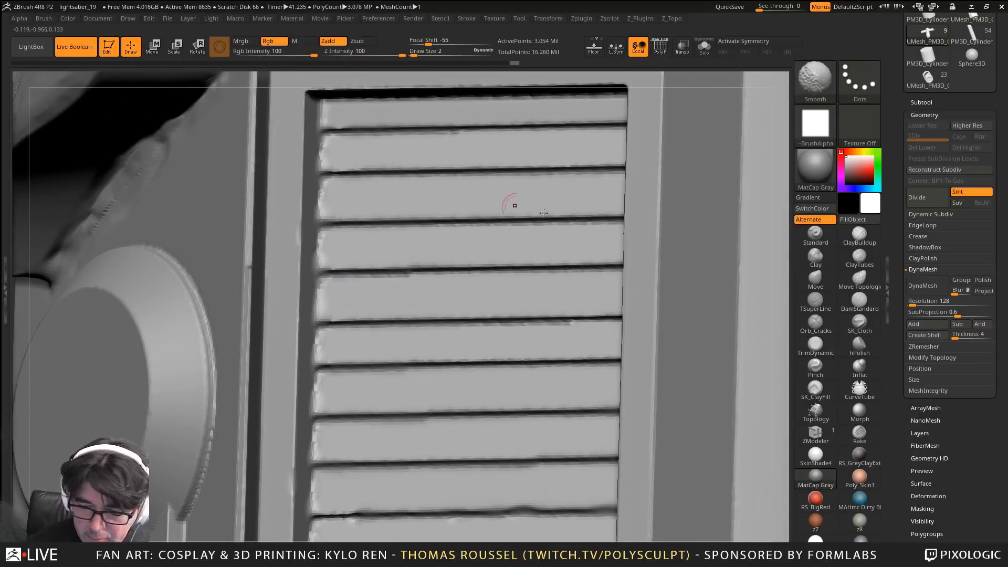
pyautogui.moveTo(615, 153); pyautogui.dragTo(674, 158, button='right')
pyautogui.keyDown('shift'); pyautogui.moveTo(636, 215); pyautogui.dragTo(655, 517); pyautogui.keyUp('shift')
# Wear the edges and corner of the plain square block below the round button using TrimDynamic
pyautogui.keyDown('ctrl'); pyautogui.moveTo(660, 504); pyautogui.dragTo(556, 383, button='right'); pyautogui.keyUp('ctrl')
pyautogui.moveTo(462, 451)
pyautogui.keyDown('alt'); pyautogui.mouseDown(button='right')
pyautogui.moveTo(583, 307)
pyautogui.moveTo(589, 268)
pyautogui.moveTo(576, 246)
pyautogui.moveTo(600, 359)
pyautogui.mouseUp(button='right'); pyautogui.keyUp('alt')
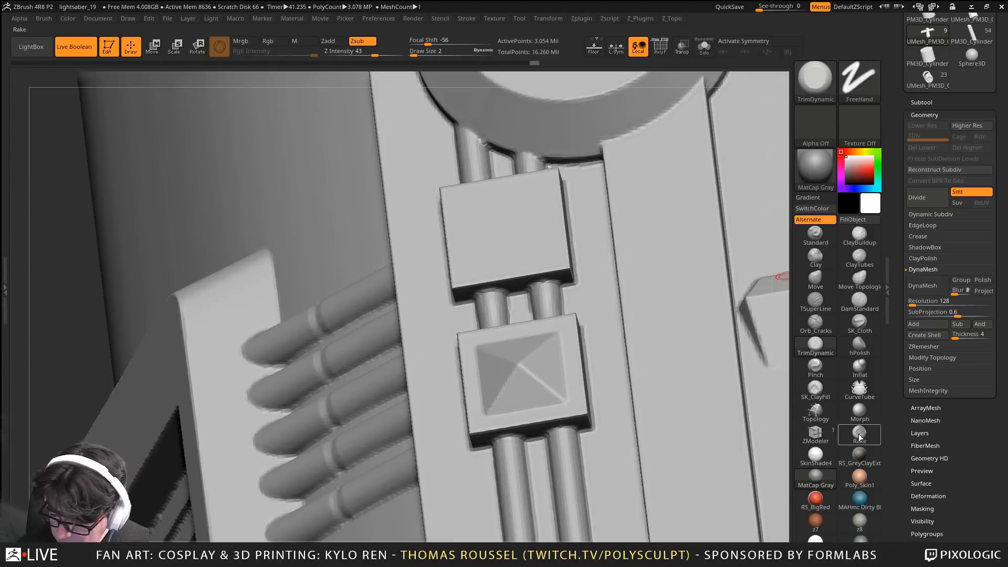
pyautogui.moveTo(568, 266); pyautogui.dragTo(571, 279, button='right')
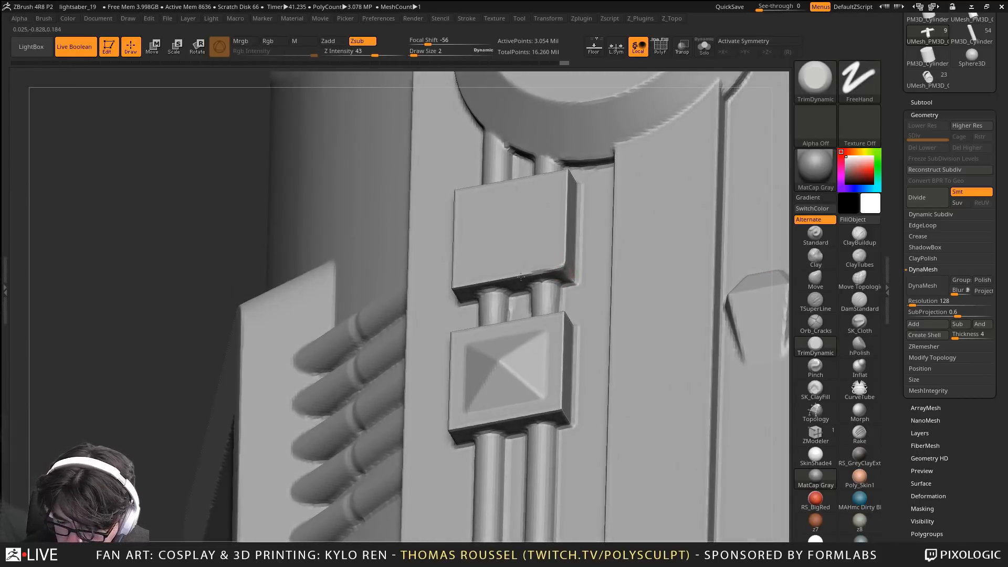
pyautogui.moveTo(476, 283); pyautogui.dragTo(459, 287, button='right')
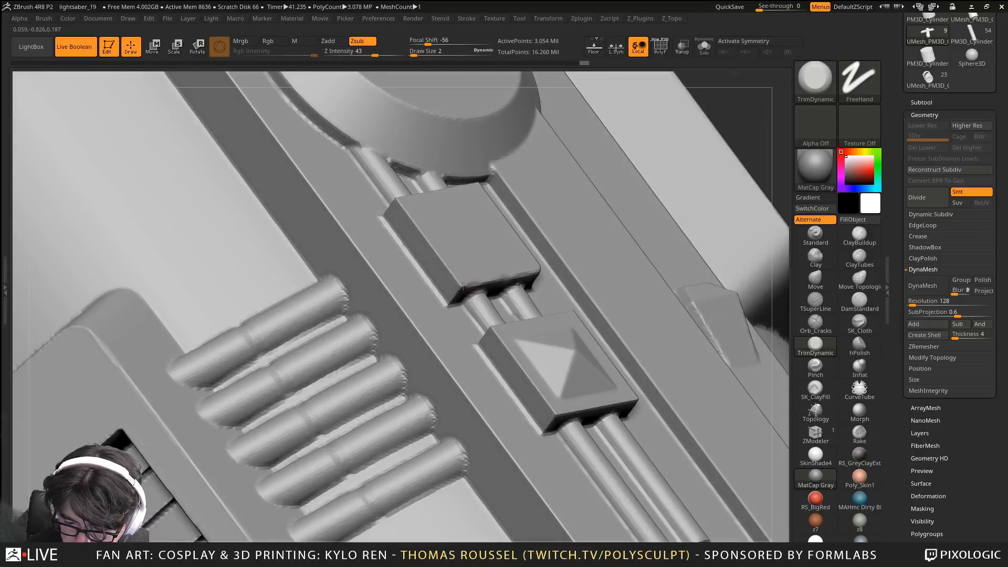
pyautogui.moveTo(404, 201); pyautogui.dragTo(415, 227, button='right')
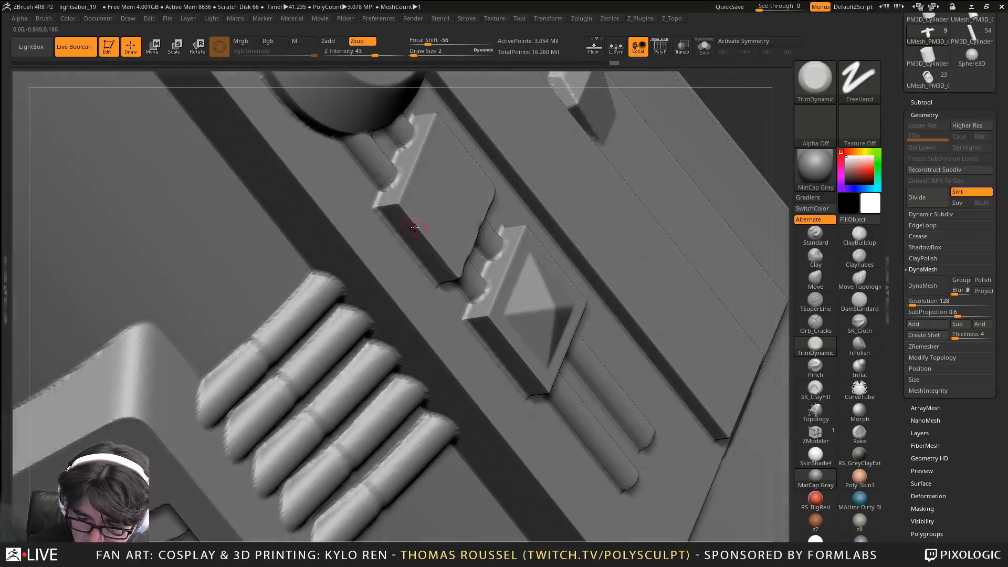
# Wear the vent frame's corner and the adjacent strip plate's end edge using TrimDynamic at draw size 3
pyautogui.moveTo(407, 183); pyautogui.dragTo(626, 513, button='right')
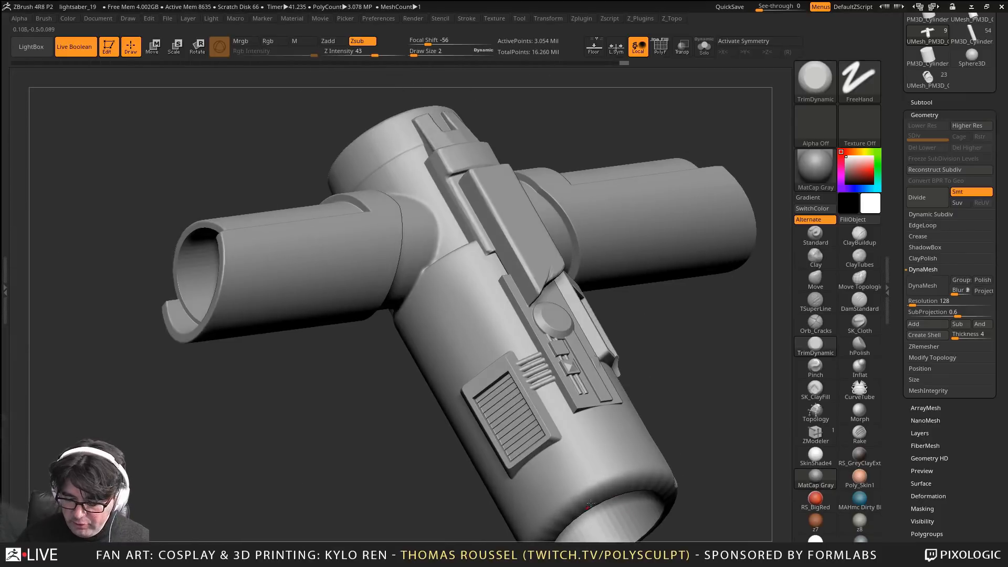
pyautogui.moveTo(549, 457)
pyautogui.keyDown('ctrl'); pyautogui.mouseDown(button='right')
pyautogui.moveTo(590, 403)
pyautogui.moveTo(574, 421)
pyautogui.mouseUp(button='right'); pyautogui.keyUp('ctrl')
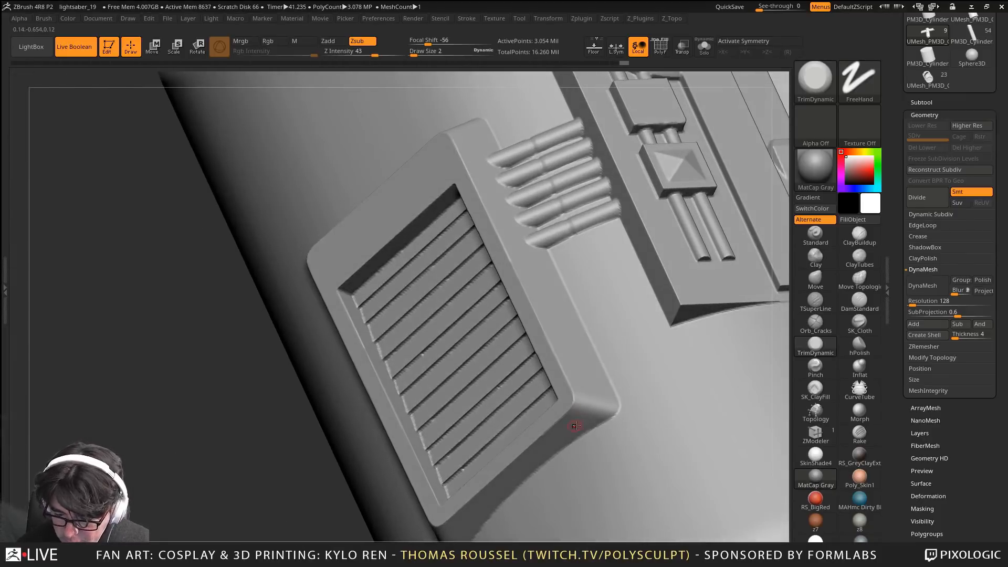
pyautogui.press('s')
pyautogui.moveTo(594, 420); pyautogui.dragTo(598, 420)
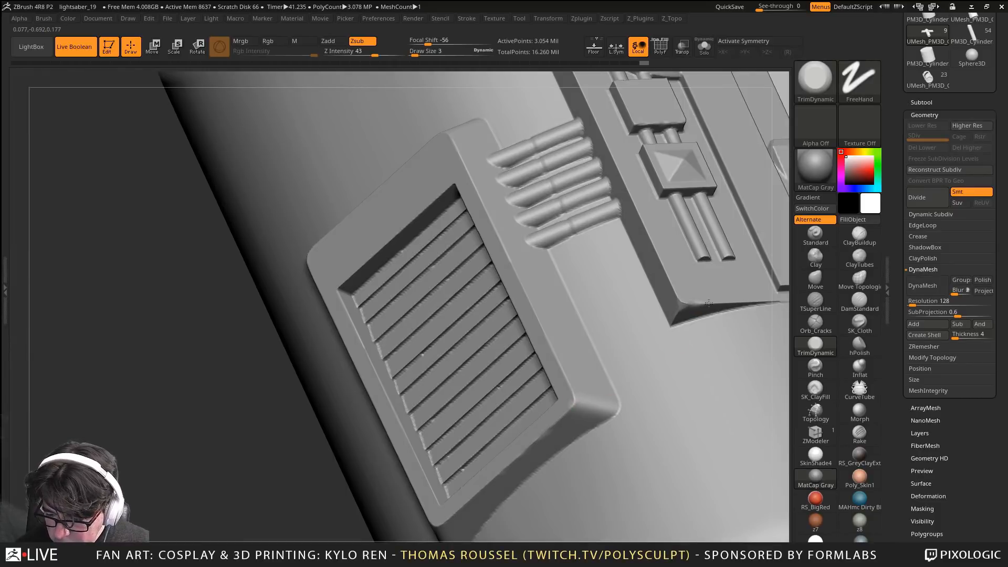
pyautogui.moveTo(666, 291); pyautogui.dragTo(674, 294)
# Even out the curved end edge of the bolted plate by smoothing it and filling it with SK_ClayFill at draw size 3
pyautogui.keyDown('alt'); pyautogui.moveTo(640, 302); pyautogui.dragTo(485, 371, button='right'); pyautogui.keyUp('alt')
pyautogui.keyDown('ctrl'); pyautogui.moveTo(514, 268); pyautogui.dragTo(552, 225, button='right'); pyautogui.keyUp('ctrl')
pyautogui.moveTo(529, 250)
pyautogui.mouseDown()
pyautogui.moveTo(491, 267)
pyautogui.moveTo(618, 253)
pyautogui.mouseUp()
pyautogui.keyDown('alt'); pyautogui.moveTo(615, 230); pyautogui.dragTo(610, 343, button='right'); pyautogui.keyUp('alt')
pyautogui.moveTo(502, 211); pyautogui.dragTo(426, 211)
pyautogui.moveTo(480, 180)
pyautogui.keyDown('alt'); pyautogui.mouseDown(button='right')
pyautogui.moveTo(464, 382)
pyautogui.moveTo(410, 296)
pyautogui.moveTo(396, 395)
pyautogui.moveTo(406, 337)
pyautogui.mouseUp(button='right'); pyautogui.keyUp('alt')
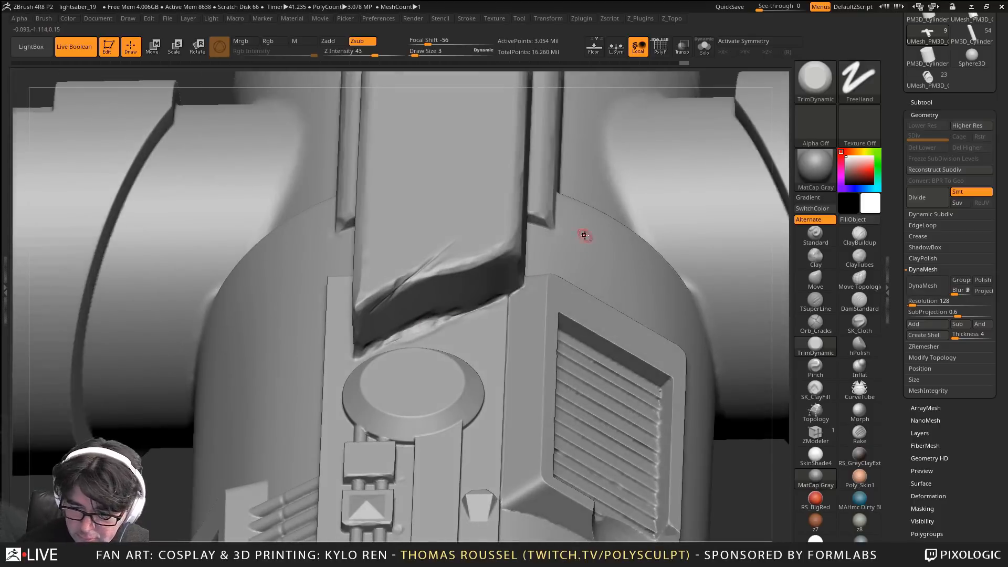
pyautogui.keyDown('alt'); pyautogui.moveTo(595, 362); pyautogui.dragTo(539, 136, button='right'); pyautogui.keyUp('alt')
pyautogui.moveTo(575, 325)
pyautogui.mouseDown(button='right')
pyautogui.moveTo(391, 376)
pyautogui.moveTo(339, 346)
pyautogui.moveTo(401, 276)
pyautogui.mouseUp(button='right')
pyautogui.moveTo(252, 310)
pyautogui.keyDown('alt'); pyautogui.mouseDown(button='right')
pyautogui.moveTo(389, 210)
pyautogui.moveTo(366, 281)
pyautogui.moveTo(270, 322)
pyautogui.mouseUp(button='right'); pyautogui.keyUp('alt')
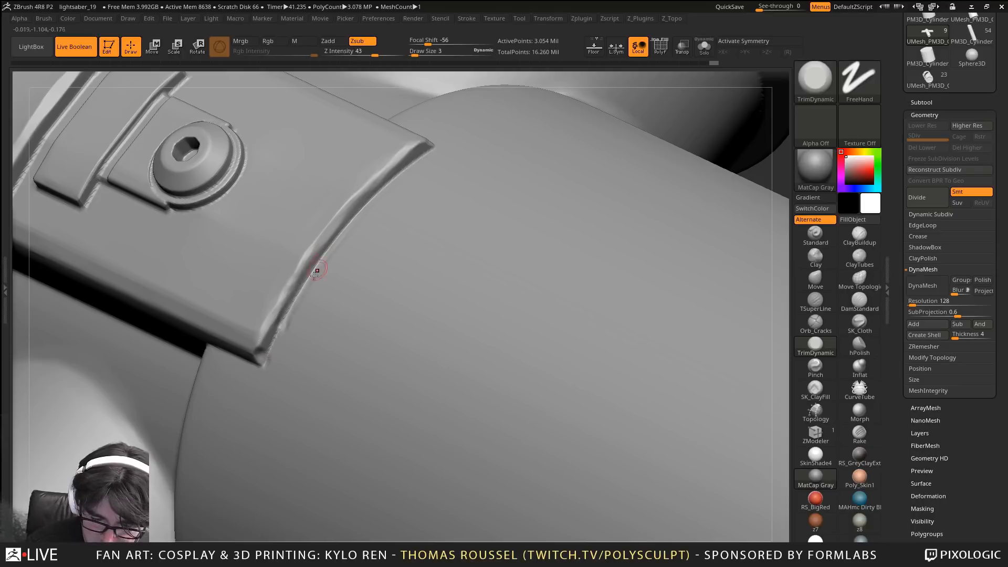
pyautogui.press('shift')
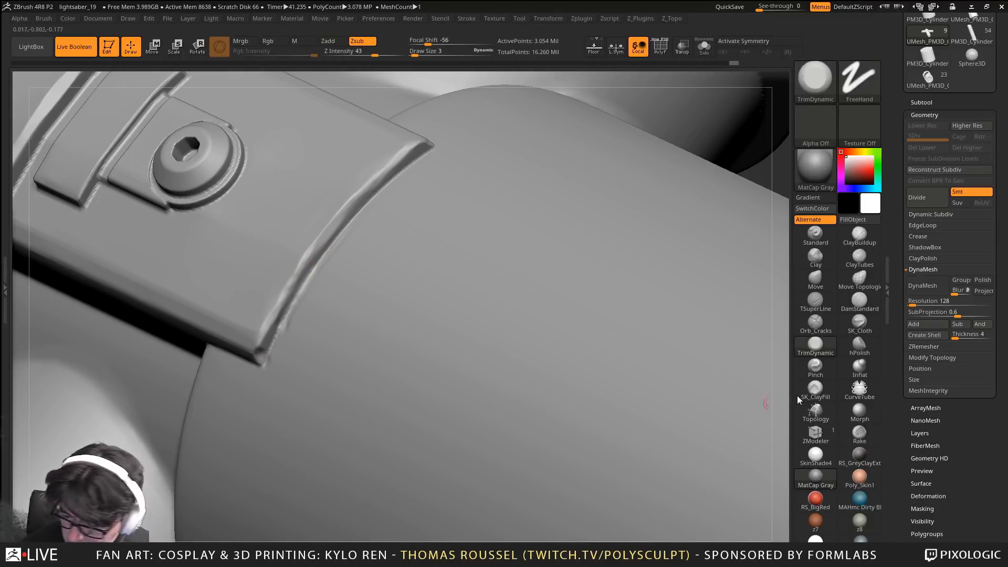
pyautogui.click(799, 399)
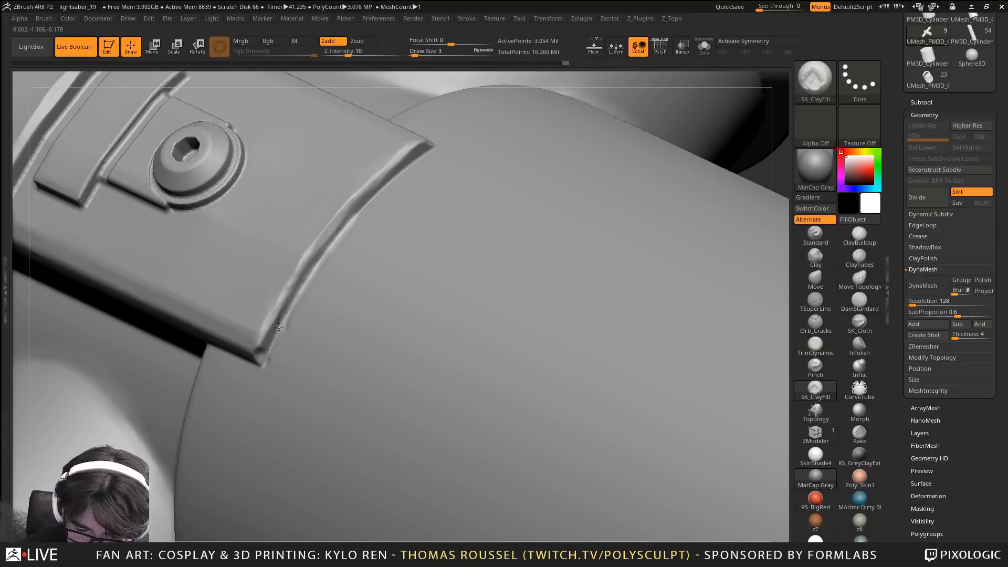
pyautogui.moveTo(379, 193); pyautogui.dragTo(433, 145)
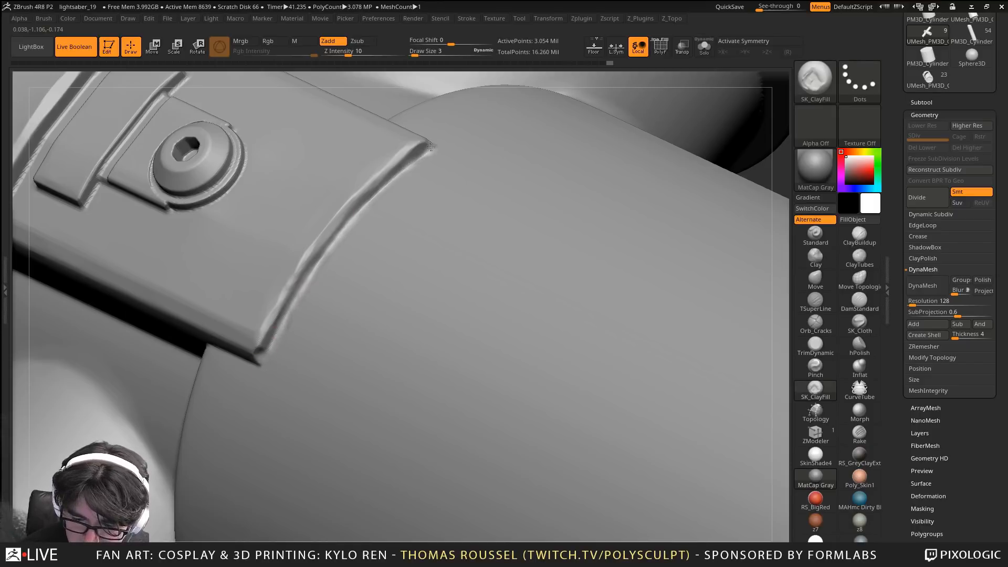
# Chip the rim of the bolt's hex socket with TrimDynamic and soften it with smoothing
pyautogui.keyDown('ctrl'); pyautogui.moveTo(466, 174); pyautogui.dragTo(402, 249, button='right'); pyautogui.keyUp('ctrl')
pyautogui.moveTo(298, 226); pyautogui.dragTo(363, 156, button='right')
pyautogui.click(811, 345)
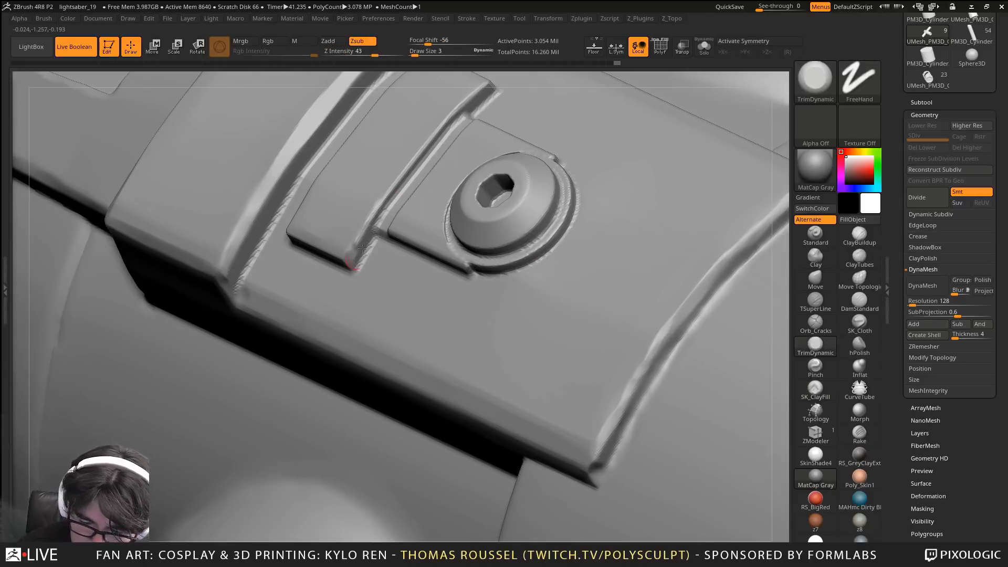
pyautogui.keyDown('ctrl'); pyautogui.moveTo(516, 197); pyautogui.dragTo(518, 284, button='right'); pyautogui.keyUp('ctrl')
pyautogui.moveTo(474, 206)
pyautogui.mouseDown()
pyautogui.moveTo(452, 181)
pyautogui.moveTo(469, 158)
pyautogui.mouseUp()
pyautogui.keyDown('shift'); pyautogui.moveTo(454, 185); pyautogui.dragTo(466, 202); pyautogui.keyUp('shift')
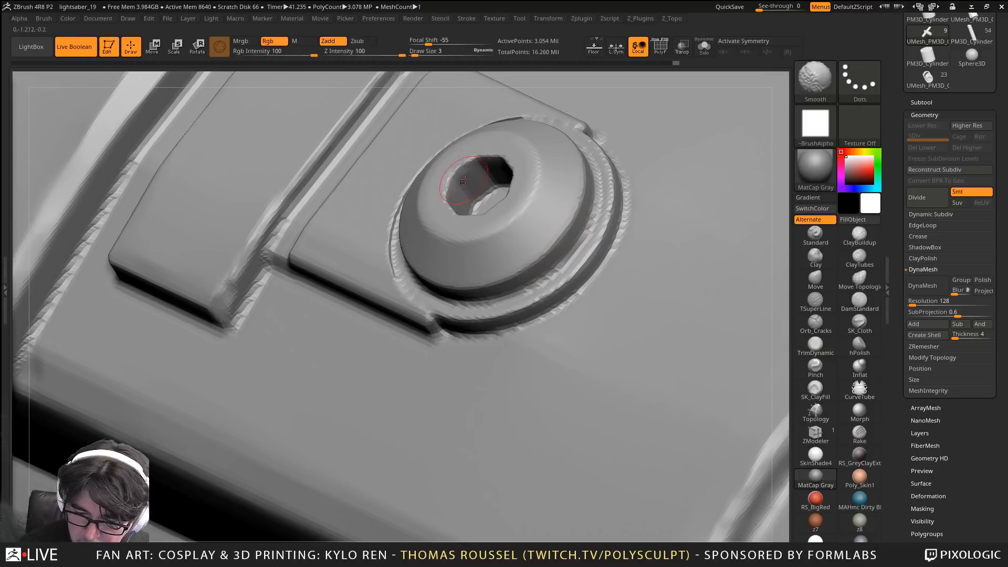
# Wear the raised collar edge on the crossguard arm beside the bolted plate using TrimDynamic at draw size 5
pyautogui.moveTo(466, 202)
pyautogui.mouseDown(button='right')
pyautogui.moveTo(372, 323)
pyautogui.moveTo(341, 210)
pyautogui.moveTo(321, 199)
pyautogui.moveTo(273, 232)
pyautogui.moveTo(289, 259)
pyautogui.mouseUp(button='right')
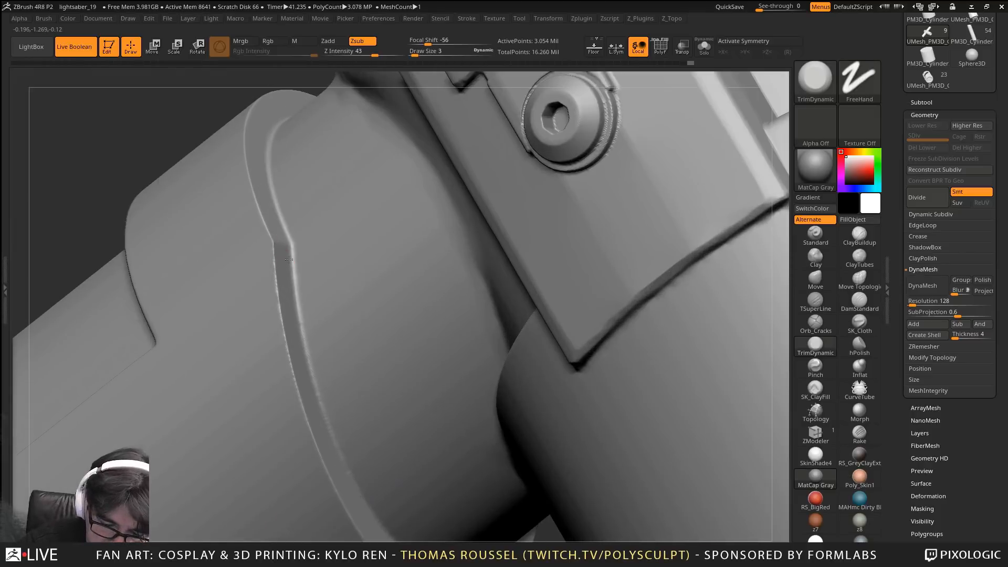
pyautogui.press('s')
pyautogui.moveTo(289, 259); pyautogui.dragTo(292, 259)
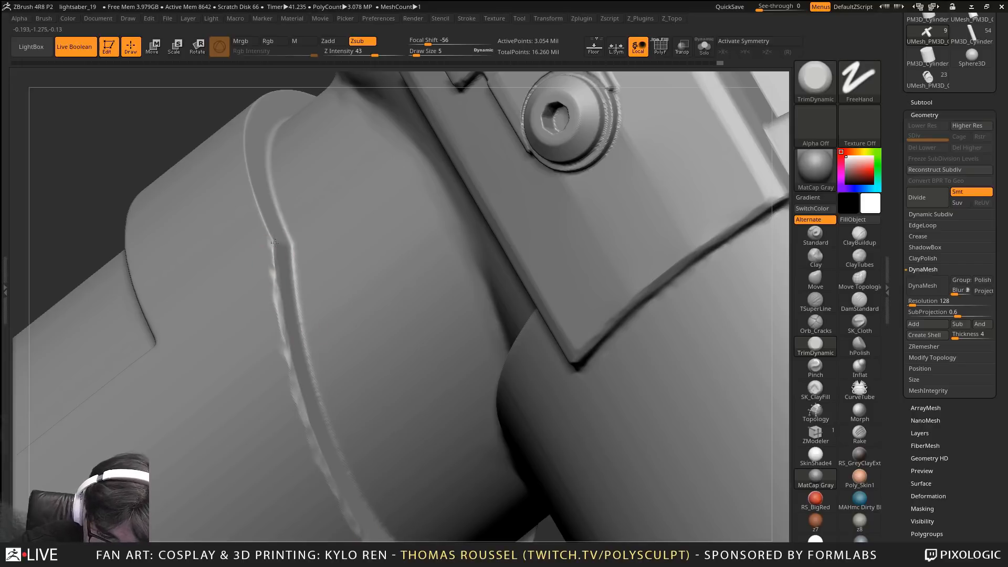
pyautogui.moveTo(275, 242); pyautogui.dragTo(275, 239)
pyautogui.moveTo(250, 171); pyautogui.dragTo(270, 390, button='right')
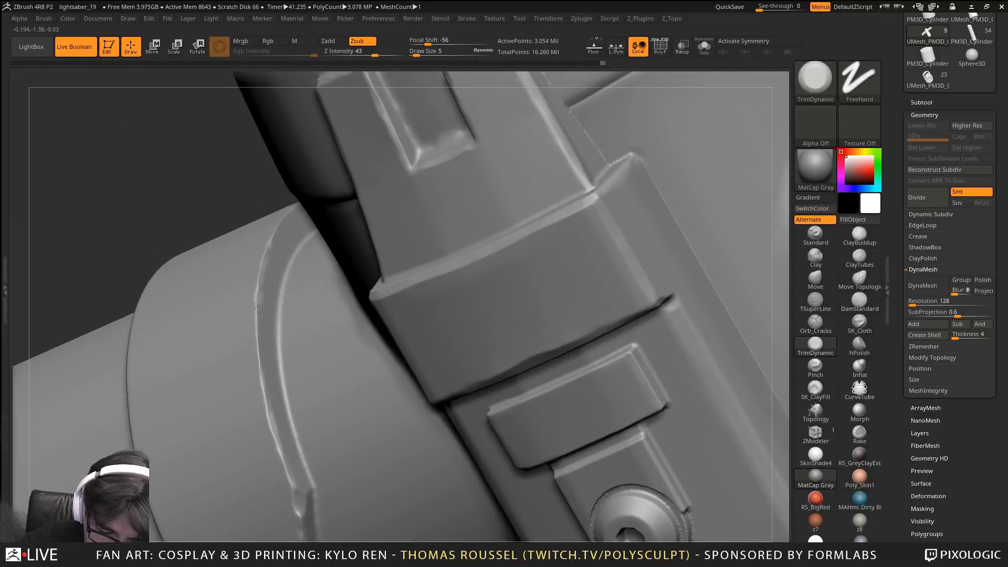
pyautogui.moveTo(256, 332); pyautogui.dragTo(310, 519)
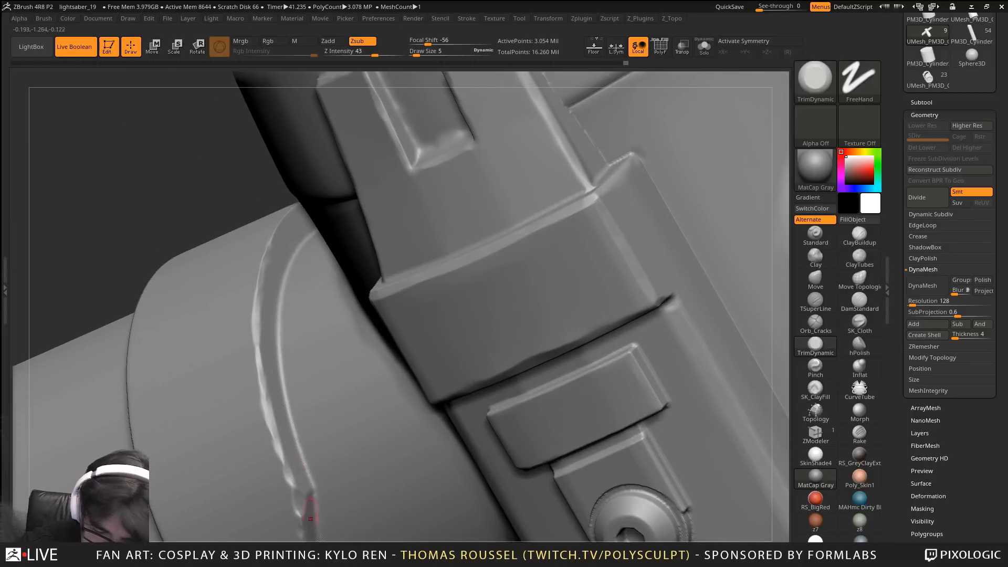
# Polish the worn collar edge on the crossguard arm using hPolish at draw size 5
pyautogui.click(859, 301)
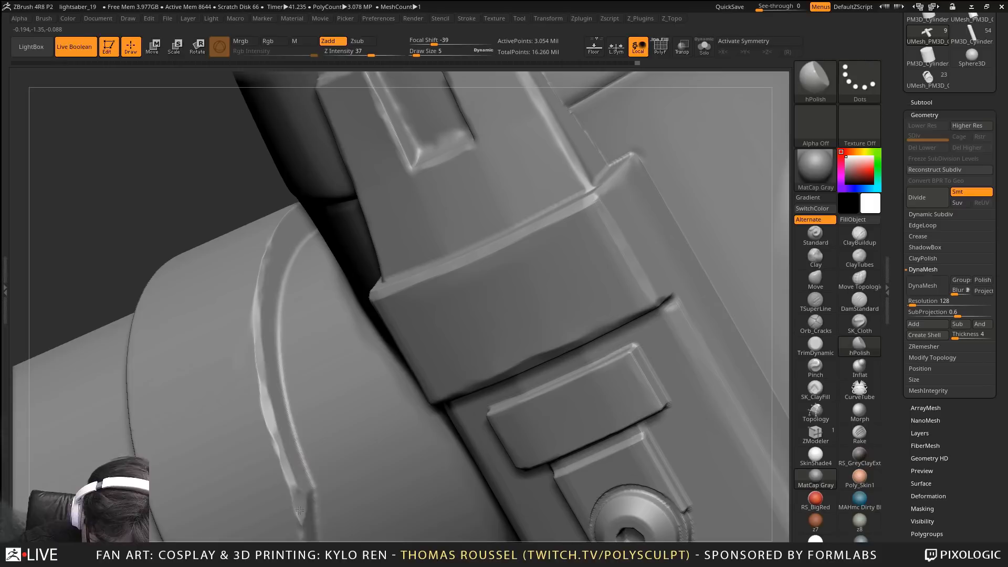
pyautogui.moveTo(263, 265); pyautogui.dragTo(295, 275, button='right')
pyautogui.moveTo(270, 240); pyautogui.dragTo(275, 258)
# Wear the crossguard arm's collar edge on the vent panel side using TrimDynamic at draw size 10
pyautogui.moveTo(318, 380); pyautogui.dragTo(316, 299, button='right')
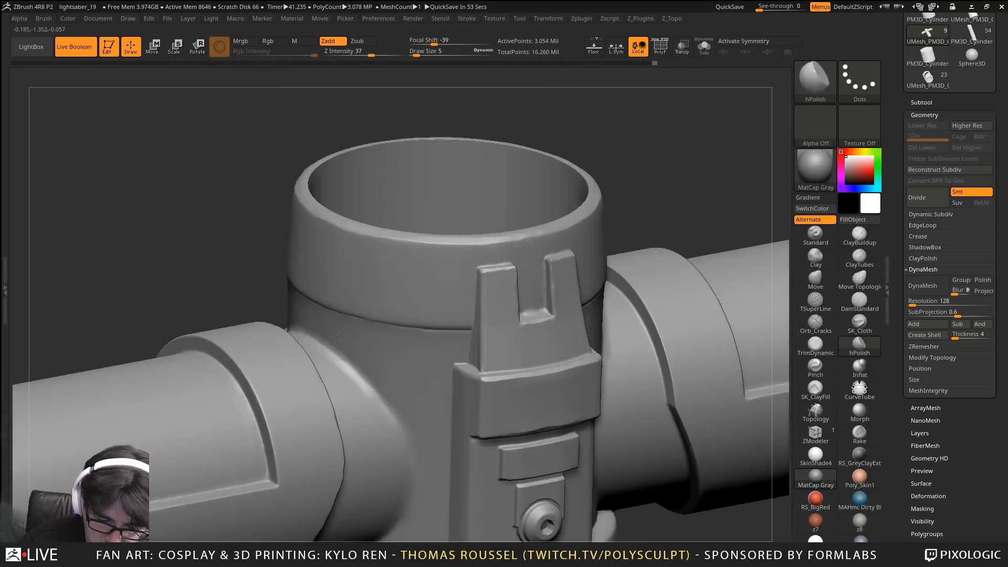
pyautogui.keyDown('alt'); pyautogui.moveTo(399, 446); pyautogui.dragTo(514, 281, button='right'); pyautogui.keyUp('alt')
pyautogui.moveTo(604, 278); pyautogui.dragTo(497, 309, button='right')
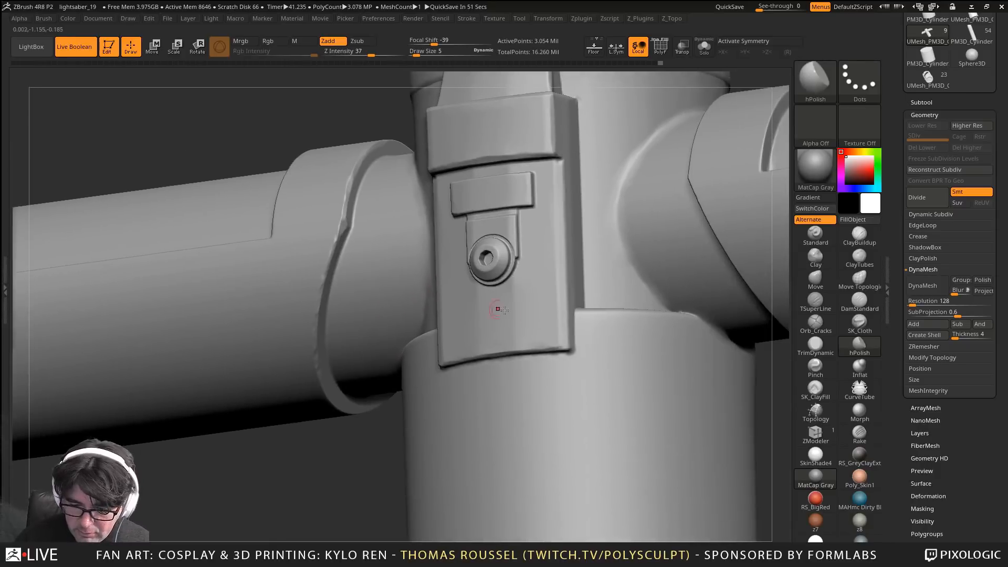
pyautogui.moveTo(630, 342); pyautogui.dragTo(613, 290, button='right')
pyautogui.keyDown('ctrl'); pyautogui.moveTo(317, 499); pyautogui.dragTo(420, 210, button='right'); pyautogui.keyUp('ctrl')
pyautogui.moveTo(420, 294)
pyautogui.keyDown('ctrl'); pyautogui.mouseDown(button='right')
pyautogui.moveTo(428, 409)
pyautogui.moveTo(443, 361)
pyautogui.moveTo(445, 407)
pyautogui.mouseUp(button='right'); pyautogui.keyUp('ctrl')
pyautogui.keyDown('alt'); pyautogui.moveTo(445, 407); pyautogui.dragTo(393, 302, button='right'); pyautogui.keyUp('alt')
pyautogui.click(812, 352)
pyautogui.press('s')
pyautogui.moveTo(372, 232); pyautogui.dragTo(375, 232)
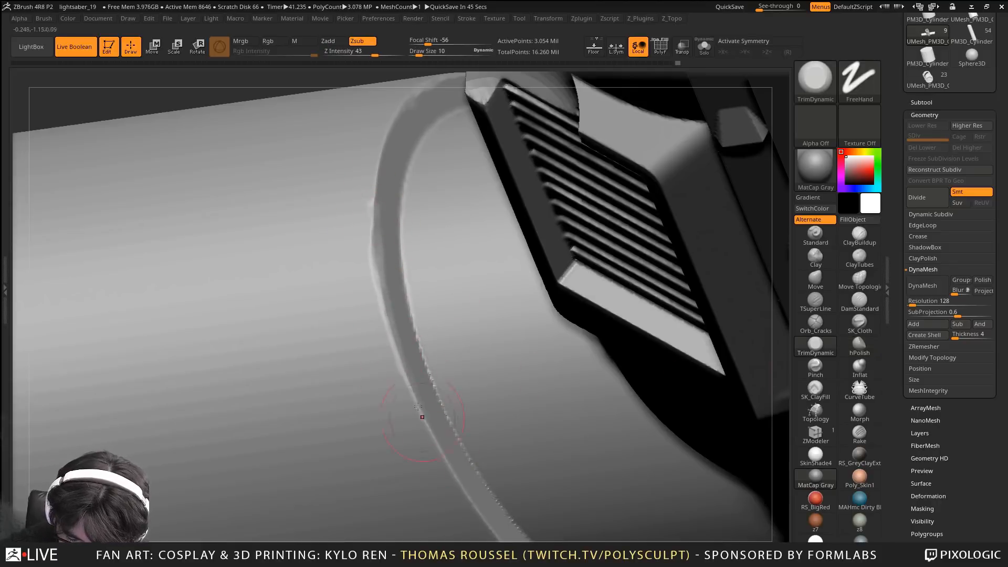
pyautogui.keyDown('alt'); pyautogui.moveTo(466, 481); pyautogui.dragTo(359, 269, button='right'); pyautogui.keyUp('alt')
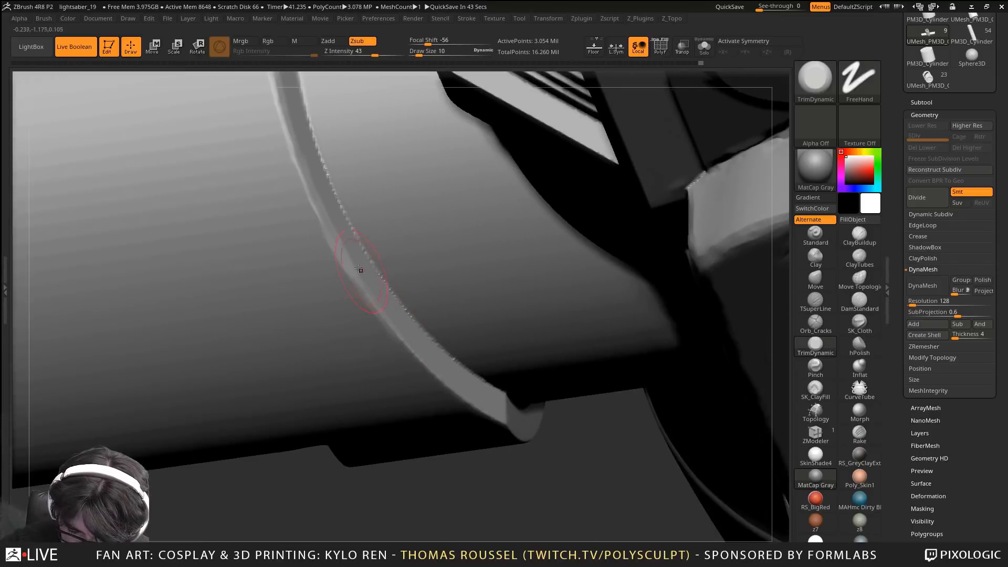
pyautogui.moveTo(376, 314); pyautogui.dragTo(511, 432)
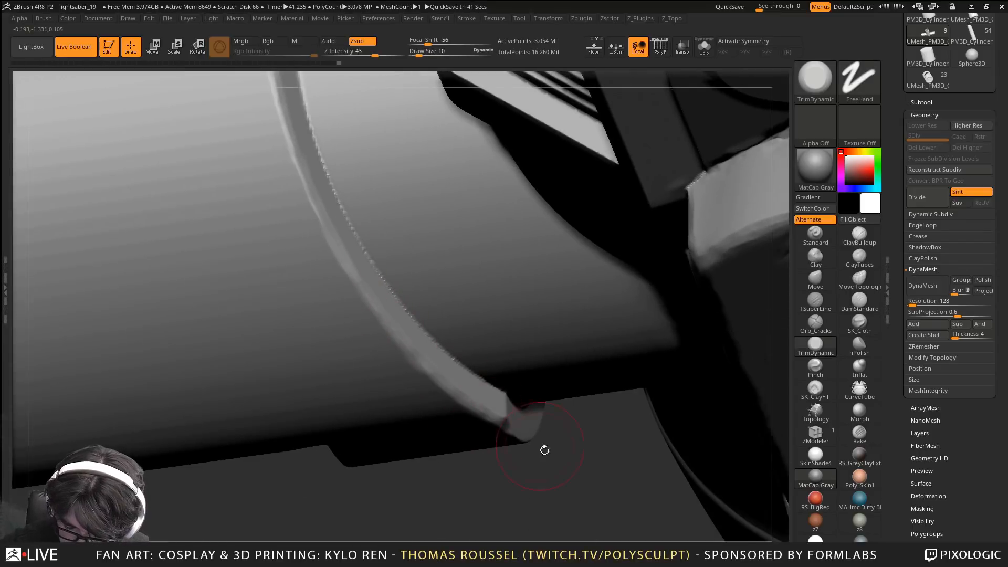
# Wear the raised collar edge around the underside of the crossguard arm using TrimDynamic at draw size 10
pyautogui.moveTo(545, 447); pyautogui.dragTo(546, 387, button='right')
pyautogui.moveTo(555, 491); pyautogui.dragTo(587, 526)
pyautogui.keyDown('alt'); pyautogui.moveTo(587, 526); pyautogui.dragTo(498, 356, button='right'); pyautogui.keyUp('alt')
pyautogui.moveTo(498, 357); pyautogui.dragTo(462, 347, button='right')
pyautogui.moveTo(609, 430); pyautogui.dragTo(528, 386)
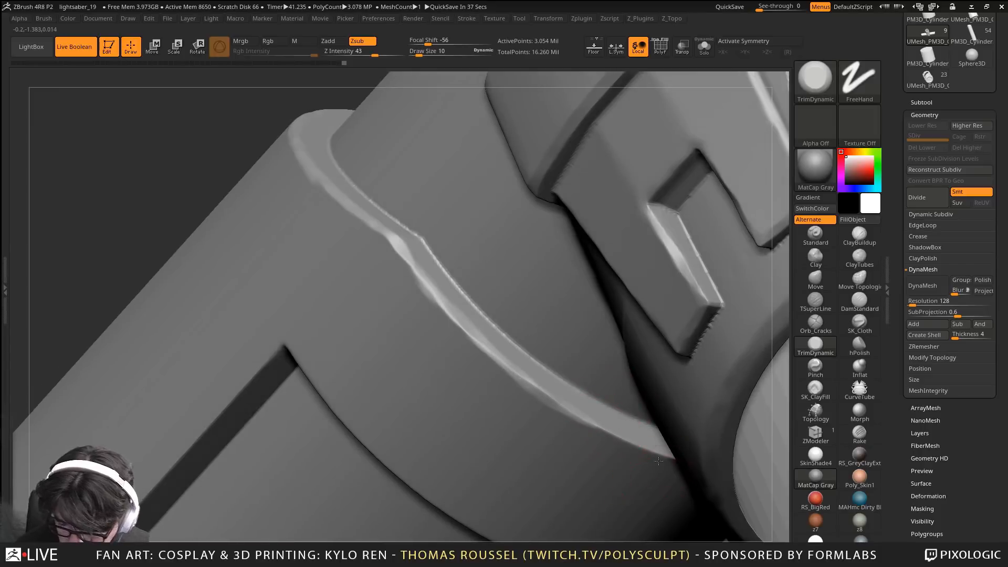
pyautogui.moveTo(658, 461); pyautogui.dragTo(702, 427, button='right')
pyautogui.moveTo(702, 427)
pyautogui.mouseDown()
pyautogui.moveTo(715, 468)
pyautogui.moveTo(692, 448)
pyautogui.mouseUp()
pyautogui.moveTo(692, 448); pyautogui.dragTo(477, 369, button='right')
pyautogui.moveTo(681, 443); pyautogui.dragTo(481, 373)
# Chip the collar's outer edge around its angled corner beneath the bolted plate using TrimDynamic
pyautogui.keyDown('alt'); pyautogui.moveTo(686, 427); pyautogui.dragTo(368, 379, button='right'); pyautogui.keyUp('alt')
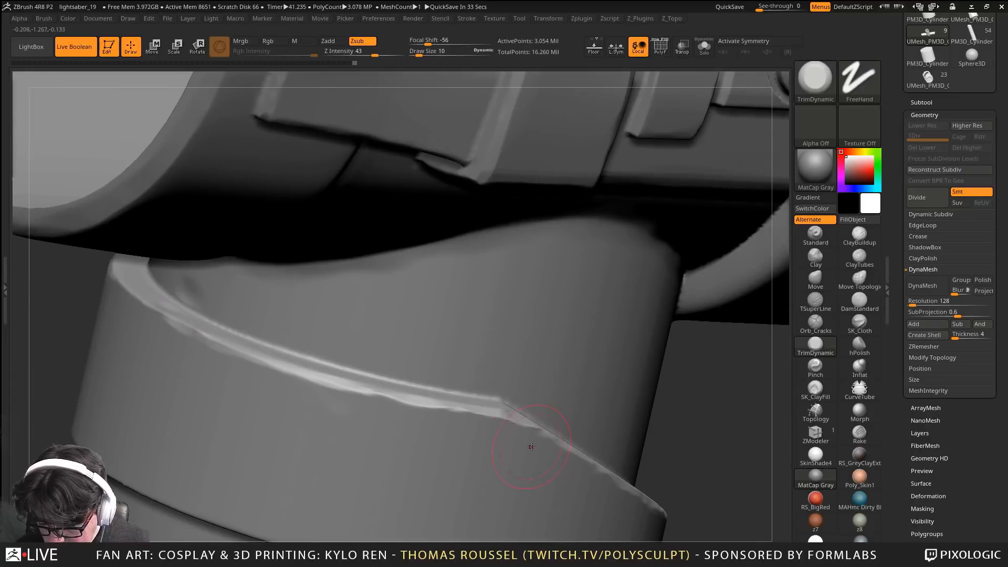
pyautogui.moveTo(618, 475); pyautogui.dragTo(615, 489, button='right')
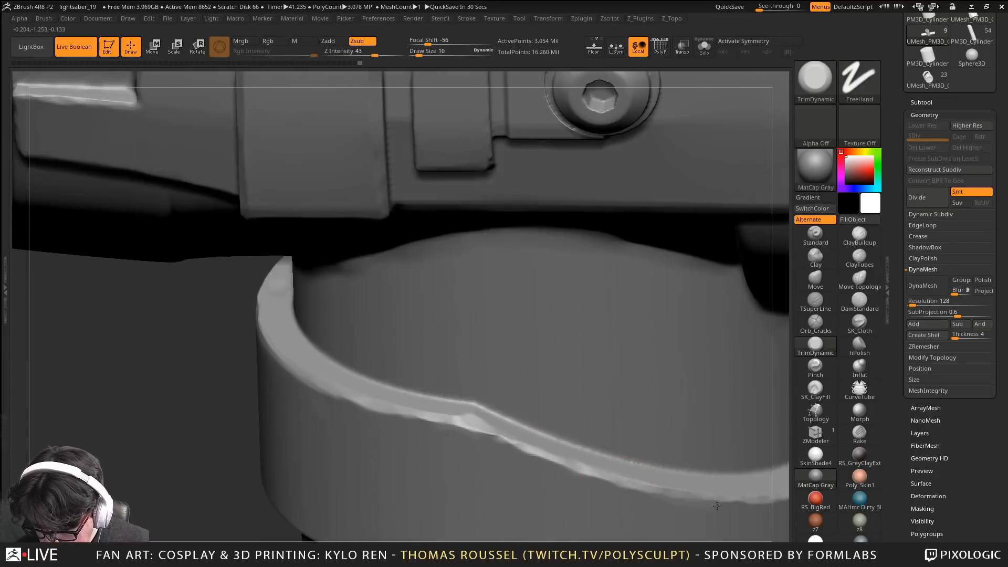
pyautogui.moveTo(717, 506); pyautogui.dragTo(667, 495)
pyautogui.moveTo(750, 505); pyautogui.dragTo(723, 488)
pyautogui.moveTo(723, 488)
pyautogui.keyDown('alt'); pyautogui.mouseDown(button='right')
pyautogui.moveTo(508, 443)
pyautogui.moveTo(638, 341)
pyautogui.moveTo(567, 360)
pyautogui.moveTo(481, 208)
pyautogui.mouseUp(button='right'); pyautogui.keyUp('alt')
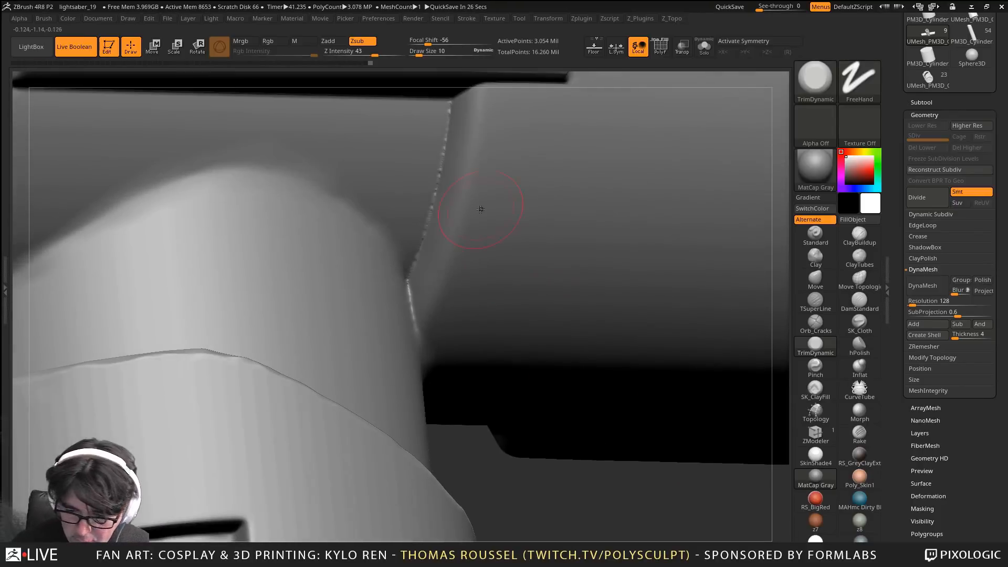
# Wear the crossguard shell's edges next to the bolted plate and the adjoining arm using TrimDynamic
pyautogui.click(438, 312)
pyautogui.moveTo(437, 312)
pyautogui.mouseDown(button='right')
pyautogui.moveTo(427, 420)
pyautogui.moveTo(415, 433)
pyautogui.mouseUp(button='right')
pyautogui.moveTo(468, 211); pyautogui.dragTo(472, 237)
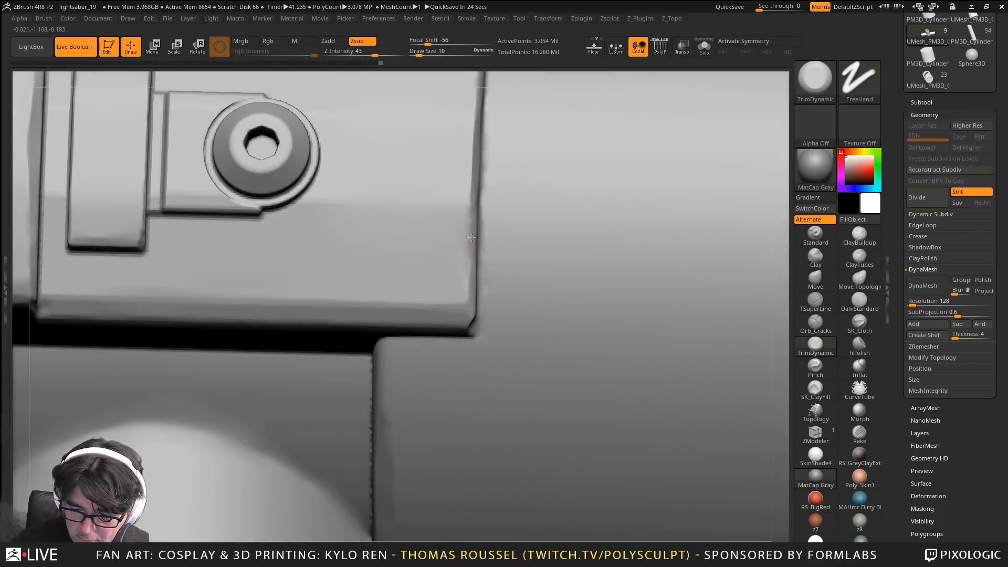
pyautogui.keyDown('ctrl'); pyautogui.moveTo(569, 357); pyautogui.dragTo(551, 427, button='right'); pyautogui.keyUp('ctrl')
pyautogui.moveTo(488, 210)
pyautogui.keyDown('alt'); pyautogui.mouseDown(button='right')
pyautogui.moveTo(546, 384)
pyautogui.moveTo(509, 255)
pyautogui.moveTo(593, 293)
pyautogui.mouseUp(button='right'); pyautogui.keyUp('alt')
pyautogui.moveTo(374, 351)
pyautogui.mouseDown()
pyautogui.moveTo(569, 291)
pyautogui.moveTo(683, 293)
pyautogui.mouseUp()
pyautogui.moveTo(682, 293)
pyautogui.mouseDown(button='right')
pyautogui.moveTo(479, 315)
pyautogui.moveTo(681, 264)
pyautogui.mouseUp(button='right')
pyautogui.click(479, 315)
pyautogui.moveTo(590, 287); pyautogui.dragTo(714, 255)
pyautogui.keyDown('alt'); pyautogui.moveTo(722, 254); pyautogui.dragTo(535, 280, button='right'); pyautogui.keyUp('alt')
pyautogui.moveTo(535, 280); pyautogui.dragTo(582, 274)
pyautogui.moveTo(656, 275); pyautogui.dragTo(525, 337, button='right')
# Wear the curved collar edge on the opposite crossguard arm, beside the ribbed slats, using TrimDynamic
pyautogui.moveTo(751, 305)
pyautogui.mouseDown(button='right')
pyautogui.moveTo(662, 320)
pyautogui.moveTo(594, 267)
pyautogui.moveTo(495, 268)
pyautogui.mouseUp(button='right')
pyautogui.moveTo(456, 234)
pyautogui.mouseDown()
pyautogui.moveTo(572, 355)
pyautogui.moveTo(621, 439)
pyautogui.mouseUp()
pyautogui.moveTo(630, 451)
pyautogui.keyDown('alt'); pyautogui.mouseDown(button='right')
pyautogui.moveTo(608, 427)
pyautogui.moveTo(572, 266)
pyautogui.moveTo(583, 264)
pyautogui.moveTo(567, 317)
pyautogui.mouseUp(button='right'); pyautogui.keyUp('alt')
pyautogui.moveTo(553, 292); pyautogui.dragTo(597, 427)
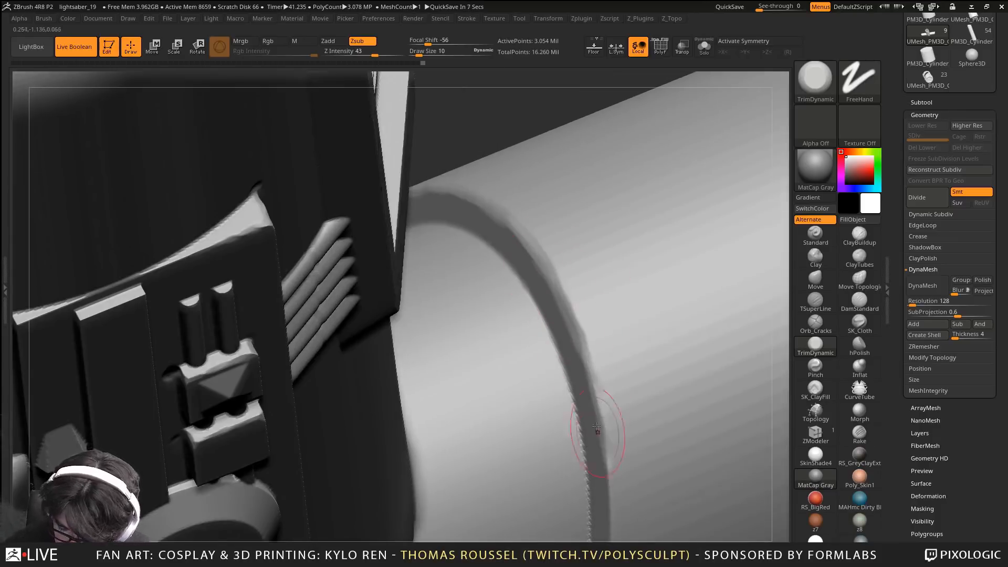
pyautogui.keyDown('alt'); pyautogui.moveTo(618, 462); pyautogui.dragTo(580, 228, button='right'); pyautogui.keyUp('alt')
pyautogui.moveTo(575, 231); pyautogui.dragTo(528, 508)
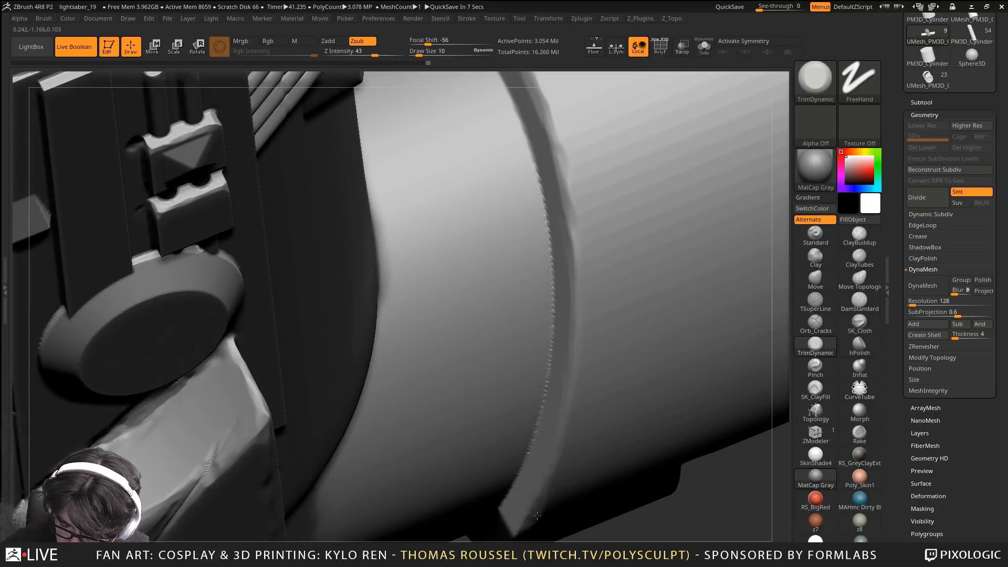
# Continue the TrimDynamic wear past the collar's corner and around the underside of the opposite crossguard arm
pyautogui.moveTo(549, 384); pyautogui.dragTo(530, 333, button='right')
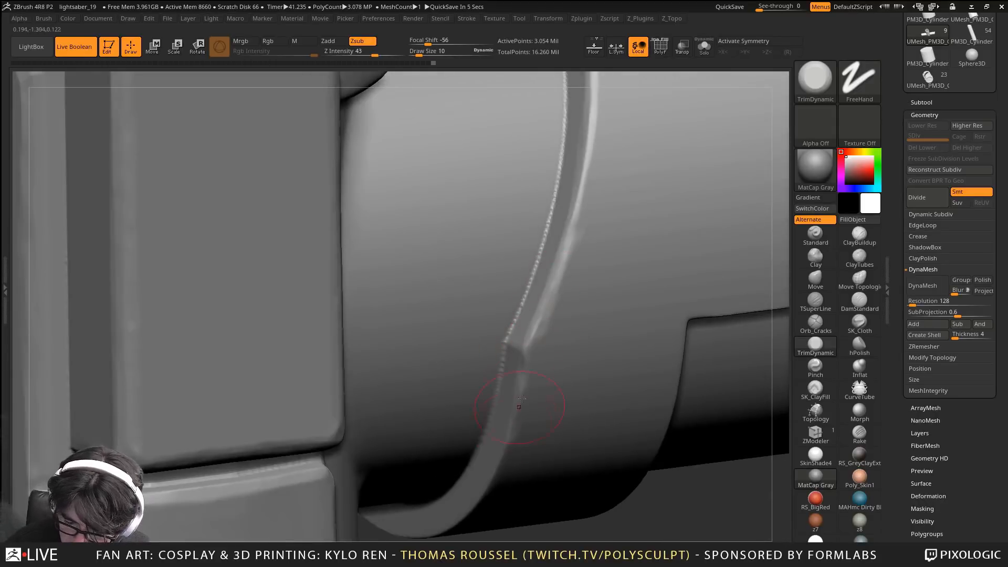
pyautogui.moveTo(522, 398); pyautogui.dragTo(486, 484)
pyautogui.moveTo(485, 484); pyautogui.dragTo(526, 412, button='right')
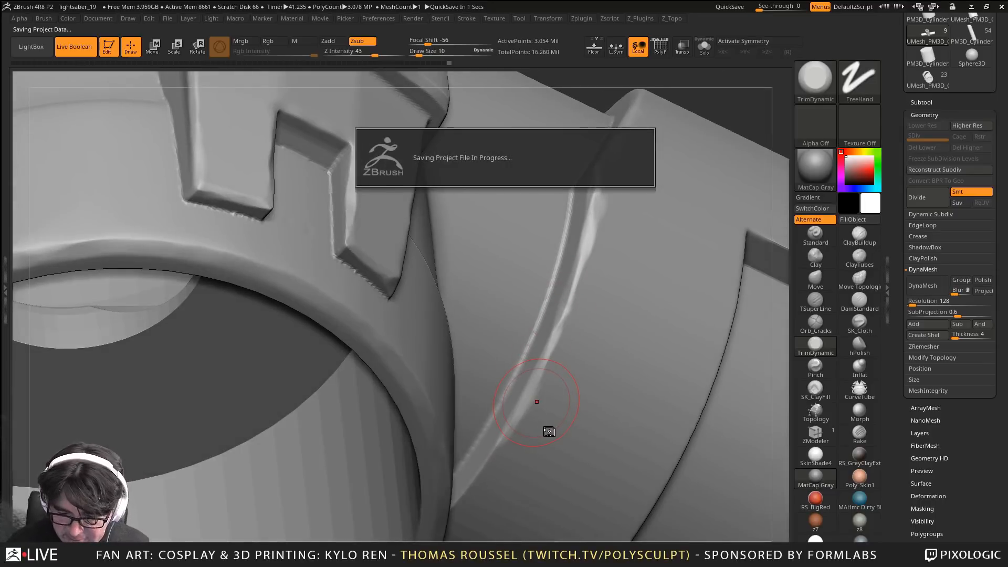
pyautogui.moveTo(537, 401)
pyautogui.mouseDown(button='right')
pyautogui.moveTo(546, 426)
pyautogui.moveTo(534, 235)
pyautogui.mouseUp(button='right')
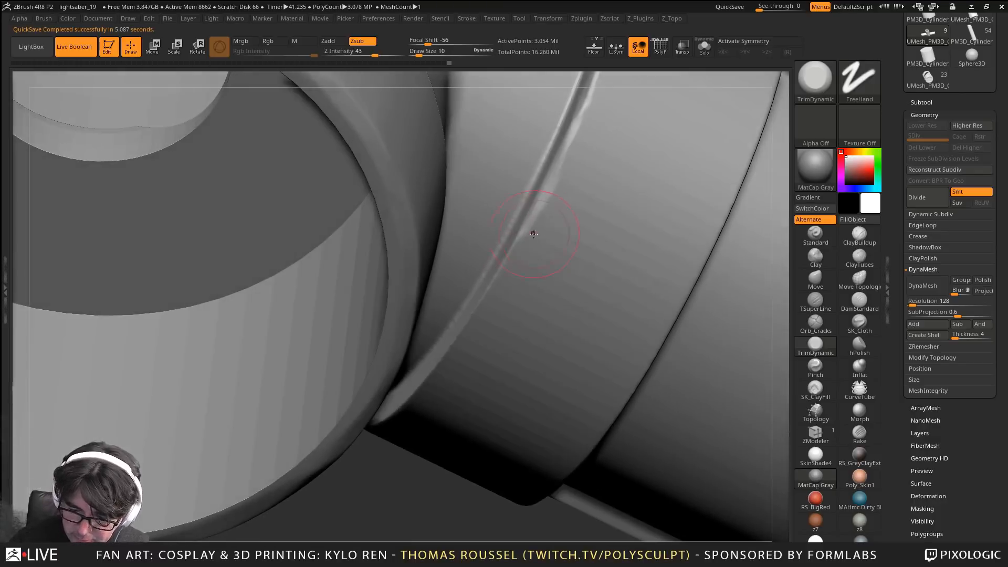
# Trim the curved step where the crossguard arm's outer sleeve meets the recessed tube, down to its corner
pyautogui.moveTo(434, 362)
pyautogui.mouseDown(button='right')
pyautogui.moveTo(461, 288)
pyautogui.moveTo(513, 263)
pyautogui.mouseUp(button='right')
pyautogui.moveTo(430, 394); pyautogui.dragTo(653, 360, button='right')
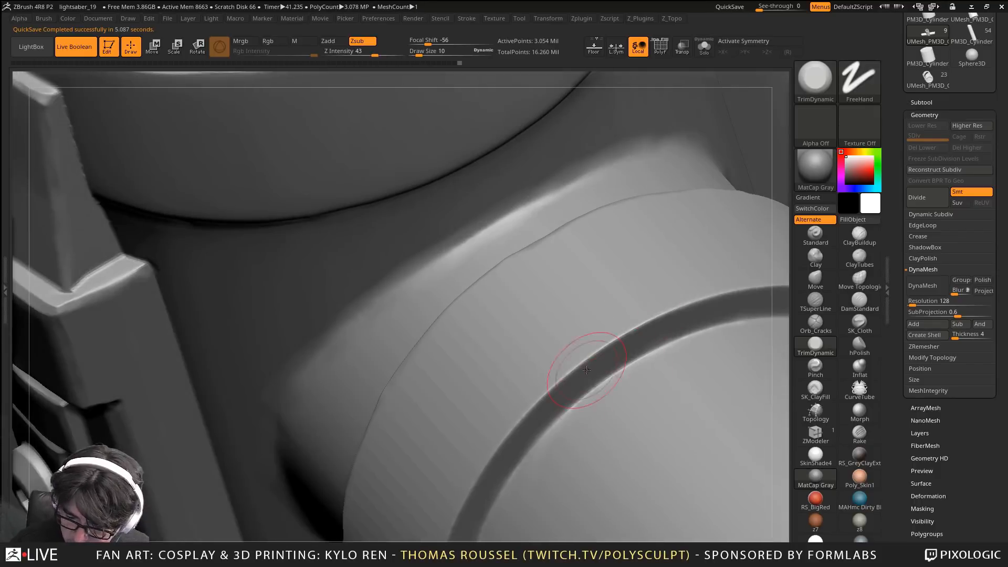
pyautogui.moveTo(658, 317); pyautogui.dragTo(467, 392, button='right')
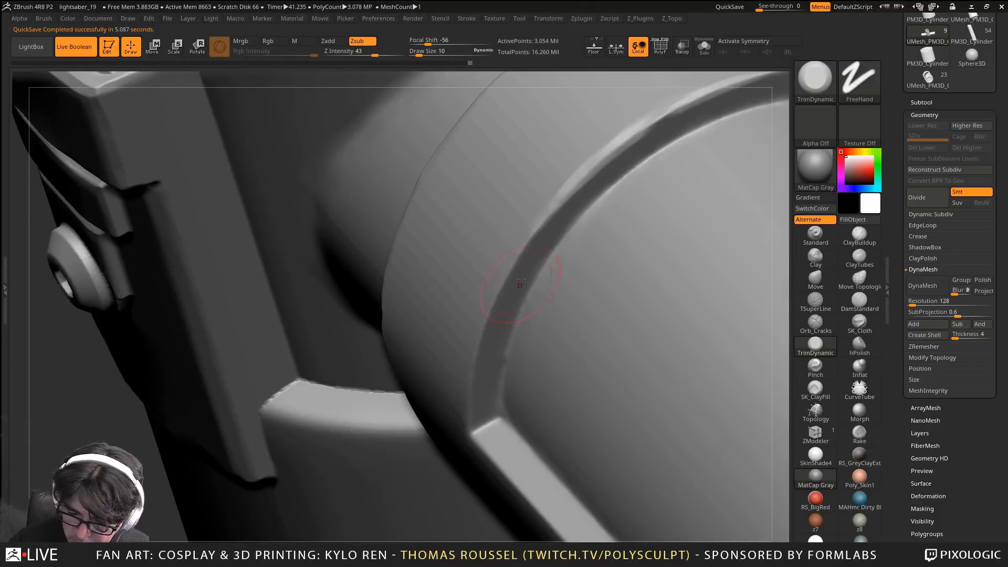
pyautogui.moveTo(510, 454); pyautogui.dragTo(593, 389, button='right')
pyautogui.keyDown('alt'); pyautogui.moveTo(541, 525); pyautogui.dragTo(415, 347, button='right'); pyautogui.keyUp('alt')
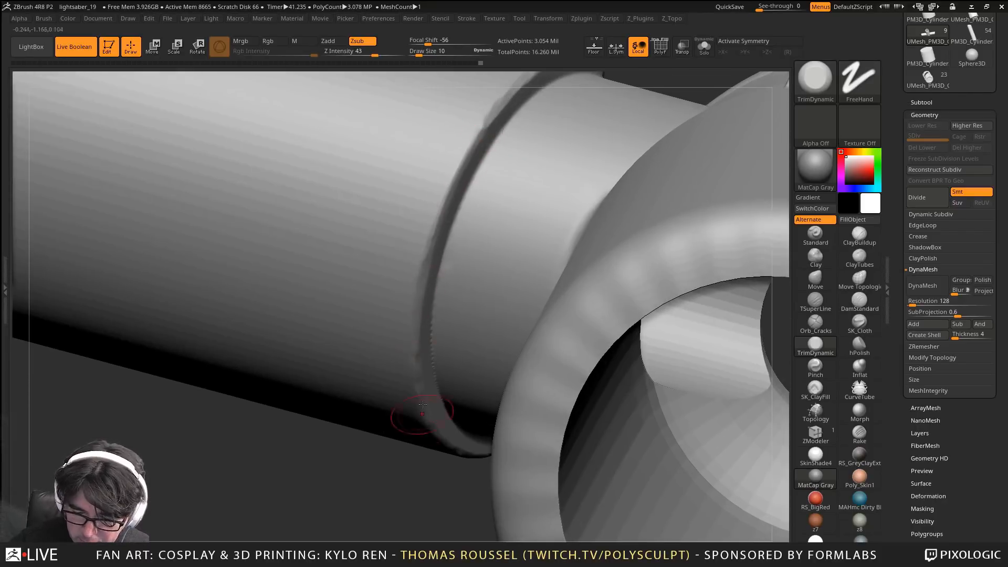
# Chip the remaining edge of the sleeve's curved step between its two corners using TrimDynamic
pyautogui.moveTo(422, 404)
pyautogui.mouseDown(button='right')
pyautogui.moveTo(568, 389)
pyautogui.moveTo(583, 244)
pyautogui.mouseUp(button='right')
pyautogui.moveTo(583, 244); pyautogui.dragTo(515, 298)
pyautogui.moveTo(533, 286); pyautogui.dragTo(488, 375, button='right')
pyautogui.moveTo(556, 254); pyautogui.dragTo(489, 355)
pyautogui.moveTo(569, 262); pyautogui.dragTo(535, 176, button='right')
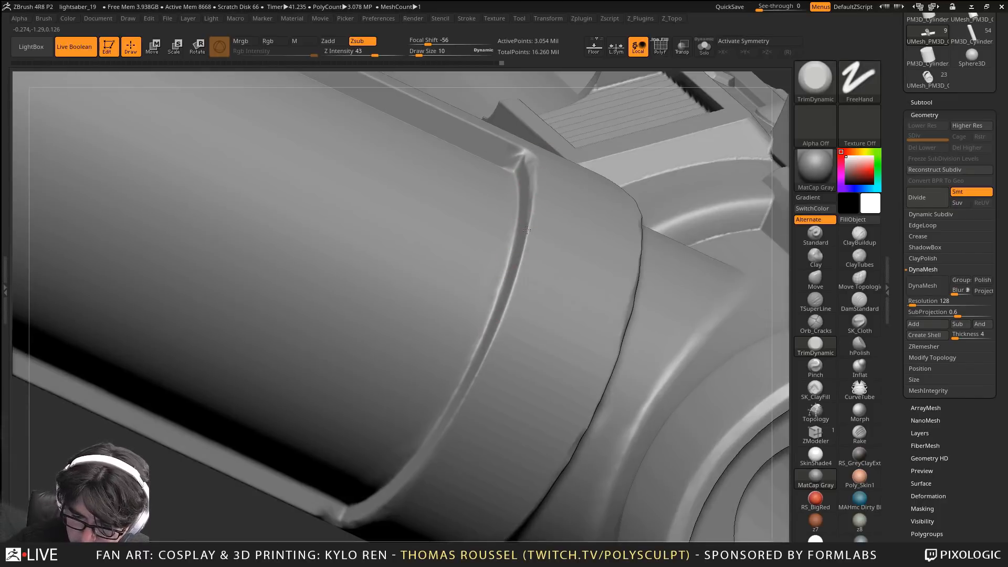
pyautogui.moveTo(526, 230); pyautogui.dragTo(508, 310)
# Wear the long straight edge of the half-open outer sleeve along the crossguard arm using TrimDynamic
pyautogui.moveTo(468, 405)
pyautogui.mouseDown(button='right')
pyautogui.moveTo(612, 424)
pyautogui.moveTo(625, 436)
pyautogui.mouseUp(button='right')
pyautogui.moveTo(651, 331); pyautogui.dragTo(272, 157)
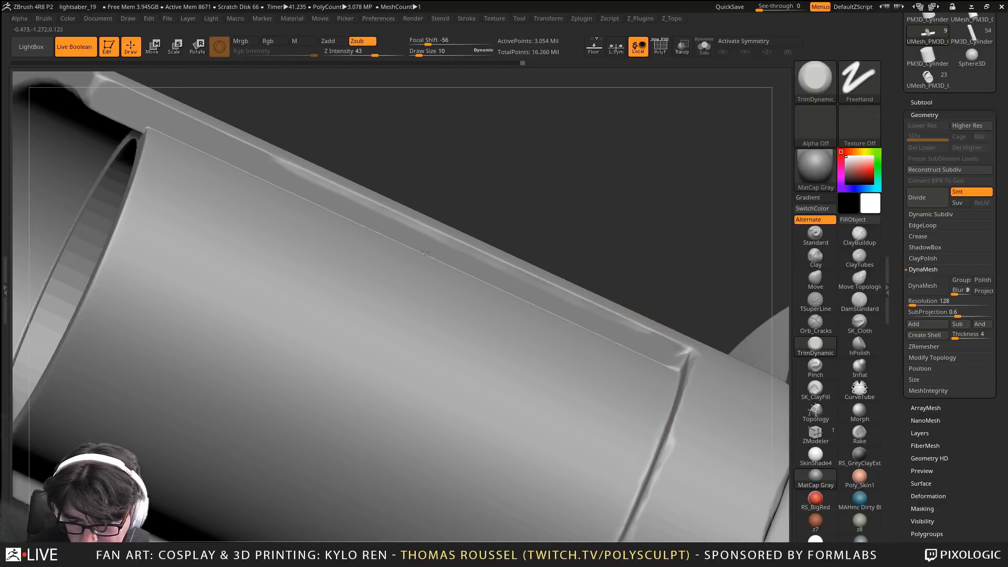
pyautogui.keyDown('alt'); pyautogui.moveTo(328, 196); pyautogui.dragTo(588, 320, button='right'); pyautogui.keyUp('alt')
pyautogui.moveTo(557, 297); pyautogui.dragTo(380, 209)
pyautogui.moveTo(472, 291)
pyautogui.mouseDown(button='right')
pyautogui.moveTo(493, 222)
pyautogui.moveTo(548, 192)
pyautogui.mouseUp(button='right')
# Chip the notch corner and the inner tube's rim at the open end of the crossguard arm
pyautogui.moveTo(539, 315)
pyautogui.mouseDown()
pyautogui.moveTo(551, 295)
pyautogui.moveTo(464, 389)
pyautogui.mouseUp()
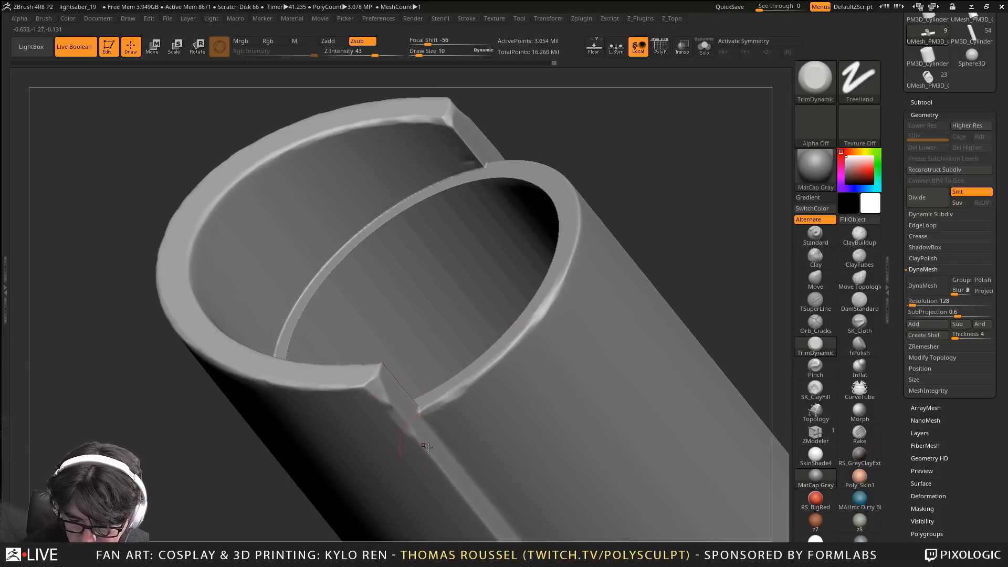
pyautogui.moveTo(428, 447); pyautogui.dragTo(594, 241, button='right')
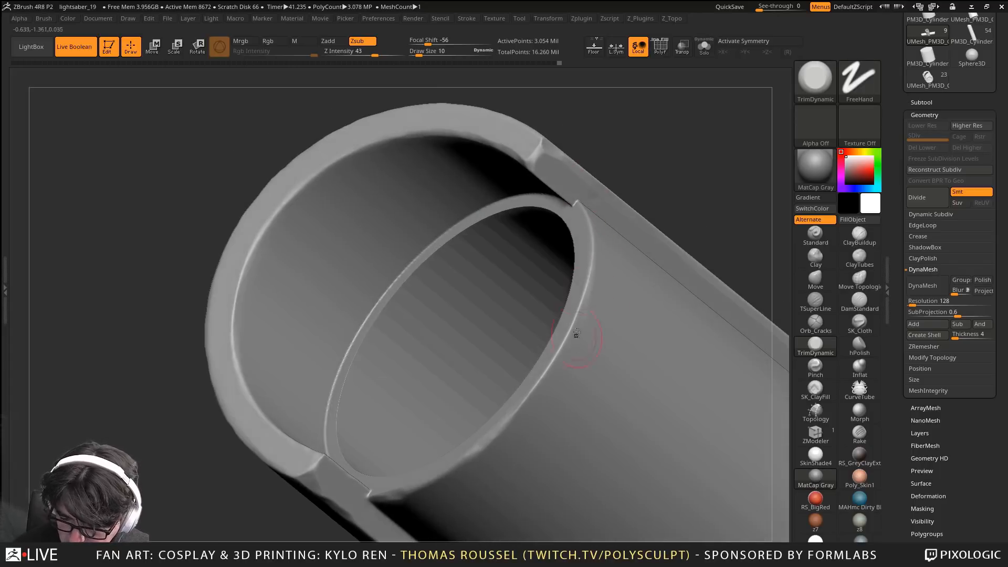
pyautogui.moveTo(577, 334); pyautogui.dragTo(517, 414)
pyautogui.moveTo(517, 415); pyautogui.dragTo(531, 199, button='right')
# Wear the outer sleeve's other long straight edge from the end notch toward the collar using TrimDynamic
pyautogui.moveTo(481, 216); pyautogui.dragTo(476, 214, button='right')
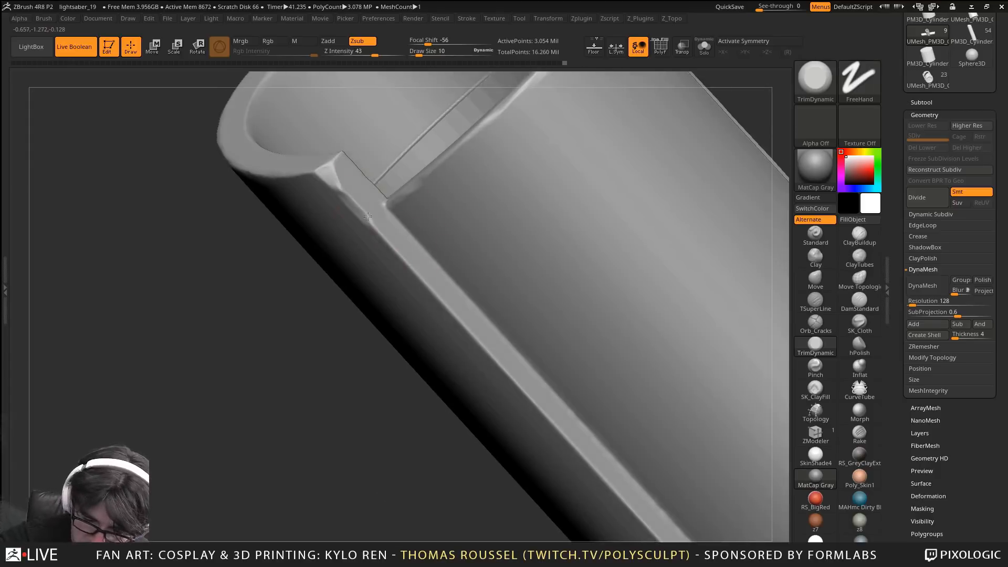
pyautogui.moveTo(365, 218); pyautogui.dragTo(549, 412)
pyautogui.moveTo(475, 336); pyautogui.dragTo(556, 421)
pyautogui.moveTo(556, 421); pyautogui.dragTo(548, 339, button='right')
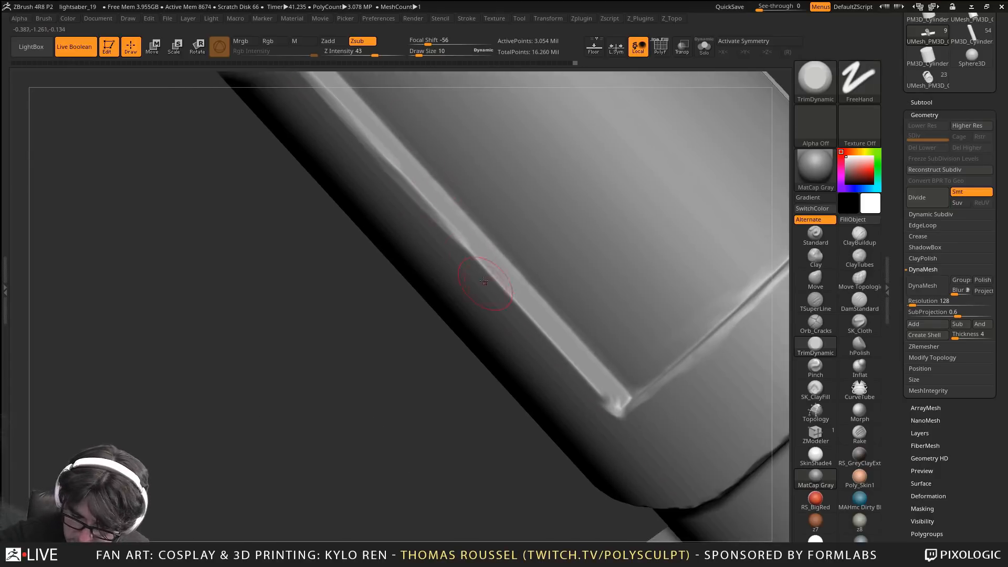
# Wear down the long stepped edge of the side arm's half-shell with the TrimDynamic brush, from the collar to the open end
pyautogui.moveTo(590, 396)
pyautogui.mouseDown(button='right')
pyautogui.moveTo(691, 295)
pyautogui.moveTo(530, 395)
pyautogui.moveTo(560, 412)
pyautogui.moveTo(533, 471)
pyautogui.mouseUp(button='right')
pyautogui.moveTo(550, 415); pyautogui.dragTo(609, 490, button='right')
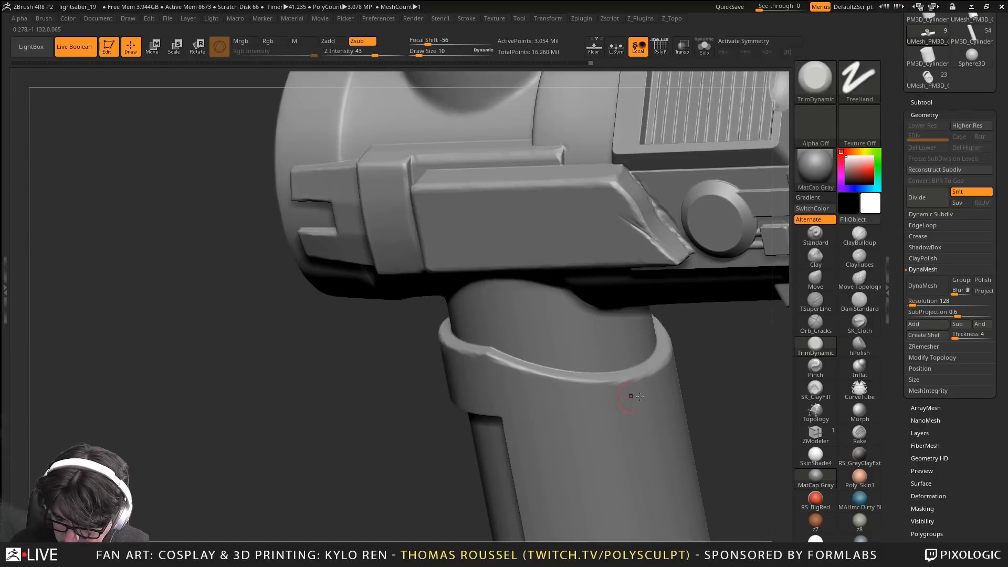
pyautogui.moveTo(640, 396); pyautogui.dragTo(596, 343, button='right')
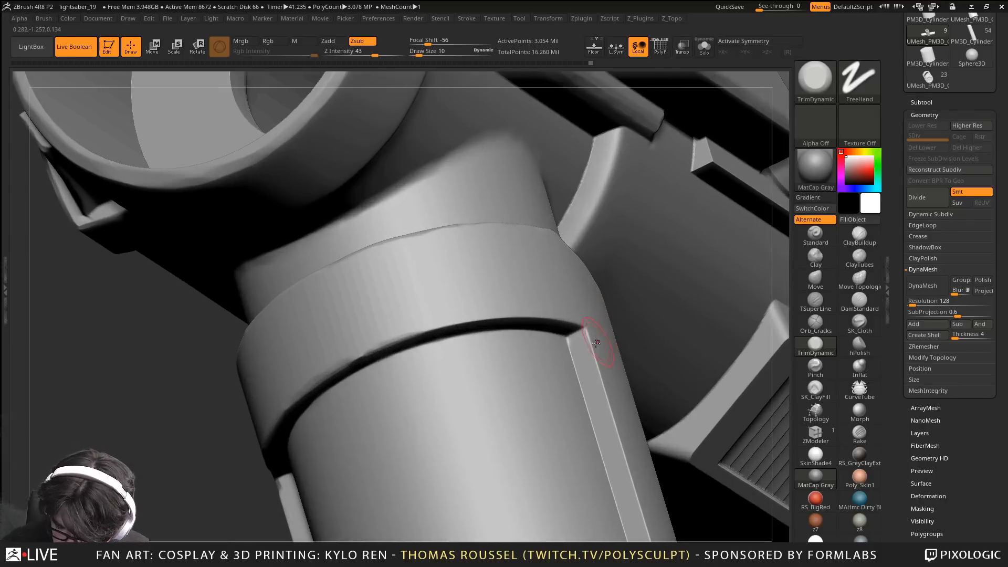
pyautogui.moveTo(592, 356); pyautogui.dragTo(606, 393)
pyautogui.moveTo(647, 491); pyautogui.dragTo(559, 257, button='right')
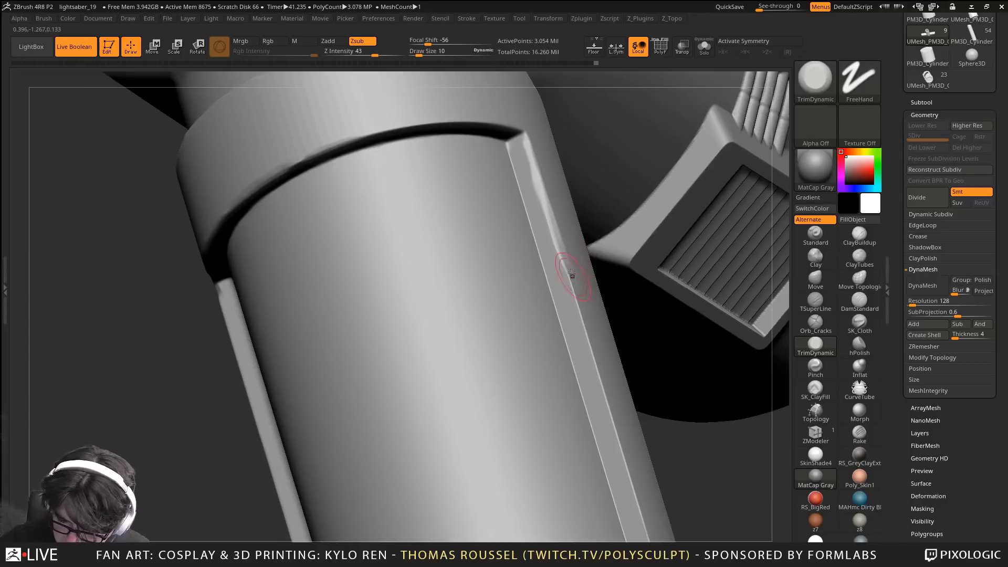
pyautogui.moveTo(559, 257); pyautogui.dragTo(622, 452)
pyautogui.moveTo(653, 530); pyautogui.dragTo(583, 272, button='right')
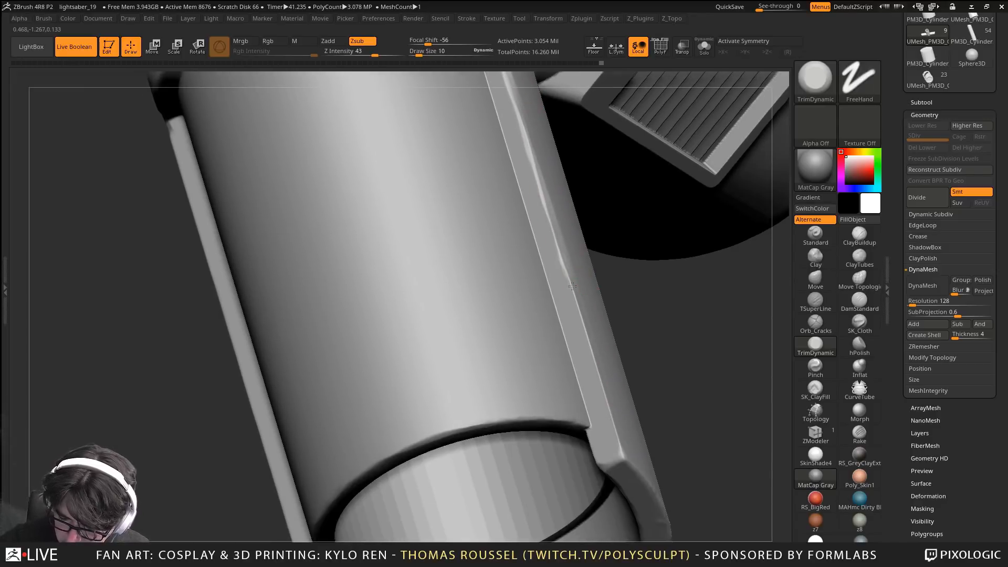
pyautogui.moveTo(573, 286); pyautogui.dragTo(604, 403)
pyautogui.moveTo(583, 336); pyautogui.dragTo(622, 457)
pyautogui.moveTo(624, 462)
pyautogui.mouseDown(button='right')
pyautogui.moveTo(722, 338)
pyautogui.moveTo(584, 334)
pyautogui.moveTo(427, 457)
pyautogui.moveTo(372, 254)
pyautogui.mouseUp(button='right')
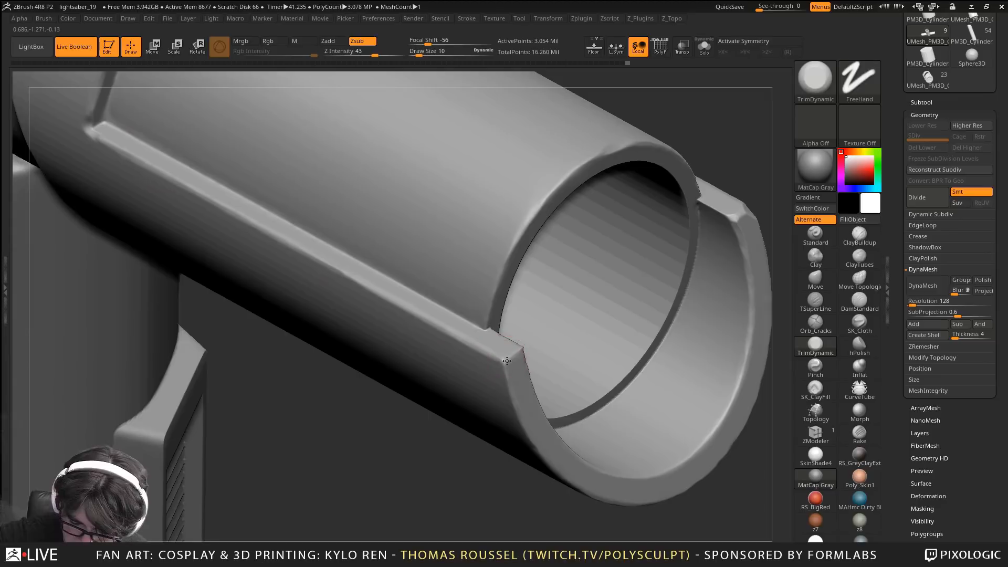
# Carve a short diagonal scratch into the long front plate using the Orb_Cracks brush
pyautogui.moveTo(510, 335)
pyautogui.mouseDown(button='right')
pyautogui.moveTo(538, 267)
pyautogui.moveTo(451, 393)
pyautogui.moveTo(746, 415)
pyautogui.mouseUp(button='right')
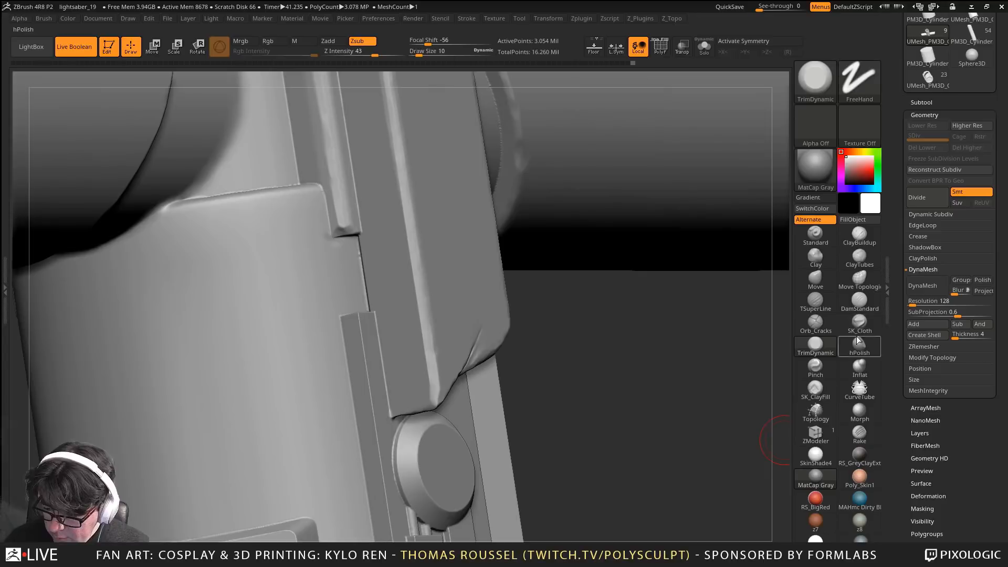
pyautogui.click(815, 323)
pyautogui.moveTo(724, 322); pyautogui.dragTo(493, 300, button='right')
pyautogui.moveTo(395, 264); pyautogui.dragTo(436, 216)
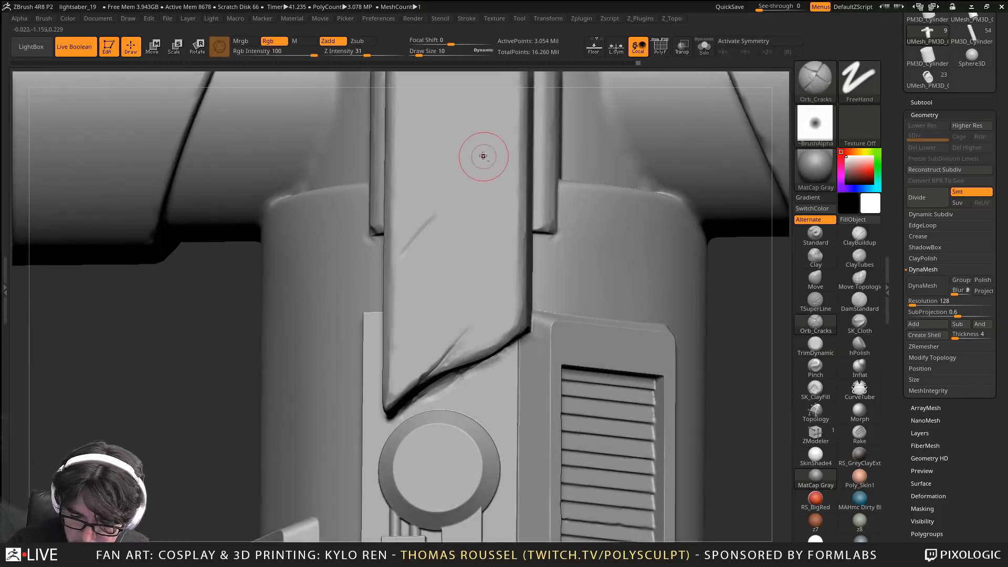
pyautogui.keyDown('alt'); pyautogui.moveTo(498, 79); pyautogui.dragTo(469, 310, button='right'); pyautogui.keyUp('alt')
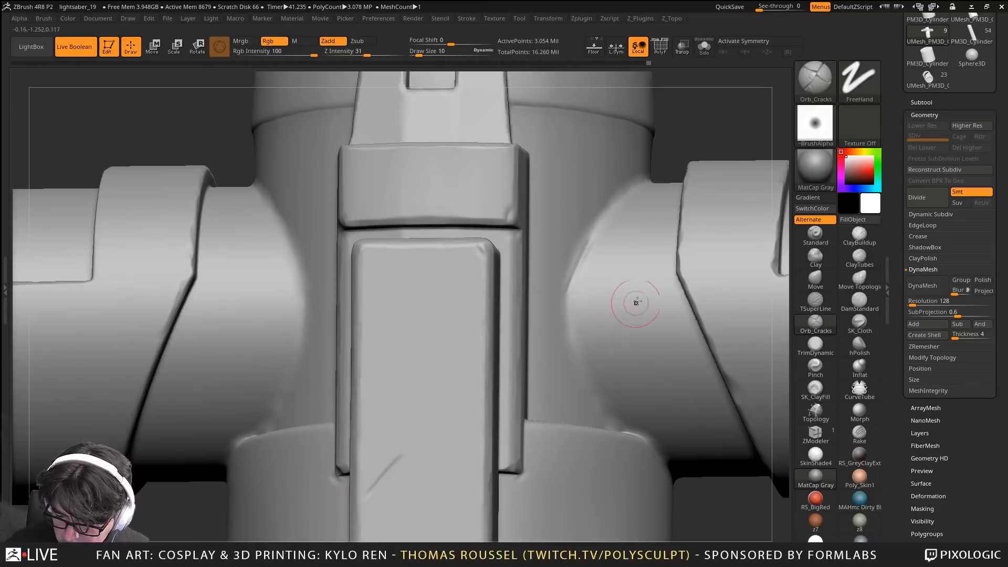
# Cut cracks at the stepped corner of the side arm's collar and a lengthwise scratch along the arm with Orb_Cracks
pyautogui.moveTo(636, 302); pyautogui.dragTo(622, 254, button='right')
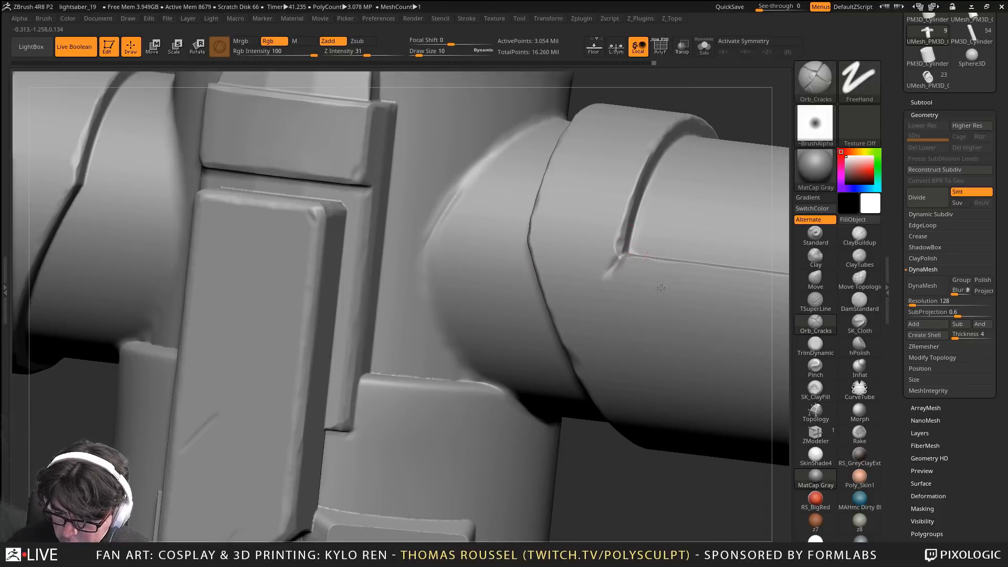
pyautogui.moveTo(661, 288); pyautogui.dragTo(619, 253, button='right')
pyautogui.moveTo(647, 320); pyautogui.dragTo(569, 315, button='right')
pyautogui.moveTo(593, 326); pyautogui.dragTo(678, 341)
pyautogui.moveTo(625, 349)
pyautogui.mouseDown(button='right')
pyautogui.moveTo(587, 351)
pyautogui.moveTo(525, 315)
pyautogui.moveTo(527, 296)
pyautogui.mouseUp(button='right')
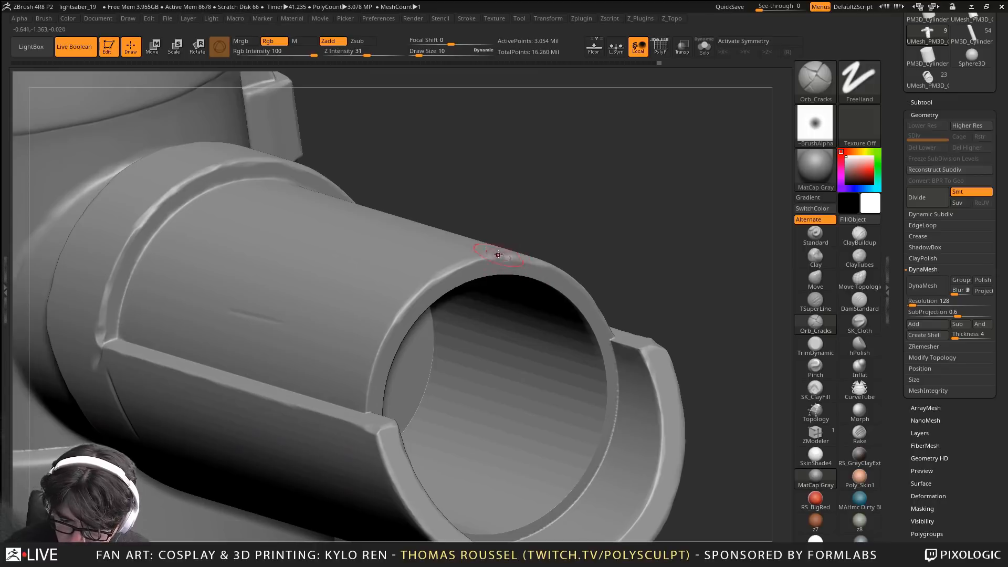
# Reduce the brush draw size to 6 and carve small nicks into the rims of the side arm's open end
pyautogui.press('[')
pyautogui.moveTo(440, 241); pyautogui.dragTo(391, 357, button='right')
pyautogui.moveTo(443, 452); pyautogui.dragTo(515, 420, button='right')
pyautogui.moveTo(618, 345); pyautogui.dragTo(595, 355, button='right')
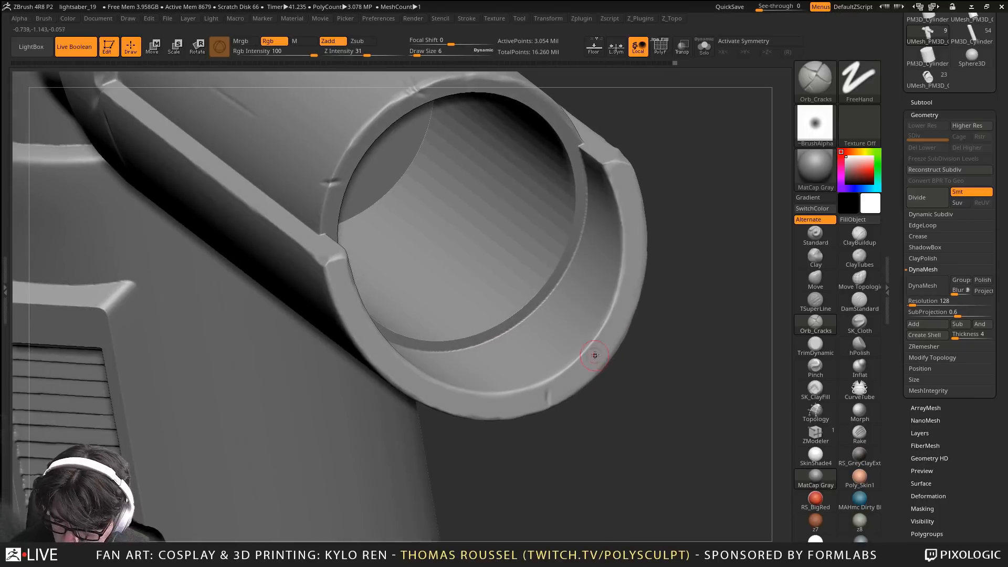
# Add short scratches to the inner wall of the half-shell at the side arm's open end and extend the rim damage
pyautogui.moveTo(642, 265); pyautogui.dragTo(643, 324, button='right')
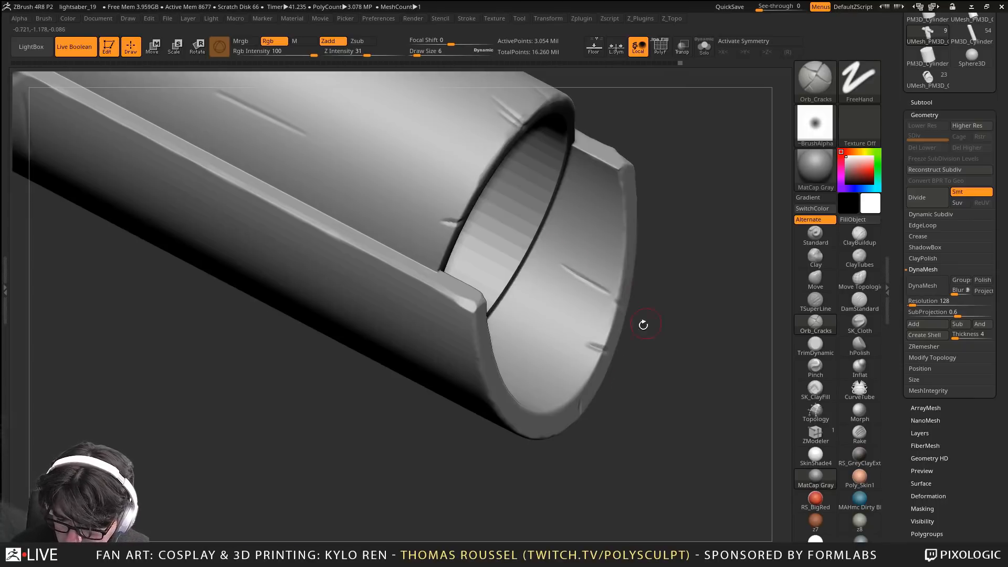
pyautogui.moveTo(643, 403); pyautogui.dragTo(617, 307, button='right')
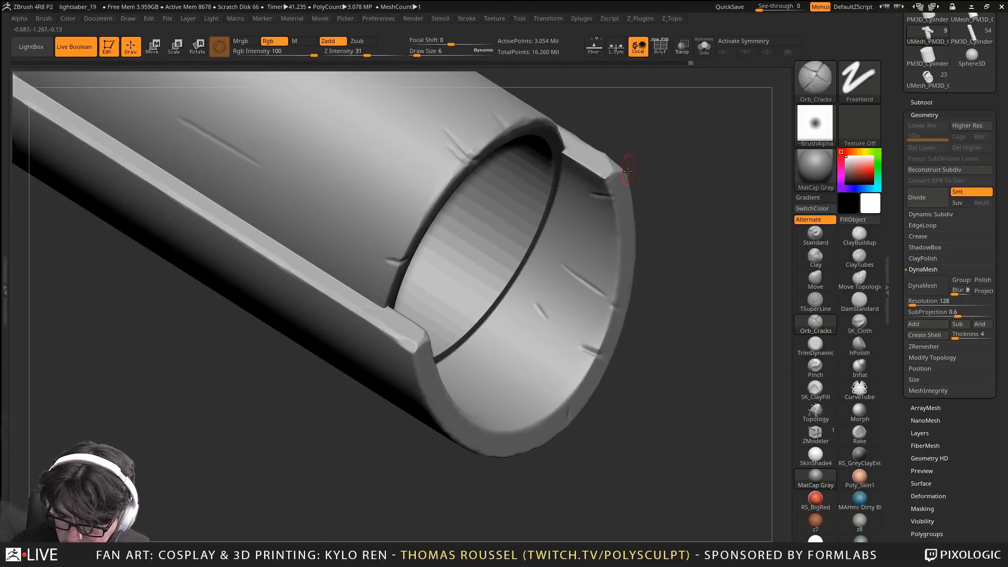
pyautogui.moveTo(627, 171); pyautogui.dragTo(521, 372, button='right')
pyautogui.moveTo(380, 373); pyautogui.dragTo(362, 436)
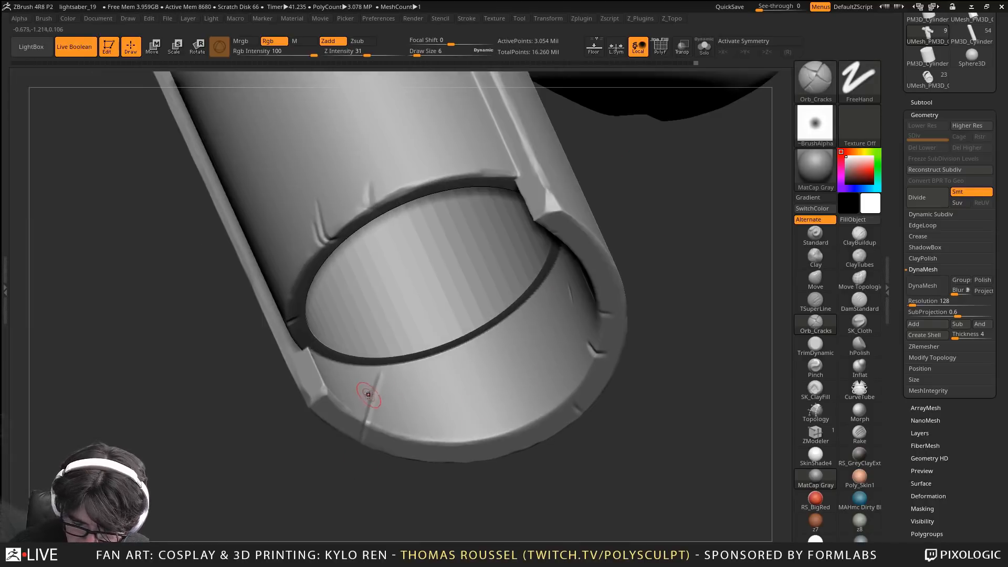
# Carve small nicks around the hilt's upper collar seam and on the raised clamp block beside it
pyautogui.moveTo(421, 441); pyautogui.dragTo(475, 257, button='right')
pyautogui.moveTo(330, 139)
pyautogui.mouseDown(button='right')
pyautogui.moveTo(346, 199)
pyautogui.moveTo(465, 234)
pyautogui.mouseUp(button='right')
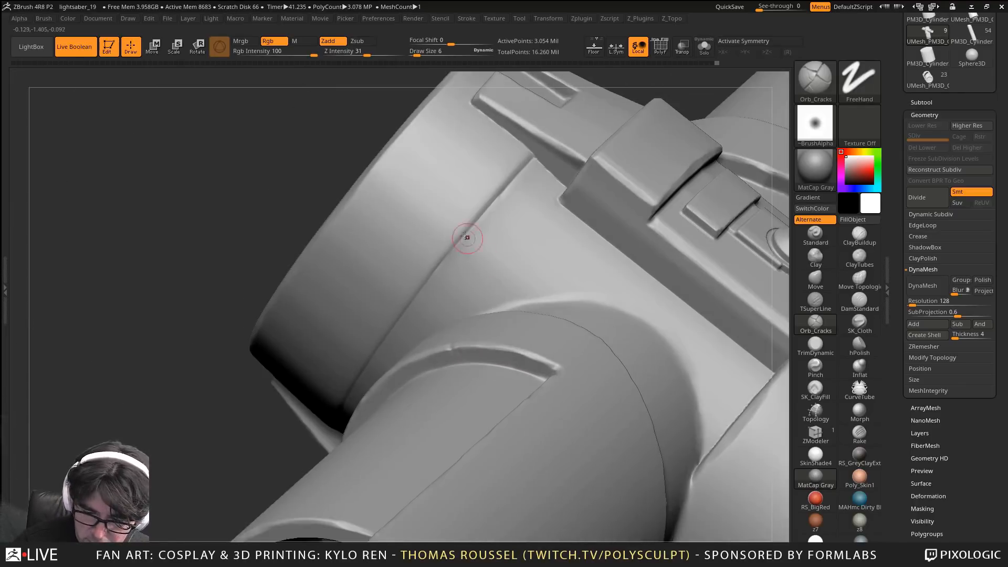
pyautogui.moveTo(459, 230); pyautogui.dragTo(469, 242)
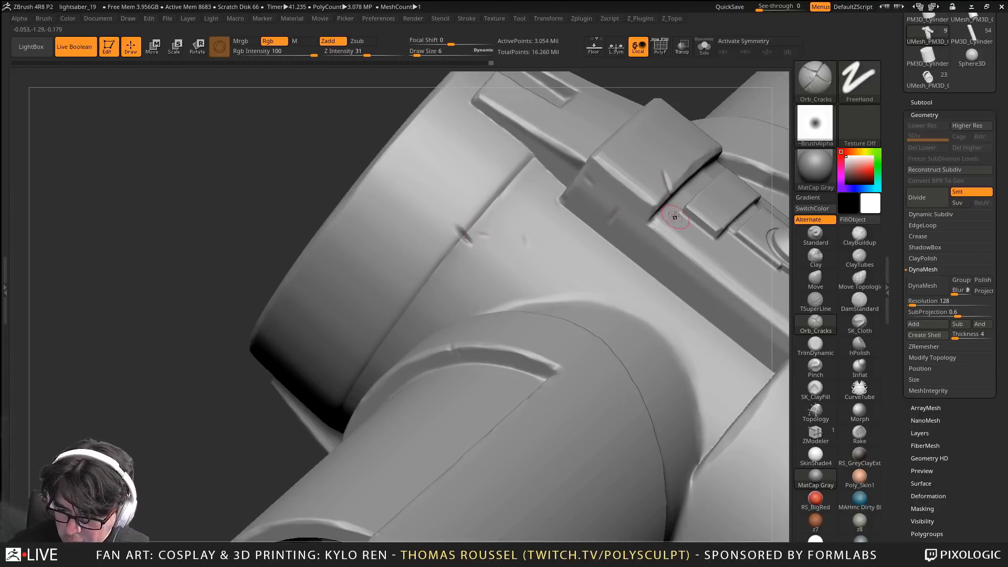
# Carve long diagonal scratches across the plain side of the side arm
pyautogui.moveTo(675, 216); pyautogui.dragTo(365, 309, button='right')
pyautogui.moveTo(266, 507); pyautogui.dragTo(367, 297, button='right')
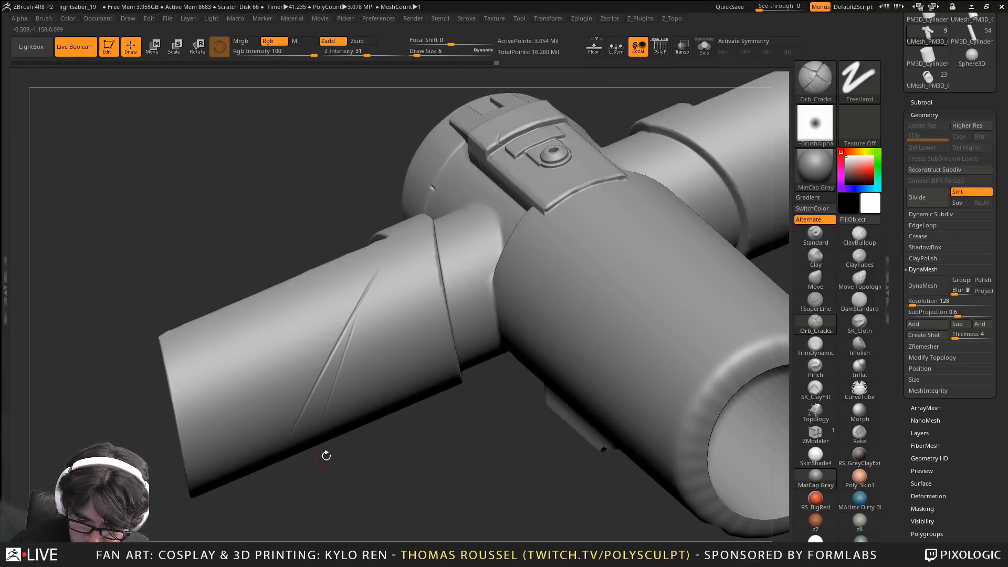
pyautogui.moveTo(325, 455); pyautogui.dragTo(592, 289, button='right')
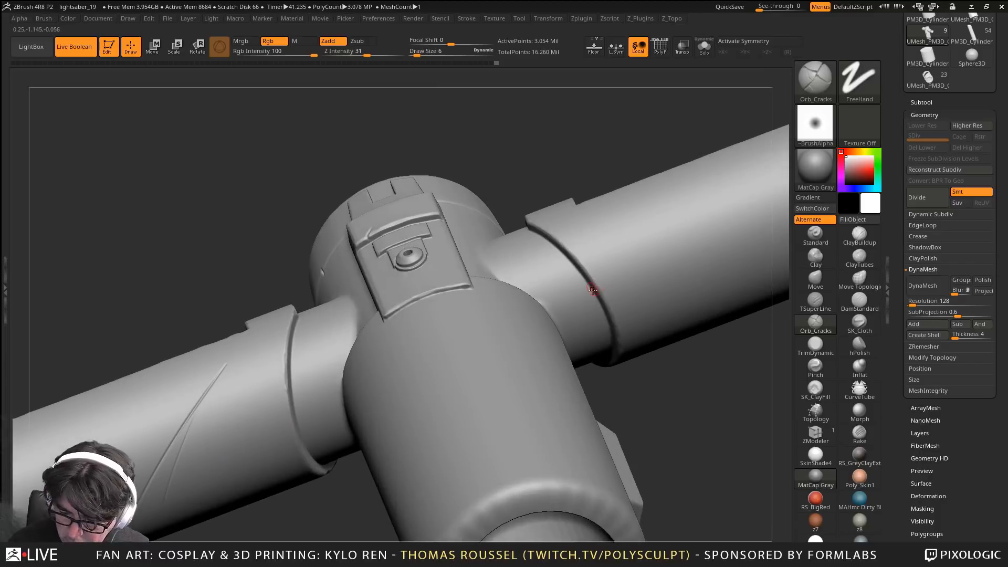
# Nick the raised collar edge on the opposite side arm with Orb_Cracks
pyautogui.moveTo(535, 226); pyautogui.dragTo(540, 222, button='right')
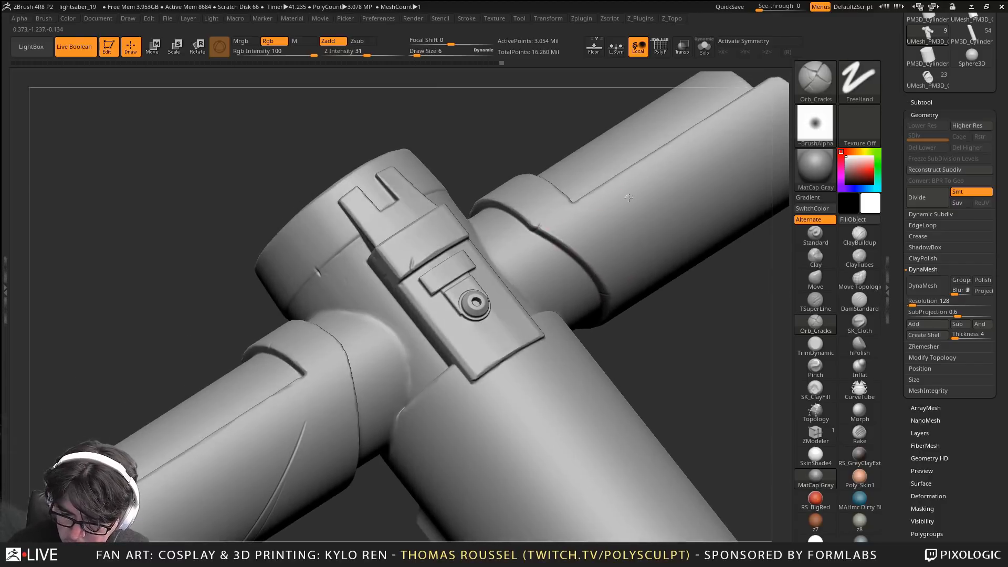
pyautogui.moveTo(629, 197); pyautogui.dragTo(573, 263, button='right')
pyautogui.moveTo(643, 251); pyautogui.dragTo(665, 268, button='right')
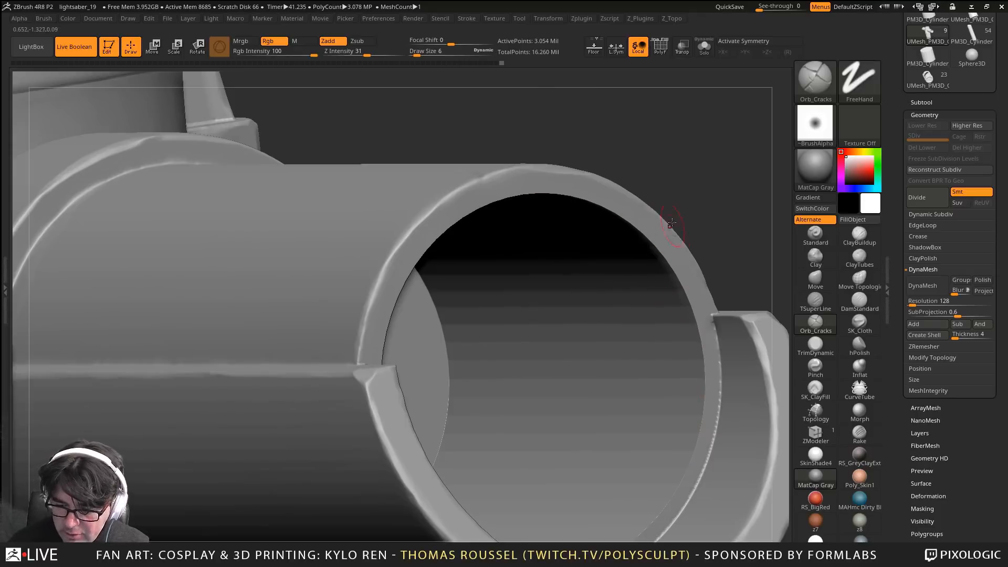
# Carve nicks into the upper rim of the opposite arm's open end and a long scratch running back from it
pyautogui.moveTo(671, 223); pyautogui.dragTo(656, 242, button='right')
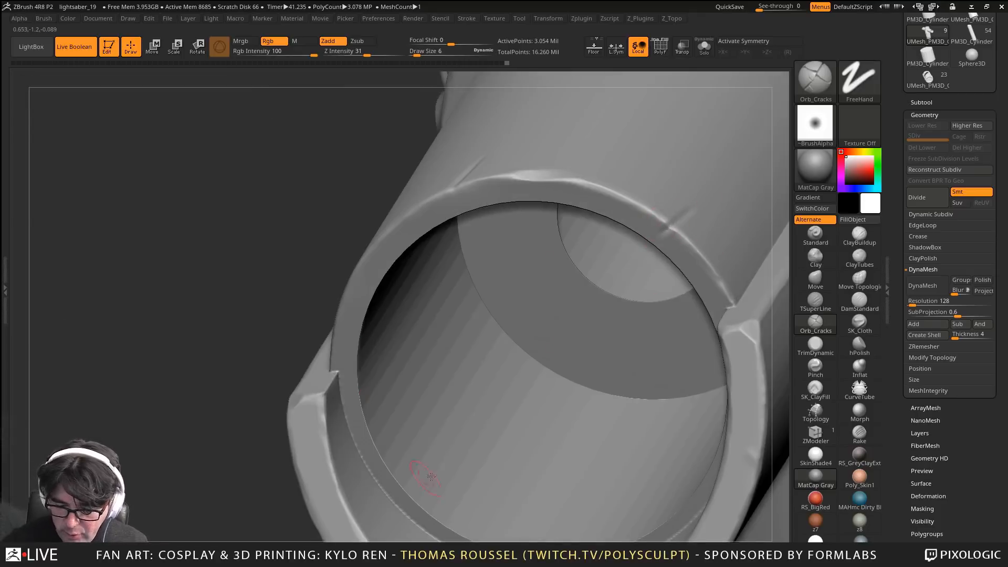
pyautogui.moveTo(546, 336); pyautogui.dragTo(649, 231, button='right')
pyautogui.moveTo(649, 231); pyautogui.dragTo(713, 184)
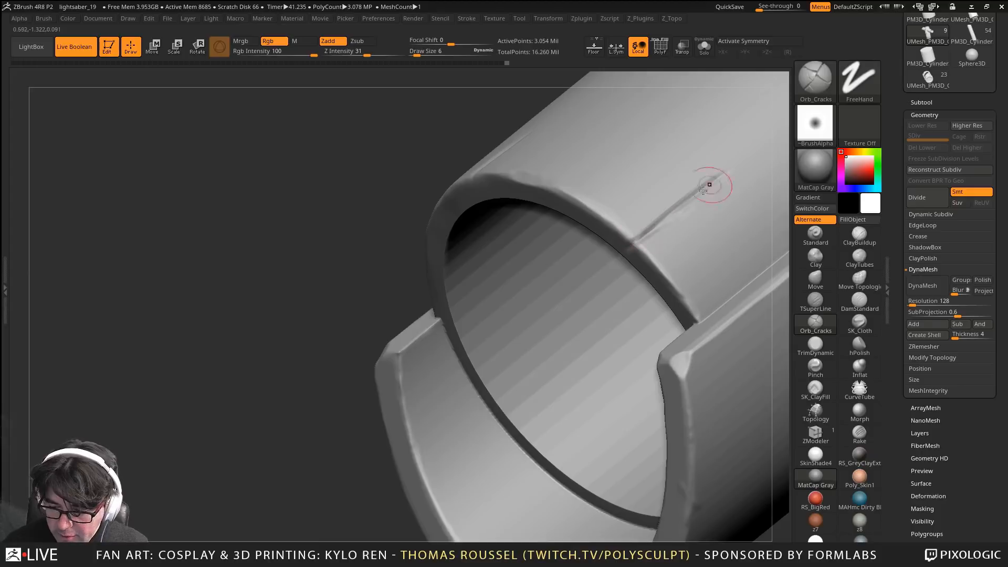
# Cut nicks into the half-shell's rim on the opposite arm and a crack across its inner wall
pyautogui.moveTo(716, 234)
pyautogui.mouseDown(button='right')
pyautogui.moveTo(655, 306)
pyautogui.moveTo(635, 417)
pyautogui.mouseUp(button='right')
pyautogui.moveTo(622, 423); pyautogui.dragTo(671, 420)
pyautogui.moveTo(643, 482); pyautogui.dragTo(772, 273, button='right')
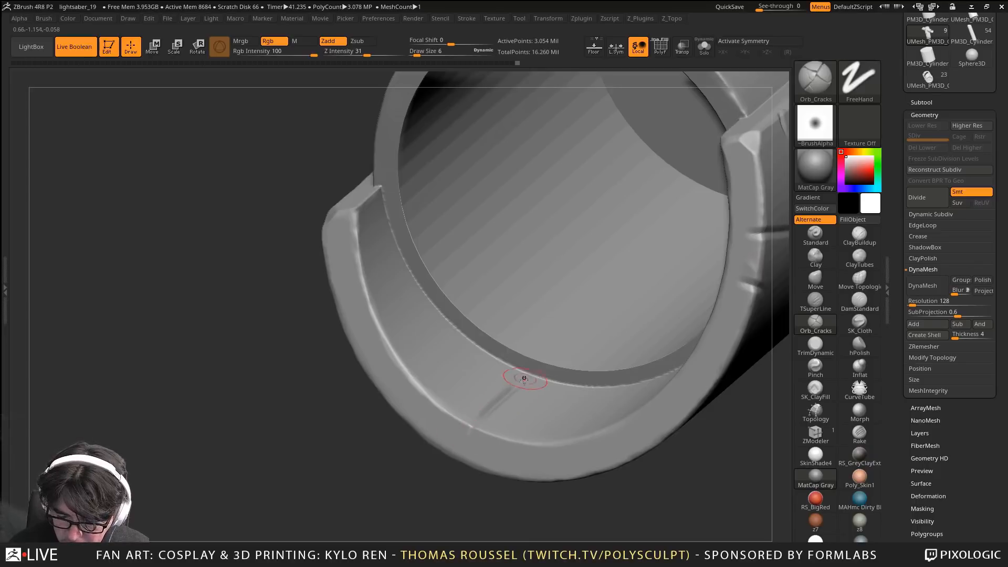
pyautogui.moveTo(524, 378); pyautogui.dragTo(469, 429)
pyautogui.moveTo(482, 434); pyautogui.dragTo(583, 391, button='right')
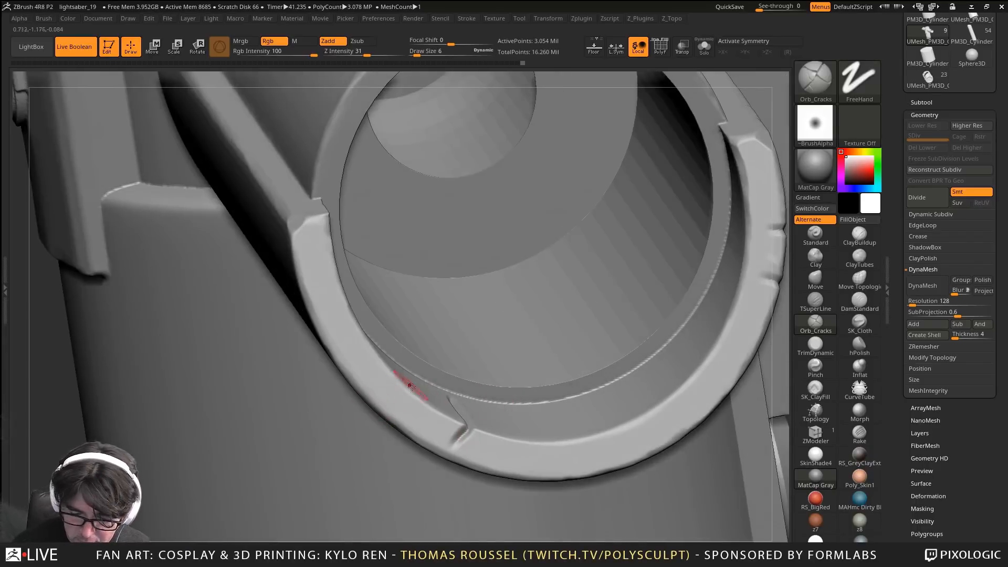
pyautogui.moveTo(412, 387); pyautogui.dragTo(436, 398, button='right')
# Examine the whole crossguard and the front panel from several angles for areas still lacking surface damage
pyautogui.keyDown('ctrl'); pyautogui.moveTo(395, 443); pyautogui.dragTo(729, 79, button='right'); pyautogui.keyUp('ctrl')
pyautogui.keyDown('ctrl'); pyautogui.moveTo(531, 320); pyautogui.dragTo(386, 353, button='right'); pyautogui.keyUp('ctrl')
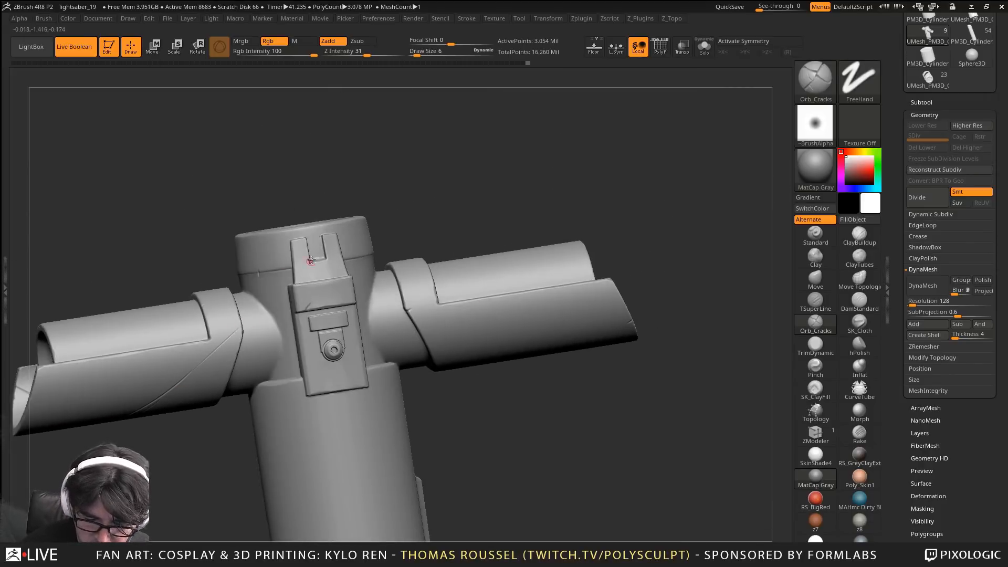
pyautogui.moveTo(506, 224); pyautogui.dragTo(521, 267, button='right')
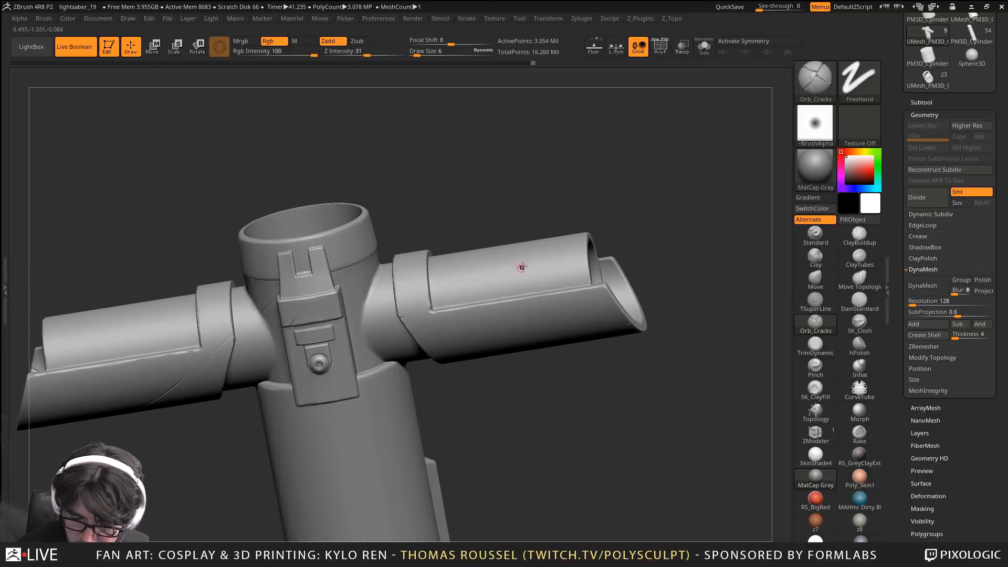
pyautogui.moveTo(467, 315); pyautogui.dragTo(450, 342, button='right')
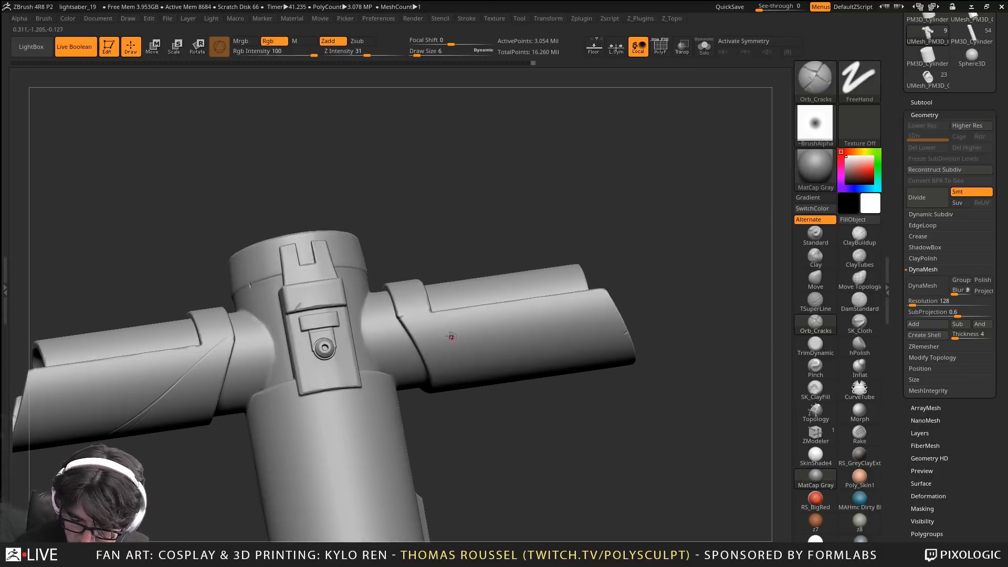
pyautogui.keyDown('ctrl'); pyautogui.moveTo(493, 412); pyautogui.dragTo(486, 304, button='right'); pyautogui.keyUp('ctrl')
pyautogui.keyDown('alt'); pyautogui.moveTo(446, 420); pyautogui.dragTo(477, 334, button='right'); pyautogui.keyUp('alt')
pyautogui.moveTo(401, 312)
pyautogui.mouseDown(button='right')
pyautogui.moveTo(441, 324)
pyautogui.moveTo(439, 342)
pyautogui.moveTo(389, 326)
pyautogui.mouseUp(button='right')
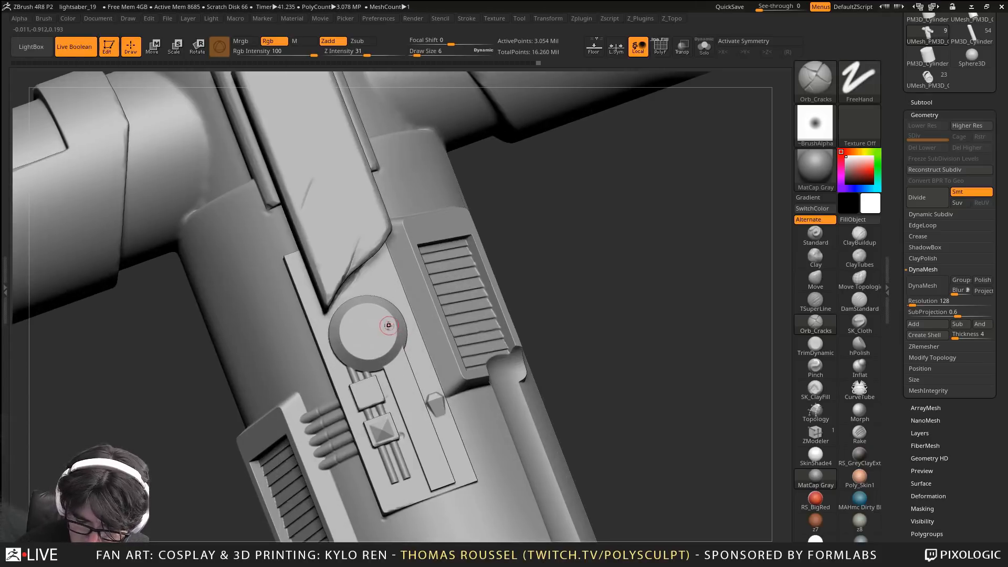
# Carve diagonal scratches across the side of the hilt's top collar and nick its upper rim near the forked clip
pyautogui.moveTo(384, 237); pyautogui.dragTo(536, 446, button='right')
pyautogui.keyDown('alt'); pyautogui.moveTo(452, 210); pyautogui.dragTo(450, 371, button='right'); pyautogui.keyUp('alt')
pyautogui.moveTo(424, 373); pyautogui.dragTo(432, 403)
pyautogui.moveTo(89, 494); pyautogui.dragTo(192, 447, button='right')
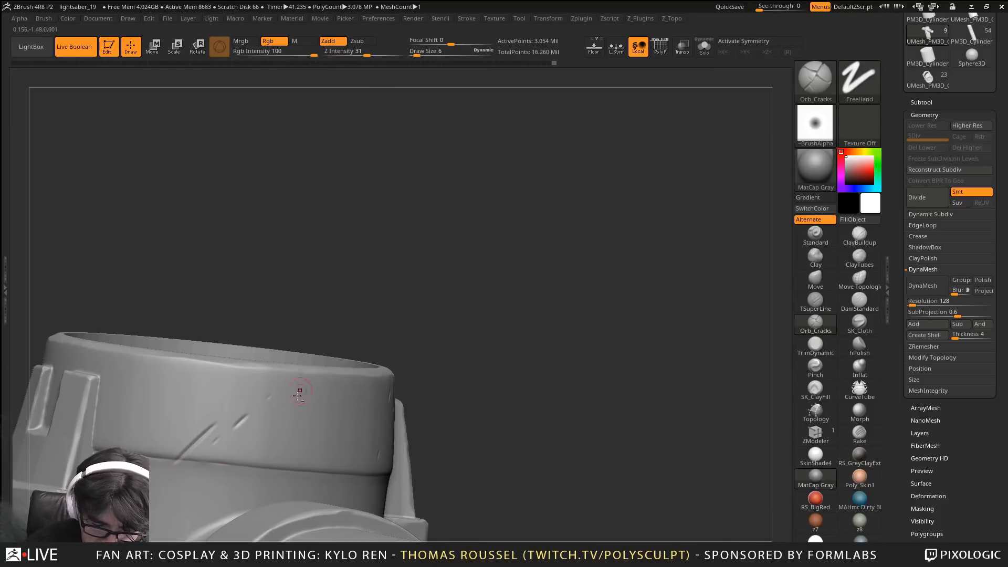
pyautogui.moveTo(299, 392); pyautogui.dragTo(443, 352, button='right')
pyautogui.moveTo(451, 334); pyautogui.dragTo(388, 387)
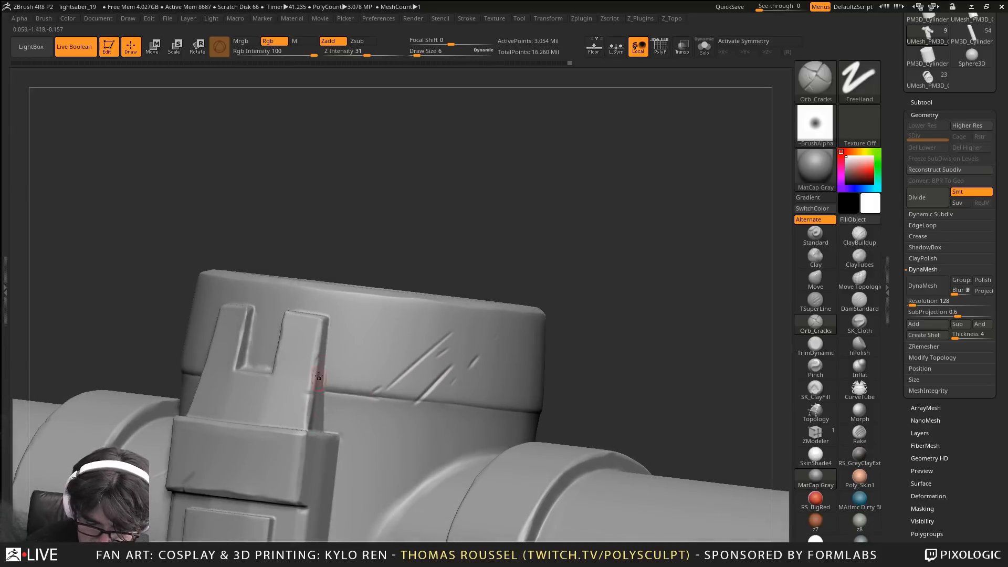
pyautogui.moveTo(318, 376); pyautogui.dragTo(283, 336, button='right')
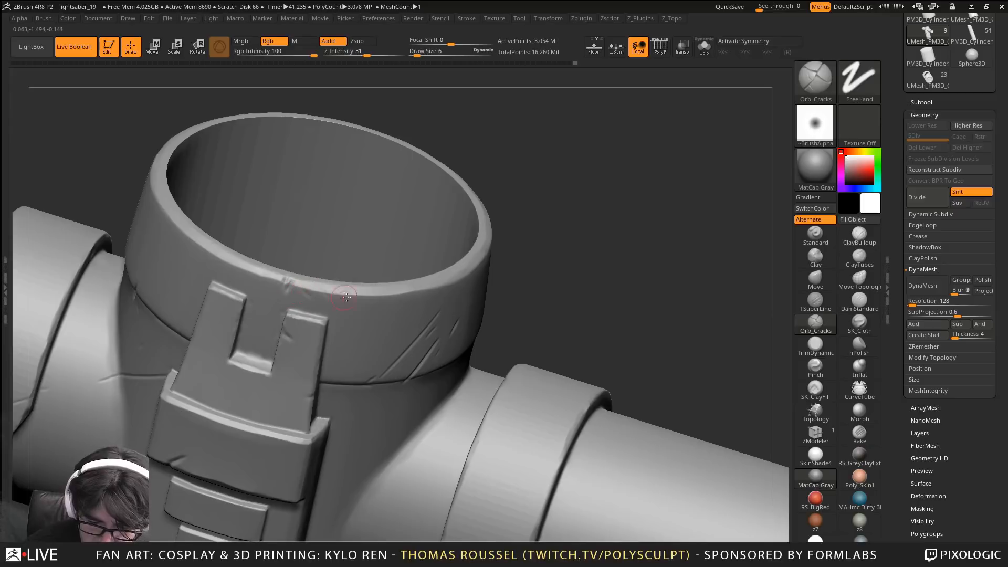
pyautogui.moveTo(345, 298)
pyautogui.mouseDown(button='right')
pyautogui.moveTo(306, 293)
pyautogui.moveTo(334, 273)
pyautogui.moveTo(450, 349)
pyautogui.moveTo(544, 262)
pyautogui.moveTo(508, 373)
pyautogui.mouseUp(button='right')
# Make the ribbed strip subtool UMesh_PM3D_Cylinder3D_22 active and try a crack stroke on the smooth area between its grilles
pyautogui.click(920, 102)
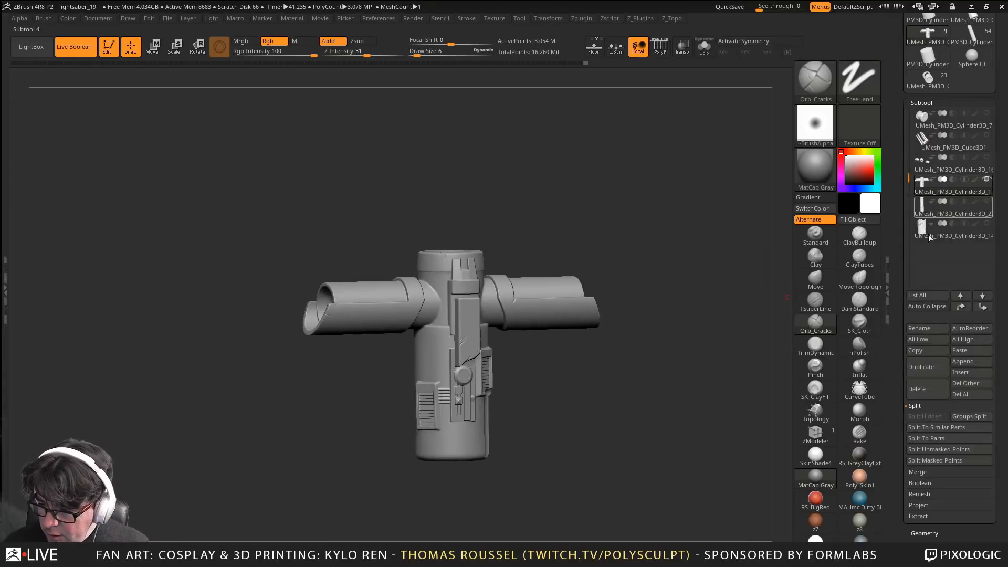
pyautogui.click(953, 208)
pyautogui.keyDown('alt'); pyautogui.moveTo(531, 444); pyautogui.dragTo(520, 348, button='right'); pyautogui.keyUp('alt')
pyautogui.keyDown('ctrl'); pyautogui.moveTo(520, 348); pyautogui.dragTo(500, 436, button='right'); pyautogui.keyUp('ctrl')
pyautogui.moveTo(619, 392); pyautogui.dragTo(512, 446, button='right')
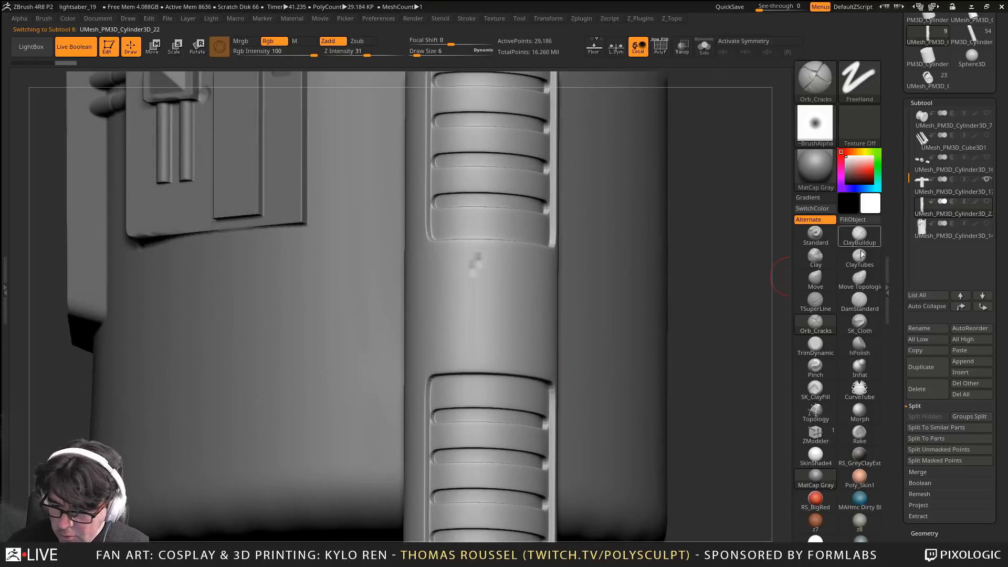
# Remesh the ribbed strip with DynaMesh at resolution 2976 and carve a diagonal scratch on the smooth area between its grilles
pyautogui.hotkey('shift', 'f')
pyautogui.hotkey('shift', 'f')
pyautogui.moveTo(603, 383); pyautogui.dragTo(590, 416, button='right')
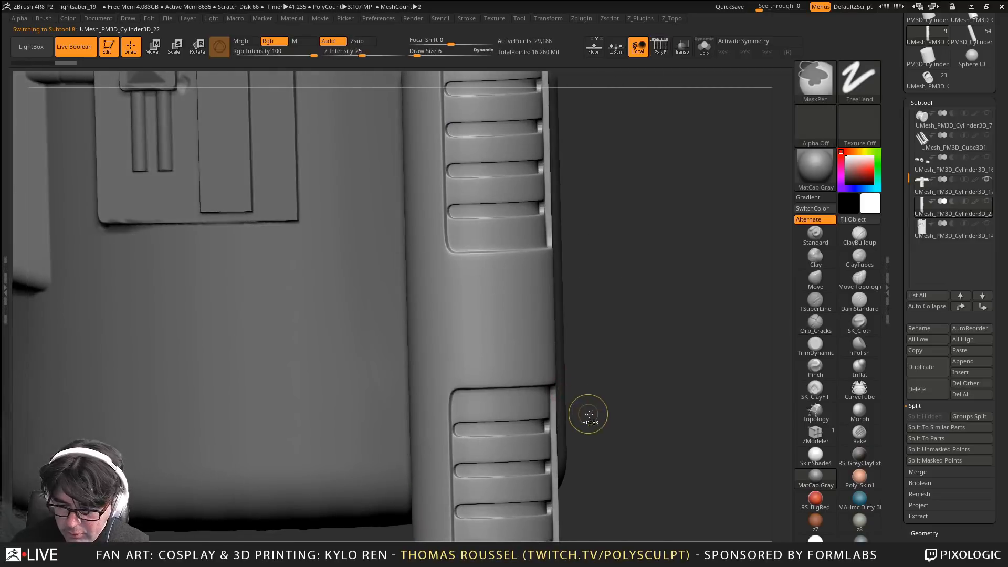
pyautogui.moveTo(978, 506); pyautogui.dragTo(976, 390)
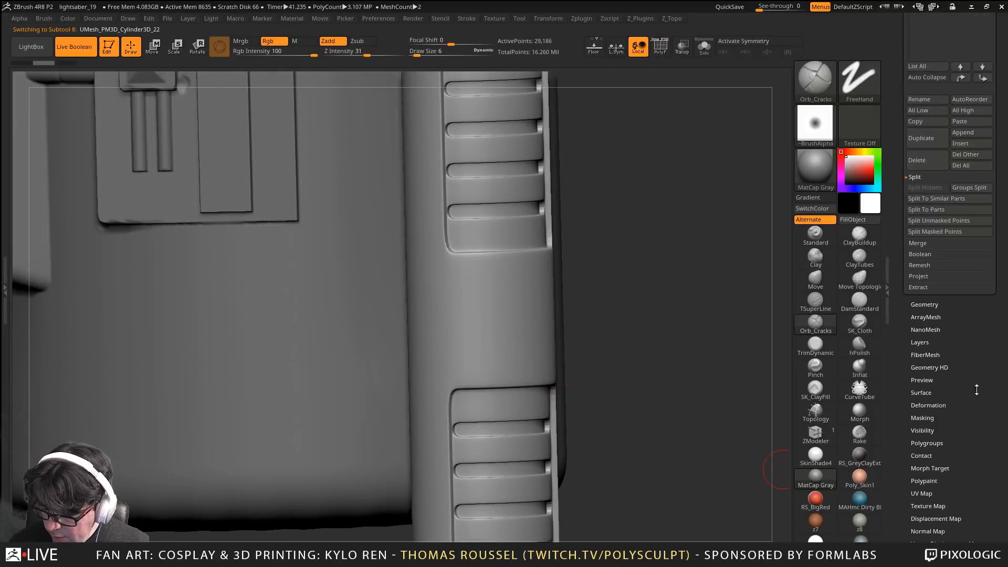
pyautogui.click(925, 305)
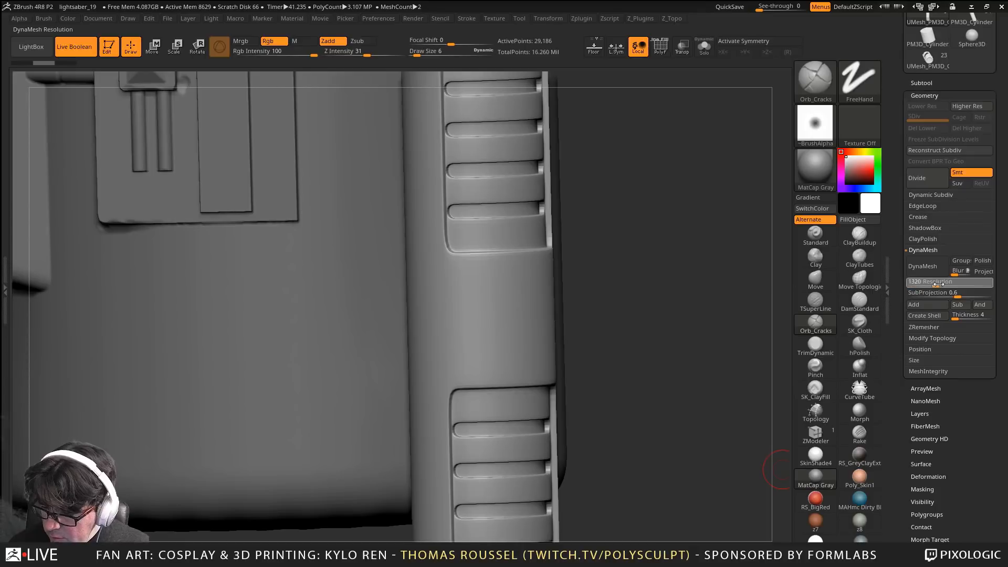
pyautogui.moveTo(938, 284); pyautogui.dragTo(967, 283)
pyautogui.click(923, 273)
pyautogui.hotkey('ctrl', 'z')
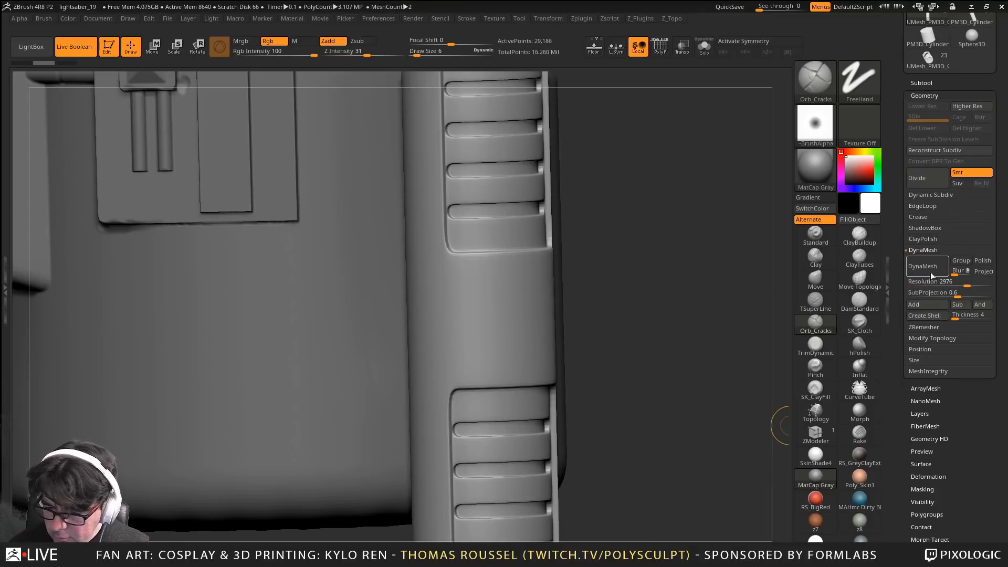
pyautogui.click(923, 266)
pyautogui.moveTo(507, 278); pyautogui.dragTo(425, 354)
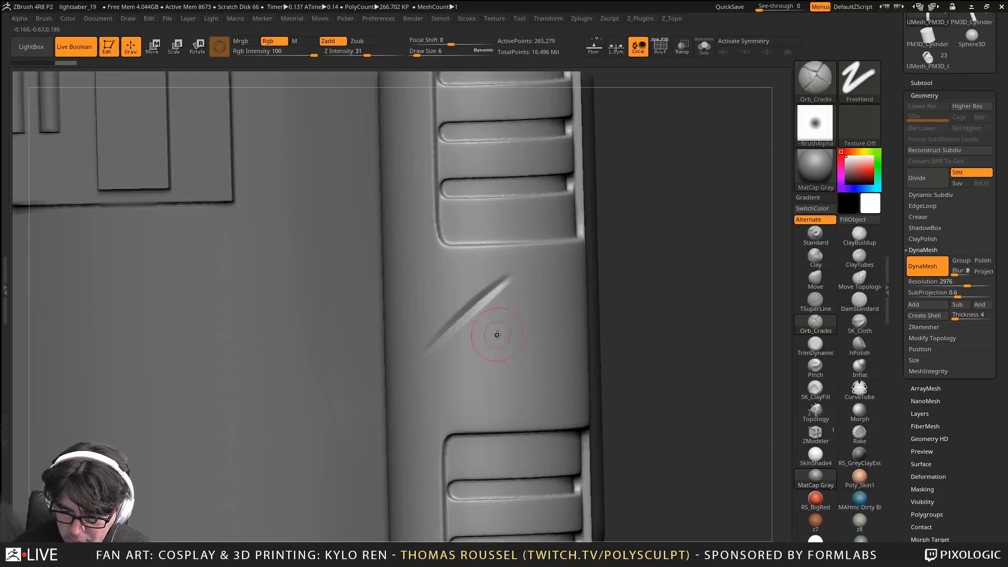
# Wear down the grille frame edges and a few ribs of the strip with the TrimDynamic brush
pyautogui.click(816, 343)
pyautogui.moveTo(527, 183)
pyautogui.mouseDown()
pyautogui.moveTo(486, 181)
pyautogui.moveTo(525, 185)
pyautogui.mouseUp()
pyautogui.moveTo(709, 175); pyautogui.dragTo(600, 185)
pyautogui.moveTo(601, 185)
pyautogui.keyDown('alt'); pyautogui.mouseDown()
pyautogui.moveTo(496, 303)
pyautogui.moveTo(471, 301)
pyautogui.mouseUp(); pyautogui.keyUp('alt')
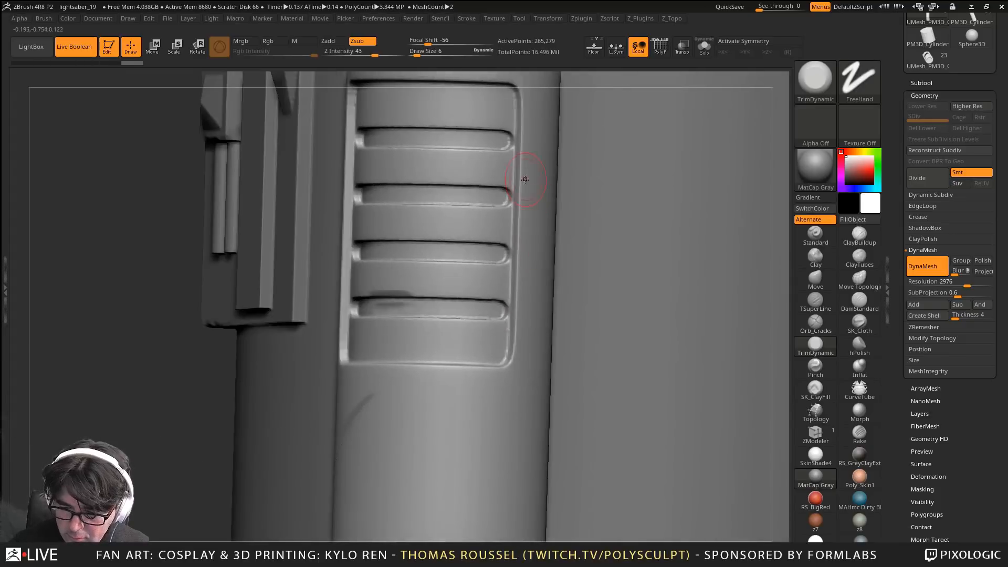
pyautogui.moveTo(526, 177); pyautogui.dragTo(522, 234)
pyautogui.moveTo(517, 317); pyautogui.dragTo(512, 362)
pyautogui.moveTo(583, 367); pyautogui.dragTo(507, 369)
pyautogui.keyDown('alt'); pyautogui.moveTo(506, 368); pyautogui.dragTo(532, 185); pyautogui.keyUp('alt')
pyautogui.moveTo(462, 367); pyautogui.dragTo(411, 364)
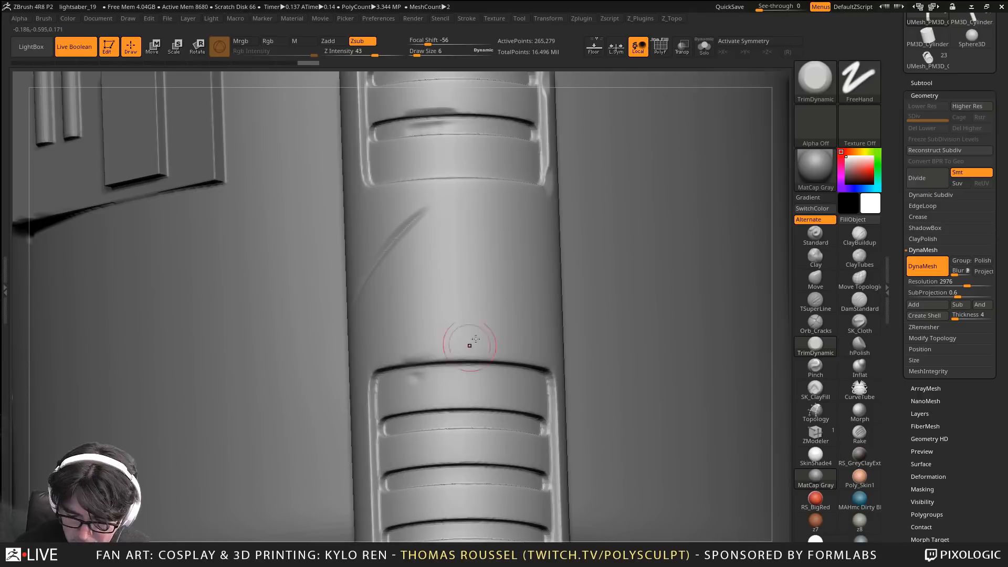
pyautogui.keyDown('alt'); pyautogui.moveTo(530, 277); pyautogui.dragTo(450, 544); pyautogui.keyUp('alt')
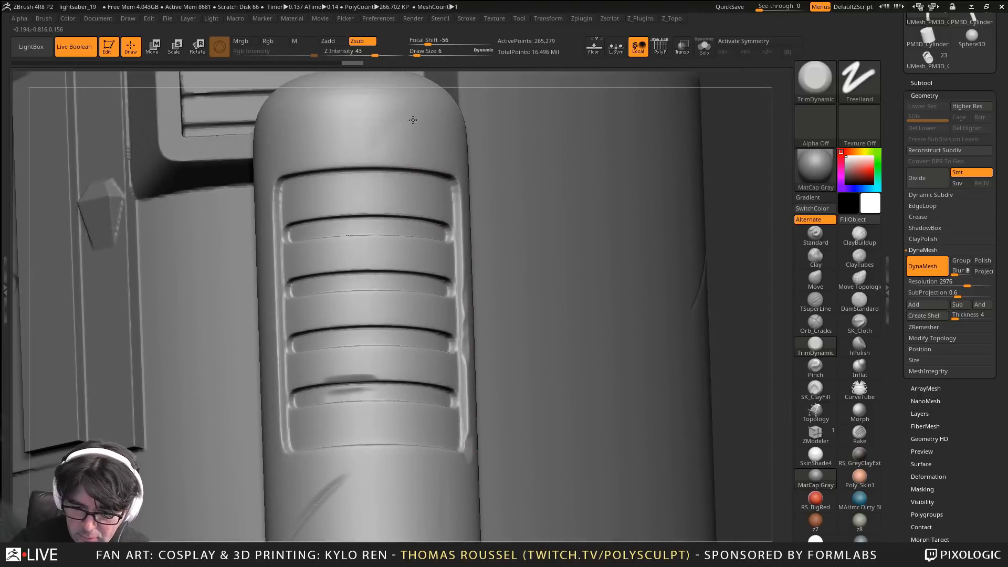
pyautogui.keyDown('alt'); pyautogui.moveTo(309, 134); pyautogui.dragTo(446, 407); pyautogui.keyUp('alt')
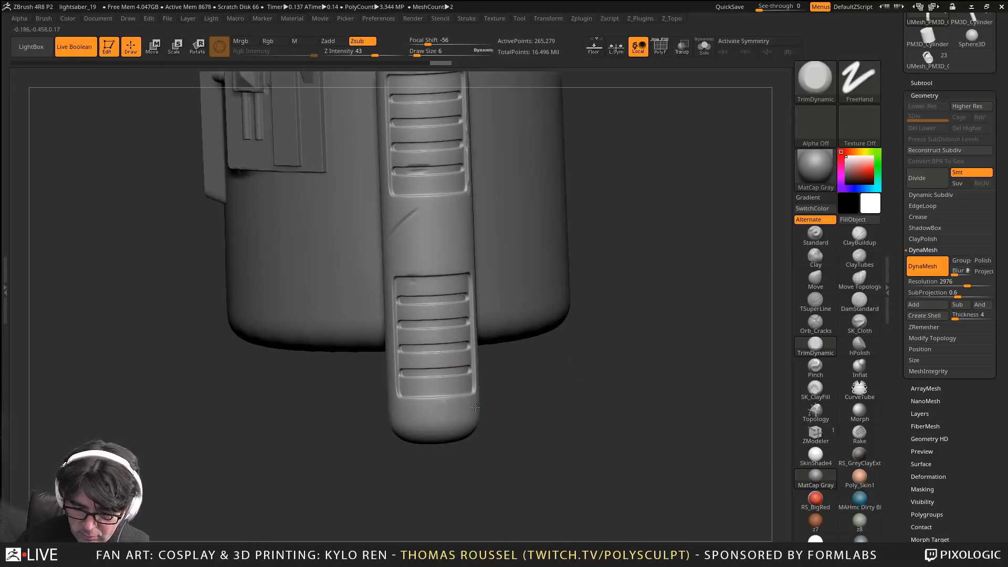
pyautogui.moveTo(517, 370)
pyautogui.keyDown('alt'); pyautogui.mouseDown()
pyautogui.moveTo(502, 432)
pyautogui.moveTo(530, 378)
pyautogui.mouseUp(); pyautogui.keyUp('alt')
# Make the slotted hilt collar subtool UMesh_PM3D_Cylinder3D_14 active and isolate it, framing its upper prongs
pyautogui.click(921, 83)
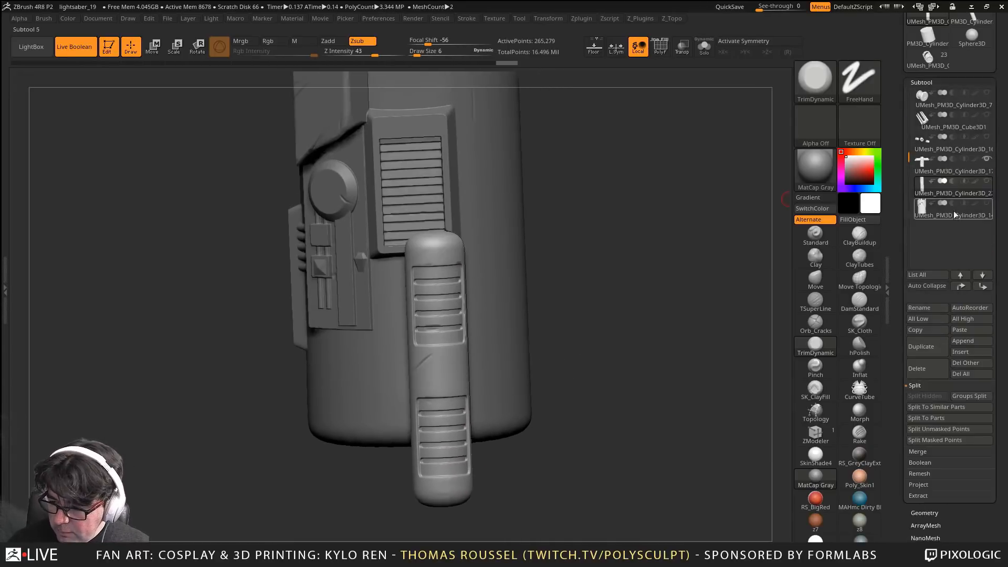
pyautogui.click(922, 215)
pyautogui.keyDown('alt'); pyautogui.moveTo(621, 344); pyautogui.dragTo(603, 440); pyautogui.keyUp('alt')
pyautogui.moveTo(588, 404)
pyautogui.mouseDown()
pyautogui.moveTo(628, 405)
pyautogui.moveTo(589, 342)
pyautogui.mouseUp()
pyautogui.click(704, 47)
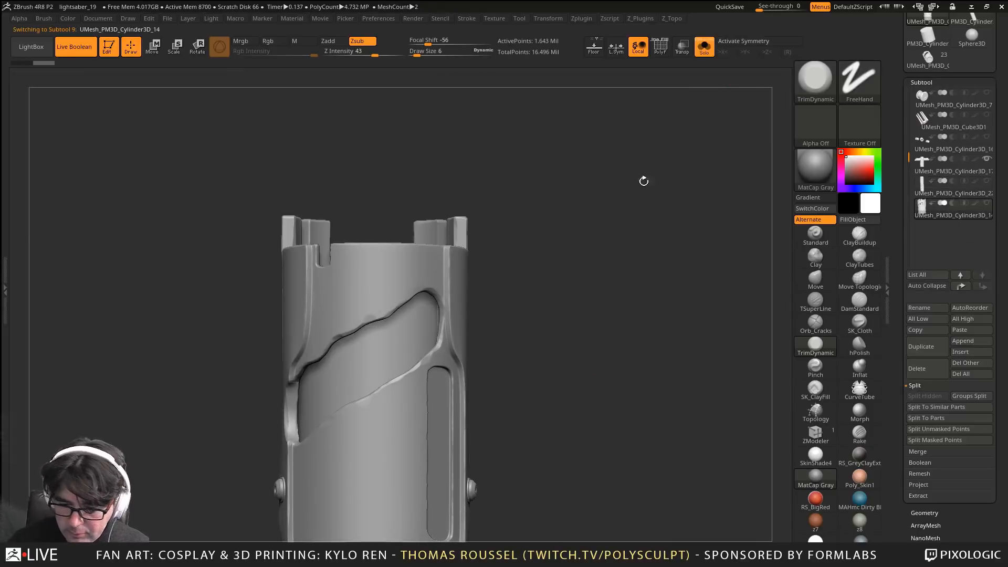
pyautogui.moveTo(641, 178); pyautogui.dragTo(546, 368)
pyautogui.moveTo(546, 368); pyautogui.dragTo(775, 311, button='right')
pyautogui.keyDown('ctrl'); pyautogui.moveTo(524, 336); pyautogui.dragTo(493, 365, button='right'); pyautogui.keyUp('ctrl')
pyautogui.keyDown('alt'); pyautogui.moveTo(468, 275); pyautogui.dragTo(420, 456, button='right'); pyautogui.keyUp('alt')
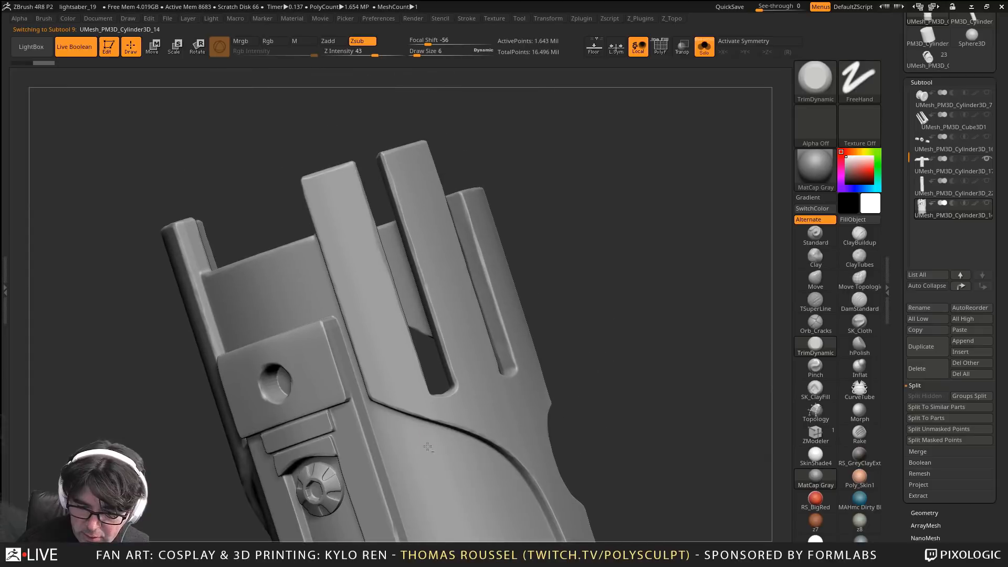
pyautogui.moveTo(449, 324); pyautogui.dragTo(489, 467, button='right')
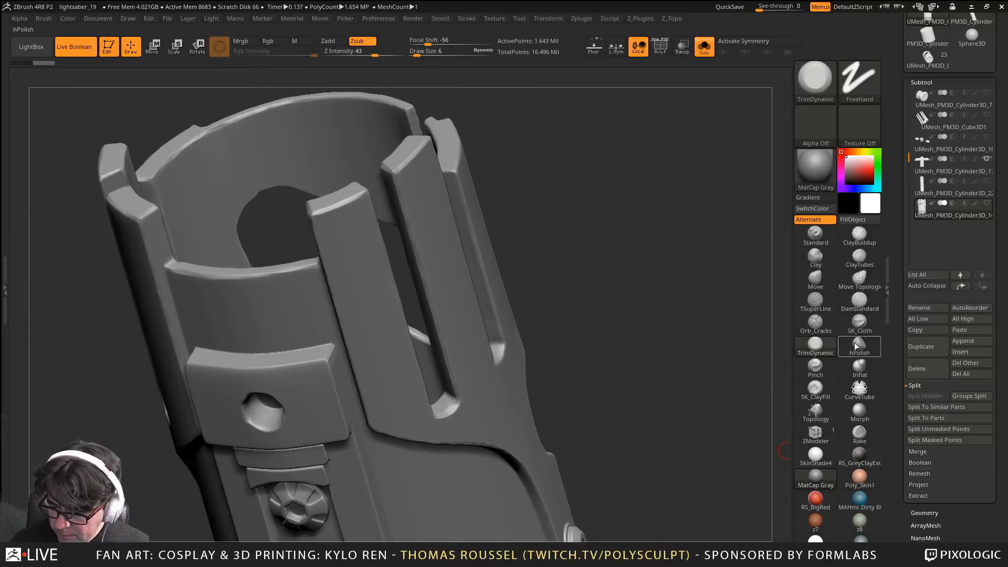
# Carve parallel diagonal scratches across two neighbouring prongs of the collar with the Orb_Cracks brush
pyautogui.click(815, 323)
pyautogui.moveTo(595, 324); pyautogui.dragTo(437, 225, button='right')
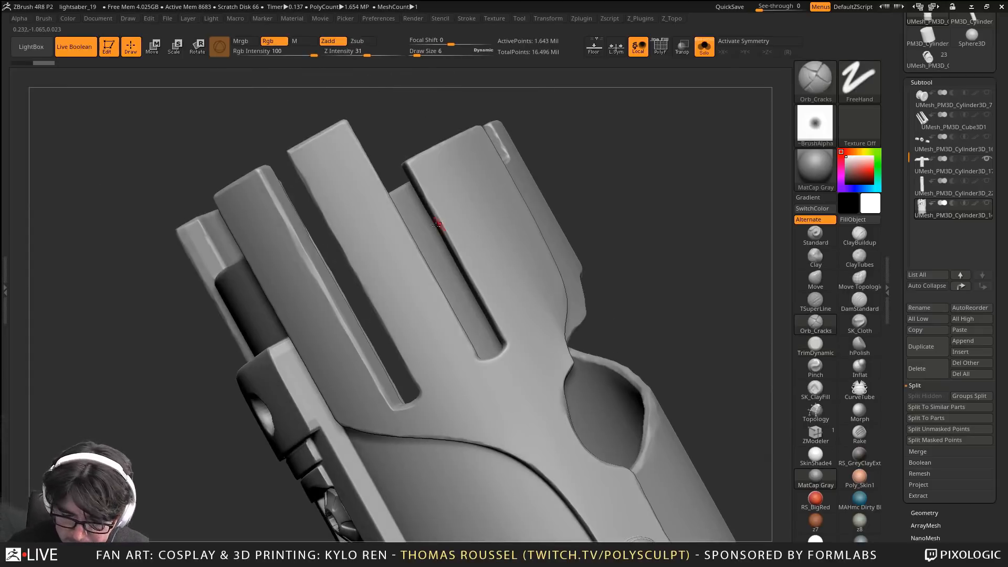
pyautogui.moveTo(382, 317); pyautogui.dragTo(392, 411)
pyautogui.moveTo(220, 362)
pyautogui.mouseDown(button='right')
pyautogui.moveTo(401, 331)
pyautogui.moveTo(344, 146)
pyautogui.mouseUp(button='right')
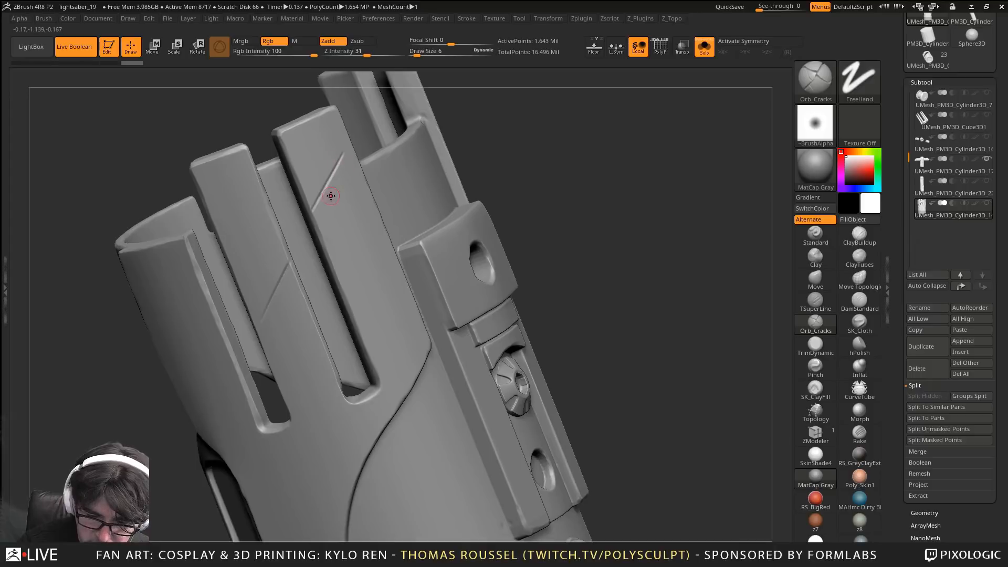
pyautogui.moveTo(329, 259); pyautogui.dragTo(356, 273, button='right')
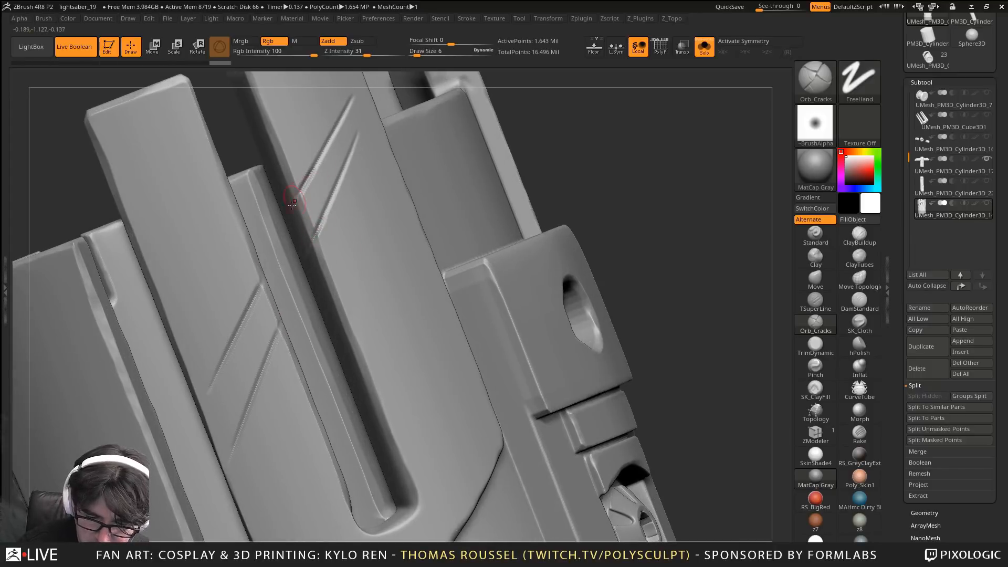
pyautogui.moveTo(319, 229); pyautogui.dragTo(268, 287, button='right')
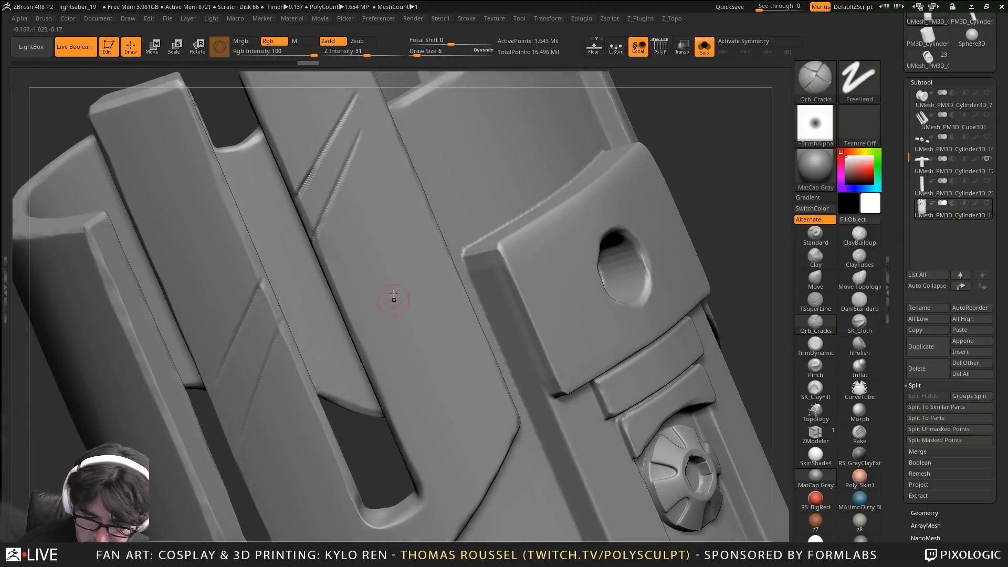
# Nick the side edge of the raised block with the round hole and wear down its corners and the stepped bars below with TrimDynamic
pyautogui.moveTo(550, 335); pyautogui.dragTo(814, 360, button='right')
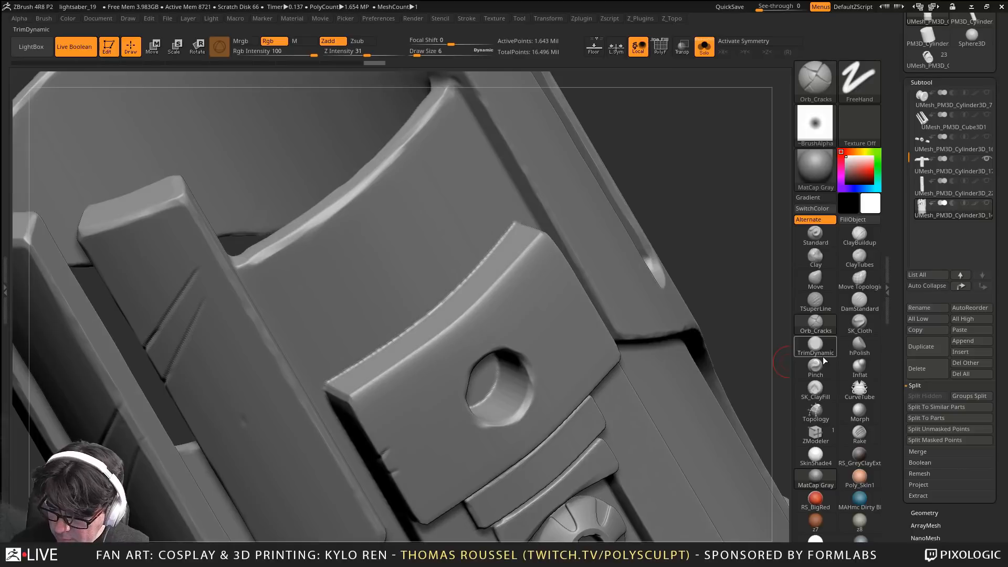
pyautogui.click(817, 366)
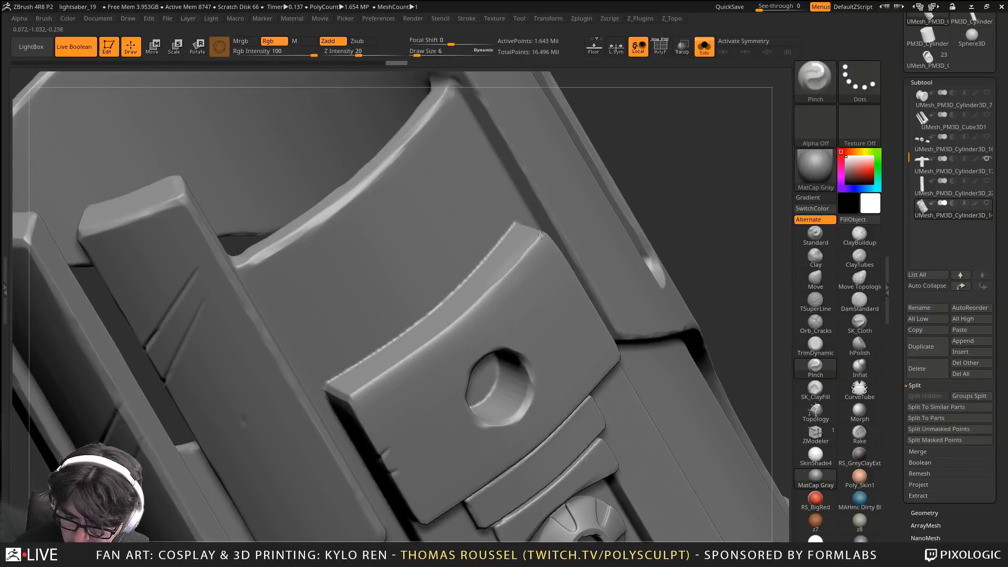
pyautogui.moveTo(607, 333); pyautogui.dragTo(535, 286, button='right')
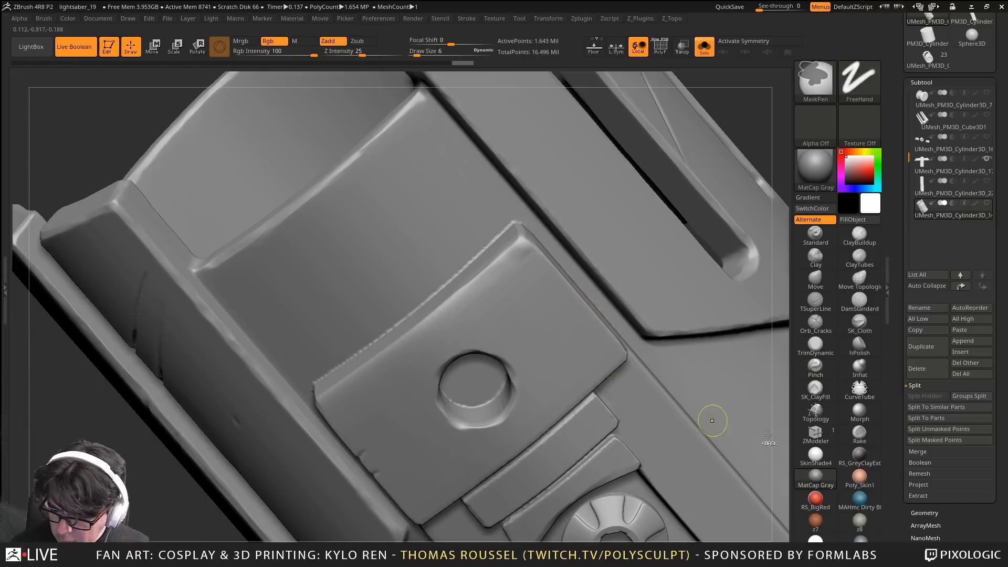
pyautogui.click(817, 344)
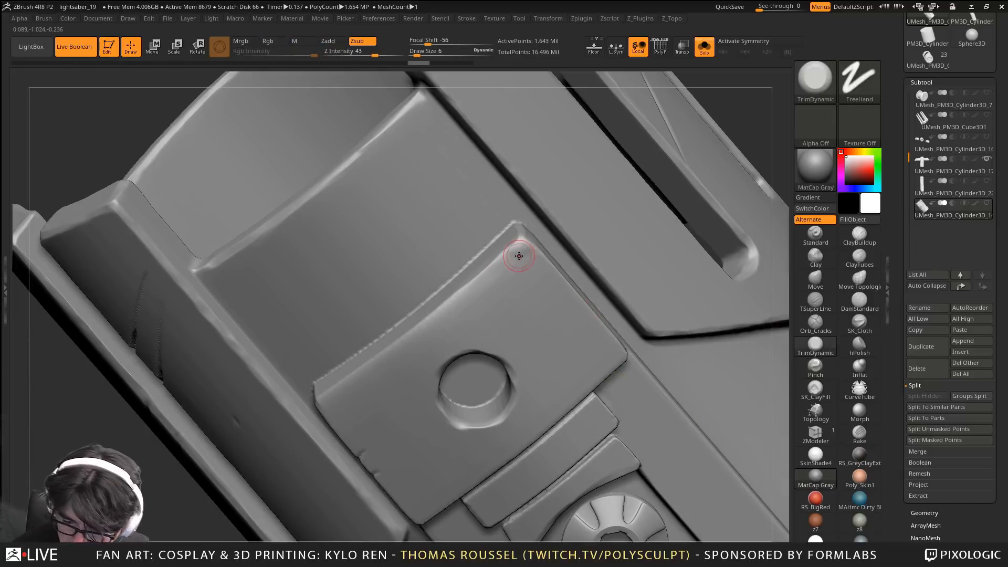
pyautogui.moveTo(484, 269)
pyautogui.mouseDown(button='right')
pyautogui.moveTo(504, 273)
pyautogui.moveTo(494, 261)
pyautogui.moveTo(529, 304)
pyautogui.moveTo(587, 332)
pyautogui.moveTo(593, 387)
pyautogui.mouseUp(button='right')
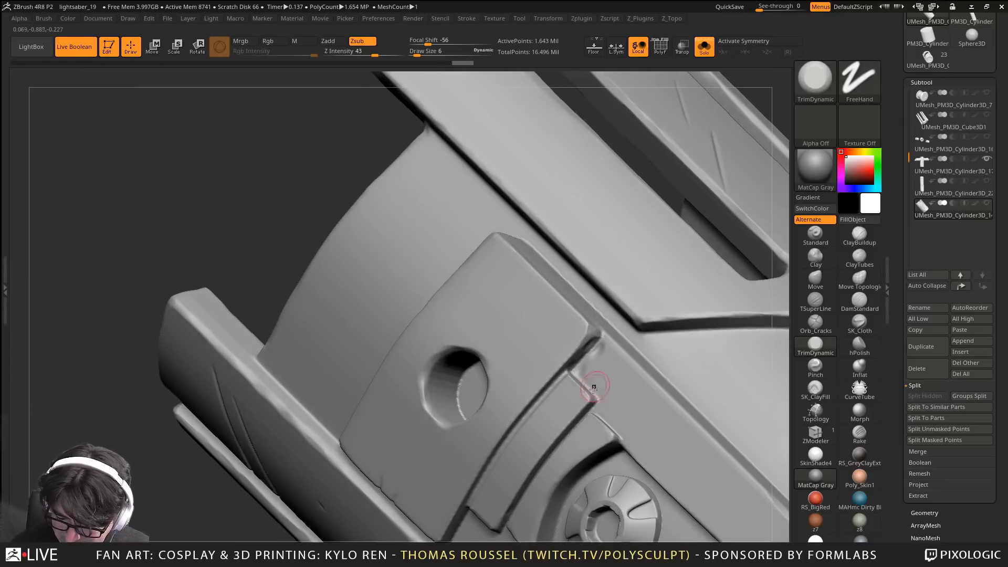
pyautogui.moveTo(697, 430); pyautogui.dragTo(652, 334, button='right')
# Cut short nicks with the TSuperLine brush along the curved ledge below the slot beside the raised block
pyautogui.press('b')
pyautogui.press('t')
pyautogui.press('s')
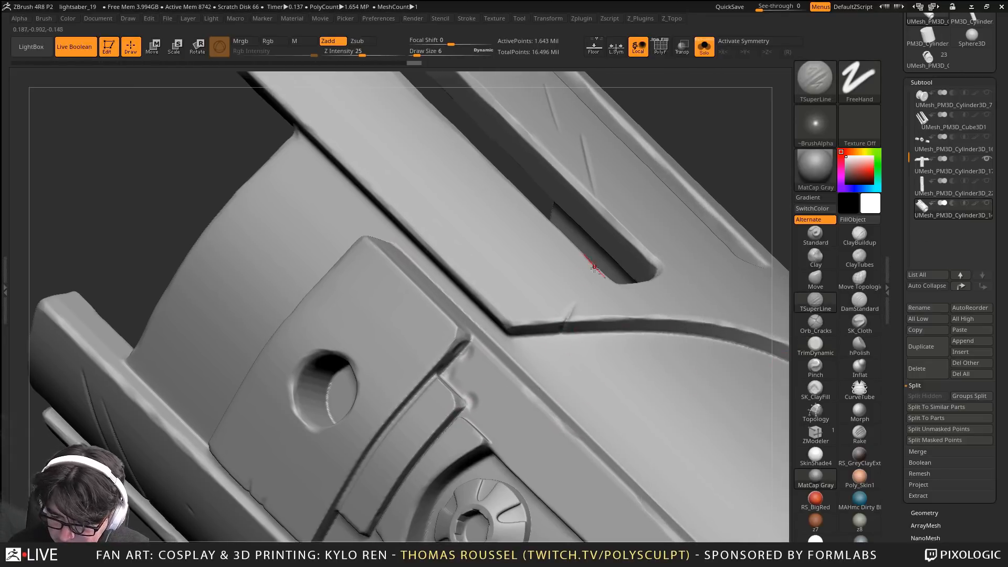
pyautogui.moveTo(754, 300); pyautogui.dragTo(702, 342, button='right')
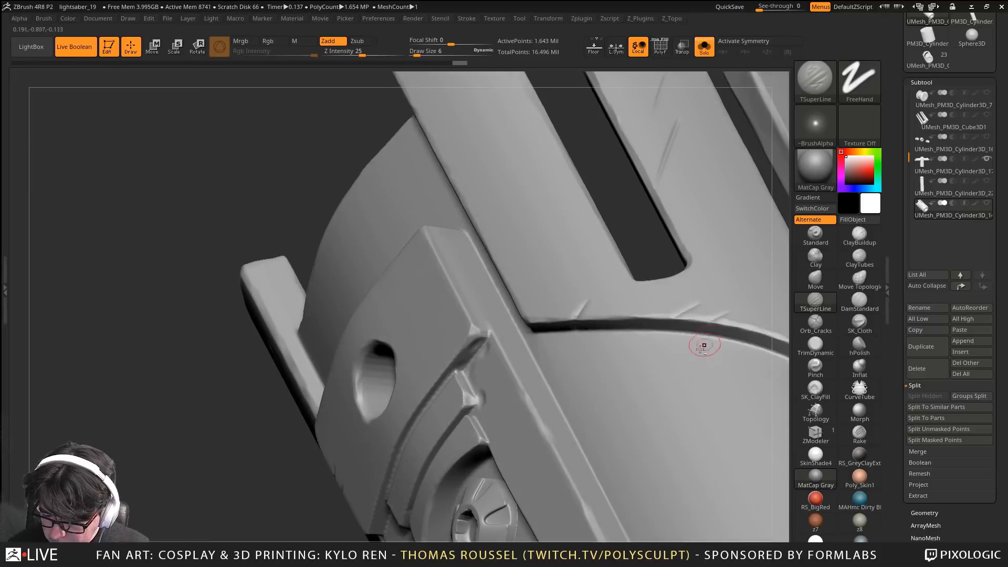
# Scratch the smooth body on the block's opposite side, nick the curved seam there, and add fine scratches below the slot
pyautogui.moveTo(662, 501)
pyautogui.mouseDown(button='right')
pyautogui.moveTo(676, 283)
pyautogui.moveTo(615, 374)
pyautogui.mouseUp(button='right')
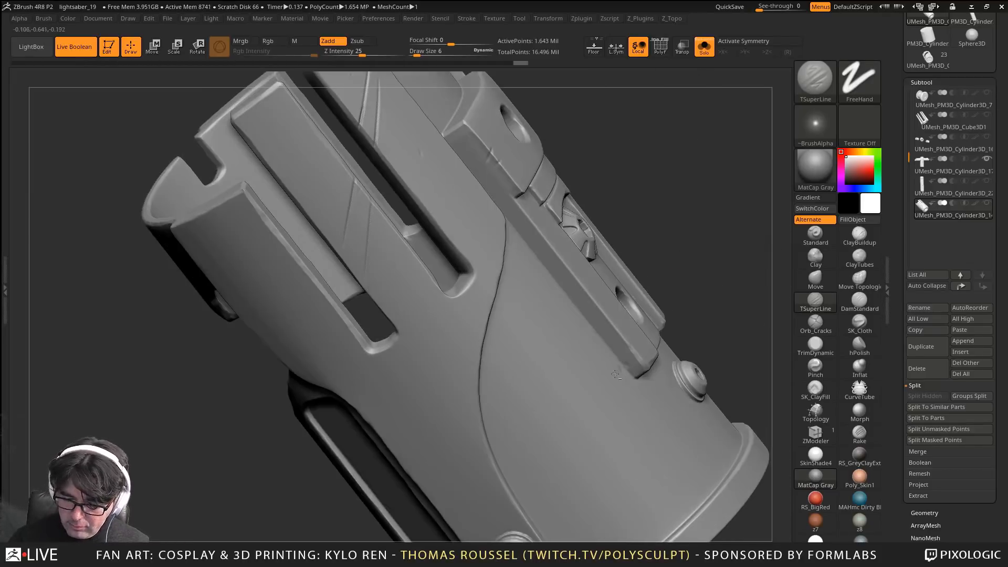
pyautogui.moveTo(580, 529); pyautogui.dragTo(486, 354, button='right')
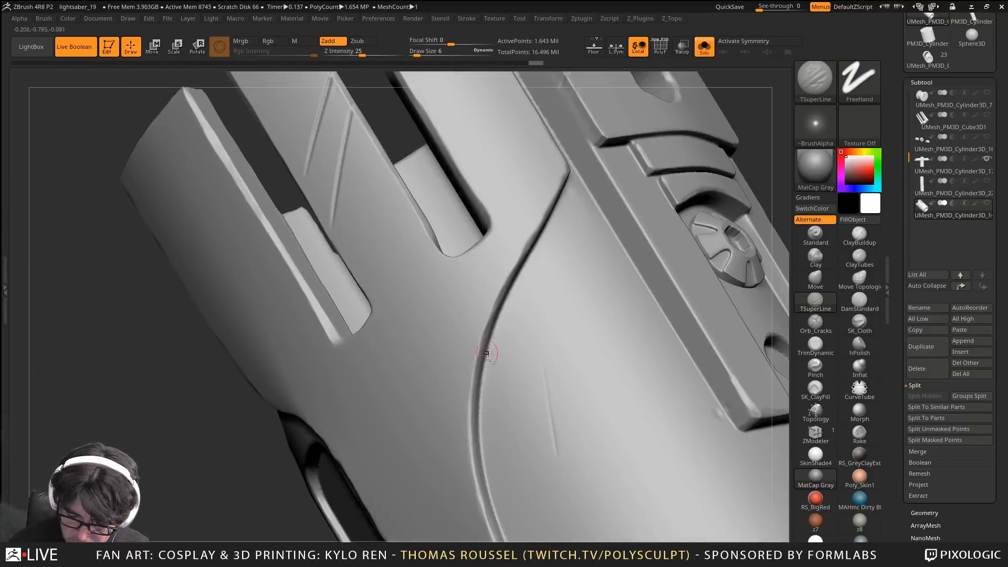
pyautogui.click(491, 355)
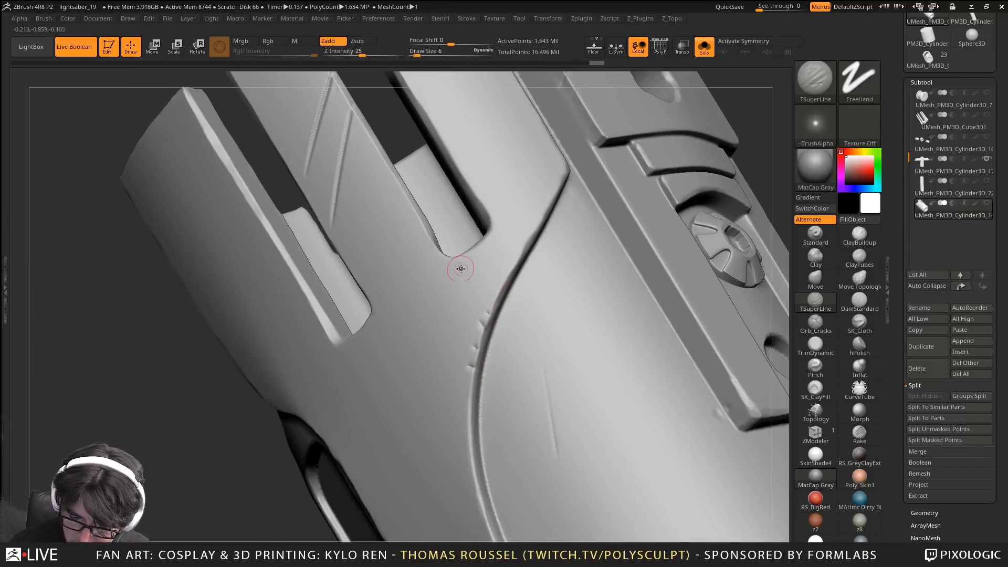
pyautogui.moveTo(460, 268); pyautogui.dragTo(446, 250, button='right')
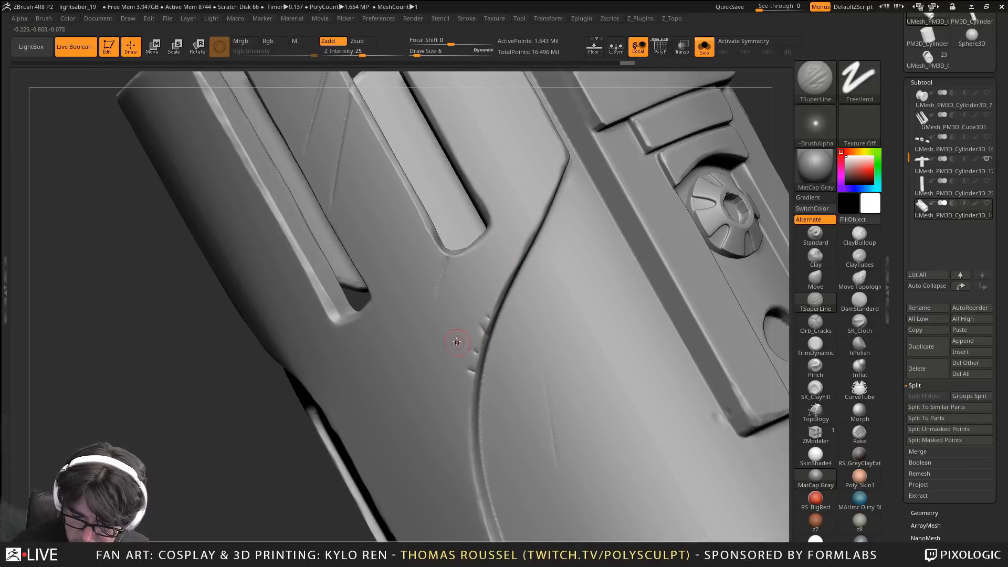
pyautogui.moveTo(457, 342); pyautogui.dragTo(465, 334, button='right')
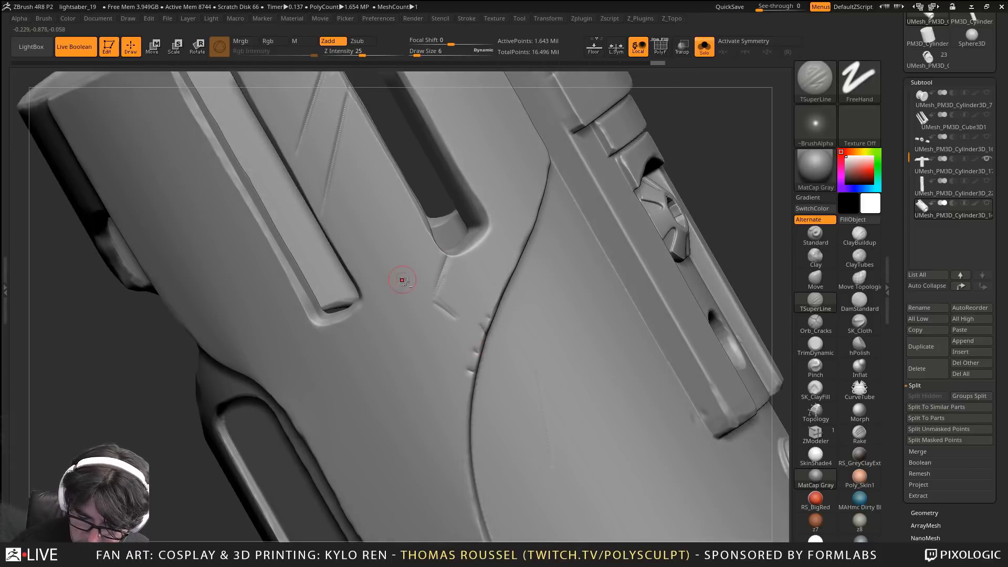
# Carve Orb_Cracks nicks into the top edge of the wide rounded prong and into the collar's rim across from it
pyautogui.moveTo(465, 380)
pyautogui.mouseDown(button='right')
pyautogui.moveTo(343, 340)
pyautogui.moveTo(401, 348)
pyautogui.moveTo(462, 385)
pyautogui.moveTo(470, 376)
pyautogui.moveTo(461, 330)
pyautogui.moveTo(454, 347)
pyautogui.moveTo(445, 221)
pyautogui.mouseUp(button='right')
pyautogui.click(816, 324)
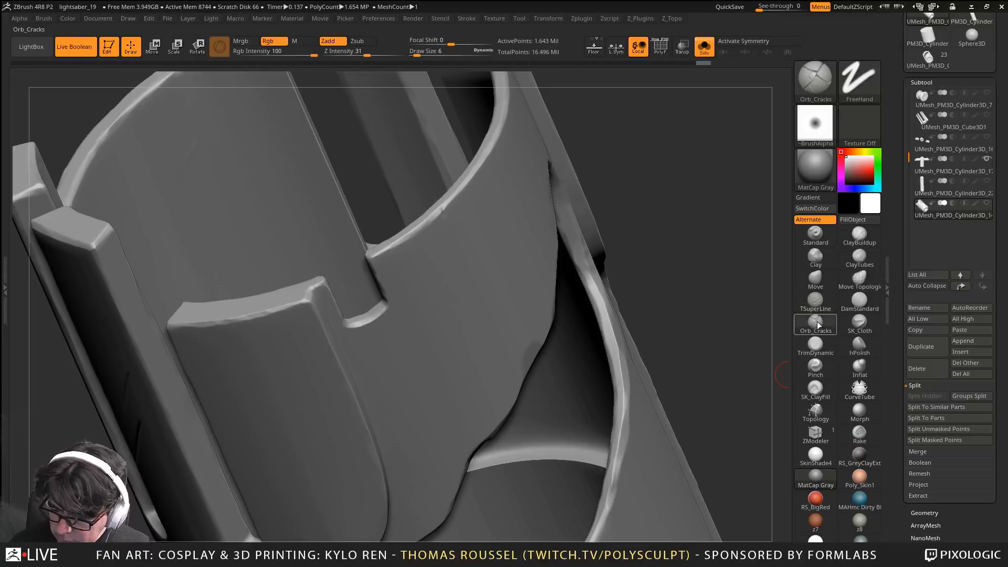
pyautogui.moveTo(378, 321); pyautogui.dragTo(307, 289, button='right')
pyautogui.moveTo(272, 281); pyautogui.dragTo(304, 327)
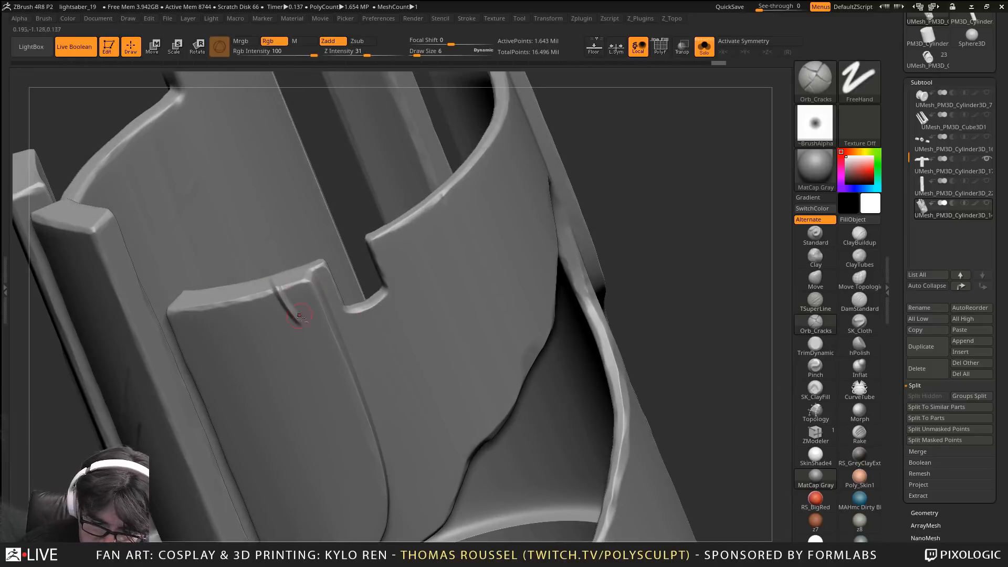
pyautogui.hotkey('ctrl', 'z')
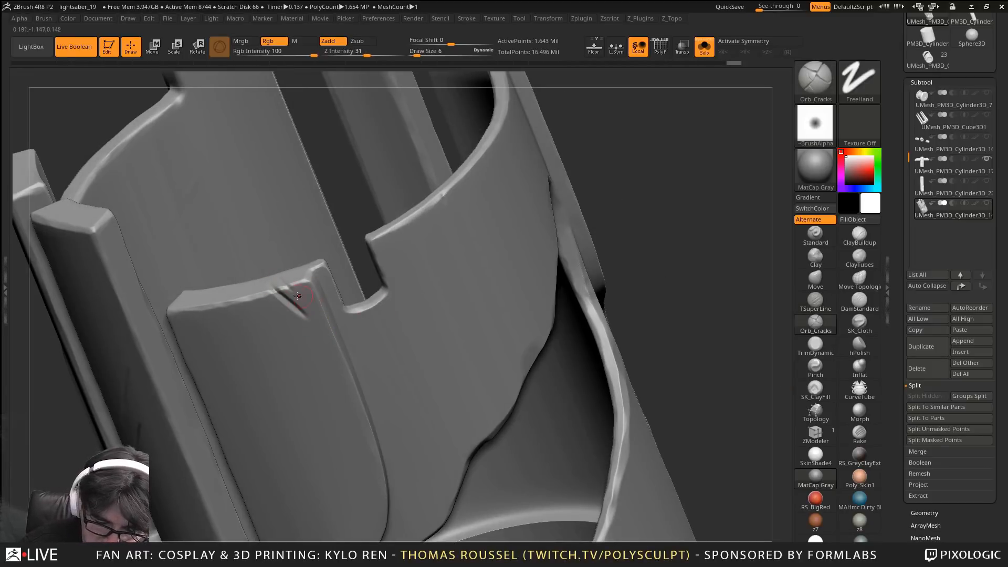
pyautogui.moveTo(196, 324); pyautogui.dragTo(194, 329)
pyautogui.keyDown('alt'); pyautogui.moveTo(179, 142); pyautogui.dragTo(274, 228, button='right'); pyautogui.keyUp('alt')
pyautogui.moveTo(250, 203); pyautogui.dragTo(242, 218)
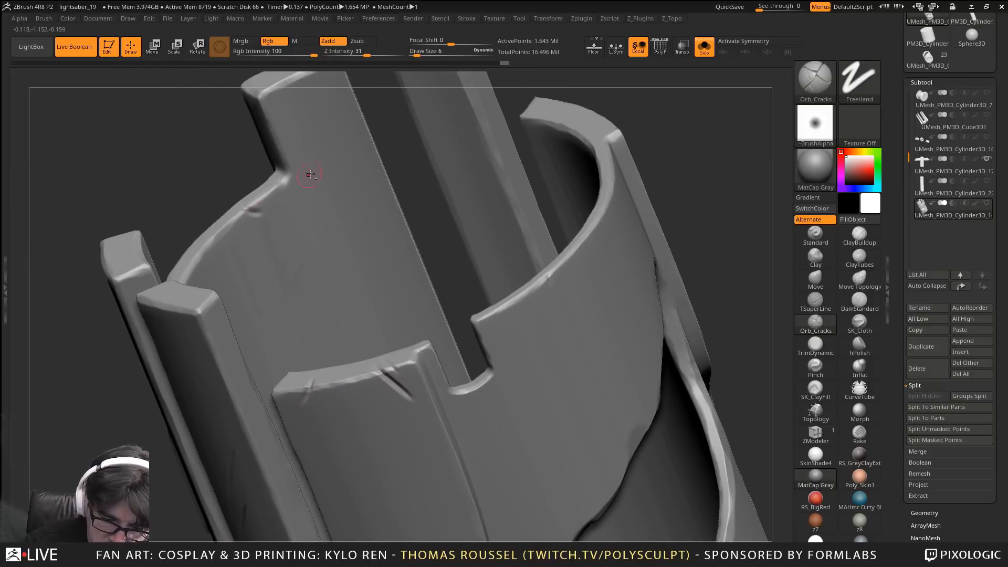
# Examine the collar's prongs, rim and whole body from several angles for areas still lacking damage
pyautogui.keyDown('alt'); pyautogui.moveTo(311, 163); pyautogui.dragTo(311, 269, button='right'); pyautogui.keyUp('alt')
pyautogui.moveTo(326, 337); pyautogui.dragTo(418, 254, button='right')
pyautogui.moveTo(332, 223); pyautogui.dragTo(382, 205, button='right')
pyautogui.moveTo(423, 241); pyautogui.dragTo(351, 287, button='right')
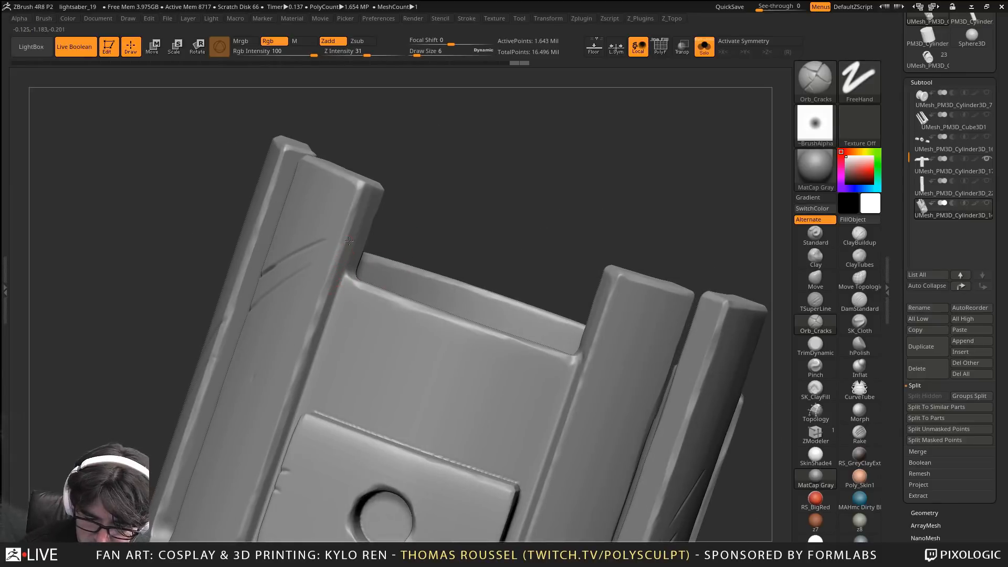
pyautogui.keyDown('ctrl'); pyautogui.moveTo(409, 257); pyautogui.dragTo(395, 210, button='right'); pyautogui.keyUp('ctrl')
pyautogui.moveTo(362, 315); pyautogui.dragTo(450, 364, button='right')
pyautogui.keyDown('alt'); pyautogui.moveTo(504, 321); pyautogui.dragTo(546, 336, button='right'); pyautogui.keyUp('alt')
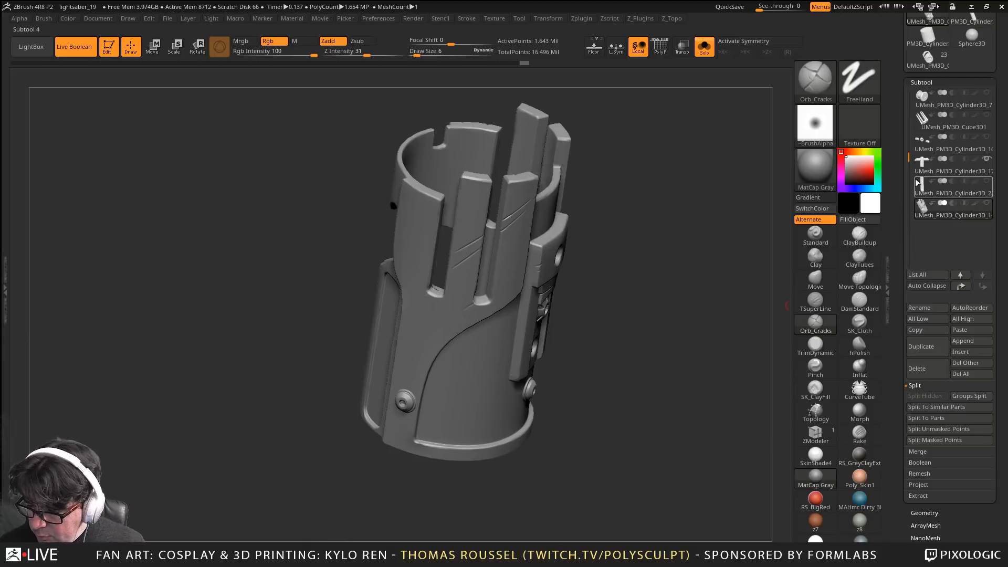
# Examine the slotted collar, the grooved rod and the vented cylinders one by one, including the cylinders' wireframe
pyautogui.hotkey('shift', 'f')
pyautogui.hotkey('shift', 'f')
pyautogui.keyDown('alt'); pyautogui.moveTo(624, 320); pyautogui.dragTo(523, 455, button='right'); pyautogui.keyUp('alt')
pyautogui.click(916, 185)
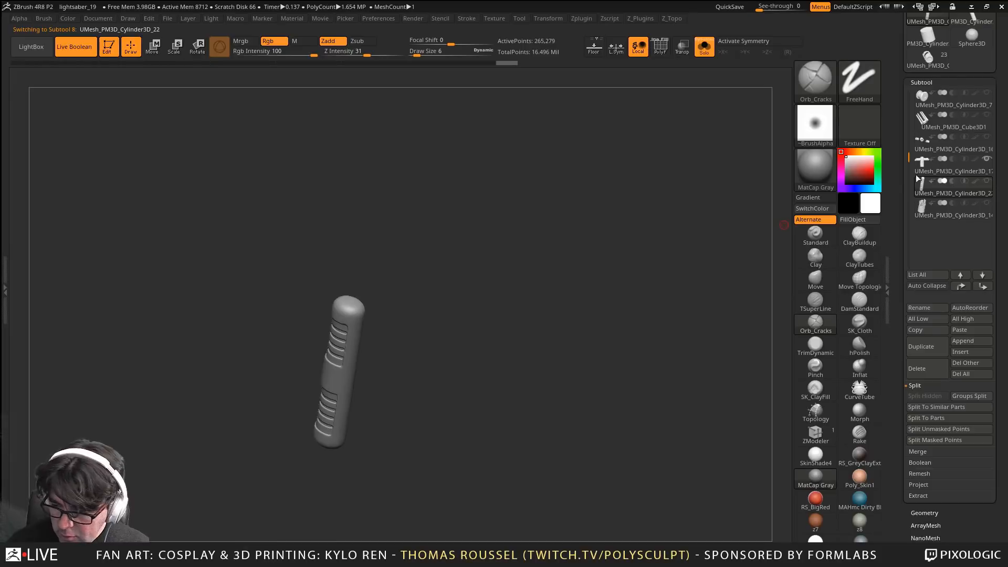
pyautogui.click(917, 172)
pyautogui.click(921, 149)
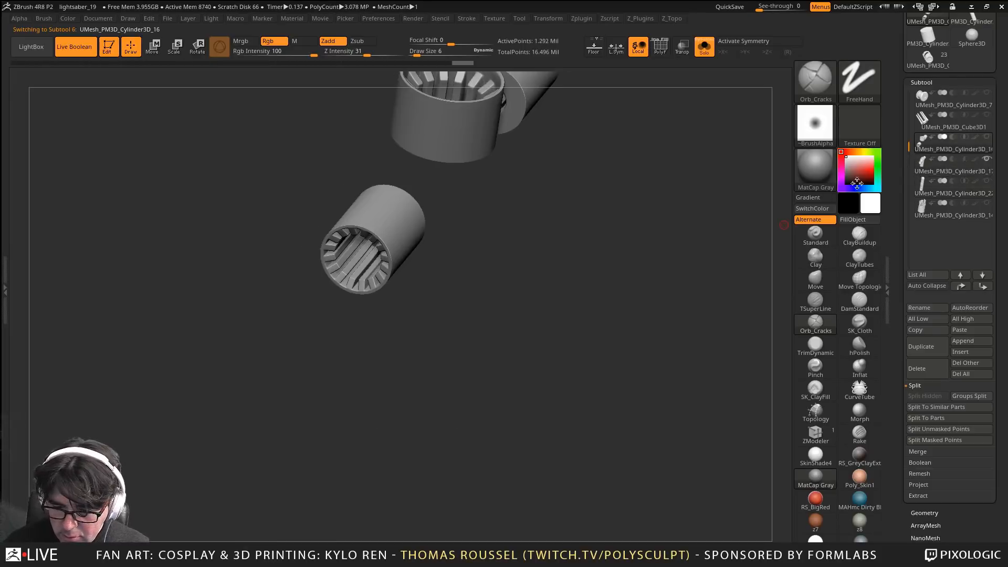
pyautogui.keyDown('alt'); pyautogui.moveTo(613, 292); pyautogui.dragTo(498, 301, button='right'); pyautogui.keyUp('alt')
pyautogui.keyDown('alt'); pyautogui.moveTo(497, 302); pyautogui.dragTo(554, 432, button='right'); pyautogui.keyUp('alt')
pyautogui.hotkey('shift', 'f')
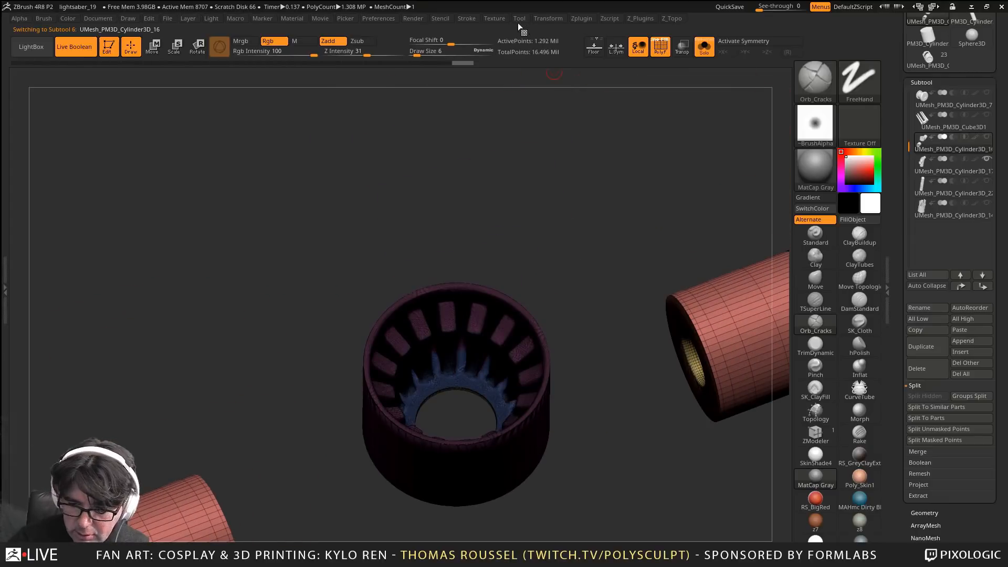
pyautogui.click(559, 19)
pyautogui.click(422, 18)
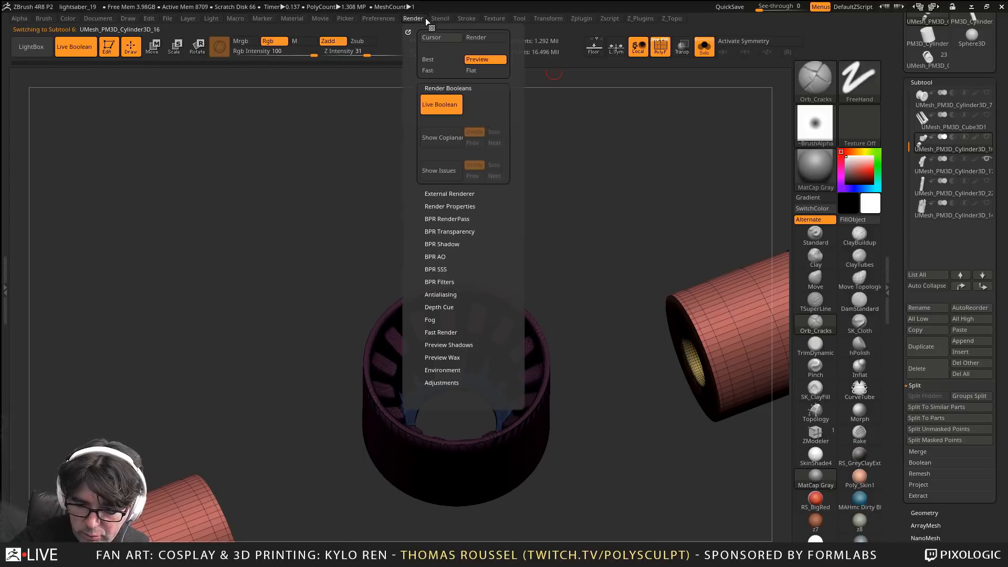
pyautogui.click(436, 171)
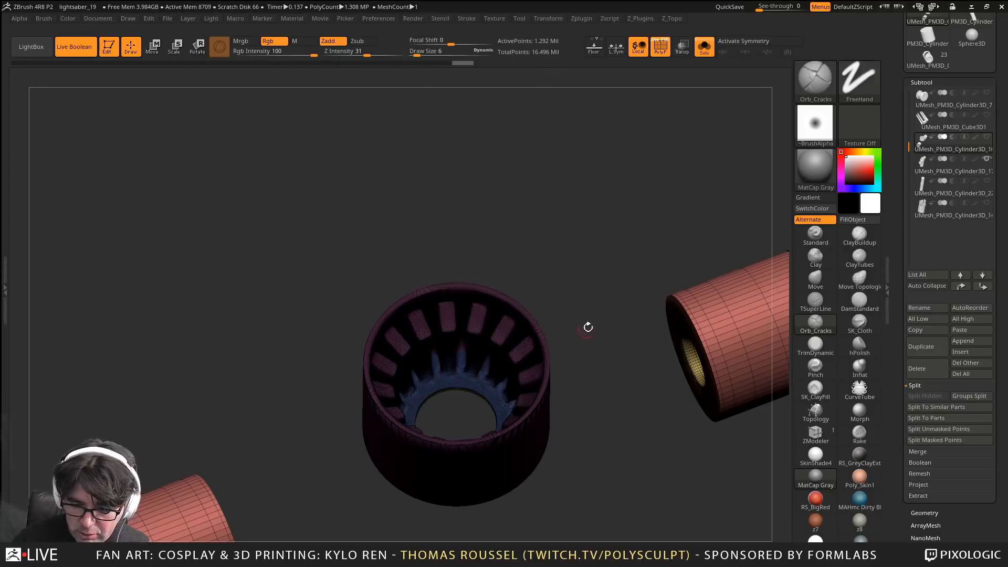
# Inspect the vented cylinders from another angle, the crossguard body with its two side arms, and the slotted collar again
pyautogui.keyDown('ctrl'); pyautogui.moveTo(588, 326); pyautogui.dragTo(546, 446, button='right'); pyautogui.keyUp('ctrl')
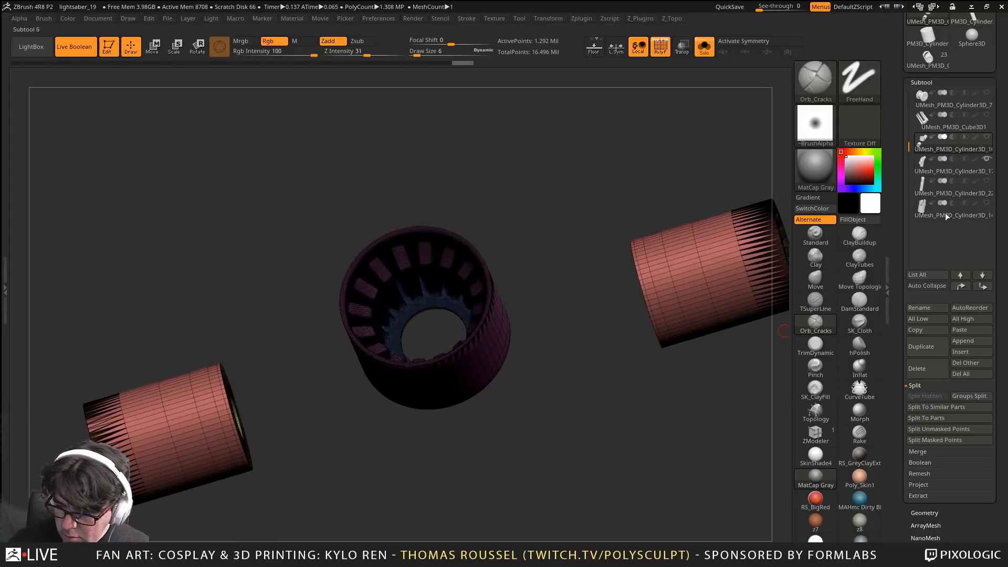
pyautogui.click(962, 167)
pyautogui.hotkey('shift', 'f')
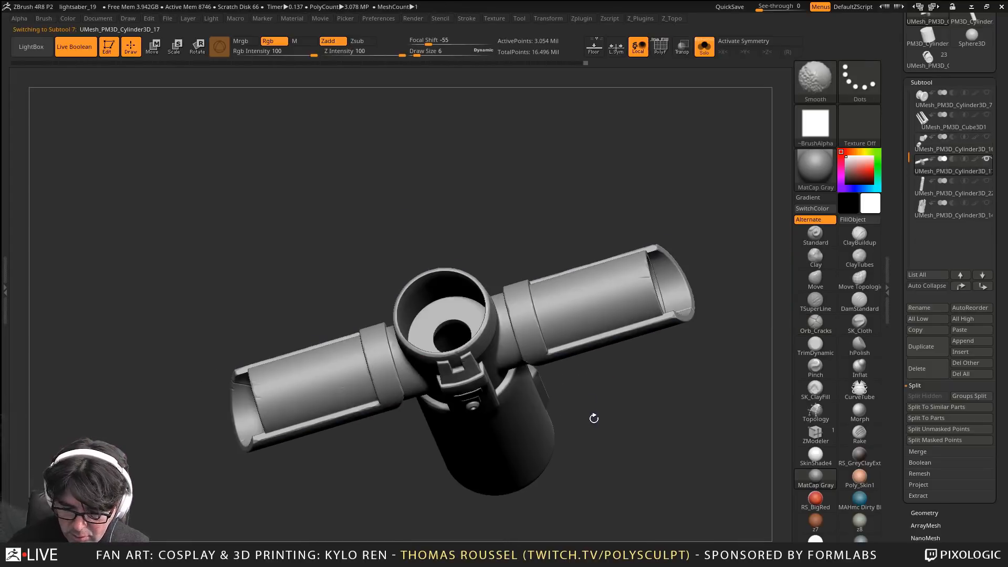
pyautogui.moveTo(594, 418)
pyautogui.keyDown('alt'); pyautogui.mouseDown()
pyautogui.moveTo(577, 294)
pyautogui.moveTo(496, 315)
pyautogui.mouseUp(); pyautogui.keyUp('alt')
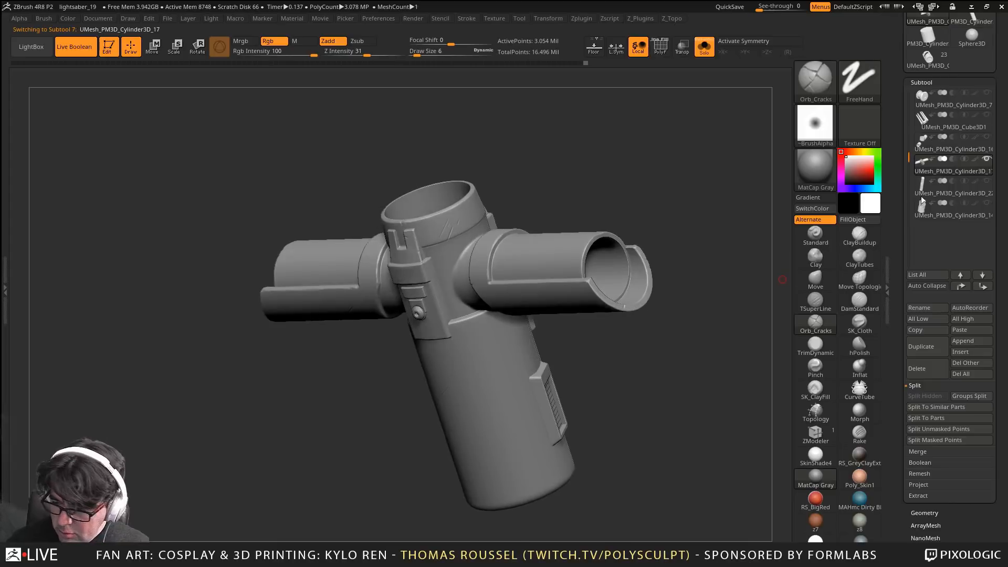
pyautogui.click(922, 195)
pyautogui.click(921, 219)
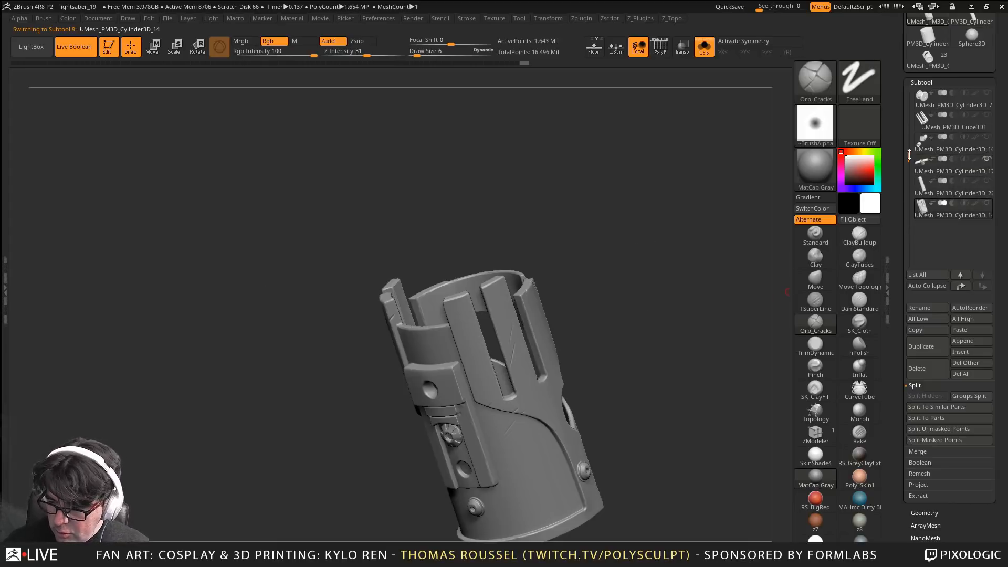
# Make the hilt grip with the ribbed raised blocks the active subtool and check its polygroup wireframe up close
pyautogui.moveTo(909, 156); pyautogui.dragTo(911, 95)
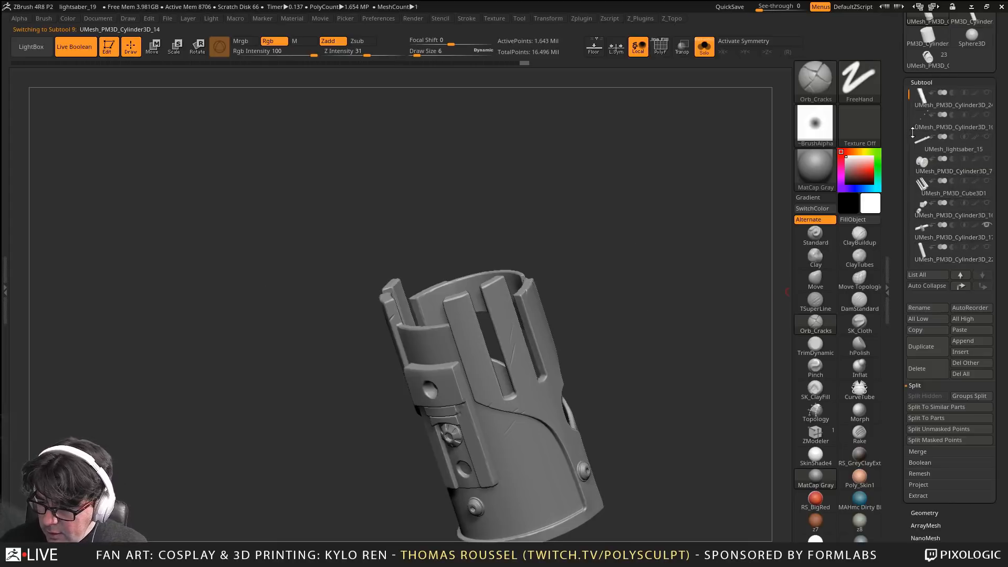
pyautogui.moveTo(913, 132); pyautogui.dragTo(908, 67)
pyautogui.click(920, 80)
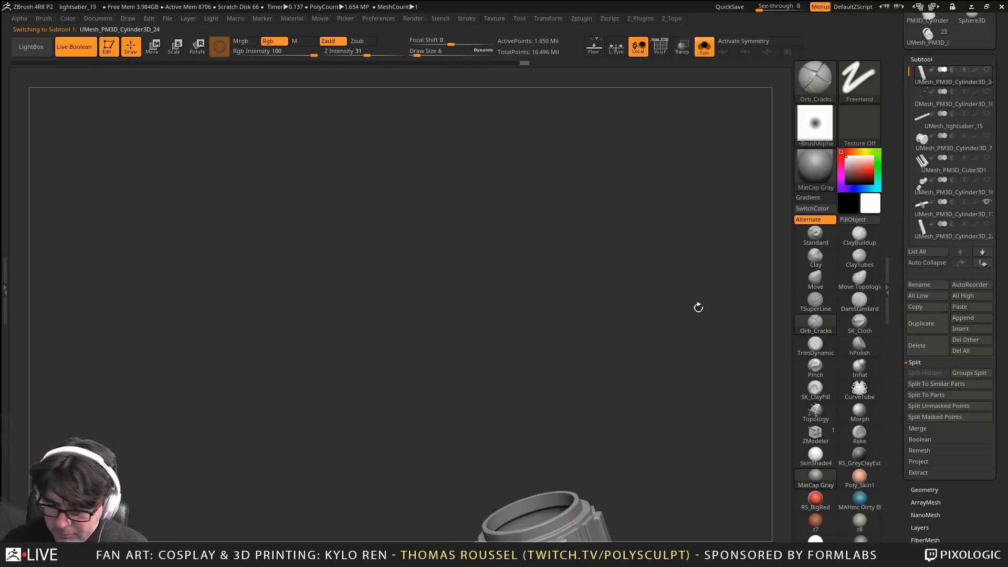
pyautogui.keyDown('alt'); pyautogui.moveTo(659, 341); pyautogui.dragTo(617, 79); pyautogui.keyUp('alt')
pyautogui.moveTo(549, 438)
pyautogui.keyDown('alt'); pyautogui.mouseDown()
pyautogui.moveTo(560, 273)
pyautogui.moveTo(671, 383)
pyautogui.moveTo(536, 124)
pyautogui.moveTo(539, 280)
pyautogui.mouseUp(); pyautogui.keyUp('alt')
pyautogui.hotkey('shift', 'f')
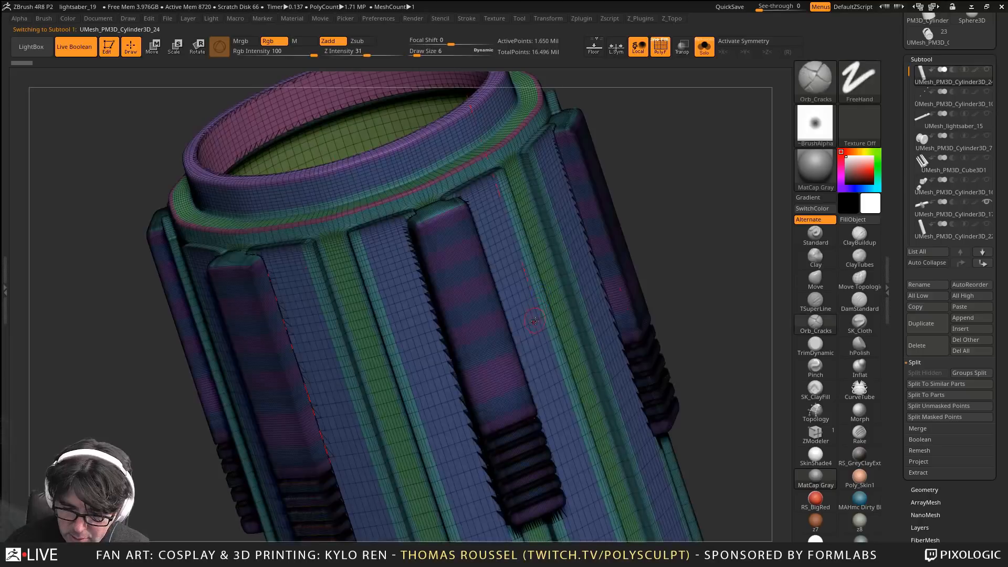
pyautogui.hotkey('shift', 'f')
pyautogui.keyDown('alt'); pyautogui.moveTo(557, 437); pyautogui.dragTo(492, 352, button='right'); pyautogui.keyUp('alt')
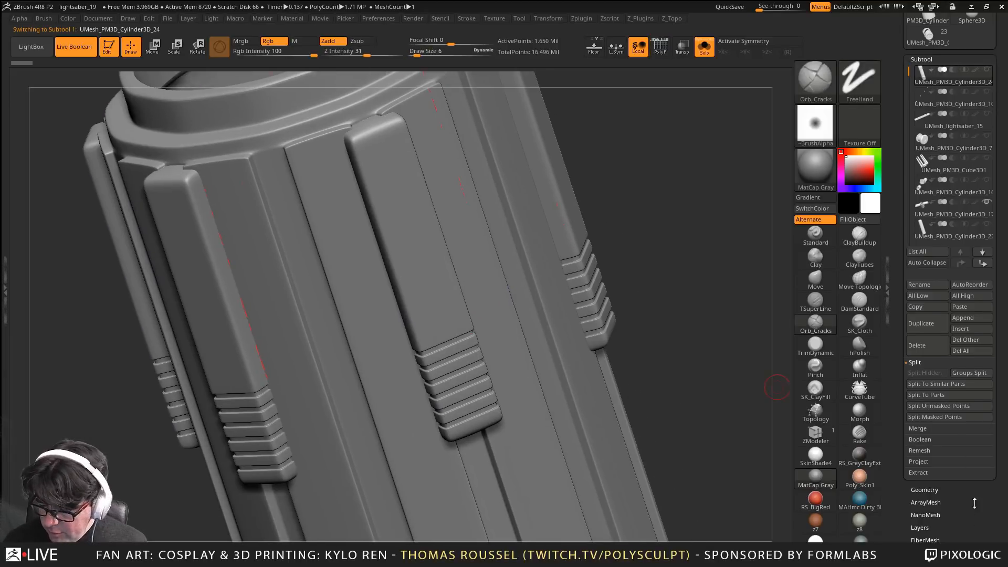
# Try remeshing the hilt grip with DynaMesh at resolution 1176 and inspect the resulting mesh
pyautogui.moveTo(975, 503)
pyautogui.mouseDown()
pyautogui.moveTo(960, 453)
pyautogui.moveTo(960, 505)
pyautogui.mouseUp()
pyautogui.click(928, 440)
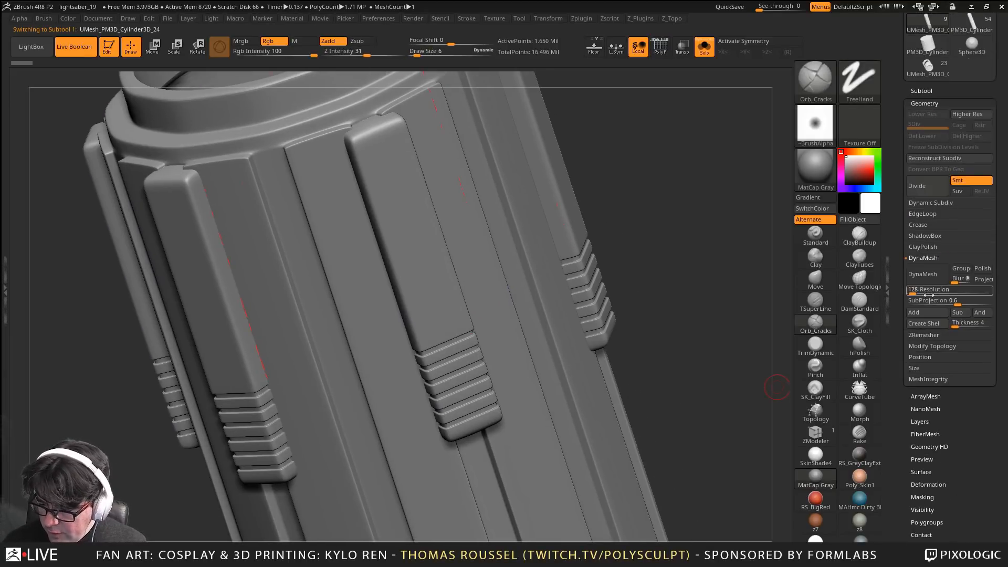
pyautogui.moveTo(925, 295); pyautogui.dragTo(934, 292)
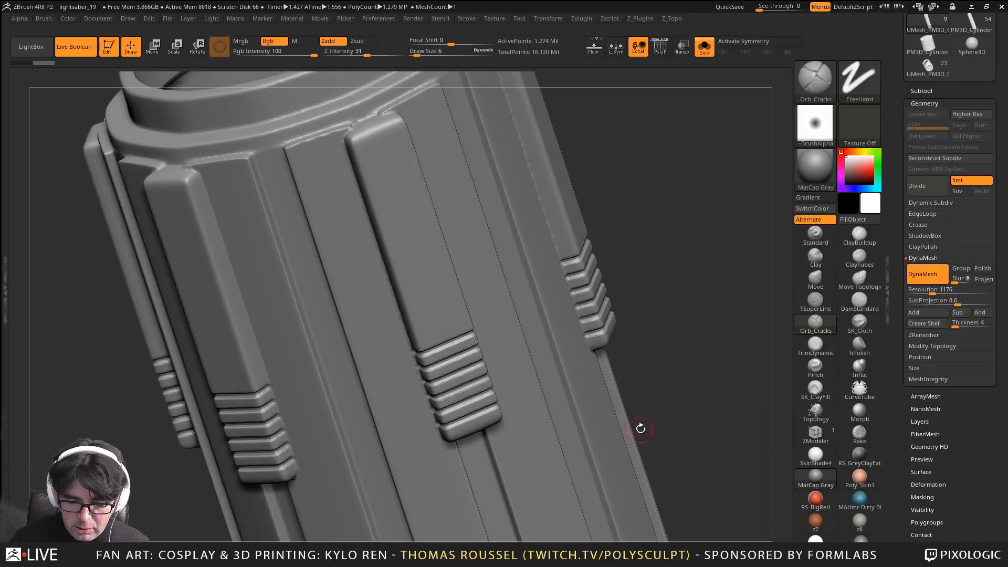
pyautogui.keyDown('alt'); pyautogui.moveTo(640, 428); pyautogui.dragTo(756, 389); pyautogui.keyUp('alt')
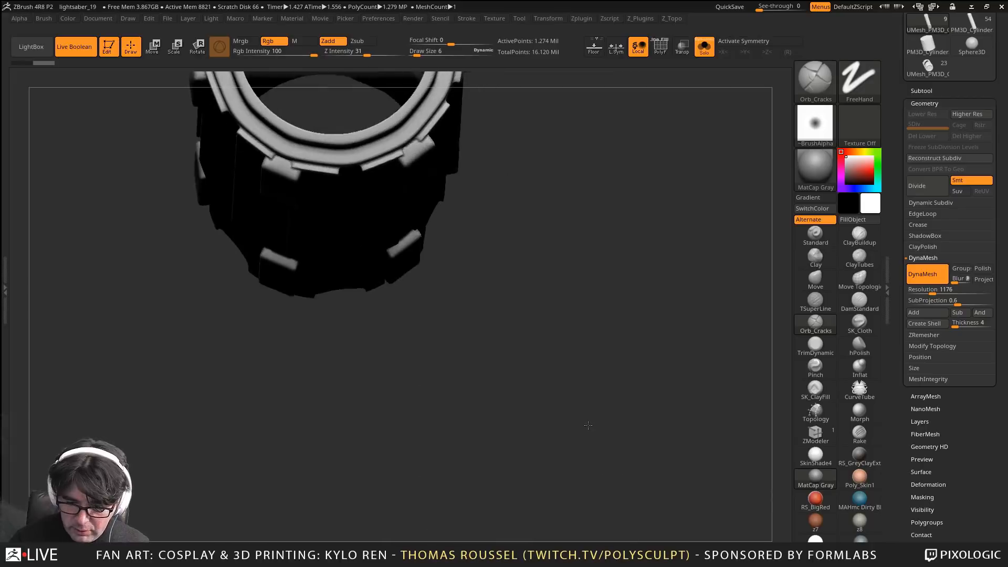
pyautogui.hotkey('shift', 'f')
# Try DynaMesh at resolution 2240 on the hilt grip, check the ribbed blocks, and undo the remeshing
pyautogui.moveTo(933, 292); pyautogui.dragTo(954, 292)
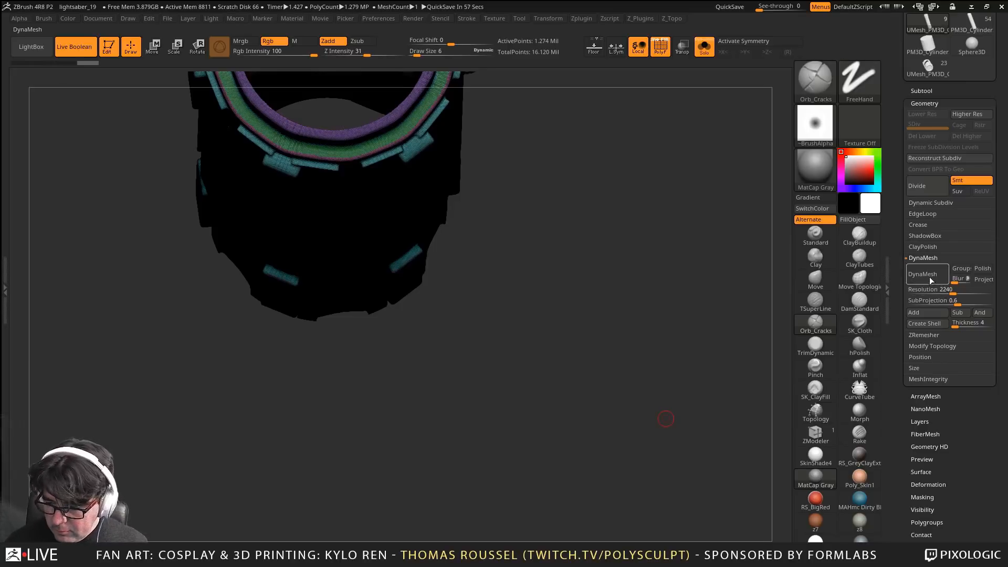
pyautogui.click(932, 278)
pyautogui.moveTo(633, 456)
pyautogui.mouseDown()
pyautogui.moveTo(590, 320)
pyautogui.moveTo(614, 405)
pyautogui.moveTo(589, 390)
pyautogui.moveTo(653, 367)
pyautogui.mouseUp()
pyautogui.hotkey('shift', 'f')
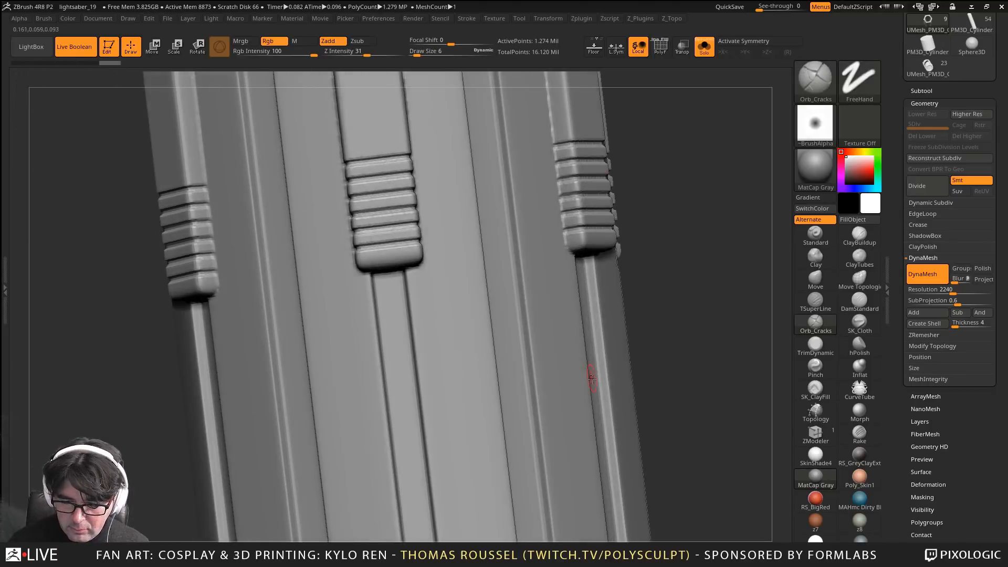
pyautogui.press('ctrl')
pyautogui.hotkey('ctrl', 'z')
pyautogui.hotkey('ctrl', 'z')
pyautogui.hotkey('ctrl', 'z')
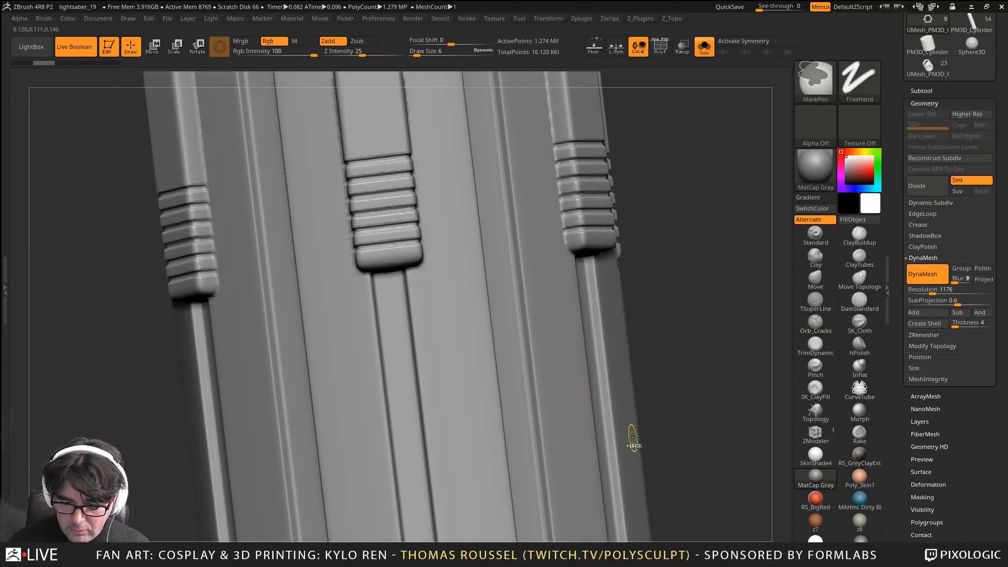
# Remesh the hilt grip with DynaMesh at resolution 2928 and check the edges of a ribbed block up close
pyautogui.moveTo(947, 288); pyautogui.dragTo(967, 290)
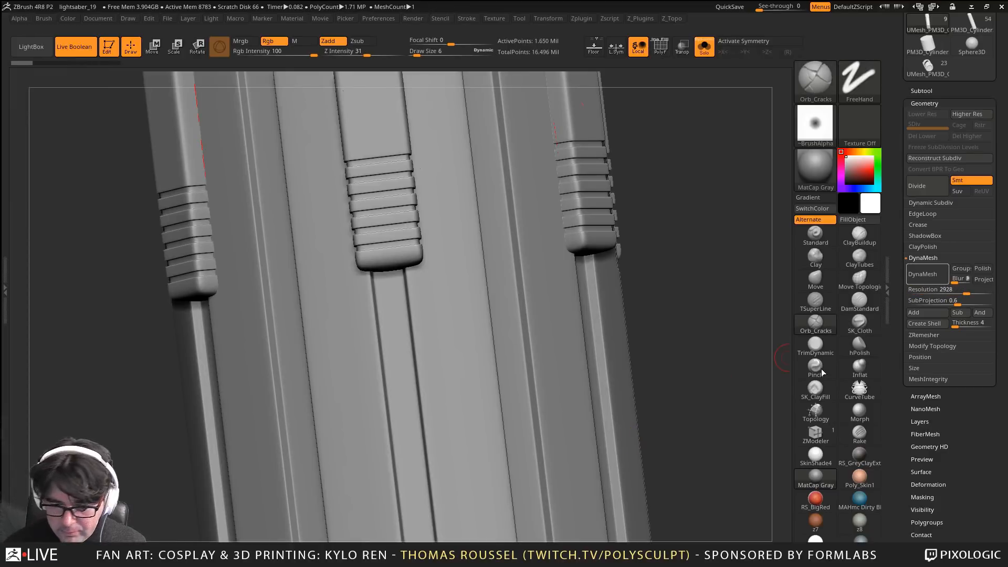
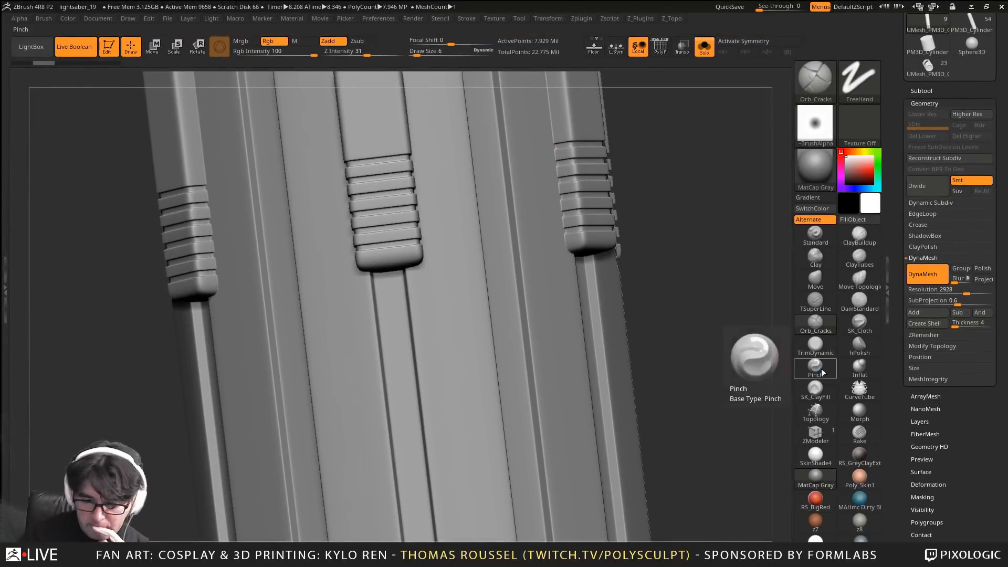
pyautogui.moveTo(634, 288)
pyautogui.mouseDown()
pyautogui.moveTo(546, 295)
pyautogui.moveTo(546, 257)
pyautogui.mouseUp()
pyautogui.hotkey('shift', 'f')
pyautogui.hotkey('shift', 'f')
pyautogui.moveTo(630, 322)
pyautogui.mouseDown(button='right')
pyautogui.moveTo(686, 323)
pyautogui.moveTo(663, 254)
pyautogui.moveTo(675, 160)
pyautogui.mouseUp(button='right')
pyautogui.moveTo(693, 199)
pyautogui.keyDown('alt'); pyautogui.mouseDown(button='right')
pyautogui.moveTo(648, 281)
pyautogui.moveTo(495, 304)
pyautogui.moveTo(448, 294)
pyautogui.moveTo(480, 238)
pyautogui.moveTo(504, 355)
pyautogui.moveTo(499, 411)
pyautogui.moveTo(473, 354)
pyautogui.moveTo(503, 377)
pyautogui.moveTo(466, 354)
pyautogui.moveTo(585, 308)
pyautogui.moveTo(567, 281)
pyautogui.moveTo(562, 337)
pyautogui.moveTo(538, 400)
pyautogui.moveTo(541, 366)
pyautogui.moveTo(501, 351)
pyautogui.moveTo(577, 316)
pyautogui.moveTo(578, 326)
pyautogui.moveTo(527, 116)
pyautogui.moveTo(471, 369)
pyautogui.moveTo(403, 173)
pyautogui.moveTo(417, 304)
pyautogui.mouseUp(button='right'); pyautogui.keyUp('alt')
pyautogui.keyDown('alt'); pyautogui.moveTo(417, 169); pyautogui.dragTo(437, 206, button='right'); pyautogui.keyUp('alt')
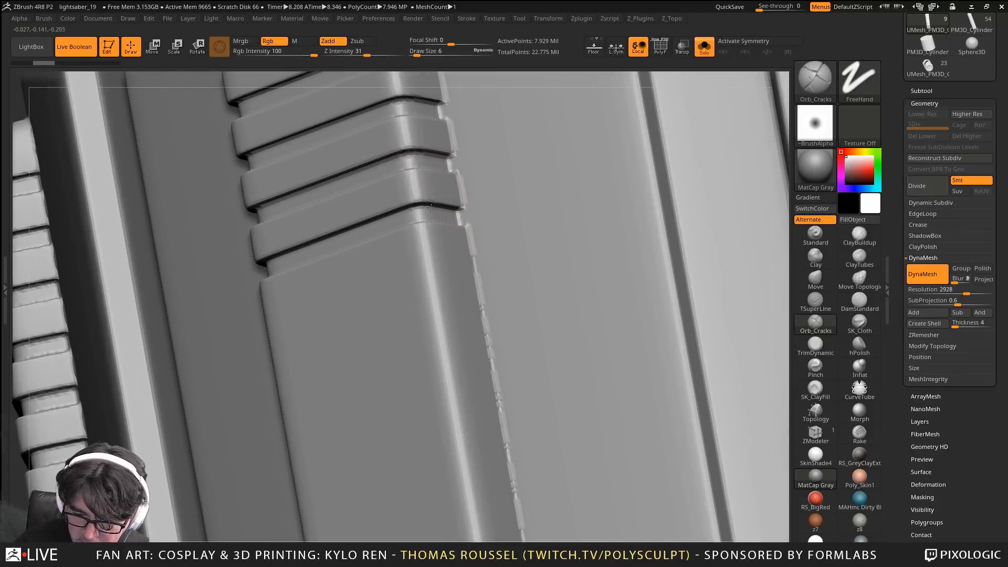
# Wear down the corners of a raised block's middle ribs with the TrimDynamic brush, softening the marks with Smooth
pyautogui.click(814, 344)
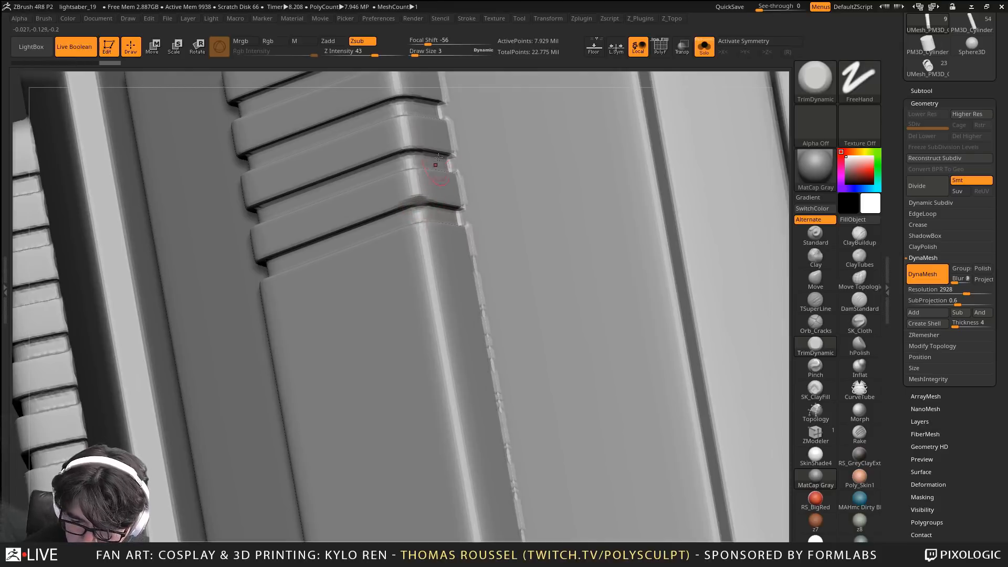
pyautogui.moveTo(439, 157); pyautogui.dragTo(418, 141)
pyautogui.keyDown('alt'); pyautogui.moveTo(427, 124); pyautogui.dragTo(427, 214, button='right'); pyautogui.keyUp('alt')
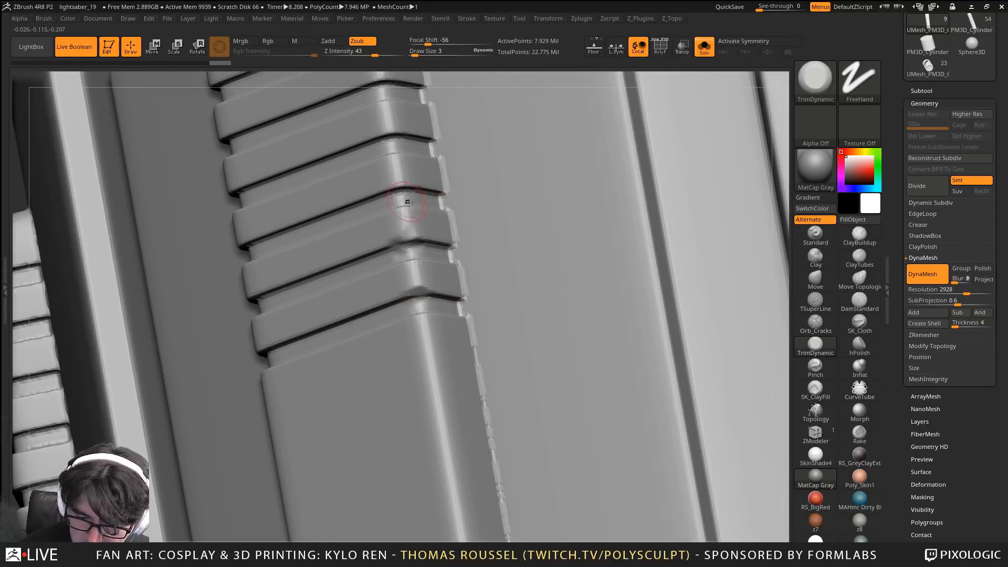
pyautogui.moveTo(418, 193); pyautogui.dragTo(390, 188)
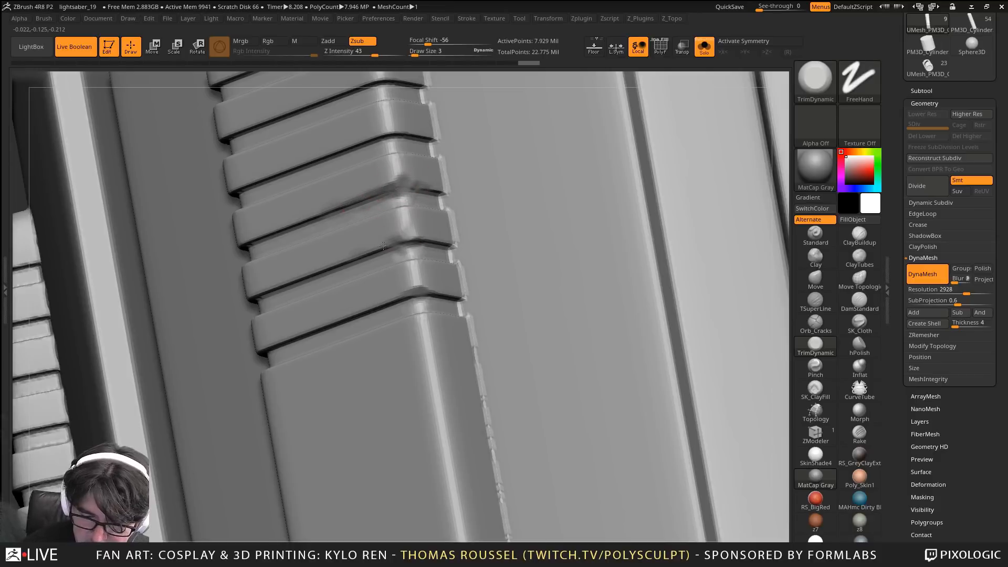
pyautogui.moveTo(398, 129)
pyautogui.mouseDown()
pyautogui.moveTo(350, 149)
pyautogui.moveTo(396, 135)
pyautogui.moveTo(387, 128)
pyautogui.mouseUp()
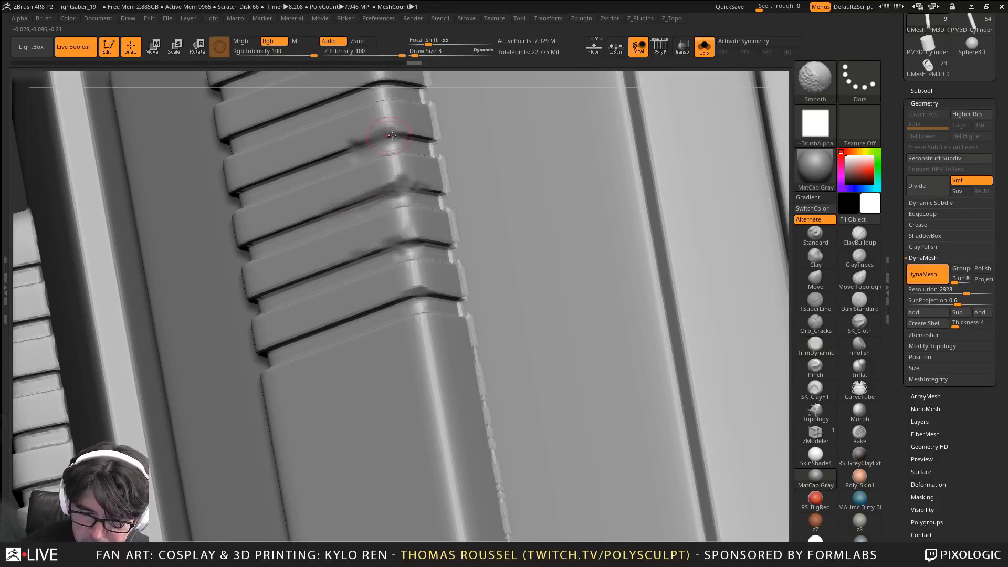
pyautogui.moveTo(339, 150); pyautogui.dragTo(375, 140)
# Chip the corners of the block's end ribs and the groove edge beside its flat section with TrimDynamic
pyautogui.keyDown('alt'); pyautogui.moveTo(416, 121); pyautogui.dragTo(433, 223, button='right'); pyautogui.keyUp('alt')
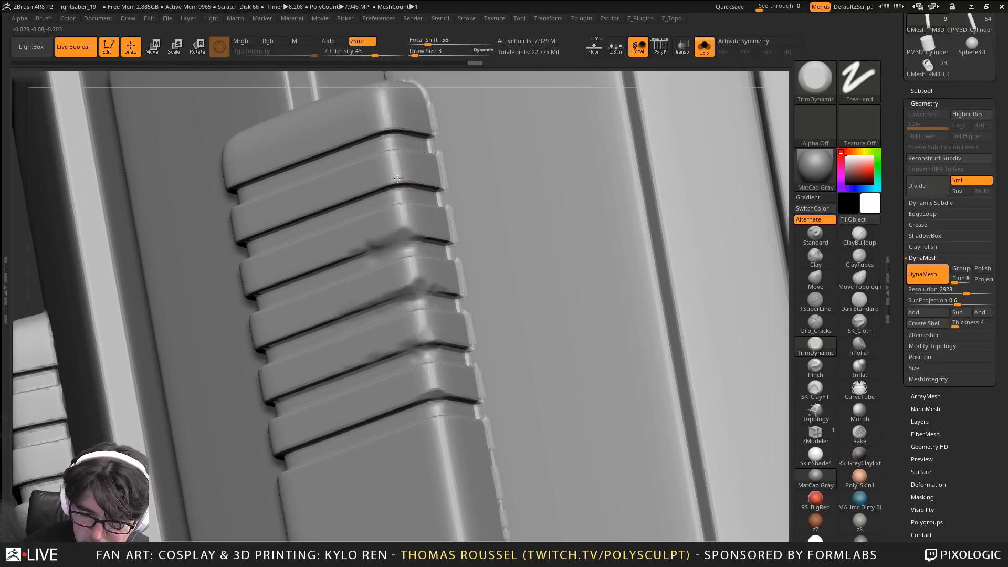
pyautogui.moveTo(391, 150); pyautogui.dragTo(390, 131)
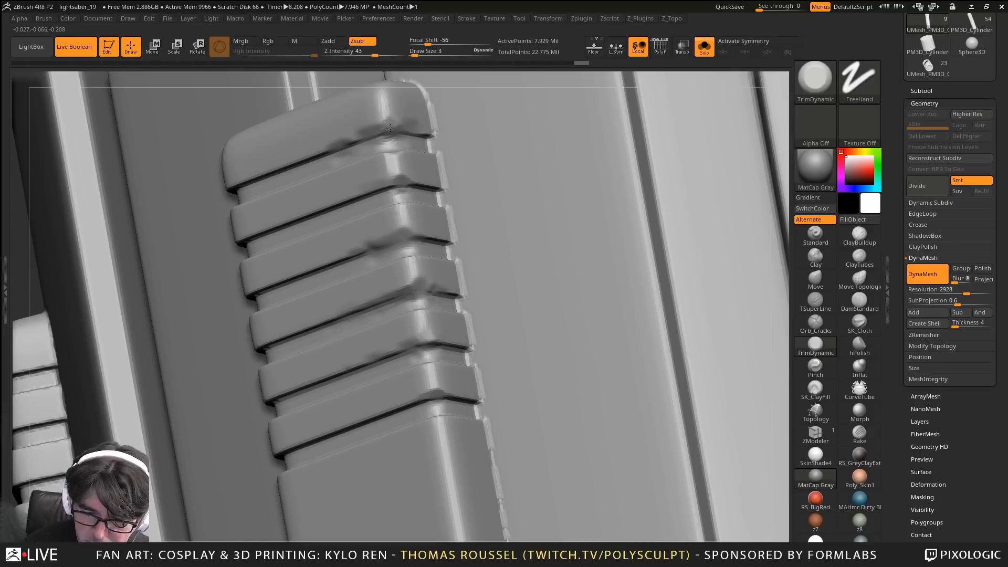
pyautogui.moveTo(438, 397); pyautogui.dragTo(440, 414)
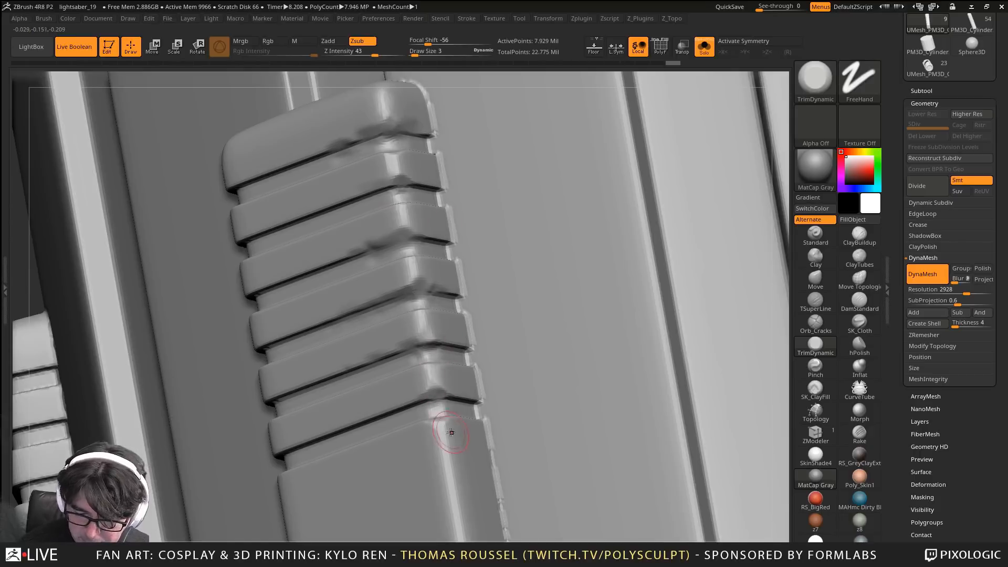
pyautogui.moveTo(452, 432)
pyautogui.keyDown('ctrl'); pyautogui.mouseDown(button='right')
pyautogui.moveTo(500, 446)
pyautogui.moveTo(482, 274)
pyautogui.moveTo(482, 323)
pyautogui.moveTo(474, 271)
pyautogui.moveTo(461, 257)
pyautogui.mouseUp(button='right'); pyautogui.keyUp('ctrl')
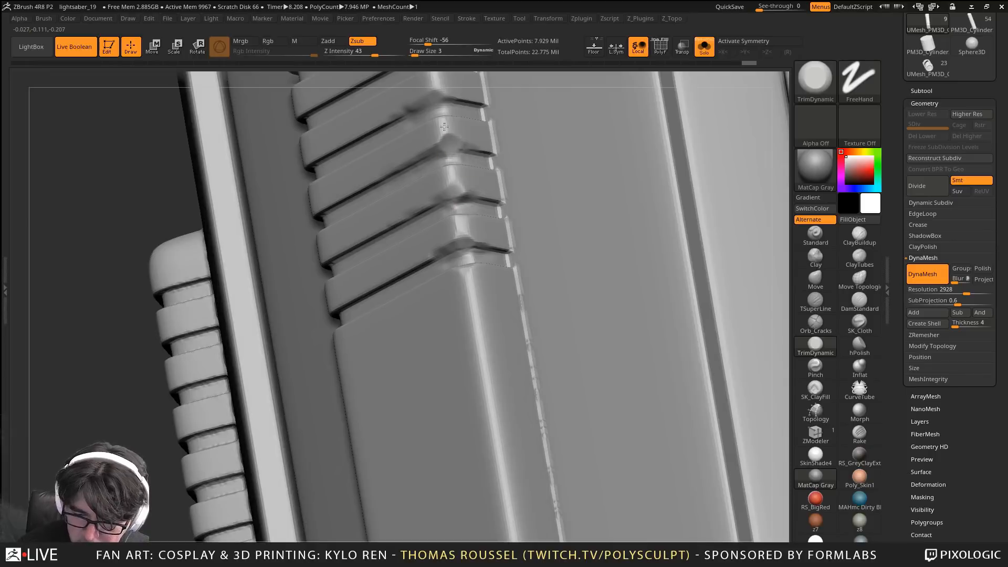
pyautogui.keyDown('alt'); pyautogui.moveTo(445, 127); pyautogui.dragTo(447, 223, button='right'); pyautogui.keyUp('alt')
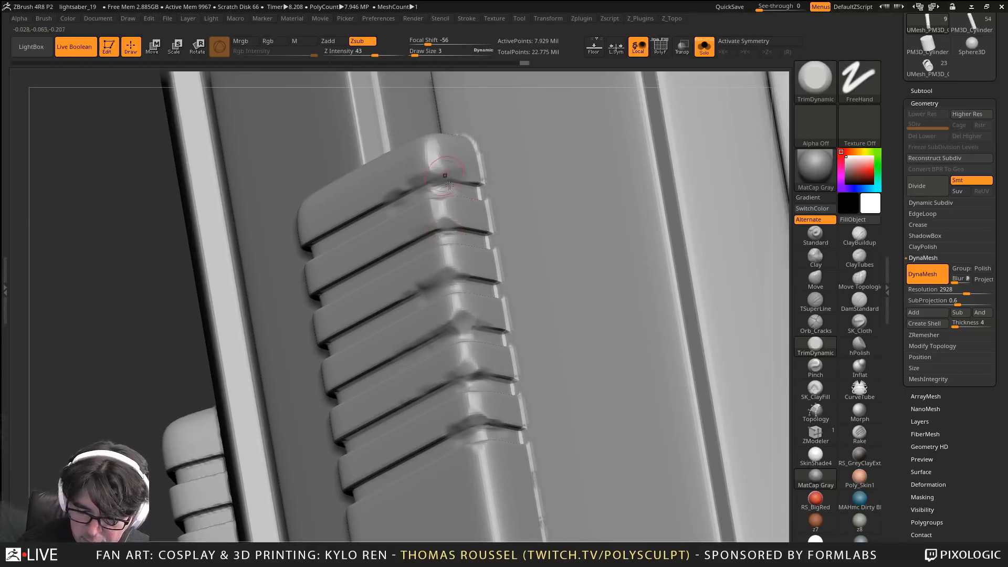
# Set the TrimDynamic draw size to 5 and wear the long edge of the block's flat section unevenly down to its end
pyautogui.moveTo(449, 185); pyautogui.dragTo(479, 261, button='right')
pyautogui.press('s')
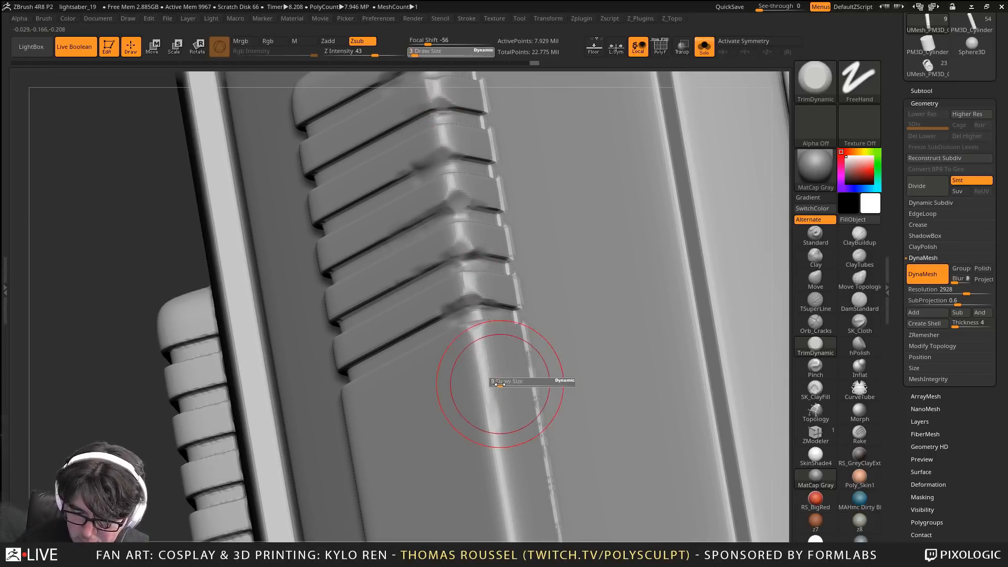
pyautogui.moveTo(486, 382); pyautogui.dragTo(491, 383)
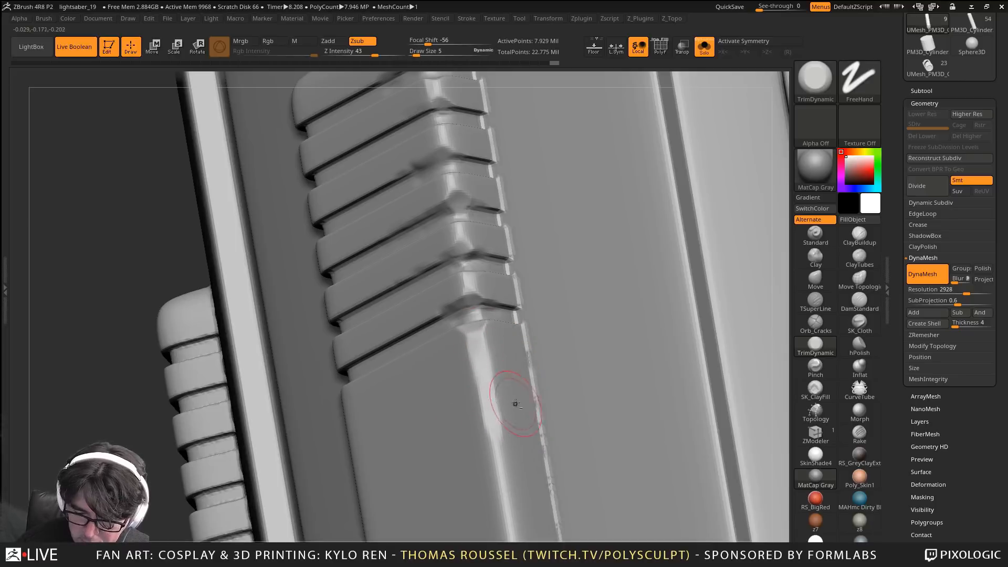
pyautogui.moveTo(516, 403); pyautogui.dragTo(479, 250, button='right')
pyautogui.moveTo(536, 495)
pyautogui.mouseDown(button='right')
pyautogui.moveTo(516, 248)
pyautogui.moveTo(537, 348)
pyautogui.mouseUp(button='right')
pyautogui.moveTo(528, 316)
pyautogui.mouseDown()
pyautogui.moveTo(517, 325)
pyautogui.moveTo(485, 113)
pyautogui.moveTo(490, 124)
pyautogui.mouseUp()
pyautogui.moveTo(493, 187)
pyautogui.keyDown('alt'); pyautogui.mouseDown(button='right')
pyautogui.moveTo(516, 282)
pyautogui.moveTo(572, 363)
pyautogui.moveTo(519, 349)
pyautogui.mouseUp(button='right'); pyautogui.keyUp('alt')
# Set the TrimDynamic draw size to 3 and chip the groove edges around the end of the block's flat section
pyautogui.press('s')
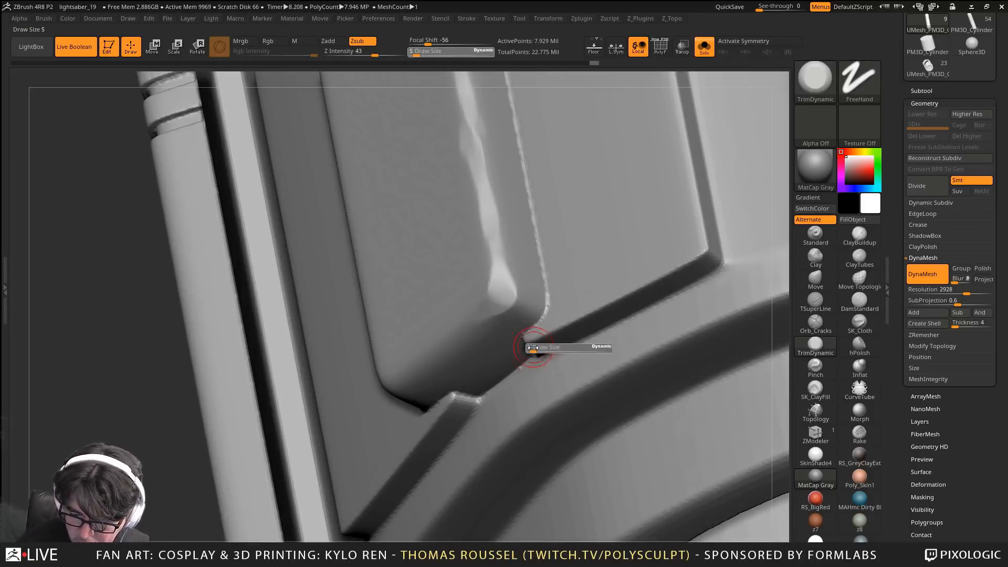
pyautogui.moveTo(519, 349); pyautogui.dragTo(516, 349)
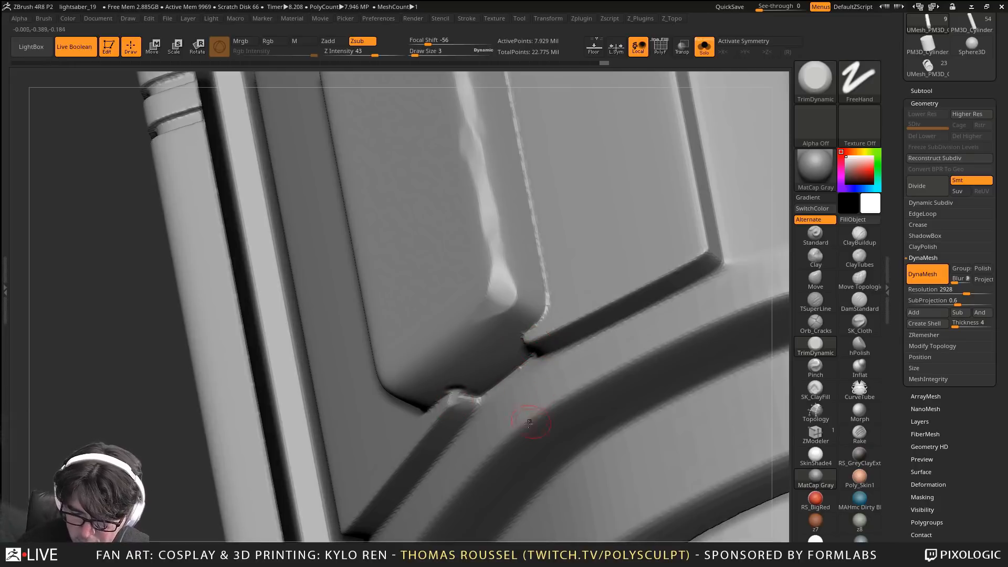
pyautogui.moveTo(541, 412)
pyautogui.keyDown('ctrl'); pyautogui.mouseDown(button='right')
pyautogui.moveTo(623, 419)
pyautogui.moveTo(626, 456)
pyautogui.moveTo(628, 417)
pyautogui.moveTo(584, 407)
pyautogui.moveTo(584, 389)
pyautogui.mouseUp(button='right'); pyautogui.keyUp('ctrl')
# Set the draw size to 6 and wear the end corner of the neighbouring block's flat section
pyautogui.moveTo(562, 326)
pyautogui.mouseDown(button='right')
pyautogui.moveTo(594, 246)
pyautogui.moveTo(619, 367)
pyautogui.mouseUp(button='right')
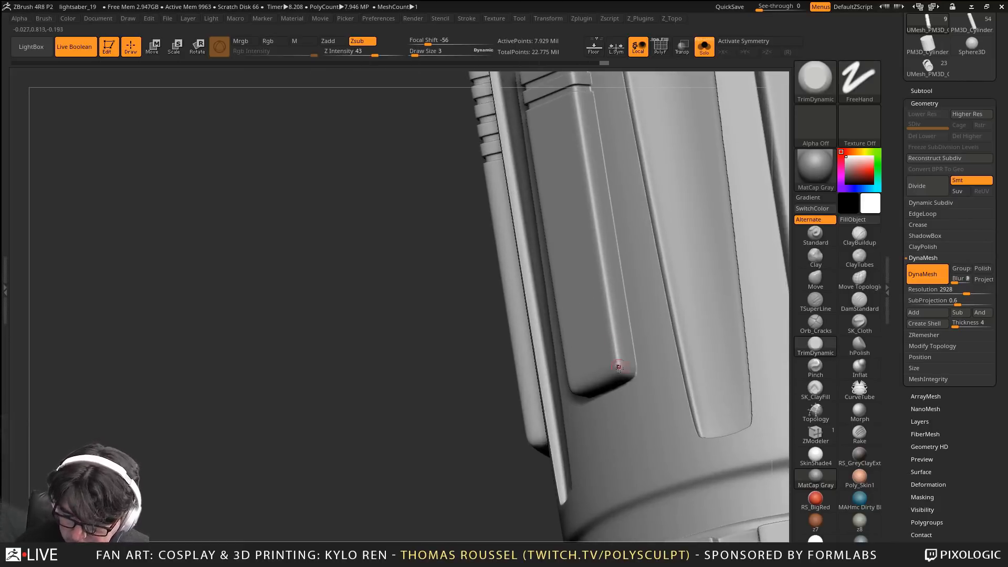
pyautogui.press('s')
pyautogui.moveTo(627, 371); pyautogui.dragTo(629, 371)
pyautogui.moveTo(629, 371); pyautogui.dragTo(617, 369)
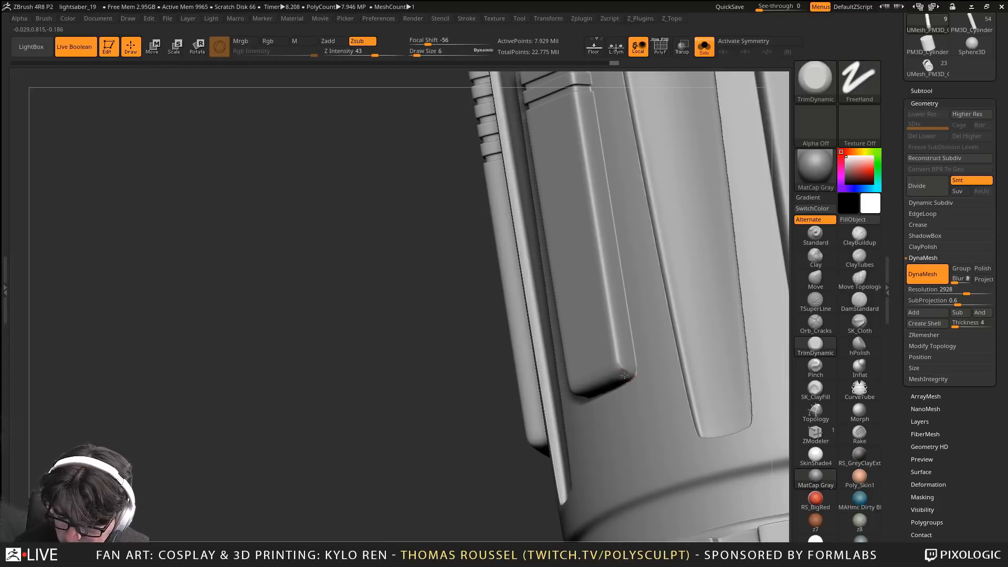
# Set the draw size to 3 and wear down the corners of this block's lower and middle ribs, softening them with Smooth
pyautogui.moveTo(596, 259); pyautogui.dragTo(589, 284, button='right')
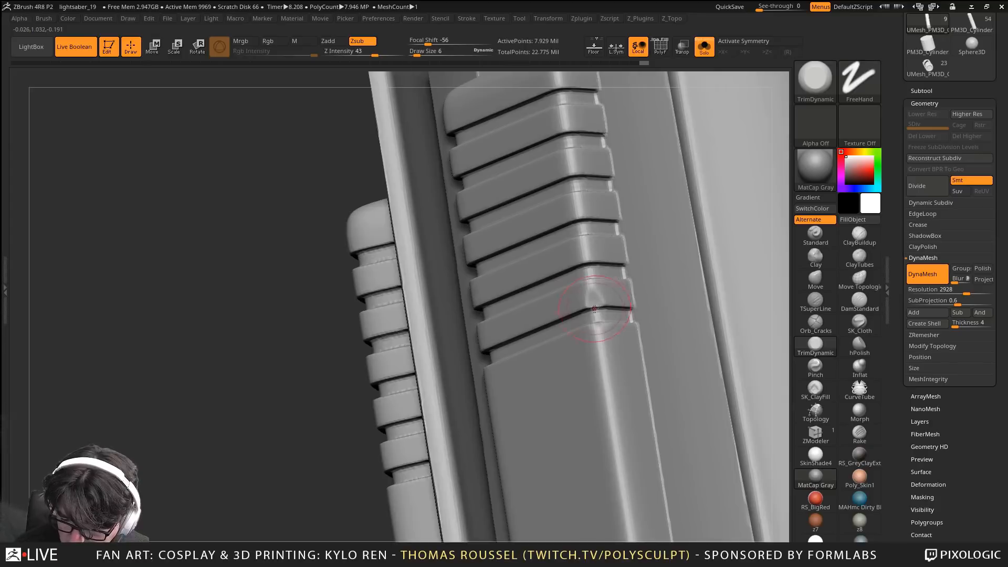
pyautogui.press('s')
pyautogui.moveTo(599, 305); pyautogui.dragTo(600, 305)
pyautogui.moveTo(597, 301)
pyautogui.mouseDown()
pyautogui.moveTo(588, 310)
pyautogui.moveTo(595, 303)
pyautogui.mouseUp()
pyautogui.keyDown('shift'); pyautogui.moveTo(589, 264); pyautogui.dragTo(587, 265); pyautogui.keyUp('shift')
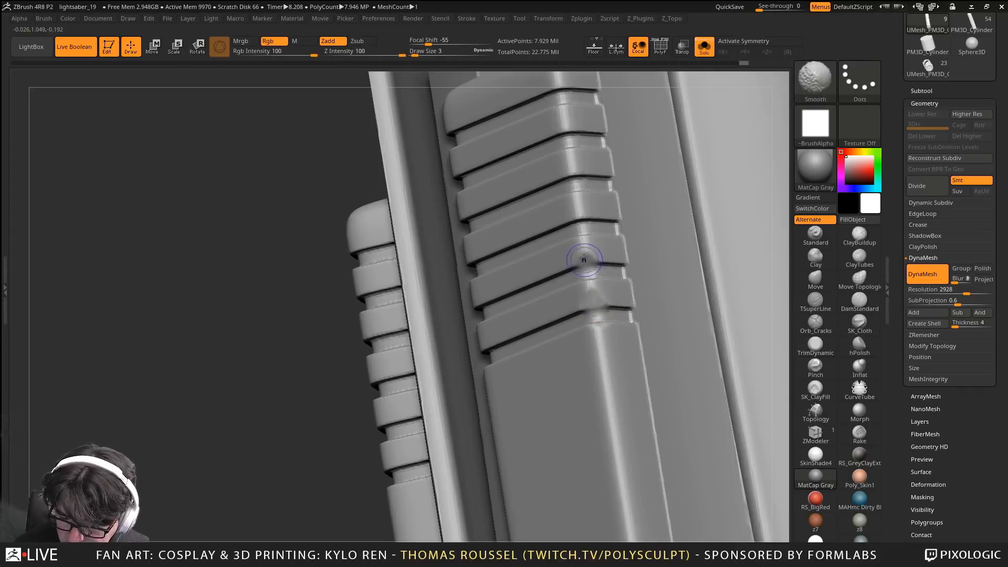
pyautogui.moveTo(585, 219); pyautogui.dragTo(586, 224)
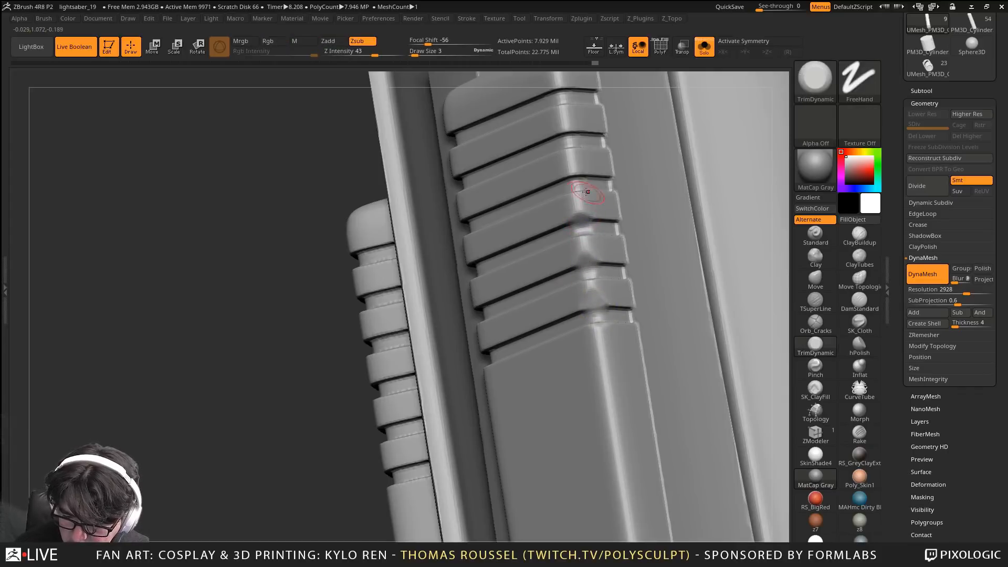
pyautogui.keyDown('shift'); pyautogui.moveTo(574, 180); pyautogui.dragTo(574, 177); pyautogui.keyUp('shift')
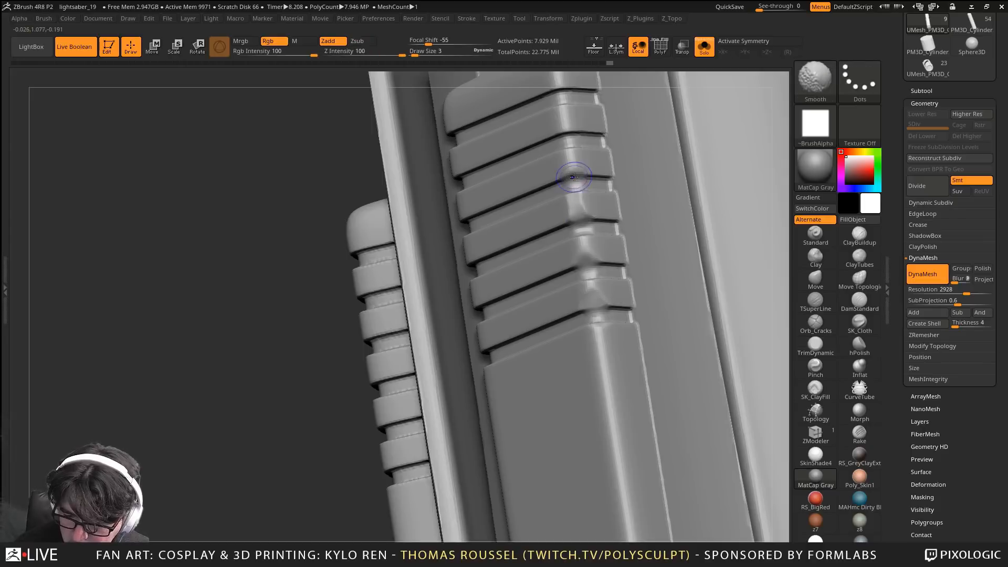
pyautogui.keyDown('shift'); pyautogui.moveTo(562, 141); pyautogui.dragTo(563, 130); pyautogui.keyUp('shift')
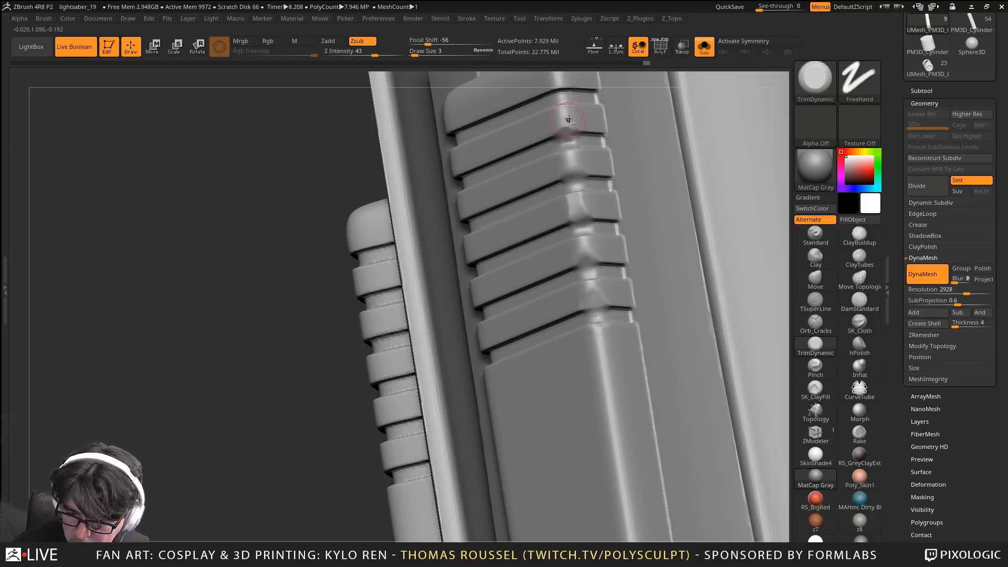
# Chip the corners of the block's uppermost ribs and nick the rib corners along its opposite side
pyautogui.keyDown('alt'); pyautogui.moveTo(568, 119); pyautogui.dragTo(559, 189, button='right'); pyautogui.keyUp('alt')
pyautogui.press('shift')
pyautogui.keyDown('alt'); pyautogui.moveTo(554, 172); pyautogui.dragTo(551, 164); pyautogui.keyUp('alt')
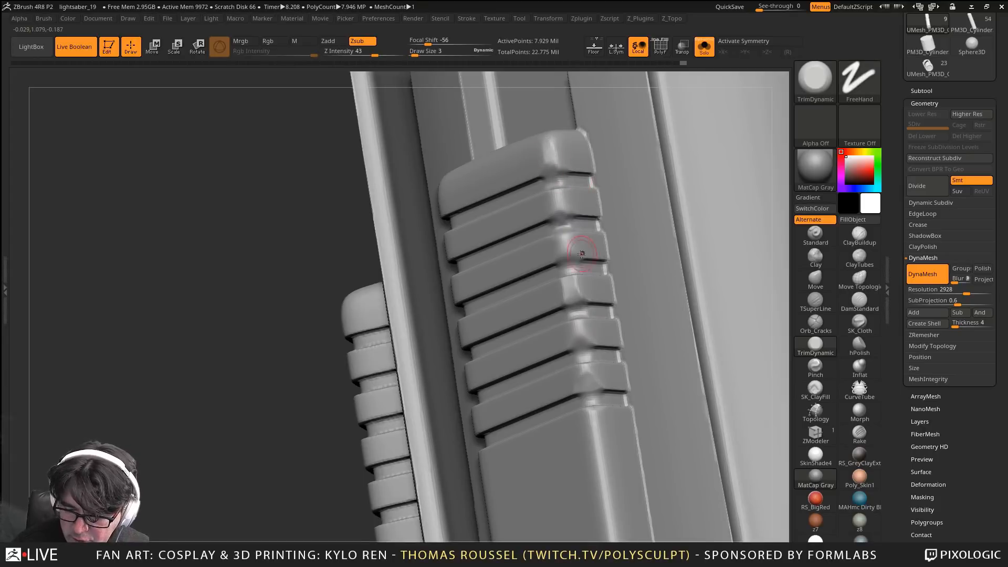
pyautogui.moveTo(582, 254); pyautogui.dragTo(641, 277, button='right')
pyautogui.press('shift')
pyautogui.moveTo(441, 306)
pyautogui.mouseDown()
pyautogui.moveTo(430, 311)
pyautogui.moveTo(442, 308)
pyautogui.mouseUp()
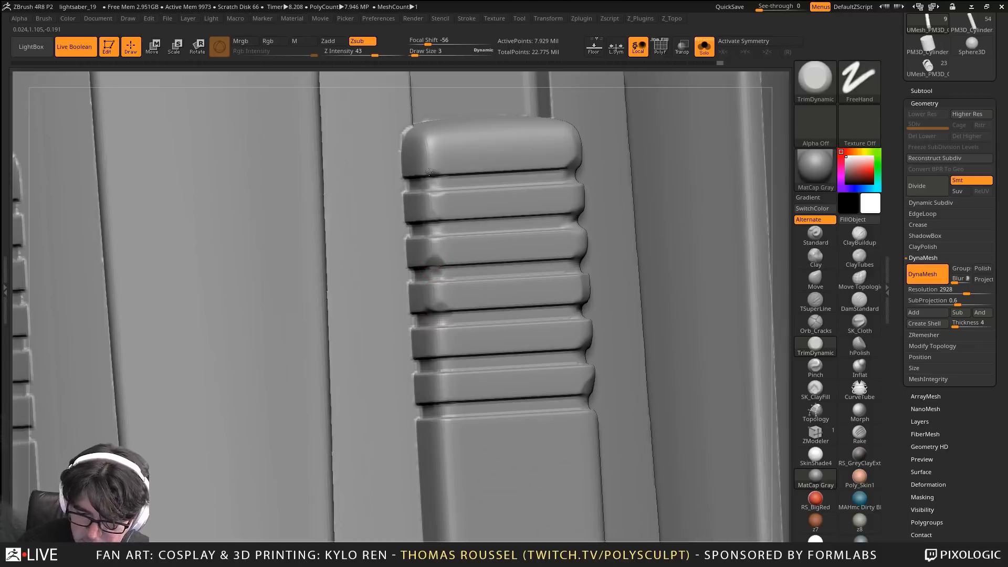
pyautogui.moveTo(429, 172); pyautogui.dragTo(434, 184)
# Set the TrimDynamic draw size to 11 and wear the long edges of the plain strips above the ribbed blocks
pyautogui.moveTo(472, 266)
pyautogui.mouseDown(button='right')
pyautogui.moveTo(453, 379)
pyautogui.moveTo(577, 315)
pyautogui.moveTo(619, 278)
pyautogui.moveTo(633, 231)
pyautogui.moveTo(625, 152)
pyautogui.mouseUp(button='right')
pyautogui.keyDown('alt'); pyautogui.moveTo(633, 420); pyautogui.dragTo(625, 367, button='right'); pyautogui.keyUp('alt')
pyautogui.moveTo(625, 367)
pyautogui.keyDown('alt'); pyautogui.mouseDown(button='right')
pyautogui.moveTo(582, 150)
pyautogui.moveTo(598, 68)
pyautogui.mouseUp(button='right'); pyautogui.keyUp('alt')
pyautogui.moveTo(600, 265); pyautogui.dragTo(585, 279, button='right')
pyautogui.press('s')
pyautogui.moveTo(560, 334); pyautogui.dragTo(567, 335)
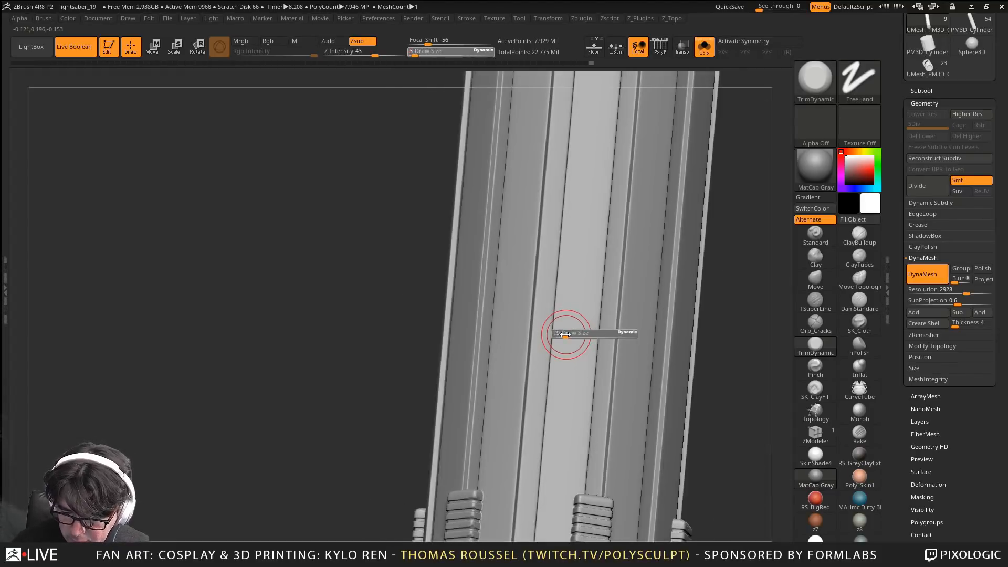
pyautogui.moveTo(556, 327)
pyautogui.mouseDown(button='right')
pyautogui.moveTo(537, 321)
pyautogui.moveTo(540, 220)
pyautogui.mouseUp(button='right')
pyautogui.moveTo(541, 214); pyautogui.dragTo(522, 446)
pyautogui.moveTo(528, 457)
pyautogui.mouseDown(button='right')
pyautogui.moveTo(540, 405)
pyautogui.moveTo(572, 389)
pyautogui.mouseUp(button='right')
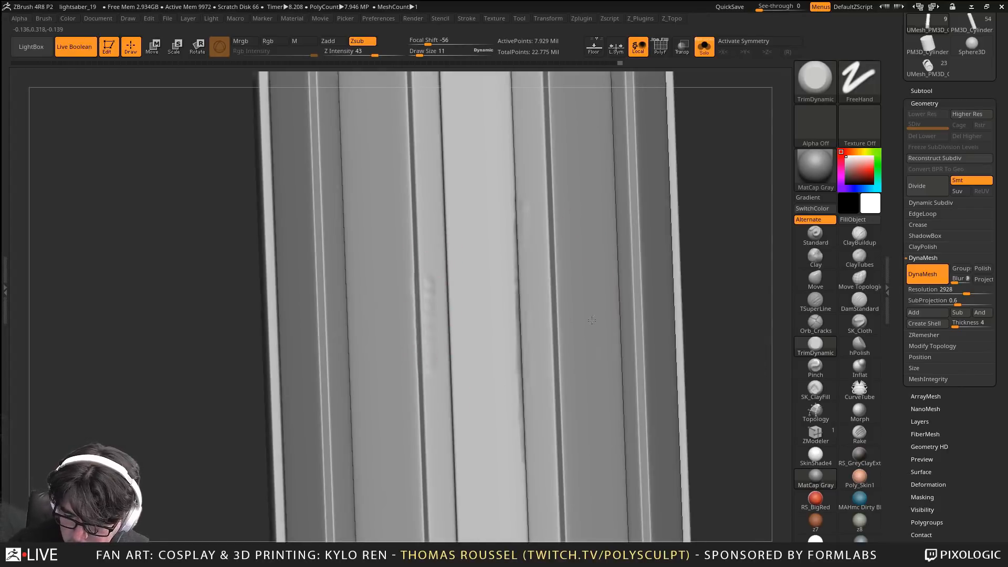
# Wear the next strips around the grip with long, uneven TrimDynamic strokes along their groove edges
pyautogui.moveTo(633, 233)
pyautogui.mouseDown()
pyautogui.moveTo(637, 315)
pyautogui.moveTo(634, 126)
pyautogui.mouseUp()
pyautogui.keyDown('alt'); pyautogui.moveTo(634, 126); pyautogui.dragTo(557, 286, button='right'); pyautogui.keyUp('alt')
pyautogui.moveTo(556, 286); pyautogui.dragTo(605, 293, button='right')
pyautogui.moveTo(602, 236); pyautogui.dragTo(607, 149)
pyautogui.moveTo(605, 158); pyautogui.dragTo(591, 483)
pyautogui.keyDown('alt'); pyautogui.moveTo(590, 487); pyautogui.dragTo(595, 140, button='right'); pyautogui.keyUp('alt')
pyautogui.moveTo(597, 142); pyautogui.dragTo(582, 485)
pyautogui.moveTo(603, 333); pyautogui.dragTo(541, 273, button='right')
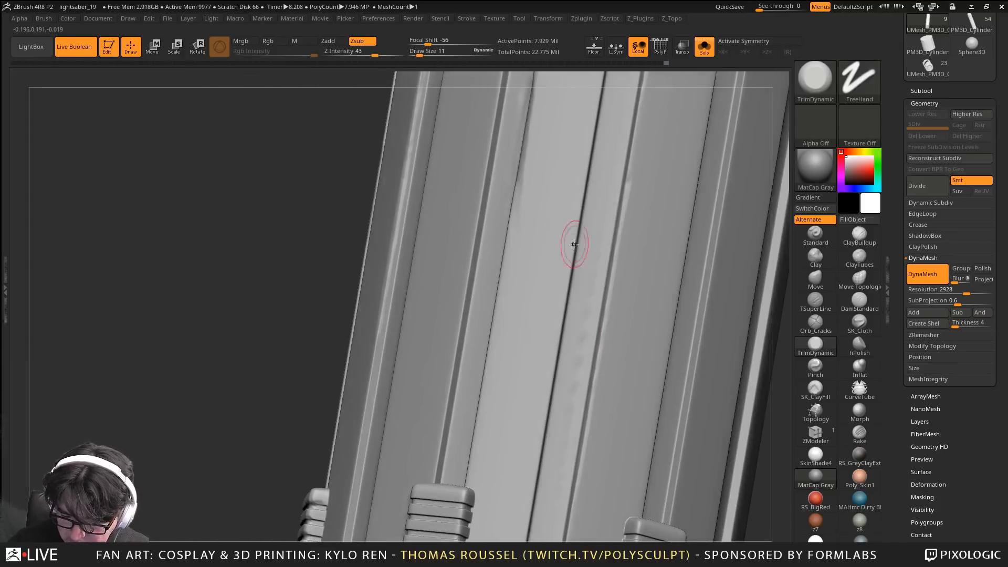
# Roughen the groove edge of the adjacent panel, working down towards the ribbed blocks at the grip's open end
pyautogui.moveTo(573, 239); pyautogui.dragTo(534, 491)
pyautogui.moveTo(594, 226); pyautogui.dragTo(560, 300, button='right')
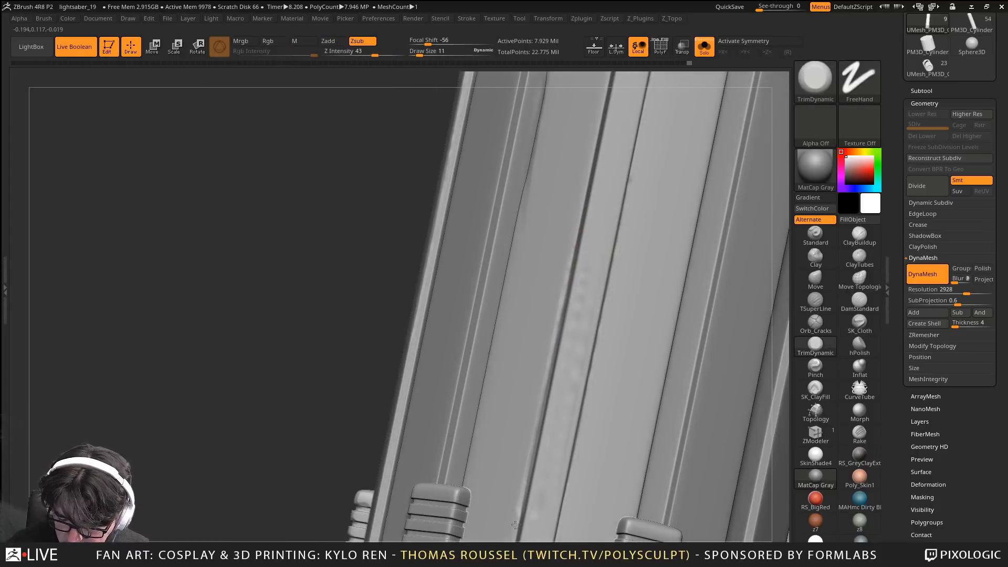
pyautogui.keyDown('alt'); pyautogui.moveTo(516, 525); pyautogui.dragTo(562, 303, button='right'); pyautogui.keyUp('alt')
pyautogui.keyDown('alt'); pyautogui.moveTo(520, 516); pyautogui.dragTo(568, 342, button='right'); pyautogui.keyUp('alt')
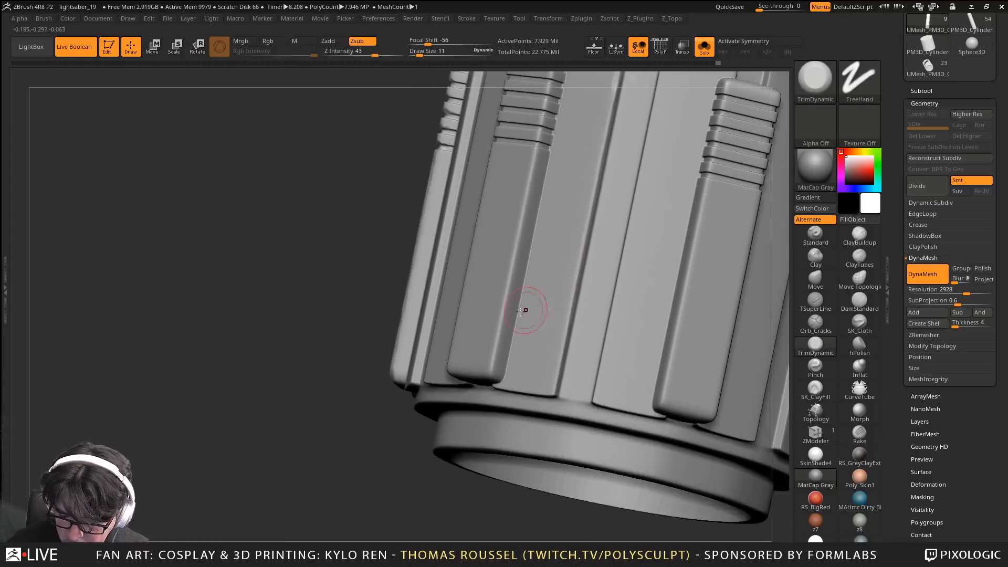
# Wear the long edges of the blocks' flat sections at the grip's open end and nick a top rib's corner
pyautogui.moveTo(519, 241); pyautogui.dragTo(492, 365)
pyautogui.moveTo(530, 190); pyautogui.dragTo(521, 225)
pyautogui.moveTo(521, 227)
pyautogui.mouseDown(button='right')
pyautogui.moveTo(572, 192)
pyautogui.moveTo(493, 231)
pyautogui.mouseUp(button='right')
pyautogui.moveTo(714, 322)
pyautogui.keyDown('alt'); pyautogui.mouseDown(button='right')
pyautogui.moveTo(546, 389)
pyautogui.moveTo(565, 363)
pyautogui.moveTo(538, 345)
pyautogui.mouseUp(button='right'); pyautogui.keyUp('alt')
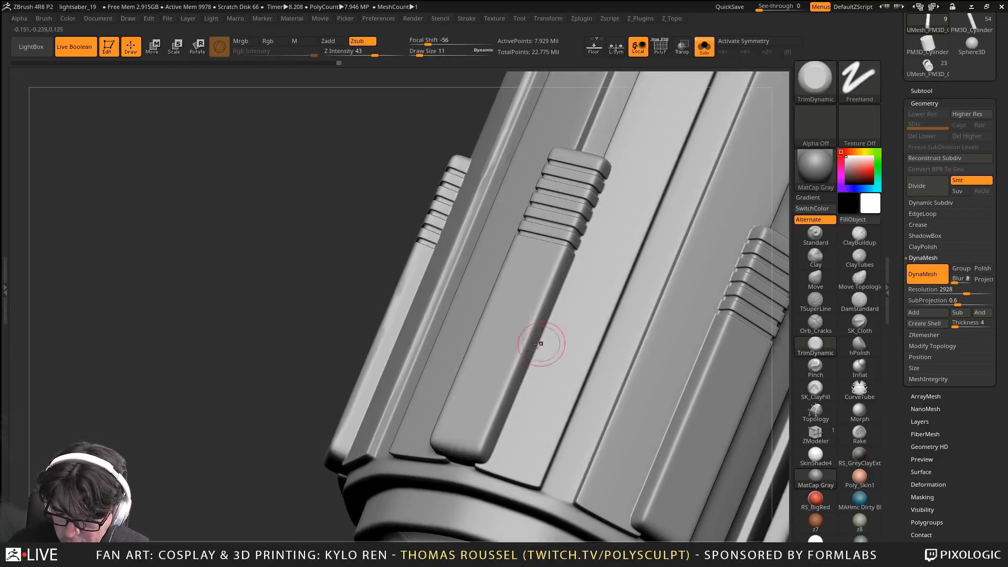
pyautogui.moveTo(580, 292); pyautogui.dragTo(522, 259, button='right')
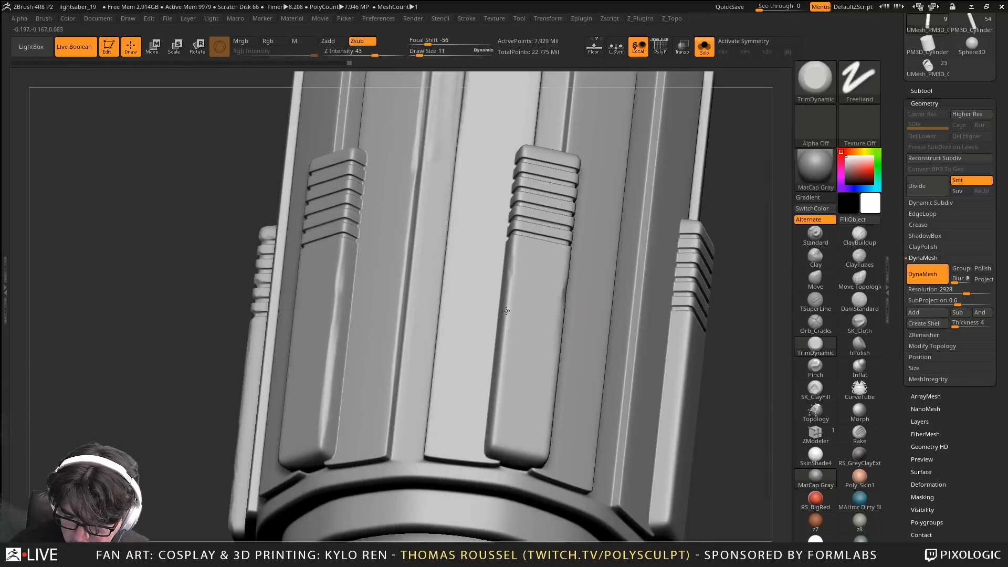
pyautogui.moveTo(524, 153); pyautogui.dragTo(522, 176)
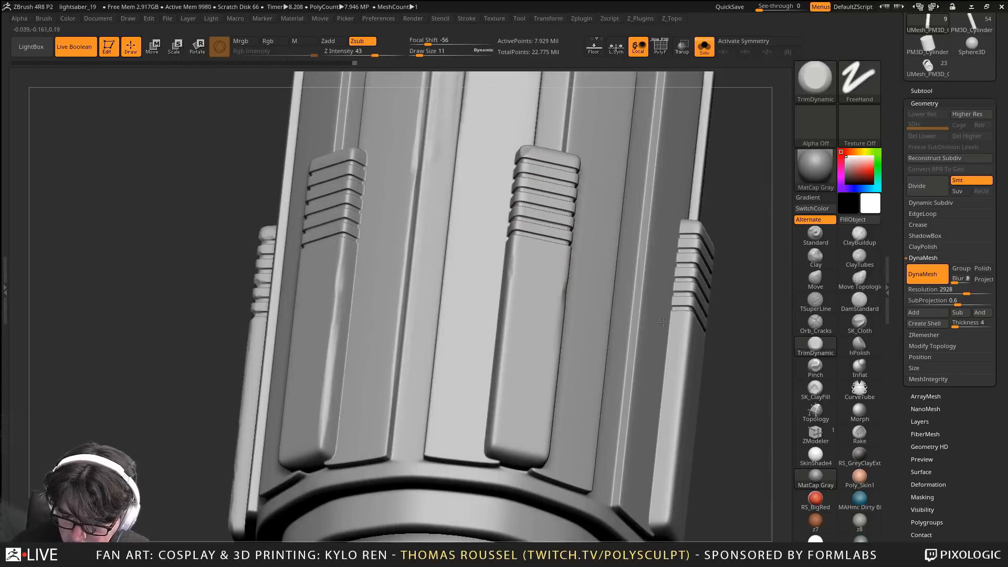
# Trim uneven wear into the next block's long edge and the panel edge beside it, around the grip's open end
pyautogui.moveTo(663, 322); pyautogui.dragTo(715, 240, button='right')
pyautogui.moveTo(667, 364); pyautogui.dragTo(625, 468)
pyautogui.moveTo(624, 490); pyautogui.dragTo(601, 344, button='right')
pyautogui.moveTo(578, 456); pyautogui.dragTo(600, 415)
pyautogui.moveTo(628, 476); pyautogui.dragTo(748, 301)
pyautogui.rightClick(713, 423)
pyautogui.moveTo(699, 400)
pyautogui.mouseDown(button='right')
pyautogui.moveTo(711, 393)
pyautogui.moveTo(630, 292)
pyautogui.mouseUp(button='right')
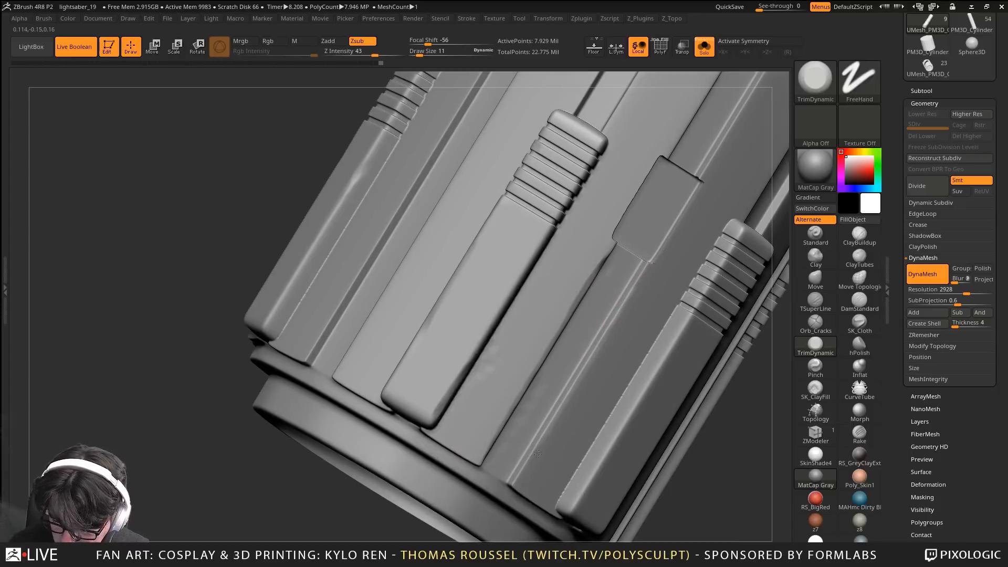
# Chip the end corner of the block beside the rectangular inset and wear down the edge of its ribs
pyautogui.moveTo(587, 471); pyautogui.dragTo(571, 506, button='right')
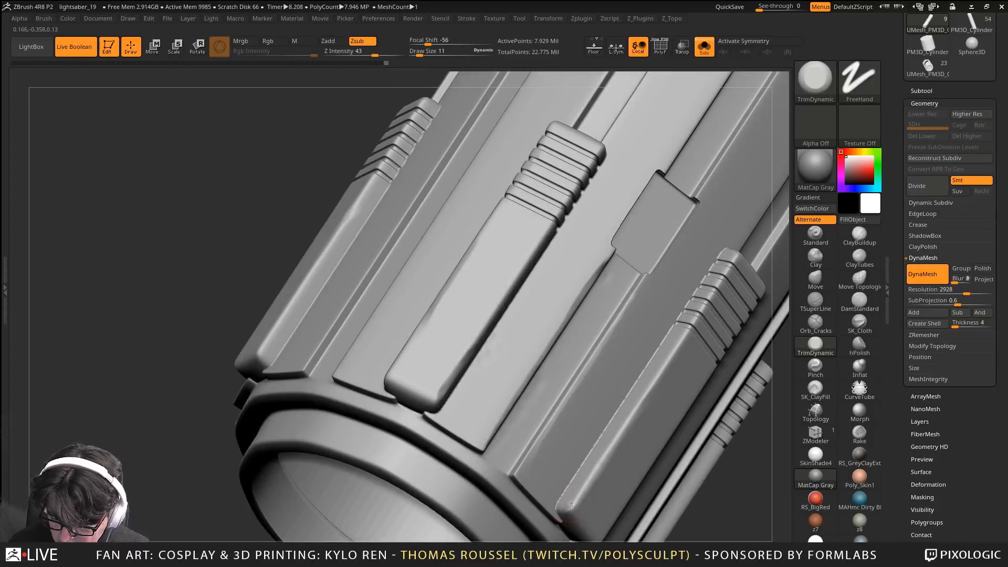
pyautogui.moveTo(637, 467); pyautogui.dragTo(629, 309, button='right')
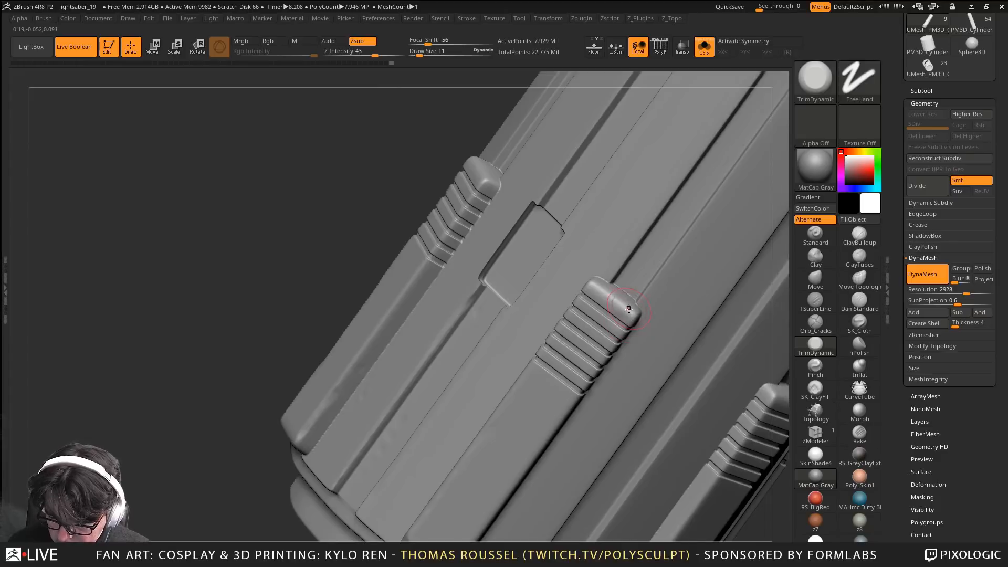
pyautogui.moveTo(571, 413); pyautogui.dragTo(584, 314, button='right')
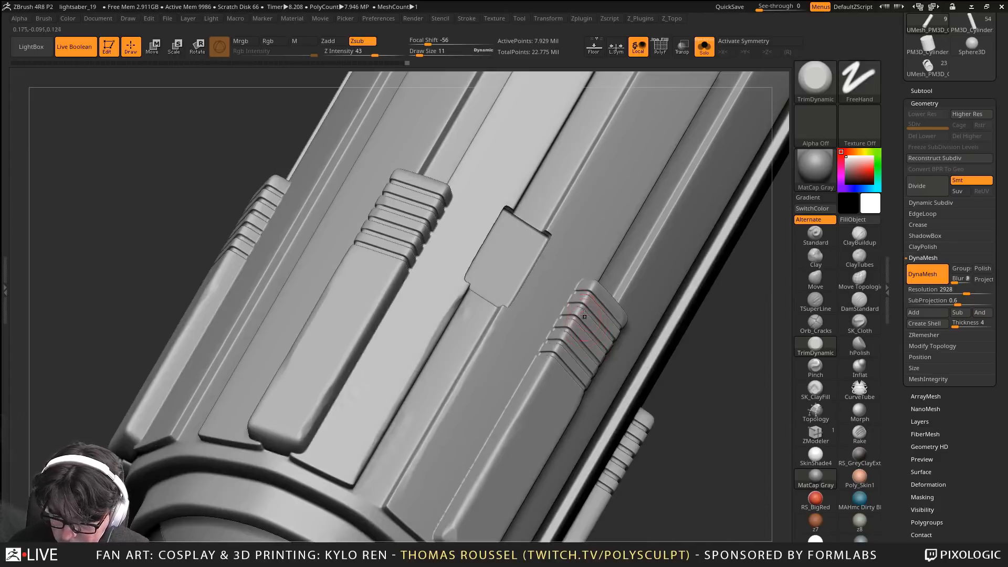
pyautogui.moveTo(548, 365); pyautogui.dragTo(567, 342)
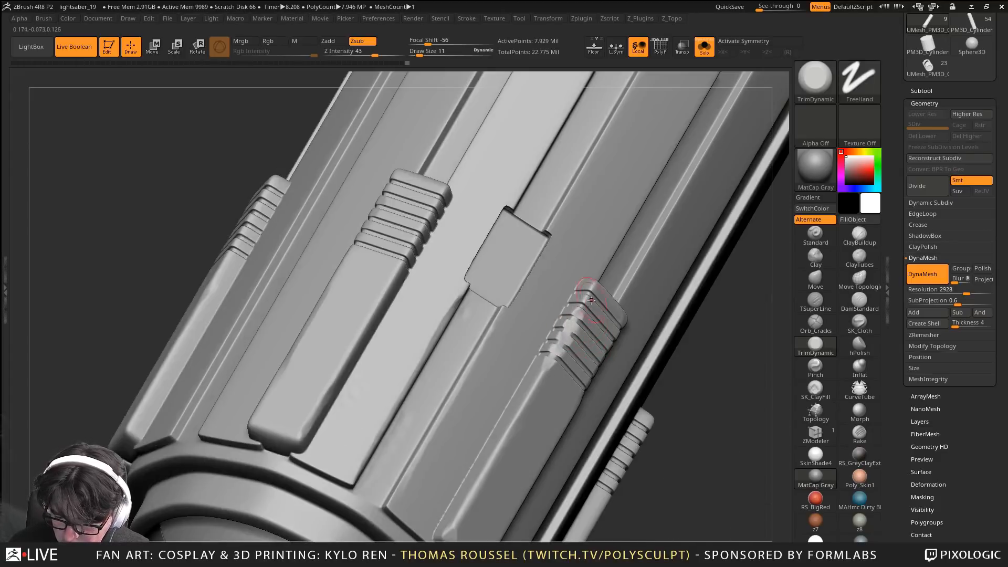
# Wear the corners of the following block and the long panel edges running up the grip from it
pyautogui.moveTo(591, 299); pyautogui.dragTo(654, 320, button='right')
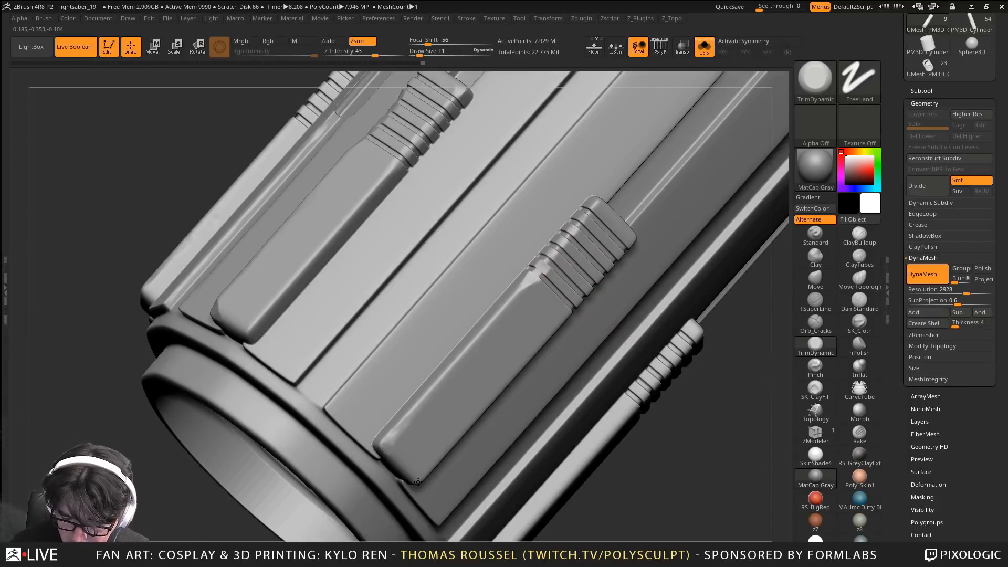
pyautogui.moveTo(488, 451)
pyautogui.mouseDown(button='right')
pyautogui.moveTo(726, 254)
pyautogui.moveTo(367, 414)
pyautogui.mouseUp(button='right')
pyautogui.moveTo(594, 279); pyautogui.dragTo(760, 171)
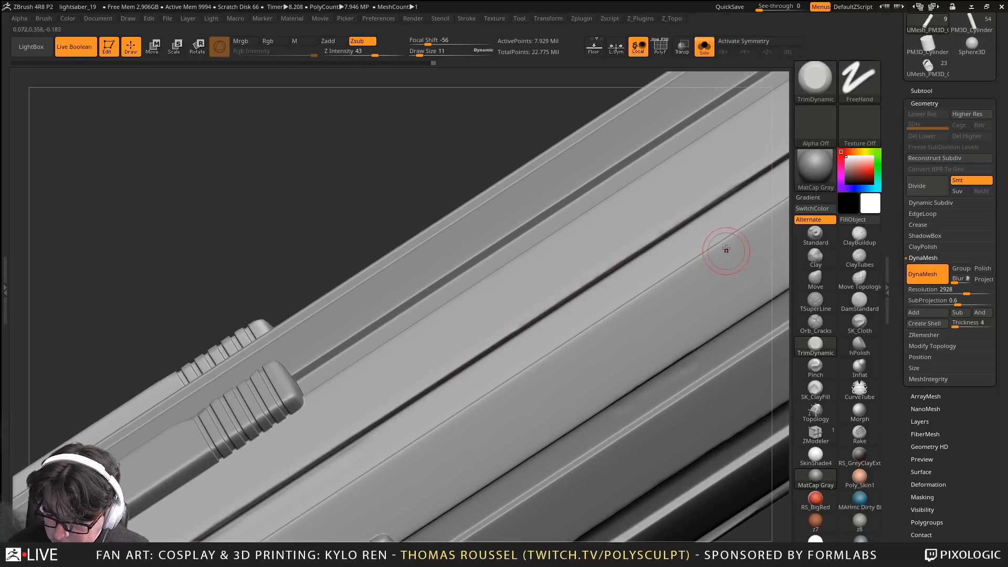
pyautogui.moveTo(727, 250); pyautogui.dragTo(642, 288)
pyautogui.moveTo(651, 328)
pyautogui.mouseDown(button='right')
pyautogui.moveTo(655, 404)
pyautogui.moveTo(576, 306)
pyautogui.moveTo(567, 321)
pyautogui.mouseUp(button='right')
# Continue the edge wear to the tapered panels at the grip's other end and dent the surface below a block's end
pyautogui.keyDown('alt'); pyautogui.moveTo(761, 173); pyautogui.dragTo(505, 353, button='right'); pyautogui.keyUp('alt')
pyautogui.moveTo(634, 276); pyautogui.dragTo(544, 389, button='right')
pyautogui.moveTo(605, 377)
pyautogui.keyDown('alt'); pyautogui.mouseDown(button='right')
pyautogui.moveTo(546, 333)
pyautogui.moveTo(519, 291)
pyautogui.mouseUp(button='right'); pyautogui.keyUp('alt')
pyautogui.moveTo(584, 443); pyautogui.dragTo(647, 400)
pyautogui.moveTo(668, 361); pyautogui.dragTo(604, 355, button='right')
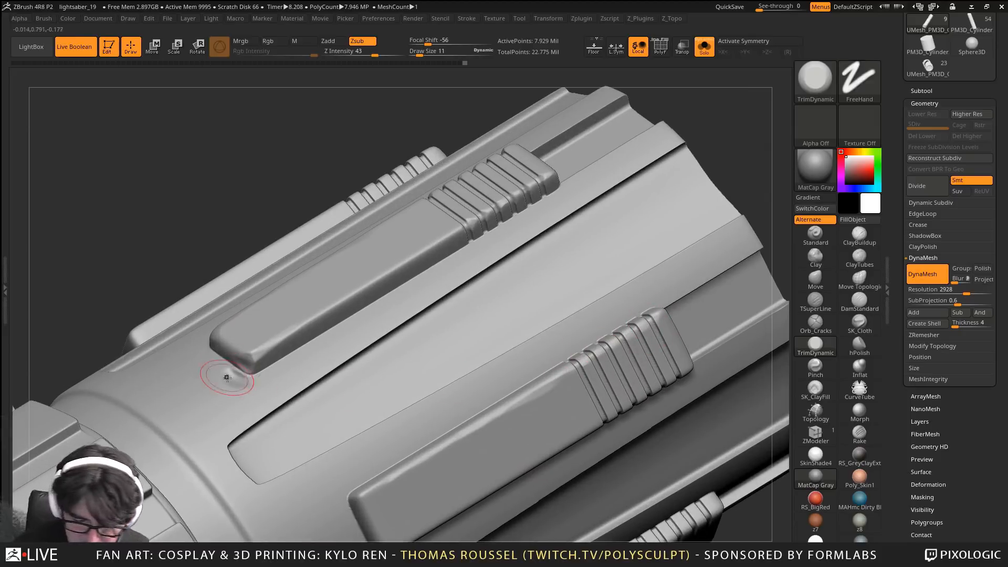
pyautogui.moveTo(466, 367); pyautogui.dragTo(656, 312, button='right')
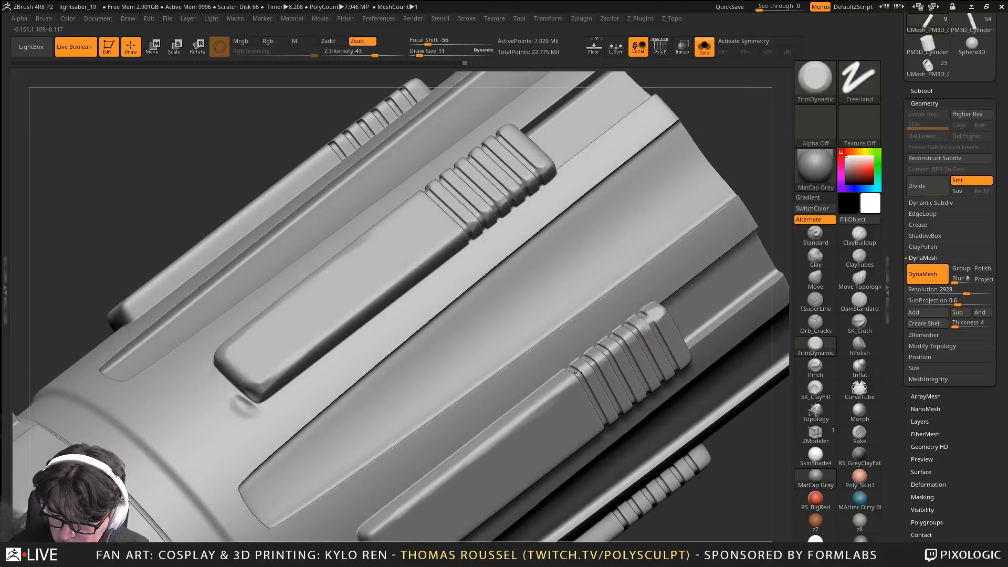
# Wear the rib corners and long flat-section edges of the next blocks beside the tapered panels
pyautogui.moveTo(577, 372); pyautogui.dragTo(653, 361, button='right')
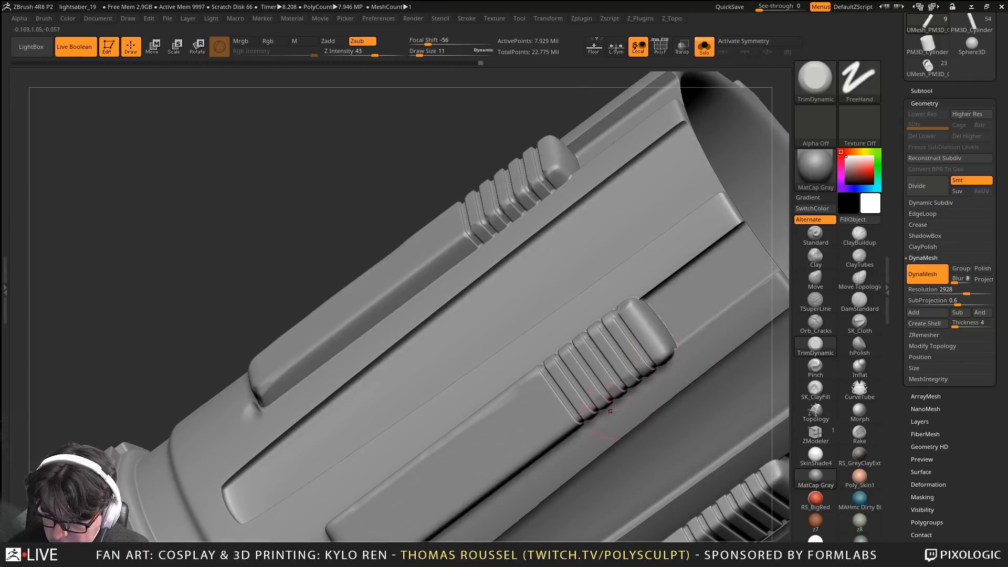
pyautogui.moveTo(614, 411); pyautogui.dragTo(655, 324, button='right')
pyautogui.moveTo(658, 276)
pyautogui.mouseDown(button='right')
pyautogui.moveTo(659, 329)
pyautogui.moveTo(599, 263)
pyautogui.moveTo(692, 365)
pyautogui.moveTo(677, 376)
pyautogui.mouseUp(button='right')
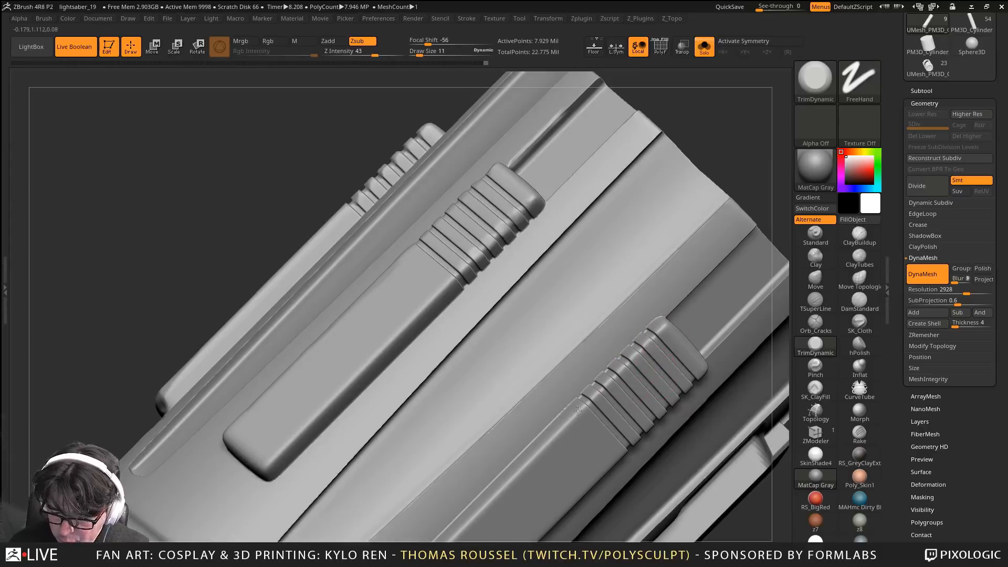
# Dent a block's end corner and the collar ridge, and chip the panel ends below the collar rim
pyautogui.moveTo(509, 495); pyautogui.dragTo(670, 249, button='right')
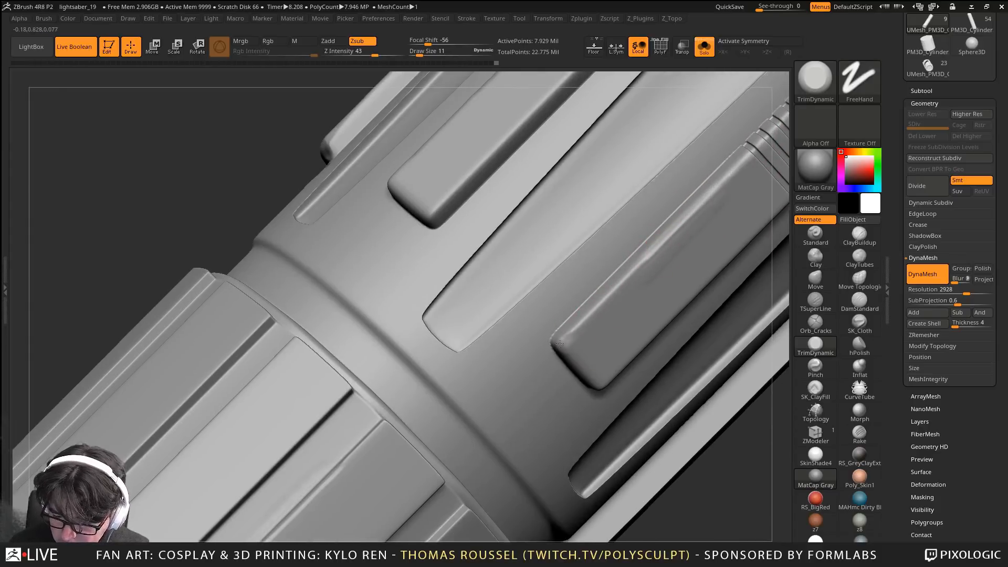
pyautogui.moveTo(560, 344); pyautogui.dragTo(554, 325, button='right')
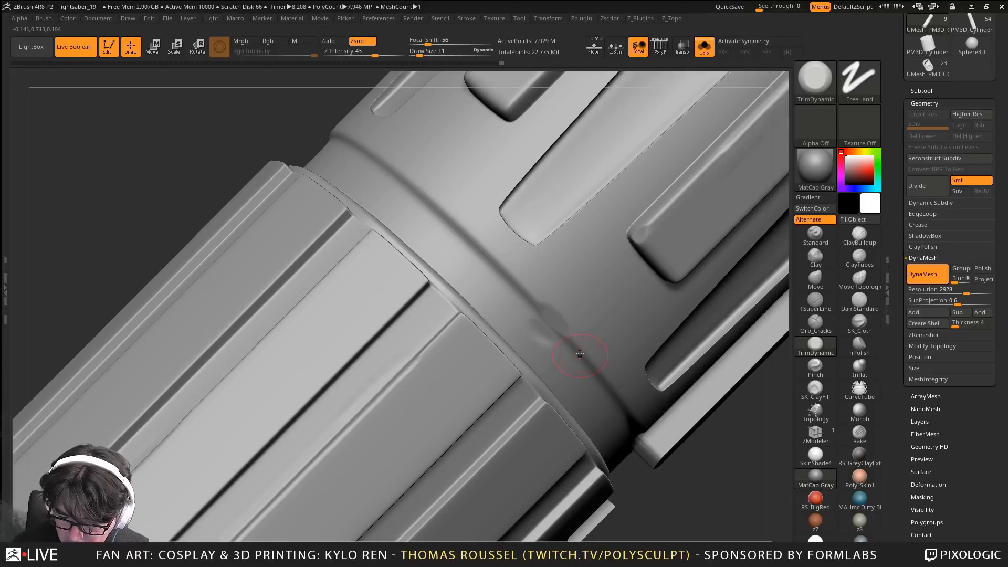
pyautogui.moveTo(488, 210); pyautogui.dragTo(455, 314, button='right')
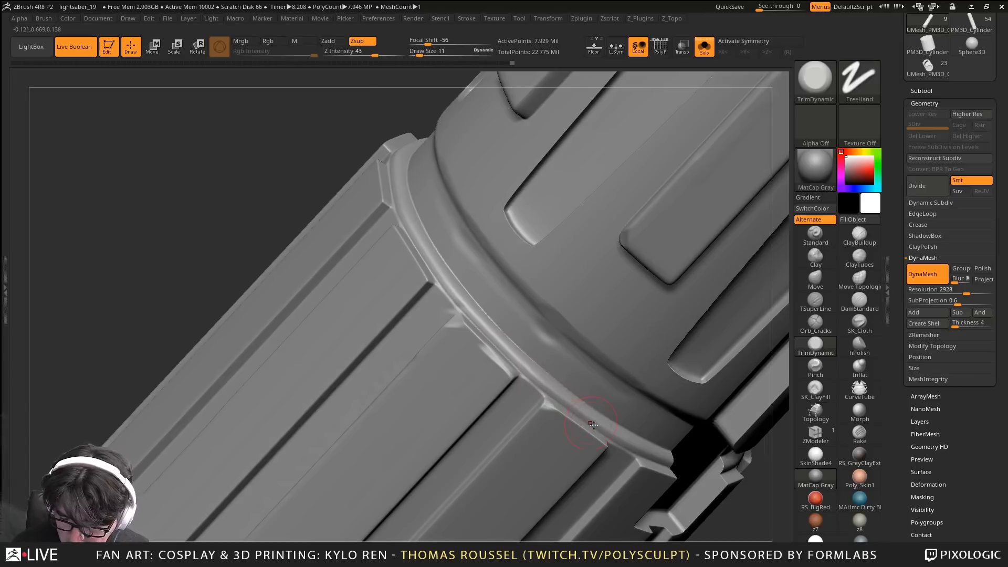
# Wear the long panel and groove edges below the collar, around the small rectangular block on the grip
pyautogui.moveTo(592, 423)
pyautogui.mouseDown(button='right')
pyautogui.moveTo(608, 453)
pyautogui.moveTo(619, 389)
pyautogui.moveTo(588, 323)
pyautogui.mouseUp(button='right')
pyautogui.moveTo(719, 405)
pyautogui.mouseDown(button='right')
pyautogui.moveTo(720, 360)
pyautogui.moveTo(578, 234)
pyautogui.mouseUp(button='right')
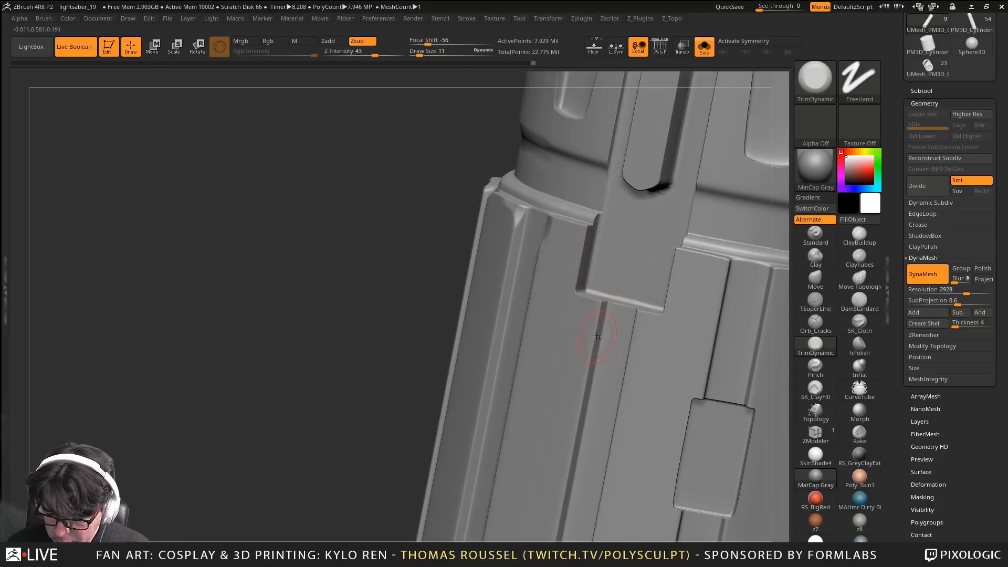
pyautogui.moveTo(742, 266); pyautogui.dragTo(632, 399, button='right')
pyautogui.moveTo(585, 460); pyautogui.dragTo(615, 378, button='right')
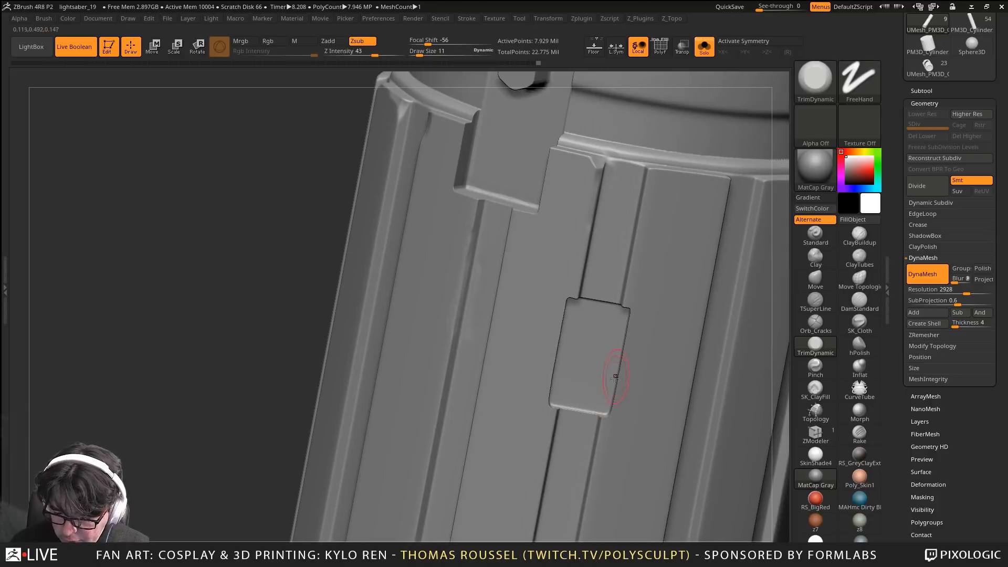
pyautogui.moveTo(597, 526); pyautogui.dragTo(592, 314, button='right')
pyautogui.moveTo(703, 329); pyautogui.dragTo(607, 158, button='right')
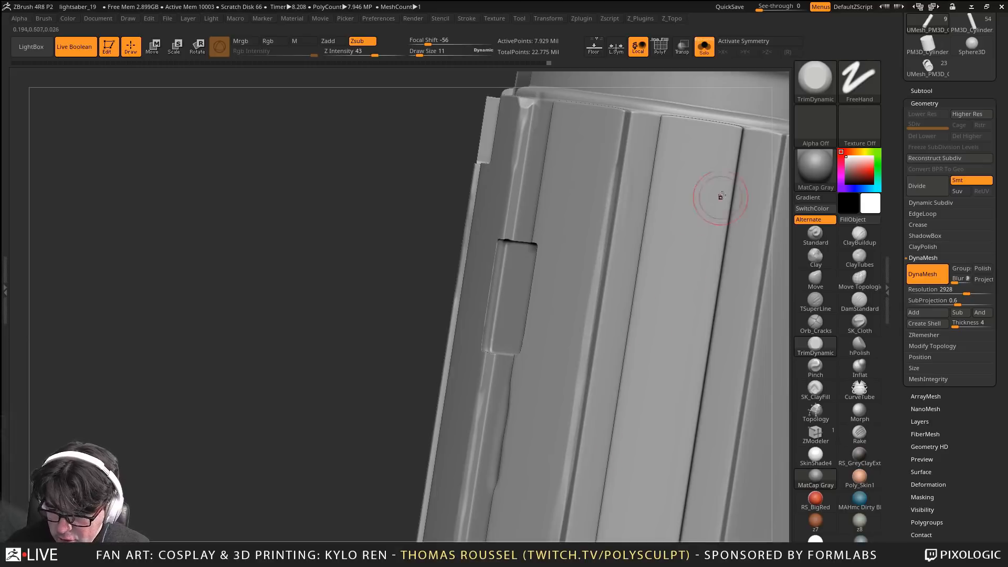
pyautogui.moveTo(724, 225); pyautogui.dragTo(675, 234, button='right')
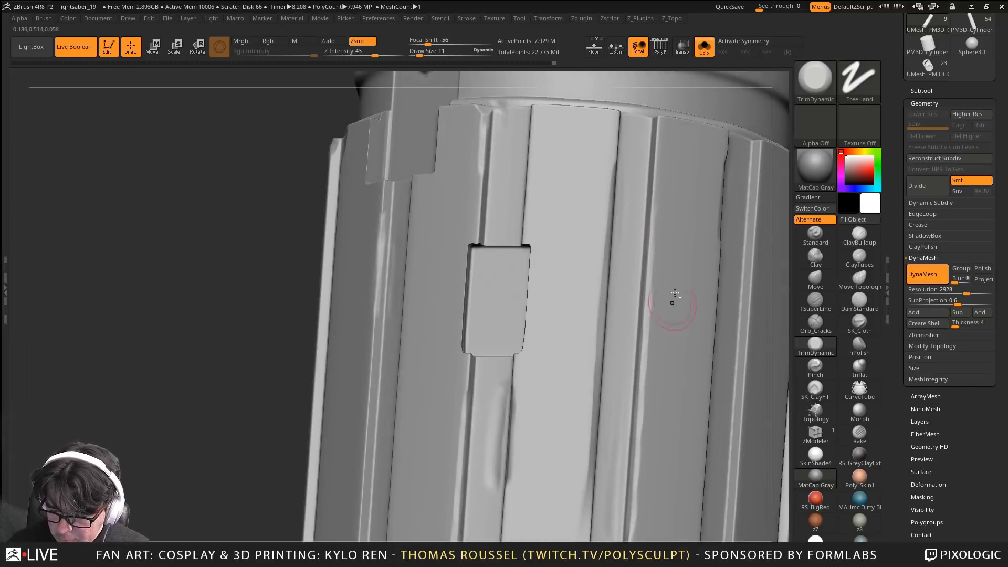
# Wear the long edges of the raised blocks on the flared section beyond the collar, undoing one stroke
pyautogui.moveTo(675, 293)
pyautogui.keyDown('alt'); pyautogui.mouseDown(button='right')
pyautogui.moveTo(630, 443)
pyautogui.moveTo(609, 431)
pyautogui.mouseUp(button='right'); pyautogui.keyUp('alt')
pyautogui.moveTo(636, 237); pyautogui.dragTo(548, 227)
pyautogui.moveTo(608, 137); pyautogui.dragTo(609, 113)
pyautogui.keyDown('alt'); pyautogui.moveTo(610, 107); pyautogui.dragTo(558, 264, button='right'); pyautogui.keyUp('alt')
pyautogui.moveTo(563, 249); pyautogui.dragTo(576, 94)
pyautogui.hotkey('ctrl', 'z')
pyautogui.moveTo(590, 194); pyautogui.dragTo(567, 193, button='right')
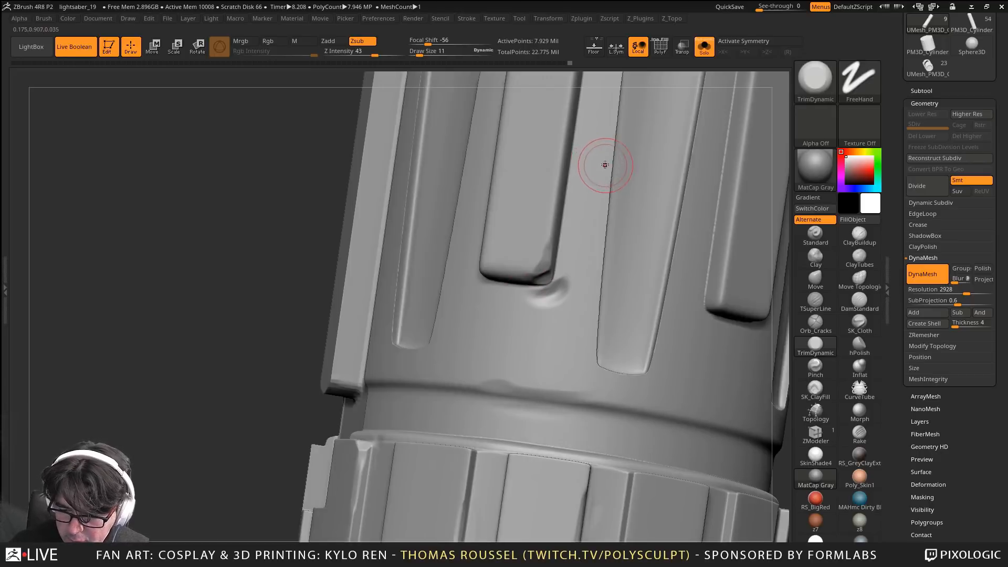
pyautogui.moveTo(577, 105); pyautogui.dragTo(568, 157)
pyautogui.moveTo(584, 280); pyautogui.dragTo(632, 274, button='right')
pyautogui.moveTo(515, 113); pyautogui.dragTo(526, 266)
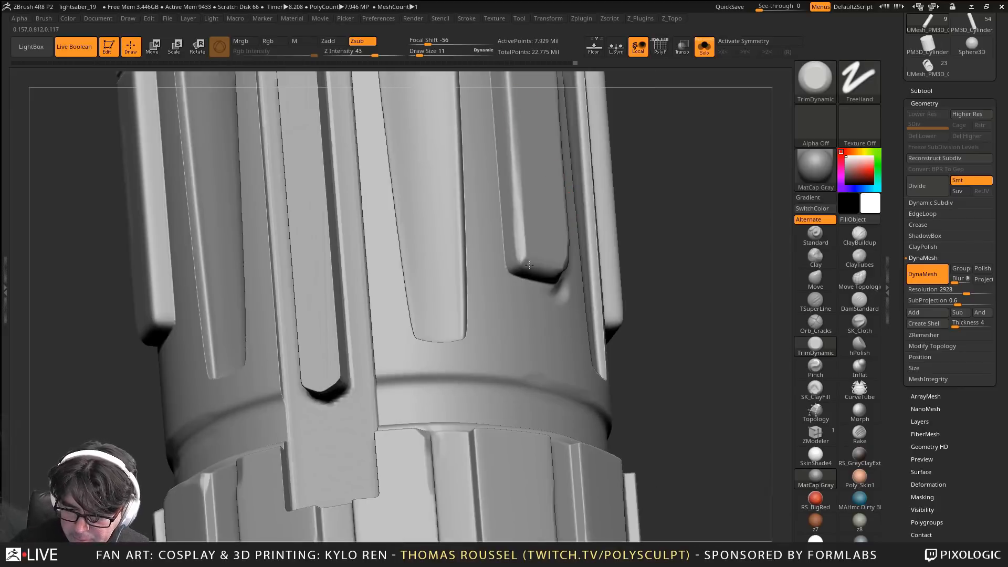
# Chip the long edge and end corner of a ribbed block and the neighbouring panel ends at the grip's open end
pyautogui.moveTo(582, 294)
pyautogui.mouseDown(button='right')
pyautogui.moveTo(595, 402)
pyautogui.moveTo(592, 325)
pyautogui.mouseUp(button='right')
pyautogui.keyDown('alt'); pyautogui.moveTo(534, 406); pyautogui.dragTo(581, 499, button='right'); pyautogui.keyUp('alt')
pyautogui.moveTo(471, 460); pyautogui.dragTo(501, 431, button='right')
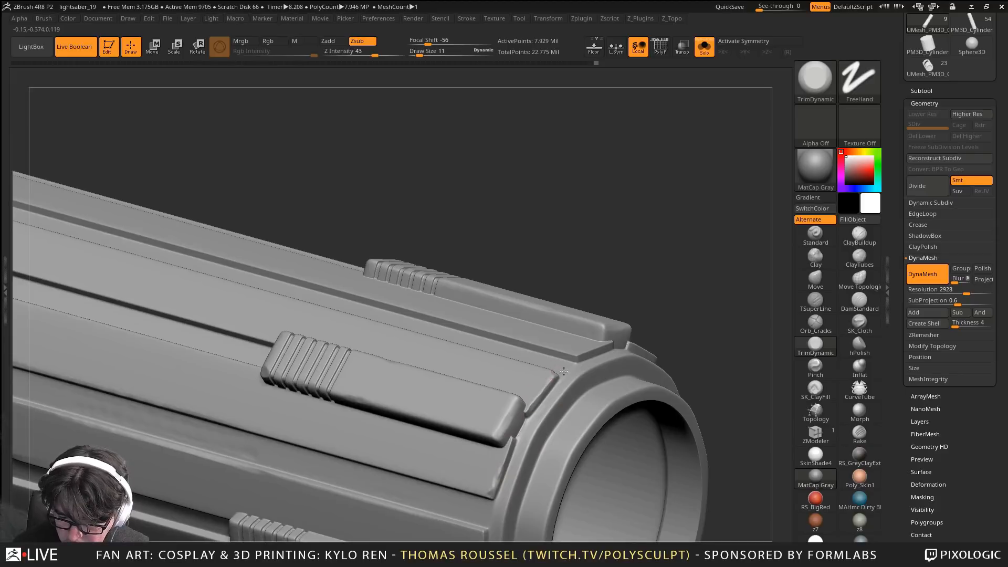
pyautogui.moveTo(575, 363); pyautogui.dragTo(508, 359, button='right')
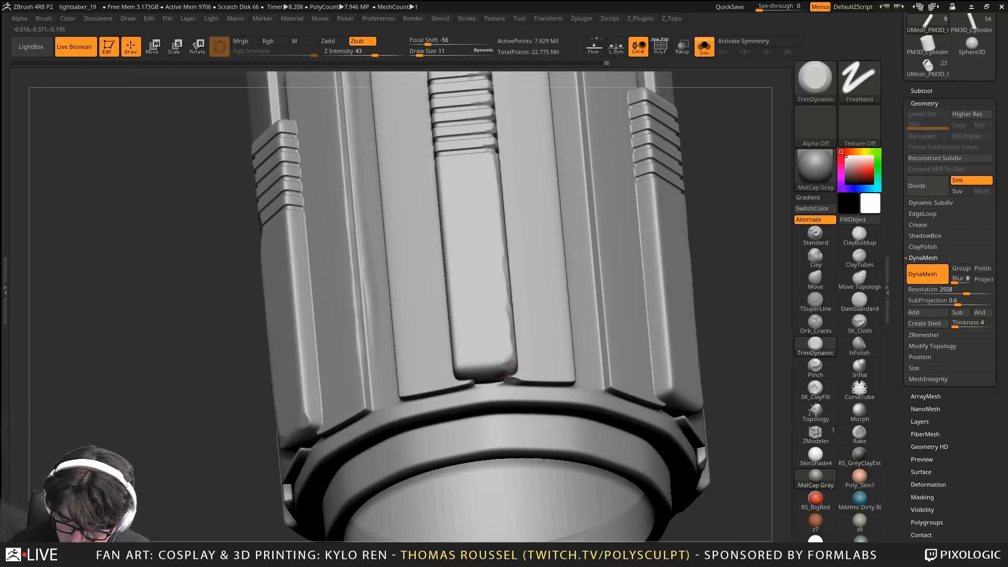
pyautogui.moveTo(535, 343); pyautogui.dragTo(522, 355, button='right')
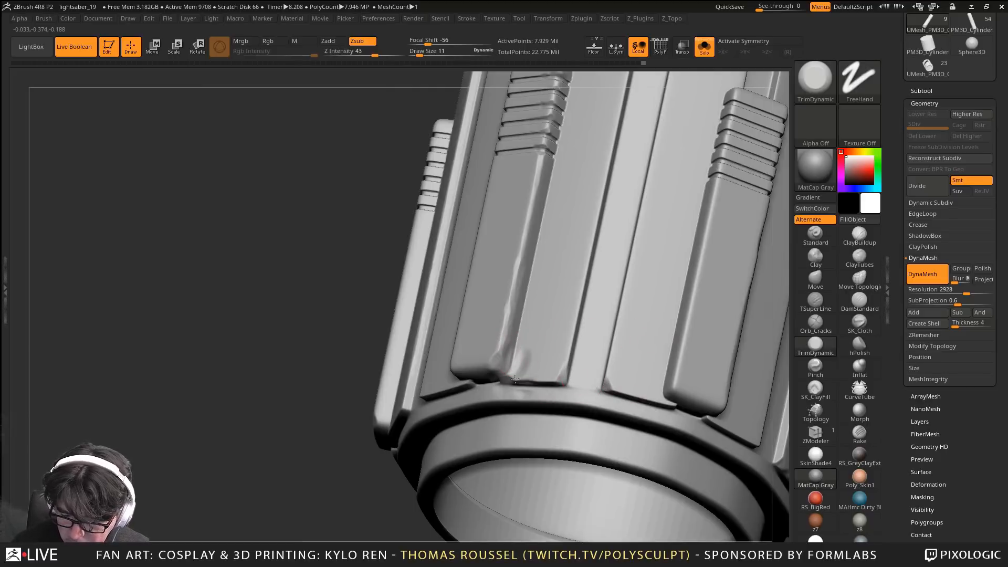
pyautogui.moveTo(468, 387); pyautogui.dragTo(407, 395, button='right')
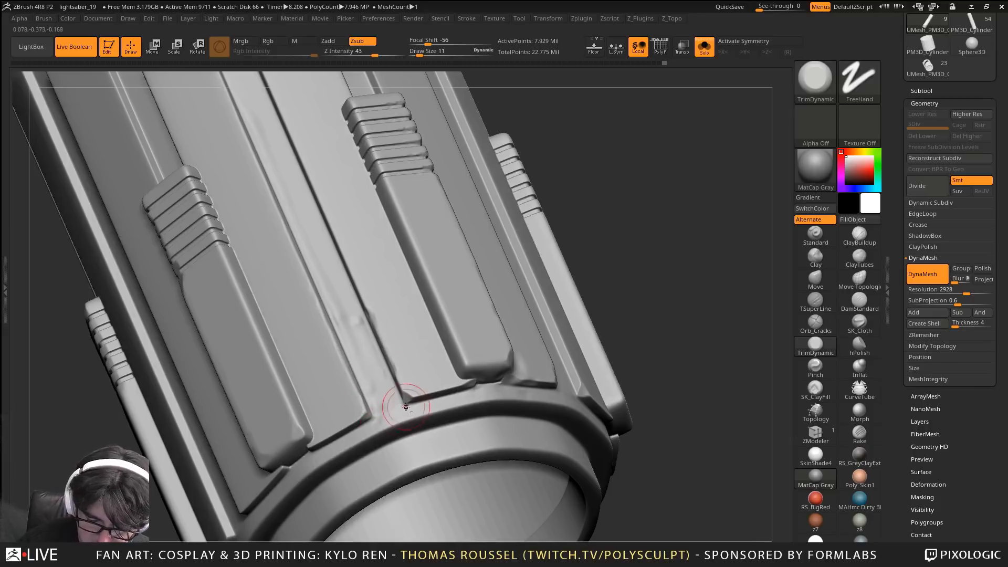
pyautogui.moveTo(406, 407); pyautogui.dragTo(466, 423, button='right')
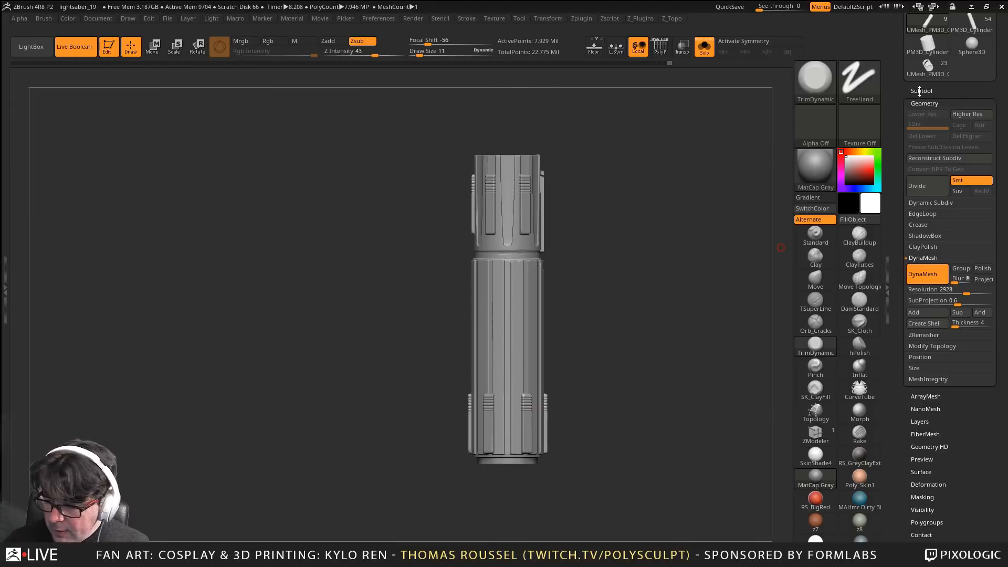
# Go through the lightsaber's subtools one after another and examine each part on its own
pyautogui.click(922, 91)
pyautogui.click(940, 127)
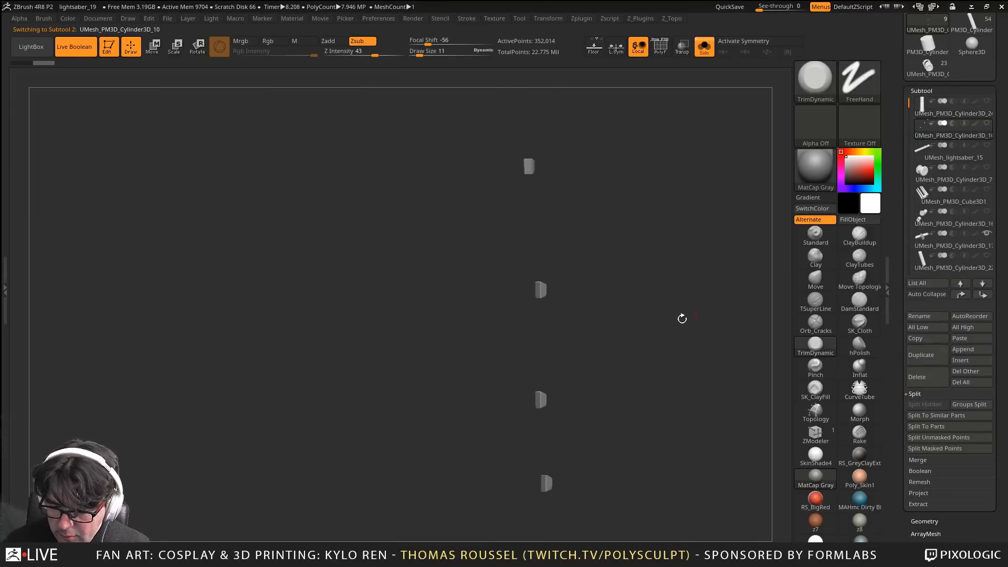
pyautogui.moveTo(680, 317); pyautogui.dragTo(525, 319)
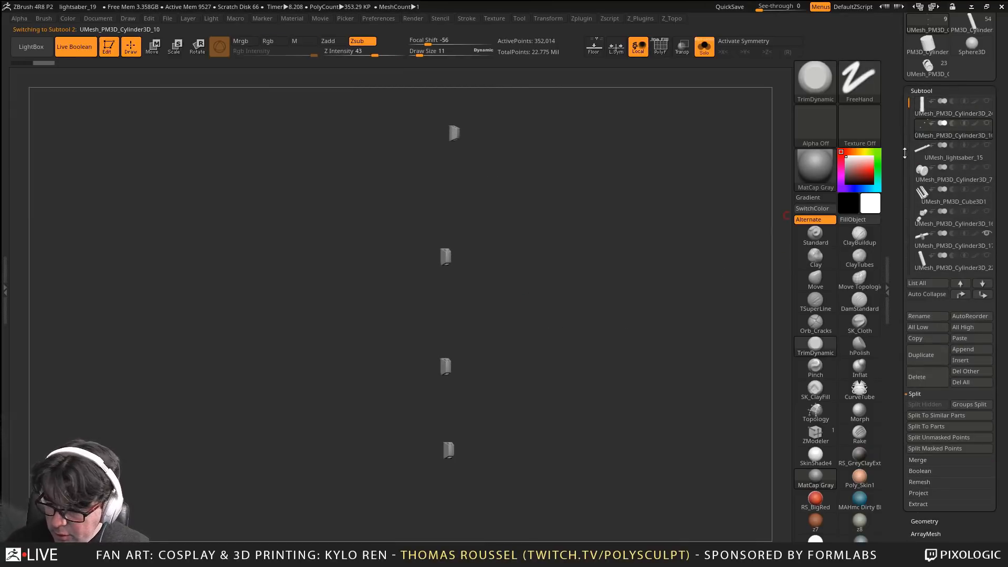
pyautogui.click(940, 152)
pyautogui.click(921, 176)
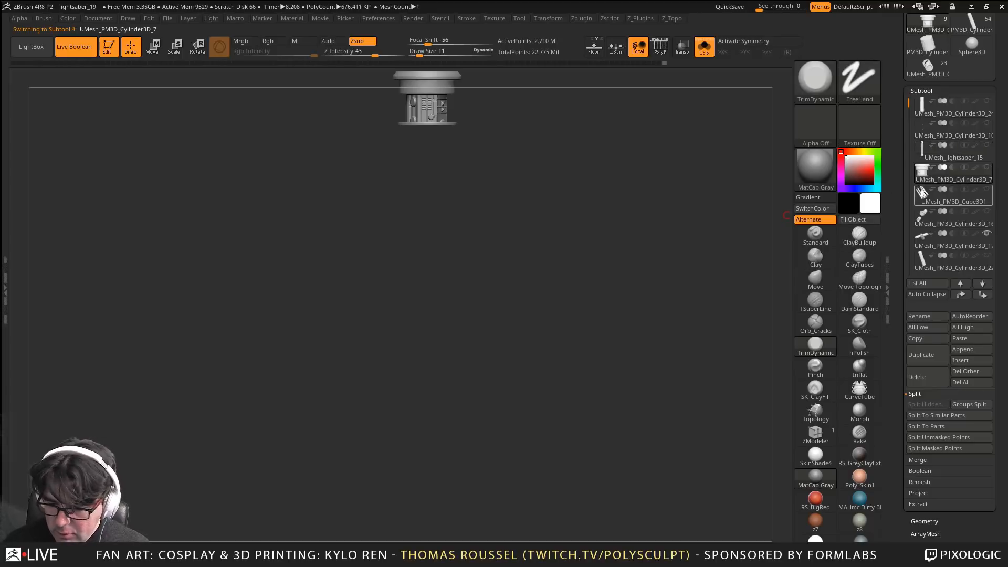
pyautogui.click(924, 198)
pyautogui.click(925, 221)
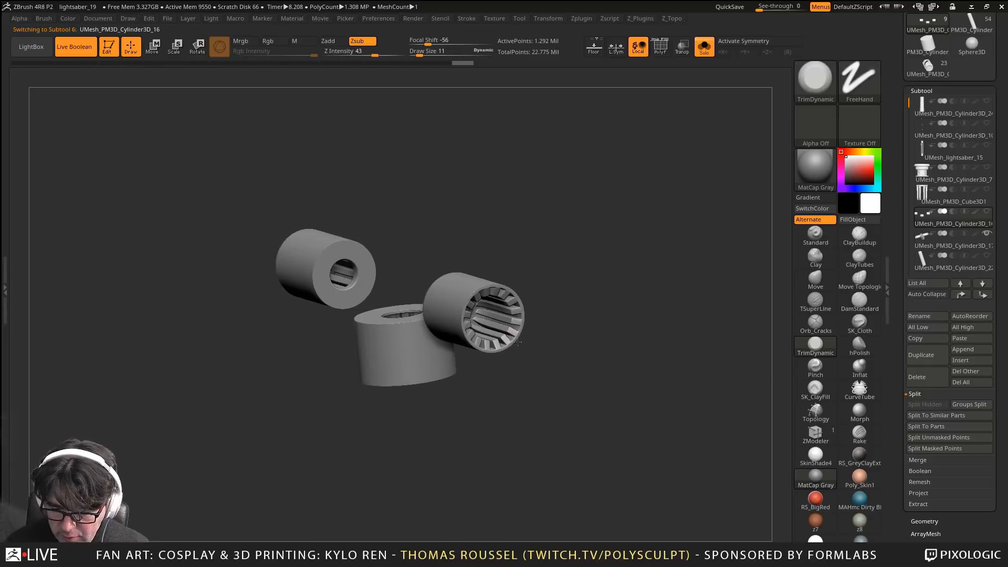
pyautogui.click(929, 237)
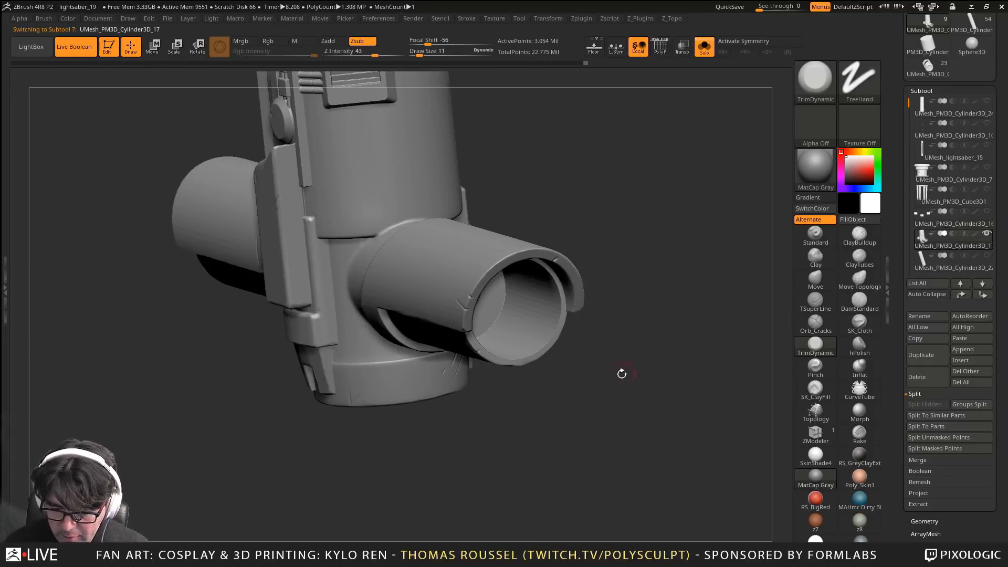
pyautogui.keyDown('alt'); pyautogui.moveTo(621, 374); pyautogui.dragTo(624, 417); pyautogui.keyUp('alt')
pyautogui.click(922, 270)
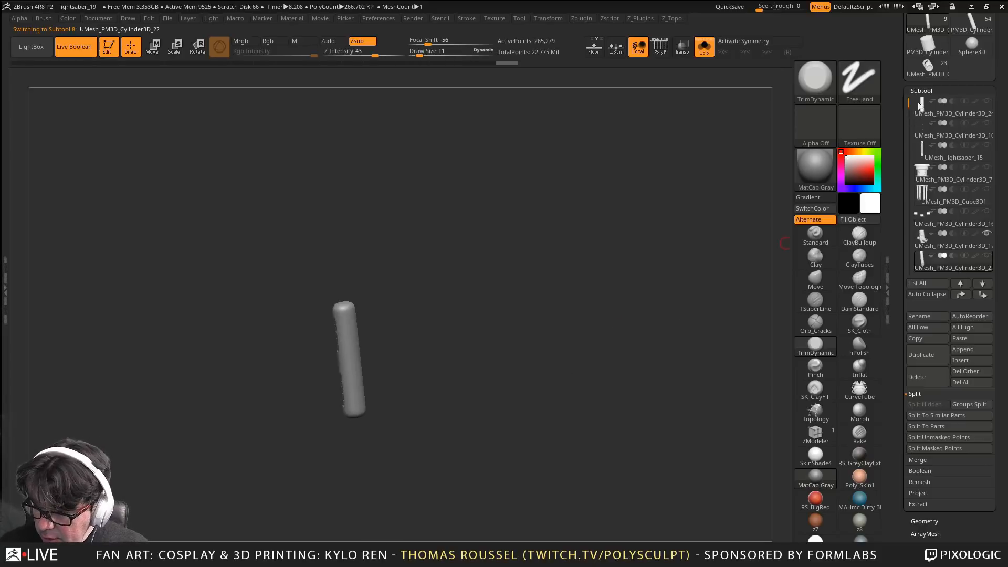
# Turn off solo view and split the subtool containing the four small blocks into separate parts
pyautogui.click(925, 123)
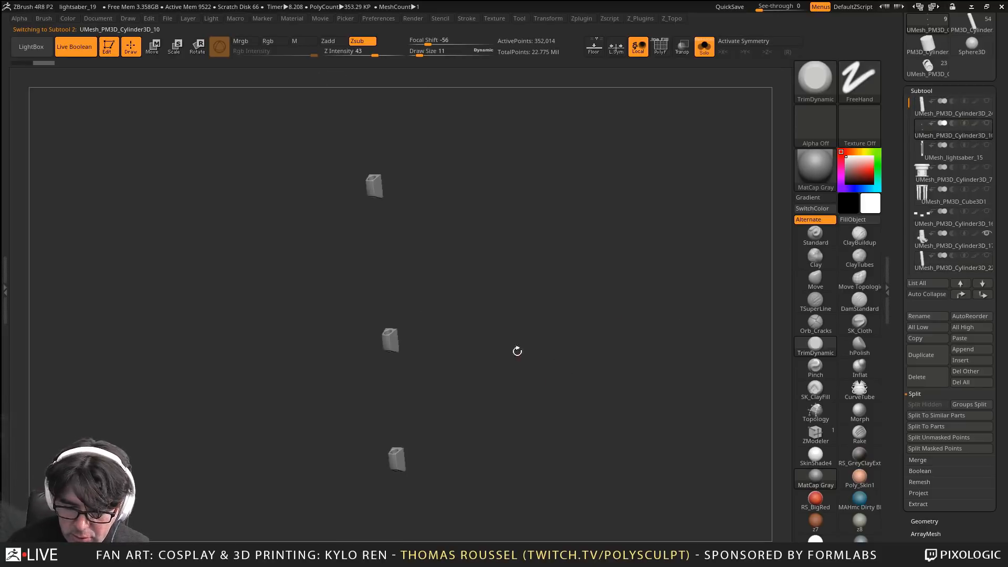
pyautogui.moveTo(517, 351); pyautogui.dragTo(467, 279)
pyautogui.hotkey('shift', 'f')
pyautogui.moveTo(421, 223); pyautogui.dragTo(527, 344)
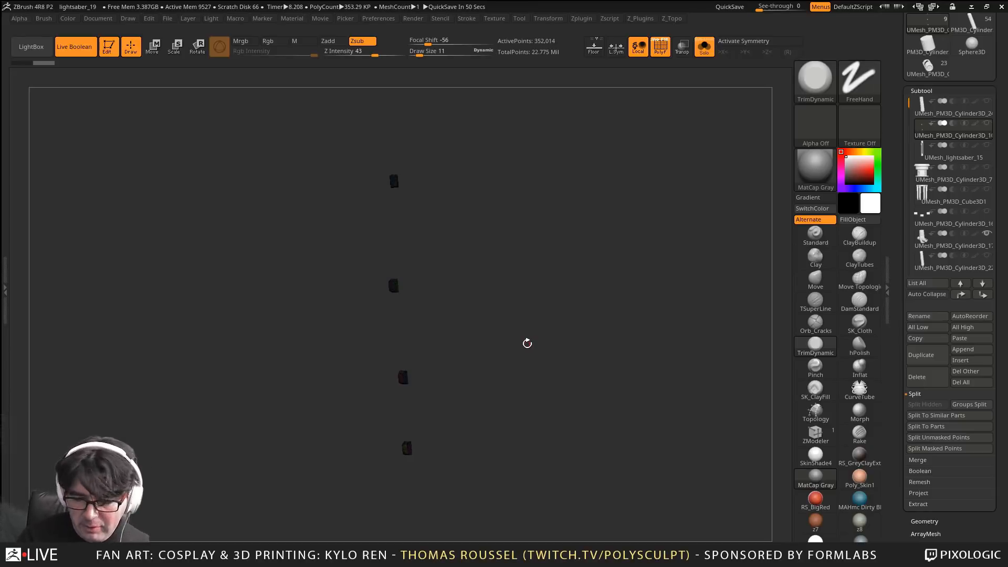
pyautogui.moveTo(575, 300)
pyautogui.mouseDown()
pyautogui.moveTo(577, 363)
pyautogui.moveTo(540, 364)
pyautogui.mouseUp()
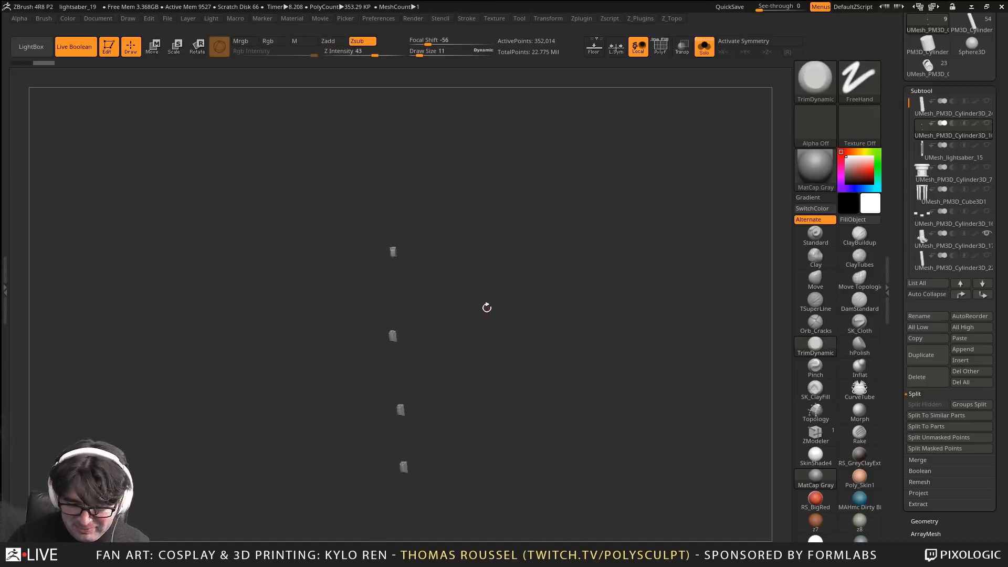
pyautogui.moveTo(486, 304)
pyautogui.mouseDown()
pyautogui.moveTo(587, 353)
pyautogui.moveTo(601, 256)
pyautogui.moveTo(601, 344)
pyautogui.moveTo(785, 295)
pyautogui.mouseUp()
pyautogui.click(704, 46)
pyautogui.scroll(-3, 978, 366)
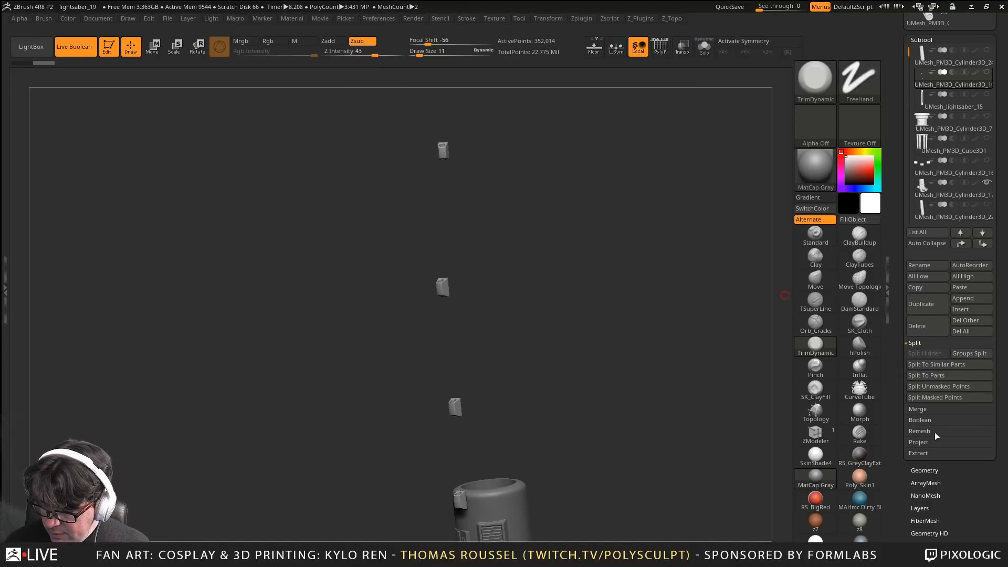
pyautogui.click(941, 375)
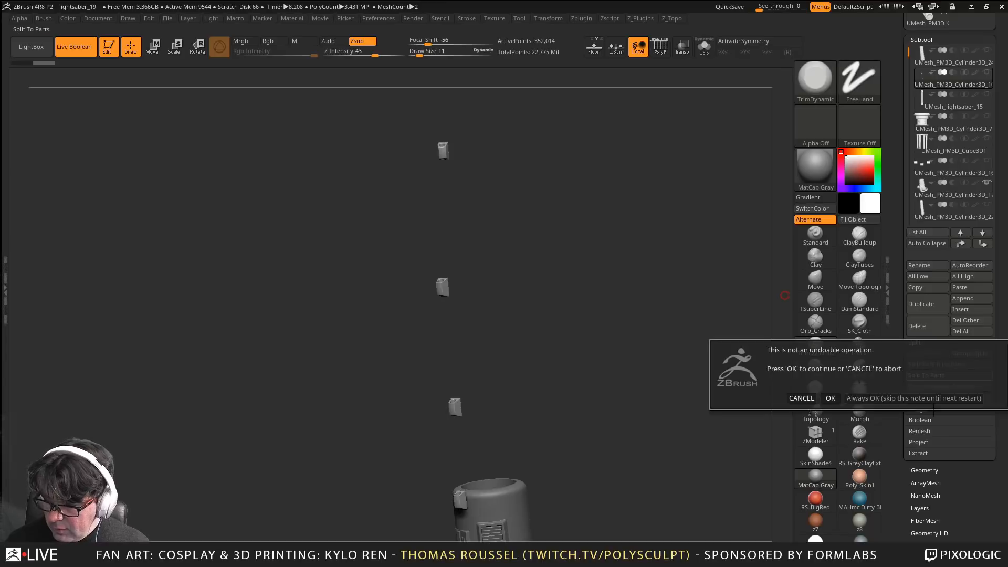
pyautogui.click(767, 397)
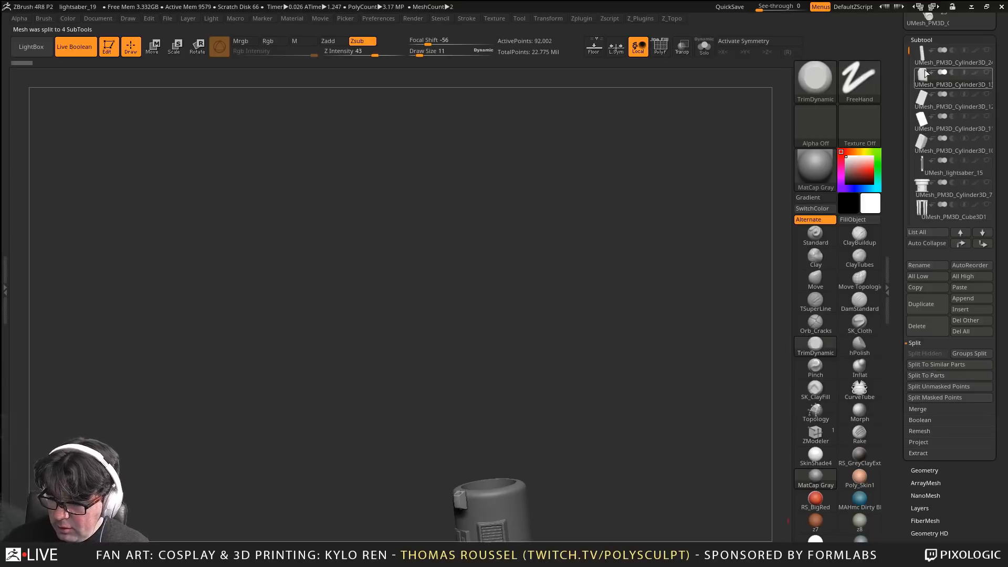
# Split the subtool containing the three hollow cylinders into separate parts
pyautogui.moveTo(909, 57); pyautogui.dragTo(909, 70)
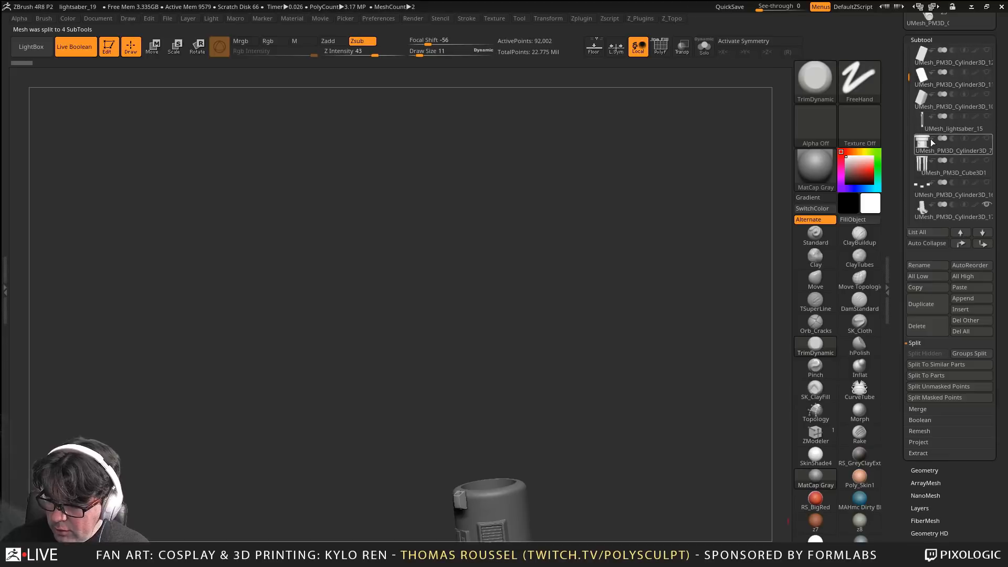
pyautogui.click(921, 186)
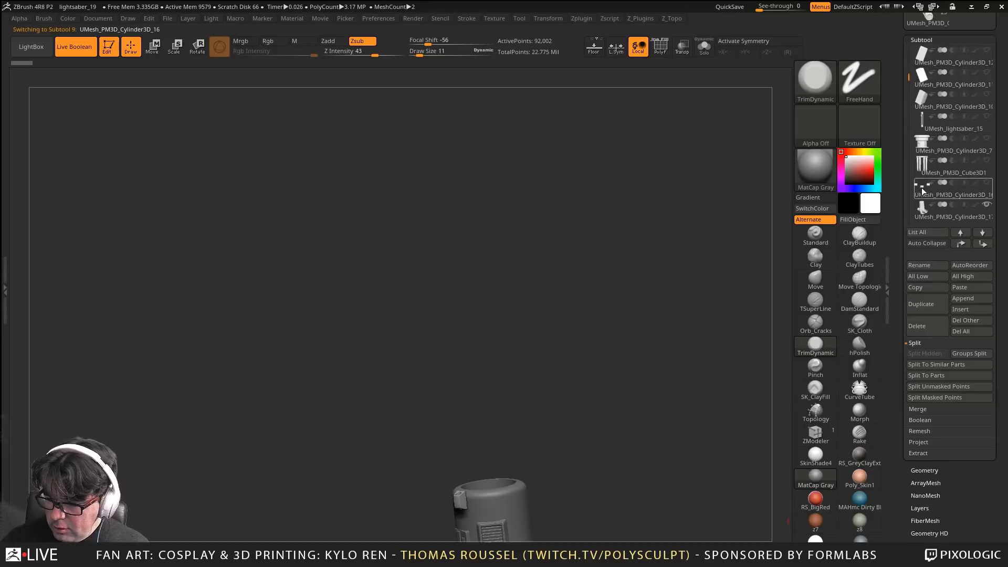
pyautogui.click(941, 375)
pyautogui.click(830, 399)
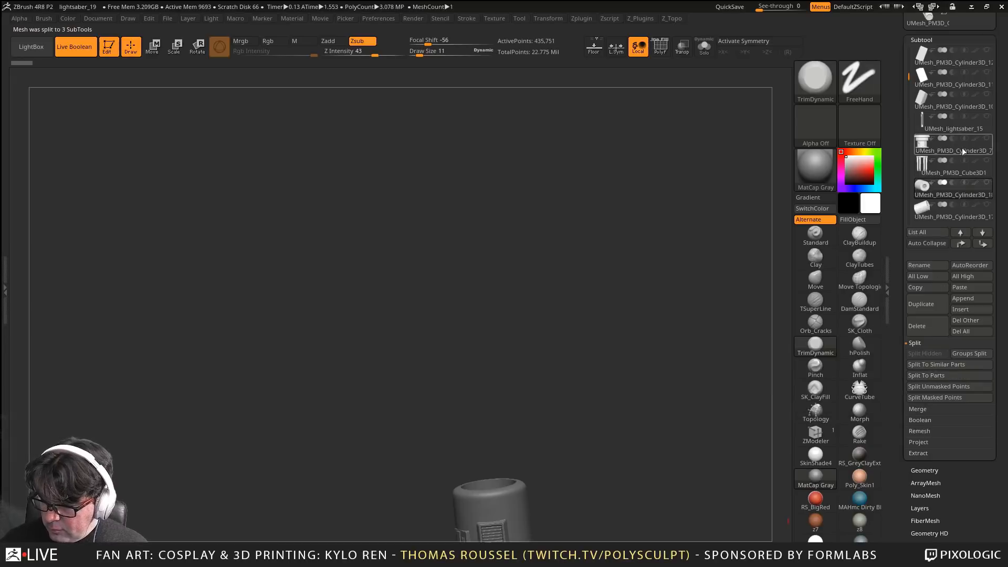
# Select the housing subtool with the slanted opening, show all subtools and look over the whole lightsaber
pyautogui.moveTo(910, 98); pyautogui.dragTo(914, 152)
pyautogui.click(945, 167)
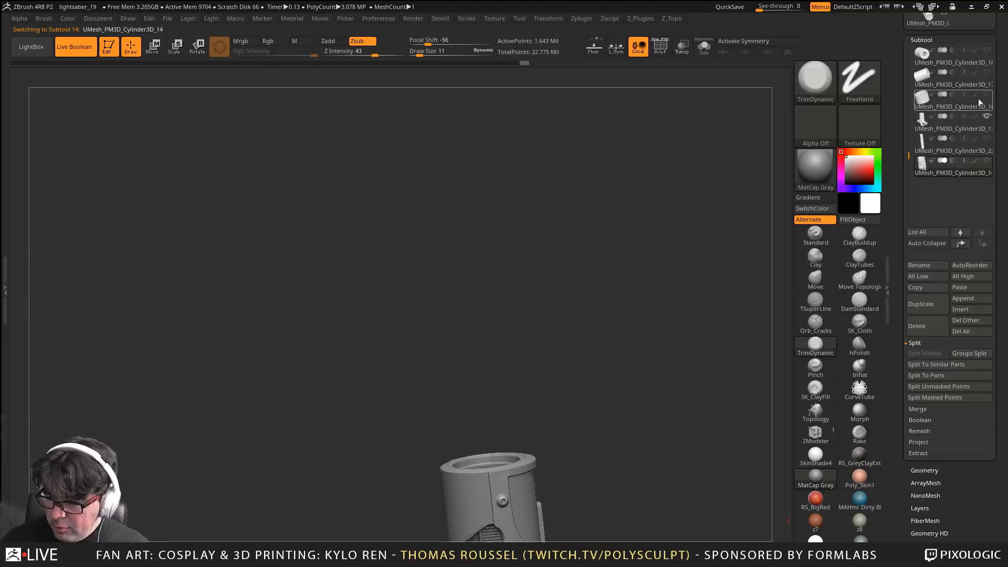
pyautogui.keyDown('shift'); pyautogui.click(987, 160); pyautogui.keyUp('shift')
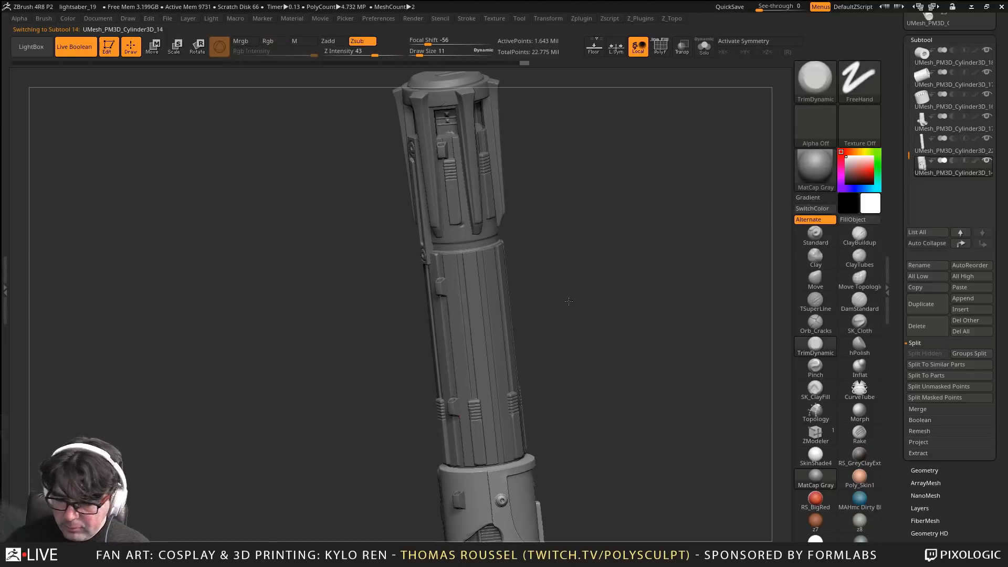
pyautogui.moveTo(571, 327)
pyautogui.mouseDown()
pyautogui.moveTo(566, 446)
pyautogui.moveTo(577, 392)
pyautogui.moveTo(546, 427)
pyautogui.moveTo(567, 460)
pyautogui.moveTo(704, 470)
pyautogui.moveTo(643, 343)
pyautogui.moveTo(722, 158)
pyautogui.mouseUp()
pyautogui.keyDown('alt'); pyautogui.moveTo(609, 446); pyautogui.dragTo(607, 144); pyautogui.keyUp('alt')
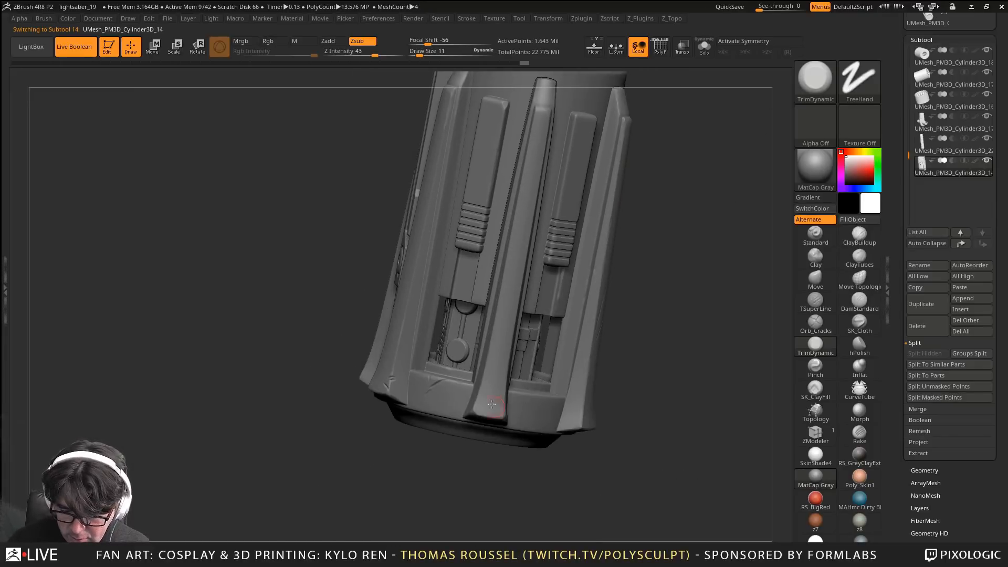
pyautogui.moveTo(496, 412)
pyautogui.mouseDown()
pyautogui.moveTo(517, 388)
pyautogui.moveTo(465, 329)
pyautogui.moveTo(455, 178)
pyautogui.moveTo(542, 275)
pyautogui.moveTo(565, 273)
pyautogui.mouseUp()
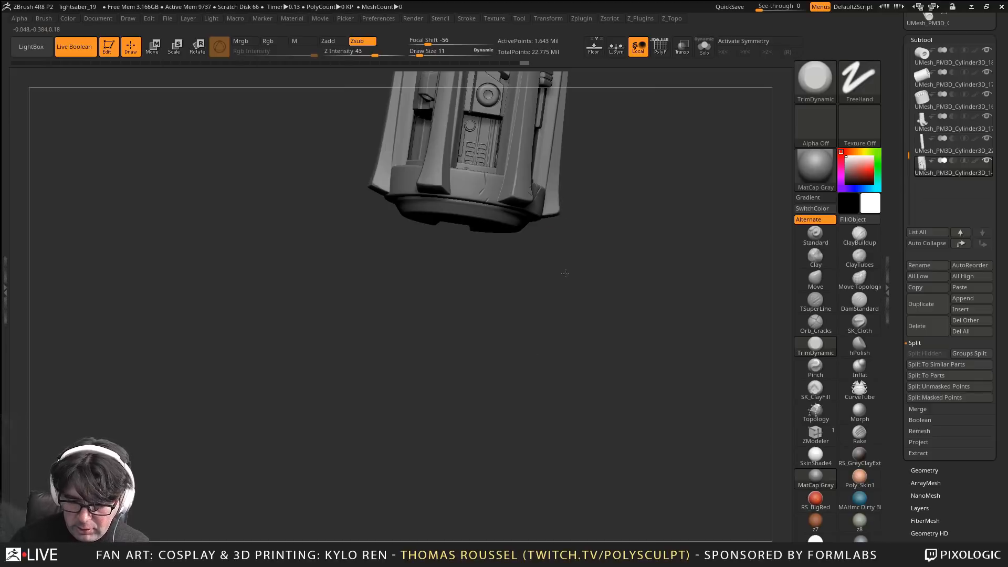
pyautogui.keyDown('alt'); pyautogui.moveTo(563, 221); pyautogui.dragTo(625, 282); pyautogui.keyUp('alt')
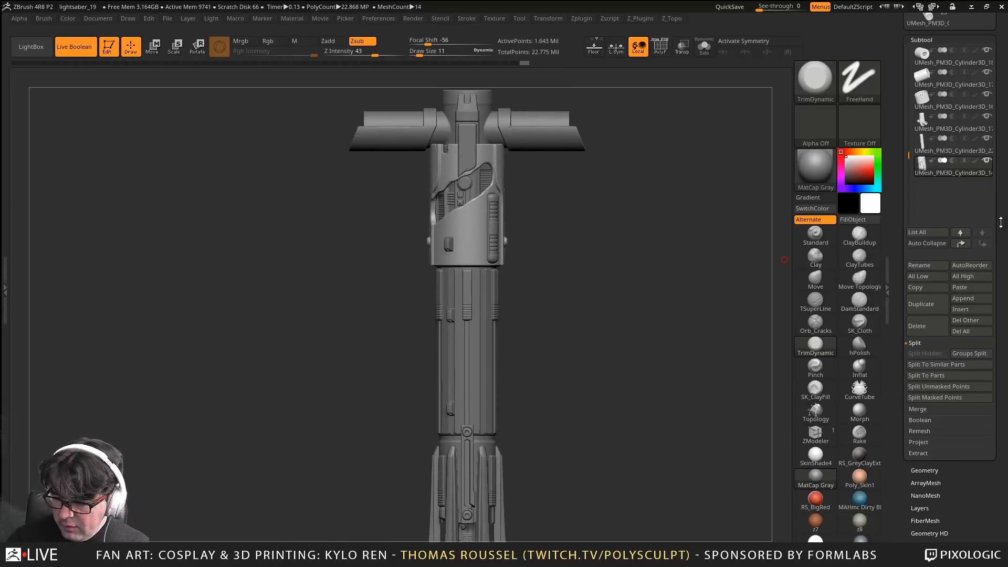
# Save the project as a new version named lightsaber_20 and return to the start of the subtool list
pyautogui.moveTo(1001, 222); pyautogui.dragTo(1001, 477)
pyautogui.hotkey('ctrl', 's')
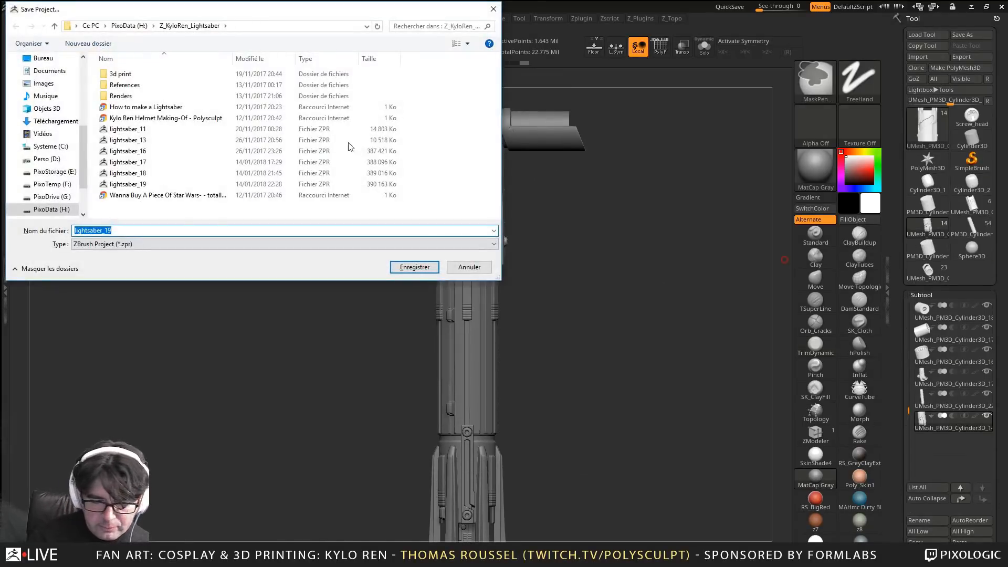
pyautogui.click(143, 233)
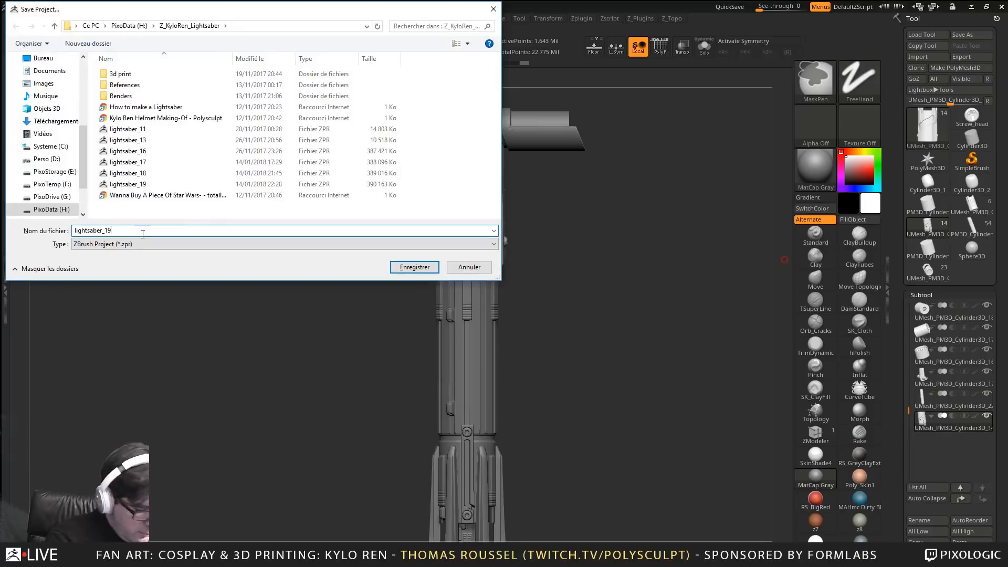
pyautogui.press('BackSpace')
pyautogui.press('BackSpace')
pyautogui.write('20')
pyautogui.press('Return')
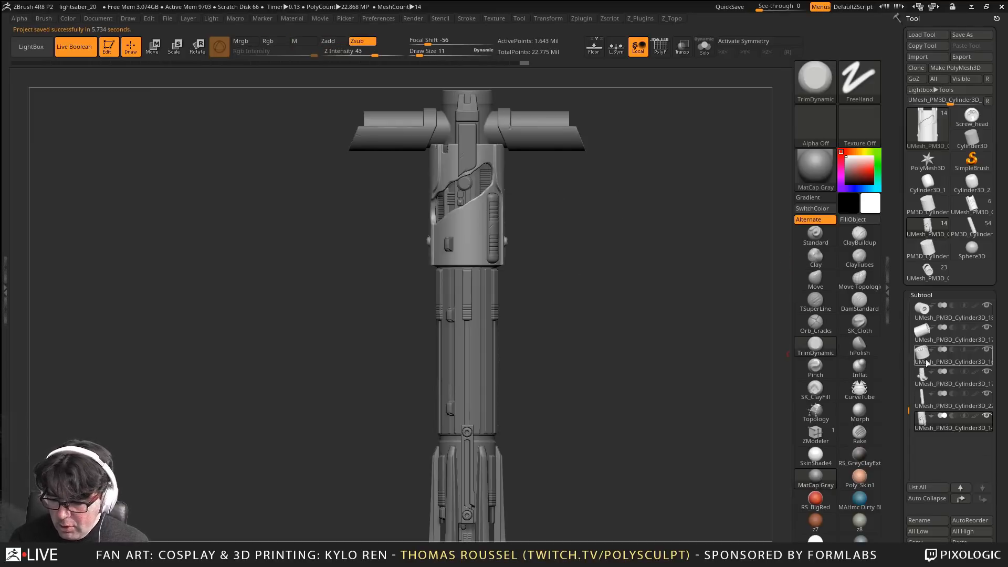
pyautogui.moveTo(908, 408); pyautogui.dragTo(909, 286)
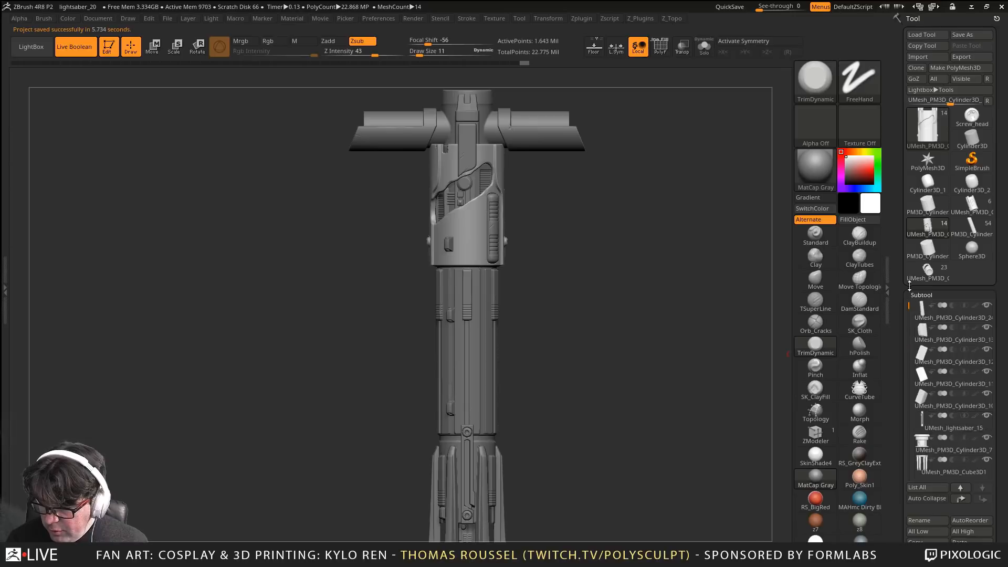
# Look through the subtool list and rename the first subtool, the long main grip body, as Main
pyautogui.click(921, 319)
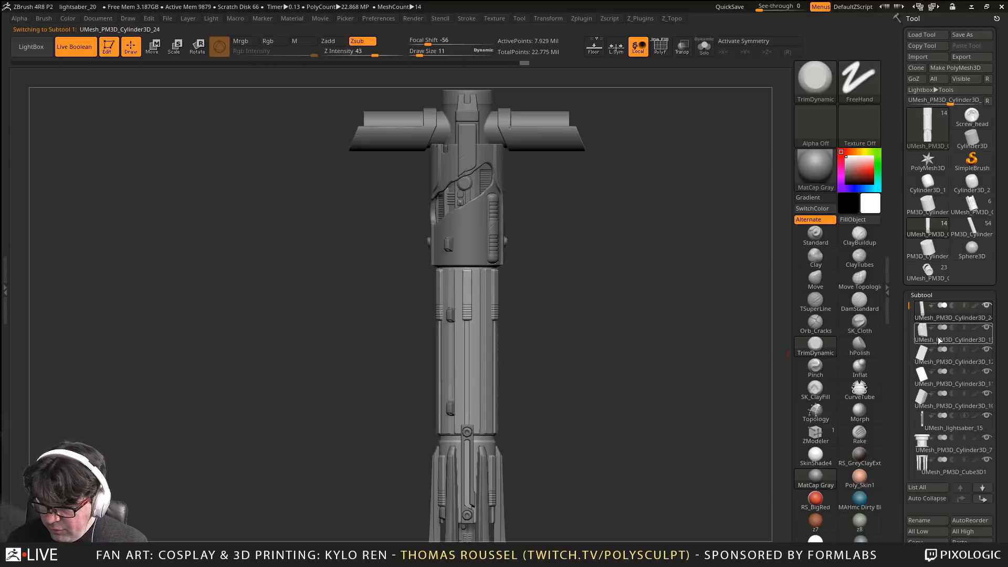
pyautogui.moveTo(939, 338)
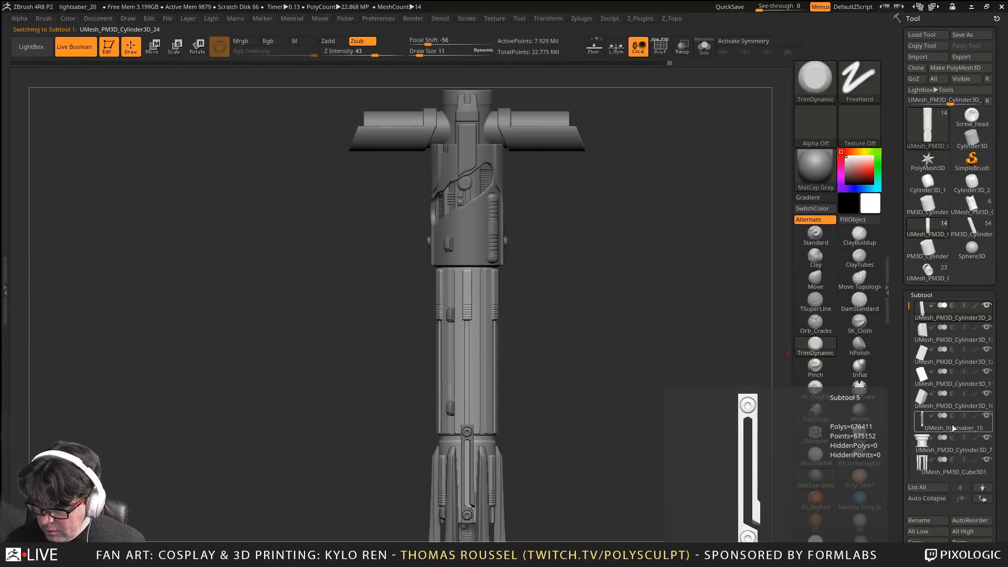
pyautogui.moveTo(910, 315); pyautogui.dragTo(908, 399)
pyautogui.moveTo(919, 428)
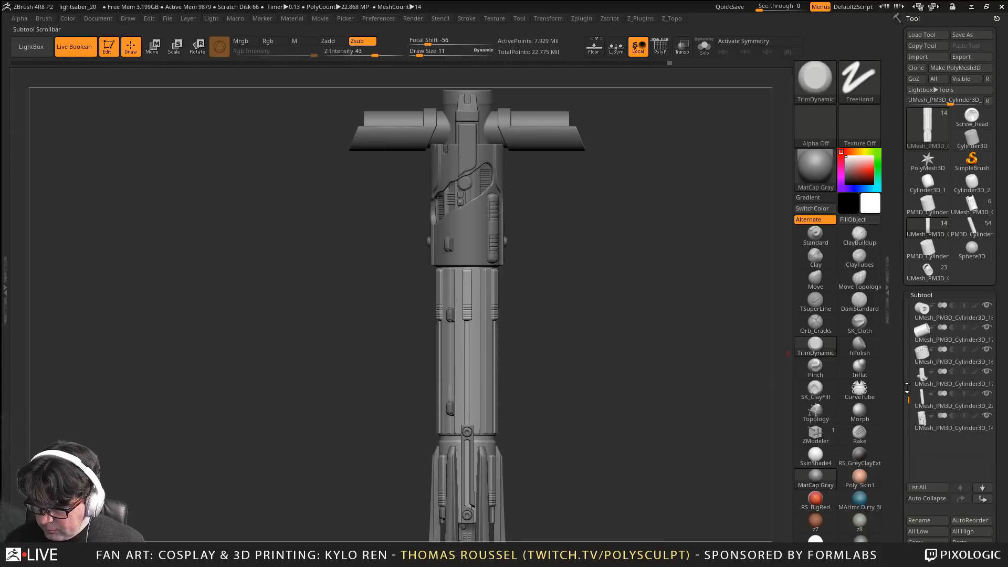
pyautogui.moveTo(911, 400); pyautogui.dragTo(907, 281)
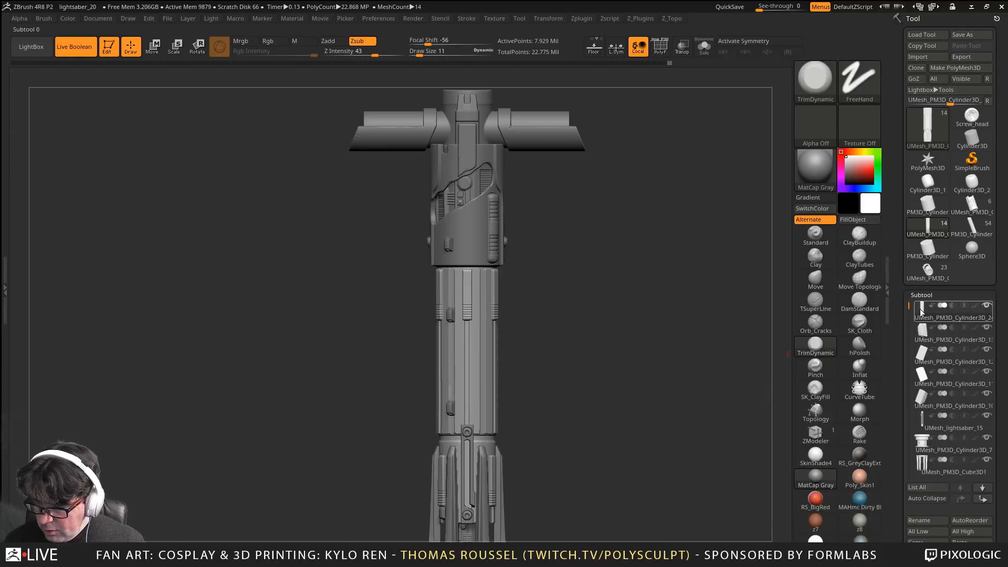
pyautogui.moveTo(921, 312)
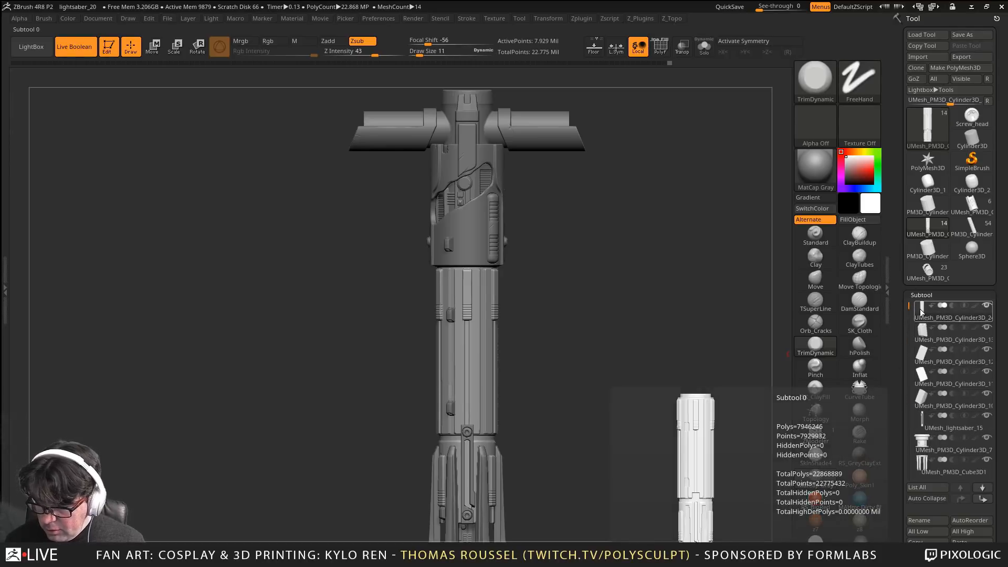
pyautogui.click(925, 518)
pyautogui.write('Main')
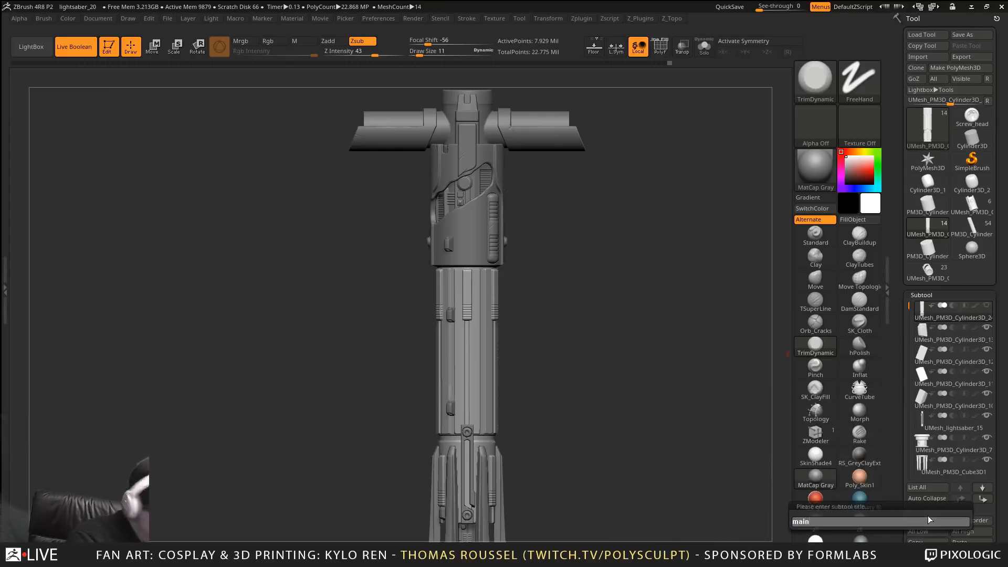
pyautogui.press('Return')
# Rename the first small block subtool, directly below Main, as cable_older1
pyautogui.press('Down')
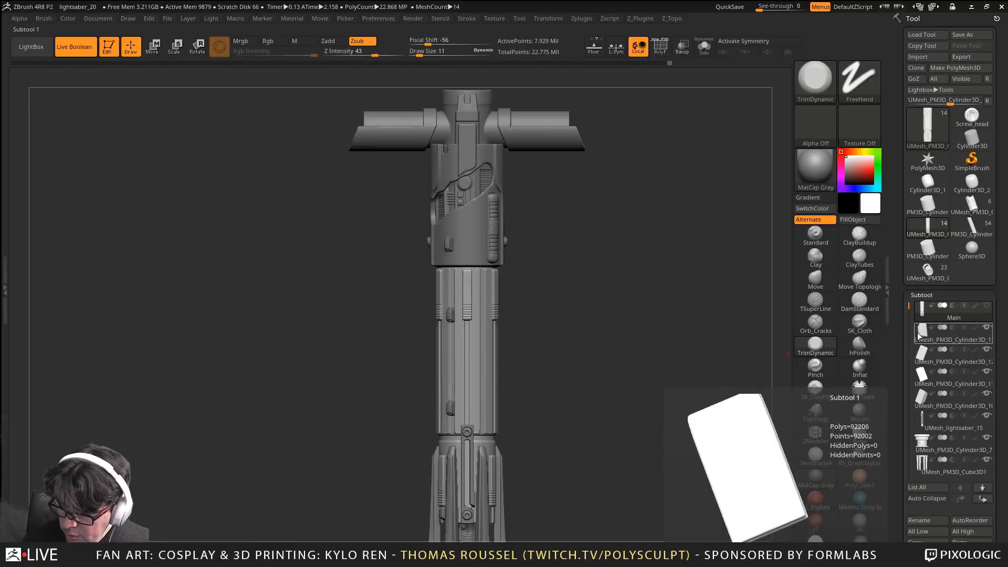
pyautogui.click(922, 521)
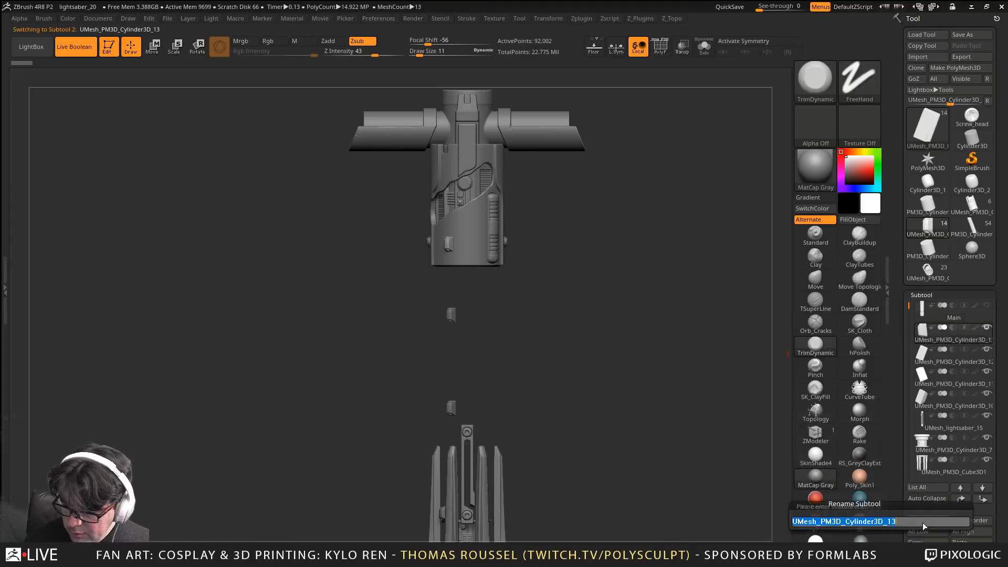
pyautogui.write('cable')
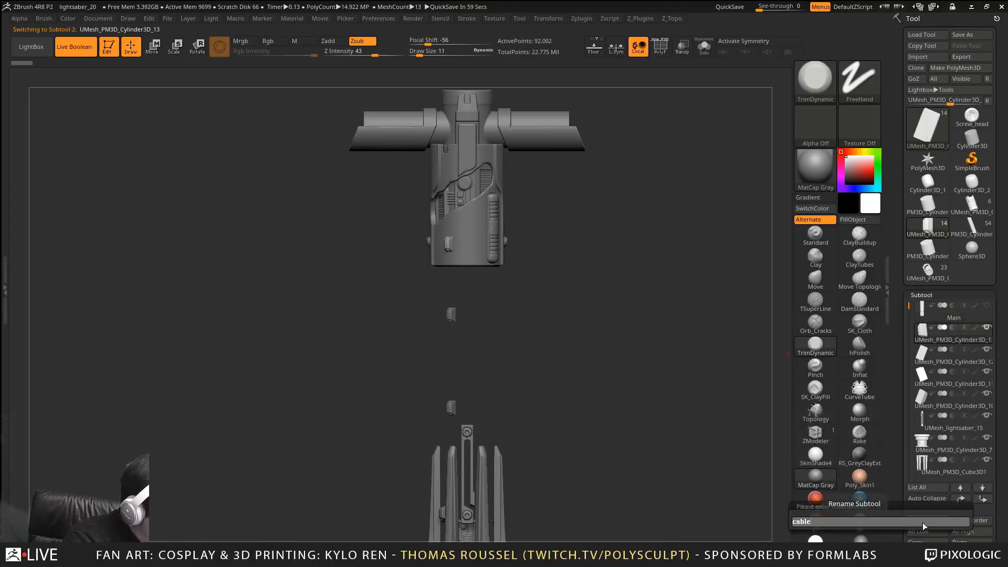
pyautogui.write('_g')
pyautogui.press('BackSpace')
pyautogui.write('olde')
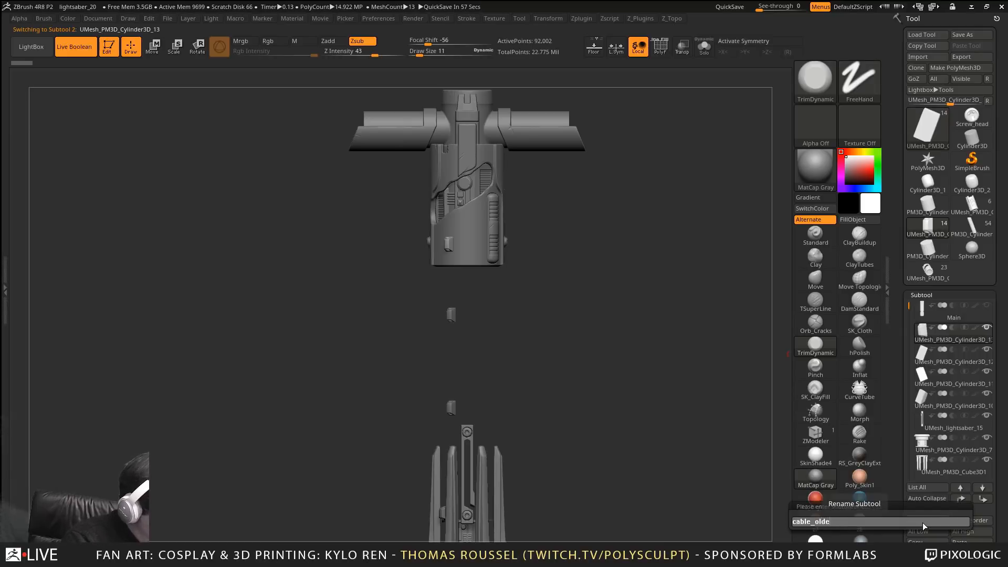
pyautogui.write('r1')
pyautogui.press('Return')
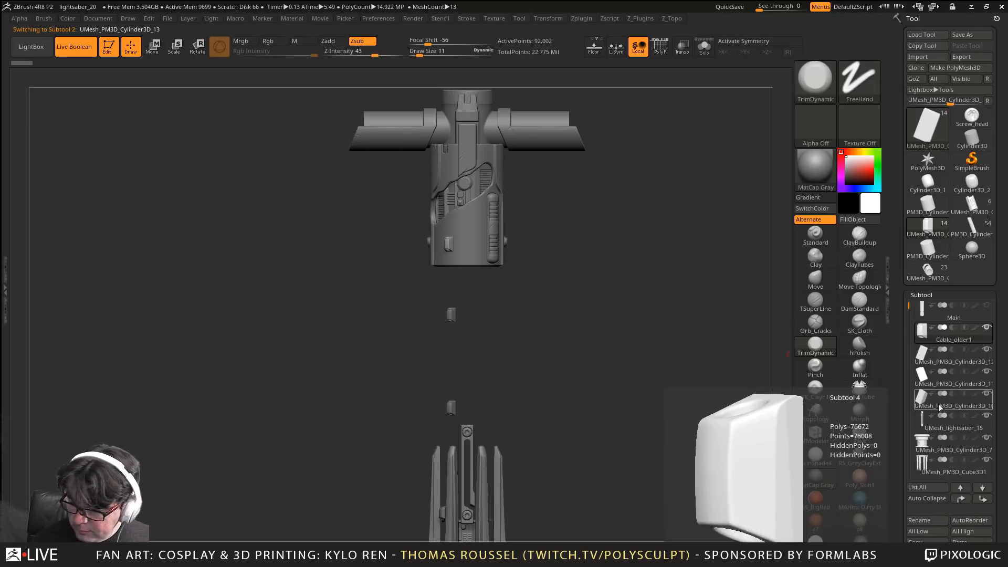
# Select the second small block subtool and rename it as cable_holder2
pyautogui.click(922, 363)
pyautogui.click(924, 524)
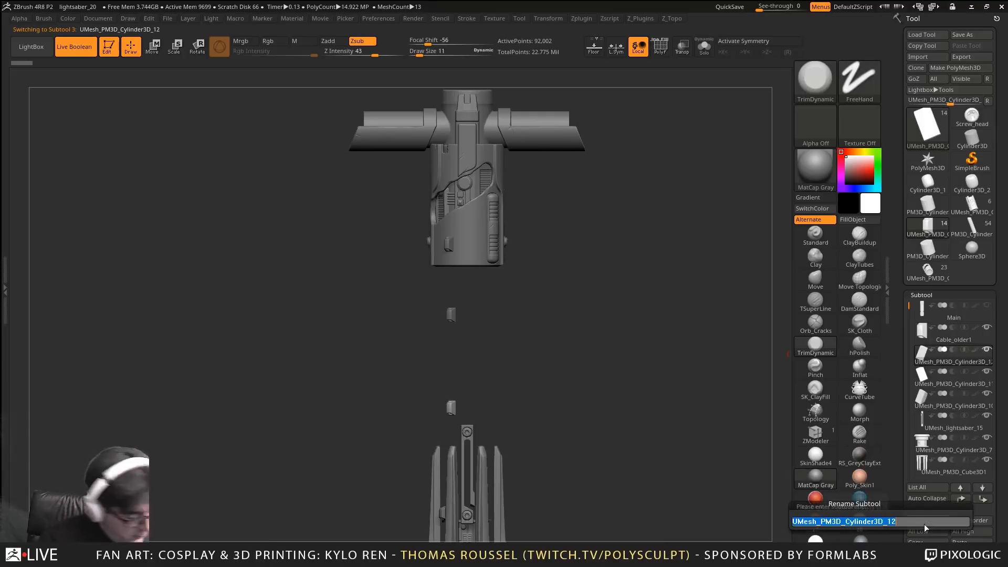
pyautogui.write('cable_')
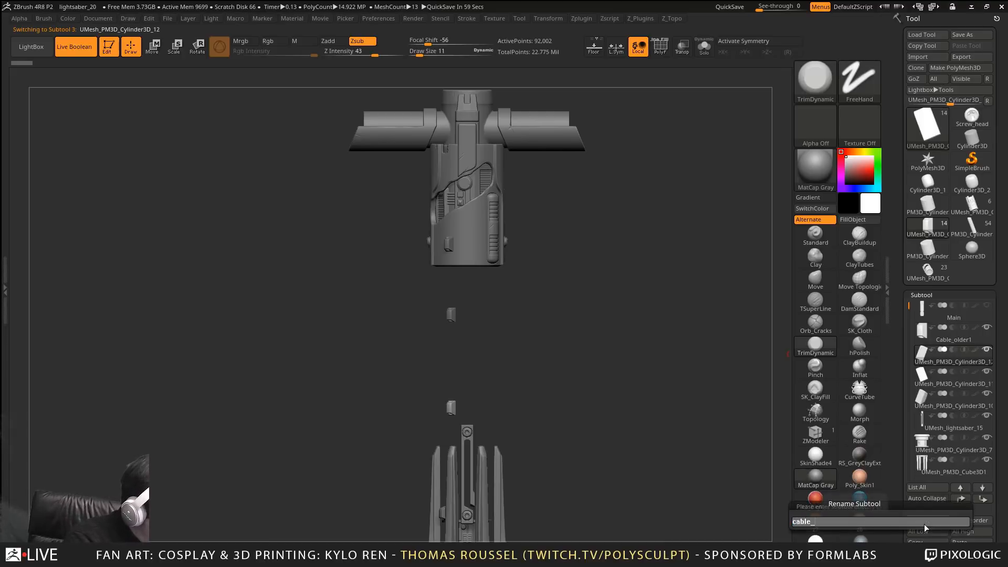
pyautogui.write('holder2')
pyautogui.press('Return')
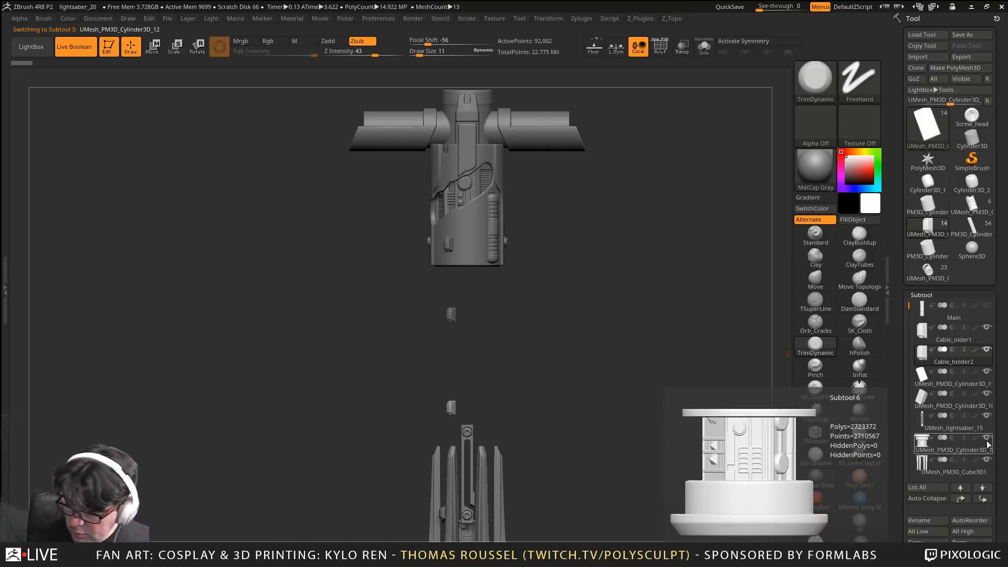
# Select the third small block subtool and rename it as cable_holder3
pyautogui.click(924, 382)
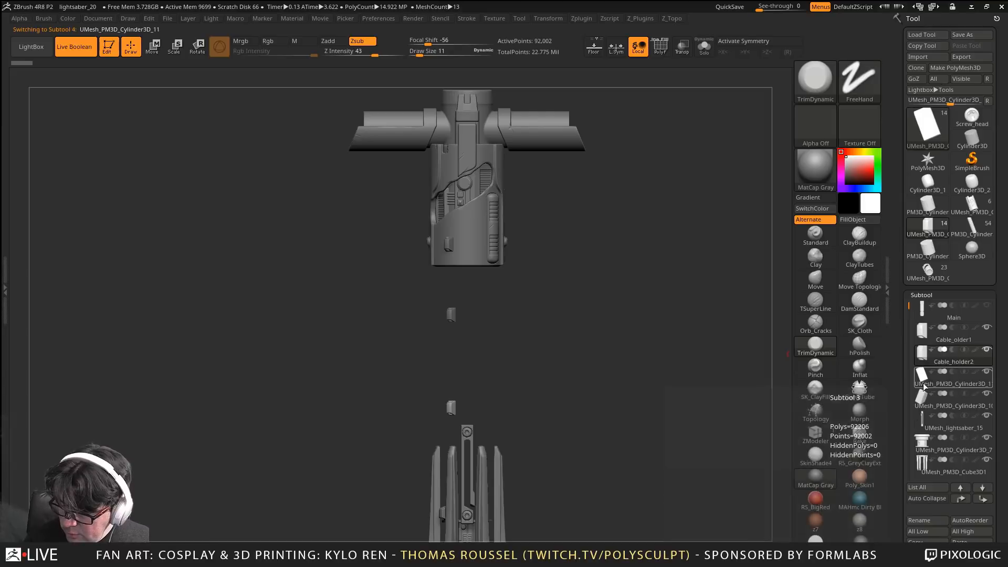
pyautogui.click(929, 521)
pyautogui.write('cable_')
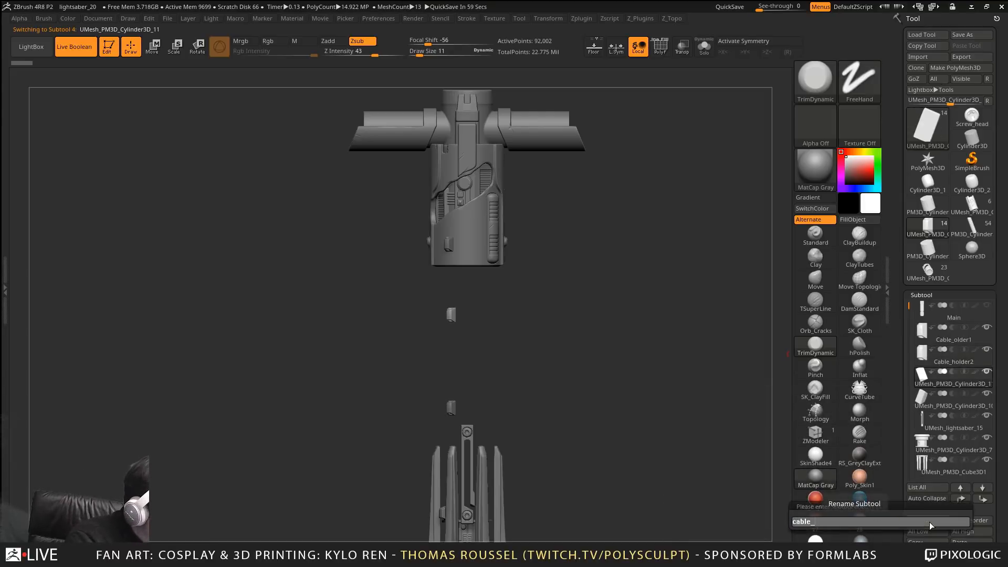
pyautogui.write('holder')
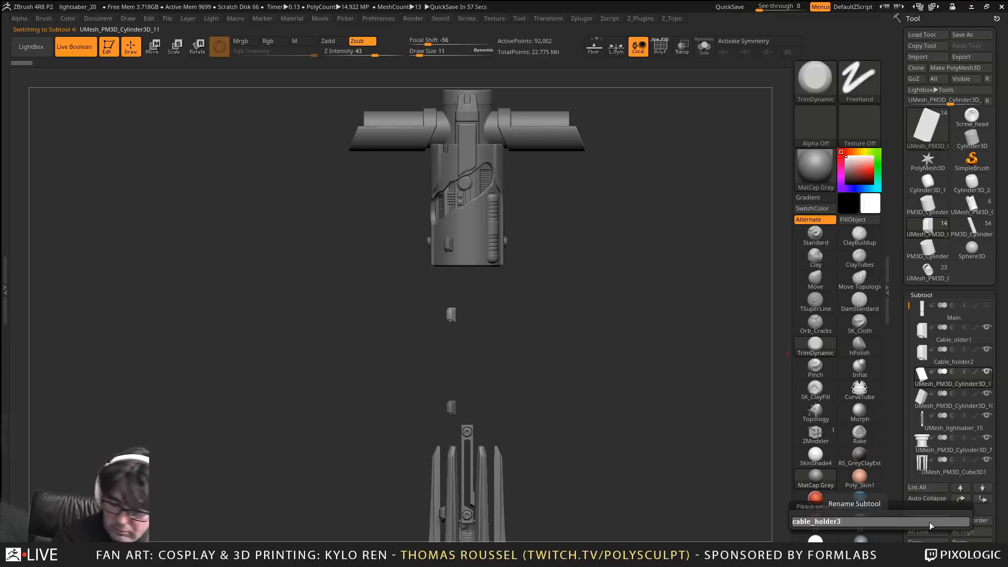
pyautogui.write('3')
pyautogui.press('Return')
# Select the fourth small block subtool and rename it as cable_holder4
pyautogui.click(921, 405)
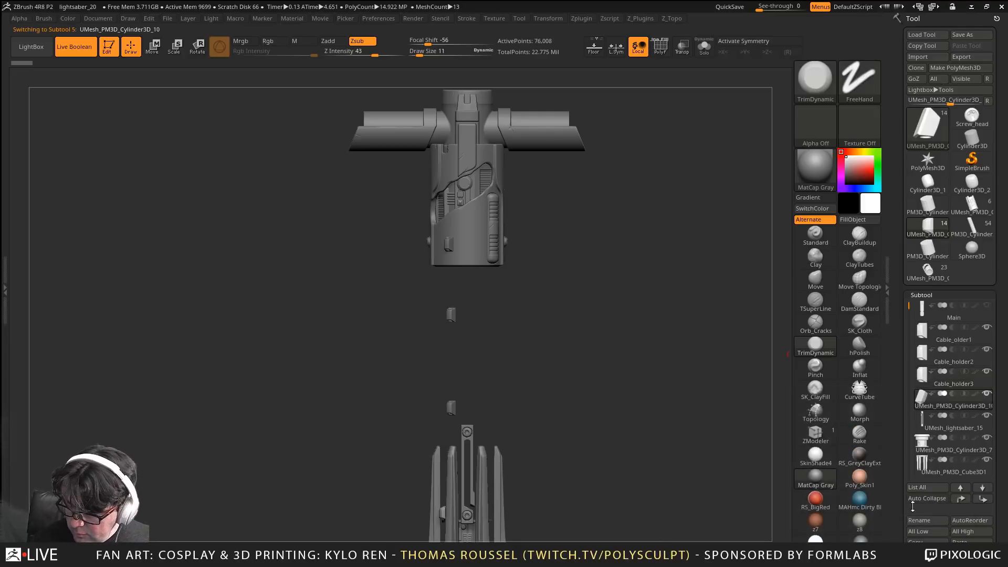
pyautogui.click(914, 519)
pyautogui.write('ca')
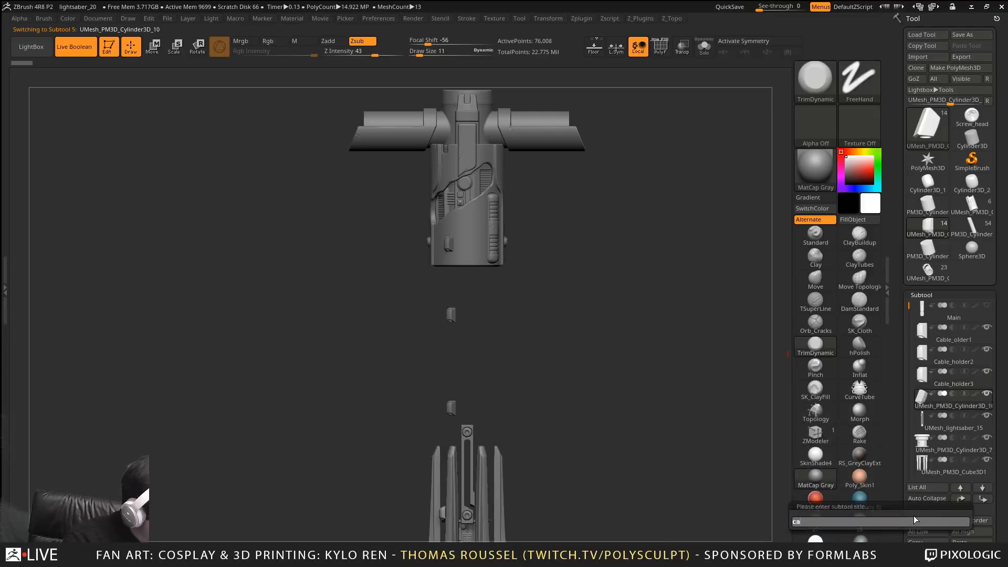
pyautogui.write('ble_holder4')
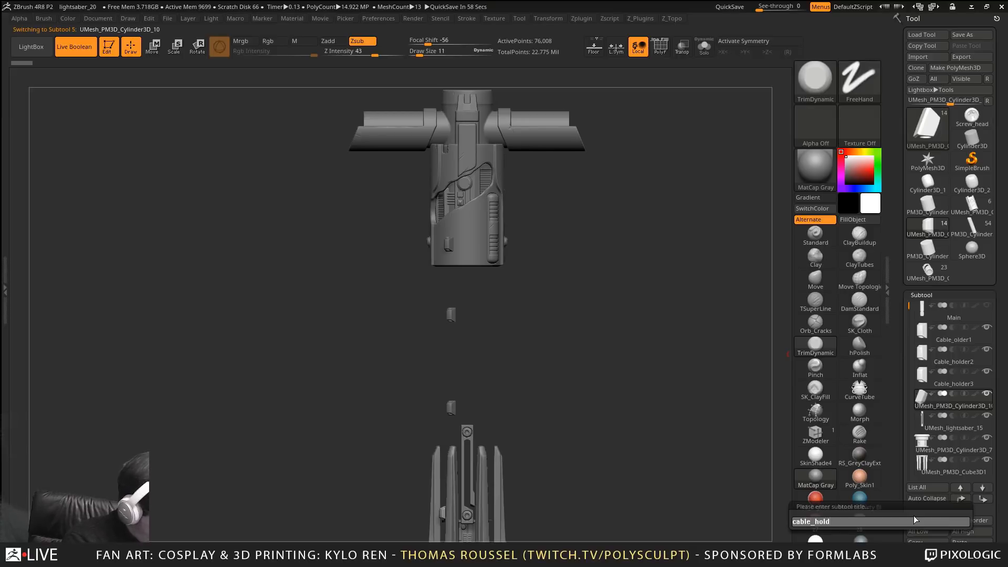
pyautogui.press('Return')
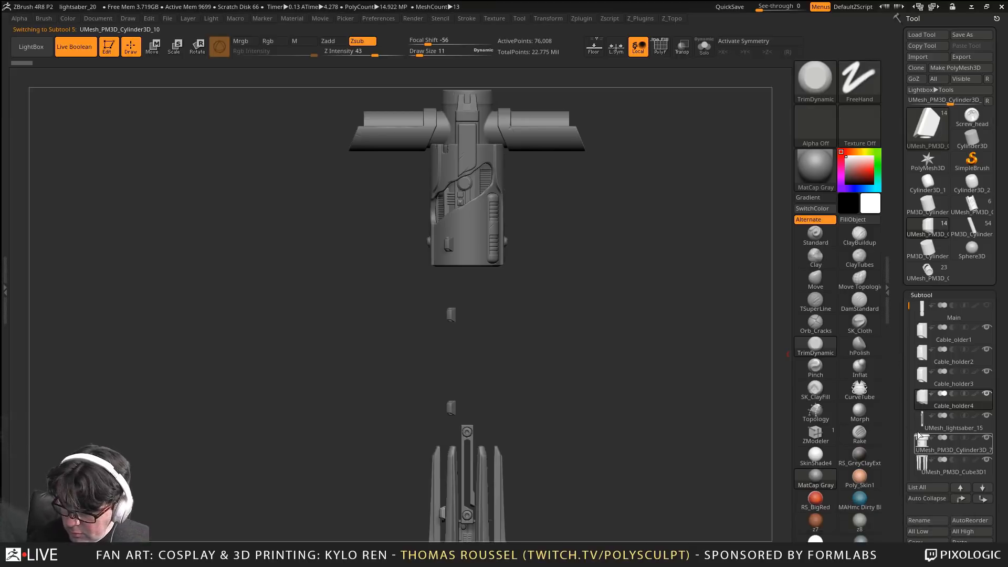
# Rename the narrow slotted bar subtool with the round screws at its ends as clip
pyautogui.click(923, 426)
pyautogui.click(918, 525)
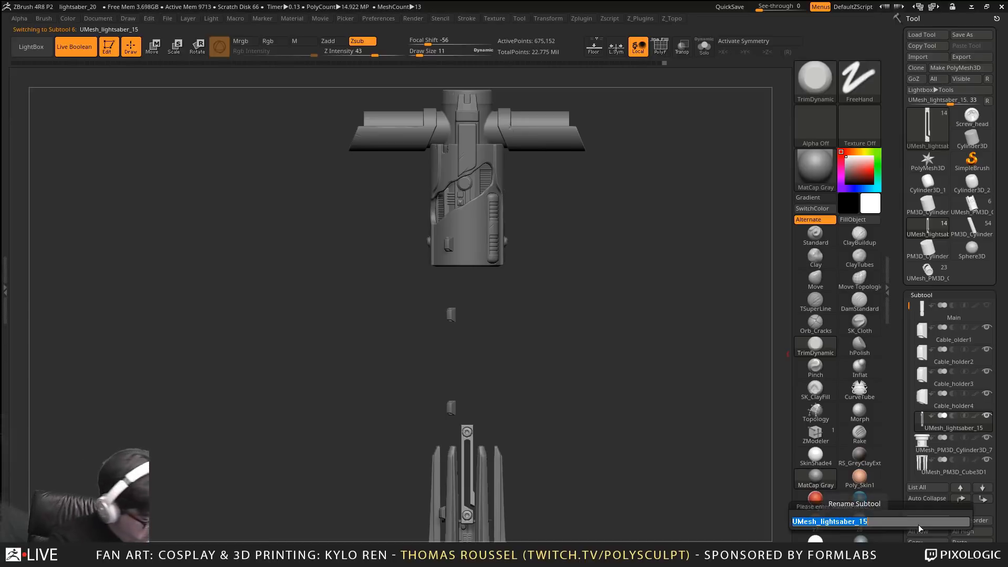
pyautogui.write('clip')
pyautogui.press('Return')
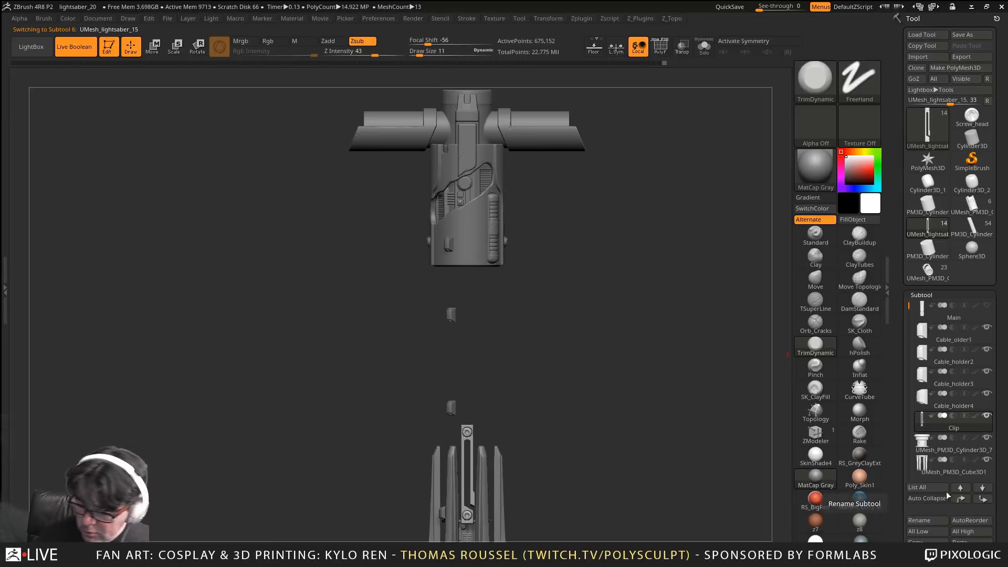
# Rename the wide flanged pommel subtool as Cap
pyautogui.click(924, 447)
pyautogui.click(927, 518)
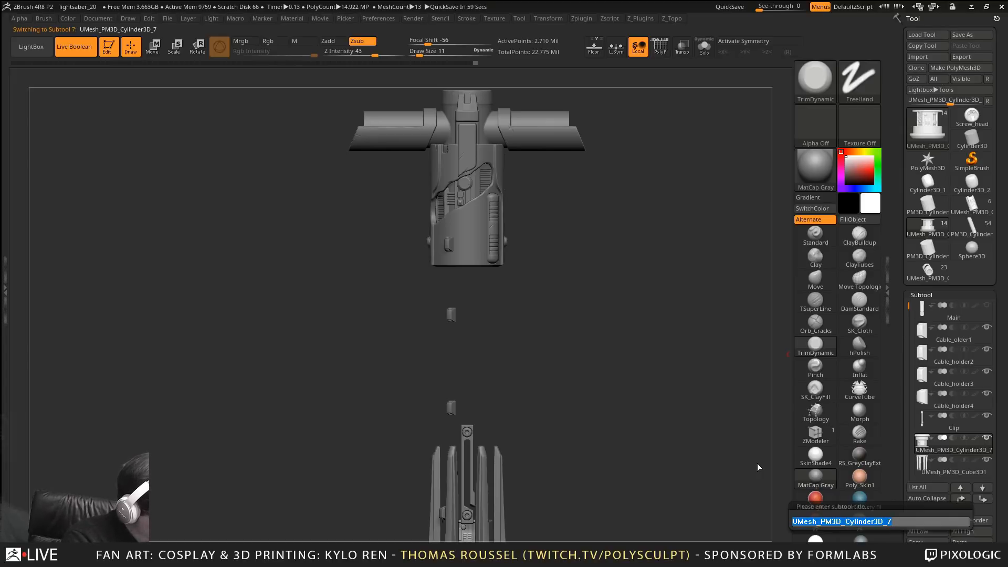
pyautogui.write('Cap')
pyautogui.press('Return')
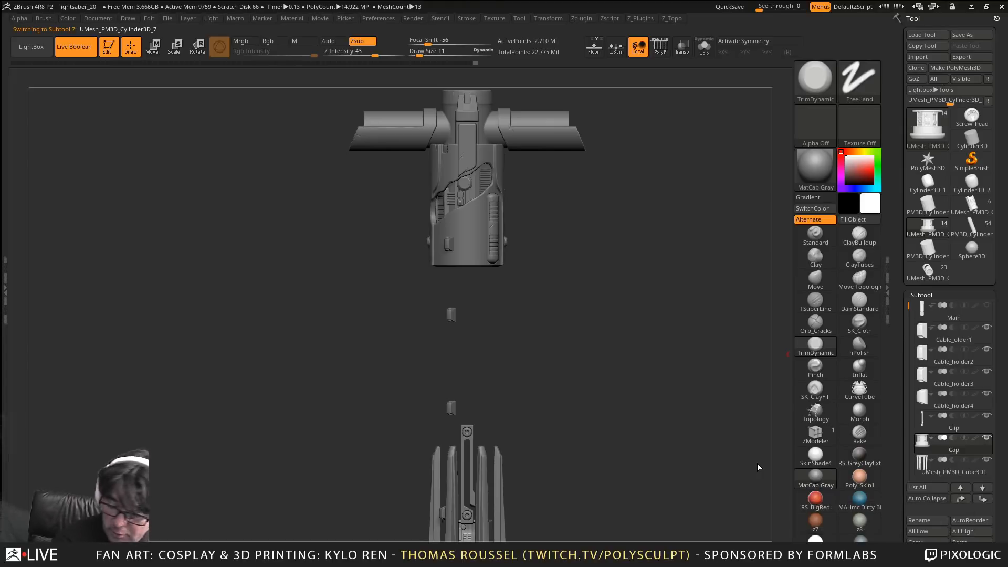
# Rename the subtool with the long pointed fins around the lower grip as cap_support
pyautogui.click(924, 467)
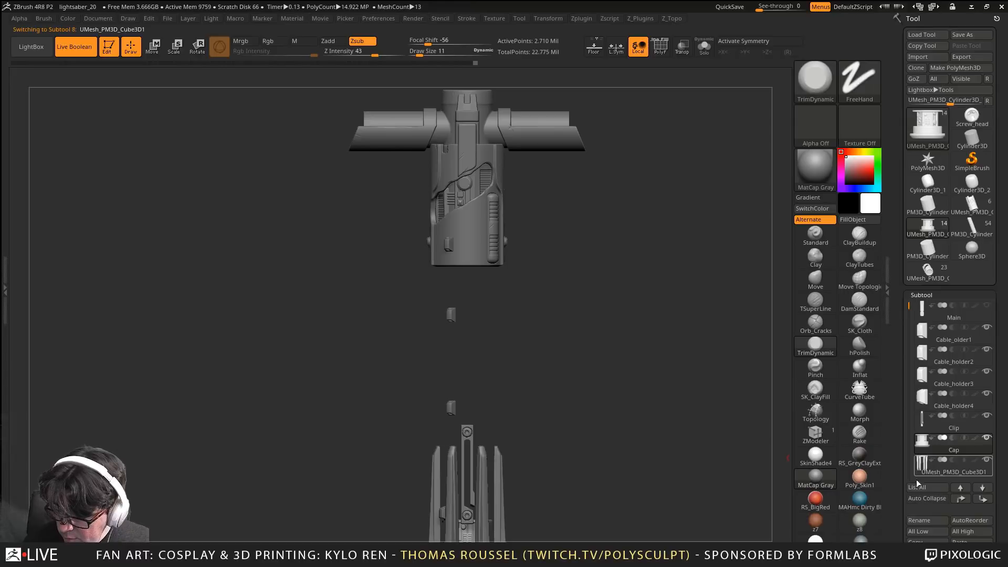
pyautogui.click(926, 521)
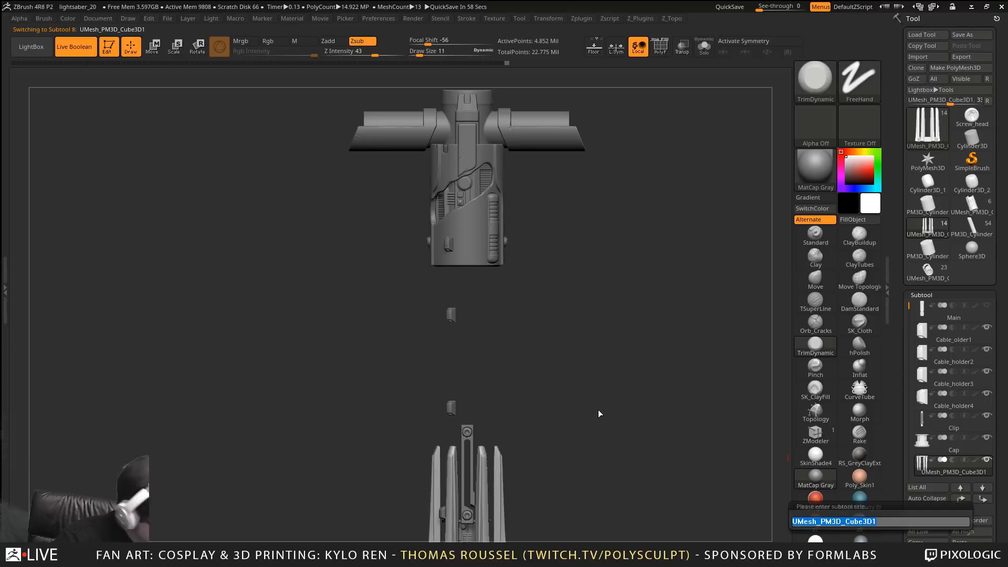
pyautogui.write('cap_support')
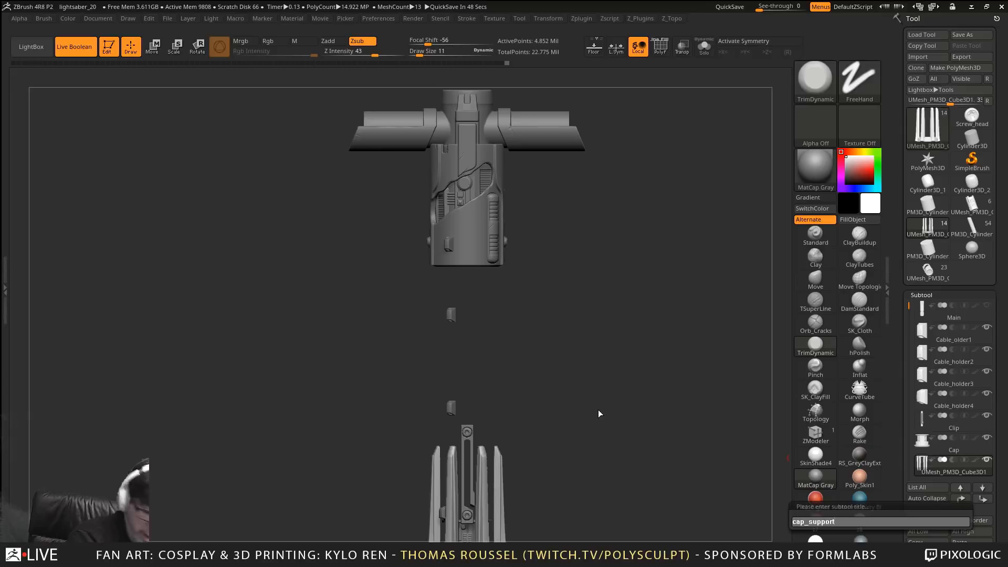
pyautogui.press('Return')
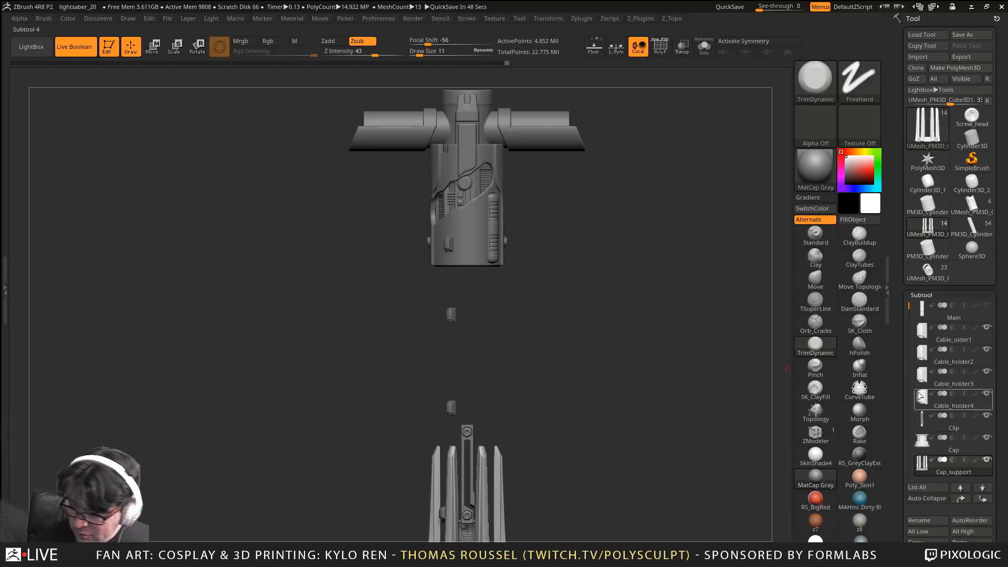
# Select the first hollow cylinder subtool below Cap_support, bring the crossguard into view and rename the subtool as plasma_vent_1
pyautogui.moveTo(908, 308); pyautogui.dragTo(902, 376)
pyautogui.click(945, 356)
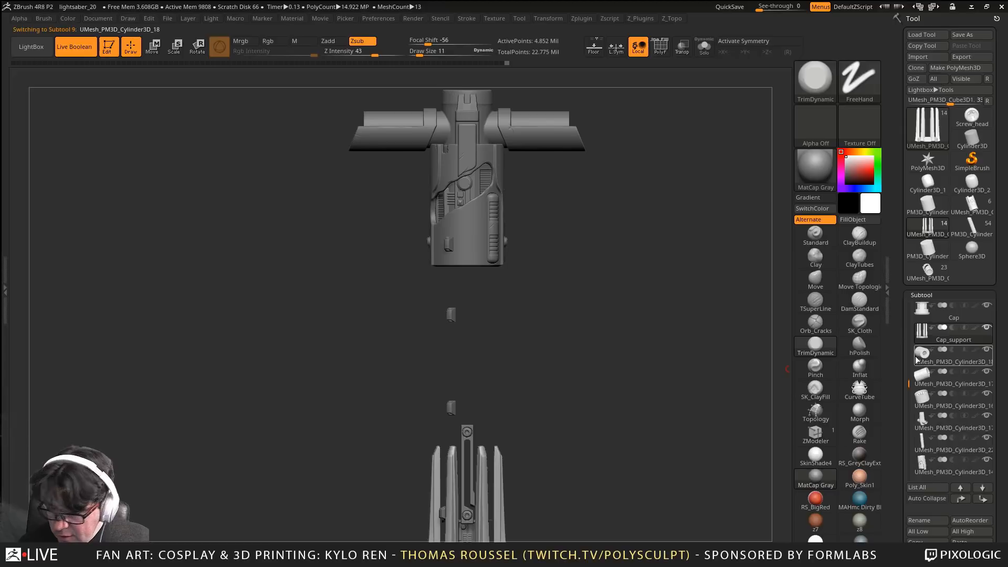
pyautogui.keyDown('alt'); pyautogui.moveTo(648, 261); pyautogui.dragTo(628, 392); pyautogui.keyUp('alt')
pyautogui.click(933, 523)
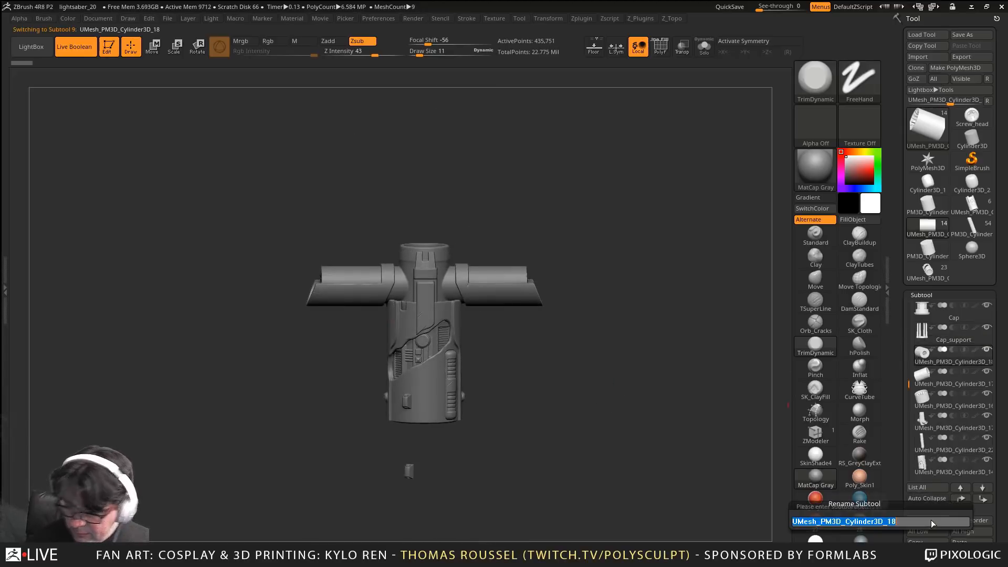
pyautogui.write('plasma_va')
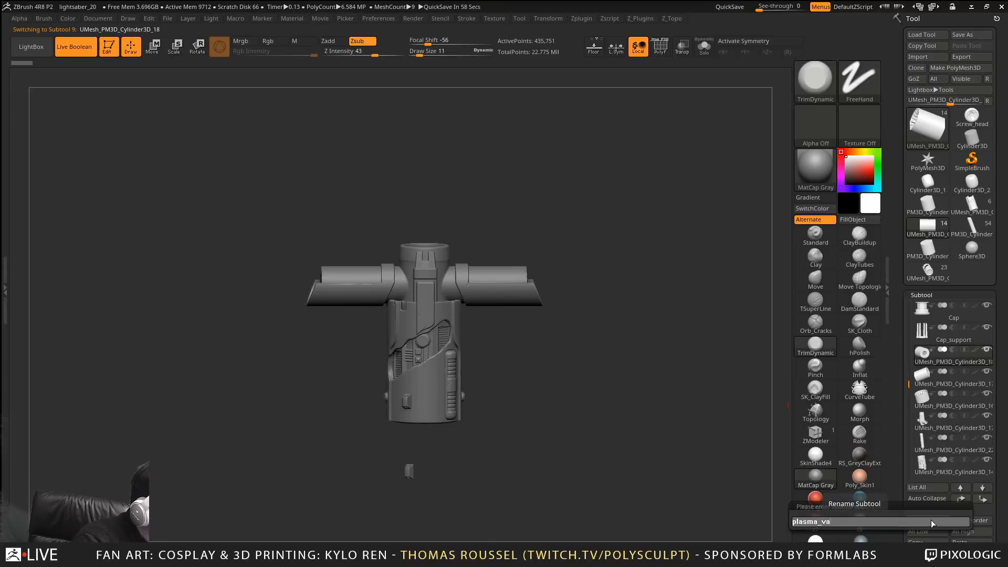
pyautogui.press('BackSpace')
pyautogui.write('ent_1')
pyautogui.press('Return')
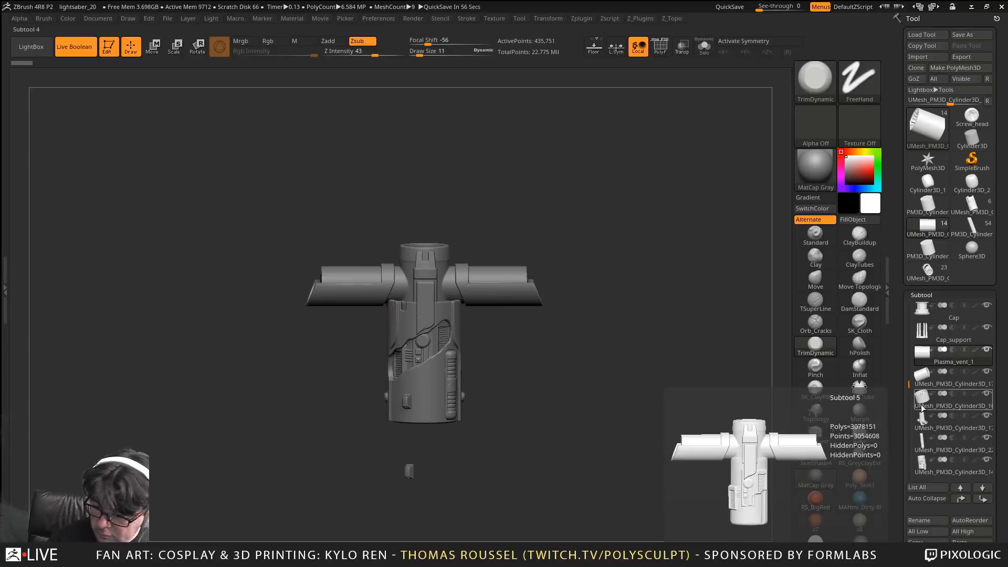
# Rename the cylinder subtool directly below Plasma_vent_1 as Plasma_vent_2
pyautogui.click(920, 384)
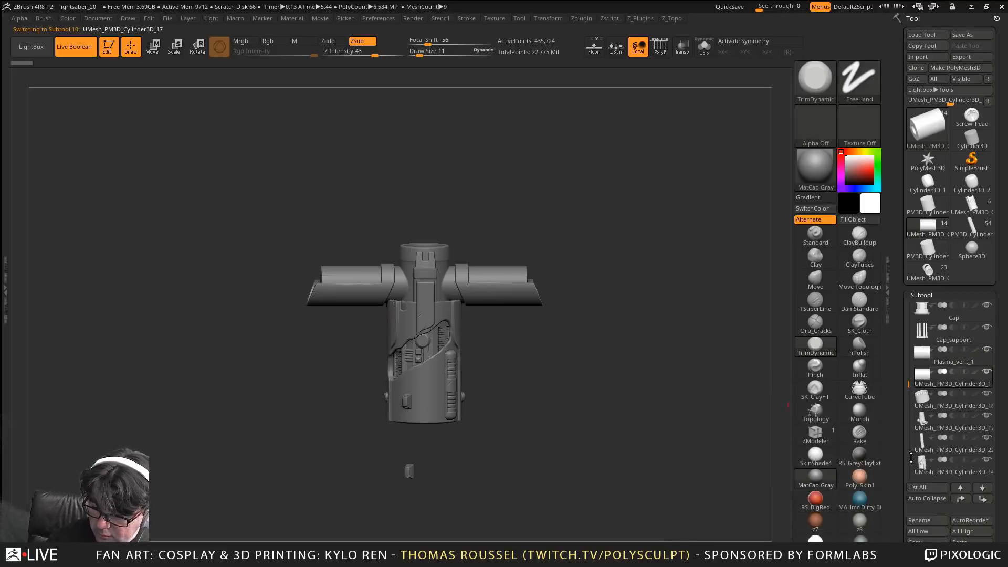
pyautogui.click(924, 519)
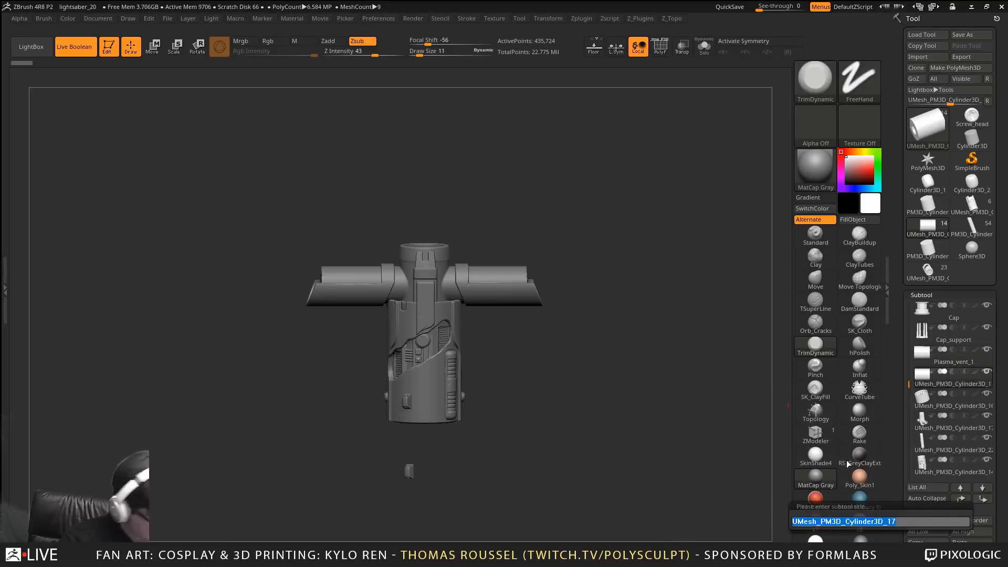
pyautogui.write('plasma_')
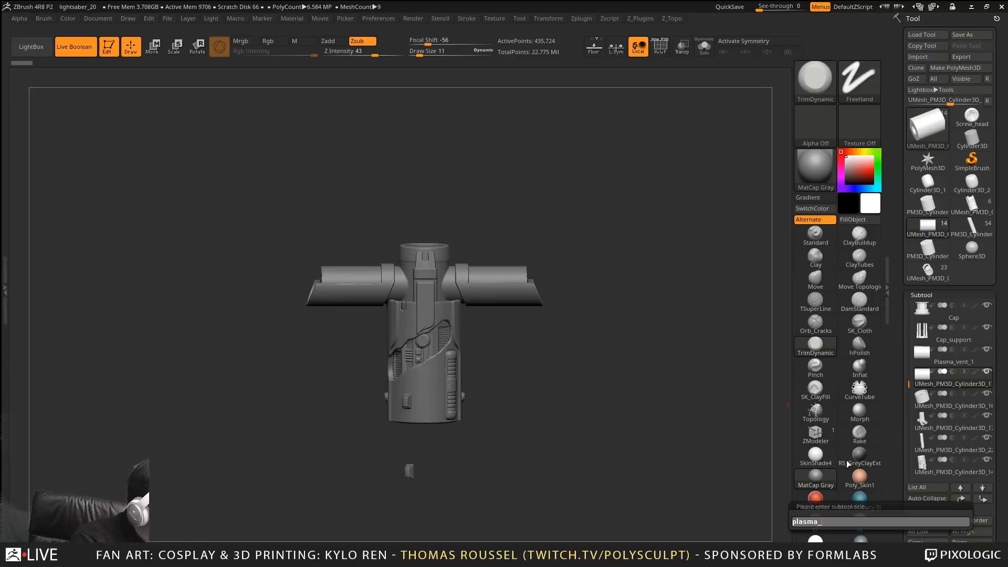
pyautogui.write('ve,nt')
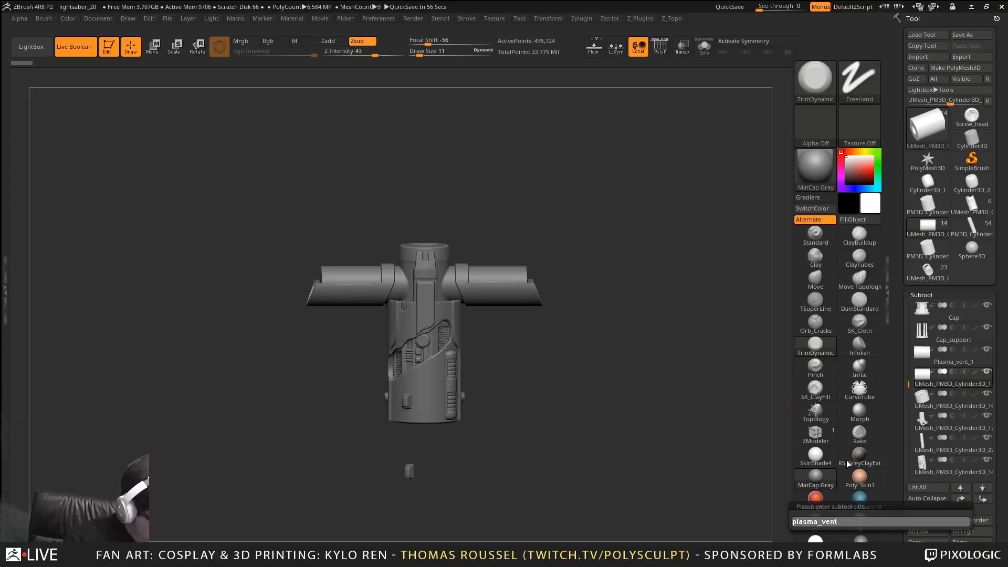
pyautogui.write('_2')
pyautogui.press('Return')
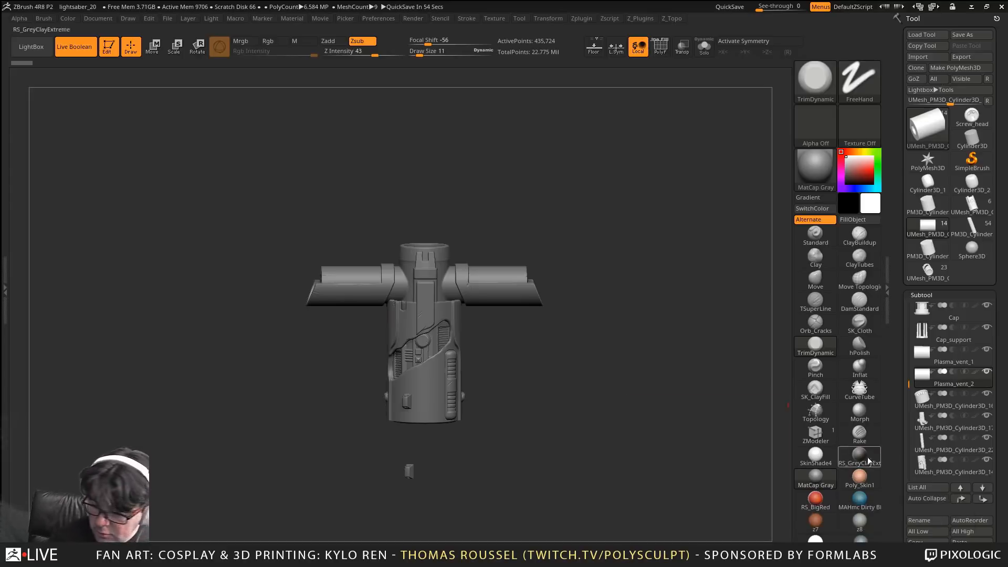
# Rename the short wide cylinder subtool below Plasma_vent_2 as Plasma_vent_3
pyautogui.click(947, 401)
pyautogui.click(925, 521)
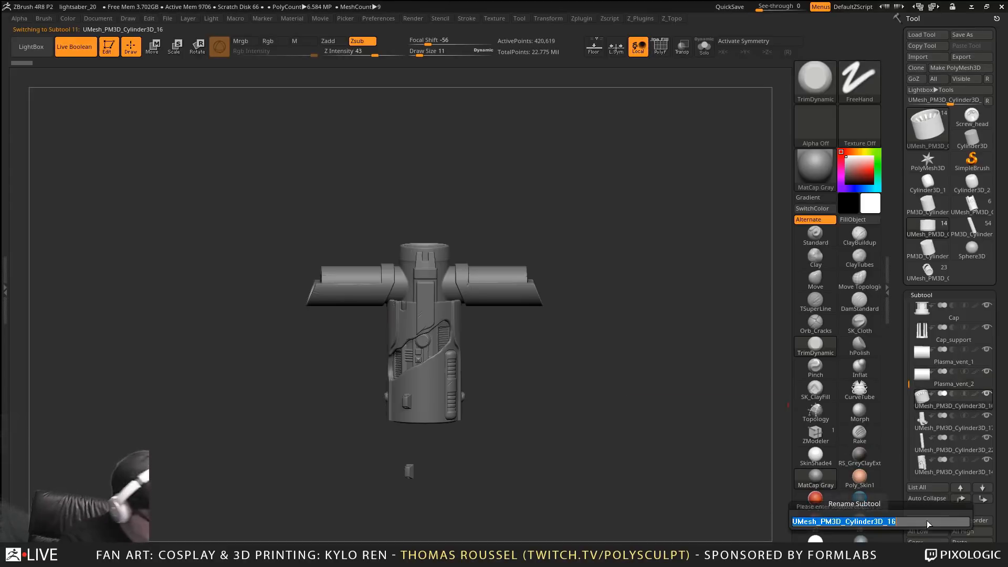
pyautogui.write('Plasma_ven')
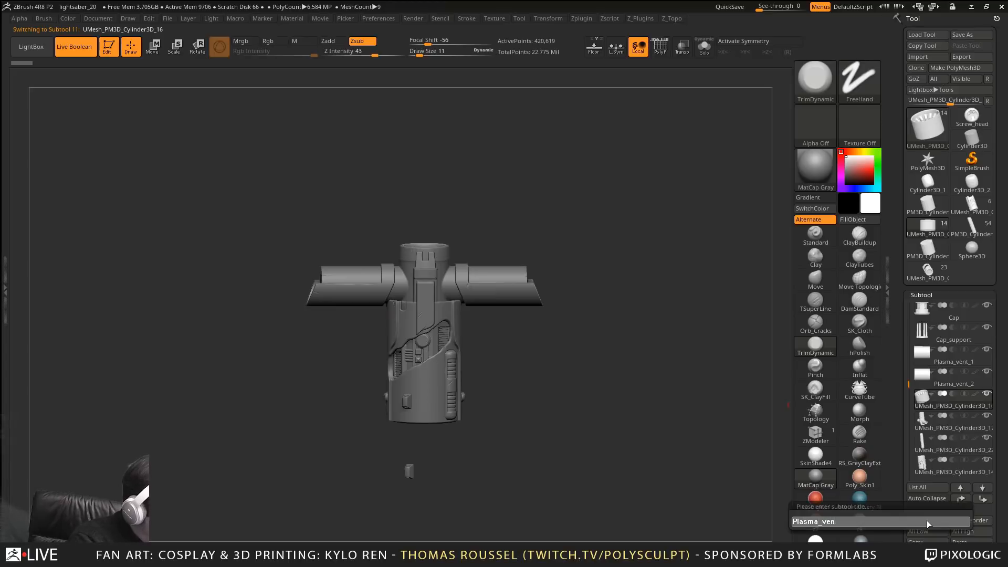
pyautogui.write('t_3')
pyautogui.press('Return')
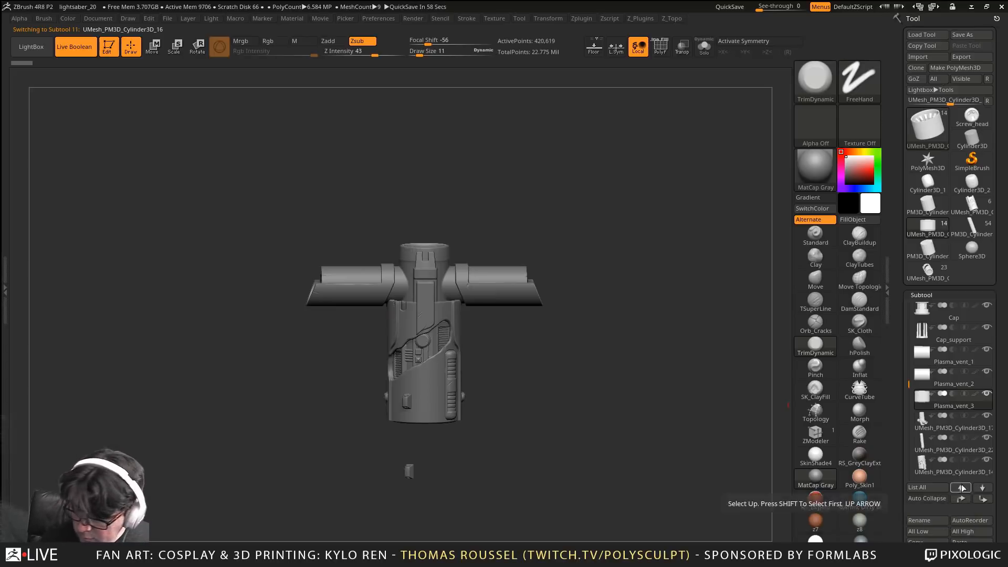
# Select the T-shaped crossguard subtool below Plasma_vent_3 and rename it as Plasma_generator
pyautogui.click(915, 515)
pyautogui.write('Plasm')
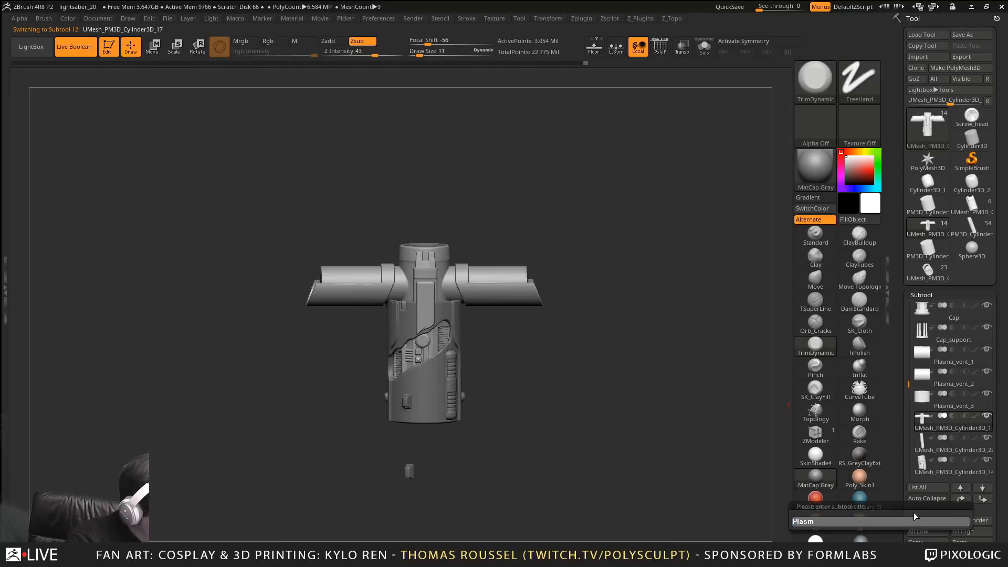
pyautogui.write('a_generator')
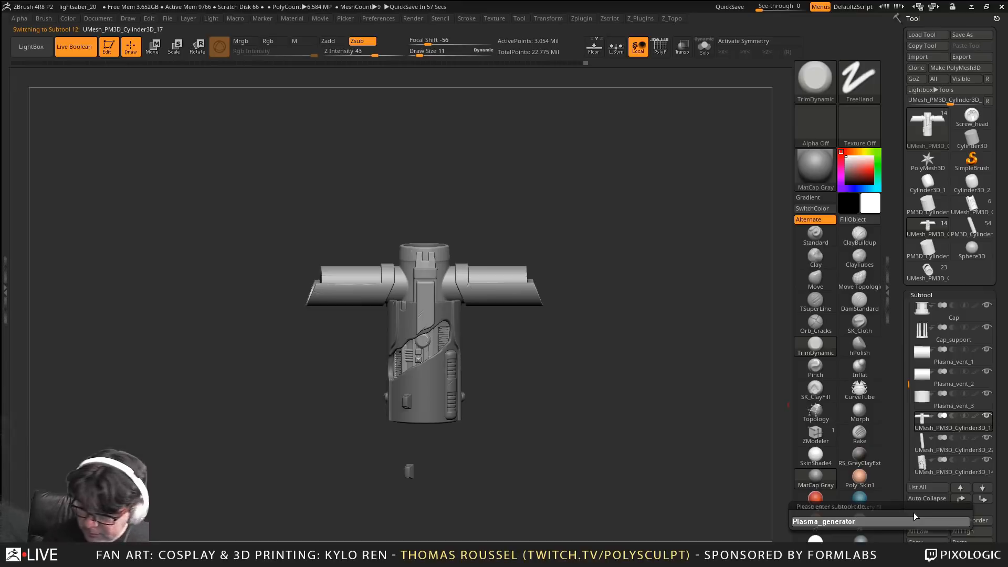
pyautogui.press('Return')
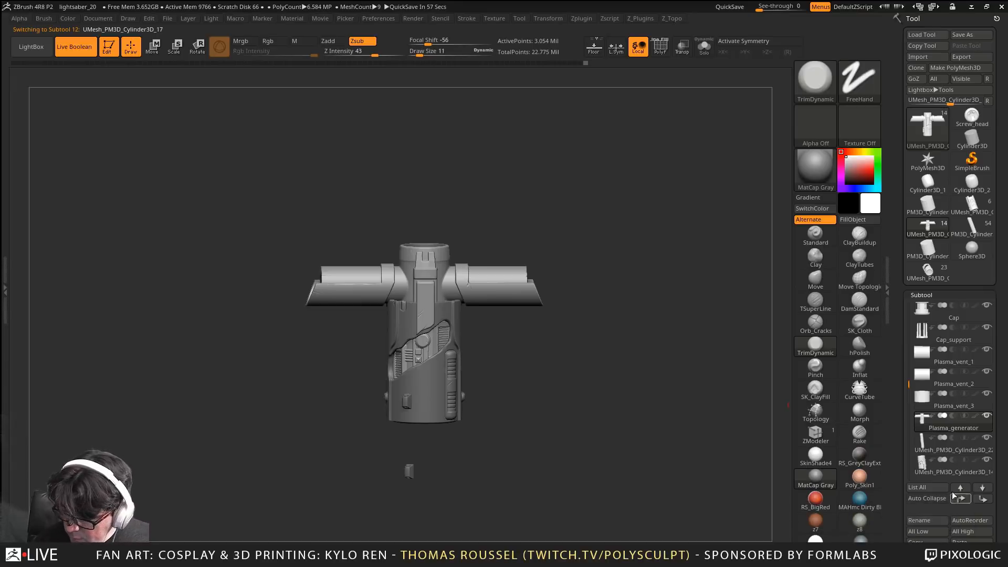
# Rename the narrow ribbed bar subtool on the side of the upper housing as Switch
pyautogui.click(926, 452)
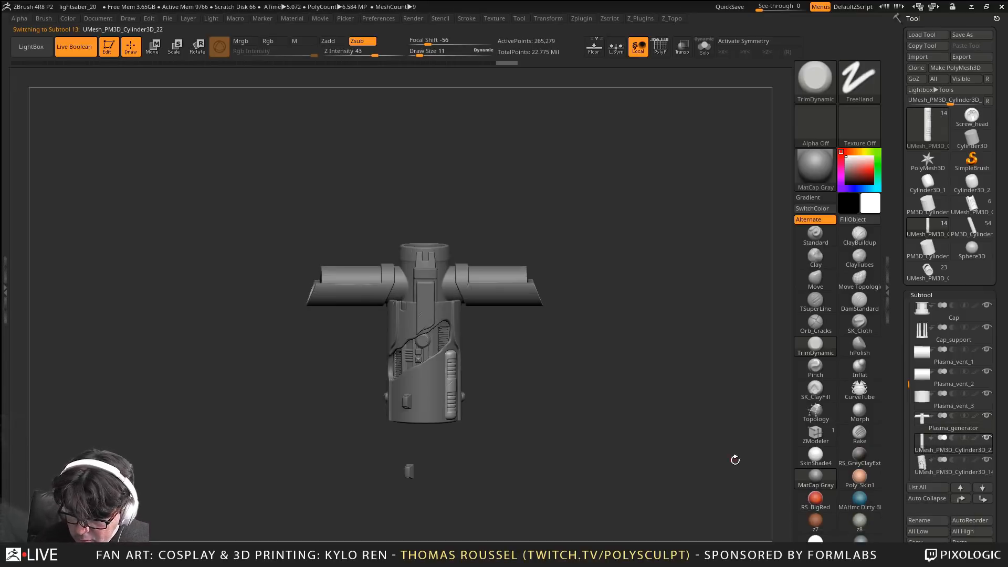
pyautogui.click(920, 520)
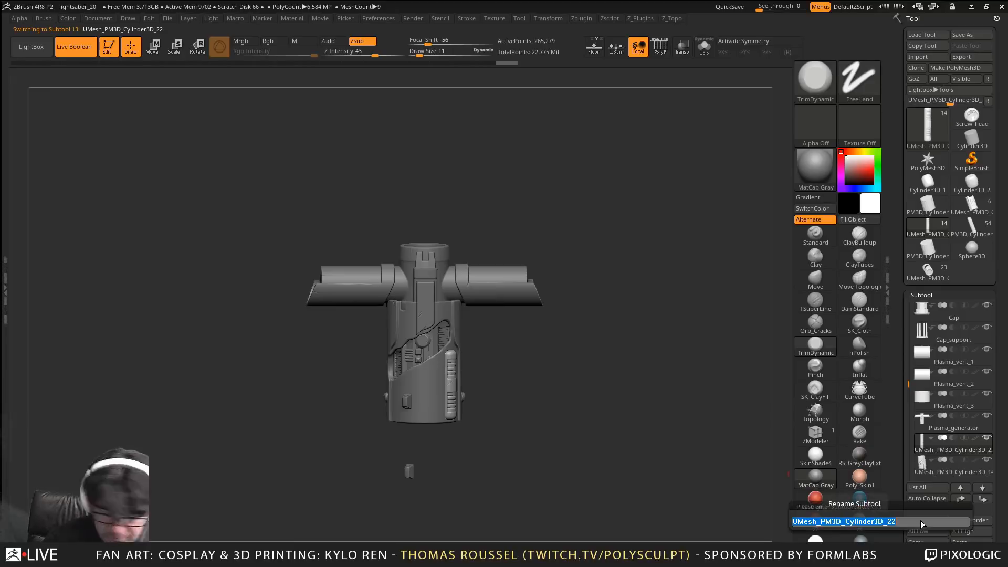
pyautogui.write('switch')
pyautogui.press('Return')
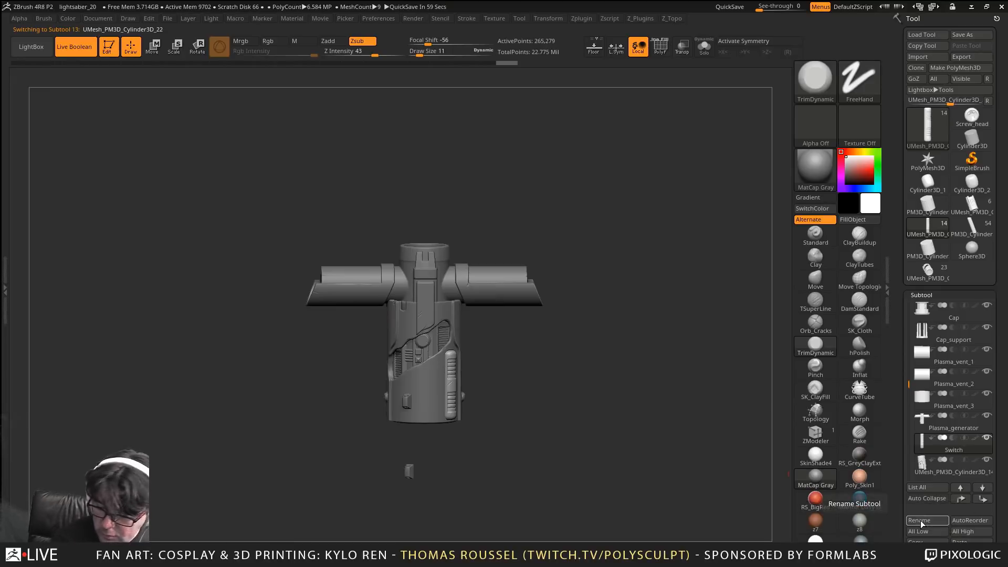
# Rename the last subtool, the cut-out cylindrical housing below the crossguard, as Plasma_support
pyautogui.click(920, 471)
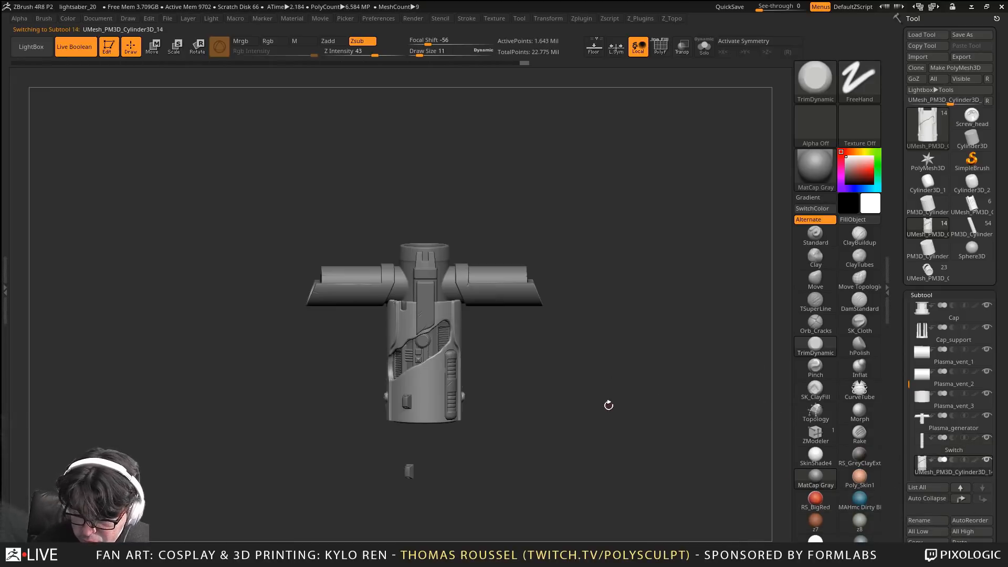
pyautogui.keyDown('alt'); pyautogui.moveTo(672, 448); pyautogui.dragTo(687, 386); pyautogui.keyUp('alt')
pyautogui.click(920, 520)
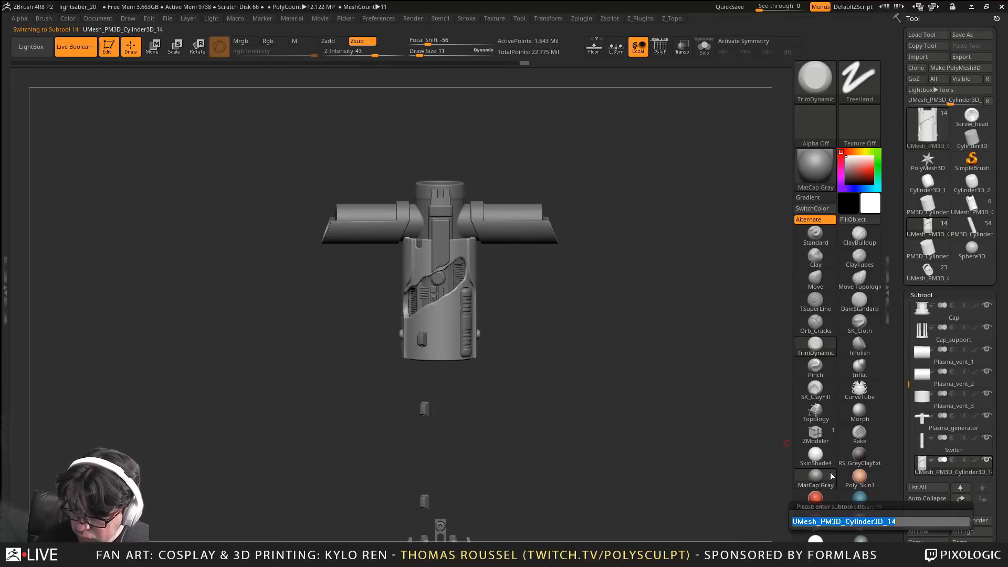
pyautogui.write('plasma_')
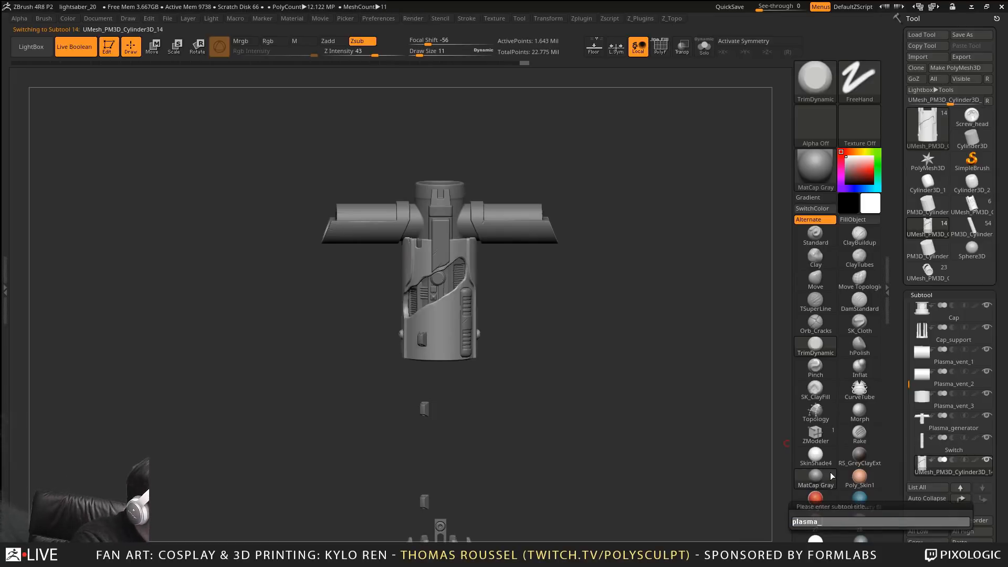
pyautogui.write('support')
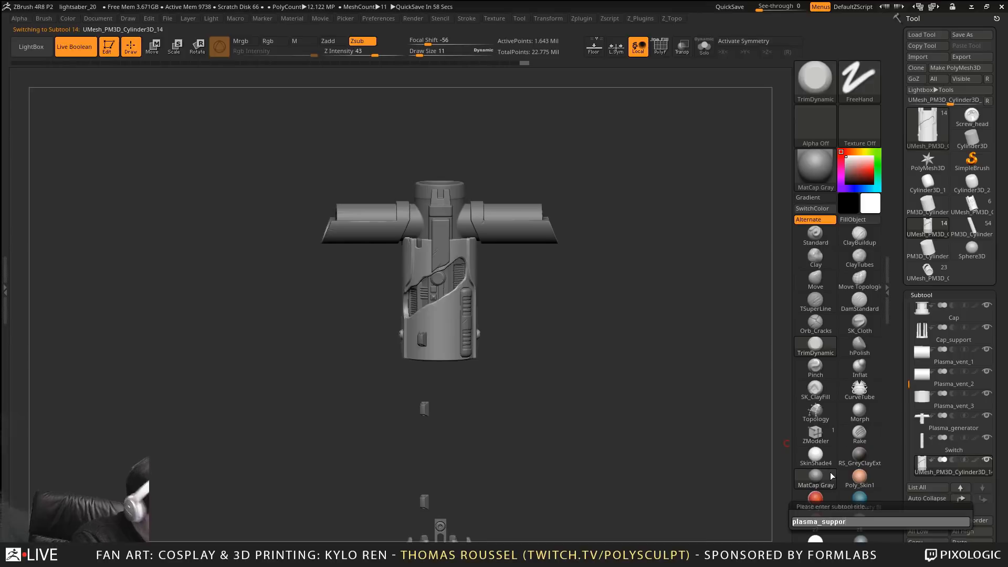
pyautogui.press('Return')
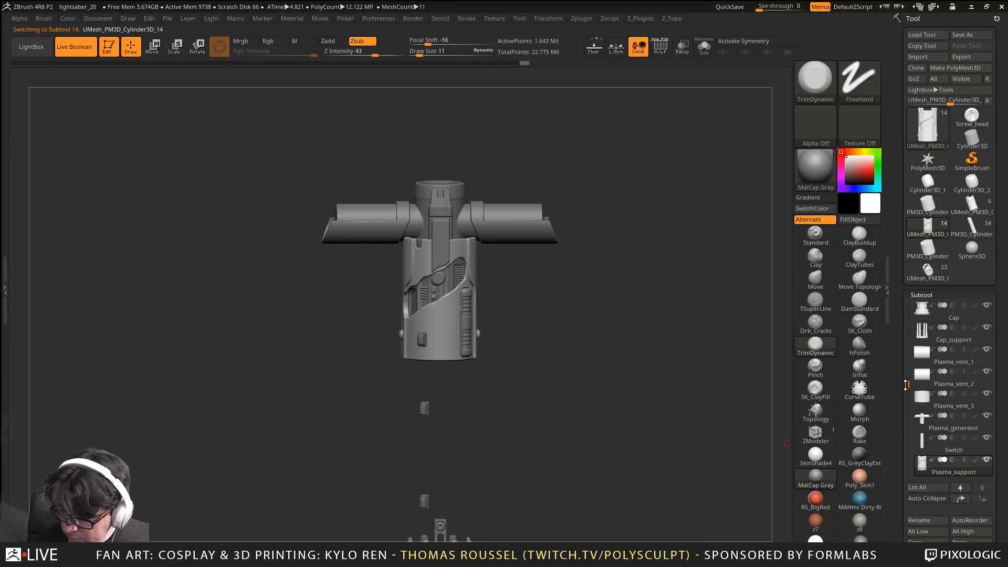
# Make the hidden Main subtool visible and bring the whole lightsaber into view
pyautogui.moveTo(909, 383); pyautogui.dragTo(909, 279)
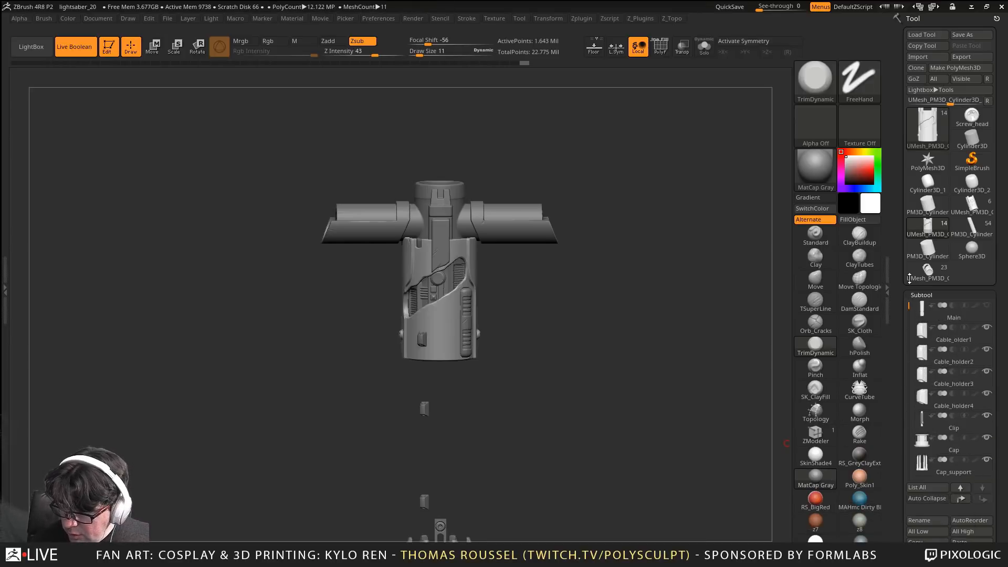
pyautogui.click(988, 306)
pyautogui.keyDown('alt'); pyautogui.moveTo(634, 363); pyautogui.dragTo(629, 272); pyautogui.keyUp('alt')
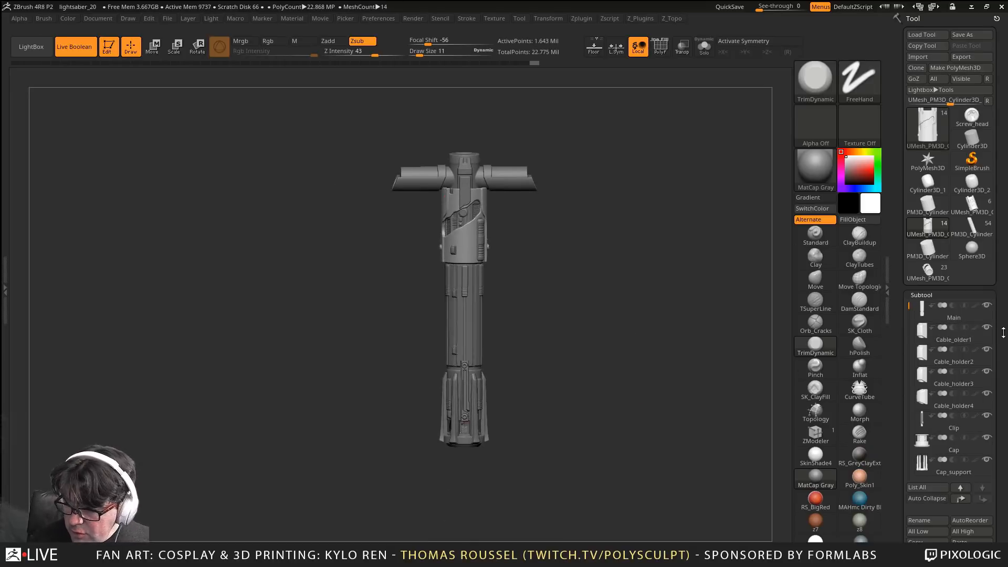
# Save the project over the existing lightsaber_20 file in the Z_KyloRen_Lightsaber folder
pyautogui.hotkey('ctrl', 's')
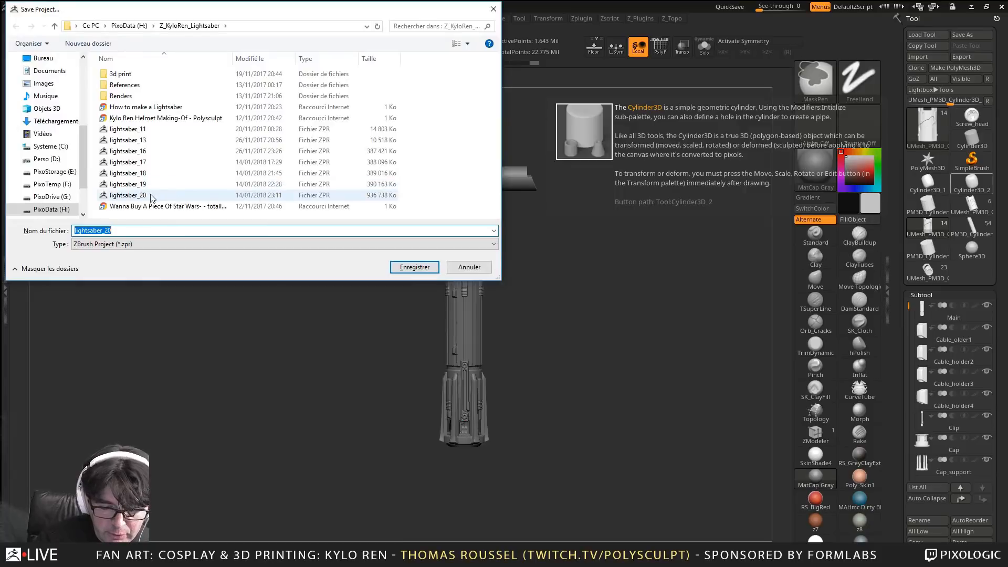
pyautogui.doubleClick(136, 195)
pyautogui.click(532, 291)
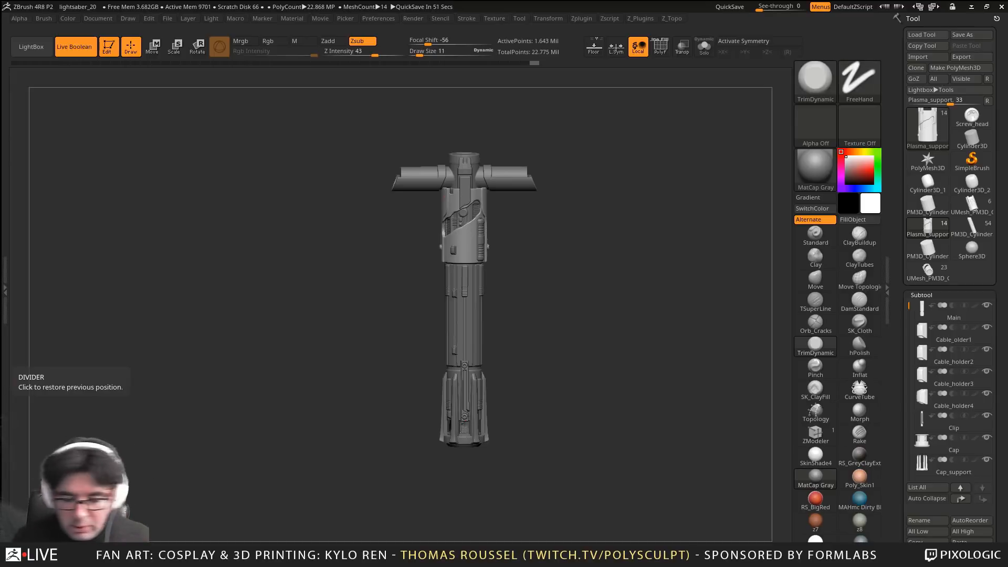
# Turn off Live Boolean and the Show Issues option of the Render Booleans settings
pyautogui.moveTo(619, 320); pyautogui.dragTo(598, 278)
pyautogui.click(74, 46)
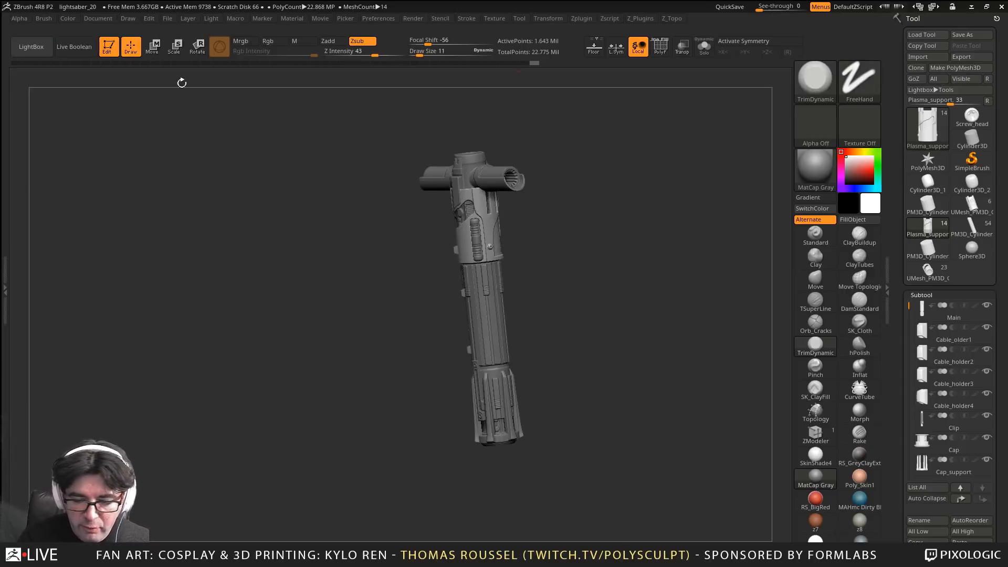
pyautogui.click(489, 19)
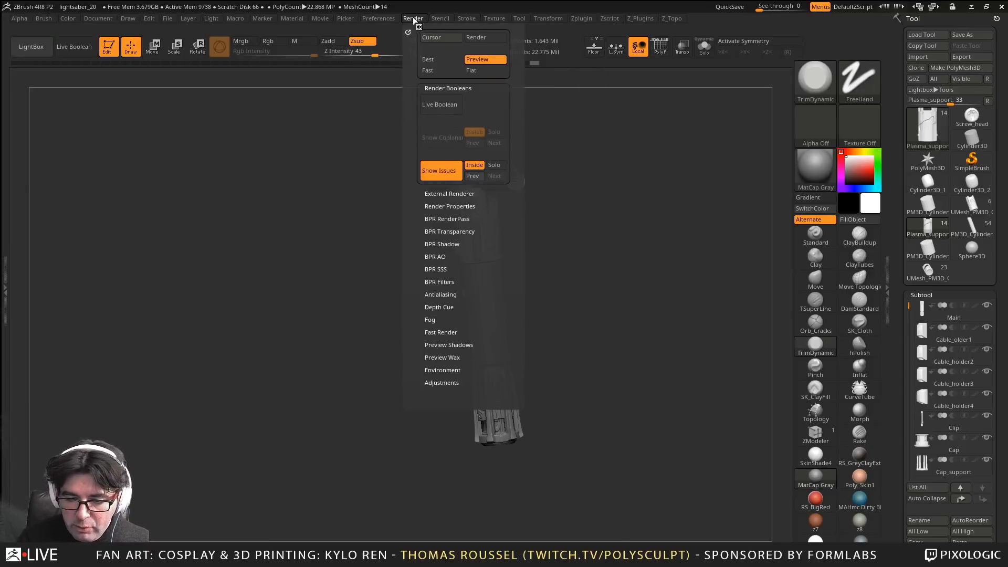
pyautogui.moveTo(376, 16)
pyautogui.moveTo(413, 19)
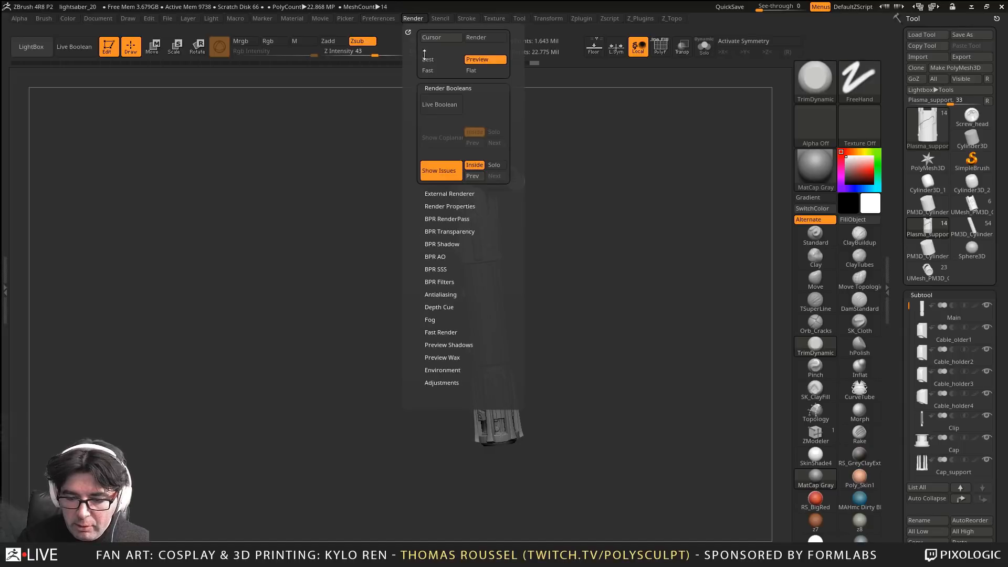
pyautogui.click(441, 172)
# Dock the Zplugin palette in the tray above the Tool palette
pyautogui.keyDown('alt'); pyautogui.moveTo(642, 231); pyautogui.dragTo(450, 202); pyautogui.keyUp('alt')
pyautogui.moveTo(567, 218); pyautogui.dragTo(583, 213)
pyautogui.keyDown('alt'); pyautogui.moveTo(513, 225); pyautogui.dragTo(564, 202); pyautogui.keyUp('alt')
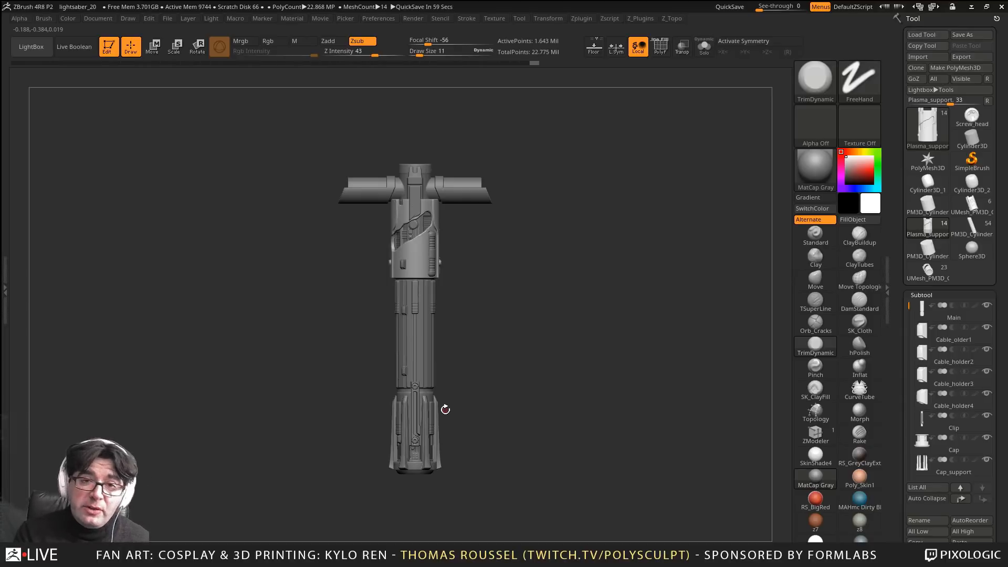
pyautogui.moveTo(579, 201); pyautogui.dragTo(575, 202)
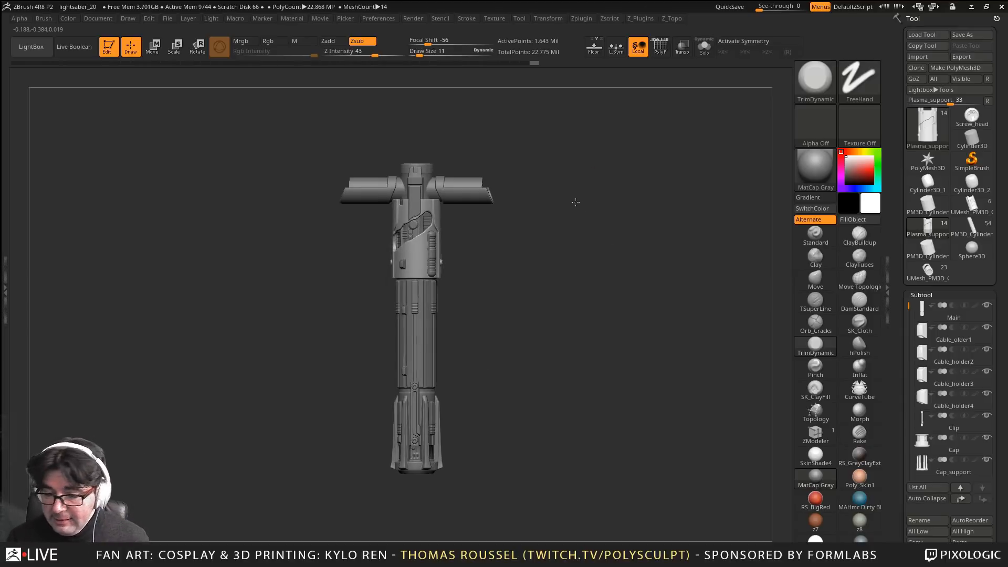
pyautogui.click(581, 18)
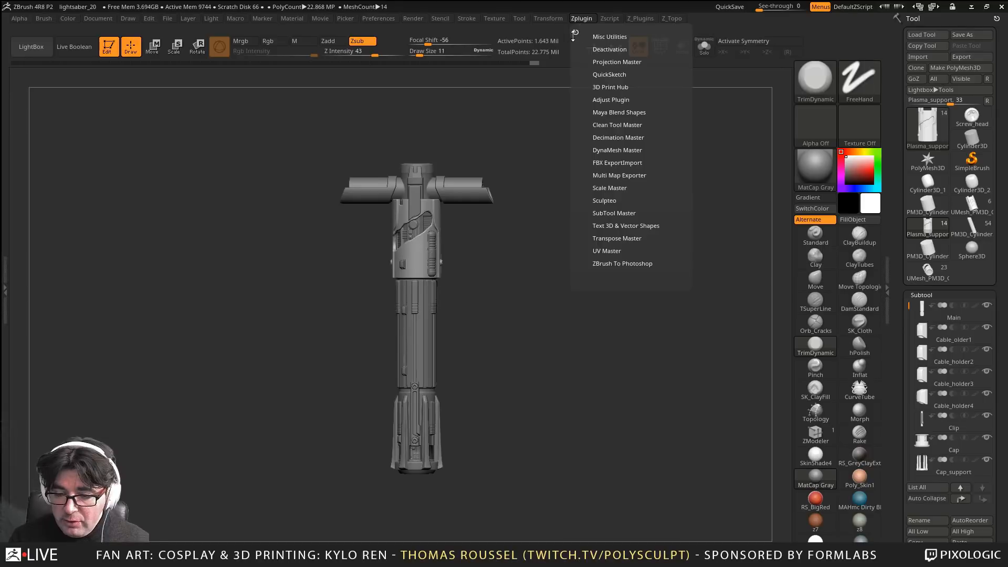
pyautogui.click(574, 35)
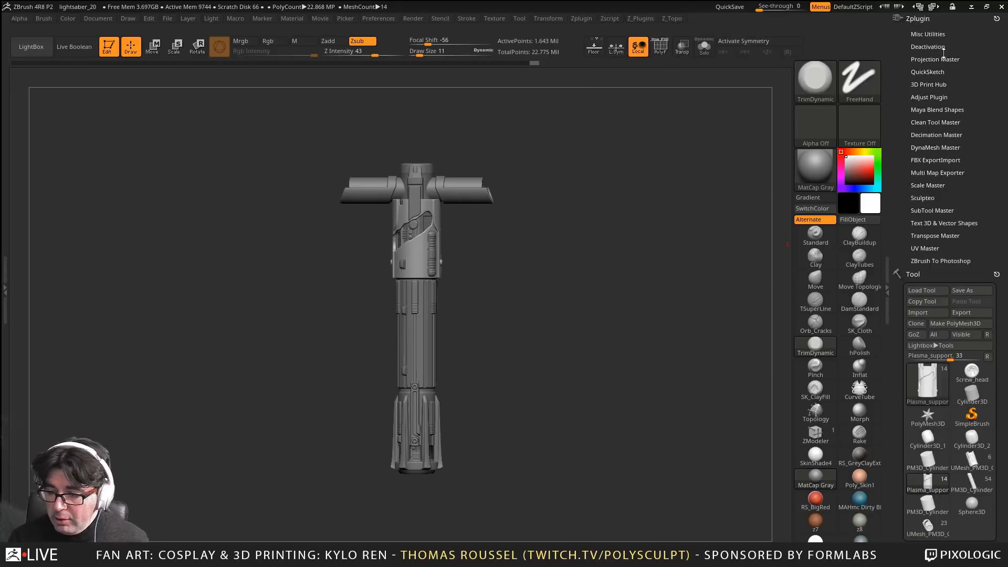
# Pre-process all visible subtools with Decimation Master
pyautogui.click(939, 135)
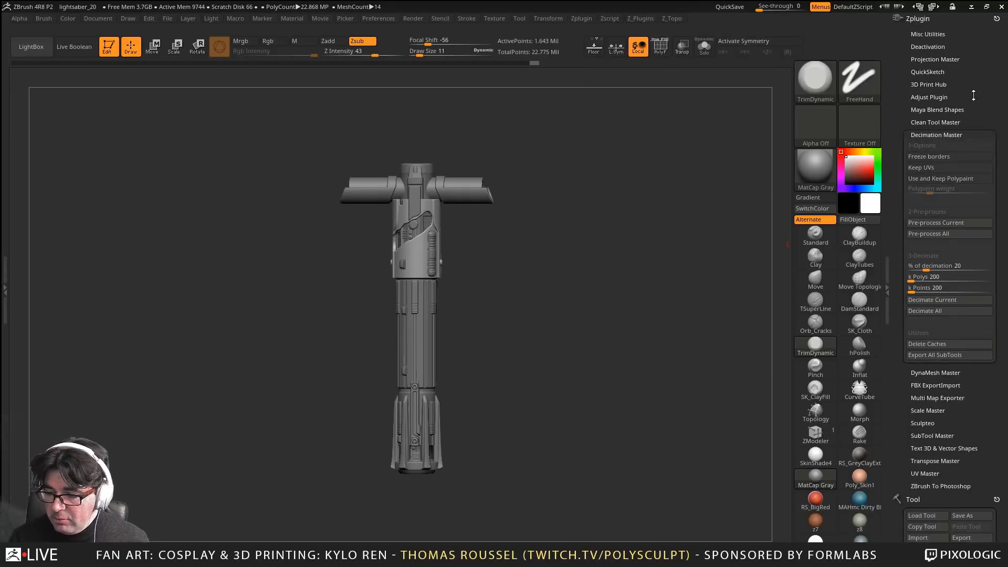
pyautogui.scroll(-2, 973, 95)
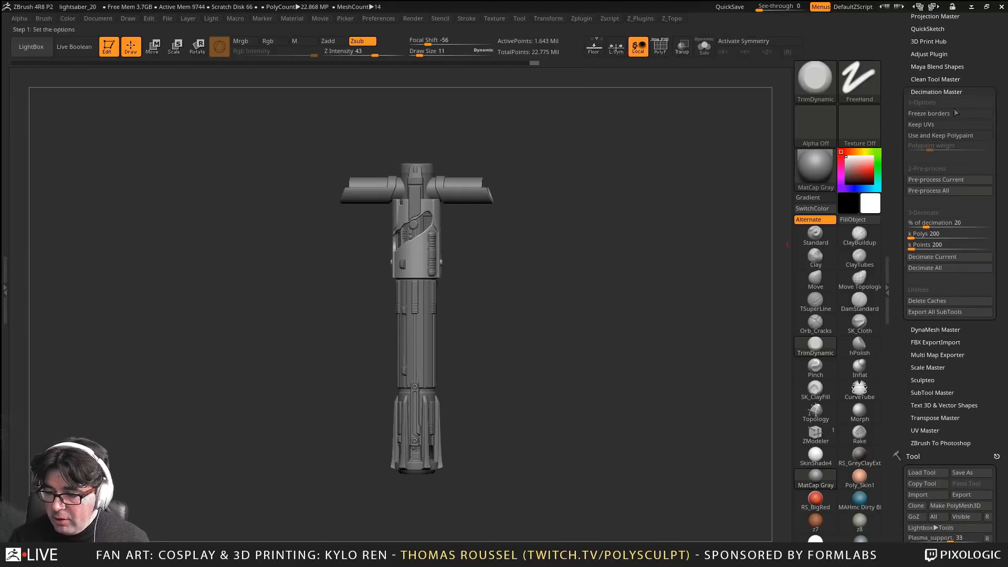
pyautogui.click(944, 190)
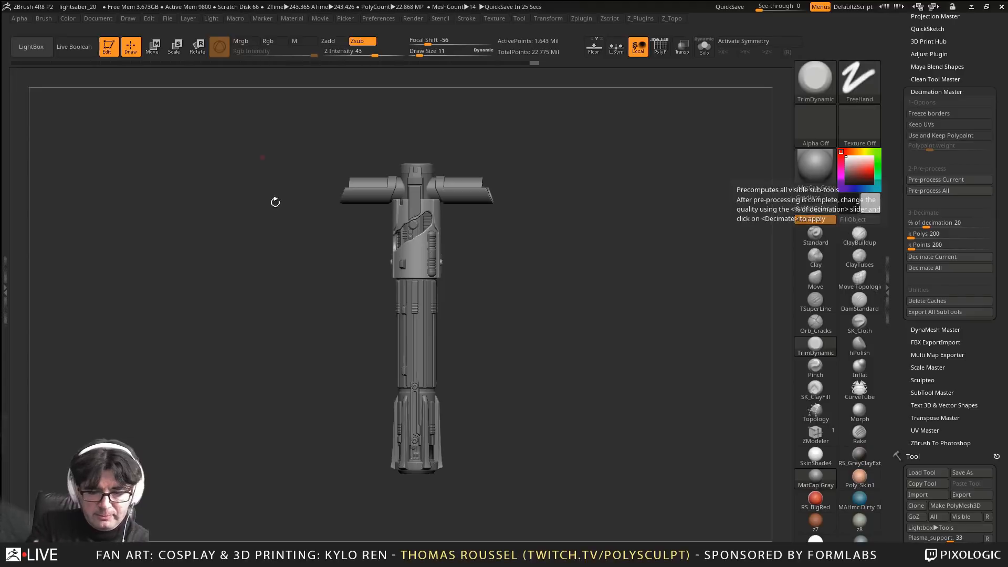
# Move in on the upper part of the lightsaber and display the PolyFrame wireframe on Plasma_support
pyautogui.moveTo(531, 223)
pyautogui.mouseDown()
pyautogui.moveTo(561, 222)
pyautogui.moveTo(541, 238)
pyautogui.moveTo(567, 270)
pyautogui.moveTo(567, 261)
pyautogui.mouseUp()
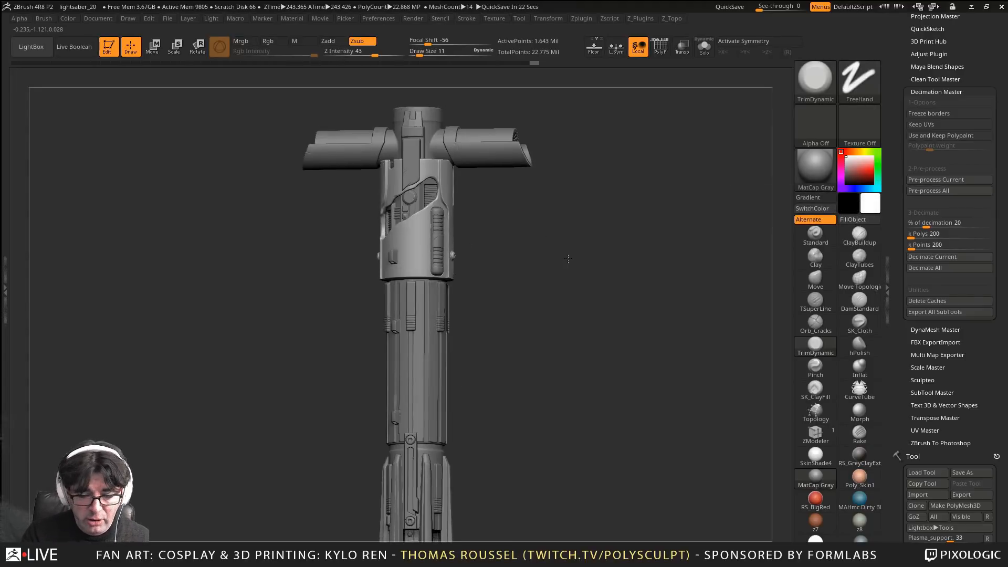
pyautogui.hotkey('shift', 'f')
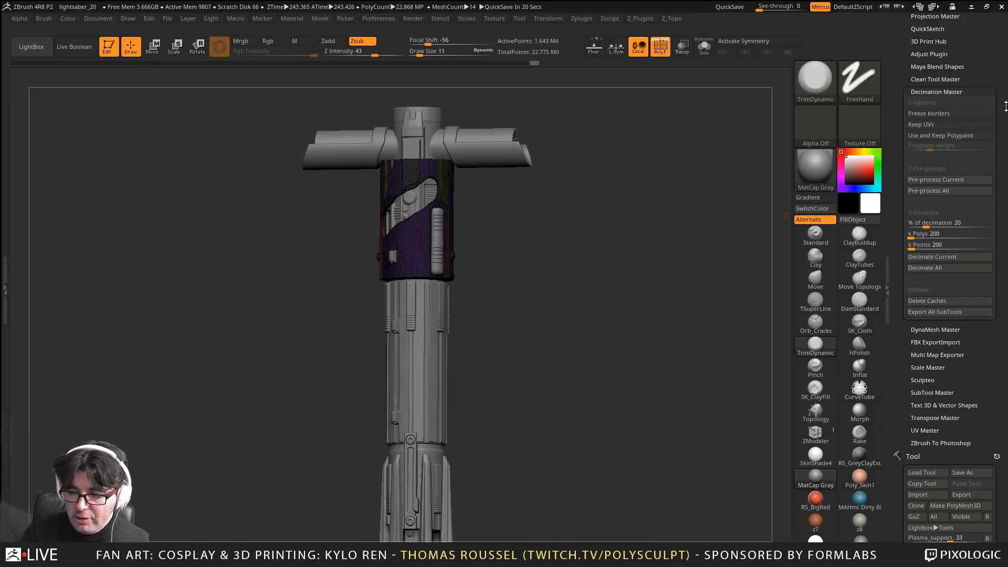
# Select the Main subtool with its wireframe hidden and isolate it with Solo
pyautogui.moveTo(991, 441); pyautogui.dragTo(997, 132)
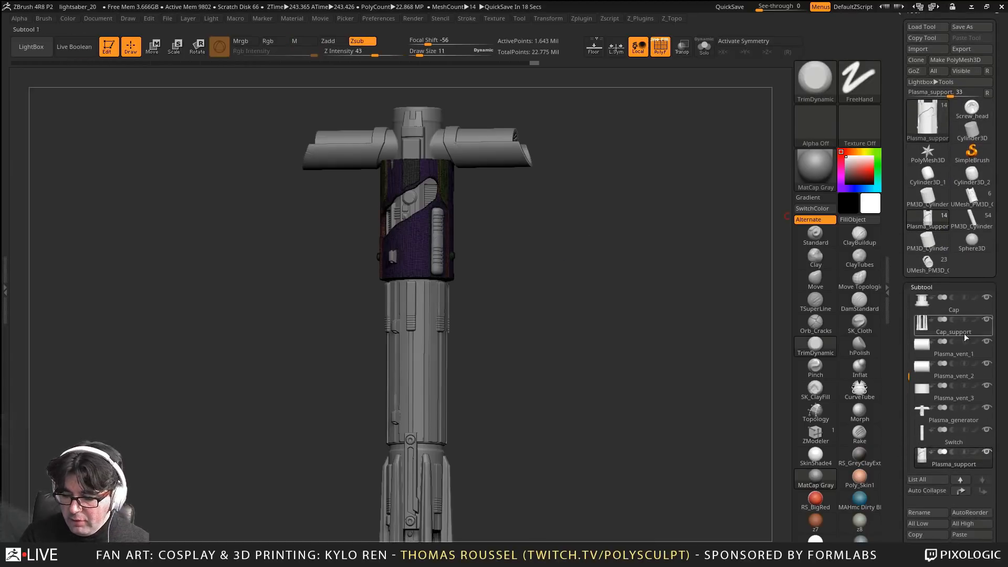
pyautogui.press('Down')
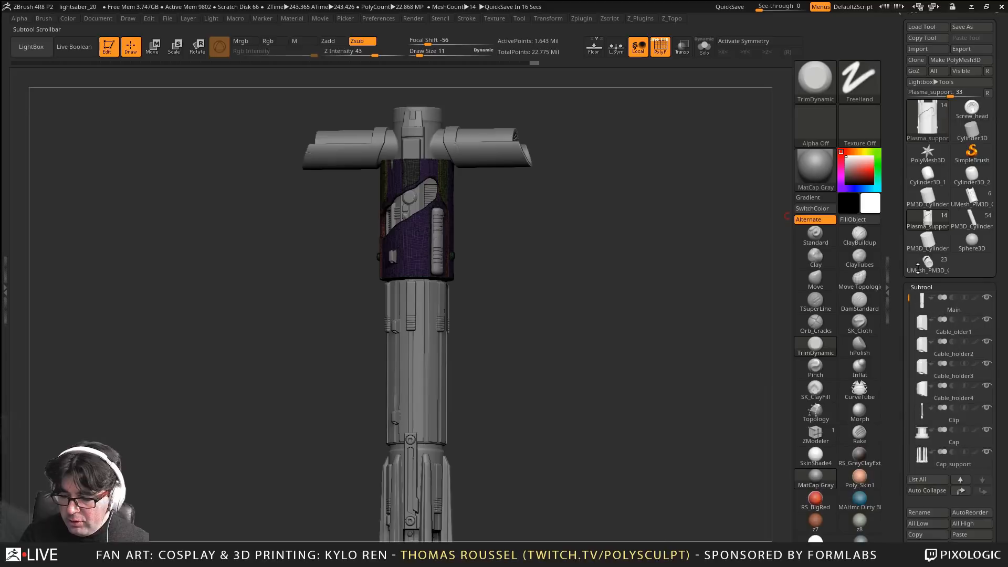
pyautogui.keyDown('alt'); pyautogui.moveTo(663, 260); pyautogui.dragTo(696, 225); pyautogui.keyUp('alt')
pyautogui.hotkey('shift', 'f')
pyautogui.keyDown('alt'); pyautogui.moveTo(588, 308); pyautogui.dragTo(613, 360); pyautogui.keyUp('alt')
pyautogui.keyDown('alt'); pyautogui.moveTo(614, 360); pyautogui.dragTo(584, 243); pyautogui.keyUp('alt')
pyautogui.click(707, 56)
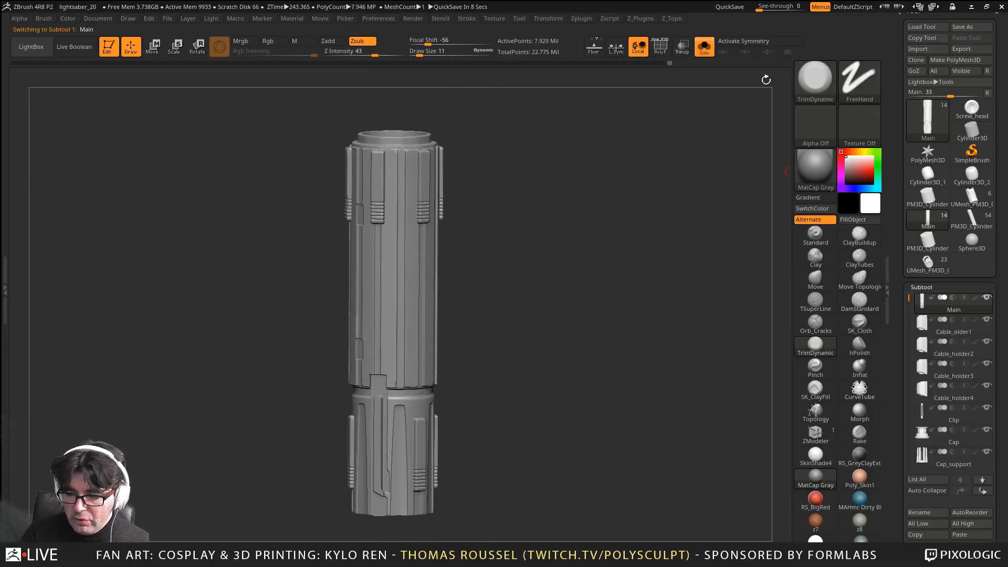
# Open the opposite tray and move the Zplugin palette there, keeping the subtool list accessible in the Tool palette
pyautogui.click(8, 294)
pyautogui.scroll(2, 1005, 77)
pyautogui.moveTo(1005, 77); pyautogui.dragTo(1001, 171)
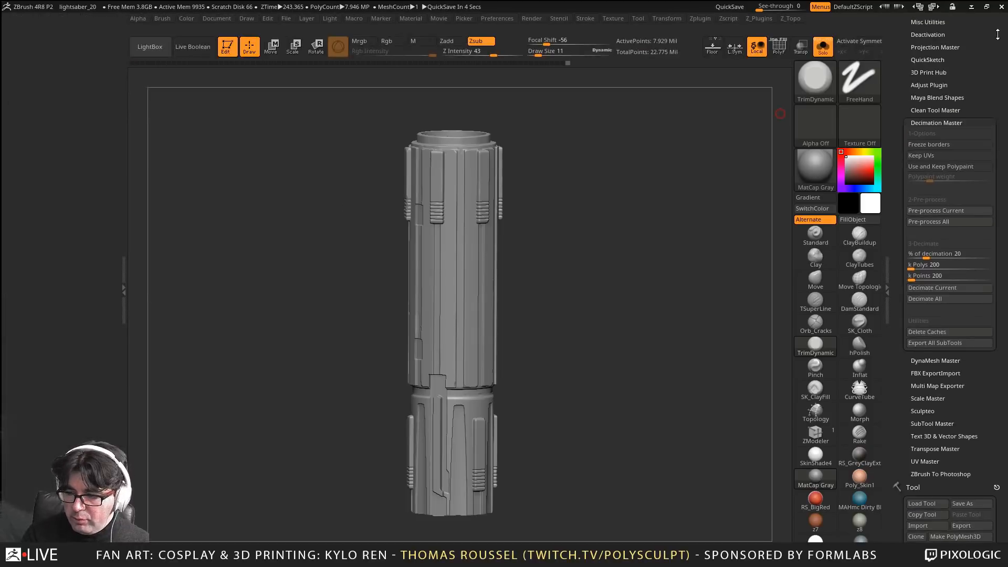
pyautogui.moveTo(997, 35); pyautogui.dragTo(993, 131)
pyautogui.moveTo(997, 19); pyautogui.dragTo(11, 173)
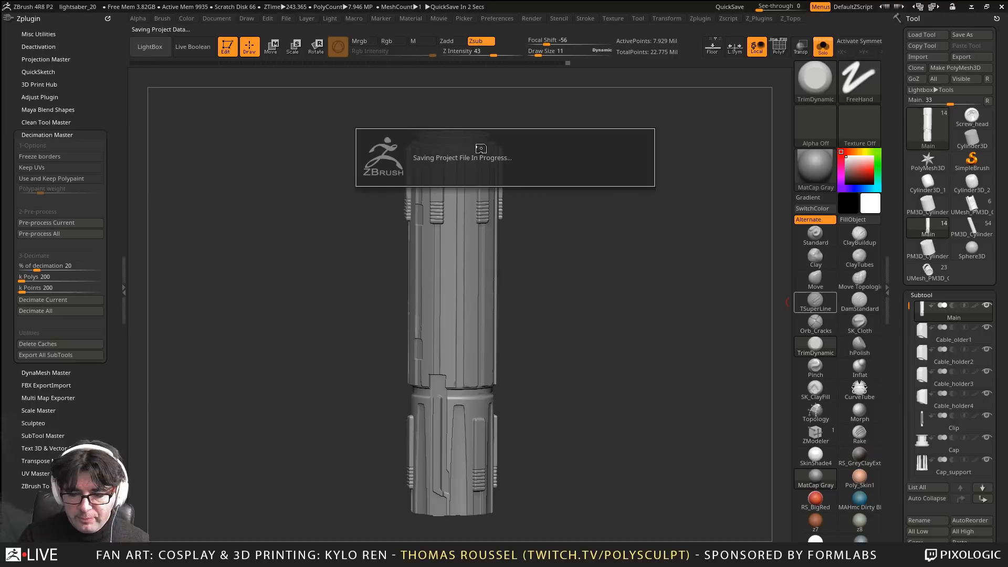
pyautogui.moveTo(1002, 396); pyautogui.dragTo(1004, 229)
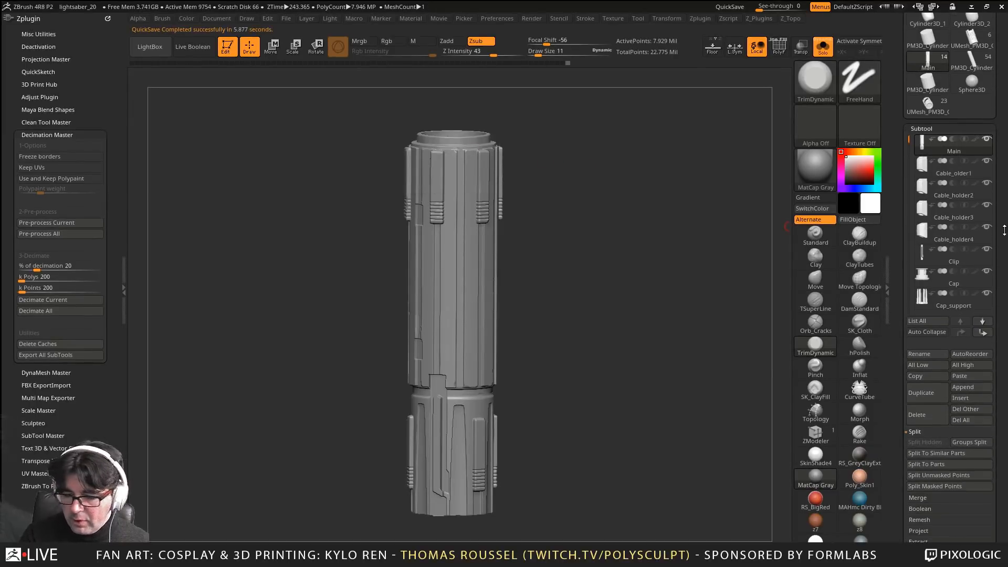
# Decimate the Main subtool to 200 k polys and inspect its wireframe along the rim and raised ribs
pyautogui.click(28, 276)
pyautogui.write('200')
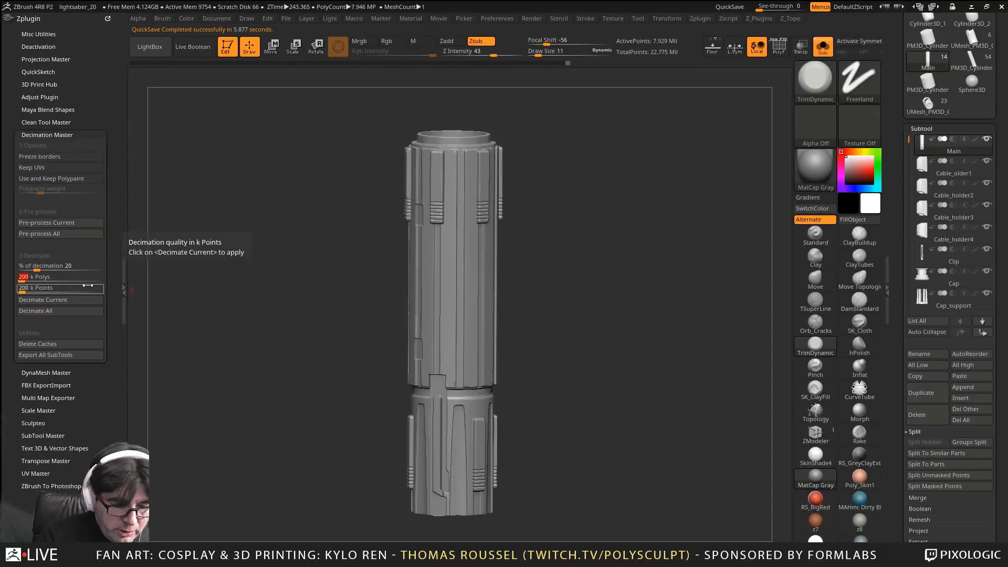
pyautogui.click(42, 290)
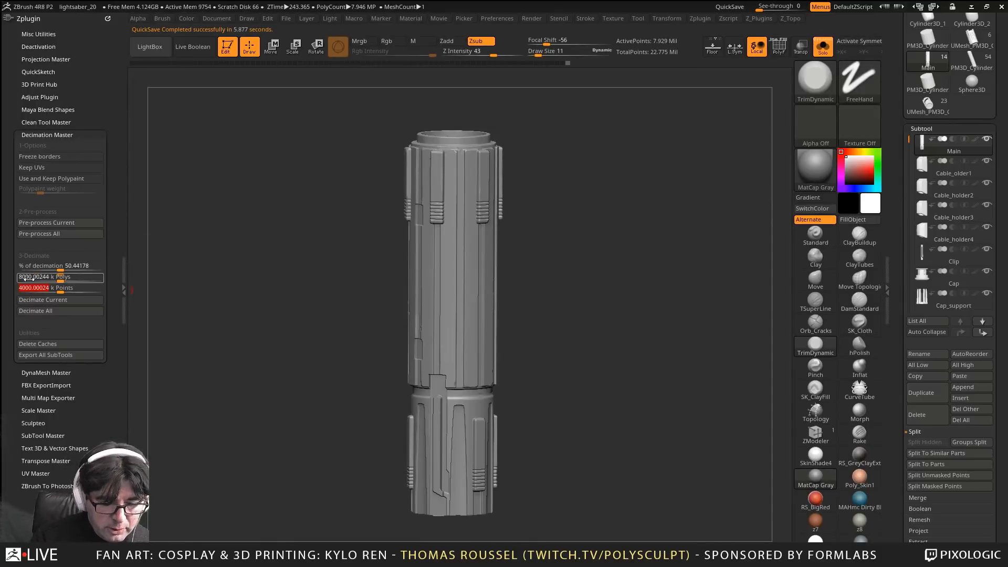
pyautogui.click(25, 278)
pyautogui.write('200')
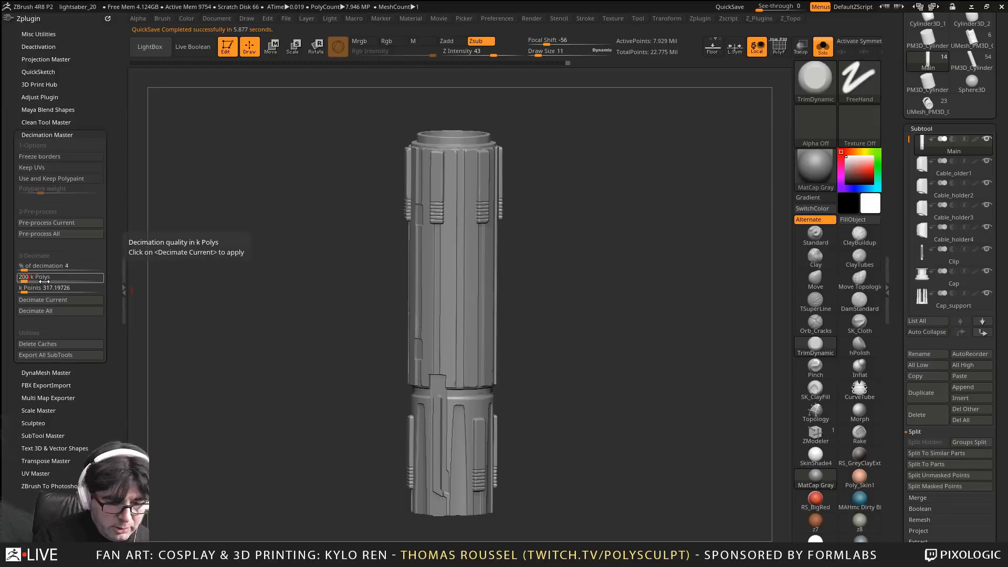
pyautogui.press('Return')
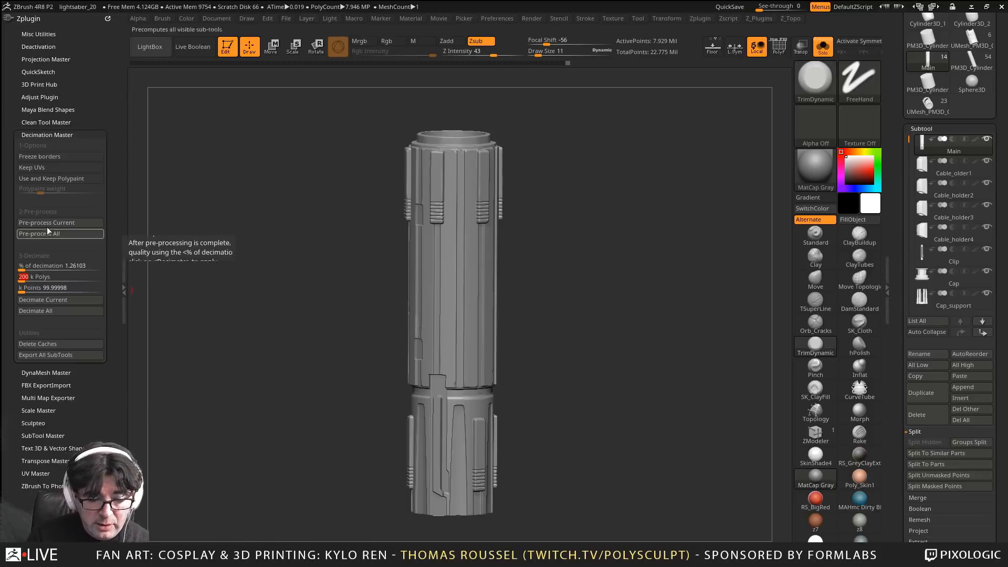
pyautogui.click(35, 303)
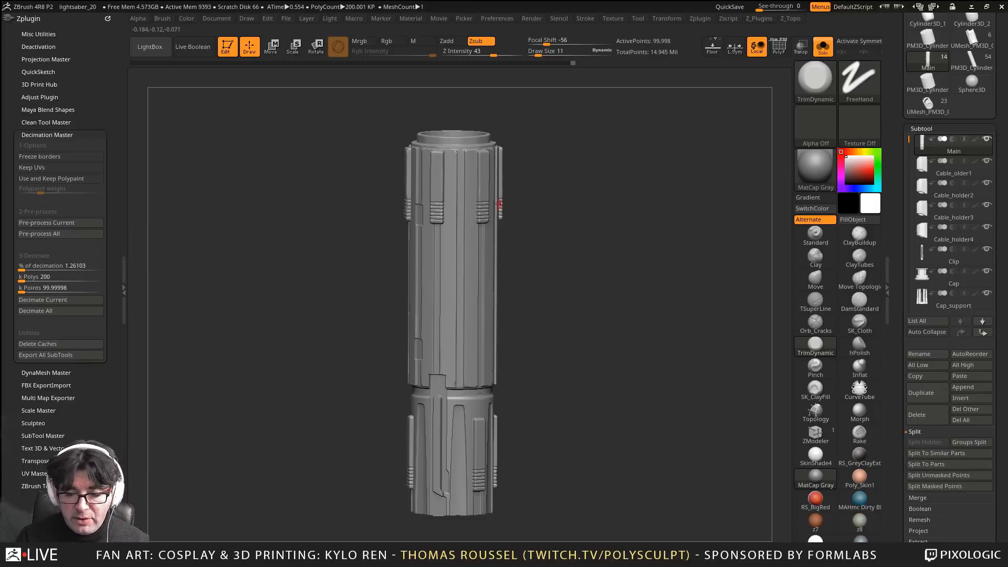
pyautogui.hotkey('shift', 'f')
pyautogui.keyDown('ctrl'); pyautogui.moveTo(419, 244); pyautogui.dragTo(423, 172, button='right'); pyautogui.keyUp('ctrl')
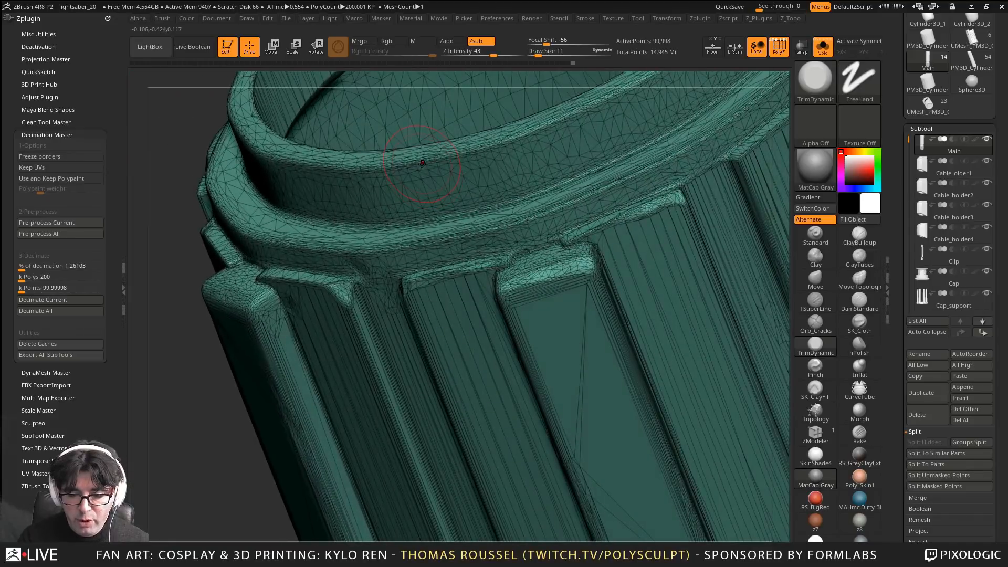
pyautogui.moveTo(474, 348); pyautogui.dragTo(504, 324, button='right')
pyautogui.keyDown('ctrl'); pyautogui.moveTo(507, 266); pyautogui.dragTo(491, 237, button='right'); pyautogui.keyUp('ctrl')
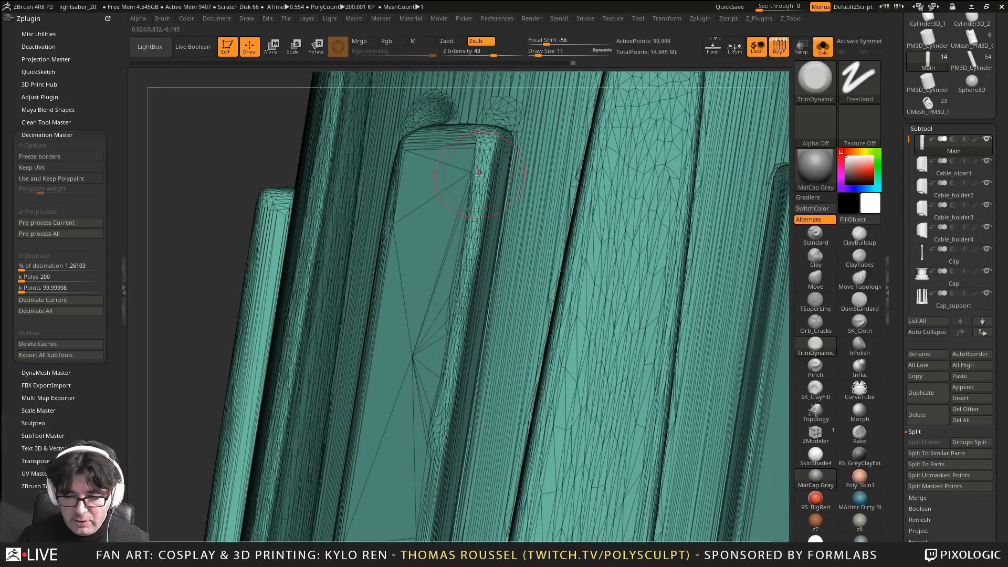
pyautogui.hotkey('shift', 'f')
pyautogui.keyDown('ctrl'); pyautogui.moveTo(479, 174); pyautogui.dragTo(399, 292, button='right'); pyautogui.keyUp('ctrl')
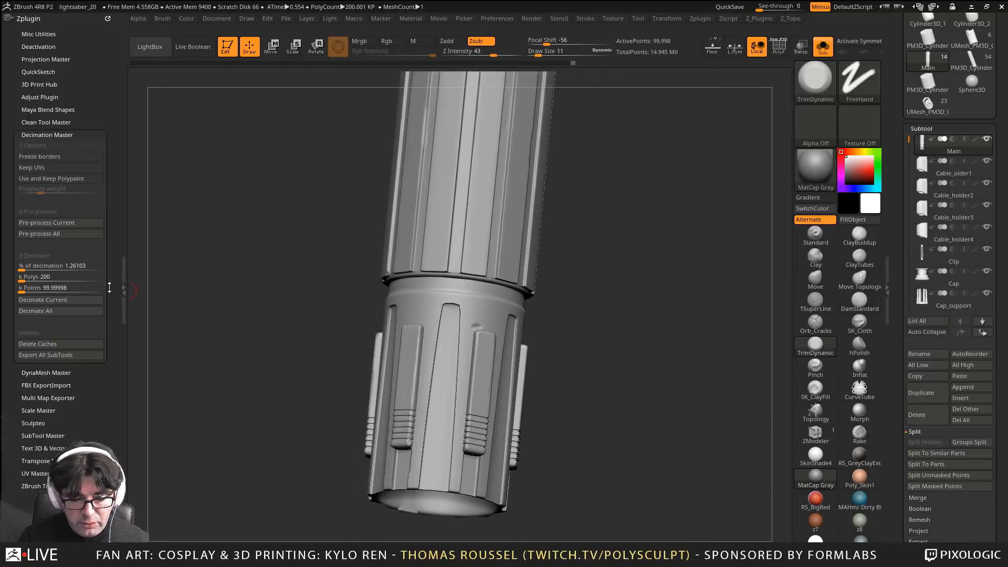
# Decimate the Main subtool again at 300 k polys and check its surface and wireframe
pyautogui.click(58, 276)
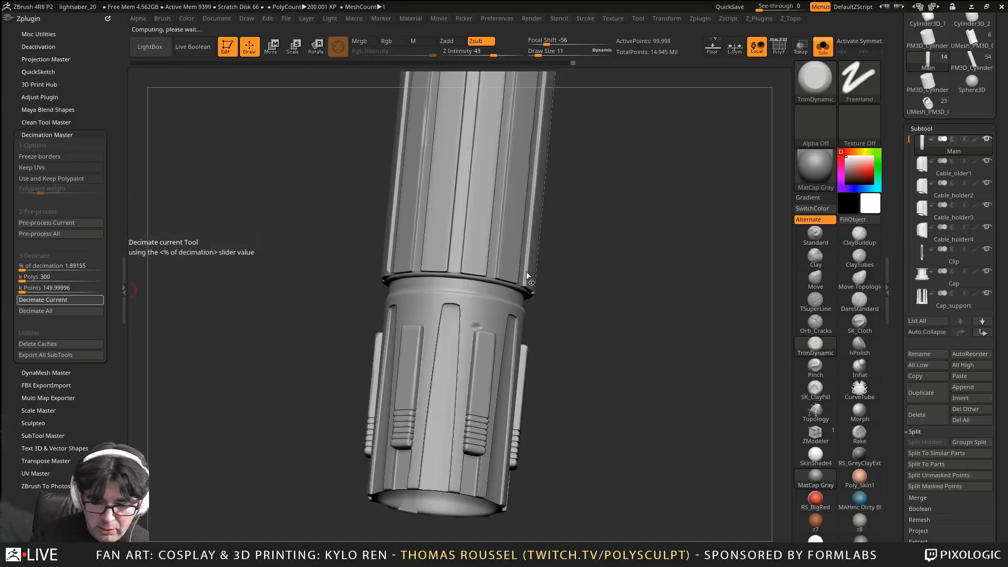
pyautogui.hotkey('shift', 'f')
pyautogui.moveTo(590, 268); pyautogui.dragTo(522, 359)
pyautogui.moveTo(449, 240); pyautogui.dragTo(427, 270)
pyautogui.press('f')
pyautogui.hotkey('shift', 'f')
pyautogui.moveTo(574, 286); pyautogui.dragTo(599, 282)
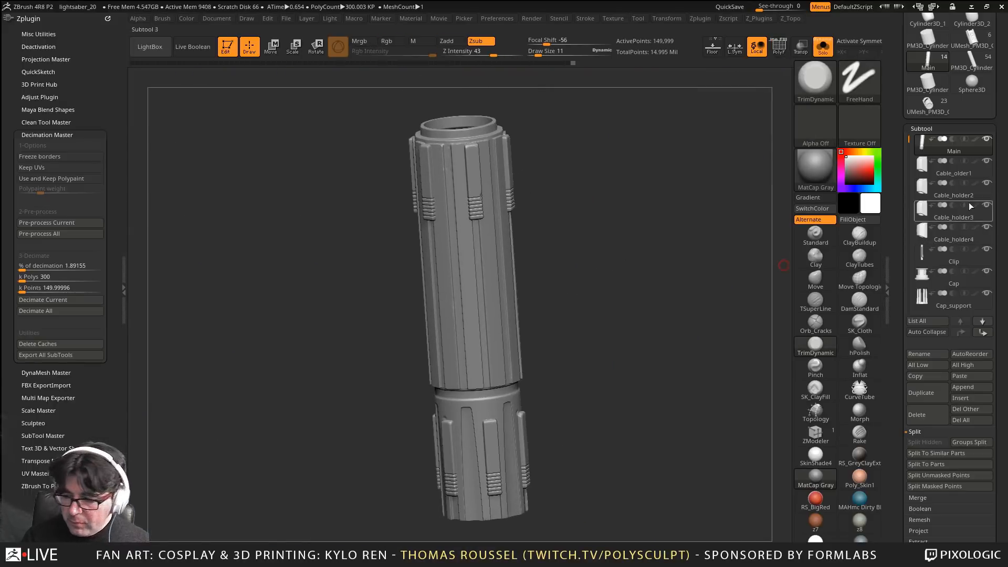
# Select the Cable_older1 subtool, decimate it to 5 k polys and check its surface
pyautogui.click(930, 173)
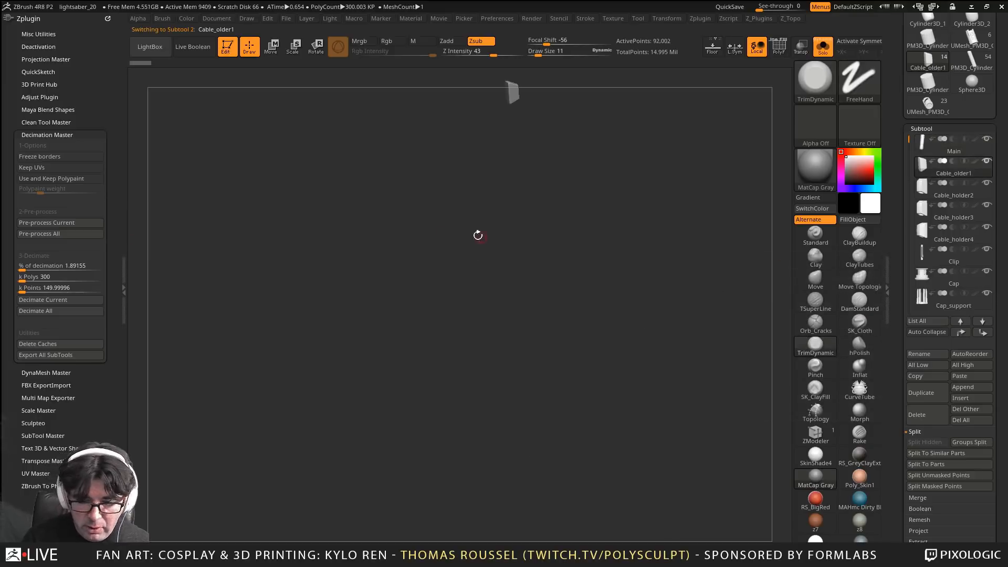
pyautogui.moveTo(468, 291); pyautogui.dragTo(479, 188)
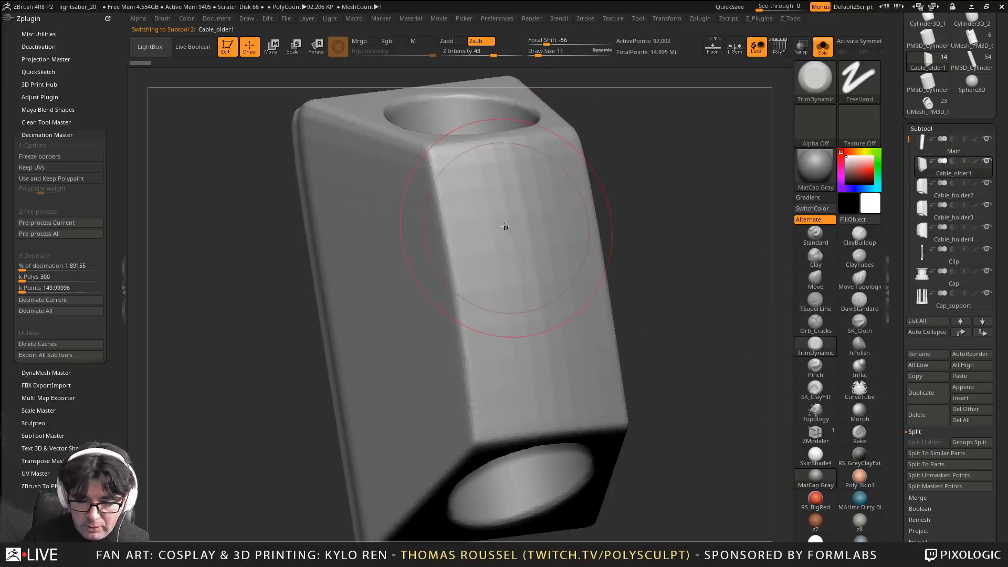
pyautogui.hotkey('shift', 'f')
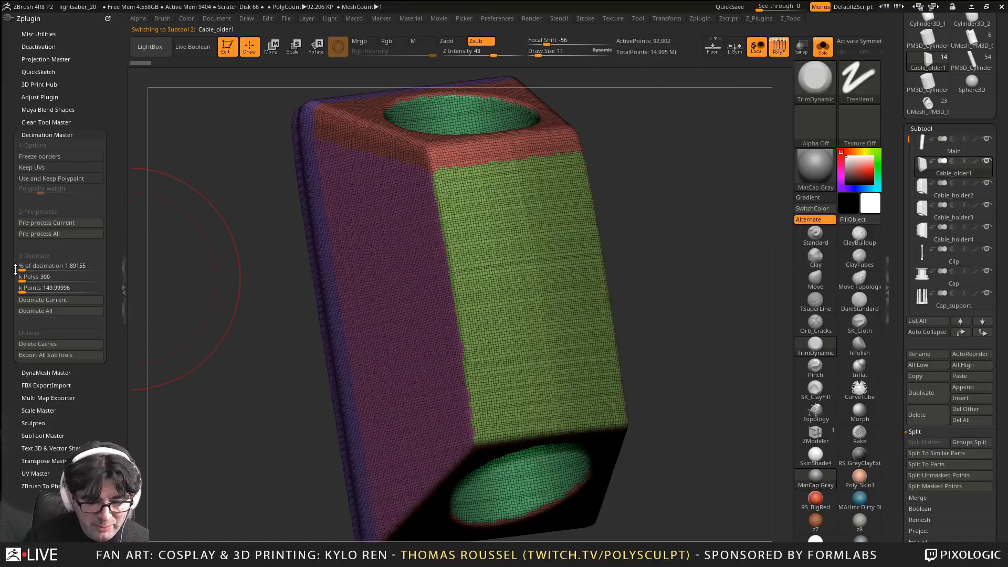
pyautogui.click(27, 282)
pyautogui.moveTo(22, 279); pyautogui.dragTo(24, 280)
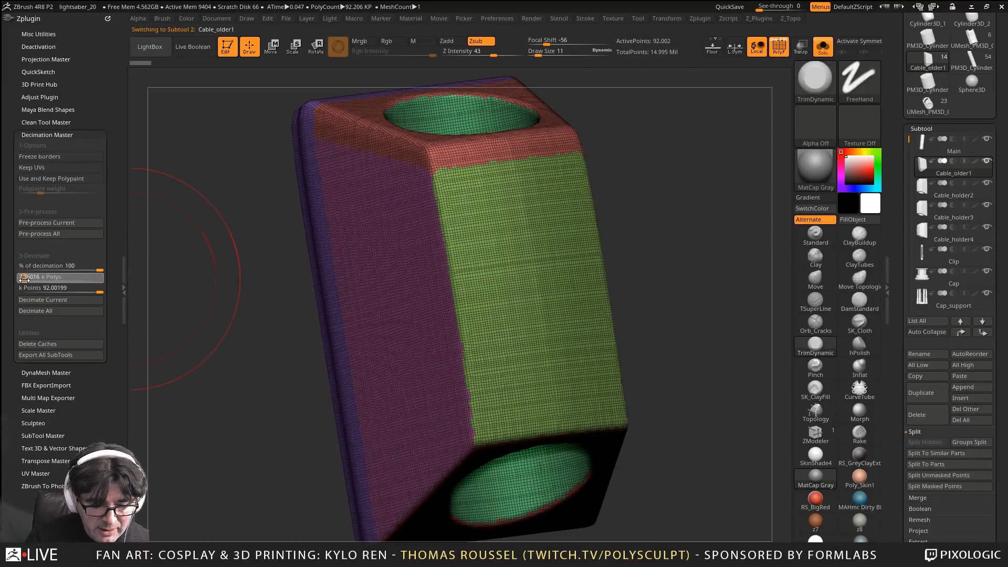
pyautogui.click(23, 281)
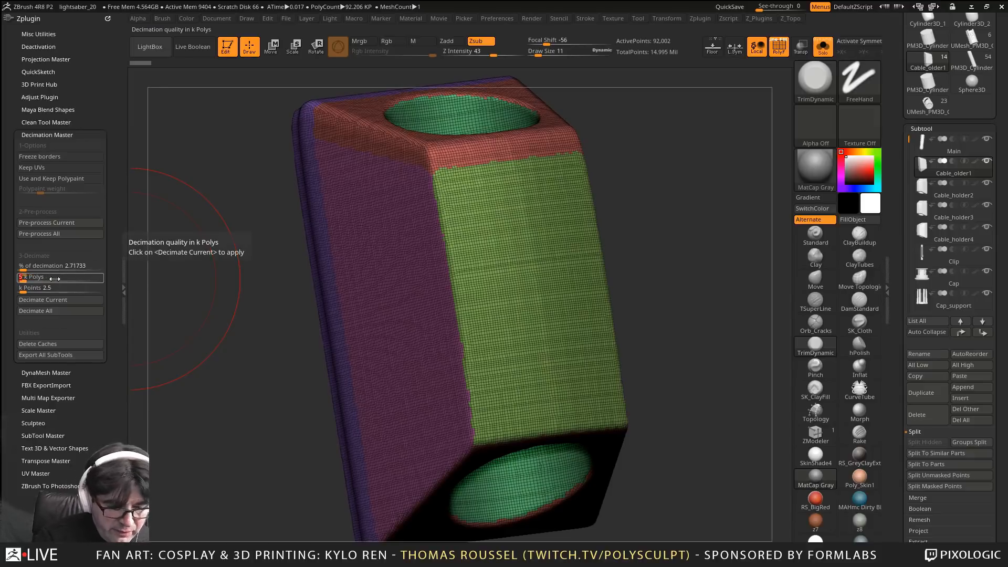
pyautogui.click(31, 299)
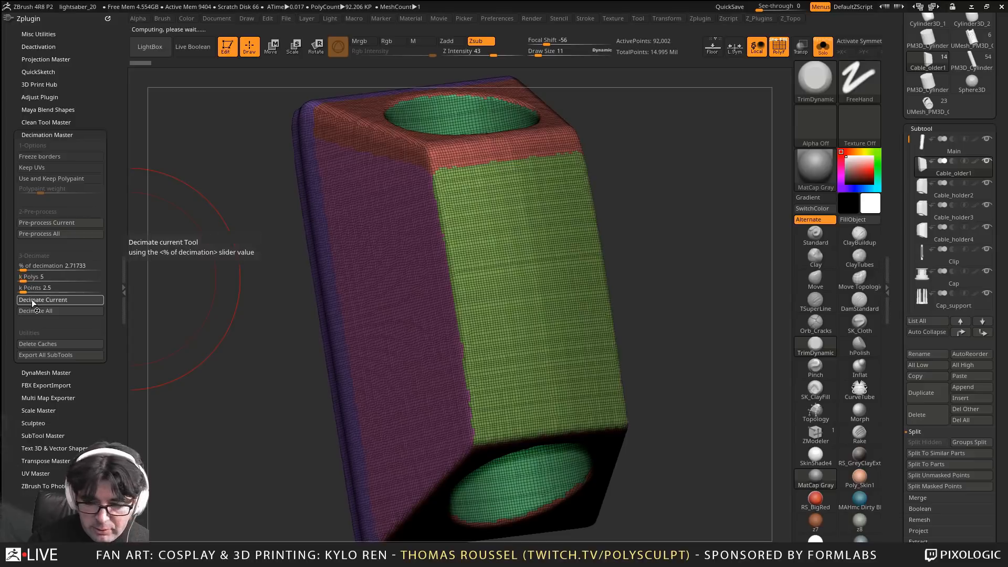
pyautogui.press('f')
pyautogui.hotkey('shift', 'f')
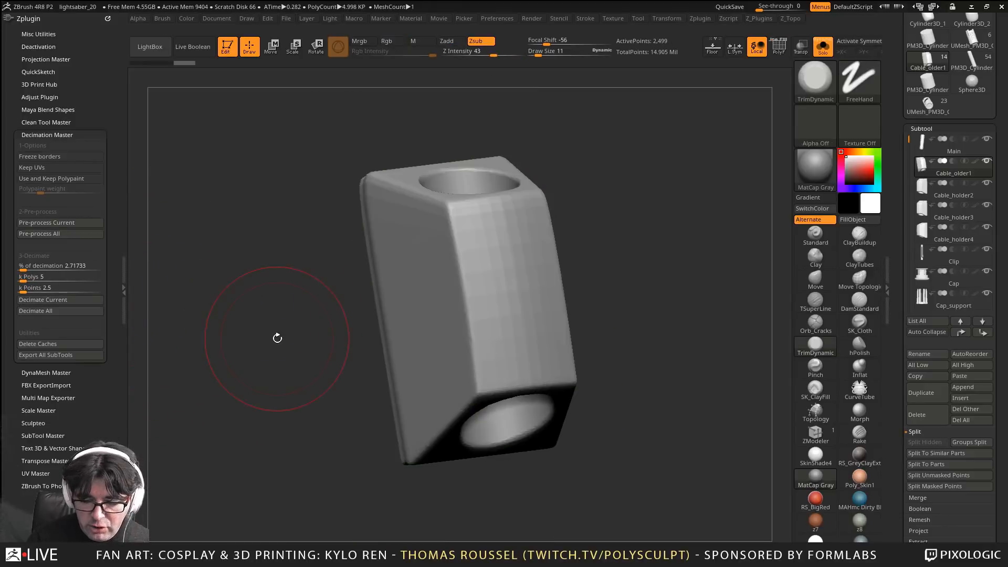
pyautogui.moveTo(277, 338); pyautogui.dragTo(790, 324)
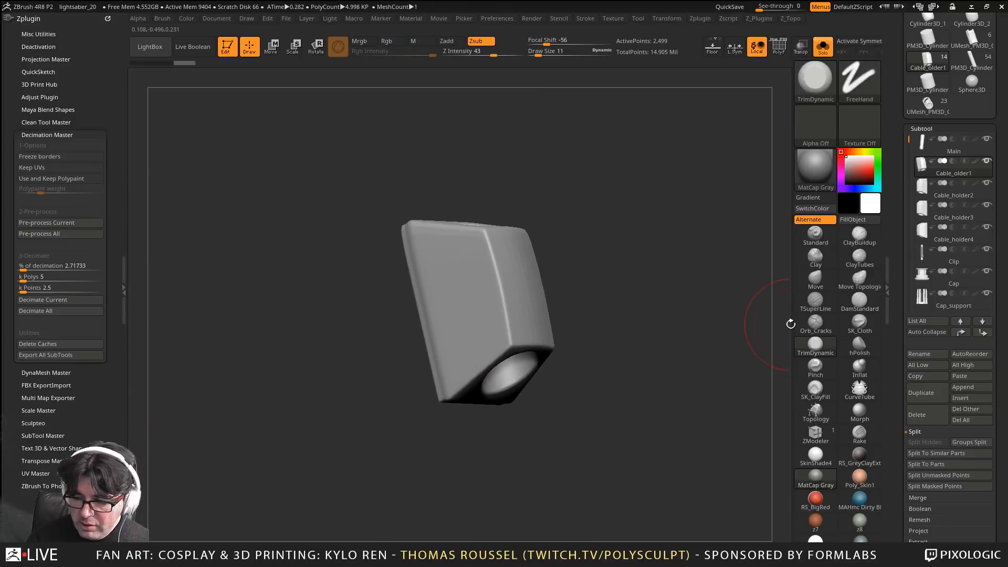
# Decimate the Cable_holder2 subtool to 5 k polys and check its wireframe
pyautogui.click(921, 186)
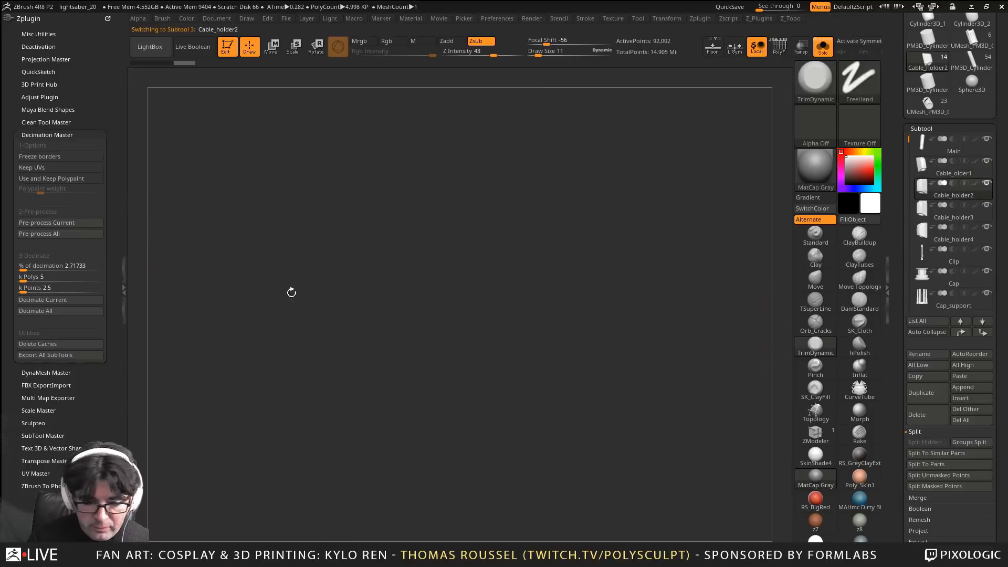
pyautogui.click(25, 279)
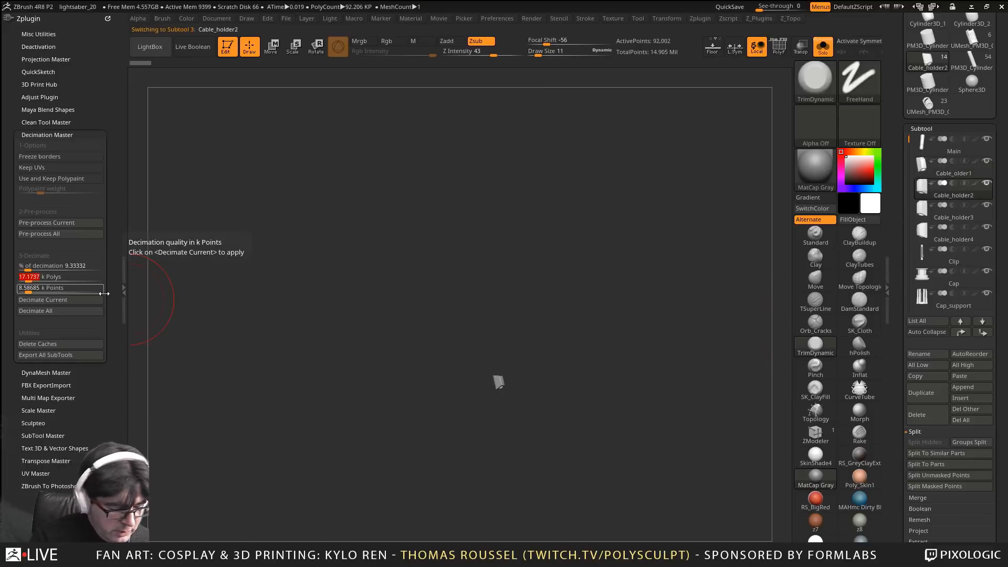
pyautogui.click(41, 300)
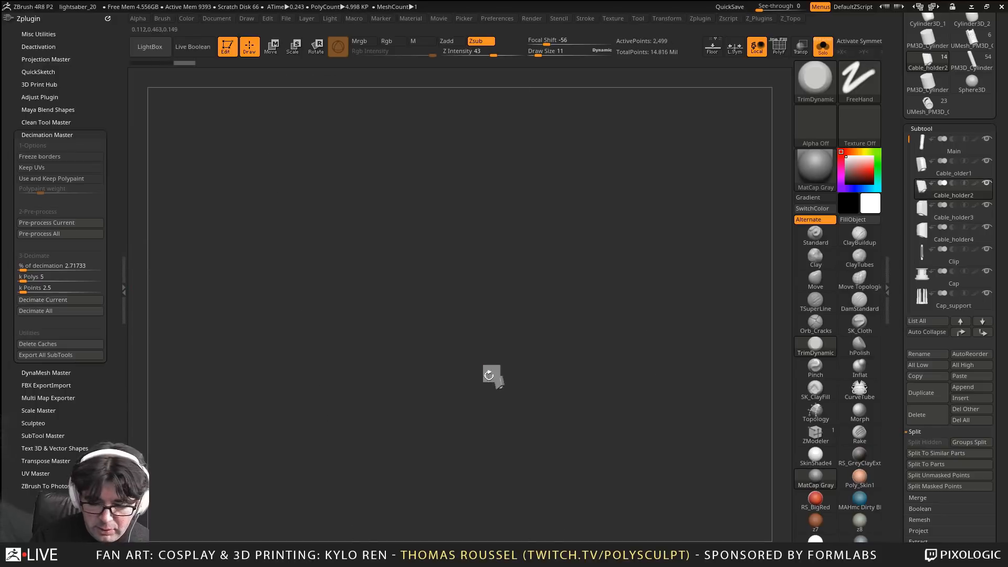
pyautogui.press('f')
pyautogui.hotkey('shift', 'f')
pyautogui.hotkey('shift', 'f')
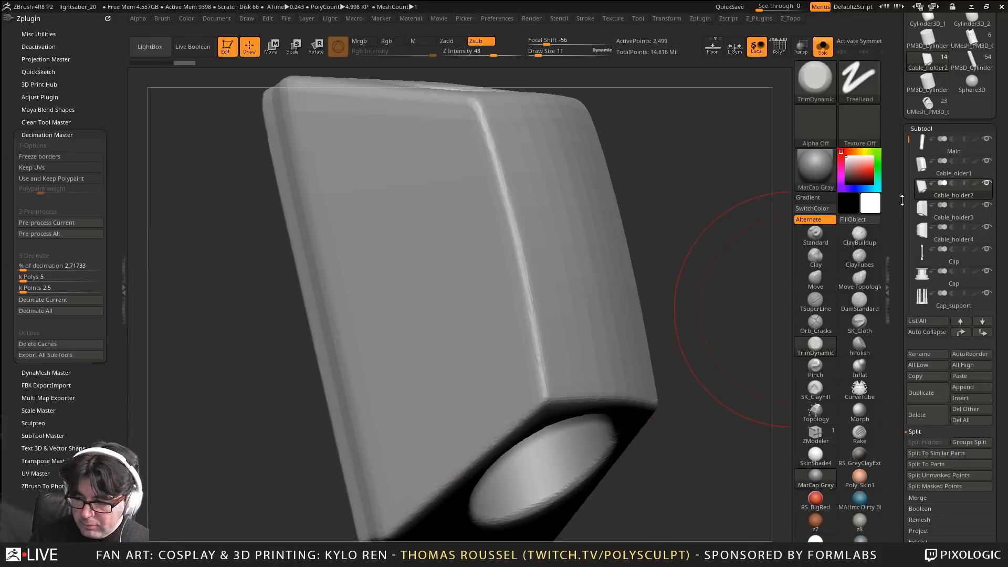
# Select the Cable_holder3 subtool and decimate it to 5 k polys
pyautogui.click(937, 206)
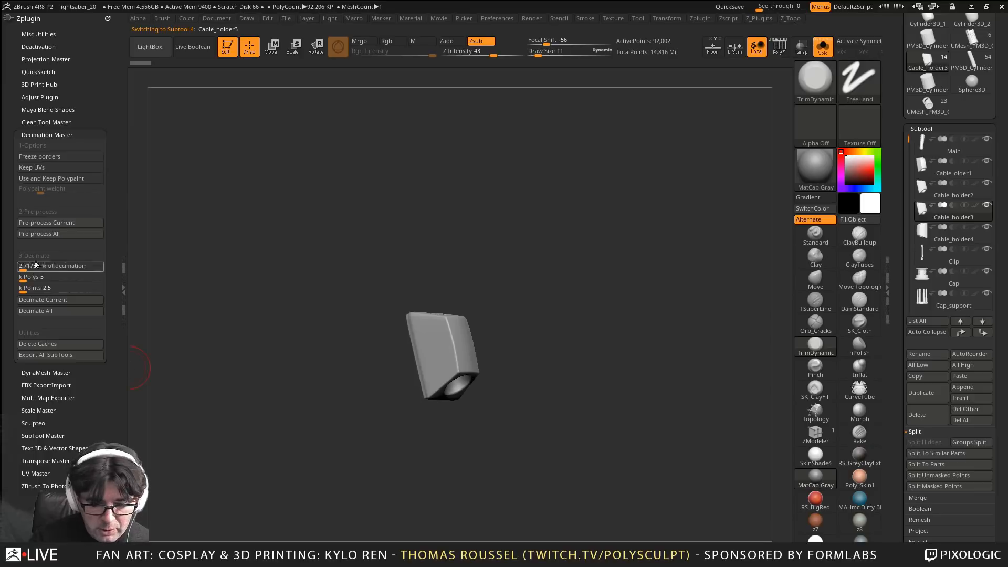
pyautogui.write('10')
pyautogui.press('Return')
pyautogui.click(49, 278)
pyautogui.write('5')
pyautogui.press('Return')
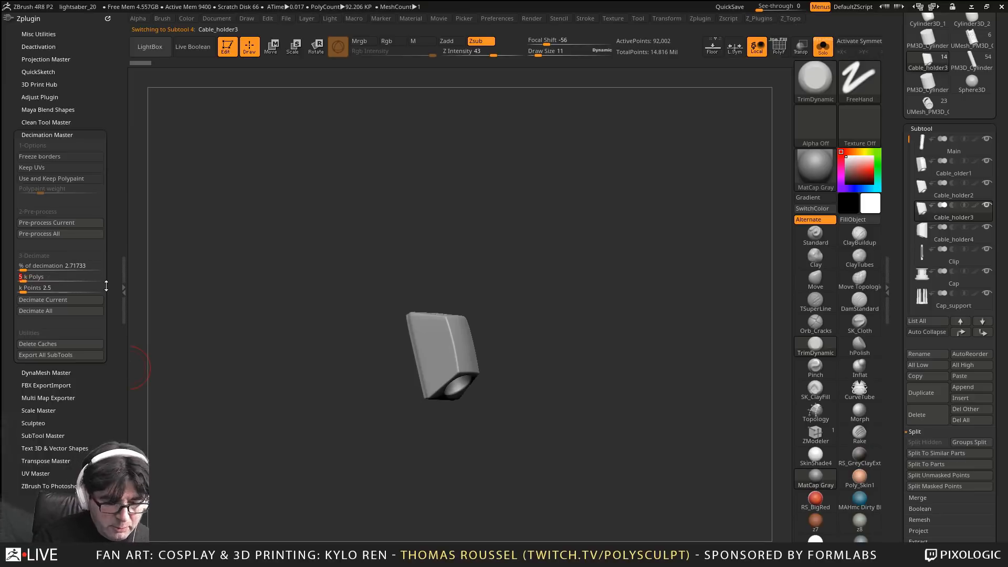
pyautogui.click(83, 303)
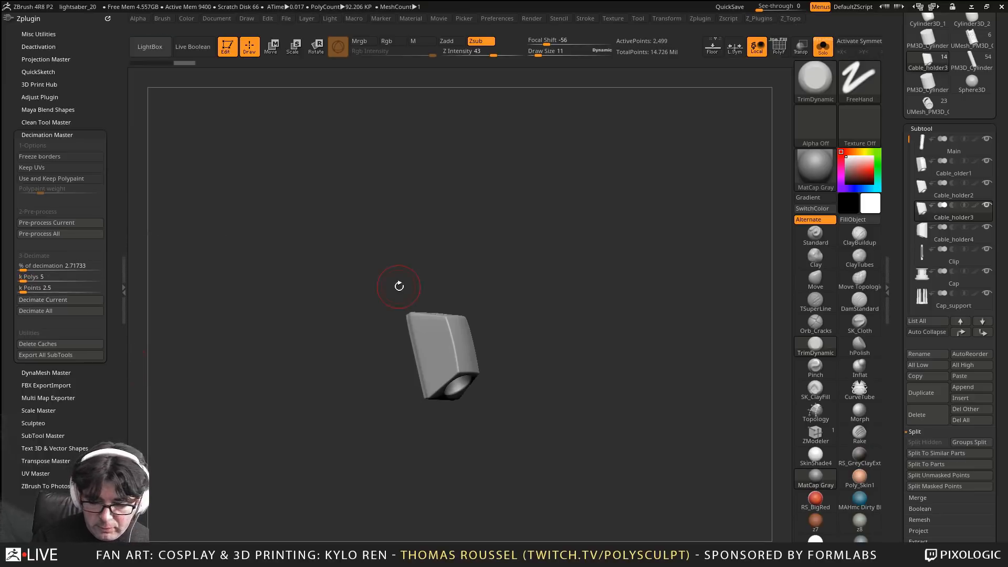
# Select the Cable_holder4 subtool, decimate it to 5 k polys and check its wireframe
pyautogui.click(922, 234)
pyautogui.press('f')
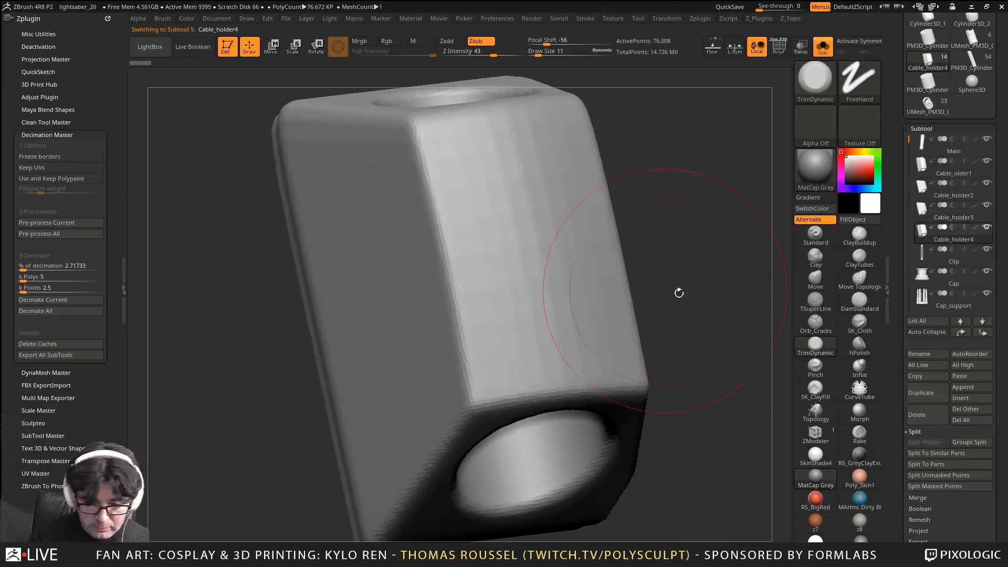
pyautogui.moveTo(679, 292); pyautogui.dragTo(711, 214)
pyautogui.moveTo(628, 332); pyautogui.dragTo(636, 318)
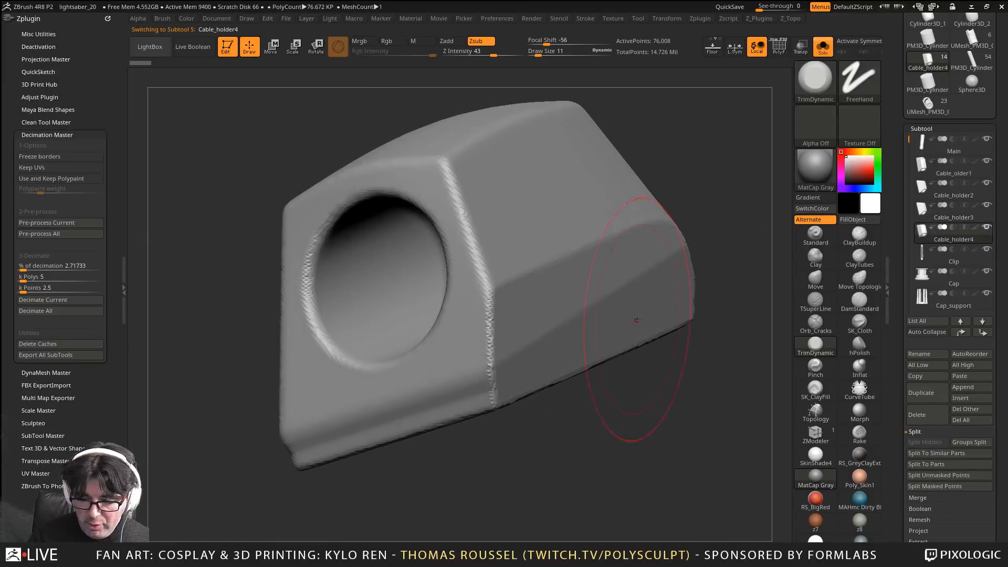
pyautogui.moveTo(643, 263); pyautogui.dragTo(727, 309)
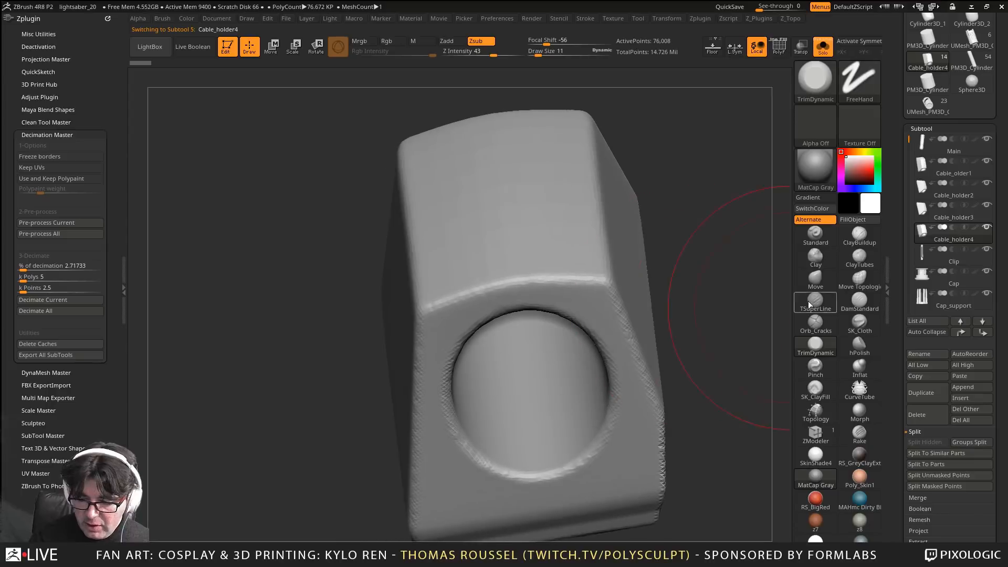
pyautogui.click(24, 278)
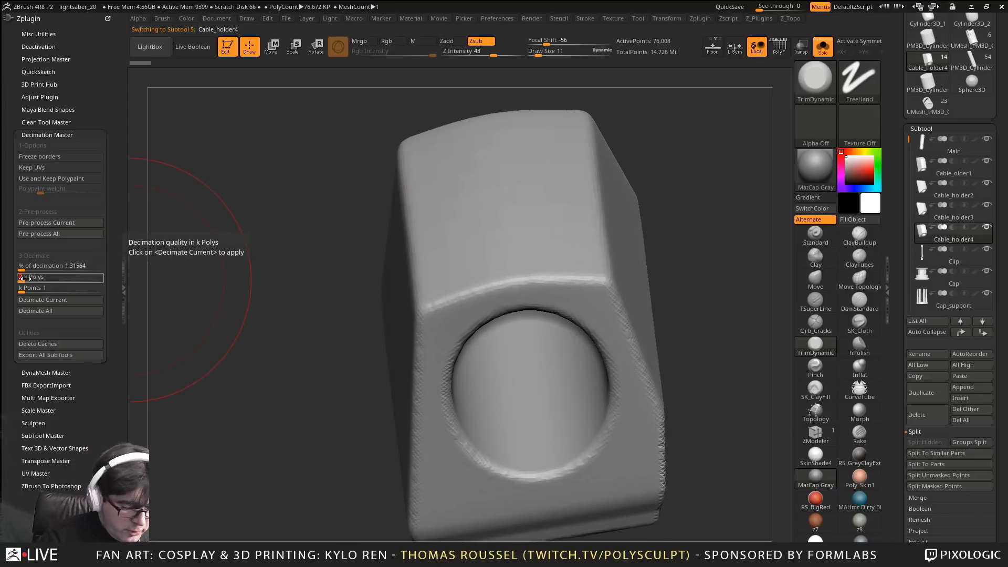
pyautogui.click(33, 303)
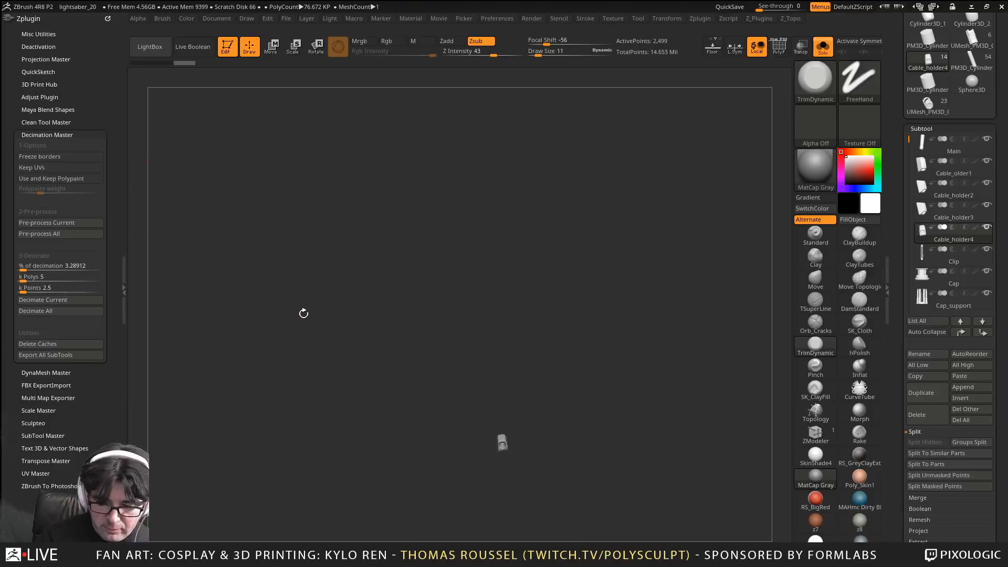
pyautogui.press('shift')
pyautogui.hotkey('shift', 'f')
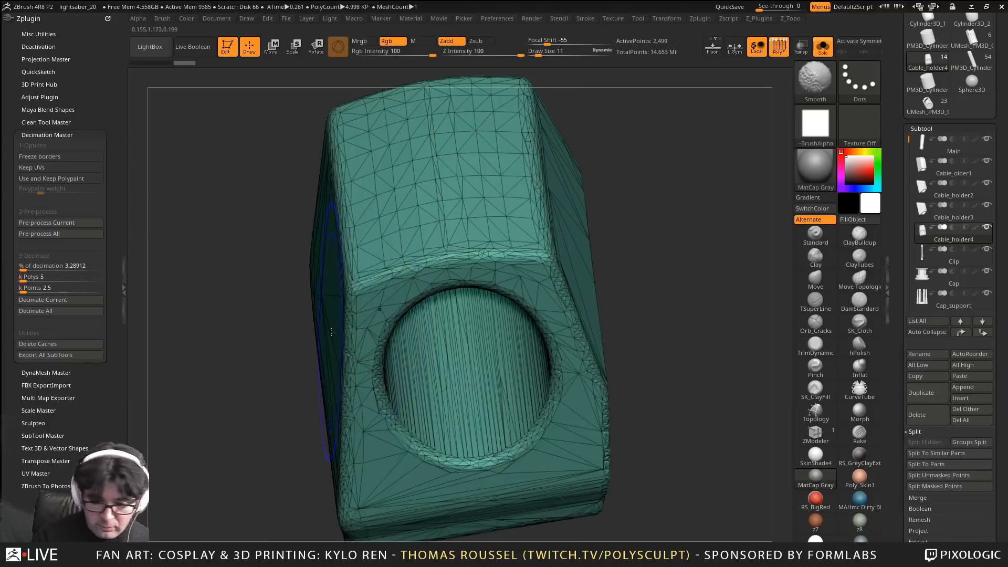
pyautogui.keyDown('alt'); pyautogui.moveTo(605, 308); pyautogui.dragTo(626, 239); pyautogui.keyUp('alt')
# Decimate the Clip subtool to 10 k polys and check its surface and wireframe
pyautogui.click(920, 253)
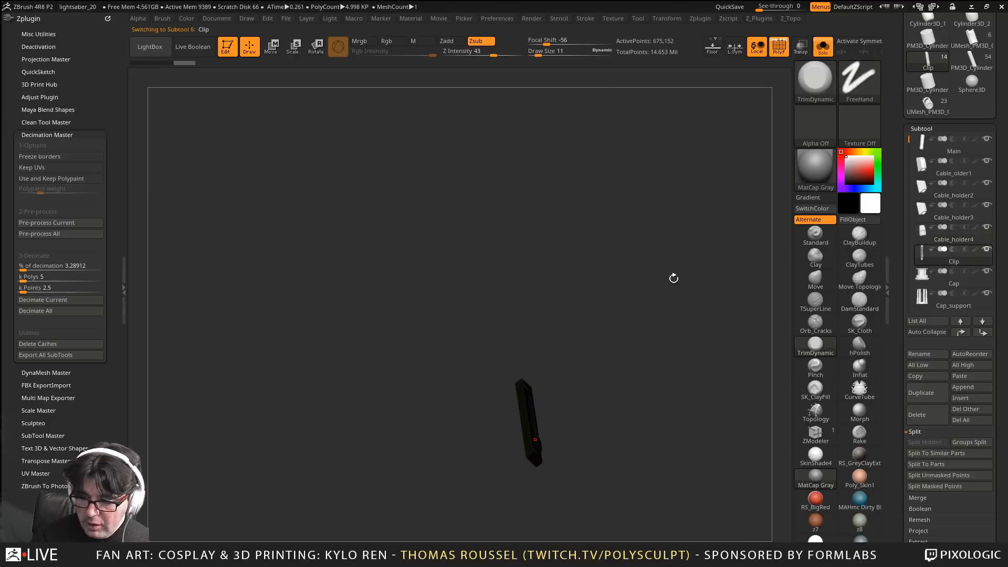
pyautogui.moveTo(541, 329); pyautogui.dragTo(537, 409)
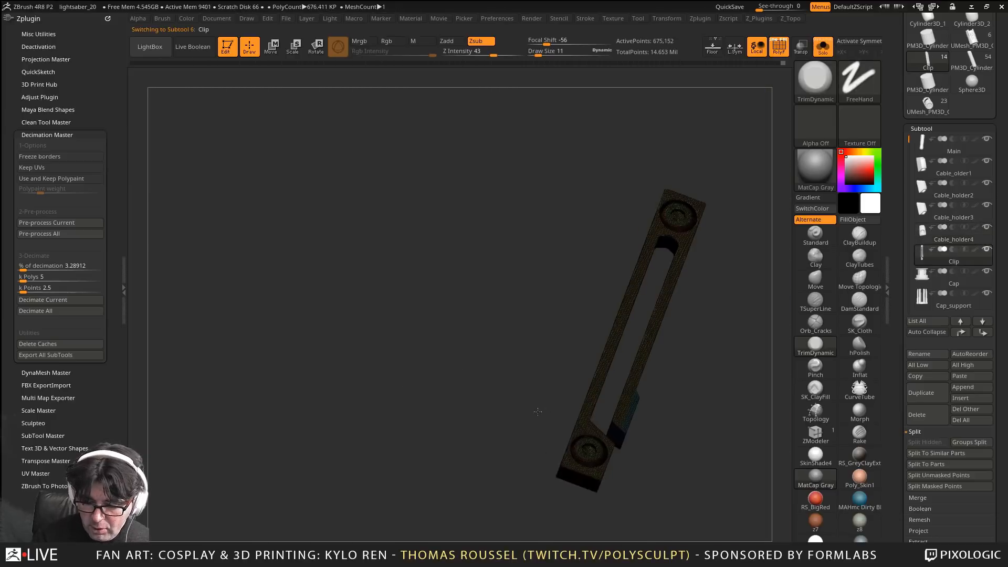
pyautogui.keyDown('alt'); pyautogui.moveTo(471, 363); pyautogui.dragTo(112, 320); pyautogui.keyUp('alt')
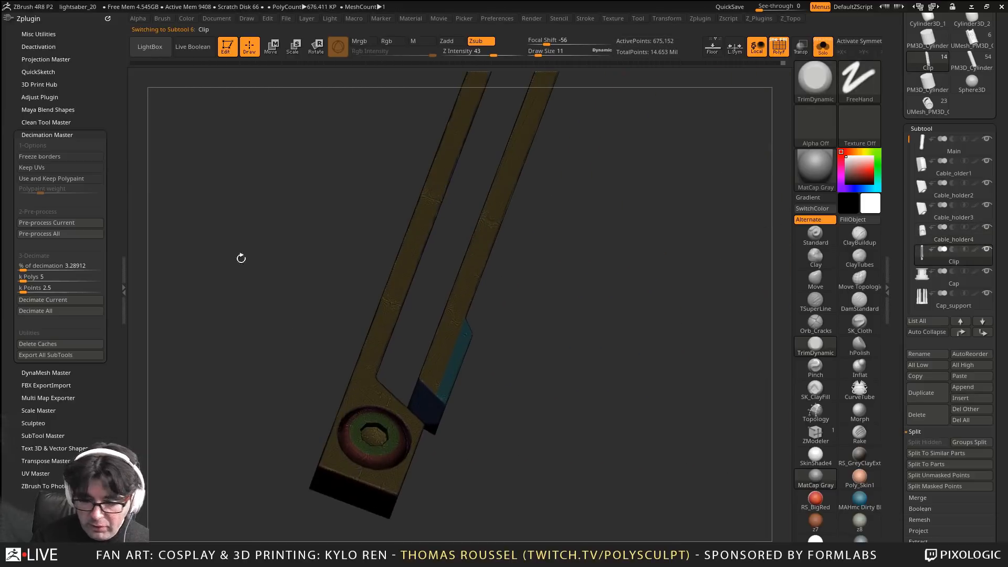
pyautogui.click(48, 280)
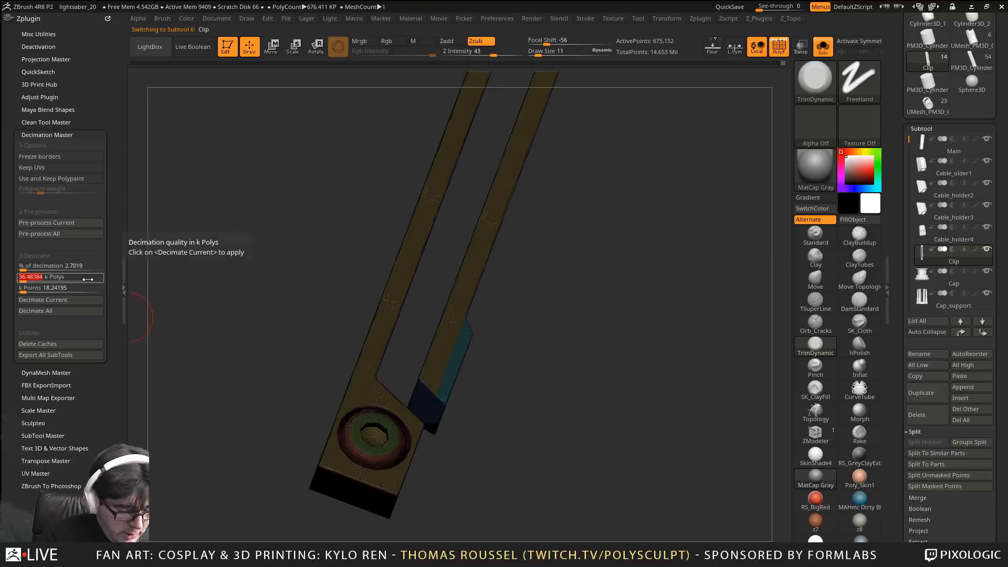
pyautogui.write('10')
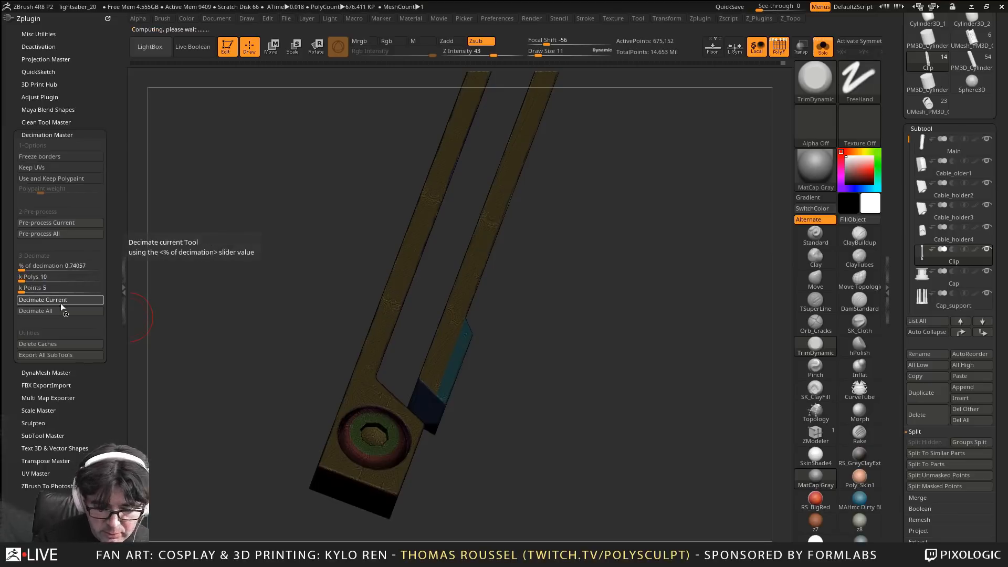
pyautogui.click(37, 299)
pyautogui.press('f')
pyautogui.hotkey('shift', 'f')
pyautogui.moveTo(556, 392); pyautogui.dragTo(612, 255)
pyautogui.hotkey('shift', 'f')
pyautogui.moveTo(588, 287)
pyautogui.mouseDown()
pyautogui.moveTo(600, 274)
pyautogui.moveTo(582, 284)
pyautogui.moveTo(604, 321)
pyautogui.moveTo(641, 196)
pyautogui.moveTo(670, 174)
pyautogui.moveTo(662, 125)
pyautogui.mouseUp()
# Decimate the Cap subtool to 100 k polys and inspect its wireframe and shaded surface
pyautogui.click(927, 283)
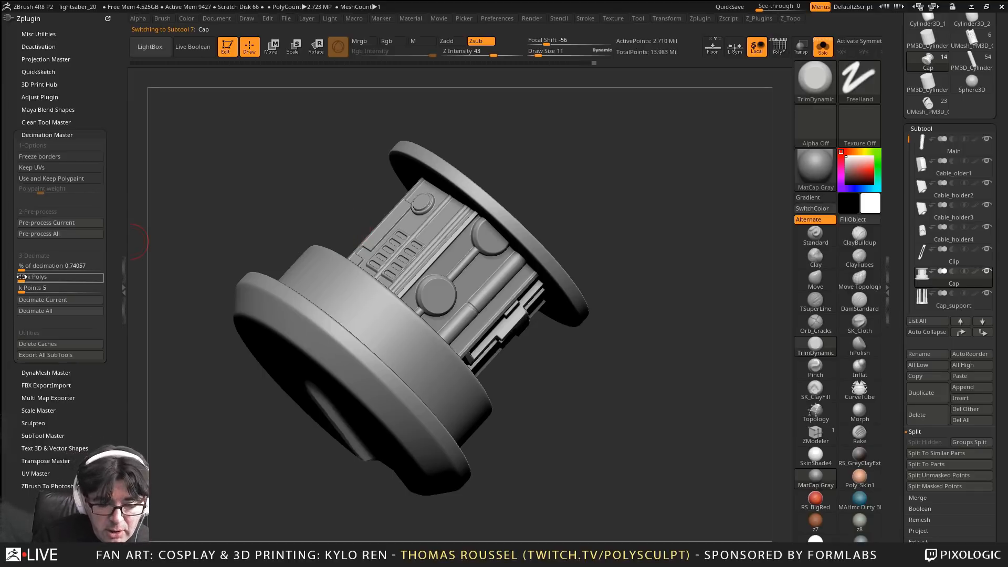
pyautogui.click(21, 269)
pyautogui.click(25, 282)
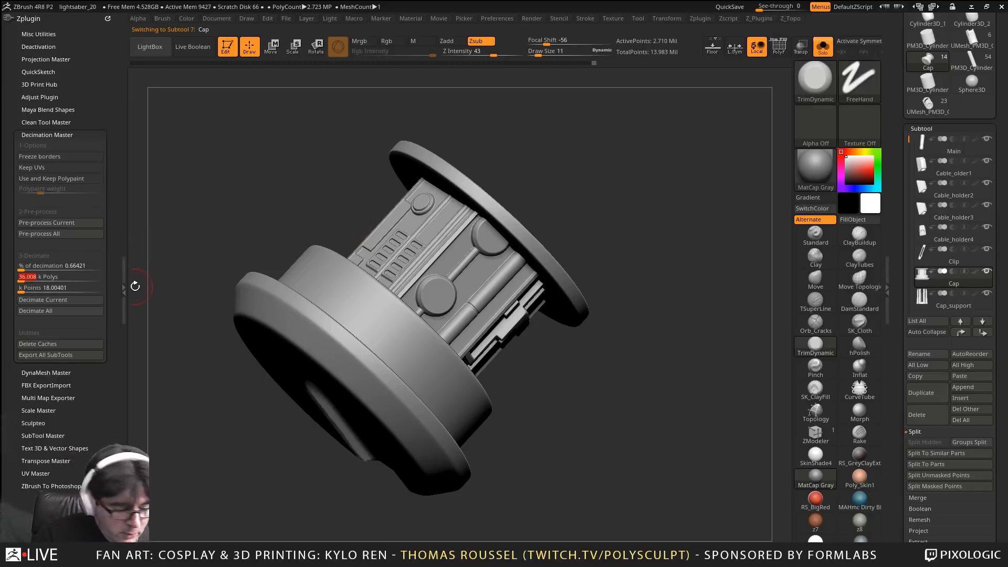
pyautogui.write('100')
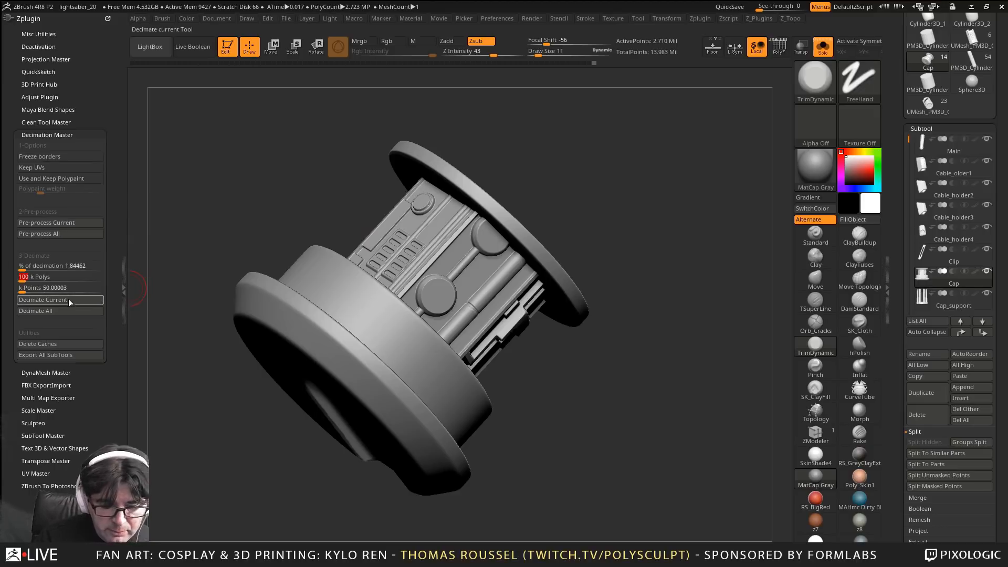
pyautogui.click(68, 299)
pyautogui.hotkey('shift', 'f')
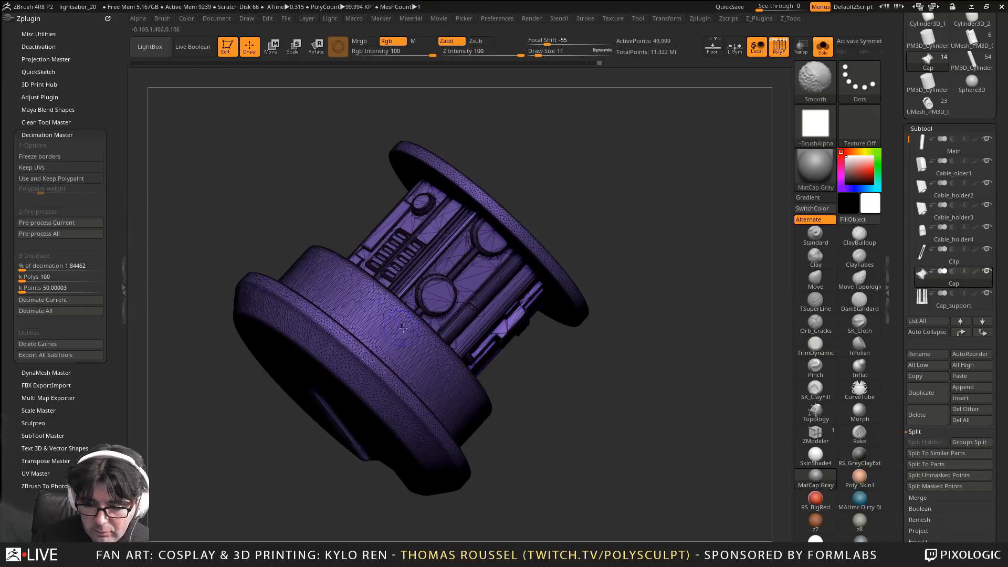
pyautogui.hotkey('shift', 'f')
pyautogui.moveTo(398, 333); pyautogui.dragTo(472, 329, button='right')
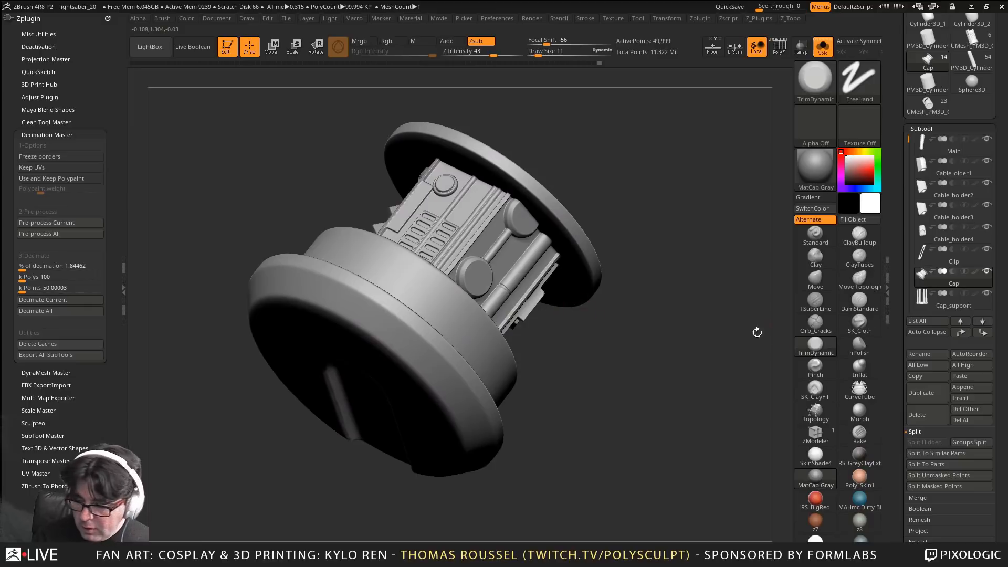
# Select the Cap_support subtool and reduce it to 200 k polys with Decimation Master
pyautogui.click(954, 300)
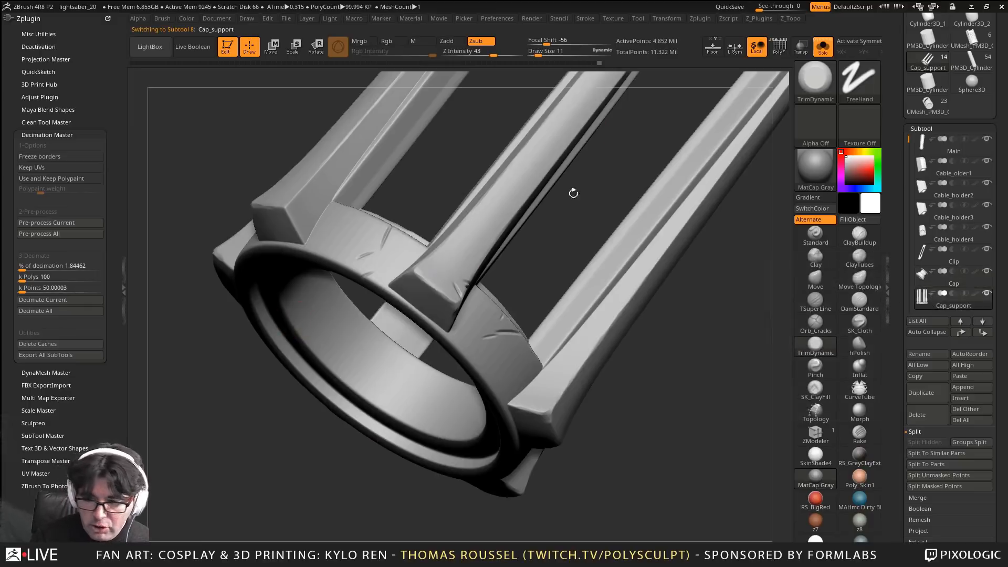
pyautogui.press('f')
pyautogui.moveTo(246, 232)
pyautogui.mouseDown(button='right')
pyautogui.moveTo(242, 212)
pyautogui.moveTo(242, 249)
pyautogui.mouseUp(button='right')
pyautogui.moveTo(45, 287); pyautogui.dragTo(53, 287)
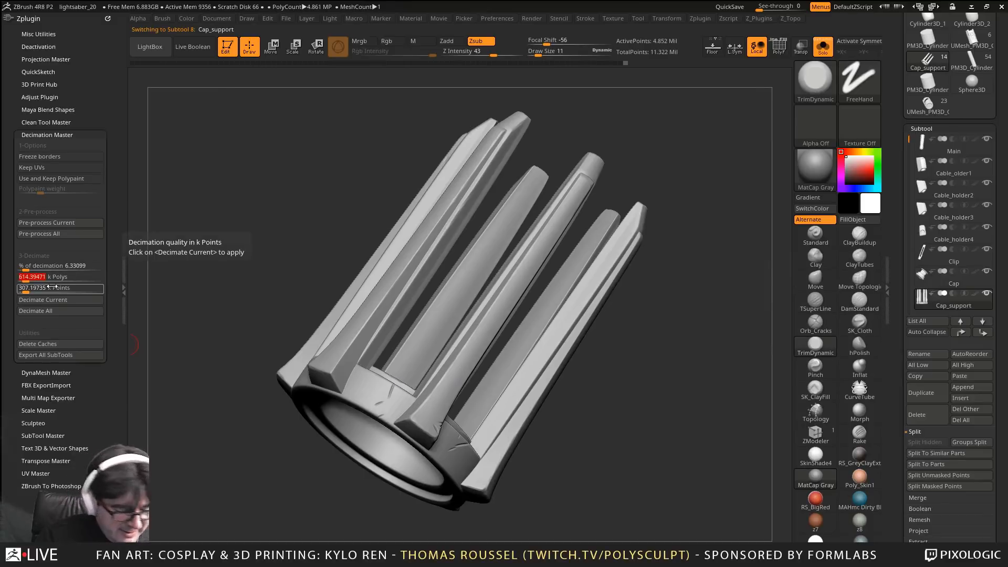
pyautogui.write('200')
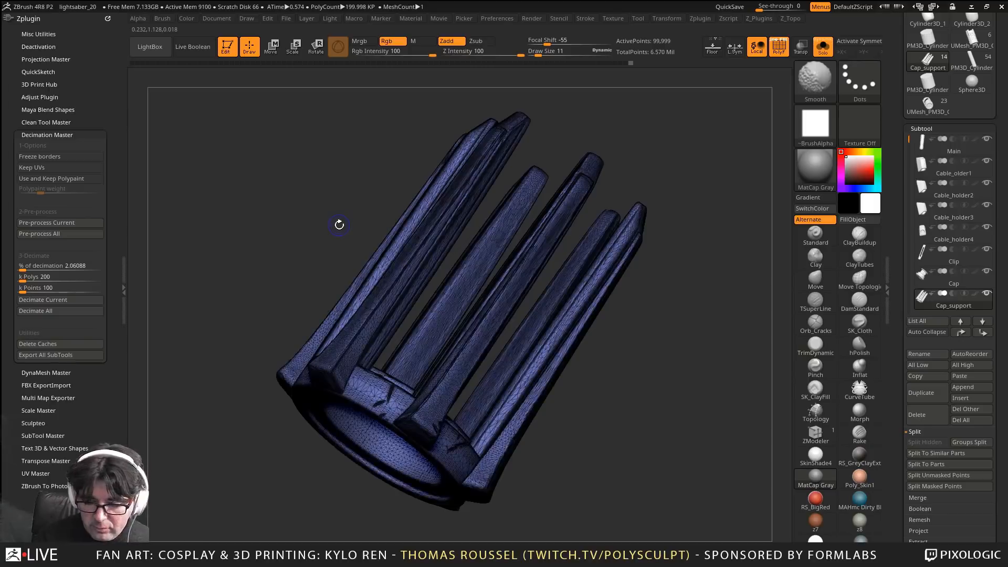
# Select the Plasma_vent_1 subtool, decimate it to 100 k polys and check its wireframe and surface
pyautogui.scroll(-6, 916, 142)
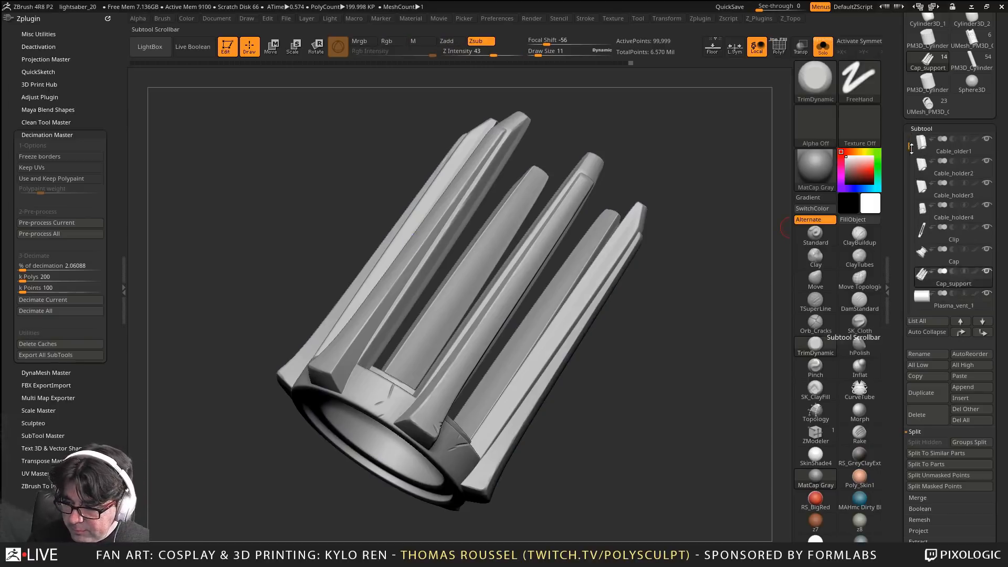
pyautogui.click(922, 193)
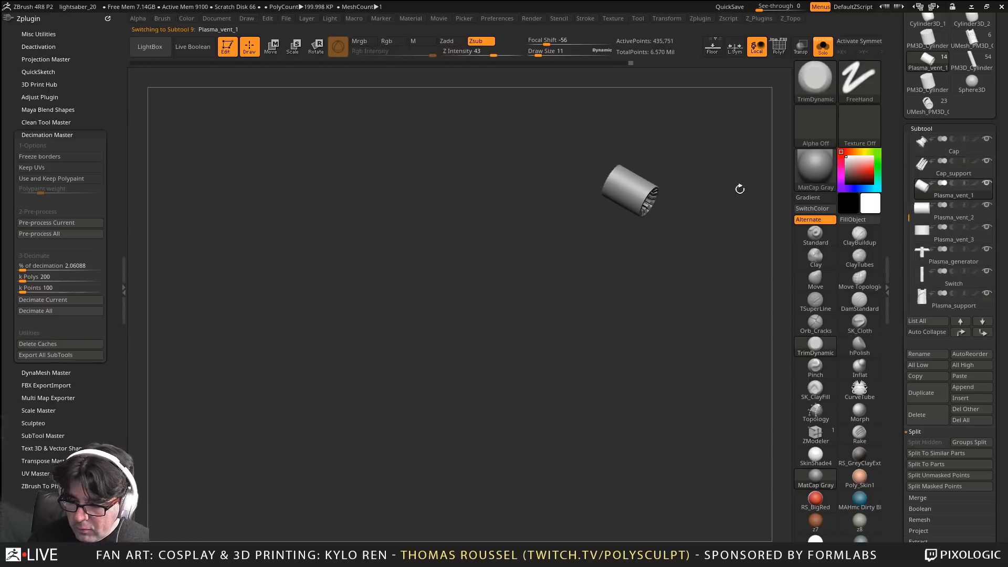
pyautogui.moveTo(700, 218); pyautogui.dragTo(653, 159)
pyautogui.press('f')
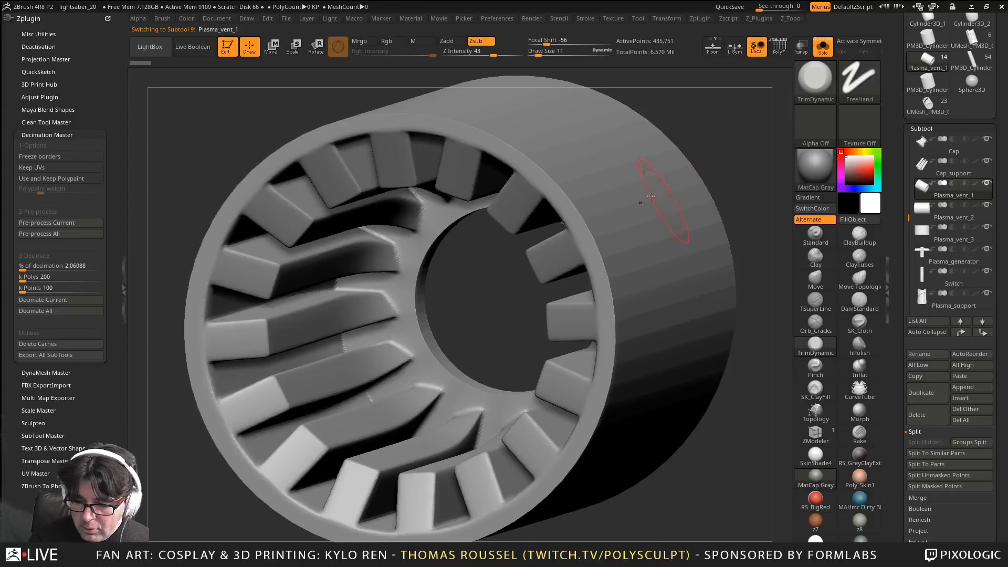
pyautogui.click(46, 280)
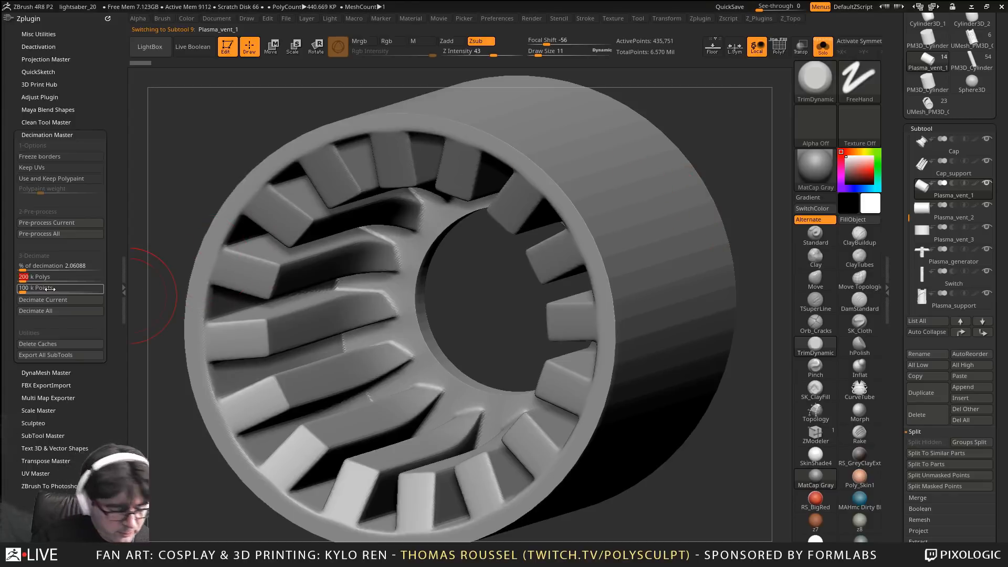
pyautogui.write('2')
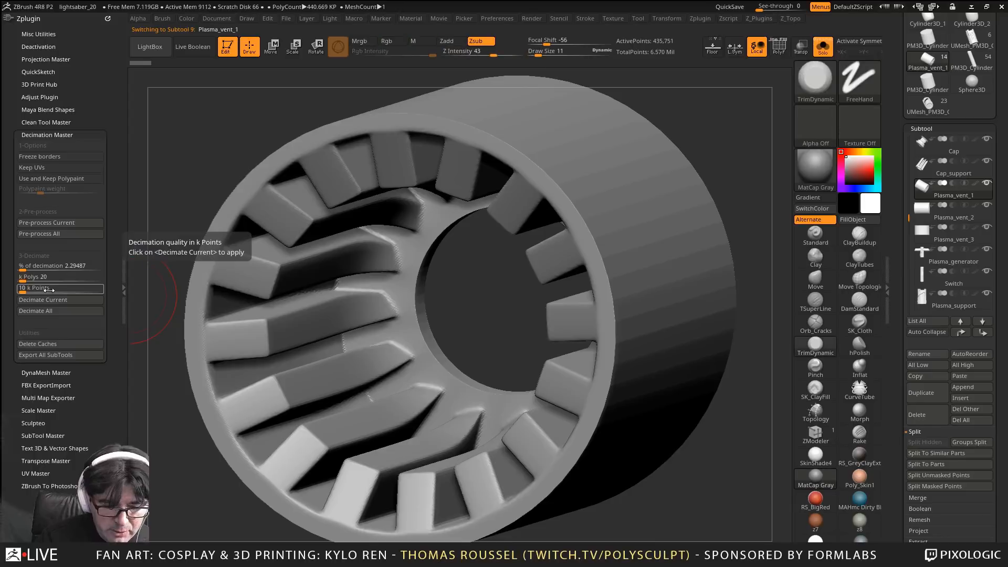
pyautogui.click(29, 281)
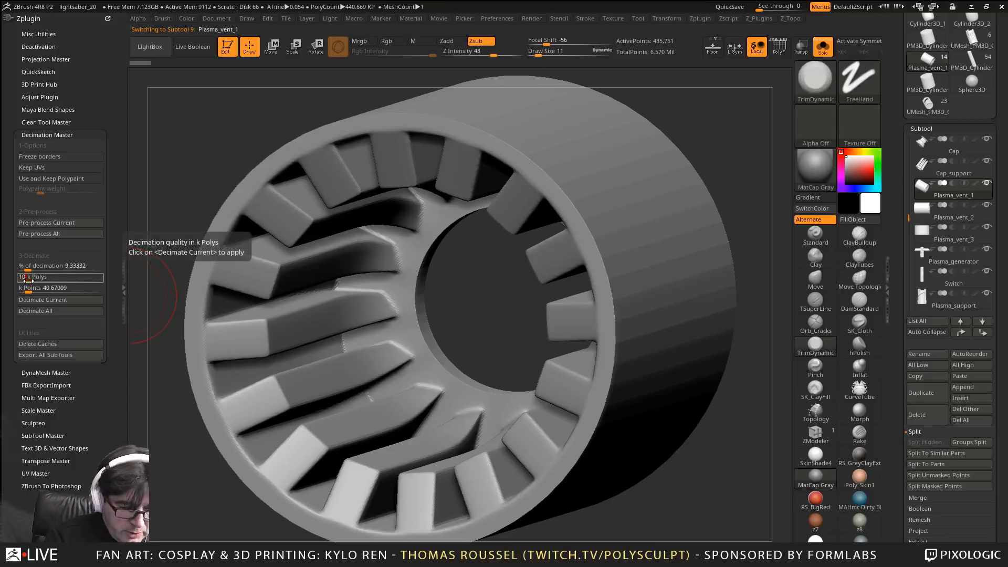
pyautogui.press('Return')
pyautogui.click(29, 302)
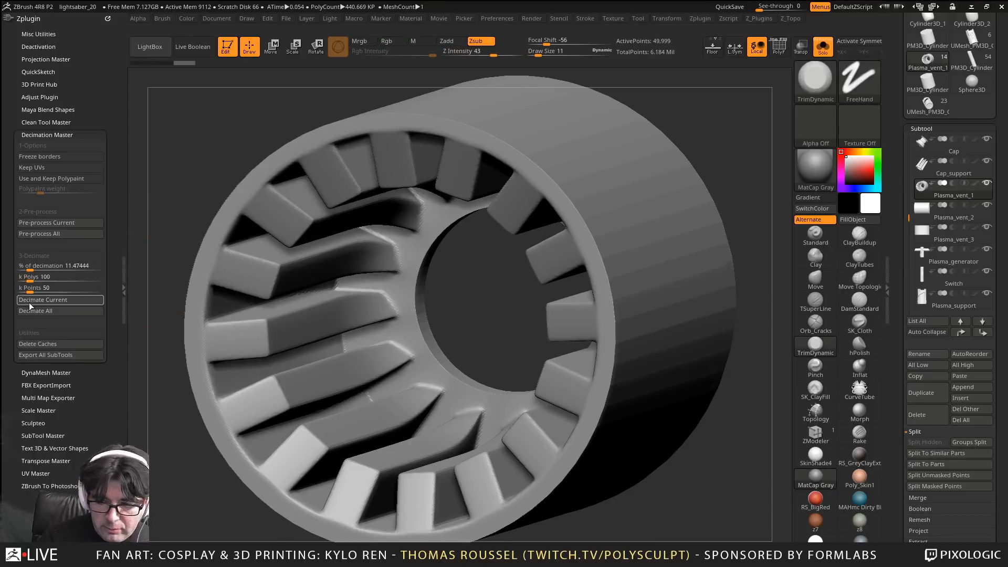
pyautogui.hotkey('shift', 'f')
pyautogui.hotkey('shift', 'f')
pyautogui.press('f')
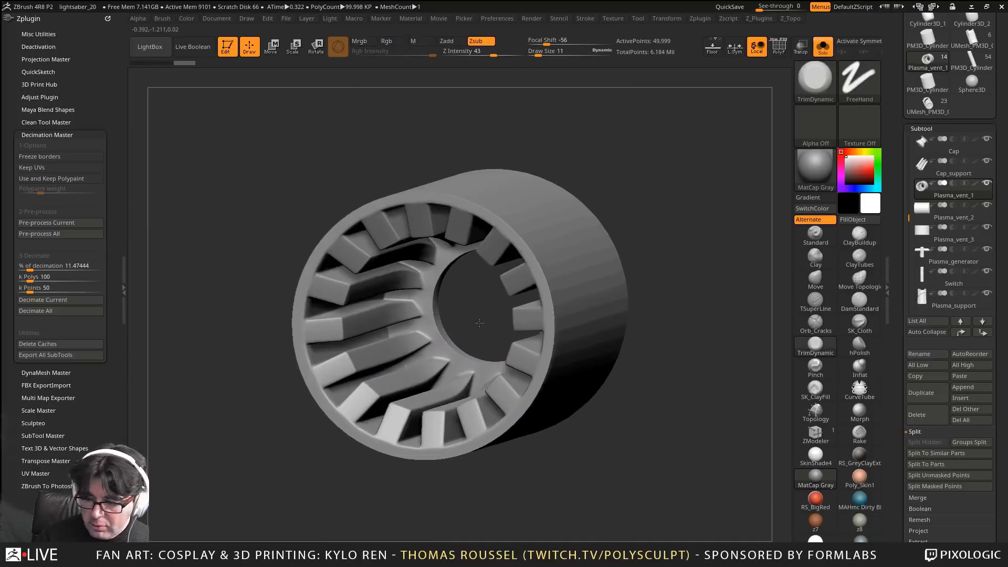
# Select the Plasma_vent_2 subtool and decimate it to 100 k polys
pyautogui.click(940, 213)
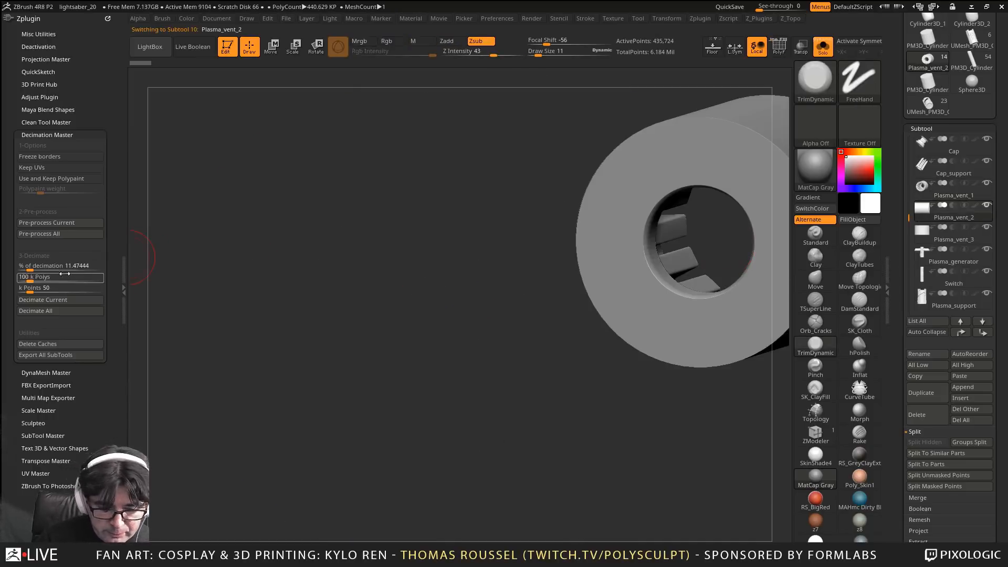
pyautogui.moveTo(64, 273); pyautogui.dragTo(80, 276)
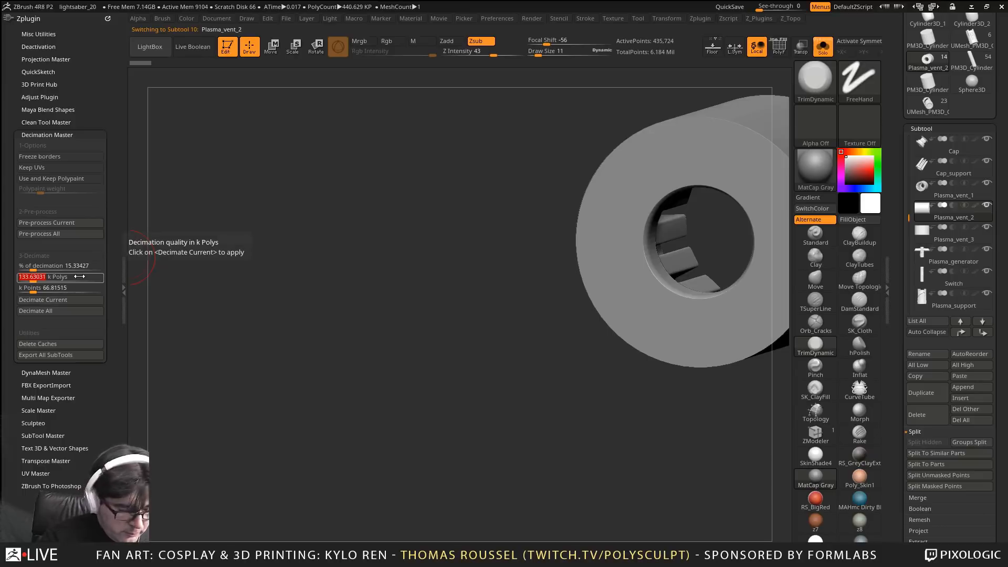
pyautogui.write('100')
pyautogui.press('Return')
pyautogui.click(44, 300)
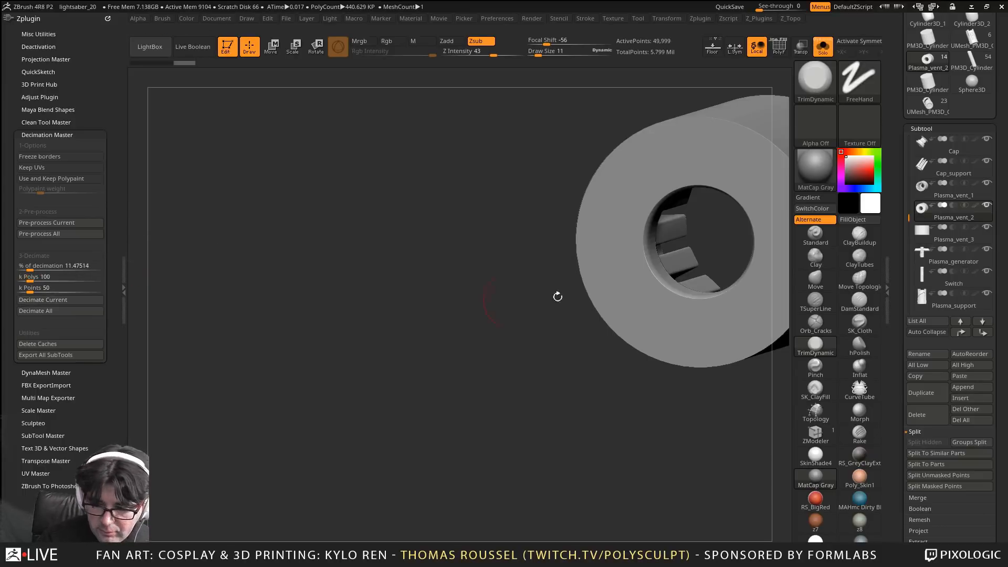
# Decimate the Plasma_vent_3 subtool to 100 k polys and look over the reduced vent
pyautogui.click(920, 231)
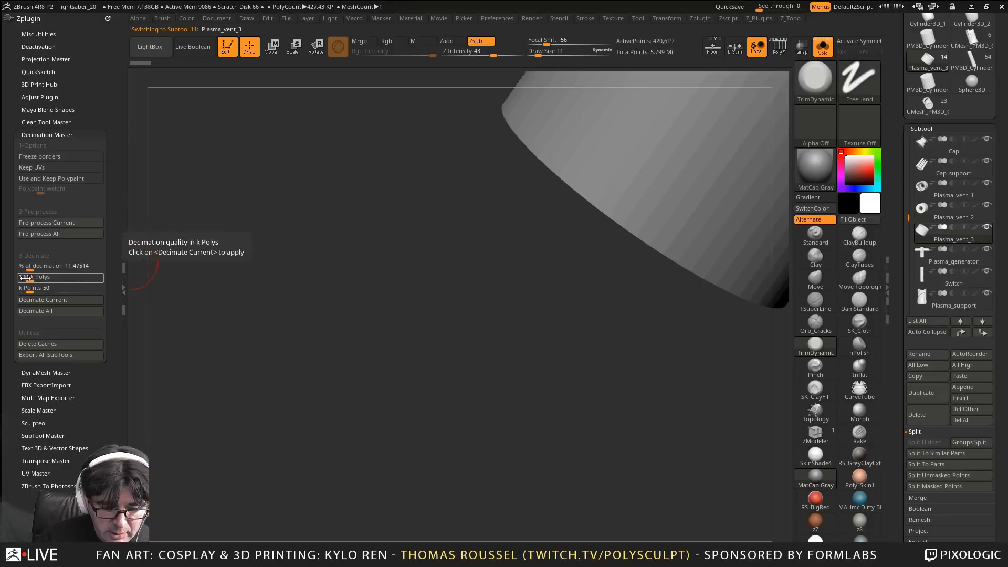
pyautogui.click(50, 278)
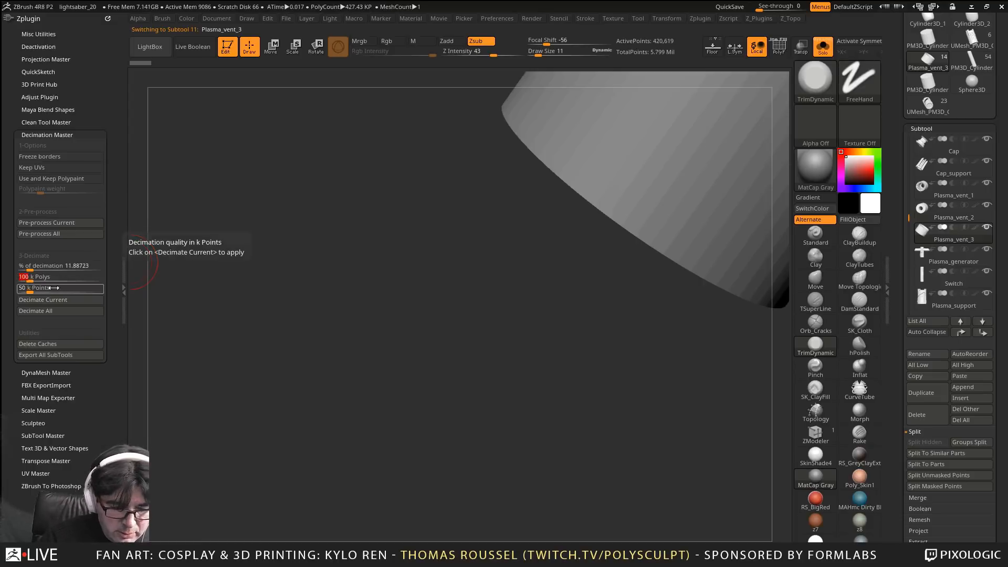
pyautogui.click(43, 300)
pyautogui.press('f')
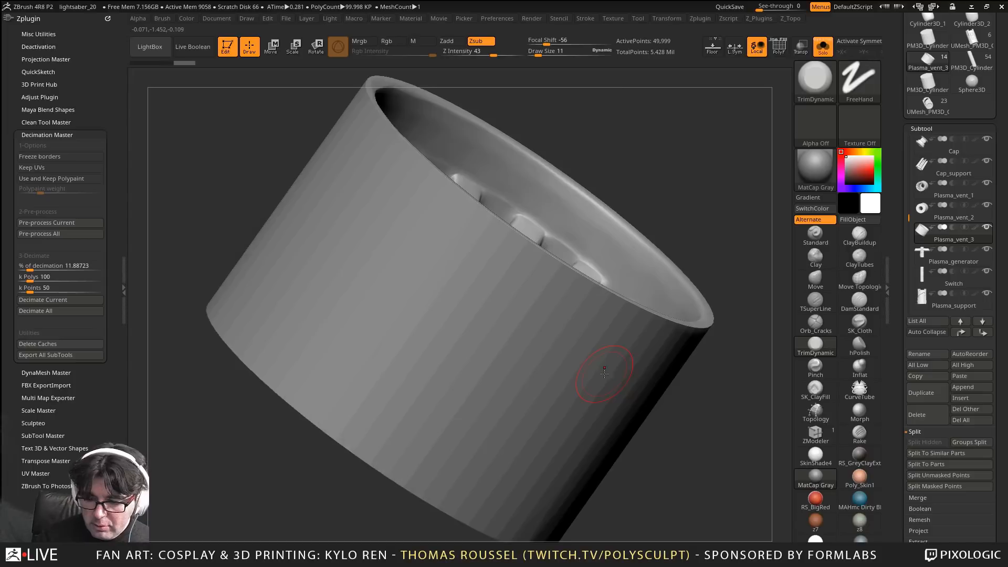
# Select the Plasma_generator subtool, decimate it to 300 k polys and check its wireframe
pyautogui.click(953, 258)
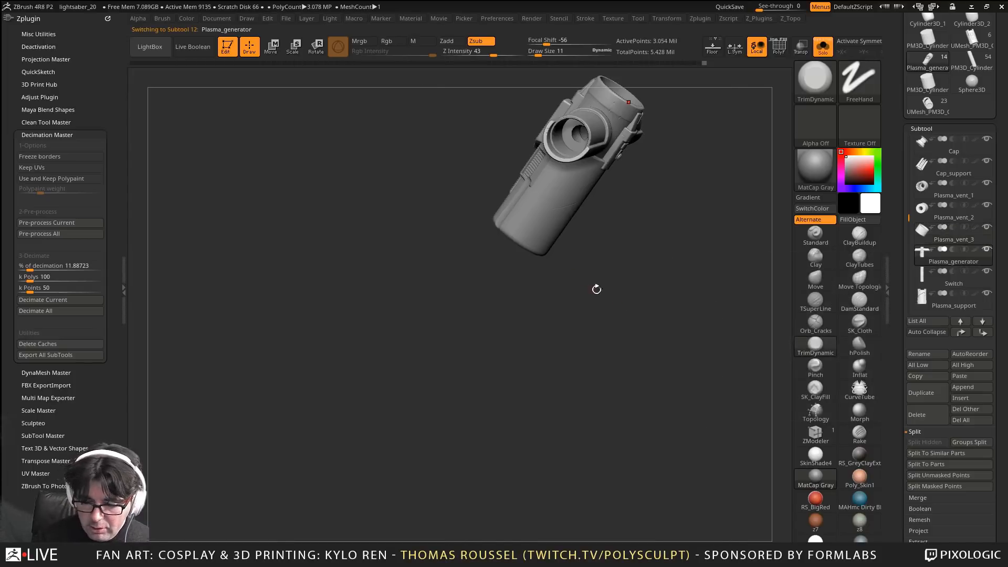
pyautogui.press('f')
pyautogui.moveTo(660, 295); pyautogui.dragTo(689, 353)
pyautogui.click(25, 282)
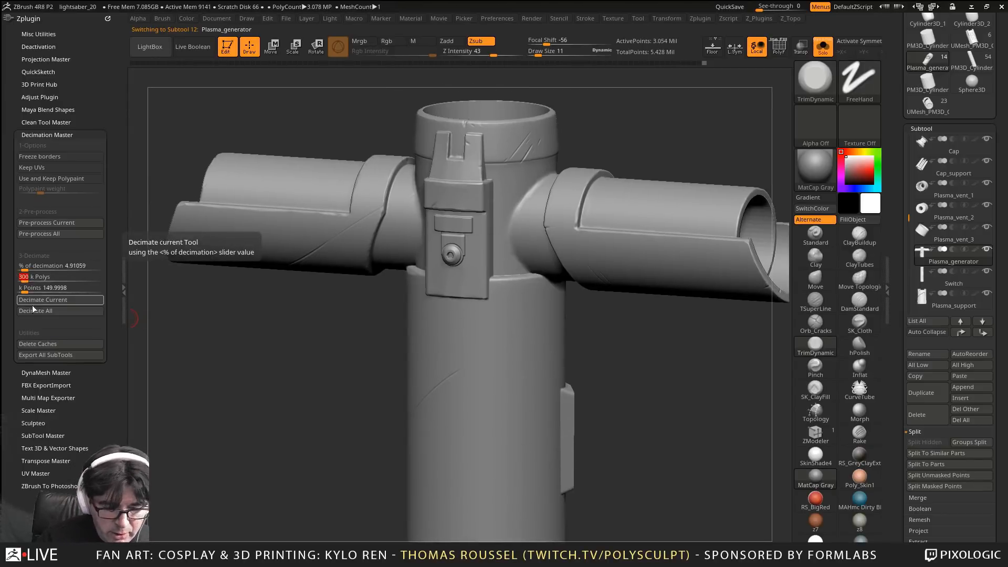
pyautogui.click(35, 301)
pyautogui.hotkey('shift', 'f')
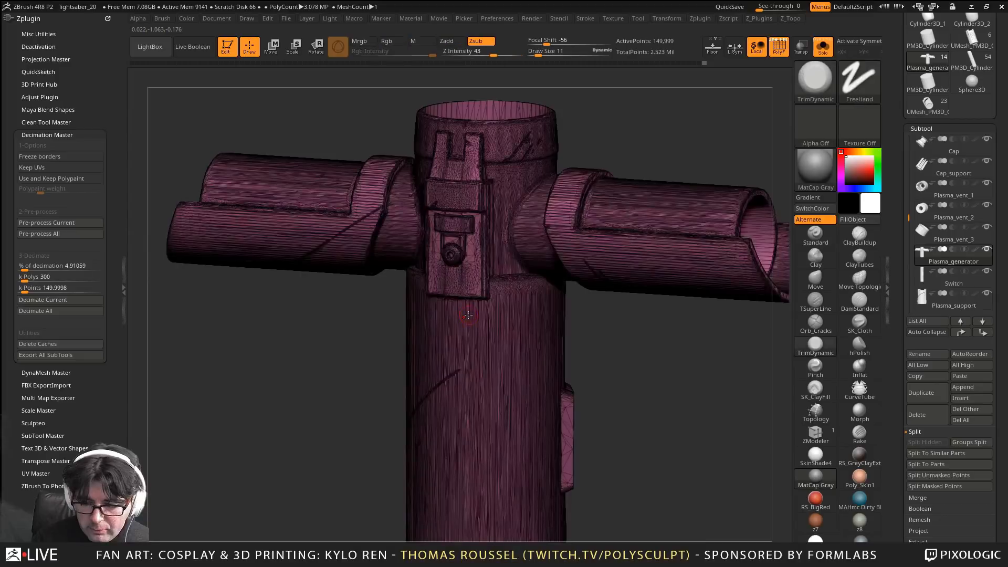
pyautogui.hotkey('shift', 'f')
# Select the Switch subtool and try to decimate it to 10 k polys
pyautogui.click(925, 285)
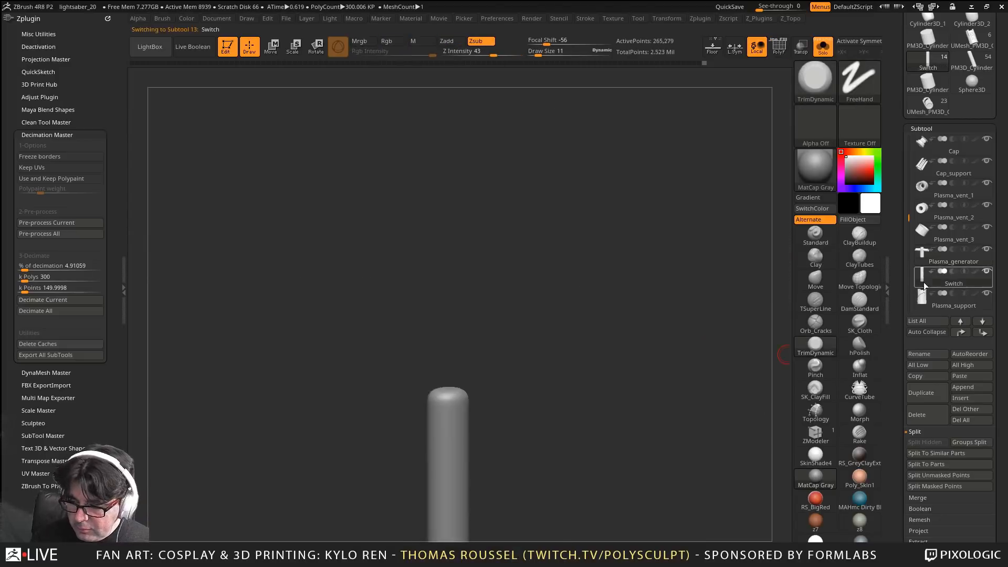
pyautogui.press('f')
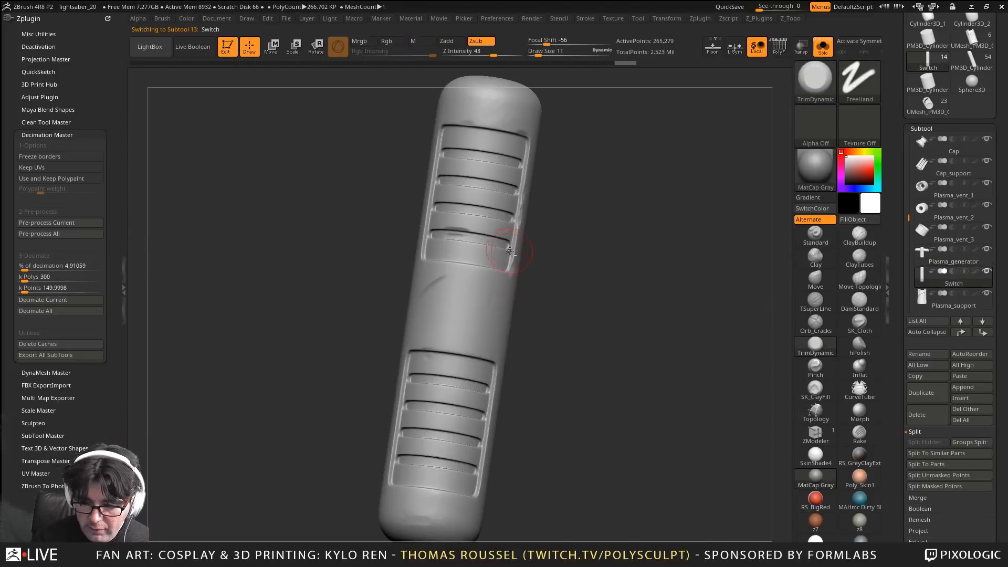
pyautogui.click(24, 278)
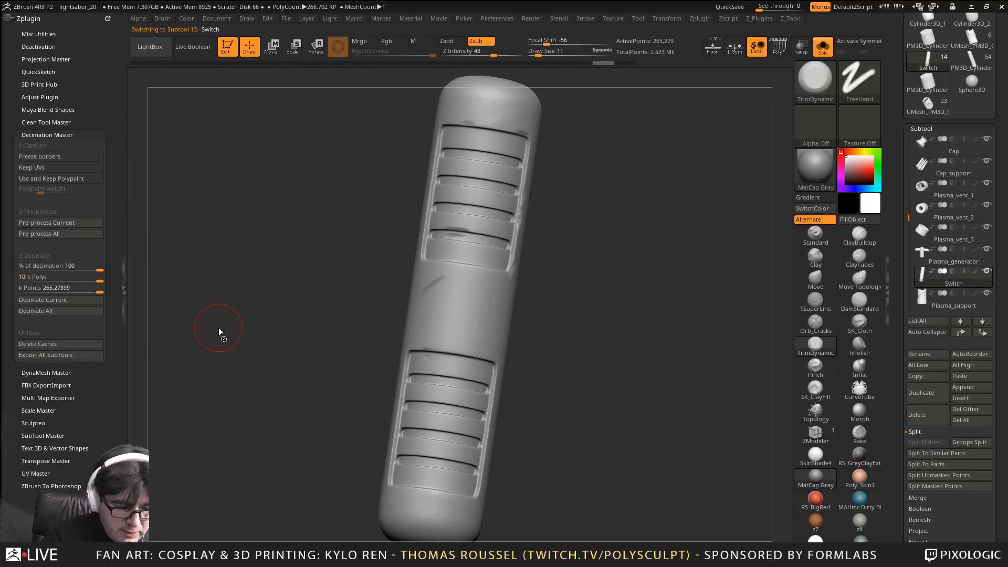
pyautogui.press('Return')
pyautogui.click(41, 300)
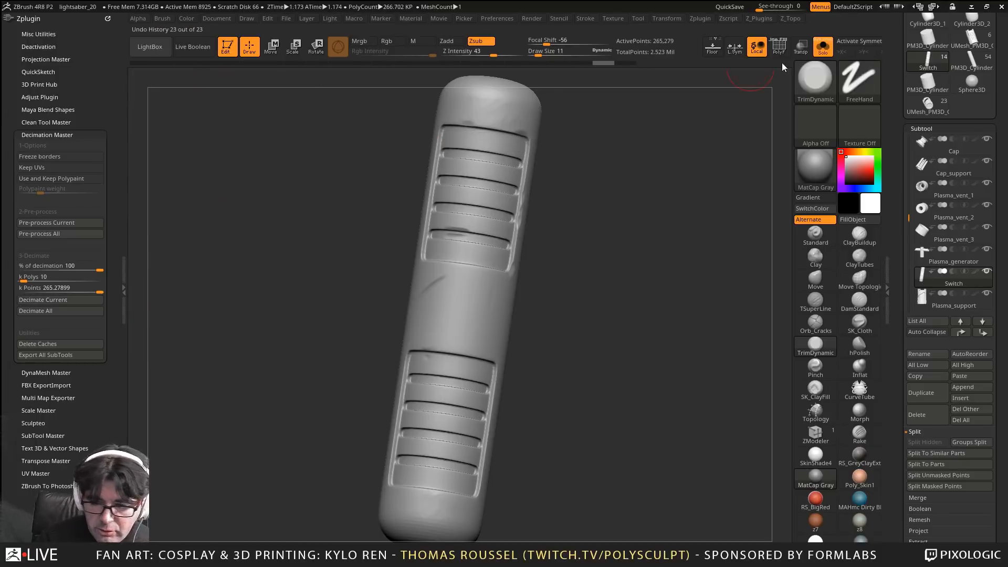
pyautogui.moveTo(615, 63); pyautogui.dragTo(633, 65)
pyautogui.click(34, 288)
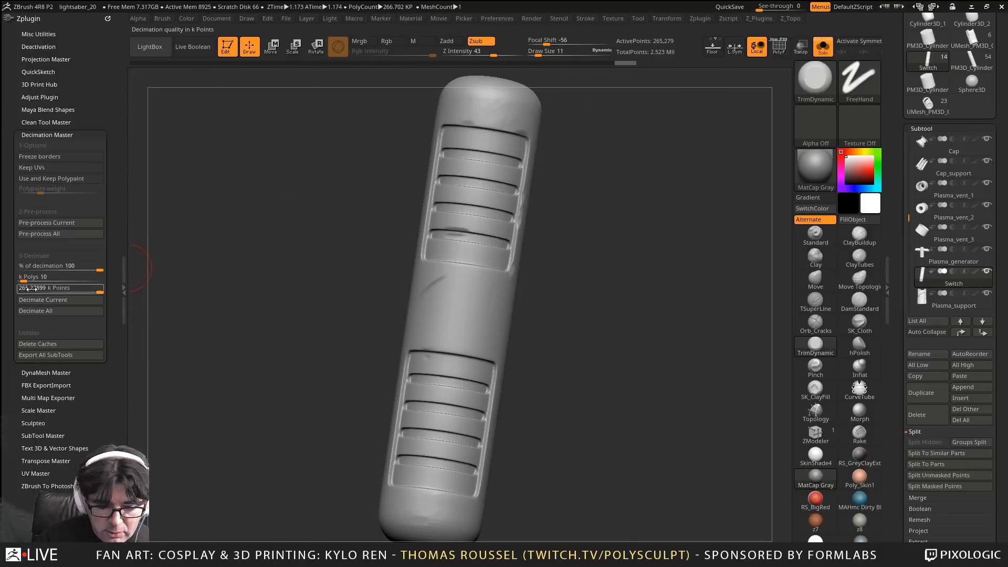
pyautogui.click(30, 304)
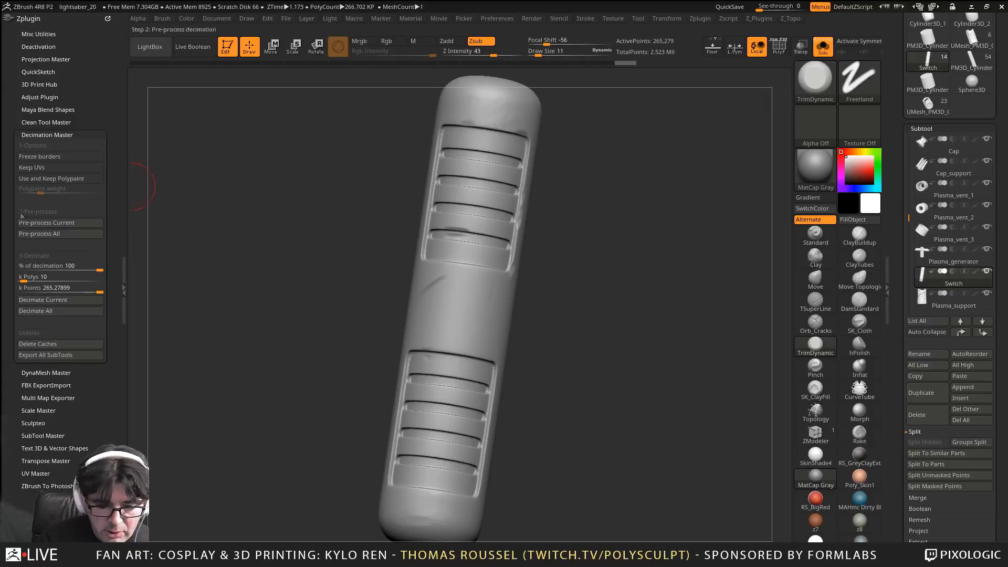
# Try to pre-process the Switch subtool and decimate it again, checking its wireframe
pyautogui.click(52, 224)
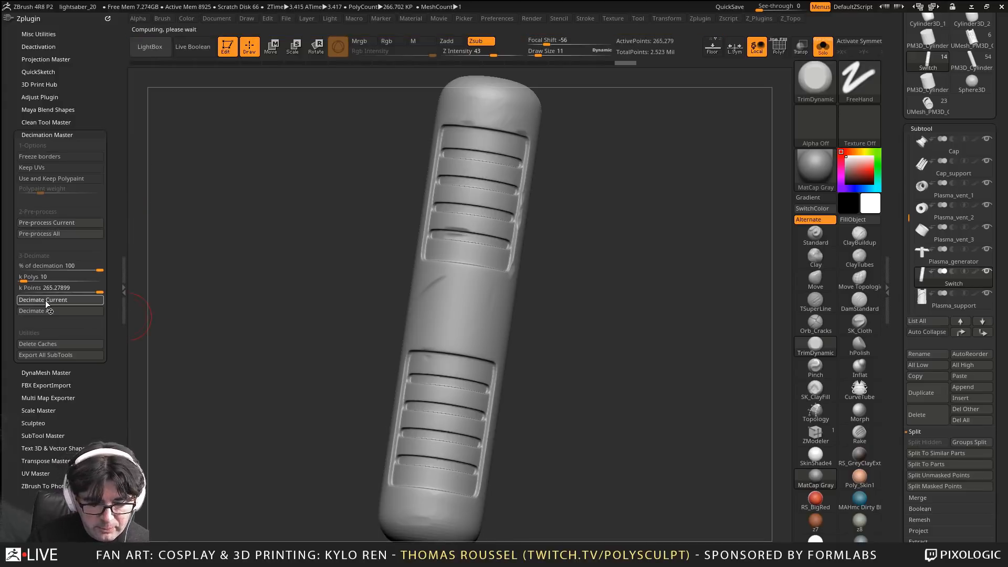
pyautogui.hotkey('shift', 'f')
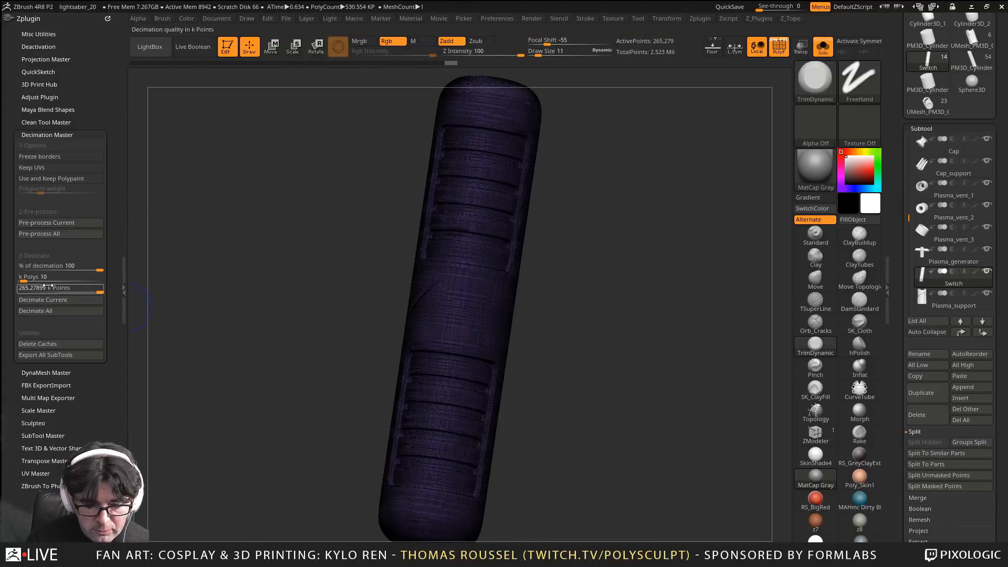
pyautogui.click(56, 278)
pyautogui.write('1')
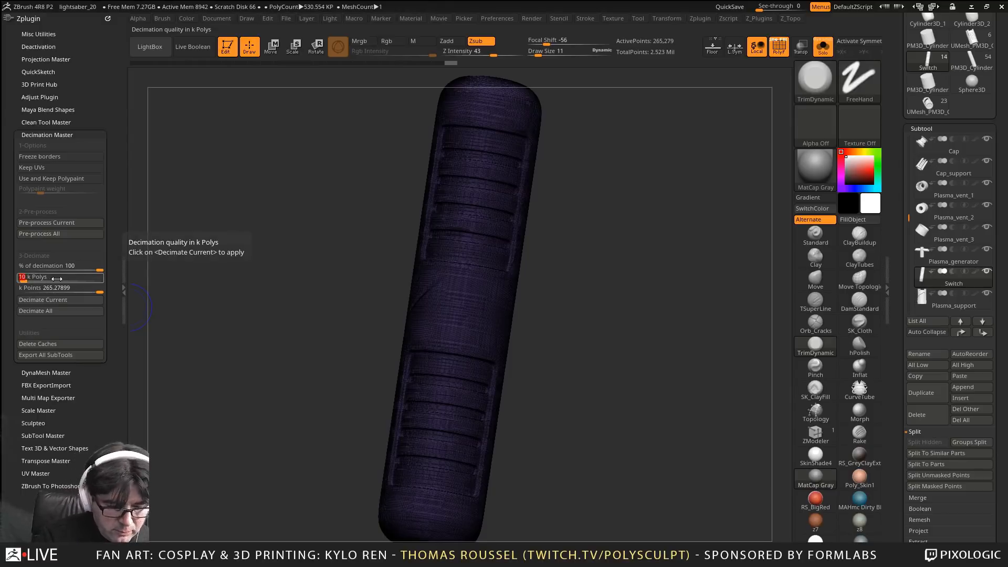
pyautogui.click(77, 298)
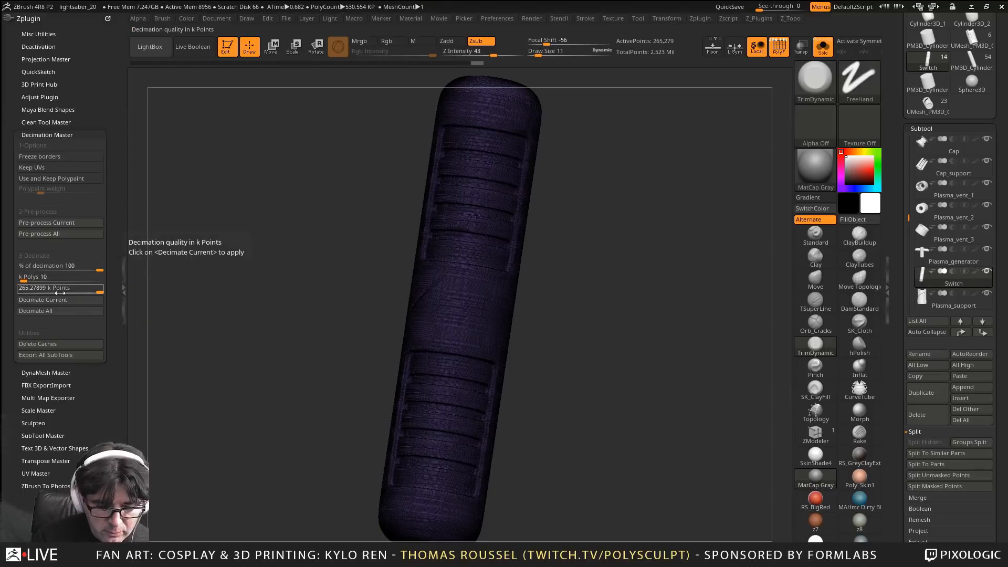
pyautogui.moveTo(622, 294); pyautogui.dragTo(598, 303)
pyautogui.hotkey('shift', 'f')
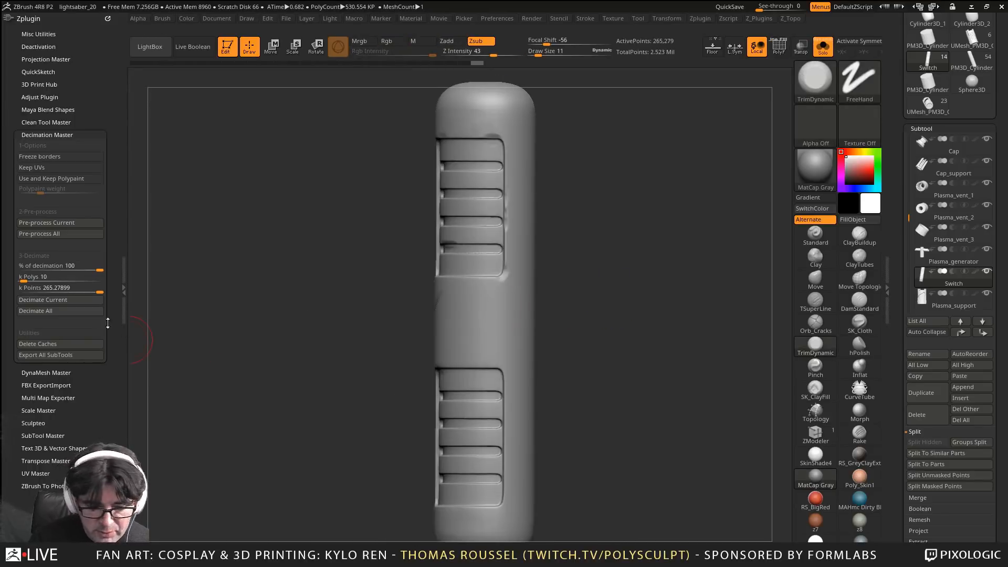
# Pre-process the Switch subtool, decimate it to 10 k polys and check the reduced mesh's wireframe
pyautogui.click(39, 222)
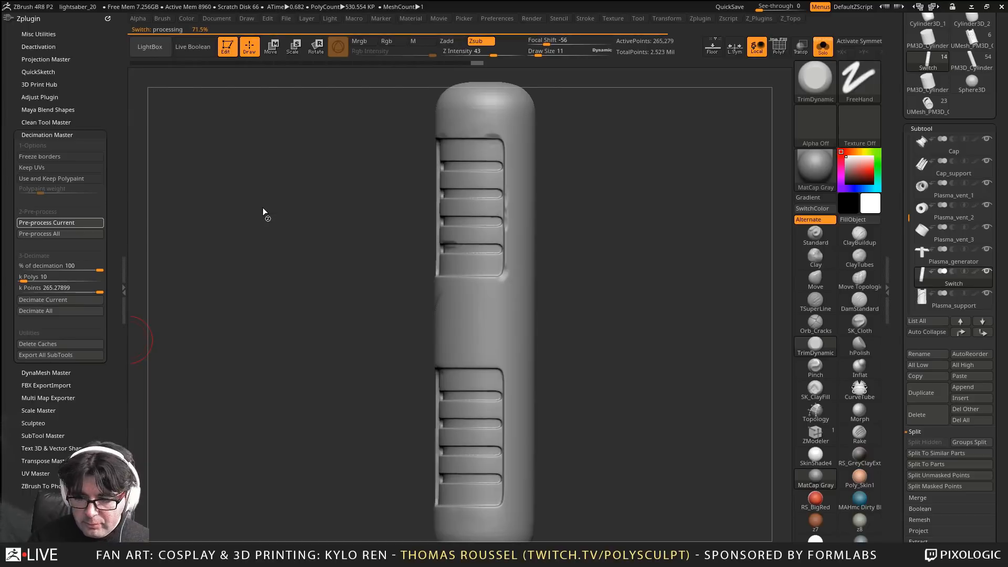
pyautogui.moveTo(21, 277); pyautogui.dragTo(30, 278)
pyautogui.write('10')
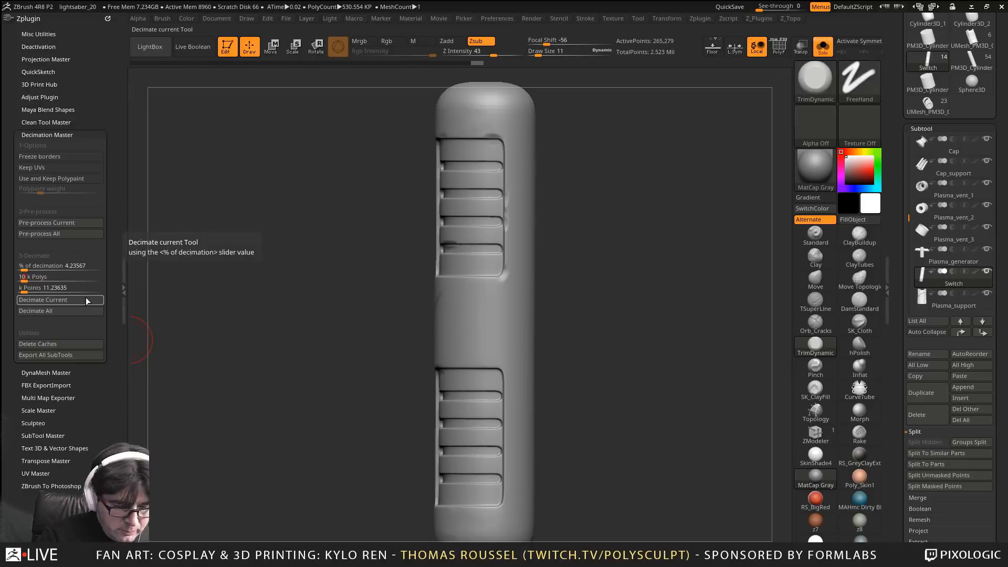
pyautogui.click(87, 300)
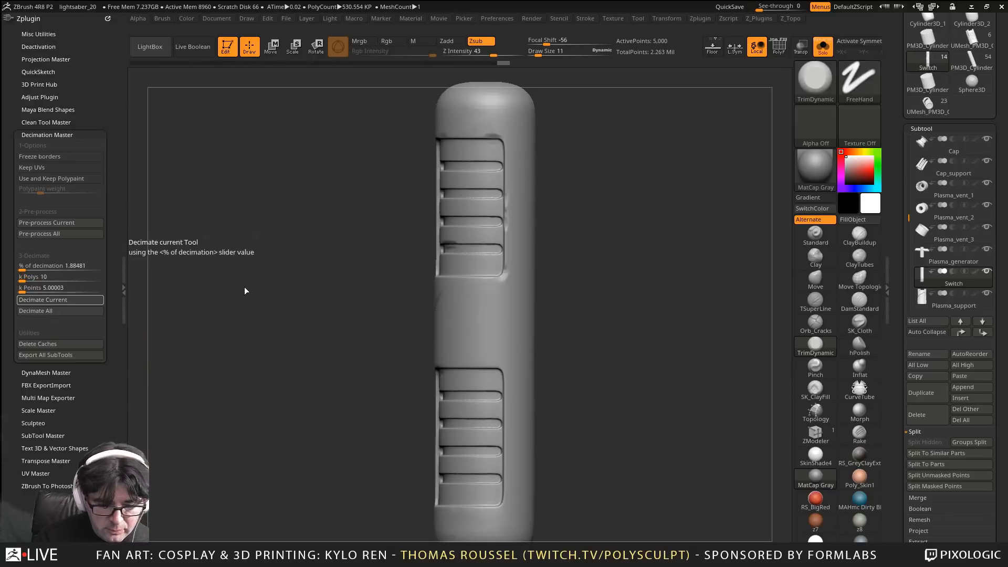
pyautogui.hotkey('shift', 'f')
pyautogui.hotkey('shift', 'f')
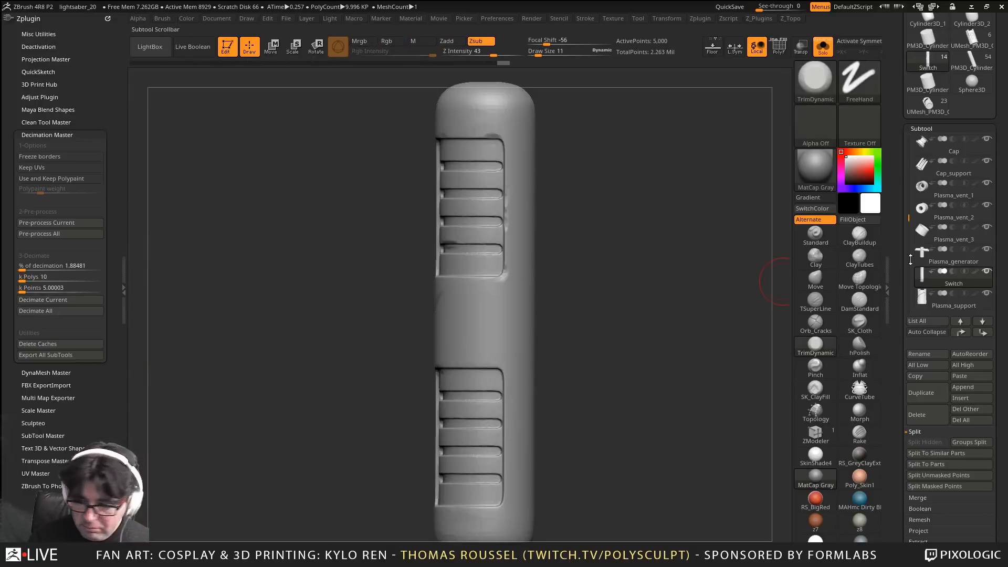
# Select the Plasma_support subtool and try to decimate it to 100 k polys
pyautogui.click(923, 300)
pyautogui.press('f')
pyautogui.moveTo(610, 307); pyautogui.dragTo(561, 301)
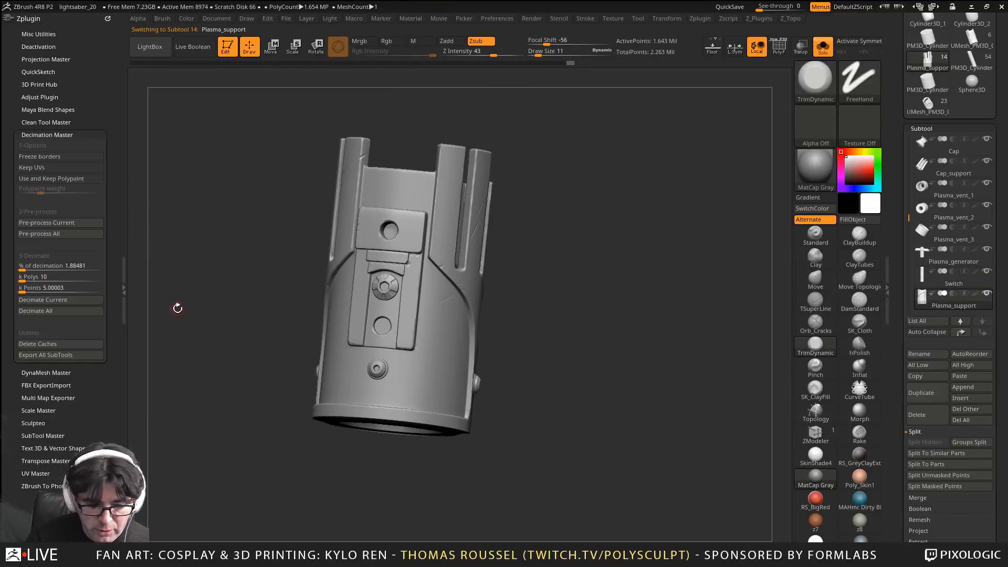
pyautogui.click(27, 268)
pyautogui.click(38, 277)
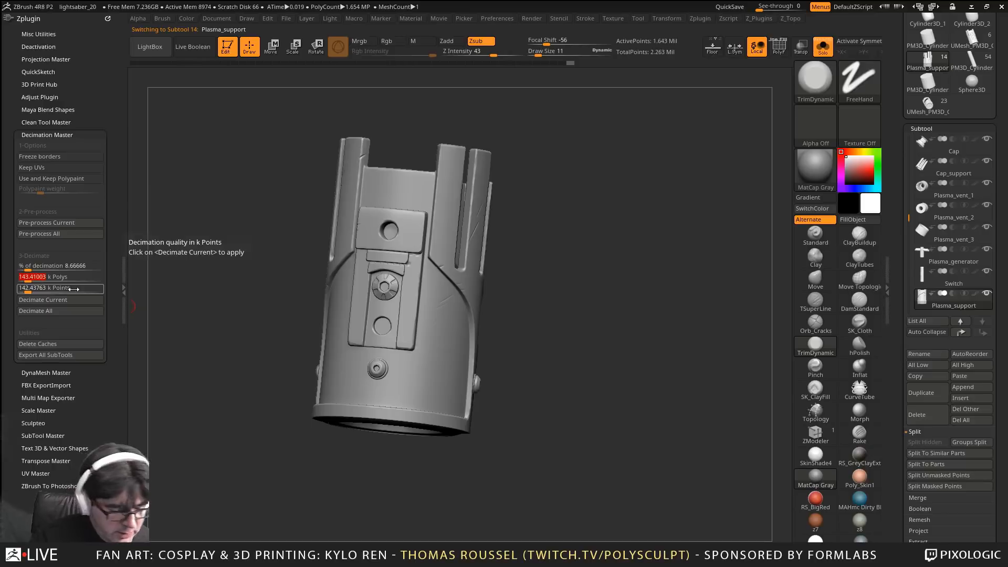
pyautogui.write('100')
pyautogui.press('Return')
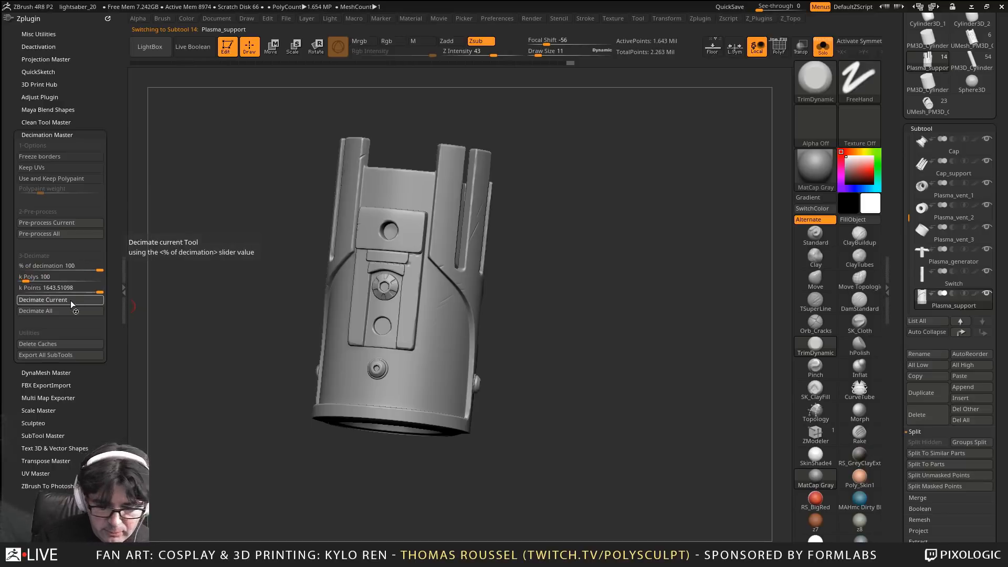
pyautogui.click(70, 300)
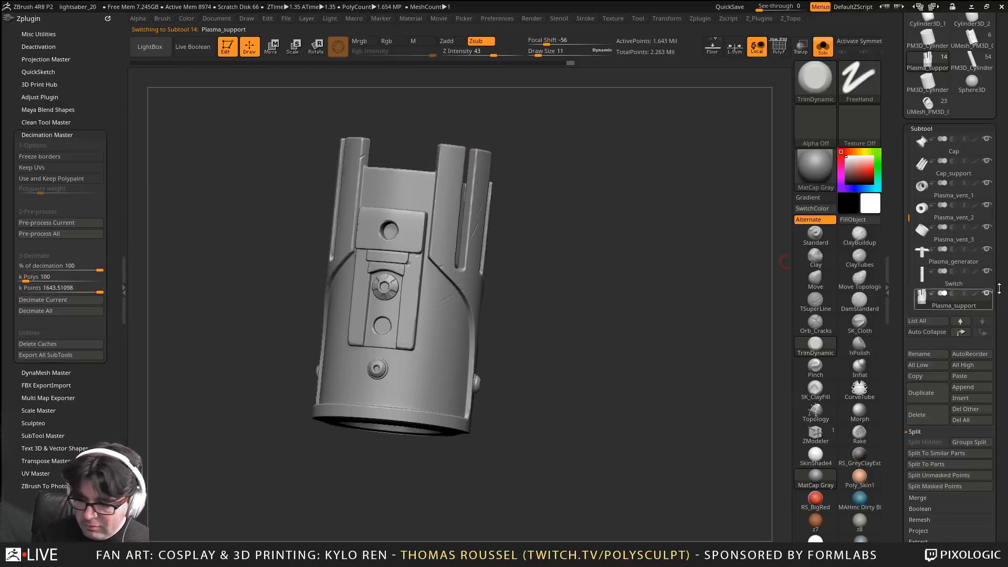
# Pre-process the Plasma_support subtool for decimation and check its wireframe up close
pyautogui.moveTo(910, 222); pyautogui.dragTo(910, 242)
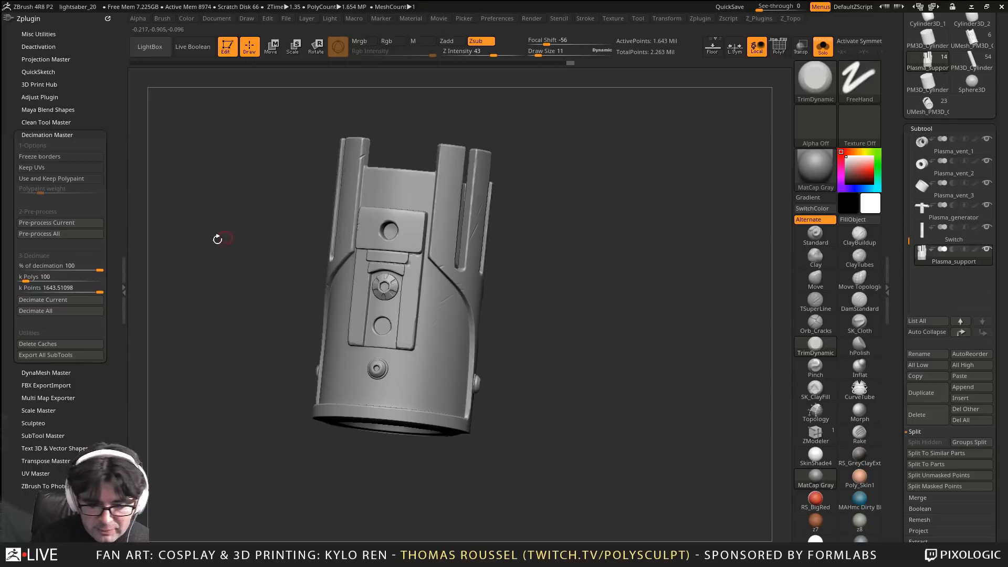
pyautogui.click(49, 223)
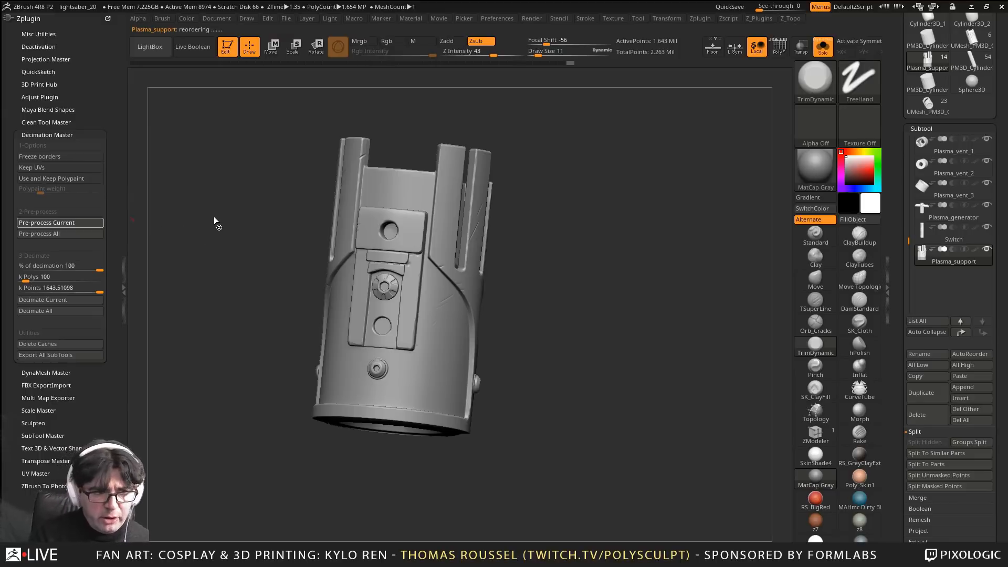
pyautogui.moveTo(513, 295)
pyautogui.mouseDown()
pyautogui.moveTo(557, 287)
pyautogui.moveTo(572, 331)
pyautogui.mouseUp()
pyautogui.hotkey('shift', 'f')
pyautogui.hotkey('shift', 'f')
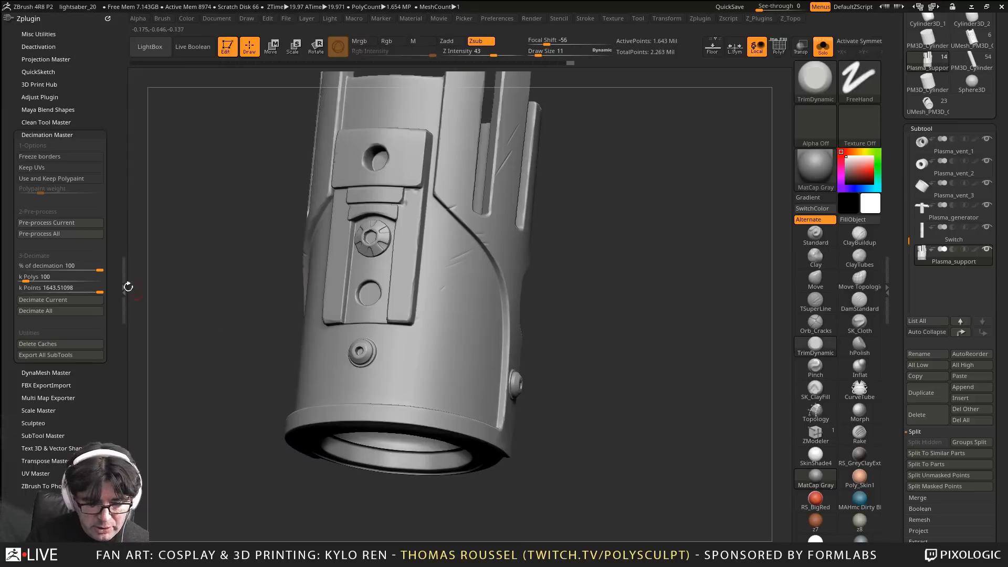
# Decimate the Plasma_support subtool to 200 k polys and check the reduced mesh with and without its wireframe
pyautogui.moveTo(81, 268); pyautogui.dragTo(33, 269)
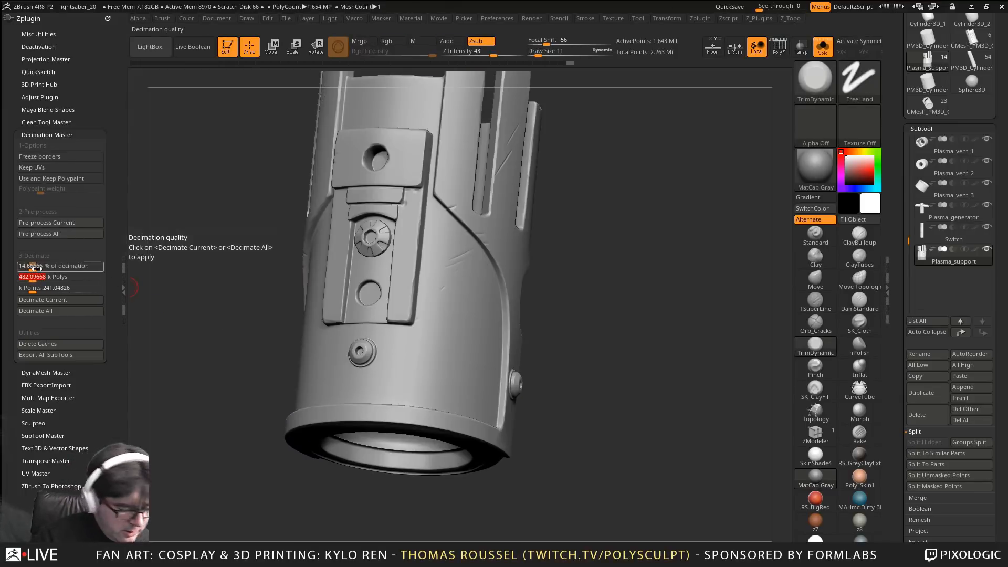
pyautogui.write('200')
pyautogui.press('Return')
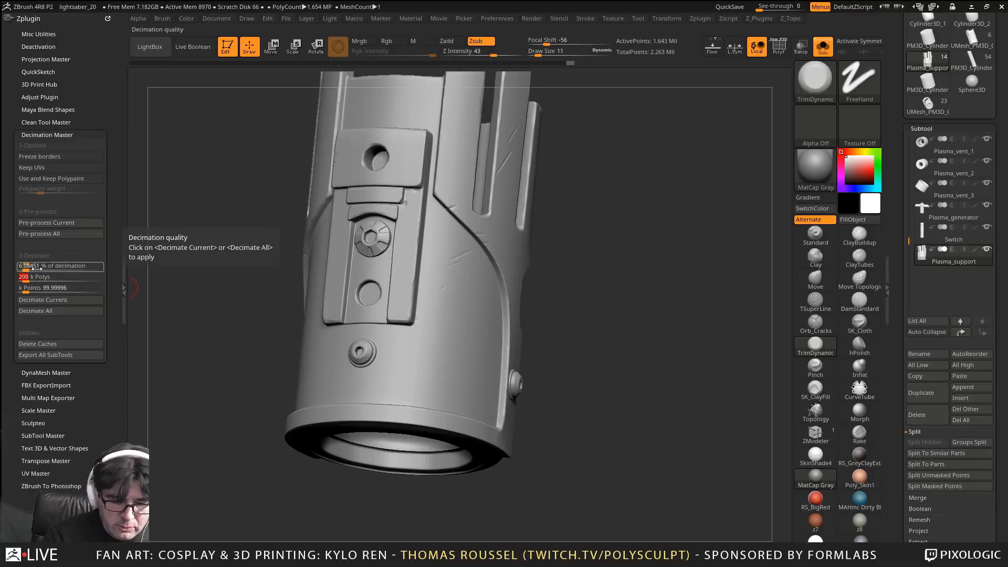
pyautogui.click(50, 302)
pyautogui.hotkey('shift', 'f')
pyautogui.hotkey('shift', 'f')
pyautogui.keyDown('alt'); pyautogui.moveTo(653, 348); pyautogui.dragTo(638, 303); pyautogui.keyUp('alt')
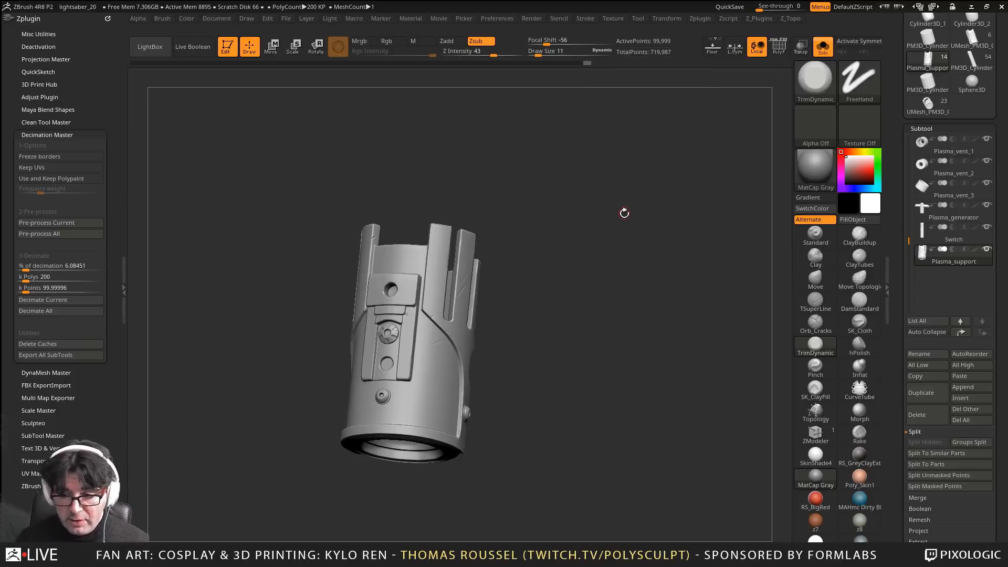
# Turn off Solo mode to show all subtools and view the complete lightsaber upright from the front
pyautogui.moveTo(624, 209); pyautogui.dragTo(618, 186)
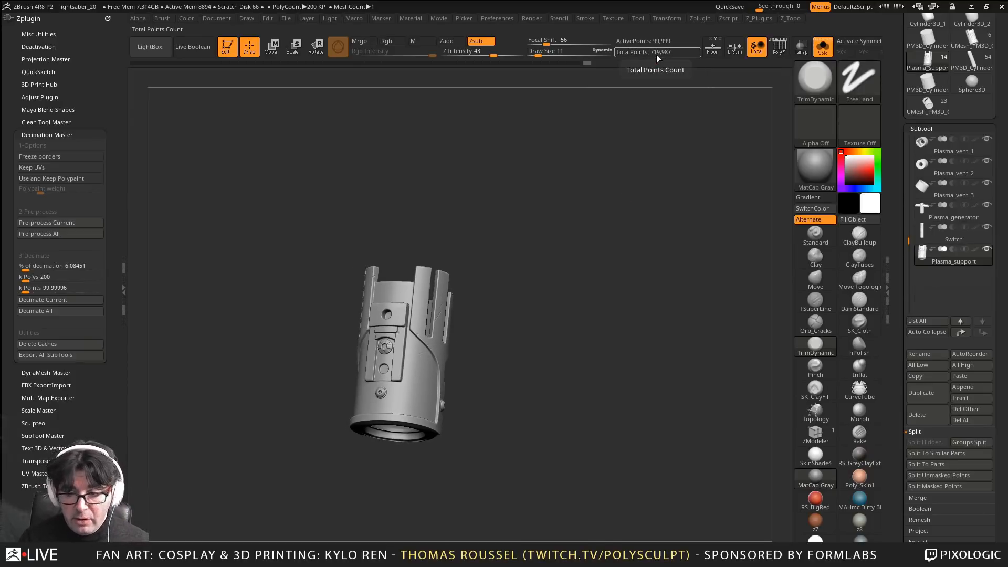
pyautogui.keyDown('alt'); pyautogui.moveTo(598, 242); pyautogui.dragTo(661, 216); pyautogui.keyUp('alt')
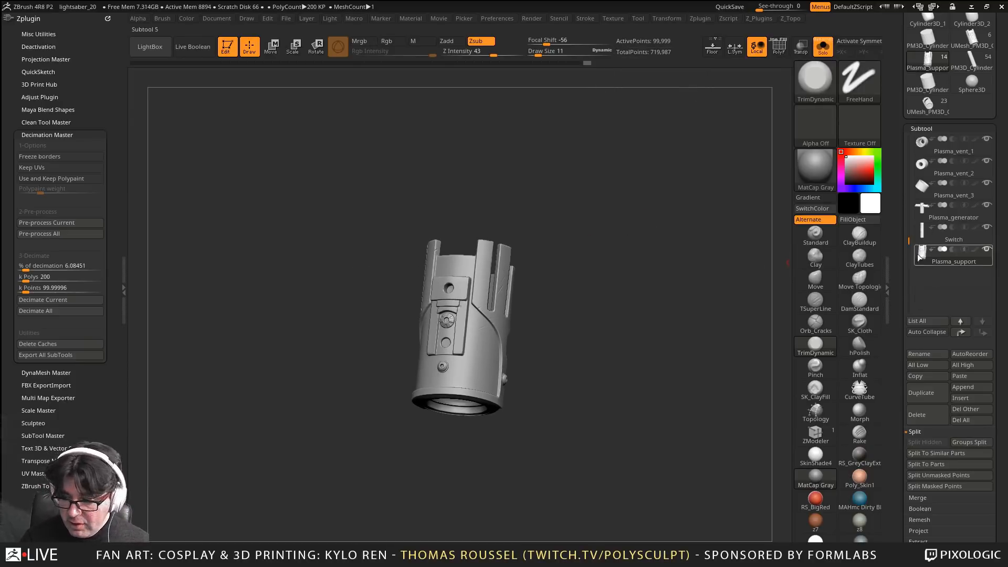
pyautogui.click(823, 46)
pyautogui.moveTo(692, 306); pyautogui.dragTo(625, 292)
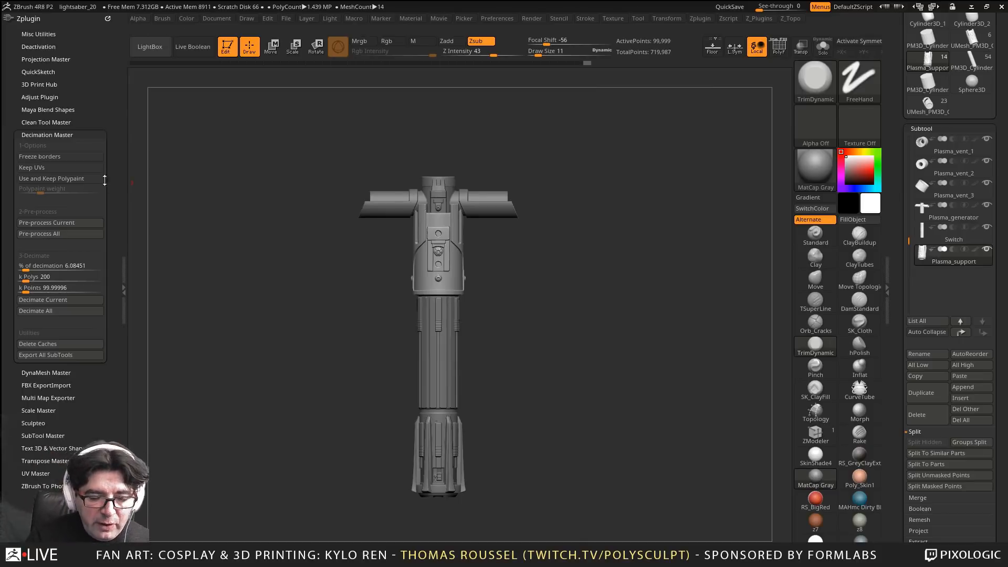
# Update the size ratios in 3D Print Hub, choosing 1.50 x 3.01 x 0.49 mm as the total size of all subtools
pyautogui.click(81, 136)
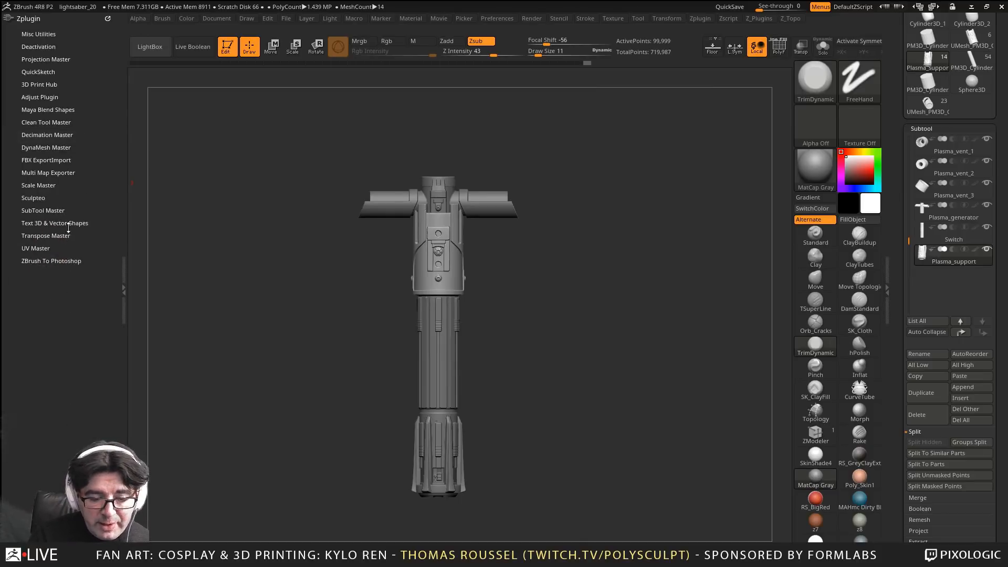
pyautogui.click(37, 84)
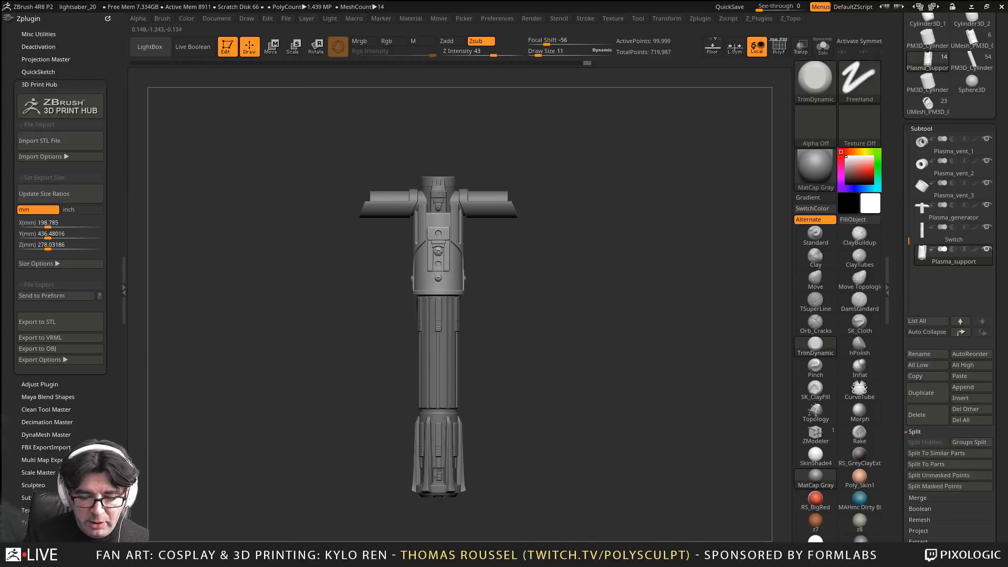
pyautogui.click(70, 201)
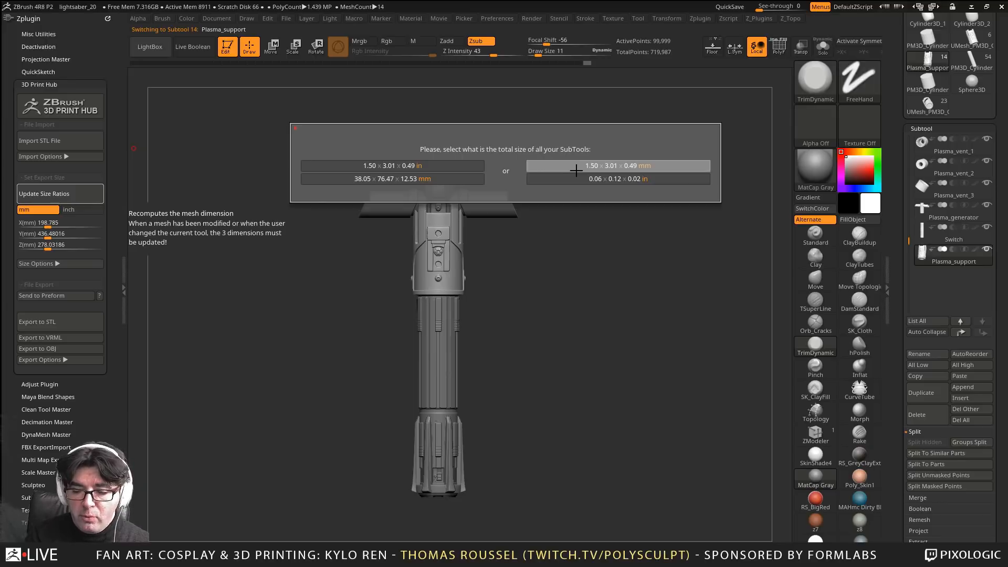
pyautogui.click(611, 165)
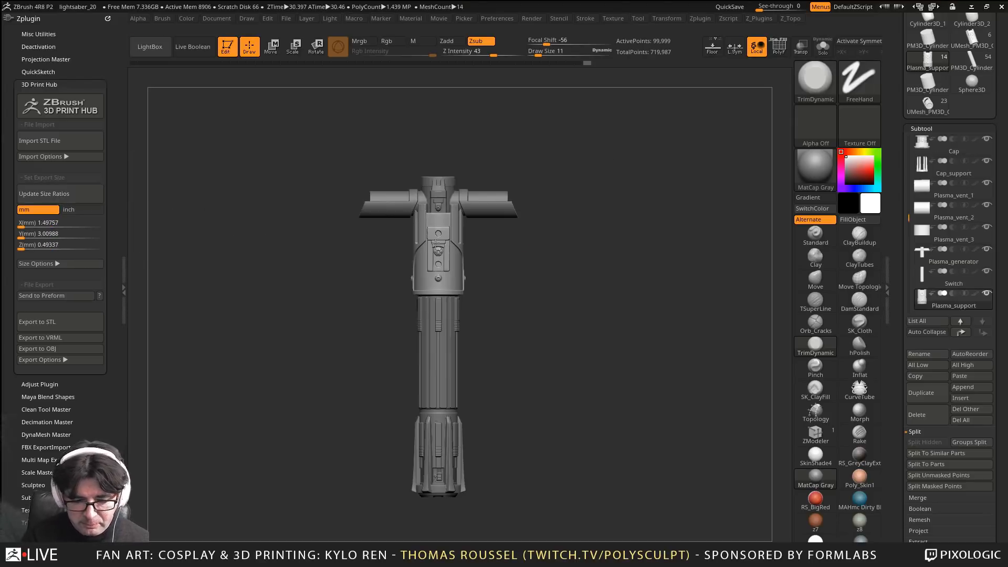
# Set the export height (Y) to 300 mm, and update the size ratios again using the total size of all subtools in mm
pyautogui.click(19, 235)
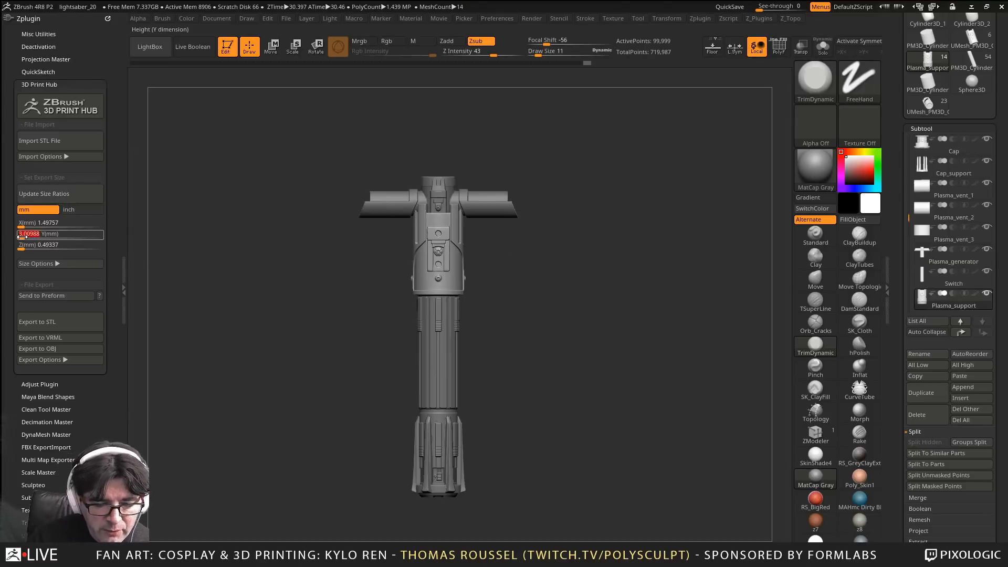
pyautogui.write('300')
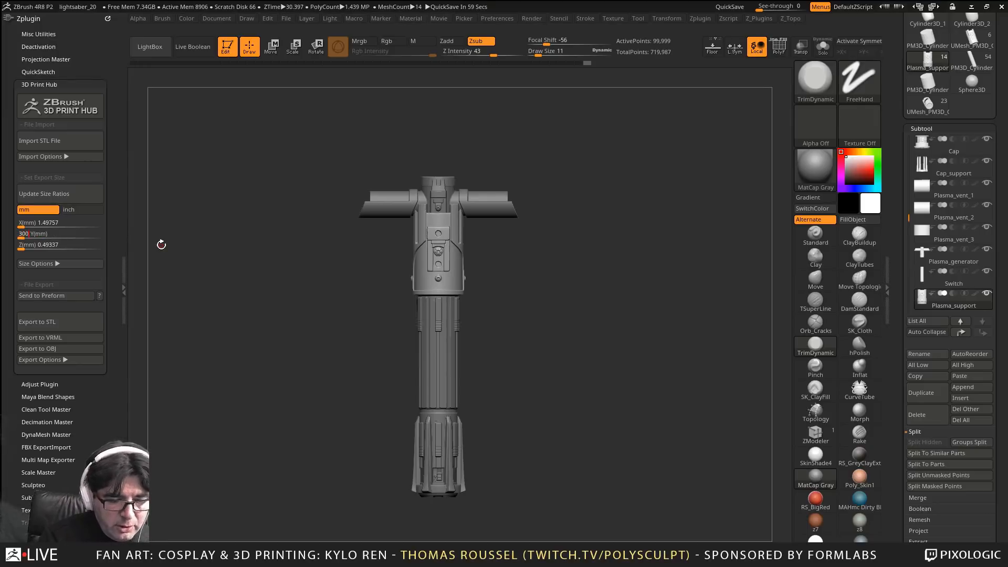
pyautogui.press('Return')
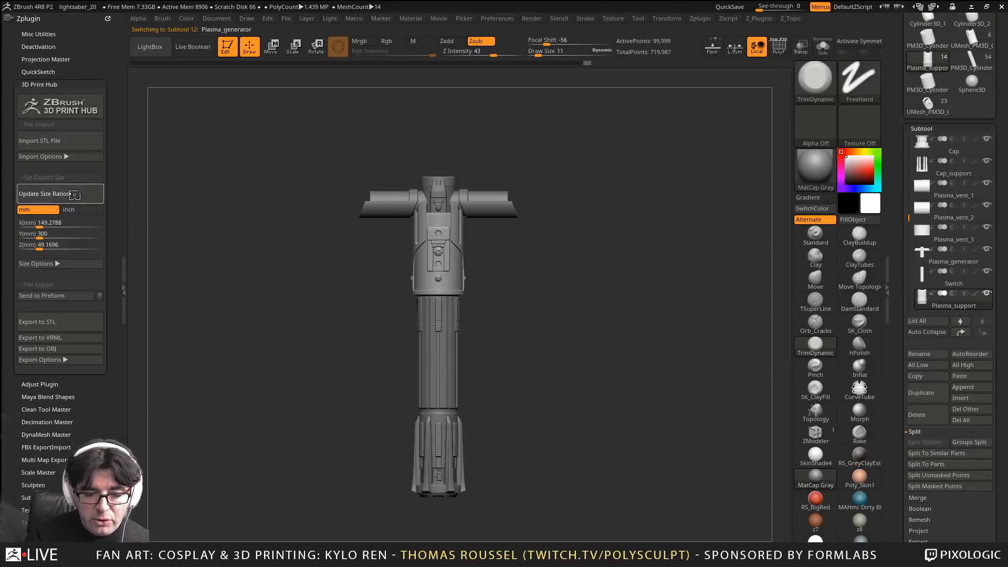
pyautogui.click(625, 166)
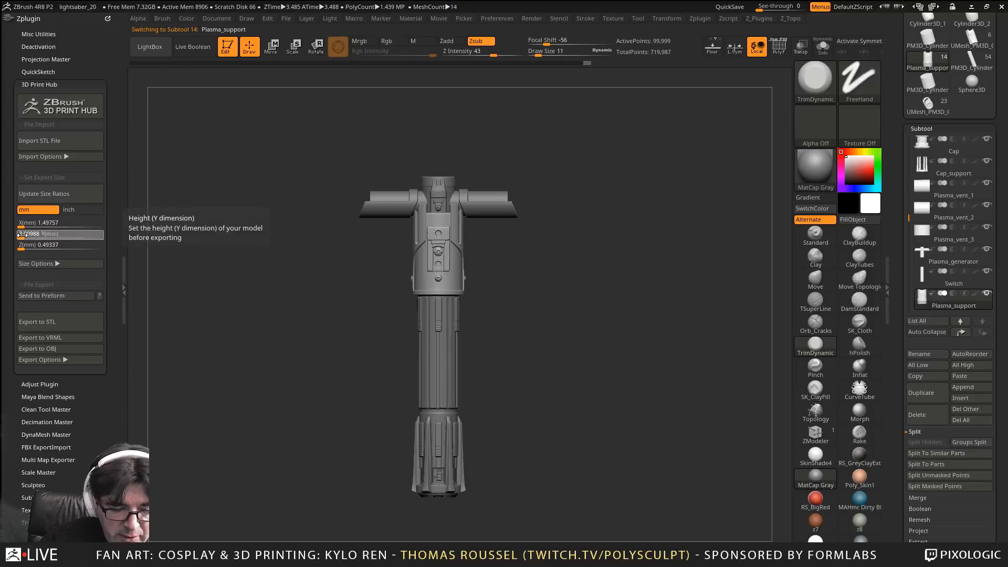
# Set the export height (Y) to 300.988 mm in 3D Print Hub
pyautogui.click(59, 234)
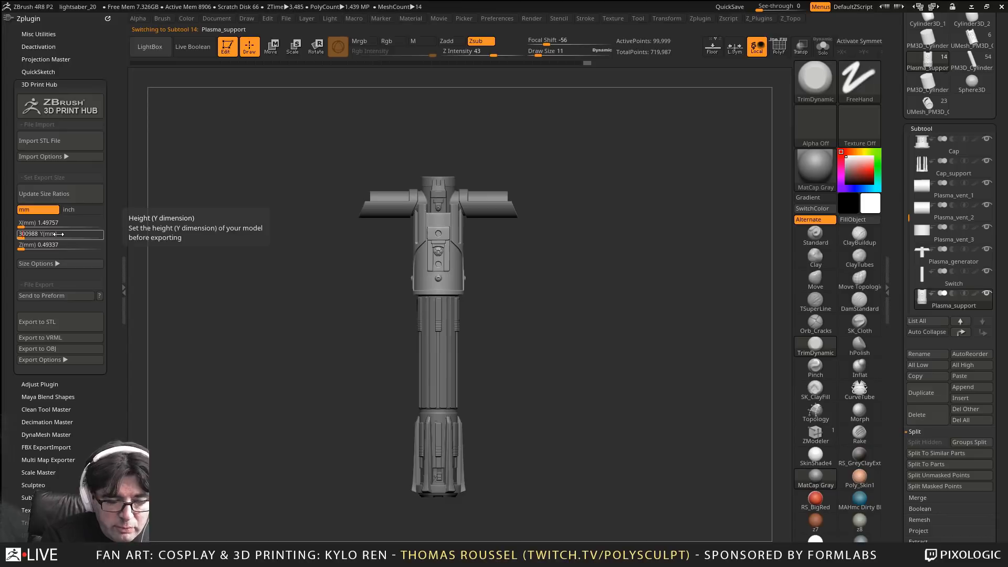
pyautogui.write('.')
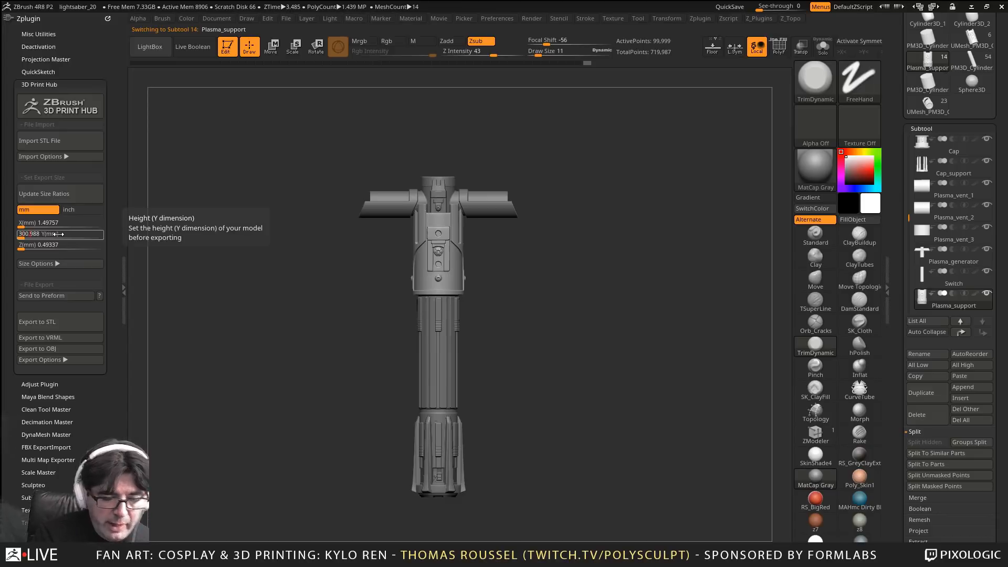
pyautogui.press('Return')
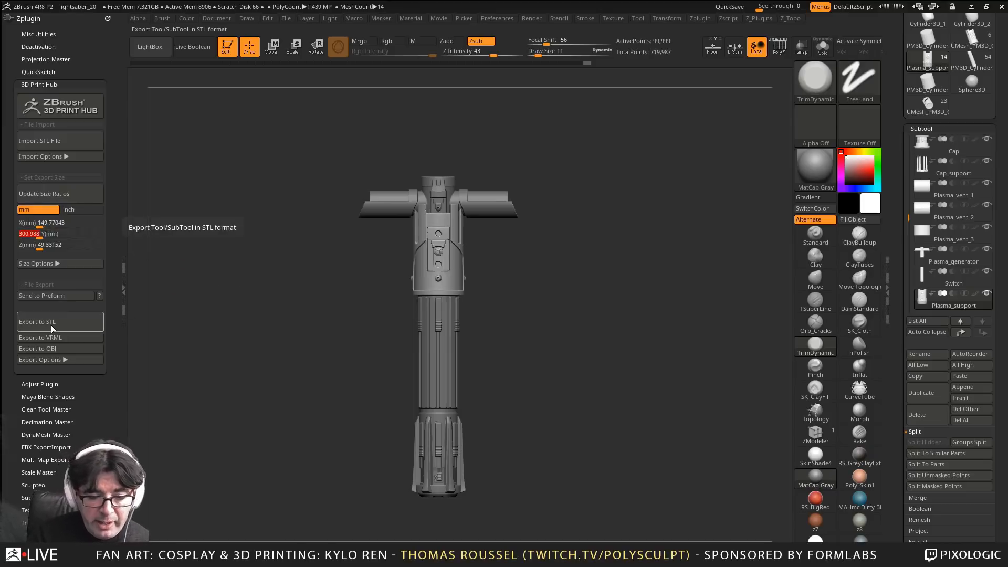
# Export the visible subtools as separate STL files into a new "final" folder inside 3d print, using each subtool's name as the file name
pyautogui.click(41, 359)
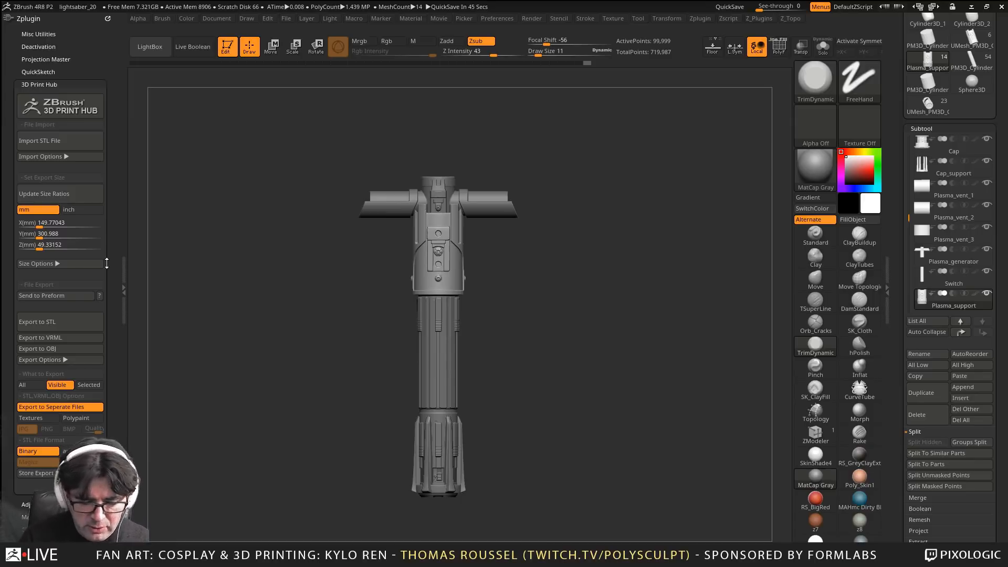
pyautogui.click(42, 324)
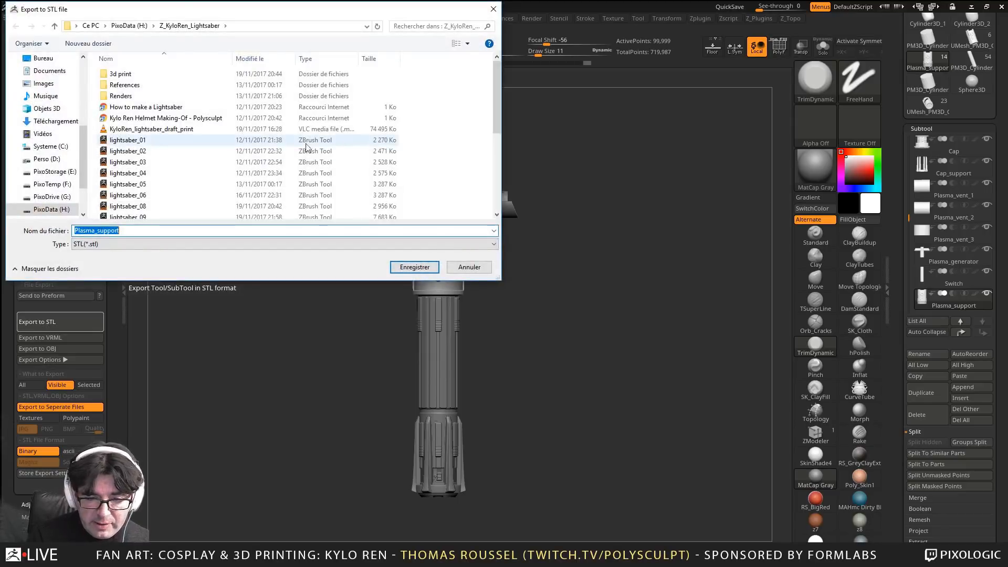
pyautogui.doubleClick(352, 111)
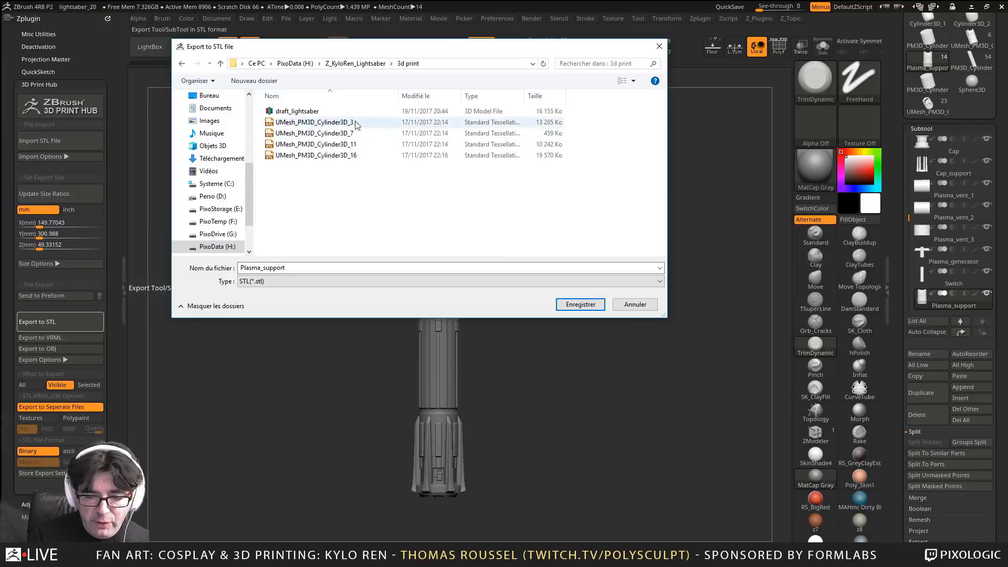
pyautogui.click(254, 80)
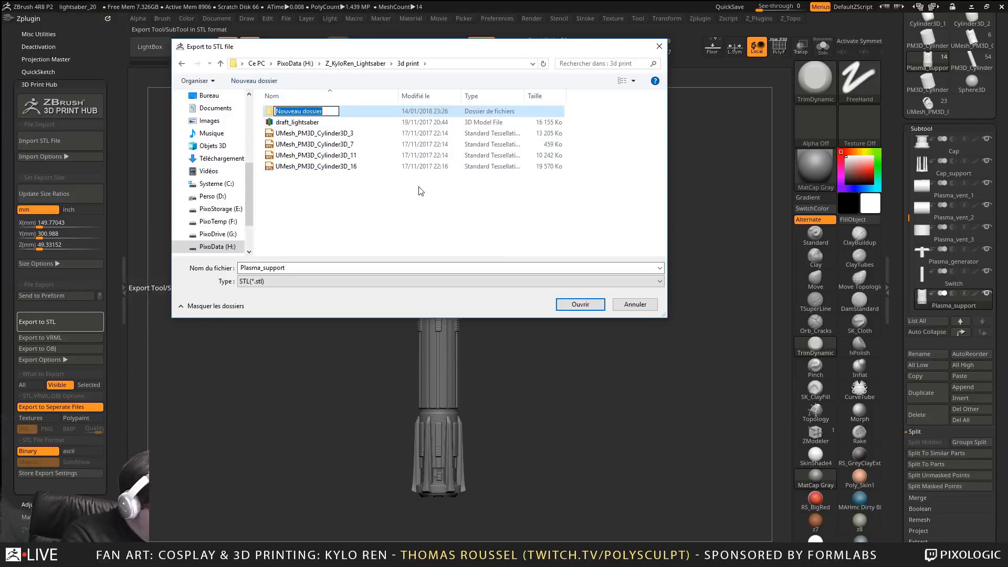
pyautogui.write('fin')
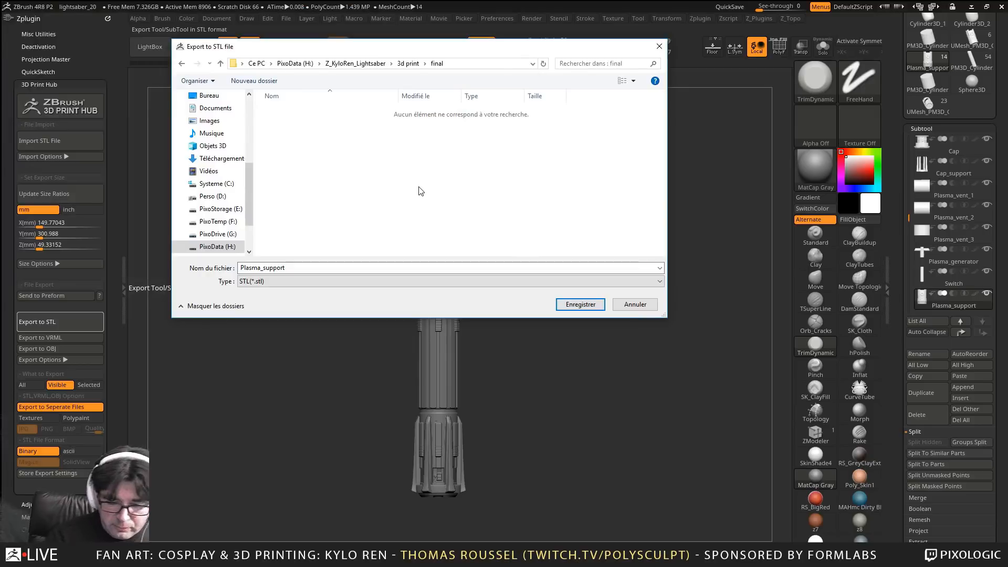
pyautogui.click(594, 304)
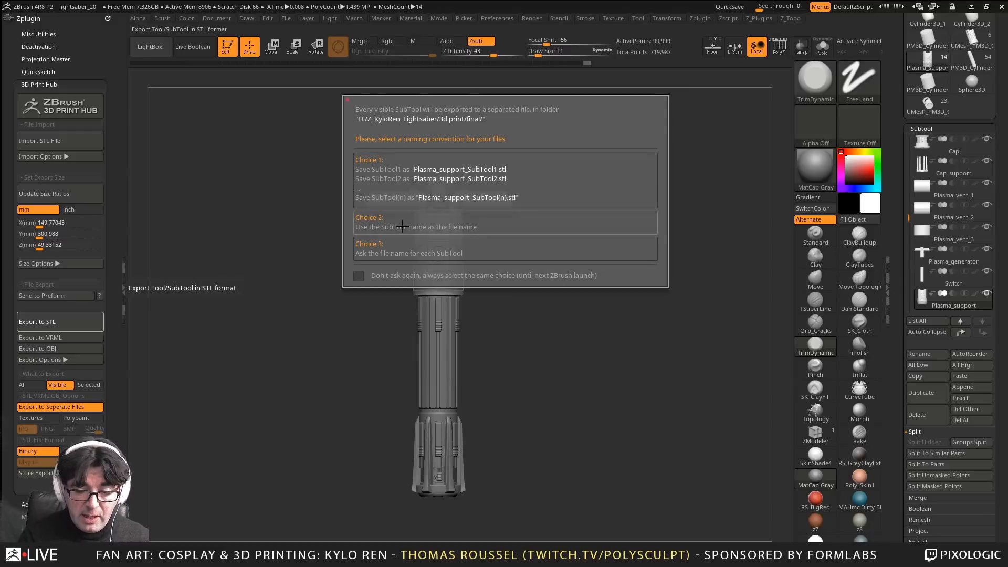
pyautogui.click(452, 226)
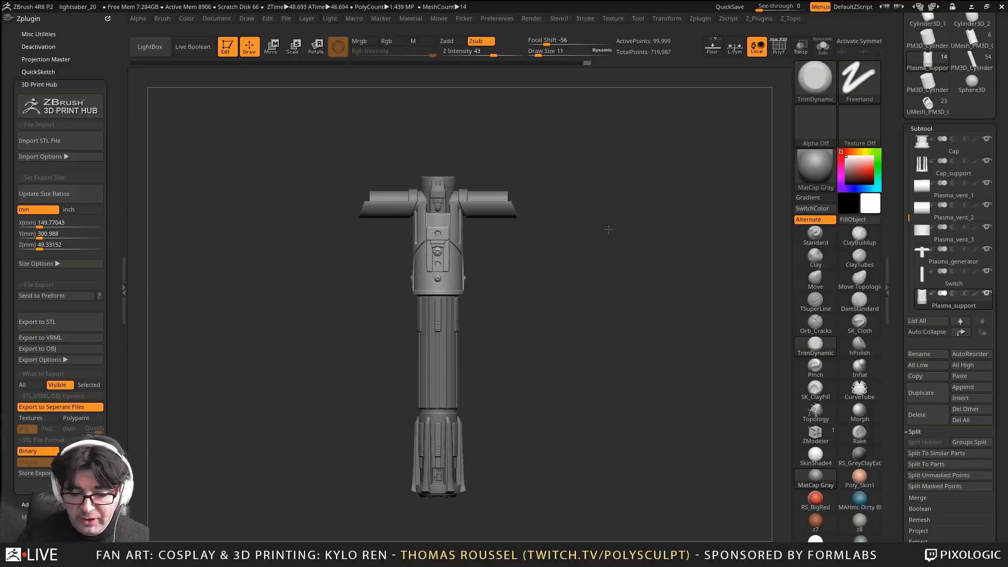
# Switch to Autodesk Netfabb, maximize its window and narrow the side pane to enlarge the build platform view
pyautogui.moveTo(601, 230); pyautogui.dragTo(625, 262, button='right')
pyautogui.keyDown('alt'); pyautogui.moveTo(625, 262); pyautogui.dragTo(633, 235, button='right'); pyautogui.keyUp('alt')
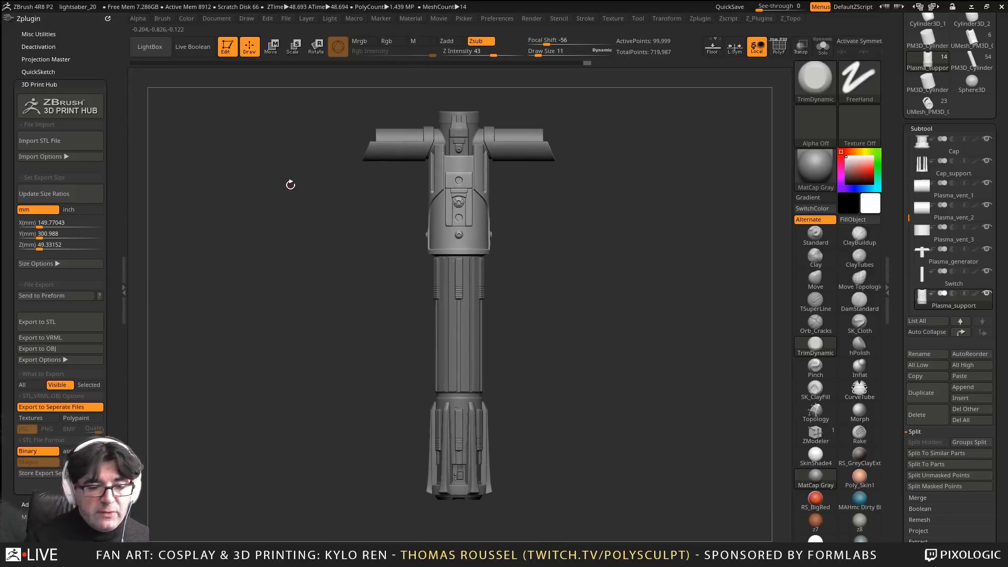
pyautogui.moveTo(1, 118); pyautogui.dragTo(566, 20)
pyautogui.doubleClick(562, 21)
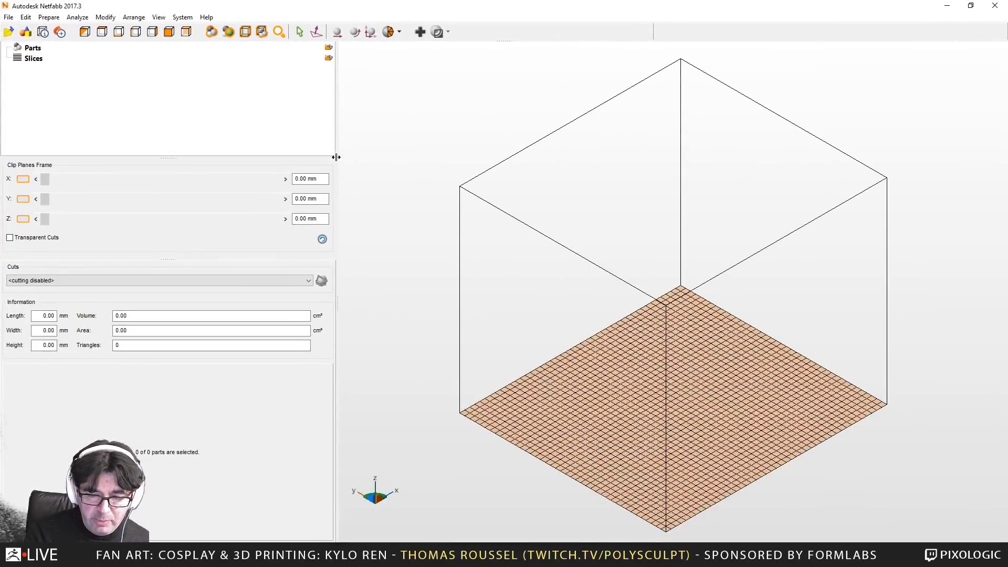
pyautogui.moveTo(336, 158); pyautogui.dragTo(210, 157)
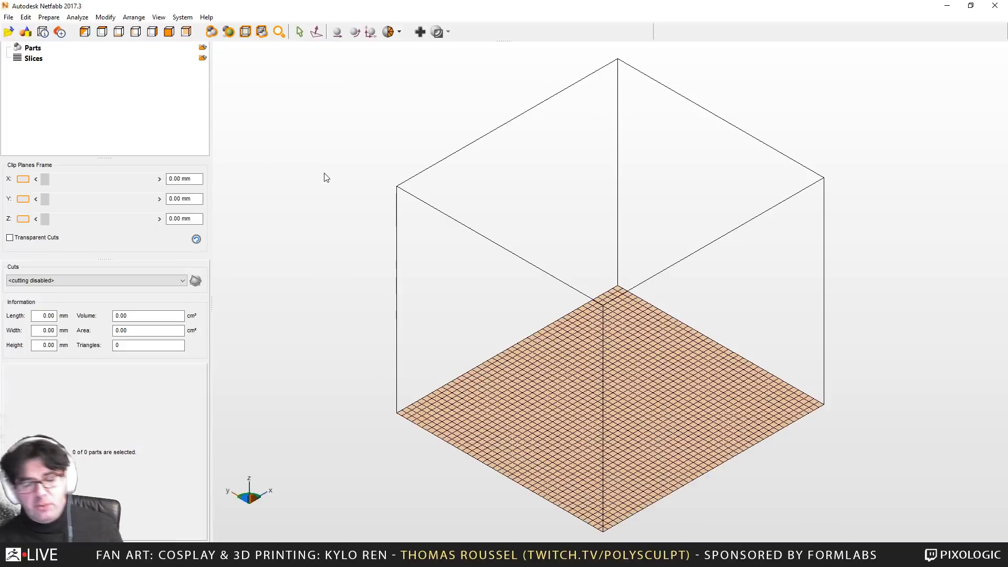
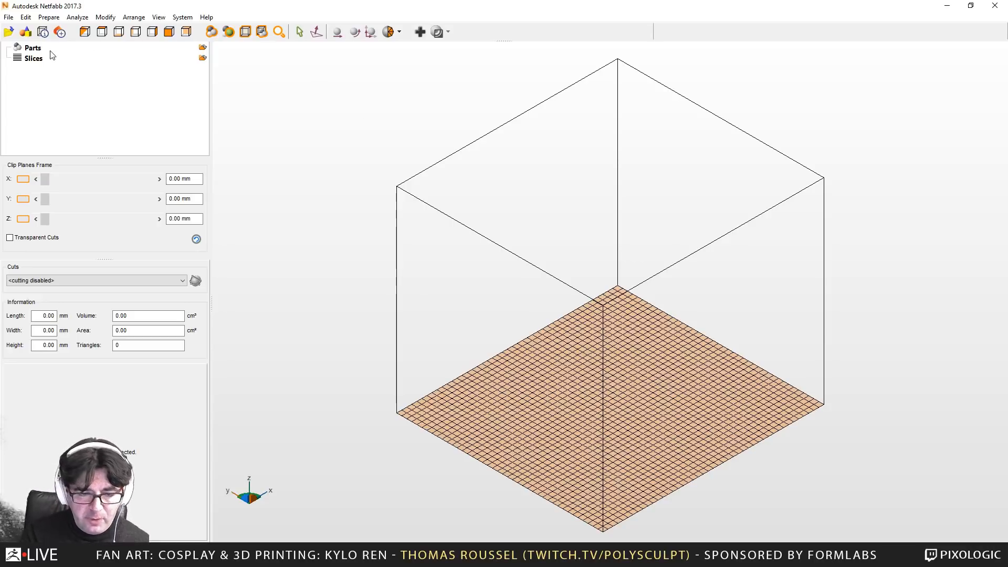
# Import the Cable_holder2 STL file from H:\Z_KyloRen_Lightsaber\3d print\final
pyautogui.click(27, 49)
pyautogui.click(9, 32)
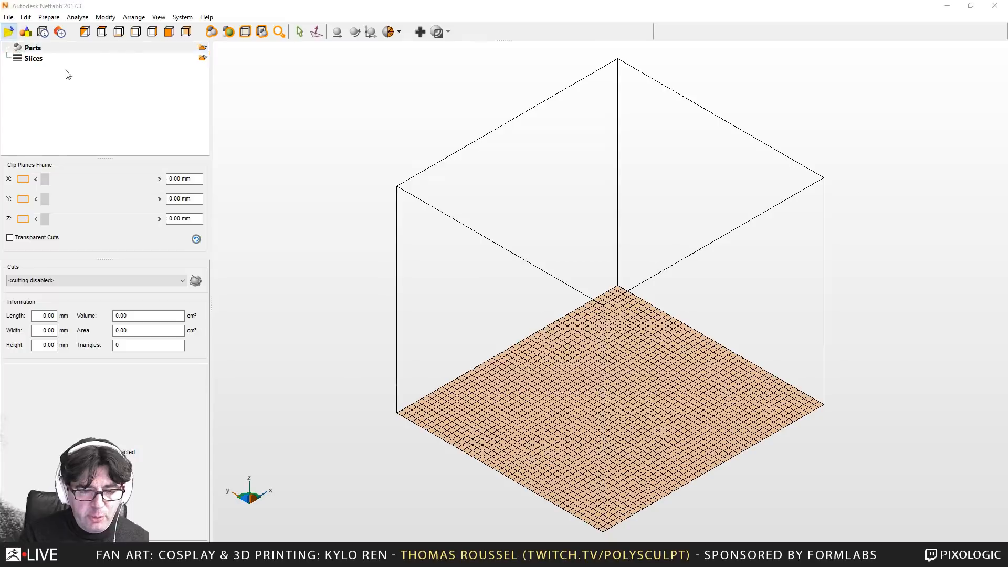
pyautogui.click(182, 49)
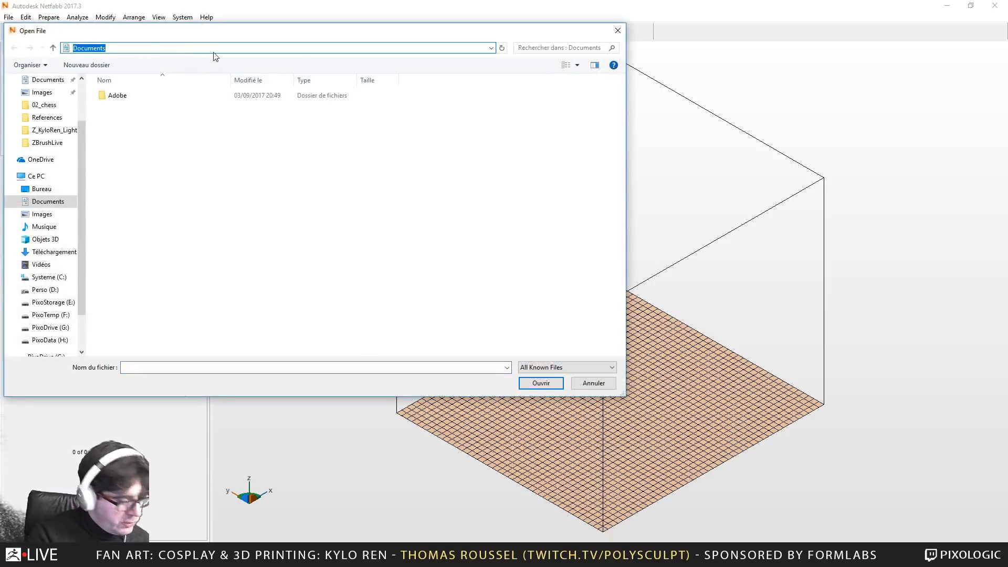
pyautogui.write('H:\\Z_KyloRen_Lightsaber\\3d print\\final')
pyautogui.press('Return')
pyautogui.click(126, 97)
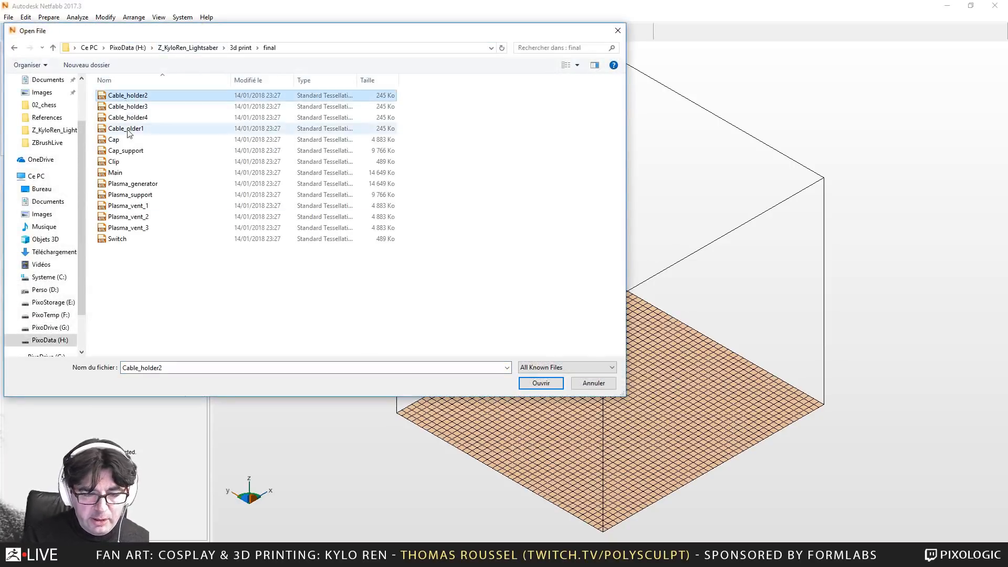
pyautogui.click(122, 240)
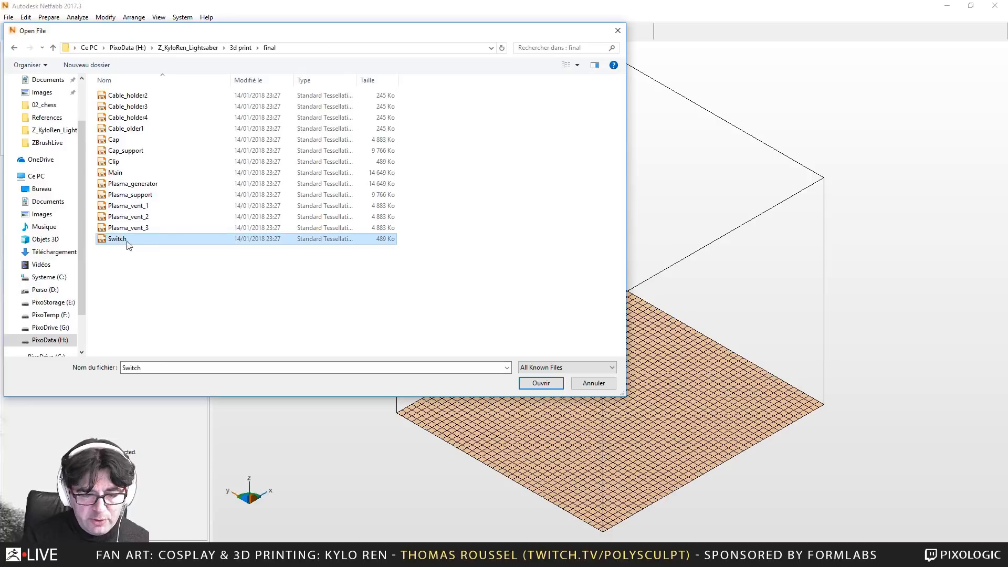
pyautogui.doubleClick(123, 96)
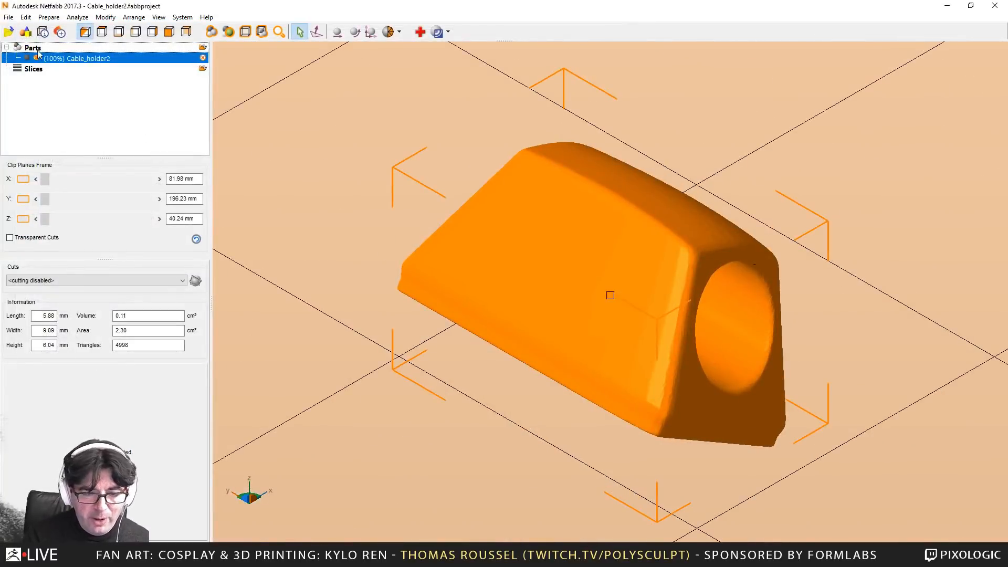
# Add the Cable_holder3 STL file from the final folder to the project and open the file browser for another part
pyautogui.click(9, 31)
pyautogui.doubleClick(129, 108)
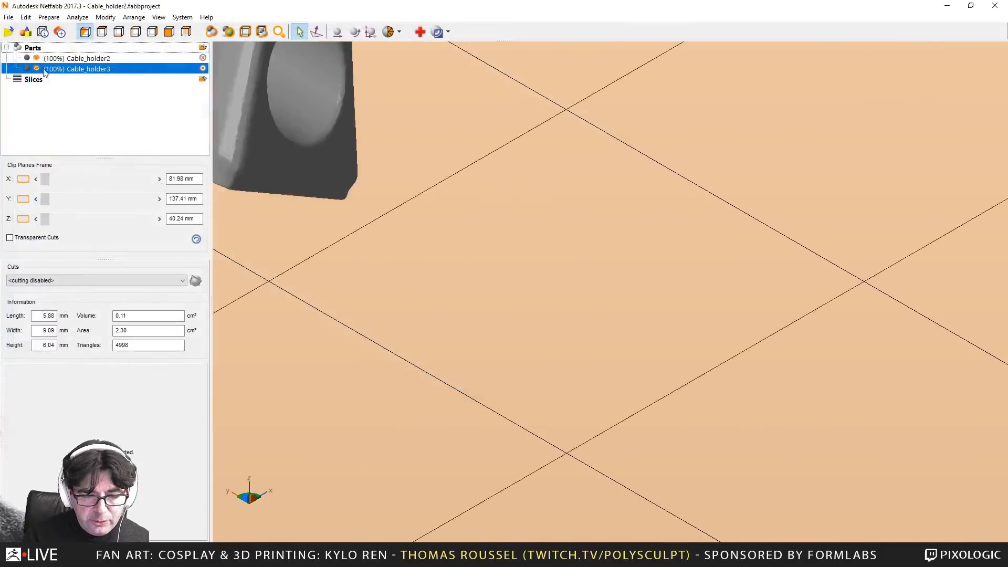
pyautogui.click(9, 32)
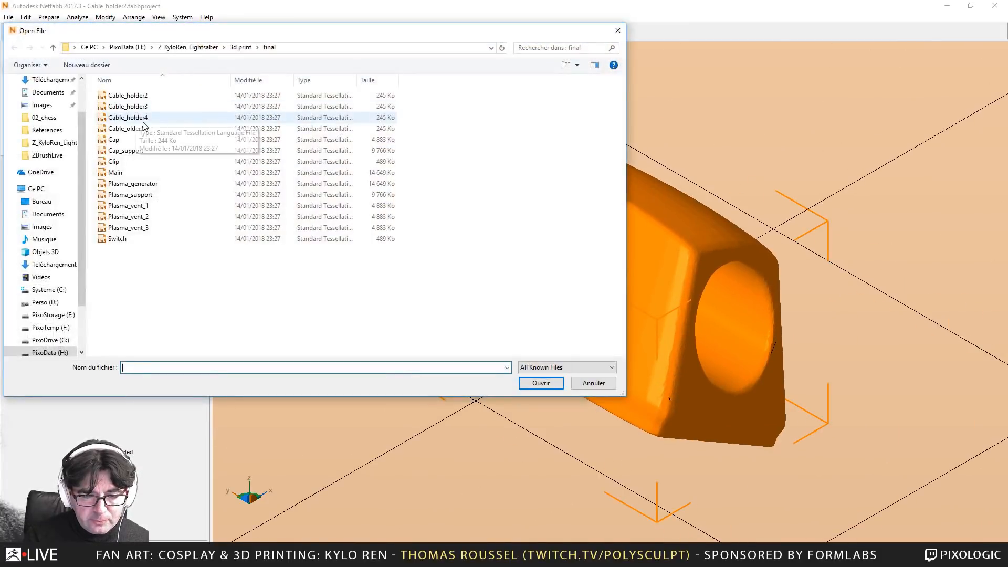
# Import the Cable_holder4, Cable_older1, Cap and Cap_support STL files from the final folder into the project
pyautogui.doubleClick(138, 118)
pyautogui.click(8, 32)
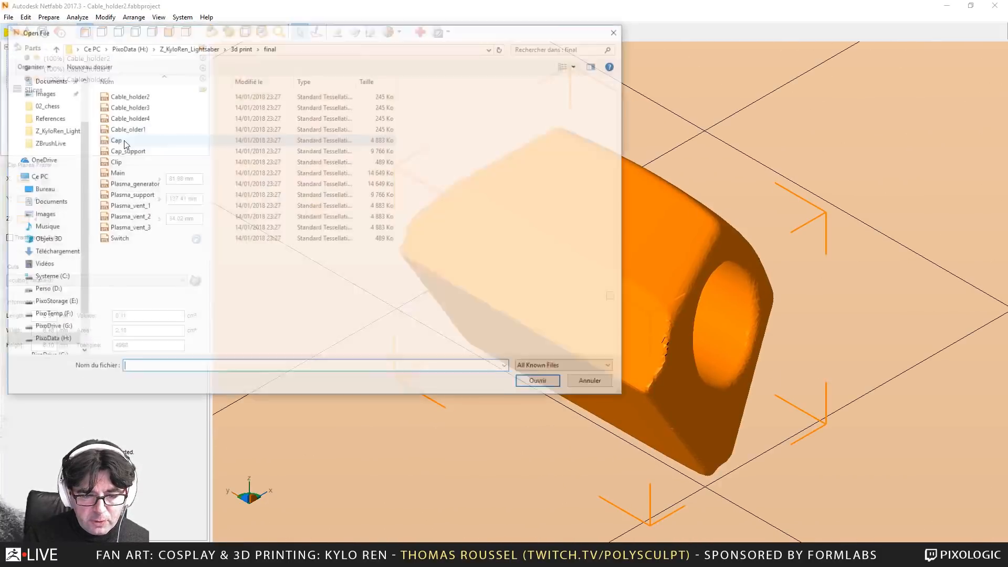
pyautogui.doubleClick(138, 129)
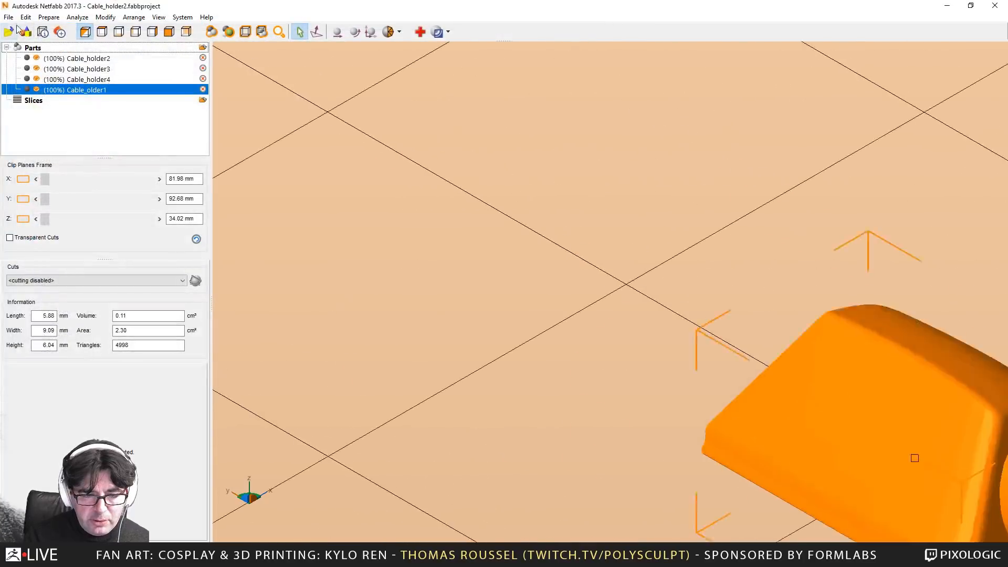
pyautogui.click(8, 32)
pyautogui.doubleClick(114, 141)
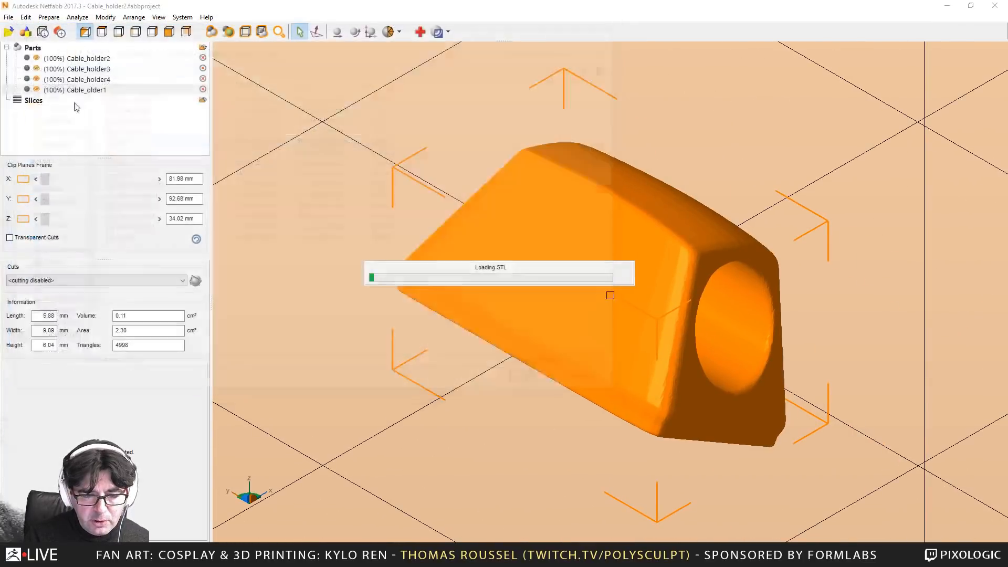
pyautogui.click(8, 32)
pyautogui.doubleClick(126, 151)
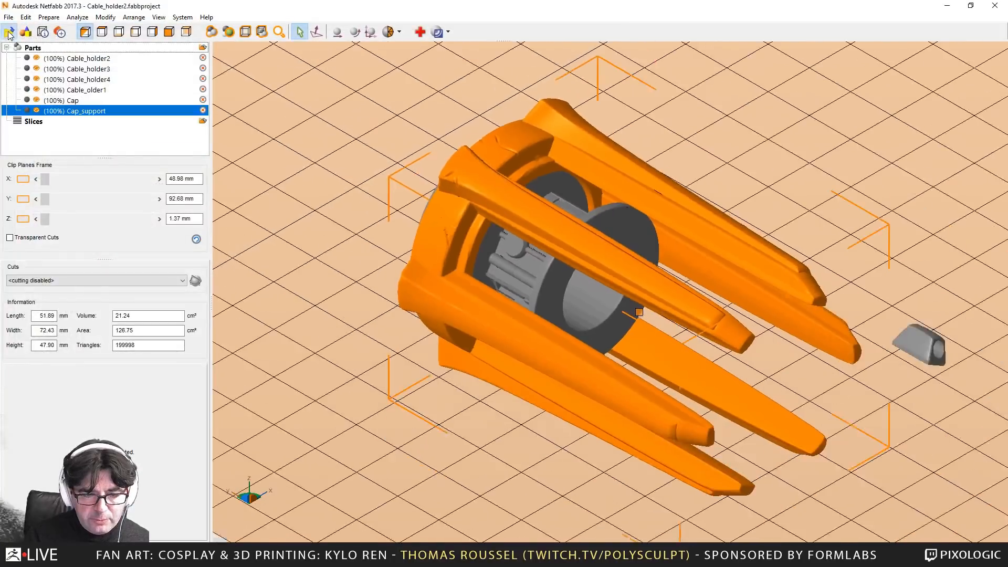
# Add the Clip, Main and Plasma_generator STL files to the project
pyautogui.click(9, 32)
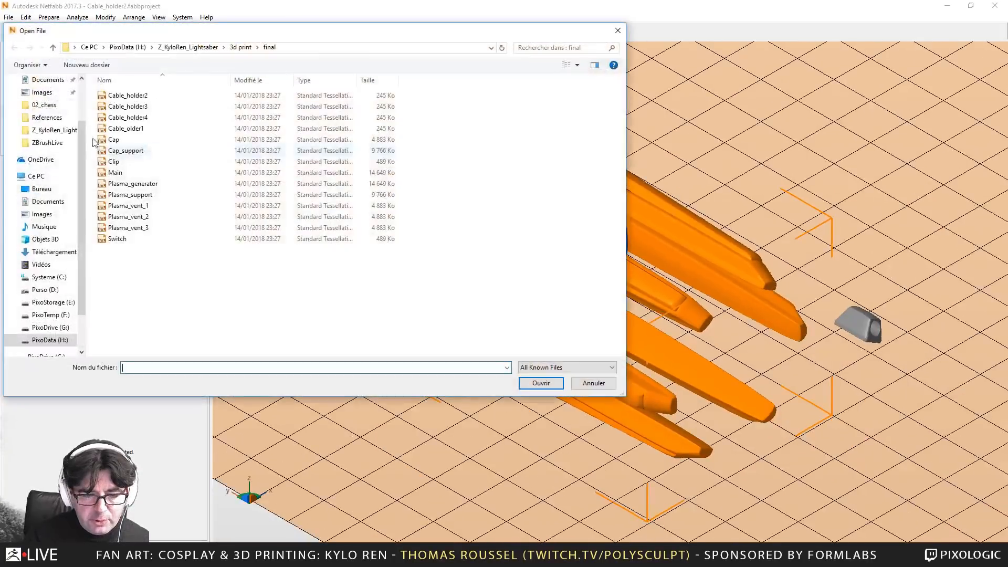
pyautogui.doubleClick(113, 162)
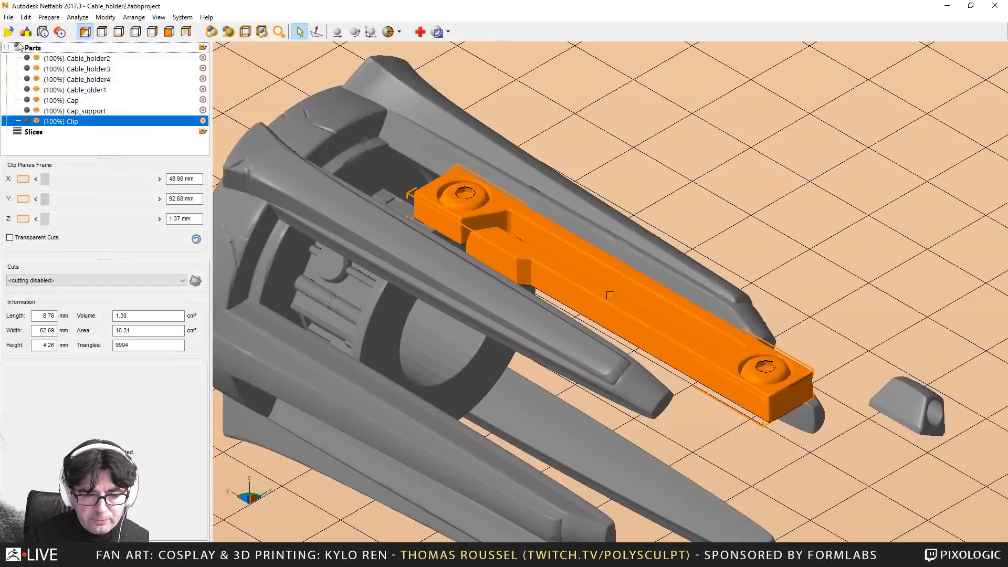
pyautogui.click(9, 32)
pyautogui.click(113, 174)
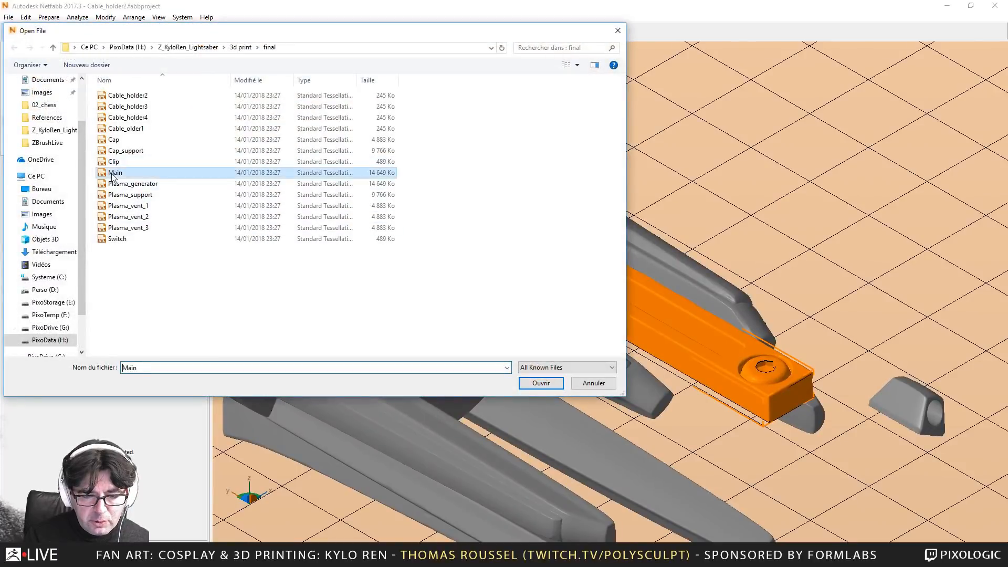
pyautogui.doubleClick(114, 173)
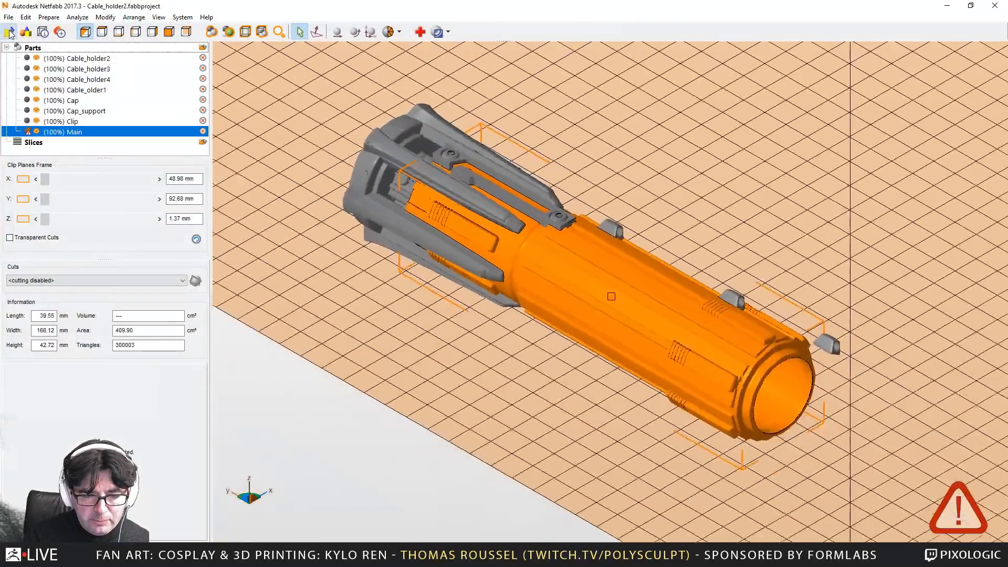
pyautogui.click(9, 32)
pyautogui.doubleClick(126, 185)
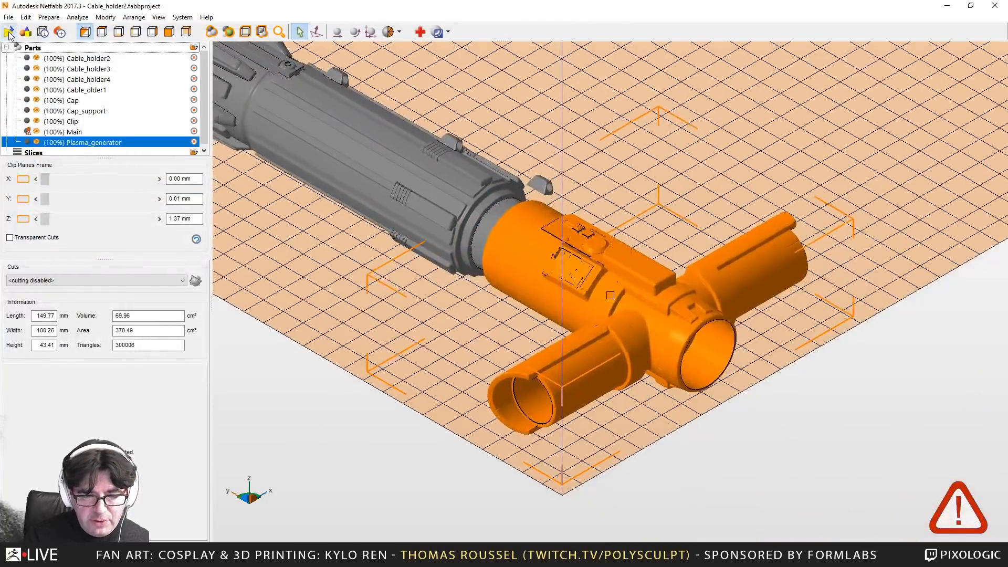
# Add the remaining STL files Plasma_support, Plasma_vent_1, Plasma_vent_2, Plasma_vent_3 and Switch to the project
pyautogui.click(9, 32)
pyautogui.doubleClick(161, 196)
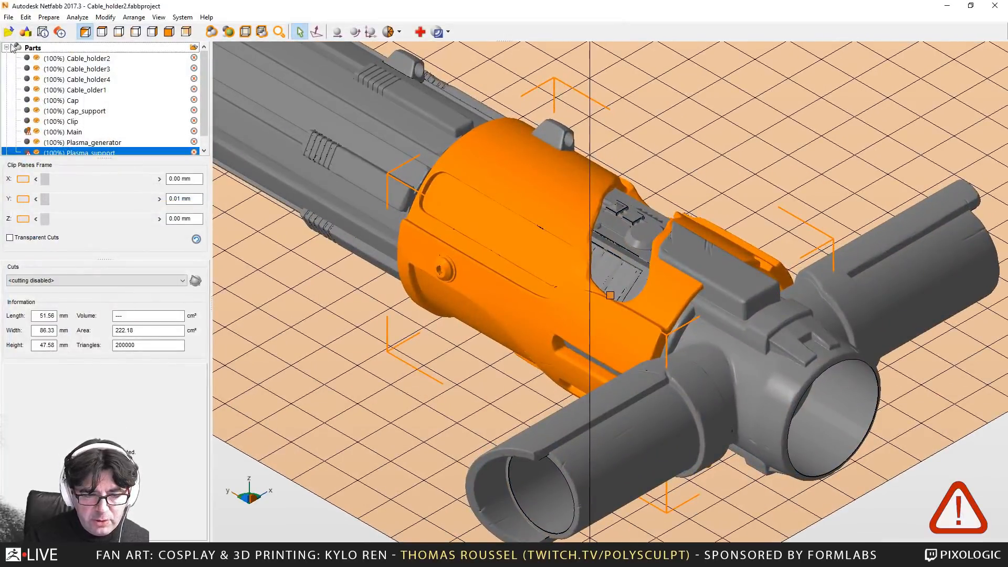
pyautogui.click(9, 32)
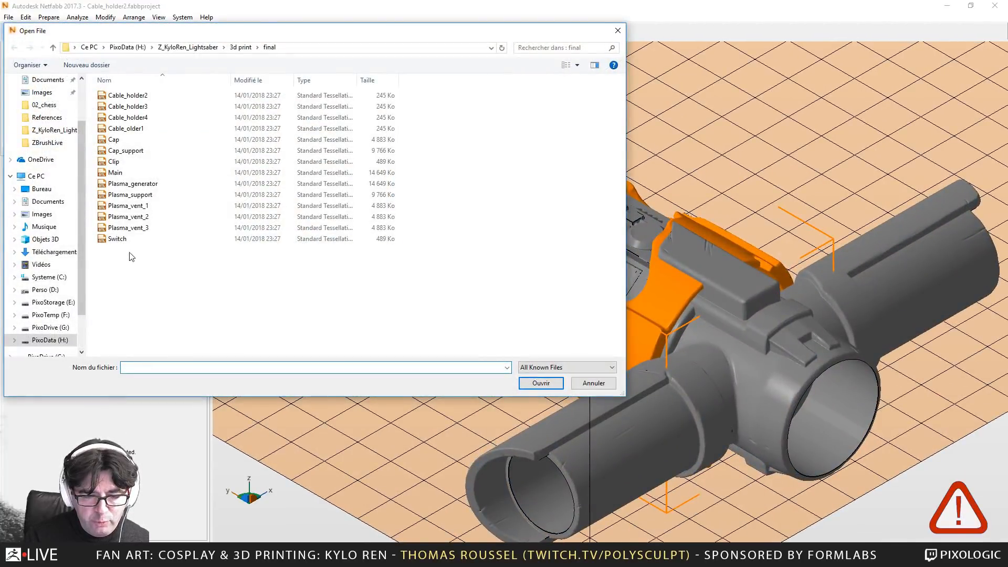
pyautogui.doubleClick(129, 209)
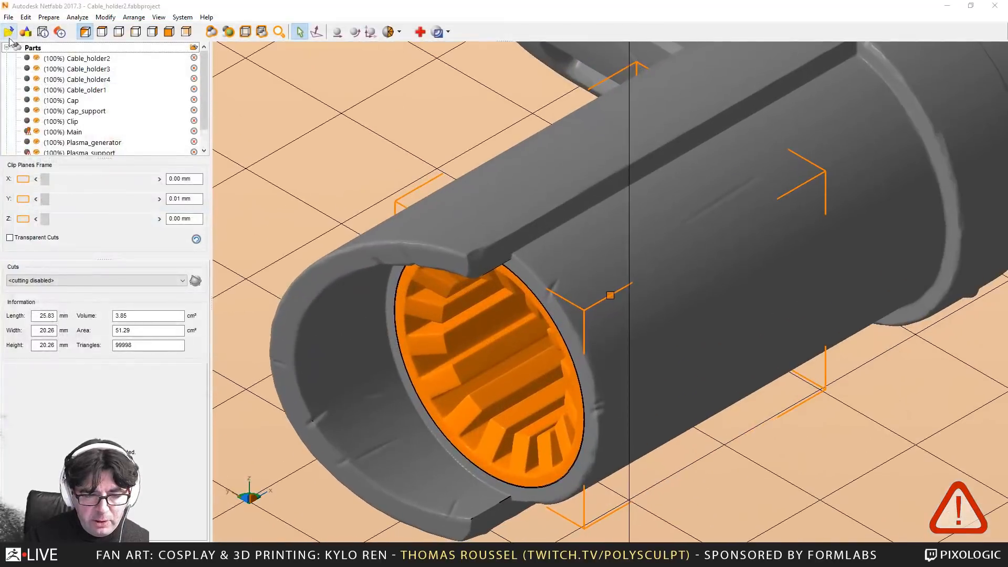
pyautogui.click(10, 32)
pyautogui.doubleClick(129, 216)
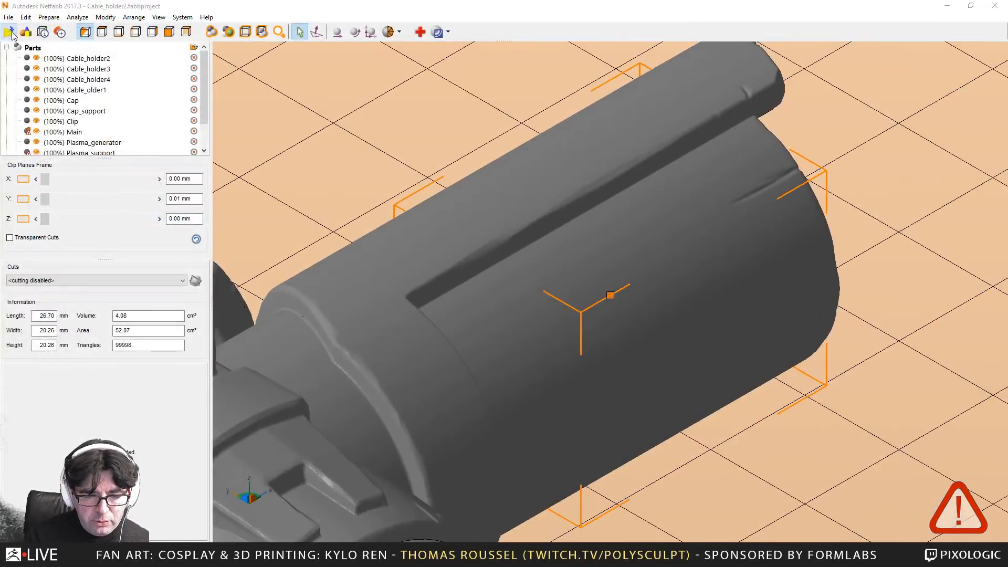
pyautogui.click(10, 32)
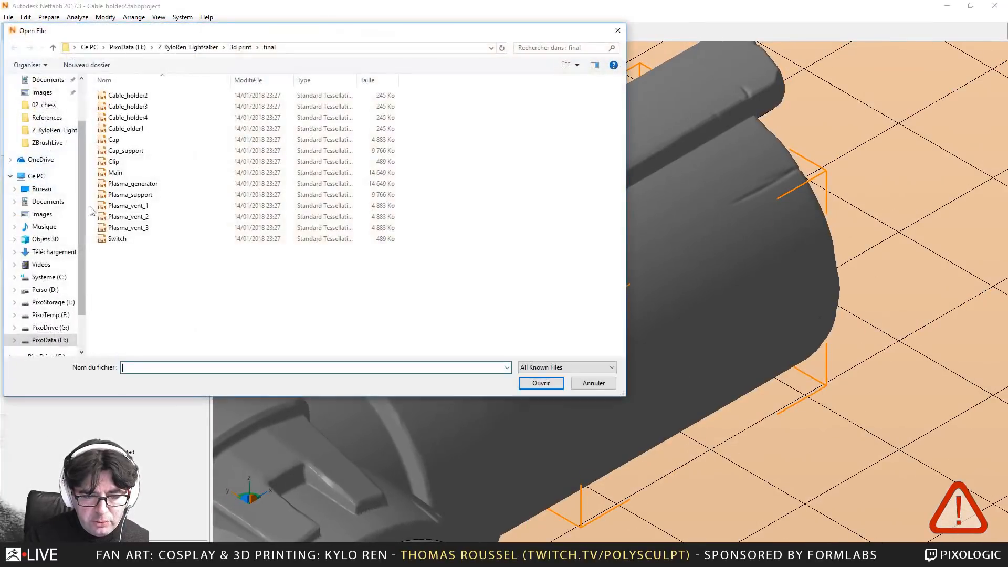
pyautogui.doubleClick(131, 224)
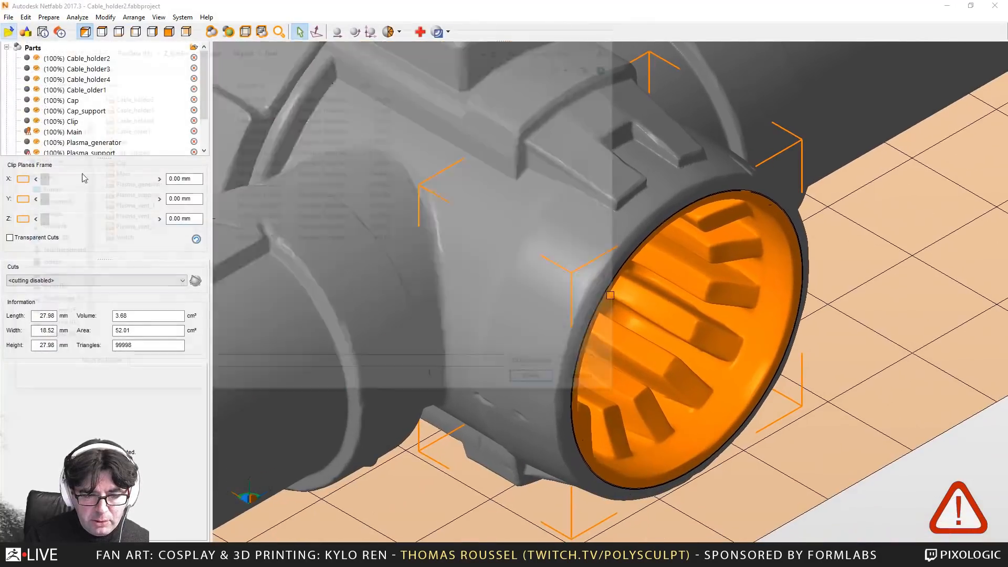
pyautogui.click(10, 32)
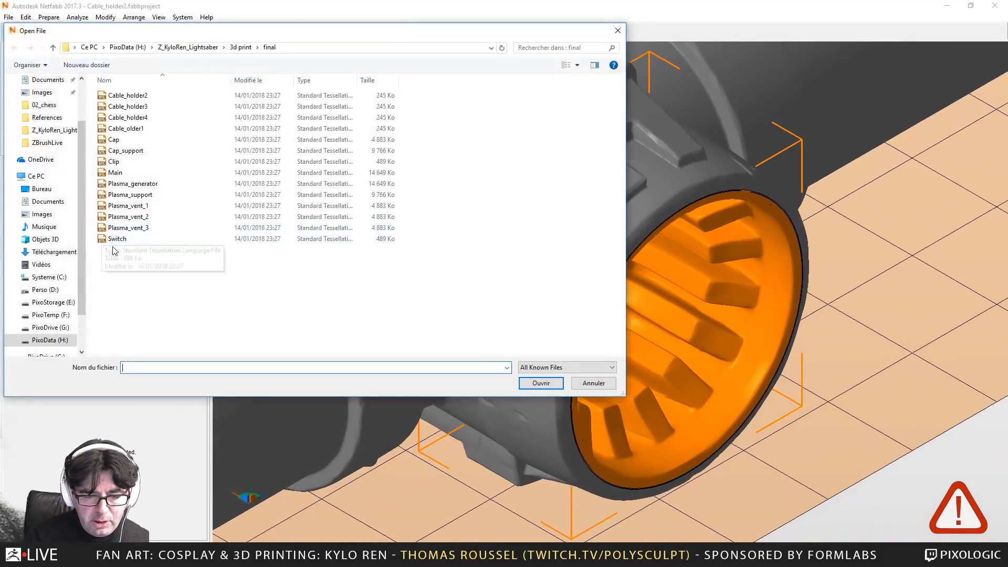
pyautogui.doubleClick(118, 234)
# Enlarge the parts list to make room for more of the imported parts
pyautogui.scroll(-8, 606, 332)
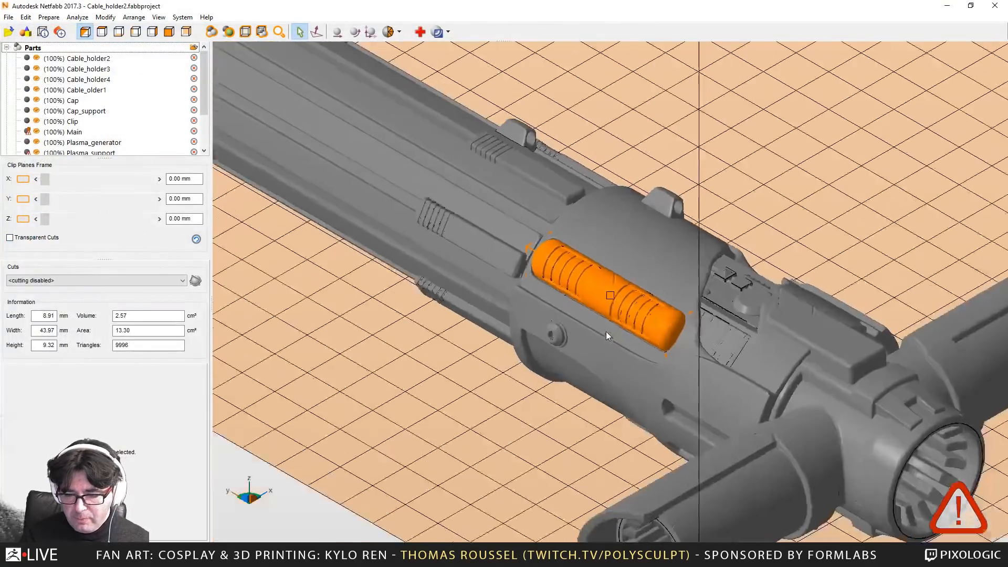
pyautogui.moveTo(531, 400); pyautogui.dragTo(685, 349, button='right')
pyautogui.moveTo(145, 158); pyautogui.dragTo(142, 229)
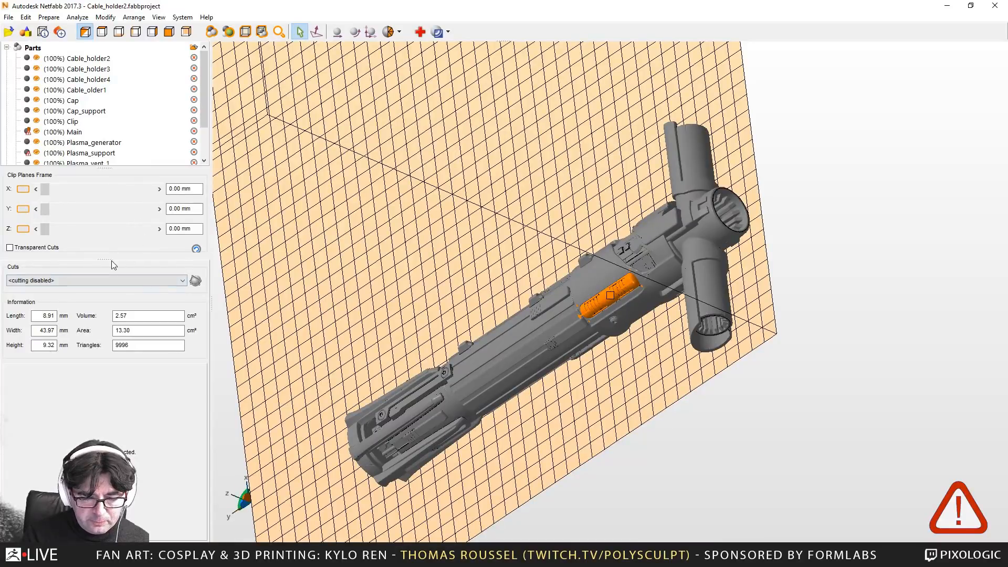
pyautogui.moveTo(113, 259)
pyautogui.mouseDown()
pyautogui.moveTo(108, 292)
pyautogui.moveTo(104, 269)
pyautogui.mouseUp()
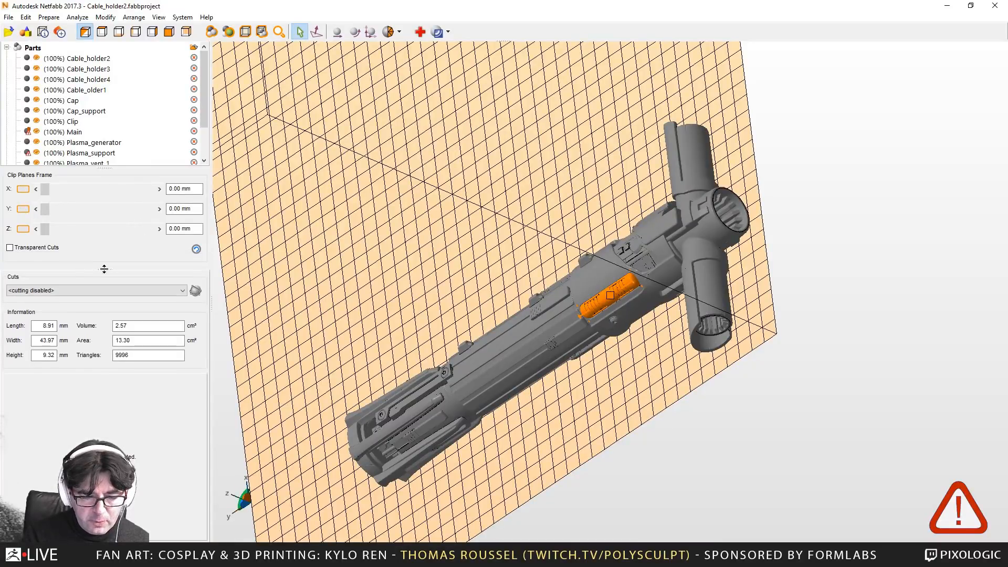
pyautogui.moveTo(503, 262); pyautogui.dragTo(524, 213, button='right')
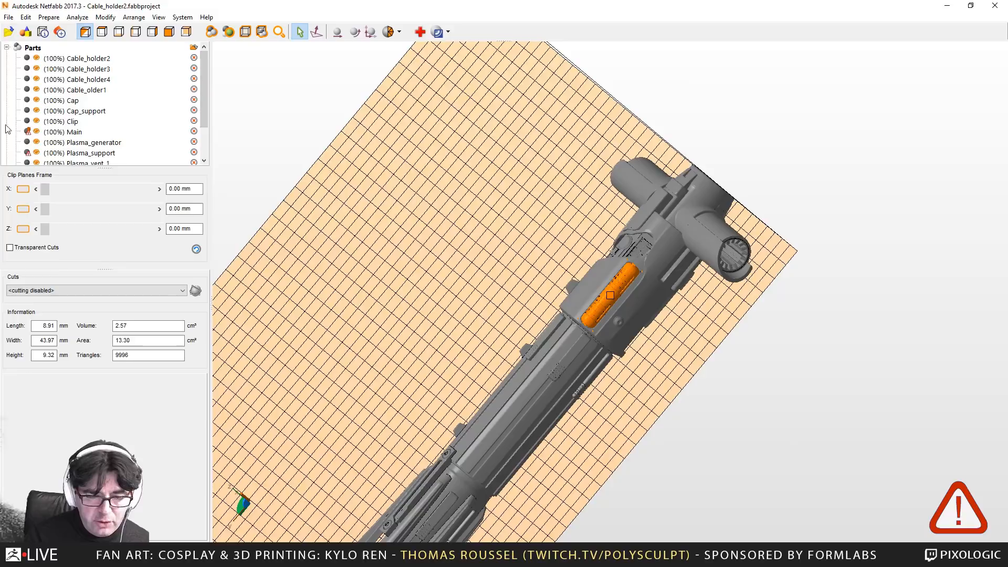
# Repair the Main part with the automatic Default Repair and apply the result, removing the old part
pyautogui.click(65, 134)
pyautogui.scroll(-3, 46, 131)
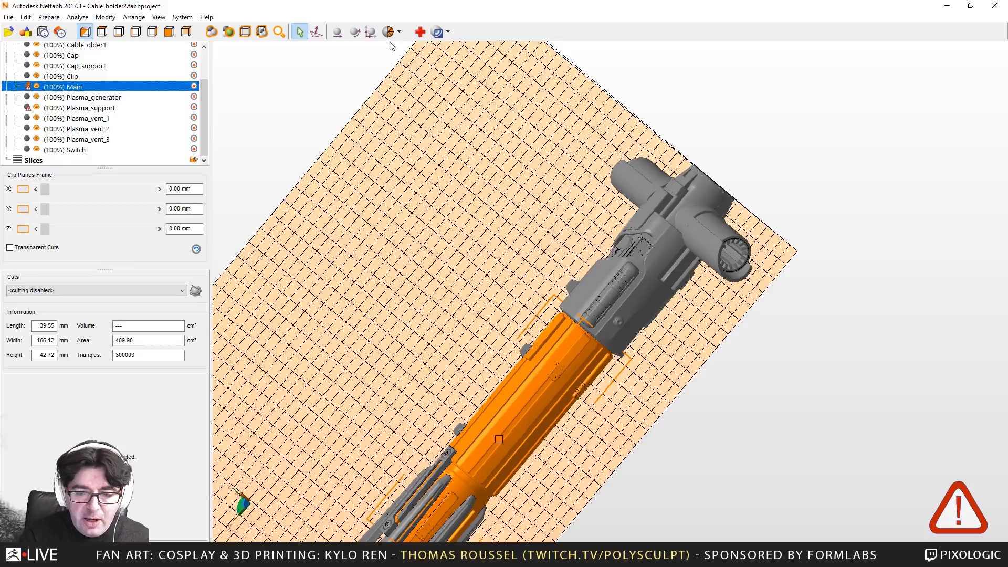
pyautogui.click(419, 33)
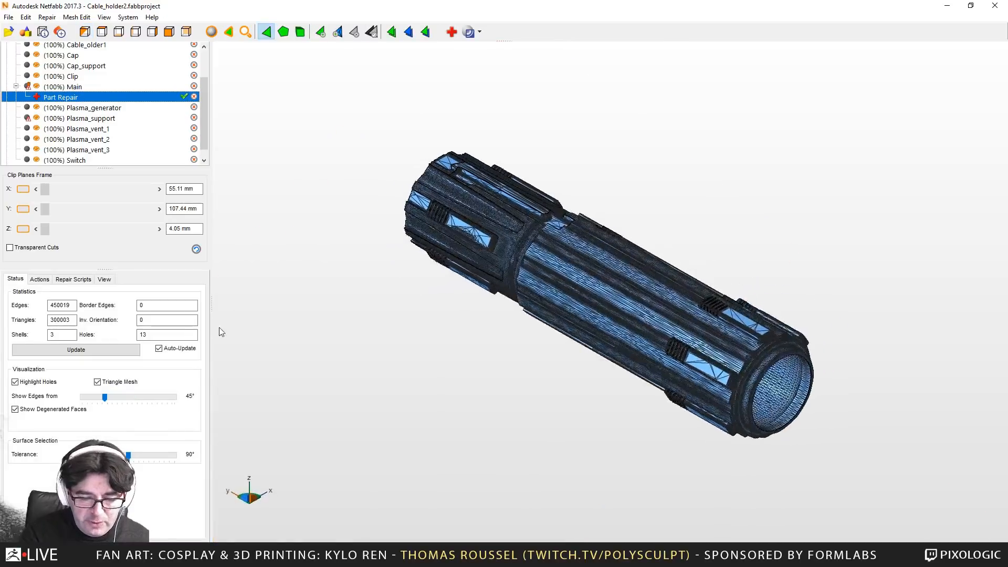
pyautogui.moveTo(632, 348); pyautogui.dragTo(431, 377, button='right')
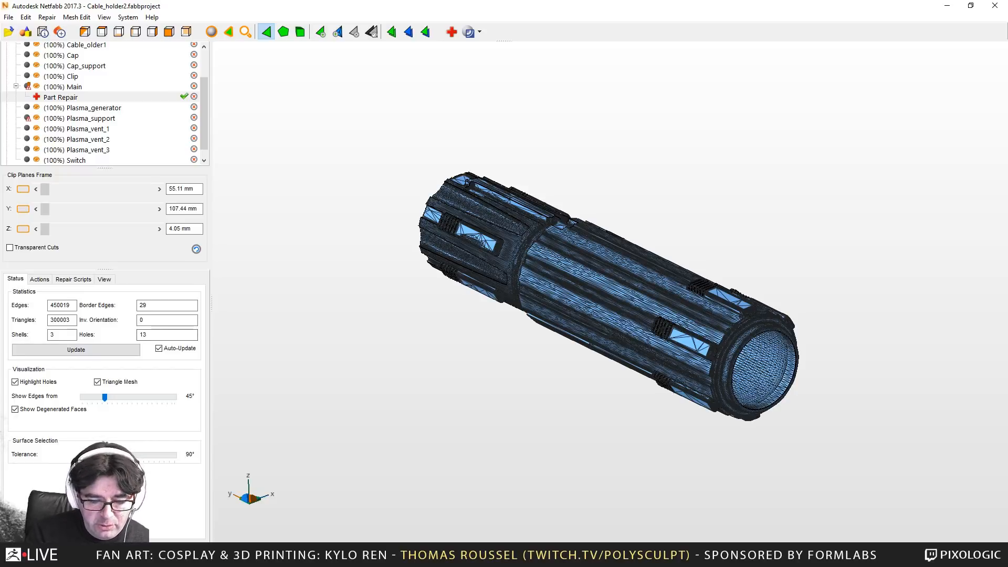
pyautogui.click(53, 549)
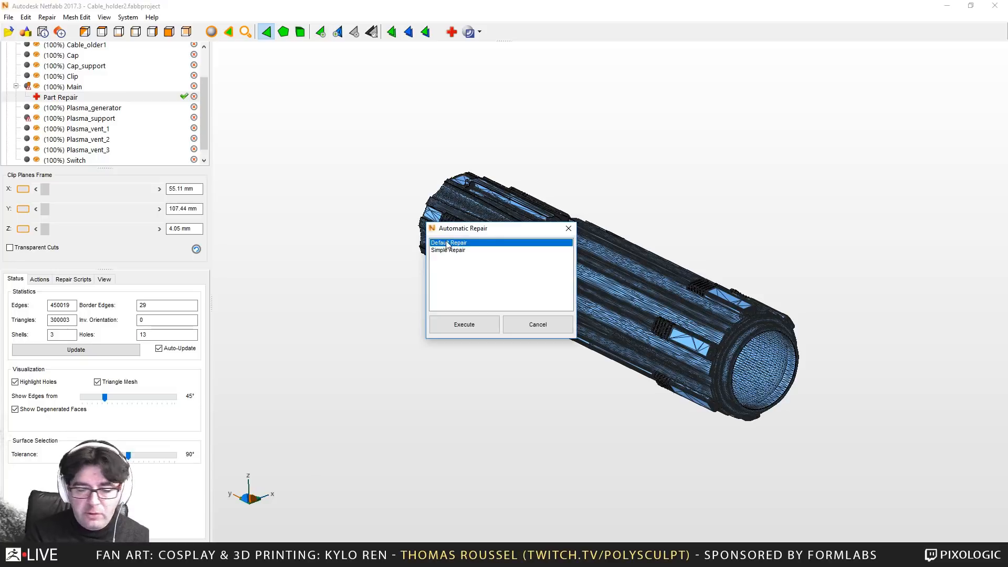
pyautogui.click(464, 324)
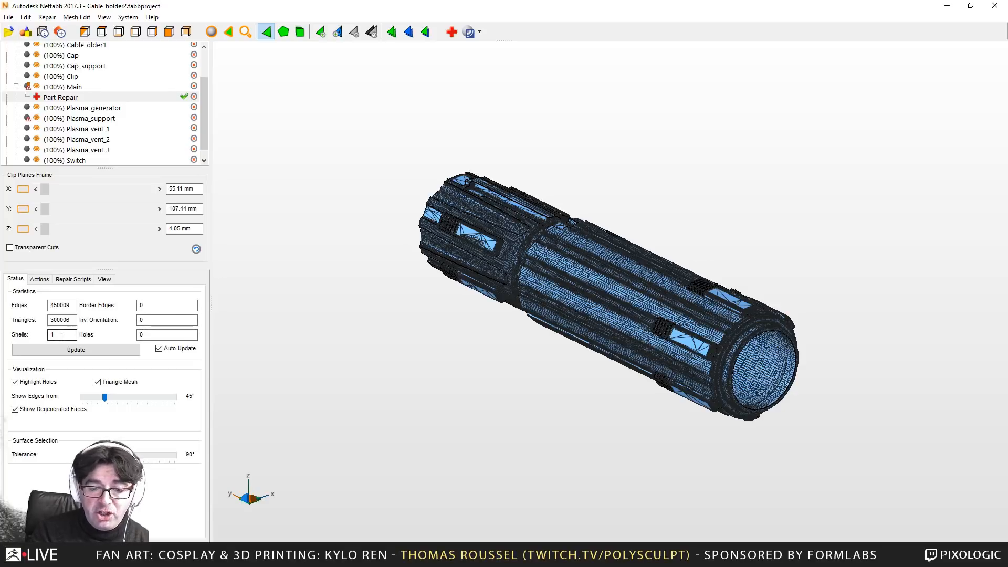
pyautogui.click(156, 548)
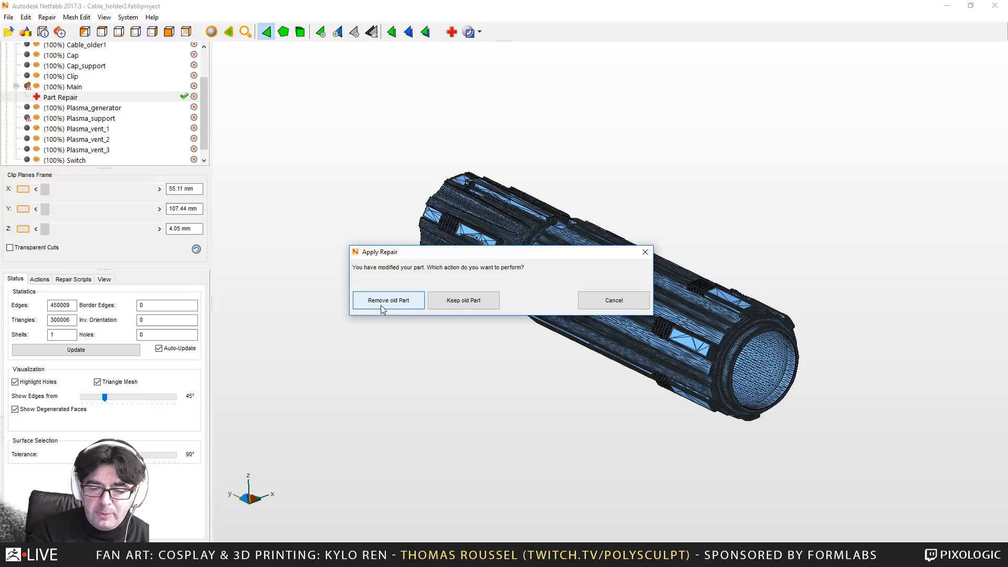
pyautogui.click(395, 301)
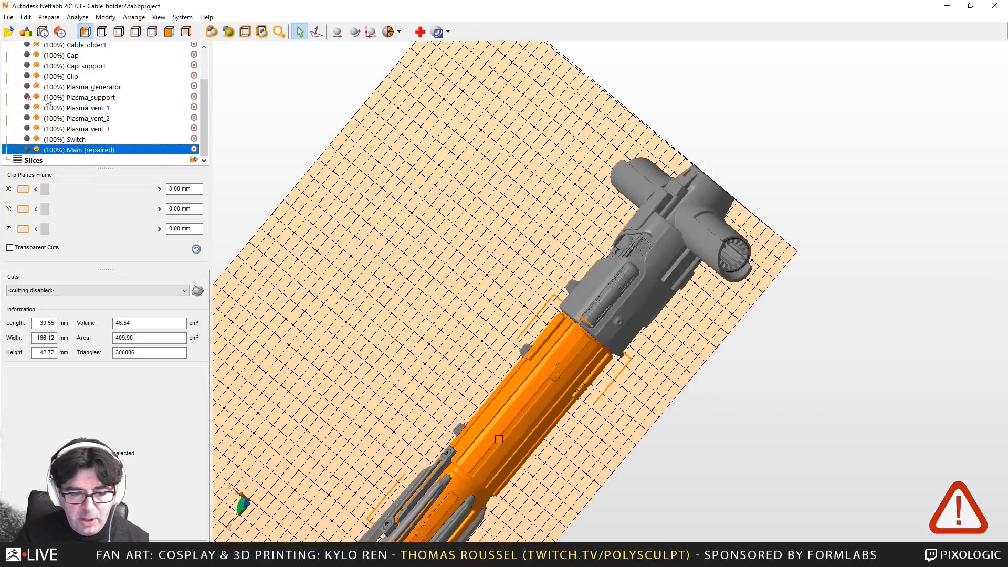
# Run the automatic repair on the Plasma_support part and apply it, removing the old part
pyautogui.click(86, 98)
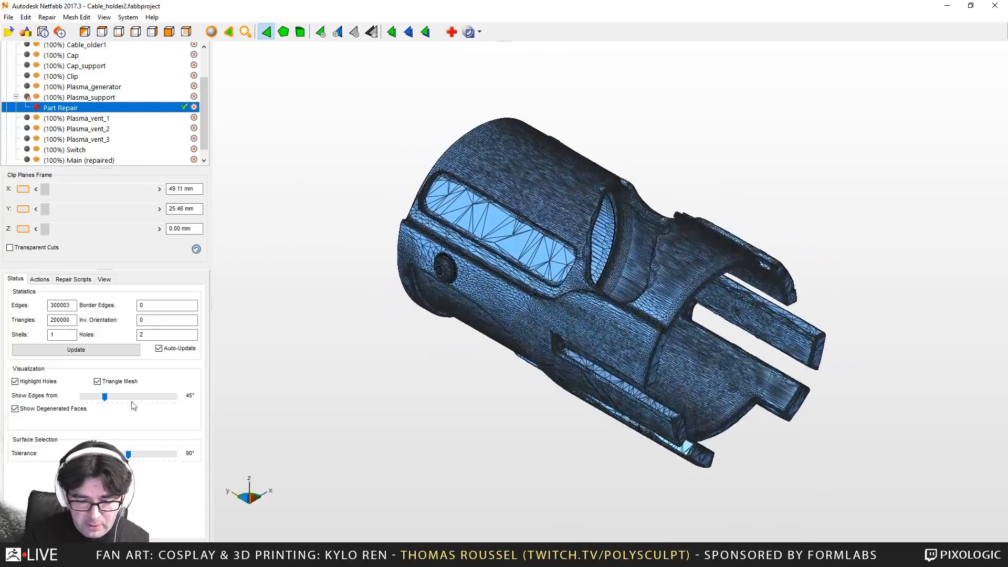
pyautogui.click(466, 324)
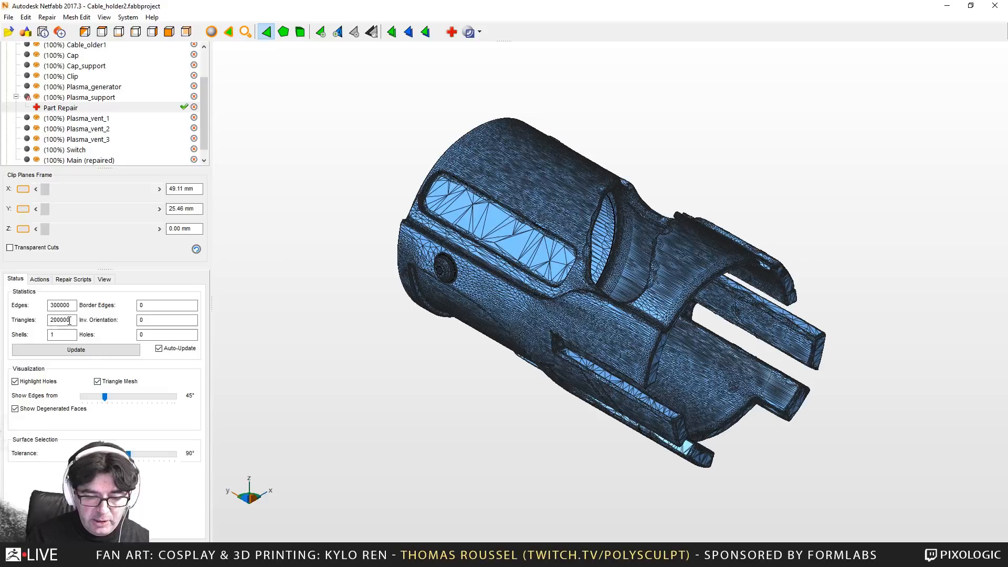
pyautogui.click(157, 551)
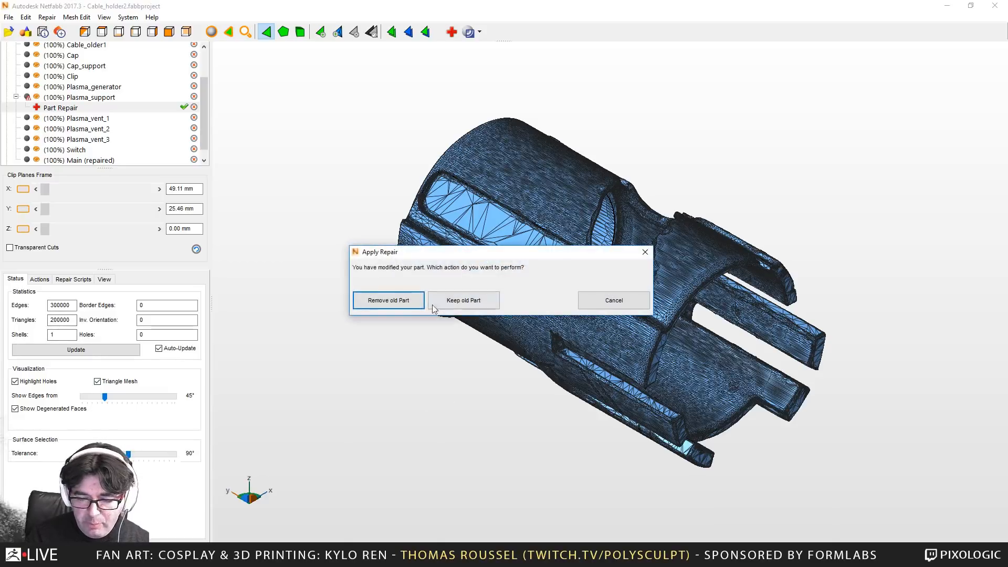
pyautogui.click(393, 301)
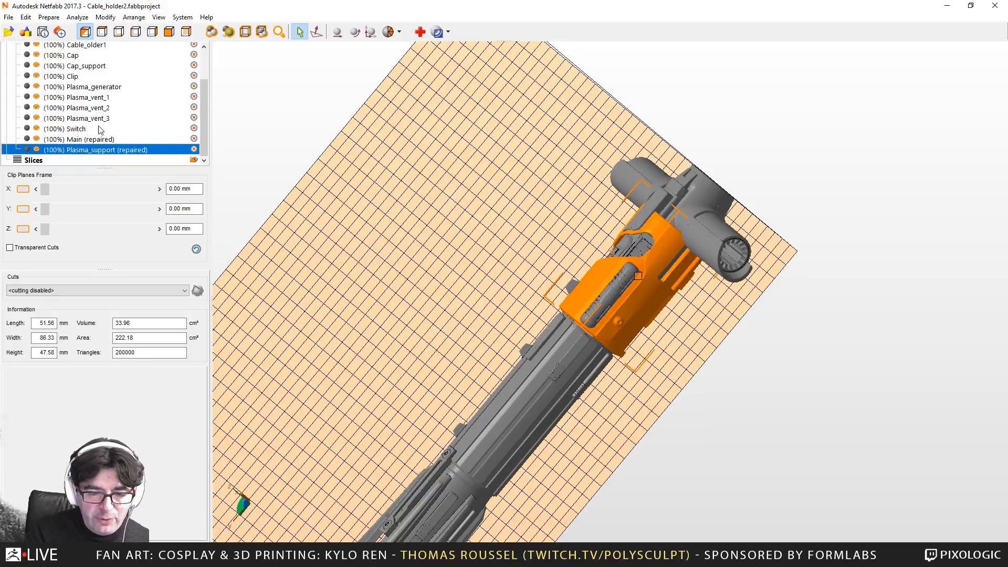
# Export the repaired Plasma_support part as STL, overwriting the existing Plasma_support file in the final folder
pyautogui.click(95, 139)
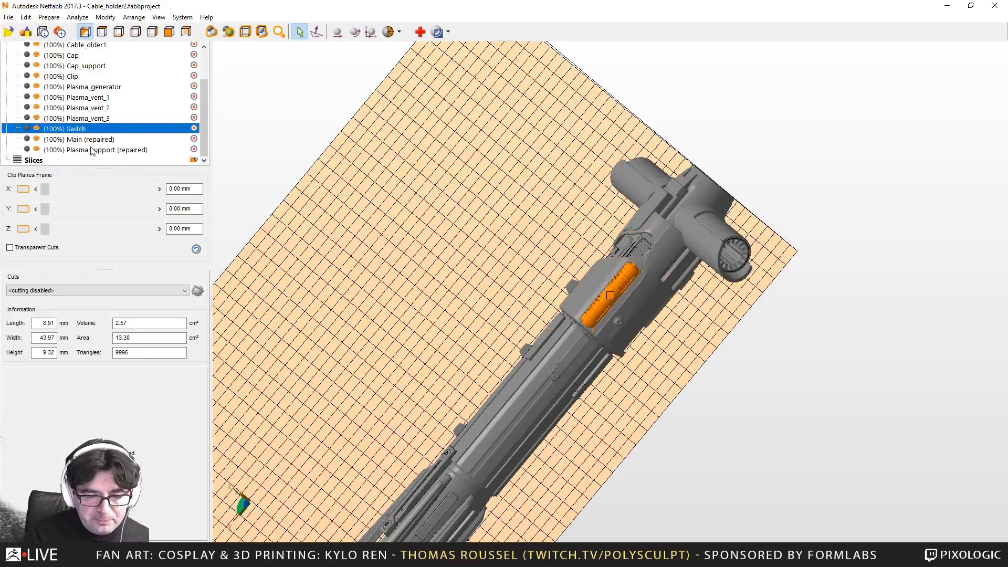
pyautogui.click(92, 150)
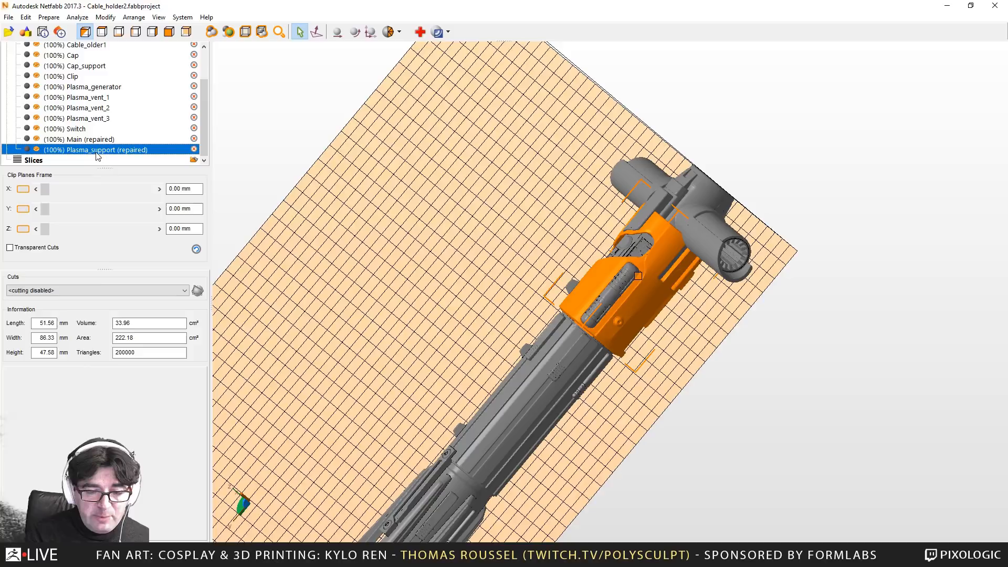
pyautogui.rightClick(96, 151)
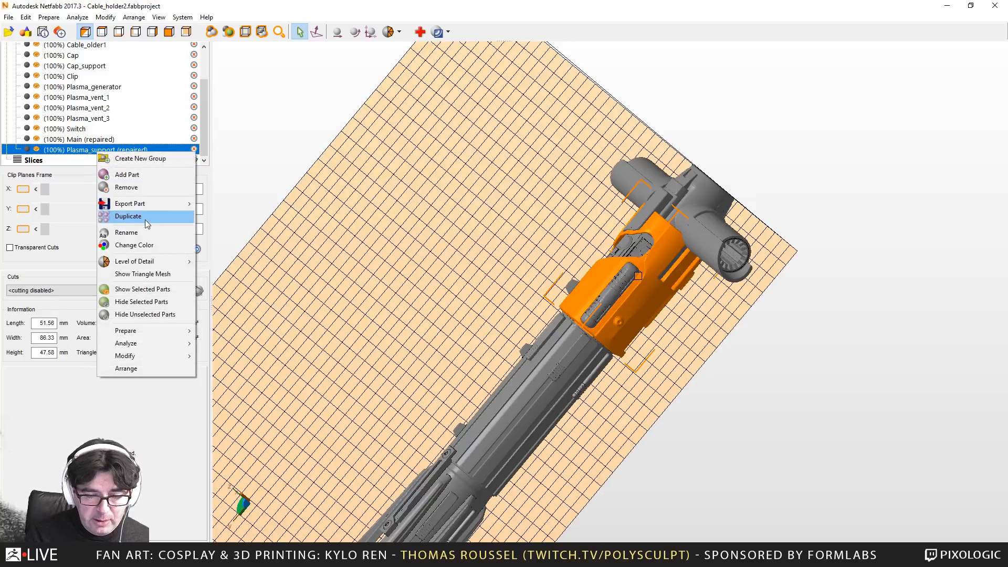
pyautogui.moveTo(141, 204)
pyautogui.click(56, 216)
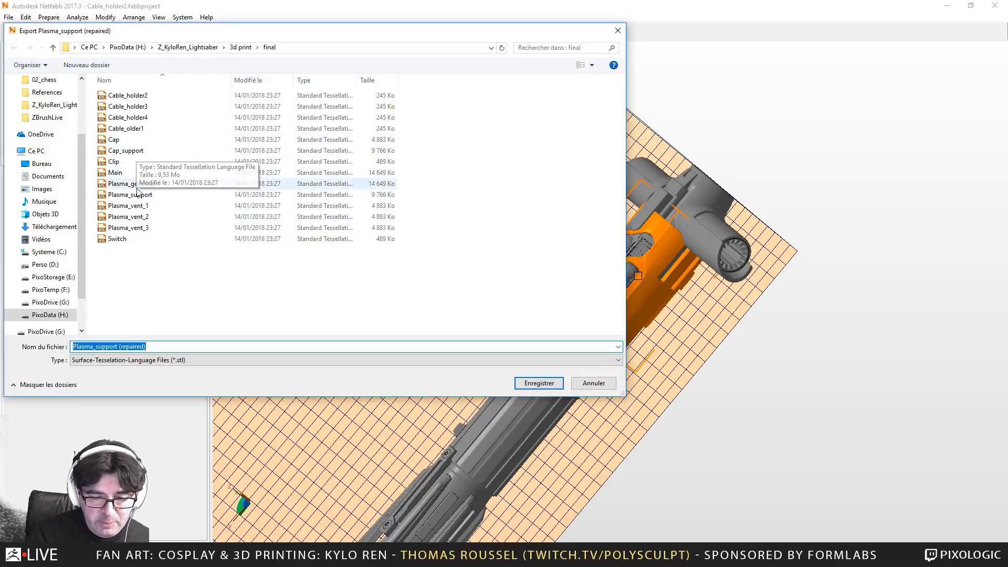
pyautogui.click(129, 195)
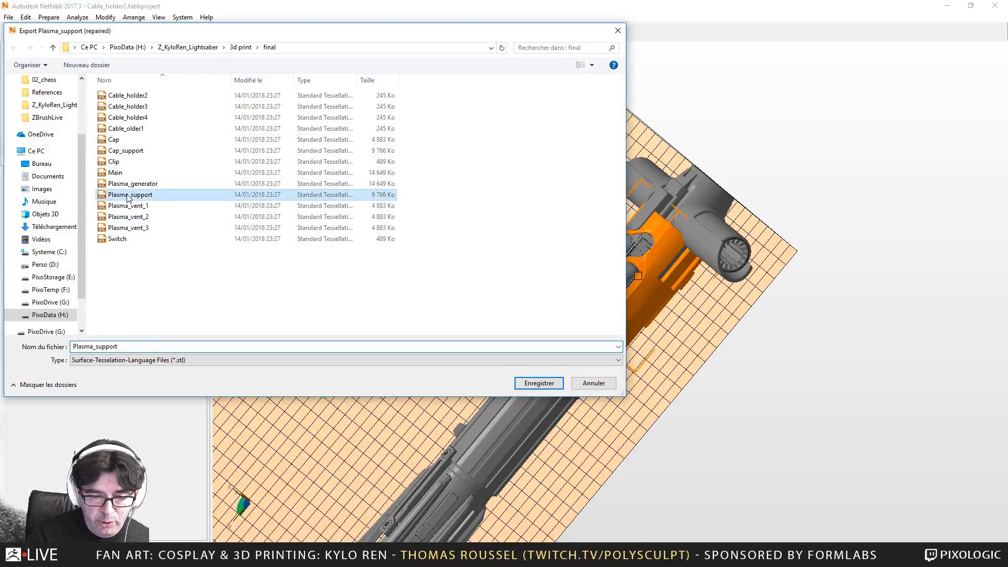
pyautogui.click(540, 383)
pyautogui.click(535, 292)
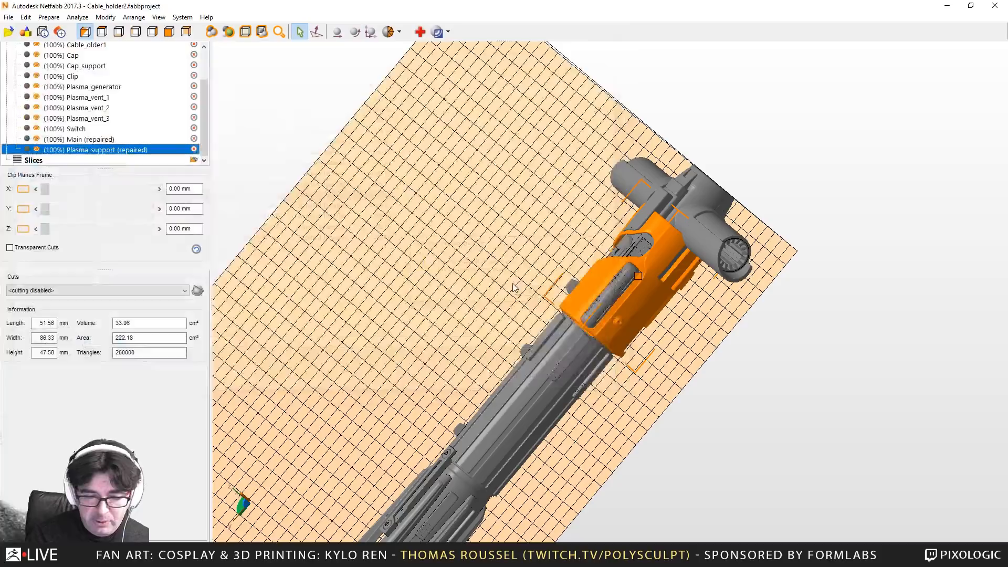
# Export the repaired Main part as STL over the existing Main file, optimizing the mesh with a 0.0020 mm tolerance
pyautogui.click(83, 140)
pyautogui.rightClick(88, 140)
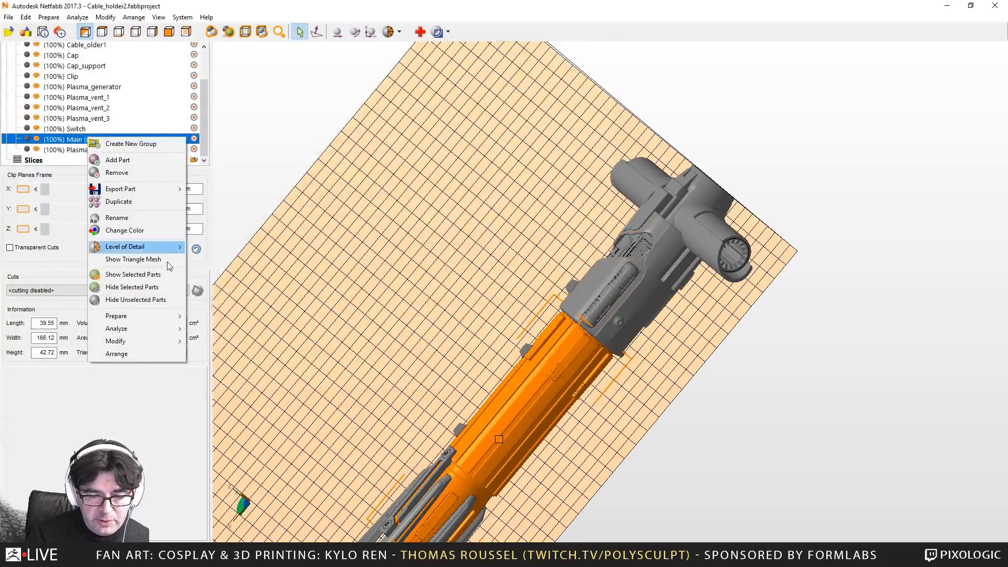
pyautogui.moveTo(134, 190)
pyautogui.click(219, 200)
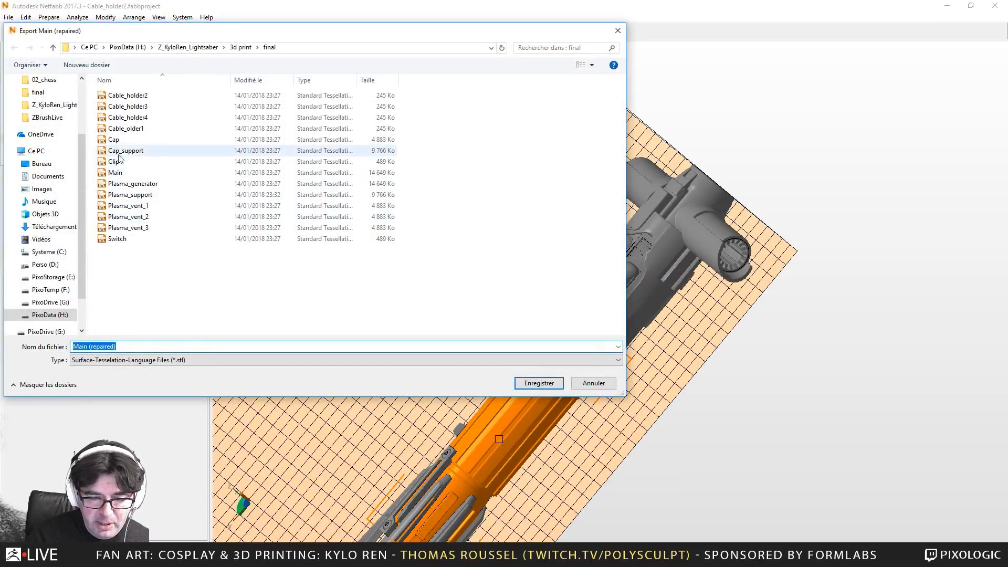
pyautogui.doubleClick(115, 172)
pyautogui.click(535, 292)
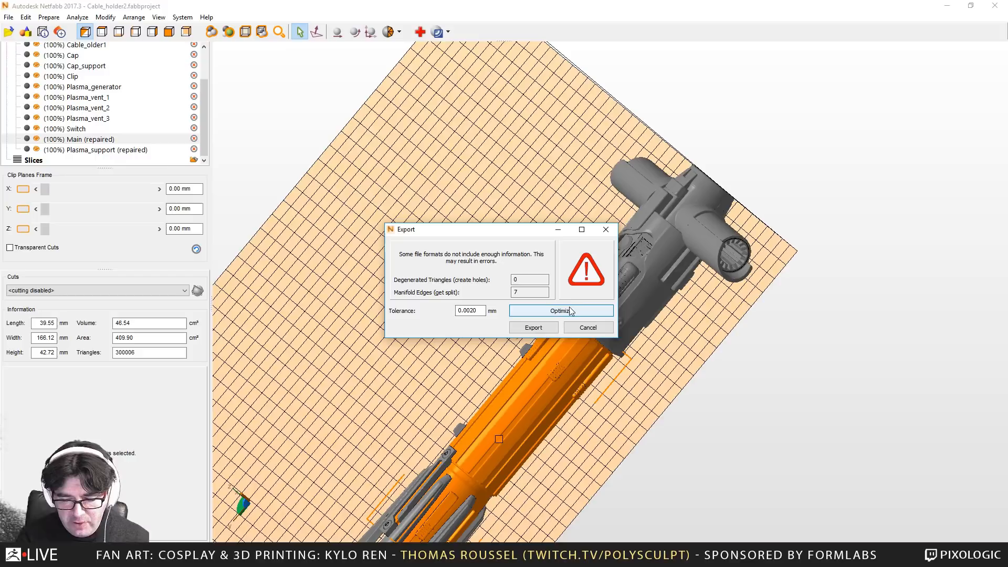
pyautogui.click(525, 310)
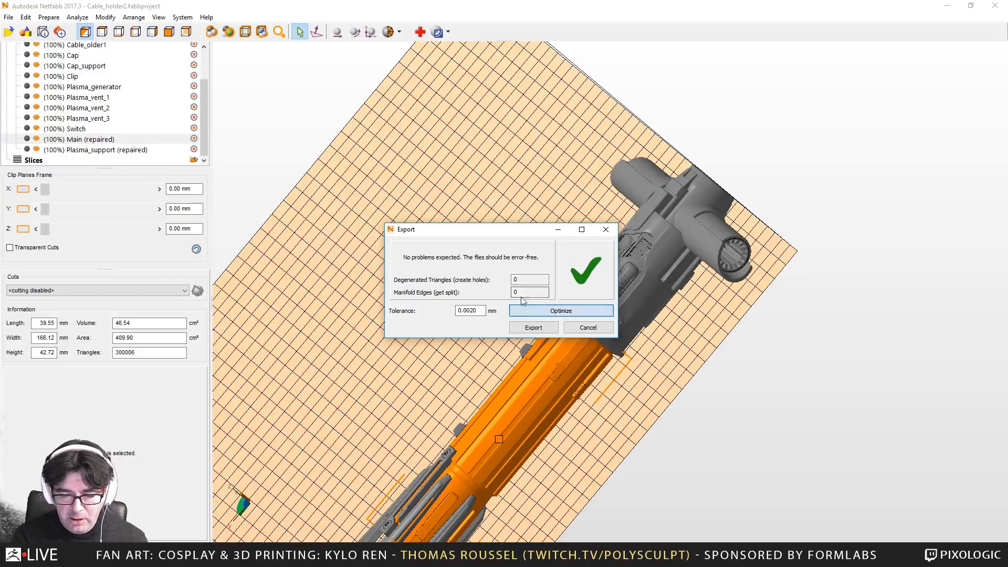
pyautogui.click(532, 328)
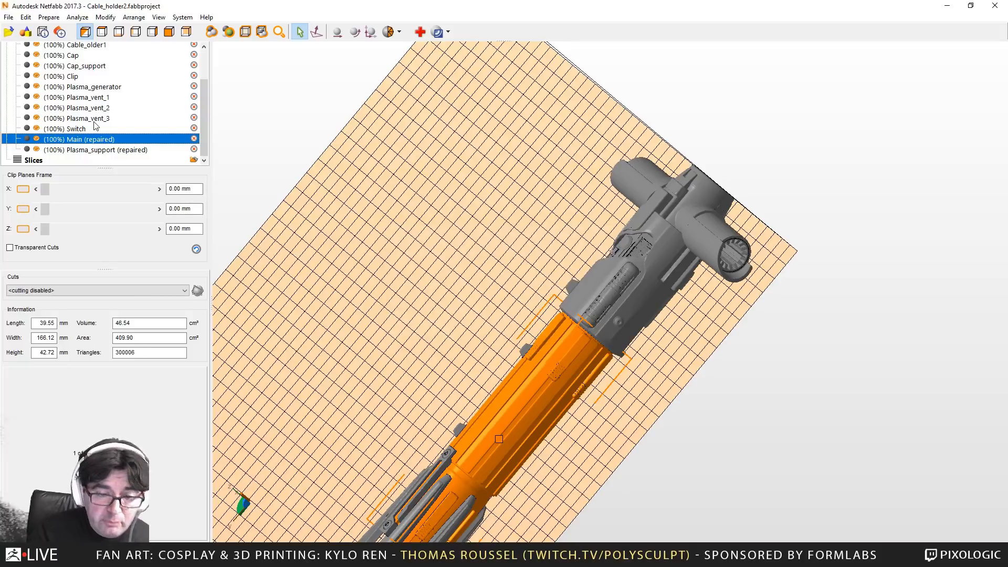
# Close Netfabb, confirm quitting, and switch to PreForm
pyautogui.scroll(2, 203, 84)
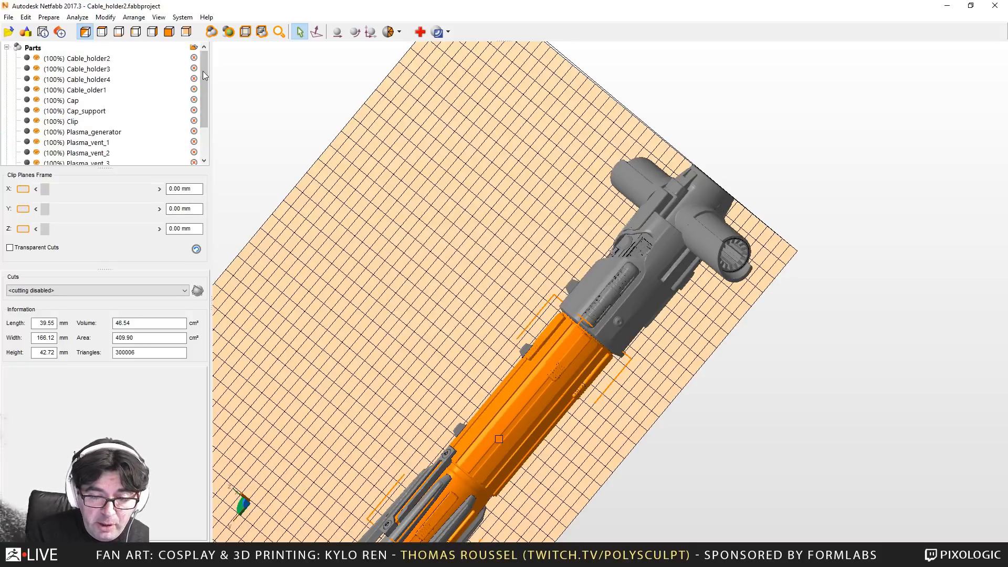
pyautogui.click(995, 6)
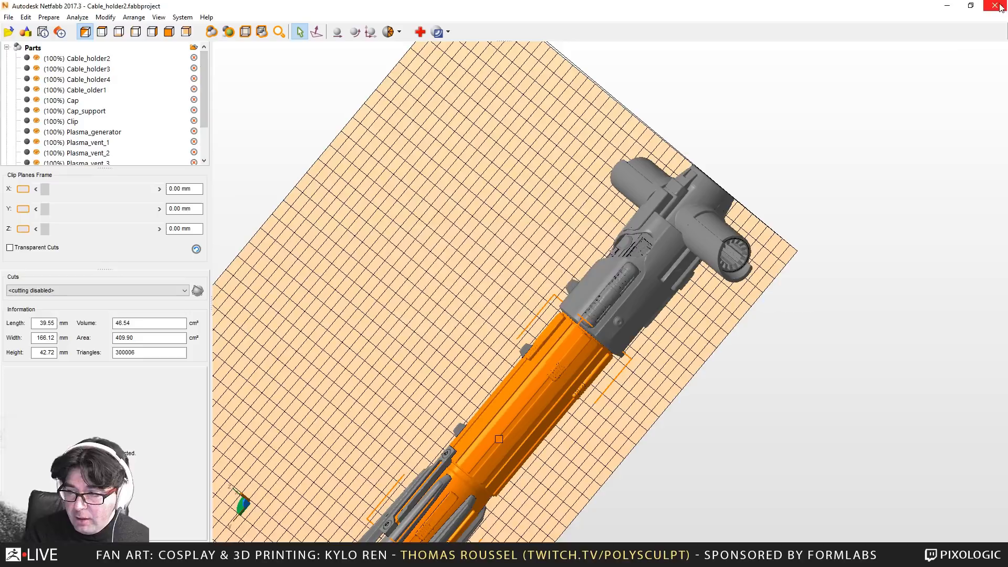
pyautogui.click(526, 292)
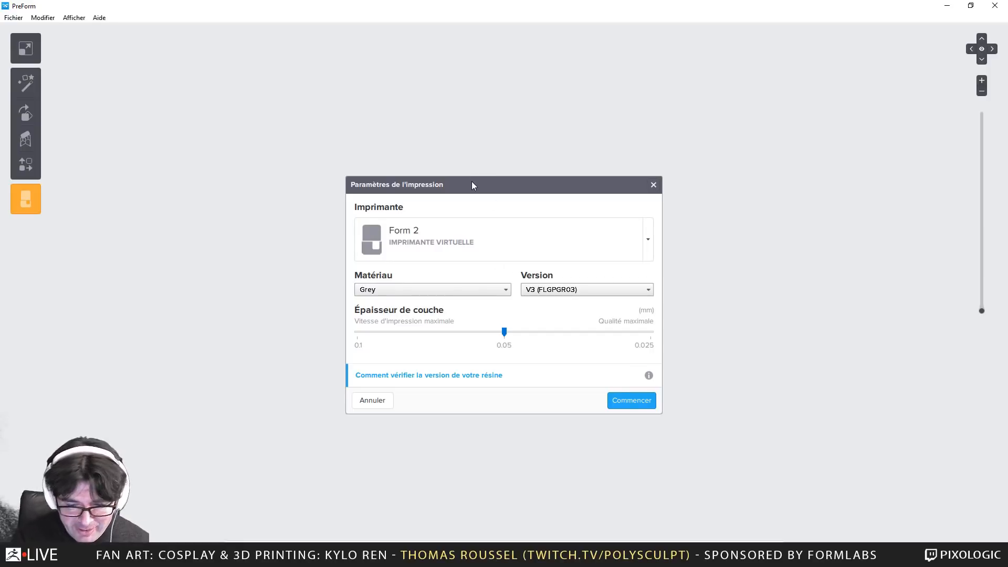
# Look through the available printers and choose the Form 2 printer BustlingGoat for the print job
pyautogui.click(474, 236)
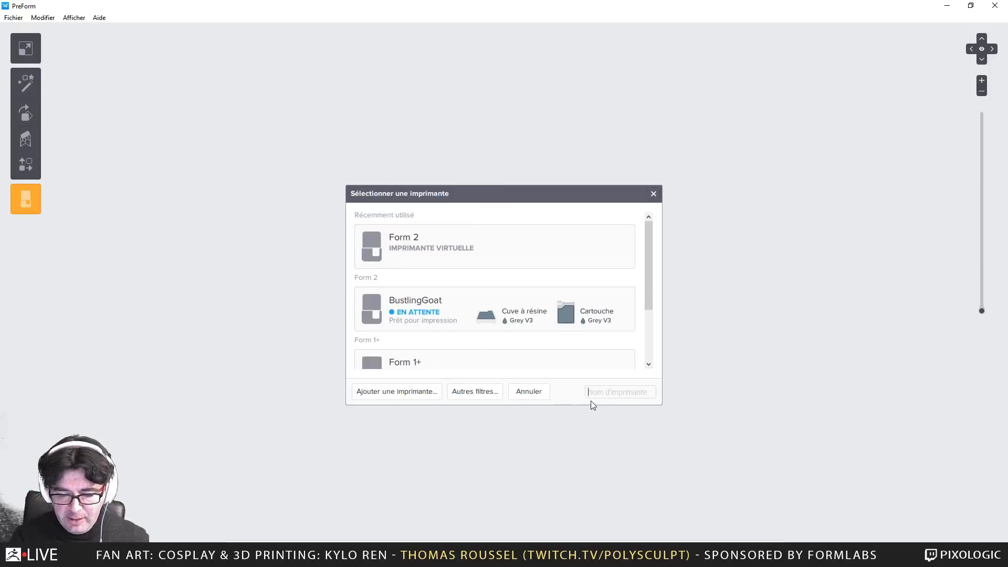
pyautogui.click(535, 393)
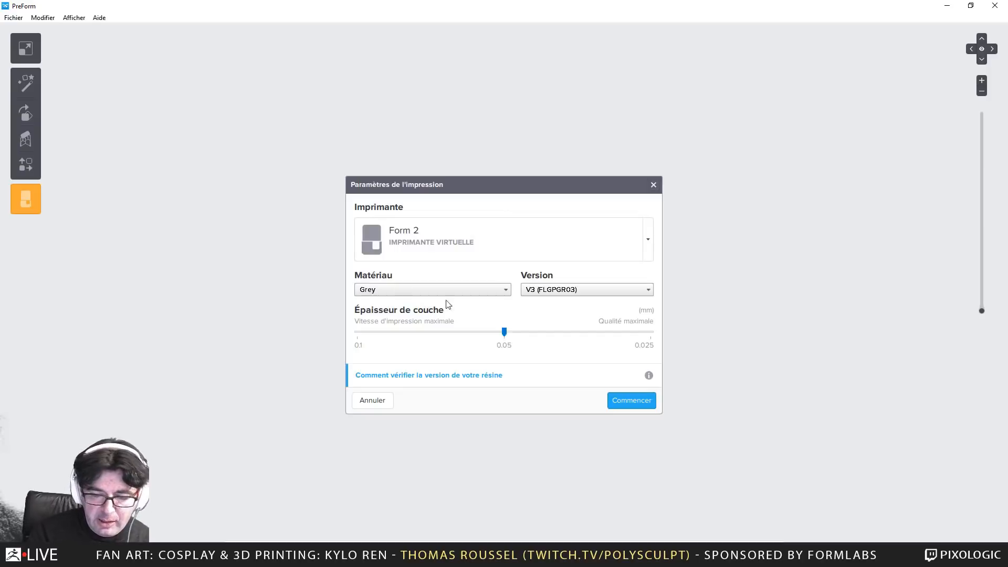
pyautogui.click(642, 241)
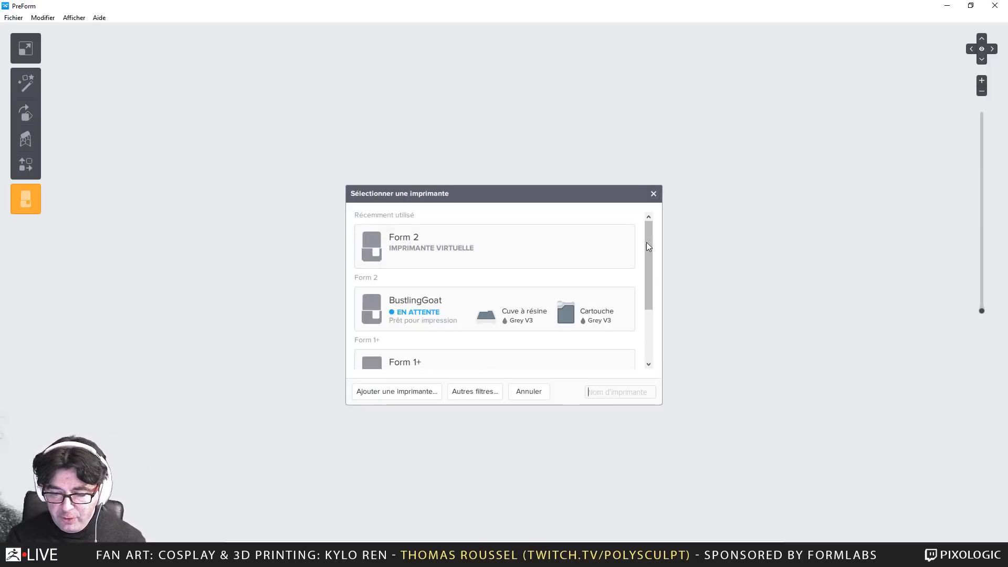
pyautogui.scroll(-2, 650, 247)
pyautogui.click(391, 254)
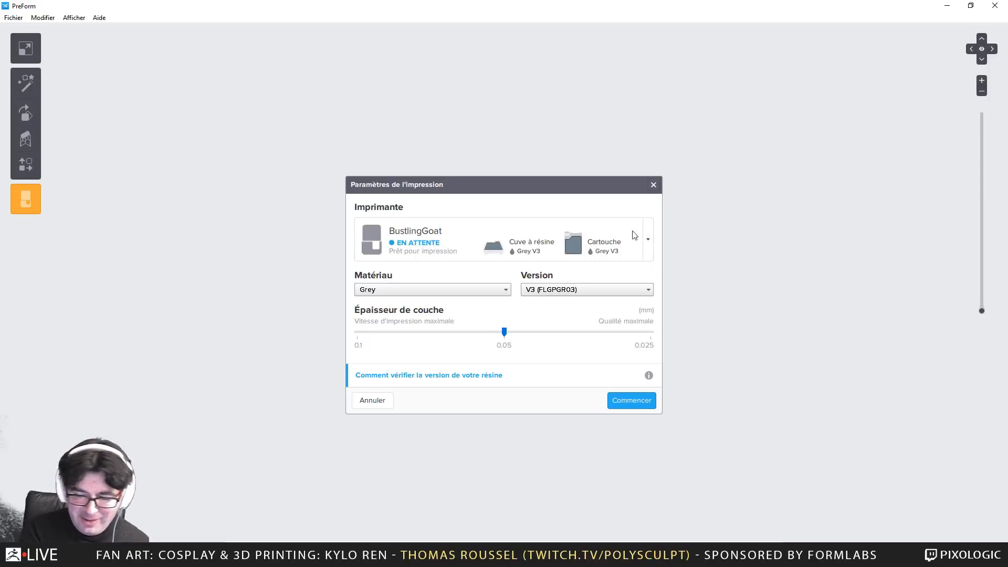
pyautogui.click(647, 239)
pyautogui.scroll(-1, 605, 329)
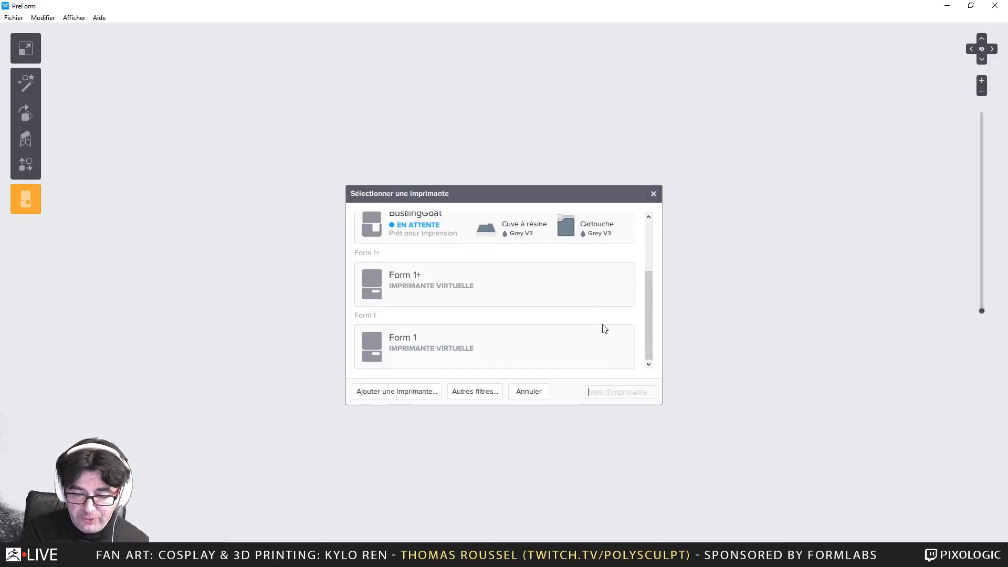
pyautogui.scroll(2, 605, 328)
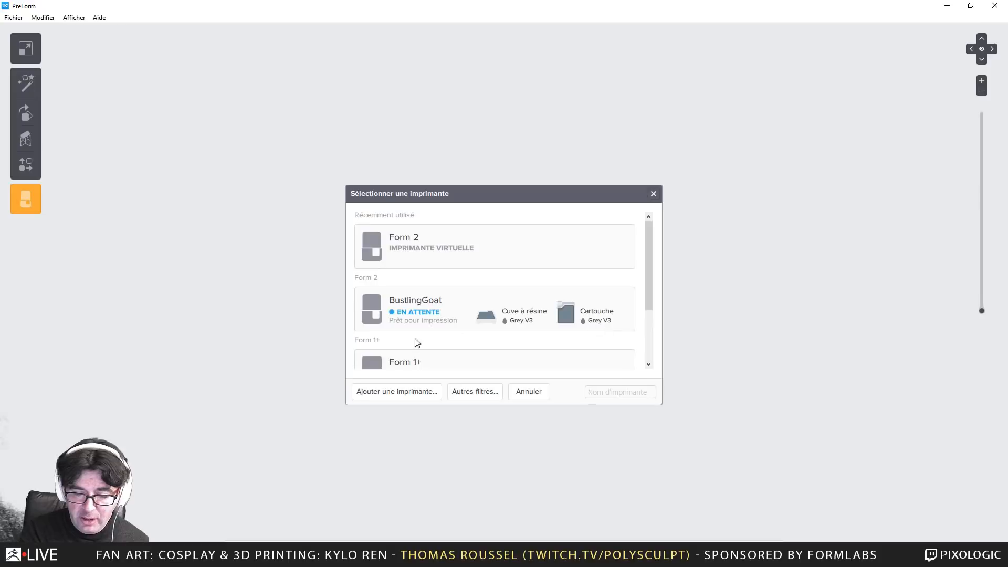
pyautogui.click(419, 294)
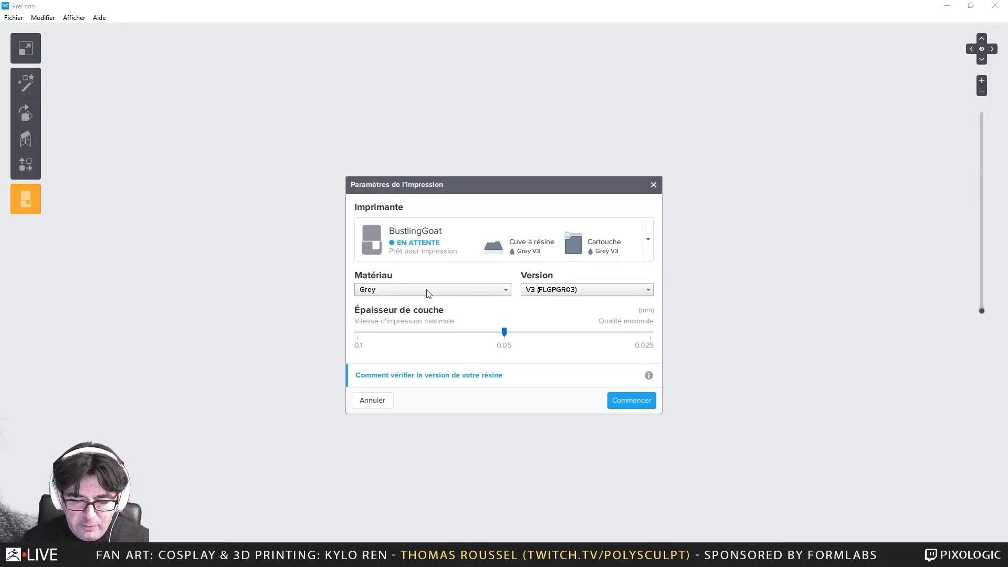
# Keep Grey resin version V3 (FLGPGR03) with a 0.05 mm layer thickness and start the print job
pyautogui.click(559, 294)
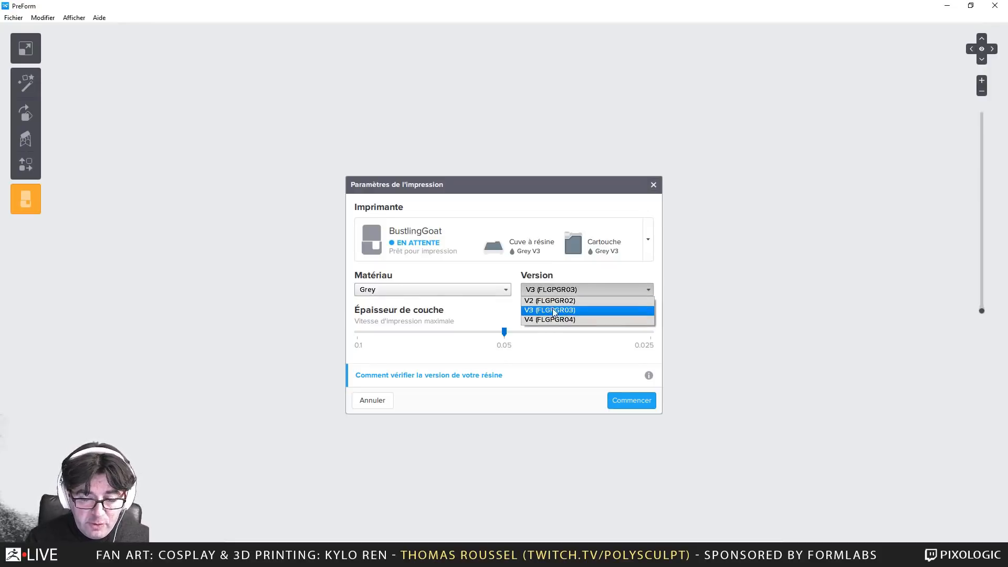
pyautogui.click(565, 292)
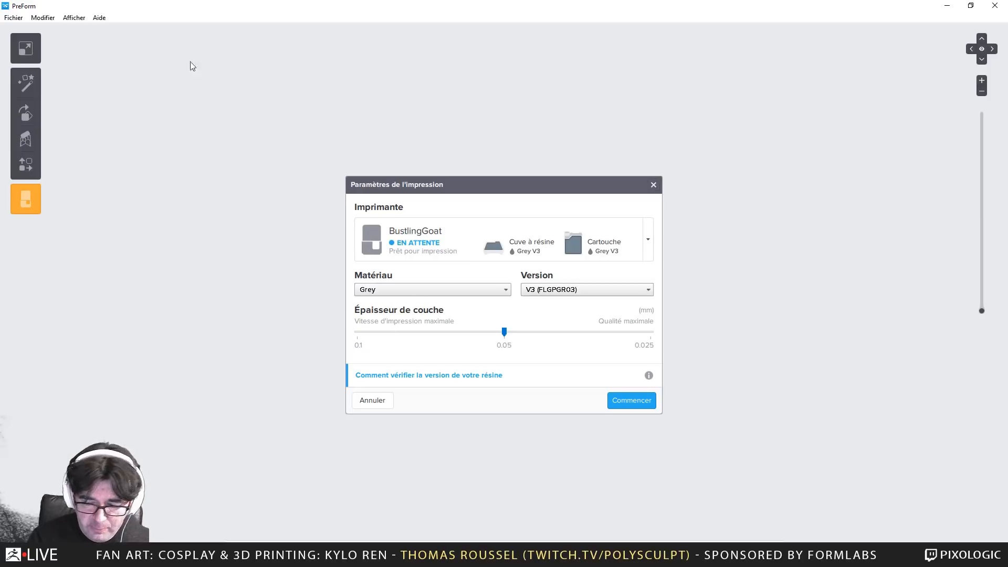
pyautogui.click(625, 400)
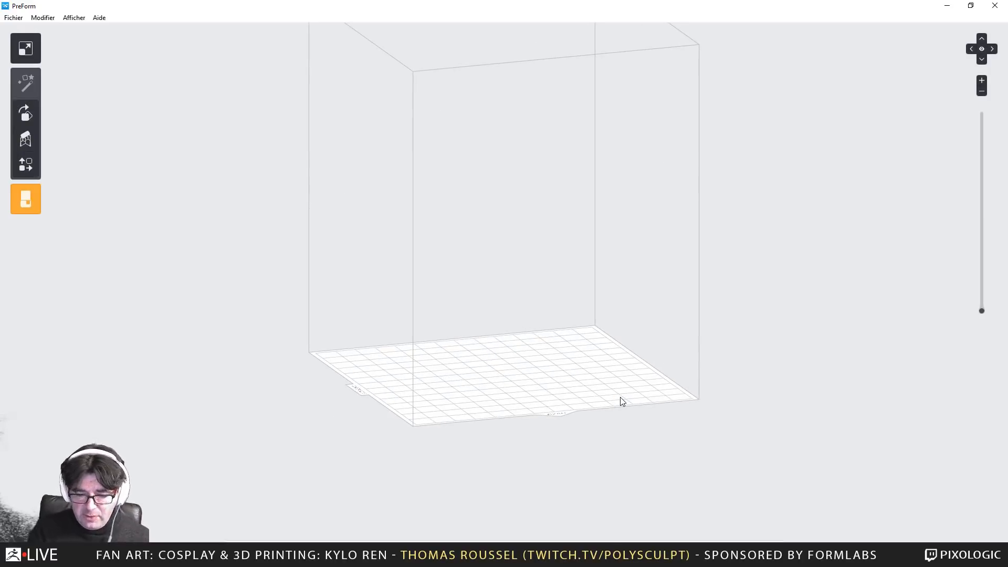
# Open the Main STL file from H:\Z_KyloRen_Lightsaber\3d print\final
pyautogui.moveTo(637, 277); pyautogui.dragTo(560, 335, button='middle')
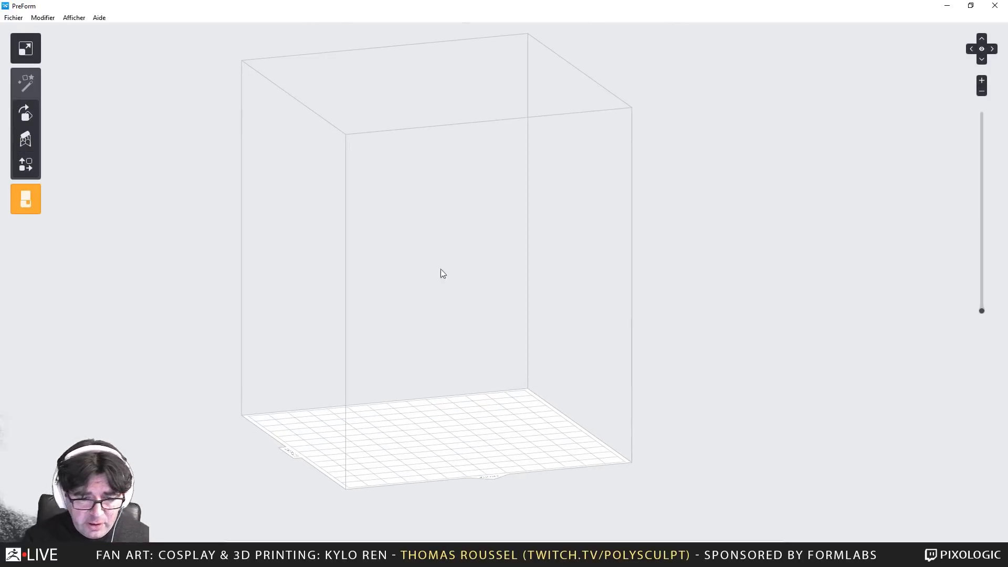
pyautogui.click(14, 18)
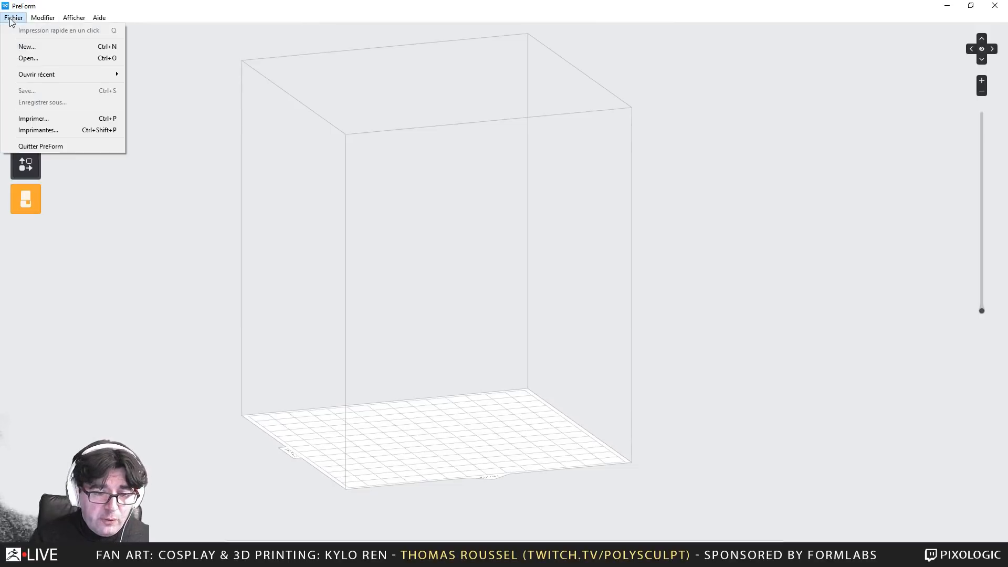
pyautogui.click(34, 59)
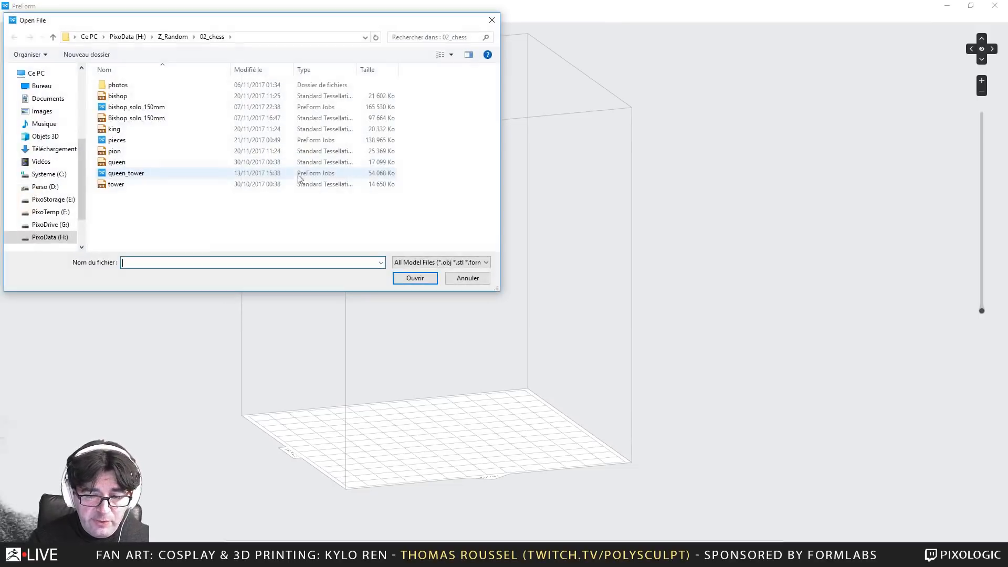
pyautogui.click(274, 36)
pyautogui.write('H:\\Z_KyloRen_Lightsaber\\3d print\\final')
pyautogui.press('Return')
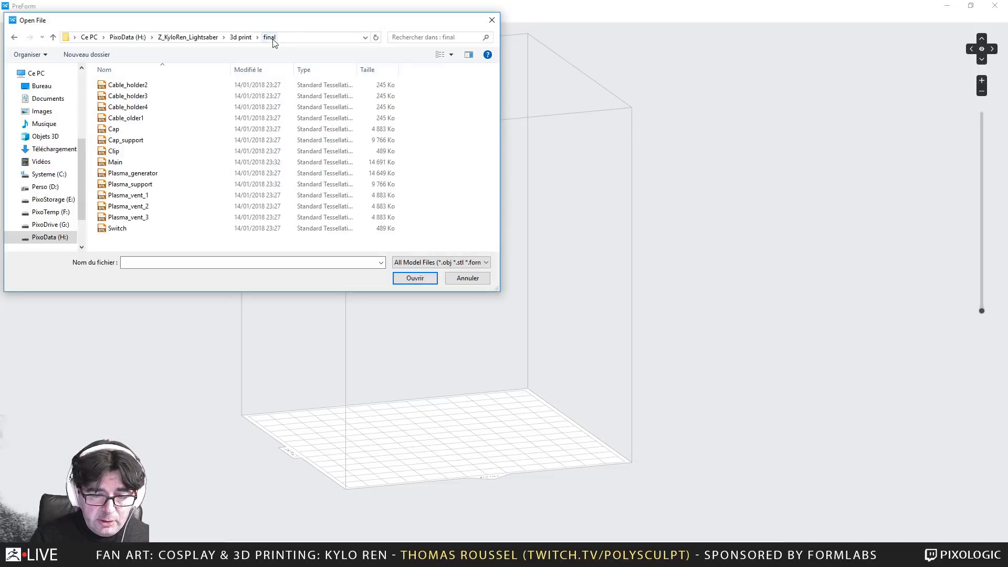
pyautogui.click(138, 162)
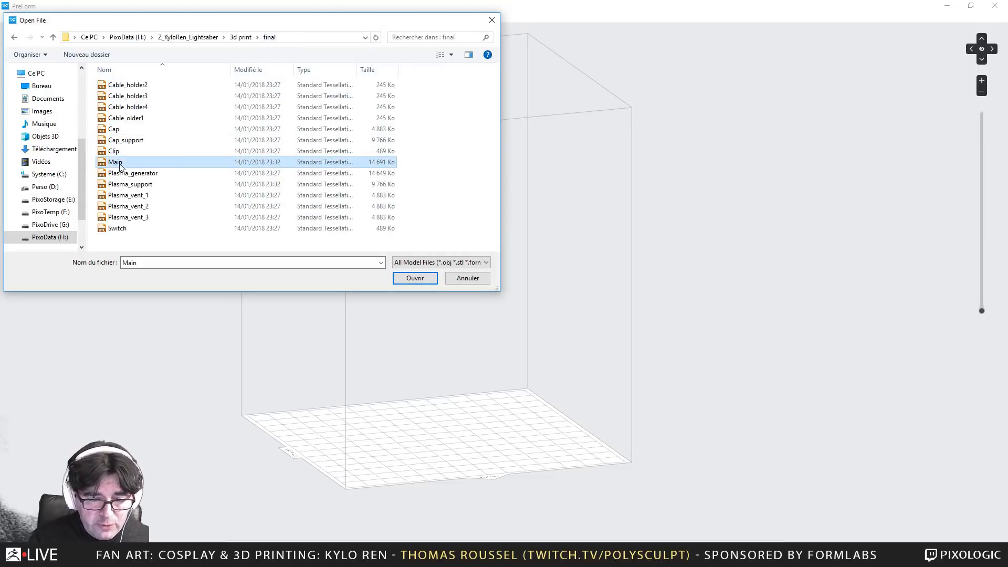
pyautogui.click(415, 278)
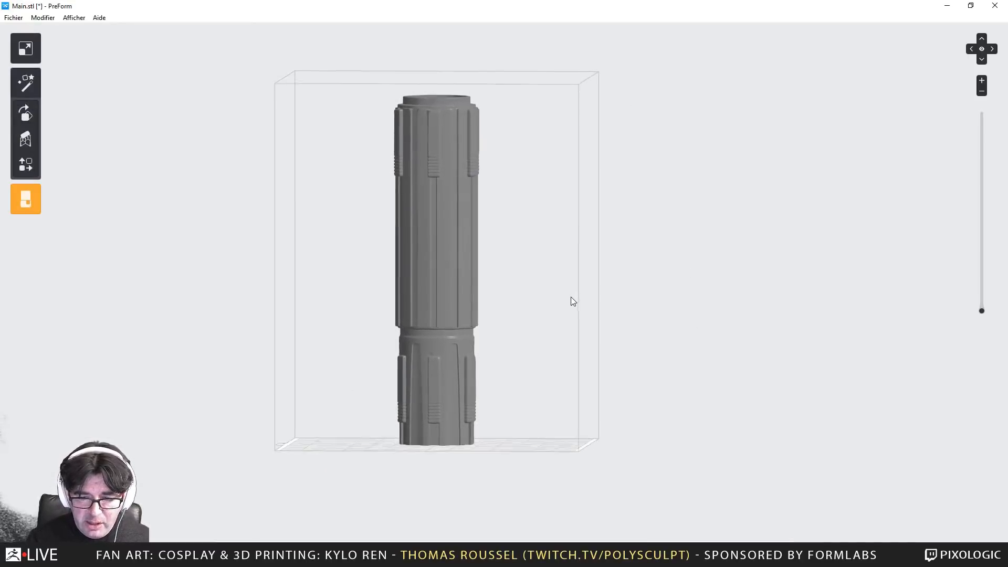
# Select the Main part and rotate it freely so that it stands upside down and tilted above the build platform
pyautogui.moveTo(577, 292); pyautogui.dragTo(648, 284, button='right')
pyautogui.moveTo(428, 91); pyautogui.dragTo(427, 131, button='middle')
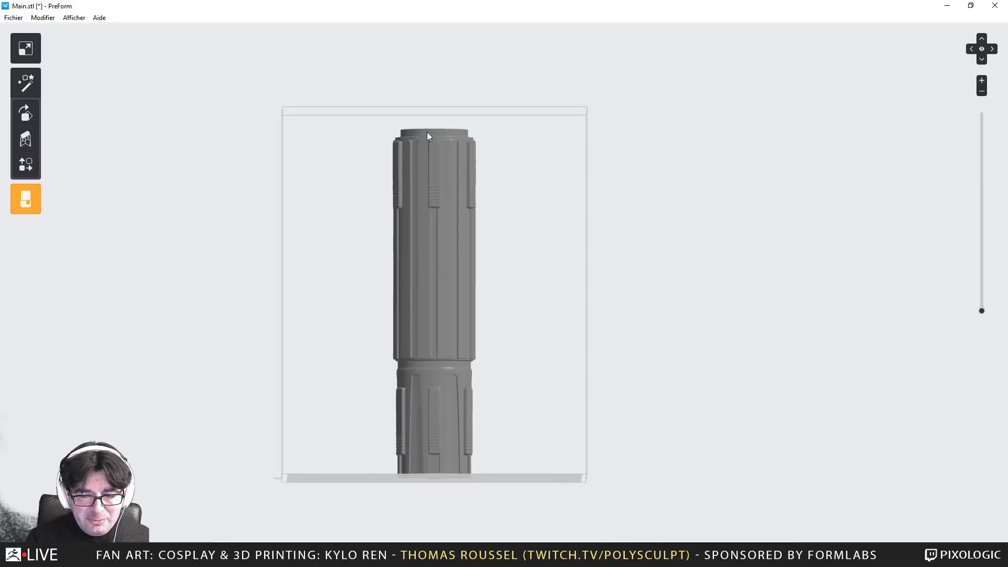
pyautogui.scroll(5, 441, 131)
pyautogui.scroll(-7, 445, 128)
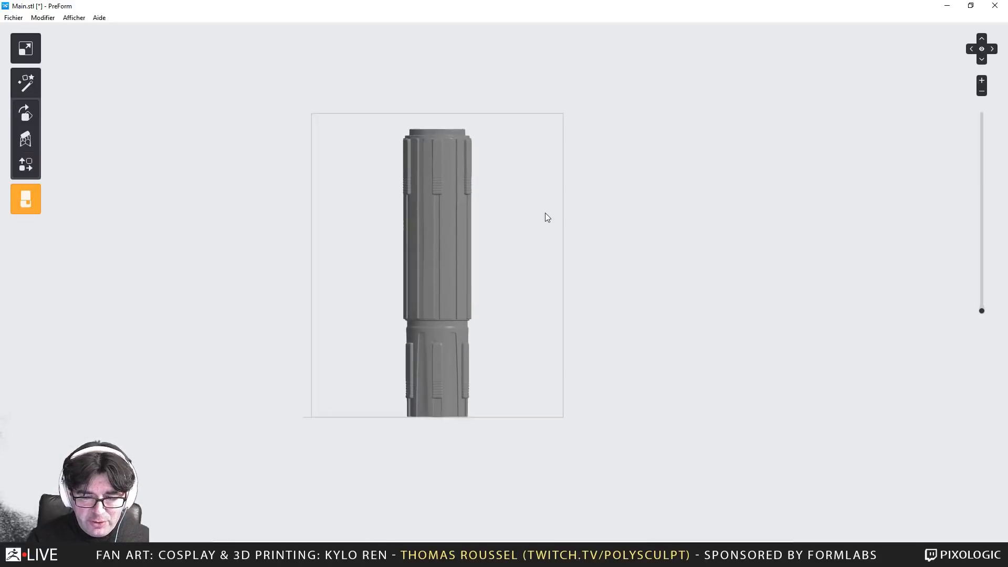
pyautogui.moveTo(546, 230); pyautogui.dragTo(411, 363, button='right')
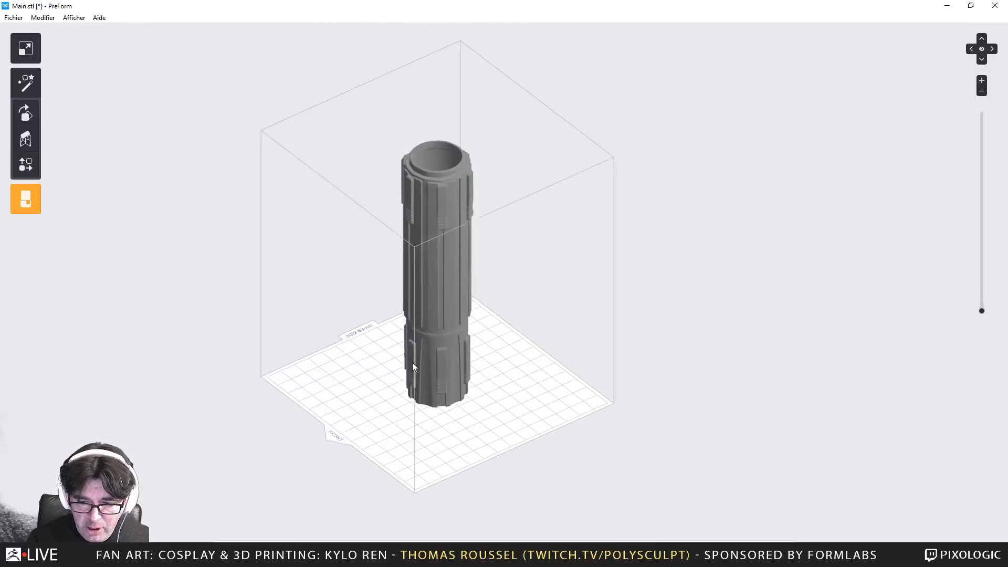
pyautogui.moveTo(505, 210); pyautogui.dragTo(533, 182, button='right')
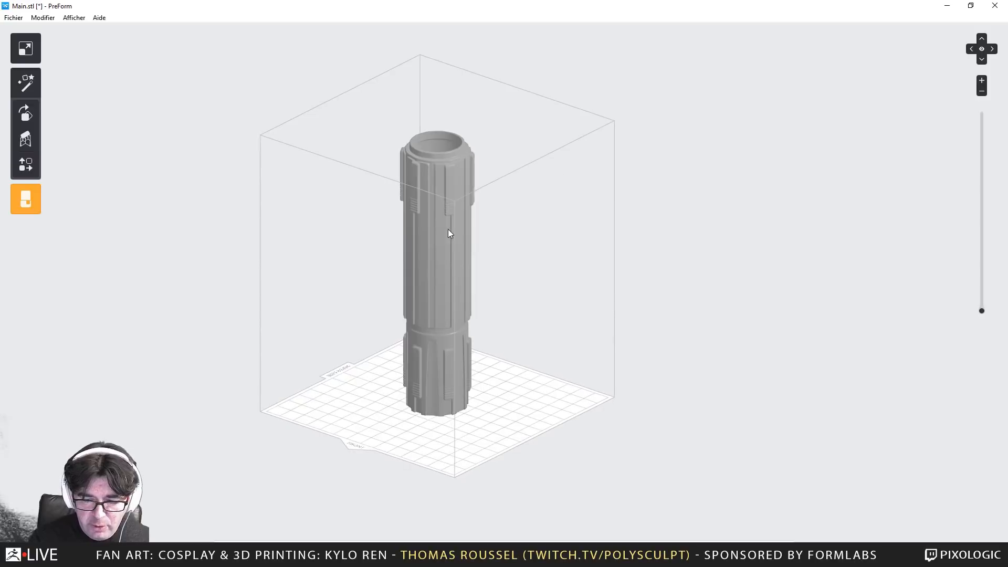
pyautogui.click(449, 230)
pyautogui.moveTo(559, 251); pyautogui.dragTo(575, 232, button='right')
pyautogui.moveTo(463, 272); pyautogui.dragTo(314, 401)
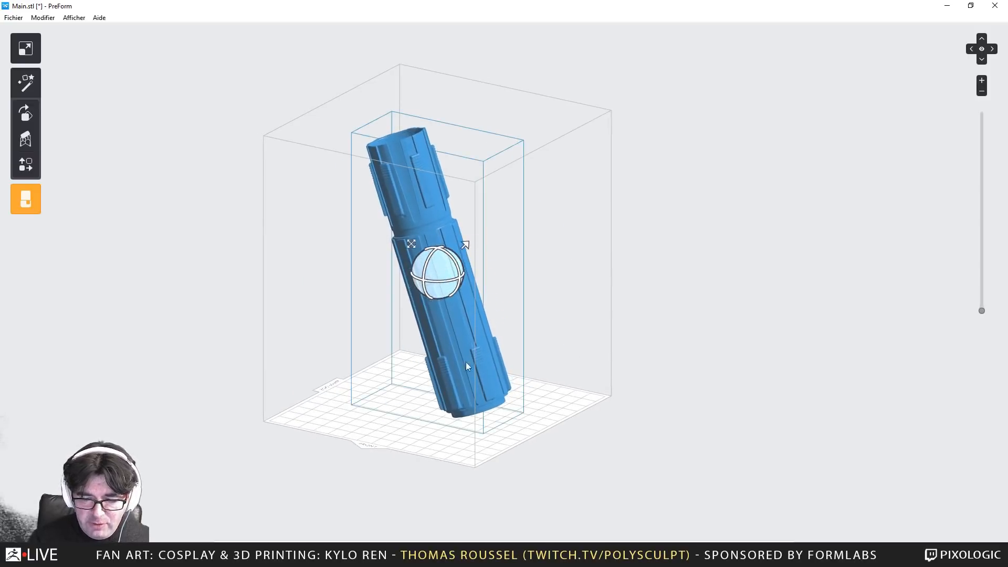
# Check the tilted Main part from several angles, then preview its slices up to layer 516 near the lower end
pyautogui.moveTo(602, 287)
pyautogui.mouseDown(button='right')
pyautogui.moveTo(597, 261)
pyautogui.moveTo(513, 237)
pyautogui.moveTo(574, 256)
pyautogui.moveTo(610, 402)
pyautogui.moveTo(615, 301)
pyautogui.mouseUp(button='right')
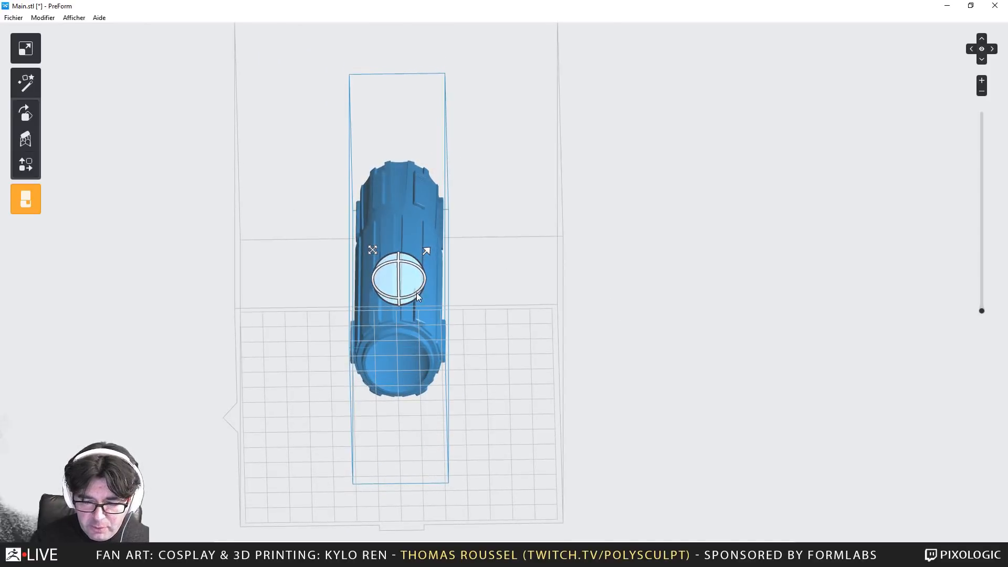
pyautogui.moveTo(417, 292); pyautogui.dragTo(444, 313)
pyautogui.moveTo(444, 313); pyautogui.dragTo(636, 392, button='right')
pyautogui.scroll(-5, 575, 417)
pyautogui.scroll(5, 636, 391)
pyautogui.moveTo(466, 378); pyautogui.dragTo(589, 239, button='middle')
pyautogui.scroll(7, 444, 338)
pyautogui.moveTo(445, 339); pyautogui.dragTo(995, 349, button='right')
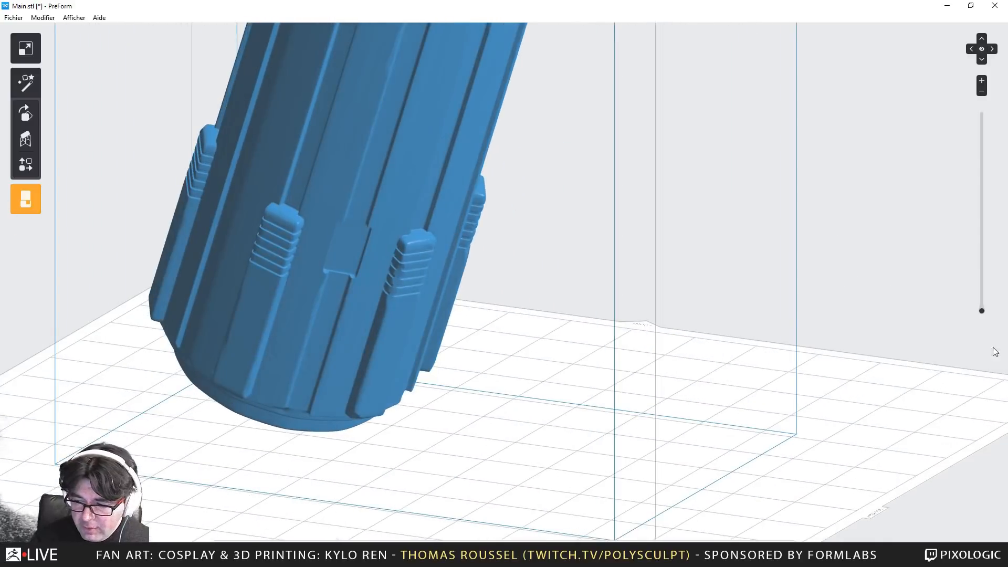
pyautogui.moveTo(983, 310); pyautogui.dragTo(970, 270)
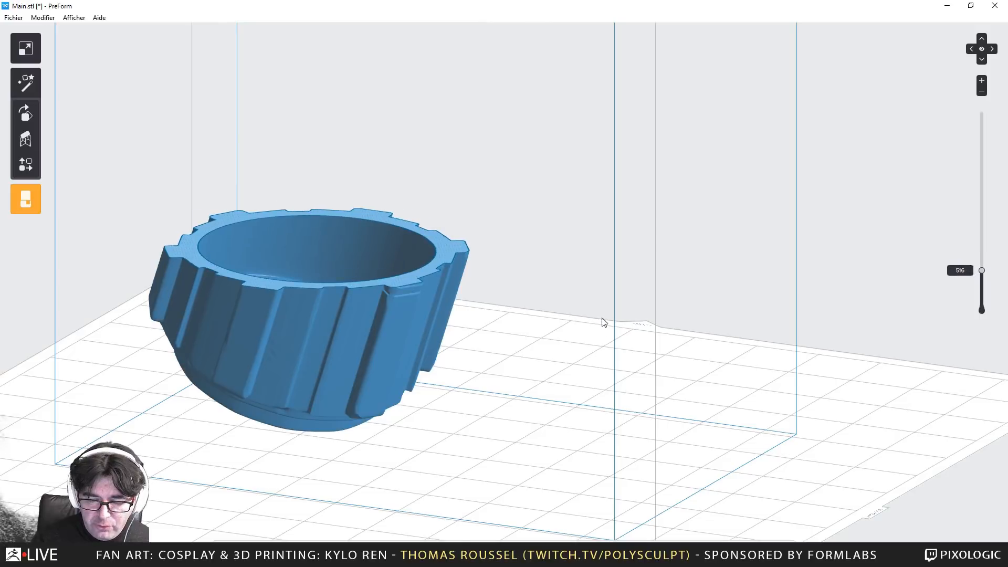
pyautogui.moveTo(602, 317); pyautogui.dragTo(523, 346, button='right')
pyautogui.scroll(5, 504, 326)
pyautogui.moveTo(452, 271); pyautogui.dragTo(593, 338, button='middle')
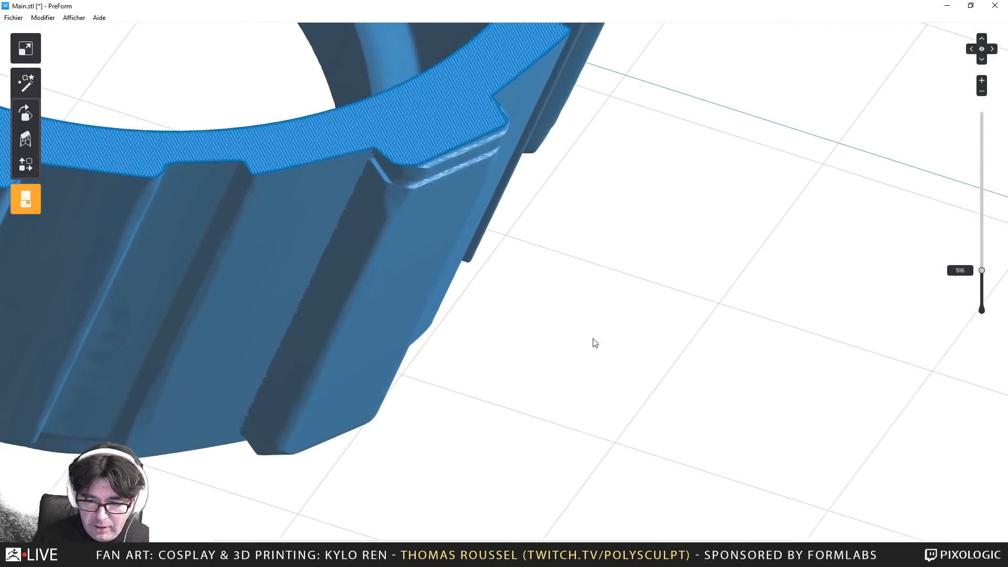
# Step the slice preview down to layer 473 to examine the cross-section of the rib below its grip grooves
pyautogui.scroll(-2, 593, 338)
pyautogui.press('Down')
pyautogui.press('Down')
pyautogui.press('Down')
pyautogui.press('Down')
pyautogui.press('Down')
pyautogui.press('Down')
pyautogui.press('Down')
pyautogui.press('Down')
pyautogui.press('Down')
pyautogui.press('Down')
pyautogui.press('Down')
pyautogui.press('Down')
pyautogui.press('Down')
pyautogui.press('Down')
pyautogui.press('Down')
pyautogui.press('Down')
pyautogui.press('Down')
pyautogui.press('Down')
pyautogui.press('Down')
pyautogui.press('Down')
pyautogui.press('Down')
pyautogui.press('Down')
pyautogui.press('Down')
pyautogui.press('Down')
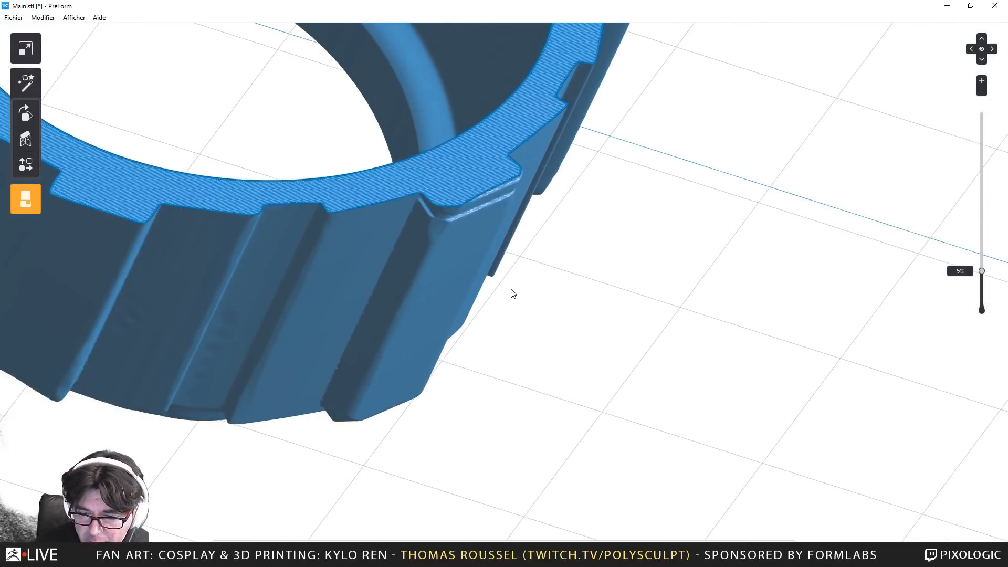
pyautogui.press('Up')
pyautogui.press('Up')
pyautogui.press('Up')
pyautogui.press('Up')
pyautogui.press('Up')
pyautogui.press('Up')
pyautogui.press('Up')
pyautogui.press('Up')
pyautogui.press('Up')
pyautogui.press('Up')
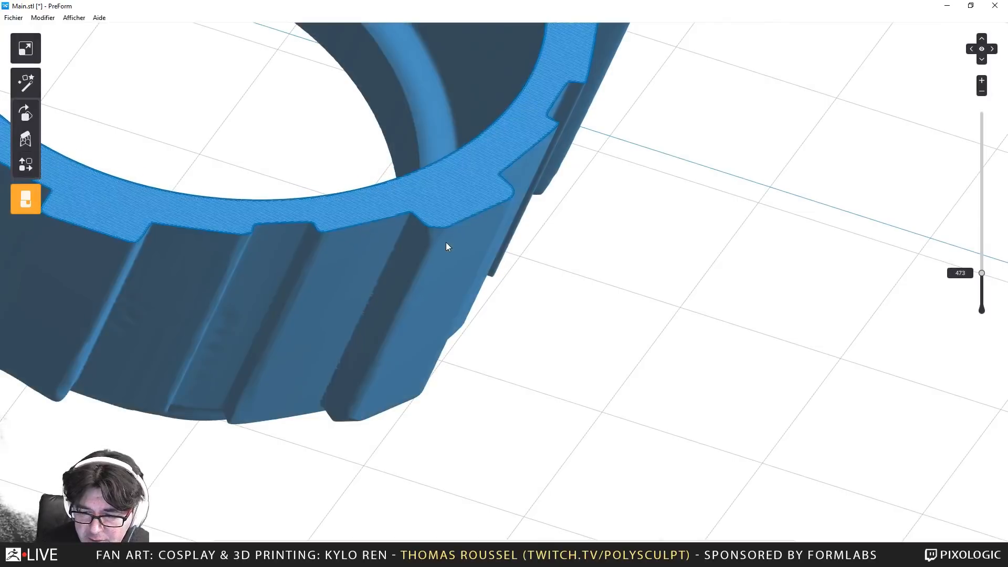
# Step the slice preview up to layer 519 to examine how the rib's first grip grooves are built
pyautogui.press('Up')
pyautogui.press('Up')
pyautogui.press('Up')
pyautogui.press('Up')
pyautogui.press('Up')
pyautogui.press('Up')
pyautogui.press('Up')
pyautogui.press('Up')
pyautogui.press('Up')
pyautogui.press('Up')
pyautogui.press('Up')
pyautogui.press('Up')
pyautogui.press('Up')
pyautogui.press('Up')
pyautogui.press('Up')
pyautogui.press('Up')
pyautogui.press('Up')
pyautogui.press('Up')
pyautogui.press('Up')
pyautogui.press('Up')
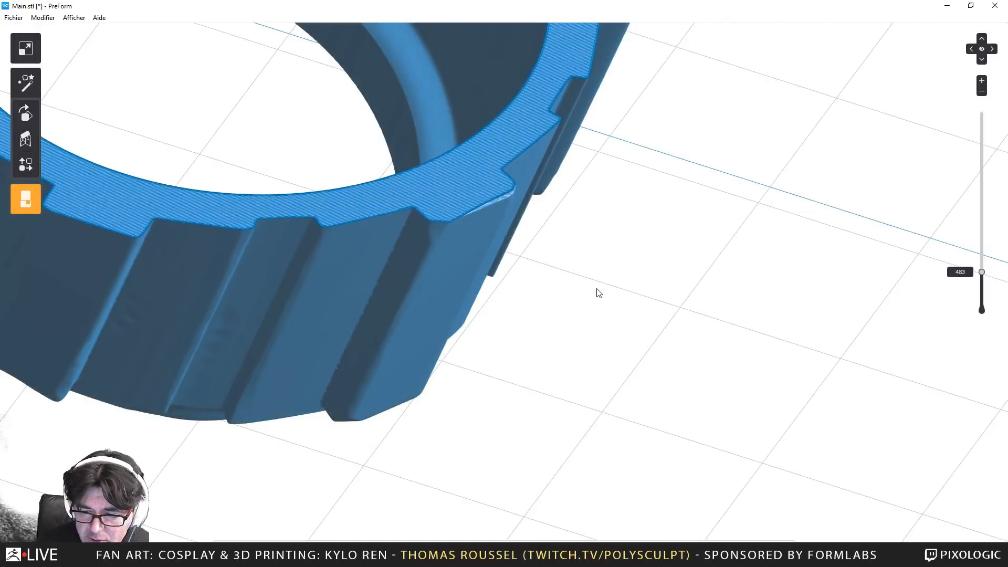
pyautogui.press('Up')
pyautogui.press('Up')
pyautogui.press('Up')
pyautogui.press('Up')
pyautogui.press('Up')
pyautogui.press('Up')
pyautogui.press('Up')
pyautogui.press('Up')
pyautogui.press('Up')
pyautogui.press('Up')
pyautogui.press('Up')
pyautogui.press('Up')
pyautogui.press('Up')
pyautogui.press('Up')
pyautogui.press('Up')
pyautogui.press('Up')
pyautogui.press('Up')
pyautogui.press('Up')
pyautogui.press('Up')
pyautogui.press('Up')
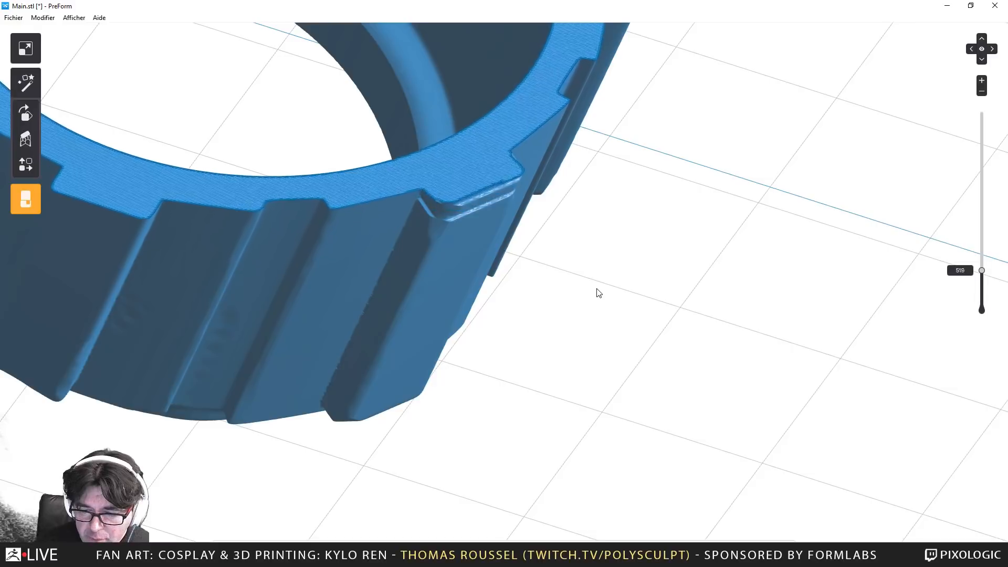
# Step through the layers up to 575 to examine the notches between the ribs and the next grip grooves
pyautogui.press('Down')
pyautogui.press('Down')
pyautogui.press('Down')
pyautogui.press('Down')
pyautogui.press('Down')
pyautogui.press('Down')
pyautogui.press('Down')
pyautogui.press('Down')
pyautogui.press('Down')
pyautogui.press('Down')
pyautogui.press('Down')
pyautogui.press('Down')
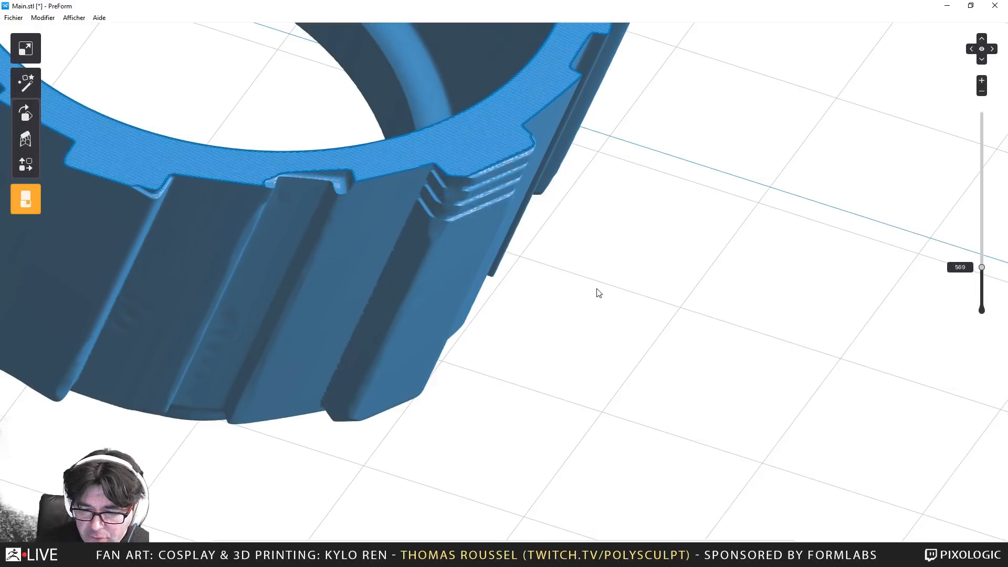
pyautogui.press('Up')
pyautogui.press('Up')
pyautogui.press('Up')
pyautogui.press('Up')
pyautogui.press('Up')
pyautogui.press('Up')
pyautogui.press('Up')
pyautogui.press('Up')
pyautogui.press('Up')
pyautogui.press('Up')
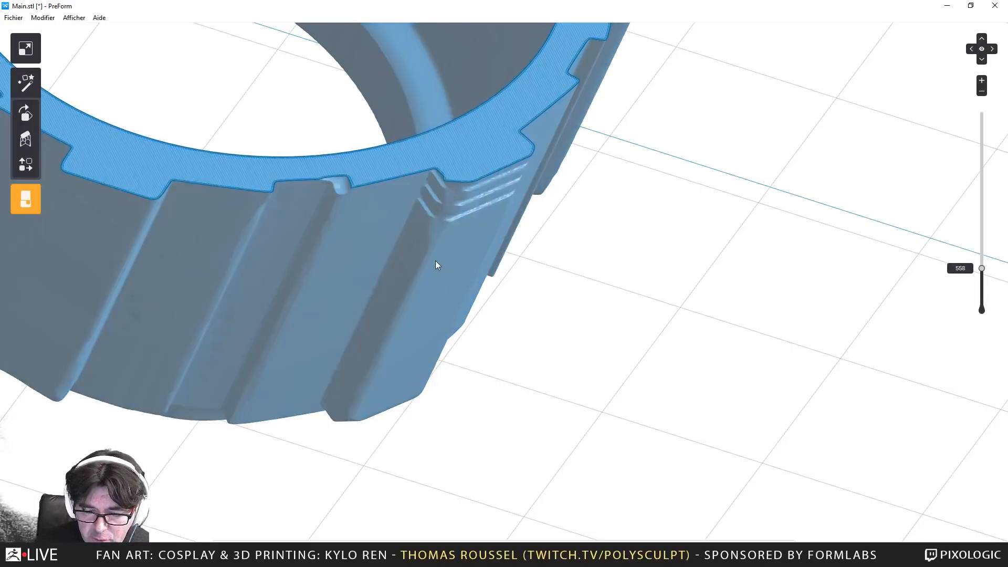
pyautogui.press('Up')
pyautogui.press('Up')
pyautogui.press('Up')
pyautogui.press('Up')
pyautogui.press('Up')
pyautogui.press('Up')
pyautogui.press('Up')
pyautogui.press('Up')
pyautogui.press('Up')
pyautogui.press('Up')
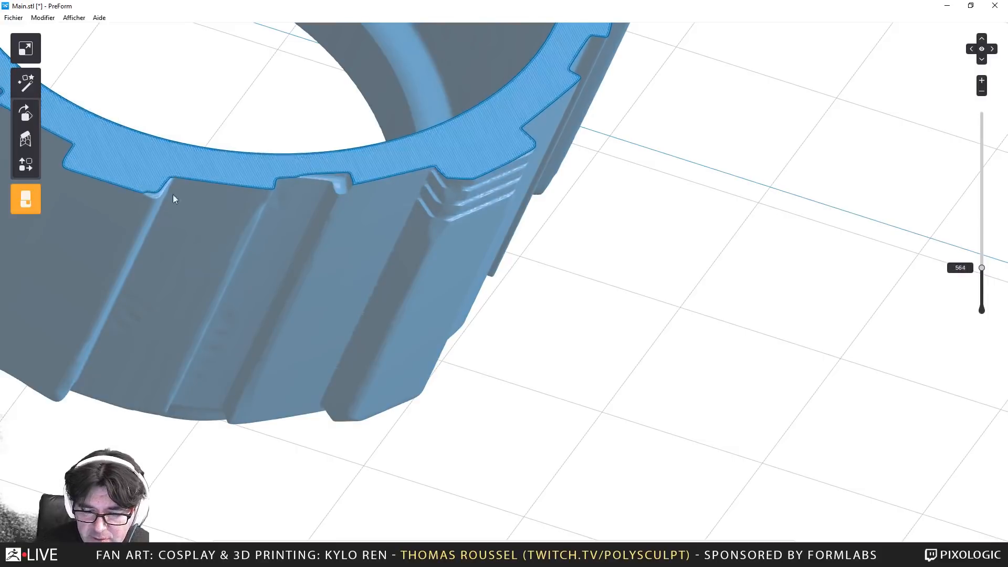
pyautogui.press('Up')
pyautogui.press('Up')
pyautogui.press('Up')
pyautogui.press('Up')
pyautogui.press('Up')
pyautogui.press('Up')
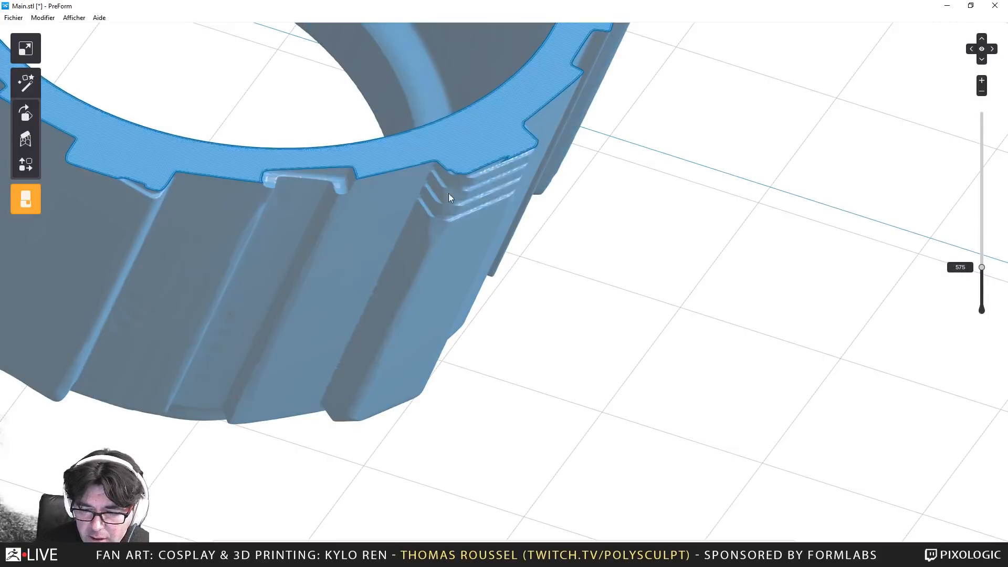
# Advance the slice preview to layer 655 and compare the grooved ribs around the whole ring
pyautogui.scroll(-3, 499, 221)
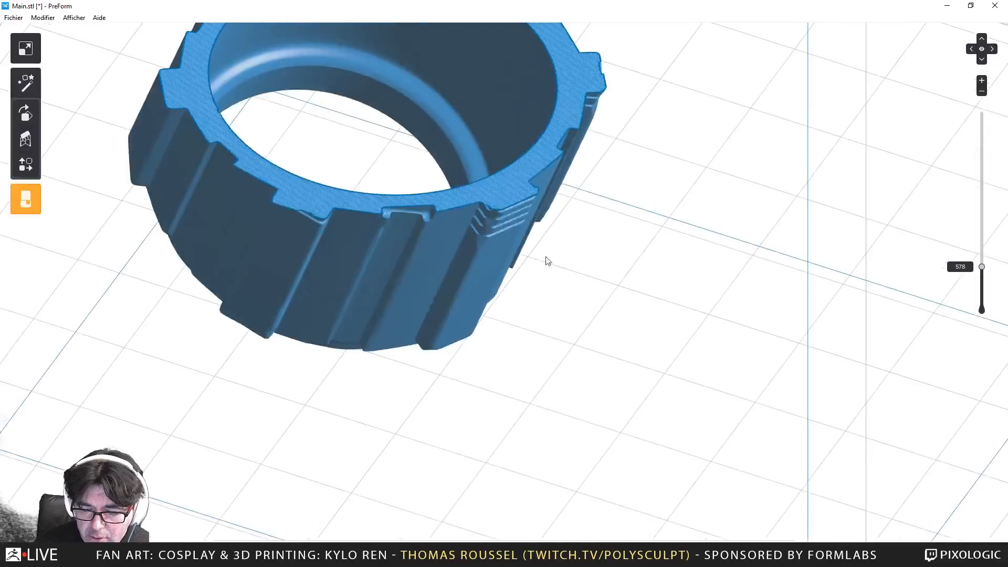
pyautogui.press('Up')
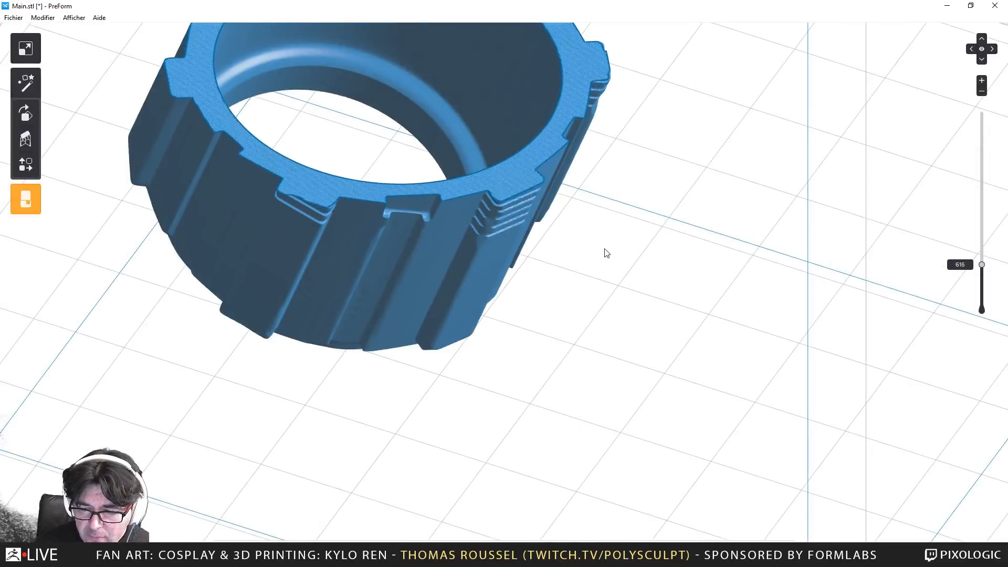
pyautogui.press('Down')
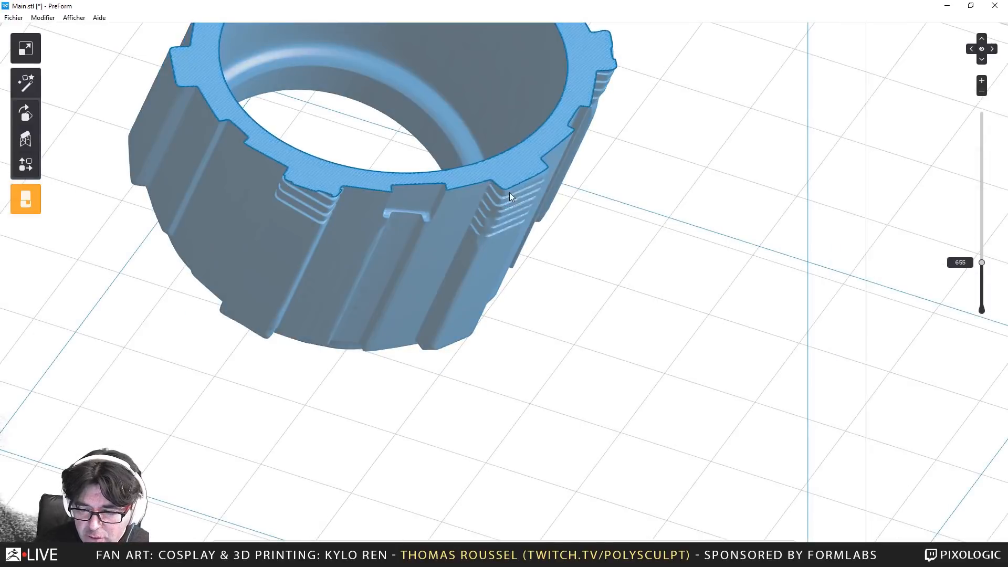
# Examine the grip grooves up close, stepping back and forth between layers 625 and 637 and stopping at layer 632
pyautogui.scroll(5, 509, 192)
pyautogui.press('Down')
pyautogui.press('Down')
pyautogui.press('Down')
pyautogui.press('Down')
pyautogui.press('Down')
pyautogui.press('Down')
pyautogui.press('Down')
pyautogui.press('Down')
pyautogui.press('Down')
pyautogui.press('Down')
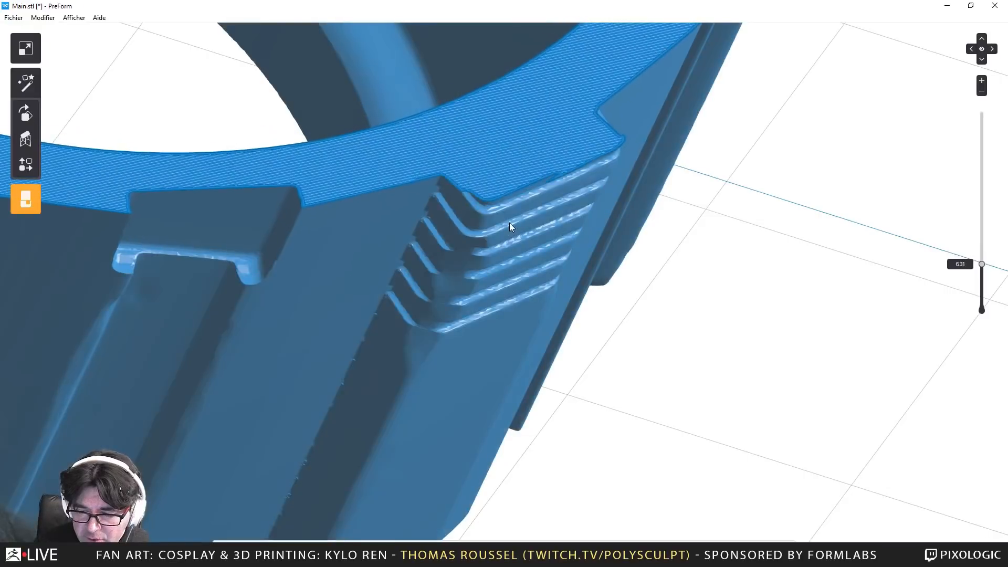
pyautogui.press('Down')
pyautogui.press('Down')
pyautogui.press('Down')
pyautogui.press('Down')
pyautogui.press('Down')
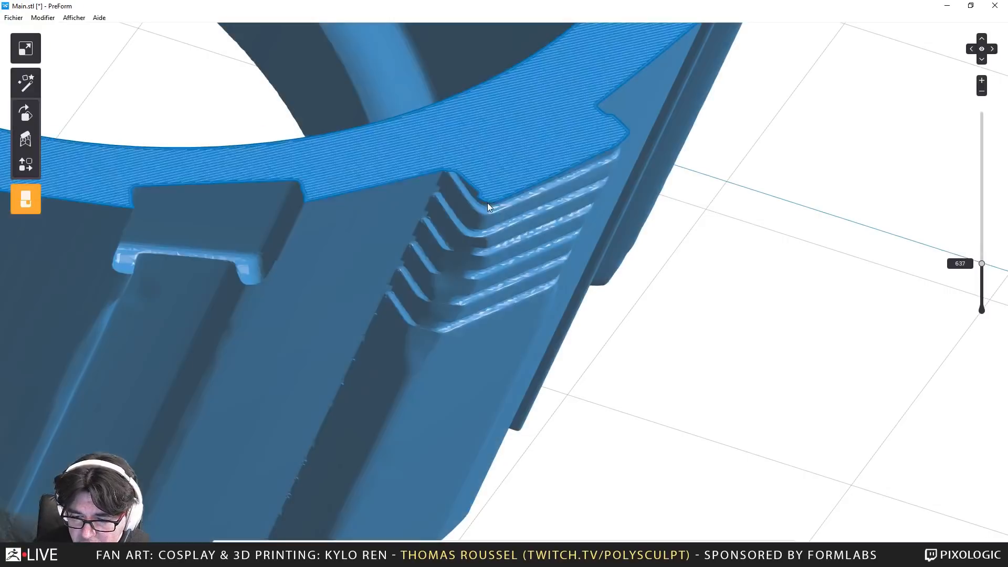
pyautogui.press('Down')
pyautogui.press('Down')
pyautogui.press('Down')
pyautogui.press('Down')
pyautogui.press('Down')
pyautogui.press('Down')
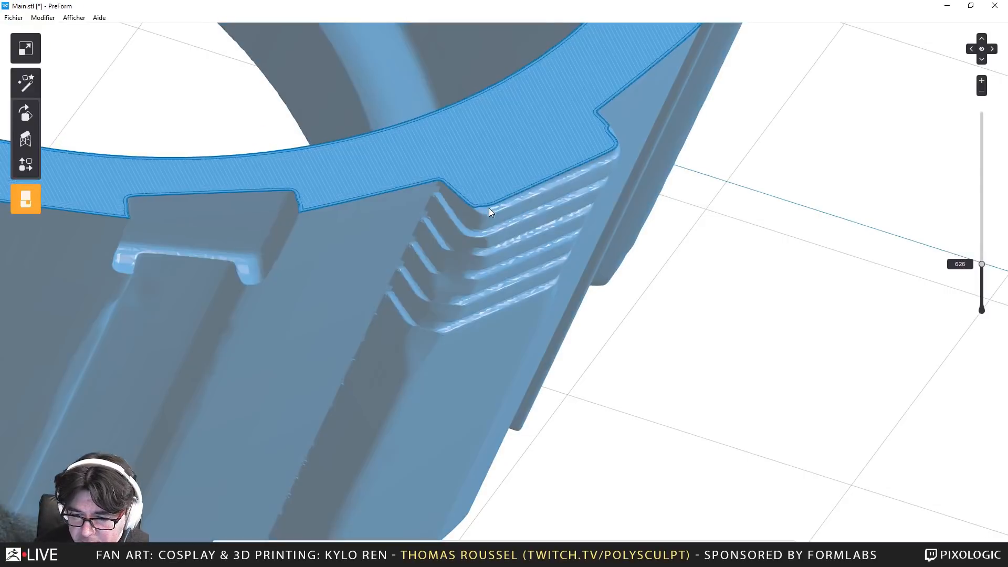
pyautogui.press('Up')
pyautogui.press('Up')
pyautogui.press('Up')
pyautogui.press('Up')
pyautogui.press('Up')
pyautogui.press('Up')
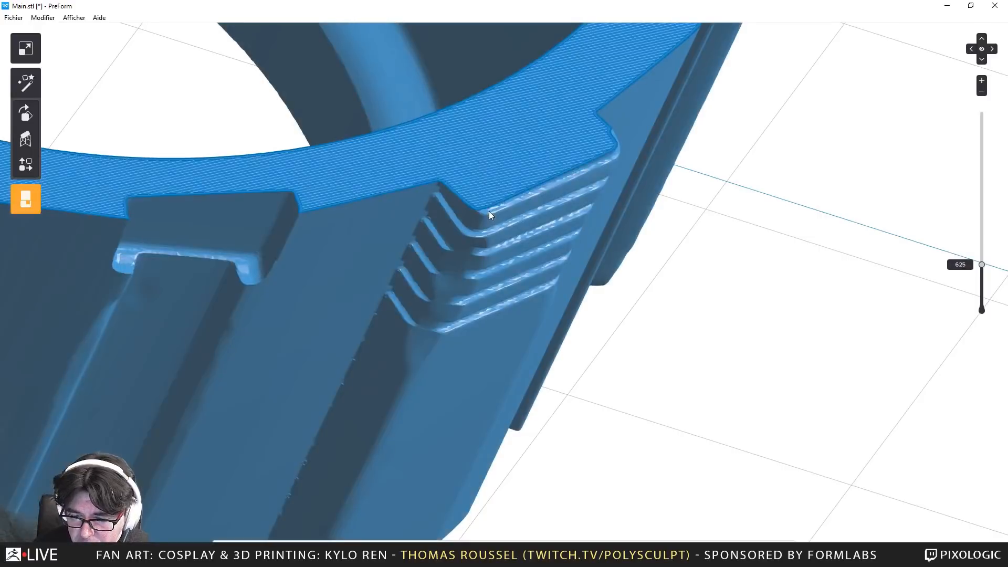
pyautogui.press('Up')
pyautogui.press('Up')
pyautogui.press('Up')
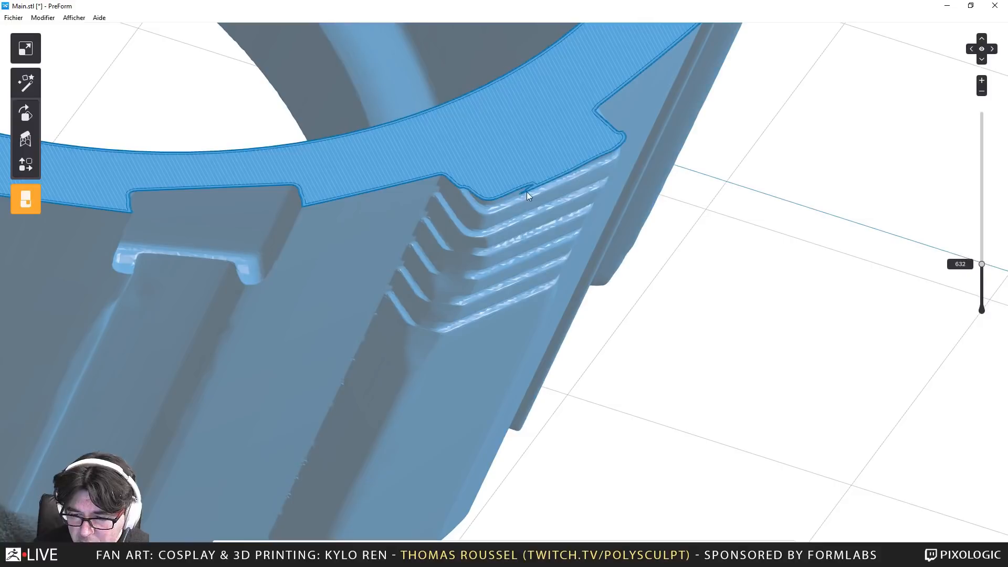
# Advance the slice preview to layer 675 to examine the last grip grooves and the rounded end of the rib
pyautogui.press('Up')
pyautogui.press('Up')
pyautogui.press('Up')
pyautogui.press('Up')
pyautogui.press('Up')
pyautogui.press('Up')
pyautogui.scroll(-2, 411, 256)
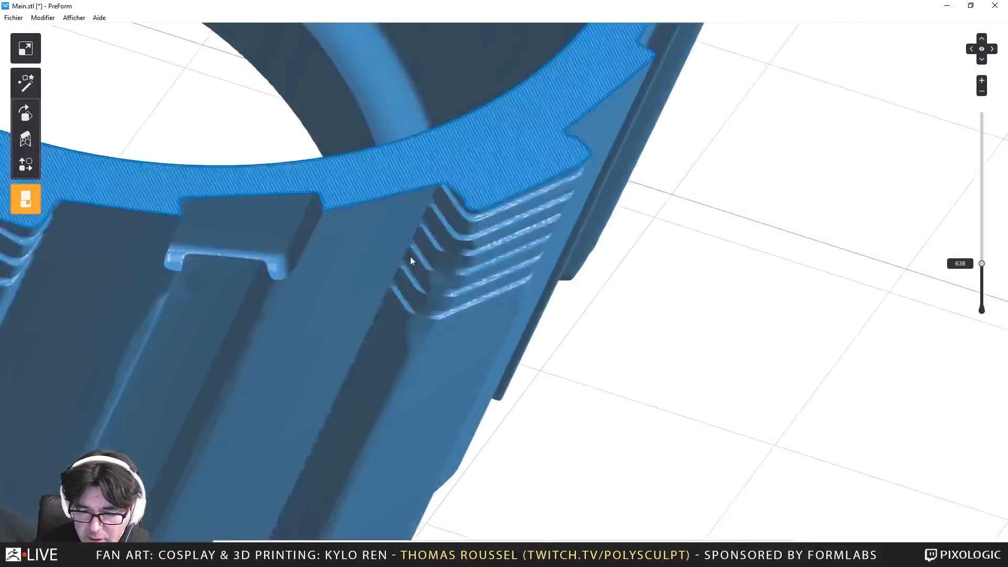
pyautogui.scroll(-2, 411, 261)
pyautogui.press('Up')
pyautogui.press('Up')
pyautogui.press('Up')
pyautogui.press('Up')
pyautogui.press('Up')
pyautogui.press('Up')
pyautogui.press('Up')
pyautogui.press('Up')
pyautogui.press('Up')
pyautogui.press('Up')
pyautogui.press('Up')
pyautogui.press('Up')
pyautogui.press('Up')
pyautogui.press('Up')
pyautogui.press('Up')
pyautogui.press('Up')
pyautogui.press('Up')
pyautogui.press('Up')
pyautogui.press('Up')
pyautogui.press('Up')
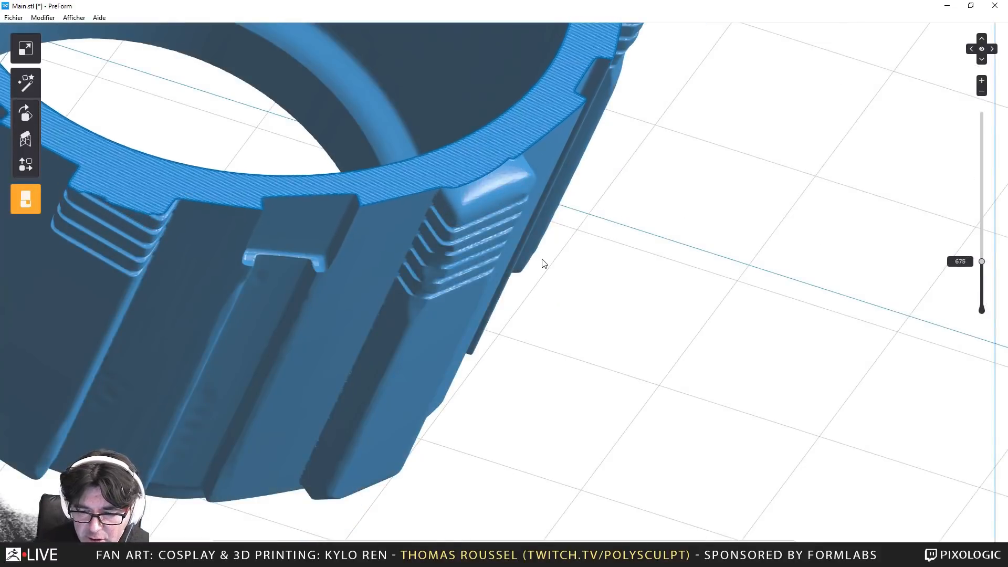
# Step the slice preview up to layer 709 and inspect the whole ring with its grooved ribs
pyautogui.press('Up')
pyautogui.press('Up')
pyautogui.press('Up')
pyautogui.press('Up')
pyautogui.press('Up')
pyautogui.press('Up')
pyautogui.press('Up')
pyautogui.press('Up')
pyautogui.press('Up')
pyautogui.press('Up')
pyautogui.press('Up')
pyautogui.press('Up')
pyautogui.press('Up')
pyautogui.press('Up')
pyautogui.press('Up')
pyautogui.press('Up')
pyautogui.press('Up')
pyautogui.press('Up')
pyautogui.press('Up')
pyautogui.press('Up')
pyautogui.scroll(-3, 556, 265)
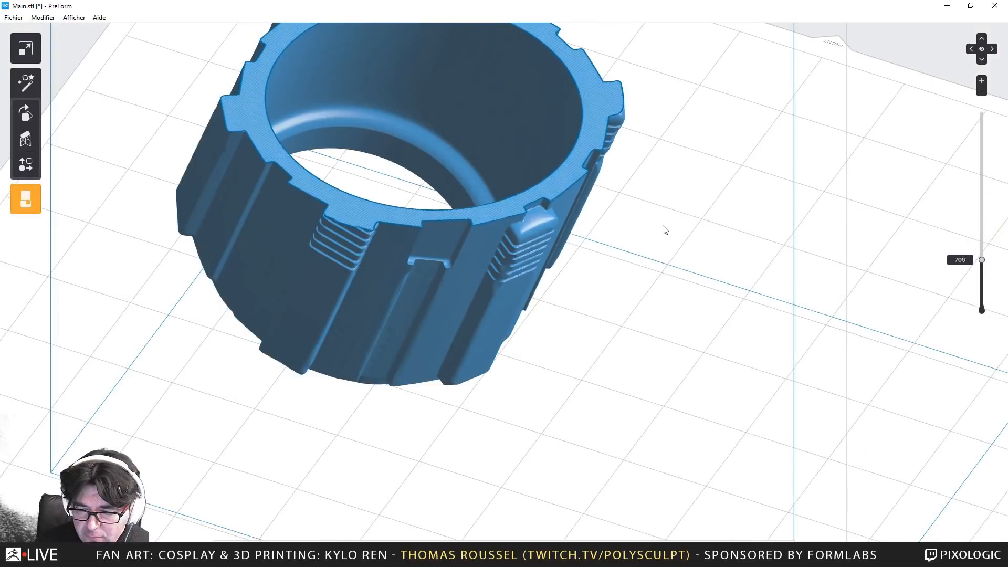
pyautogui.scroll(-3, 605, 340)
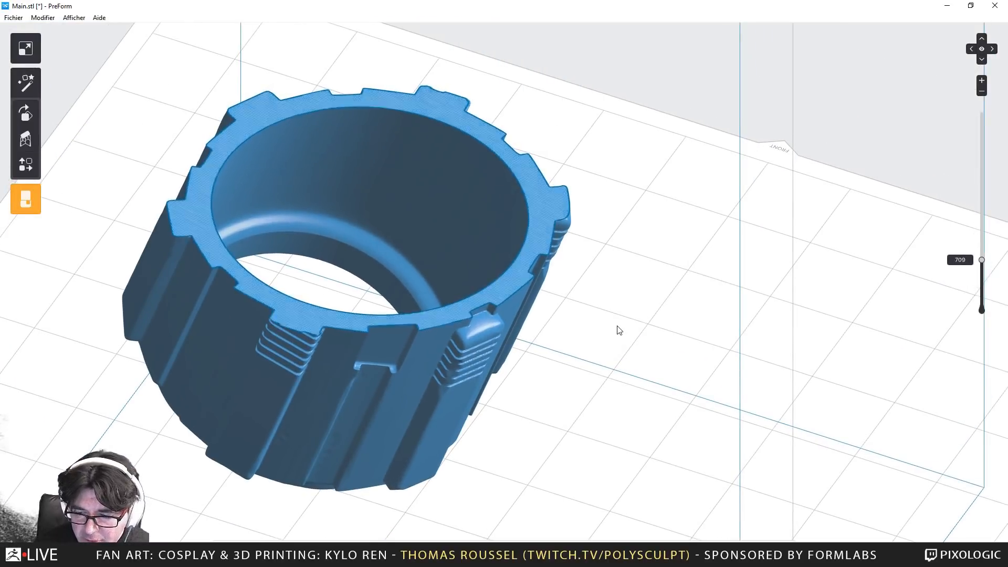
# Bring the slice preview back down to layer 531, near the start of the grip grooves
pyautogui.press('Down')
pyautogui.press('Down')
pyautogui.press('Down')
pyautogui.press('Down')
pyautogui.press('Down')
pyautogui.press('Down')
pyautogui.press('Down')
pyautogui.press('Down')
pyautogui.press('Down')
pyautogui.press('Down')
pyautogui.press('Down')
pyautogui.press('Down')
pyautogui.press('Down')
pyautogui.press('Down')
pyautogui.press('Down')
pyautogui.press('Down')
pyautogui.press('Down')
pyautogui.press('Down')
pyautogui.press('Down')
pyautogui.press('Down')
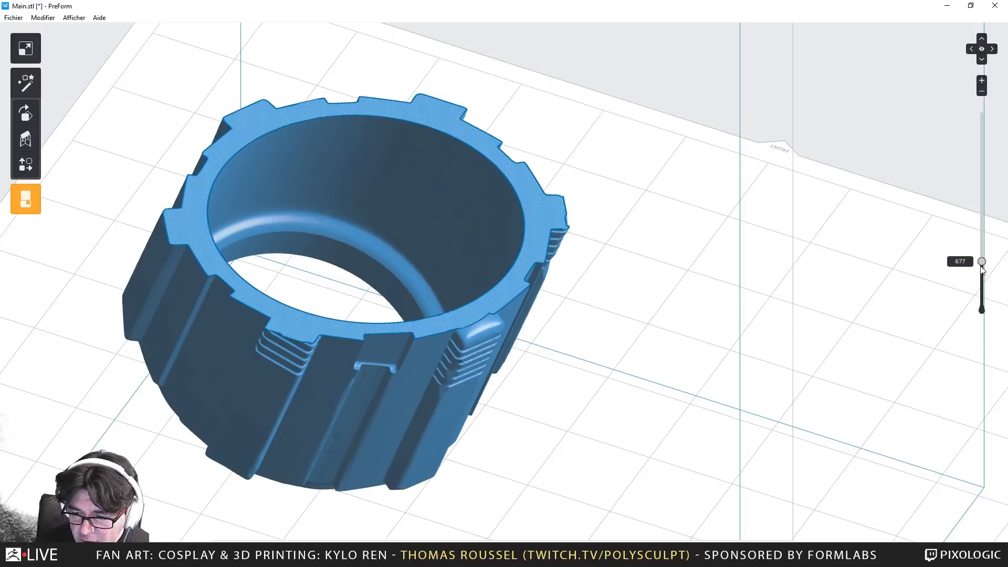
pyautogui.moveTo(980, 265); pyautogui.dragTo(981, 273)
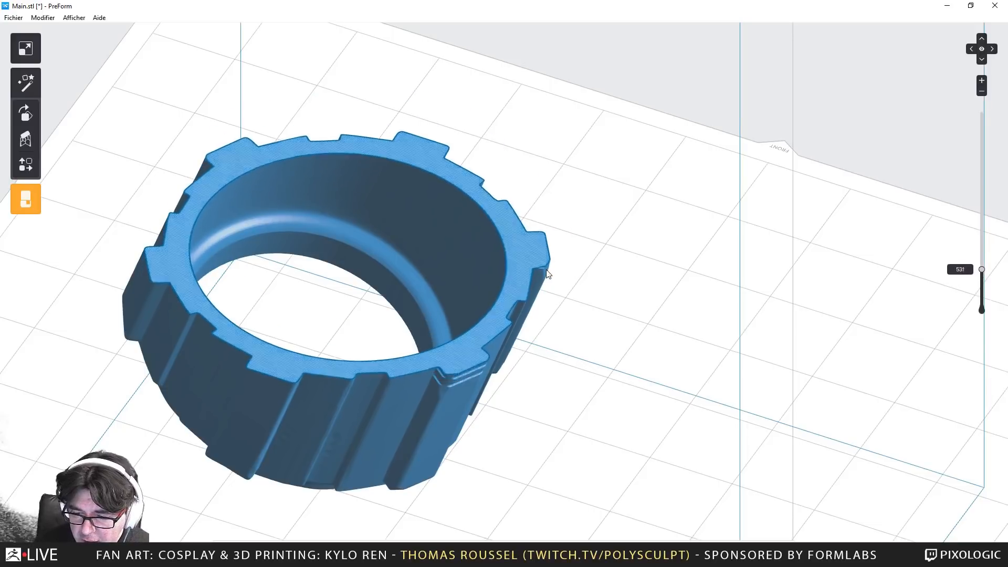
# Step the layers up to 570 to examine up close the first grip grooves on the neighbouring rib's outer edge
pyautogui.press('Up')
pyautogui.press('Up')
pyautogui.press('Up')
pyautogui.press('Up')
pyautogui.press('Up')
pyautogui.press('Up')
pyautogui.press('Up')
pyautogui.press('Up')
pyautogui.press('Up')
pyautogui.press('Up')
pyautogui.press('Up')
pyautogui.press('Up')
pyautogui.press('Up')
pyautogui.press('Up')
pyautogui.press('Up')
pyautogui.press('Up')
pyautogui.press('Up')
pyautogui.press('Up')
pyautogui.press('Up')
pyautogui.press('Up')
pyautogui.scroll(6, 558, 271)
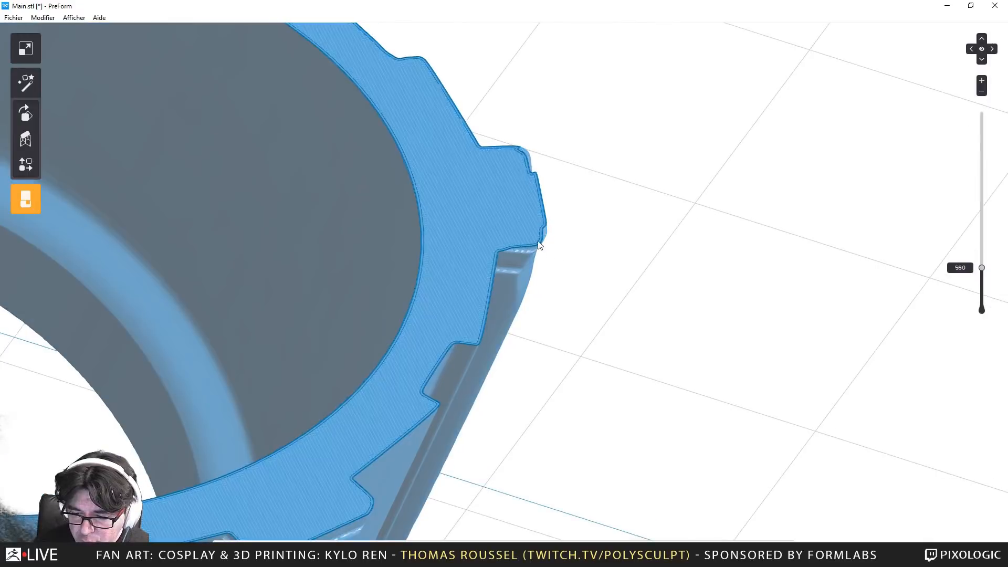
pyautogui.press('Up')
pyautogui.press('Up')
pyautogui.press('Up')
pyautogui.press('Up')
pyautogui.press('Up')
pyautogui.press('Up')
pyautogui.press('Up')
pyautogui.press('Up')
pyautogui.press('Up')
pyautogui.press('Up')
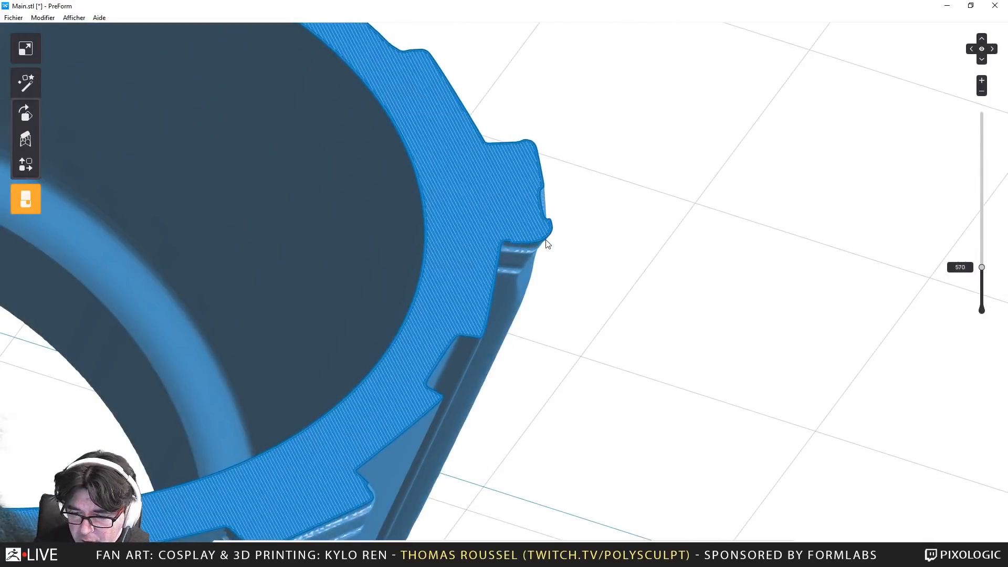
# Continue through the layers up to 594 to check the next groove's thin edge at the rib's corner
pyautogui.press('Up')
pyautogui.press('Up')
pyautogui.press('Up')
pyautogui.press('Up')
pyautogui.press('Up')
pyautogui.press('Up')
pyautogui.press('Up')
pyautogui.press('Up')
pyautogui.press('Up')
pyautogui.press('Up')
pyautogui.press('Up')
pyautogui.press('Up')
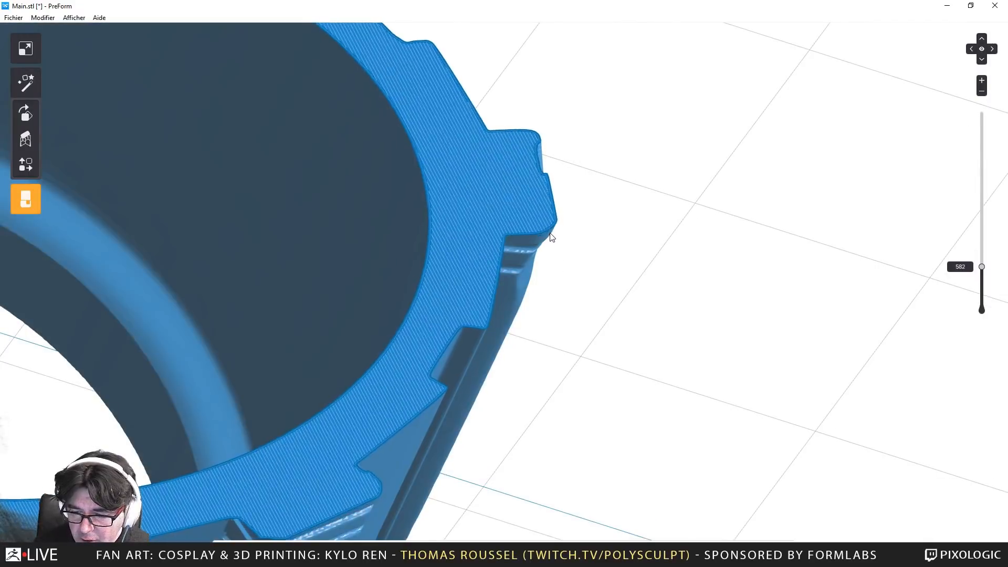
pyautogui.press('Up')
pyautogui.press('Up')
pyautogui.press('Up')
pyautogui.press('Up')
pyautogui.press('Up')
pyautogui.press('Up')
pyautogui.press('Up')
pyautogui.press('Up')
pyautogui.press('Up')
pyautogui.press('Up')
pyautogui.press('Up')
pyautogui.press('Up')
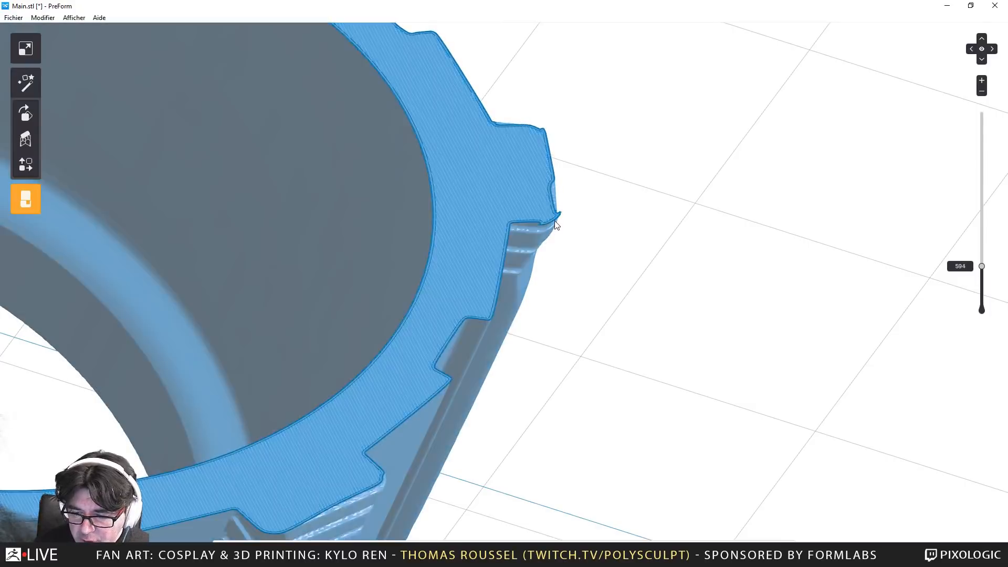
# Advance the slice preview to layer 610 and compare the same rib's grooves with those on the adjacent ribs
pyautogui.press('Up')
pyautogui.press('Up')
pyautogui.press('Up')
pyautogui.press('Up')
pyautogui.press('Up')
pyautogui.press('Up')
pyautogui.press('Up')
pyautogui.press('Up')
pyautogui.press('Up')
pyautogui.press('Up')
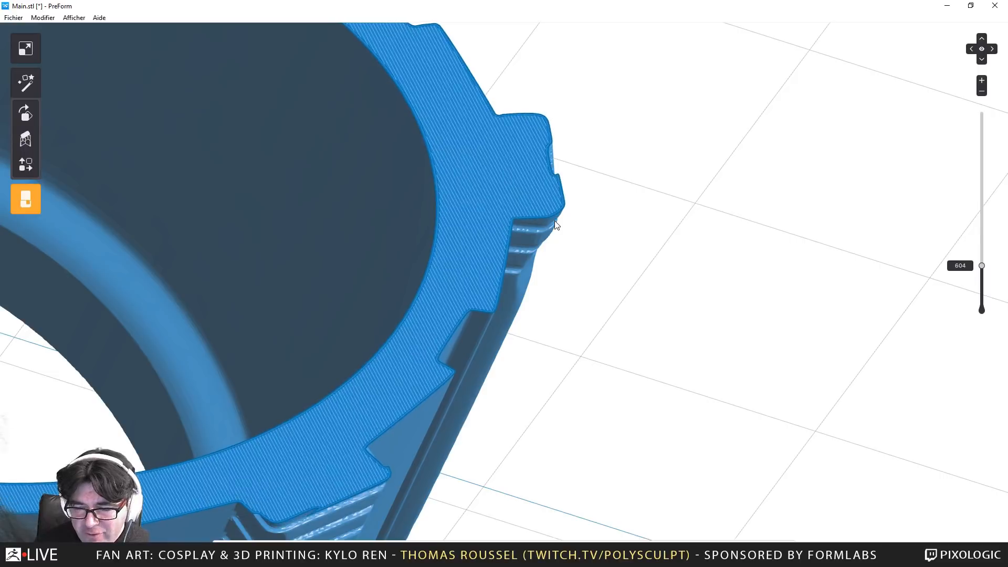
pyautogui.press('Up')
pyautogui.press('Up')
pyautogui.scroll(2, 556, 225)
pyautogui.press('Up')
pyautogui.scroll(-4, 558, 227)
pyautogui.press('Up')
pyautogui.press('Up')
pyautogui.press('Up')
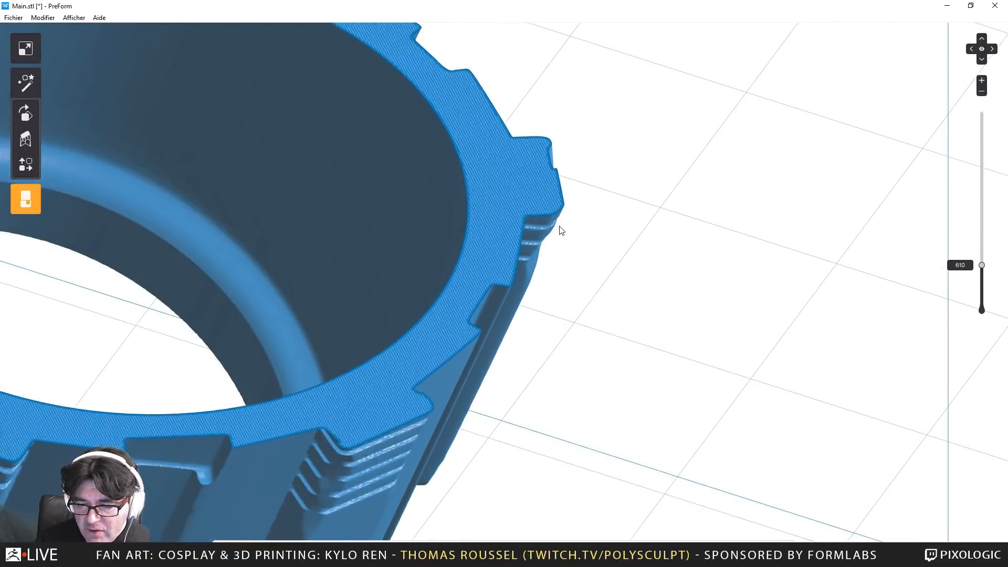
# Step the slice preview up to layer 628 to check the next groove on the outer rib
pyautogui.press('Up')
pyautogui.press('Up')
pyautogui.press('Up')
pyautogui.press('Up')
pyautogui.press('Up')
pyautogui.press('Up')
pyautogui.press('Up')
pyautogui.press('Up')
pyautogui.press('Up')
pyautogui.press('Up')
pyautogui.press('Up')
pyautogui.press('Up')
pyautogui.press('Up')
pyautogui.press('Up')
pyautogui.press('Up')
pyautogui.press('Up')
pyautogui.press('Up')
pyautogui.press('Up')
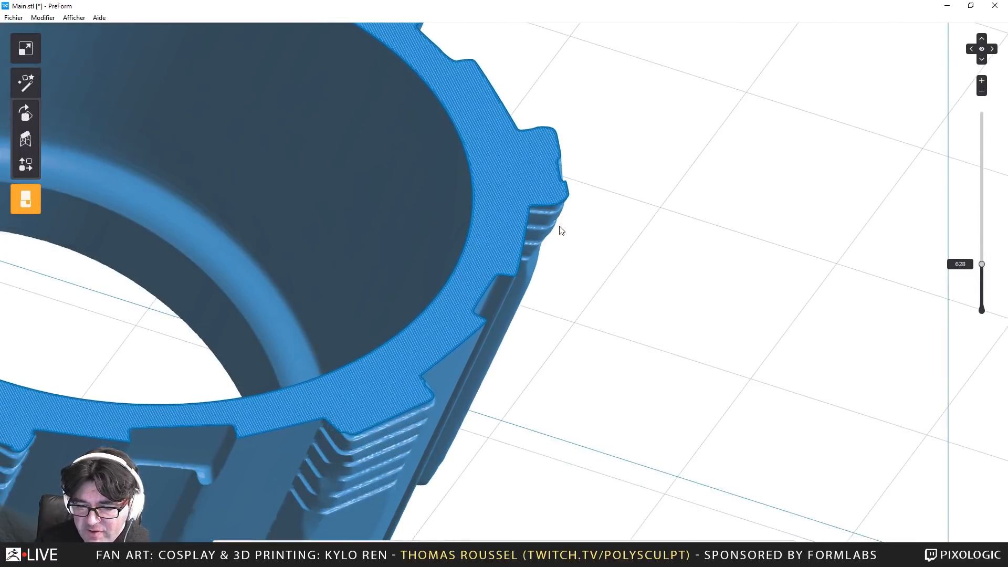
# Continue through the layers up to 650 to examine the following groove at the outer rib's corner
pyautogui.press('Up')
pyautogui.press('Up')
pyautogui.press('Up')
pyautogui.press('Up')
pyautogui.press('Up')
pyautogui.press('Up')
pyautogui.press('Up')
pyautogui.press('Up')
pyautogui.press('Up')
pyautogui.press('Up')
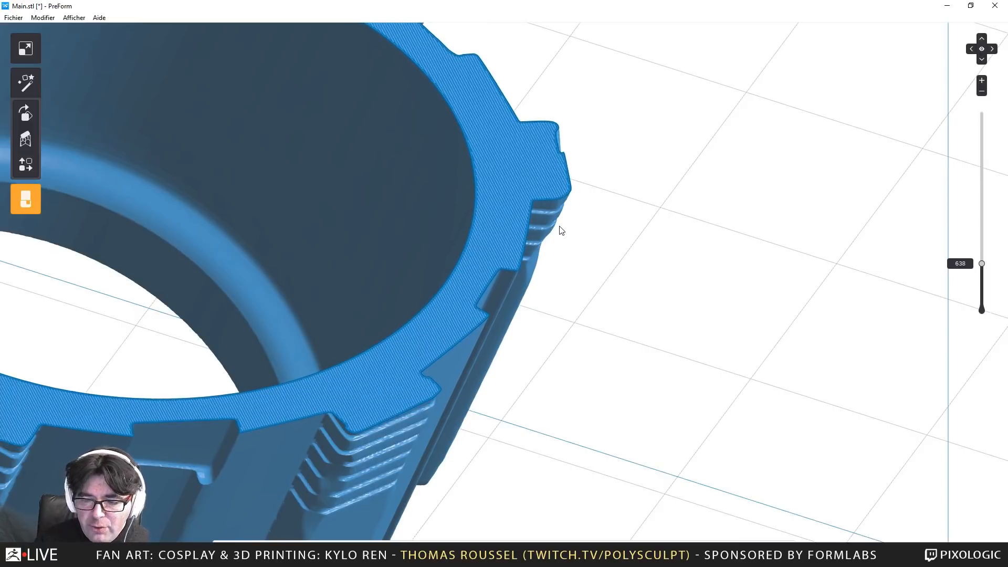
pyautogui.press('Up')
pyautogui.press('Up')
pyautogui.press('Up')
pyautogui.press('Up')
pyautogui.press('Up')
pyautogui.press('Up')
pyautogui.press('Up')
pyautogui.press('Up')
pyautogui.press('Up')
pyautogui.press('Up')
pyautogui.press('Up')
pyautogui.press('Up')
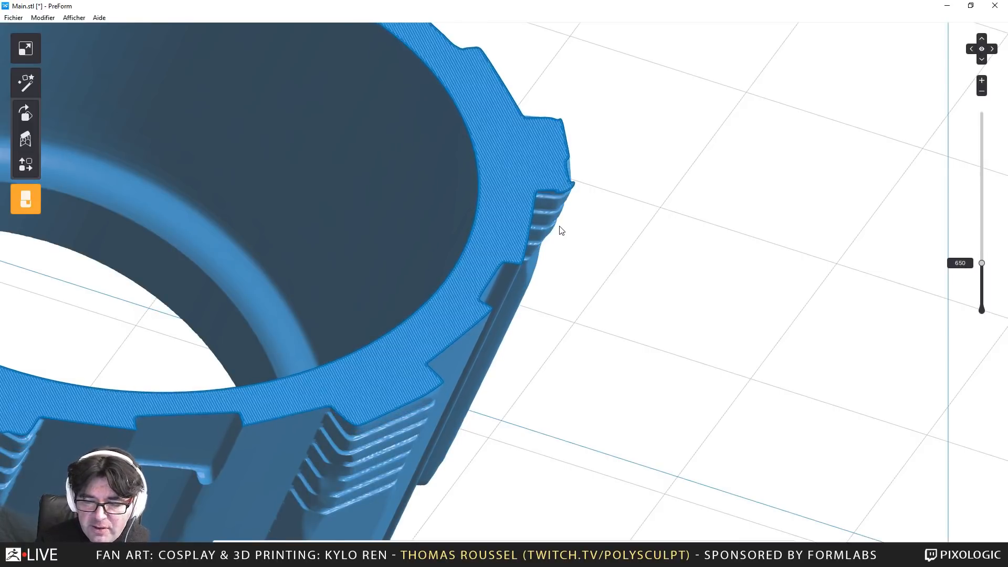
# Raise the slice preview to layer 668 to inspect the last grooves on the outer rib
pyautogui.press('Up')
pyautogui.press('Up')
pyautogui.press('Up')
pyautogui.press('Up')
pyautogui.press('Up')
pyautogui.press('Up')
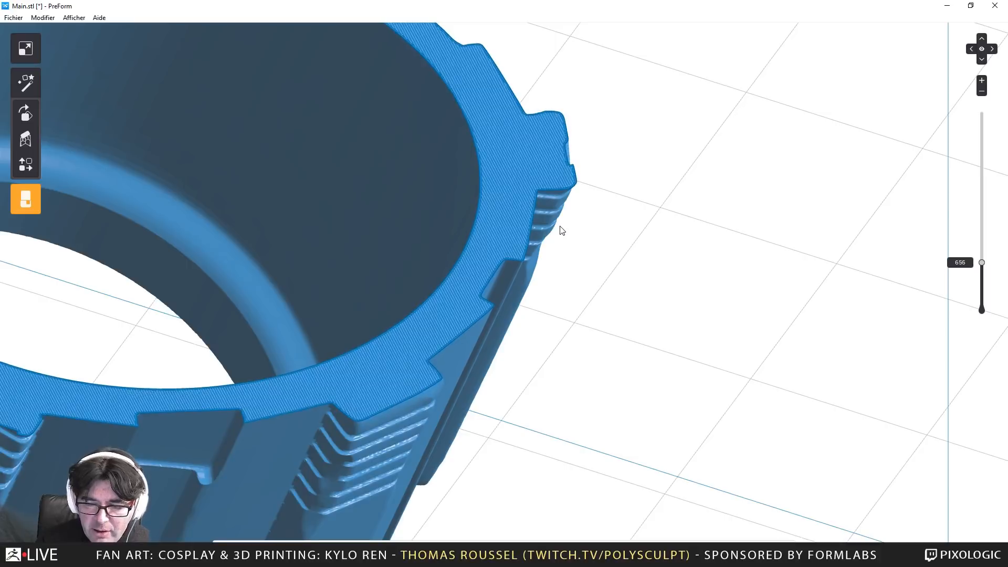
pyautogui.press('Up')
pyautogui.press('Up')
pyautogui.press('Up')
pyautogui.press('Up')
pyautogui.press('Up')
pyautogui.press('Up')
pyautogui.press('Up')
pyautogui.press('Up')
pyautogui.press('Up')
pyautogui.press('Up')
pyautogui.press('Up')
pyautogui.press('Up')
# Advance the slices to layer 721 to check the ribs above the grip grooves across the whole ring
pyautogui.scroll(-2, 561, 230)
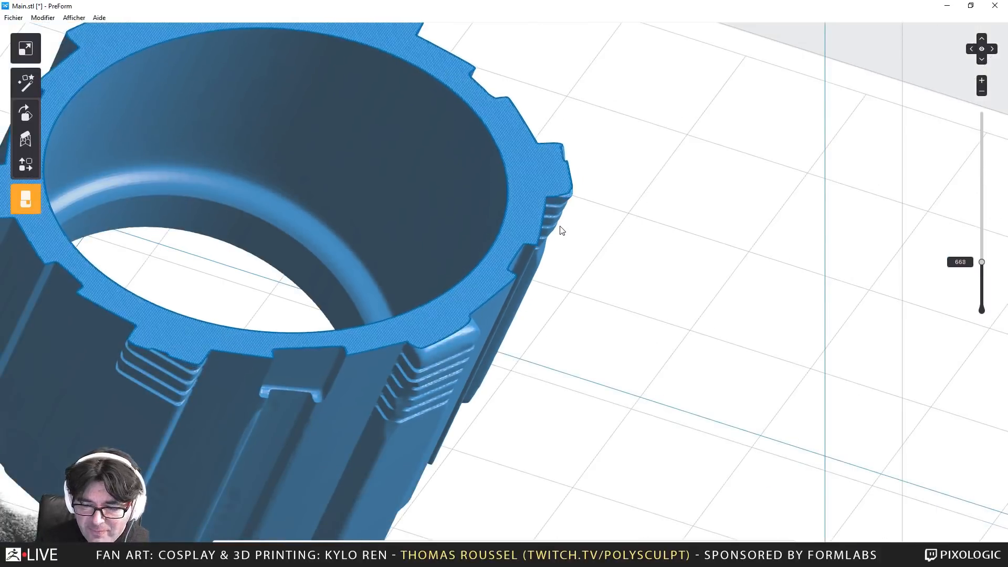
pyautogui.press('Up')
pyautogui.press('Up')
pyautogui.press('Up')
pyautogui.press('Up')
pyautogui.press('Up')
pyautogui.press('Up')
pyautogui.press('Up')
pyautogui.press('Up')
pyautogui.press('Up')
pyautogui.press('Up')
pyautogui.press('Up')
pyautogui.press('Up')
pyautogui.press('Up')
pyautogui.press('Up')
pyautogui.press('Up')
pyautogui.press('Up')
pyautogui.press('Up')
pyautogui.press('Up')
pyautogui.press('Up')
pyautogui.press('Up')
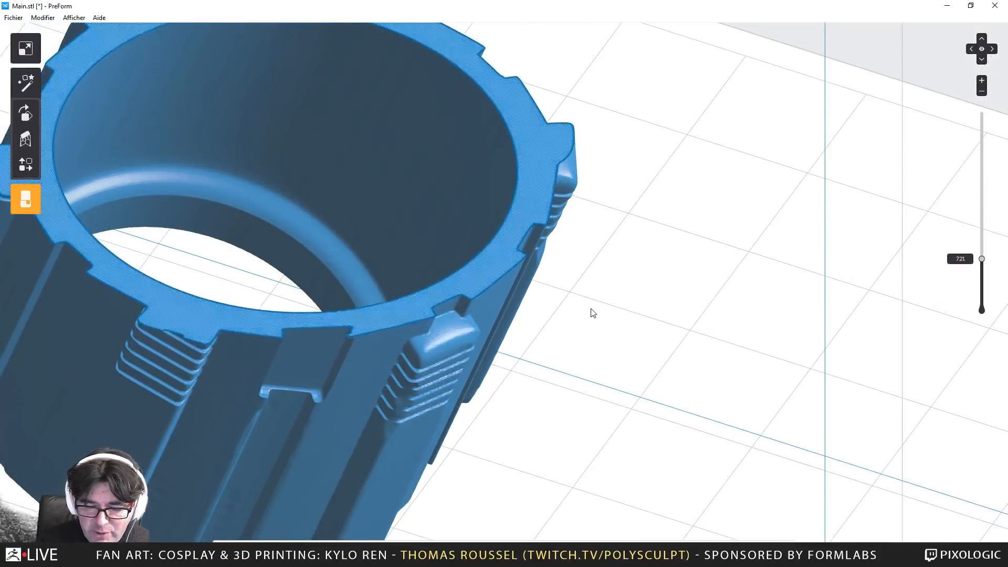
# Bring the slice preview back down to layer 702, at the top groove of the neighbouring grip rib
pyautogui.press('Down')
pyautogui.press('Down')
pyautogui.press('Down')
pyautogui.press('Down')
pyautogui.press('Down')
pyautogui.press('Down')
pyautogui.press('Down')
pyautogui.press('Down')
pyautogui.press('Down')
pyautogui.press('Down')
pyautogui.press('Down')
pyautogui.press('Down')
pyautogui.press('Down')
pyautogui.press('Down')
pyautogui.press('Down')
pyautogui.press('Down')
pyautogui.press('Down')
pyautogui.press('Down')
pyautogui.press('Down')
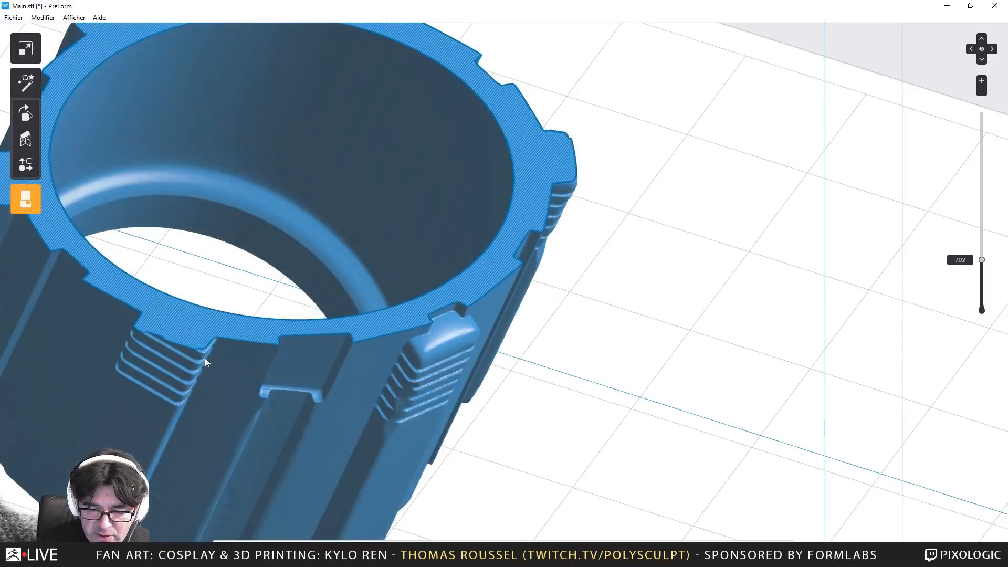
# Compare layers 707 and 708 up close at the corner of that rib's top groove
pyautogui.scroll(5, 205, 357)
pyautogui.press('Up')
pyautogui.press('Up')
pyautogui.press('Up')
pyautogui.press('Up')
pyautogui.press('Up')
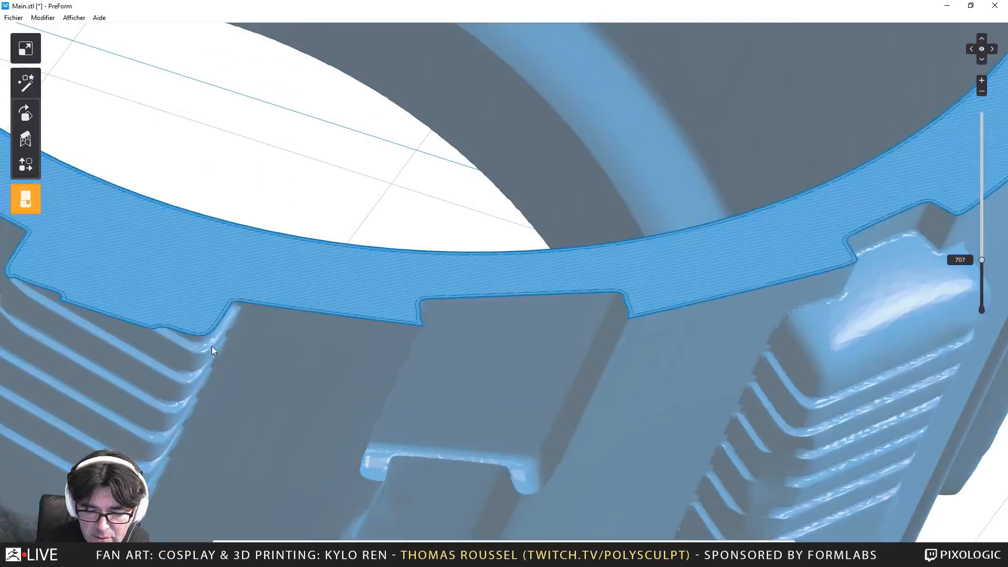
pyautogui.press('Up')
pyautogui.scroll(5, 211, 346)
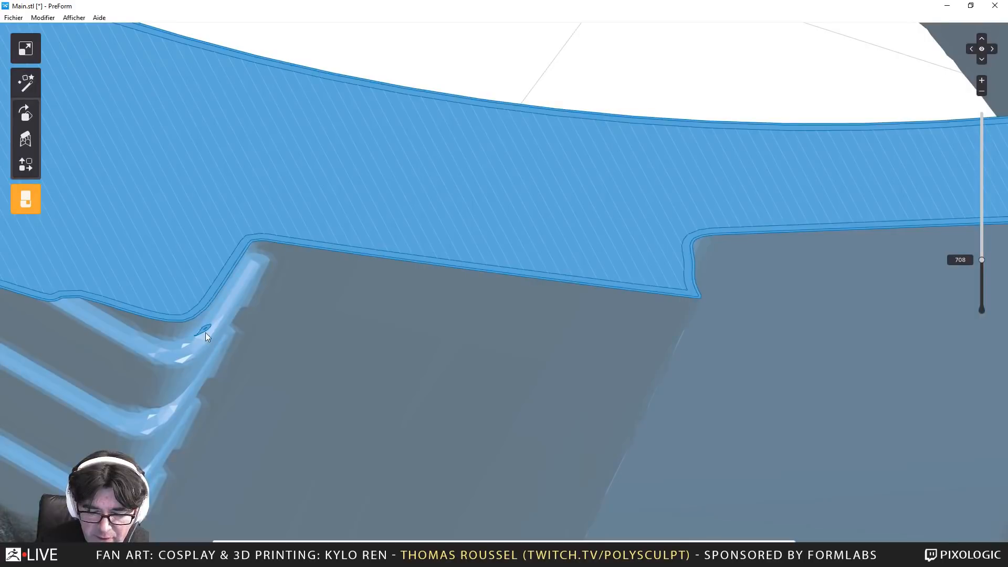
pyautogui.press('Down')
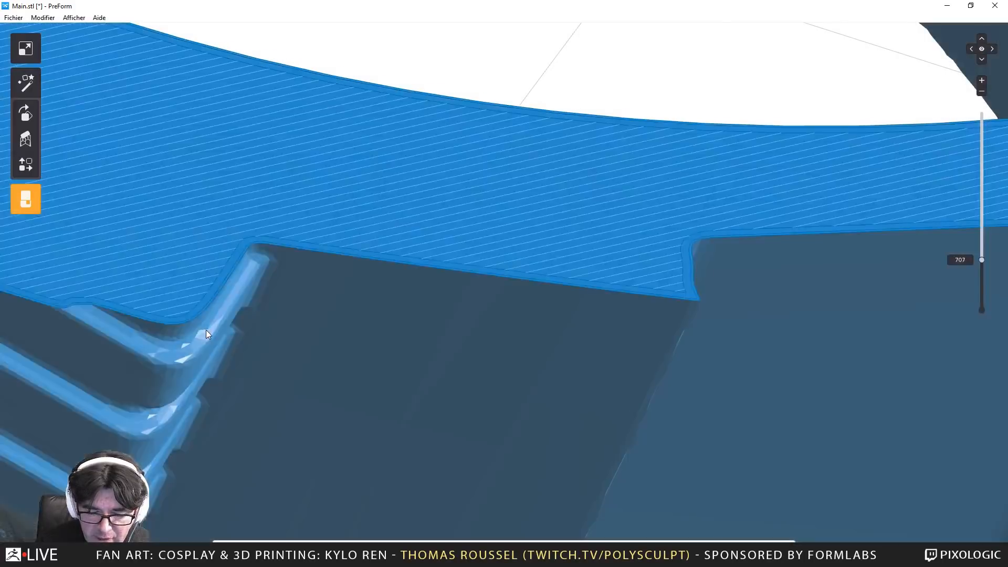
# Step the layers down to 681 to examine how the thin groove edge joins the rib's corner
pyautogui.press('Down')
pyautogui.press('Down')
pyautogui.press('Down')
pyautogui.press('Down')
pyautogui.press('Down')
pyautogui.press('Down')
pyautogui.press('Down')
pyautogui.press('Down')
pyautogui.press('Down')
pyautogui.press('Down')
pyautogui.press('Down')
pyautogui.press('Down')
pyautogui.press('Down')
pyautogui.press('Down')
pyautogui.press('Down')
pyautogui.press('Down')
pyautogui.press('Down')
pyautogui.press('Down')
pyautogui.press('Down')
pyautogui.press('Down')
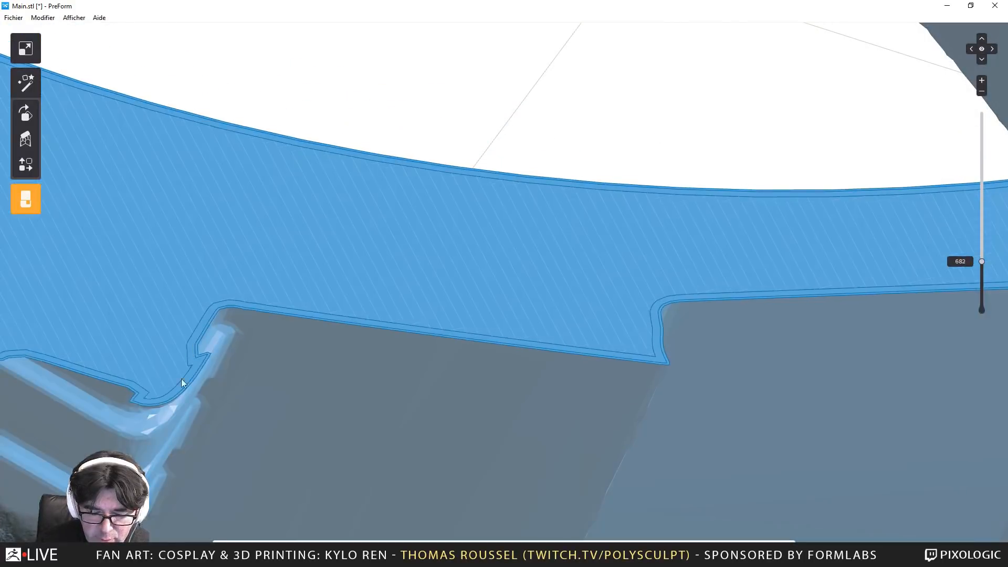
pyautogui.press('Down')
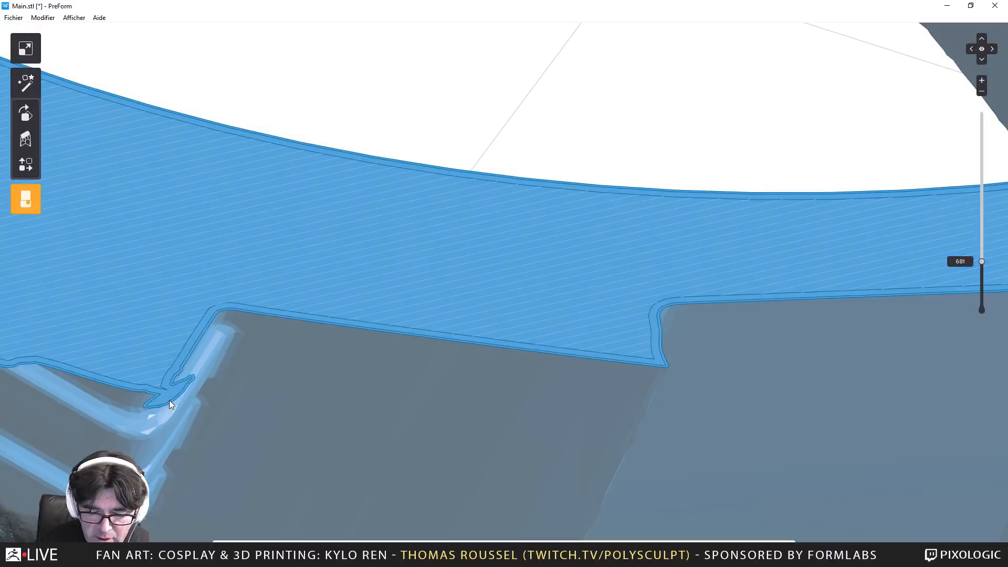
# Set the slice preview to layer 683 and inspect the grip grooves on the ribs around the ring
pyautogui.scroll(-3, 169, 400)
pyautogui.moveTo(171, 399); pyautogui.dragTo(247, 266, button='middle')
pyautogui.press('Up')
pyautogui.press('Up')
pyautogui.scroll(-4, 228, 344)
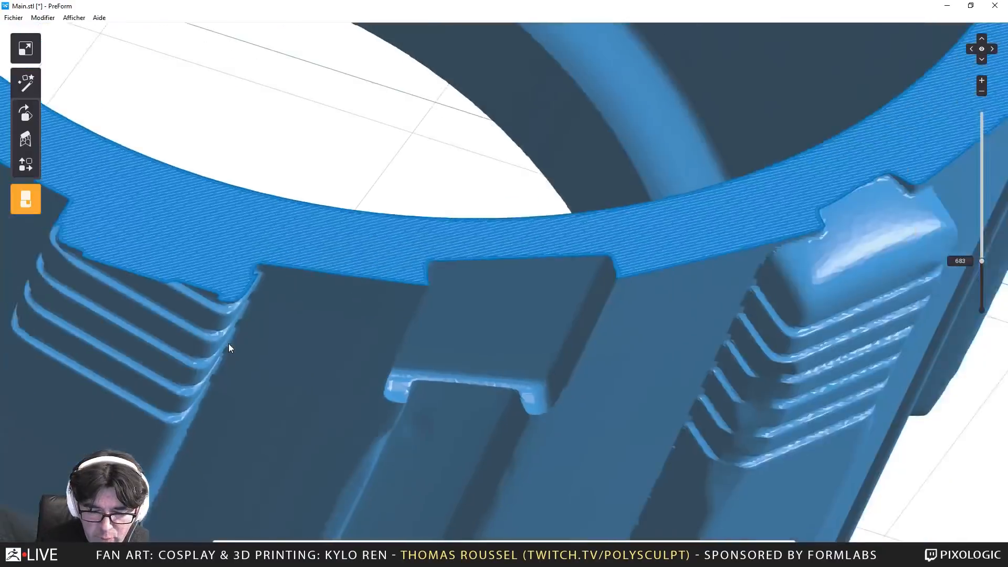
pyautogui.scroll(-8, 229, 344)
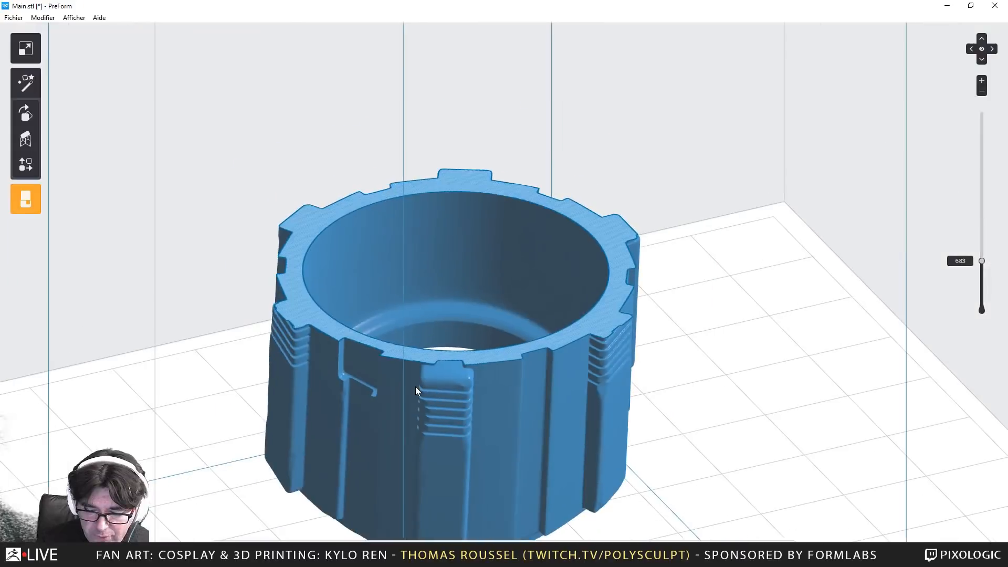
pyautogui.moveTo(414, 387); pyautogui.dragTo(595, 371, button='right')
pyautogui.scroll(5, 596, 369)
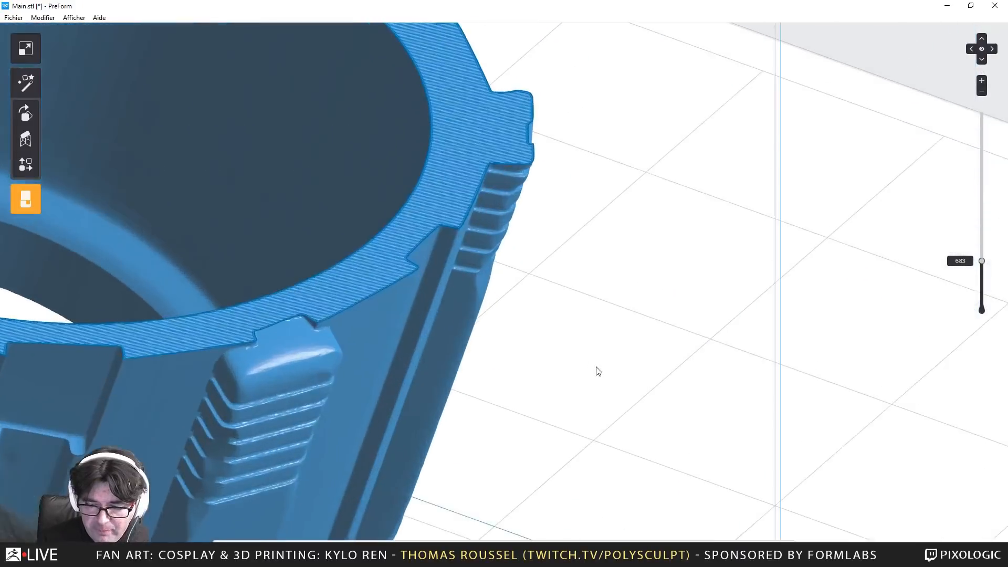
# Advance the slices to layer 707 and review the full ring with all its grip ribs
pyautogui.scroll(-5, 598, 370)
pyautogui.press('Up')
pyautogui.press('Up')
pyautogui.press('Up')
pyautogui.press('Up')
pyautogui.press('Up')
pyautogui.press('Up')
pyautogui.press('Up')
pyautogui.press('Up')
pyautogui.press('Up')
pyautogui.press('Up')
pyautogui.press('Up')
pyautogui.press('Up')
pyautogui.press('Up')
pyautogui.press('Up')
pyautogui.press('Up')
pyautogui.press('Up')
pyautogui.press('Up')
pyautogui.press('Up')
pyautogui.press('Up')
pyautogui.press('Up')
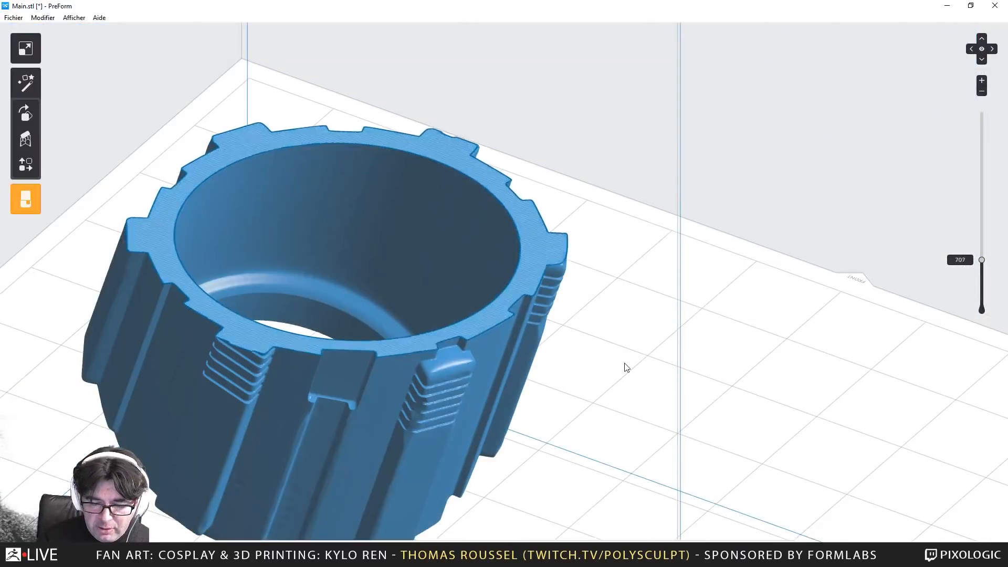
# Advance the slice preview to layer 748 to examine how the tops of the grip ribs build up around the ring
pyautogui.press('Up')
pyautogui.press('Up')
pyautogui.press('Up')
pyautogui.press('Up')
pyautogui.press('Up')
pyautogui.press('Up')
pyautogui.press('Up')
pyautogui.press('Up')
pyautogui.press('Up')
pyautogui.press('Up')
pyautogui.press('Up')
pyautogui.press('Up')
pyautogui.press('Up')
pyautogui.press('Up')
pyautogui.press('Up')
pyautogui.press('Up')
pyautogui.press('Up')
pyautogui.press('Up')
pyautogui.press('Up')
pyautogui.press('Up')
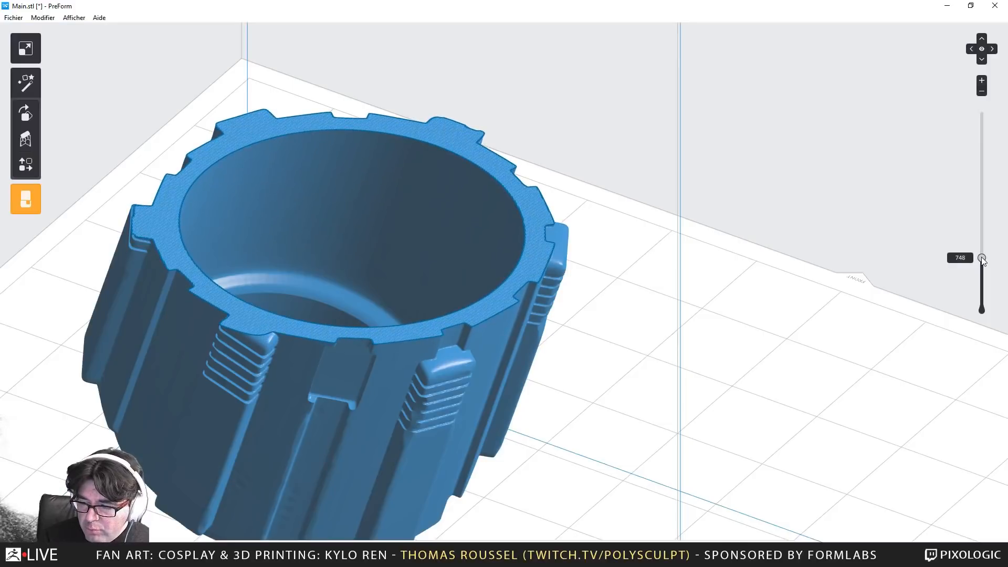
# Set the slice preview to layer 2196, then step down to 2167 to examine the recessed area below the upper rim
pyautogui.moveTo(982, 260); pyautogui.dragTo(983, 177)
pyautogui.scroll(-3, 593, 316)
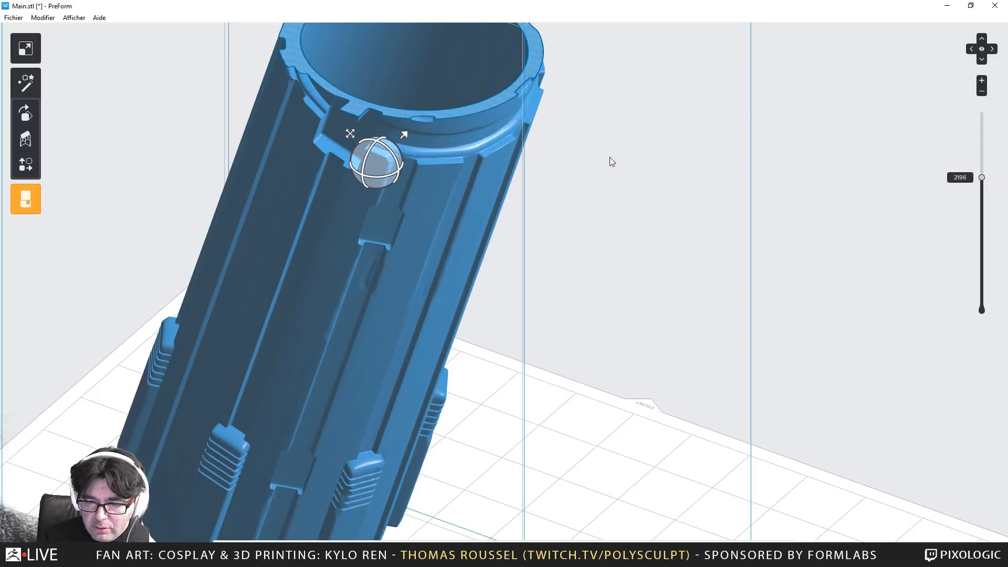
pyautogui.scroll(5, 294, 207)
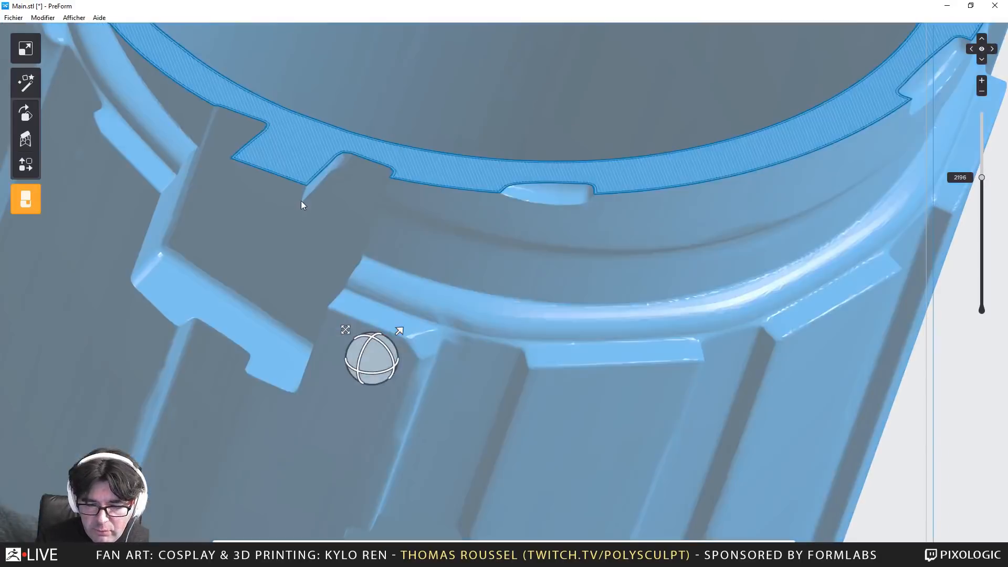
pyautogui.moveTo(300, 200)
pyautogui.mouseDown(button='right')
pyautogui.moveTo(336, 156)
pyautogui.moveTo(313, 200)
pyautogui.mouseUp(button='right')
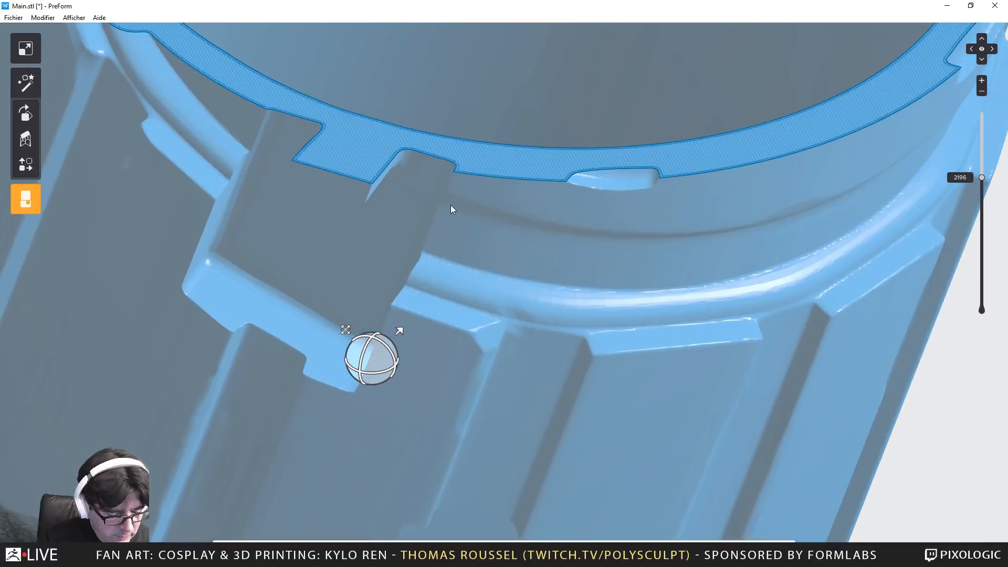
pyautogui.press('Down')
pyautogui.press('Down')
pyautogui.press('Down')
pyautogui.press('Down')
pyautogui.press('Down')
pyautogui.press('Down')
pyautogui.press('Down')
pyautogui.press('Down')
pyautogui.press('Down')
pyautogui.press('Down')
pyautogui.press('Down')
pyautogui.press('Down')
pyautogui.press('Down')
pyautogui.press('Down')
pyautogui.press('Down')
pyautogui.press('Down')
pyautogui.press('Down')
pyautogui.press('Down')
pyautogui.press('Down')
pyautogui.press('Down')
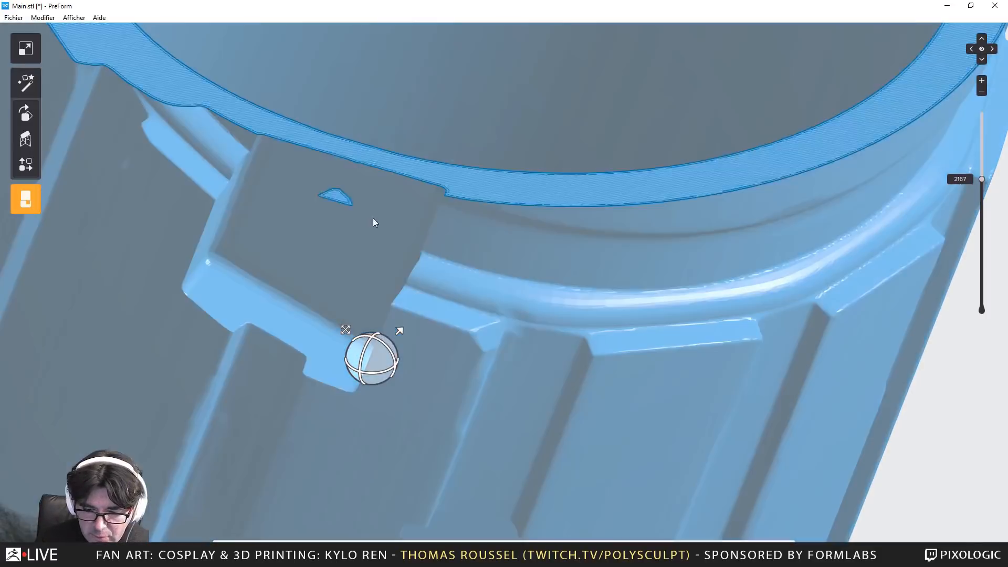
# Compare the layers around 2167 up to 2174 to examine where the small tab inside the recess starts and joins the wall
pyautogui.press('Down')
pyautogui.press('Down')
pyautogui.press('Down')
pyautogui.press('Down')
pyautogui.press('Down')
pyautogui.press('Down')
pyautogui.press('Up')
pyautogui.press('Up')
pyautogui.press('Up')
pyautogui.press('Up')
pyautogui.press('Up')
pyautogui.press('Up')
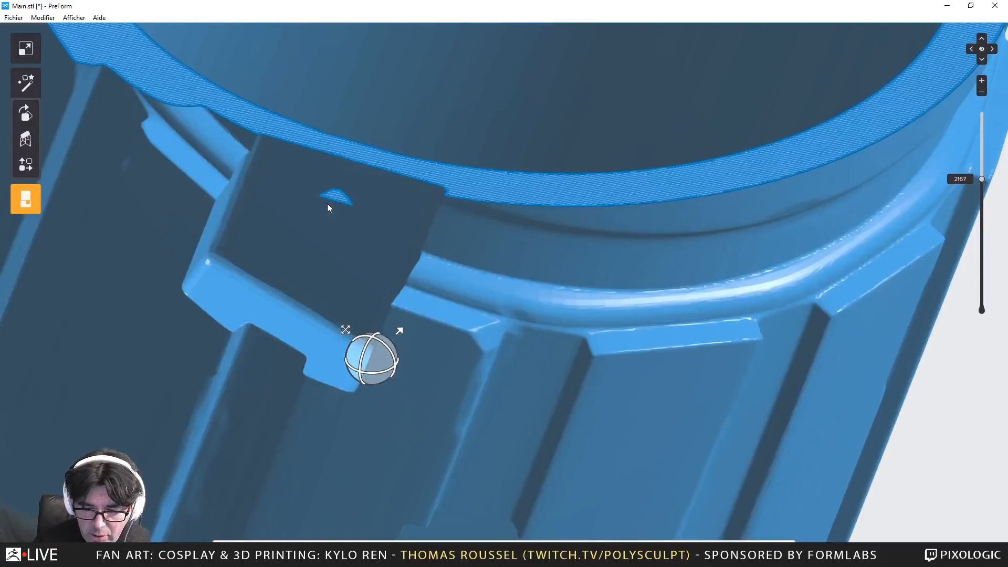
pyautogui.press('Up')
pyautogui.press('Up')
pyautogui.press('Up')
pyautogui.press('Up')
pyautogui.press('Up')
pyautogui.press('Up')
pyautogui.press('Up')
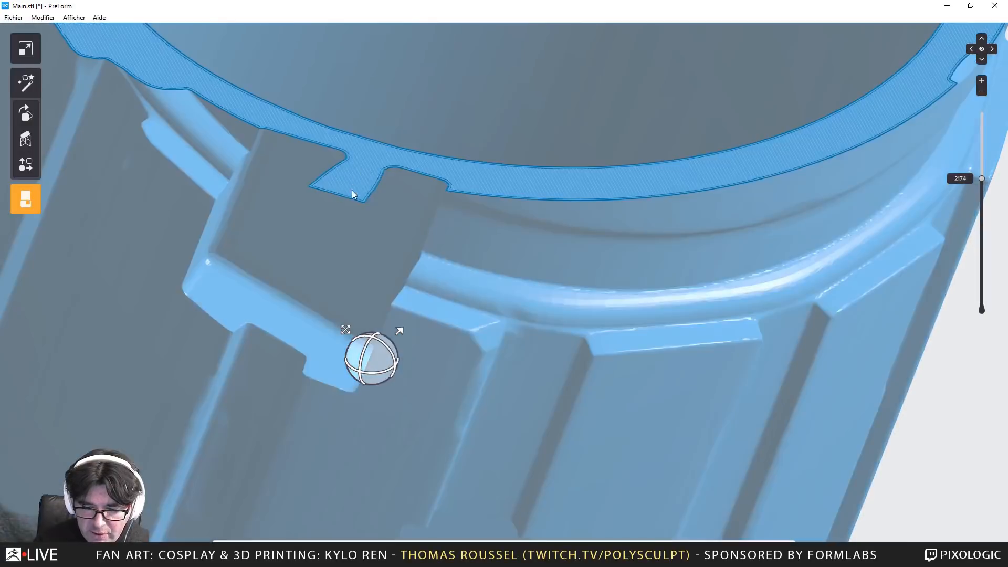
# Advance the slices to layer 2195 and review the upper rim together with the whole tilted part
pyautogui.scroll(-6, 353, 191)
pyautogui.press('Up')
pyautogui.press('Up')
pyautogui.press('Up')
pyautogui.press('Up')
pyautogui.press('Up')
pyautogui.press('Up')
pyautogui.press('Up')
pyautogui.press('Up')
pyautogui.press('Up')
pyautogui.press('Up')
pyautogui.press('Up')
pyautogui.press('Up')
pyautogui.press('Up')
pyautogui.press('Up')
pyautogui.press('Up')
pyautogui.press('Up')
pyautogui.press('Up')
pyautogui.press('Up')
pyautogui.press('Up')
pyautogui.press('Up')
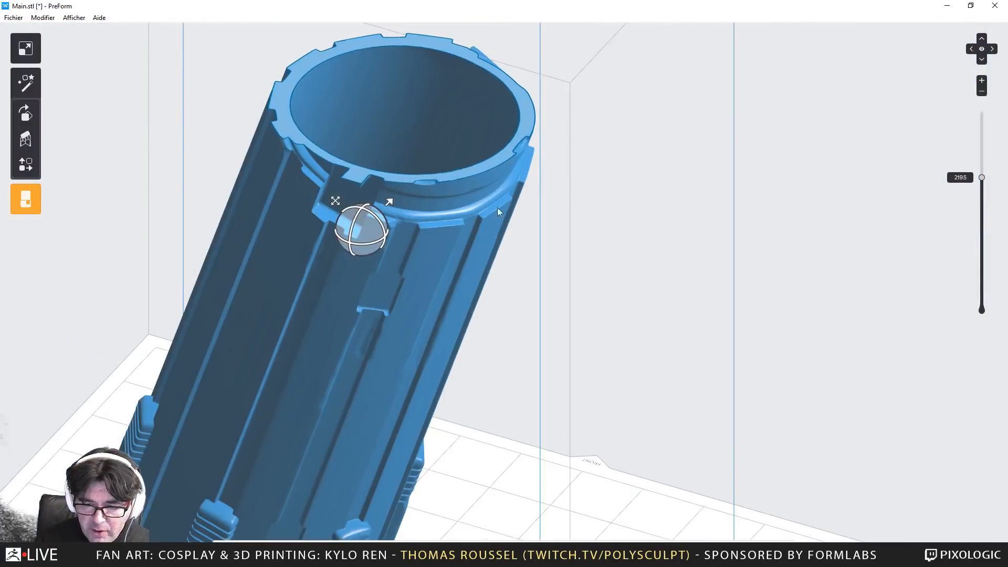
pyautogui.scroll(-4, 117, 187)
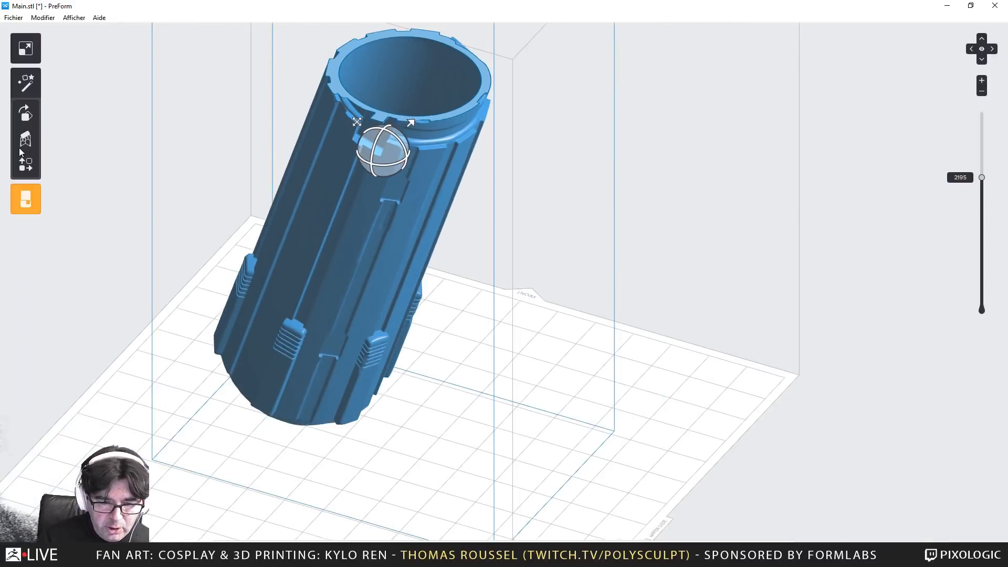
# Generate supports for the selected Main part with density 1.00, a 0.60 mm point size and internal supports, keeping the advanced settings
pyautogui.click(24, 140)
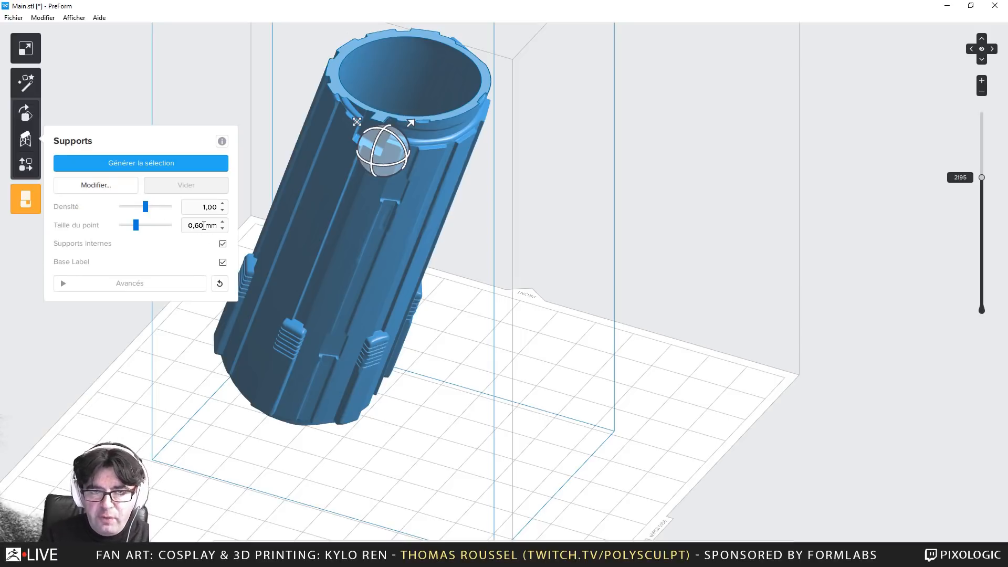
pyautogui.click(63, 285)
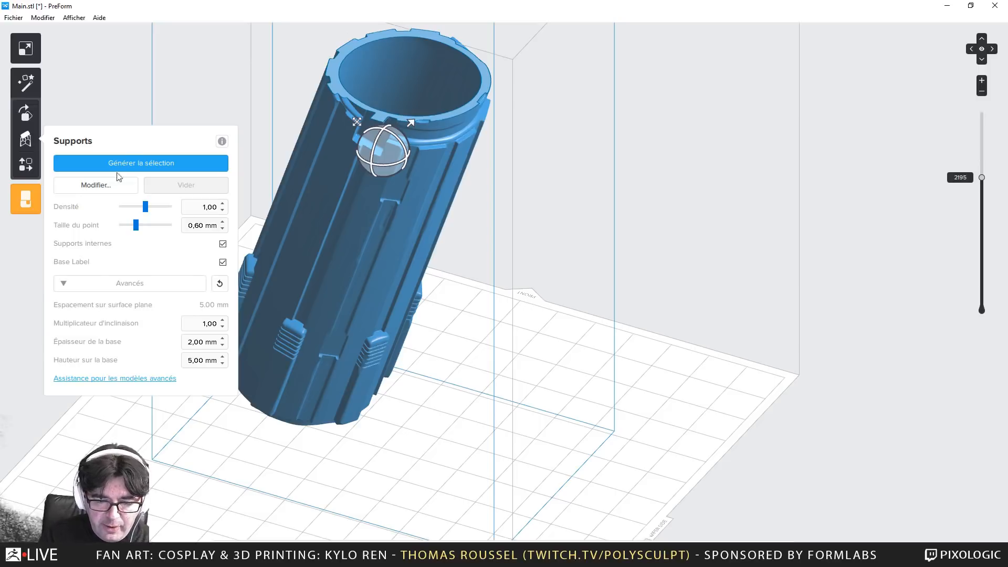
pyautogui.click(131, 162)
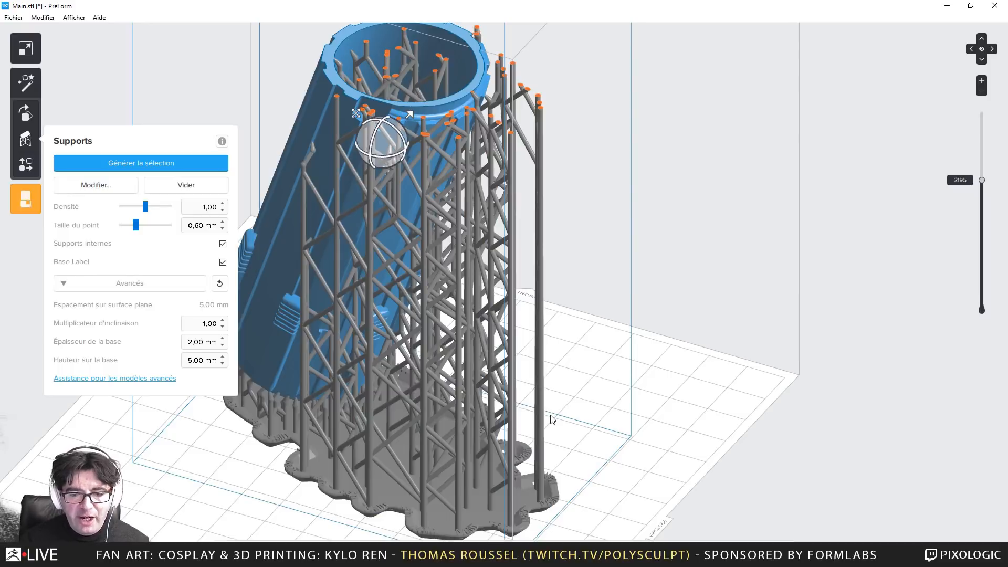
# Examine the generated support towers and base around the tilted cylinder from several sides
pyautogui.moveTo(717, 269); pyautogui.dragTo(757, 270, button='right')
pyautogui.scroll(-3, 760, 272)
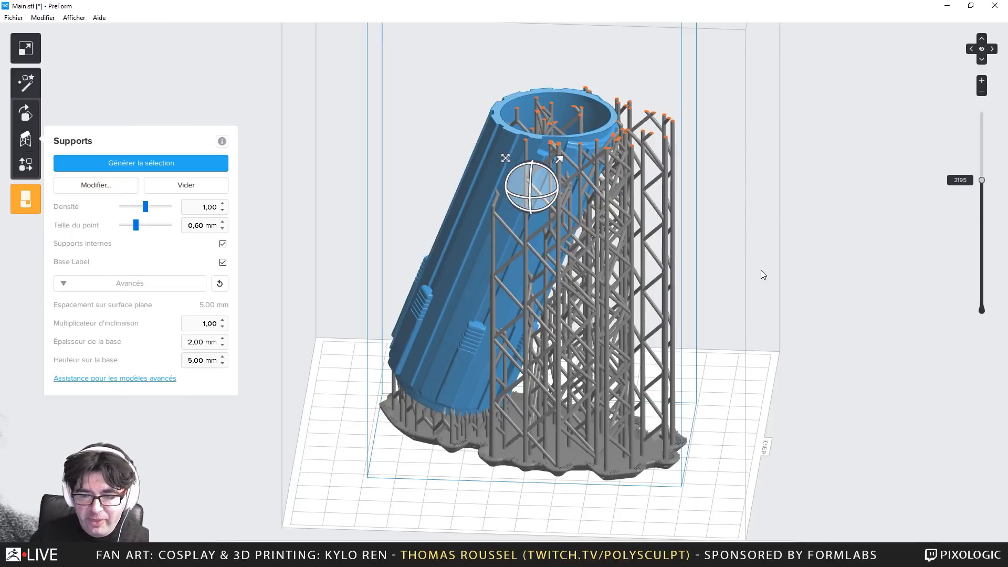
pyautogui.moveTo(762, 272); pyautogui.dragTo(523, 203, button='right')
pyautogui.scroll(4, 524, 203)
pyautogui.moveTo(745, 267); pyautogui.dragTo(640, 261, button='right')
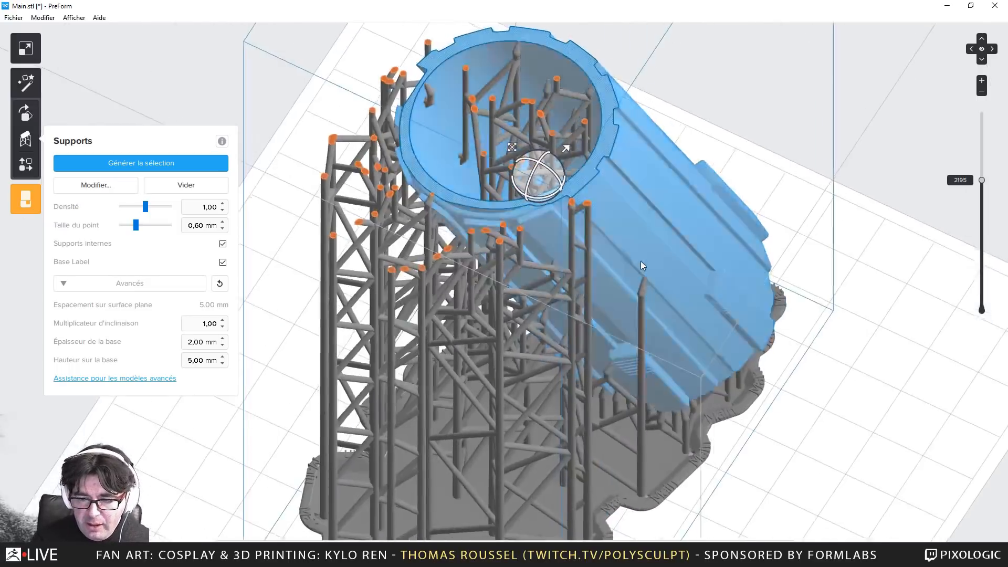
pyautogui.scroll(-4, 641, 261)
pyautogui.moveTo(761, 287); pyautogui.dragTo(962, 274, button='right')
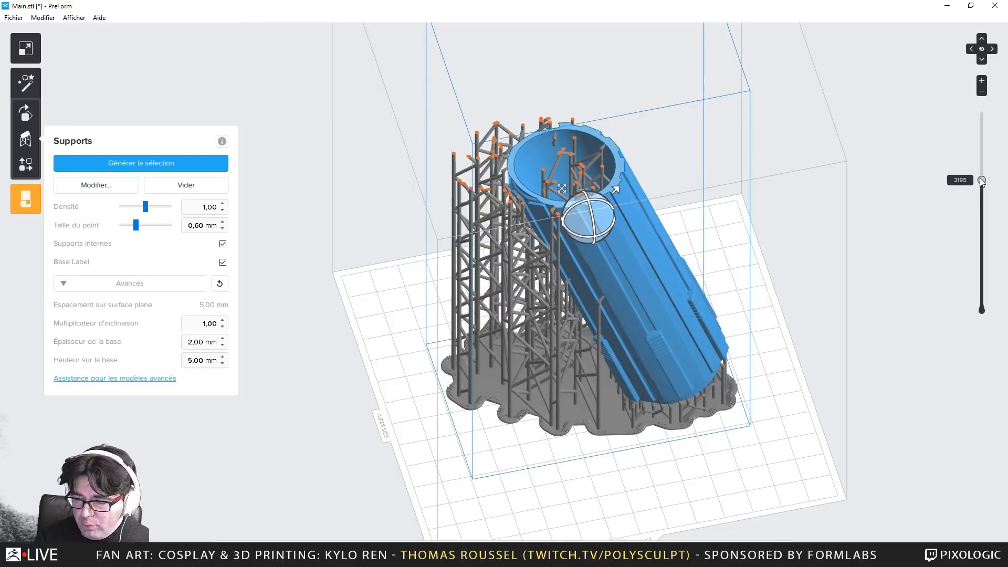
# Lower the slice preview to layer 1984 and inspect the supports inside the hollow cylinder
pyautogui.moveTo(980, 182)
pyautogui.mouseDown()
pyautogui.moveTo(981, 115)
pyautogui.moveTo(971, 169)
pyautogui.mouseUp()
pyautogui.moveTo(981, 195)
pyautogui.mouseDown()
pyautogui.moveTo(989, 282)
pyautogui.moveTo(969, 227)
pyautogui.moveTo(968, 187)
pyautogui.mouseUp()
pyautogui.moveTo(816, 230); pyautogui.dragTo(813, 199, button='right')
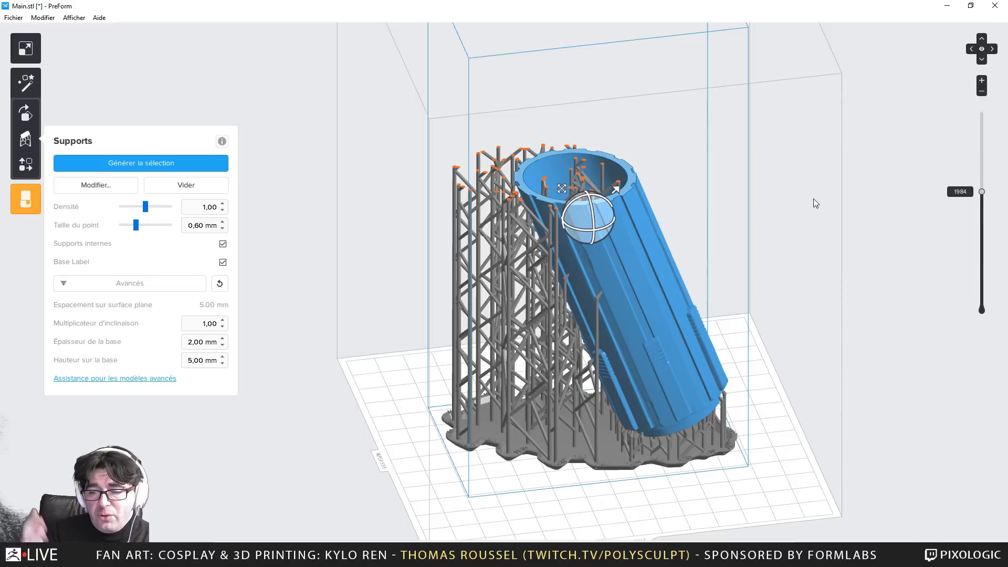
pyautogui.moveTo(693, 178); pyautogui.dragTo(752, 288, button='right')
pyautogui.scroll(6, 590, 215)
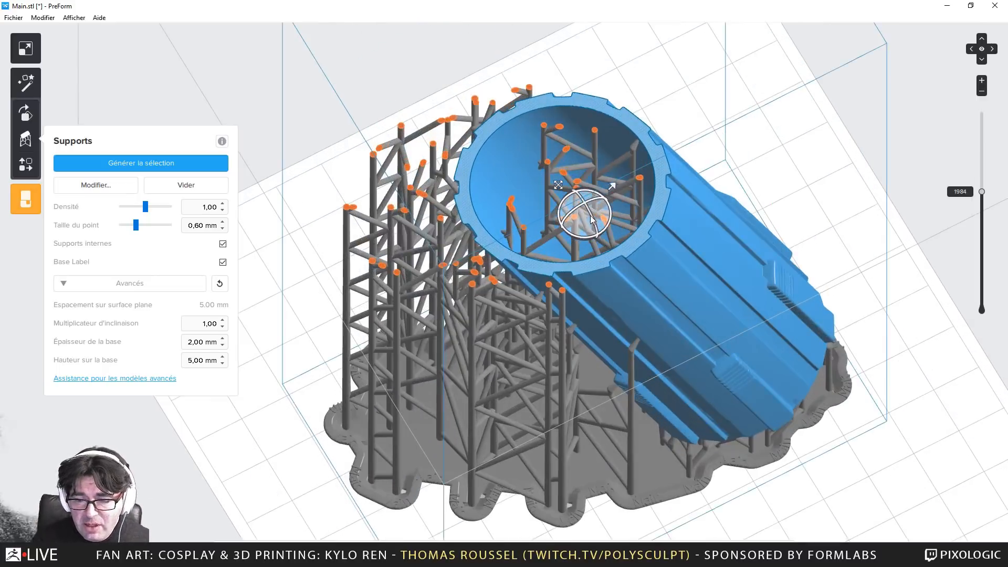
pyautogui.moveTo(633, 202); pyautogui.dragTo(621, 153, button='right')
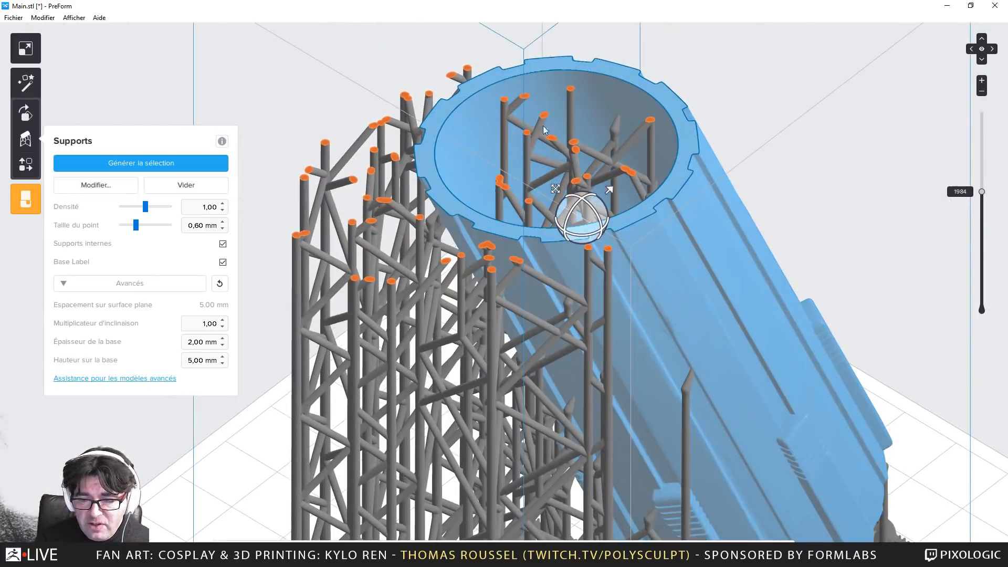
pyautogui.moveTo(543, 130); pyautogui.dragTo(556, 156, button='right')
# Inspect the isolated outer support pillar and its contact tip on the cylinder's side wall
pyautogui.scroll(-5, 552, 179)
pyautogui.moveTo(546, 237); pyautogui.dragTo(515, 270, button='right')
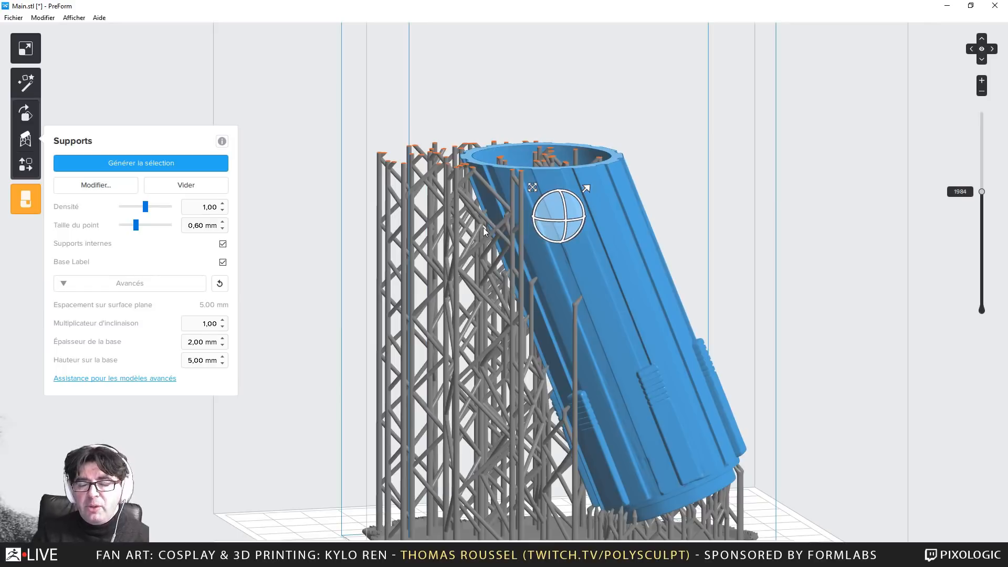
pyautogui.scroll(-2, 624, 328)
pyautogui.scroll(7, 619, 328)
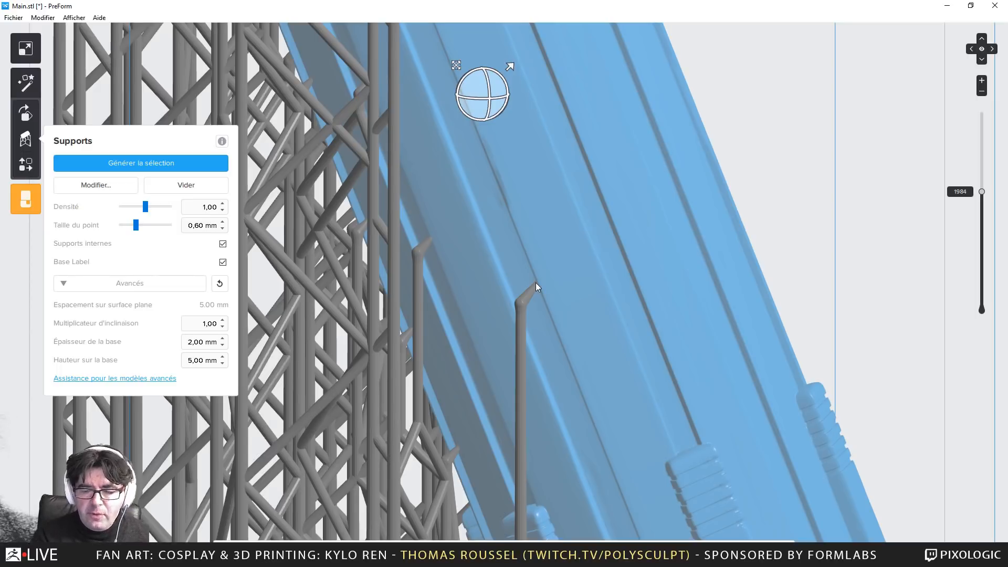
pyautogui.scroll(-7, 536, 282)
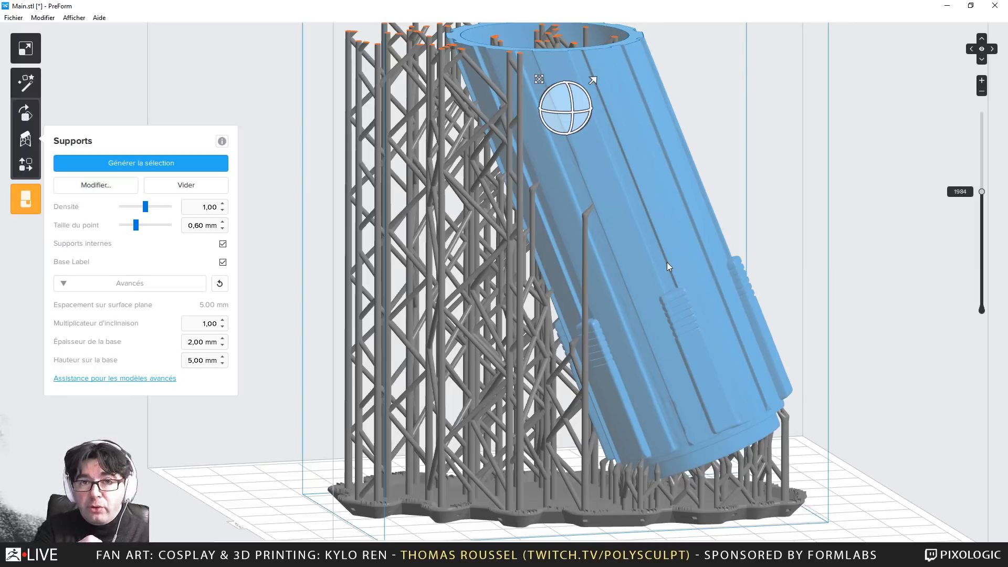
# Open the supports for manual editing, lower the slice preview to the bottom, and inspect the support points around the lower opening
pyautogui.moveTo(686, 110); pyautogui.dragTo(430, 184, button='right')
pyautogui.click(90, 190)
pyautogui.moveTo(517, 313); pyautogui.dragTo(518, 162, button='right')
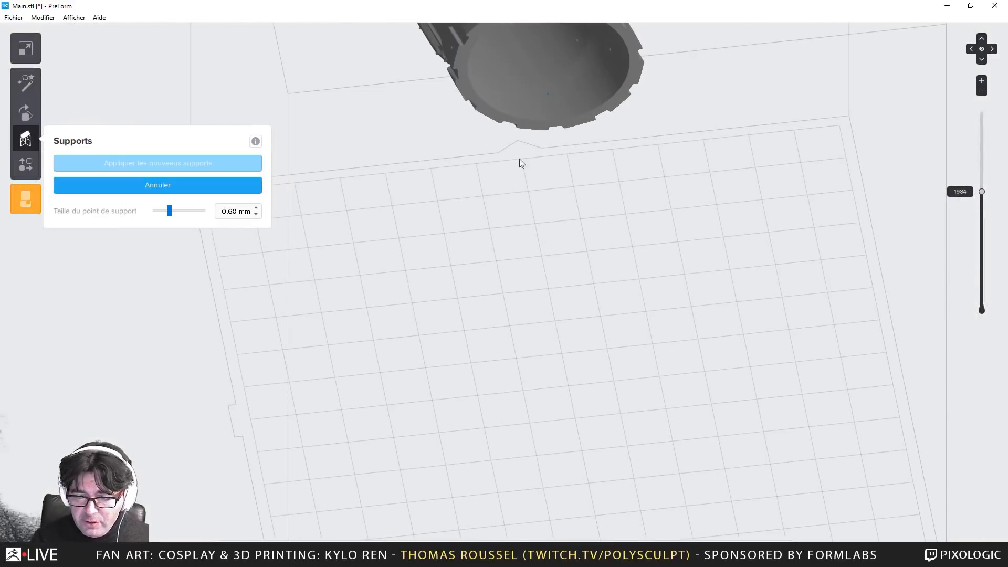
pyautogui.moveTo(653, 183); pyautogui.dragTo(853, 277, button='right')
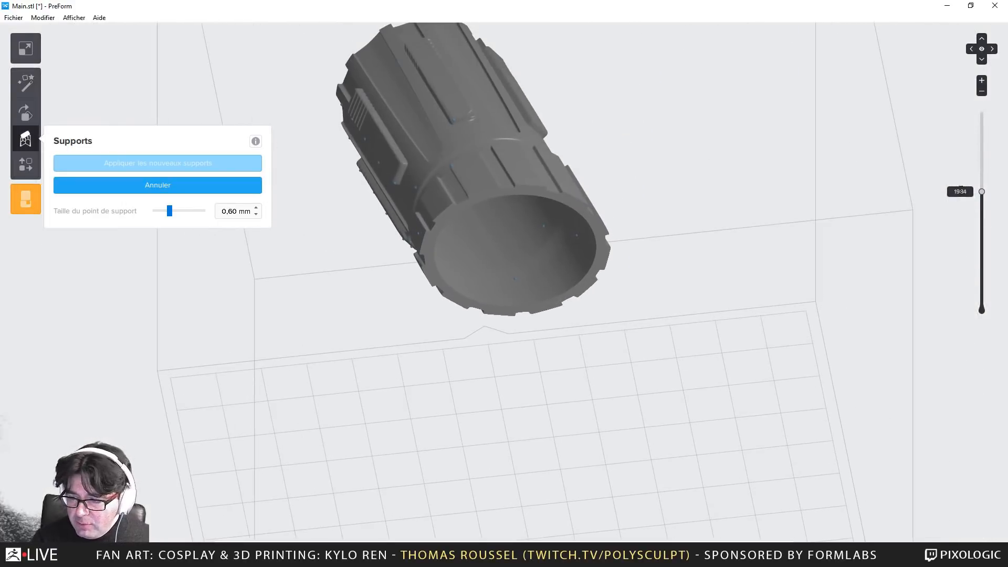
pyautogui.moveTo(980, 191); pyautogui.dragTo(979, 315)
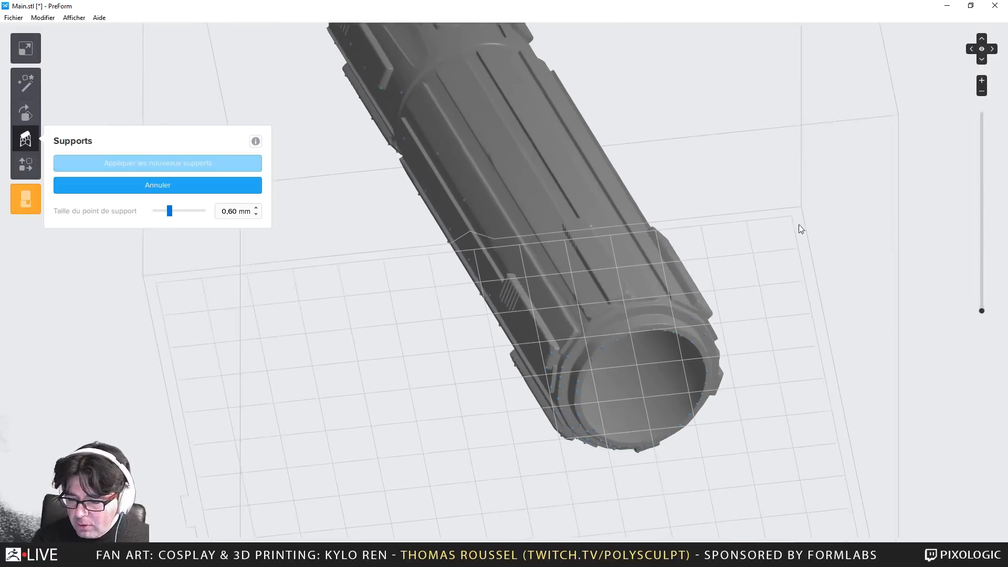
pyautogui.scroll(6, 574, 270)
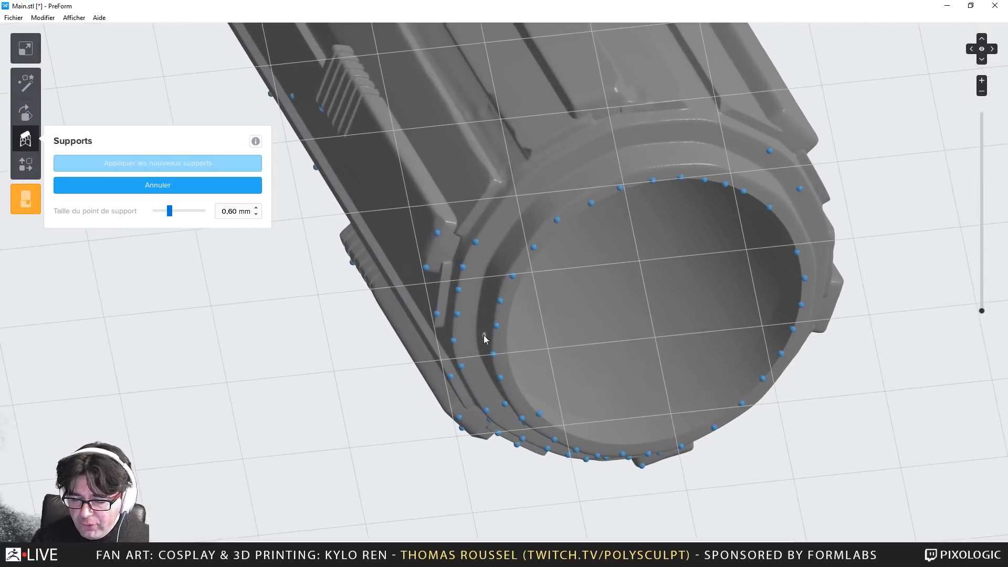
pyautogui.moveTo(484, 335); pyautogui.dragTo(474, 253, button='right')
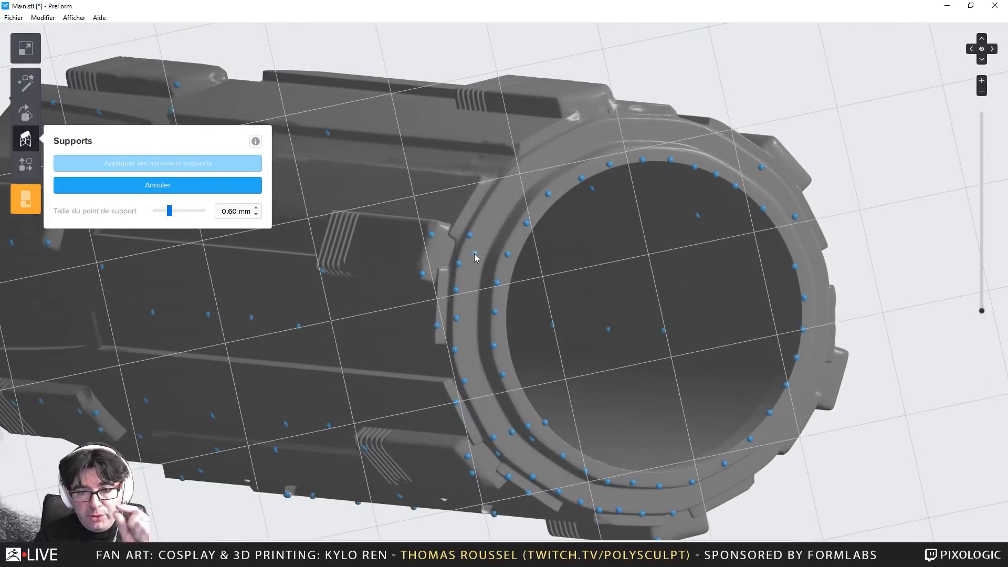
# Set the slice preview to layer 76 and place support points on the lower opening's inner rim where the slice begins
pyautogui.scroll(-3, 531, 266)
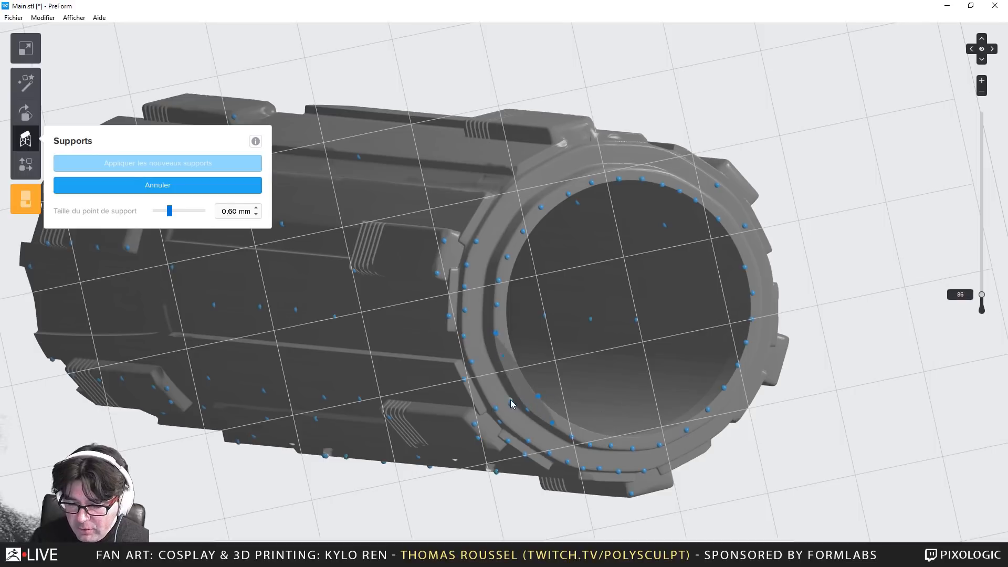
pyautogui.scroll(5, 512, 399)
pyautogui.click(543, 397)
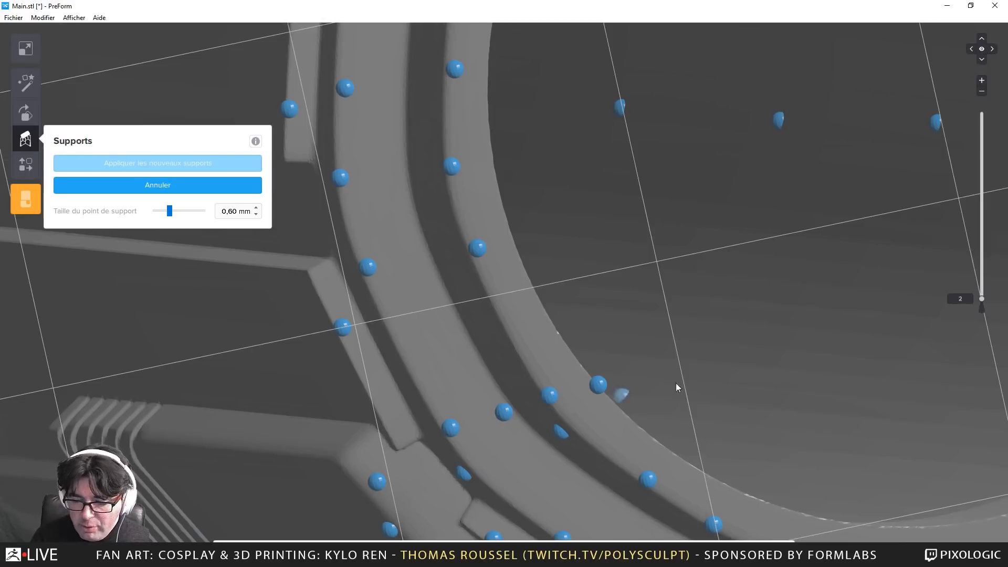
pyautogui.moveTo(981, 299)
pyautogui.mouseDown()
pyautogui.moveTo(981, 287)
pyautogui.moveTo(979, 295)
pyautogui.mouseUp()
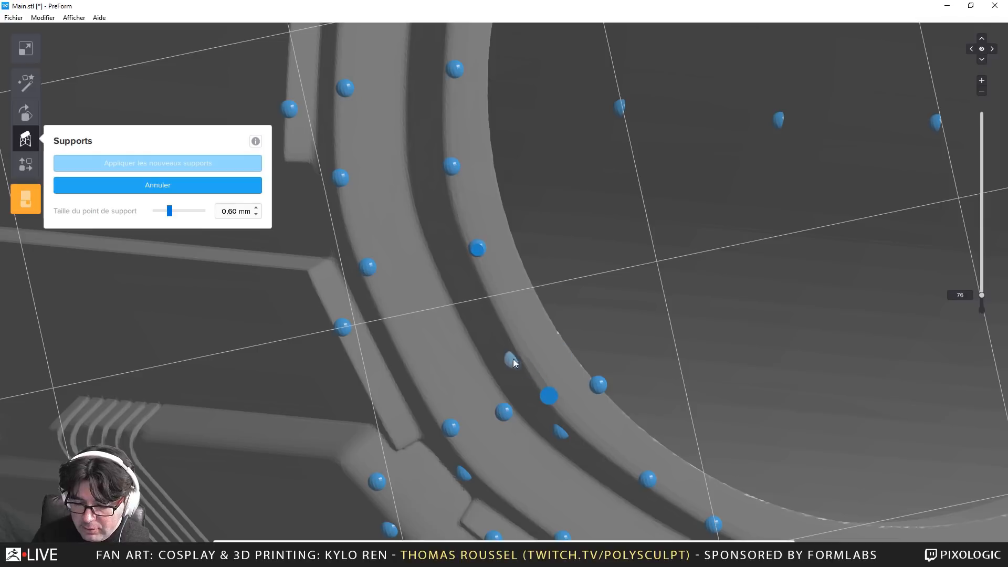
pyautogui.click(524, 353)
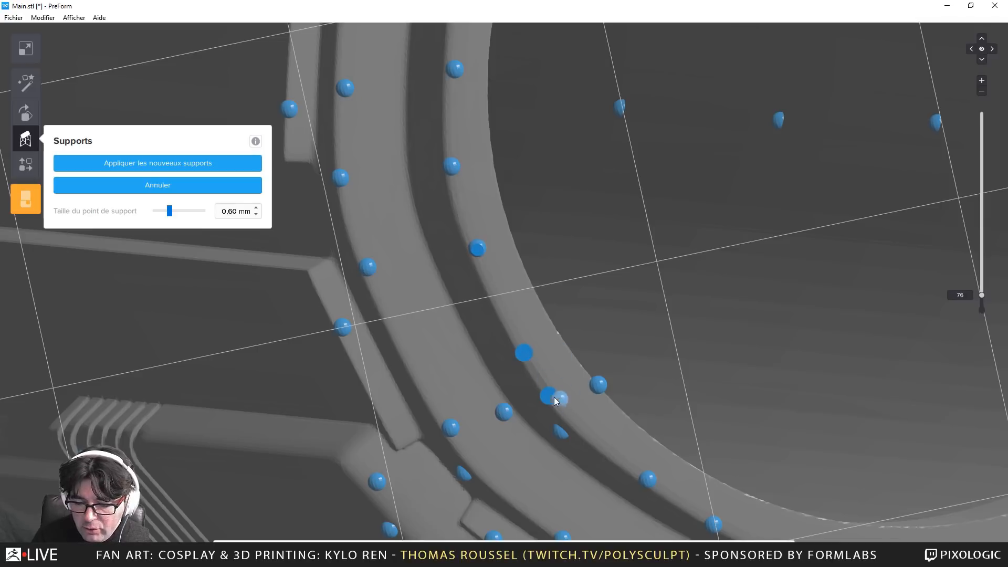
pyautogui.click(553, 402)
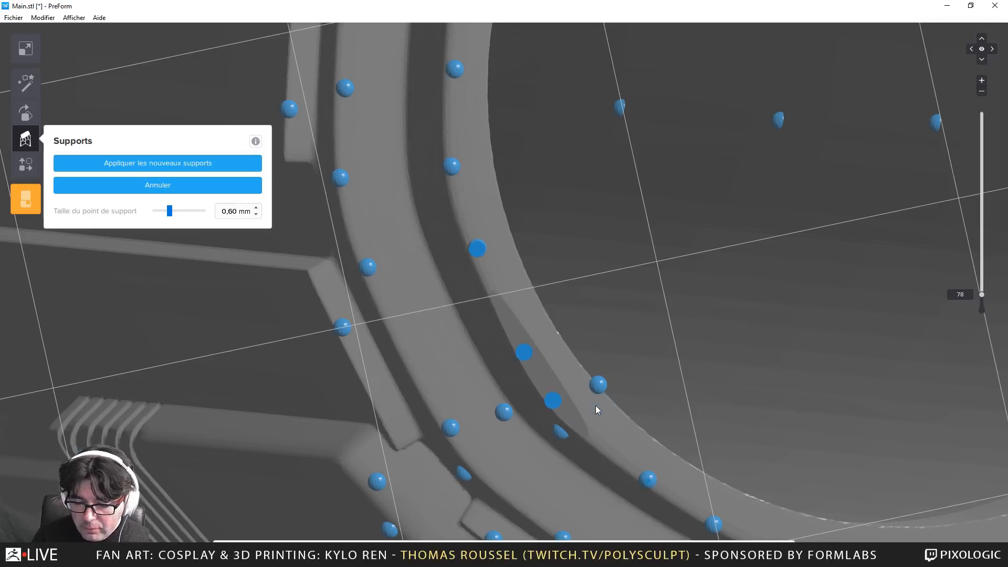
# Step the slices up to layer 104 to check how the support points cover the growing rim of the lower opening
pyautogui.press('Up')
pyautogui.press('Up')
pyautogui.press('Up')
pyautogui.press('Up')
pyautogui.press('Up')
pyautogui.press('Up')
pyautogui.press('Up')
pyautogui.scroll(-3, 556, 429)
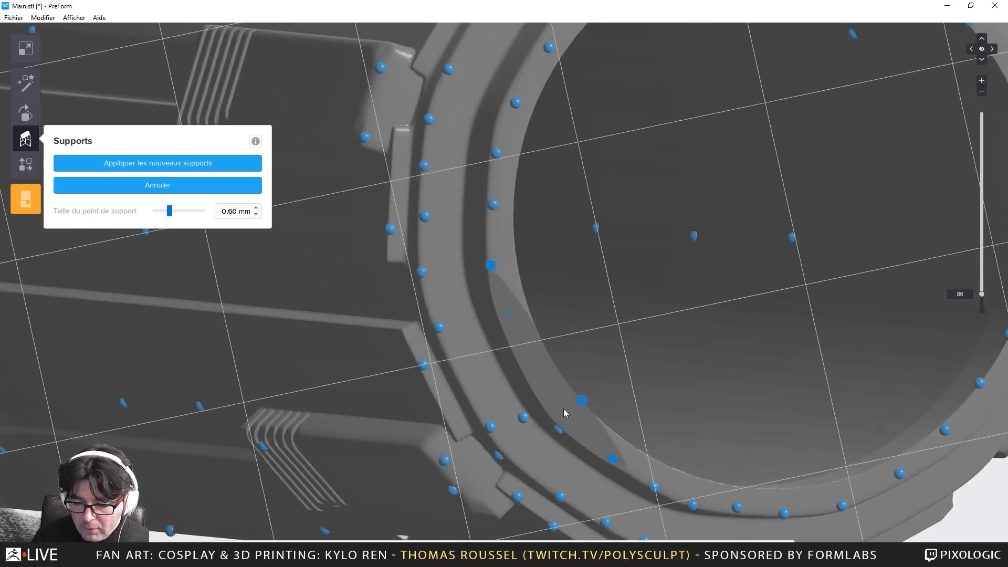
pyautogui.press('Up')
pyautogui.press('Up')
pyautogui.press('Up')
pyautogui.press('Up')
pyautogui.press('Up')
pyautogui.press('Up')
pyautogui.press('Up')
pyautogui.press('Up')
pyautogui.press('Up')
pyautogui.press('Up')
pyautogui.press('Up')
pyautogui.press('Up')
pyautogui.press('Up')
pyautogui.press('Up')
pyautogui.press('Up')
pyautogui.press('Up')
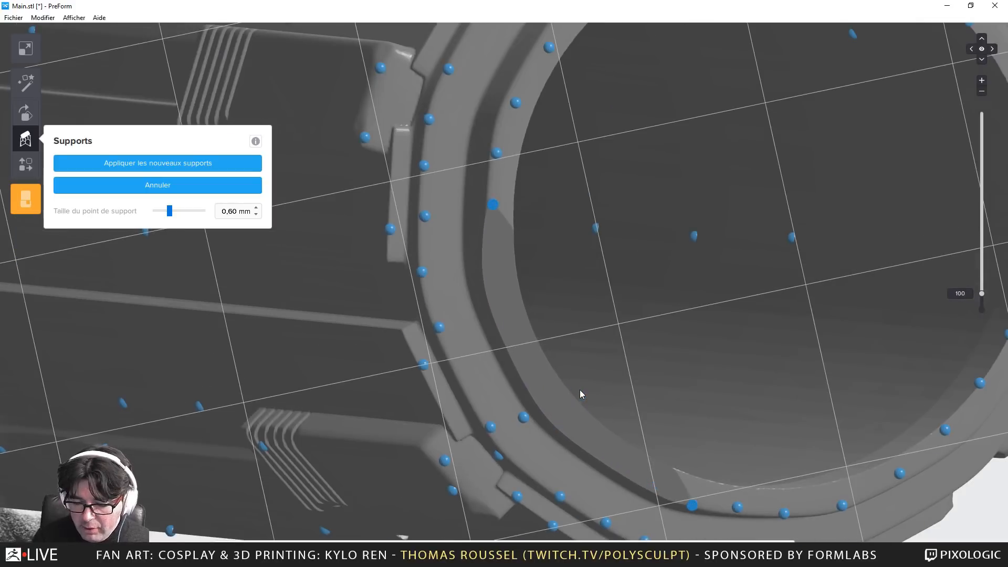
pyautogui.scroll(-3, 576, 388)
pyautogui.moveTo(616, 352); pyautogui.dragTo(540, 341, button='middle')
pyautogui.press('Up')
pyautogui.press('Up')
pyautogui.press('Up')
pyautogui.press('Up')
pyautogui.press('Up')
pyautogui.press('Up')
pyautogui.press('Up')
pyautogui.press('Up')
pyautogui.press('Up')
pyautogui.press('Up')
pyautogui.press('Up')
pyautogui.press('Up')
pyautogui.press('Up')
pyautogui.press('Up')
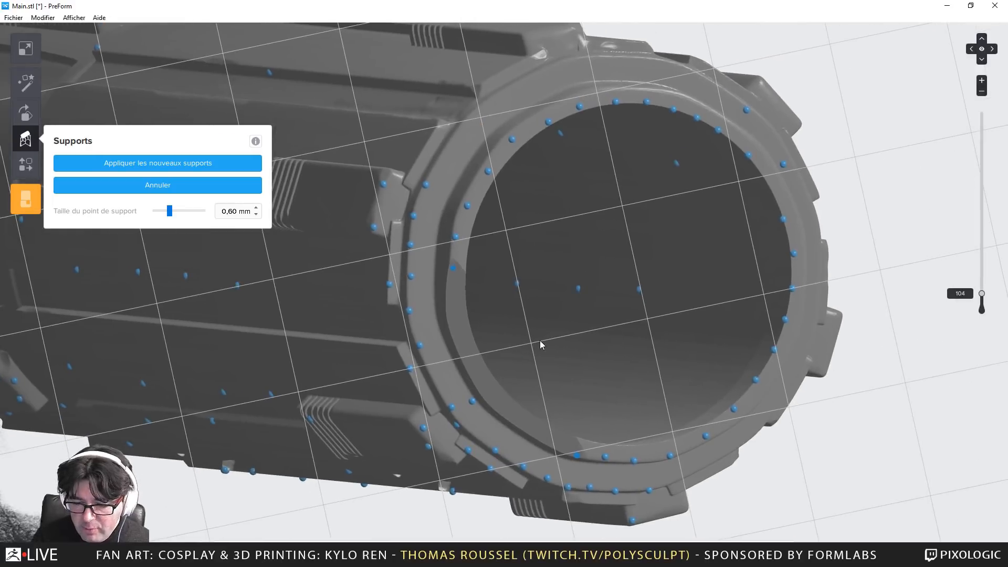
# Step the slices up to layer 129 and add a support point on the outer edge of the opening's rim, where the slice reaches it
pyautogui.press('Up')
pyautogui.press('Up')
pyautogui.press('Up')
pyautogui.press('Up')
pyautogui.press('Up')
pyautogui.press('Up')
pyautogui.press('Up')
pyautogui.press('Up')
pyautogui.press('Up')
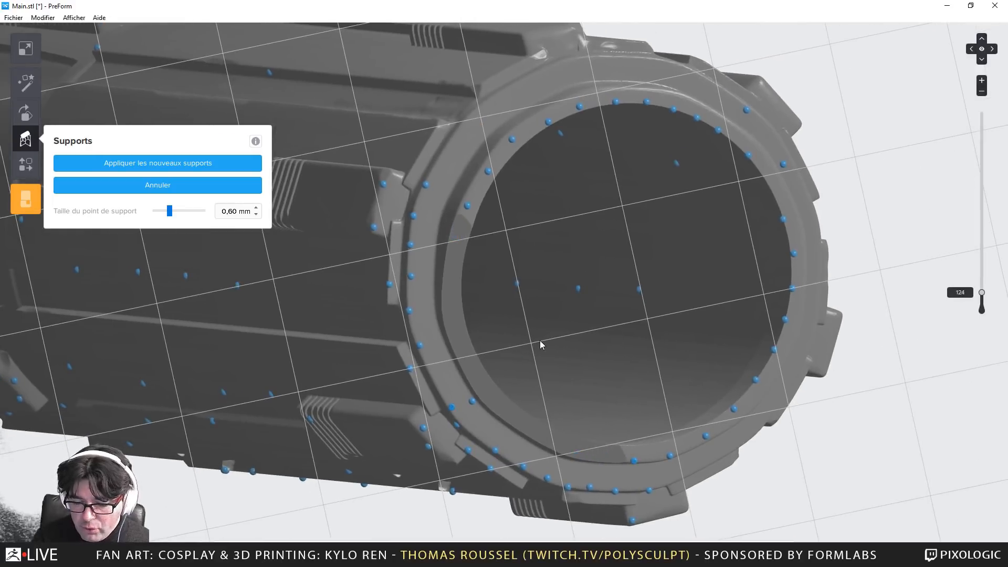
pyautogui.scroll(6, 436, 392)
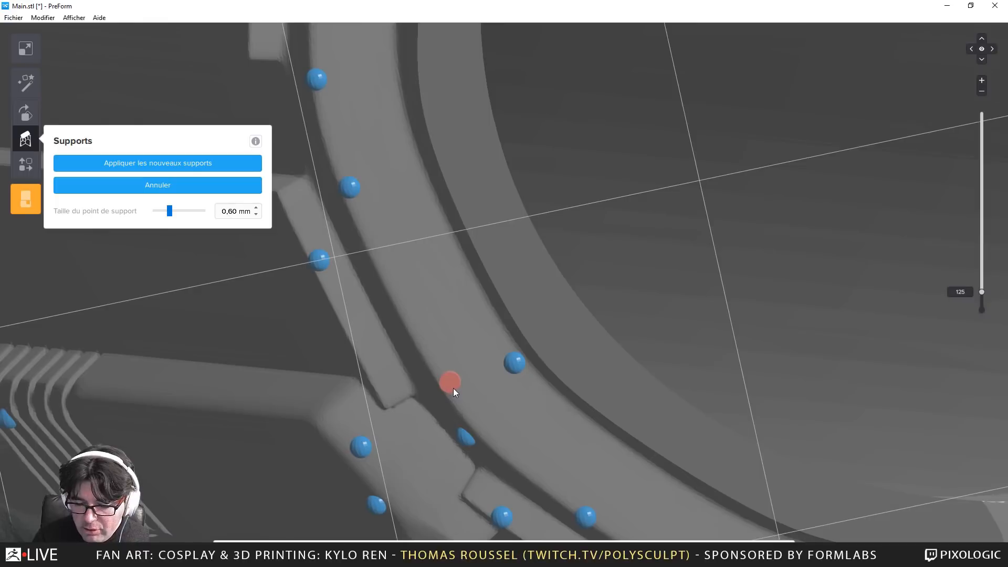
pyautogui.press('Up')
pyautogui.press('Up')
pyautogui.press('Up')
pyautogui.press('Up')
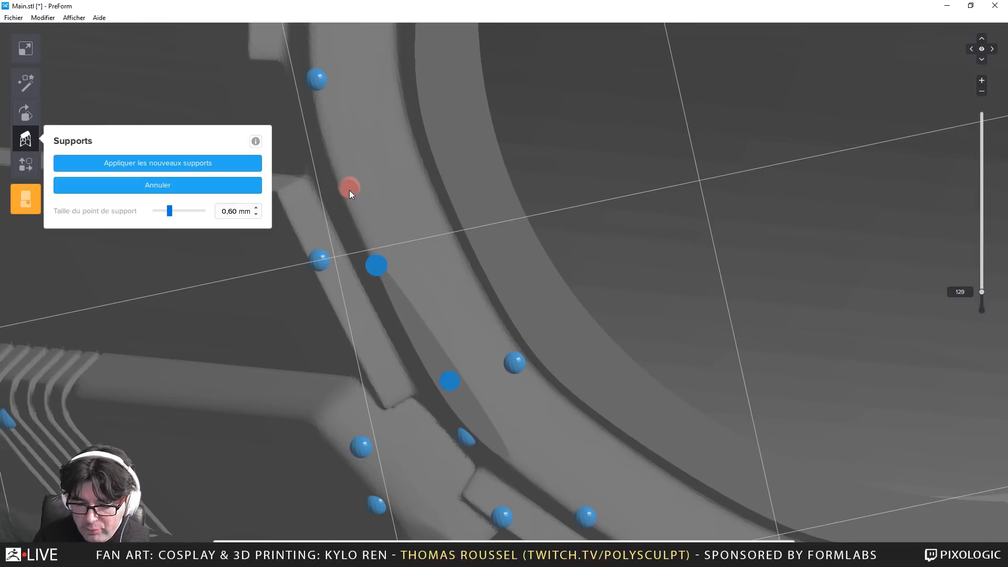
# Replace the neighbouring support point on the rim's outer edge and add another at the far end of the slice, around layers 130 to 134
pyautogui.press('Up')
pyautogui.press('Up')
pyautogui.press('Up')
pyautogui.press('Up')
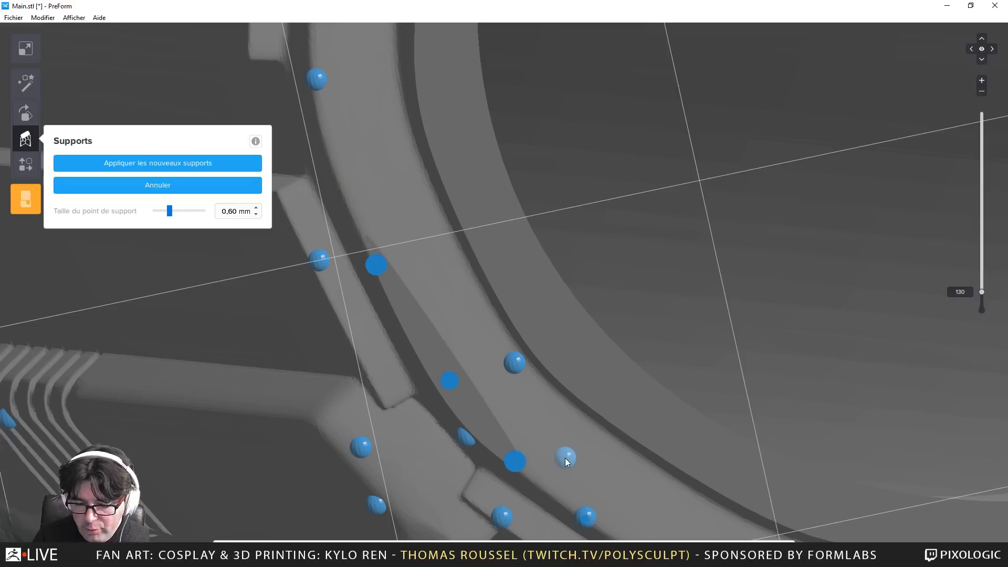
pyautogui.press('Up')
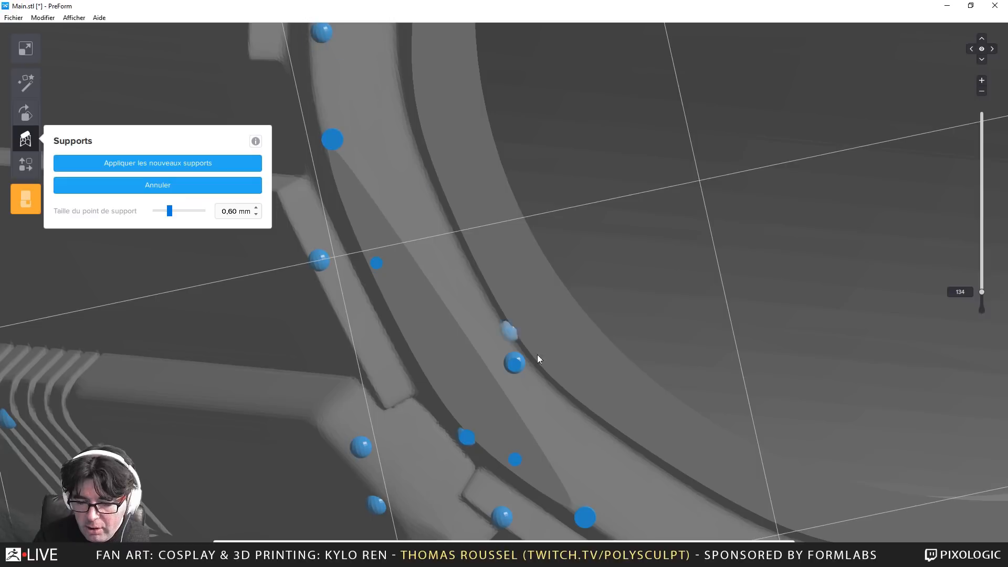
# Advance to layer 141 and move the support point on the rim's inner edge to where the slice first reaches that edge
pyautogui.scroll(-3, 541, 358)
pyautogui.moveTo(623, 408); pyautogui.dragTo(541, 306, button='middle')
pyautogui.press('Up')
pyautogui.press('Up')
pyautogui.press('Up')
pyautogui.press('Up')
pyautogui.press('Up')
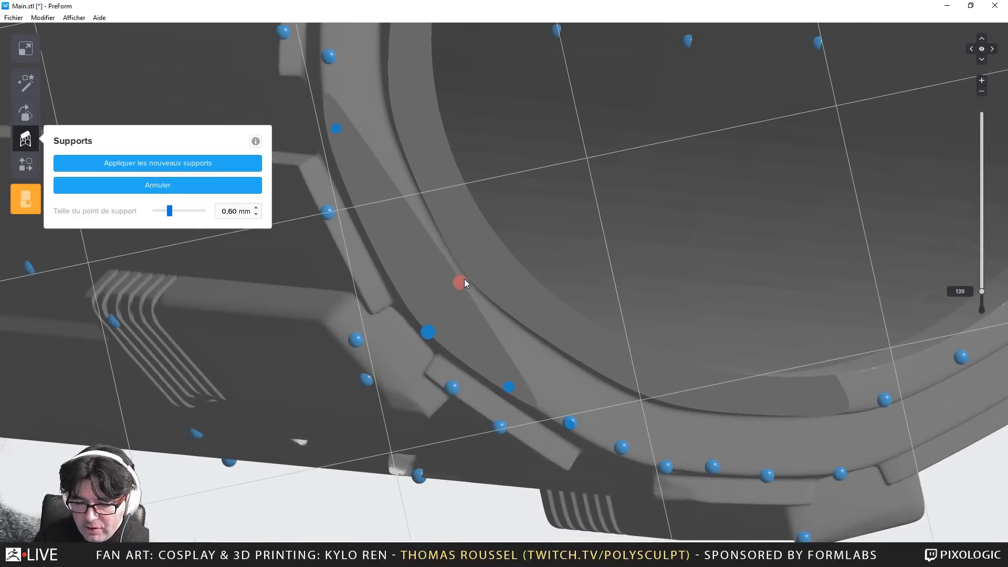
pyautogui.press('Up')
pyautogui.press('Up')
pyautogui.press('Up')
pyautogui.press('Up')
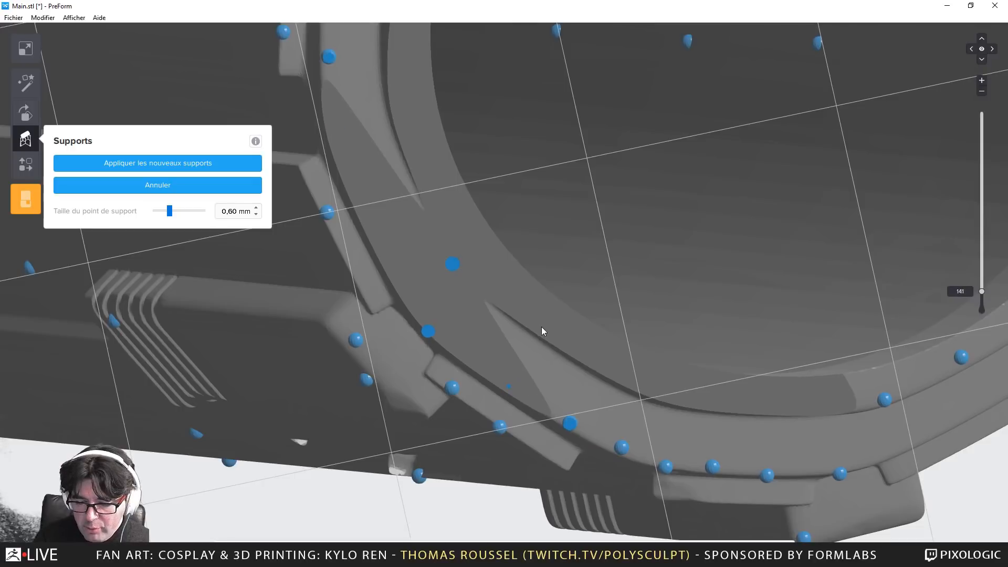
# Step the slices up to layer 160 to check support coverage around the whole rim of the lower opening
pyautogui.scroll(-4, 567, 368)
pyautogui.press('Up')
pyautogui.press('Up')
pyautogui.press('Up')
pyautogui.press('Up')
pyautogui.press('Up')
pyautogui.press('Up')
pyautogui.press('Up')
pyautogui.press('Up')
pyautogui.press('Up')
pyautogui.press('Up')
pyautogui.press('Up')
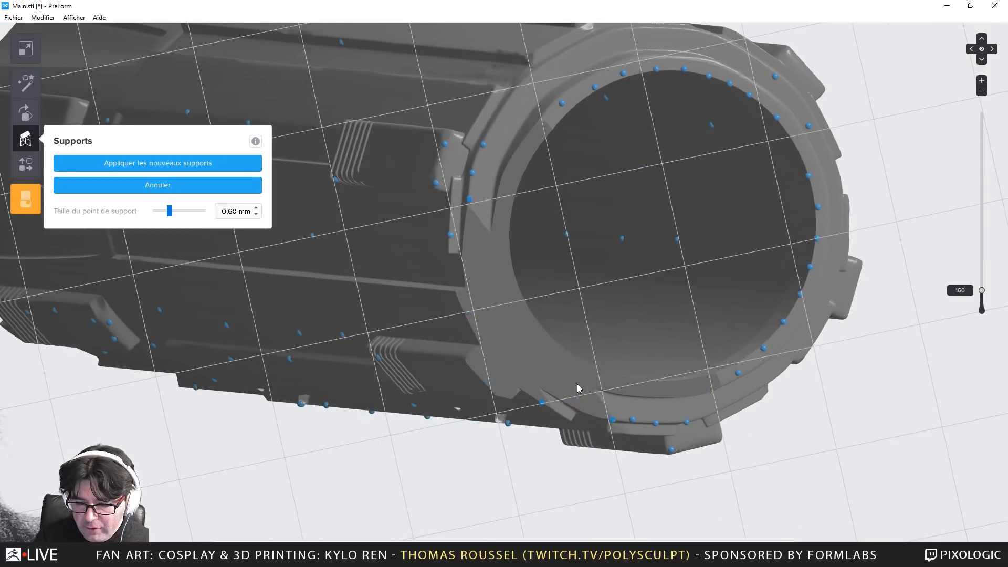
# Return to layer 146 and reposition the lower support point on the edge of the side block beside the rim
pyautogui.press('Down')
pyautogui.press('Down')
pyautogui.press('Down')
pyautogui.press('Down')
pyautogui.press('Down')
pyautogui.press('Down')
pyautogui.press('Down')
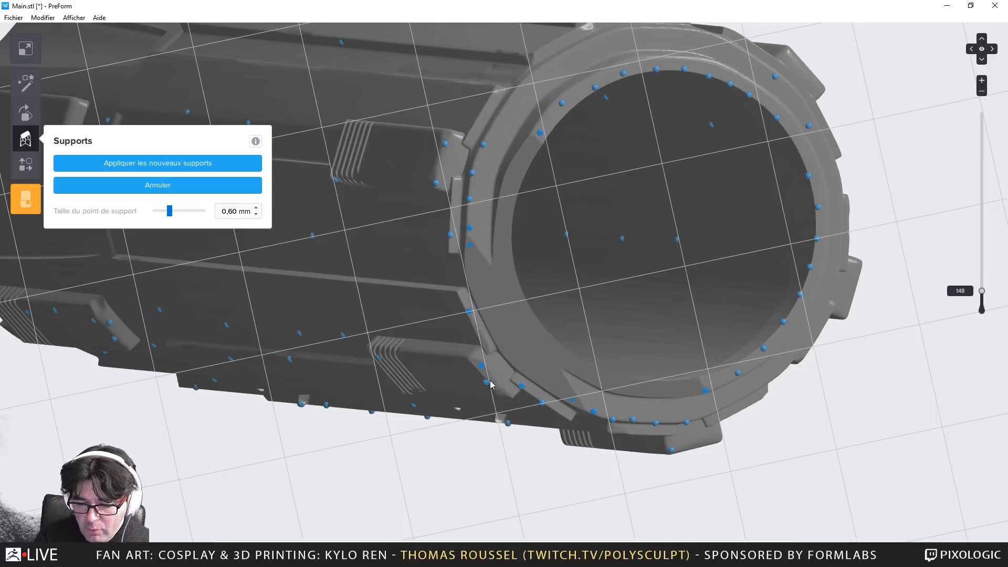
pyautogui.scroll(5, 486, 389)
pyautogui.press('Down')
pyautogui.click(480, 386)
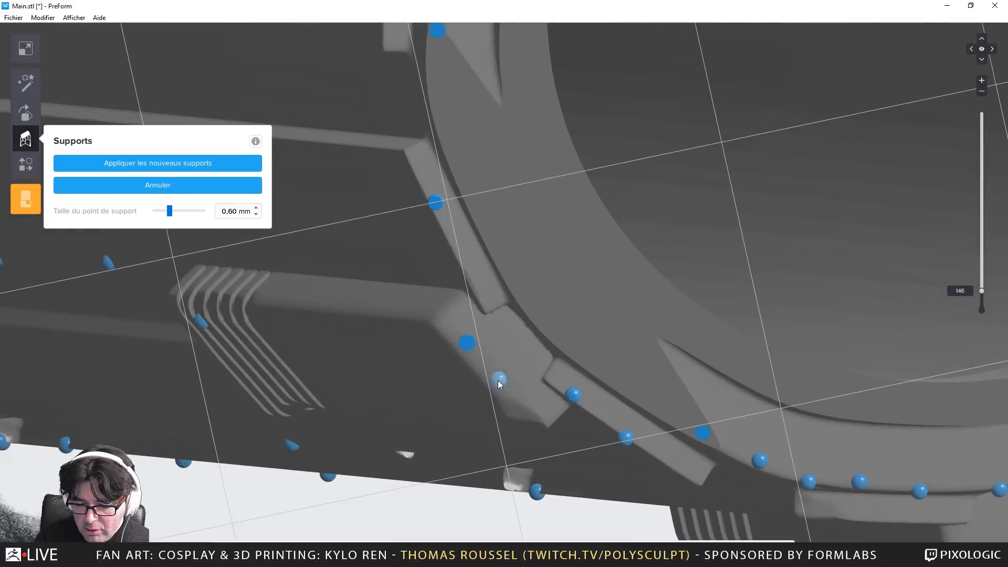
pyautogui.click(493, 387)
# Compare layers 145 to 148 on the narrow strip above the side block and remove the strip's existing support point
pyautogui.press('Up')
pyautogui.press('Up')
pyautogui.press('Down')
pyautogui.press('Down')
pyautogui.press('Down')
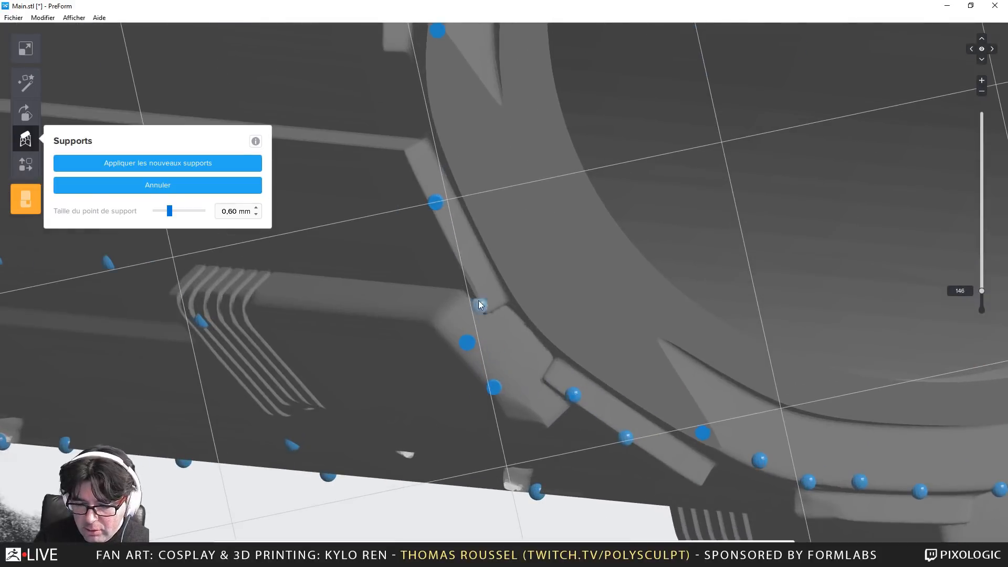
pyautogui.scroll(3, 491, 303)
pyautogui.scroll(3, 490, 305)
pyautogui.click(461, 284)
pyautogui.moveTo(461, 284); pyautogui.dragTo(484, 337, button='middle')
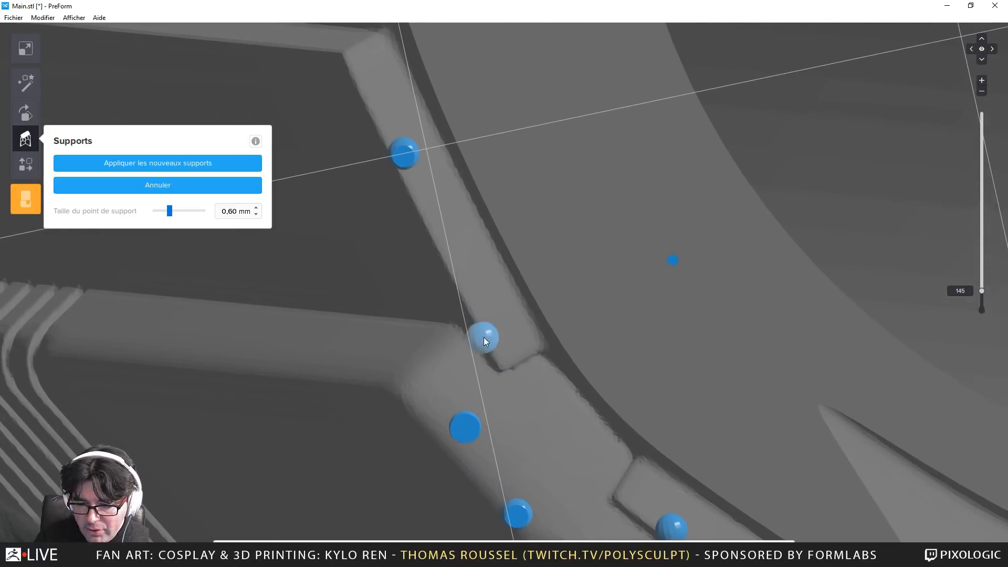
pyautogui.press('Up')
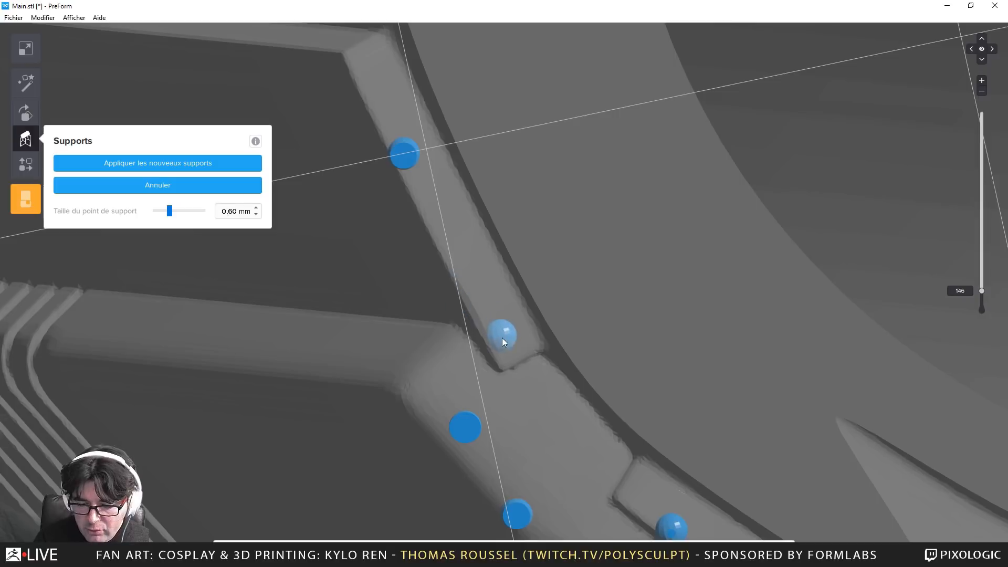
pyautogui.press('Up')
pyautogui.press('Up')
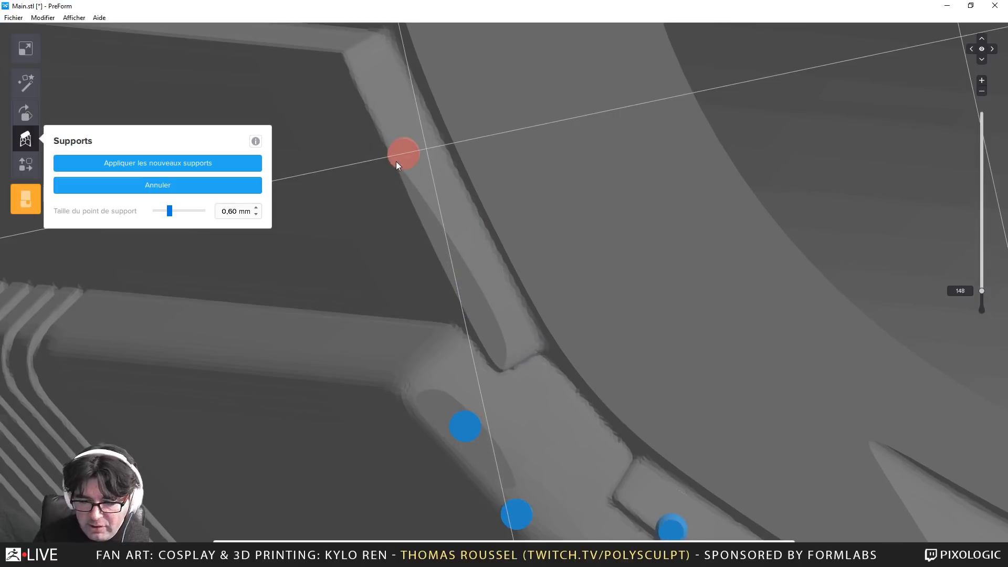
pyautogui.press('Down')
pyautogui.press('Down')
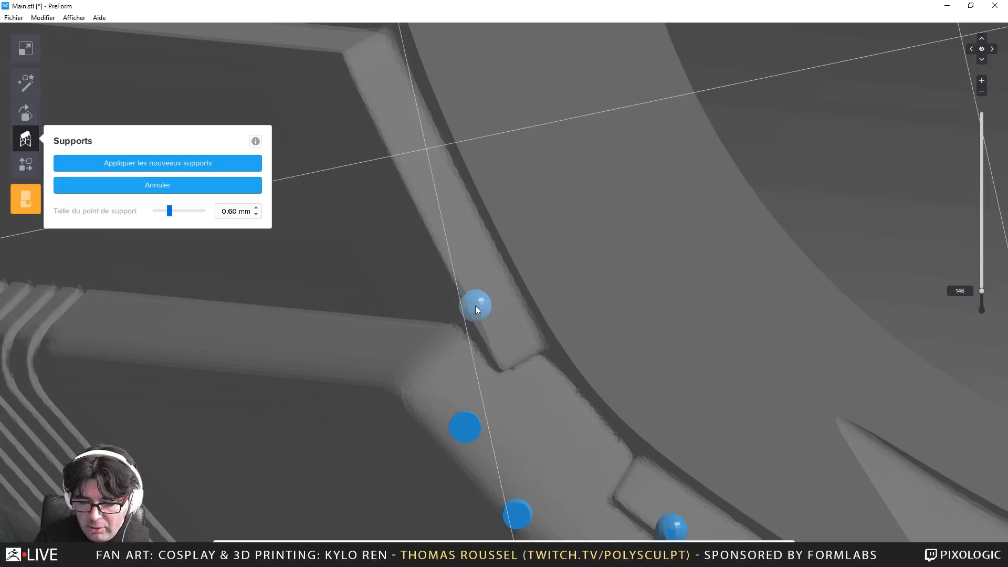
# Place two support points along the narrow strip's outer edge, one near its lower end and one farther up, within layers 146 to 148
pyautogui.click(476, 309)
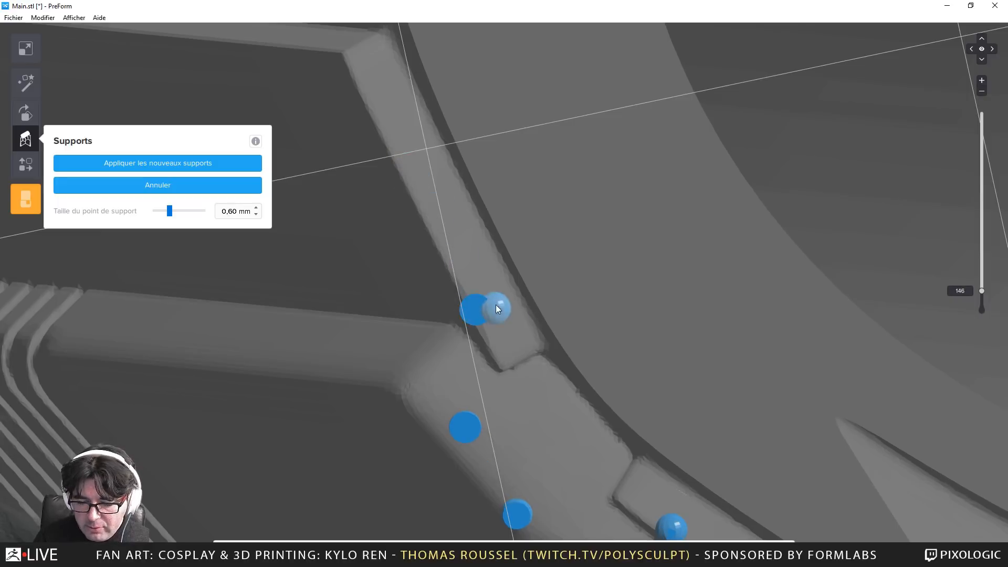
pyautogui.press('Up')
pyautogui.press('Up')
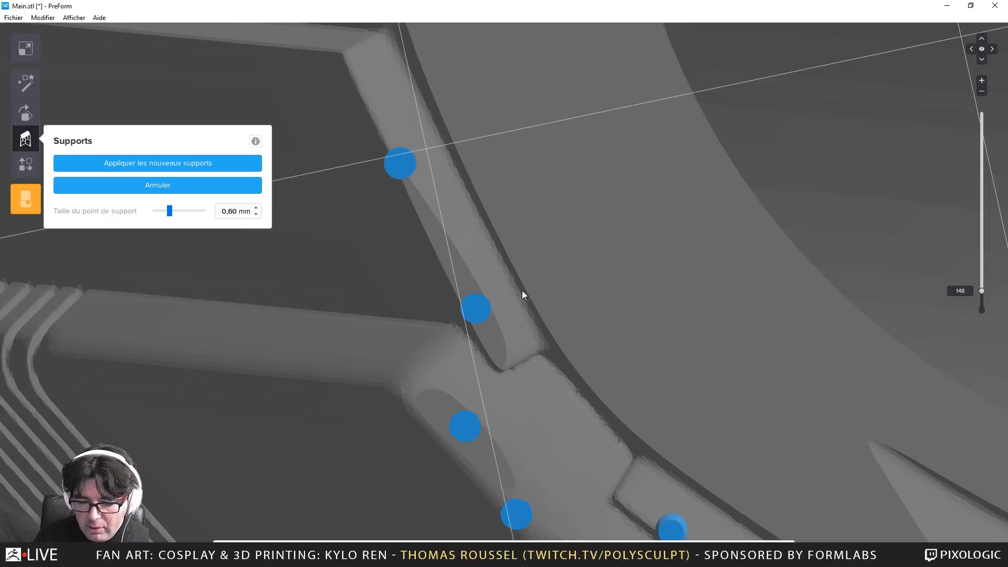
# At layer 150, move the support point on the lower narrow strip to the strip's corner beside the side block
pyautogui.press('Up')
pyautogui.scroll(-3, 526, 339)
pyautogui.press('Down')
pyautogui.moveTo(525, 370); pyautogui.dragTo(498, 287, button='middle')
pyautogui.press('Down')
pyautogui.press('Down')
pyautogui.press('Up')
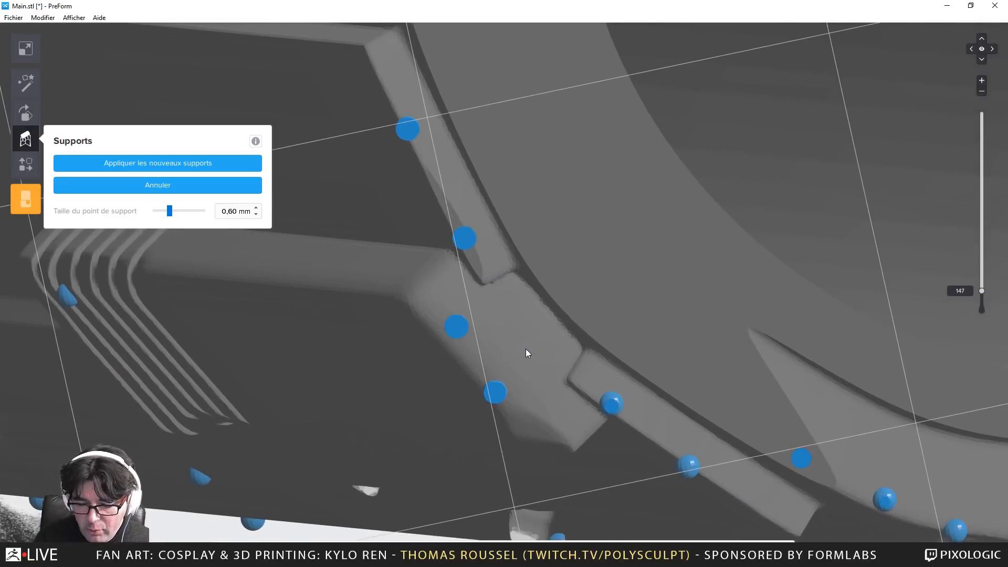
pyautogui.press('Up')
pyautogui.press('Up')
pyautogui.press('Up')
pyautogui.press('Up')
pyautogui.press('Up')
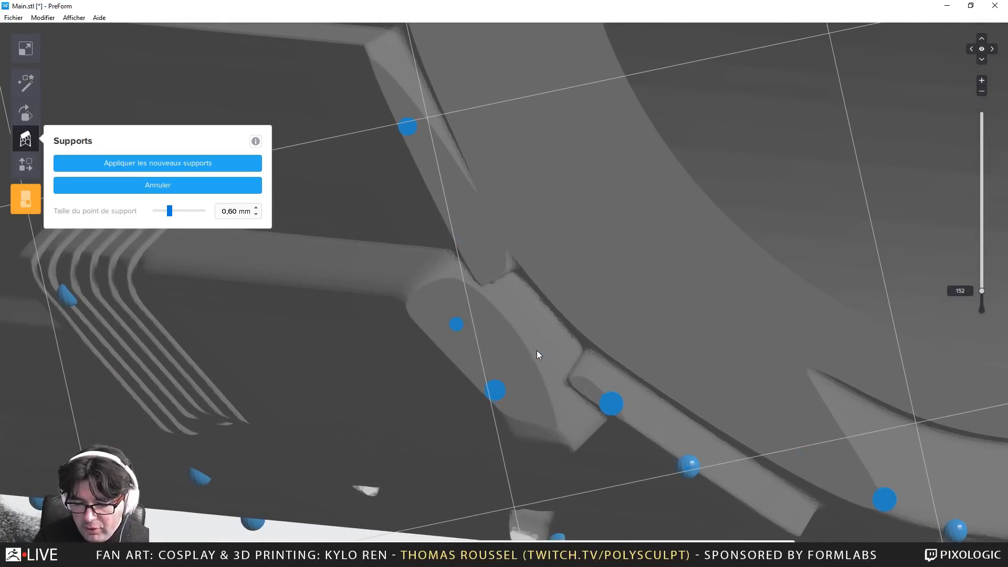
pyautogui.press('Down')
pyautogui.click(587, 396)
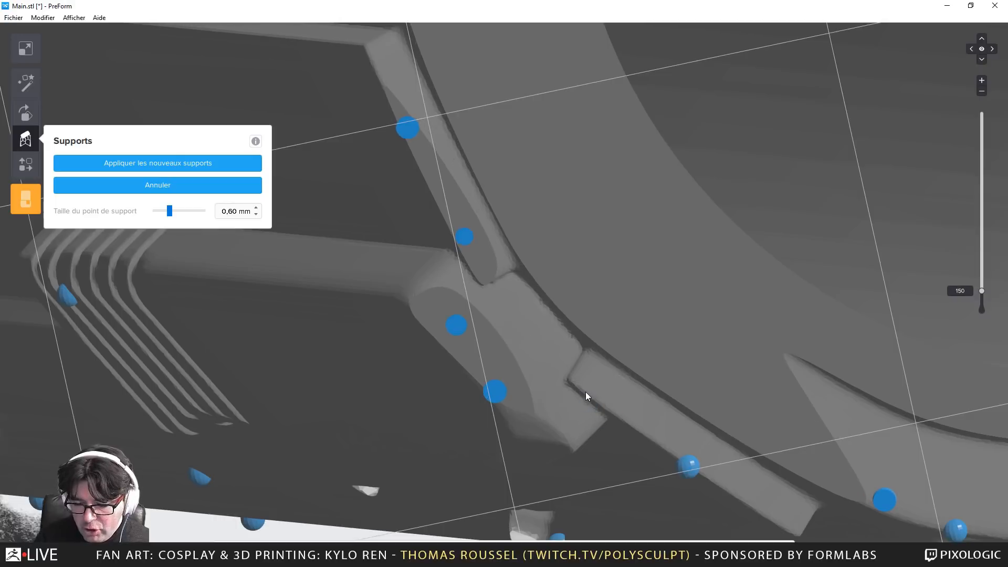
pyautogui.click(586, 392)
# Step the slices up to layer 160 to check the support points on the side block and the lower strip
pyautogui.press('Up')
pyautogui.press('Up')
pyautogui.press('Up')
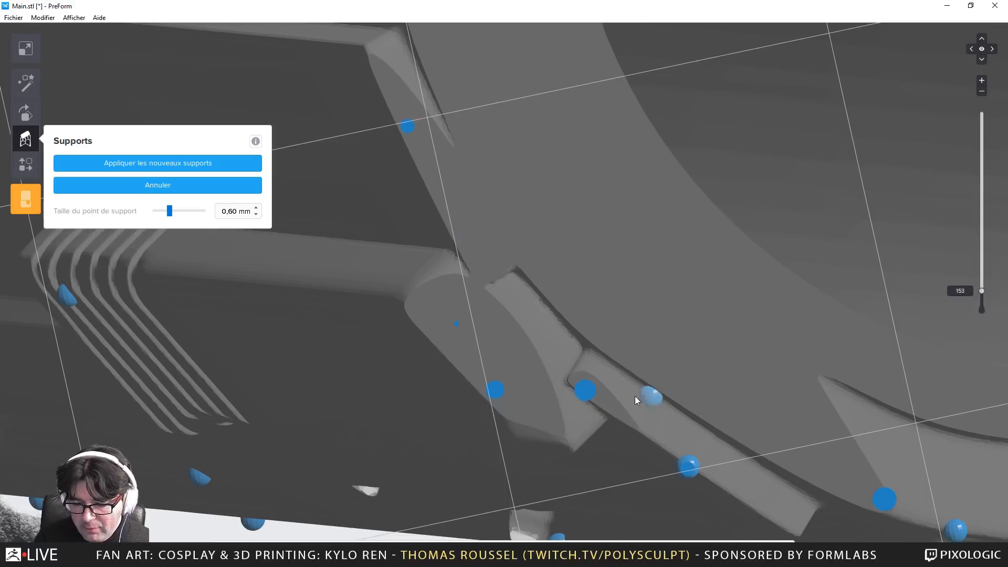
pyautogui.press('Down')
pyautogui.press('Up')
pyautogui.press('Up')
pyautogui.press('Up')
pyautogui.press('Up')
pyautogui.press('Up')
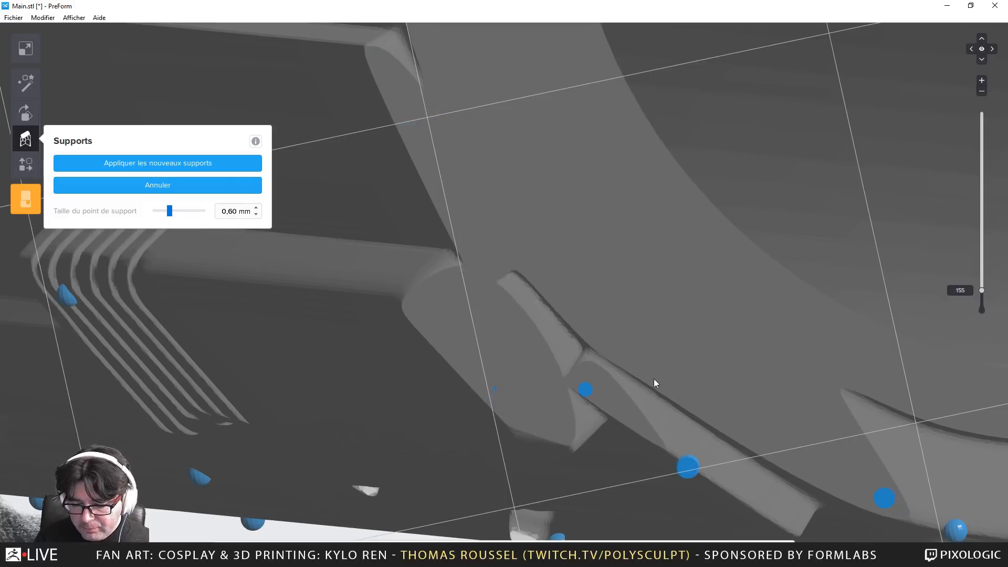
pyautogui.scroll(-3, 667, 354)
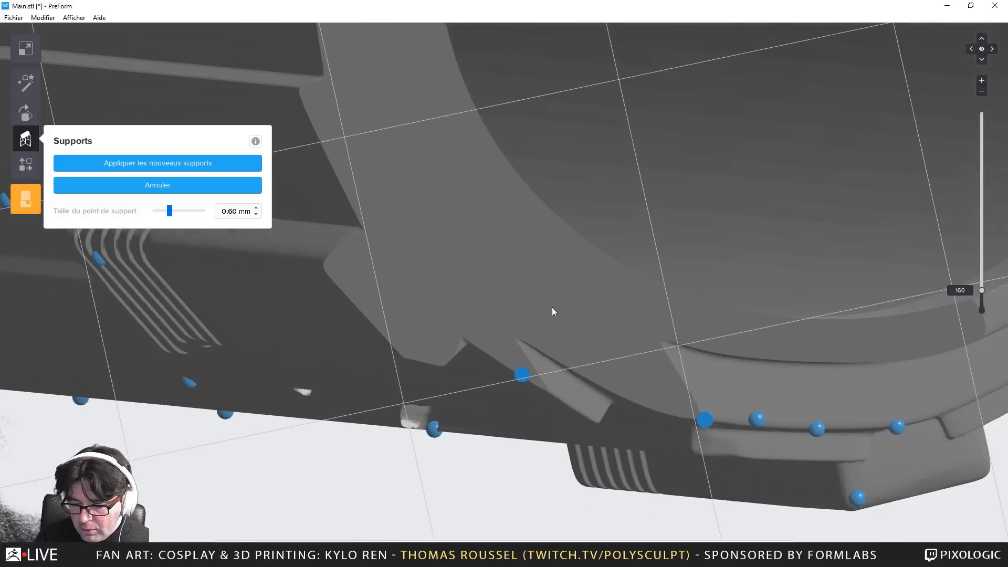
pyautogui.press('Up')
pyautogui.press('Up')
pyautogui.press('Up')
pyautogui.press('Up')
pyautogui.press('Up')
pyautogui.press('Up')
pyautogui.press('Up')
pyautogui.press('Up')
pyautogui.press('Up')
pyautogui.press('Up')
pyautogui.press('Up')
pyautogui.press('Up')
pyautogui.press('Up')
pyautogui.press('Up')
pyautogui.press('Up')
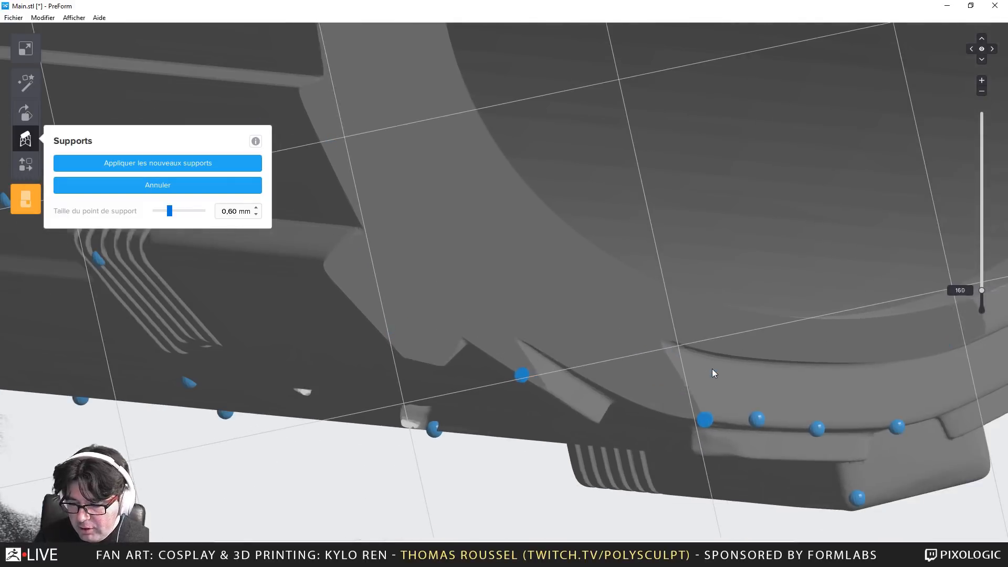
# Step the slices up to layer 183 to examine how the opening's rim and the ribbed block beneath it are supported
pyautogui.scroll(-1, 712, 368)
pyautogui.press('Up')
pyautogui.scroll(-3, 715, 369)
pyautogui.scroll(1, 520, 379)
pyautogui.moveTo(672, 340); pyautogui.dragTo(569, 382, button='middle')
pyautogui.scroll(-2, 520, 378)
pyautogui.press('Up')
pyautogui.press('Up')
pyautogui.press('Up')
pyautogui.press('Up')
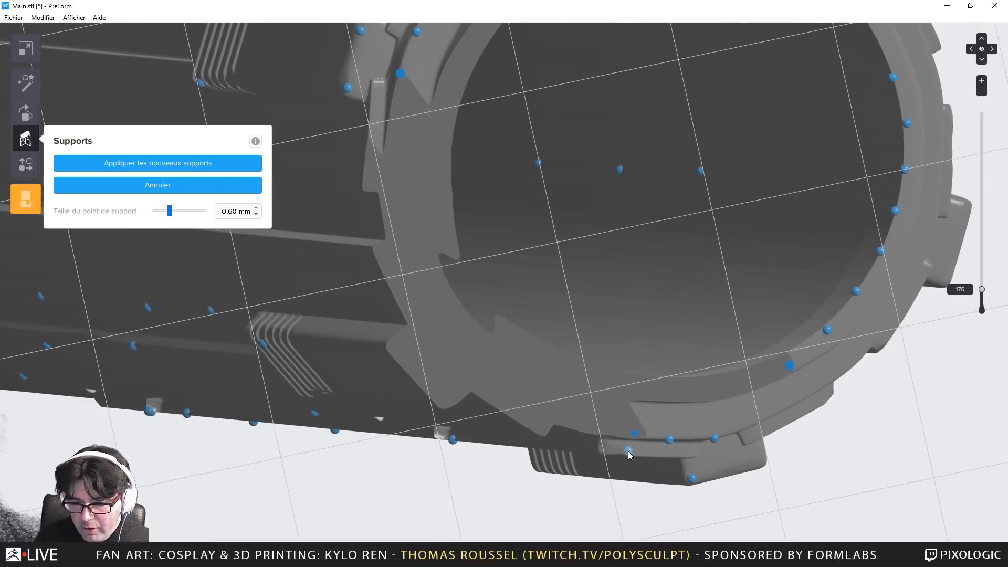
pyautogui.press('Up')
pyautogui.press('Up')
pyautogui.press('Up')
pyautogui.press('Up')
pyautogui.press('Up')
pyautogui.press('Up')
pyautogui.press('Up')
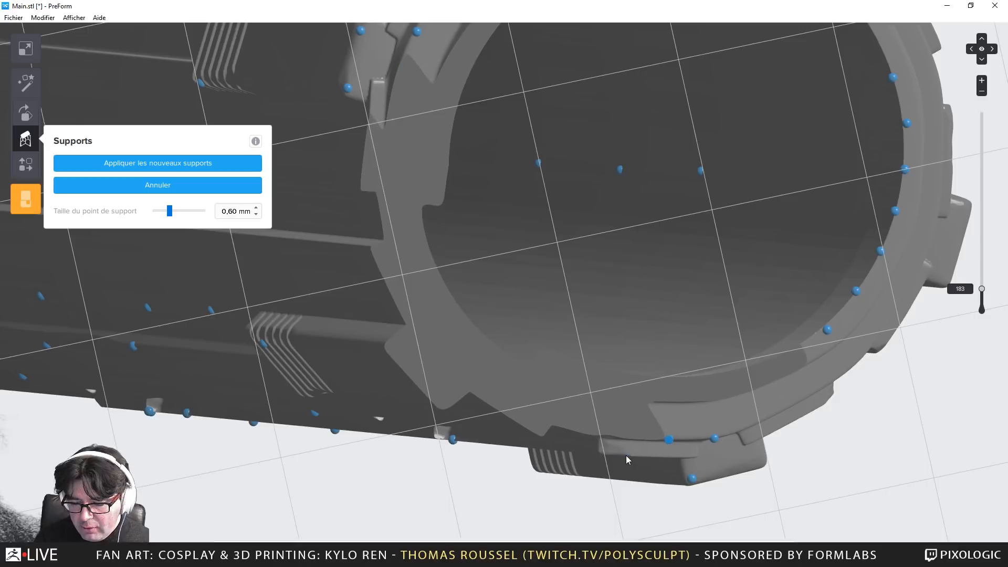
# Examine the thin ledge on the lower ribbed block while stepping through the slices up to layer 197
pyautogui.scroll(-2, 628, 452)
pyautogui.scroll(2, 581, 426)
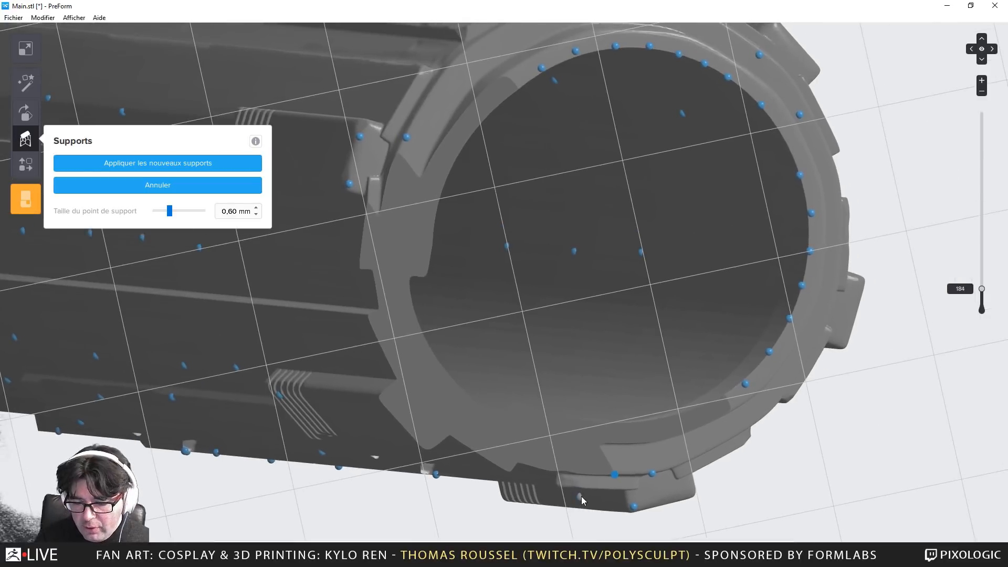
pyautogui.press('Up')
pyautogui.press('Up')
pyautogui.press('Up')
pyautogui.press('Up')
pyautogui.press('Up')
pyautogui.press('Up')
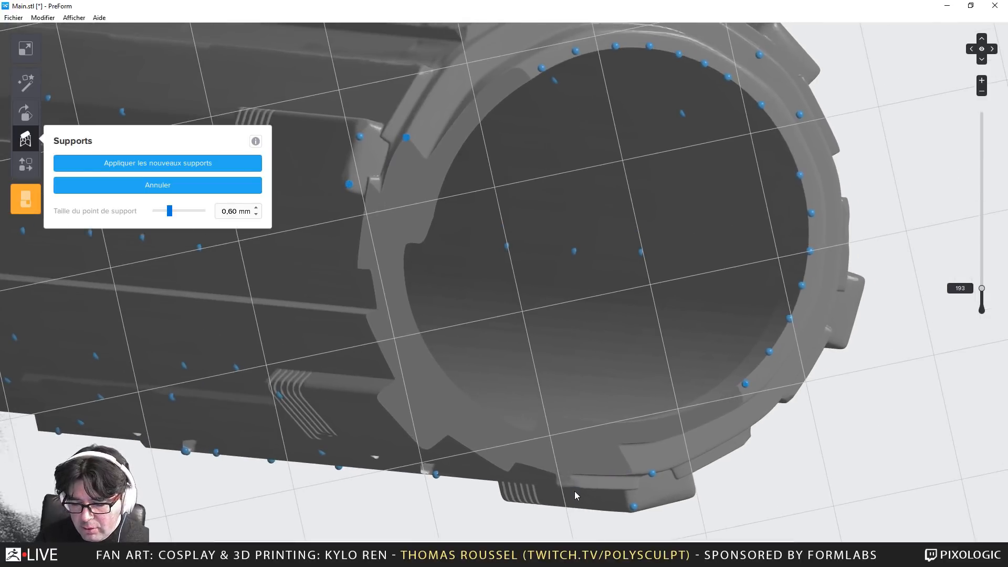
pyautogui.scroll(2, 574, 490)
pyautogui.scroll(3, 566, 481)
pyautogui.press('Up')
pyautogui.press('Up')
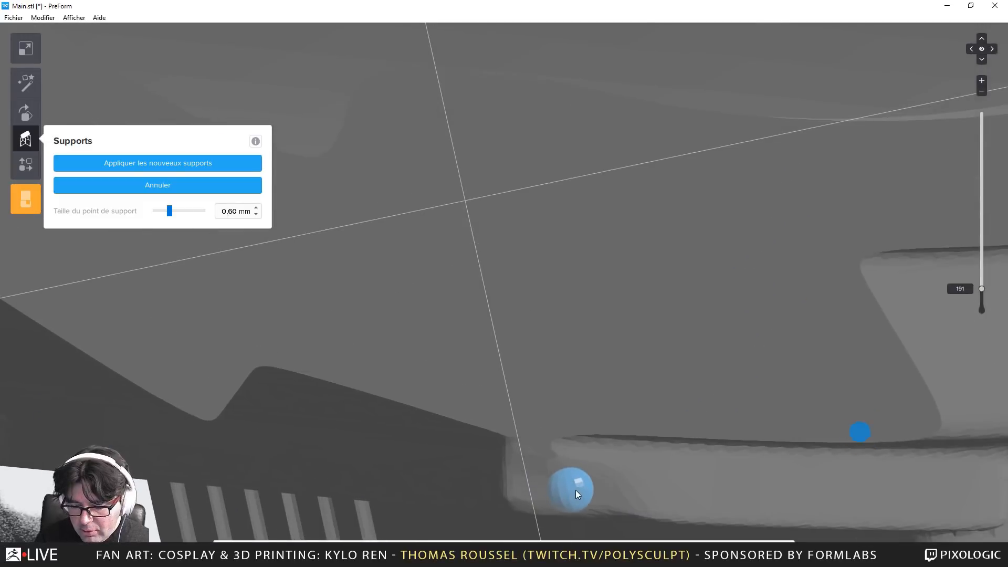
pyautogui.press('Up')
pyautogui.press('Up')
pyautogui.press('Up')
pyautogui.scroll(-3, 608, 491)
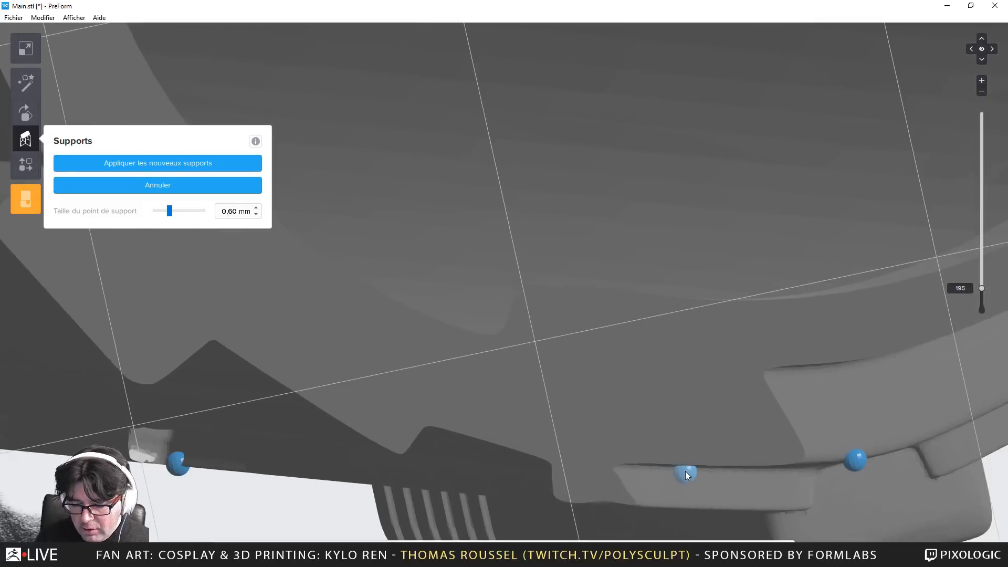
pyautogui.scroll(2, 659, 464)
pyautogui.scroll(-3, 660, 464)
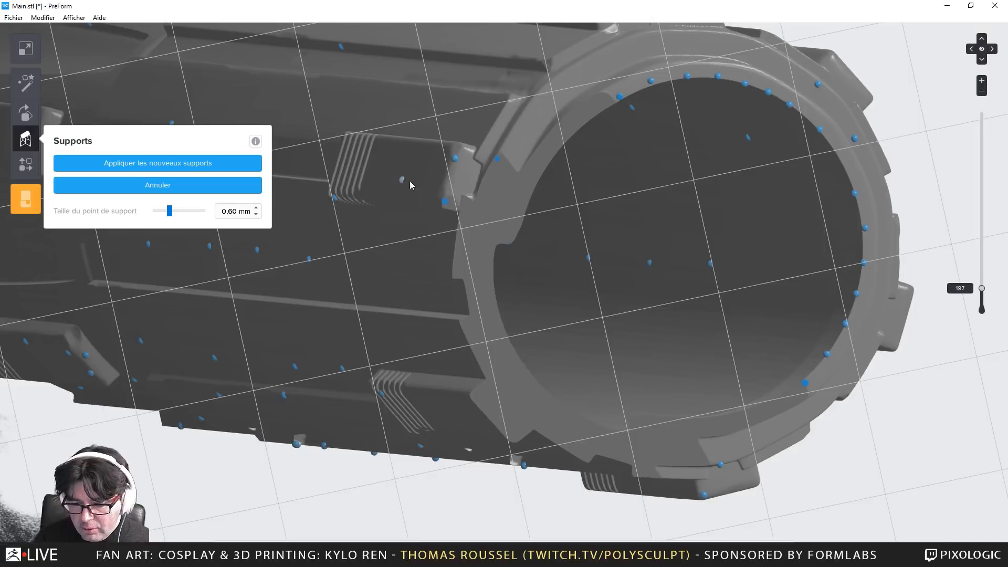
# Return to about layer 193, reposition the support point at the upper side block's tip, and check it up to layer 196
pyautogui.scroll(3, 449, 203)
pyautogui.scroll(3, 449, 203)
pyautogui.press('Up')
pyautogui.press('Down')
pyautogui.press('Down')
pyautogui.press('Down')
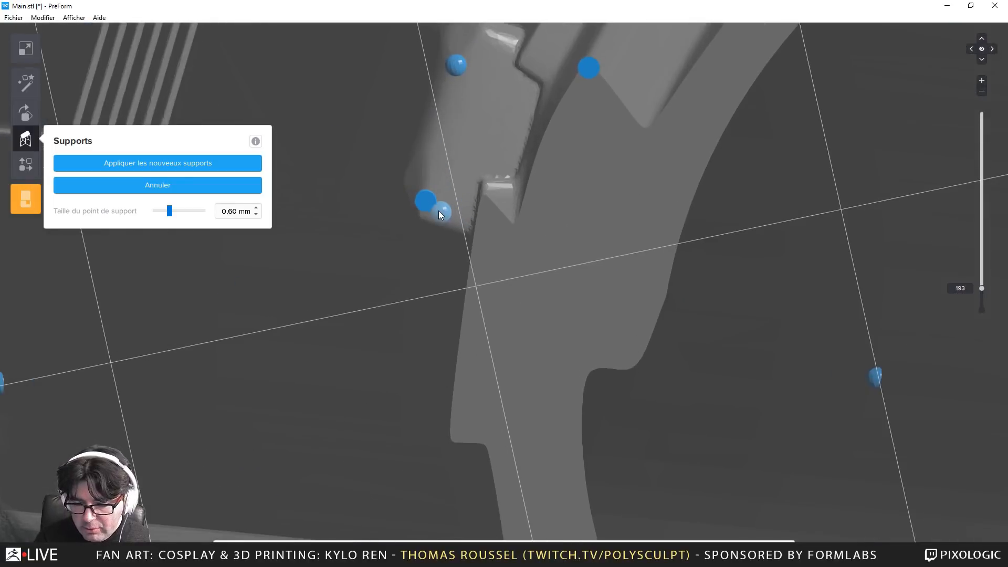
pyautogui.press('Up')
pyautogui.press('Down')
pyautogui.moveTo(430, 204); pyautogui.dragTo(432, 212)
pyautogui.press('Up')
pyautogui.press('Up')
pyautogui.press('Up')
pyautogui.press('Up')
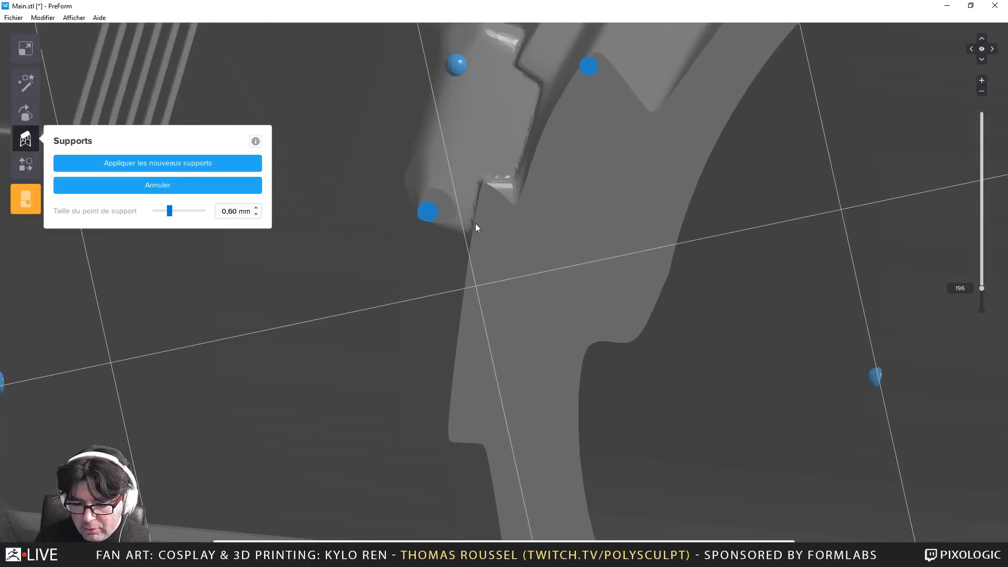
# Step the slices up to layer 216 to check the upper side block and the support points around the opening's rim
pyautogui.press('Up')
pyautogui.press('Up')
pyautogui.scroll(2, 504, 258)
pyautogui.scroll(-5, 529, 269)
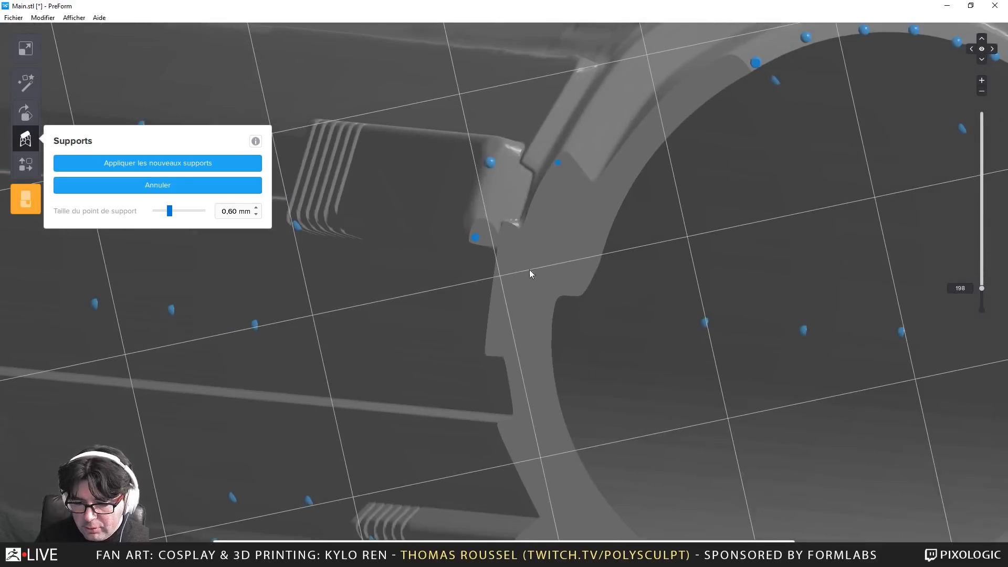
pyautogui.press('Up')
pyautogui.press('Up')
pyautogui.scroll(-5, 547, 307)
pyautogui.scroll(1, 536, 298)
pyautogui.press('Up')
pyautogui.press('Up')
pyautogui.press('Up')
pyautogui.press('Up')
pyautogui.press('Up')
pyautogui.press('Up')
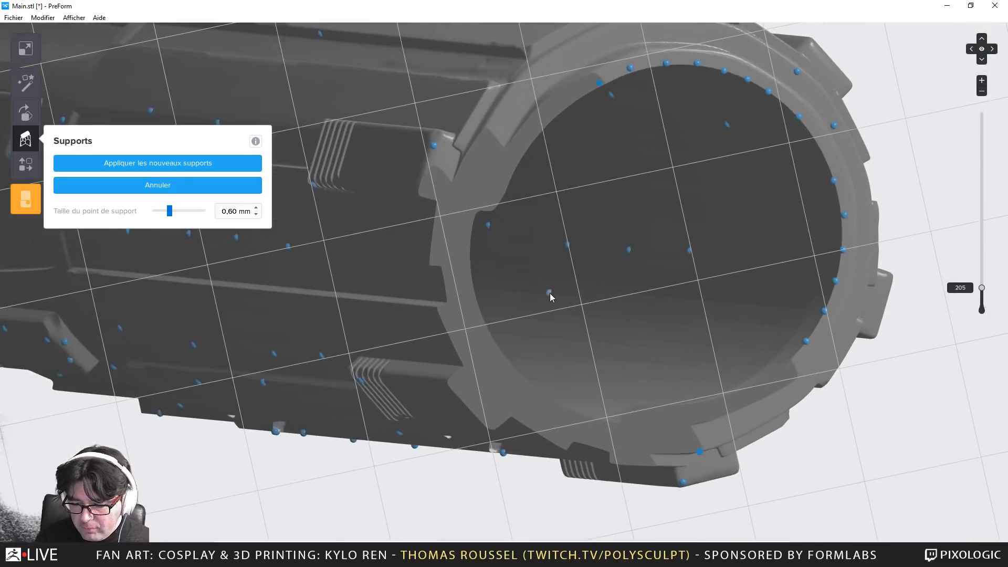
pyautogui.press('Up')
pyautogui.press('Up')
pyautogui.press('Up')
pyautogui.press('Up')
pyautogui.press('Up')
pyautogui.press('Up')
pyautogui.press('Up')
pyautogui.press('Up')
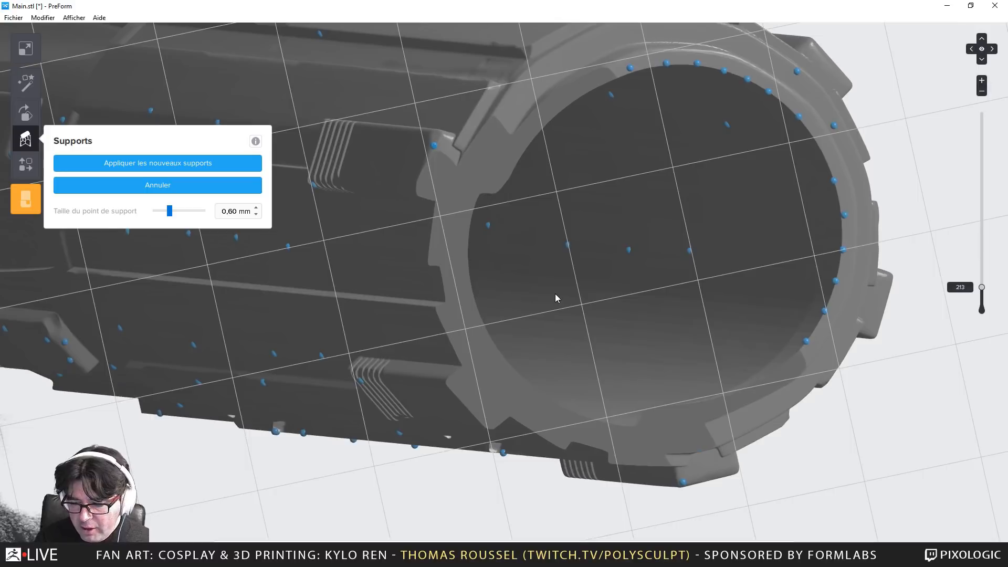
pyautogui.press('Up')
# Add a 0.60 mm support point at the notch beside the upper side block's tip around layer 216, and check it at layer 218
pyautogui.scroll(5, 484, 172)
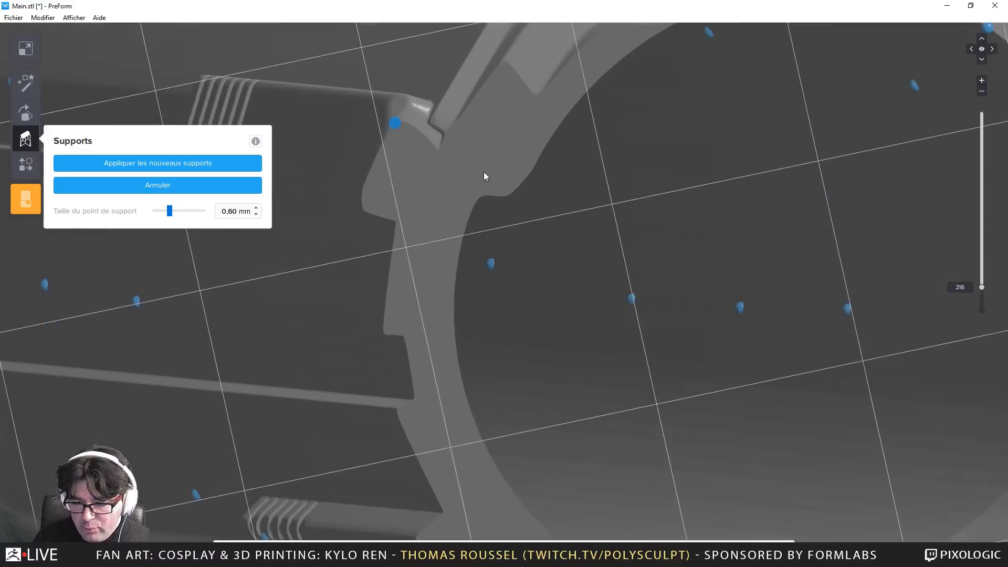
pyautogui.moveTo(419, 127); pyautogui.dragTo(478, 237, button='middle')
pyautogui.scroll(2, 478, 238)
pyautogui.press('Up')
pyautogui.press('Up')
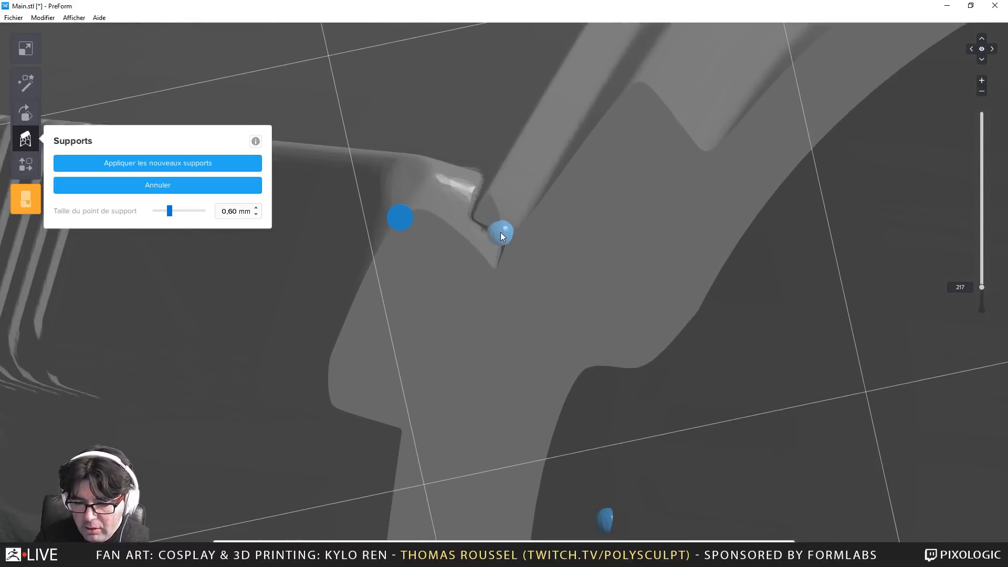
pyautogui.press('Down')
pyautogui.press('Down')
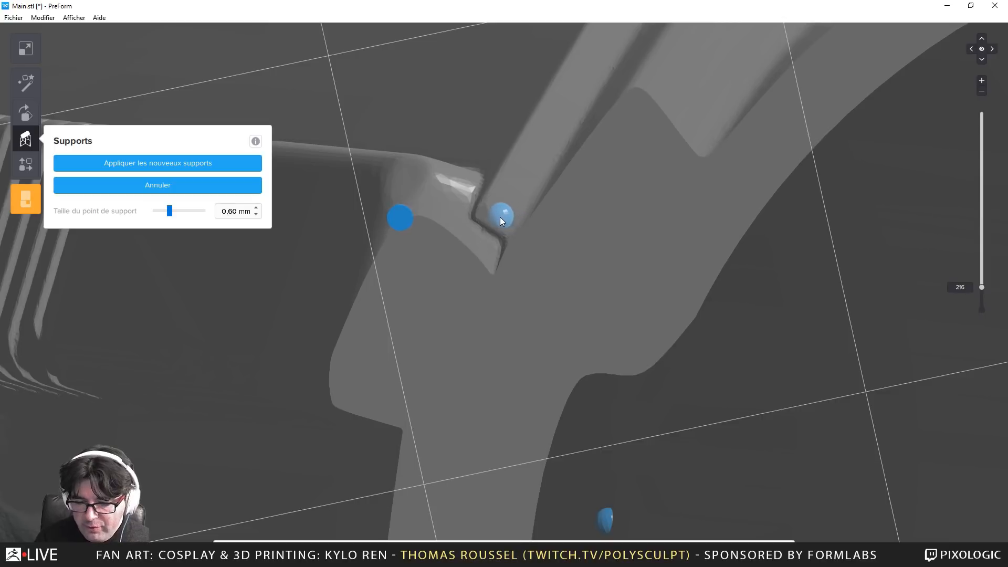
pyautogui.click(485, 212)
pyautogui.press('Up')
pyautogui.press('Up')
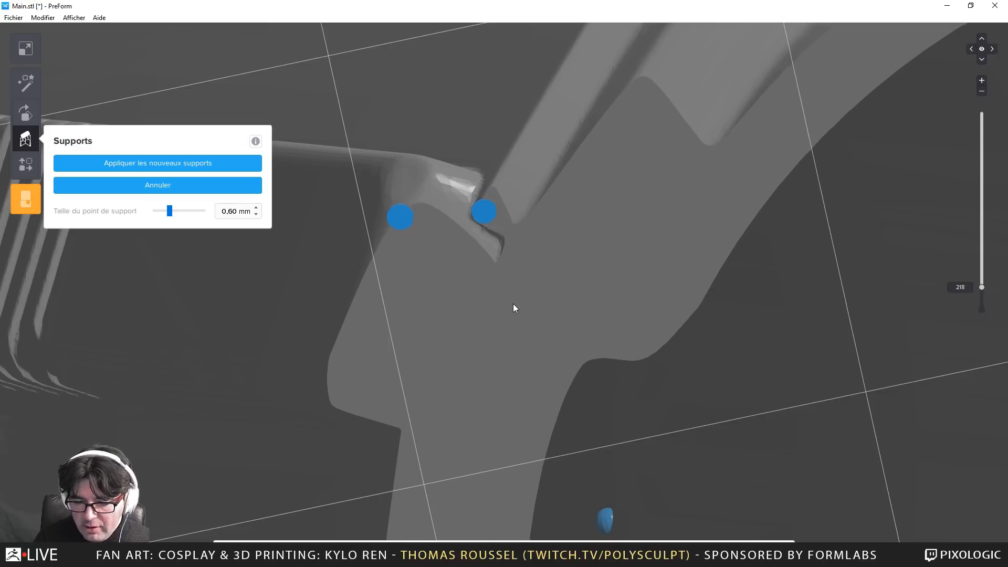
pyautogui.scroll(-6, 512, 304)
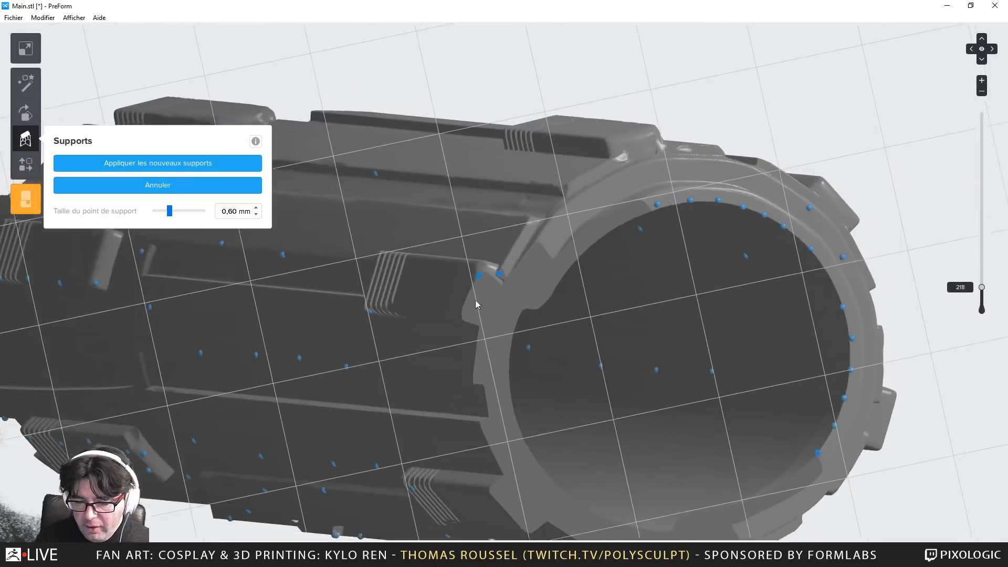
# Step the slices up to layer 244 to examine how the opening's whole rim and its side blocks are supported
pyautogui.moveTo(474, 300); pyautogui.dragTo(399, 234, button='middle')
pyautogui.press('Up')
pyautogui.press('Up')
pyautogui.press('Up')
pyautogui.press('Up')
pyautogui.press('Up')
pyautogui.press('Up')
pyautogui.press('Up')
pyautogui.press('Up')
pyautogui.press('Up')
pyautogui.press('Up')
pyautogui.press('Up')
pyautogui.press('Up')
pyautogui.press('Up')
pyautogui.press('Up')
pyautogui.press('Up')
pyautogui.press('Up')
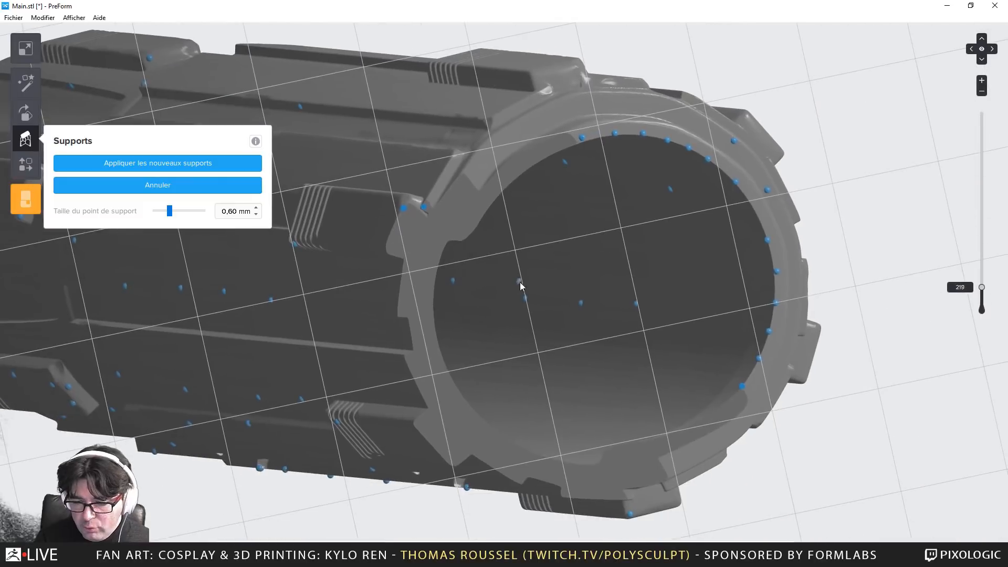
pyautogui.press('Up')
pyautogui.press('Up')
pyautogui.press('Up')
pyautogui.press('Up')
pyautogui.press('Up')
pyautogui.press('Up')
pyautogui.press('Up')
pyautogui.press('Up')
pyautogui.press('Up')
pyautogui.press('Up')
pyautogui.press('Up')
pyautogui.press('Up')
pyautogui.press('Up')
pyautogui.press('Up')
pyautogui.press('Up')
pyautogui.press('Up')
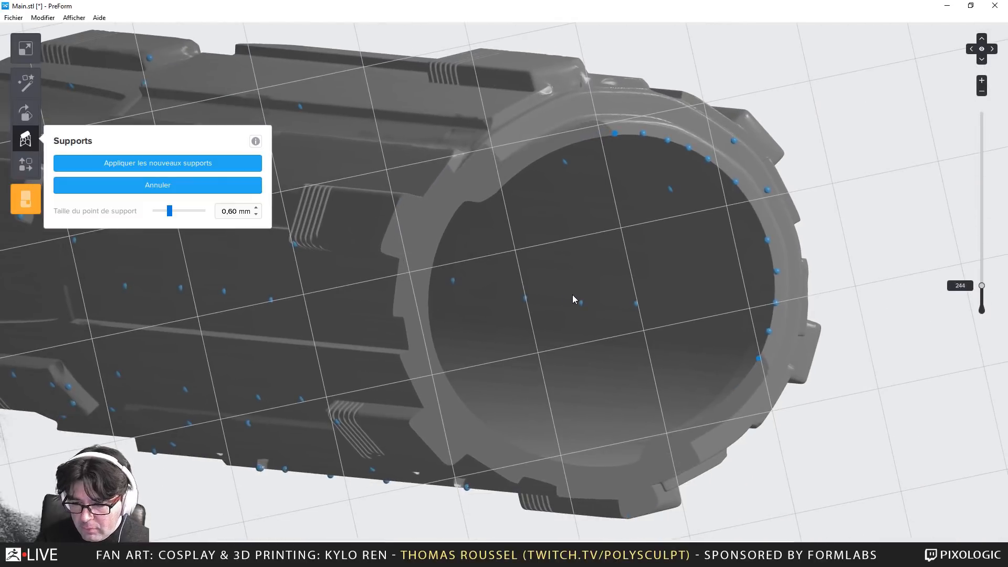
# Step the slices up to layer 267 to examine the junction between the opening's rim and the upper longitudinal strip
pyautogui.press('Up')
pyautogui.press('Up')
pyautogui.press('Up')
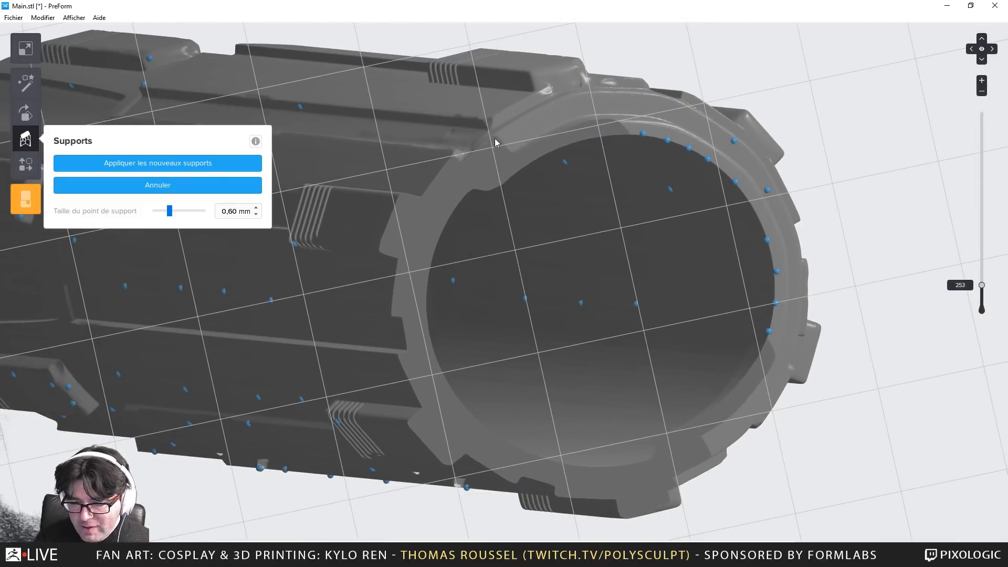
pyautogui.press('Up')
pyautogui.press('Up')
pyautogui.press('Up')
pyautogui.press('Up')
pyautogui.press('Up')
pyautogui.press('Up')
pyautogui.press('Up')
pyautogui.press('Up')
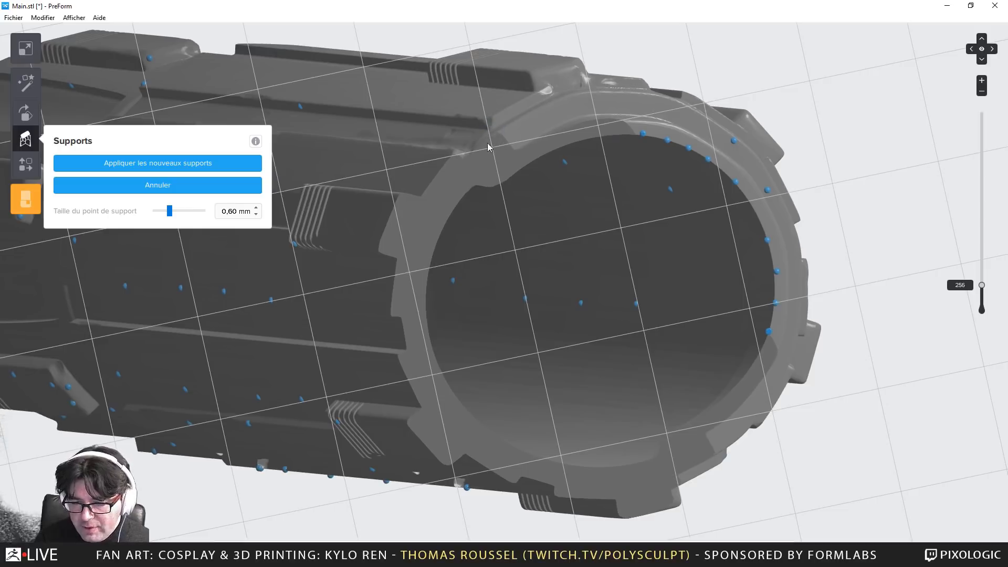
pyautogui.click(582, 305)
pyautogui.press('Up')
pyautogui.press('Up')
pyautogui.press('Up')
pyautogui.press('Up')
pyautogui.press('Up')
pyautogui.press('Up')
pyautogui.press('Up')
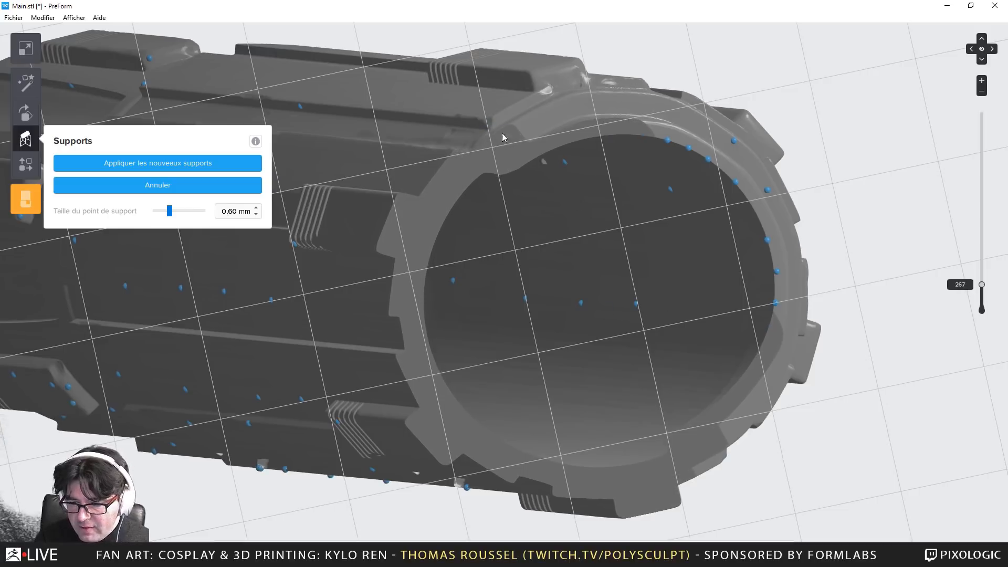
# Examine the rim's inner notch and the adjoining upper strip closely while stepping through the slices up to layer 284
pyautogui.scroll(5, 489, 128)
pyautogui.press('Up')
pyautogui.press('Up')
pyautogui.press('Up')
pyautogui.press('Up')
pyautogui.press('Up')
pyautogui.press('Up')
pyautogui.press('Up')
pyautogui.press('Up')
pyautogui.press('Up')
pyautogui.press('Up')
pyautogui.press('Up')
pyautogui.press('Up')
pyautogui.press('Up')
pyautogui.press('Up')
pyautogui.press('Up')
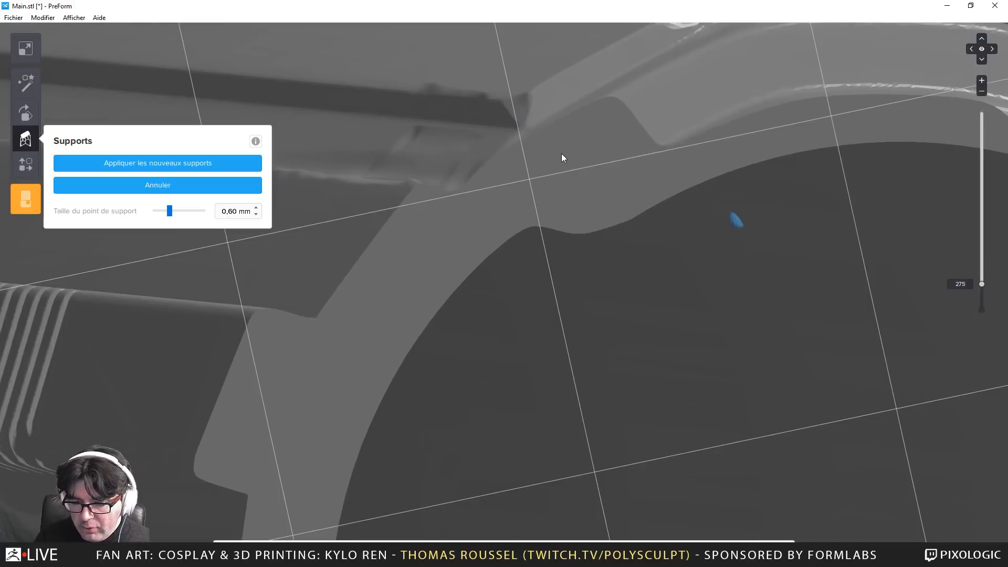
pyautogui.scroll(-2, 553, 158)
pyautogui.scroll(-4, 551, 156)
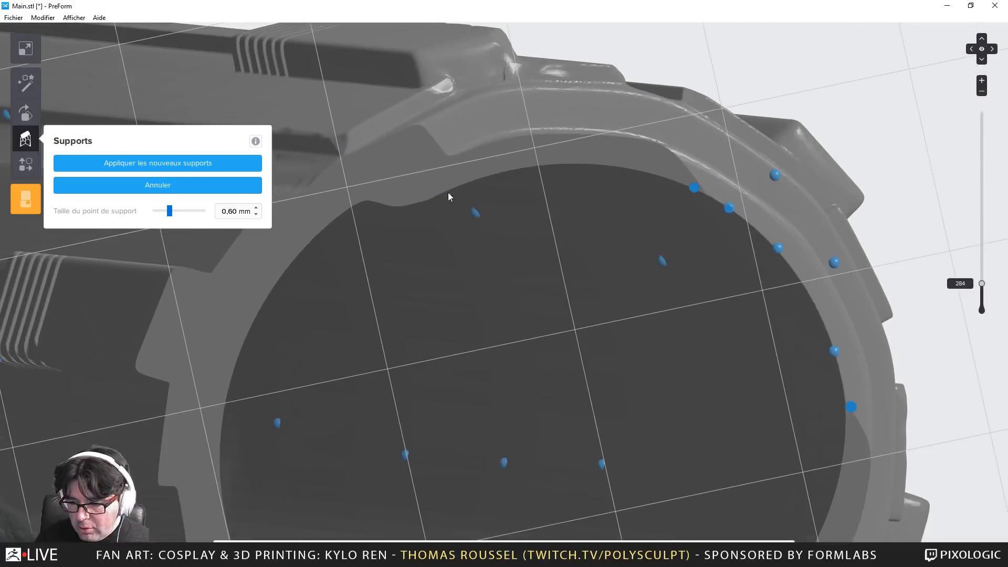
# Step the slices up to layer 303 to check the upper strip's tip and the support points on the rim's far side
pyautogui.press('Up')
pyautogui.press('Up')
pyautogui.press('Up')
pyautogui.press('Up')
pyautogui.press('Up')
pyautogui.press('Up')
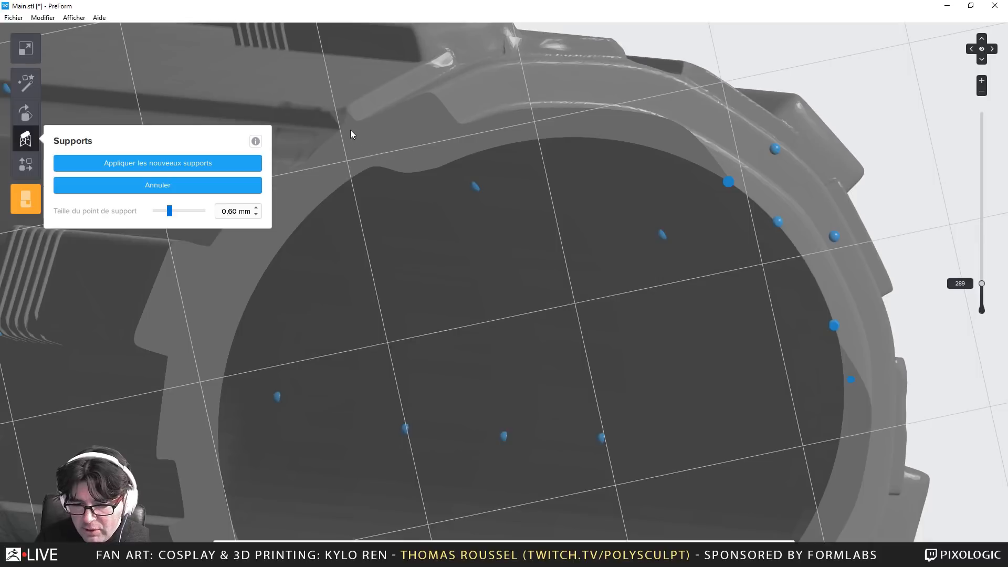
pyautogui.press('Up')
pyautogui.press('Up')
pyautogui.press('Up')
pyautogui.press('Up')
pyautogui.press('Up')
pyautogui.press('Up')
pyautogui.press('Up')
pyautogui.press('Up')
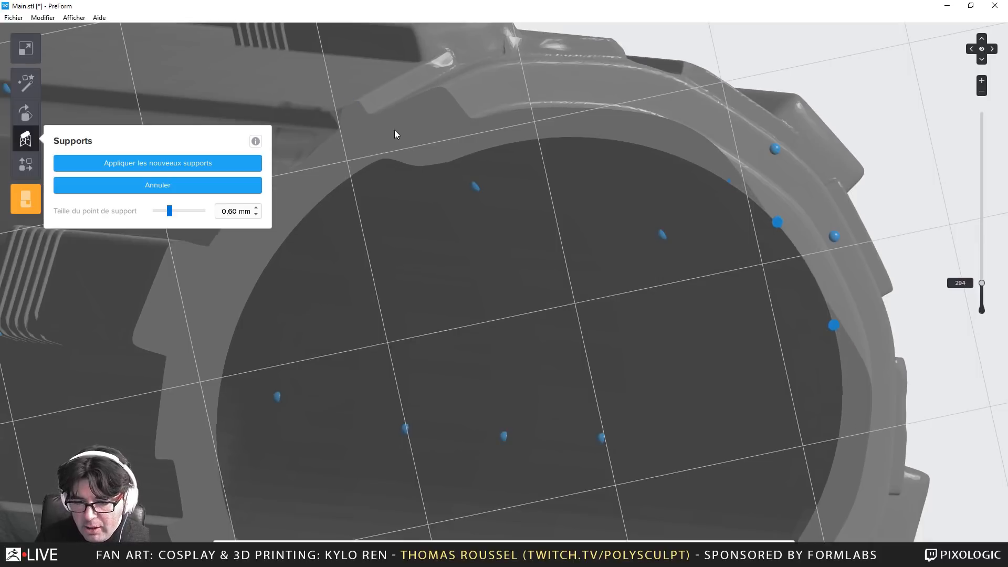
pyautogui.press('Up')
pyautogui.press('Up')
pyautogui.press('Up')
pyautogui.press('Up')
pyautogui.press('Up')
pyautogui.press('Up')
pyautogui.press('Up')
pyautogui.press('Up')
pyautogui.press('Up')
# Step the slices up to layer 336 to check the rest of the opening's rim and the lower ribbed block
pyautogui.scroll(-2, 505, 216)
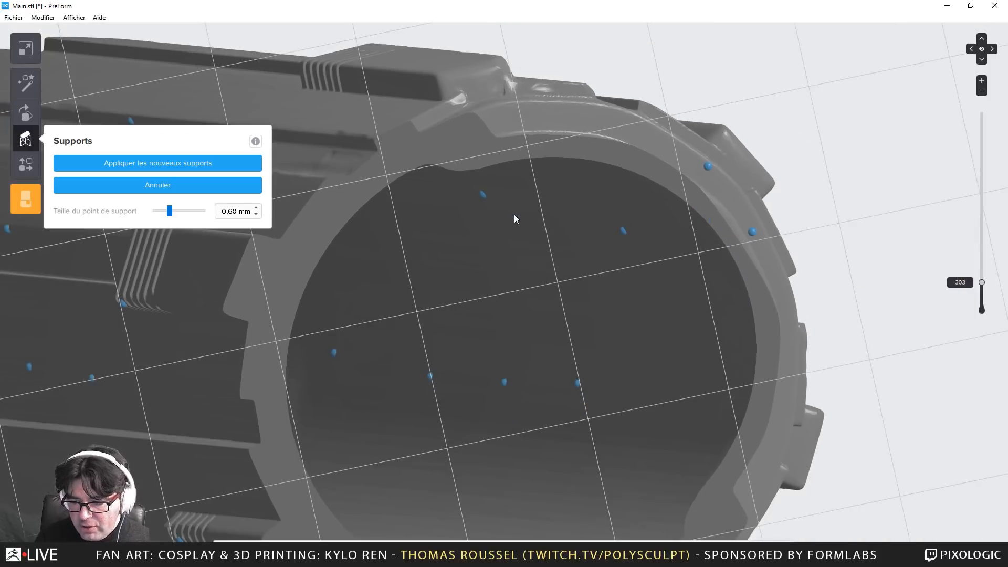
pyautogui.press('Up')
pyautogui.press('Up')
pyautogui.press('Up')
pyautogui.press('Up')
pyautogui.press('Up')
pyautogui.press('Up')
pyautogui.press('Up')
pyautogui.press('Up')
pyautogui.press('Up')
pyautogui.press('Up')
pyautogui.press('Up')
pyautogui.press('Up')
pyautogui.press('Up')
pyautogui.scroll(-3, 515, 218)
pyautogui.moveTo(514, 219); pyautogui.dragTo(551, 186, button='middle')
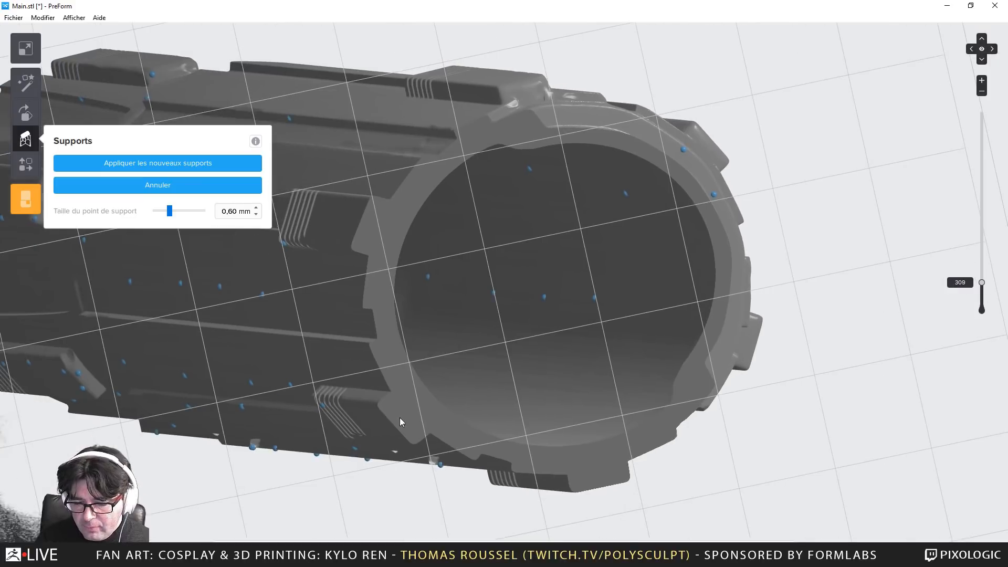
pyautogui.press('Up')
pyautogui.press('Up')
pyautogui.press('Up')
pyautogui.press('Up')
pyautogui.press('Up')
pyautogui.press('Up')
pyautogui.press('Up')
pyautogui.press('Up')
pyautogui.press('Up')
pyautogui.press('Up')
pyautogui.press('Up')
pyautogui.press('Up')
pyautogui.press('Up')
pyautogui.press('Up')
pyautogui.press('Up')
pyautogui.press('Up')
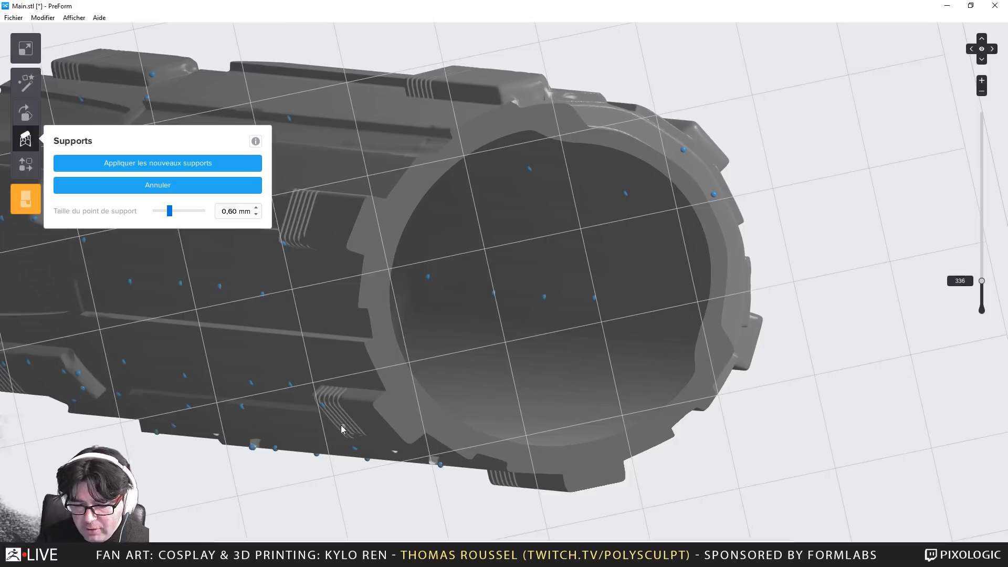
# Step the slices to layer 343, examining the rim's upper junction with the ribbed block and the nearby inner support points closely
pyautogui.press('Up')
pyautogui.press('Up')
pyautogui.press('Up')
pyautogui.press('Up')
pyautogui.press('Up')
pyautogui.press('Up')
pyautogui.press('Up')
pyautogui.press('Up')
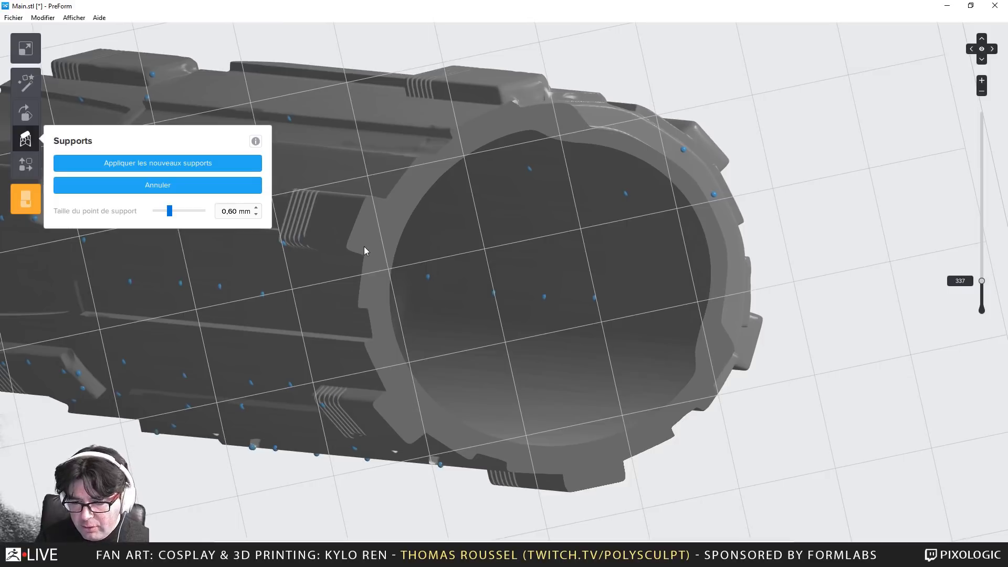
pyautogui.scroll(3, 517, 110)
pyautogui.scroll(5, 512, 108)
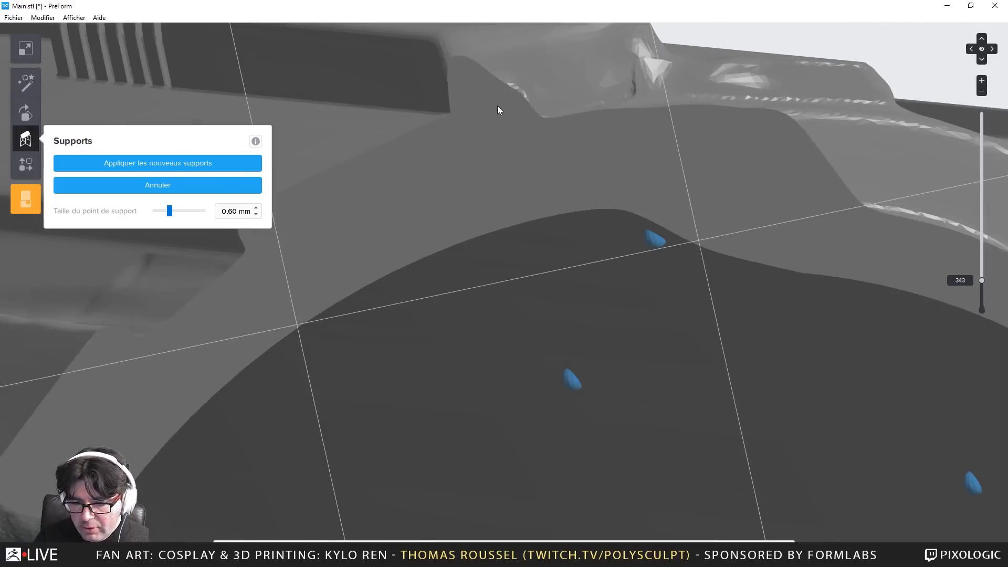
pyautogui.press('Down')
pyautogui.press('Down')
pyautogui.press('Down')
pyautogui.press('Down')
pyautogui.press('Down')
pyautogui.press('Down')
pyautogui.press('Up')
pyautogui.press('Up')
pyautogui.press('Up')
pyautogui.scroll(-2, 543, 156)
pyautogui.scroll(-2, 544, 156)
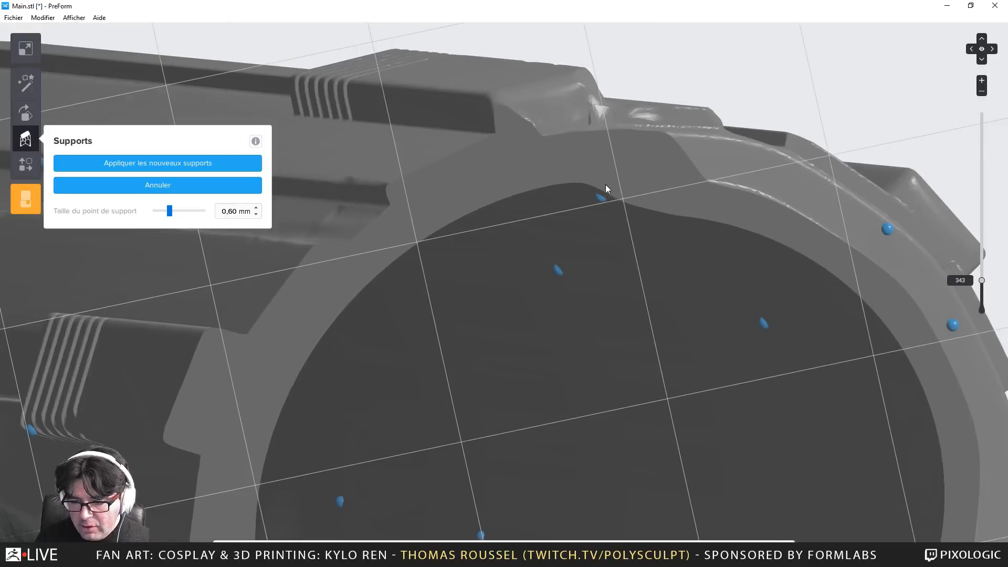
# Step the slices up to layer 373 to check how the opening's upper inner edge develops around its support points
pyautogui.scroll(-3, 619, 211)
pyautogui.press('Up')
pyautogui.press('Up')
pyautogui.press('Up')
pyautogui.press('Up')
pyautogui.press('Up')
pyautogui.press('Up')
pyautogui.press('Up')
pyautogui.press('Up')
pyautogui.press('Up')
pyautogui.press('Up')
pyautogui.press('Up')
pyautogui.press('Up')
pyautogui.press('Up')
pyautogui.press('Up')
pyautogui.press('Up')
pyautogui.press('Up')
pyautogui.press('Up')
pyautogui.press('Up')
pyautogui.press('Up')
pyautogui.press('Up')
pyautogui.press('Up')
pyautogui.press('Up')
pyautogui.press('Up')
pyautogui.press('Up')
pyautogui.press('Up')
pyautogui.press('Up')
pyautogui.press('Up')
pyautogui.press('Up')
pyautogui.press('Up')
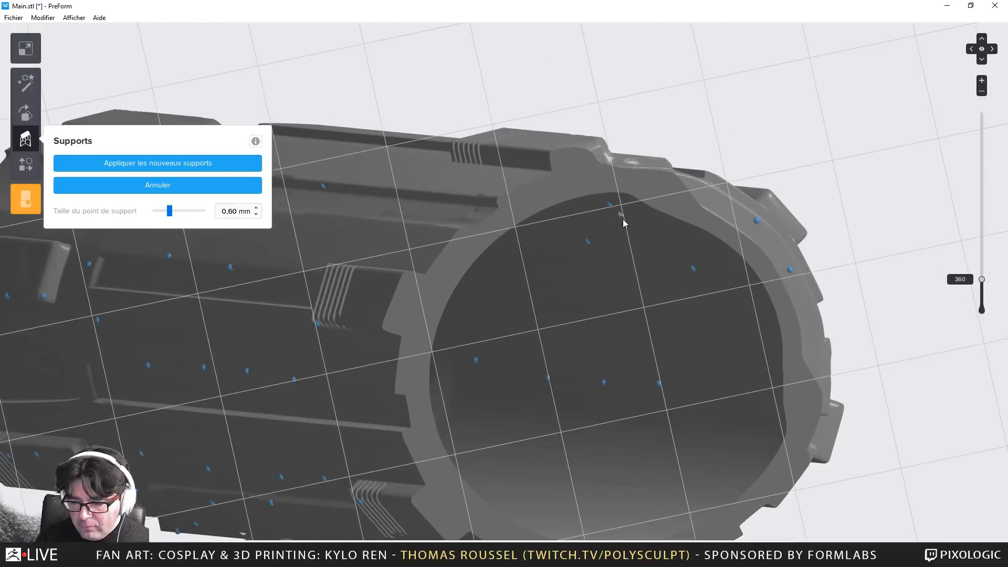
pyautogui.press('Up')
pyautogui.press('Up')
pyautogui.press('Up')
pyautogui.press('Up')
pyautogui.press('Up')
pyautogui.press('Up')
pyautogui.press('Up')
pyautogui.press('Up')
pyautogui.press('Up')
pyautogui.press('Up')
pyautogui.press('Up')
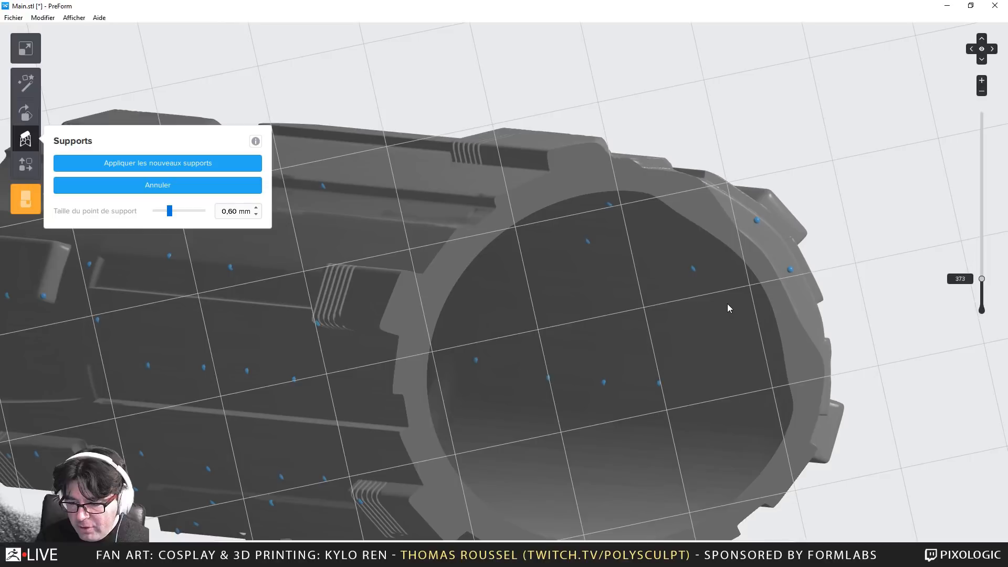
# Step the slices up to layer 418 to check the whole opening's rim and its far outer side
pyautogui.scroll(-3, 728, 309)
pyautogui.press('Up')
pyautogui.press('Up')
pyautogui.press('Up')
pyautogui.press('Up')
pyautogui.press('Up')
pyautogui.press('Up')
pyautogui.press('Up')
pyautogui.press('Up')
pyautogui.press('Up')
pyautogui.press('Up')
pyautogui.press('Up')
pyautogui.press('Up')
pyautogui.press('Up')
pyautogui.press('Up')
pyautogui.press('Up')
pyautogui.press('Up')
pyautogui.press('Up')
pyautogui.press('Up')
pyautogui.press('Up')
pyautogui.press('Up')
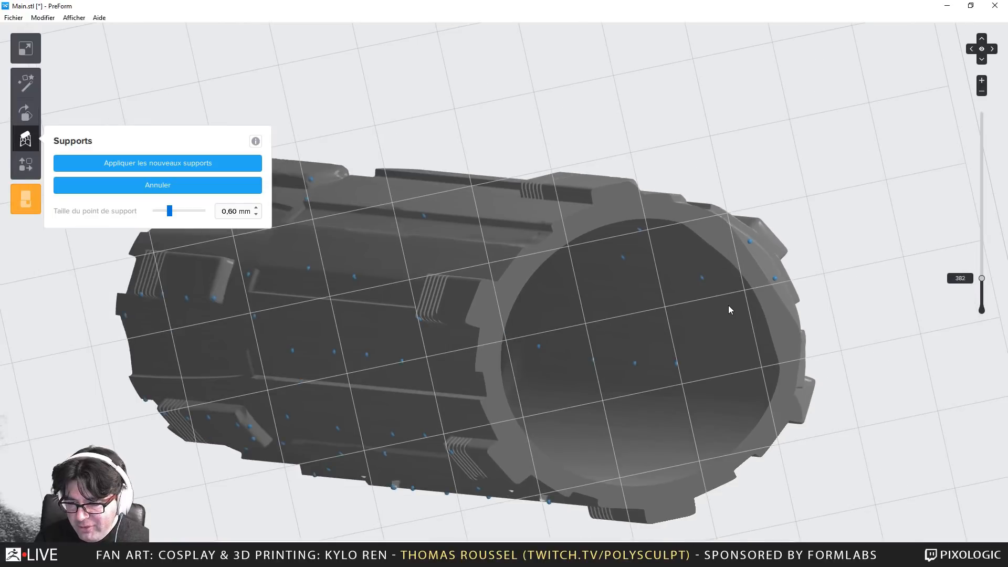
pyautogui.press('Up')
pyautogui.press('Up')
pyautogui.press('Up')
pyautogui.press('Up')
pyautogui.press('Up')
pyautogui.press('Up')
pyautogui.press('Up')
pyautogui.press('Up')
pyautogui.press('Up')
pyautogui.press('Up')
pyautogui.press('Up')
pyautogui.press('Up')
pyautogui.press('Up')
pyautogui.press('Up')
pyautogui.press('Up')
pyautogui.press('Up')
pyautogui.press('Up')
pyautogui.press('Up')
pyautogui.press('Up')
pyautogui.press('Up')
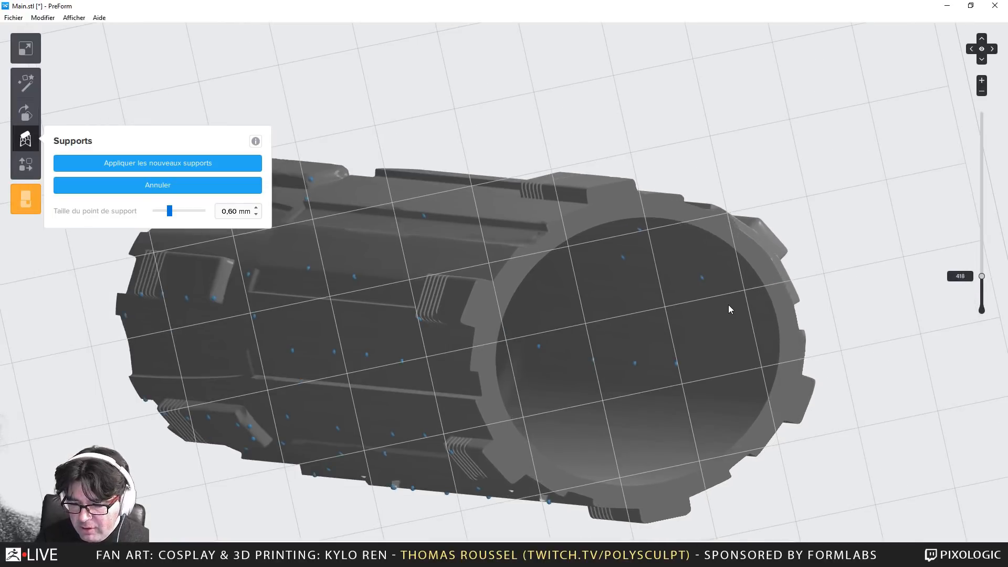
# Step the slices up to layer 478 to check the protruding block on the rim's upper far side
pyautogui.press('Up')
pyautogui.press('Up')
pyautogui.press('Up')
pyautogui.press('Up')
pyautogui.press('Up')
pyautogui.press('Up')
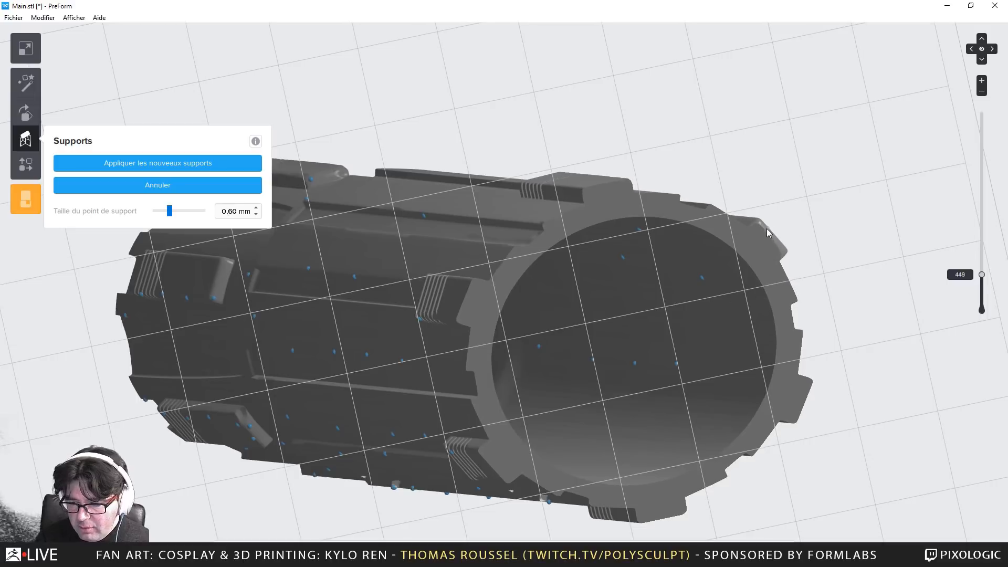
pyautogui.press('Up')
pyautogui.press('Up')
pyautogui.press('Up')
pyautogui.press('Up')
pyautogui.press('Up')
pyautogui.press('Up')
pyautogui.press('Up')
pyautogui.press('Up')
pyautogui.press('Up')
pyautogui.press('Up')
pyautogui.press('Up')
pyautogui.press('Up')
pyautogui.press('Up')
pyautogui.press('Up')
pyautogui.press('Up')
pyautogui.press('Up')
pyautogui.press('Up')
pyautogui.press('Up')
pyautogui.press('Up')
pyautogui.press('Up')
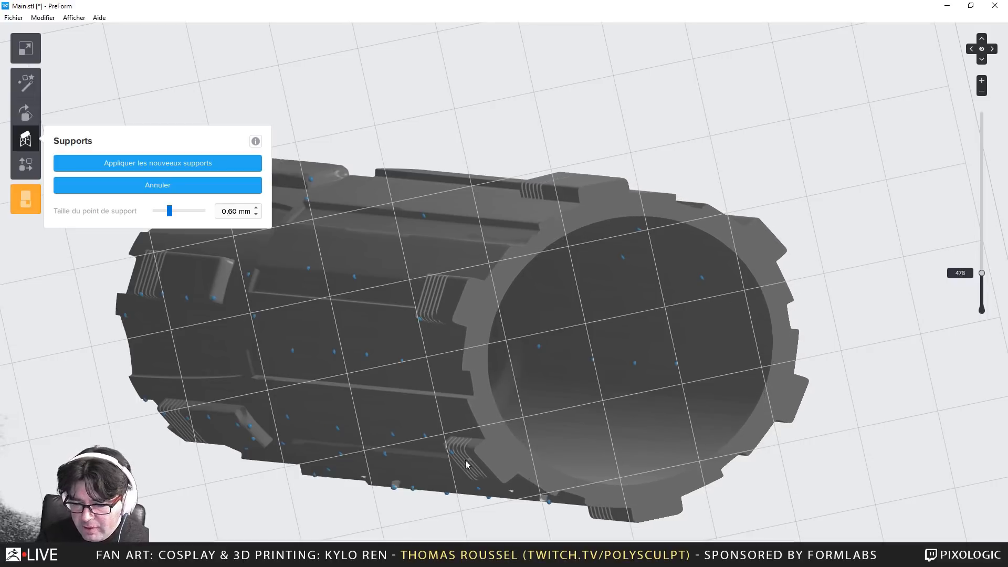
# Step the slices up to layer 533 to check the lower ribbed block beside the opening's rim
pyautogui.press('Up')
pyautogui.press('Up')
pyautogui.press('Up')
pyautogui.press('Up')
pyautogui.press('Up')
pyautogui.press('Up')
pyautogui.press('Up')
pyautogui.press('Up')
pyautogui.press('Up')
pyautogui.press('Up')
pyautogui.press('Up')
pyautogui.press('Up')
pyautogui.press('Up')
pyautogui.press('Up')
pyautogui.press('Up')
pyautogui.press('Up')
pyautogui.press('Up')
pyautogui.press('Up')
pyautogui.press('Up')
pyautogui.press('Up')
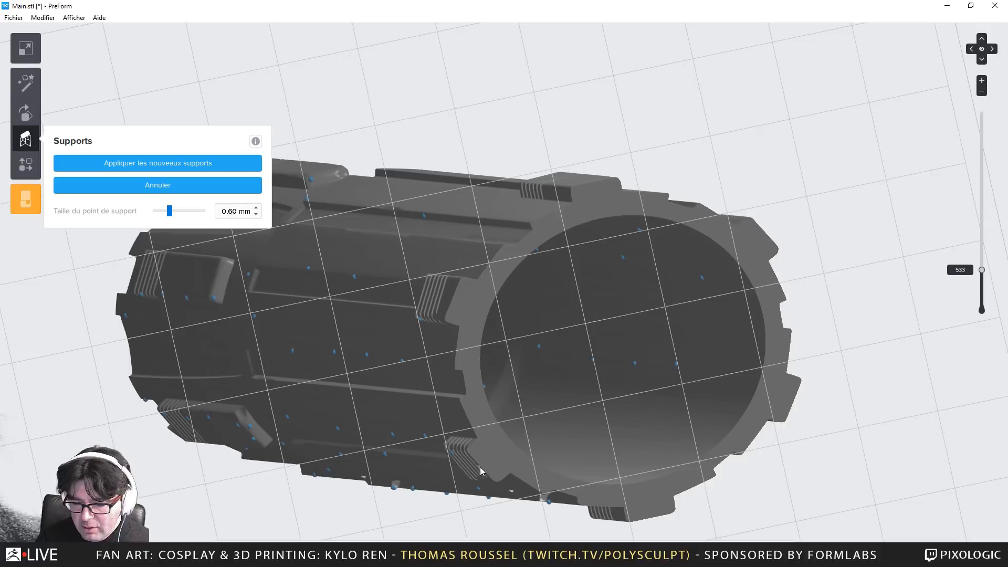
# Step the slices up to layer 566 to check how the lower ribbed block develops around its support point
pyautogui.scroll(5, 468, 457)
pyautogui.press('Up')
pyautogui.press('Up')
pyautogui.press('Up')
pyautogui.press('Up')
pyautogui.press('Up')
pyautogui.press('Up')
pyautogui.press('Up')
pyautogui.press('Up')
pyautogui.press('Up')
pyautogui.press('Up')
pyautogui.press('Up')
pyautogui.press('Up')
pyautogui.press('Up')
pyautogui.press('Up')
pyautogui.press('Up')
pyautogui.press('Up')
pyautogui.press('Up')
pyautogui.press('Up')
pyautogui.press('Up')
pyautogui.press('Up')
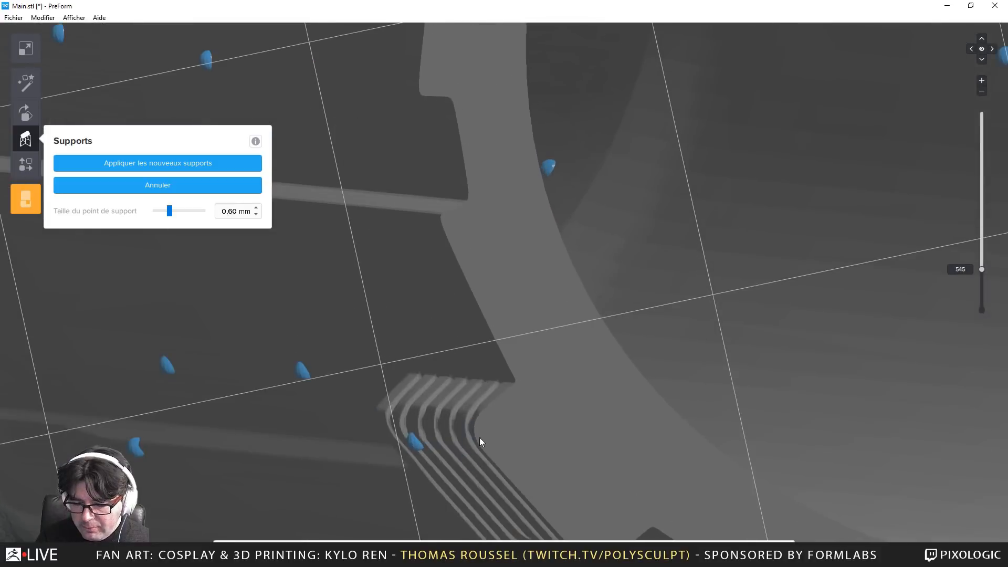
pyautogui.press('Up')
pyautogui.press('Up')
pyautogui.press('Up')
pyautogui.press('Up')
pyautogui.press('Up')
pyautogui.press('Up')
pyautogui.press('Up')
pyautogui.press('Up')
pyautogui.press('Up')
pyautogui.press('Up')
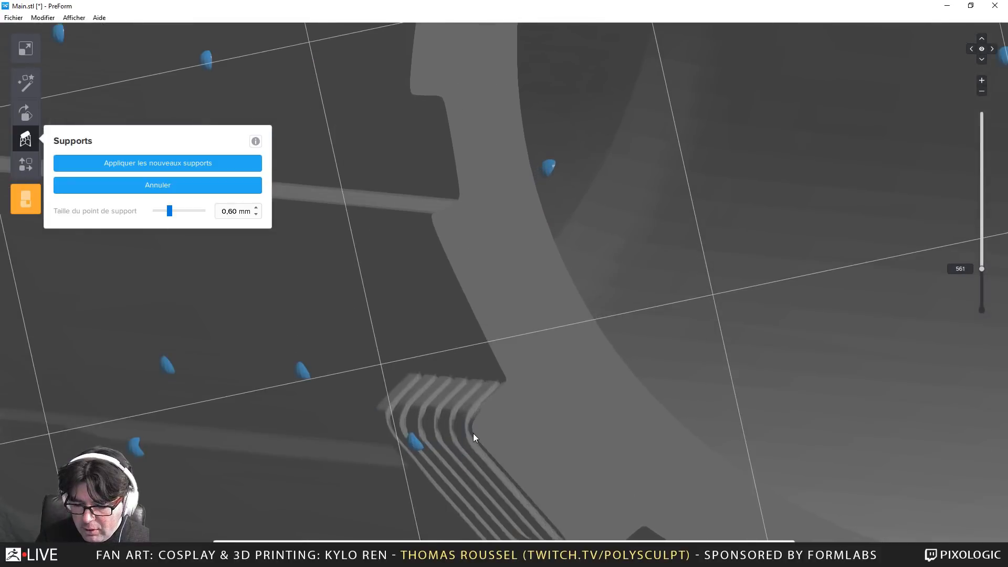
pyautogui.press('Down')
pyautogui.scroll(2, 474, 441)
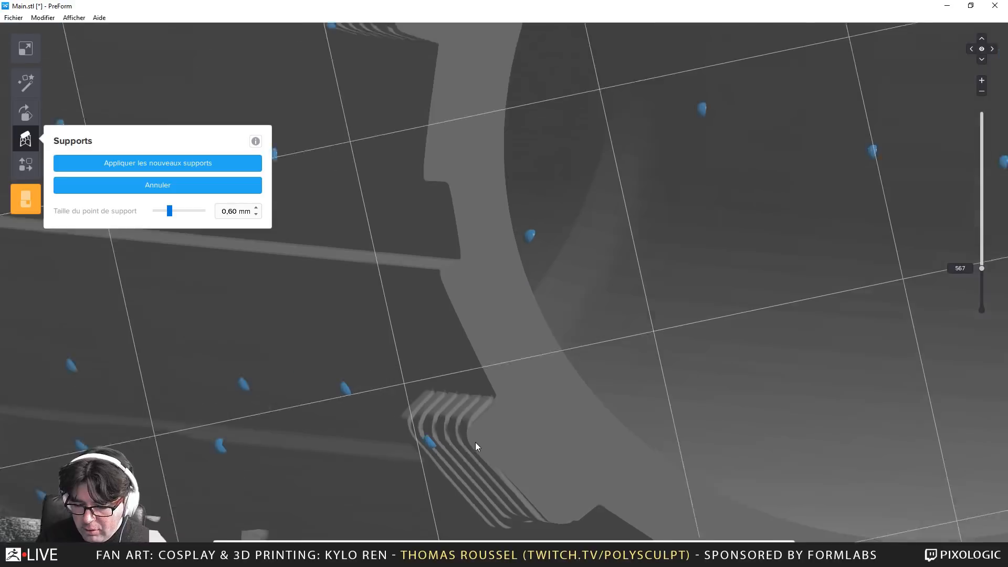
pyautogui.press('Up')
pyautogui.scroll(2, 486, 457)
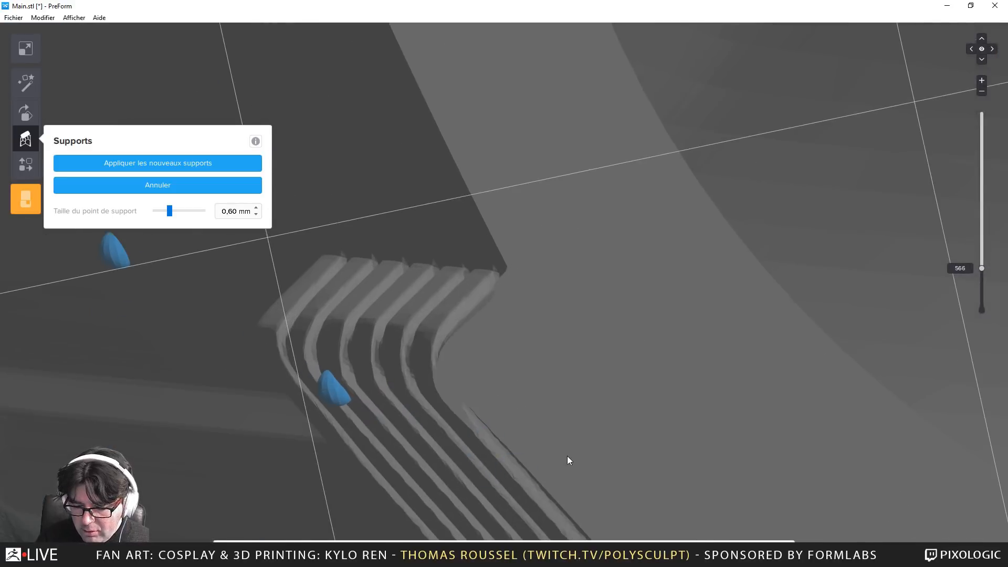
# Step the slices up to layer 593 to check the rib nearest the opening's rim for unsupported areas
pyautogui.press('Up')
pyautogui.press('Up')
pyautogui.press('Up')
pyautogui.press('Up')
pyautogui.press('Up')
pyautogui.press('Up')
pyautogui.press('Up')
pyautogui.press('Up')
pyautogui.press('Up')
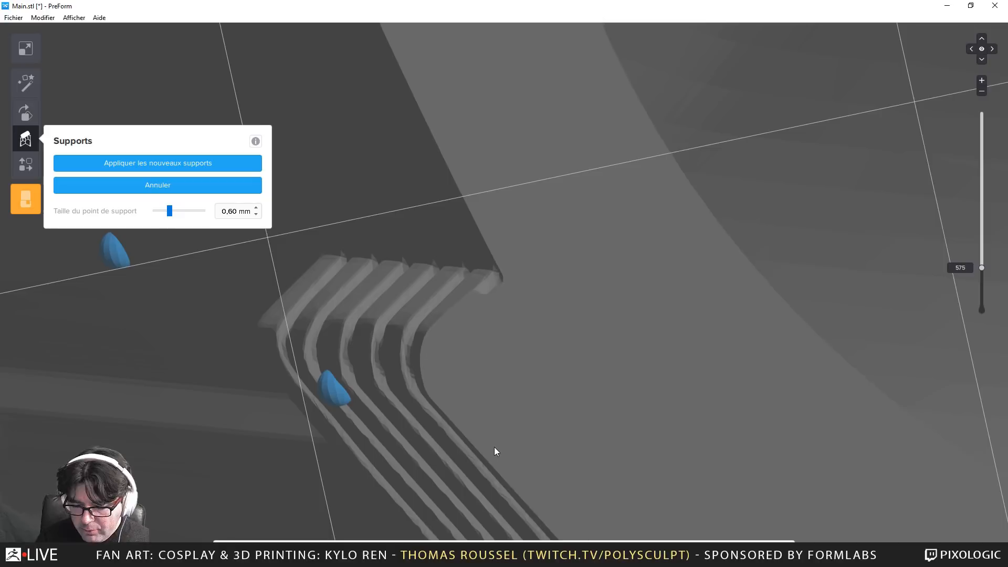
pyautogui.press('Up')
pyautogui.press('Up')
pyautogui.press('Up')
pyautogui.press('Up')
pyautogui.press('Up')
pyautogui.press('Up')
pyautogui.press('Up')
pyautogui.press('Up')
pyautogui.press('Up')
pyautogui.press('Up')
pyautogui.press('Up')
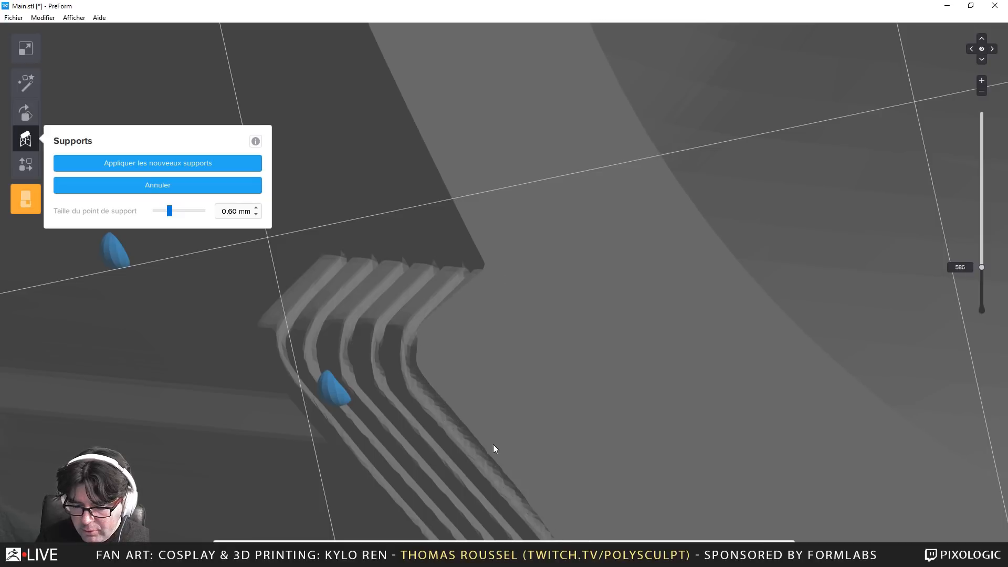
pyautogui.press('Up')
pyautogui.press('Up')
pyautogui.press('Up')
pyautogui.press('Up')
pyautogui.press('Up')
pyautogui.press('Up')
pyautogui.press('Up')
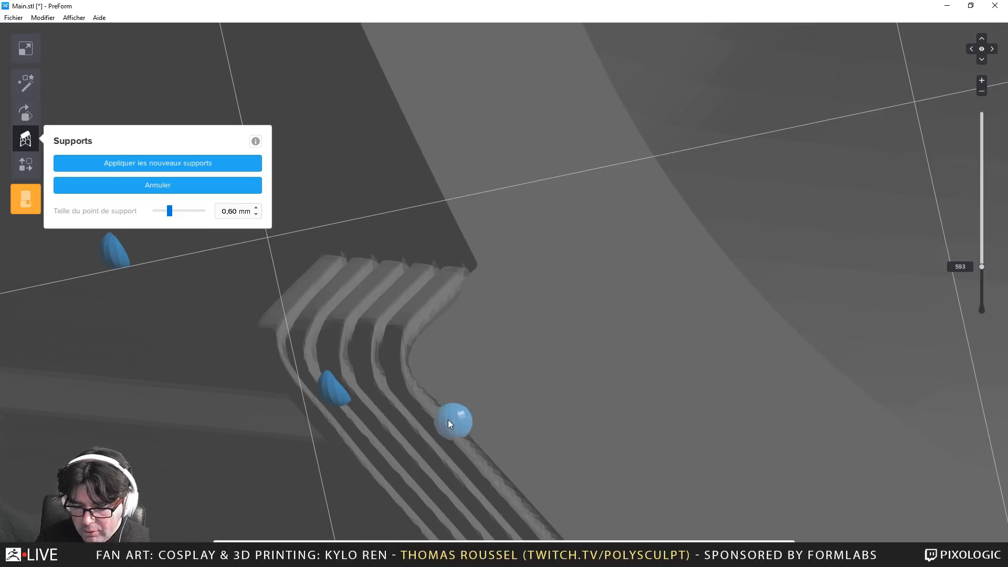
# Set the support point size to 0.40 mm and add a point at the bend of the rib nearest the rim on layer 592
pyautogui.scroll(5, 449, 424)
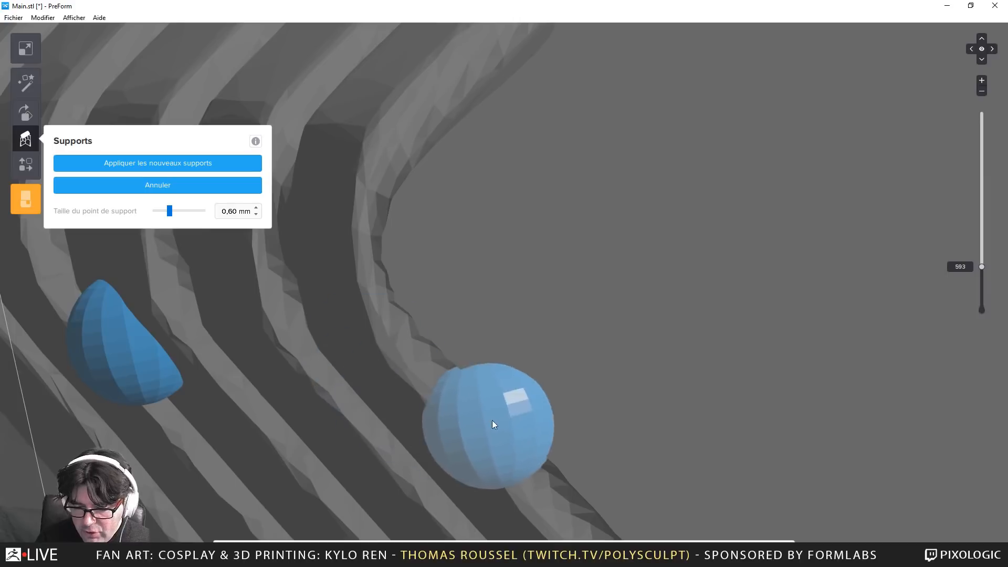
pyautogui.press('Down')
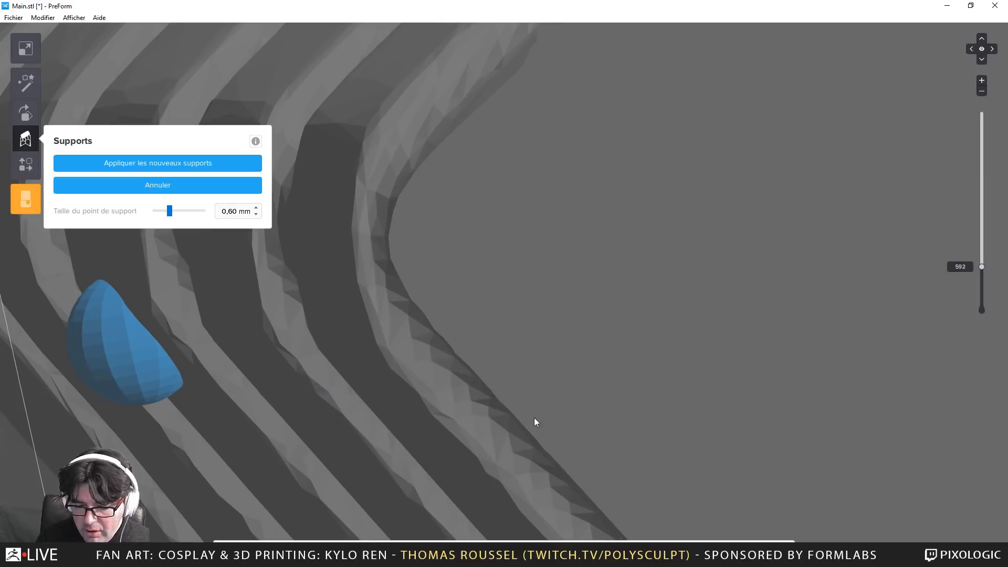
pyautogui.press('Up')
pyautogui.press('Down')
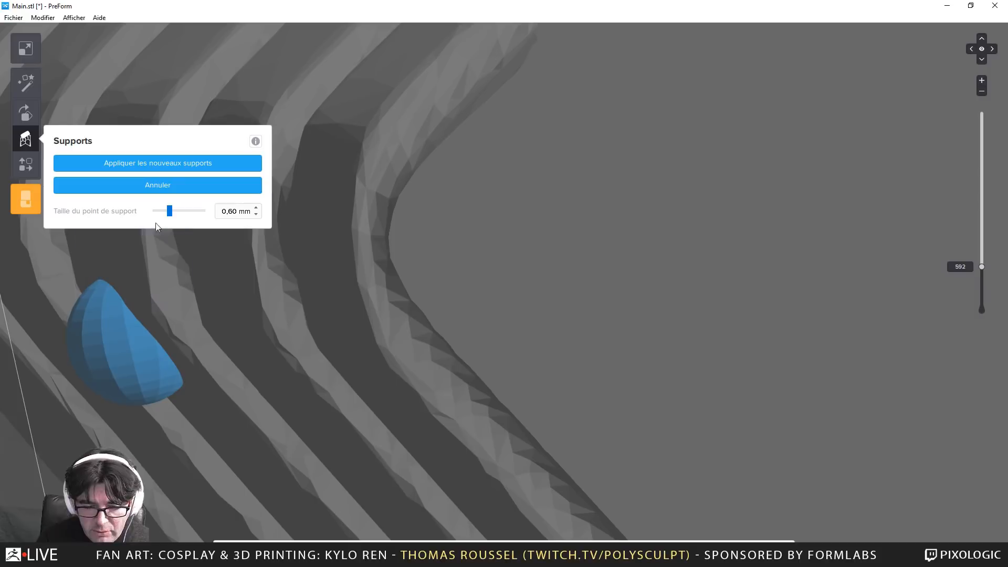
pyautogui.moveTo(165, 215); pyautogui.dragTo(160, 217)
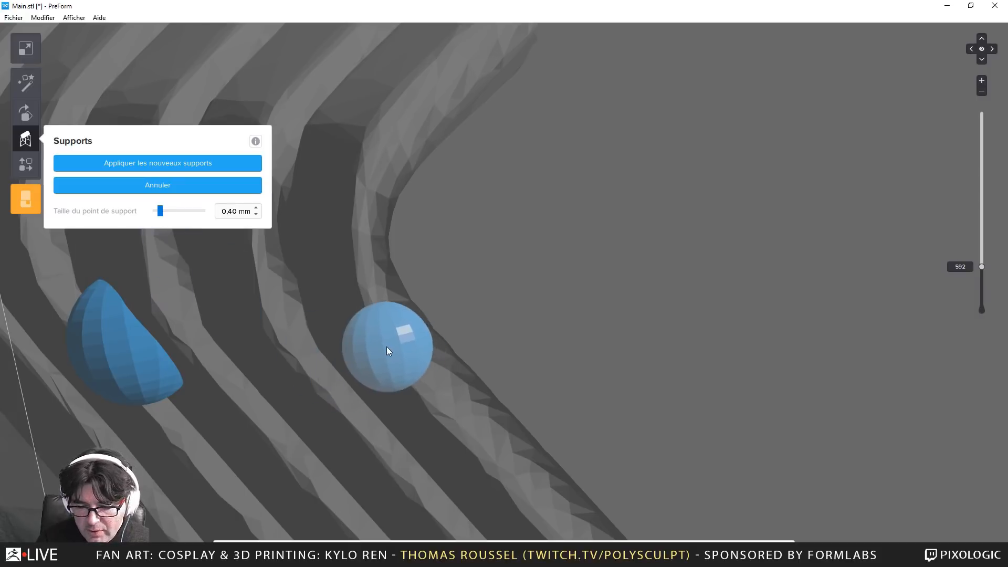
pyautogui.click(375, 347)
# Step the slices up to layer 598 to check the ribs around the newly placed support point
pyautogui.press('Up')
pyautogui.press('Up')
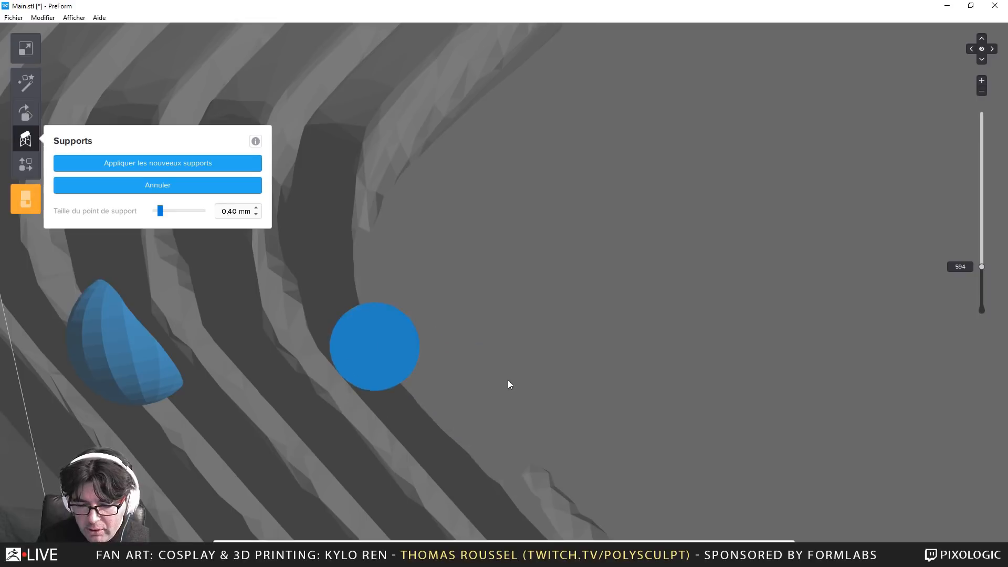
pyautogui.scroll(-2, 509, 380)
pyautogui.press('Up')
pyautogui.press('Up')
pyautogui.press('Up')
pyautogui.press('Up')
pyautogui.press('Up')
pyautogui.press('Up')
pyautogui.press('Up')
pyautogui.scroll(-2, 493, 377)
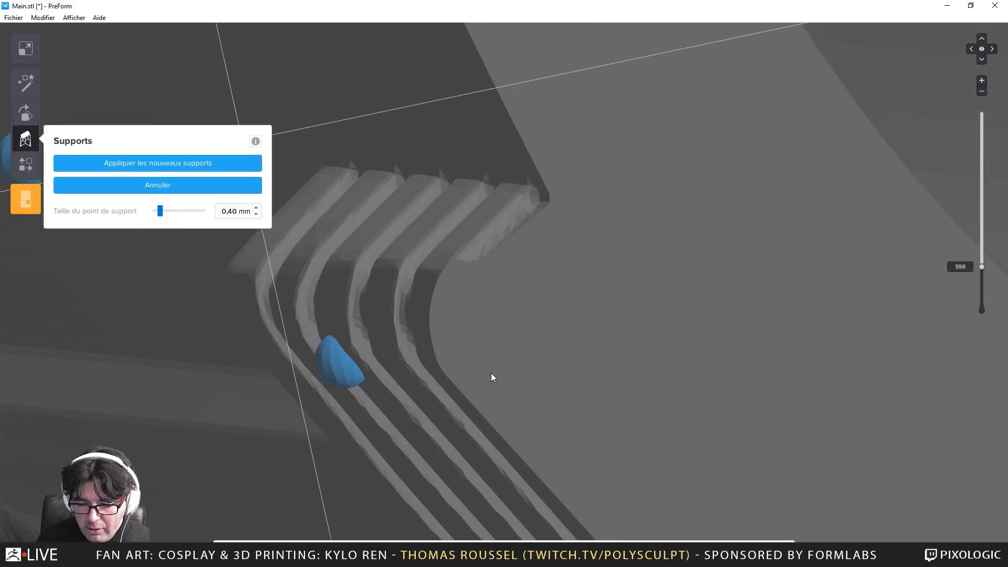
# Advance to layer 620 and add a 0.40 mm support point at the bend of the next rib outward
pyautogui.press('Up')
pyautogui.press('Up')
pyautogui.press('Up')
pyautogui.press('Up')
pyautogui.press('Up')
pyautogui.press('Up')
pyautogui.press('Up')
pyautogui.press('Up')
pyautogui.press('Up')
pyautogui.press('Up')
pyautogui.press('Up')
pyautogui.press('Up')
pyautogui.press('Up')
pyautogui.press('Up')
pyautogui.press('Up')
pyautogui.press('Up')
pyautogui.press('Up')
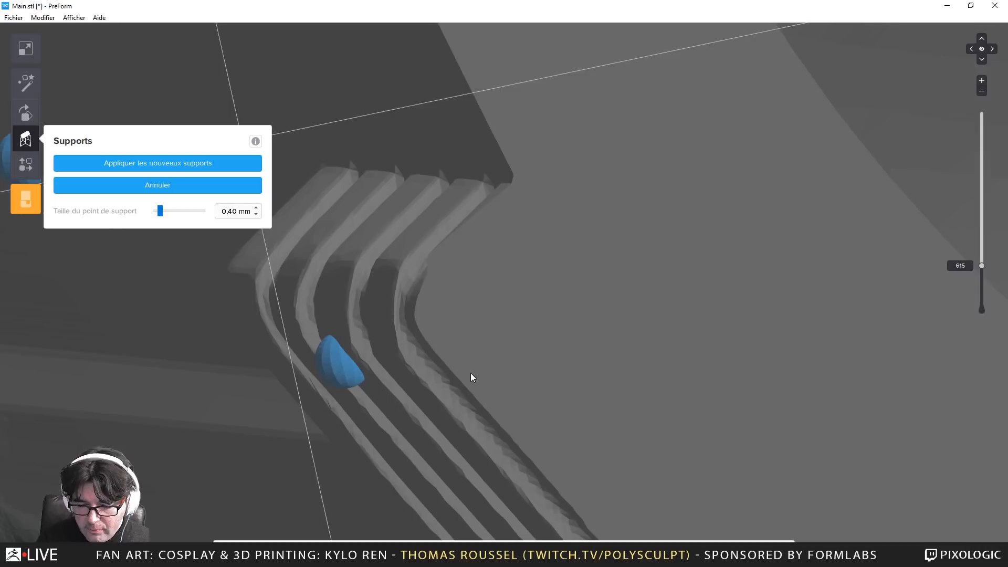
pyautogui.press('Up')
pyautogui.press('Up')
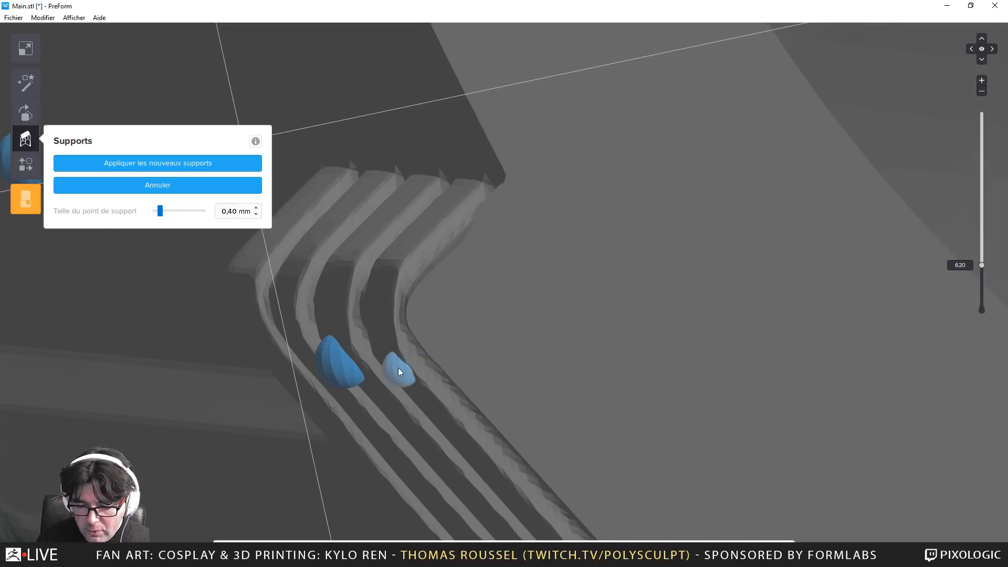
pyautogui.click(404, 358)
# Step the slices up to layer 639 to check how the following rib joins the block
pyautogui.press('Up')
pyautogui.press('Up')
pyautogui.press('Up')
pyautogui.press('Up')
pyautogui.press('Up')
pyautogui.press('Up')
pyautogui.press('Up')
pyautogui.press('Up')
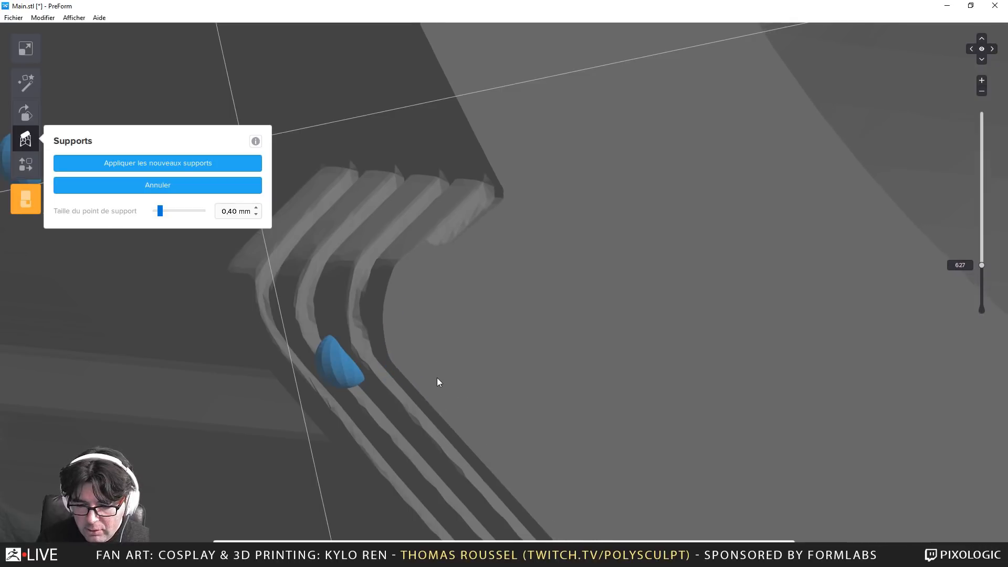
pyautogui.press('Up')
pyautogui.press('Up')
pyautogui.press('Up')
pyautogui.press('Up')
pyautogui.press('Up')
pyautogui.press('Up')
pyautogui.press('Up')
pyautogui.press('Up')
pyautogui.press('Up')
pyautogui.press('Up')
pyautogui.press('Up')
pyautogui.press('Up')
pyautogui.press('Up')
pyautogui.press('Up')
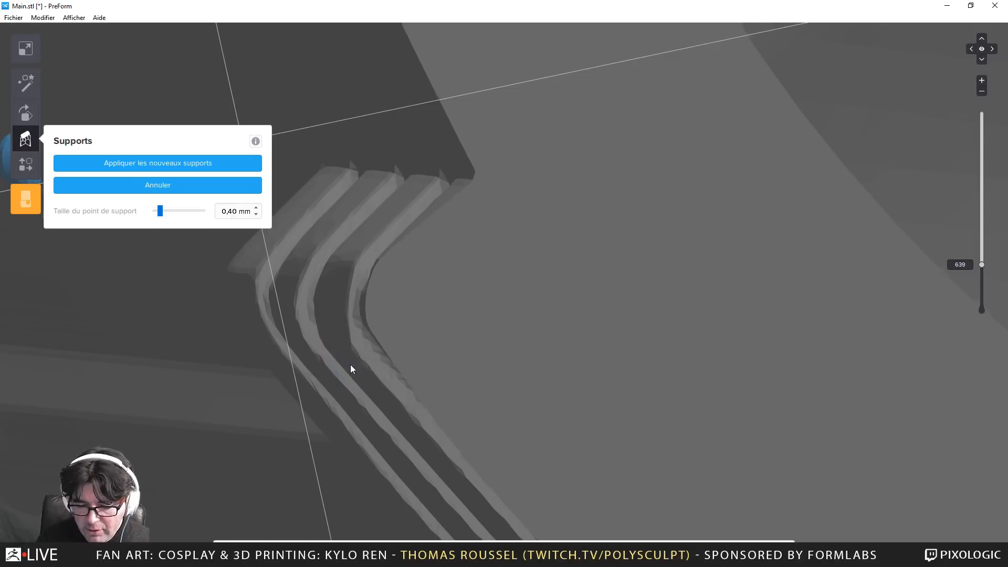
# Advance to layer 650 and add a 0.40 mm support point at the slice's edge beside the ribs' bend
pyautogui.press('Up')
pyautogui.press('Up')
pyautogui.press('Up')
pyautogui.press('Up')
pyautogui.press('Up')
pyautogui.press('Up')
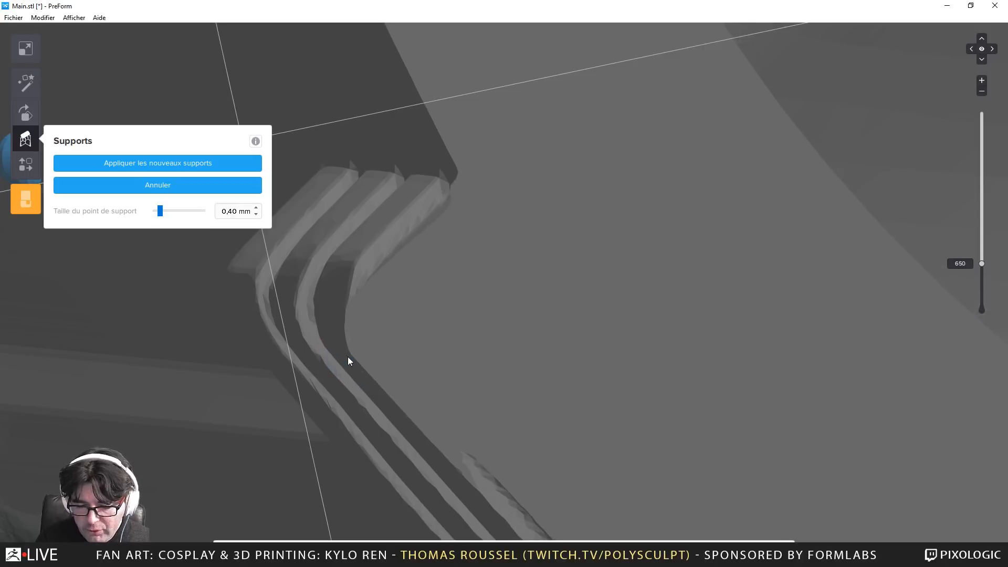
pyautogui.click(353, 350)
# Advance a few layers past 652 and add another 0.40 mm support point just beside the previous one at the bend
pyautogui.press('Up')
pyautogui.press('Up')
pyautogui.press('Up')
pyautogui.press('Up')
pyautogui.press('Up')
pyautogui.press('Up')
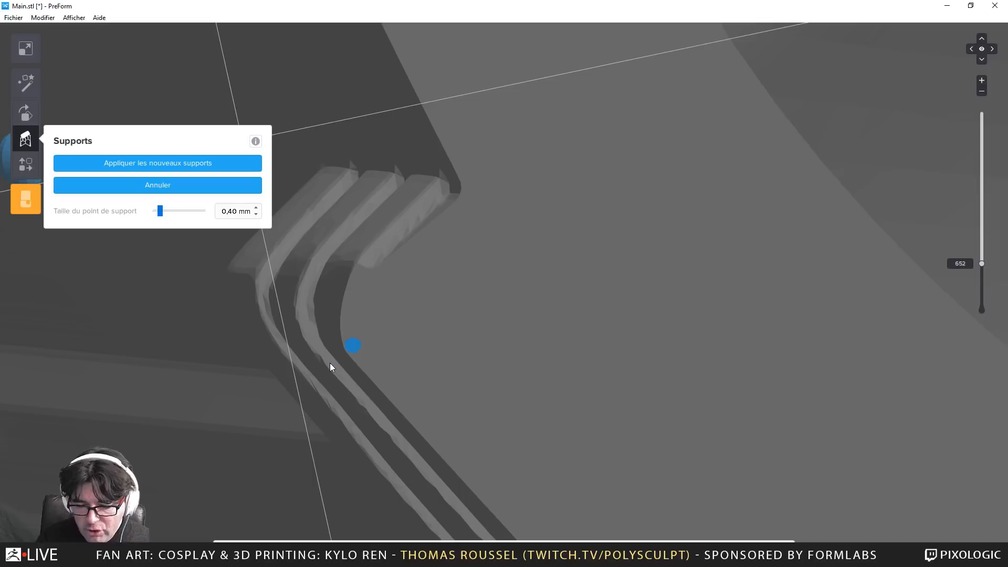
pyautogui.press('Up')
pyautogui.press('Up')
pyautogui.click(339, 364)
# Step the slices up to layer 673 to check the last two ribs along the whole block
pyautogui.moveTo(349, 364); pyautogui.dragTo(414, 332, button='right')
pyautogui.moveTo(413, 332); pyautogui.dragTo(463, 495, button='middle')
pyautogui.press('Up')
pyautogui.press('Up')
pyautogui.moveTo(396, 129); pyautogui.dragTo(442, 219, button='middle')
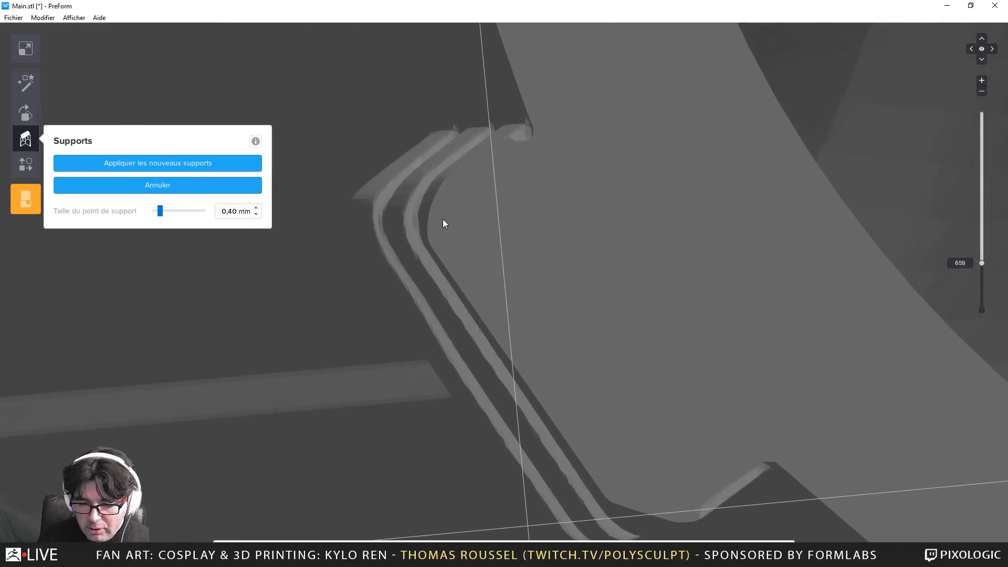
pyautogui.press('Up')
pyautogui.press('Up')
pyautogui.press('Up')
pyautogui.press('Up')
pyautogui.press('Up')
pyautogui.press('Up')
pyautogui.press('Up')
pyautogui.press('Up')
pyautogui.press('Up')
pyautogui.press('Up')
pyautogui.press('Up')
pyautogui.press('Up')
pyautogui.press('Up')
pyautogui.press('Up')
pyautogui.press('Up')
pyautogui.press('Up')
pyautogui.press('Up')
pyautogui.press('Up')
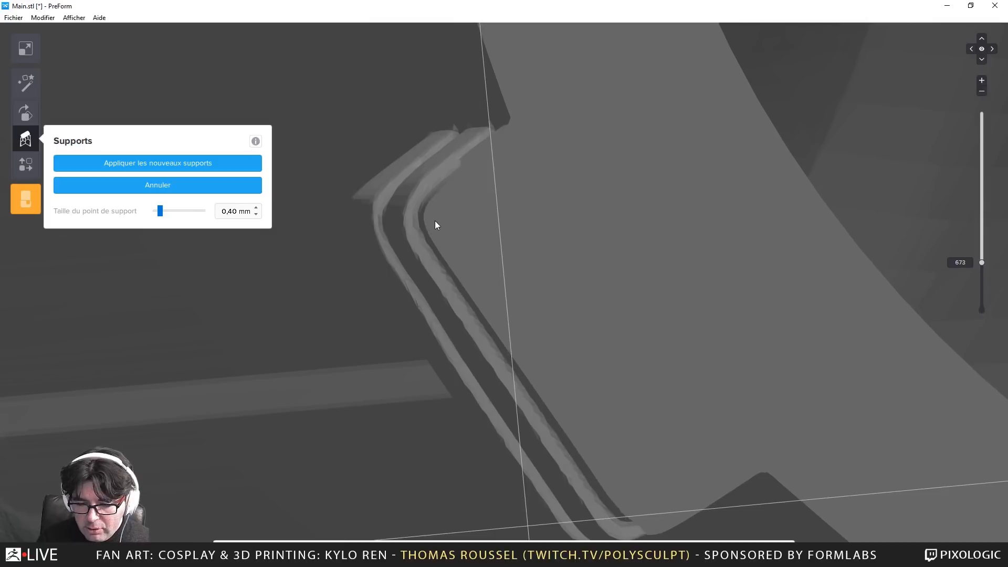
# Advance just past layer 673 and add a 0.40 mm support point at the slice's edge on the inner rib's bend
pyautogui.press('Up')
pyautogui.click(409, 239)
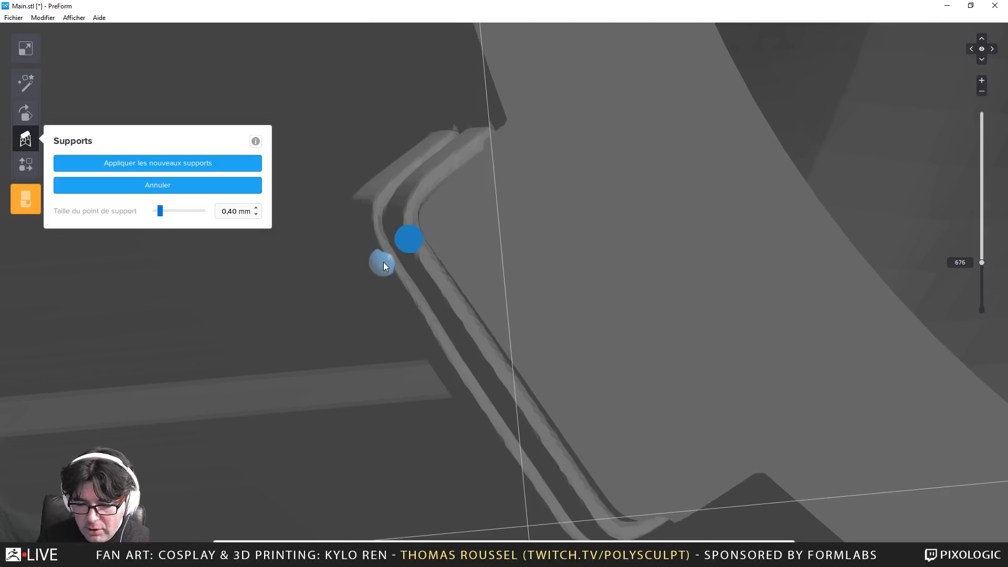
# Step the slices up to layer 691 to check how the inner rib merges into the block
pyautogui.press('Up')
pyautogui.press('Up')
pyautogui.press('Up')
pyautogui.press('Up')
pyautogui.press('Up')
pyautogui.press('Up')
pyautogui.press('Up')
pyautogui.press('Up')
pyautogui.press('Up')
pyautogui.press('Up')
pyautogui.press('Up')
pyautogui.press('Up')
pyautogui.press('Up')
pyautogui.press('Up')
pyautogui.press('Up')
pyautogui.press('Up')
pyautogui.press('Up')
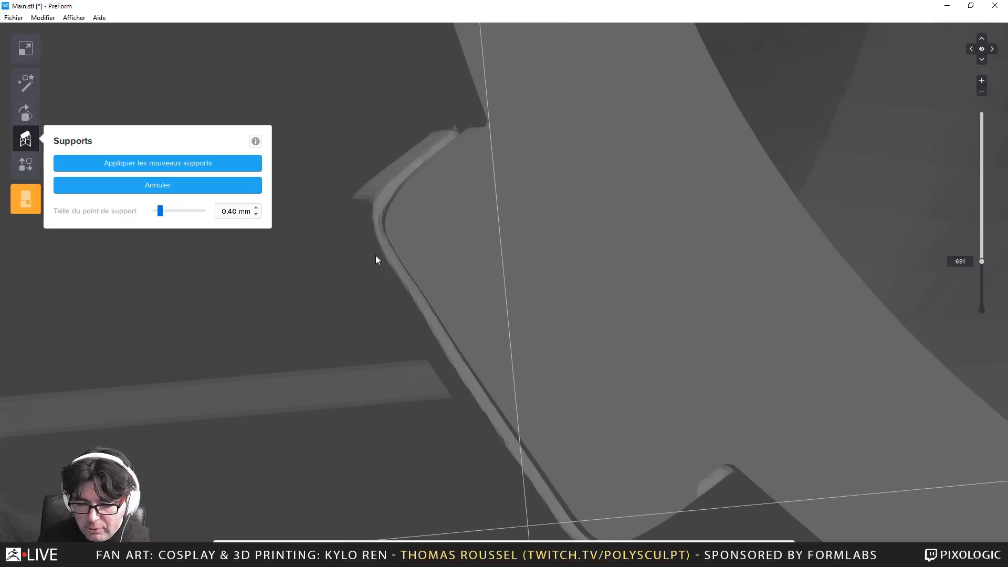
# Step the slices up to layer 707 to check how the outermost rib joins the block around its bend
pyautogui.press('Up')
pyautogui.press('Up')
pyautogui.press('Up')
pyautogui.press('Up')
pyautogui.press('Up')
pyautogui.press('Up')
pyautogui.press('Up')
pyautogui.press('Up')
pyautogui.press('Up')
pyautogui.press('Up')
pyautogui.press('Up')
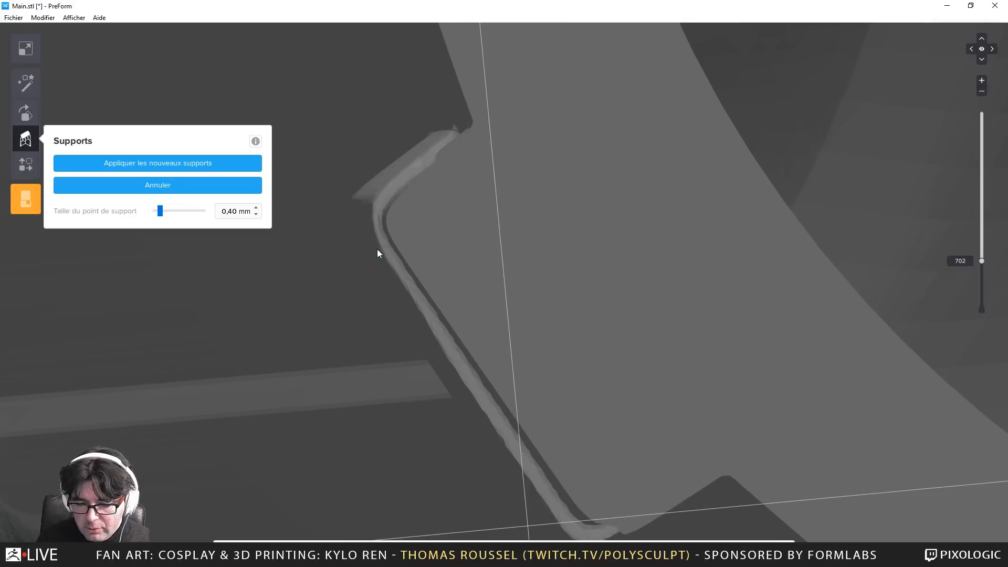
pyautogui.press('Down')
pyautogui.press('Down')
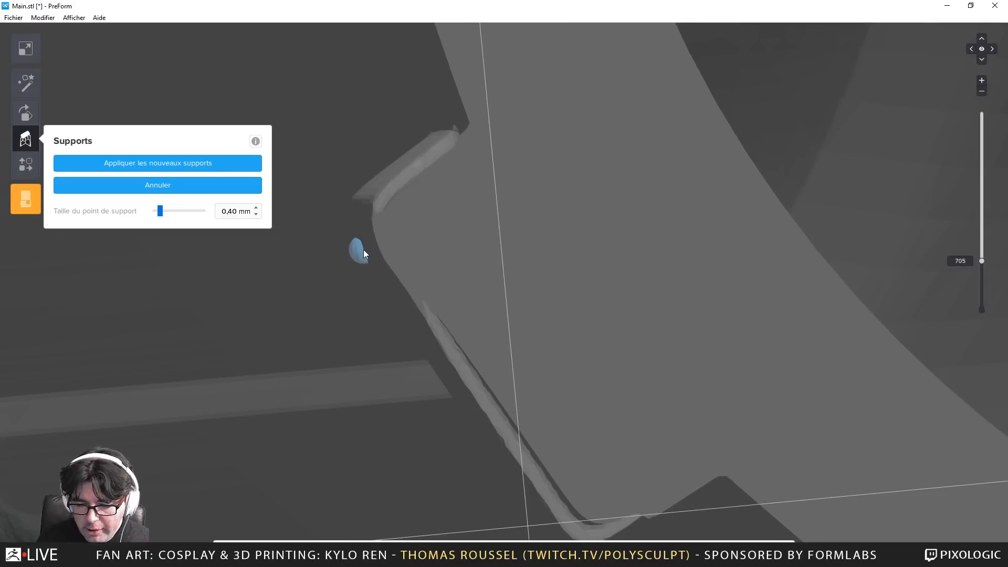
pyautogui.press('Up')
pyautogui.press('Up')
pyautogui.press('Up')
pyautogui.press('Up')
pyautogui.scroll(-5, 415, 308)
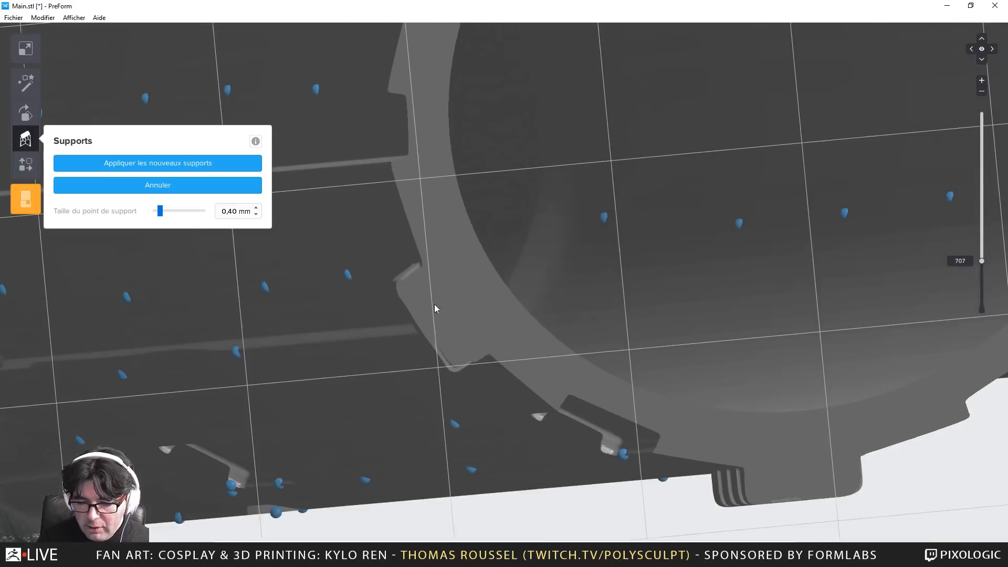
# Step the slices back down to layer 659 and compare the ribbed blocks around the ring for missing supports
pyautogui.scroll(-3, 432, 370)
pyautogui.press('Down')
pyautogui.press('Down')
pyautogui.press('Down')
pyautogui.press('Down')
pyautogui.press('Down')
pyautogui.press('Down')
pyautogui.press('Down')
pyautogui.press('Down')
pyautogui.press('Down')
pyautogui.press('Down')
pyautogui.press('Down')
pyautogui.press('Down')
pyautogui.press('Down')
pyautogui.press('Down')
pyautogui.press('Down')
pyautogui.press('Down')
pyautogui.press('Down')
pyautogui.press('Down')
pyautogui.press('Down')
pyautogui.press('Down')
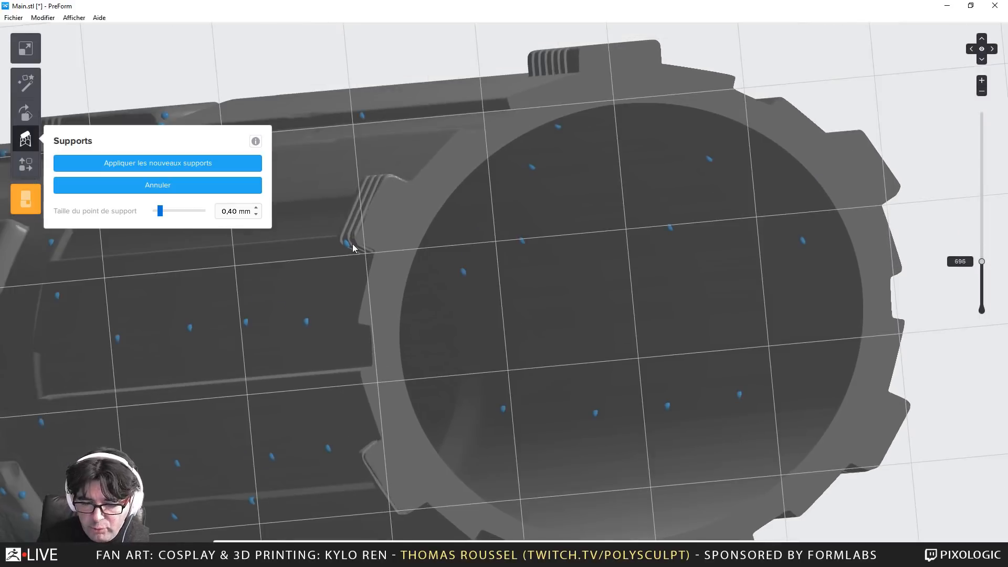
pyautogui.press('Down')
pyautogui.press('Down')
pyautogui.press('Down')
pyautogui.press('Down')
pyautogui.press('Down')
pyautogui.press('Down')
pyautogui.press('Down')
pyautogui.press('Down')
pyautogui.press('Down')
pyautogui.press('Down')
pyautogui.press('Down')
pyautogui.press('Down')
pyautogui.press('Down')
pyautogui.press('Down')
pyautogui.press('Down')
pyautogui.moveTo(393, 305); pyautogui.dragTo(402, 183, button='middle')
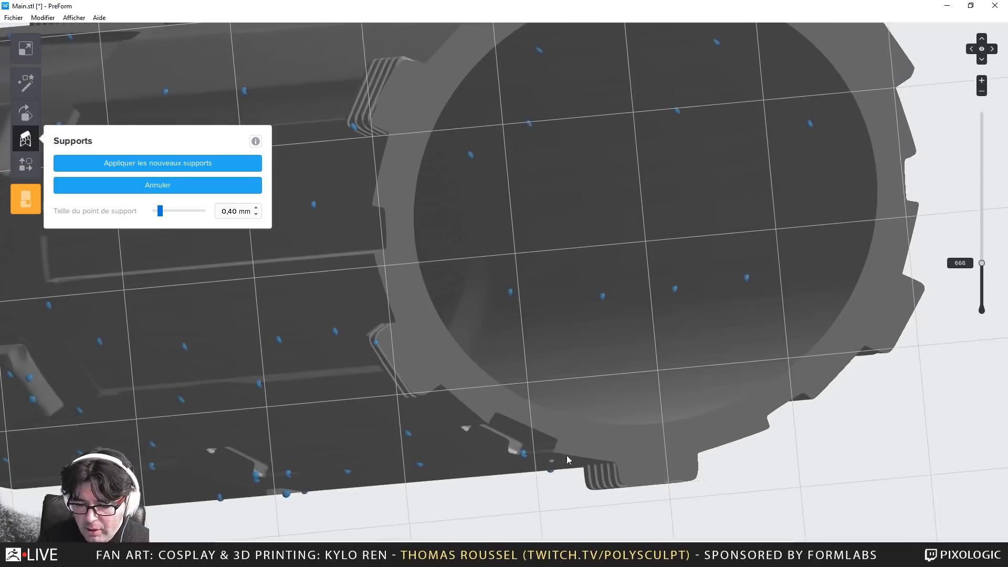
pyautogui.press('Down')
pyautogui.press('Down')
pyautogui.press('Down')
pyautogui.press('Down')
pyautogui.press('Down')
pyautogui.press('Down')
pyautogui.press('Down')
pyautogui.press('Down')
pyautogui.moveTo(504, 157); pyautogui.dragTo(495, 274, button='middle')
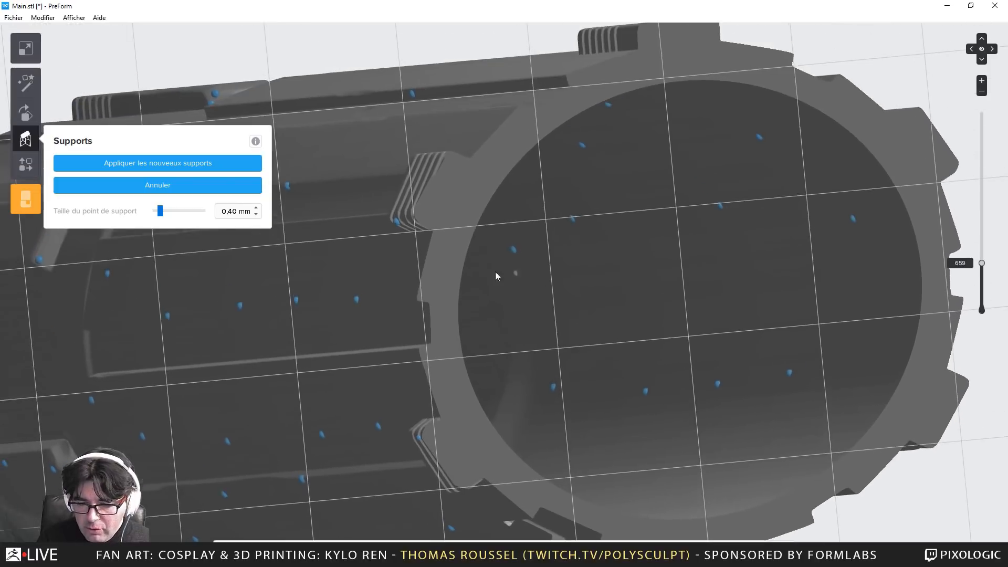
# Go down to layer 592 on the neighbouring ribbed block and add a 0.40 mm support point at its innermost rib's bend
pyautogui.press('Down')
pyautogui.press('Down')
pyautogui.press('Down')
pyautogui.press('Down')
pyautogui.press('Down')
pyautogui.press('Down')
pyautogui.press('Down')
pyautogui.press('Down')
pyautogui.press('Down')
pyautogui.press('Down')
pyautogui.press('Down')
pyautogui.press('Down')
pyautogui.press('Down')
pyautogui.press('Down')
pyautogui.press('Down')
pyautogui.press('Down')
pyautogui.press('Down')
pyautogui.press('Down')
pyautogui.press('Down')
pyautogui.press('Down')
pyautogui.scroll(5, 415, 219)
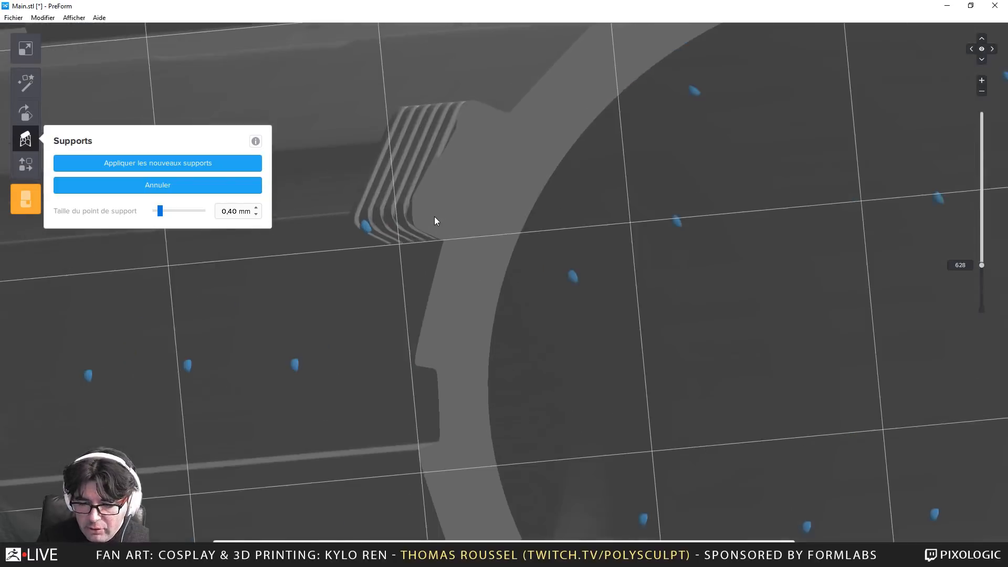
pyautogui.press('Down')
pyautogui.press('Down')
pyautogui.press('Down')
pyautogui.press('Down')
pyautogui.press('Down')
pyautogui.press('Down')
pyautogui.press('Down')
pyautogui.press('Down')
pyautogui.press('Down')
pyautogui.press('Down')
pyautogui.press('Down')
pyautogui.press('Down')
pyautogui.press('Down')
pyautogui.press('Down')
pyautogui.press('Down')
pyautogui.press('Down')
pyautogui.press('Down')
pyautogui.press('Down')
pyautogui.press('Down')
pyautogui.press('Down')
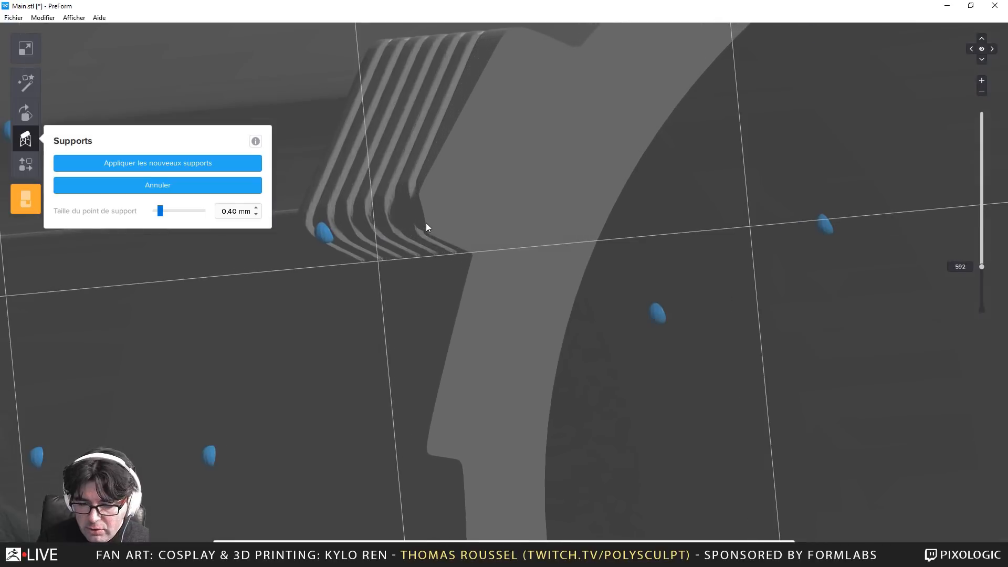
pyautogui.click(417, 223)
# Step the slices up to layer 625 to check how the neighbouring block's innermost rib merges at the bend
pyautogui.press('Up')
pyautogui.press('Up')
pyautogui.press('Up')
pyautogui.press('Up')
pyautogui.press('Up')
pyautogui.press('Up')
pyautogui.press('Up')
pyautogui.press('Up')
pyautogui.press('Up')
pyautogui.press('Up')
pyautogui.press('Up')
pyautogui.press('Up')
pyautogui.press('Up')
pyautogui.press('Up')
pyautogui.press('Up')
pyautogui.press('Up')
pyautogui.press('Up')
pyautogui.press('Up')
pyautogui.press('Up')
pyautogui.press('Up')
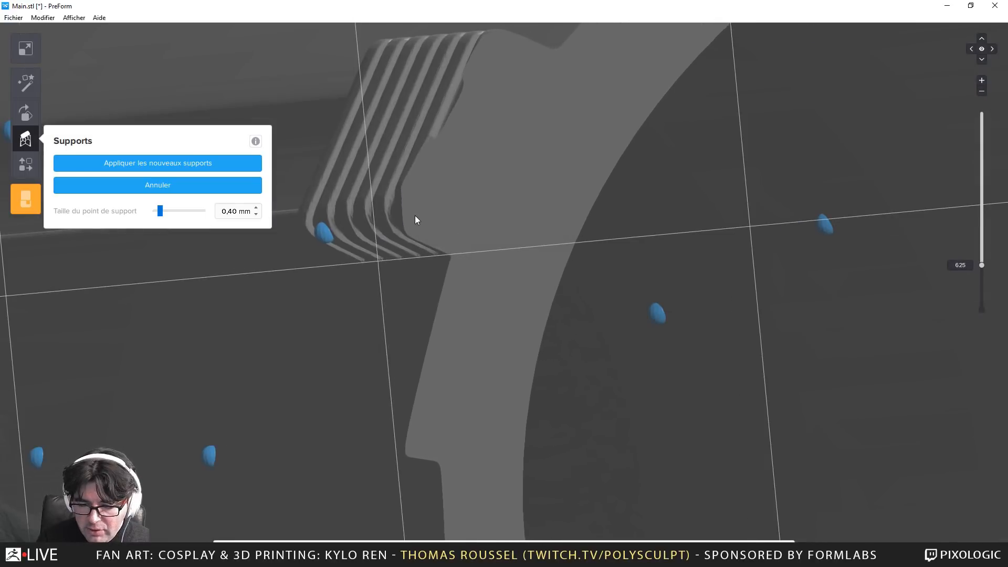
# Step the slices back down to layer 612 and recheck how the innermost rib separates from the block at the bend
pyautogui.scroll(3, 414, 219)
pyautogui.scroll(2, 414, 219)
pyautogui.press('Down')
pyautogui.press('Down')
pyautogui.press('Down')
pyautogui.press('Down')
pyautogui.press('Down')
pyautogui.press('Down')
pyautogui.press('Down')
pyautogui.press('Down')
pyautogui.press('Down')
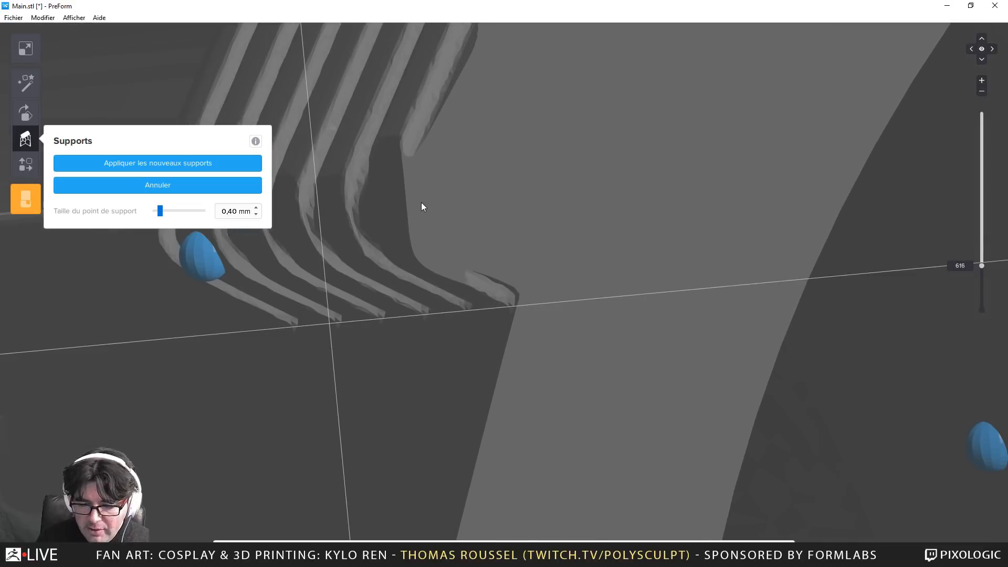
pyautogui.press('Down')
pyautogui.press('Down')
pyautogui.press('Down')
pyautogui.press('Down')
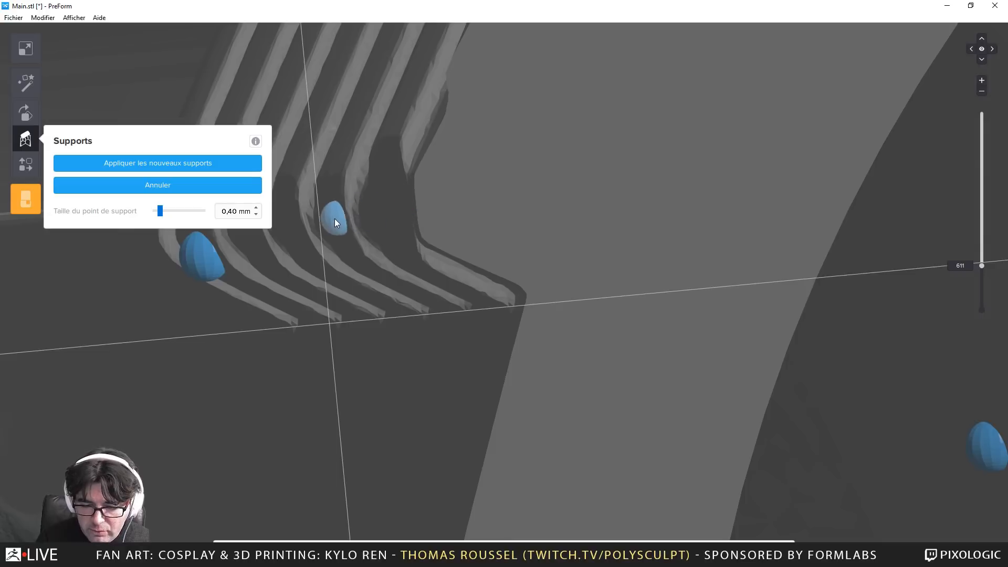
pyautogui.moveTo(372, 234); pyautogui.dragTo(469, 275, button='middle')
pyautogui.press('Down')
pyautogui.press('Down')
pyautogui.press('Up')
pyautogui.press('Up')
pyautogui.press('Up')
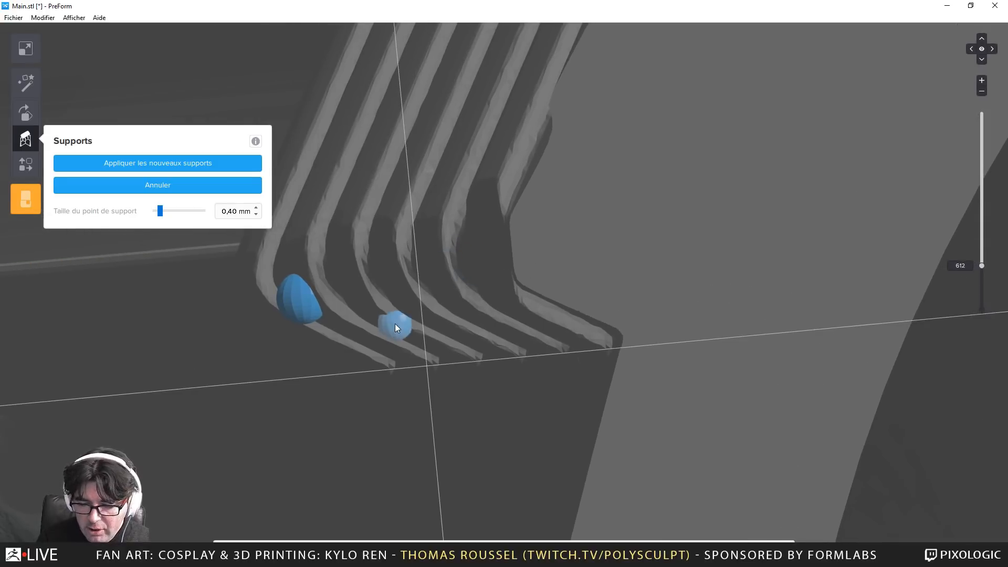
# Step the slices up to layer 644 to check how the second rib from the inside merges at its bend
pyautogui.press('Up')
pyautogui.press('Up')
pyautogui.press('Up')
pyautogui.press('Up')
pyautogui.press('Up')
pyautogui.press('Up')
pyautogui.press('Up')
pyautogui.press('Up')
pyautogui.press('Up')
pyautogui.press('Up')
pyautogui.press('Up')
pyautogui.press('Up')
pyautogui.press('Up')
pyautogui.press('Up')
pyautogui.press('Up')
pyautogui.press('Up')
pyautogui.press('Up')
pyautogui.press('Up')
pyautogui.press('Up')
pyautogui.press('Up')
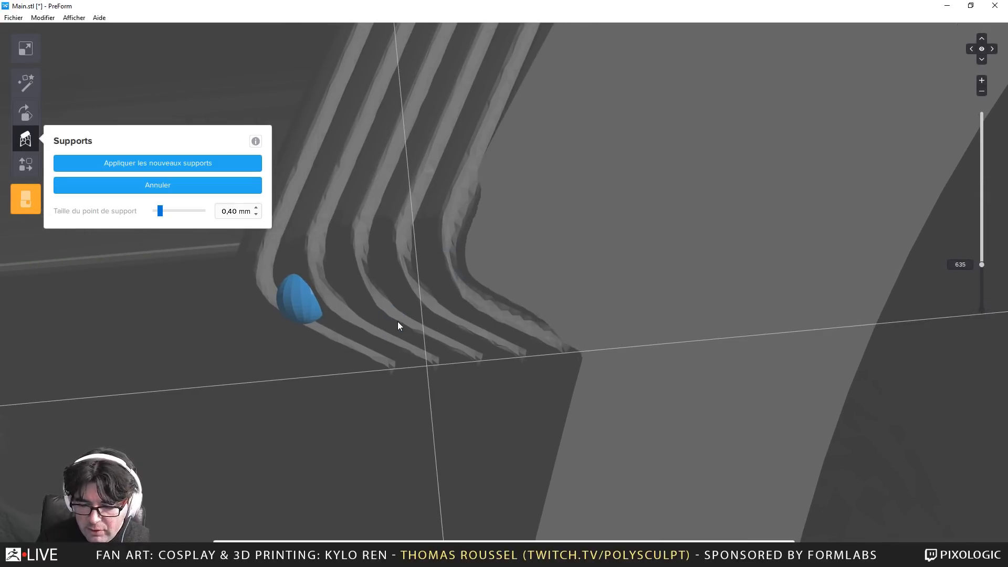
pyautogui.press('Up')
pyautogui.press('Up')
pyautogui.press('Up')
pyautogui.press('Up')
pyautogui.press('Up')
pyautogui.press('Up')
pyautogui.press('Up')
pyautogui.press('Up')
pyautogui.press('Up')
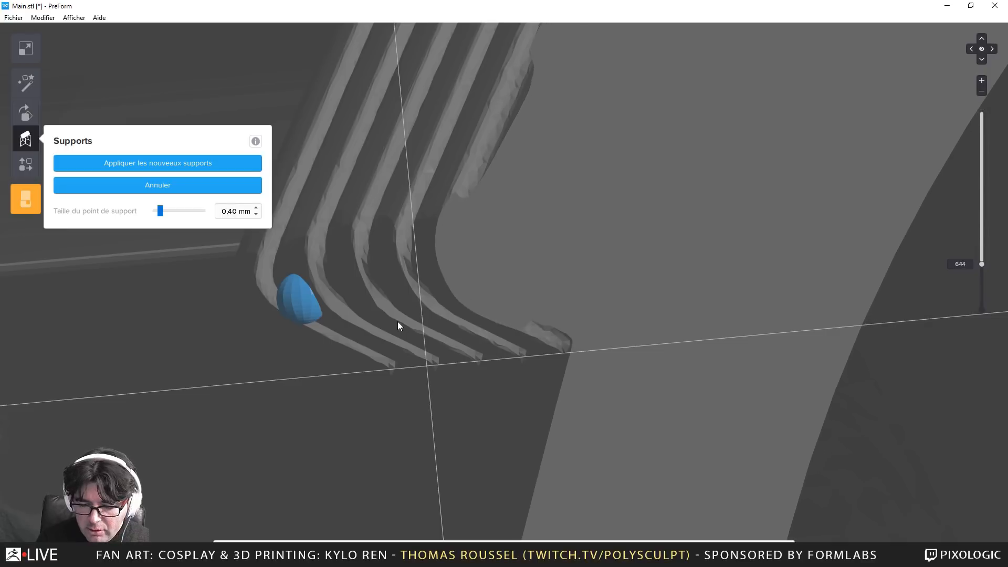
# Continue up the slices to layer 671 to check how the third rib from the inside joins the block
pyautogui.press('Up')
pyautogui.press('Up')
pyautogui.press('Up')
pyautogui.press('Up')
pyautogui.press('Up')
pyautogui.press('Up')
pyautogui.press('Up')
pyautogui.press('Up')
pyautogui.press('Up')
pyautogui.press('Up')
pyautogui.press('Up')
pyautogui.press('Up')
pyautogui.press('Up')
pyautogui.press('Up')
pyautogui.press('Up')
pyautogui.press('Up')
pyautogui.press('Up')
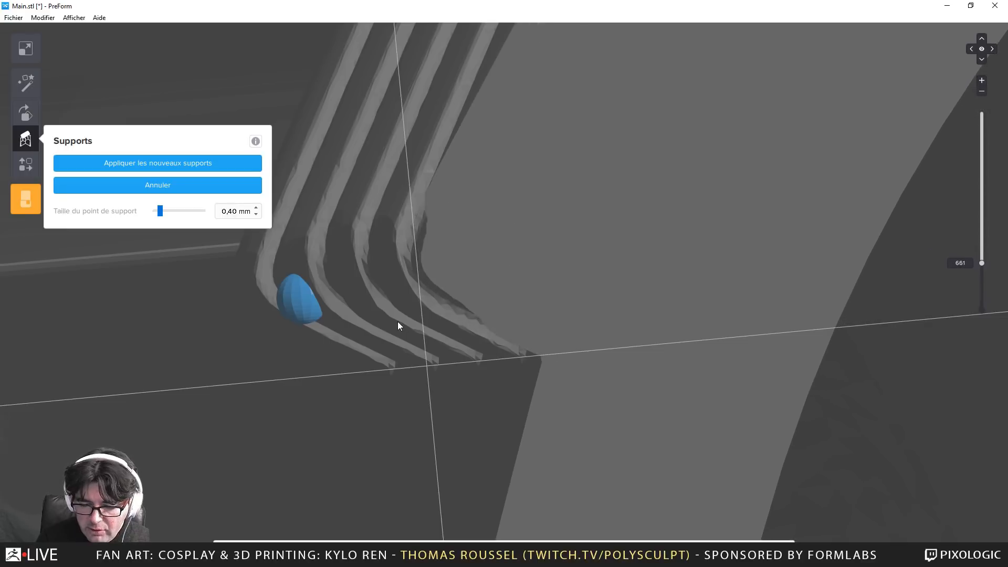
pyautogui.press('Up')
pyautogui.press('Up')
pyautogui.press('Up')
pyautogui.press('Up')
pyautogui.press('Up')
pyautogui.press('Up')
pyautogui.press('Up')
pyautogui.press('Up')
pyautogui.press('Up')
pyautogui.press('Up')
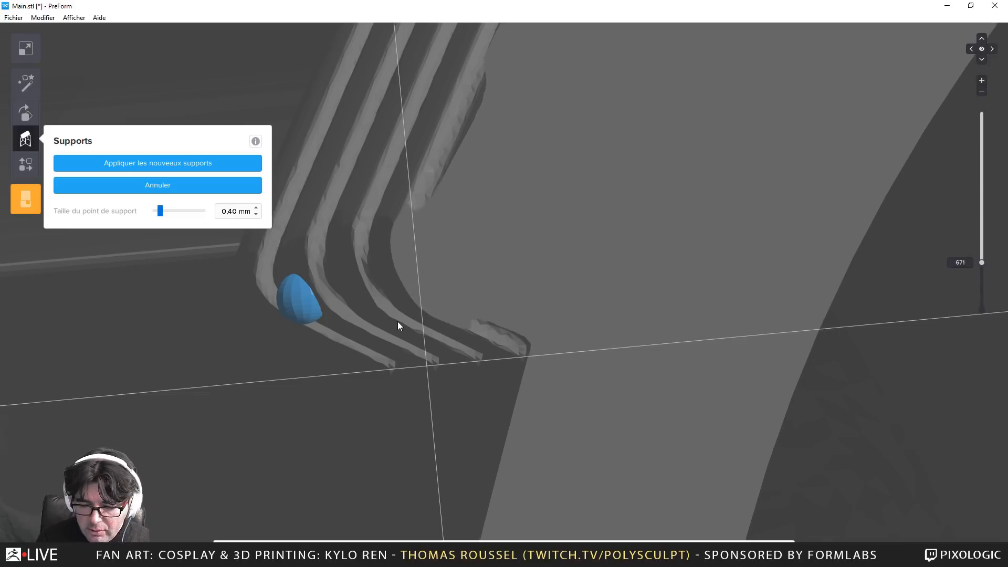
# Step the slices up to layer 699 to check how the fourth rib from the inside merges around the bend
pyautogui.press('Up')
pyautogui.press('Up')
pyautogui.press('Up')
pyautogui.press('Up')
pyautogui.press('Up')
pyautogui.press('Up')
pyautogui.press('Up')
pyautogui.press('Up')
pyautogui.press('Up')
pyautogui.press('Up')
pyautogui.press('Up')
pyautogui.press('Up')
pyautogui.press('Up')
pyautogui.press('Up')
pyautogui.press('Up')
pyautogui.press('Up')
pyautogui.press('Up')
pyautogui.press('Up')
pyautogui.press('Up')
pyautogui.press('Up')
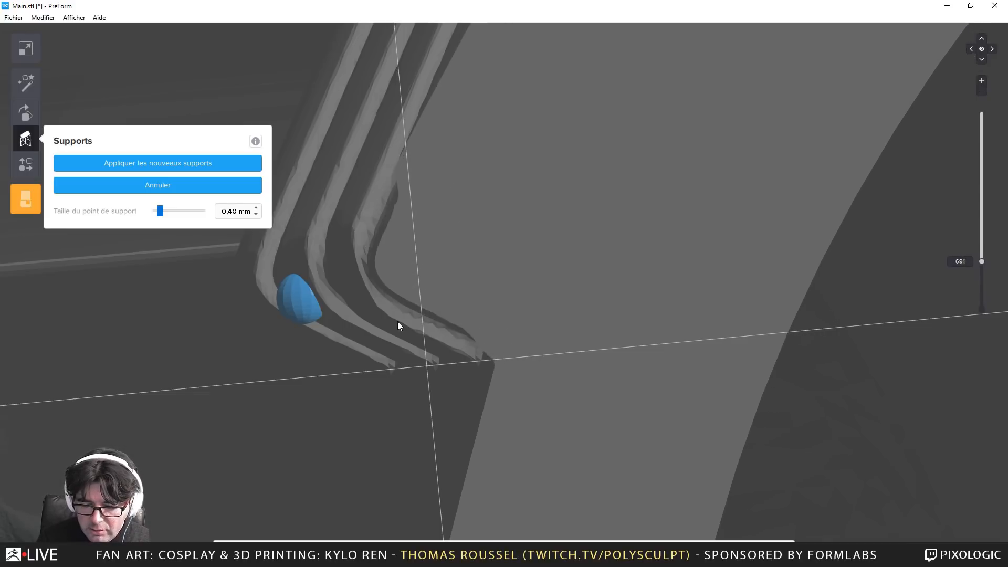
pyautogui.press('Up')
pyautogui.press('Up')
pyautogui.press('Up')
pyautogui.press('Up')
pyautogui.press('Up')
pyautogui.press('Up')
pyautogui.press('Up')
pyautogui.press('Up')
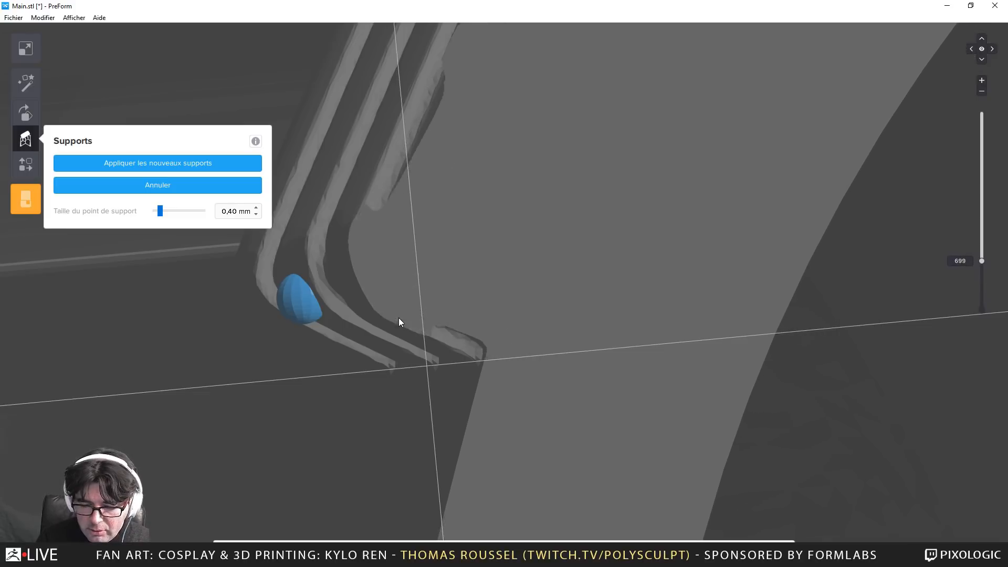
# Raise the slices to layer 724 to inspect how the rib beside the outermost one joins the block
pyautogui.press('Up')
pyautogui.press('Up')
pyautogui.press('Up')
pyautogui.press('Up')
pyautogui.press('Up')
pyautogui.press('Up')
pyautogui.press('Up')
pyautogui.press('Up')
pyautogui.press('Up')
pyautogui.press('Up')
pyautogui.press('Up')
pyautogui.press('Up')
pyautogui.press('Up')
pyautogui.press('Up')
pyautogui.press('Up')
pyautogui.press('Up')
pyautogui.press('Up')
pyautogui.press('Up')
pyautogui.press('Up')
pyautogui.press('Up')
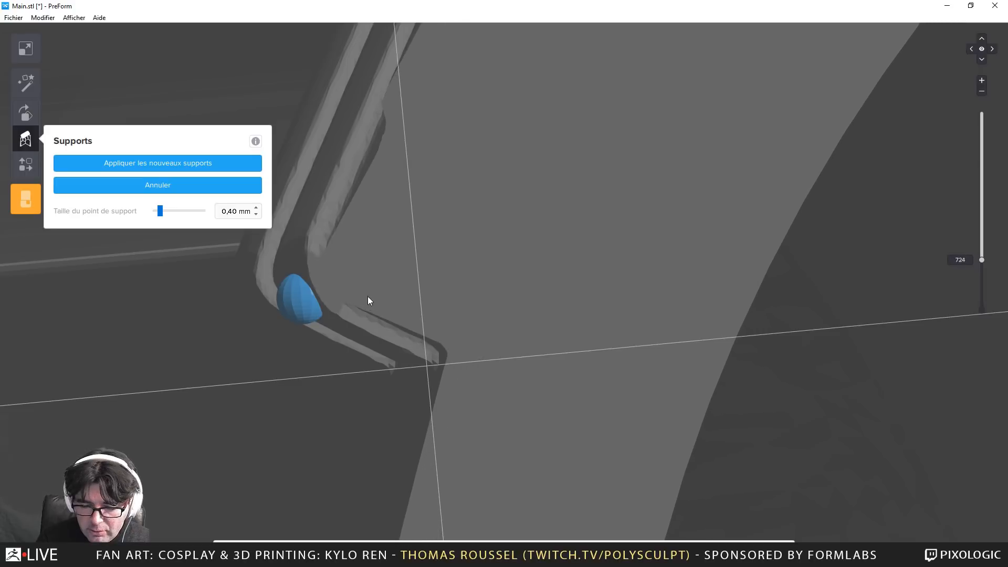
# Remove the existing support point beside the outermost rib's bend
pyautogui.press('Up')
pyautogui.scroll(-2, 307, 309)
pyautogui.moveTo(310, 315); pyautogui.dragTo(435, 327, button='middle')
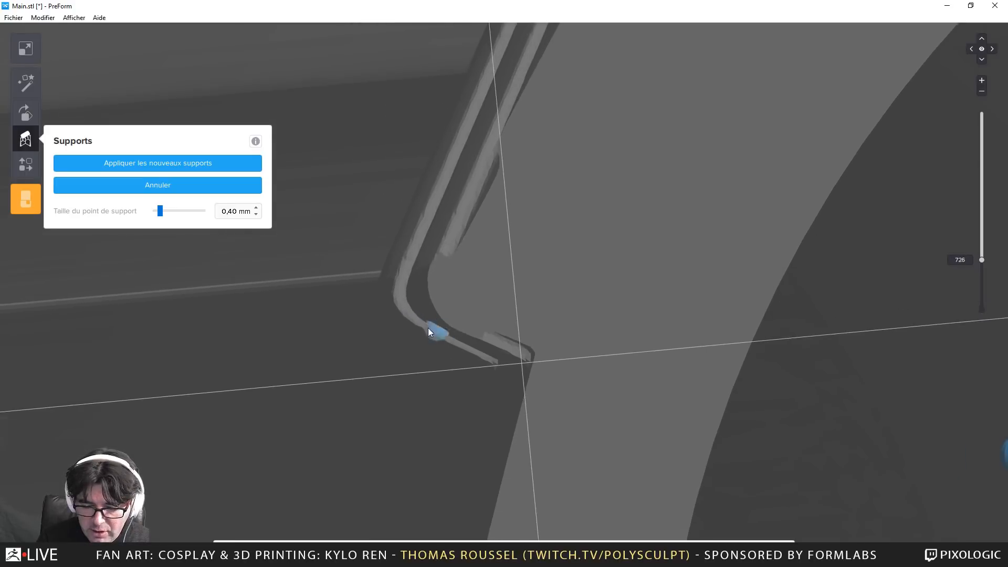
# Step the slices up to layer 752 and add a 0.40 mm support point at the corner of the outermost rib's bend
pyautogui.press('Up')
pyautogui.press('Up')
pyautogui.press('Up')
pyautogui.press('Up')
pyautogui.press('Up')
pyautogui.press('Up')
pyautogui.press('Up')
pyautogui.press('Up')
pyautogui.press('Up')
pyautogui.press('Up')
pyautogui.press('Up')
pyautogui.press('Up')
pyautogui.press('Up')
pyautogui.press('Up')
pyautogui.press('Up')
pyautogui.press('Up')
pyautogui.press('Up')
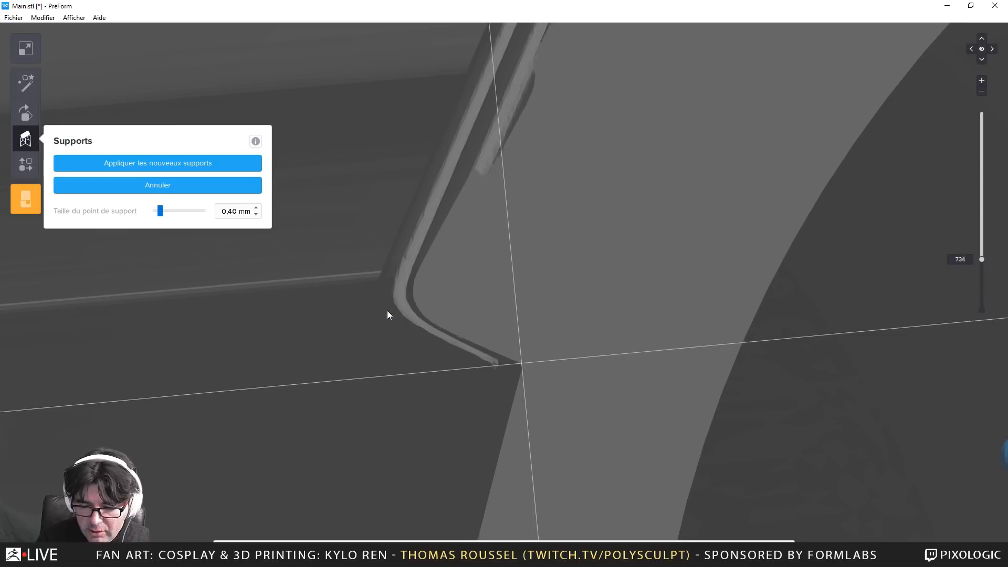
pyautogui.press('Up')
pyautogui.press('Up')
pyautogui.press('Up')
pyautogui.press('Up')
pyautogui.press('Up')
pyautogui.press('Up')
pyautogui.press('Up')
pyautogui.press('Up')
pyautogui.press('Up')
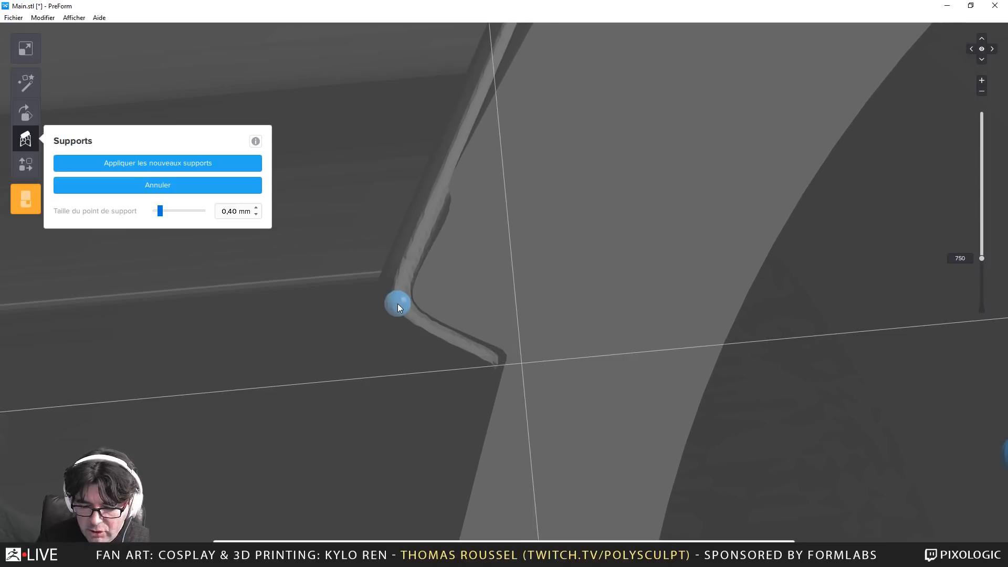
pyautogui.press('Up')
pyautogui.scroll(-3, 412, 369)
pyautogui.scroll(-1, 420, 364)
pyautogui.moveTo(433, 353); pyautogui.dragTo(353, 228, button='middle')
pyautogui.scroll(-4, 395, 266)
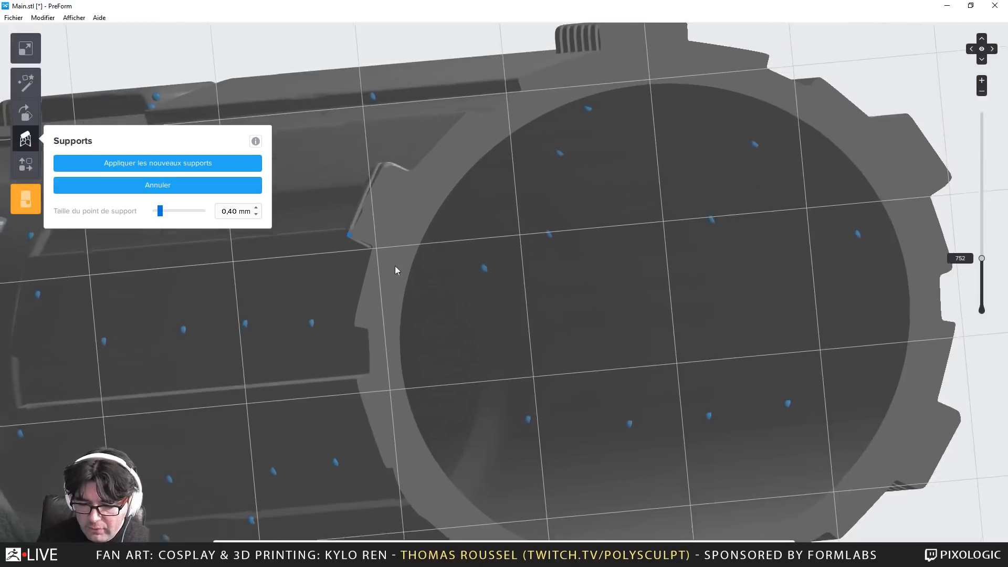
# Lower the slices to layer 616 to inspect where the ribs of the block beneath the ring merge into the solid
pyautogui.moveTo(472, 446); pyautogui.dragTo(407, 244, button='middle')
pyautogui.press('Up')
pyautogui.press('Down')
pyautogui.press('Down')
pyautogui.press('Down')
pyautogui.press('Down')
pyautogui.press('Down')
pyautogui.press('Down')
pyautogui.press('Down')
pyautogui.press('Down')
pyautogui.press('Down')
pyautogui.press('Down')
pyautogui.press('Down')
pyautogui.press('Down')
pyautogui.press('Down')
pyautogui.press('Down')
pyautogui.press('Down')
pyautogui.press('Down')
pyautogui.press('Down')
pyautogui.press('Down')
pyautogui.press('Down')
pyautogui.press('Down')
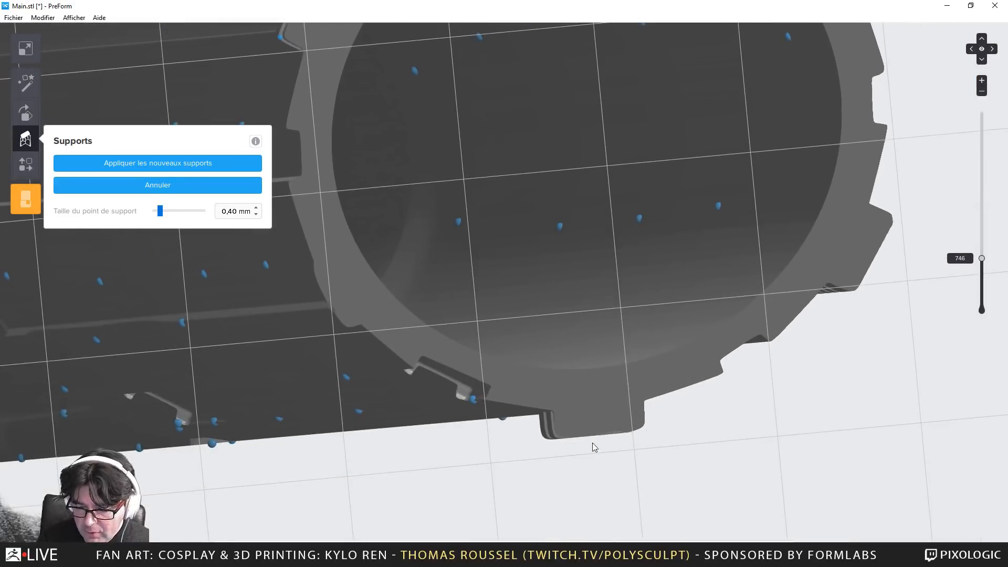
pyautogui.scroll(5, 608, 425)
pyautogui.press('Down')
pyautogui.press('Down')
pyautogui.press('Down')
pyautogui.press('Down')
pyautogui.press('Down')
pyautogui.press('Down')
pyautogui.press('Down')
pyautogui.press('Down')
pyautogui.press('Down')
pyautogui.press('Down')
pyautogui.press('Down')
pyautogui.press('Down')
pyautogui.press('Down')
pyautogui.press('Down')
pyautogui.press('Down')
pyautogui.press('Down')
pyautogui.press('Down')
pyautogui.press('Down')
pyautogui.press('Down')
pyautogui.press('Down')
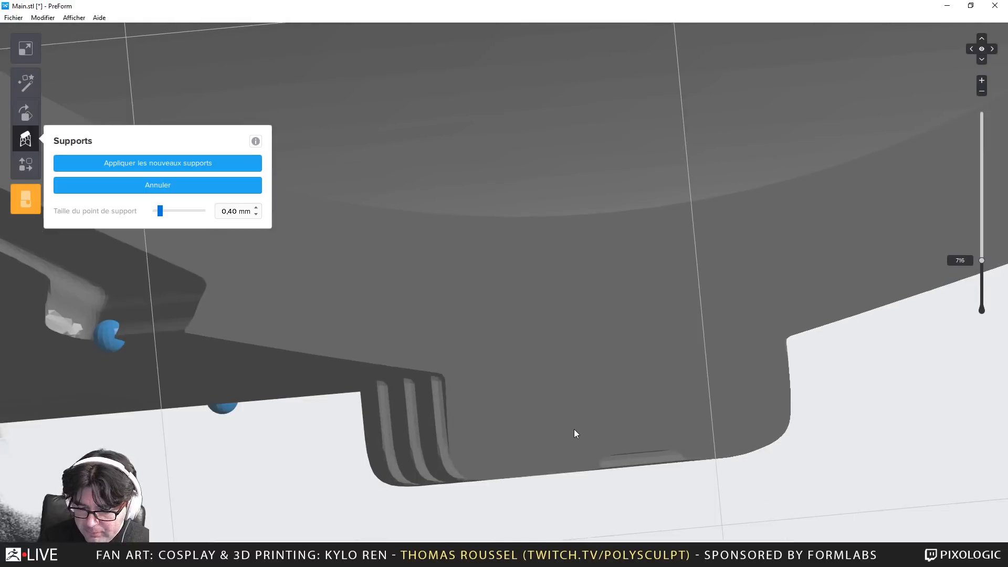
pyautogui.press('Down')
pyautogui.press('Down')
pyautogui.press('Down')
pyautogui.press('Down')
pyautogui.press('Down')
pyautogui.press('Down')
pyautogui.press('Down')
pyautogui.press('Down')
pyautogui.press('Down')
pyautogui.press('Down')
pyautogui.press('Down')
pyautogui.press('Down')
pyautogui.press('Down')
pyautogui.press('Down')
pyautogui.press('Down')
pyautogui.press('Down')
pyautogui.press('Down')
pyautogui.press('Down')
pyautogui.press('Down')
pyautogui.press('Down')
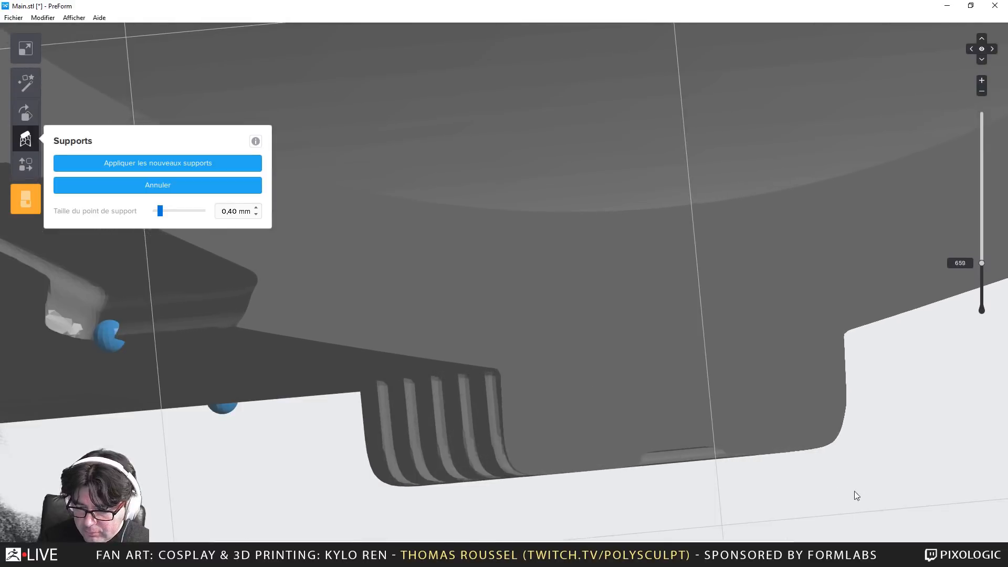
pyautogui.press('Down')
pyautogui.press('Down')
pyautogui.press('Down')
pyautogui.press('Down')
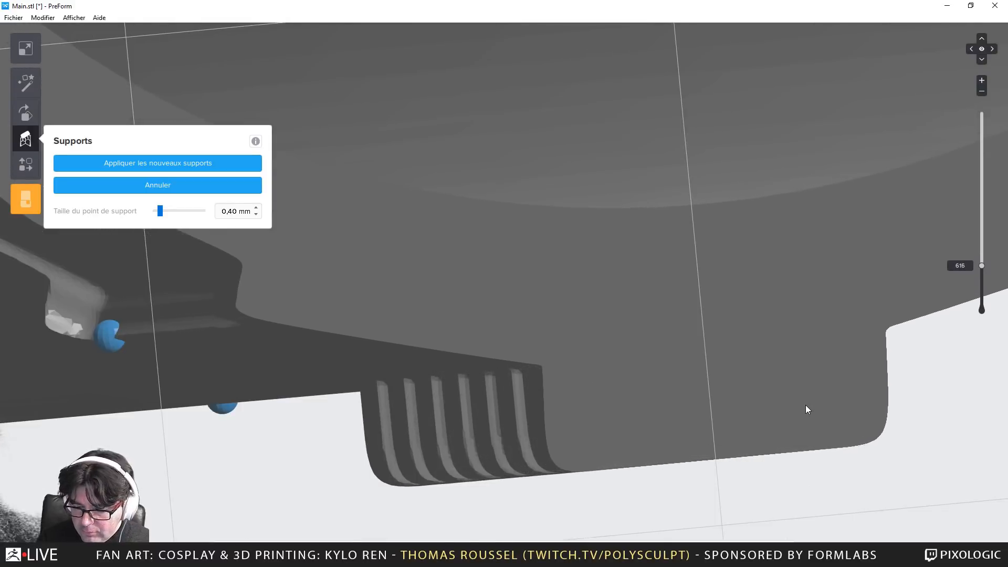
# Raise the slices to layer 645 and add a 0.40 mm support point at the bend of the lower block's innermost visible rib
pyautogui.press('Up')
pyautogui.press('Up')
pyautogui.press('Up')
pyautogui.press('Up')
pyautogui.press('Up')
pyautogui.press('Up')
pyautogui.press('Up')
pyautogui.press('Up')
pyautogui.press('Up')
pyautogui.press('Up')
pyautogui.press('Up')
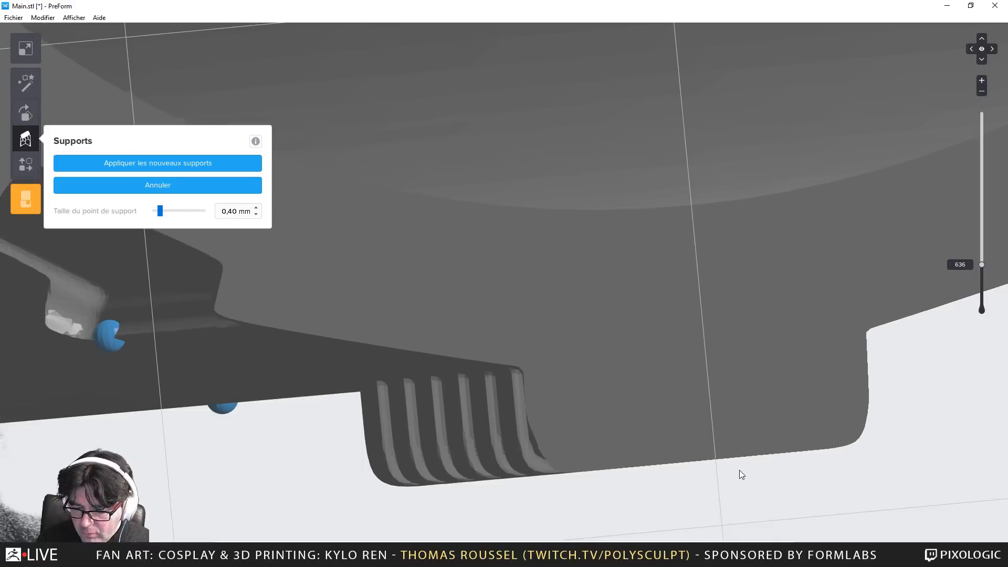
pyautogui.press('Up')
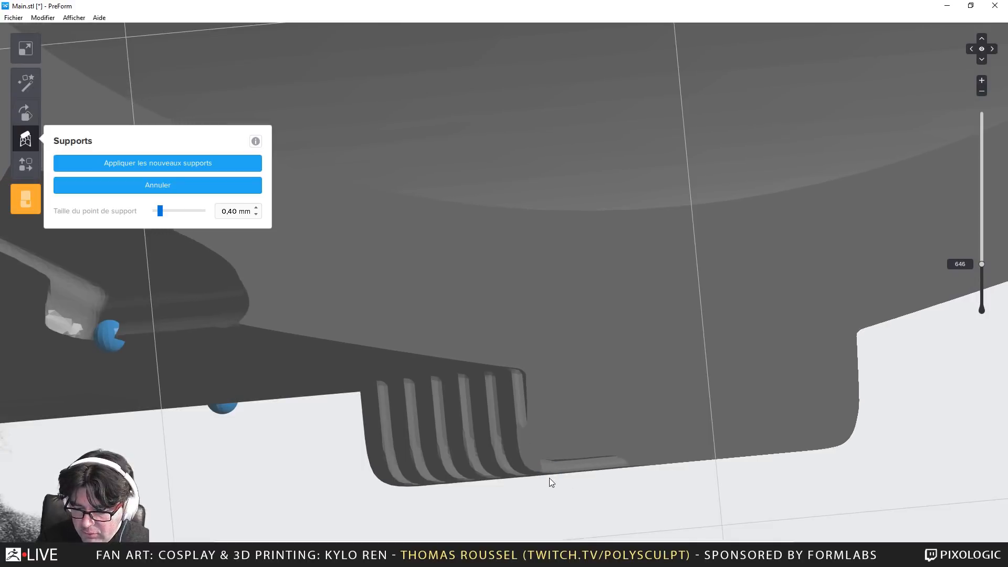
pyautogui.press('Down')
pyautogui.press('Down')
pyautogui.press('Up')
pyautogui.press('Up')
pyautogui.press('Up')
pyautogui.press('Up')
pyautogui.press('Up')
pyautogui.press('Up')
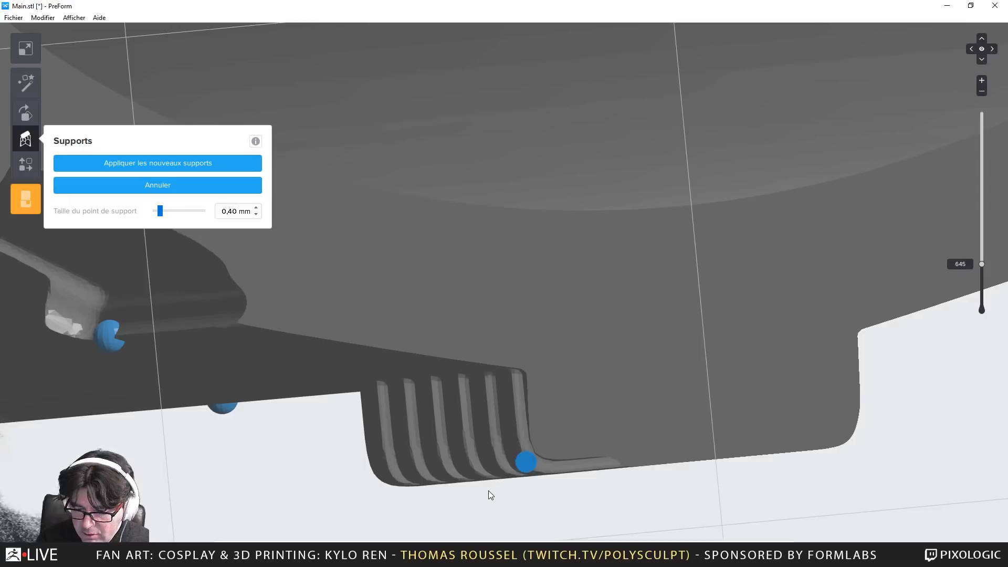
# Step the slices up to layer 672 and add 0.40 mm support points at the bends of the lower block's other five ribs
pyautogui.press('Up')
pyautogui.press('Up')
pyautogui.press('Up')
pyautogui.press('Up')
pyautogui.press('Up')
pyautogui.press('Up')
pyautogui.press('Up')
pyautogui.press('Up')
pyautogui.press('Up')
pyautogui.press('Up')
pyautogui.press('Up')
pyautogui.press('Up')
pyautogui.press('Up')
pyautogui.scroll(2, 493, 480)
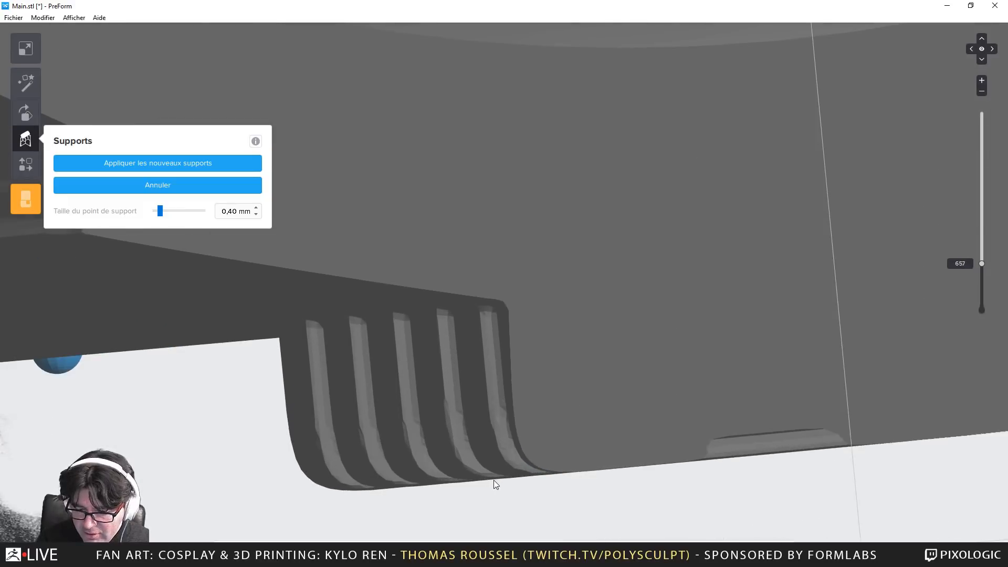
pyautogui.press('Up')
pyautogui.press('Up')
pyautogui.press('Up')
pyautogui.press('Up')
pyautogui.press('Up')
pyautogui.press('Up')
pyautogui.press('Up')
pyautogui.press('Up')
pyautogui.press('Up')
pyautogui.press('Up')
pyautogui.press('Up')
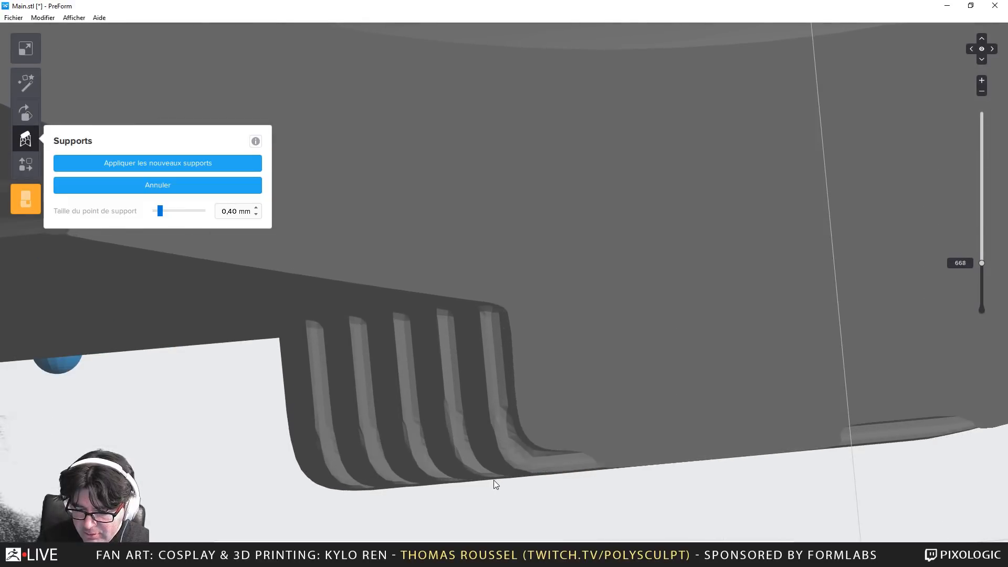
pyautogui.press('Down')
pyautogui.press('Down')
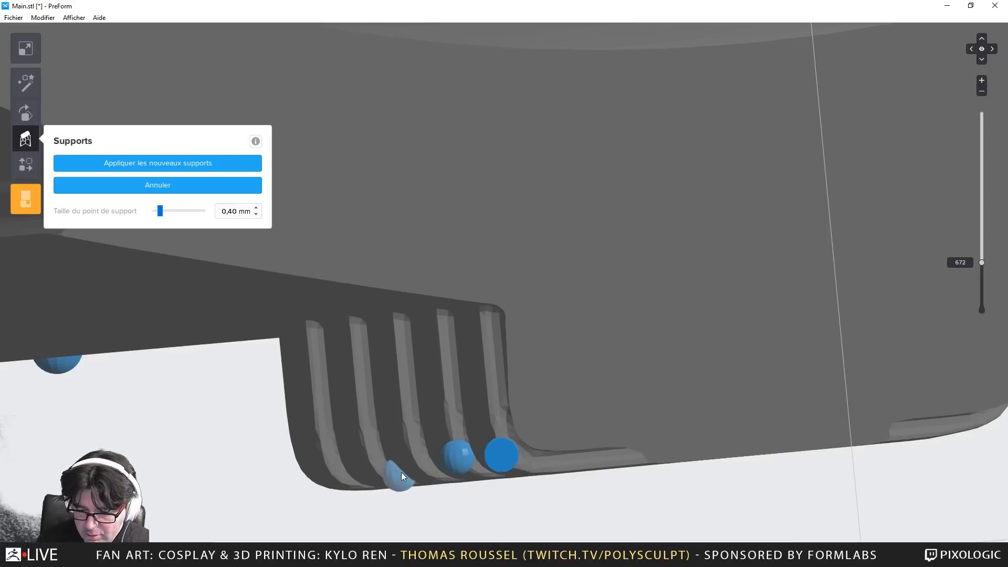
pyautogui.click(415, 468)
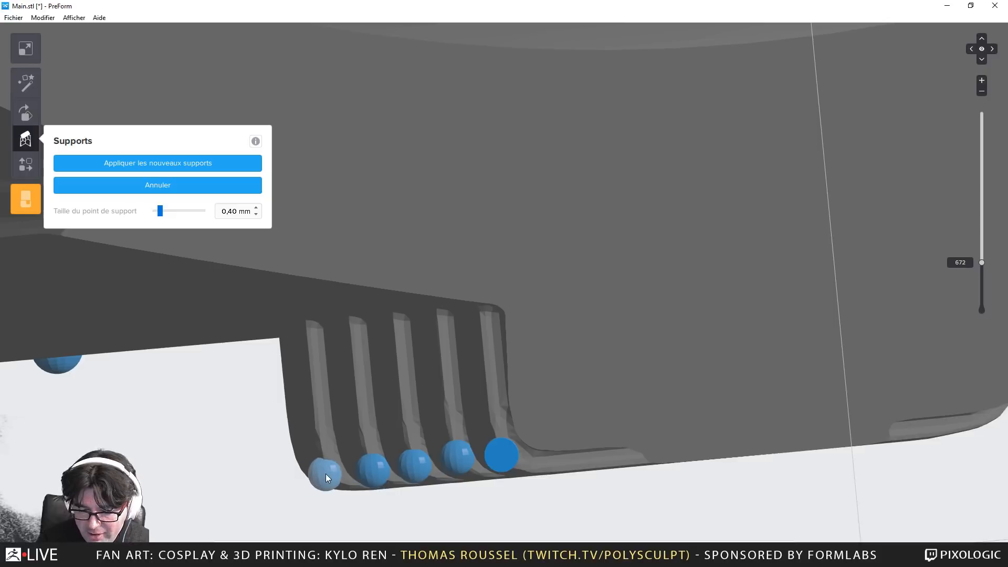
pyautogui.click(325, 473)
# Raise the slices from layer 672 to 756 to check the supported rib bends of the block beneath the ring
pyautogui.press('Up')
pyautogui.press('Up')
pyautogui.press('Up')
pyautogui.press('Up')
pyautogui.press('Up')
pyautogui.press('Up')
pyautogui.press('Up')
pyautogui.press('Up')
pyautogui.press('Up')
pyautogui.press('Up')
pyautogui.press('Up')
pyautogui.press('Up')
pyautogui.press('Up')
pyautogui.press('Up')
pyautogui.press('Up')
pyautogui.press('Up')
pyautogui.press('Up')
pyautogui.press('Up')
pyautogui.press('Up')
pyautogui.press('Up')
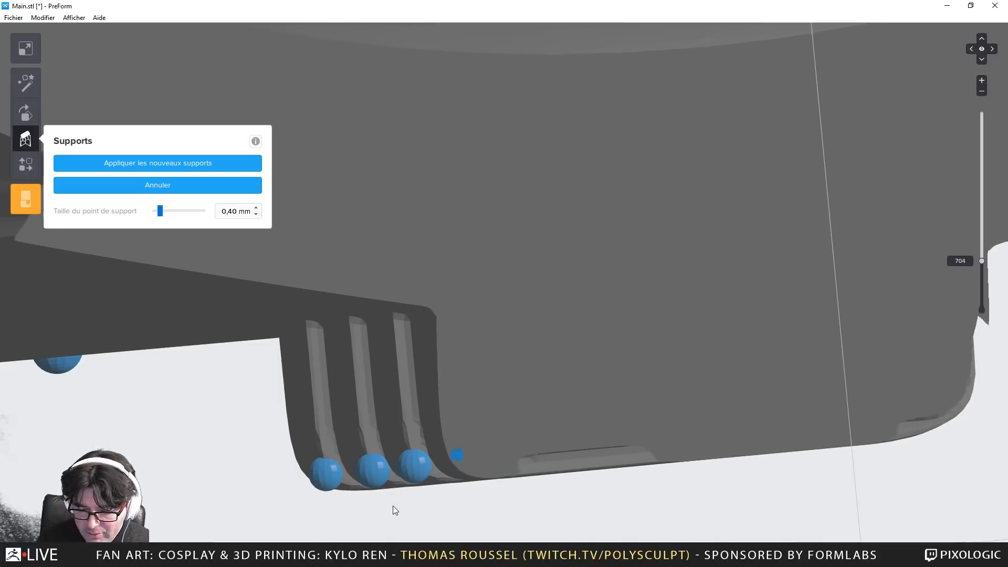
pyautogui.press('Up')
pyautogui.press('Up')
pyautogui.press('Up')
pyautogui.press('Up')
pyautogui.press('Up')
pyautogui.press('Up')
pyautogui.press('Up')
pyautogui.press('Up')
pyautogui.press('Up')
pyautogui.press('Up')
pyautogui.press('Up')
pyautogui.press('Up')
pyautogui.press('Up')
pyautogui.press('Up')
pyautogui.press('Up')
pyautogui.press('Up')
pyautogui.press('Up')
pyautogui.press('Up')
pyautogui.press('Up')
pyautogui.press('Up')
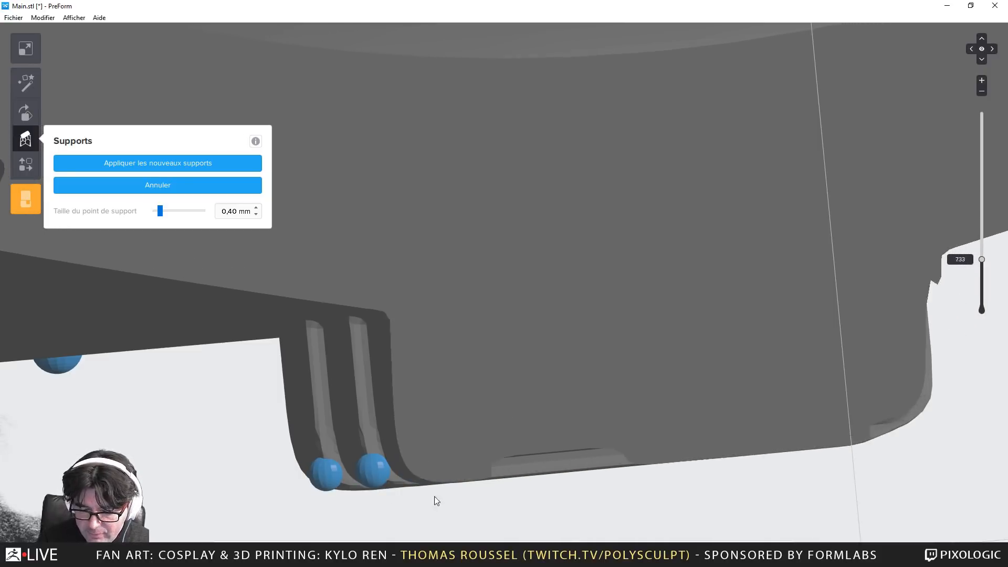
pyautogui.press('Up')
pyautogui.press('Up')
pyautogui.press('Up')
pyautogui.press('Up')
pyautogui.press('Up')
pyautogui.press('Up')
pyautogui.press('Up')
pyautogui.press('Up')
pyautogui.press('Up')
pyautogui.press('Up')
pyautogui.press('Up')
pyautogui.press('Up')
pyautogui.press('Up')
pyautogui.press('Up')
pyautogui.press('Up')
pyautogui.press('Up')
pyautogui.press('Up')
pyautogui.press('Up')
pyautogui.press('Up')
pyautogui.press('Up')
# Raise the slices to layer 834 to examine the ring's outer teeth and the lower block for unsupported areas
pyautogui.scroll(-7, 445, 491)
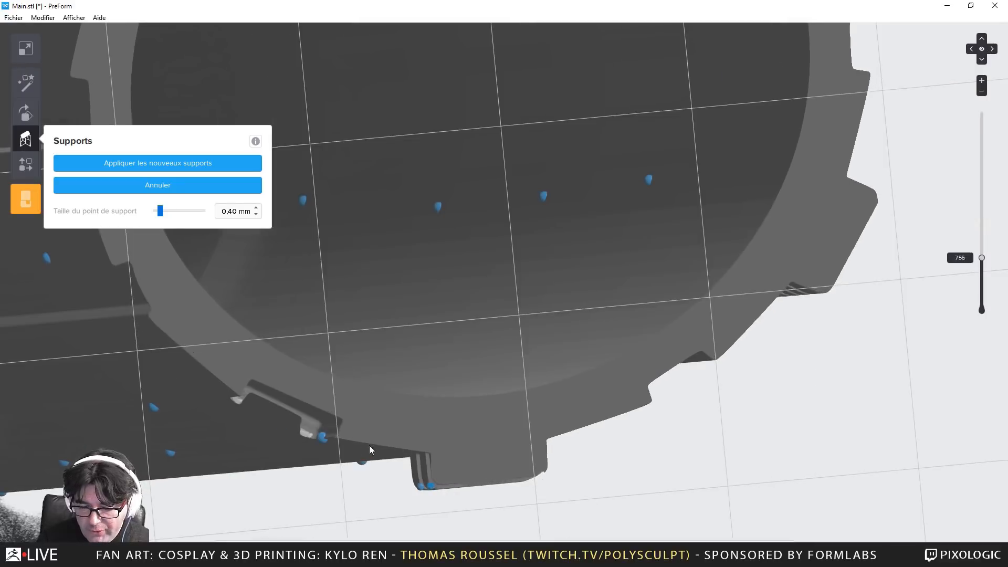
pyautogui.press('Up')
pyautogui.press('Up')
pyautogui.press('Up')
pyautogui.press('Up')
pyautogui.press('Up')
pyautogui.press('Up')
pyautogui.press('Up')
pyautogui.press('Up')
pyautogui.press('Up')
pyautogui.press('Up')
pyautogui.press('Up')
pyautogui.press('Up')
pyautogui.press('Up')
pyautogui.press('Up')
pyautogui.press('Up')
pyautogui.press('Up')
pyautogui.press('Up')
pyautogui.press('Up')
pyautogui.press('Up')
pyautogui.press('Up')
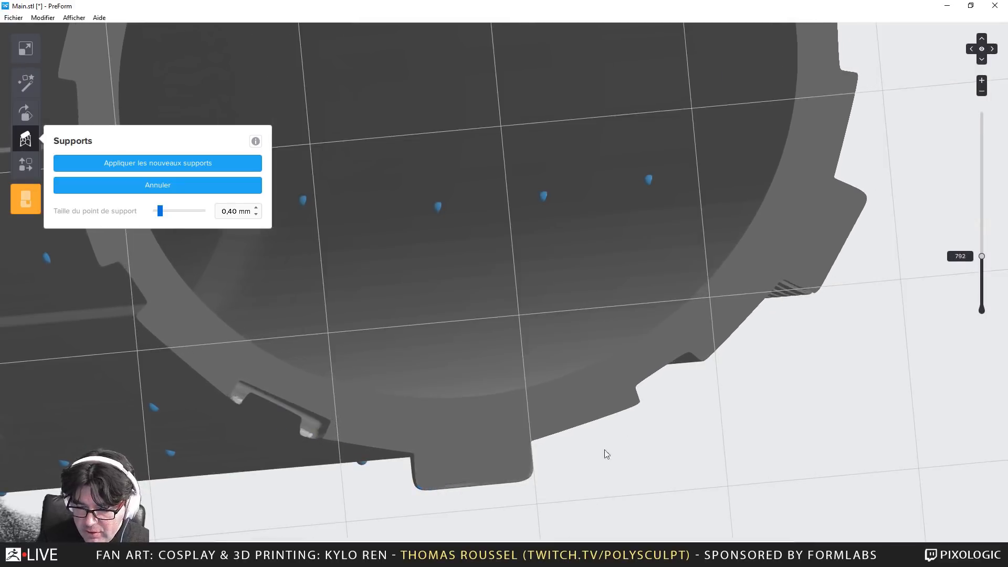
pyautogui.press('Up')
pyautogui.press('Up')
pyautogui.press('Up')
pyautogui.press('Up')
pyautogui.press('Up')
pyautogui.press('Up')
pyautogui.press('Up')
pyautogui.press('Up')
pyautogui.press('Up')
pyautogui.press('Up')
pyautogui.press('Up')
pyautogui.press('Up')
pyautogui.press('Up')
pyautogui.press('Up')
pyautogui.press('Up')
pyautogui.press('Up')
pyautogui.press('Up')
pyautogui.press('Up')
pyautogui.press('Up')
pyautogui.press('Up')
pyautogui.scroll(-3, 435, 426)
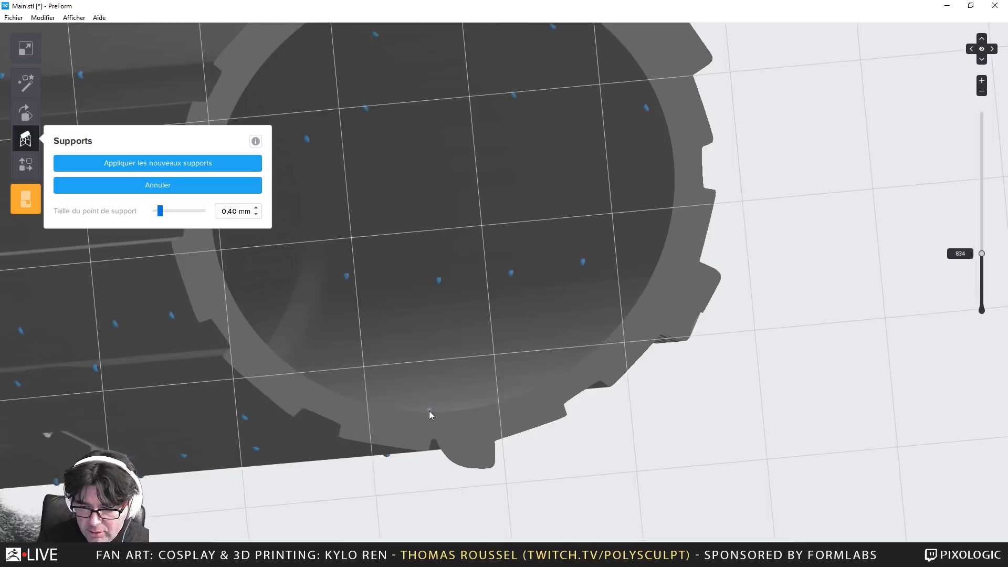
# Lower the slices to layer 773 to examine the ribbed tooth on the ring's lower outer edge
pyautogui.press('Down')
pyautogui.press('Down')
pyautogui.press('Down')
pyautogui.press('Down')
pyautogui.press('Down')
pyautogui.press('Down')
pyautogui.press('Down')
pyautogui.press('Down')
pyautogui.press('Down')
pyautogui.press('Down')
pyautogui.press('Down')
pyautogui.press('Down')
pyautogui.press('Down')
pyautogui.press('Down')
pyautogui.press('Down')
pyautogui.press('Down')
pyautogui.press('Down')
pyautogui.press('Down')
pyautogui.press('Down')
pyautogui.press('Down')
pyautogui.press('Down')
pyautogui.scroll(5, 730, 365)
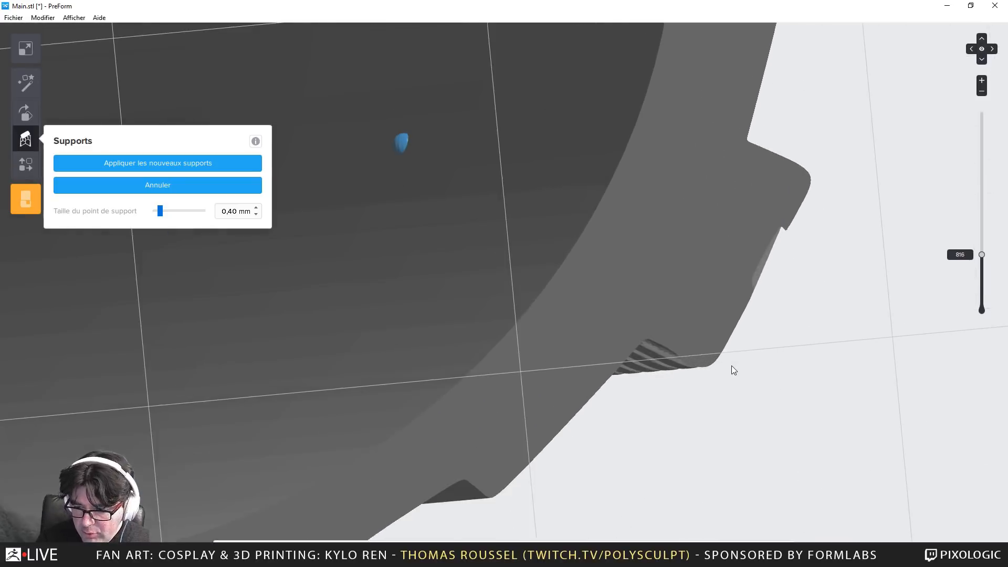
pyautogui.press('Down')
pyautogui.press('Down')
pyautogui.press('Down')
pyautogui.press('Down')
pyautogui.press('Down')
pyautogui.press('Down')
pyautogui.press('Down')
pyautogui.press('Down')
pyautogui.press('Down')
pyautogui.press('Down')
pyautogui.press('Down')
pyautogui.press('Down')
pyautogui.press('Down')
pyautogui.press('Down')
pyautogui.press('Down')
pyautogui.press('Down')
pyautogui.press('Down')
pyautogui.press('Down')
pyautogui.press('Down')
pyautogui.press('Down')
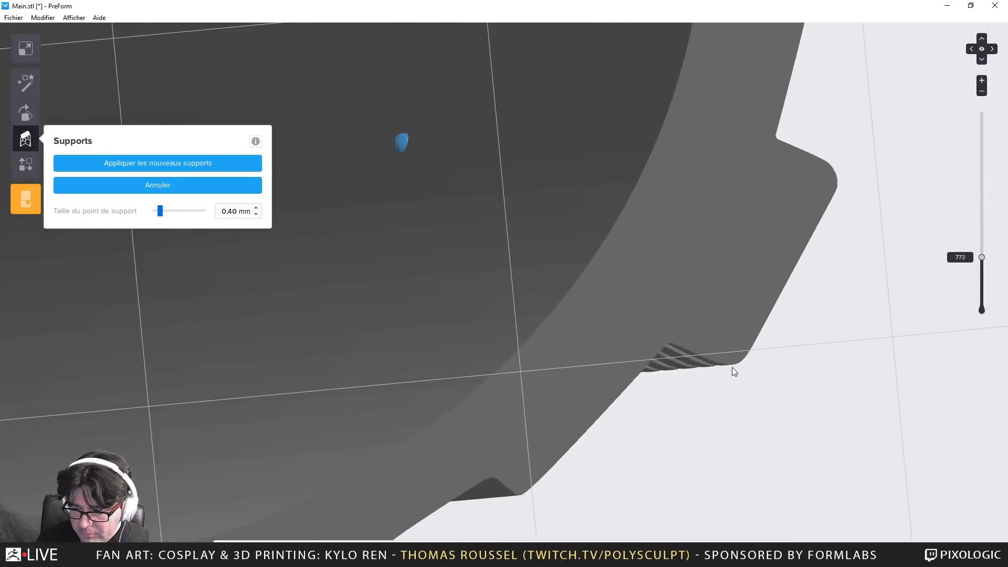
# Raise the slices to layer 836 to check the lower tooth's ribs for places needing support
pyautogui.press('Up')
pyautogui.press('Up')
pyautogui.press('Up')
pyautogui.press('Up')
pyautogui.press('Up')
pyautogui.press('Up')
pyautogui.press('Up')
pyautogui.press('Up')
pyautogui.press('Up')
pyautogui.press('Up')
pyautogui.press('Up')
pyautogui.press('Up')
pyautogui.press('Up')
pyautogui.press('Up')
pyautogui.press('Up')
pyautogui.press('Up')
pyautogui.press('Up')
pyautogui.press('Up')
pyautogui.press('Up')
pyautogui.press('Up')
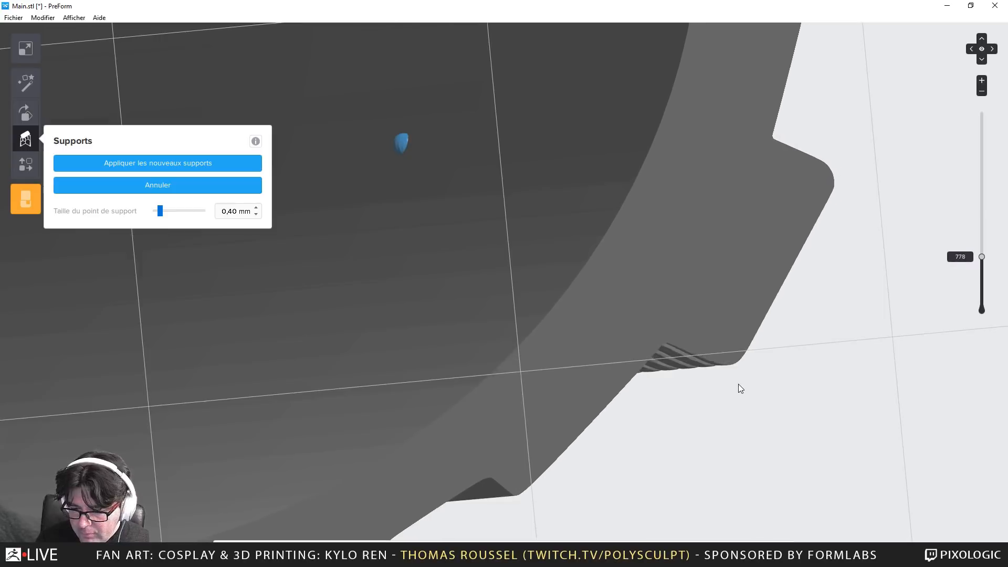
pyautogui.press('Up')
pyautogui.press('Up')
pyautogui.press('Up')
pyautogui.press('Up')
pyautogui.press('Up')
pyautogui.press('Up')
pyautogui.press('Up')
pyautogui.press('Up')
pyautogui.press('Up')
pyautogui.press('Up')
pyautogui.press('Up')
pyautogui.press('Up')
pyautogui.press('Up')
pyautogui.press('Up')
pyautogui.press('Up')
pyautogui.press('Up')
pyautogui.press('Up')
pyautogui.press('Up')
pyautogui.press('Up')
pyautogui.press('Up')
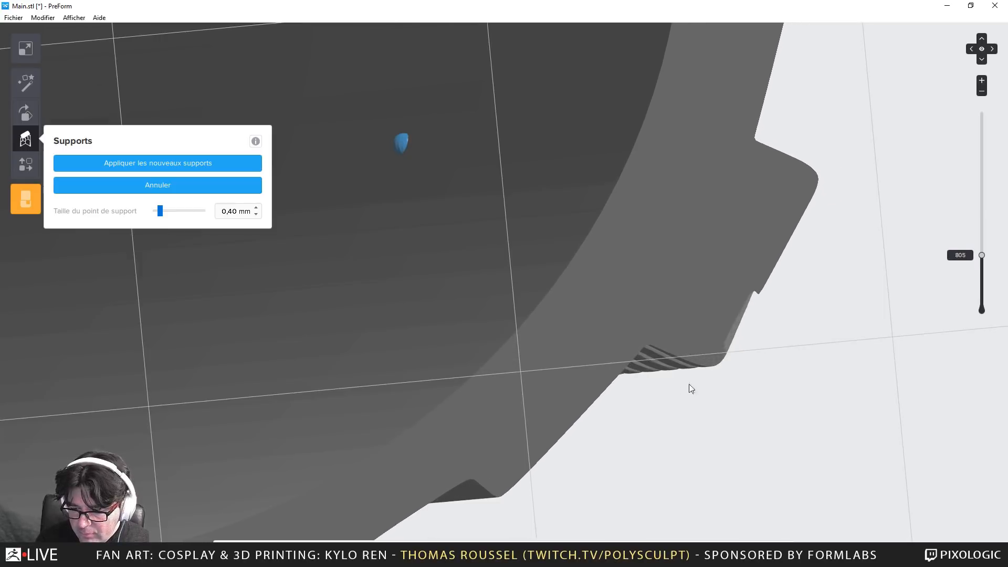
pyautogui.press('Up')
pyautogui.press('Up')
pyautogui.press('Up')
pyautogui.press('Up')
pyautogui.press('Up')
pyautogui.press('Up')
pyautogui.press('Up')
pyautogui.press('Up')
pyautogui.press('Up')
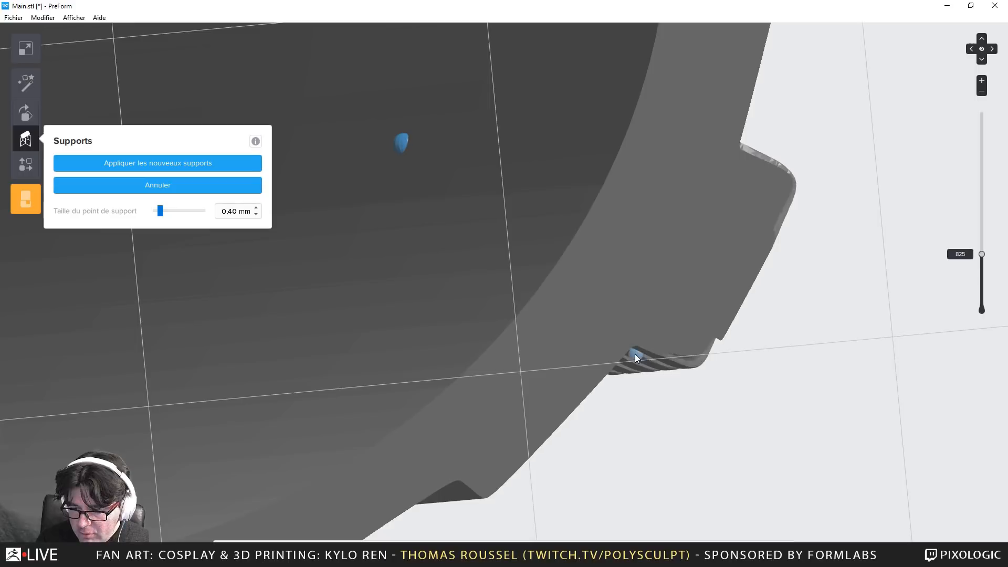
pyautogui.press('Up')
pyautogui.press('Up')
pyautogui.press('Up')
pyautogui.press('Up')
pyautogui.press('Up')
pyautogui.press('Up')
pyautogui.press('Up')
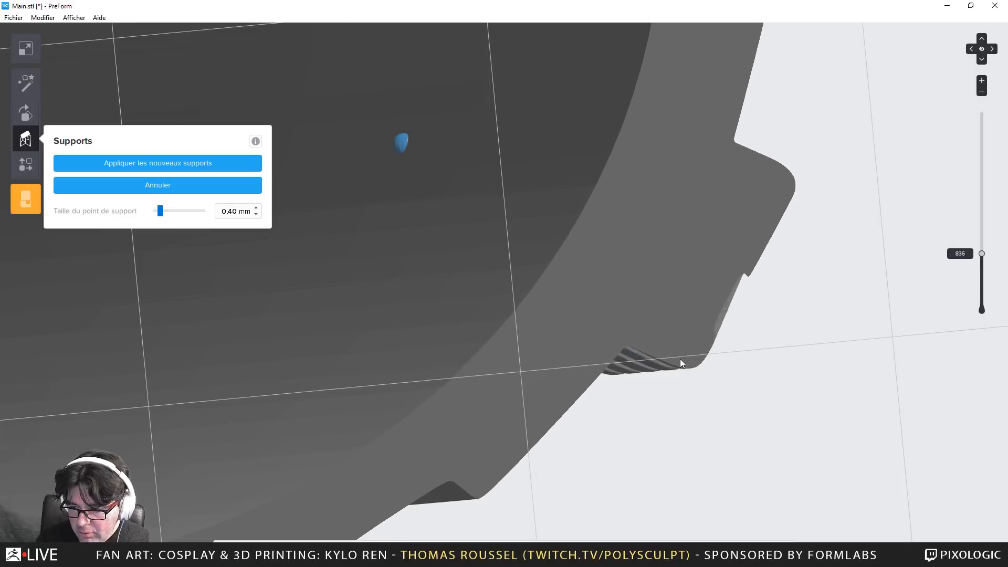
# Step the slices up to layer 854 and back to 829 to examine the ribbed block on the ring's upper edge
pyautogui.scroll(-5, 617, 415)
pyautogui.scroll(-3, 537, 401)
pyautogui.press('Up')
pyautogui.press('Up')
pyautogui.press('Up')
pyautogui.press('Up')
pyautogui.press('Up')
pyautogui.press('Up')
pyautogui.press('Up')
pyautogui.press('Up')
pyautogui.press('Up')
pyautogui.press('Up')
pyautogui.press('Up')
pyautogui.press('Up')
pyautogui.press('Up')
pyautogui.press('Up')
pyautogui.press('Up')
pyautogui.press('Up')
pyautogui.press('Up')
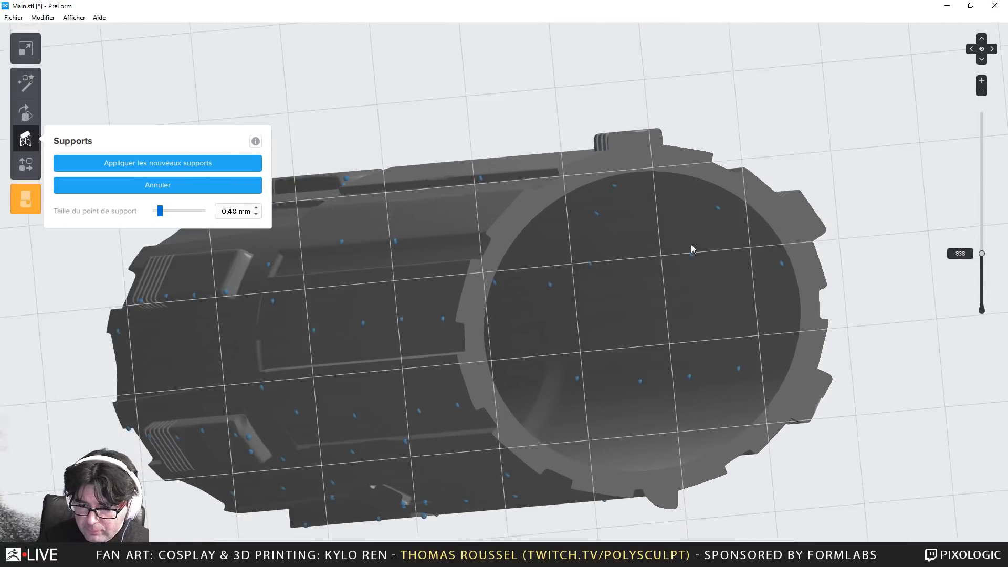
pyautogui.scroll(5, 608, 150)
pyautogui.press('Down')
pyautogui.press('Down')
pyautogui.press('Down')
pyautogui.press('Down')
pyautogui.press('Down')
pyautogui.press('Down')
pyautogui.press('Down')
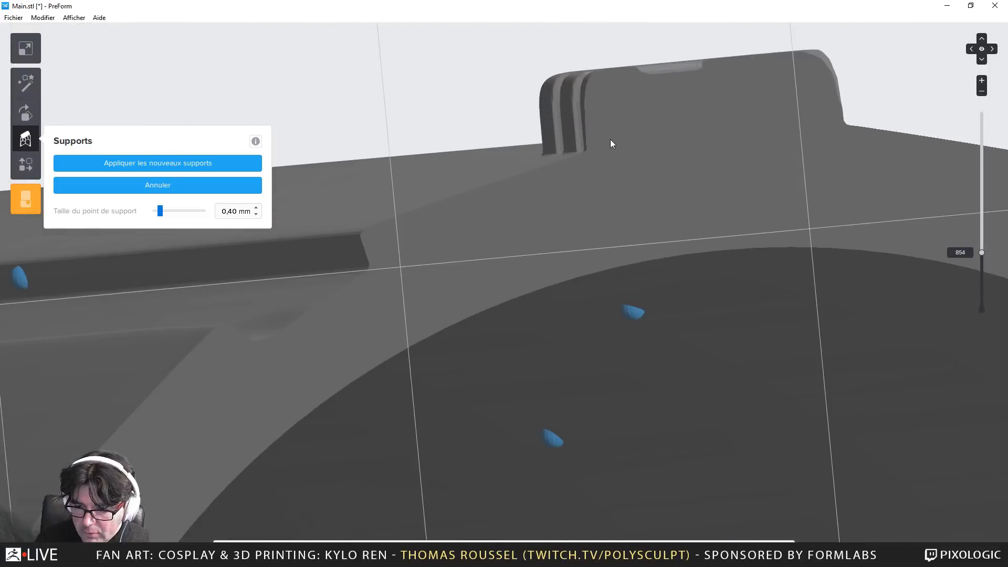
pyautogui.press('Down')
pyautogui.press('Down')
pyautogui.press('Down')
pyautogui.press('Down')
pyautogui.press('Down')
pyautogui.press('Down')
pyautogui.press('Down')
pyautogui.press('Down')
pyautogui.press('Down')
pyautogui.press('Down')
pyautogui.press('Down')
pyautogui.press('Down')
pyautogui.press('Down')
pyautogui.press('Down')
pyautogui.press('Down')
pyautogui.press('Down')
pyautogui.press('Down')
pyautogui.press('Down')
pyautogui.press('Down')
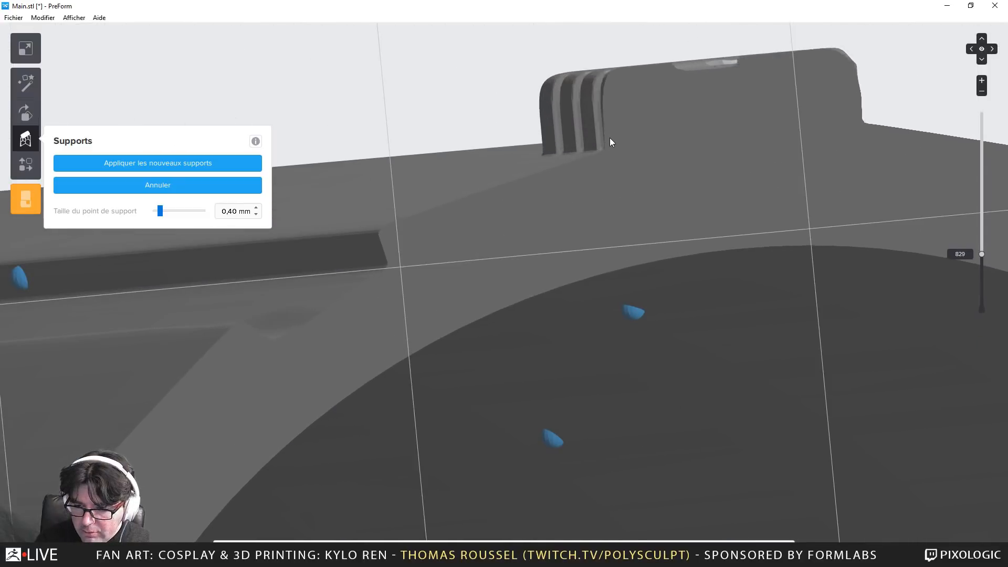
# Raise the slices to layer 2140 and examine the tube's interior and outer surface from an angled underside view
pyautogui.scroll(-10, 612, 145)
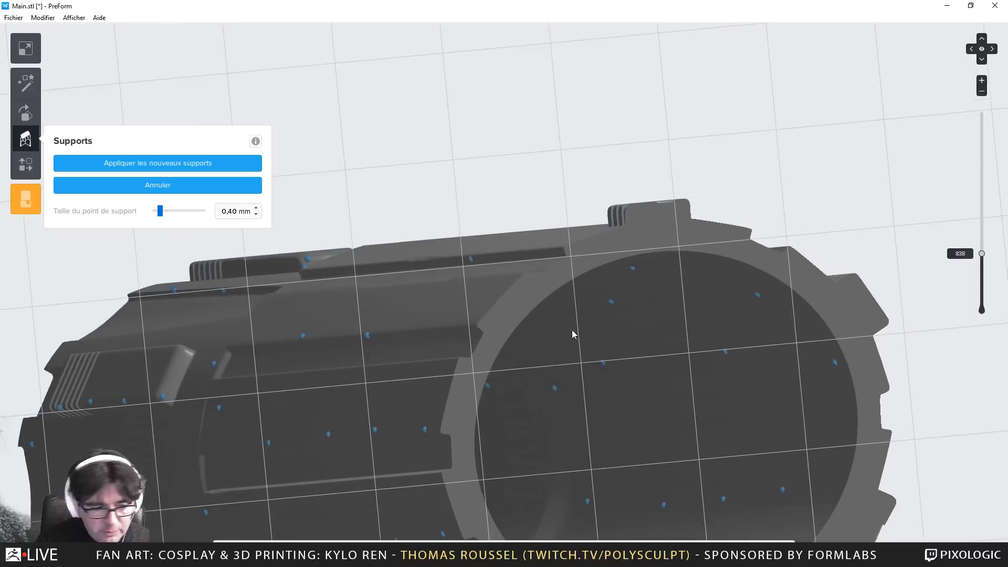
pyautogui.press('Up')
pyautogui.press('Up')
pyautogui.press('Up')
pyautogui.press('Up')
pyautogui.press('Up')
pyautogui.press('Up')
pyautogui.press('Up')
pyautogui.press('Up')
pyautogui.press('Up')
pyautogui.press('Up')
pyautogui.moveTo(601, 272); pyautogui.dragTo(704, 354, button='right')
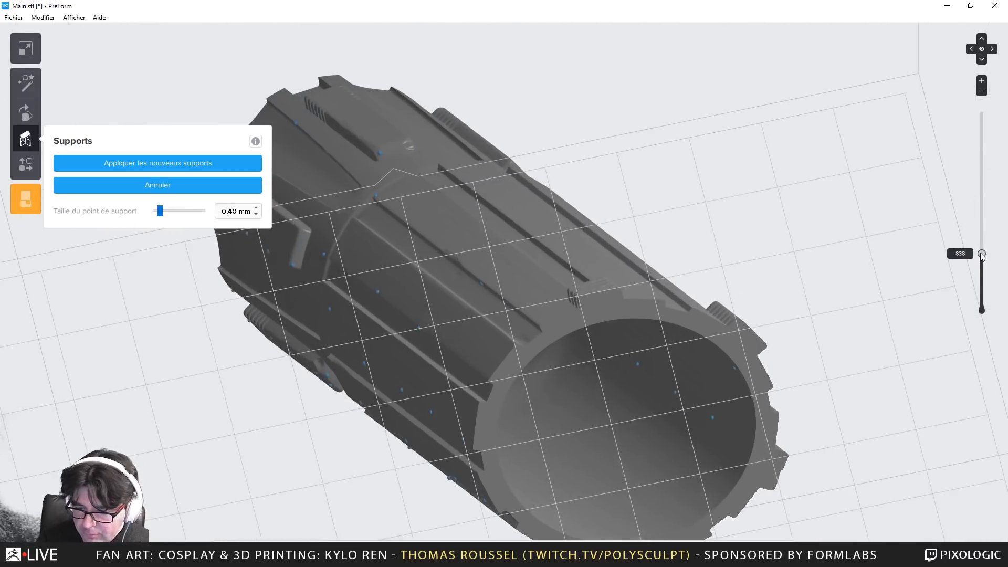
pyautogui.moveTo(981, 254); pyautogui.dragTo(982, 182)
pyautogui.scroll(5, 613, 267)
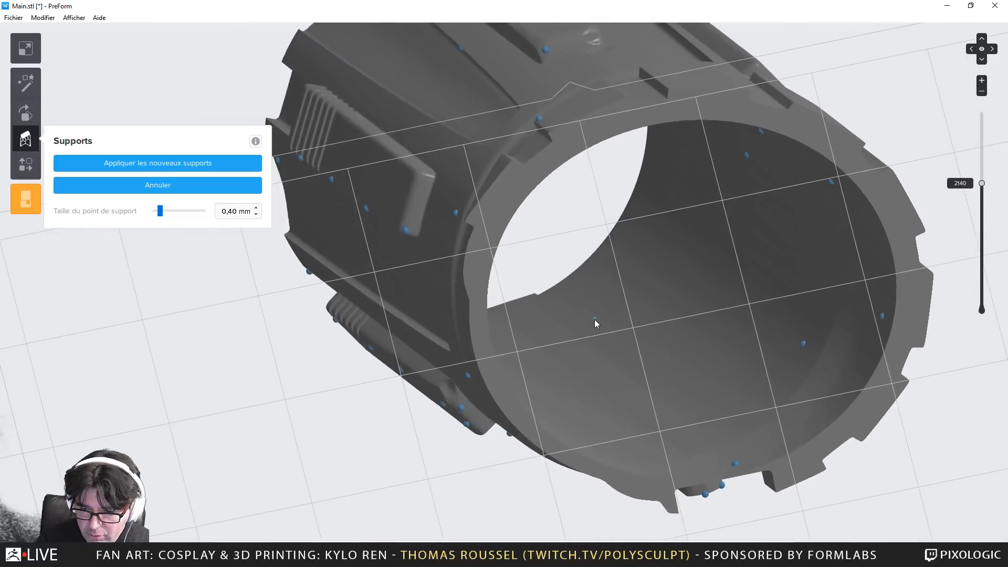
# Raise the slices to layer 2356, examining the tube's cut rim and outer edge for places needing support
pyautogui.press('Up')
pyautogui.press('Up')
pyautogui.press('Up')
pyautogui.press('Up')
pyautogui.press('Up')
pyautogui.press('Up')
pyautogui.press('Up')
pyautogui.press('Up')
pyautogui.press('Up')
pyautogui.press('Up')
pyautogui.press('Up')
pyautogui.press('Up')
pyautogui.press('Up')
pyautogui.press('Up')
pyautogui.press('Up')
pyautogui.press('Up')
pyautogui.press('Up')
pyautogui.press('Up')
pyautogui.press('Up')
pyautogui.press('Up')
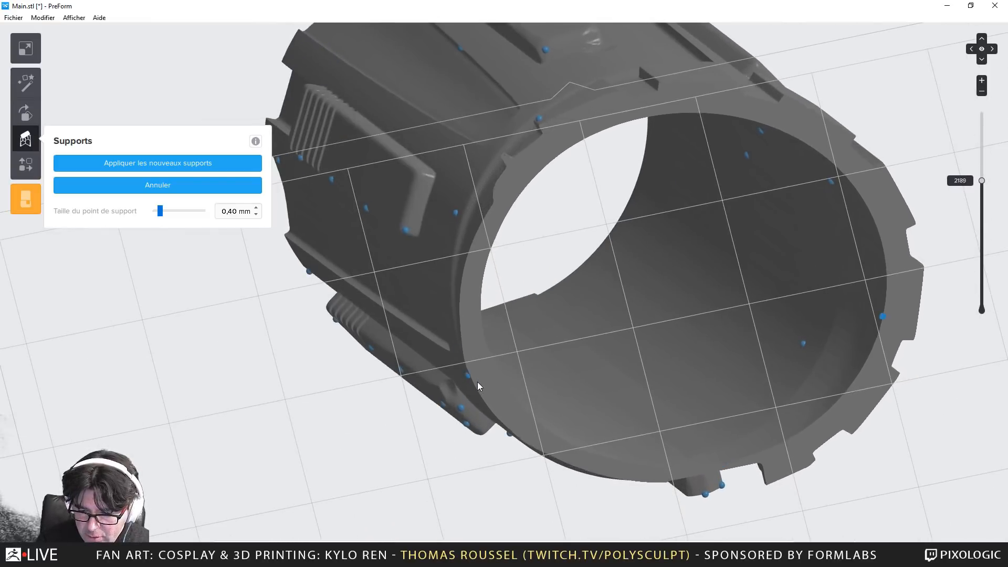
pyautogui.press('Up')
pyautogui.press('Up')
pyautogui.press('Up')
pyautogui.press('Up')
pyautogui.press('Up')
pyautogui.press('Up')
pyautogui.press('Up')
pyautogui.press('Up')
pyautogui.press('Up')
pyautogui.press('Up')
pyautogui.press('Up')
pyautogui.press('Up')
pyautogui.press('Up')
pyautogui.press('Up')
pyautogui.press('Up')
pyautogui.press('Up')
pyautogui.press('Up')
pyautogui.press('Up')
pyautogui.press('Up')
pyautogui.press('Up')
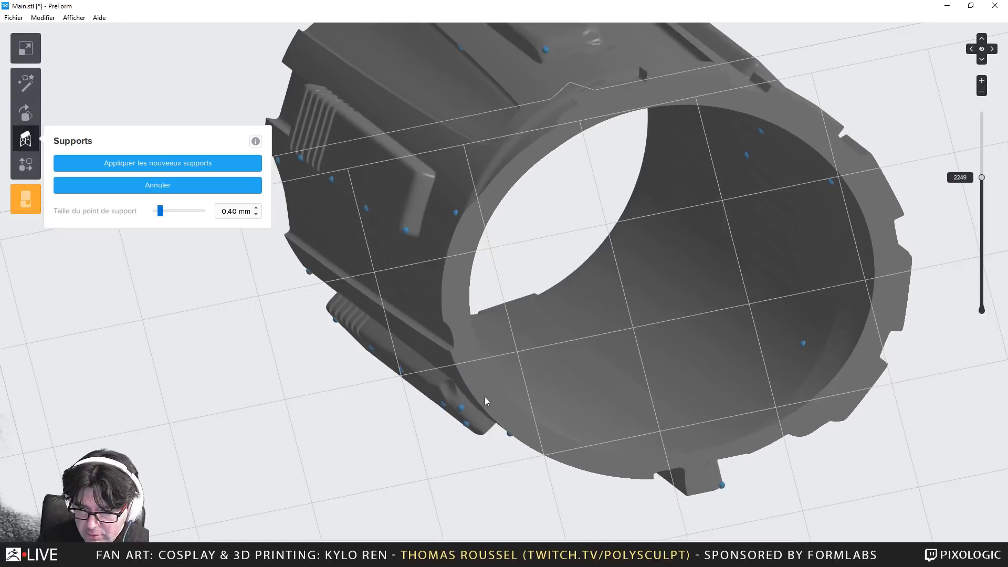
pyautogui.press('Up')
pyautogui.press('Up')
pyautogui.press('Up')
pyautogui.press('Up')
pyautogui.press('Up')
pyautogui.press('Up')
pyautogui.press('Up')
pyautogui.press('Up')
pyautogui.press('Up')
pyautogui.press('Up')
pyautogui.press('Up')
pyautogui.press('Up')
pyautogui.press('Up')
pyautogui.press('Up')
pyautogui.press('Up')
pyautogui.press('Up')
pyautogui.press('Up')
pyautogui.press('Up')
pyautogui.press('Up')
pyautogui.press('Up')
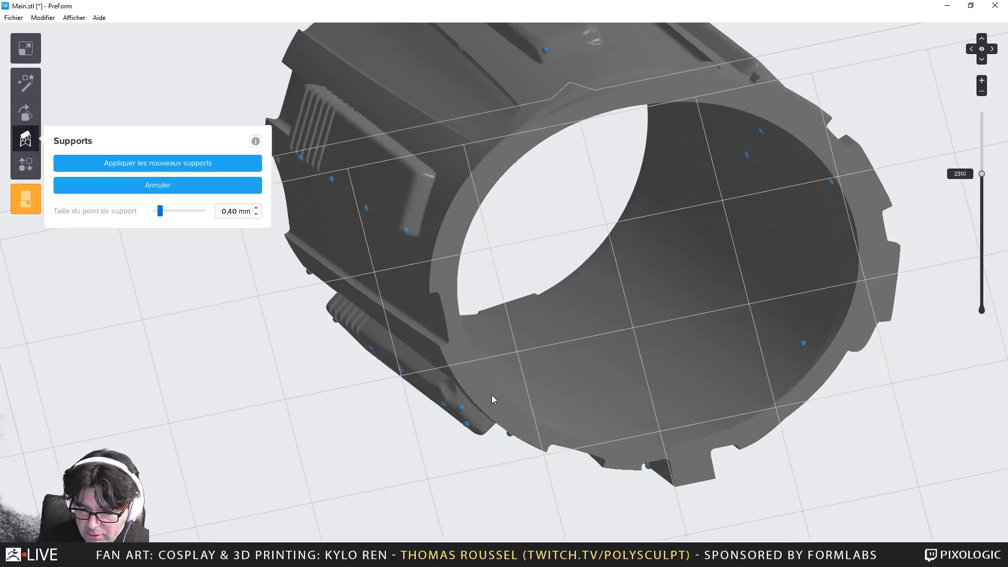
pyautogui.press('Up')
pyautogui.press('Up')
pyautogui.press('Up')
pyautogui.press('Up')
pyautogui.press('Up')
pyautogui.press('Up')
pyautogui.press('Up')
pyautogui.press('Up')
pyautogui.press('Up')
pyautogui.press('Up')
pyautogui.press('Up')
pyautogui.press('Up')
pyautogui.press('Up')
pyautogui.press('Up')
pyautogui.press('Up')
pyautogui.press('Up')
pyautogui.press('Up')
pyautogui.press('Up')
pyautogui.press('Up')
pyautogui.press('Up')
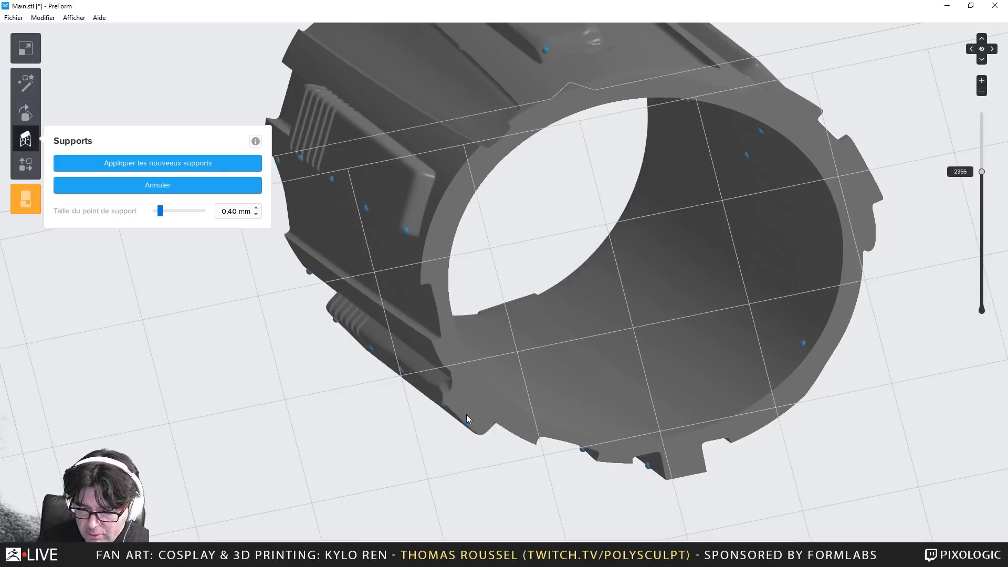
# Lower the slices to layer 2344 and step up to 2347 to examine the lower ribbed bar's end and its support points
pyautogui.press('Down')
pyautogui.press('Down')
pyautogui.press('Down')
pyautogui.press('Down')
pyautogui.press('Down')
pyautogui.press('Down')
pyautogui.press('Down')
pyautogui.press('Down')
pyautogui.press('Down')
pyautogui.press('Down')
pyautogui.press('Down')
pyautogui.scroll(6, 457, 411)
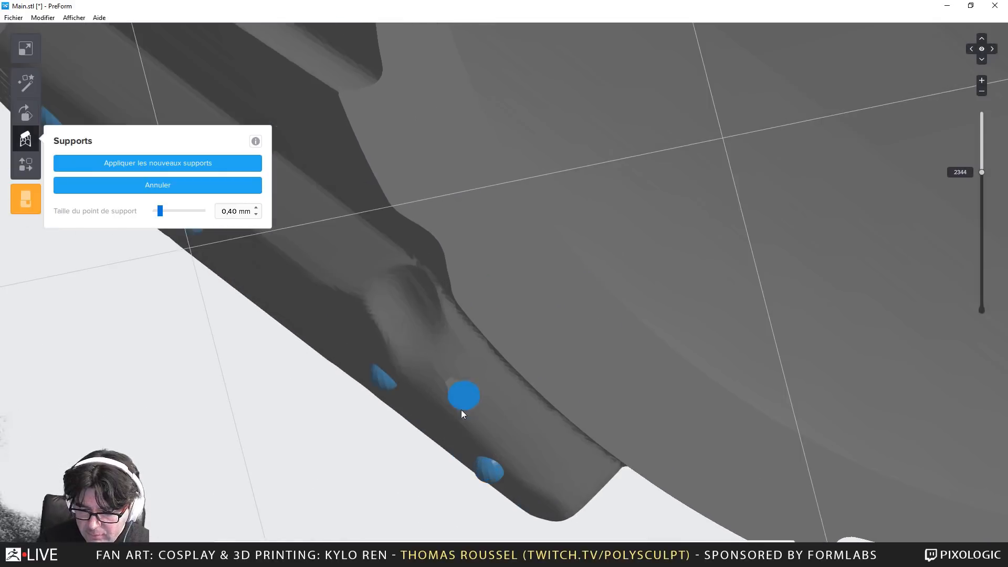
pyautogui.press('Up')
pyautogui.press('Up')
pyautogui.press('Up')
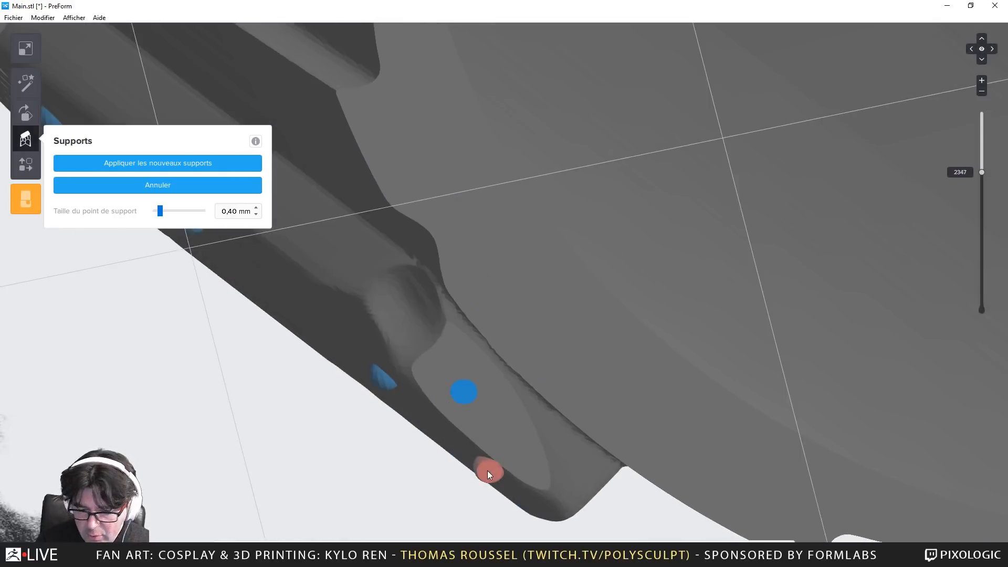
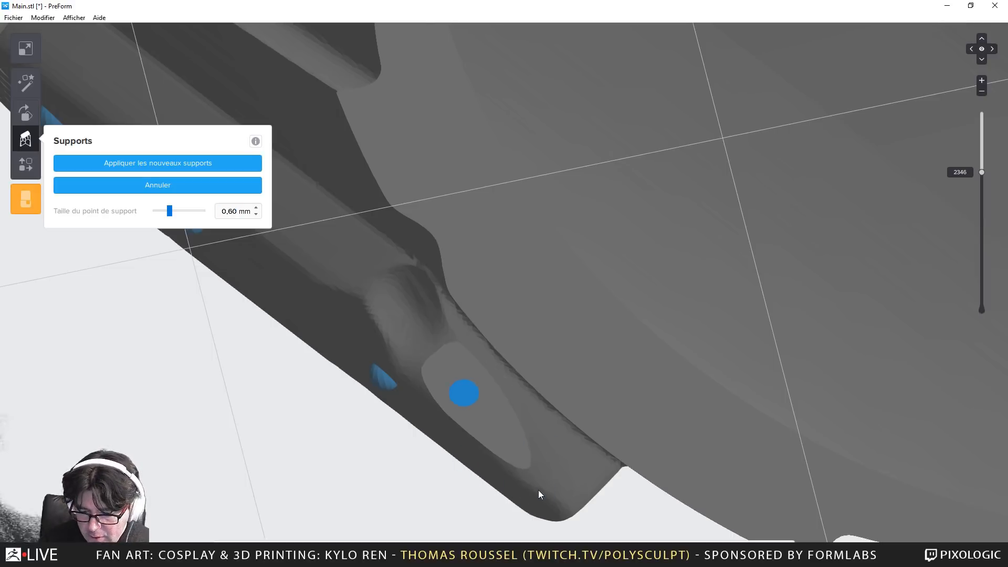
# Add a 0.60 mm support point near the lower ribbed bar's end corner and remove the neighbouring point along its outer edge
pyautogui.click(518, 477)
pyautogui.press('Up')
pyautogui.press('Up')
pyautogui.press('Up')
pyautogui.press('Up')
pyautogui.press('Up')
pyautogui.press('Up')
pyautogui.press('Up')
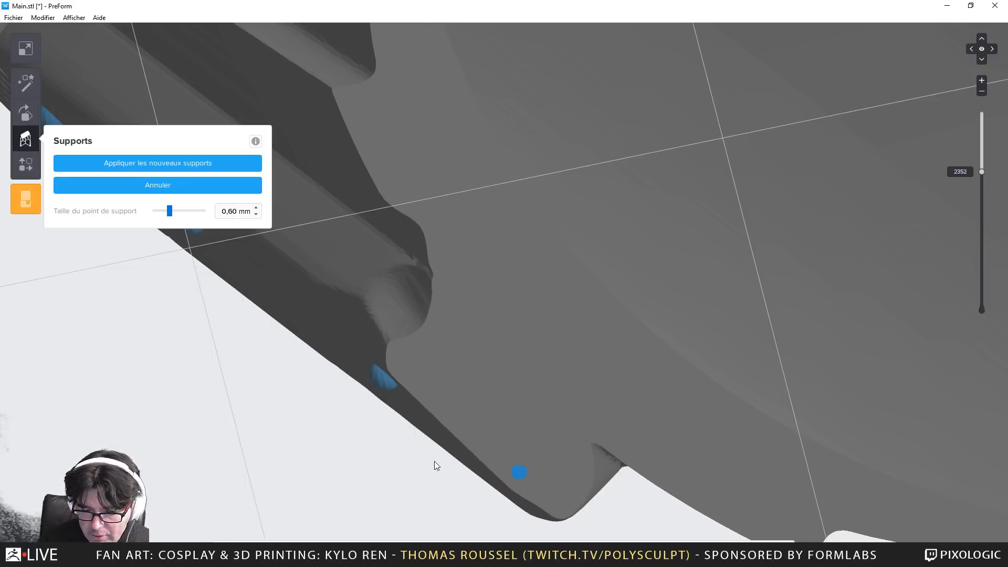
pyautogui.click(383, 379)
pyautogui.scroll(-8, 415, 406)
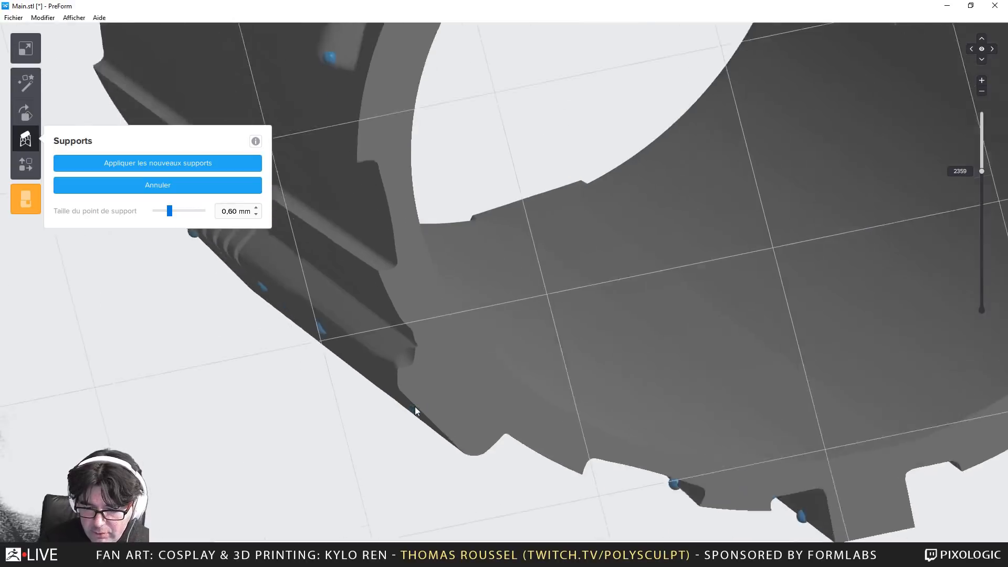
# Raise the slices to layer 2388, examining the outer edge between the two ribbed bars and the upper bar's lower end
pyautogui.press('Up')
pyautogui.press('Up')
pyautogui.press('Up')
pyautogui.press('Up')
pyautogui.press('Up')
pyautogui.press('Up')
pyautogui.press('Up')
pyautogui.press('Up')
pyautogui.press('Up')
pyautogui.press('Up')
pyautogui.press('Up')
pyautogui.press('Up')
pyautogui.press('Up')
pyautogui.press('Up')
pyautogui.press('Up')
pyautogui.press('Up')
pyautogui.moveTo(422, 380); pyautogui.dragTo(451, 514, button='middle')
pyautogui.press('Up')
pyautogui.press('Up')
pyautogui.press('Up')
pyautogui.press('Up')
pyautogui.press('Up')
pyautogui.press('Up')
pyautogui.press('Up')
pyautogui.press('Up')
pyautogui.press('Up')
pyautogui.press('Up')
pyautogui.press('Up')
pyautogui.press('Up')
pyautogui.press('Up')
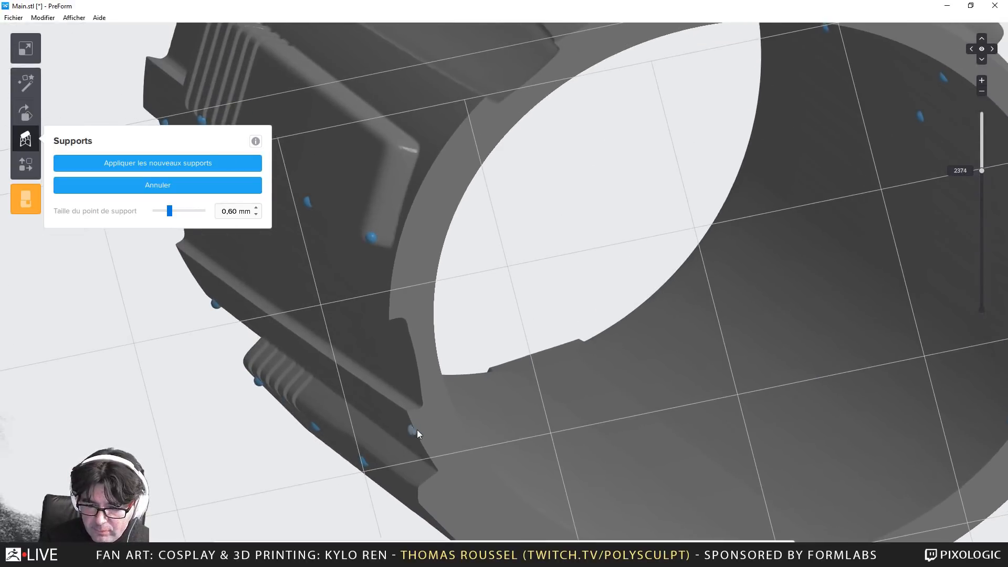
pyautogui.press('Up')
pyautogui.press('Up')
pyautogui.press('Up')
pyautogui.press('Up')
pyautogui.press('Up')
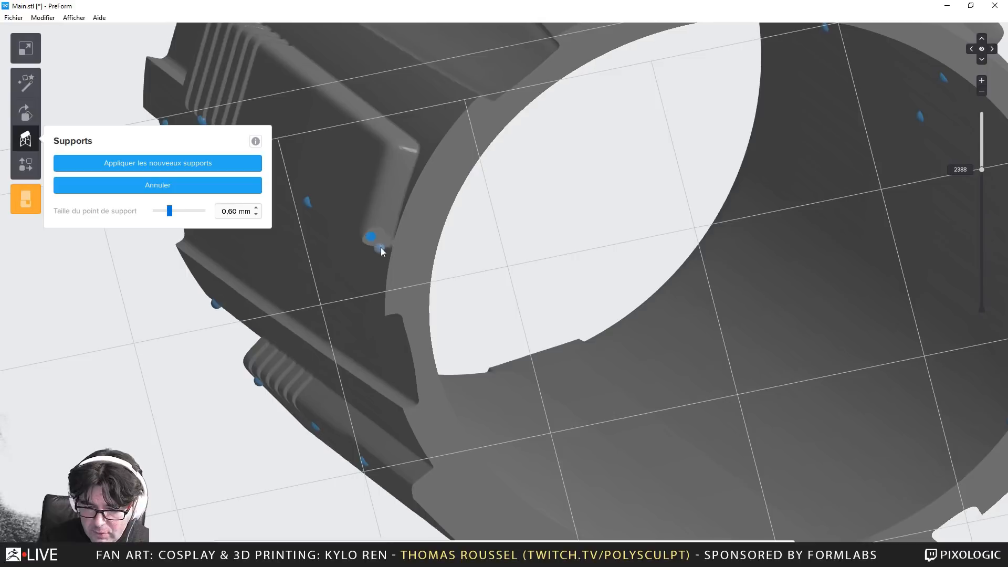
# Raise the slices to layer 2463, examining the whole tube's cut rim and the ends of the outer ribbed bars
pyautogui.scroll(-5, 411, 389)
pyautogui.press('Up')
pyautogui.press('Up')
pyautogui.press('Up')
pyautogui.press('Up')
pyautogui.press('Up')
pyautogui.press('Up')
pyautogui.press('Up')
pyautogui.press('Up')
pyautogui.press('Up')
pyautogui.press('Up')
pyautogui.press('Up')
pyautogui.press('Up')
pyautogui.press('Up')
pyautogui.press('Up')
pyautogui.press('Up')
pyautogui.press('Up')
pyautogui.press('Up')
pyautogui.press('Up')
pyautogui.press('Up')
pyautogui.press('Up')
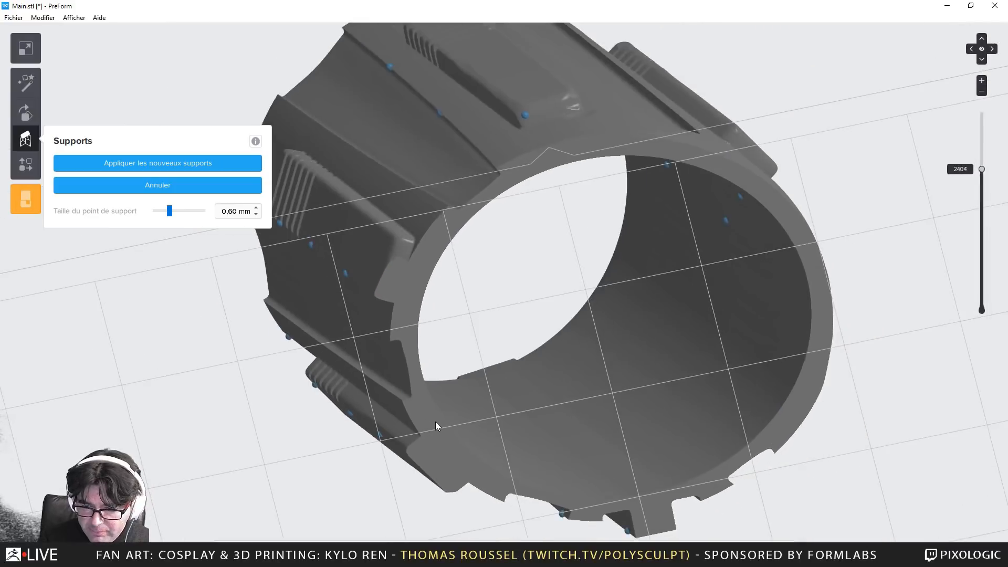
pyautogui.press('Up')
pyautogui.press('Up')
pyautogui.press('Up')
pyautogui.press('Up')
pyautogui.press('Up')
pyautogui.press('Up')
pyautogui.press('Up')
pyautogui.press('Up')
pyautogui.press('Up')
pyautogui.press('Up')
pyautogui.press('Up')
pyautogui.press('Up')
pyautogui.press('Up')
pyautogui.press('Up')
pyautogui.press('Up')
pyautogui.press('Up')
pyautogui.press('Up')
pyautogui.press('Up')
pyautogui.press('Up')
pyautogui.press('Up')
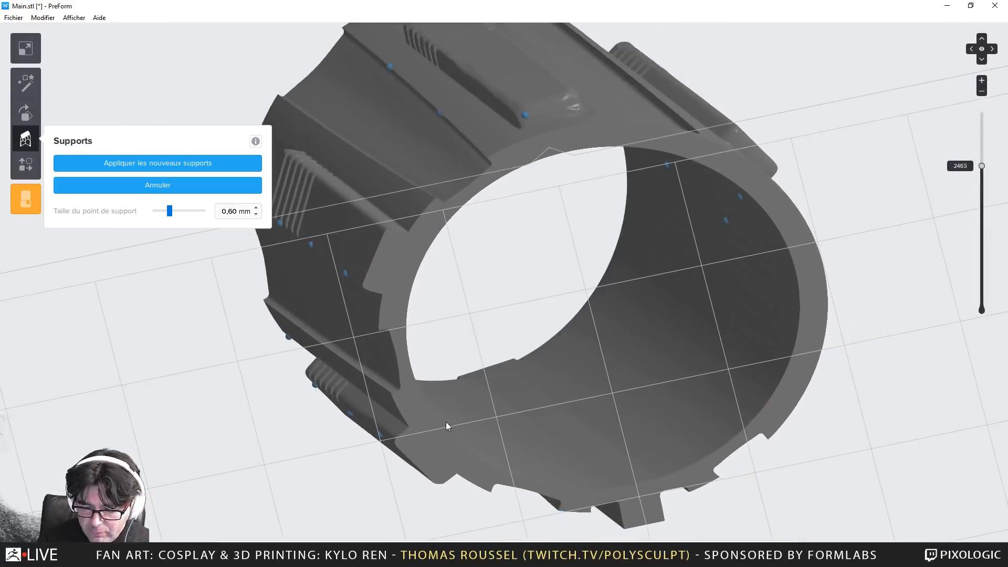
# Raise the slices to layer 2607, examining the lower ribbed bar's cut edge and the notched outer rim for places needing support
pyautogui.moveTo(554, 456); pyautogui.dragTo(568, 418, button='middle')
pyautogui.press('Up')
pyautogui.press('Up')
pyautogui.press('Up')
pyautogui.press('Up')
pyautogui.press('Up')
pyautogui.press('Up')
pyautogui.press('Up')
pyautogui.press('Up')
pyautogui.press('Up')
pyautogui.press('Up')
pyautogui.press('Up')
pyautogui.press('Up')
pyautogui.press('Up')
pyautogui.press('Up')
pyautogui.press('Up')
pyautogui.press('Up')
pyautogui.press('Up')
pyautogui.press('Up')
pyautogui.press('Up')
pyautogui.press('Up')
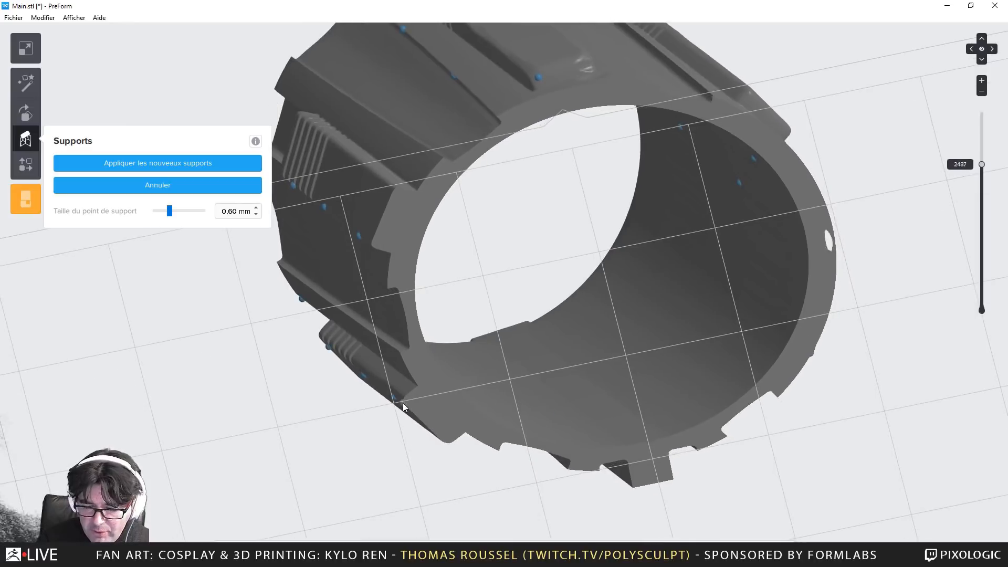
pyautogui.press('Up')
pyautogui.press('Up')
pyautogui.press('Up')
pyautogui.press('Up')
pyautogui.press('Up')
pyautogui.press('Up')
pyautogui.press('Up')
pyautogui.press('Up')
pyautogui.press('Up')
pyautogui.press('Up')
pyautogui.press('Up')
pyautogui.press('Up')
pyautogui.press('Up')
pyautogui.press('Up')
pyautogui.press('Up')
pyautogui.press('Up')
pyautogui.press('Up')
pyautogui.press('Up')
pyautogui.press('Up')
pyautogui.press('Up')
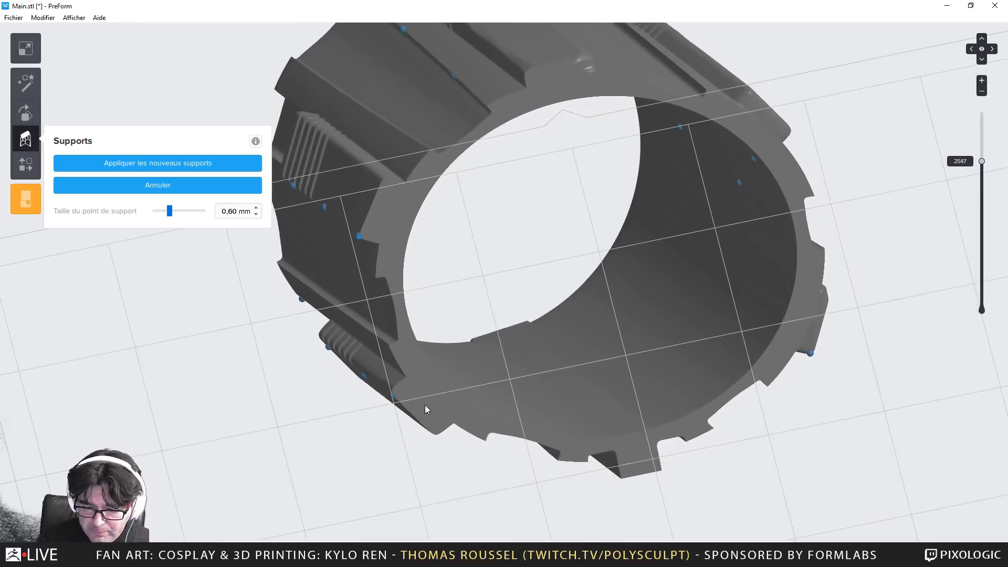
pyautogui.press('Up')
pyautogui.press('Up')
pyautogui.press('Up')
pyautogui.press('Up')
pyautogui.press('Up')
pyautogui.press('Up')
pyautogui.press('Up')
pyautogui.press('Up')
pyautogui.press('Up')
pyautogui.press('Up')
pyautogui.press('Up')
pyautogui.press('Up')
pyautogui.press('Up')
pyautogui.press('Up')
pyautogui.press('Up')
pyautogui.press('Up')
pyautogui.press('Up')
pyautogui.press('Up')
pyautogui.press('Up')
pyautogui.press('Up')
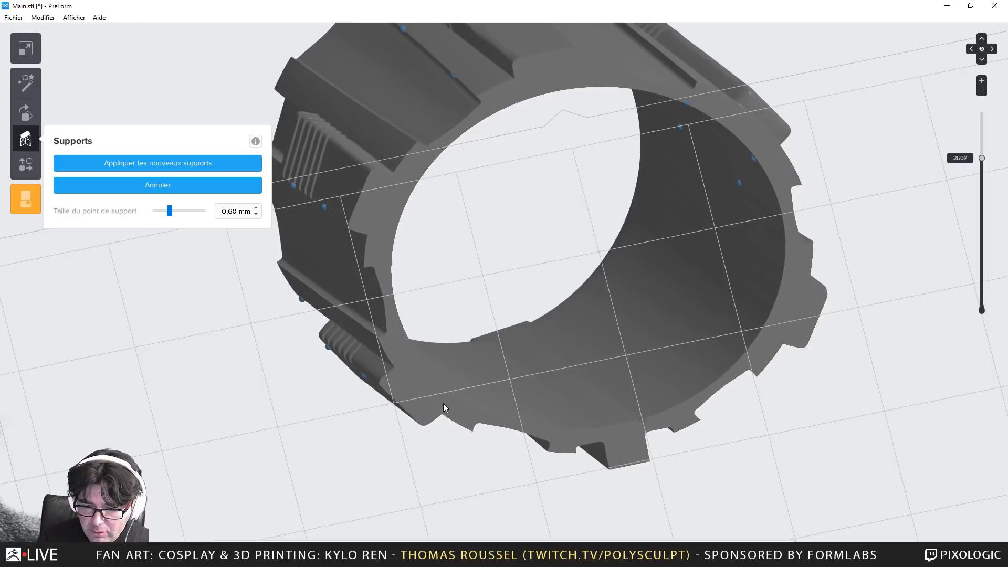
# Raise the slices to layer 2701, examining the tube's outer profile and the existing support points beside the ribbed bars
pyautogui.moveTo(419, 395); pyautogui.dragTo(455, 475, button='middle')
pyautogui.press('Up')
pyautogui.press('Up')
pyautogui.press('Up')
pyautogui.press('Up')
pyautogui.press('Up')
pyautogui.press('Up')
pyautogui.press('Up')
pyautogui.press('Up')
pyautogui.press('Up')
pyautogui.press('Up')
pyautogui.press('Up')
pyautogui.press('Up')
pyautogui.press('Up')
pyautogui.press('Up')
pyautogui.press('Up')
pyautogui.press('Up')
pyautogui.press('Up')
pyautogui.press('Up')
pyautogui.press('Up')
pyautogui.press('Up')
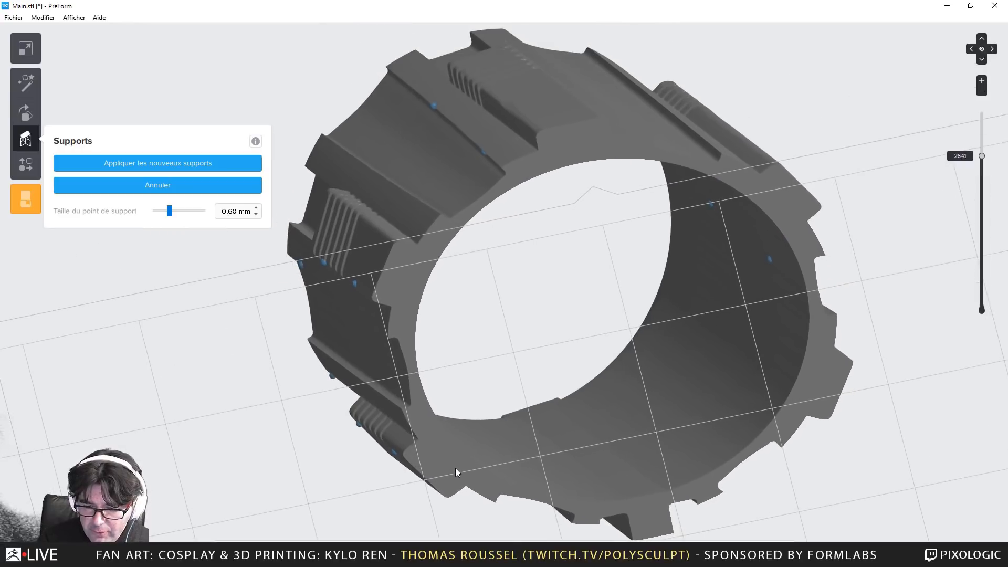
pyautogui.press('Up')
pyautogui.press('Up')
pyautogui.press('Up')
pyautogui.press('Up')
pyautogui.press('Up')
pyautogui.press('Up')
pyautogui.press('Up')
pyautogui.press('Up')
pyautogui.press('Up')
pyautogui.press('Up')
pyautogui.press('Up')
pyautogui.press('Up')
pyautogui.press('Up')
pyautogui.press('Up')
pyautogui.press('Up')
pyautogui.press('Up')
pyautogui.press('Up')
pyautogui.press('Up')
pyautogui.press('Up')
pyautogui.press('Up')
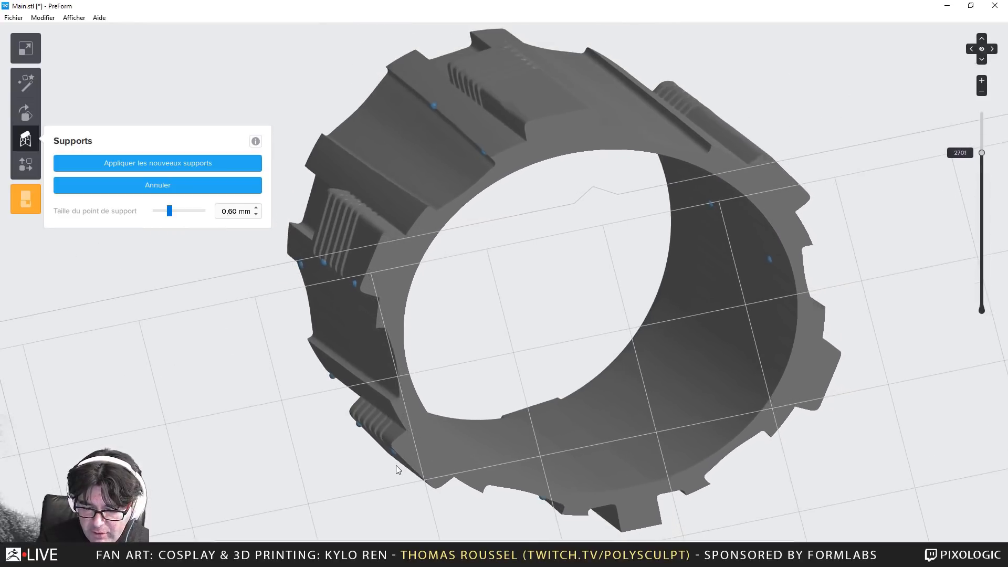
# Raise the slices to layer 2762, examining how the lower ribbed bar's outer edge meets the tube's cut rim
pyautogui.press('Up')
pyautogui.press('Up')
pyautogui.press('Up')
pyautogui.press('Up')
pyautogui.press('Up')
pyautogui.press('Up')
pyautogui.press('Up')
pyautogui.press('Up')
pyautogui.press('Up')
pyautogui.press('Up')
pyautogui.press('Up')
pyautogui.press('Up')
pyautogui.press('Up')
pyautogui.press('Up')
pyautogui.press('Up')
pyautogui.press('Up')
pyautogui.press('Up')
pyautogui.press('Up')
pyautogui.press('Up')
pyautogui.press('Up')
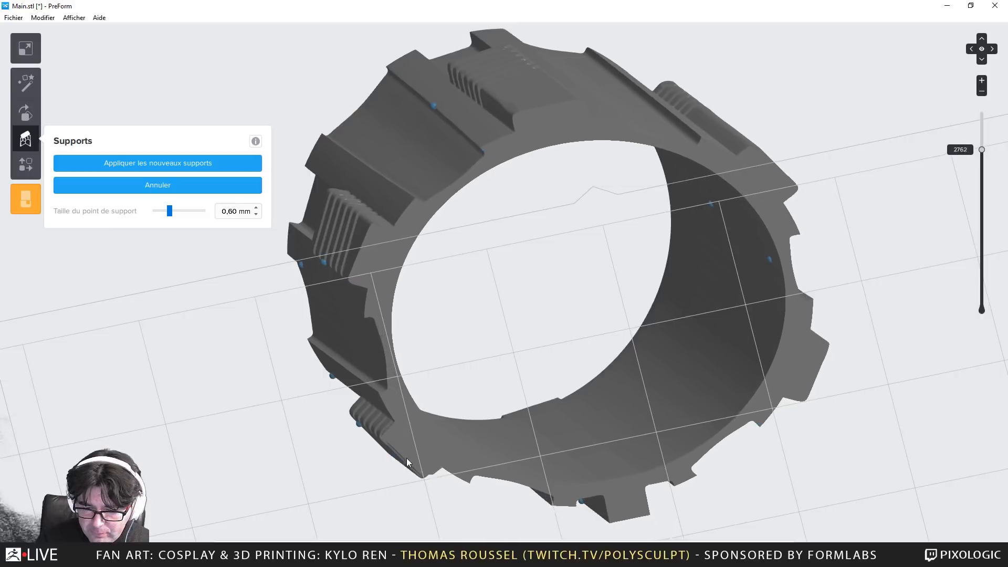
# Lower the slices to layer 2730, examining the pointed corner of the rim at the end of the lower ribbed bar
pyautogui.press('Down')
pyautogui.press('Down')
pyautogui.press('Down')
pyautogui.press('Down')
pyautogui.press('Down')
pyautogui.press('Down')
pyautogui.press('Down')
pyautogui.press('Down')
pyautogui.press('Down')
pyautogui.press('Down')
pyautogui.press('Down')
pyautogui.press('Down')
pyautogui.press('Down')
pyautogui.press('Down')
pyautogui.press('Down')
pyautogui.press('Down')
pyautogui.press('Down')
pyautogui.press('Down')
pyautogui.press('Down')
pyautogui.press('Down')
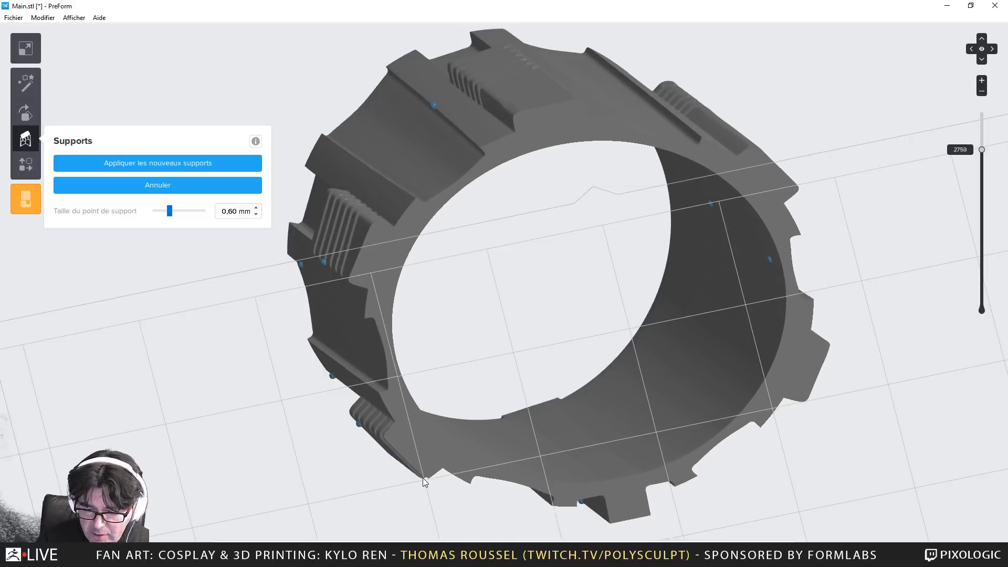
pyautogui.press('Down')
pyautogui.press('Down')
pyautogui.press('Down')
pyautogui.press('Down')
pyautogui.press('Down')
pyautogui.press('Down')
pyautogui.press('Down')
pyautogui.press('Down')
pyautogui.press('Down')
pyautogui.press('Down')
pyautogui.press('Down')
pyautogui.press('Down')
pyautogui.press('Down')
pyautogui.press('Down')
pyautogui.press('Down')
pyautogui.press('Down')
pyautogui.press('Down')
pyautogui.press('Down')
pyautogui.press('Down')
pyautogui.press('Down')
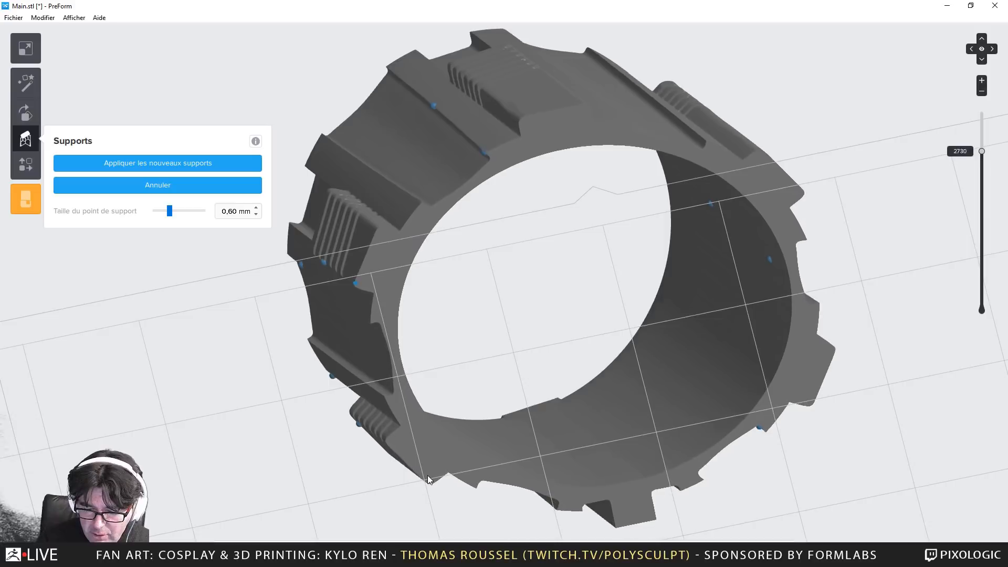
# Inspect the slices around layer 2725 up close, checking the support points beside the two ribbed bars
pyautogui.scroll(5, 427, 478)
pyautogui.scroll(-2, 428, 474)
pyautogui.scroll(-3, 424, 485)
pyautogui.press('Up')
pyautogui.press('Up')
pyautogui.press('Up')
pyautogui.press('Up')
pyautogui.press('Up')
pyautogui.press('Up')
pyautogui.press('Up')
pyautogui.press('Up')
pyautogui.press('Up')
pyautogui.press('Up')
pyautogui.press('Up')
pyautogui.press('Up')
pyautogui.press('Up')
pyautogui.press('Up')
pyautogui.press('Up')
pyautogui.press('Up')
pyautogui.press('Up')
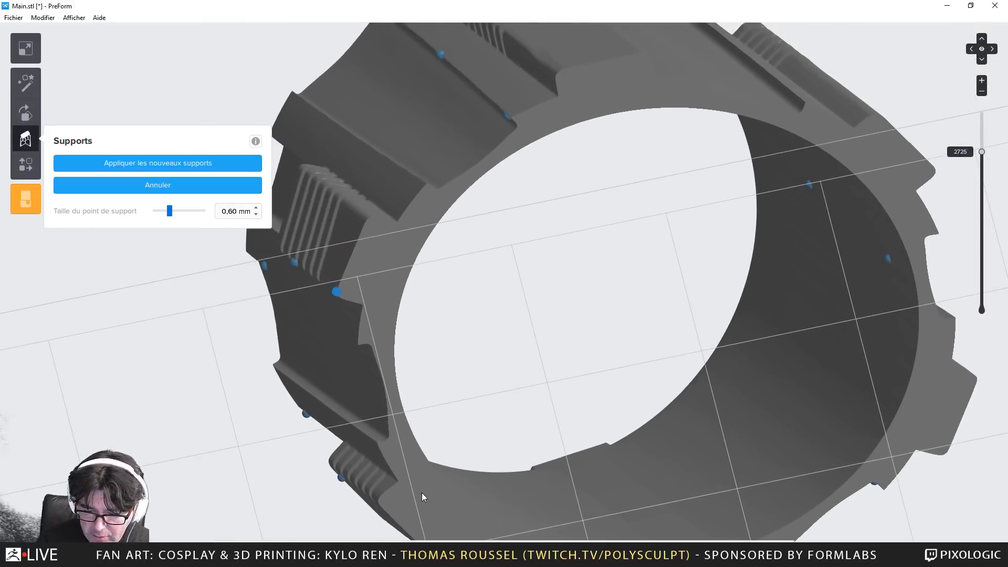
# Remove the support point at the cut corner below the upper ribbed bar, checking the slices between layers 2732 and 2721
pyautogui.scroll(3, 351, 300)
pyautogui.press('Down')
pyautogui.press('Down')
pyautogui.press('Down')
pyautogui.press('Down')
pyautogui.press('Down')
pyautogui.press('Down')
pyautogui.press('Down')
pyautogui.press('Down')
pyautogui.press('Down')
pyautogui.press('Down')
pyautogui.press('Down')
pyautogui.press('Down')
pyautogui.press('Down')
pyautogui.press('Down')
pyautogui.press('Down')
pyautogui.press('Down')
pyautogui.press('Down')
pyautogui.press('Down')
pyautogui.press('Down')
pyautogui.press('Down')
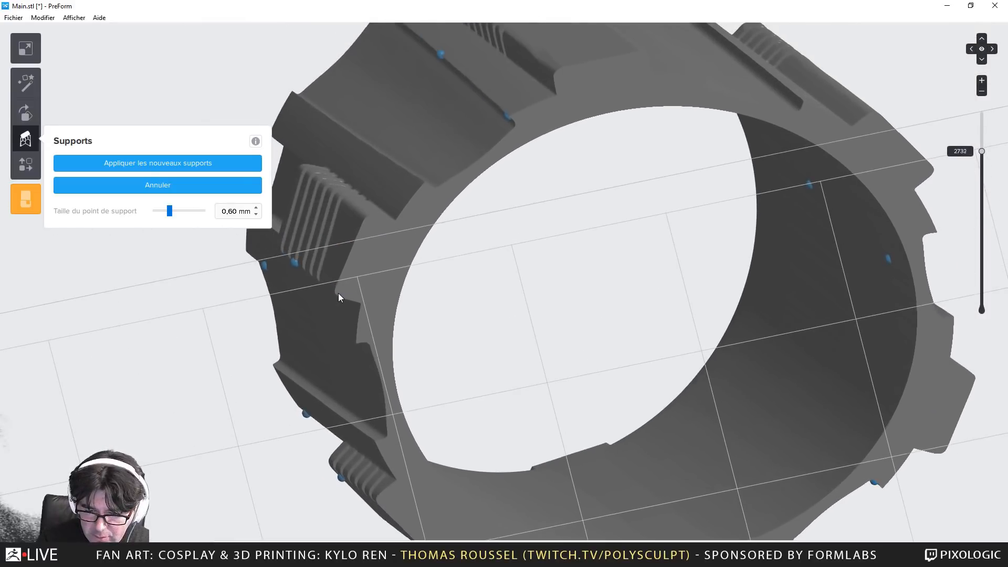
pyautogui.press('Up')
pyautogui.press('Up')
pyautogui.press('Up')
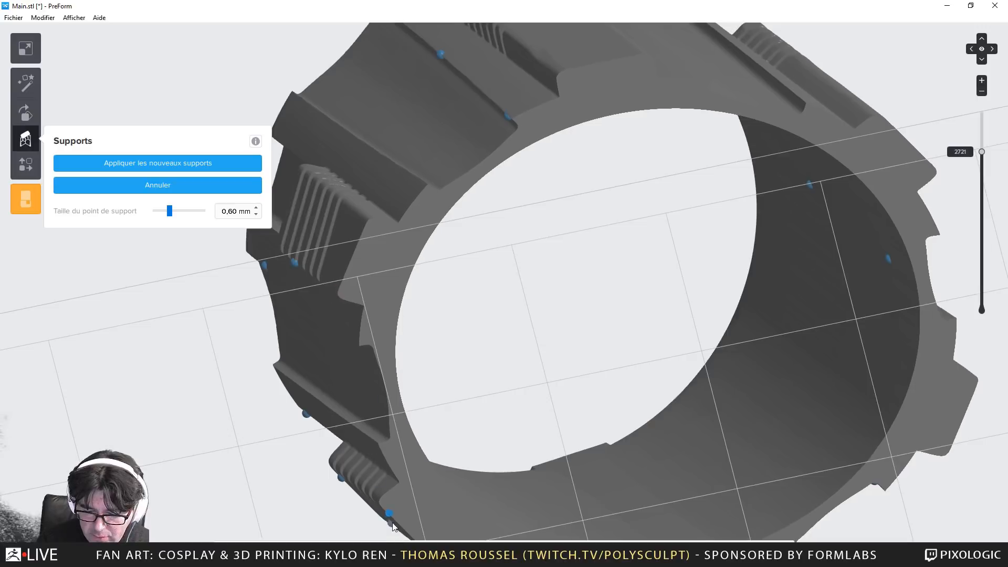
# Raise the slices to layer 2731, examining the lower ribbed bar's full length and the adjoining cut rim
pyautogui.press('Up')
pyautogui.press('Up')
pyautogui.press('Up')
pyautogui.press('Up')
pyautogui.press('Up')
pyautogui.press('Up')
pyautogui.press('Up')
pyautogui.press('Up')
pyautogui.press('Up')
pyautogui.press('Up')
pyautogui.press('Up')
pyautogui.press('Up')
pyautogui.press('Up')
pyautogui.press('Up')
pyautogui.press('Up')
pyautogui.press('Up')
pyautogui.press('Up')
pyautogui.press('Up')
pyautogui.press('Up')
pyautogui.press('Up')
pyautogui.scroll(1, 449, 423)
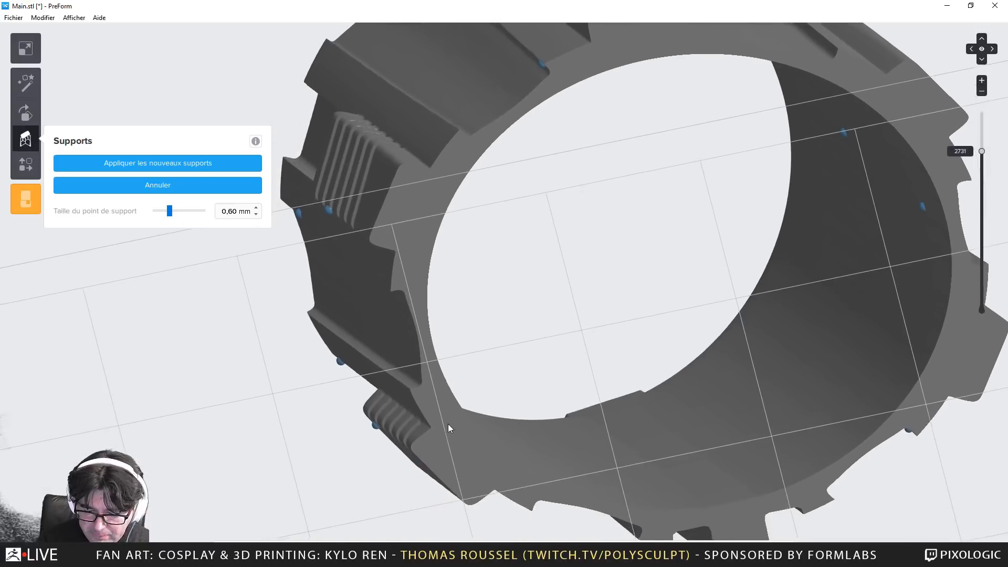
# Raise the slices to layer 2761, examining the lower ribbed bar's grooves and thin outer edge up close
pyautogui.press('Up')
pyautogui.press('Up')
pyautogui.press('Up')
pyautogui.press('Up')
pyautogui.press('Up')
pyautogui.press('Up')
pyautogui.press('Up')
pyautogui.press('Up')
pyautogui.press('Up')
pyautogui.press('Up')
pyautogui.press('Up')
pyautogui.press('Up')
pyautogui.press('Up')
pyautogui.press('Up')
pyautogui.press('Up')
pyautogui.press('Up')
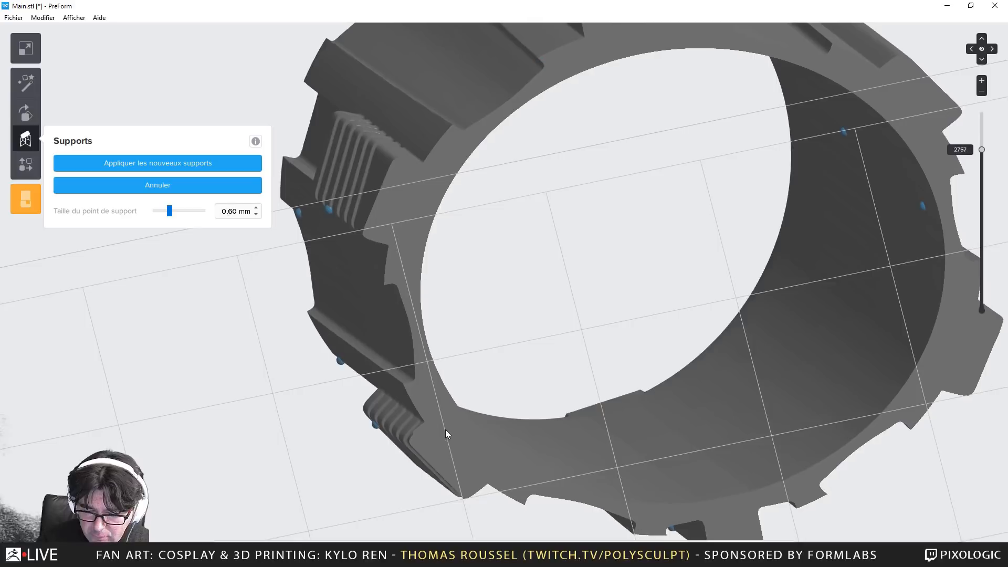
pyautogui.scroll(4, 441, 451)
pyautogui.press('Up')
pyautogui.press('Up')
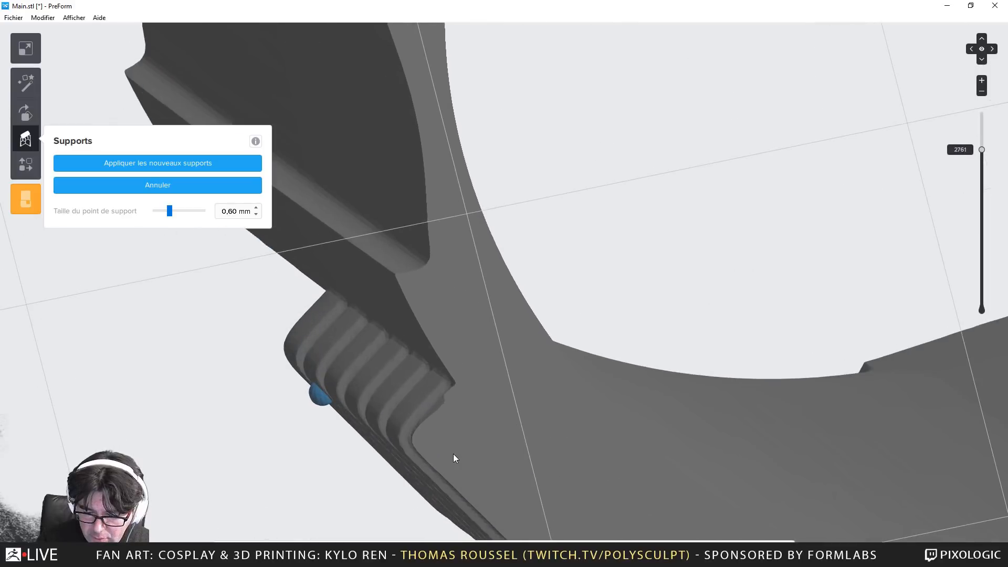
# Raise the slices to layer 2788 and add a 0.40 mm support point at the lower ribbed bar's exposed rib corner
pyautogui.press('Up')
pyautogui.press('Up')
pyautogui.press('Up')
pyautogui.press('Up')
pyautogui.press('Up')
pyautogui.press('Up')
pyautogui.press('Up')
pyautogui.press('Up')
pyautogui.press('Up')
pyautogui.press('Up')
pyautogui.press('Up')
pyautogui.press('Up')
pyautogui.press('Up')
pyautogui.press('Up')
pyautogui.press('Up')
pyautogui.press('Up')
pyautogui.press('Up')
pyautogui.press('Up')
pyautogui.press('Up')
pyautogui.press('Up')
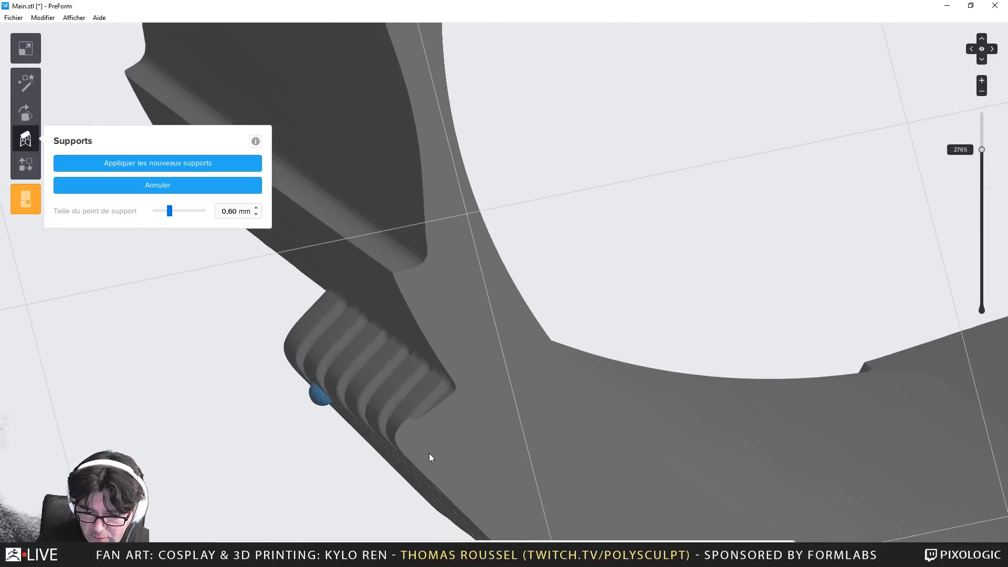
pyautogui.press('Down')
pyautogui.press('Down')
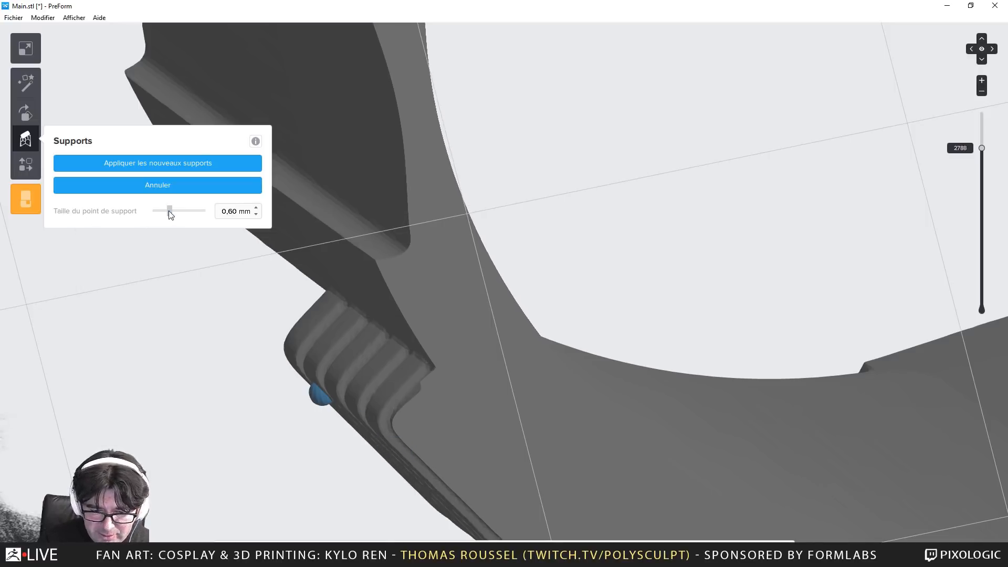
pyautogui.moveTo(169, 211); pyautogui.dragTo(160, 216)
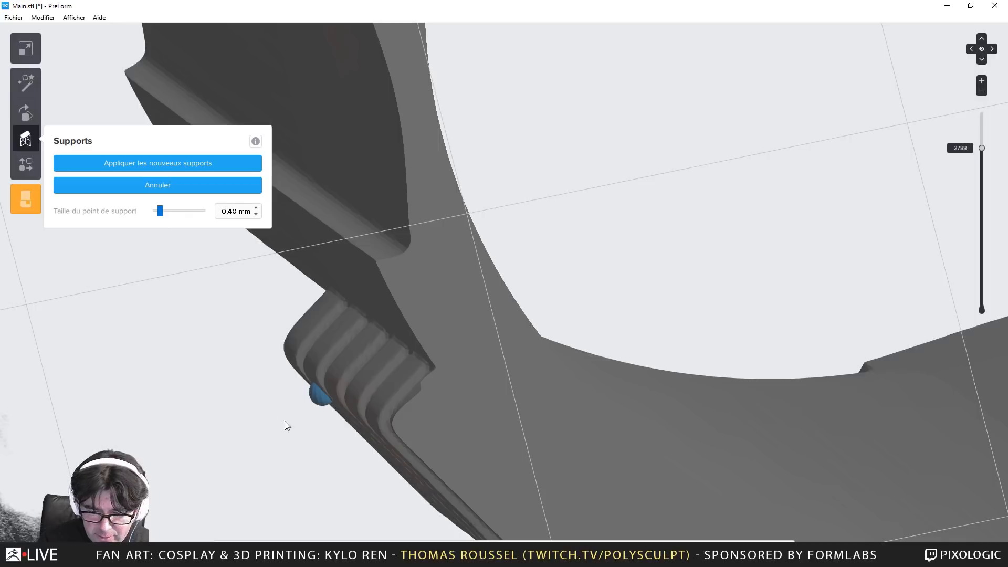
pyautogui.click(380, 433)
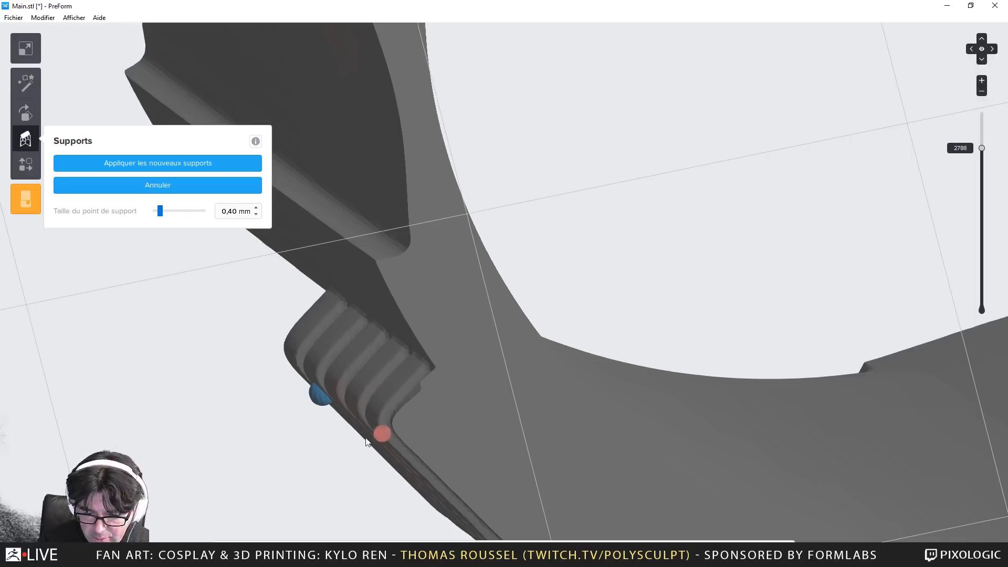
# Add a 0.40 mm support point at the corner of the lower ribbed bar's next rib, at layer 2817
pyautogui.moveTo(363, 429); pyautogui.dragTo(357, 437, button='right')
pyautogui.moveTo(330, 459); pyautogui.dragTo(441, 294, button='middle')
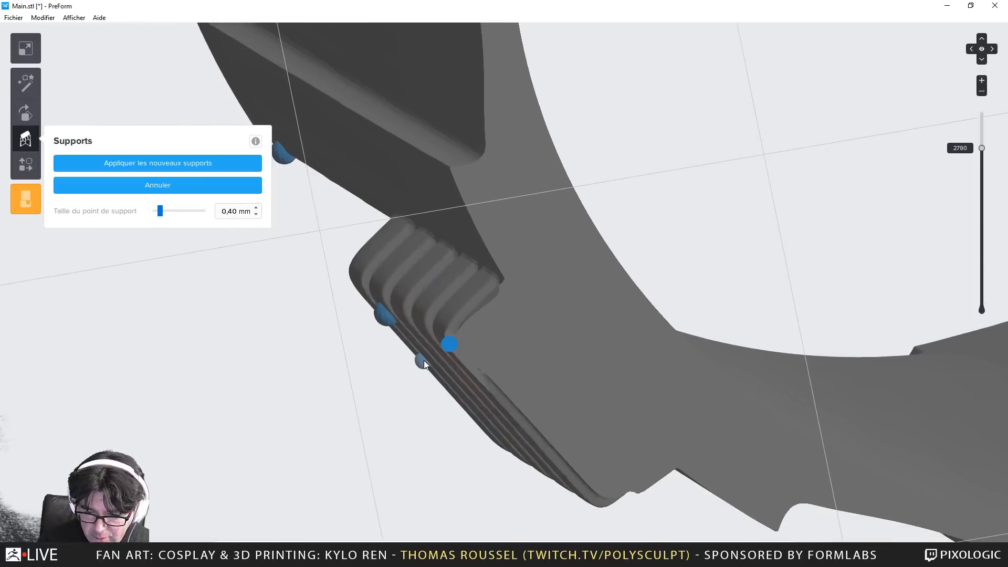
pyautogui.press('Up')
pyautogui.press('Up')
pyautogui.press('Up')
pyautogui.press('Up')
pyautogui.press('Up')
pyautogui.press('Up')
pyautogui.press('Up')
pyautogui.press('Up')
pyautogui.press('Up')
pyautogui.press('Up')
pyautogui.press('Up')
pyautogui.press('Up')
pyautogui.press('Up')
pyautogui.press('Up')
pyautogui.press('Up')
pyautogui.press('Up')
pyautogui.press('Up')
pyautogui.press('Up')
pyautogui.press('Up')
pyautogui.press('Up')
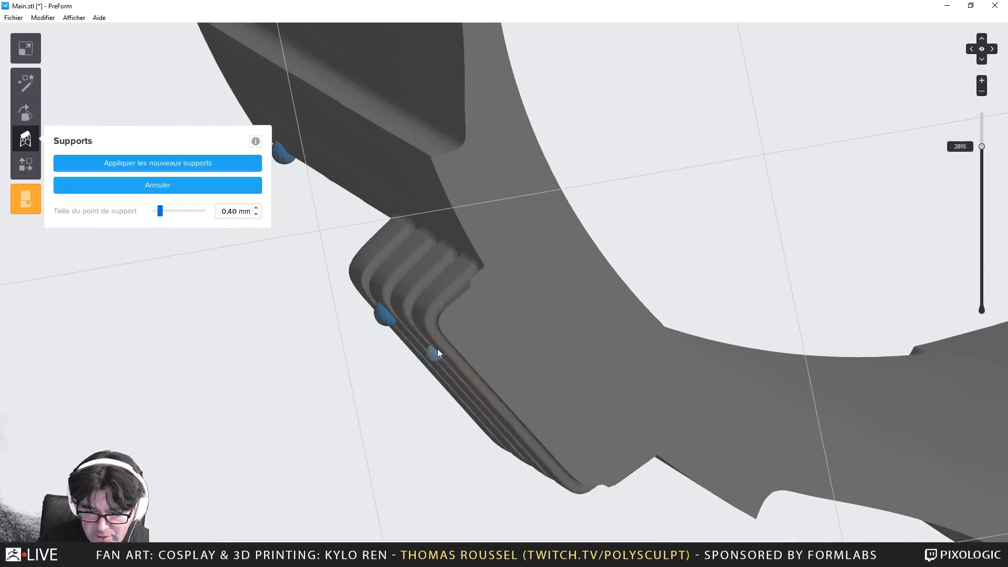
pyautogui.press('Up')
pyautogui.click(427, 331)
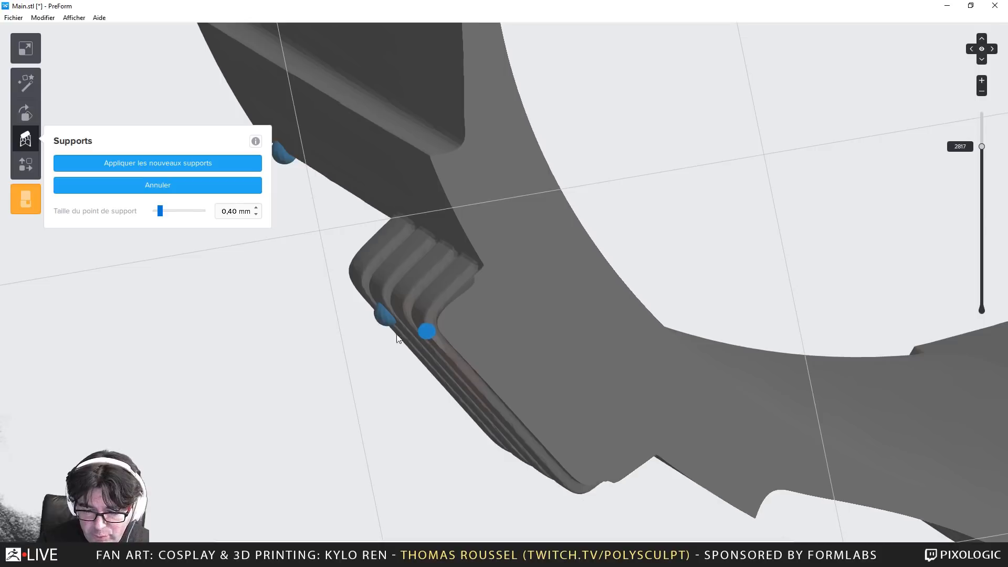
# Raise the slices through the following grooves to layer 2872 and add a 0.40 mm support point at the lower bar's rib corner
pyautogui.press('Up')
pyautogui.press('Up')
pyautogui.press('Up')
pyautogui.press('Up')
pyautogui.press('Up')
pyautogui.press('Up')
pyautogui.press('Up')
pyautogui.press('Up')
pyautogui.press('Up')
pyautogui.press('Up')
pyautogui.press('Up')
pyautogui.press('Up')
pyautogui.press('Up')
pyautogui.press('Up')
pyautogui.press('Up')
pyautogui.press('Up')
pyautogui.press('Up')
pyautogui.press('Up')
pyautogui.press('Up')
pyautogui.press('Up')
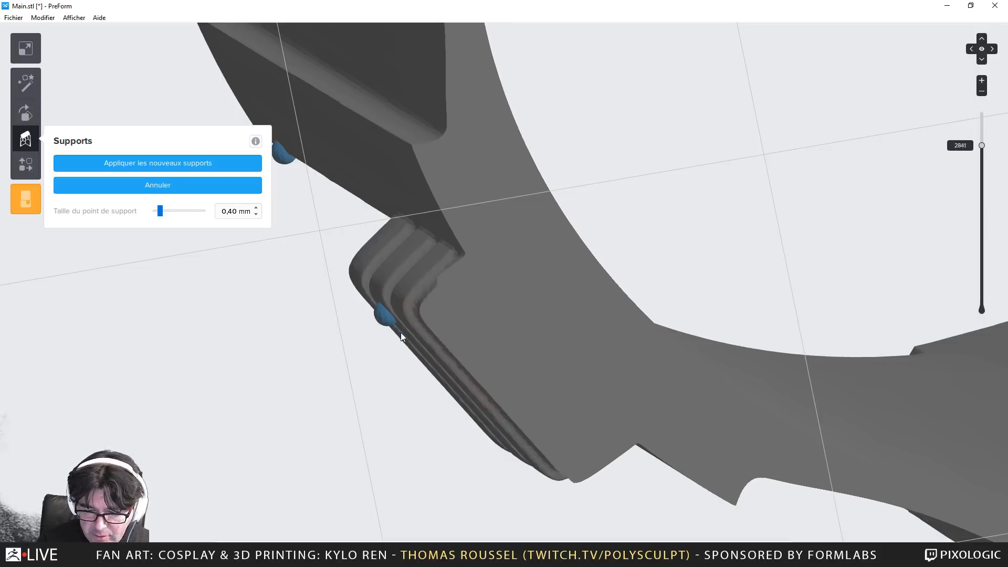
pyautogui.press('Up')
pyautogui.press('Up')
pyautogui.press('Up')
pyautogui.press('Up')
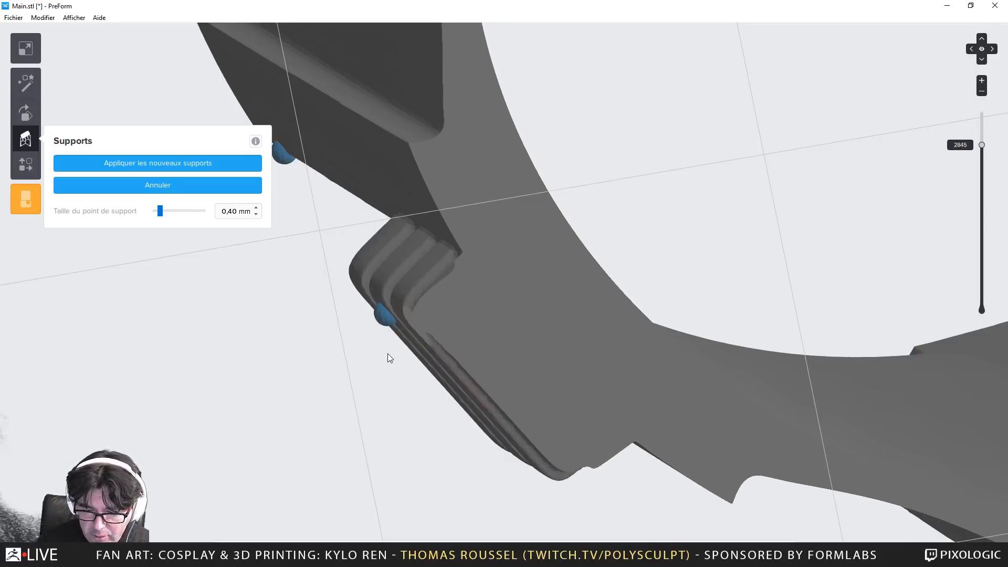
pyautogui.press('Up')
pyautogui.press('Up')
pyautogui.press('Up')
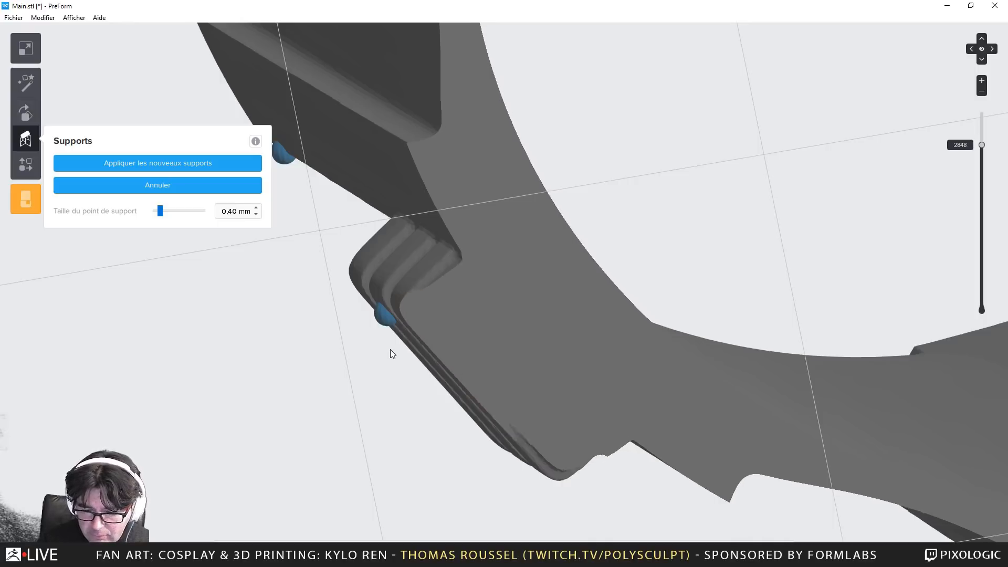
pyautogui.press('Up')
pyautogui.press('Up')
pyautogui.press('Up')
pyautogui.press('Up')
pyautogui.press('Up')
pyautogui.press('Up')
pyautogui.press('Up')
pyautogui.press('Up')
pyautogui.press('Up')
pyautogui.press('Up')
pyautogui.press('Up')
pyautogui.press('Up')
pyautogui.press('Up')
pyautogui.press('Up')
pyautogui.press('Up')
pyautogui.press('Up')
pyautogui.press('Up')
pyautogui.press('Up')
pyautogui.press('Up')
pyautogui.press('Up')
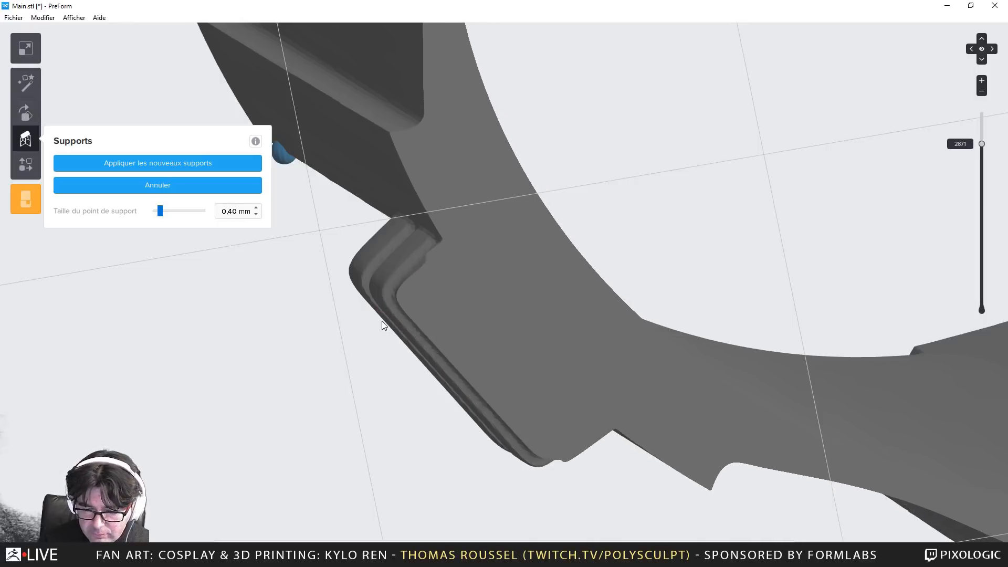
pyautogui.press('Up')
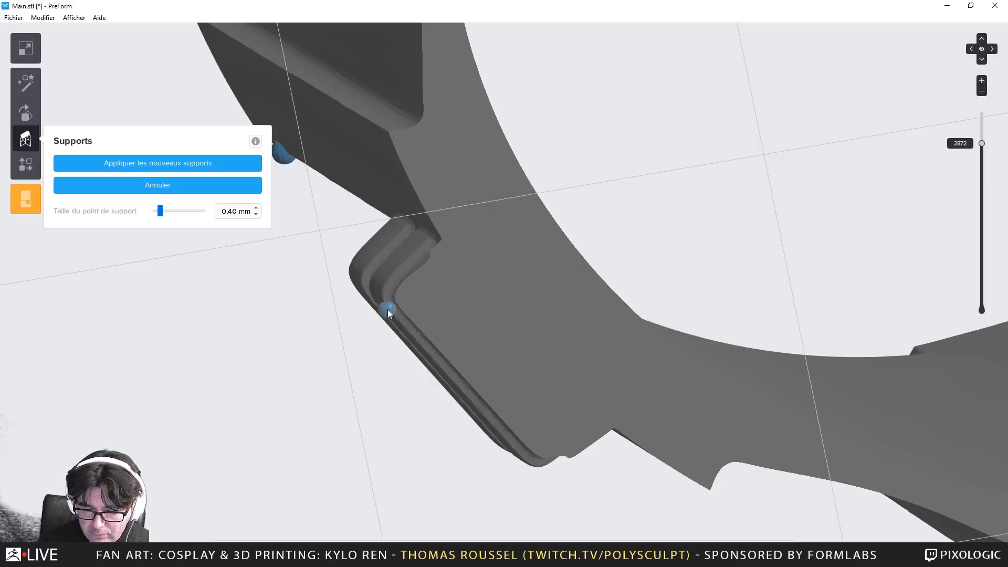
pyautogui.click(388, 310)
# Add a 0.40 mm support point at the corner of the lower ribbed bar's last rib, at layer 2900
pyautogui.press('Up')
pyautogui.press('Up')
pyautogui.moveTo(357, 357); pyautogui.dragTo(370, 349, button='right')
pyautogui.press('Up')
pyautogui.press('Up')
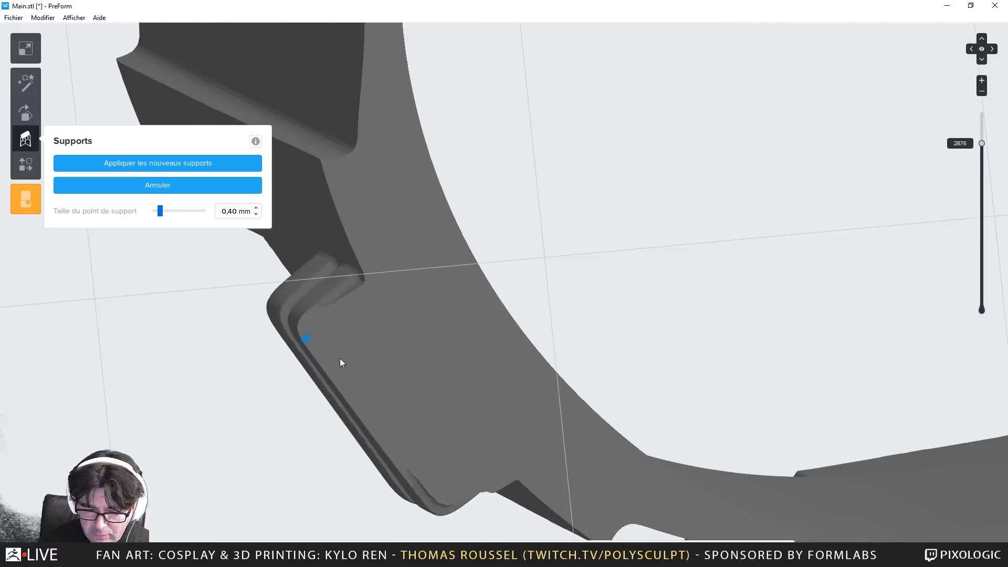
pyautogui.press('Up')
pyautogui.press('Up')
pyautogui.press('Up')
pyautogui.press('Up')
pyautogui.press('Up')
pyautogui.press('Up')
pyautogui.press('Up')
pyautogui.press('Up')
pyautogui.press('Up')
pyautogui.press('Up')
pyautogui.press('Up')
pyautogui.press('Up')
pyautogui.press('Up')
pyautogui.press('Up')
pyautogui.press('Up')
pyautogui.press('Up')
pyautogui.press('Up')
pyautogui.press('Up')
pyautogui.press('Up')
pyautogui.press('Up')
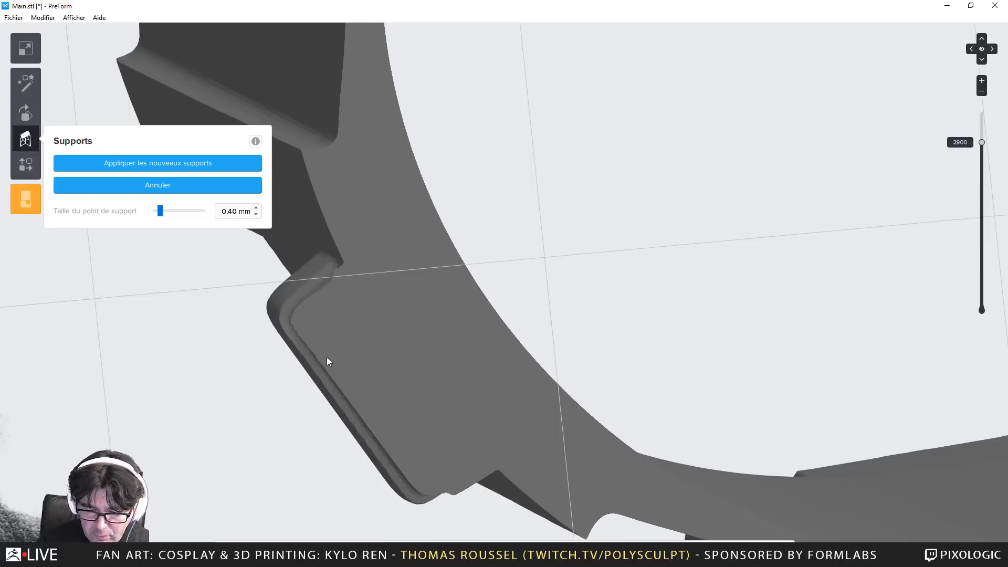
pyautogui.press('Down')
pyautogui.click(286, 327)
# Lower the slices to layer 2863, checking the support points around the whole ring and on the upper ribbed bar
pyautogui.scroll(-4, 356, 375)
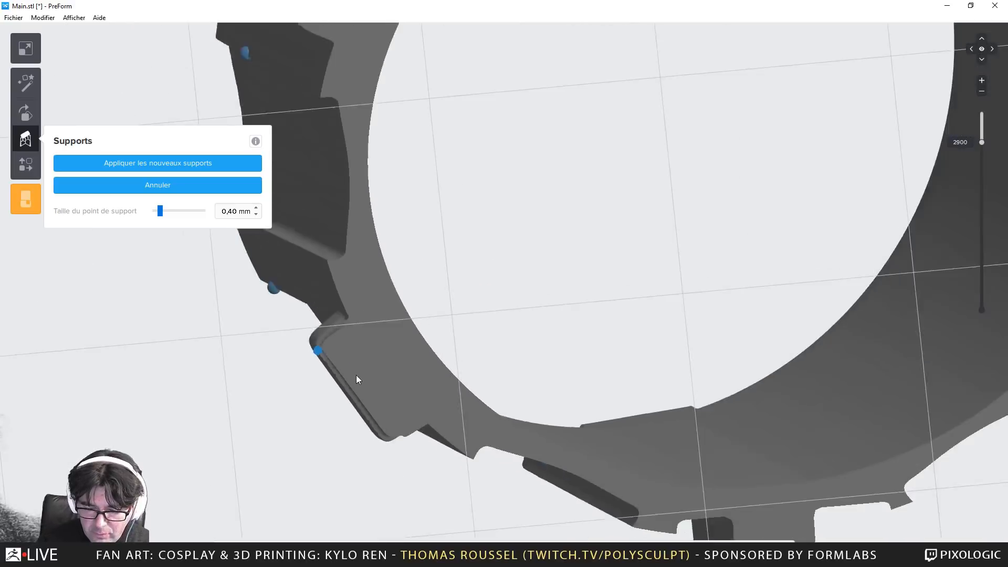
pyautogui.press('Down')
pyautogui.press('Down')
pyautogui.press('Down')
pyautogui.press('Down')
pyautogui.press('Down')
pyautogui.press('Down')
pyautogui.press('Down')
pyautogui.press('Down')
pyautogui.press('Down')
pyautogui.press('Down')
pyautogui.press('Down')
pyautogui.press('Down')
pyautogui.press('Down')
pyautogui.press('Down')
pyautogui.press('Down')
pyautogui.press('Down')
pyautogui.press('Down')
pyautogui.press('Down')
pyautogui.press('Down')
pyautogui.press('Down')
pyautogui.press('Down')
pyautogui.press('Down')
pyautogui.press('Down')
pyautogui.press('Down')
pyautogui.press('Down')
pyautogui.press('Down')
pyautogui.press('Down')
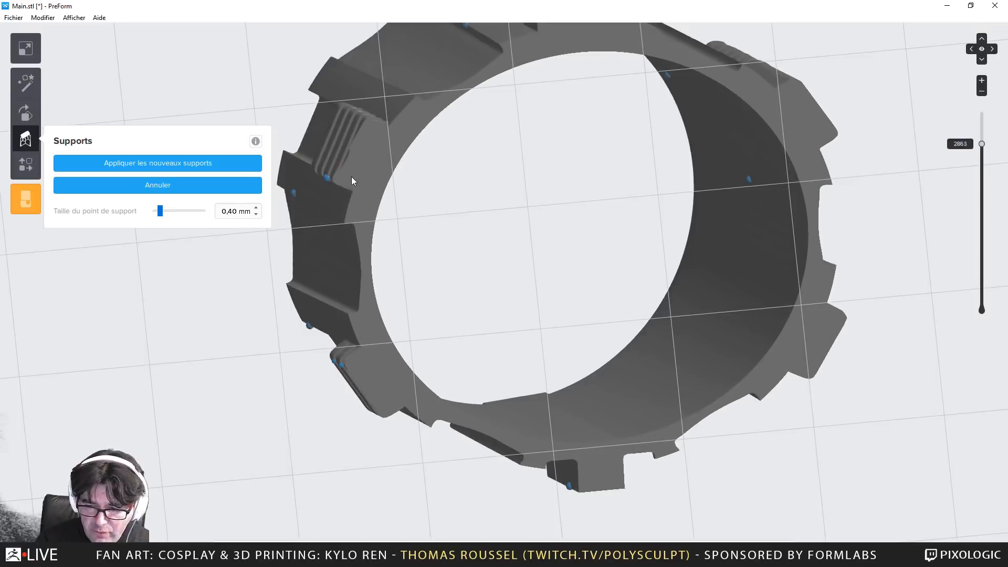
# Lower the slices past layer 2834 and examine the ring's upper ribbed bar for ribs still lacking support
pyautogui.moveTo(384, 184); pyautogui.dragTo(382, 244, button='middle')
pyautogui.press('Down')
pyautogui.press('Down')
pyautogui.press('Down')
pyautogui.press('Down')
pyautogui.press('Down')
pyautogui.press('Down')
pyautogui.press('Down')
pyautogui.press('Down')
pyautogui.press('Down')
pyautogui.press('Down')
pyautogui.press('Down')
pyautogui.press('Down')
pyautogui.press('Down')
pyautogui.press('Down')
pyautogui.press('Down')
pyautogui.press('Down')
pyautogui.press('Down')
pyautogui.press('Down')
pyautogui.press('Down')
pyautogui.press('Down')
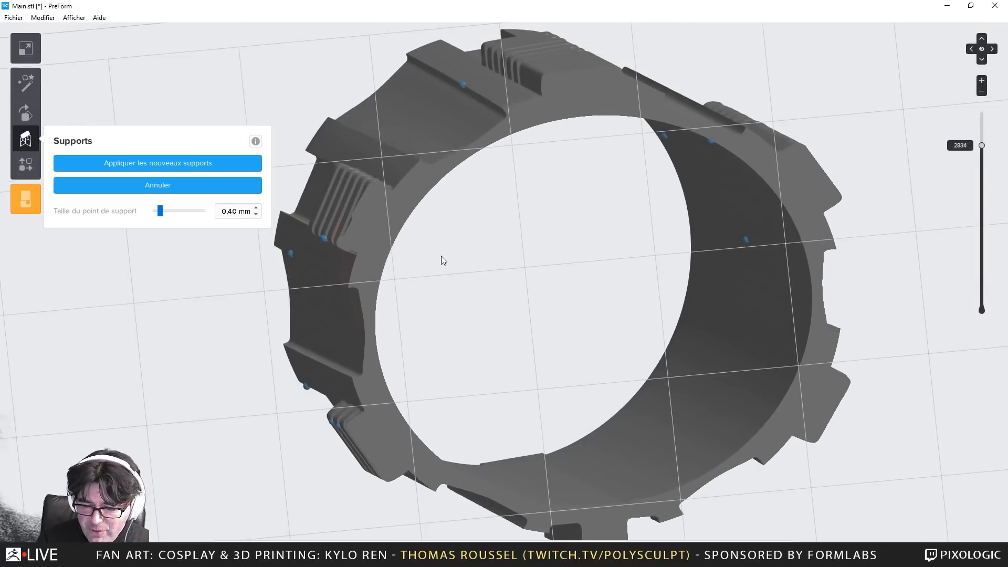
pyautogui.moveTo(418, 281); pyautogui.dragTo(515, 269, button='middle')
pyautogui.press('Down')
pyautogui.press('Down')
pyautogui.press('Down')
pyautogui.press('Down')
pyautogui.press('Down')
pyautogui.press('Down')
pyautogui.press('Down')
pyautogui.press('Down')
pyautogui.press('Down')
pyautogui.press('Down')
pyautogui.press('Down')
pyautogui.press('Down')
pyautogui.press('Down')
pyautogui.press('Down')
pyautogui.press('Down')
pyautogui.press('Down')
pyautogui.press('Down')
pyautogui.press('Down')
pyautogui.press('Down')
pyautogui.press('Down')
# Raise the slices to layer 2803 and add a 0.40 mm support point at the upper ribbed bar's innermost rib corner
pyautogui.scroll(5, 375, 192)
pyautogui.press('Up')
pyautogui.press('Up')
pyautogui.press('Up')
pyautogui.press('Up')
pyautogui.press('Up')
pyautogui.press('Up')
pyautogui.press('Up')
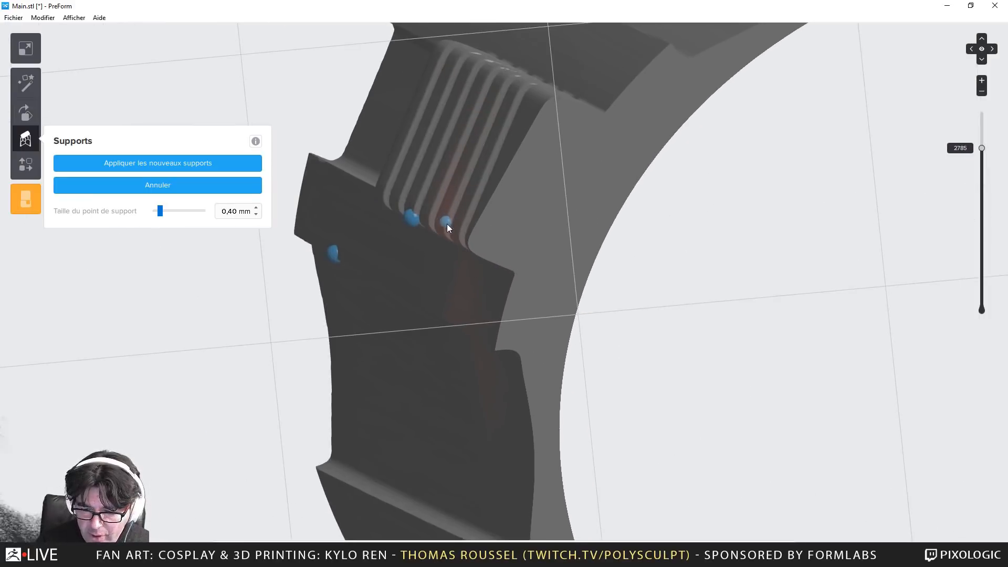
pyautogui.press('Up')
pyautogui.press('Up')
pyautogui.press('Up')
pyautogui.press('Up')
pyautogui.press('Up')
pyautogui.press('Up')
pyautogui.press('Up')
pyautogui.press('Up')
pyautogui.press('Up')
pyautogui.press('Up')
pyautogui.press('Up')
pyautogui.press('Up')
pyautogui.press('Up')
pyautogui.press('Up')
pyautogui.press('Up')
pyautogui.press('Up')
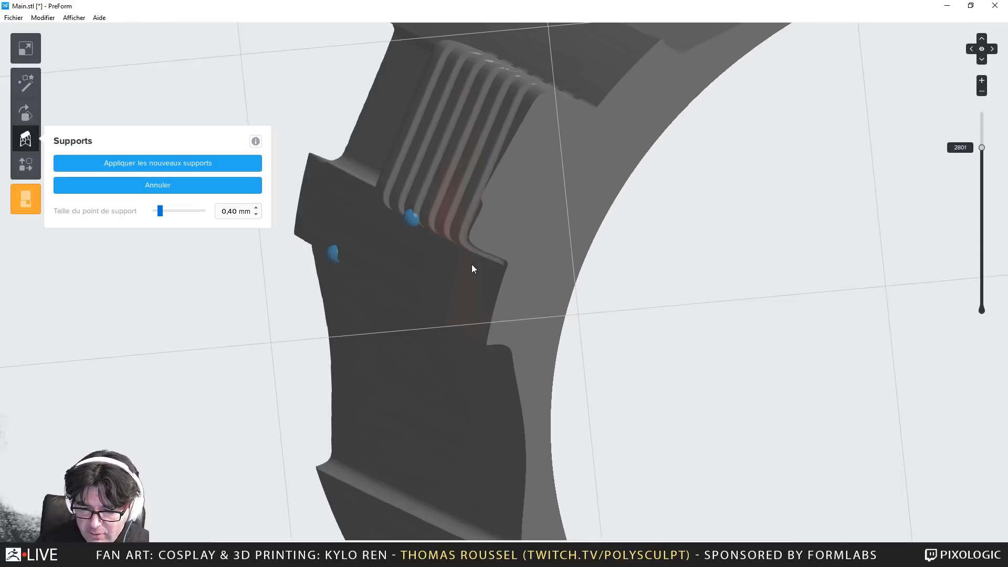
pyautogui.press('Up')
pyautogui.scroll(3, 462, 249)
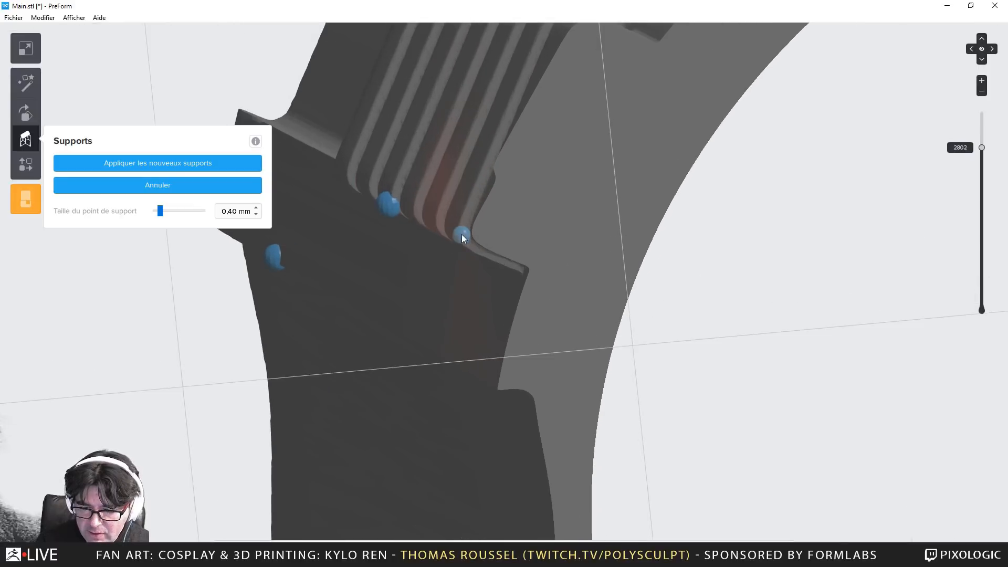
pyautogui.press('Up')
# Add 0.40 mm support points at the corners of the upper ribbed bar's next ribs, around layers 2830 and 2829
pyautogui.press('Up')
pyautogui.press('Up')
pyautogui.press('Up')
pyautogui.press('Up')
pyautogui.press('Up')
pyautogui.press('Up')
pyautogui.press('Up')
pyautogui.press('Up')
pyautogui.press('Up')
pyautogui.press('Up')
pyautogui.press('Up')
pyautogui.press('Up')
pyautogui.press('Up')
pyautogui.press('Up')
pyautogui.press('Up')
pyautogui.press('Up')
pyautogui.press('Up')
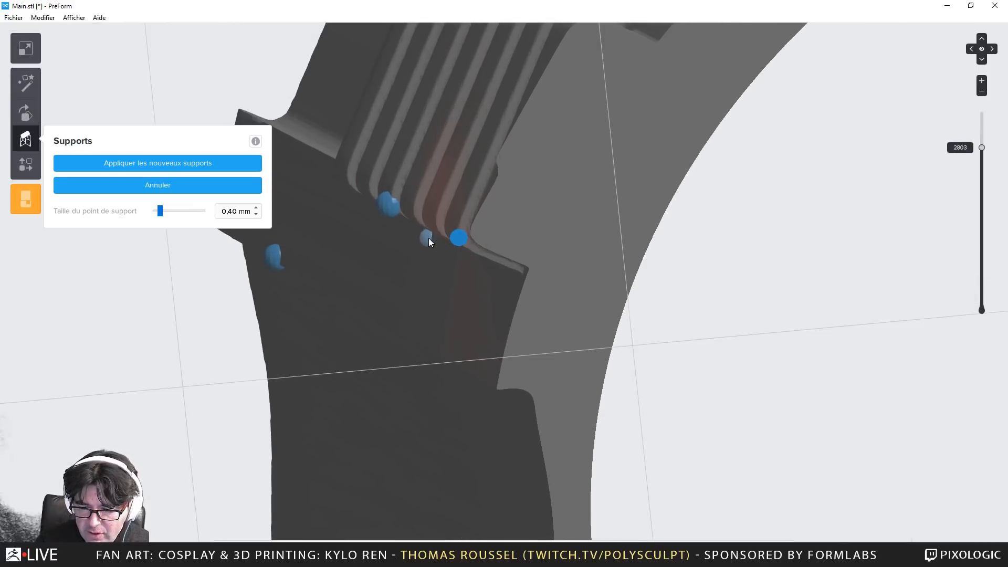
pyautogui.press('Up')
pyautogui.press('Up')
pyautogui.press('Up')
pyautogui.press('Up')
pyautogui.press('Up')
pyautogui.press('Up')
pyautogui.press('Up')
pyautogui.press('Up')
pyautogui.press('Up')
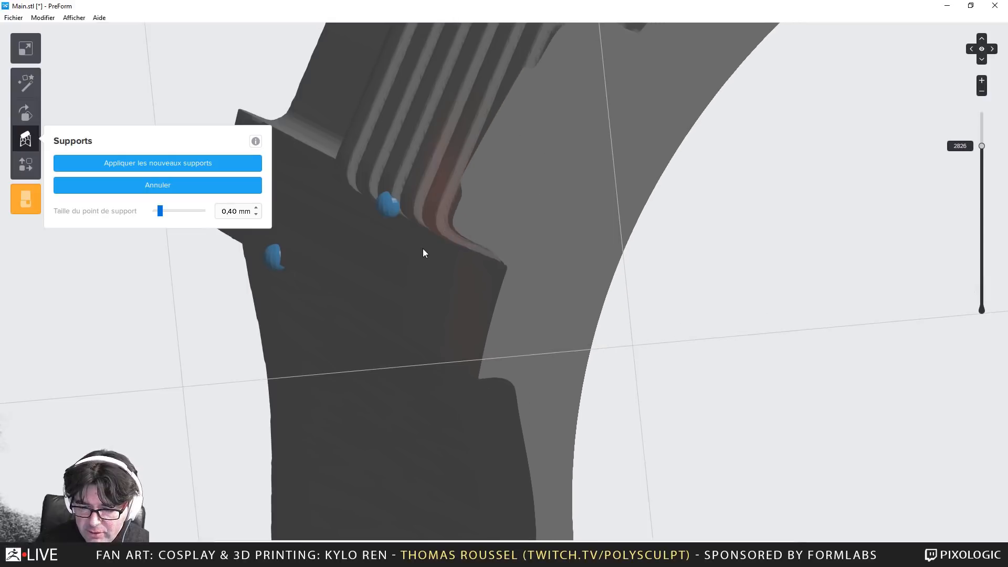
pyautogui.press('Up')
pyautogui.press('Up')
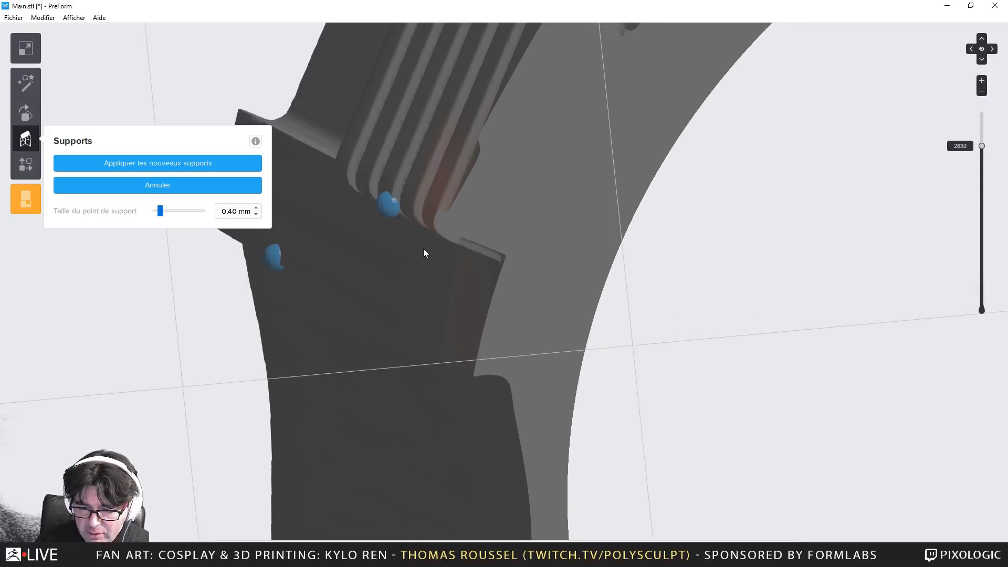
pyautogui.press('Down')
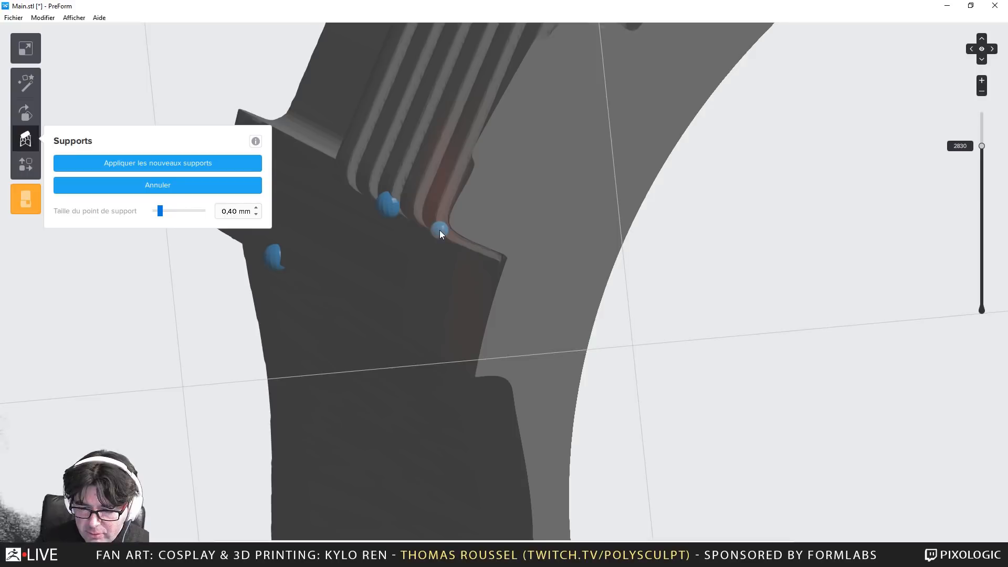
pyautogui.click(412, 214)
pyautogui.press('Down')
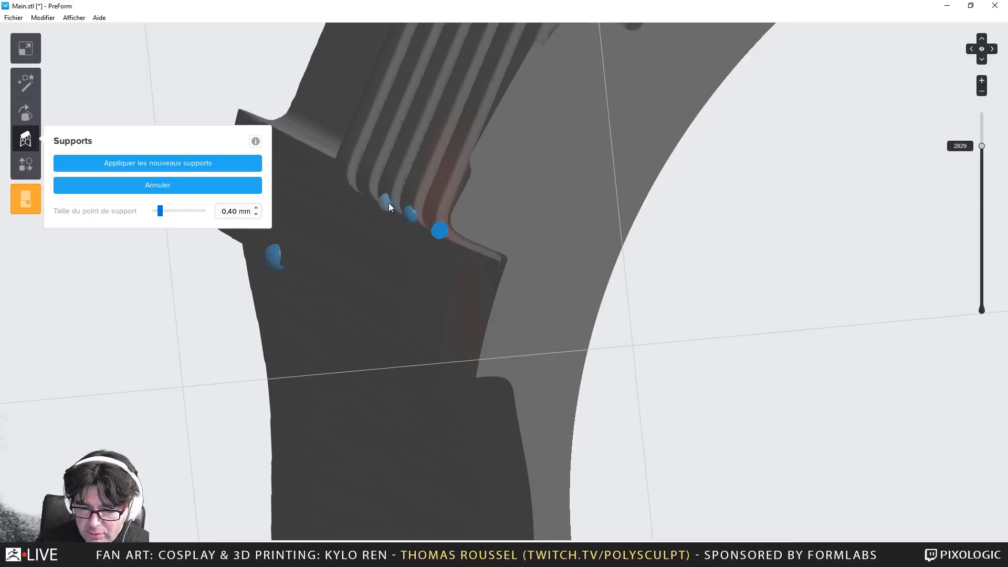
# Raise the slices to layer 2892, checking where the upper ribbed bar's new support points meet the rib corners
pyautogui.press('Up')
pyautogui.press('Up')
pyautogui.press('Up')
pyautogui.press('Up')
pyautogui.press('Up')
pyautogui.press('Up')
pyautogui.press('Up')
pyautogui.press('Up')
pyautogui.press('Up')
pyautogui.press('Up')
pyautogui.press('Up')
pyautogui.press('Up')
pyautogui.press('Up')
pyautogui.press('Up')
pyautogui.press('Up')
pyautogui.press('Up')
pyautogui.press('Up')
pyautogui.press('Up')
pyautogui.press('Up')
pyautogui.press('Up')
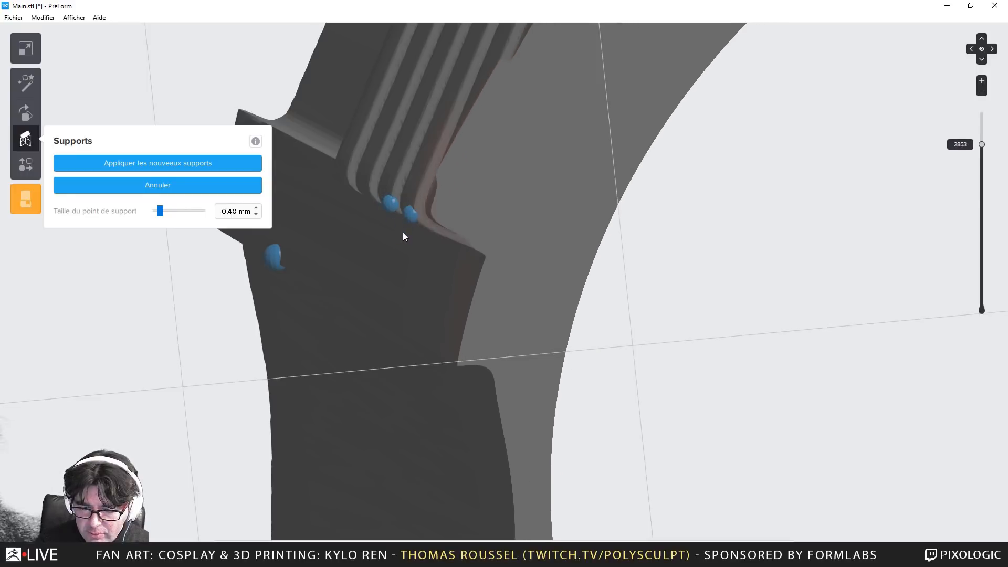
pyautogui.press('Up')
pyautogui.press('Up')
pyautogui.press('Up')
pyautogui.press('Up')
pyautogui.press('Up')
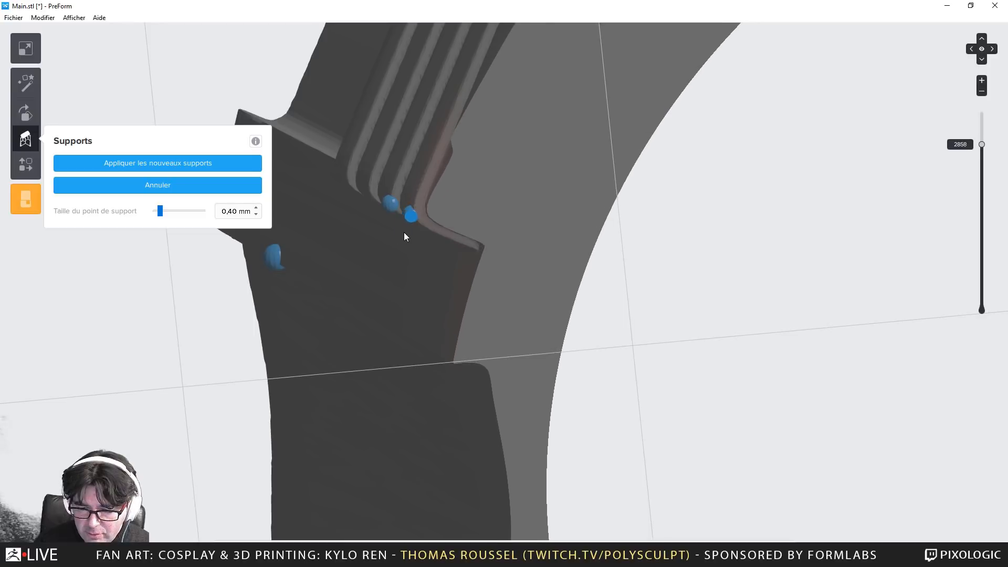
pyautogui.press('Up')
pyautogui.press('Up')
pyautogui.press('Up')
pyautogui.press('Up')
pyautogui.press('Up')
pyautogui.press('Up')
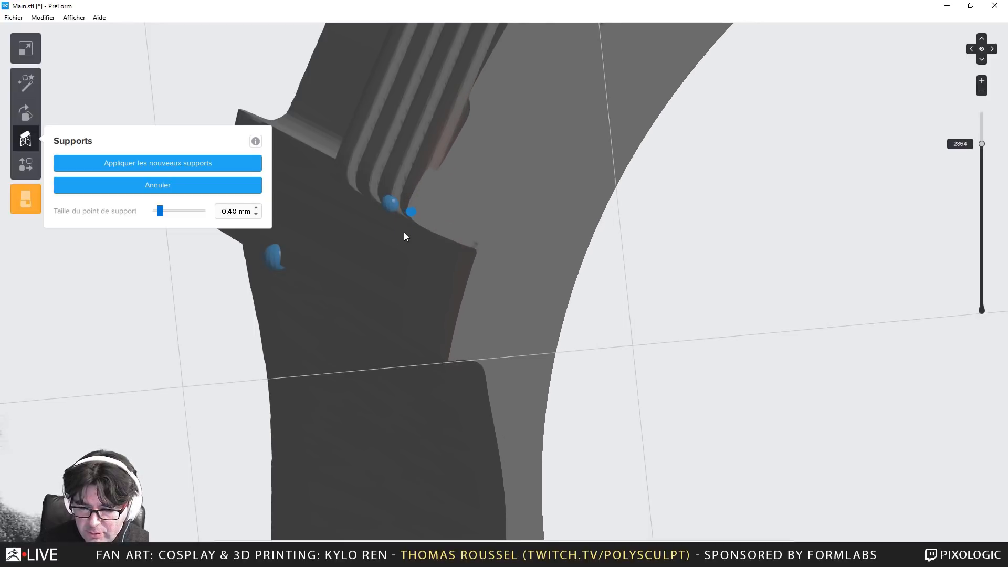
pyautogui.press('Up')
pyautogui.press('Up')
pyautogui.press('Up')
pyautogui.press('Up')
pyautogui.press('Up')
pyautogui.press('Up')
pyautogui.press('Up')
pyautogui.press('Up')
pyautogui.press('Up')
pyautogui.press('Up')
pyautogui.press('Up')
pyautogui.press('Up')
pyautogui.press('Up')
pyautogui.press('Up')
pyautogui.press('Up')
pyautogui.press('Up')
pyautogui.press('Up')
pyautogui.press('Up')
pyautogui.press('Up')
pyautogui.press('Up')
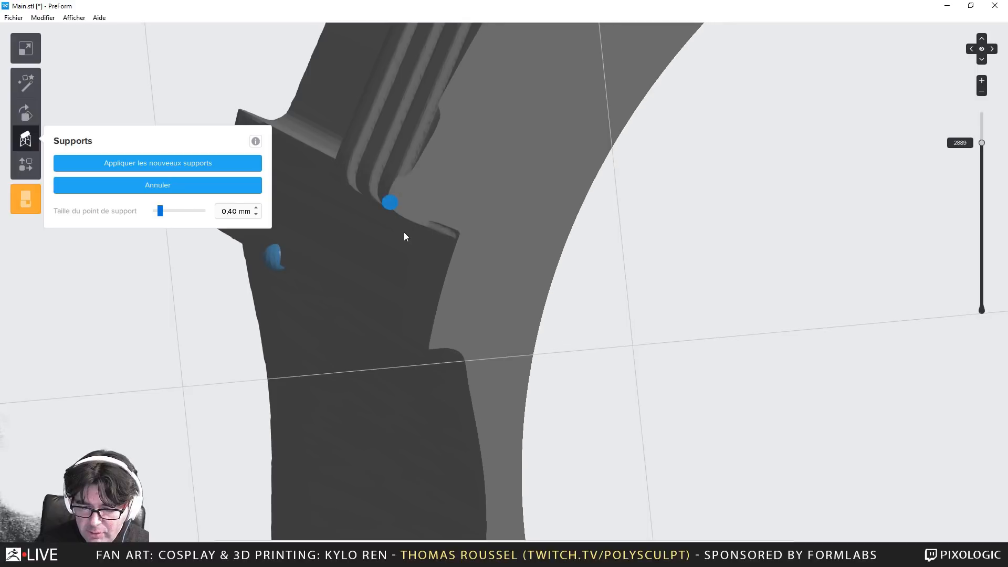
pyautogui.press('Up')
pyautogui.press('Up')
pyautogui.press('Up')
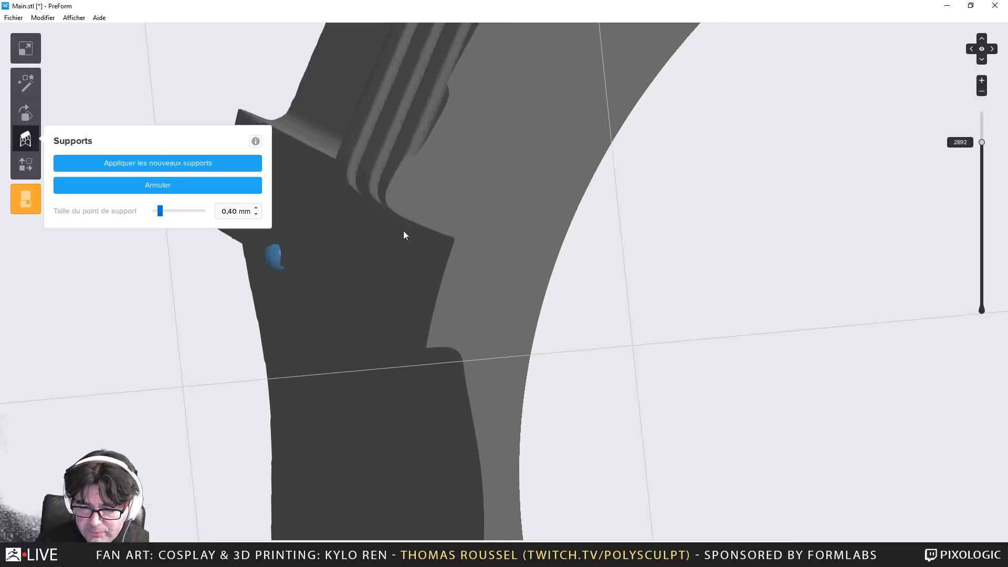
# Raise the slices to layer 2907 and add a 0.40 mm support point at the upper ribbed bar's next rib corner
pyautogui.press('Up')
pyautogui.press('Up')
pyautogui.press('Up')
pyautogui.press('Up')
pyautogui.press('Up')
pyautogui.press('Up')
pyautogui.press('Up')
pyautogui.press('Up')
pyautogui.press('Up')
pyautogui.press('Up')
pyautogui.press('Up')
pyautogui.press('Up')
pyautogui.press('Up')
pyautogui.press('Up')
pyautogui.press('Up')
pyautogui.click(368, 191)
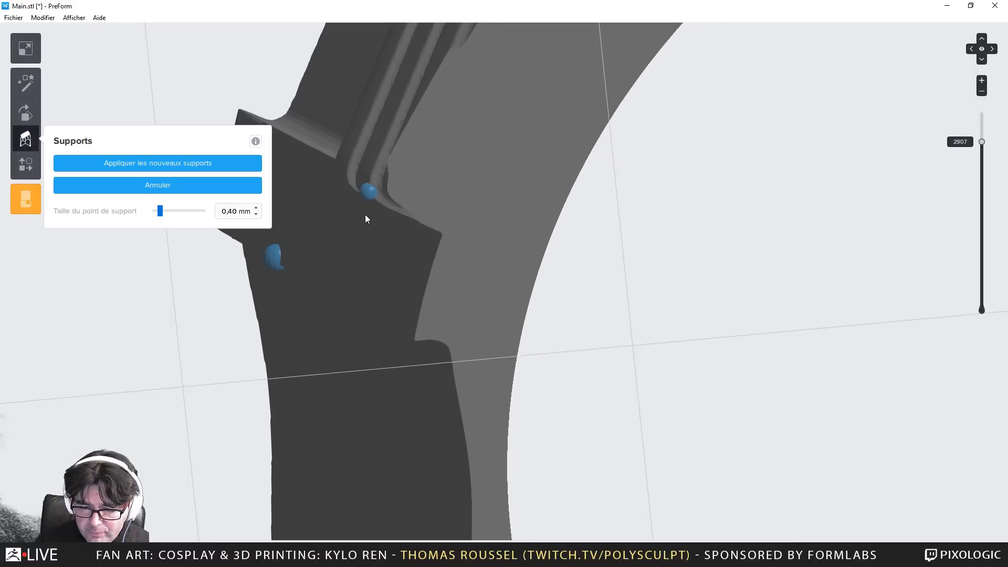
# Raise the slices past layer 2921 to about 2943 and add a 0.40 mm support point at the bar's last rib corner
pyautogui.press('Up')
pyautogui.press('Up')
pyautogui.press('Up')
pyautogui.press('Up')
pyautogui.press('Up')
pyautogui.press('Up')
pyautogui.press('Up')
pyautogui.press('Up')
pyautogui.press('Up')
pyautogui.press('Up')
pyautogui.press('Up')
pyautogui.press('Up')
pyautogui.press('Up')
pyautogui.press('Up')
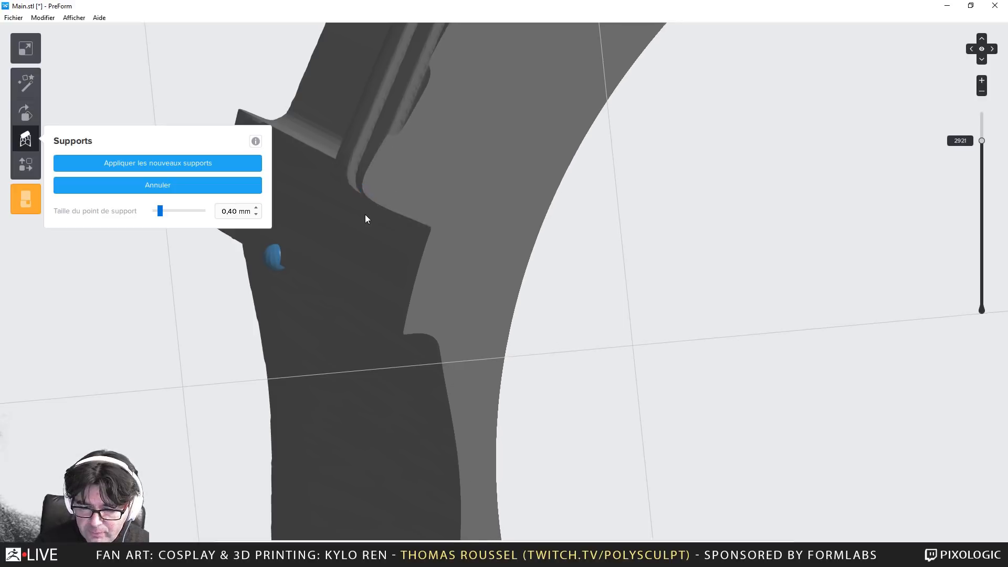
pyautogui.press('Up')
pyautogui.press('Up')
pyautogui.press('Up')
pyautogui.press('Up')
pyautogui.press('Up')
pyautogui.press('Up')
pyautogui.press('Up')
pyautogui.press('Up')
pyautogui.press('Up')
pyautogui.press('Up')
pyautogui.press('Up')
pyautogui.press('Up')
pyautogui.press('Up')
pyautogui.press('Up')
pyautogui.press('Up')
pyautogui.press('Up')
pyautogui.press('Up')
pyautogui.press('Up')
pyautogui.press('Up')
pyautogui.press('Up')
pyautogui.click(365, 216)
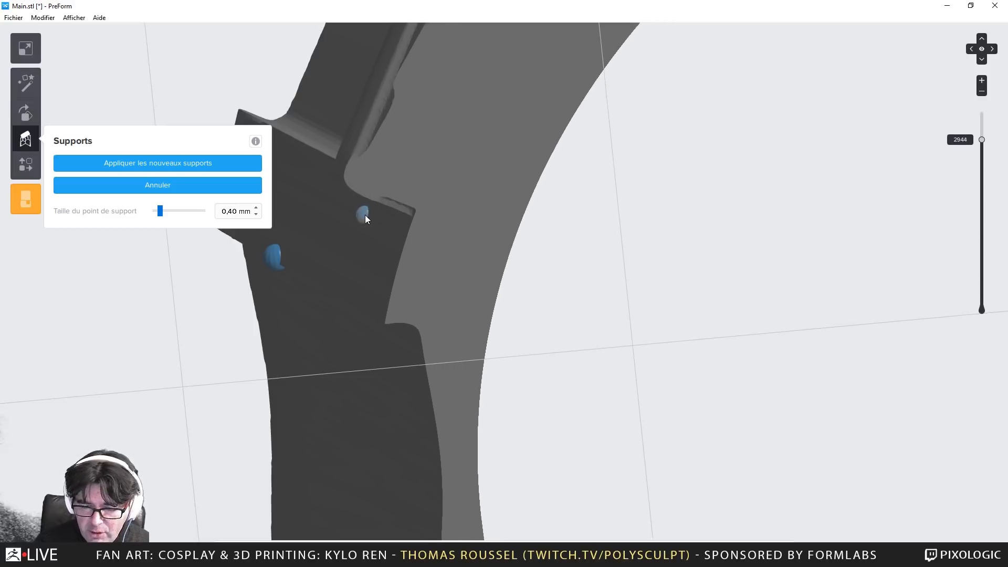
pyautogui.press('Down')
pyautogui.press('Down')
pyautogui.press('Down')
pyautogui.click(362, 209)
pyautogui.press('Up')
pyautogui.press('Up')
pyautogui.press('Up')
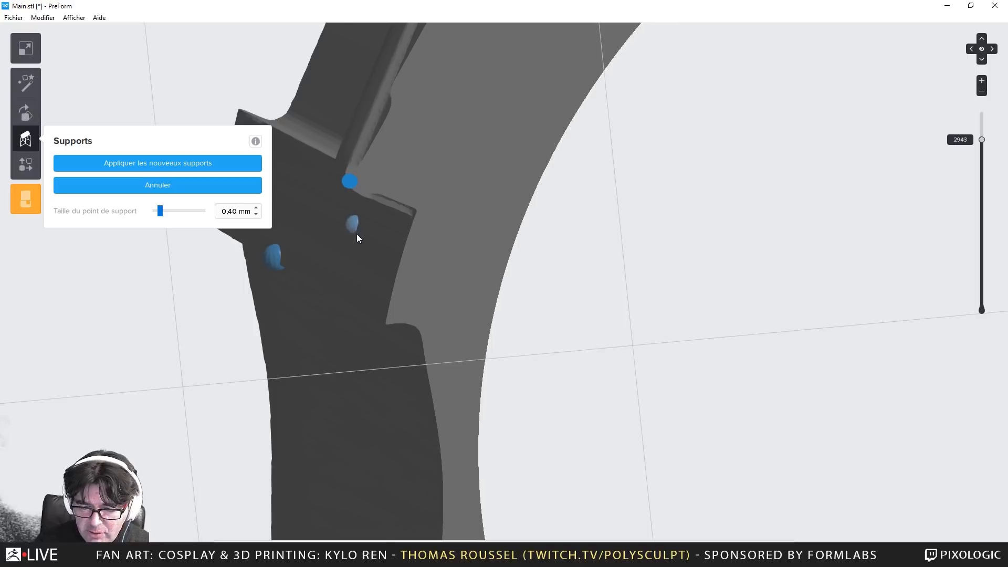
# Examine the ring's other ribbed bars and outer edges for missing supports, checking slices between layers 2726 and 2993
pyautogui.scroll(-5, 382, 244)
pyautogui.moveTo(414, 264); pyautogui.dragTo(375, 294, button='middle')
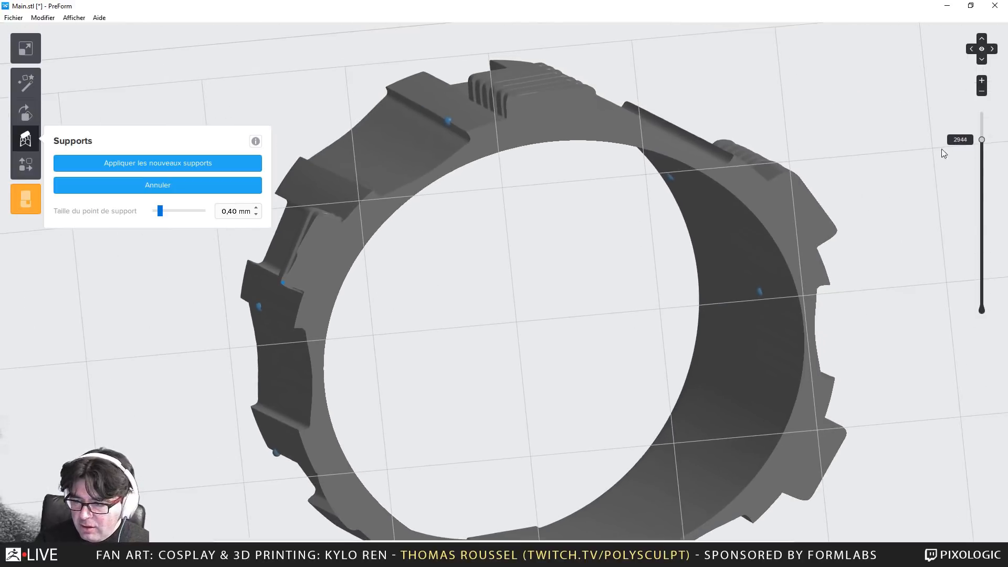
pyautogui.moveTo(984, 141); pyautogui.dragTo(979, 140)
pyautogui.scroll(6, 603, 134)
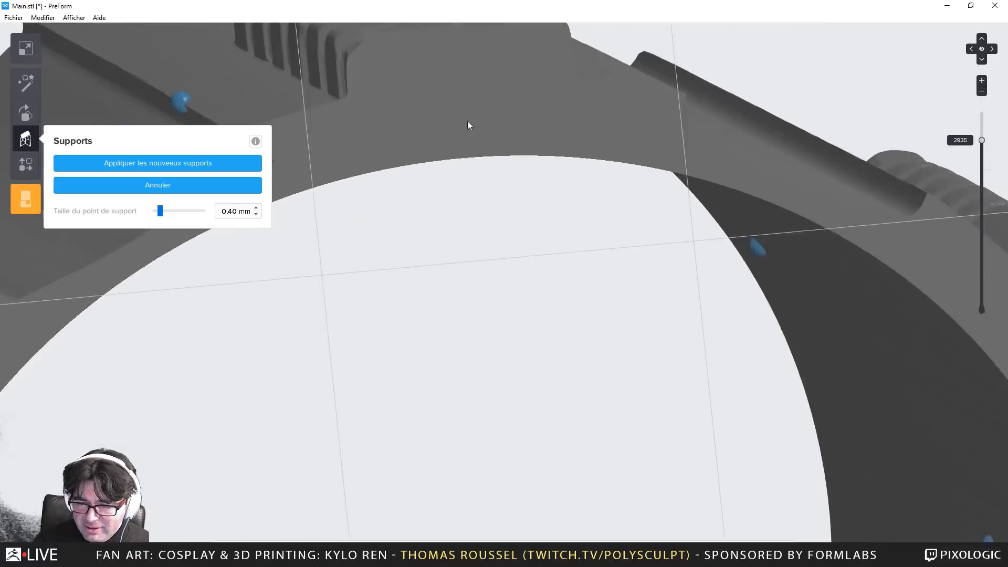
pyautogui.moveTo(376, 142); pyautogui.dragTo(494, 364, button='middle')
pyautogui.press('Up')
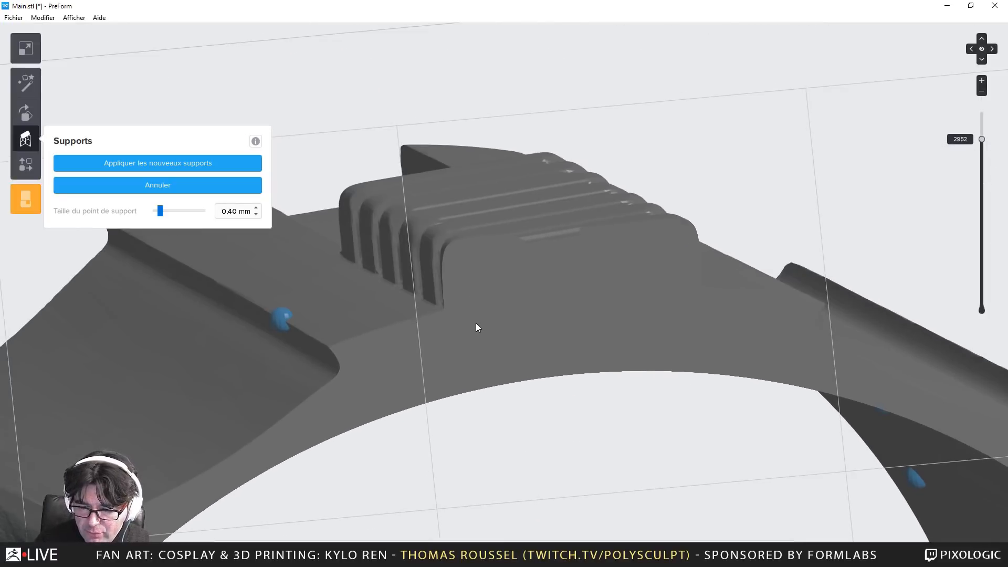
pyautogui.scroll(-5, 481, 346)
pyautogui.scroll(5, 427, 289)
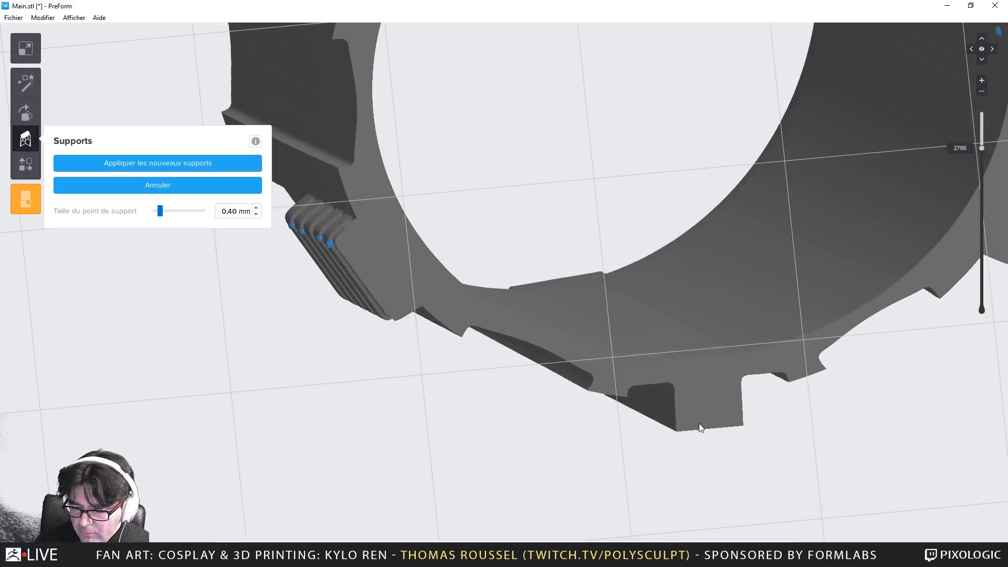
pyautogui.moveTo(697, 423); pyautogui.dragTo(695, 386, button='right')
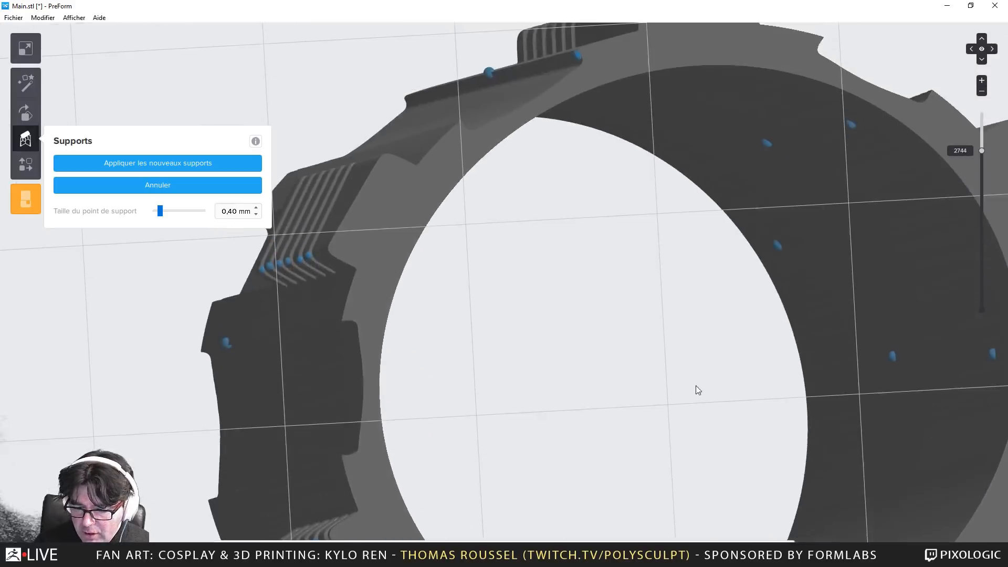
pyautogui.scroll(-3, 695, 386)
pyautogui.moveTo(617, 439); pyautogui.dragTo(606, 262, button='middle')
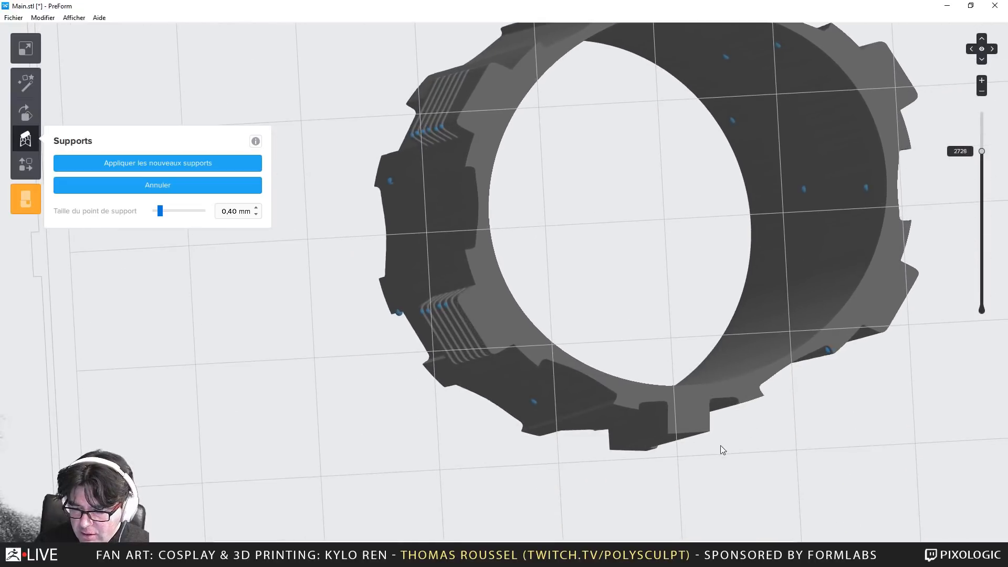
pyautogui.moveTo(982, 162); pyautogui.dragTo(973, 139)
pyautogui.scroll(3, 651, 213)
# Apply the new supports to the model and save the print job as main in the final folder
pyautogui.scroll(-10, 641, 294)
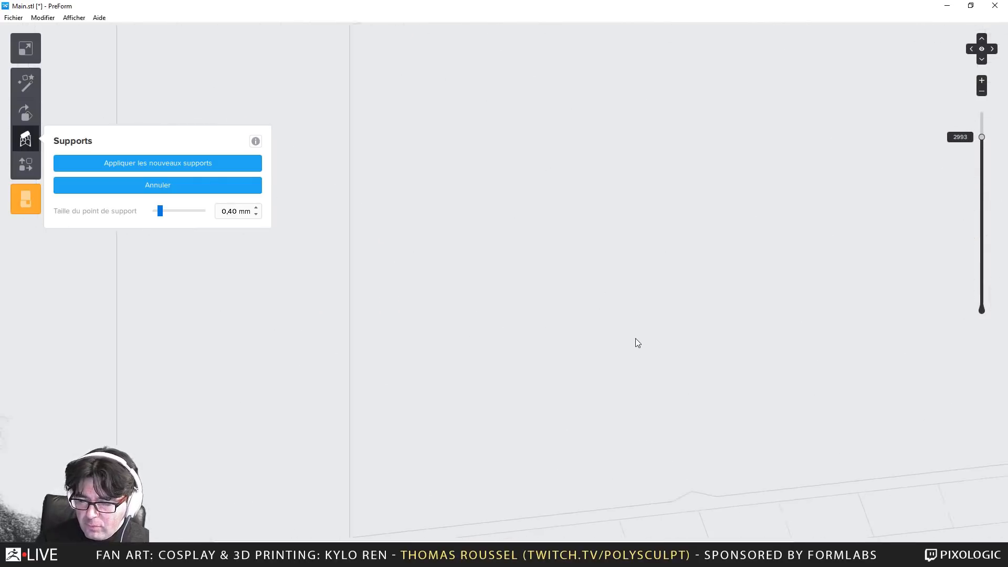
pyautogui.moveTo(635, 327); pyautogui.dragTo(701, 297, button='right')
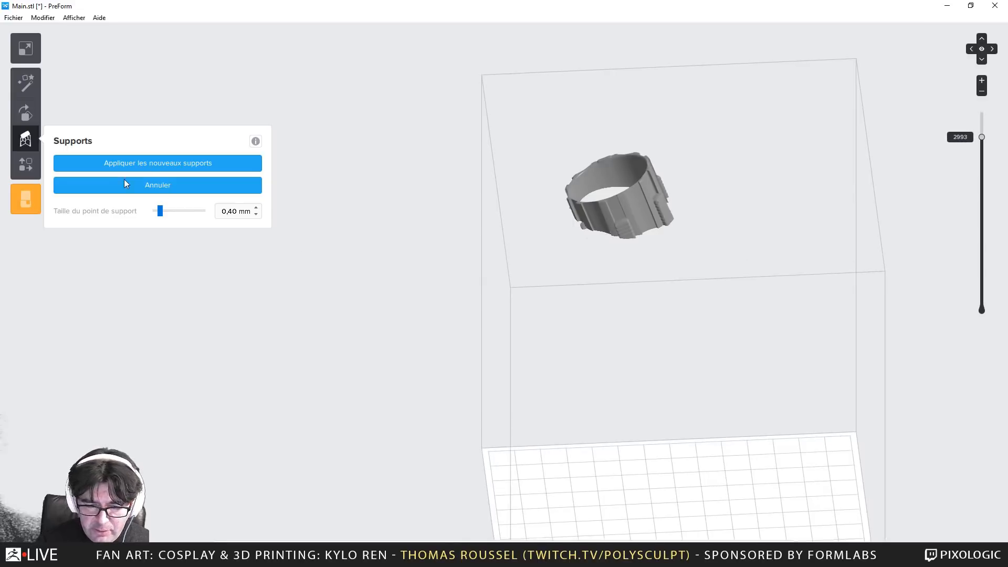
pyautogui.click(125, 163)
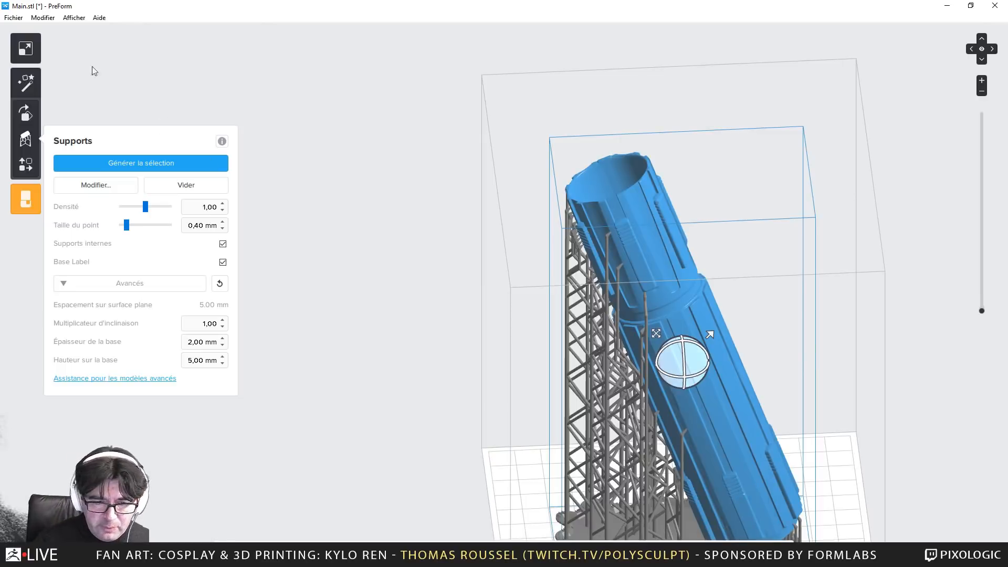
pyautogui.click(13, 18)
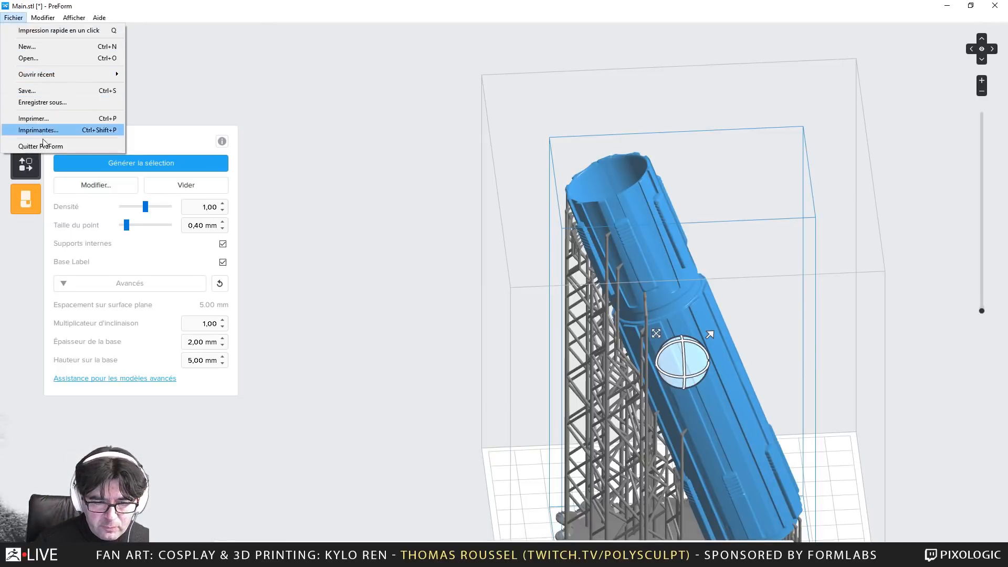
pyautogui.click(32, 91)
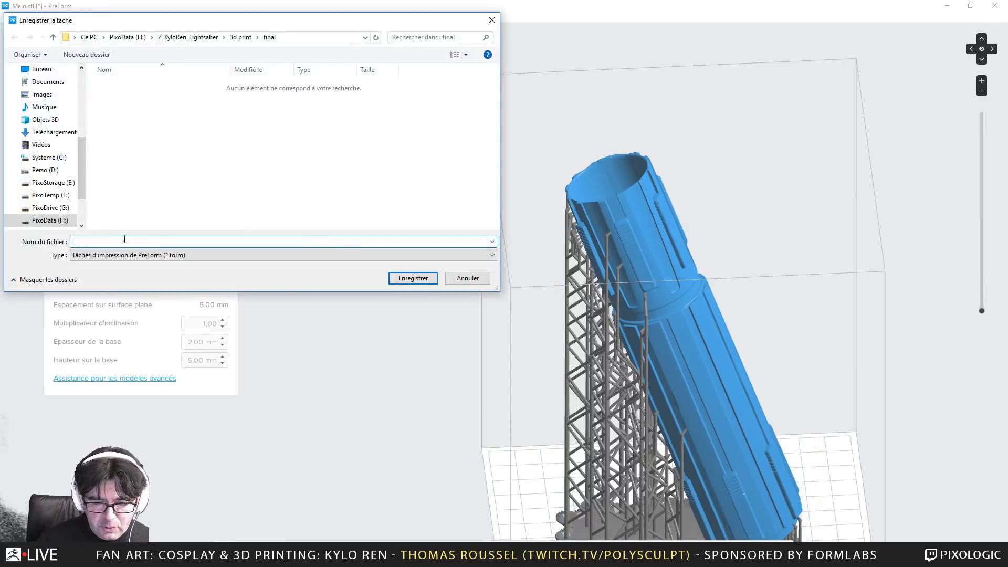
pyautogui.write('main')
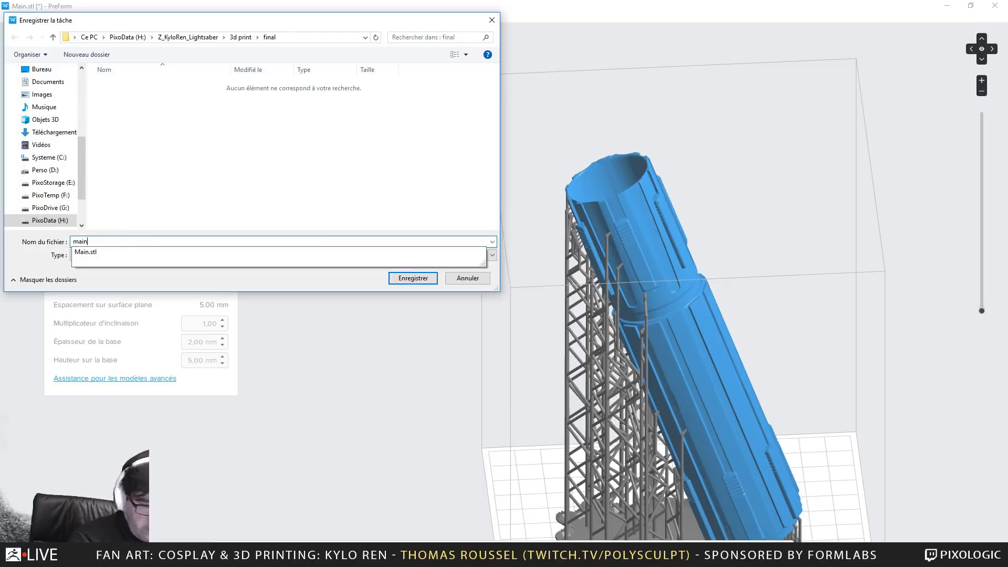
pyautogui.press('Return')
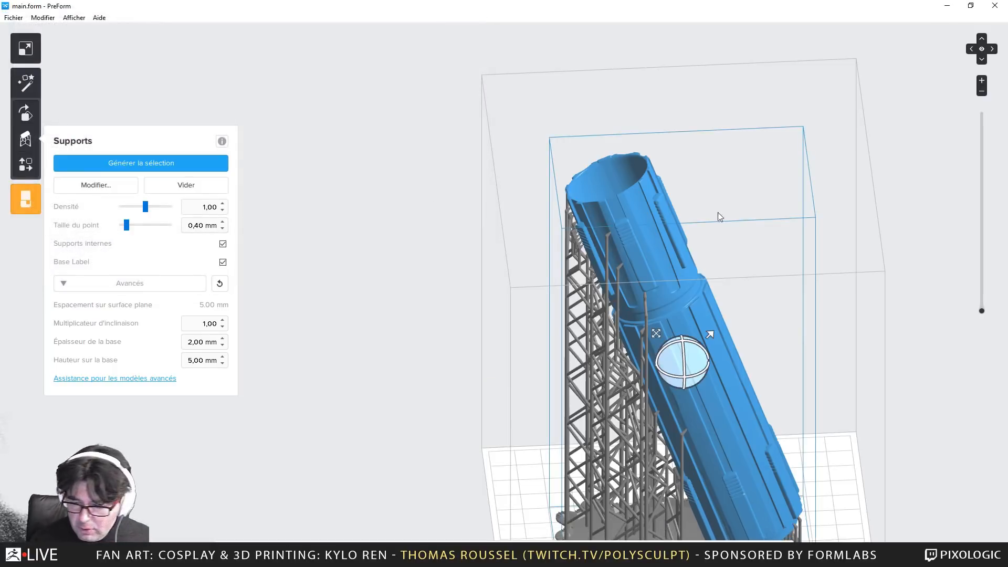
# Examine the internal supports inside the tube's open upper end, including the short support on its inner wall
pyautogui.moveTo(717, 212); pyautogui.dragTo(916, 480, button='right')
pyautogui.moveTo(740, 289); pyautogui.dragTo(882, 441, button='right')
pyautogui.scroll(6, 672, 369)
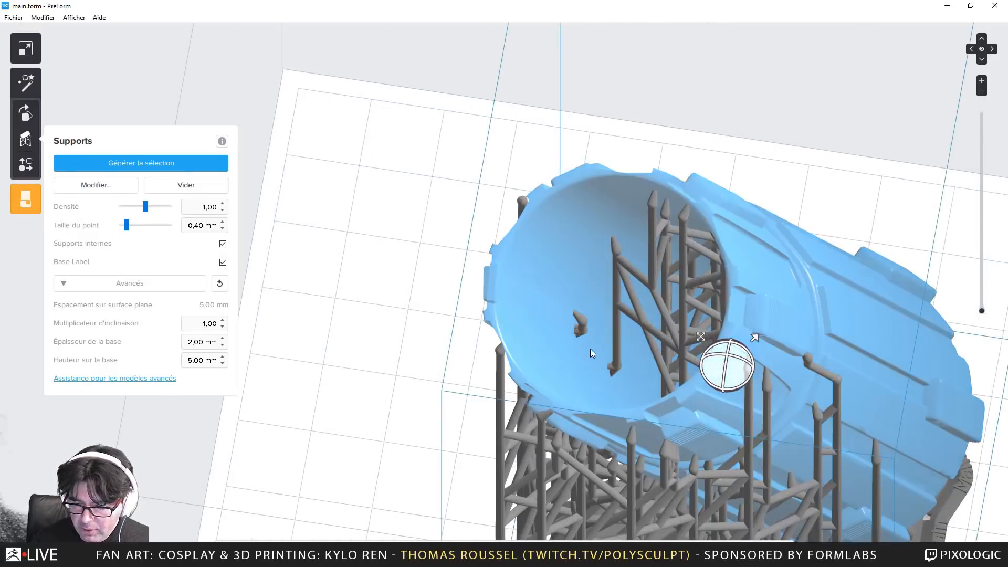
pyautogui.scroll(10, 591, 351)
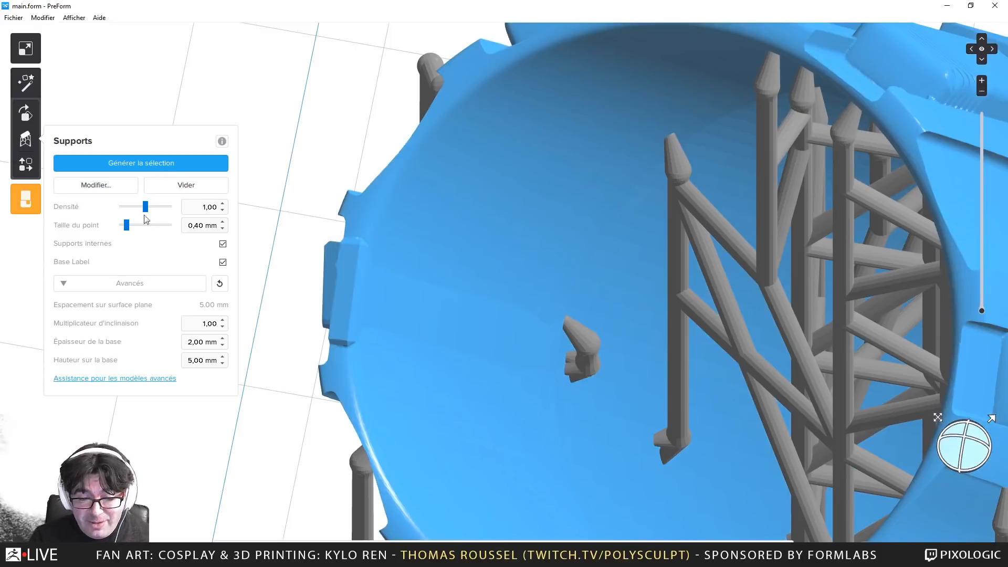
# Open the supports for editing and delete the support points on the inner wall of the hollow hilt
pyautogui.click(112, 188)
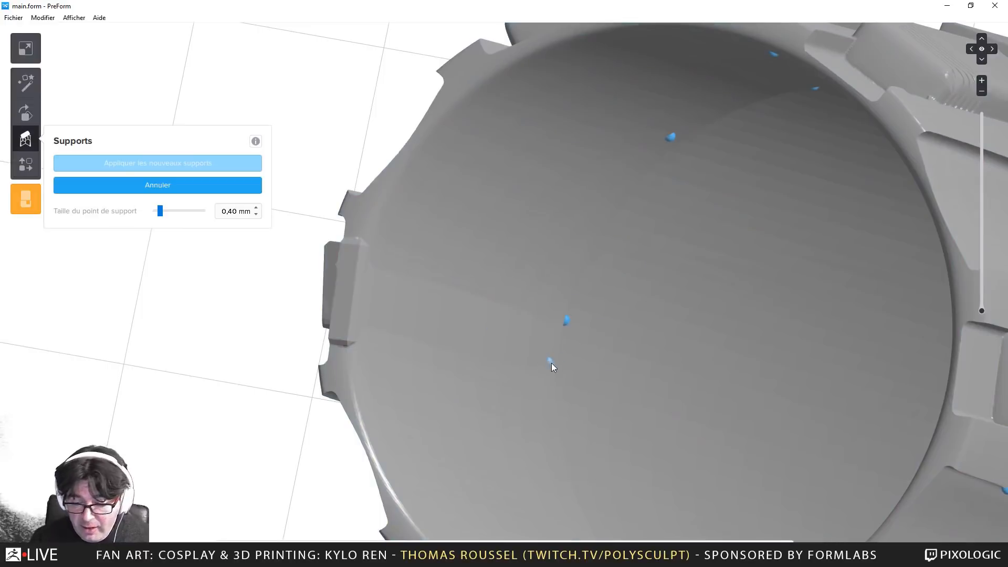
pyautogui.click(698, 113)
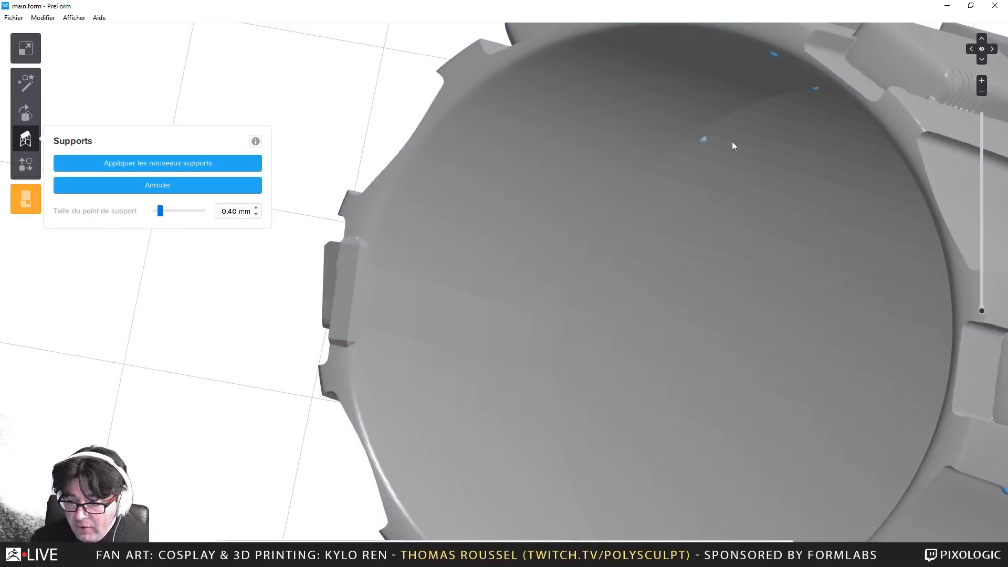
pyautogui.moveTo(732, 142); pyautogui.dragTo(720, 200, button='right')
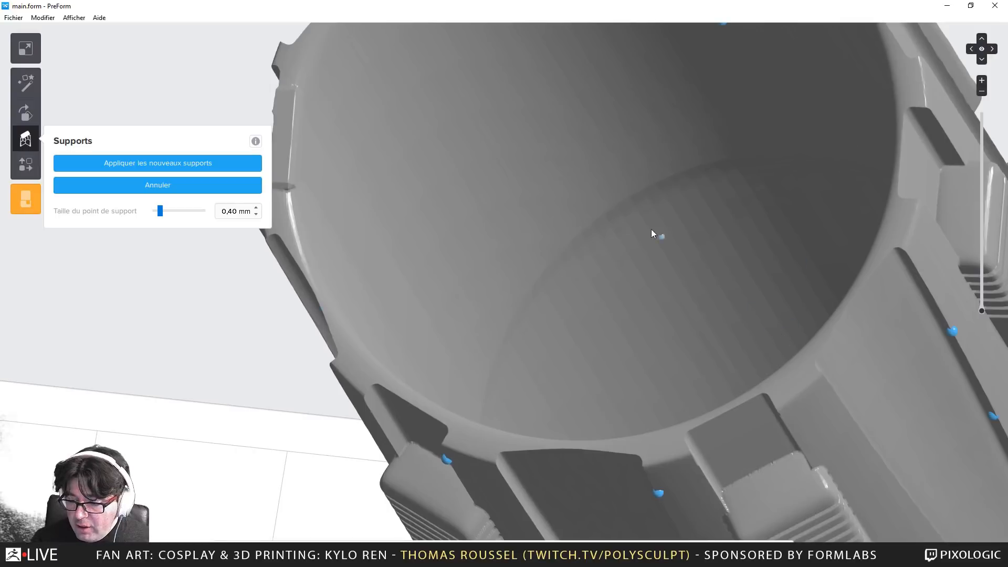
pyautogui.moveTo(651, 229); pyautogui.dragTo(616, 335, button='right')
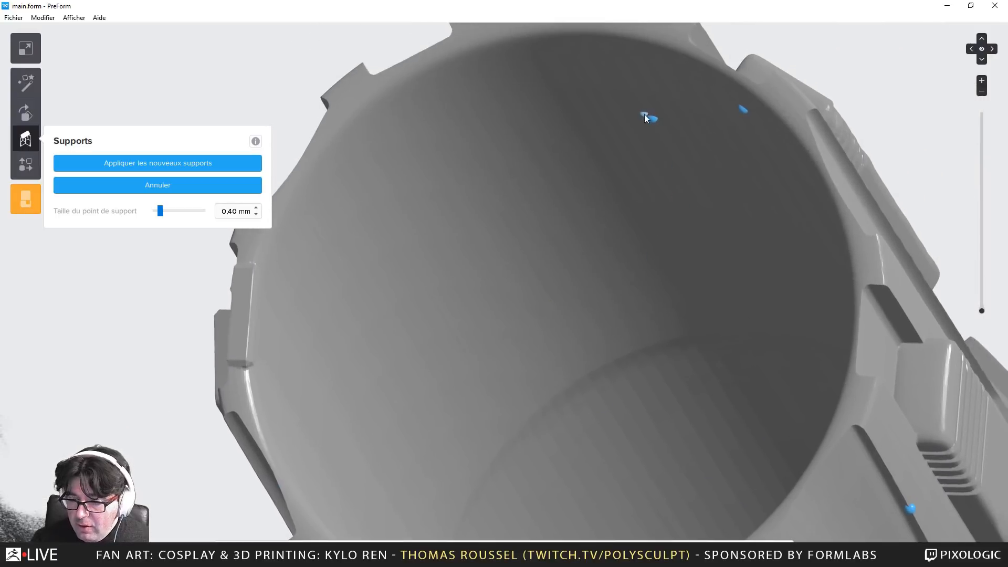
pyautogui.moveTo(742, 110); pyautogui.dragTo(760, 292, button='right')
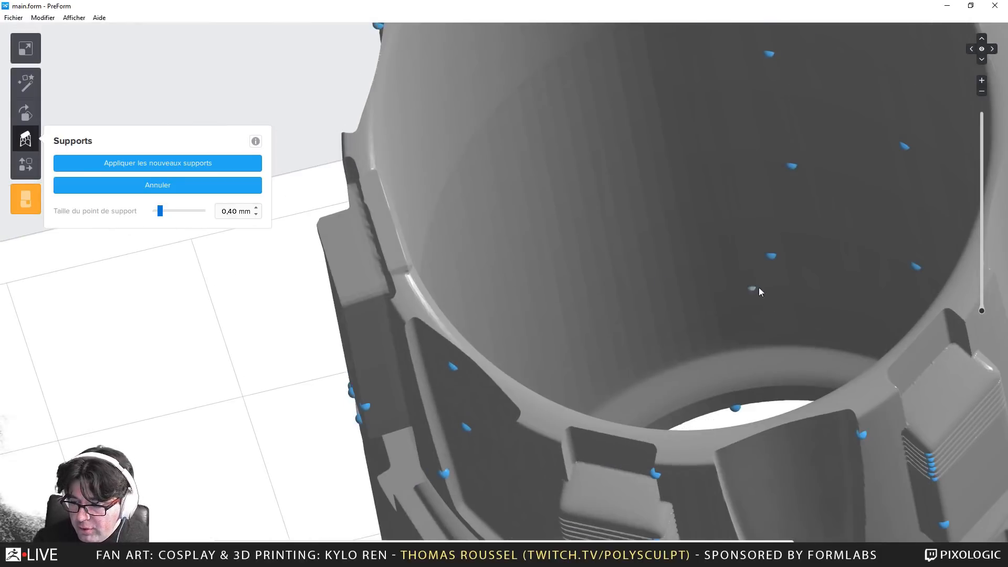
pyautogui.click(791, 165)
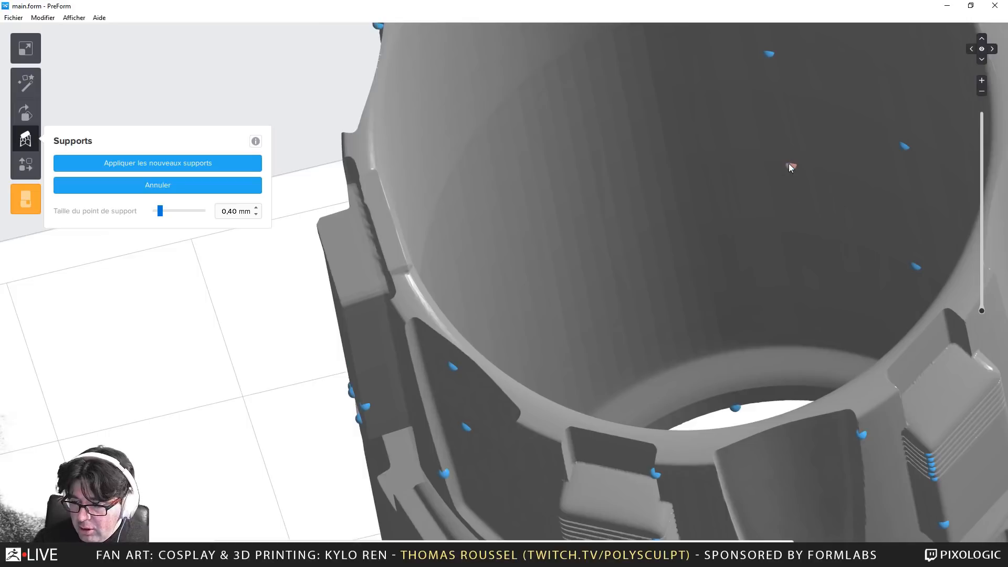
pyautogui.click(906, 150)
pyautogui.moveTo(766, 174); pyautogui.dragTo(764, 238, button='right')
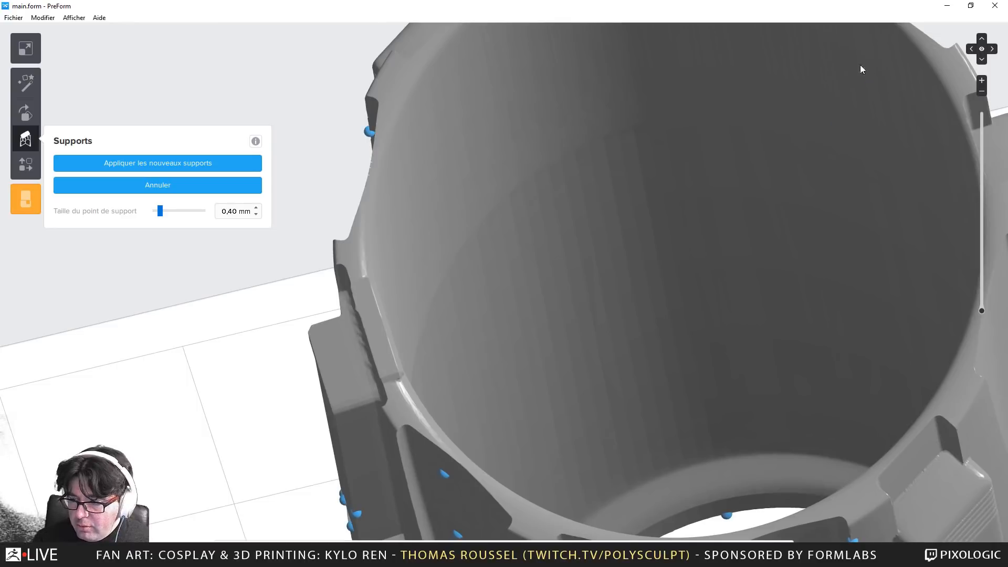
# Delete the remaining support points inside the hilt's opening and apply the new supports
pyautogui.moveTo(861, 69); pyautogui.dragTo(828, 185, button='right')
pyautogui.moveTo(814, 372); pyautogui.dragTo(796, 170, button='middle')
pyautogui.moveTo(736, 341); pyautogui.dragTo(794, 319, button='right')
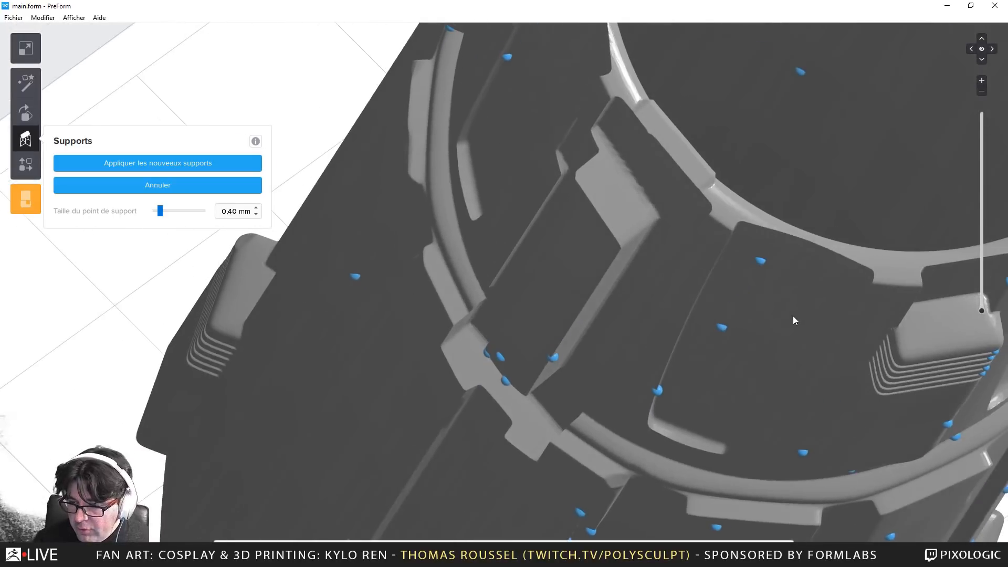
pyautogui.moveTo(855, 168); pyautogui.dragTo(624, 355, button='right')
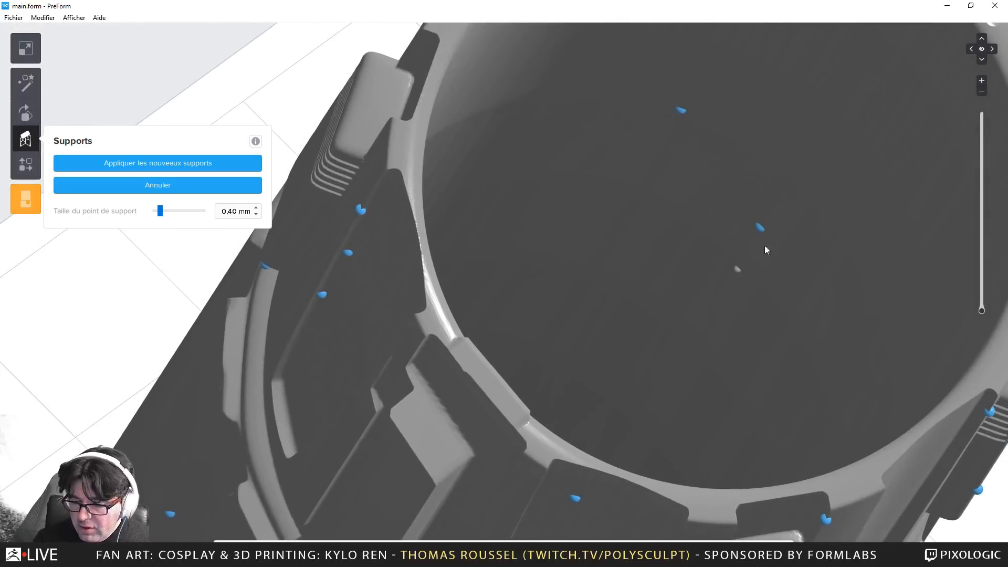
pyautogui.scroll(-6, 663, 297)
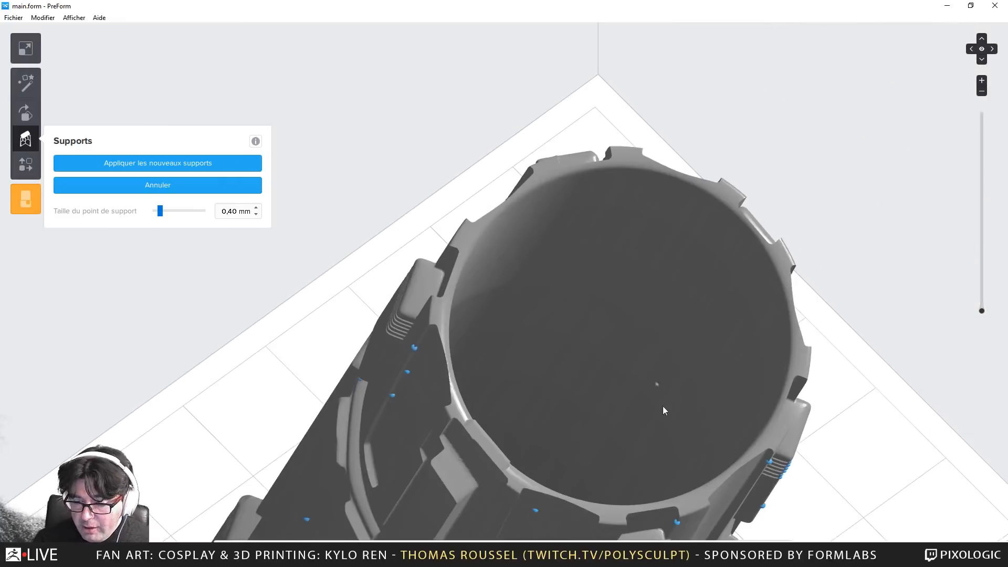
pyautogui.moveTo(663, 410); pyautogui.dragTo(625, 343, button='right')
pyautogui.scroll(-6, 662, 305)
pyautogui.moveTo(689, 369); pyautogui.dragTo(622, 270, button='right')
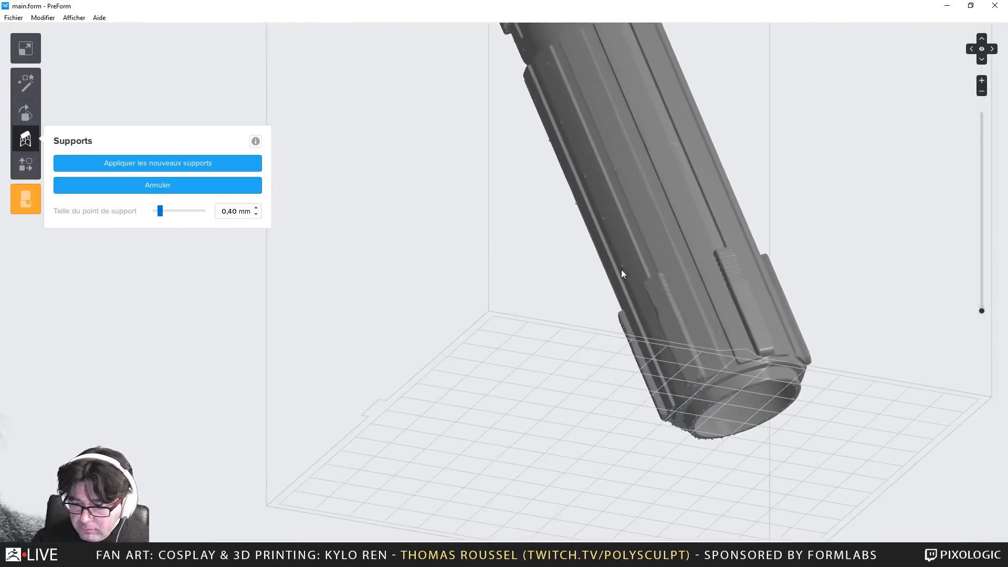
pyautogui.click(128, 164)
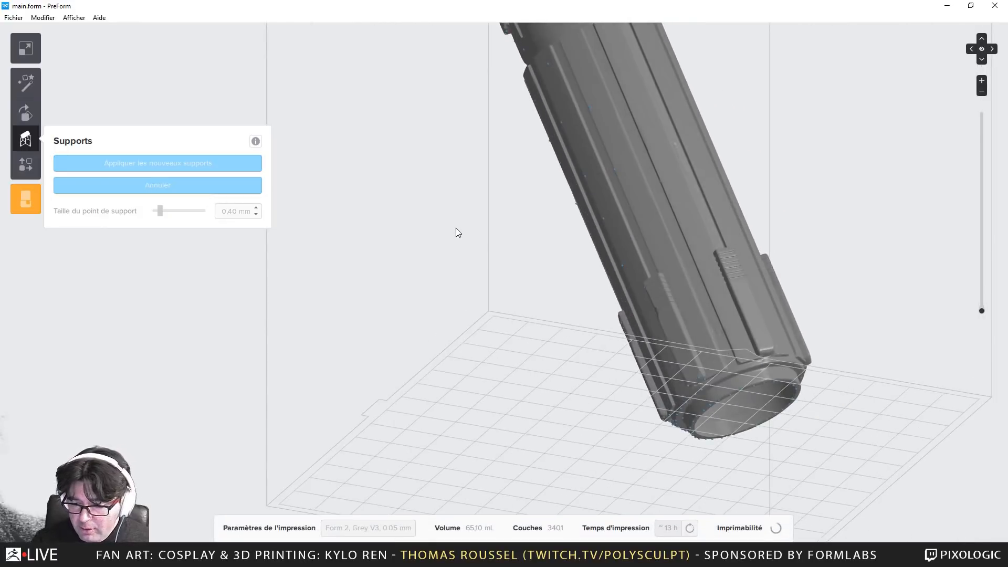
# Reopen support editing and add the missing support point to a groove of the hilt's ridged grip
pyautogui.moveTo(448, 240); pyautogui.dragTo(352, 282, button='right')
pyautogui.moveTo(488, 317); pyautogui.dragTo(481, 416, button='middle')
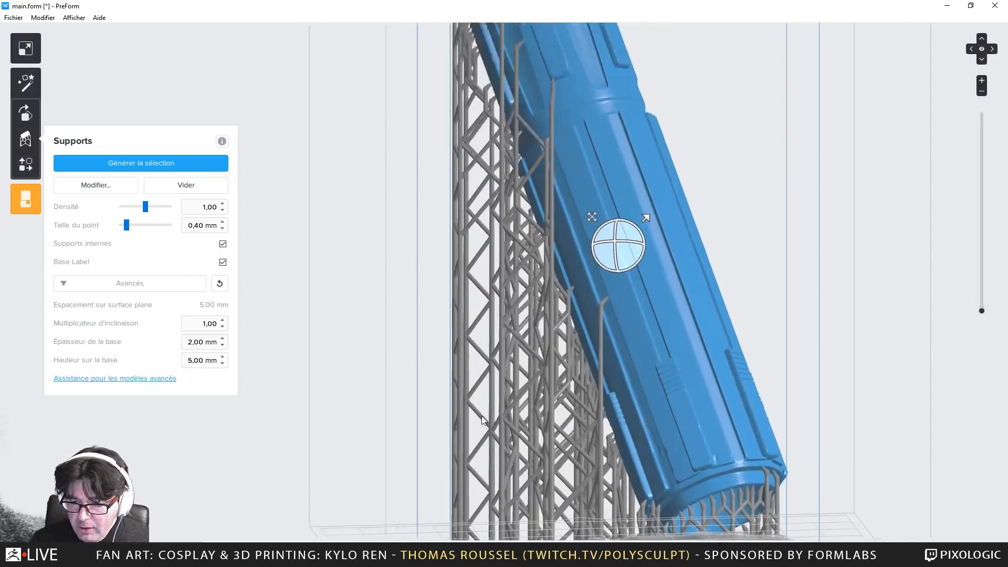
pyautogui.moveTo(481, 416); pyautogui.dragTo(430, 63, button='right')
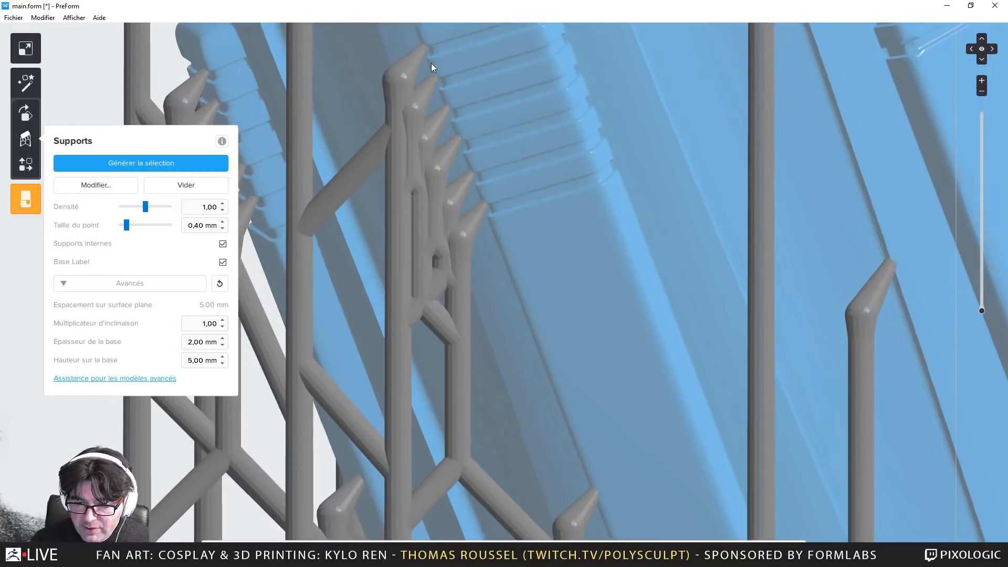
pyautogui.moveTo(526, 203); pyautogui.dragTo(674, 197, button='middle')
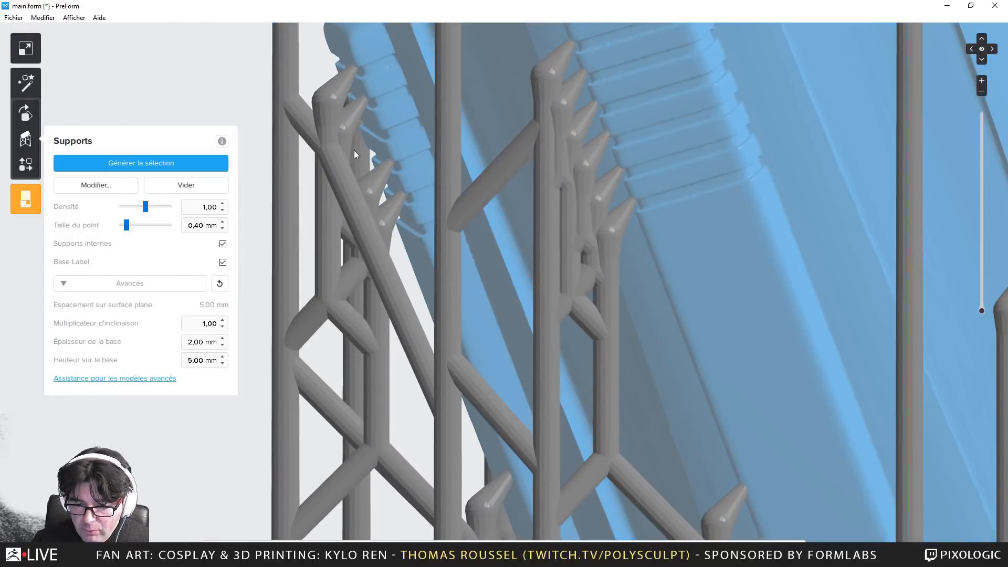
pyautogui.scroll(4, 376, 134)
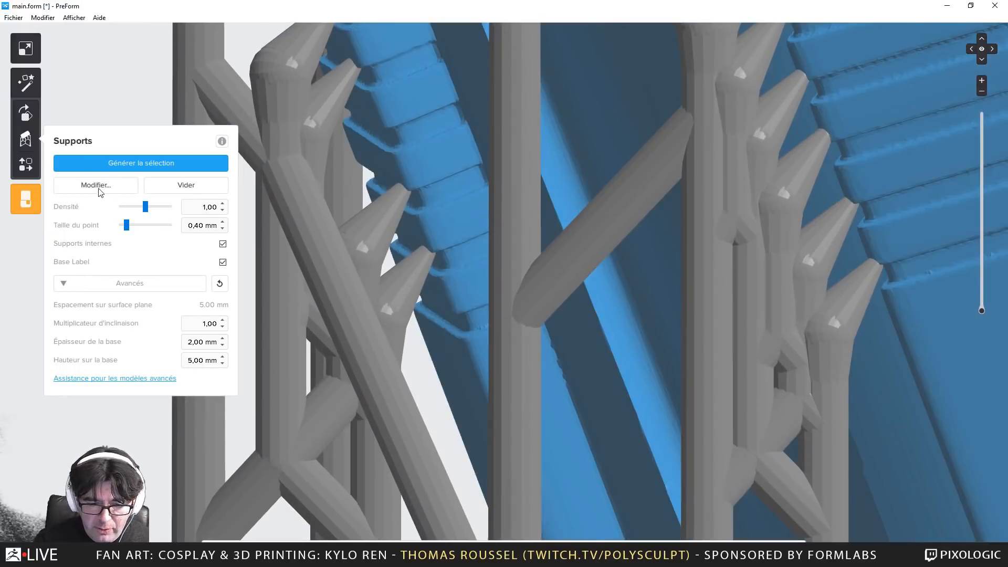
pyautogui.click(98, 189)
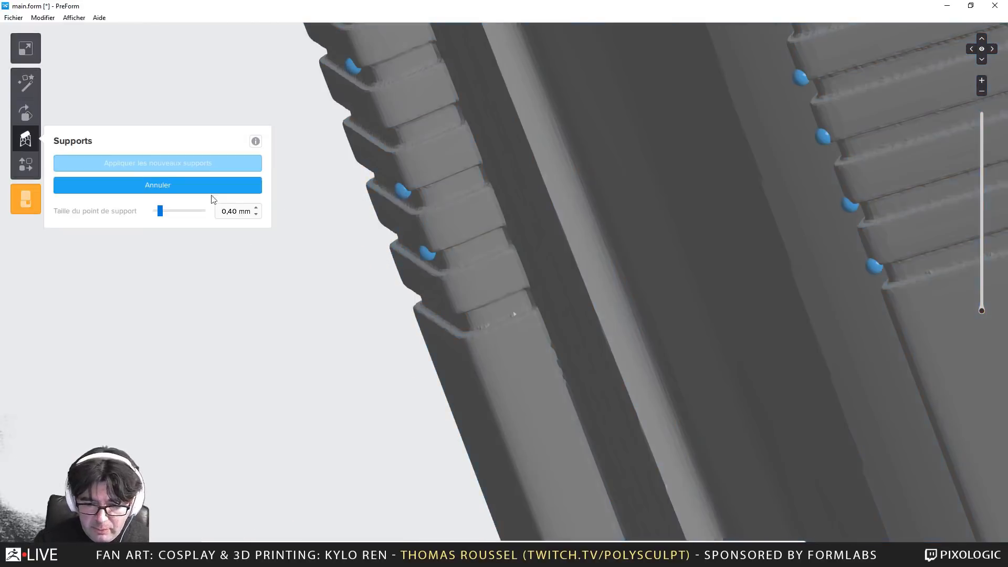
pyautogui.click(382, 134)
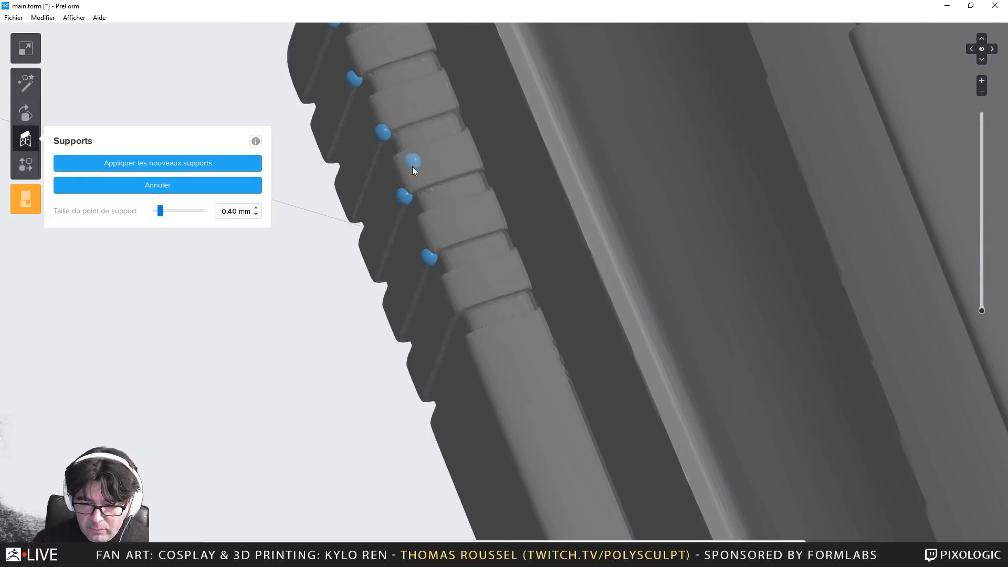
# Delete the support point sitting on the raised edge of a long panel above the ridged grips
pyautogui.scroll(-6, 413, 205)
pyautogui.scroll(-2, 416, 322)
pyautogui.moveTo(445, 375); pyautogui.dragTo(396, 180, button='middle')
pyautogui.moveTo(397, 182); pyautogui.dragTo(674, 320, button='right')
pyautogui.moveTo(523, 373); pyautogui.dragTo(597, 156, button='right')
pyautogui.scroll(2, 594, 149)
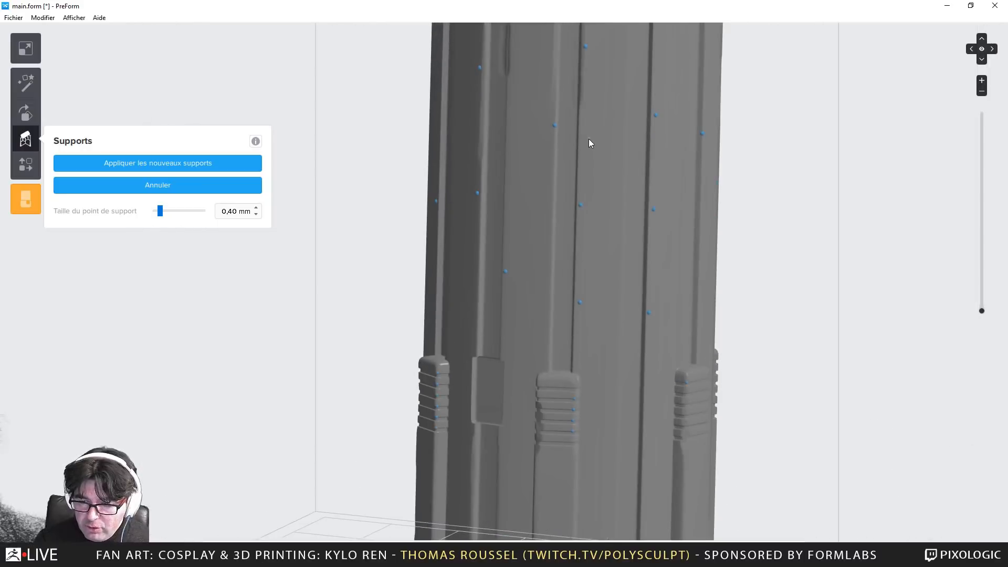
pyautogui.scroll(5, 556, 131)
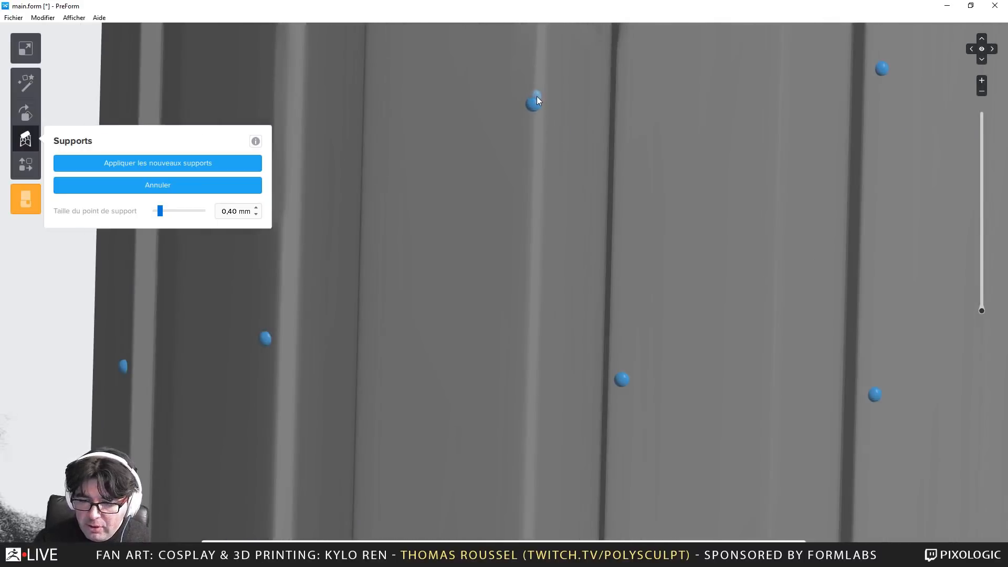
# Set the support point size to 0.60 mm and place a replacement point on the flat part of that panel
pyautogui.scroll(3, 235, 211)
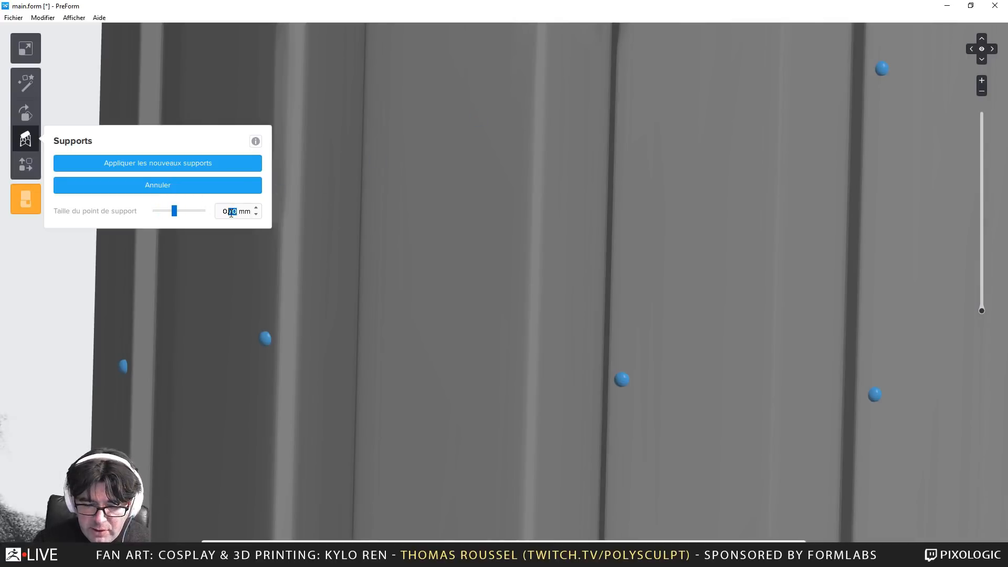
pyautogui.scroll(-1, 231, 213)
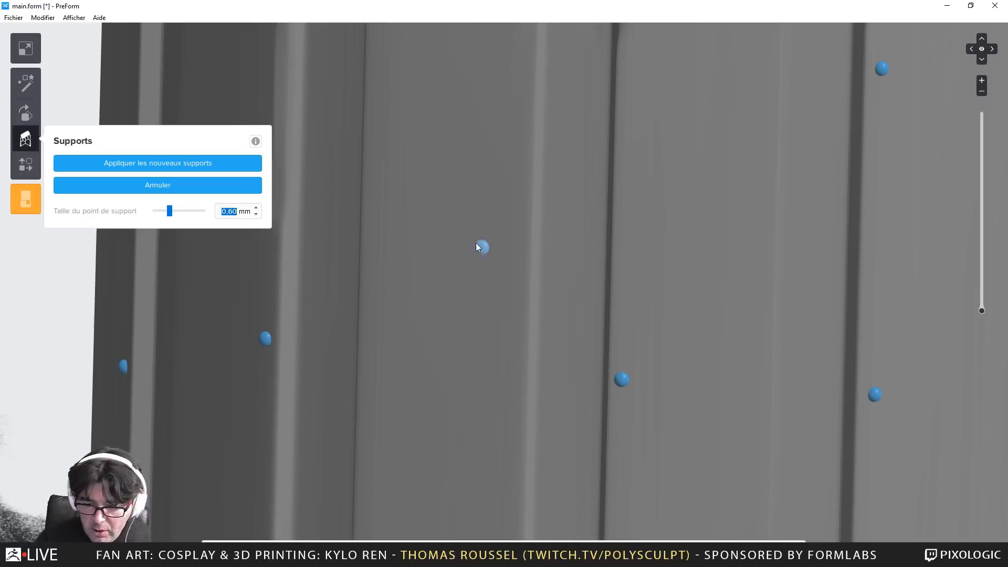
pyautogui.click(442, 247)
# Replace the support points next to the long grooves with points on the flat faces of the adjacent panels
pyautogui.scroll(-2, 552, 304)
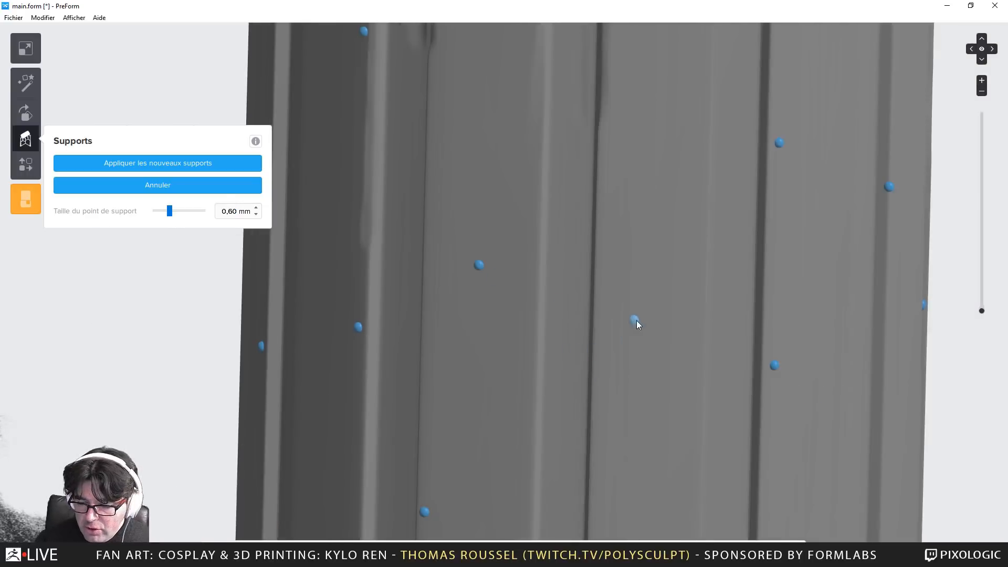
pyautogui.click(798, 358)
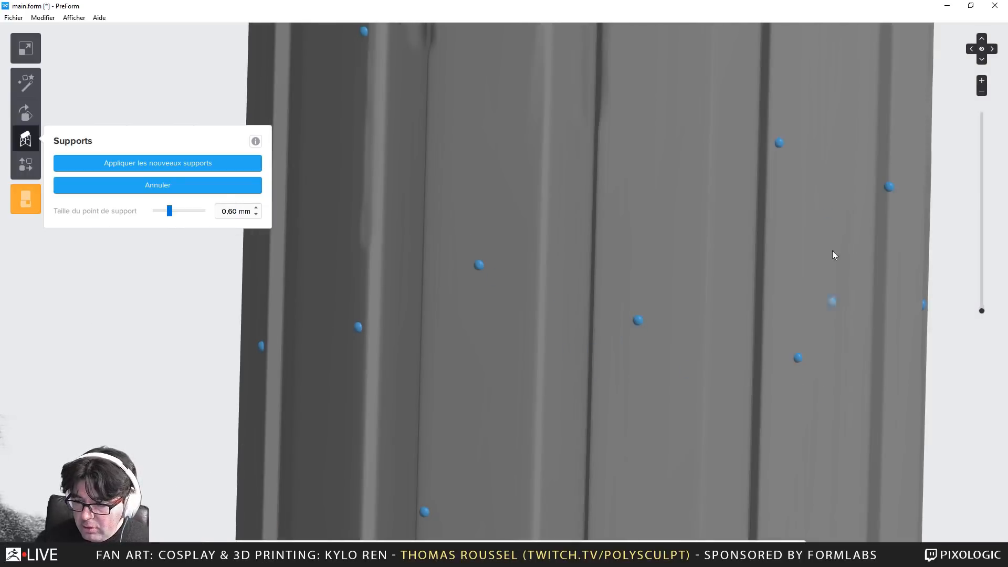
pyautogui.click(777, 143)
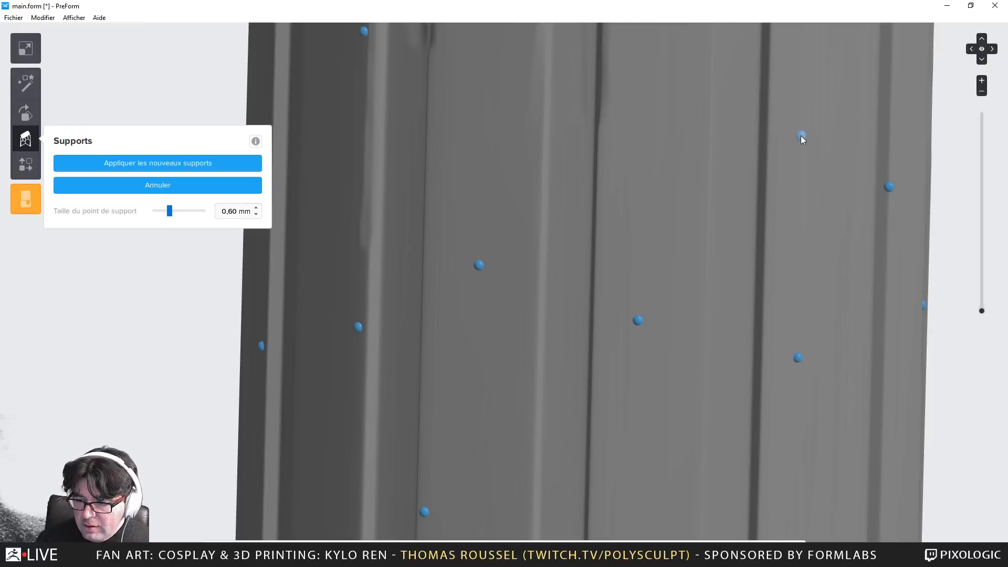
pyautogui.click(801, 135)
# Replace the support point by the raised edge of the darker side panel with one on its flat face
pyautogui.moveTo(365, 345); pyautogui.dragTo(552, 302, button='middle')
pyautogui.moveTo(552, 302); pyautogui.dragTo(572, 312, button='right')
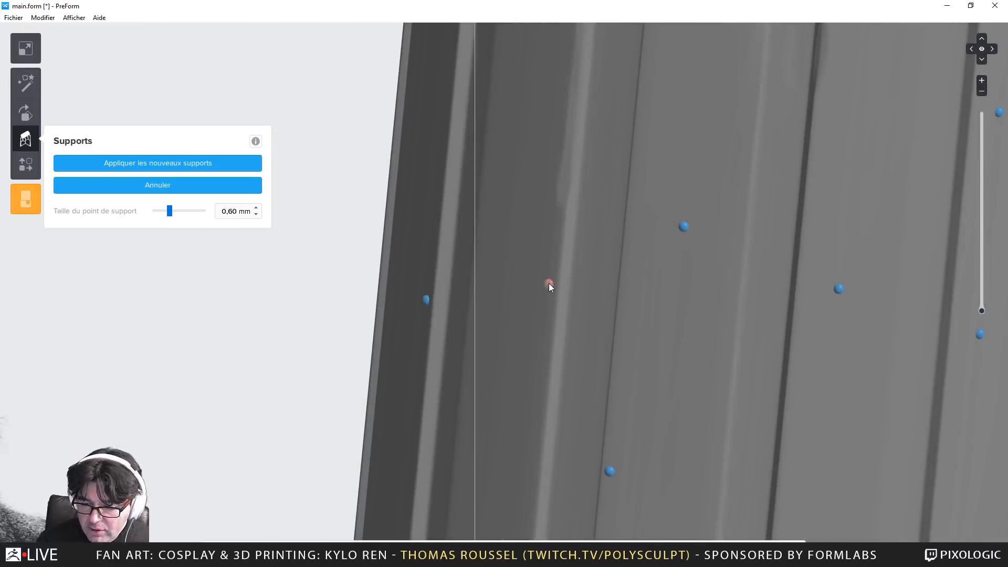
pyautogui.click(549, 283)
pyautogui.click(509, 280)
# Reposition the other support points along the hilt's long grooves onto flat panel surfaces, away from the edges
pyautogui.moveTo(540, 305); pyautogui.dragTo(517, 140, button='middle')
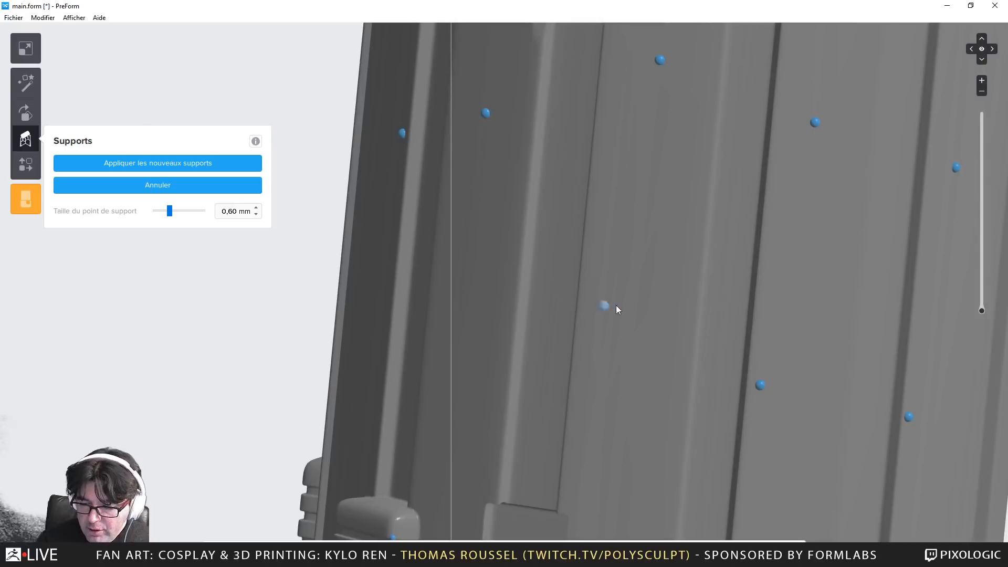
pyautogui.moveTo(677, 360); pyautogui.dragTo(656, 348, button='middle')
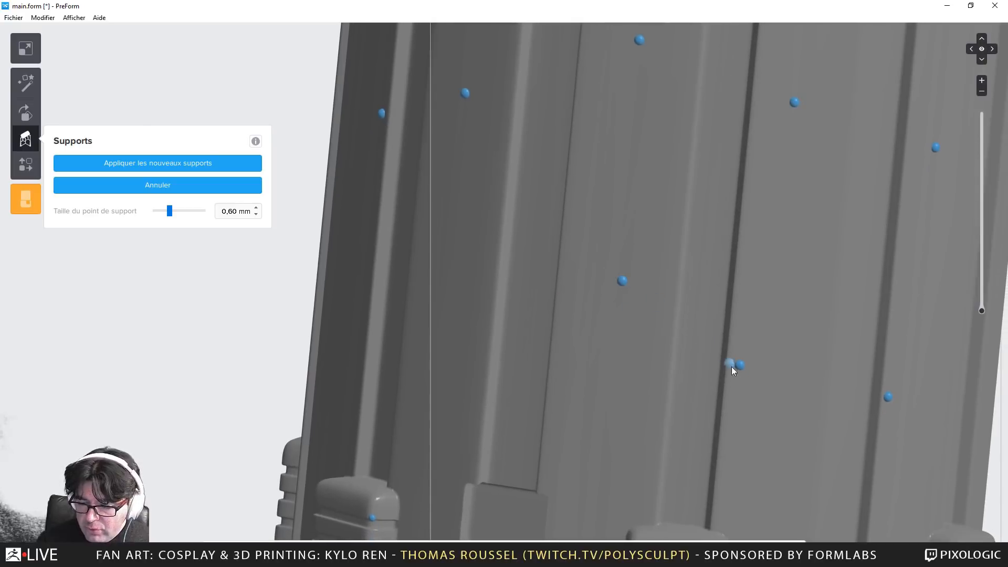
pyautogui.moveTo(785, 362); pyautogui.dragTo(659, 297, button='right')
pyautogui.moveTo(675, 186); pyautogui.dragTo(576, 189, button='right')
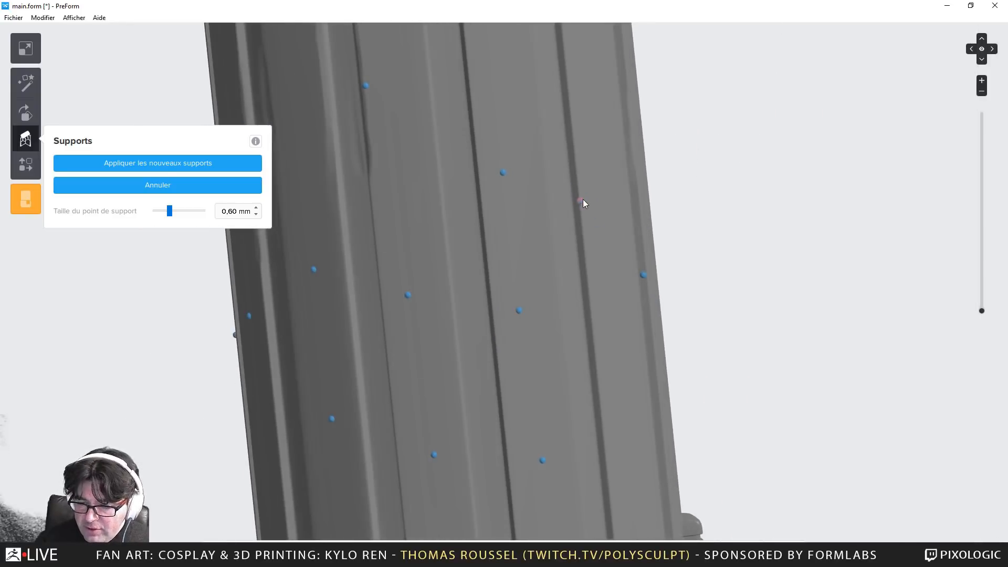
pyautogui.moveTo(606, 308); pyautogui.dragTo(647, 303, button='right')
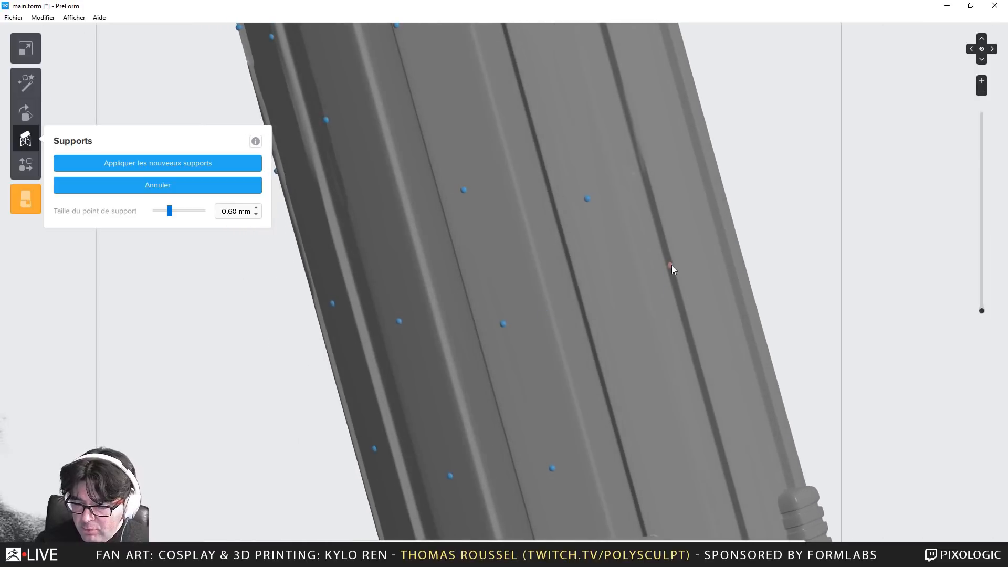
pyautogui.moveTo(694, 276); pyautogui.dragTo(378, 333, button='right')
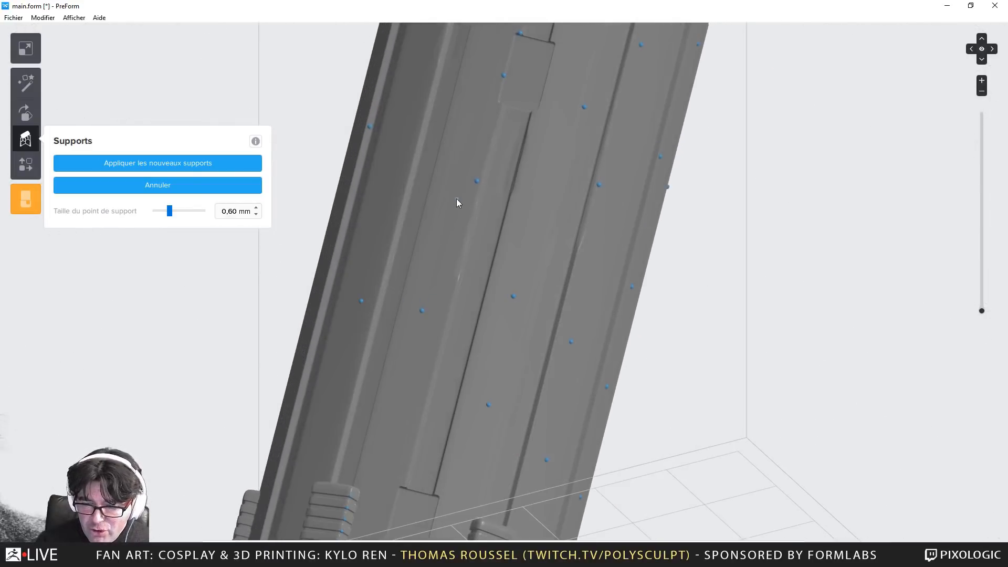
# Move the support point on the rectangular recess's long edge onto the flat panel beside it
pyautogui.moveTo(455, 199); pyautogui.dragTo(376, 387, button='right')
pyautogui.scroll(6, 429, 240)
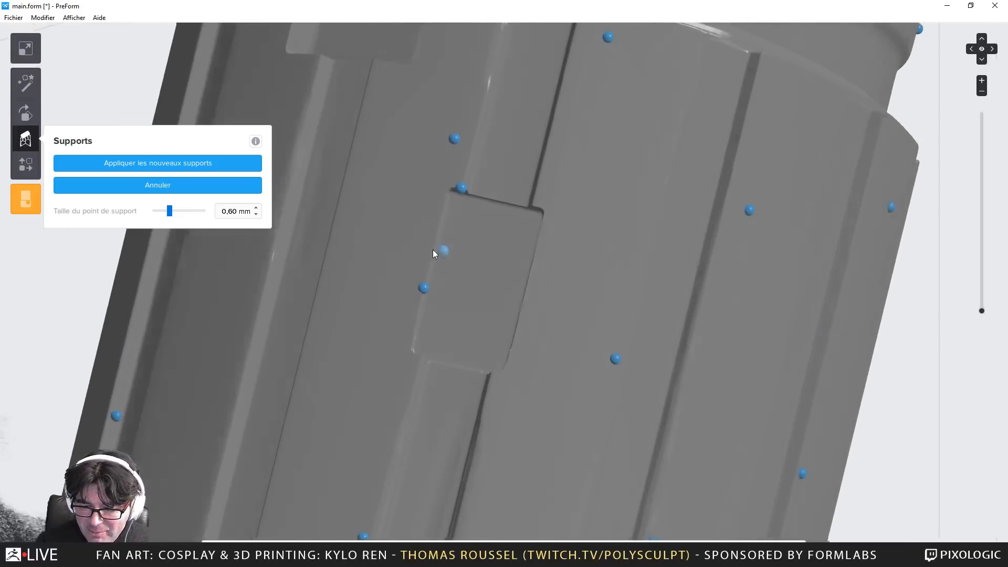
pyautogui.moveTo(432, 253); pyautogui.dragTo(417, 287, button='right')
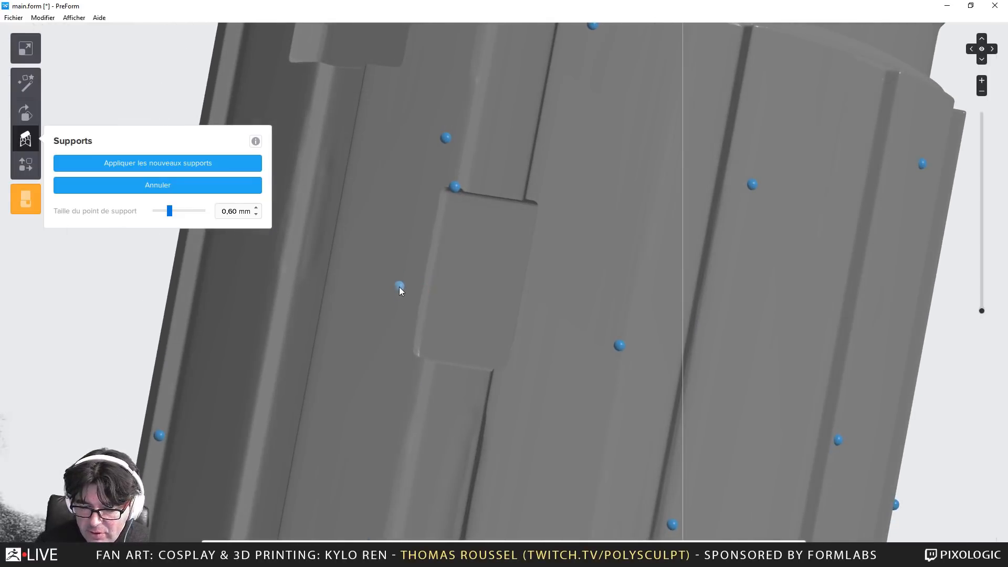
pyautogui.scroll(3, 415, 296)
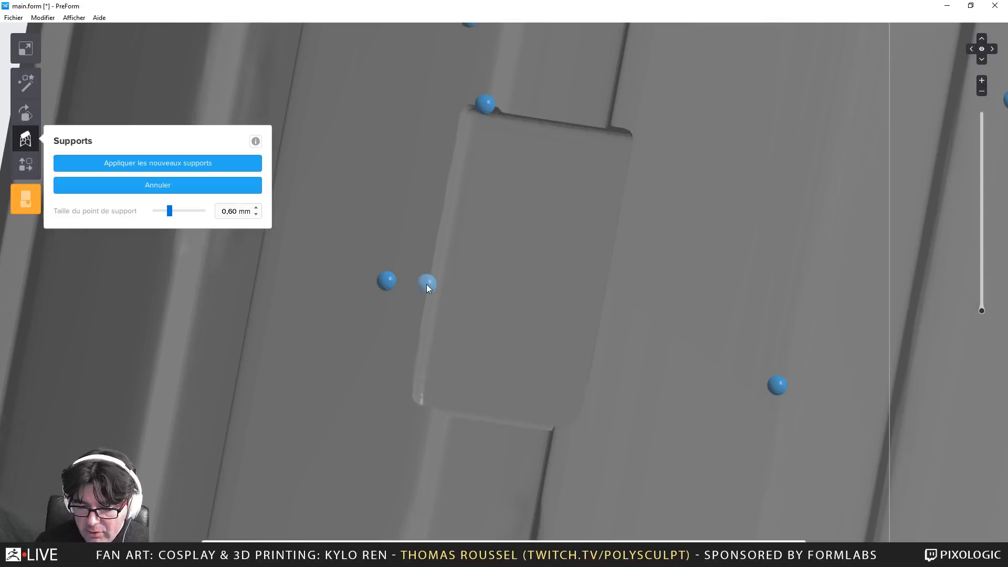
pyautogui.moveTo(452, 107); pyautogui.dragTo(458, 169, button='right')
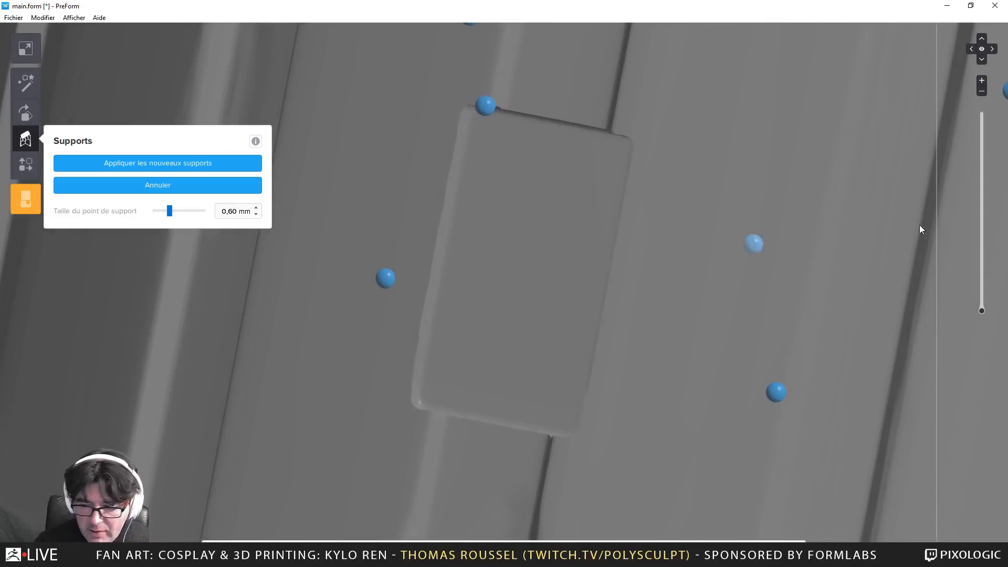
# Section the hilt around layers 1896 to 1908 and examine the geometry at the support point on the rectangular recess's corner
pyautogui.moveTo(981, 311); pyautogui.dragTo(988, 196)
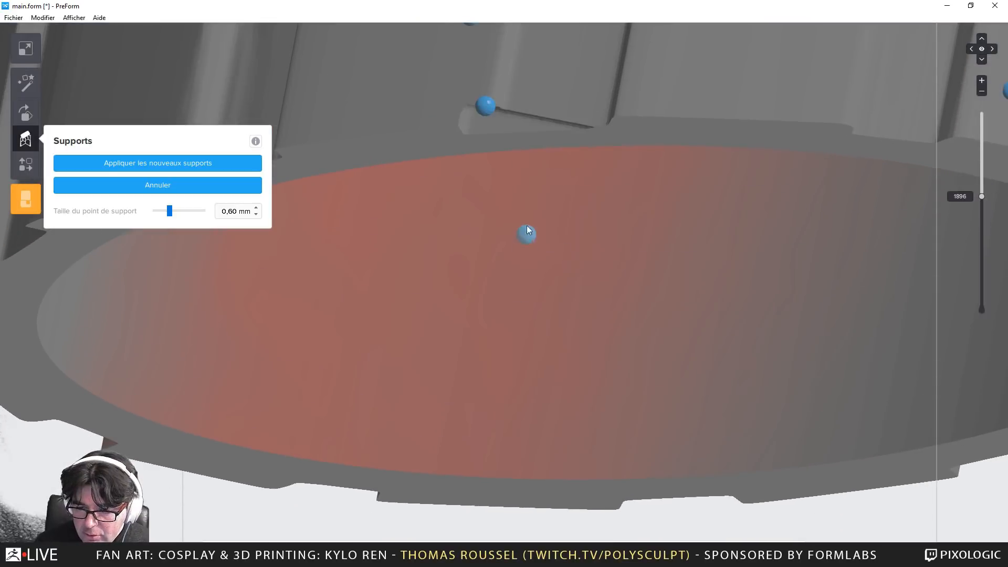
pyautogui.scroll(5, 515, 143)
pyautogui.moveTo(496, 58); pyautogui.dragTo(496, 431, button='middle')
pyautogui.scroll(4, 499, 216)
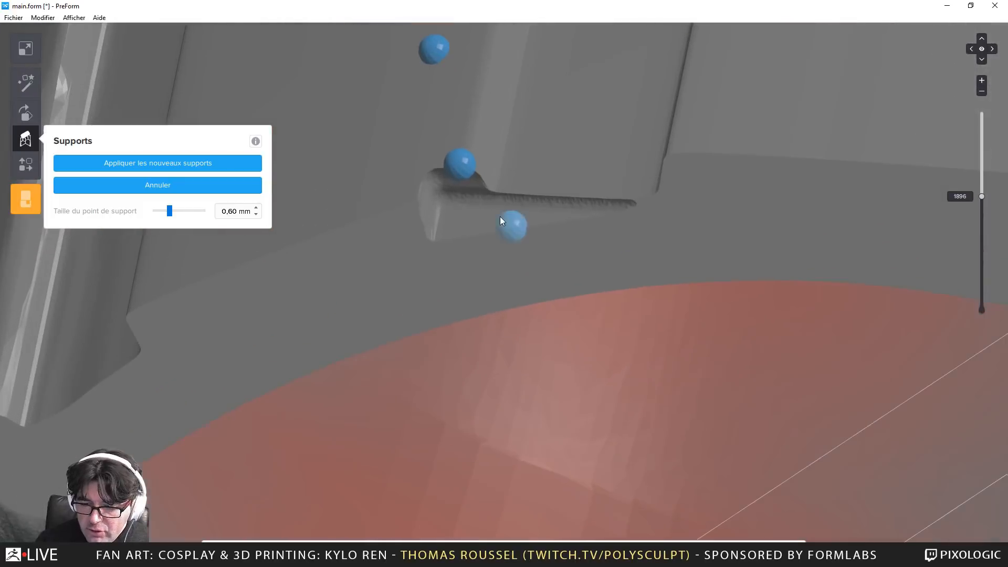
pyautogui.press('Up')
pyautogui.press('Up')
pyautogui.press('Up')
pyautogui.press('Up')
pyautogui.press('Up')
pyautogui.press('Up')
pyautogui.press('Up')
pyautogui.press('Up')
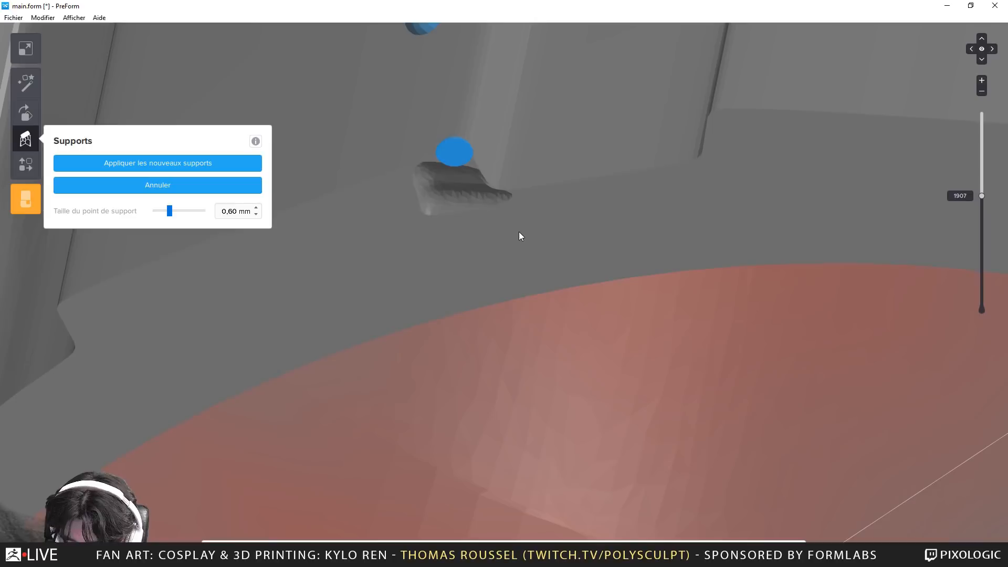
pyautogui.press('Down')
pyautogui.scroll(-2, 464, 221)
pyautogui.scroll(-3, 465, 219)
pyautogui.press('Up')
pyautogui.press('Up')
pyautogui.press('Up')
pyautogui.press('Up')
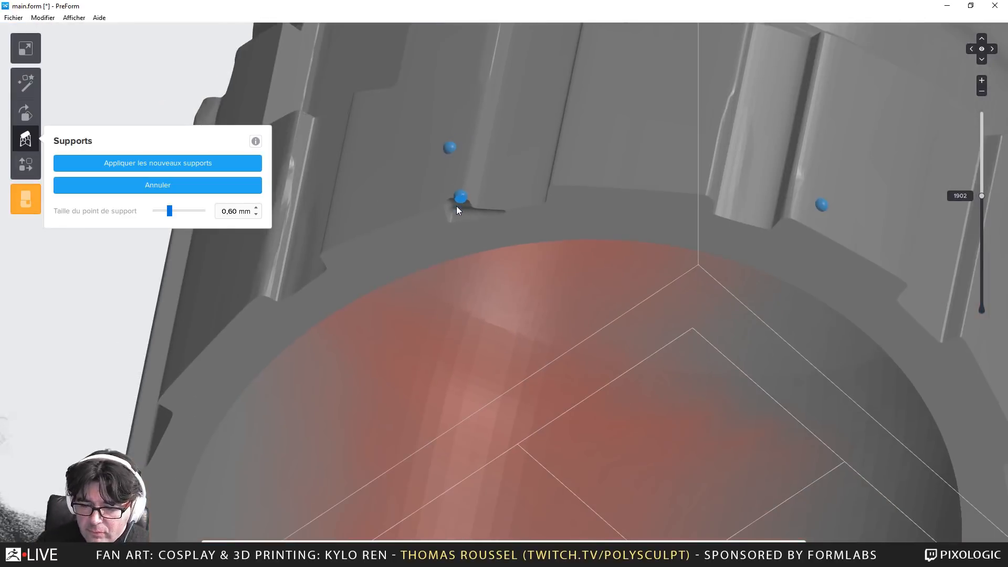
pyautogui.scroll(5, 465, 203)
pyautogui.press('Down')
pyautogui.press('Down')
pyautogui.press('Down')
pyautogui.press('Down')
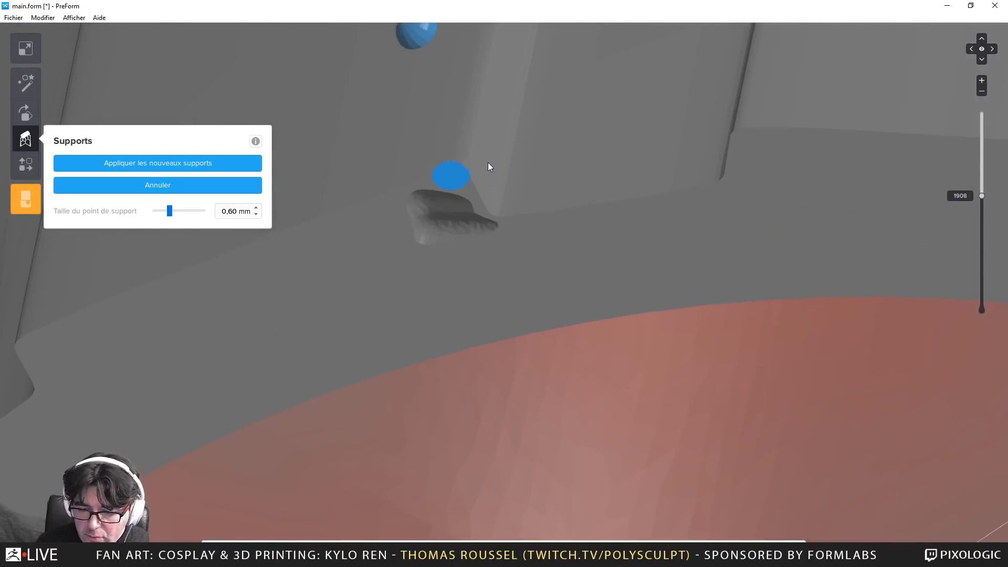
pyautogui.scroll(-2, 497, 197)
pyautogui.scroll(-5, 496, 200)
pyautogui.scroll(4, 518, 283)
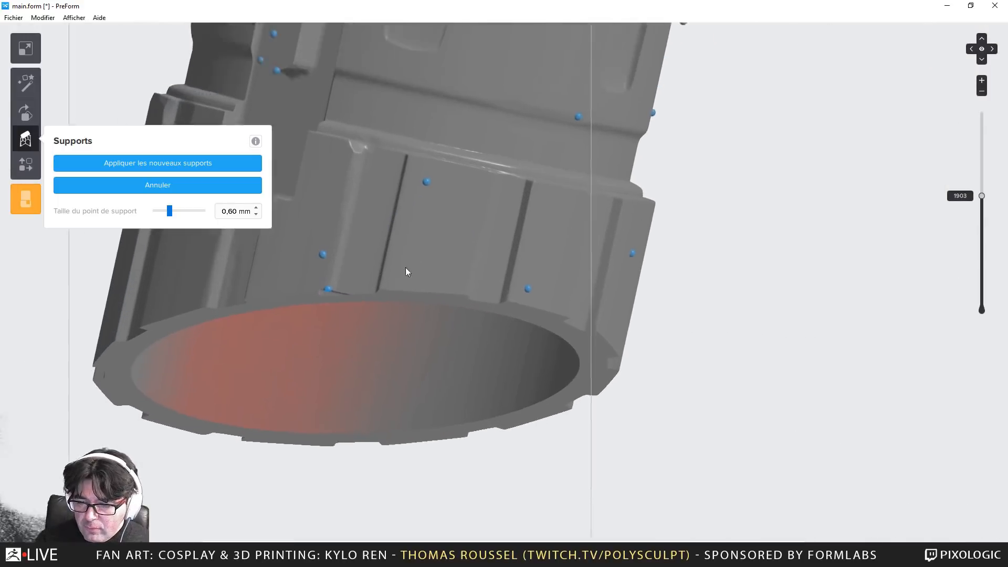
# Section the hilt from layer 2246 to 2267 and move the support points at the raised strip's rounded end onto its flat face
pyautogui.moveTo(563, 146); pyautogui.dragTo(684, 336, button='middle')
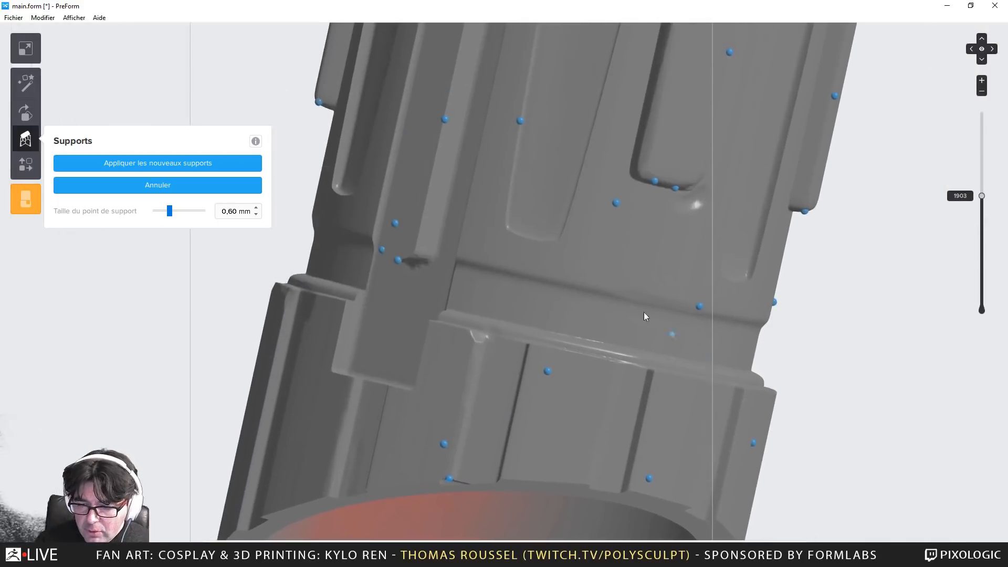
pyautogui.scroll(8, 483, 279)
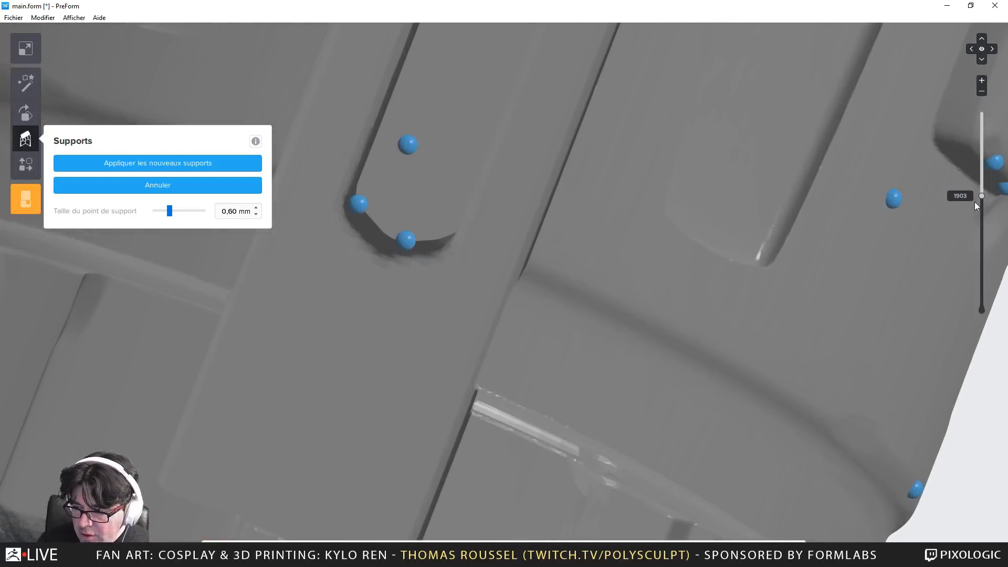
pyautogui.moveTo(982, 187); pyautogui.dragTo(981, 177)
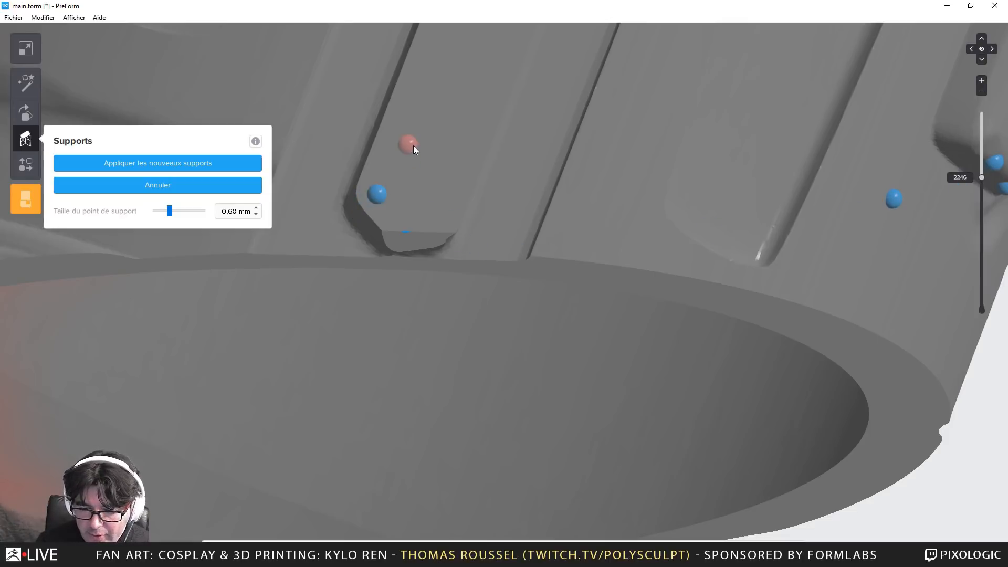
pyautogui.press('Up')
pyautogui.press('Up')
pyautogui.press('Up')
pyautogui.press('Up')
pyautogui.press('Up')
pyautogui.press('Up')
pyautogui.press('Up')
pyautogui.press('Up')
pyautogui.press('Up')
pyautogui.press('Up')
pyautogui.press('Up')
pyautogui.press('Up')
pyautogui.press('Up')
pyautogui.press('Up')
pyautogui.press('Up')
pyautogui.press('Up')
pyautogui.press('Up')
pyautogui.press('Up')
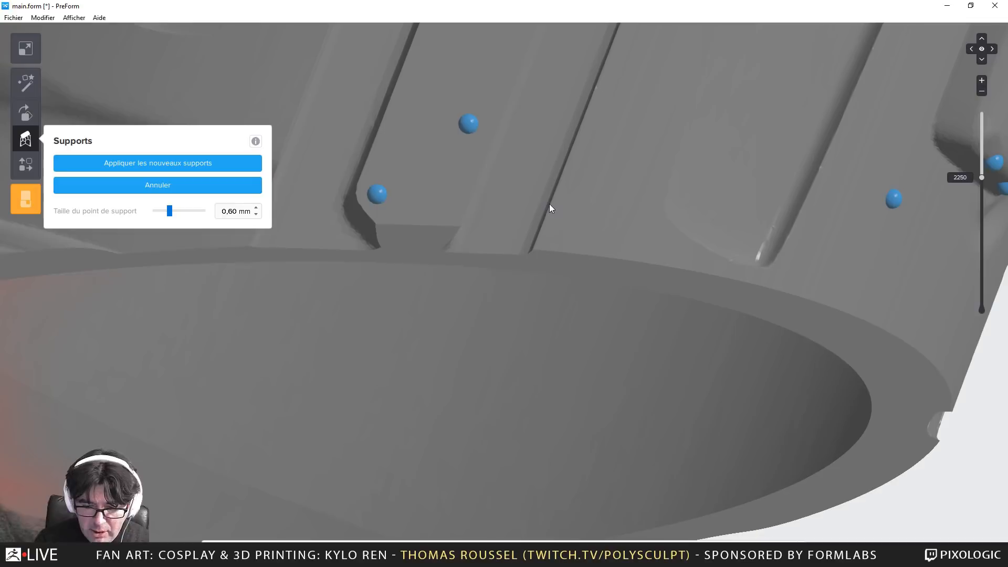
pyautogui.press('Up')
pyautogui.press('Up')
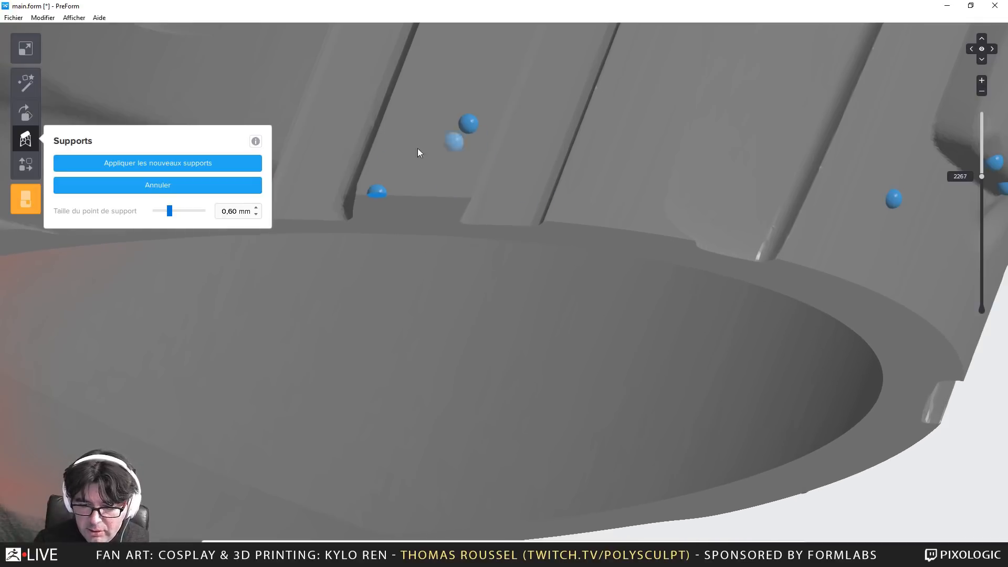
# Move the upper section's support points beside the ridged grips off the edges onto flat panel and strip faces
pyautogui.scroll(-5, 447, 184)
pyautogui.moveTo(629, 218); pyautogui.dragTo(586, 188, button='right')
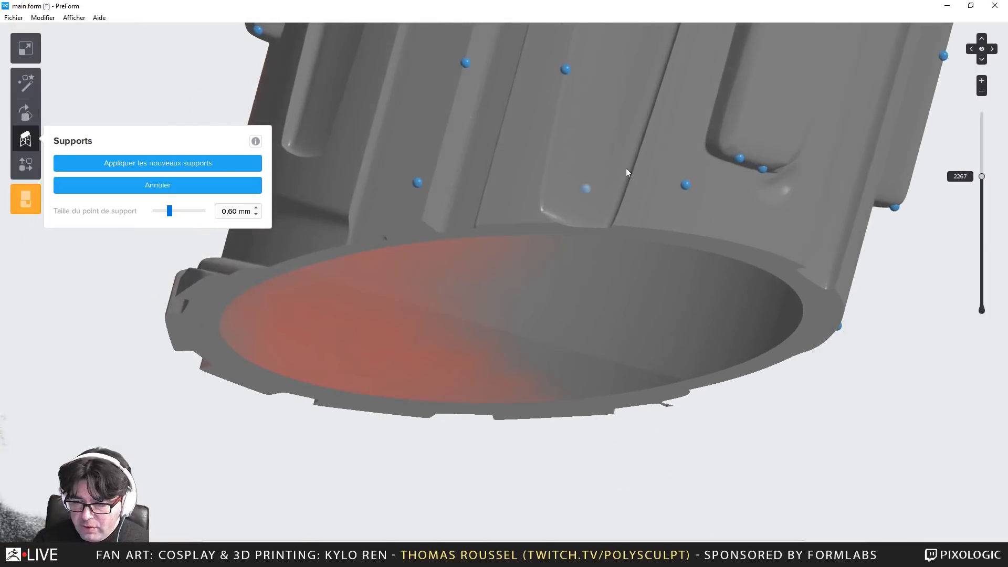
pyautogui.moveTo(660, 177); pyautogui.dragTo(675, 345, button='middle')
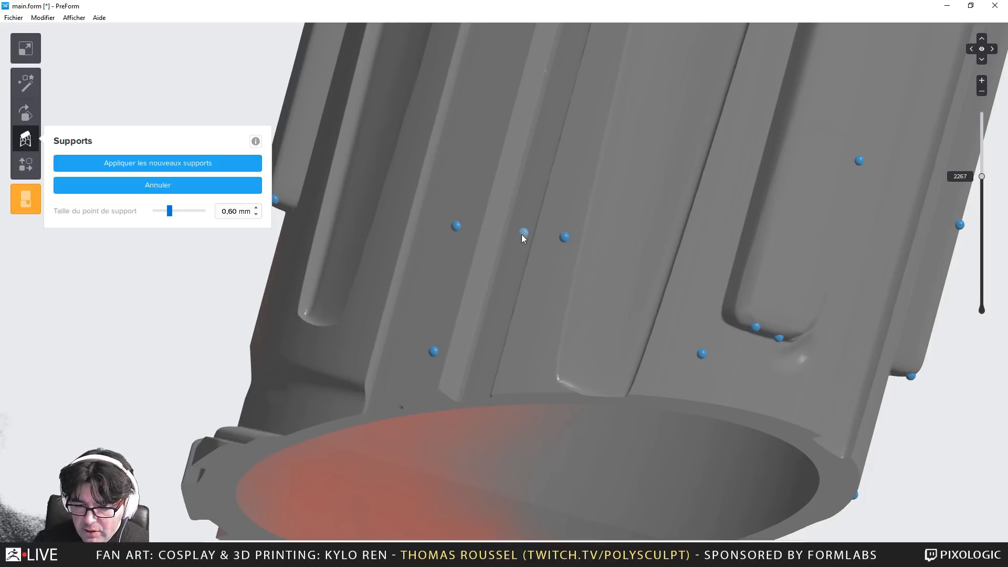
pyautogui.moveTo(523, 236); pyautogui.dragTo(442, 249, button='right')
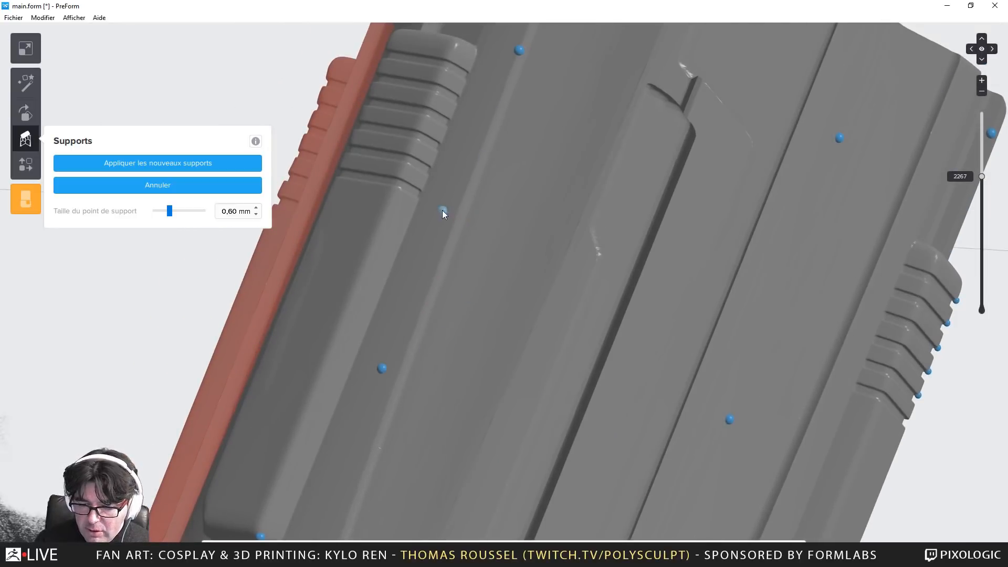
pyautogui.keyDown('shift'); pyautogui.moveTo(555, 100); pyautogui.dragTo(550, 262, button='right'); pyautogui.keyUp('shift')
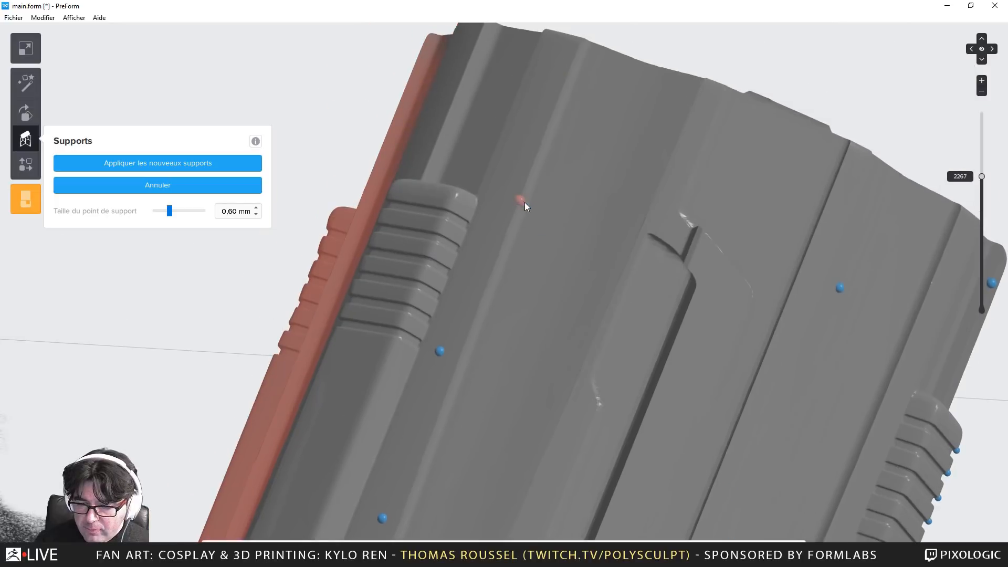
pyautogui.moveTo(616, 246); pyautogui.dragTo(798, 335, button='right')
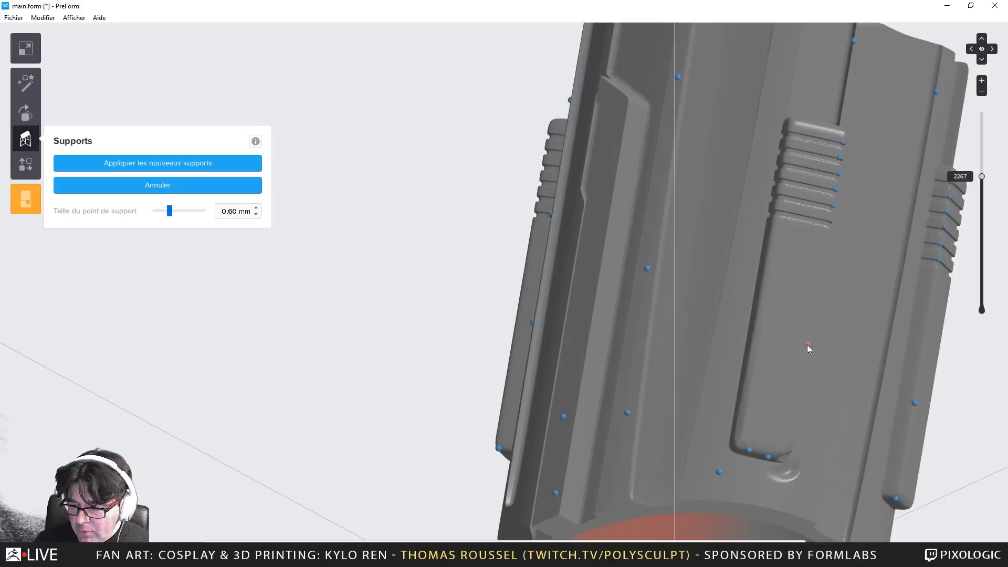
pyautogui.scroll(-3, 784, 353)
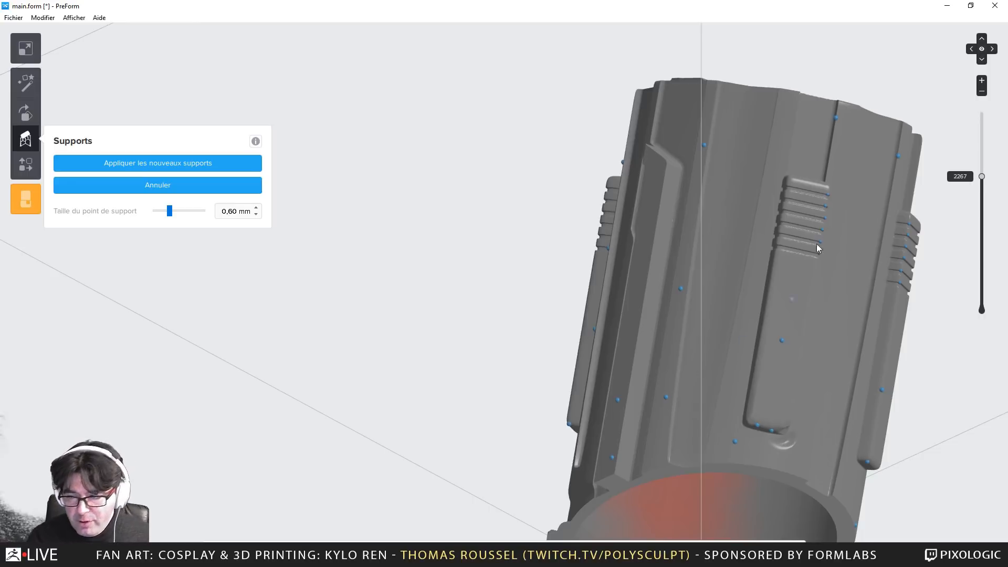
# Move the support points on the long edge of the narrow panel between two ridged grips onto the panel's flat face
pyautogui.scroll(5, 817, 243)
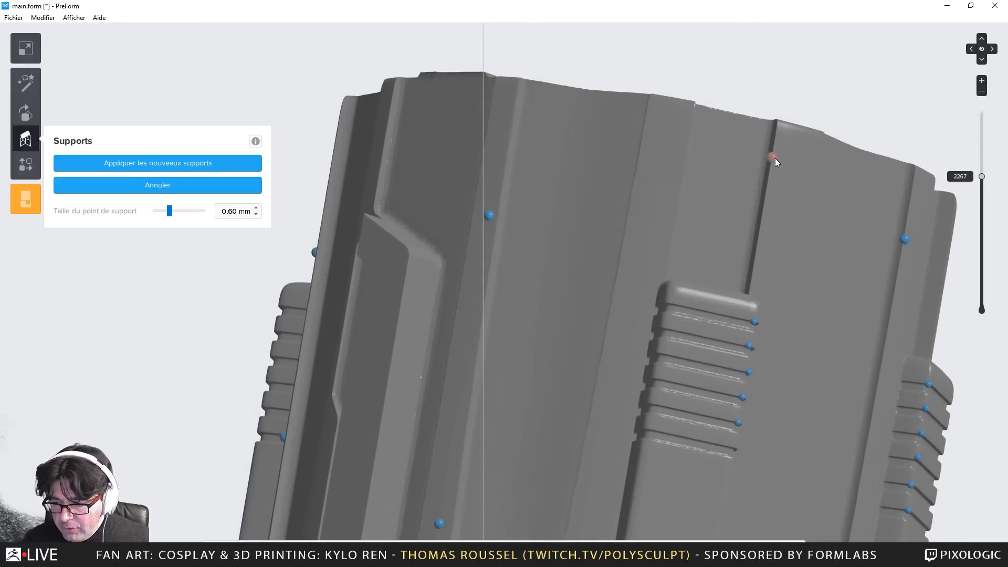
pyautogui.moveTo(784, 162); pyautogui.dragTo(700, 428, button='right')
pyautogui.scroll(5, 698, 427)
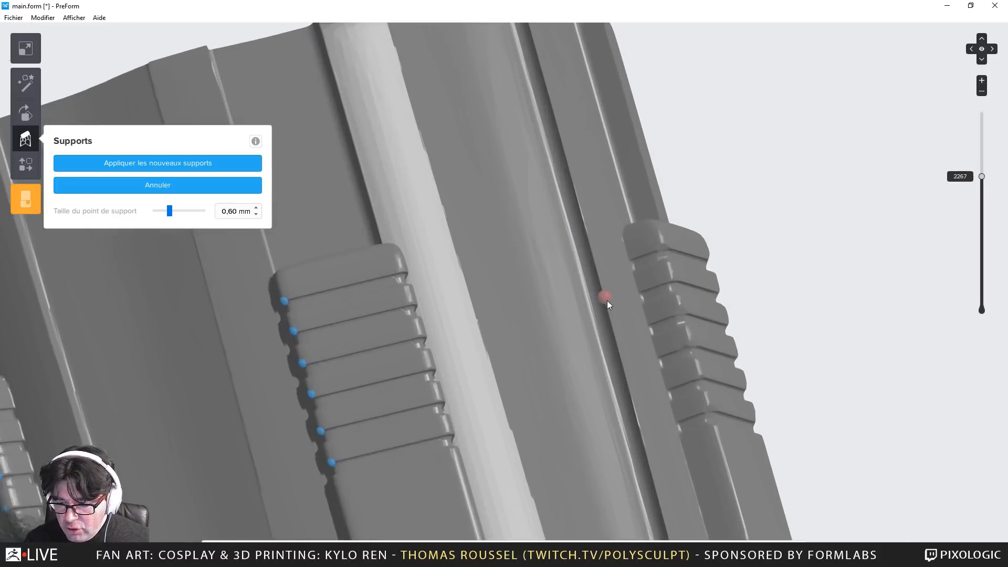
pyautogui.click(619, 291)
pyautogui.keyDown('shift'); pyautogui.moveTo(619, 291); pyautogui.dragTo(513, 187, button='right'); pyautogui.keyUp('shift')
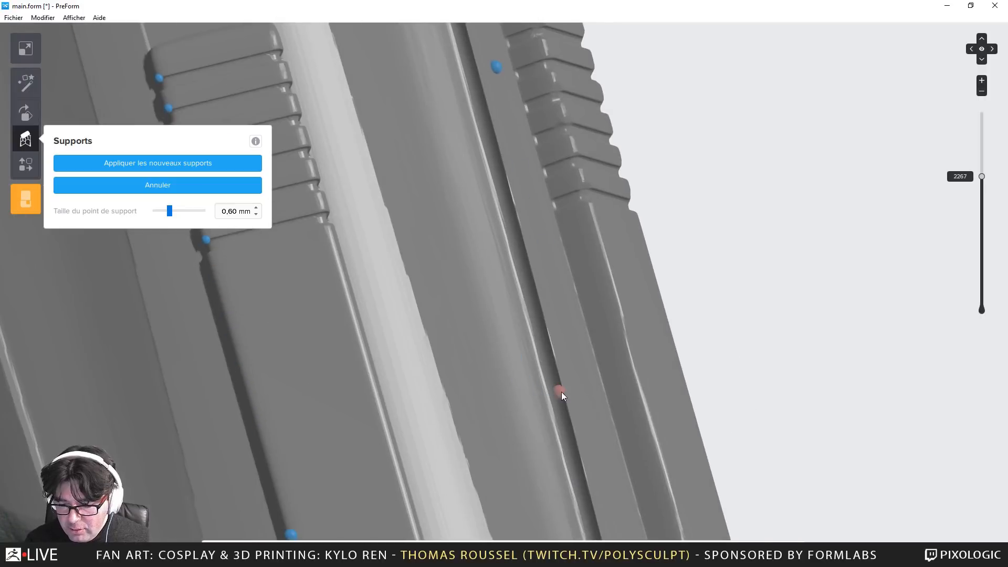
pyautogui.click(581, 380)
pyautogui.keyDown('shift'); pyautogui.moveTo(580, 380); pyautogui.dragTo(353, 324, button='right'); pyautogui.keyUp('shift')
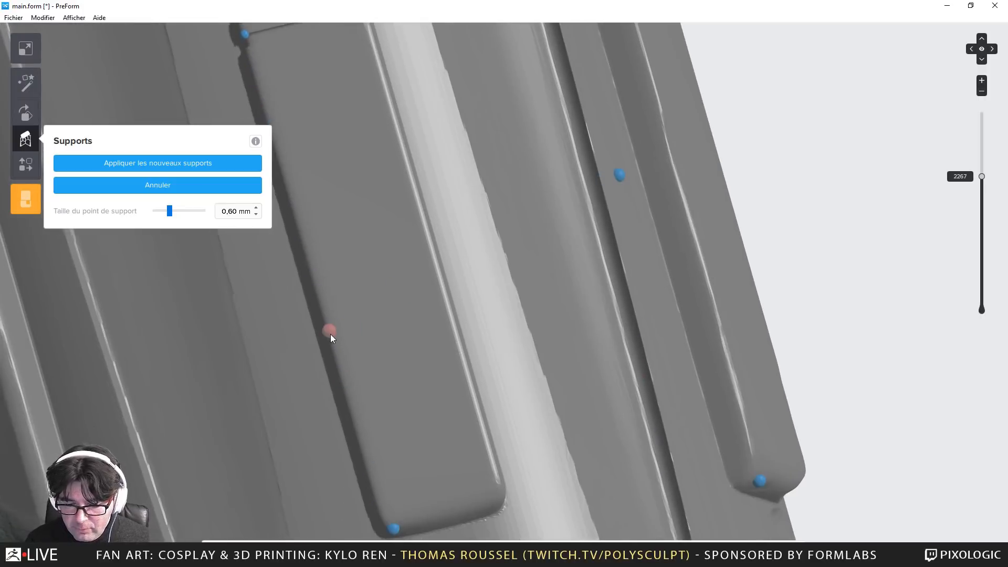
# Replace the support point on the long edge of the raised grip strip with one on its flat face
pyautogui.click(329, 334)
pyautogui.click(367, 330)
pyautogui.keyDown('shift'); pyautogui.moveTo(484, 430); pyautogui.dragTo(519, 258, button='right'); pyautogui.keyUp('shift')
pyautogui.scroll(-3, 623, 303)
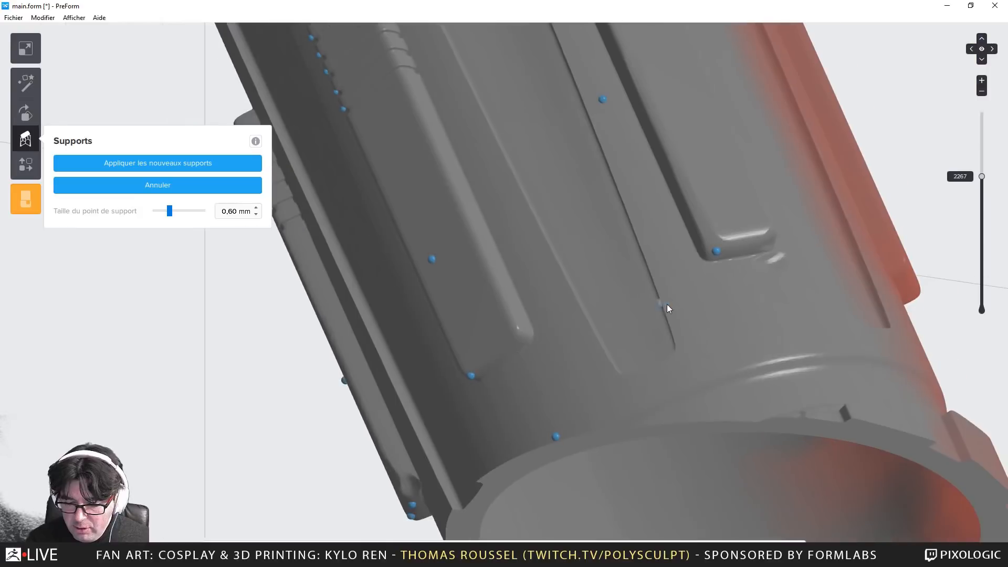
pyautogui.moveTo(666, 304); pyautogui.dragTo(578, 318, button='right')
pyautogui.keyDown('shift'); pyautogui.moveTo(756, 292); pyautogui.dragTo(672, 335, button='right'); pyautogui.keyUp('shift')
pyautogui.scroll(-3, 729, 311)
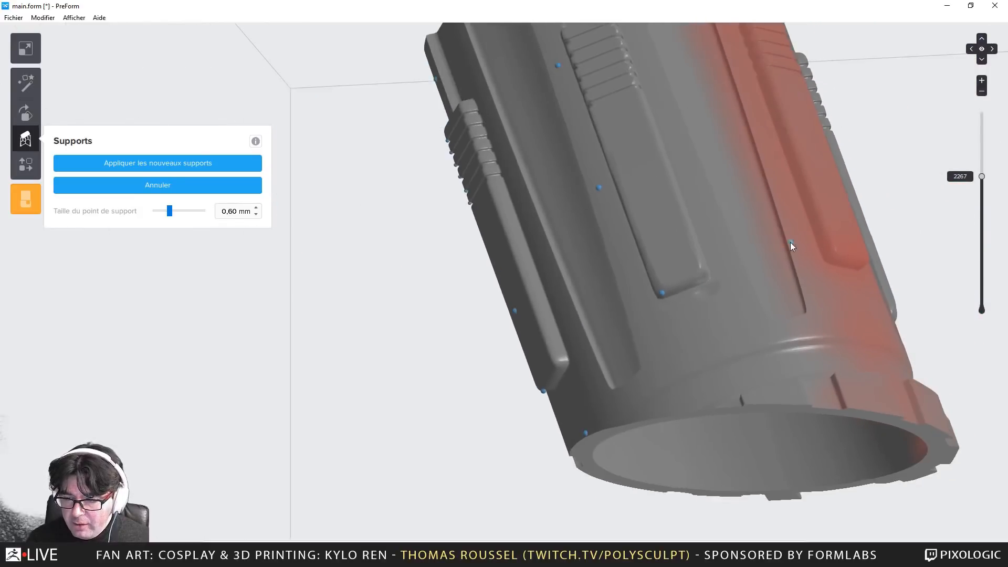
pyautogui.moveTo(791, 246); pyautogui.dragTo(643, 270, button='right')
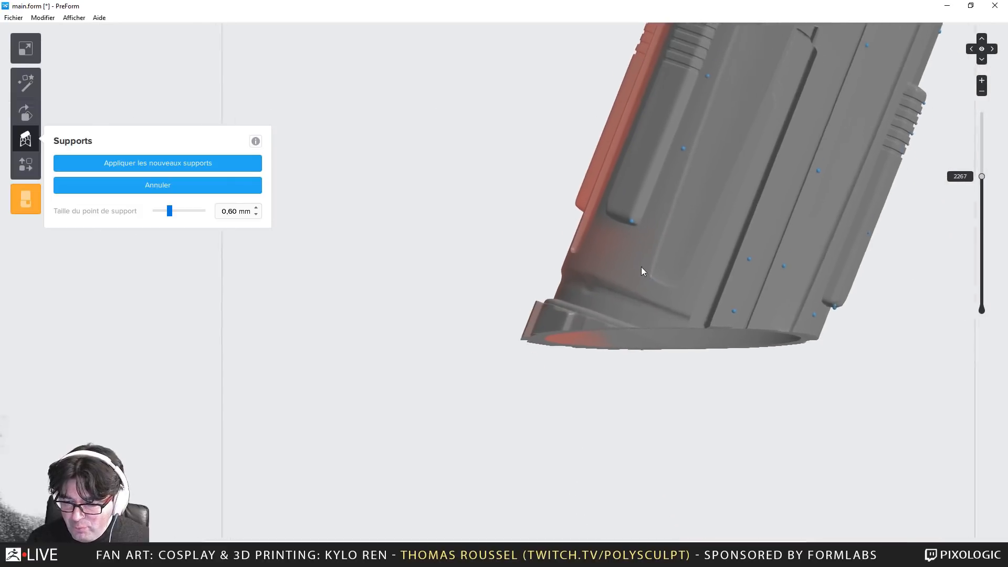
# Restore the full model display and move the support points along the lower section's groove edges onto the flat panels
pyautogui.moveTo(982, 178); pyautogui.dragTo(993, 319)
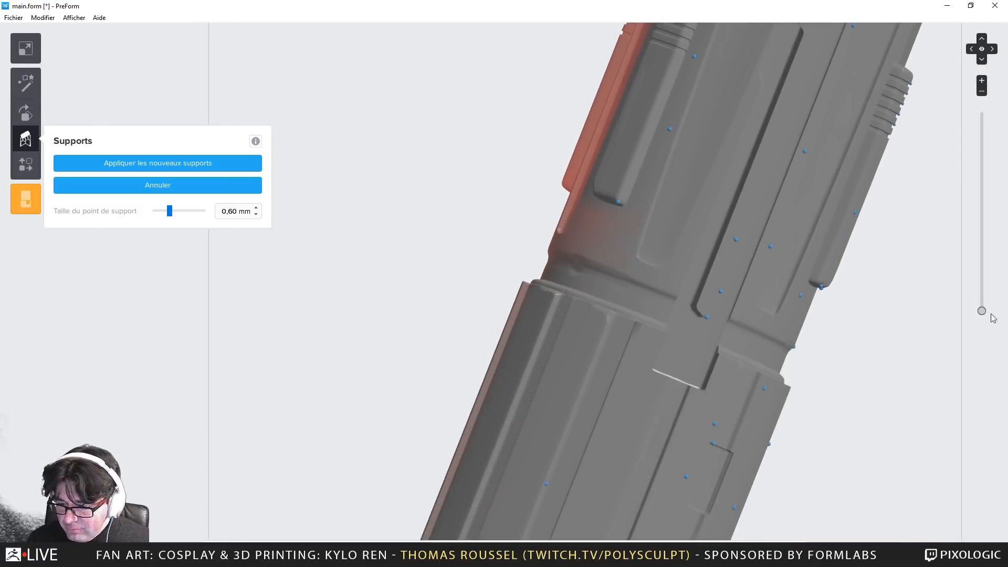
pyautogui.moveTo(838, 420); pyautogui.dragTo(676, 260, button='right')
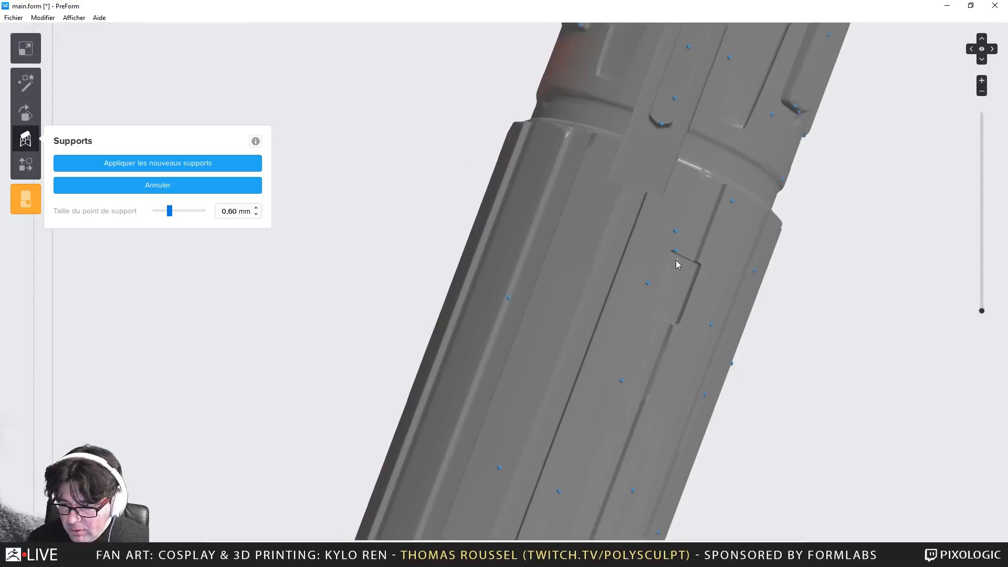
pyautogui.scroll(4, 664, 256)
pyautogui.scroll(-3, 651, 252)
pyautogui.scroll(5, 657, 255)
pyautogui.scroll(-4, 656, 262)
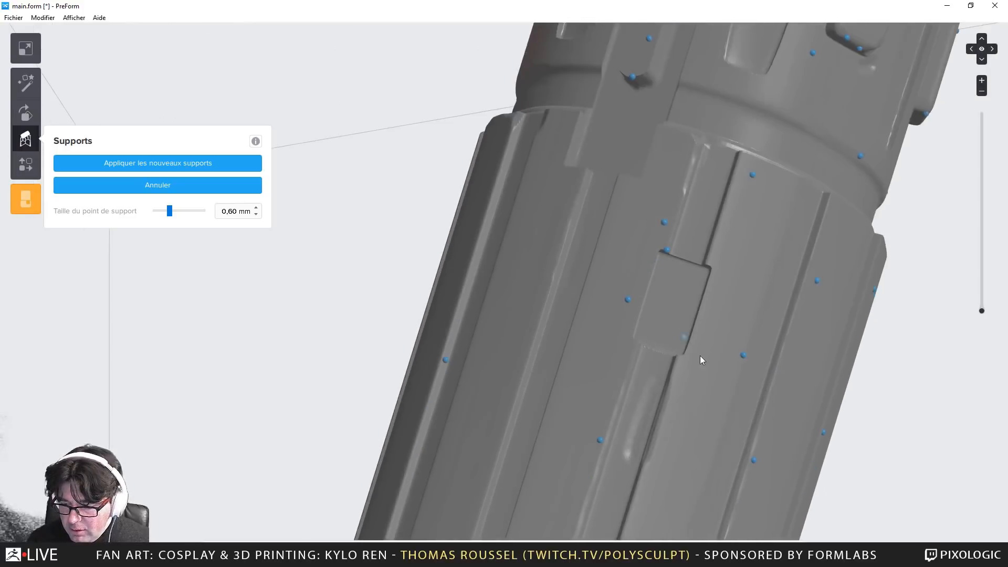
pyautogui.scroll(2, 675, 341)
pyautogui.scroll(1, 746, 357)
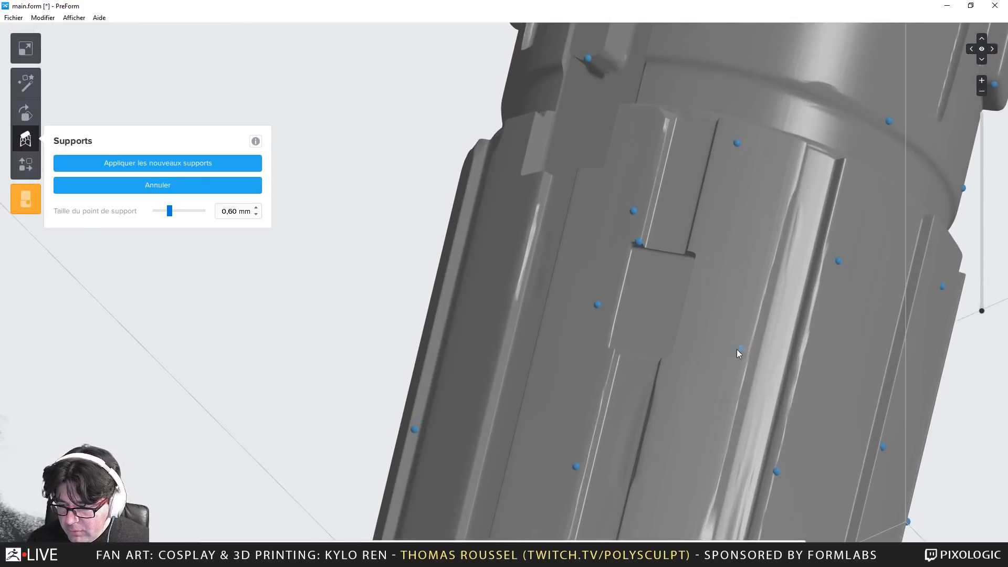
pyautogui.moveTo(810, 376); pyautogui.dragTo(791, 467, button='right')
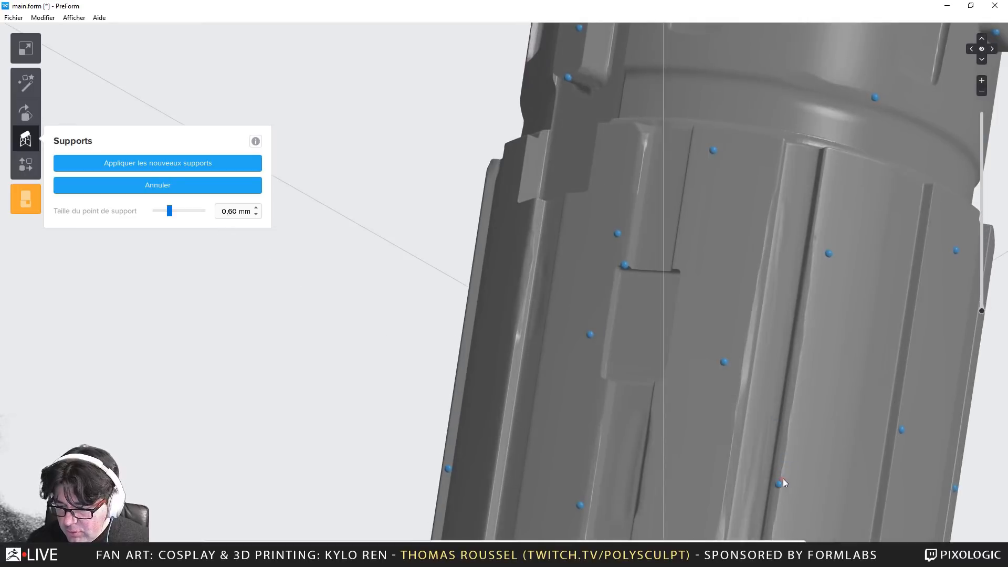
pyautogui.moveTo(817, 338); pyautogui.dragTo(845, 275, button='right')
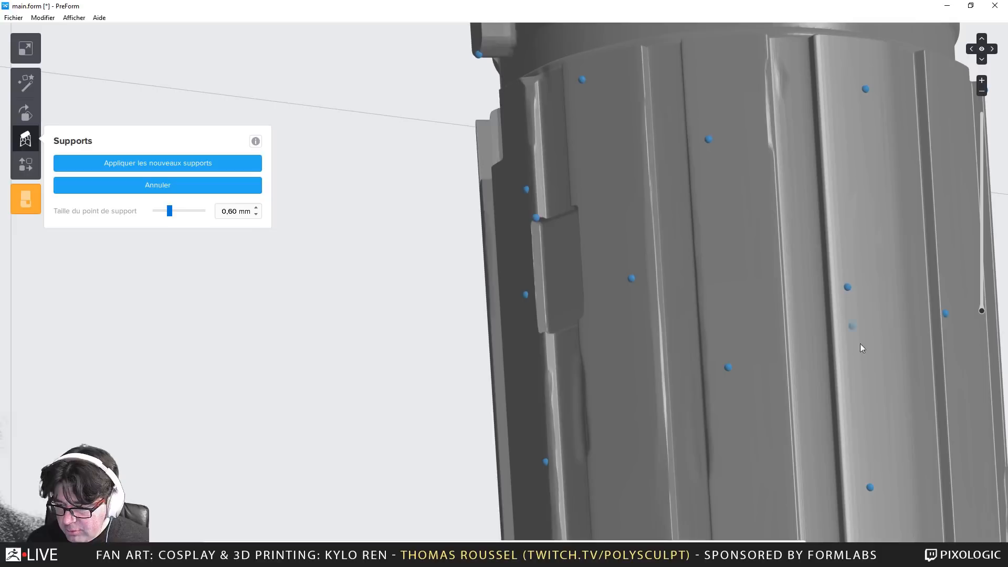
# Check the remaining sides of the hilt and apply the edited support points to rebuild the supports
pyautogui.moveTo(861, 345); pyautogui.dragTo(675, 345, button='right')
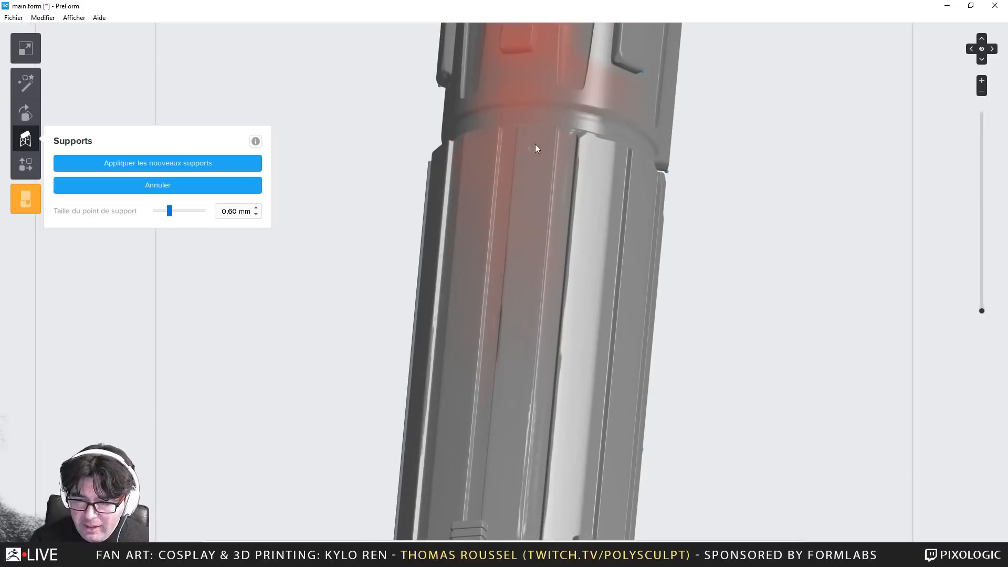
pyautogui.moveTo(536, 147); pyautogui.dragTo(609, 126, button='right')
pyautogui.moveTo(667, 227); pyautogui.dragTo(528, 174, button='right')
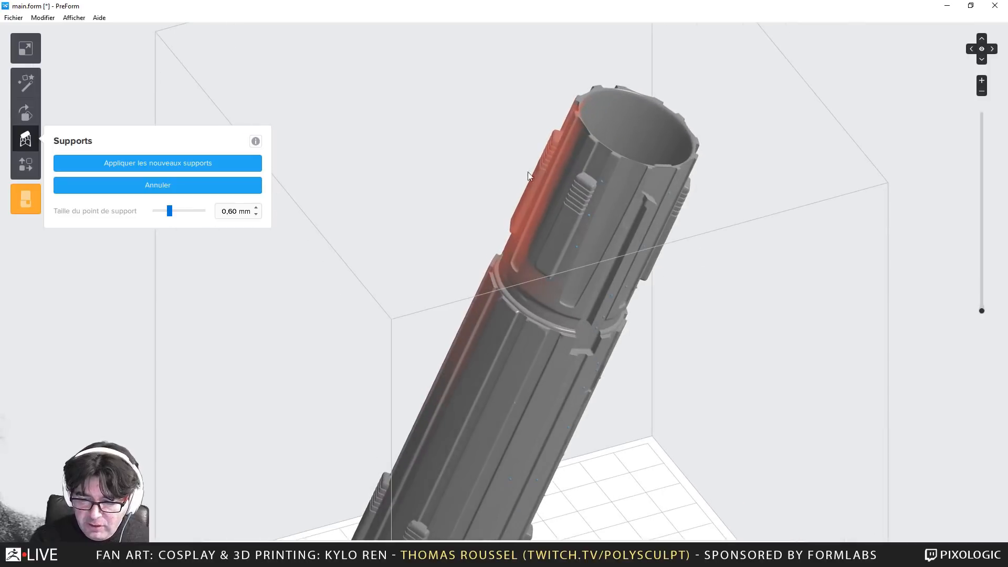
pyautogui.moveTo(719, 217); pyautogui.dragTo(586, 248, button='right')
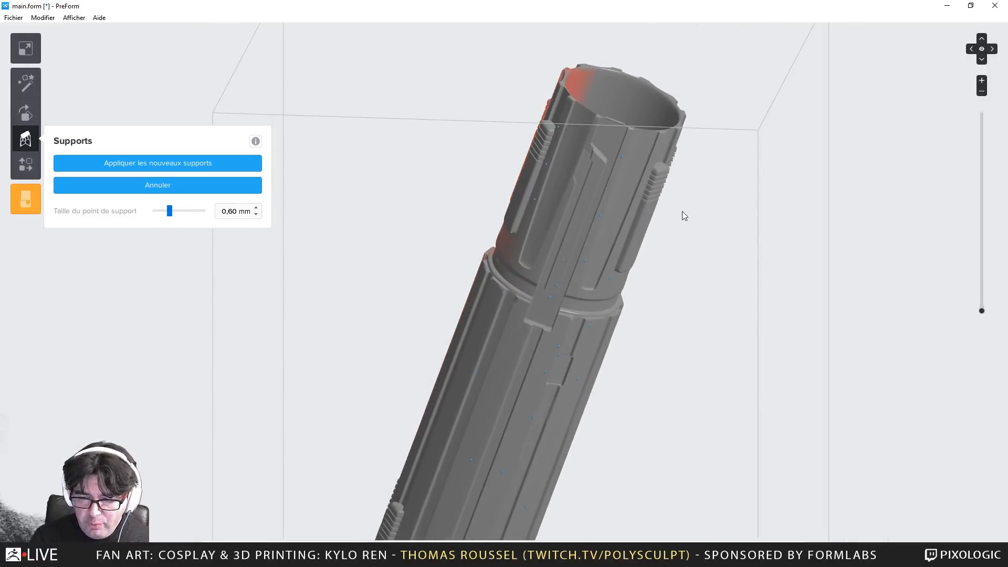
pyautogui.moveTo(682, 211); pyautogui.dragTo(706, 304, button='right')
pyautogui.click(154, 162)
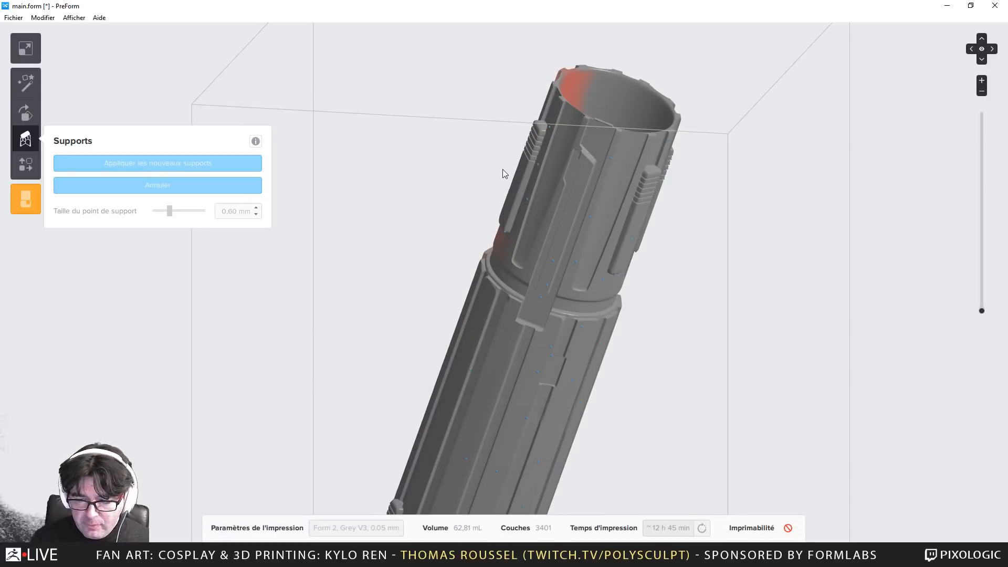
pyautogui.moveTo(762, 355); pyautogui.dragTo(851, 200, button='right')
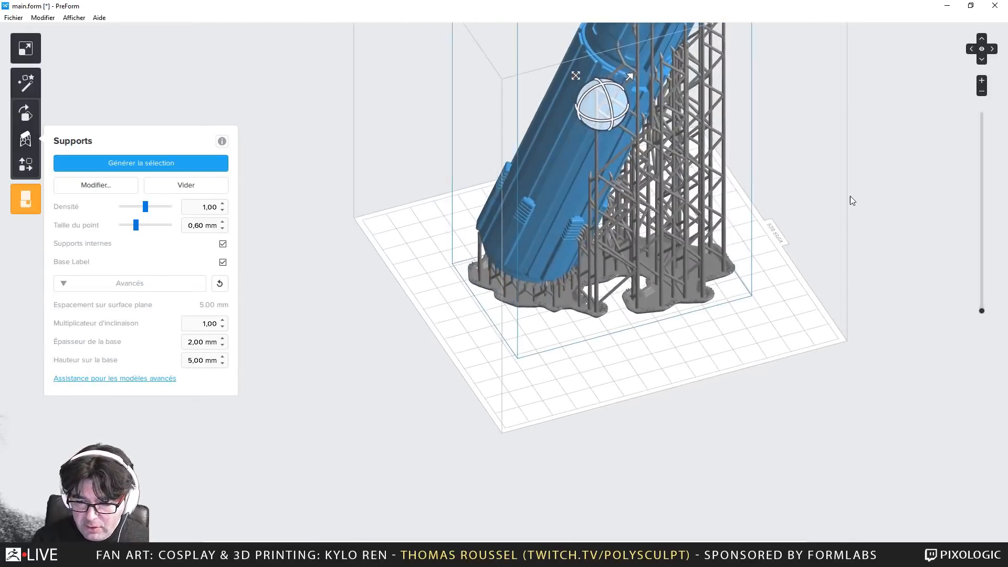
# Import the Cap and Cap_support models into the current build from the final folder
pyautogui.click(13, 17)
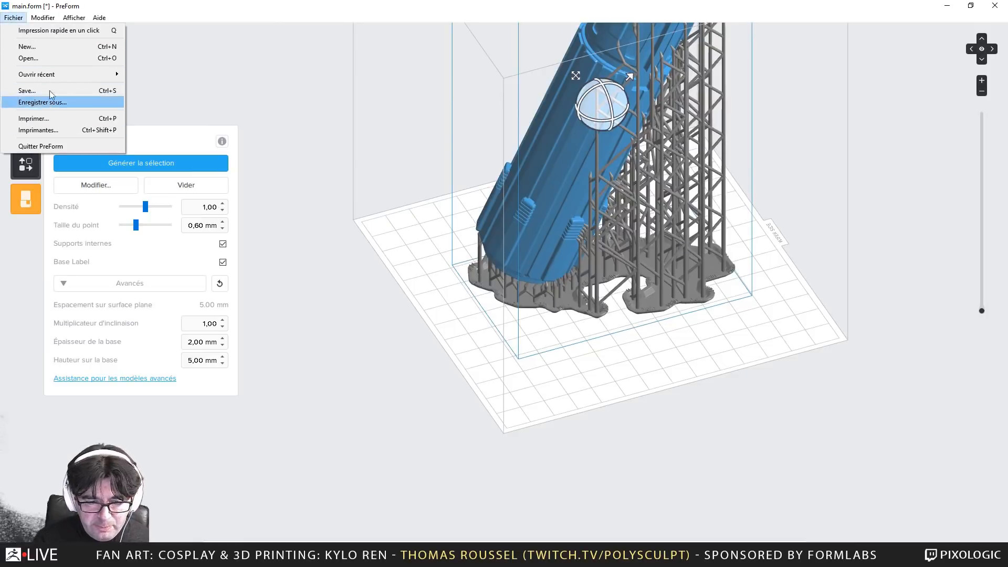
pyautogui.click(40, 58)
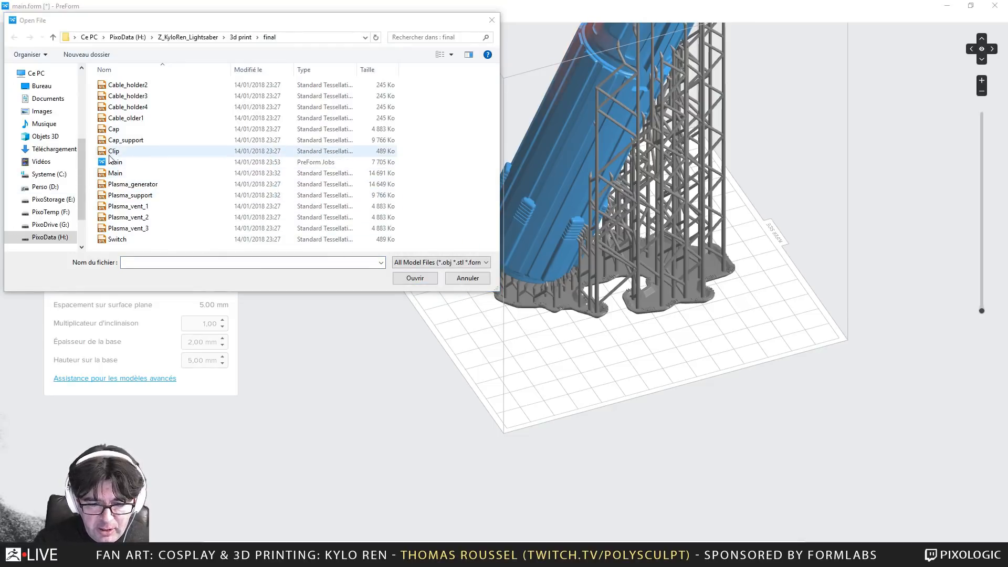
pyautogui.click(113, 129)
pyautogui.keyDown('ctrl'); pyautogui.click(125, 141); pyautogui.keyUp('ctrl')
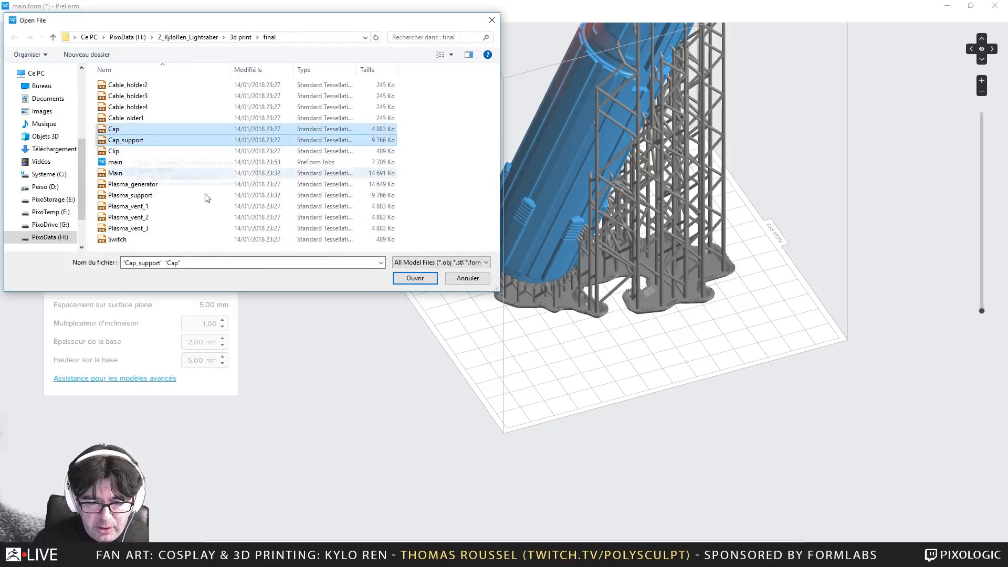
pyautogui.click(415, 277)
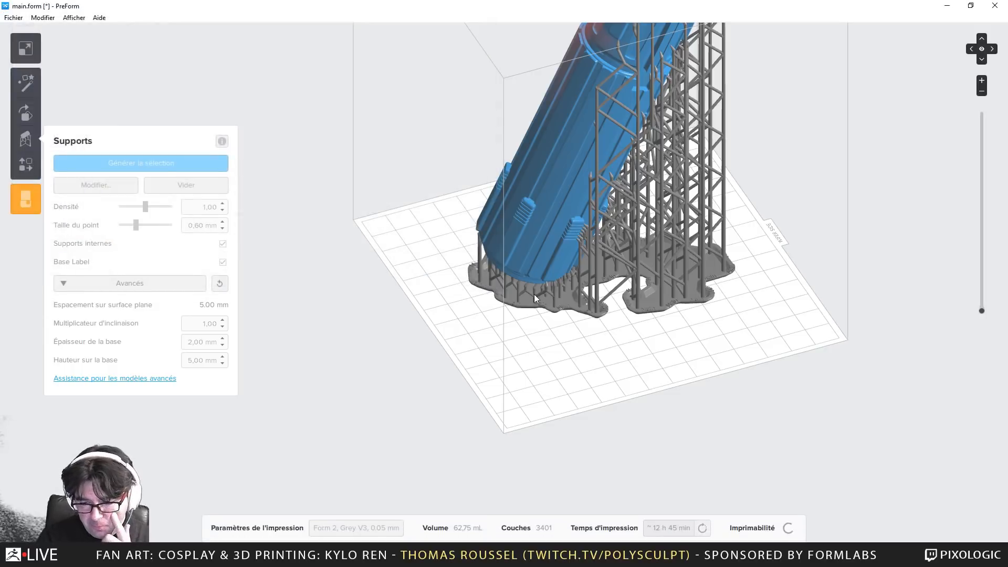
# Tilt the round cap diagonally so its wide disc faces upward and its narrower flange is angled toward the build platform
pyautogui.moveTo(814, 328); pyautogui.dragTo(507, 319, button='right')
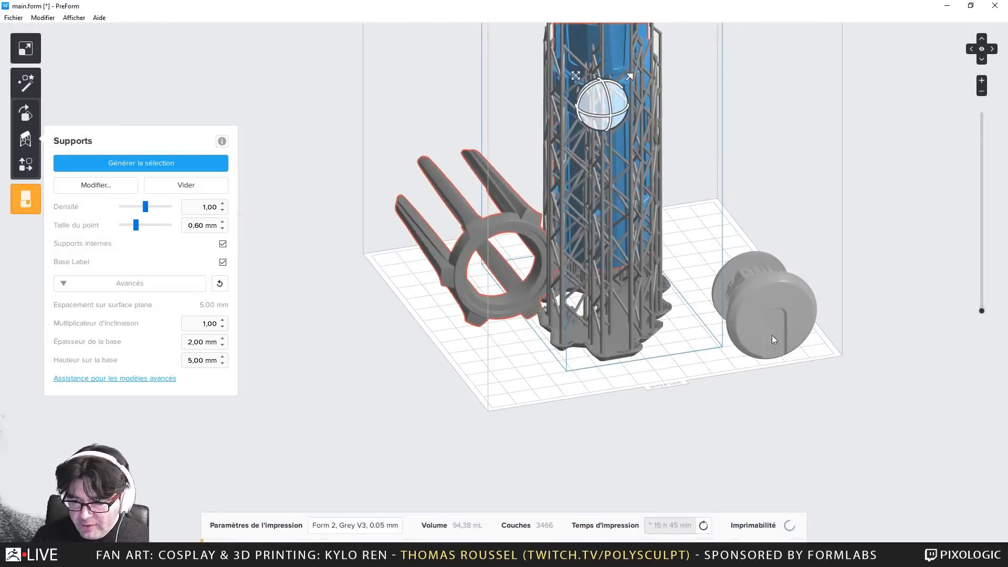
pyautogui.click(773, 339)
pyautogui.moveTo(798, 333); pyautogui.dragTo(539, 339, button='right')
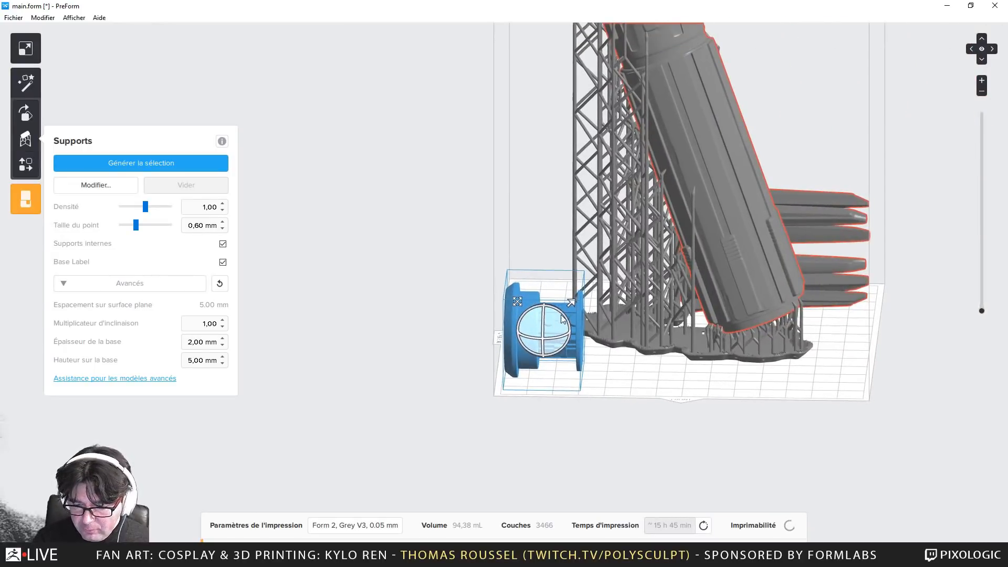
pyautogui.moveTo(562, 318); pyautogui.dragTo(591, 356)
pyautogui.scroll(4, 578, 378)
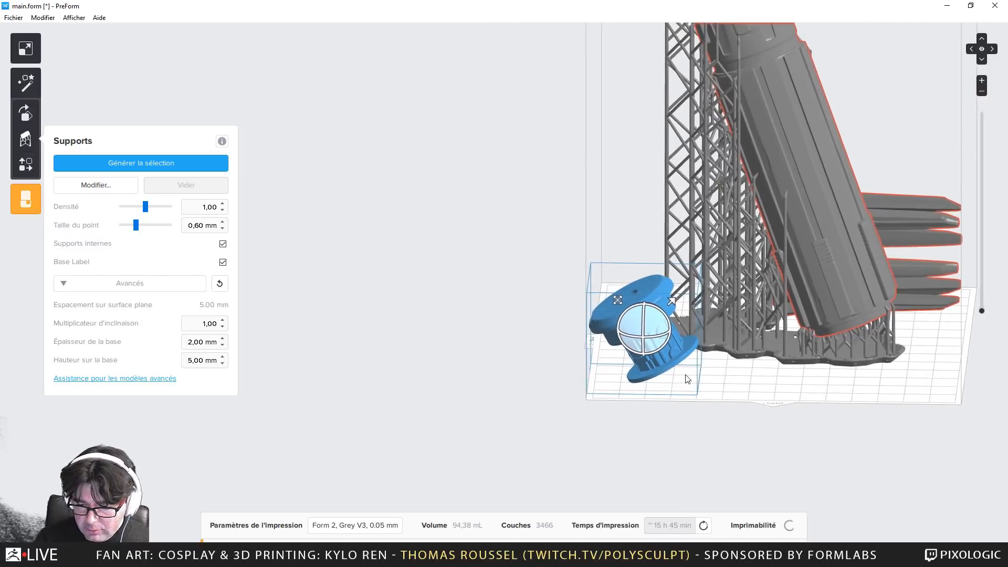
pyautogui.moveTo(573, 383); pyautogui.dragTo(389, 387, button='middle')
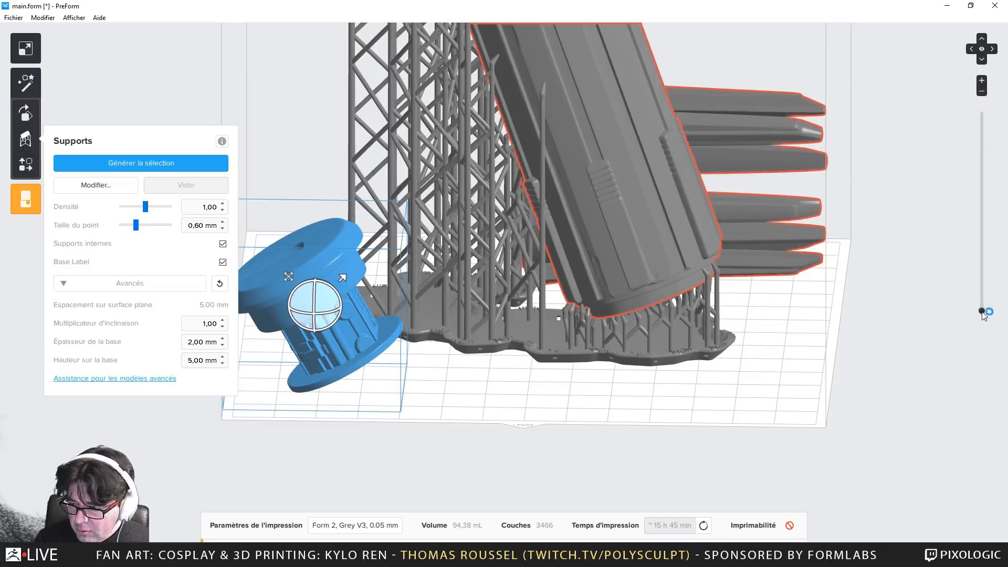
pyautogui.moveTo(982, 311)
pyautogui.mouseDown()
pyautogui.moveTo(984, 266)
pyautogui.moveTo(986, 313)
pyautogui.mouseUp()
pyautogui.moveTo(761, 391); pyautogui.dragTo(551, 446, button='right')
pyautogui.scroll(3, 788, 454)
pyautogui.moveTo(856, 467); pyautogui.dragTo(577, 461, button='right')
pyautogui.scroll(-3, 578, 461)
pyautogui.moveTo(683, 384); pyautogui.dragTo(801, 341, button='middle')
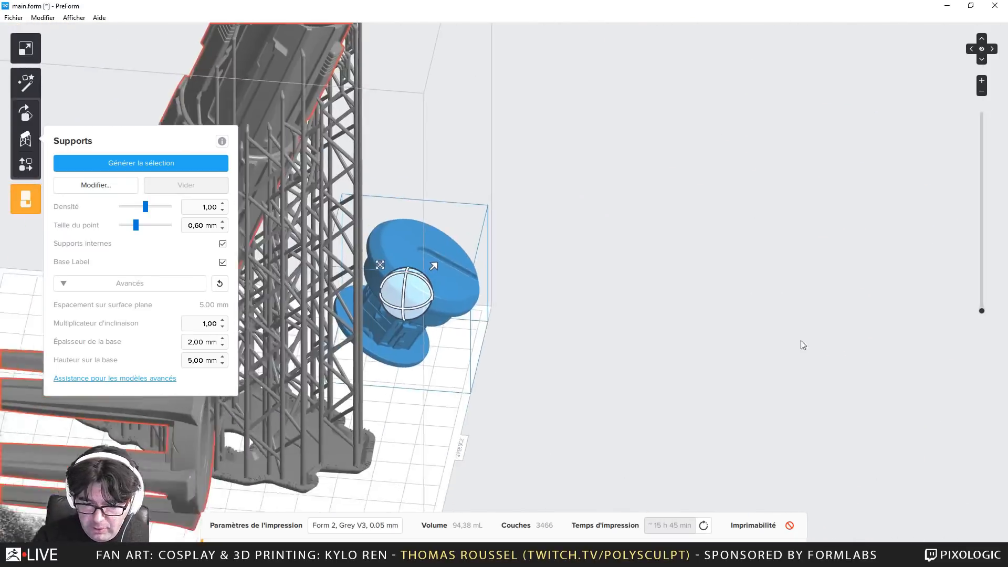
# Stand the pronged ring on its base with the prongs pointing up, and adjust its tilt
pyautogui.moveTo(801, 341); pyautogui.dragTo(791, 358, button='right')
pyautogui.moveTo(791, 358); pyautogui.dragTo(986, 244, button='middle')
pyautogui.moveTo(986, 245); pyautogui.dragTo(867, 368, button='right')
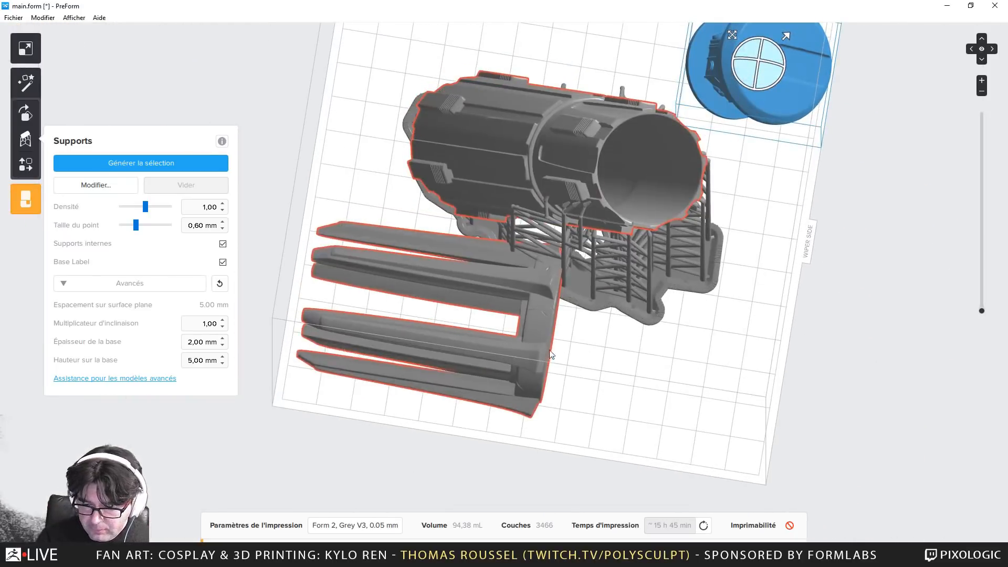
pyautogui.click(531, 339)
pyautogui.moveTo(439, 311); pyautogui.dragTo(426, 350)
pyautogui.moveTo(425, 350); pyautogui.dragTo(585, 170, button='right')
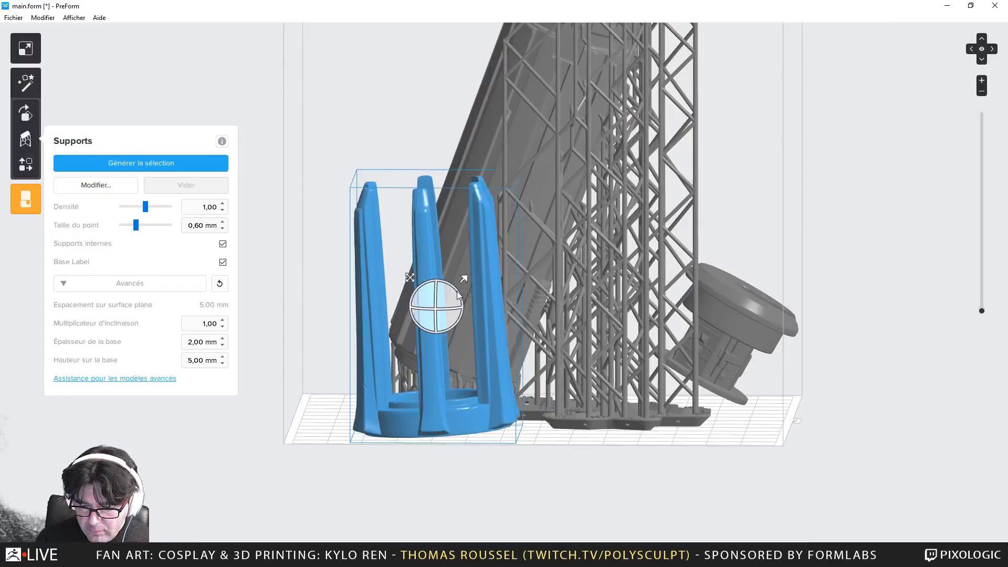
pyautogui.moveTo(456, 291); pyautogui.dragTo(445, 280)
pyautogui.moveTo(462, 455); pyautogui.dragTo(686, 454, button='right')
pyautogui.scroll(4, 495, 412)
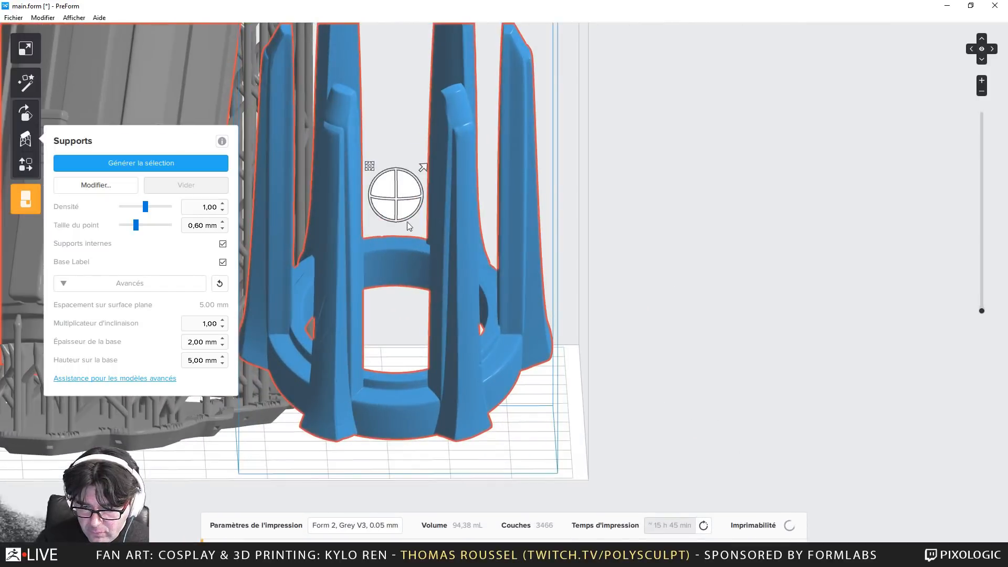
pyautogui.moveTo(413, 173); pyautogui.dragTo(425, 171)
# Check the pronged ring's slice at layer 93, spin it so two prong feet meet the early layers, and restore the full display
pyautogui.moveTo(552, 448); pyautogui.dragTo(519, 268, button='right')
pyautogui.scroll(2, 518, 268)
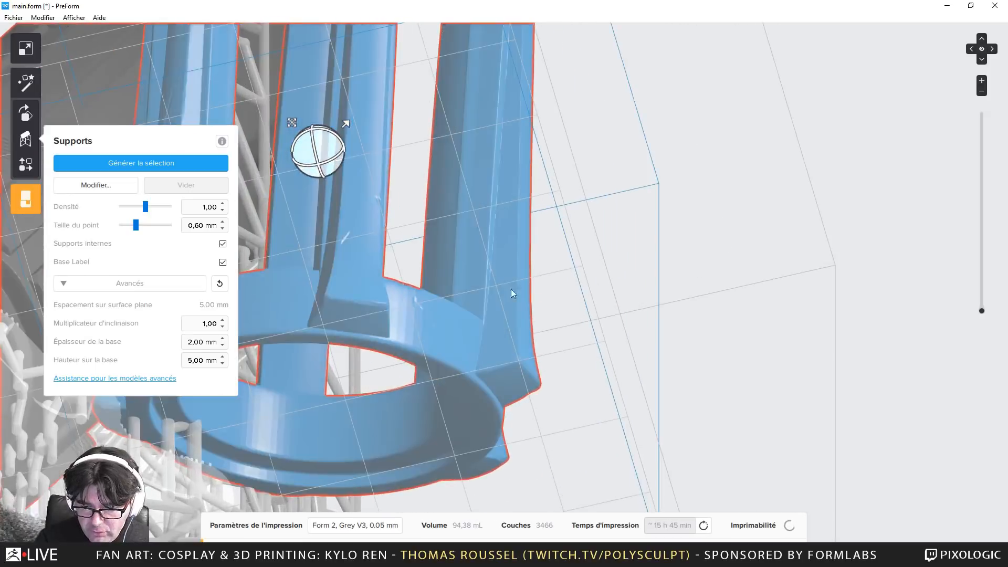
pyautogui.moveTo(513, 310); pyautogui.dragTo(784, 251, button='middle')
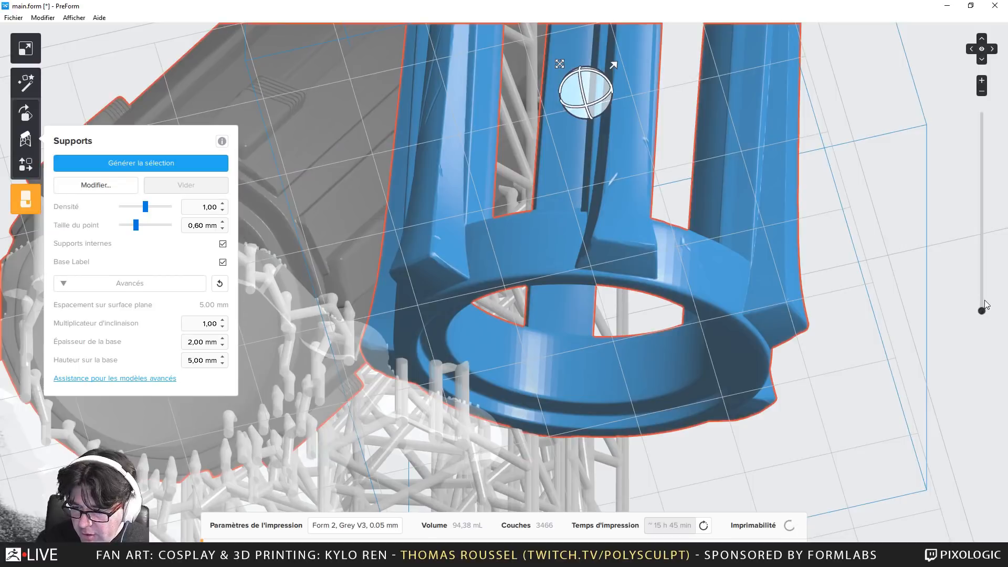
pyautogui.moveTo(985, 304); pyautogui.dragTo(991, 298)
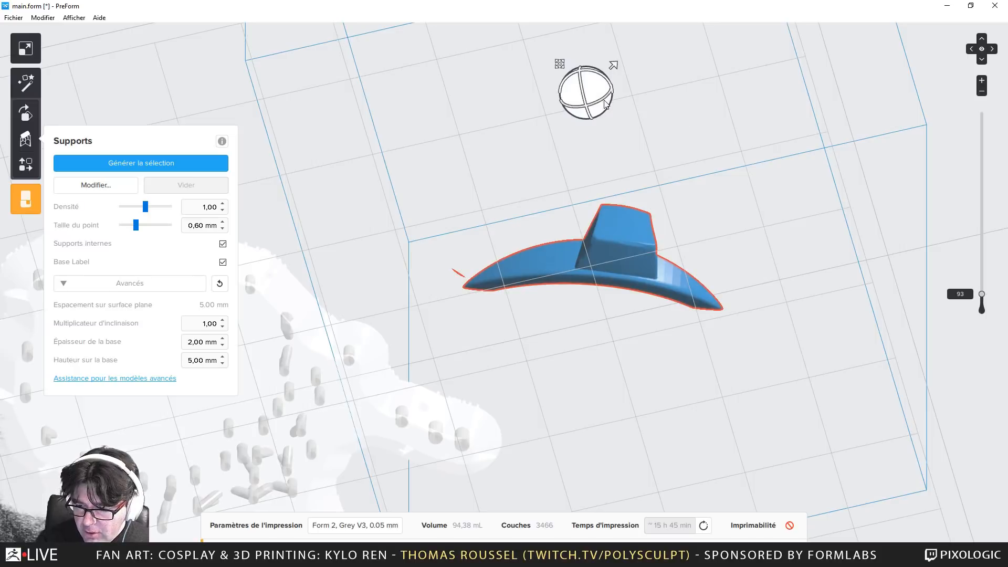
pyautogui.moveTo(604, 101); pyautogui.dragTo(602, 105)
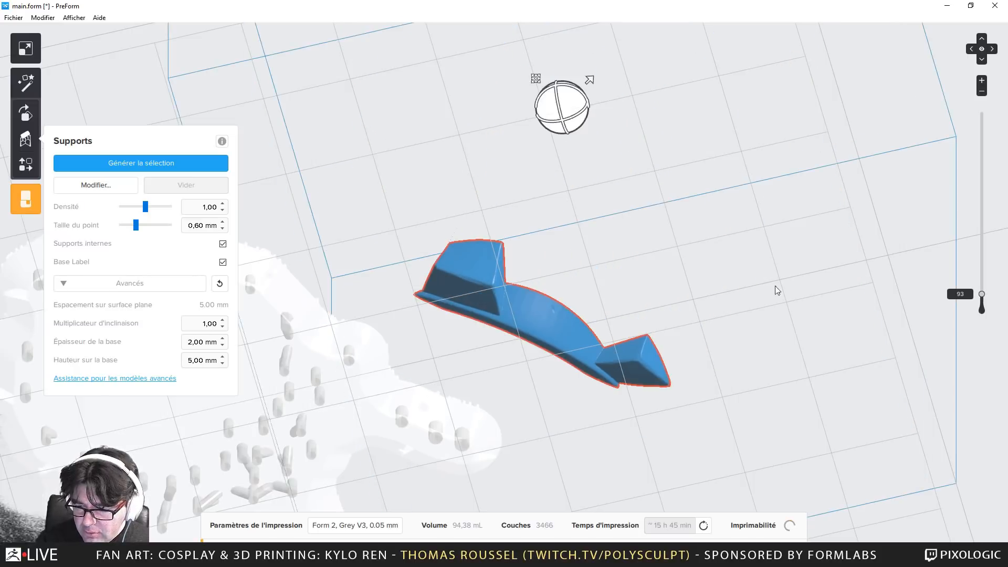
pyautogui.moveTo(982, 294); pyautogui.dragTo(987, 315)
# Move the hilt toward the platform's front edge, away from the pronged ring, and turn it slightly
pyautogui.scroll(-5, 710, 341)
pyautogui.moveTo(710, 342); pyautogui.dragTo(557, 272, button='right')
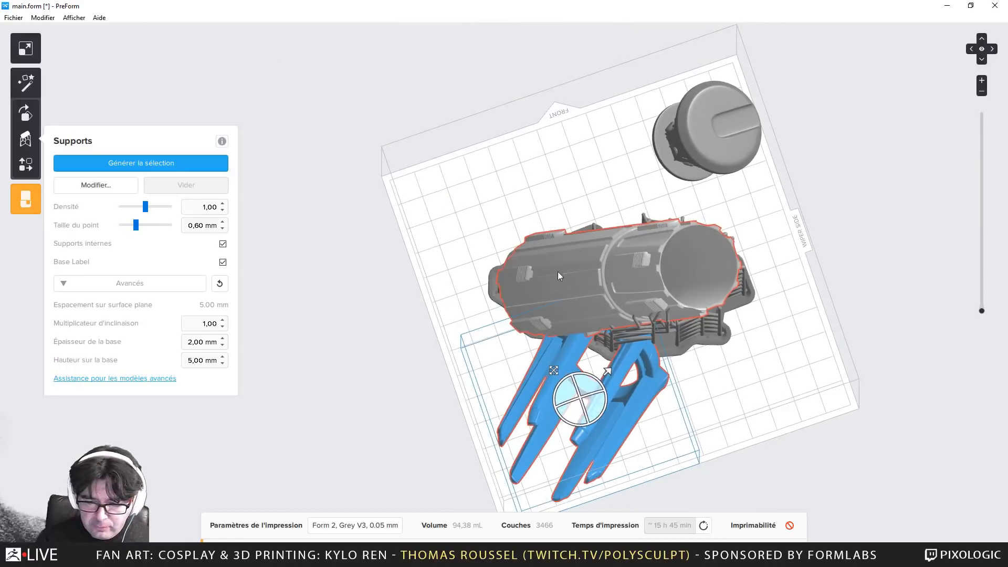
pyautogui.click(587, 245)
pyautogui.moveTo(587, 244); pyautogui.dragTo(515, 172)
pyautogui.moveTo(515, 172); pyautogui.dragTo(566, 296, button='right')
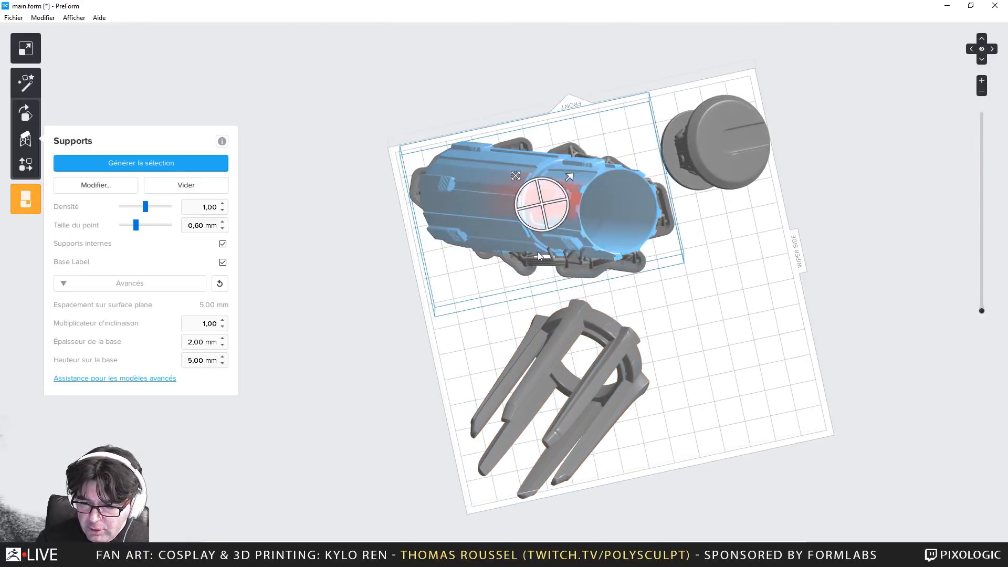
pyautogui.moveTo(530, 225); pyautogui.dragTo(539, 229)
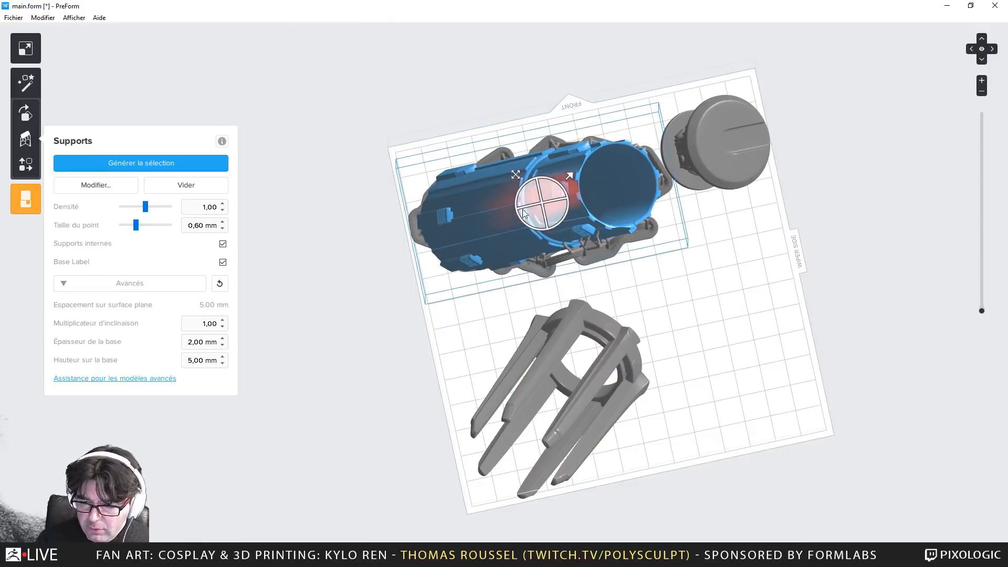
pyautogui.moveTo(515, 173); pyautogui.dragTo(519, 157)
pyautogui.click(688, 143)
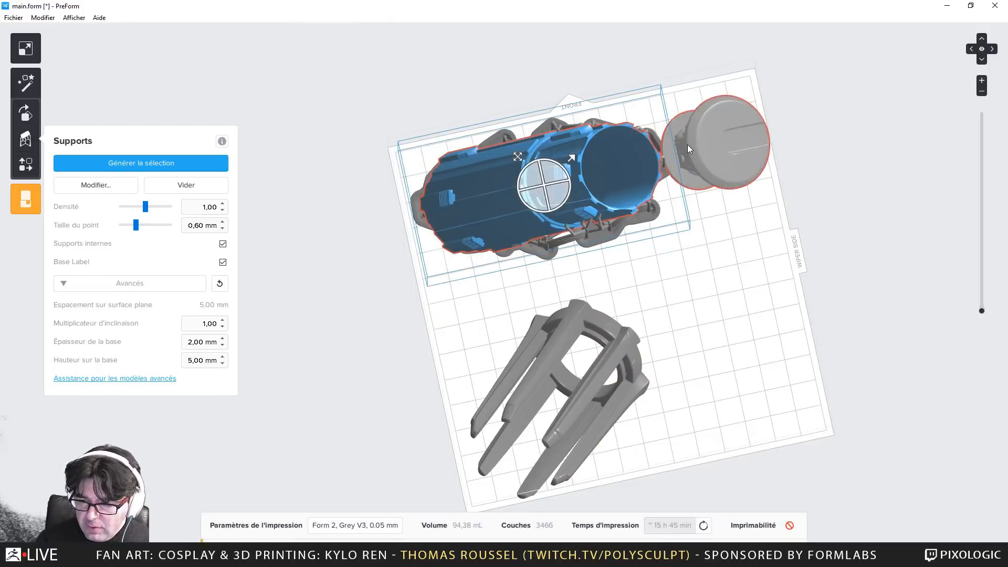
# Select the pronged ring, adjust its rotation, and check its underside
pyautogui.click(600, 330)
pyautogui.moveTo(585, 415); pyautogui.dragTo(540, 156, button='right')
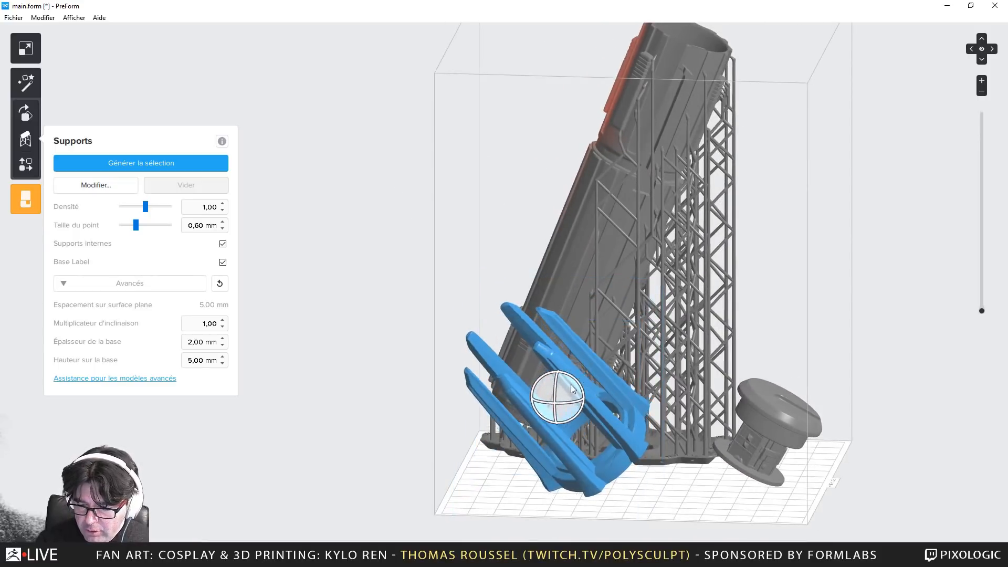
pyautogui.moveTo(569, 385); pyautogui.dragTo(549, 420, button='right')
pyautogui.moveTo(547, 418); pyautogui.dragTo(588, 418)
pyautogui.moveTo(587, 420); pyautogui.dragTo(588, 273, button='right')
pyautogui.scroll(4, 588, 283)
pyautogui.moveTo(593, 536); pyautogui.dragTo(800, 539, button='right')
pyautogui.moveTo(612, 488); pyautogui.dragTo(669, 408, button='middle')
pyautogui.scroll(4, 678, 464)
pyautogui.moveTo(679, 464); pyautogui.dragTo(660, 307, button='right')
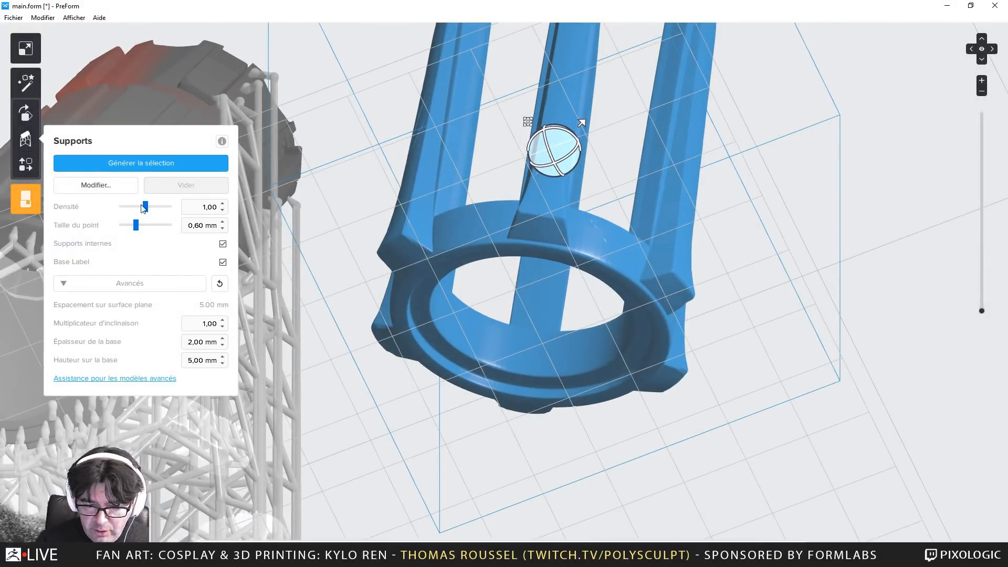
# Generate supports for the pronged ring with density 1,00 and a 0,60 mm point size, and inspect them from several sides
pyautogui.click(133, 162)
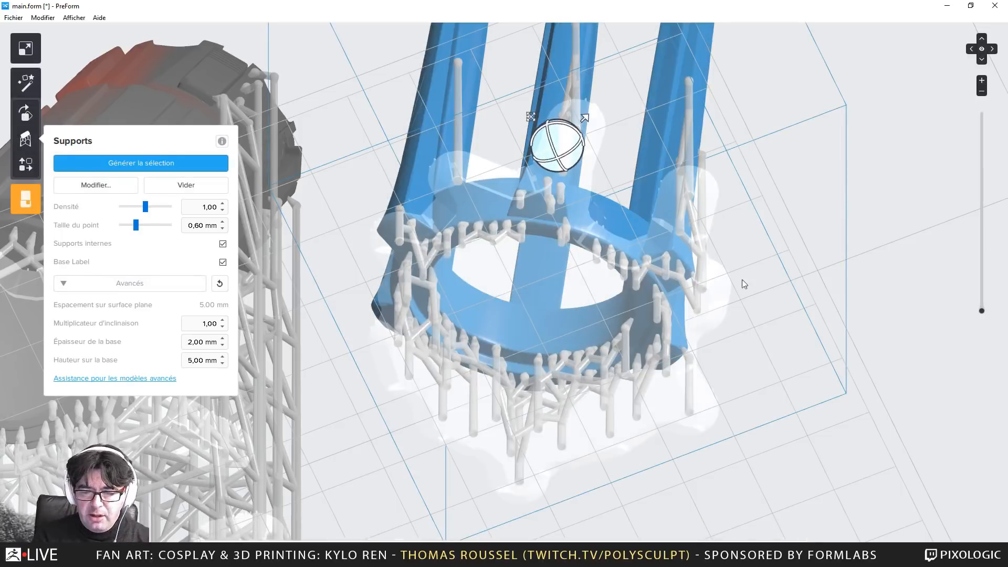
pyautogui.moveTo(742, 279); pyautogui.dragTo(698, 459, button='right')
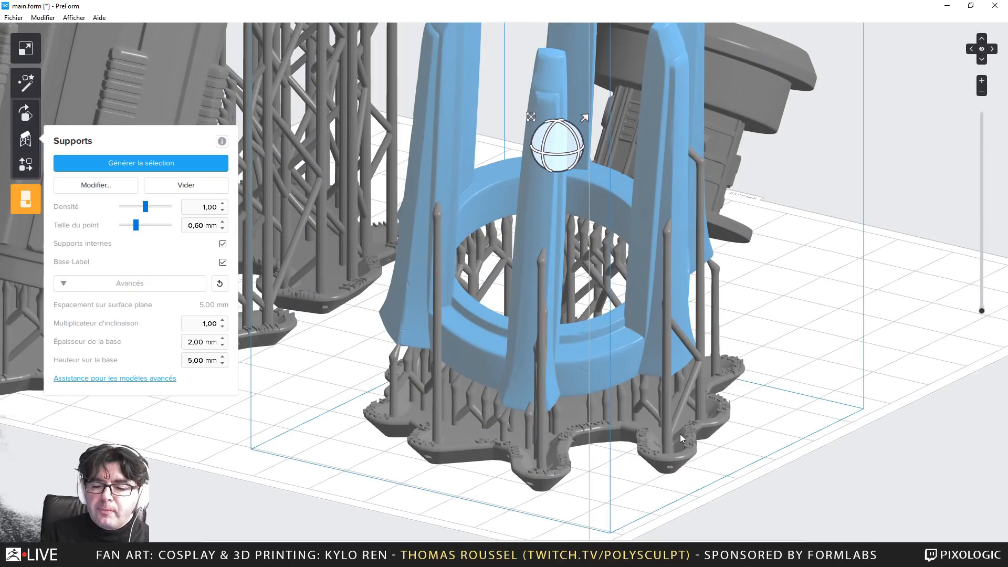
pyautogui.moveTo(614, 417); pyautogui.dragTo(598, 403, button='right')
pyautogui.moveTo(597, 399); pyautogui.dragTo(604, 396, button='middle')
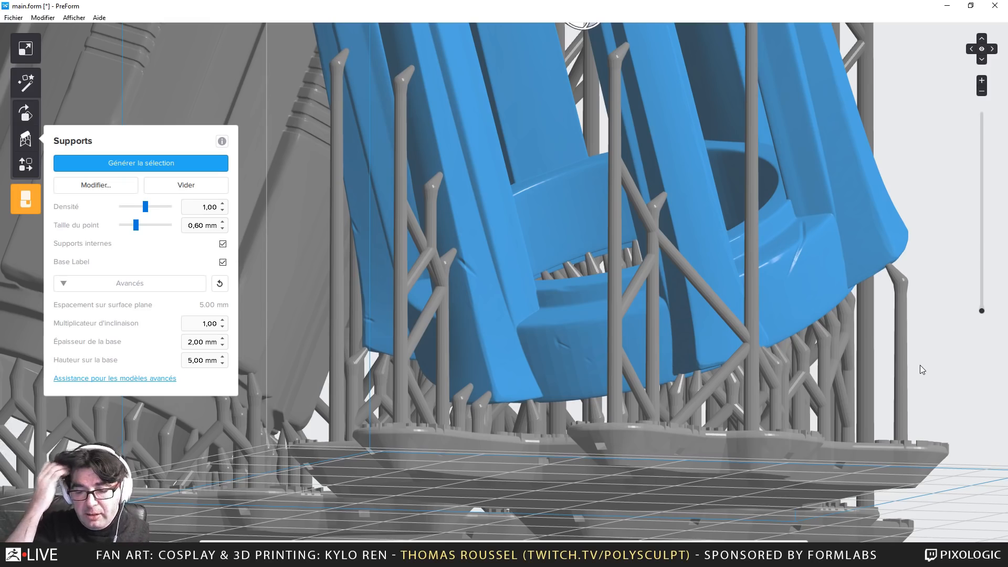
pyautogui.moveTo(920, 364); pyautogui.dragTo(651, 363, button='right')
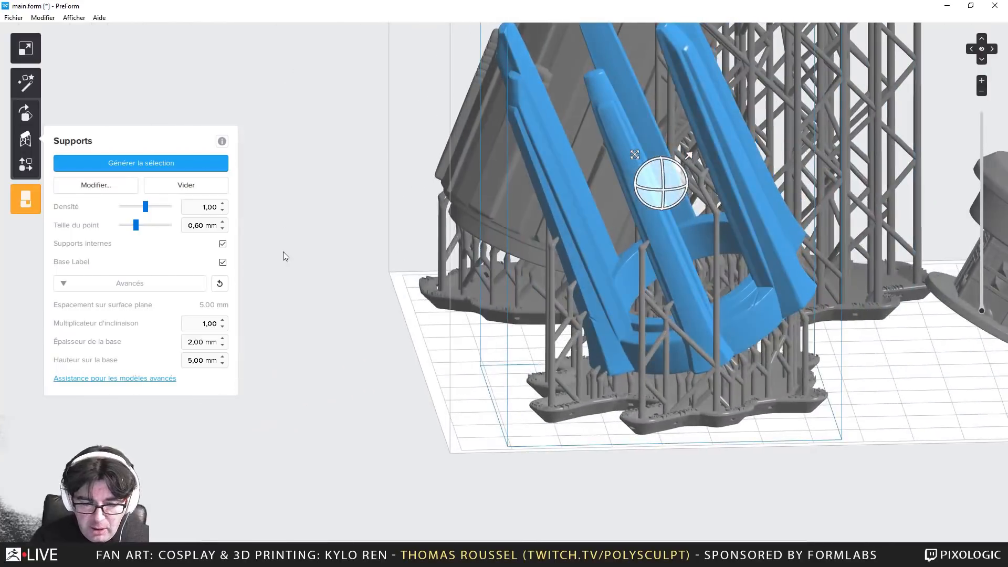
# Open the pronged ring's support points for editing and slice the preview to layer 143 at the lowest prong foot
pyautogui.click(80, 180)
pyautogui.moveTo(494, 303); pyautogui.dragTo(481, 204, button='right')
pyautogui.scroll(5, 636, 347)
pyautogui.moveTo(637, 347); pyautogui.dragTo(480, 337, button='middle')
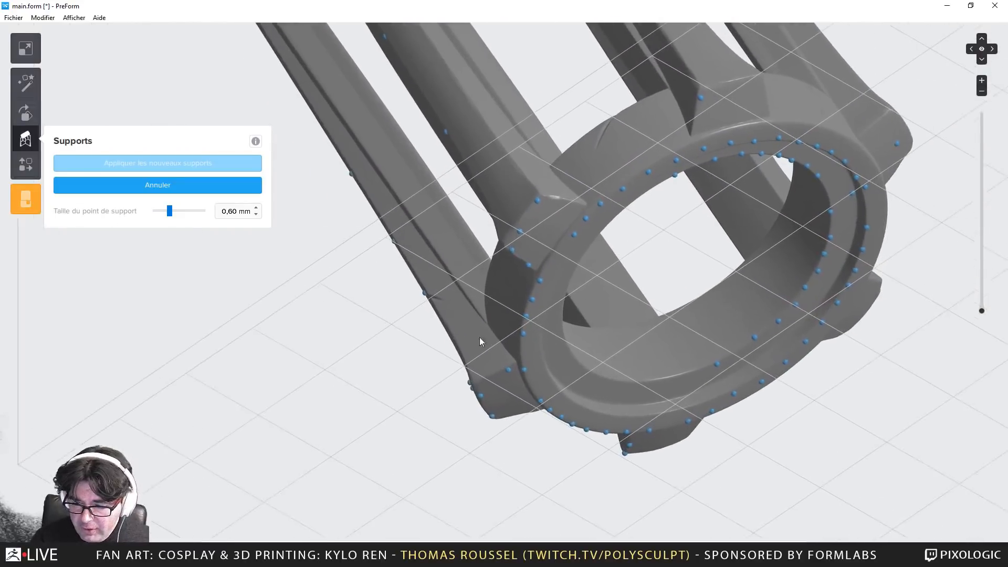
pyautogui.moveTo(480, 342); pyautogui.dragTo(540, 329, button='right')
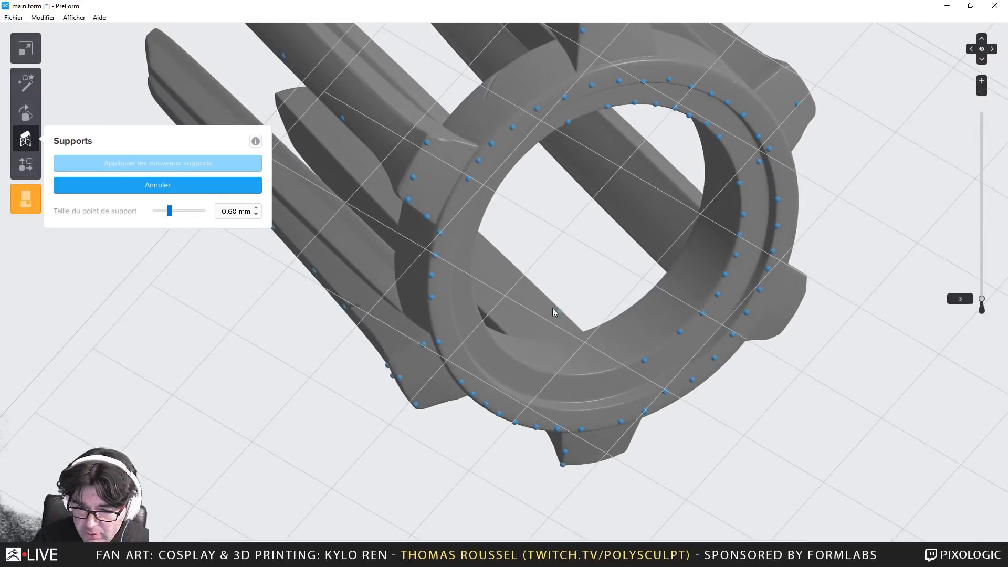
pyautogui.click(552, 302)
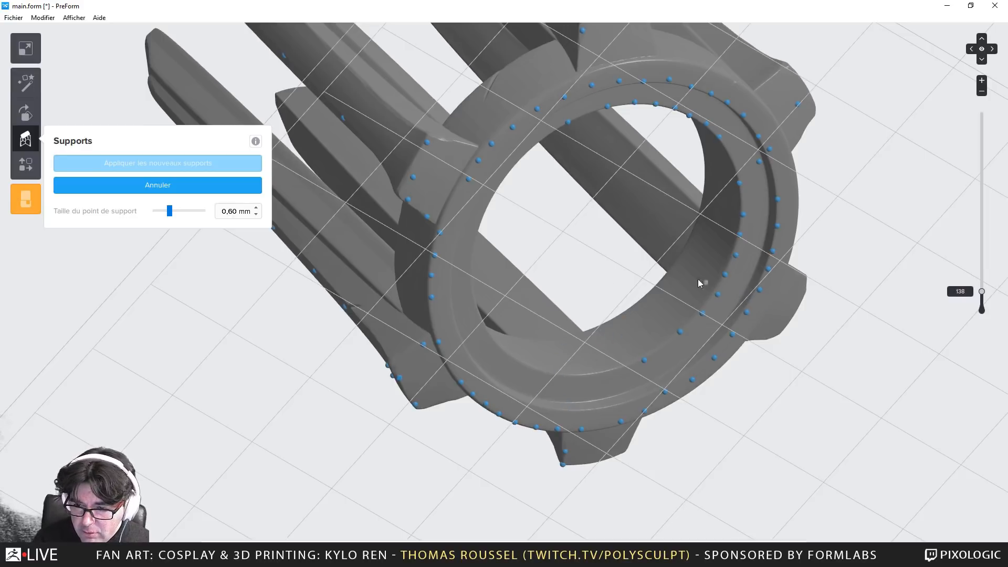
pyautogui.moveTo(697, 283); pyautogui.dragTo(741, 373, button='middle')
pyautogui.scroll(-2, 780, 354)
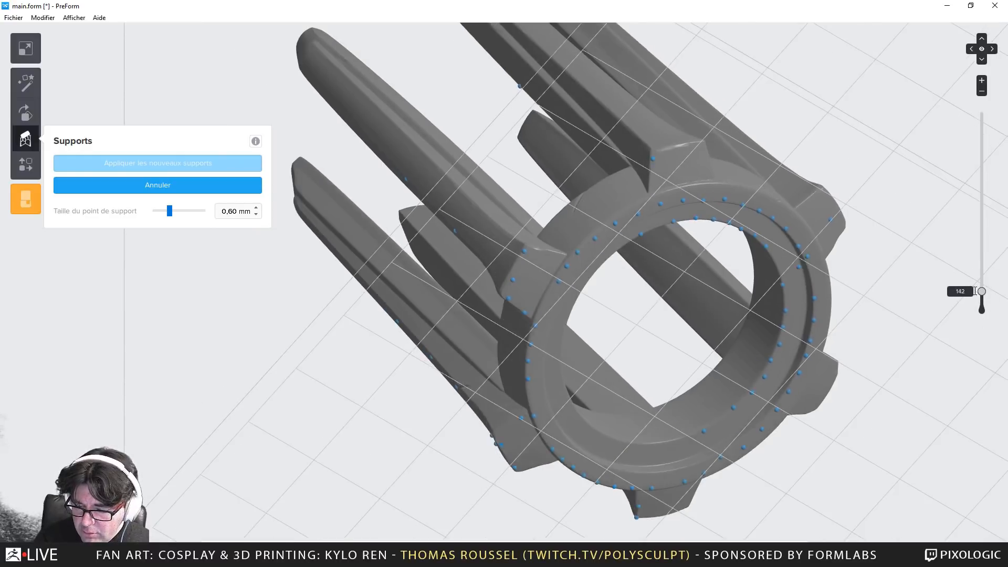
pyautogui.scroll(8, 550, 483)
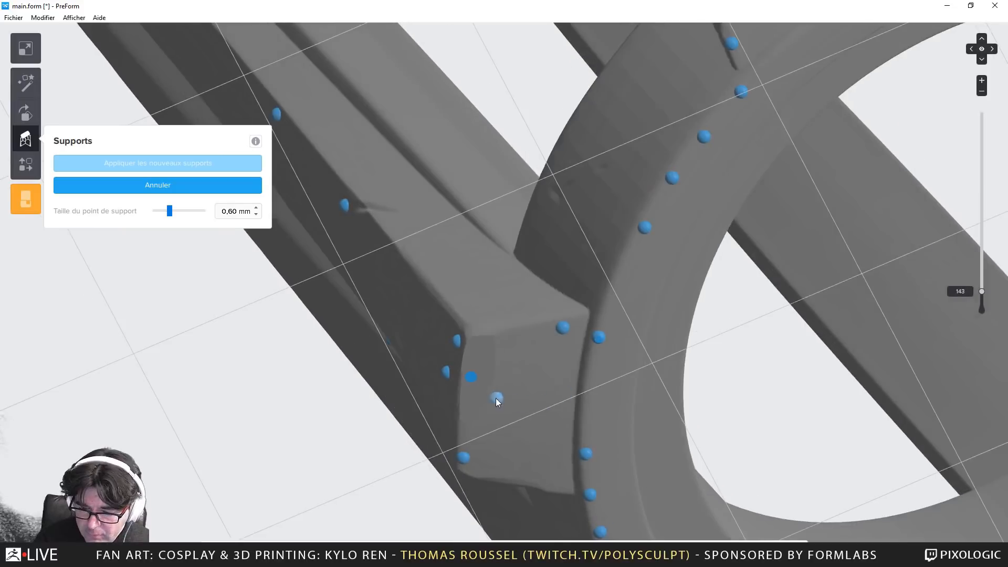
# Add support points near the outer edge of the prong's foot while raising the slice preview to layer 149
pyautogui.click(476, 347)
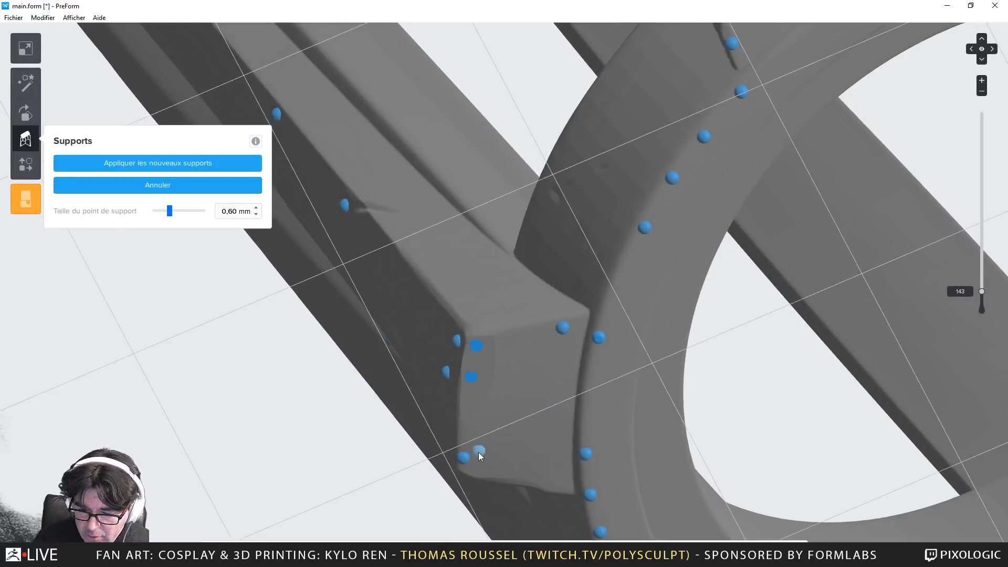
pyautogui.press('Up')
pyautogui.click(464, 445)
pyautogui.press('Up')
pyautogui.press('Up')
pyautogui.press('Up')
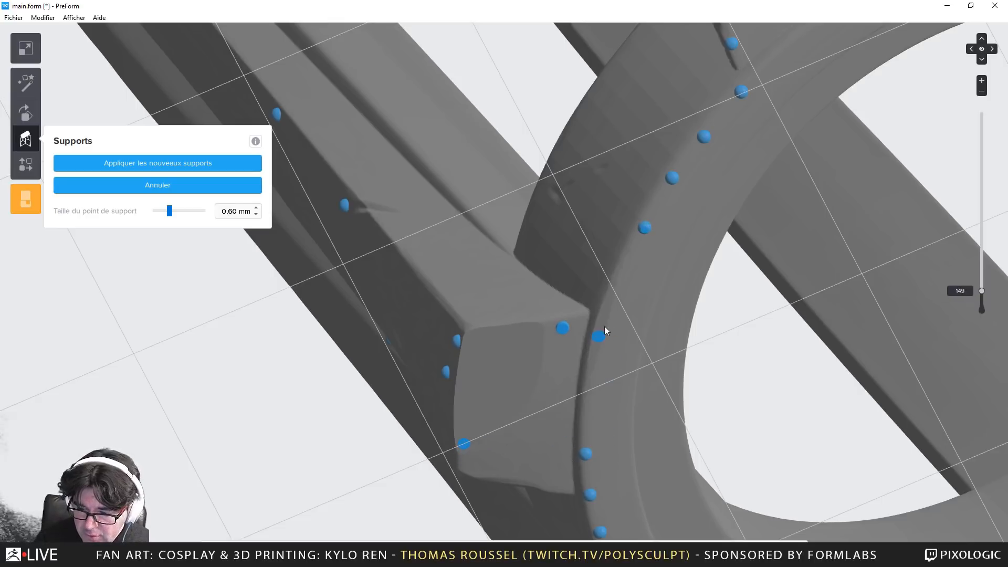
# Add support points along the ring's outer edge on both sides of the prong's foot while raising the slice preview to layer 156
pyautogui.click(618, 272)
pyautogui.press('Up')
pyautogui.press('Up')
pyautogui.press('Up')
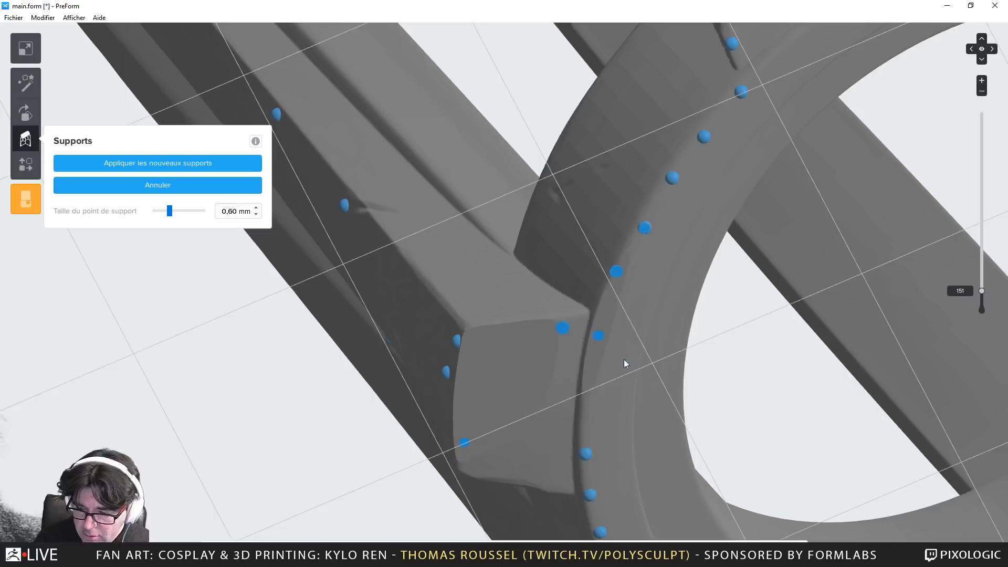
pyautogui.press('Up')
pyautogui.press('Up')
pyautogui.press('Up')
pyautogui.press('Up')
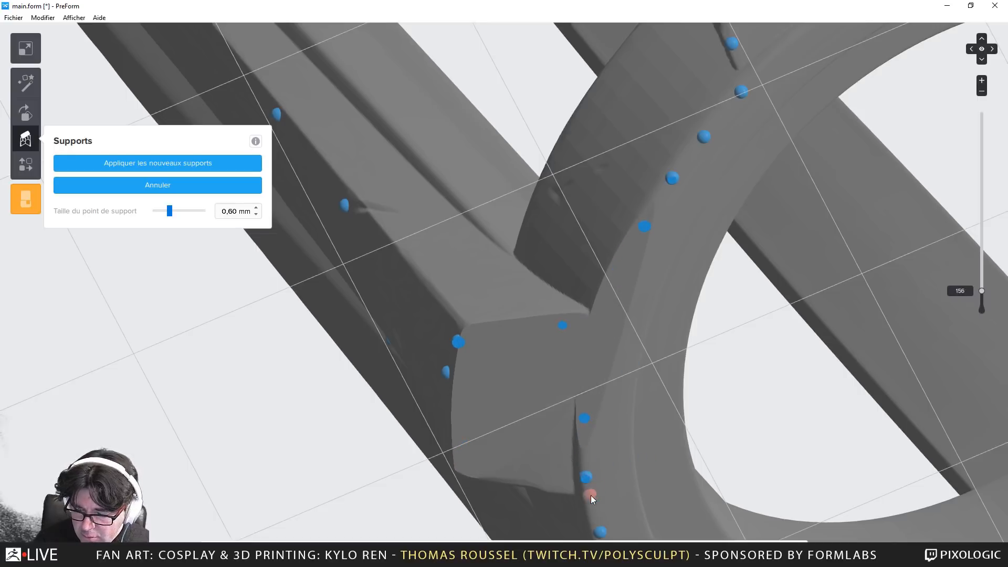
# Respace the support points on the ring's outer edge just beyond the prong's foot while raising the slice preview to layer 170
pyautogui.press('Up')
pyautogui.press('Up')
pyautogui.press('Up')
pyautogui.press('Up')
pyautogui.press('Up')
pyautogui.press('Up')
pyautogui.press('Up')
pyautogui.press('Up')
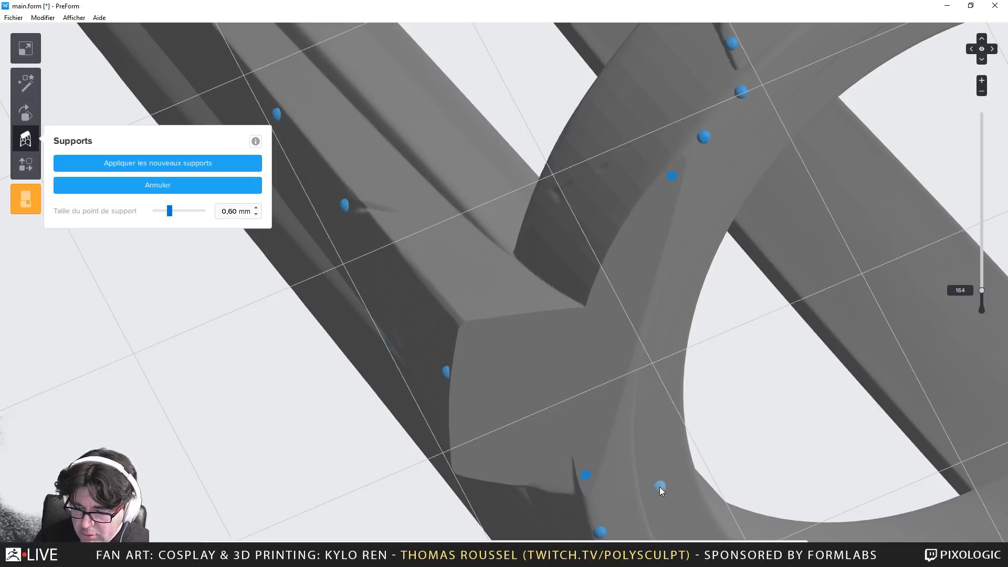
pyautogui.press('Up')
pyautogui.press('Up')
pyautogui.press('Up')
pyautogui.press('Up')
pyautogui.scroll(-5, 660, 487)
pyautogui.moveTo(670, 395); pyautogui.dragTo(648, 354, button='middle')
pyautogui.press('Up')
pyautogui.press('Up')
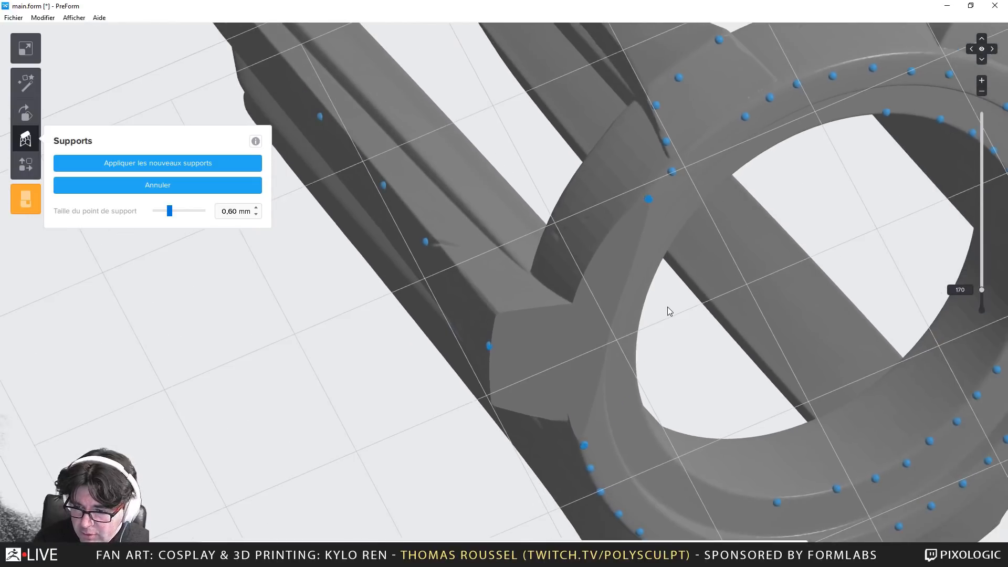
# Raise the slice preview to layer 213 and check the support coverage along the ring's edge on both sides of the lowest prong
pyautogui.press('Up')
pyautogui.press('Up')
pyautogui.press('Up')
pyautogui.press('Up')
pyautogui.press('Up')
pyautogui.press('Up')
pyautogui.press('Up')
pyautogui.press('Up')
pyautogui.press('Up')
pyautogui.press('Up')
pyautogui.press('Up')
pyautogui.press('Up')
pyautogui.press('Up')
pyautogui.press('Up')
pyautogui.press('Up')
pyautogui.press('Up')
pyautogui.press('Up')
pyautogui.press('Up')
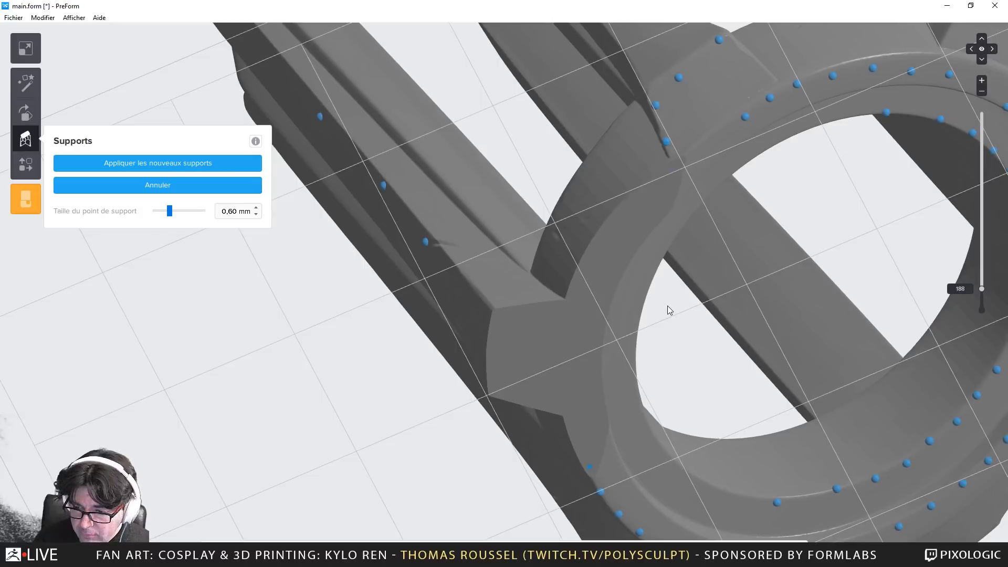
pyautogui.press('Up')
pyautogui.press('Up')
pyautogui.press('Up')
pyautogui.press('Up')
pyautogui.press('Up')
pyautogui.press('Up')
pyautogui.press('Up')
pyautogui.press('Up')
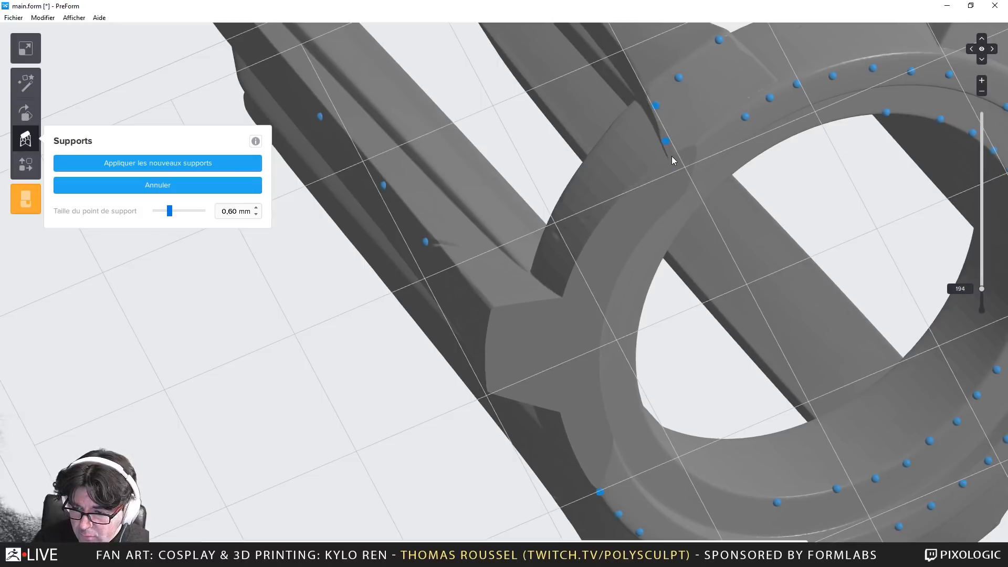
pyautogui.press('Up')
pyautogui.press('Up')
pyautogui.press('Up')
pyautogui.press('Up')
pyautogui.press('Up')
pyautogui.press('Up')
pyautogui.press('Up')
pyautogui.press('Up')
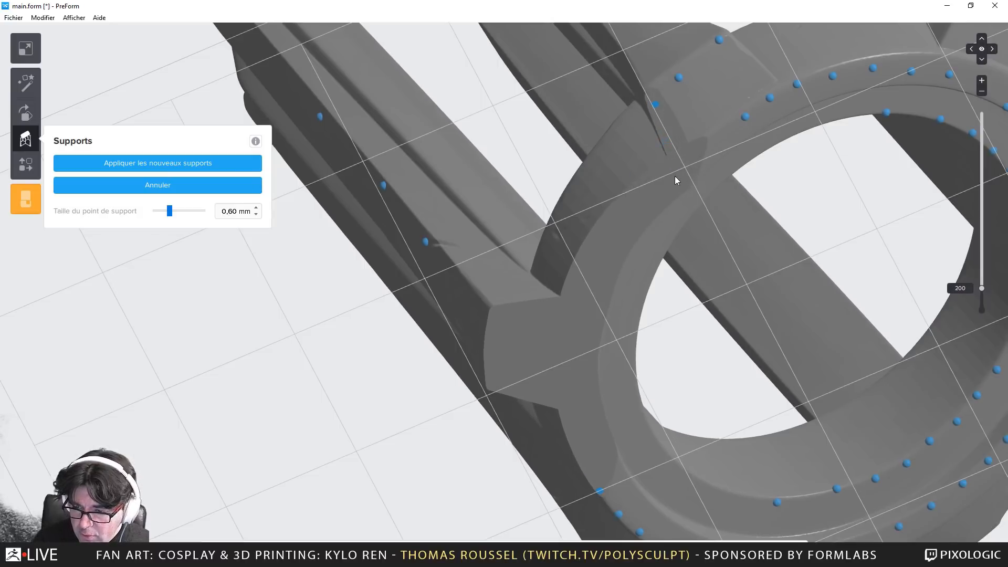
pyautogui.press('Up')
pyautogui.press('Up')
pyautogui.press('Up')
pyautogui.press('Up')
pyautogui.press('Up')
pyautogui.press('Up')
pyautogui.press('Up')
pyautogui.press('Up')
pyautogui.press('Up')
pyautogui.press('Up')
pyautogui.press('Up')
pyautogui.scroll(-3, 675, 221)
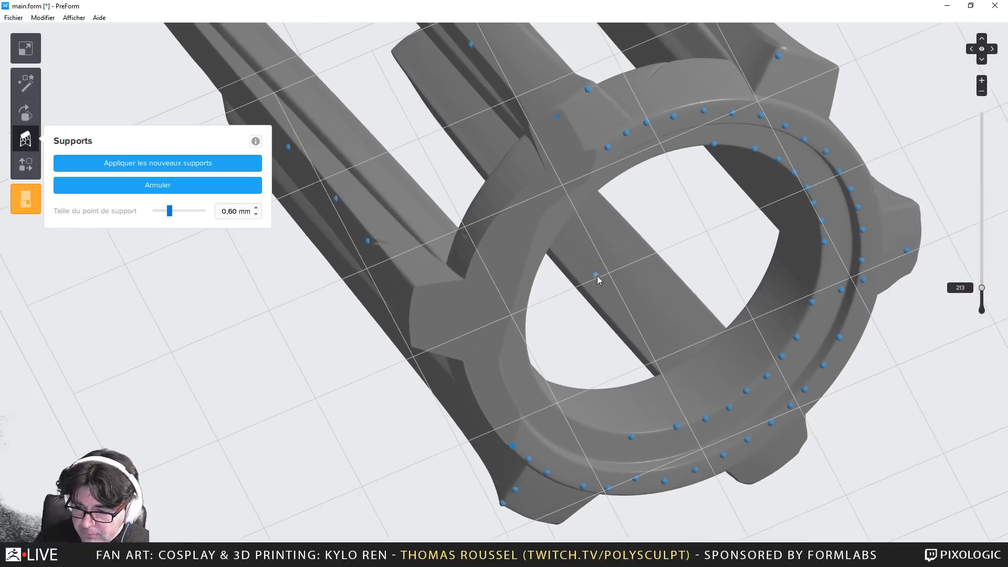
# Raise the slice preview to layer 273 to examine how the next prongs' feet begin relative to their support points
pyautogui.press('Up')
pyautogui.press('Up')
pyautogui.press('Up')
pyautogui.press('Up')
pyautogui.press('Up')
pyautogui.press('Up')
pyautogui.press('Up')
pyautogui.press('Up')
pyautogui.press('Up')
pyautogui.press('Up')
pyautogui.press('Up')
pyautogui.press('Up')
pyautogui.press('Up')
pyautogui.press('Up')
pyautogui.press('Up')
pyautogui.press('Up')
pyautogui.press('Up')
pyautogui.press('Up')
pyautogui.press('Up')
pyautogui.press('Up')
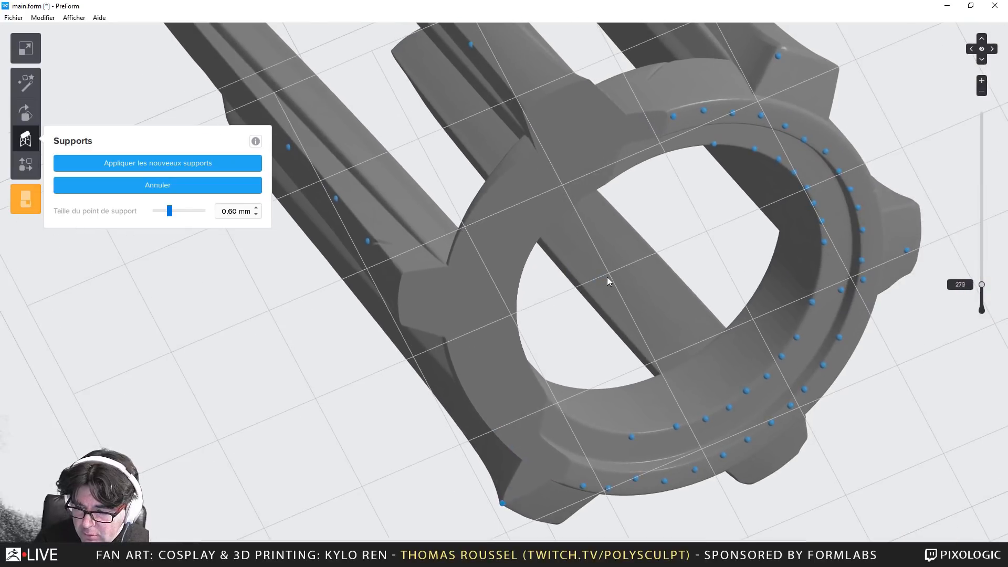
# Return the slice preview to layer 253 and closely examine the neighbouring prong foot's support points up to layer 256
pyautogui.press('Down')
pyautogui.press('Down')
pyautogui.press('Down')
pyautogui.press('Down')
pyautogui.press('Down')
pyautogui.press('Down')
pyautogui.press('Down')
pyautogui.press('Down')
pyautogui.press('Down')
pyautogui.press('Down')
pyautogui.press('Down')
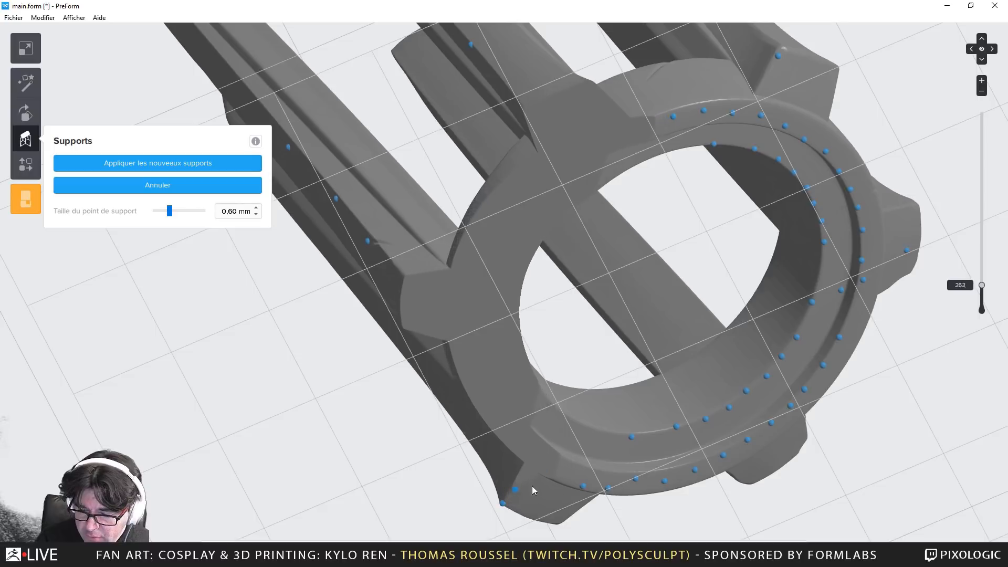
pyautogui.press('Down')
pyautogui.press('Down')
pyautogui.press('Down')
pyautogui.press('Down')
pyautogui.press('Down')
pyautogui.press('Down')
pyautogui.press('Down')
pyautogui.press('Down')
pyautogui.press('Down')
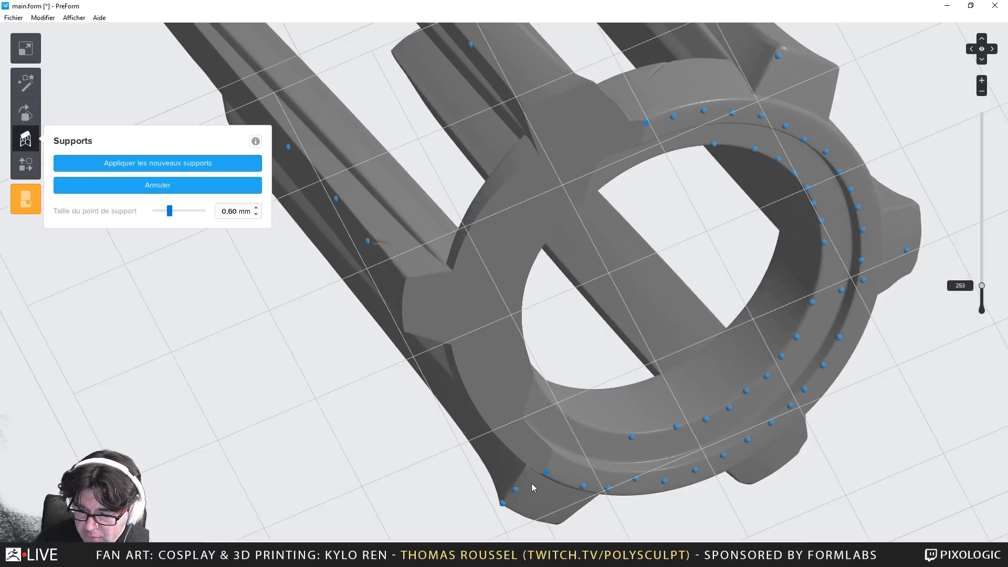
pyautogui.scroll(5, 532, 483)
pyautogui.press('Up')
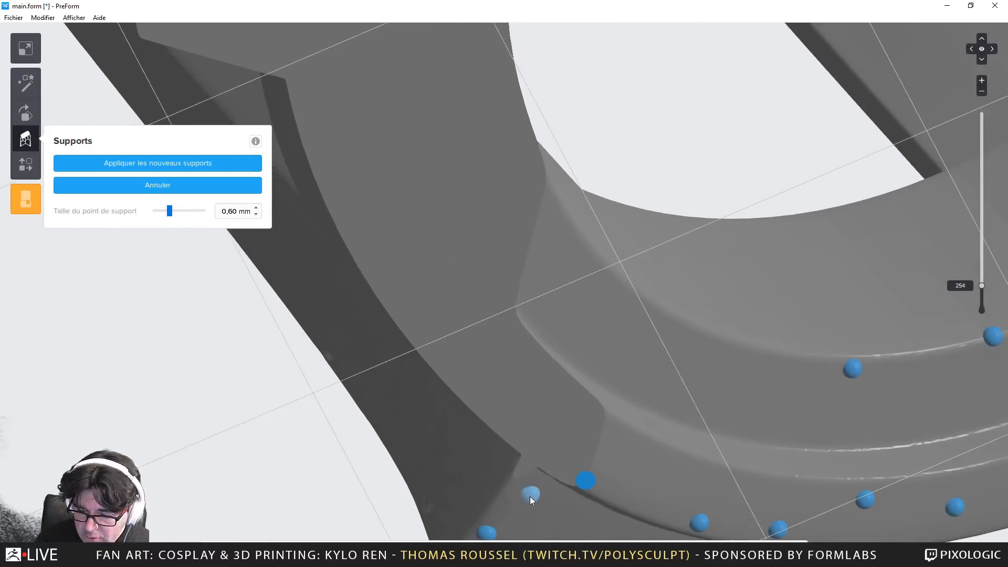
pyautogui.press('Up')
pyautogui.press('Up')
pyautogui.scroll(-3, 526, 509)
pyautogui.moveTo(531, 486); pyautogui.dragTo(555, 397, button='middle')
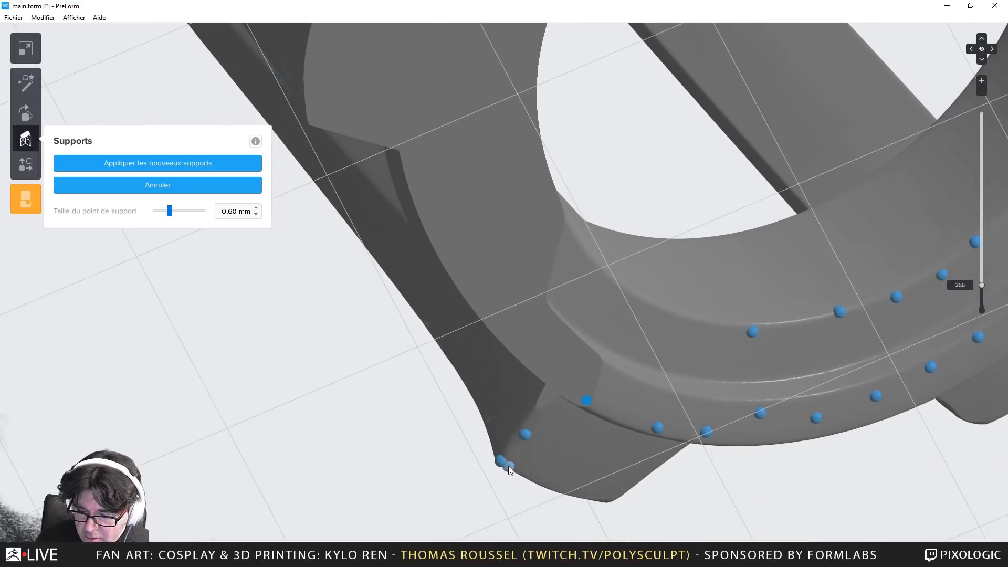
# Raise the slice preview to layer 301 and inspect the support points along the ring's rim between the two prongs
pyautogui.press('Up')
pyautogui.press('Up')
pyautogui.press('Up')
pyautogui.press('Up')
pyautogui.press('Up')
pyautogui.press('Up')
pyautogui.press('Up')
pyautogui.press('Up')
pyautogui.press('Up')
pyautogui.press('Up')
pyautogui.press('Up')
pyautogui.press('Up')
pyautogui.press('Up')
pyautogui.press('Up')
pyautogui.press('Up')
pyautogui.press('Up')
pyautogui.press('Up')
pyautogui.press('Up')
pyautogui.press('Up')
pyautogui.press('Up')
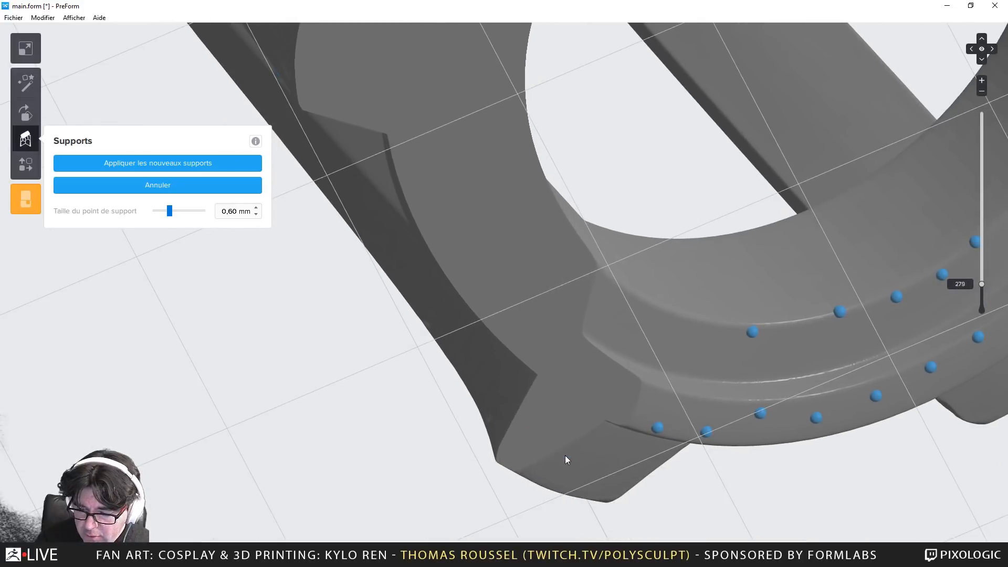
pyautogui.press('Up')
pyautogui.press('Up')
pyautogui.press('Up')
pyautogui.press('Up')
pyautogui.press('Up')
pyautogui.press('Up')
pyautogui.press('Up')
pyautogui.press('Up')
pyautogui.press('Up')
pyautogui.press('Up')
pyautogui.press('Up')
pyautogui.press('Up')
pyautogui.press('Up')
pyautogui.press('Up')
pyautogui.press('Up')
pyautogui.press('Up')
pyautogui.press('Up')
pyautogui.press('Up')
pyautogui.press('Up')
pyautogui.press('Up')
pyautogui.moveTo(798, 371); pyautogui.dragTo(567, 403, button='middle')
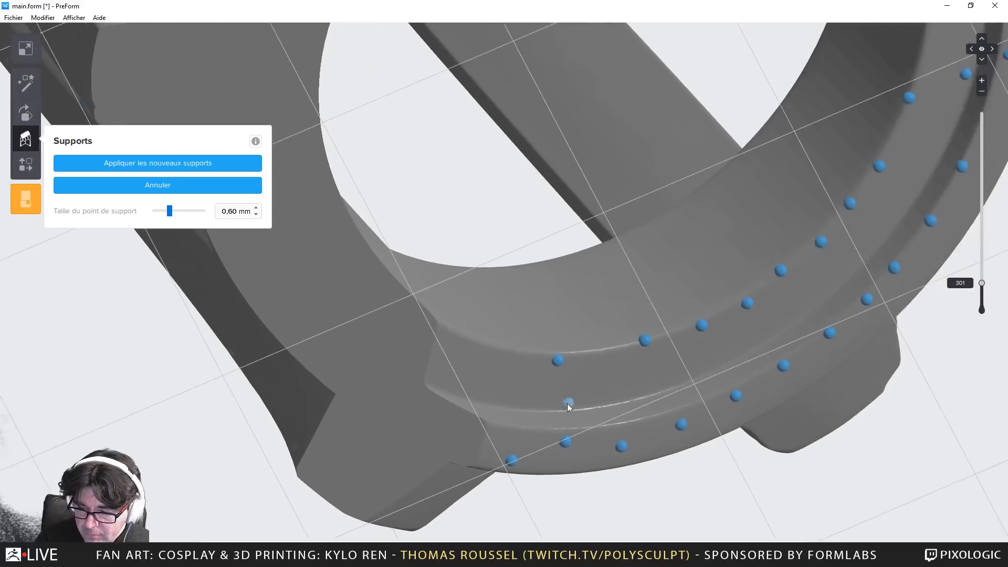
# Raise the slice preview to layer 333 and check the two rows of support points along the ring's rim
pyautogui.scroll(-3, 567, 404)
pyautogui.press('Up')
pyautogui.press('Up')
pyautogui.press('Up')
pyautogui.press('Up')
pyautogui.press('Up')
pyautogui.press('Up')
pyautogui.press('Up')
pyautogui.press('Up')
pyautogui.press('Up')
pyautogui.press('Up')
pyautogui.press('Up')
pyautogui.press('Up')
pyautogui.press('Up')
pyautogui.press('Up')
pyautogui.press('Up')
pyautogui.press('Up')
pyautogui.press('Up')
pyautogui.press('Up')
pyautogui.press('Up')
pyautogui.press('Up')
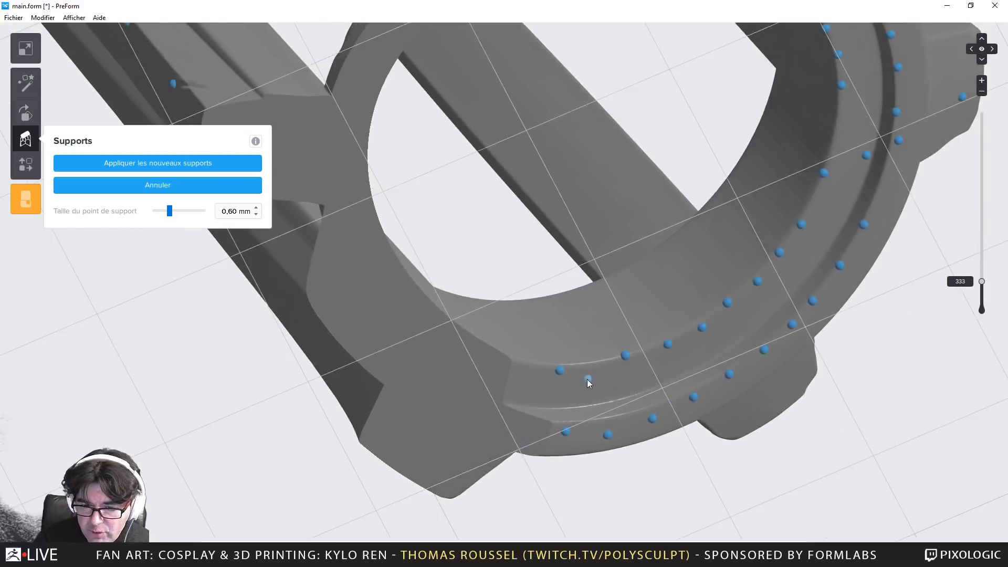
# Lower the slice preview to layer 262 and review the support points around the whole ring and its prong feet
pyautogui.scroll(-2, 588, 318)
pyautogui.moveTo(588, 318); pyautogui.dragTo(597, 411, button='middle')
pyautogui.press('Down')
pyautogui.press('Down')
pyautogui.press('Down')
pyautogui.press('Down')
pyautogui.press('Down')
pyautogui.press('Down')
pyautogui.press('Down')
pyautogui.press('Down')
pyautogui.press('Down')
pyautogui.press('Down')
pyautogui.press('Down')
pyautogui.press('Down')
pyautogui.press('Down')
pyautogui.press('Down')
pyautogui.press('Down')
pyautogui.press('Down')
pyautogui.press('Down')
pyautogui.press('Down')
pyautogui.press('Down')
pyautogui.press('Down')
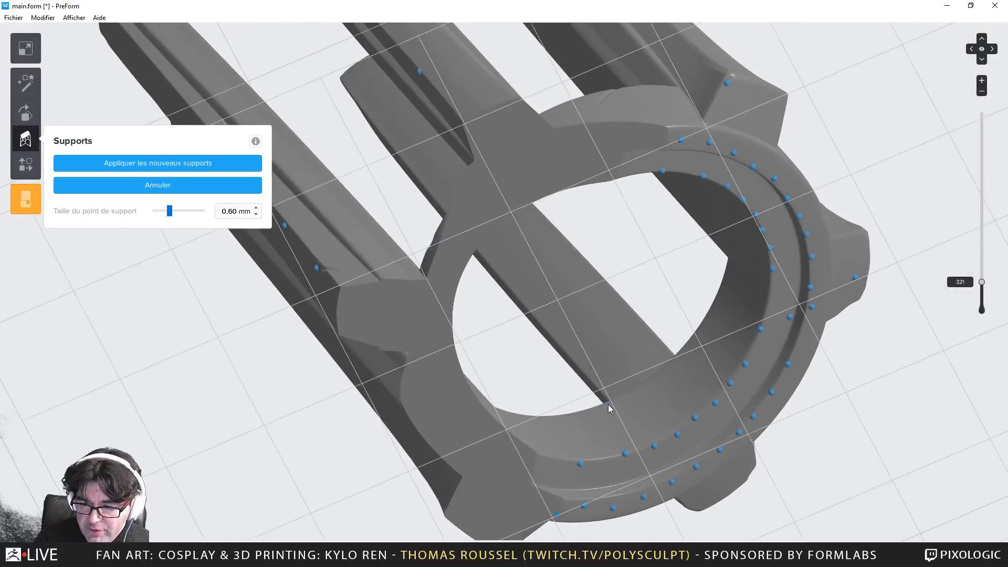
pyautogui.press('Down')
pyautogui.press('Down')
pyautogui.press('Down')
pyautogui.press('Down')
pyautogui.press('Down')
pyautogui.press('Down')
pyautogui.press('Down')
pyautogui.press('Down')
pyautogui.press('Down')
pyautogui.press('Down')
pyautogui.press('Down')
pyautogui.press('Down')
pyautogui.press('Down')
pyautogui.press('Down')
pyautogui.press('Down')
pyautogui.press('Down')
pyautogui.press('Down')
pyautogui.press('Down')
pyautogui.press('Down')
pyautogui.press('Down')
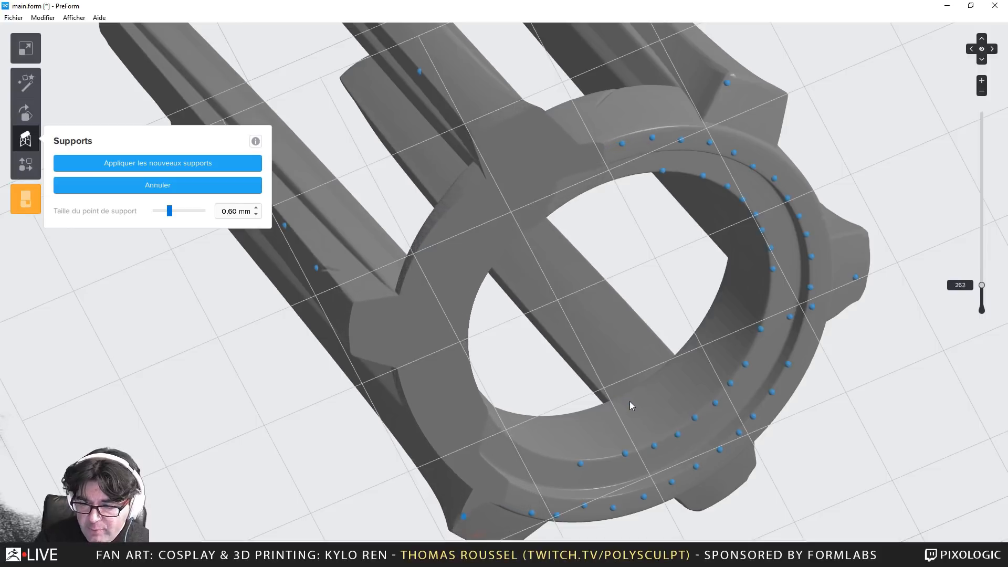
# Raise the slice preview to layer 364 and inspect how the ring's cross-section advances past its inner and outer support points
pyautogui.press('Up')
pyautogui.press('Up')
pyautogui.press('Up')
pyautogui.press('Up')
pyautogui.press('Up')
pyautogui.press('Up')
pyautogui.press('Up')
pyautogui.press('Up')
pyautogui.press('Up')
pyautogui.press('Up')
pyautogui.press('Up')
pyautogui.press('Up')
pyautogui.press('Up')
pyautogui.press('Up')
pyautogui.press('Up')
pyautogui.press('Up')
pyautogui.press('Up')
pyautogui.press('Up')
pyautogui.press('Up')
pyautogui.press('Up')
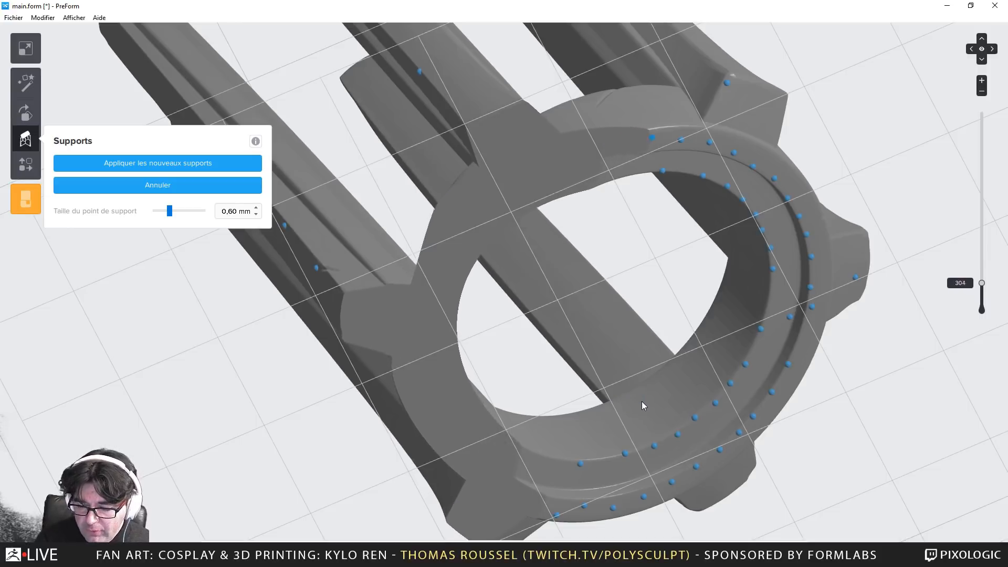
pyautogui.press('Up')
pyautogui.press('Up')
pyautogui.press('Up')
pyautogui.press('Up')
pyautogui.press('Up')
pyautogui.press('Up')
pyautogui.press('Up')
pyautogui.press('Up')
pyautogui.press('Up')
pyautogui.press('Up')
pyautogui.press('Up')
pyautogui.press('Up')
pyautogui.press('Up')
pyautogui.press('Up')
pyautogui.press('Up')
pyautogui.press('Up')
pyautogui.press('Up')
pyautogui.press('Up')
pyautogui.press('Up')
pyautogui.press('Up')
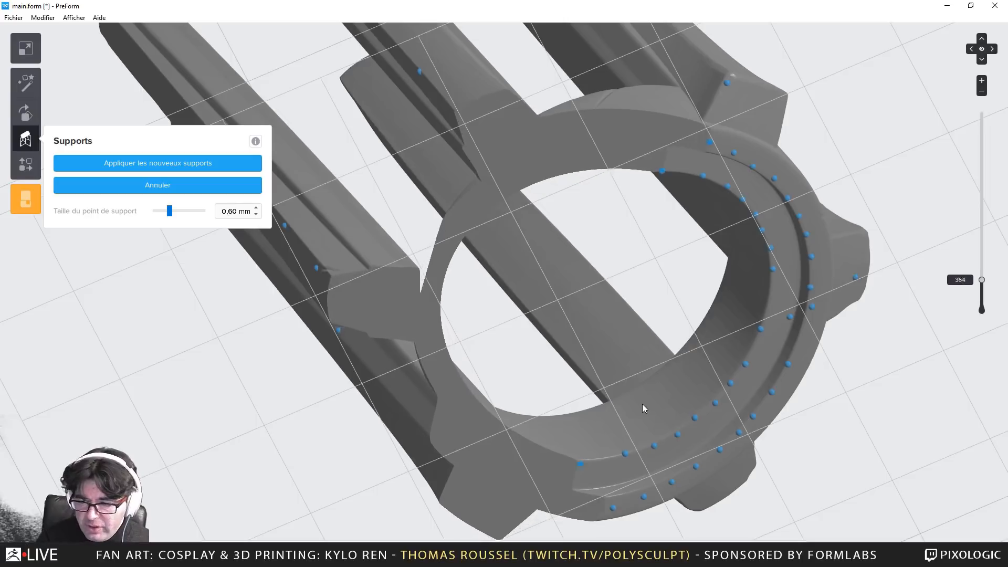
# Raise the slice preview to layer 416 and examine the support points on the ring's inner edge near the upper prong
pyautogui.press('Up')
pyautogui.press('Up')
pyautogui.press('Up')
pyautogui.press('Up')
pyautogui.press('Up')
pyautogui.press('Up')
pyautogui.press('Up')
pyautogui.press('Up')
pyautogui.press('Up')
pyautogui.press('Up')
pyautogui.press('Up')
pyautogui.press('Up')
pyautogui.press('Up')
pyautogui.press('Up')
pyautogui.press('Up')
pyautogui.press('Up')
pyautogui.press('Up')
pyautogui.press('Up')
pyautogui.press('Up')
pyautogui.press('Up')
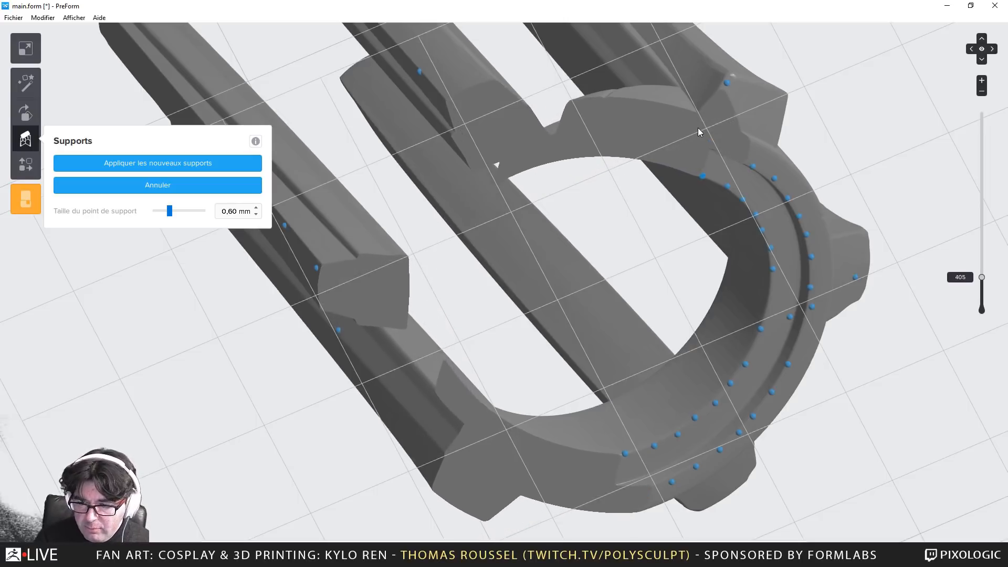
pyautogui.press('Up')
pyautogui.press('Up')
pyautogui.press('Up')
pyautogui.press('Up')
pyautogui.press('Up')
pyautogui.press('Up')
pyautogui.press('Up')
pyautogui.press('Up')
pyautogui.press('Up')
pyautogui.press('Up')
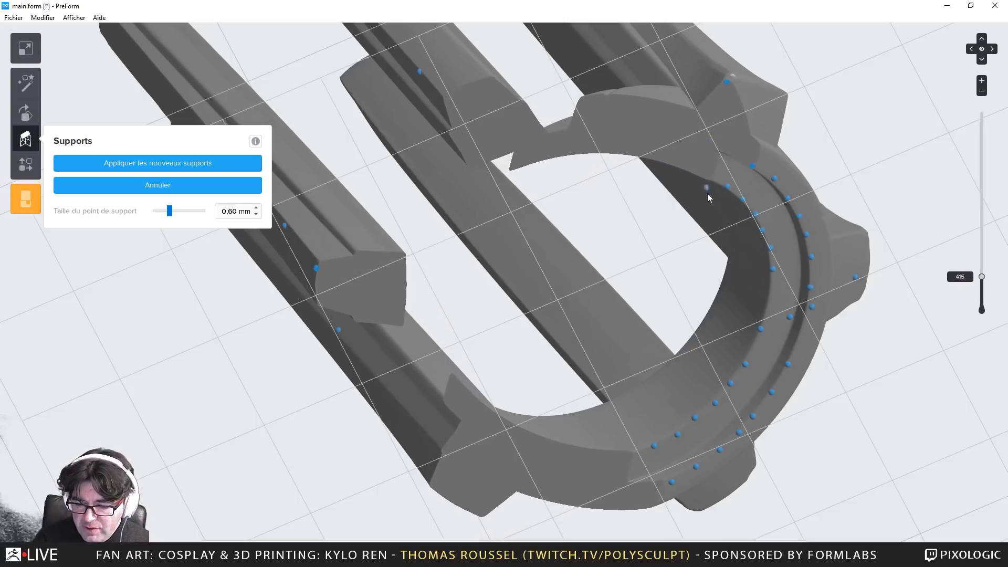
# Raise the slice preview to layer 438 and check the remaining support points along both sides of the ring
pyautogui.press('Up')
pyautogui.press('Up')
pyautogui.press('Up')
pyautogui.press('Up')
pyautogui.press('Up')
pyautogui.press('Up')
pyautogui.press('Up')
pyautogui.press('Up')
pyautogui.press('Up')
pyautogui.press('Up')
pyautogui.press('Up')
pyautogui.press('Up')
pyautogui.press('Up')
pyautogui.press('Up')
pyautogui.press('Up')
pyautogui.press('Up')
pyautogui.press('Up')
pyautogui.press('Up')
pyautogui.press('Up')
pyautogui.press('Up')
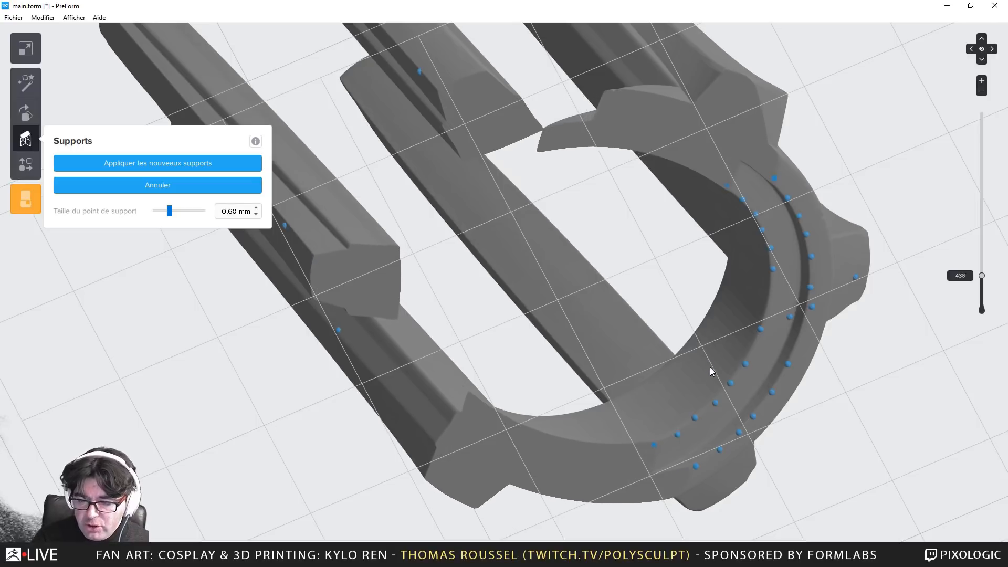
# Raise the slice preview to layer 495 and check the support points remaining along the ring's inner edge and outer groove
pyautogui.press('Up')
pyautogui.press('Up')
pyautogui.press('Up')
pyautogui.press('Up')
pyautogui.press('Up')
pyautogui.press('Up')
pyautogui.press('Up')
pyautogui.press('Up')
pyautogui.press('Up')
pyautogui.press('Up')
pyautogui.press('Up')
pyautogui.press('Up')
pyautogui.press('Up')
pyautogui.press('Up')
pyautogui.press('Up')
pyautogui.press('Up')
pyautogui.press('Up')
pyautogui.press('Up')
pyautogui.press('Up')
pyautogui.press('Up')
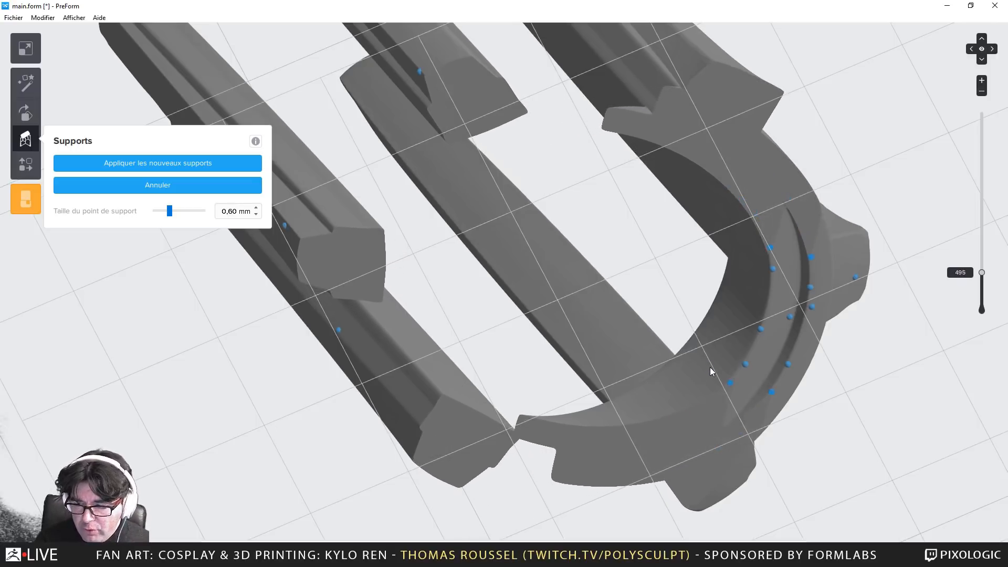
# Raise the slice preview to layer 520 and examine the support in the ring's narrow groove from several angles
pyautogui.press('Up')
pyautogui.press('Up')
pyautogui.press('Up')
pyautogui.press('Up')
pyautogui.press('Up')
pyautogui.press('Up')
pyautogui.press('Up')
pyautogui.press('Up')
pyautogui.press('Up')
pyautogui.press('Up')
pyautogui.press('Up')
pyautogui.press('Up')
pyautogui.press('Up')
pyautogui.press('Up')
pyautogui.press('Up')
pyautogui.press('Up')
pyautogui.press('Up')
pyautogui.press('Up')
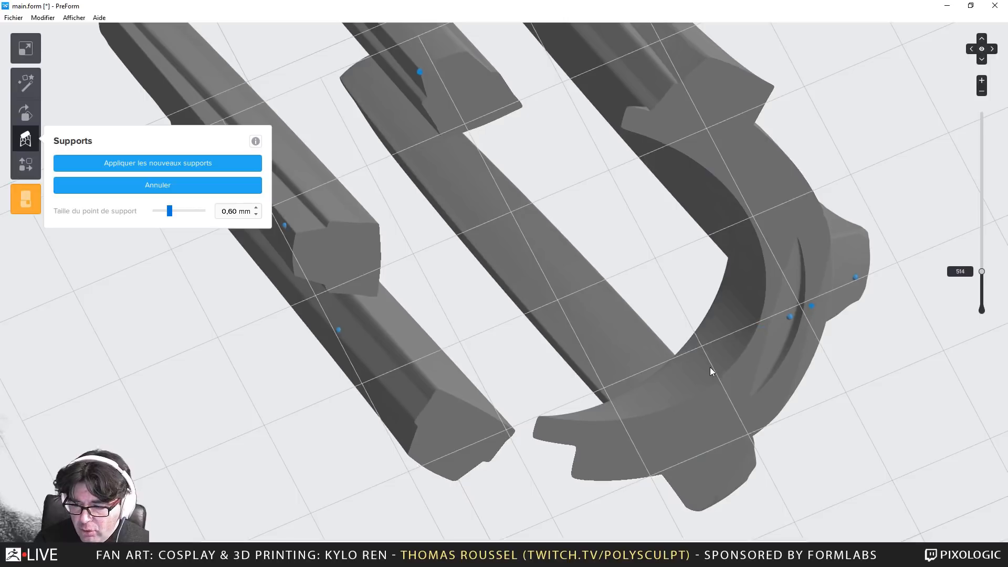
pyautogui.press('Up')
pyautogui.press('Up')
pyautogui.press('Up')
pyautogui.press('Up')
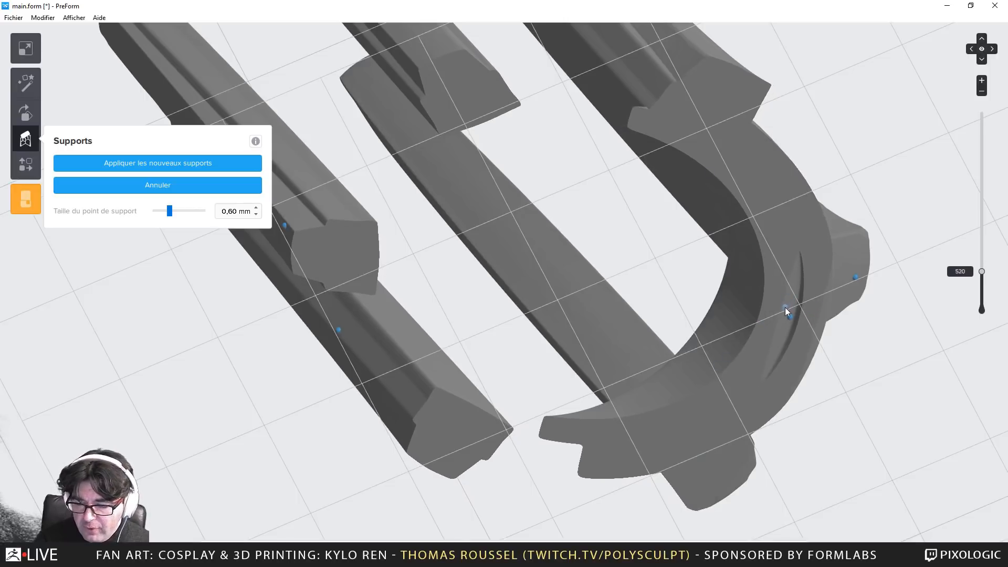
pyautogui.scroll(5, 789, 300)
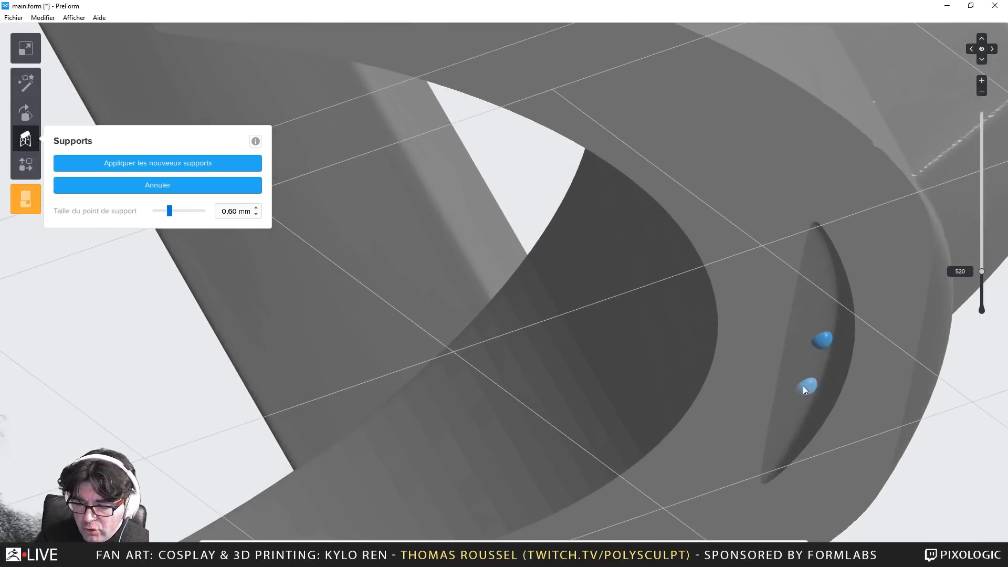
pyautogui.moveTo(802, 386); pyautogui.dragTo(796, 276, button='right')
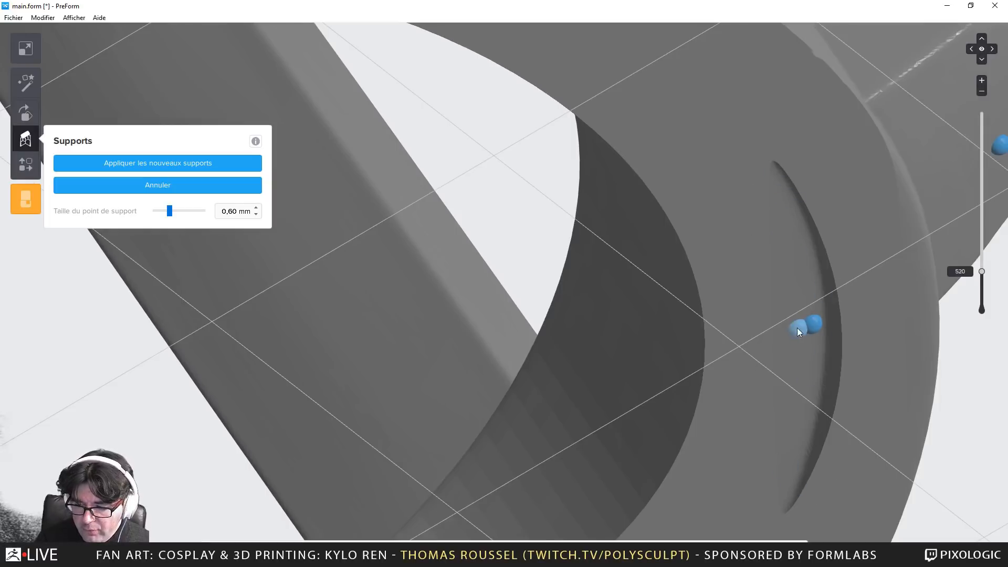
pyautogui.moveTo(797, 327); pyautogui.dragTo(807, 413, button='right')
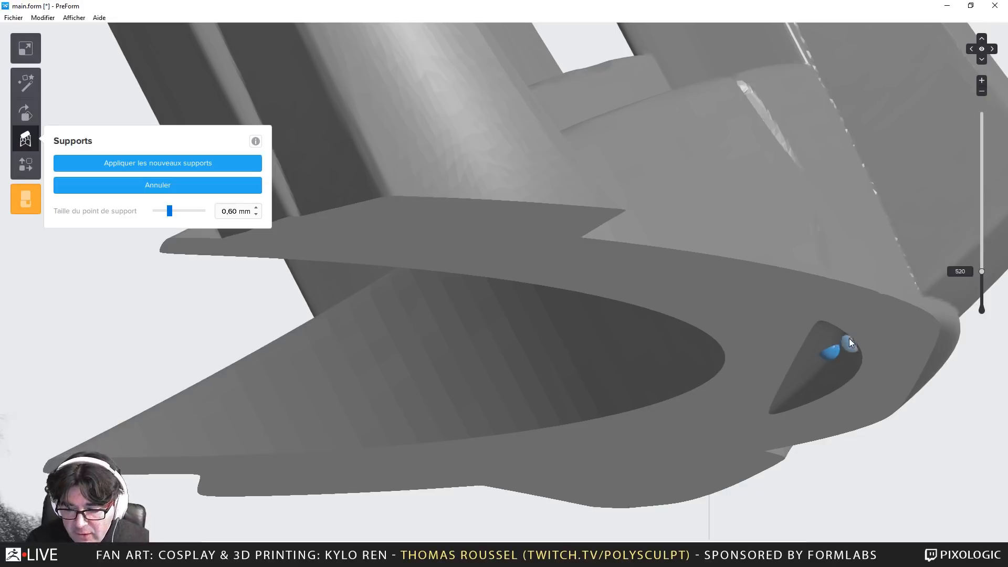
pyautogui.moveTo(837, 376); pyautogui.dragTo(832, 306, button='right')
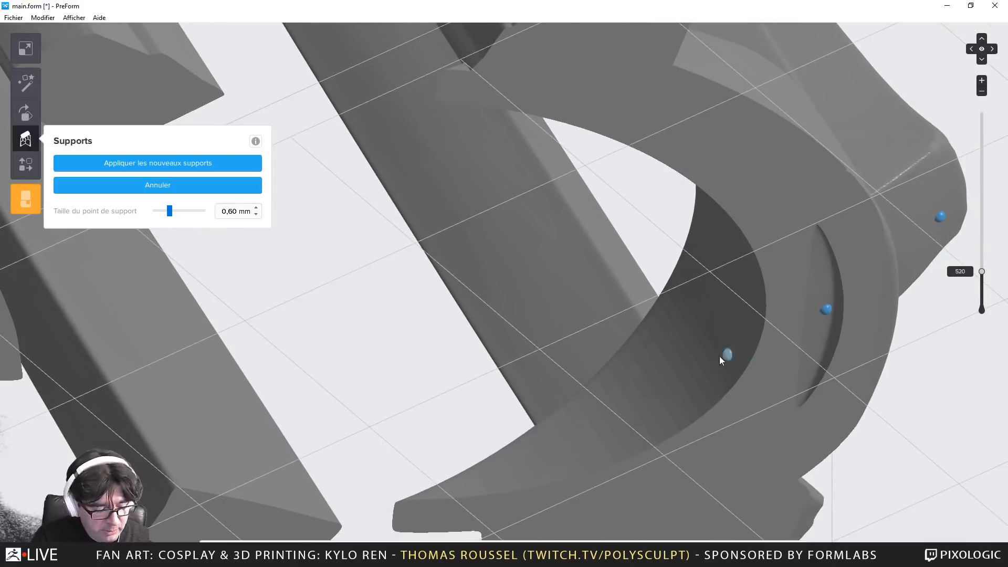
# Raise the slice preview to layer 698 and inspect the support points along the prongs above the ring
pyautogui.scroll(-3, 670, 346)
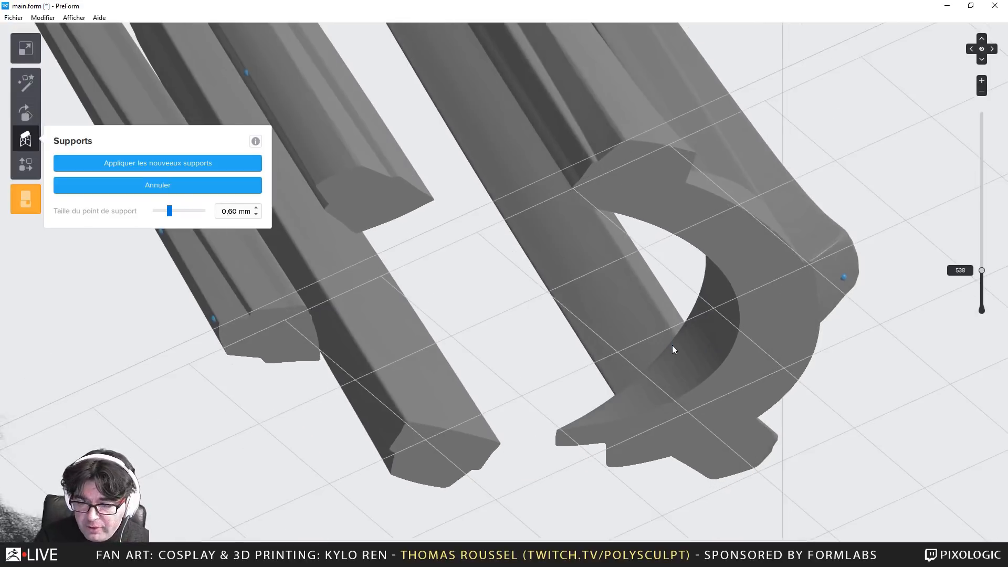
pyautogui.press('Up')
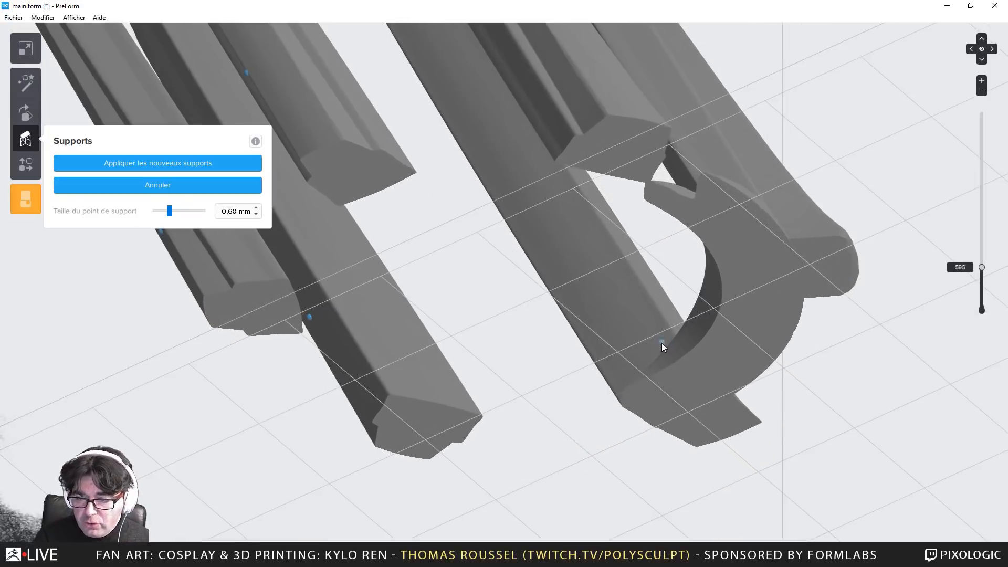
pyautogui.press('Up')
pyautogui.moveTo(649, 336); pyautogui.dragTo(685, 370, button='right')
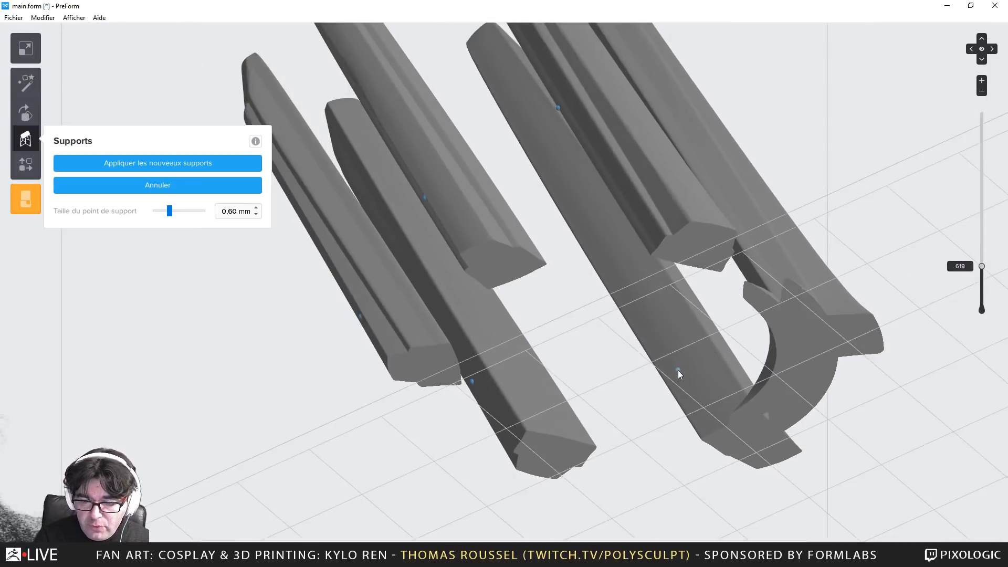
pyautogui.press('Up')
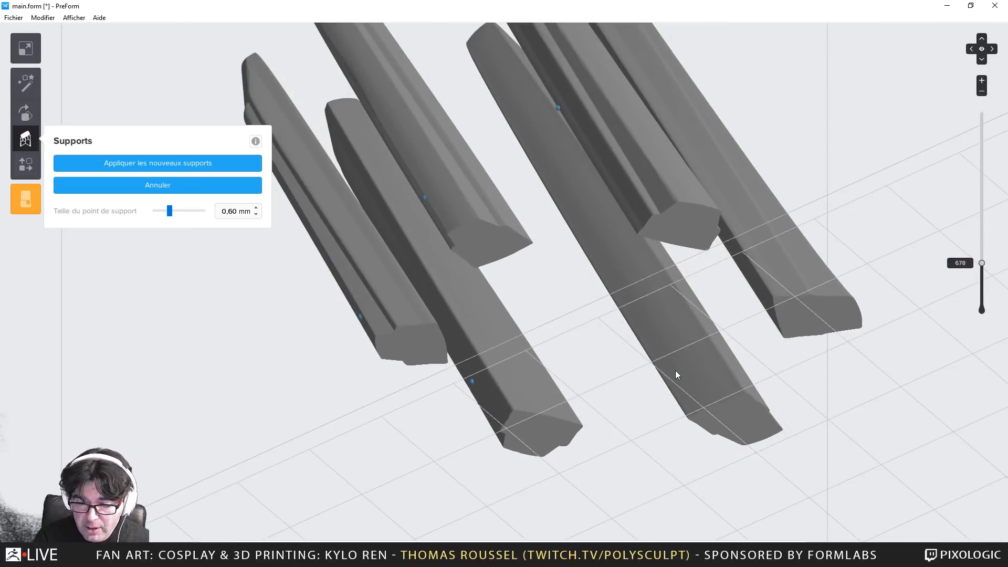
pyautogui.press('Up')
pyautogui.moveTo(631, 313); pyautogui.dragTo(818, 201, button='right')
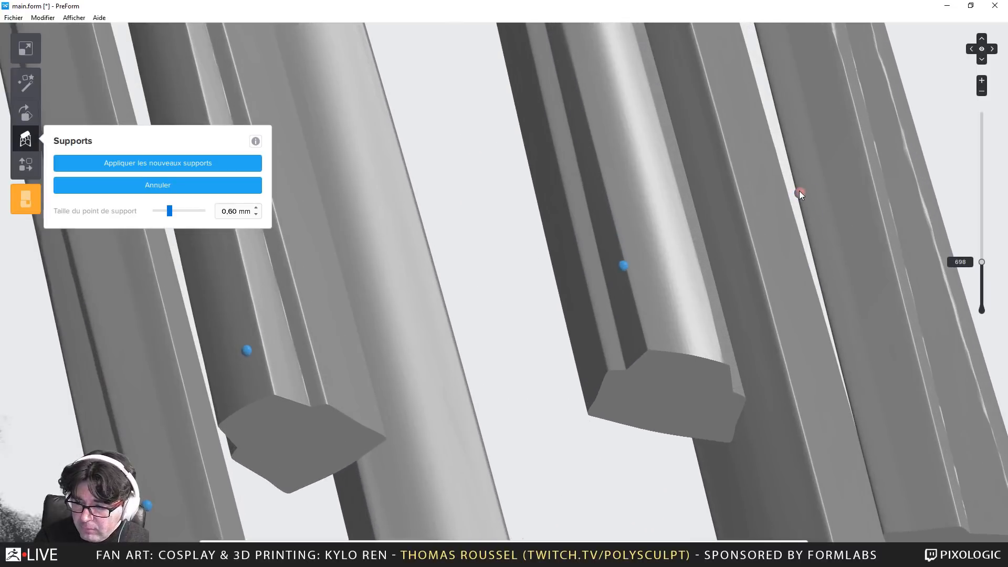
# Move the middle prong's support point onto its rounded outer face and apply the edited supports
pyautogui.moveTo(625, 272); pyautogui.dragTo(642, 261)
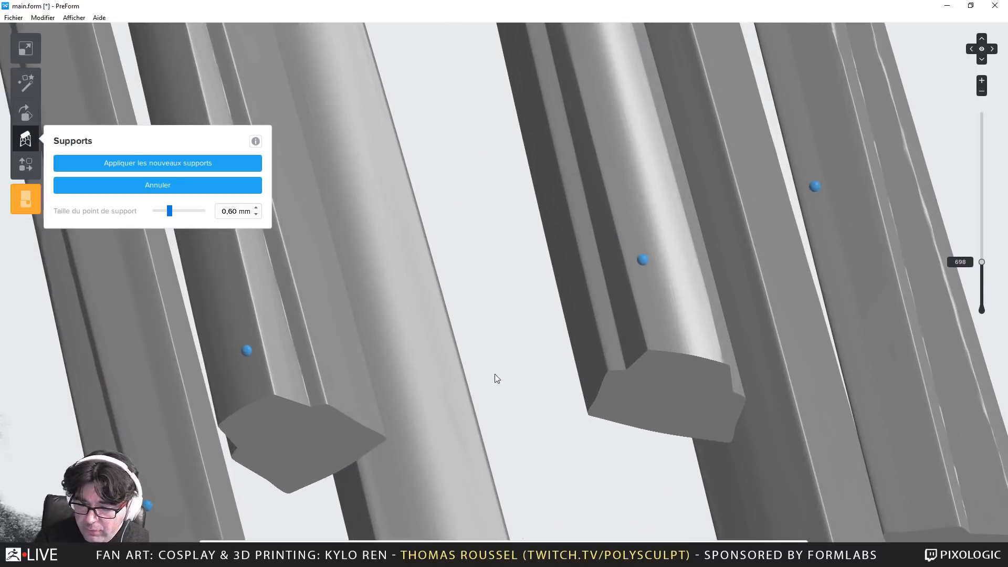
pyautogui.moveTo(495, 376); pyautogui.dragTo(385, 275, button='right')
pyautogui.click(125, 163)
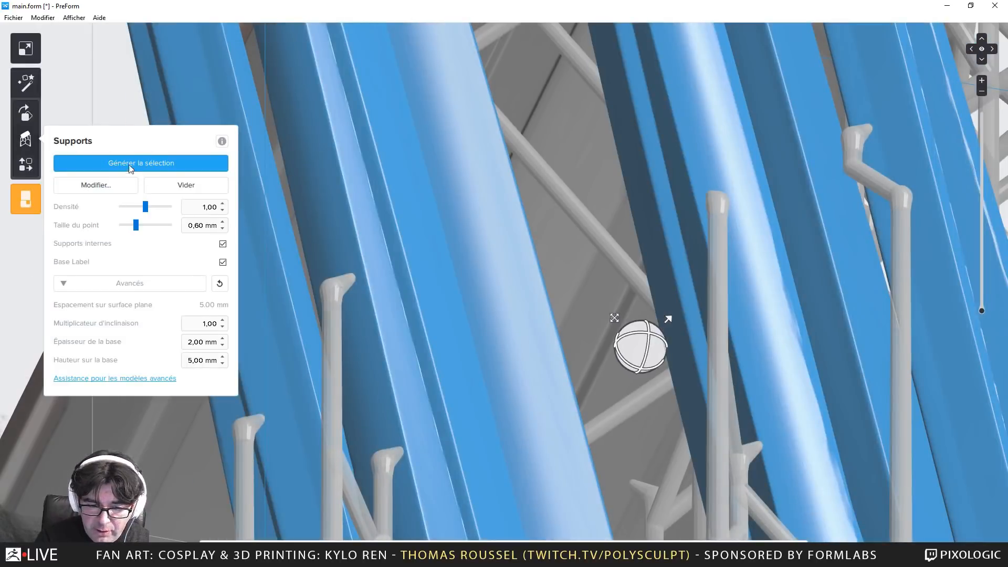
pyautogui.click(130, 165)
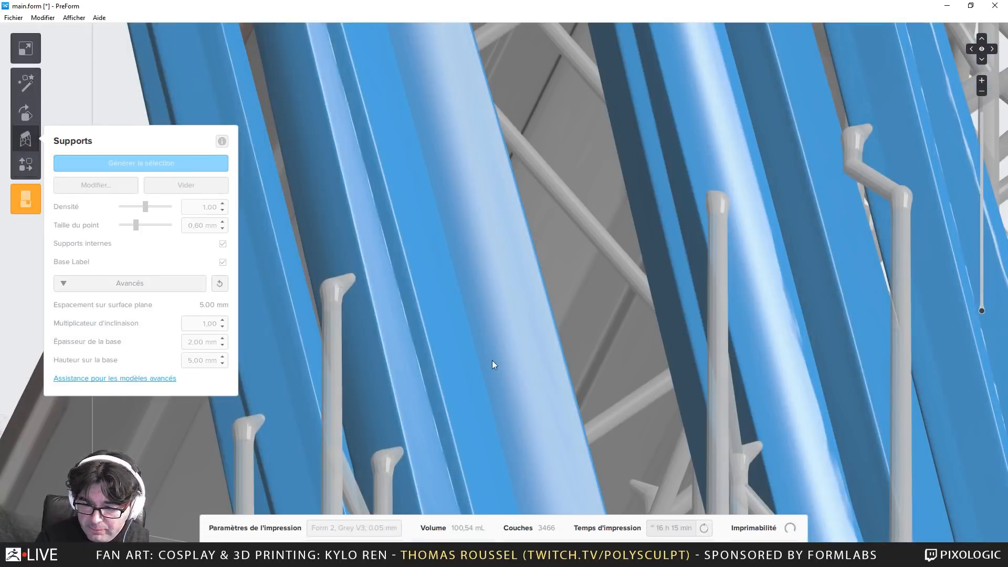
# Reopen the support points for editing, reposition the middle prong's lower point onto its outer face, and check the surrounding prongs
pyautogui.scroll(-6, 499, 360)
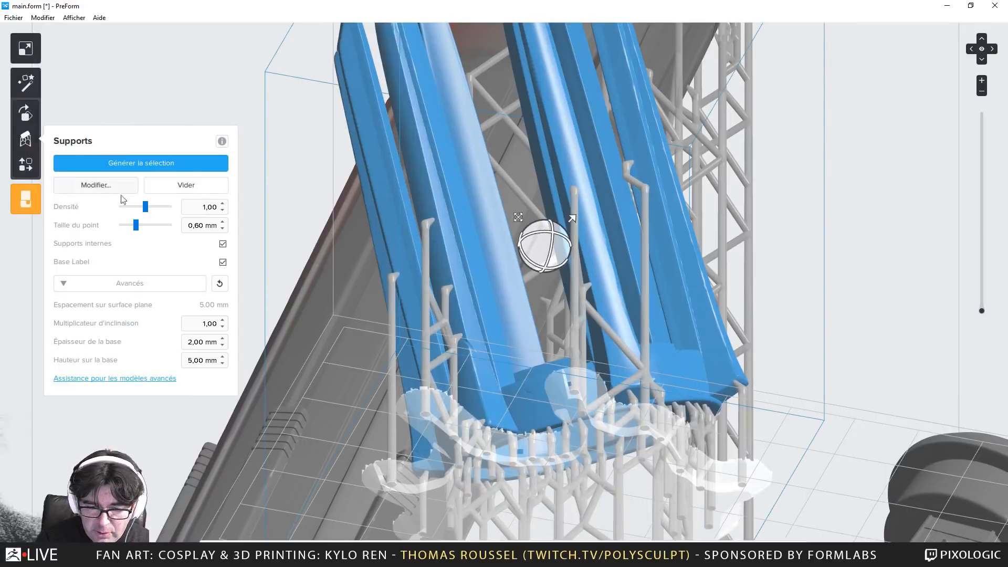
pyautogui.click(116, 185)
pyautogui.moveTo(534, 290); pyautogui.dragTo(605, 304, button='right')
pyautogui.scroll(5, 527, 312)
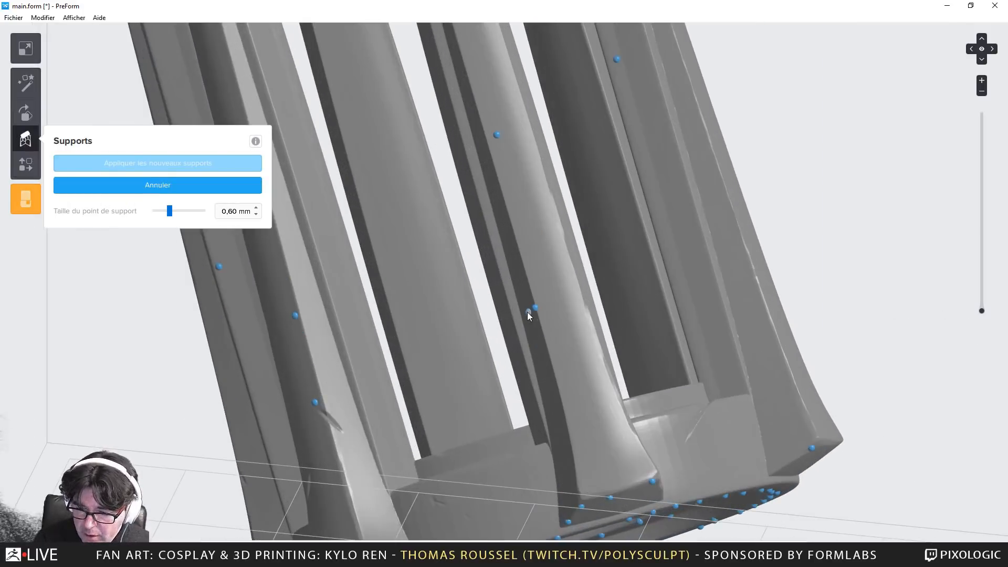
pyautogui.click(551, 305)
pyautogui.moveTo(364, 390); pyautogui.dragTo(356, 379, button='right')
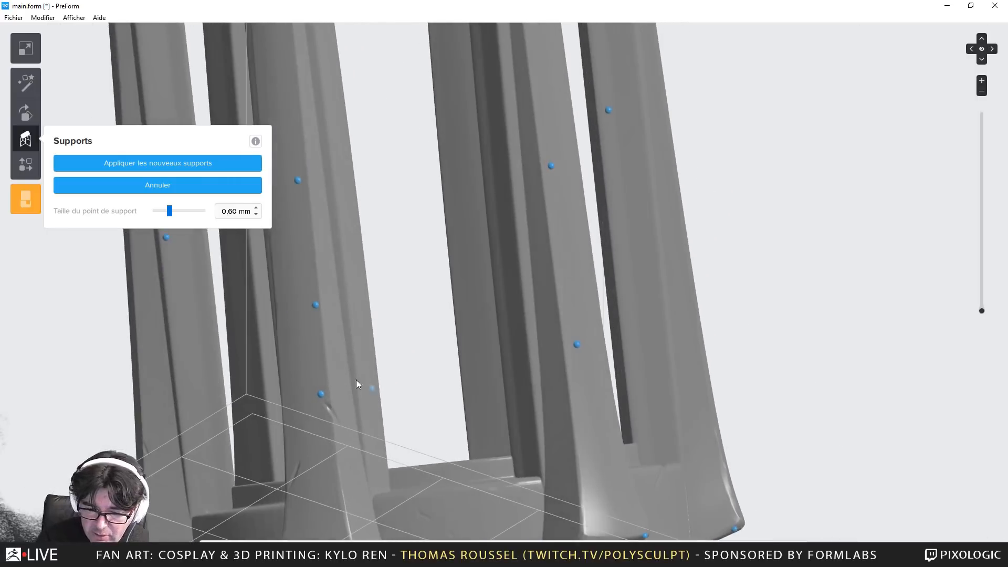
pyautogui.moveTo(375, 292); pyautogui.dragTo(484, 333, button='right')
pyautogui.moveTo(389, 379); pyautogui.dragTo(567, 194, button='right')
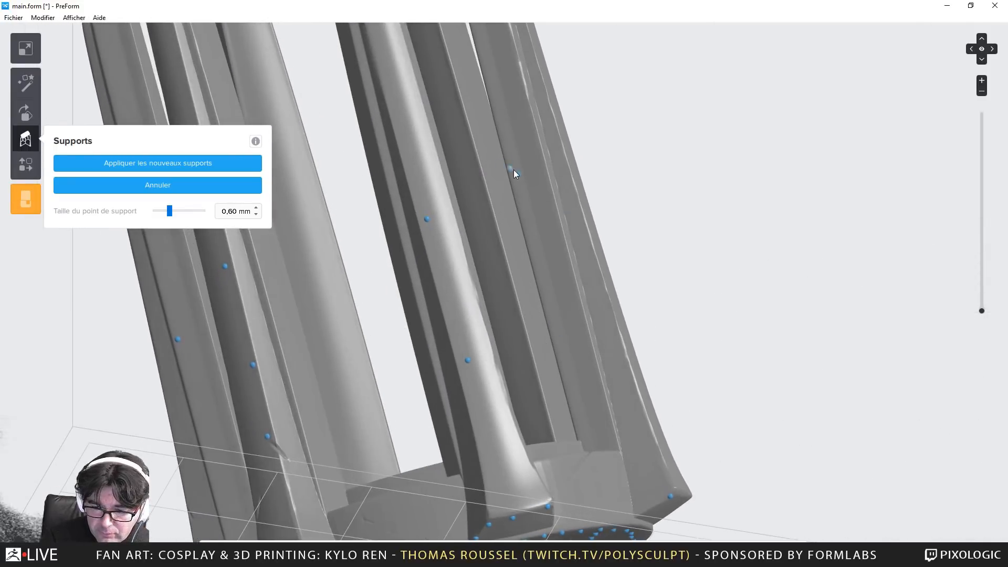
pyautogui.moveTo(458, 316); pyautogui.dragTo(361, 327, button='right')
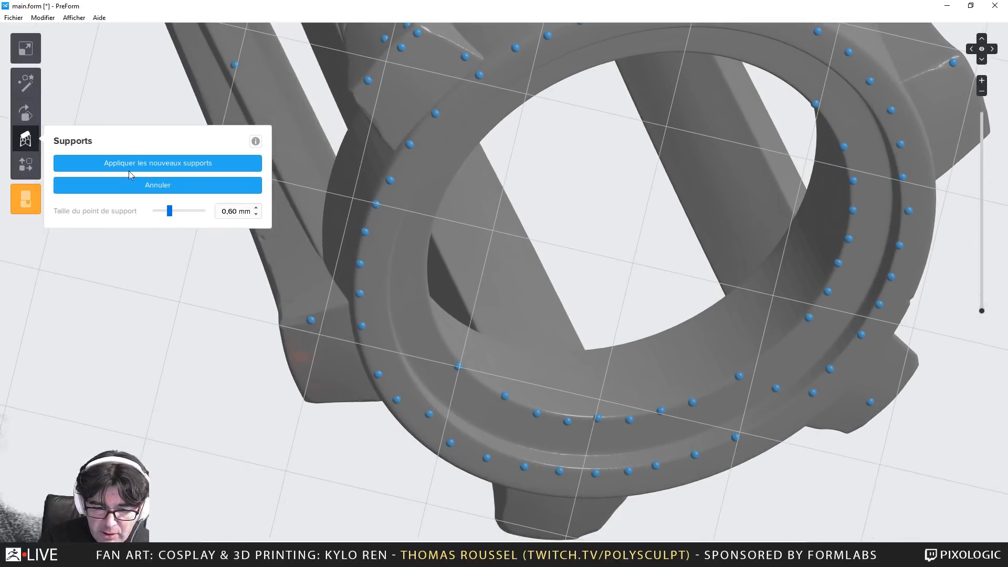
# Set the support point size to 0,99 mm and place larger points on the prong feet around the ring
pyautogui.moveTo(170, 211); pyautogui.dragTo(187, 216)
pyautogui.click(329, 357)
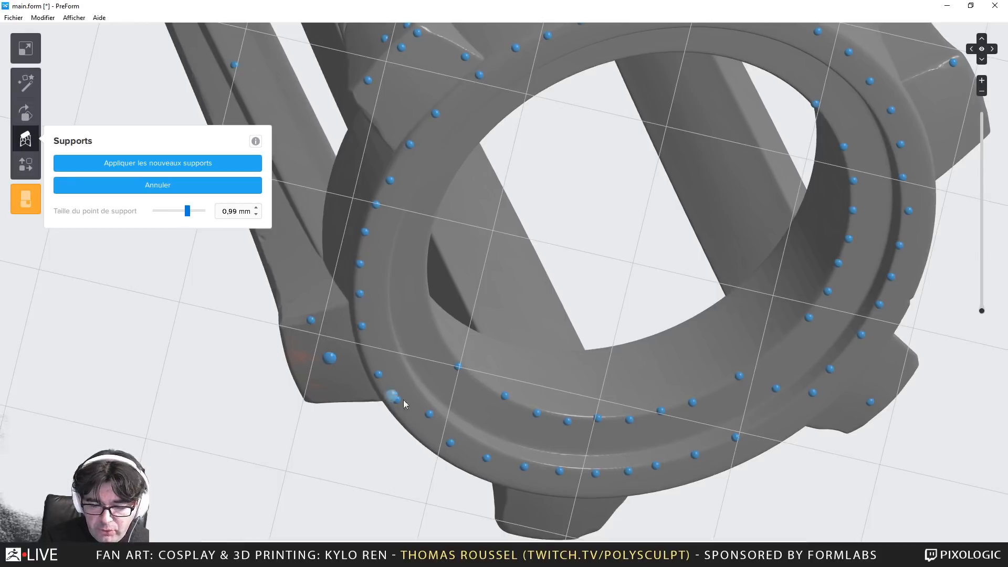
pyautogui.moveTo(415, 389); pyautogui.dragTo(190, 310, button='middle')
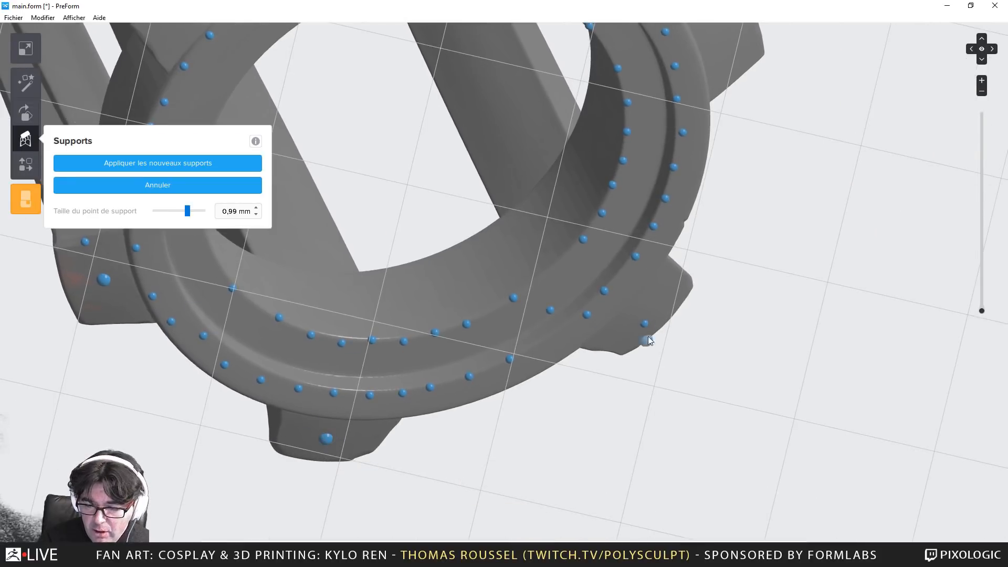
pyautogui.moveTo(666, 314); pyautogui.dragTo(487, 217, button='right')
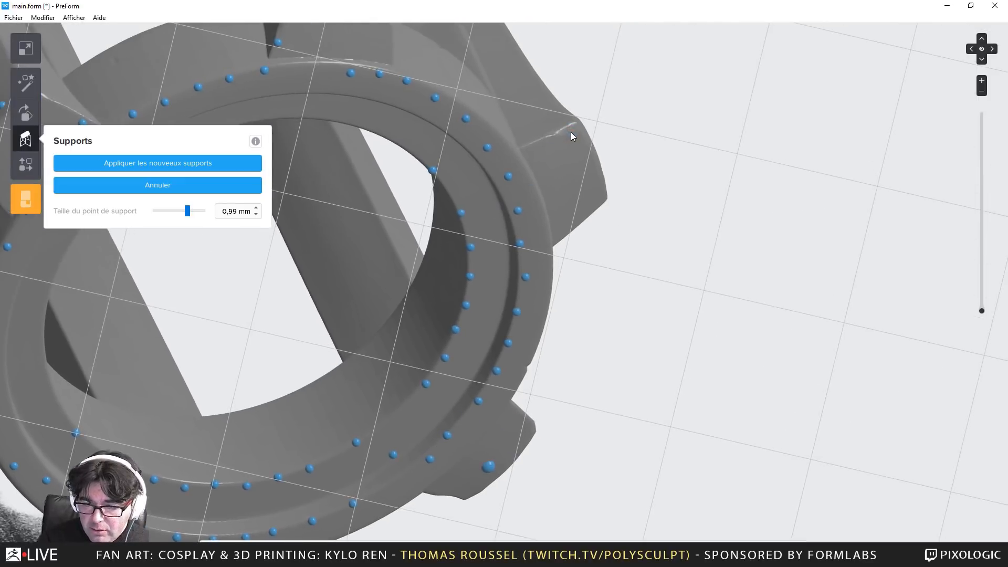
pyautogui.scroll(-2, 540, 247)
pyautogui.moveTo(390, 230); pyautogui.dragTo(578, 247, button='middle')
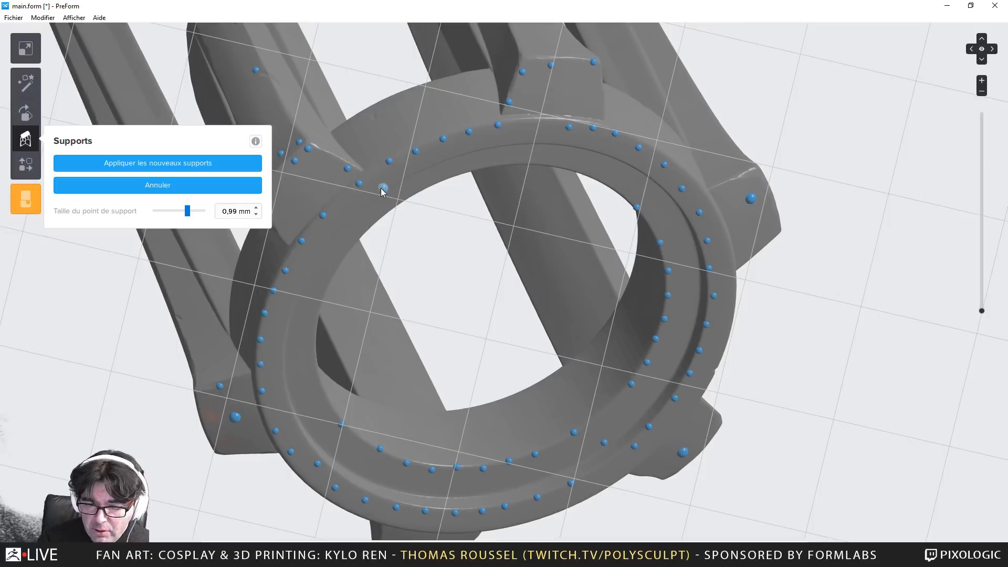
pyautogui.click(564, 86)
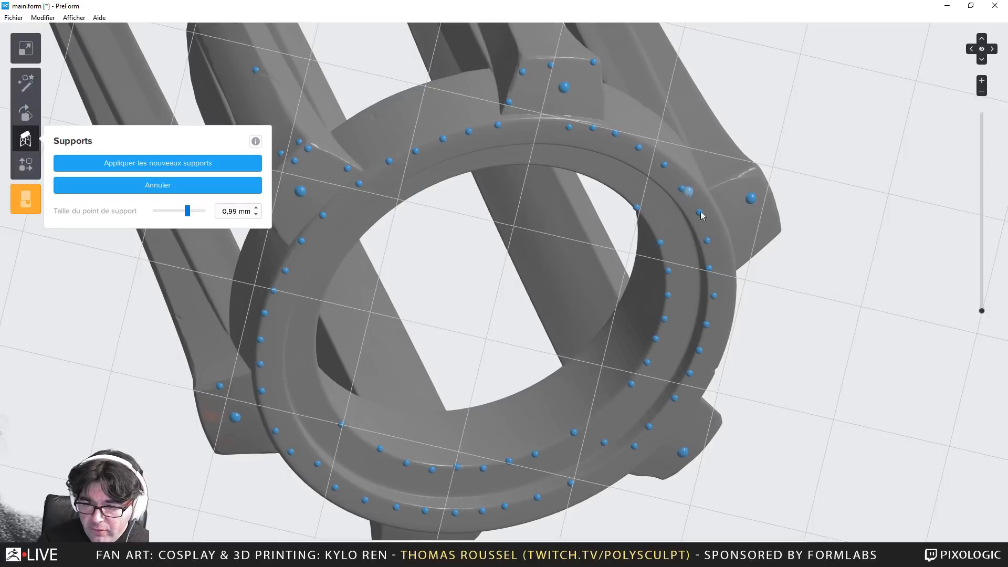
# Check the ring's support points at layer 350 and apply the new supports
pyautogui.moveTo(981, 312); pyautogui.dragTo(982, 281)
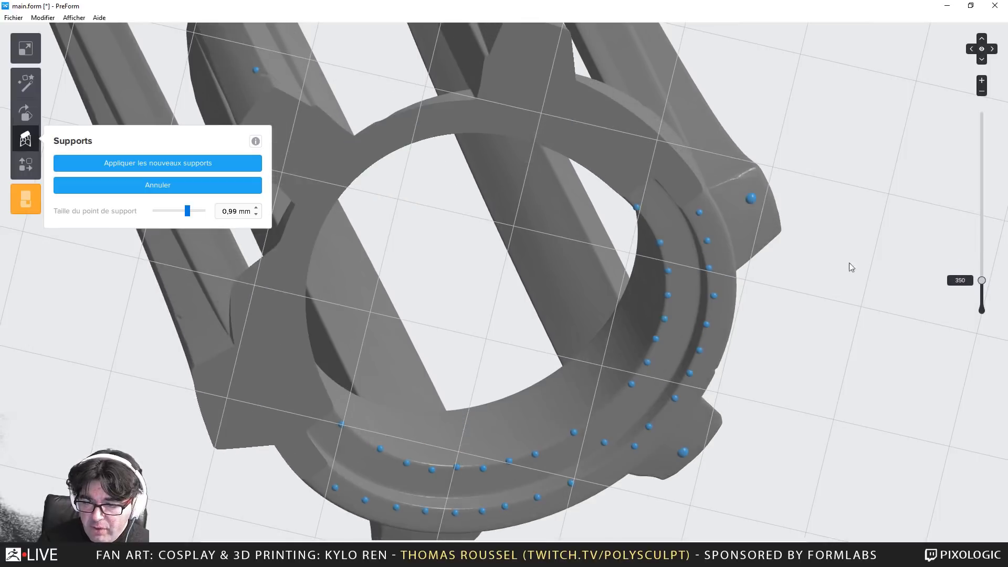
pyautogui.click(754, 197)
pyautogui.scroll(-4, 761, 263)
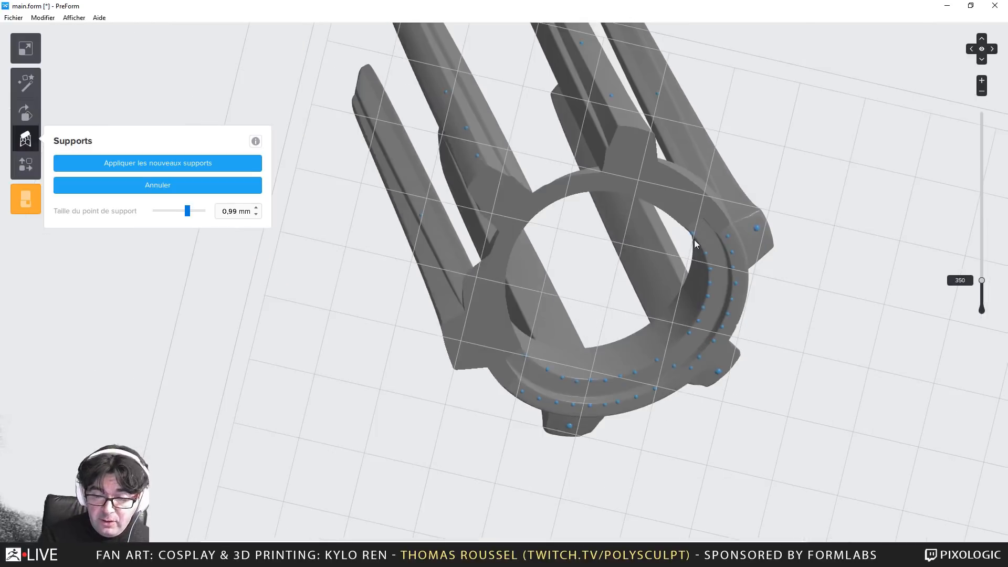
pyautogui.click(190, 159)
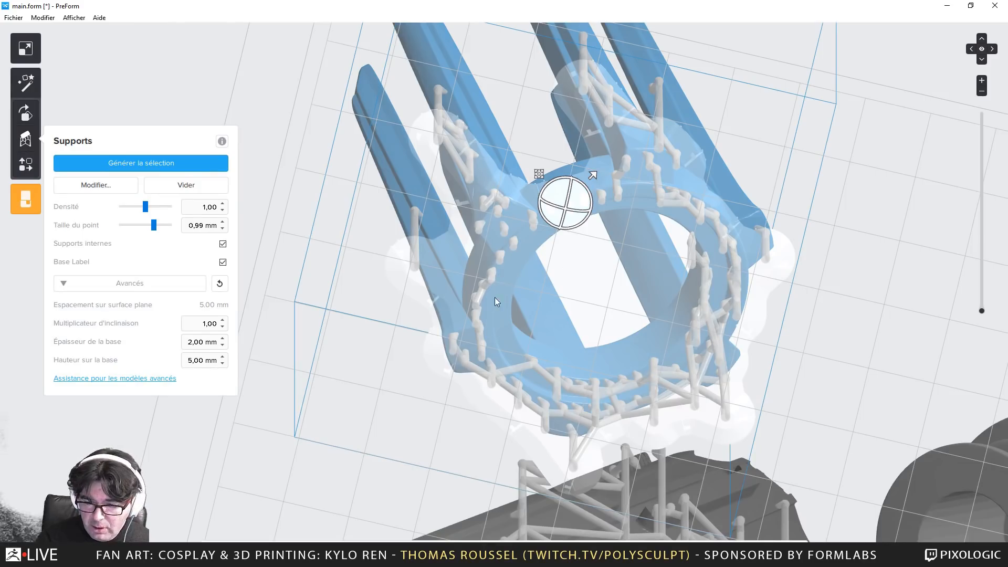
# Select the unsupported cap and preview its slices up to layer 379
pyautogui.moveTo(494, 302); pyautogui.dragTo(420, 356, button='right')
pyautogui.click(469, 315)
pyautogui.moveTo(527, 351); pyautogui.dragTo(641, 328, button='right')
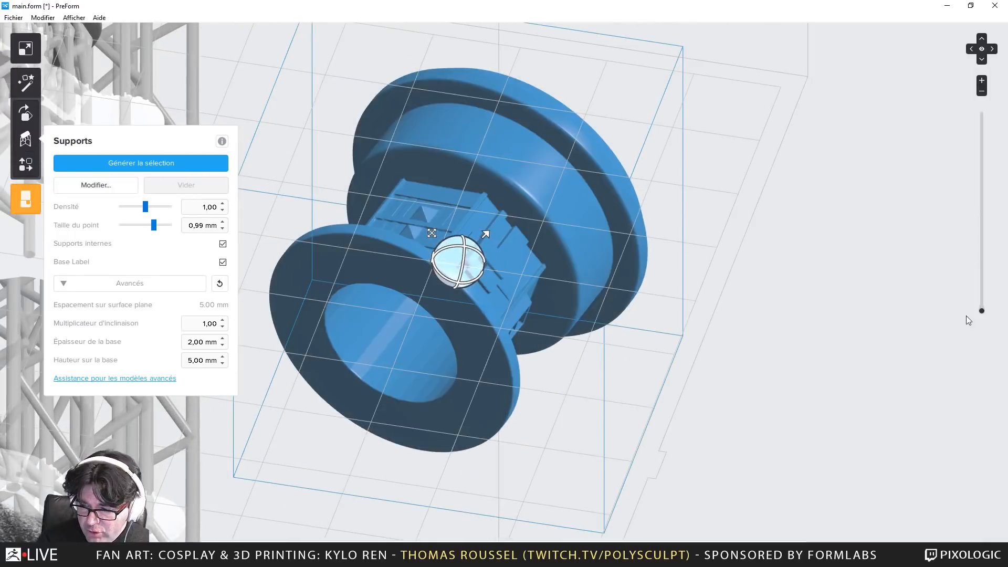
pyautogui.moveTo(986, 301); pyautogui.dragTo(996, 282)
pyautogui.moveTo(706, 310); pyautogui.dragTo(663, 499, button='right')
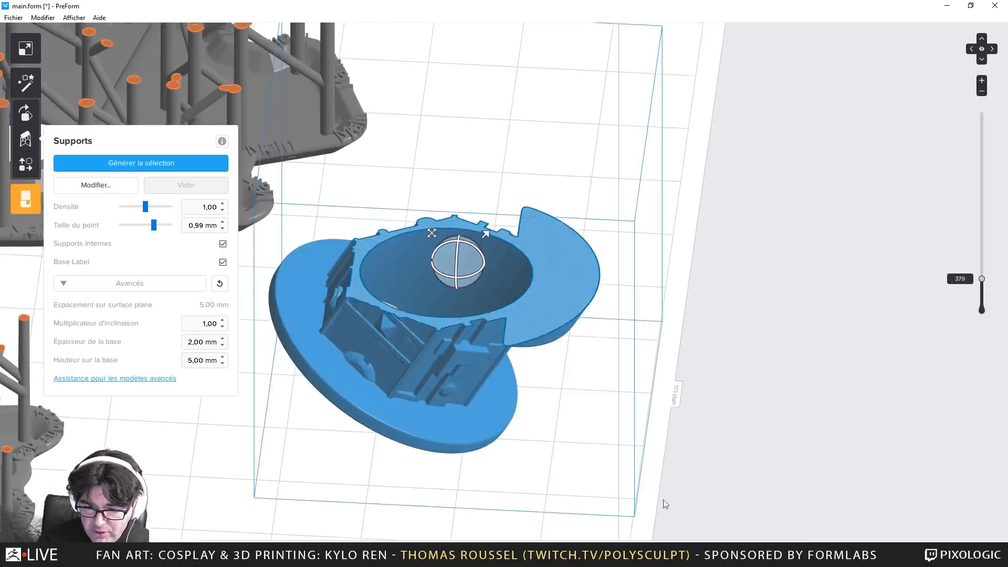
# Examine the cap's cross-sections at layers 676 and 745, and its hollow interior around layers 558 to 567
pyautogui.moveTo(982, 280); pyautogui.dragTo(986, 264)
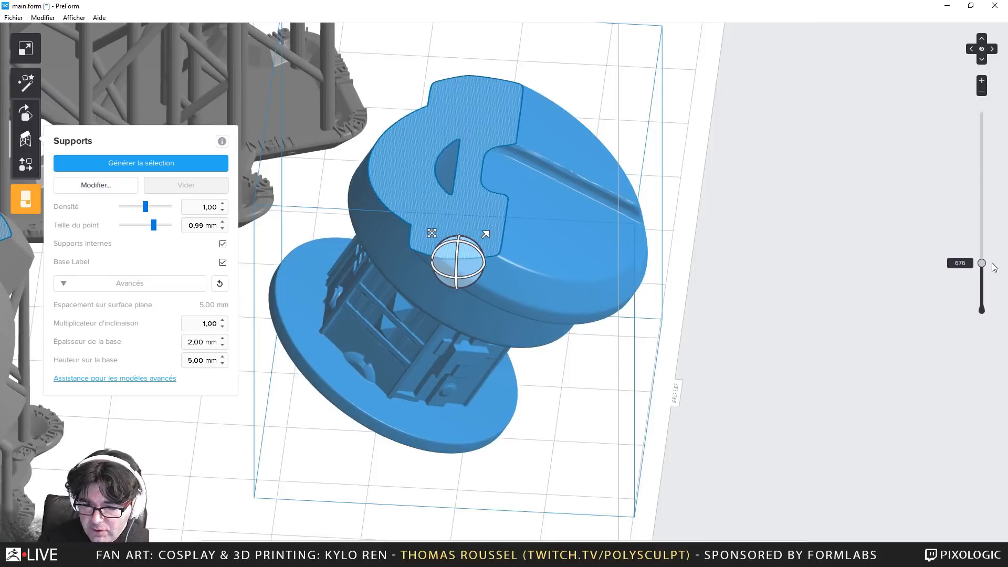
pyautogui.scroll(4, 992, 267)
pyautogui.scroll(10, 993, 272)
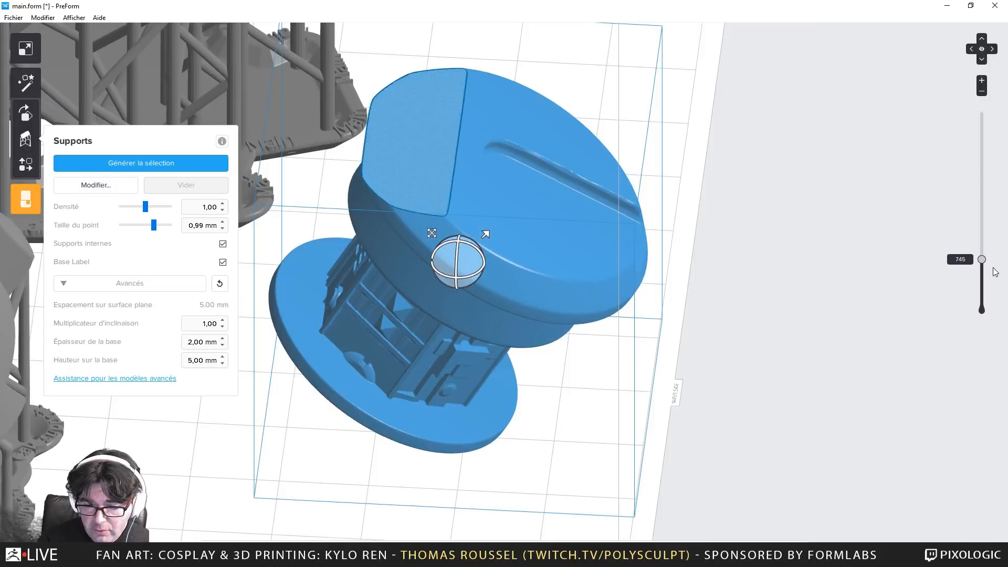
pyautogui.moveTo(993, 269); pyautogui.dragTo(991, 269)
pyautogui.moveTo(761, 315); pyautogui.dragTo(711, 370, button='right')
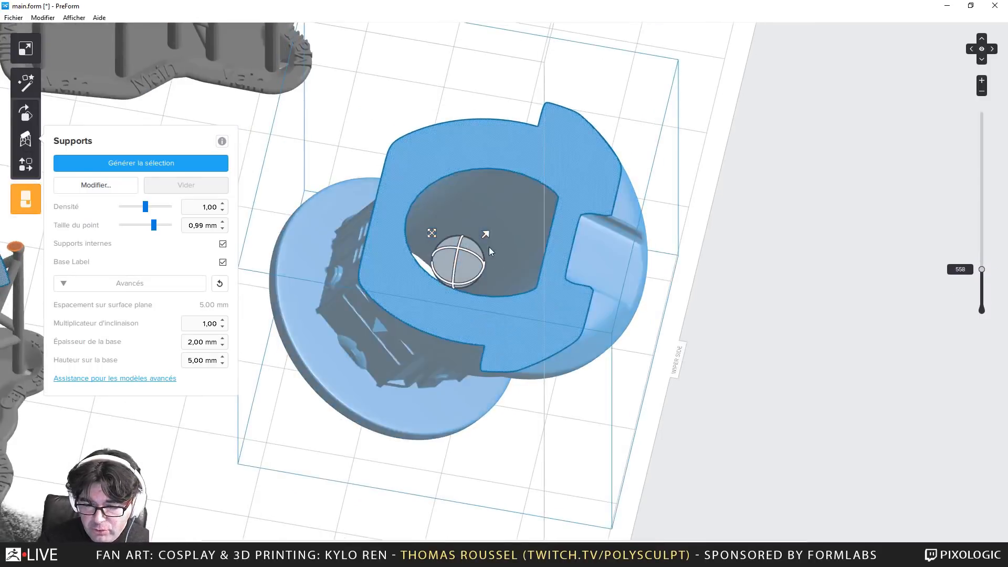
pyautogui.moveTo(506, 274); pyautogui.dragTo(1005, 296, button='right')
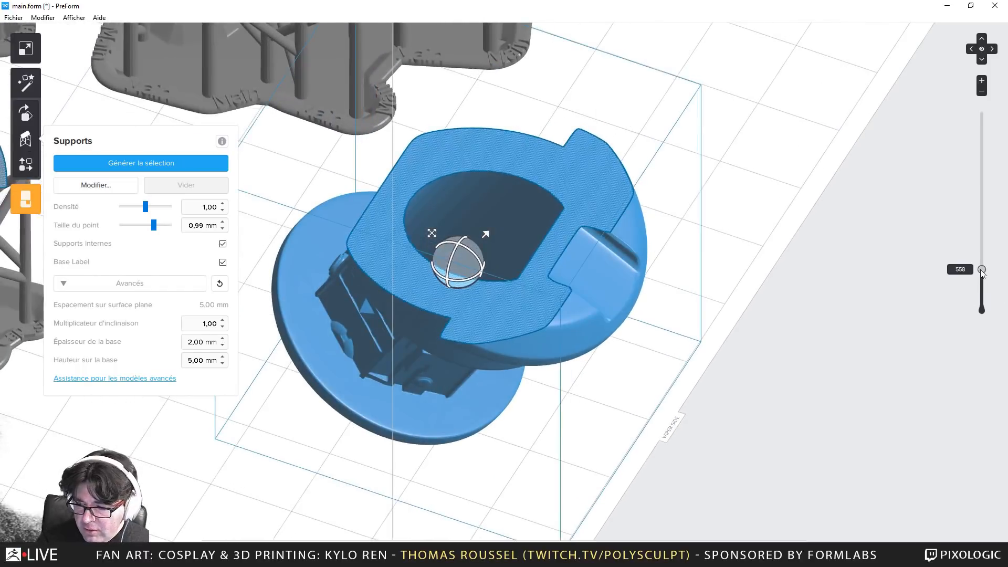
pyautogui.moveTo(982, 272)
pyautogui.mouseDown()
pyautogui.moveTo(982, 289)
pyautogui.moveTo(1000, 278)
pyautogui.moveTo(984, 256)
pyautogui.moveTo(995, 274)
pyautogui.mouseUp()
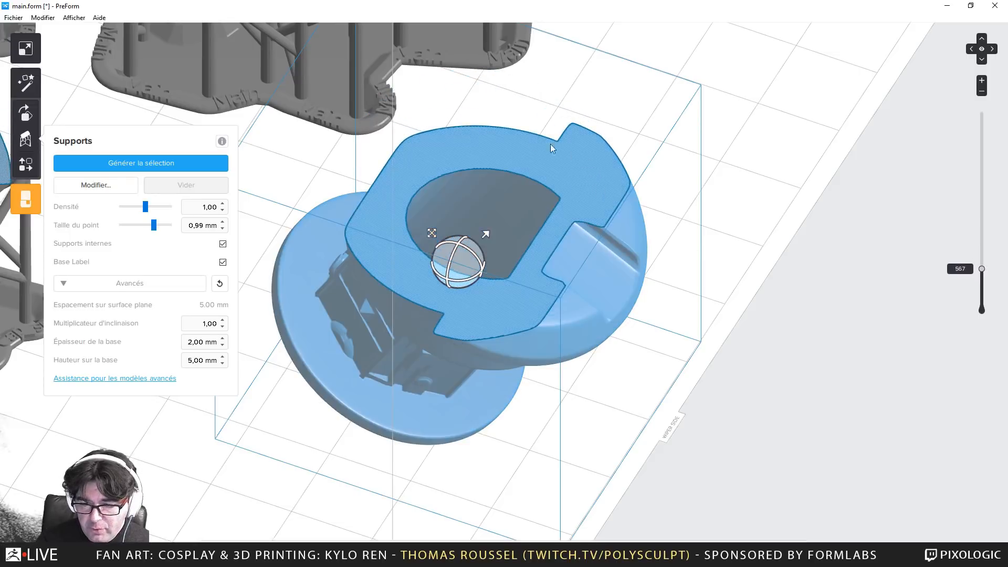
# Show the whole cap instead of the layer slice and tilt the cap slightly sideways
pyautogui.moveTo(707, 375); pyautogui.dragTo(700, 341, button='right')
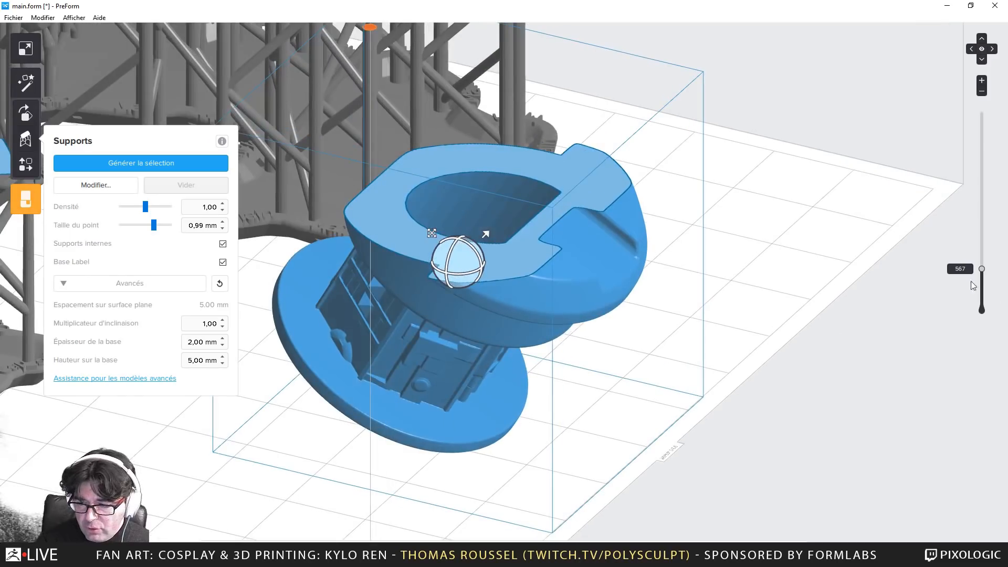
pyautogui.moveTo(983, 271); pyautogui.dragTo(982, 318)
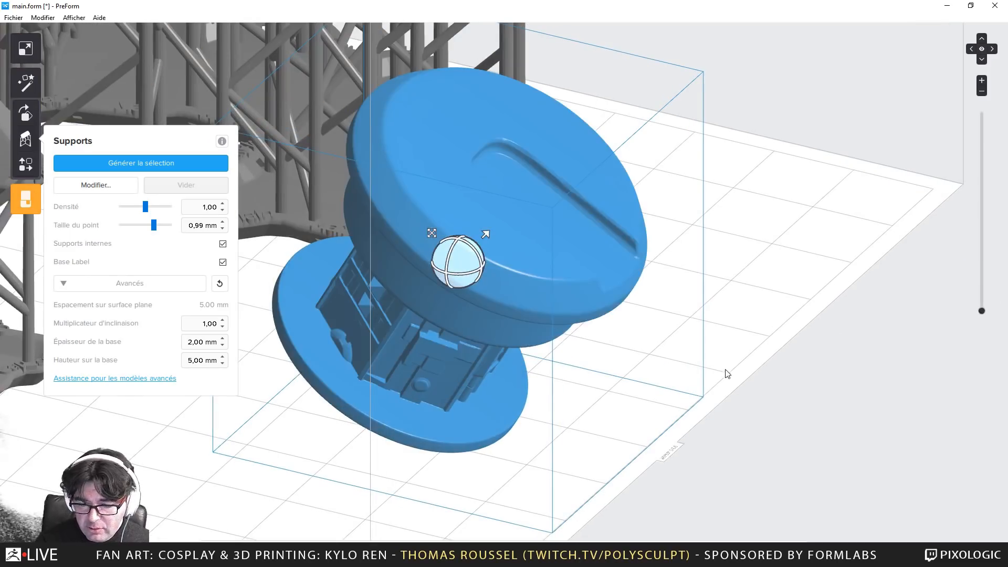
pyautogui.moveTo(725, 370); pyautogui.dragTo(529, 311, button='right')
pyautogui.scroll(3, 488, 368)
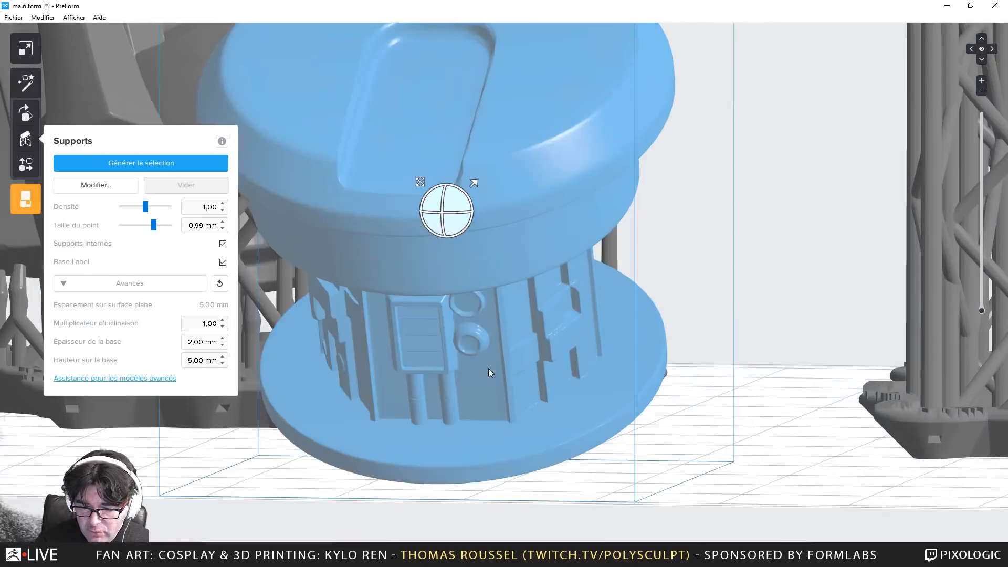
pyautogui.moveTo(489, 367); pyautogui.dragTo(509, 336, button='right')
pyautogui.scroll(2, 584, 327)
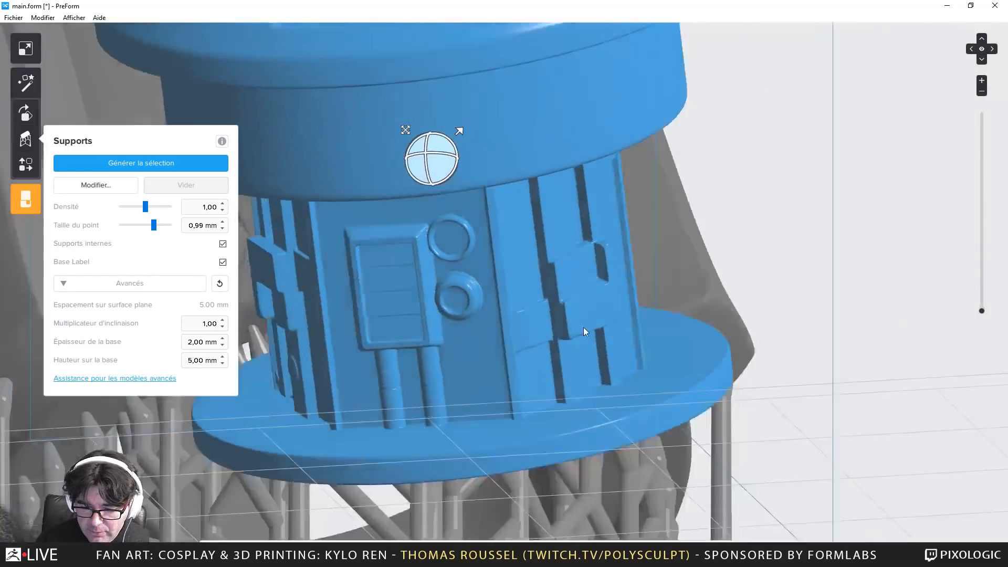
pyautogui.moveTo(584, 327); pyautogui.dragTo(451, 314, button='right')
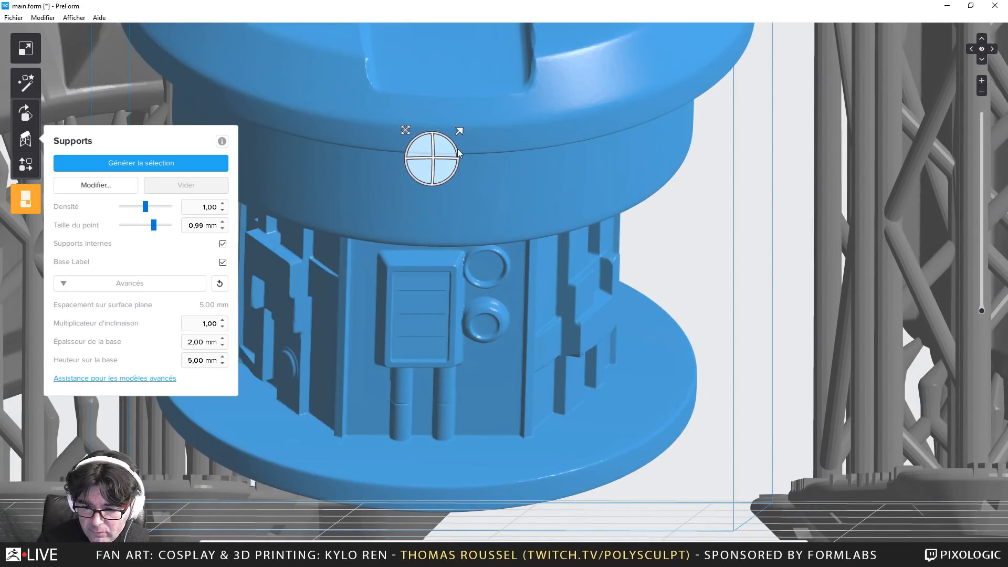
pyautogui.moveTo(458, 152); pyautogui.dragTo(468, 154)
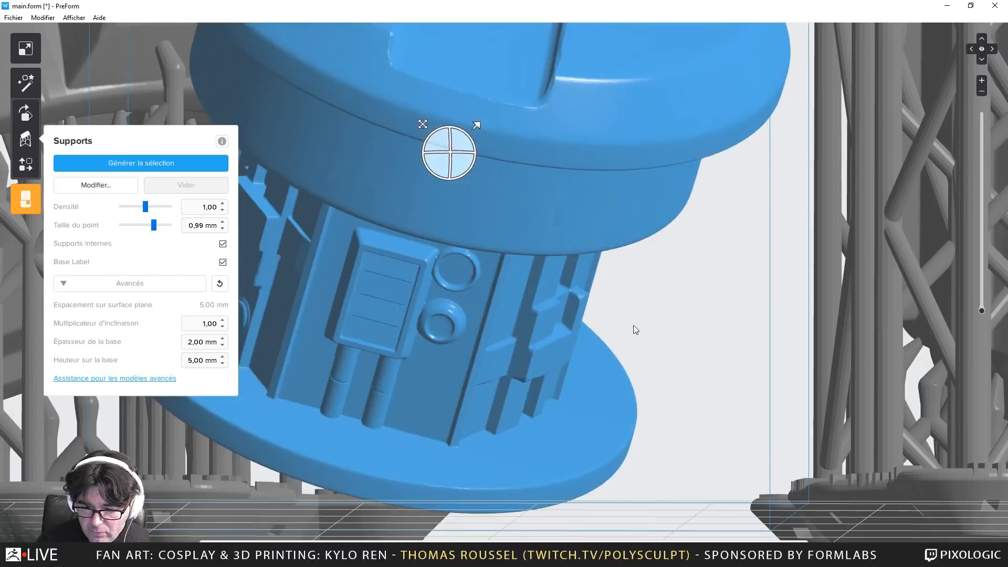
pyautogui.moveTo(635, 329); pyautogui.dragTo(424, 257, button='right')
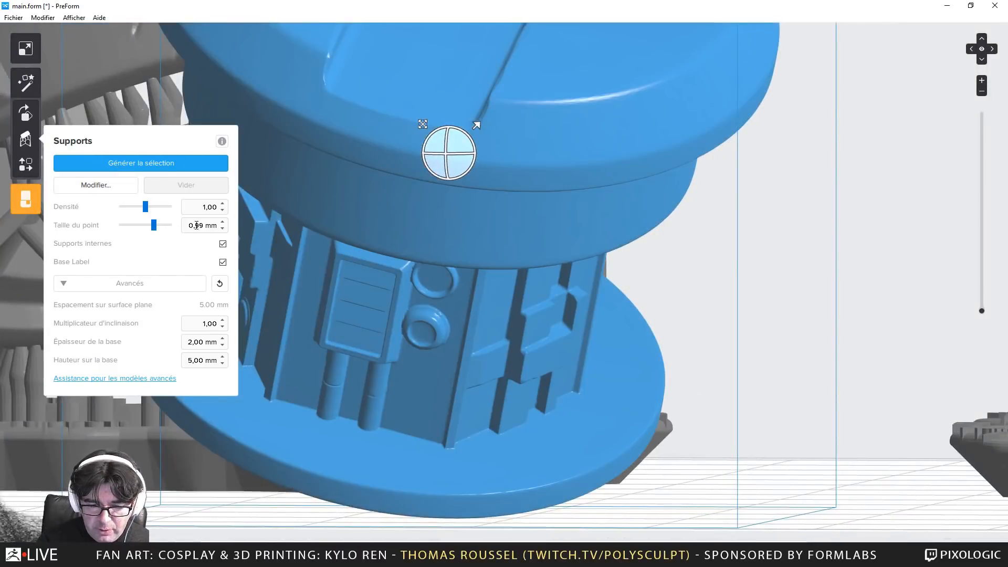
# Set the support point size to 0,60 mm and generate supports for the selected cap
pyautogui.write('0')
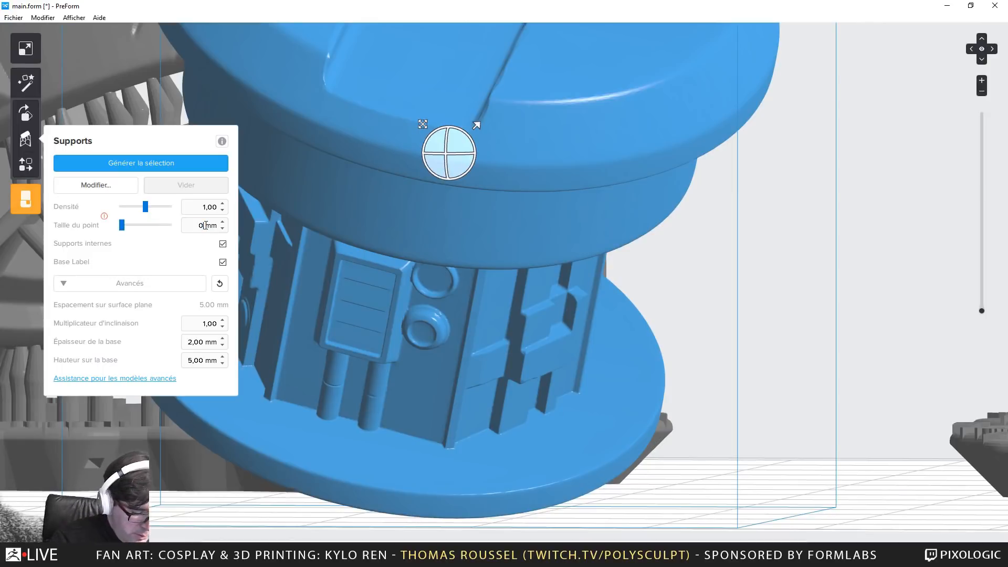
pyautogui.write(',')
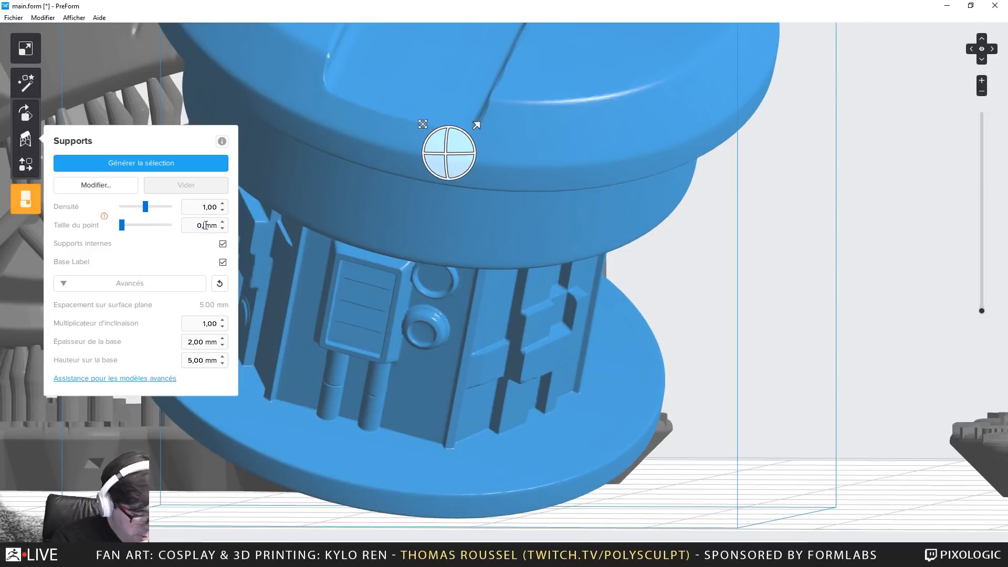
pyautogui.write('6')
pyautogui.press('Return')
pyautogui.click(160, 166)
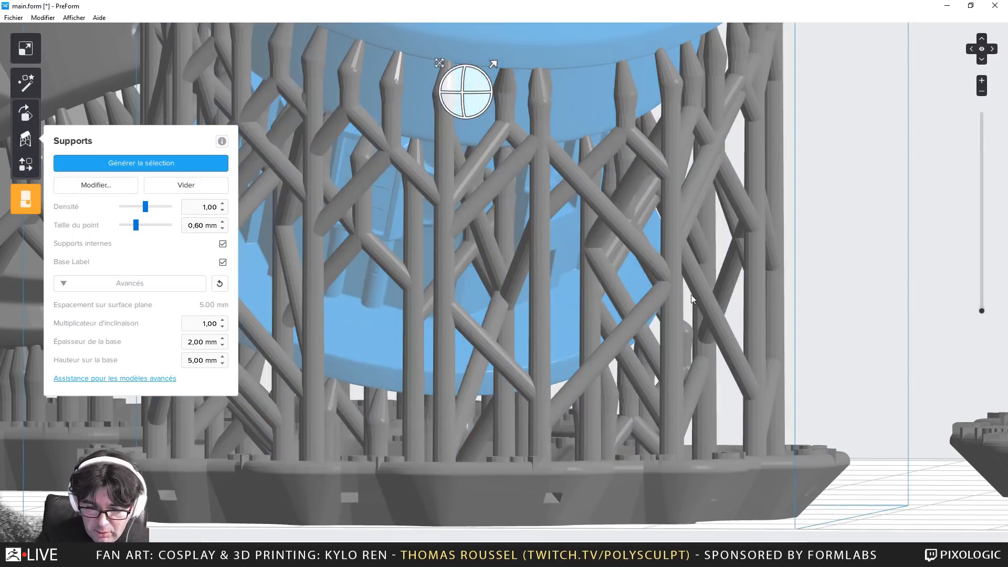
# Open the cap's generated supports for editing with the underside of its lower rim in view
pyautogui.scroll(-3, 690, 294)
pyautogui.moveTo(572, 253); pyautogui.dragTo(74, 259, button='right')
pyautogui.click(95, 189)
pyautogui.scroll(5, 561, 173)
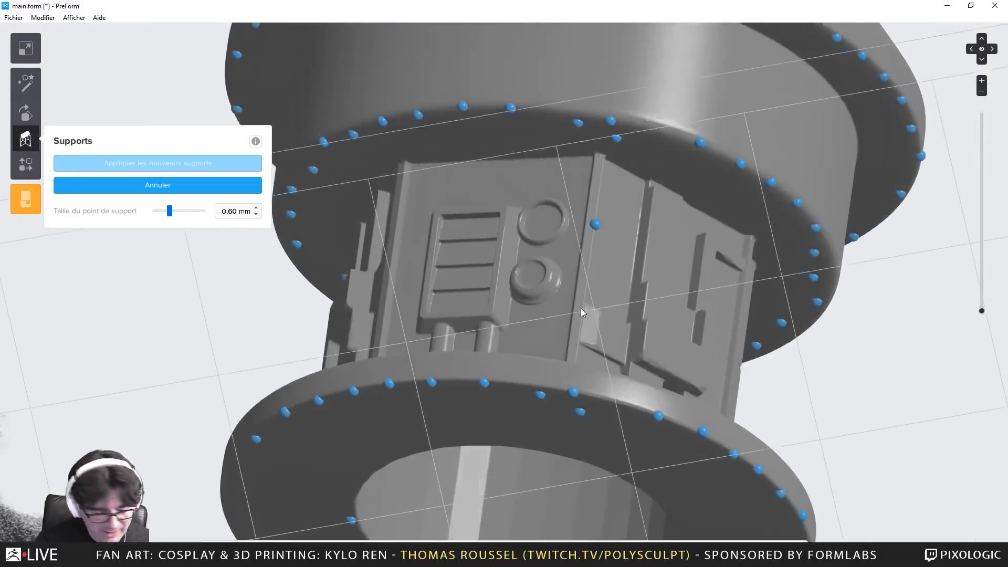
pyautogui.moveTo(581, 308); pyautogui.dragTo(583, 318, button='right')
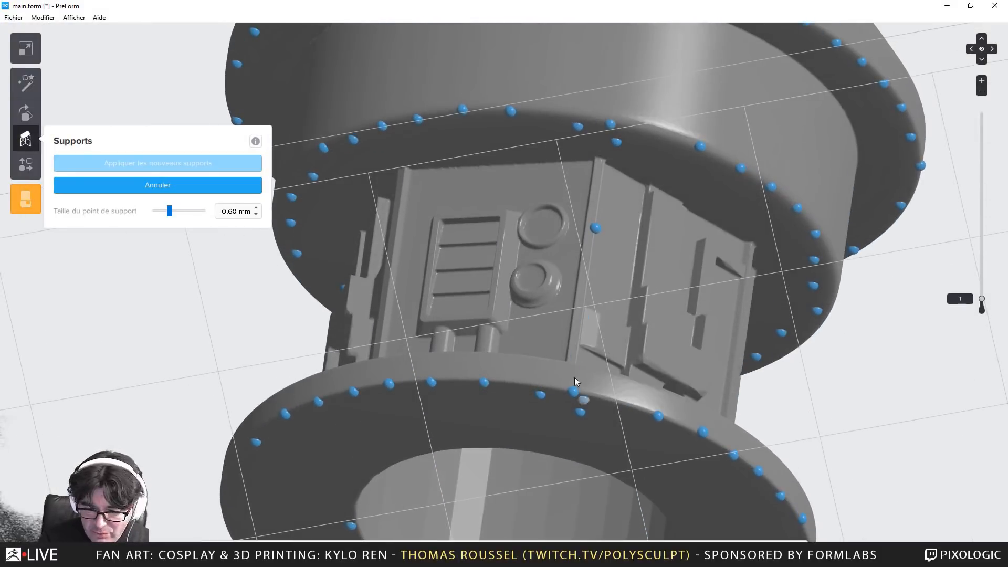
# Examine where the cap's lower rim starts printing by previewing slices between layers 92 and 76
pyautogui.scroll(-5, 577, 393)
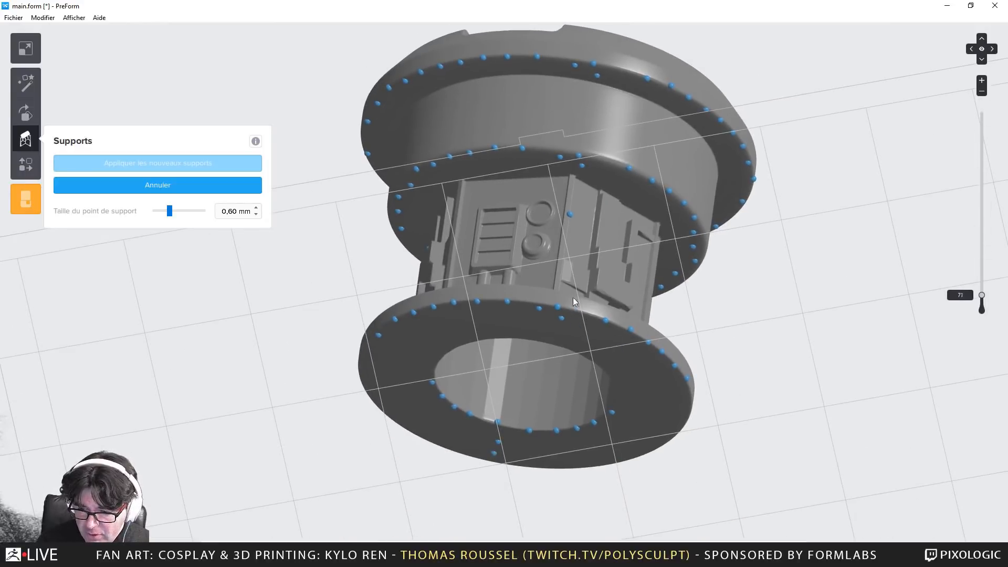
pyautogui.scroll(5, 556, 288)
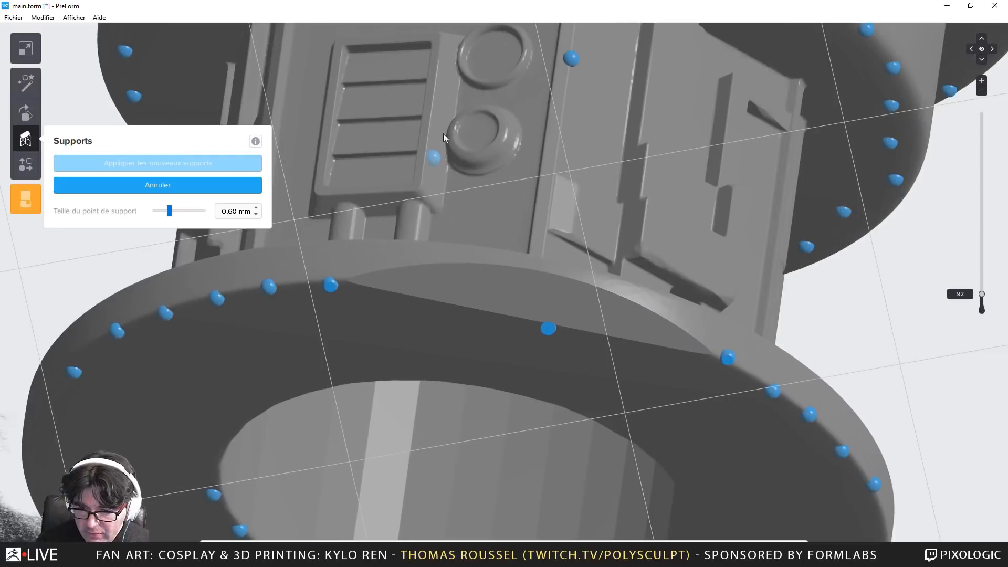
pyautogui.press('Down')
pyautogui.press('Down')
pyautogui.press('Down')
pyautogui.press('Down')
pyautogui.press('Down')
pyautogui.press('Down')
pyautogui.press('Down')
pyautogui.press('Down')
pyautogui.press('Down')
pyautogui.press('Down')
pyautogui.press('Down')
pyautogui.press('Down')
pyautogui.press('Down')
pyautogui.press('Down')
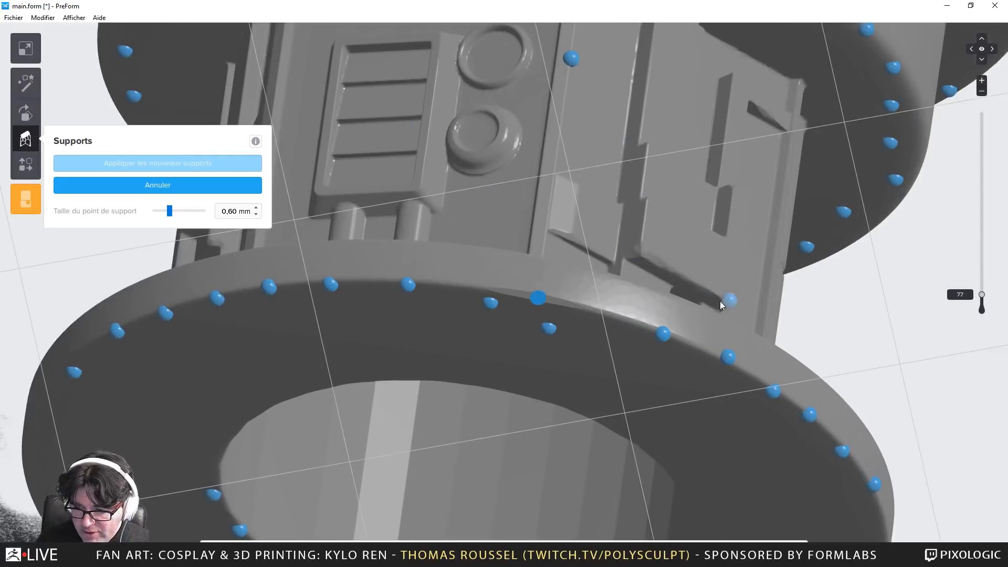
pyautogui.scroll(3, 560, 309)
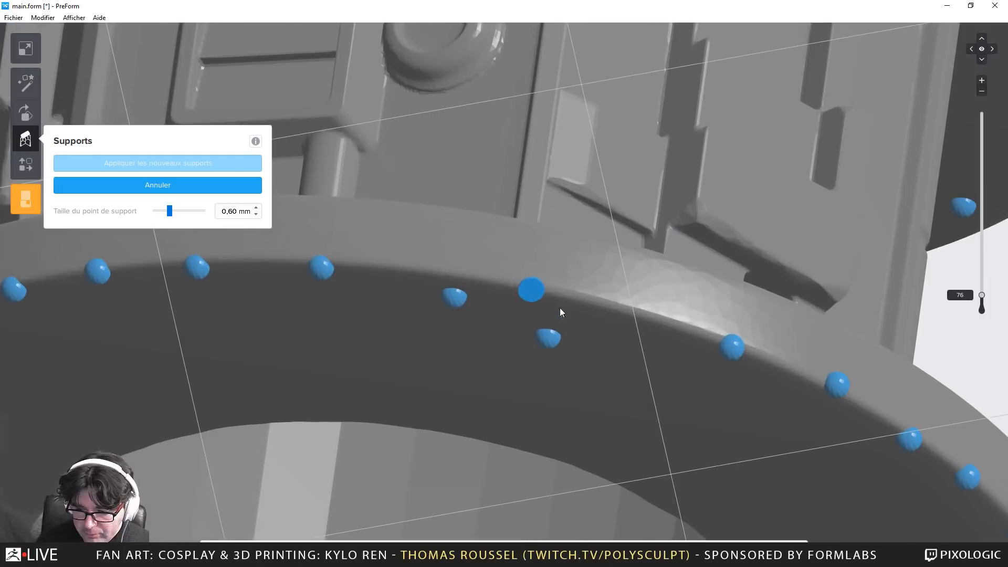
# At layer 80, move two support points along the lower rim's outer edge closer to the ends of the slice
pyautogui.press('Up')
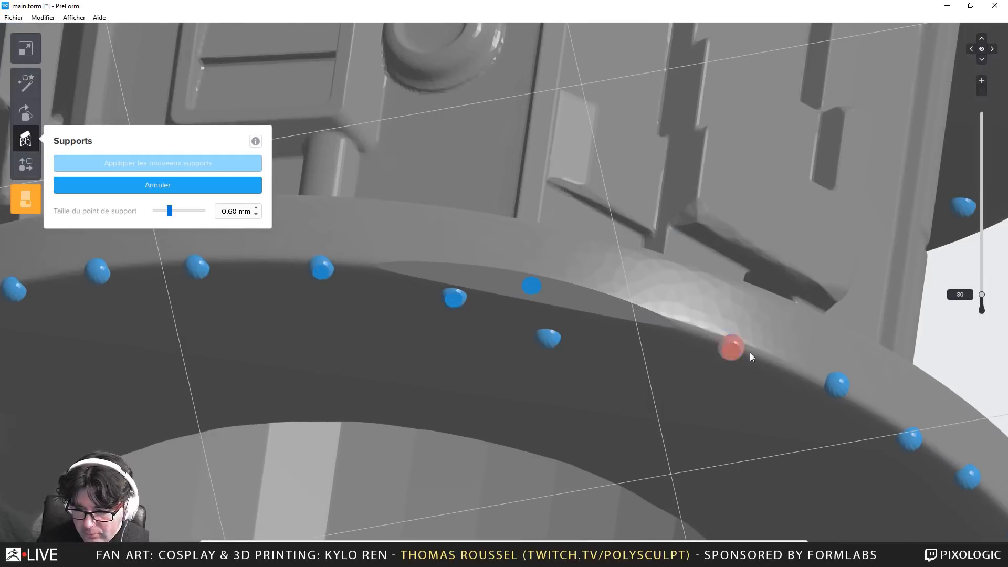
pyautogui.moveTo(735, 349); pyautogui.dragTo(679, 330)
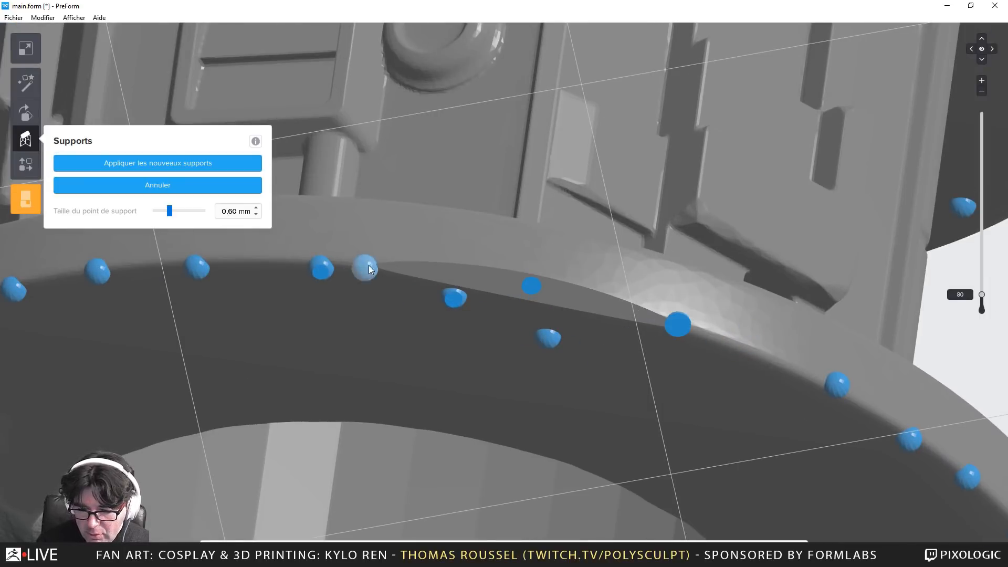
pyautogui.moveTo(197, 267); pyautogui.dragTo(599, 383)
# Check the support points along the cap's lower rim slice by slice up to layer 143
pyautogui.press('Up')
pyautogui.press('Up')
pyautogui.press('Up')
pyautogui.press('Up')
pyautogui.press('Up')
pyautogui.press('Up')
pyautogui.scroll(-4, 585, 381)
pyautogui.press('Up')
pyautogui.press('Up')
pyautogui.press('Up')
pyautogui.press('Up')
pyautogui.press('Up')
pyautogui.press('Up')
pyautogui.press('Up')
pyautogui.press('Up')
pyautogui.press('Up')
pyautogui.press('Up')
pyautogui.press('Up')
pyautogui.press('Up')
pyautogui.press('Up')
pyautogui.press('Up')
pyautogui.press('Up')
pyautogui.press('Up')
pyautogui.press('Up')
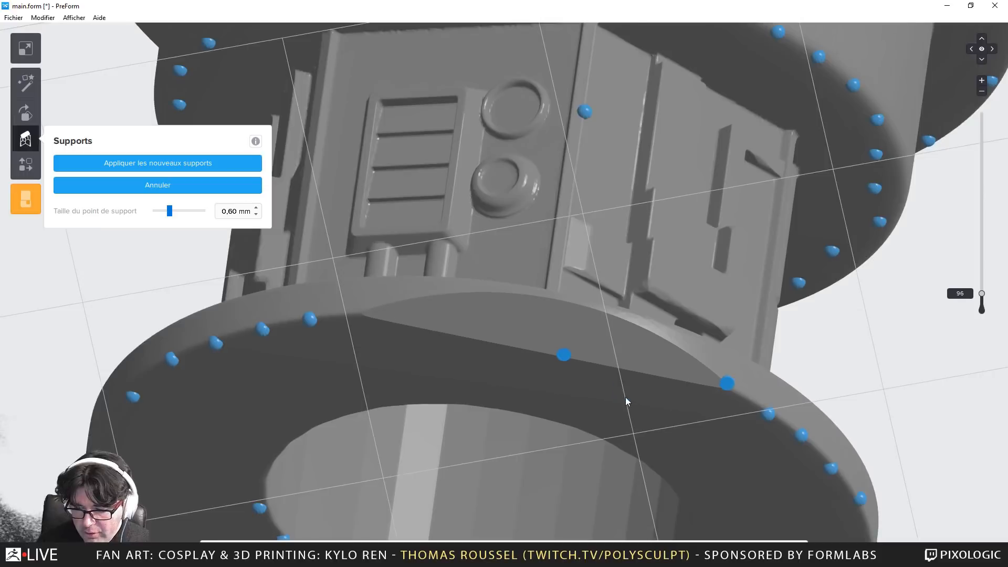
pyautogui.press('Up')
pyautogui.press('Up')
pyautogui.press('Up')
pyautogui.press('Up')
pyautogui.press('Up')
pyautogui.press('Up')
pyautogui.press('Up')
pyautogui.press('Up')
pyautogui.press('Up')
pyautogui.press('Up')
pyautogui.press('Up')
pyautogui.press('Up')
pyautogui.press('Up')
pyautogui.press('Up')
pyautogui.press('Up')
pyautogui.press('Up')
pyautogui.press('Up')
pyautogui.press('Up')
pyautogui.press('Up')
pyautogui.press('Up')
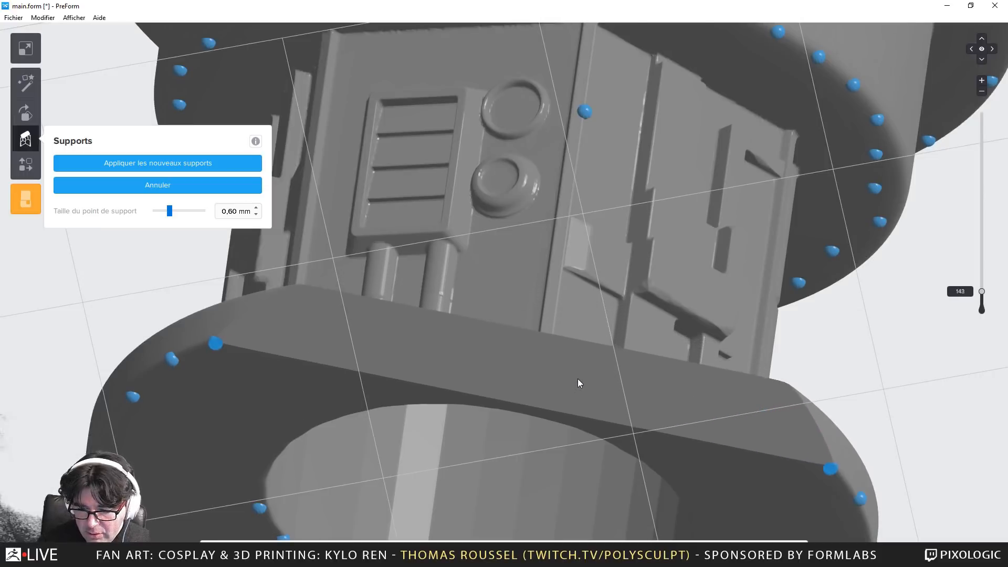
# Examine the slices where the cap's neck and its raised details begin, up to layer 227
pyautogui.press('Up')
pyautogui.press('Up')
pyautogui.press('Up')
pyautogui.press('Up')
pyautogui.press('Up')
pyautogui.press('Up')
pyautogui.press('Up')
pyautogui.press('Up')
pyautogui.press('Up')
pyautogui.press('Up')
pyautogui.press('Up')
pyautogui.press('Up')
pyautogui.press('Up')
pyautogui.press('Up')
pyautogui.press('Up')
pyautogui.press('Up')
pyautogui.press('Up')
pyautogui.press('Up')
pyautogui.press('Up')
pyautogui.press('Up')
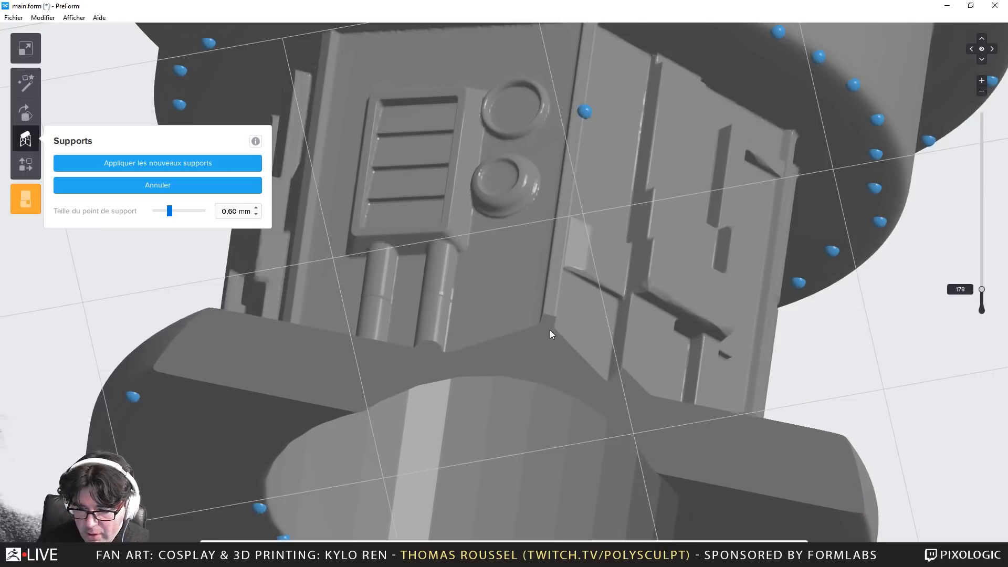
pyautogui.press('Up')
pyautogui.press('Up')
pyautogui.press('Up')
pyautogui.press('Up')
pyautogui.press('Up')
pyautogui.press('Up')
pyautogui.press('Up')
pyautogui.press('Up')
pyautogui.press('Up')
pyautogui.press('Up')
pyautogui.press('Up')
pyautogui.press('Up')
pyautogui.press('Up')
pyautogui.press('Up')
pyautogui.press('Up')
pyautogui.press('Up')
pyautogui.press('Up')
pyautogui.press('Up')
pyautogui.press('Up')
pyautogui.press('Up')
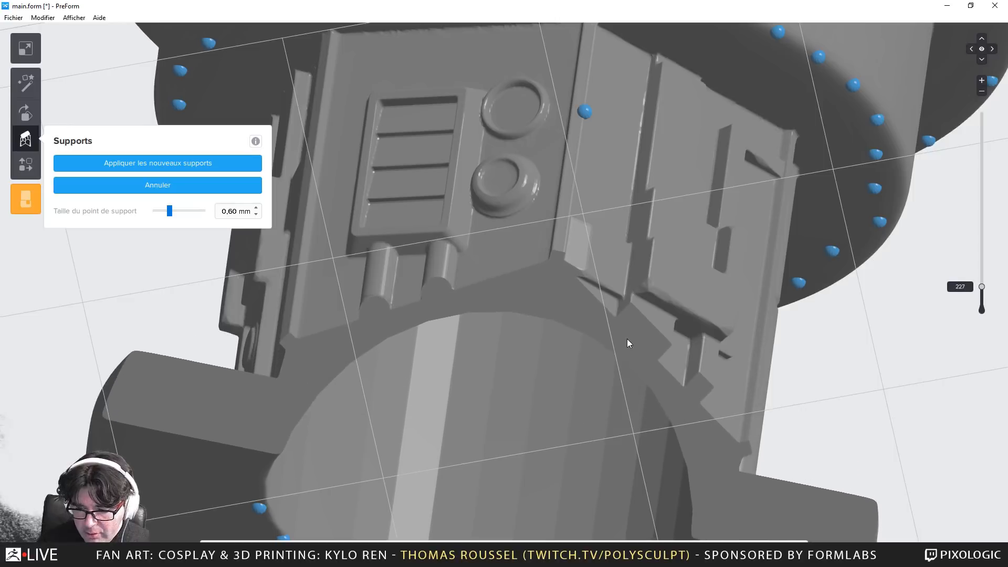
# Set the support point size to 0,48 mm and add a point under the neck's overhanging panel detail at layer 228
pyautogui.scroll(3, 651, 293)
pyautogui.press('Down')
pyautogui.press('Down')
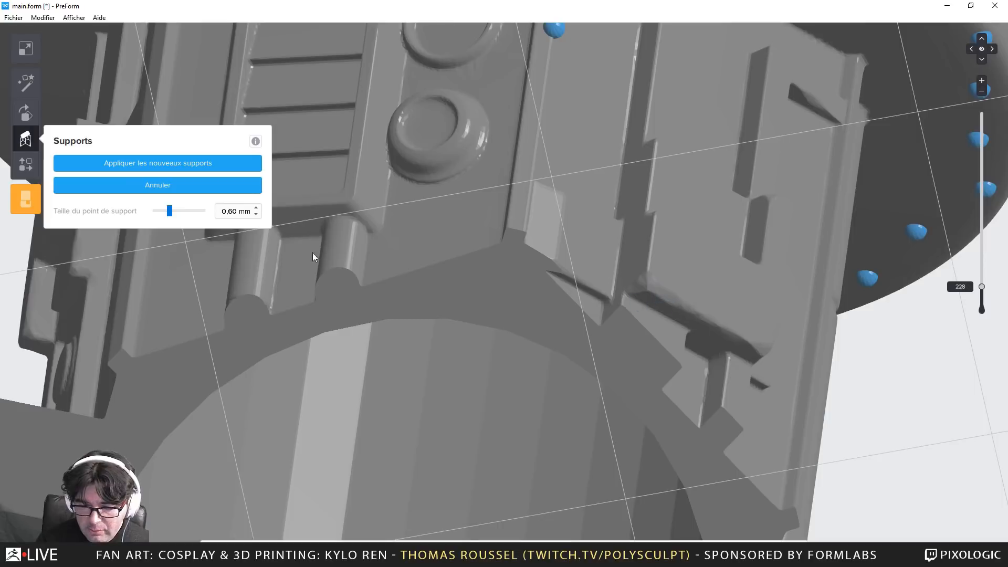
pyautogui.scroll(-6, 231, 213)
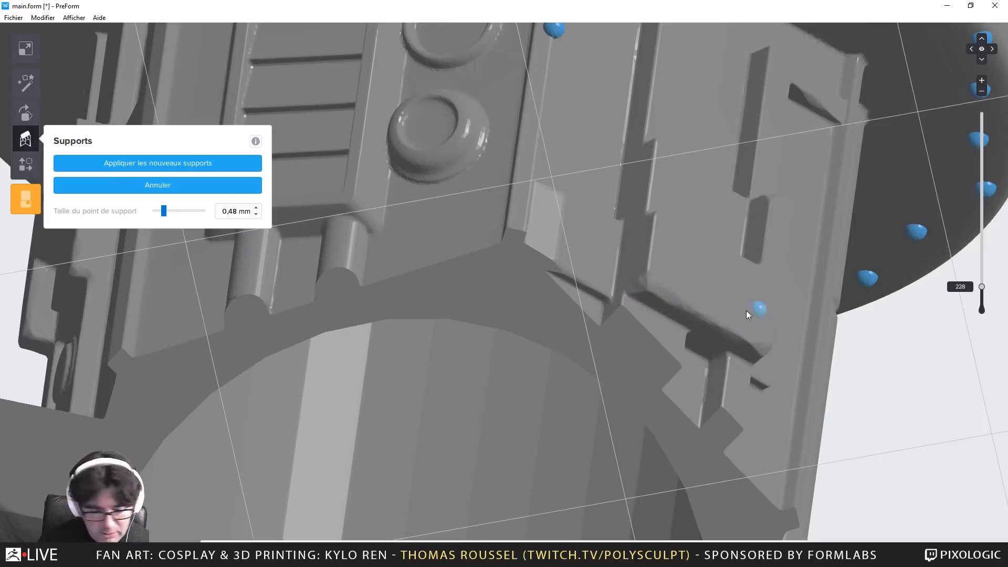
pyautogui.click(648, 289)
pyautogui.scroll(-2, 660, 307)
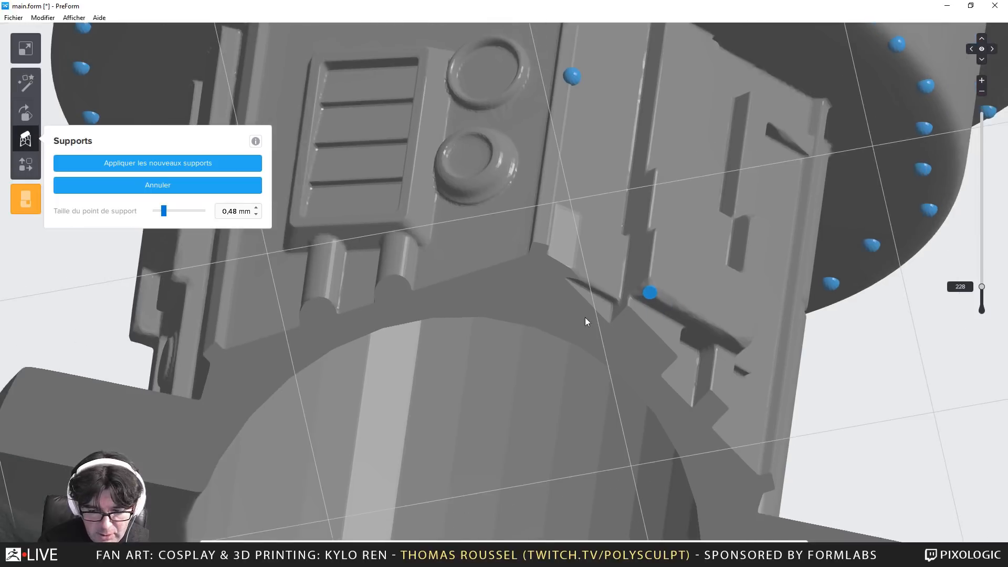
# Check the neck's panel details for unsupported areas slice by slice up to layer 251
pyautogui.moveTo(588, 318); pyautogui.dragTo(639, 322, button='middle')
pyautogui.press('Up')
pyautogui.press('Up')
pyautogui.press('Up')
pyautogui.press('Up')
pyautogui.press('Up')
pyautogui.press('Up')
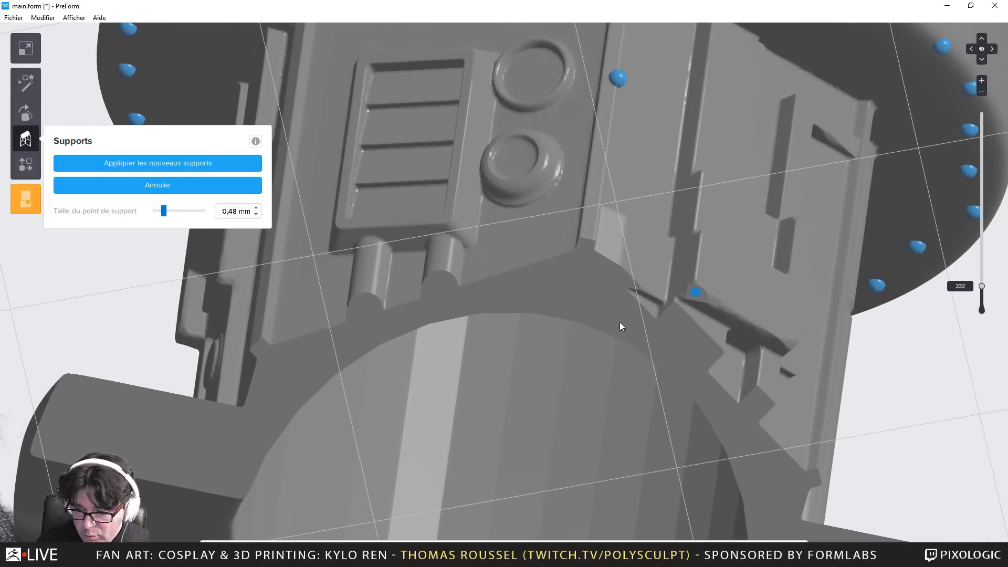
pyautogui.press('Up')
pyautogui.press('Up')
pyautogui.press('Up')
pyautogui.press('Up')
pyautogui.press('Up')
pyautogui.press('Up')
pyautogui.press('Up')
pyautogui.press('Up')
pyautogui.press('Up')
pyautogui.press('Up')
pyautogui.press('Up')
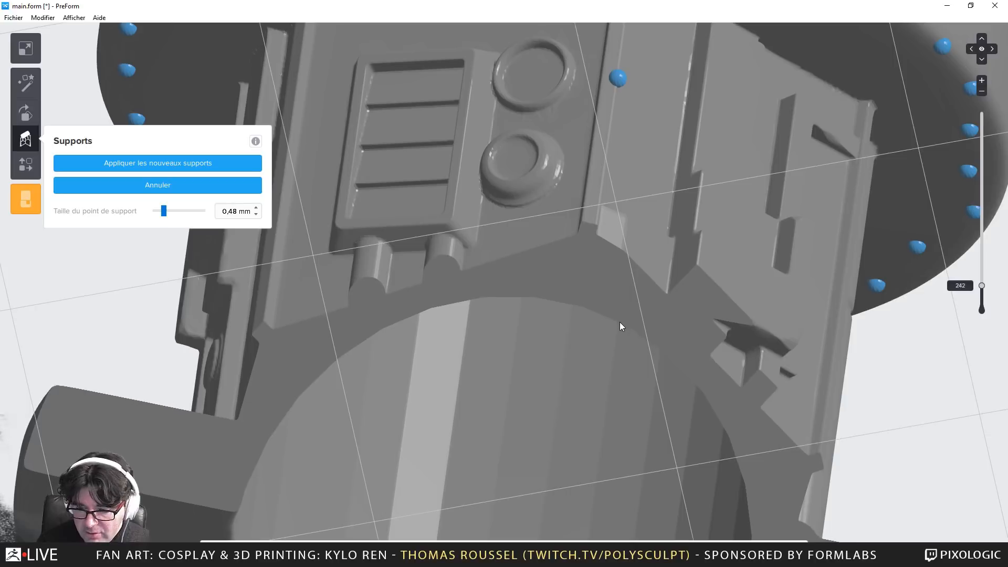
pyautogui.press('Up')
pyautogui.press('Up')
pyautogui.press('Up')
pyautogui.press('Up')
pyautogui.press('Up')
pyautogui.press('Up')
pyautogui.press('Up')
pyautogui.press('Up')
pyautogui.press('Up')
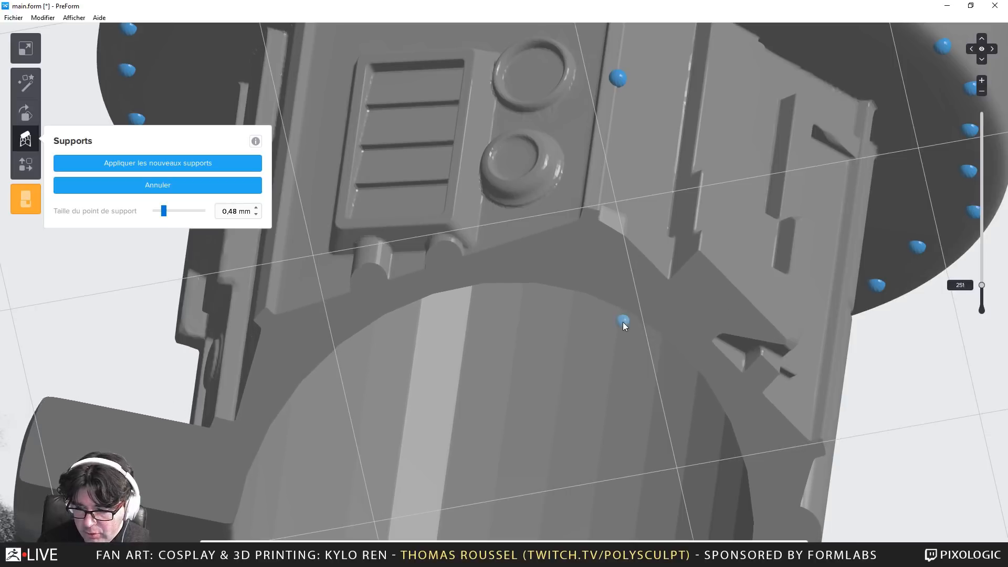
# Examine the slices where the two small pegs below the grille panel meet the neck, up to layer 261
pyautogui.press('Up')
pyautogui.press('Up')
pyautogui.press('Up')
pyautogui.press('Up')
pyautogui.press('Up')
pyautogui.press('Up')
pyautogui.press('Up')
pyautogui.press('Up')
pyautogui.press('Up')
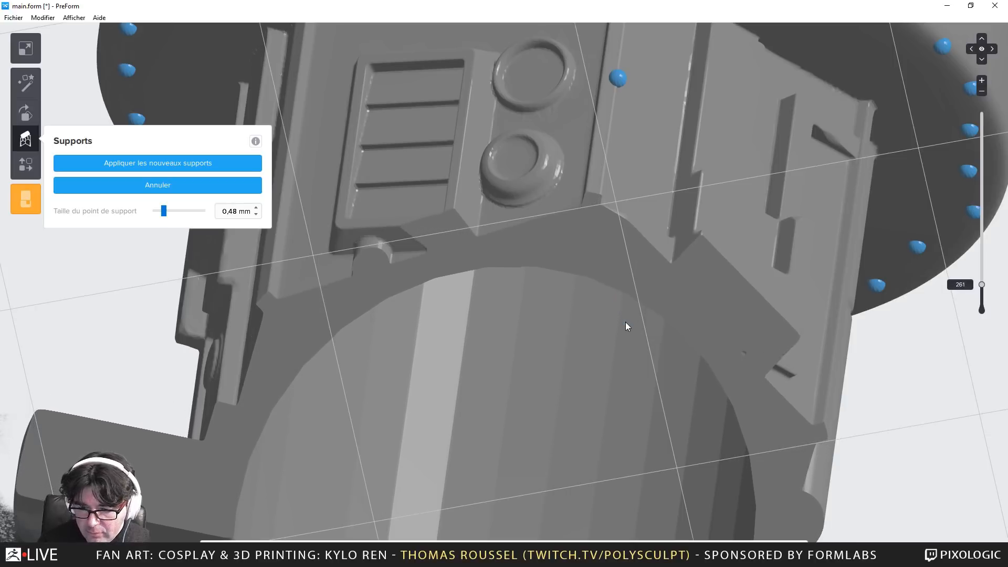
# Add a 0,48 mm support point on the small peg nearest the round buttons, below the grille panel, at layer 254
pyautogui.press('Down')
pyautogui.press('Down')
pyautogui.press('Down')
pyautogui.press('Down')
pyautogui.press('Down')
pyautogui.press('Down')
pyautogui.press('Down')
pyautogui.press('Down')
pyautogui.press('Down')
pyautogui.press('Down')
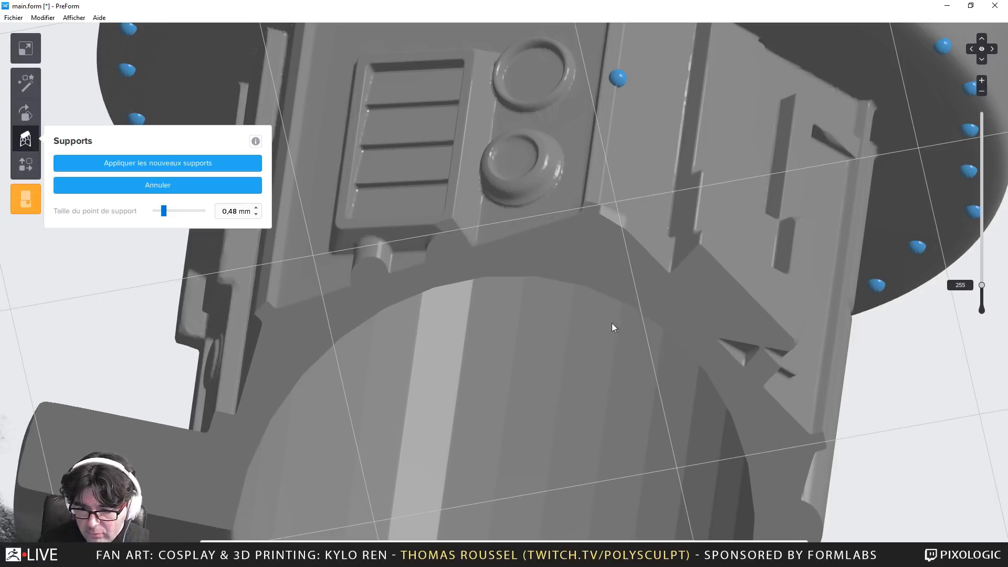
pyautogui.scroll(3, 470, 273)
pyautogui.press('Up')
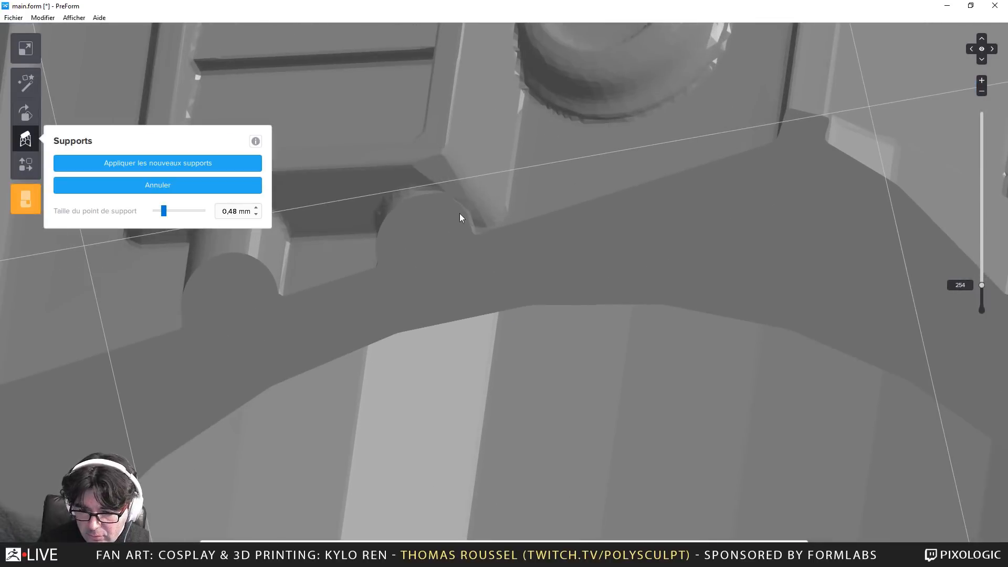
pyautogui.click(451, 185)
pyautogui.press('Up')
pyautogui.press('Up')
pyautogui.scroll(-3, 615, 281)
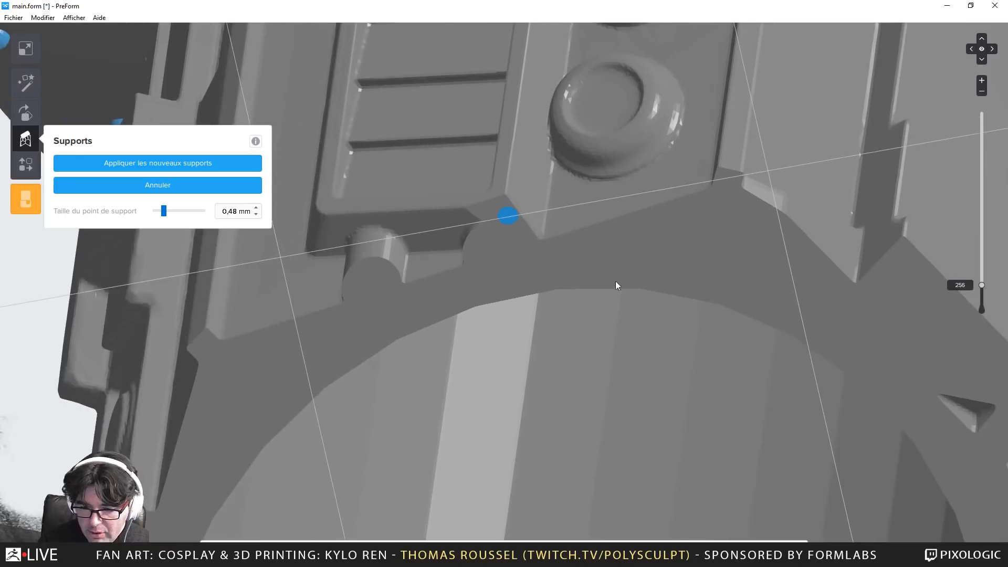
# Check the slices between the small pegs and the lower round button for unsupported areas up to layer 275
pyautogui.press('Up')
pyautogui.press('Up')
pyautogui.press('Up')
pyautogui.press('Up')
pyautogui.press('Up')
pyautogui.press('Up')
pyautogui.press('Up')
pyautogui.press('Up')
pyautogui.moveTo(677, 268); pyautogui.dragTo(622, 341, button='middle')
pyautogui.press('Up')
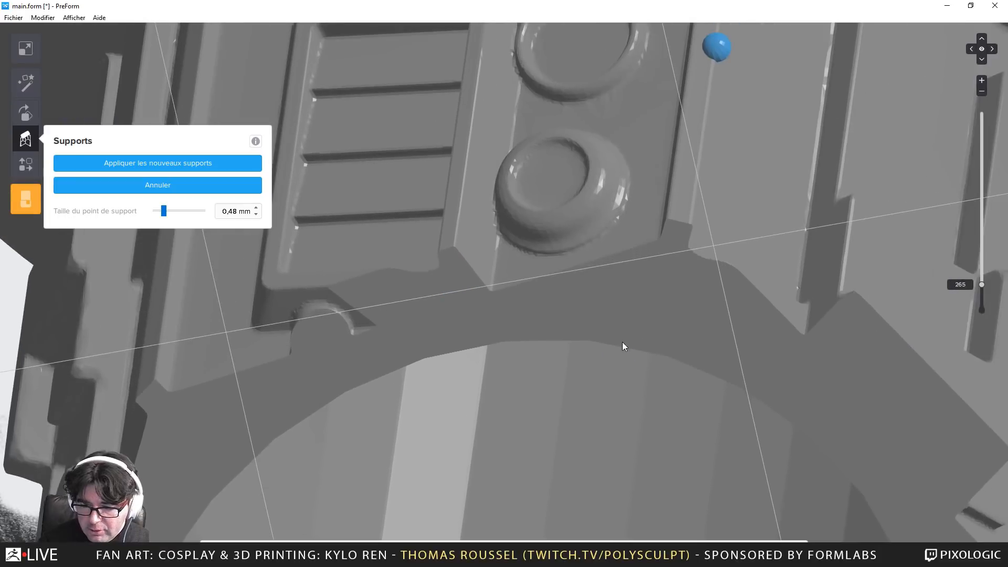
pyautogui.click(622, 342)
pyautogui.scroll(-3, 624, 340)
pyautogui.scroll(3, 692, 231)
pyautogui.press('Up')
pyautogui.press('Up')
pyautogui.press('Up')
pyautogui.press('Up')
pyautogui.press('Up')
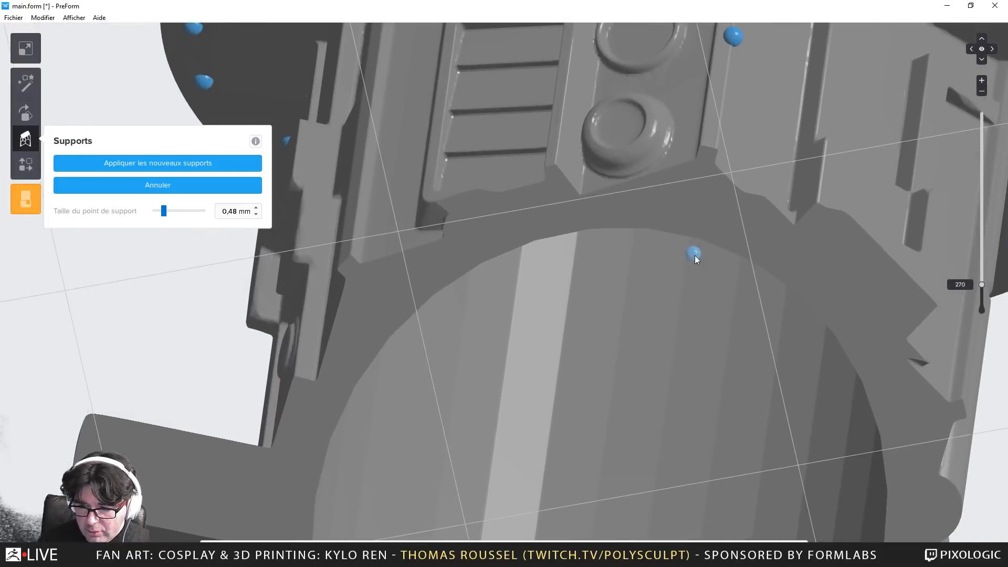
pyautogui.press('Up')
pyautogui.press('Up')
pyautogui.press('Up')
pyautogui.press('Up')
pyautogui.press('Up')
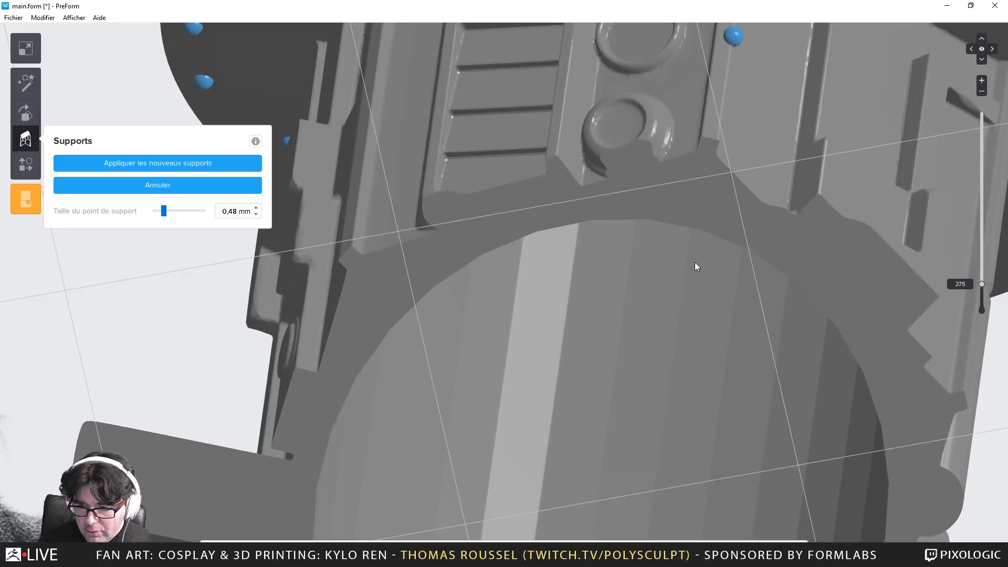
# Add two 0,48 mm support points under the lower edge of the lower round button around layer 271
pyautogui.press('Down')
pyautogui.press('Down')
pyautogui.press('Down')
pyautogui.press('Down')
pyautogui.press('Down')
pyautogui.scroll(2, 638, 172)
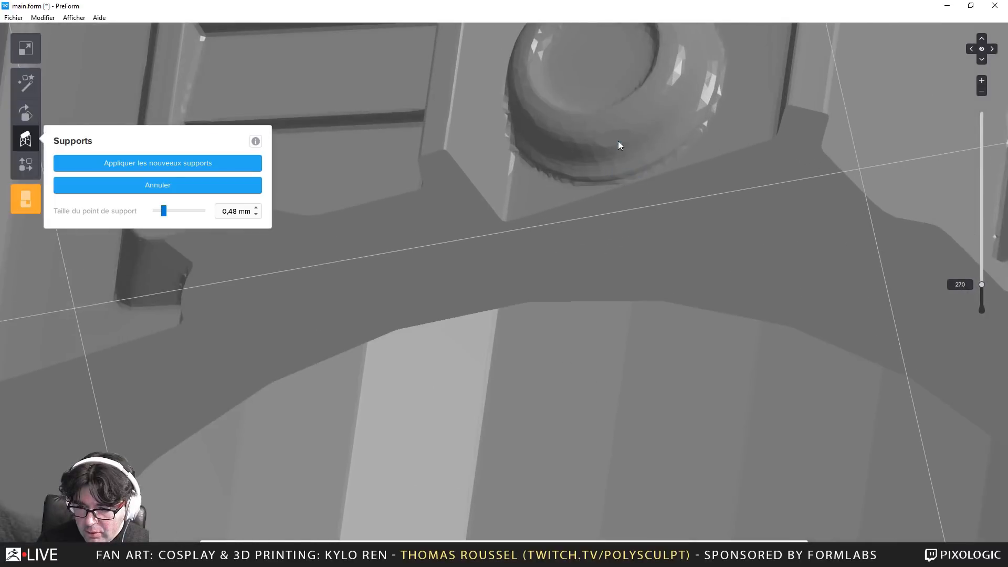
pyautogui.click(611, 139)
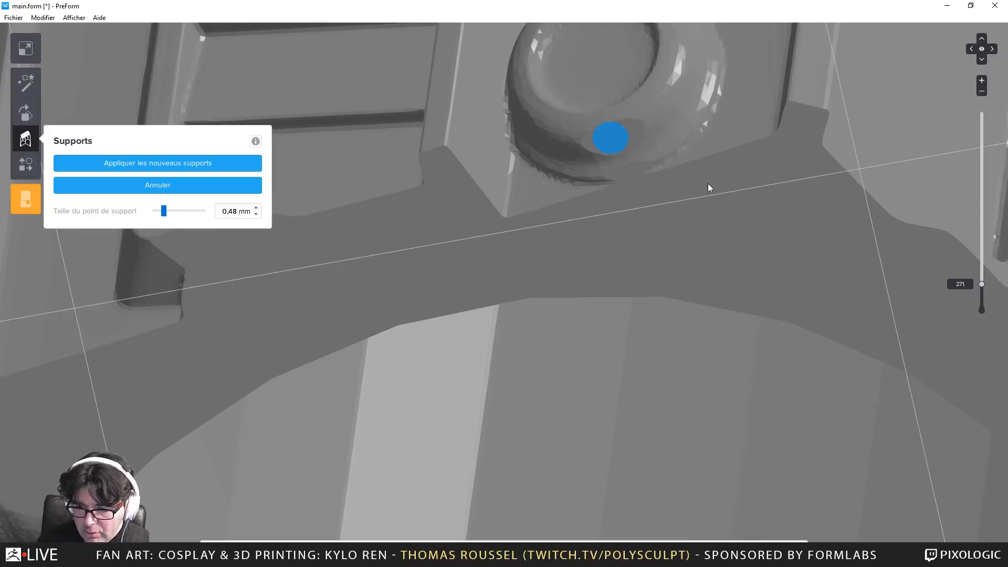
pyautogui.click(627, 177)
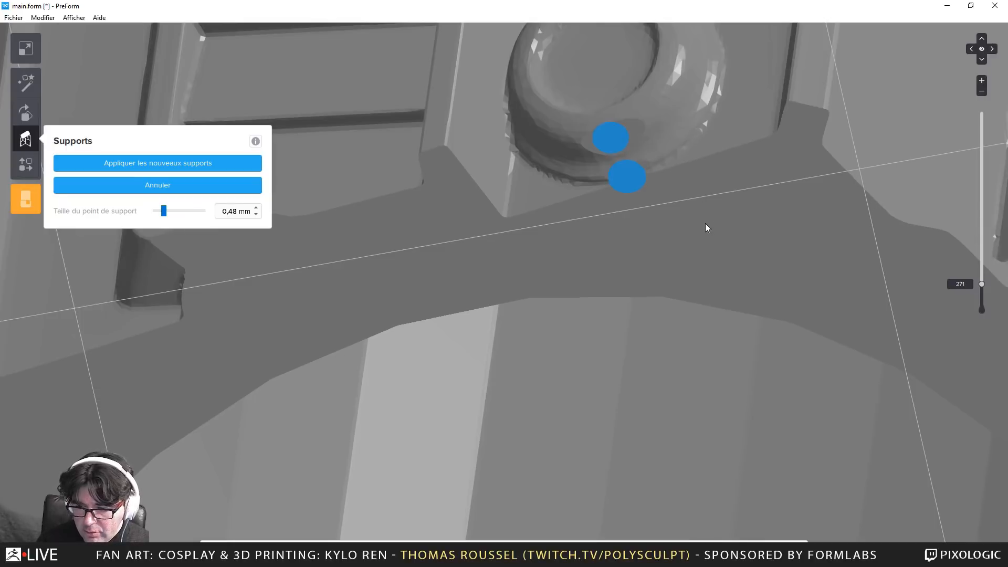
pyautogui.scroll(-2, 704, 226)
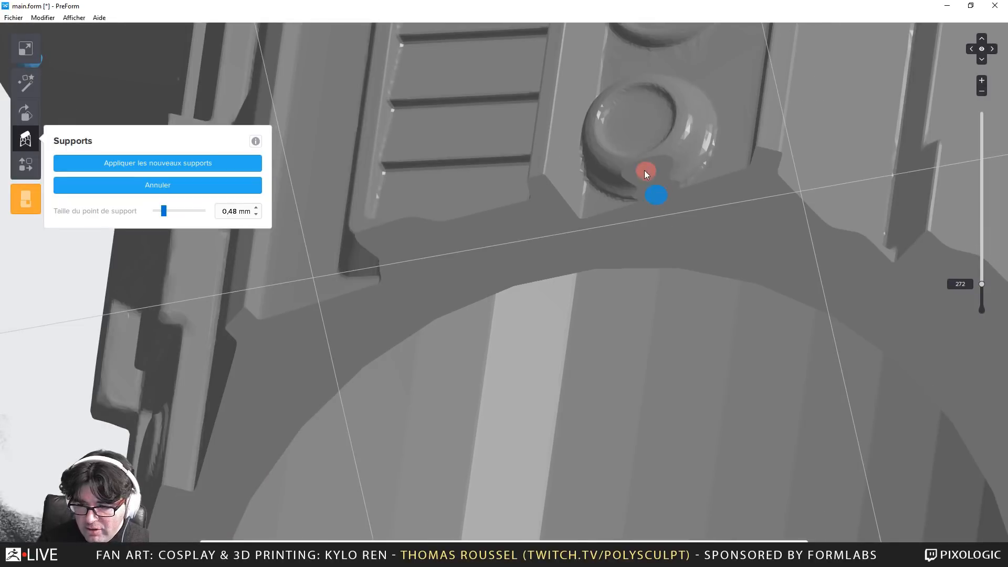
pyautogui.scroll(-2, 678, 250)
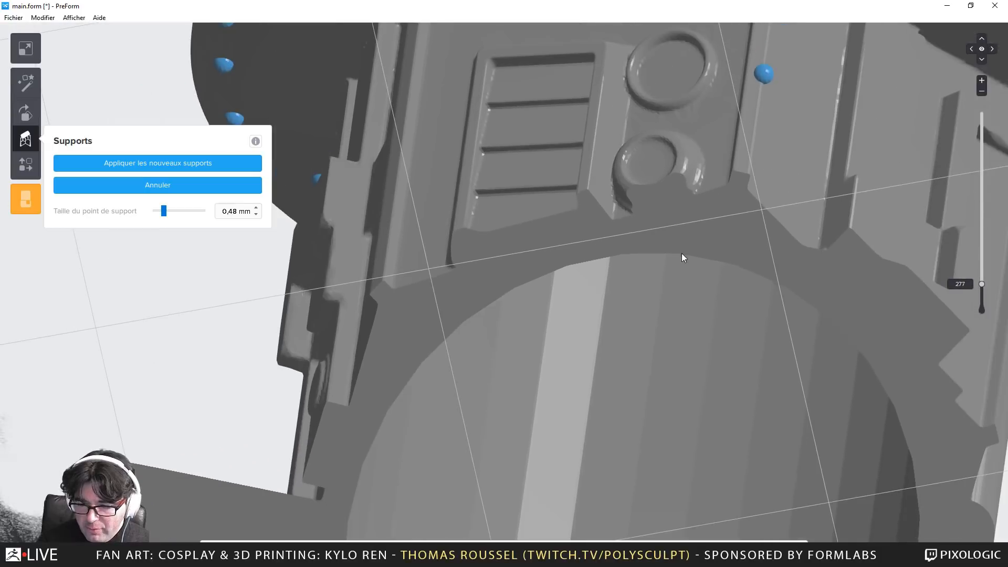
# Check slice by slice how the lower round button joins the neck, up to layer 287
pyautogui.press('Up')
pyautogui.press('Up')
pyautogui.press('Up')
pyautogui.press('Up')
pyautogui.press('Up')
pyautogui.press('Up')
pyautogui.press('Down')
pyautogui.press('Down')
pyautogui.press('Down')
pyautogui.press('Down')
pyautogui.press('Down')
pyautogui.press('Down')
pyautogui.press('Down')
pyautogui.press('Down')
pyautogui.press('Down')
pyautogui.press('Down')
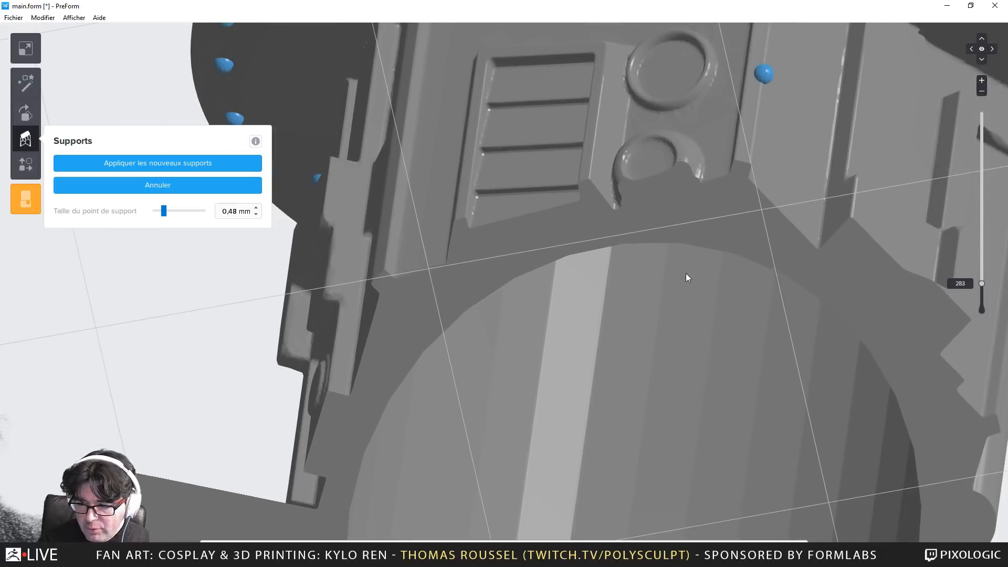
pyautogui.press('Up')
pyautogui.press('Up')
pyautogui.press('Up')
pyautogui.press('Up')
pyautogui.press('Up')
pyautogui.press('Up')
pyautogui.press('Up')
pyautogui.press('Up')
pyautogui.press('Up')
pyautogui.press('Up')
pyautogui.press('Up')
pyautogui.press('Up')
pyautogui.press('Up')
pyautogui.press('Up')
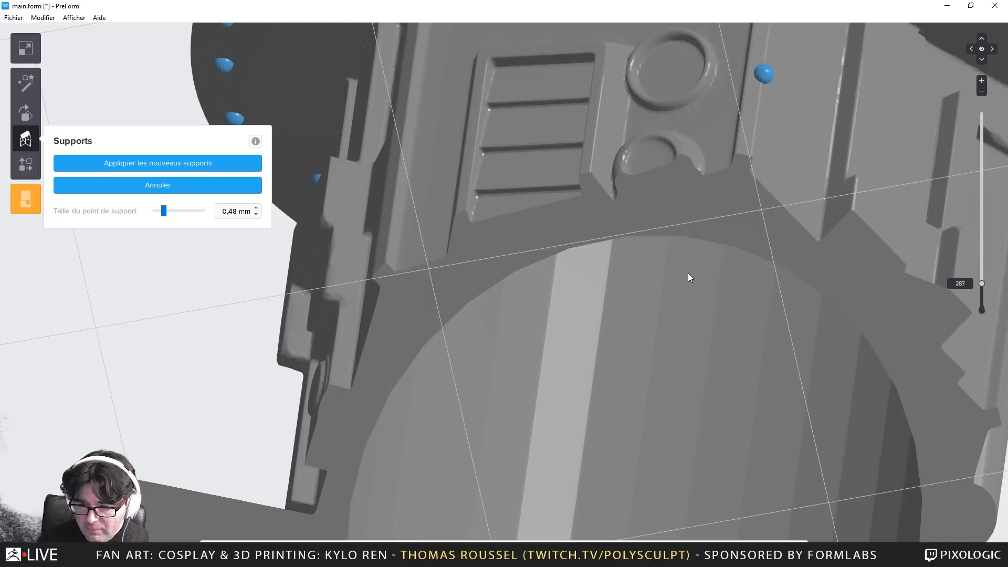
# Examine the grille panel and the area up to the upper ring slice by slice through layer 330
pyautogui.press('Up')
pyautogui.press('Up')
pyautogui.press('Up')
pyautogui.press('Up')
pyautogui.press('Up')
pyautogui.press('Up')
pyautogui.press('Up')
pyautogui.press('Up')
pyautogui.press('Up')
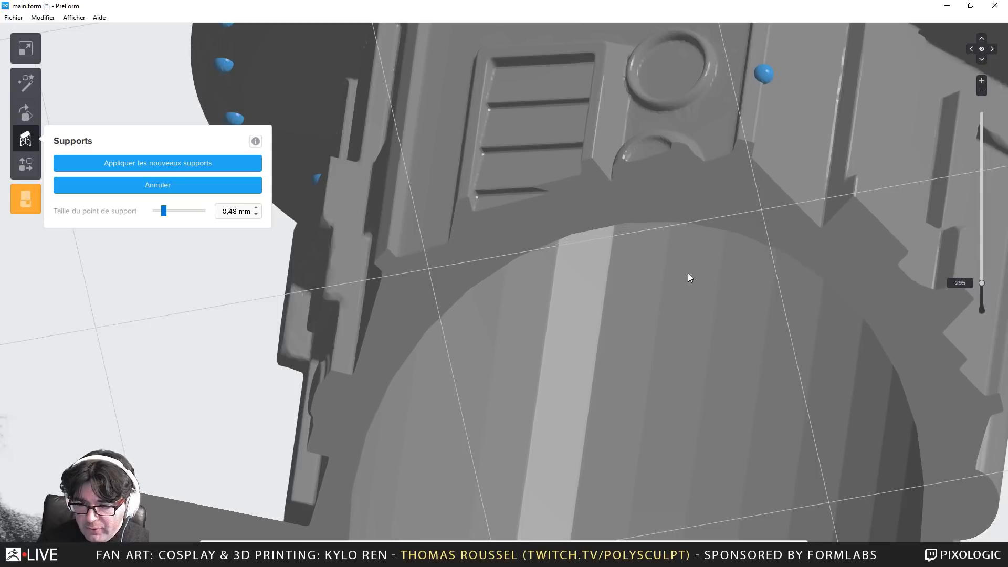
pyautogui.press('Up')
pyautogui.press('Up')
pyautogui.press('Up')
pyautogui.press('Up')
pyautogui.press('Up')
pyautogui.press('Up')
pyautogui.press('Up')
pyautogui.press('Up')
pyautogui.press('Up')
pyautogui.press('Up')
pyautogui.press('Up')
pyautogui.press('Up')
pyautogui.press('Up')
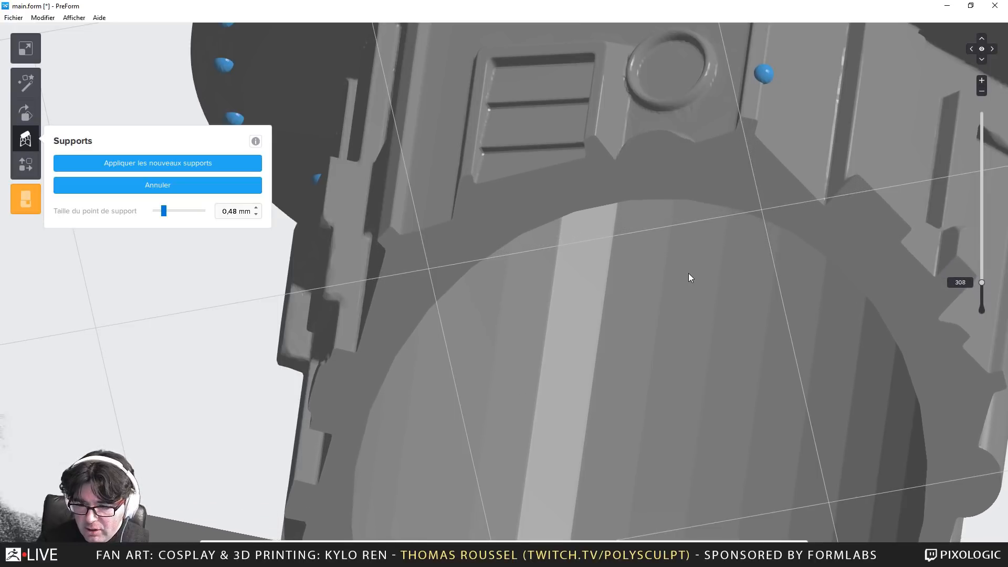
pyautogui.press('Up')
pyautogui.press('Up')
pyautogui.press('Up')
pyautogui.press('Up')
pyautogui.press('Up')
pyautogui.press('Up')
pyautogui.press('Up')
pyautogui.press('Up')
pyautogui.press('Up')
pyautogui.press('Up')
pyautogui.press('Up')
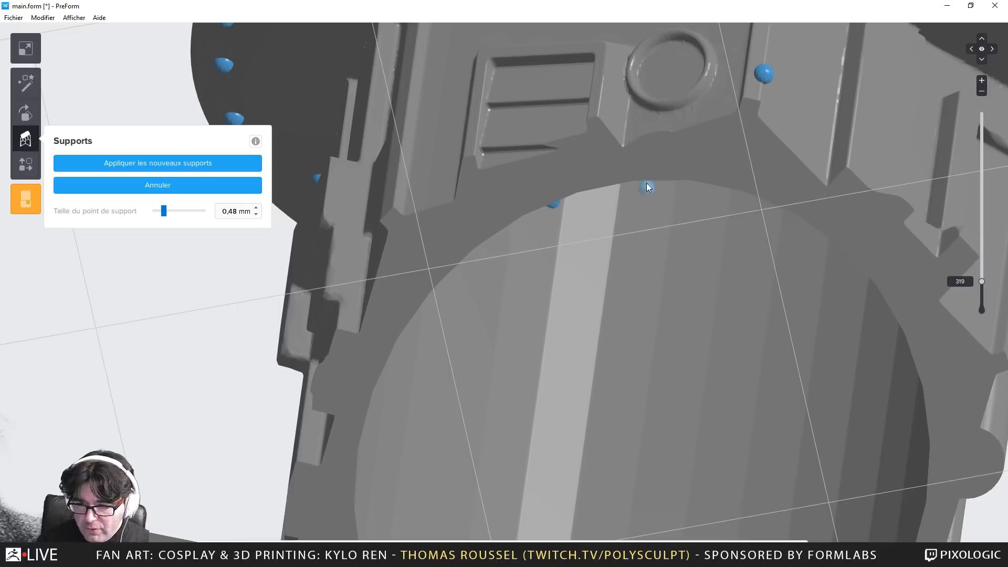
pyautogui.press('Up')
pyautogui.press('Up')
pyautogui.press('Up')
pyautogui.press('Up')
pyautogui.press('Up')
pyautogui.press('Up')
pyautogui.press('Up')
pyautogui.press('Up')
pyautogui.press('Up')
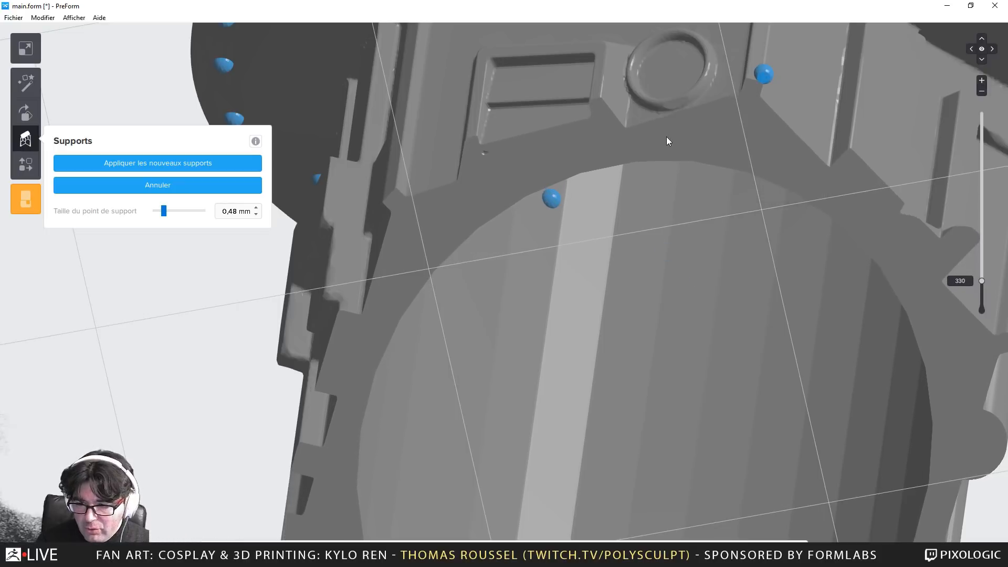
# Add a 0,48 mm support point on the lower edge of the upper ring at layer 329, and check the slices up to 333
pyautogui.press('Down')
pyautogui.press('Down')
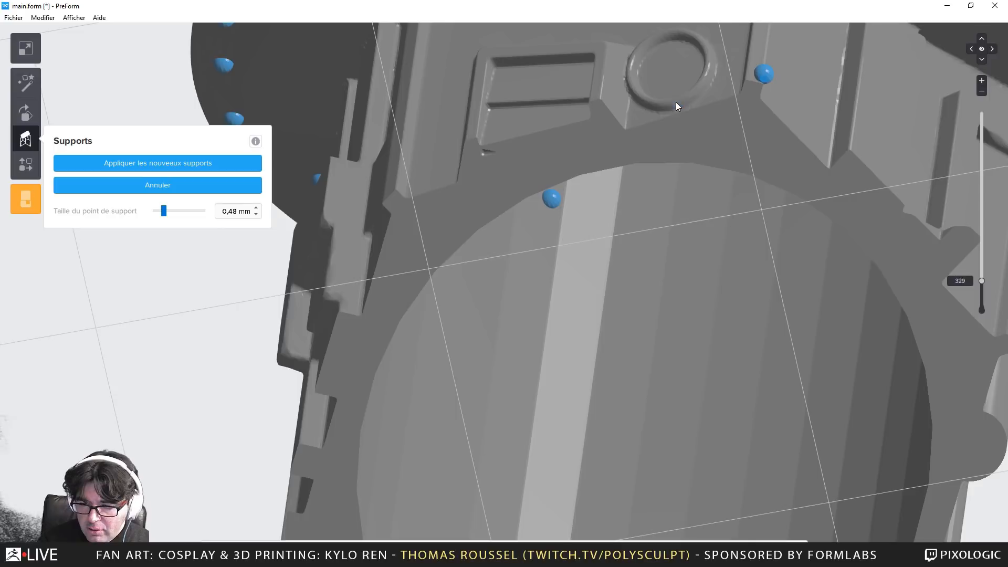
pyautogui.press('Up')
pyautogui.press('Down')
pyautogui.press('Down')
pyautogui.click(678, 102)
pyautogui.press('Up')
pyautogui.press('Up')
pyautogui.press('Up')
pyautogui.press('Up')
pyautogui.press('Up')
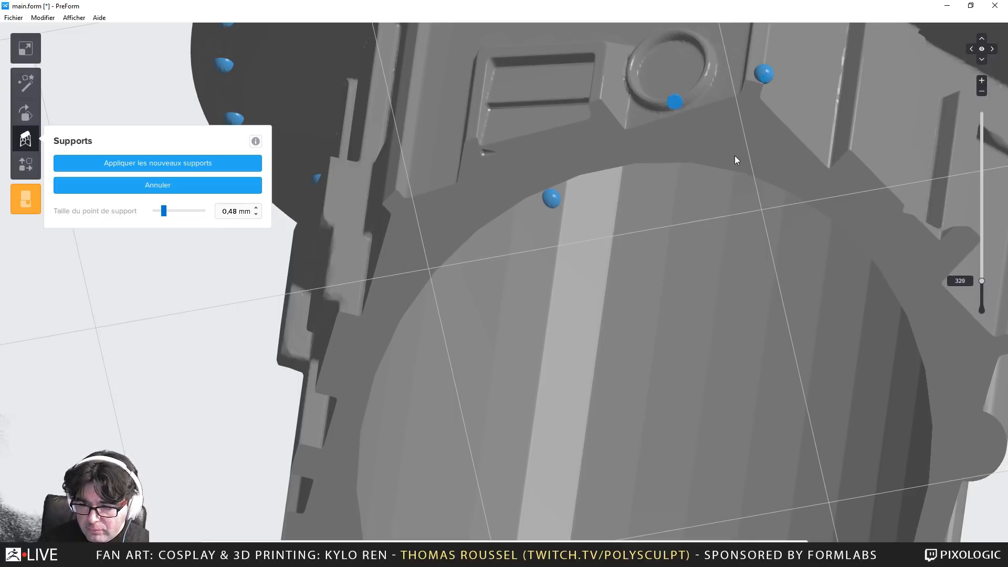
pyautogui.scroll(-3, 733, 199)
pyautogui.moveTo(701, 262); pyautogui.dragTo(668, 221, button='middle')
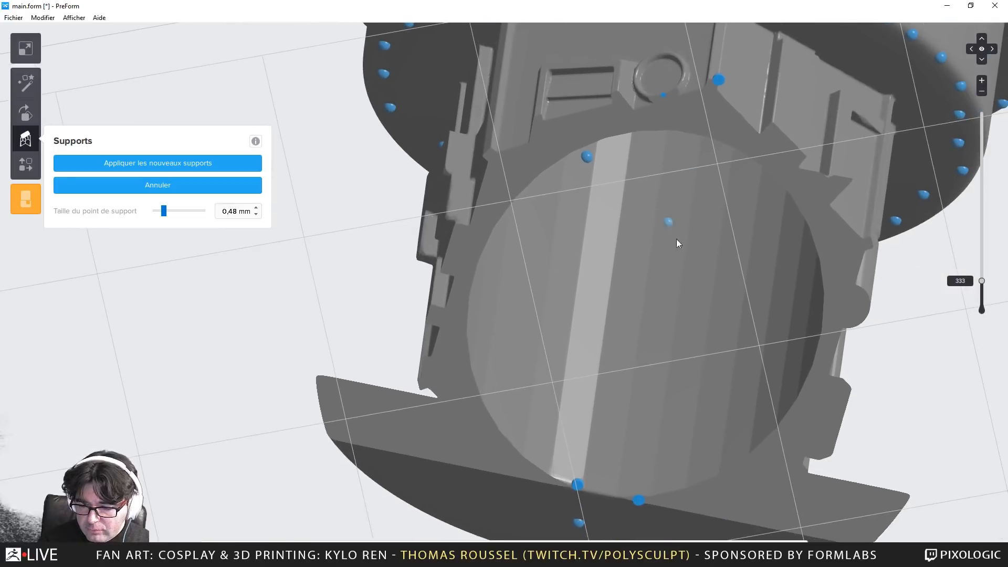
# Examine the neck around the upper ring slice by slice from layer 333 up through layer 341
pyautogui.press('Up')
pyautogui.press('Up')
pyautogui.press('Up')
pyautogui.press('Up')
pyautogui.press('Up')
pyautogui.press('Up')
pyautogui.press('Up')
pyautogui.press('Up')
pyautogui.press('Up')
pyautogui.press('Up')
pyautogui.press('Up')
pyautogui.press('Up')
pyautogui.press('Up')
pyautogui.press('Up')
pyautogui.press('Up')
pyautogui.press('Up')
pyautogui.press('Up')
pyautogui.press('Up')
pyautogui.press('Up')
pyautogui.press('Up')
pyautogui.press('Up')
pyautogui.press('Up')
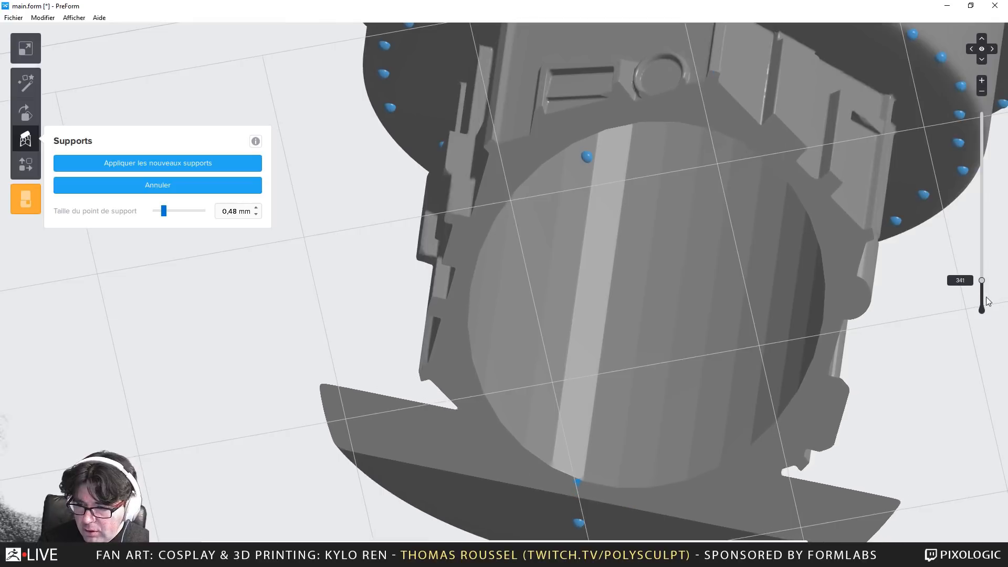
pyautogui.press('Up')
pyautogui.press('Up')
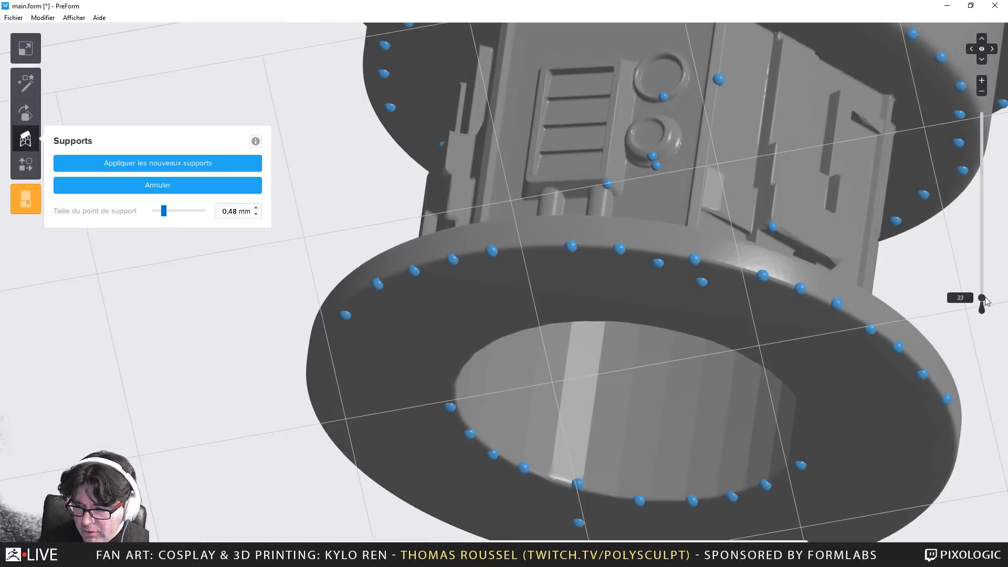
# Return to the slices around the upper ring and inspect the neck downward through layers 328 to 278
pyautogui.moveTo(981, 298); pyautogui.dragTo(988, 282)
pyautogui.press('Down')
pyautogui.press('Down')
pyautogui.press('Down')
pyautogui.press('Down')
pyautogui.press('Down')
pyautogui.press('Down')
pyautogui.press('Down')
pyautogui.press('Down')
pyautogui.press('Down')
pyautogui.press('Down')
pyautogui.press('Down')
pyautogui.press('Down')
pyautogui.press('Down')
pyautogui.press('Down')
pyautogui.press('Down')
pyautogui.press('Down')
pyautogui.press('Down')
pyautogui.press('Down')
pyautogui.press('Down')
pyautogui.press('Down')
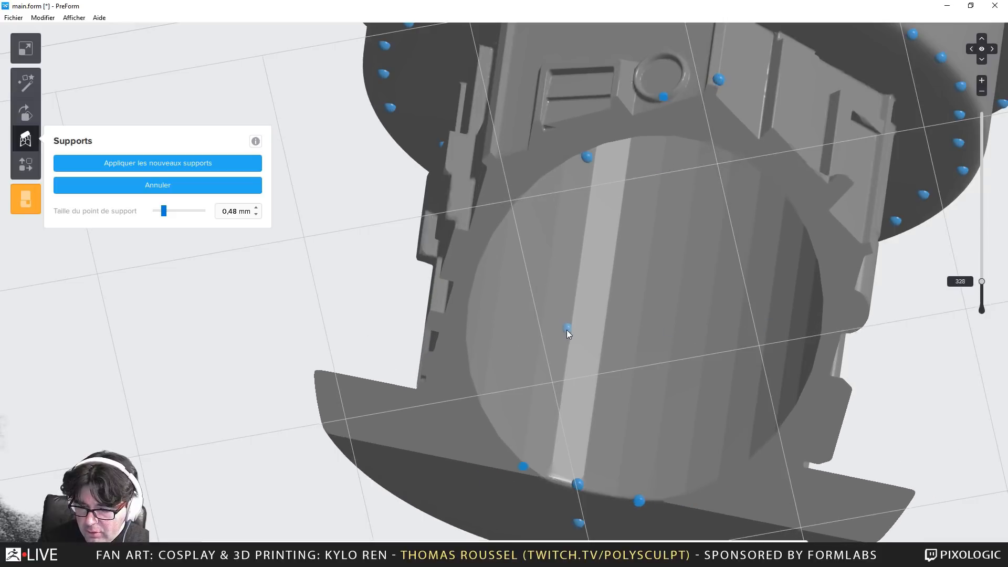
pyautogui.press('Down')
pyautogui.press('Down')
pyautogui.press('Down')
pyautogui.press('Down')
pyautogui.press('Down')
pyautogui.press('Down')
pyautogui.press('Down')
pyautogui.press('Down')
pyautogui.press('Down')
pyautogui.press('Down')
pyautogui.press('Down')
pyautogui.press('Down')
pyautogui.press('Down')
pyautogui.press('Down')
pyautogui.press('Down')
pyautogui.press('Down')
pyautogui.press('Down')
pyautogui.press('Down')
pyautogui.press('Down')
pyautogui.press('Down')
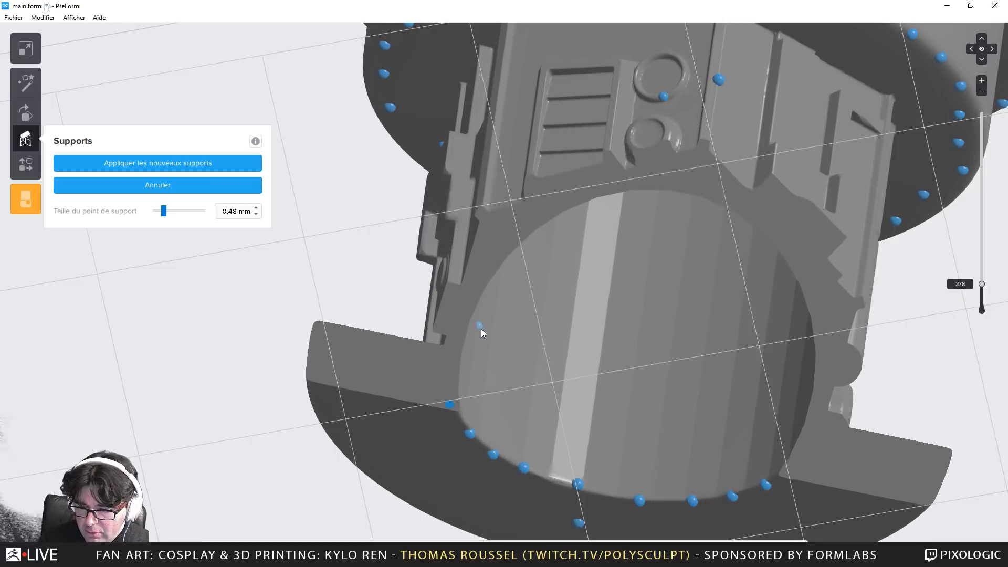
# Examine the stepped blocks beside the grille panel up close, slice by slice from layer 278 to 321
pyautogui.moveTo(481, 329); pyautogui.dragTo(560, 352, button='right')
pyautogui.press('Up')
pyautogui.press('Up')
pyautogui.press('Up')
pyautogui.press('Up')
pyautogui.press('Up')
pyautogui.press('Up')
pyautogui.press('Up')
pyautogui.press('Up')
pyautogui.press('Up')
pyautogui.press('Up')
pyautogui.press('Up')
pyautogui.press('Up')
pyautogui.press('Up')
pyautogui.press('Up')
pyautogui.scroll(6, 514, 336)
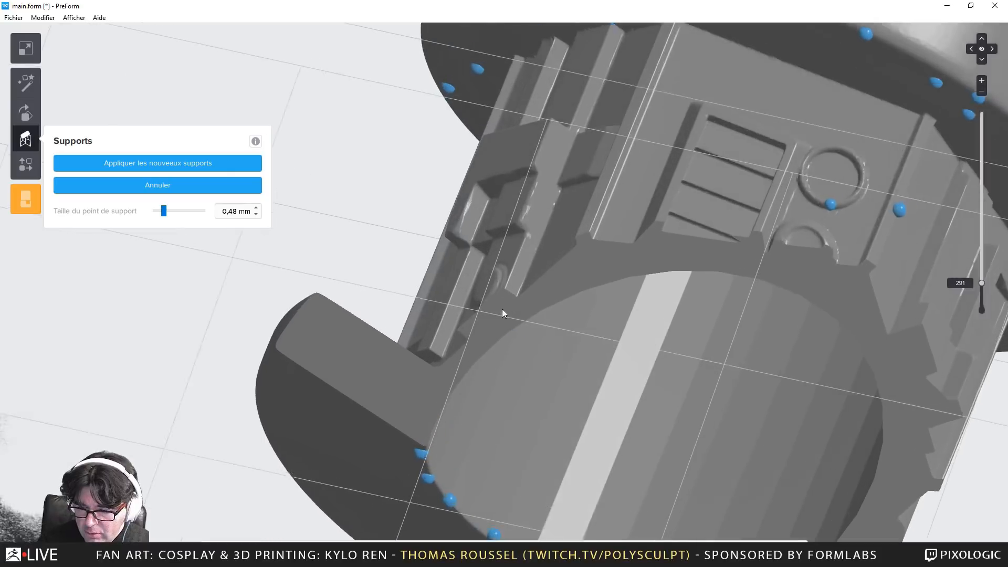
pyautogui.press('Up')
pyautogui.press('Up')
pyautogui.press('Up')
pyautogui.press('Up')
pyautogui.press('Up')
pyautogui.press('Up')
pyautogui.press('Up')
pyautogui.press('Up')
pyautogui.press('Up')
pyautogui.press('Up')
pyautogui.press('Up')
pyautogui.press('Up')
pyautogui.press('Up')
pyautogui.press('Up')
pyautogui.press('Up')
pyautogui.press('Up')
pyautogui.press('Up')
pyautogui.press('Up')
pyautogui.press('Up')
pyautogui.press('Up')
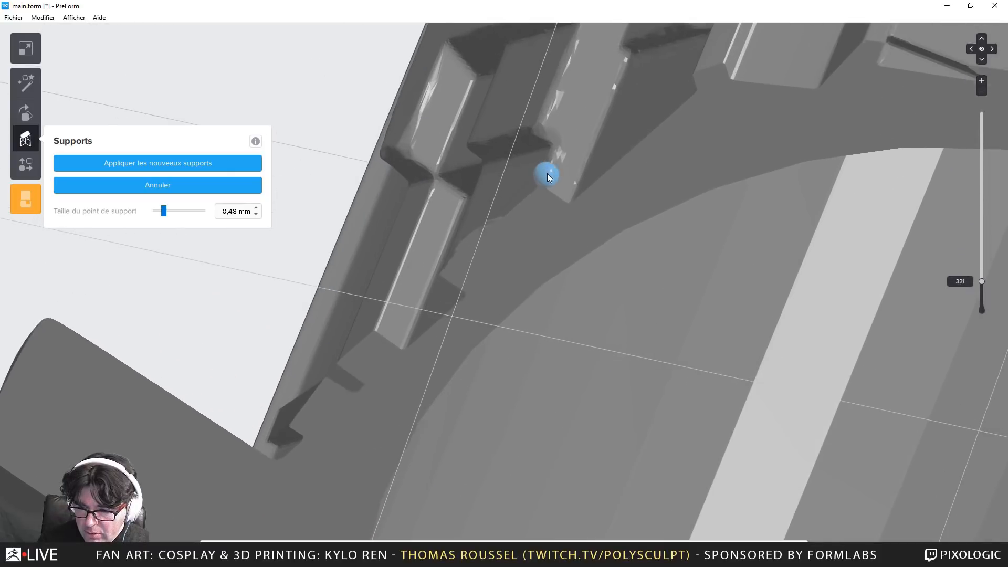
# Check the undersides of the stepped blocks for unsupported starts slice by slice up to layer 365
pyautogui.press('Up')
pyautogui.press('Up')
pyautogui.press('Up')
pyautogui.press('Up')
pyautogui.press('Up')
pyautogui.press('Up')
pyautogui.press('Up')
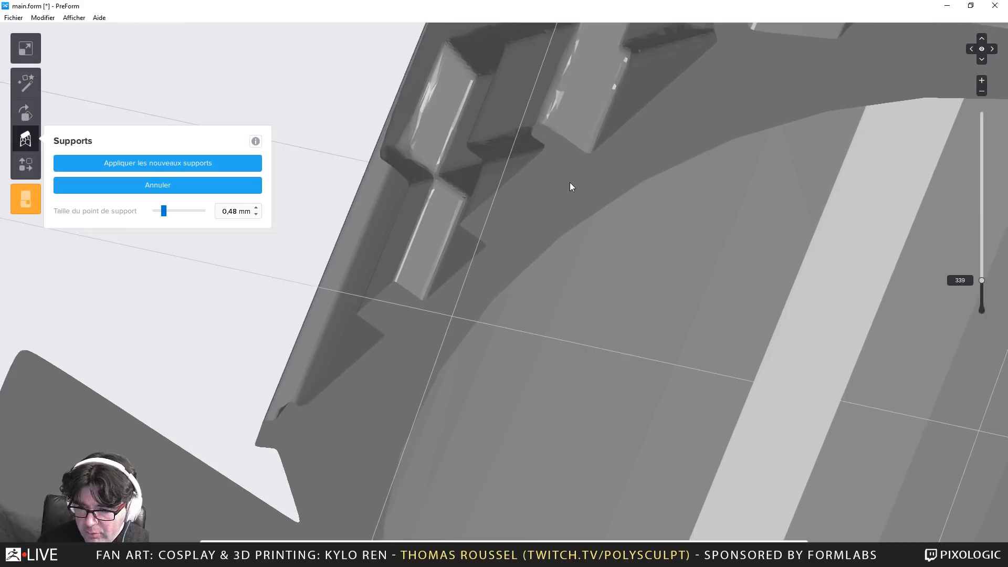
pyautogui.press('Up')
pyautogui.press('Up')
pyautogui.press('Up')
pyautogui.press('Up')
pyautogui.press('Up')
pyautogui.press('Up')
pyautogui.press('Up')
pyautogui.press('Up')
pyautogui.press('Up')
pyautogui.press('Up')
pyautogui.press('Up')
pyautogui.press('Up')
pyautogui.press('Up')
pyautogui.press('Up')
pyautogui.press('Up')
pyautogui.press('Up')
pyautogui.press('Up')
pyautogui.press('Up')
pyautogui.press('Up')
pyautogui.press('Up')
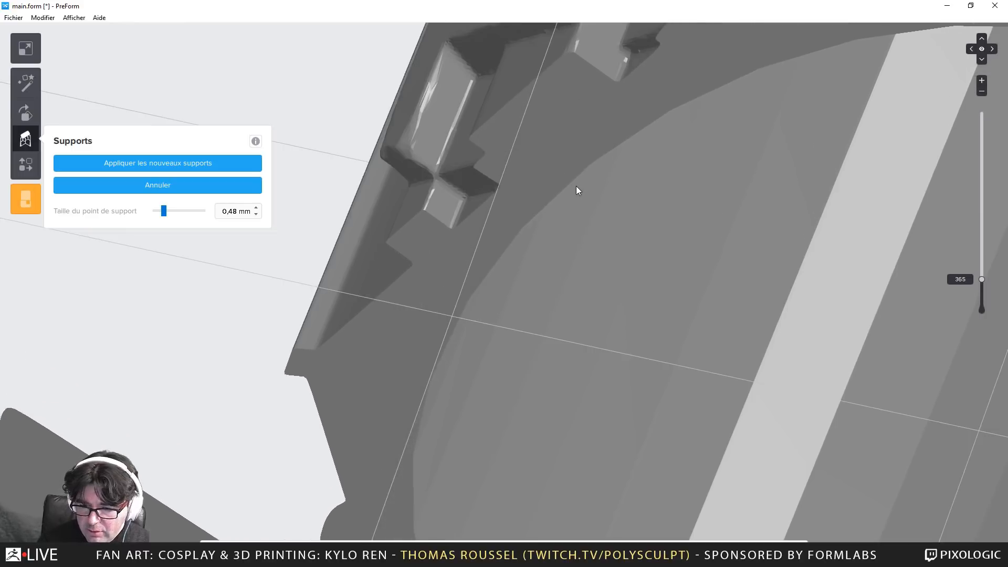
# Recheck the lower edges of the stepped blocks slice by slice from layer 365 down to 356
pyautogui.moveTo(557, 202); pyautogui.dragTo(505, 345, button='middle')
pyautogui.press('Down')
pyautogui.press('Down')
pyautogui.press('Down')
pyautogui.press('Down')
pyautogui.press('Down')
pyautogui.press('Down')
pyautogui.press('Down')
pyautogui.press('Down')
pyautogui.press('Down')
pyautogui.press('Down')
pyautogui.press('Down')
pyautogui.press('Down')
pyautogui.press('Down')
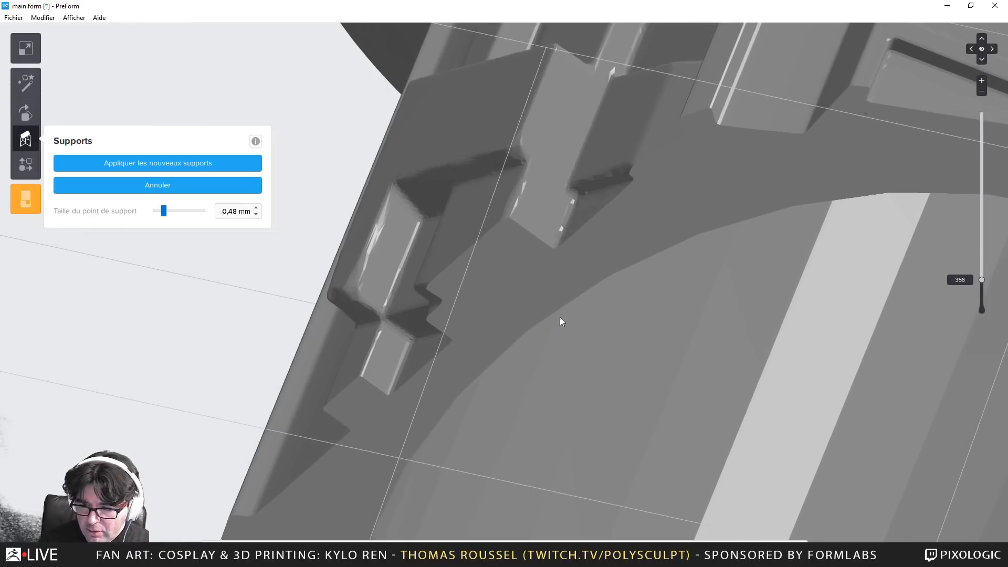
# Add a 0.48 mm support point at the lower end of the raised stepped block near layer 377
pyautogui.press('Up')
pyautogui.press('Up')
pyautogui.press('Up')
pyautogui.press('Up')
pyautogui.press('Up')
pyautogui.press('Up')
pyautogui.press('Up')
pyautogui.press('Up')
pyautogui.press('Up')
pyautogui.press('Up')
pyautogui.press('Up')
pyautogui.press('Up')
pyautogui.press('Up')
pyautogui.press('Up')
pyautogui.press('Up')
pyautogui.press('Up')
pyautogui.press('Up')
pyautogui.press('Up')
pyautogui.press('Up')
pyautogui.press('Up')
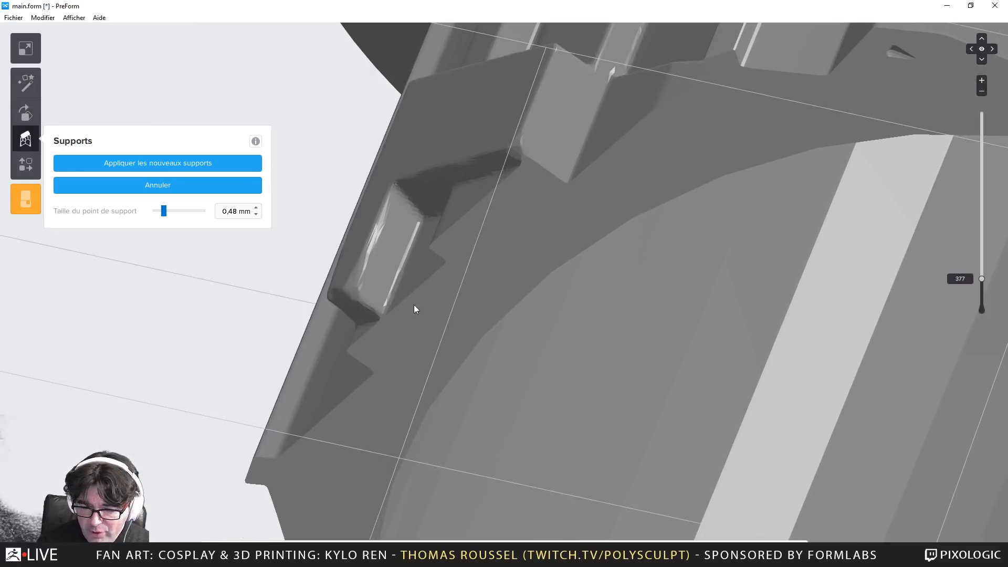
pyautogui.click(361, 299)
pyautogui.press('Down')
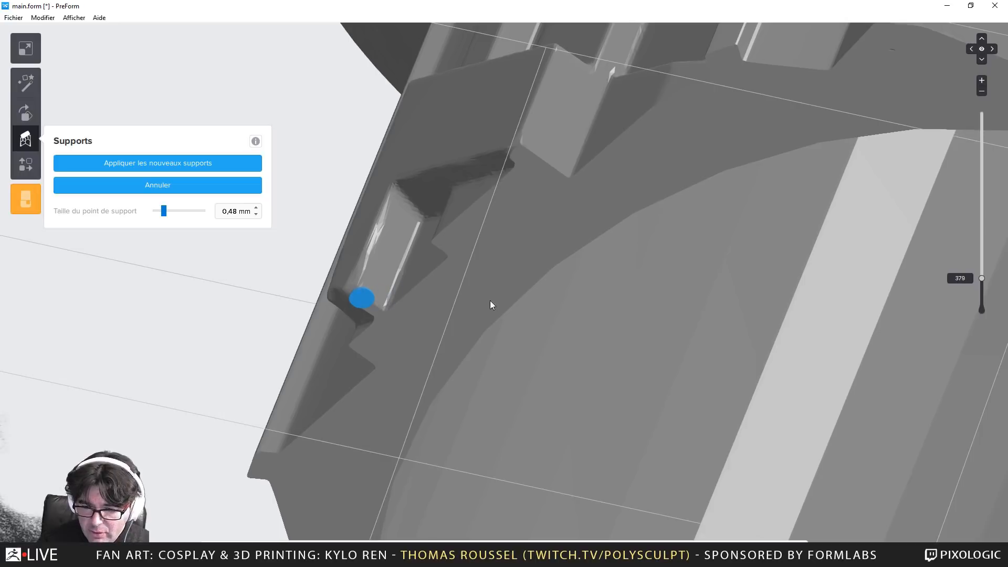
# Examine the stepped blocks and grille panel slice by slice from layer 379 up to 414
pyautogui.press('Up')
pyautogui.press('Up')
pyautogui.press('Up')
pyautogui.press('Up')
pyautogui.press('Up')
pyautogui.press('Up')
pyautogui.press('Up')
pyautogui.press('Up')
pyautogui.press('Up')
pyautogui.press('Up')
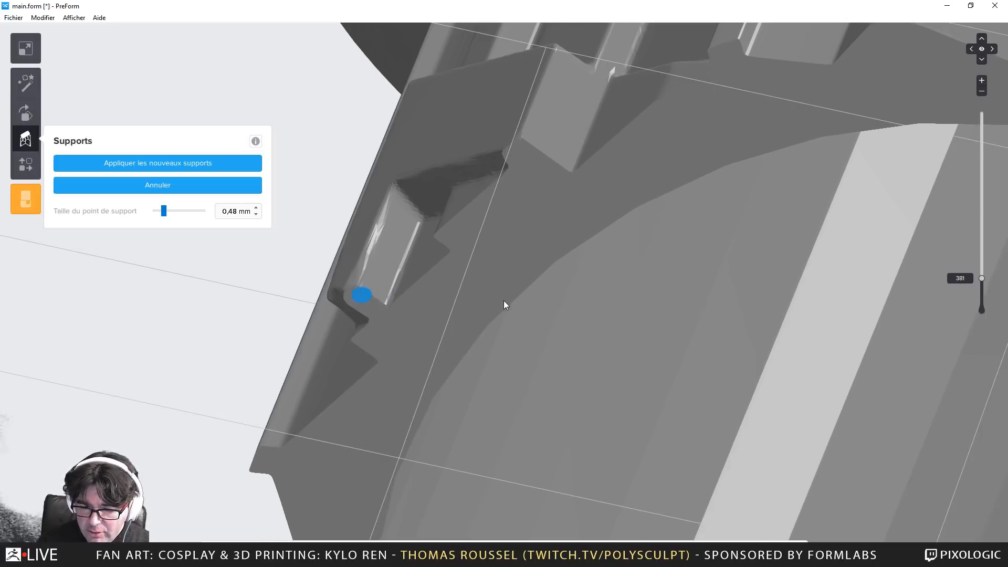
pyautogui.scroll(-3, 585, 297)
pyautogui.press('Up')
pyautogui.press('Up')
pyautogui.press('Up')
pyautogui.press('Up')
pyautogui.press('Up')
pyautogui.press('Up')
pyautogui.press('Up')
pyautogui.press('Up')
pyautogui.press('Up')
pyautogui.press('Up')
pyautogui.press('Up')
pyautogui.press('Up')
pyautogui.press('Up')
pyautogui.press('Up')
pyautogui.press('Up')
pyautogui.press('Up')
pyautogui.press('Up')
pyautogui.press('Up')
pyautogui.press('Up')
pyautogui.press('Up')
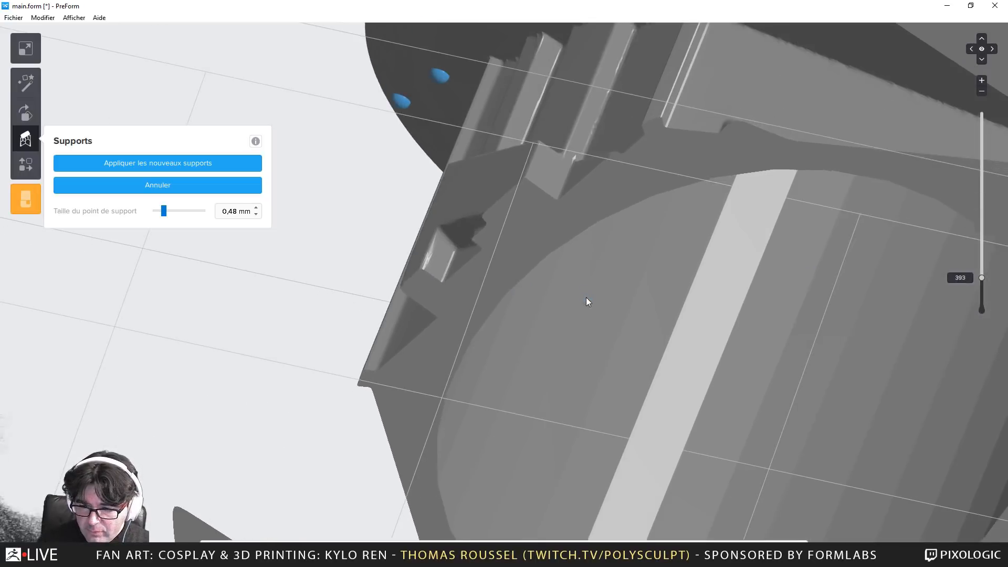
pyautogui.moveTo(641, 280); pyautogui.dragTo(512, 313, button='middle')
pyautogui.scroll(-5, 513, 313)
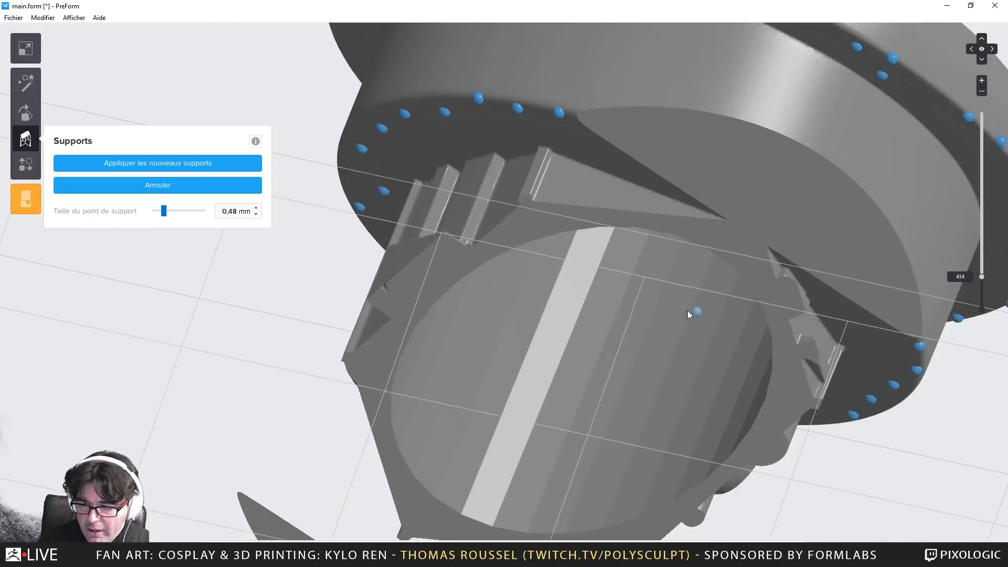
# Check the underside of the inner collar beside the grille panel downward from layer 414 to 367
pyautogui.moveTo(791, 309); pyautogui.dragTo(664, 306, button='middle')
pyautogui.press('Down')
pyautogui.press('Down')
pyautogui.press('Down')
pyautogui.press('Down')
pyautogui.press('Down')
pyautogui.press('Down')
pyautogui.press('Down')
pyautogui.press('Down')
pyautogui.press('Down')
pyautogui.press('Down')
pyautogui.press('Down')
pyautogui.press('Down')
pyautogui.press('Down')
pyautogui.press('Down')
pyautogui.press('Down')
pyautogui.press('Down')
pyautogui.press('Down')
pyautogui.press('Down')
pyautogui.press('Down')
pyautogui.press('Down')
pyautogui.press('Down')
pyautogui.press('Down')
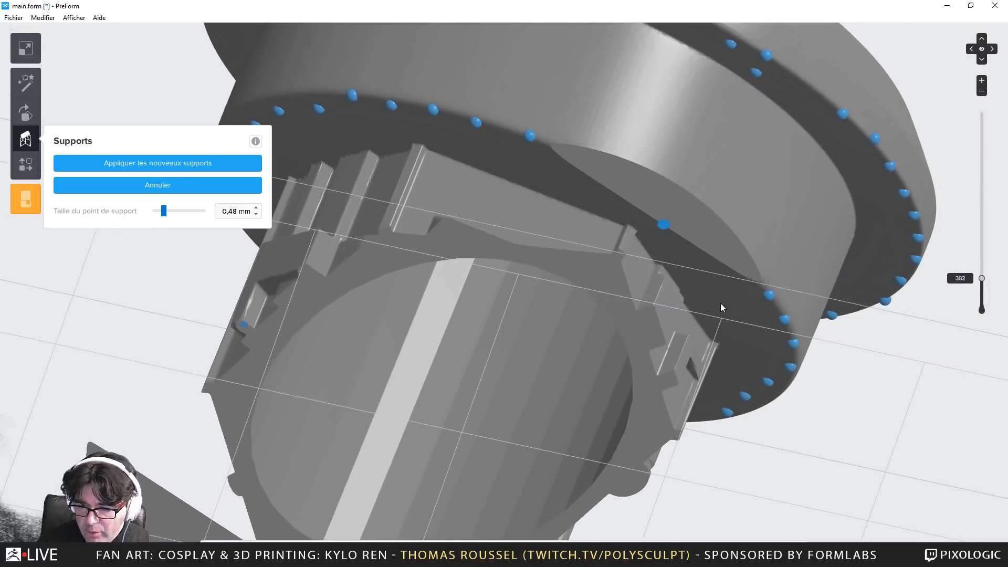
pyautogui.press('Up')
pyautogui.press('Up')
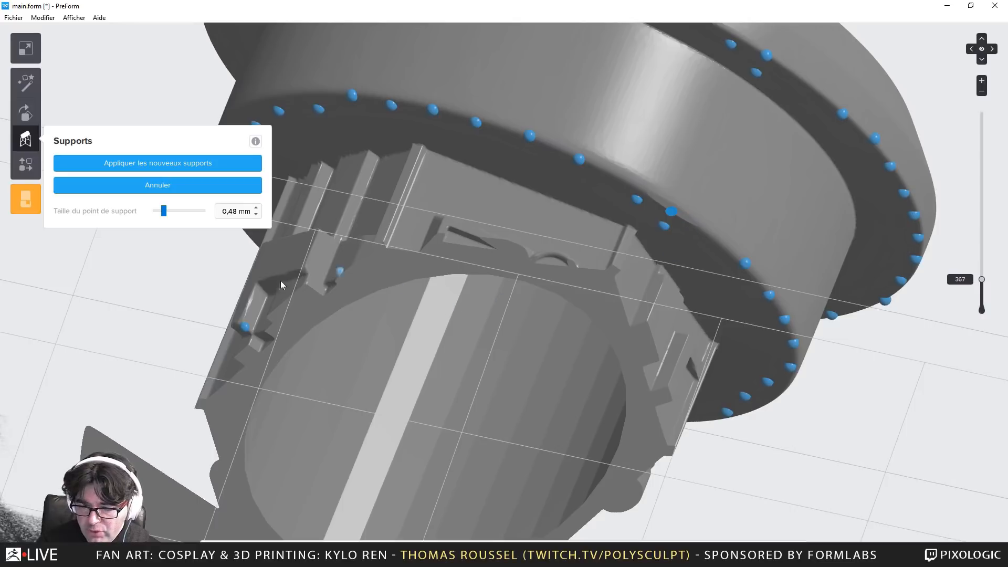
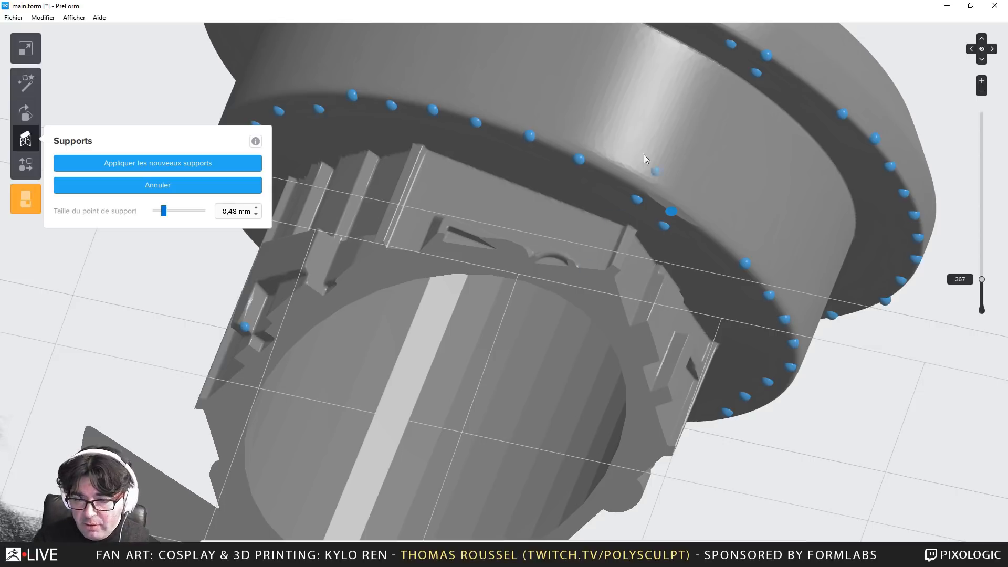
# Remove the support point set back from the inner collar's lower edge and place new points along that edge around layer 368
pyautogui.scroll(2, 677, 228)
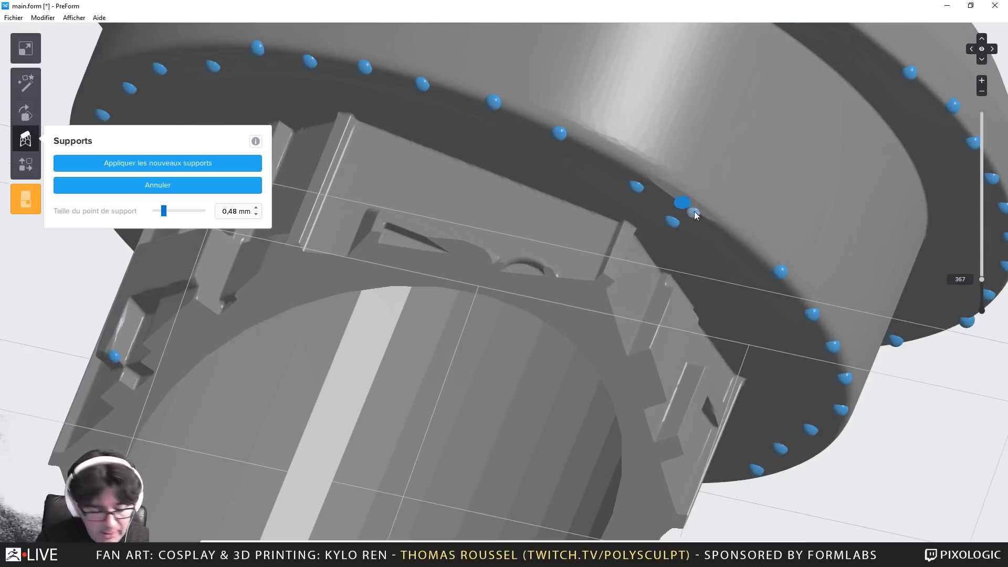
pyautogui.click(693, 212)
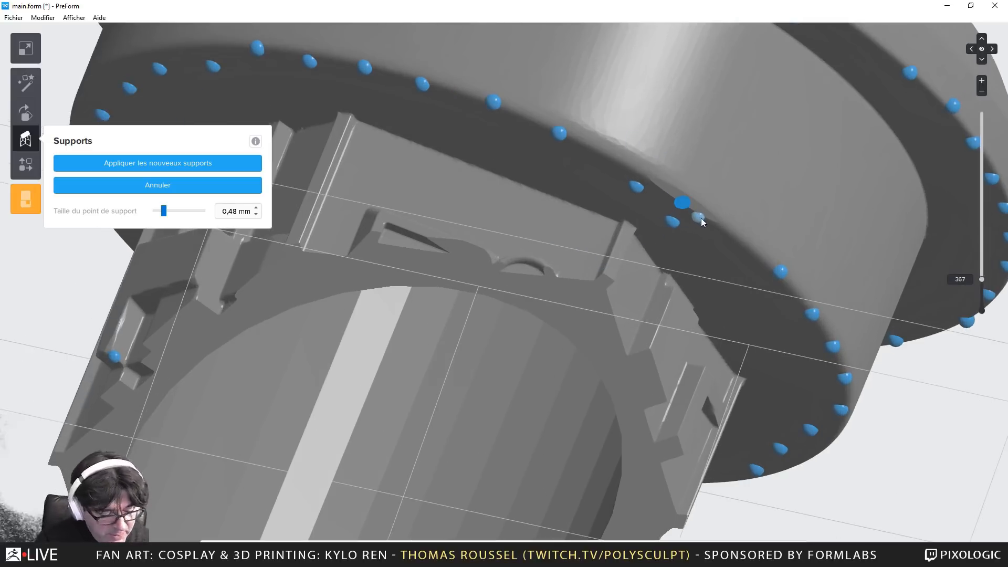
pyautogui.click(635, 186)
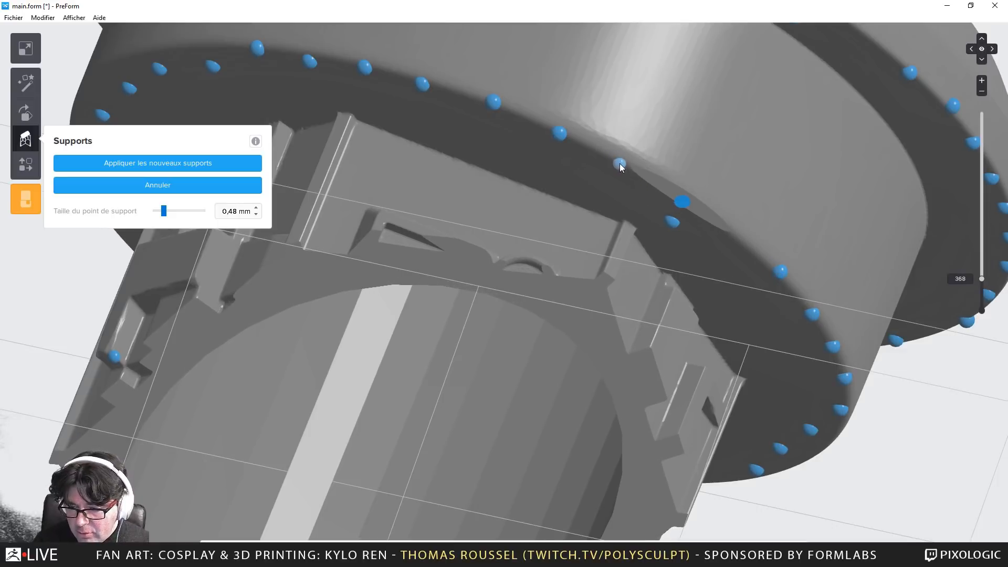
pyautogui.click(736, 233)
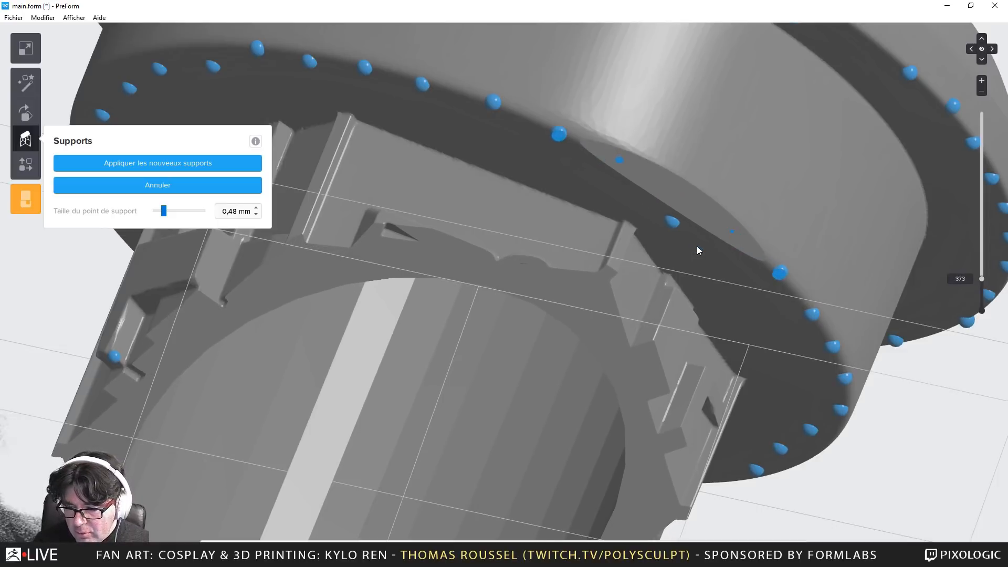
# Review the new support points and the inner collar's underside slice by slice from layer 373 to 413
pyautogui.press('Up')
pyautogui.press('Up')
pyautogui.press('Up')
pyautogui.press('Up')
pyautogui.press('Up')
pyautogui.press('Up')
pyautogui.press('Up')
pyautogui.press('Up')
pyautogui.press('Up')
pyautogui.press('Up')
pyautogui.scroll(-3, 720, 261)
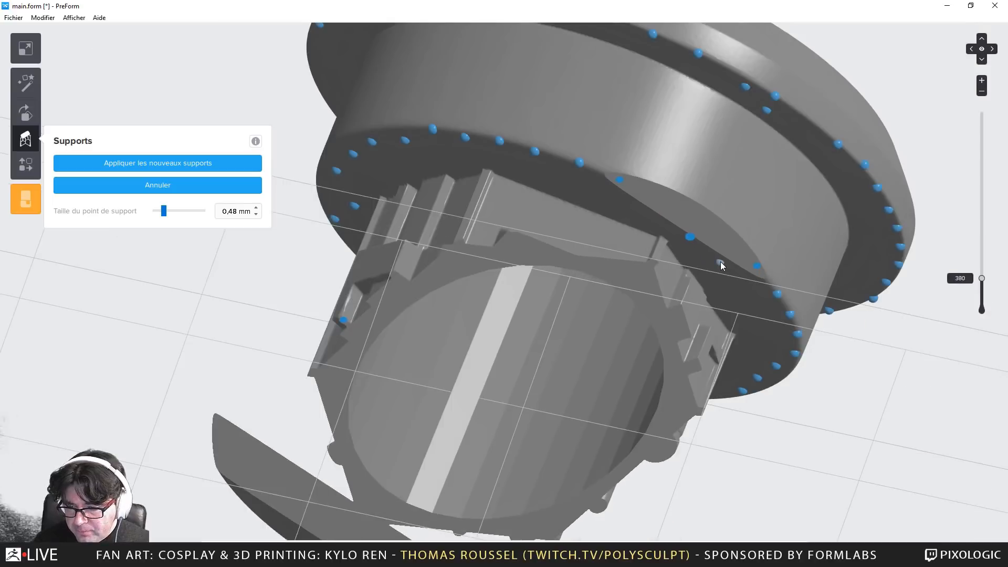
pyautogui.press('Up')
pyautogui.press('Up')
pyautogui.press('Up')
pyautogui.press('Up')
pyautogui.press('Up')
pyautogui.press('Up')
pyautogui.press('Up')
pyautogui.press('Up')
pyautogui.press('Up')
pyautogui.press('Up')
pyautogui.press('Up')
pyautogui.press('Up')
pyautogui.press('Up')
pyautogui.press('Up')
pyautogui.press('Up')
pyautogui.press('Up')
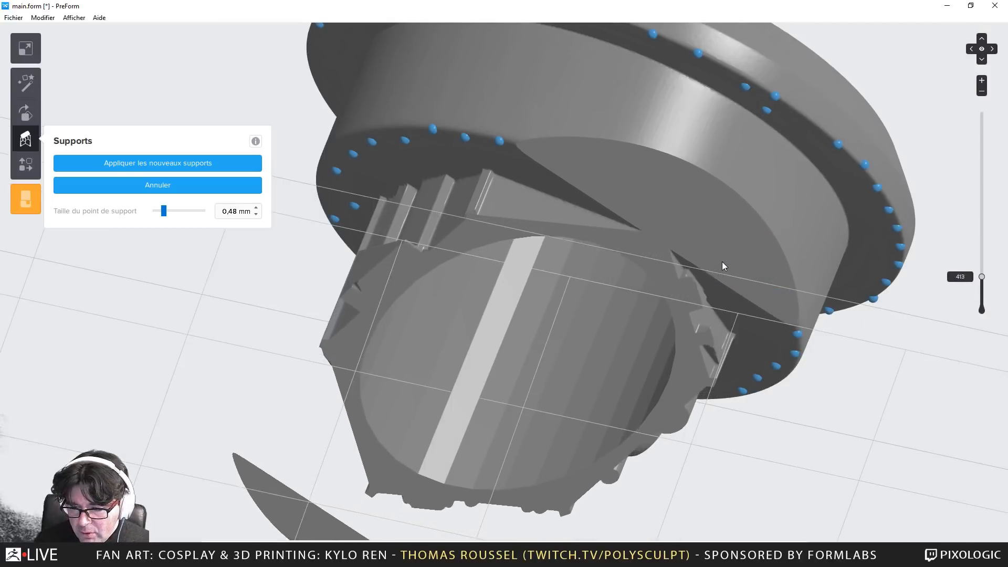
# Locate the first slices of the outer flange's underside by checking layers 413 to 470 in both directions
pyautogui.press('Up')
pyautogui.press('Up')
pyautogui.press('Up')
pyautogui.press('Up')
pyautogui.press('Up')
pyautogui.press('Up')
pyautogui.press('Up')
pyautogui.press('Up')
pyautogui.press('Up')
pyautogui.press('Up')
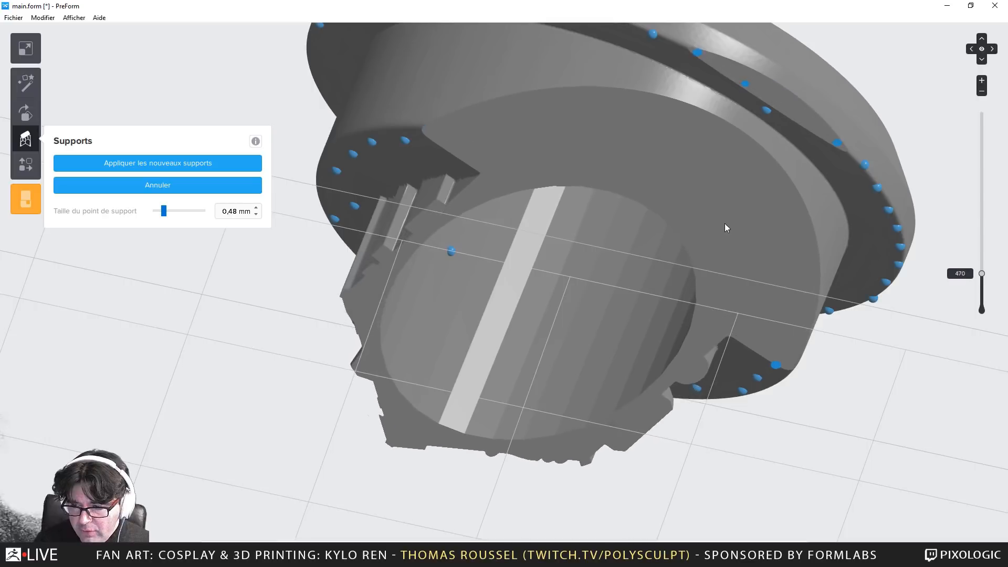
pyautogui.press('Down')
pyautogui.press('Down')
pyautogui.press('Down')
pyautogui.press('Down')
pyautogui.press('Down')
pyautogui.press('Down')
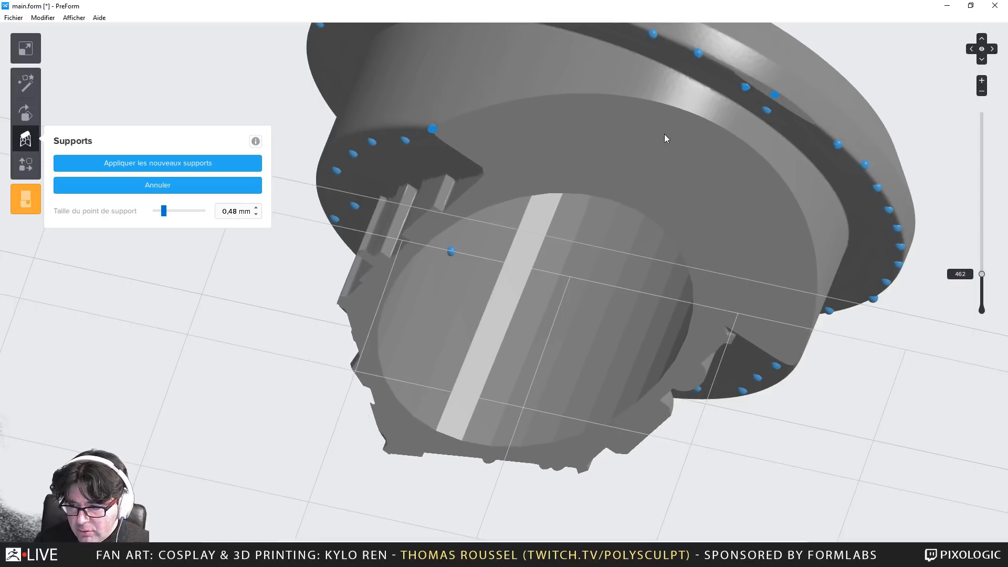
pyautogui.press('Up')
pyautogui.press('Up')
pyautogui.press('Up')
pyautogui.press('Up')
pyautogui.press('Up')
pyautogui.press('Up')
pyautogui.press('Up')
pyautogui.press('Down')
pyautogui.press('Down')
pyautogui.press('Down')
pyautogui.press('Down')
pyautogui.press('Down')
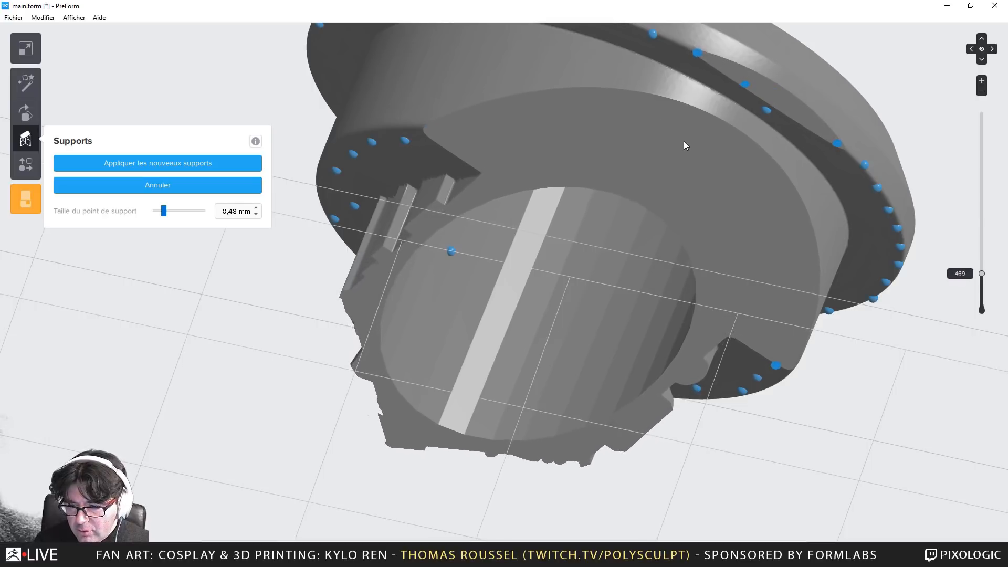
# Set the support point size to 0.60 mm and place new points along the outer flange's lower edge around layer 460
pyautogui.press('Down')
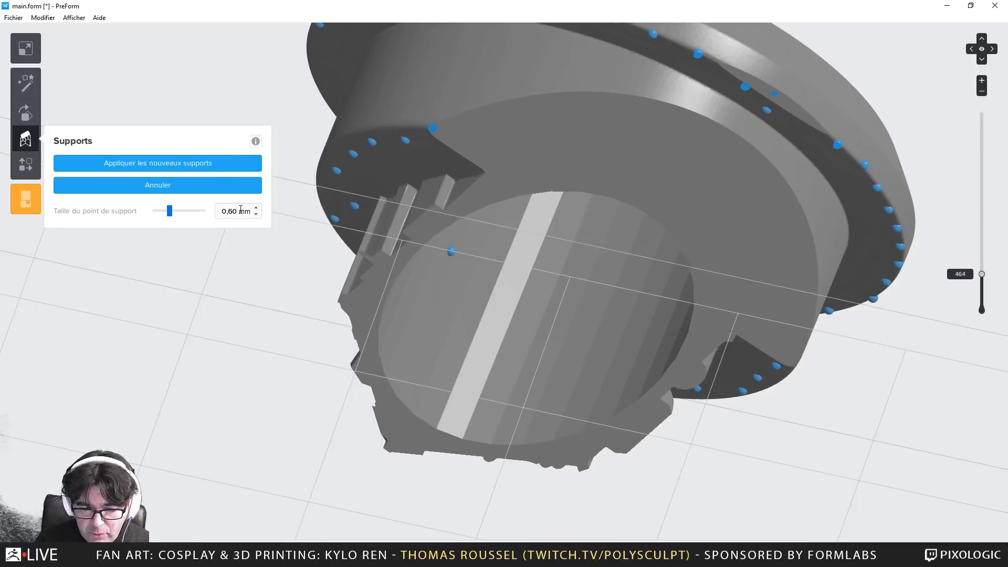
pyautogui.press('Down')
pyautogui.press('Down')
pyautogui.press('Down')
pyautogui.press('Down')
pyautogui.press('Down')
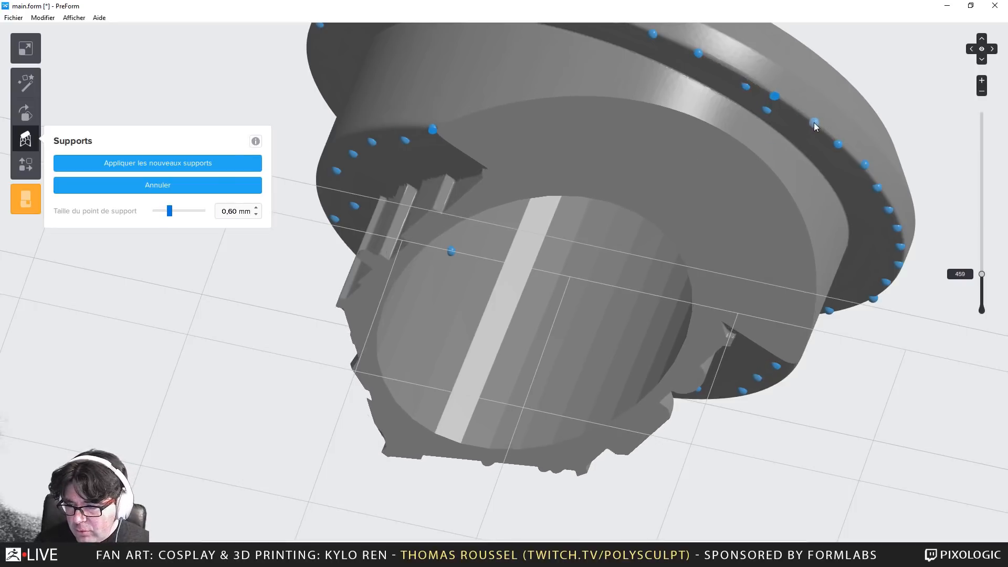
pyautogui.press('Up')
pyautogui.press('Up')
pyautogui.press('Up')
pyautogui.press('Up')
pyautogui.press('Up')
pyautogui.press('Up')
pyautogui.press('Up')
pyautogui.press('Up')
pyautogui.press('Up')
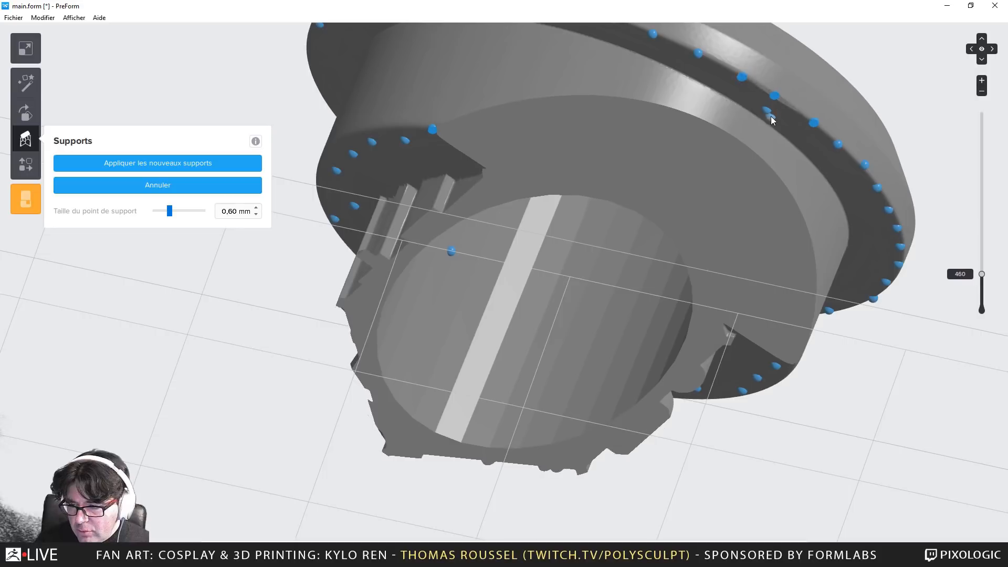
# Examine the outer flange's underside and the bore slice by slice from layer 460 to 659 for areas lacking support points
pyautogui.scroll(-3, 759, 141)
pyautogui.press('Up')
pyautogui.press('Up')
pyautogui.press('Up')
pyautogui.press('Up')
pyautogui.press('Up')
pyautogui.press('Up')
pyautogui.press('Up')
pyautogui.press('Up')
pyautogui.press('Up')
pyautogui.press('Up')
pyautogui.press('Up')
pyautogui.press('Up')
pyautogui.press('Up')
pyautogui.press('Up')
pyautogui.press('Up')
pyautogui.press('Up')
pyautogui.press('Up')
pyautogui.press('Up')
pyautogui.press('Up')
pyautogui.press('Up')
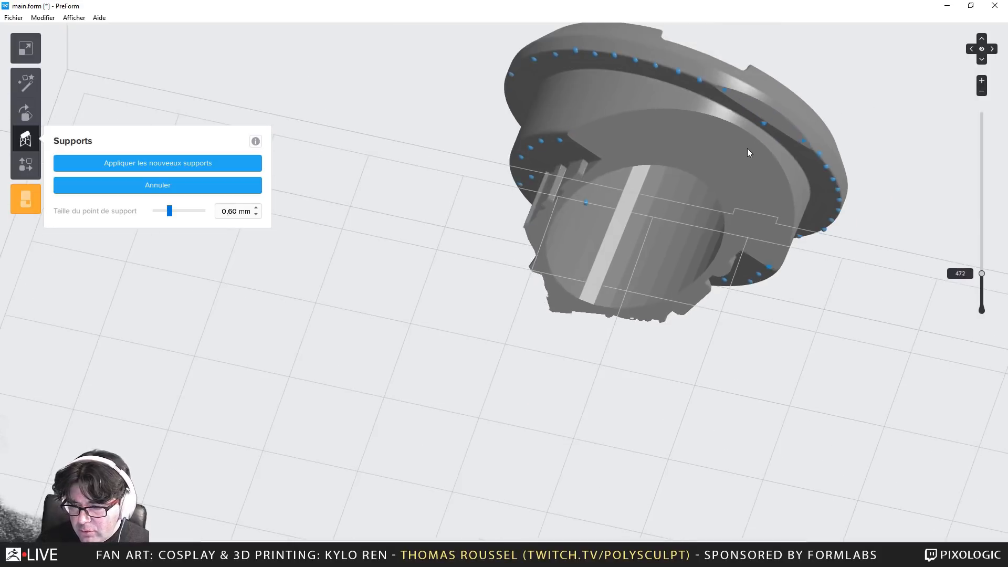
pyautogui.press('Up')
pyautogui.press('Up')
pyautogui.press('Up')
pyautogui.press('Up')
pyautogui.press('Up')
pyautogui.press('Up')
pyautogui.press('Up')
pyautogui.press('Up')
pyautogui.press('Up')
pyautogui.press('Up')
pyautogui.press('Up')
pyautogui.press('Up')
pyautogui.press('Up')
pyautogui.press('Up')
pyautogui.press('Up')
pyautogui.press('Up')
pyautogui.press('Up')
pyautogui.press('Up')
pyautogui.press('Up')
pyautogui.press('Up')
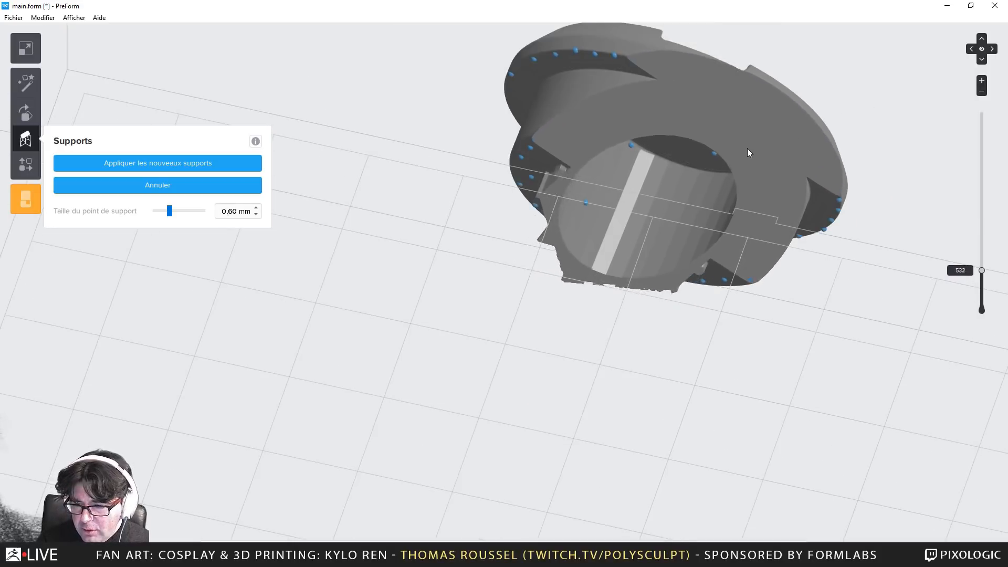
pyautogui.press('Up')
pyautogui.press('Up')
pyautogui.press('Up')
pyautogui.press('Up')
pyautogui.press('Up')
pyautogui.press('Up')
pyautogui.press('Up')
pyautogui.press('Up')
pyautogui.press('Up')
pyautogui.press('Up')
pyautogui.press('Up')
pyautogui.press('Up')
pyautogui.press('Up')
pyautogui.press('Up')
pyautogui.press('Up')
pyautogui.press('Up')
pyautogui.press('Up')
pyautogui.press('Up')
pyautogui.press('Up')
pyautogui.press('Up')
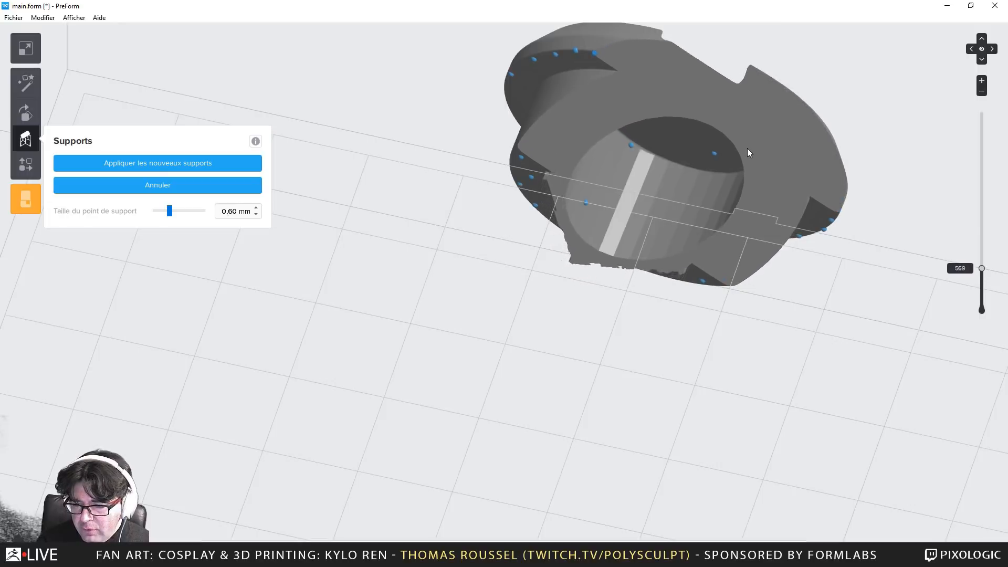
pyautogui.press('Up')
pyautogui.press('Up')
pyautogui.press('Up')
pyautogui.press('Up')
pyautogui.press('Up')
pyautogui.press('Up')
pyautogui.press('Up')
pyautogui.press('Up')
pyautogui.press('Up')
pyautogui.press('Up')
pyautogui.press('Up')
pyautogui.press('Up')
pyautogui.press('Up')
pyautogui.press('Up')
pyautogui.press('Up')
pyautogui.press('Up')
pyautogui.press('Up')
pyautogui.press('Up')
pyautogui.press('Up')
pyautogui.press('Up')
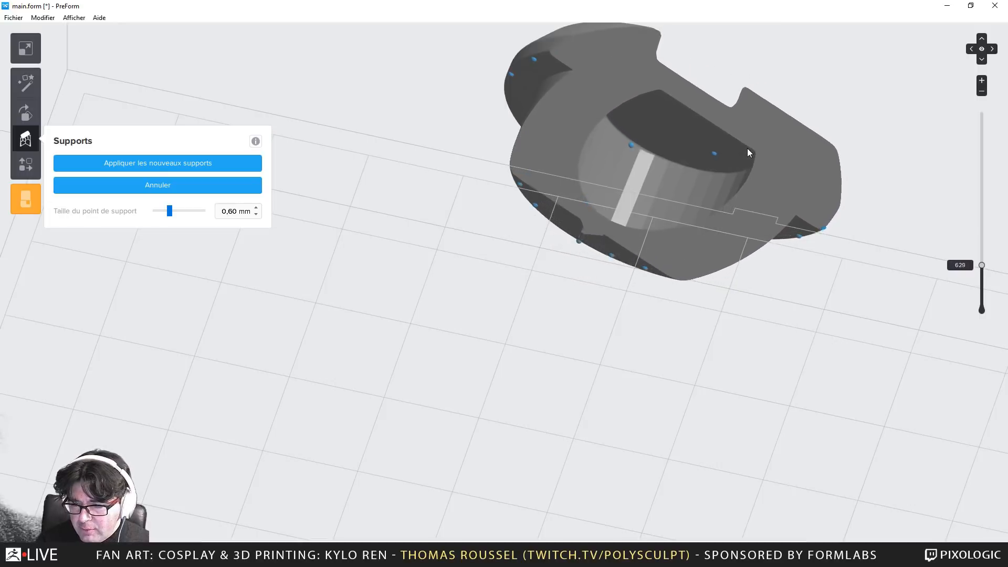
pyautogui.press('Up')
pyautogui.press('Up')
pyautogui.moveTo(461, 215); pyautogui.dragTo(772, 294, button='right')
pyautogui.press('Up')
pyautogui.press('Up')
pyautogui.press('Up')
pyautogui.press('Up')
pyautogui.press('Up')
pyautogui.press('Up')
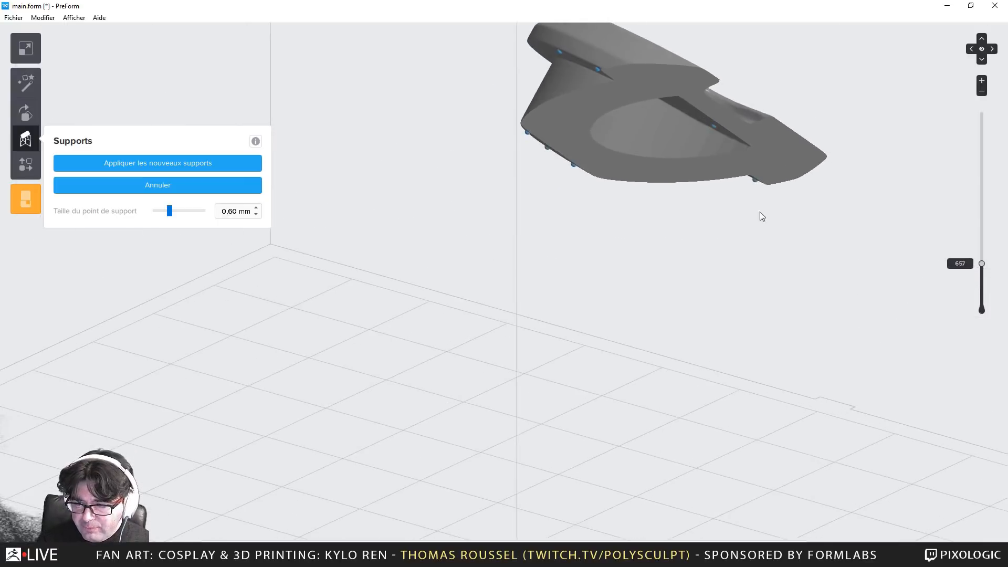
pyautogui.moveTo(727, 197); pyautogui.dragTo(959, 270, button='right')
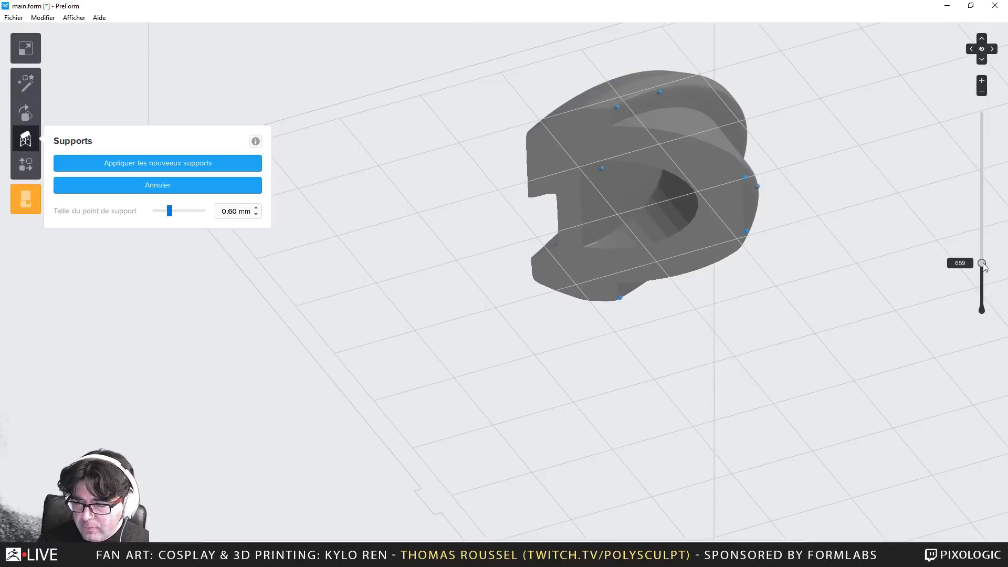
# Recheck the flange's support points at layer 460, restore the full model view and apply the new supports to the cap
pyautogui.moveTo(981, 263)
pyautogui.mouseDown()
pyautogui.moveTo(982, 295)
pyautogui.moveTo(969, 273)
pyautogui.mouseUp()
pyautogui.moveTo(799, 356); pyautogui.dragTo(749, 137, button='right')
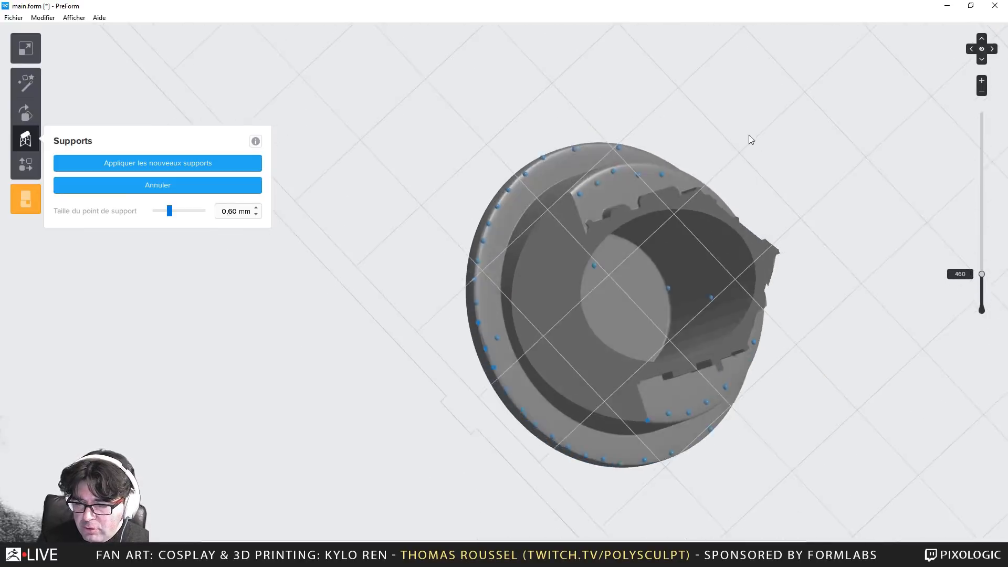
pyautogui.moveTo(826, 293); pyautogui.dragTo(969, 296, button='right')
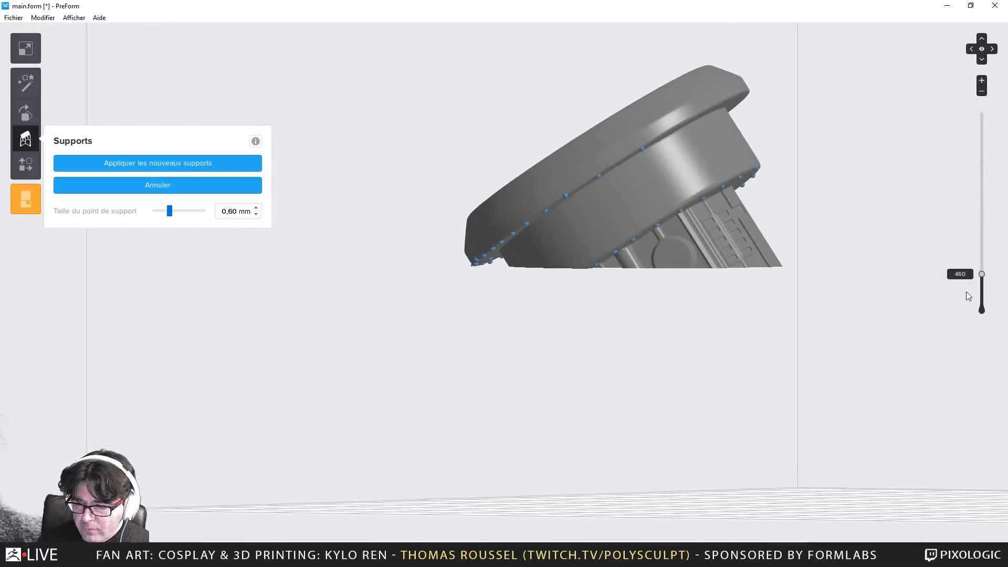
pyautogui.moveTo(982, 273); pyautogui.dragTo(987, 328)
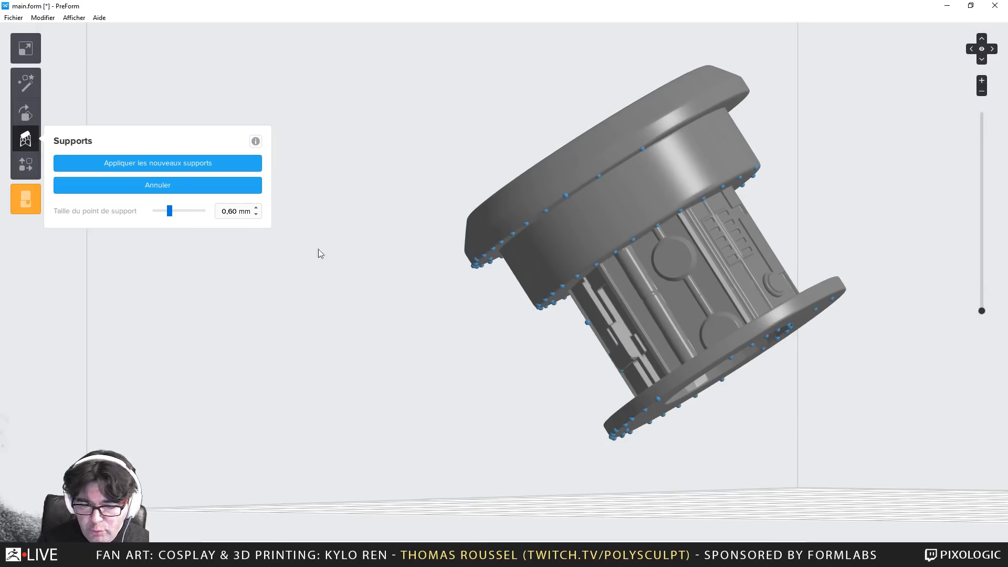
pyautogui.click(153, 166)
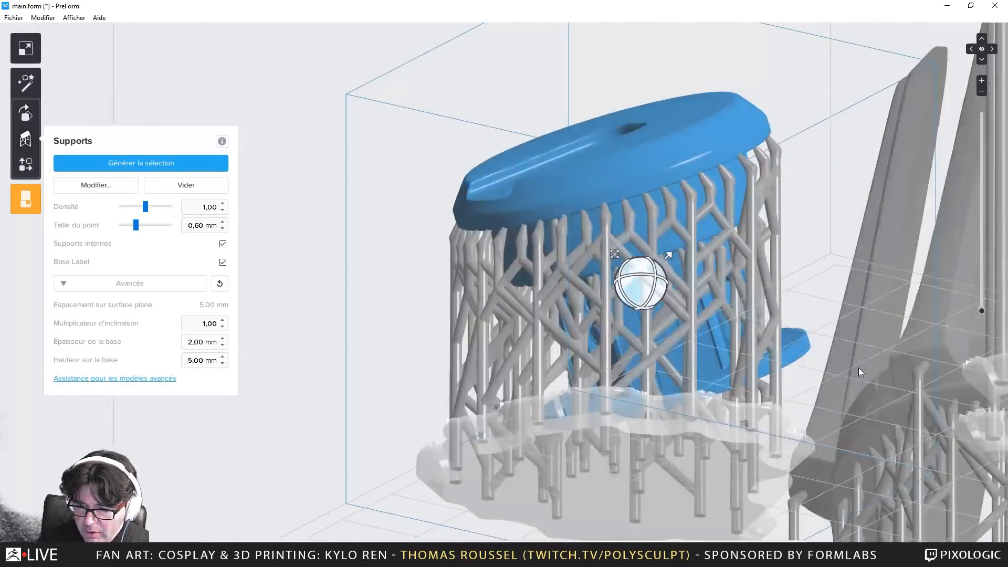
# Inspect the cap's supports from several angles, both with the full model and at slices around layers 343 and 382
pyautogui.moveTo(858, 367); pyautogui.dragTo(594, 230, button='right')
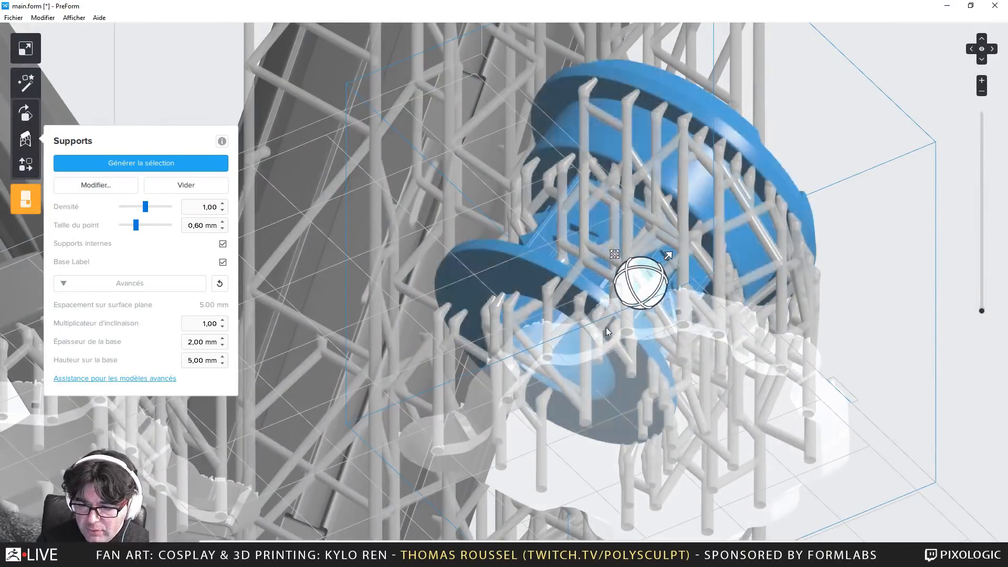
pyautogui.moveTo(606, 327); pyautogui.dragTo(719, 355, button='right')
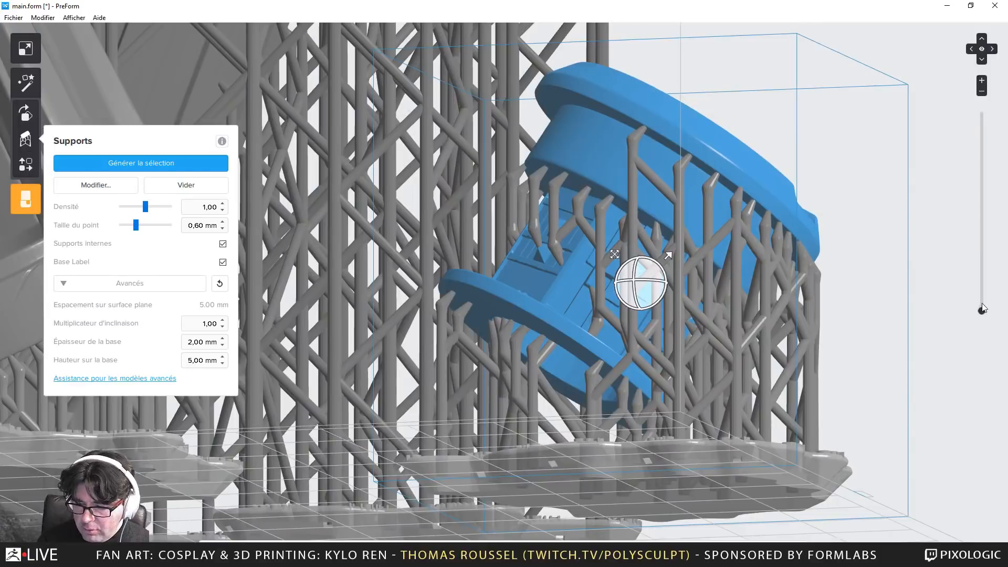
pyautogui.moveTo(983, 308); pyautogui.dragTo(980, 282)
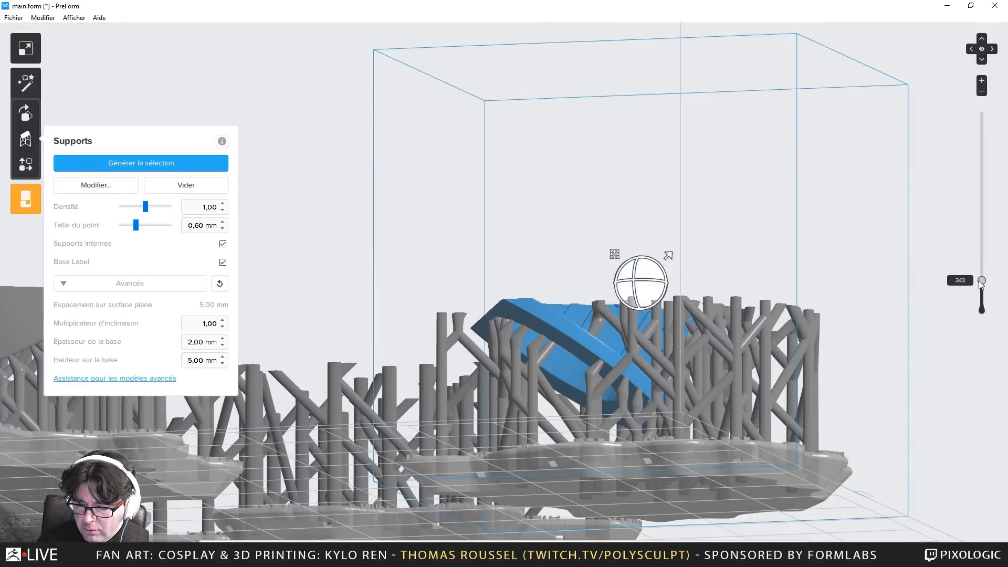
pyautogui.moveTo(901, 293); pyautogui.dragTo(568, 311, button='right')
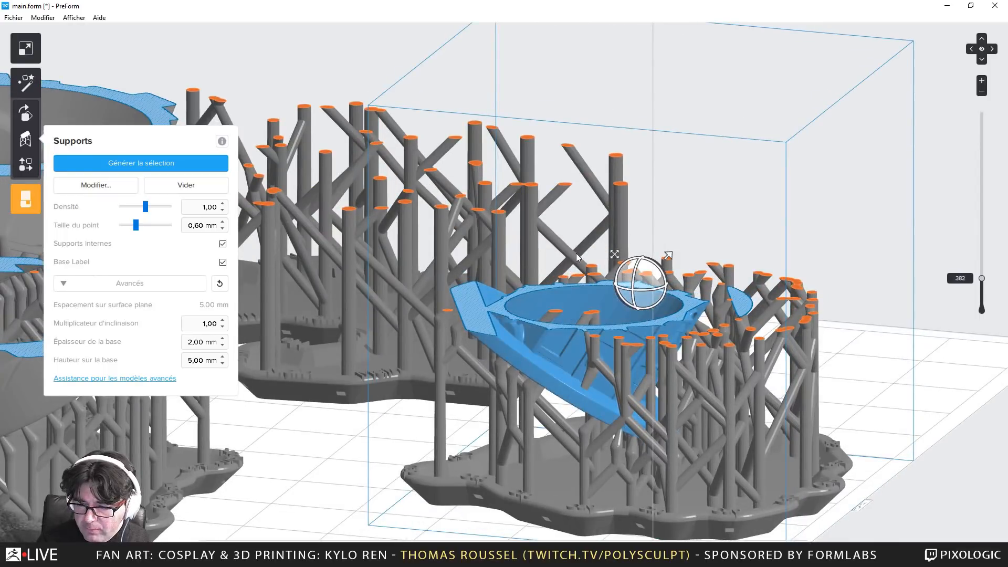
pyautogui.moveTo(618, 389); pyautogui.dragTo(643, 349, button='right')
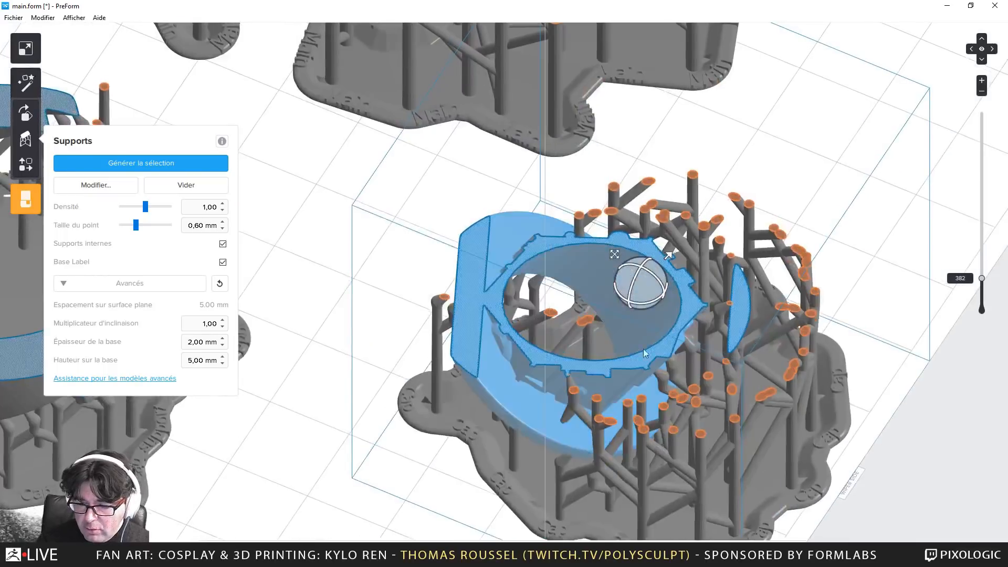
pyautogui.moveTo(982, 280); pyautogui.dragTo(982, 155)
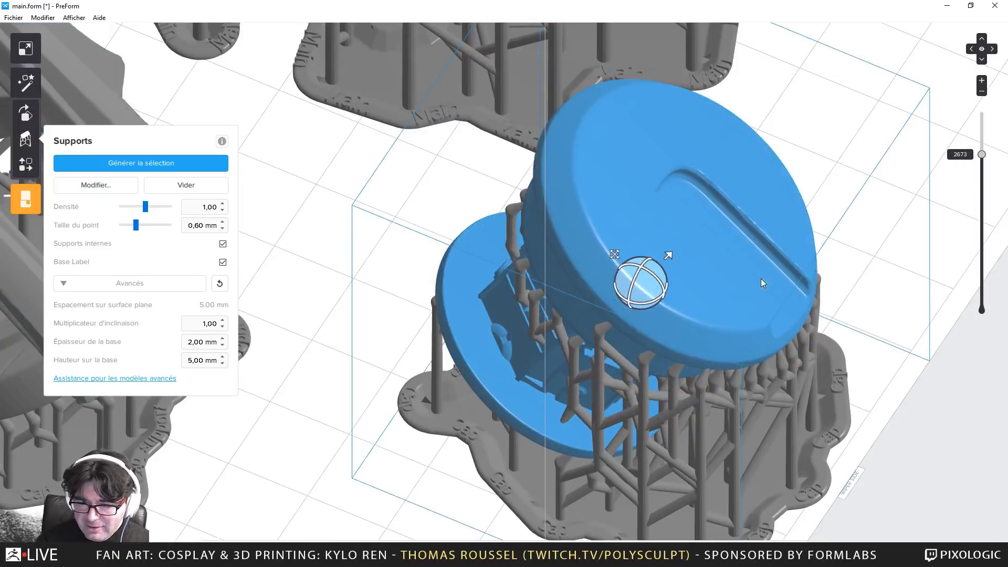
# View the whole build platform from above and use the layout tool to move the cap inward from the wiper-side edge
pyautogui.scroll(-7, 761, 278)
pyautogui.moveTo(570, 292); pyautogui.dragTo(575, 499, button='right')
pyautogui.moveTo(597, 413); pyautogui.dragTo(603, 436, button='right')
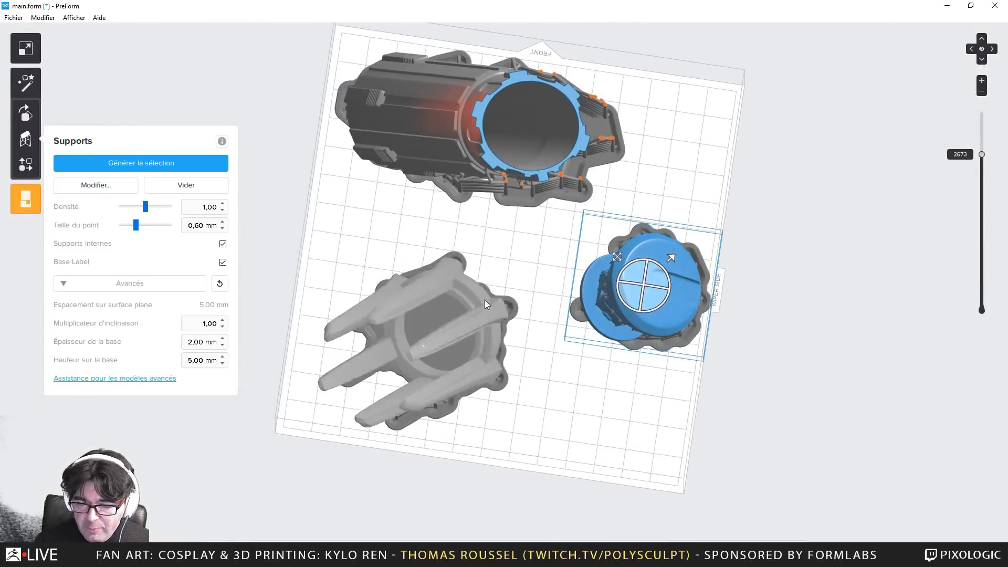
pyautogui.moveTo(548, 324); pyautogui.dragTo(553, 229, button='right')
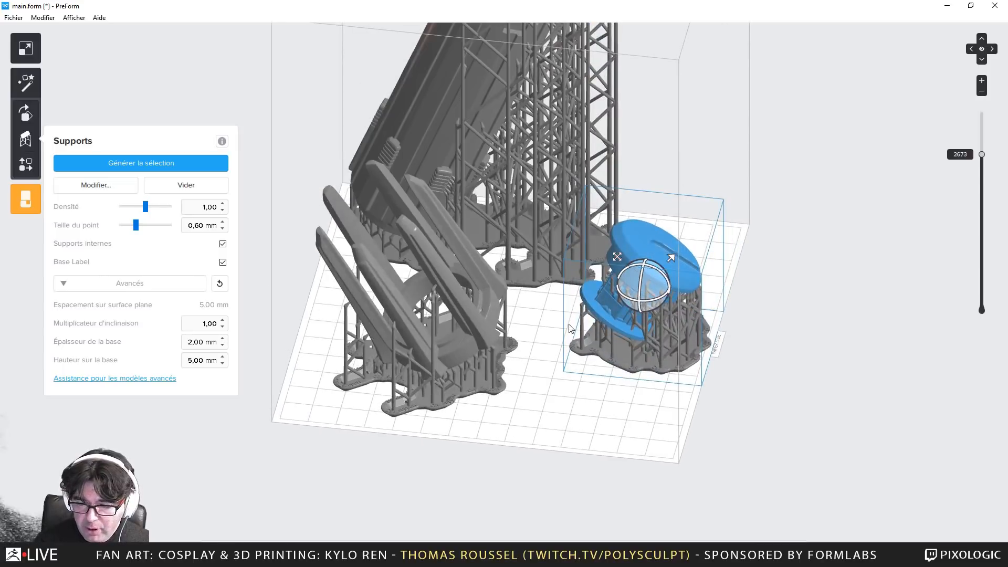
pyautogui.moveTo(570, 328); pyautogui.dragTo(515, 338, button='right')
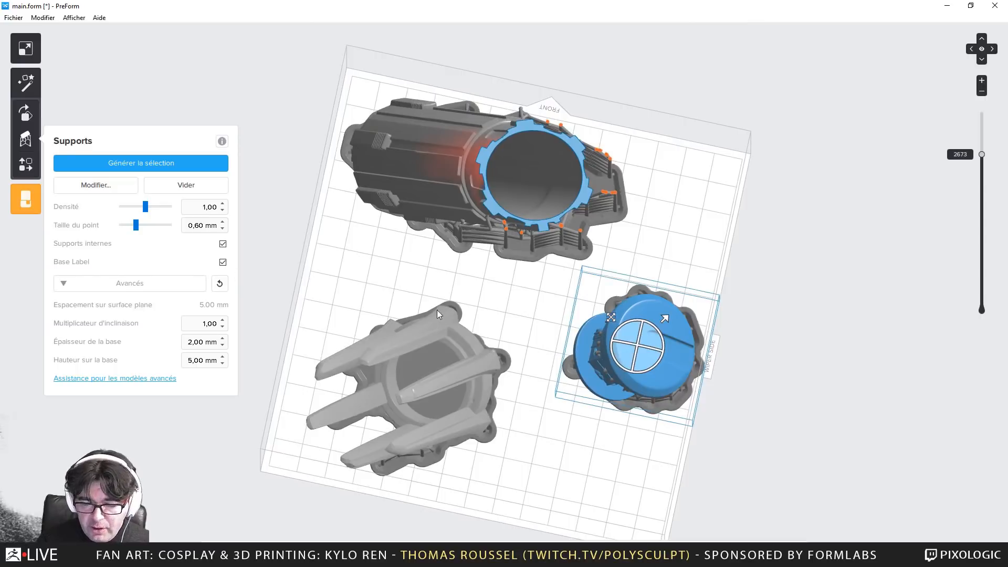
pyautogui.moveTo(466, 295); pyautogui.dragTo(491, 317, button='right')
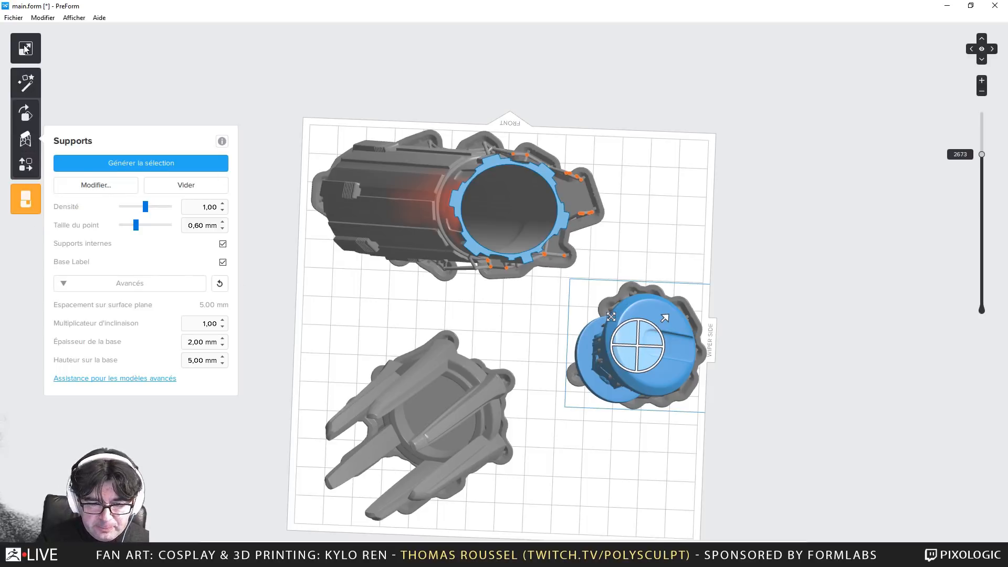
pyautogui.click(26, 165)
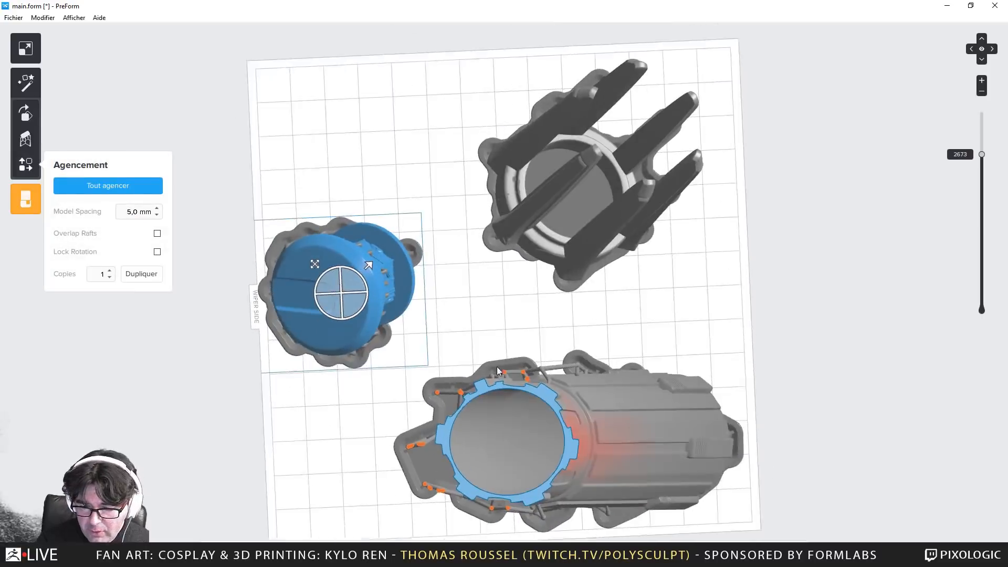
pyautogui.moveTo(352, 293); pyautogui.dragTo(419, 310)
pyautogui.hotkey('ctrl', 'z')
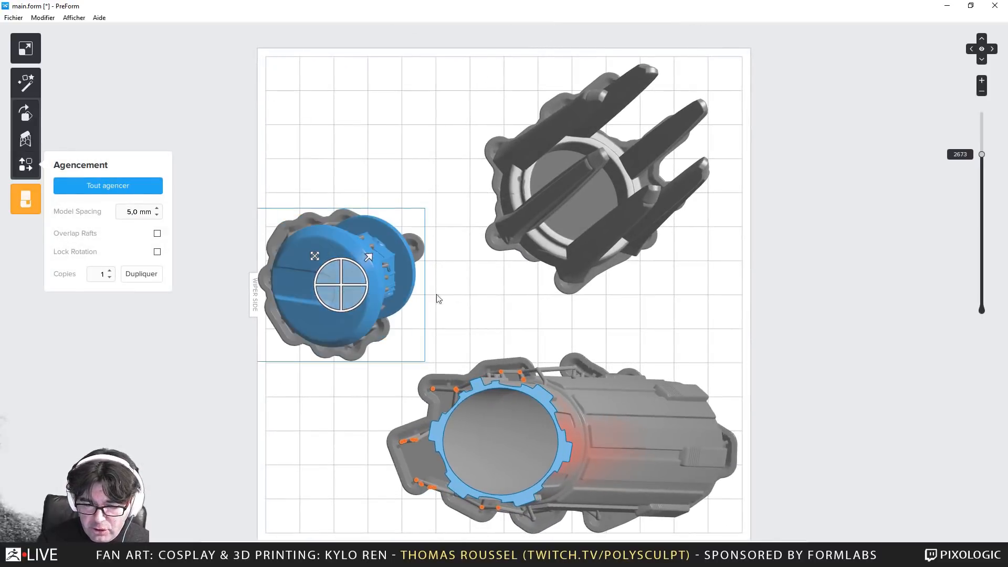
pyautogui.moveTo(324, 261); pyautogui.dragTo(381, 220)
# Rotate the pronged cap support so its prongs point toward the hilt, and turn and shift the hilt toward the wiper side
pyautogui.click(546, 205)
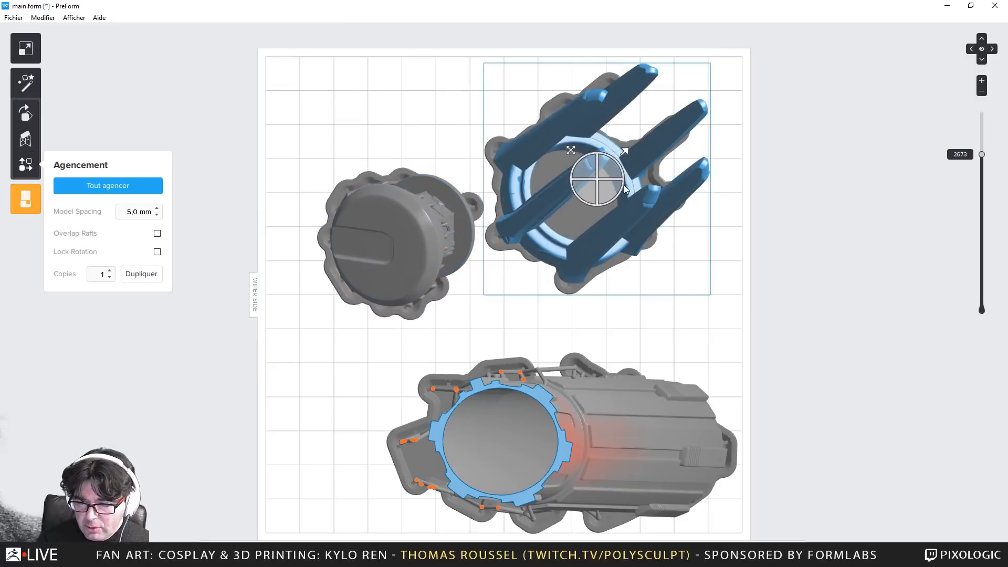
pyautogui.moveTo(623, 184); pyautogui.dragTo(581, 183)
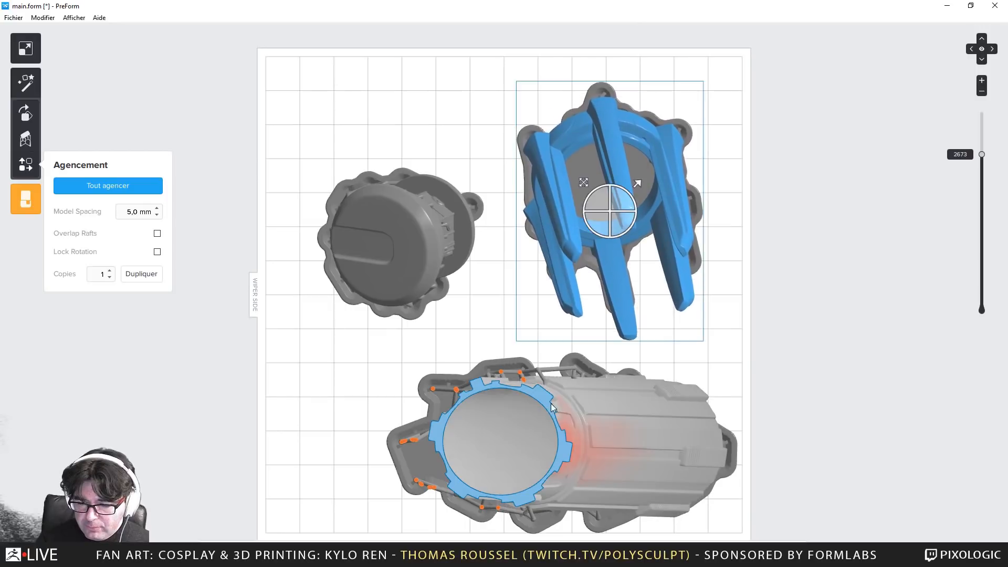
pyautogui.click(553, 410)
pyautogui.moveTo(557, 420); pyautogui.dragTo(430, 391)
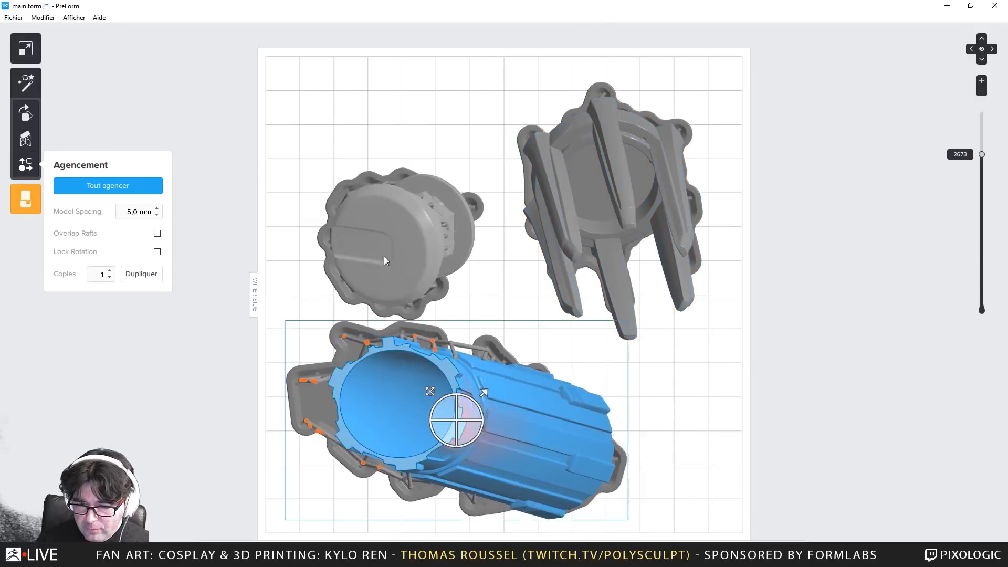
# Move the cap farther back from the hilt and shift the hilt slightly inward on the build platform
pyautogui.click(385, 240)
pyautogui.moveTo(375, 218); pyautogui.dragTo(383, 161)
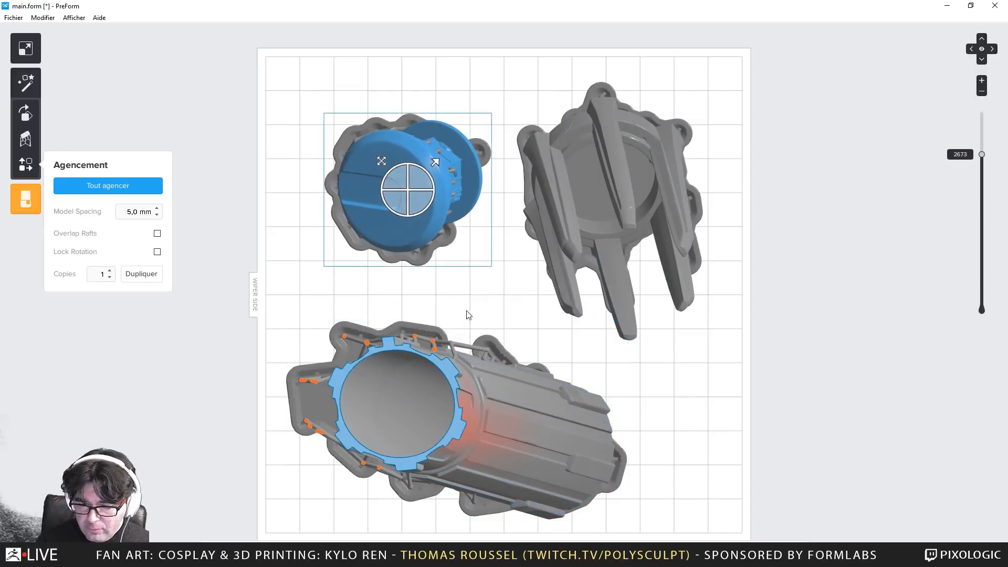
pyautogui.click(368, 346)
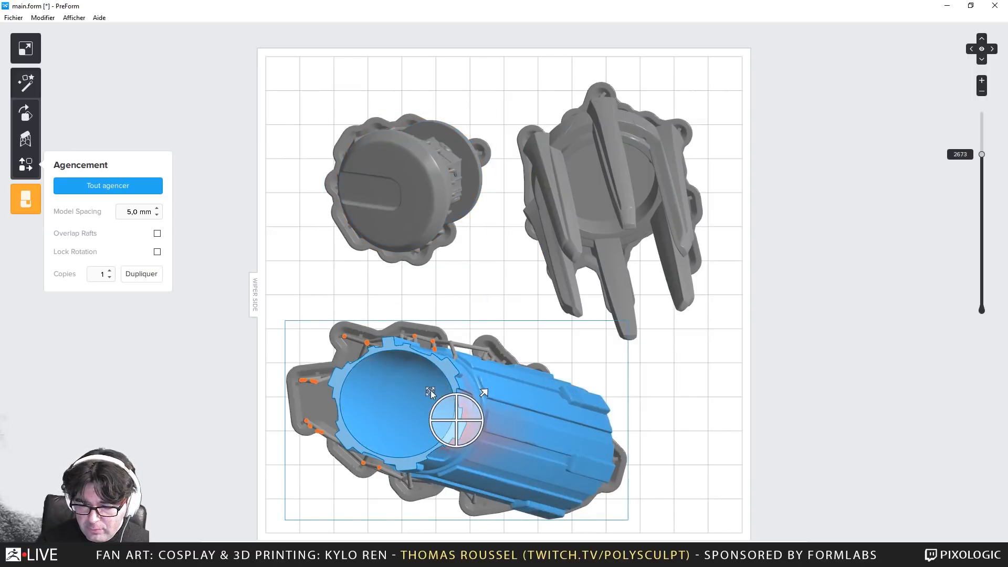
pyautogui.moveTo(431, 393); pyautogui.dragTo(448, 363)
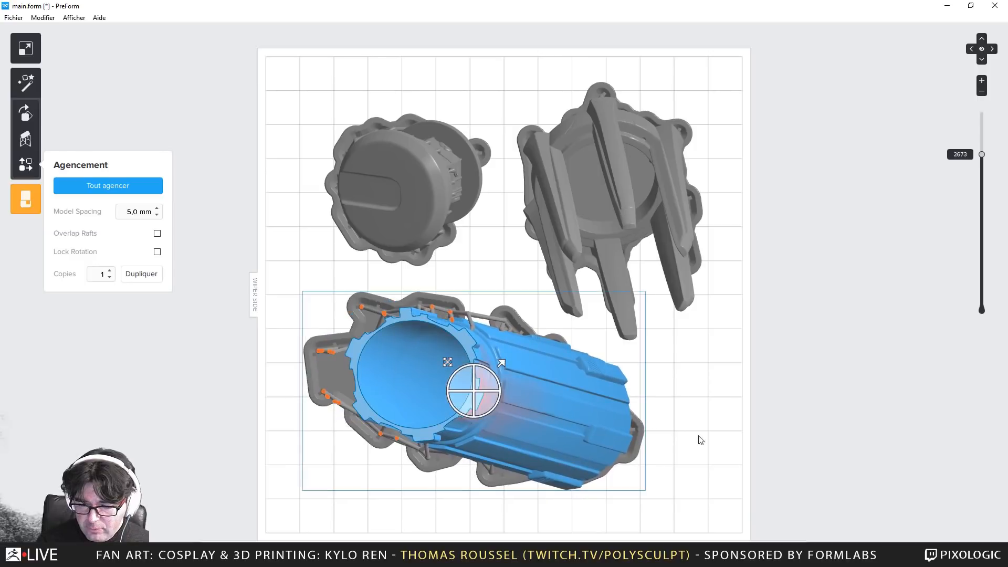
pyautogui.moveTo(704, 362); pyautogui.dragTo(739, 293, button='right')
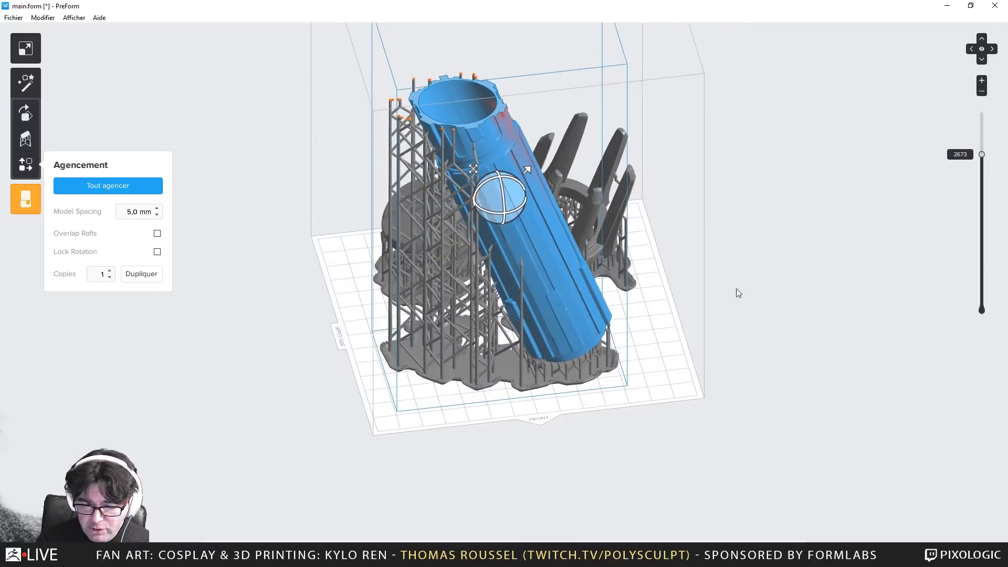
pyautogui.click(14, 18)
pyautogui.click(27, 99)
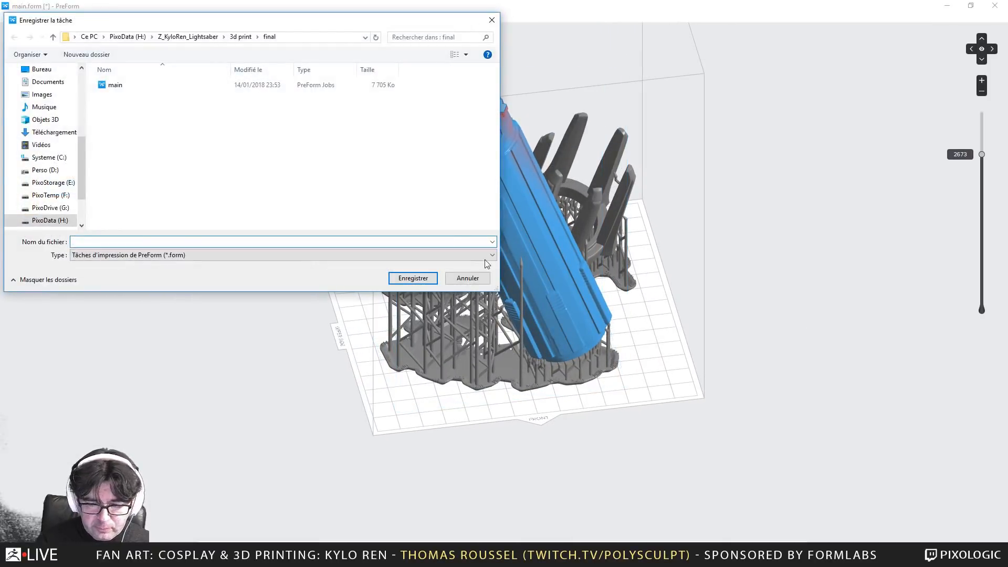
pyautogui.click(464, 279)
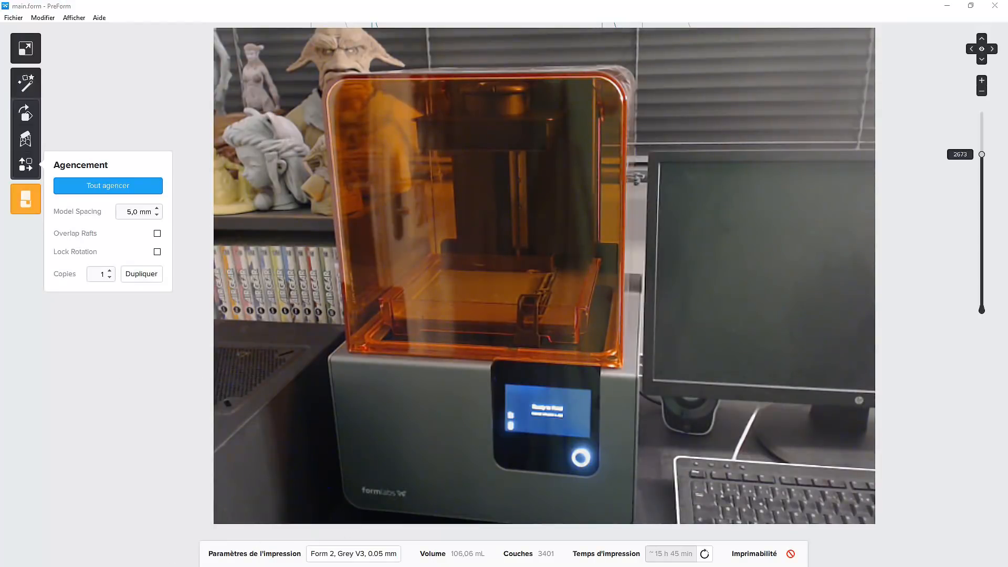
# Send the arranged print job to the Form 2 printer
pyautogui.click(20, 200)
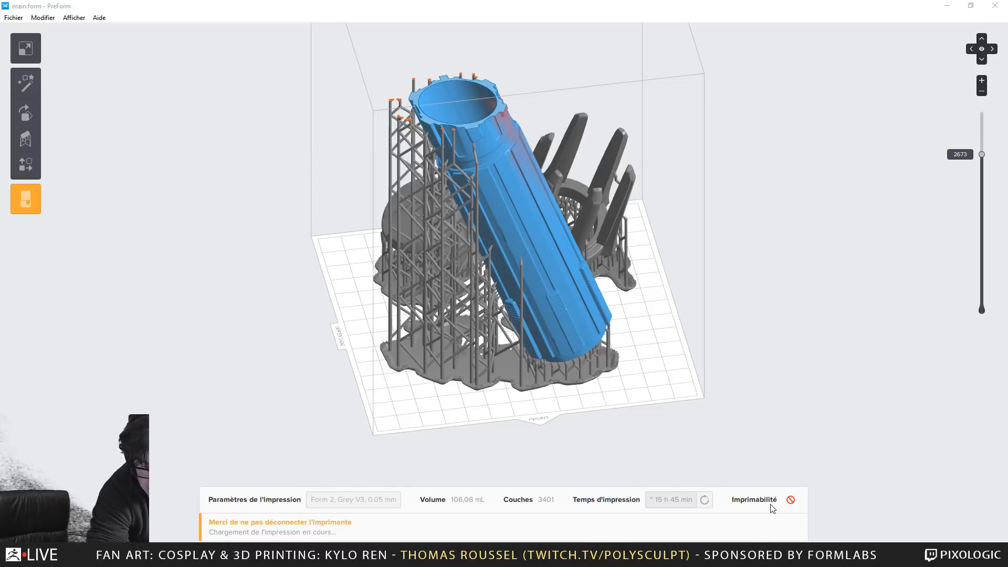
# Open the job's printability details and turn on the display of cups
pyautogui.click(787, 504)
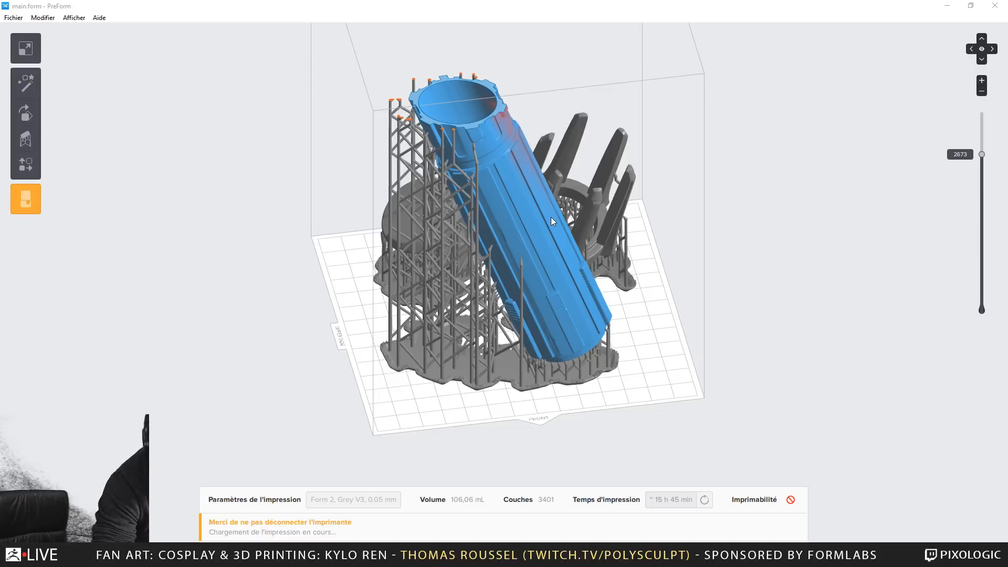
pyautogui.moveTo(791, 501)
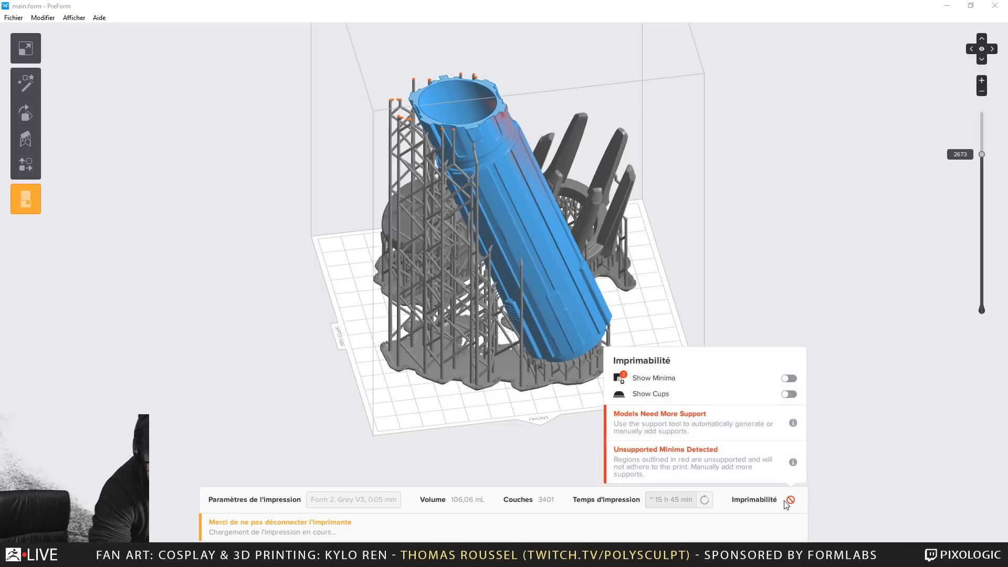
pyautogui.click(790, 395)
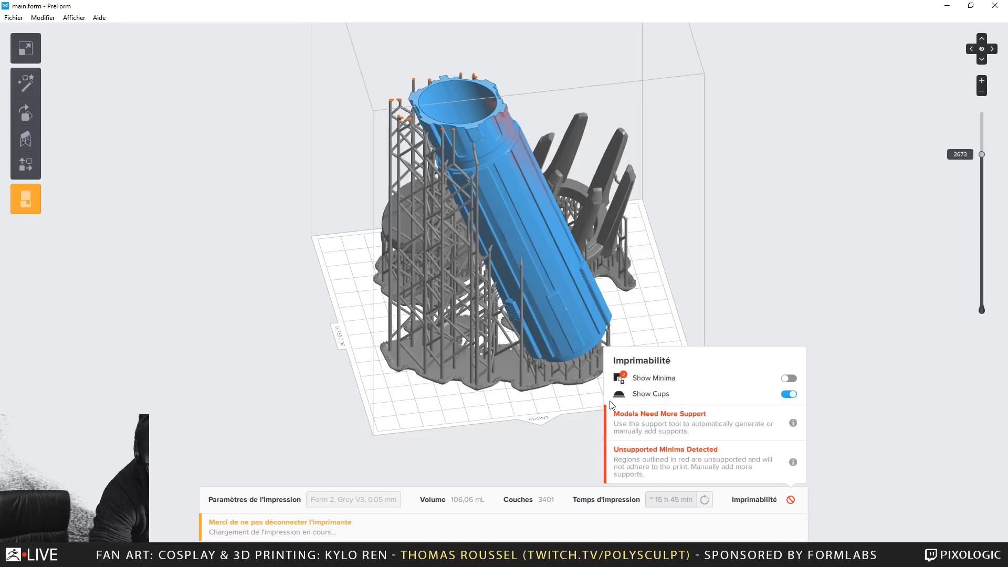
# Turn on the display of minima in the job's printability details and close the details
pyautogui.click(790, 379)
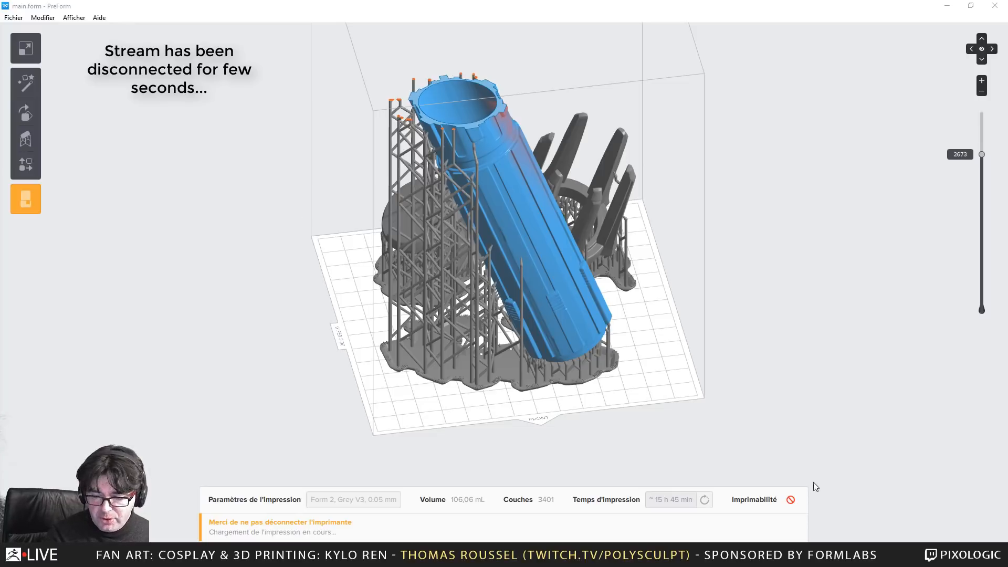
pyautogui.click(791, 500)
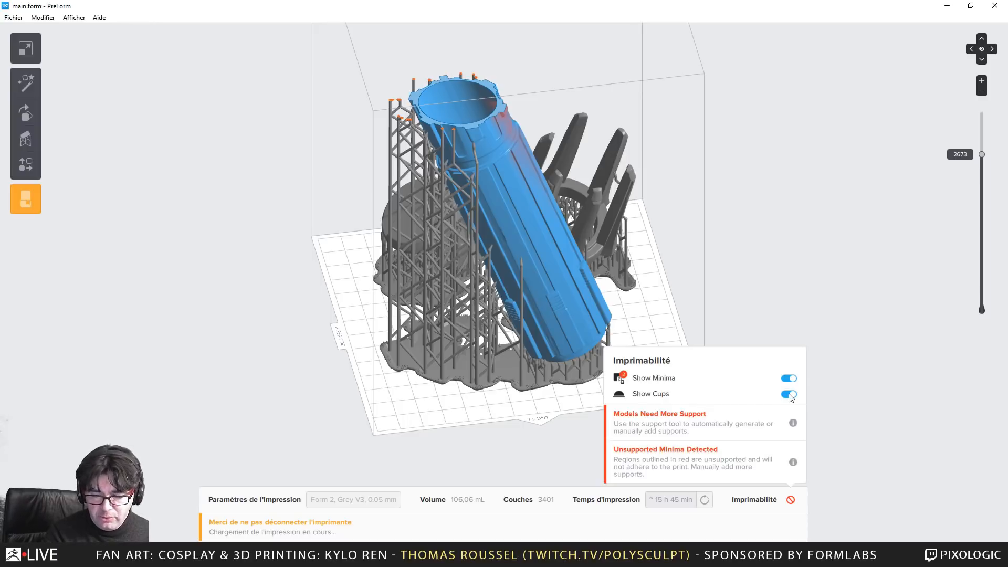
pyautogui.click(791, 499)
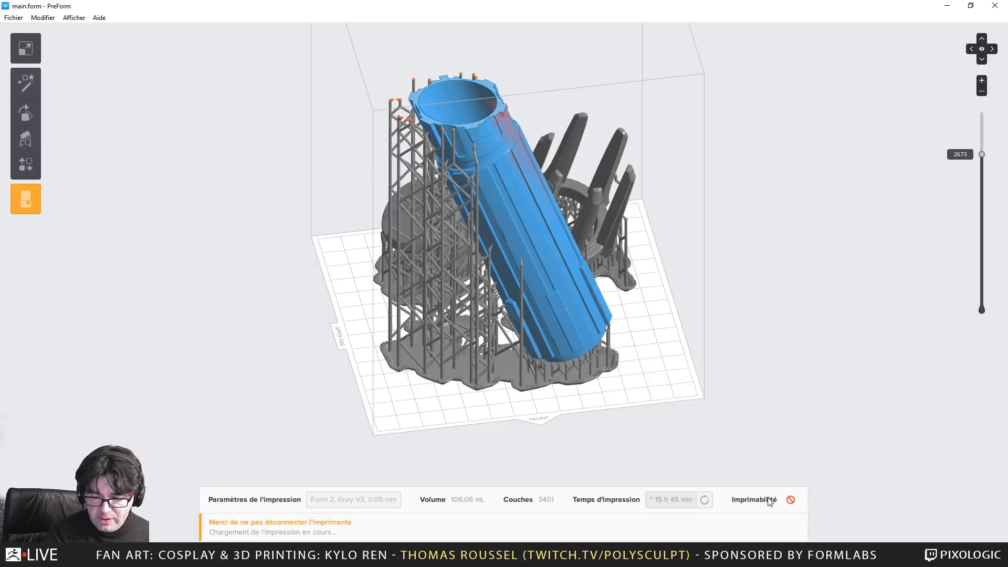
pyautogui.click(790, 499)
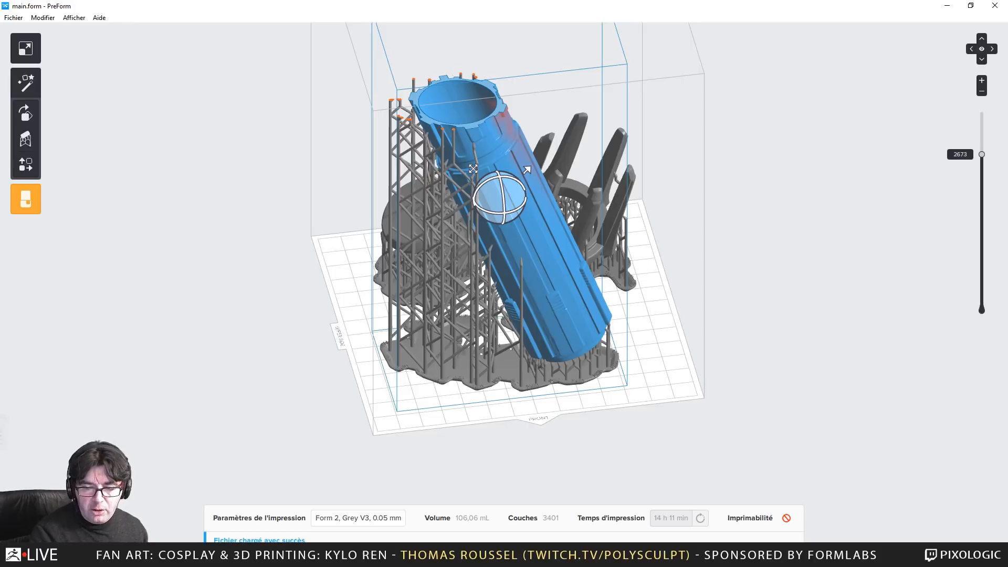
# Switch to the browser showing the Polysculpt Form 2 review and reduce its window so PreForm stays partly visible
pyautogui.hotkey('ctrl', 'o')
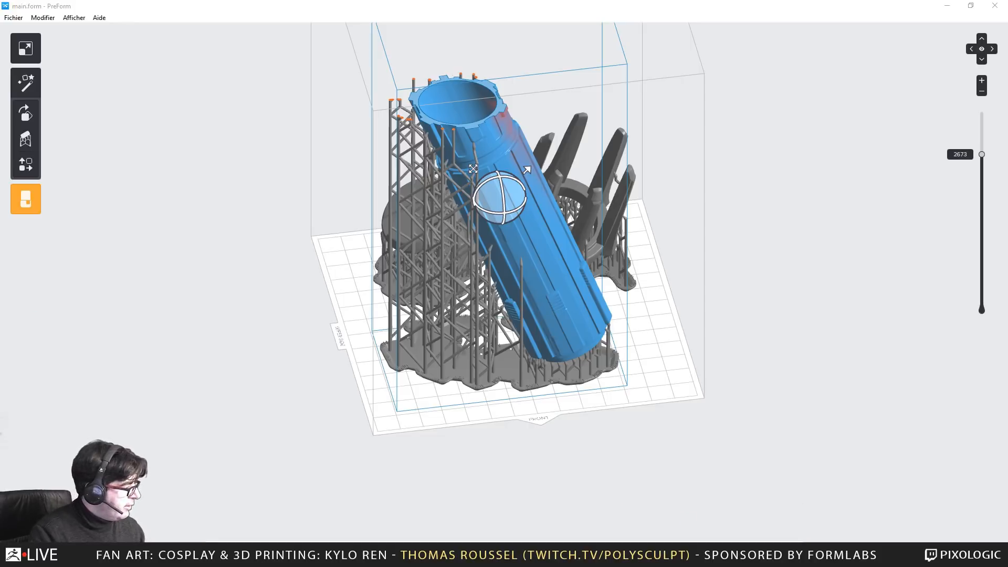
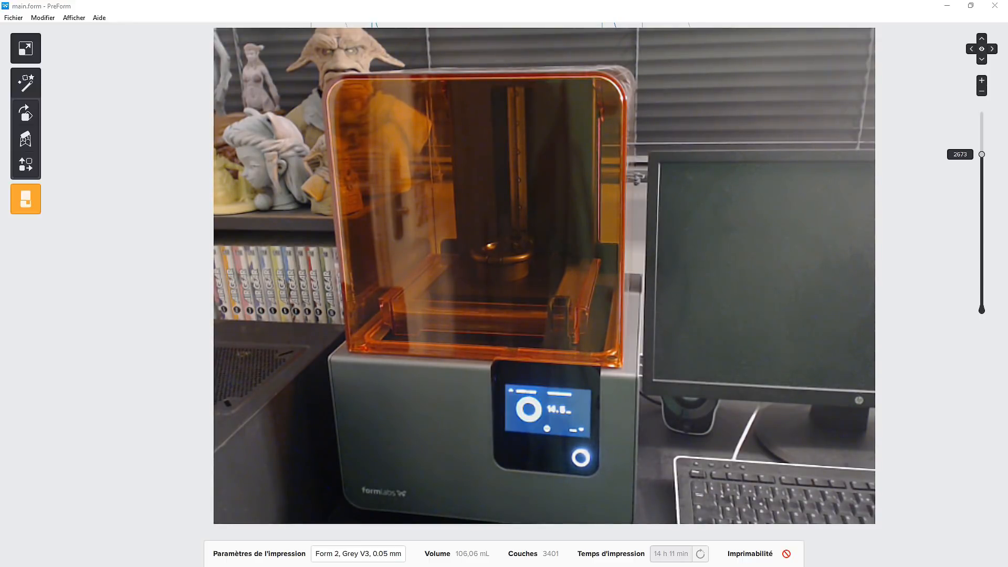
pyautogui.moveTo(0, 216); pyautogui.dragTo(614, 1)
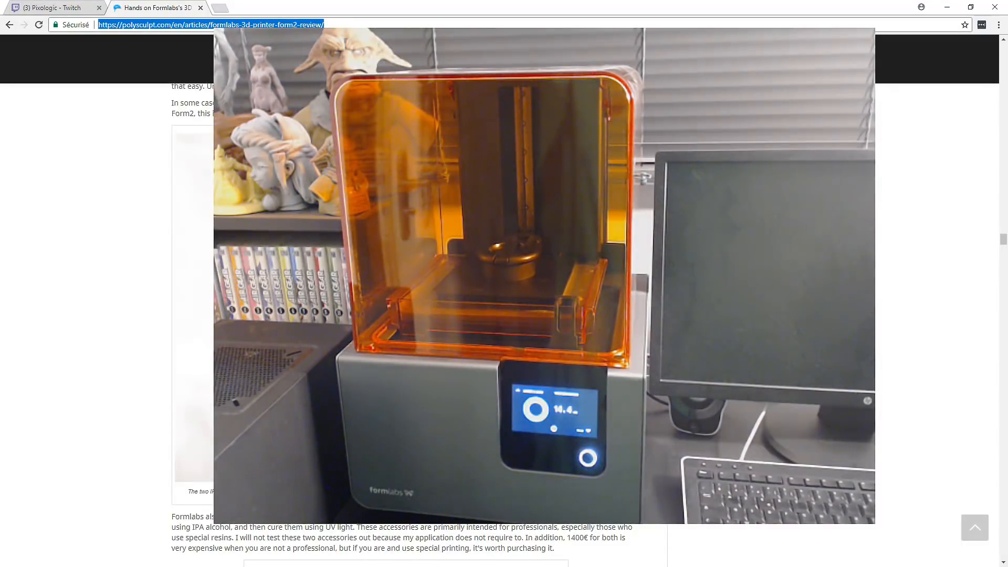
pyautogui.hotkey('alt', 'Tab')
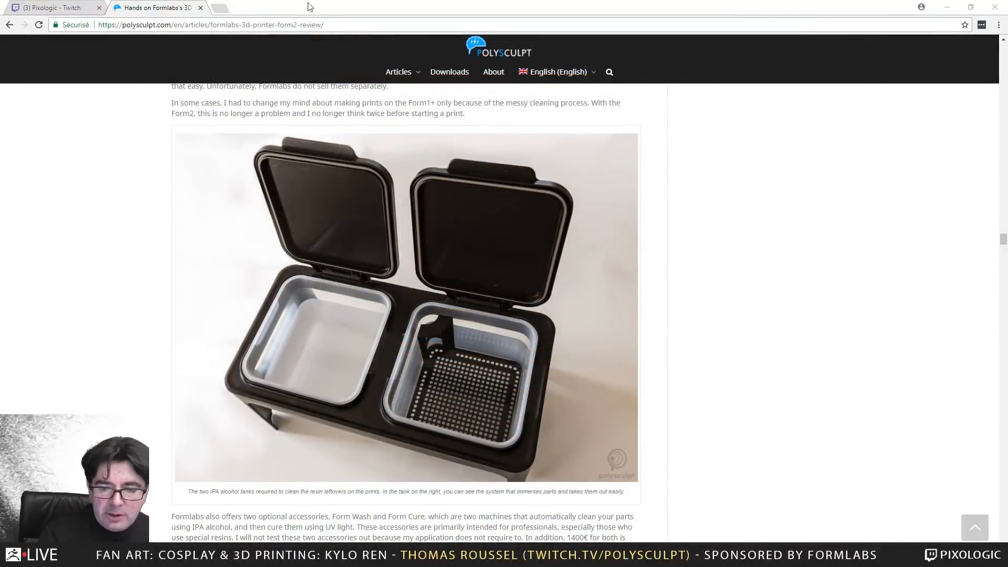
pyautogui.doubleClick(422, 6)
pyautogui.moveTo(341, 41); pyautogui.dragTo(443, 20)
# Look through the review's printing and tank wear sections and examine the cleaning tools photo under Tools
pyautogui.scroll(20, 559, 139)
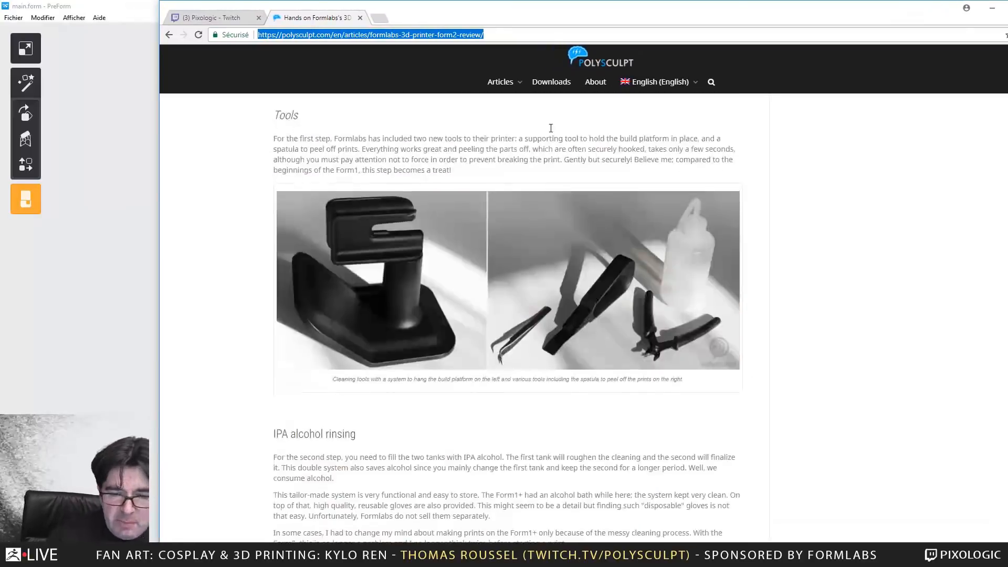
pyautogui.scroll(-7, 554, 162)
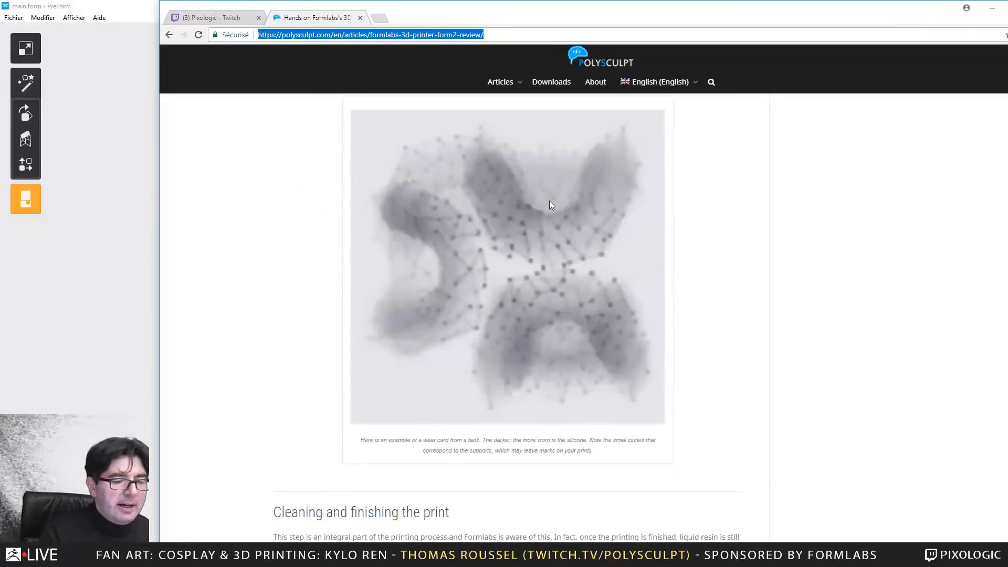
pyautogui.scroll(-9, 551, 205)
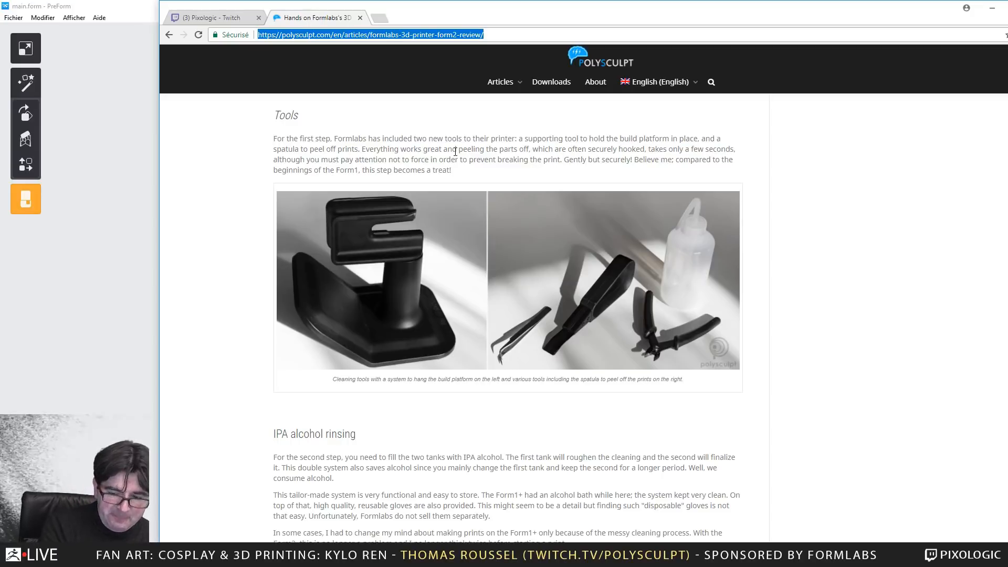
pyautogui.scroll(15, 499, 177)
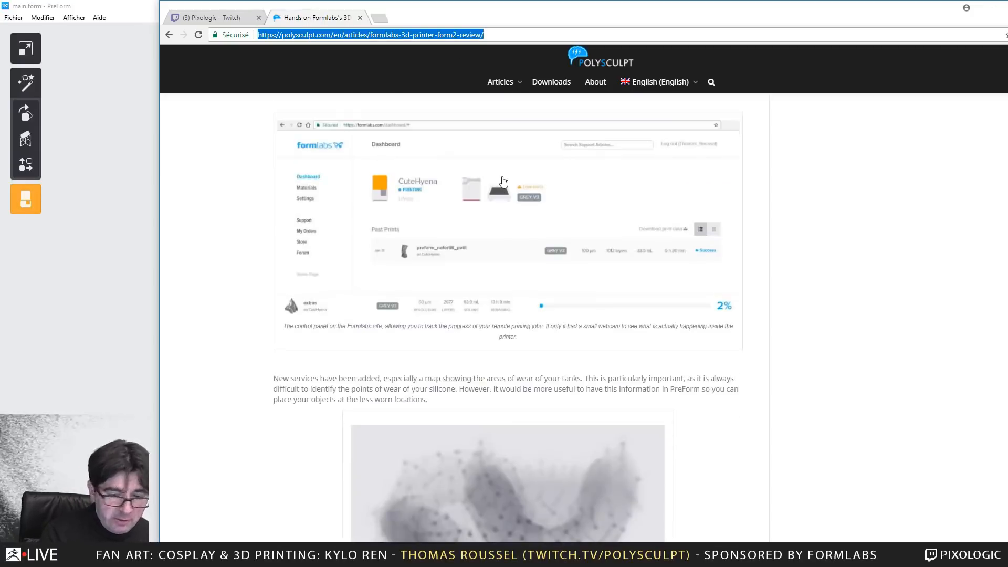
pyautogui.scroll(6, 504, 179)
pyautogui.scroll(5, 506, 178)
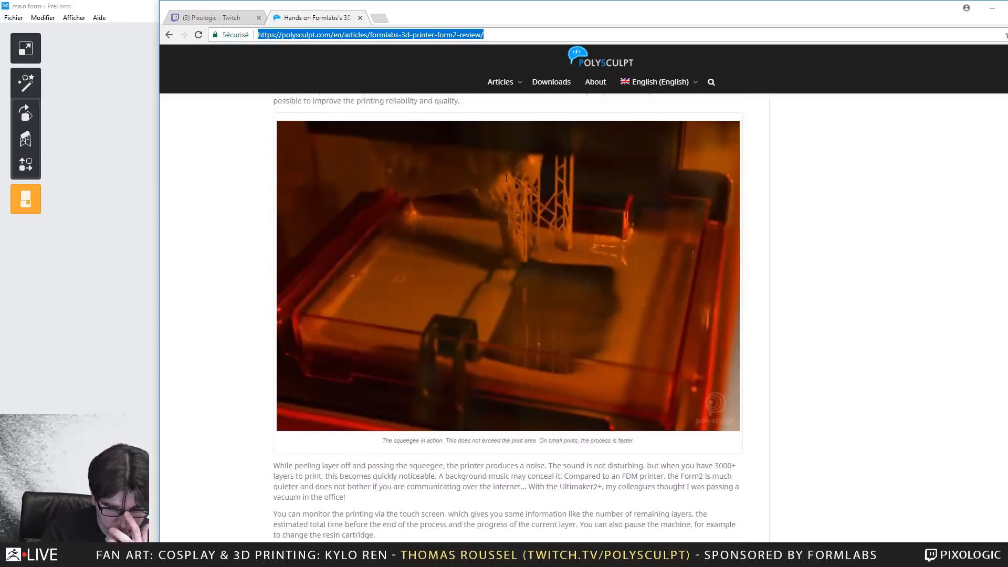
pyautogui.scroll(-20, 506, 177)
pyautogui.scroll(-1, 506, 177)
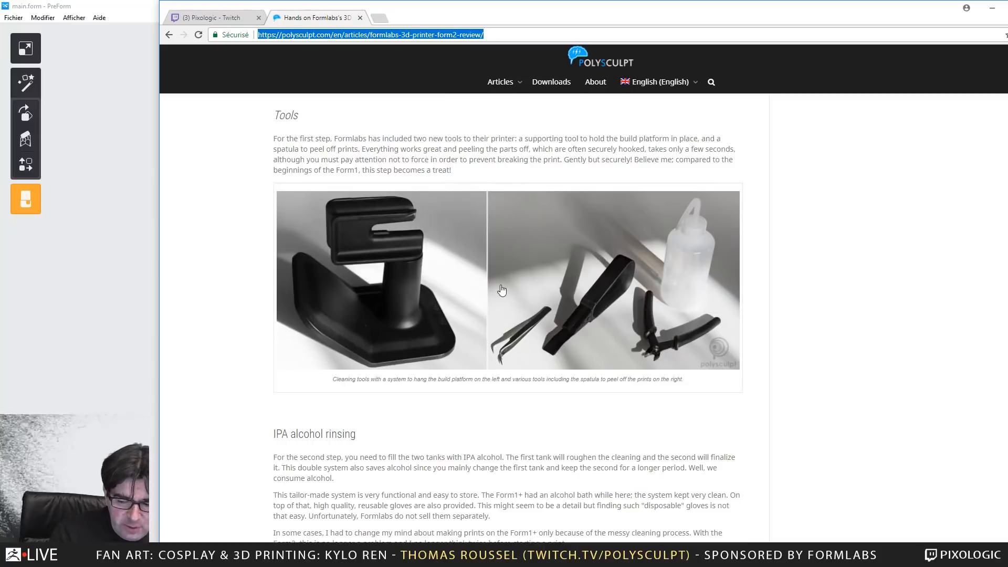
pyautogui.scroll(1, 492, 298)
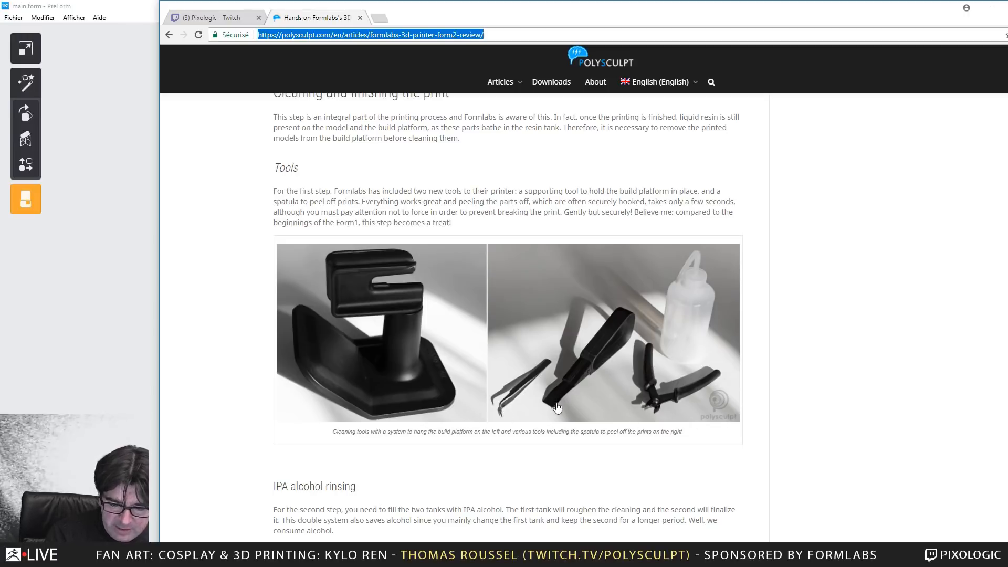
# Switch to PreForm and examine the raft edges under the hilt, comparing them with the review's cleaning tools photo
pyautogui.hotkey('alt', 'Tab')
pyautogui.click(219, 324)
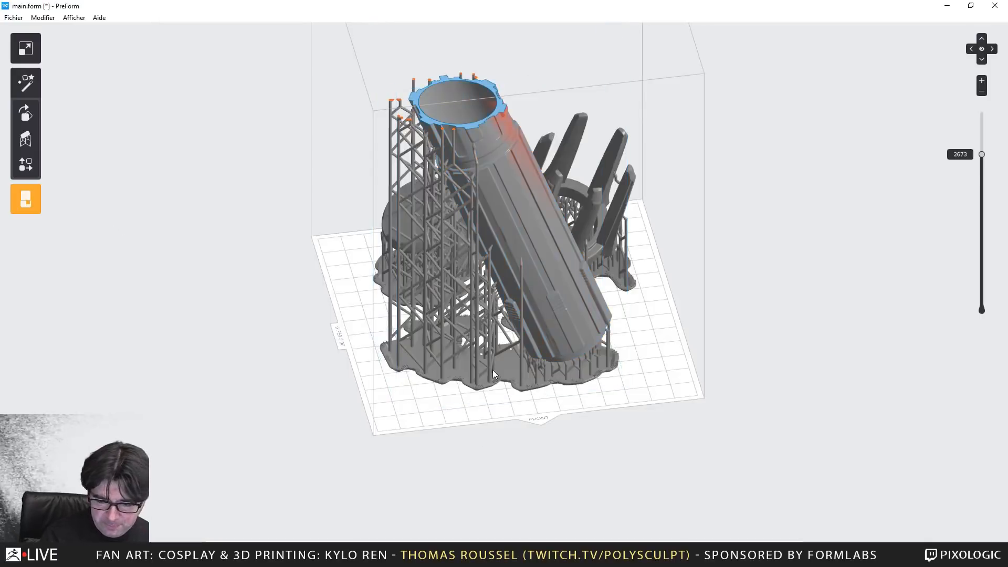
pyautogui.scroll(10, 495, 394)
pyautogui.scroll(5, 443, 405)
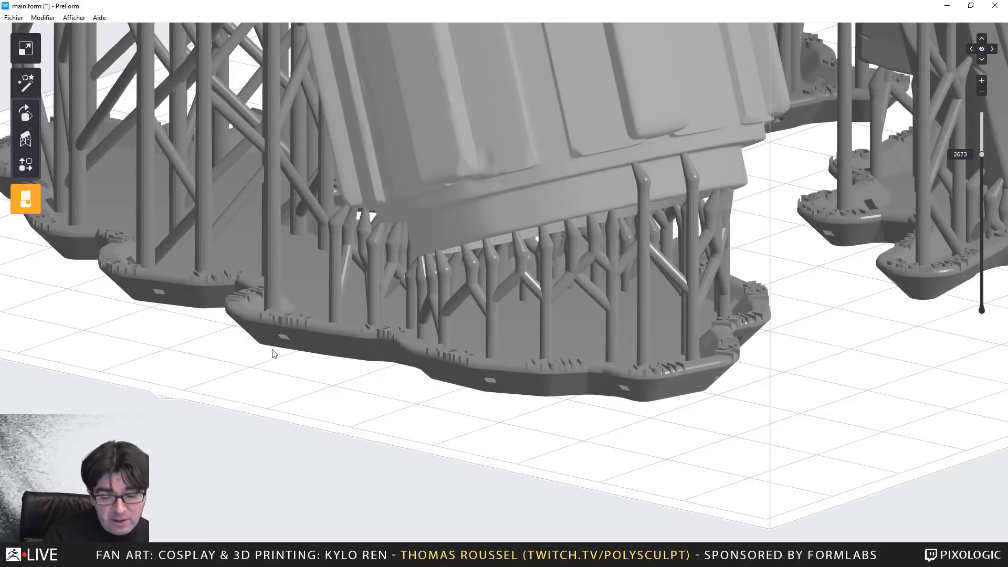
pyautogui.hotkey('alt', 'Tab')
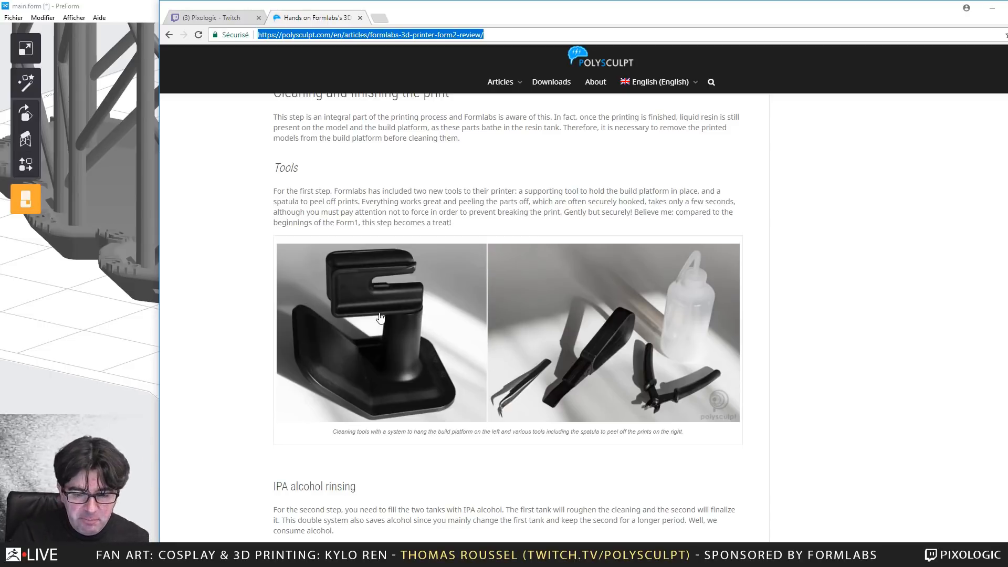
pyautogui.click(84, 288)
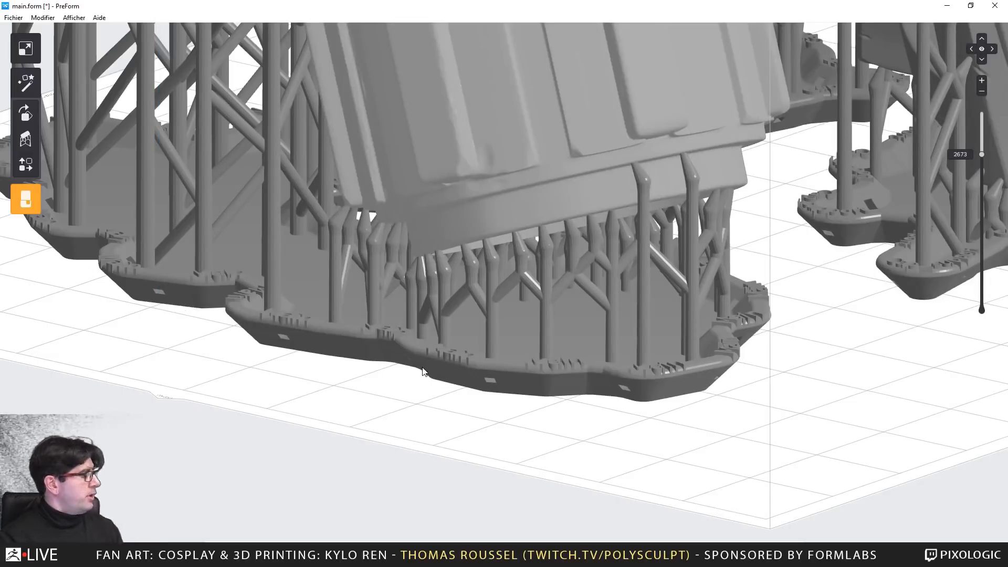
pyautogui.moveTo(352, 411)
pyautogui.mouseDown(button='right')
pyautogui.moveTo(359, 413)
pyautogui.moveTo(338, 402)
pyautogui.mouseUp(button='right')
pyautogui.scroll(-4, 415, 407)
# Switch back to the browser and examine the IPA alcohol rinsing section and its photo of the two tanks
pyautogui.hotkey('alt', 'Tab')
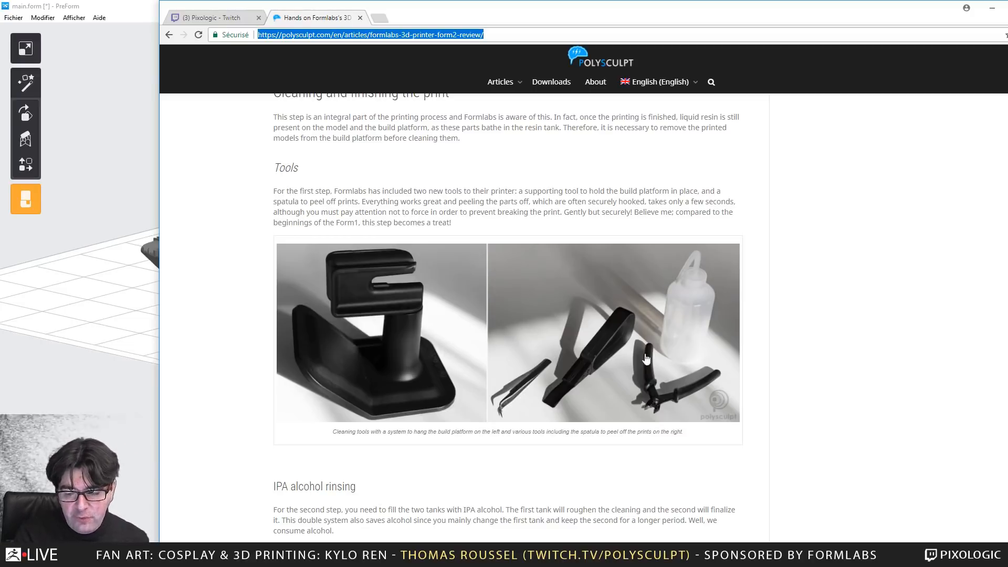
pyautogui.scroll(-10, 530, 404)
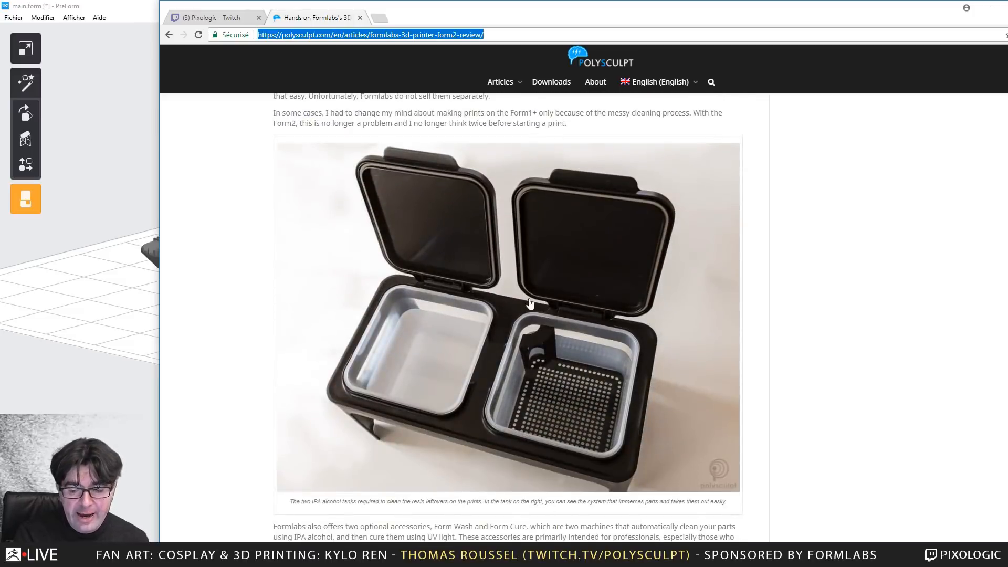
pyautogui.scroll(1, 557, 307)
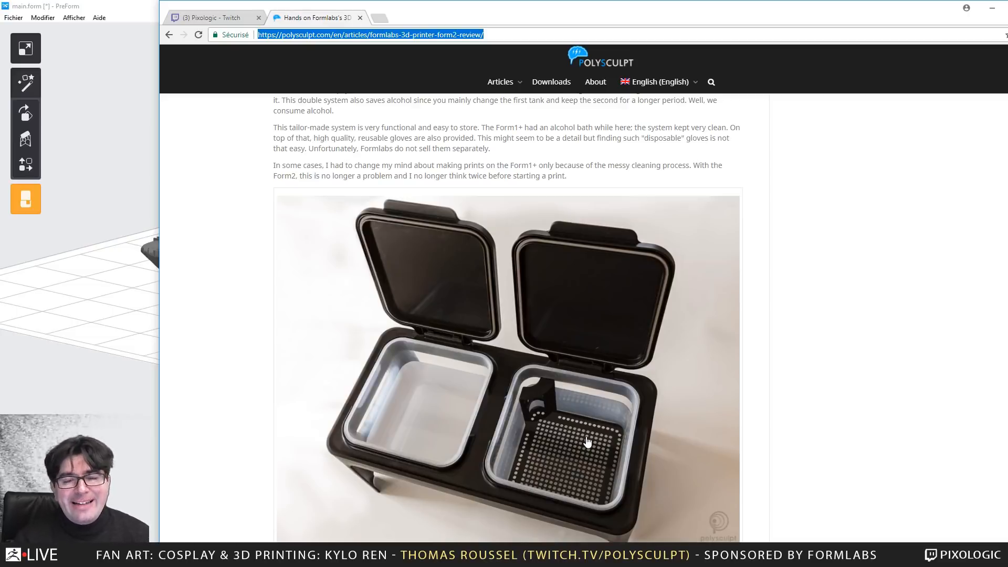
pyautogui.scroll(-2, 557, 424)
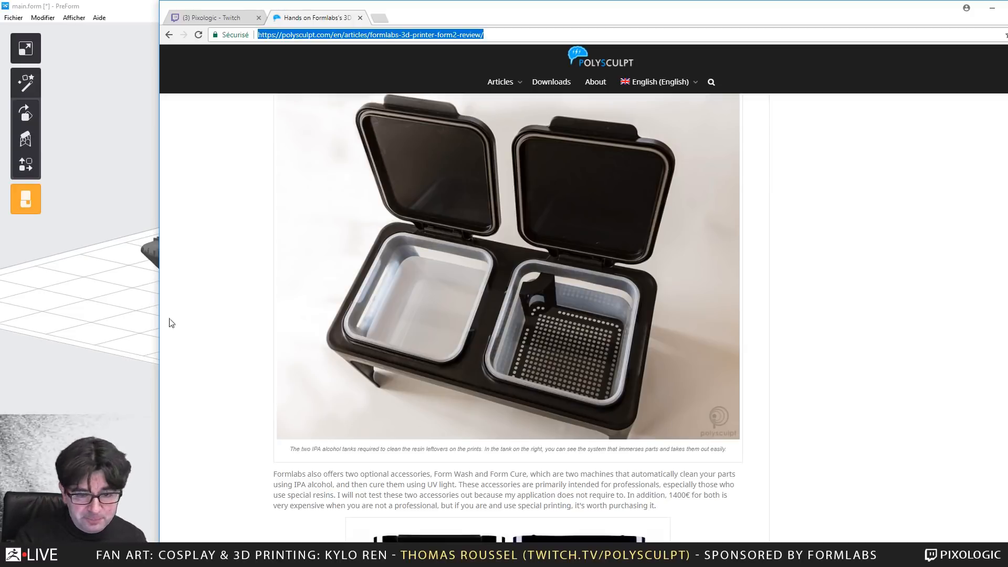
# Examine the review's Form Wash and Form Cure photo and the sections on removing supports and the UV light bath
pyautogui.scroll(-5, 508, 321)
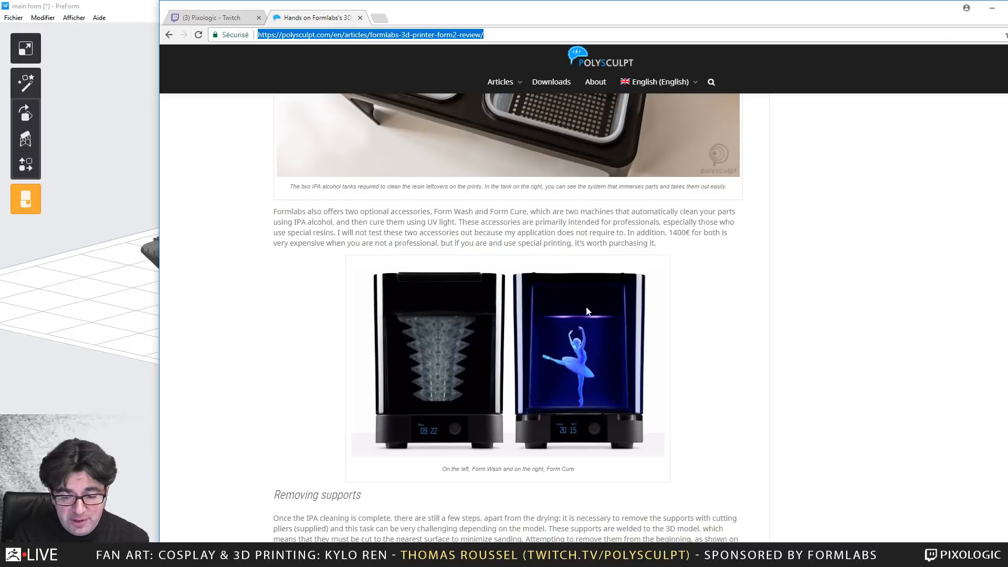
pyautogui.scroll(-2, 585, 310)
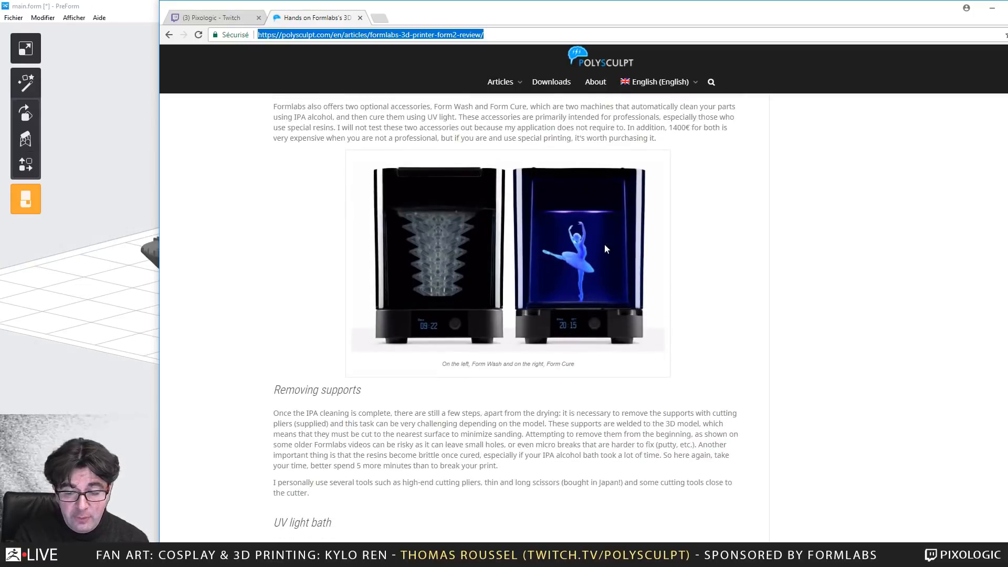
pyautogui.scroll(-4, 508, 272)
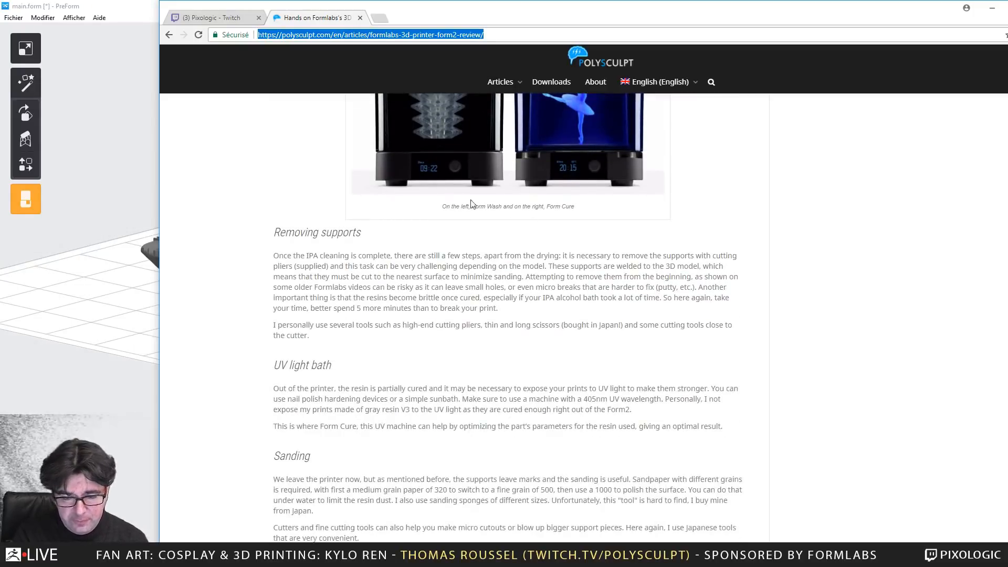
pyautogui.scroll(3, 534, 243)
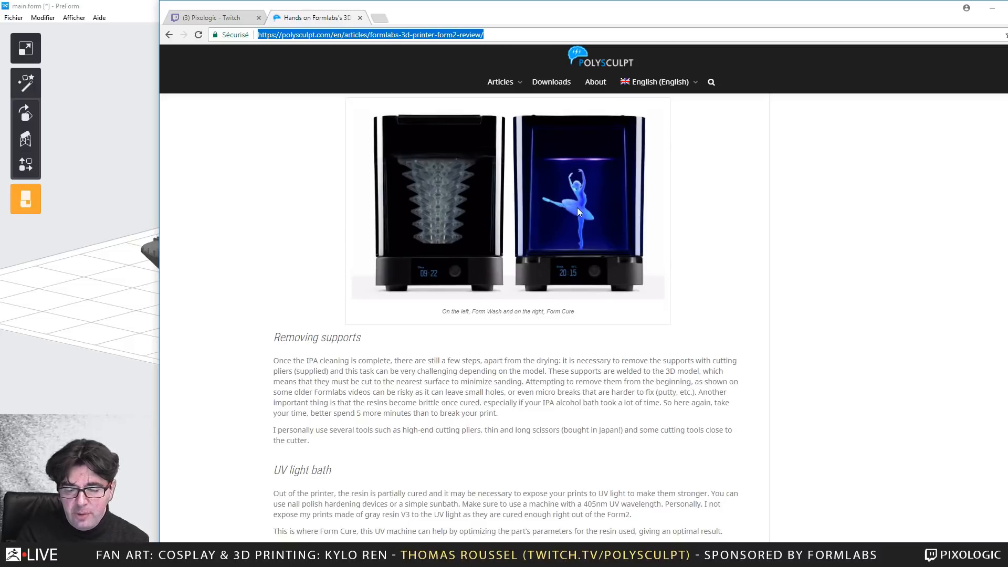
pyautogui.scroll(2, 575, 204)
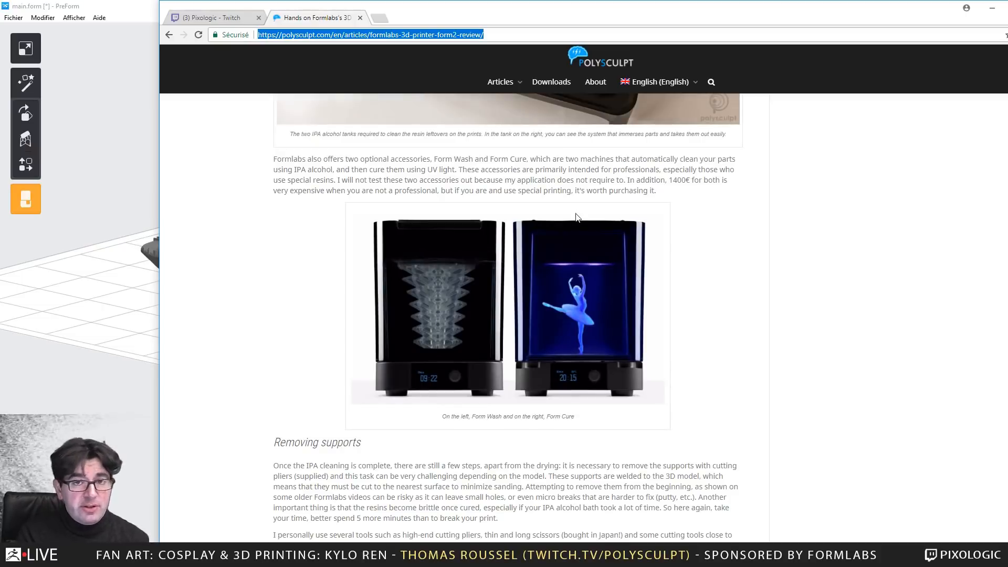
# Browse the printed model photos, then enlarge and close the comparison of the two arm prints at 25 and 50 microns
pyautogui.scroll(-15, 605, 324)
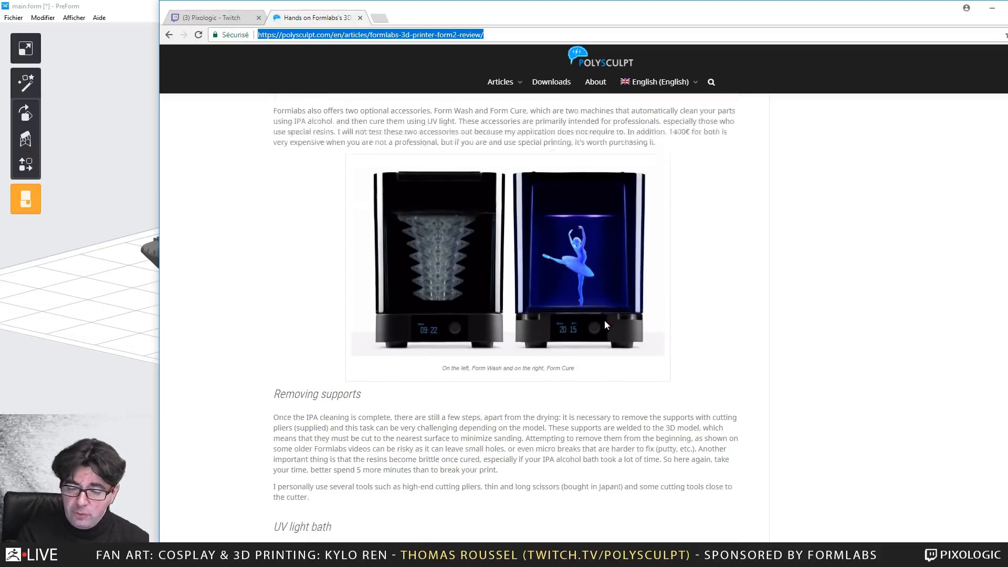
pyautogui.scroll(-16, 552, 359)
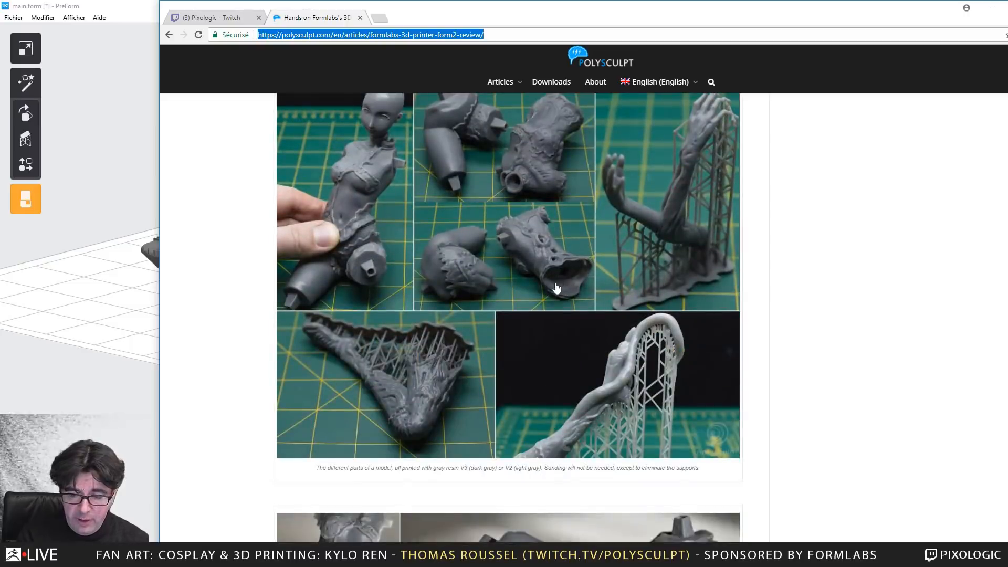
pyautogui.scroll(-6, 536, 294)
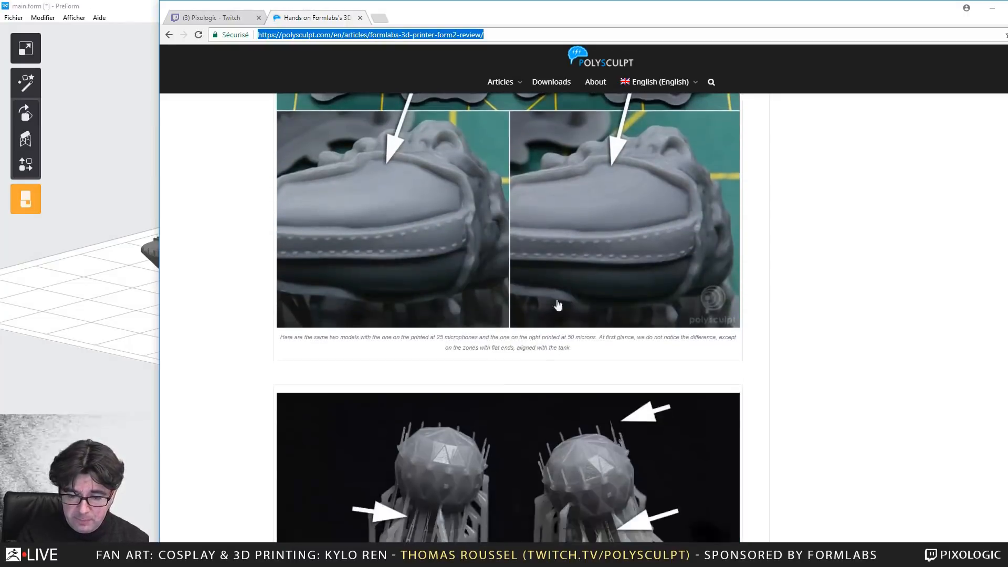
pyautogui.scroll(2, 587, 275)
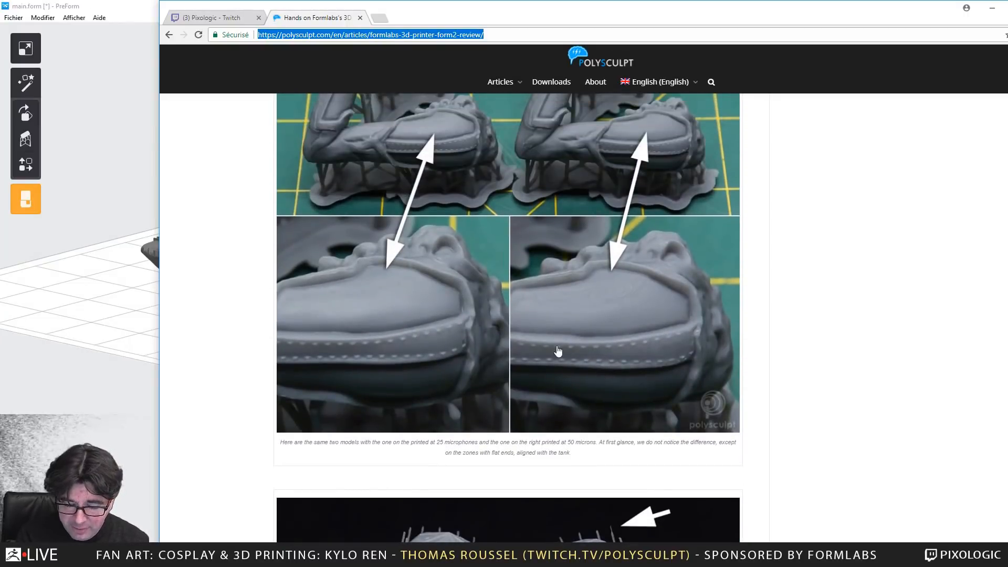
pyautogui.click(392, 302)
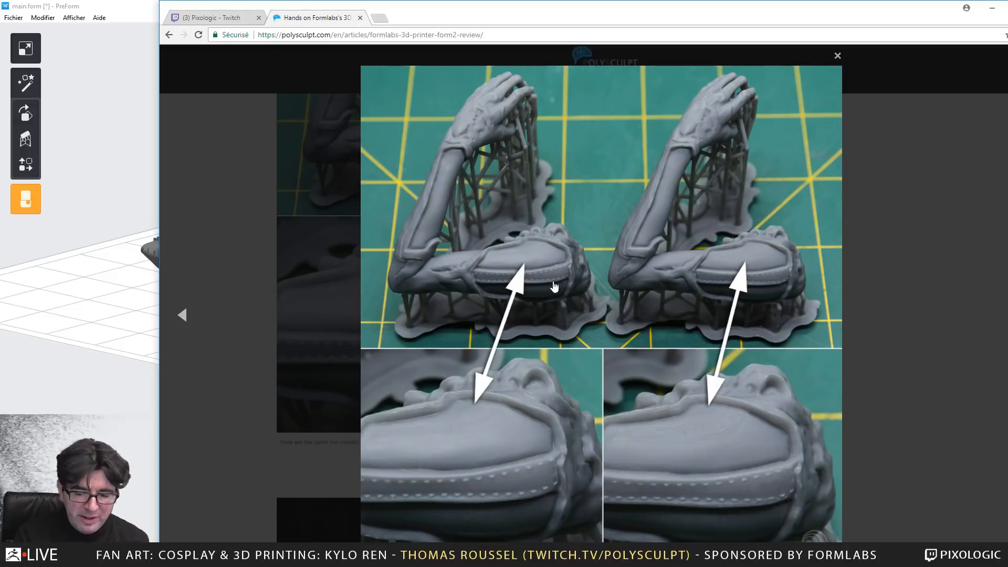
pyautogui.click(261, 260)
# Examine the photo of the small Star Wars Avenger Destroyer parts with fine antennas beside the ruler
pyautogui.scroll(-5, 353, 320)
pyautogui.scroll(-3, 353, 321)
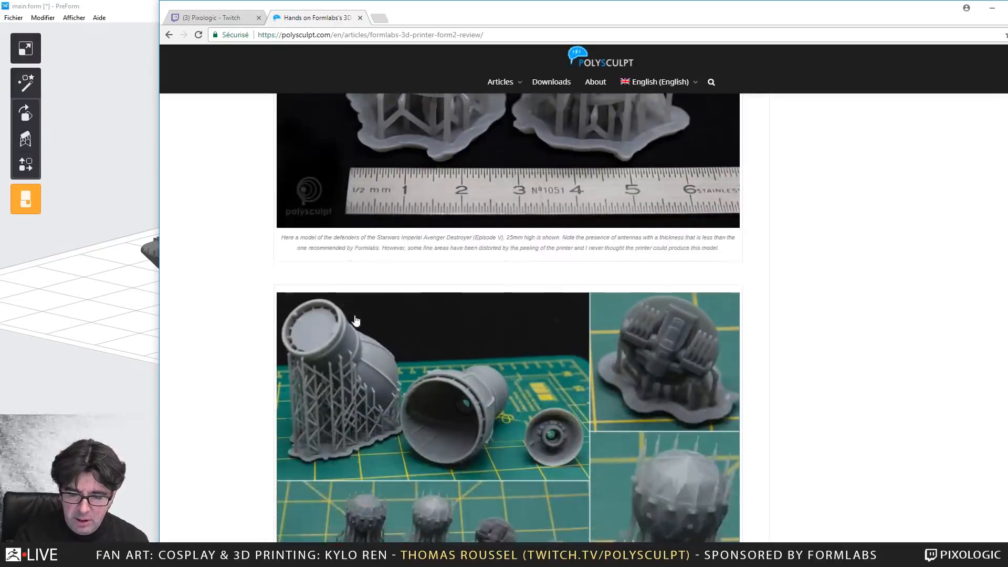
pyautogui.scroll(4, 353, 322)
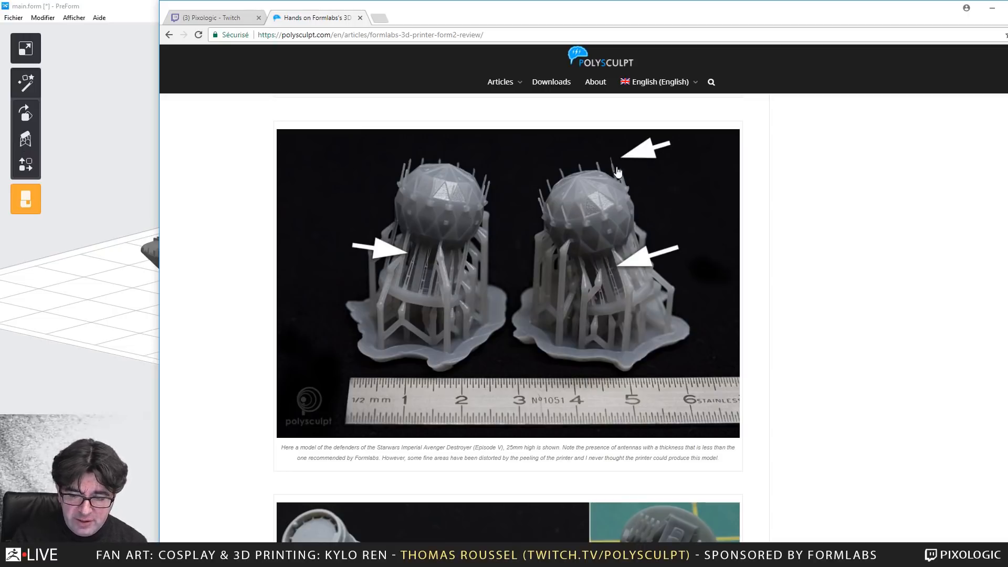
# Examine the Imperial Avenger Destroyer part photos and the Han Solo in Carbonite print
pyautogui.scroll(4, 617, 172)
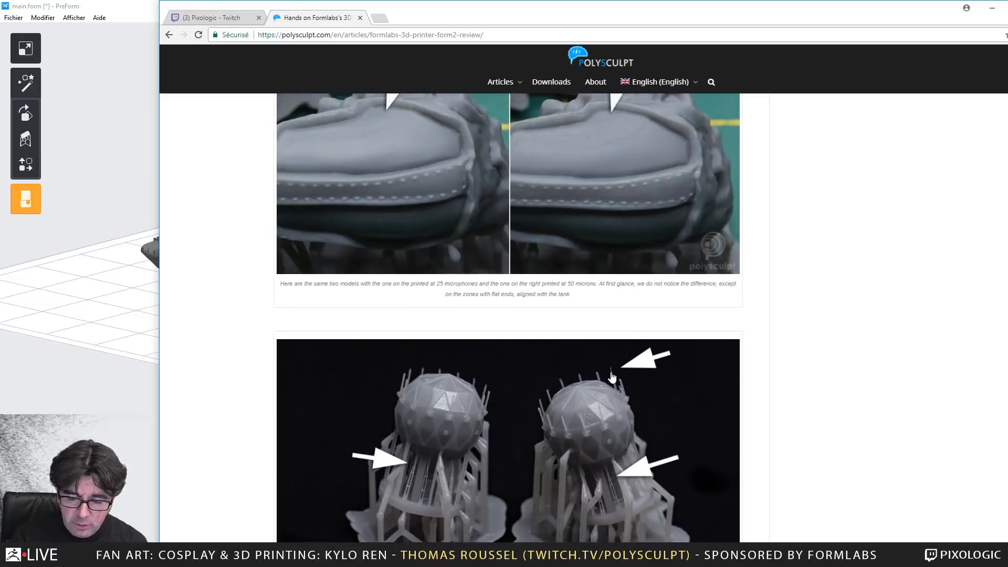
pyautogui.scroll(-1, 612, 376)
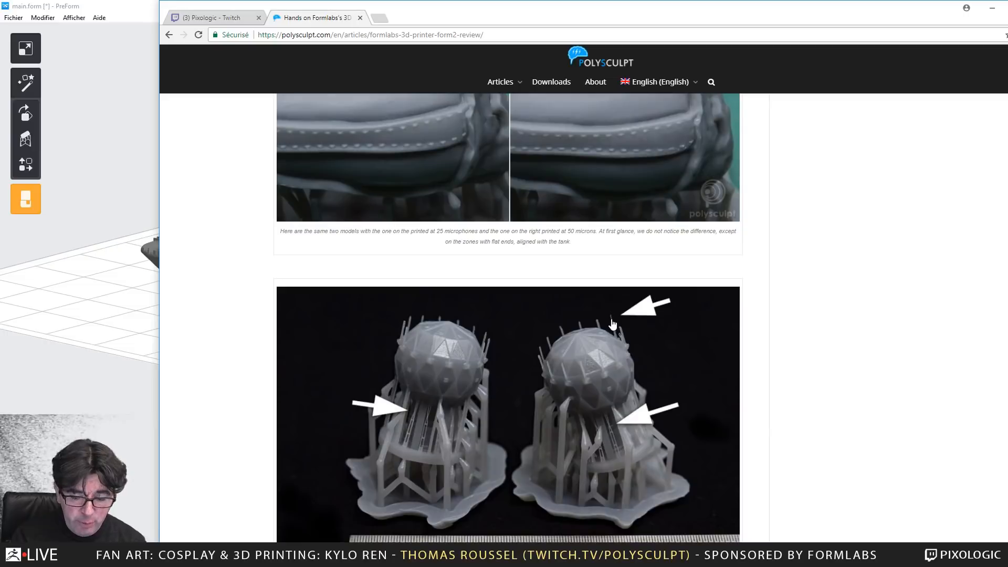
pyautogui.scroll(-8, 612, 324)
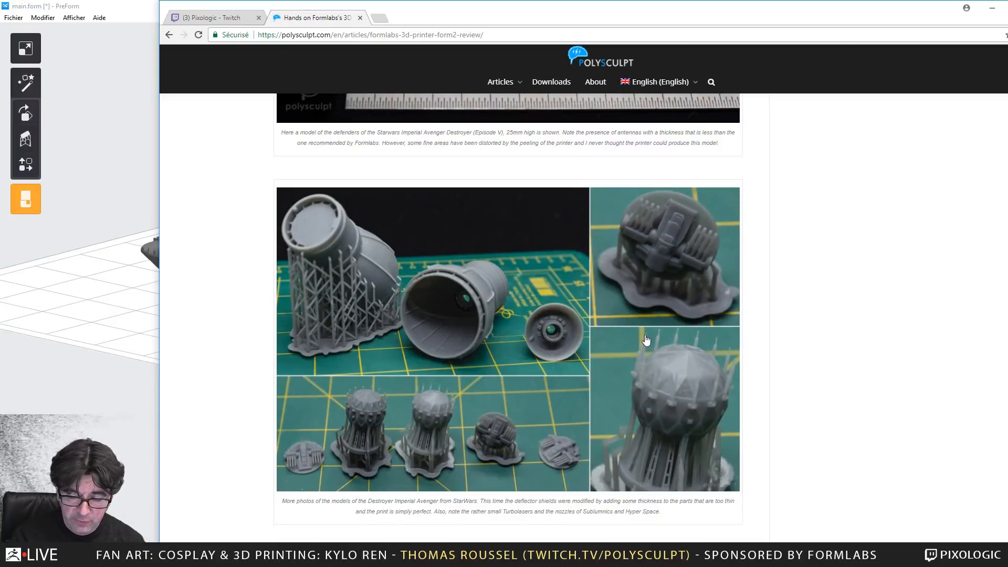
pyautogui.scroll(-2, 650, 391)
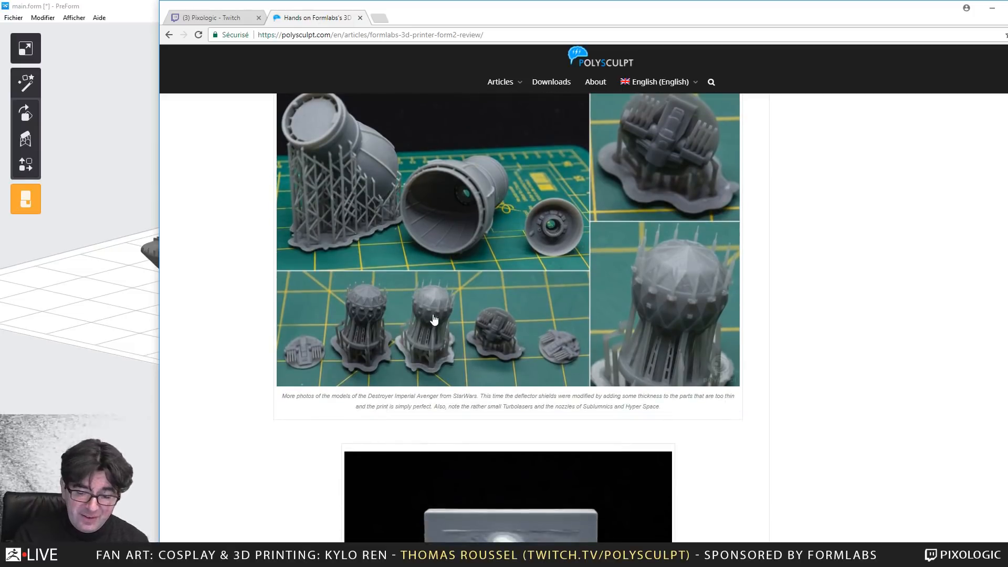
pyautogui.scroll(-8, 590, 323)
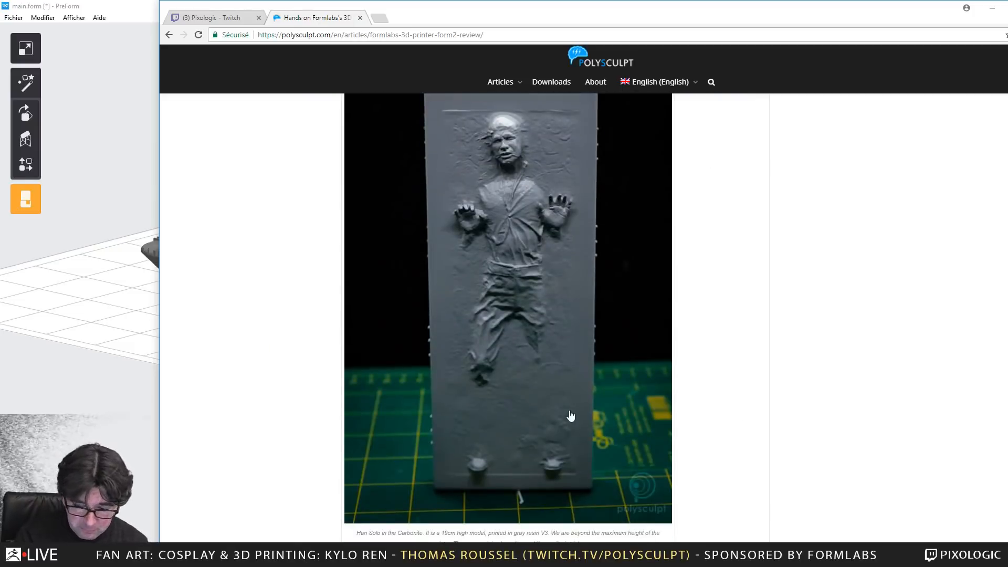
# Examine the Nefertiti bust photos, the signature on the small gray bust and the enlarged details of the gray resin V2 part
pyautogui.scroll(-9, 570, 415)
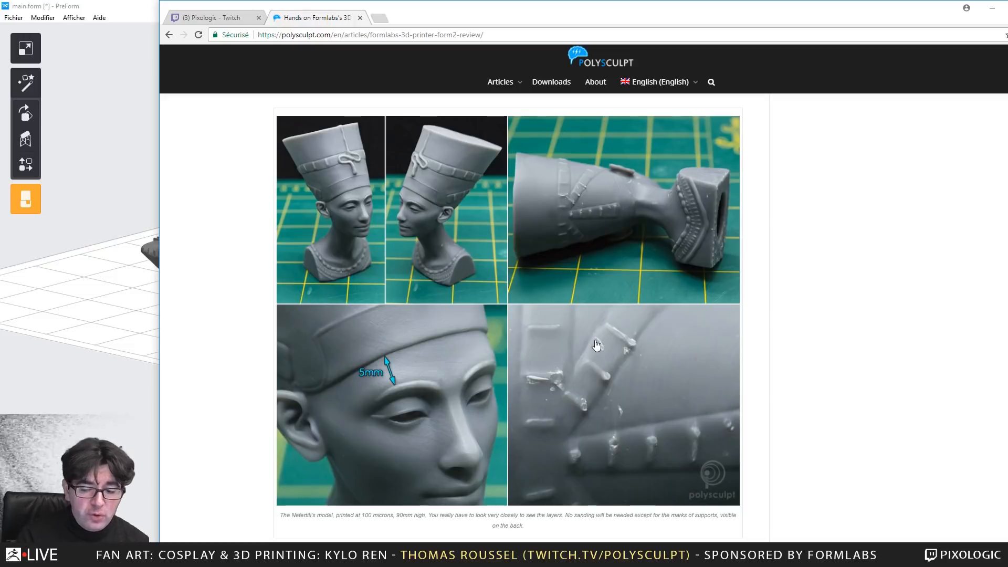
pyautogui.scroll(-10, 596, 345)
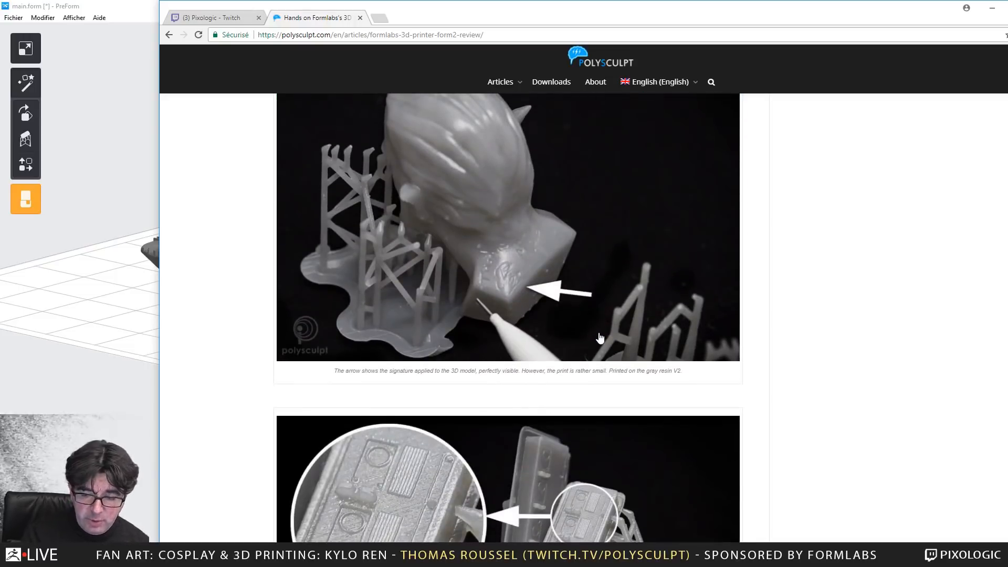
pyautogui.scroll(1, 498, 284)
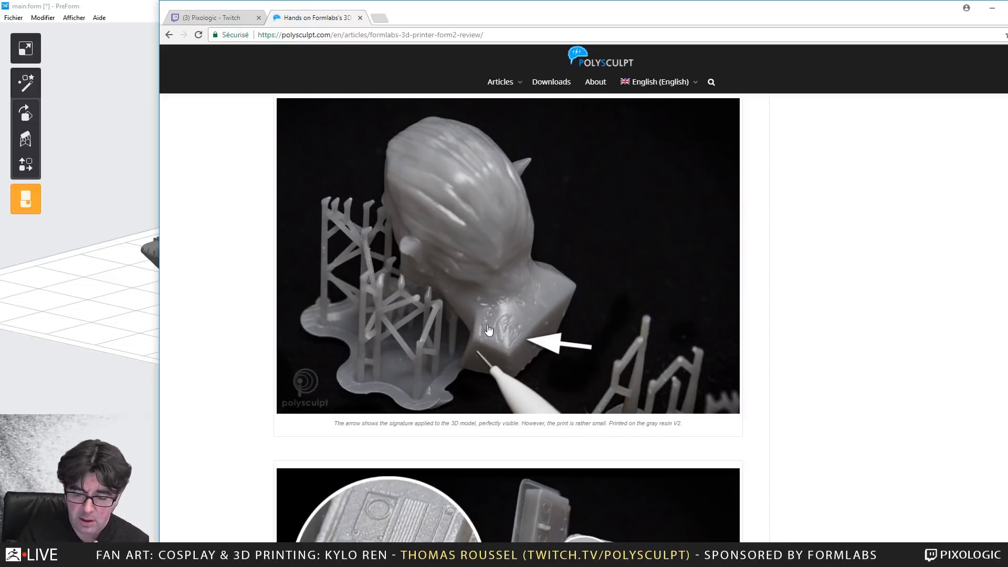
pyautogui.scroll(-6, 491, 331)
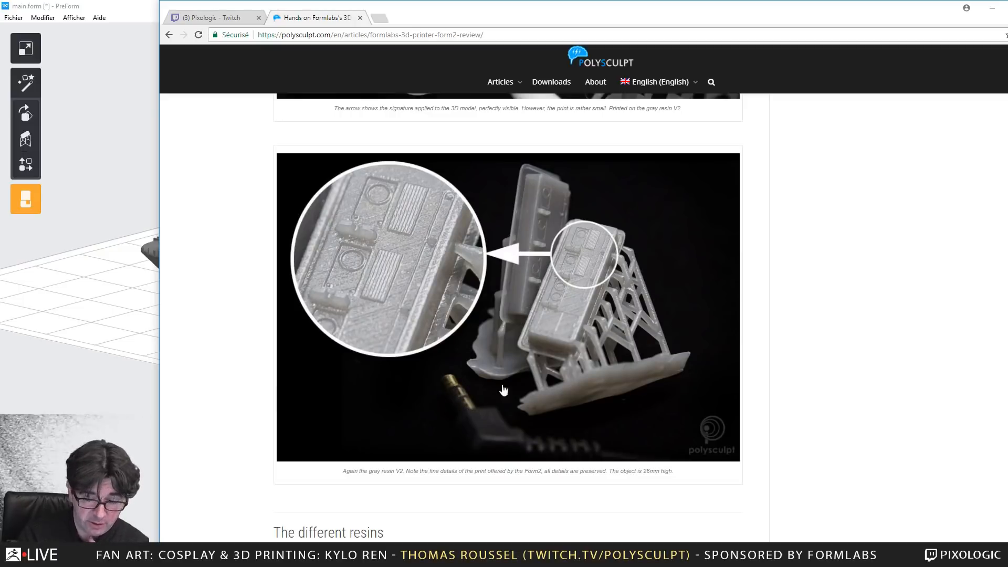
# Review the section on the different resins, comparing the gray V2 and V3 prints with the white resin models
pyautogui.scroll(-5, 399, 297)
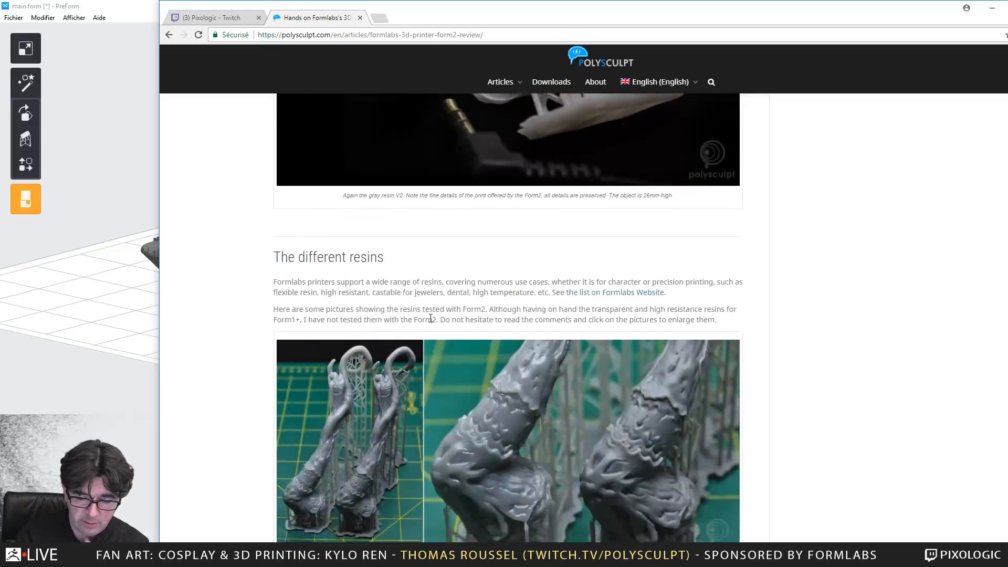
pyautogui.scroll(-4, 451, 307)
pyautogui.scroll(1, 517, 252)
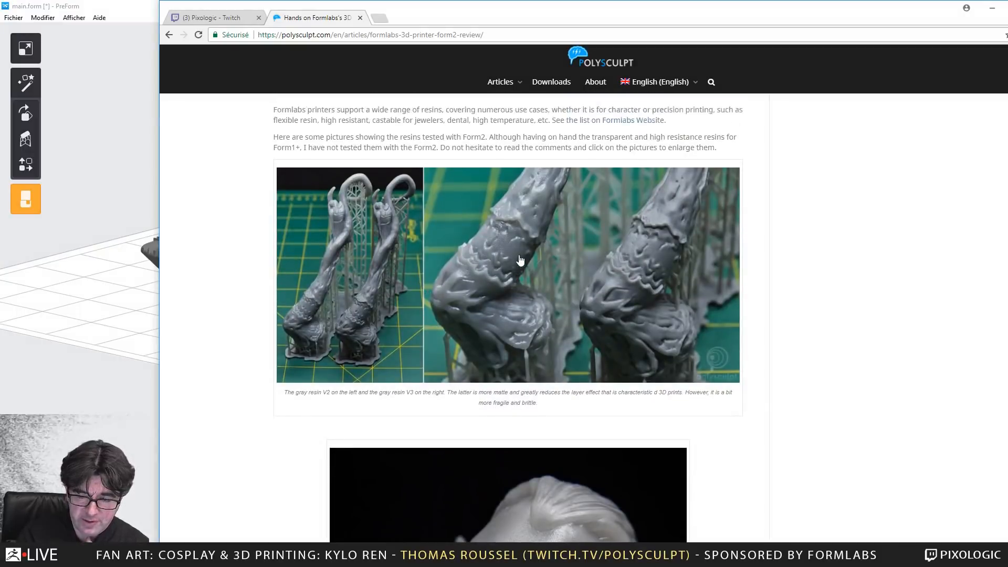
pyautogui.scroll(3, 519, 260)
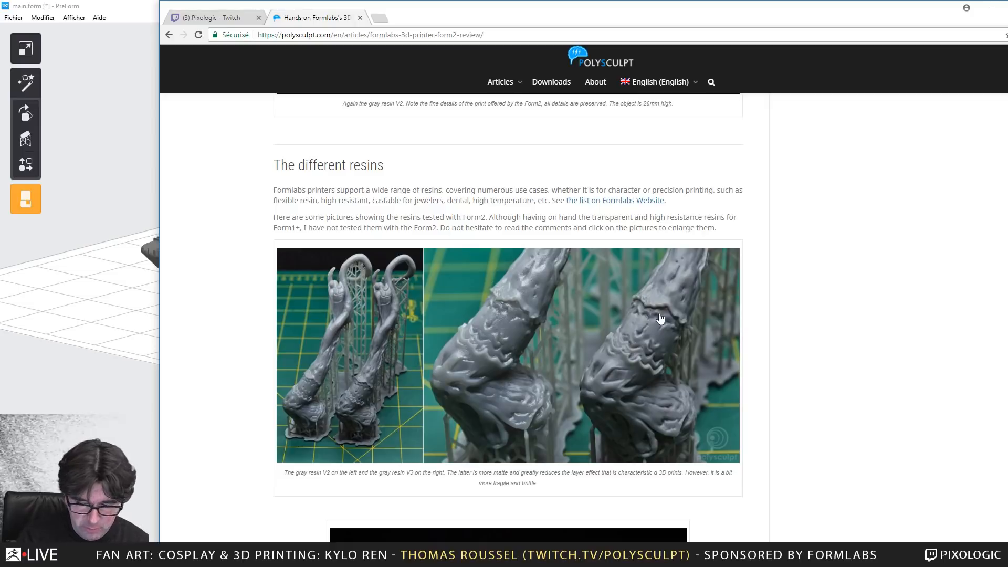
pyautogui.scroll(-7, 661, 318)
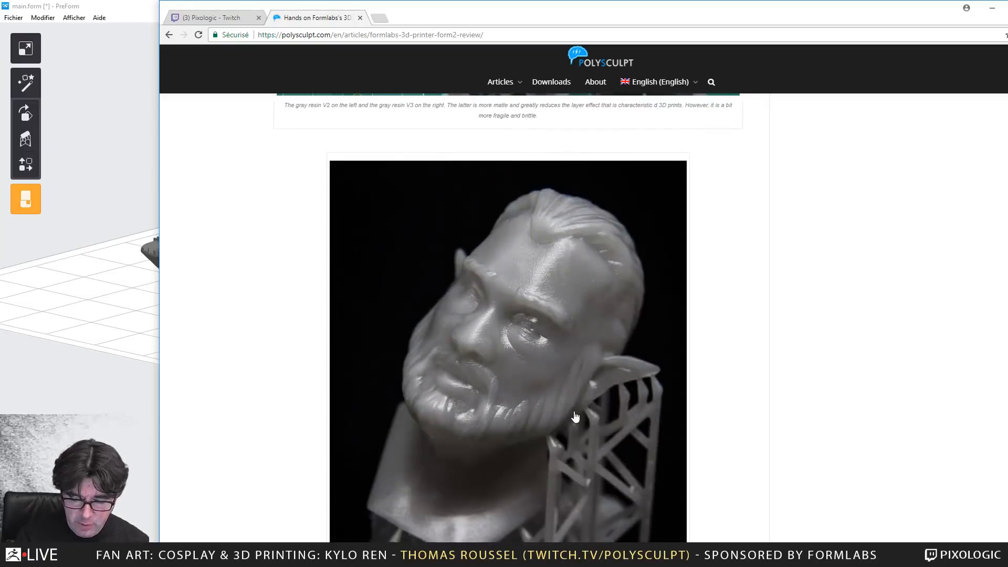
pyautogui.scroll(-2, 576, 416)
pyautogui.scroll(-8, 558, 304)
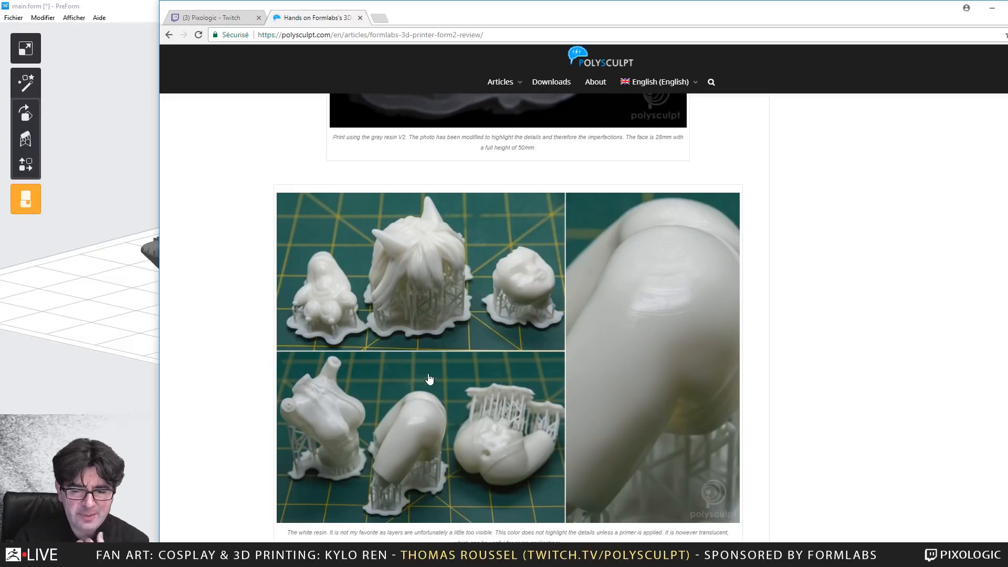
pyautogui.scroll(10, 430, 378)
pyautogui.scroll(4, 504, 285)
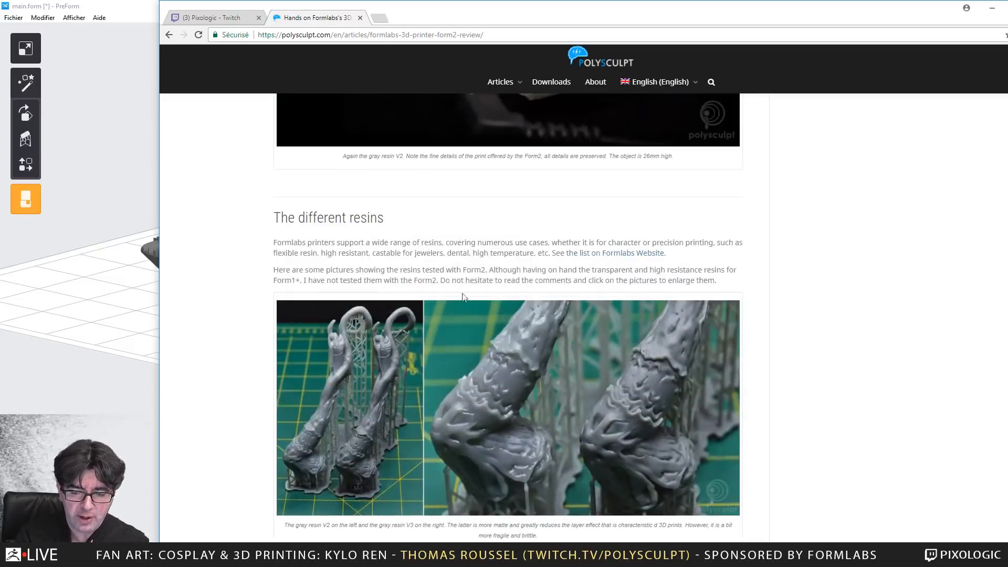
# Compare the Form2 and Form1+ head prints in the photo with the two magnified face details
pyautogui.scroll(-15, 631, 400)
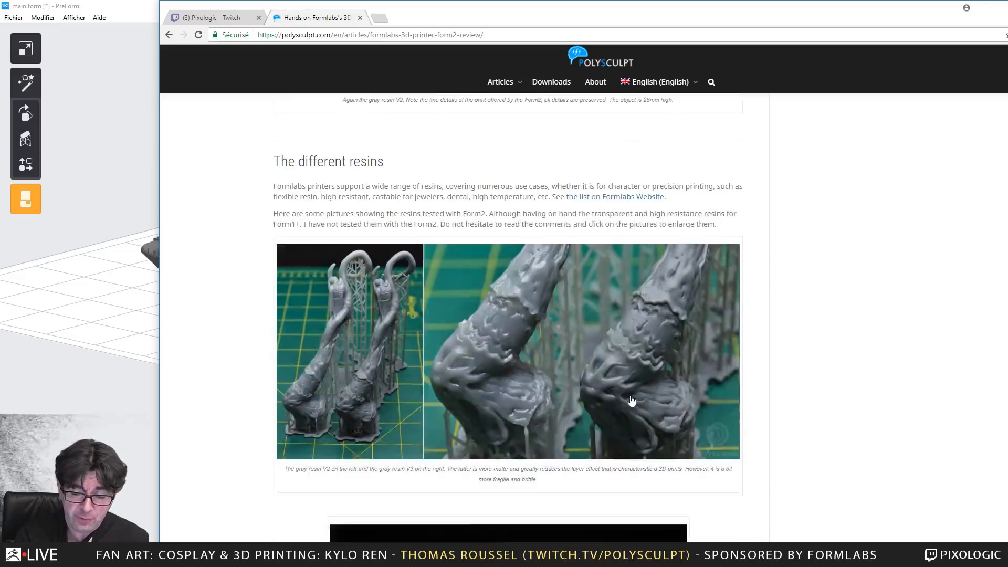
pyautogui.scroll(-7, 631, 401)
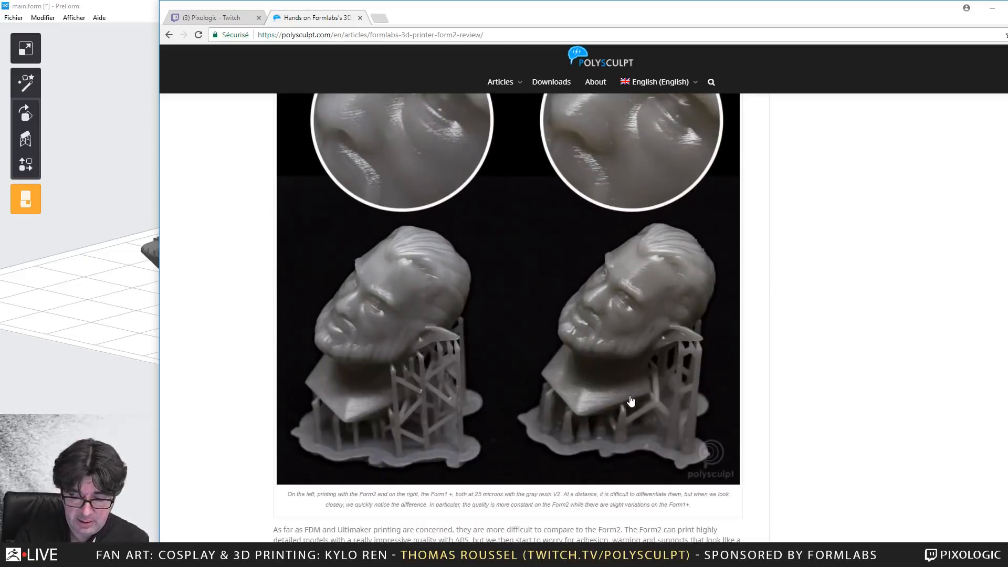
pyautogui.scroll(4, 538, 376)
pyautogui.scroll(-3, 486, 372)
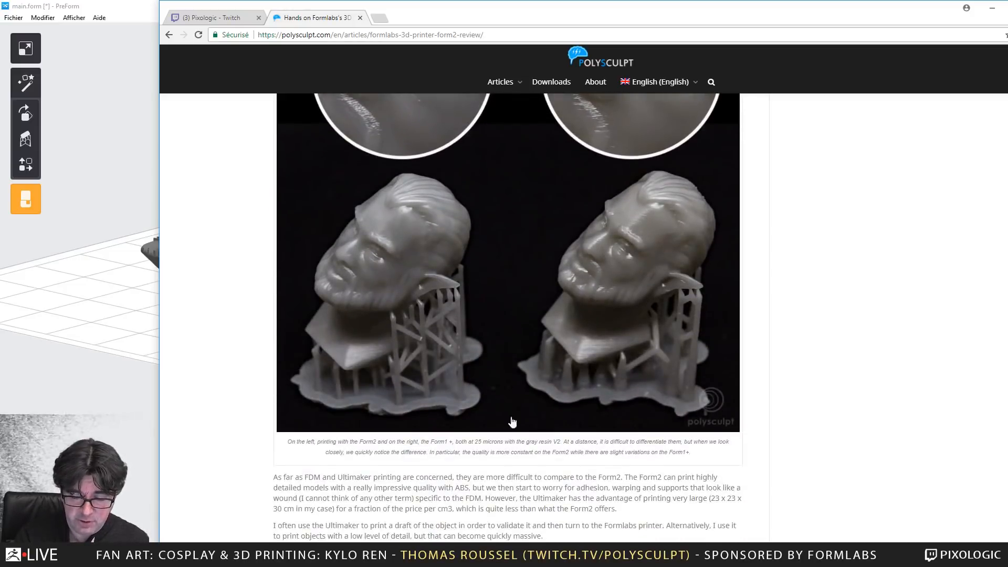
pyautogui.scroll(2, 619, 323)
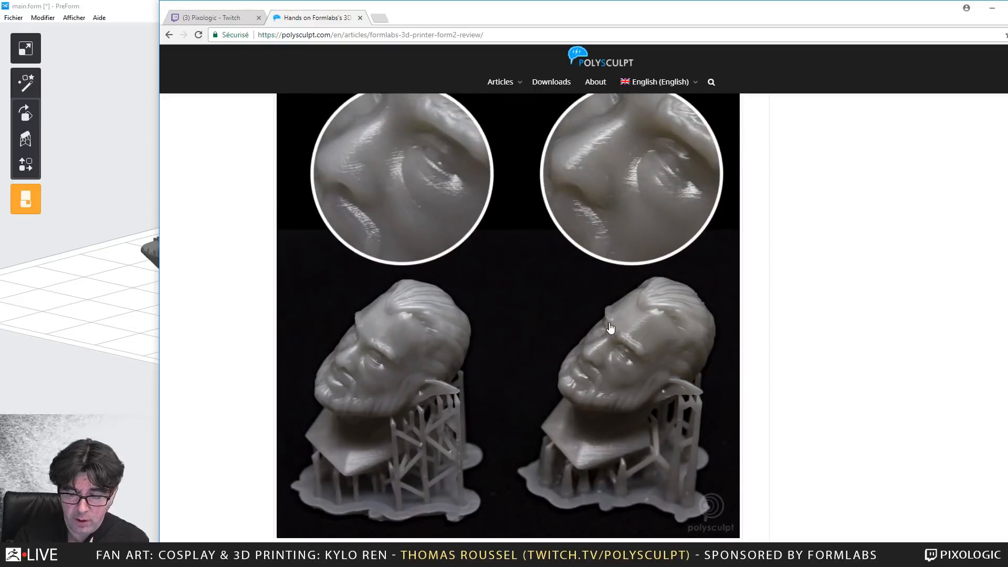
pyautogui.scroll(1, 610, 328)
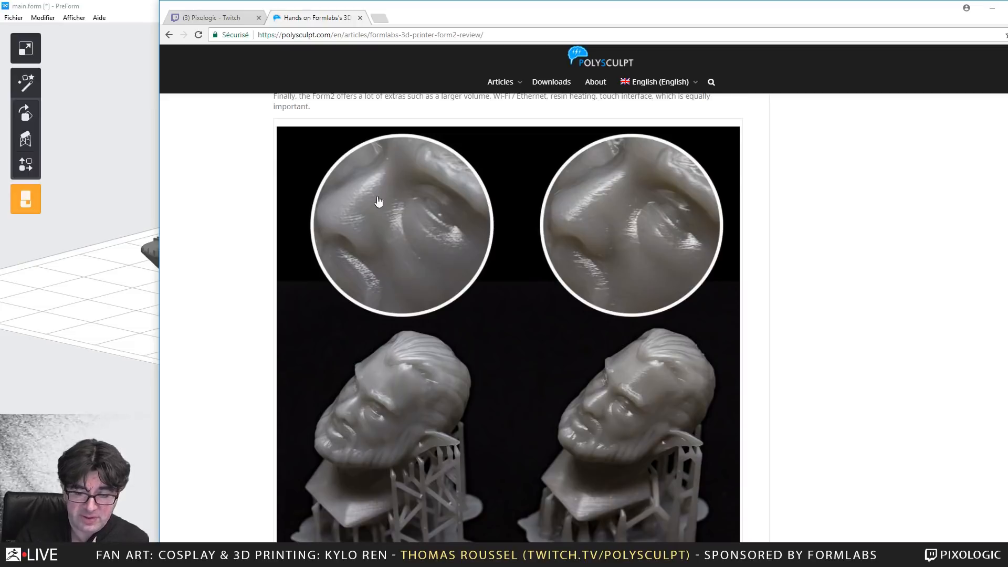
pyautogui.scroll(-4, 504, 402)
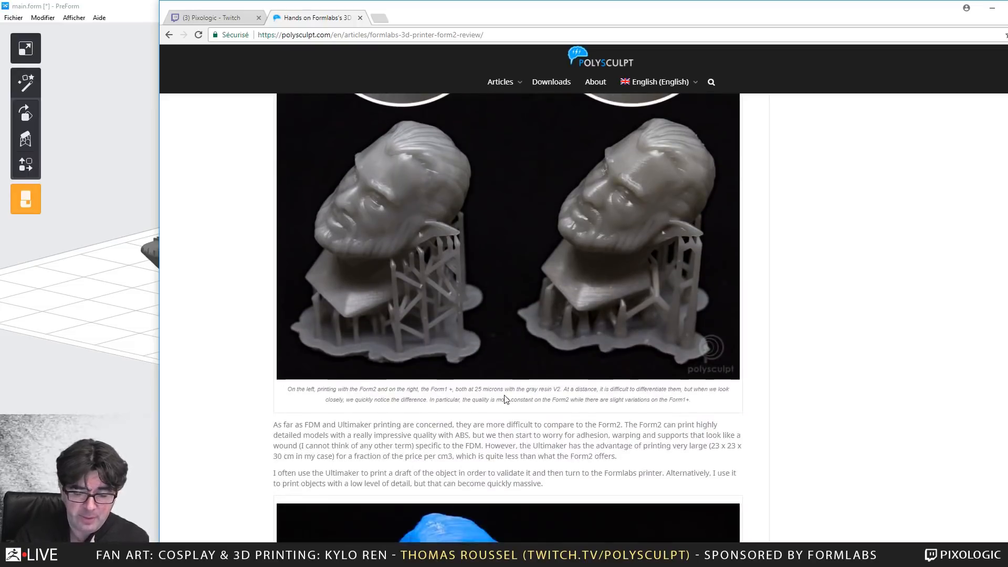
# Compare the blue FDM and gray SLA heads, highlight the nozzle mention in the caption, and look over the article's conclusion
pyautogui.scroll(-5, 505, 400)
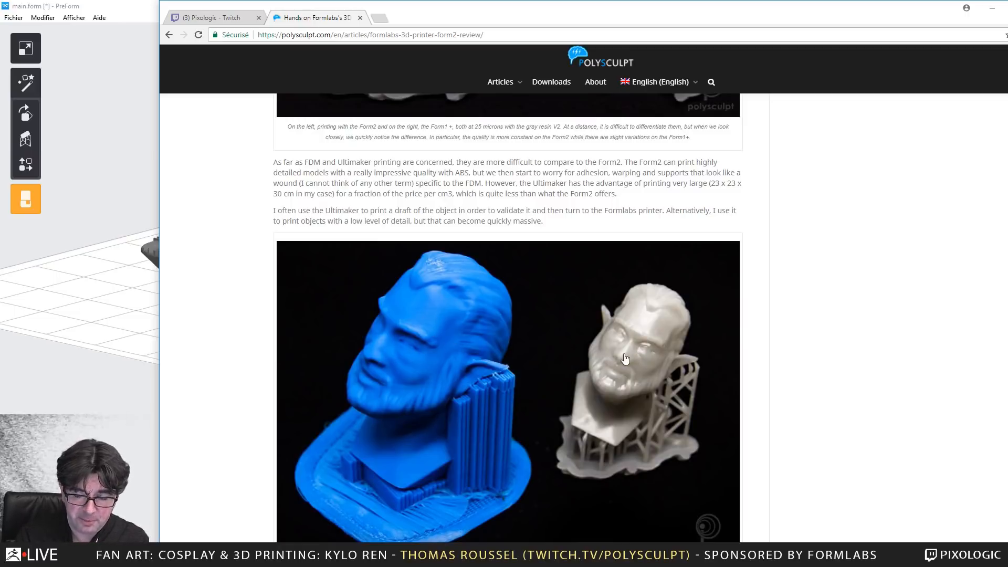
pyautogui.scroll(-2, 619, 360)
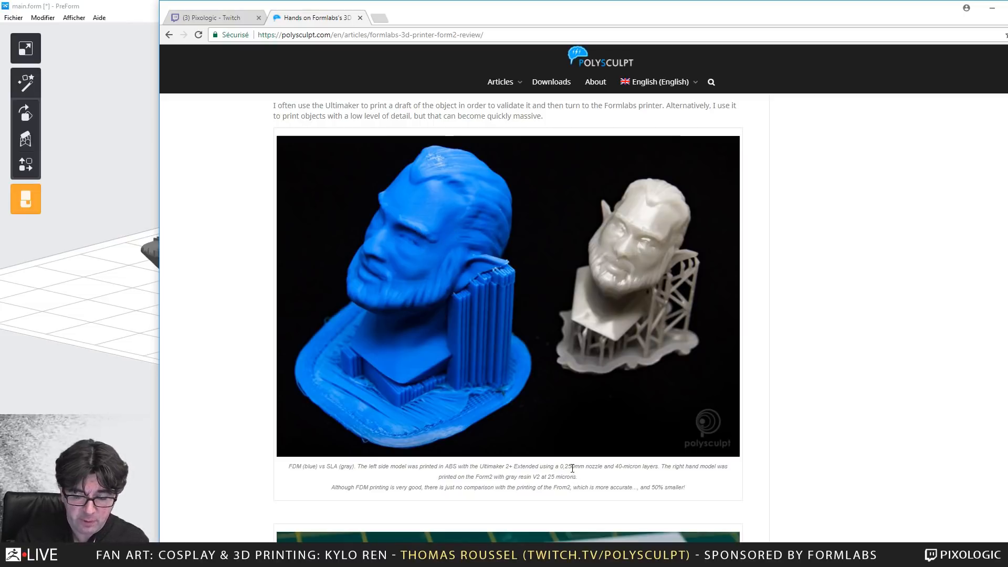
pyautogui.moveTo(575, 467); pyautogui.dragTo(598, 467)
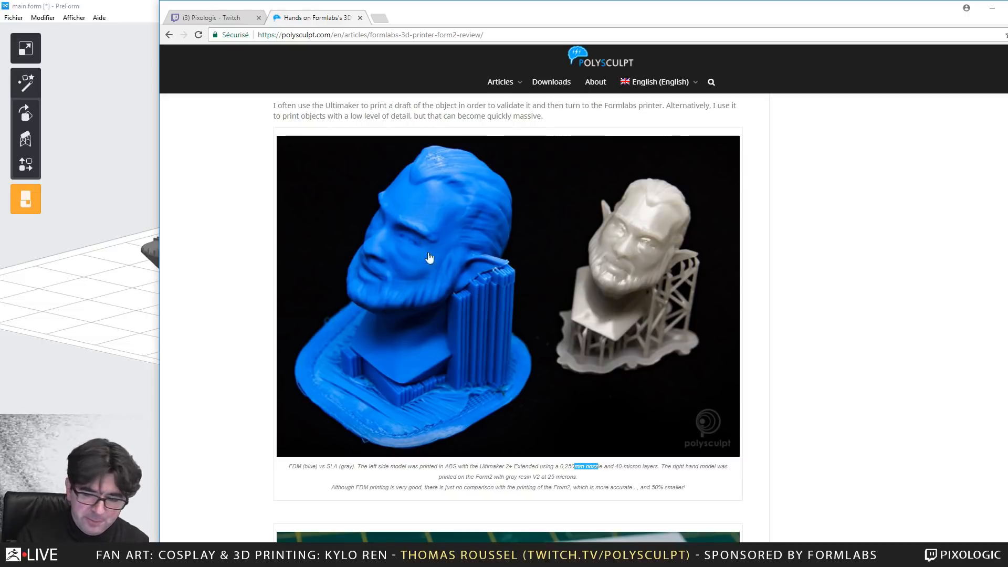
pyautogui.scroll(-15, 473, 267)
pyautogui.scroll(-5, 532, 301)
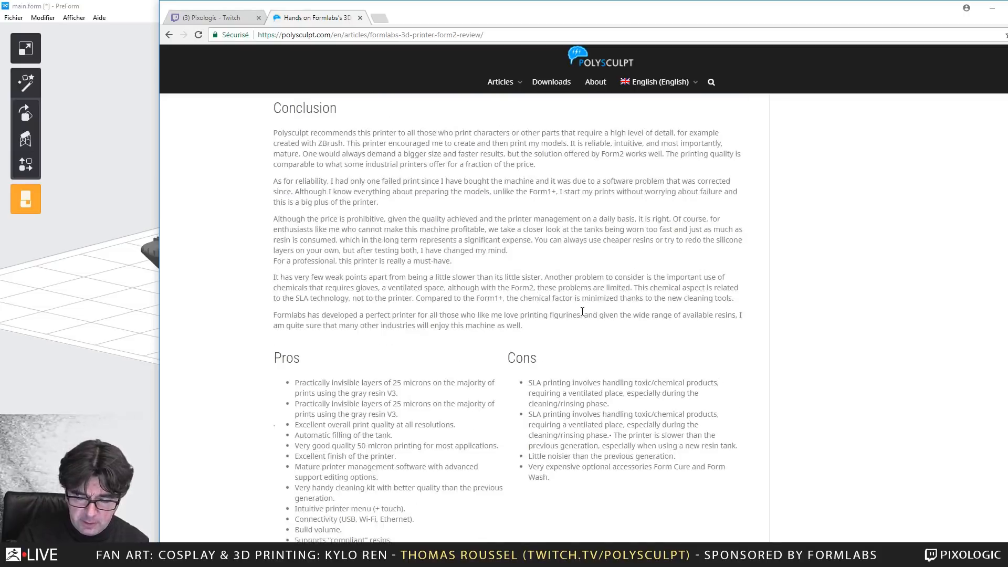
# Return to the earlier part of the review and examine the Formlabs dashboard image for tracking remote print jobs
pyautogui.scroll(20, 551, 303)
pyautogui.scroll(20, 569, 305)
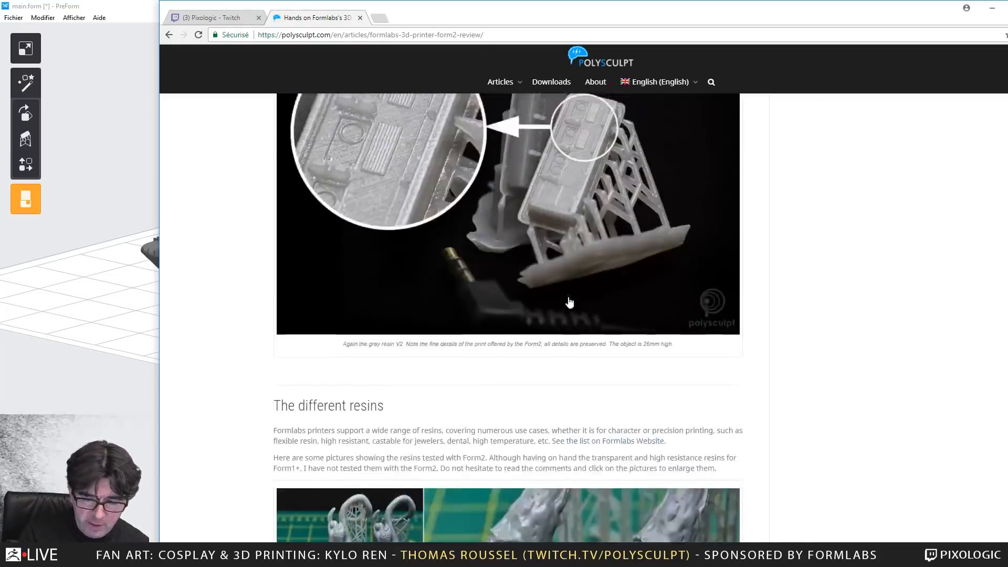
pyautogui.scroll(20, 561, 300)
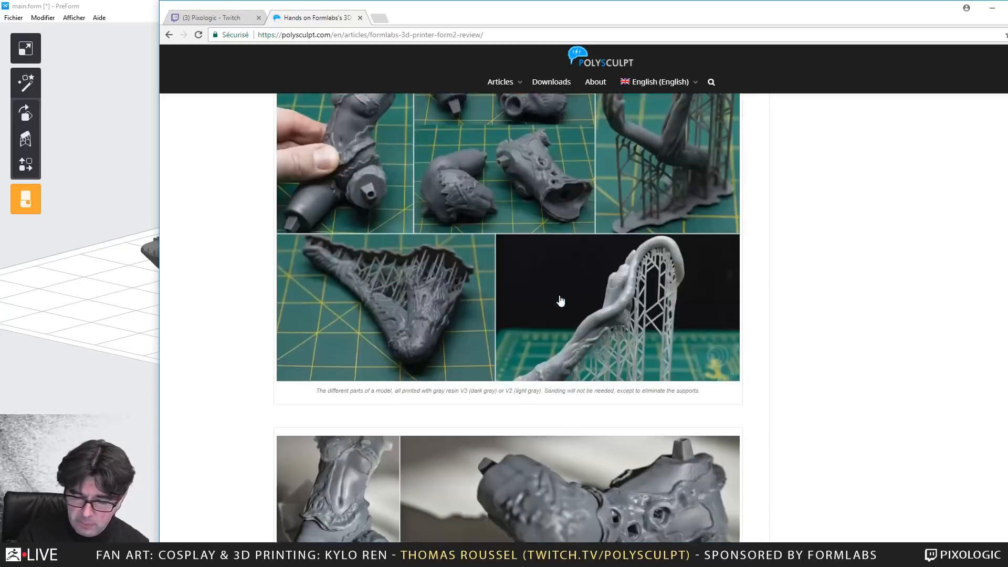
pyautogui.scroll(20, 719, 226)
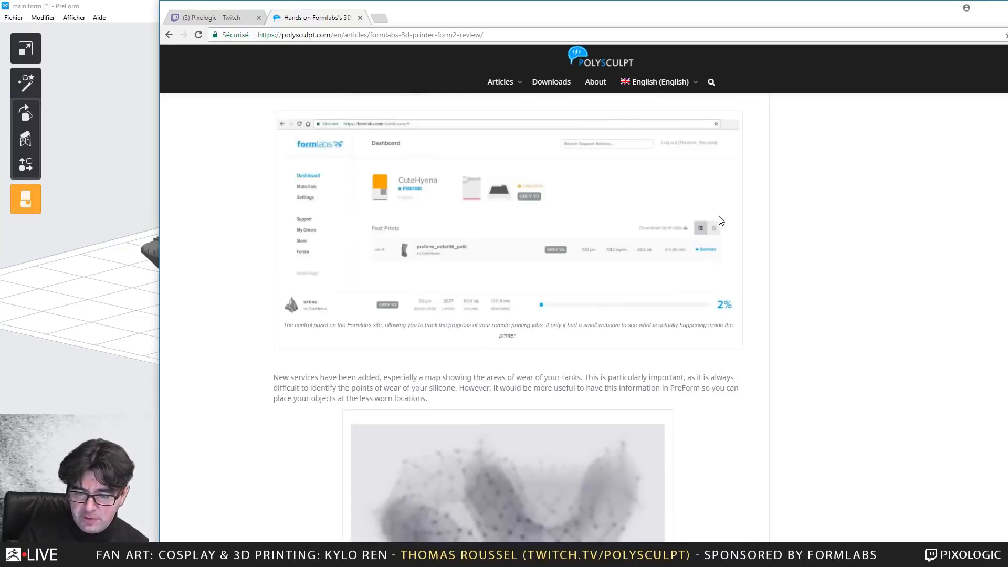
# Locate and examine the tank wear map showing the worn silicone areas and support marks
pyautogui.scroll(-5, 703, 236)
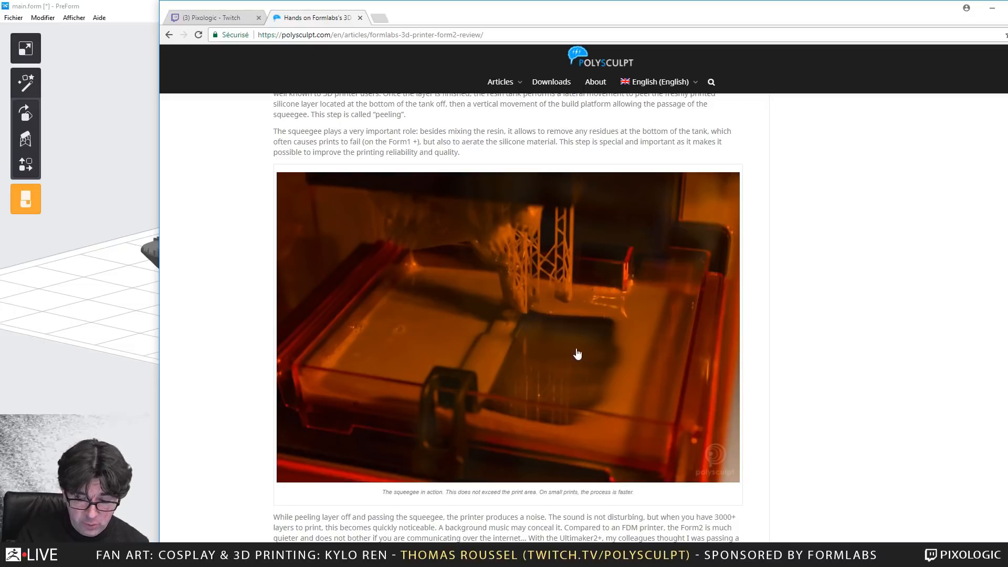
pyautogui.scroll(15, 578, 355)
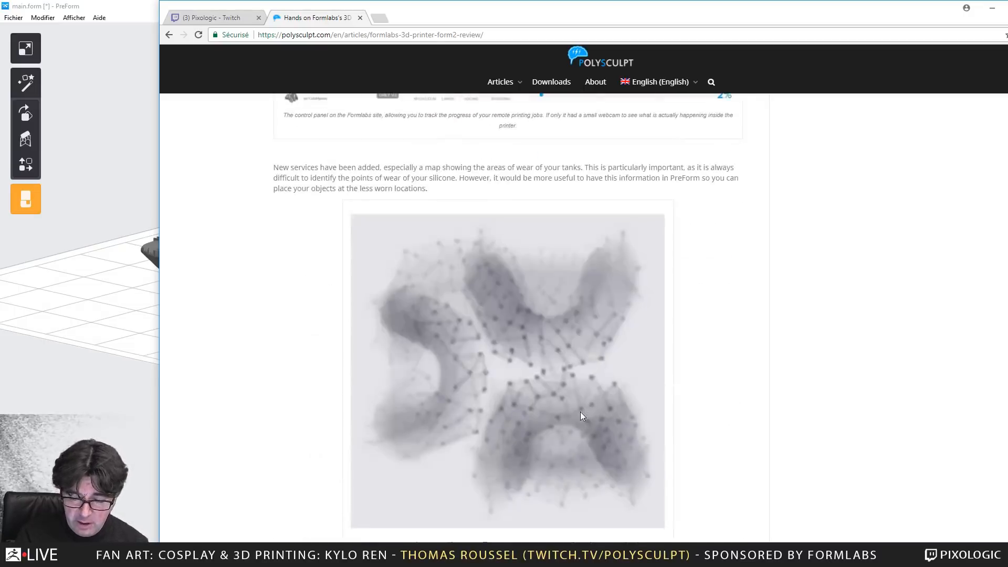
pyautogui.scroll(-15, 582, 416)
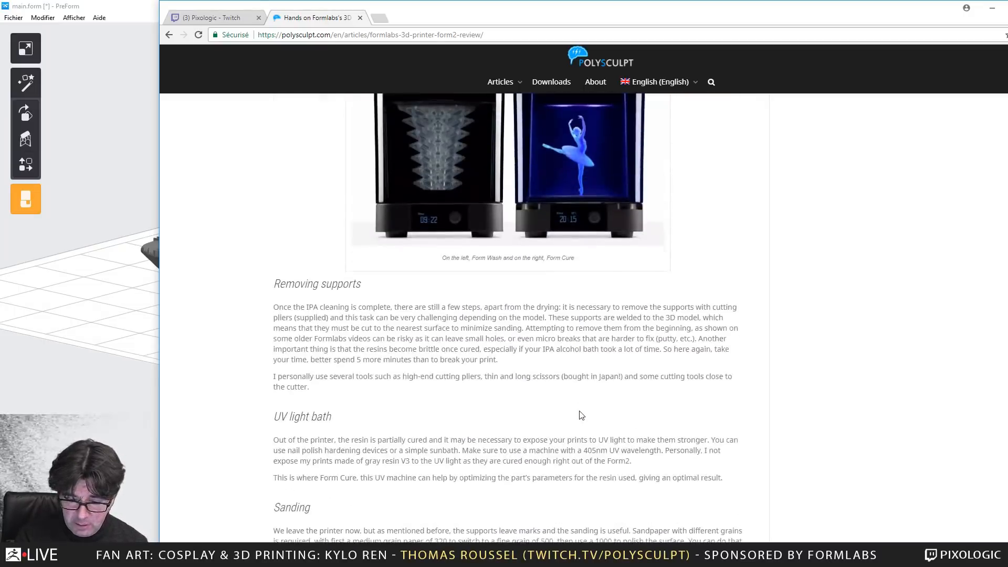
pyautogui.scroll(-15, 582, 416)
pyautogui.scroll(14, 588, 394)
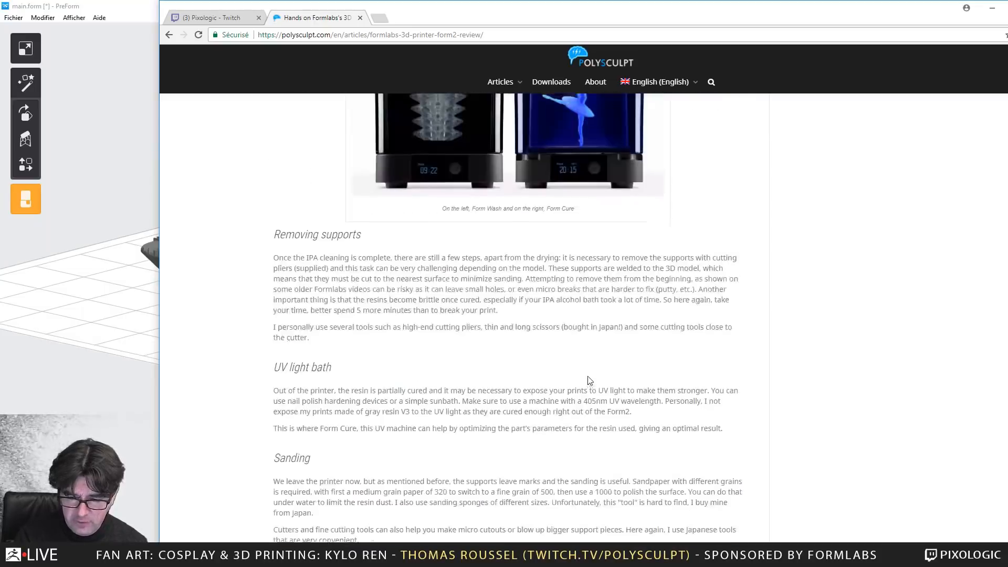
pyautogui.scroll(12, 589, 378)
pyautogui.scroll(-3, 584, 382)
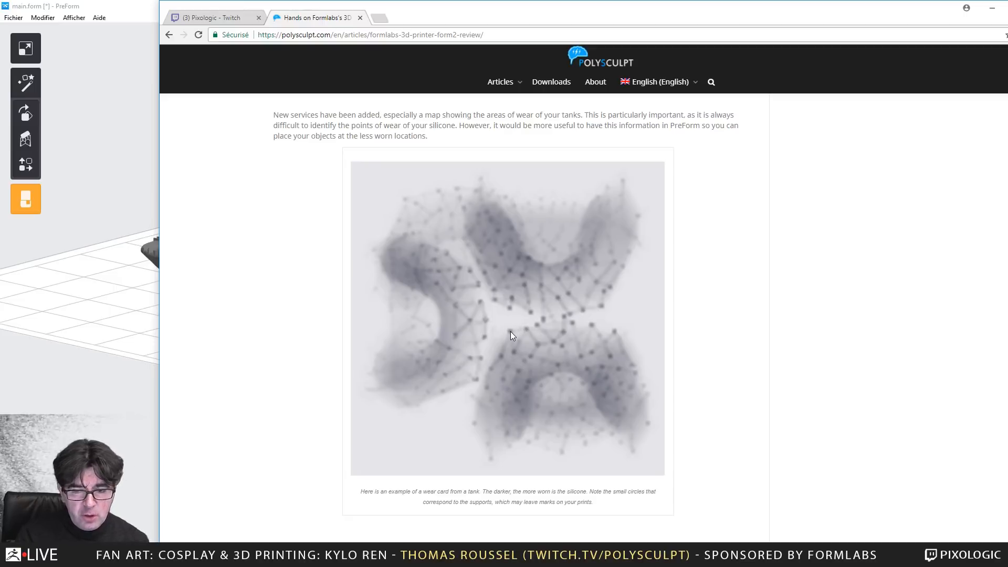
# Examine the photo of the squeegee in action inside the resin tank
pyautogui.scroll(15, 513, 336)
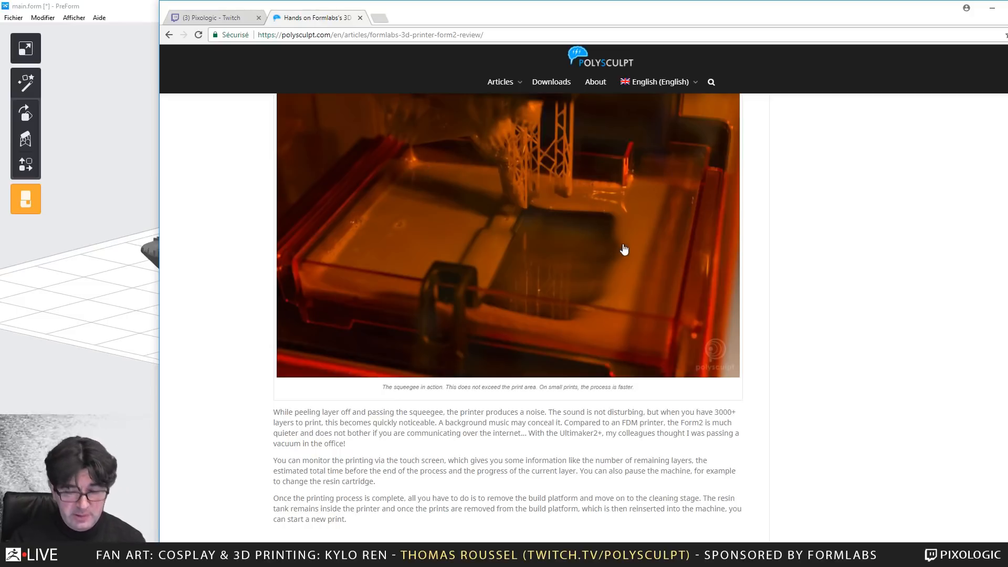
pyautogui.scroll(3, 622, 249)
pyautogui.scroll(-2, 563, 364)
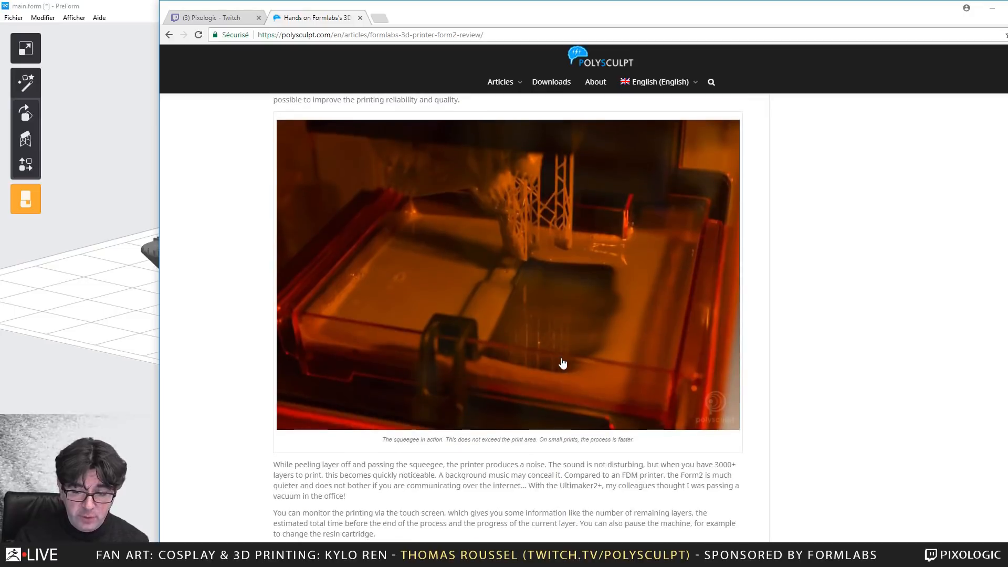
# Locate and examine the photo of the valve-opening mechanism in the article's First print section
pyautogui.scroll(-10, 563, 362)
pyautogui.scroll(5, 569, 355)
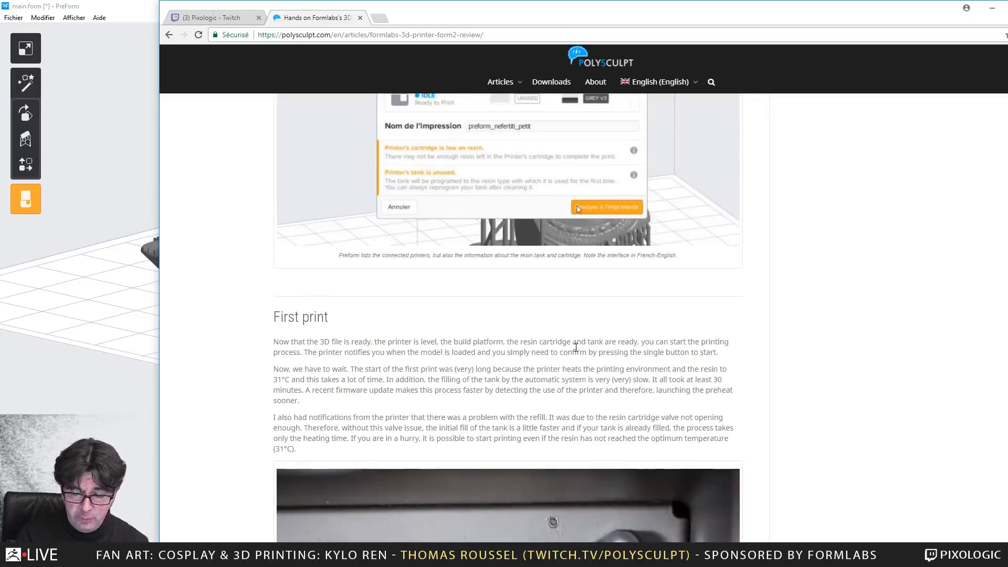
pyautogui.scroll(-5, 574, 344)
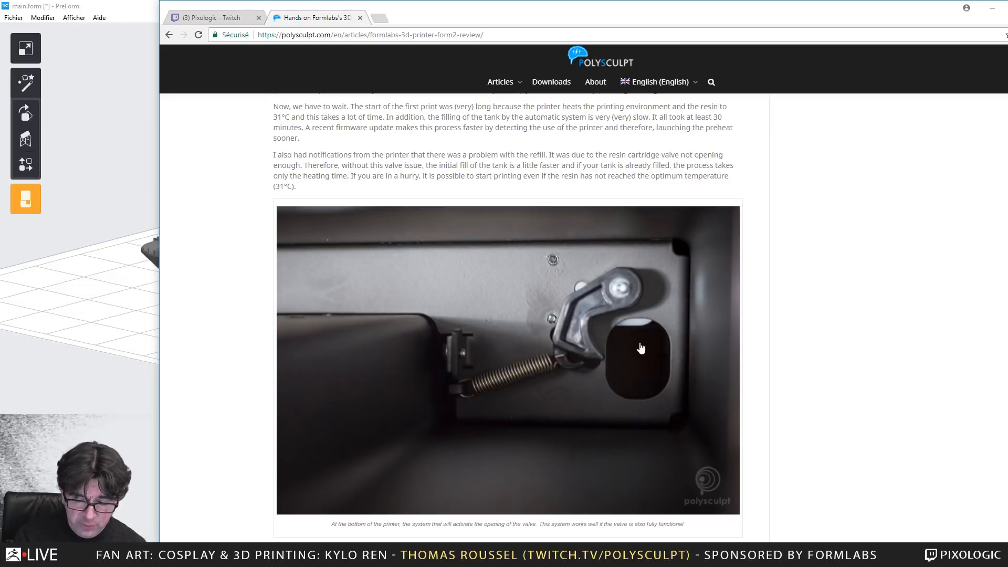
# Go back to the start-up photos and examine the resin tank connectors and the pinched cartridge valve
pyautogui.scroll(10, 641, 351)
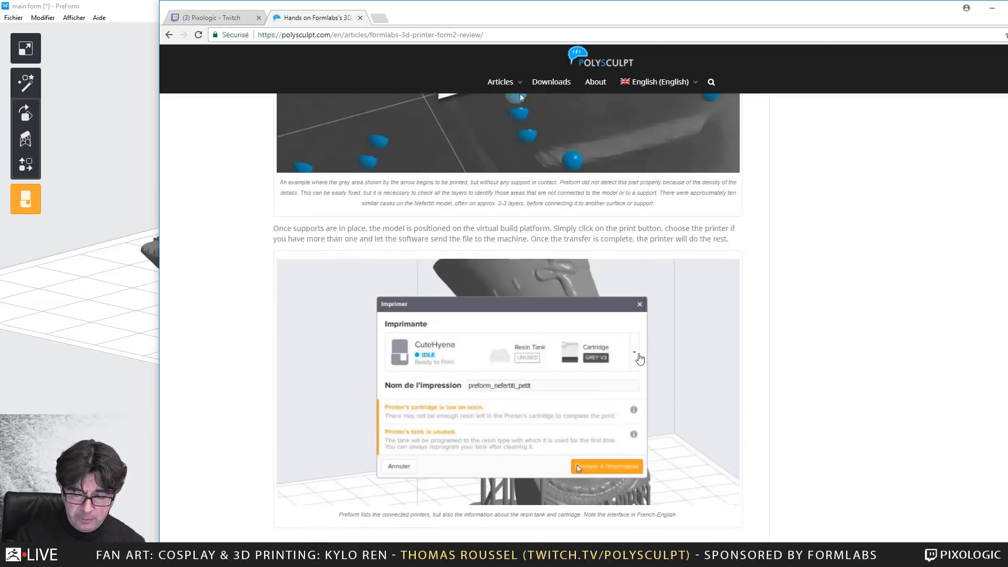
pyautogui.scroll(20, 641, 354)
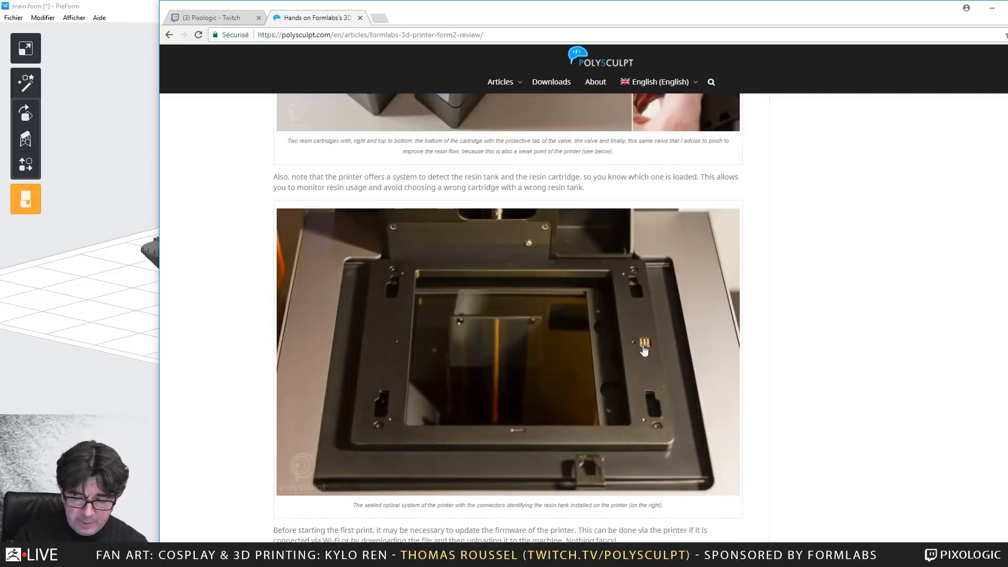
pyautogui.scroll(6, 644, 349)
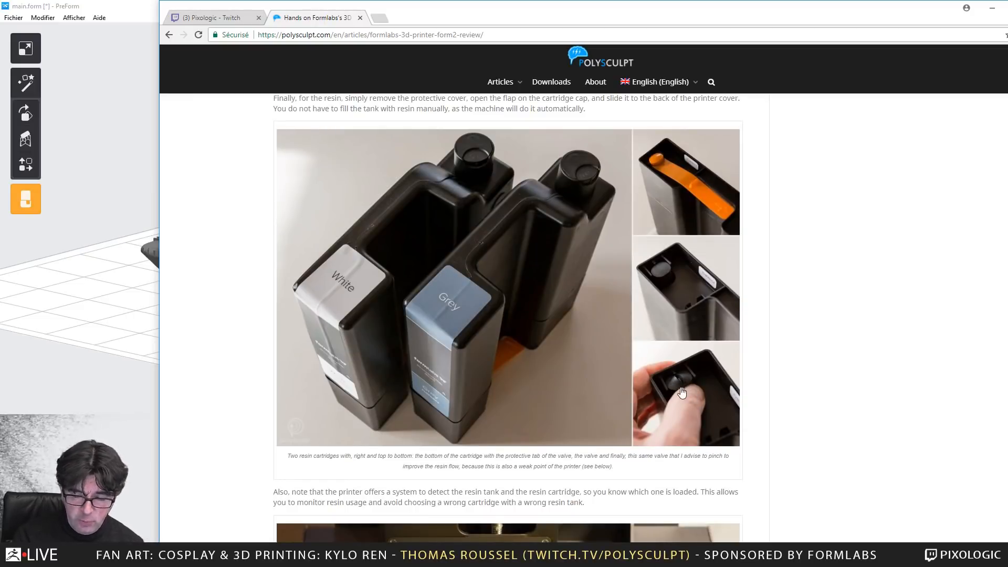
# Review the valve-opening mechanism photo again and relate it to the White and Grey resin cartridge photos
pyautogui.scroll(-20, 681, 393)
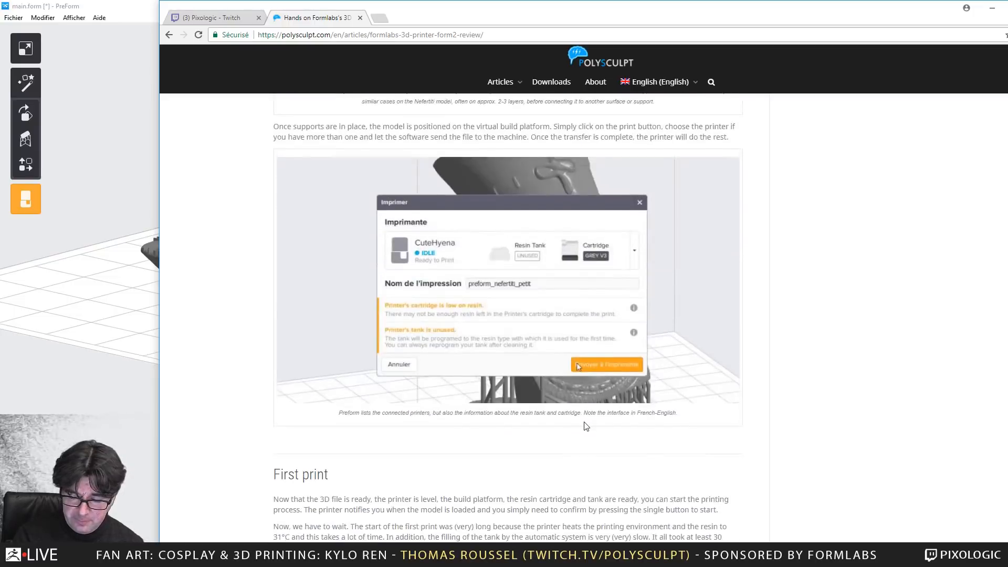
pyautogui.scroll(-10, 587, 426)
pyautogui.scroll(3, 621, 265)
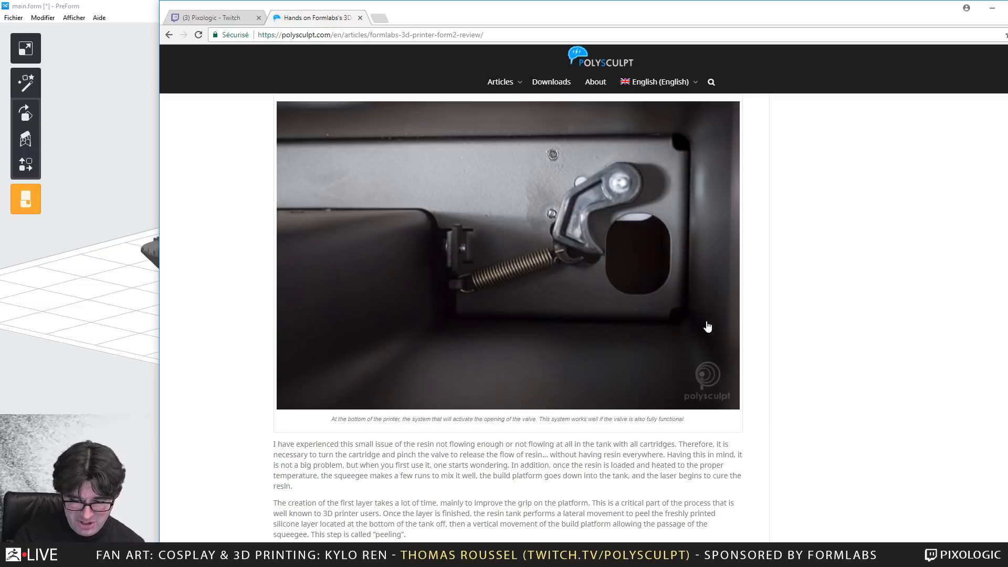
pyautogui.scroll(20, 667, 318)
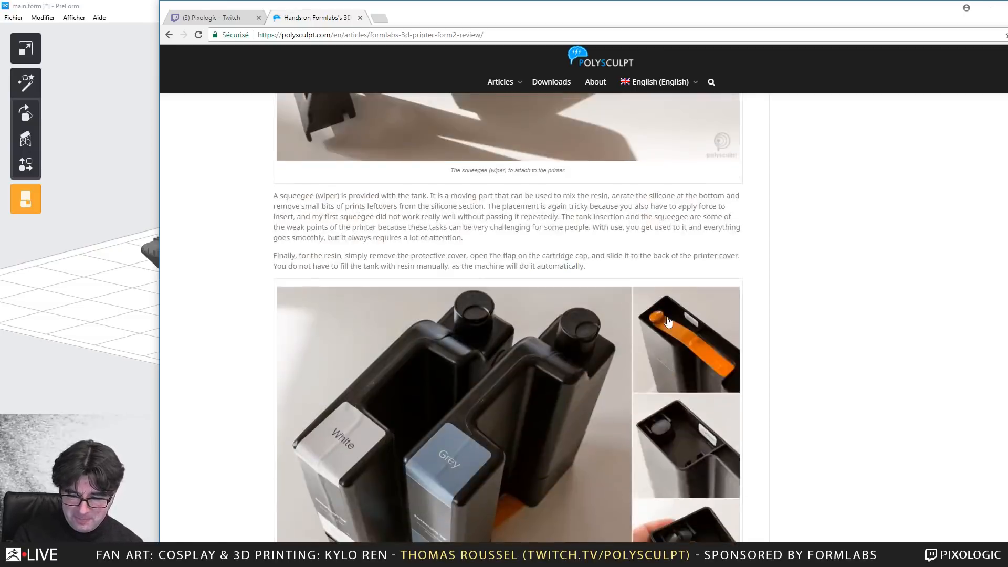
# Examine the Form 2 USB and Ethernet connector photo and the picture comparing the Form 2 with the Form 1+
pyautogui.scroll(-10, 668, 321)
pyautogui.scroll(9, 668, 321)
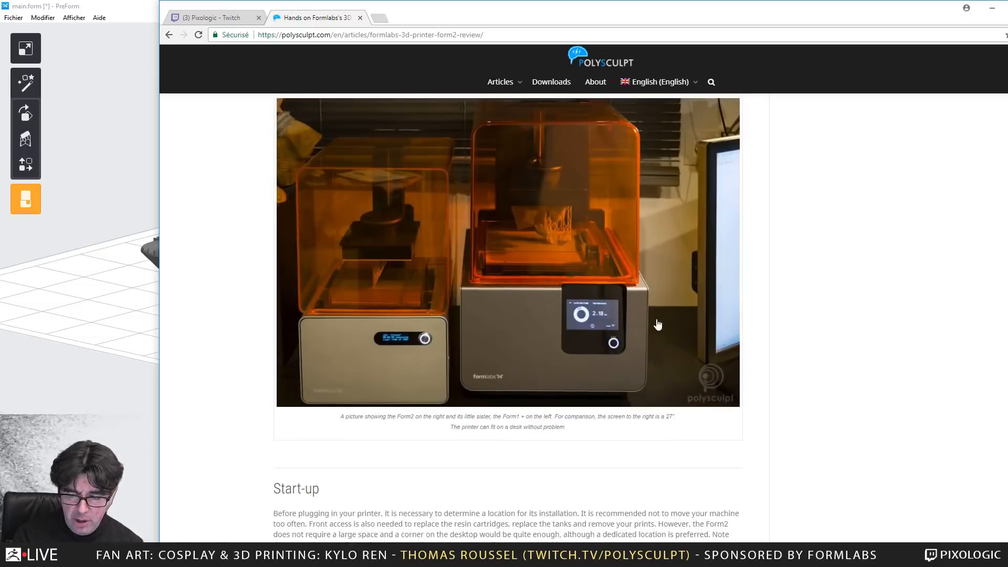
pyautogui.scroll(-9, 666, 322)
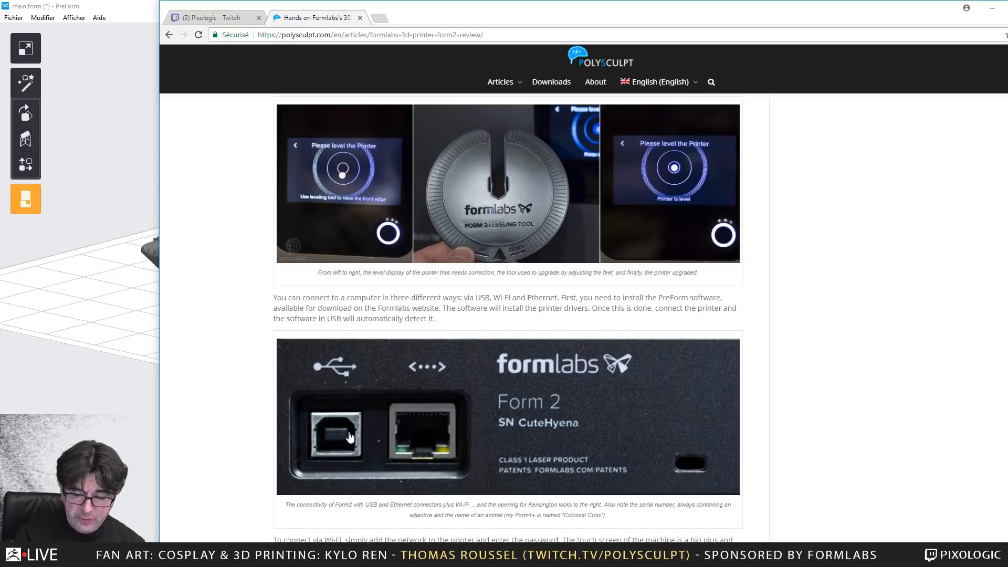
pyautogui.scroll(1, 676, 420)
pyautogui.scroll(10, 675, 420)
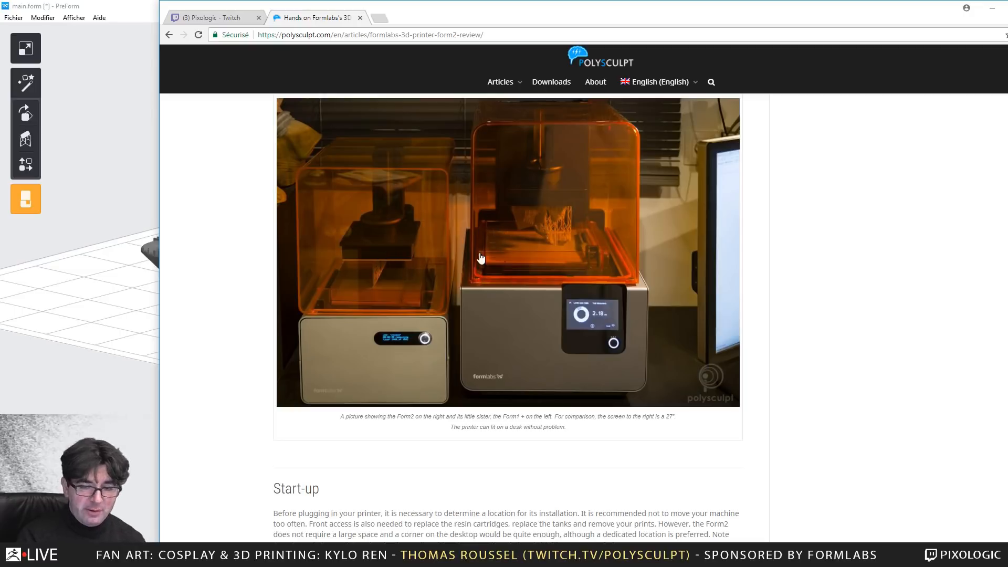
# Examine the printer specifications and the Form 1+ and Form 2 laser comparison, then look over the unboxing photos
pyautogui.scroll(-15, 487, 245)
pyautogui.scroll(7, 483, 248)
pyautogui.scroll(5, 484, 249)
pyautogui.scroll(-9, 484, 248)
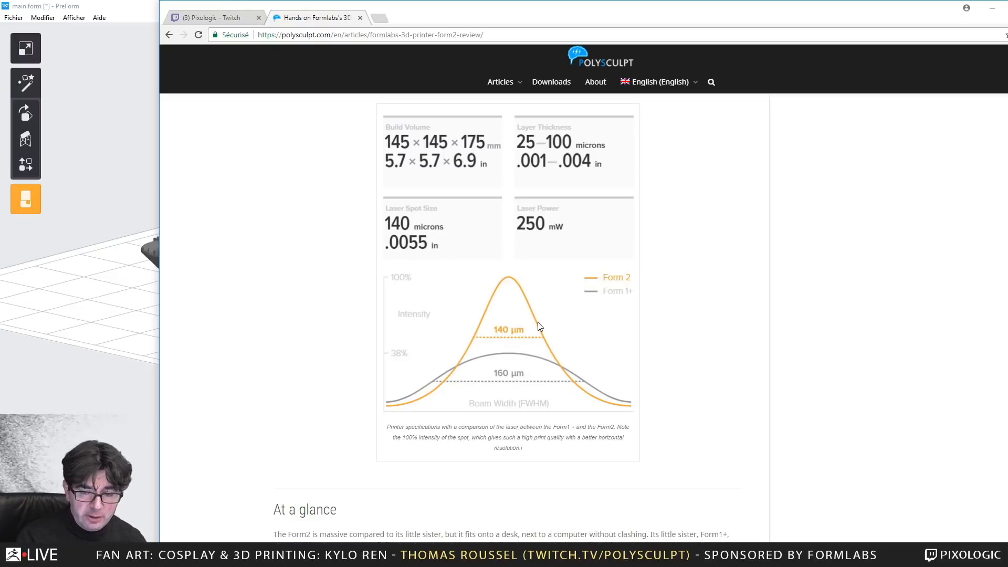
pyautogui.scroll(15, 543, 331)
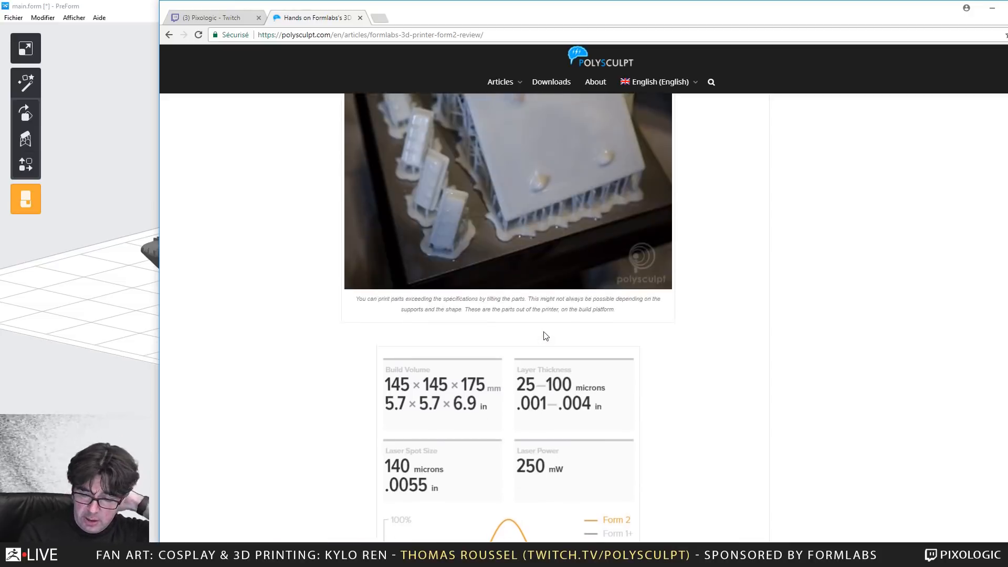
pyautogui.scroll(7, 545, 336)
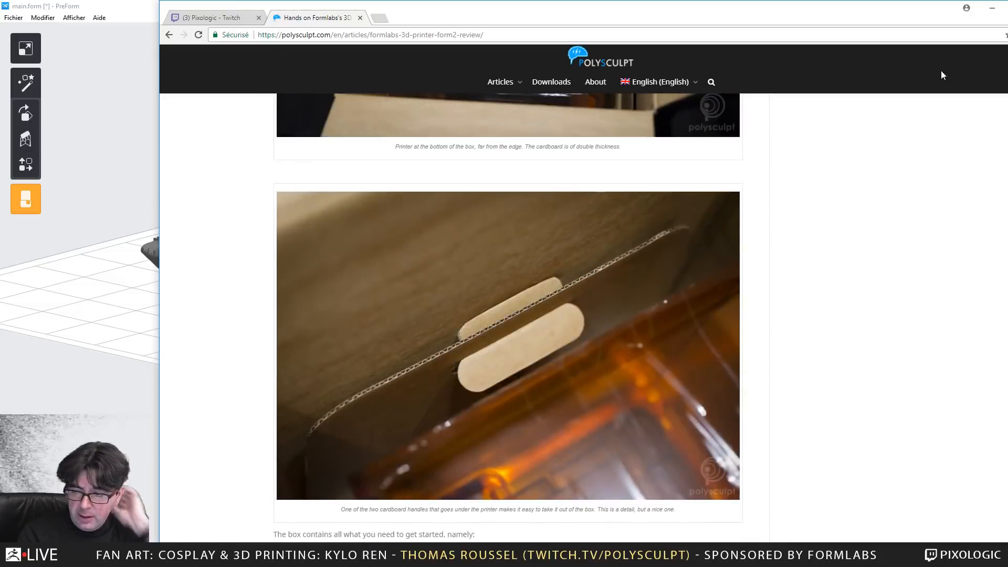
# Switch back to PreForm and view the supported lightsaber parts together on the build platform
pyautogui.click(991, 11)
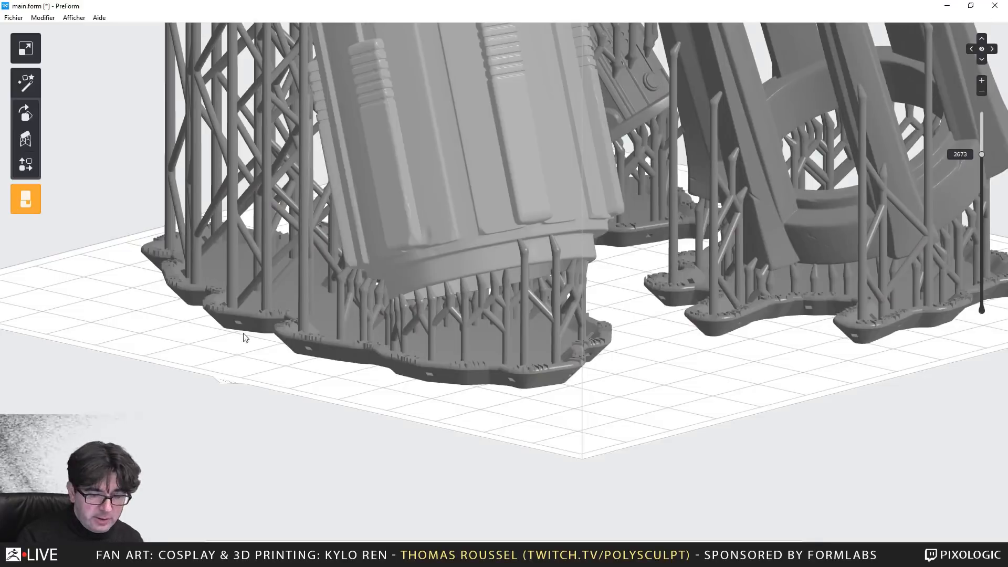
pyautogui.scroll(-8, 285, 289)
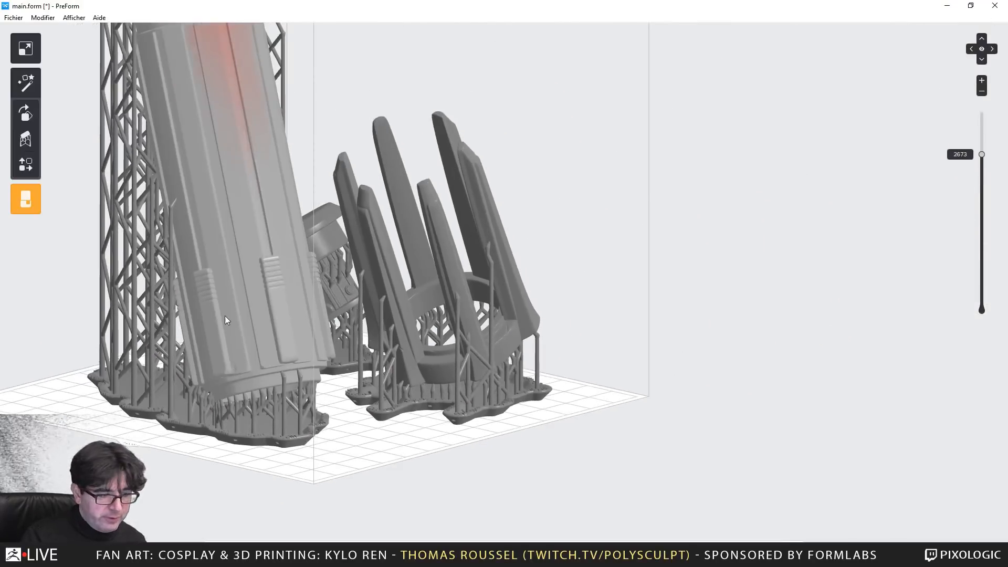
pyautogui.moveTo(225, 316); pyautogui.dragTo(323, 323, button='middle')
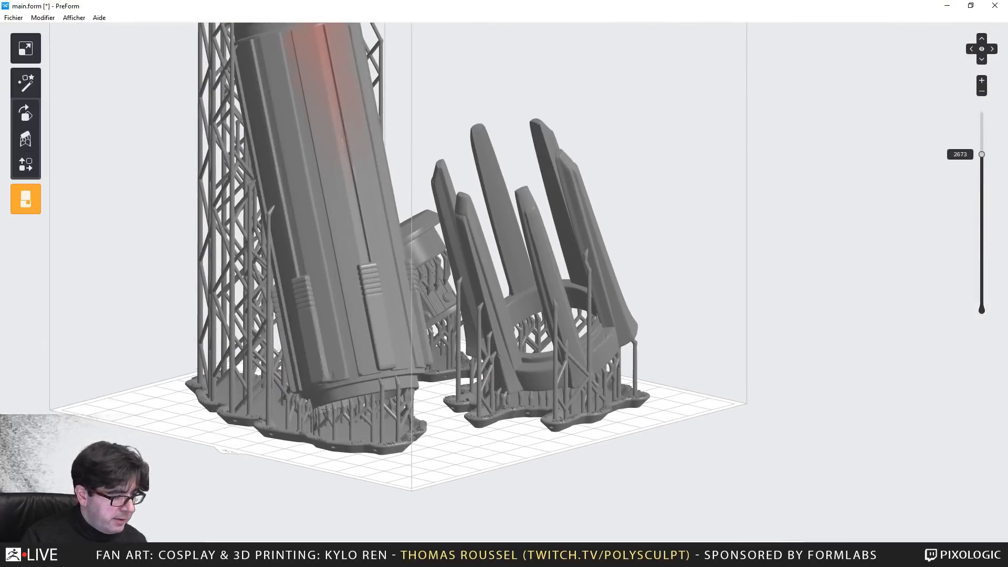